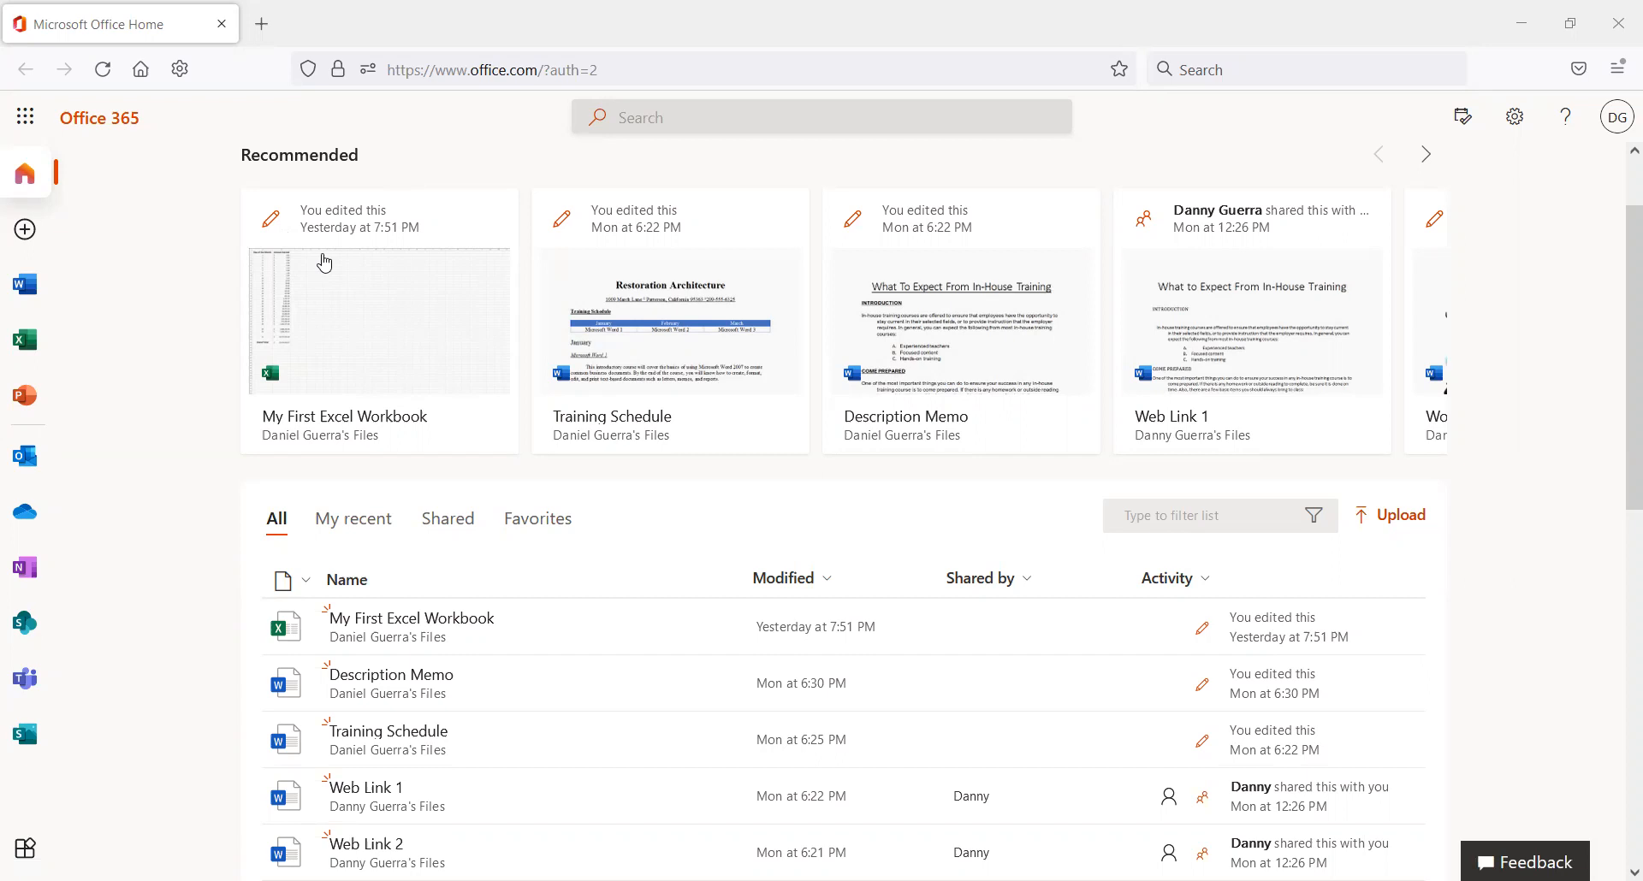
Create a new blank Excel workbook (Book.xlsx) from the Office.com Create menu.
left_click_drag(83, 377, 73, 378)
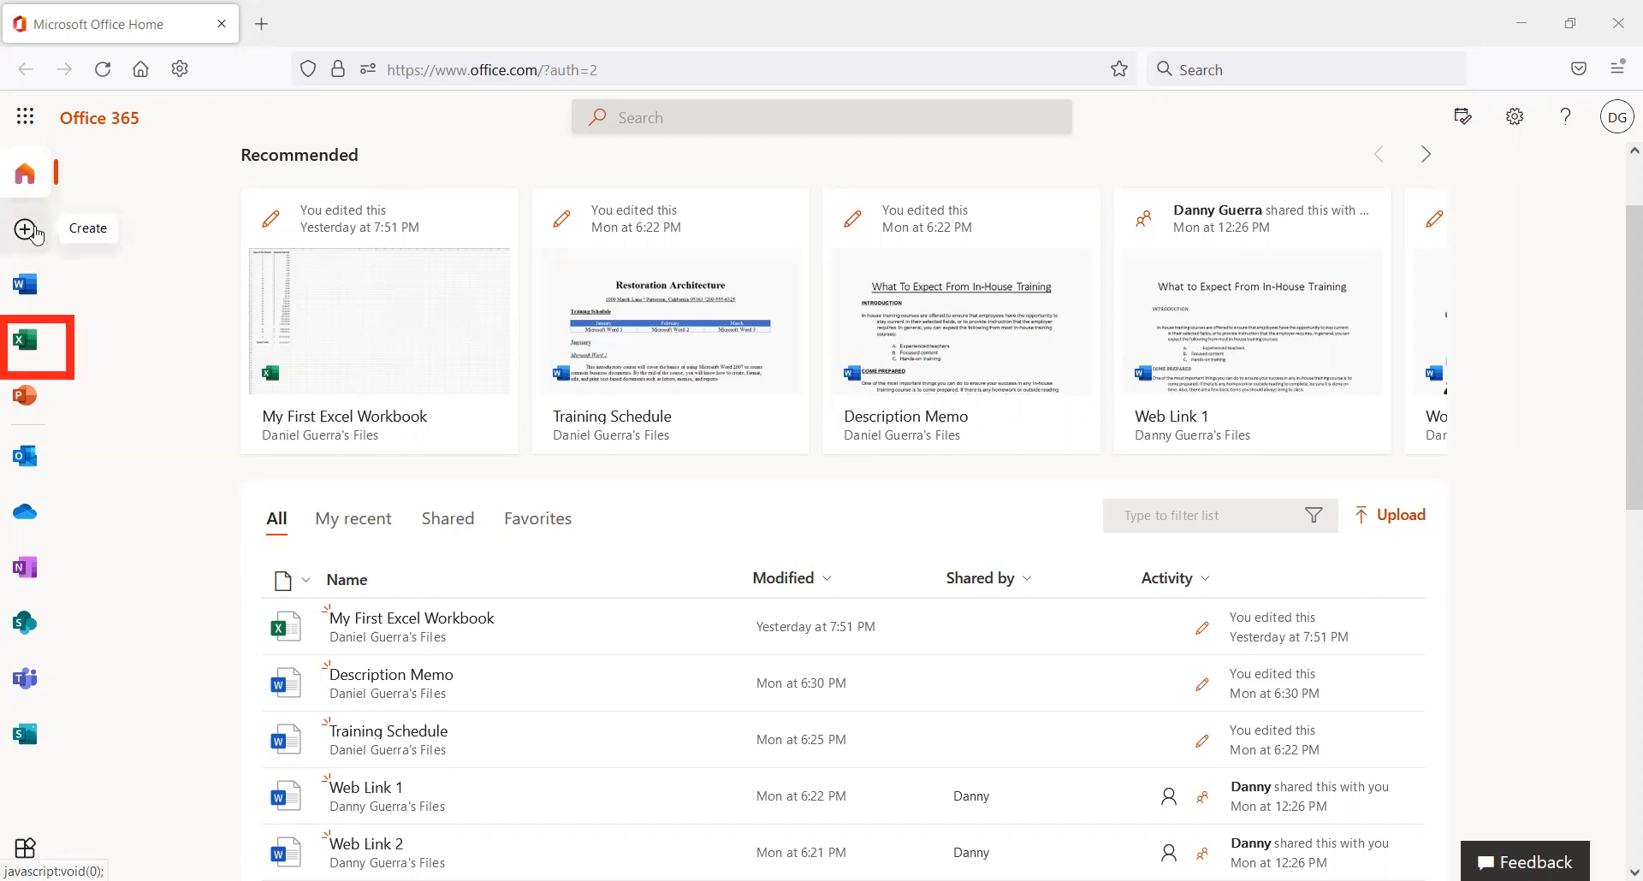
left_click(36, 235)
left_click(227, 422)
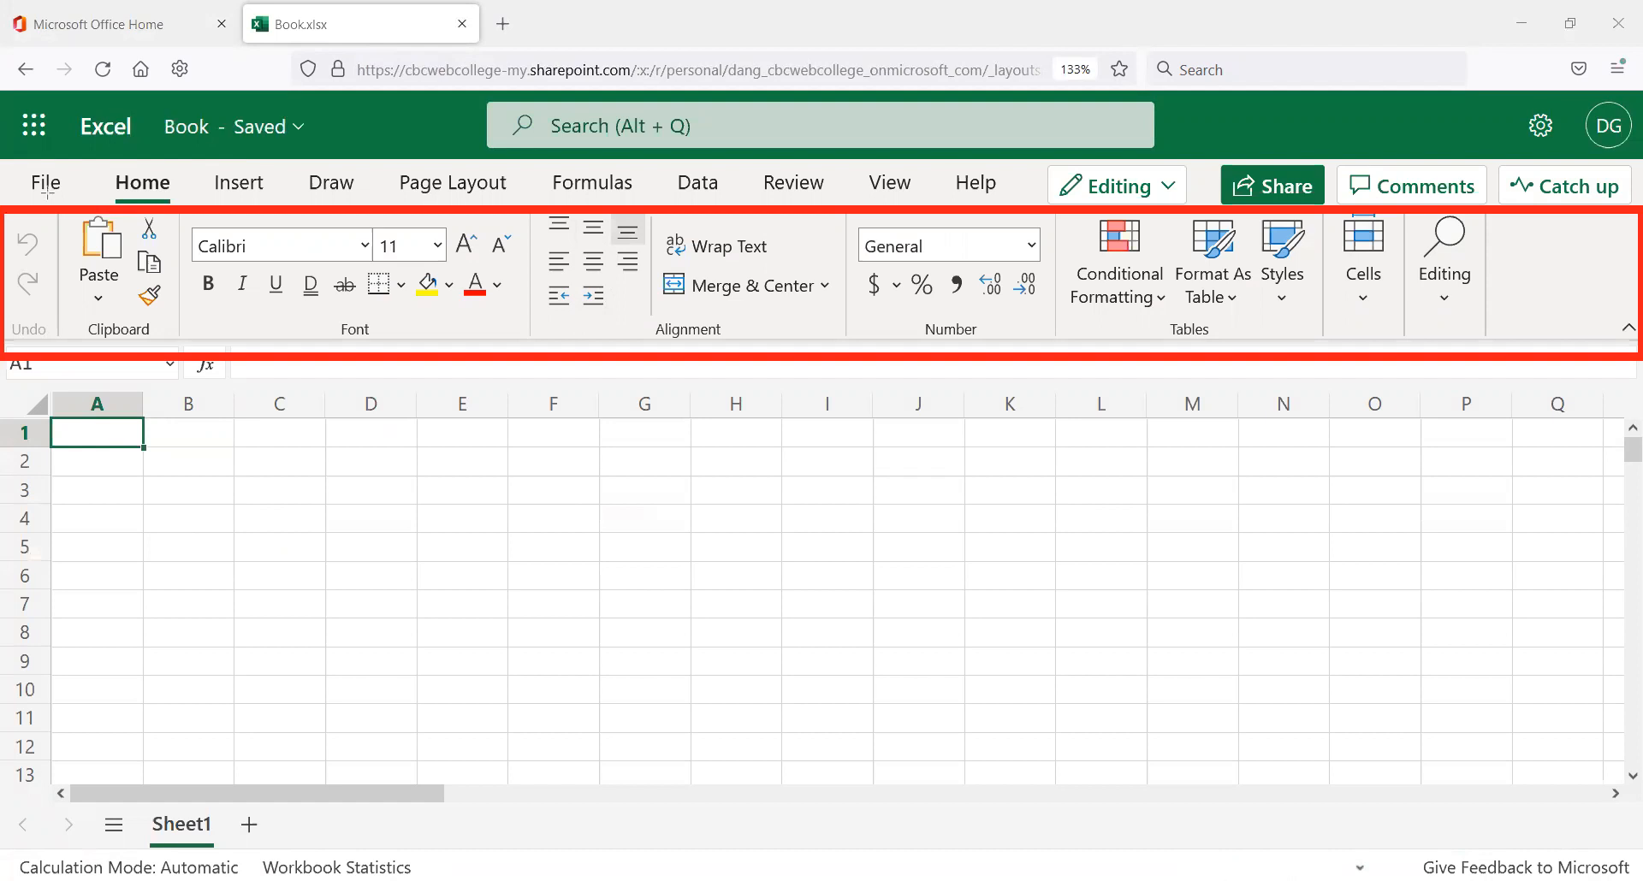
left_click(1621, 334)
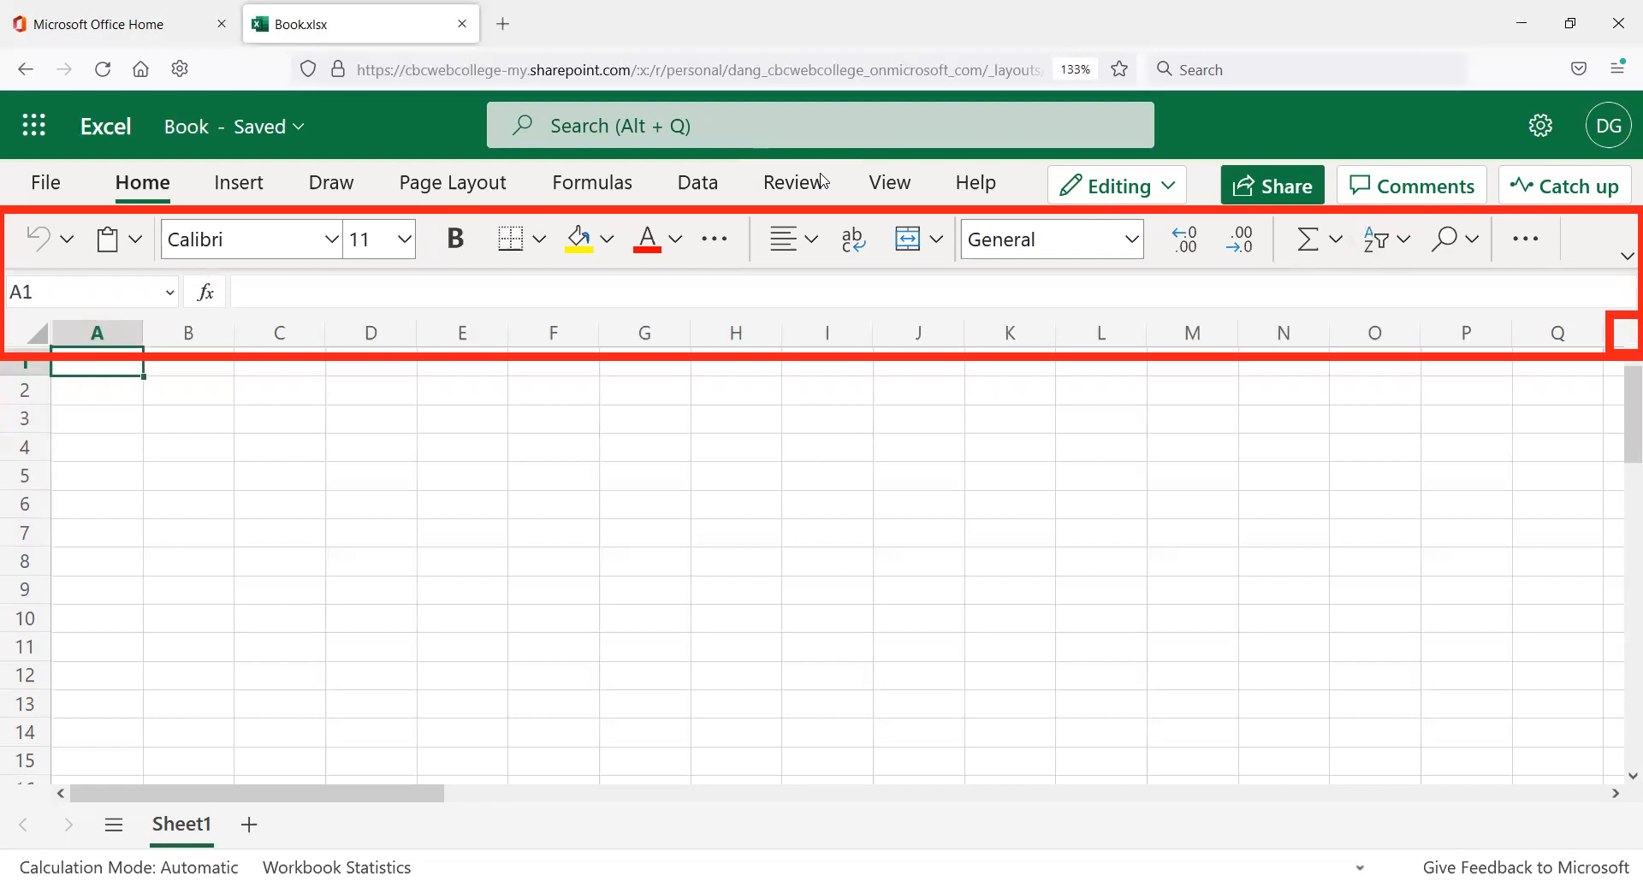
left_click(1621, 259)
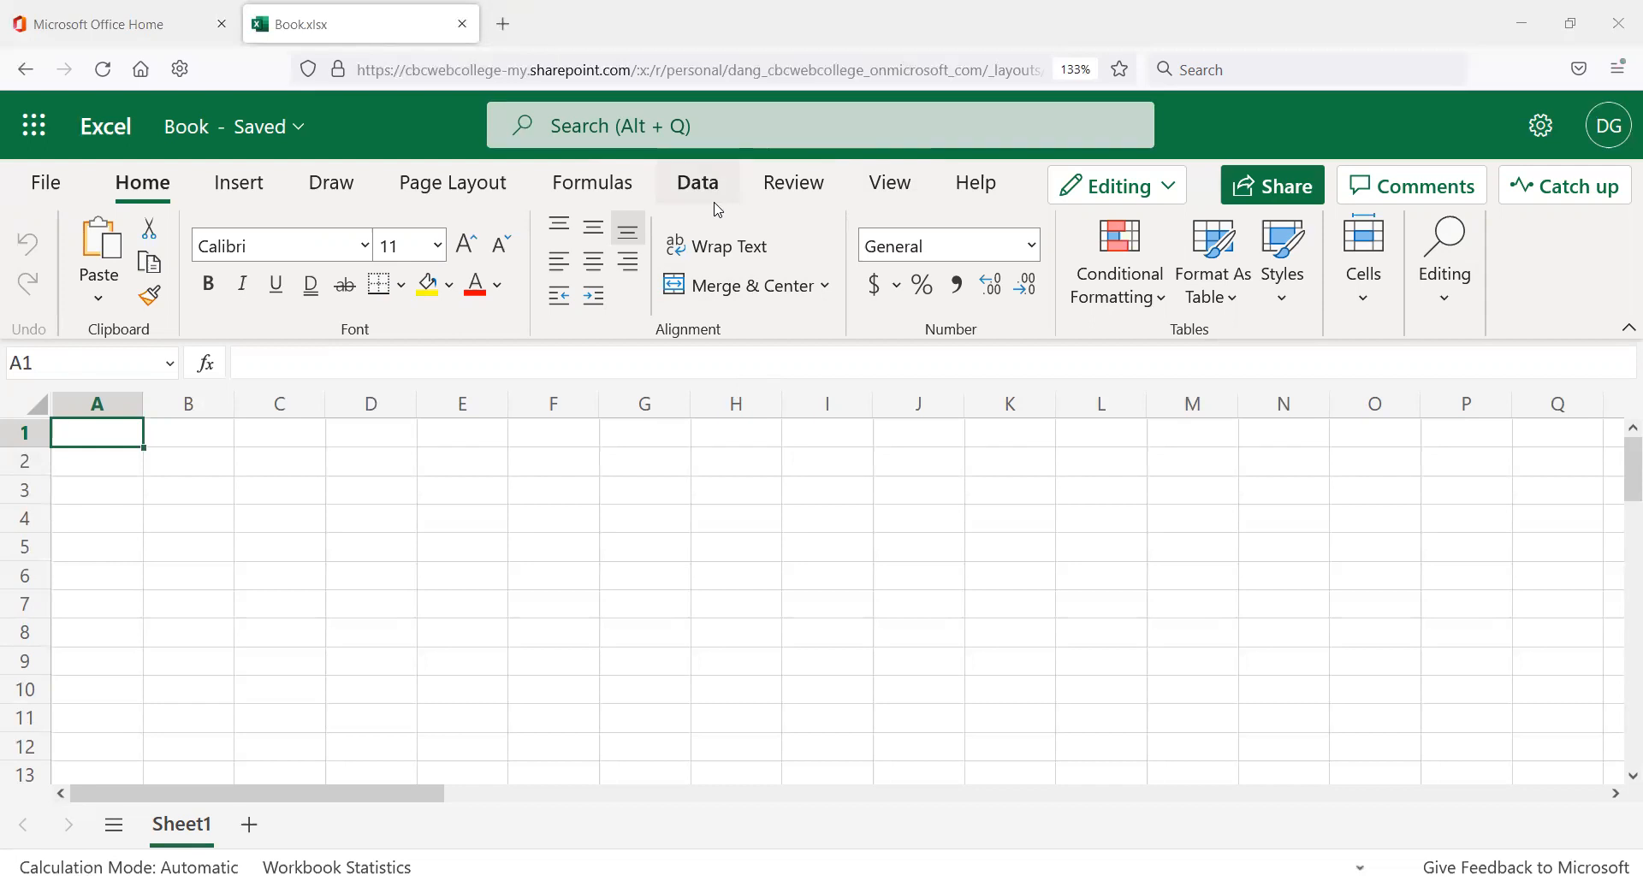
Rename the workbook from Book to 'Excel 02 - Balance Sheets'.
left_click(304, 136)
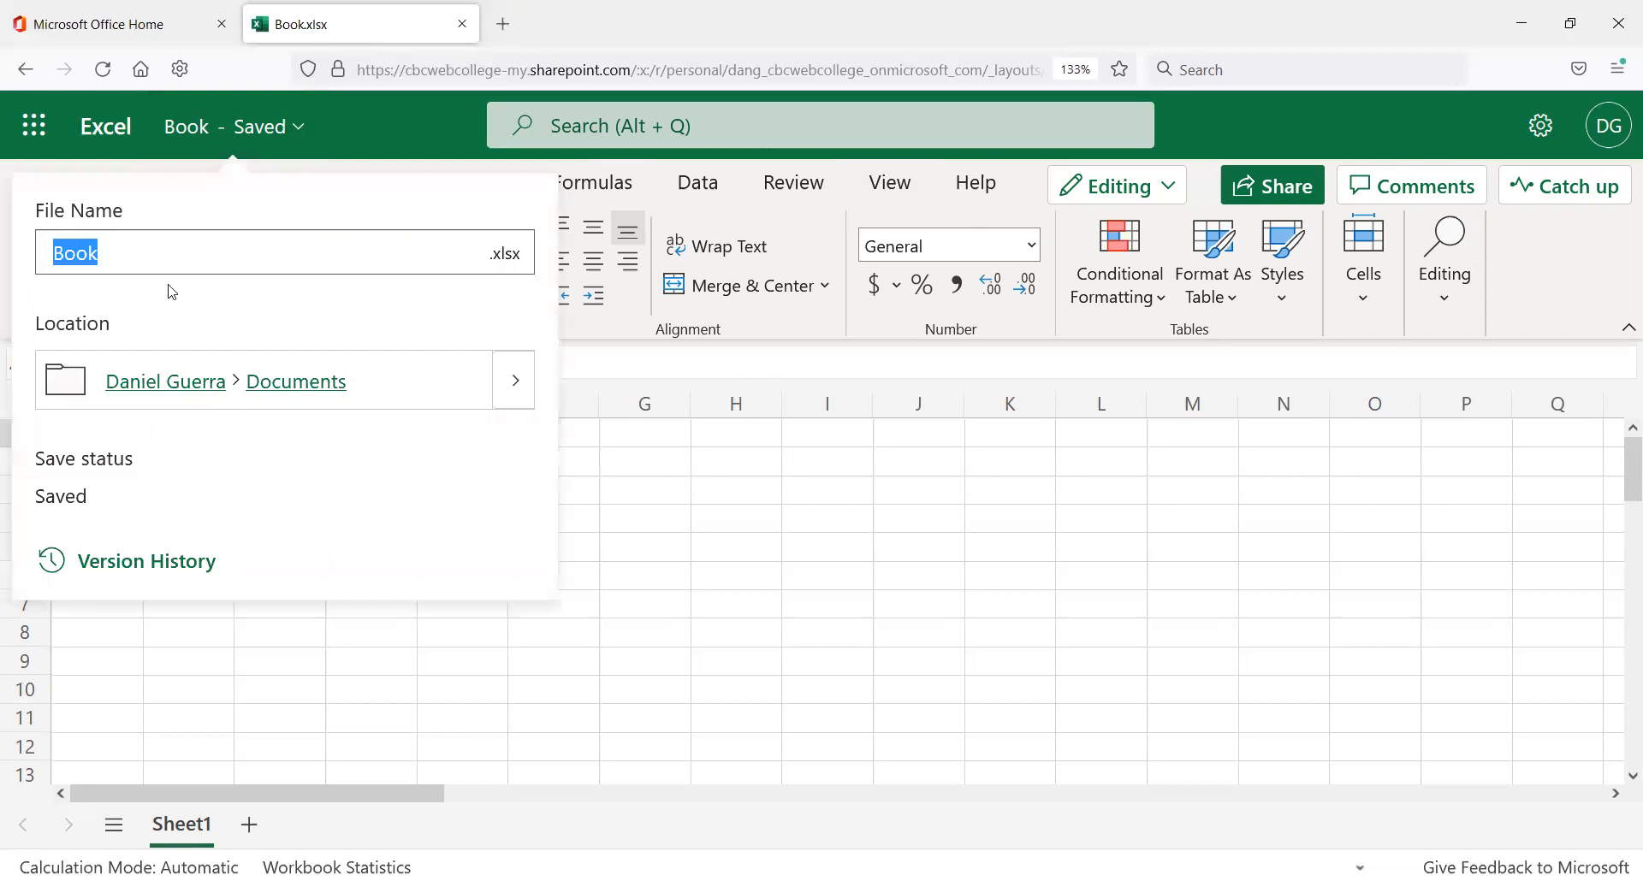
type("E")
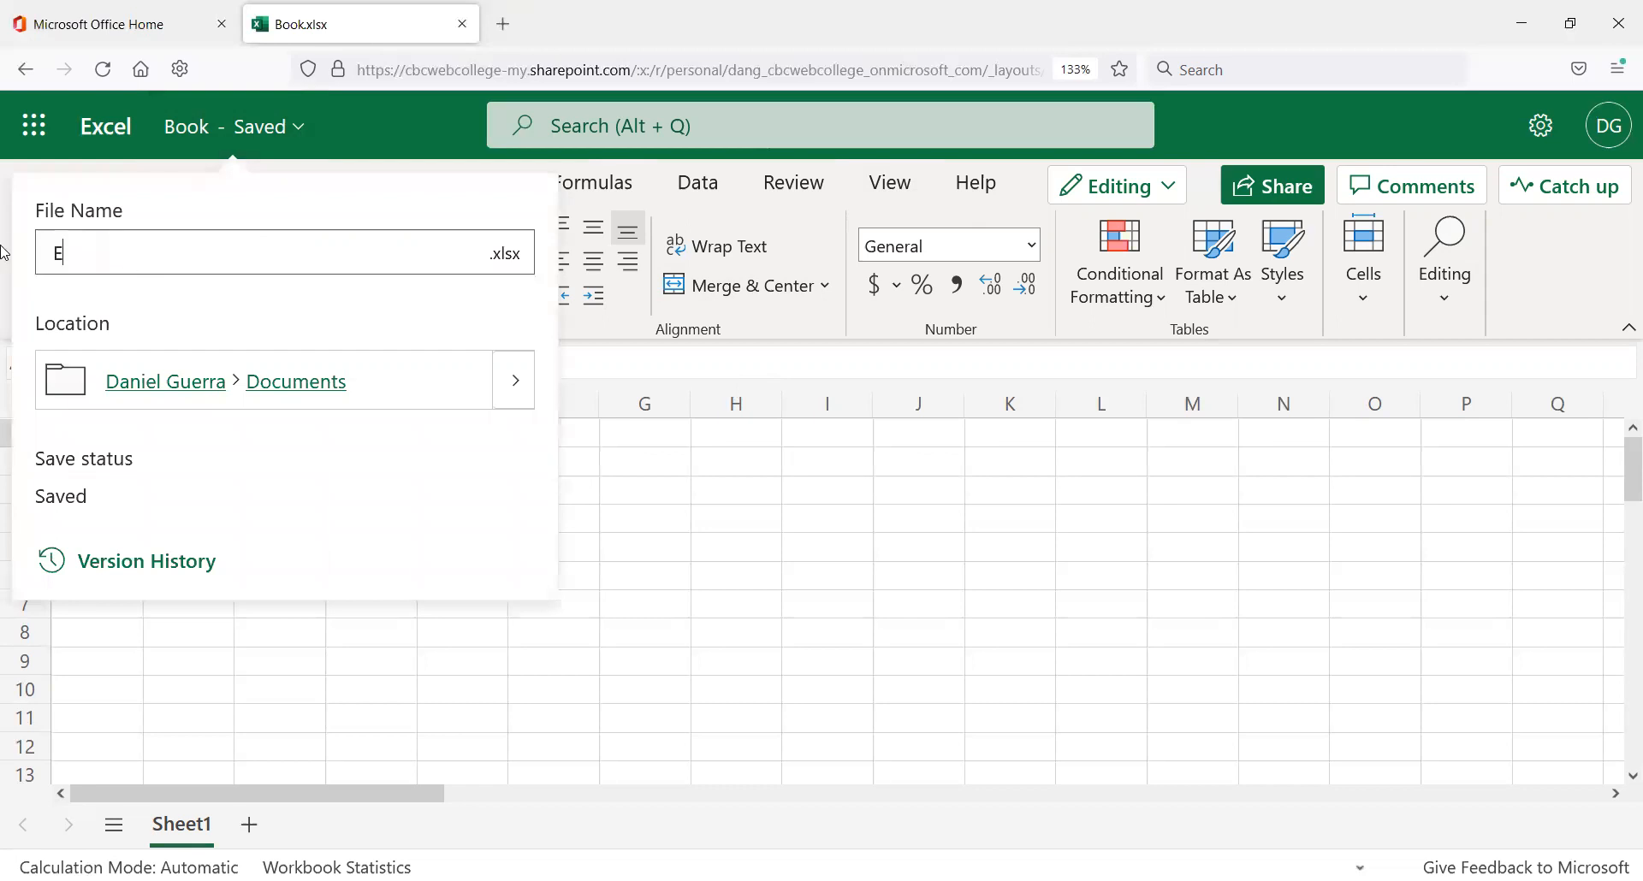
type("xcel 02 - Balance")
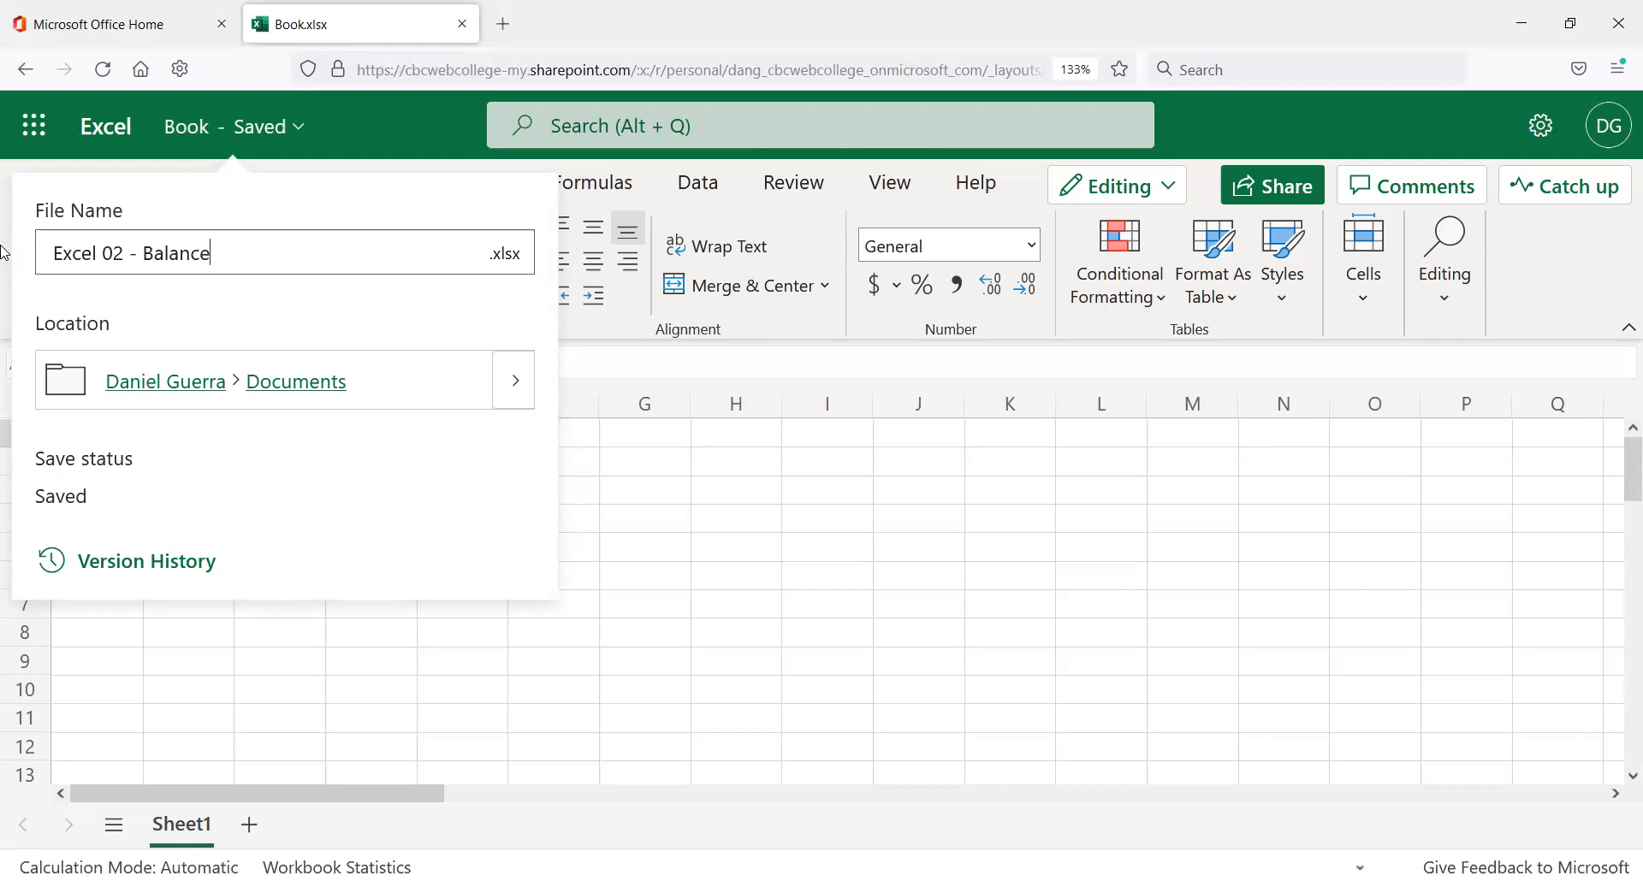
type("Sheets")
key("Return")
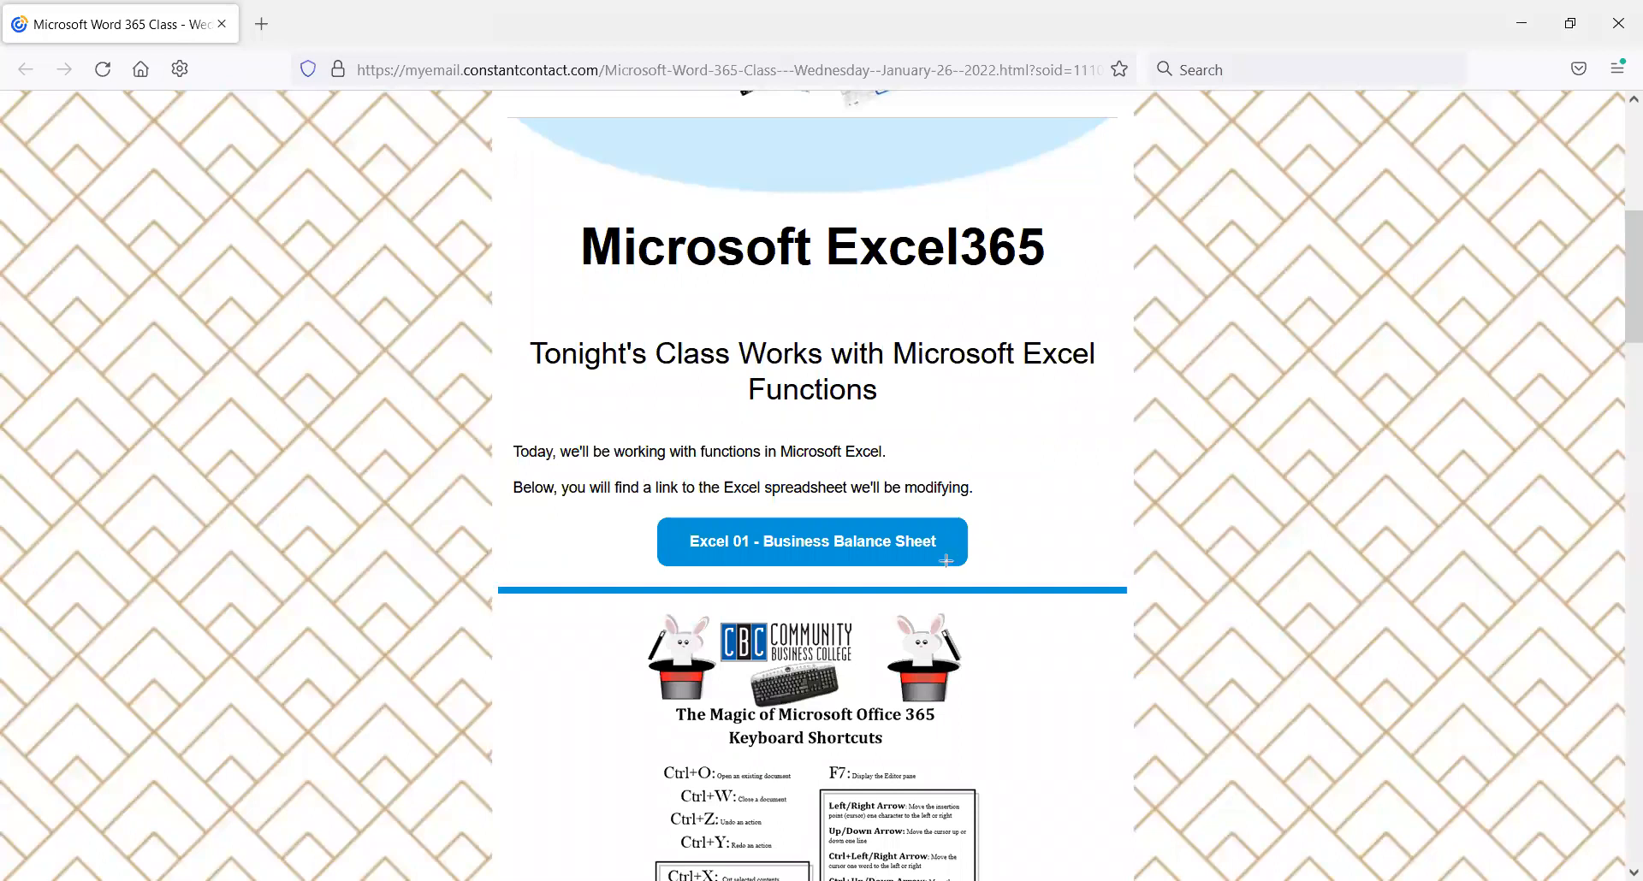
Open the Excel 01 - Business Balance Sheet link from the class email as Excel Lesson 01.xlsx.
left_click_drag(638, 500, 1016, 601)
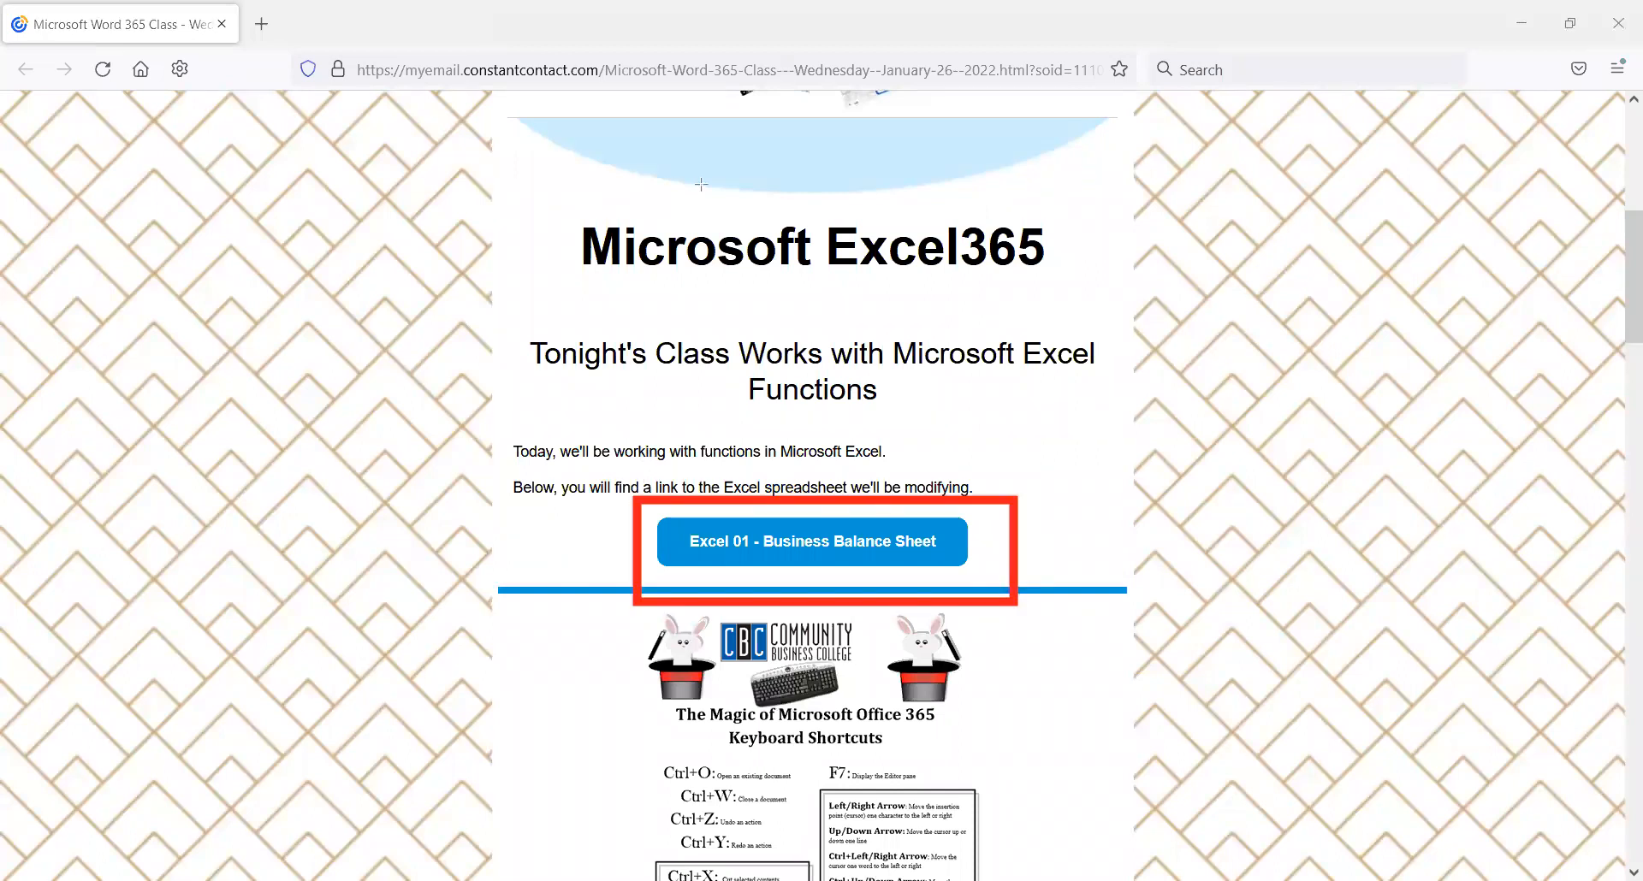
left_click(784, 554)
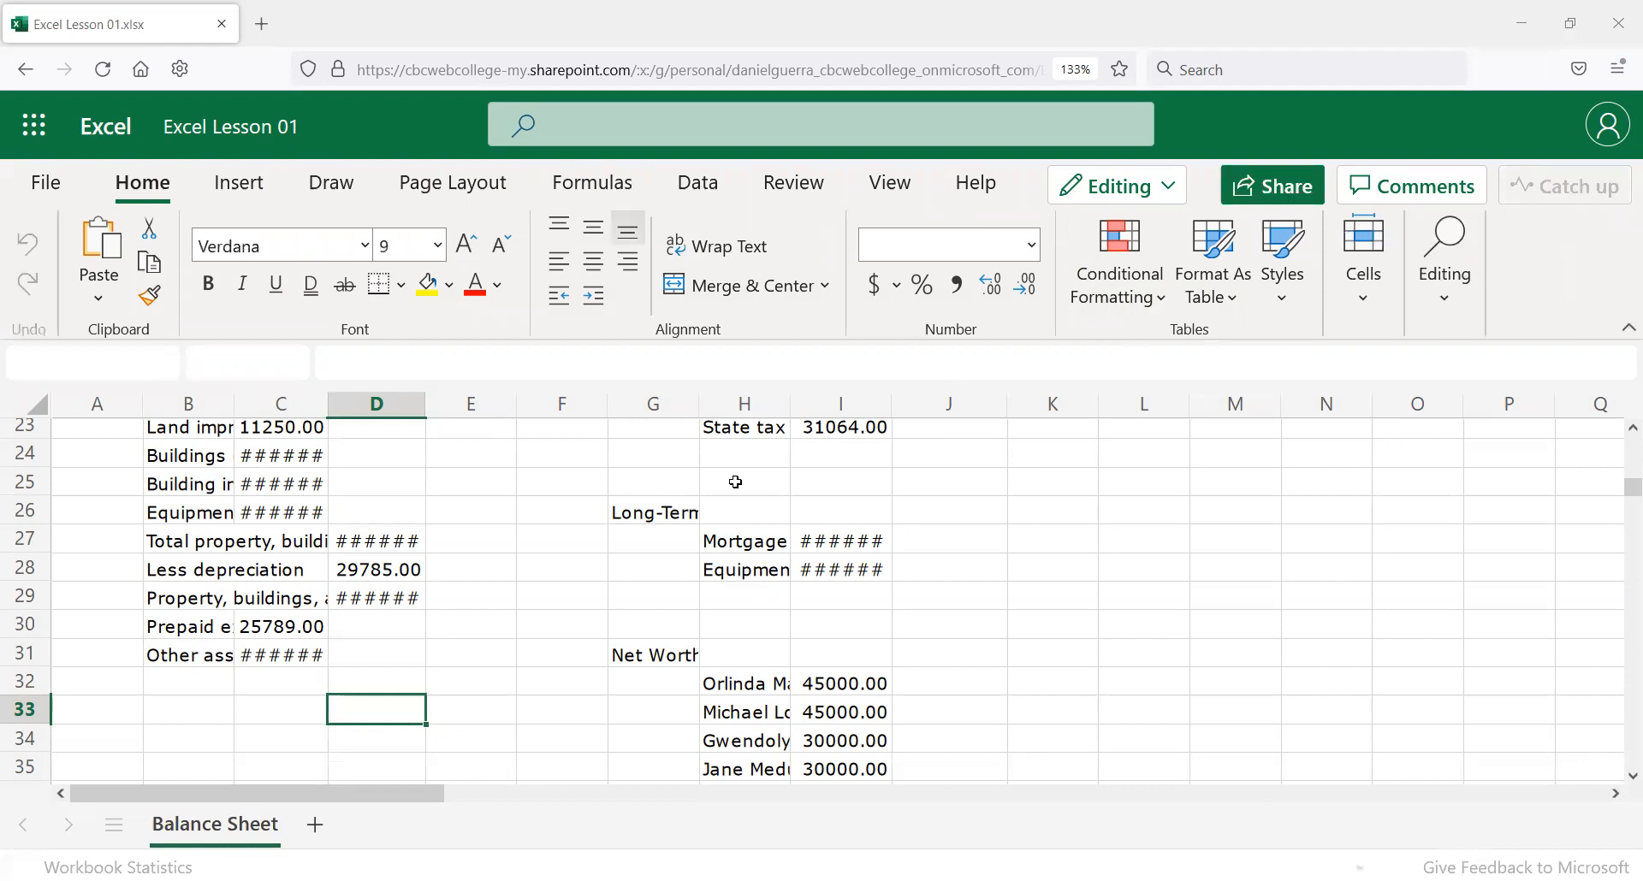
scroll(567, 491, "up", 5)
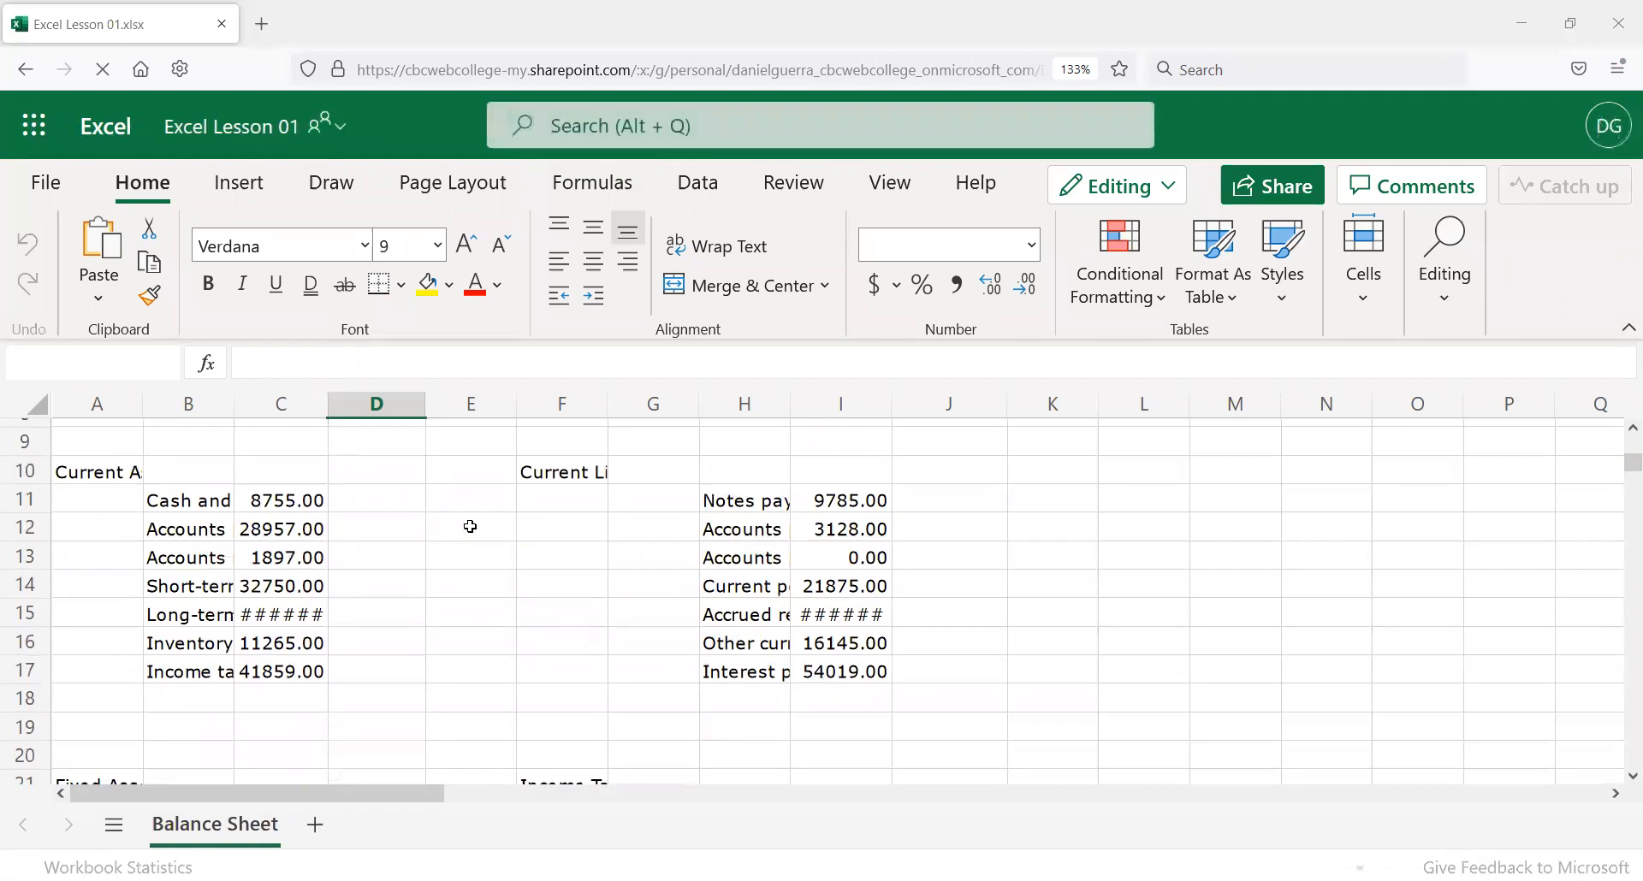
scroll(471, 526, "up", 3)
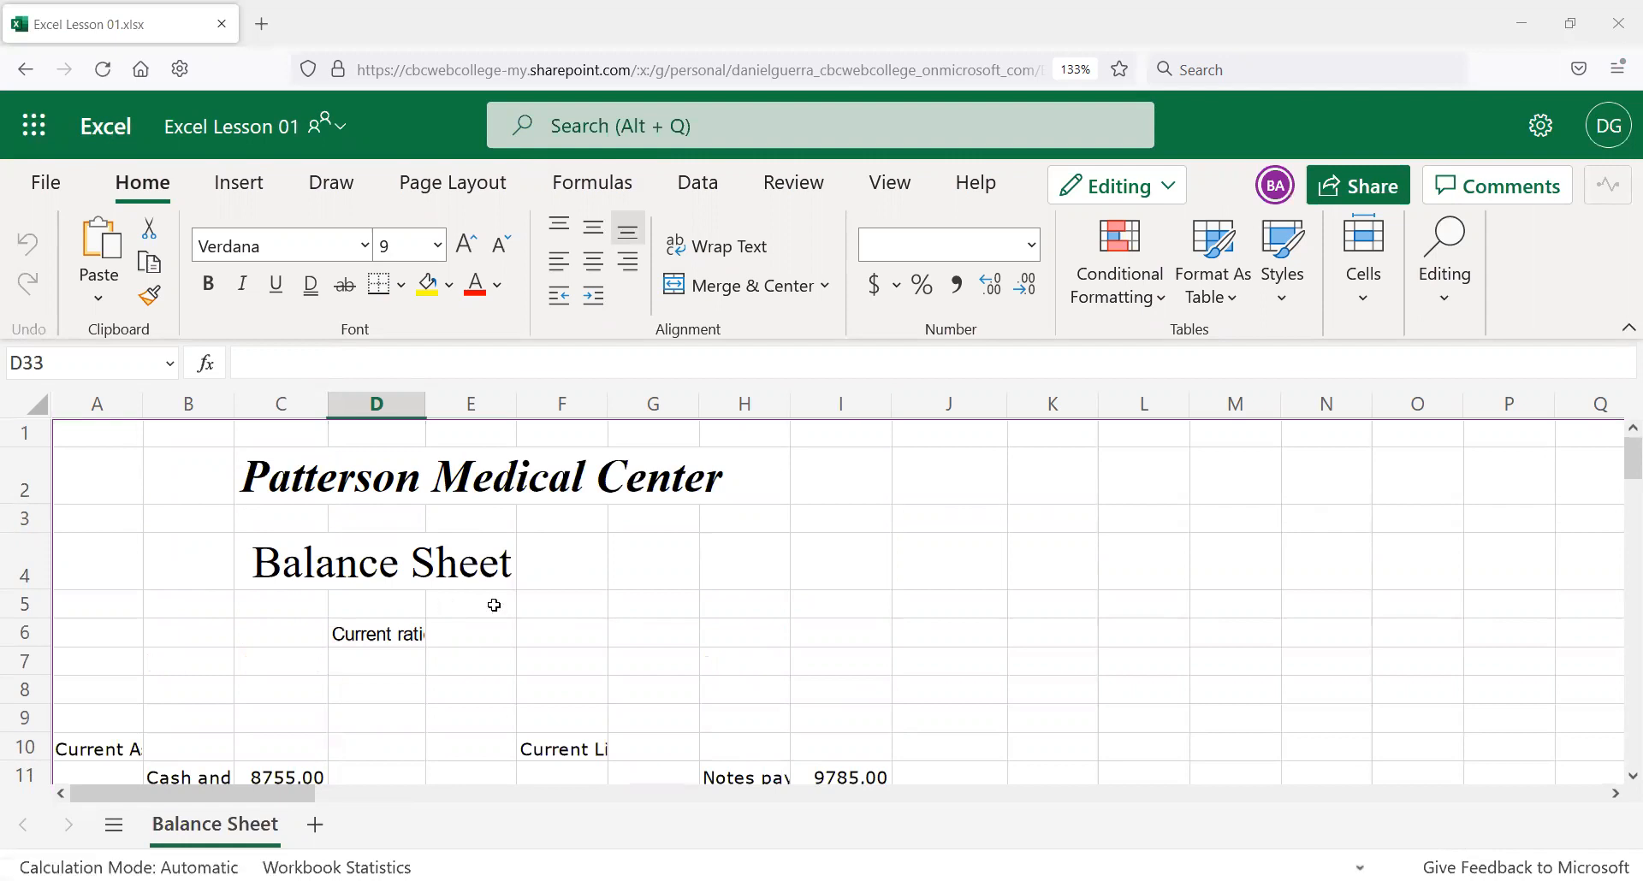
scroll(451, 603, "down", 3)
scroll(451, 585, "up", 3)
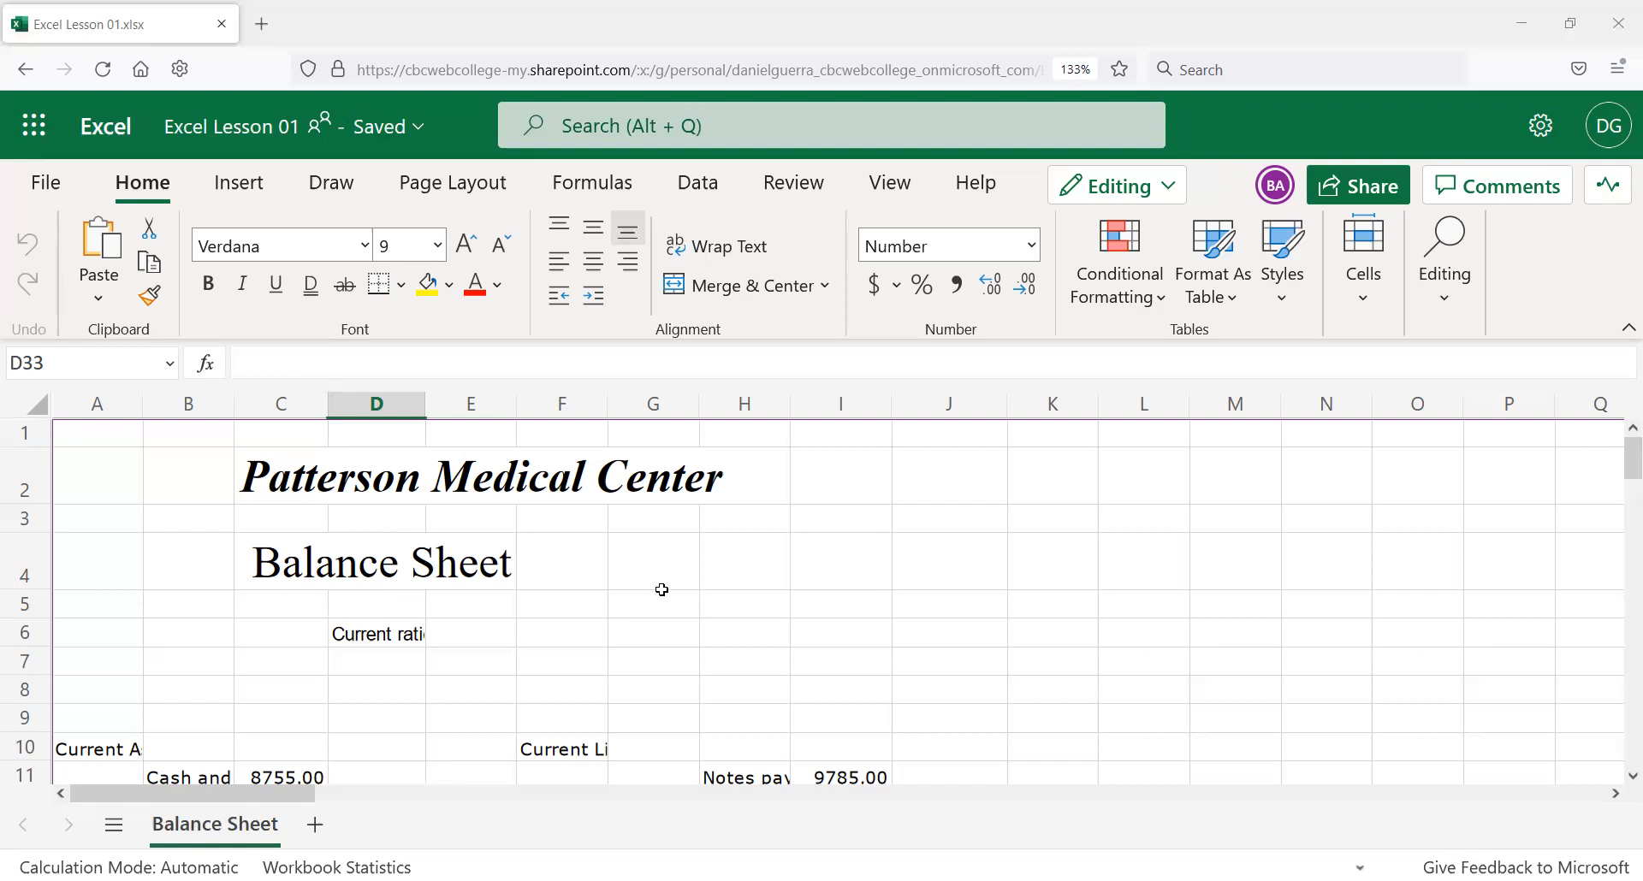
Set the Patterson Medical Center and Balance Sheet titles in C2:E4 to 8-point Arial.
left_click(132, 455)
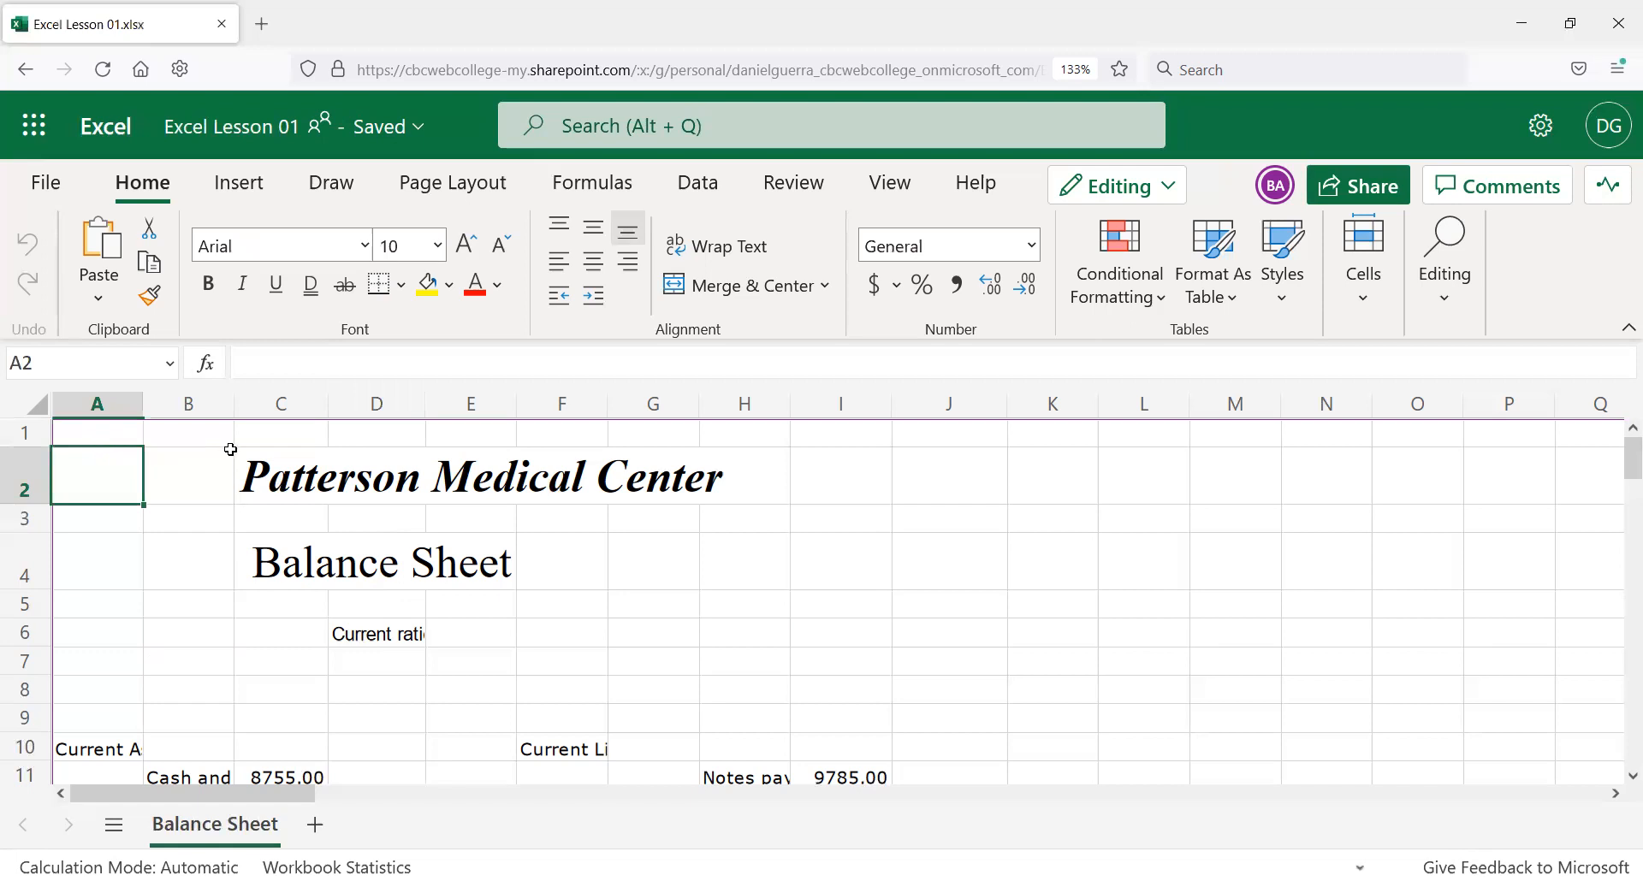
left_click_drag(260, 468, 582, 565)
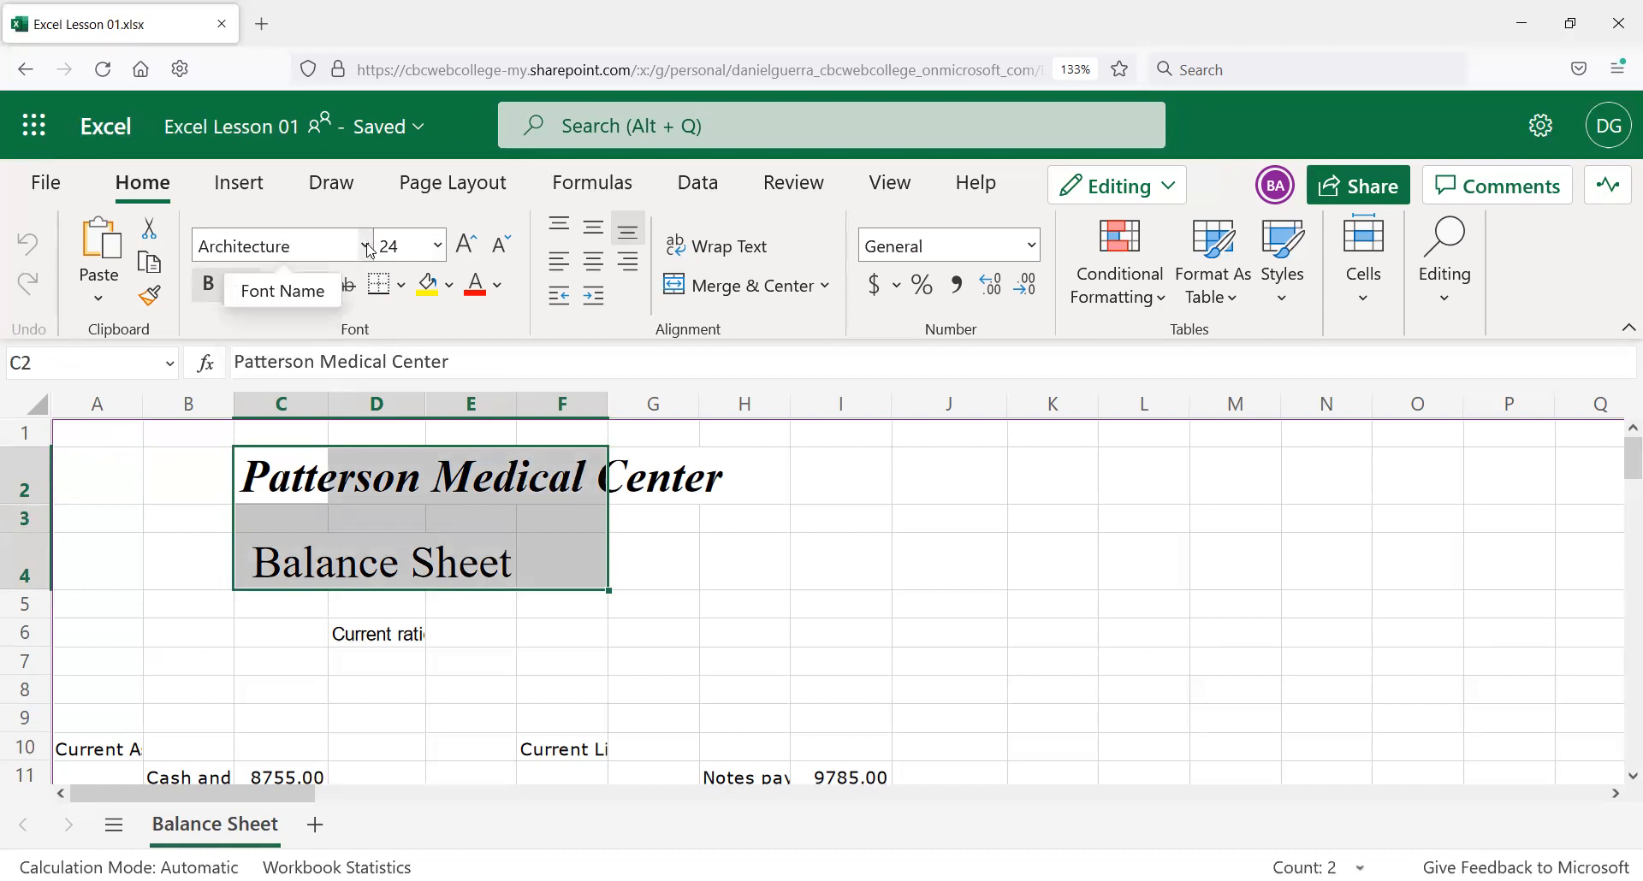
left_click(438, 246)
left_click(393, 283)
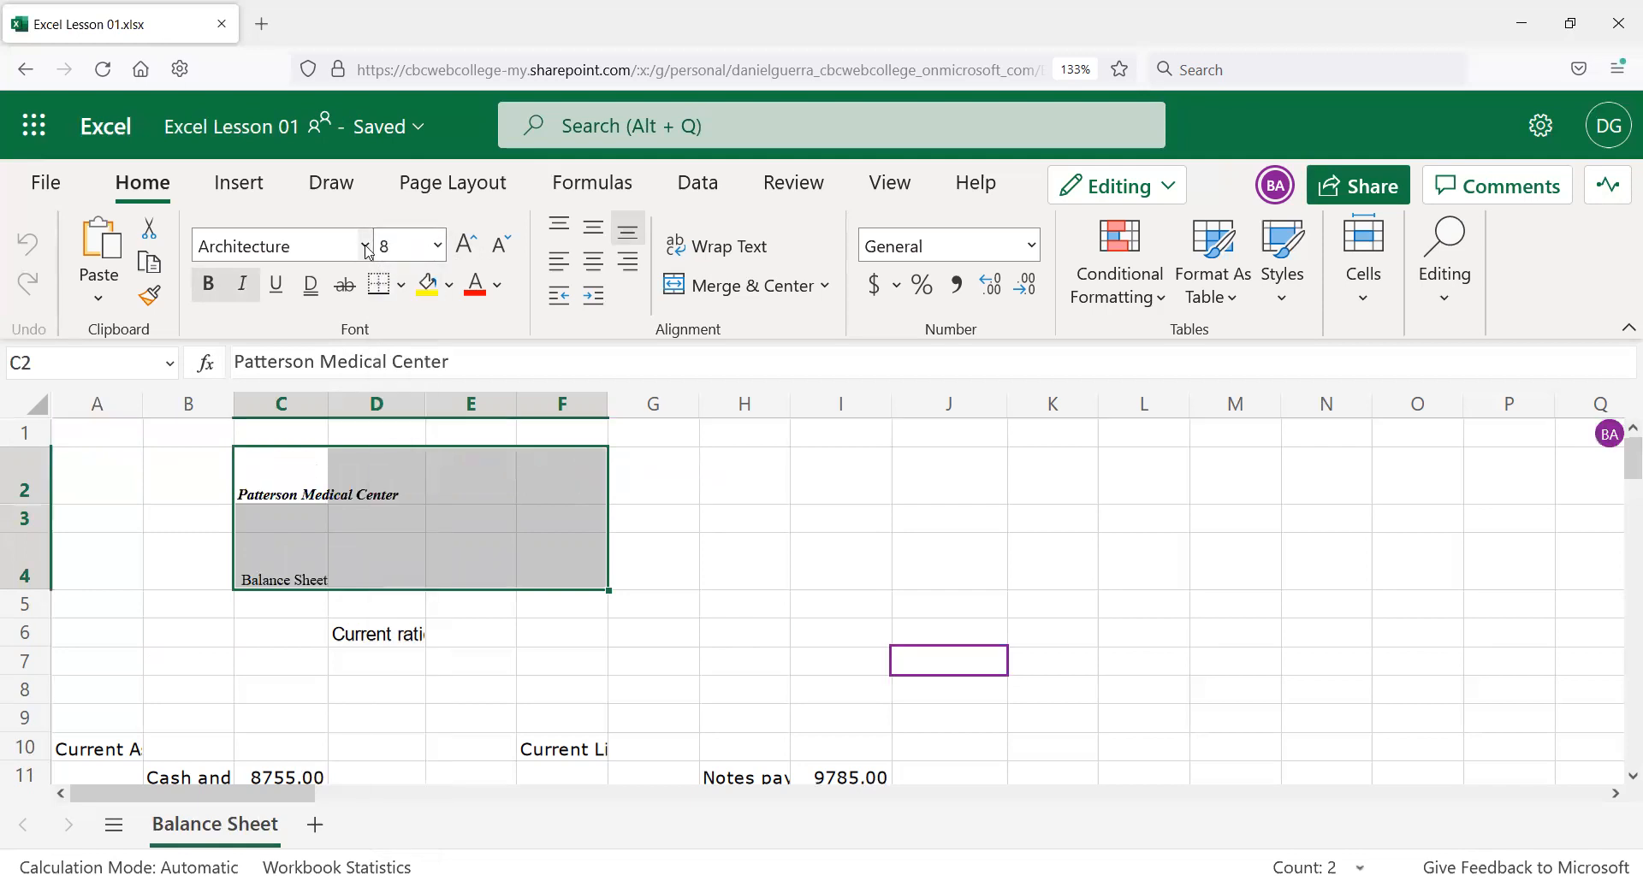
left_click(365, 245)
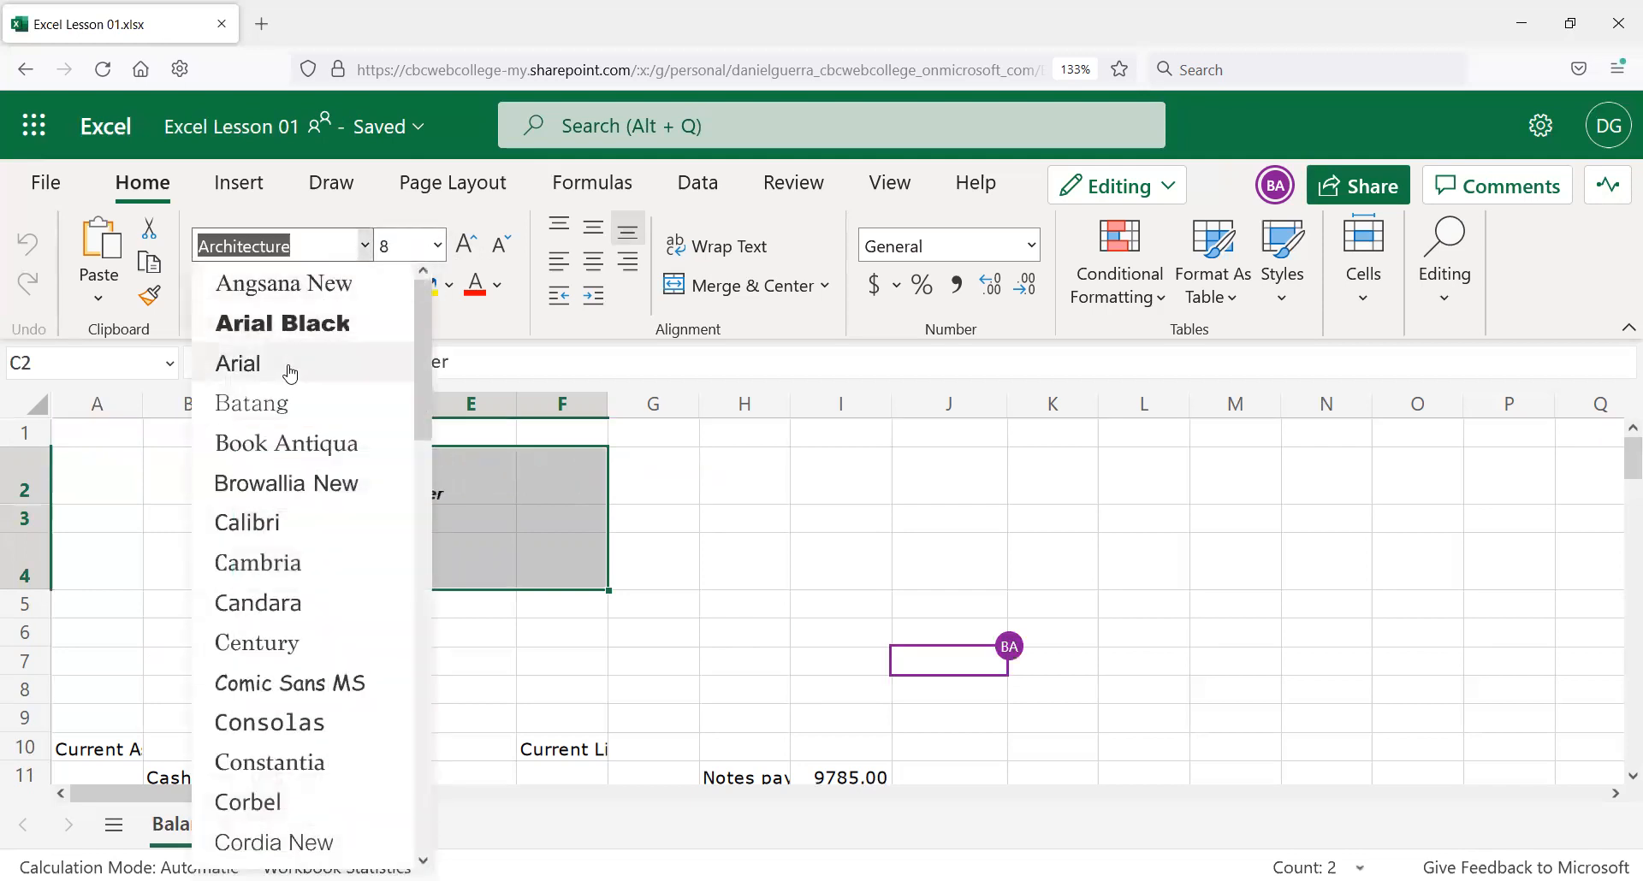
left_click(293, 363)
left_click(122, 479)
scroll(122, 479, "down", 5)
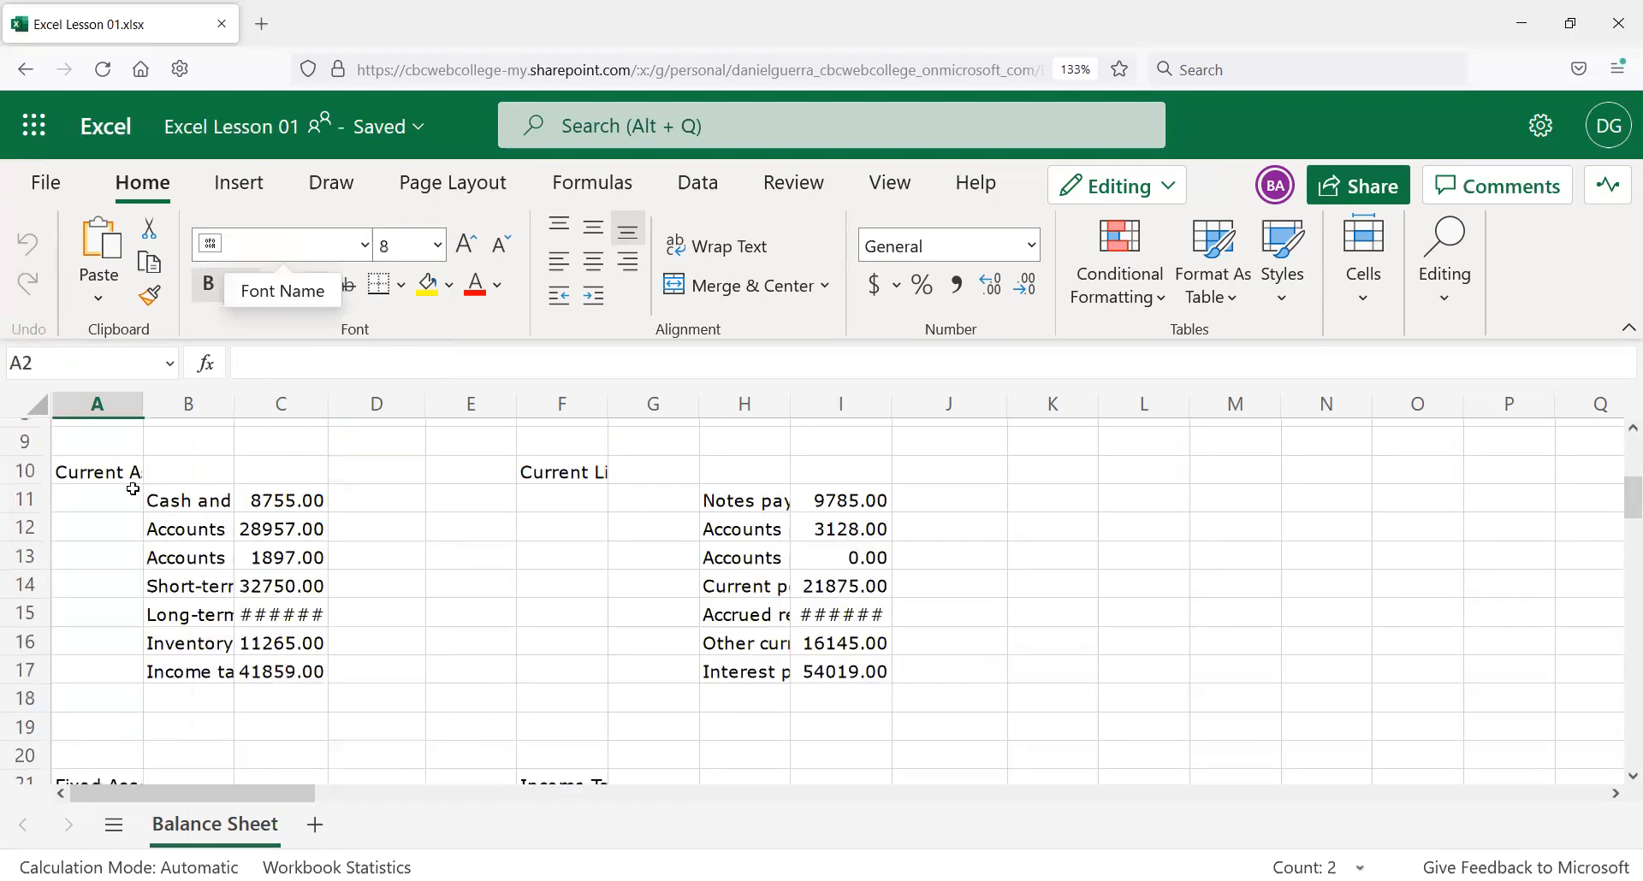
scroll(121, 482, "down", 6)
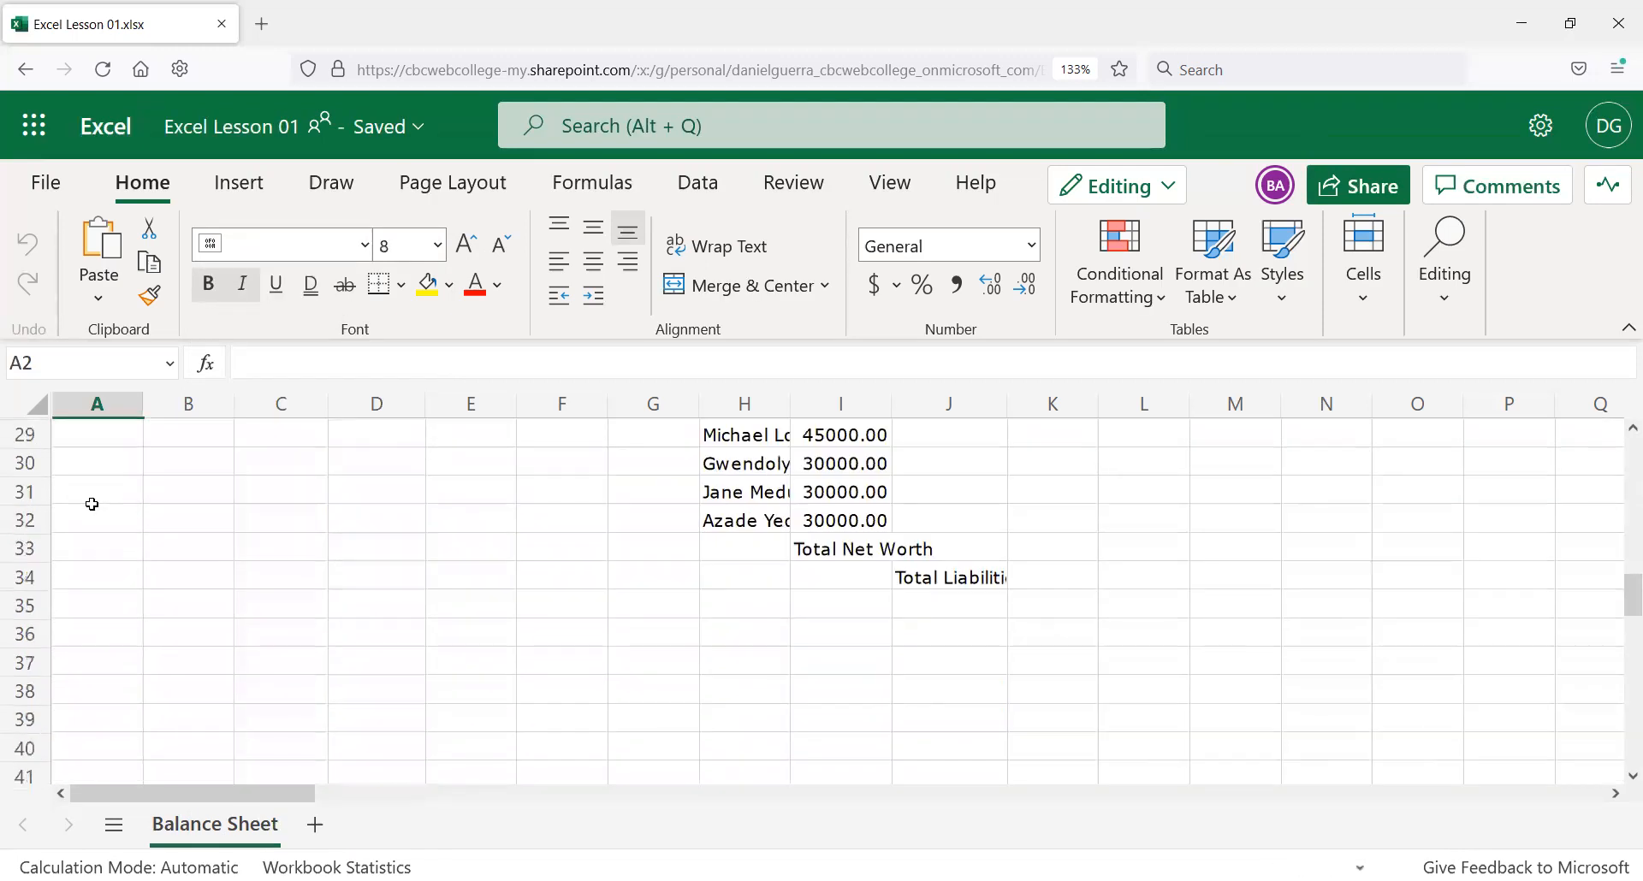
scroll(170, 493, "up", 6)
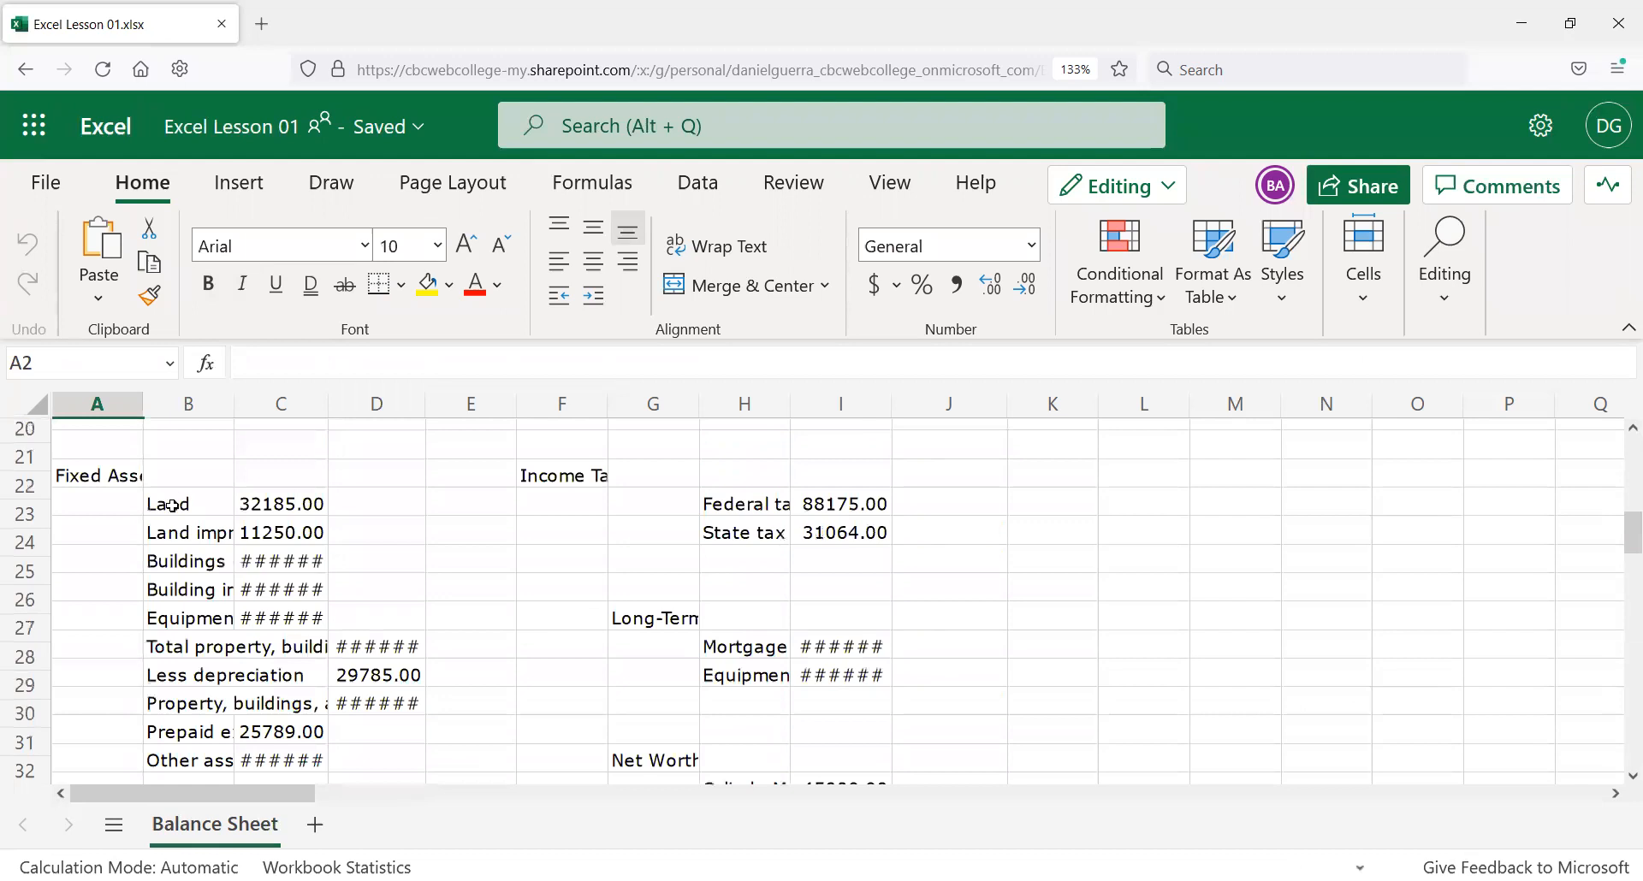
scroll(179, 483, "up", 5)
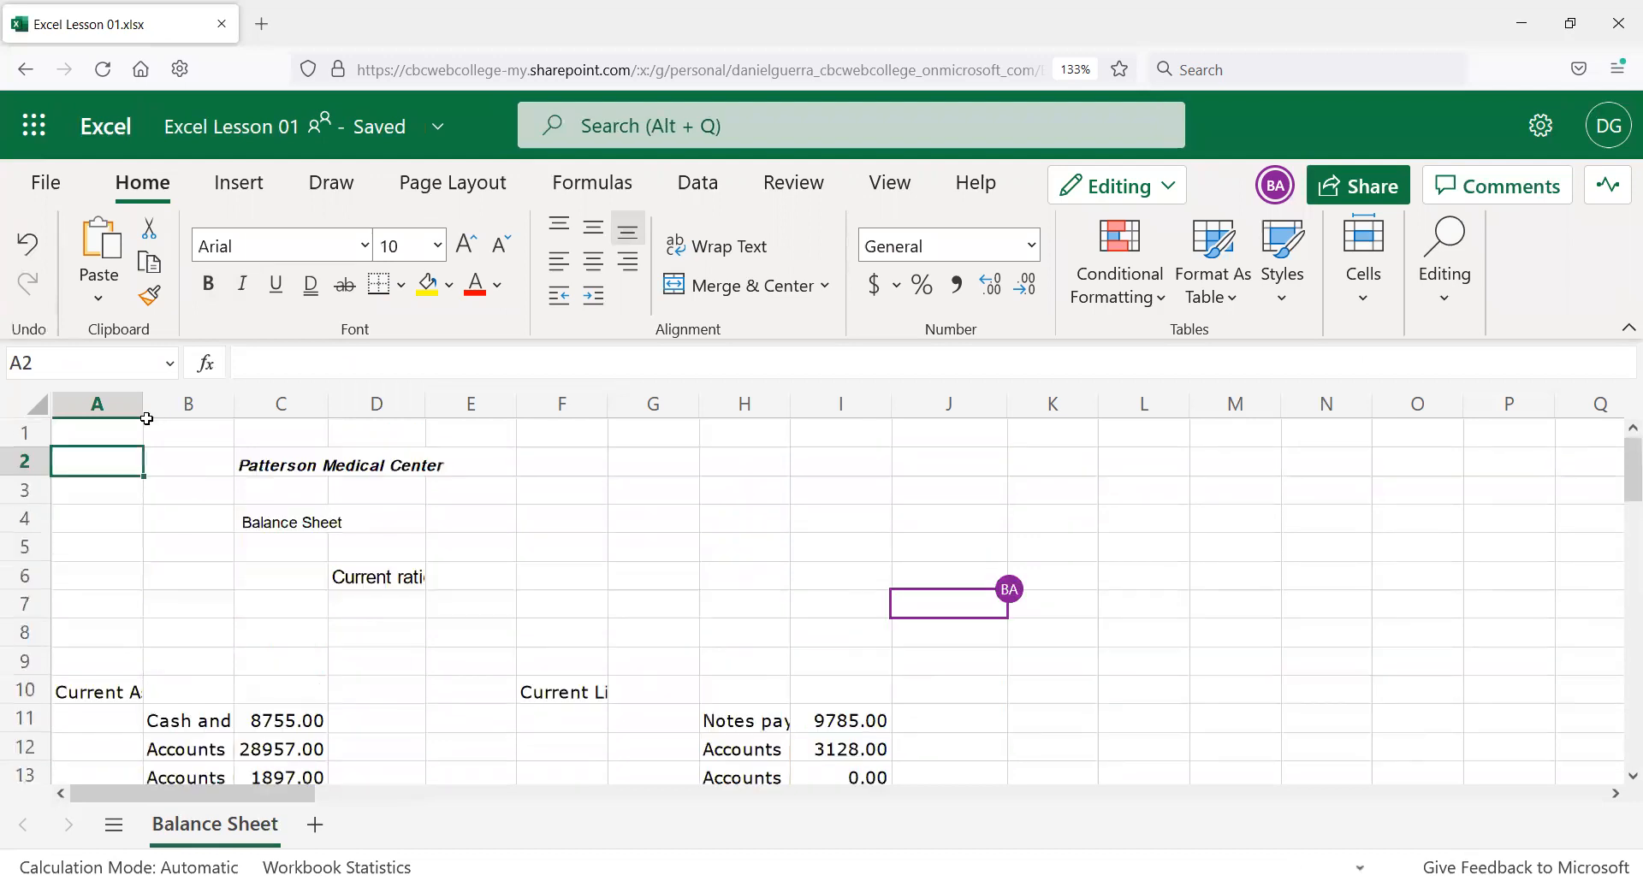
Try selecting the sheet data by dragging and with Ctrl+A, then clear the selection.
left_click_drag(97, 434, 801, 754)
left_click_drag(869, 581, 889, 539)
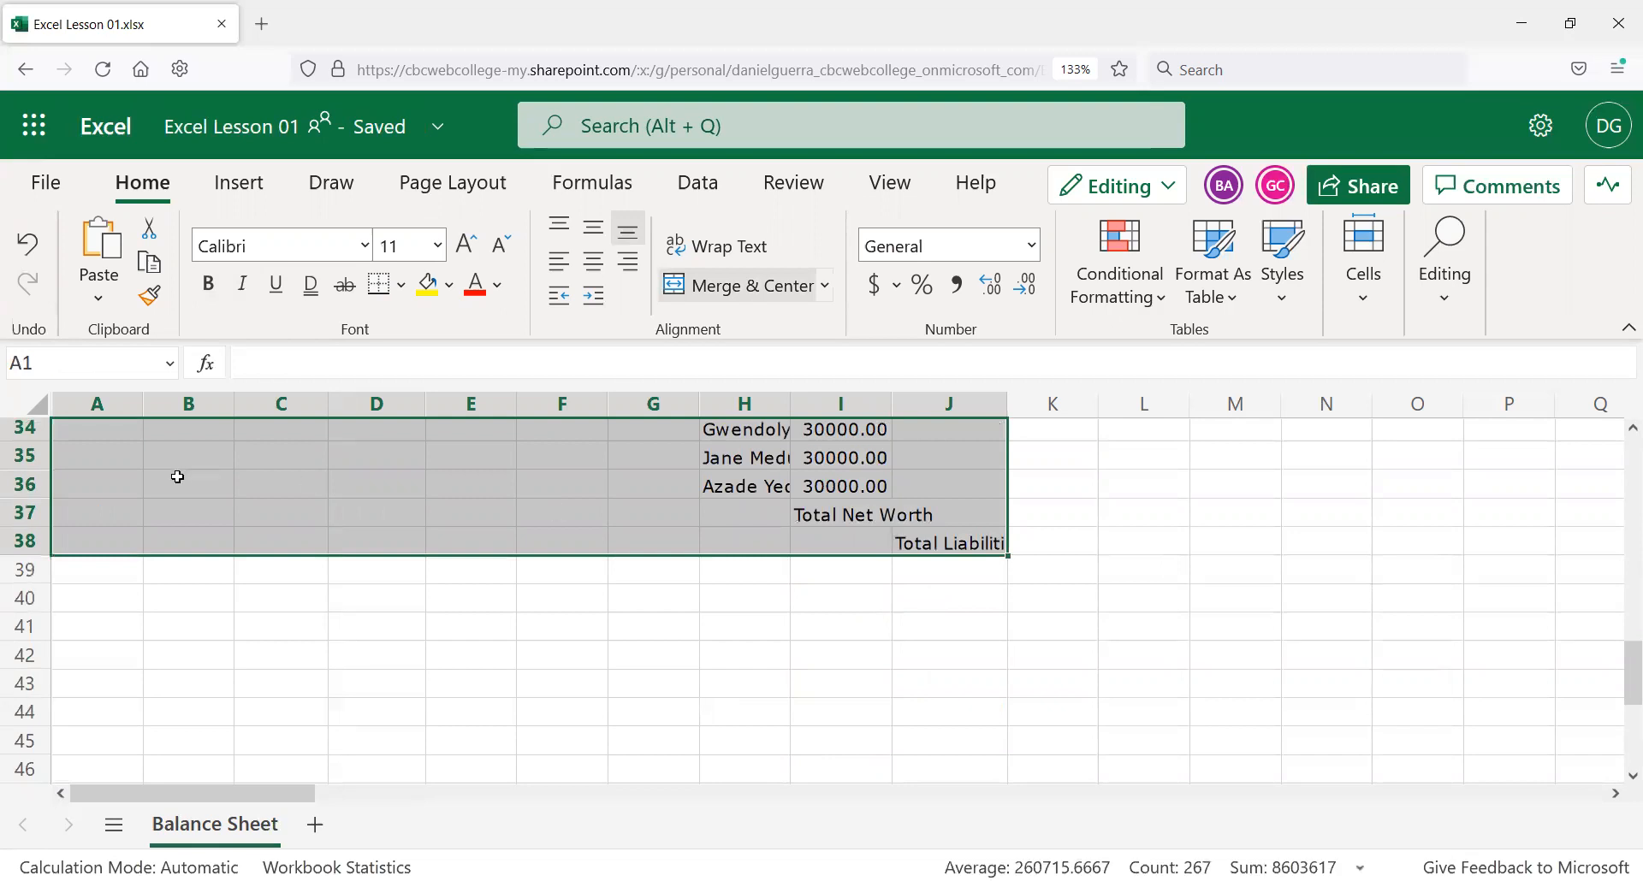
scroll(117, 476, "up", 11)
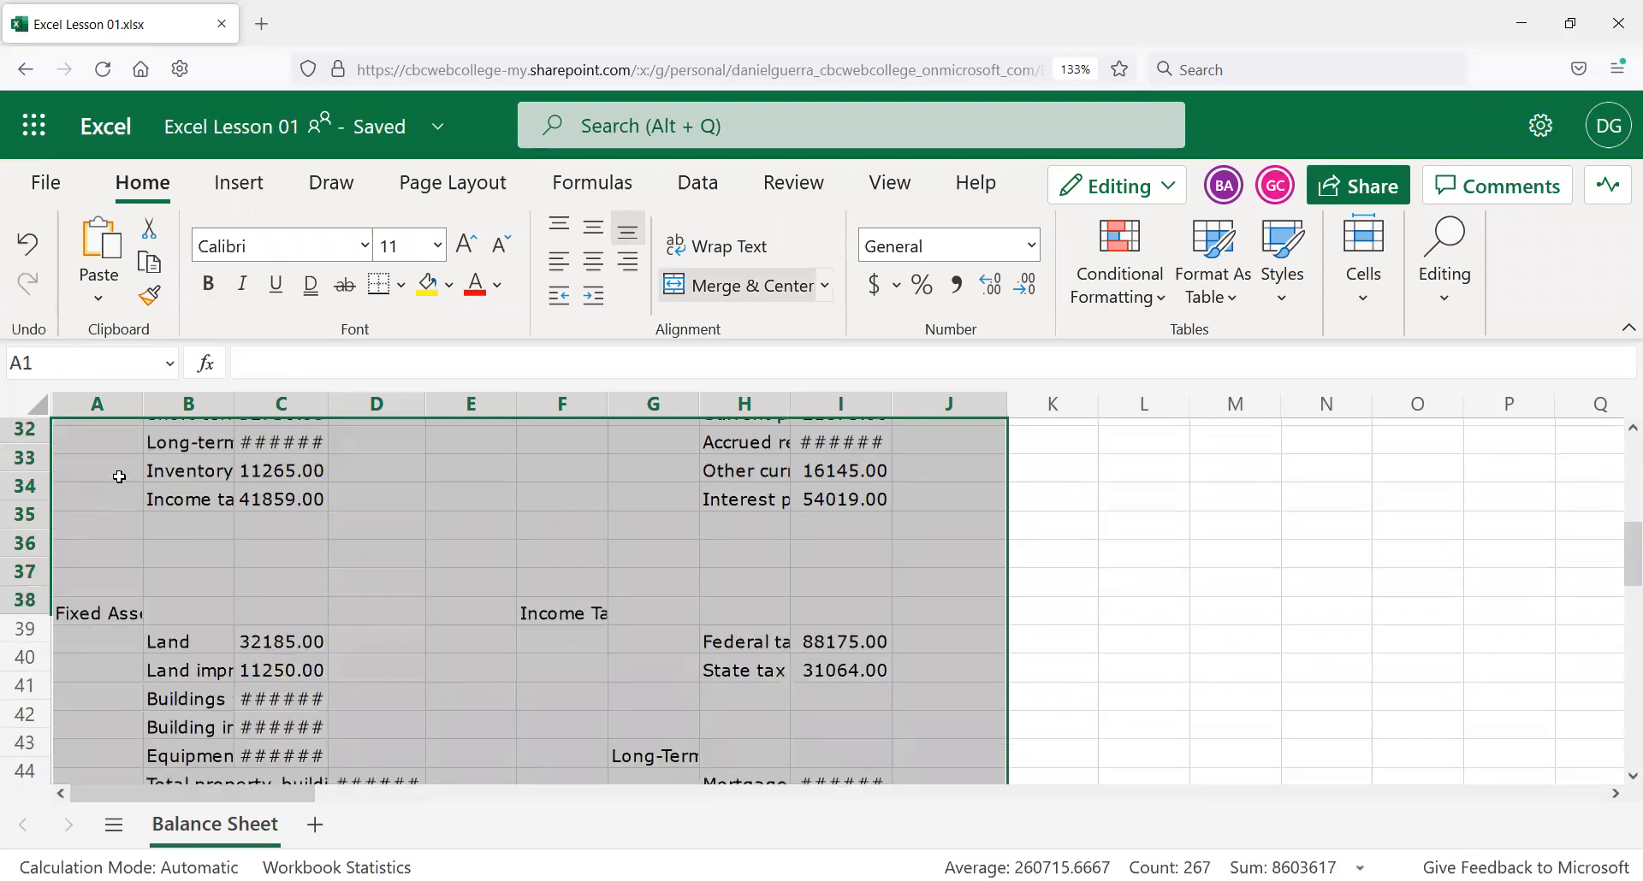
left_click(39, 415)
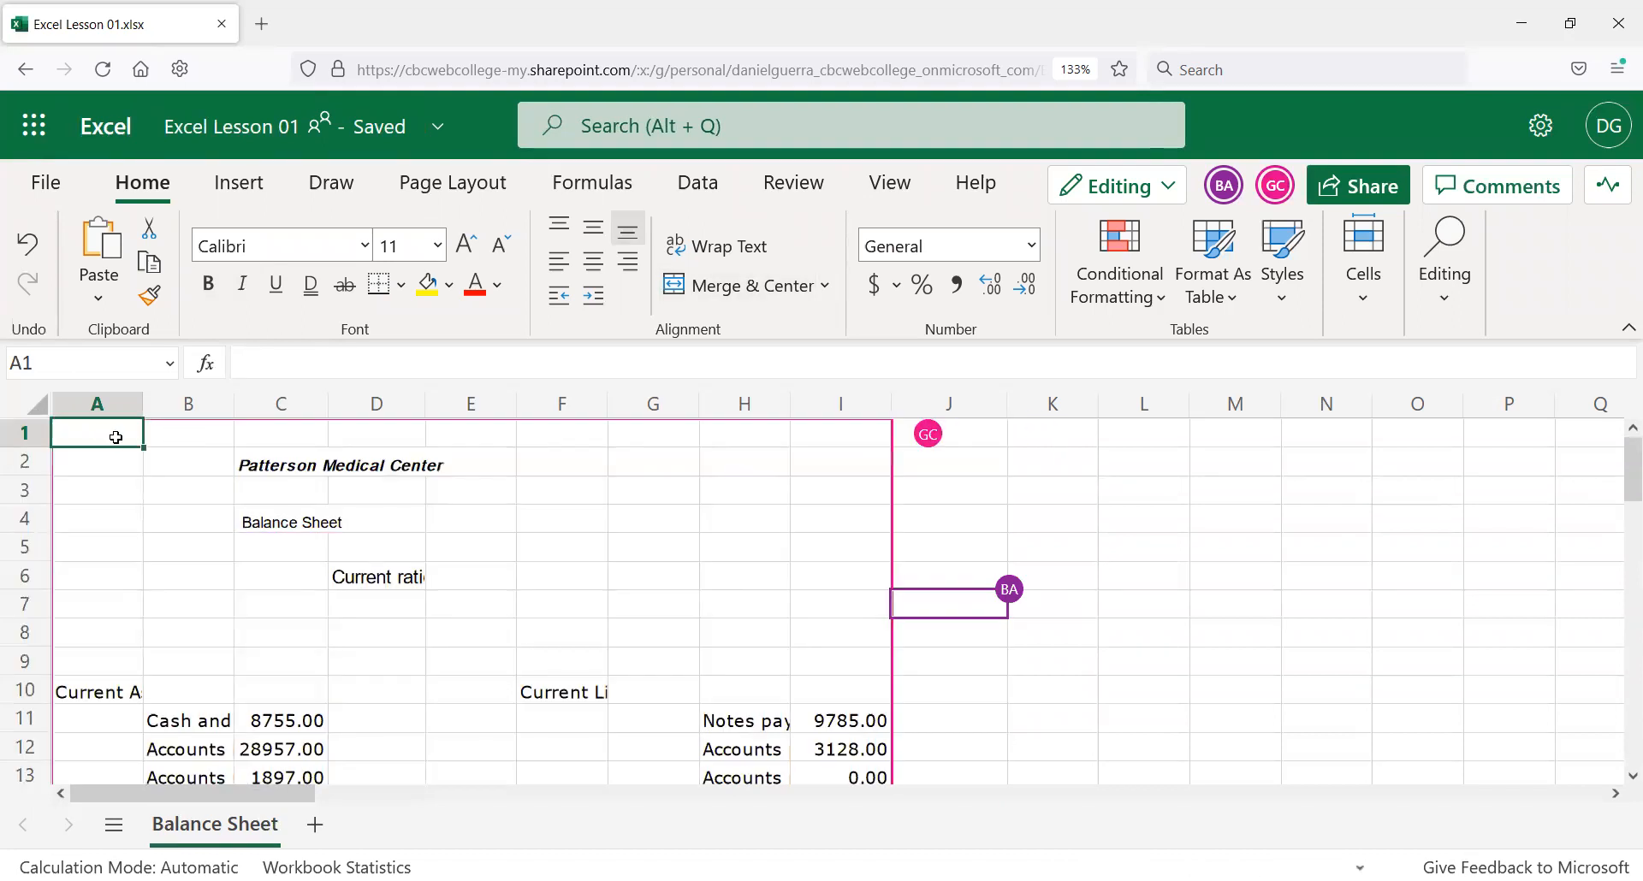
key("ctrl+a")
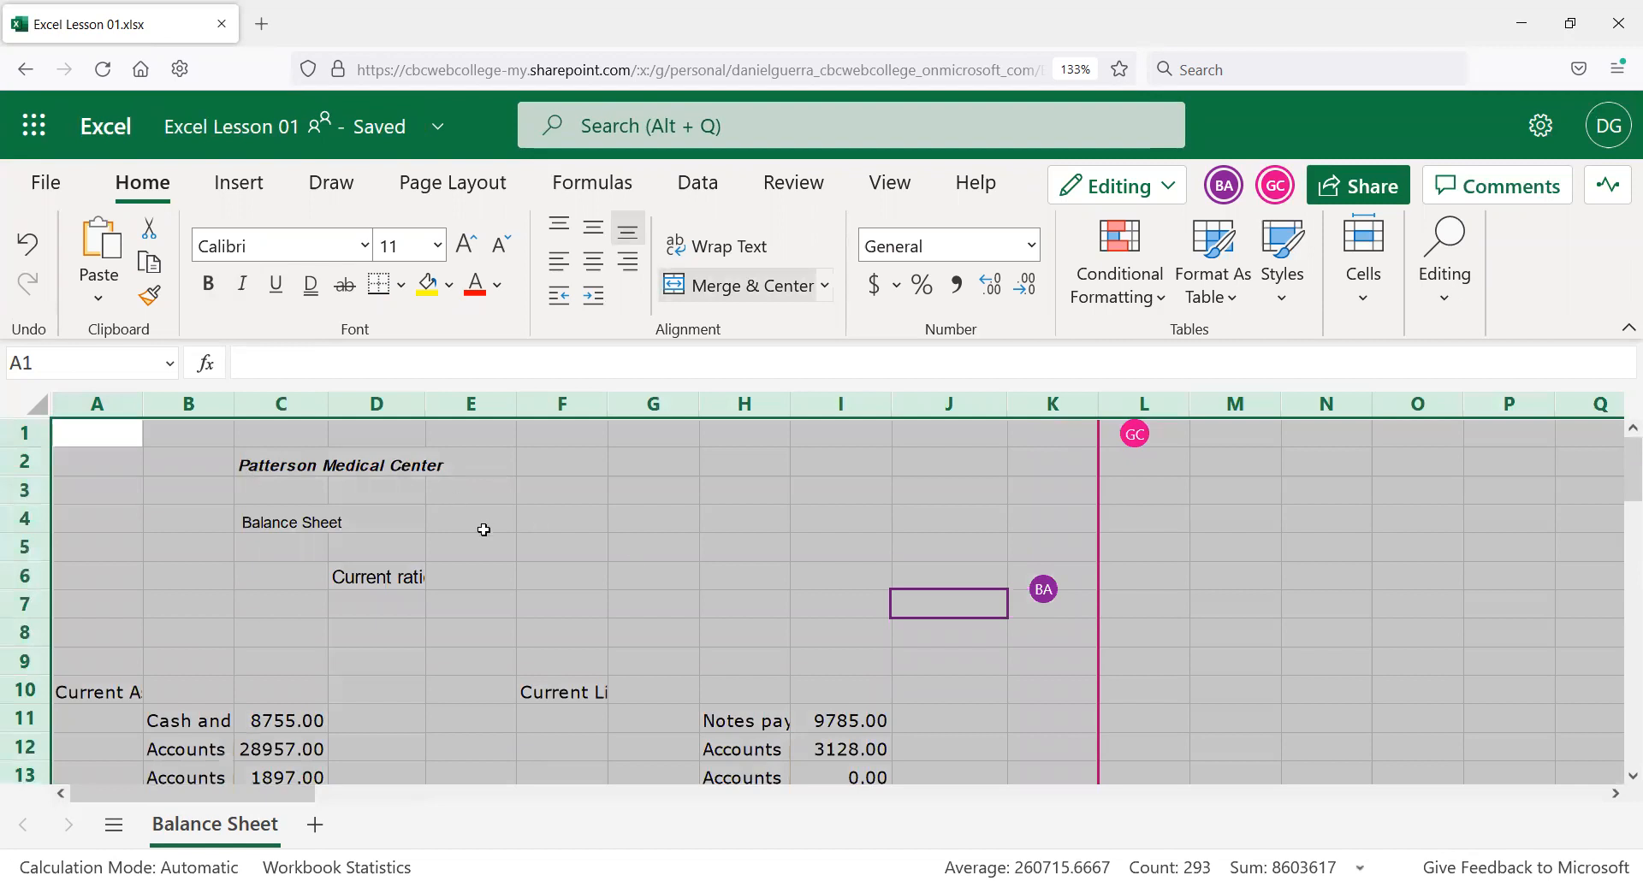
scroll(486, 531, "down", 3)
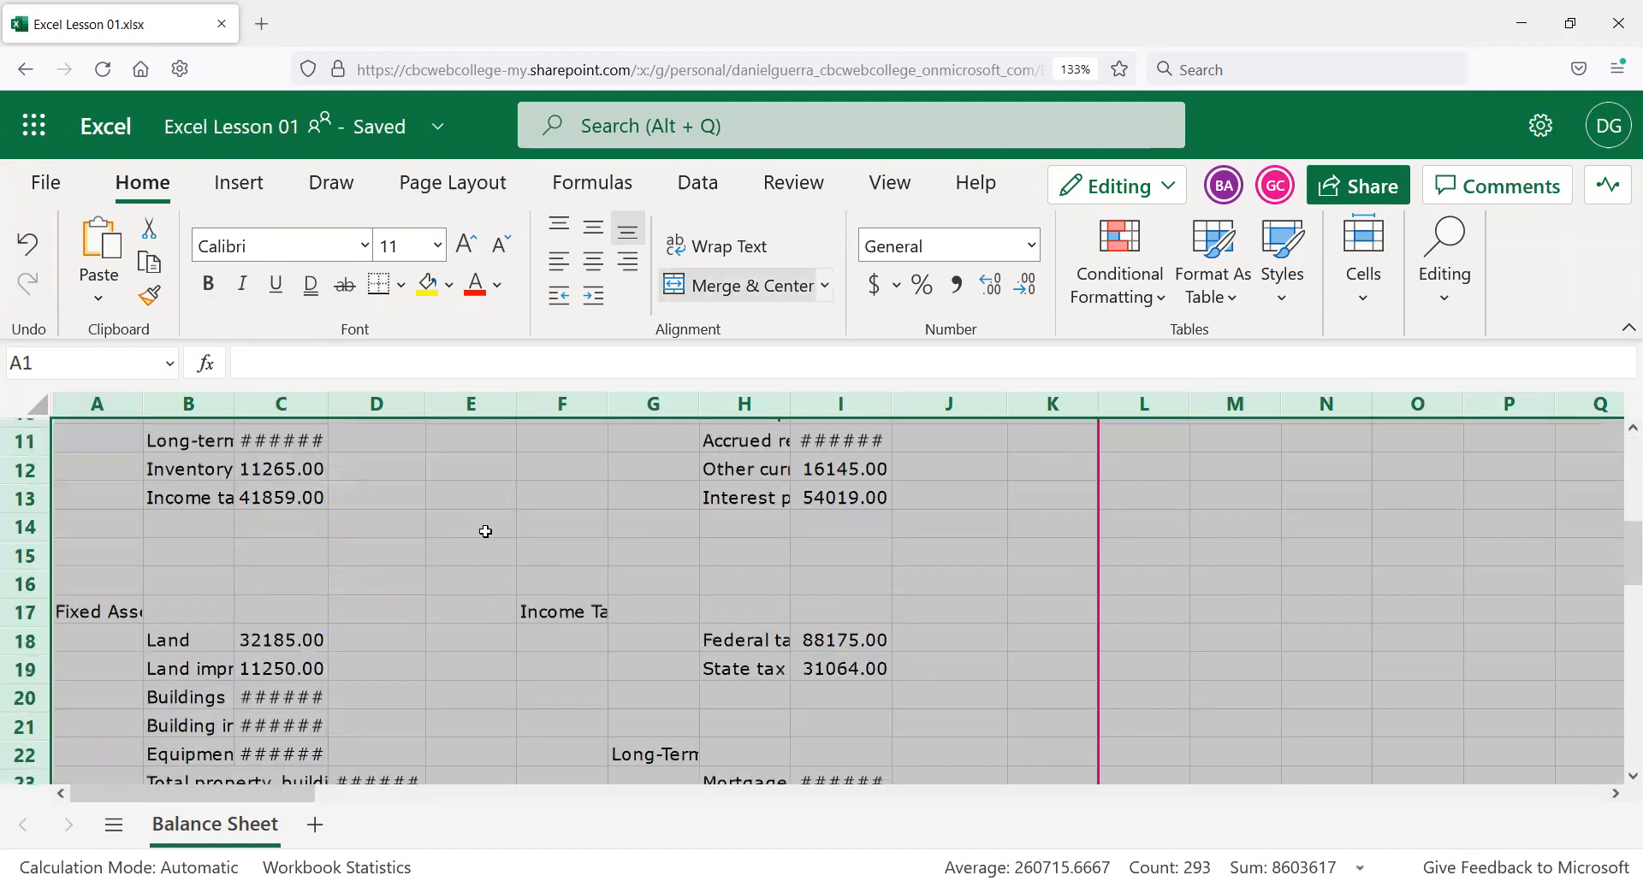
scroll(486, 531, "down", 10)
scroll(485, 532, "up", 12)
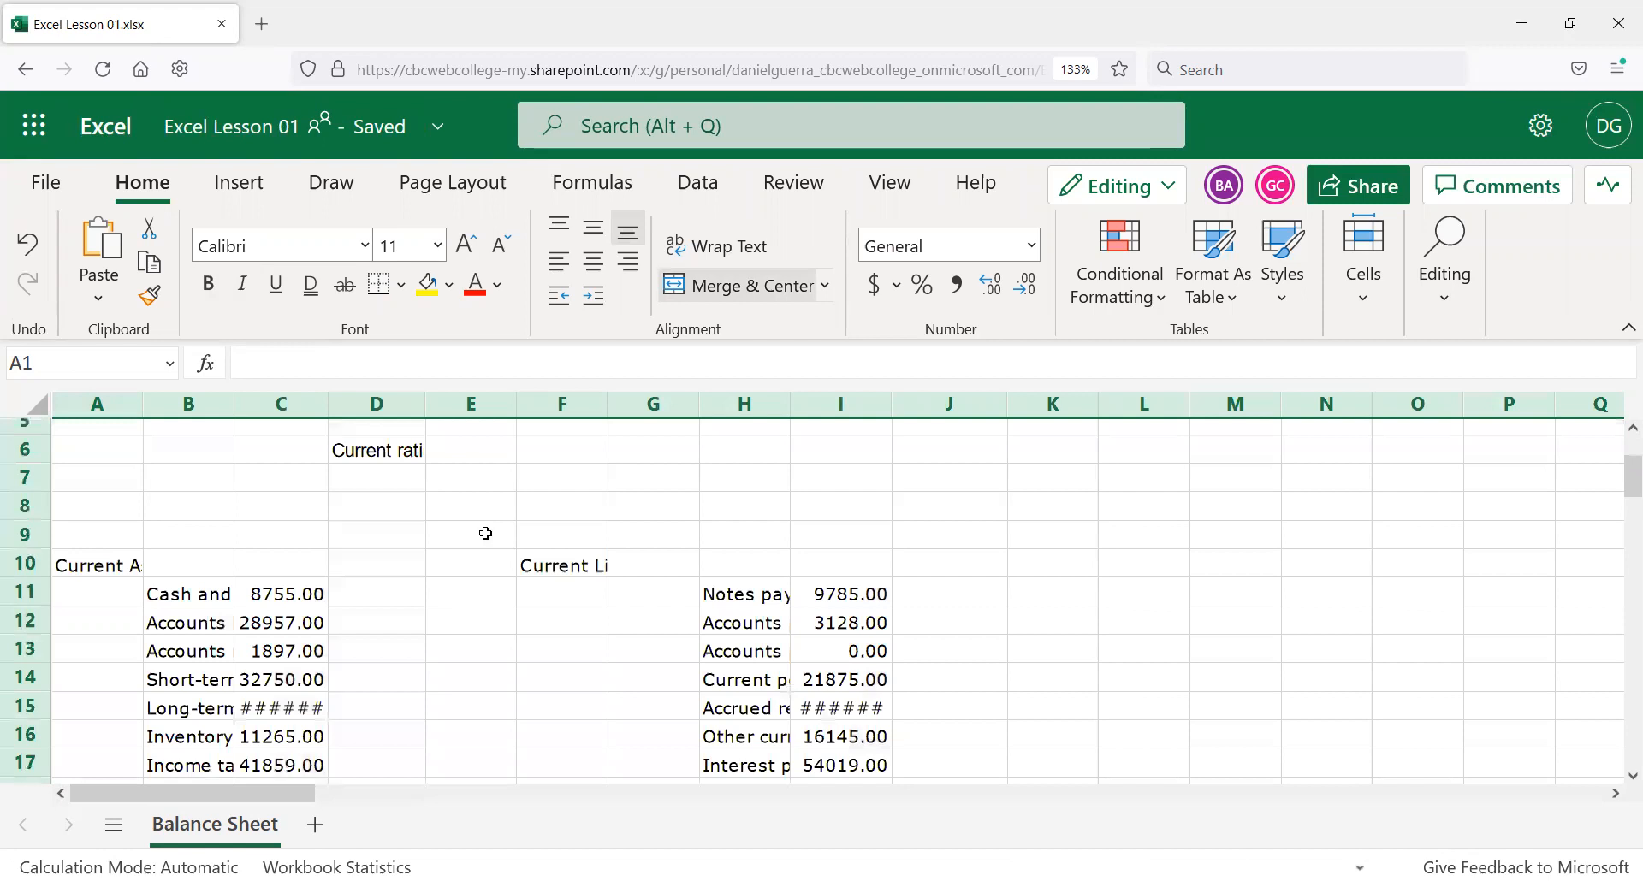
key("ctrl+a")
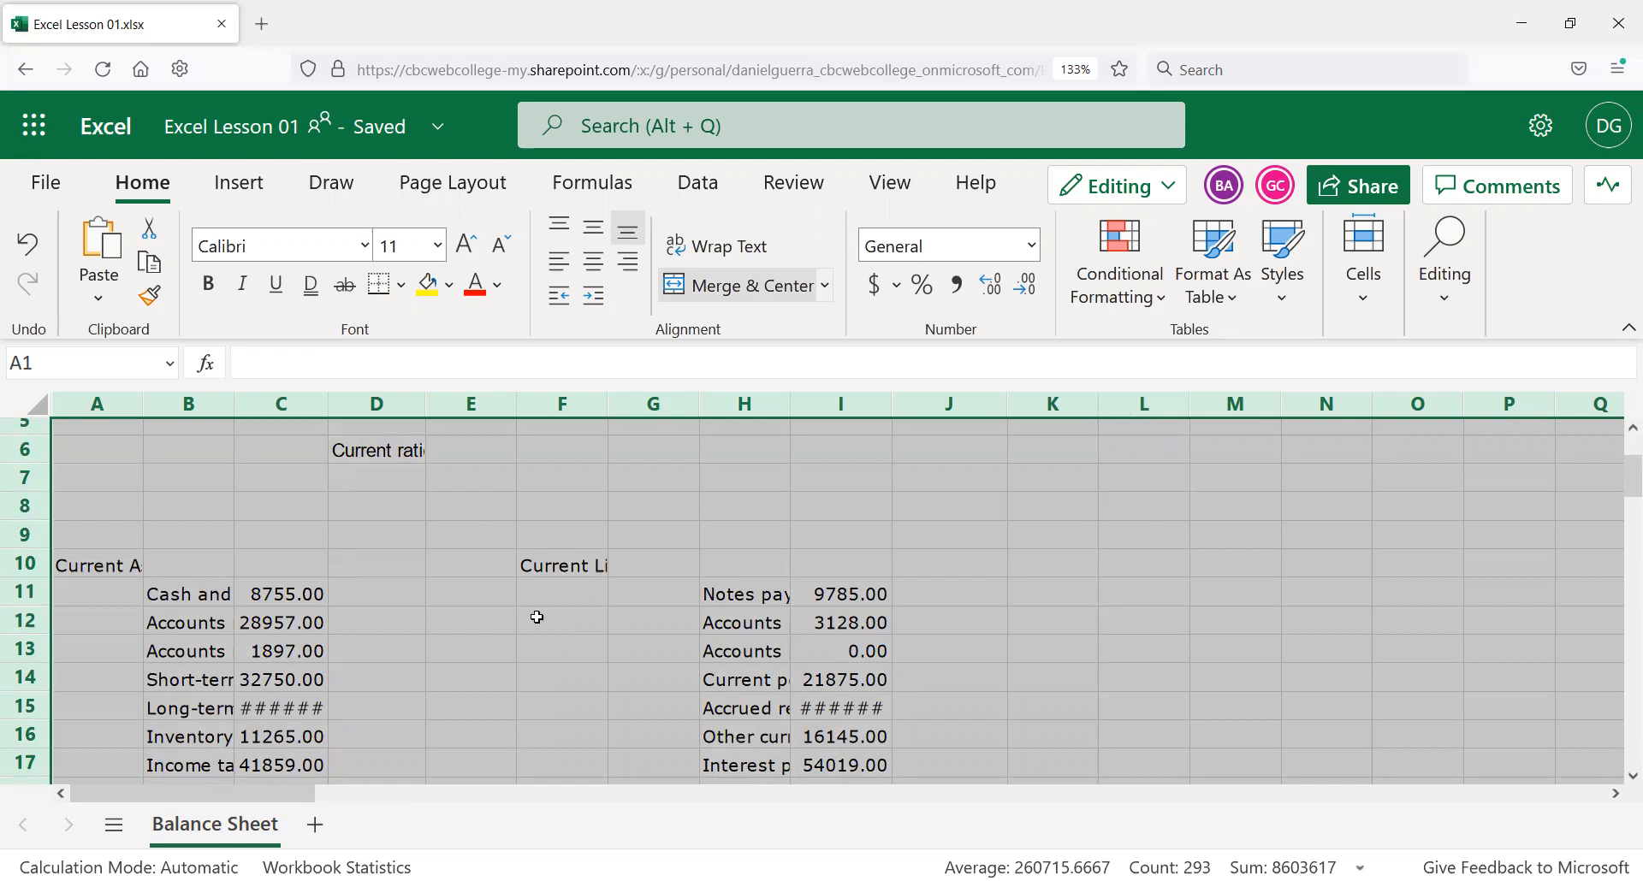
left_click(634, 474)
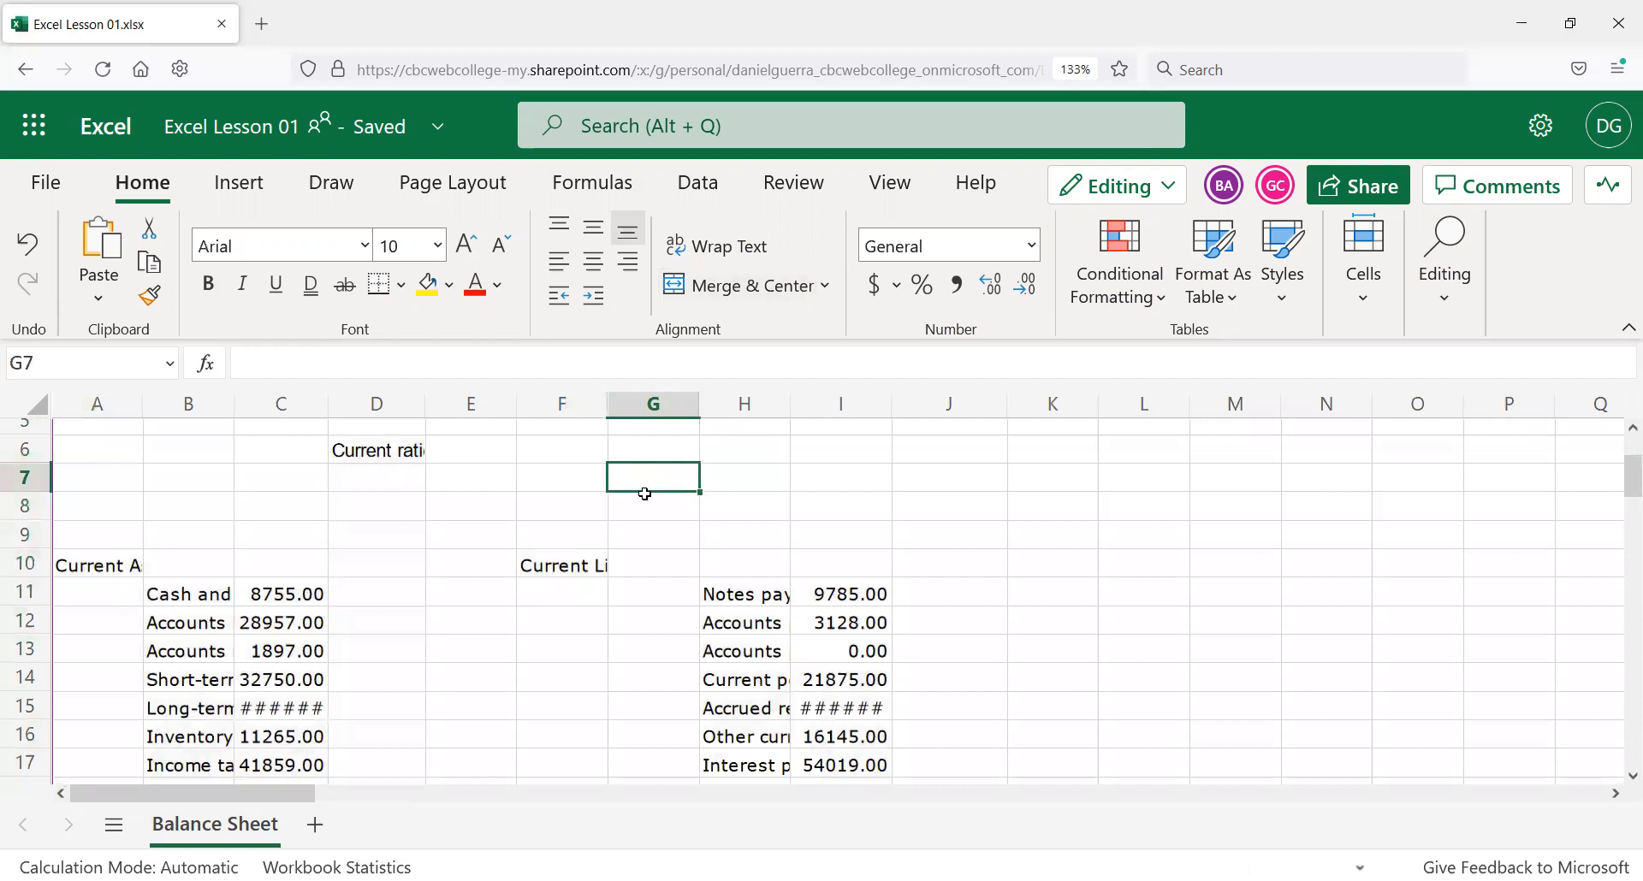
Select the range from A1 to column J, down to the Total Liabilities row.
scroll(641, 505, "down", 5)
scroll(641, 509, "down", 3)
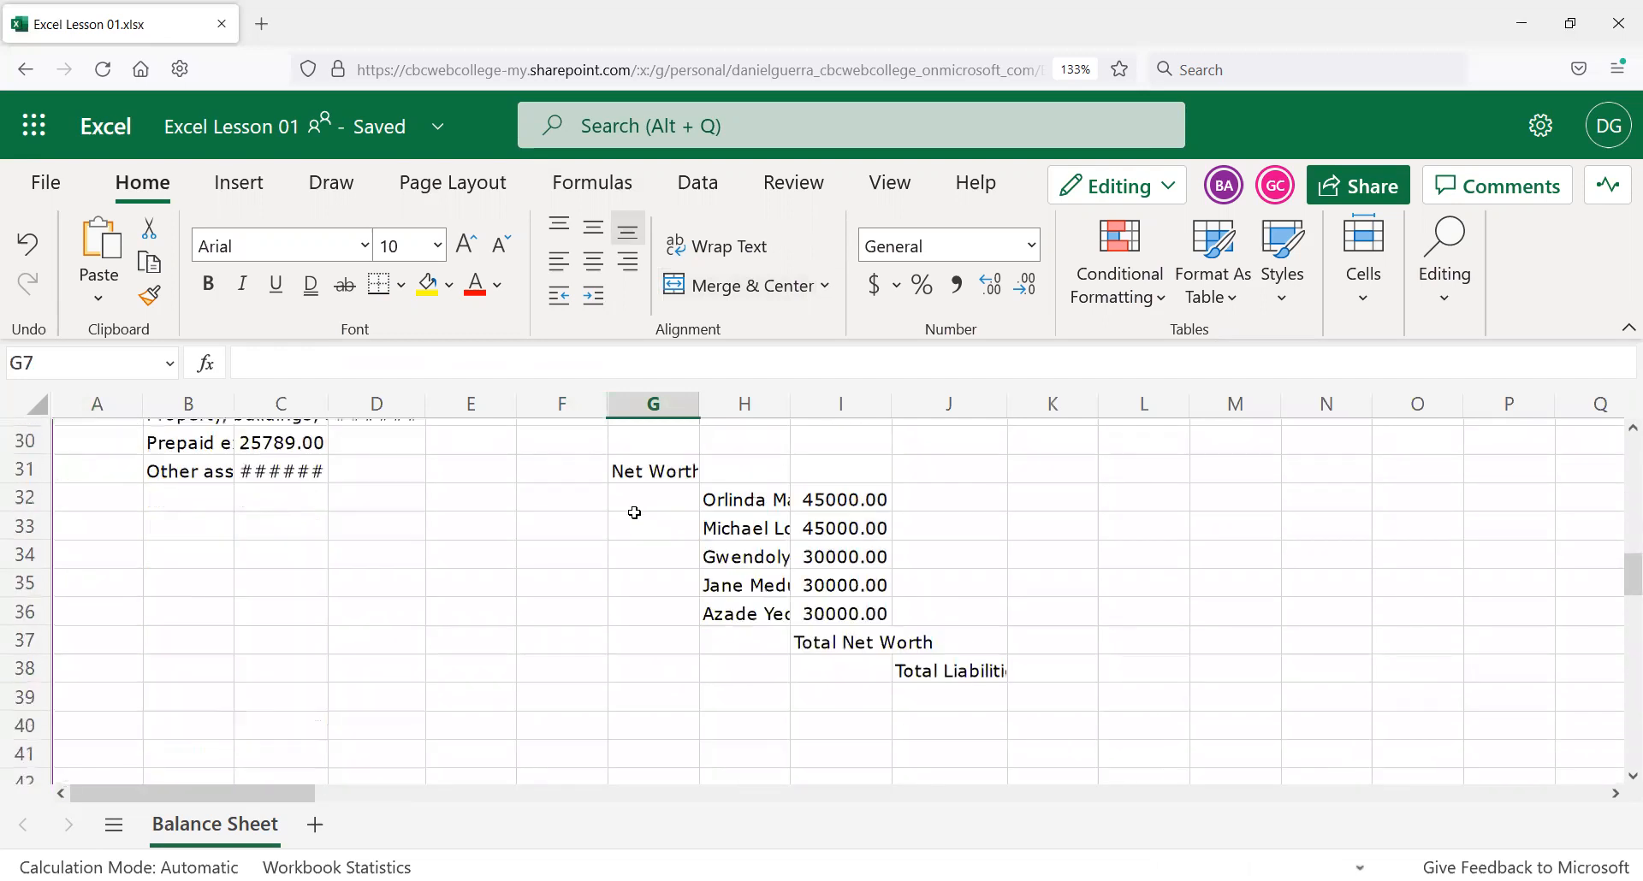
scroll(884, 621, "up", 3)
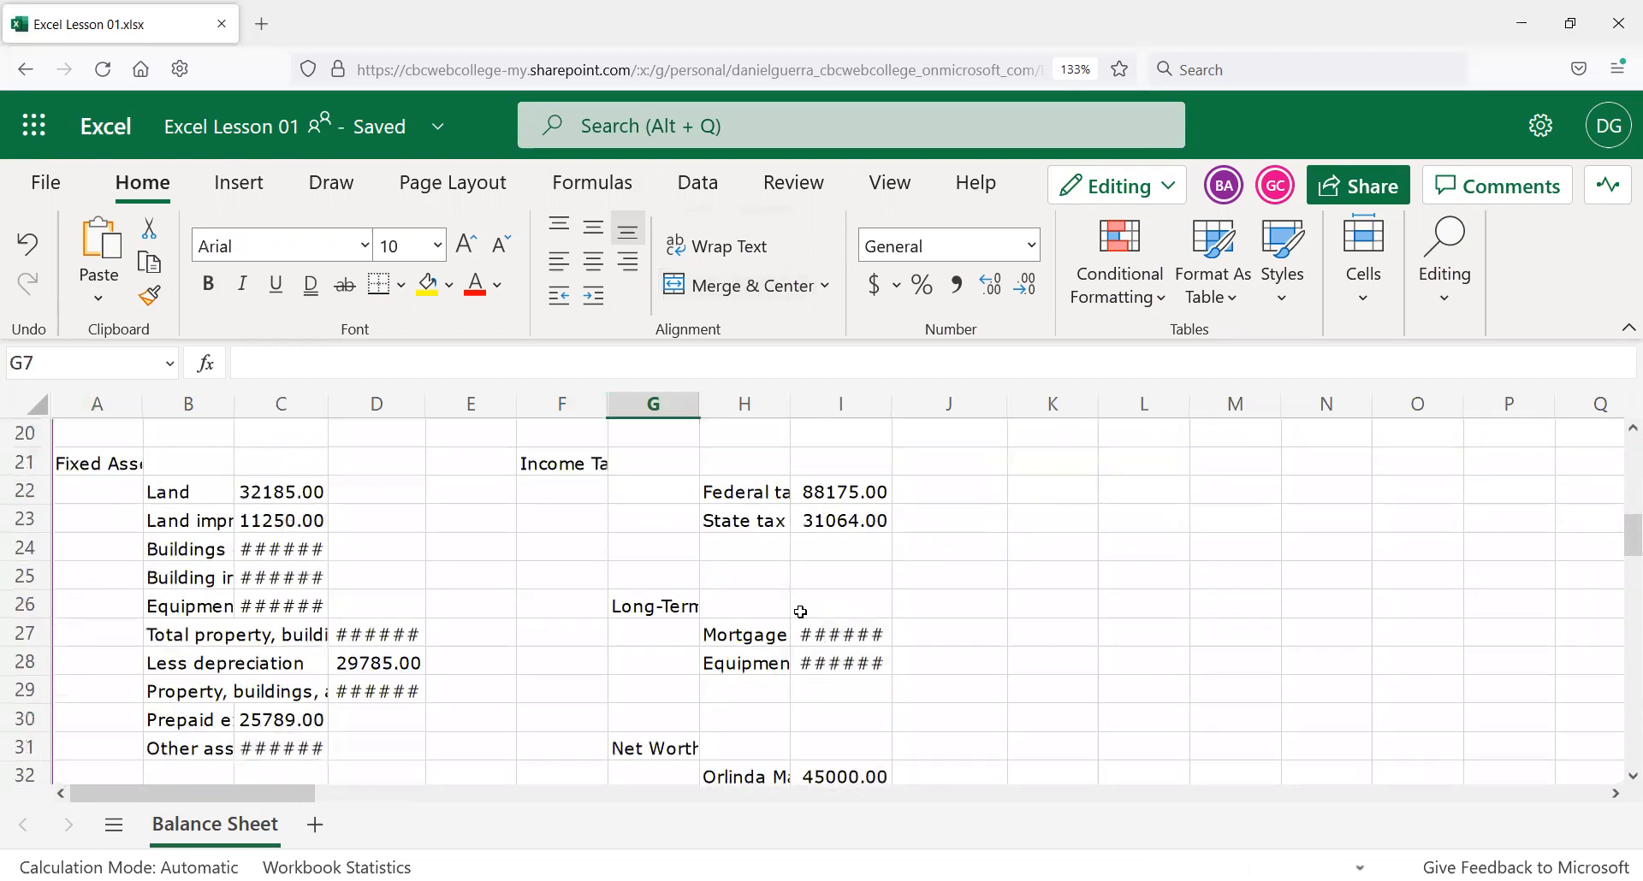
scroll(800, 611, "up", 6)
left_click_drag(93, 441, 977, 779)
left_click_drag(980, 530, 984, 592)
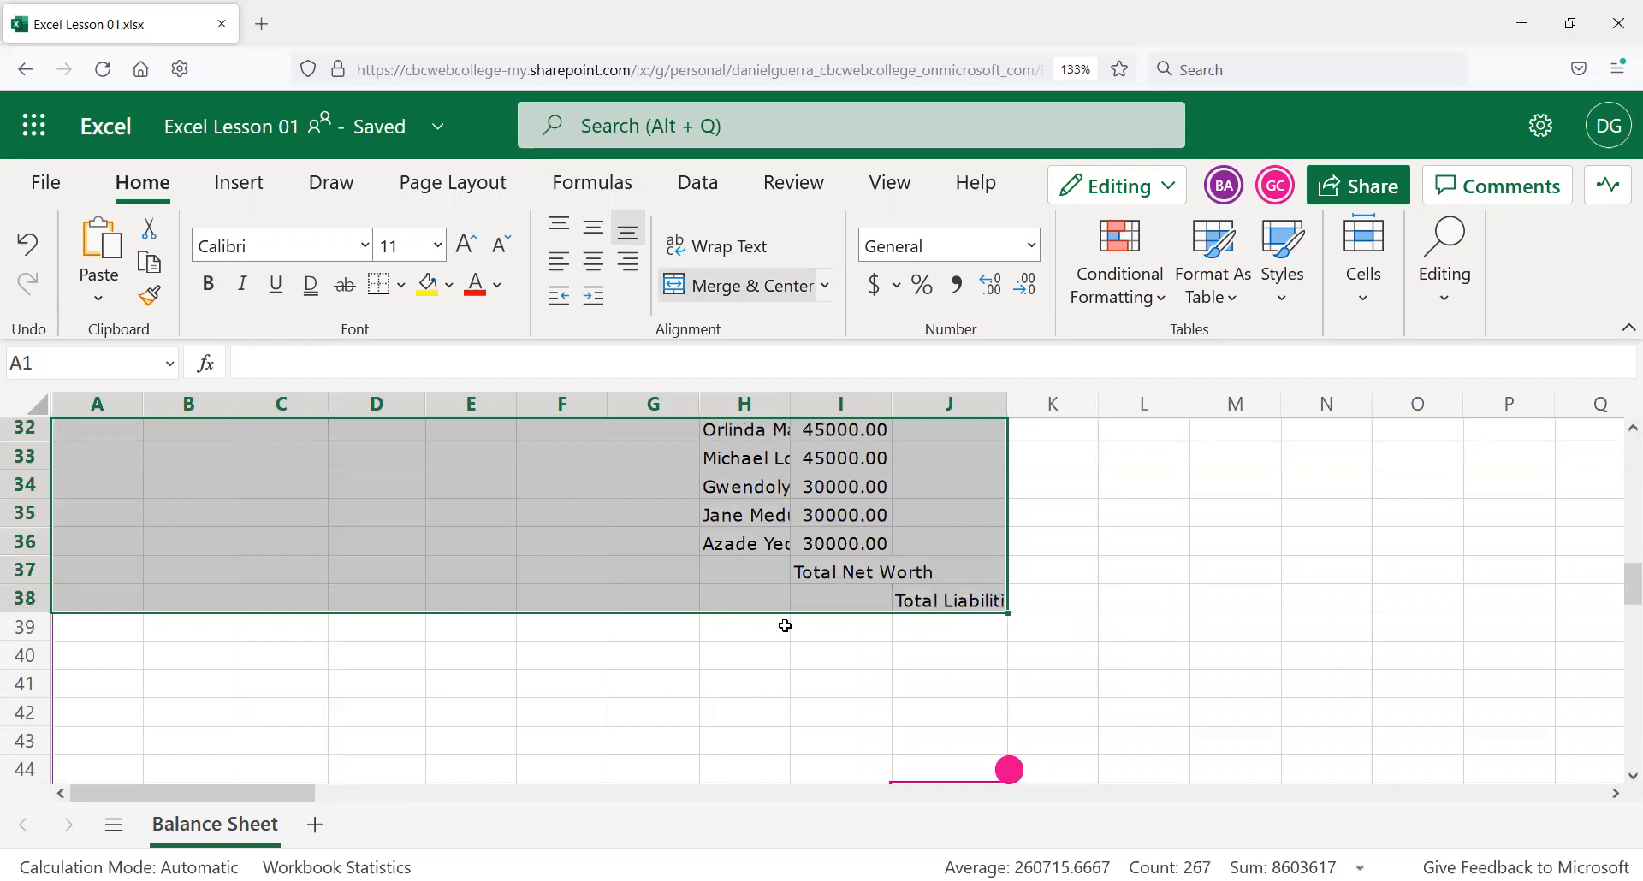
Copy the balance sheet in columns A–J, from row 1 to Total Liabilities and Net Worth, then clear the copy outline.
scroll(518, 719, "up", 2)
scroll(1212, 554, "up", 2)
left_click(1212, 556)
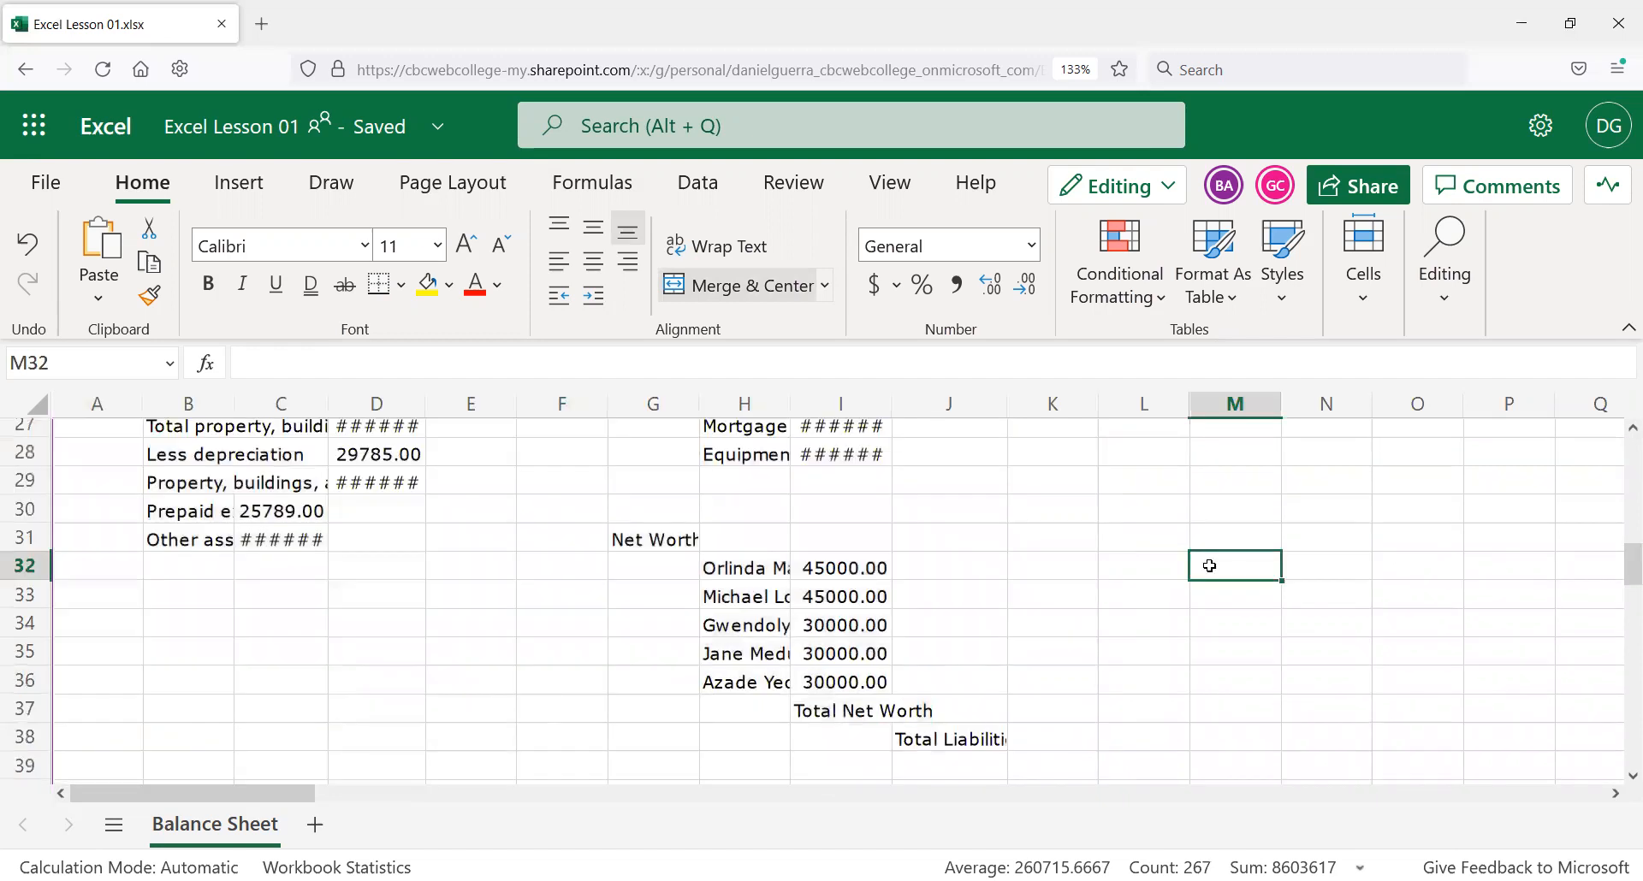
left_click(979, 737)
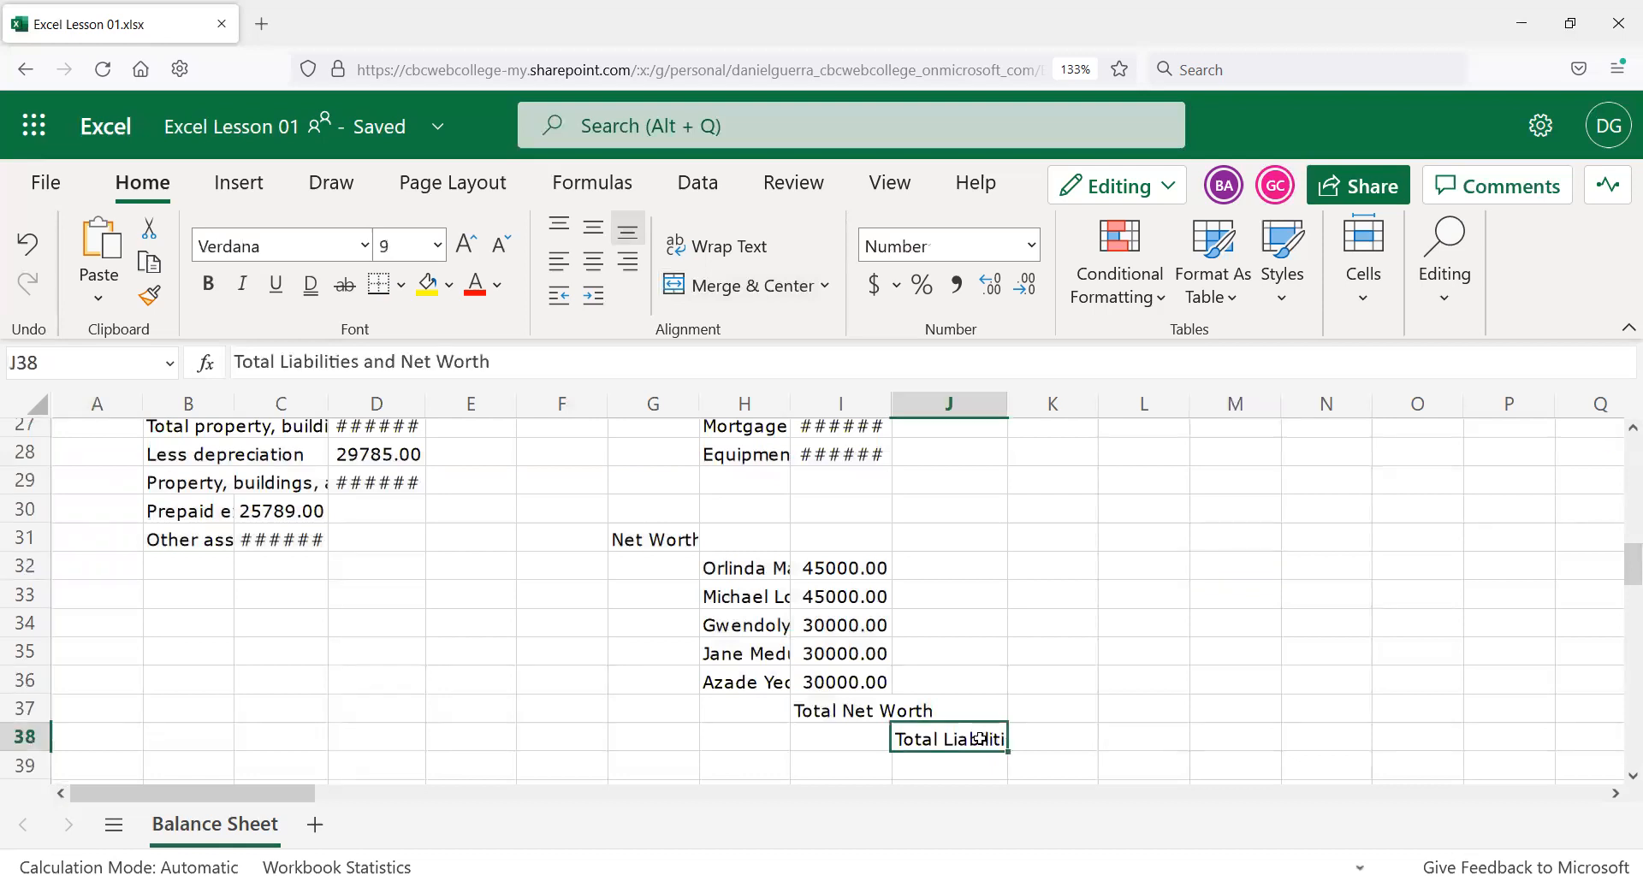
left_click_drag(976, 735, 839, 403)
left_click_drag(288, 428, 58, 292)
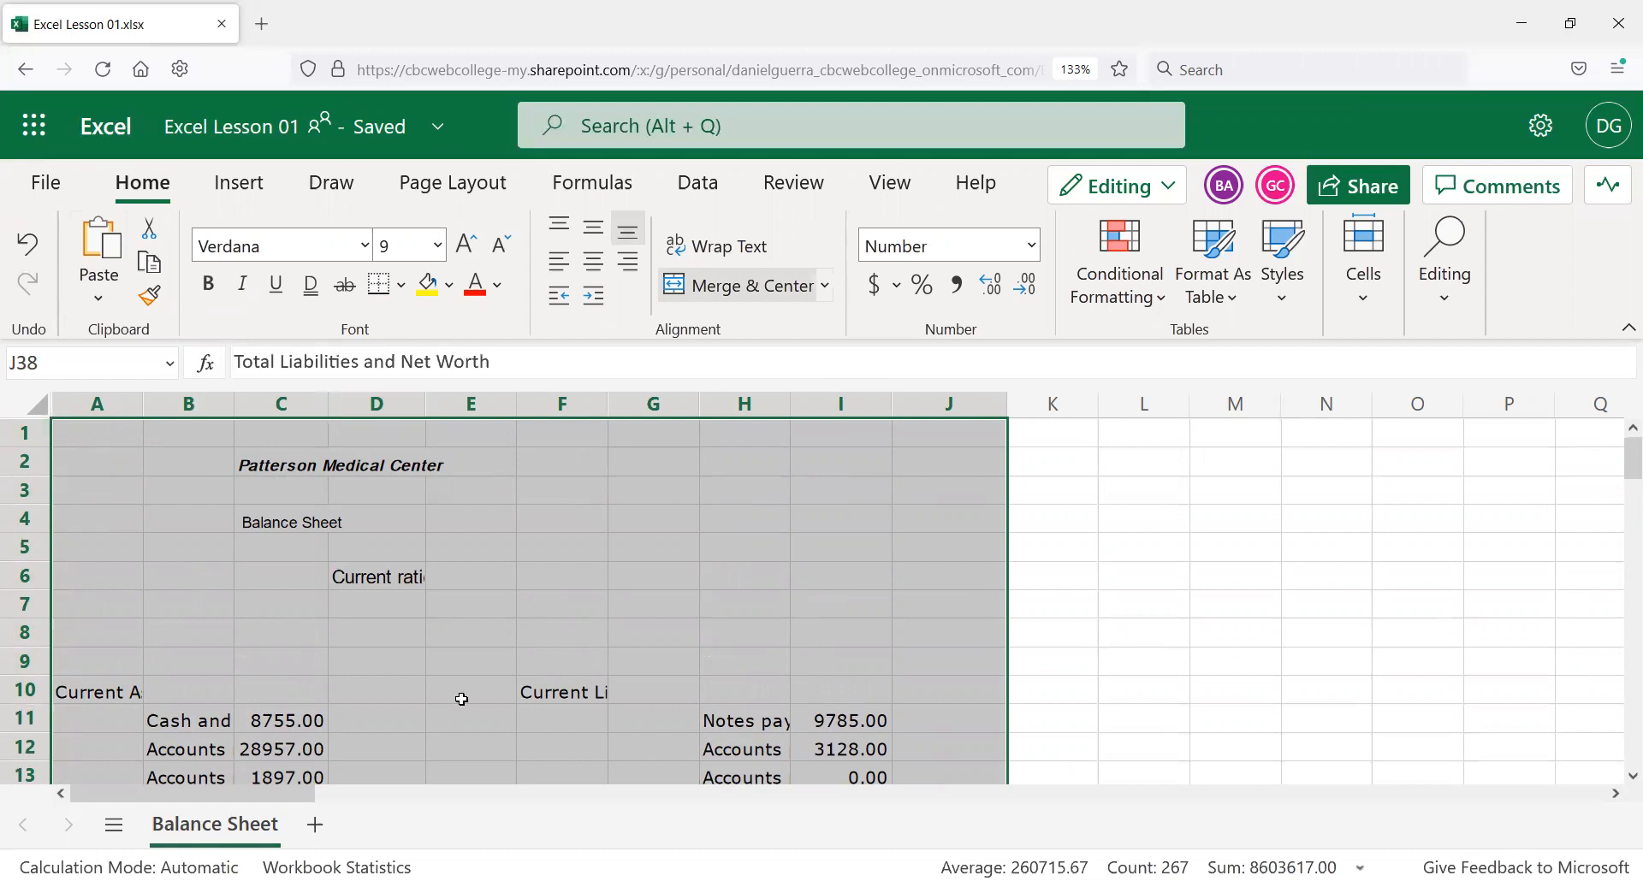
scroll(488, 572, "down", 10)
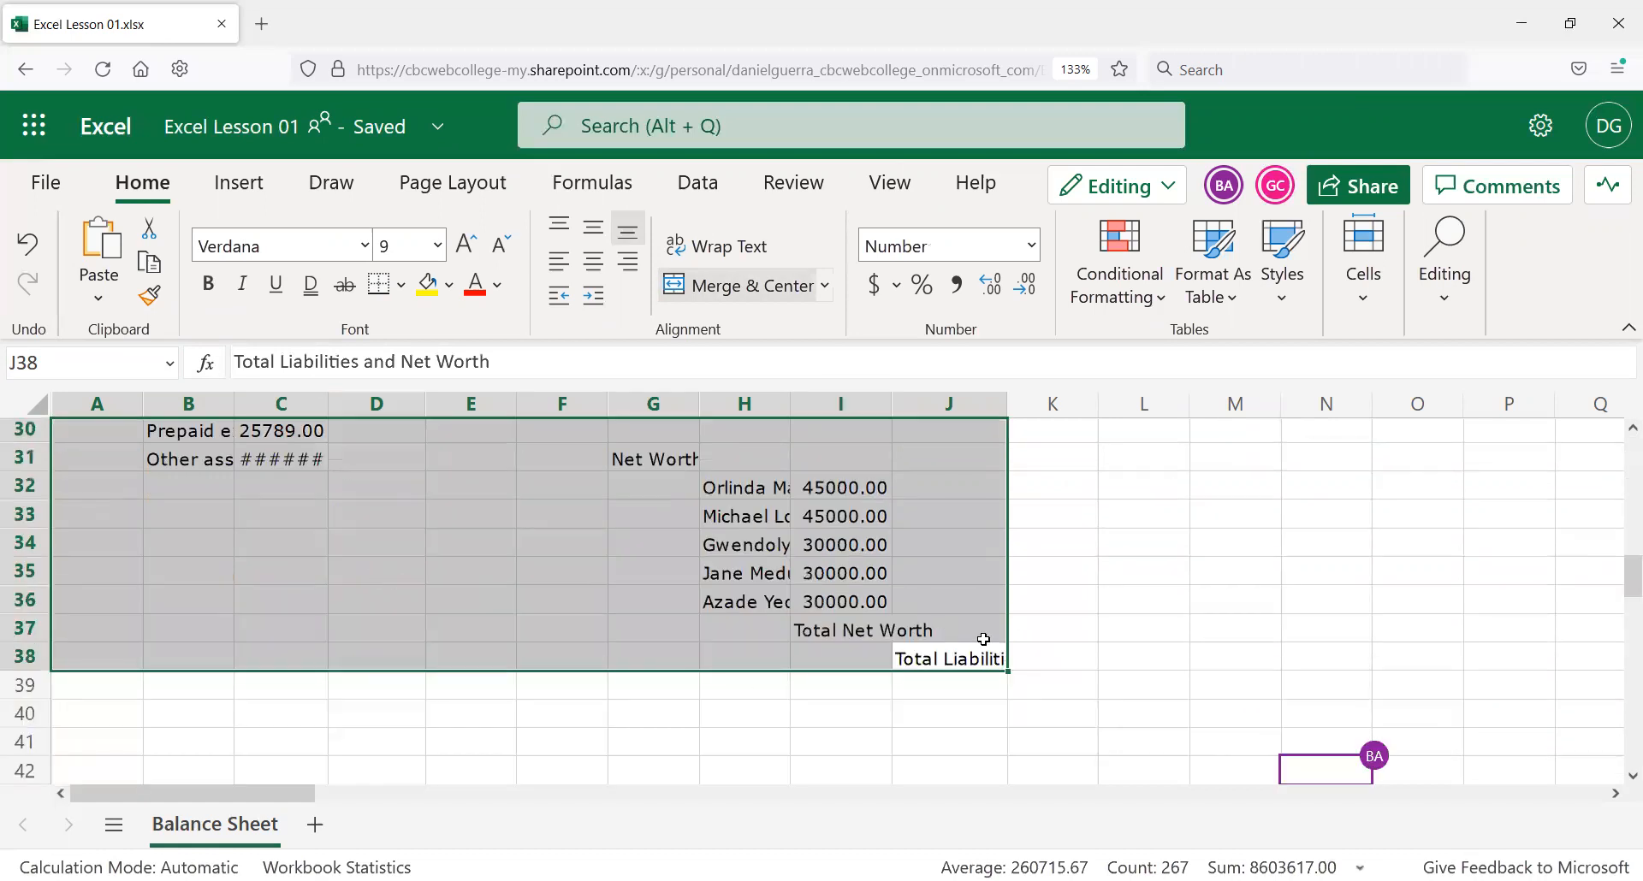
left_click(1046, 653)
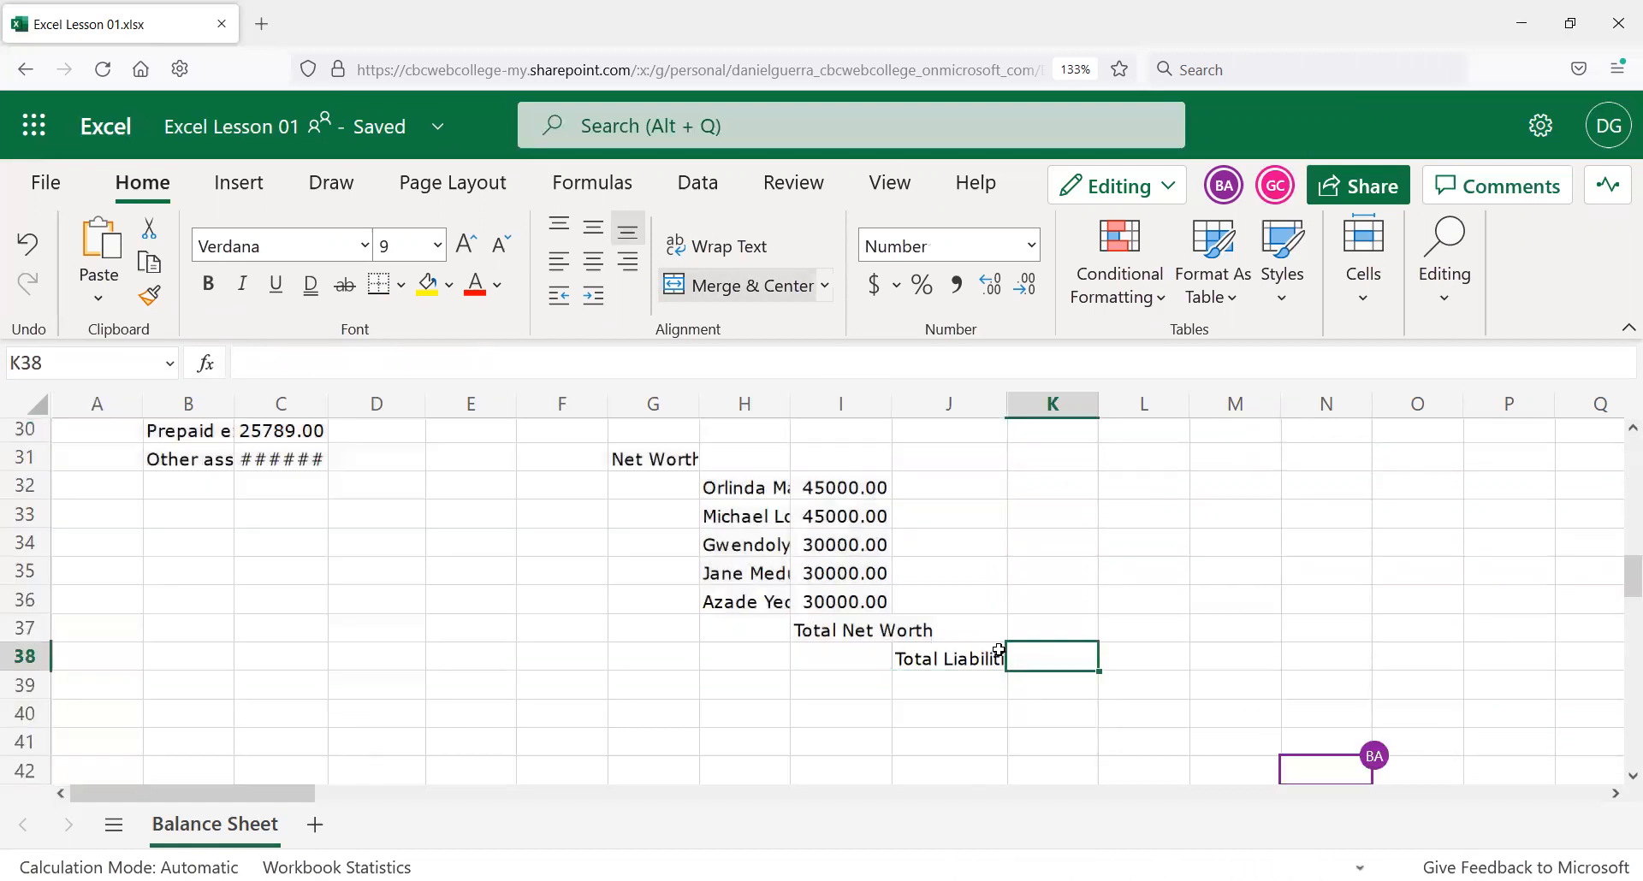
left_click(992, 653)
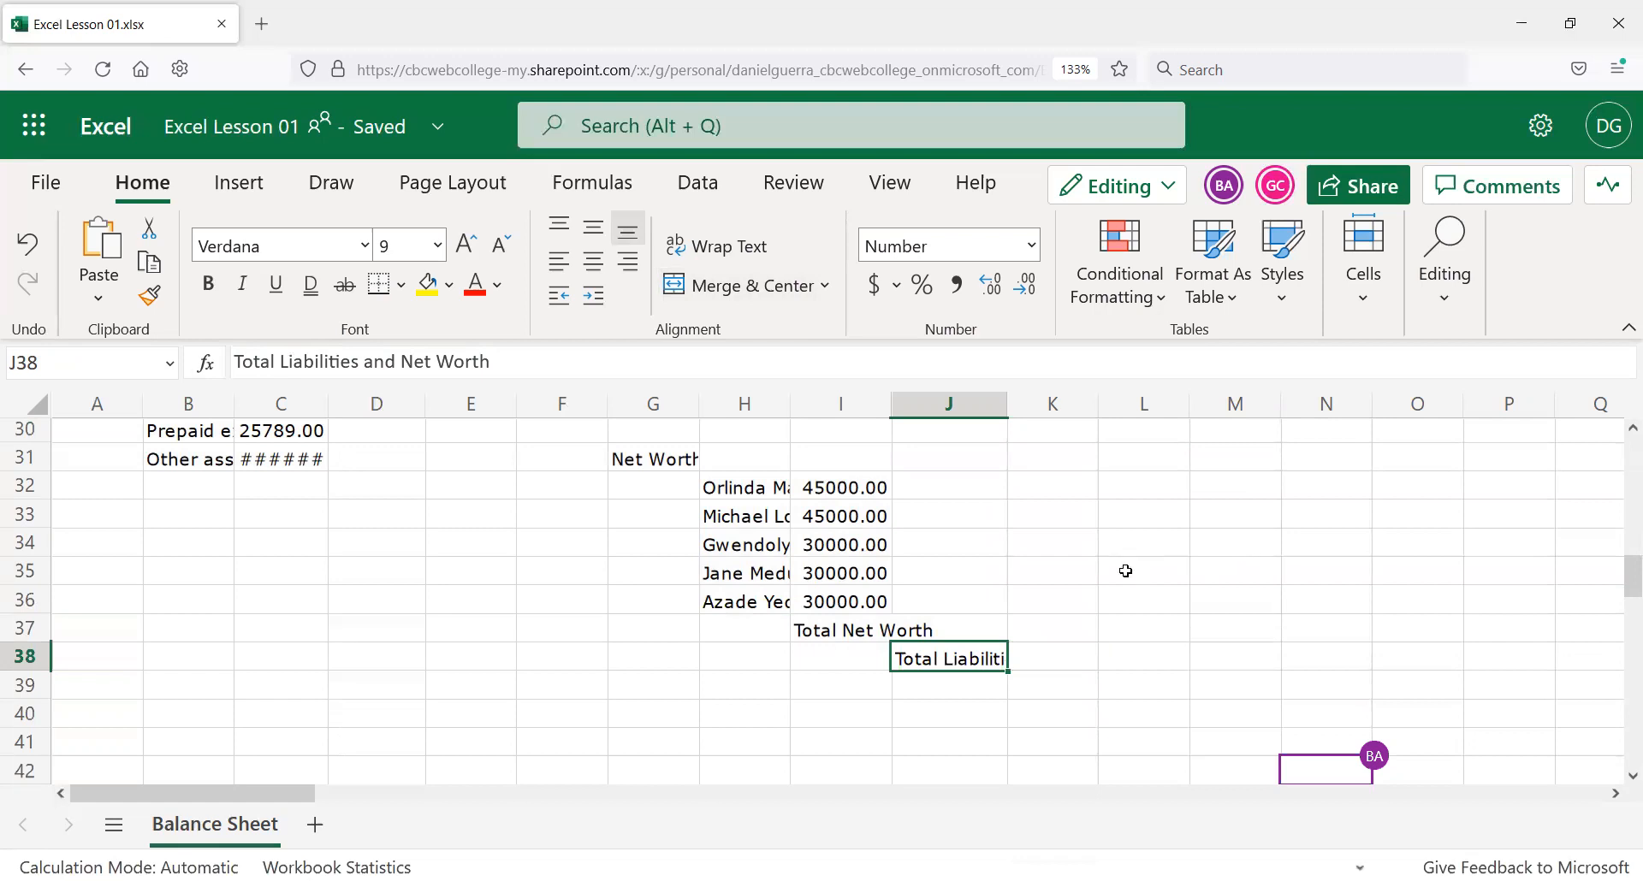
scroll(1125, 571, "up", 10)
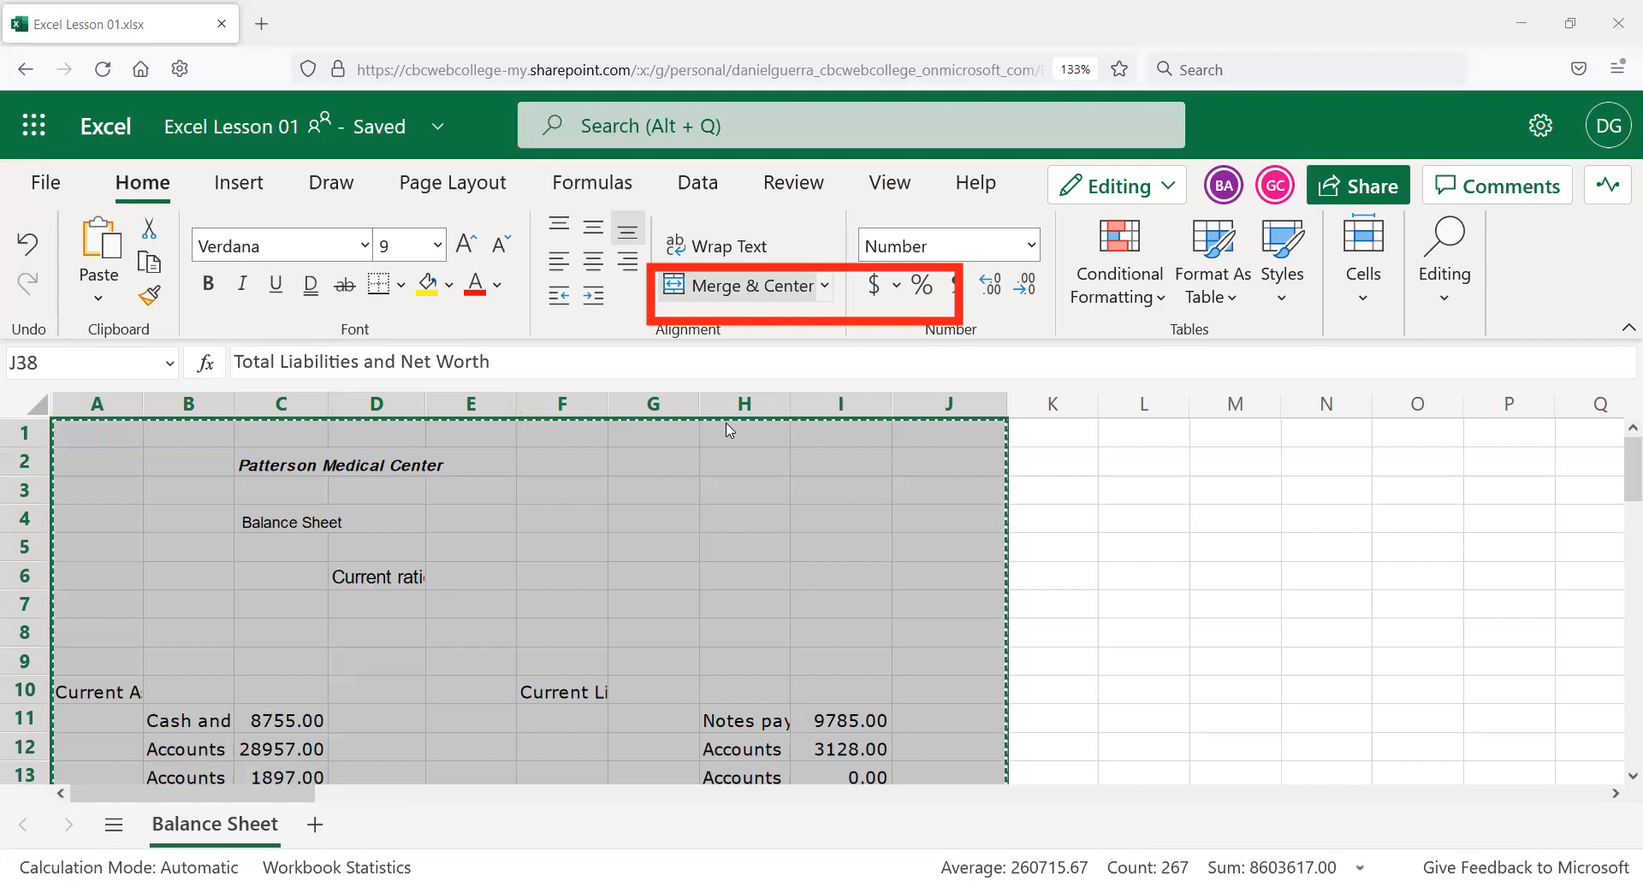
key("Escape")
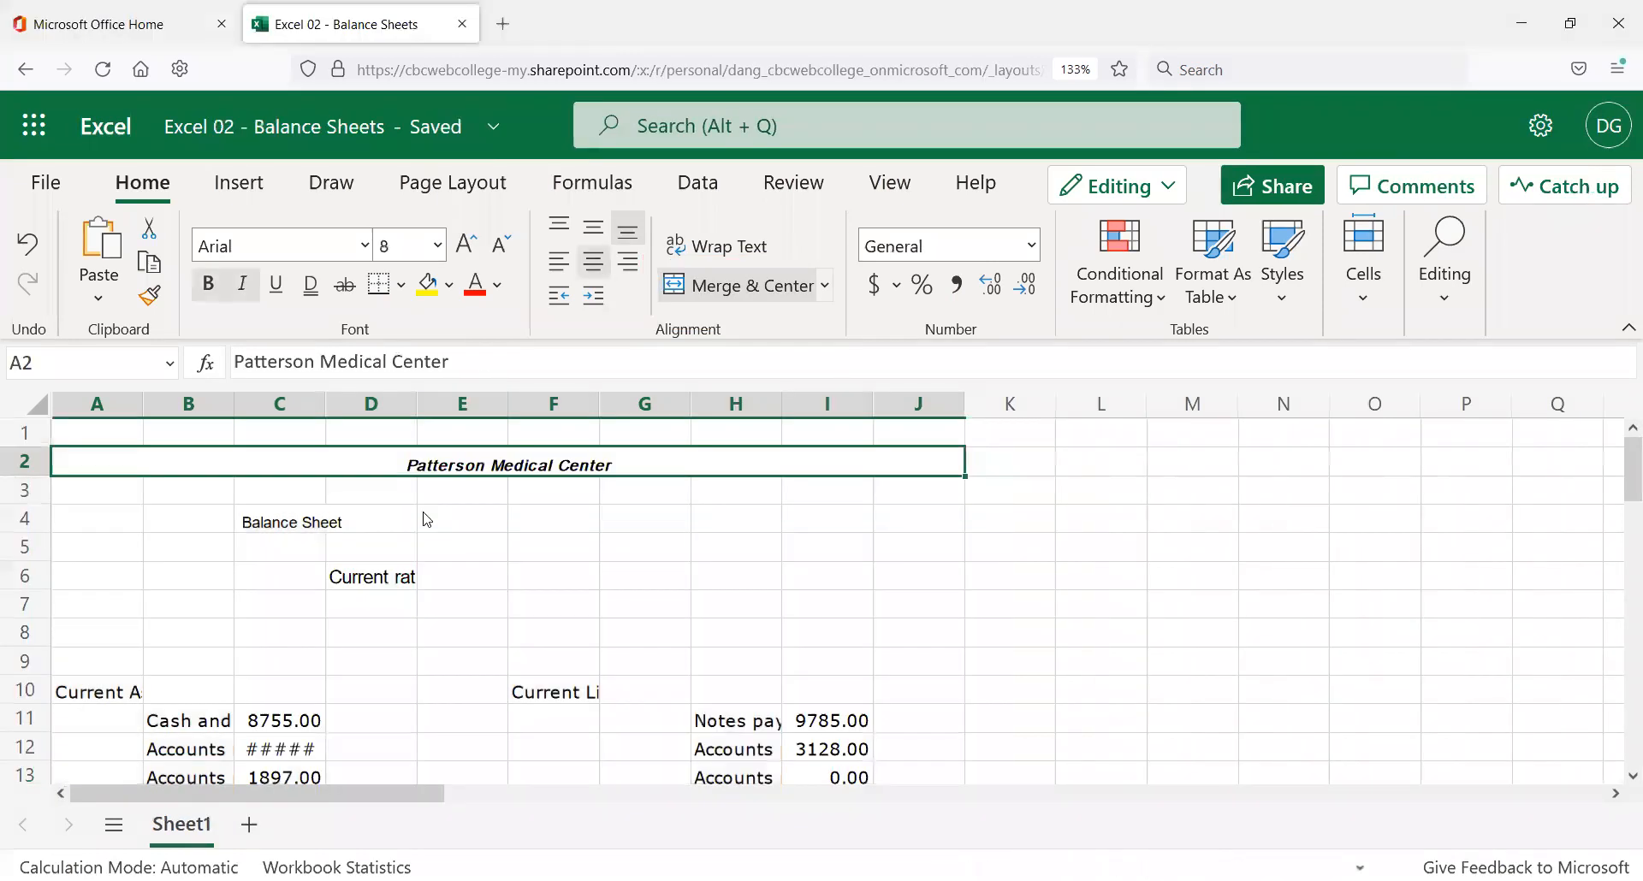
Undo the merge of the title across A2:J2.
left_click(422, 517)
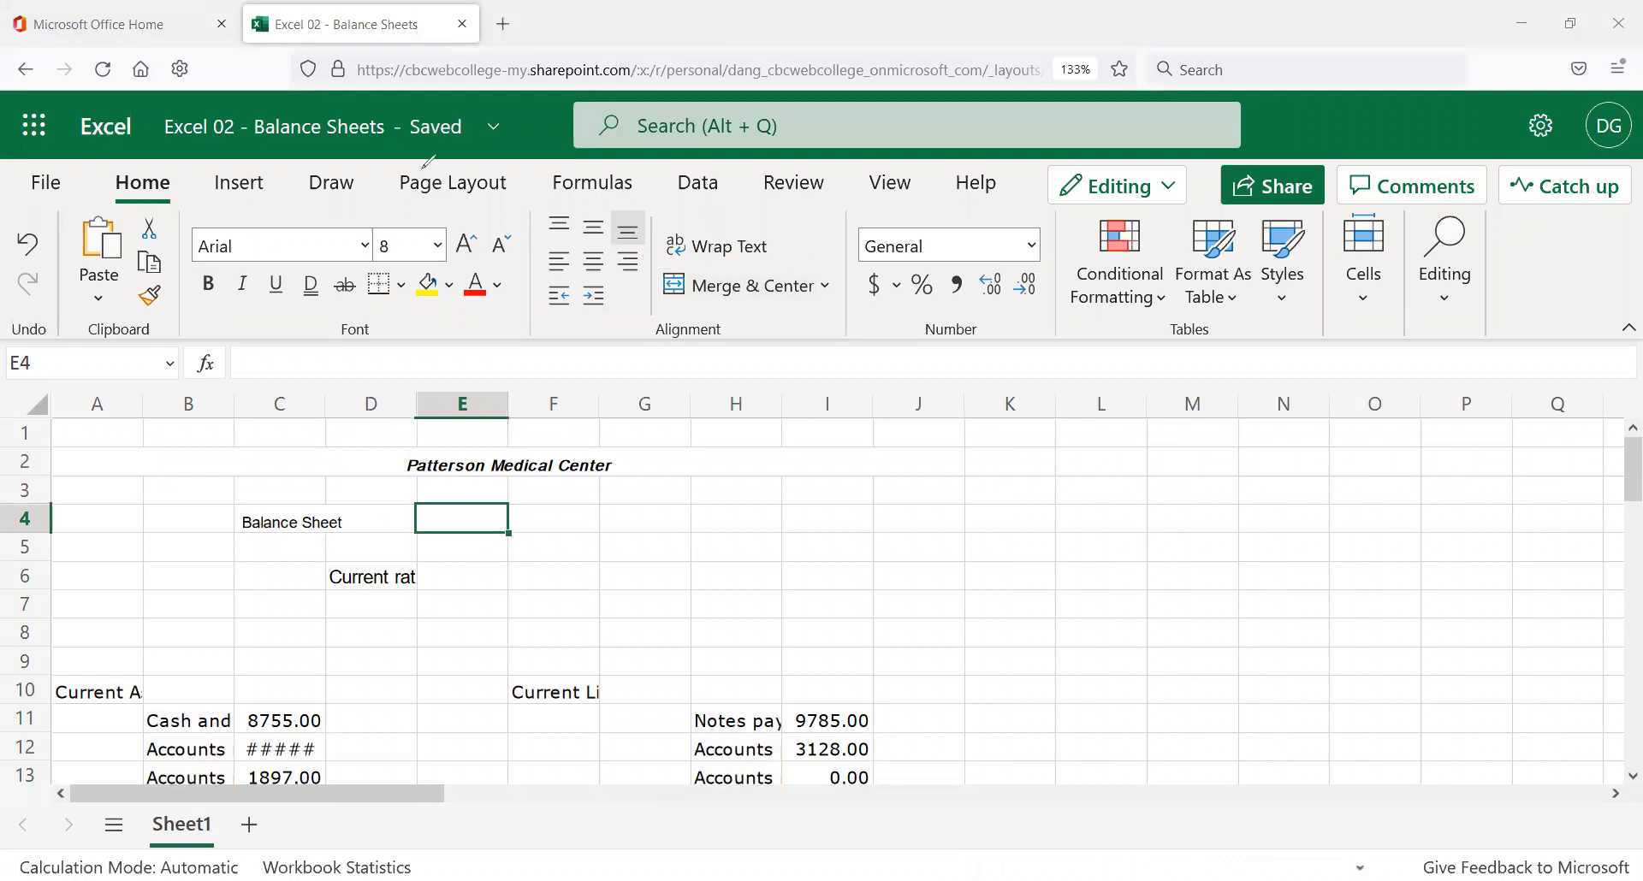
left_click(511, 505)
left_click(274, 462)
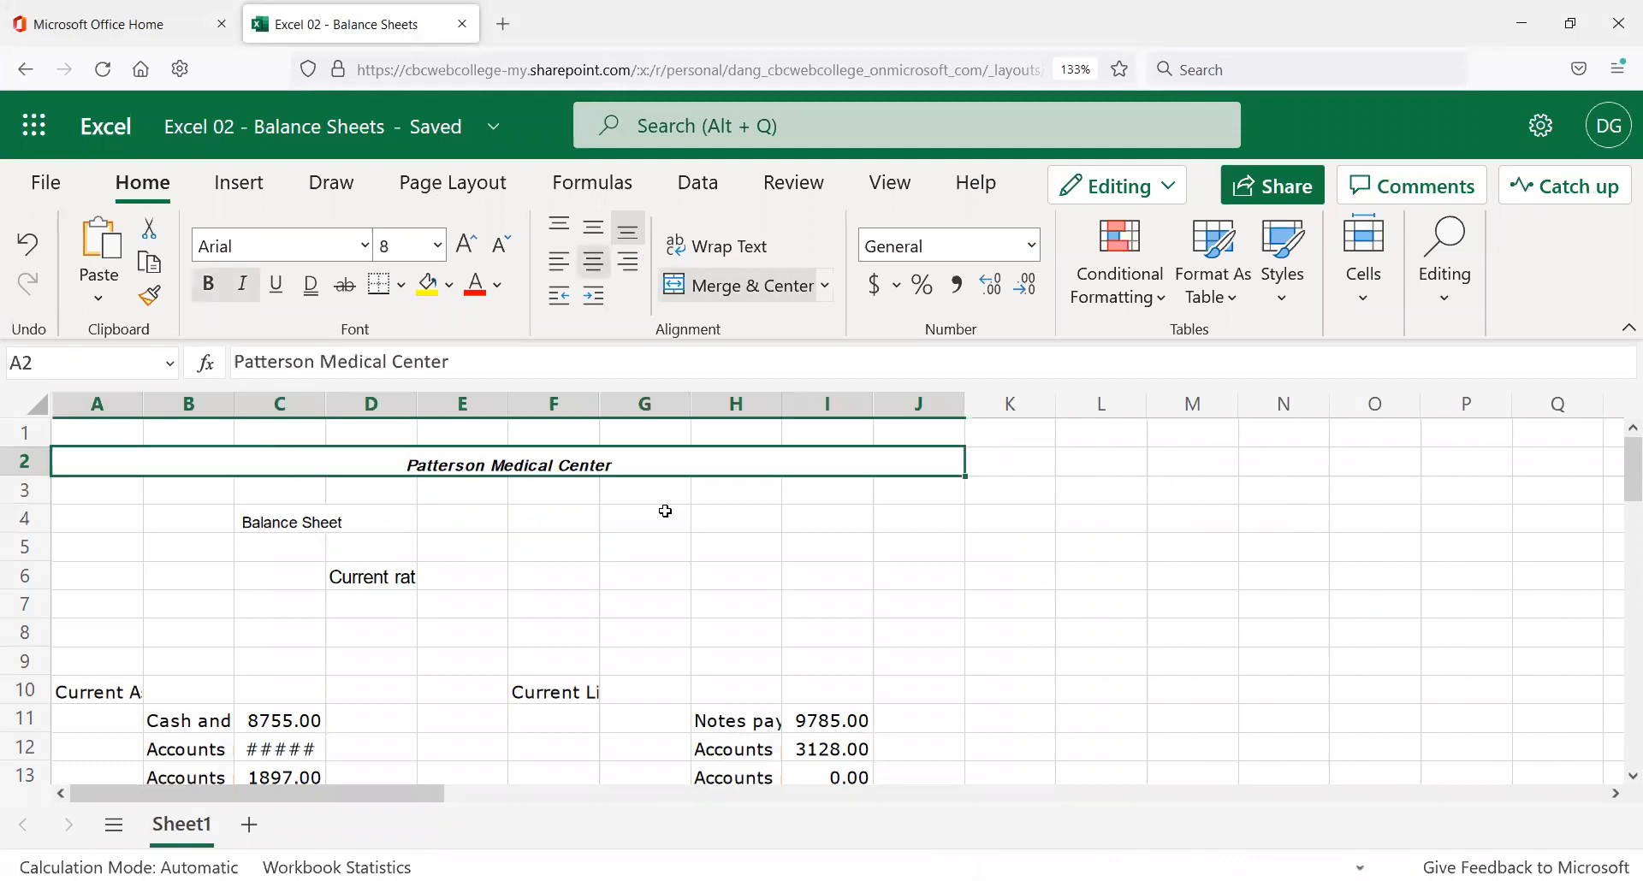
key("ctrl+z")
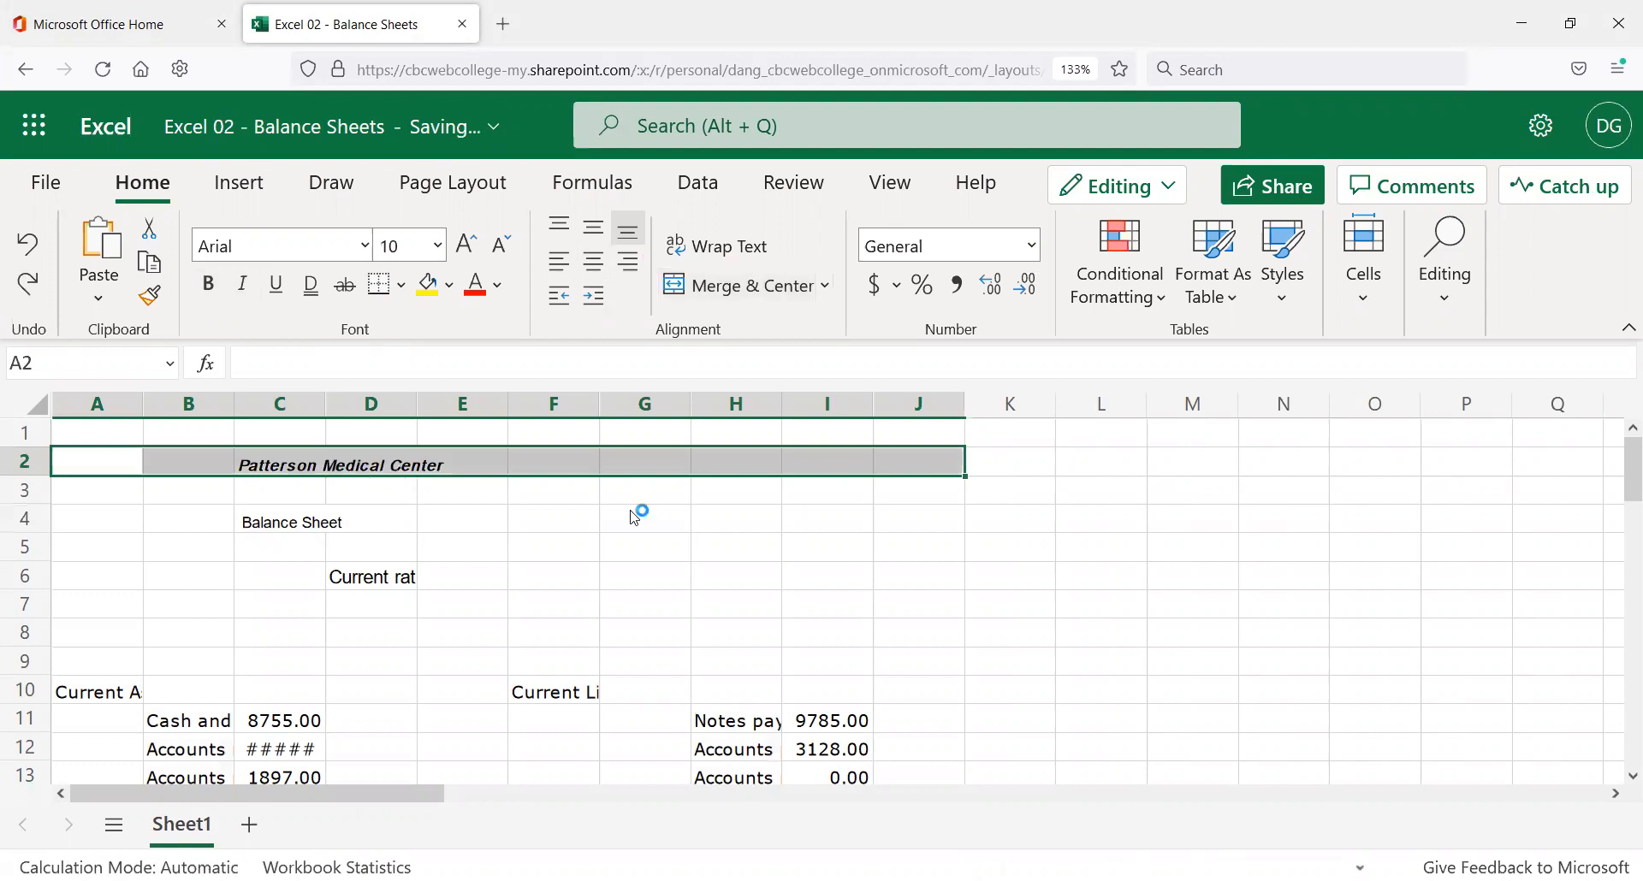
Move 'Medical Center' out of the title cell into E2, leaving 'Patterson' behind.
left_click(387, 462)
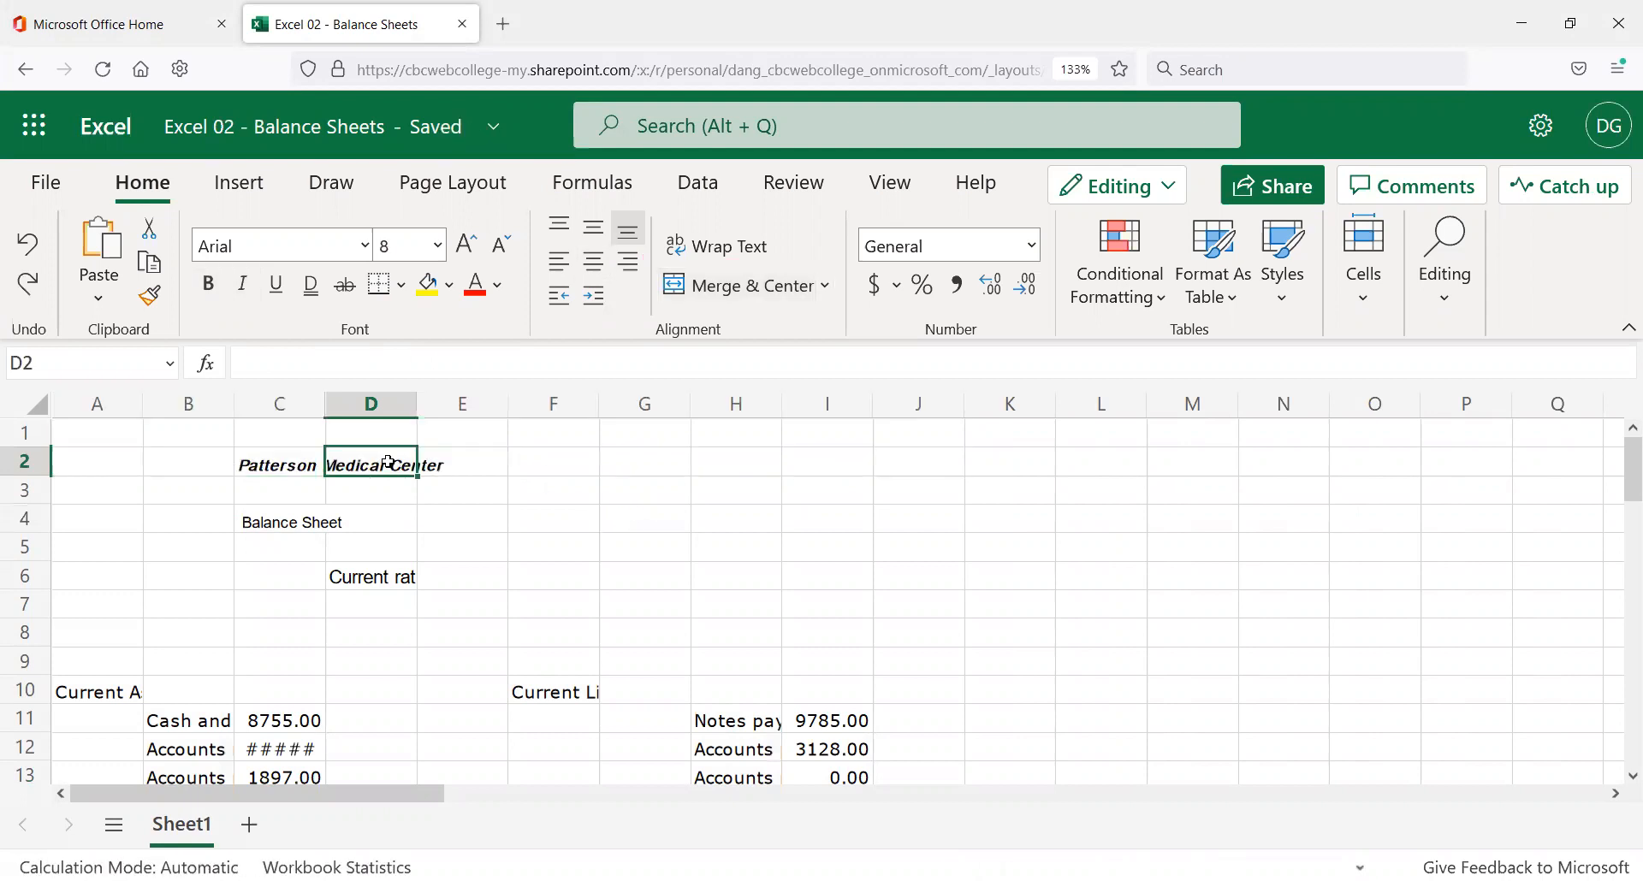
key("Left")
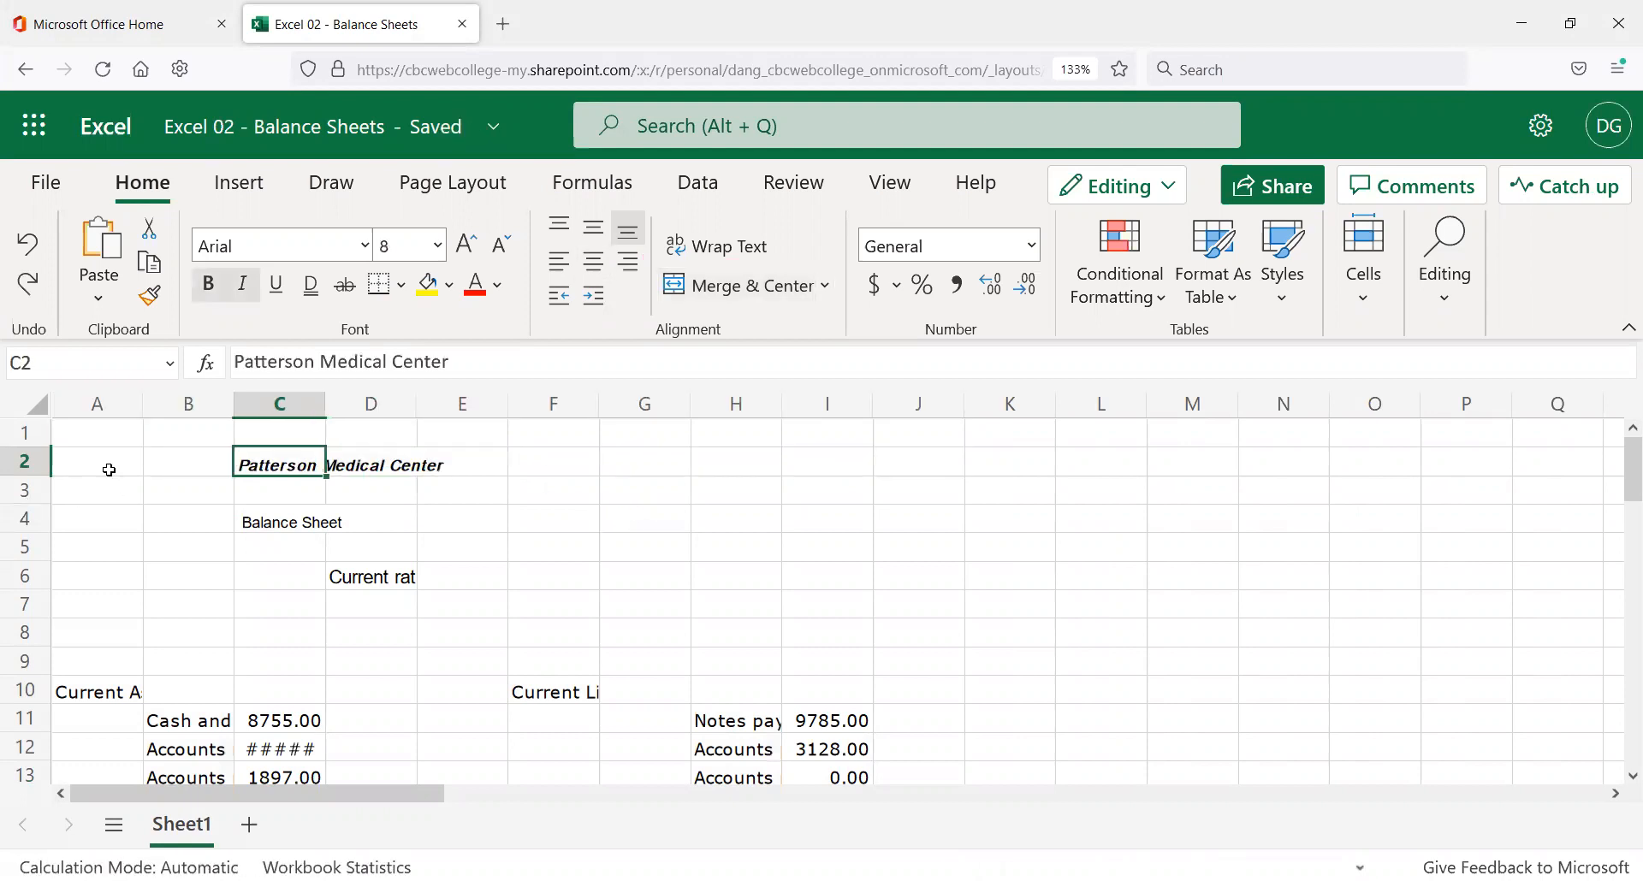
left_click_drag(324, 361, 448, 362)
key("ctrl+c")
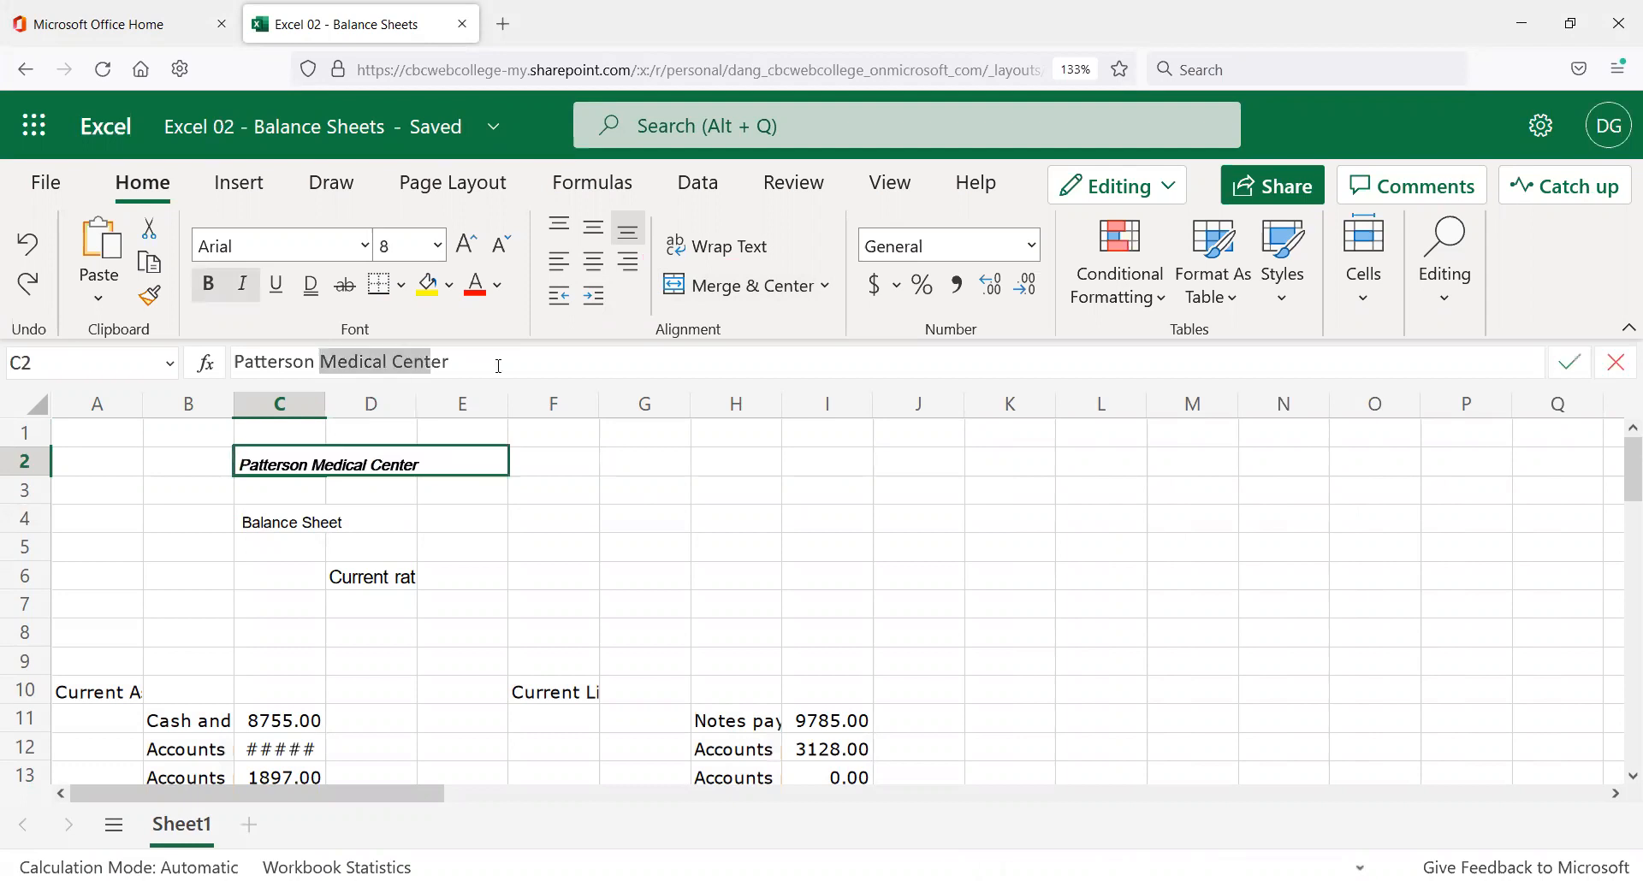
key("Delete")
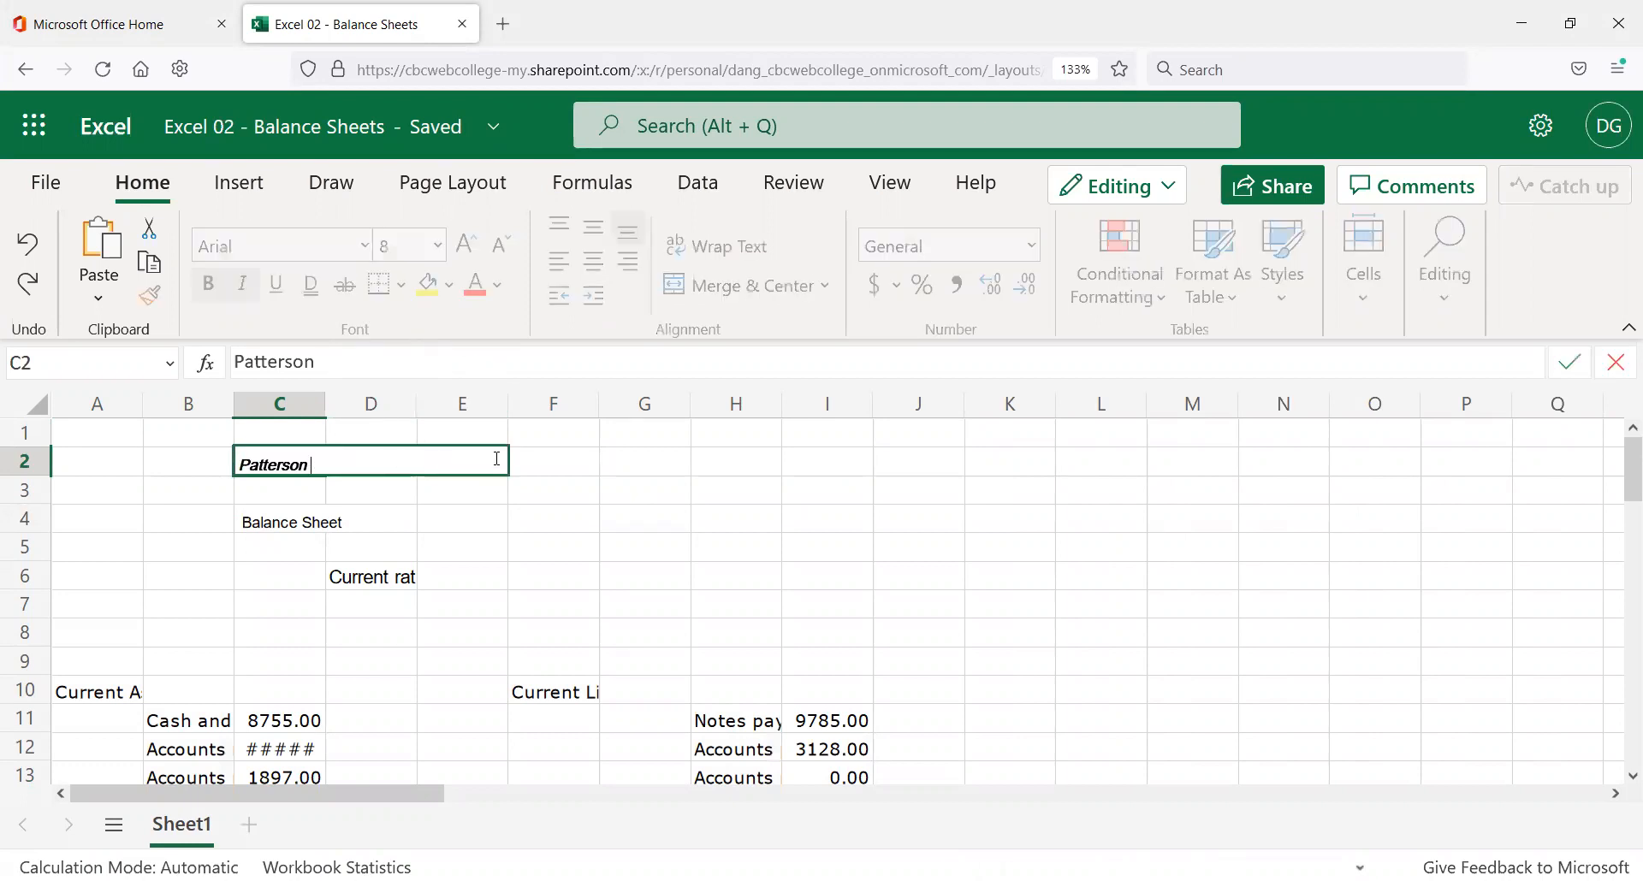
left_click(518, 458)
left_click(414, 467)
left_click(465, 465)
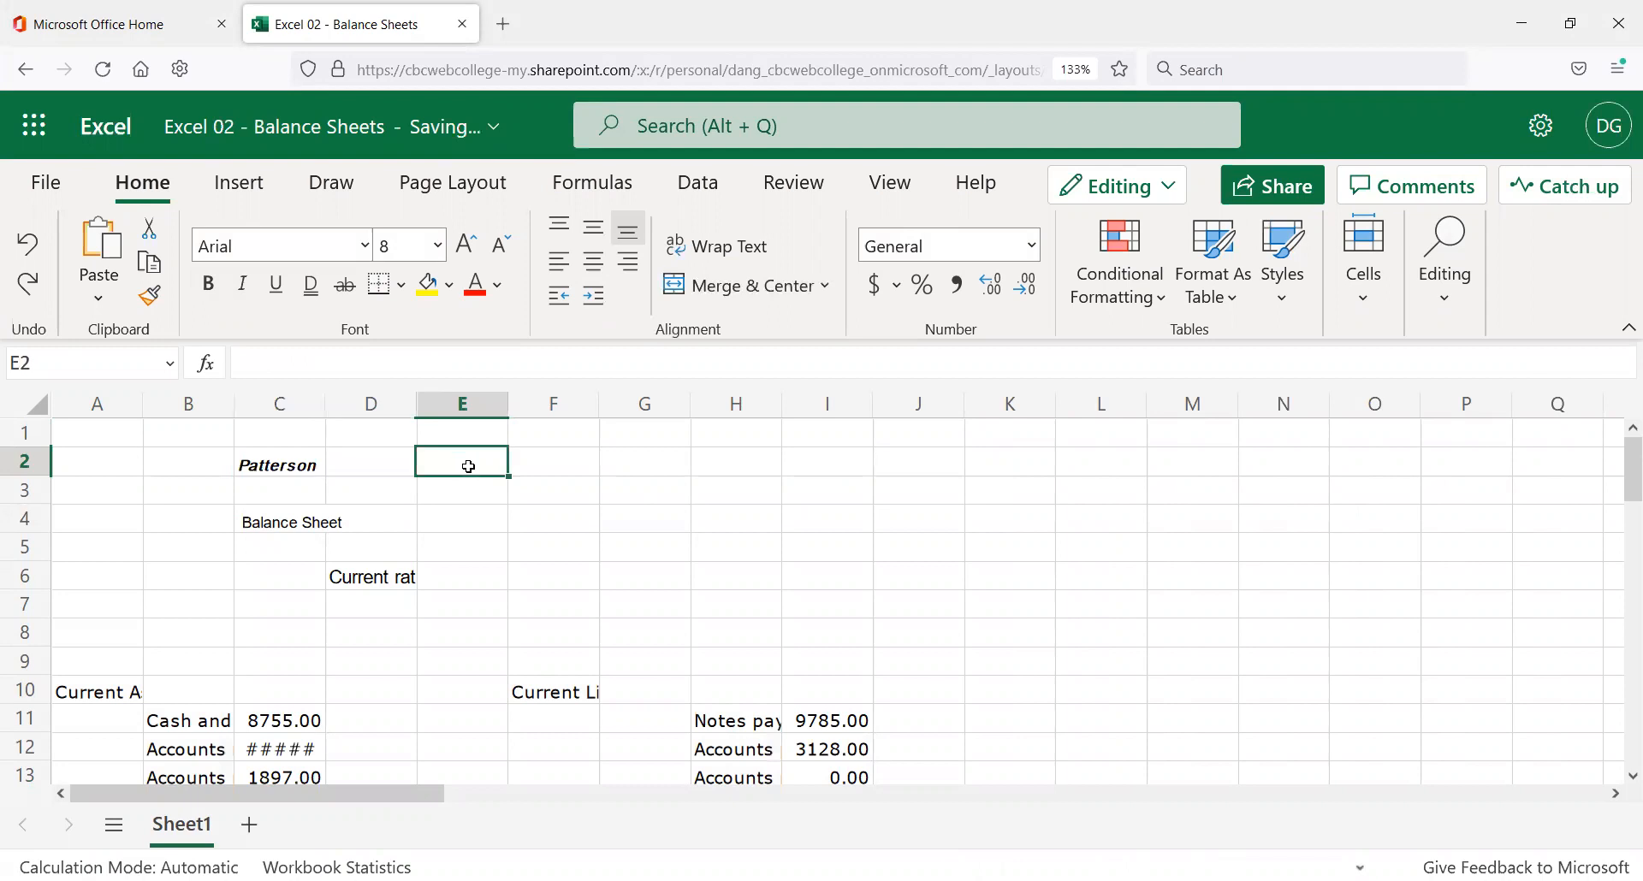
key("ctrl+v")
left_click(650, 469)
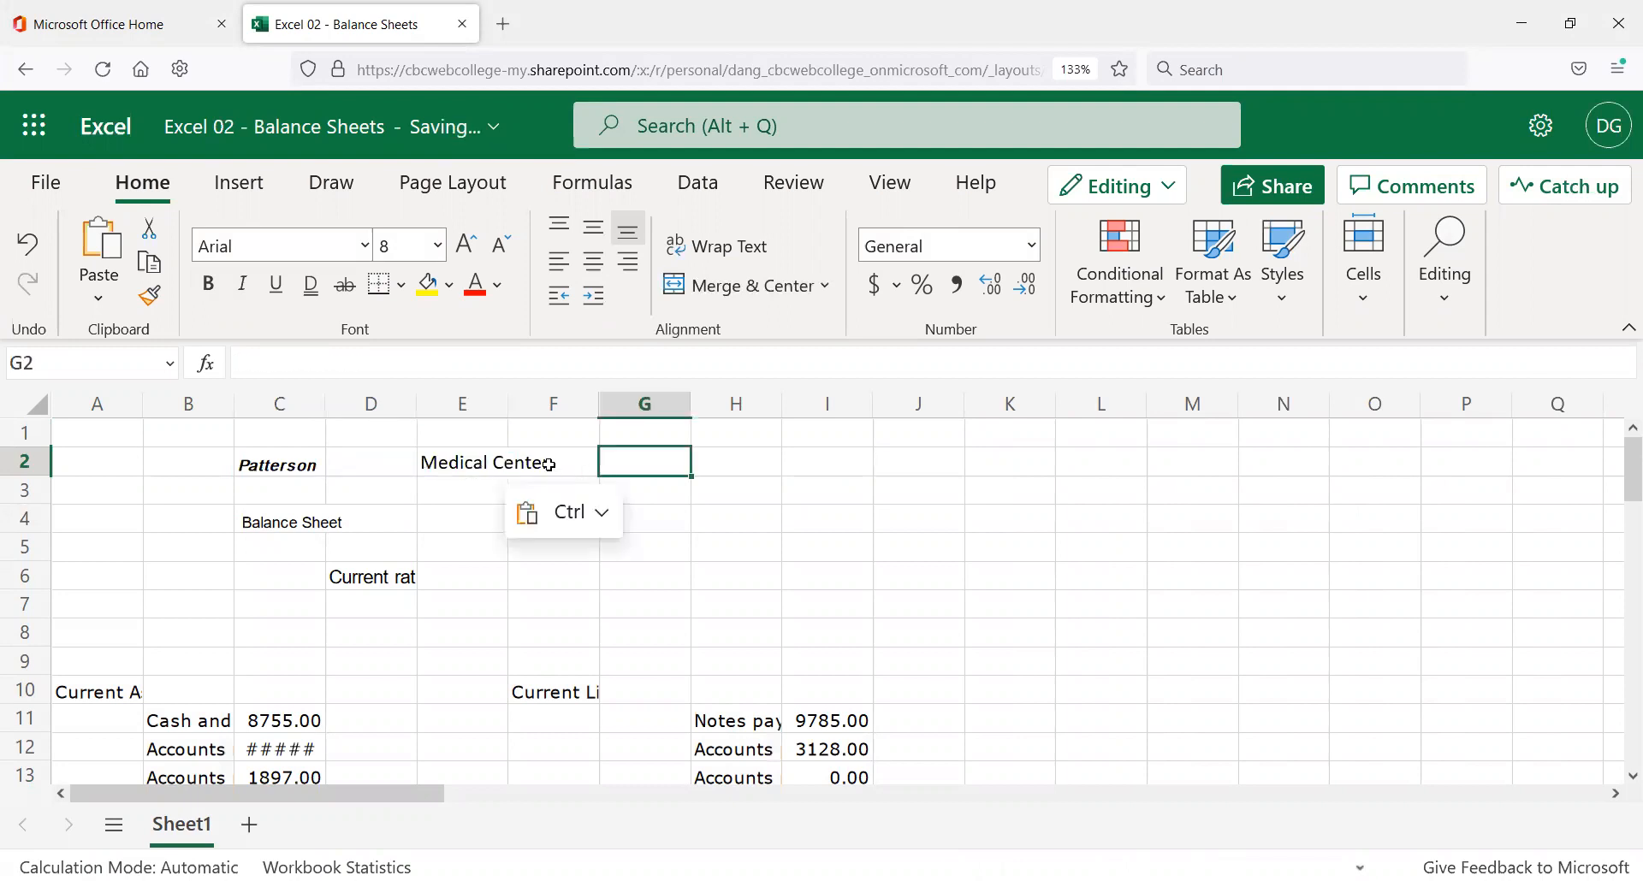
Move the word 'Center' from E2 into G2.
left_click(547, 466)
left_click(442, 472)
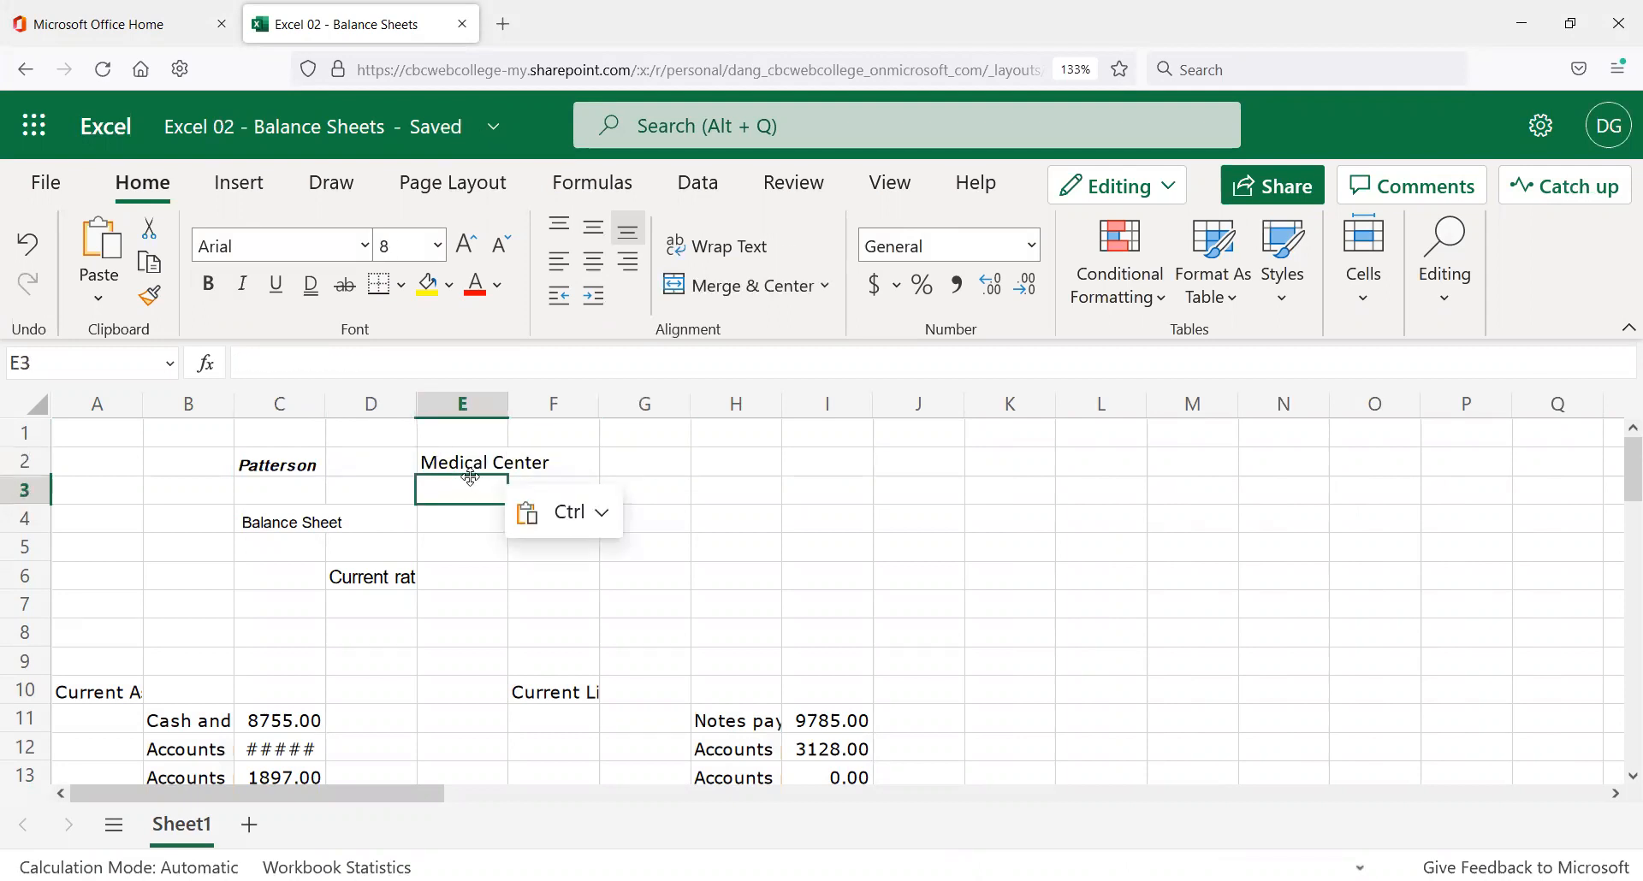
double_click(346, 361)
key("ctrl+c")
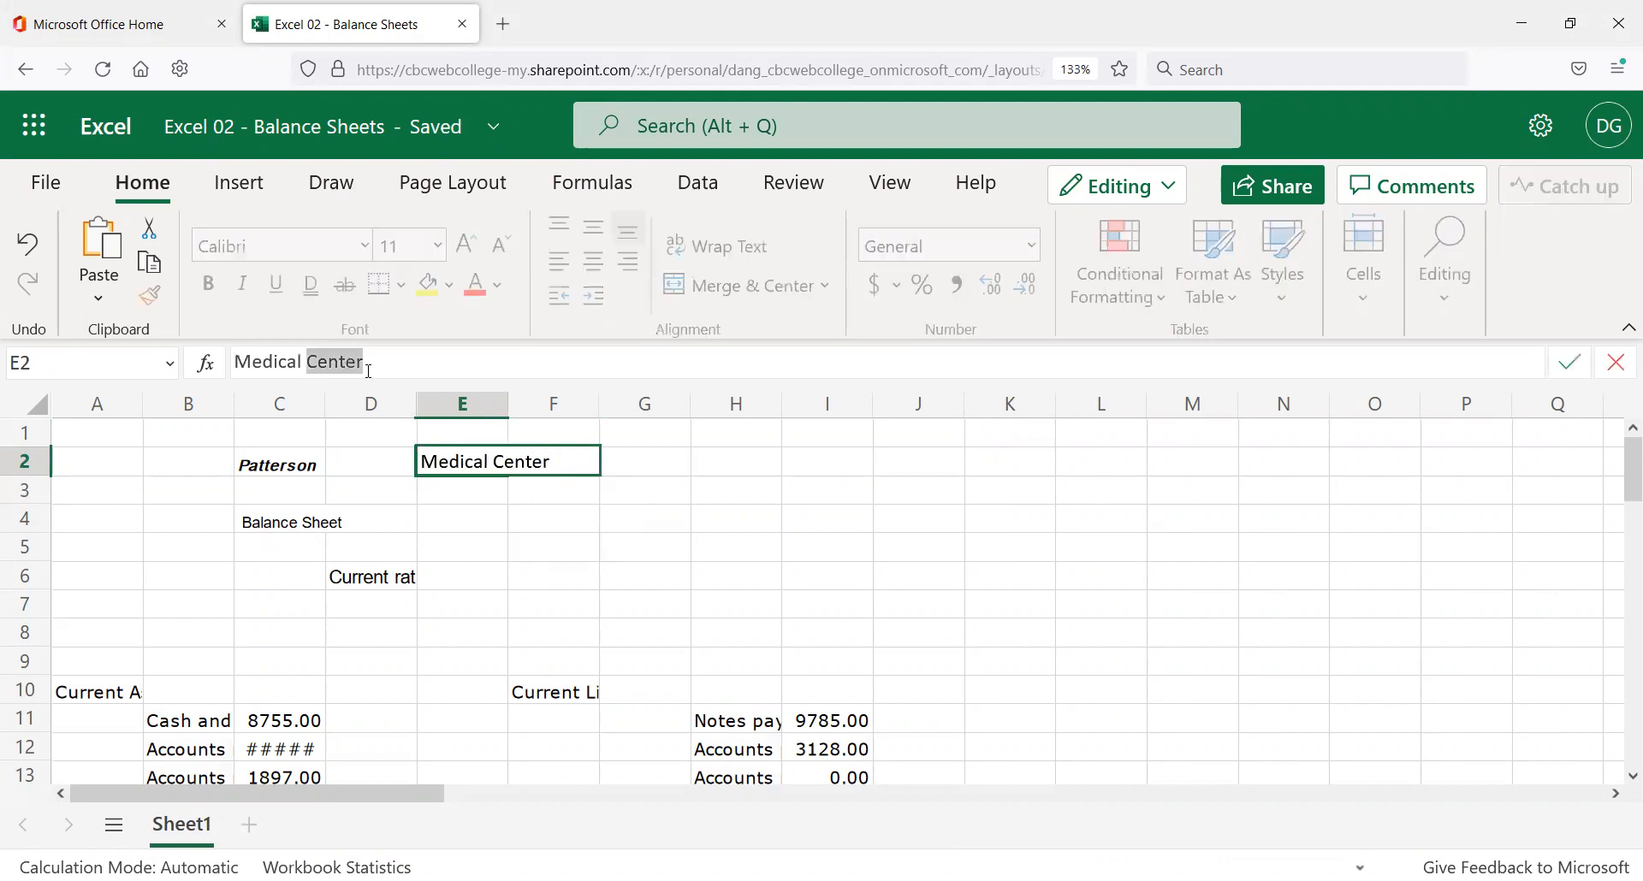
key("BackSpace")
left_click(643, 462)
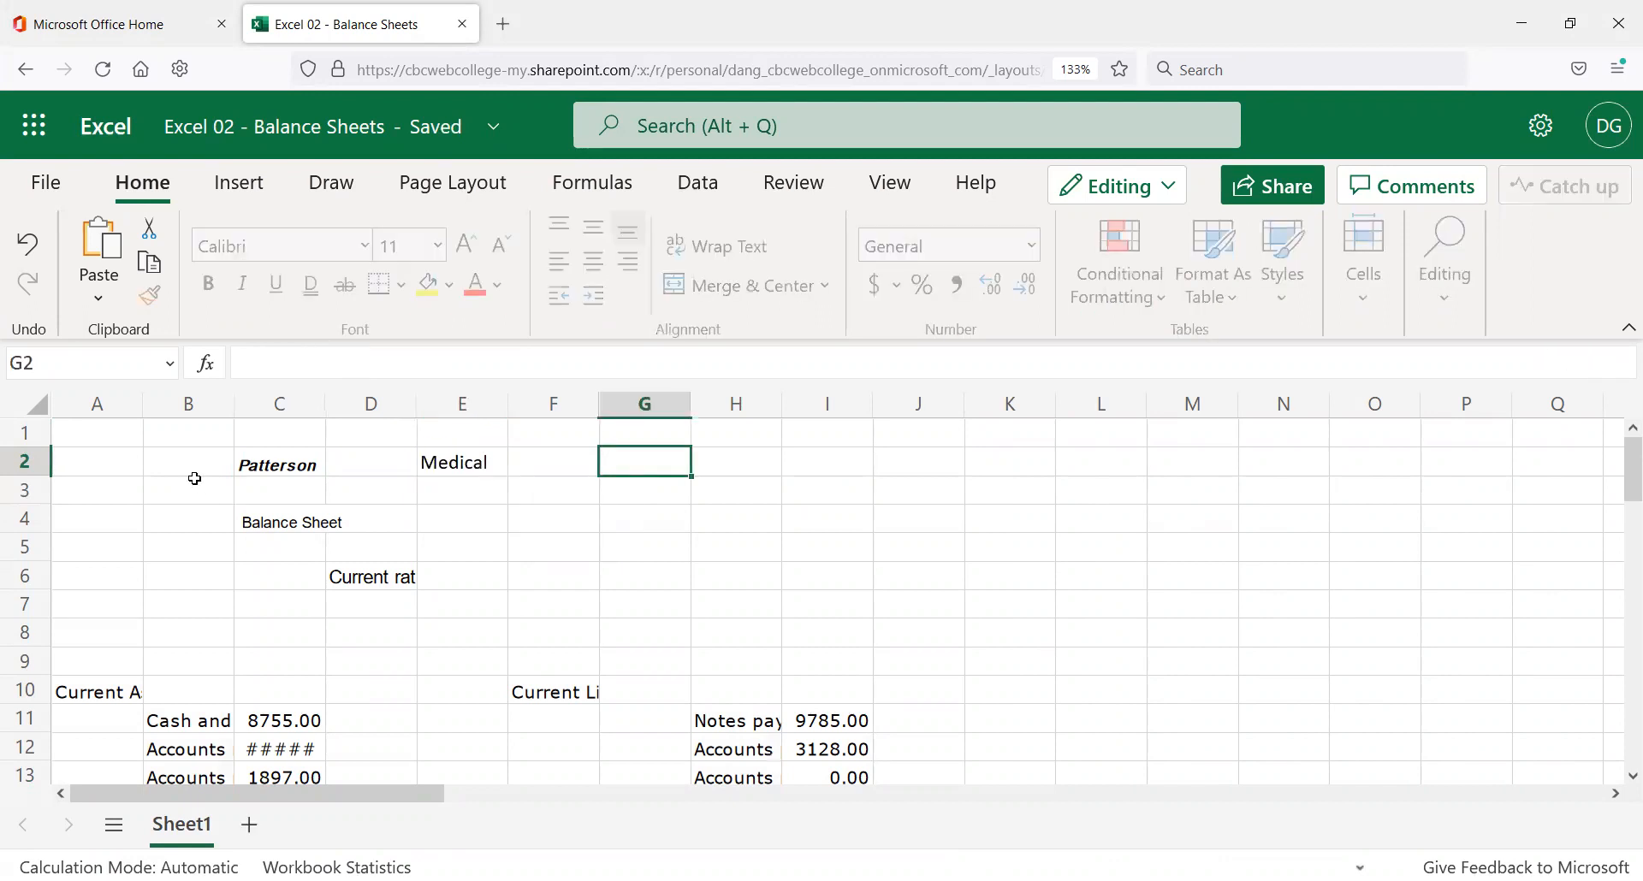
key("ctrl+v")
Merge the row 2 title cells, then undo it because Medical Center was dropped.
left_click_drag(139, 458, 886, 462)
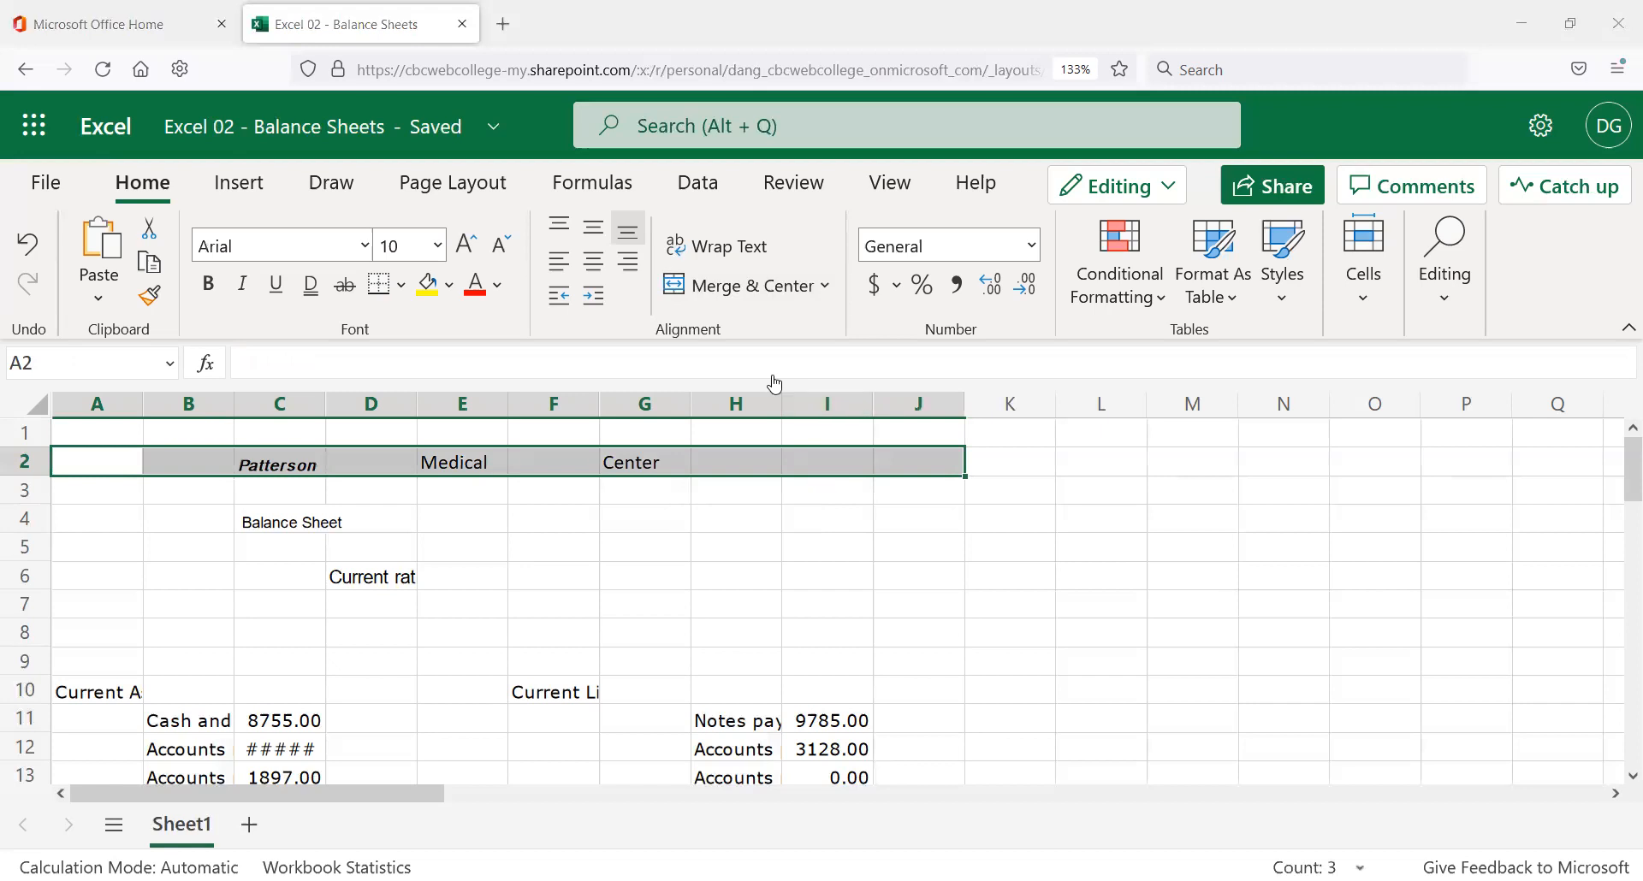
left_click(780, 304)
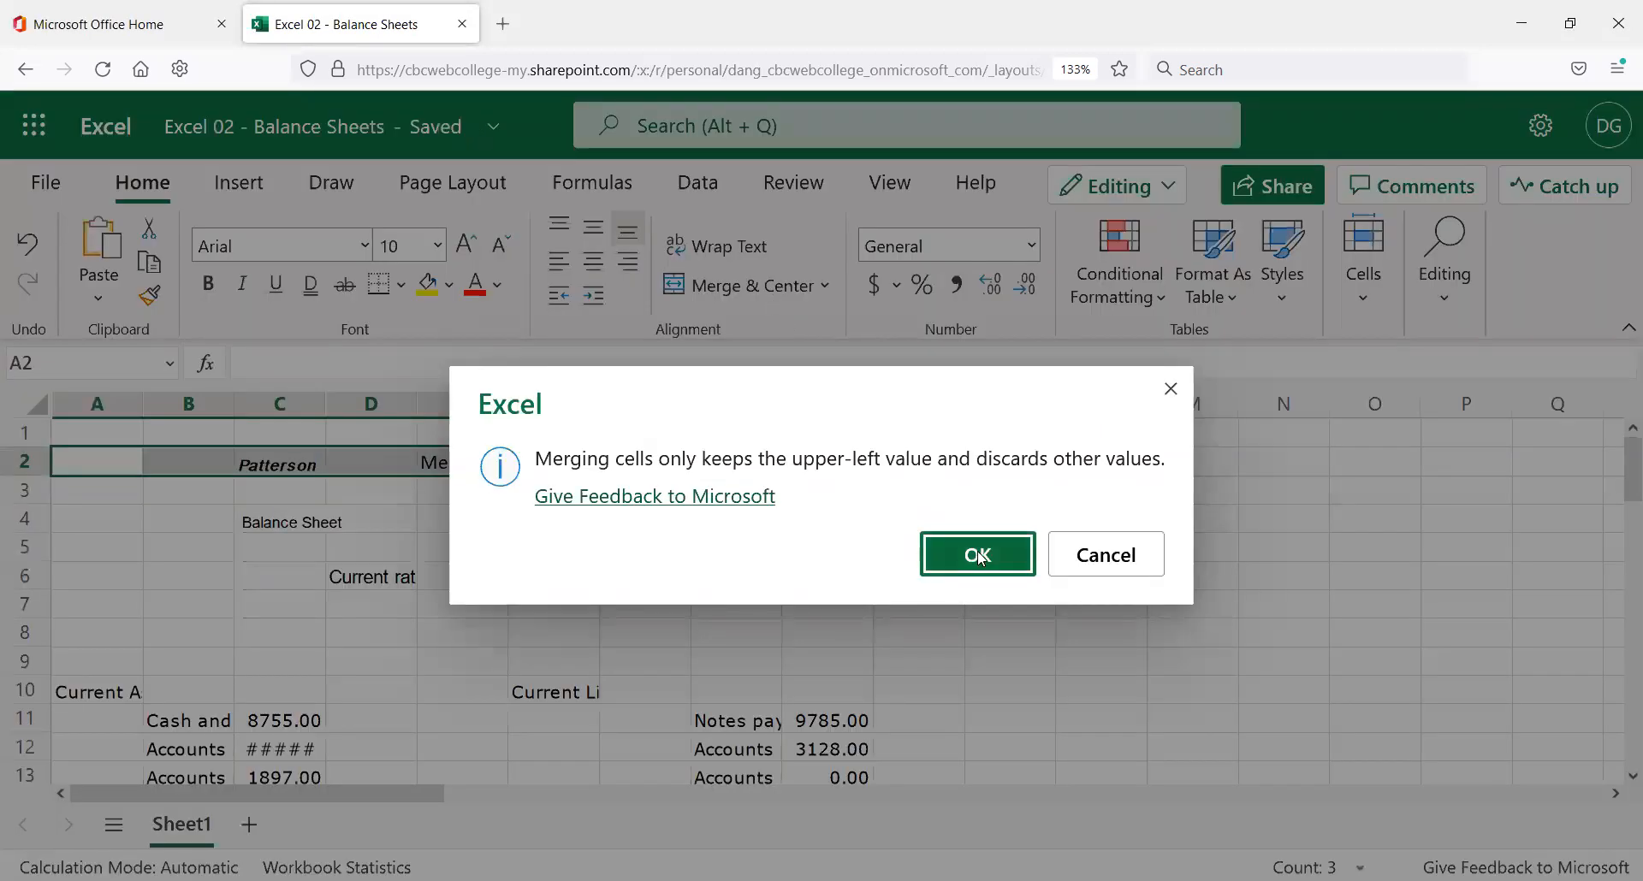
left_click(980, 555)
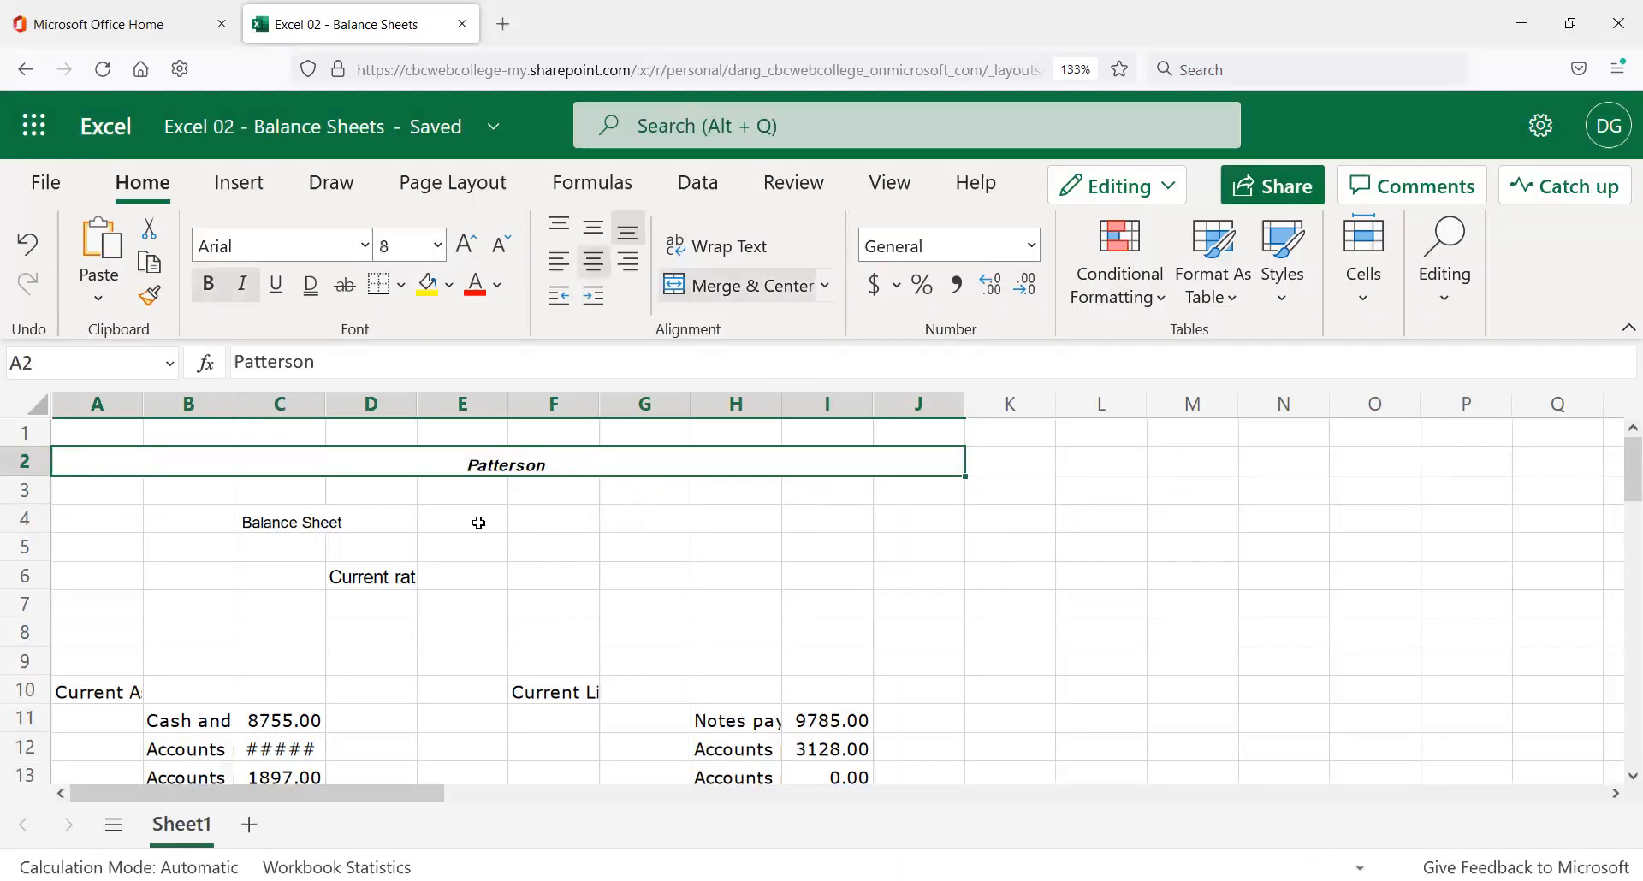
left_click(449, 483)
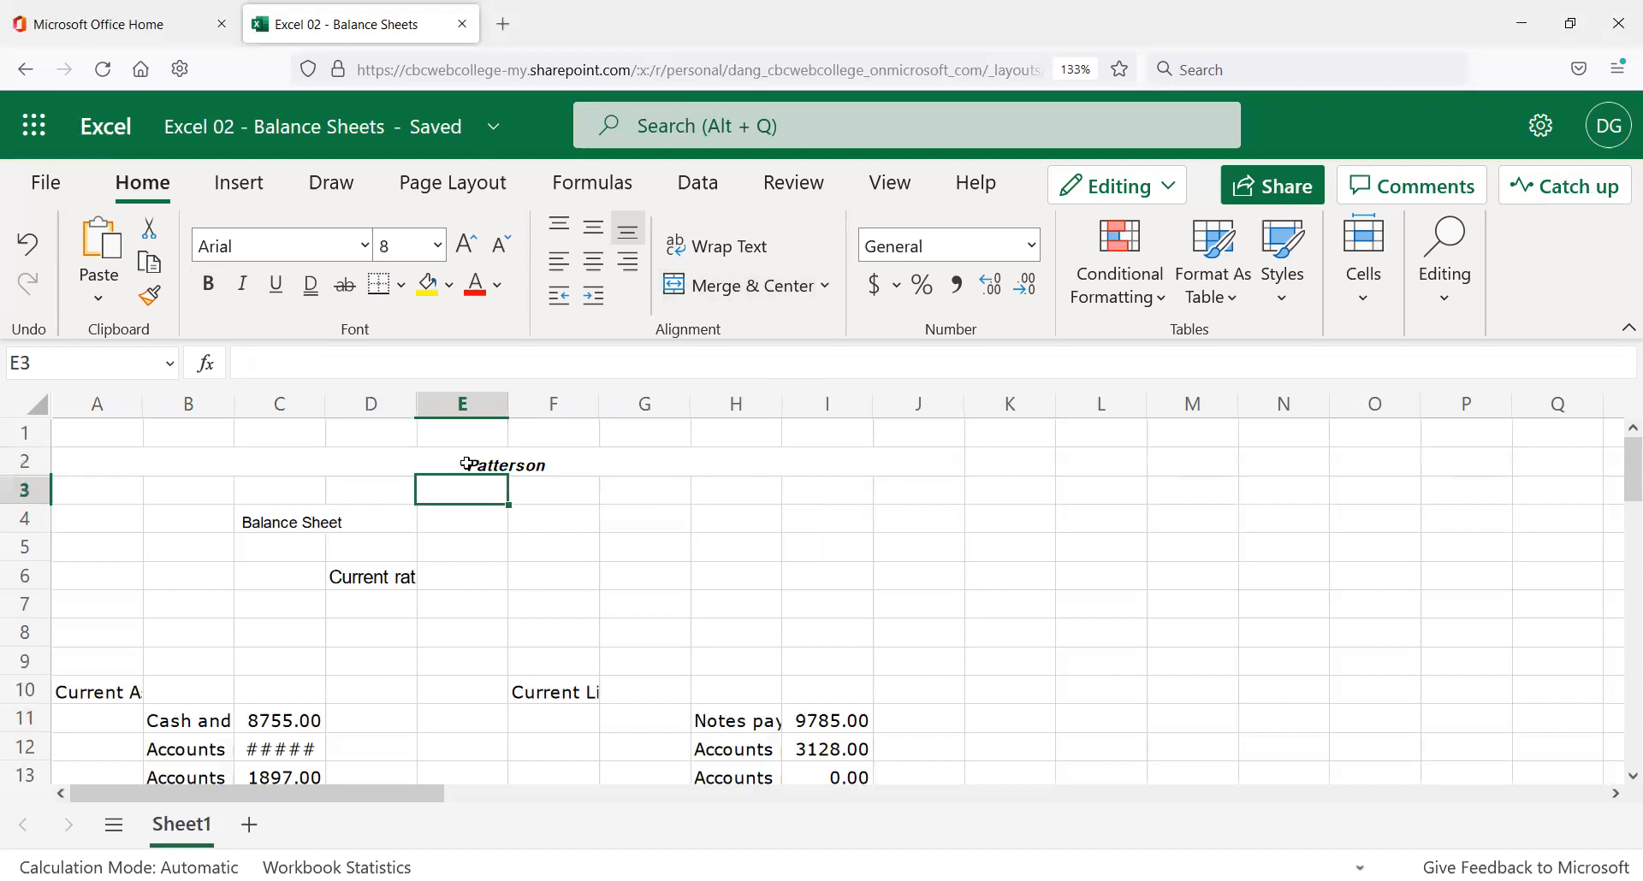
key("ctrl+z")
key("ctrl+z")
key("ctrl+z")
key("ctrl+z")
key("ctrl+z")
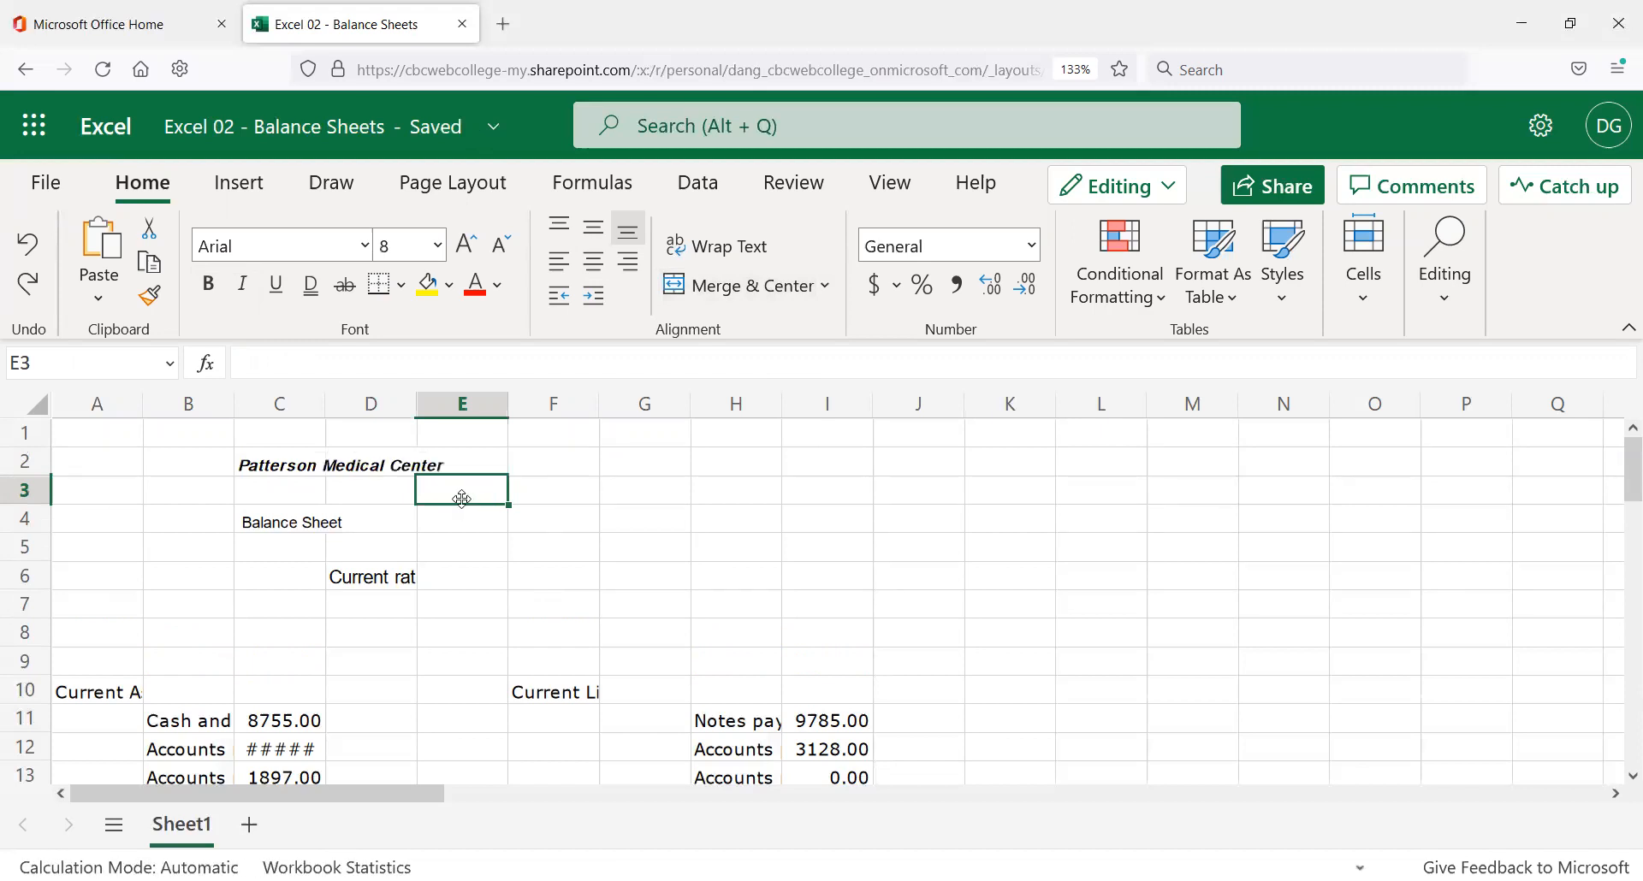
left_click(104, 468)
Merge and center A2:J2 so the Patterson Medical Center title spans columns A–J.
left_click_drag(190, 469, 899, 459)
left_click(754, 290)
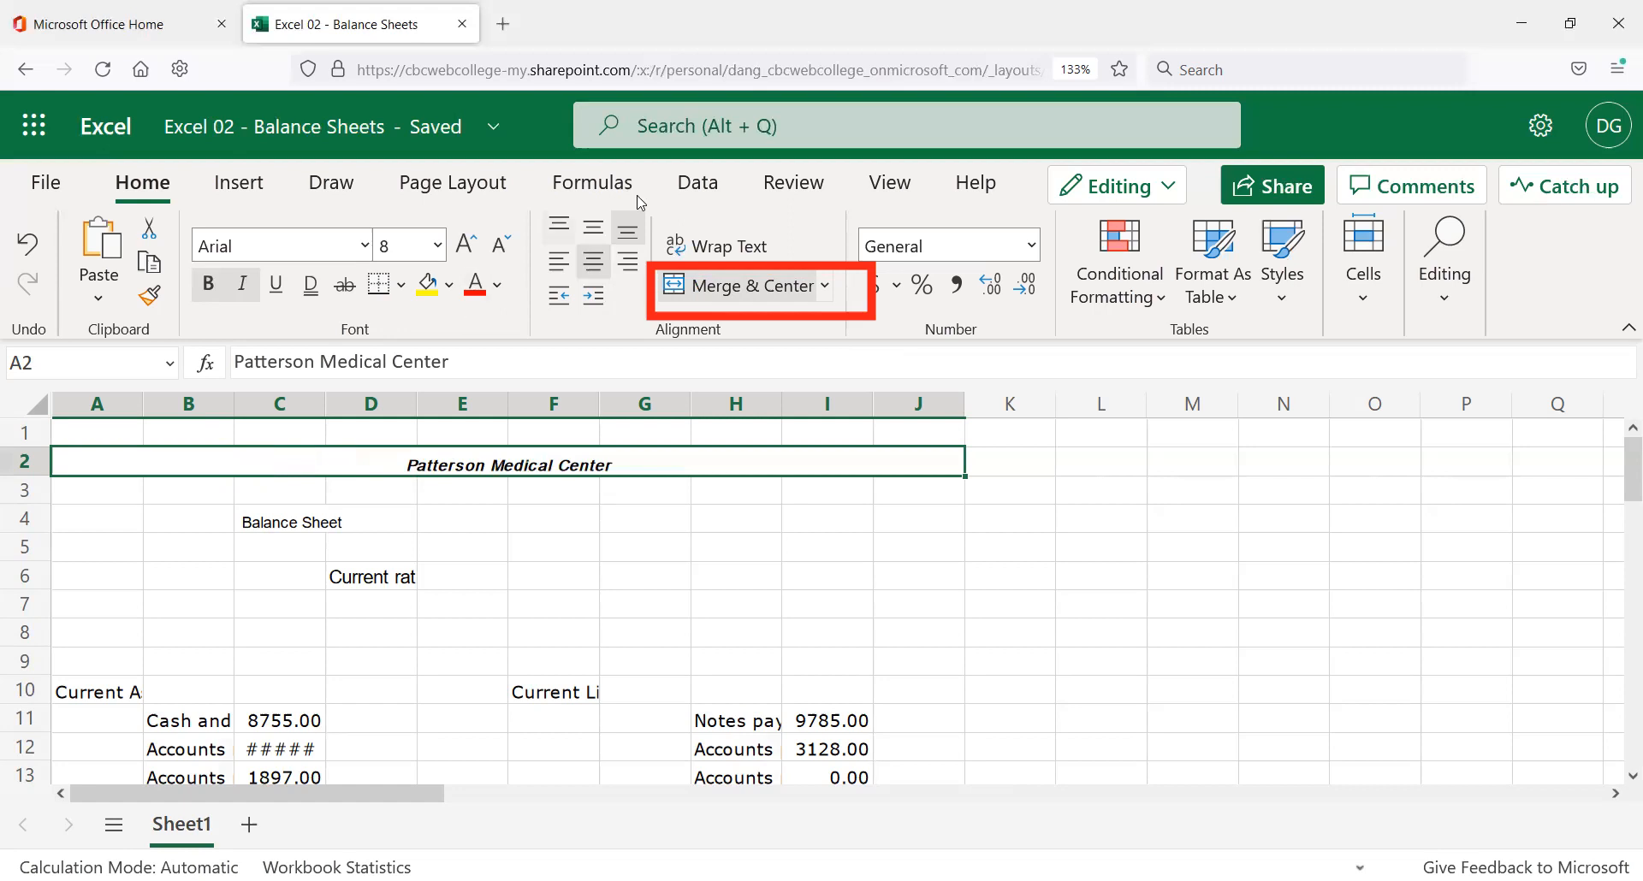
Set the Patterson Medical Center title to 16 point.
left_click(466, 245)
left_click(467, 245)
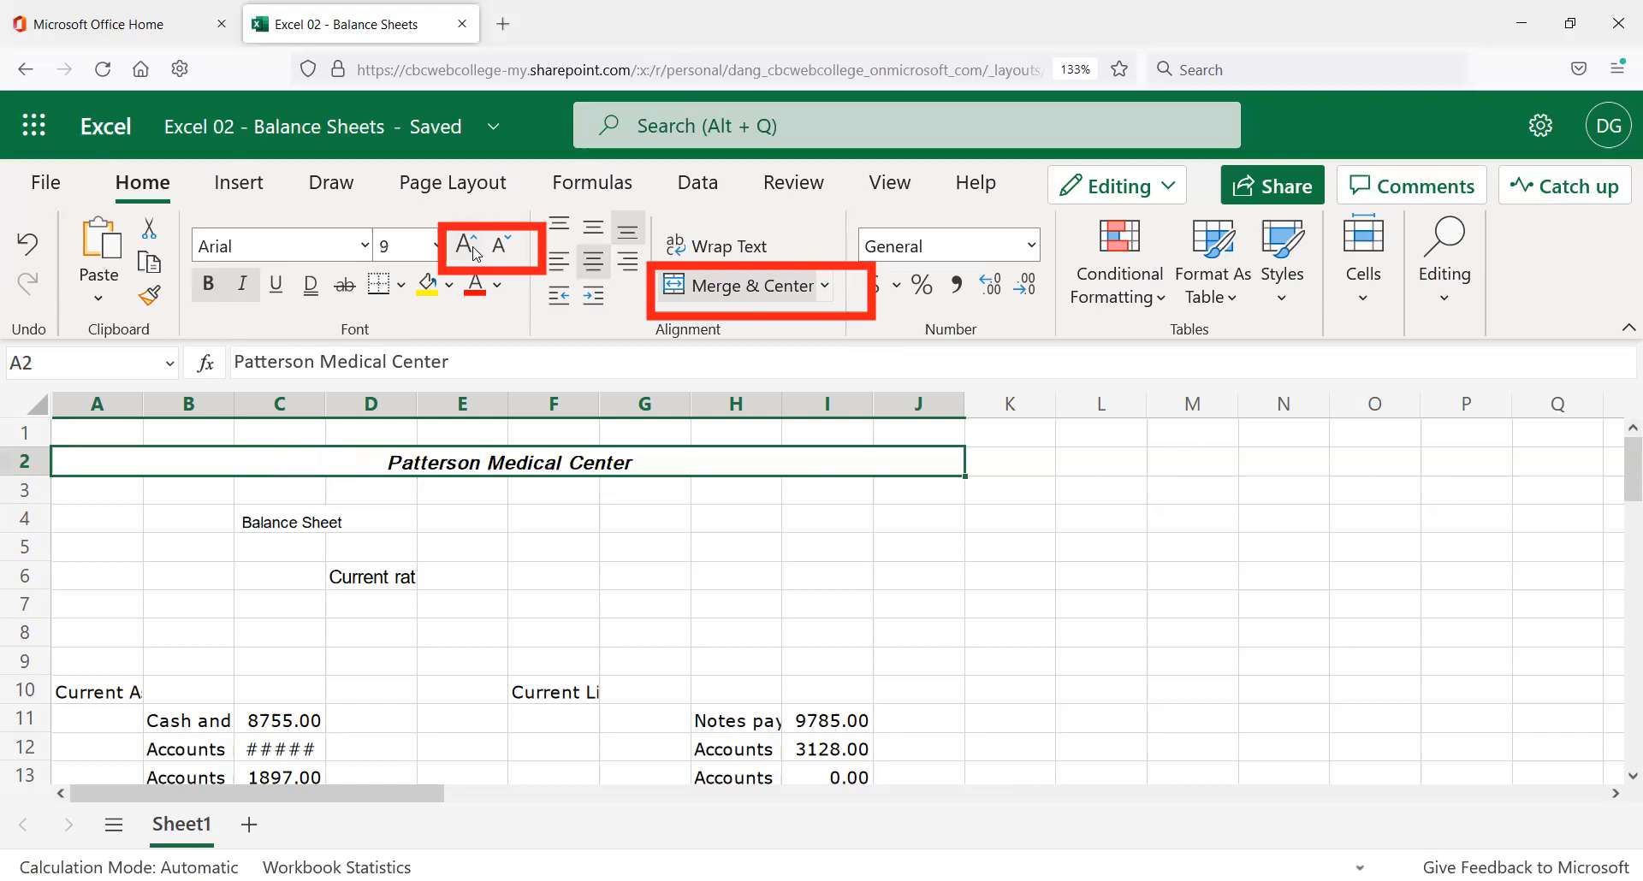
left_click(471, 248)
left_click(436, 248)
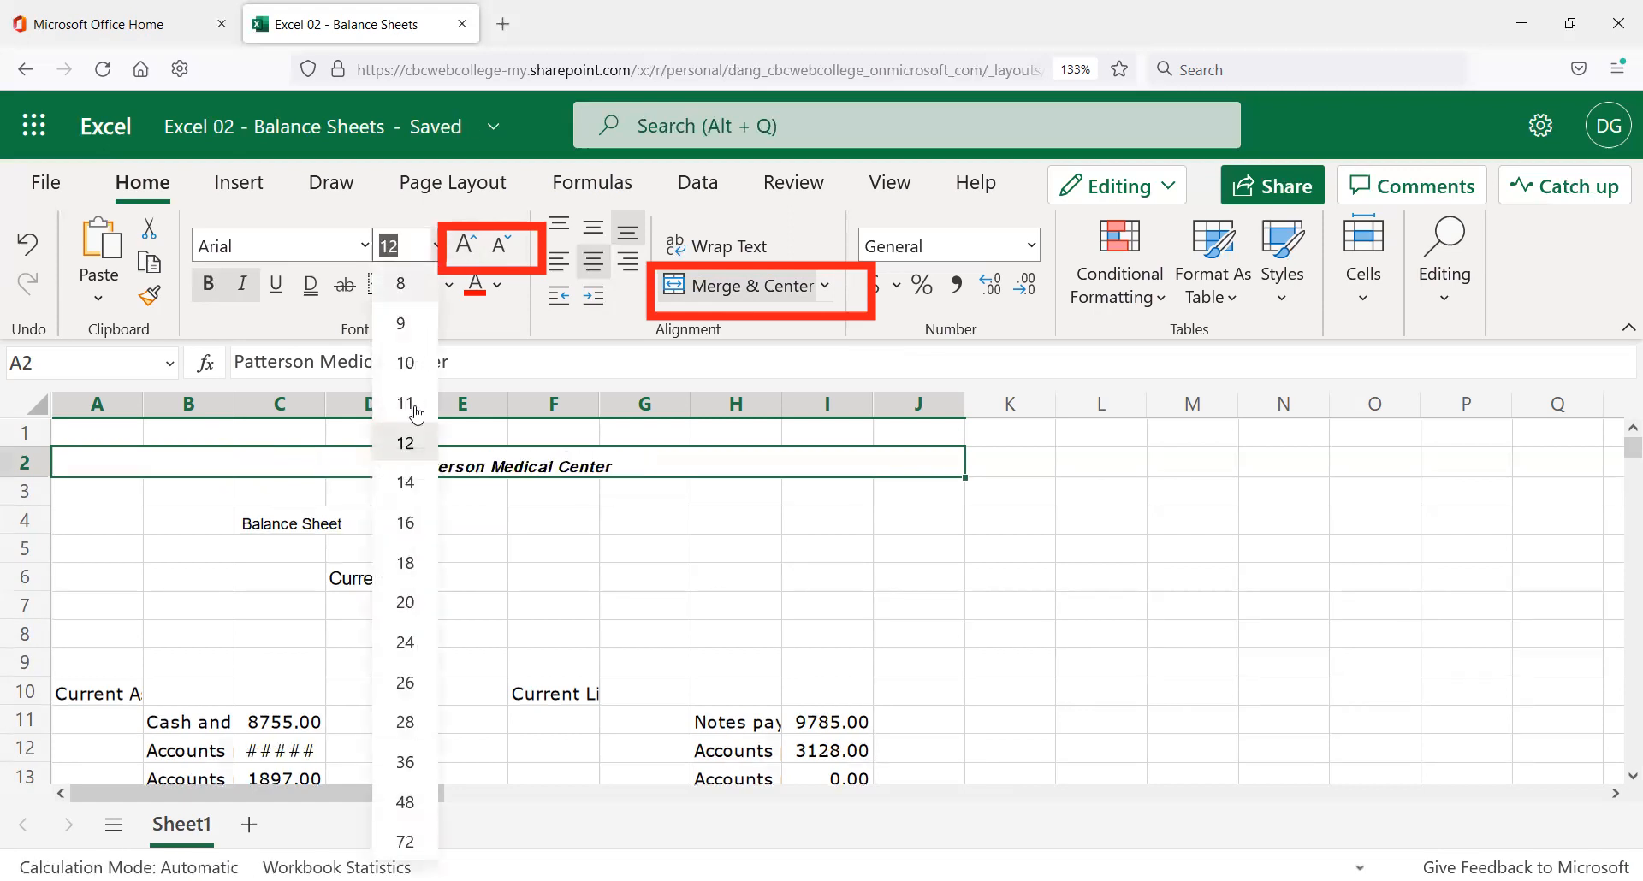
left_click(397, 524)
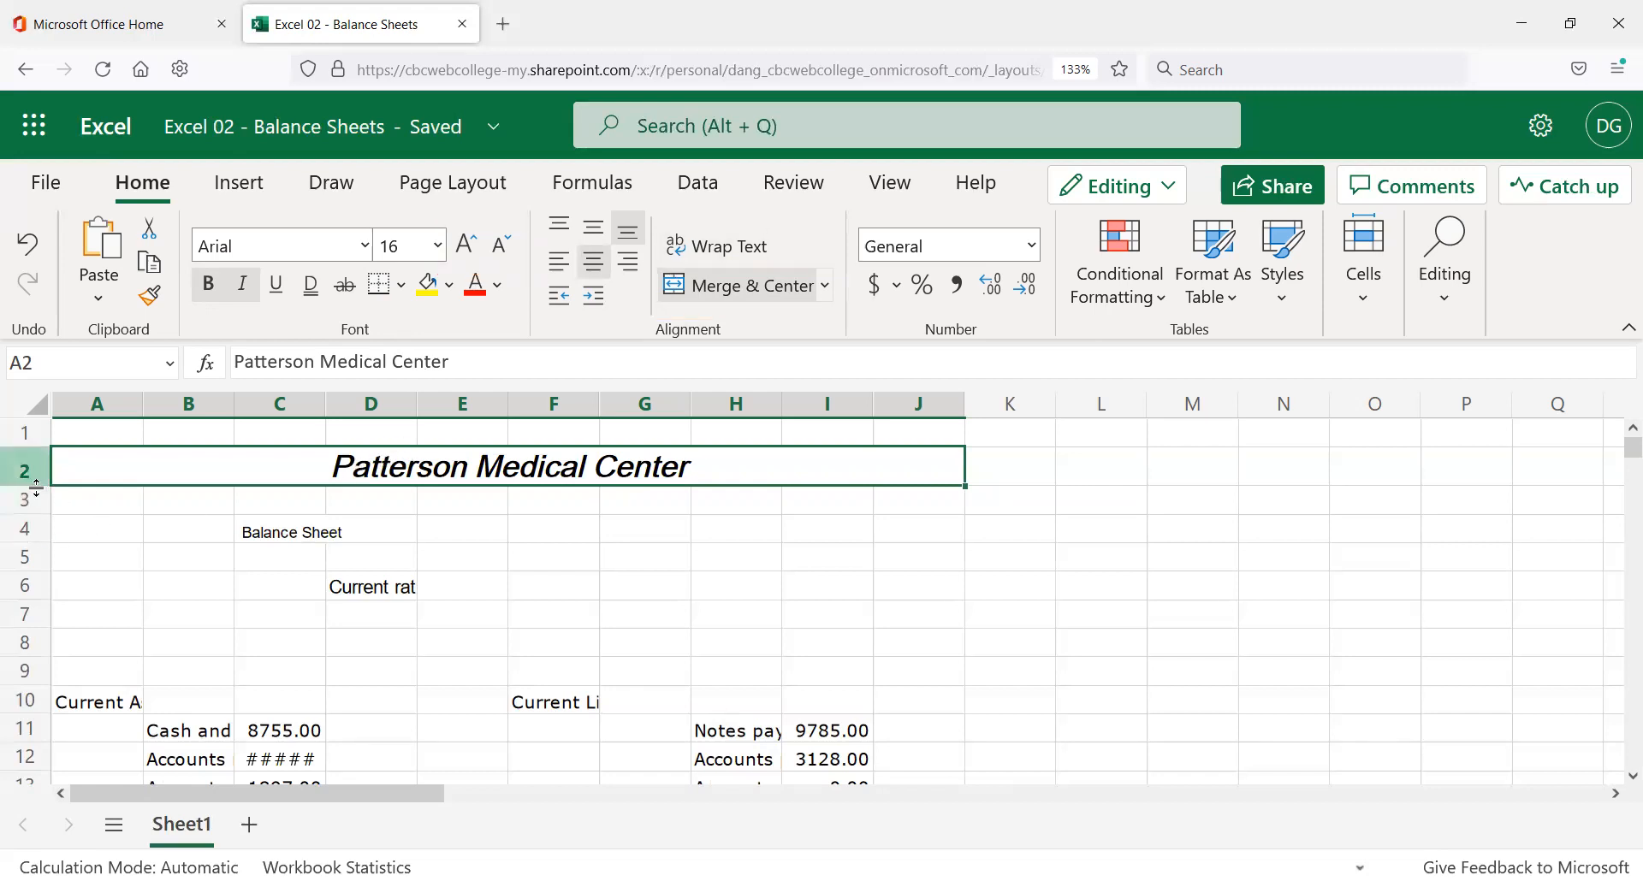
Autofit row 2's height to the 16-point title, using undo and redo to settle the result.
left_click_drag(36, 487, 39, 473)
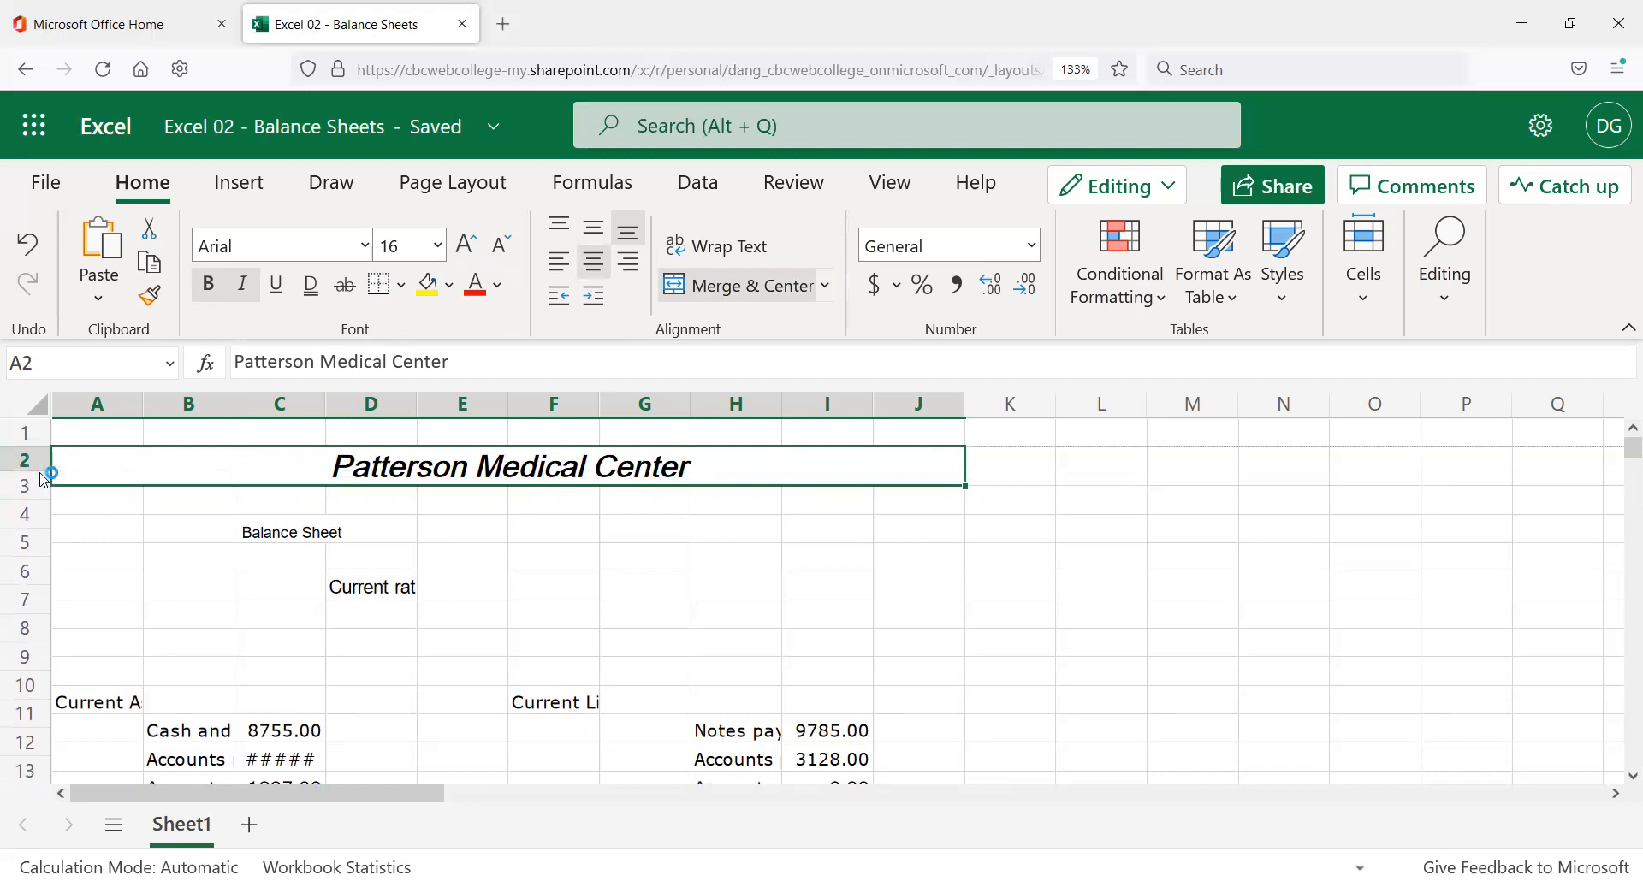
left_click(575, 514)
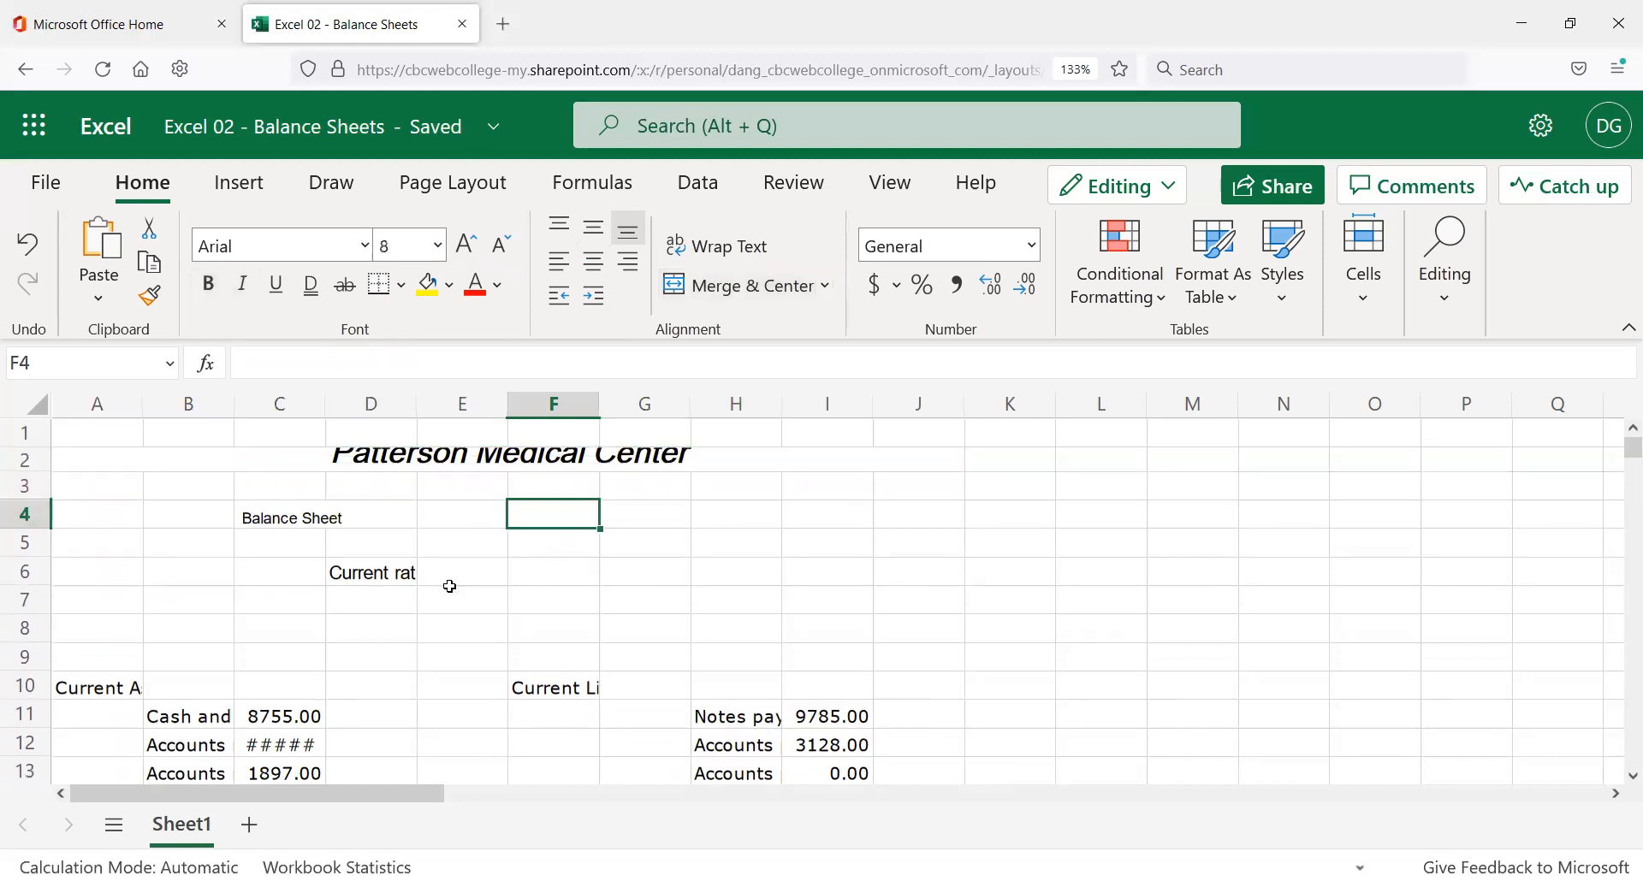
double_click(36, 469)
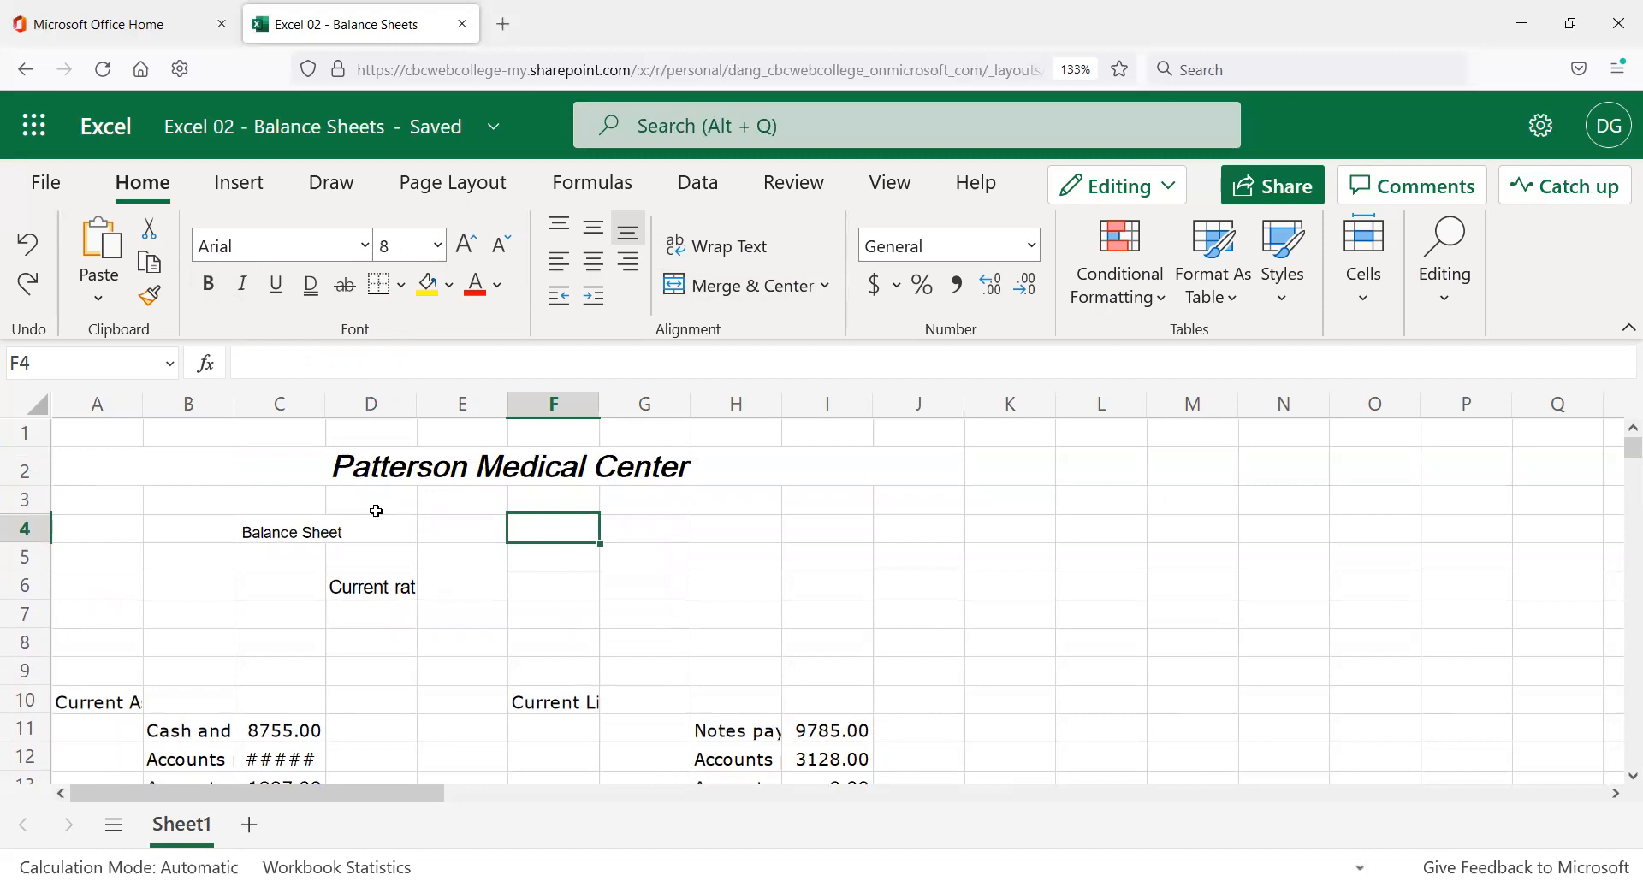
key("ctrl+z")
key("ctrl+z")
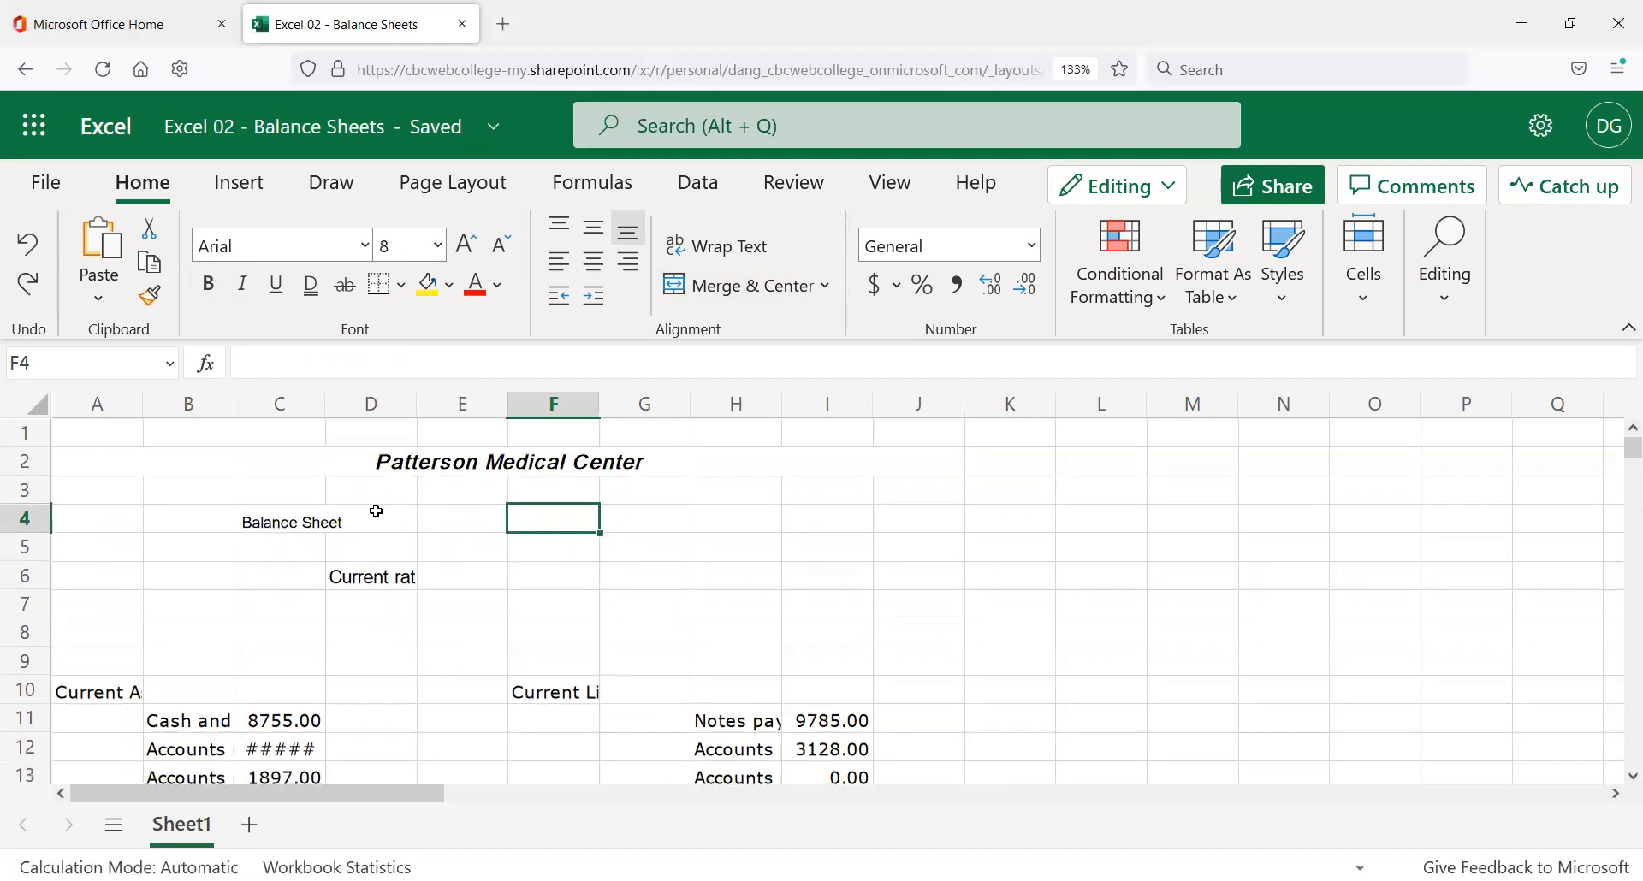
key("ctrl+z")
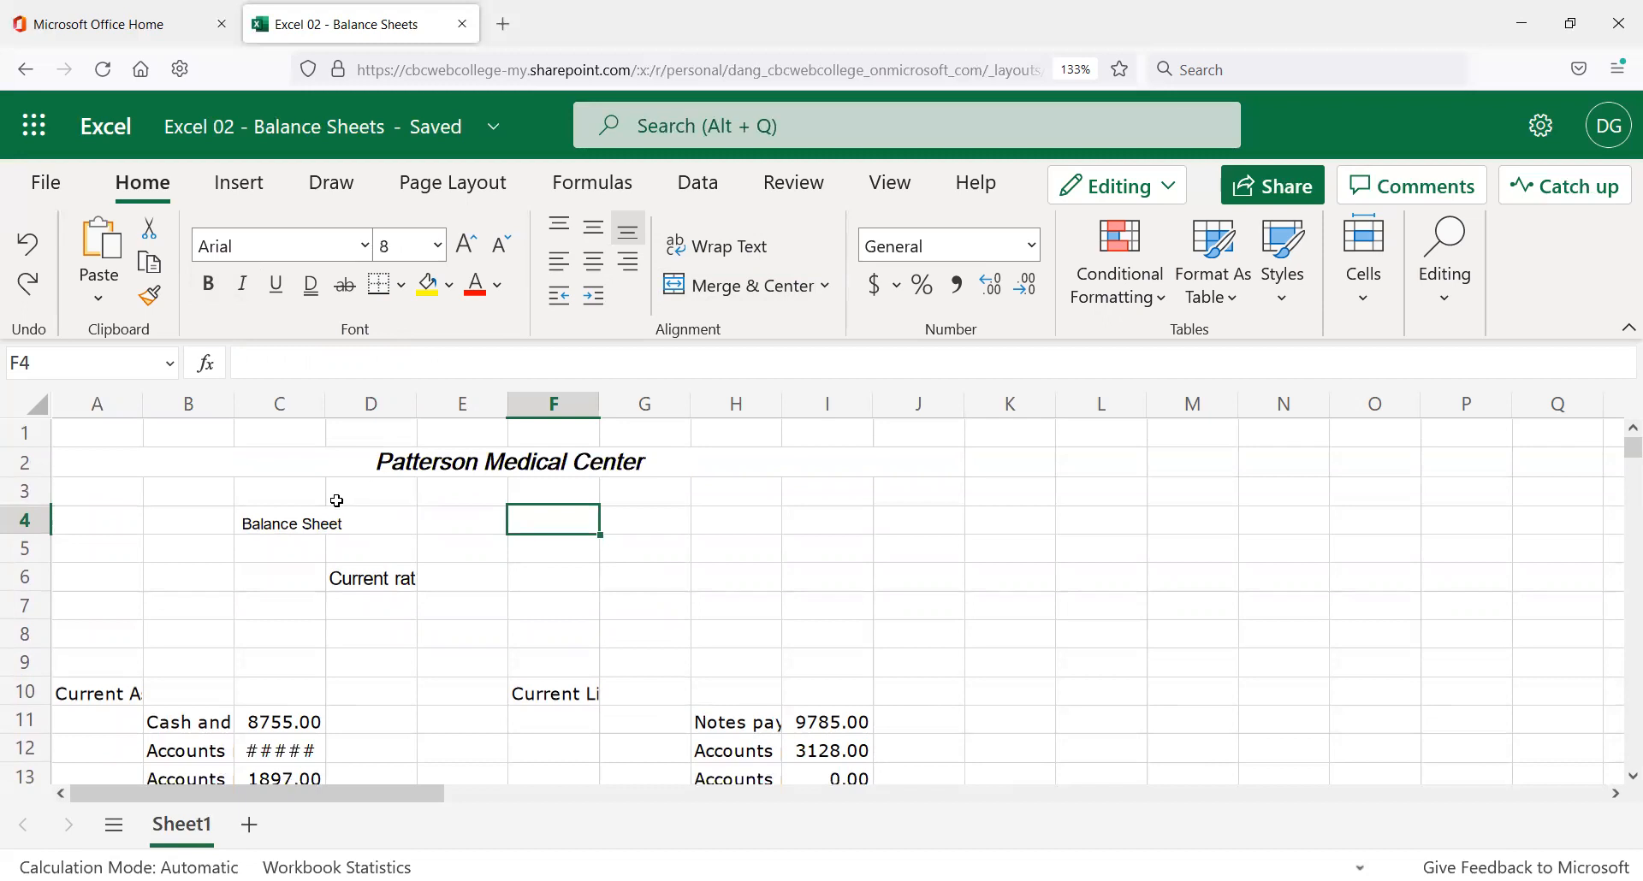
key("ctrl+y")
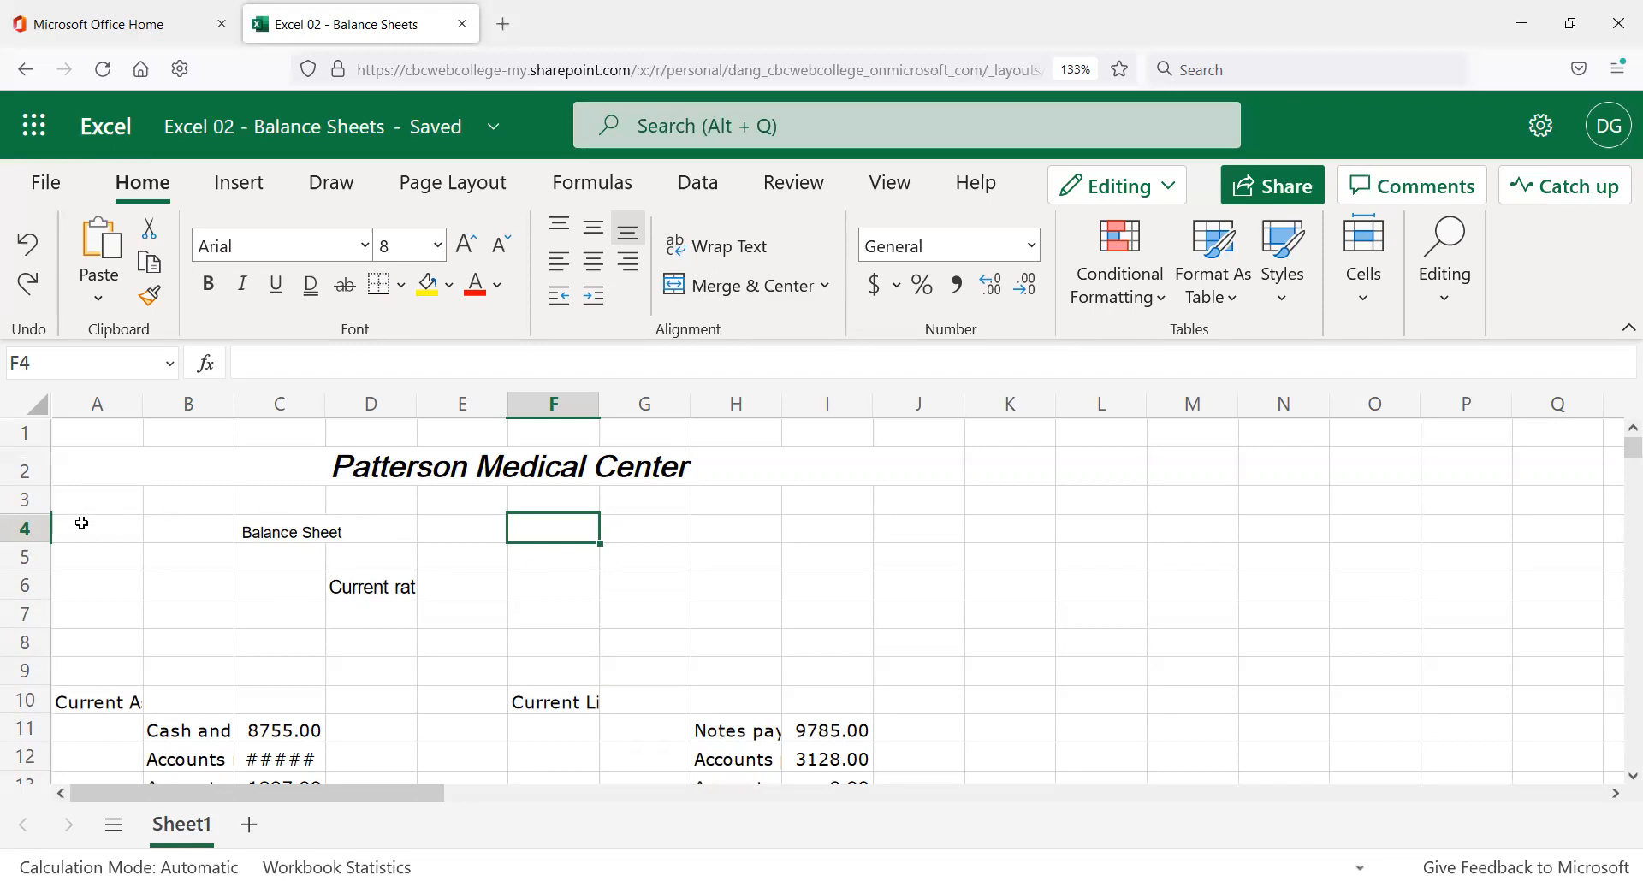
Merge and center A4:J4, then raise Balance Sheet to 11 point and underline it.
left_click_drag(82, 523, 890, 533)
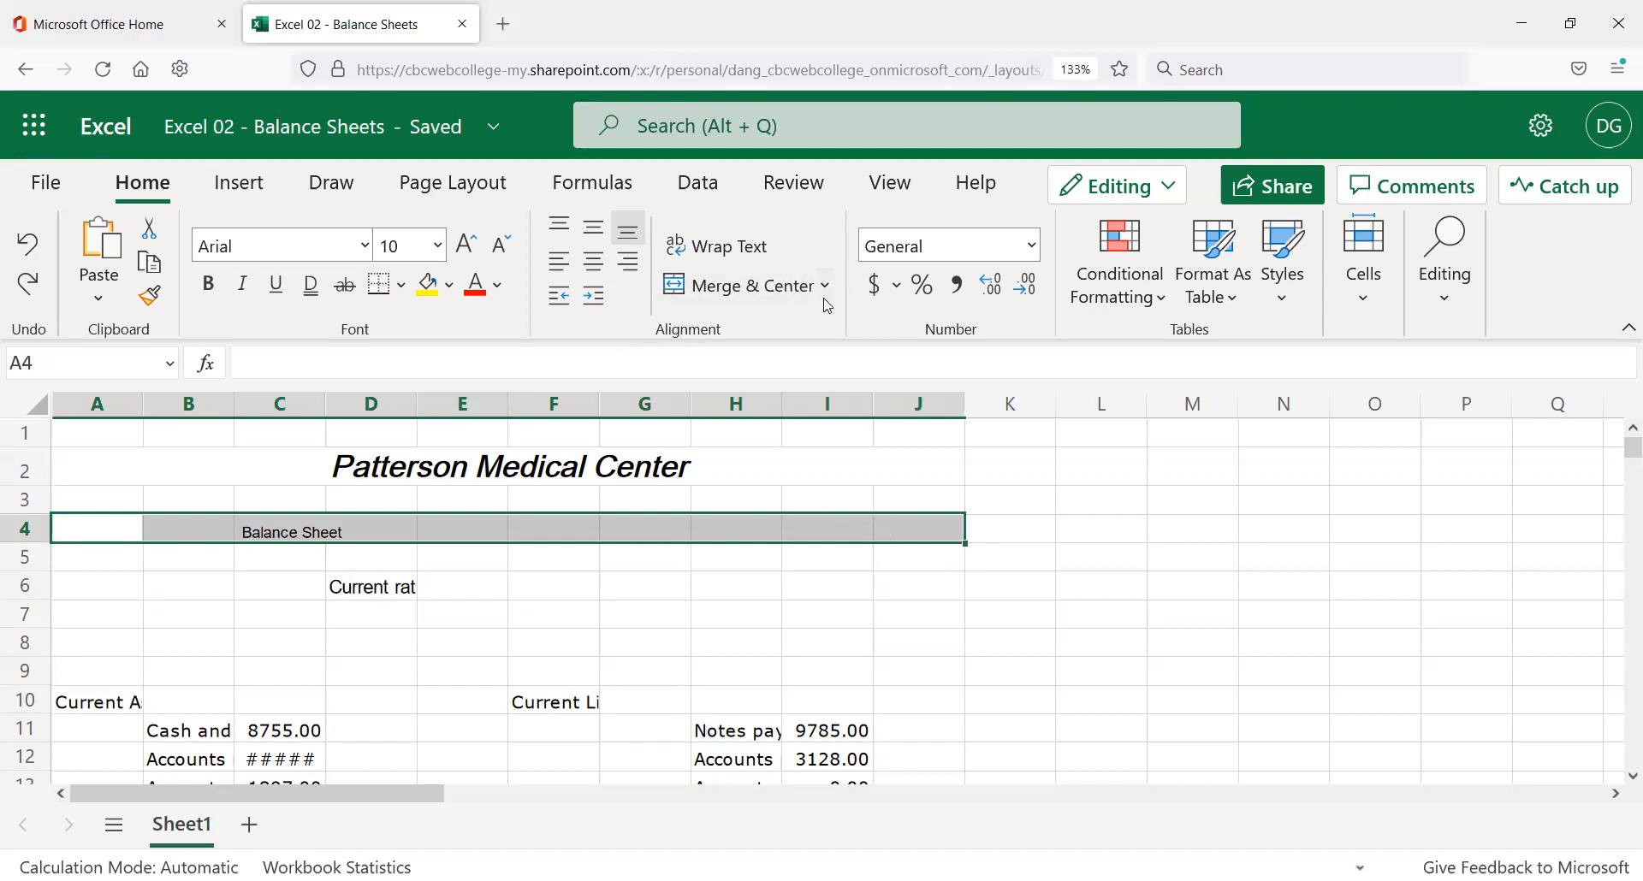
left_click(759, 286)
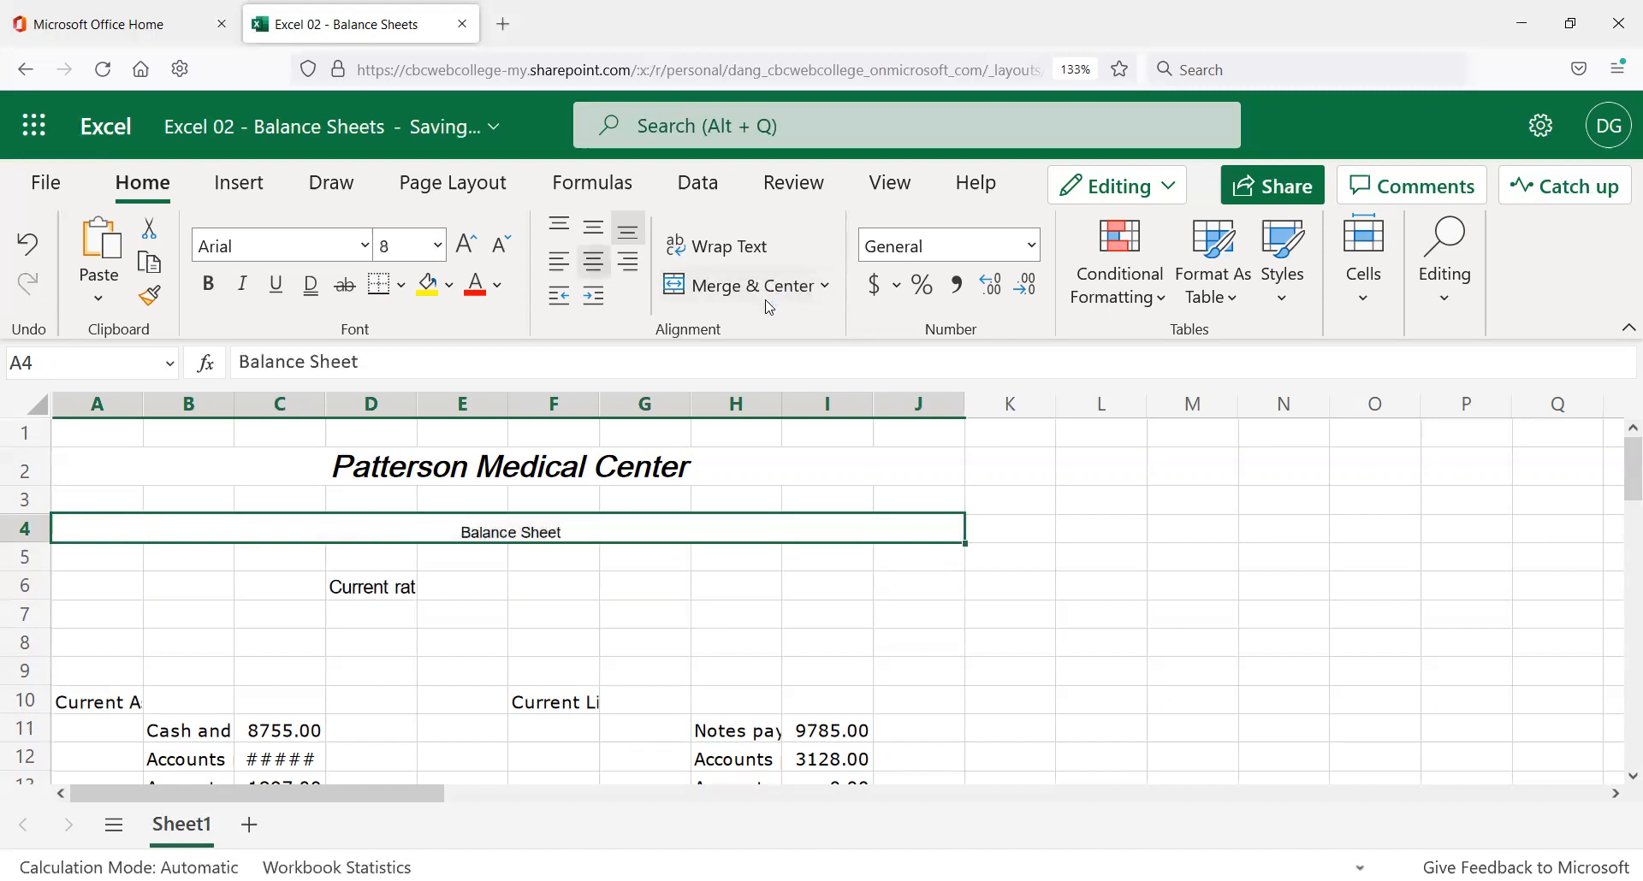
left_click(470, 253)
left_click(473, 254)
left_click(473, 254)
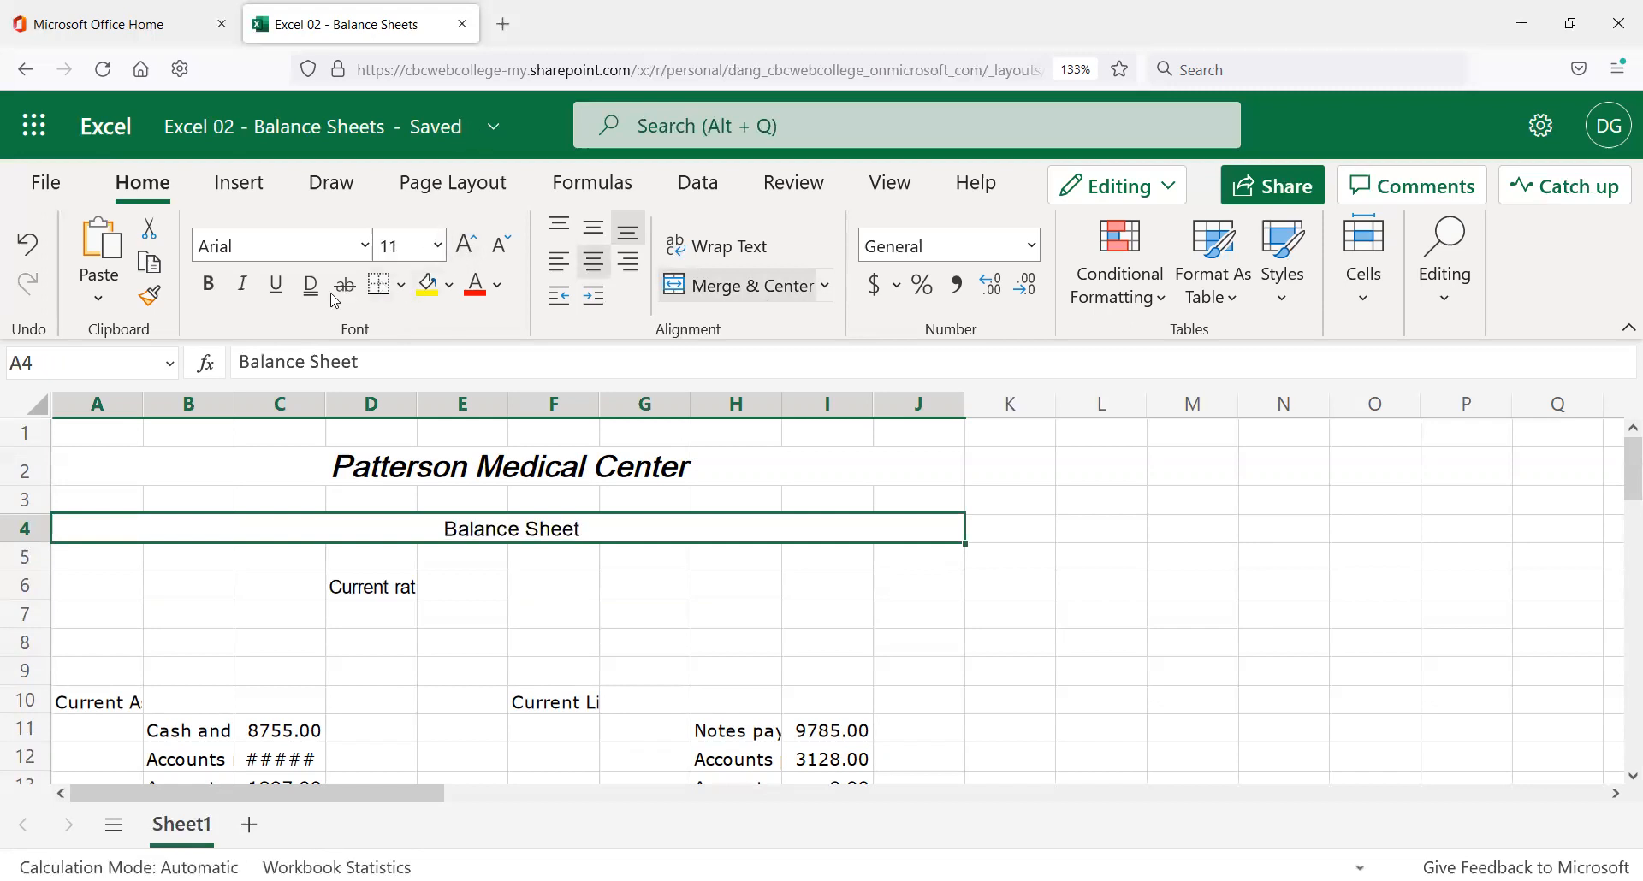
left_click(276, 286)
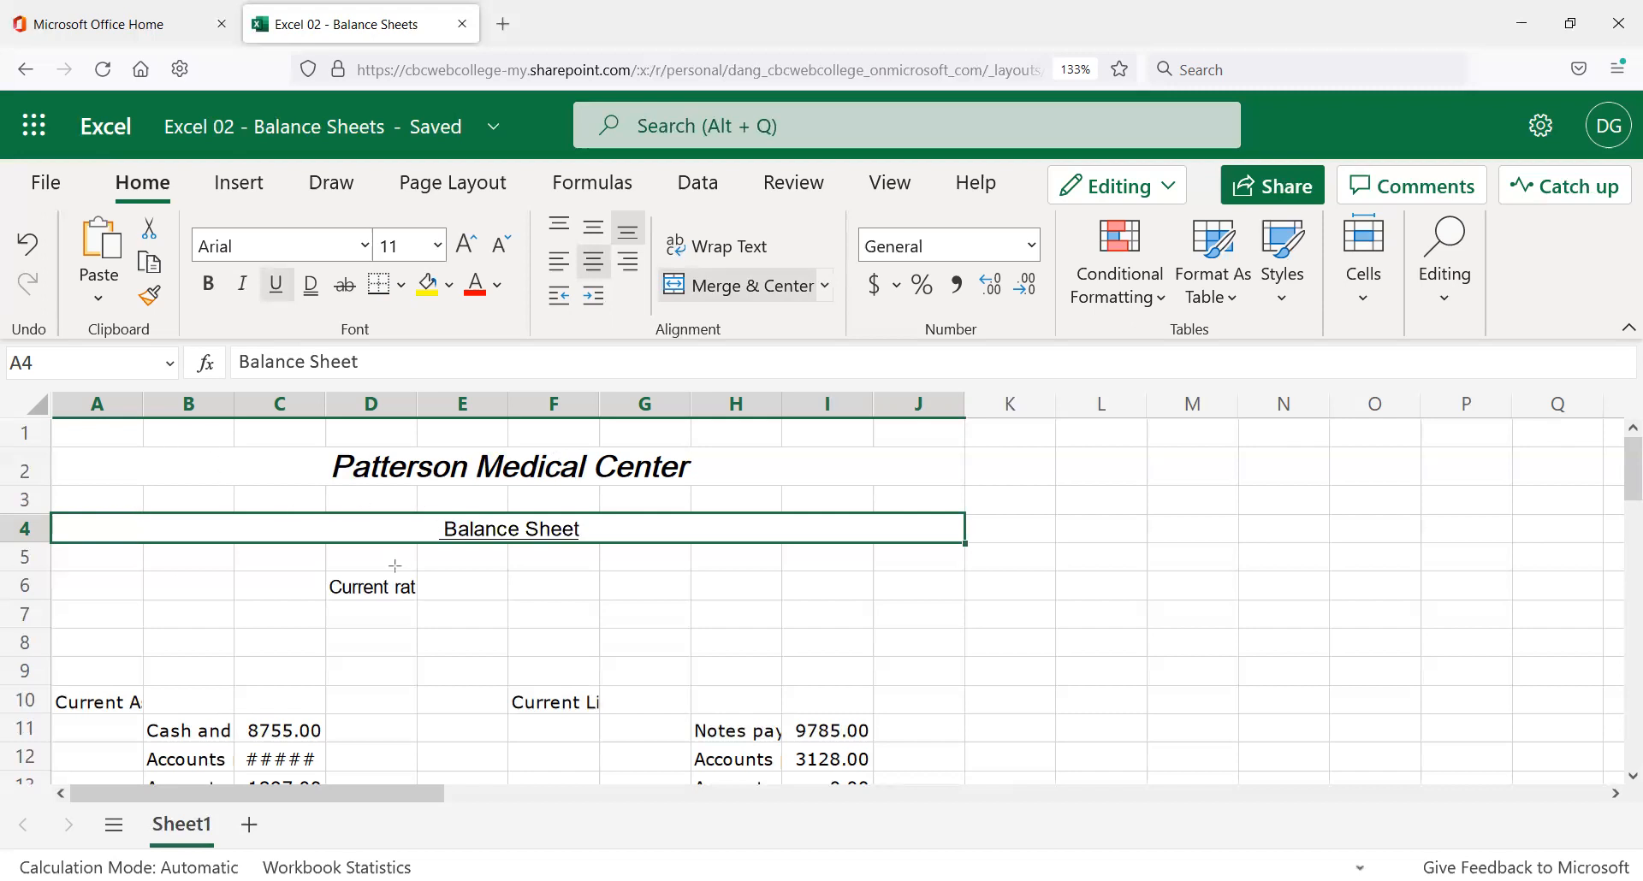
left_click_drag(425, 515, 648, 566)
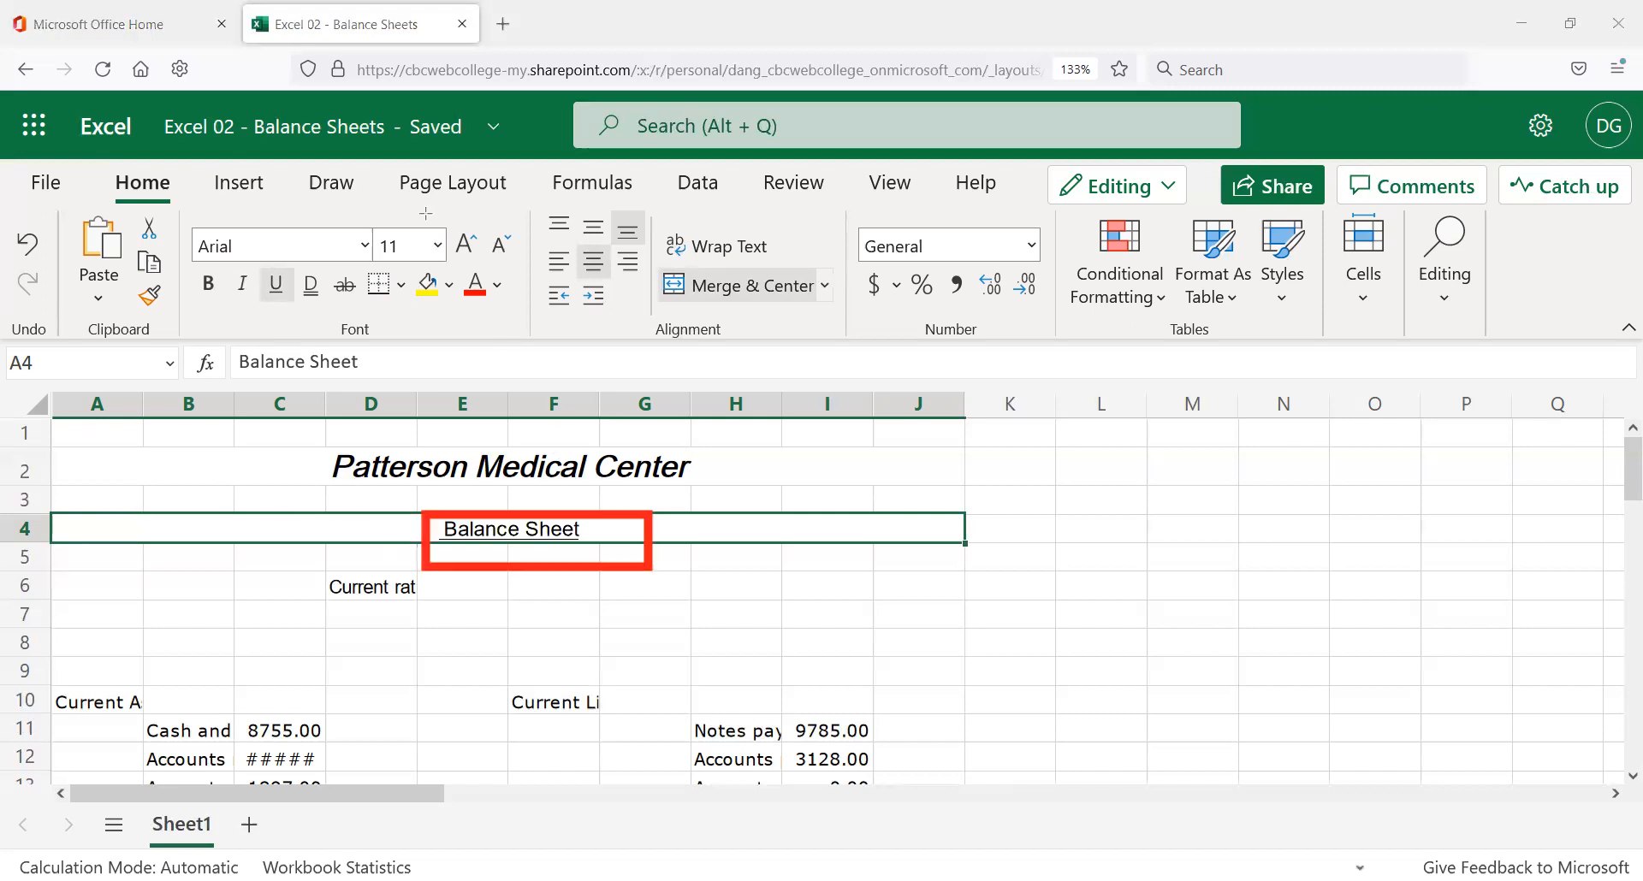
left_click(883, 567)
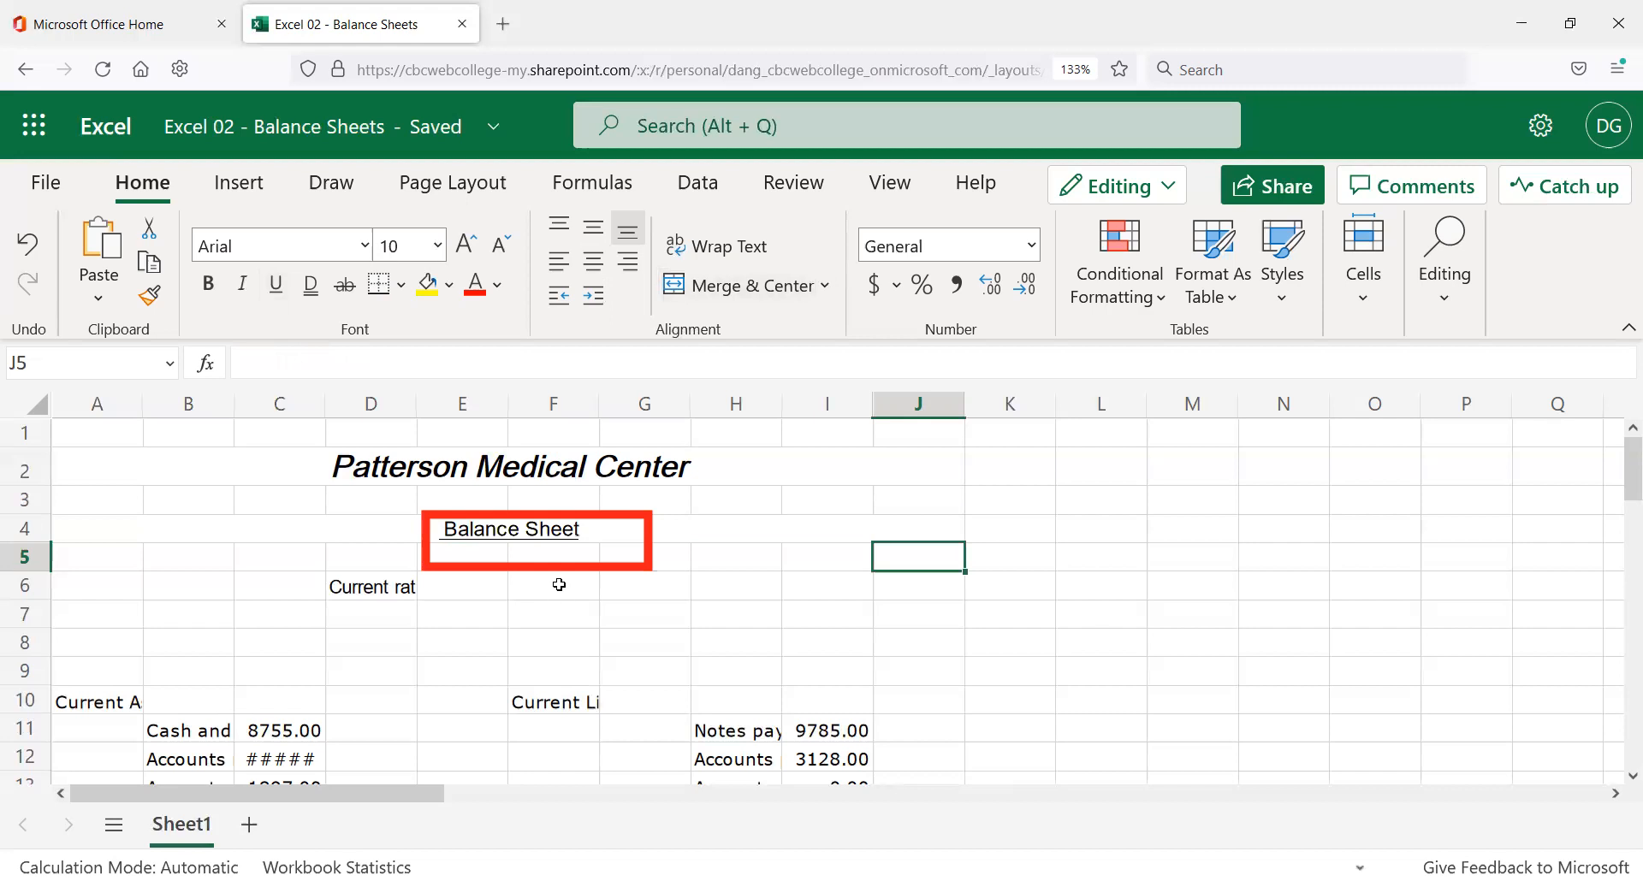
scroll(558, 586, "down", 2)
scroll(559, 589, "up", 2)
Enter 01/26/22 in J1, undo it, then try =01/26/22 as a formula instead.
left_click(902, 434)
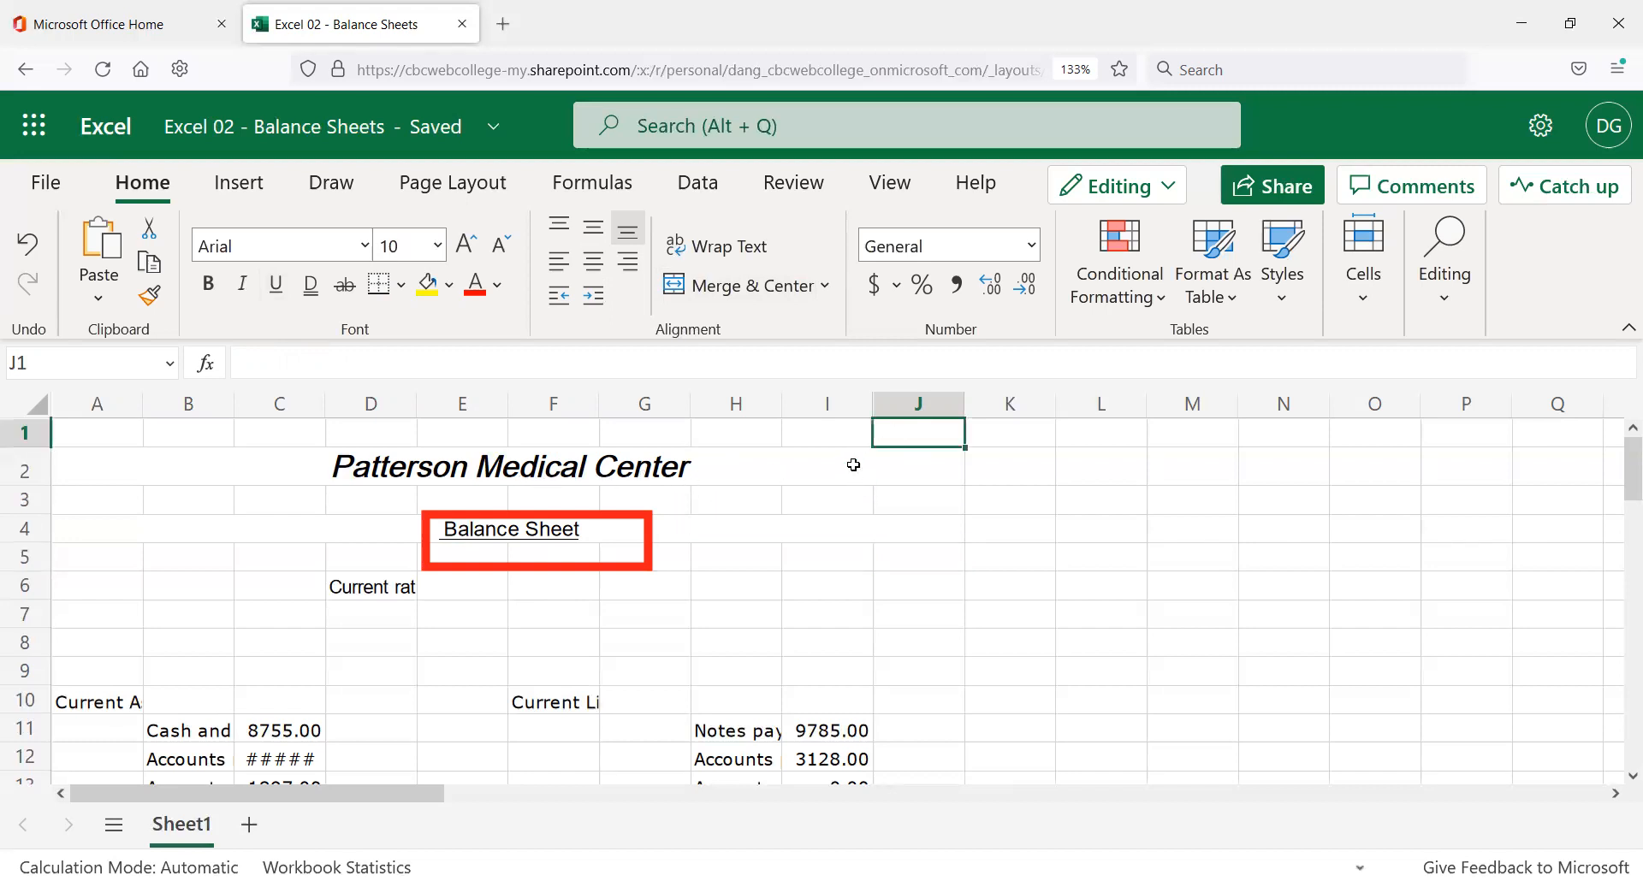
type("01/26/22")
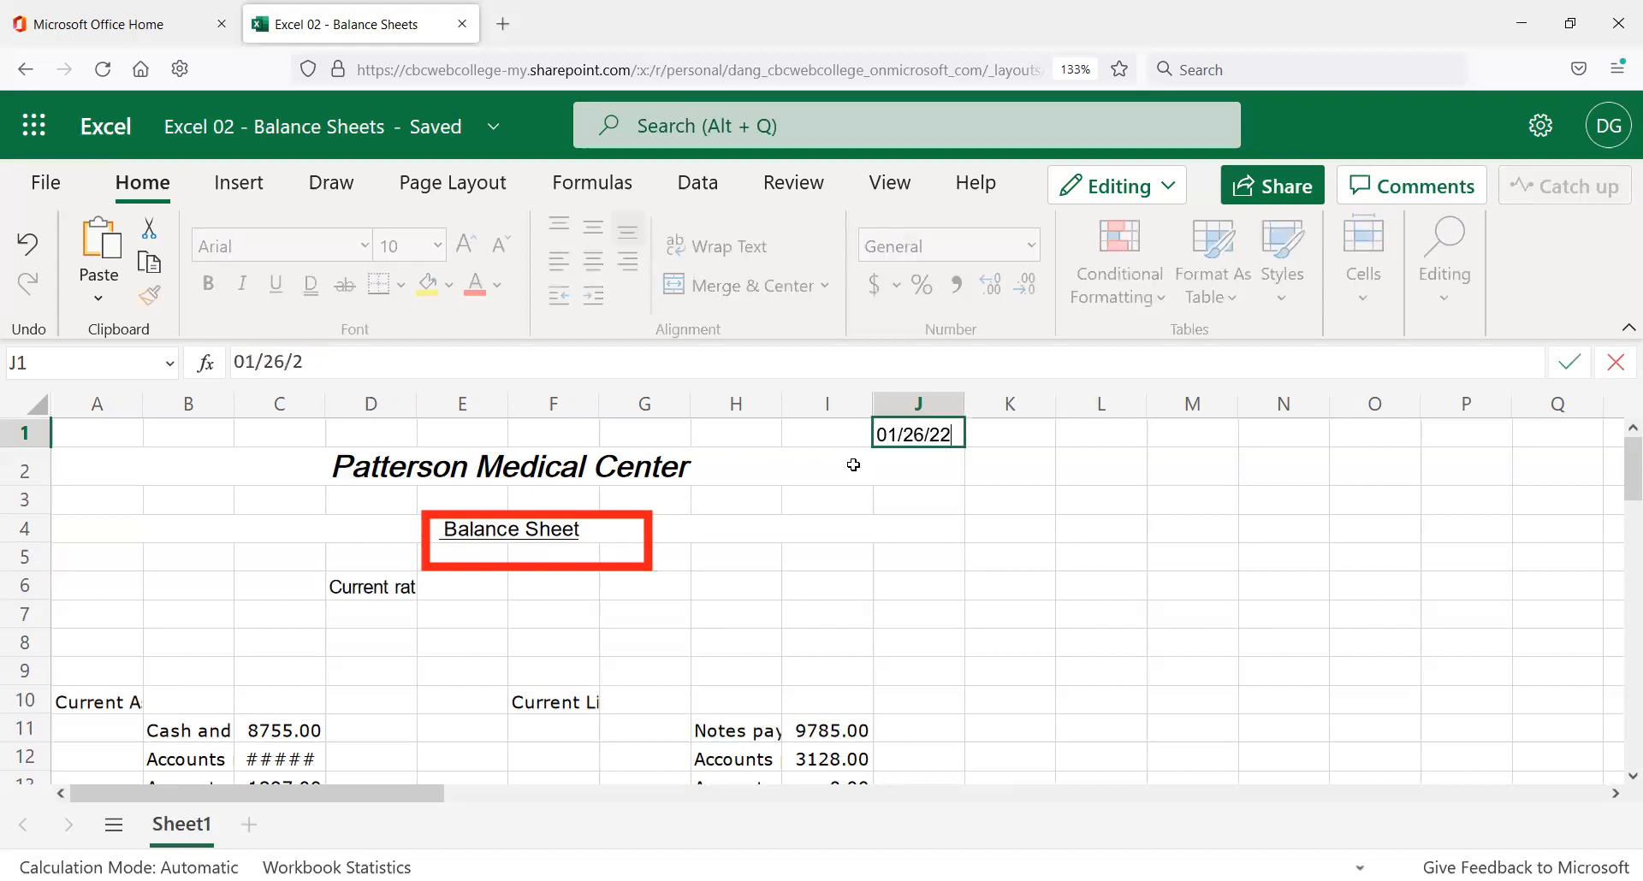
key("Return")
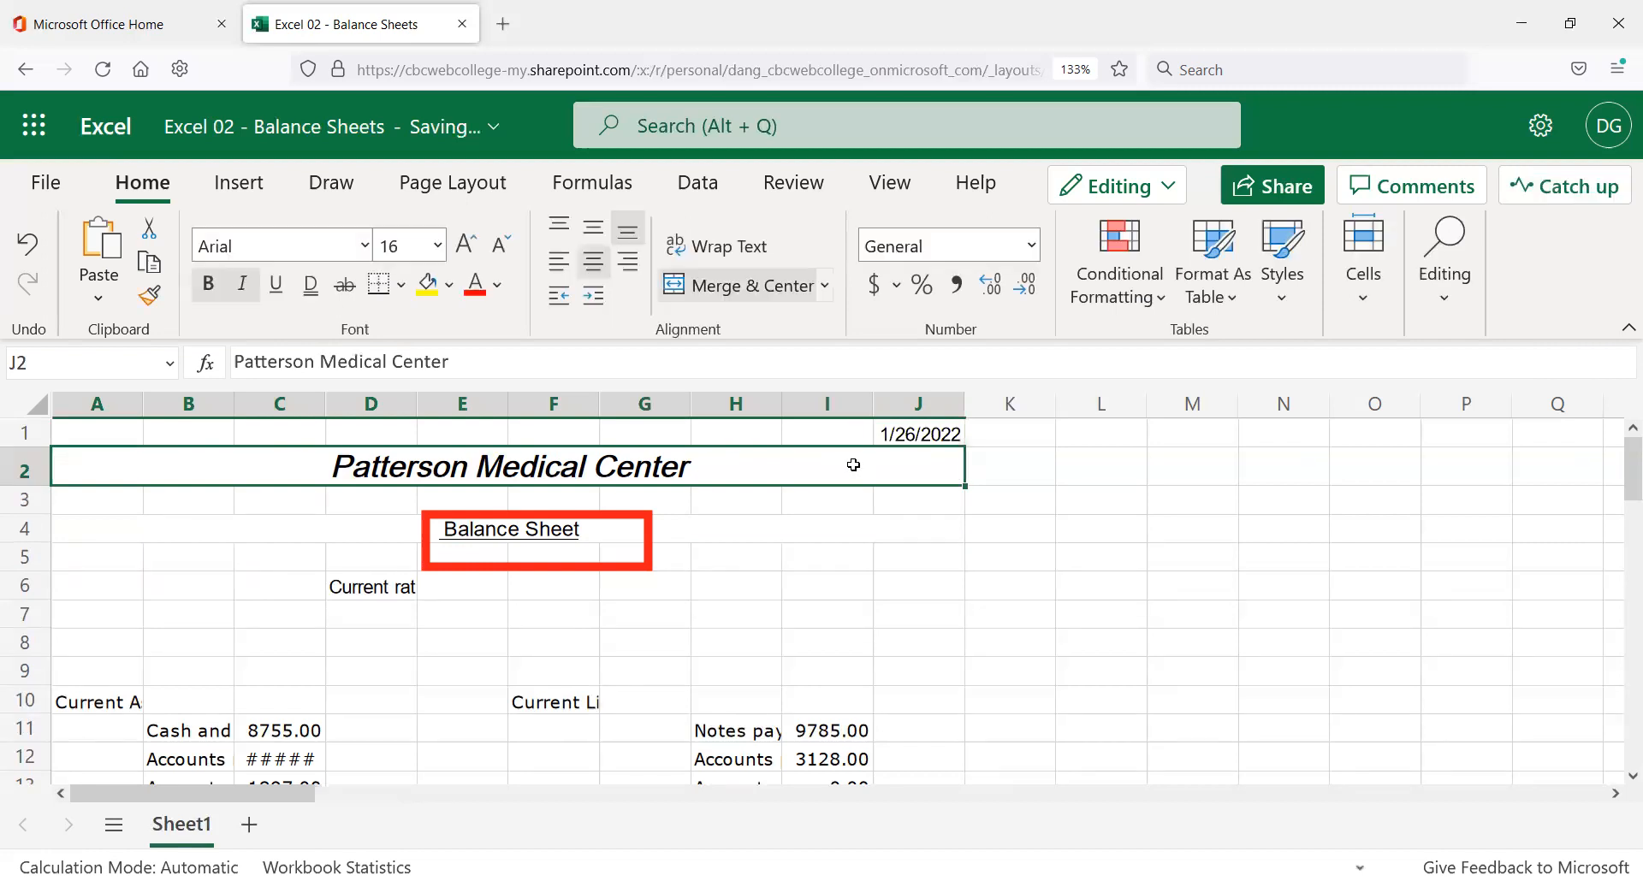
key("Up")
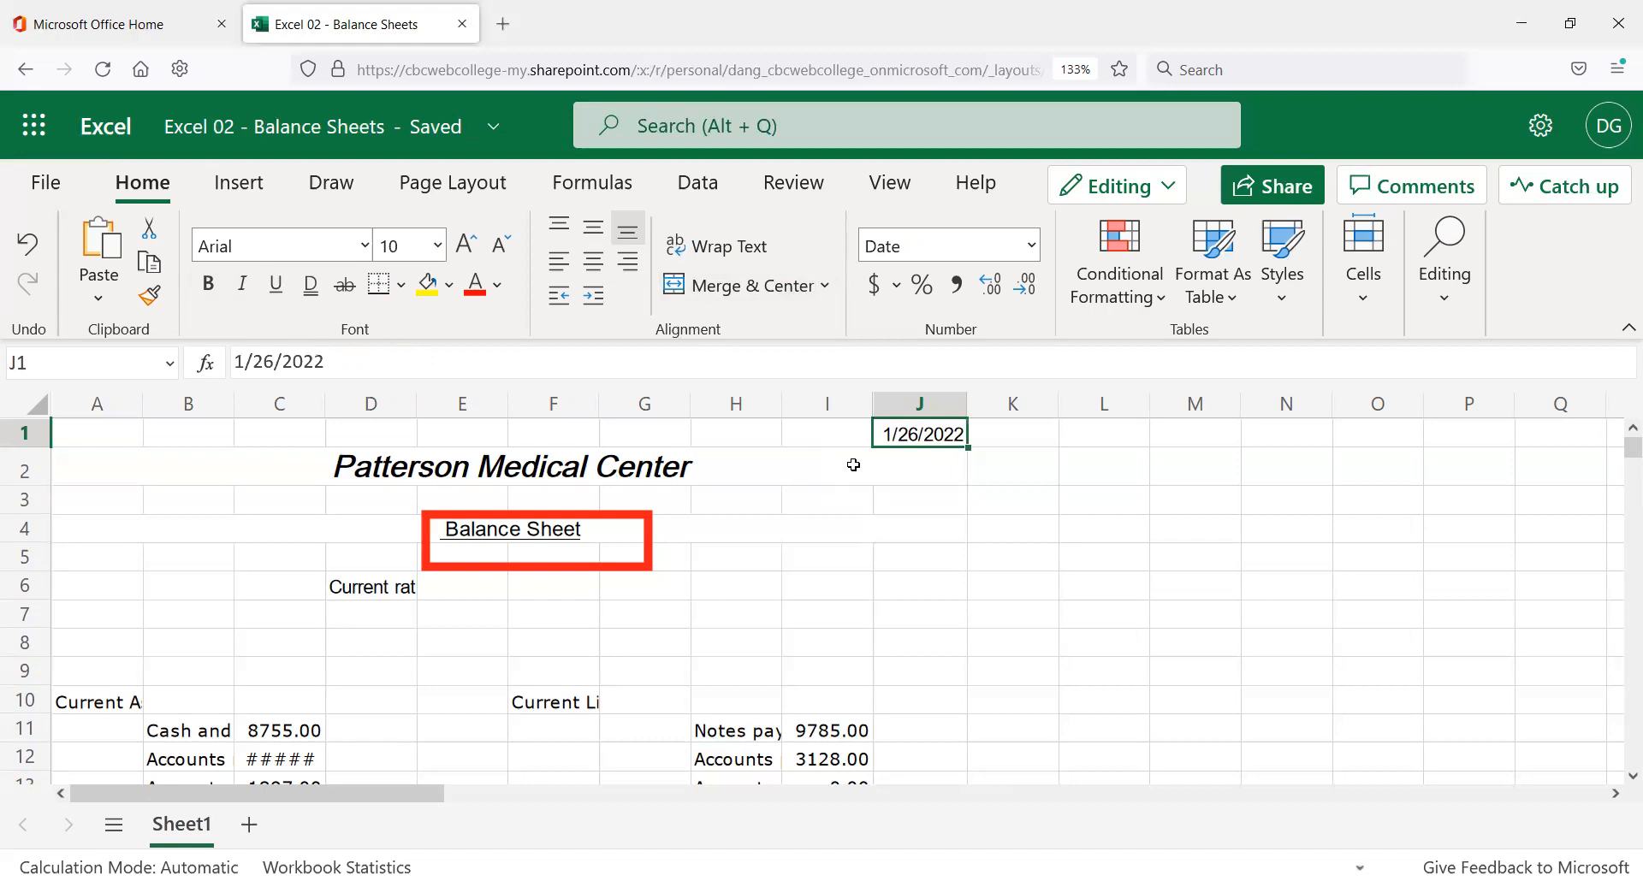
key("ctrl+z")
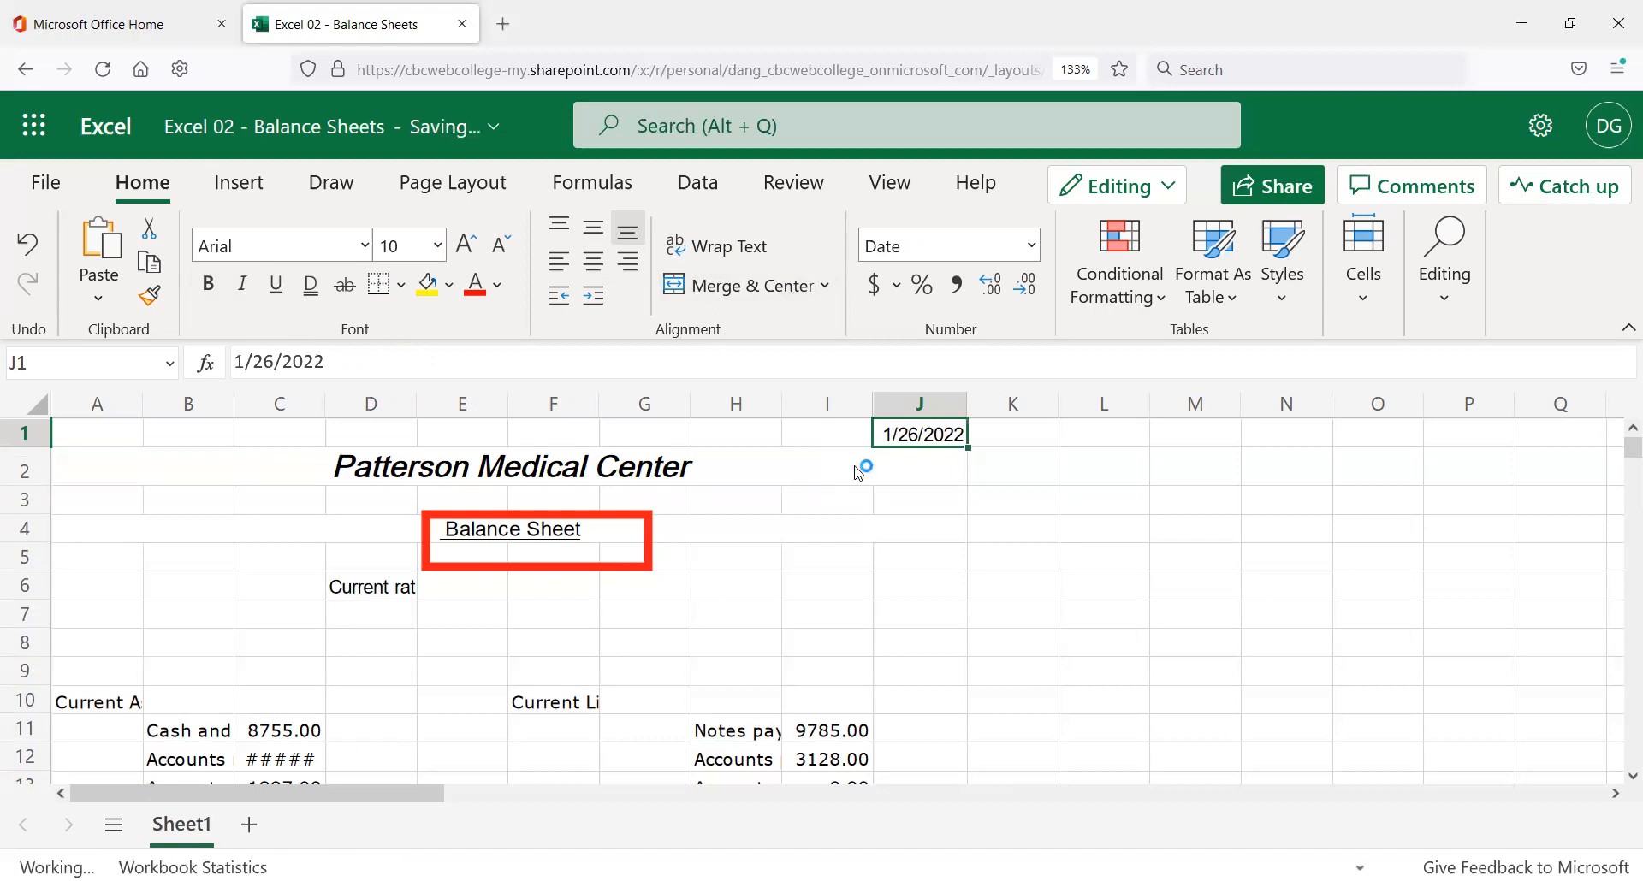
type("=")
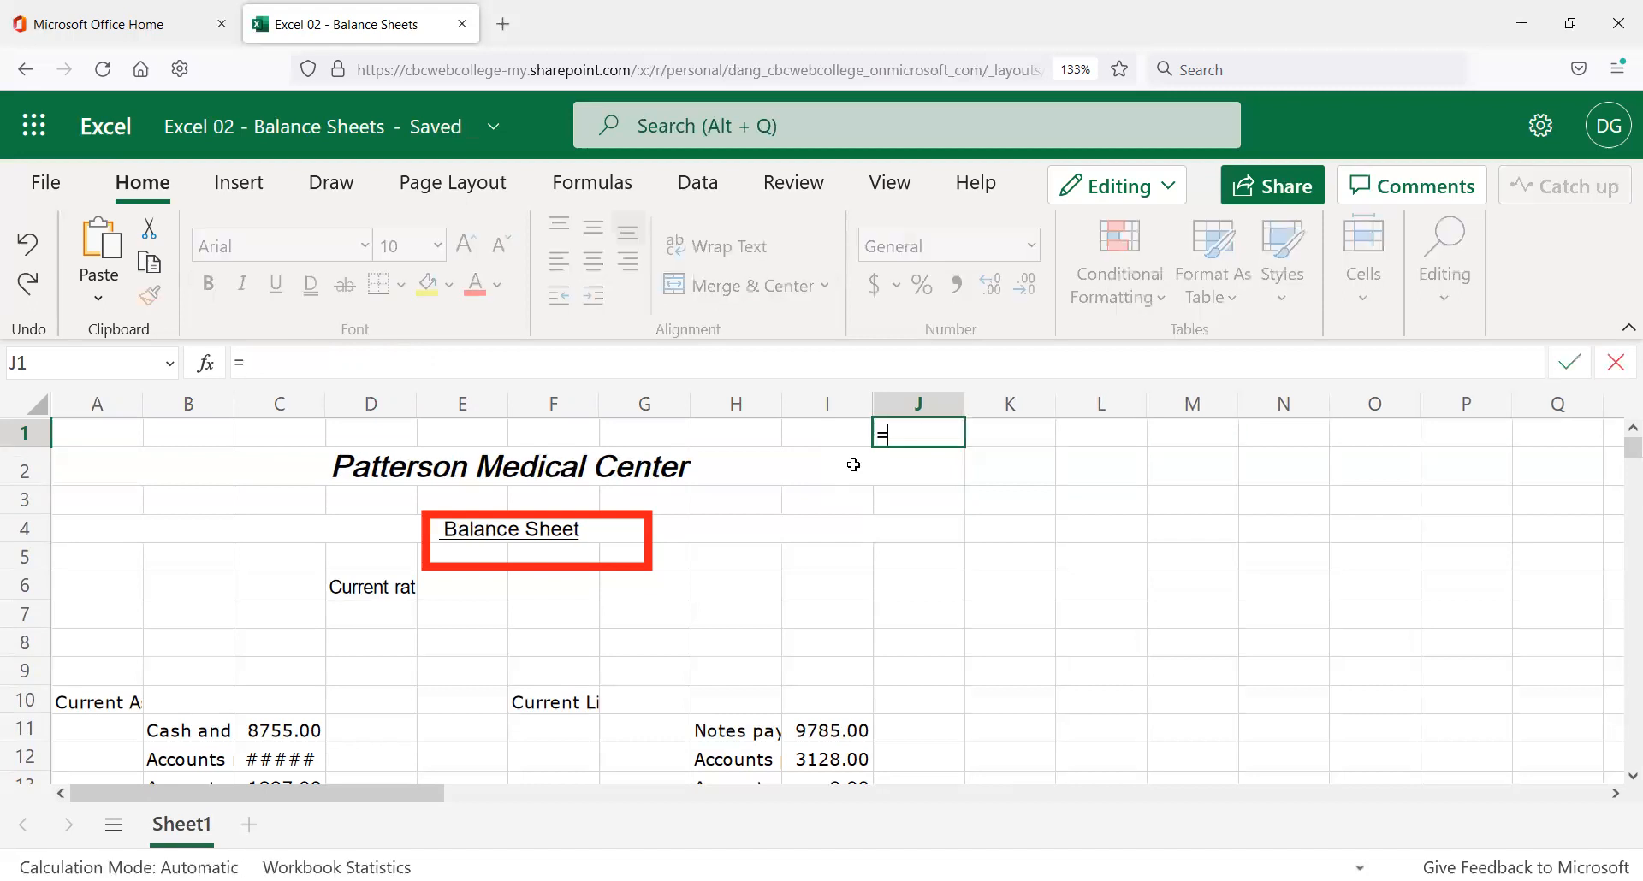
type("01/26/22")
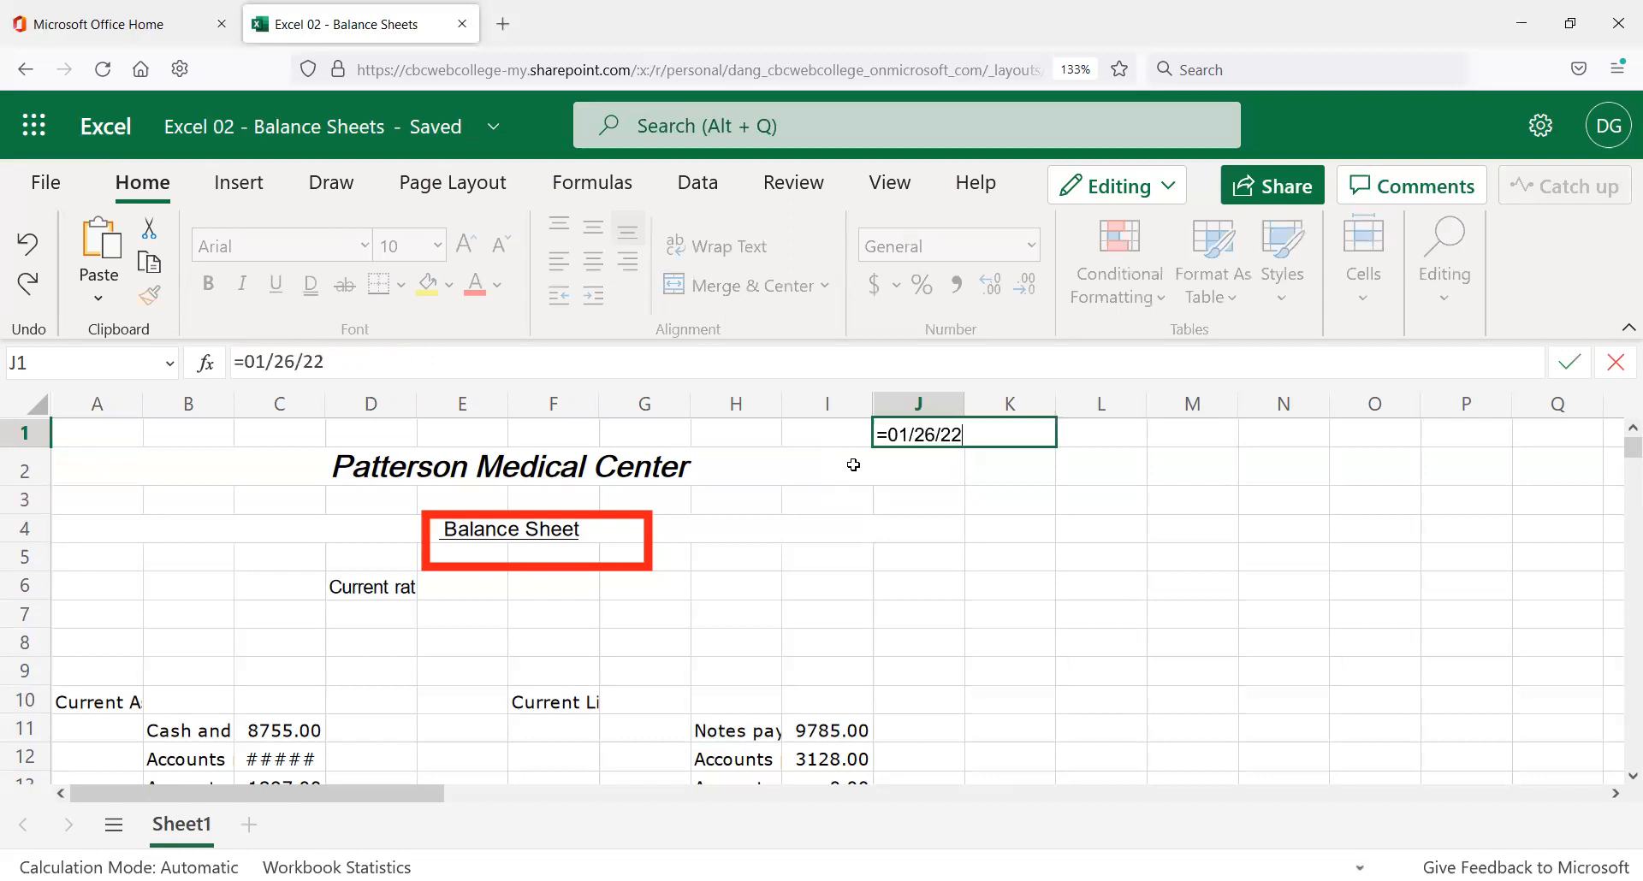
key("Return")
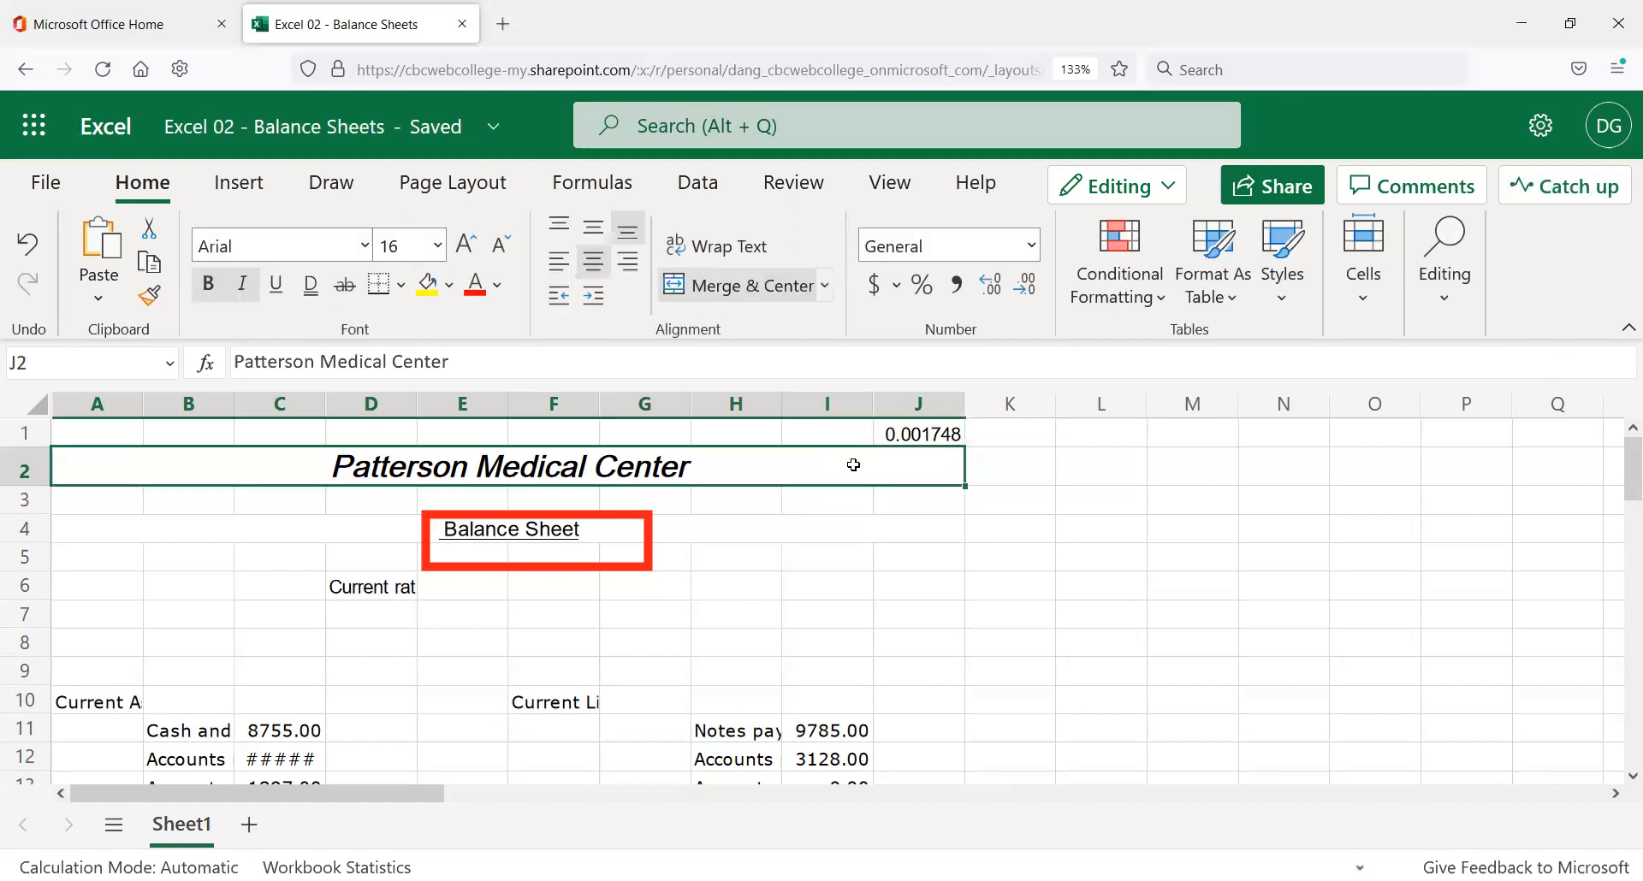
key("Up")
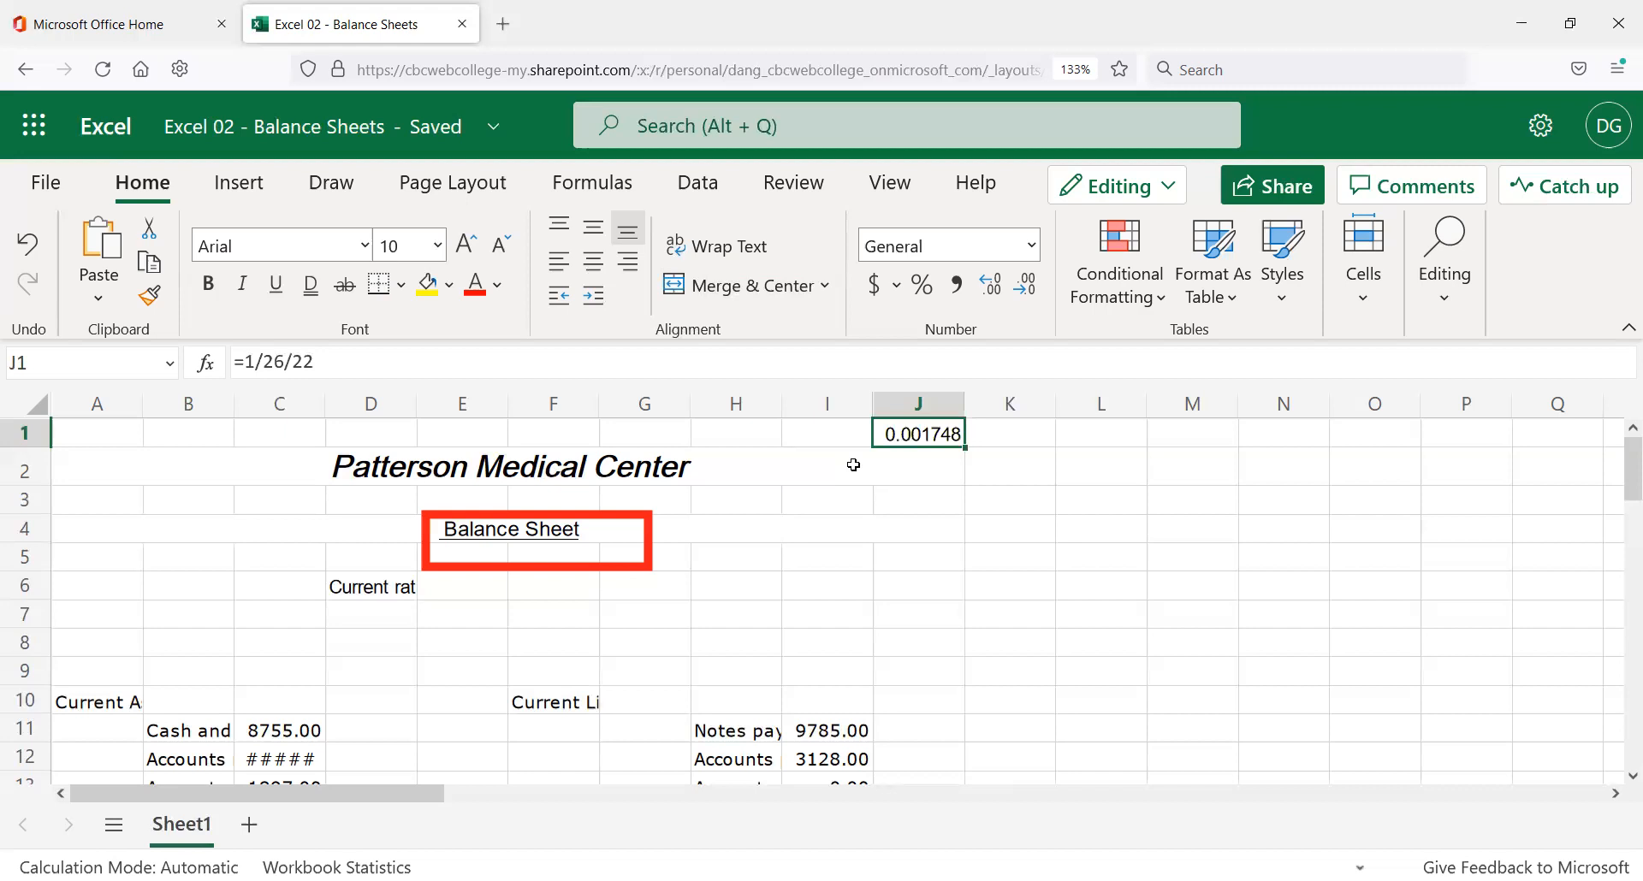
Clear the wrong value from J1 and re-enter 01/26/22 as a plain date.
key("Delete")
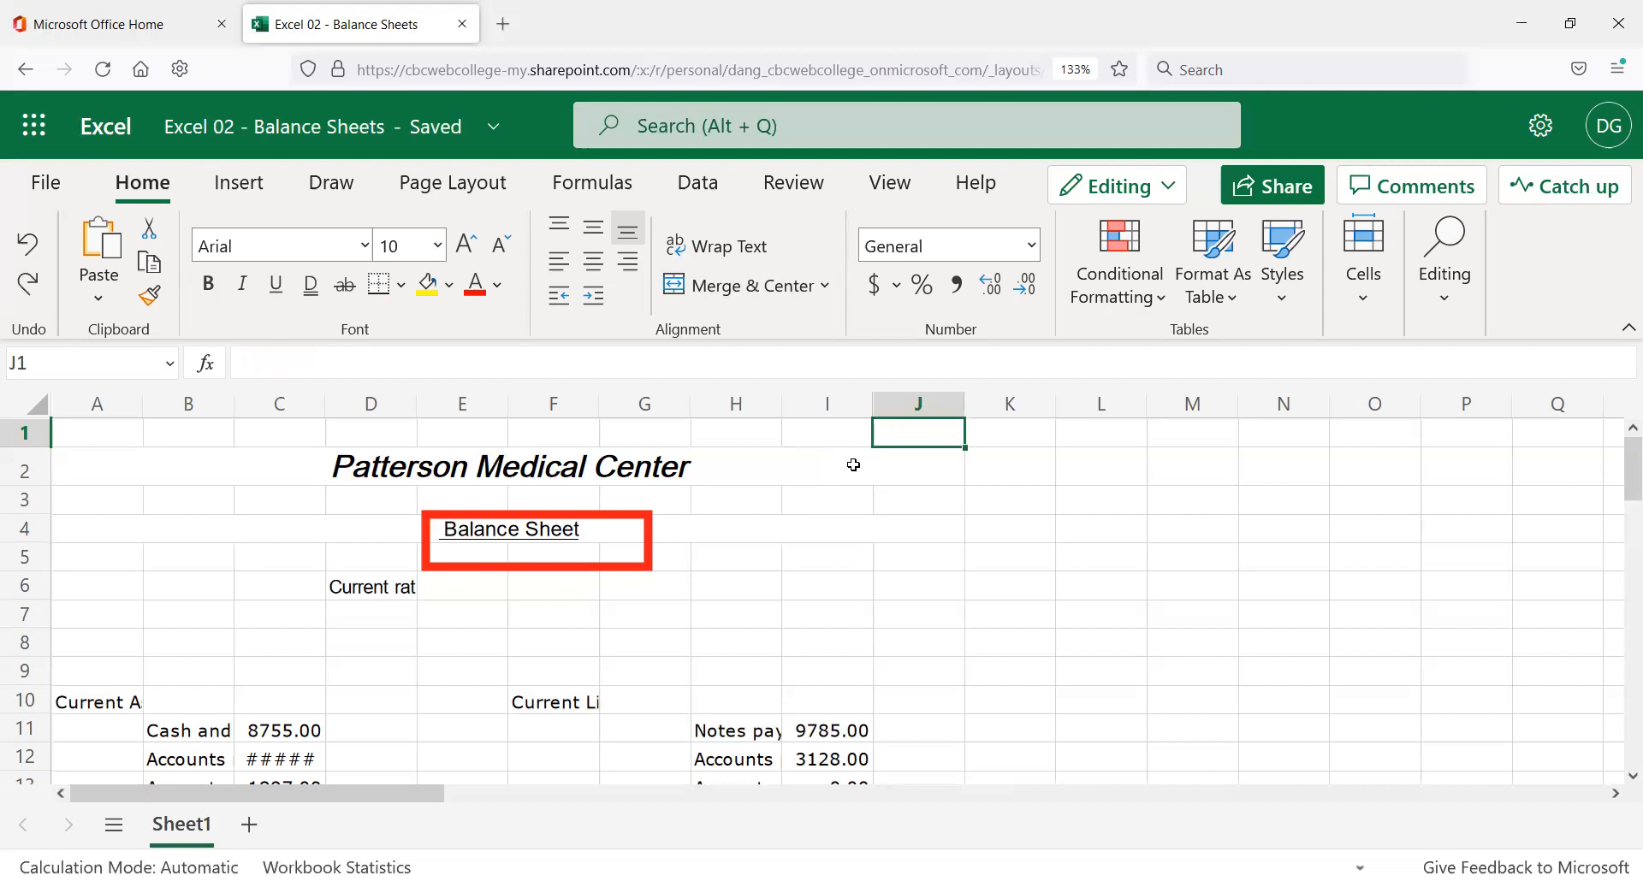
type("01")
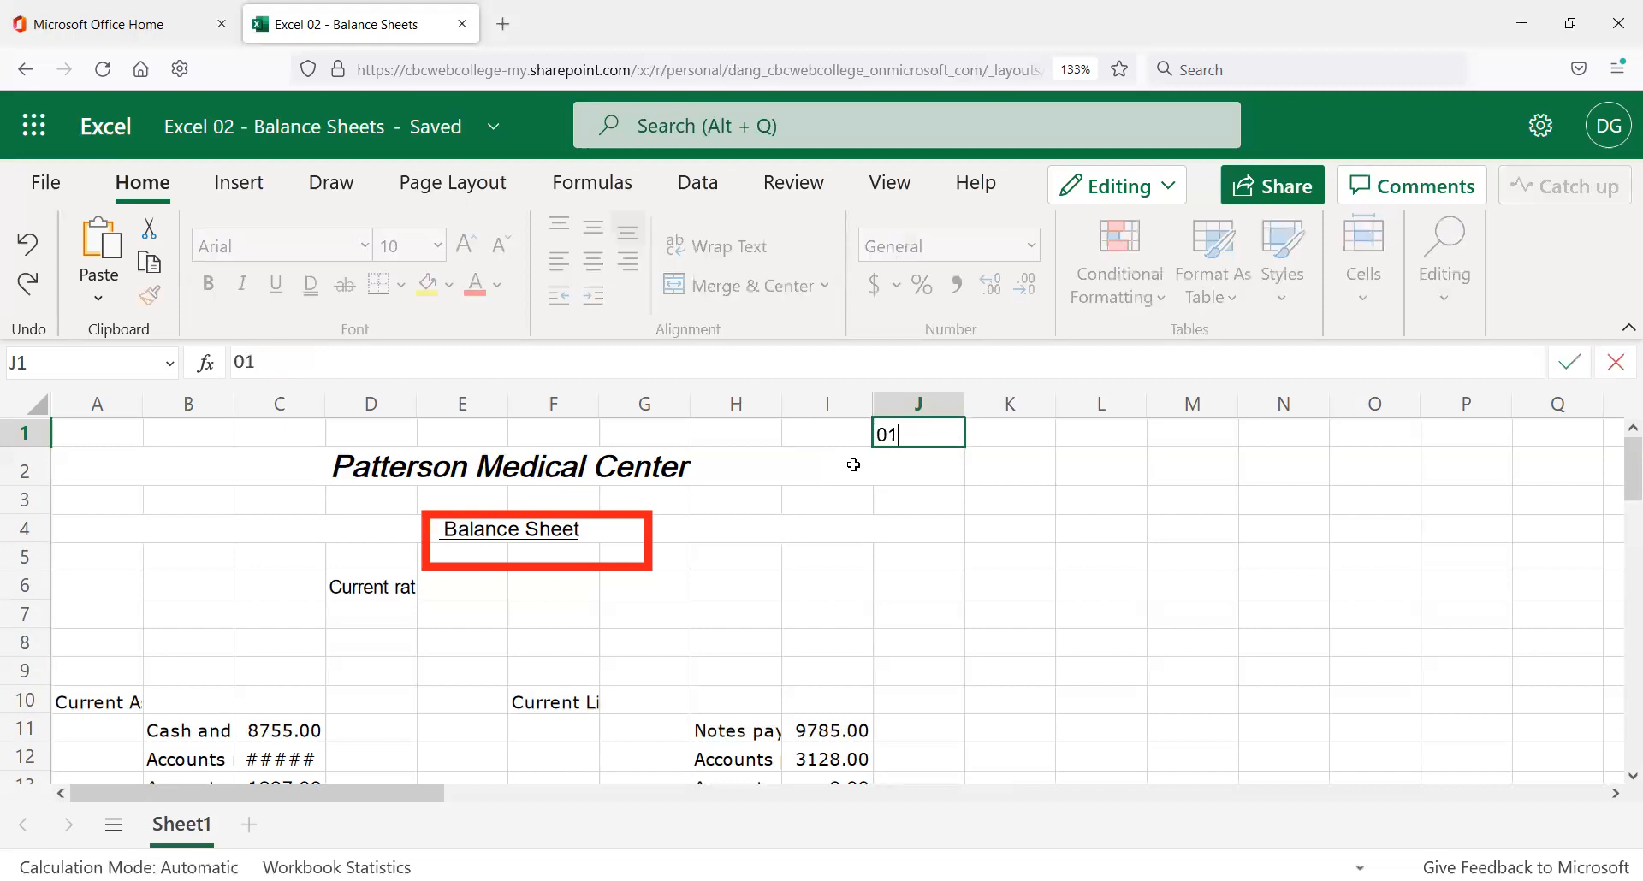
type("/26/22")
key("Return")
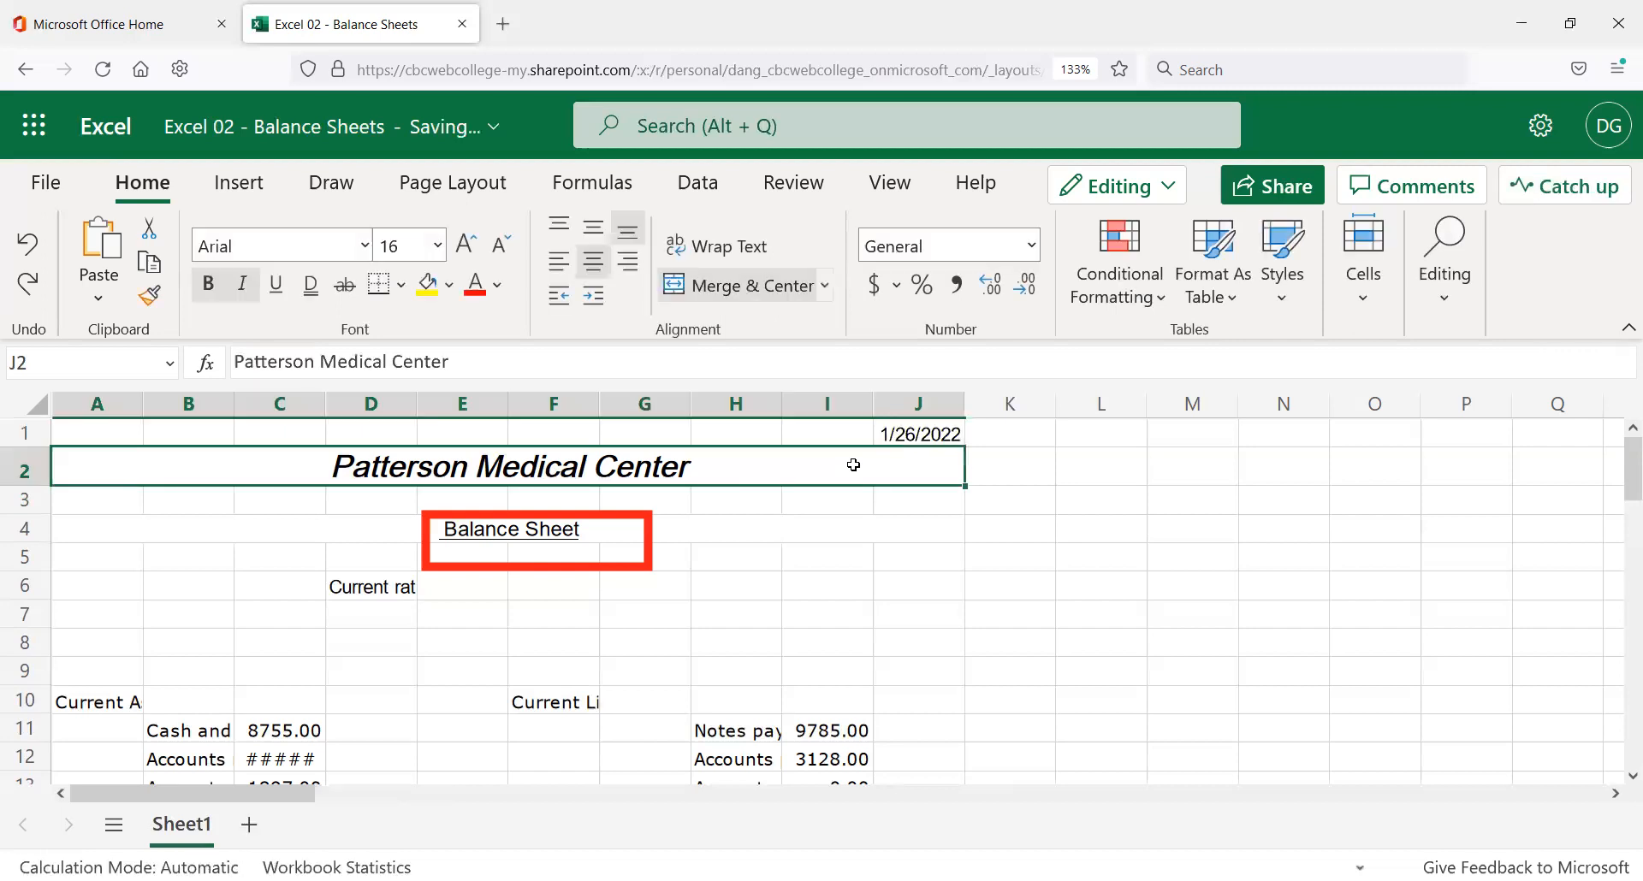
key("Up")
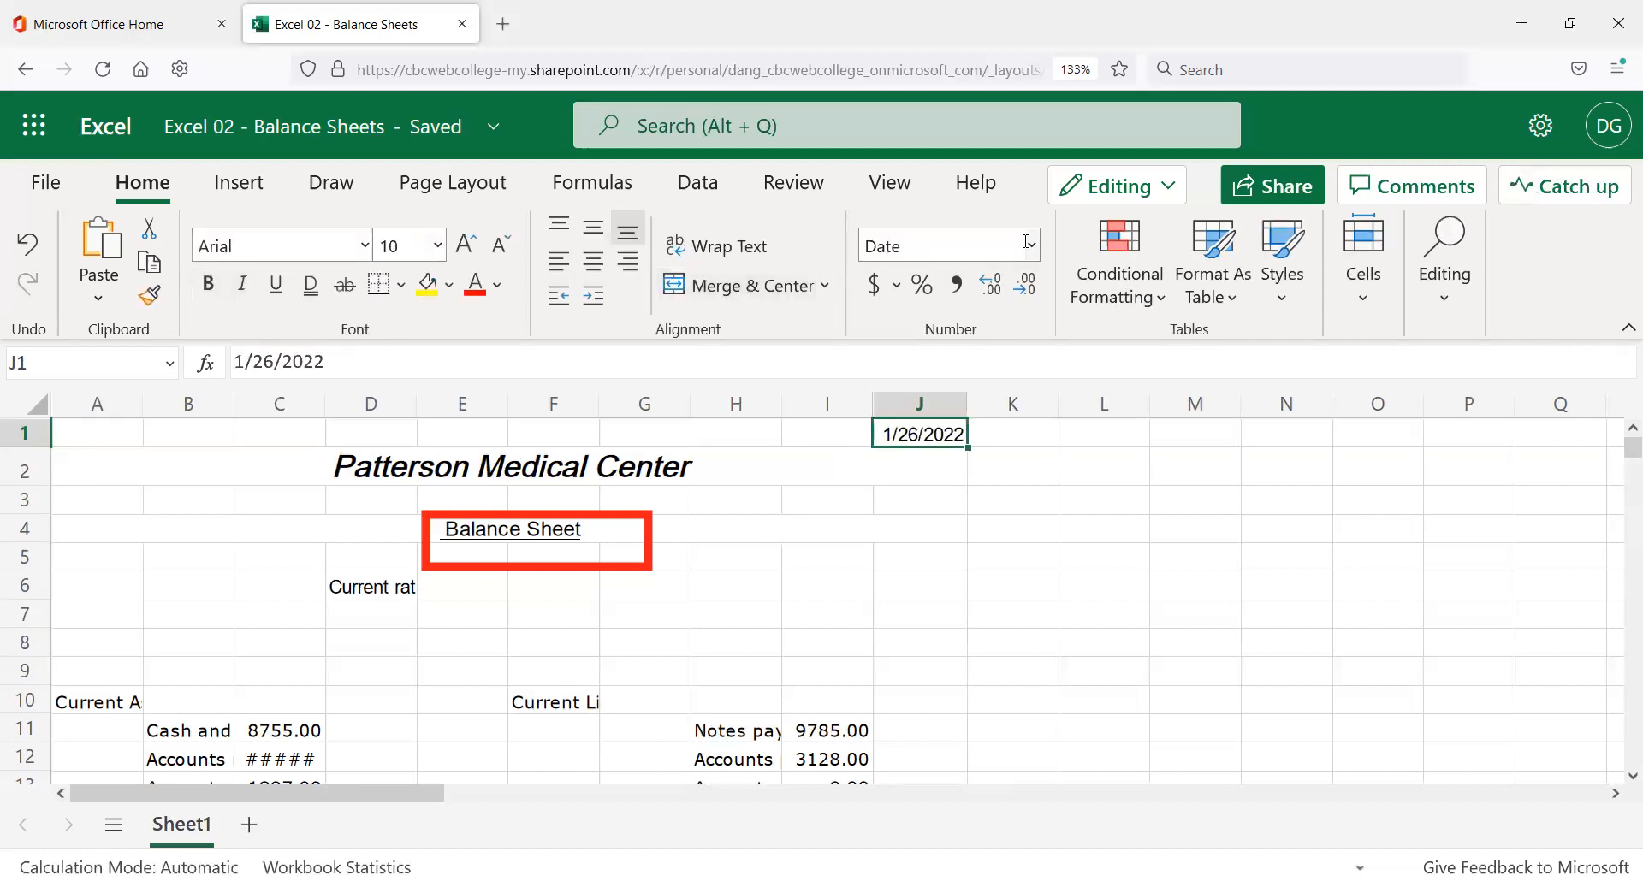
left_click(1033, 247)
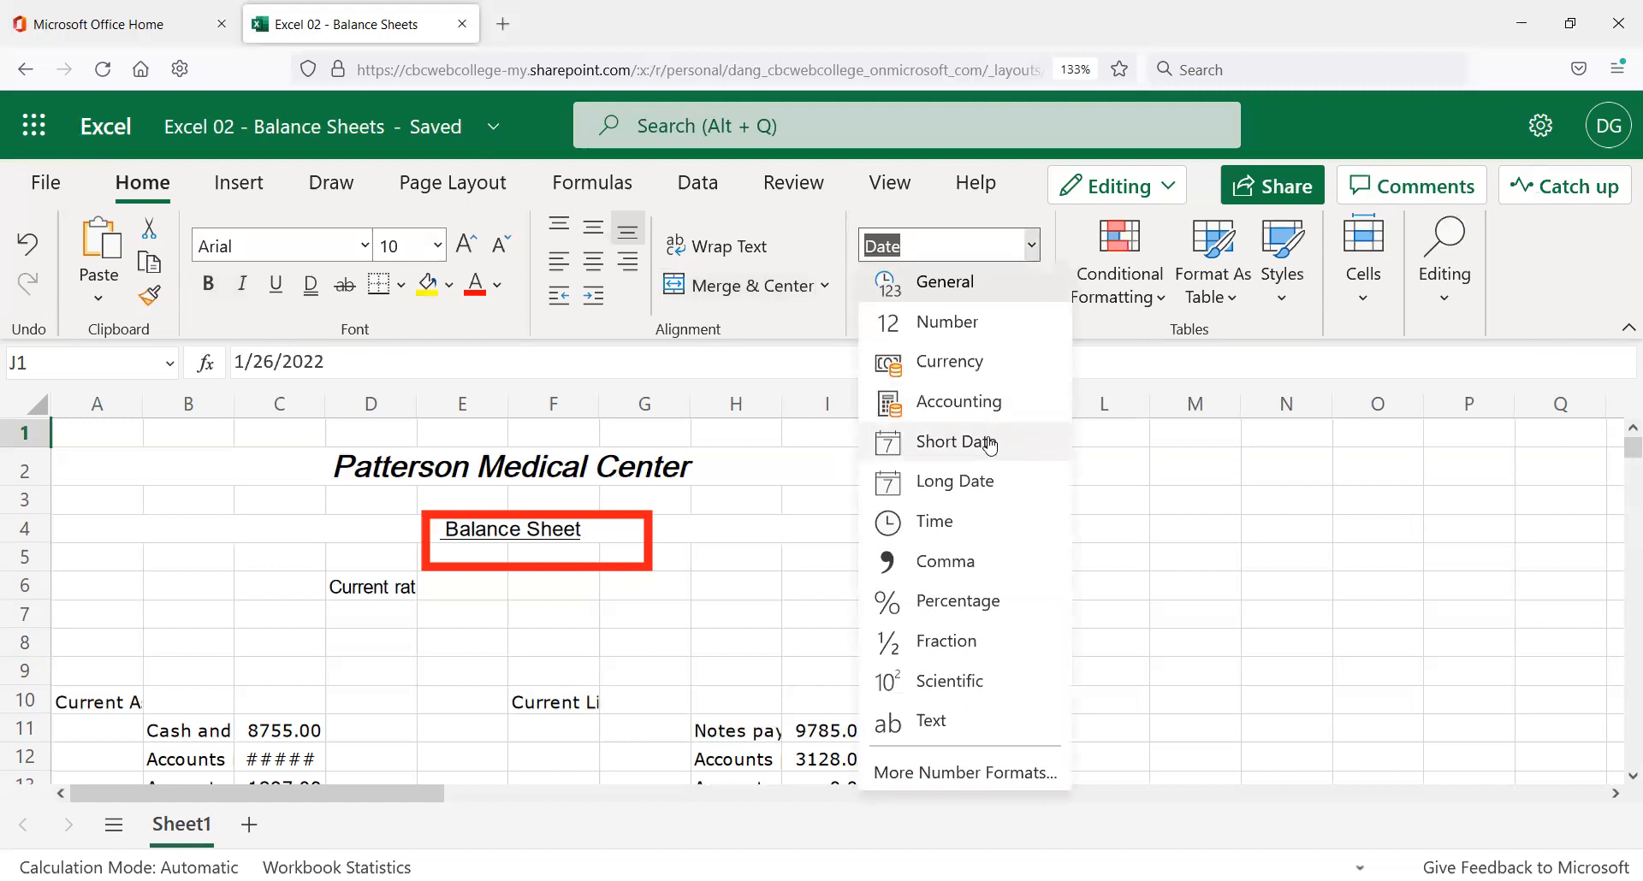
left_click(941, 777)
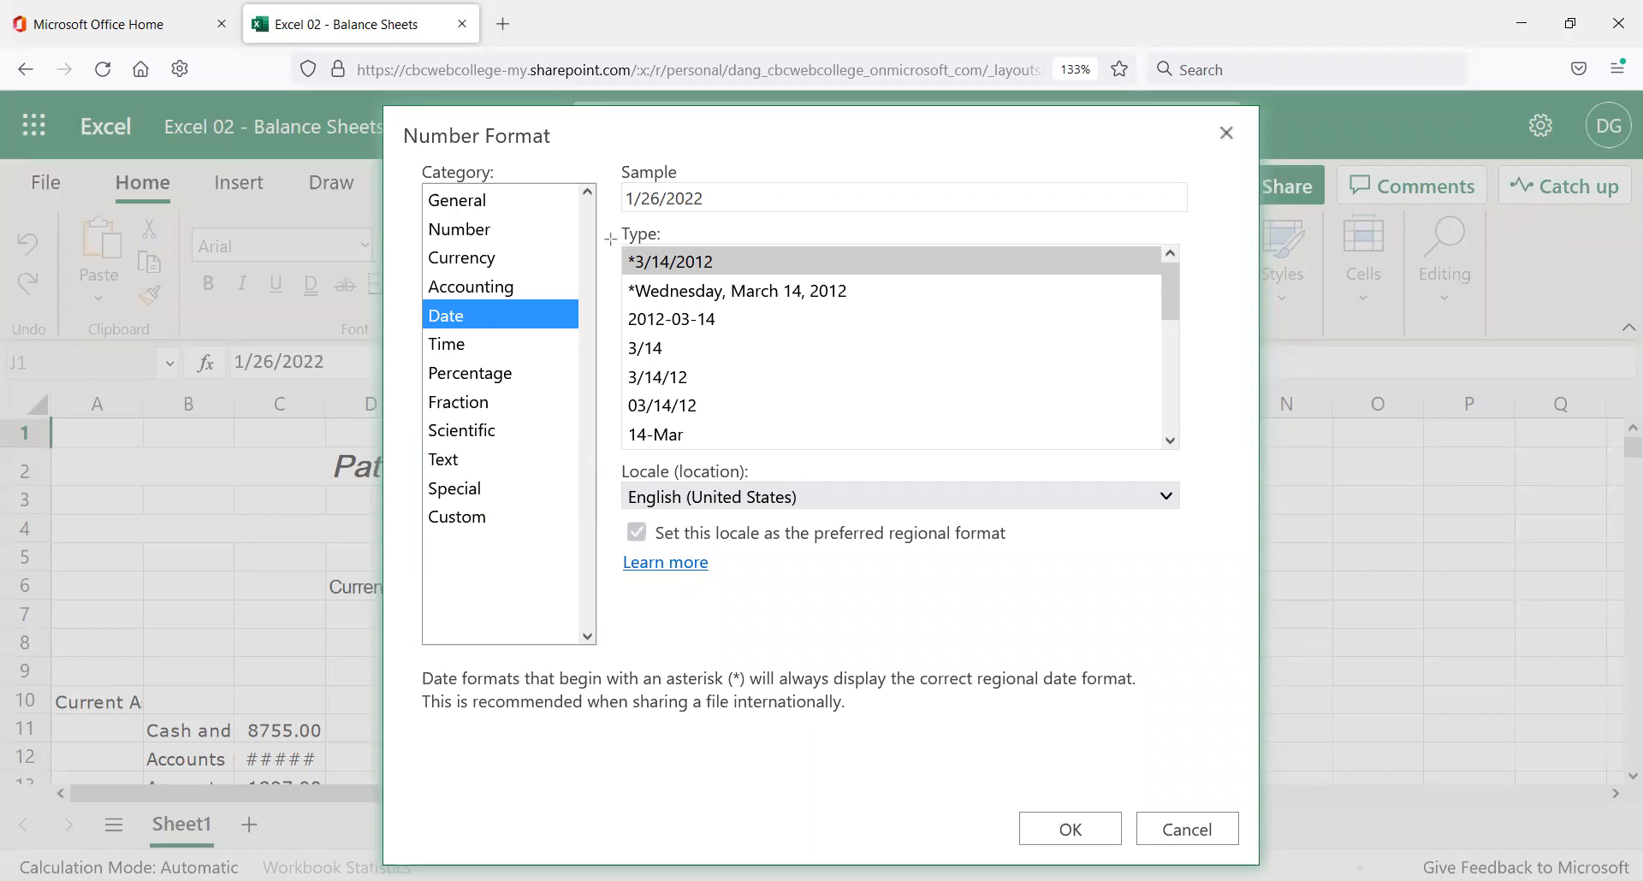
left_click_drag(611, 239, 1184, 493)
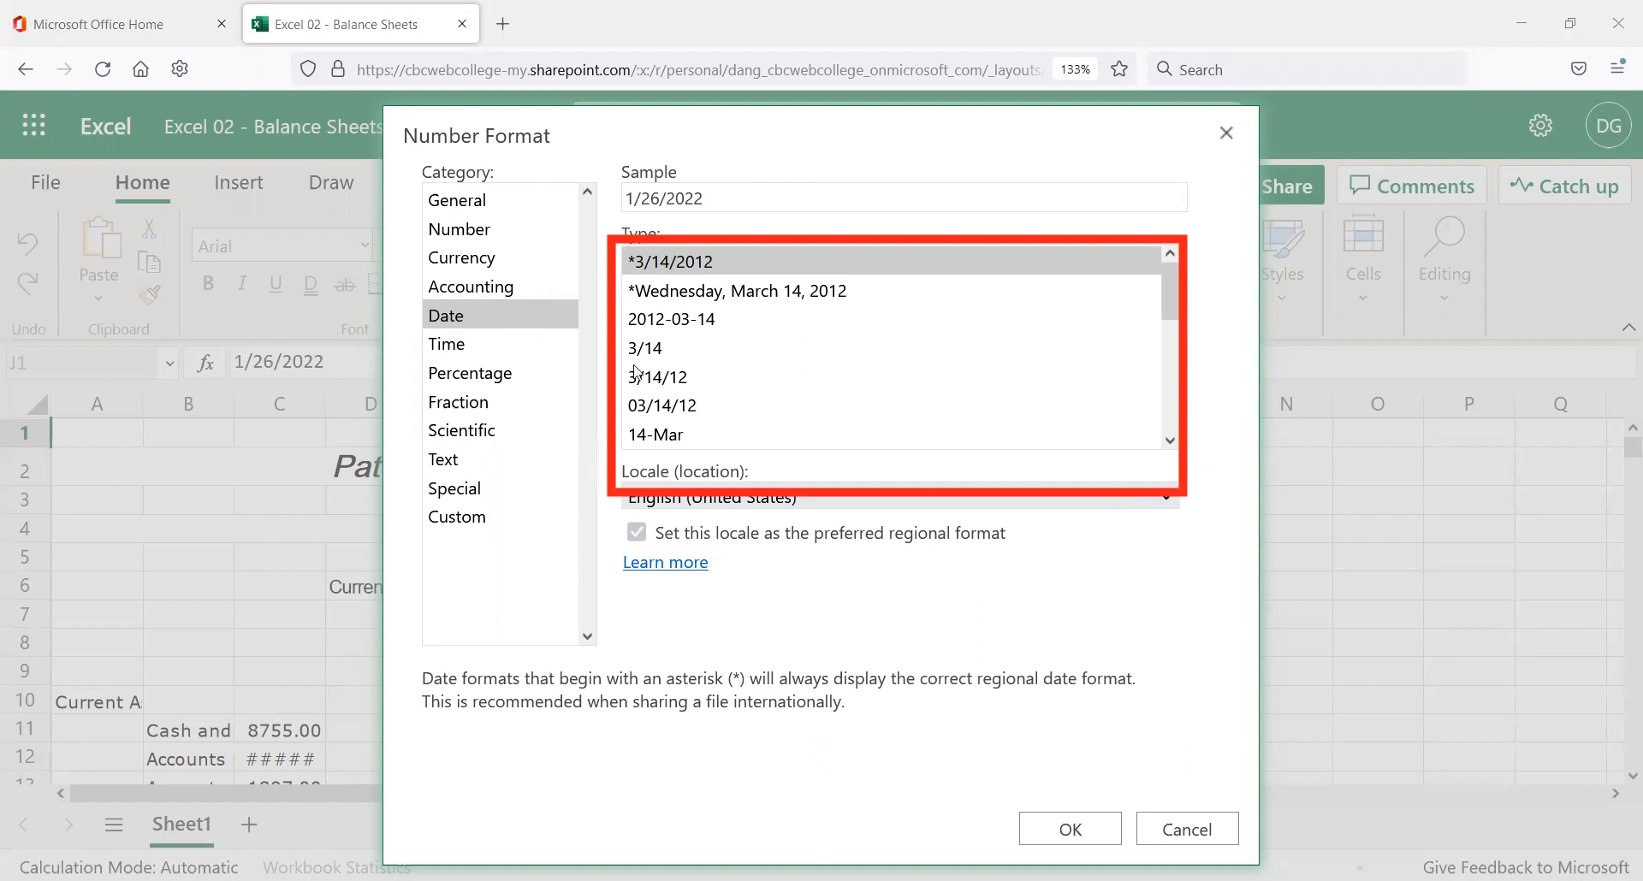
left_click(677, 407)
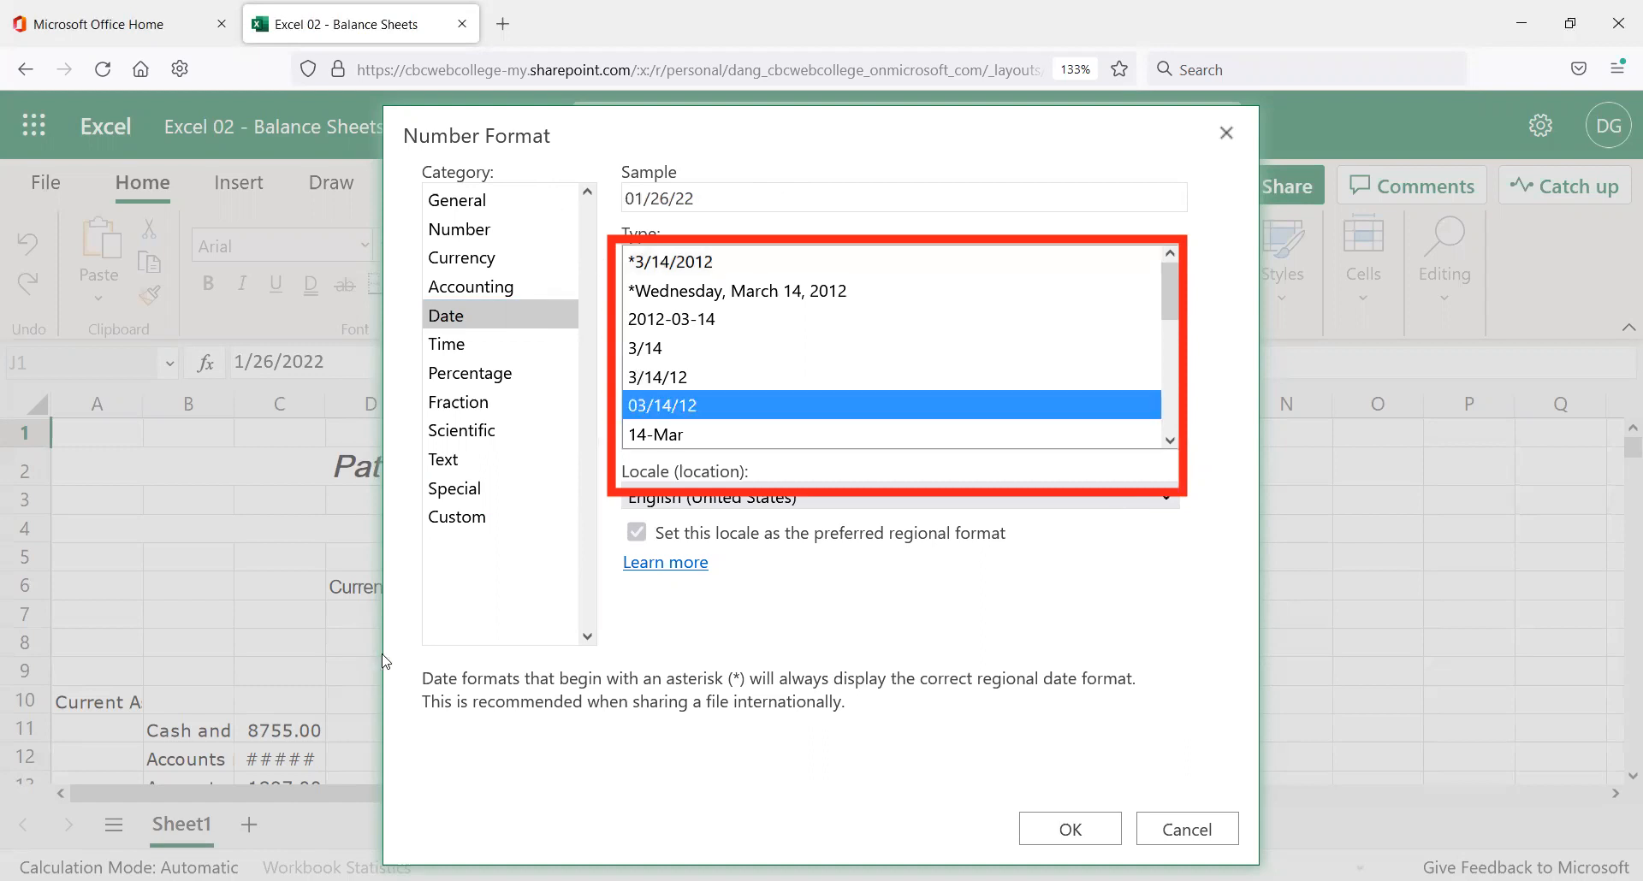
left_click(751, 296)
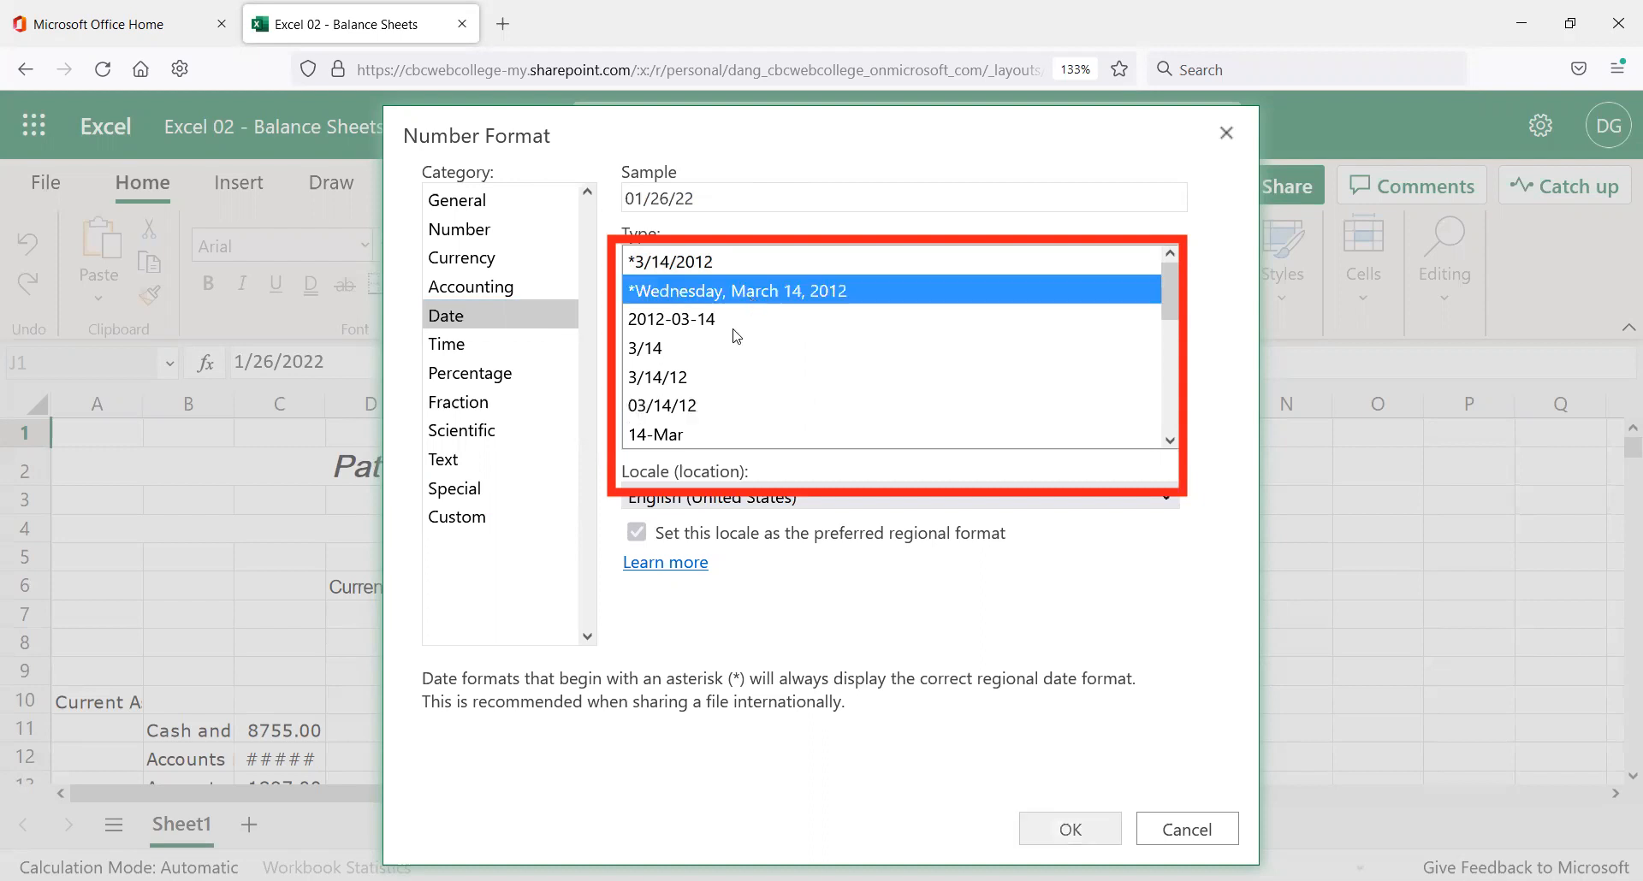
left_click(693, 262)
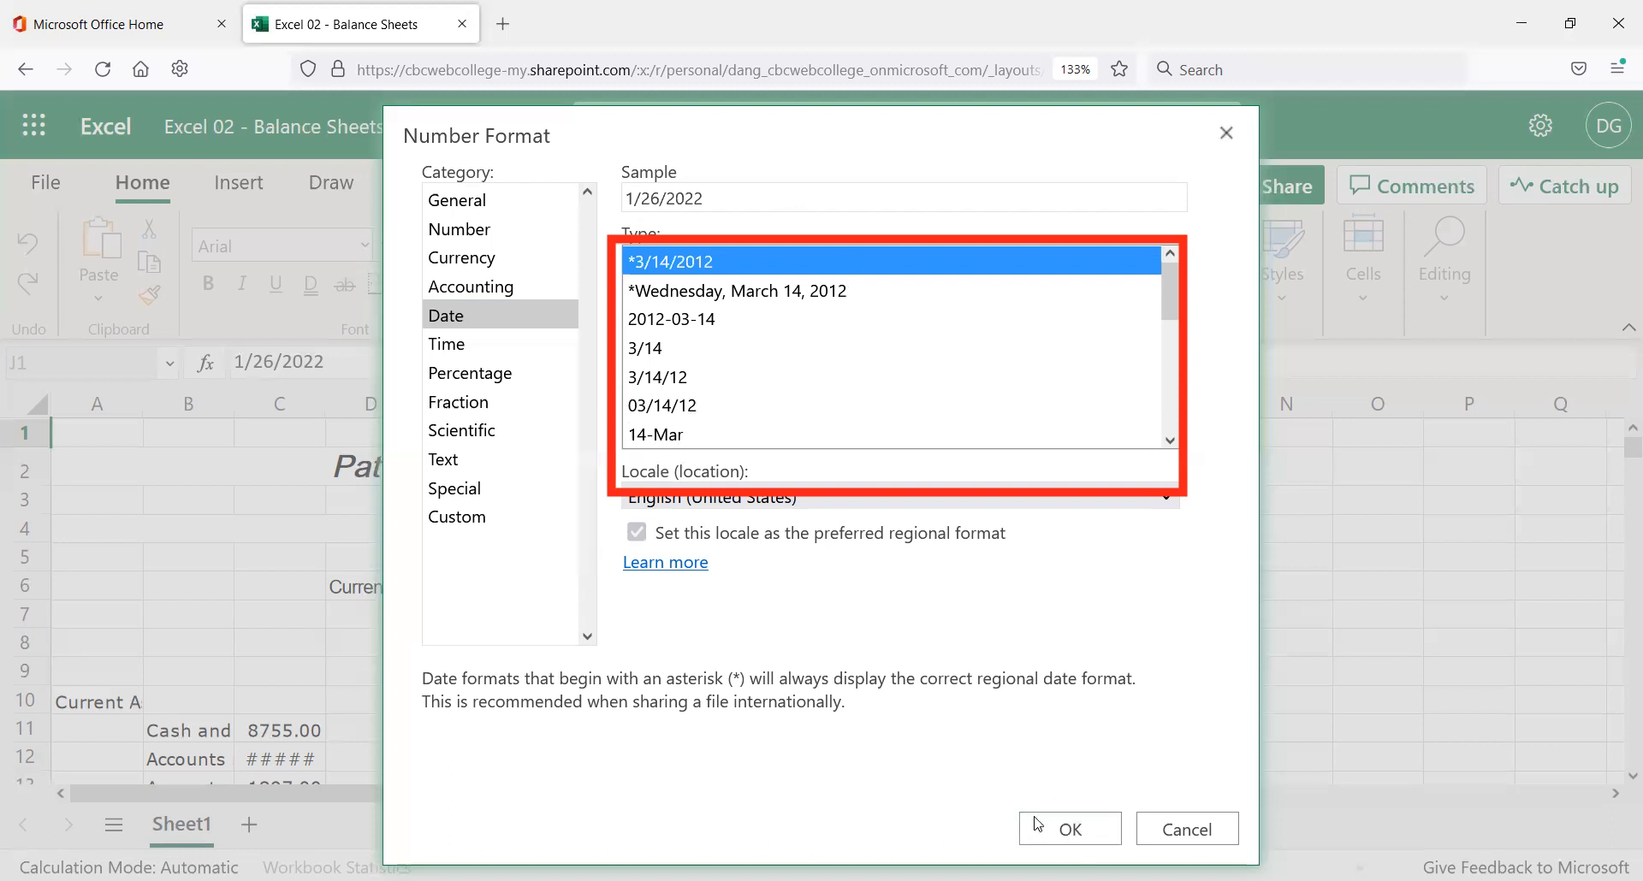
left_click(1061, 830)
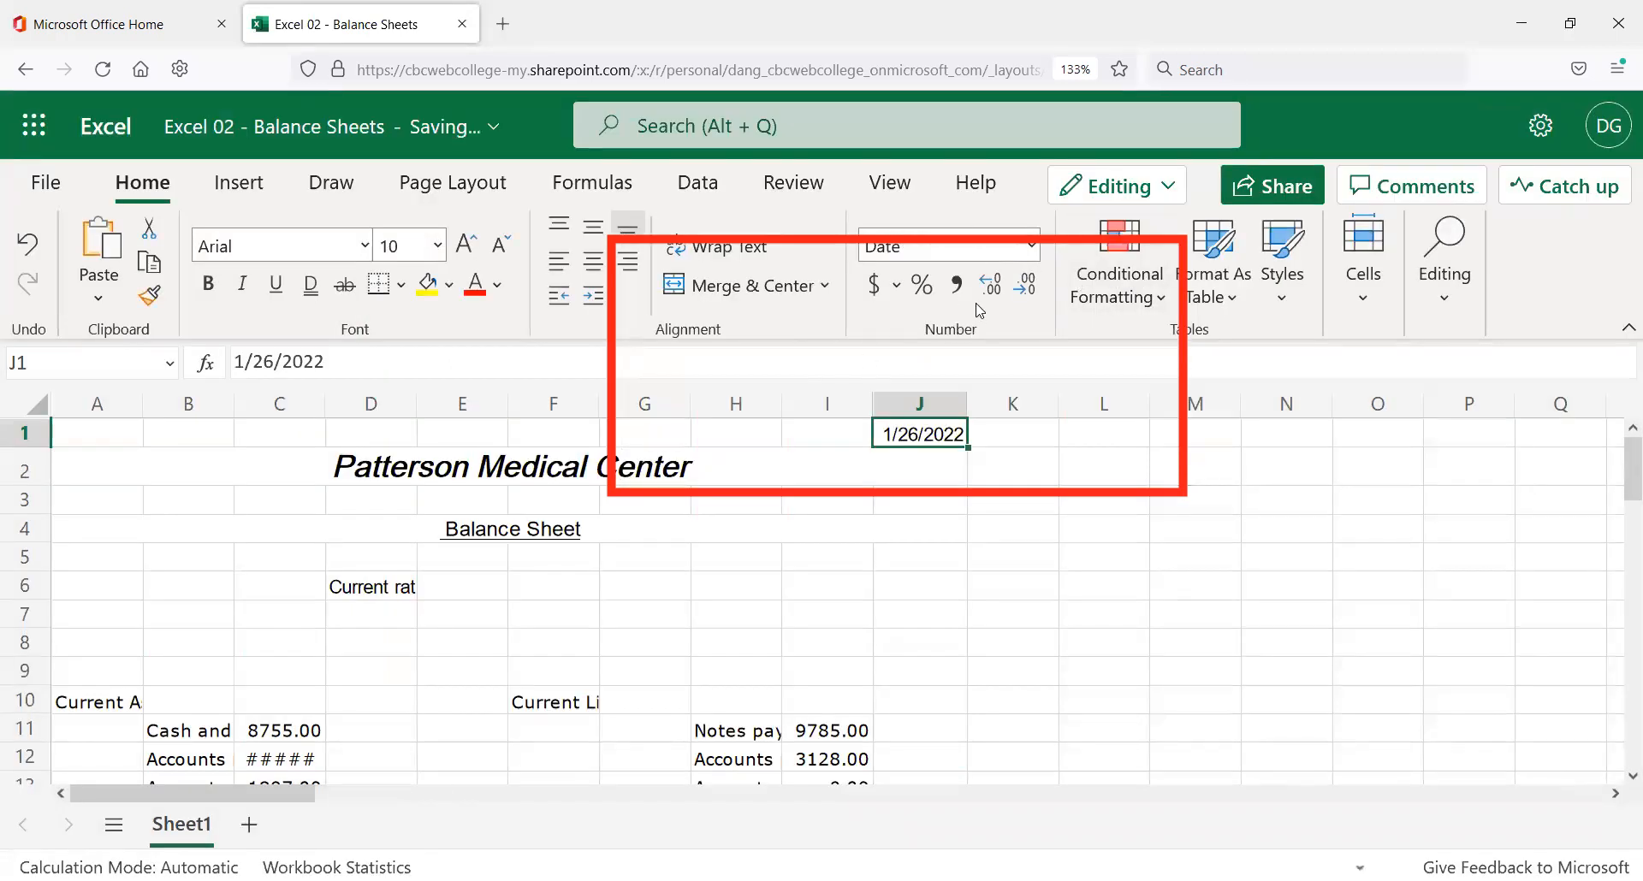
Apply the long weekday date format to J1 through More Number Formats.
left_click(1035, 255)
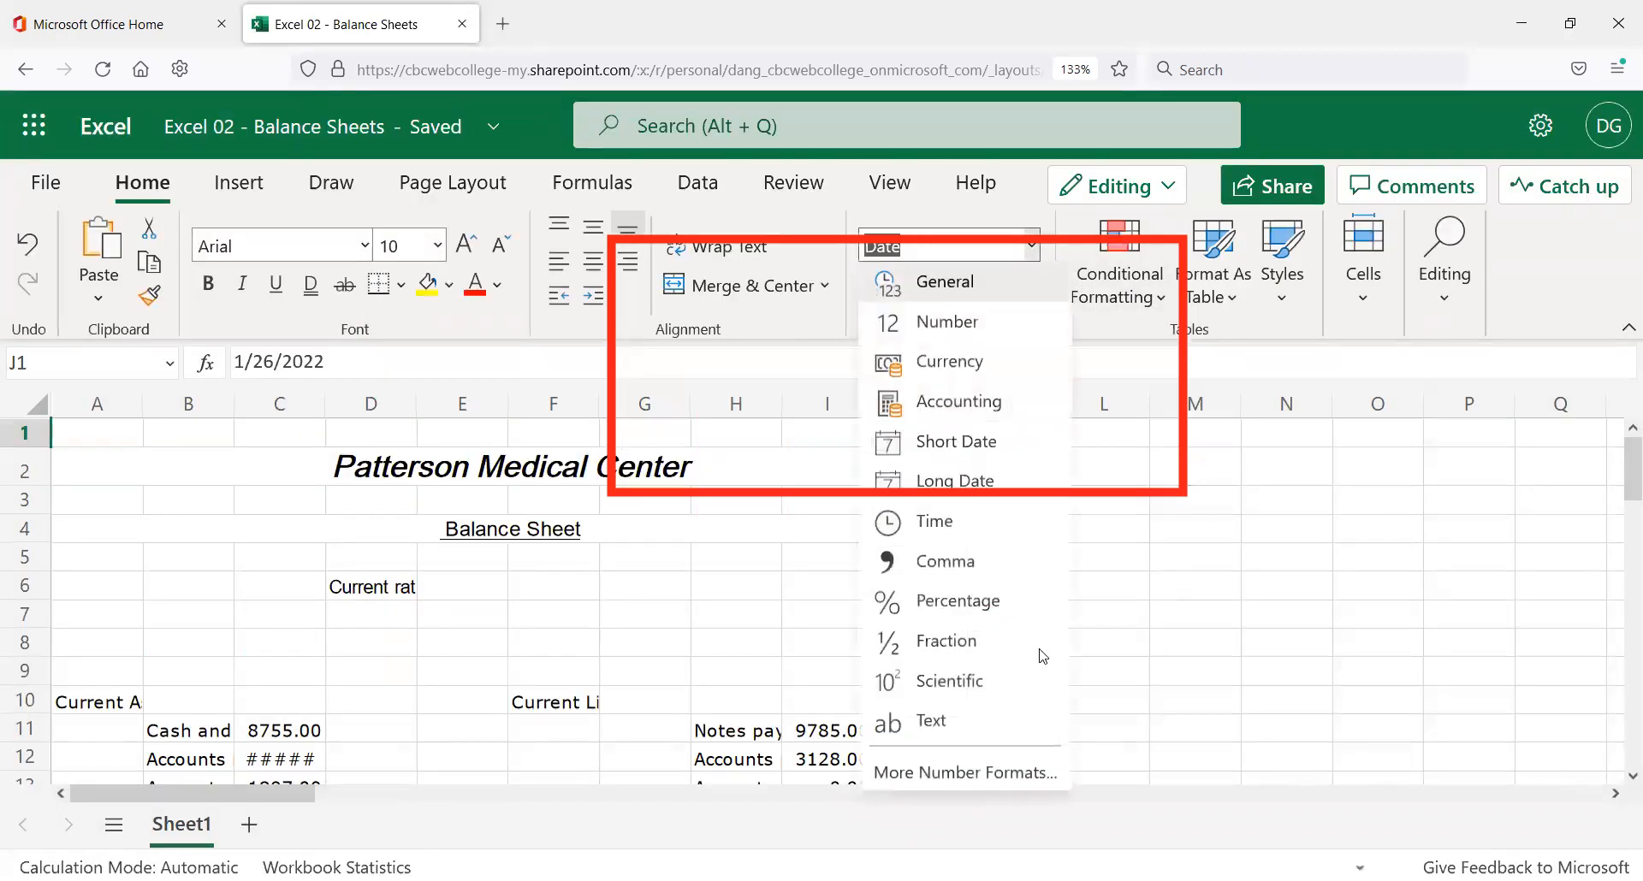
left_click(992, 771)
left_click(719, 291)
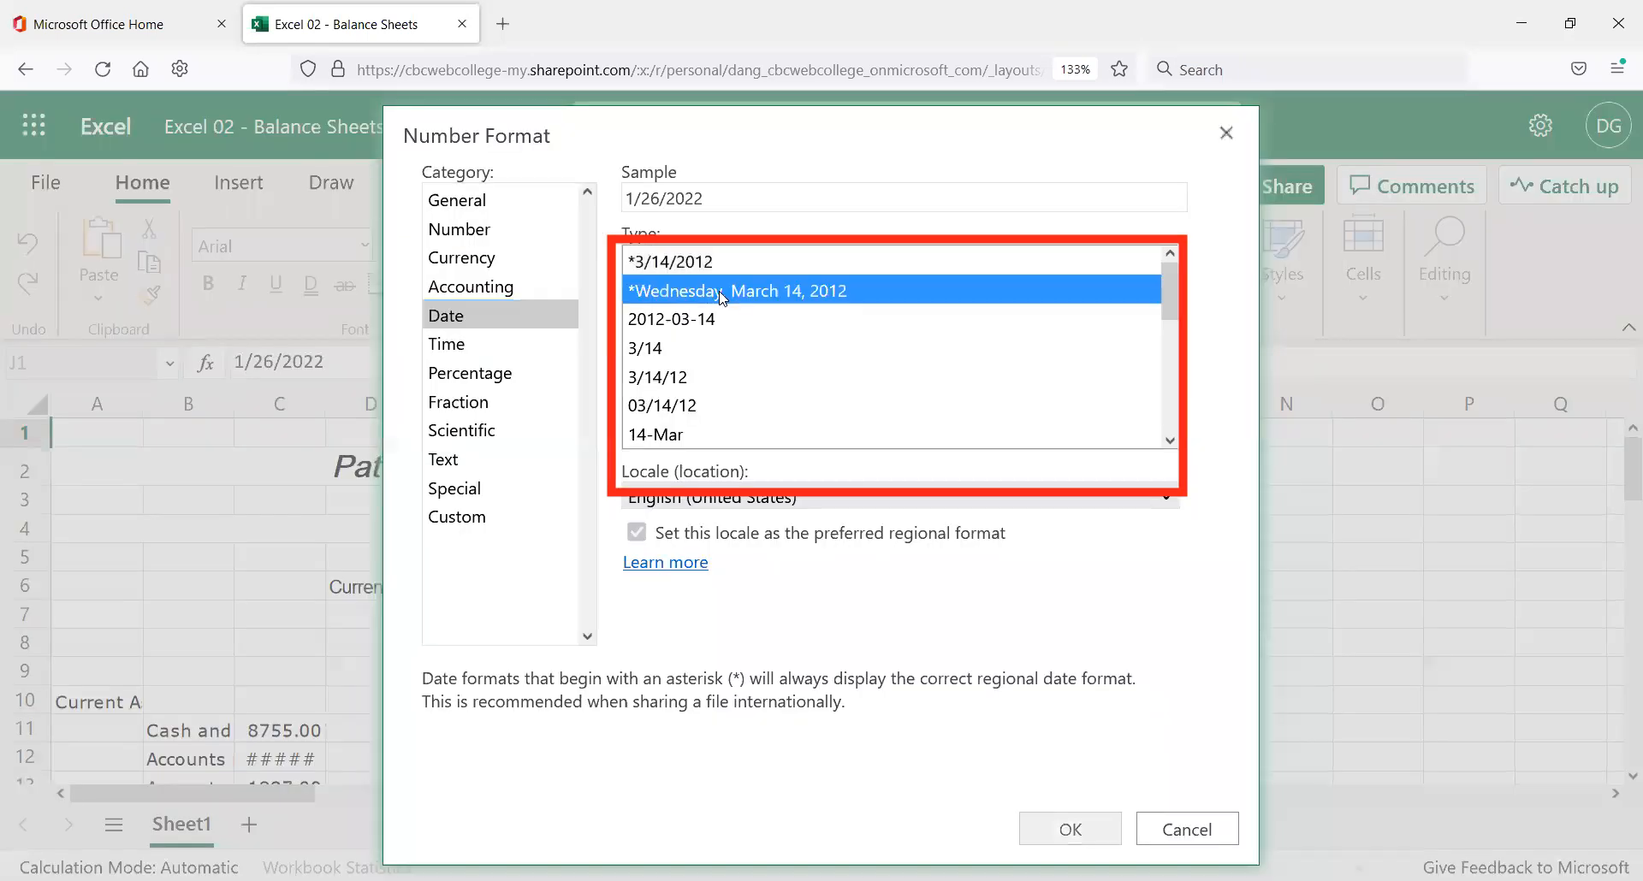
left_click(1063, 827)
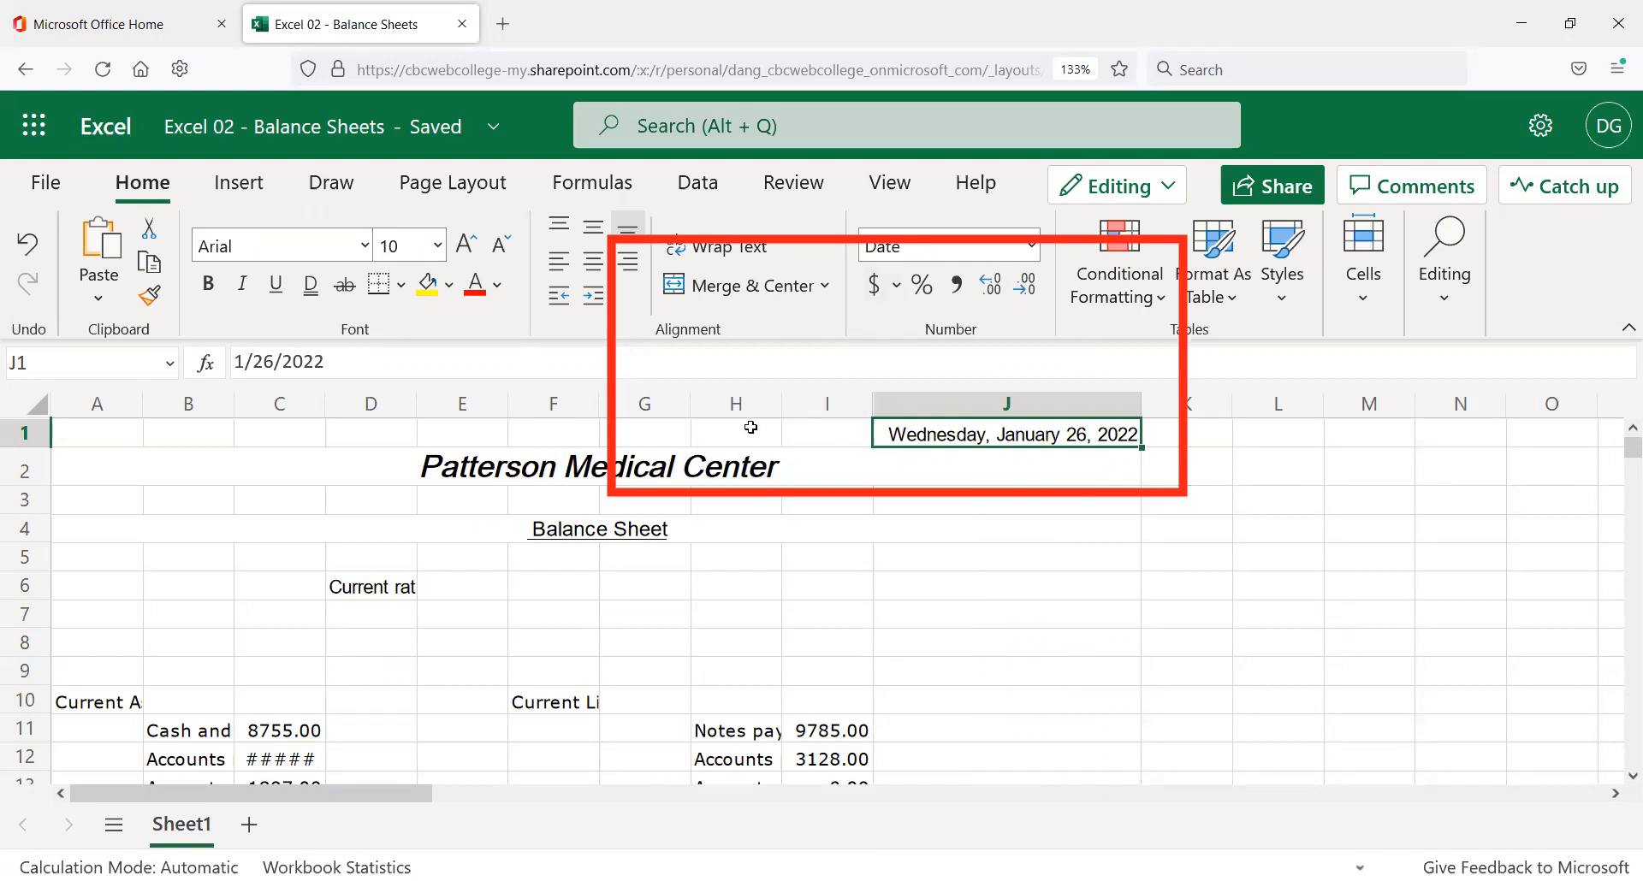
Revert J1 to the short *3/14/2012 date format and narrow column J to fit.
left_click(1032, 246)
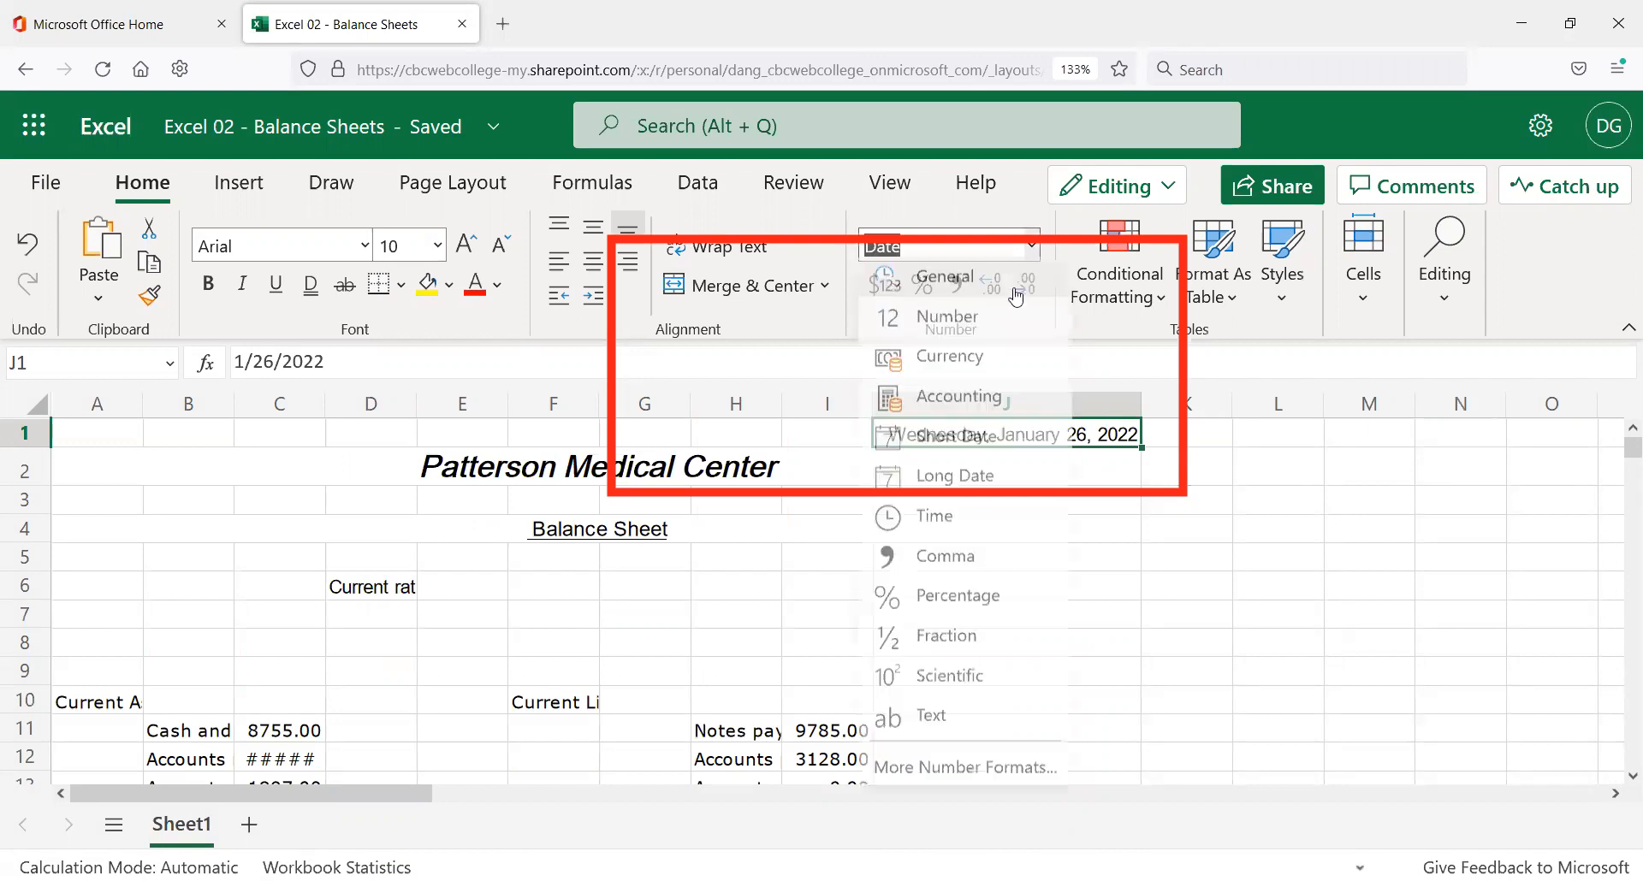
left_click(953, 774)
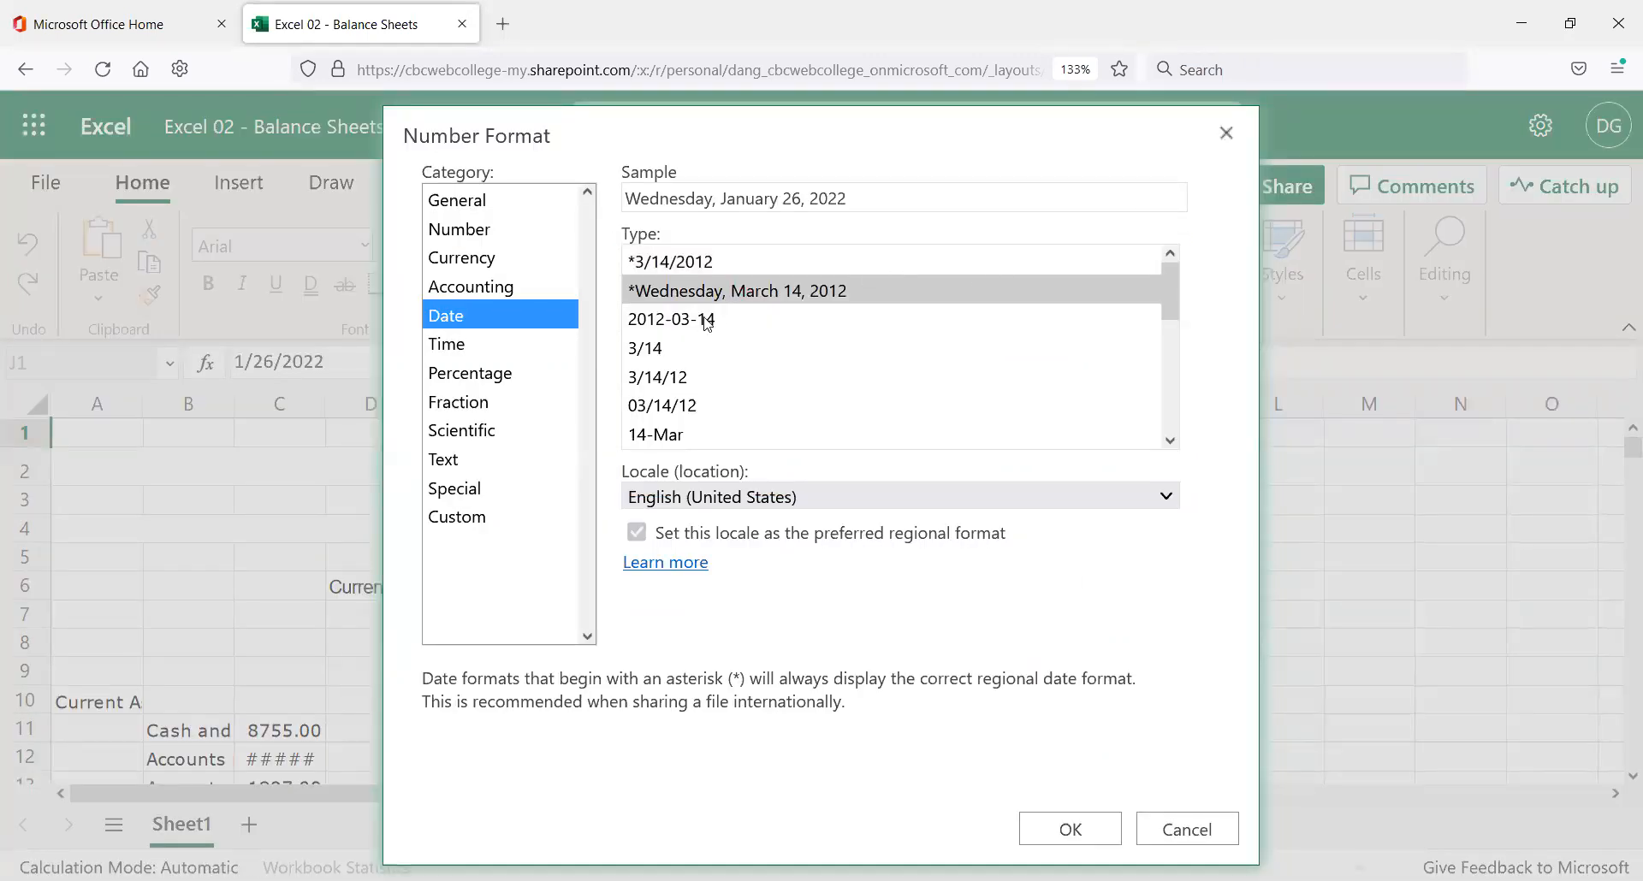
left_click(698, 263)
left_click(1069, 828)
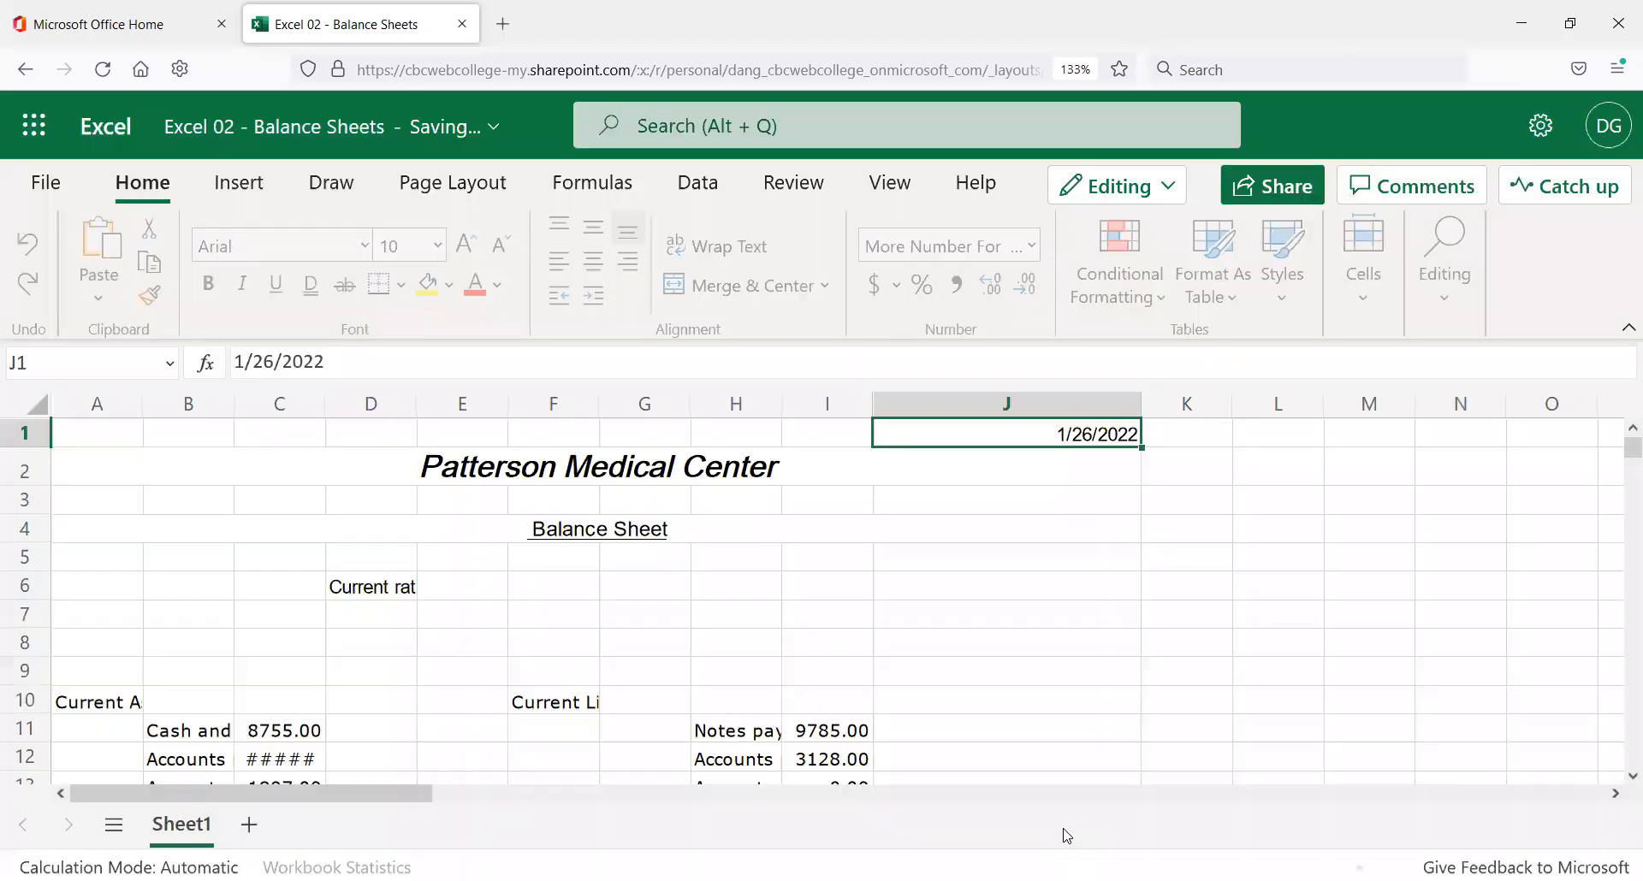
left_click_drag(1137, 404, 992, 425)
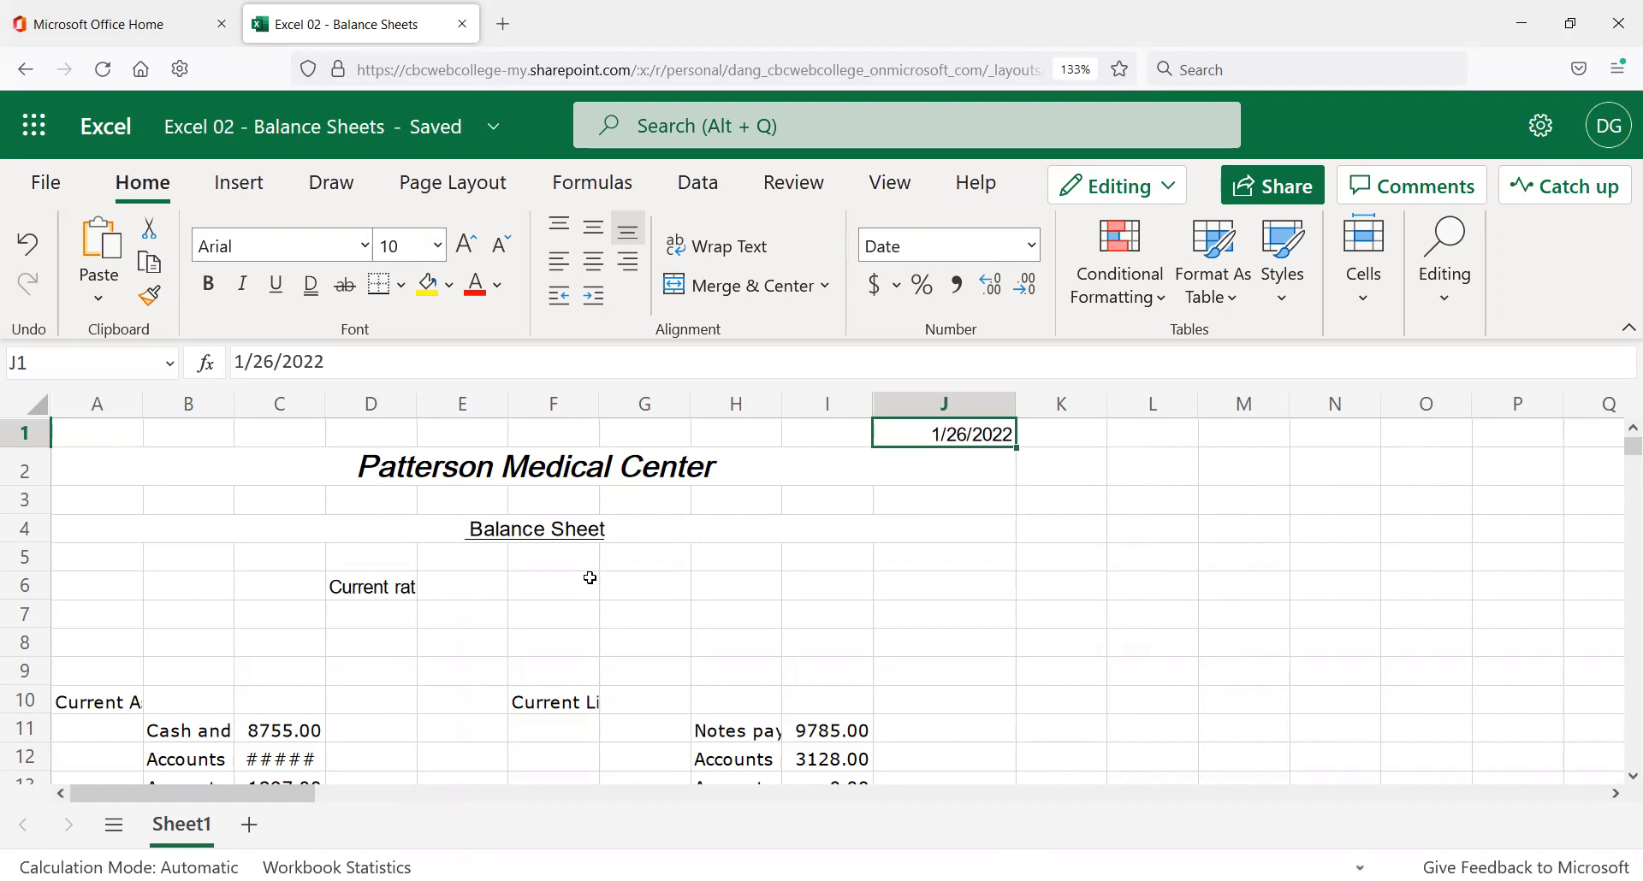
Reformat J1 with the 03/14/12 date type so it displays 01/26/22.
left_click(1034, 246)
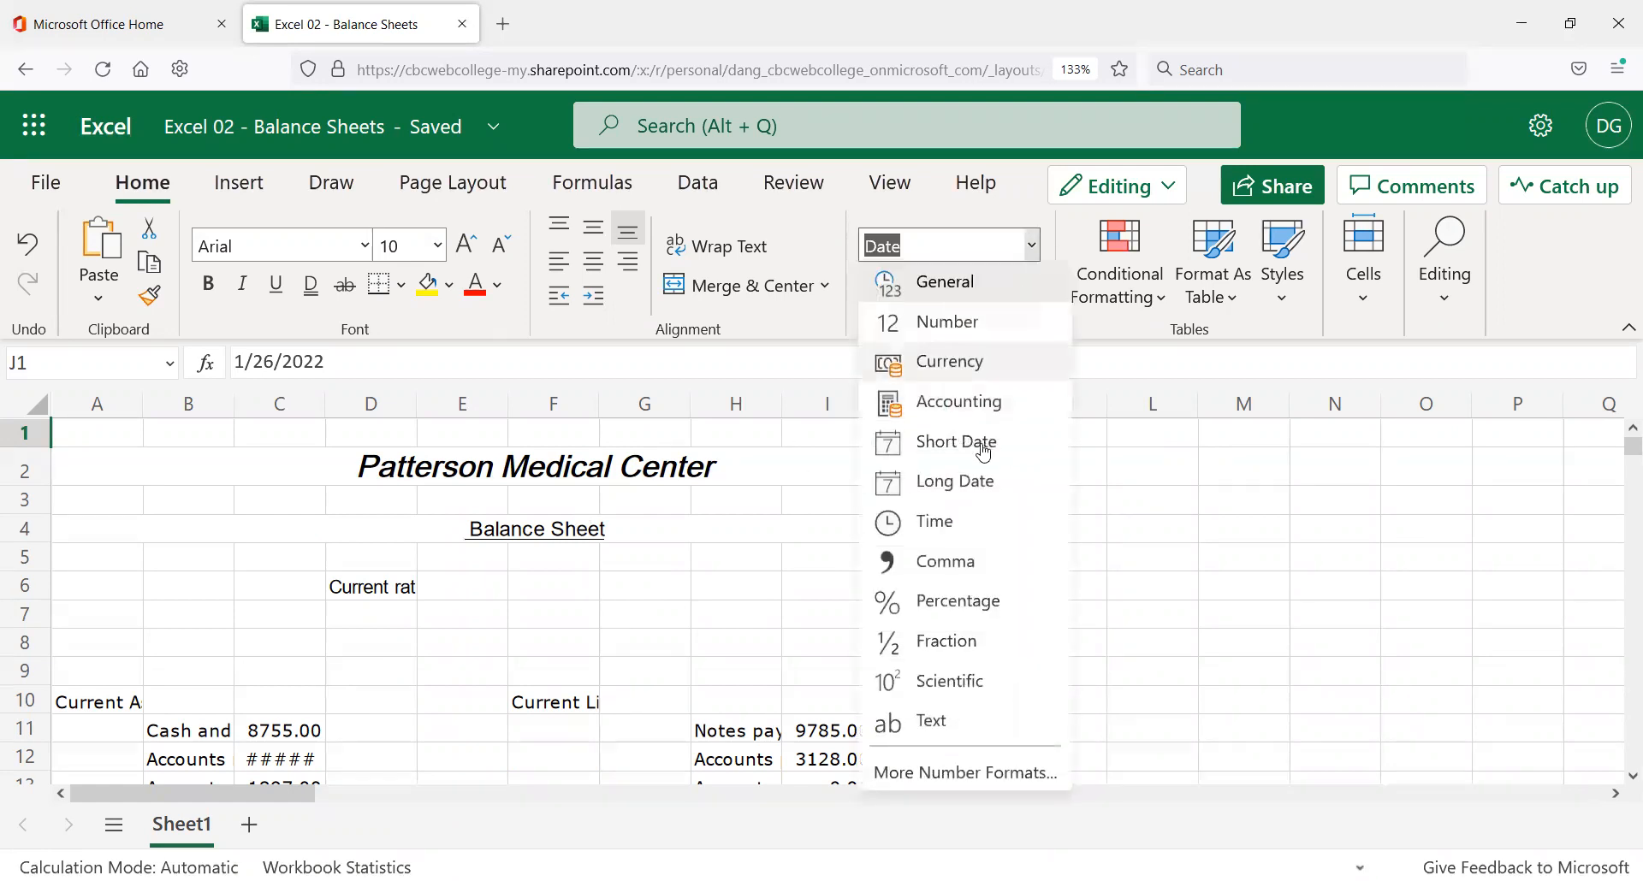
left_click(976, 774)
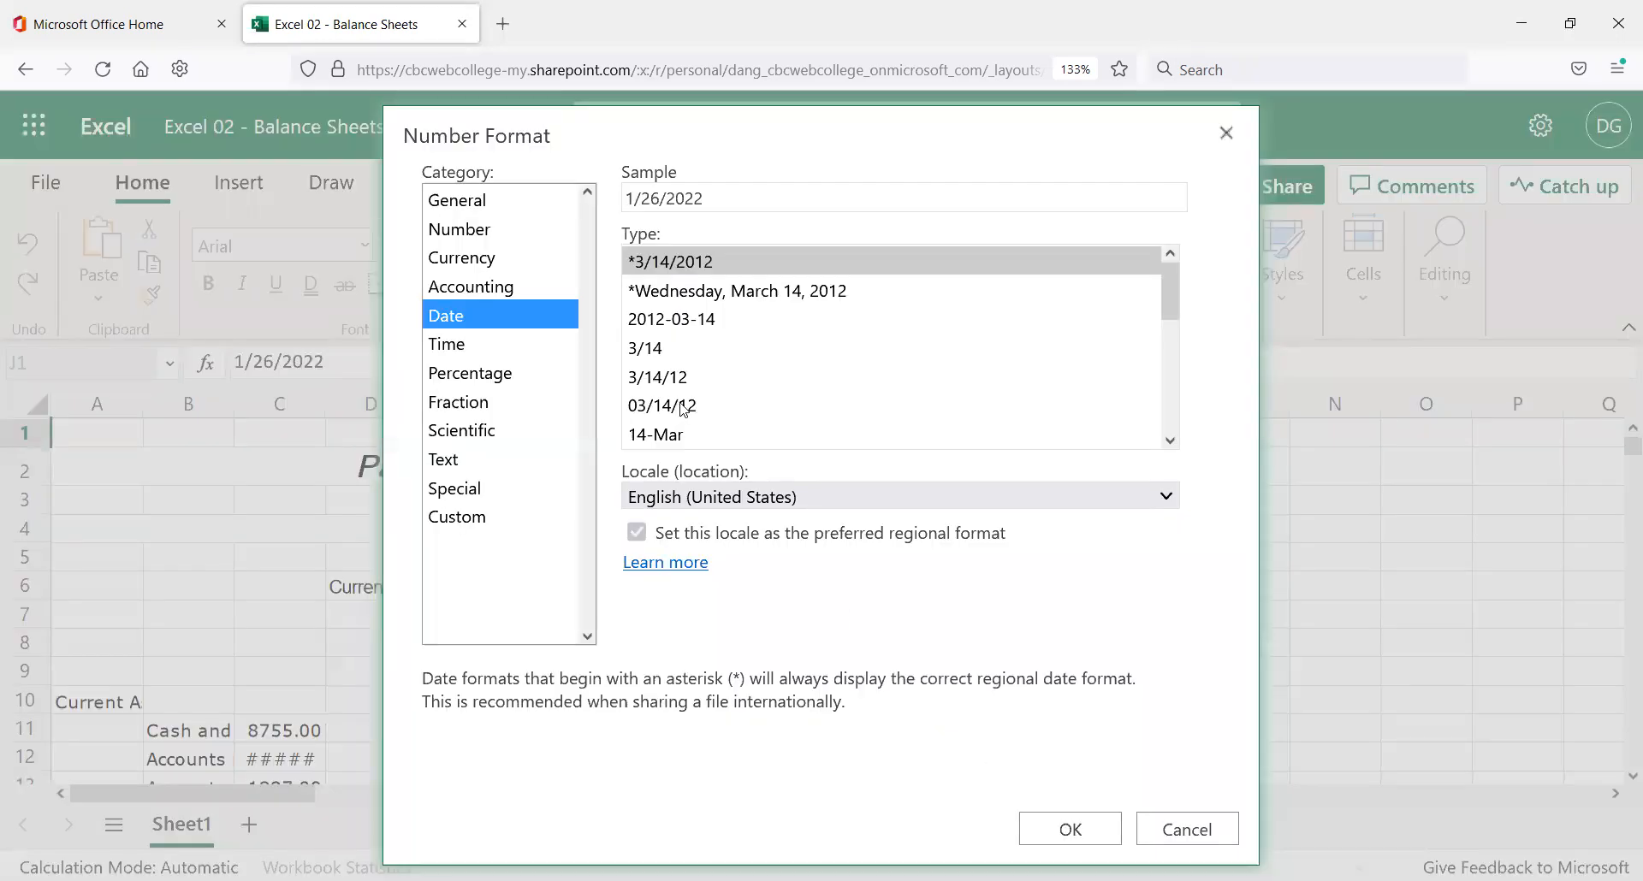
left_click(682, 405)
left_click(1039, 830)
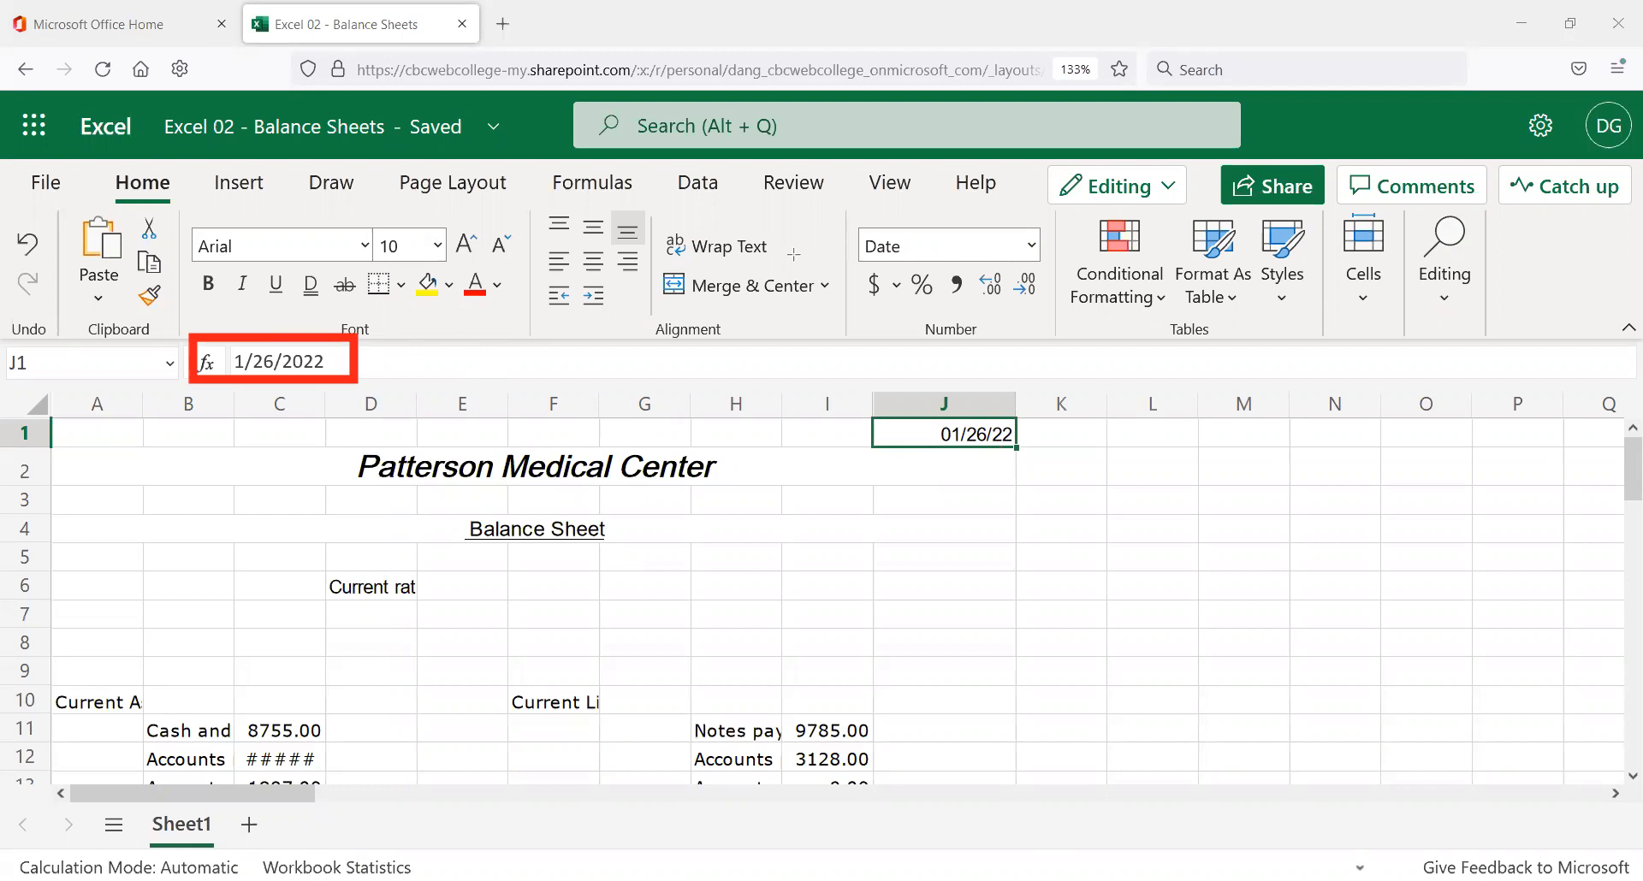
left_click(805, 484)
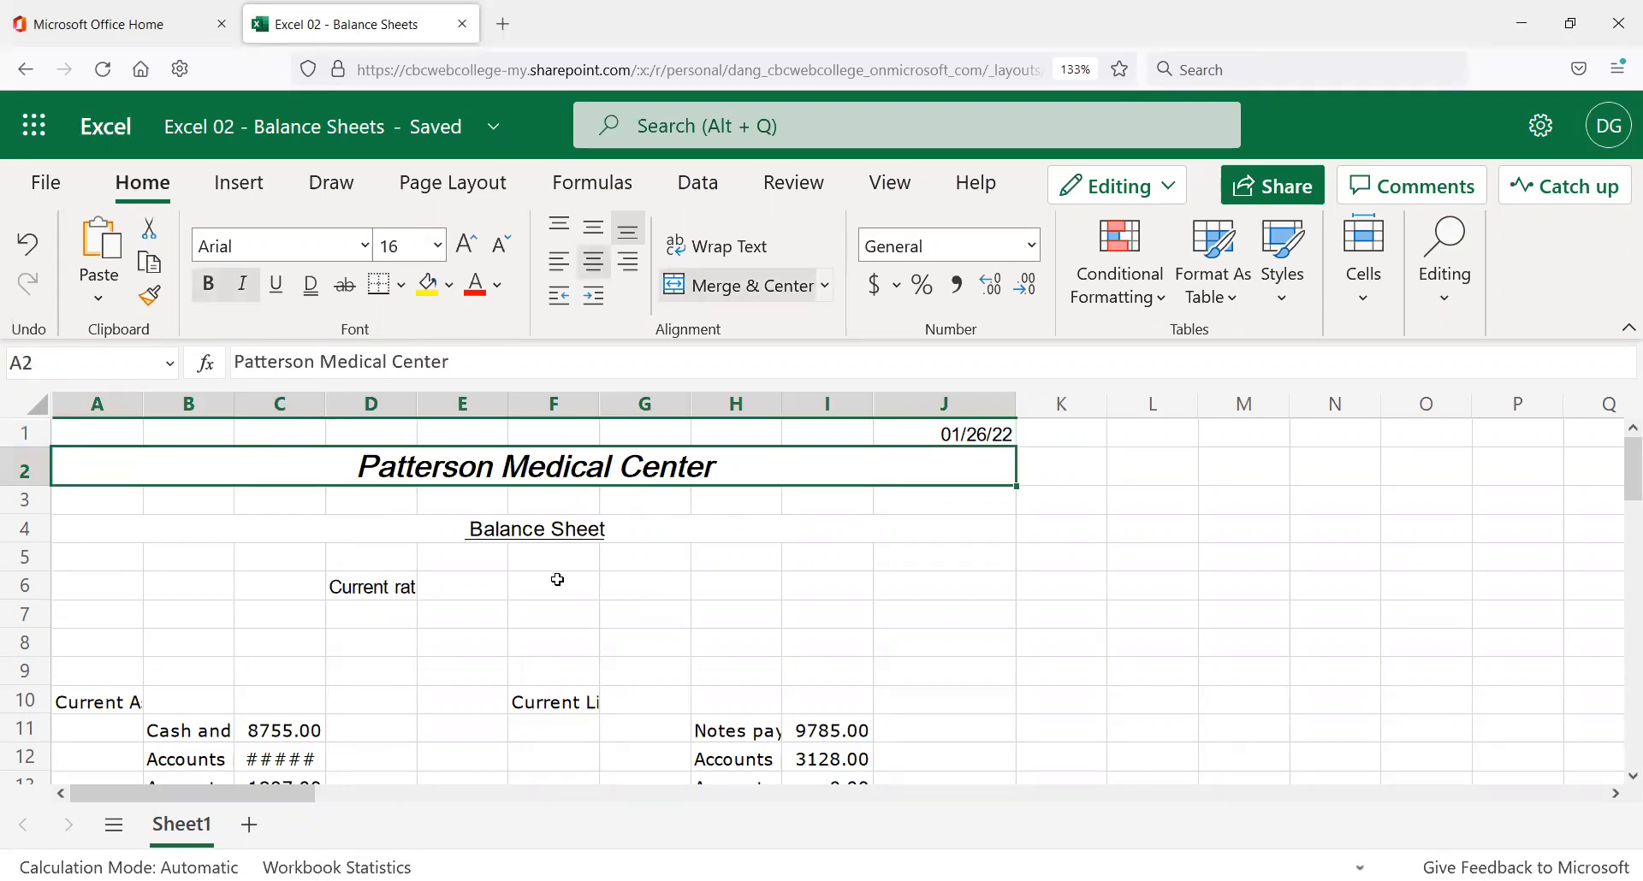
Clear cell B10 beside the Current Assets label, then undo the deletion.
scroll(488, 601, "down", 1)
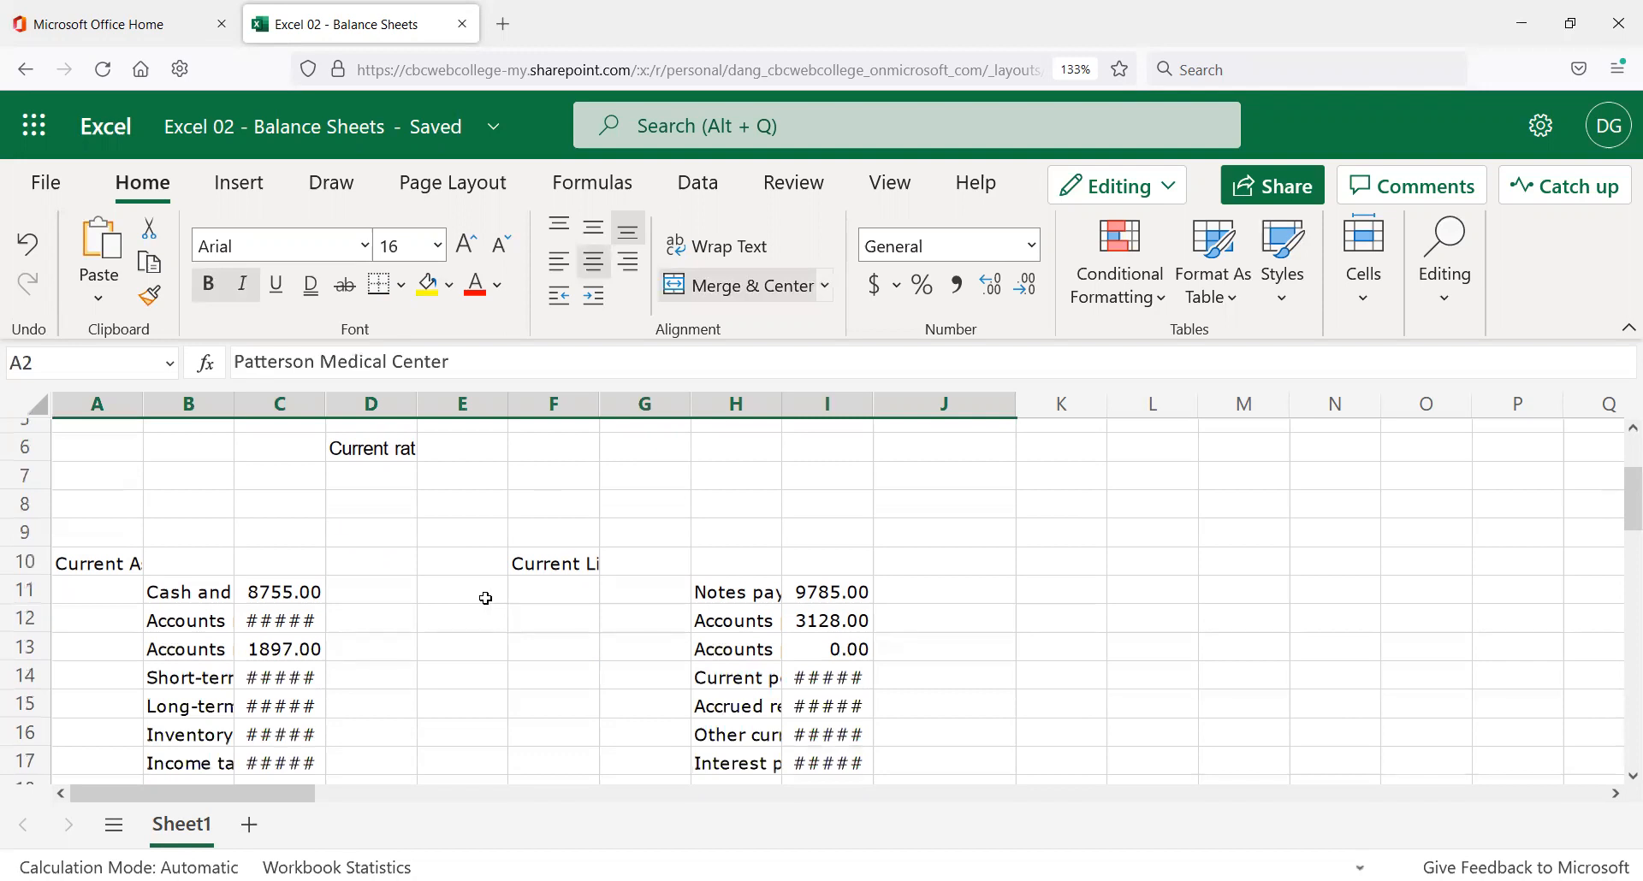
scroll(291, 598, "down", 2)
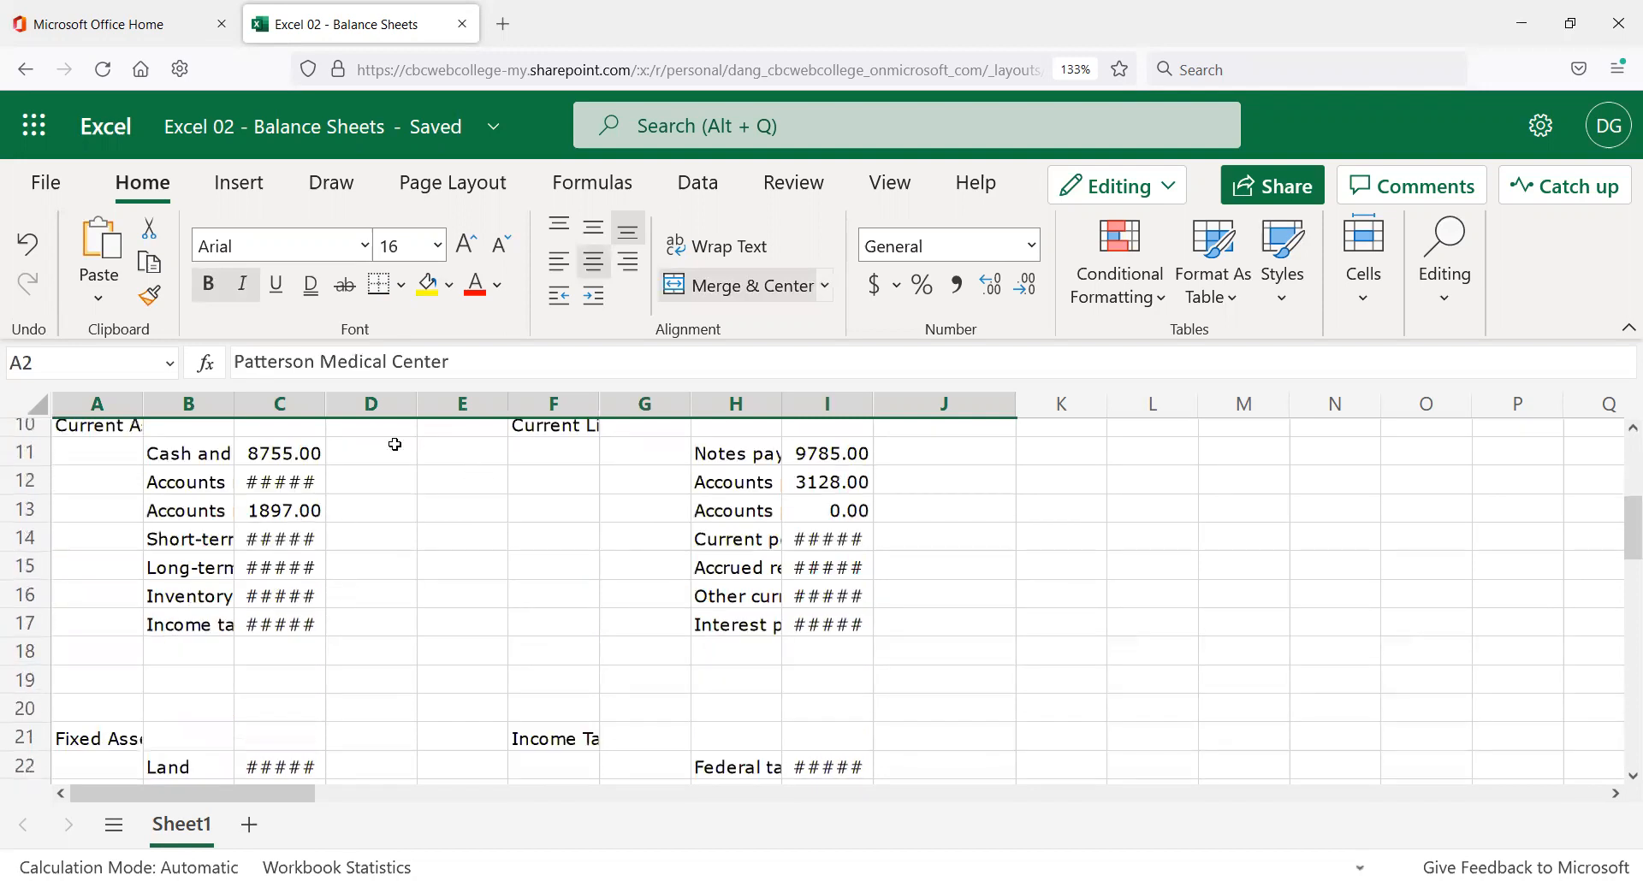
scroll(196, 492, "up", 2)
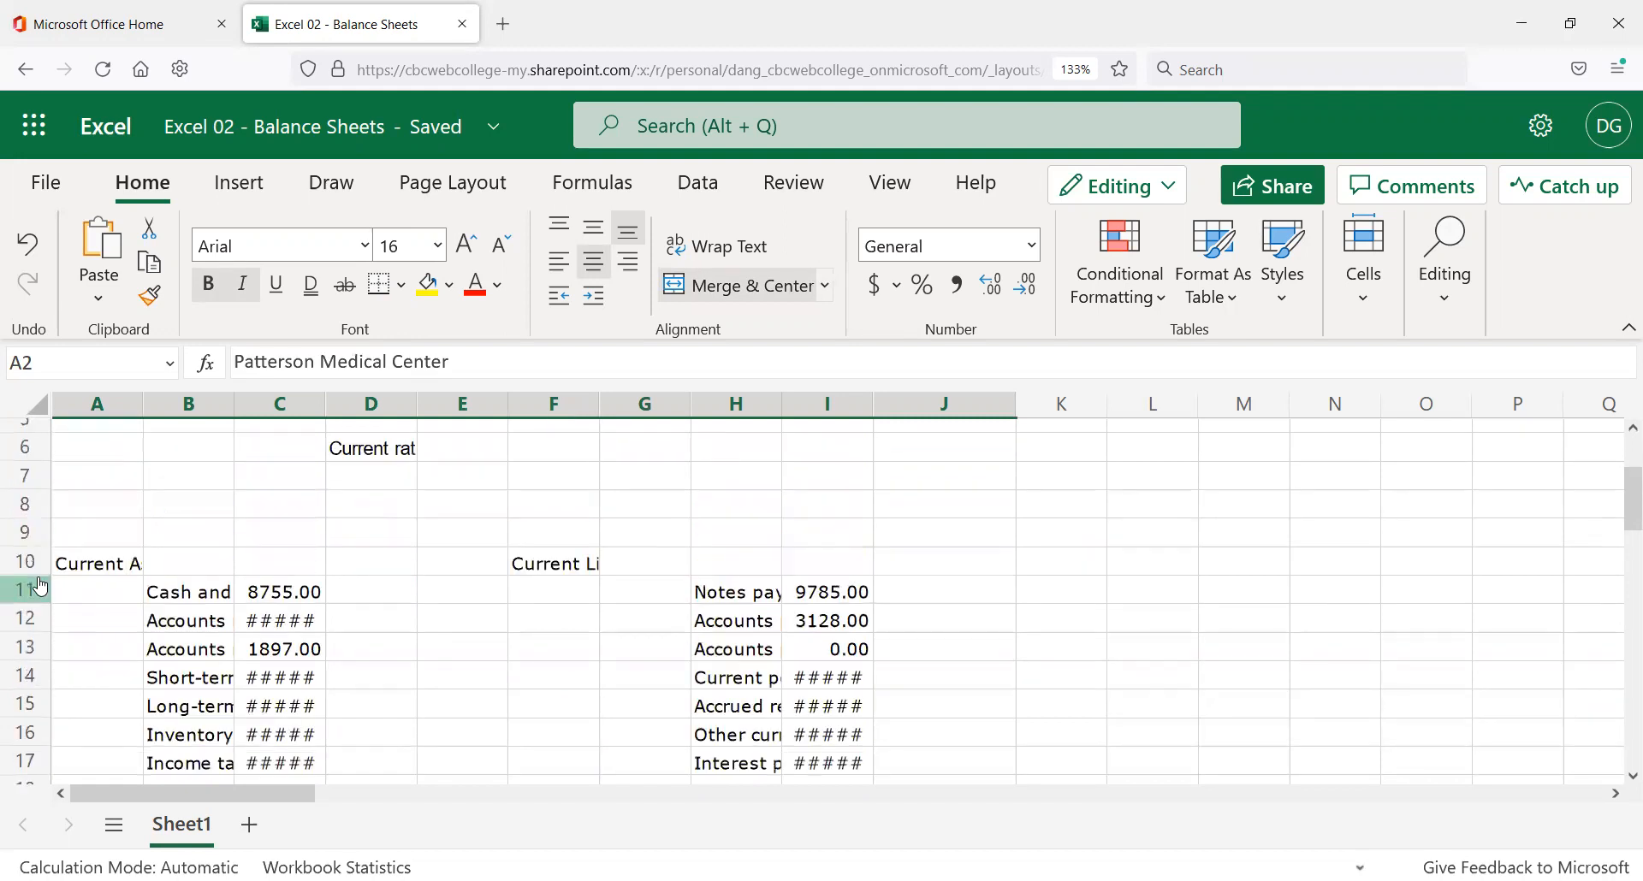
left_click(84, 558)
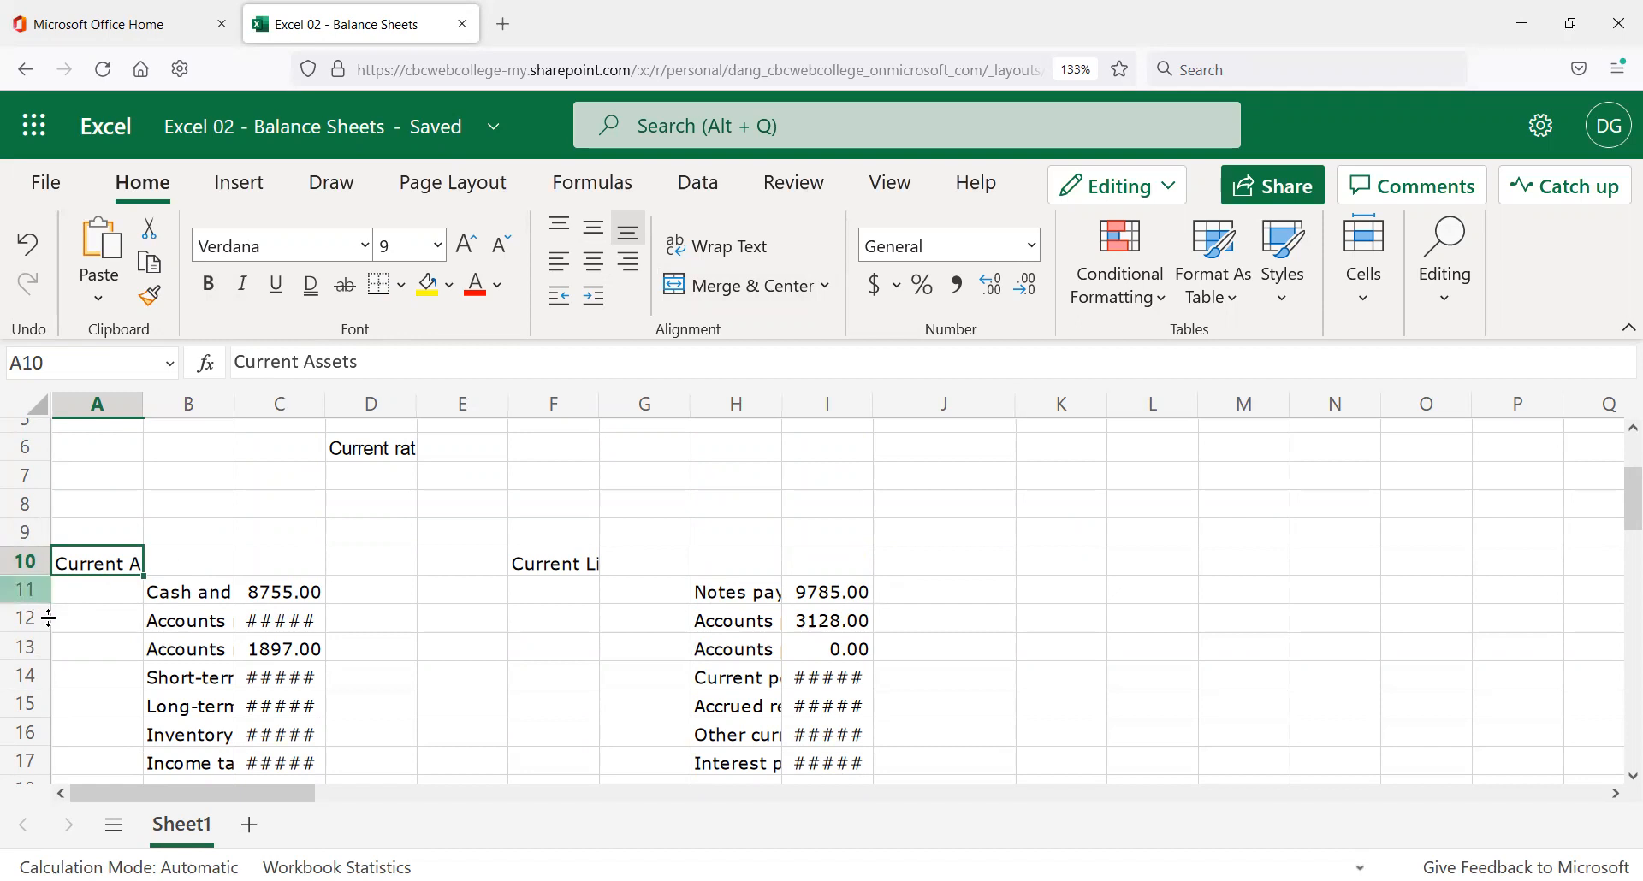
left_click(201, 560)
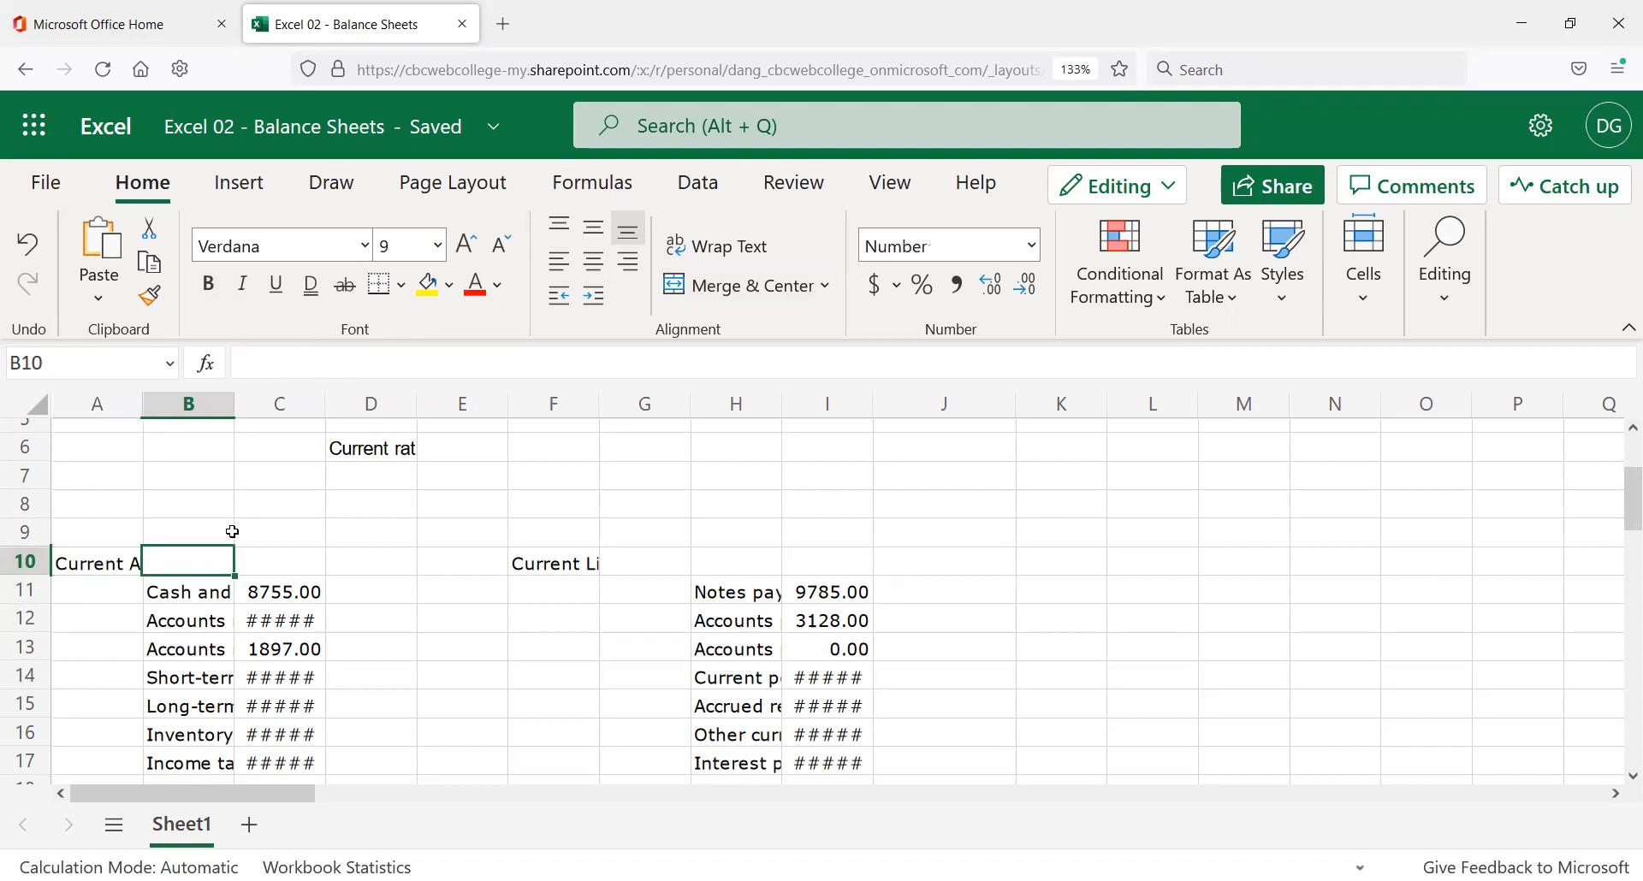
key("Delete")
key("ctrl+z")
Inspect the A10 label text, then clear B10 again so Current Assets overflows.
left_click(270, 562)
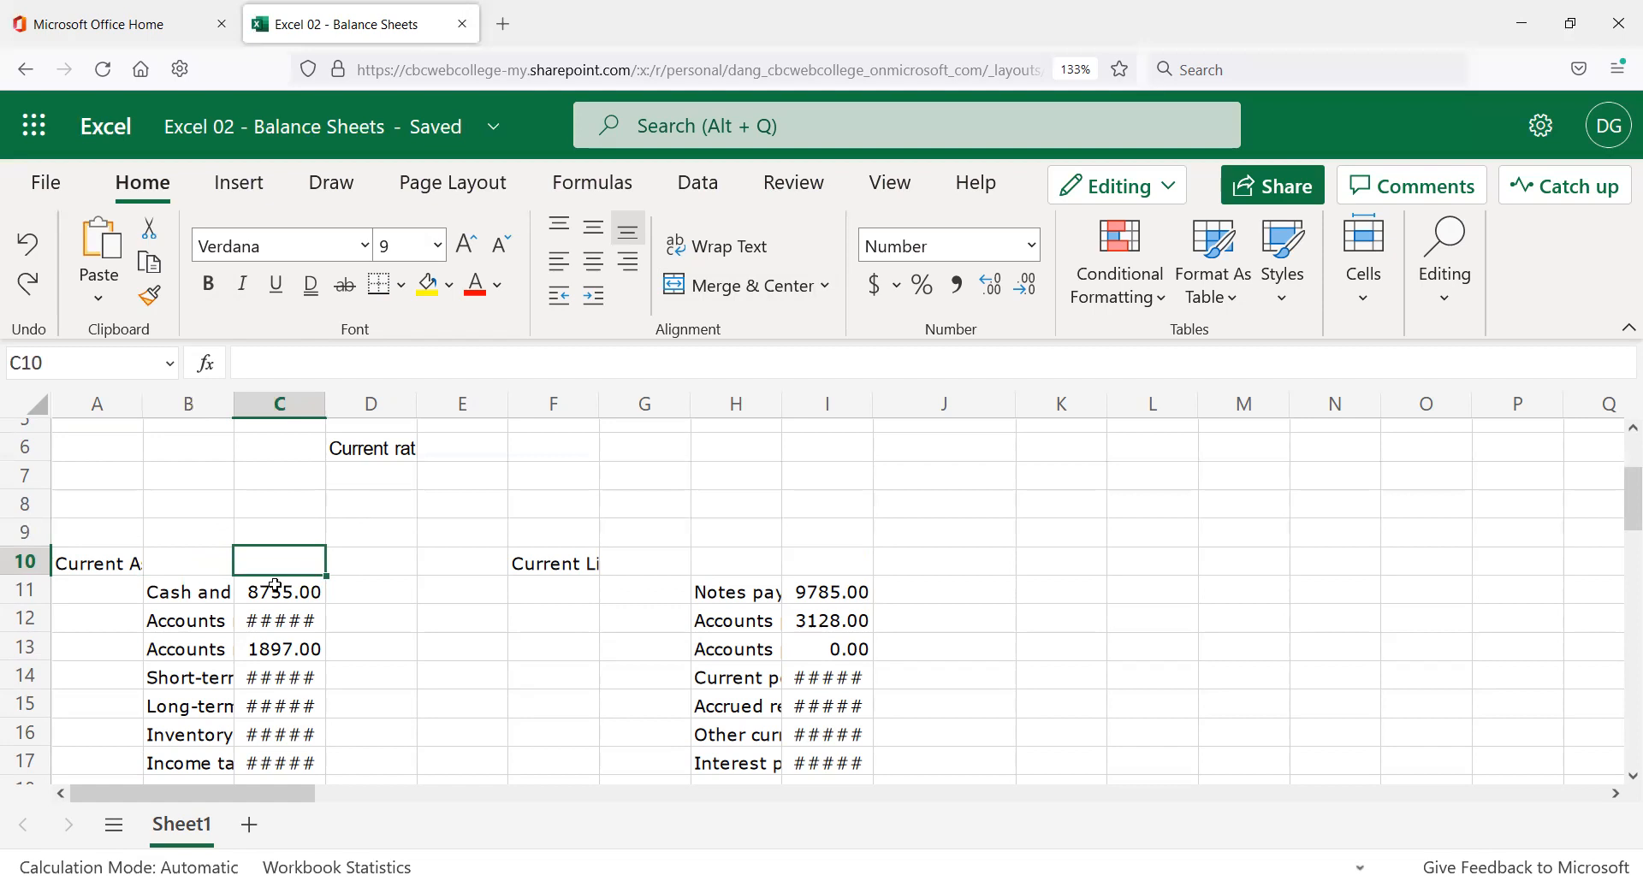
left_click(201, 562)
left_click(103, 560)
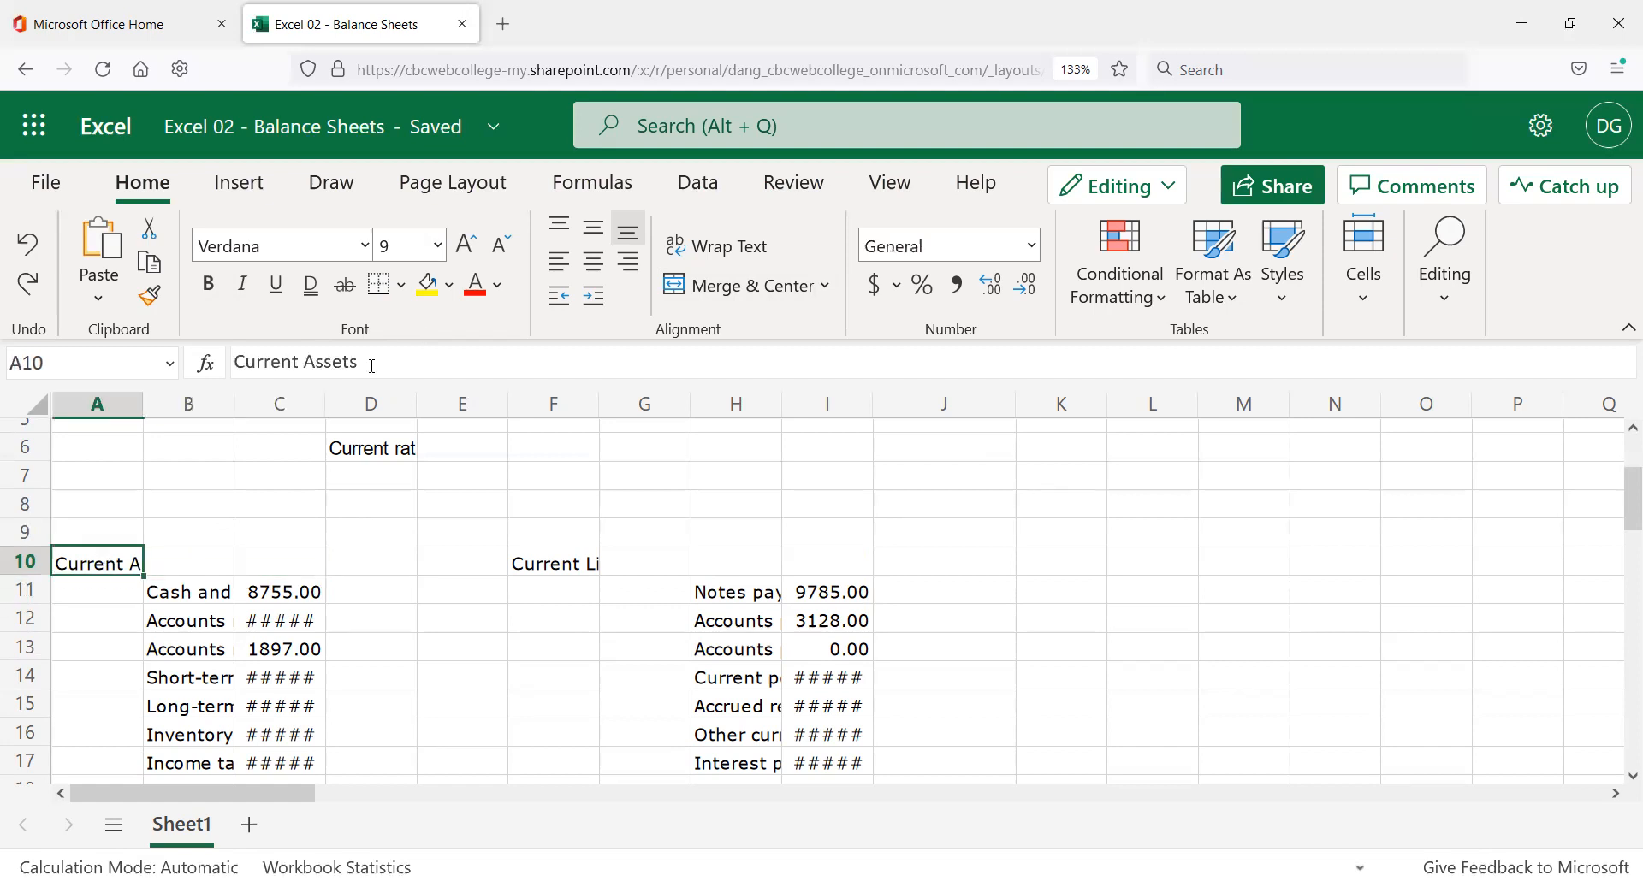
left_click(325, 361)
double_click(327, 361)
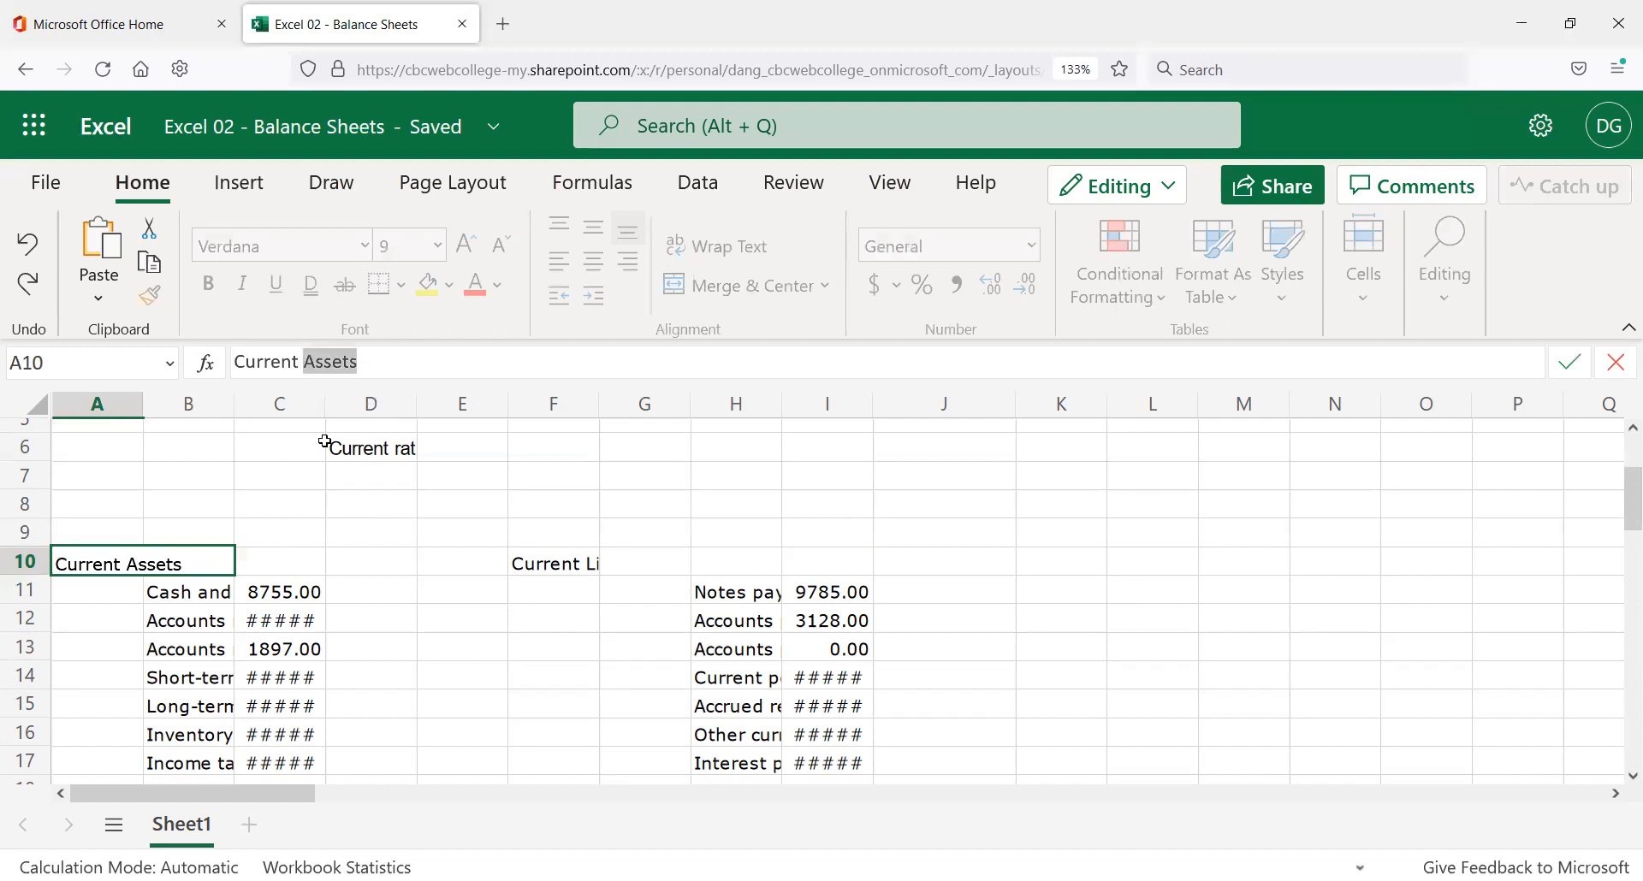
left_click(216, 572)
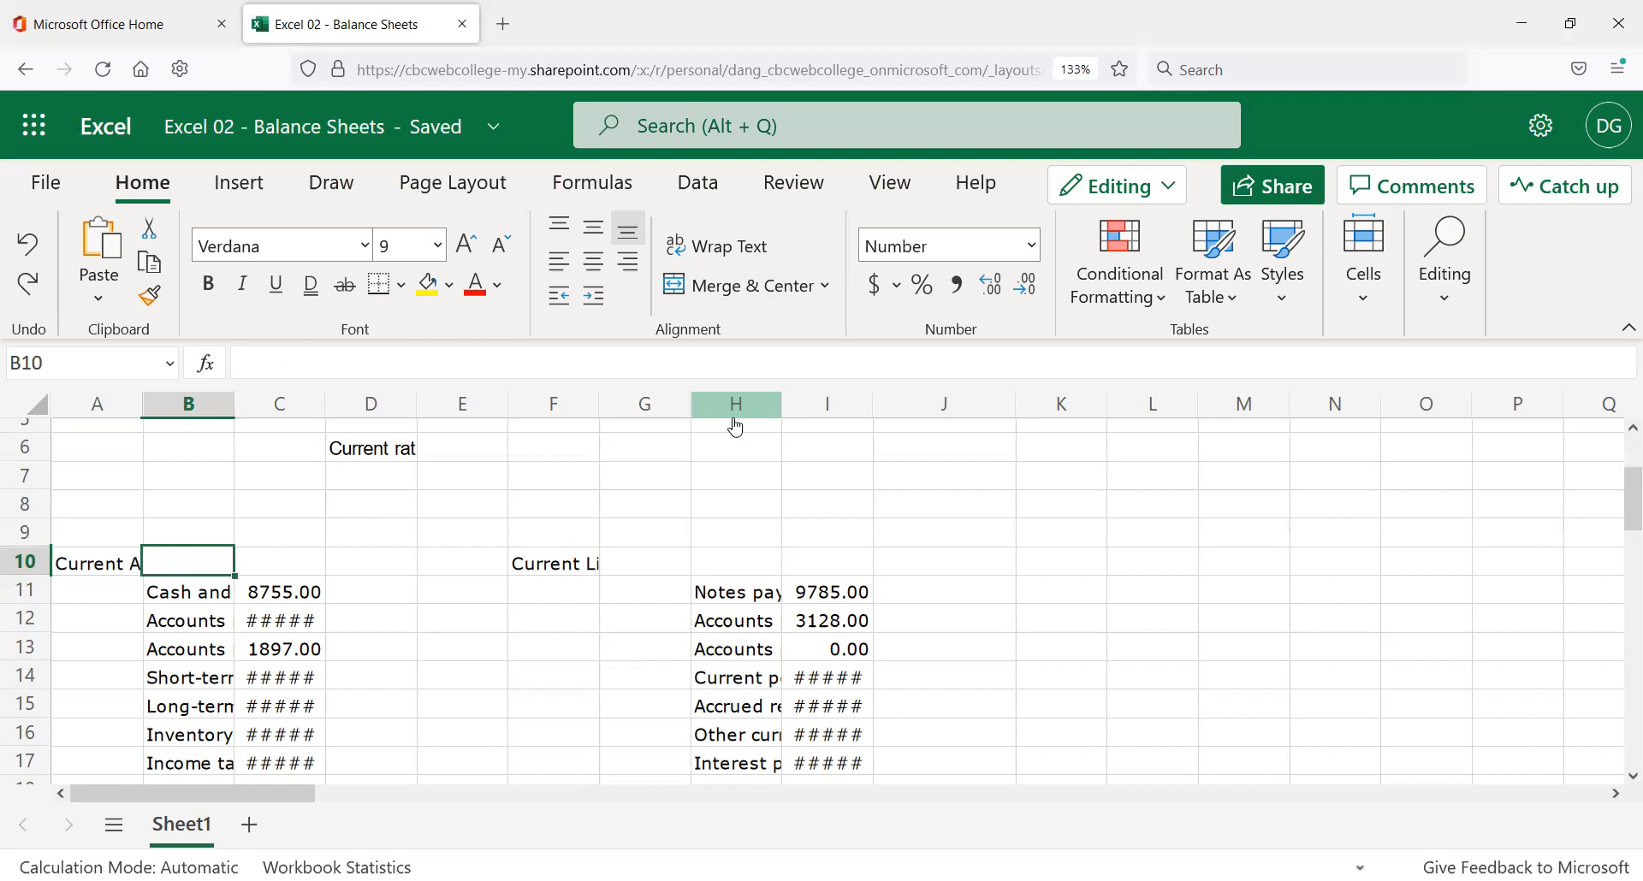
key("Delete")
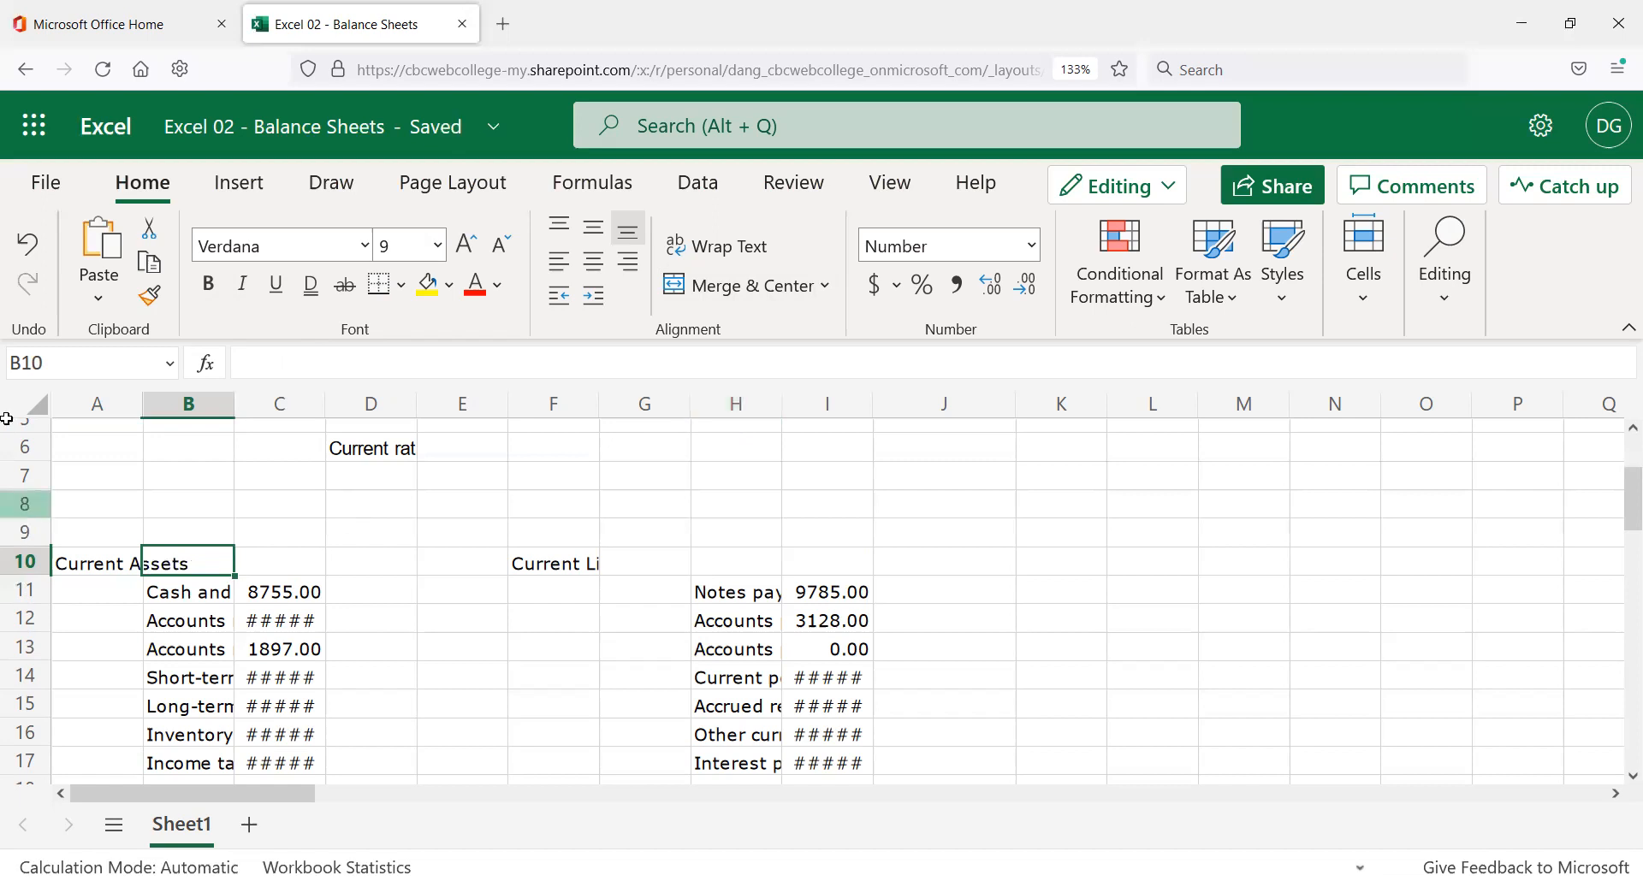
Widen column A to fit Current Assets, then undo that change.
left_click_drag(142, 397, 205, 416)
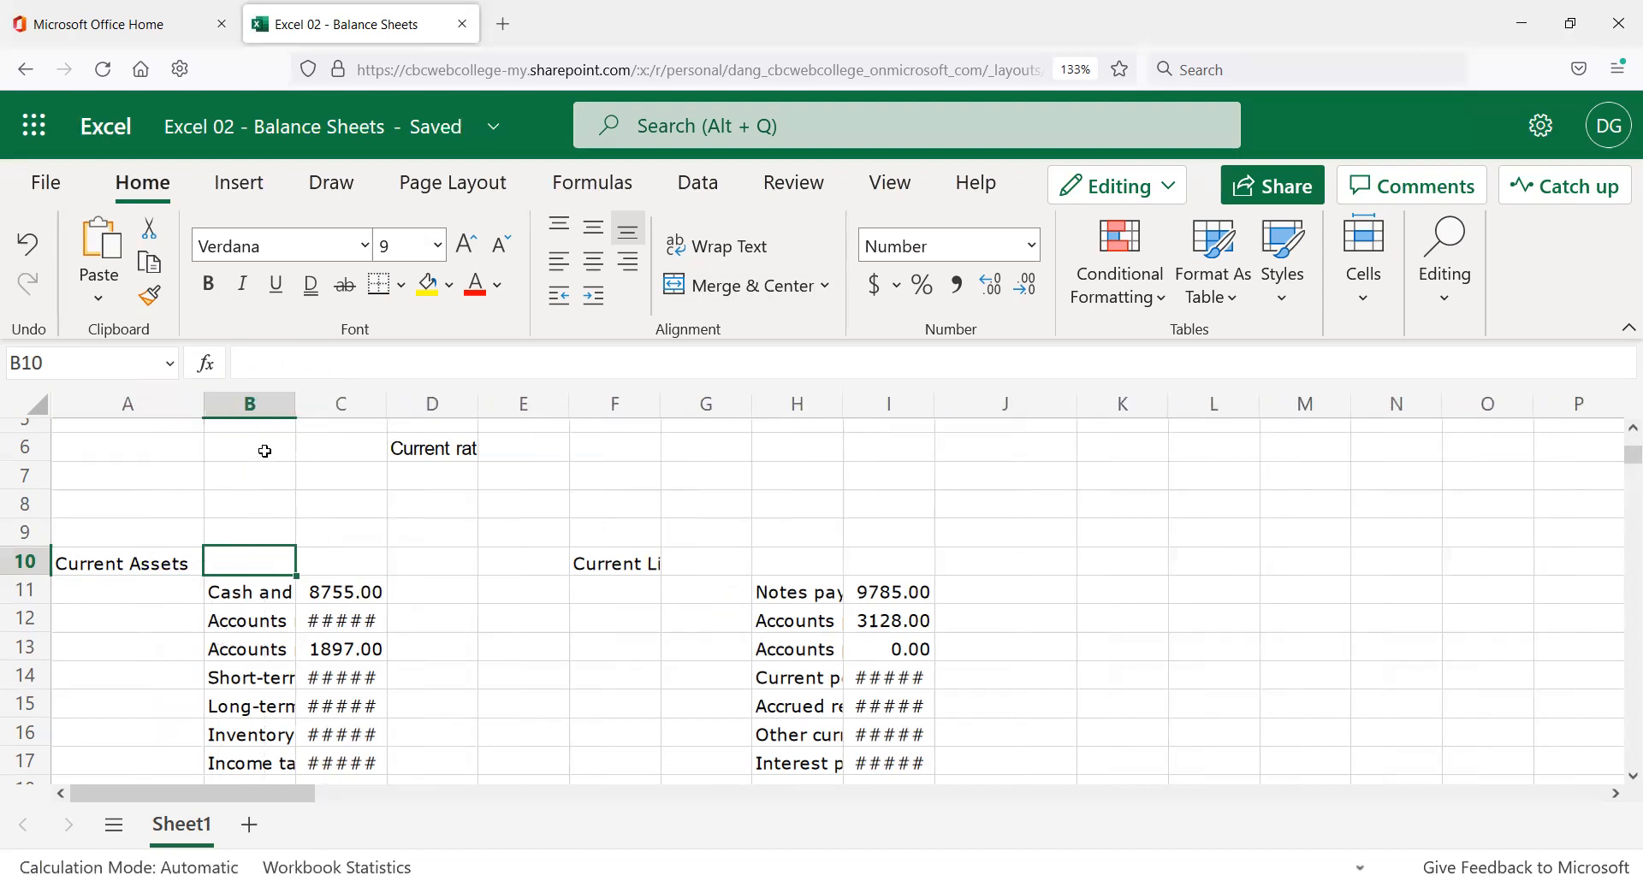
scroll(274, 458, "down", 2)
scroll(267, 475, "up", 2)
key("ctrl+z")
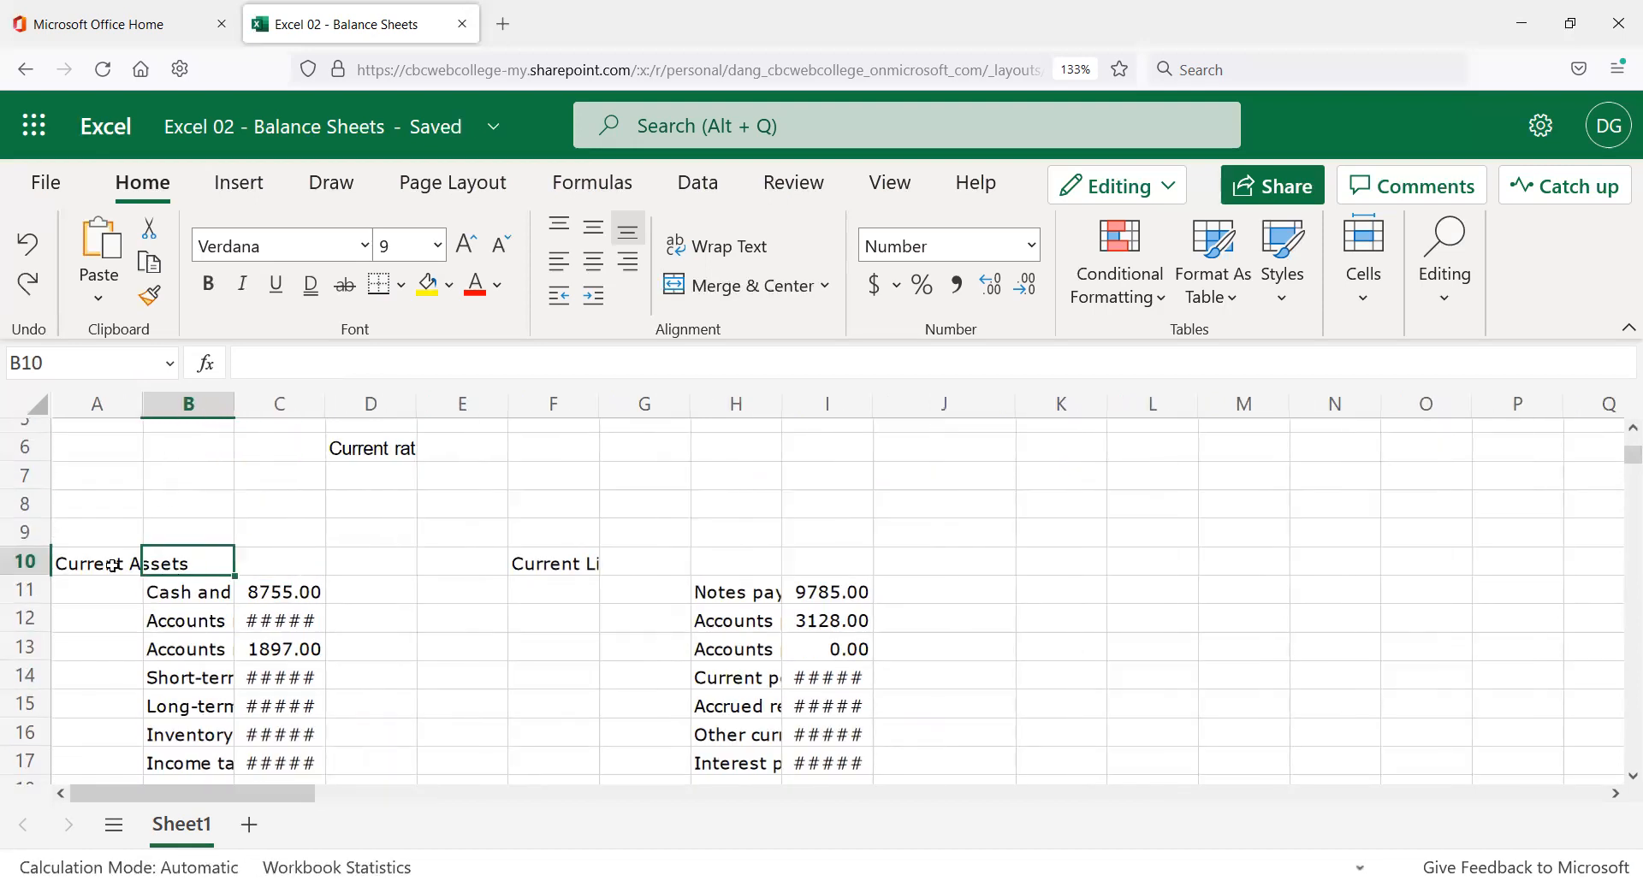
Check the truncated asset labels and drag column B wider toward 20.00.
left_click(212, 609)
left_click(211, 710)
left_click(213, 732)
scroll(206, 744, "down", 2)
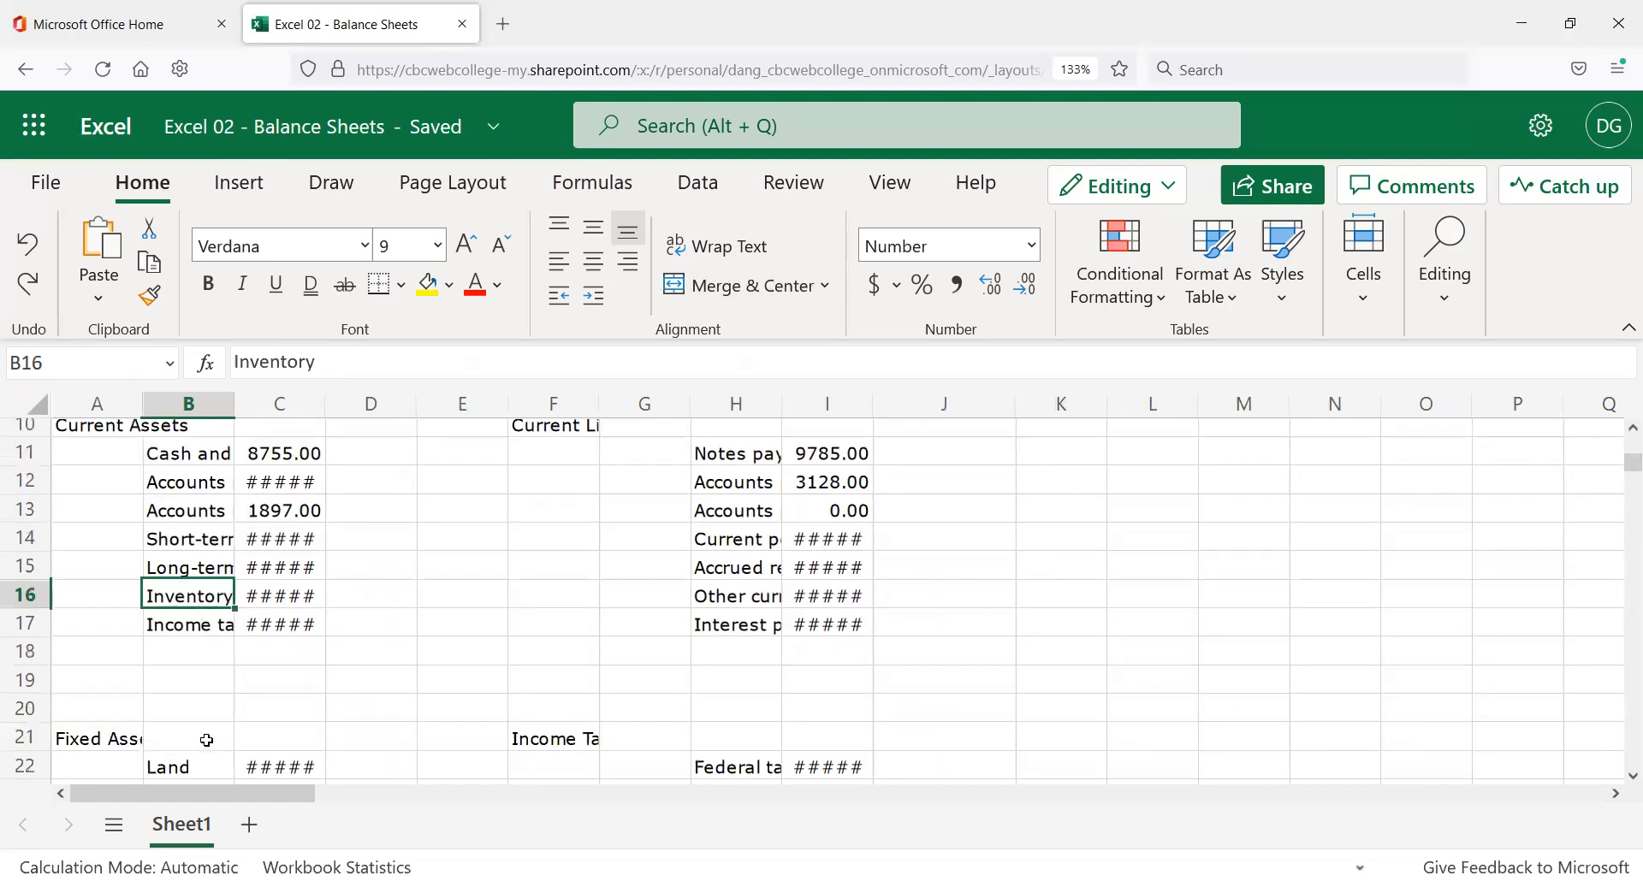
scroll(183, 664, "up", 2)
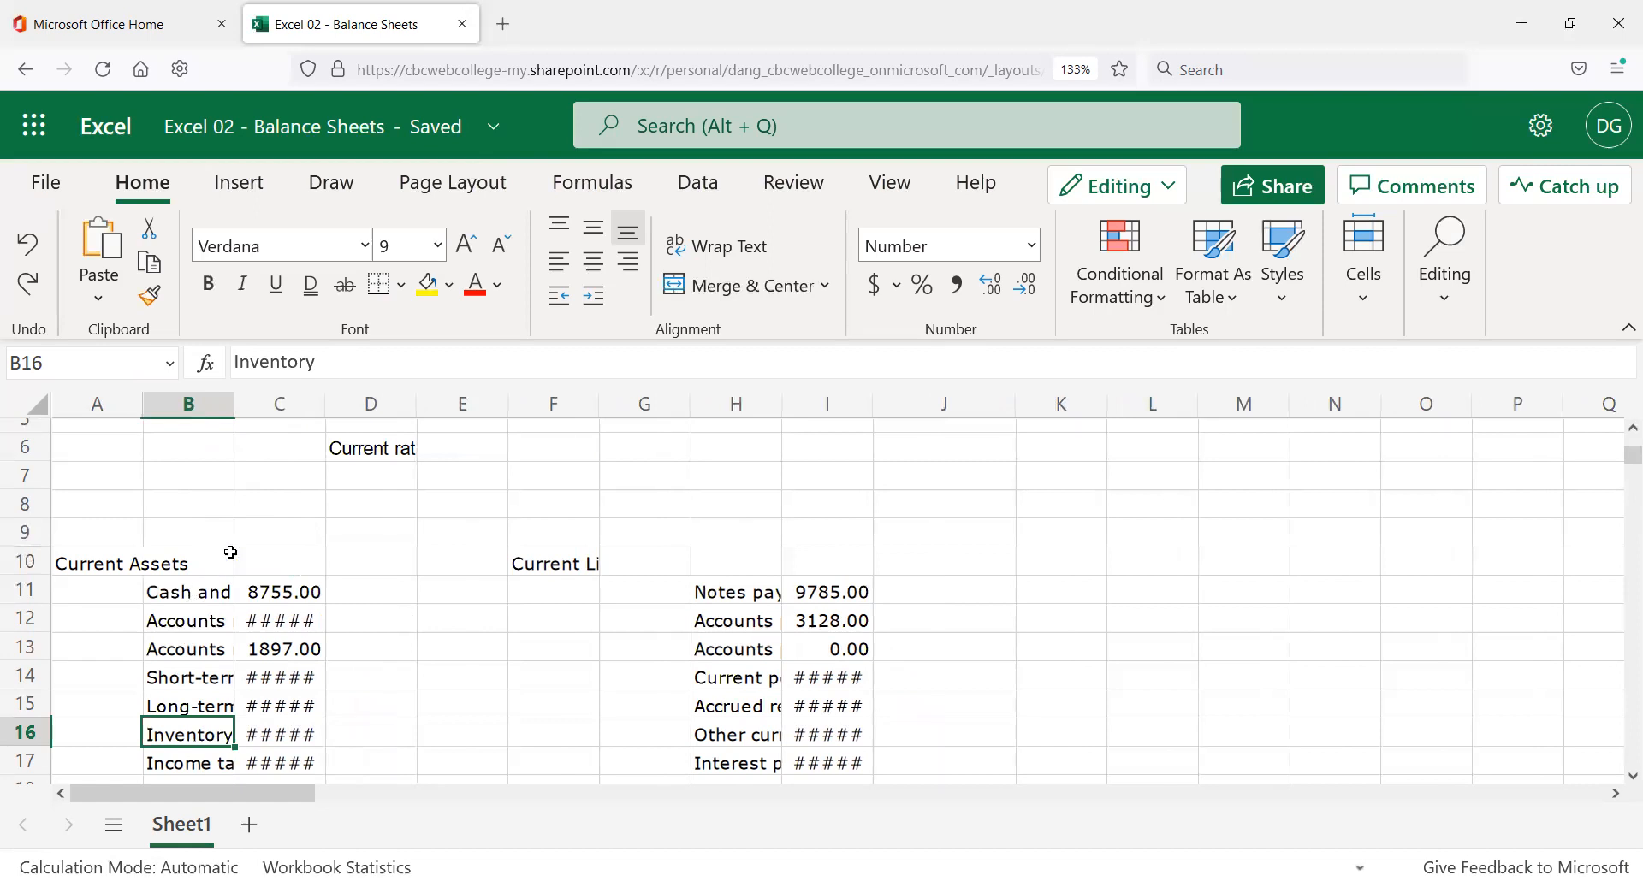
left_click(189, 564)
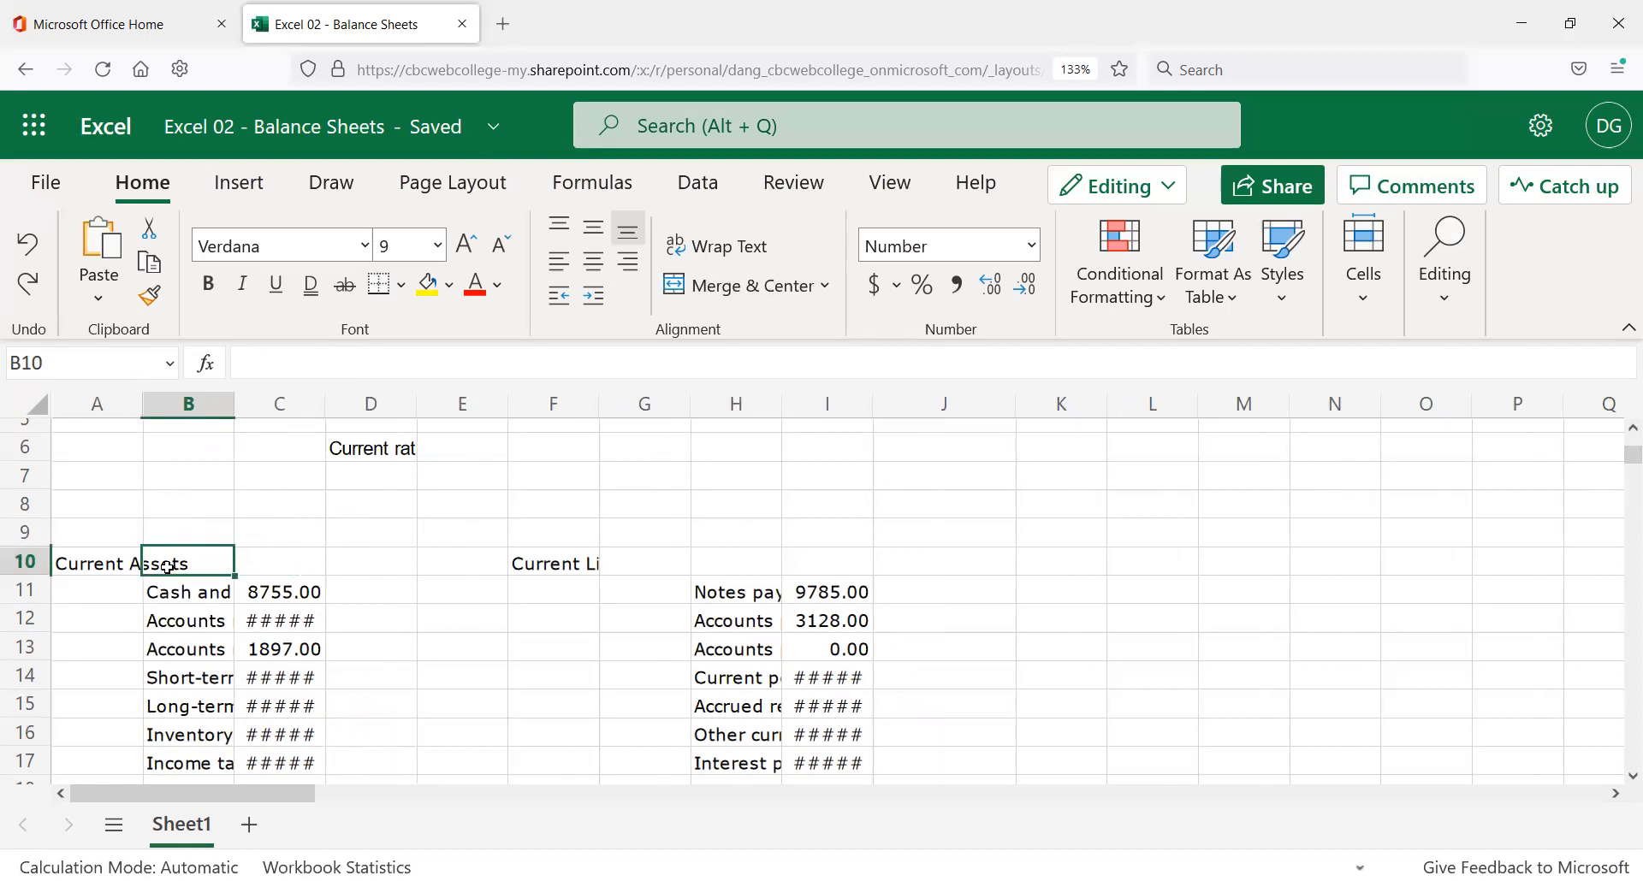
left_click(205, 591)
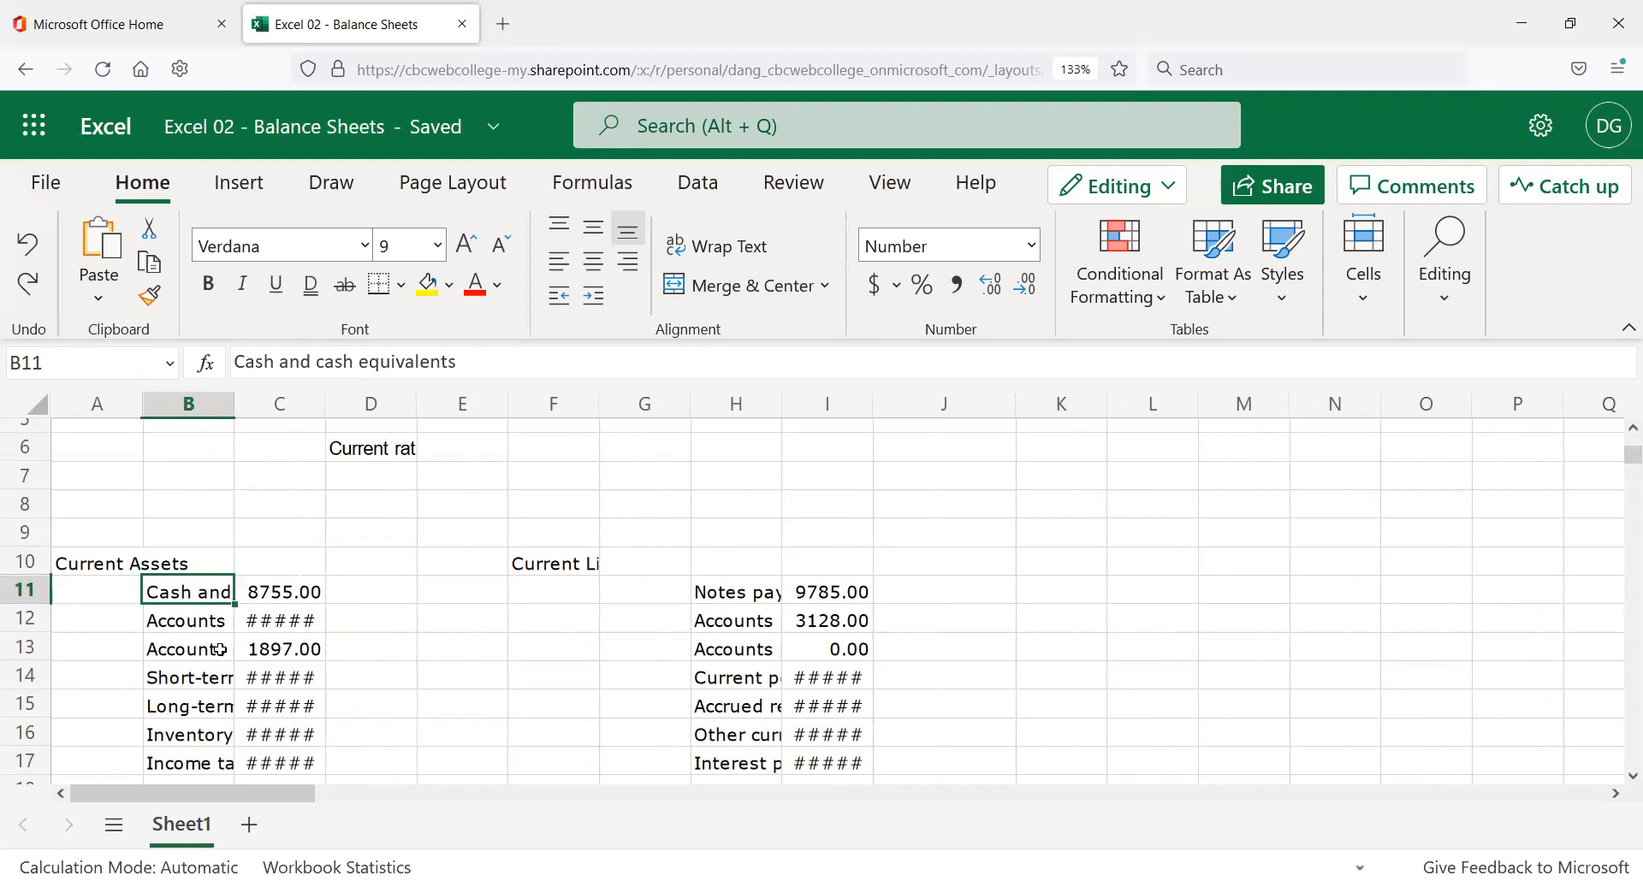
left_click_drag(236, 408, 350, 423)
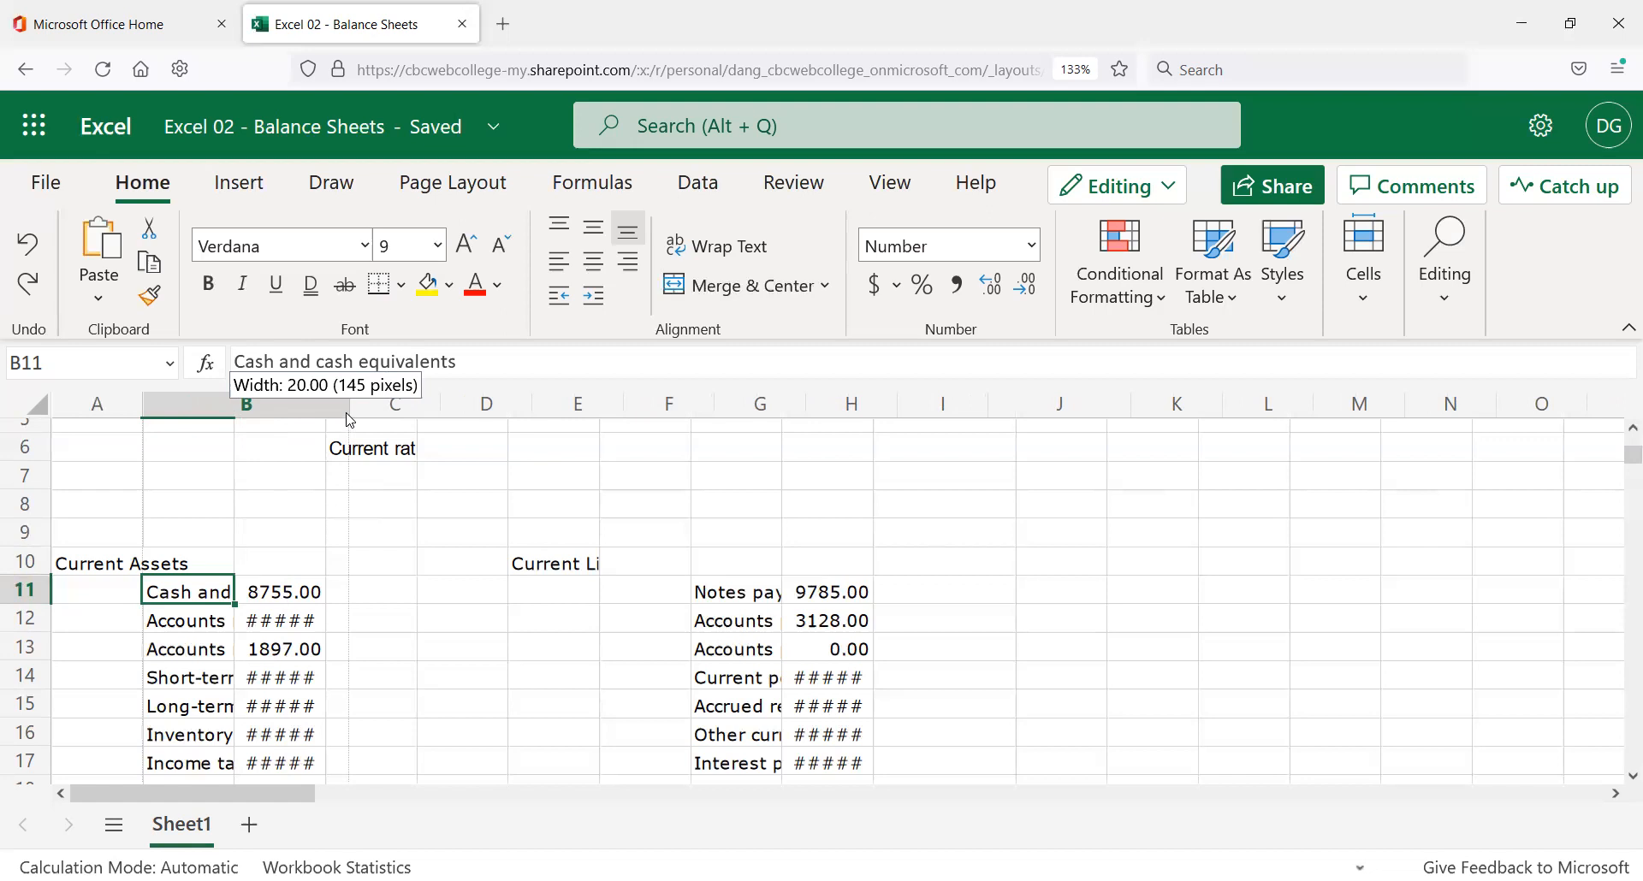
left_click_drag(352, 417, 412, 416)
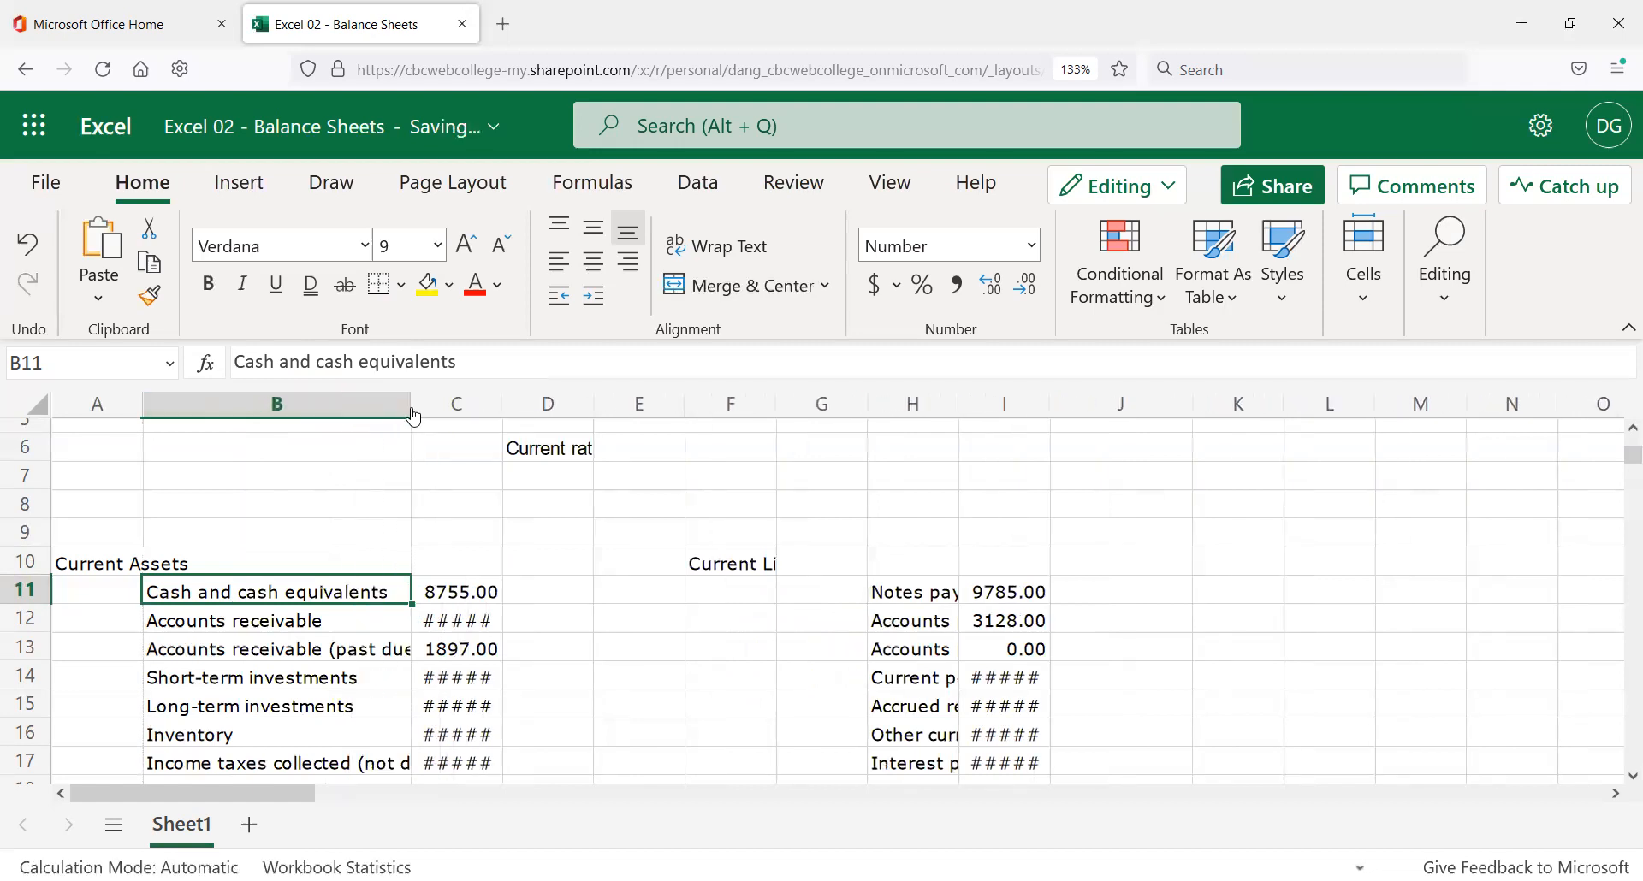
double_click(414, 401)
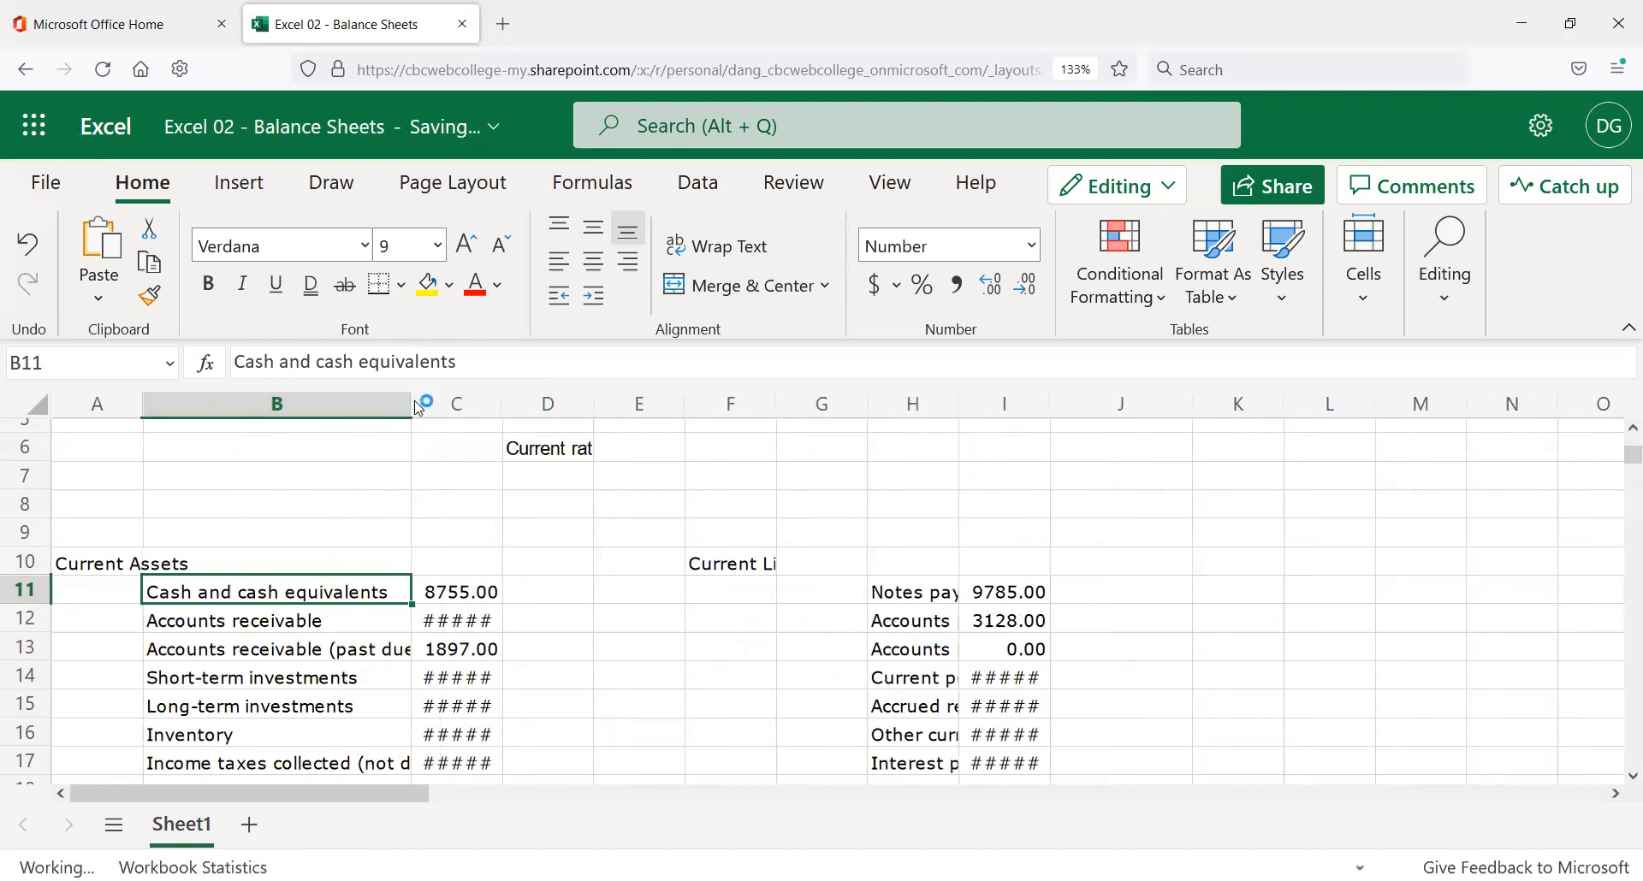
scroll(359, 477, "down", 2)
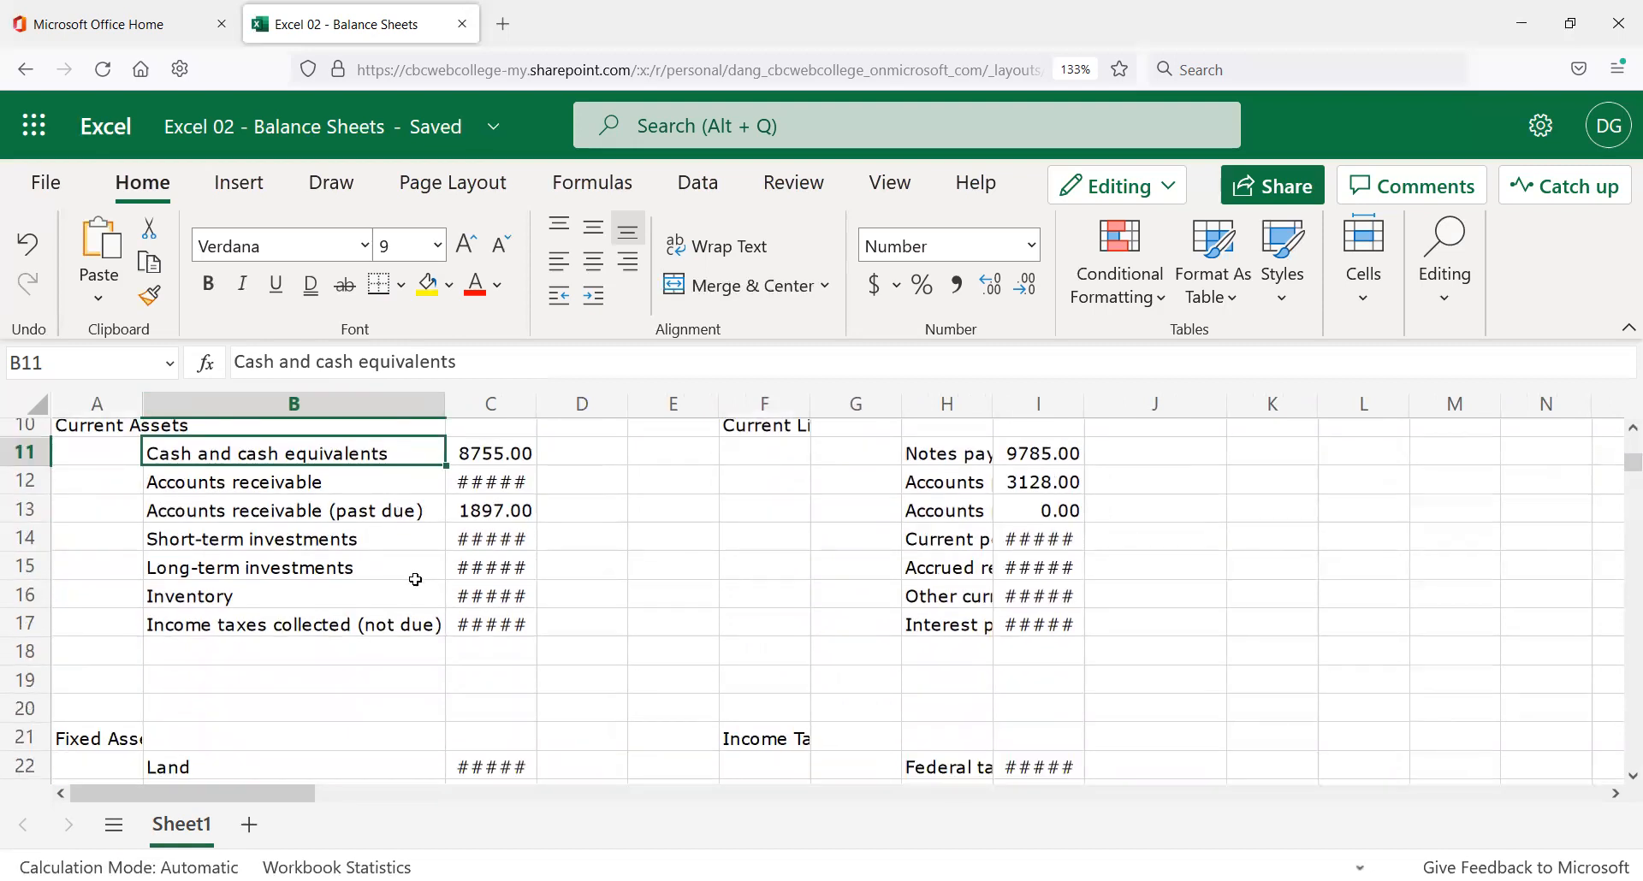
scroll(415, 578, "down", 6)
scroll(389, 569, "up", 9)
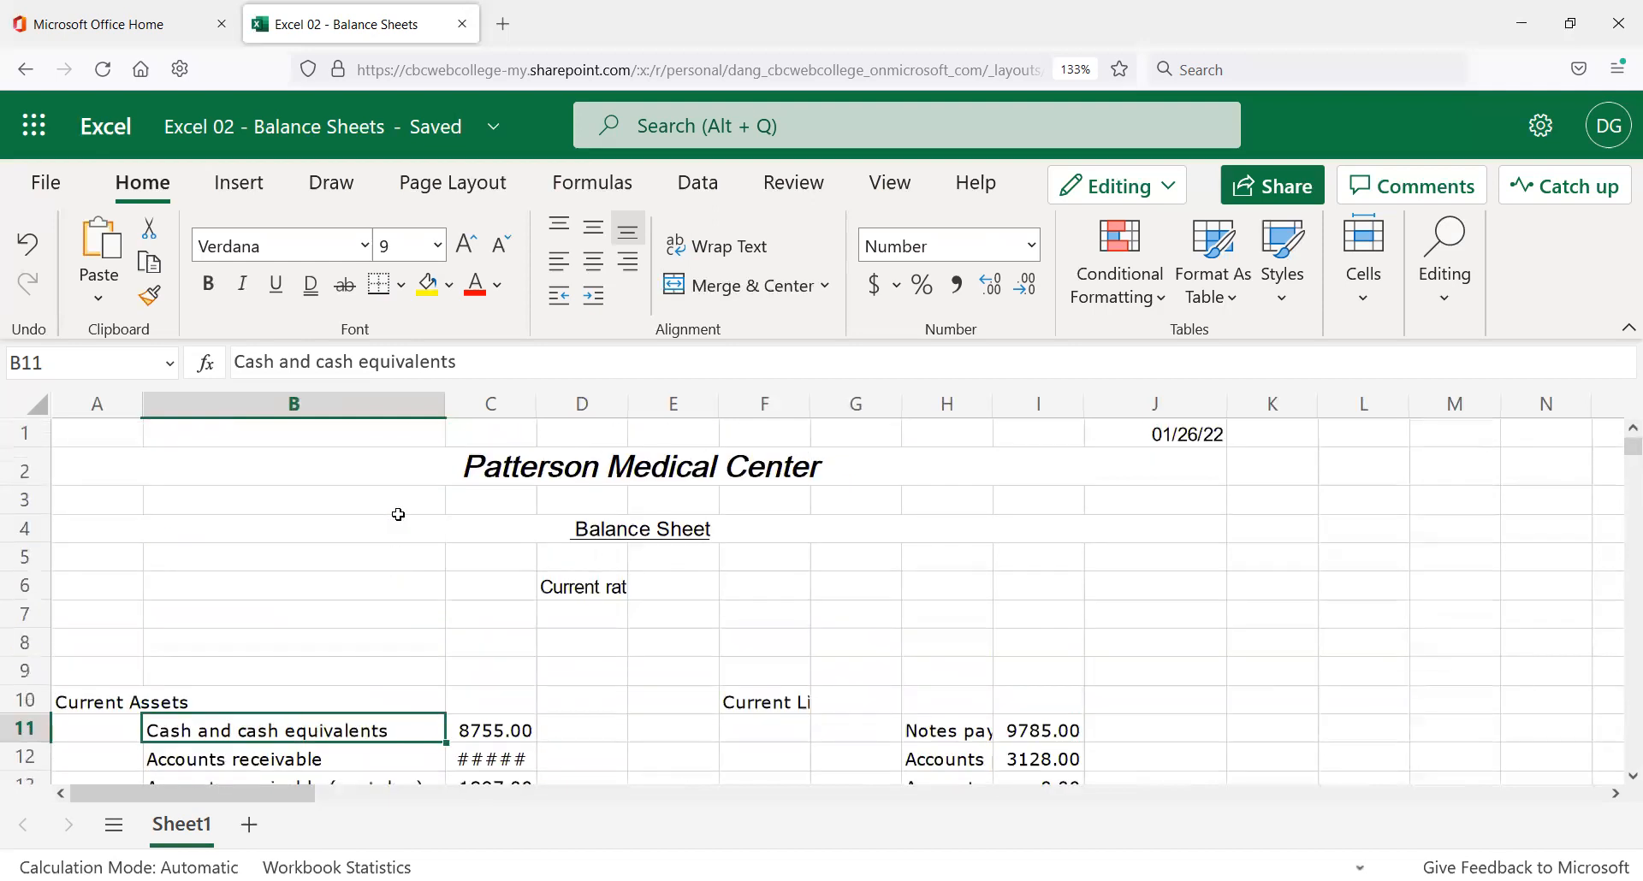
scroll(381, 707, "down", 2)
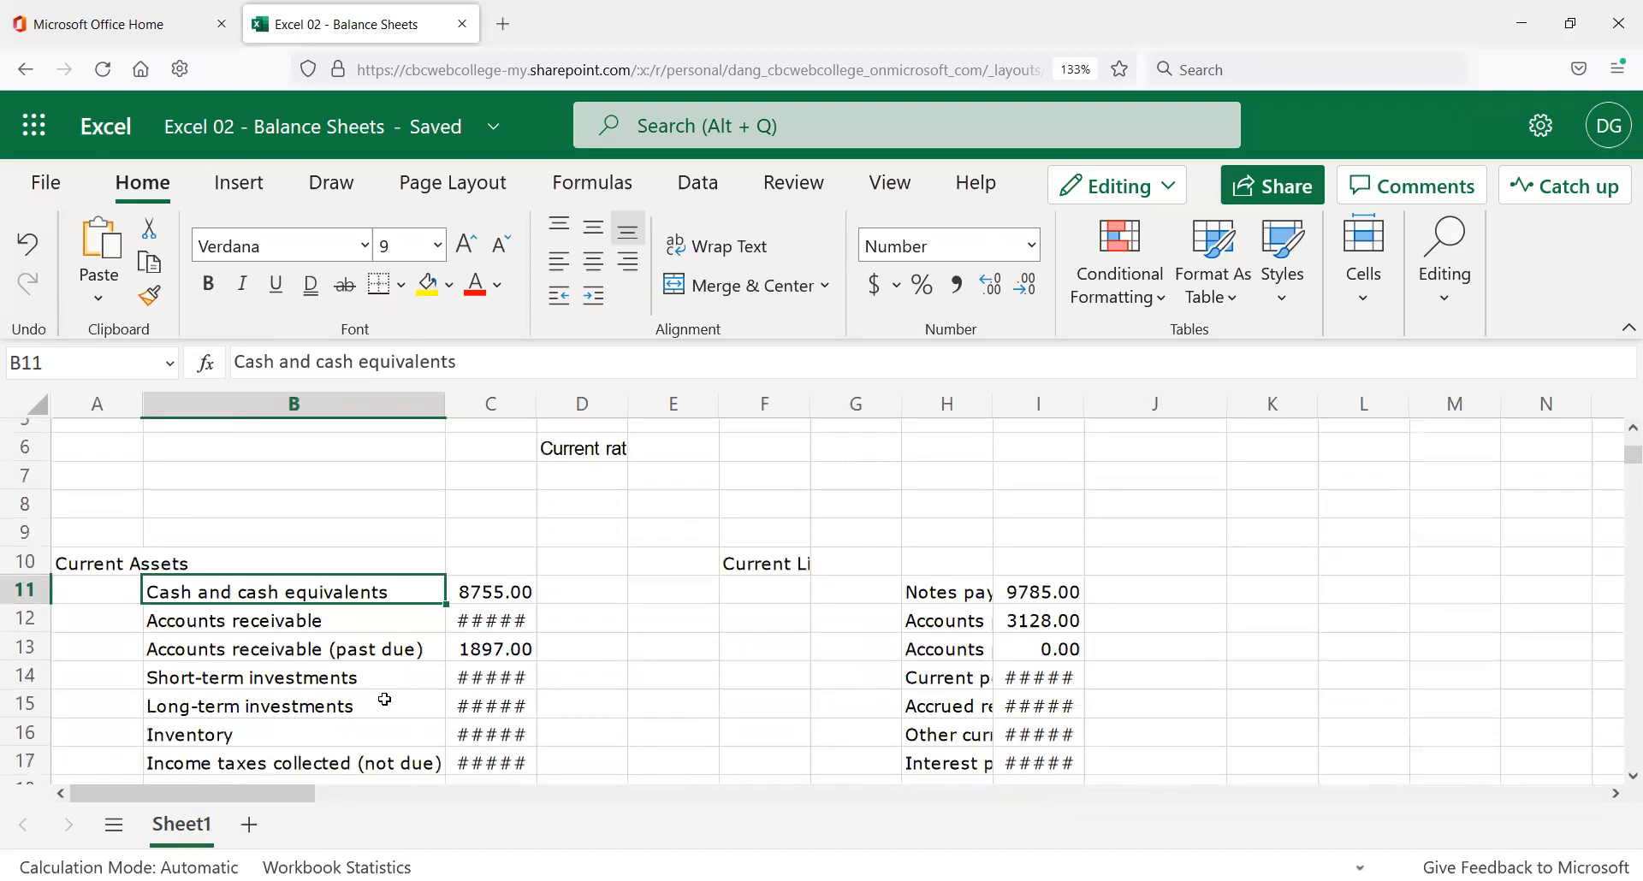
scroll(376, 684, "down", 2)
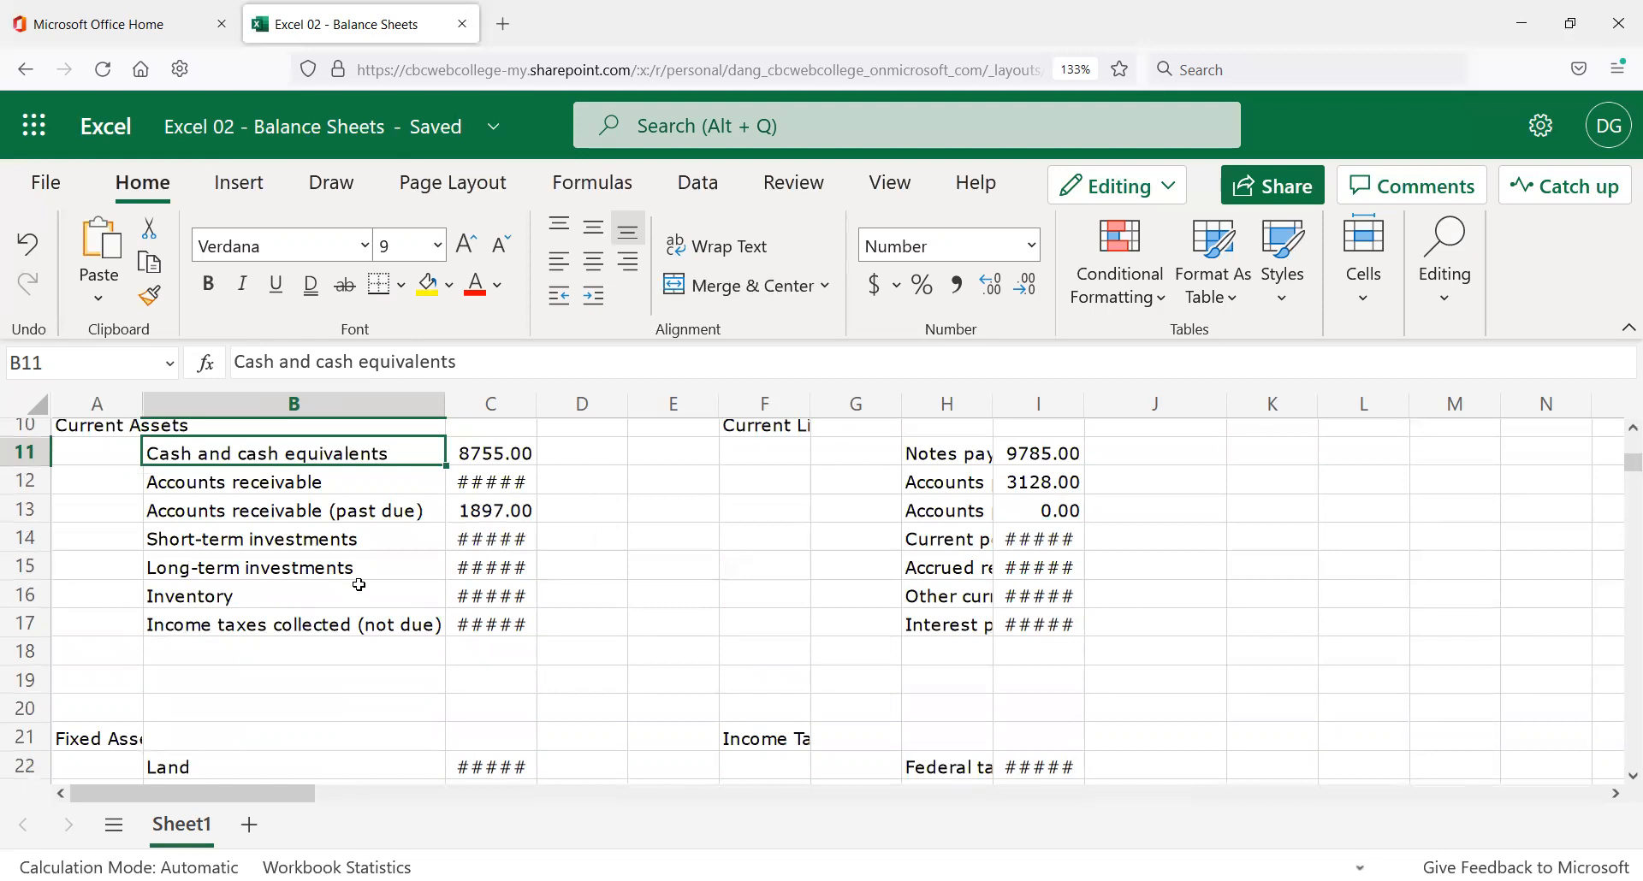
scroll(364, 584, "up", 2)
scroll(334, 644, "down", 2)
left_click(505, 451)
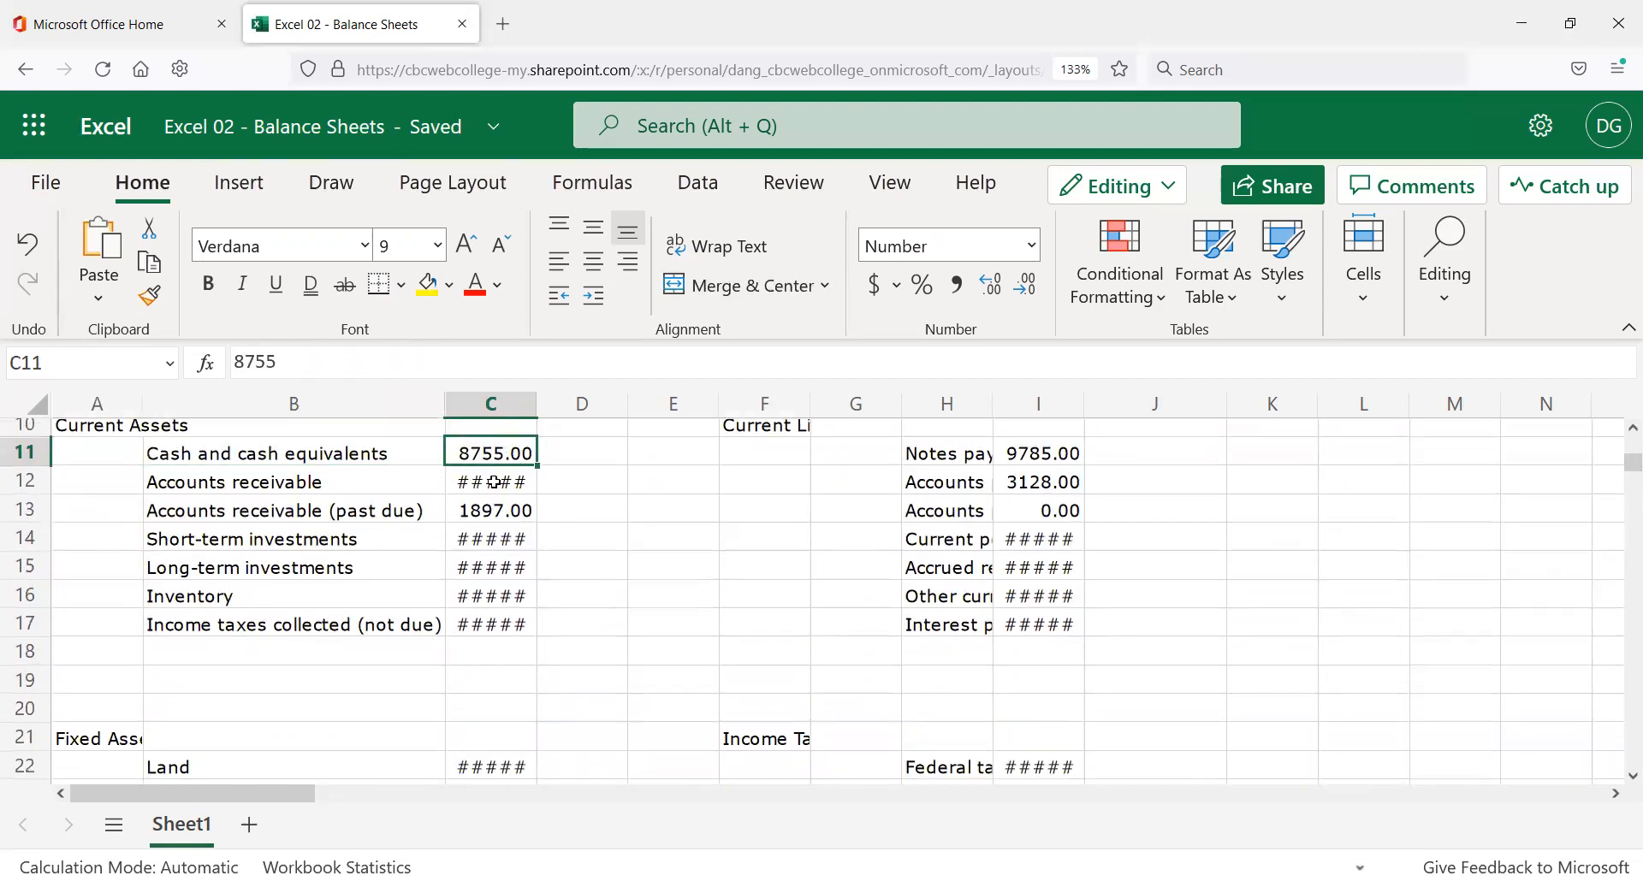
key("Down")
key("Down")
key("Down")
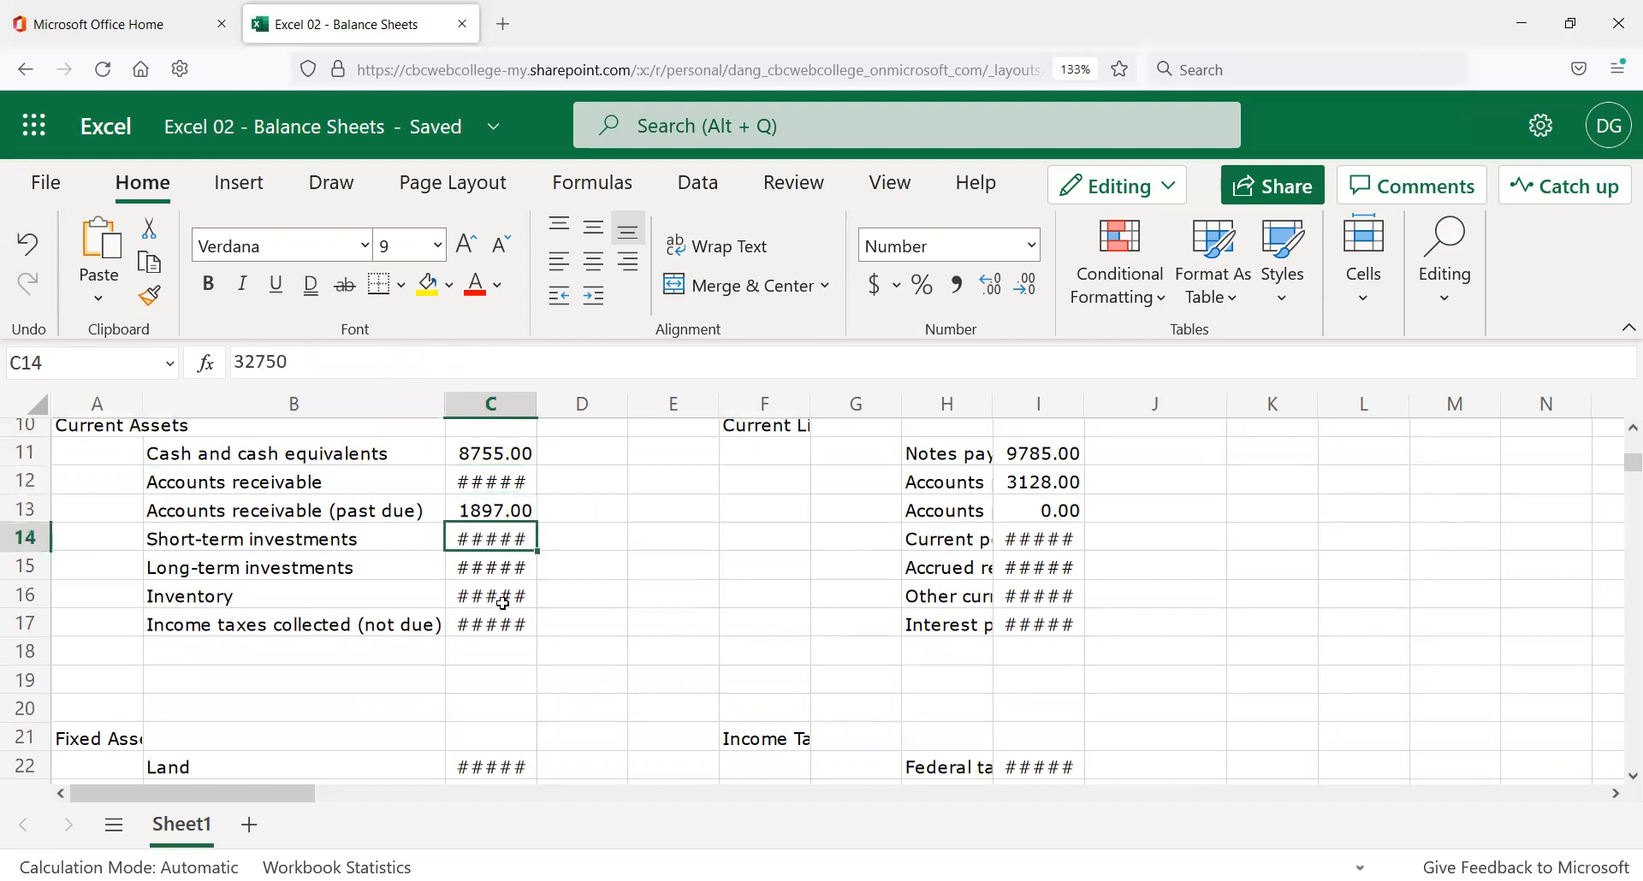
Widen column C to 15.14 so amounts like 1452375.00 replace #####.
left_click(517, 476)
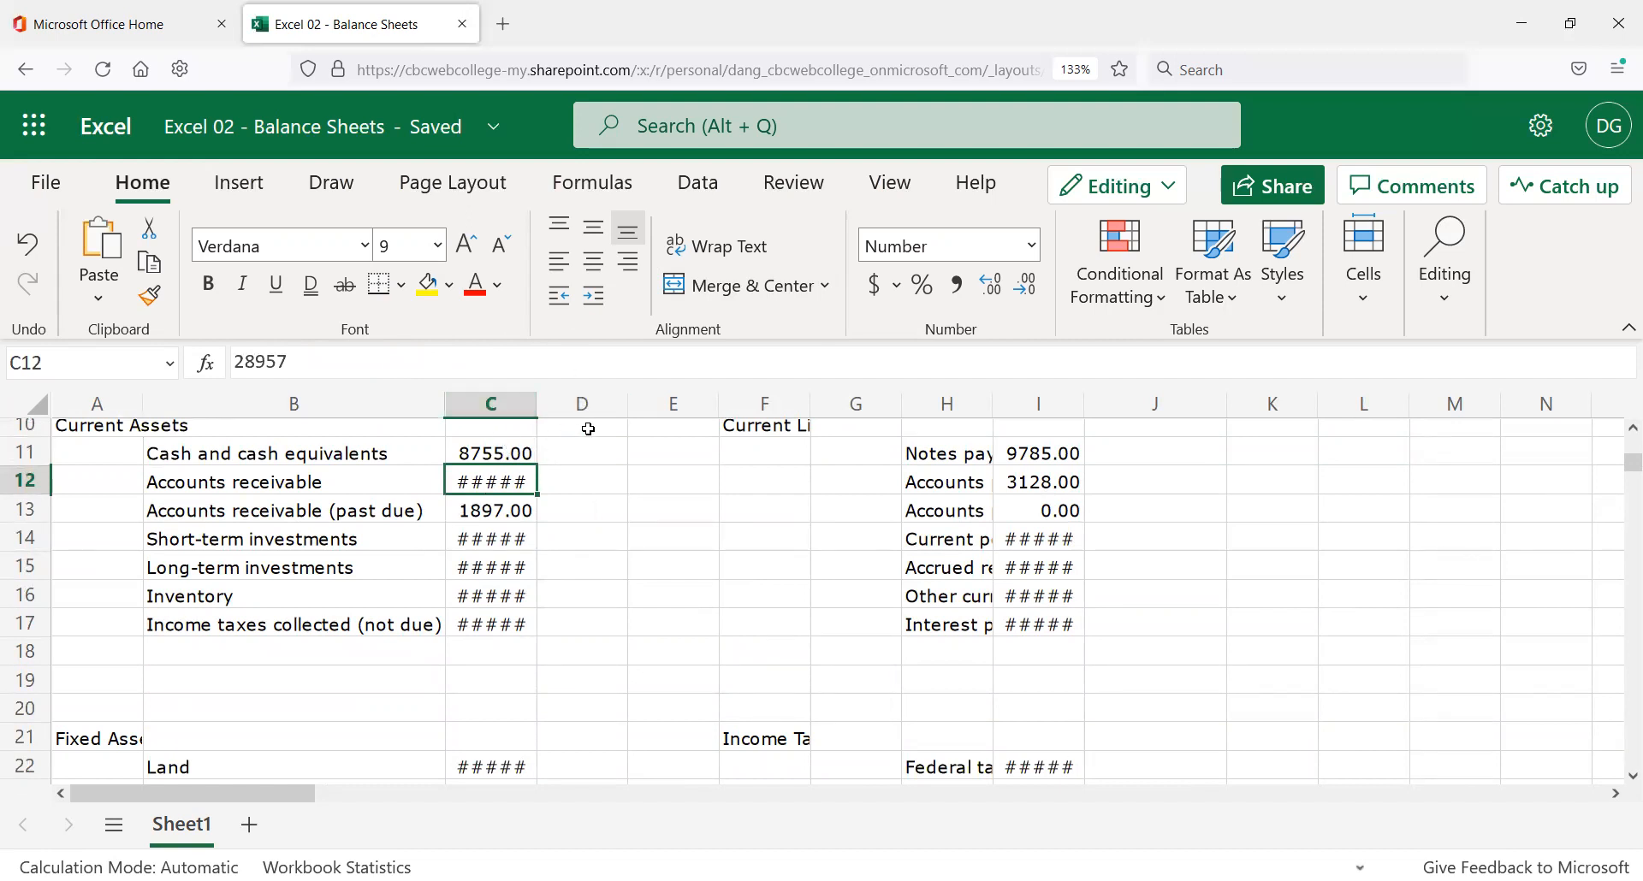
left_click_drag(534, 407, 603, 424)
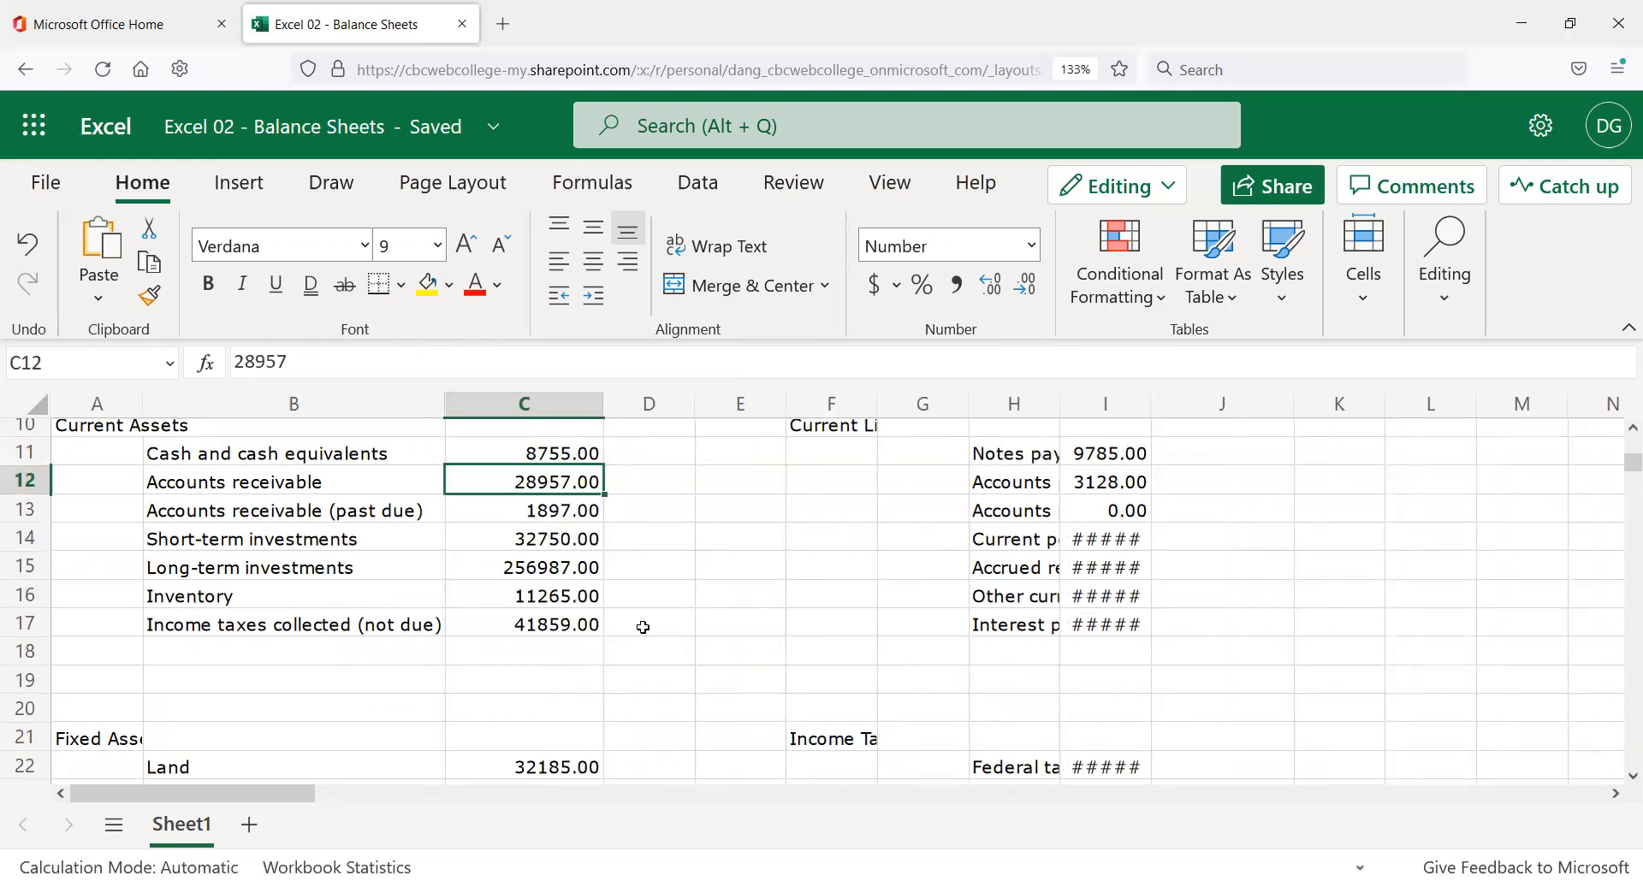
scroll(643, 627, "up", 2)
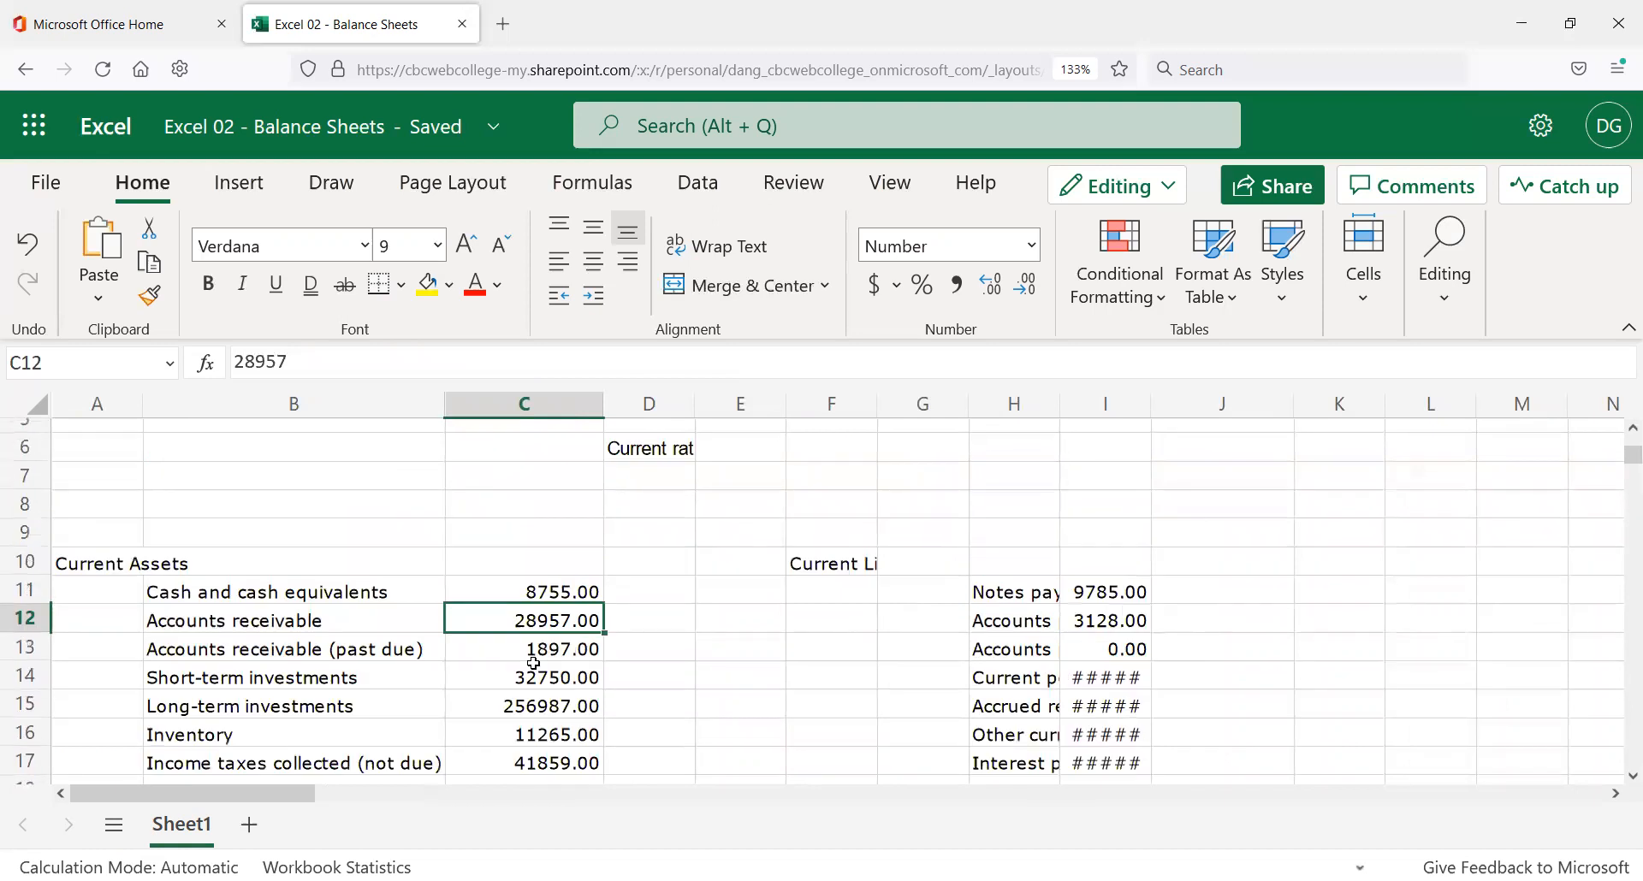
scroll(537, 660, "up", 2)
scroll(538, 660, "down", 6)
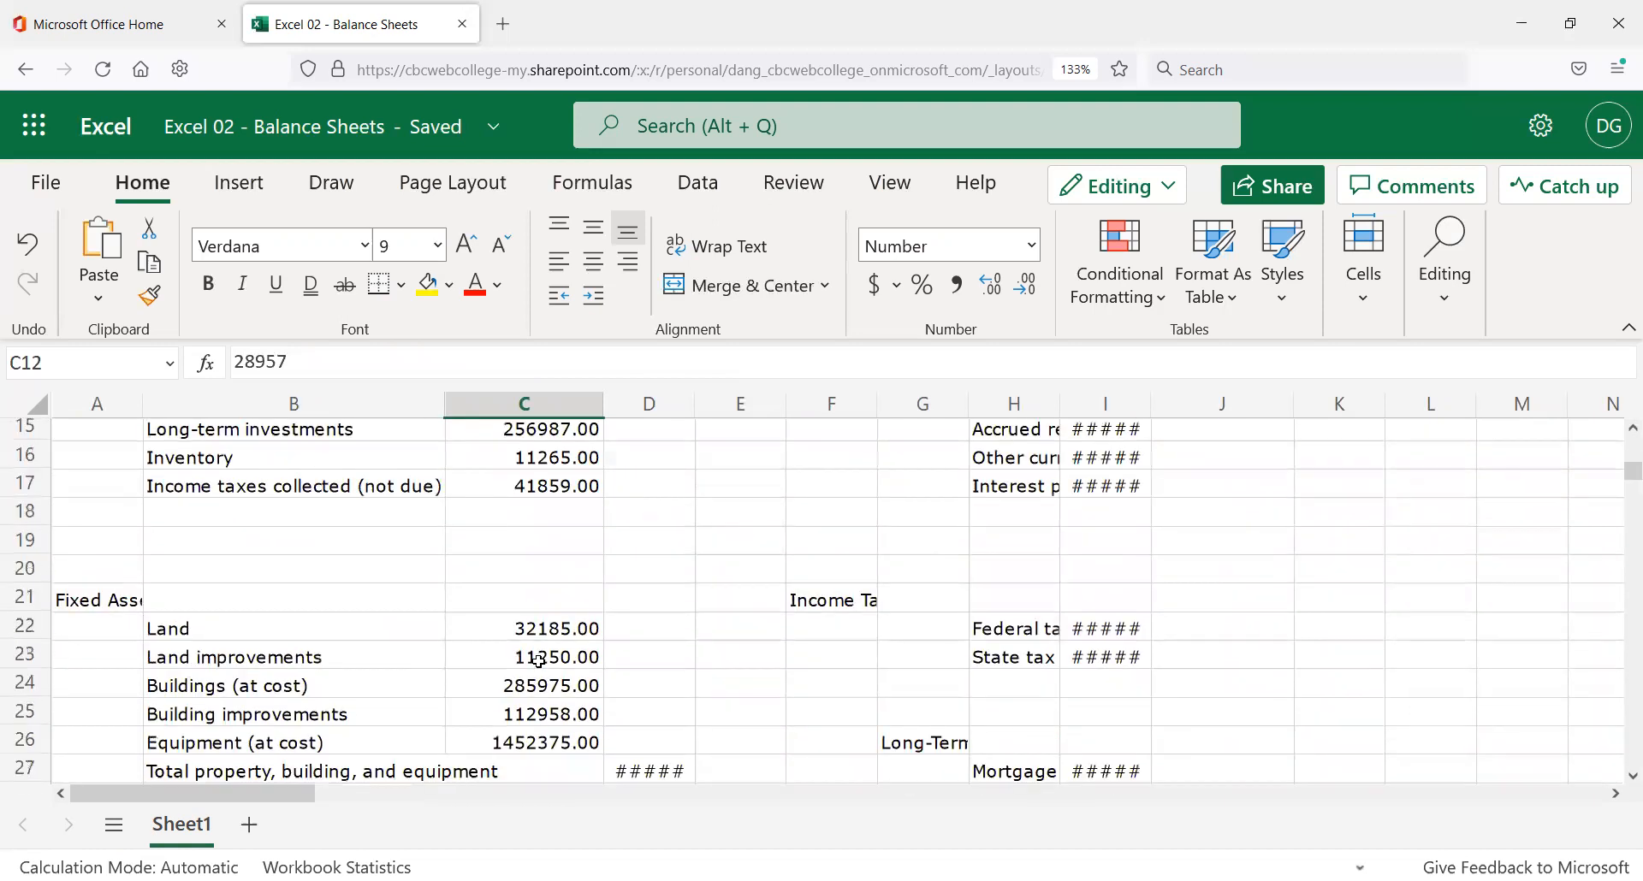
scroll(539, 663, "down", 2)
scroll(522, 662, "up", 8)
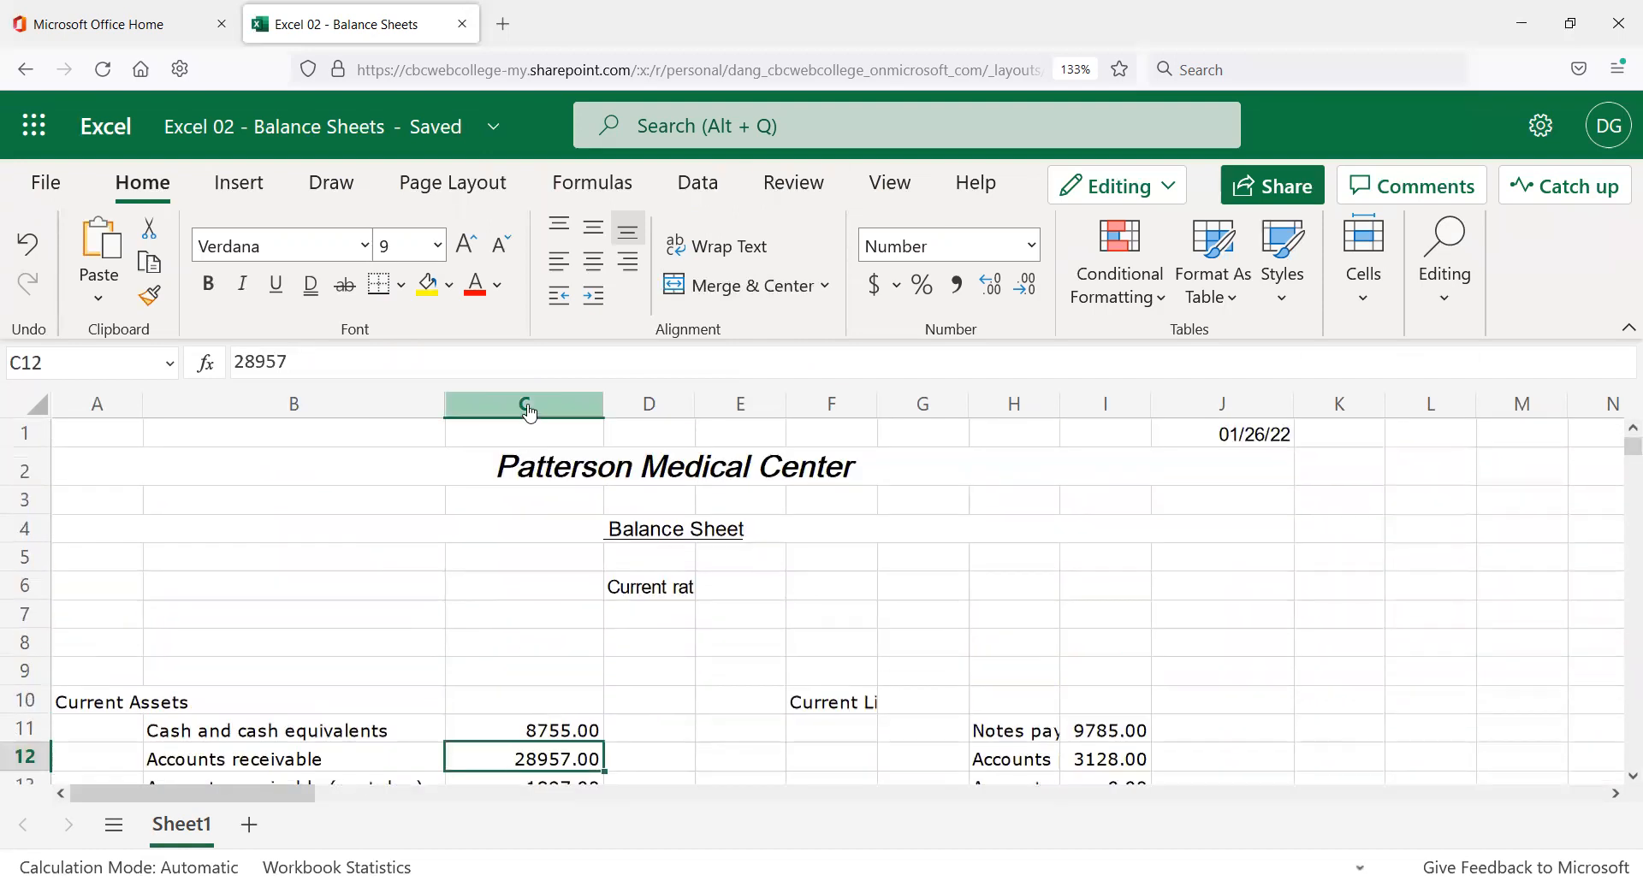
Select all of column C and apply the Accounting number format, e.g. $ 28,957.00.
left_click(530, 413)
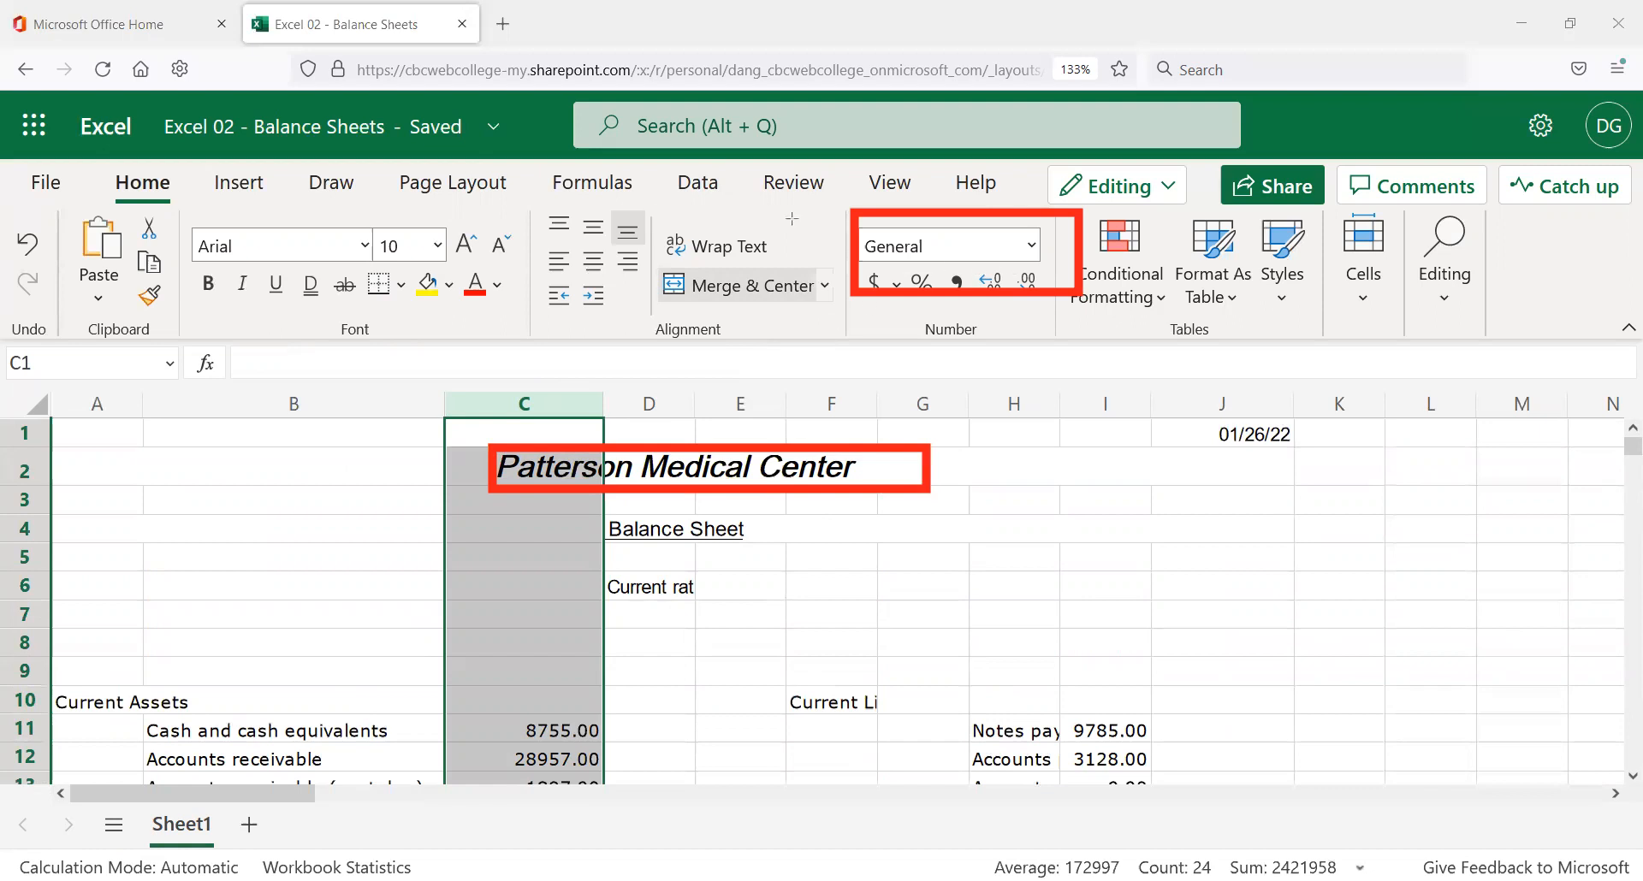
left_click(1032, 246)
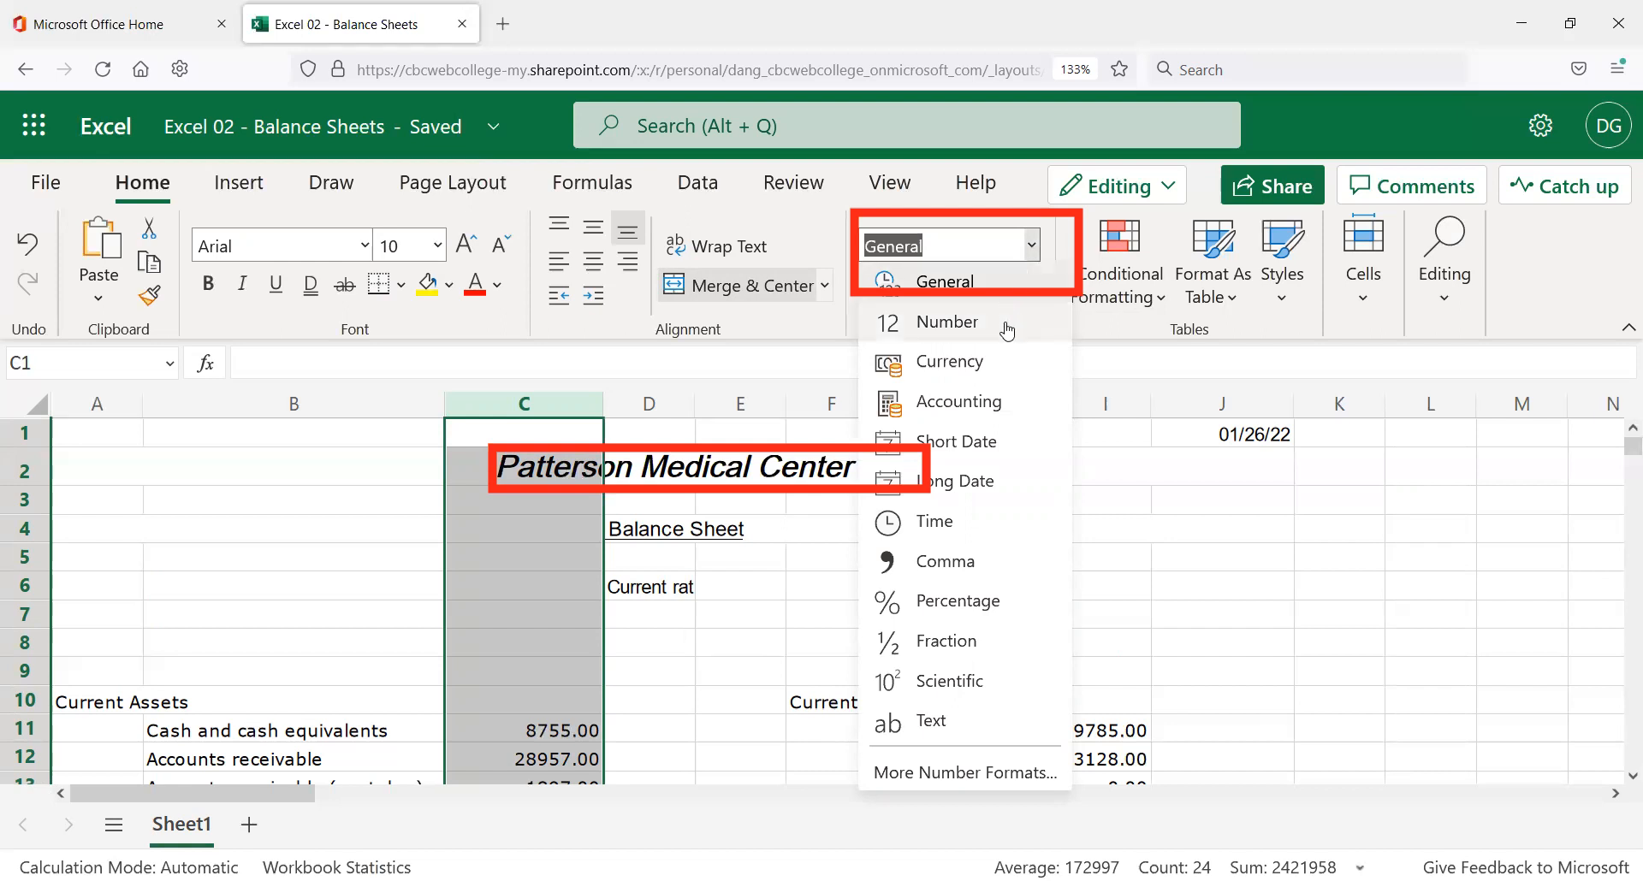
left_click(959, 402)
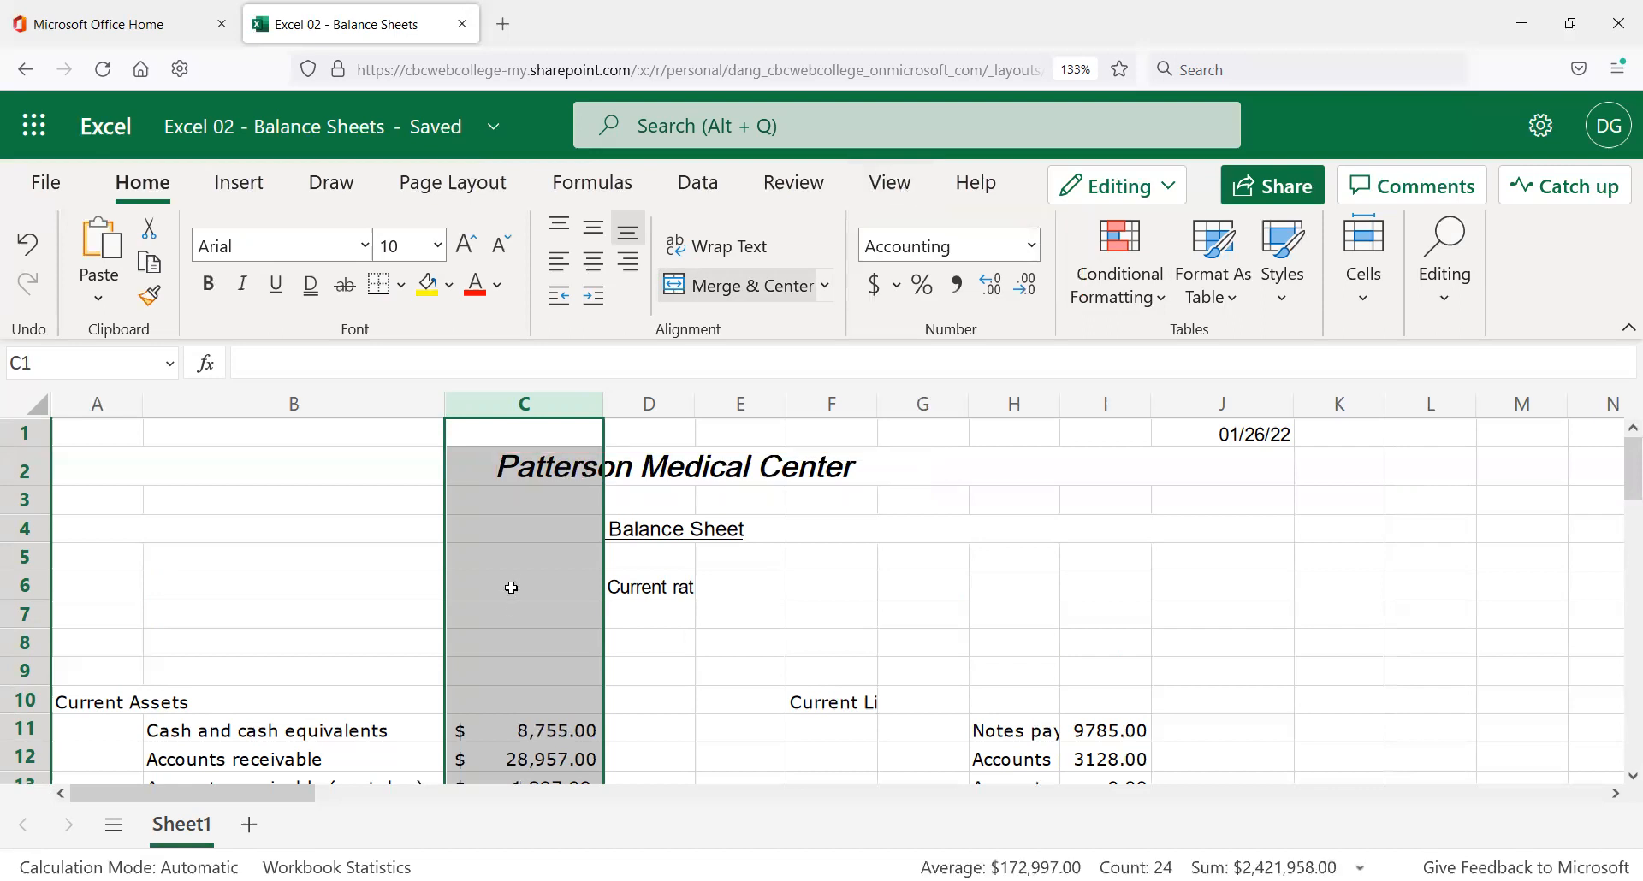
scroll(510, 603, "down", 2)
scroll(510, 615, "down", 5)
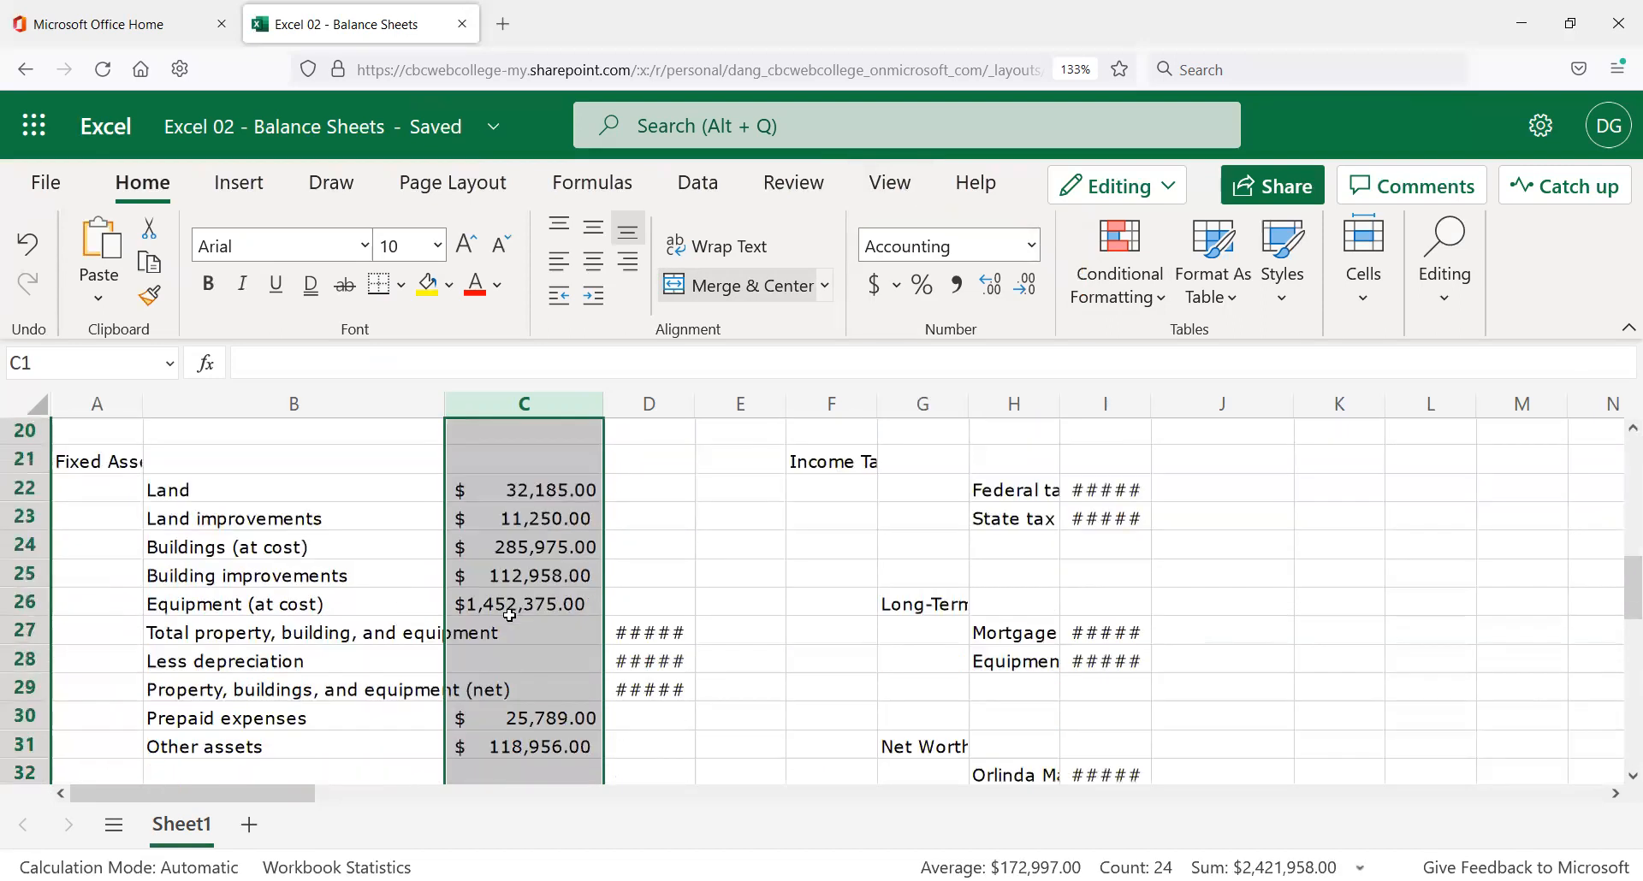
scroll(622, 586, "up", 6)
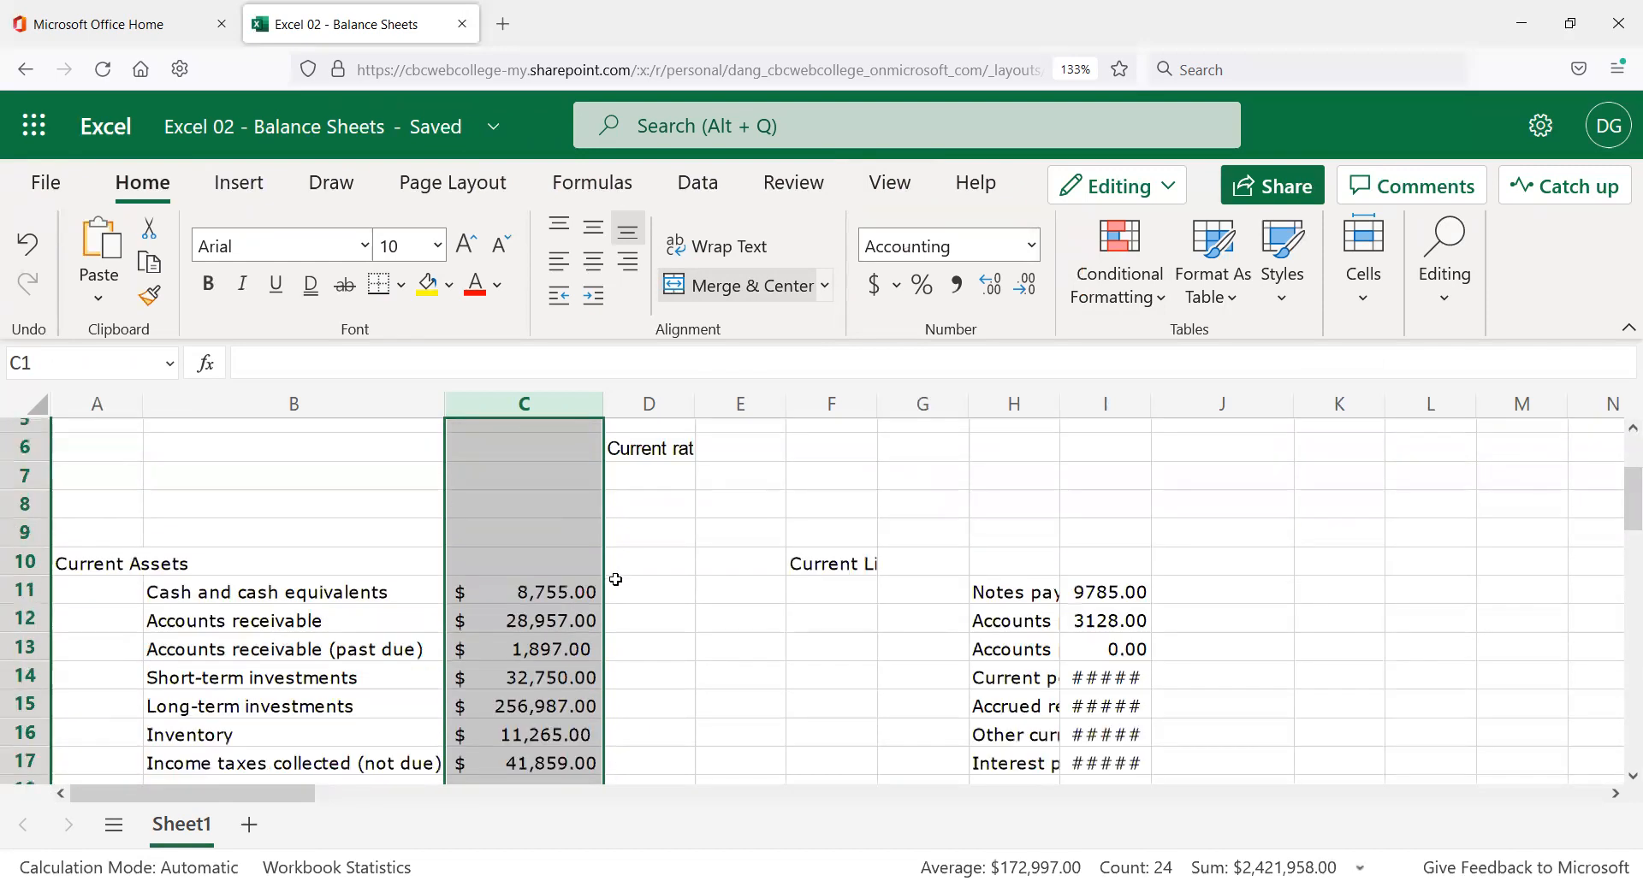
left_click(565, 475)
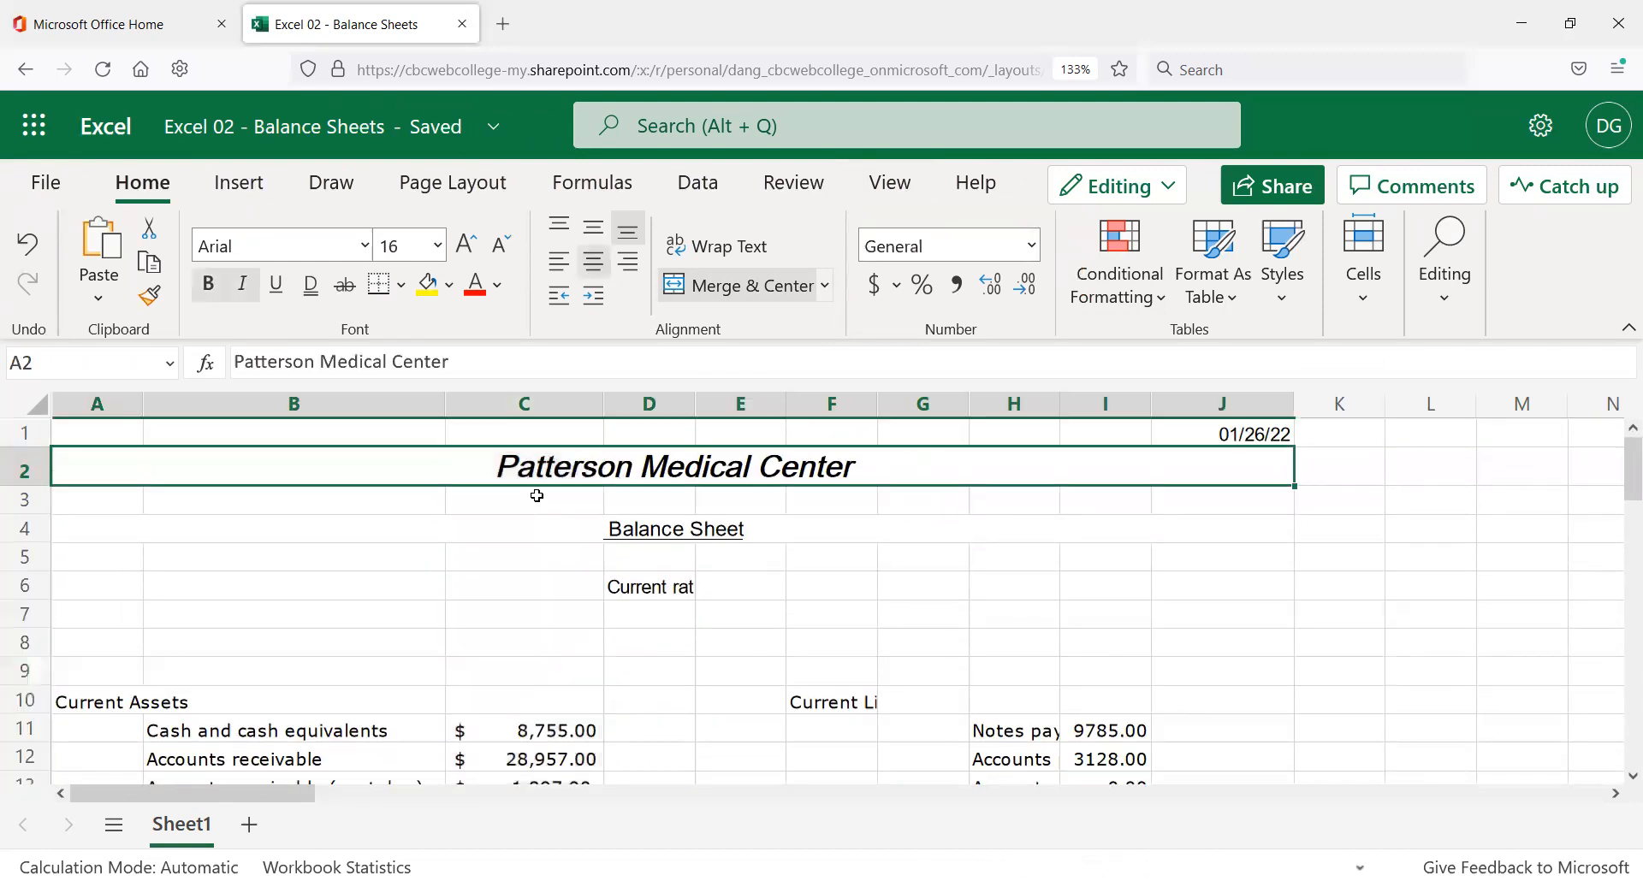
left_click(485, 711)
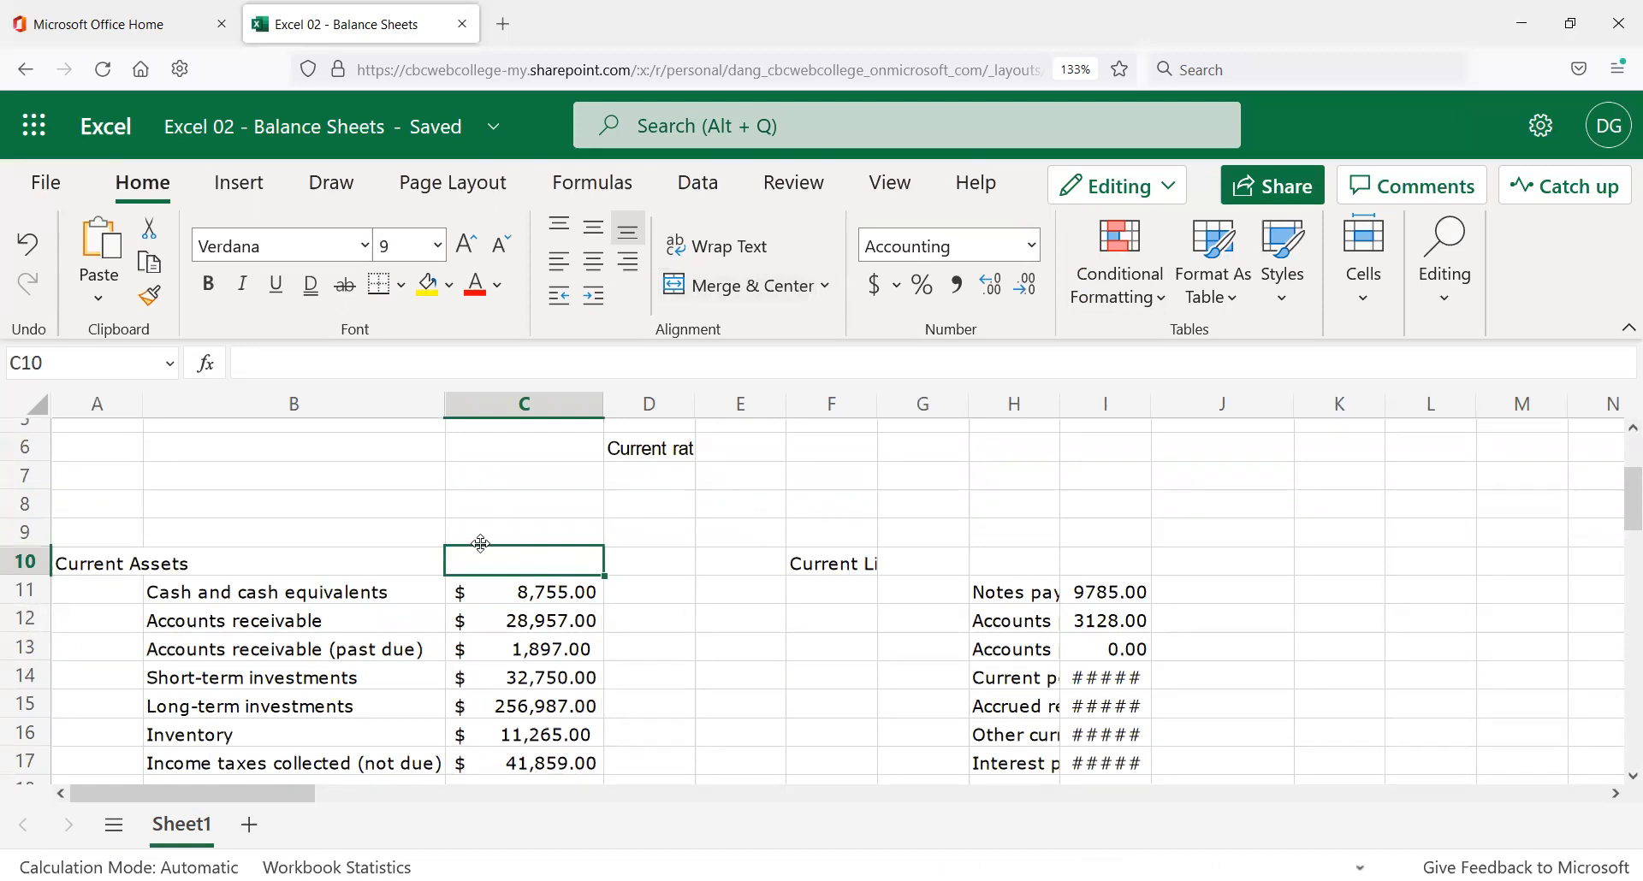
scroll(487, 539, "down", 2)
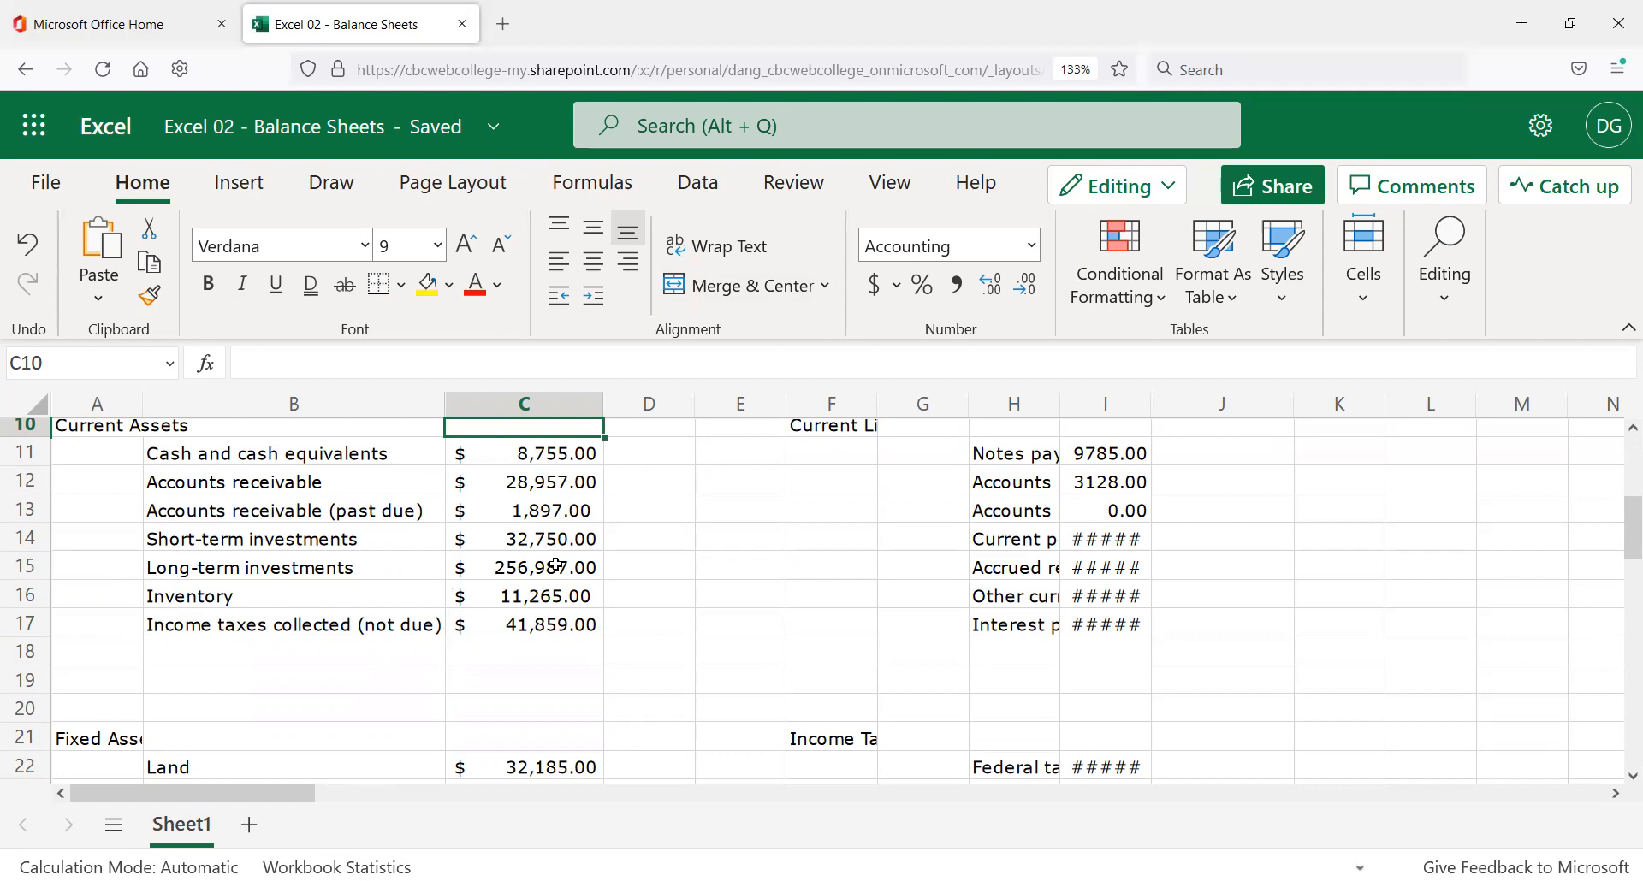
Enter a bold 'Total Current Assets' label in cell B19.
left_click(282, 677)
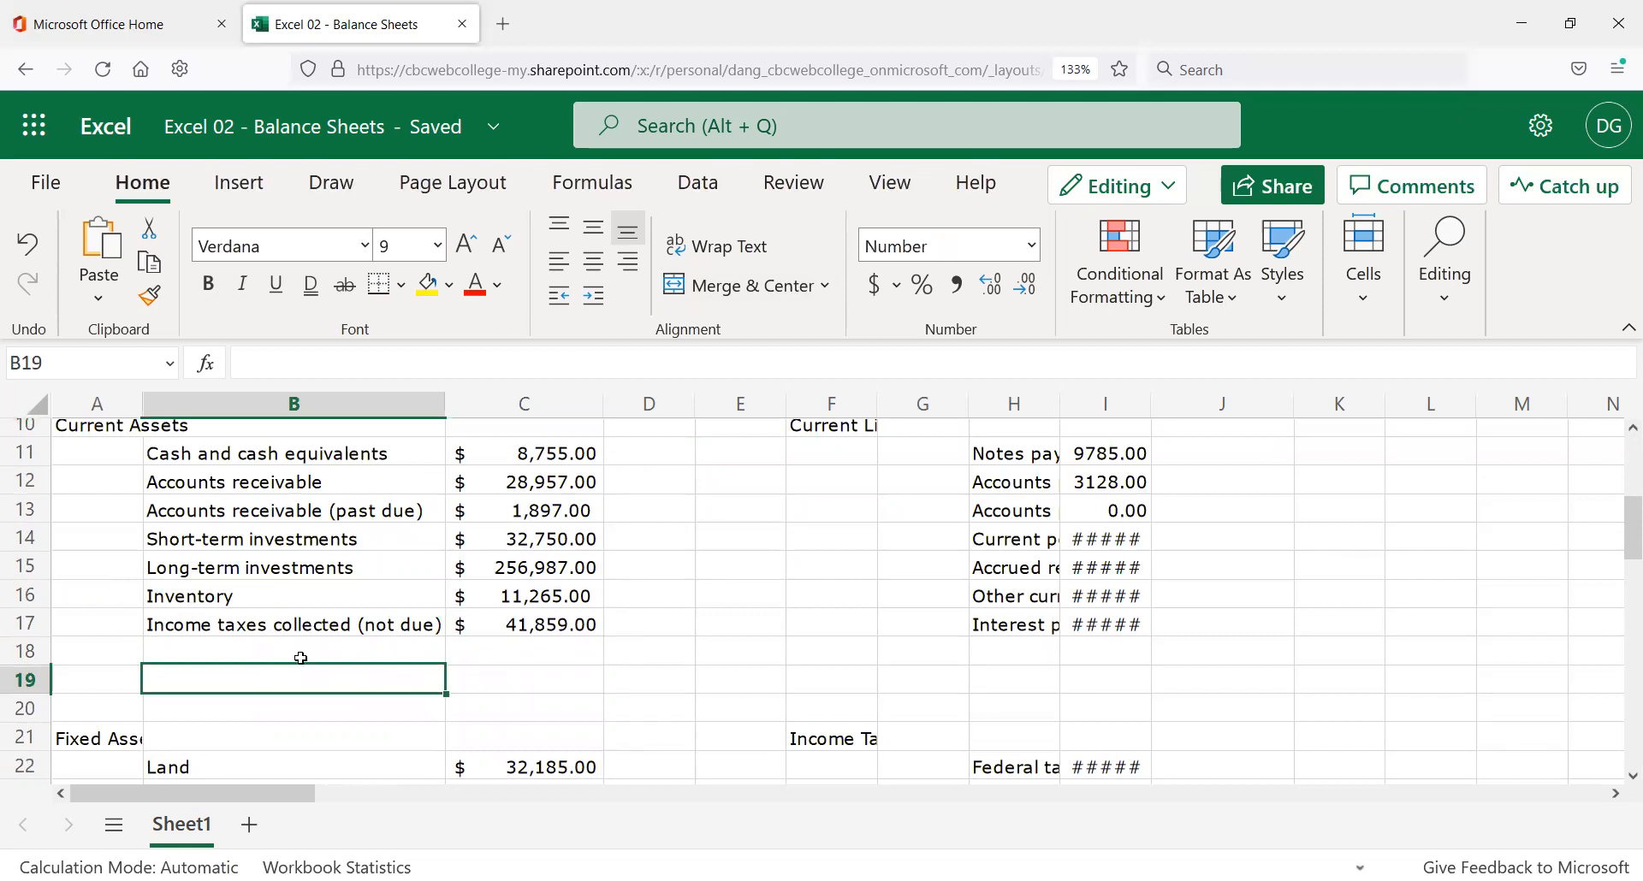
left_click(204, 286)
type("Total Current Assets")
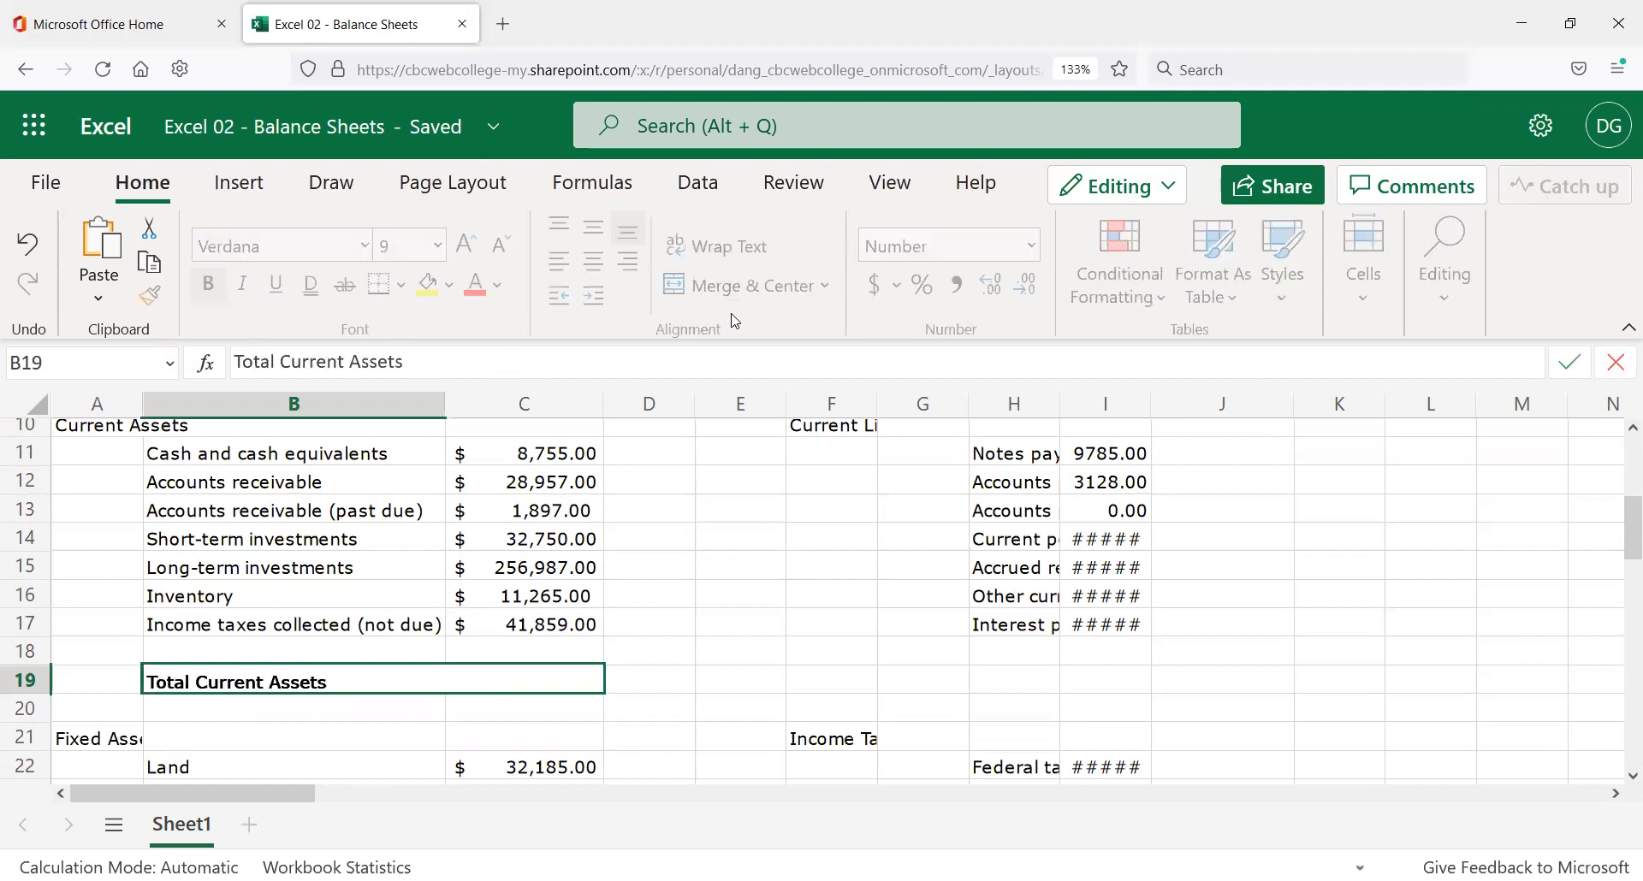
key("Return")
key("Up")
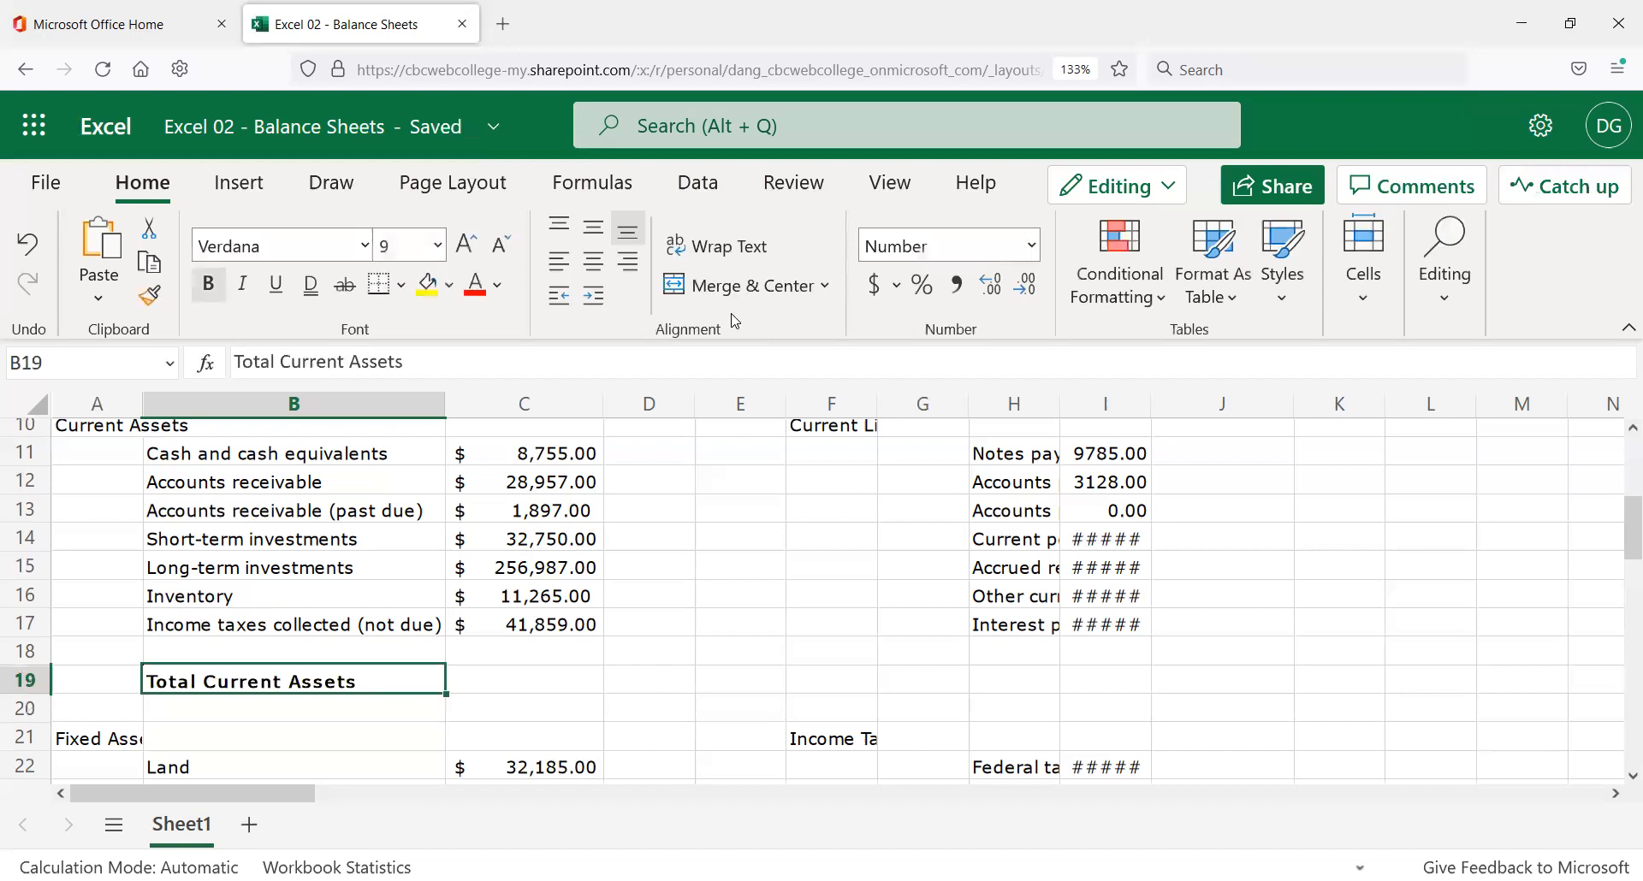
key("Right")
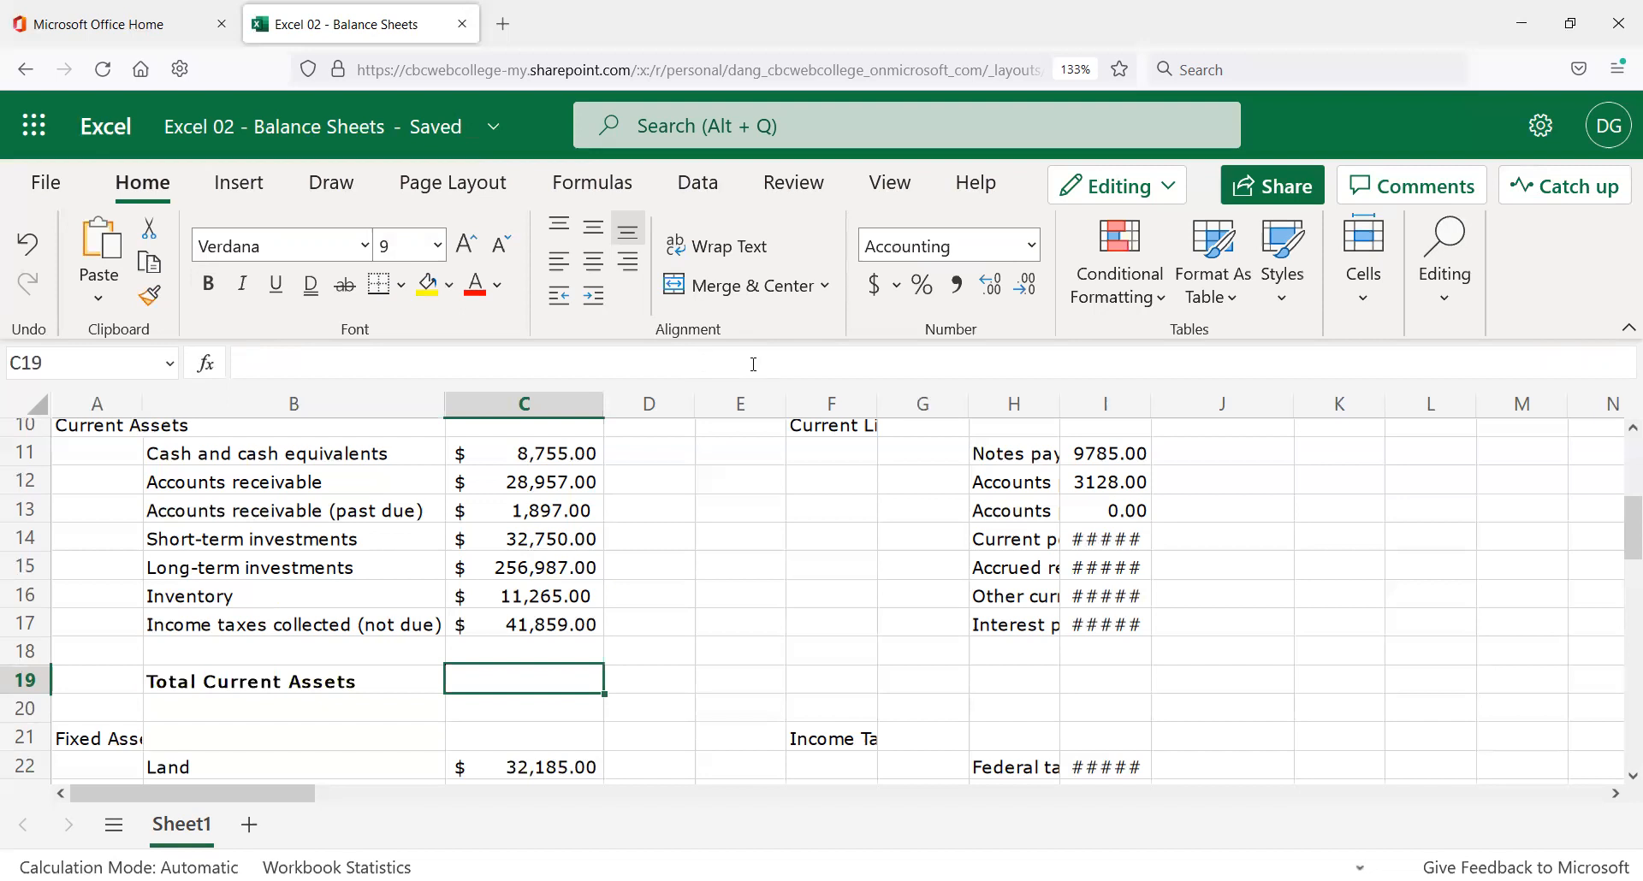
AutoSum =SUM(C11:C18) into C19, check the formula, then delete it.
left_click(1619, 328)
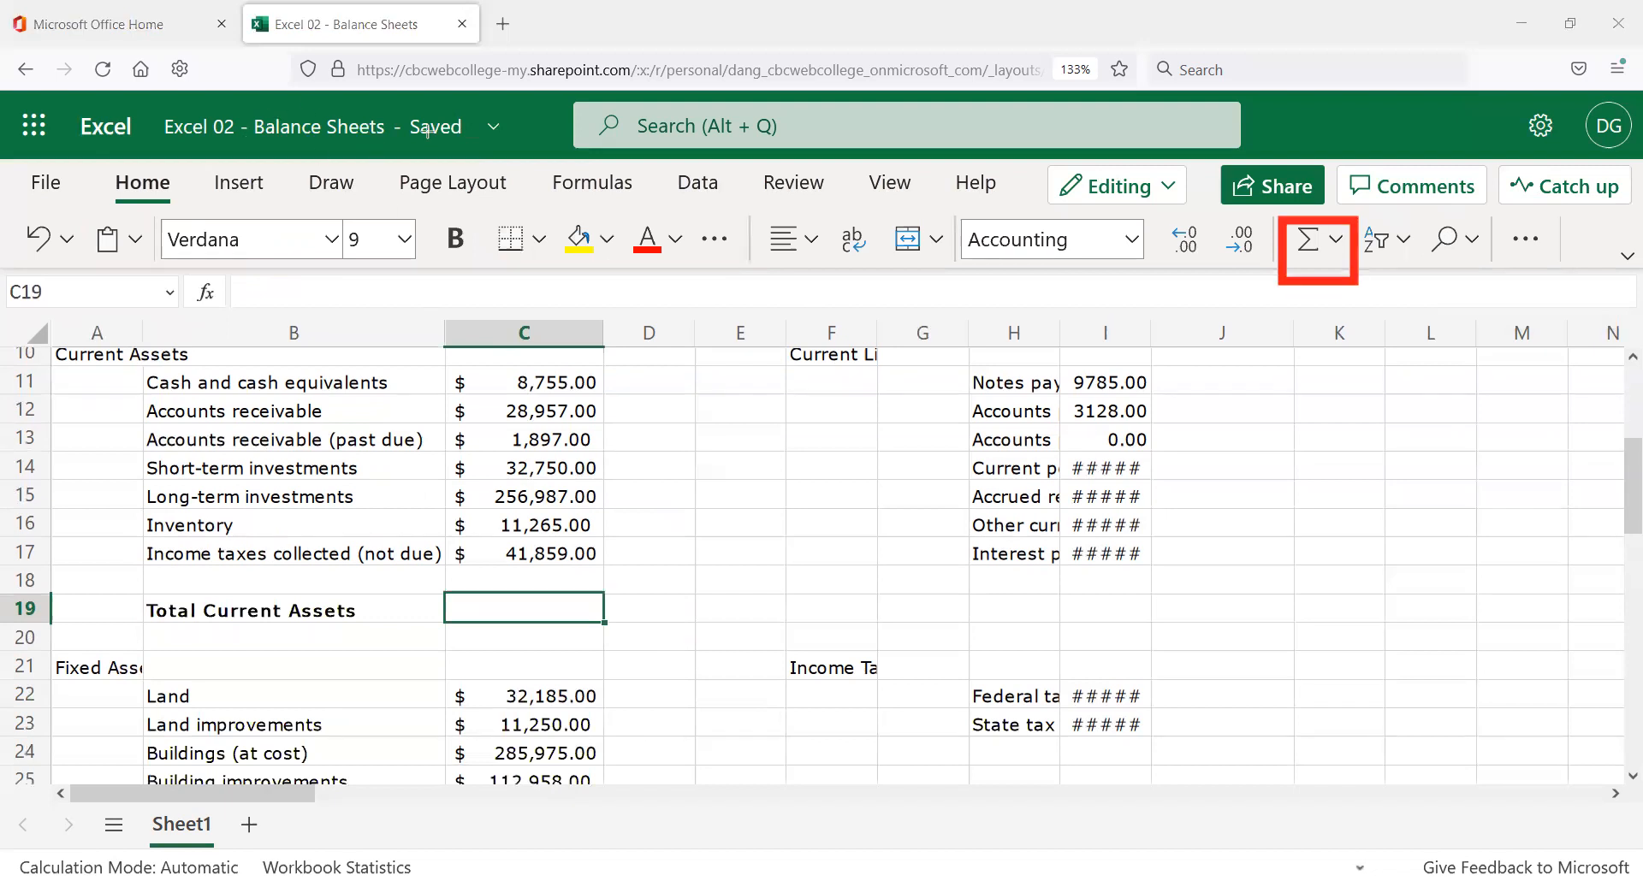
left_click(1316, 250)
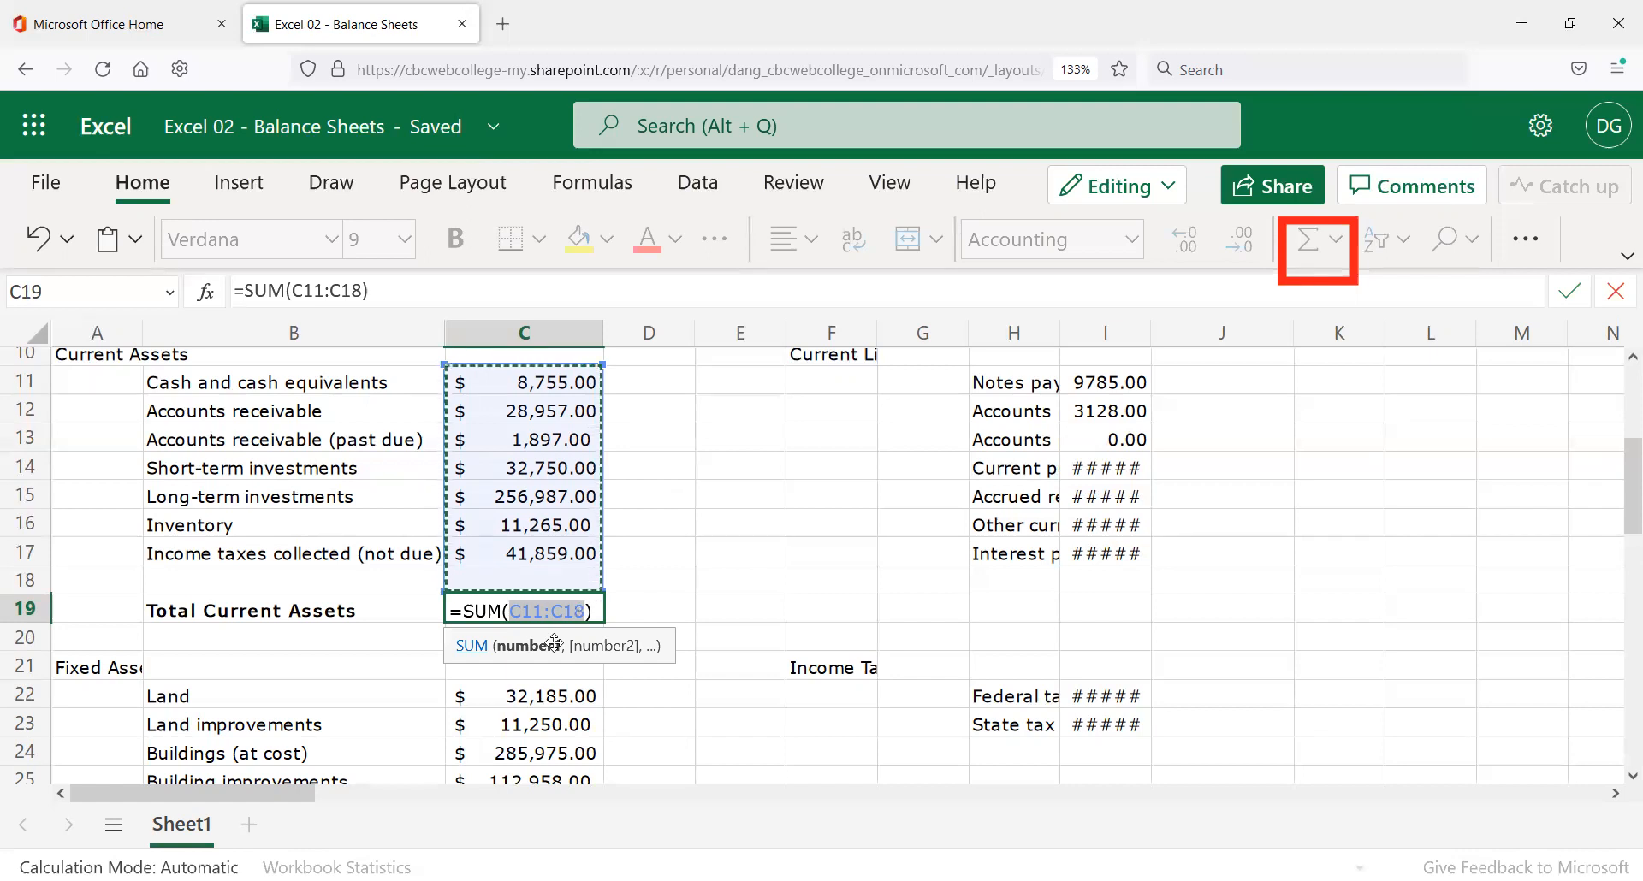
key("Return")
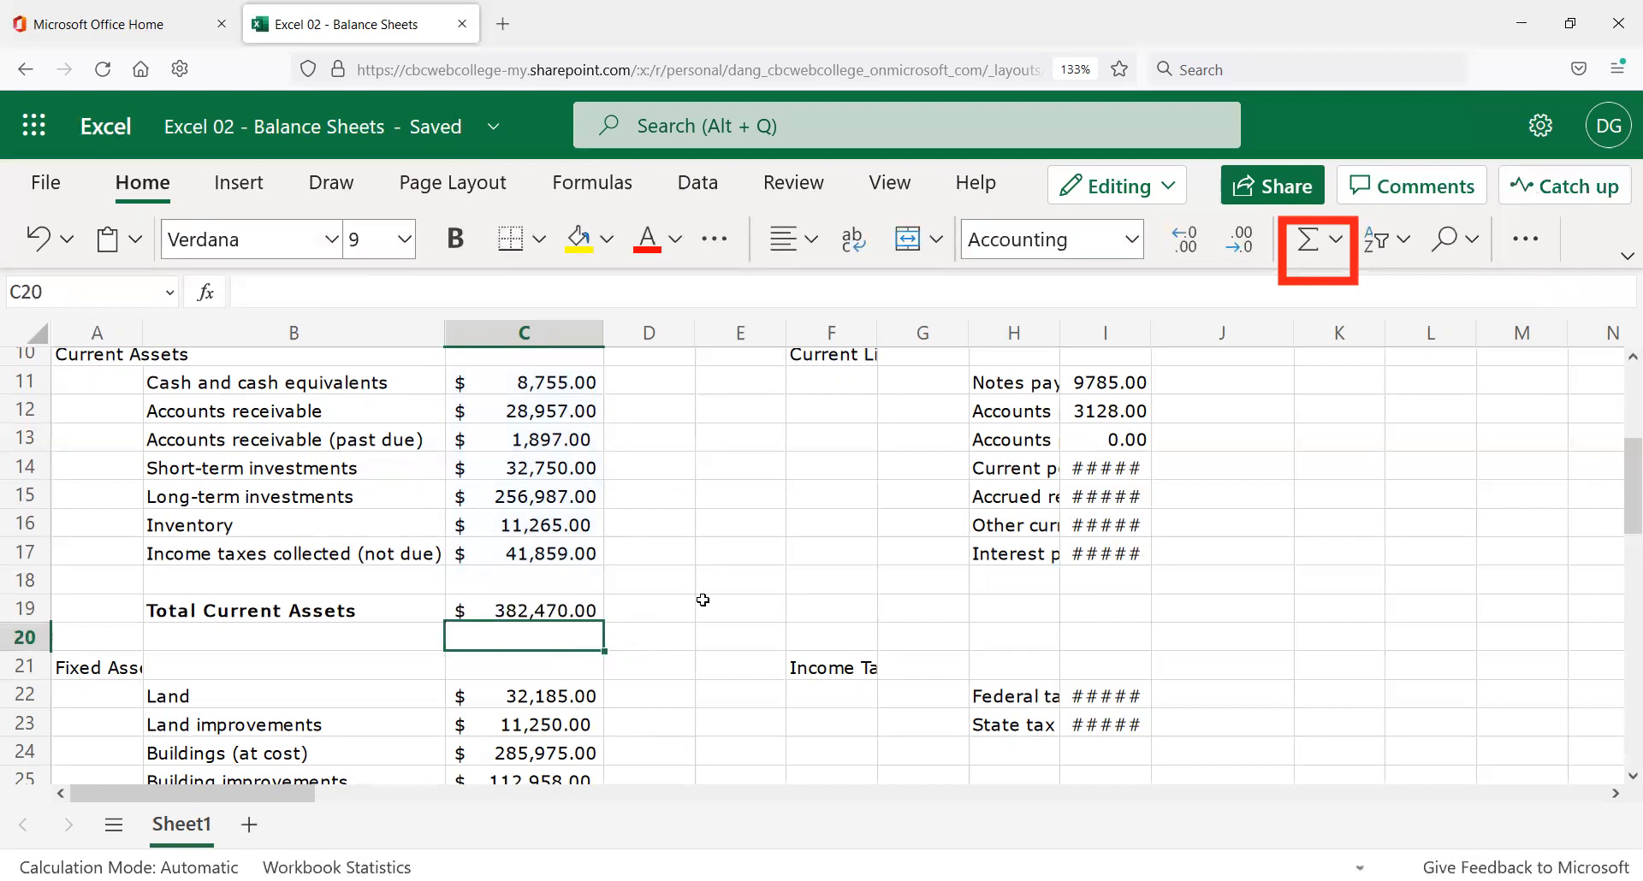
left_click(575, 608)
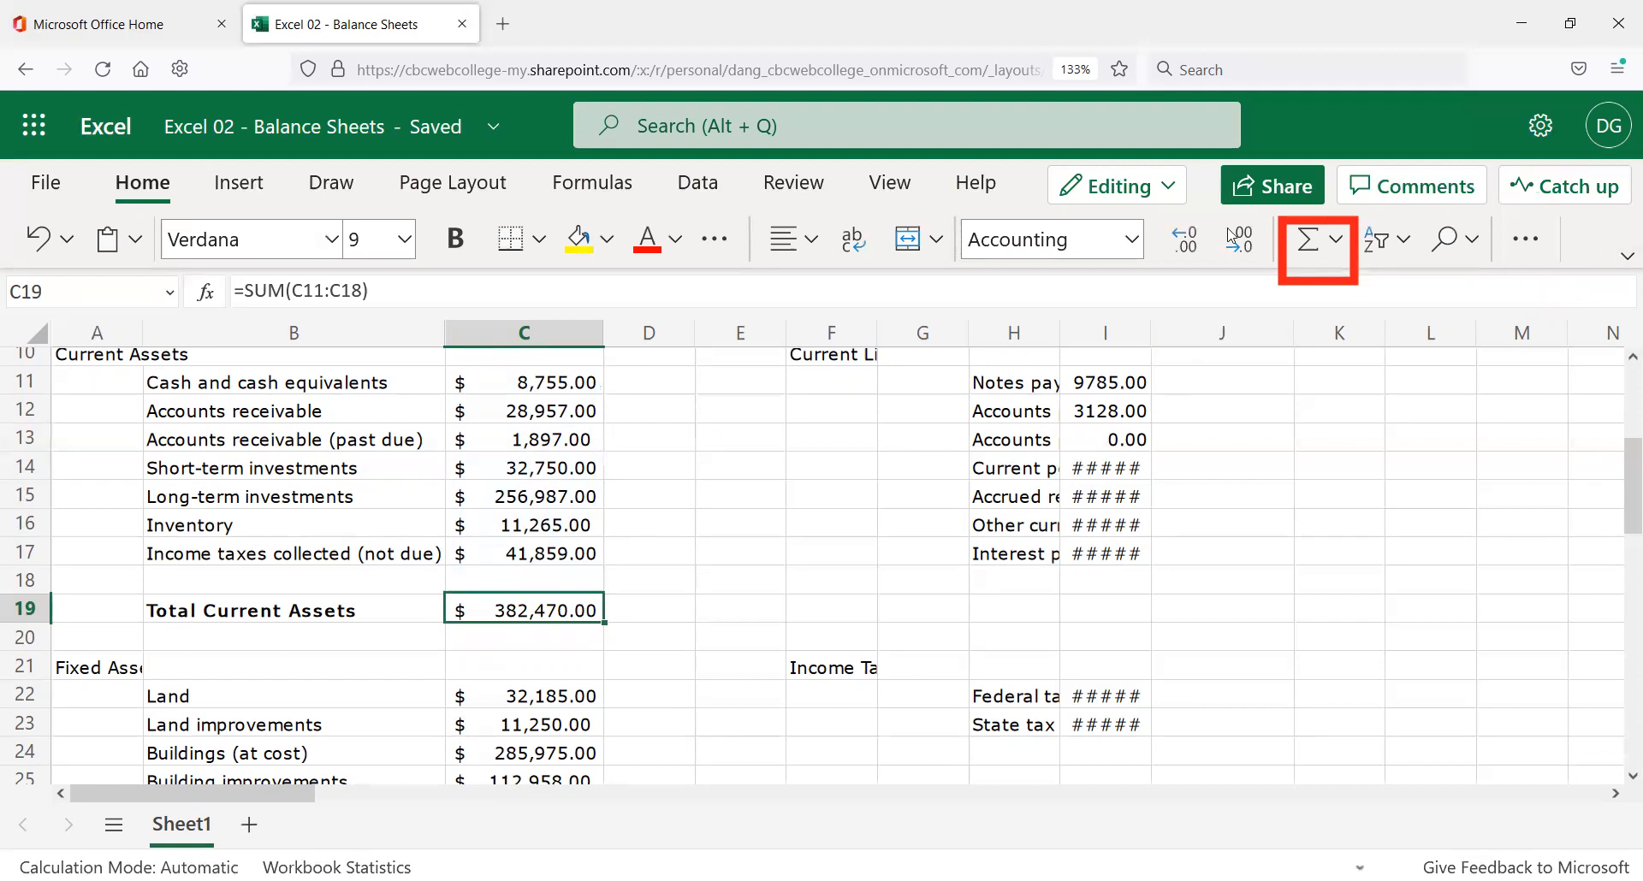
scroll(635, 608, "up", 3)
scroll(634, 606, "down", 3)
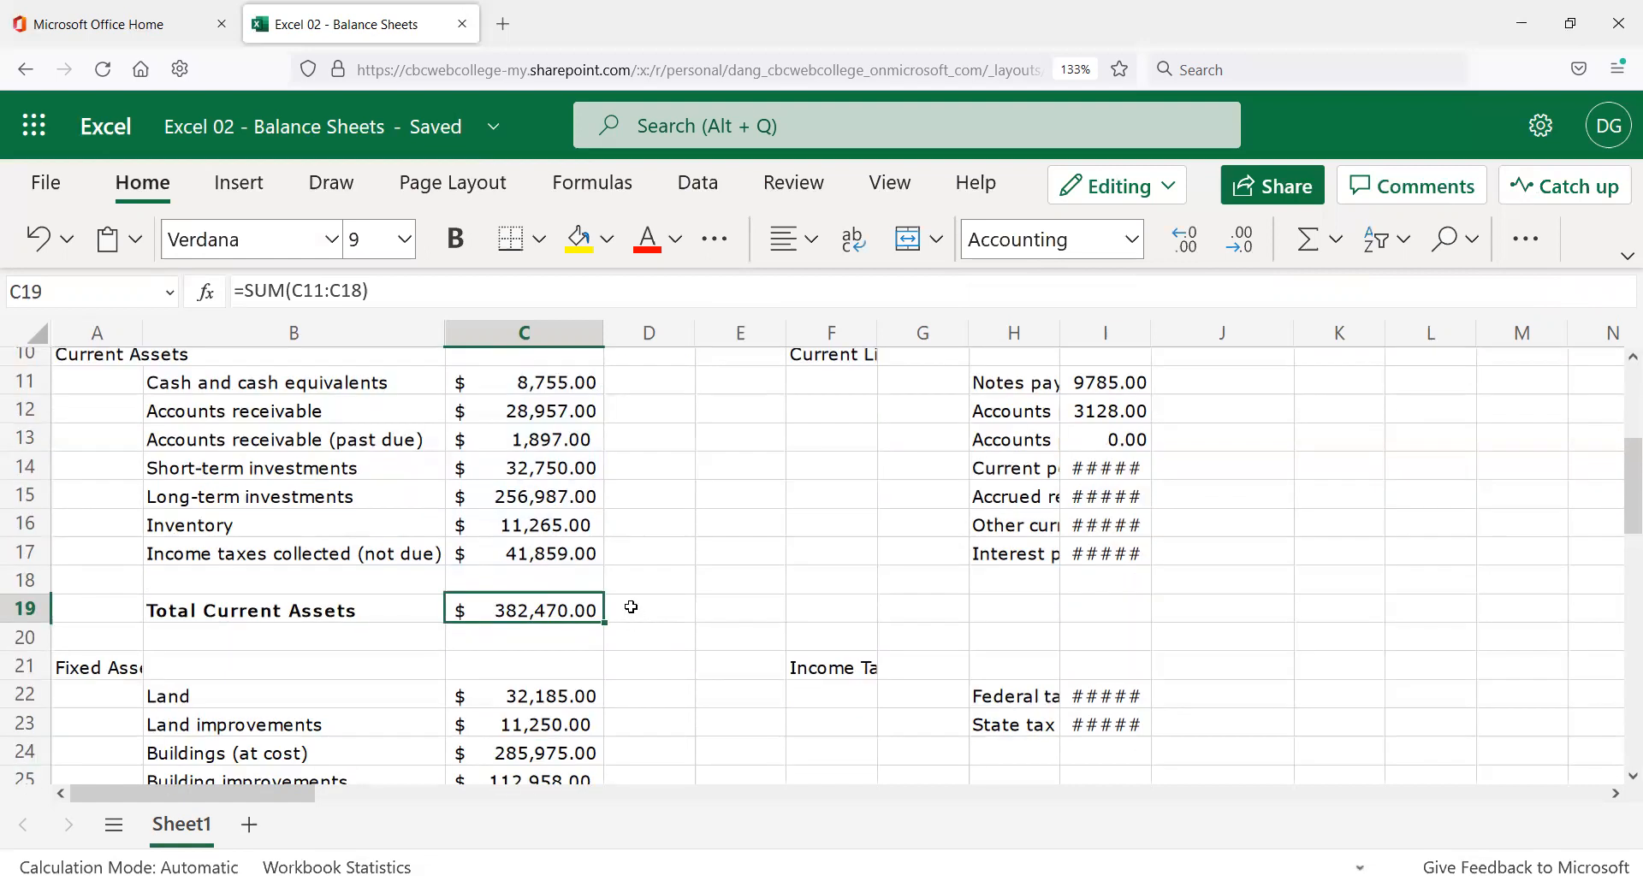
key("Delete")
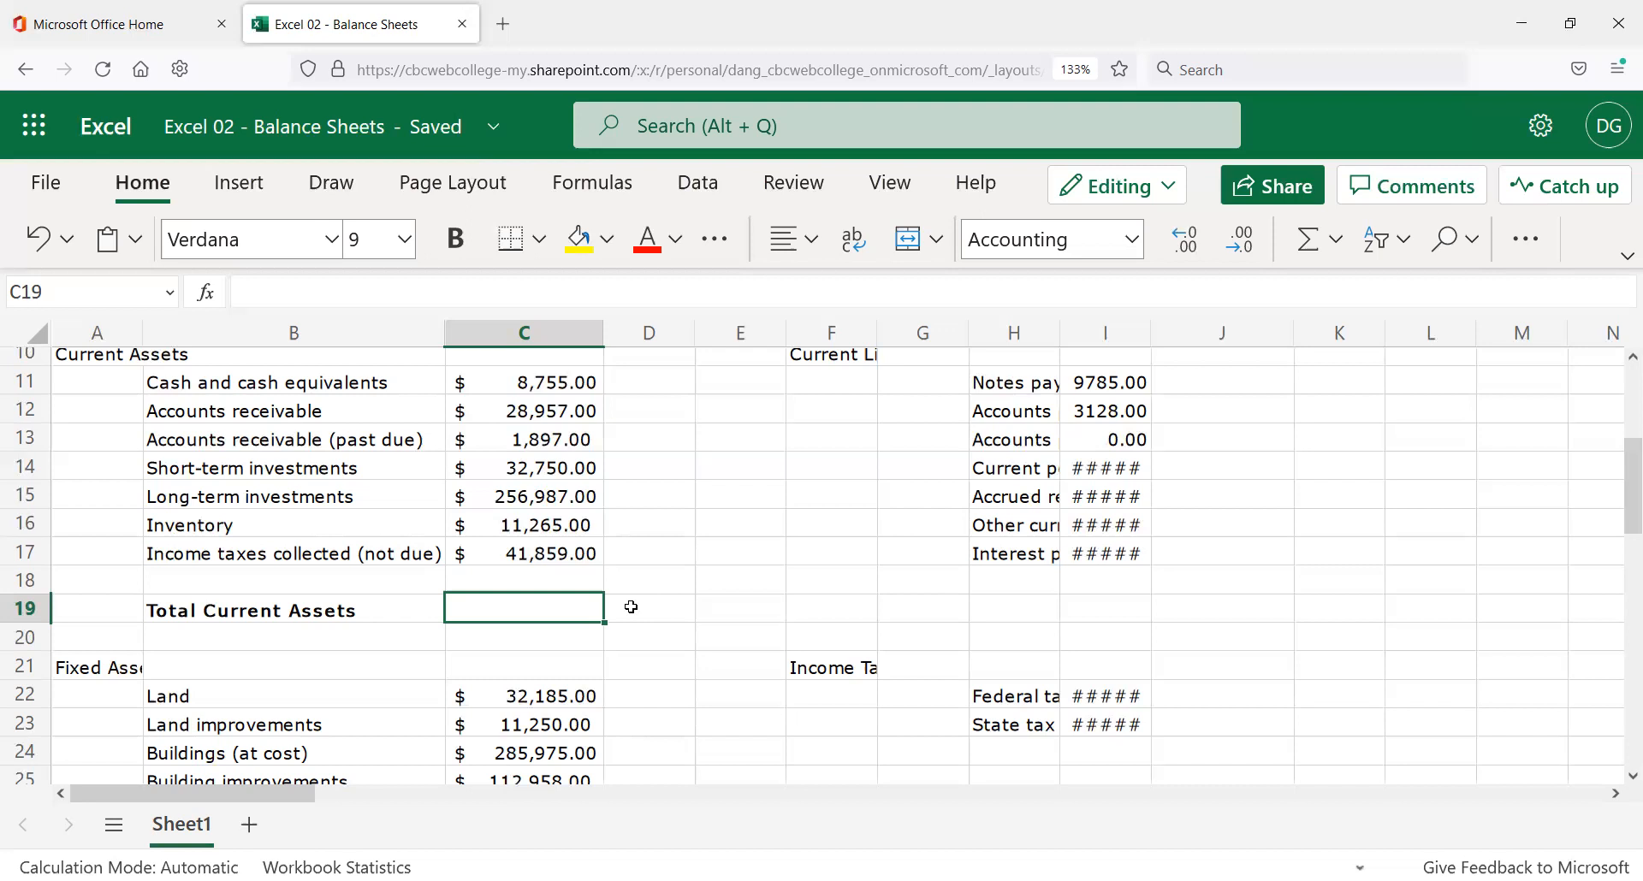
Enter =sum(c11:c17) in C19 to total current assets at $ 382,470.00.
type("=")
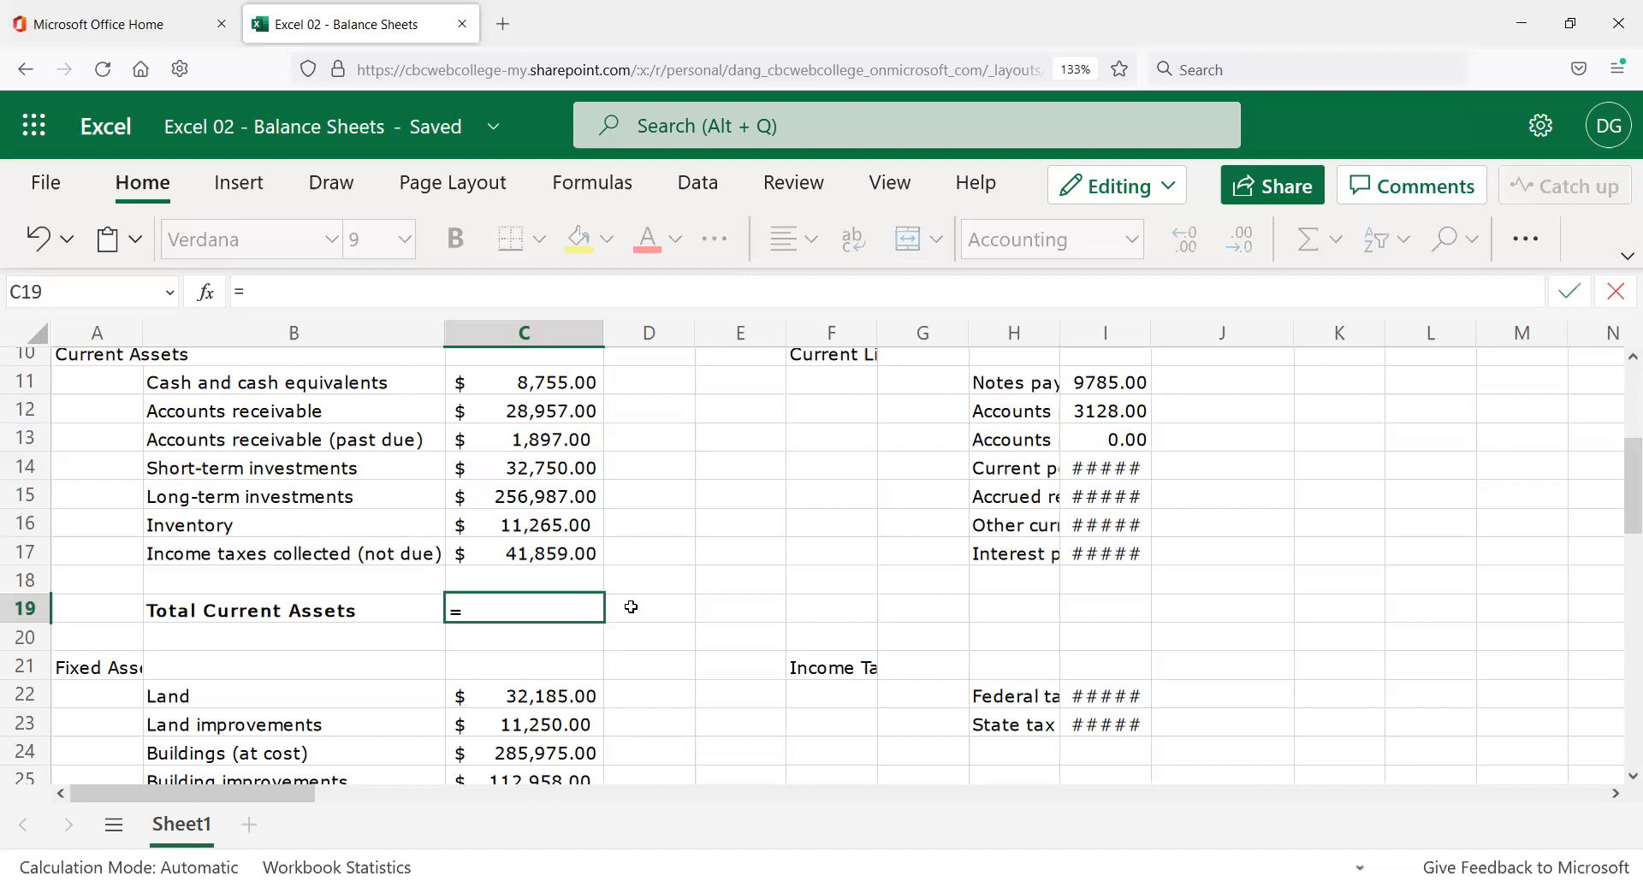
type("sum(")
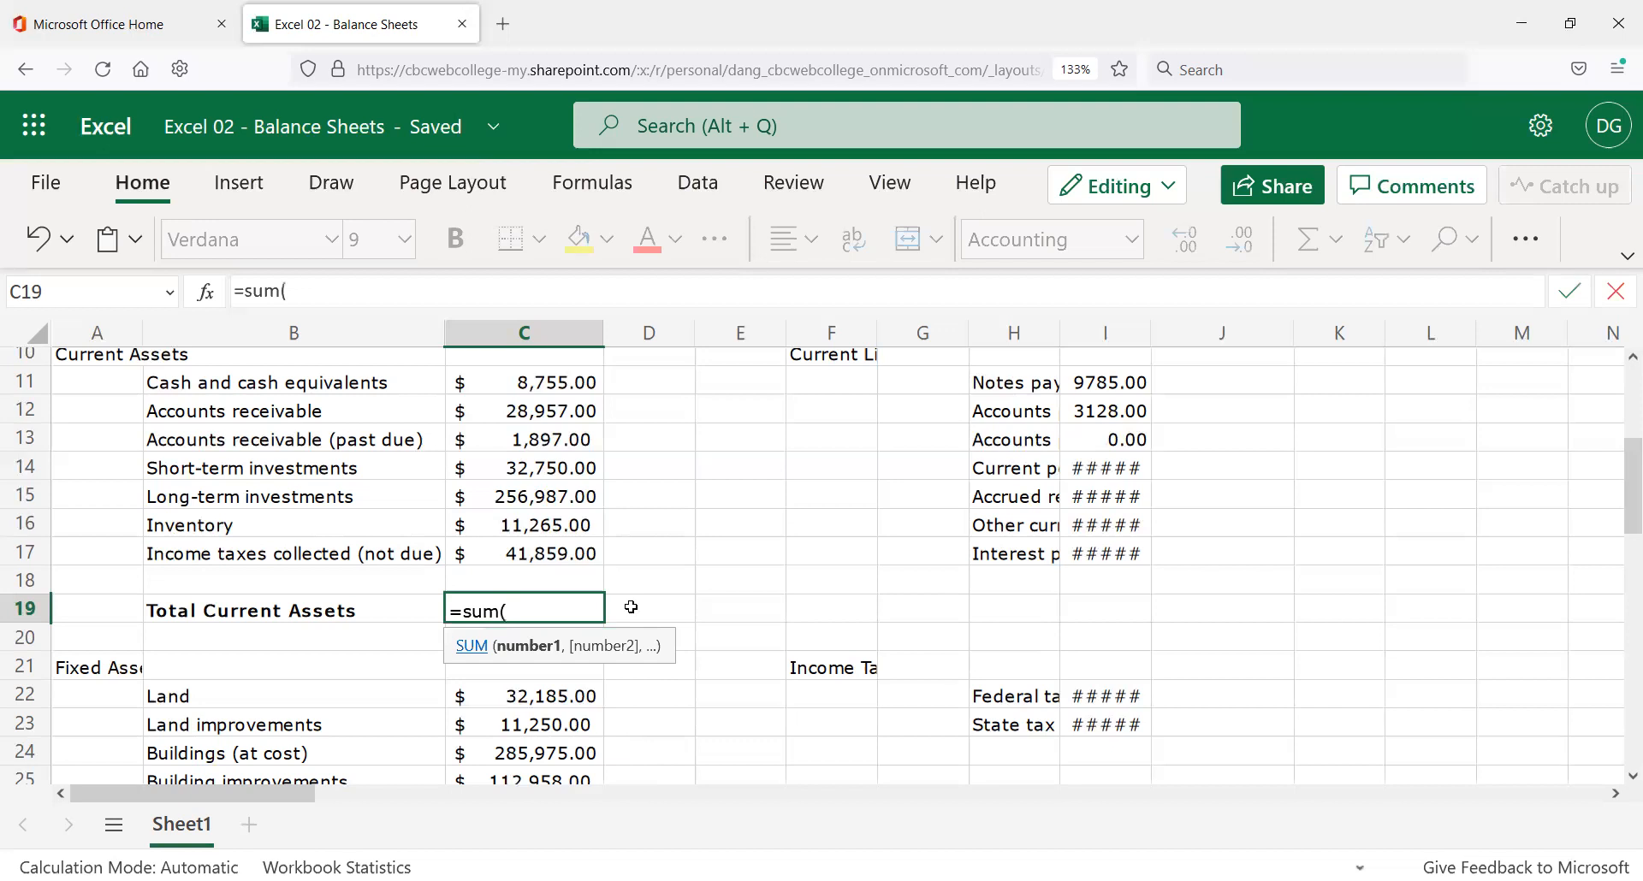
type("c11:")
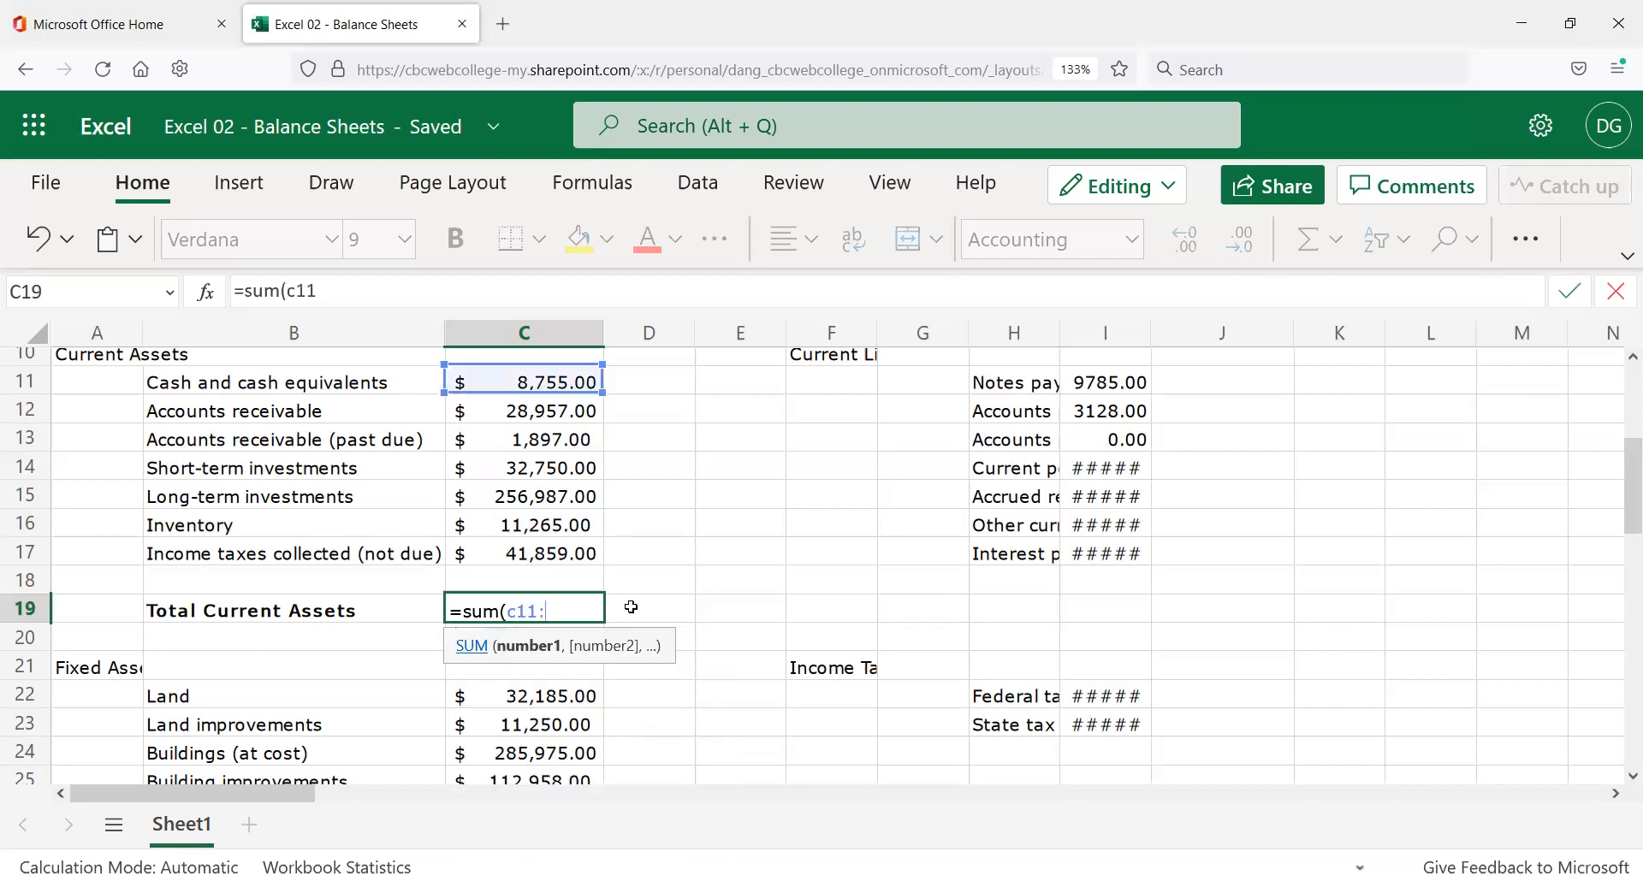
type("c17")
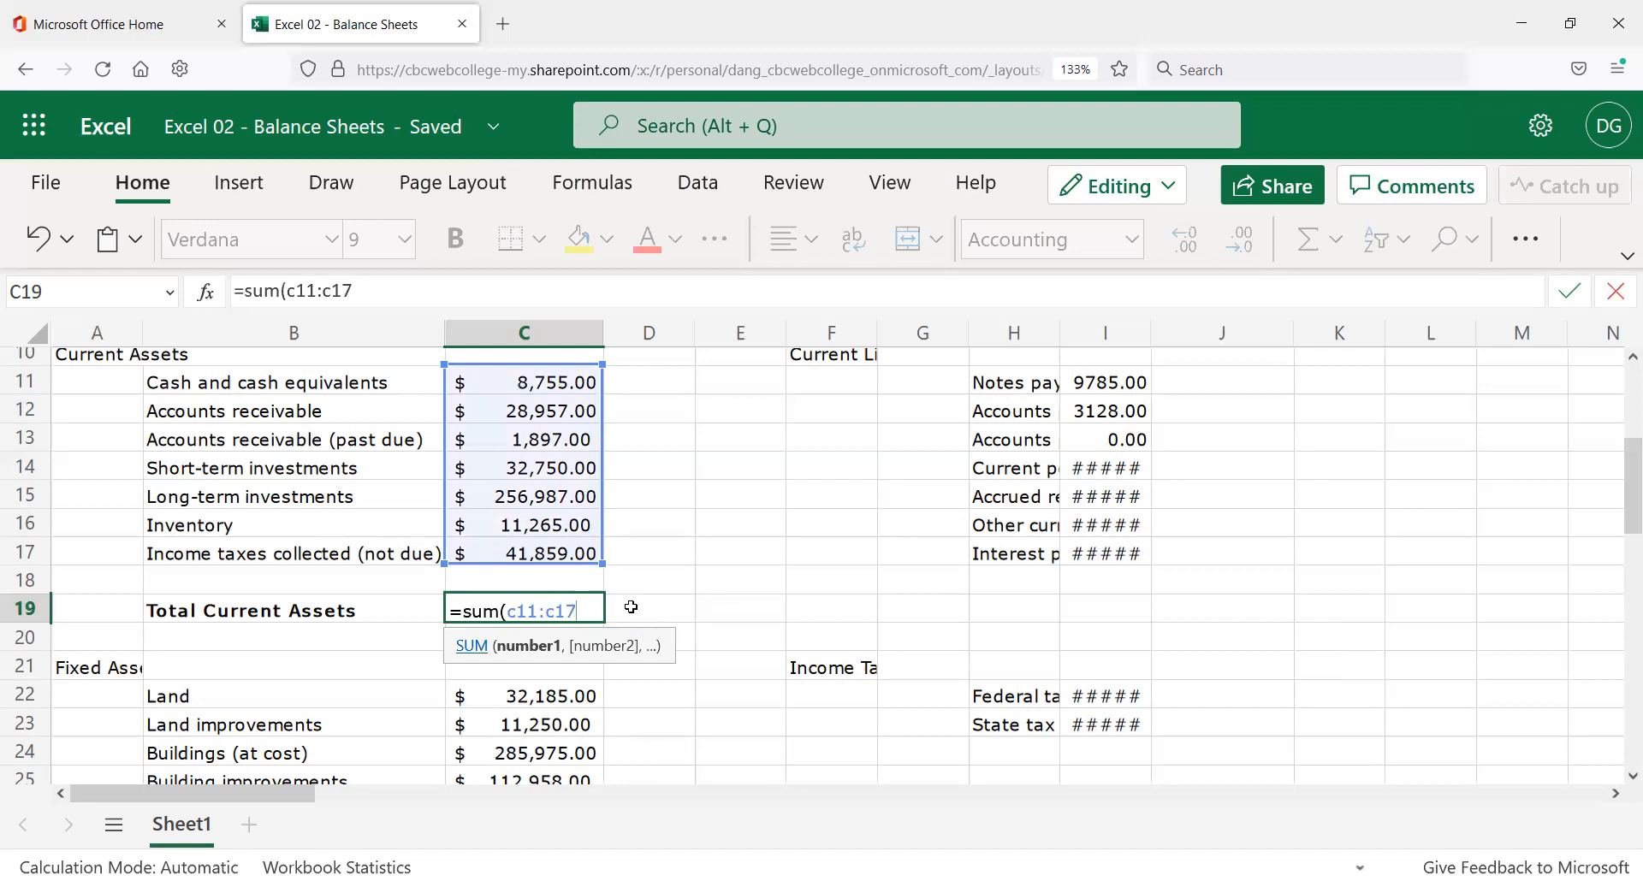
type(")")
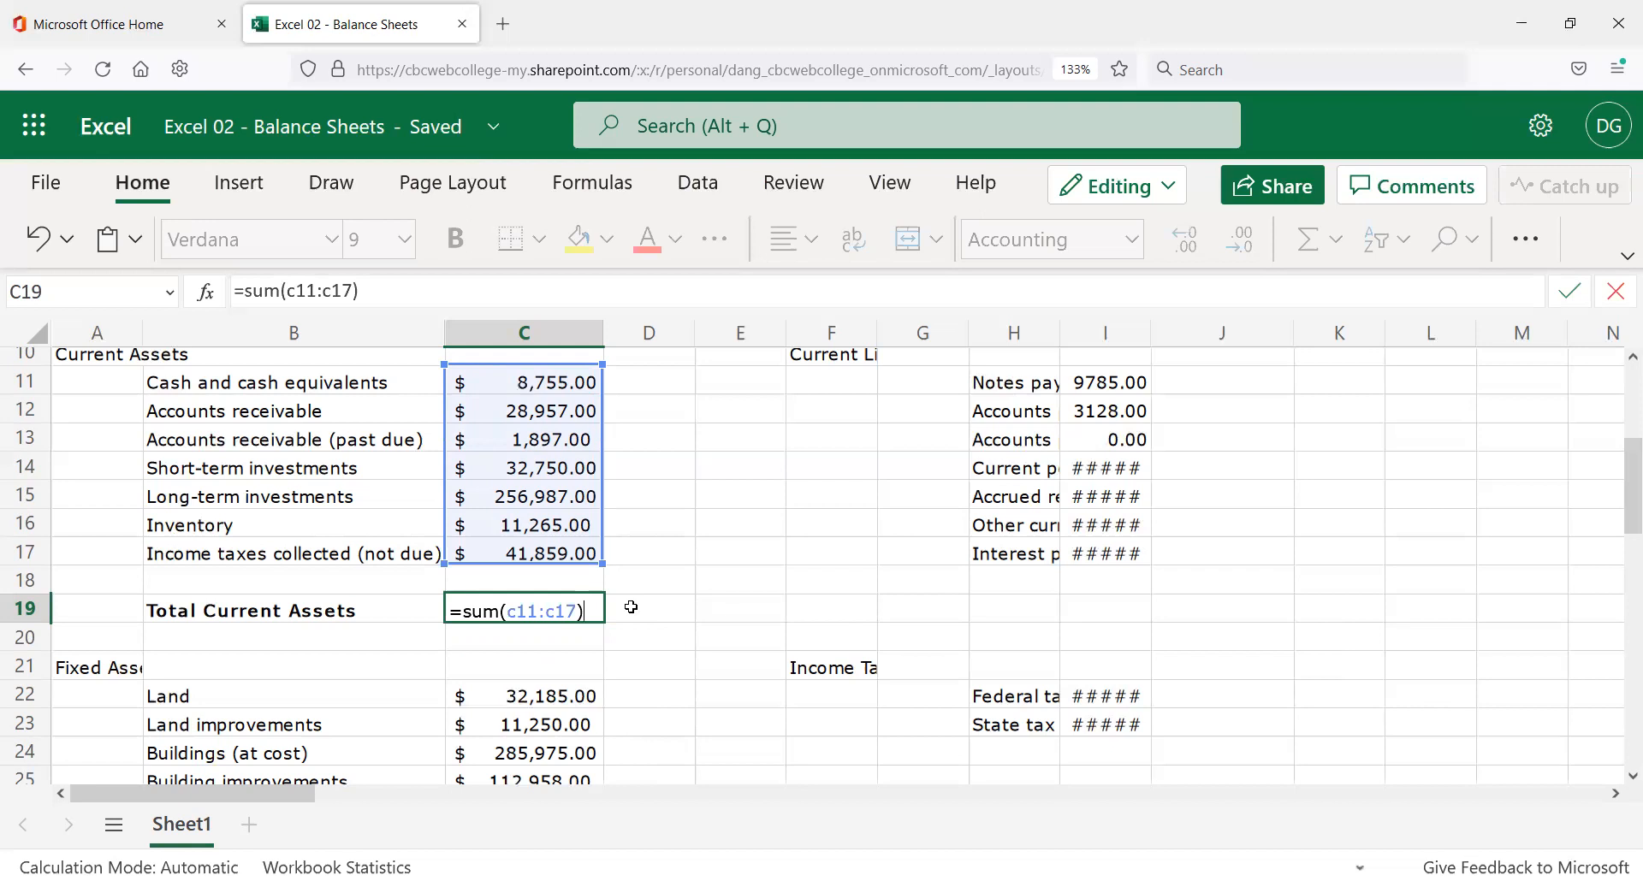
key("Return")
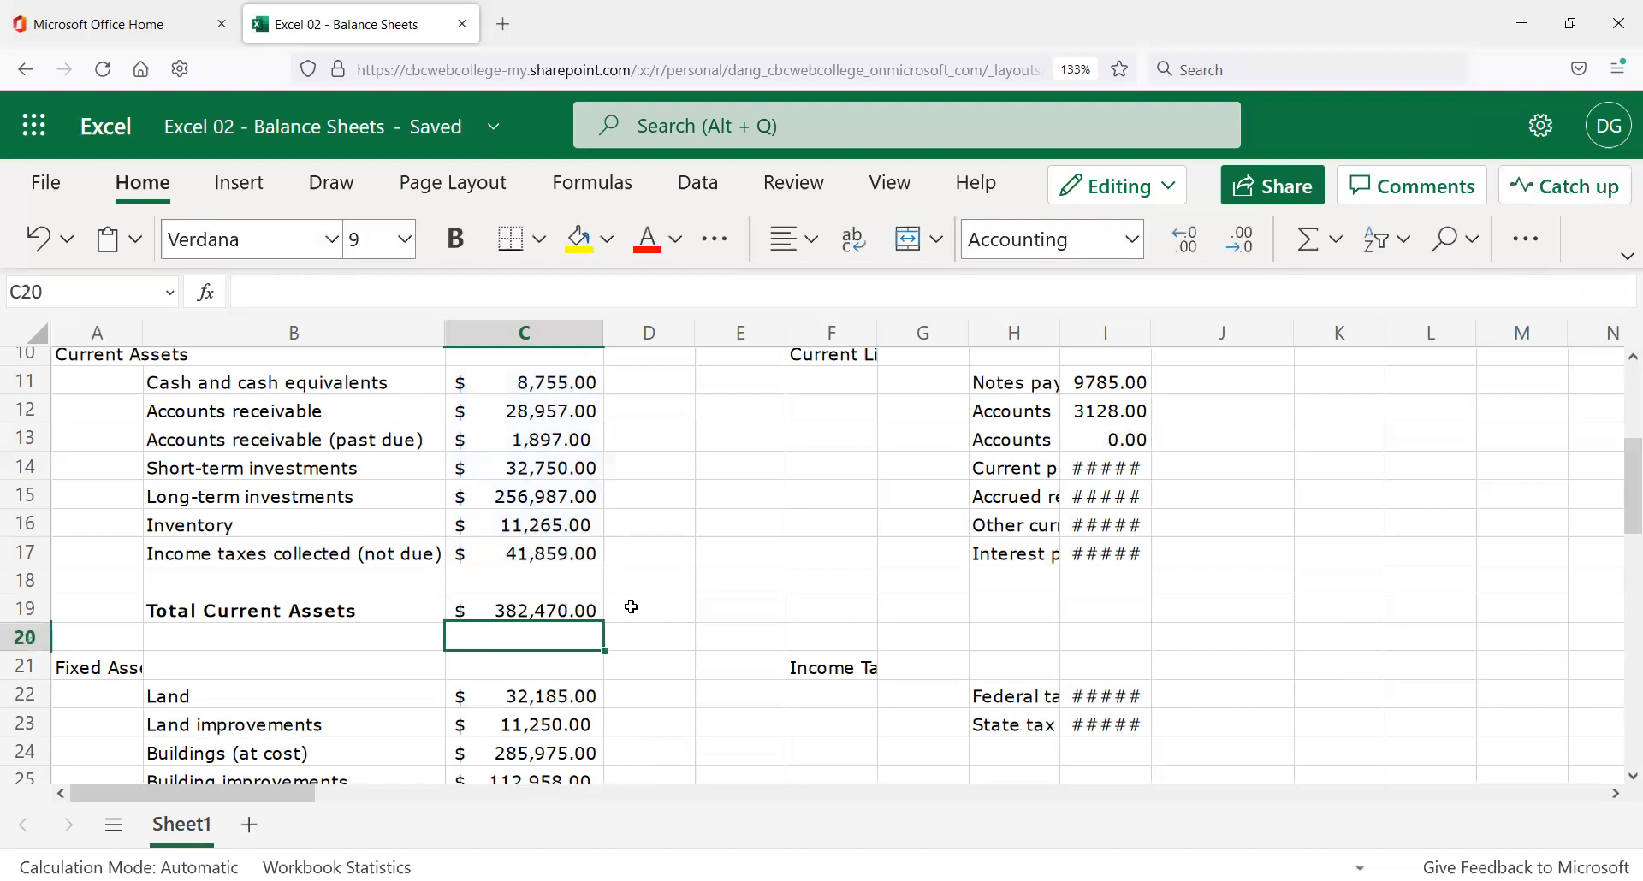
key("Up")
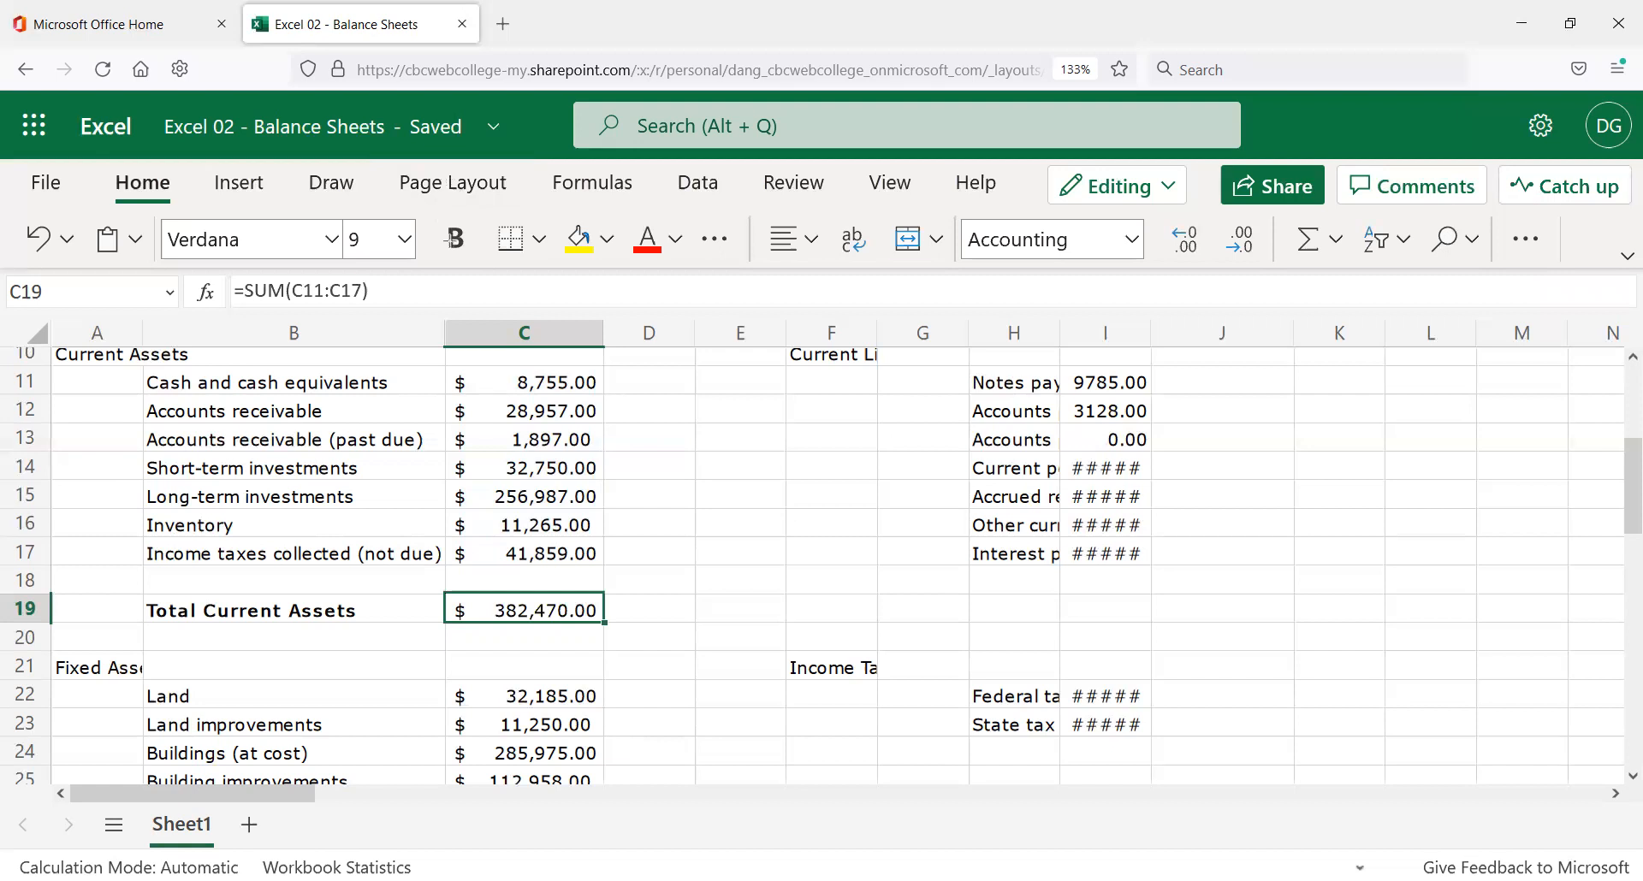
Bold the $382,470.00 total in C19 and right-align the Total Current Assets label in B19.
left_click(461, 250)
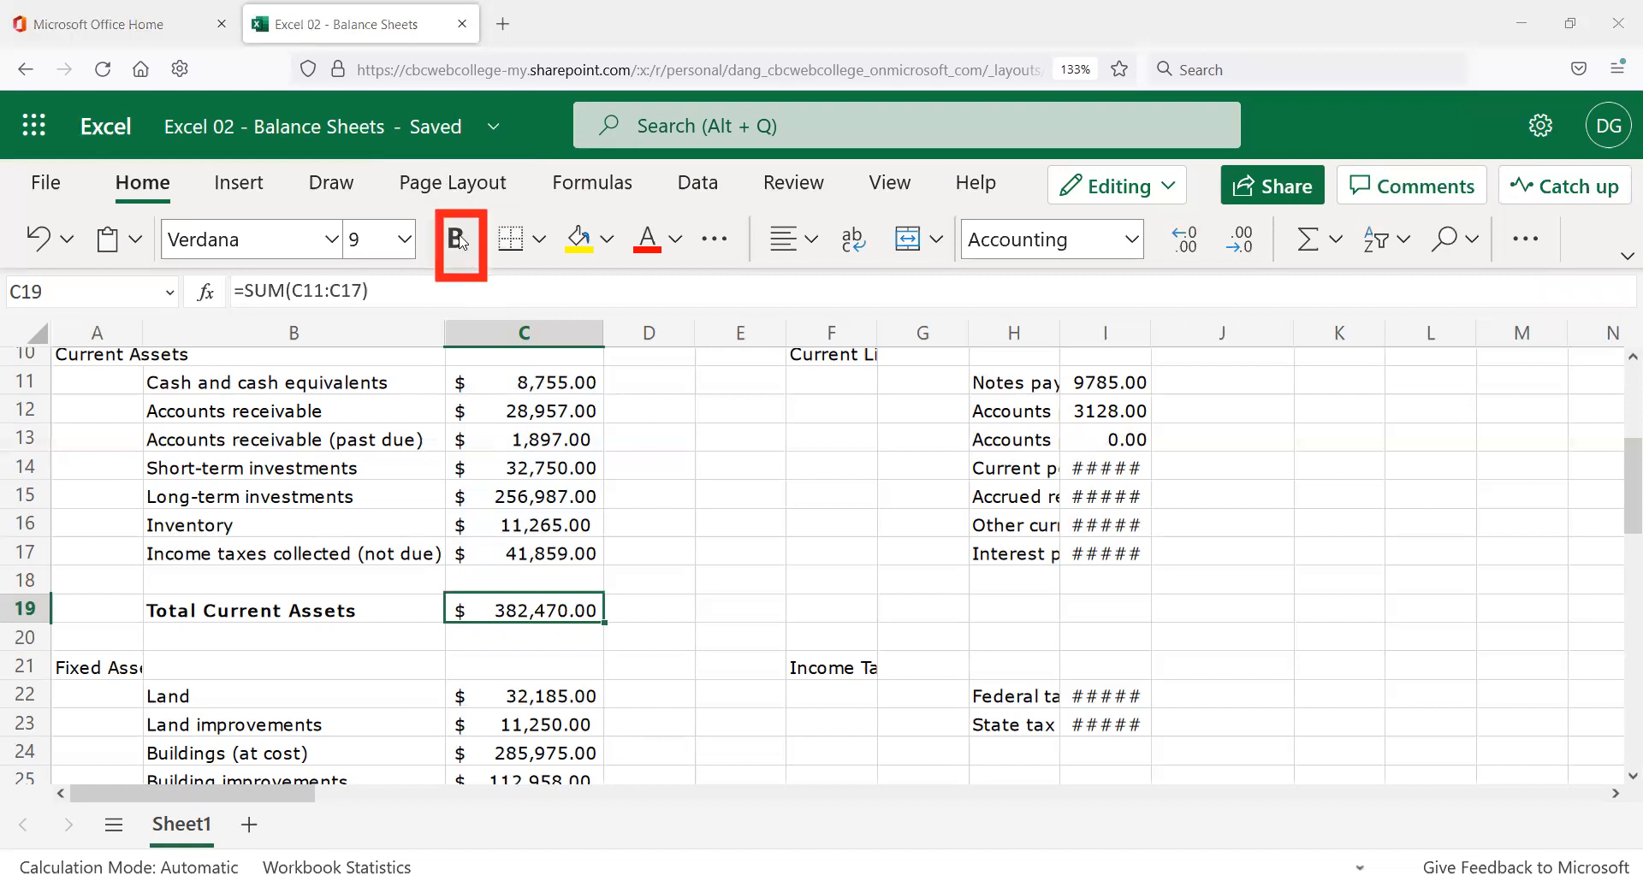
left_click(377, 609)
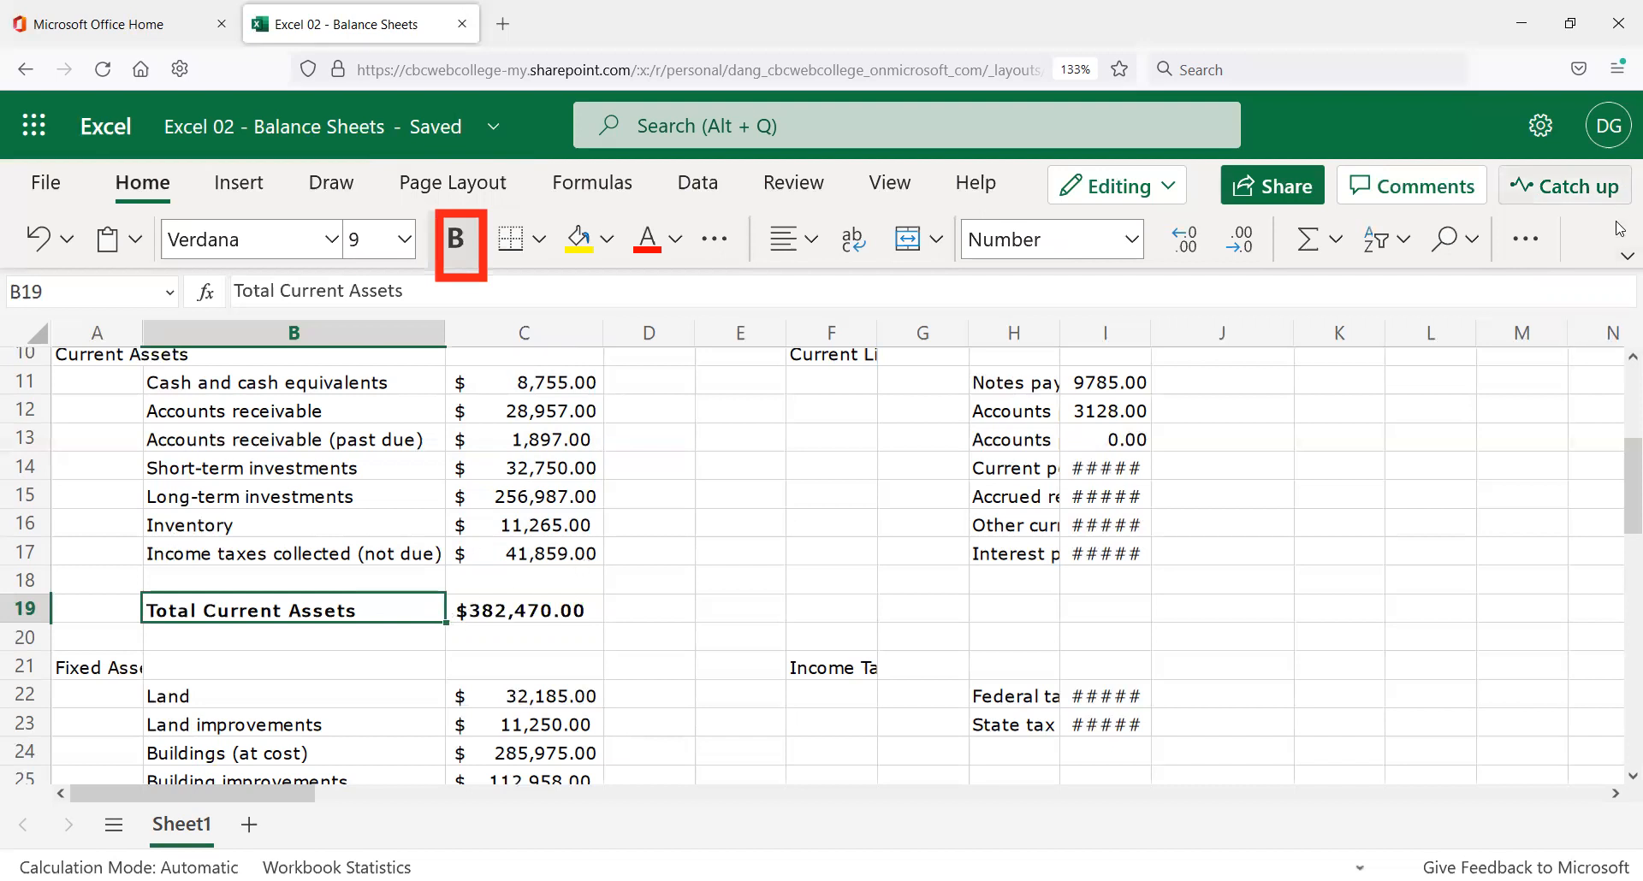
left_click(1624, 258)
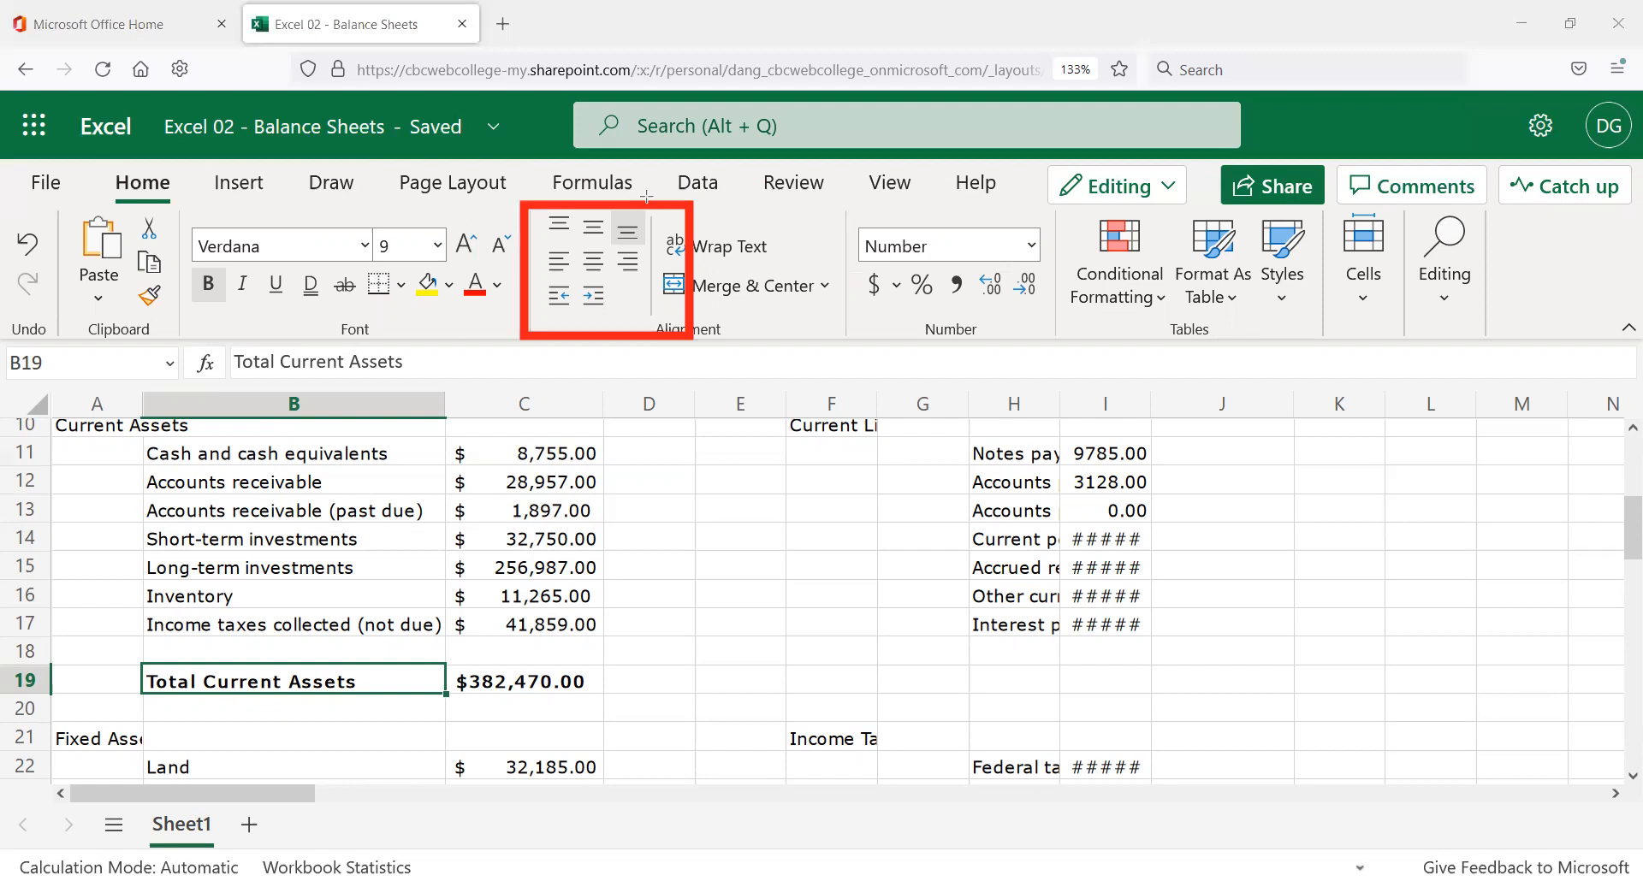
left_click(629, 262)
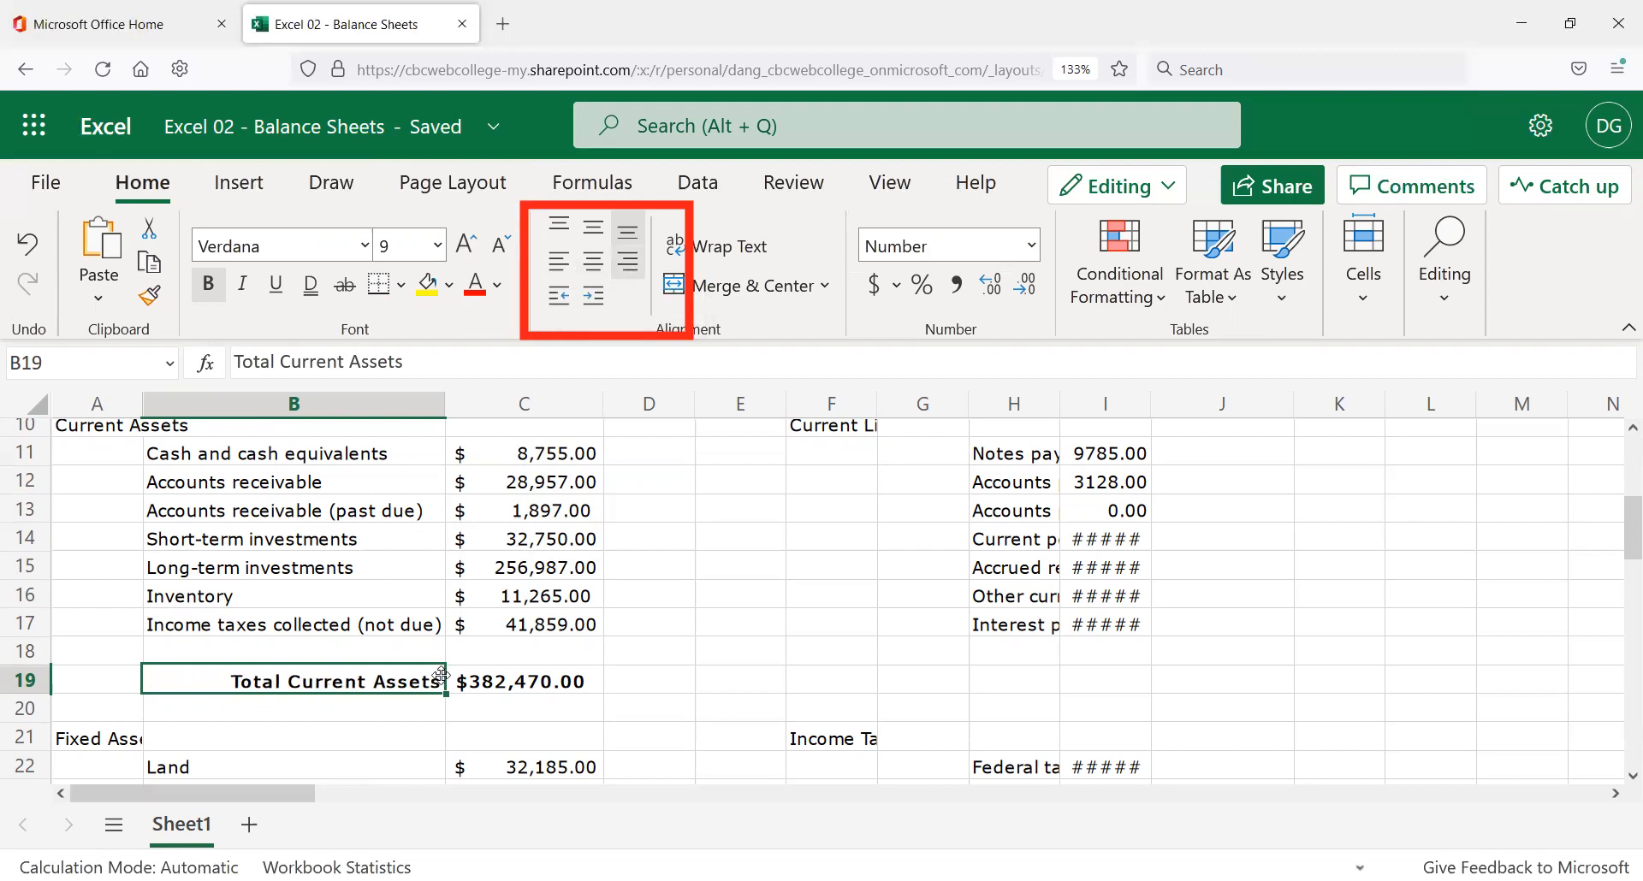
Review the formatting of the Total Current Assets row's label and amount.
left_click(426, 705)
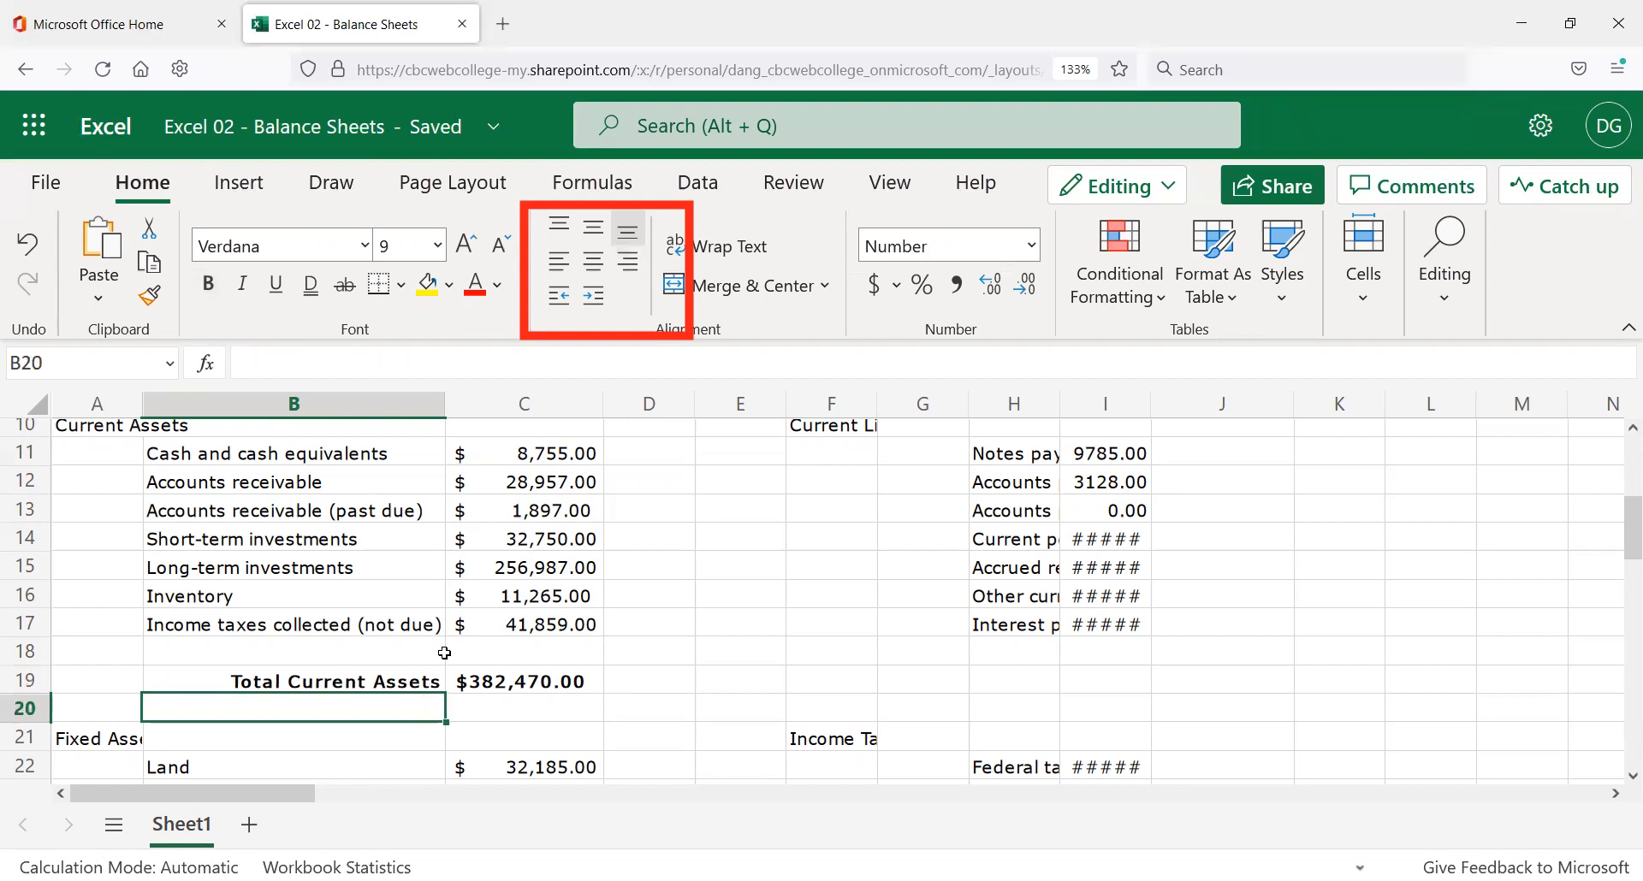
scroll(444, 653, "down", 2)
left_click_drag(409, 544, 522, 548)
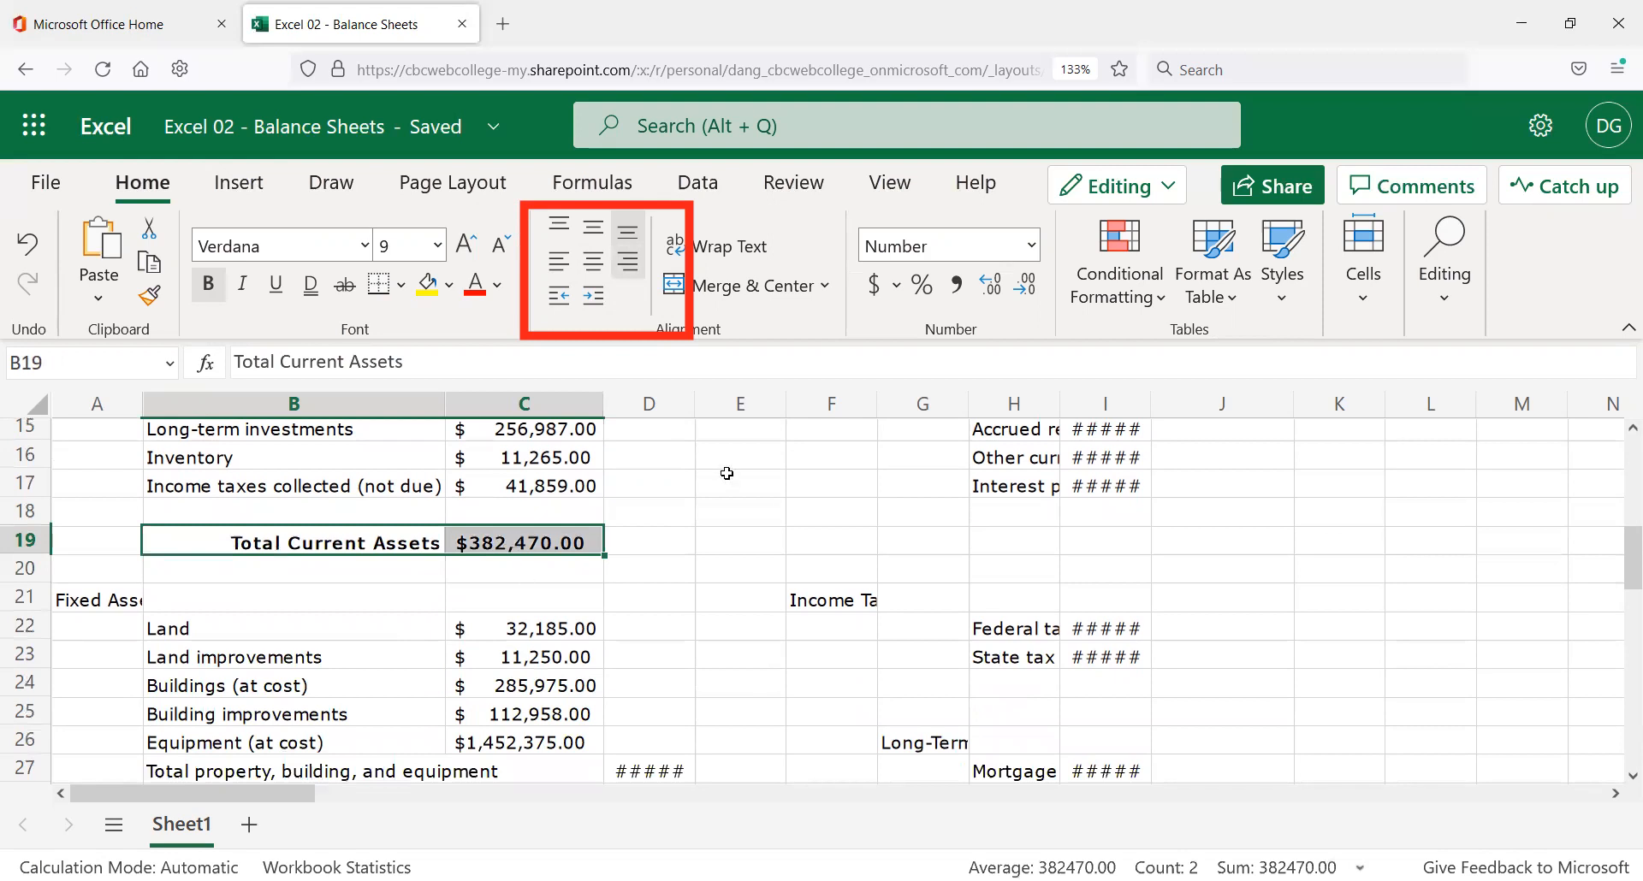
left_click(650, 512)
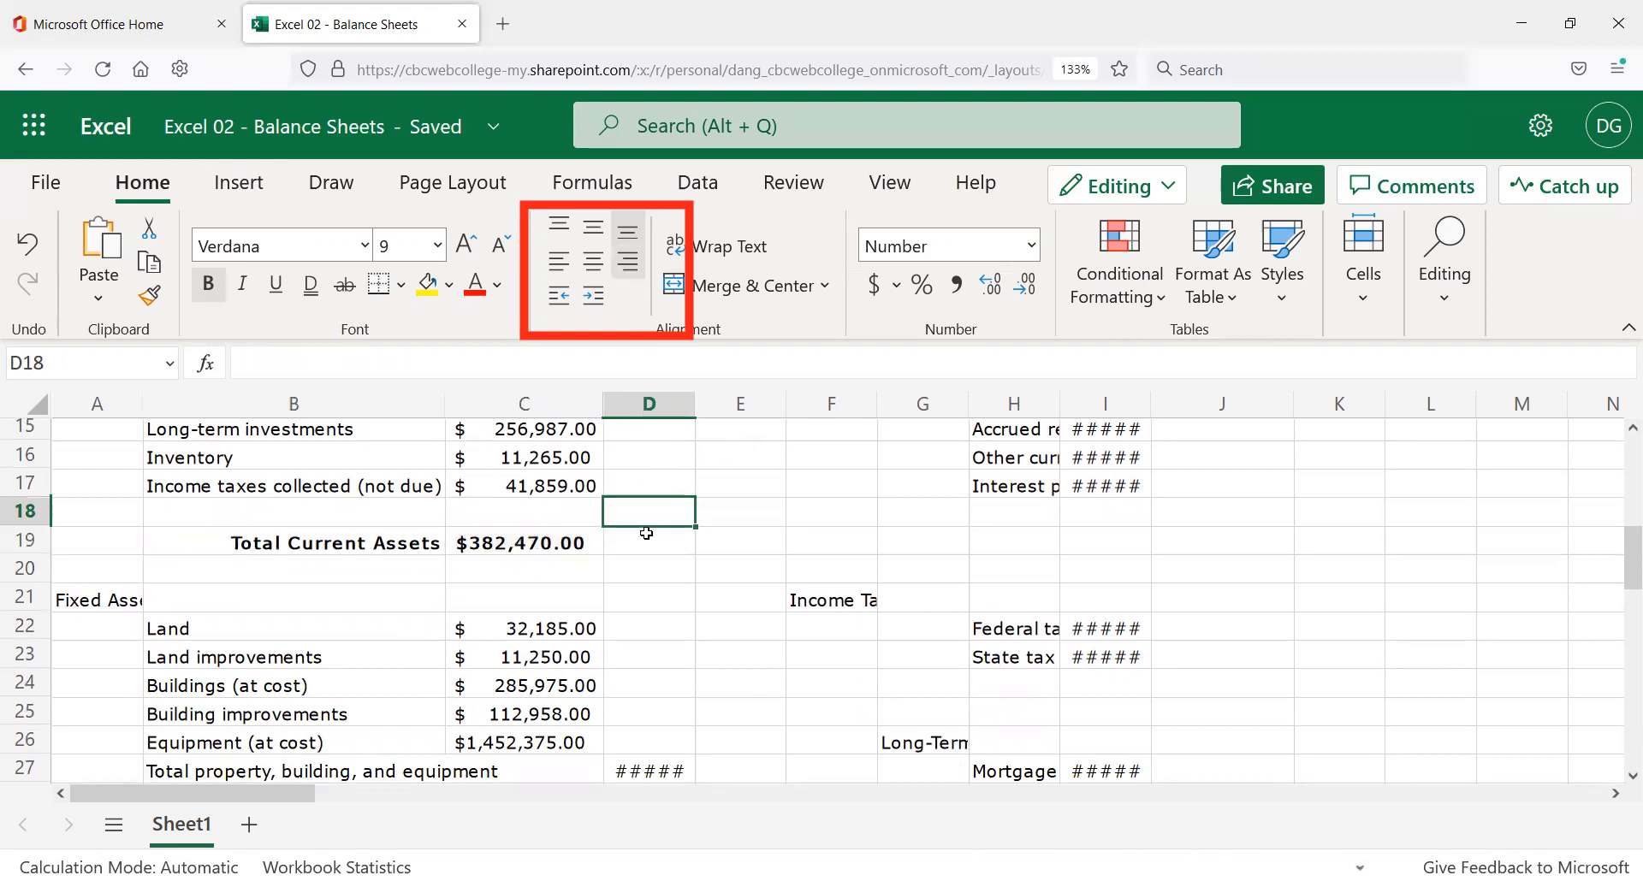
scroll(640, 536, "up", 2)
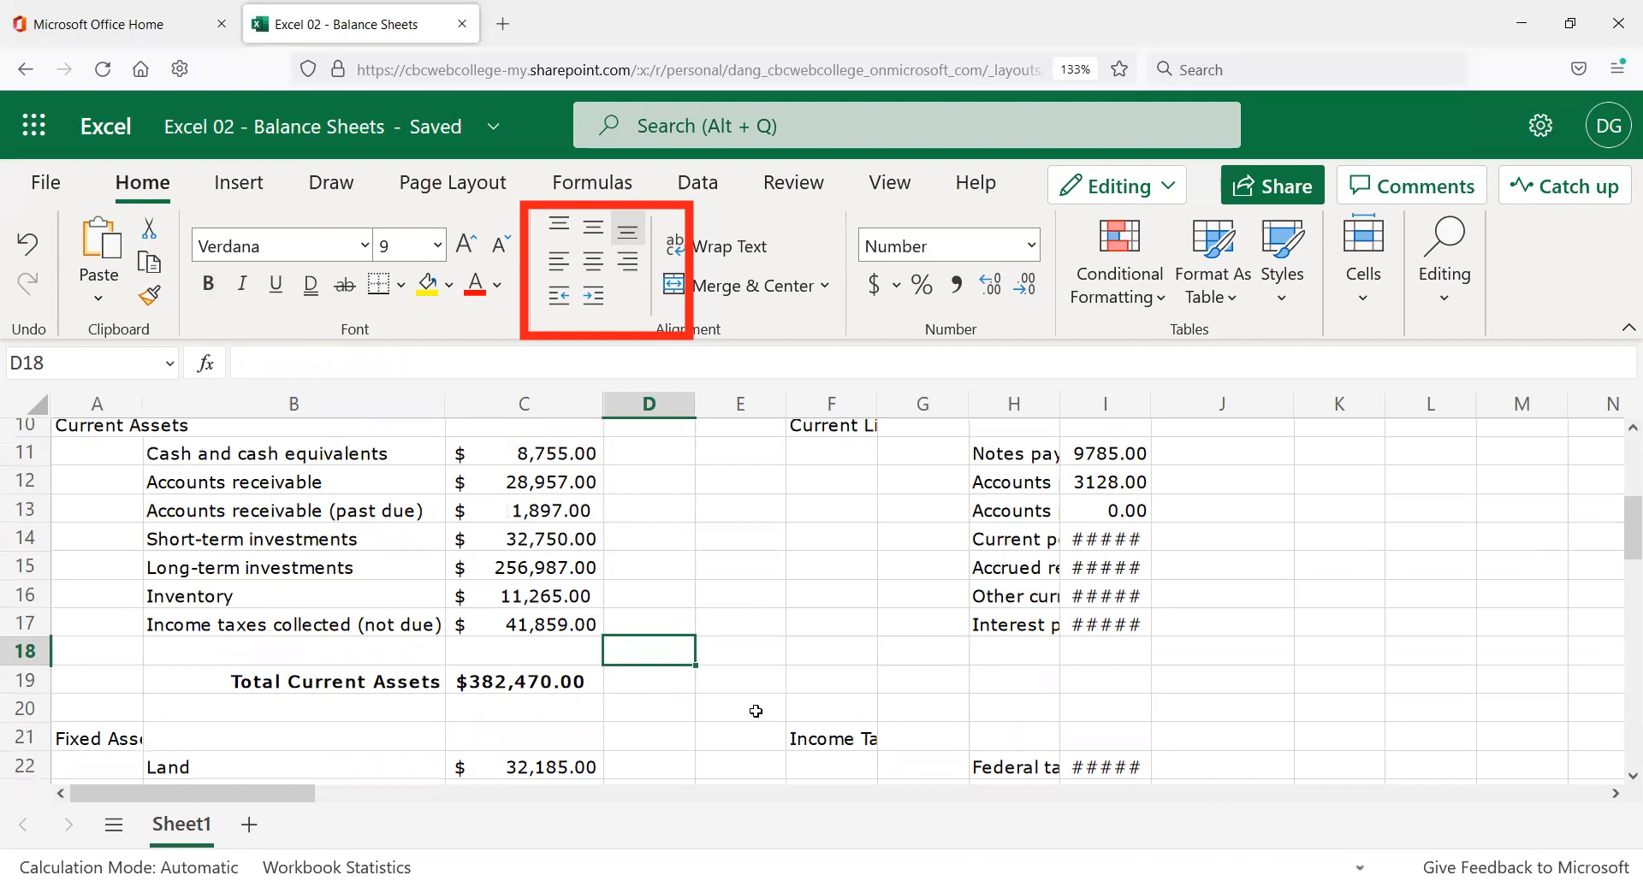
scroll(348, 693, "up", 1)
scroll(349, 693, "down", 1)
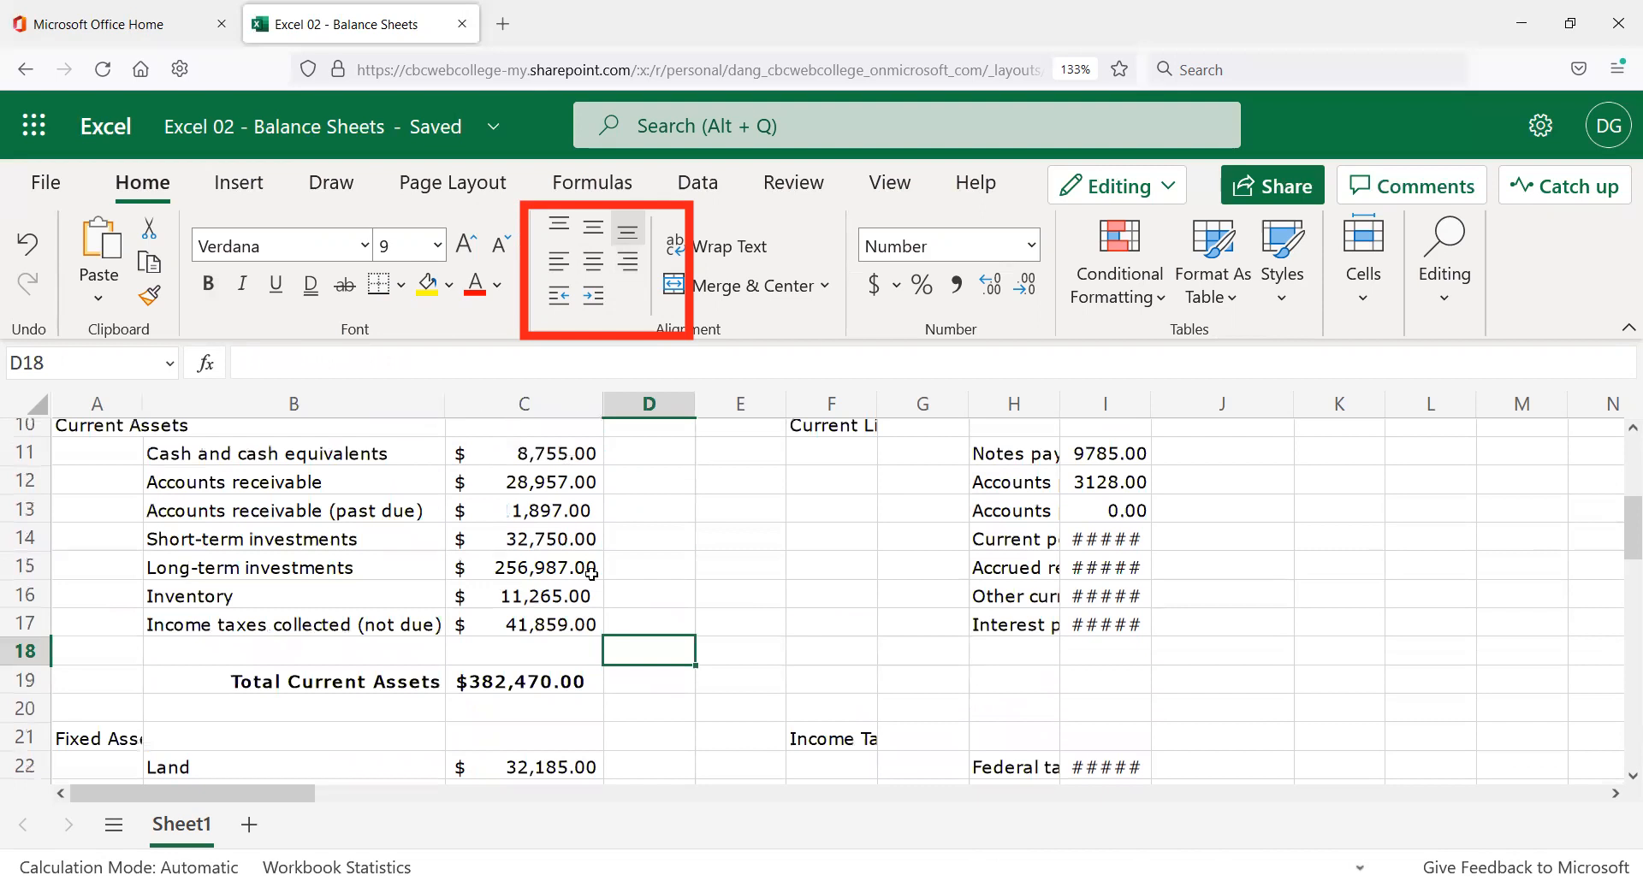
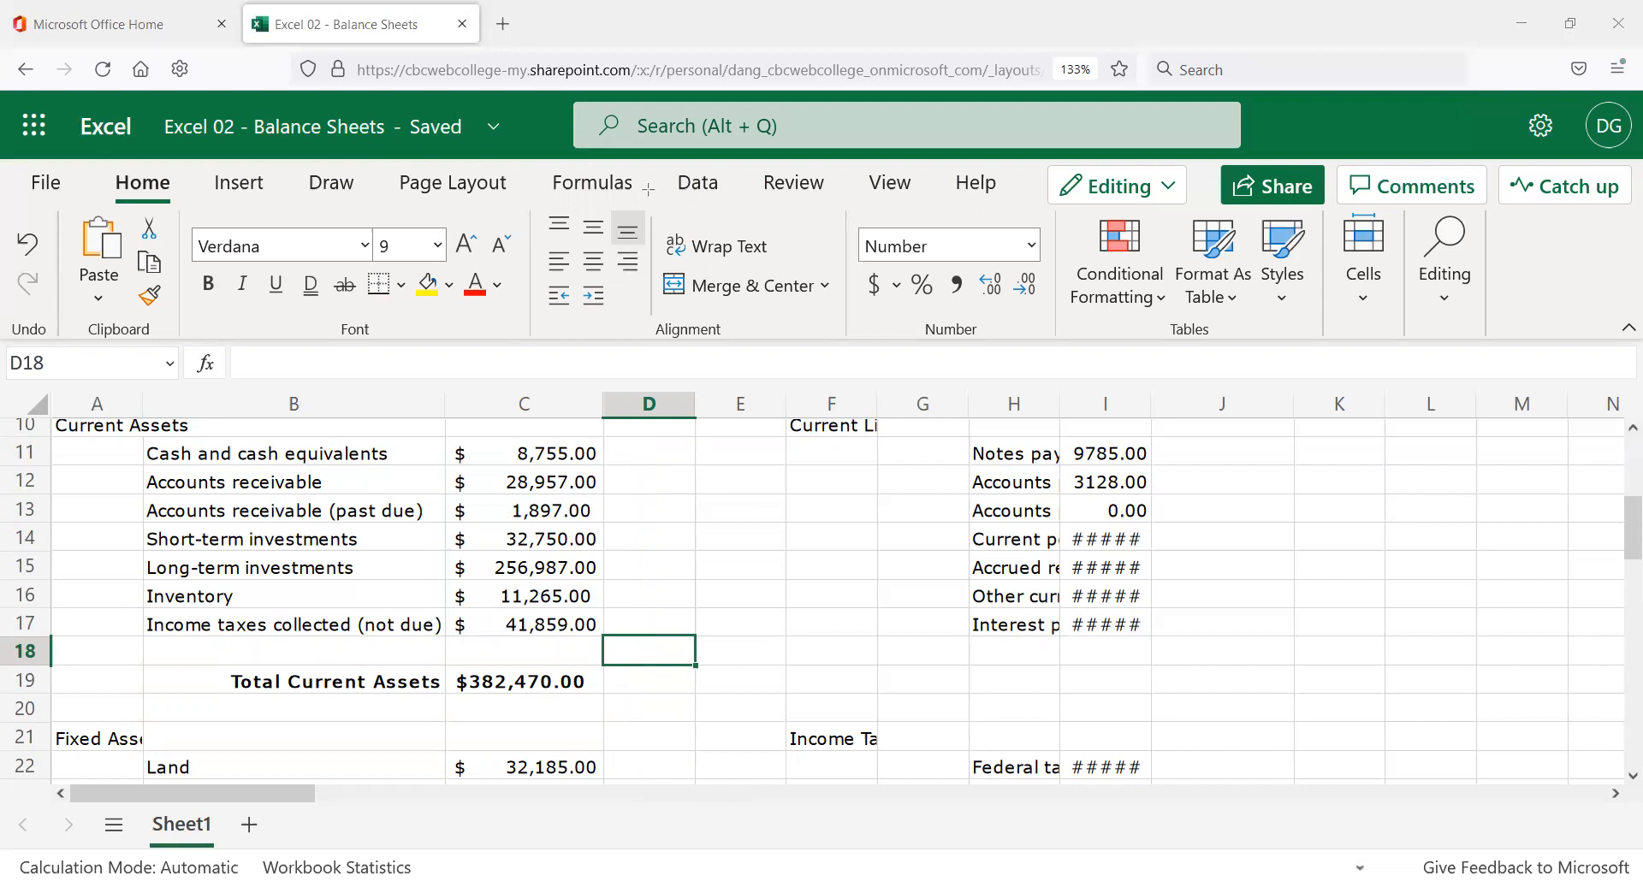
Delete the contents of B21 so the 'Fixed Assets' heading in A21 shows in full.
left_click(482, 727)
scroll(411, 530, "down", 2)
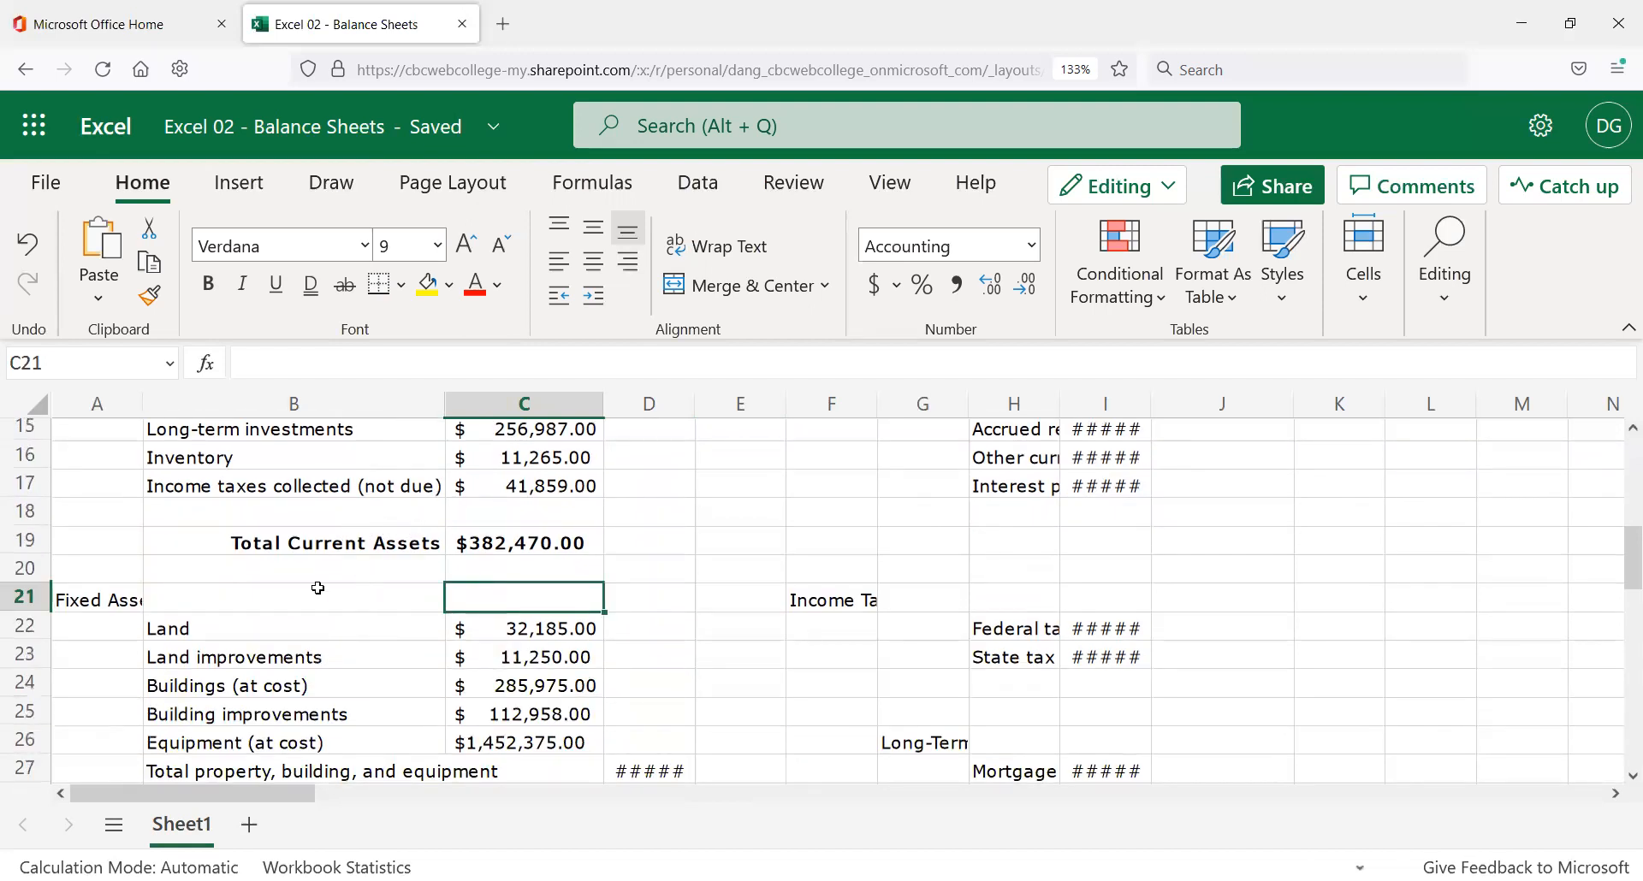
scroll(328, 610, "down", 2)
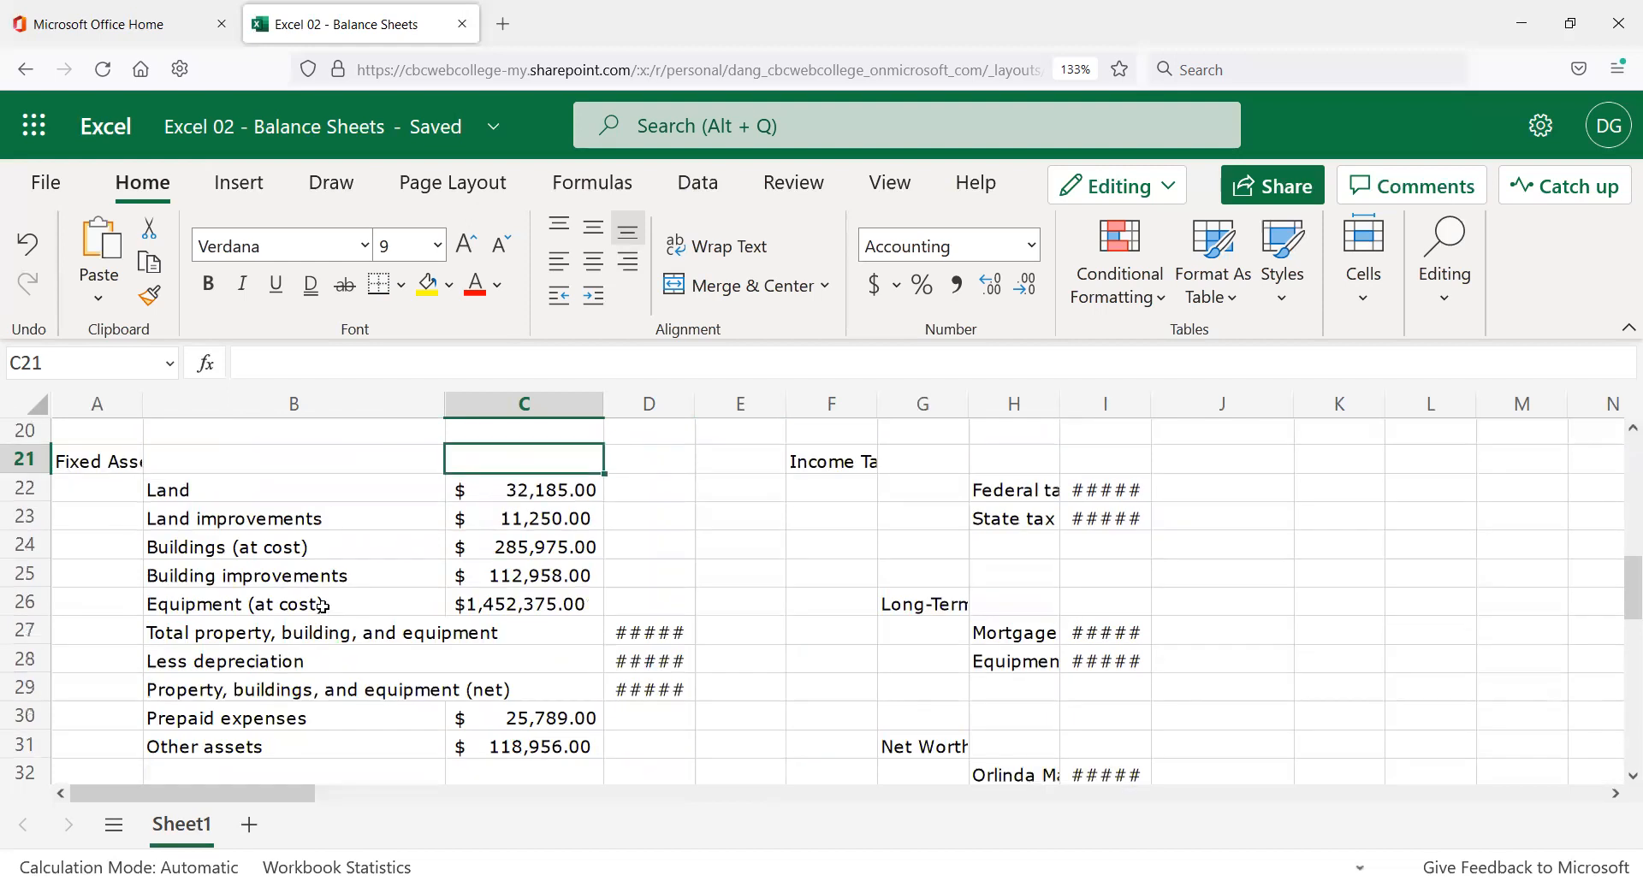
scroll(419, 561, "up", 6)
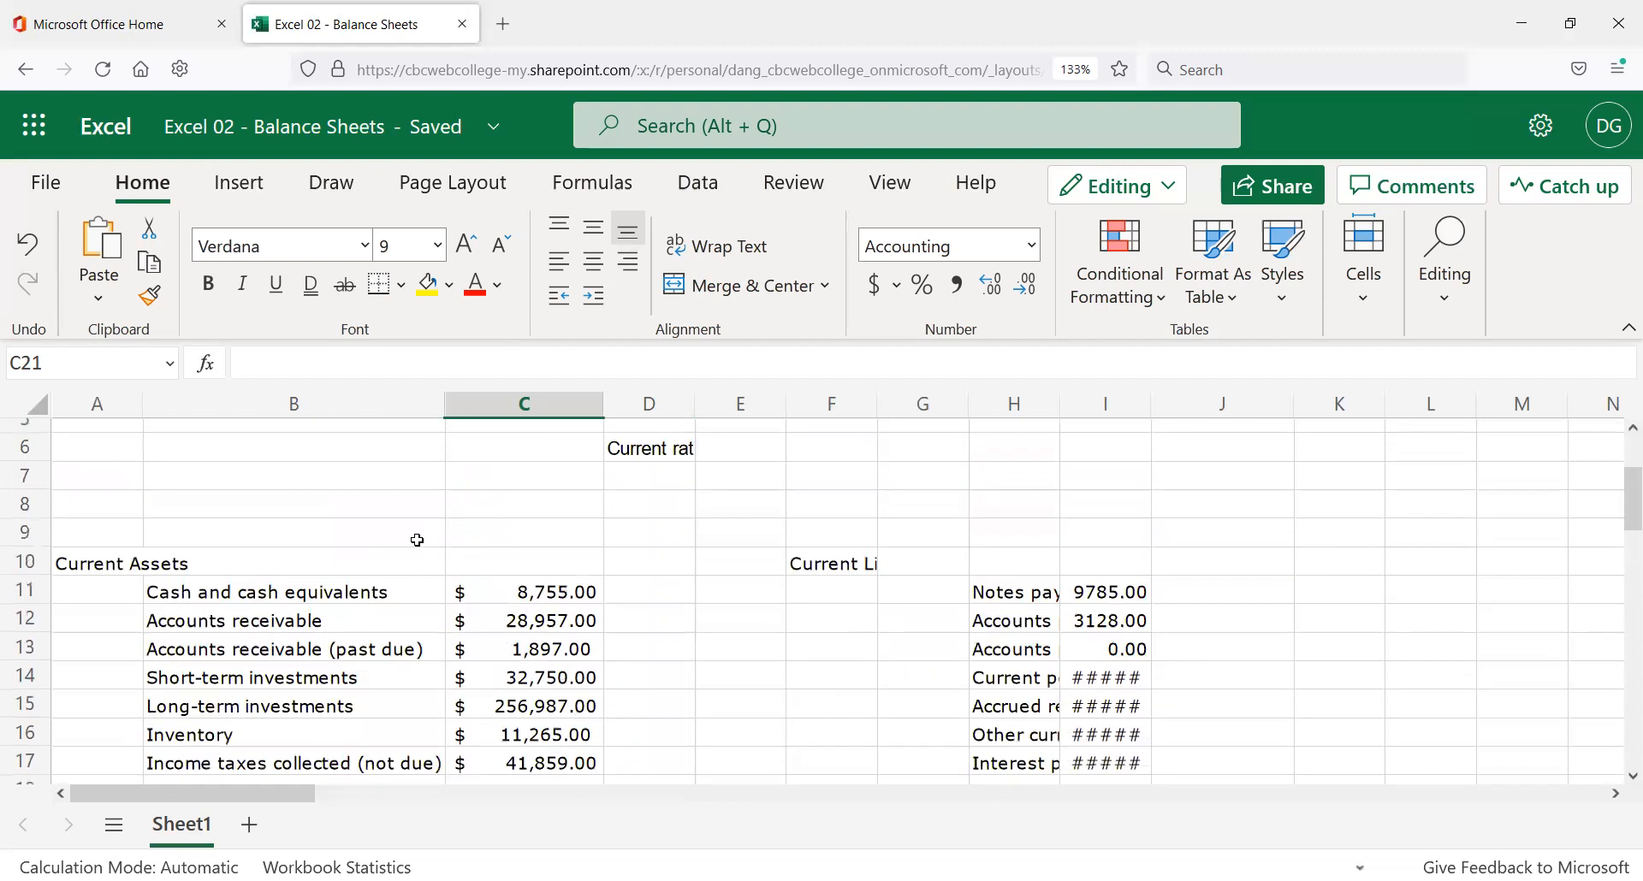
scroll(420, 568, "down", 2)
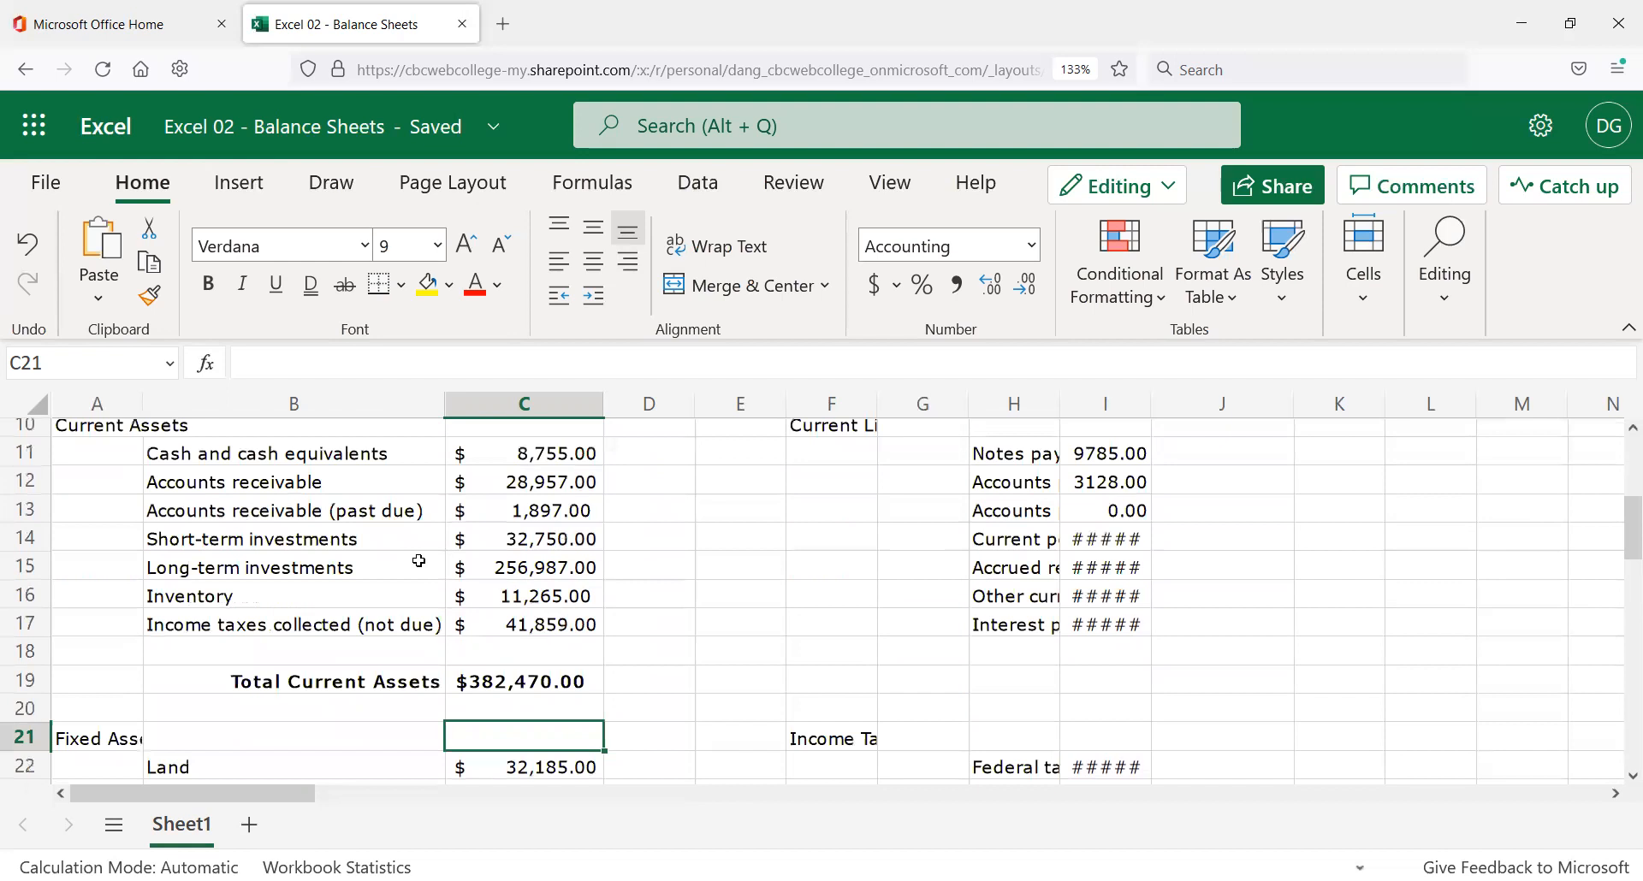
scroll(459, 552, "down", 2)
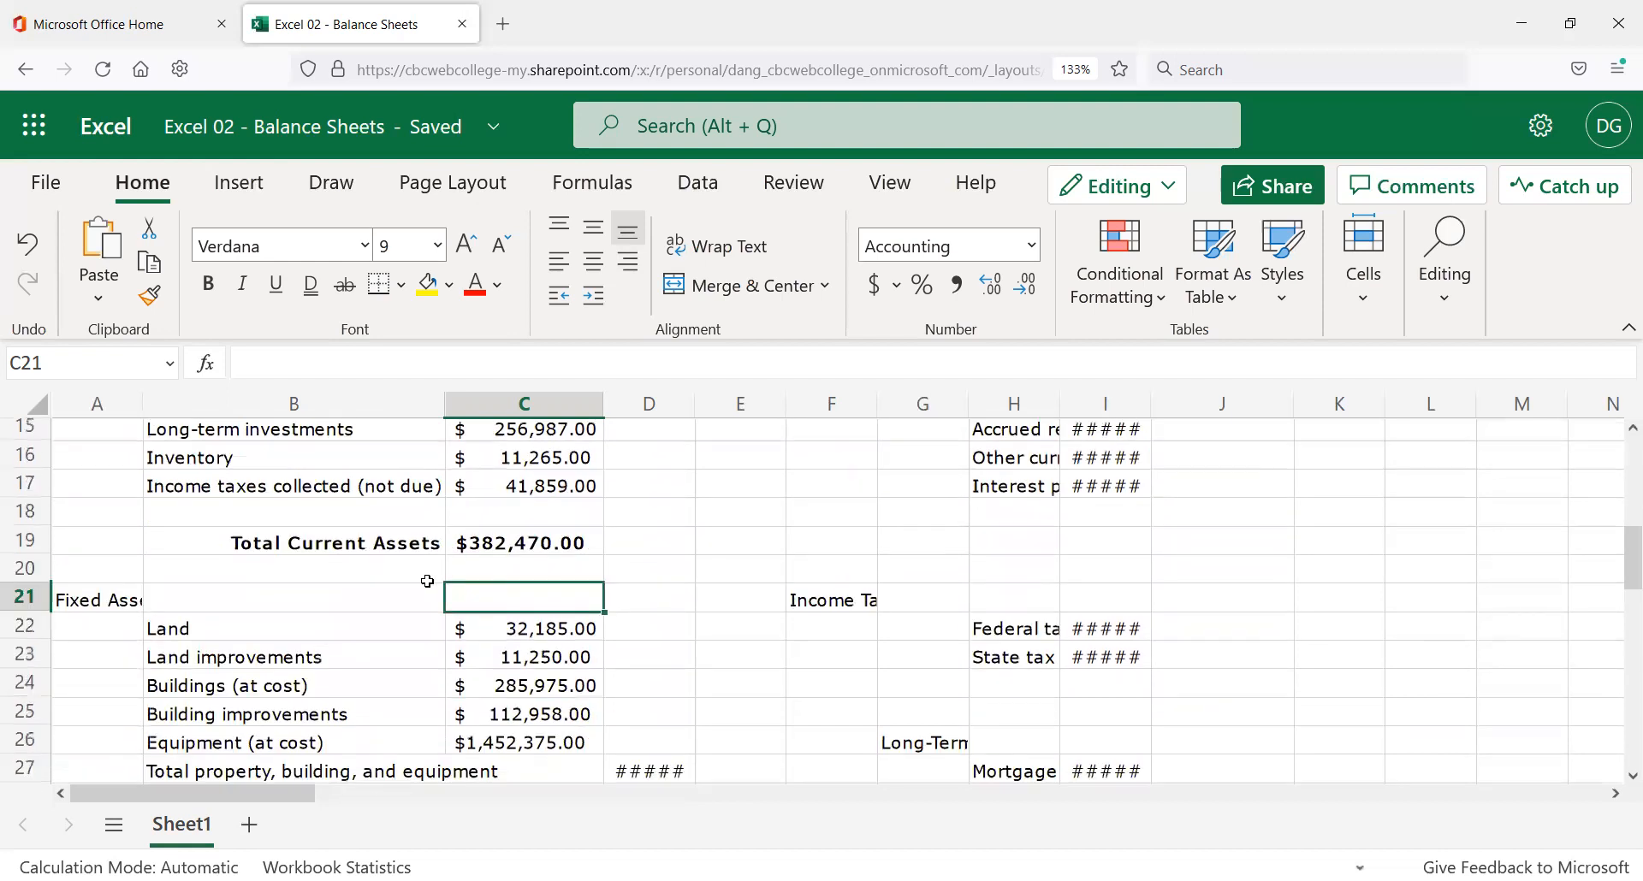
left_click(100, 599)
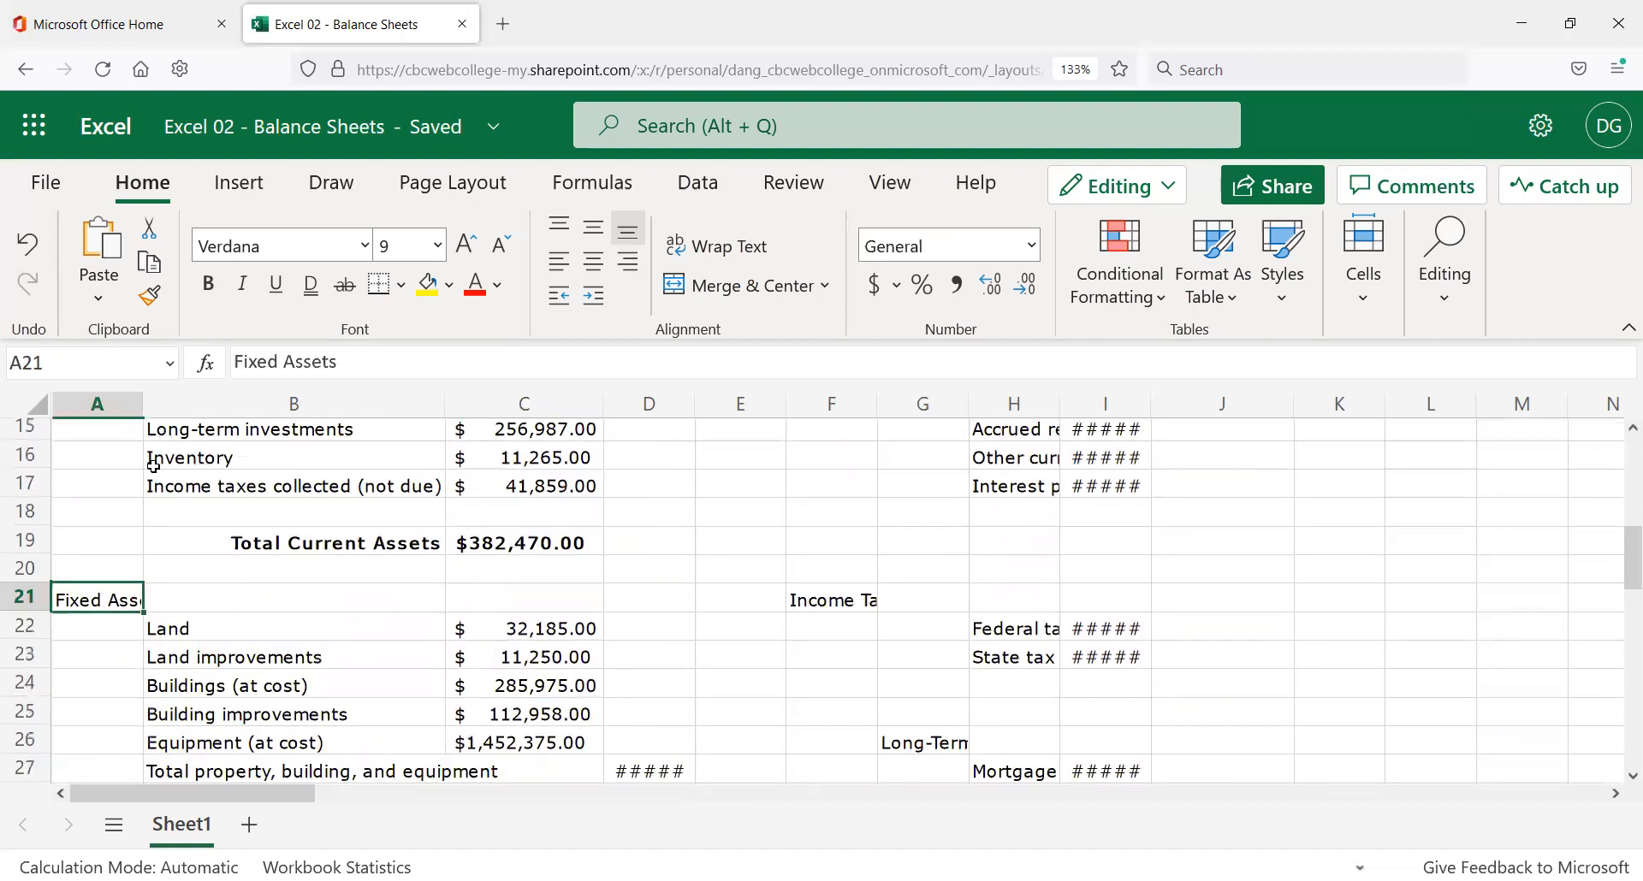
left_click(234, 602)
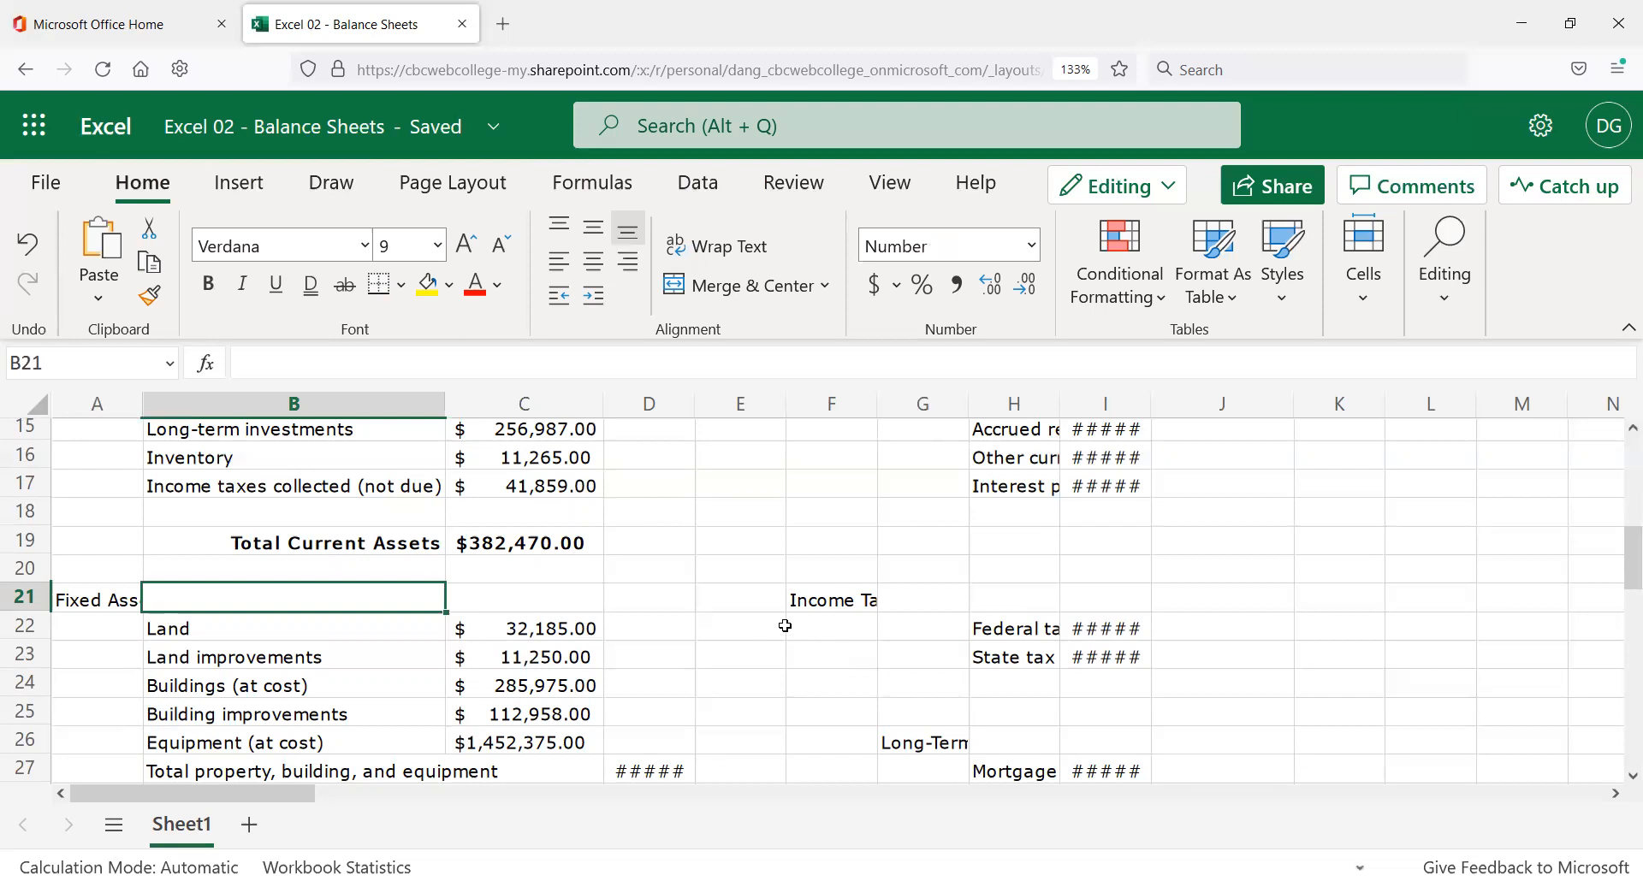
key("Delete")
scroll(684, 587, "up", 2)
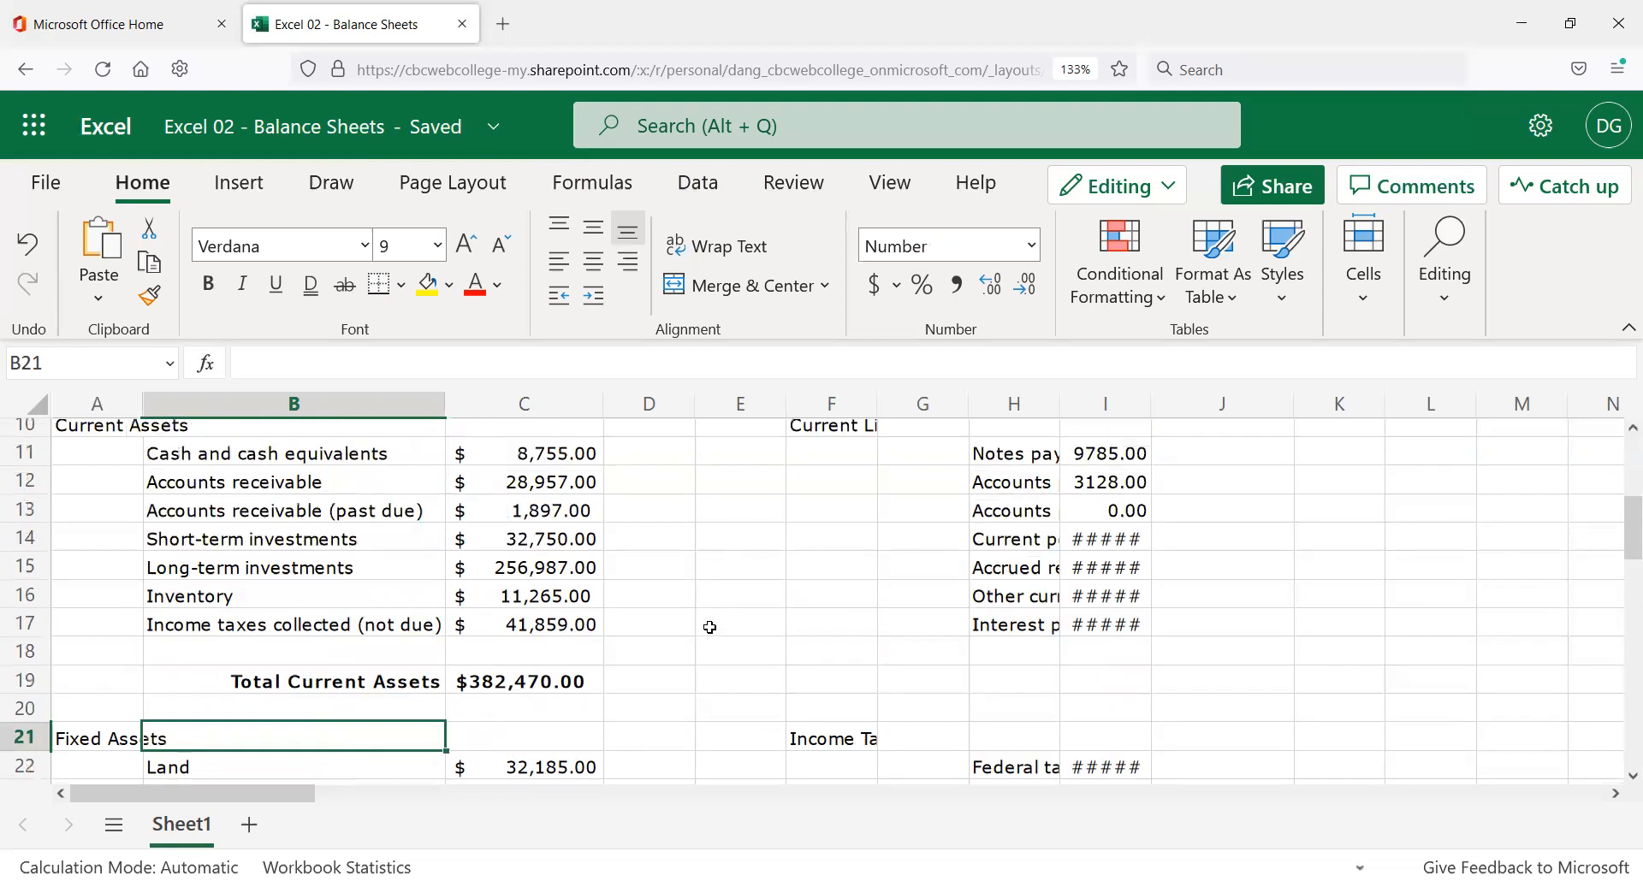
scroll(668, 624, "down", 2)
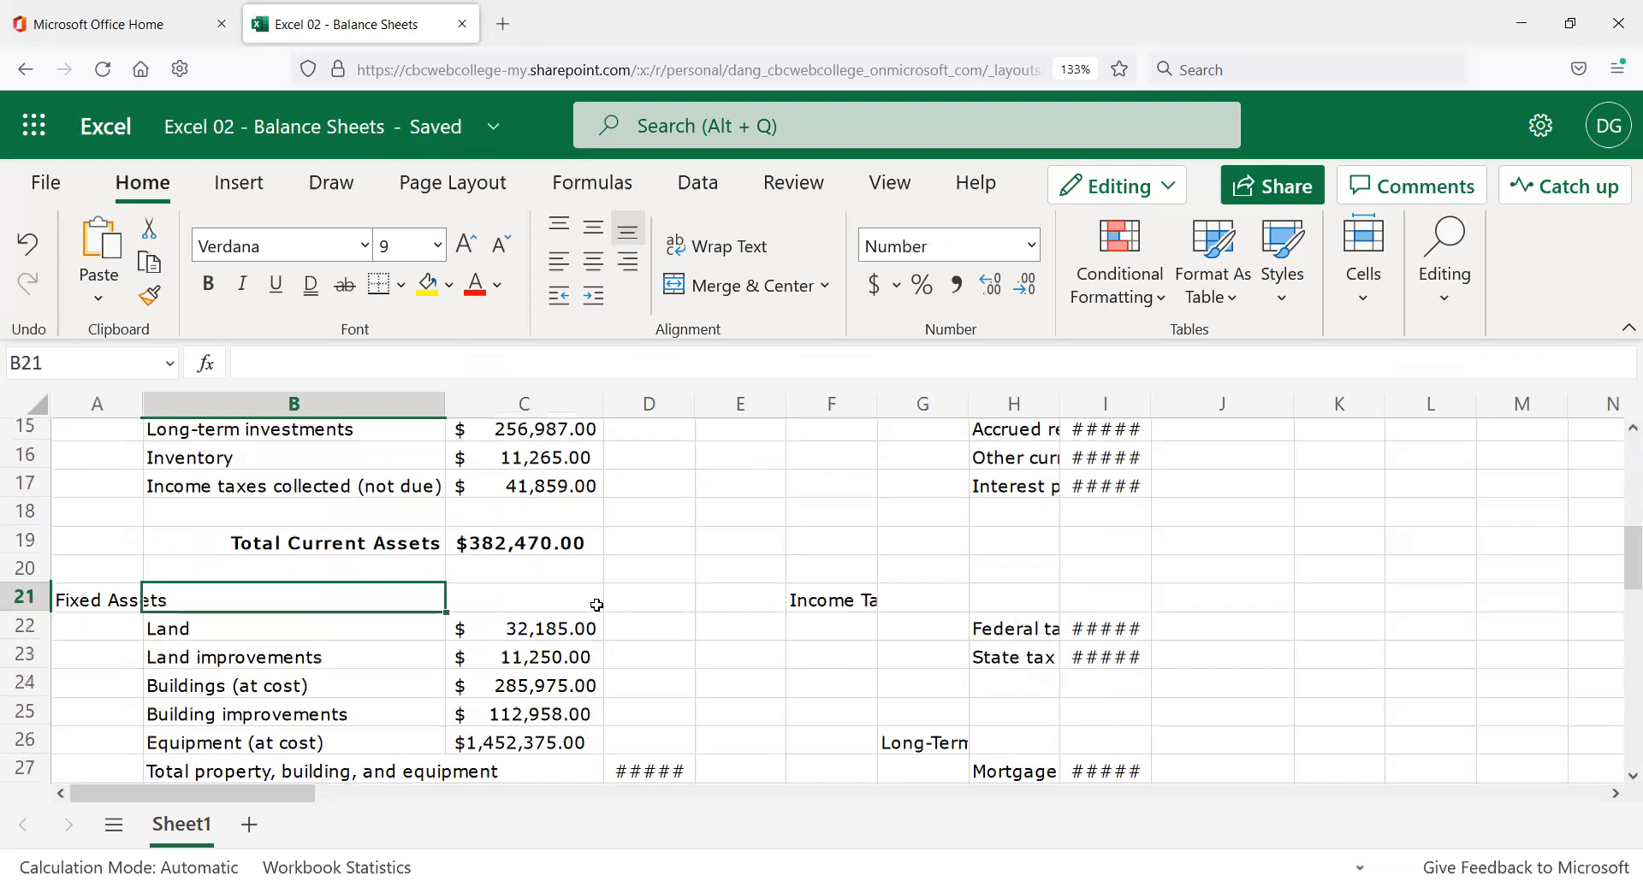
left_click(521, 629)
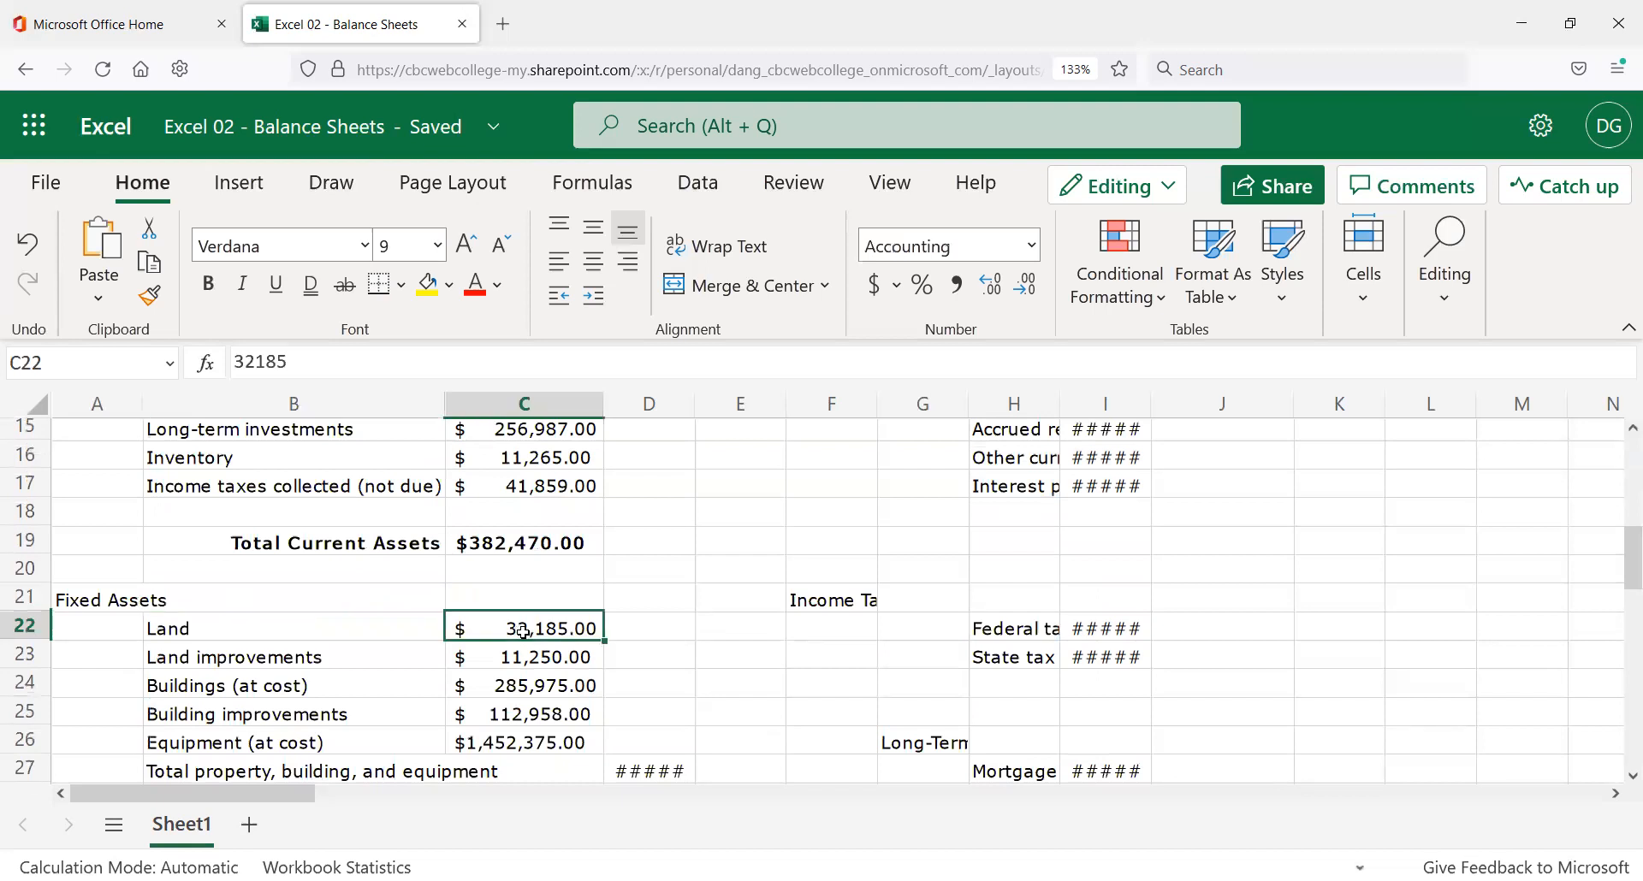
scroll(562, 637, "down", 3)
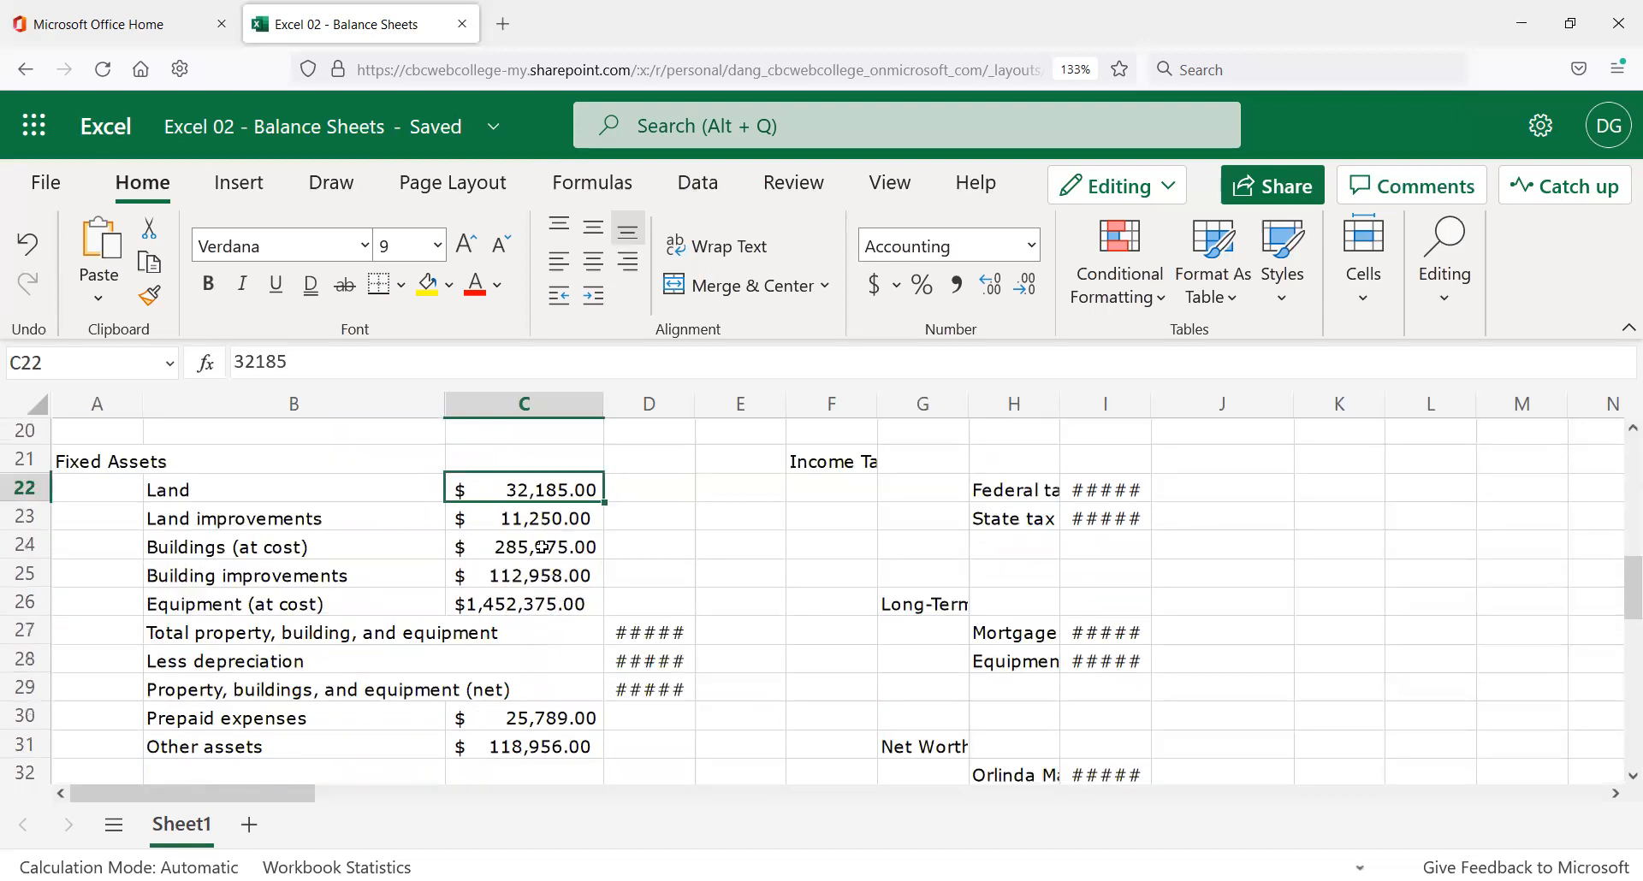
left_click_drag(531, 489, 479, 746)
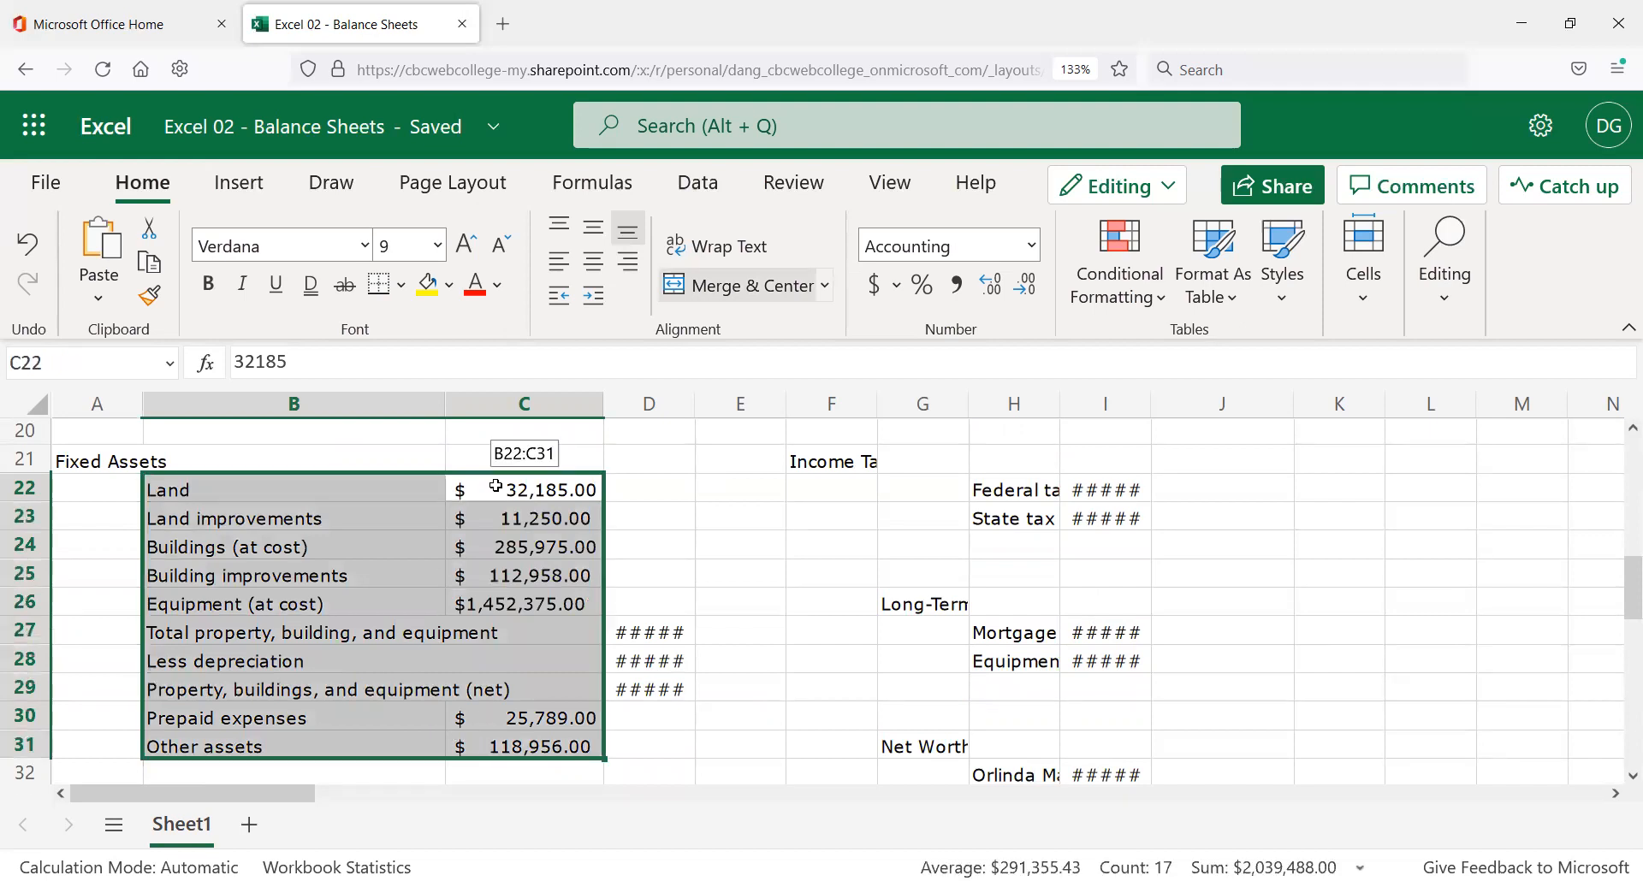
left_click(496, 494)
left_click(555, 738, "shift")
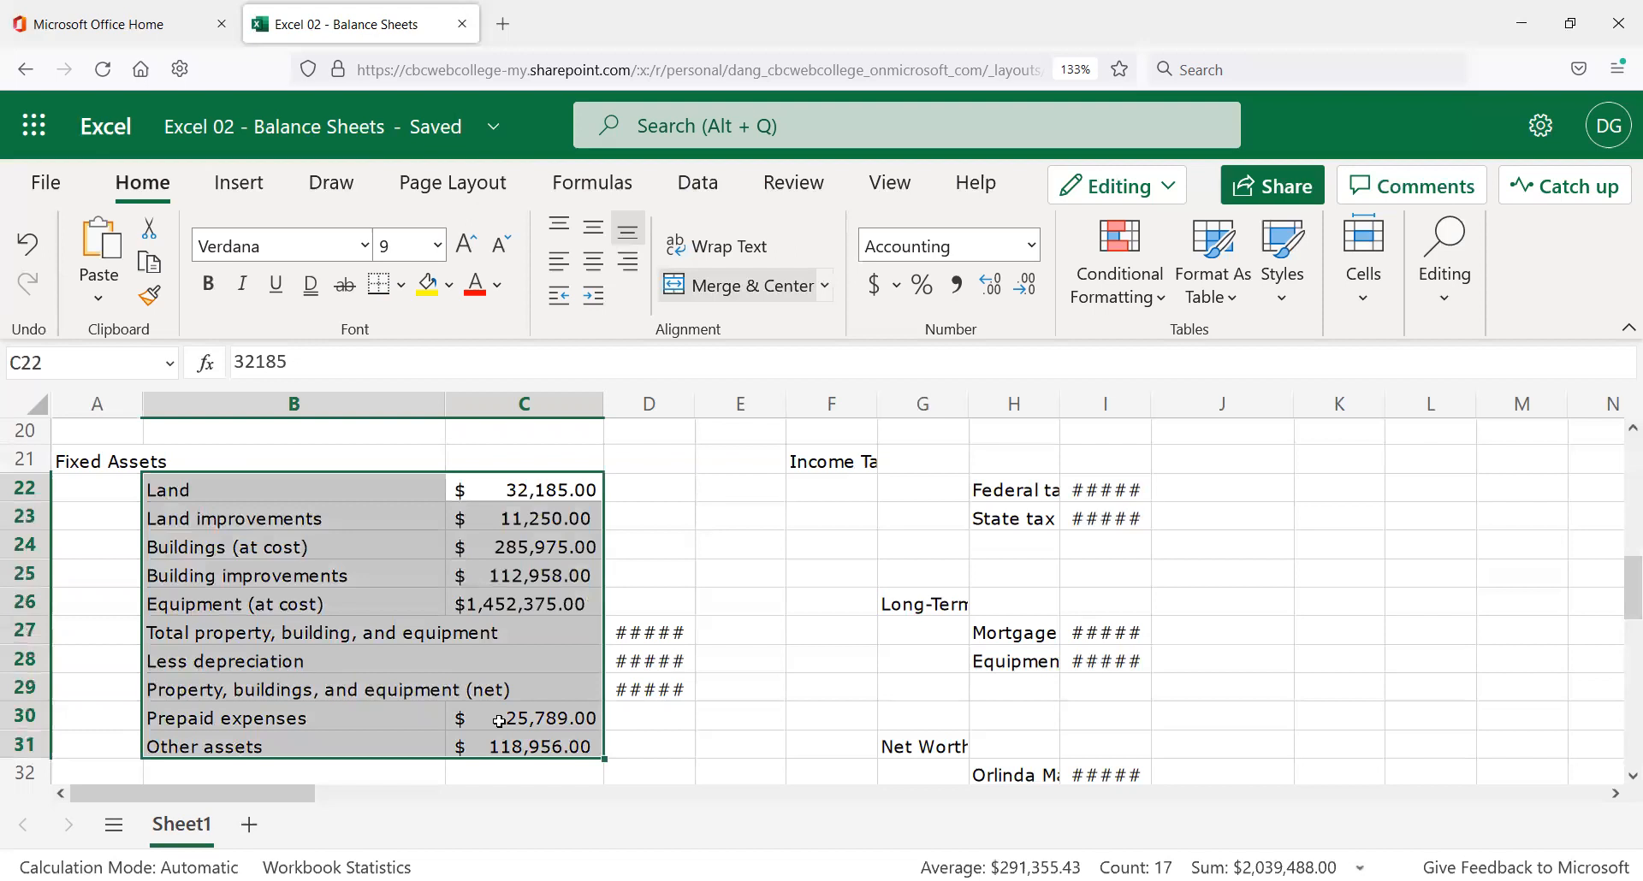
left_click(534, 723)
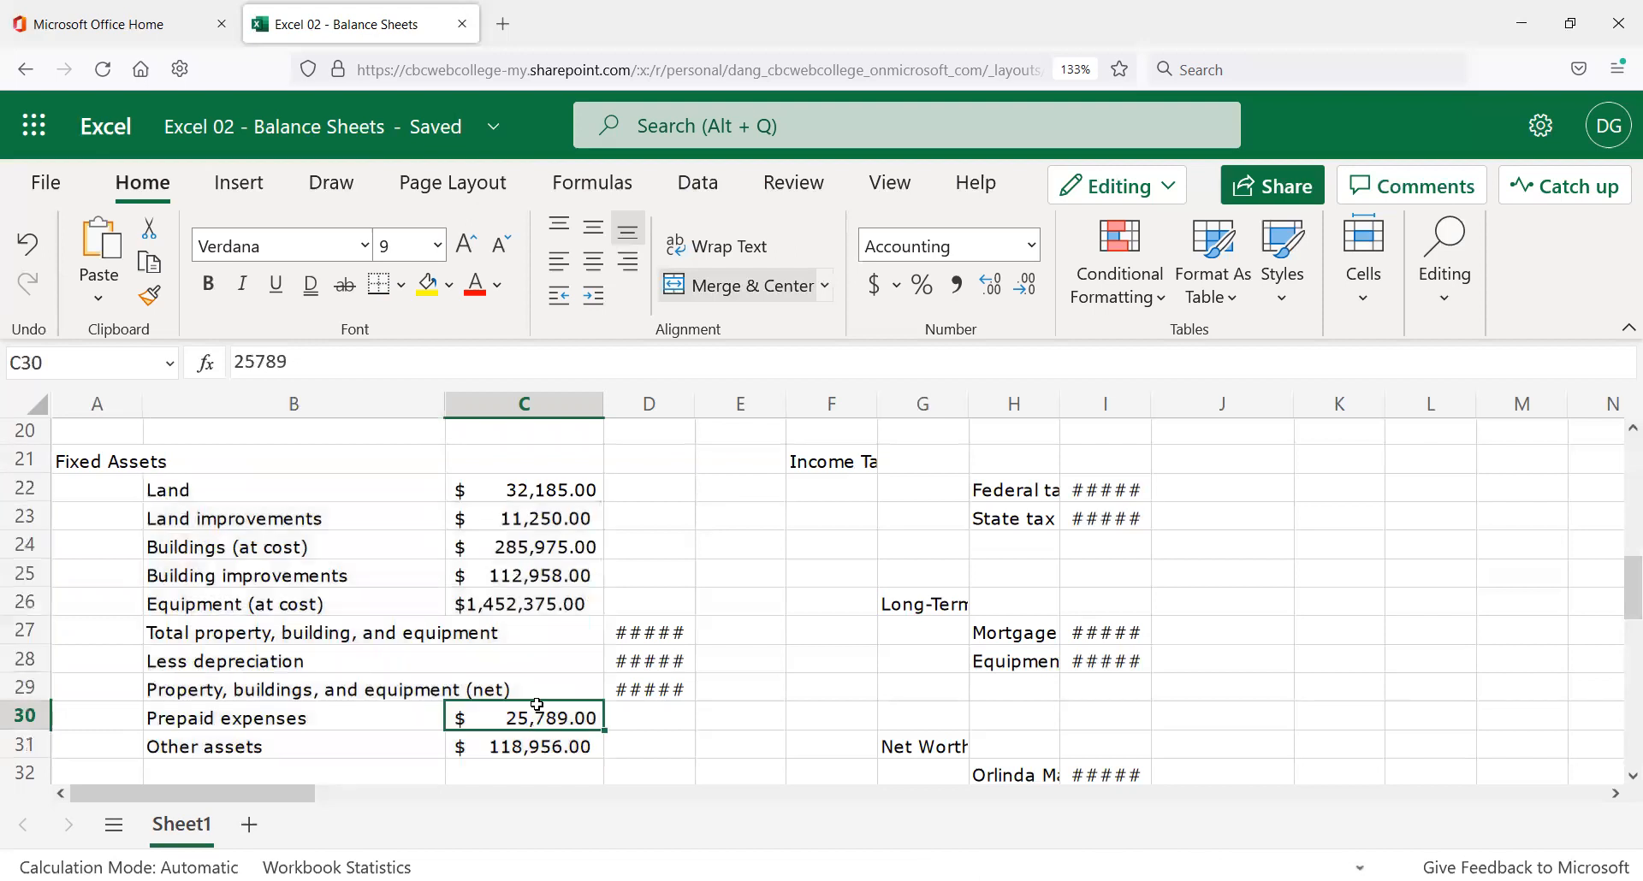
left_click_drag(444, 402, 527, 419)
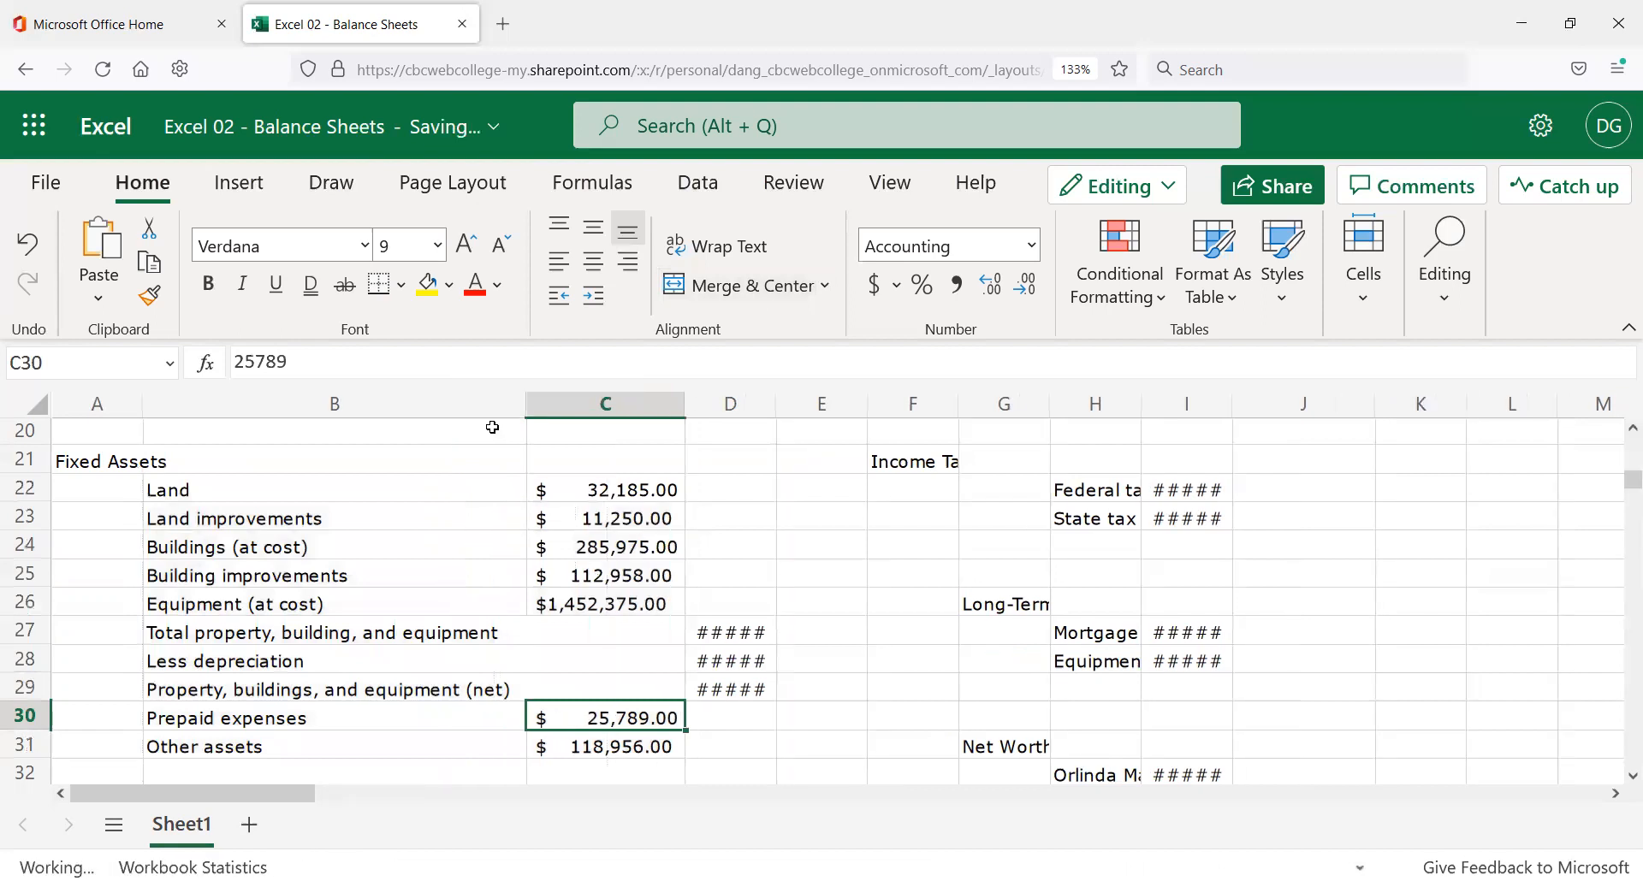
key("ctrl+z")
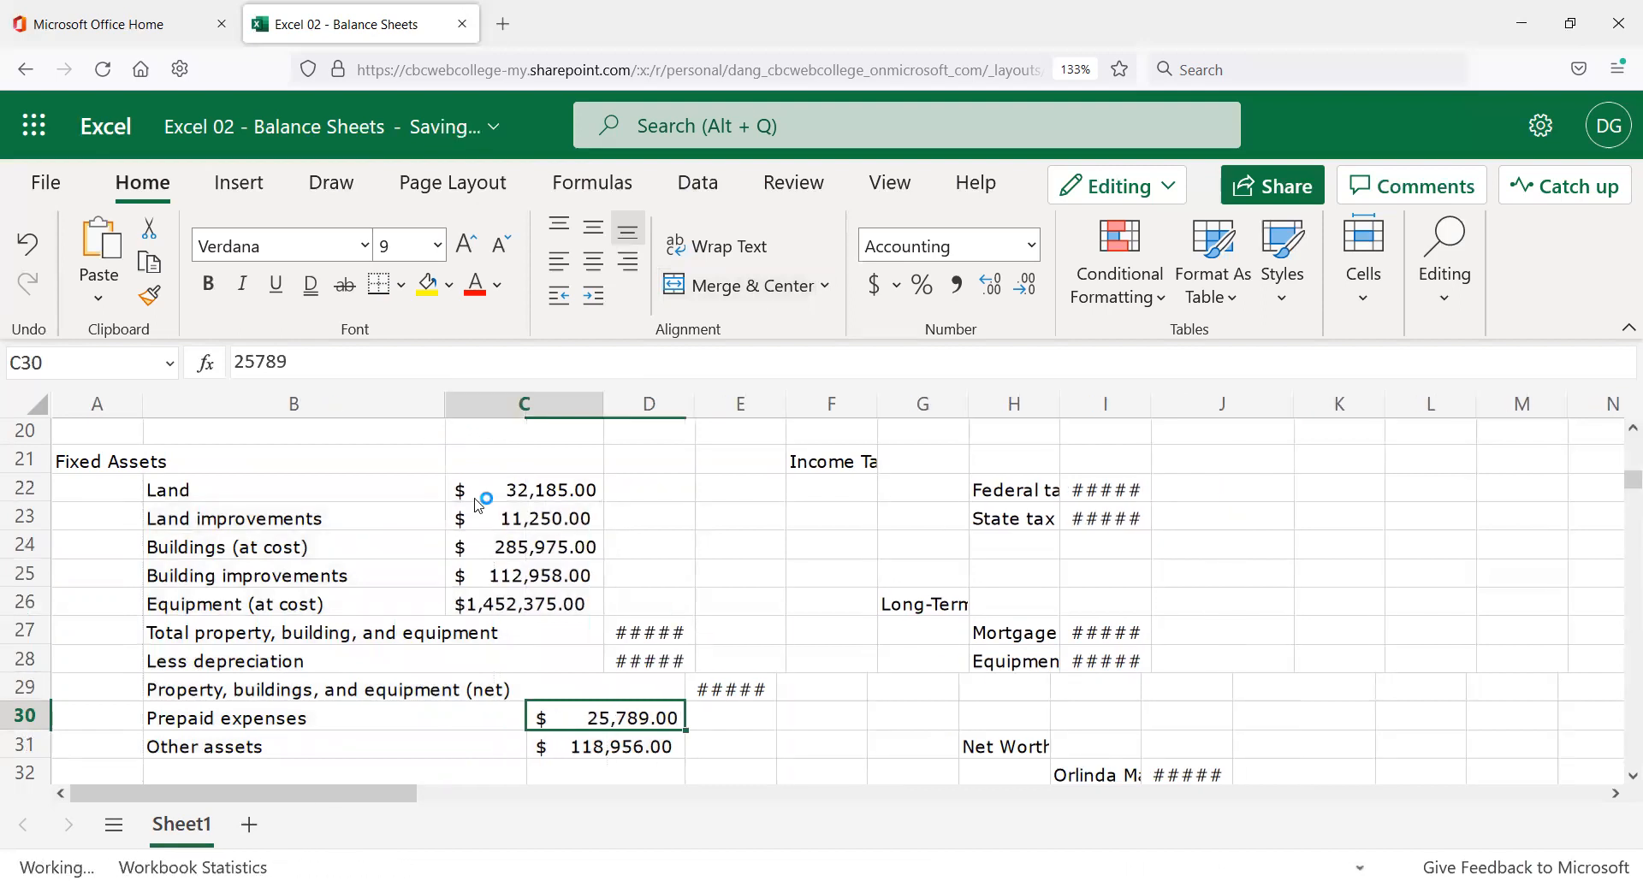
left_click(495, 490)
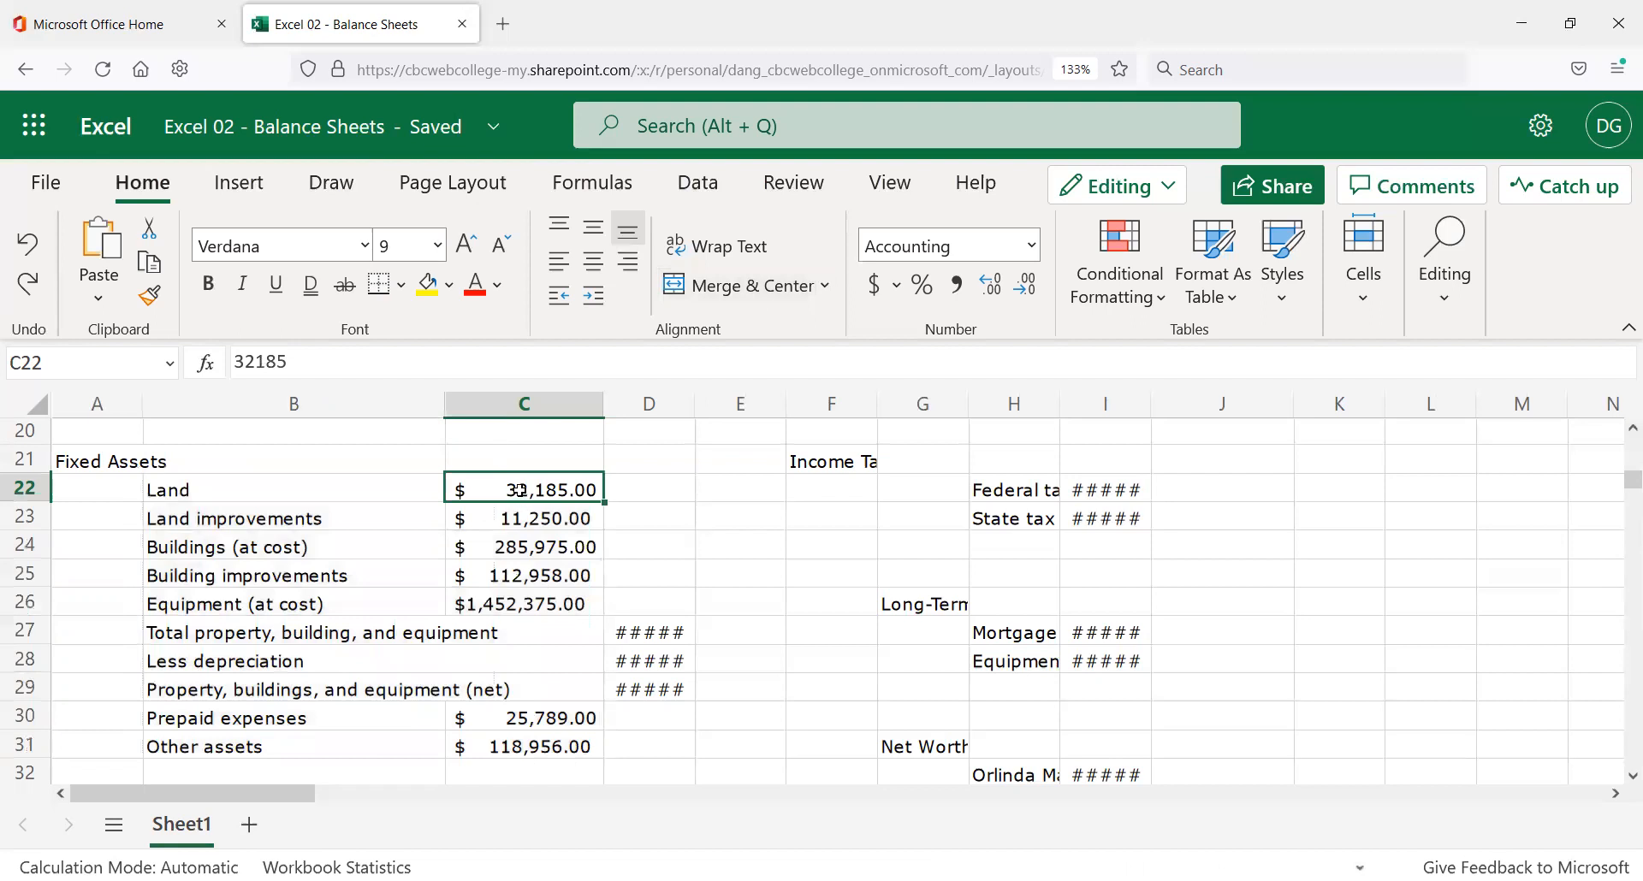
left_click_drag(516, 490, 534, 748)
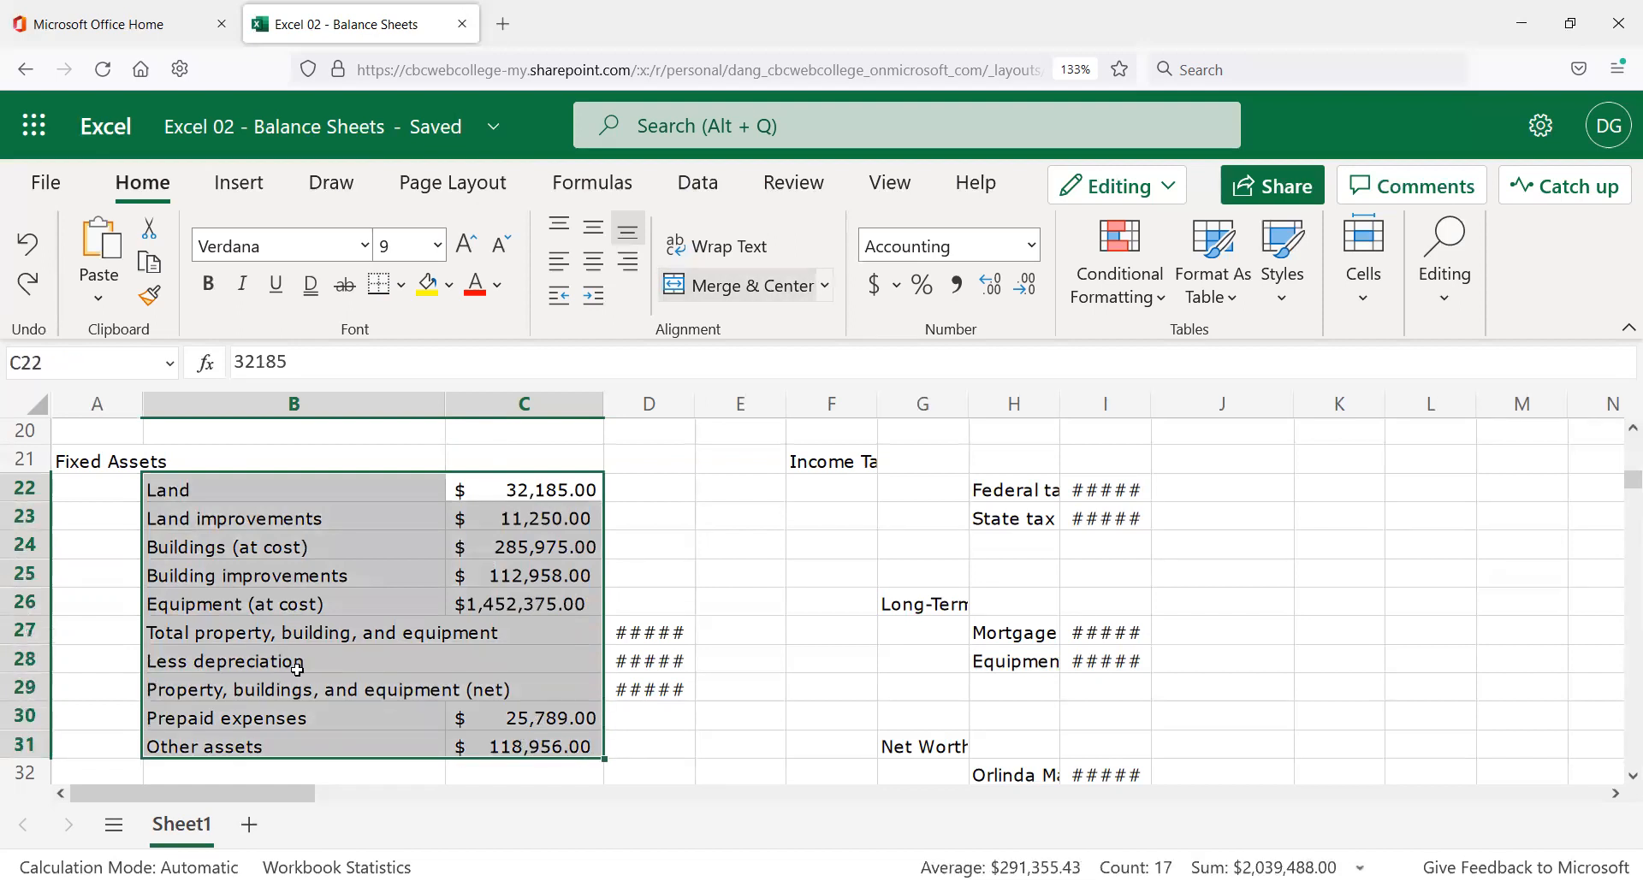
left_click(633, 544)
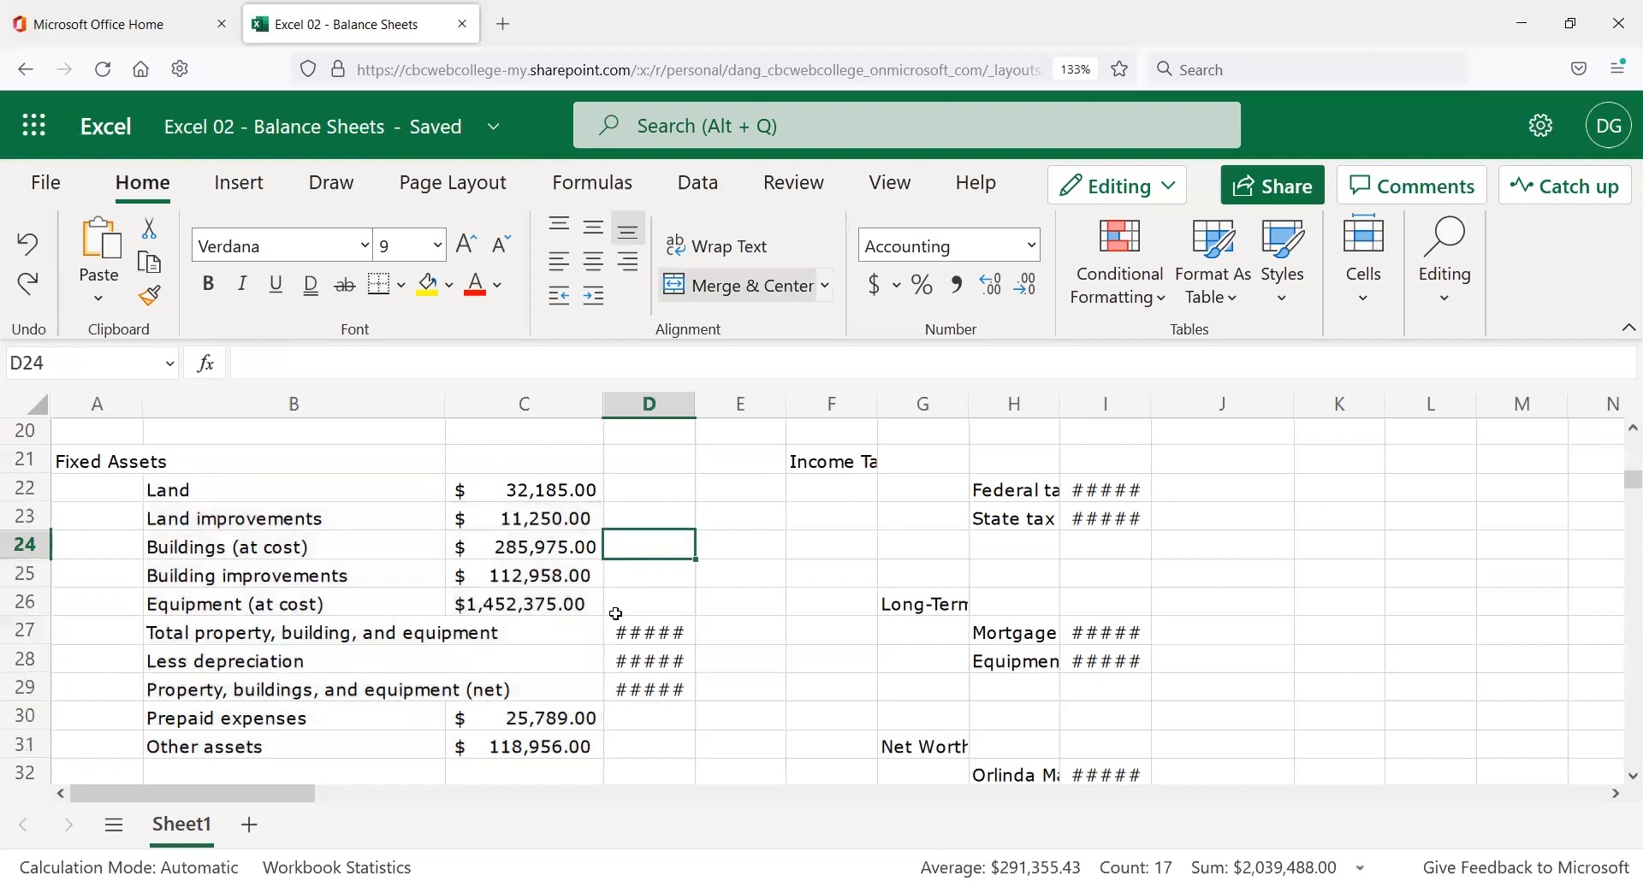
left_click(340, 634)
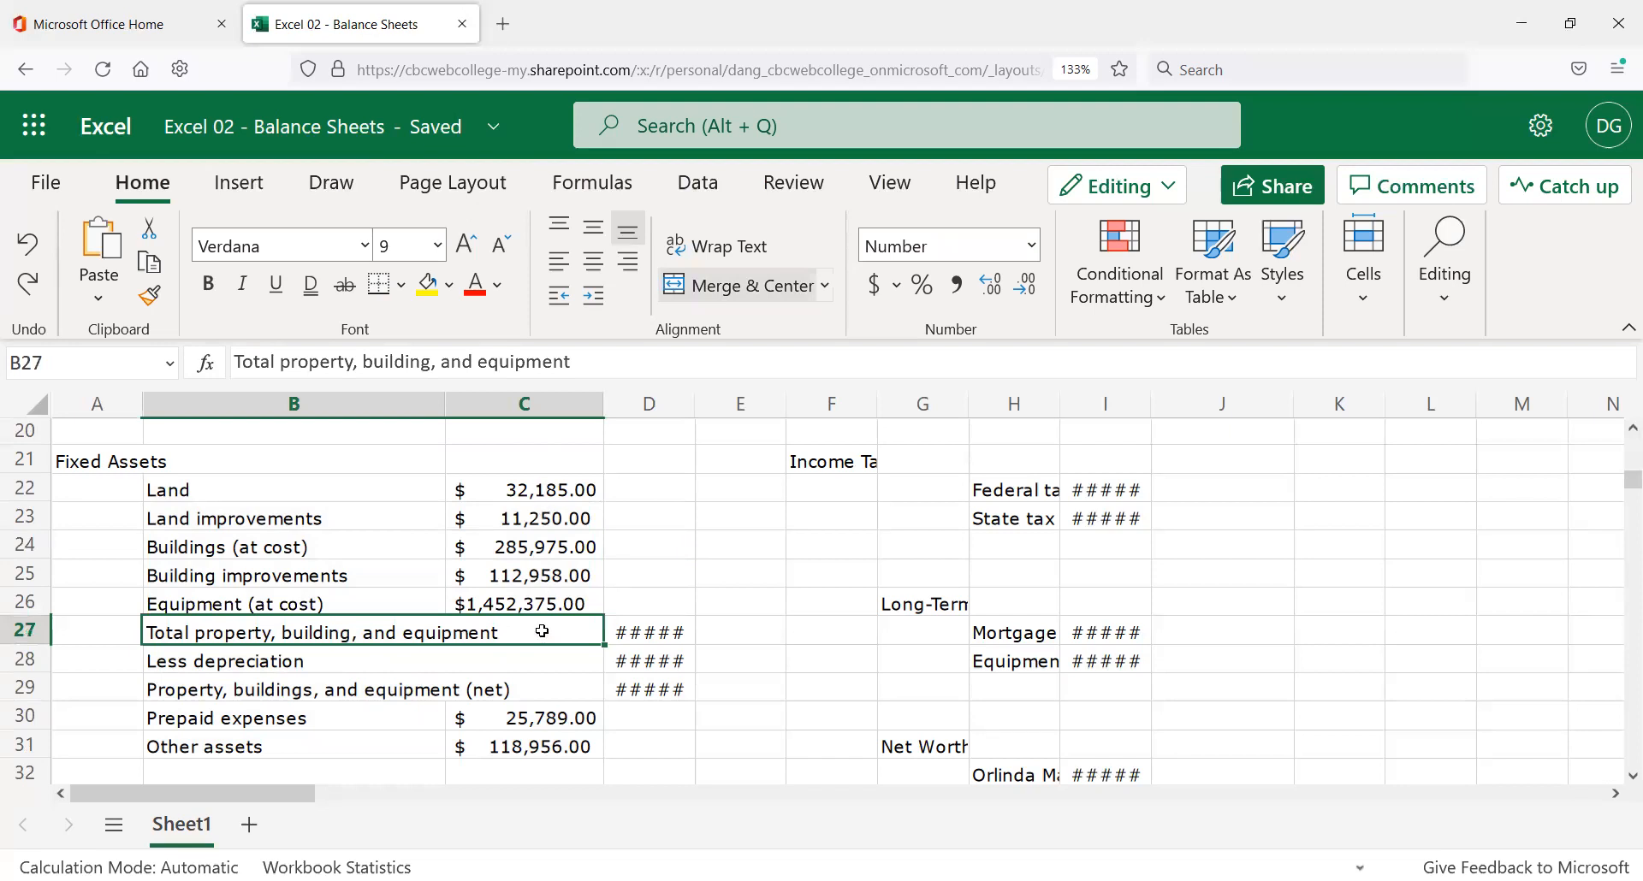
left_click(527, 669)
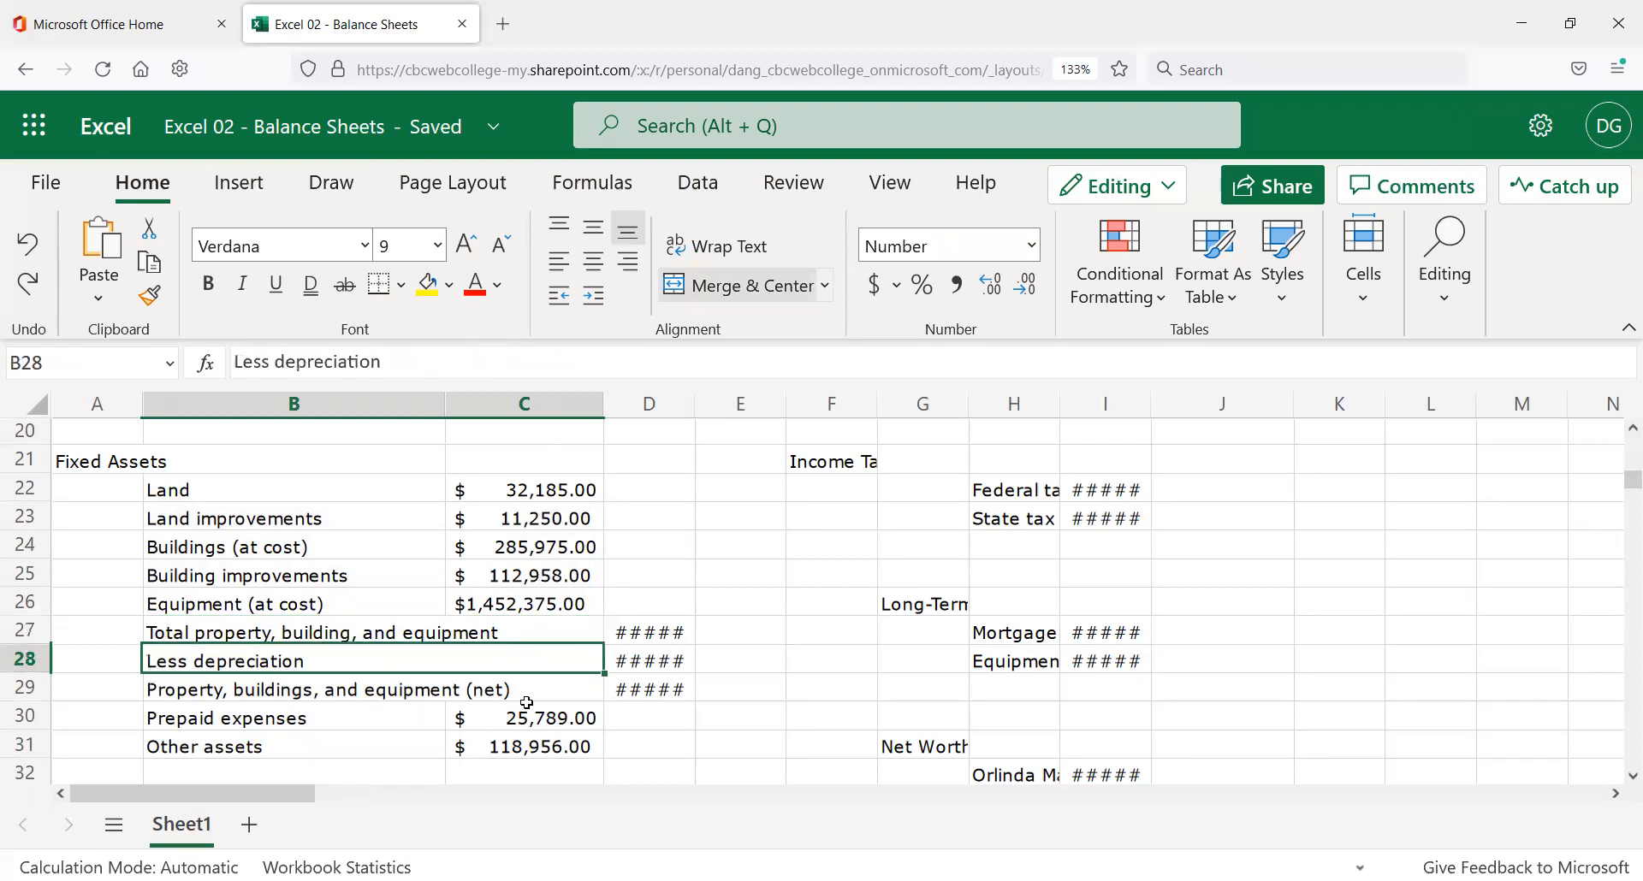
left_click(517, 726)
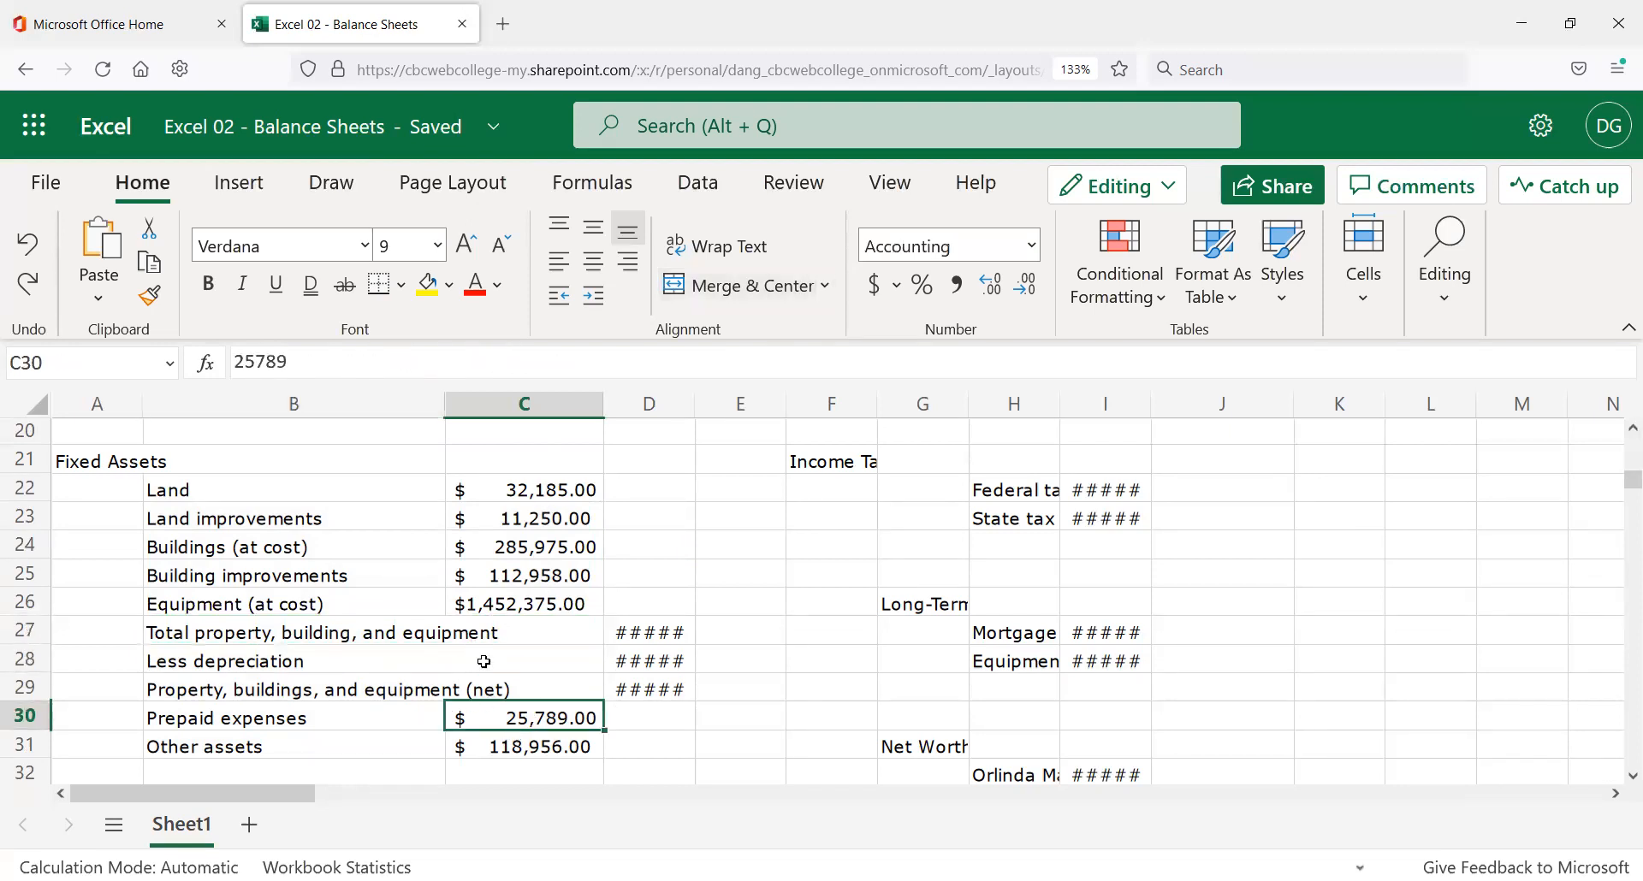
left_click(316, 632)
left_click_drag(316, 633, 320, 682)
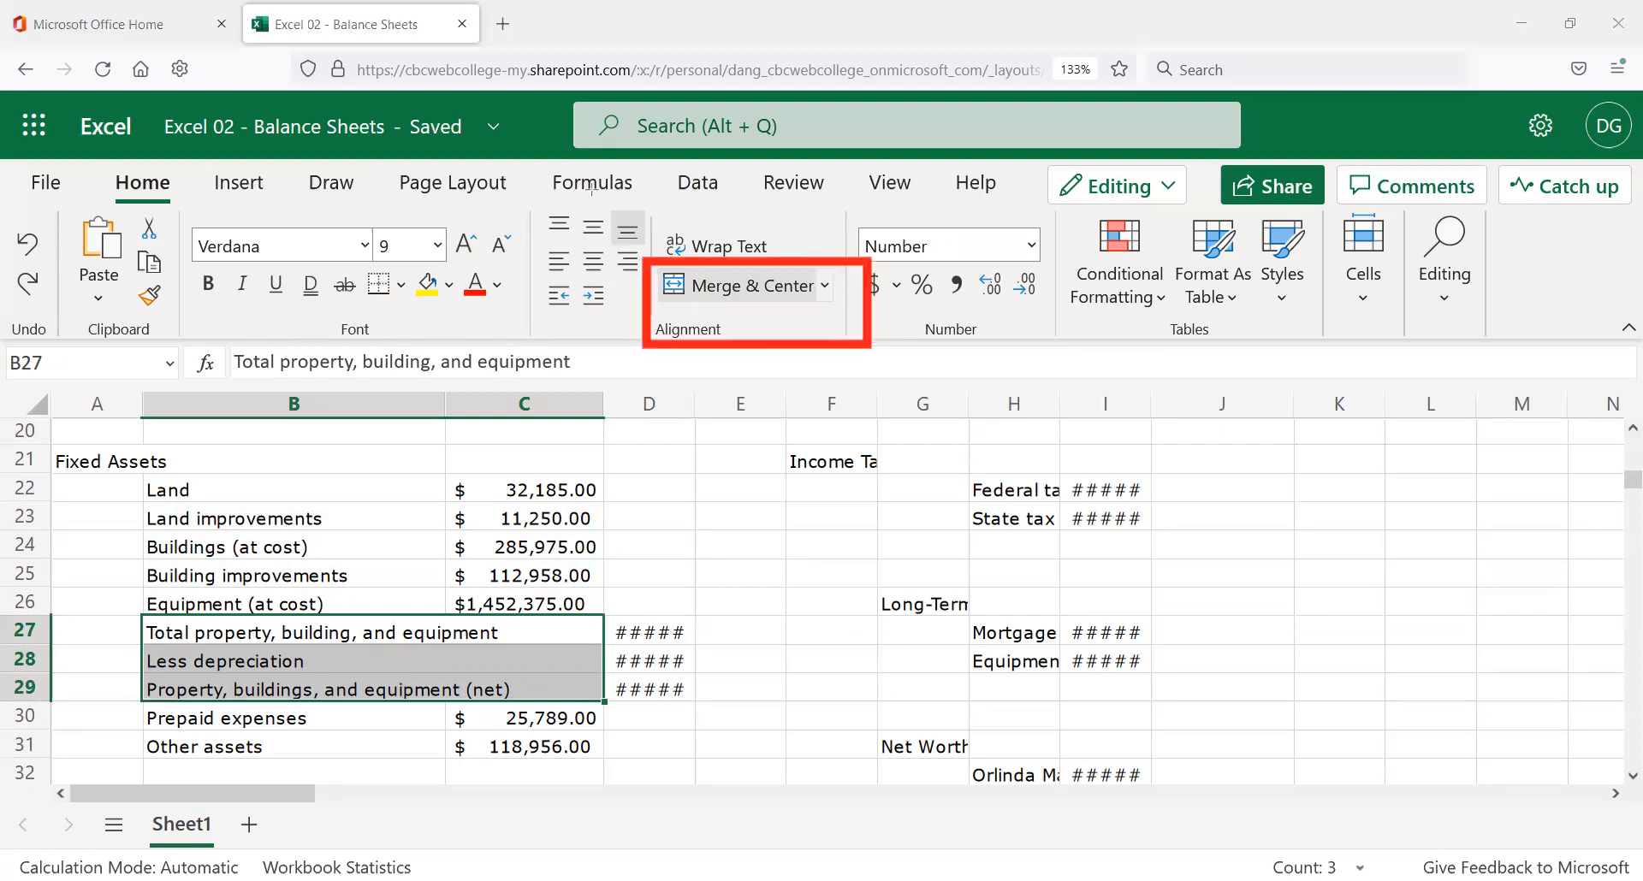
Unmerge B27:C29 and confirm that C27, C28 and C29 are separate cells.
left_click(784, 290)
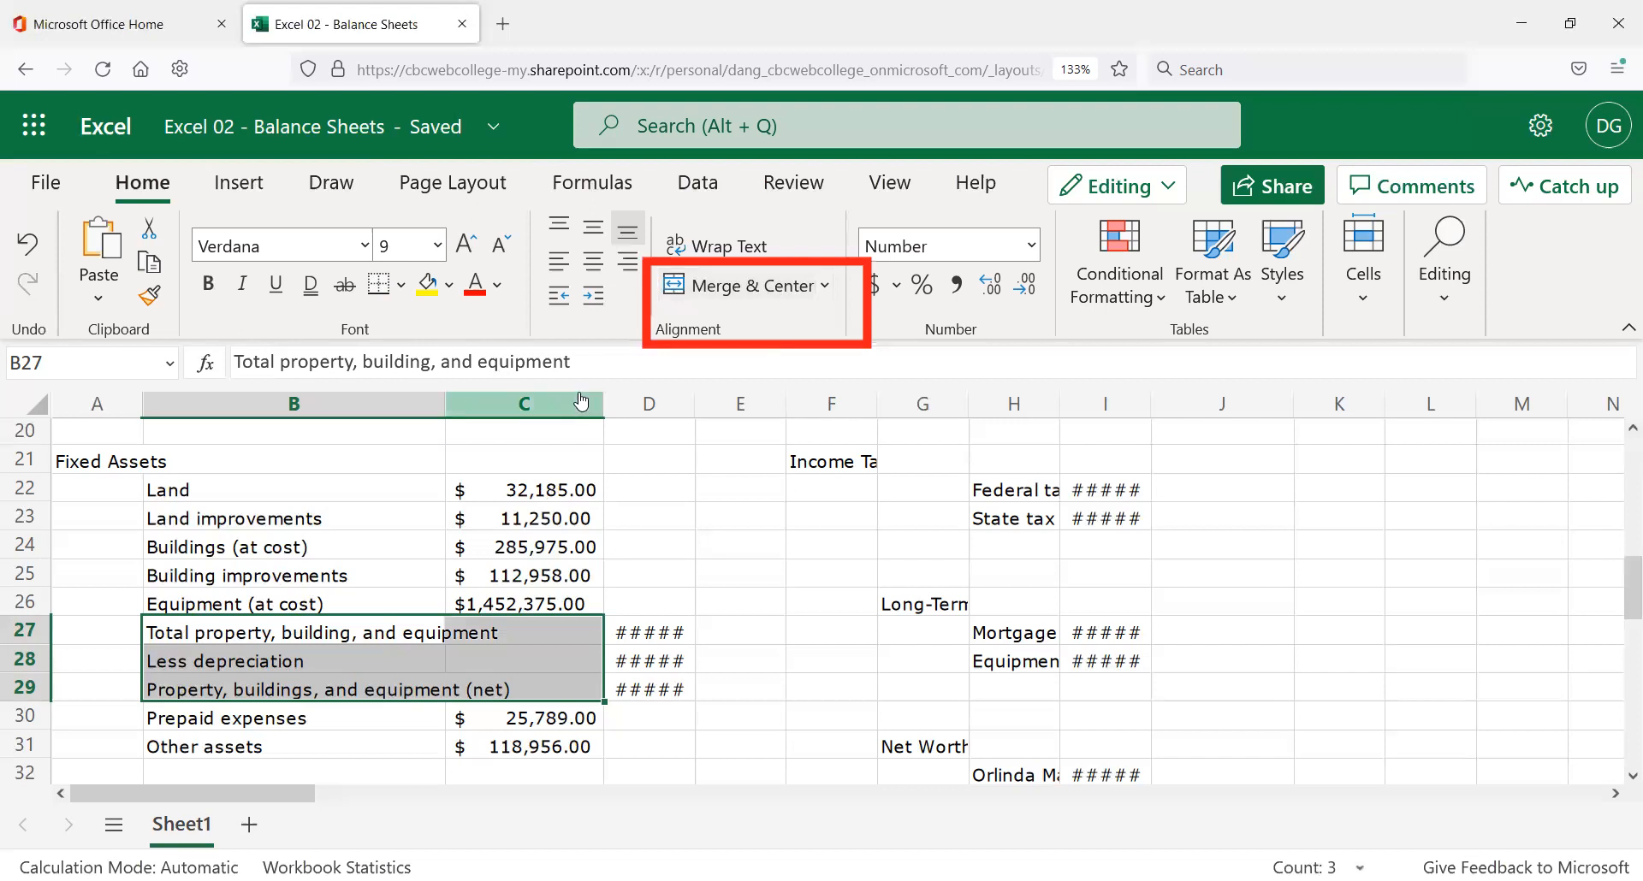
left_click(403, 578)
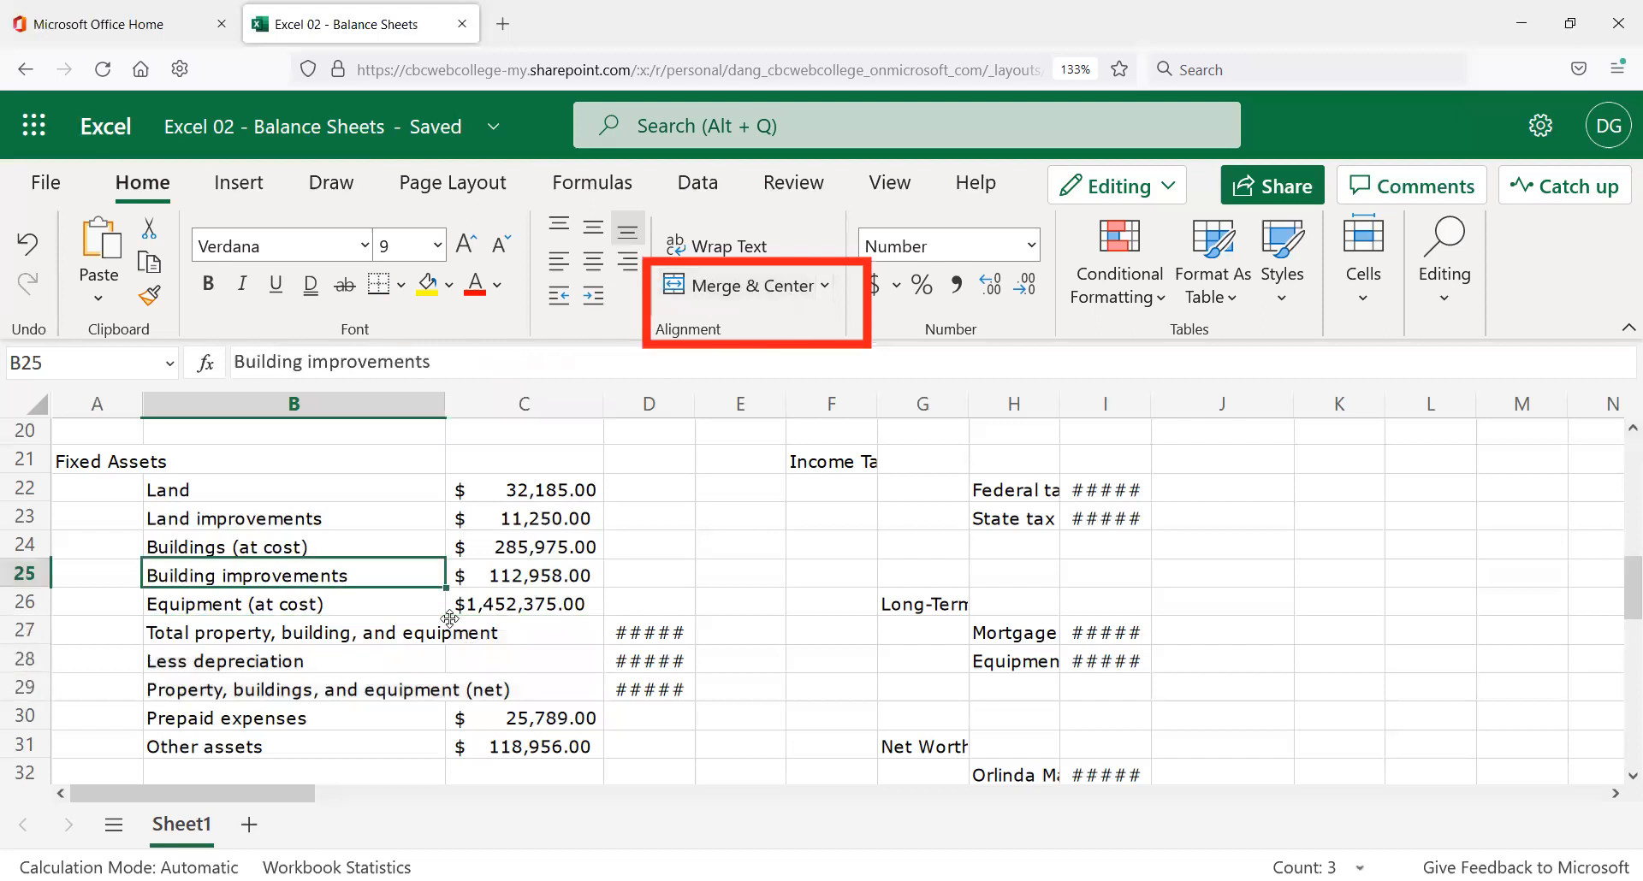
left_click(509, 632)
left_click(513, 660)
left_click(511, 688)
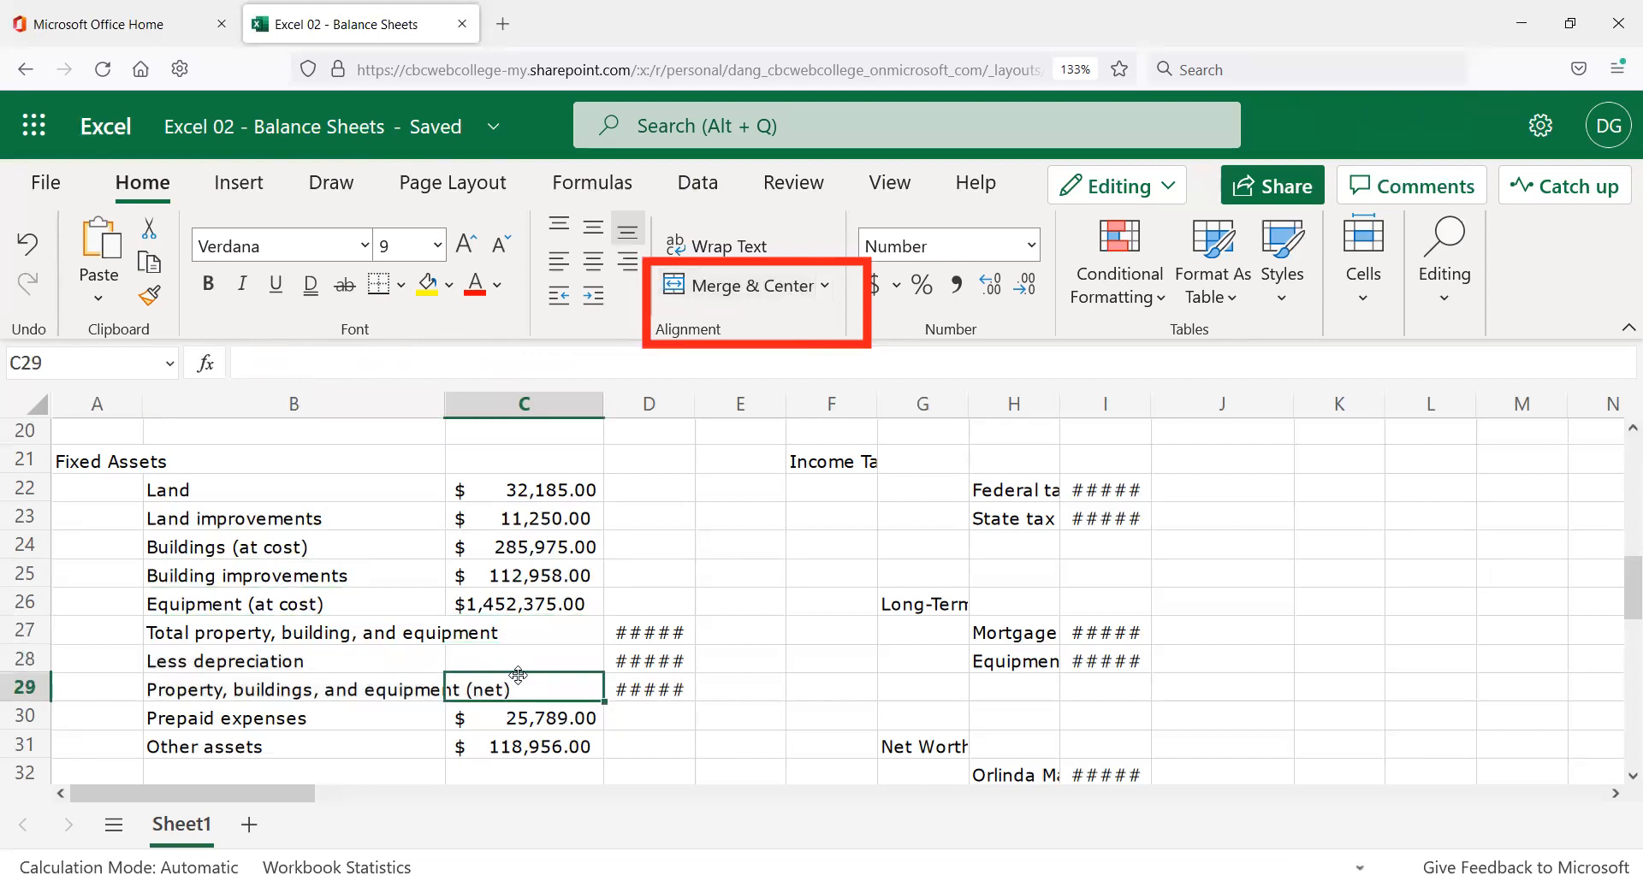
left_click(519, 635)
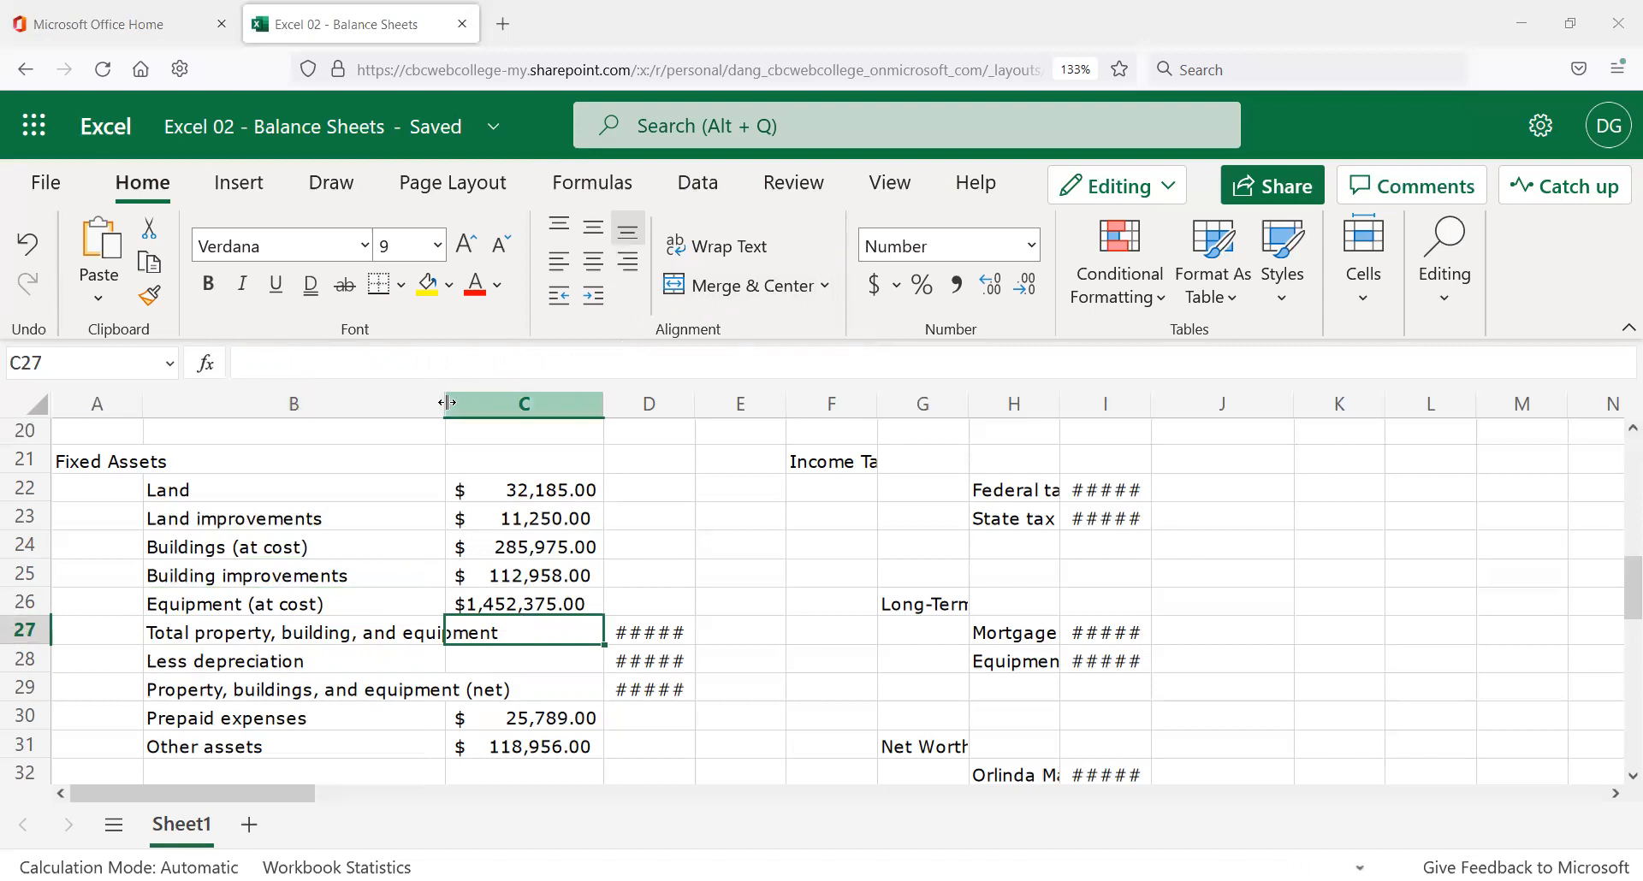
left_click_drag(447, 402, 535, 409)
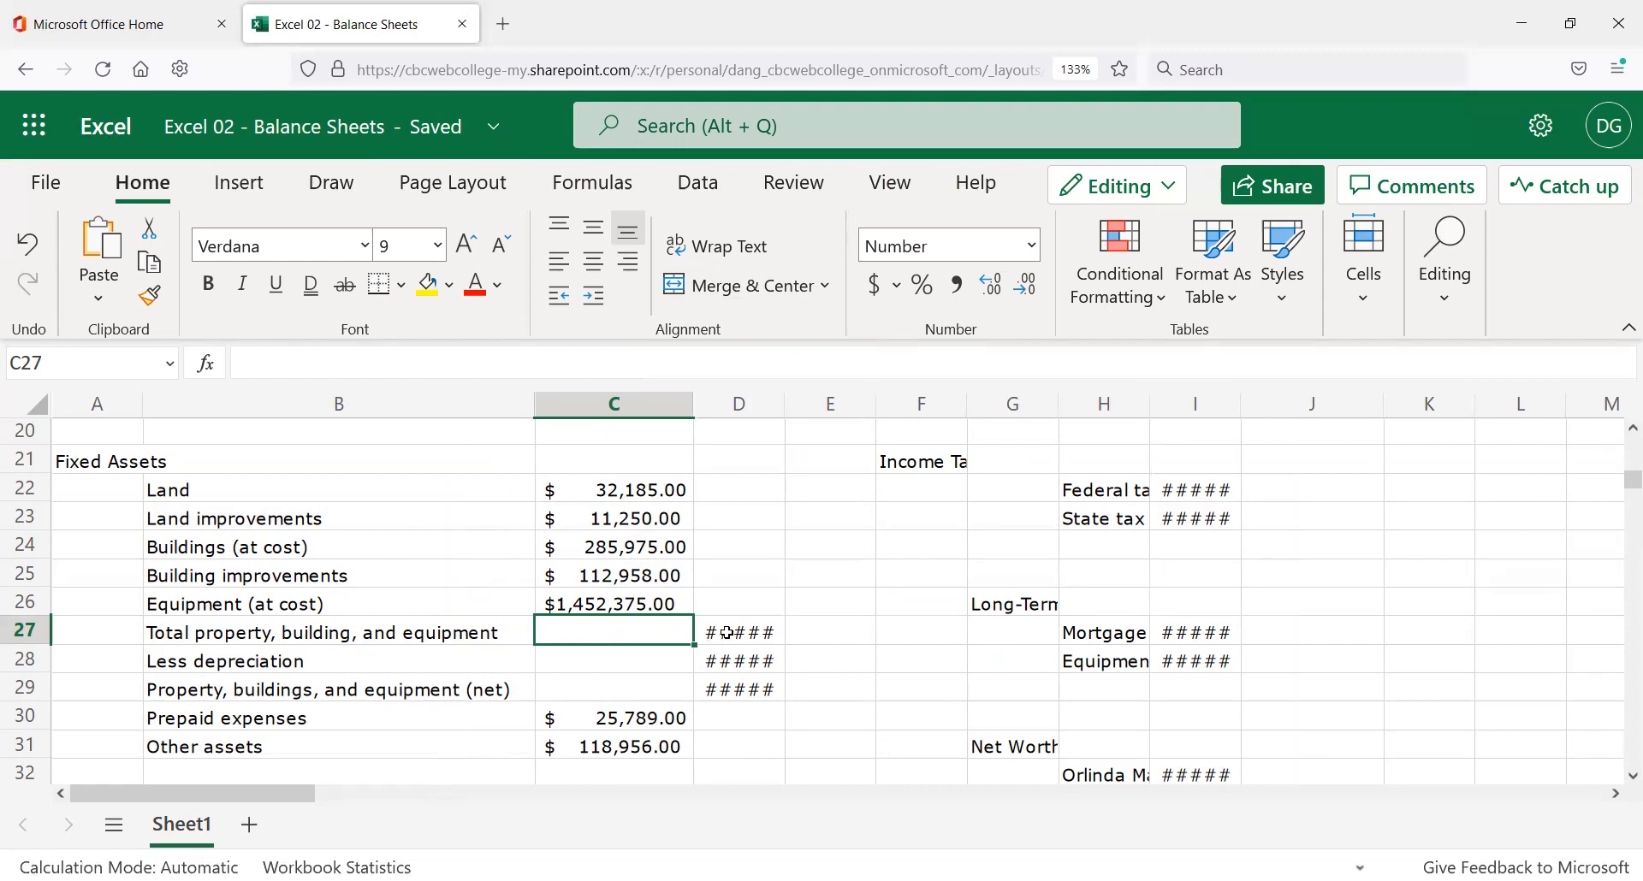
left_click(620, 655)
left_click(617, 684)
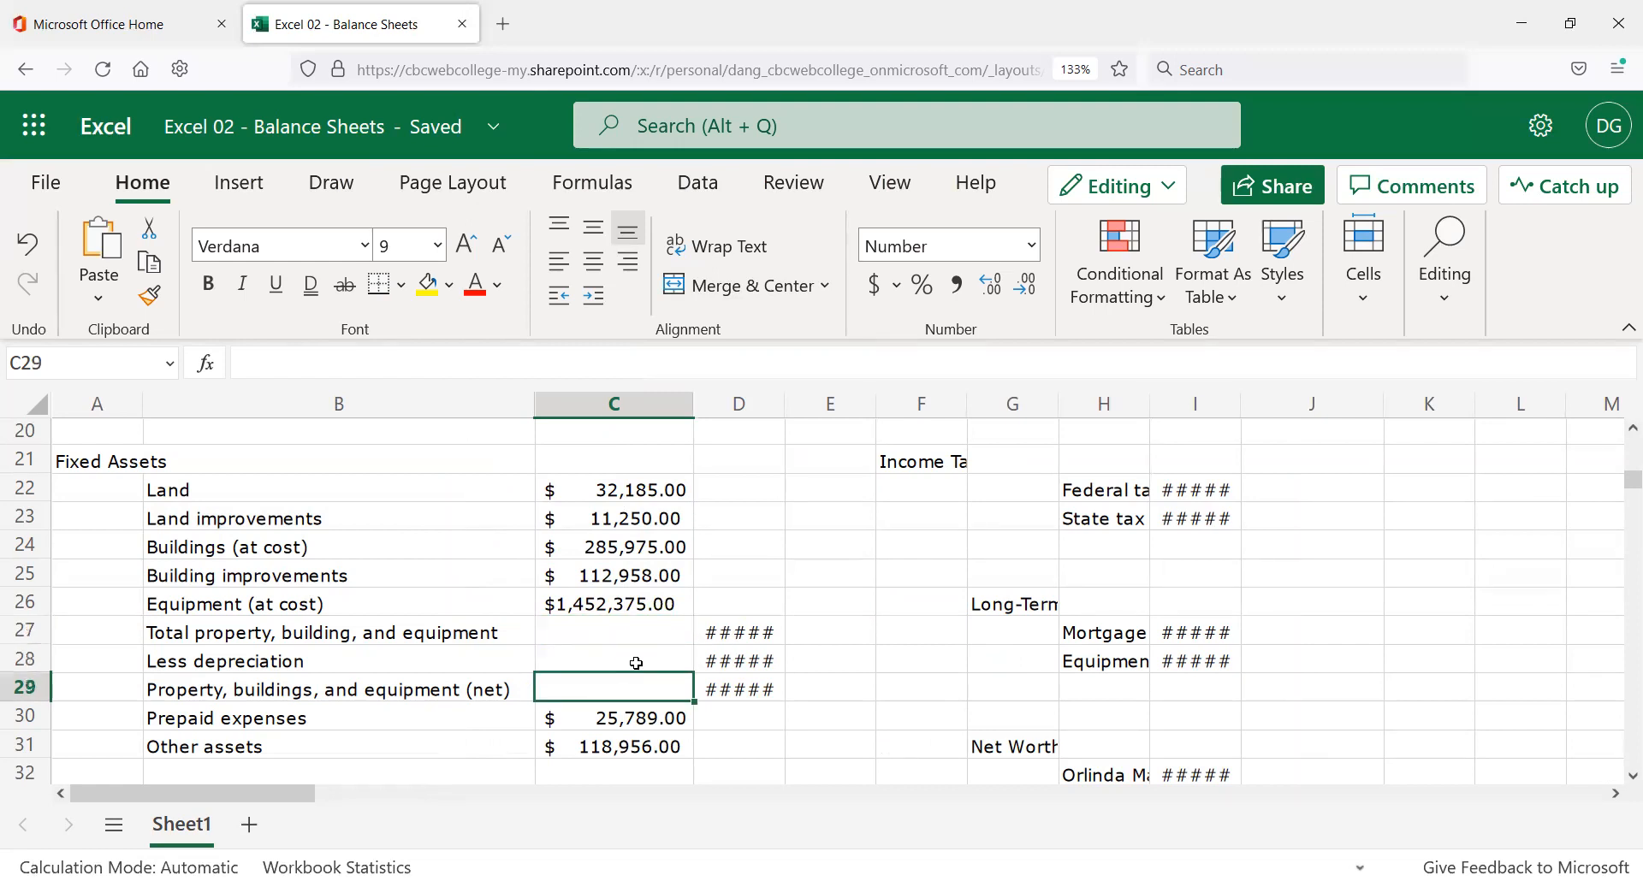
left_click(729, 631)
left_click(728, 660)
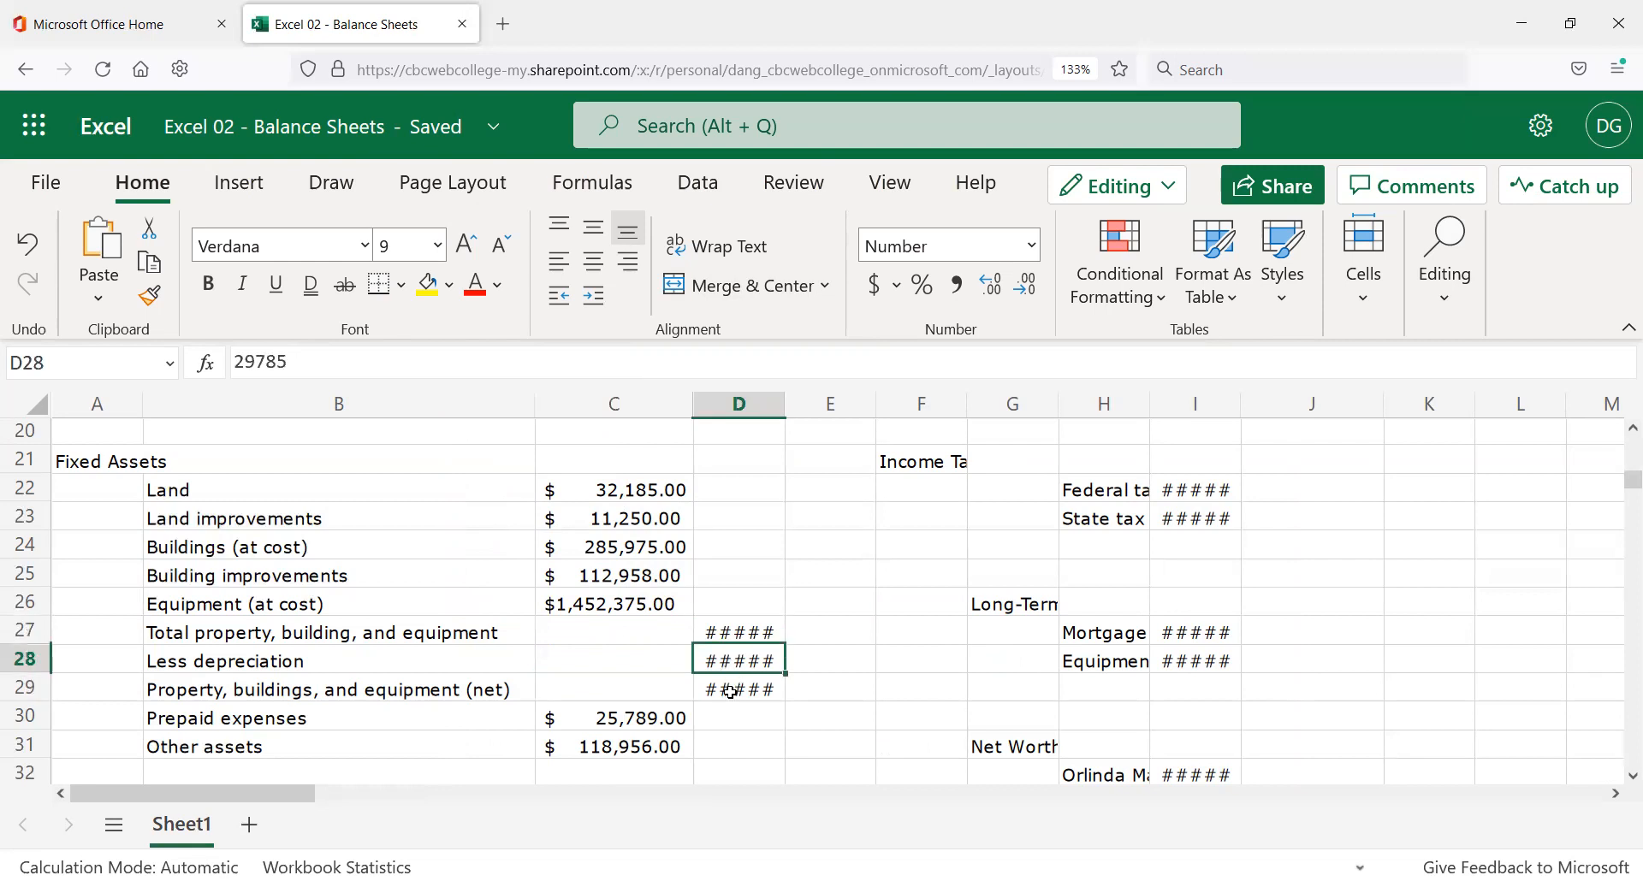
left_click(728, 710)
left_click(723, 655)
left_click(720, 631)
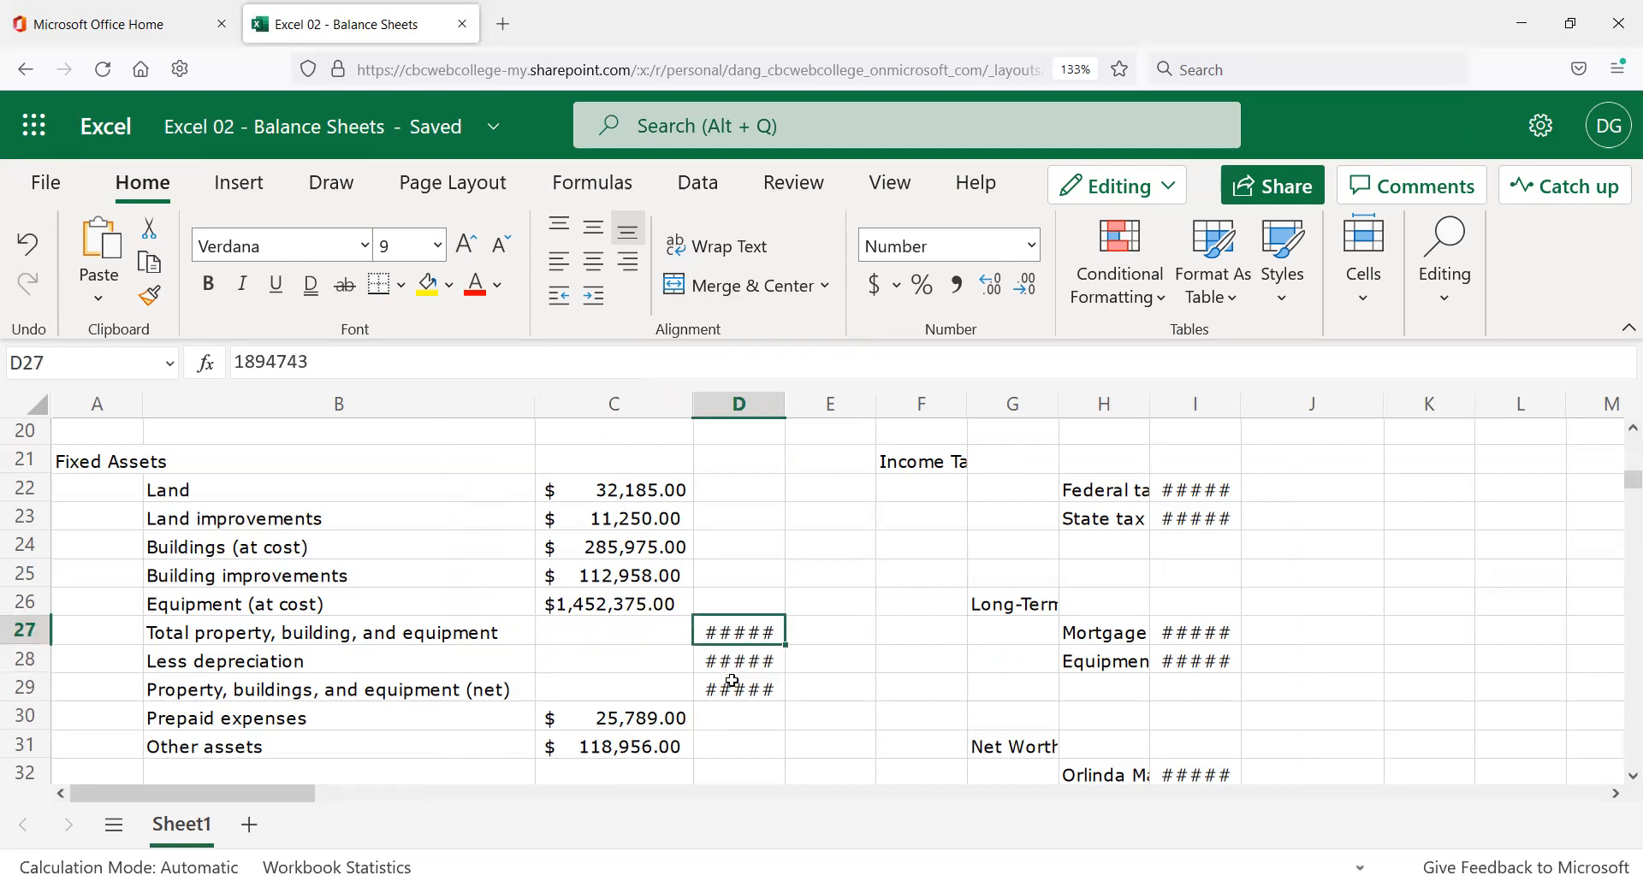
left_click(730, 661)
left_click(727, 695)
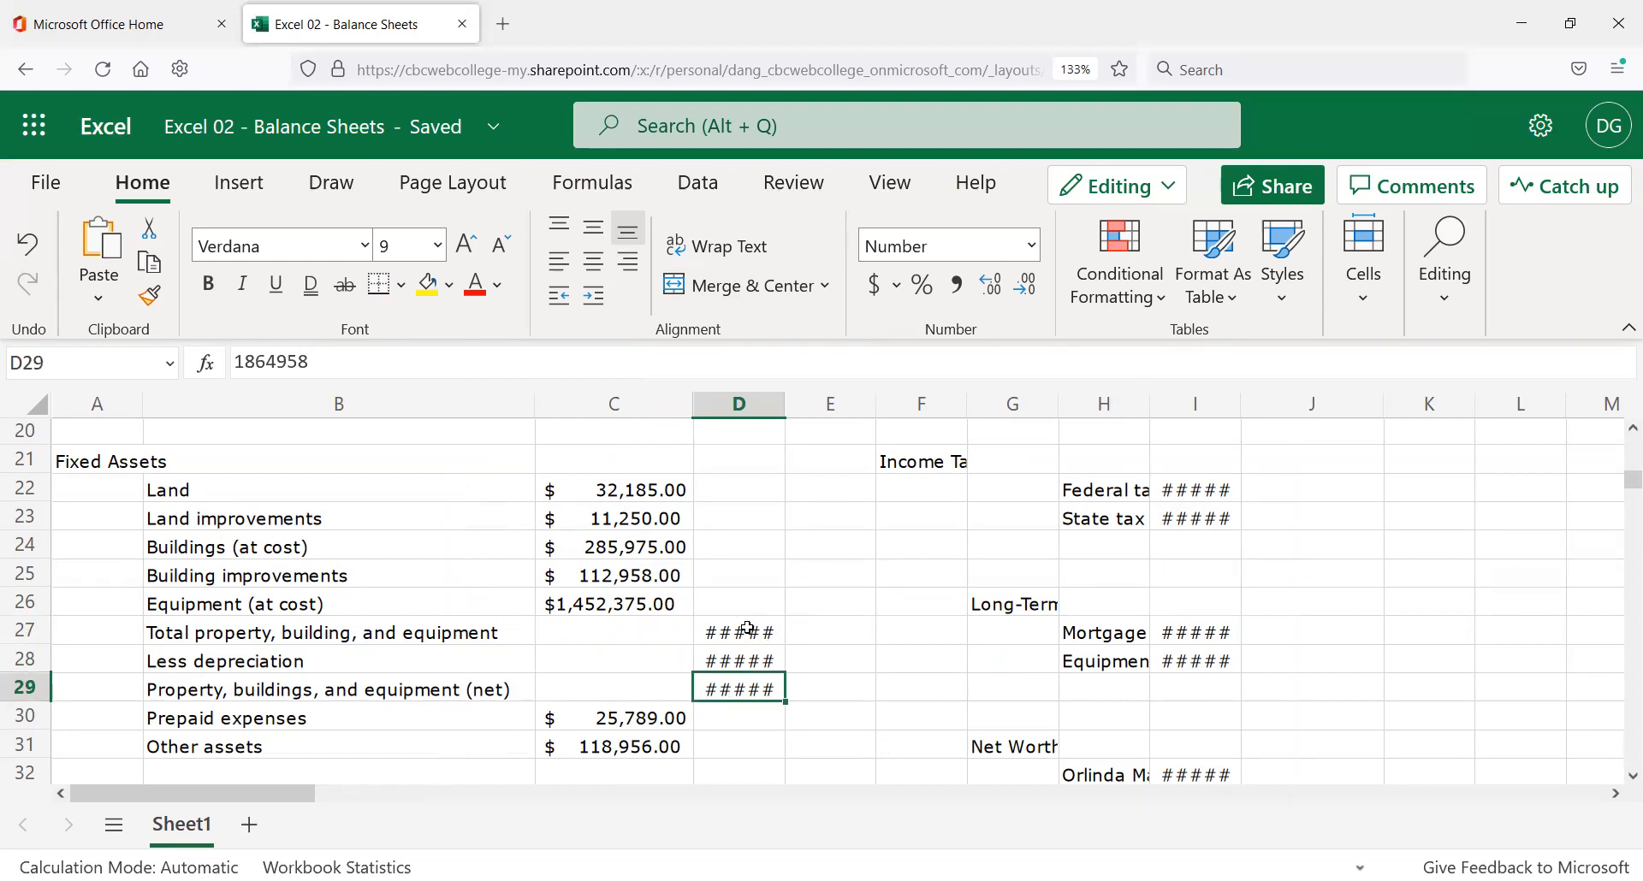
left_click_drag(747, 629, 754, 688)
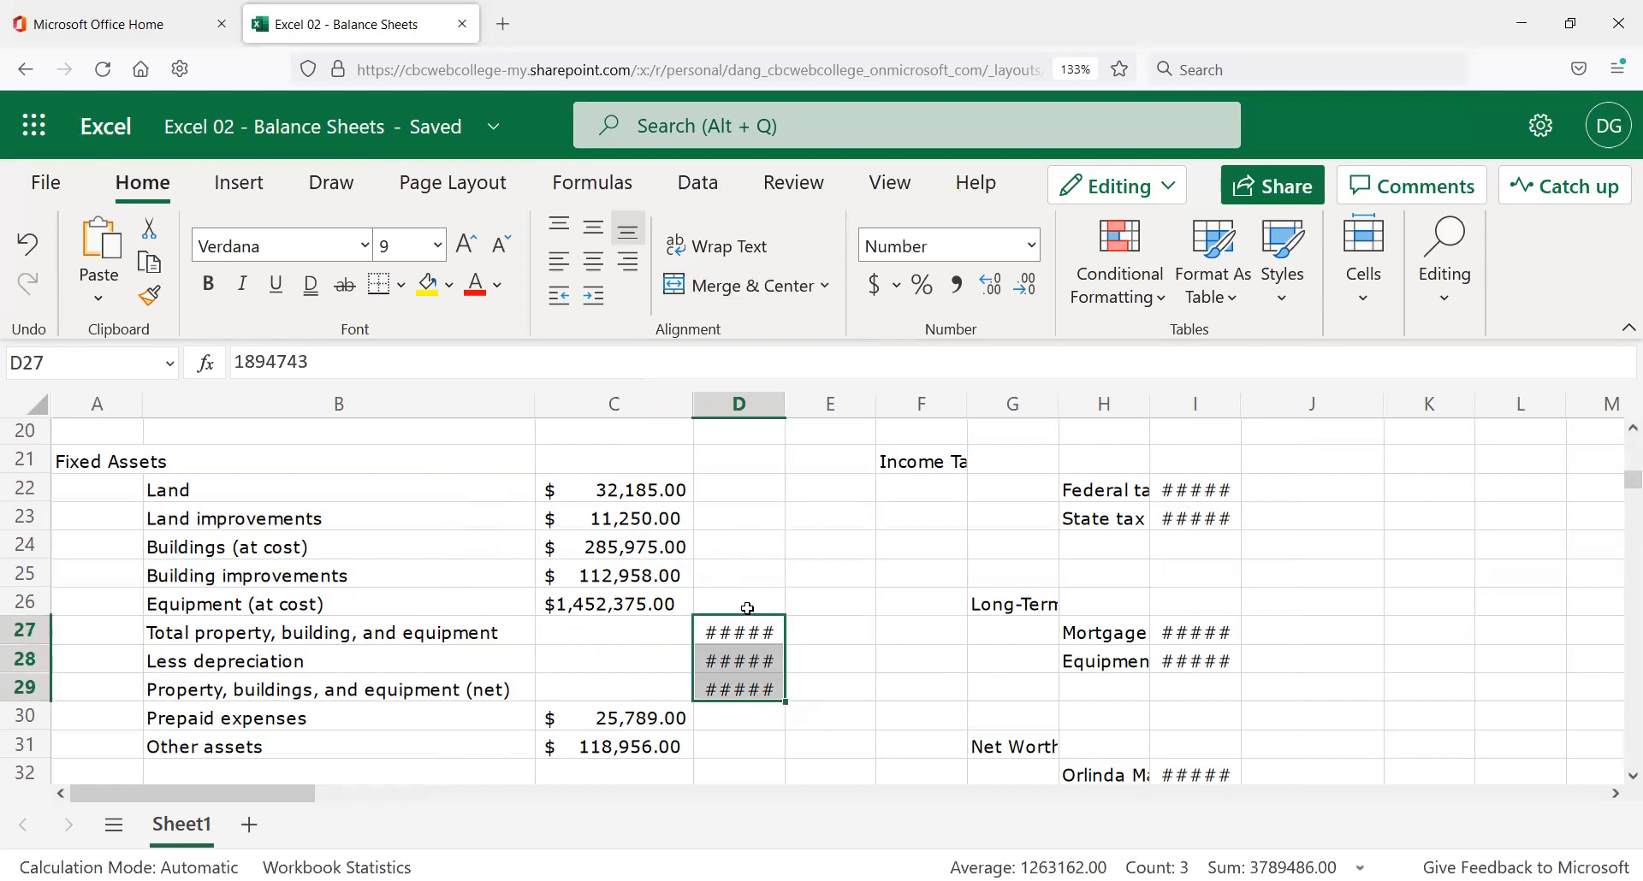
key("ctrl+x")
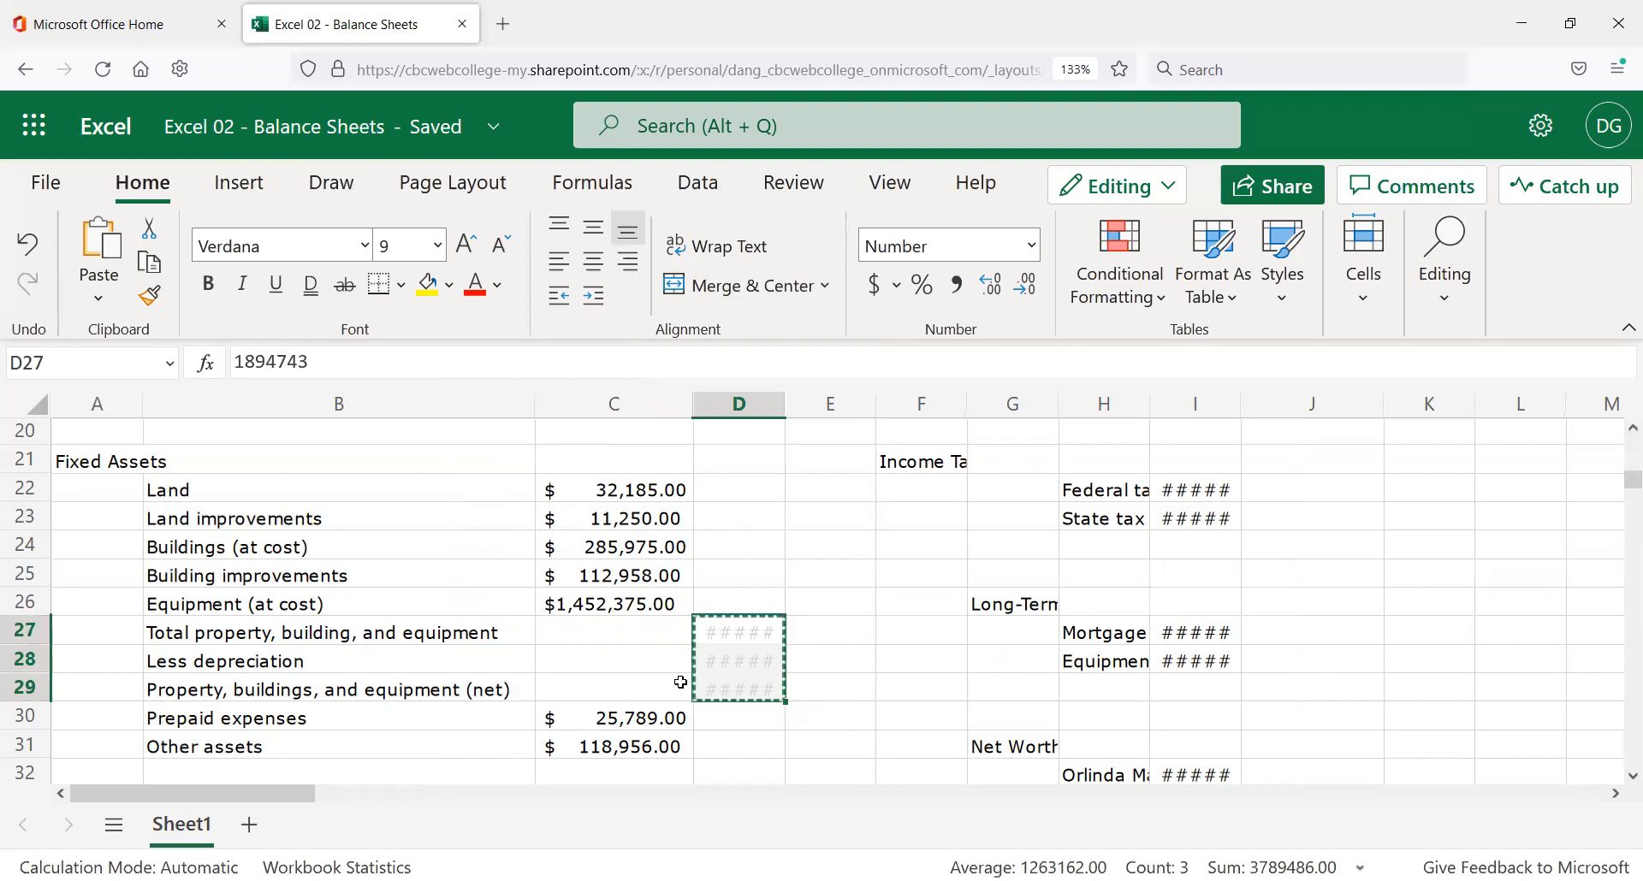
left_click(625, 624)
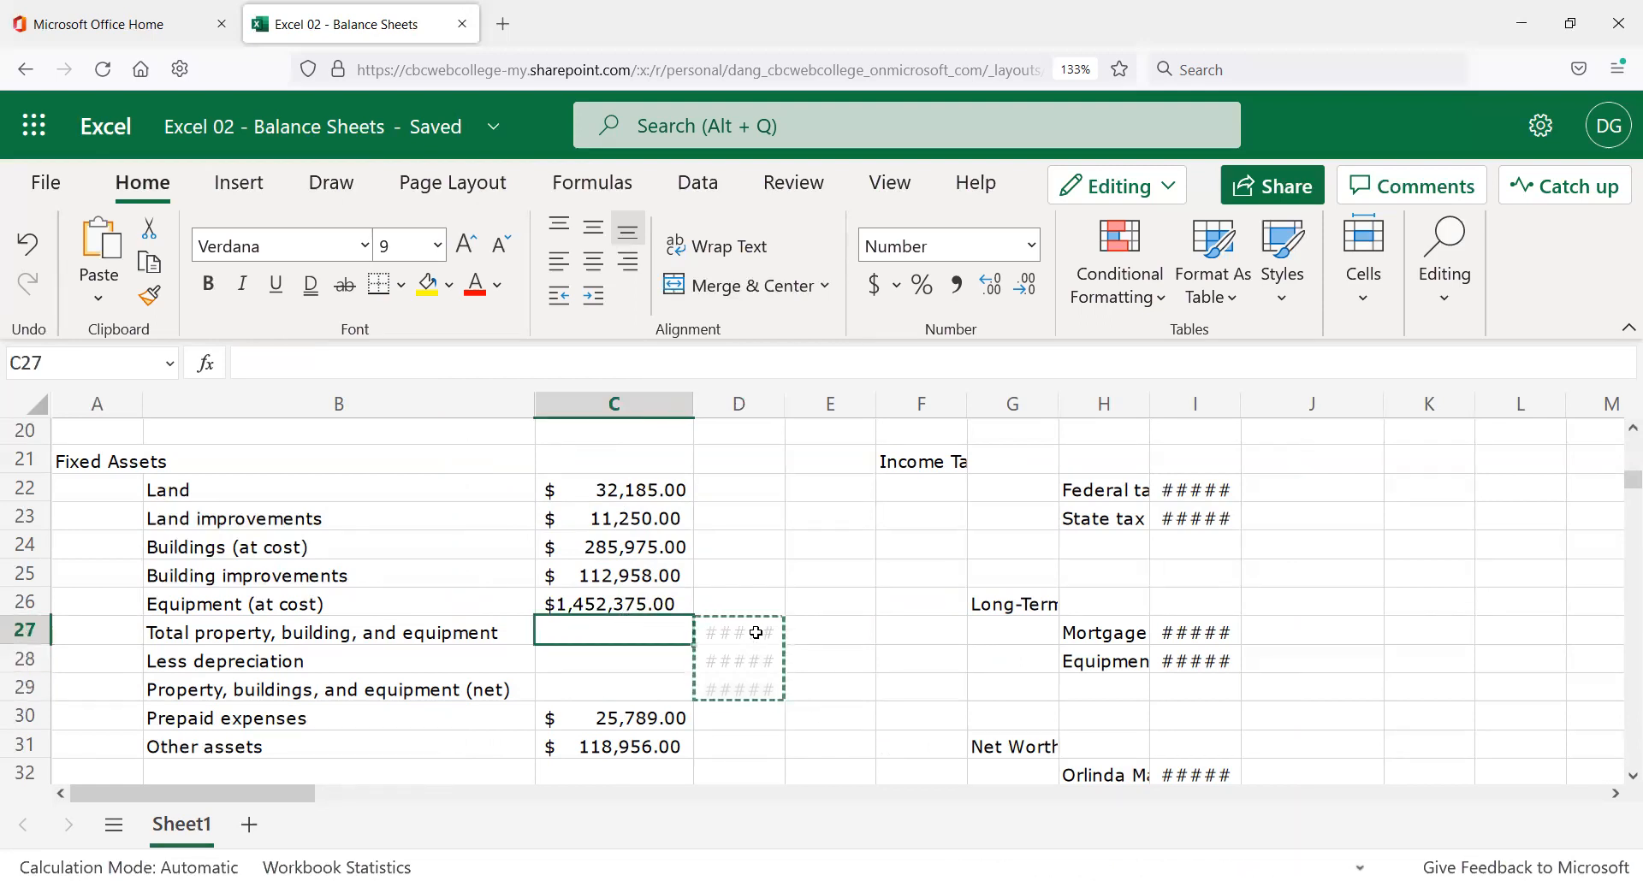
key("ctrl+v")
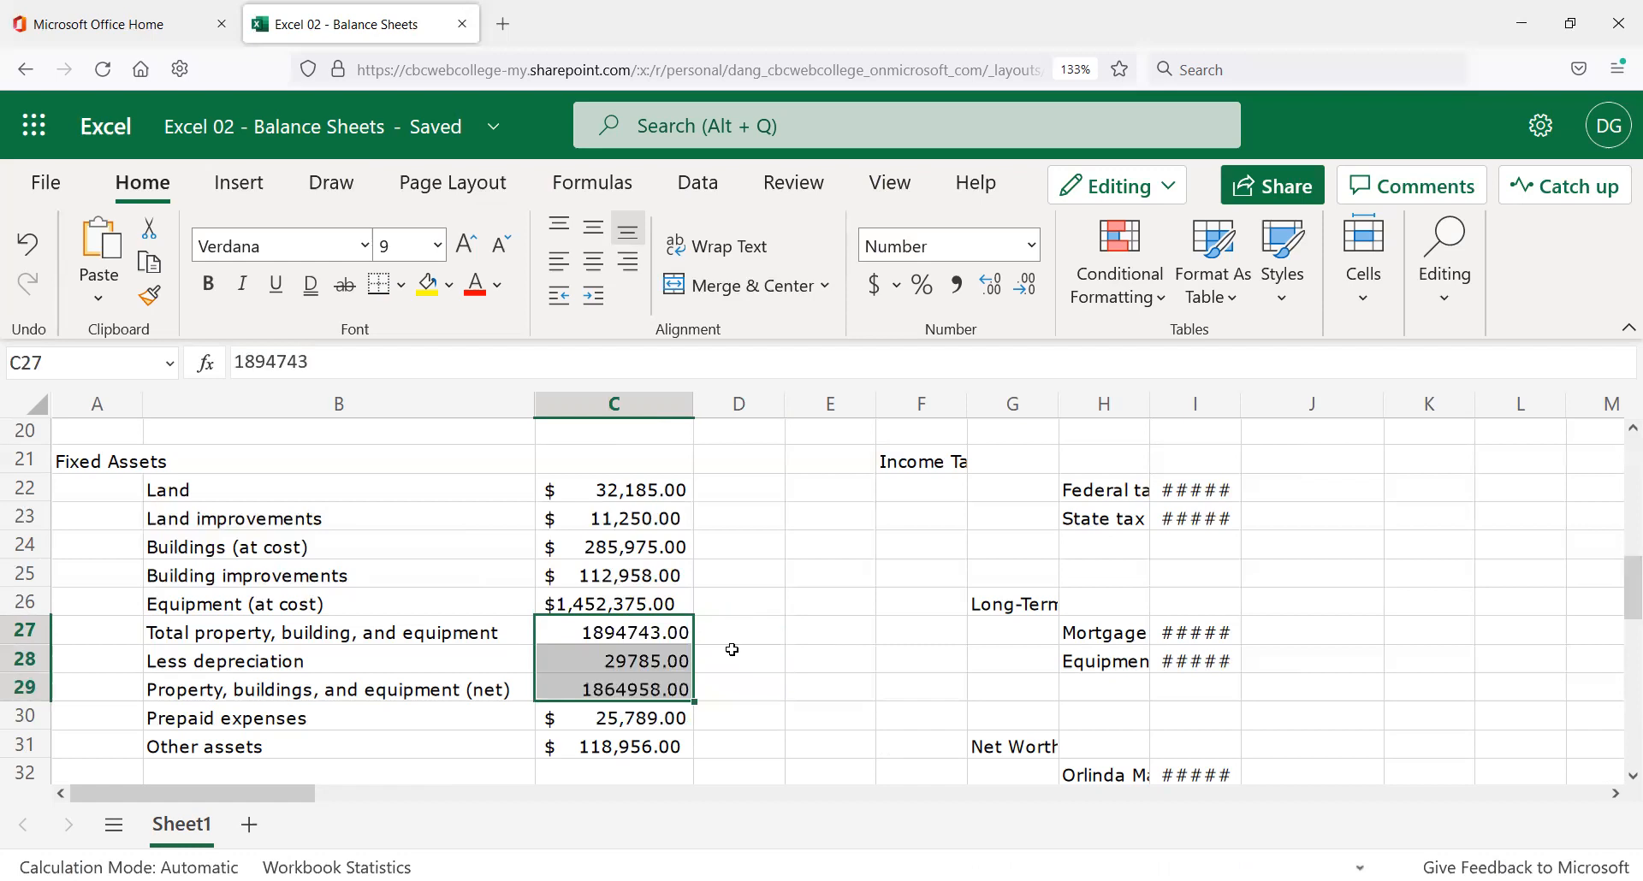
left_click(644, 639)
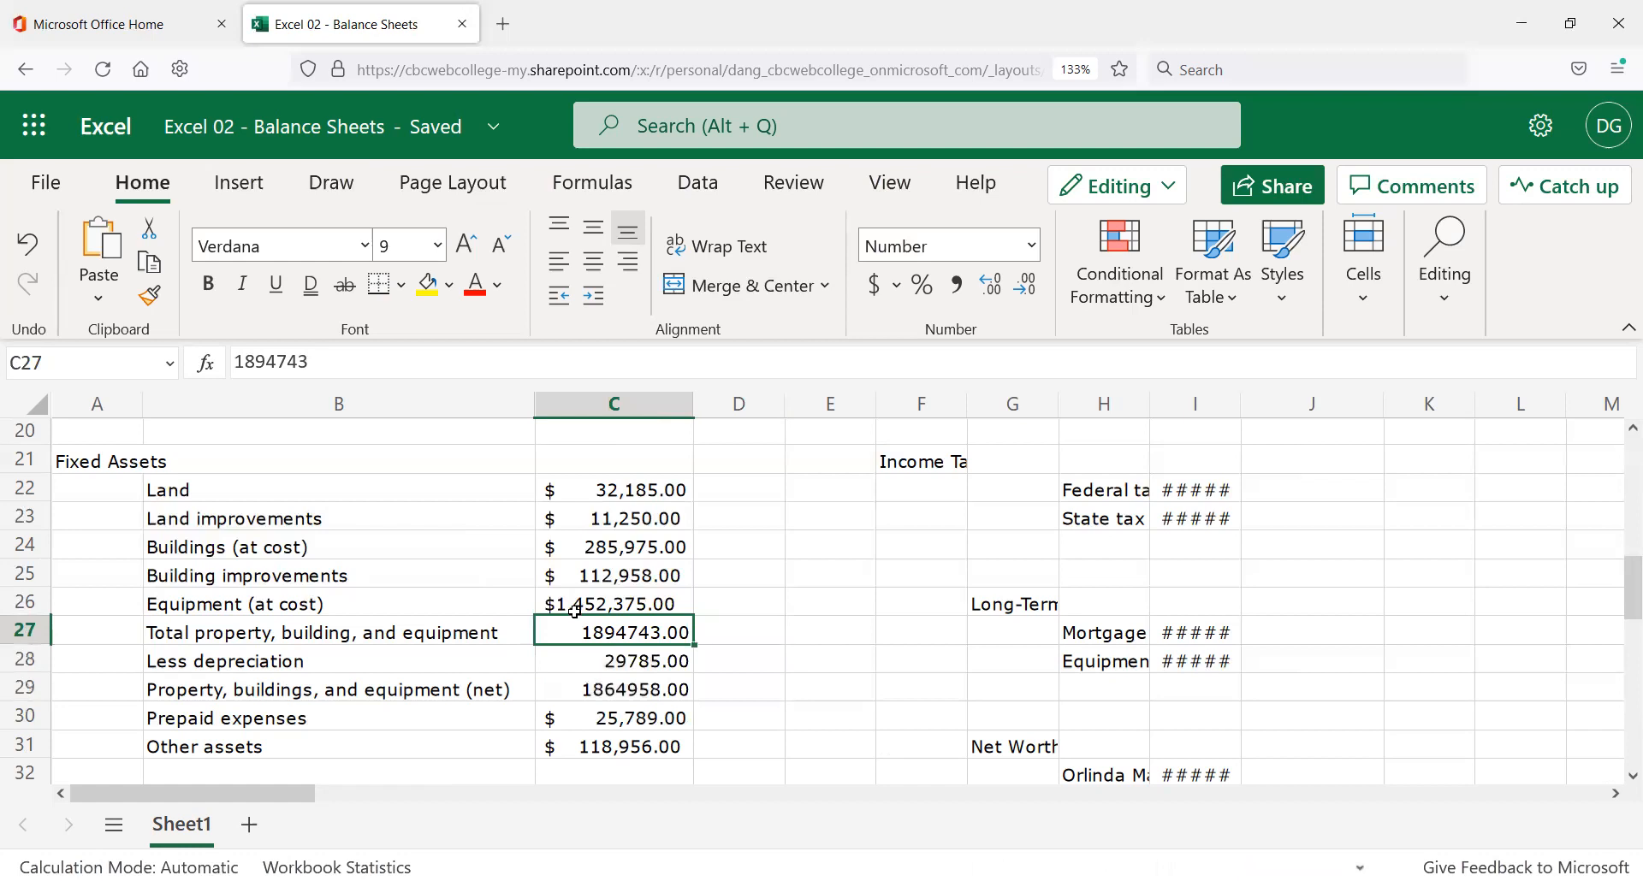
key("ctrl+z")
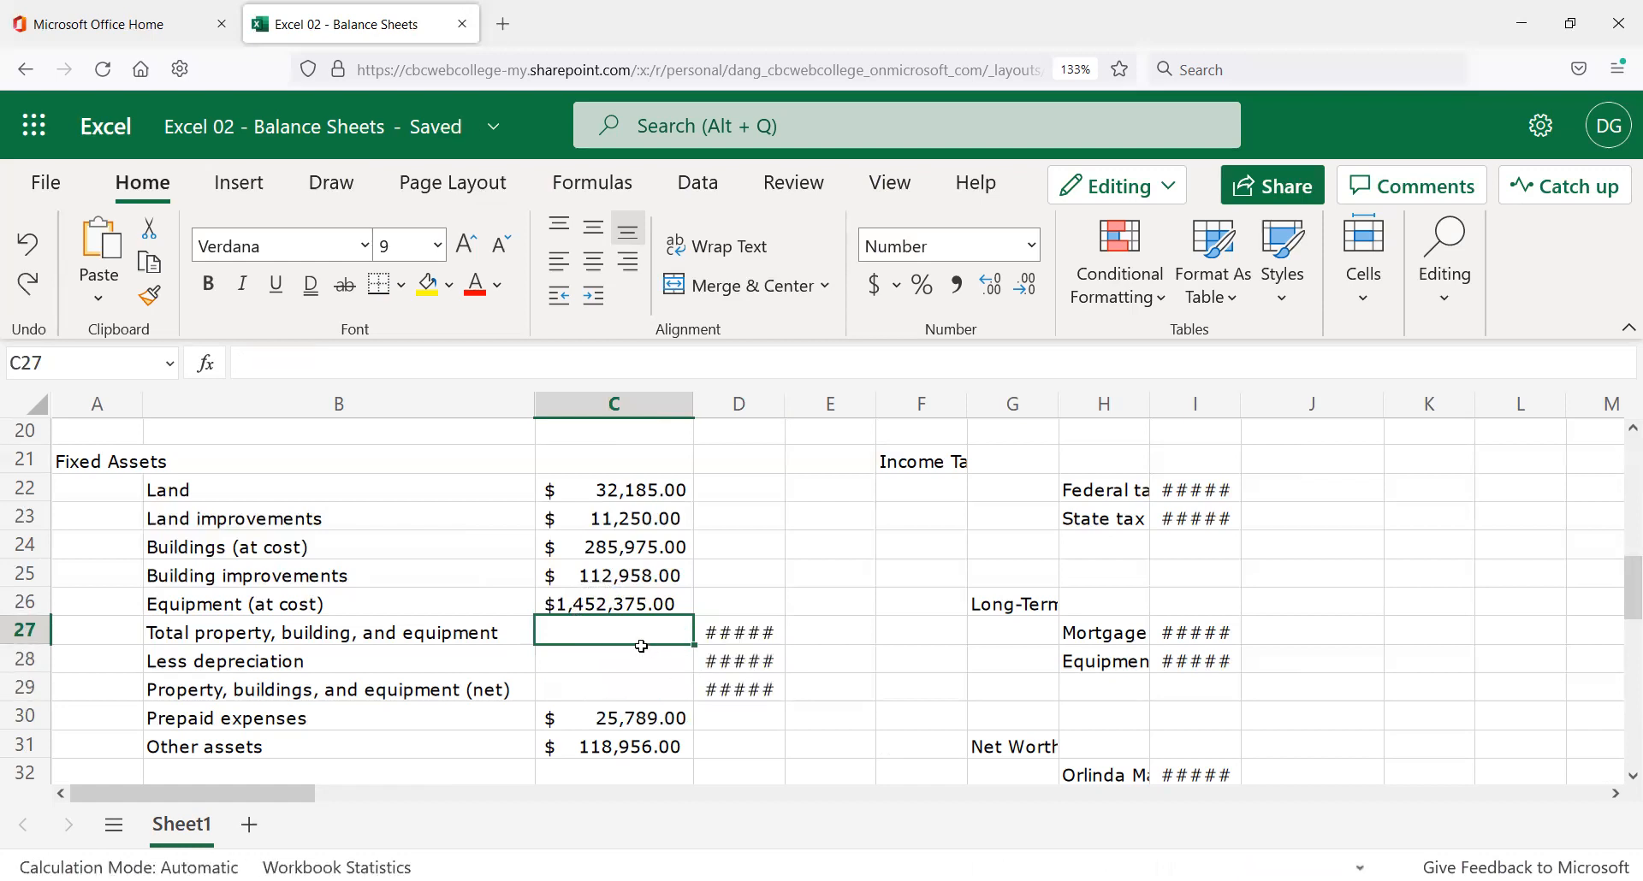
left_click_drag(630, 629, 624, 694)
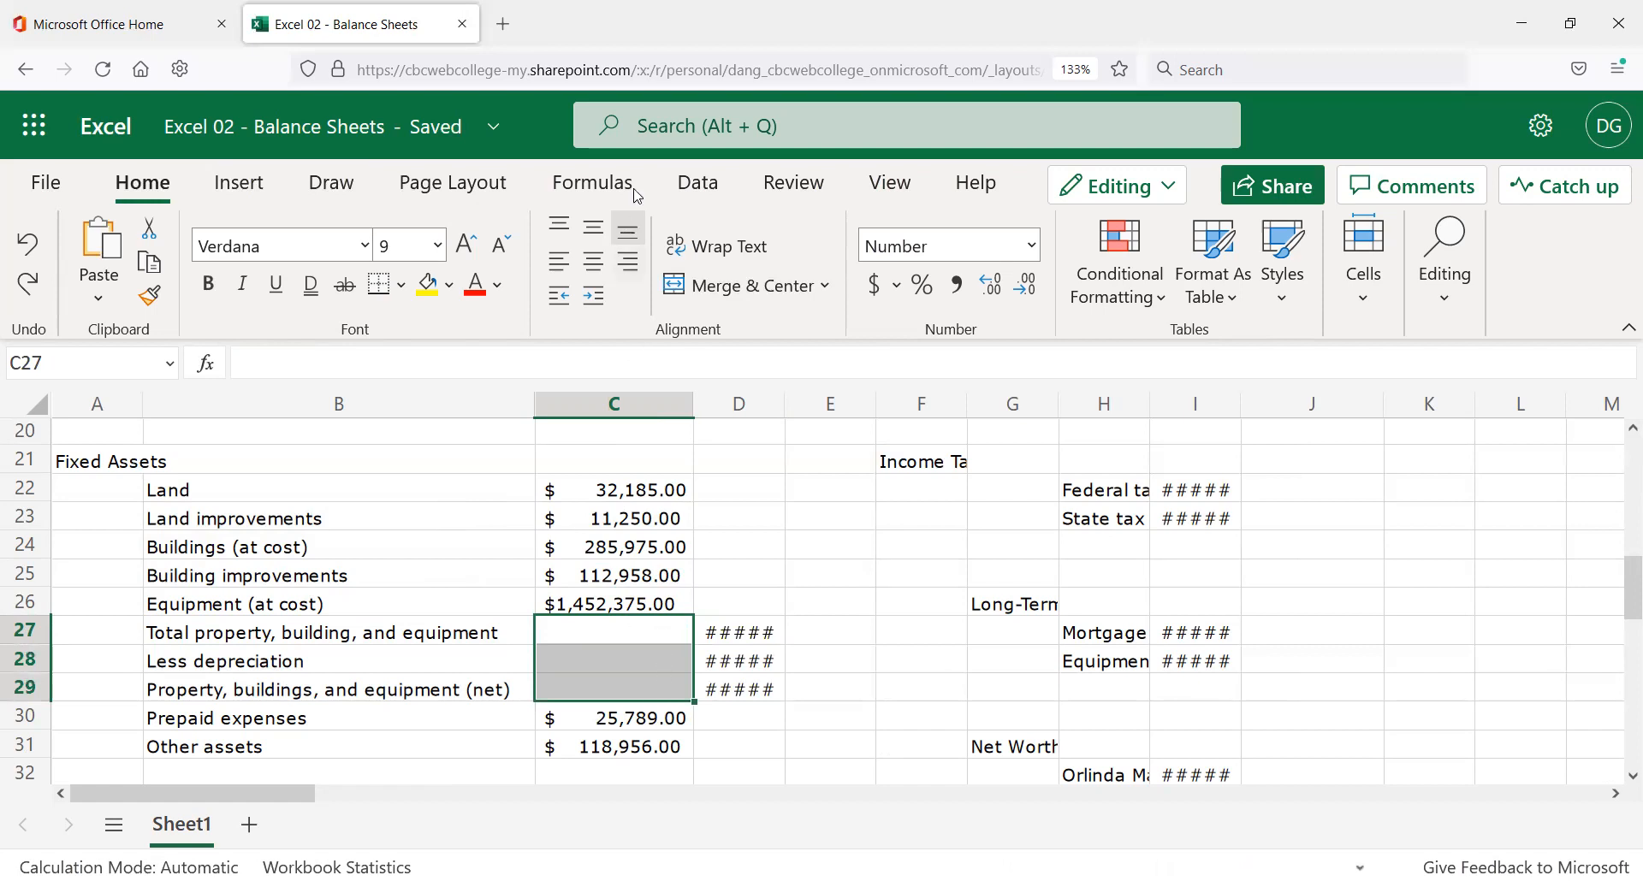
Delete the empty cells C27:C29, shifting the neighbouring cells left.
left_click(1360, 295)
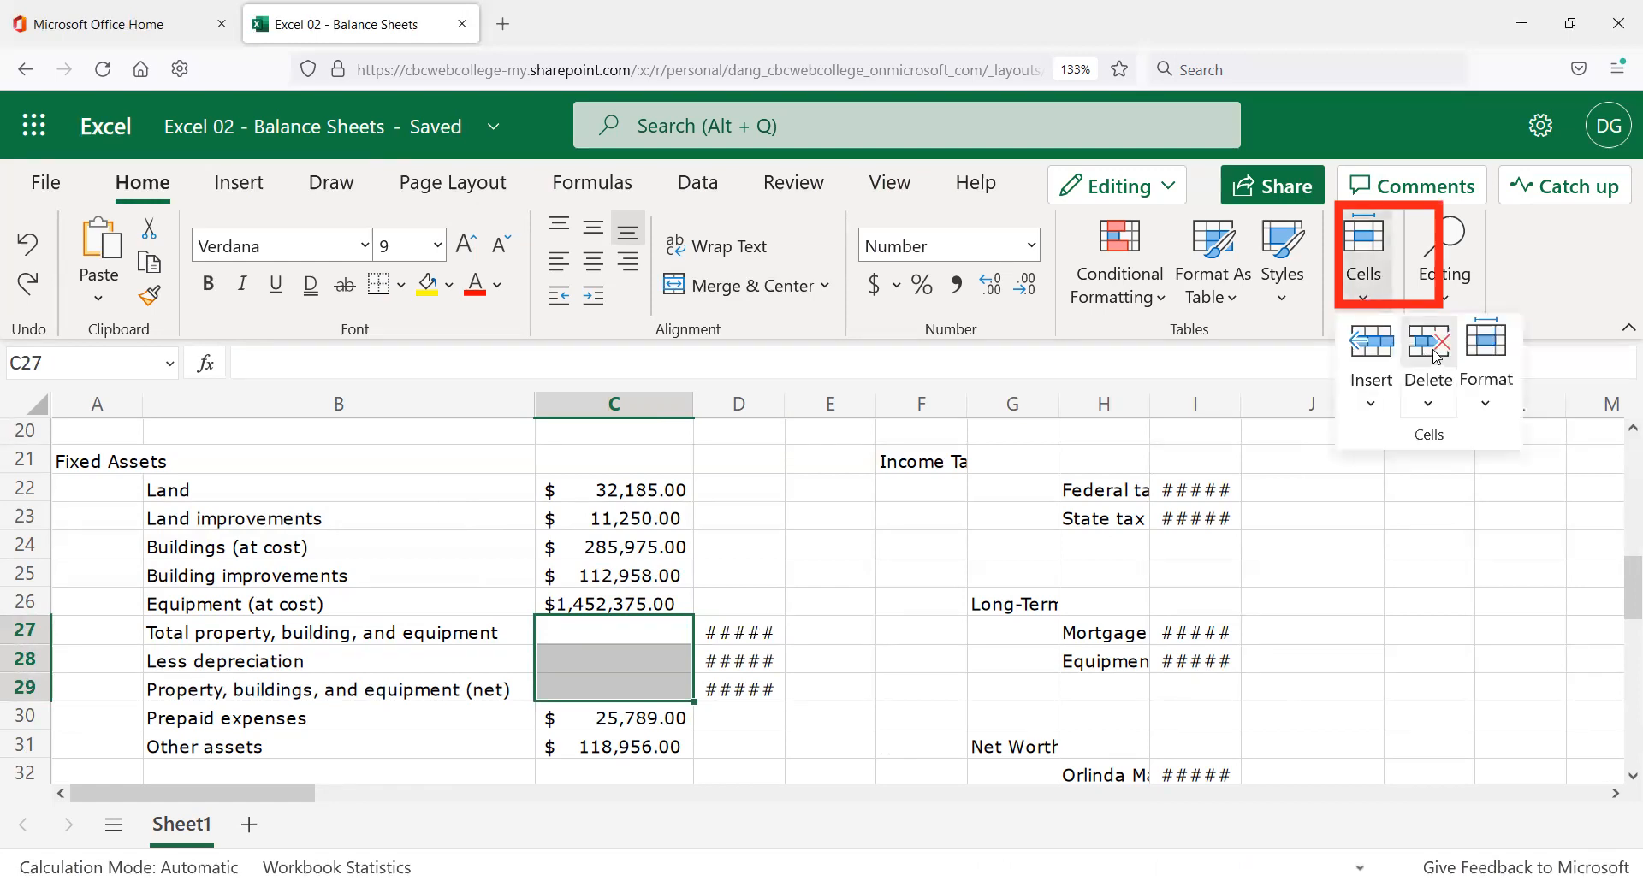
left_click(1437, 355)
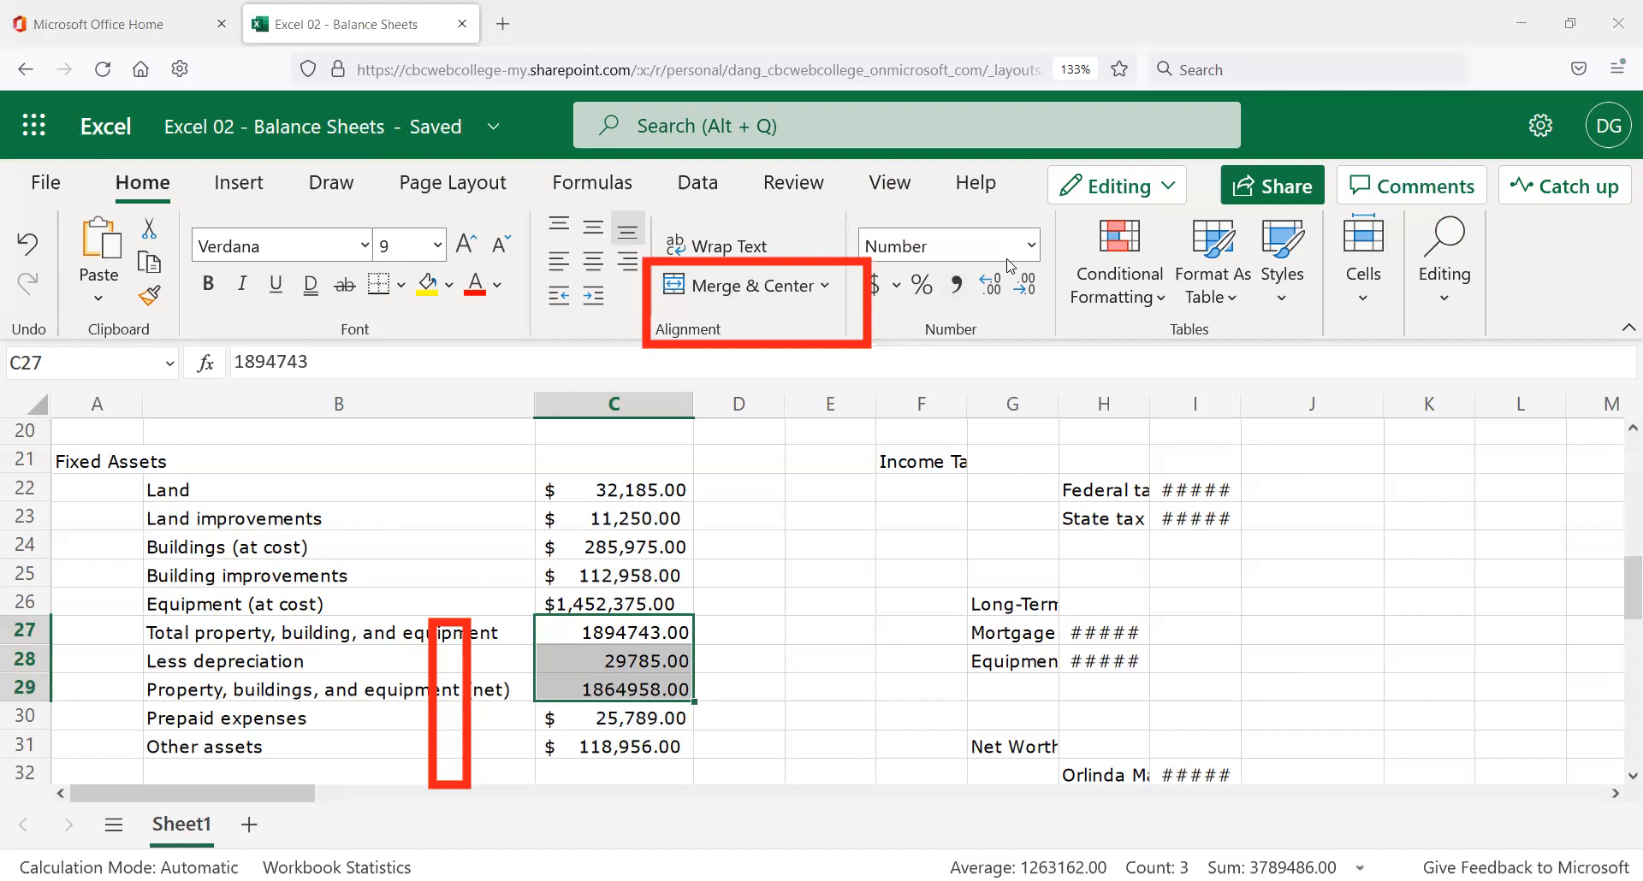
Undo the cell deletion and paste the D27:D29 totals into C27:C29.
left_click(770, 624)
key("ctrl+z")
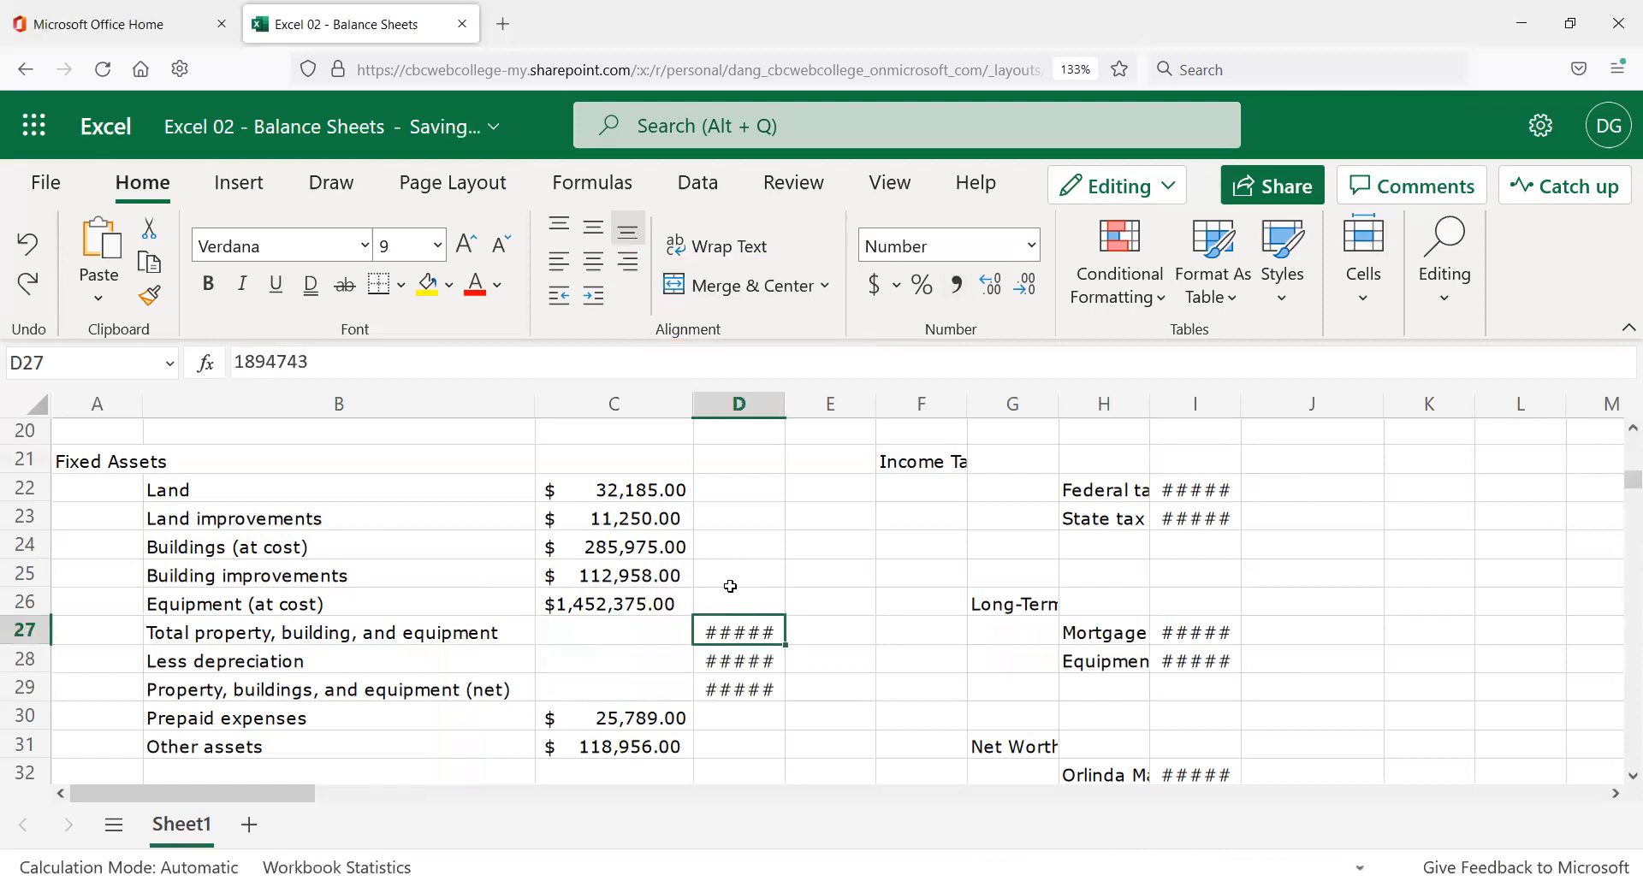
left_click_drag(732, 633, 743, 694)
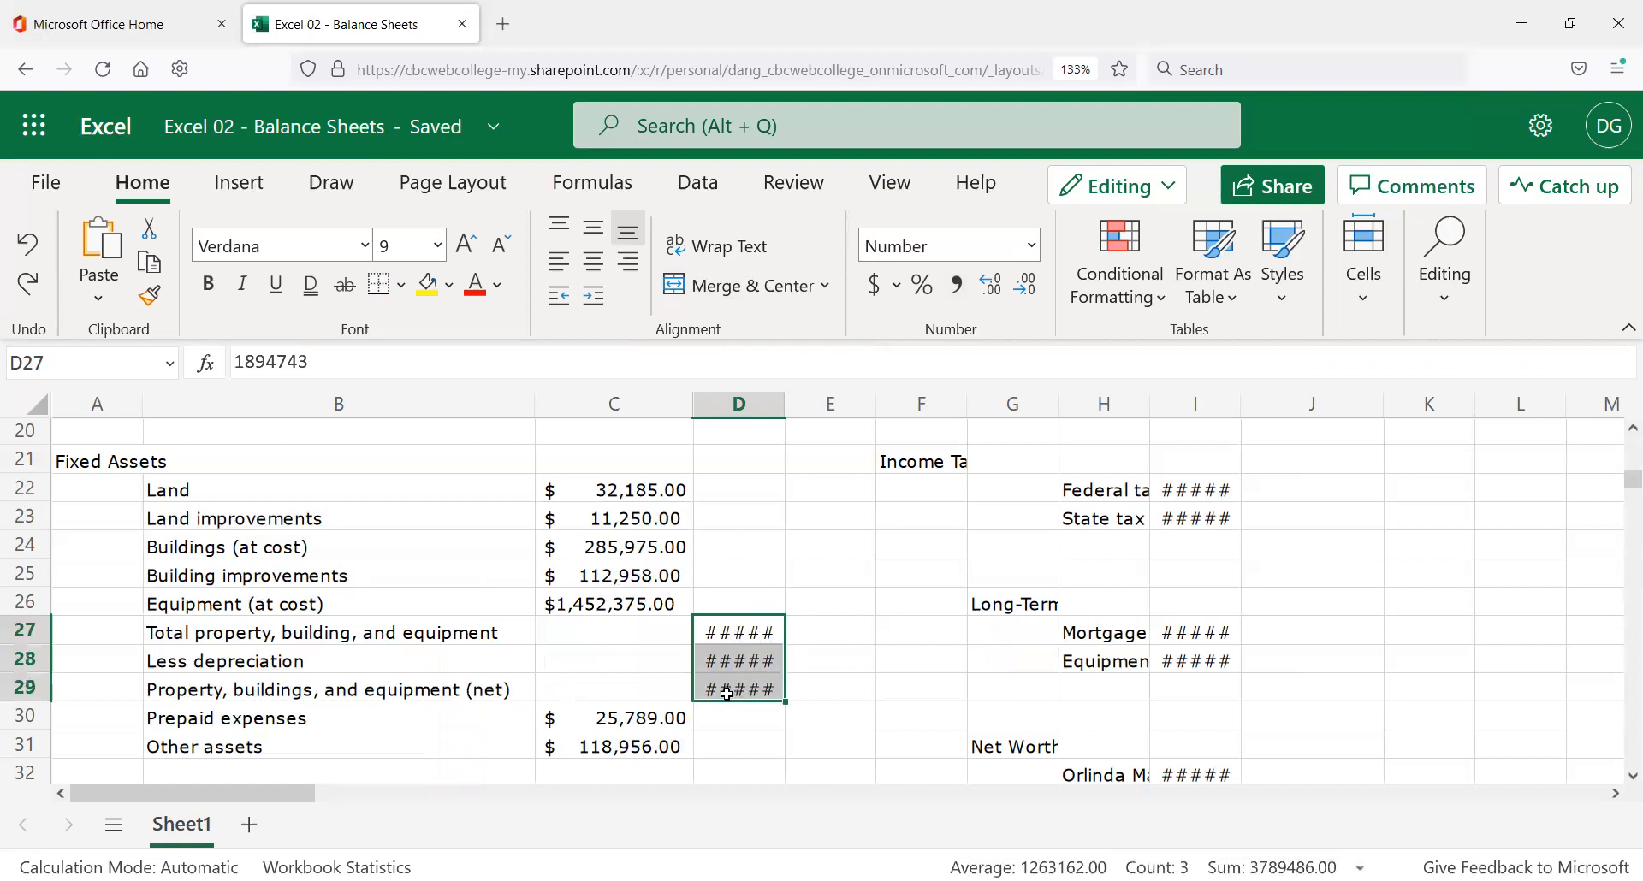
key("ctrl+c")
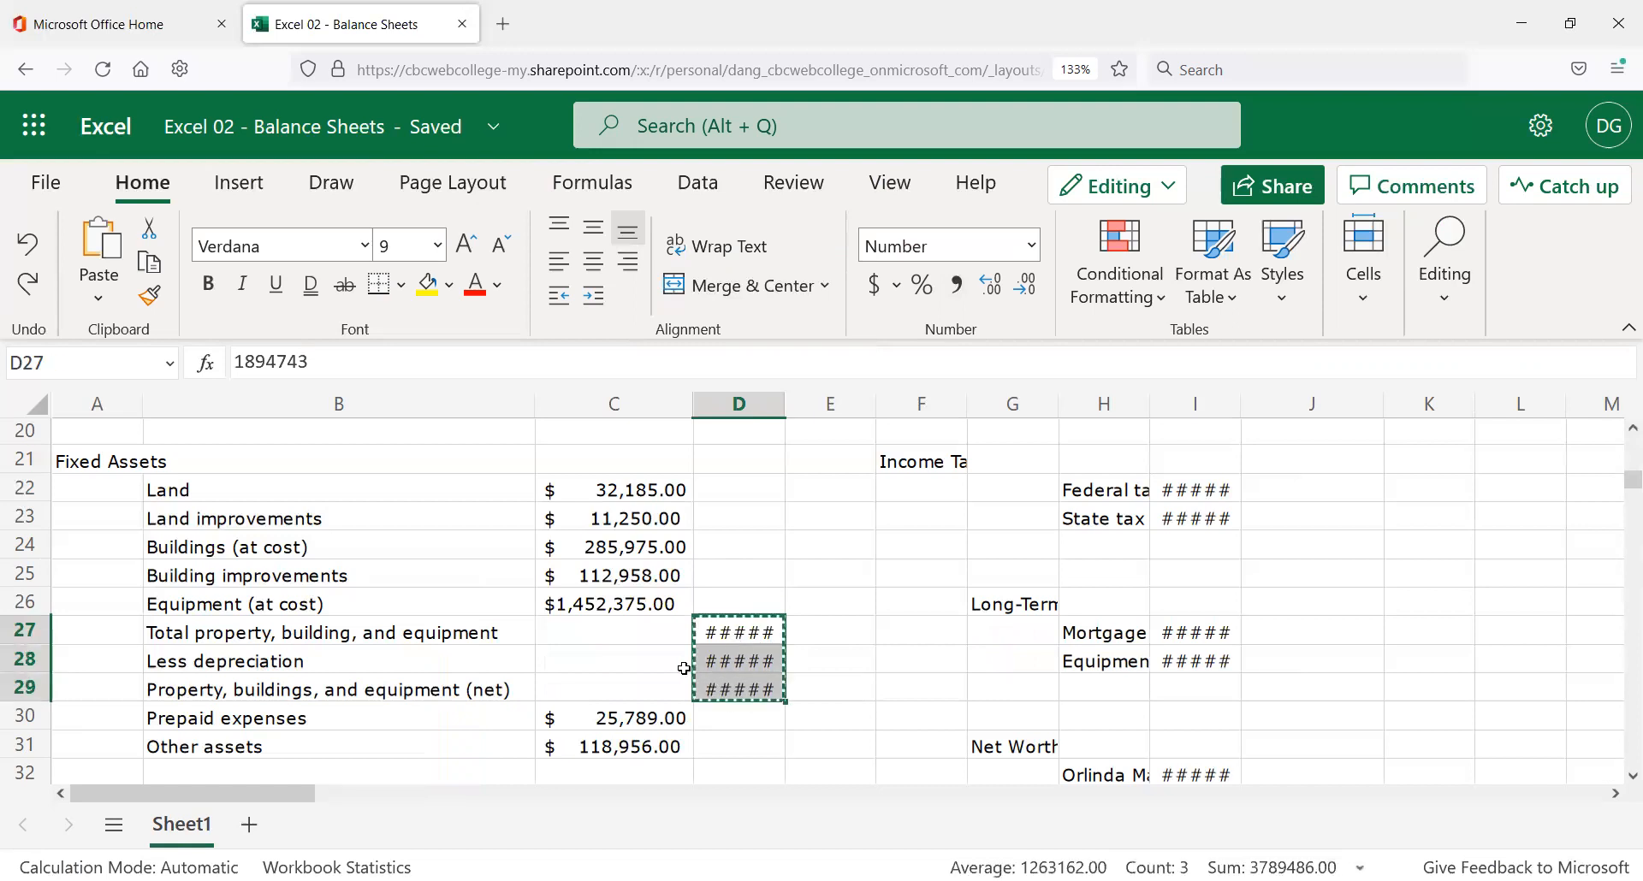
left_click(625, 630)
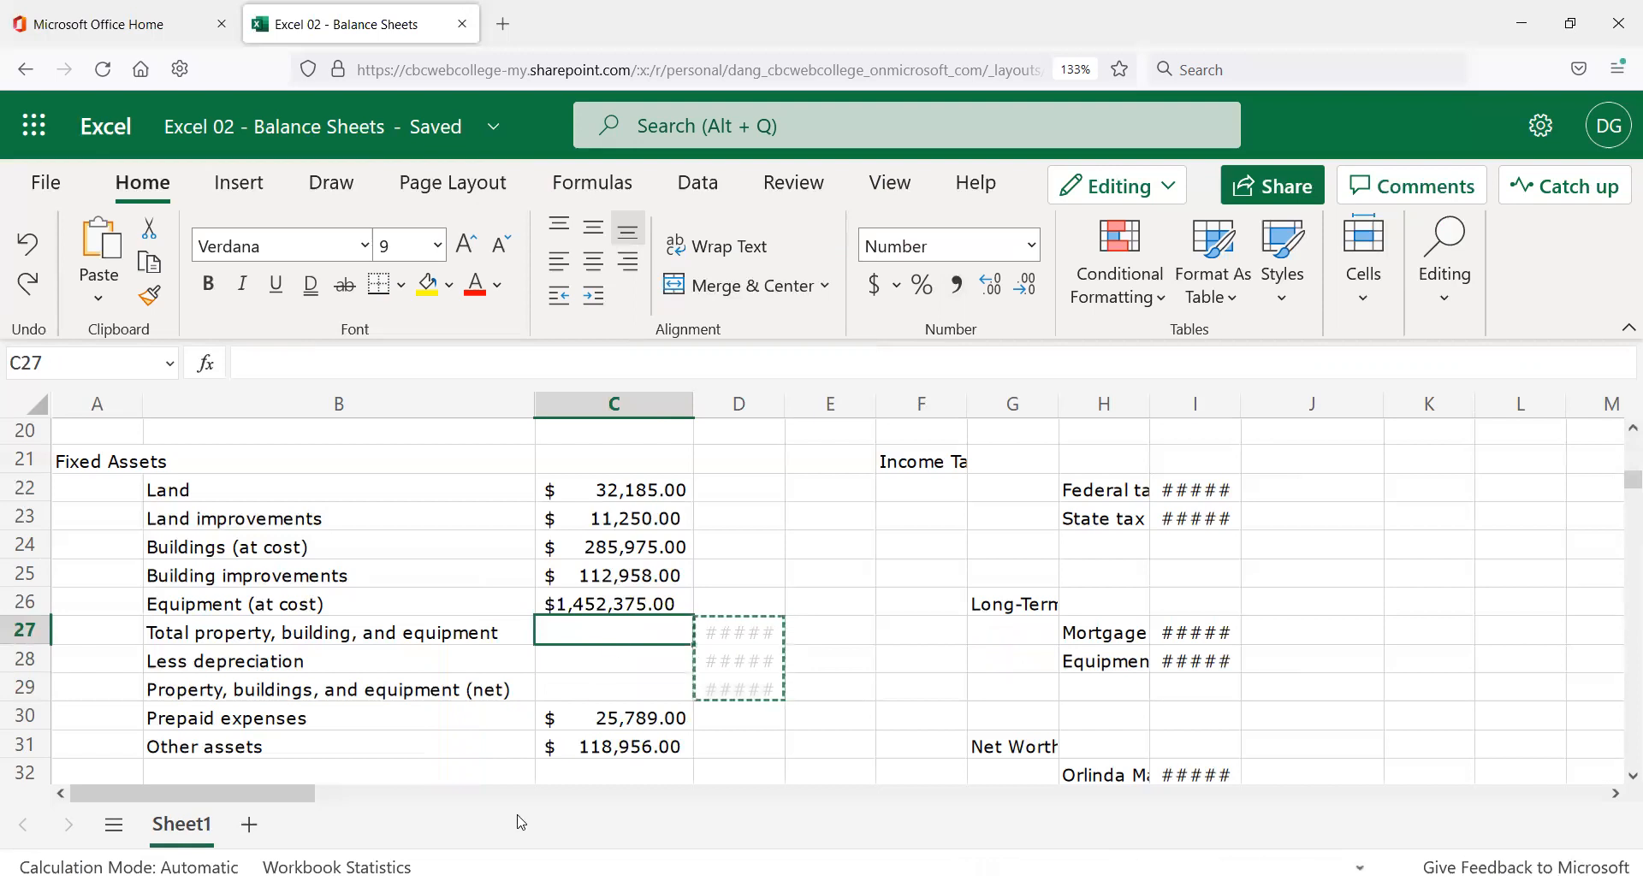
key("ctrl+v")
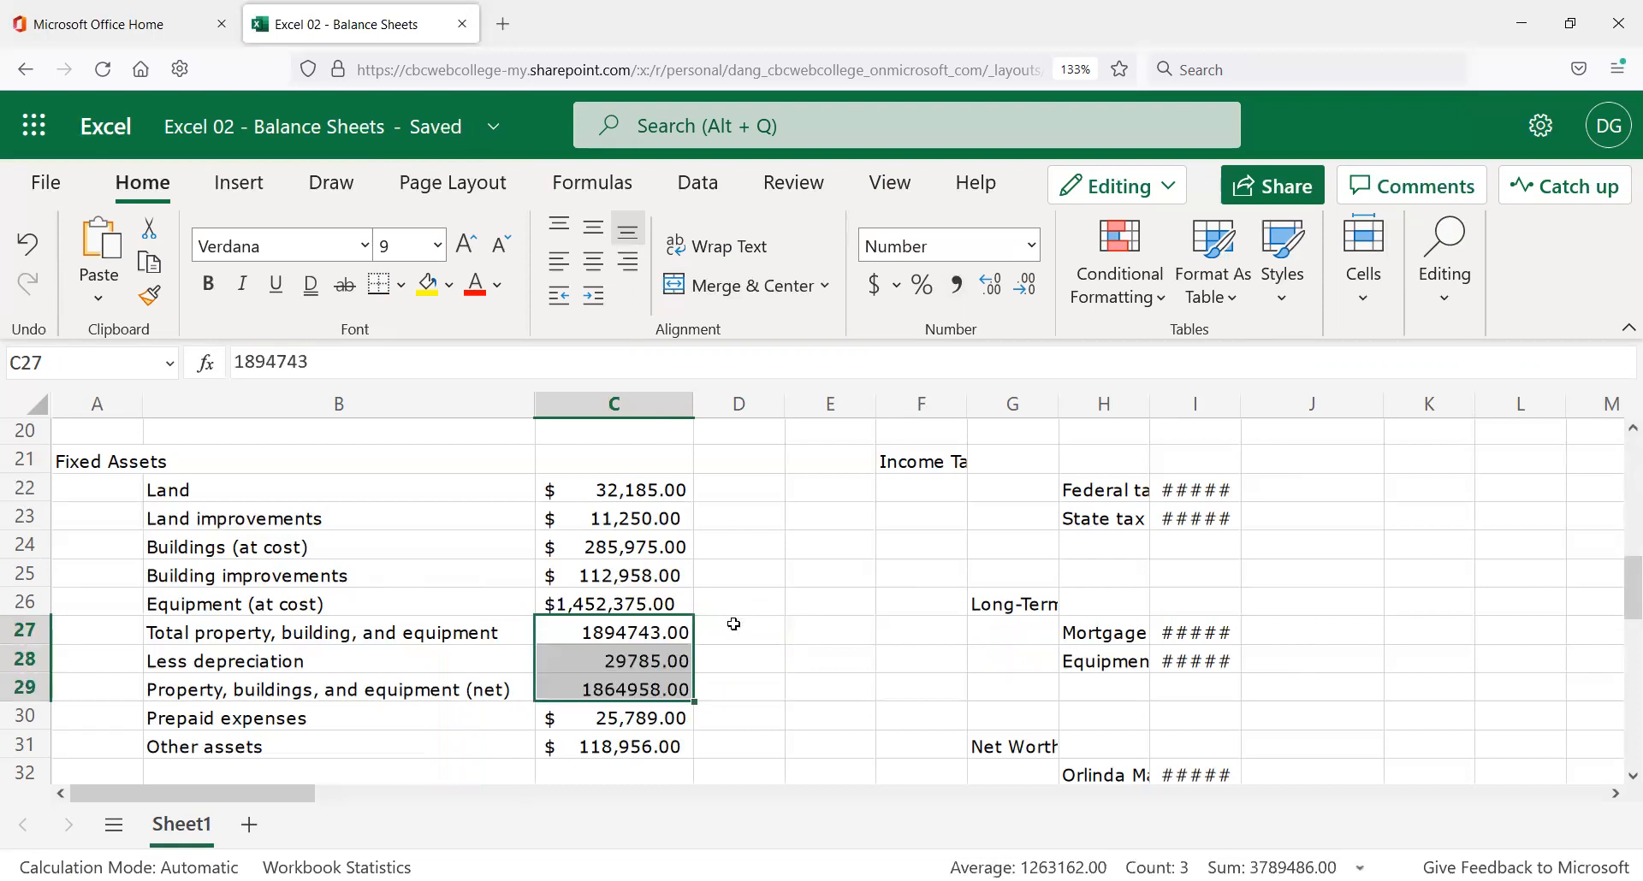
left_click(738, 628)
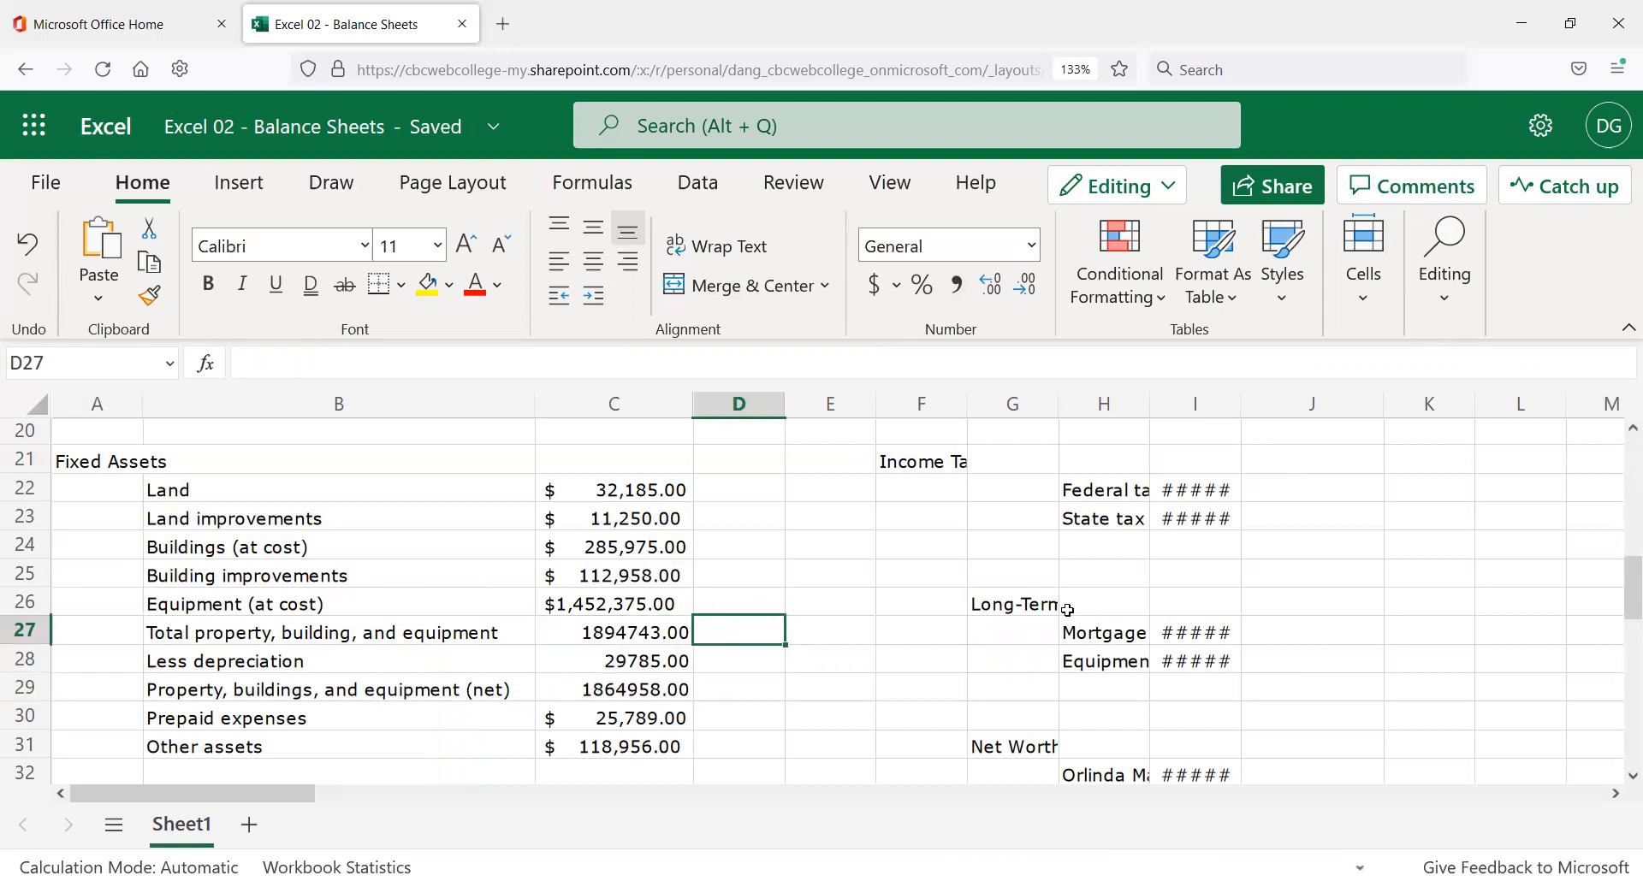
Review the Fixed Assets amounts, Land $32,185.00 through Other assets $118,956.00, and nearby cells.
left_click(1172, 629)
left_click(1338, 656)
left_click(1546, 654)
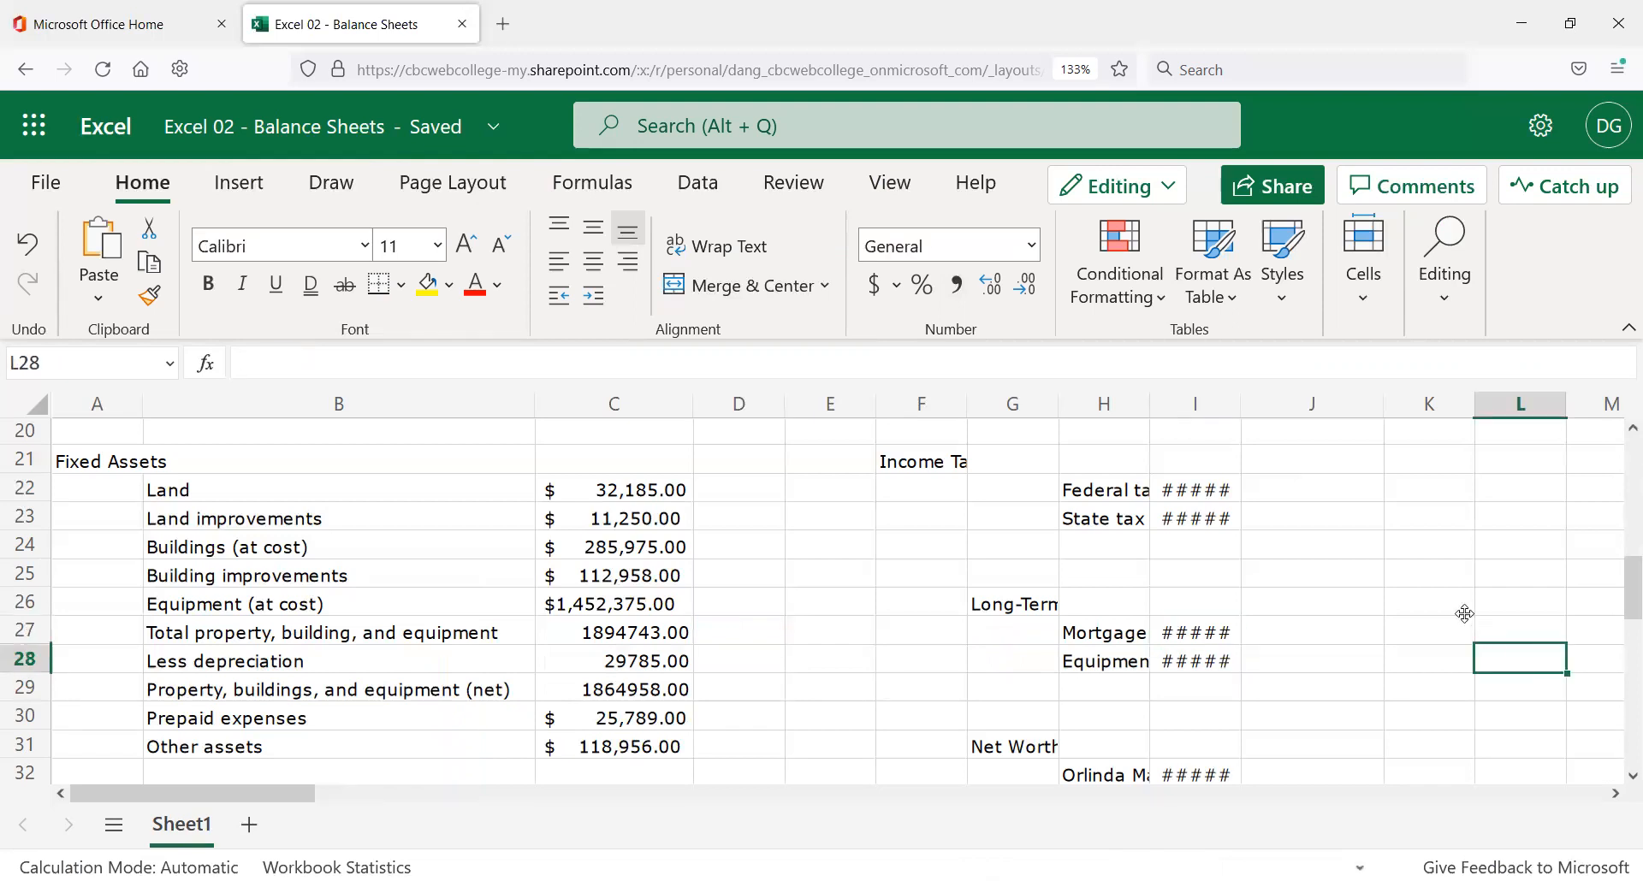
left_click(1461, 611)
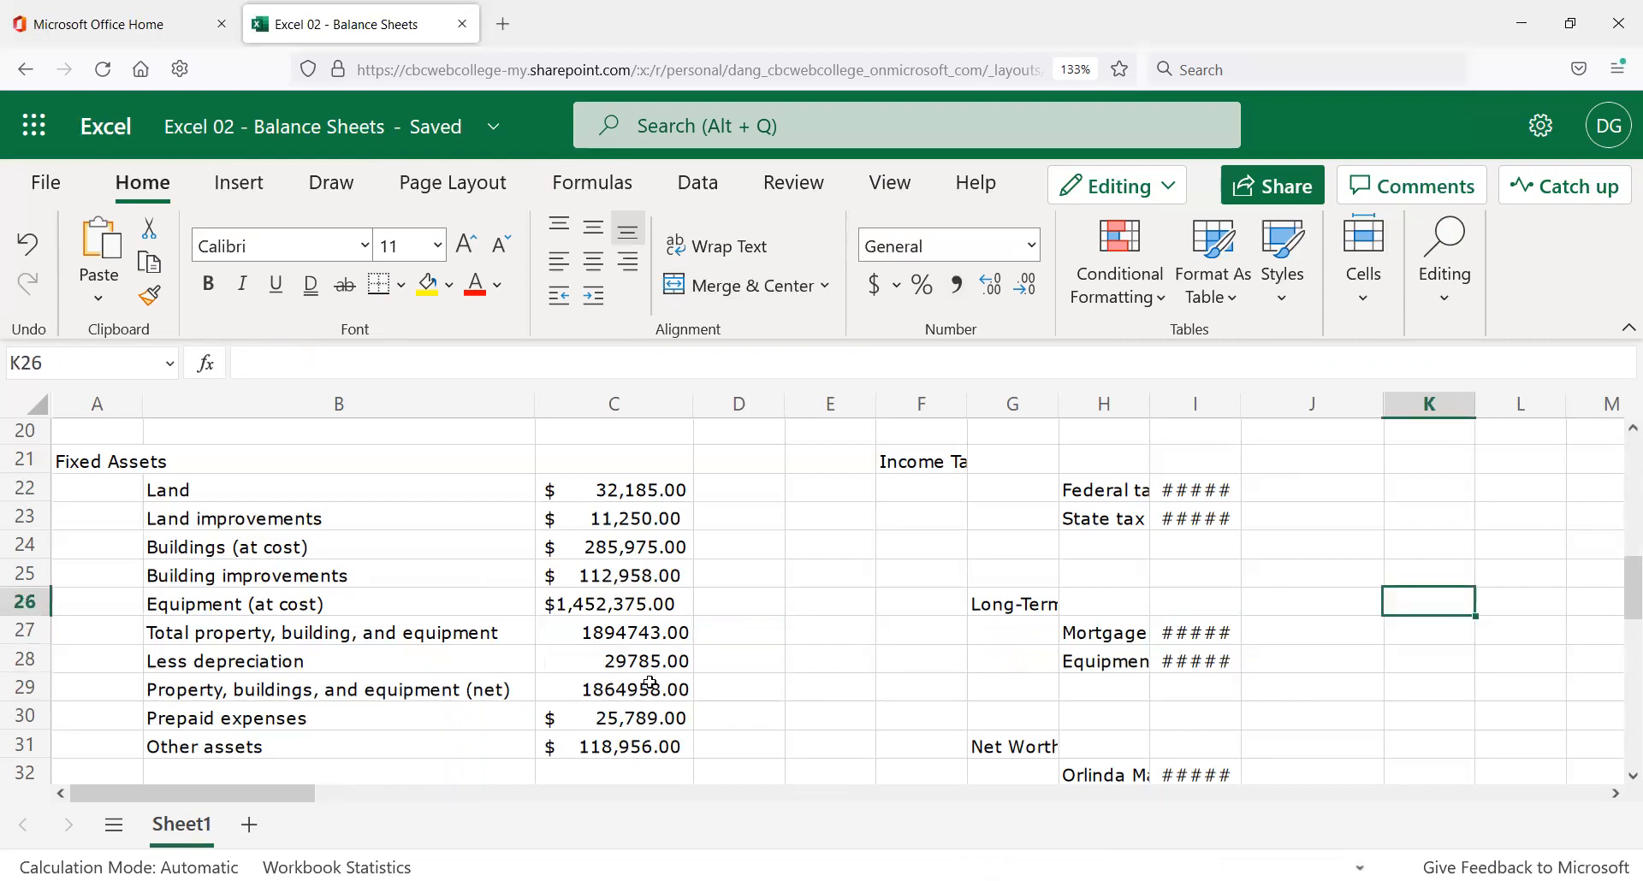
scroll(659, 687, "down", 2)
scroll(697, 742, "up", 2)
scroll(684, 741, "up", 1)
scroll(650, 715, "down", 1)
Right-align C22:C31 and apply the US dollar Accounting format.
left_click_drag(630, 489, 636, 747)
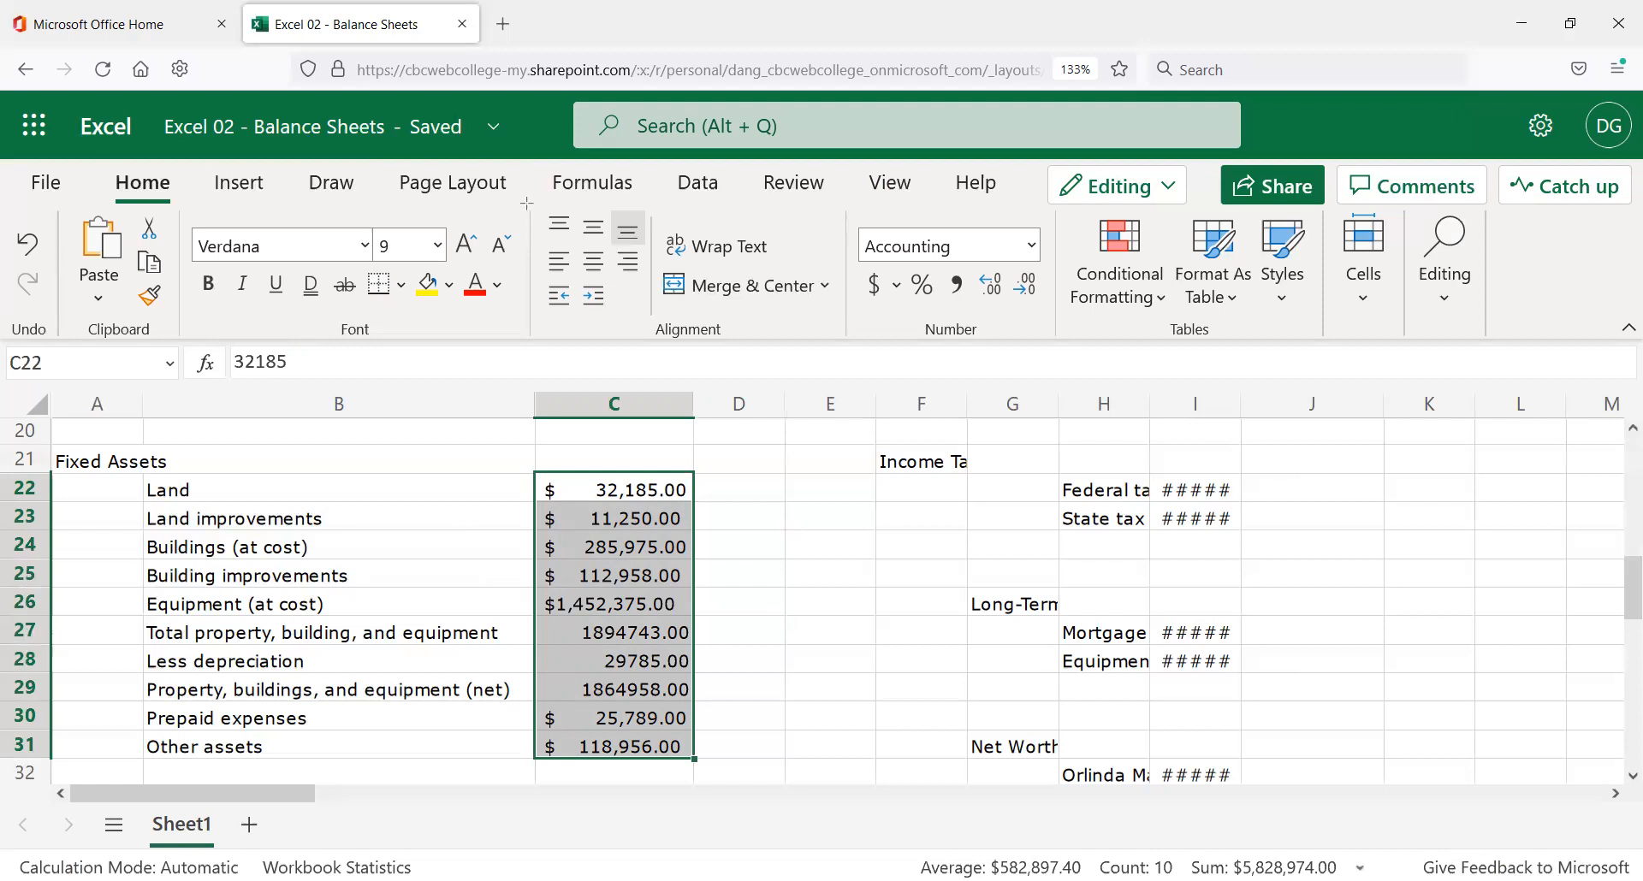
left_click_drag(659, 333, 525, 200)
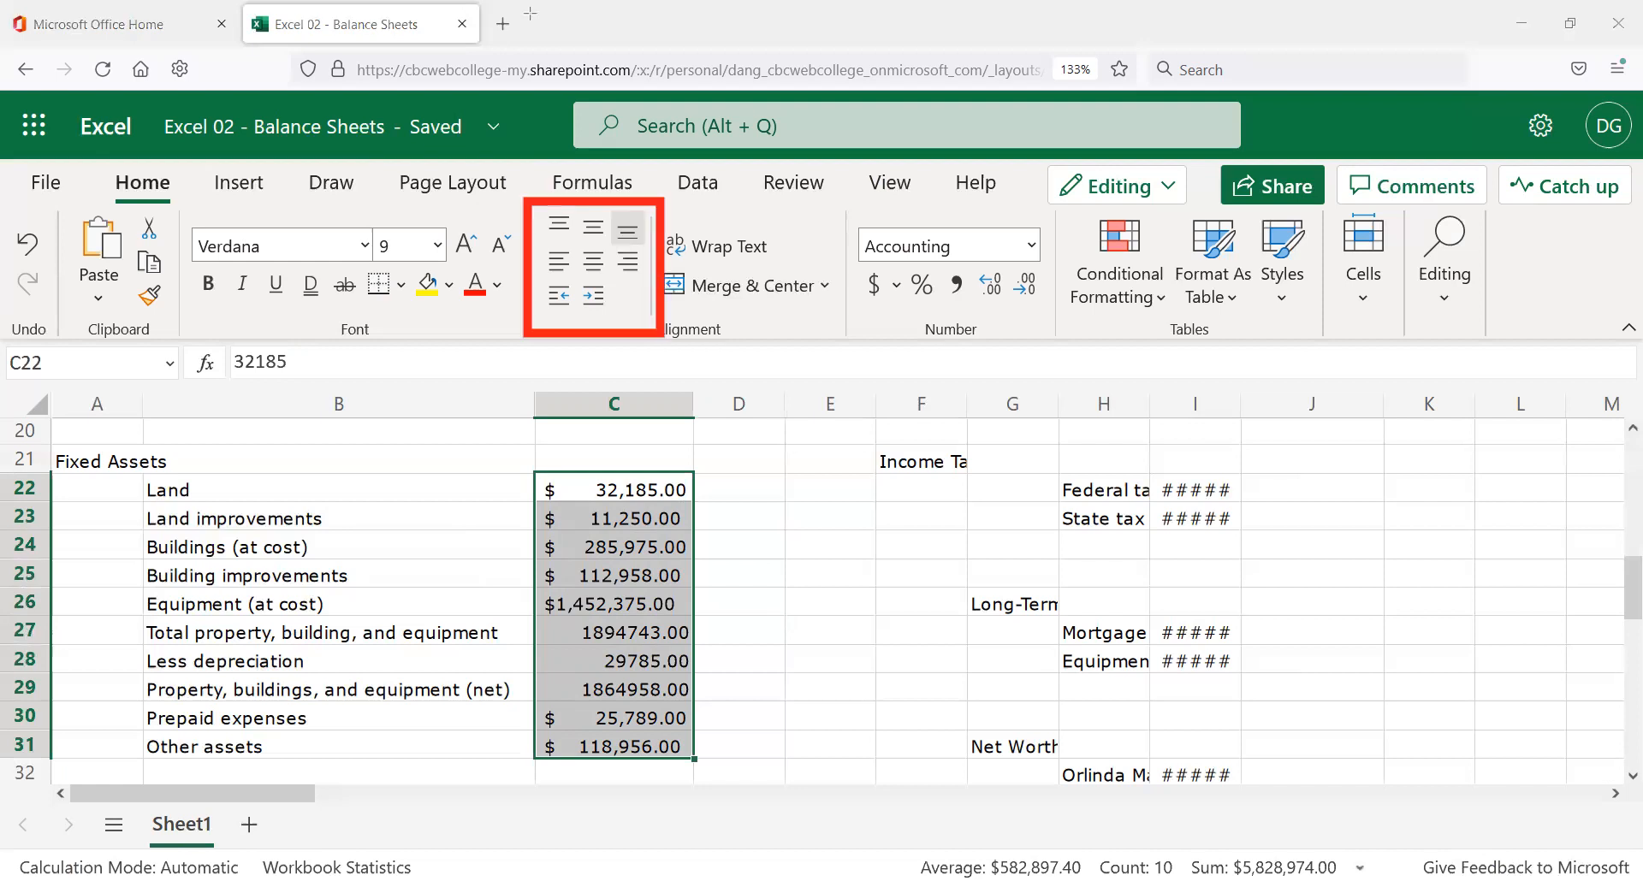
left_click(634, 266)
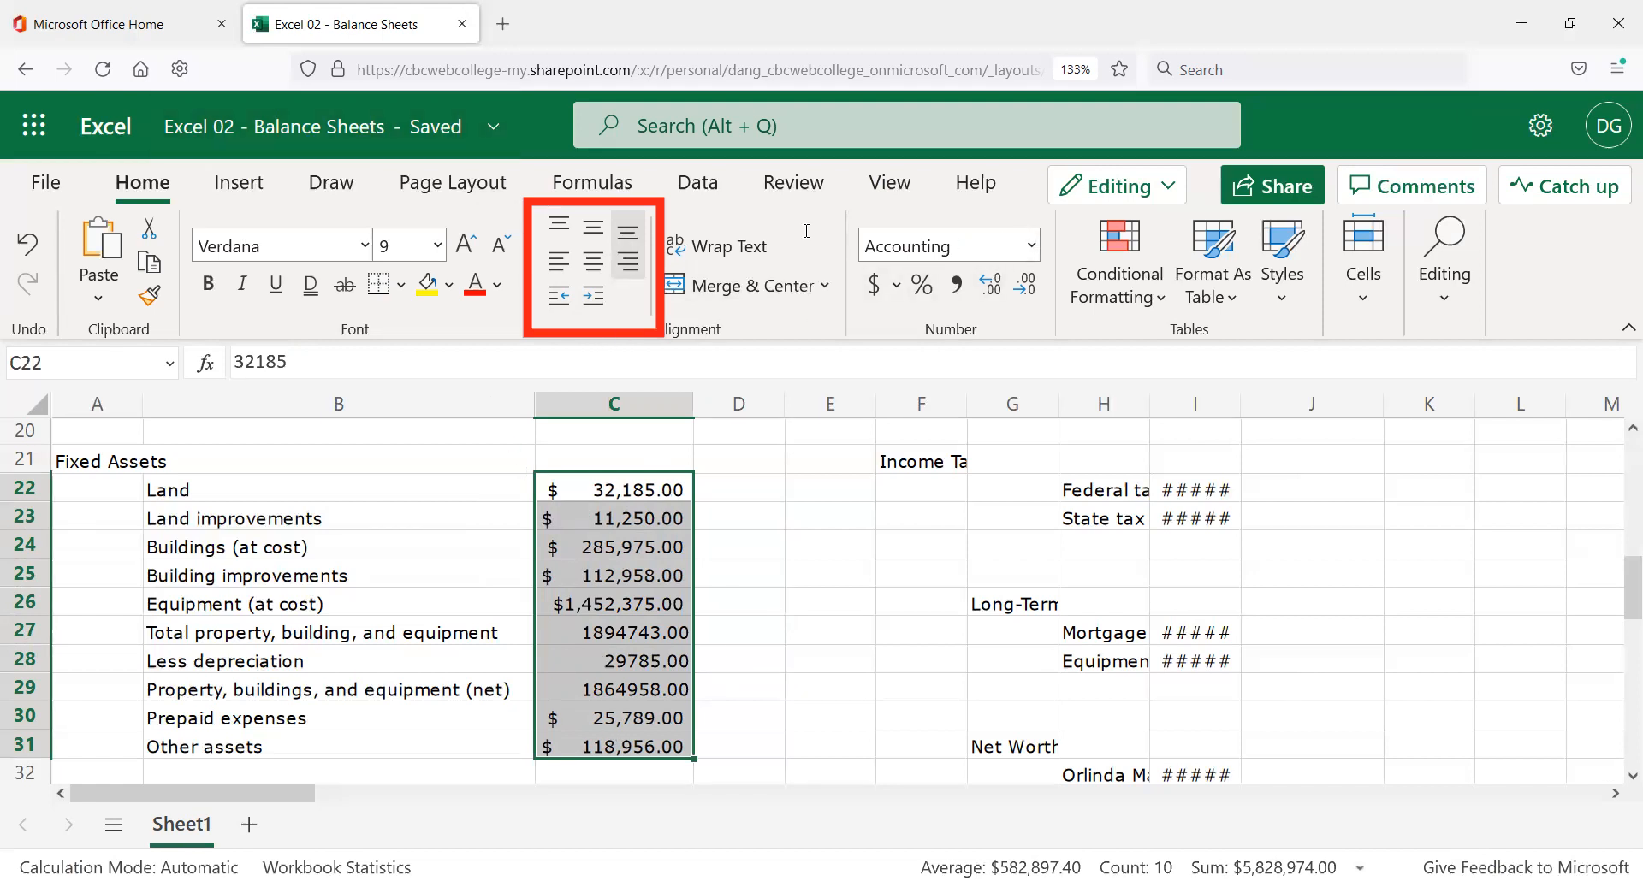
left_click(1032, 248)
left_click(956, 401)
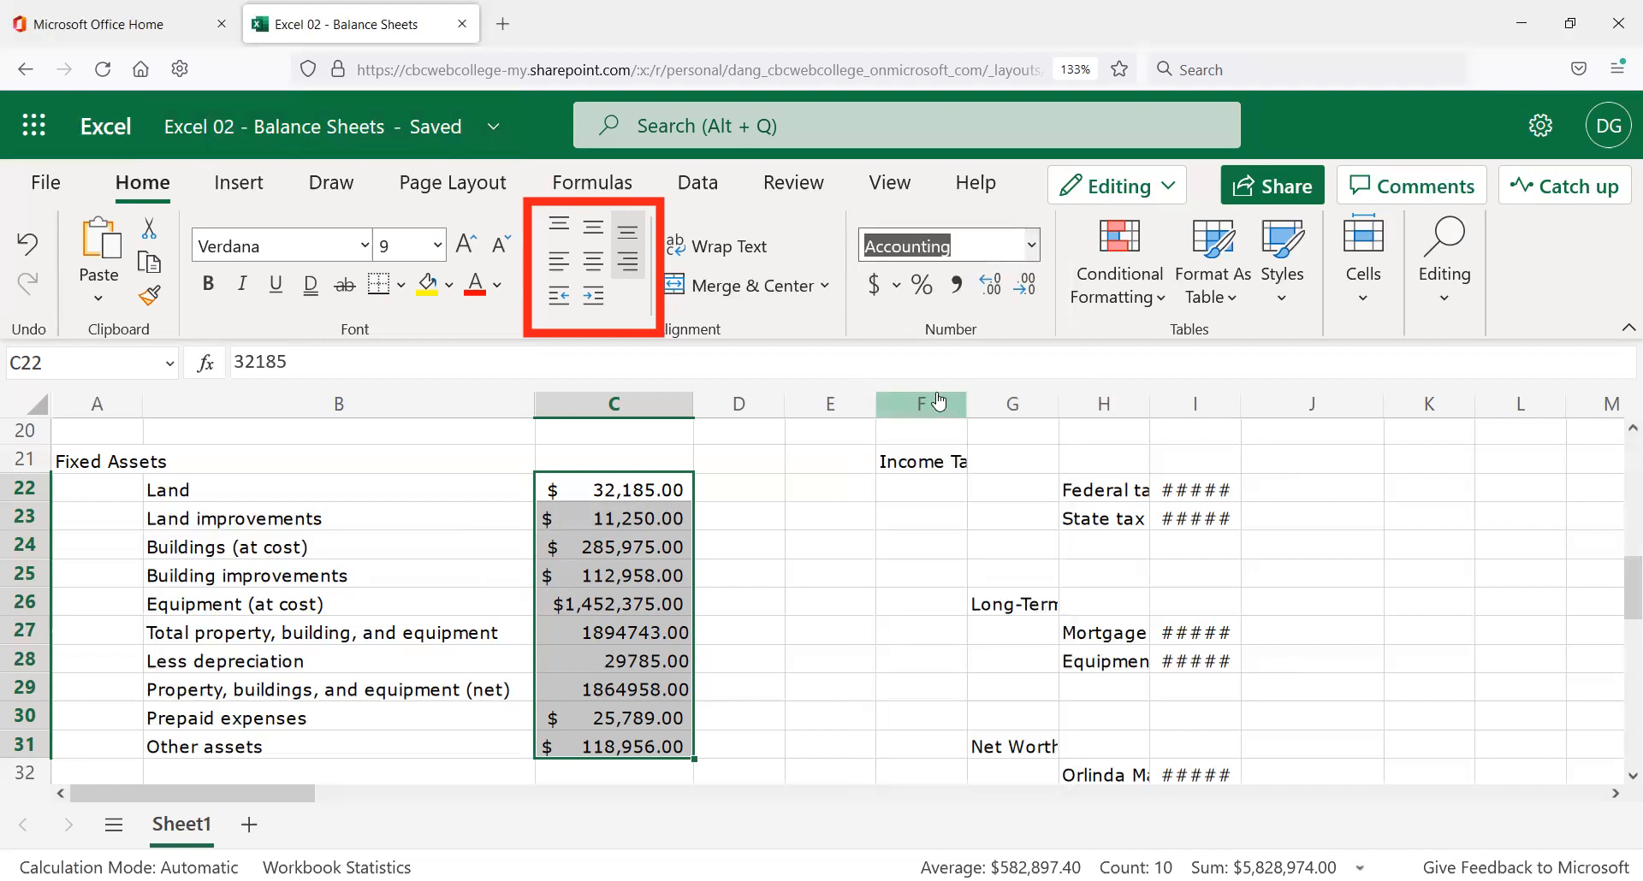
left_click(876, 288)
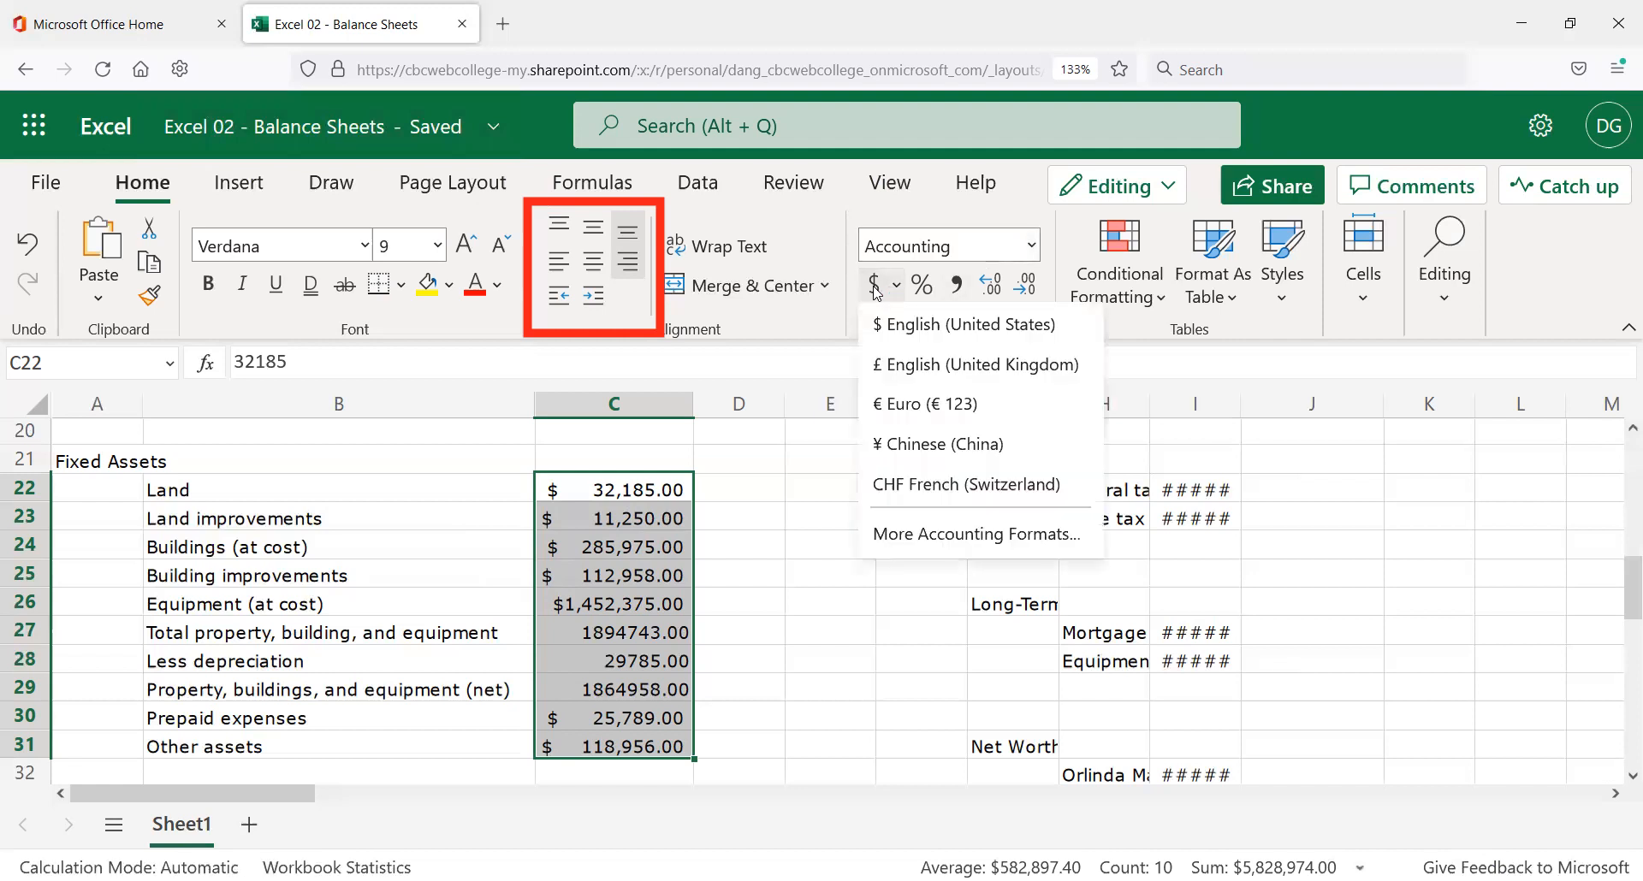
left_click(864, 322)
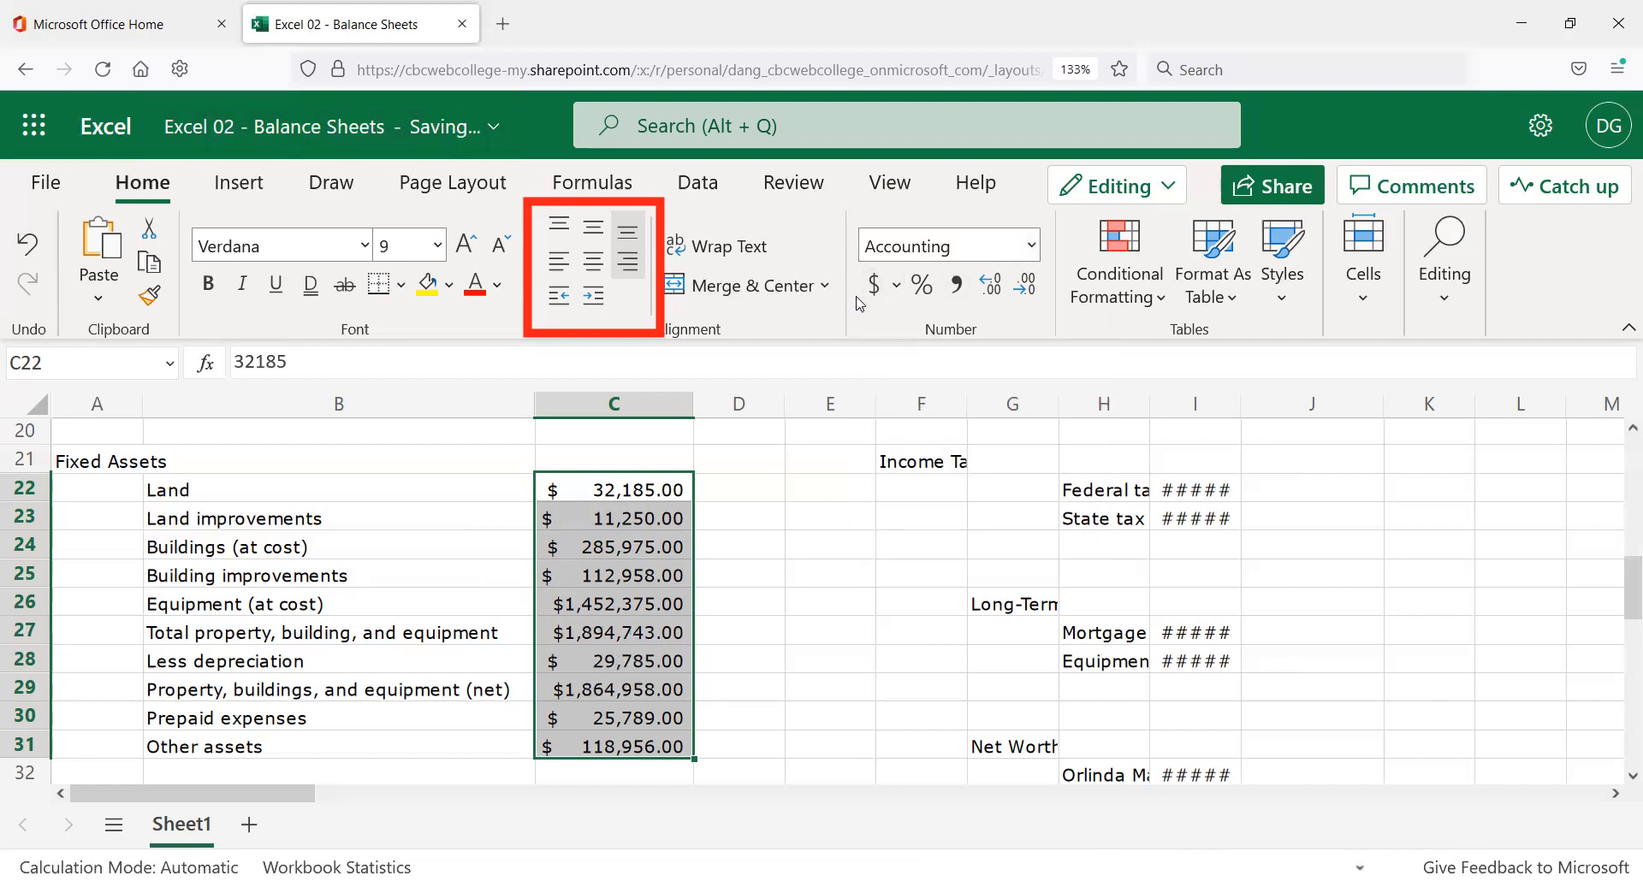
Try Currency, return to Accounting, left-align the amounts, and open C26's Equipment value for editing.
left_click(1031, 246)
left_click(983, 362)
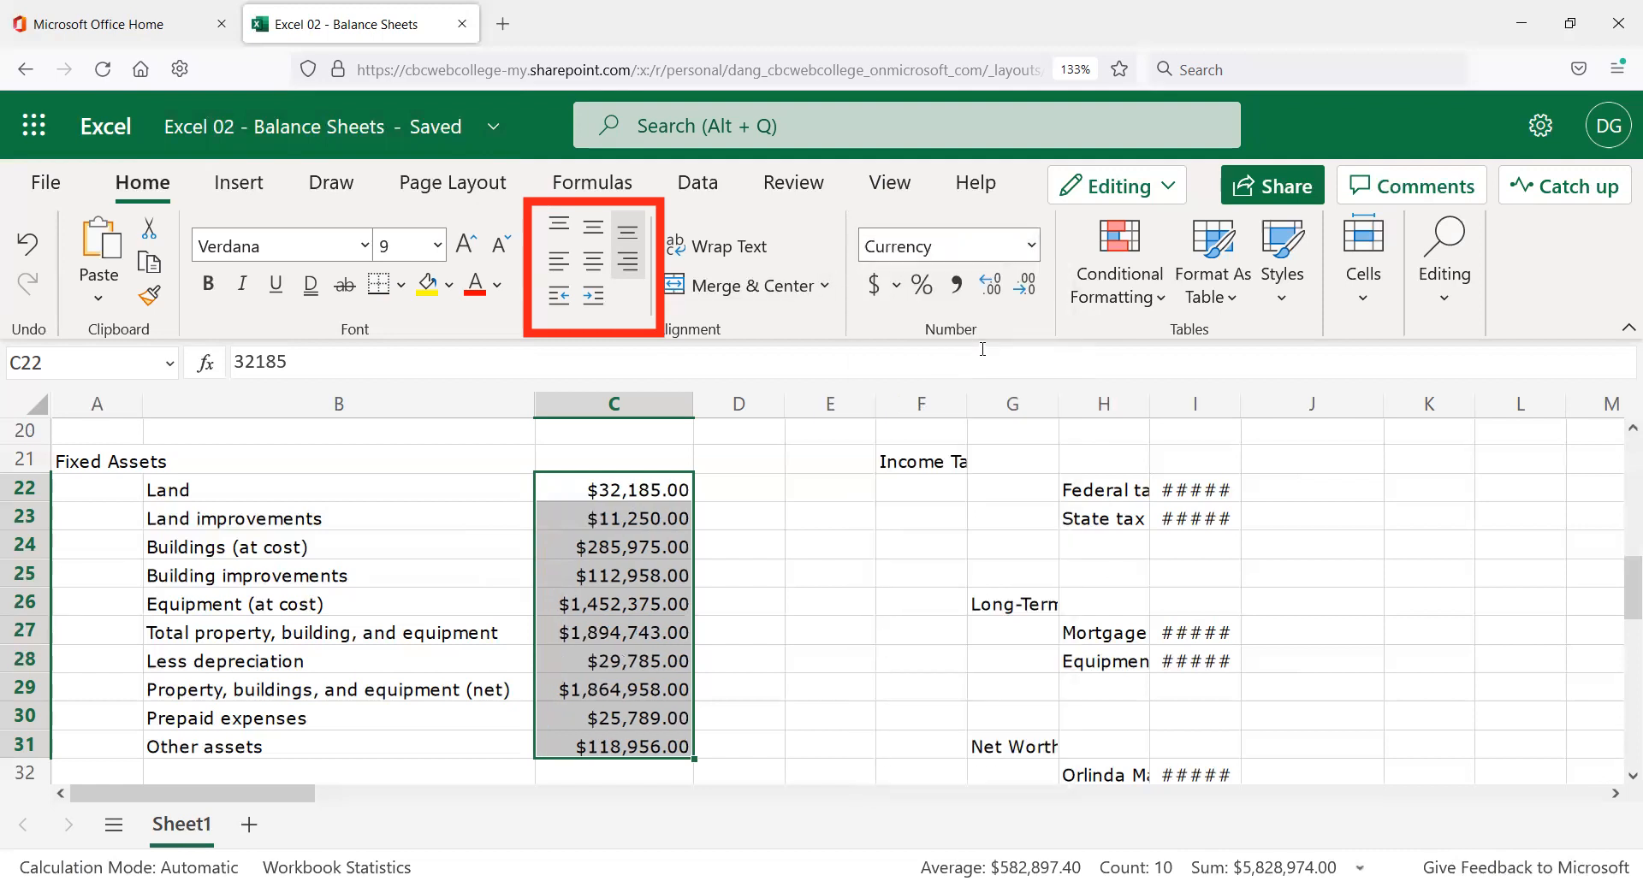
left_click(1032, 248)
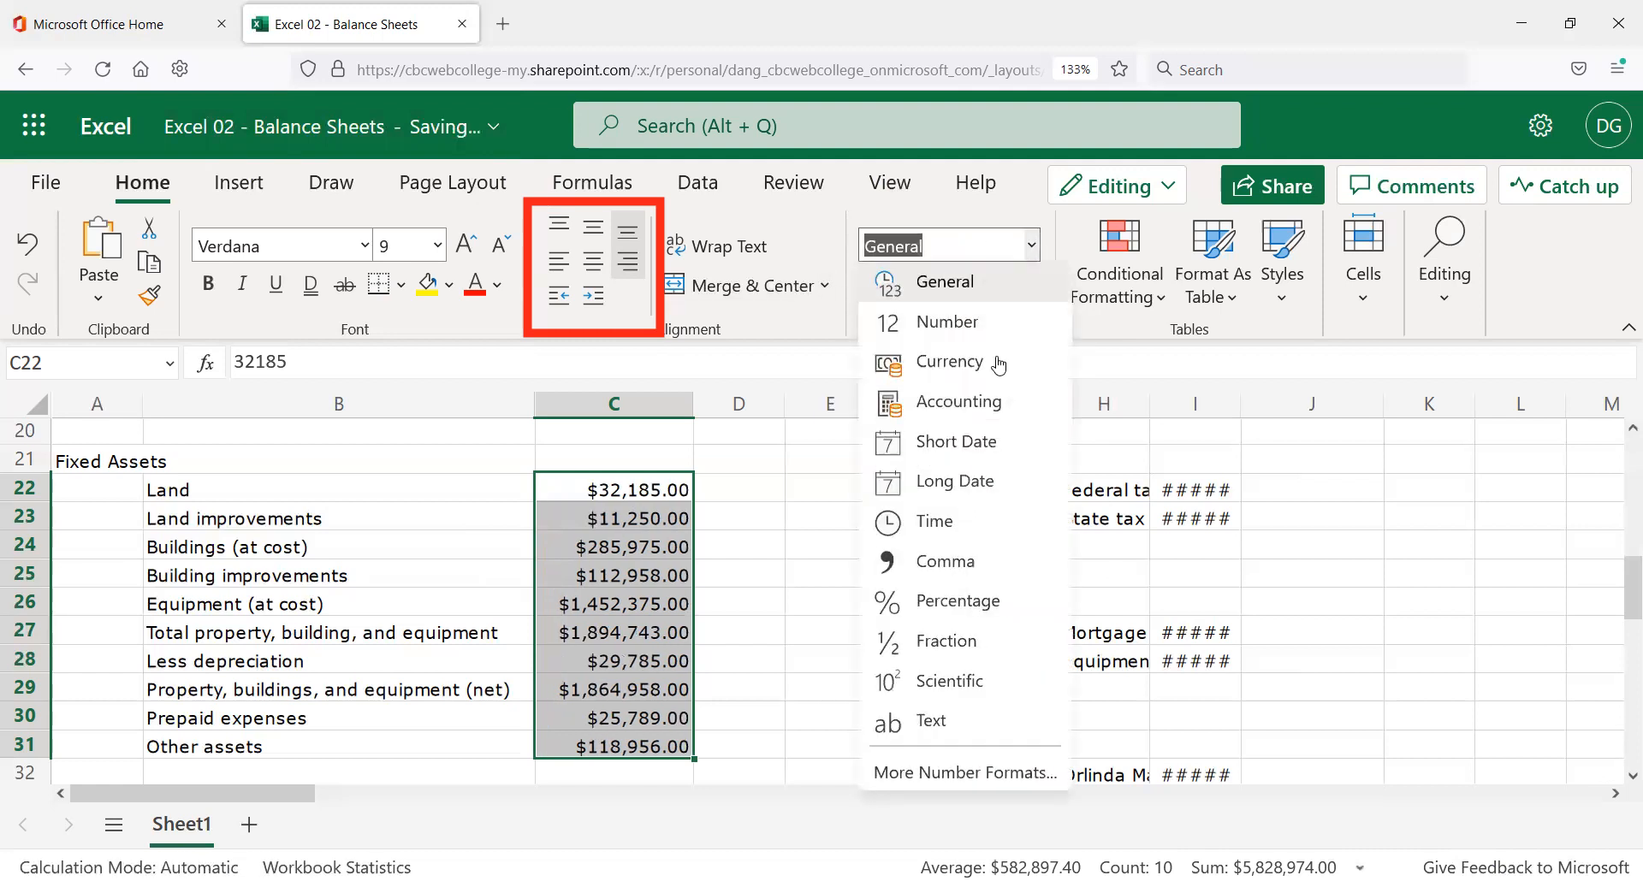
left_click(978, 402)
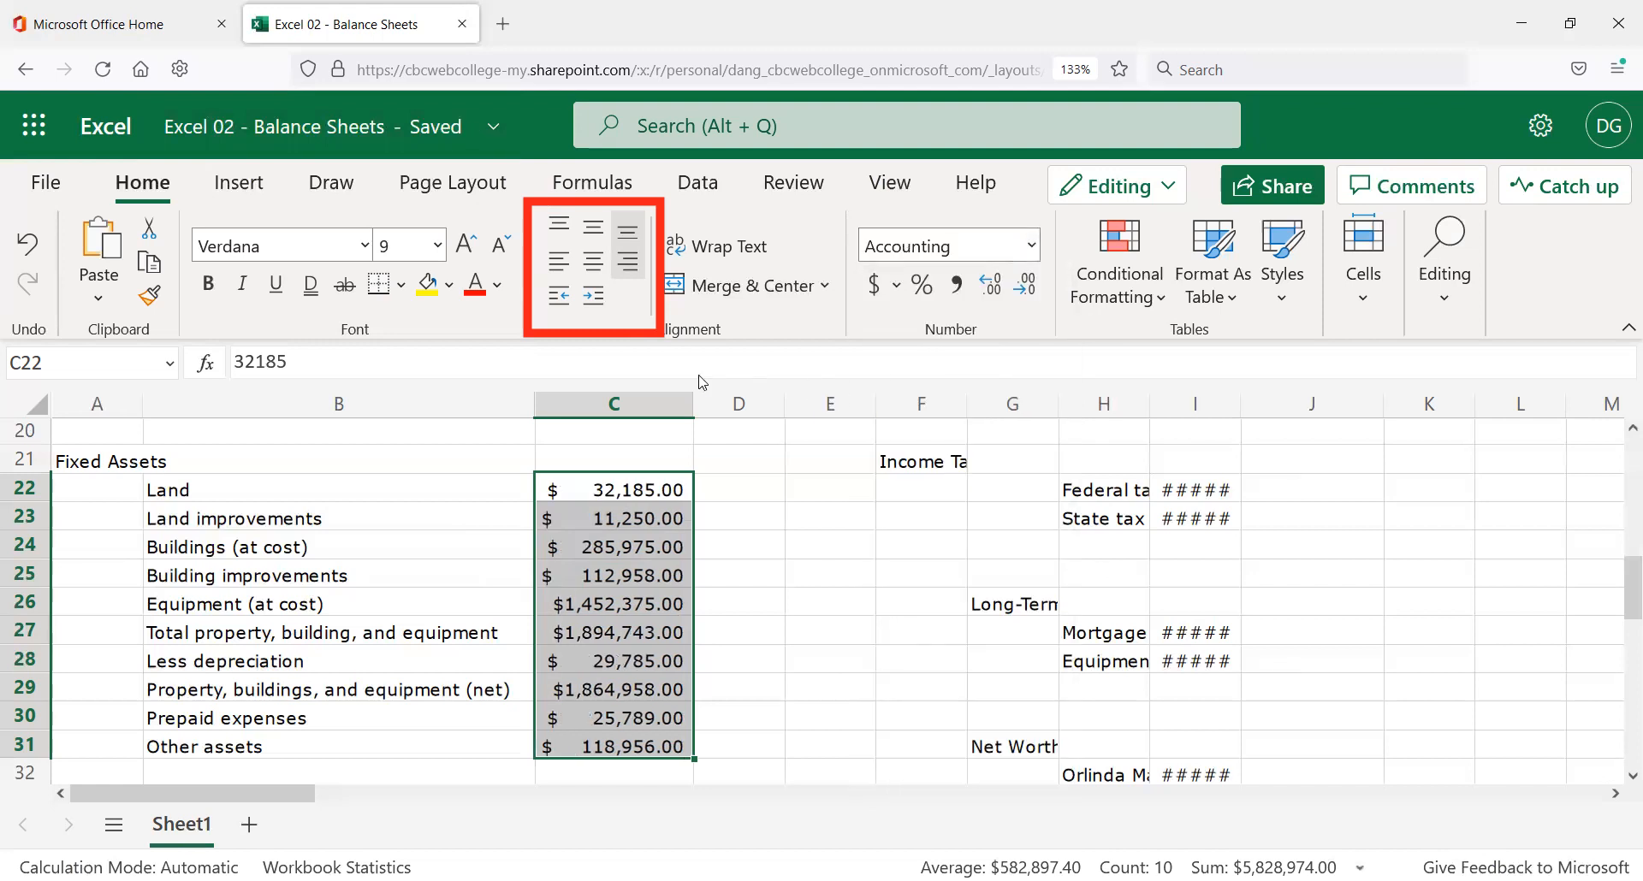
left_click(558, 269)
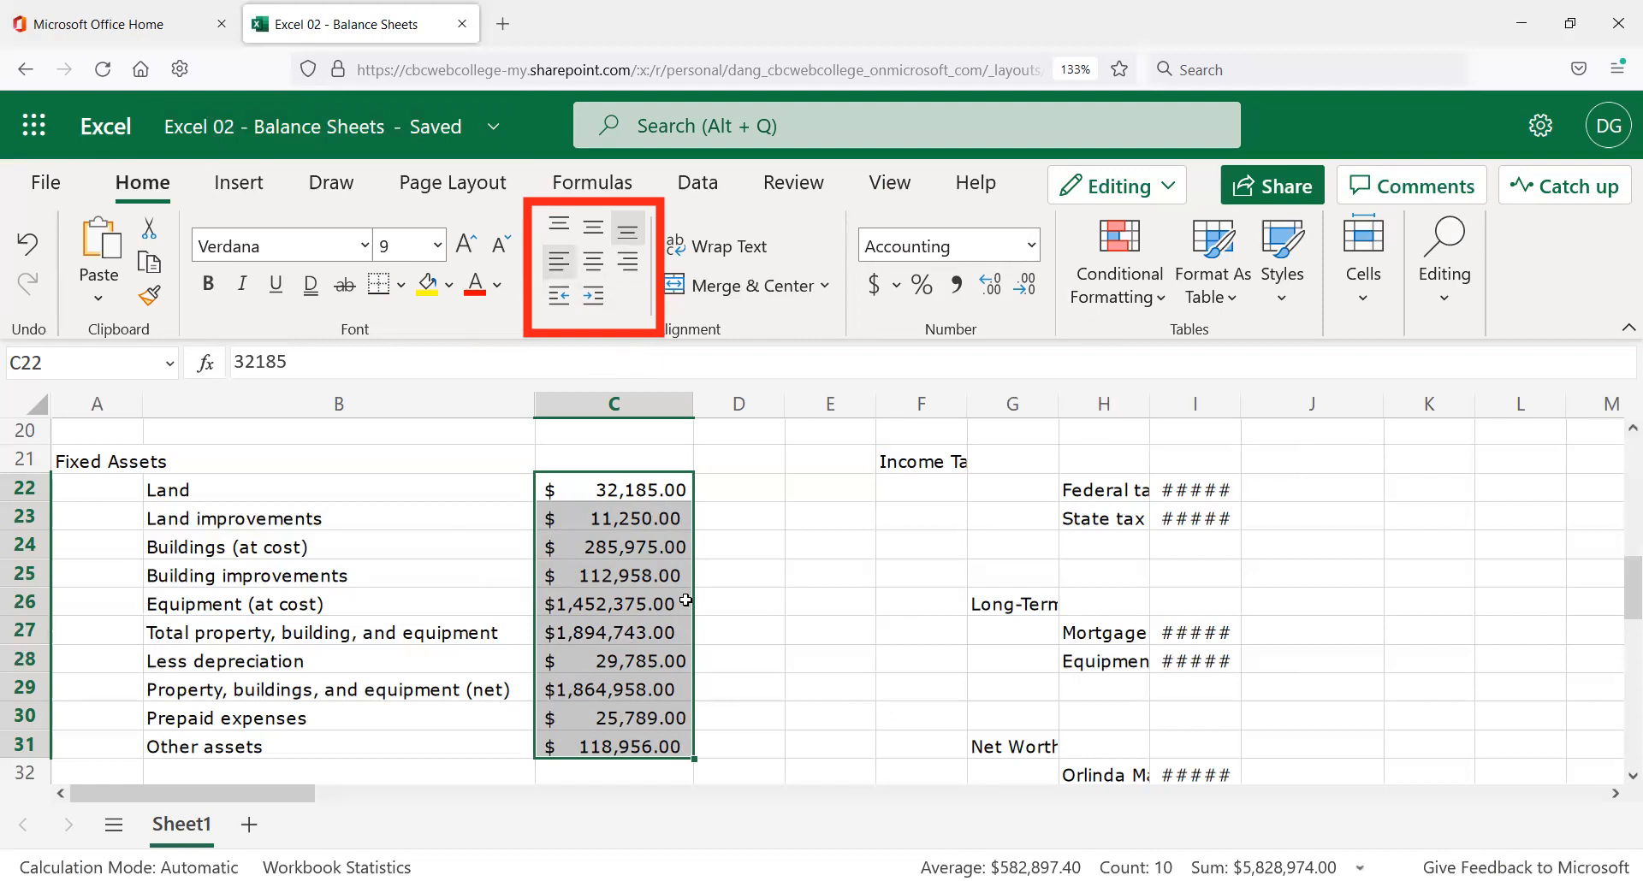
left_click(682, 602)
left_click(404, 358)
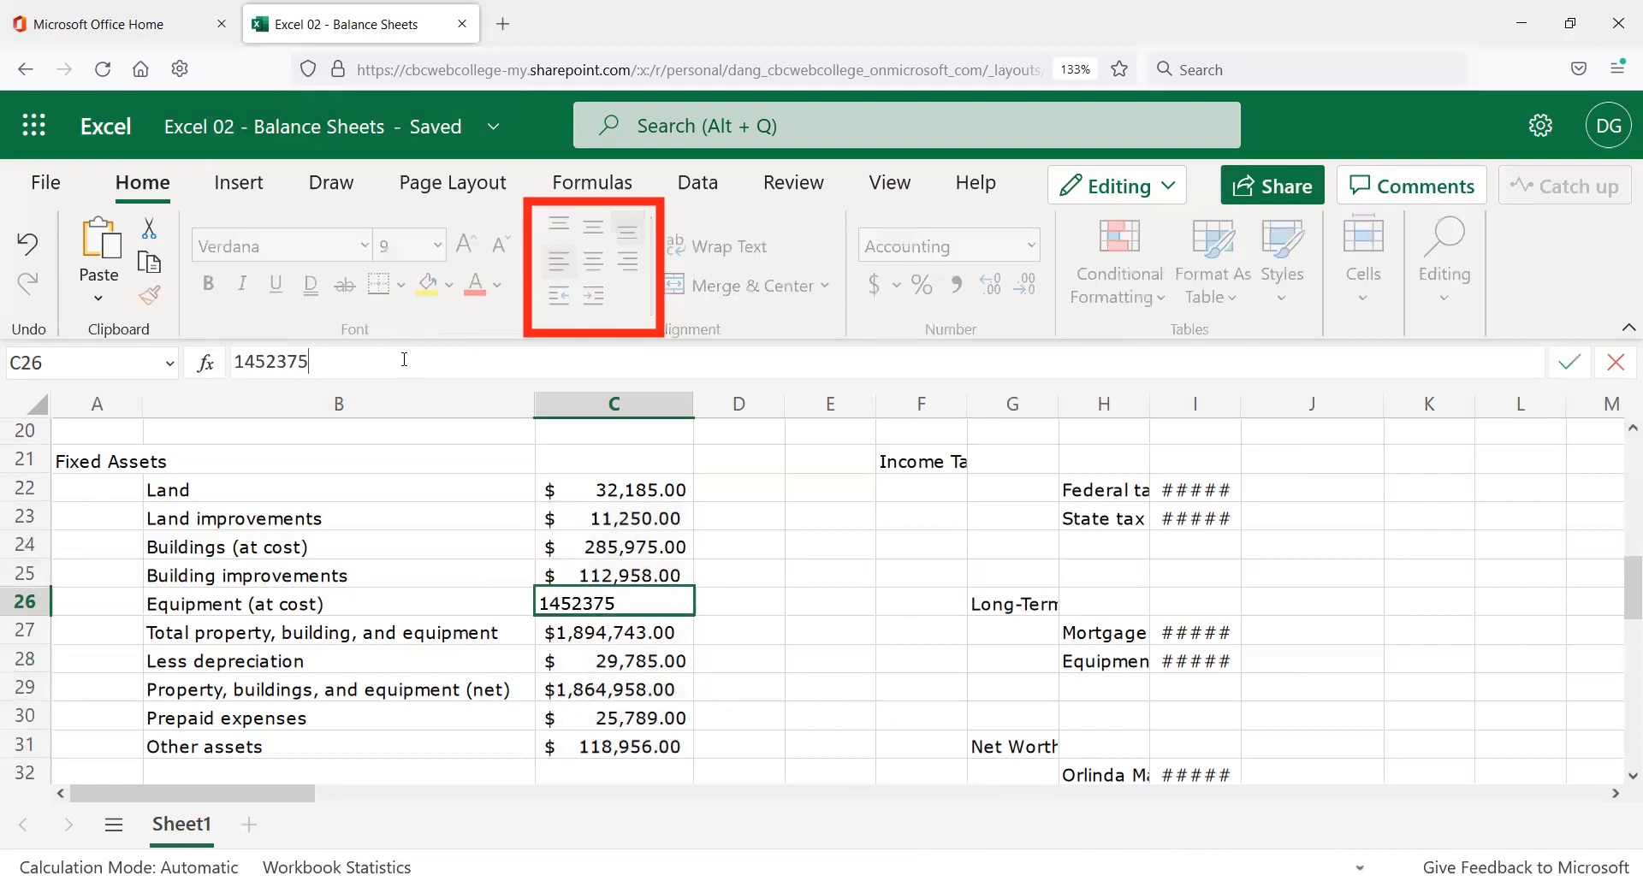
Commit the $1,452,375.00 Equipment value in C26 and select the Total Current Assets label in B19.
key("Return")
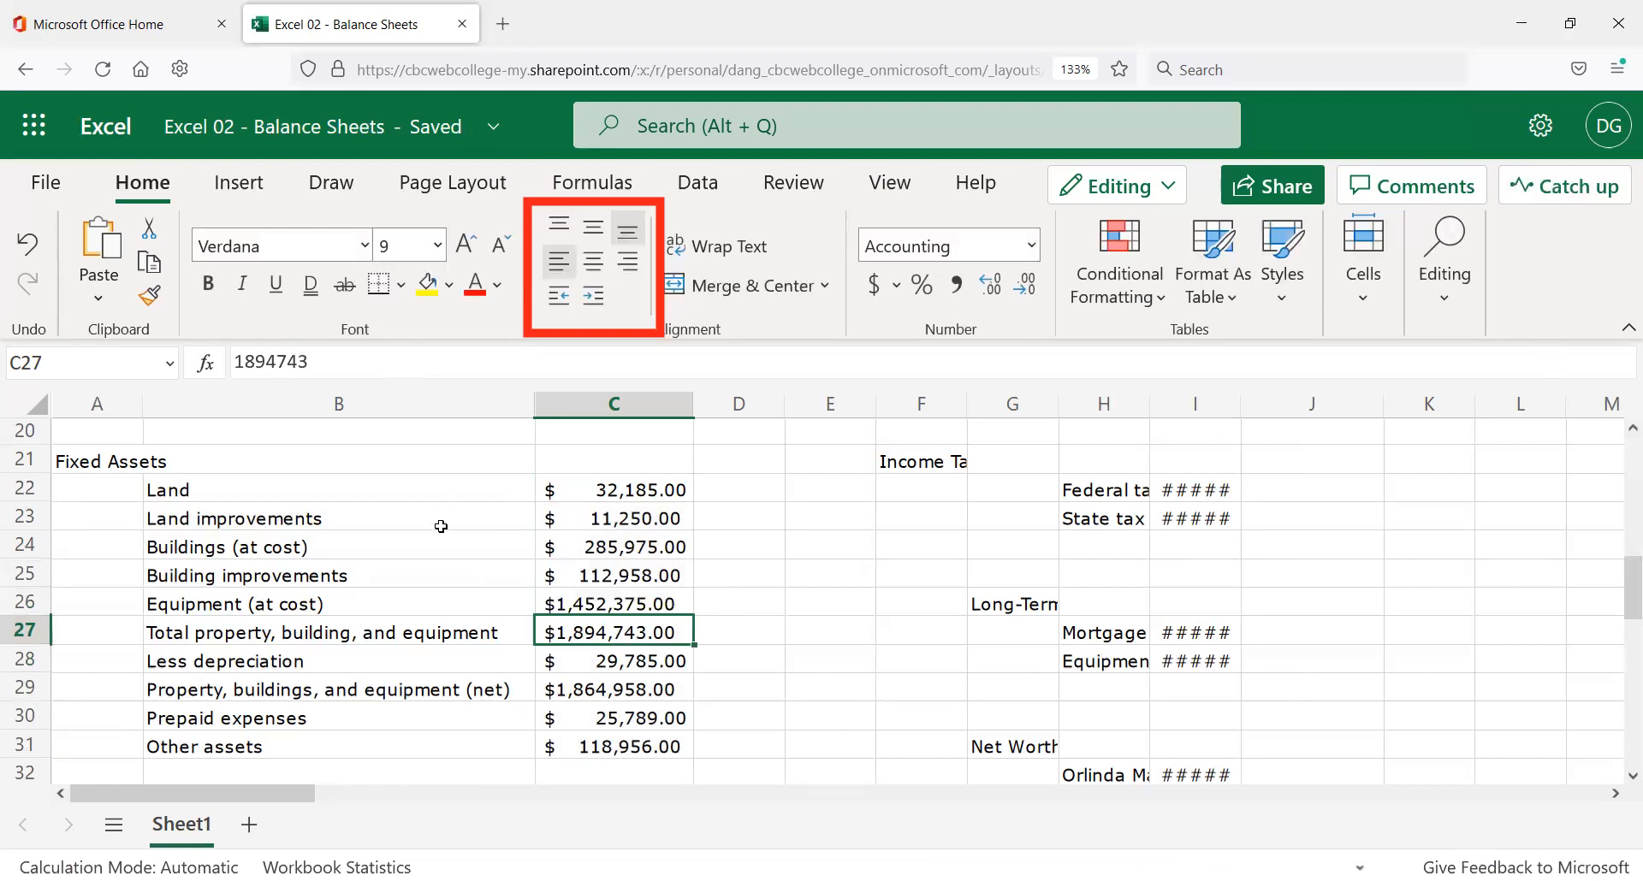
scroll(391, 603, "down", 2)
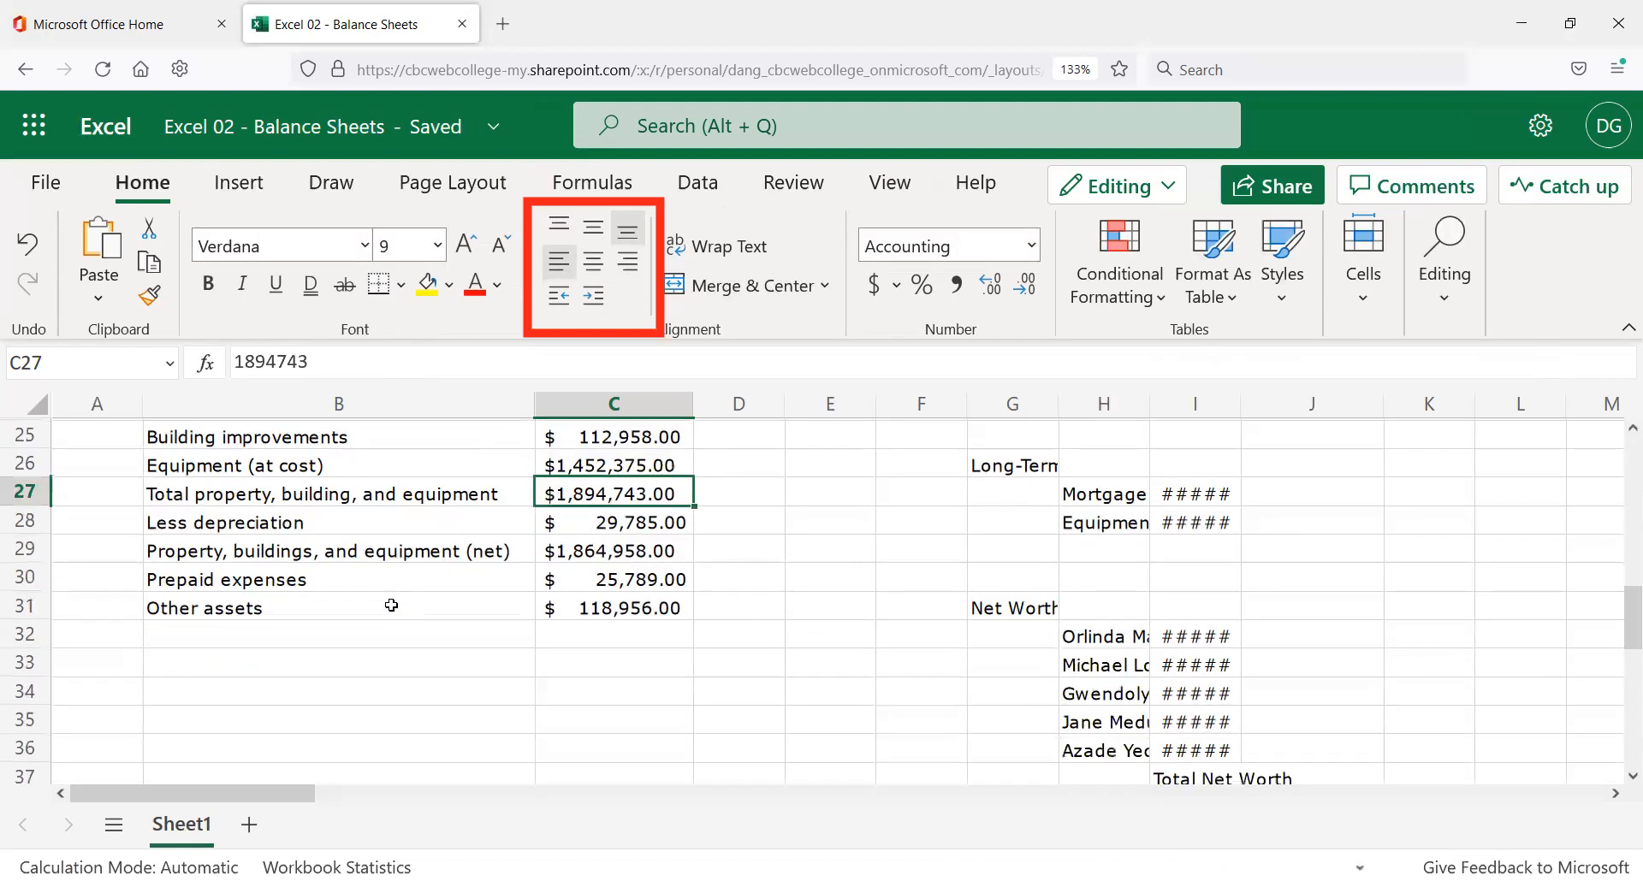
left_click(346, 680)
left_click(347, 659)
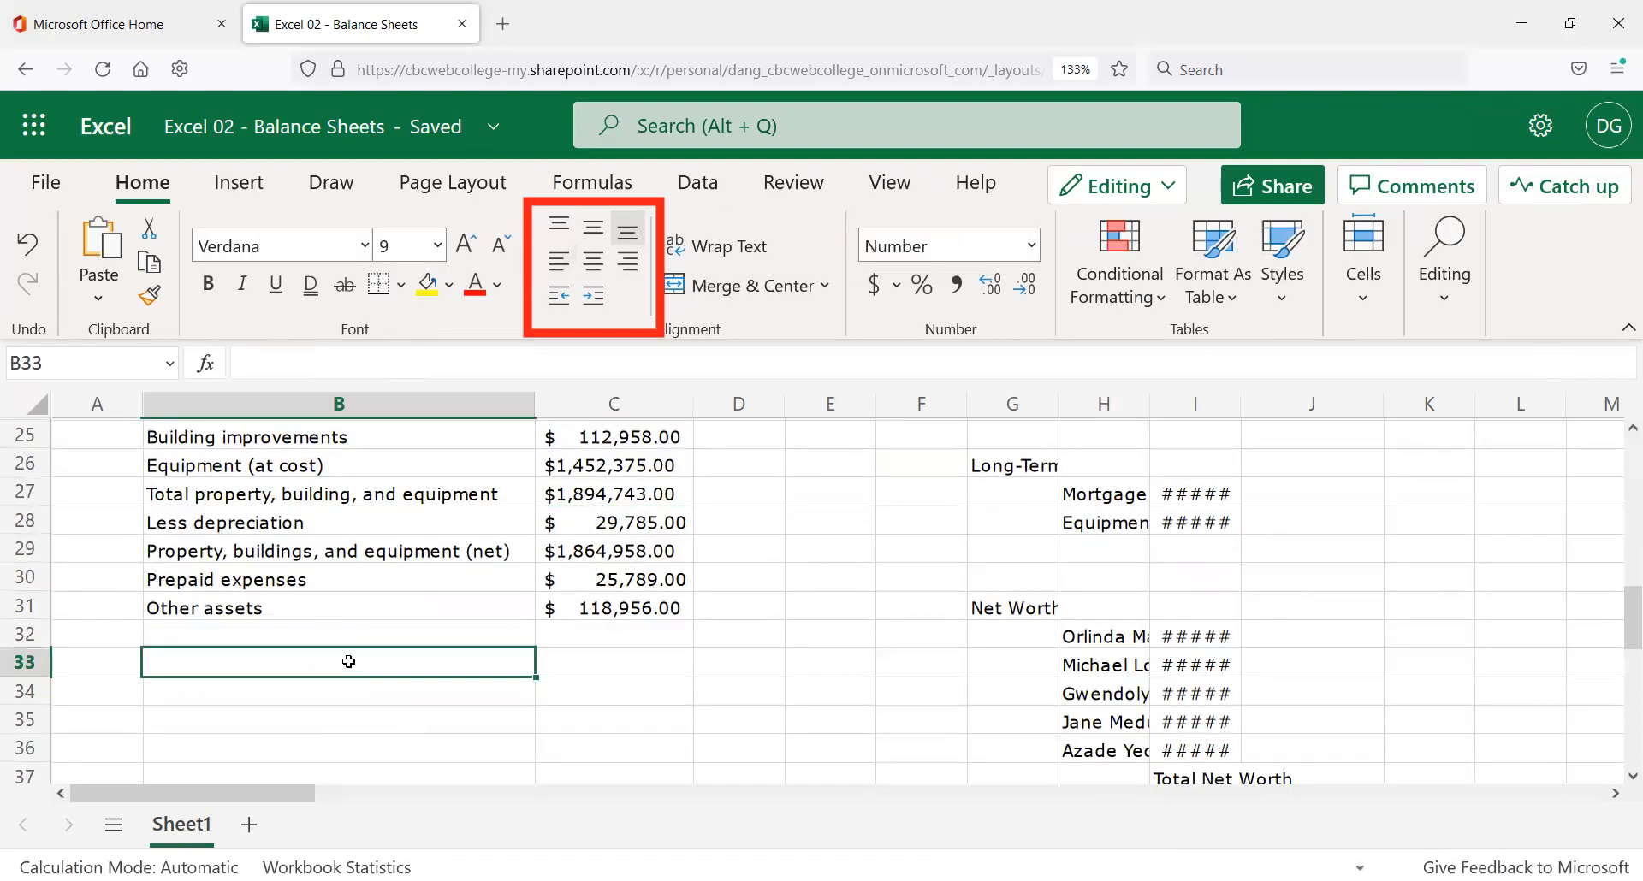
scroll(335, 655, "up", 3)
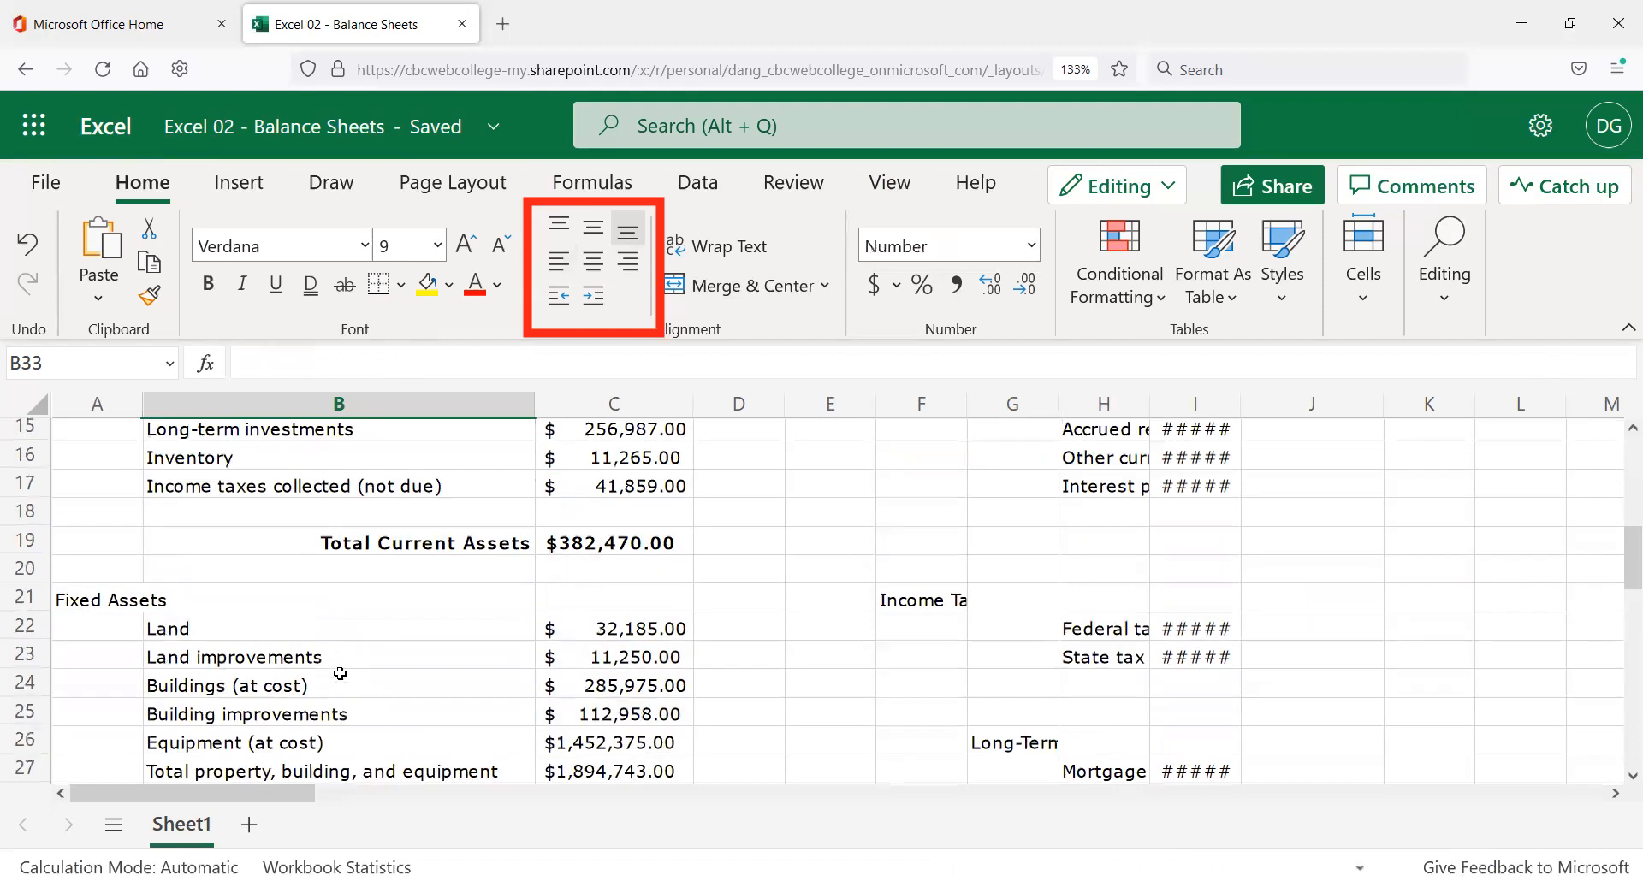
left_click(452, 542)
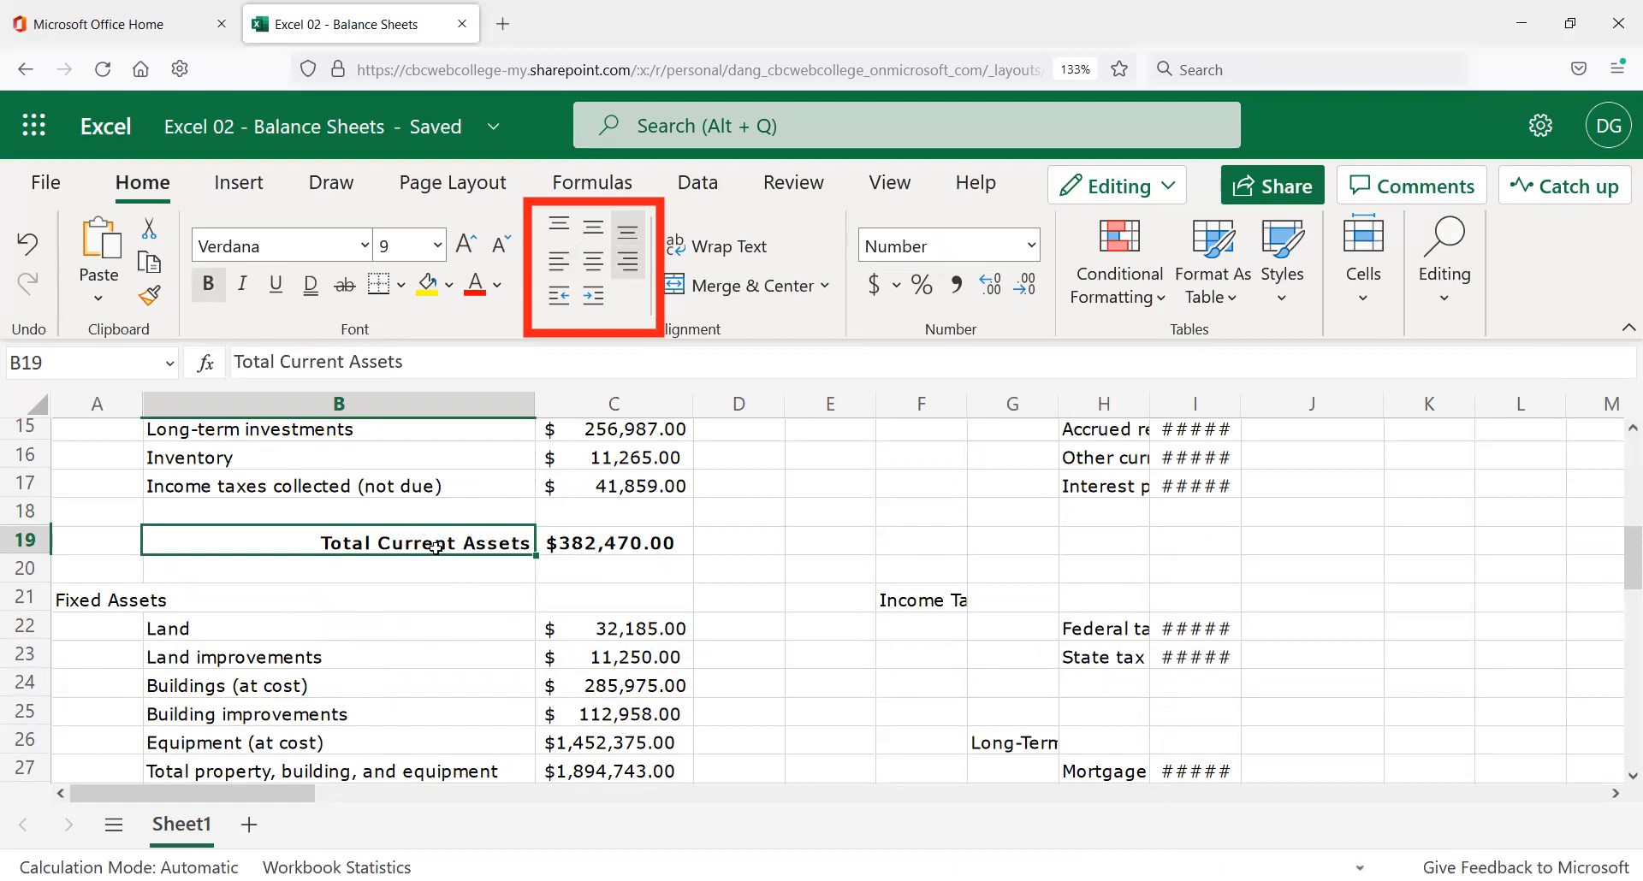
Paste the bold Total Current Assets row into B33 and open its =SUM(C25:C31) formula for editing.
left_click(662, 552, "shift")
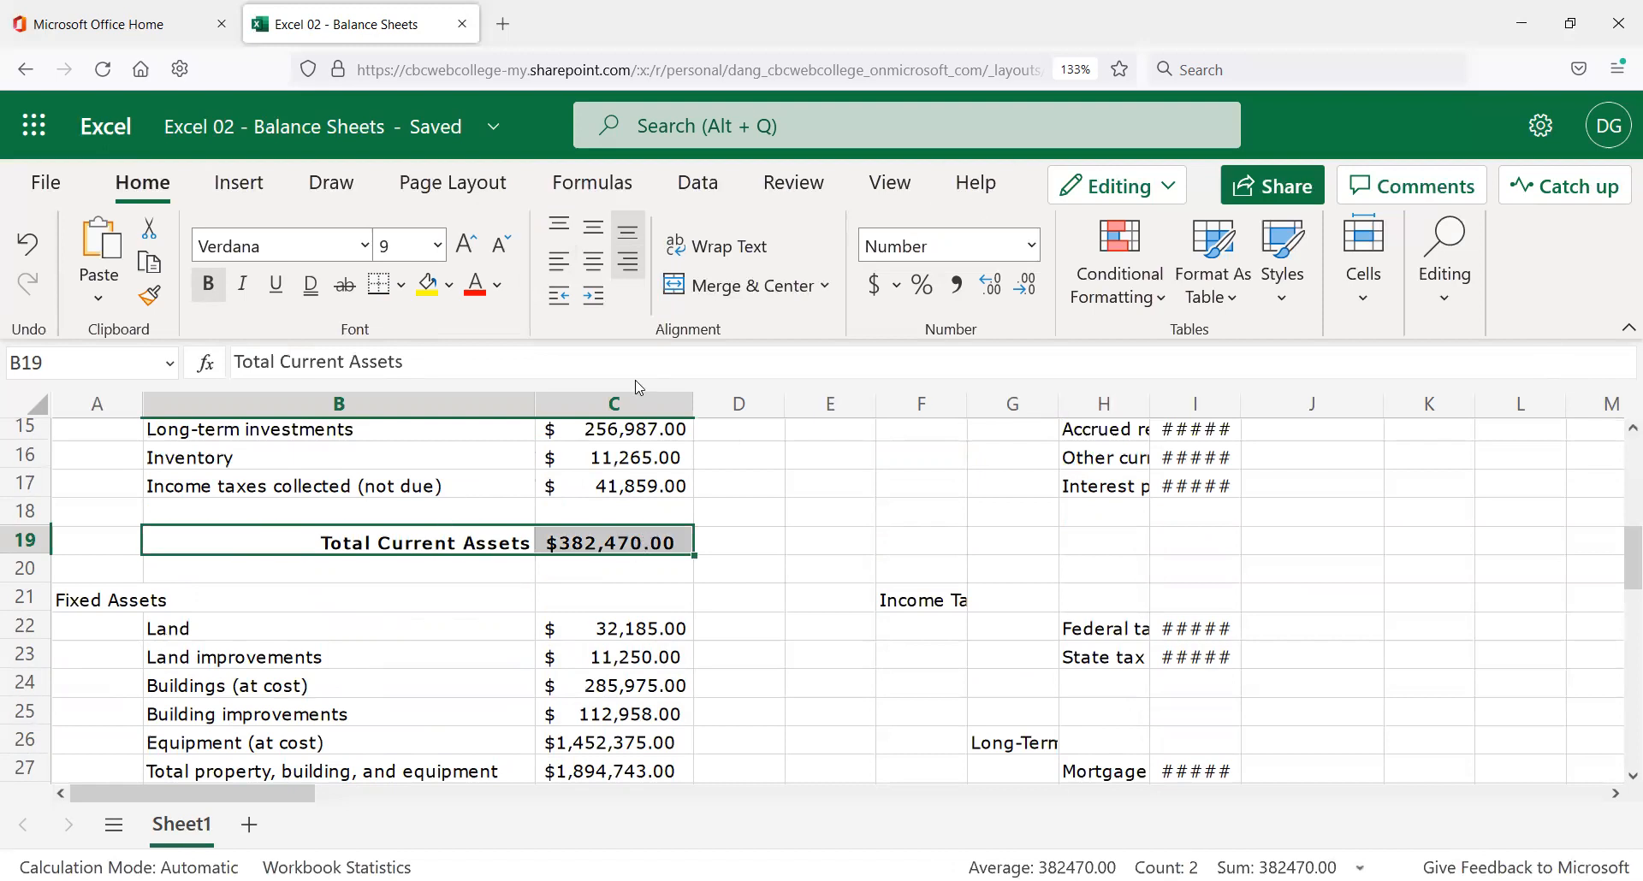
scroll(477, 559, "down", 3)
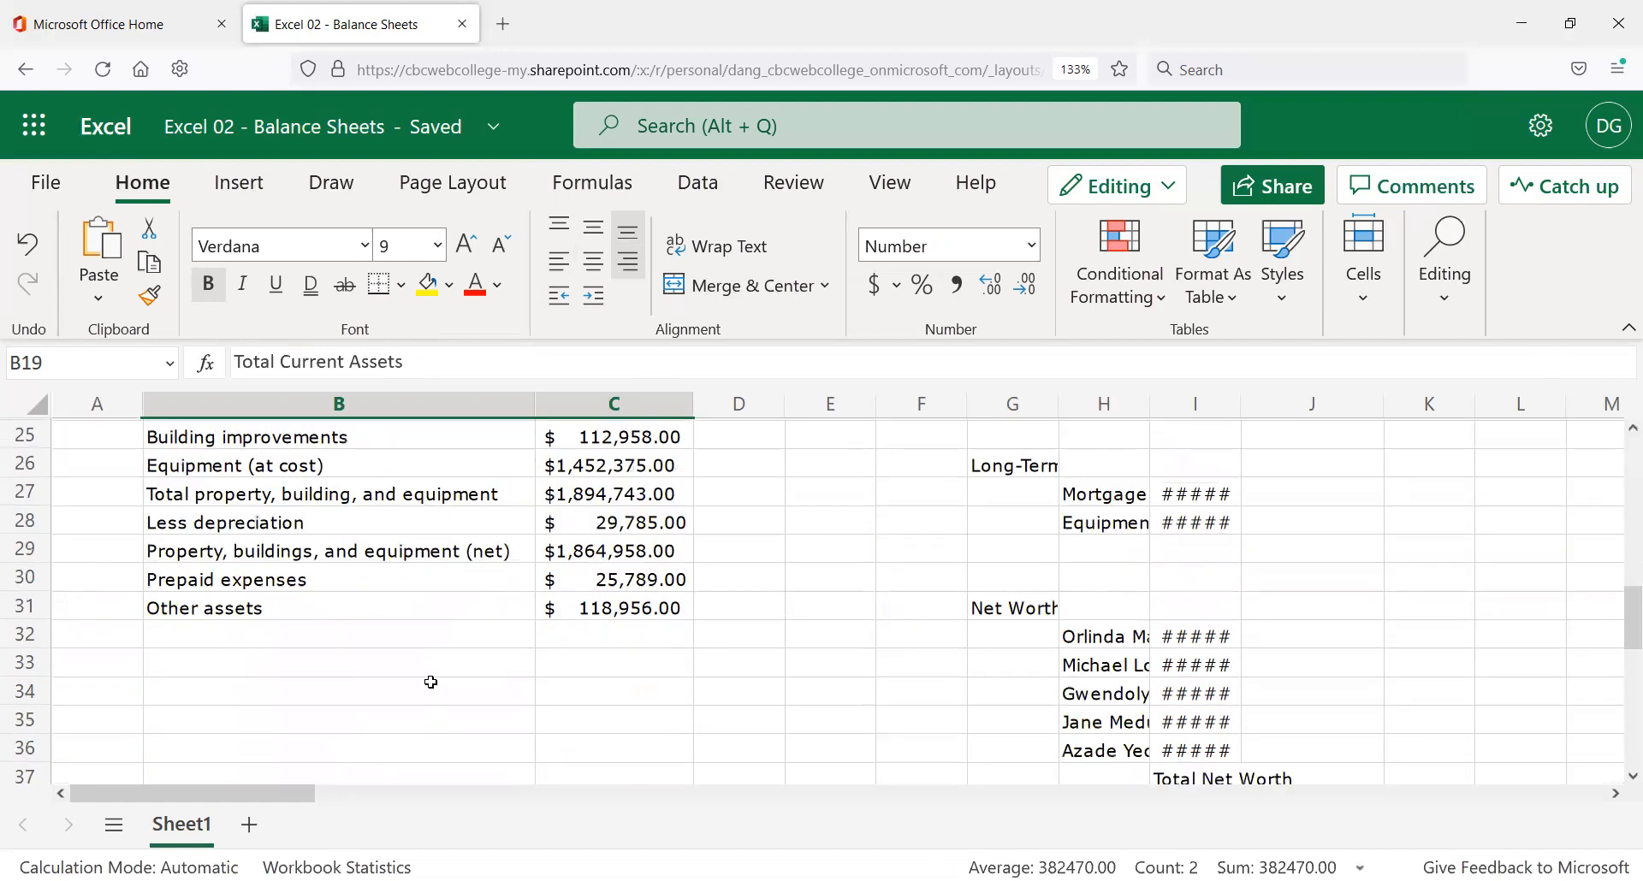
left_click(371, 663)
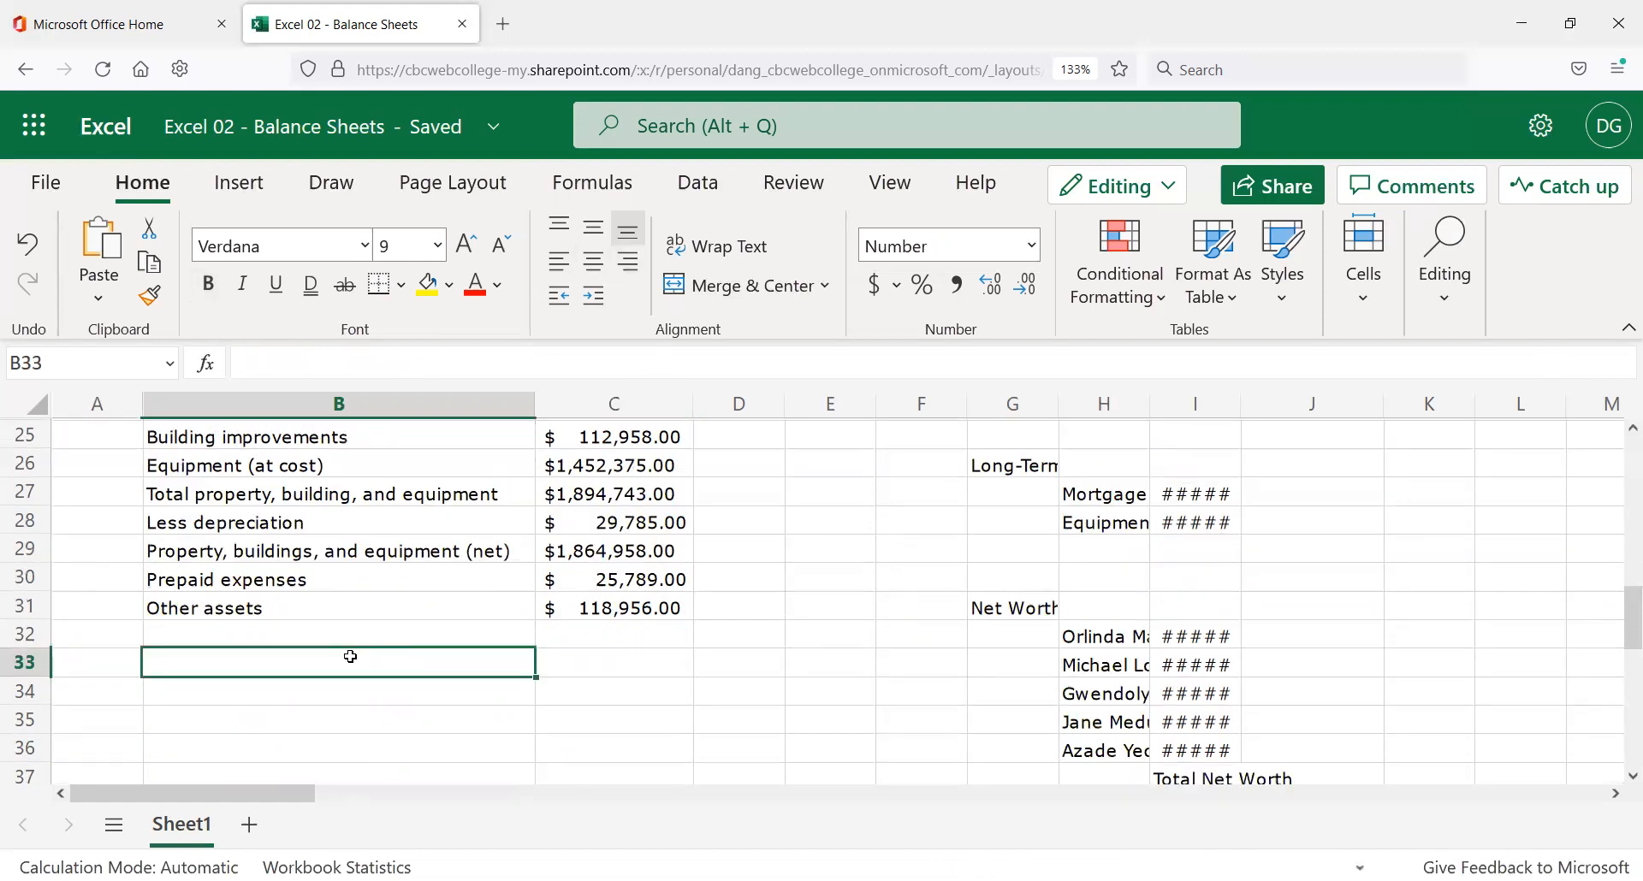
key("ctrl+v")
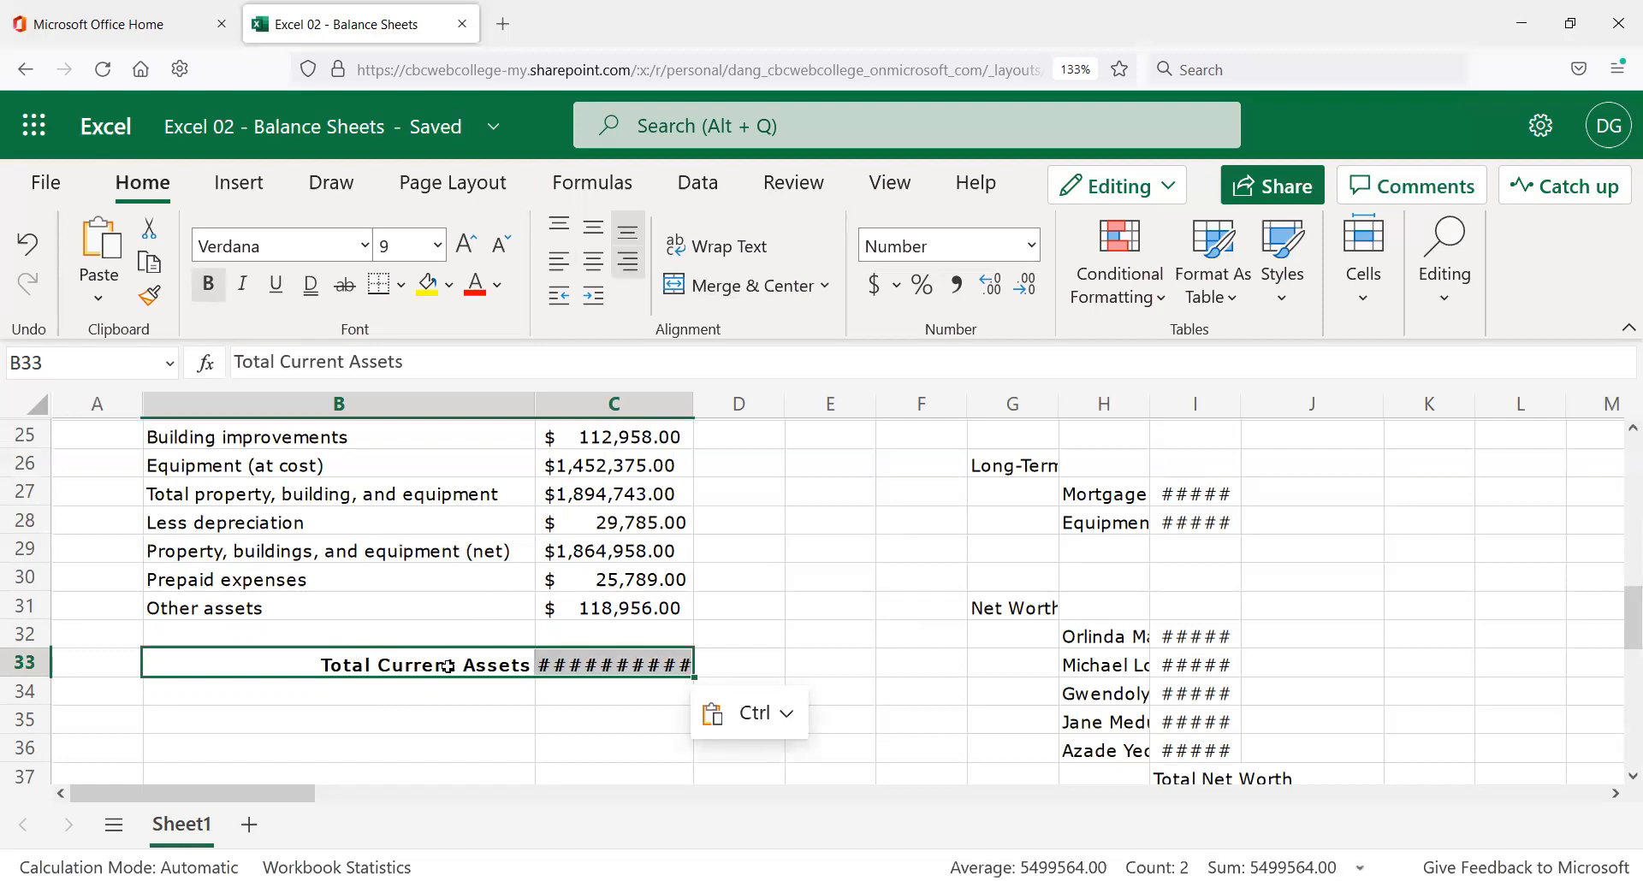
left_click(591, 666)
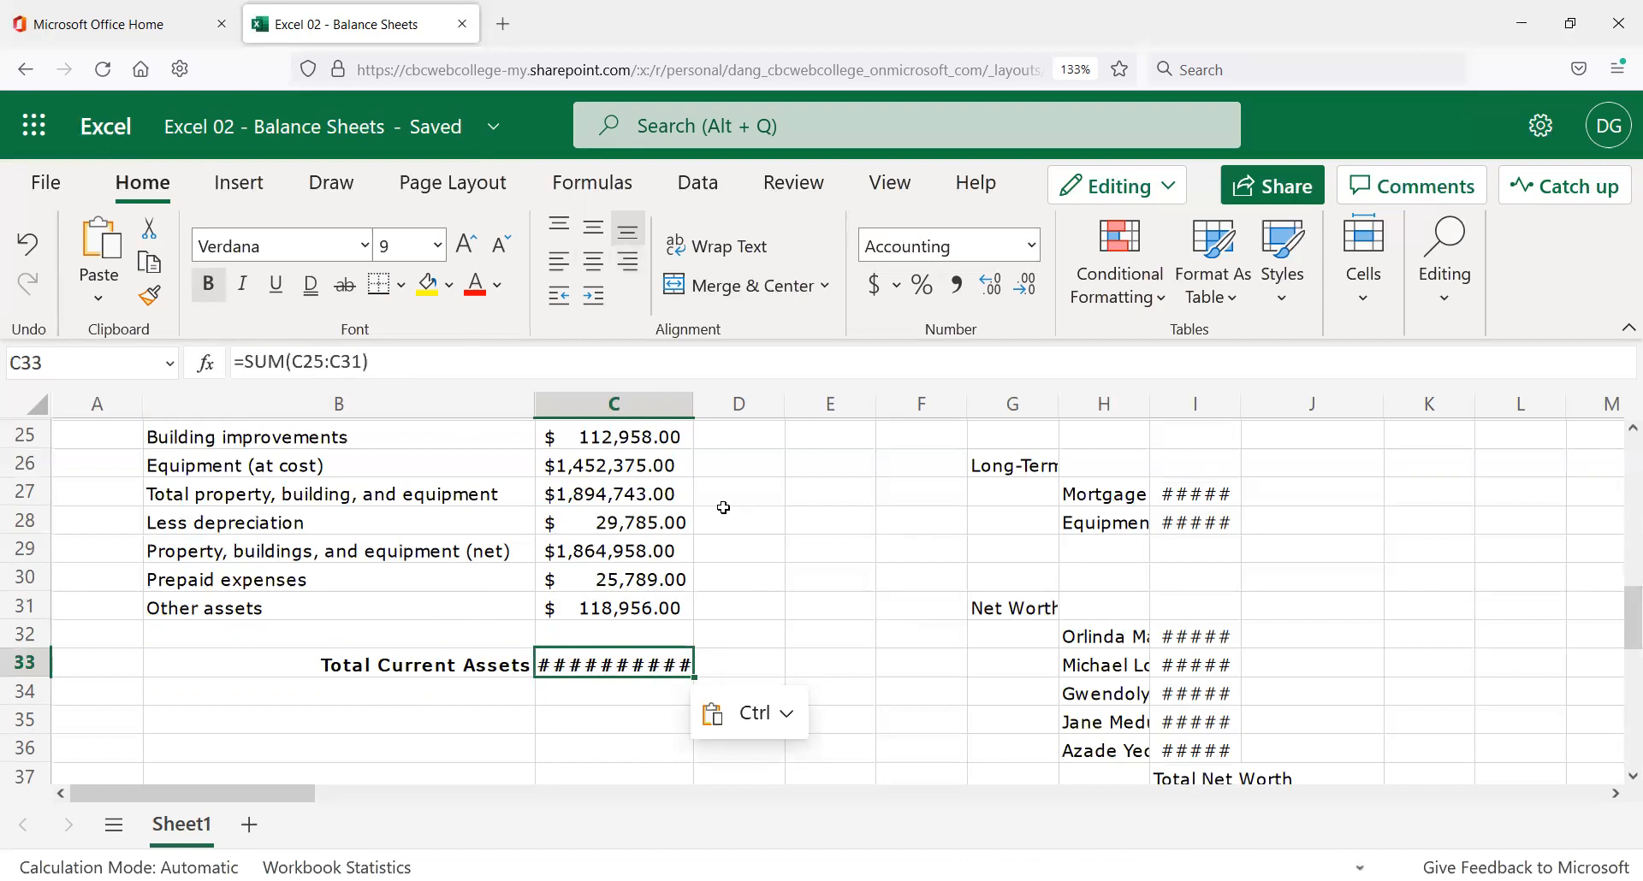
scroll(732, 531, "up", 2)
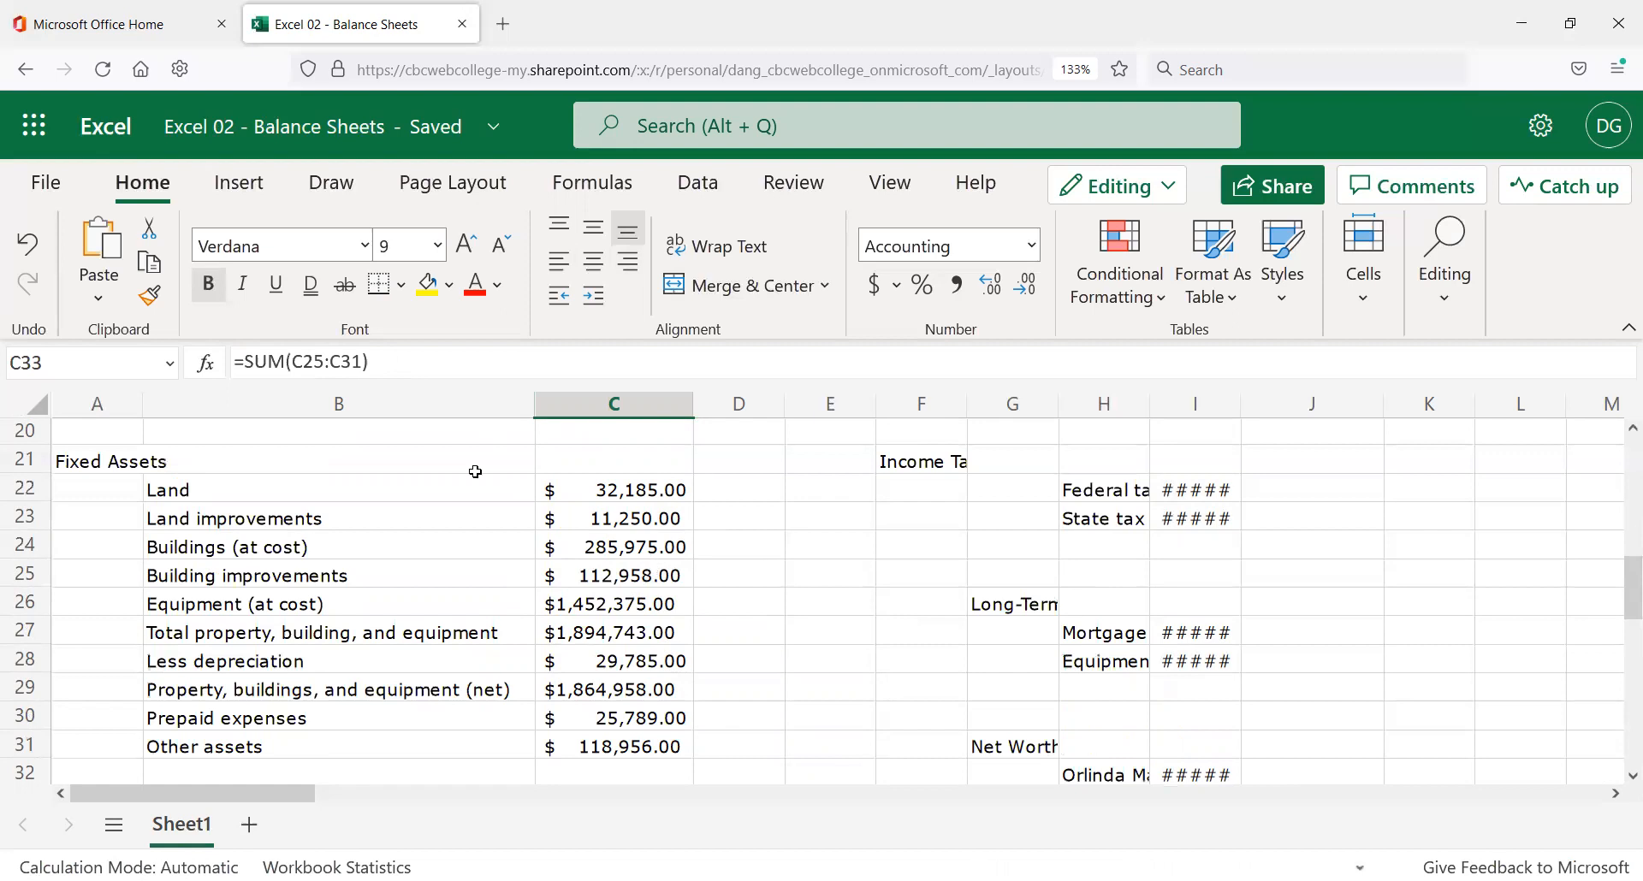
left_click(427, 362)
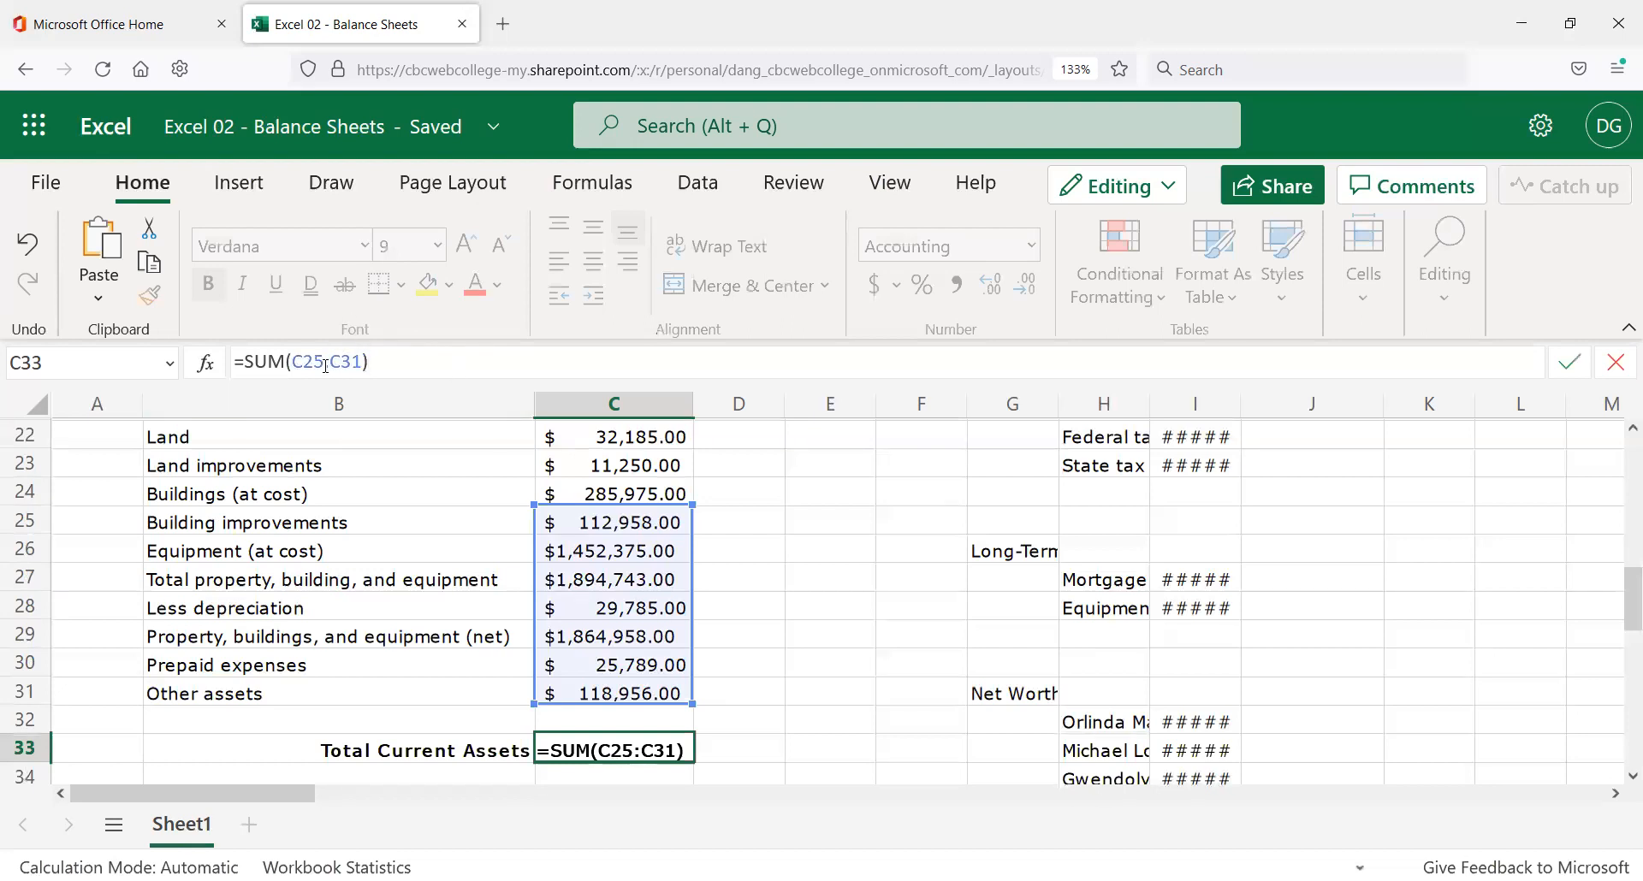
Change C33 to =SUM(C22:C31) for $5,828,974.00 and widen column C to 18.43.
scroll(448, 525, "up", 2)
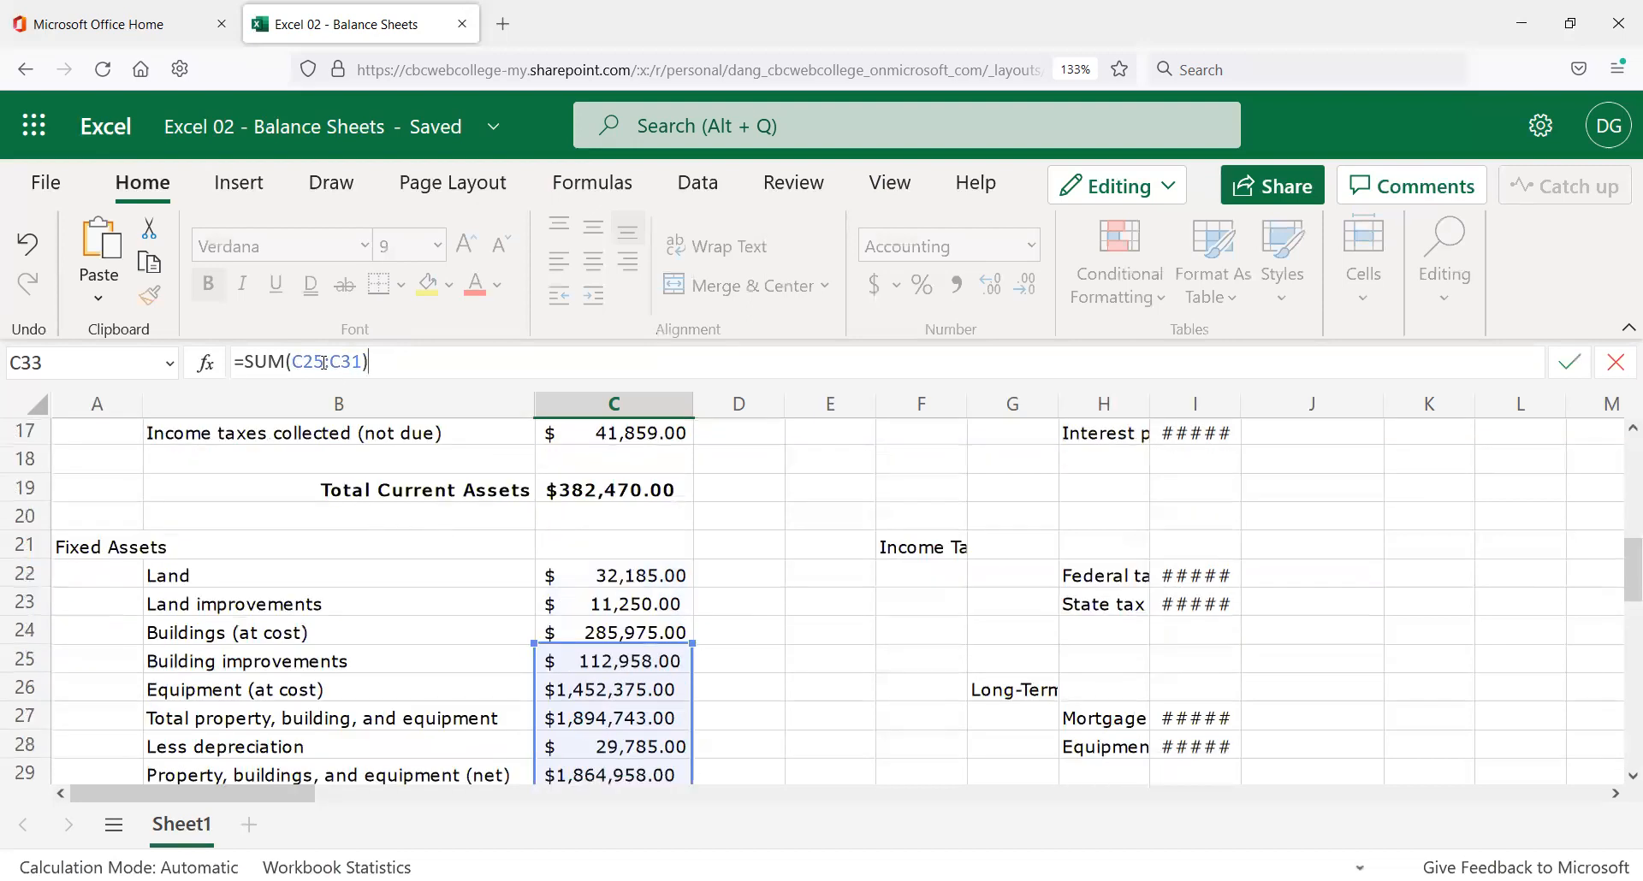
left_click(375, 363)
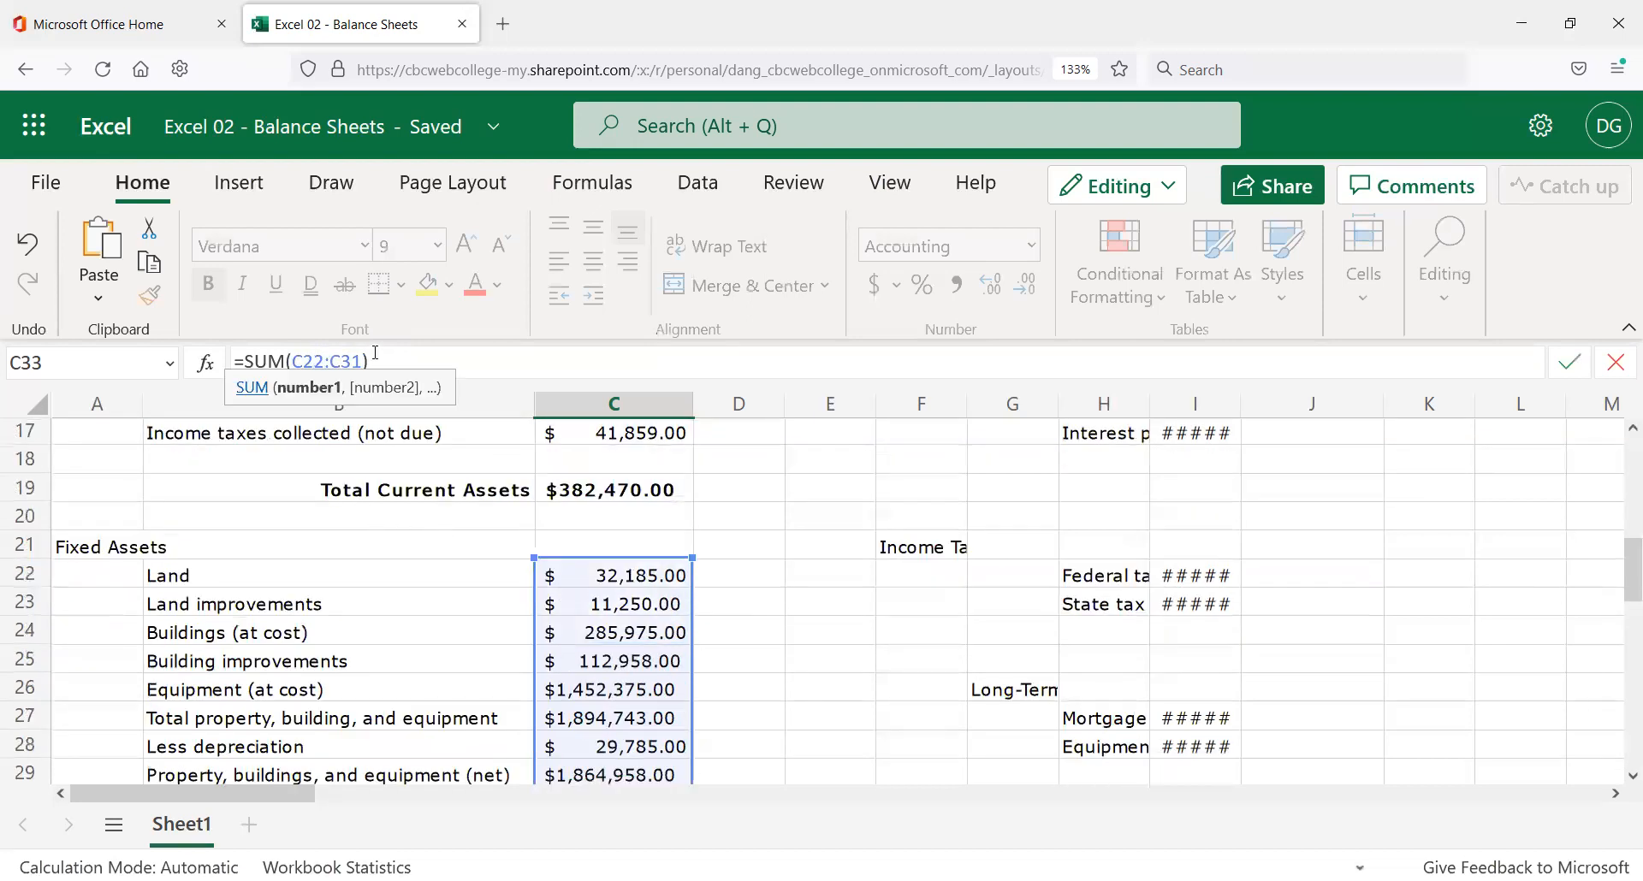
scroll(532, 538, "down", 2)
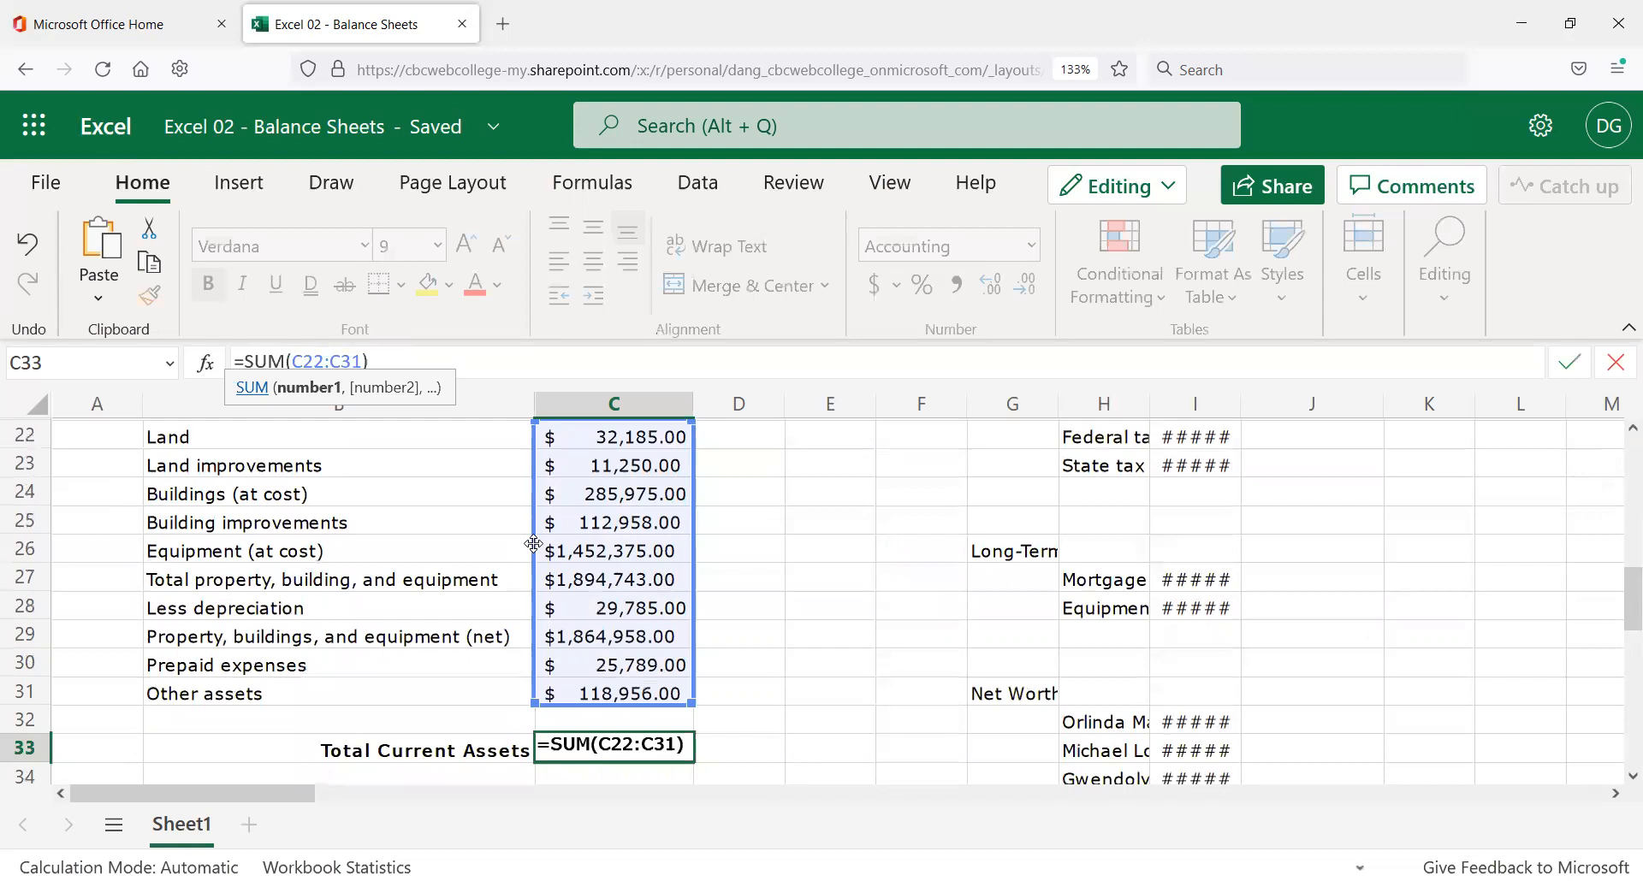
key("Return")
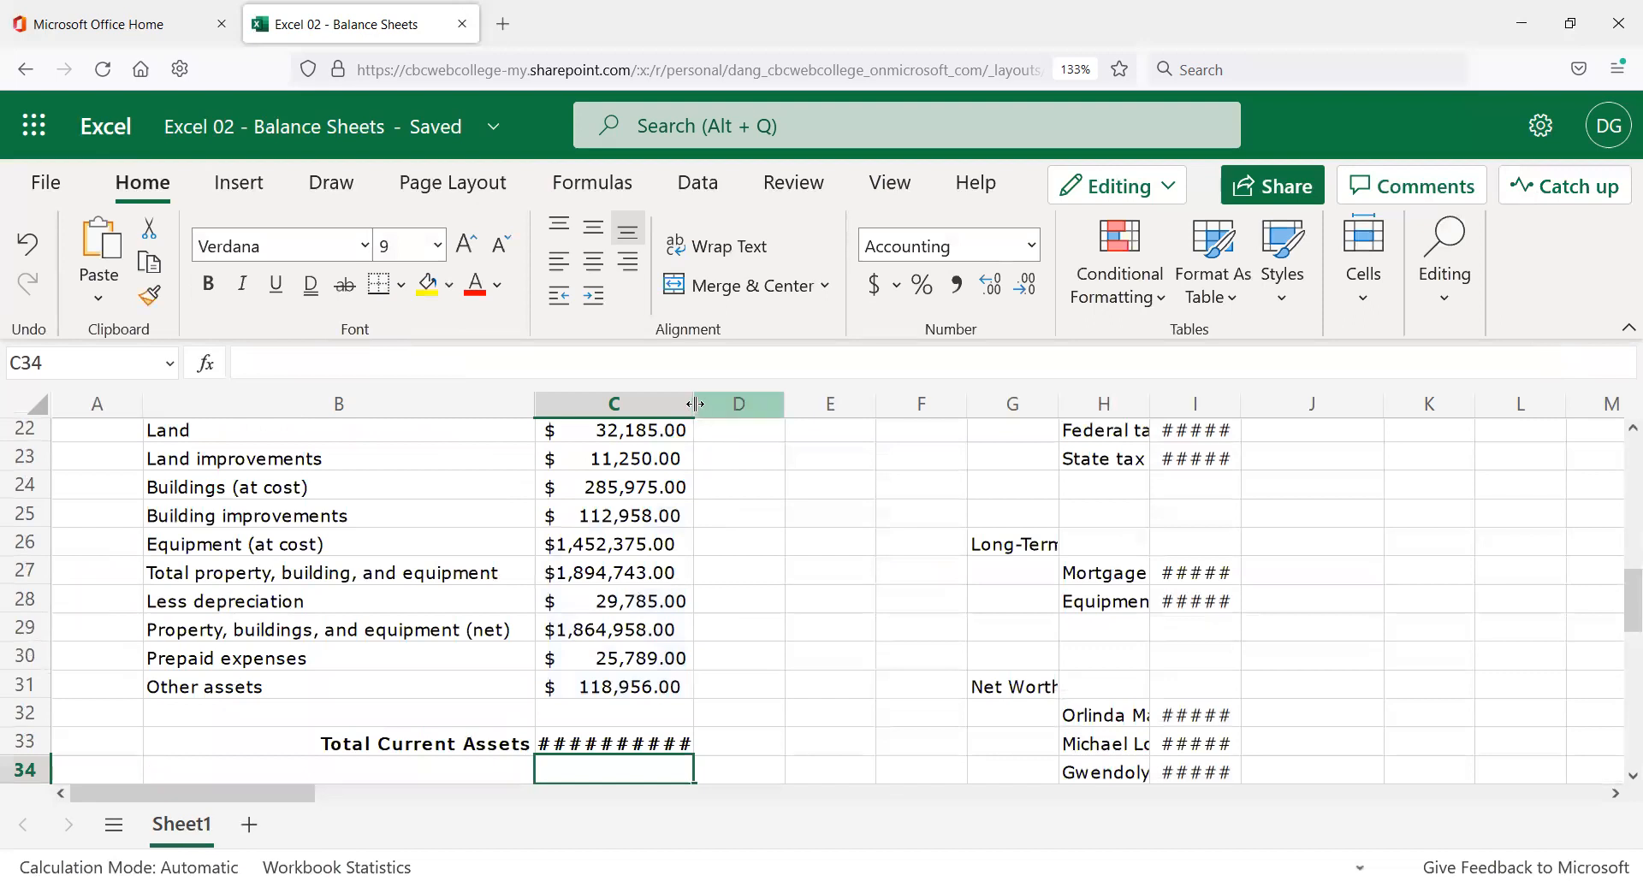
left_click_drag(698, 408, 728, 406)
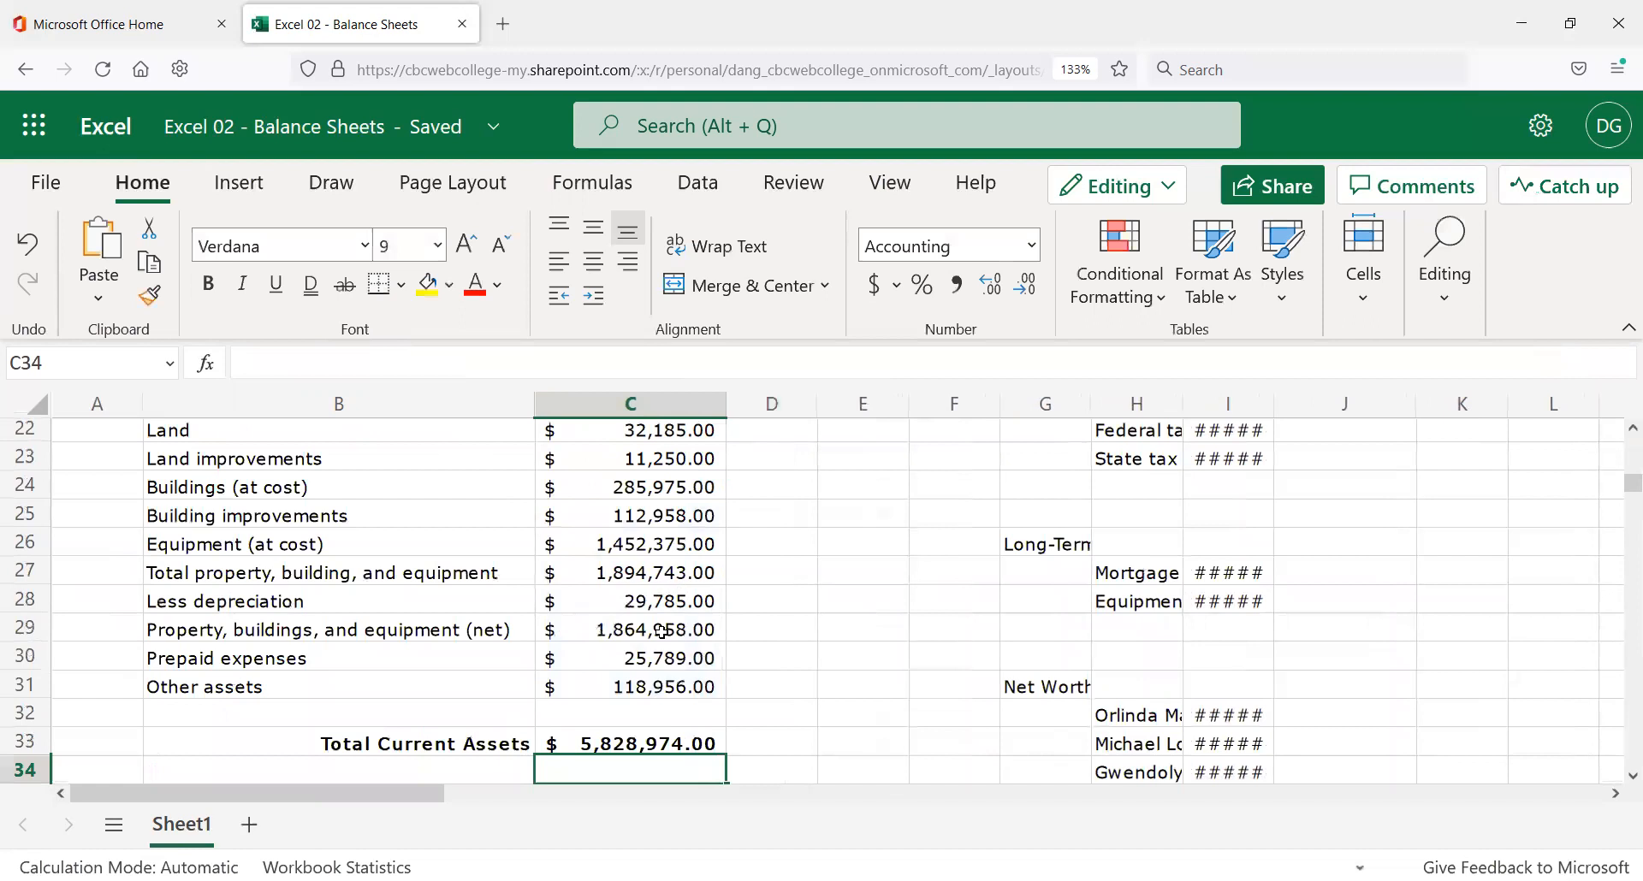
left_click(666, 741)
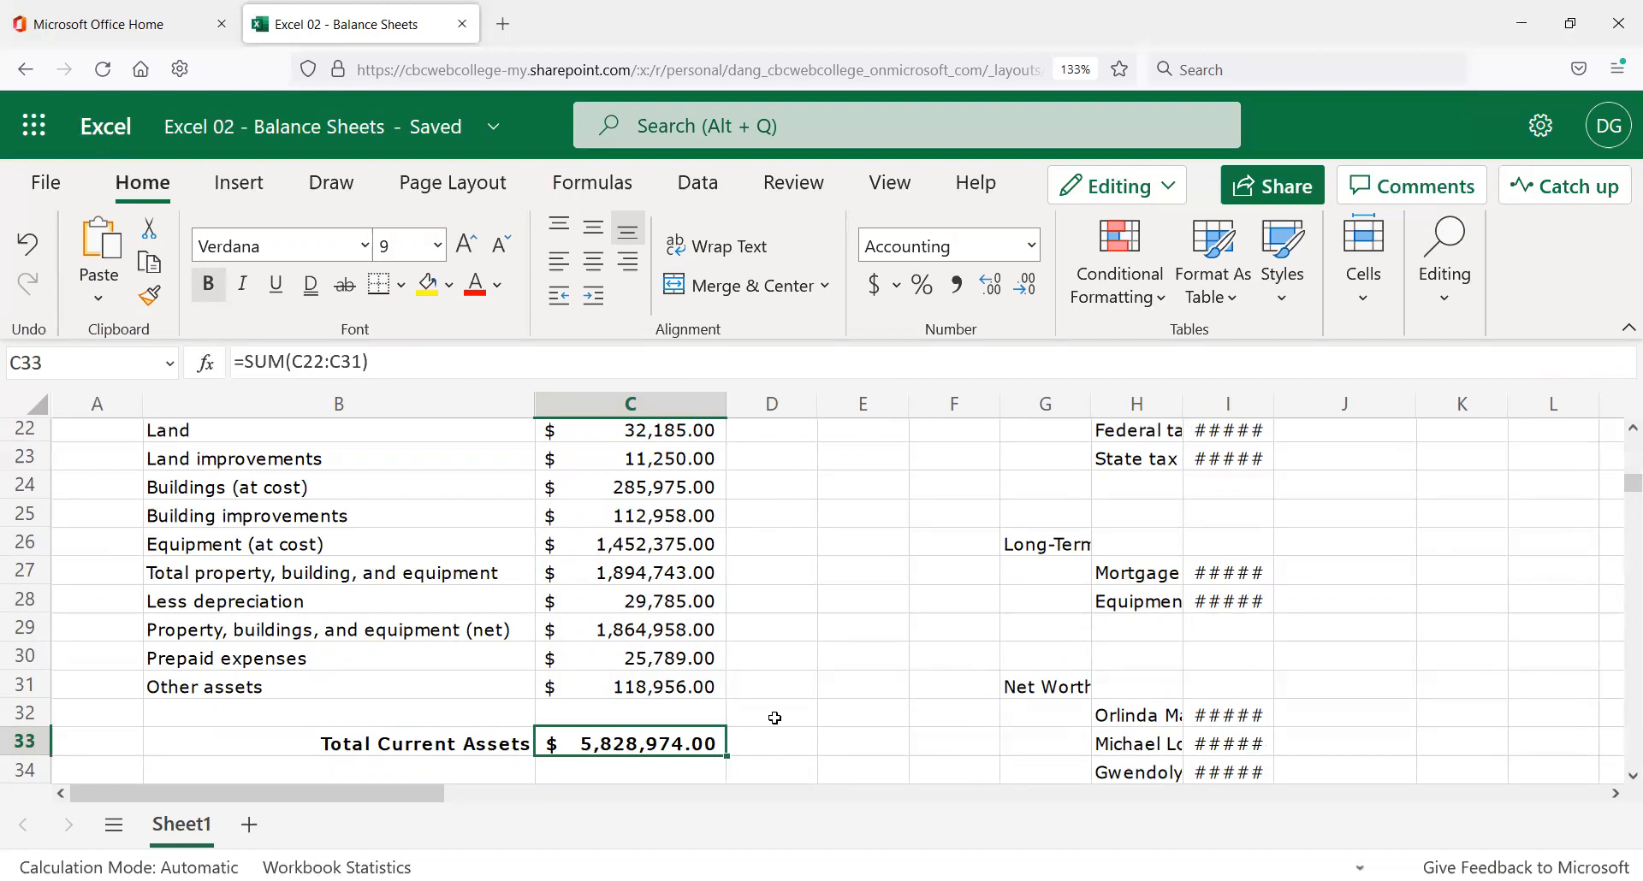
Replace C33 with an AutoSum of C22:C32 via the Simplified Ribbon, keeping $5,828,974.00.
key("Delete")
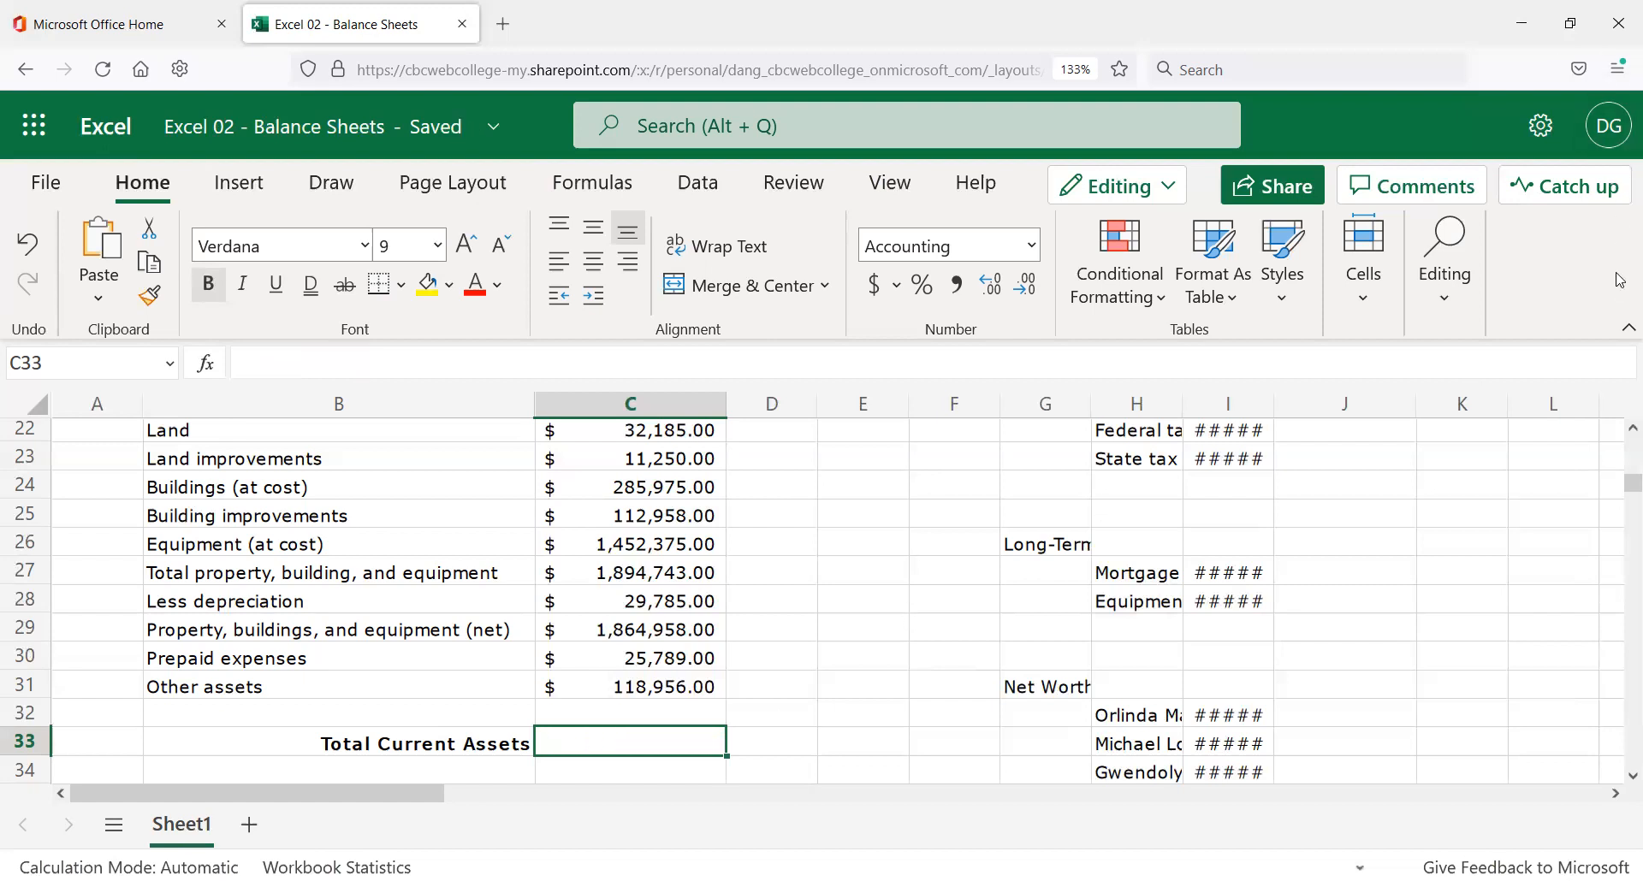
left_click(1624, 326)
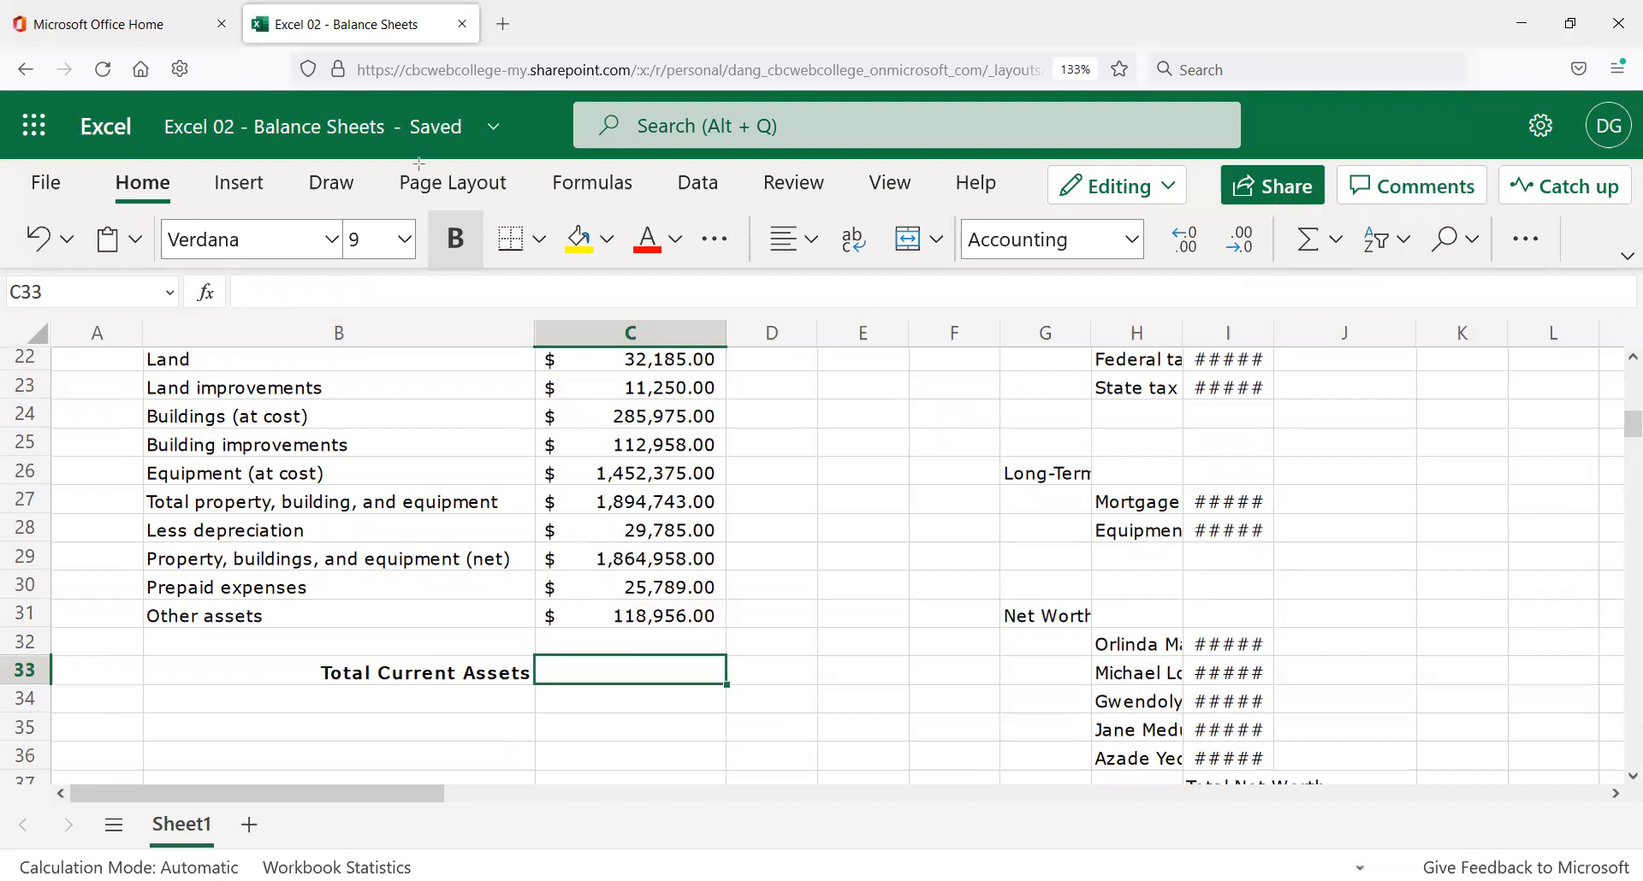
left_click(1309, 240)
key("Return")
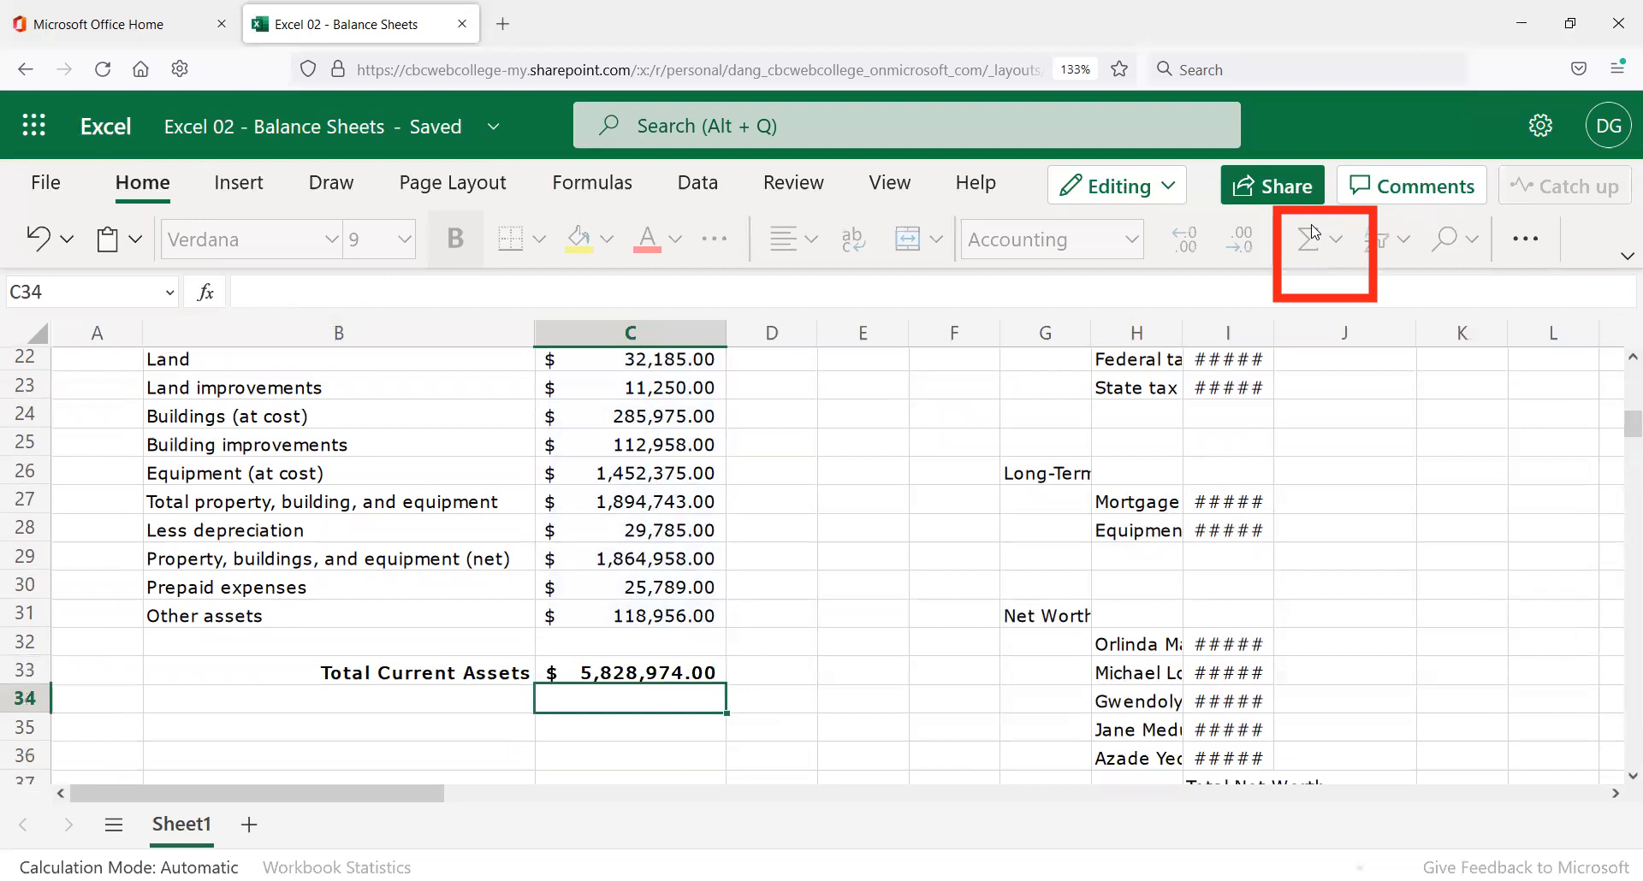
scroll(671, 680, "up", 3)
scroll(672, 680, "down", 1)
scroll(672, 680, "down", 2)
left_click(681, 672)
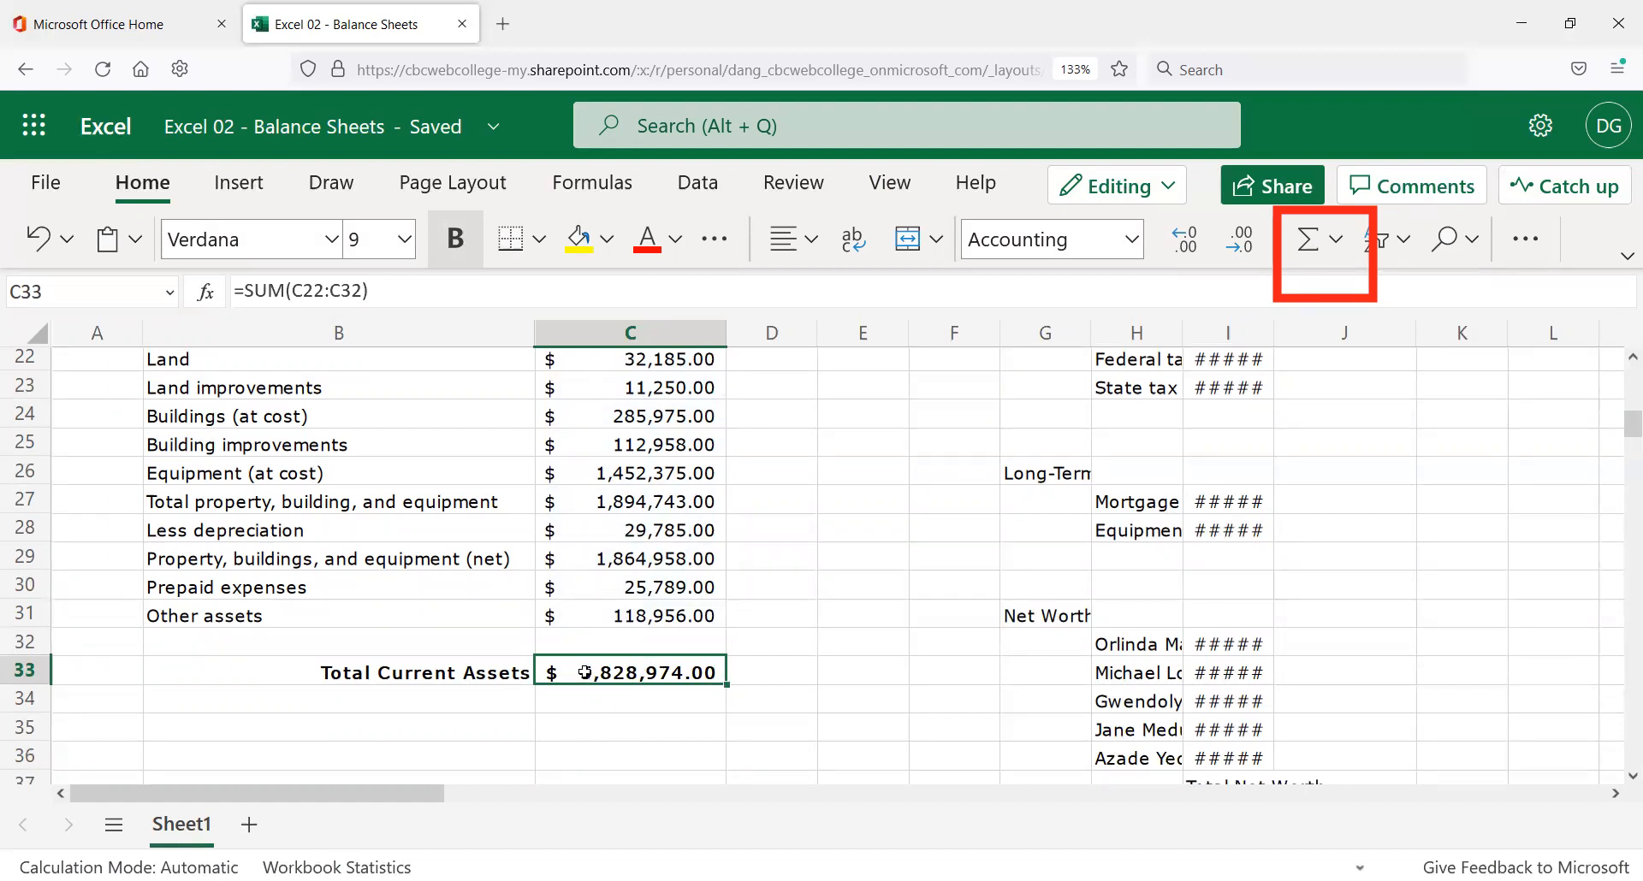
left_click(477, 676)
Compare the C19 current-assets total with the $5,828,974.00 C33 total and its B33 label.
left_click(599, 670)
scroll(619, 657, "up", 3)
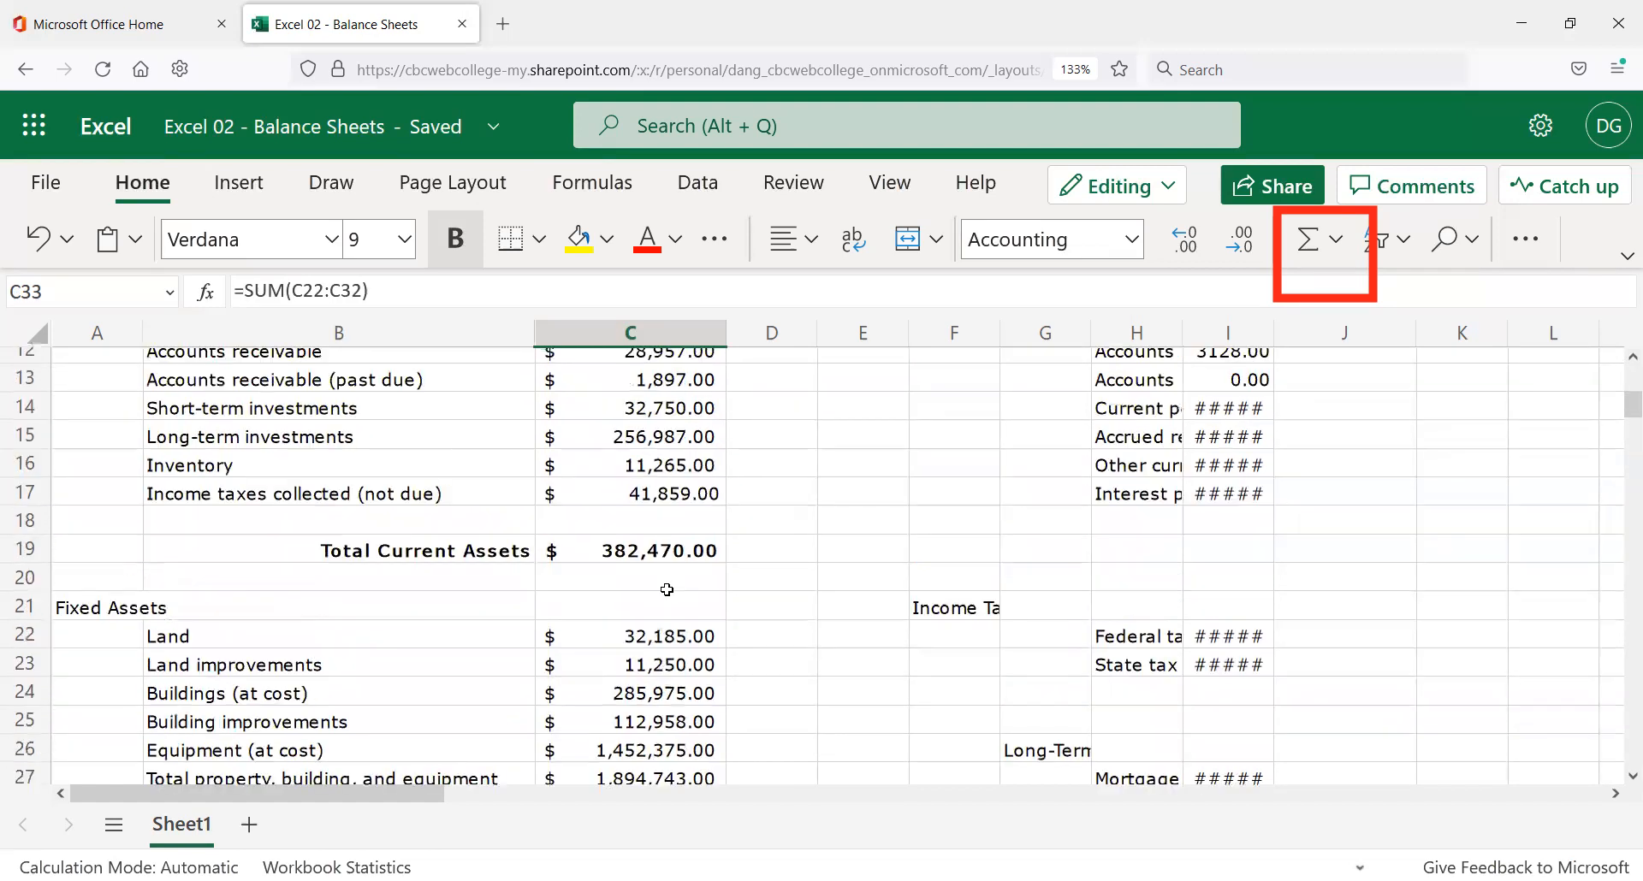
left_click(655, 548)
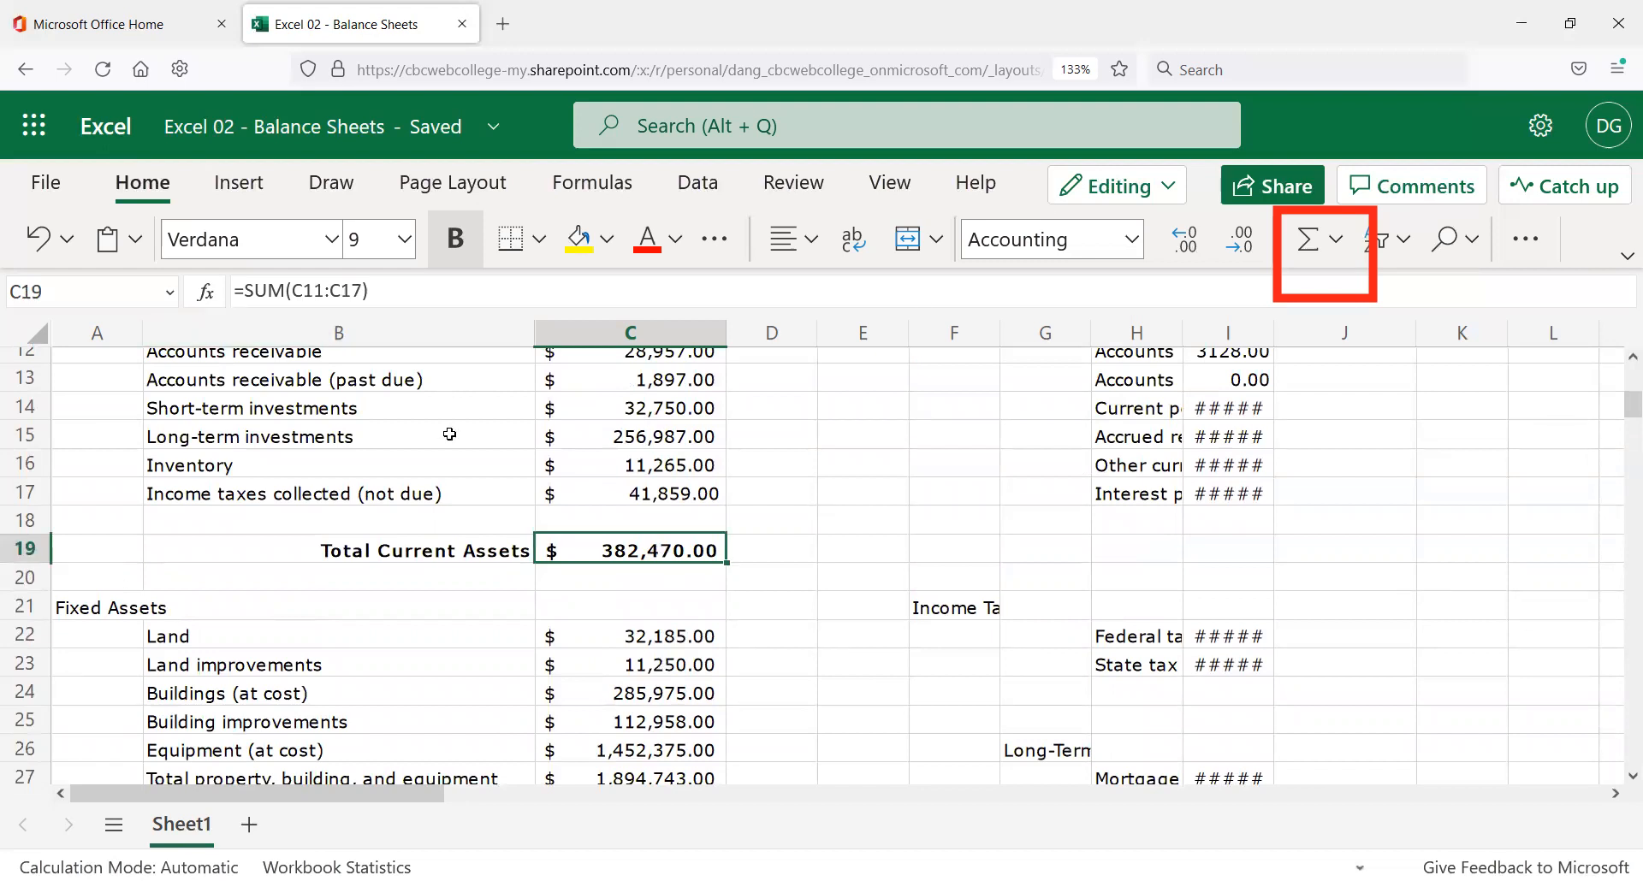
scroll(446, 432, "down", 1)
scroll(554, 504, "down", 3)
left_click(633, 672)
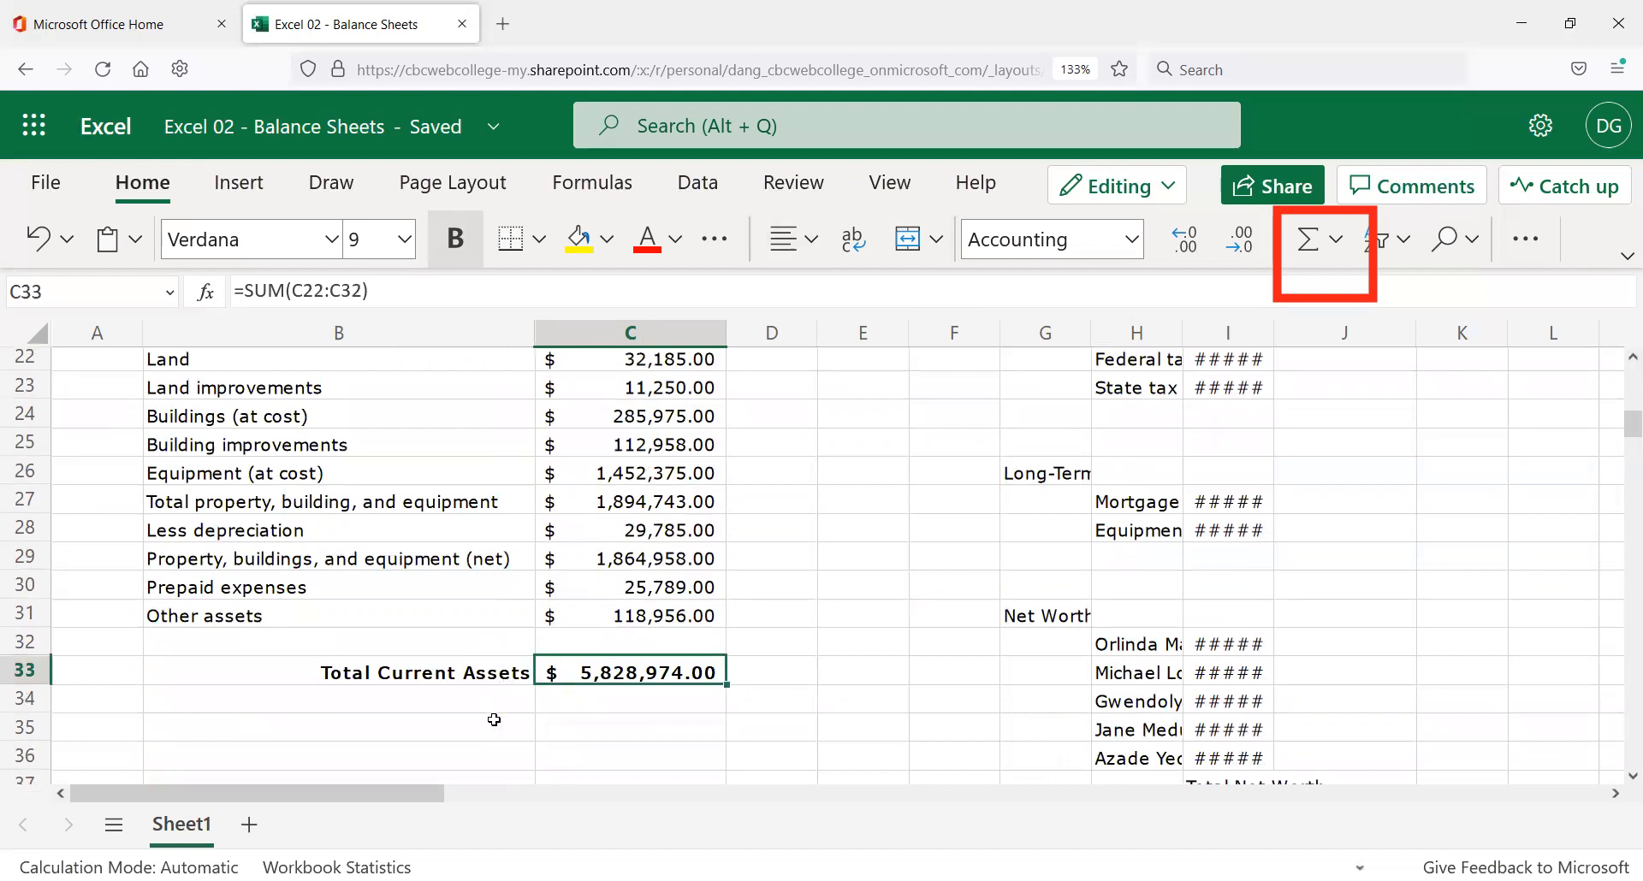
scroll(493, 685, "up", 2)
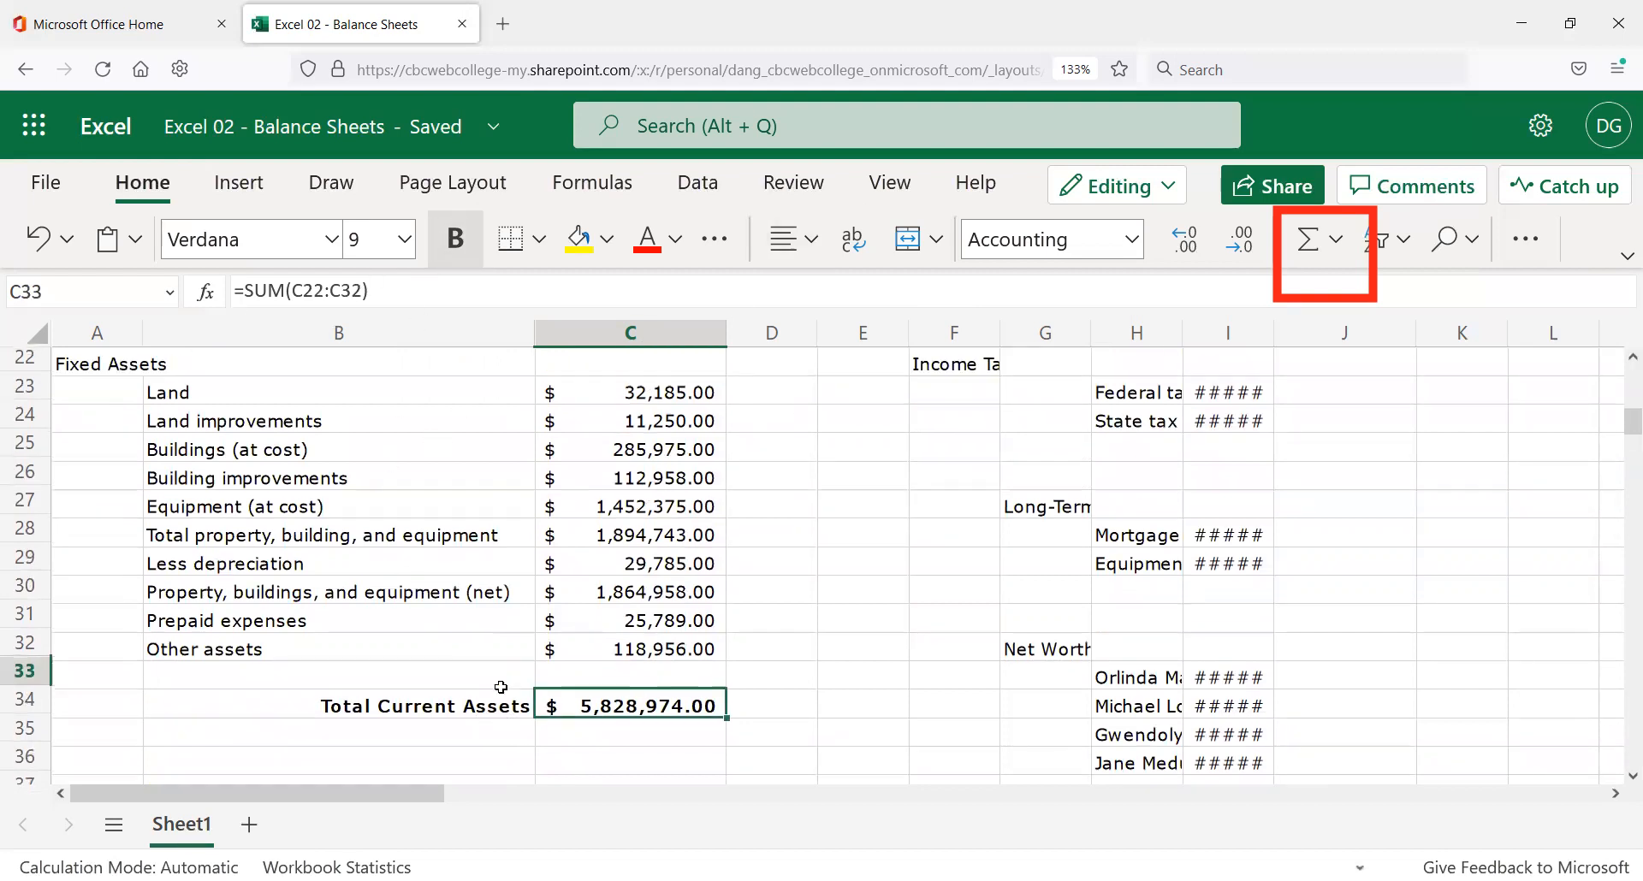
scroll(441, 699, "down", 2)
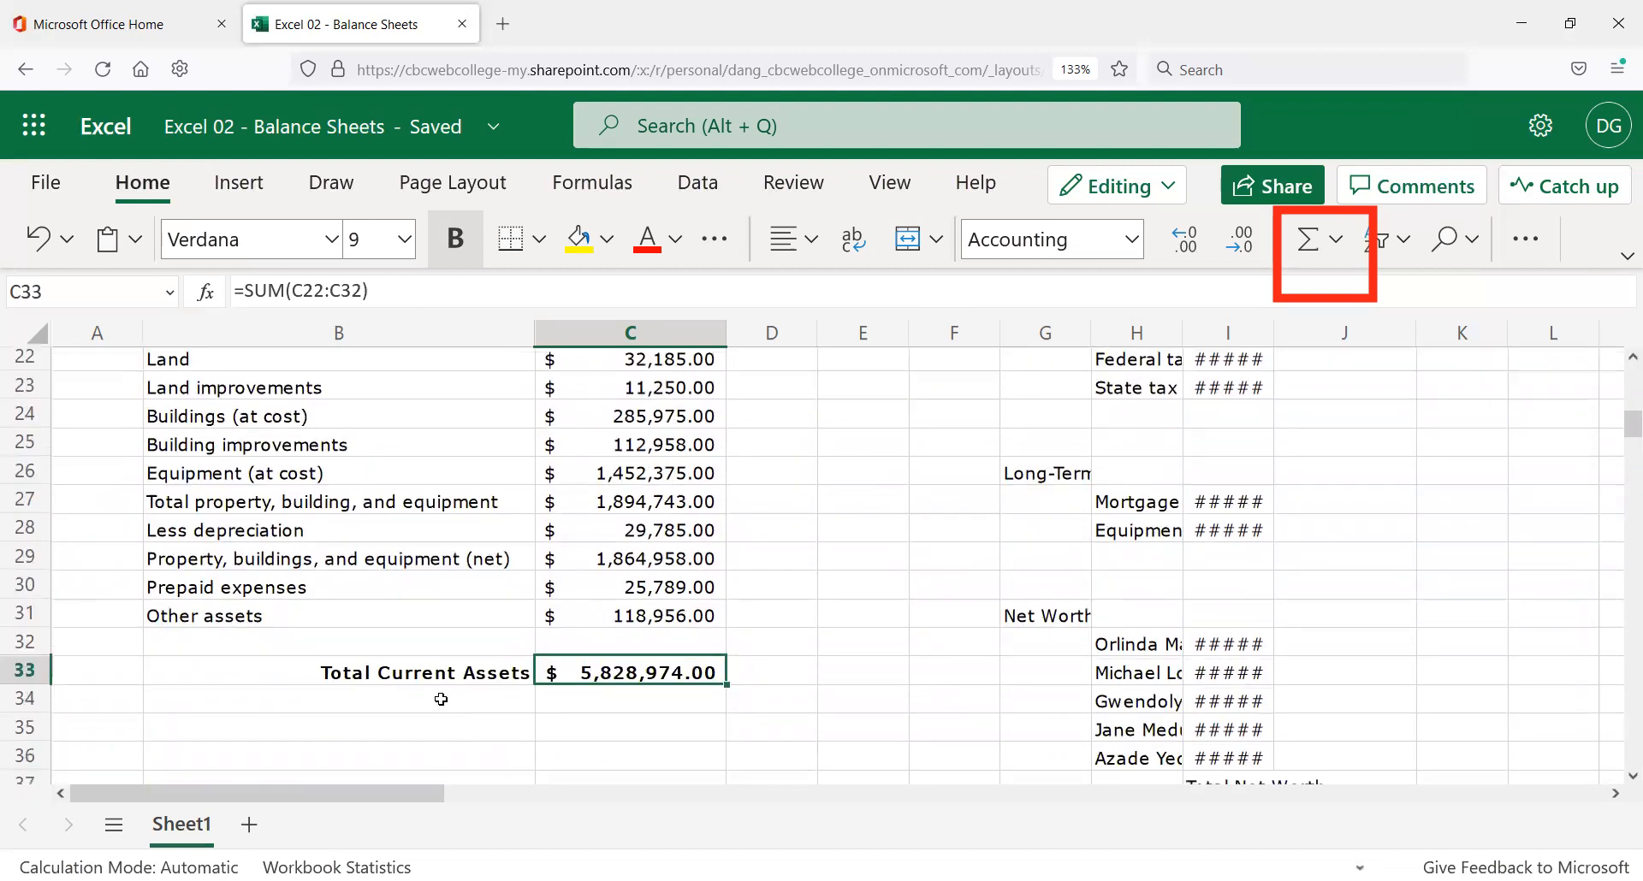
left_click(459, 673)
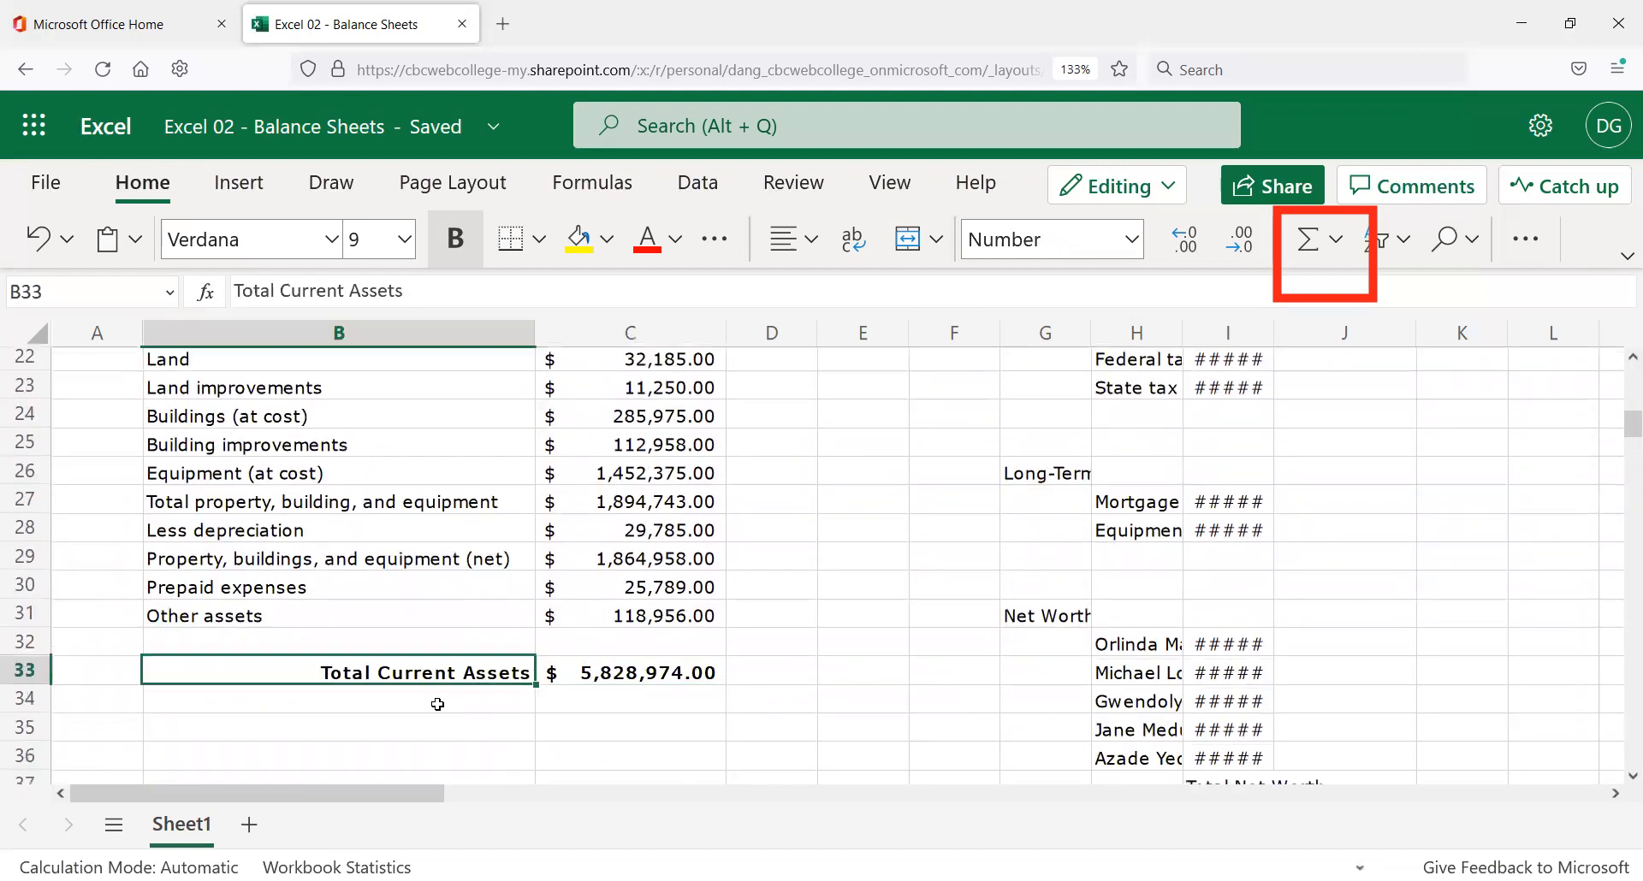
scroll(434, 689, "up", 2)
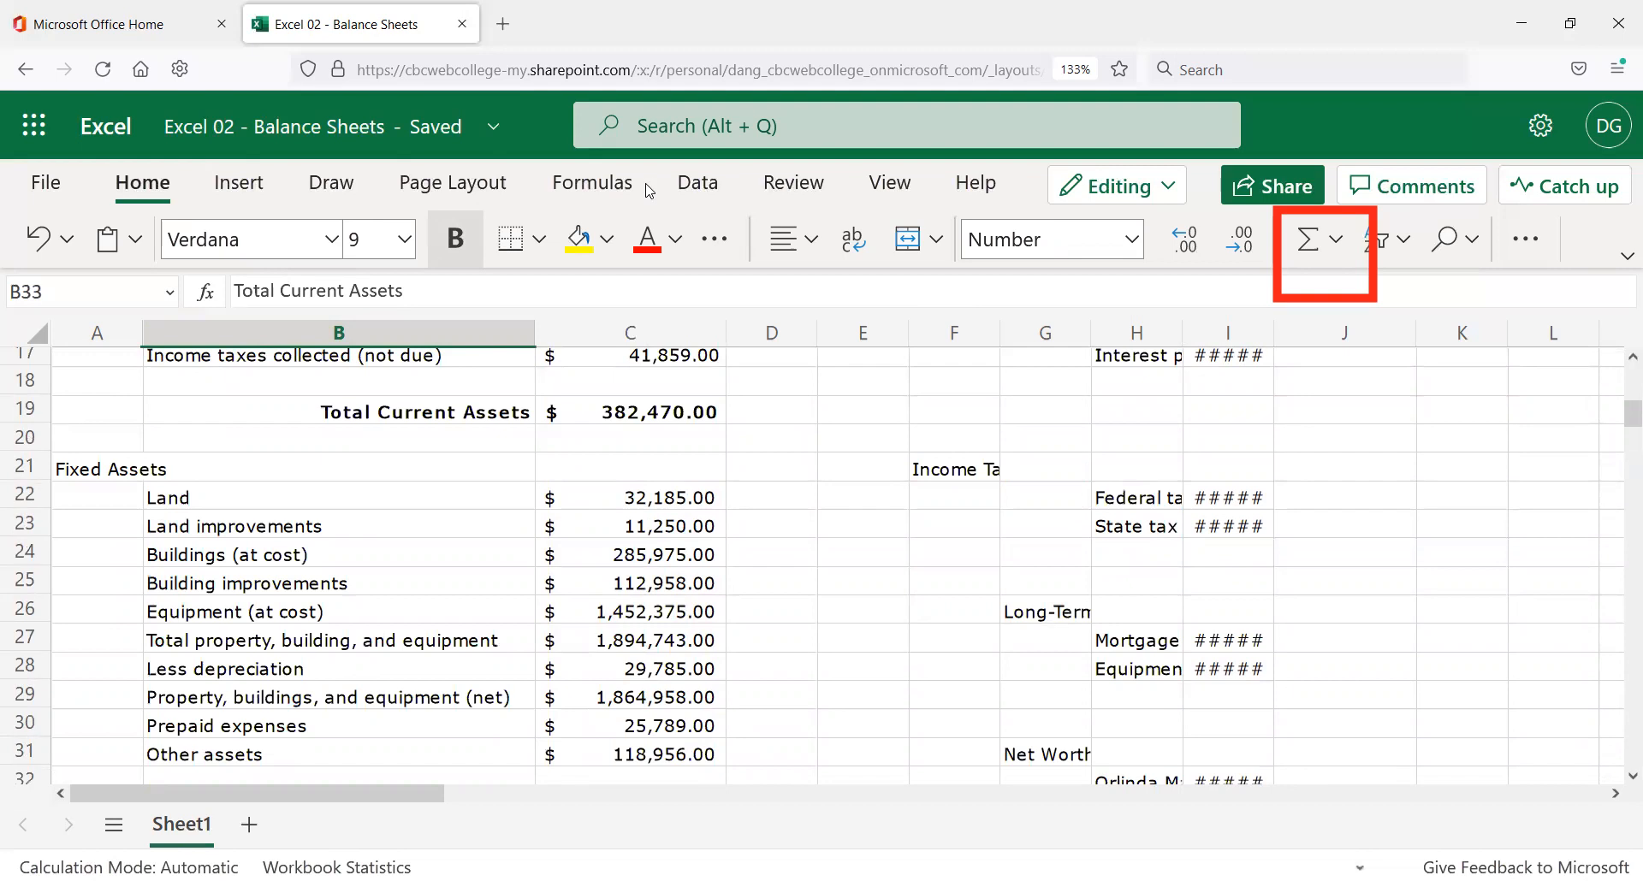
scroll(182, 386, "down", 2)
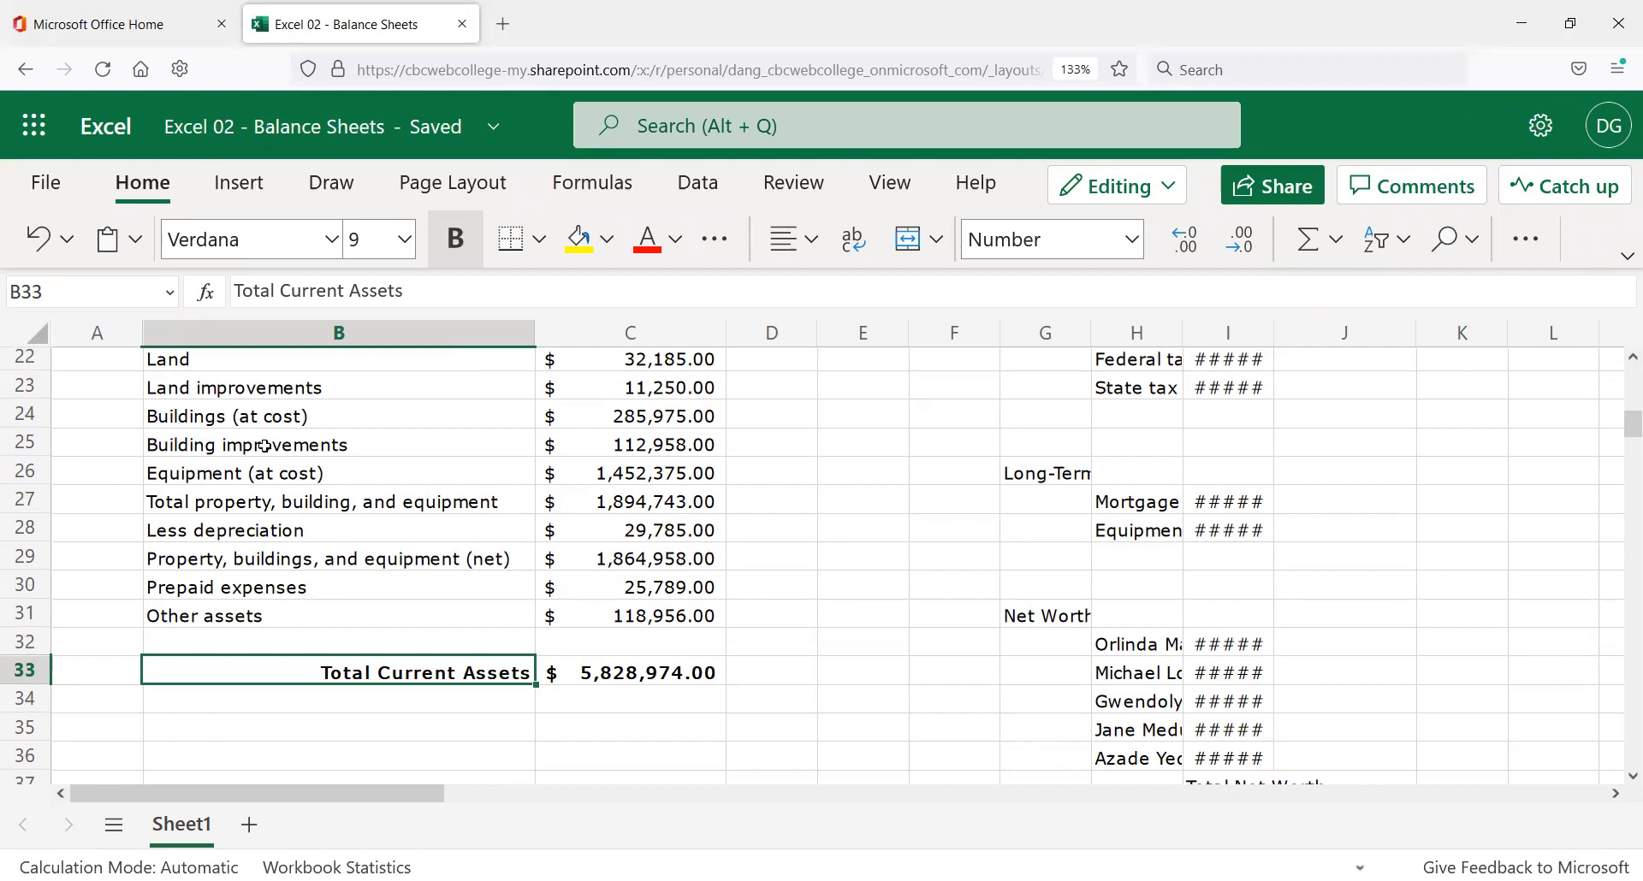
scroll(265, 446, "up", 2)
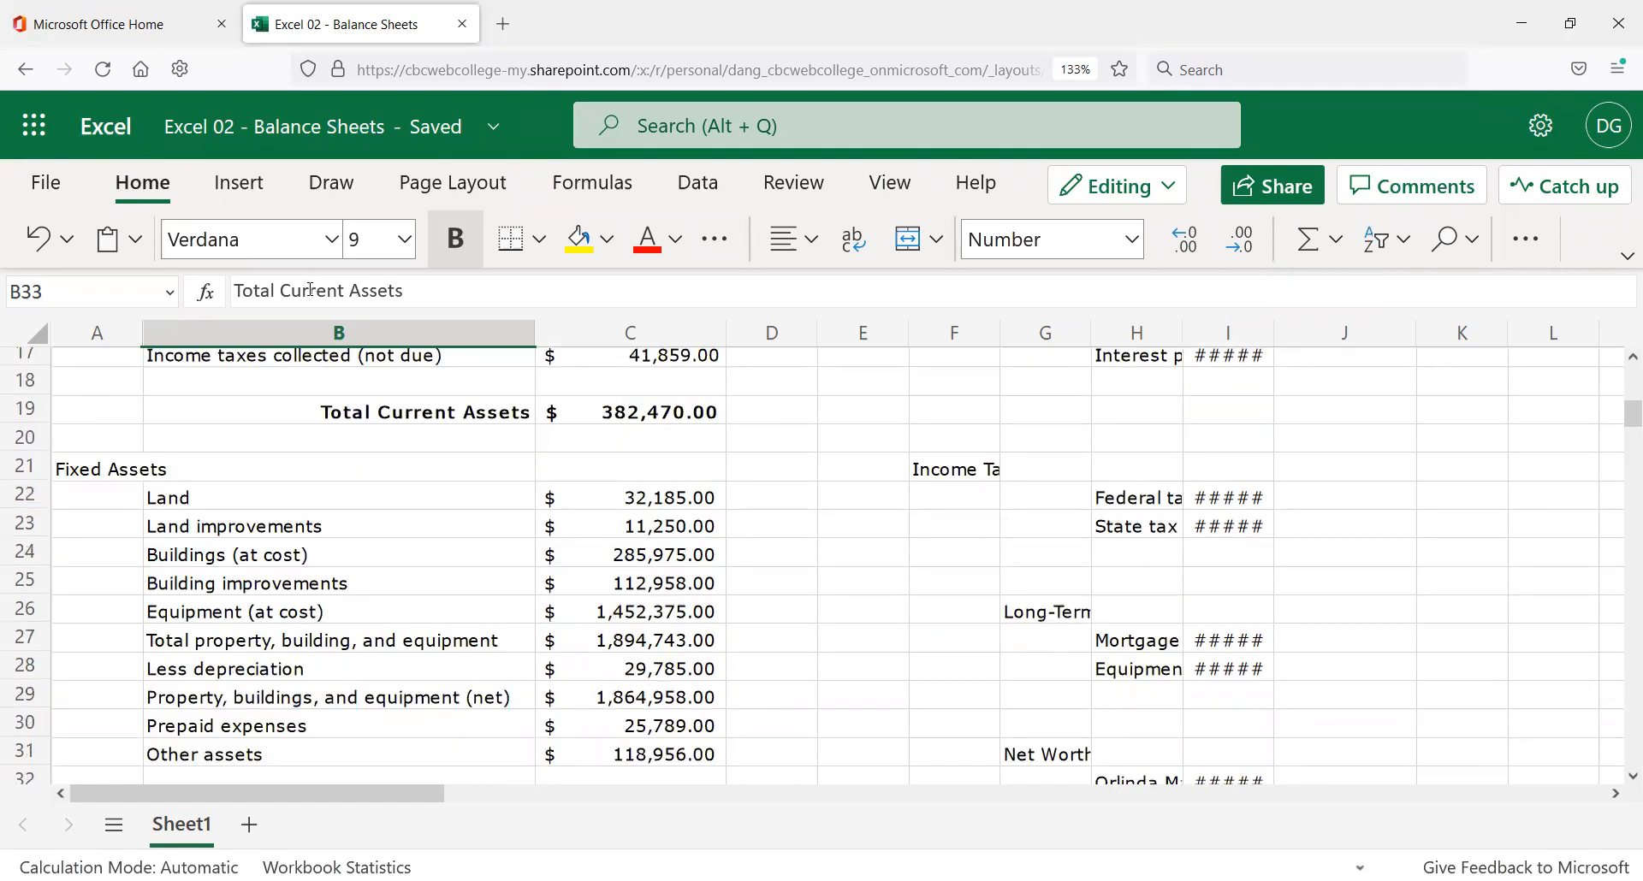
Change 'Current' to 'Fixed' in the B33 label so it reads Total Fixed Assets.
double_click(310, 289)
type("Fixed")
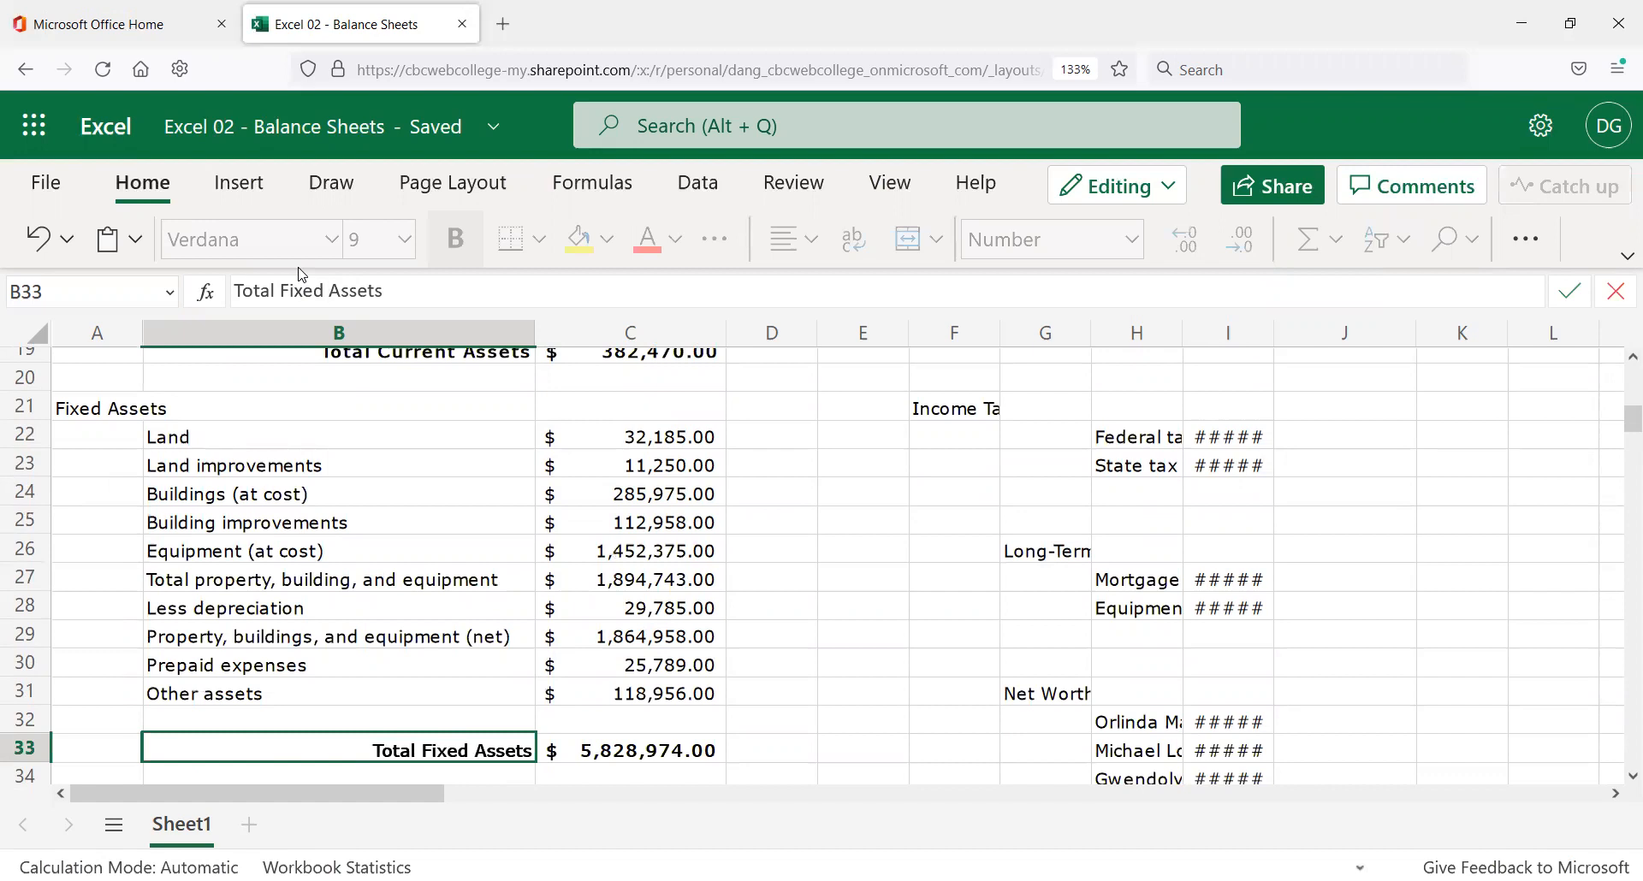
key("Return")
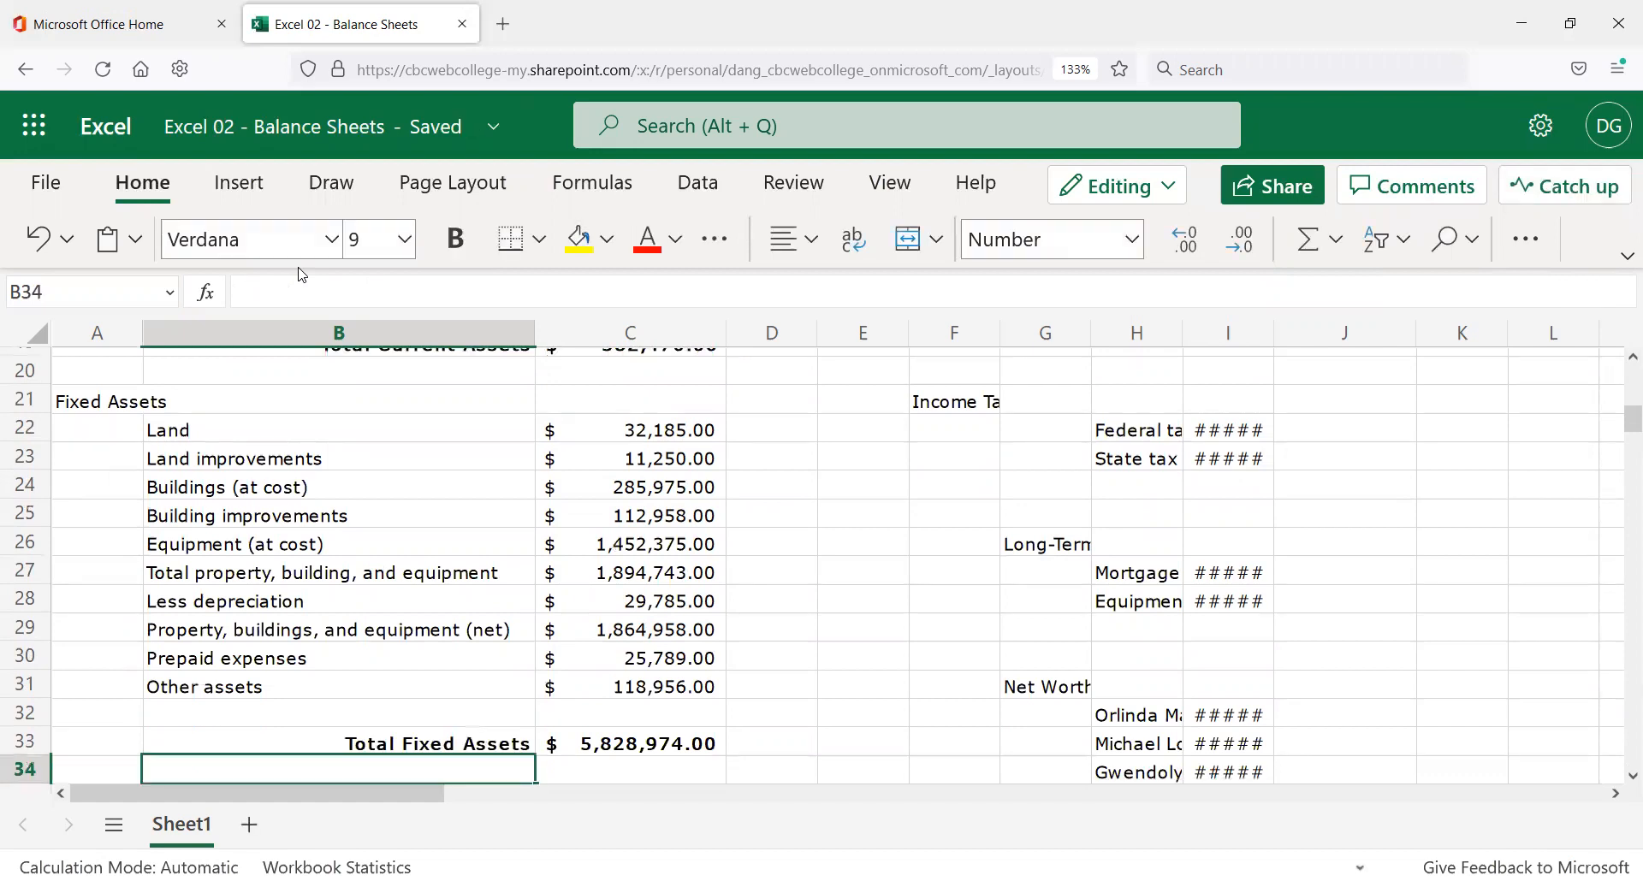
scroll(723, 651, "up", 2)
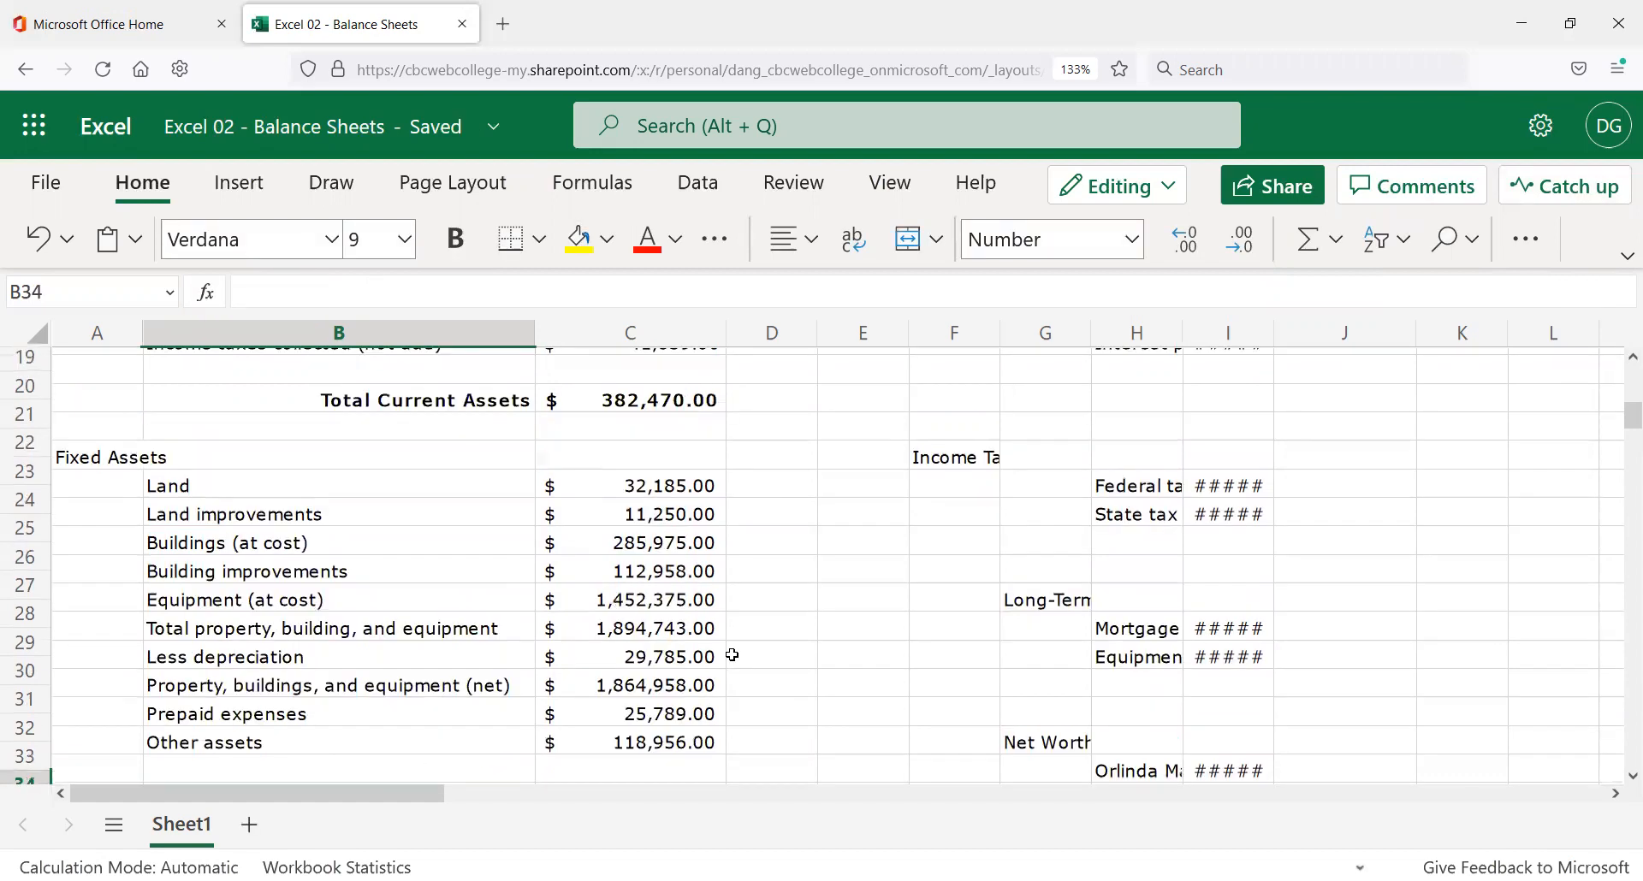
scroll(719, 648, "down", 2)
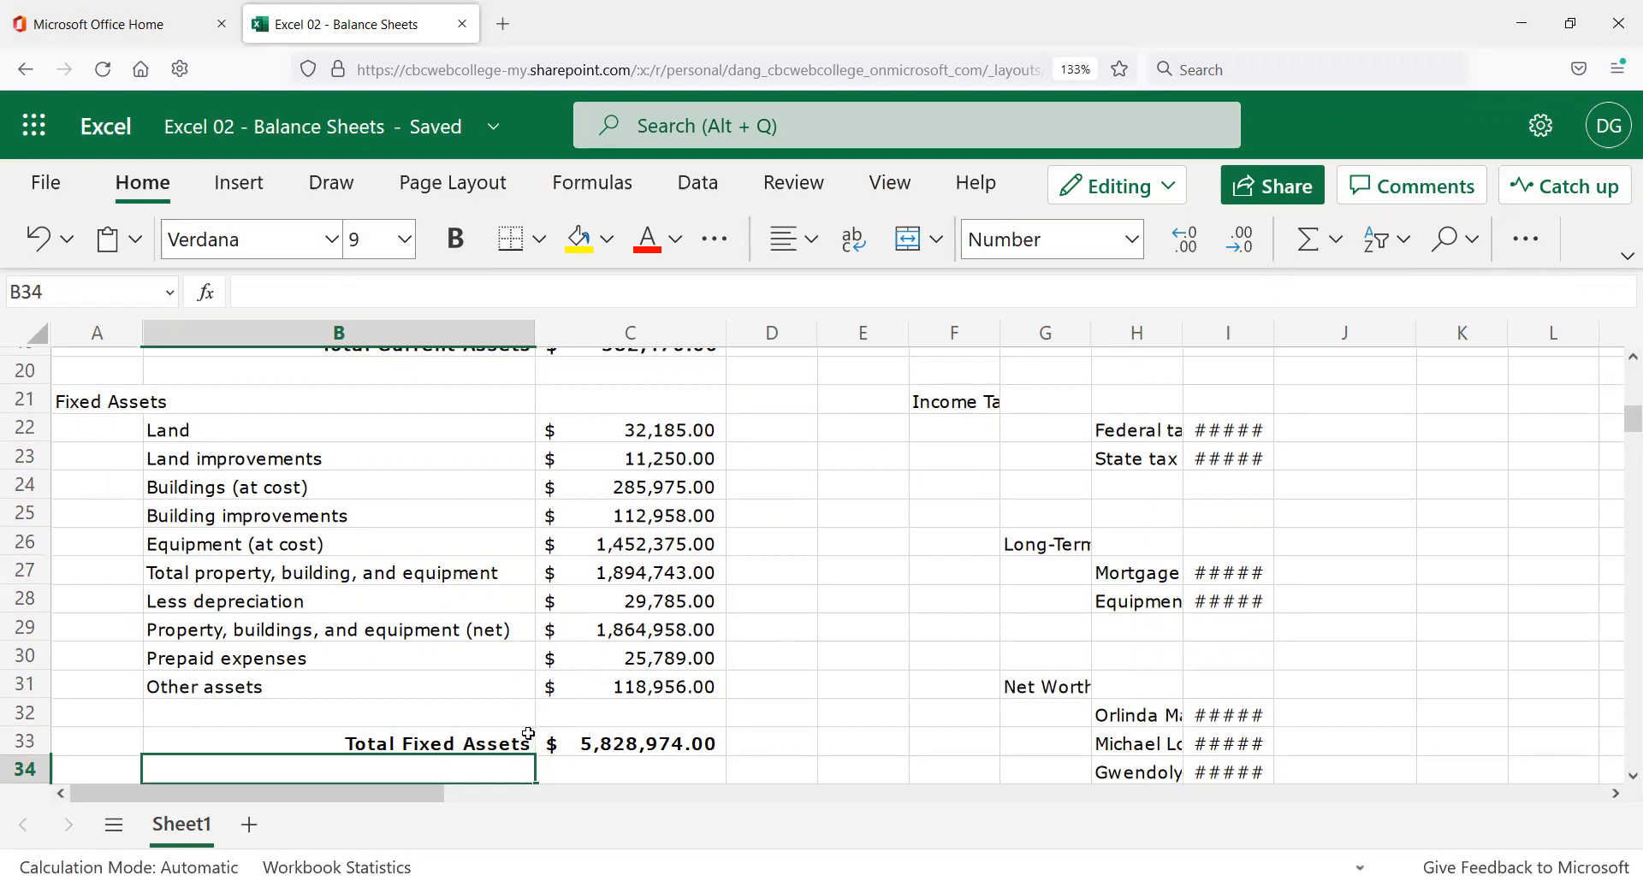
Start typing the TOTAL FIXED AND CURRENT label in cell B35, below Total Fixed Assets.
scroll(477, 726, "up", 3)
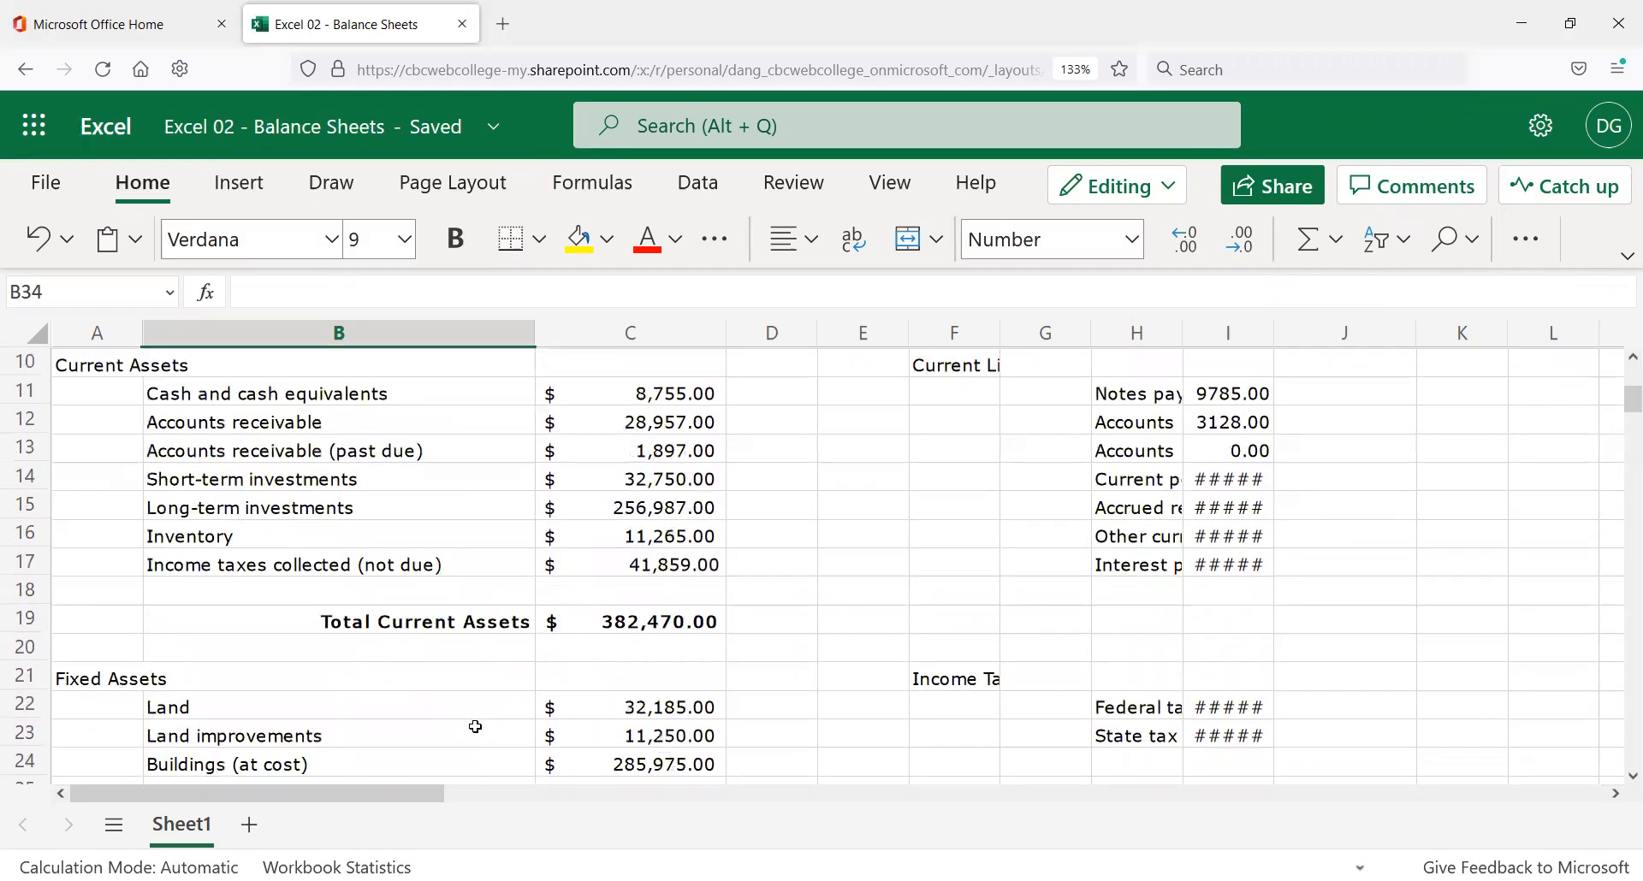
scroll(524, 631, "down", 2)
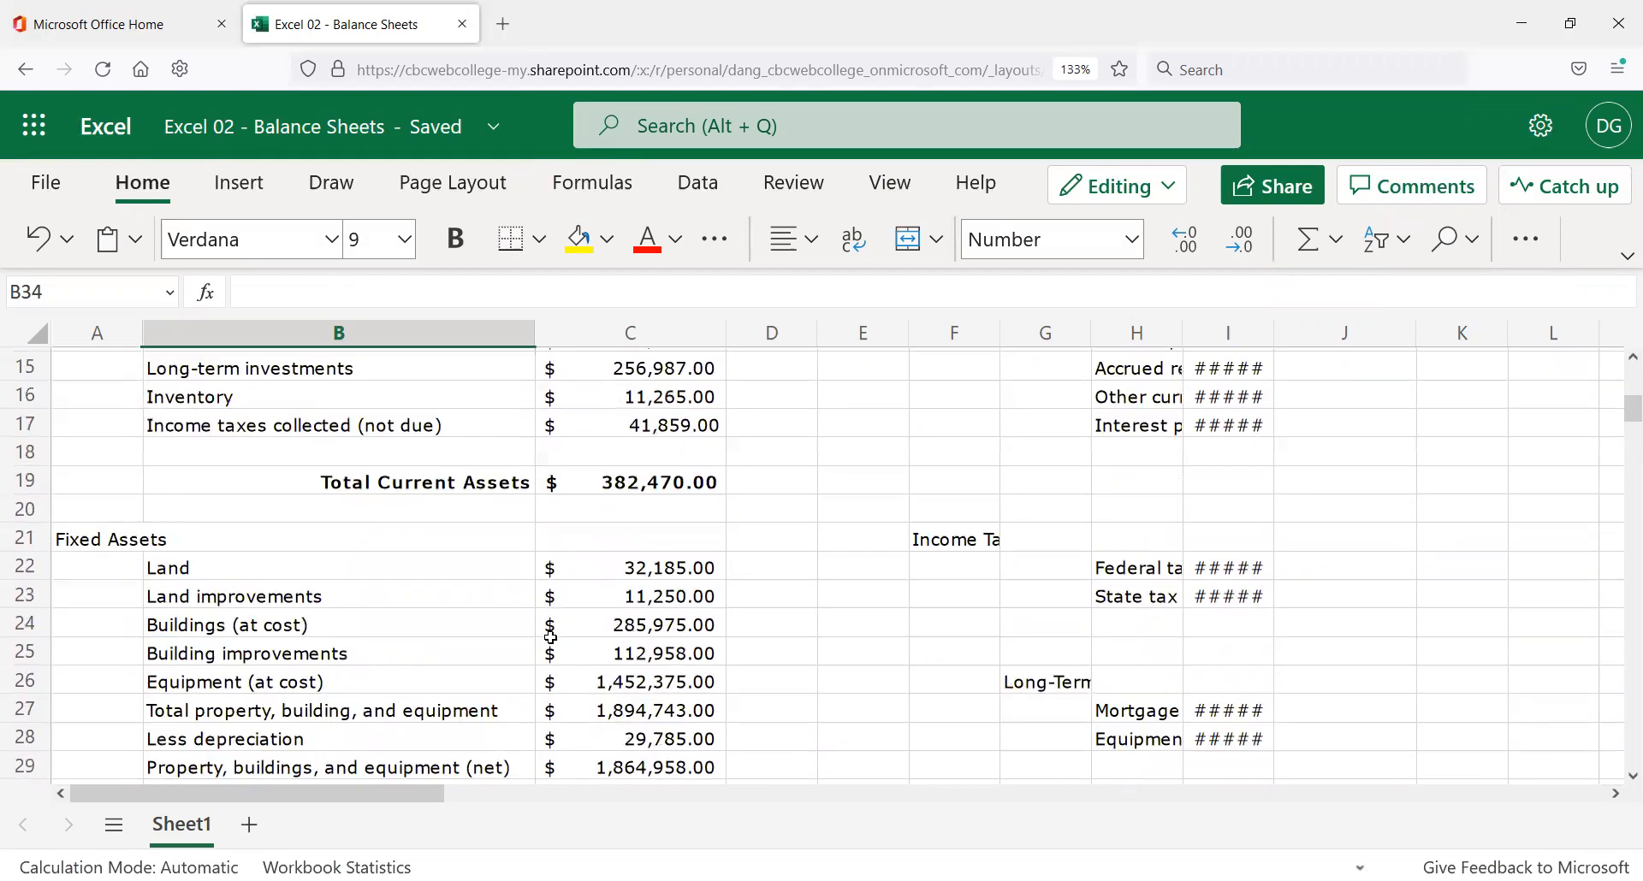
scroll(551, 637, "down", 2)
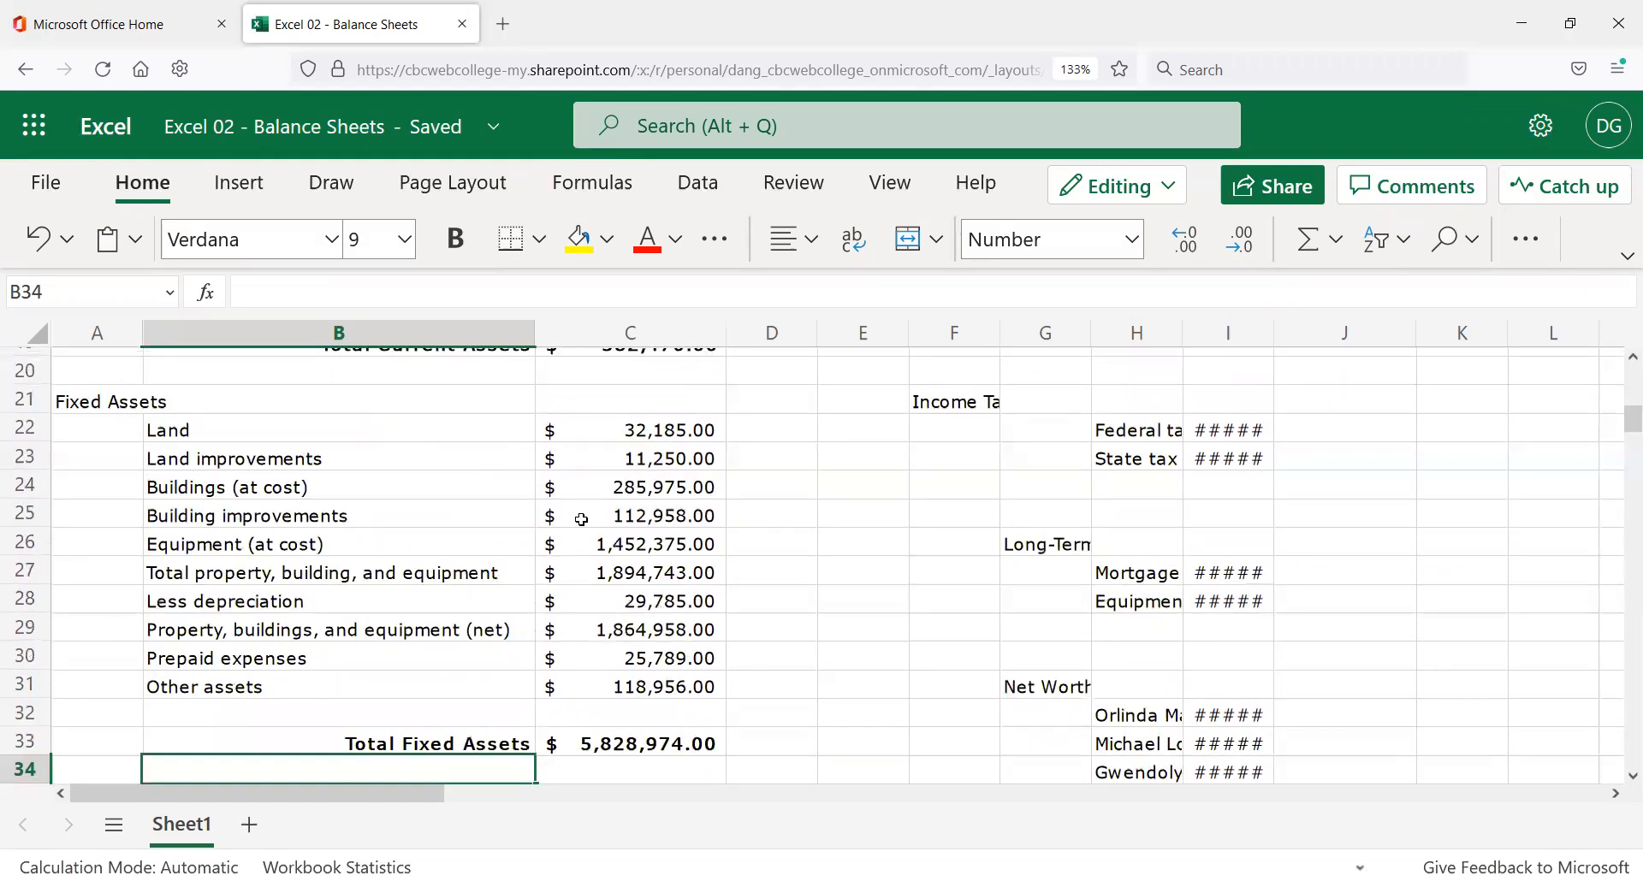
scroll(588, 543, "down", 3)
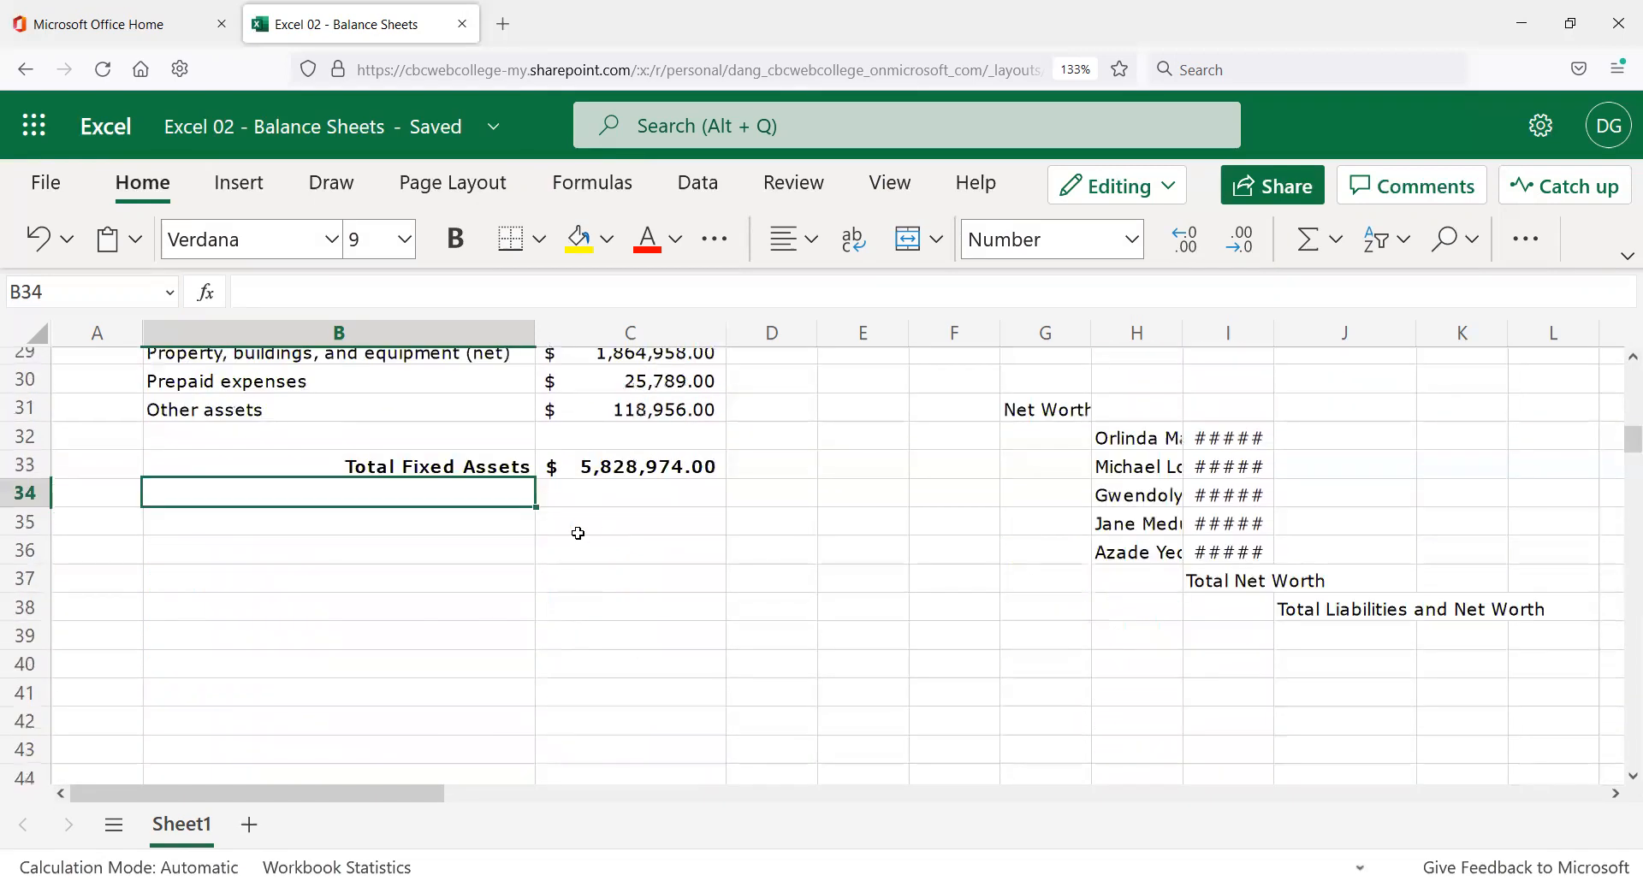
scroll(584, 537, "up", 2)
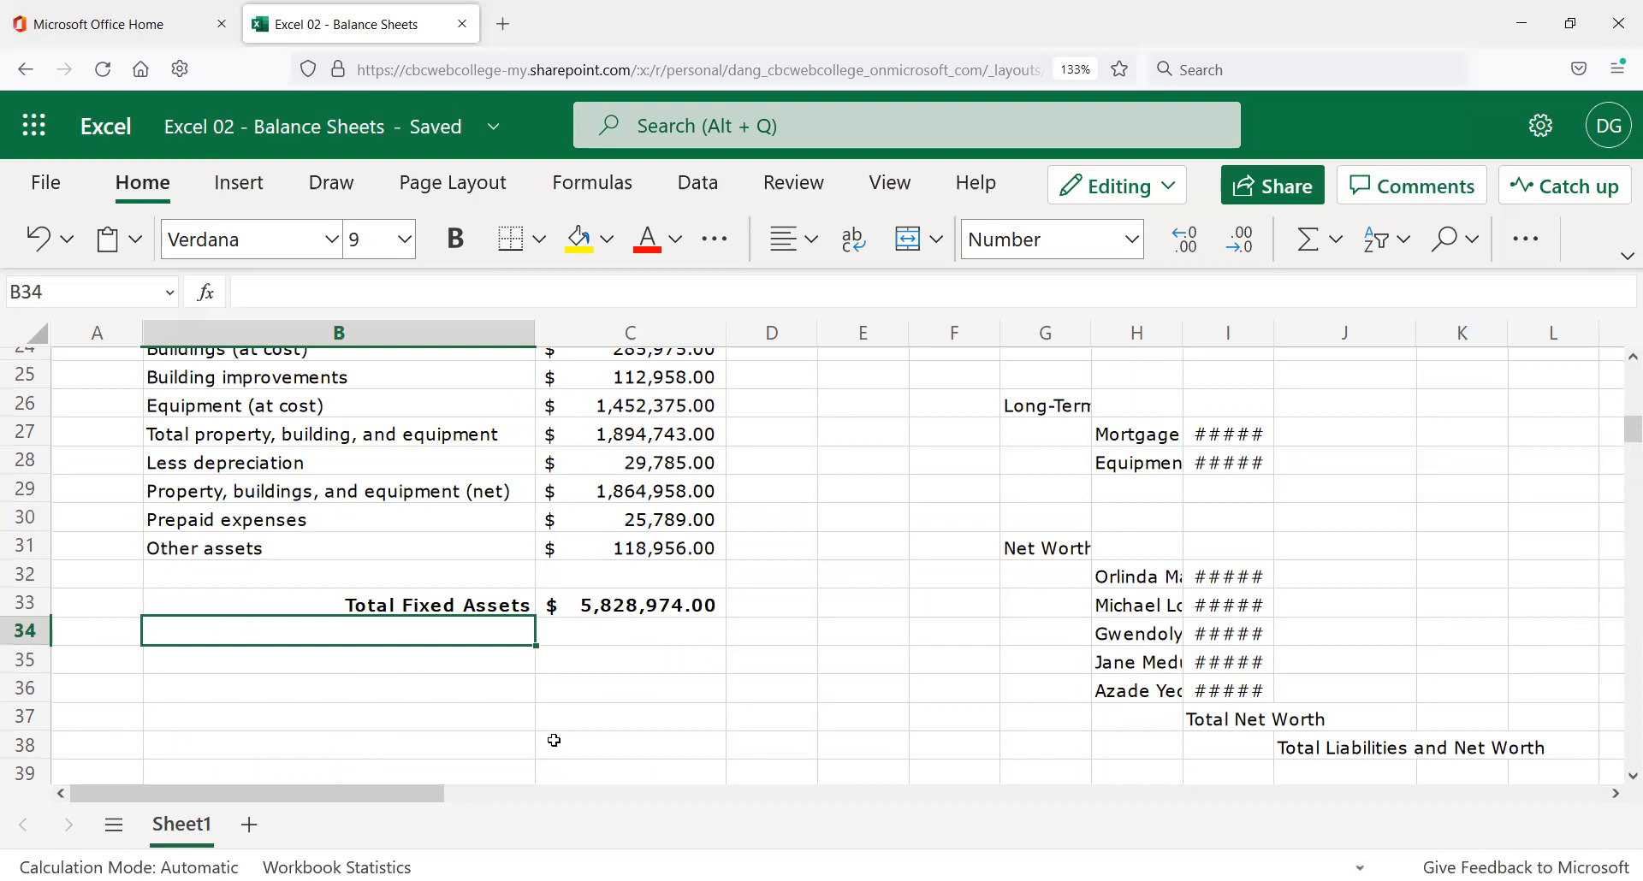
scroll(552, 736, "up", 5)
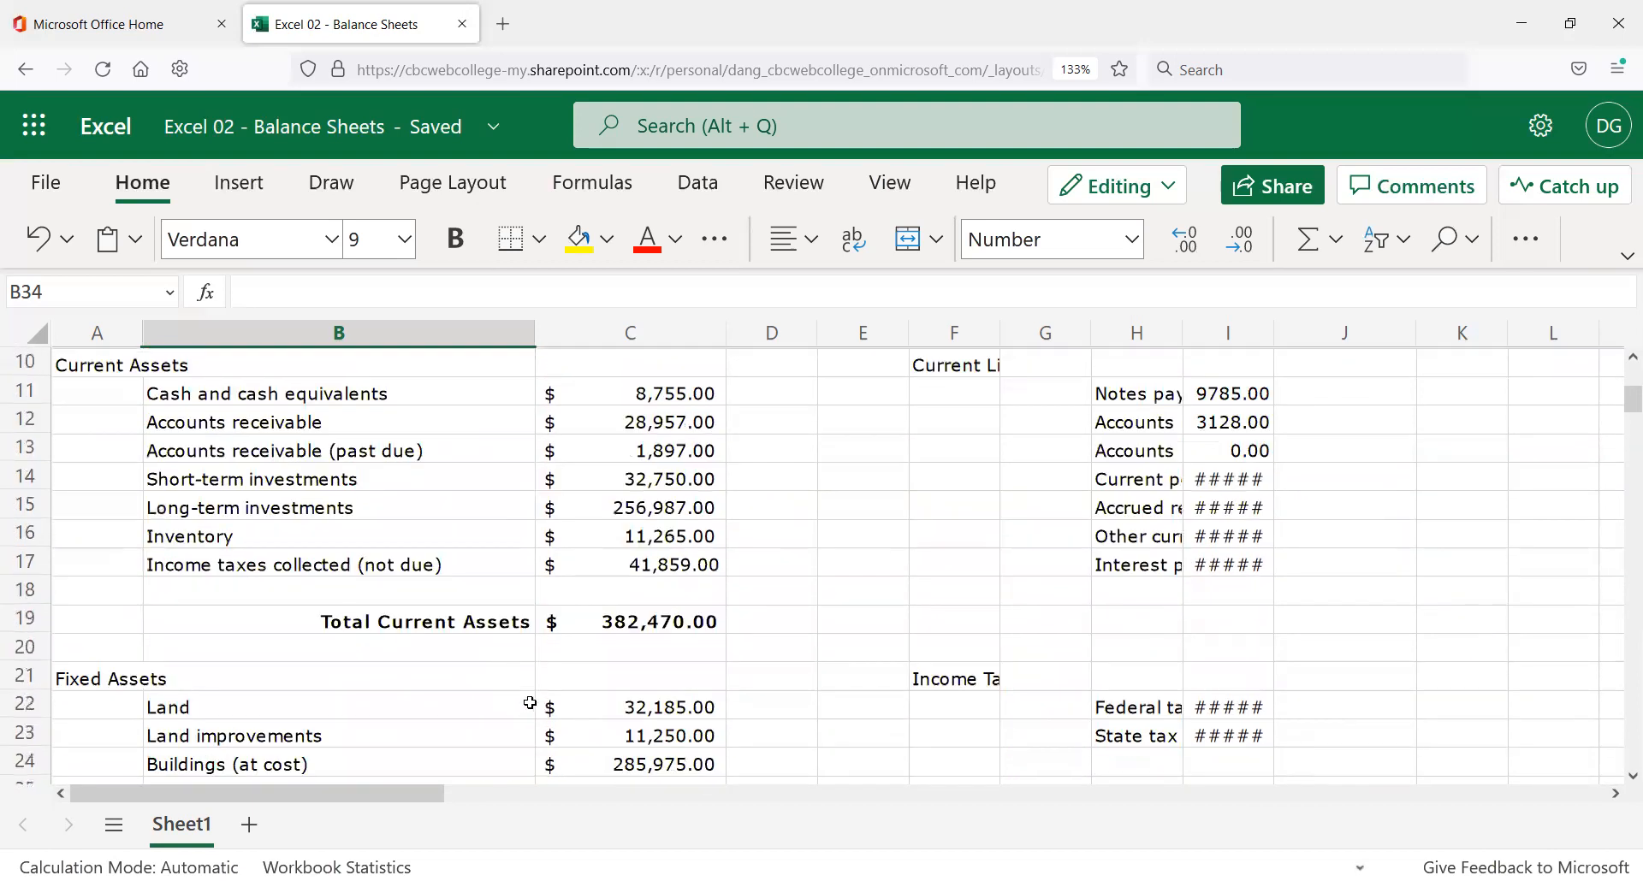
scroll(448, 679, "down", 3)
scroll(448, 681, "down", 3)
scroll(447, 681, "down", 3)
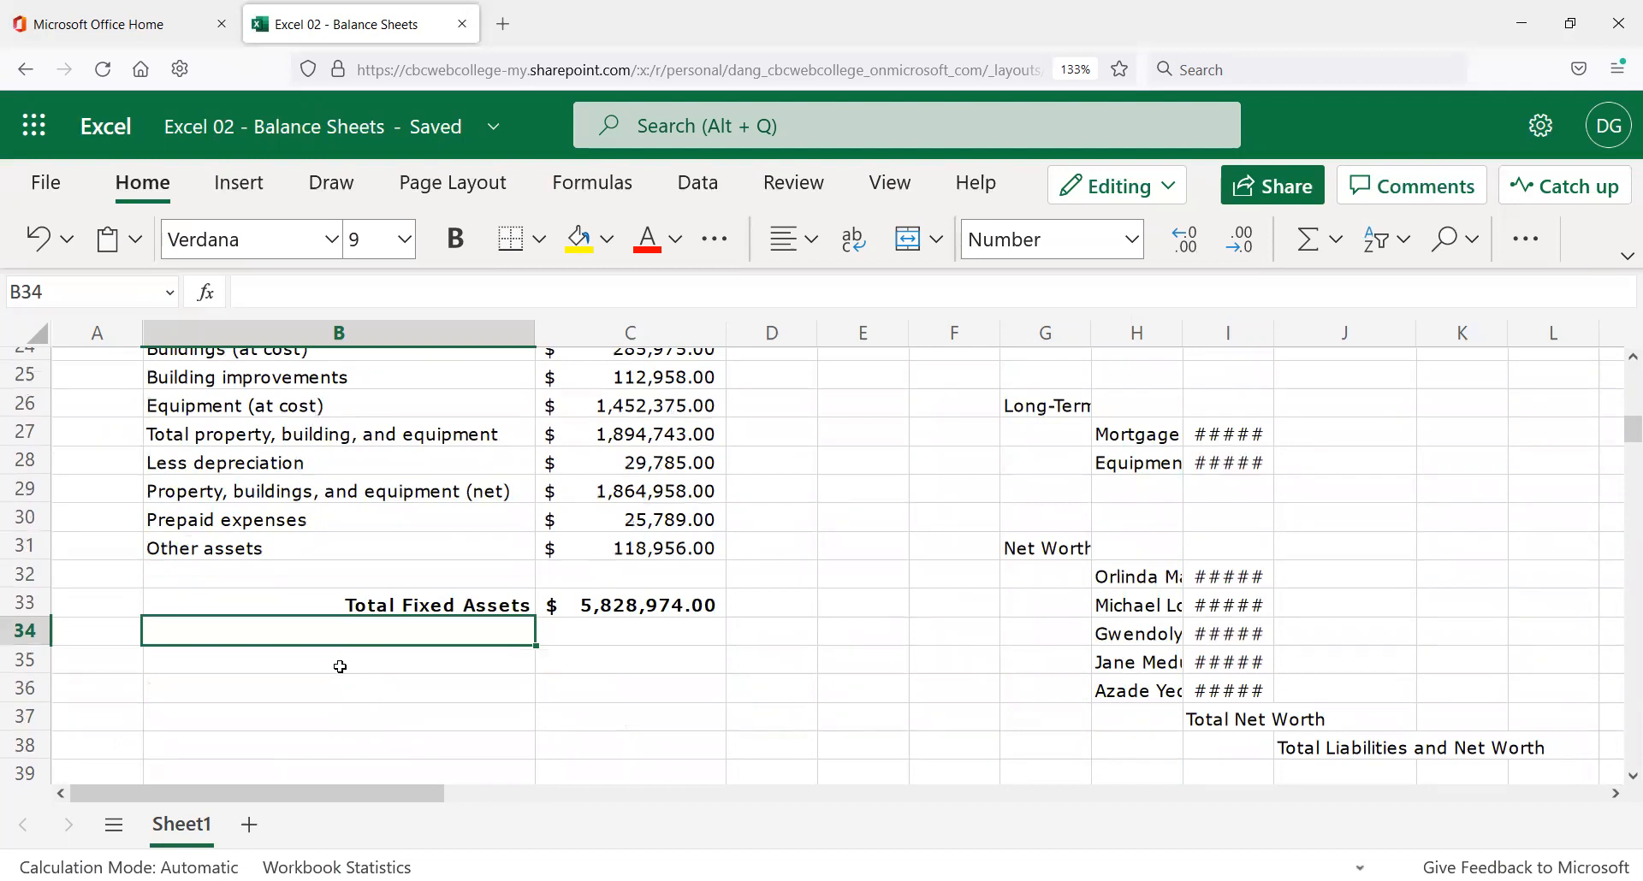
left_click(305, 677)
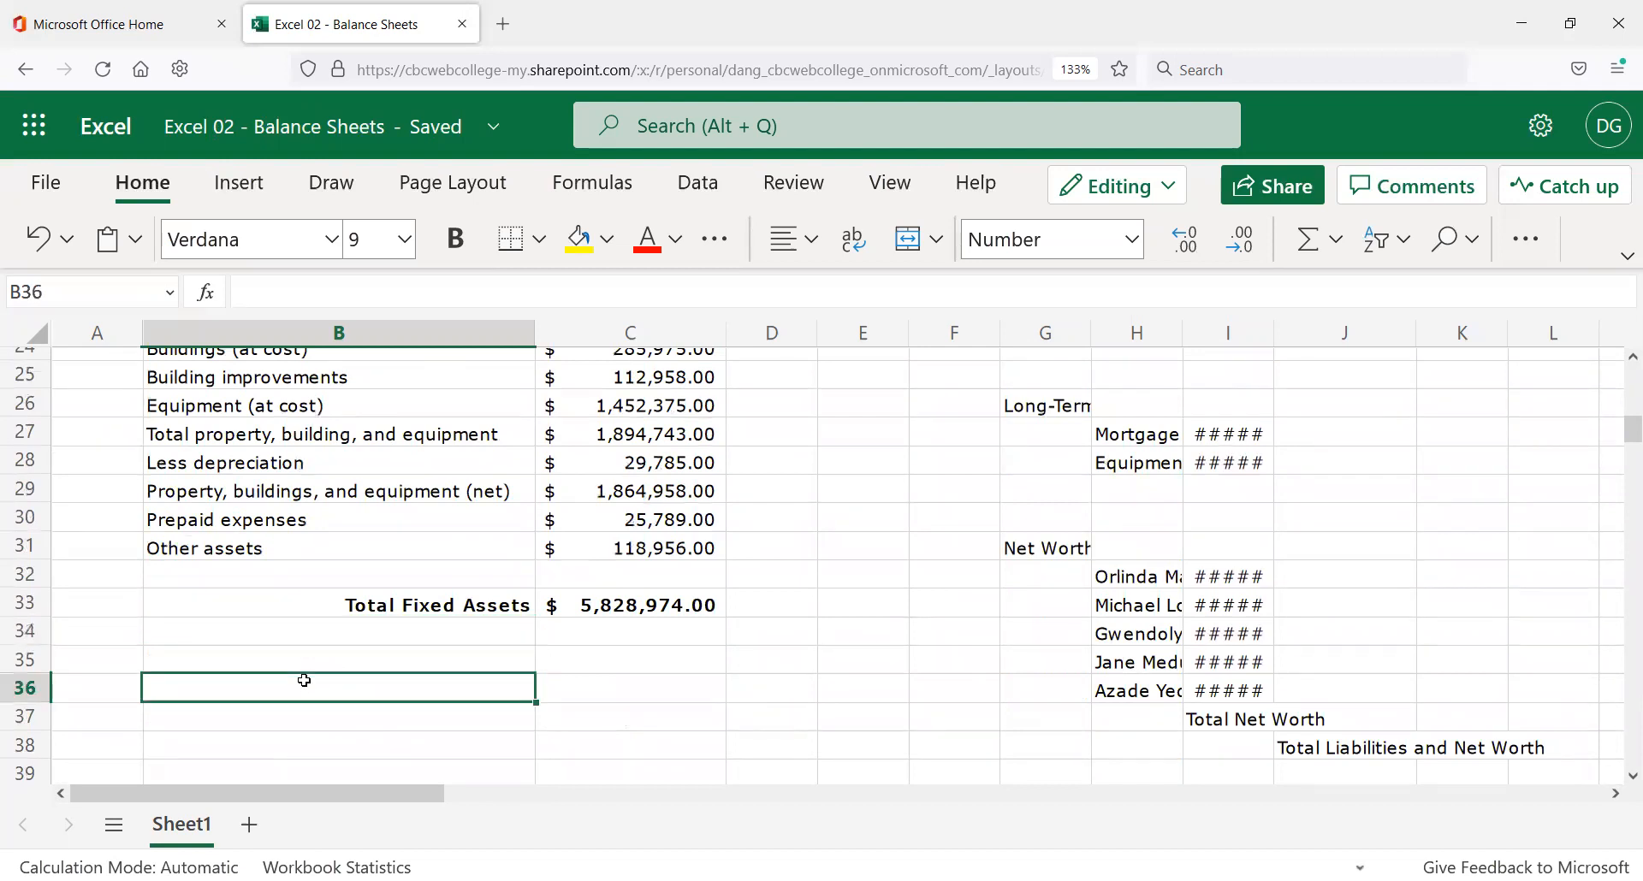
left_click(310, 657)
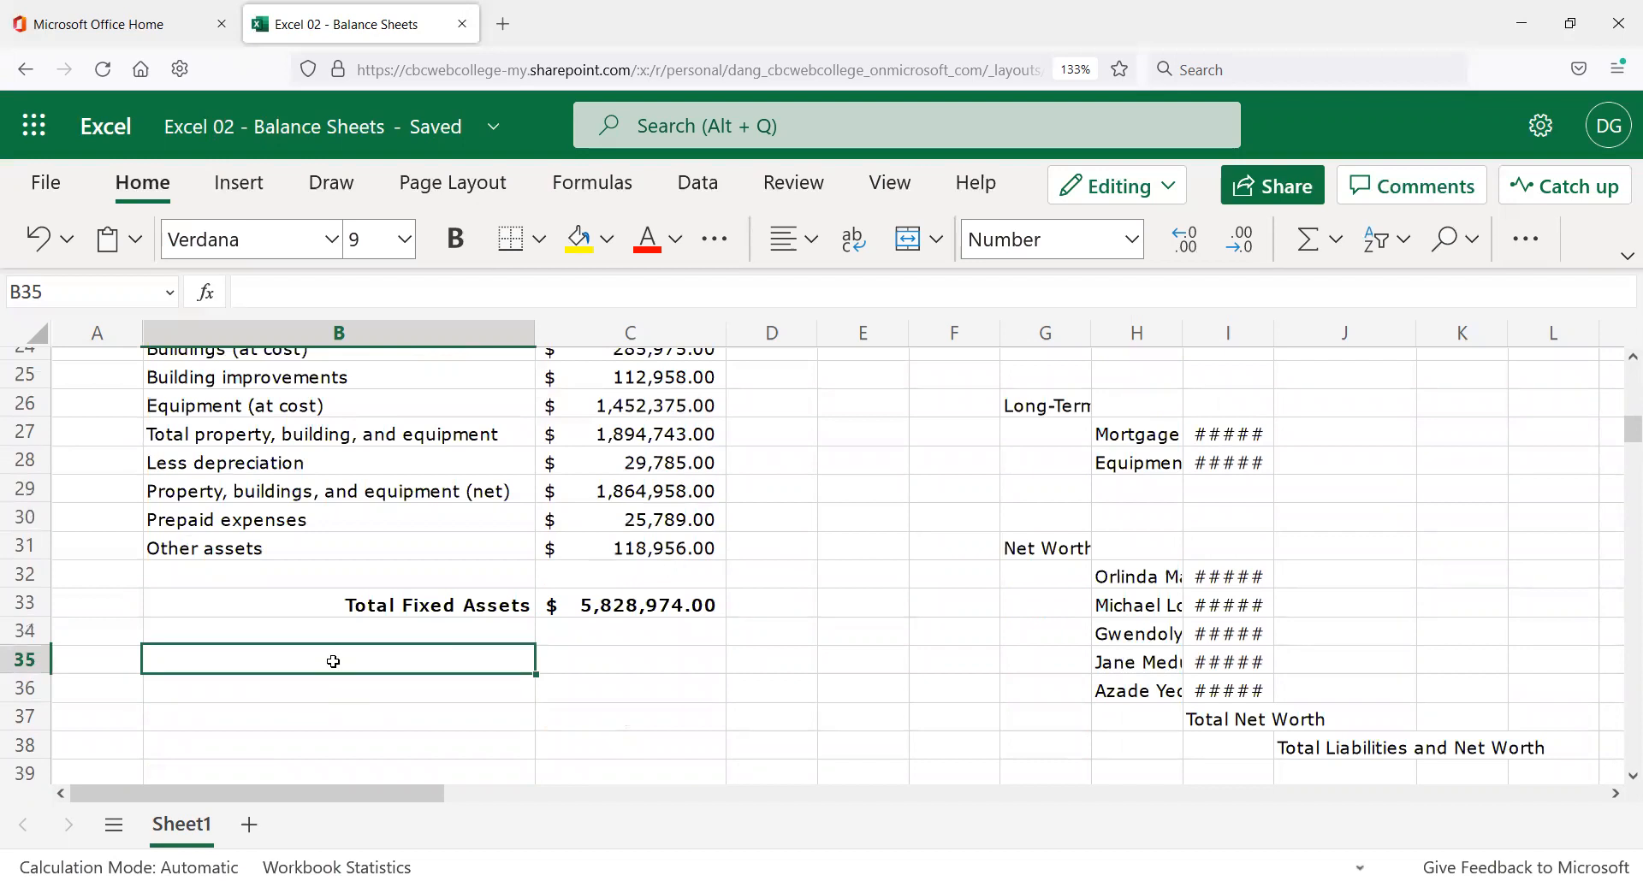
type("TOTAL FIX")
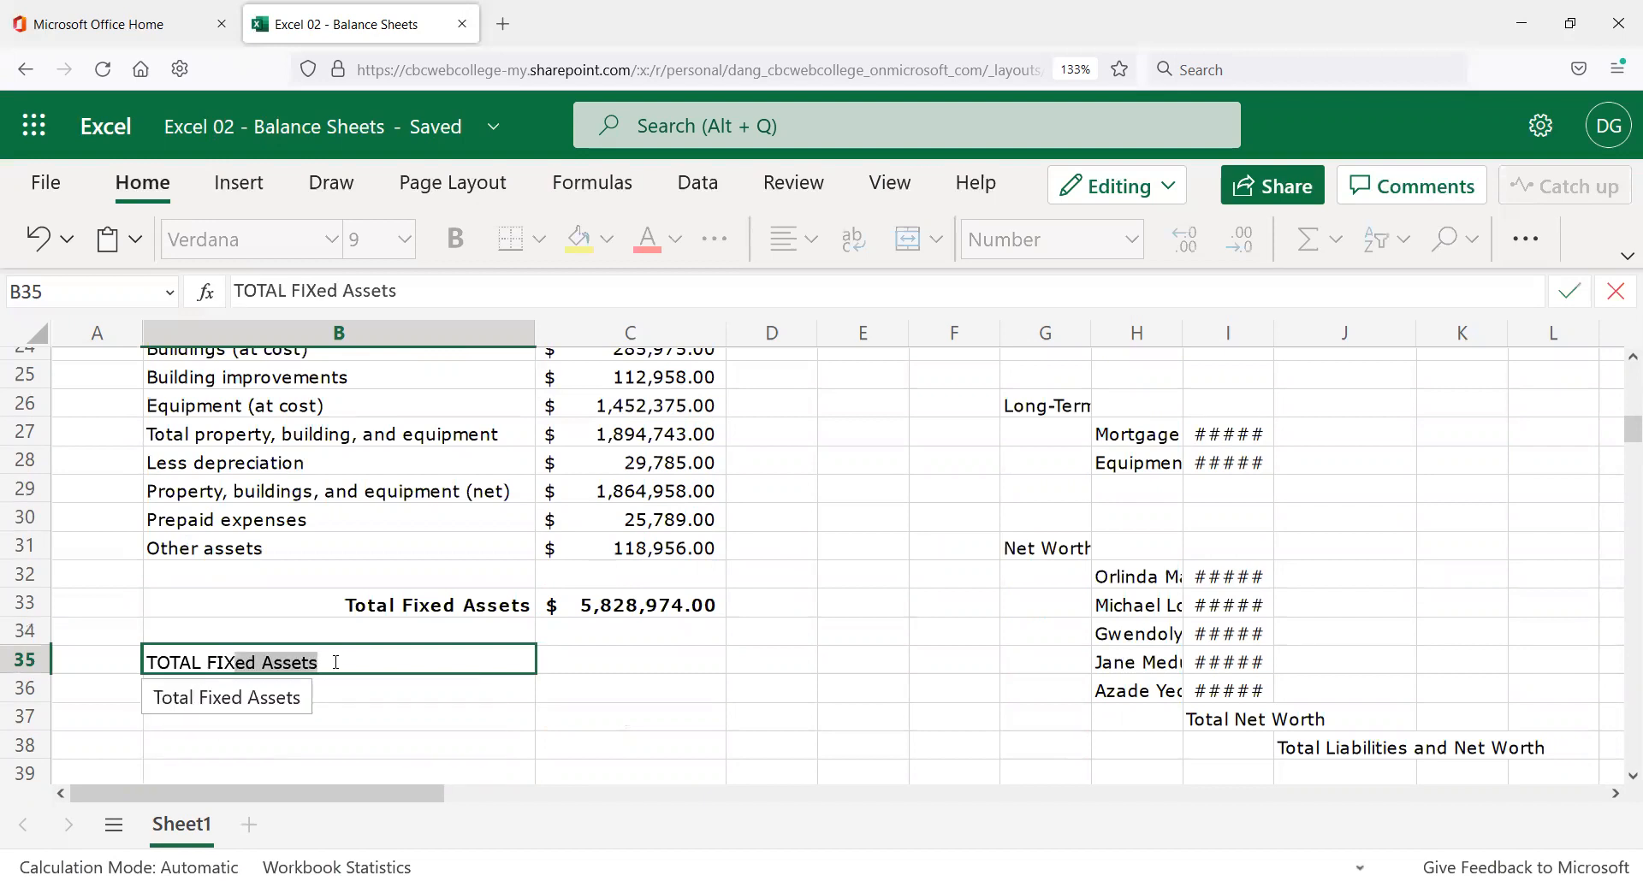
type("DD AND c")
Finish the B35 label as TOTAL FIXED AND CURRENT ASSETS and make it bold.
key("BackSpace")
type("CURRENT ASSETS")
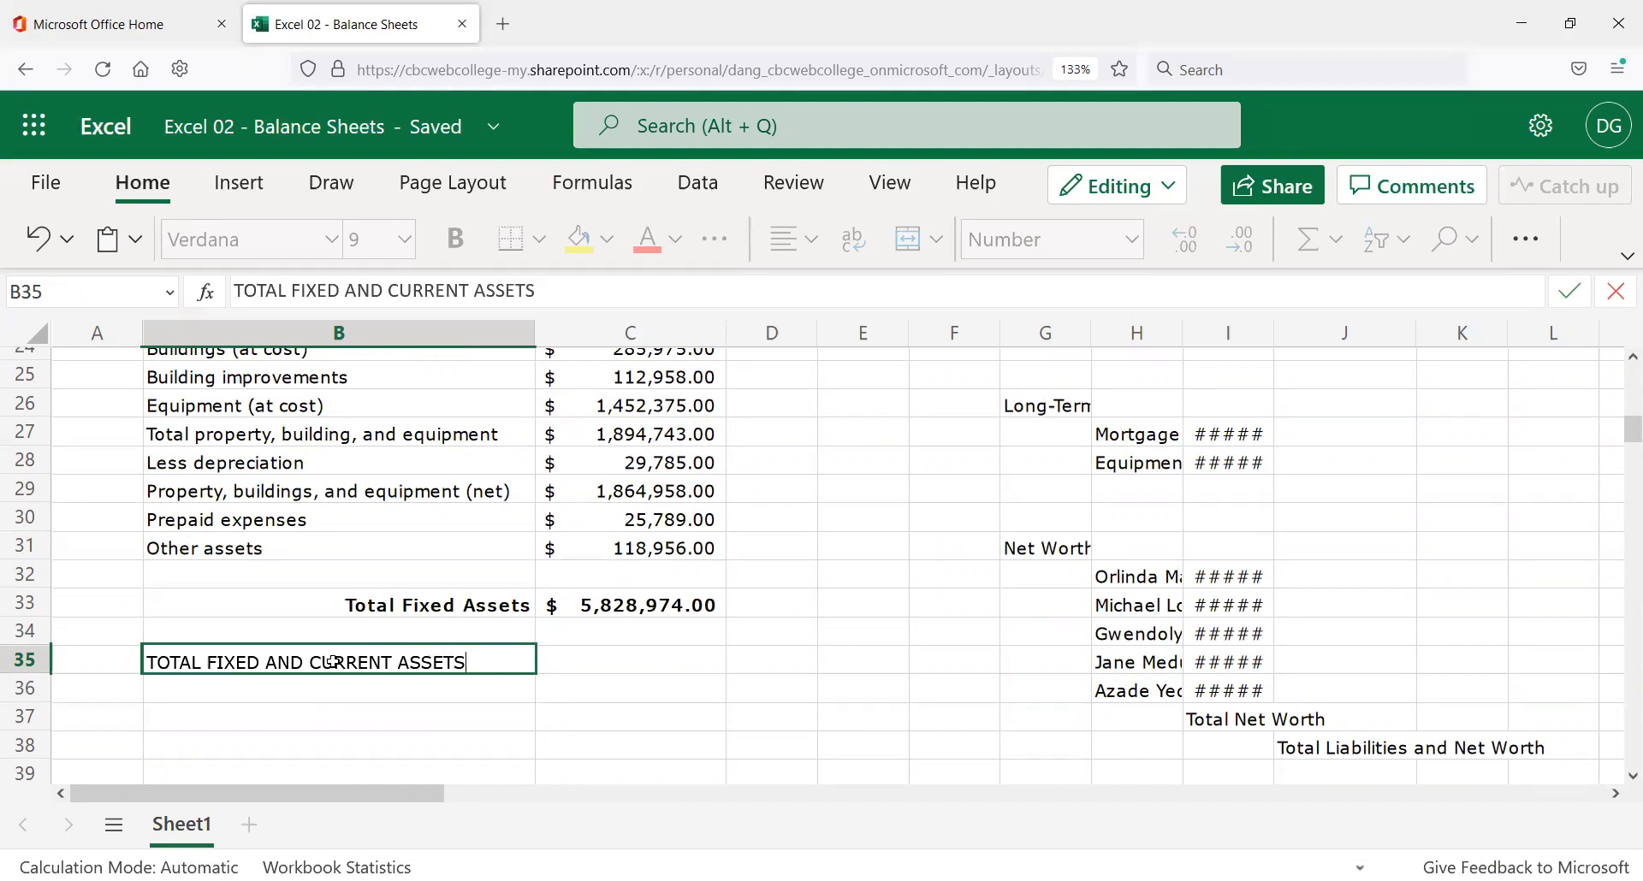
key("Return")
left_click(333, 662)
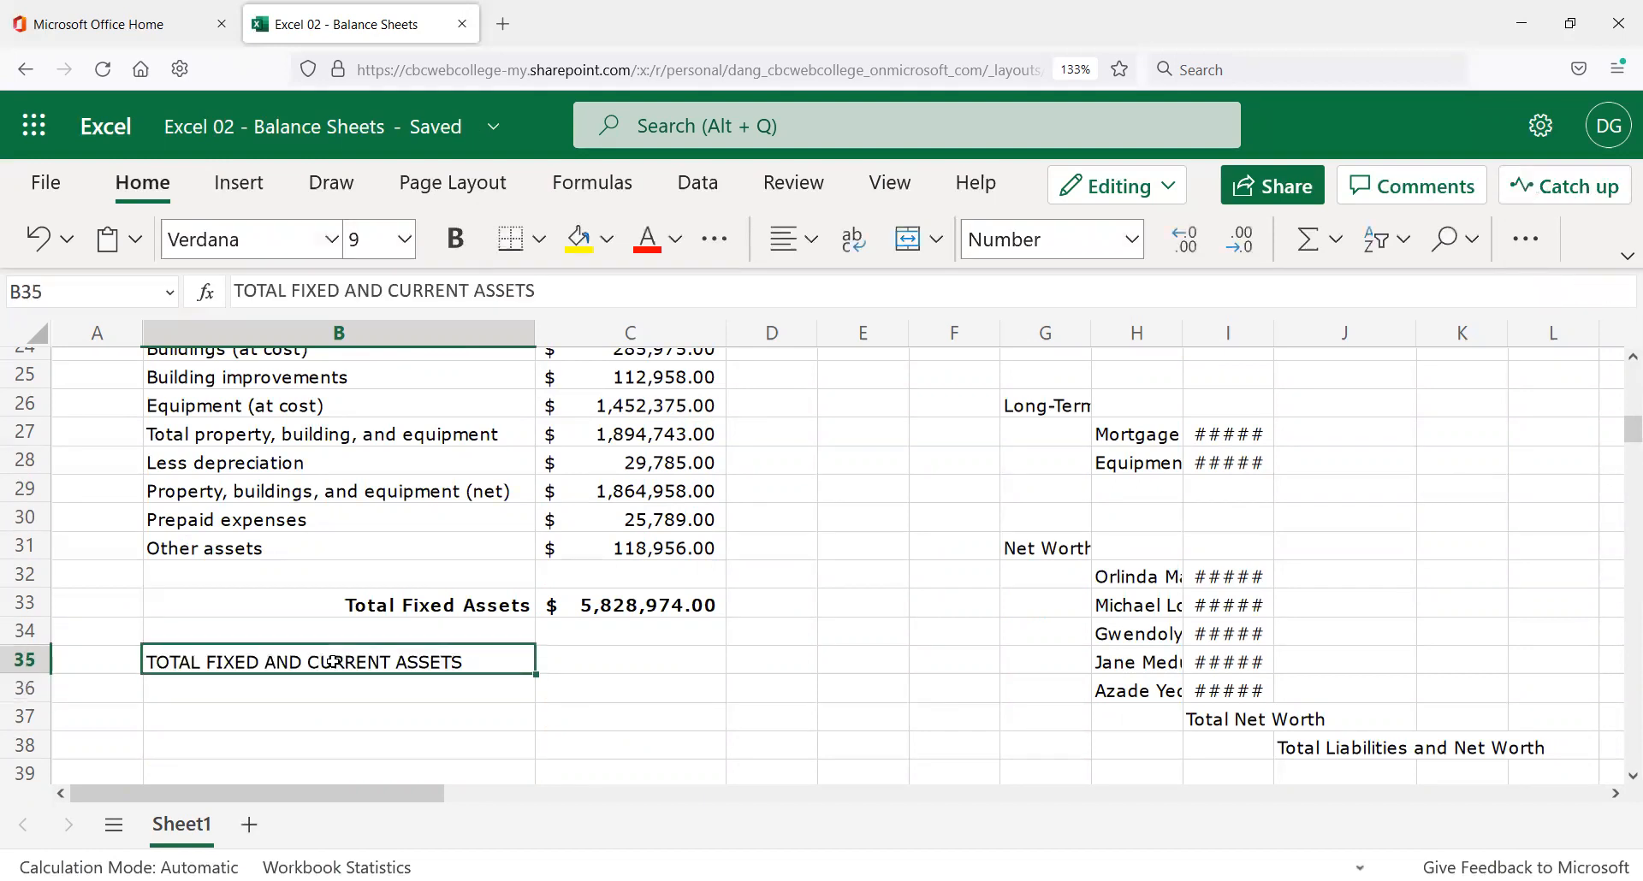
left_click(454, 243)
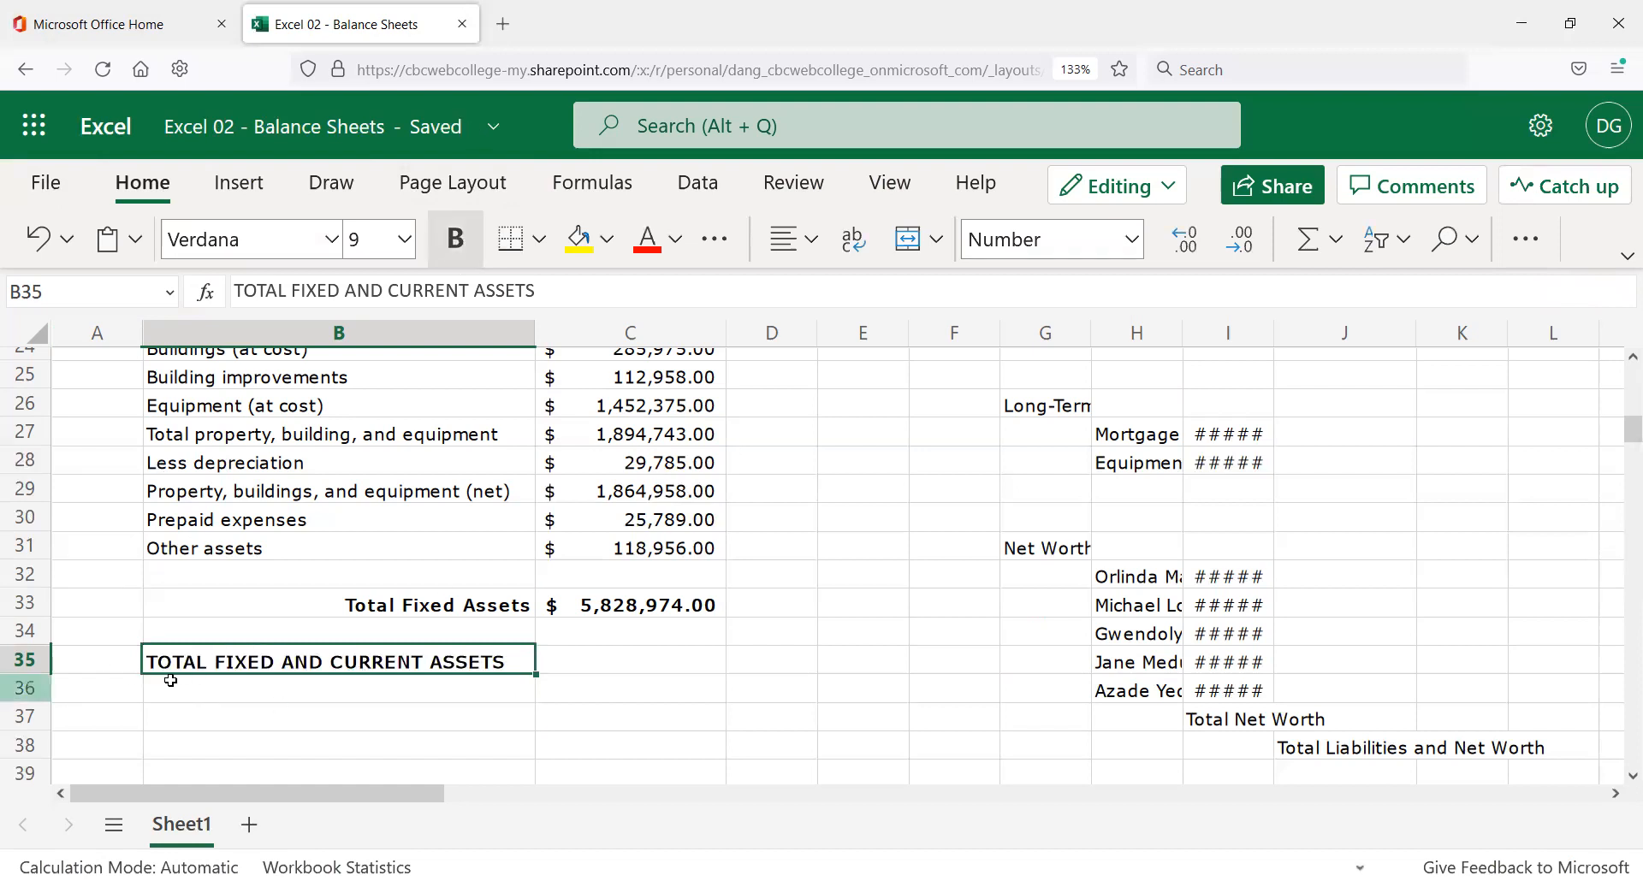
left_click(684, 611)
scroll(656, 650, "up", 2)
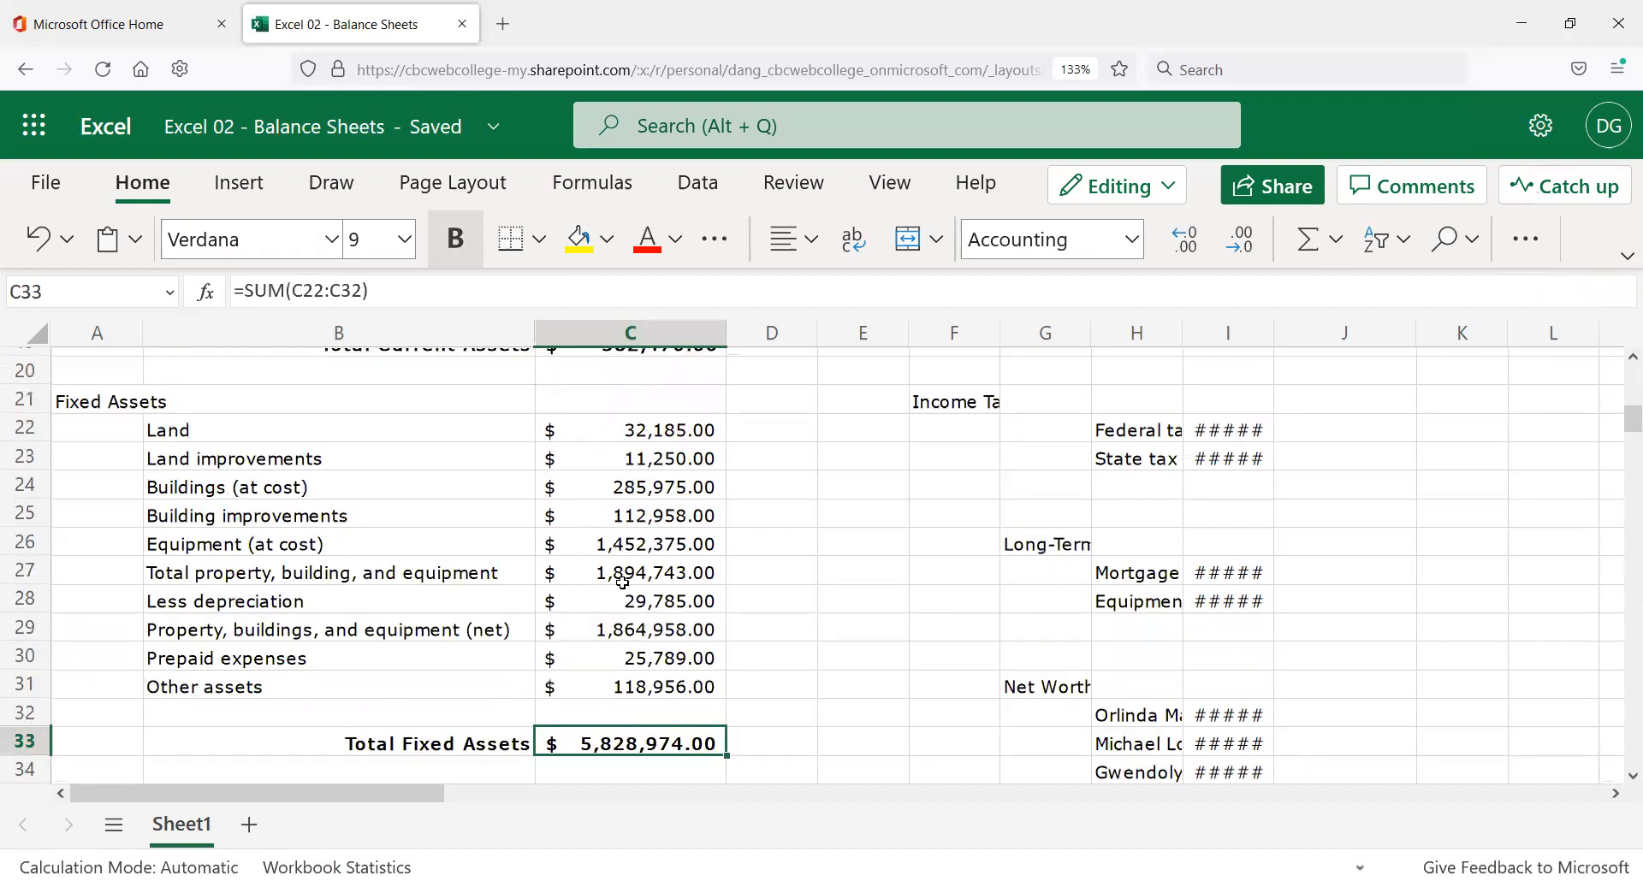
scroll(623, 599, "up", 3)
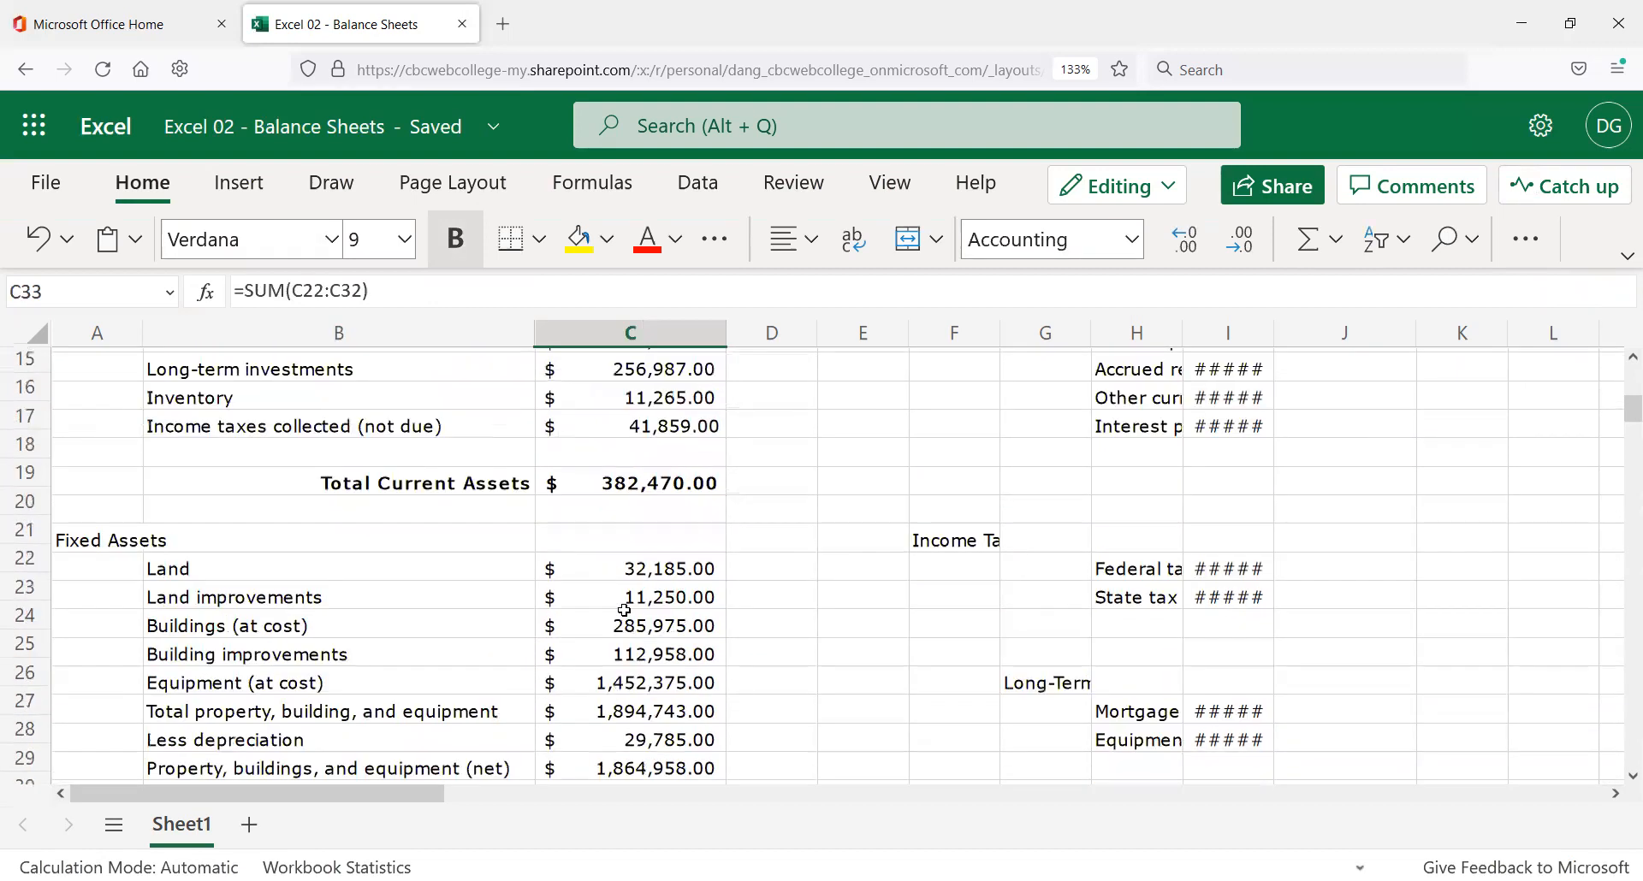
left_click(617, 483)
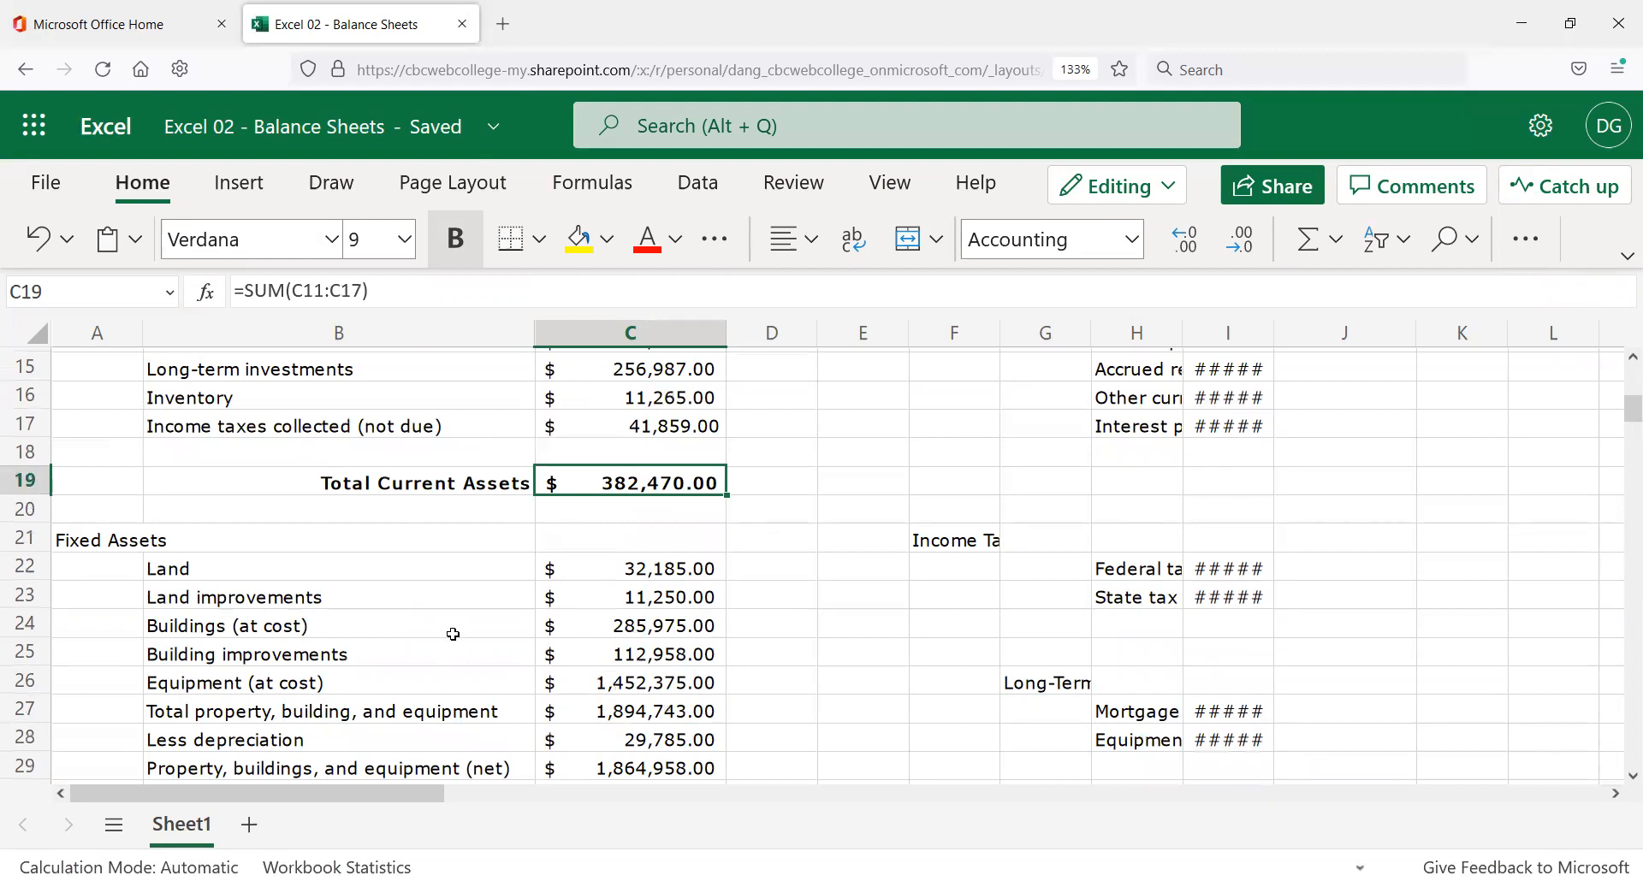
scroll(609, 569, "down", 3)
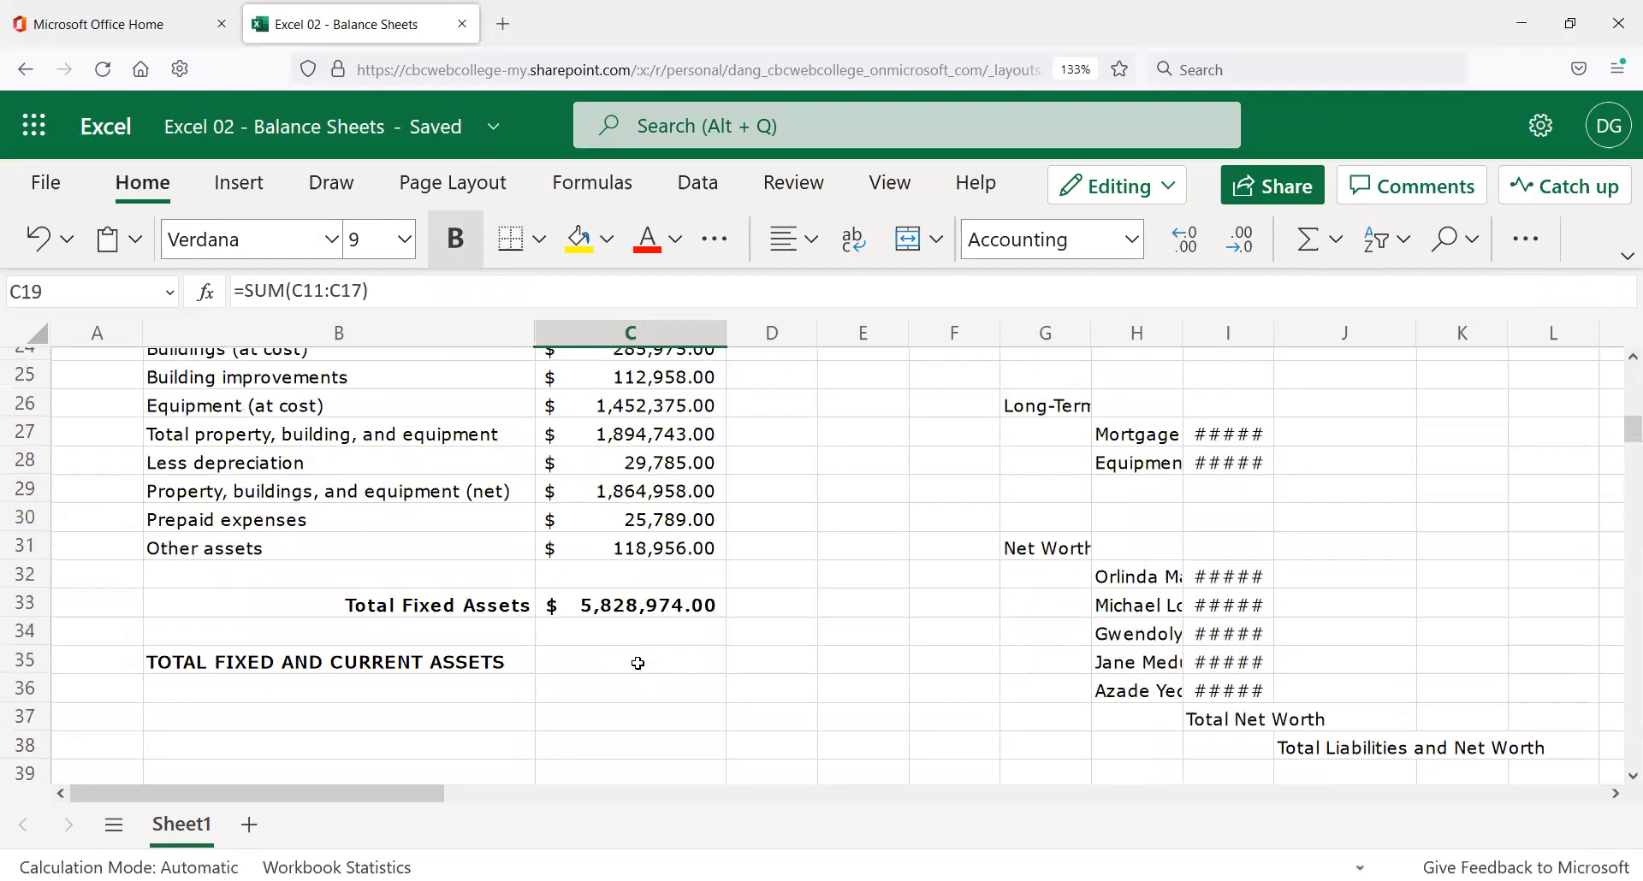
left_click(634, 659)
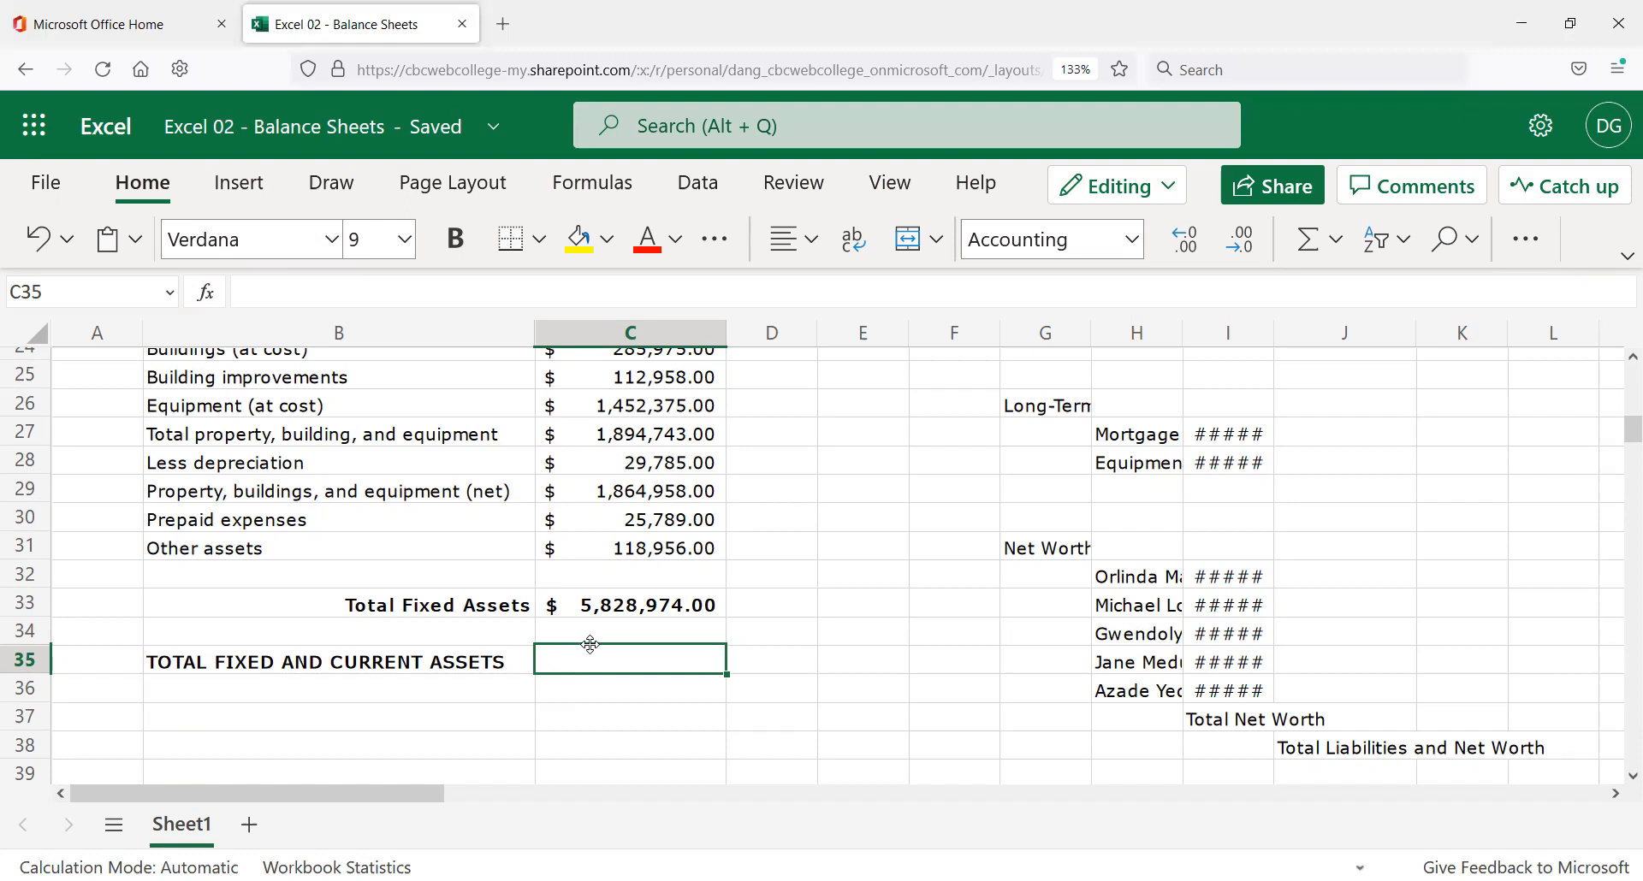
Enter a =SUM(C11:C33) grand total in C35.
left_click(1302, 248)
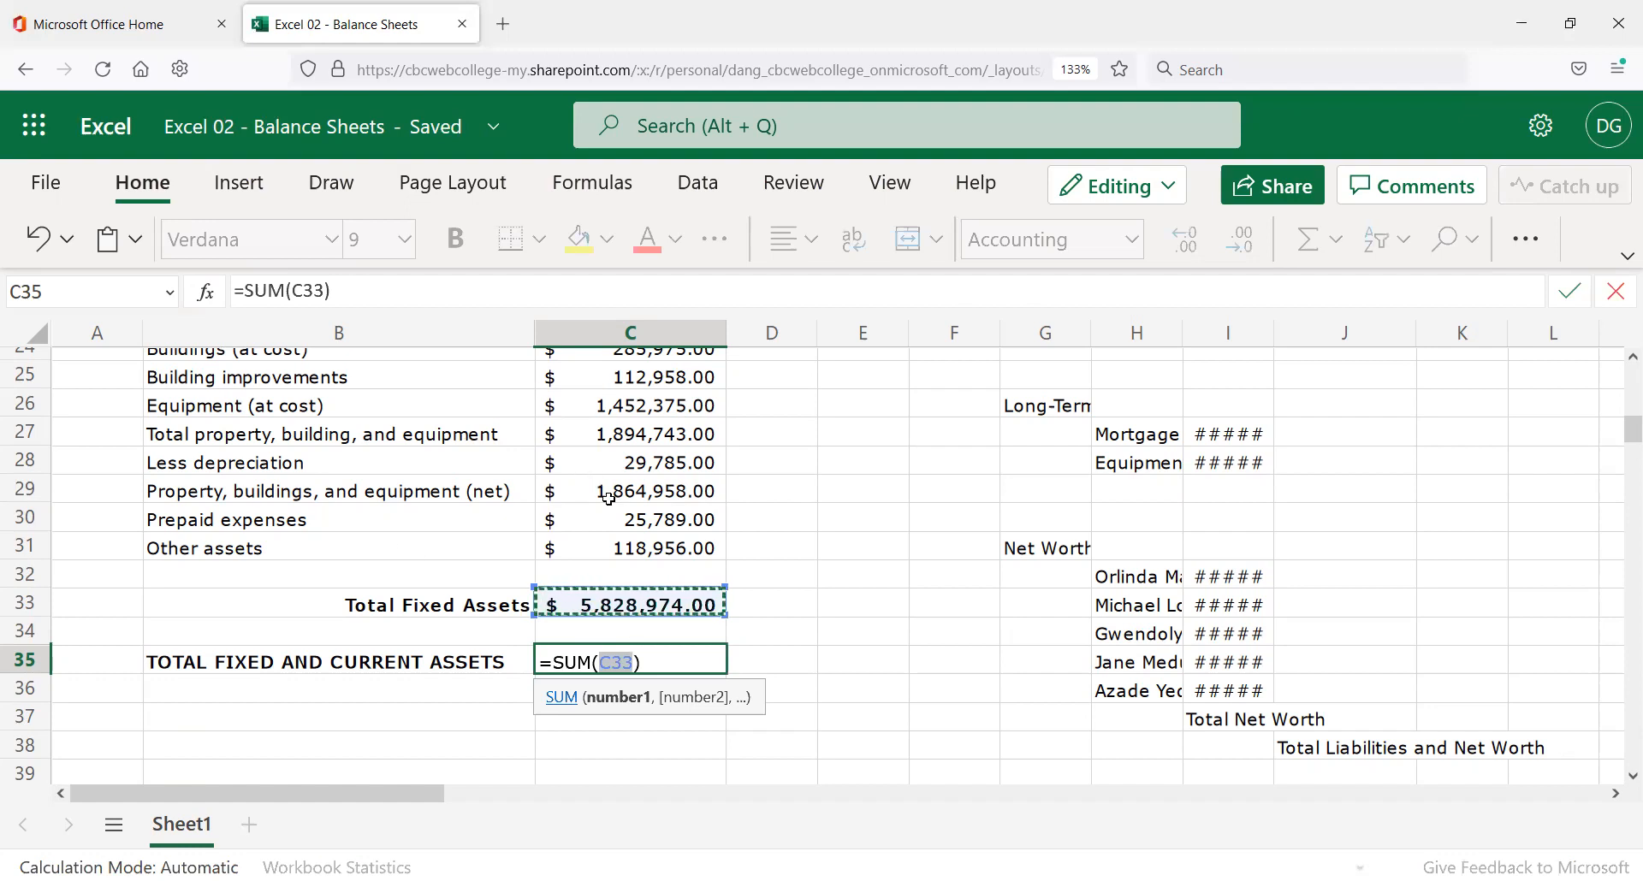
scroll(687, 560, "up", 5)
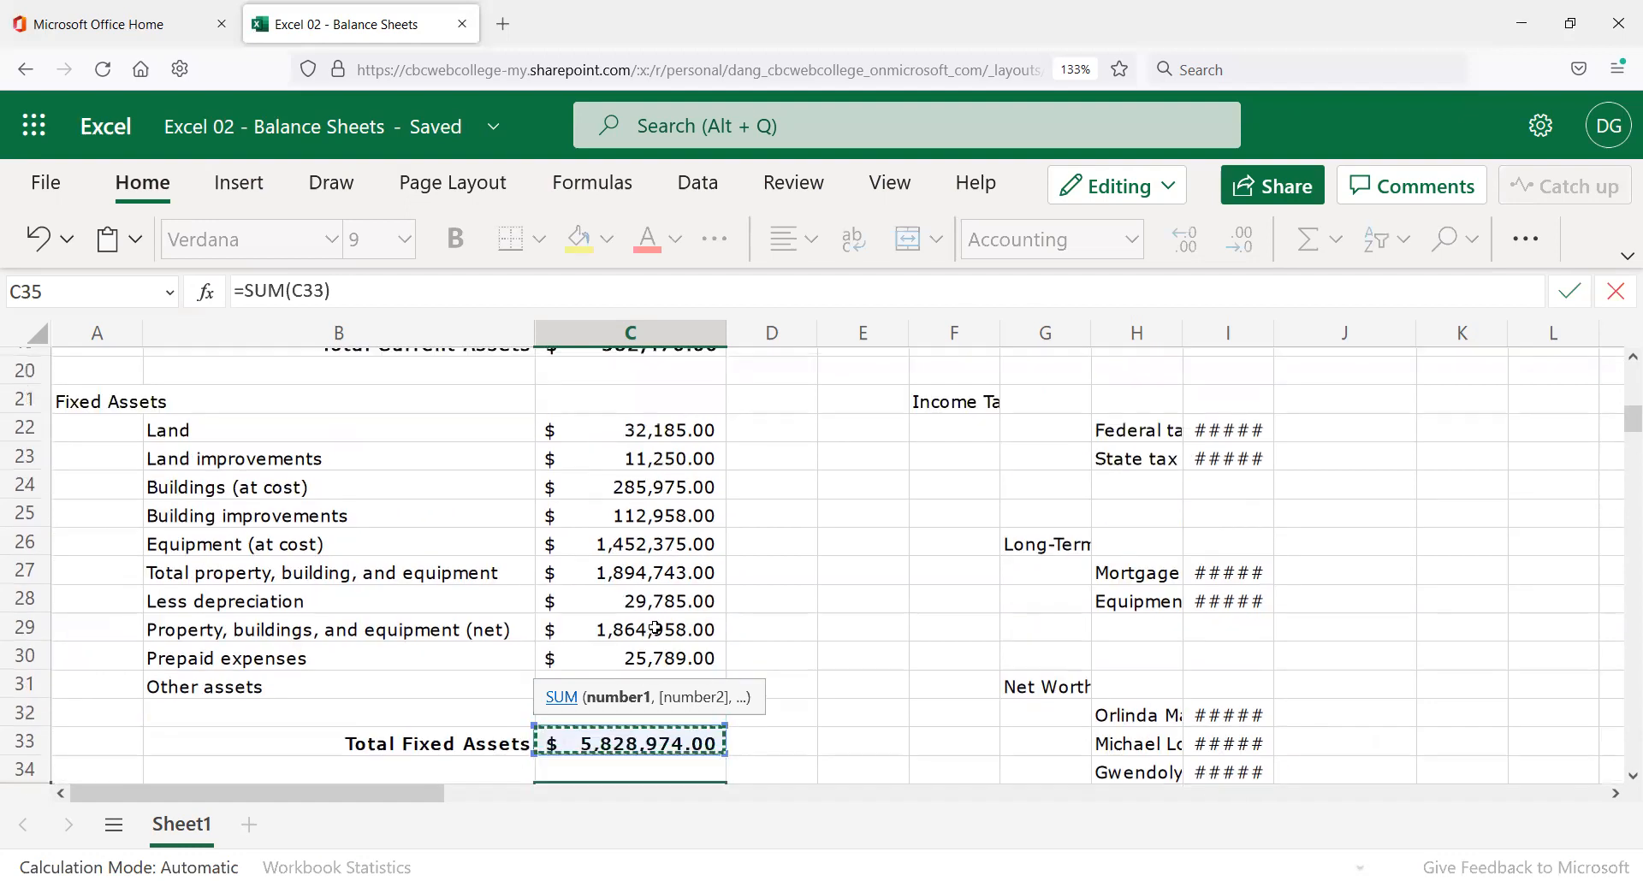
left_click_drag(659, 387, 695, 836)
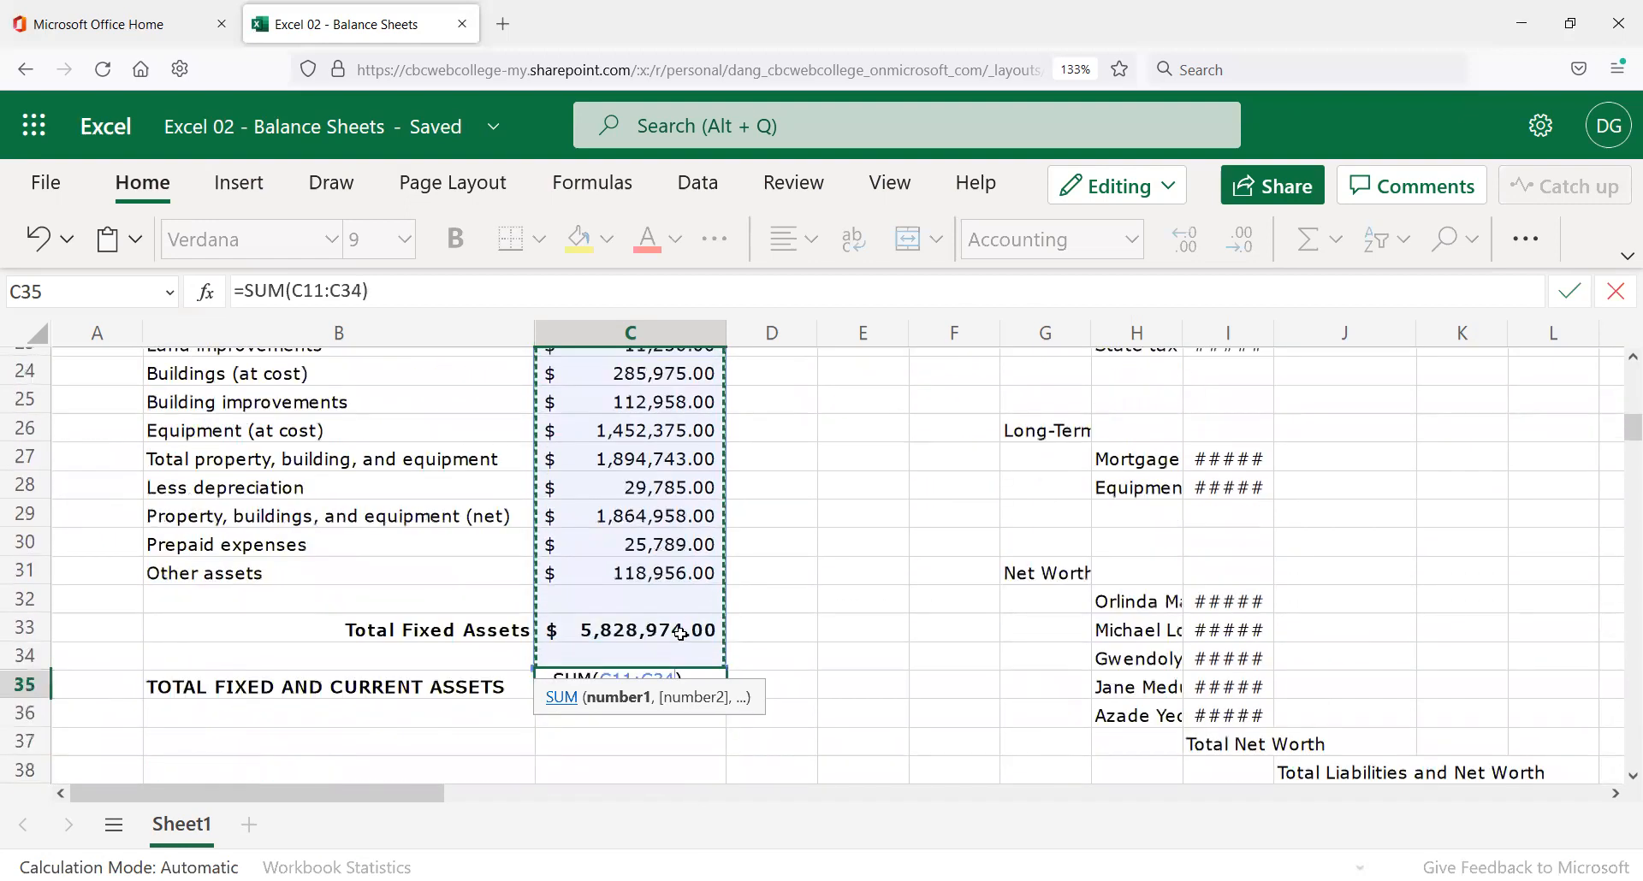
key("Return")
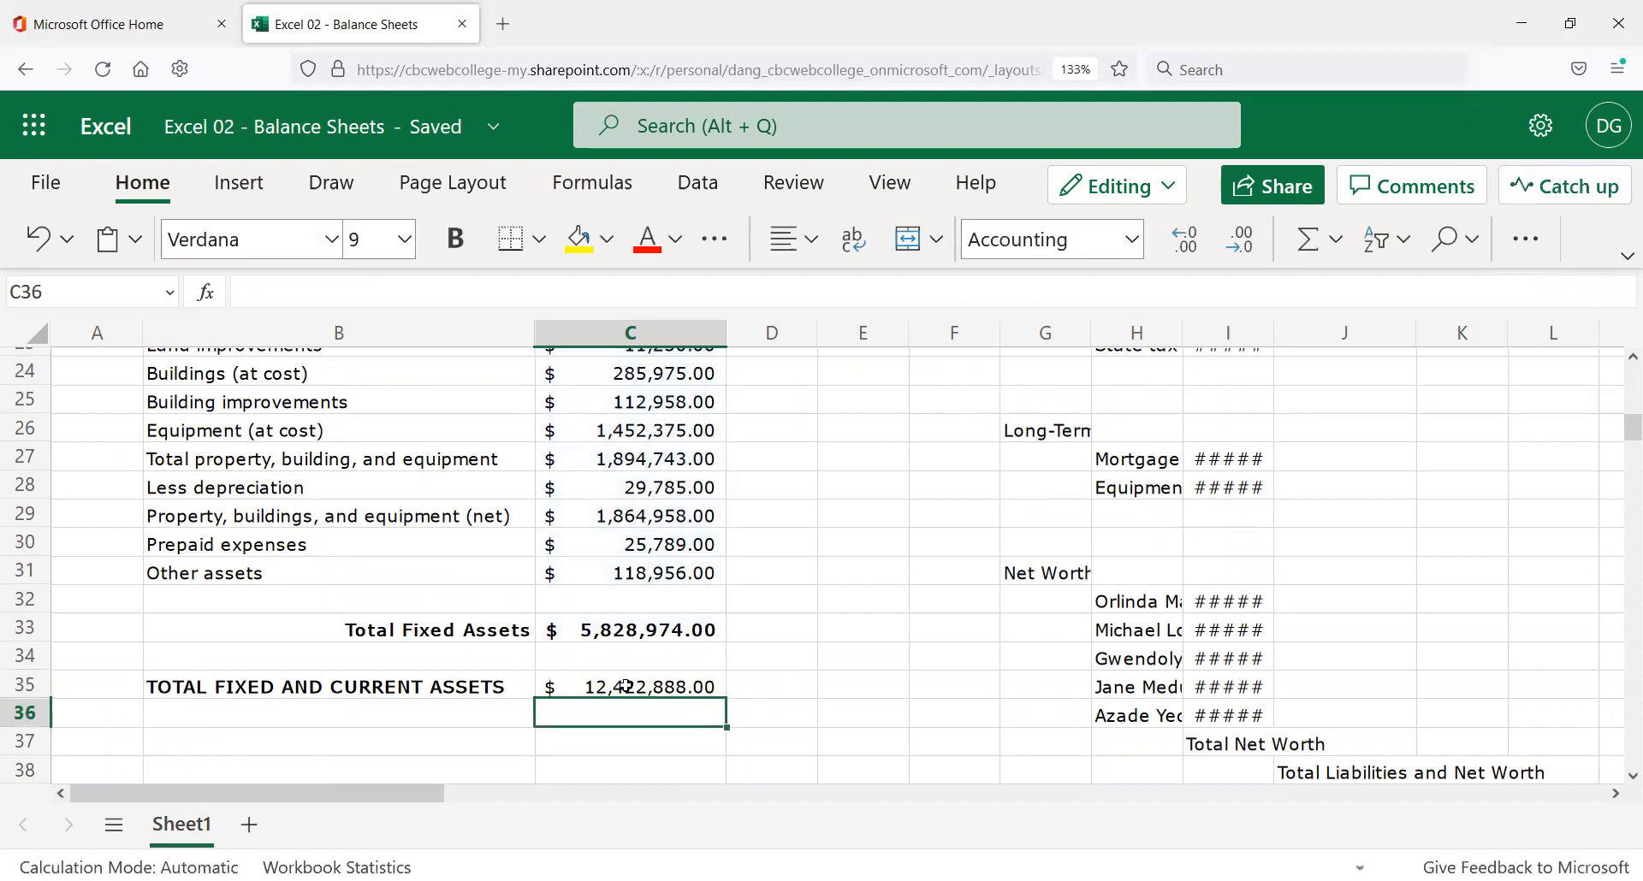
Check the fixed and current totals' formulas, then clear the incorrect C35 formula.
left_click(693, 627)
scroll(685, 616, "up", 3)
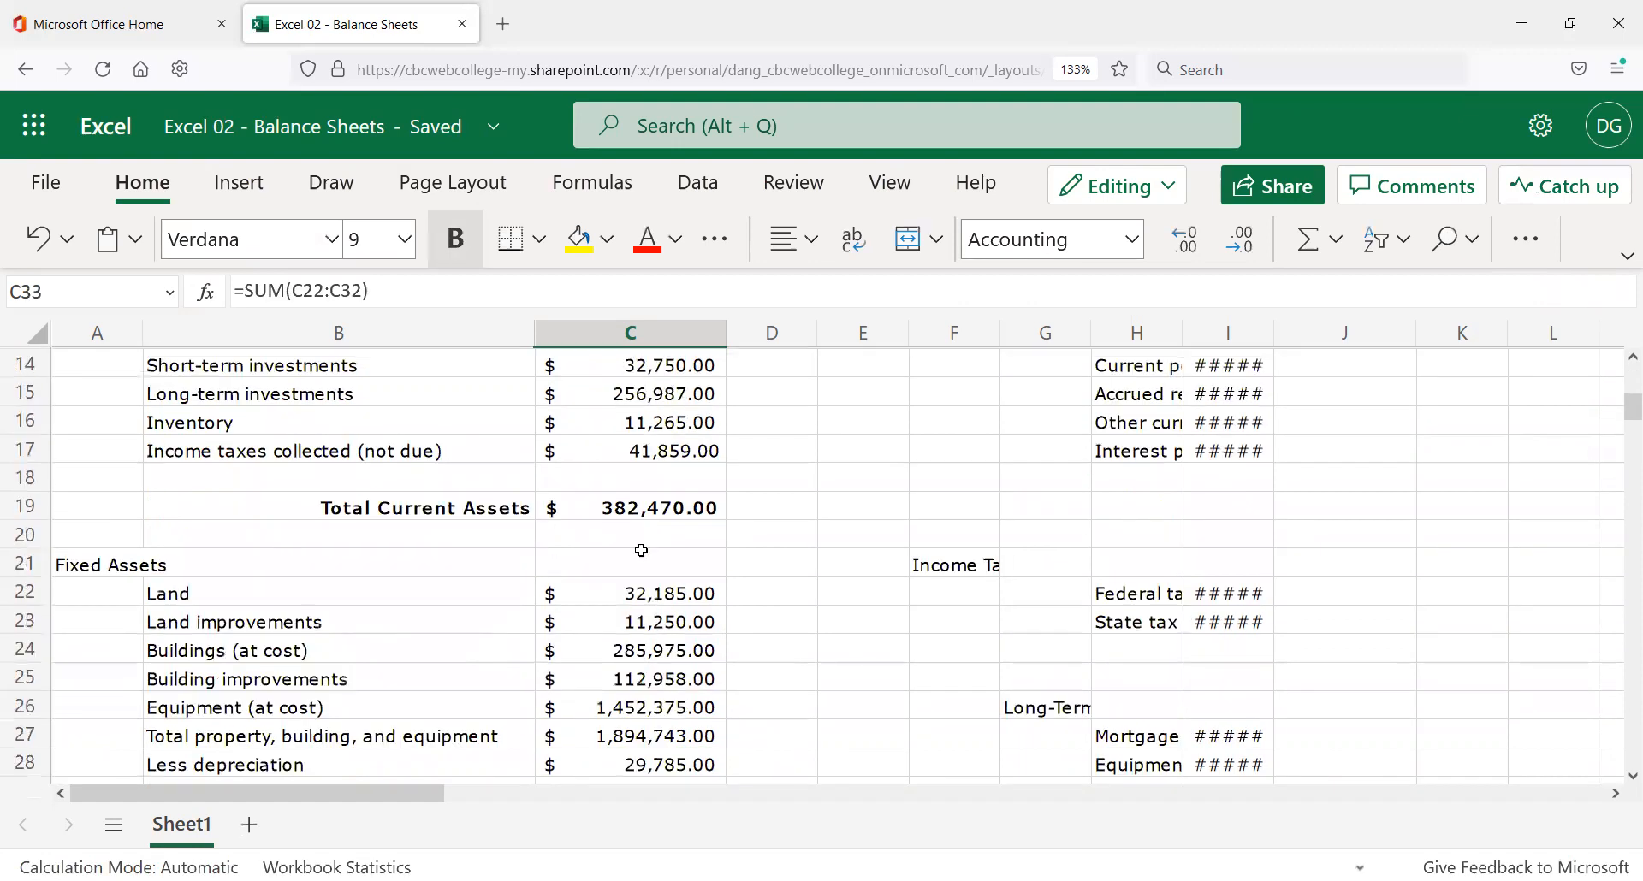
left_click(653, 509)
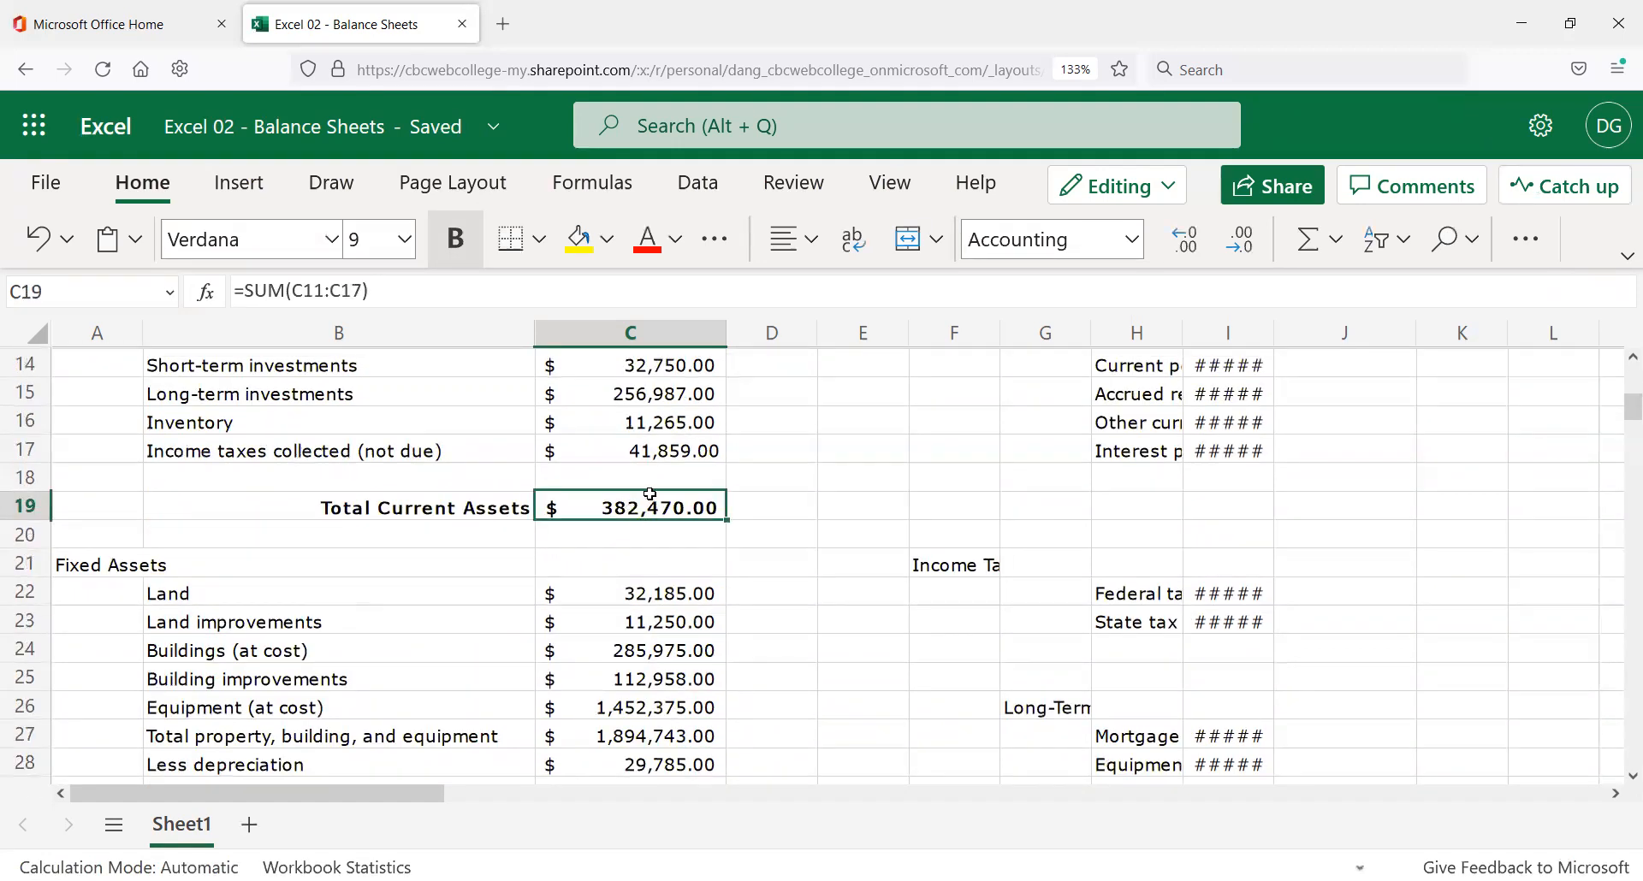
scroll(670, 428, "up", 2)
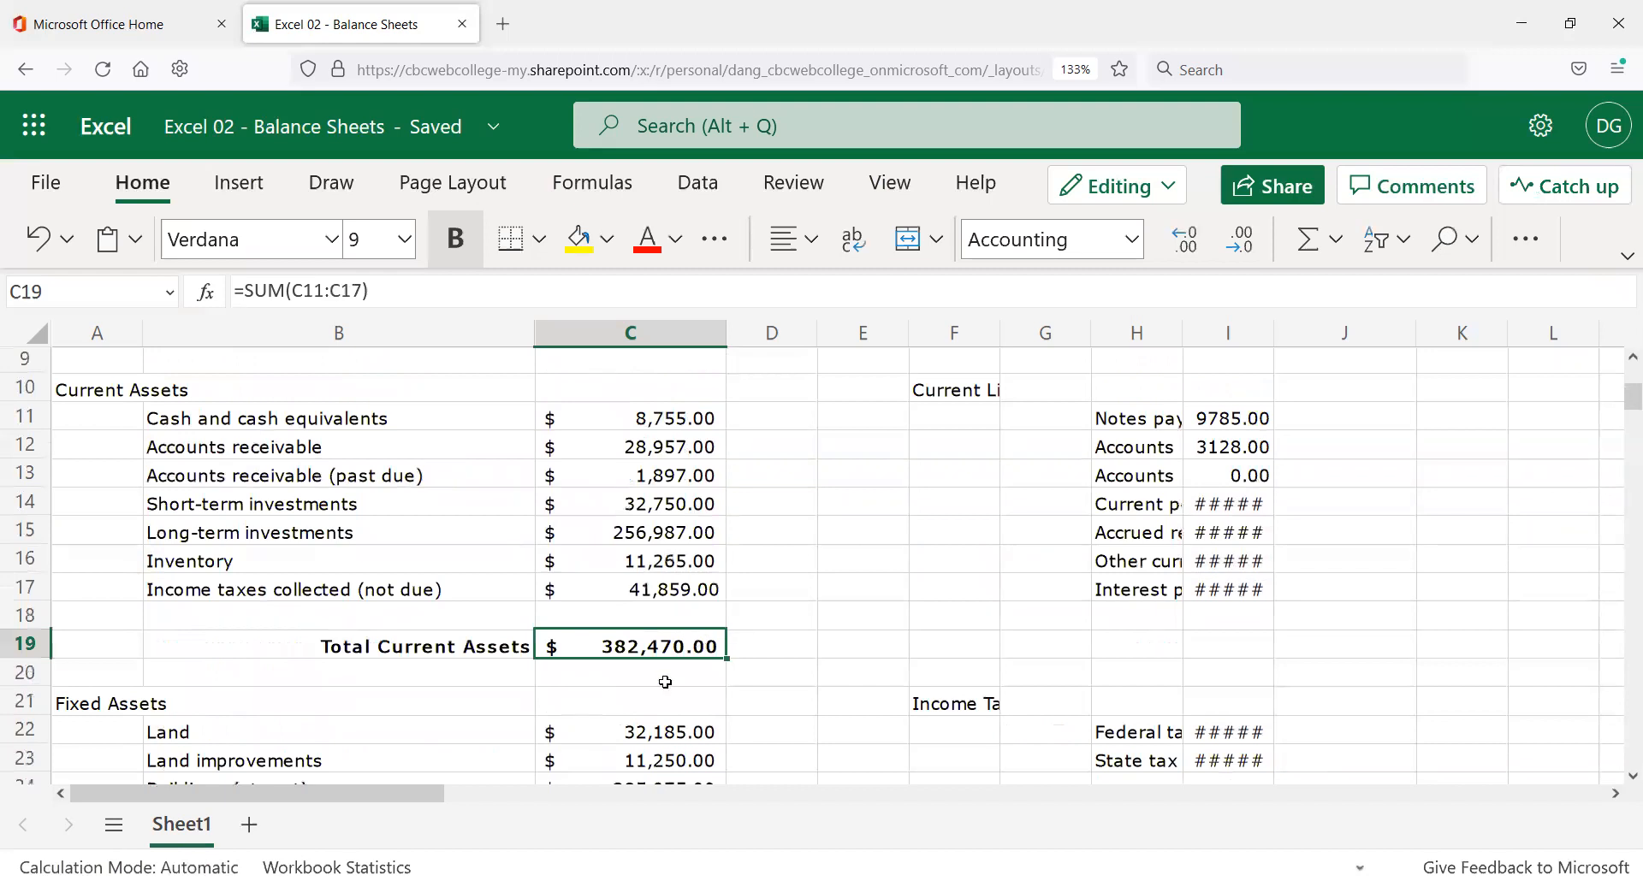
scroll(666, 683, "down", 4)
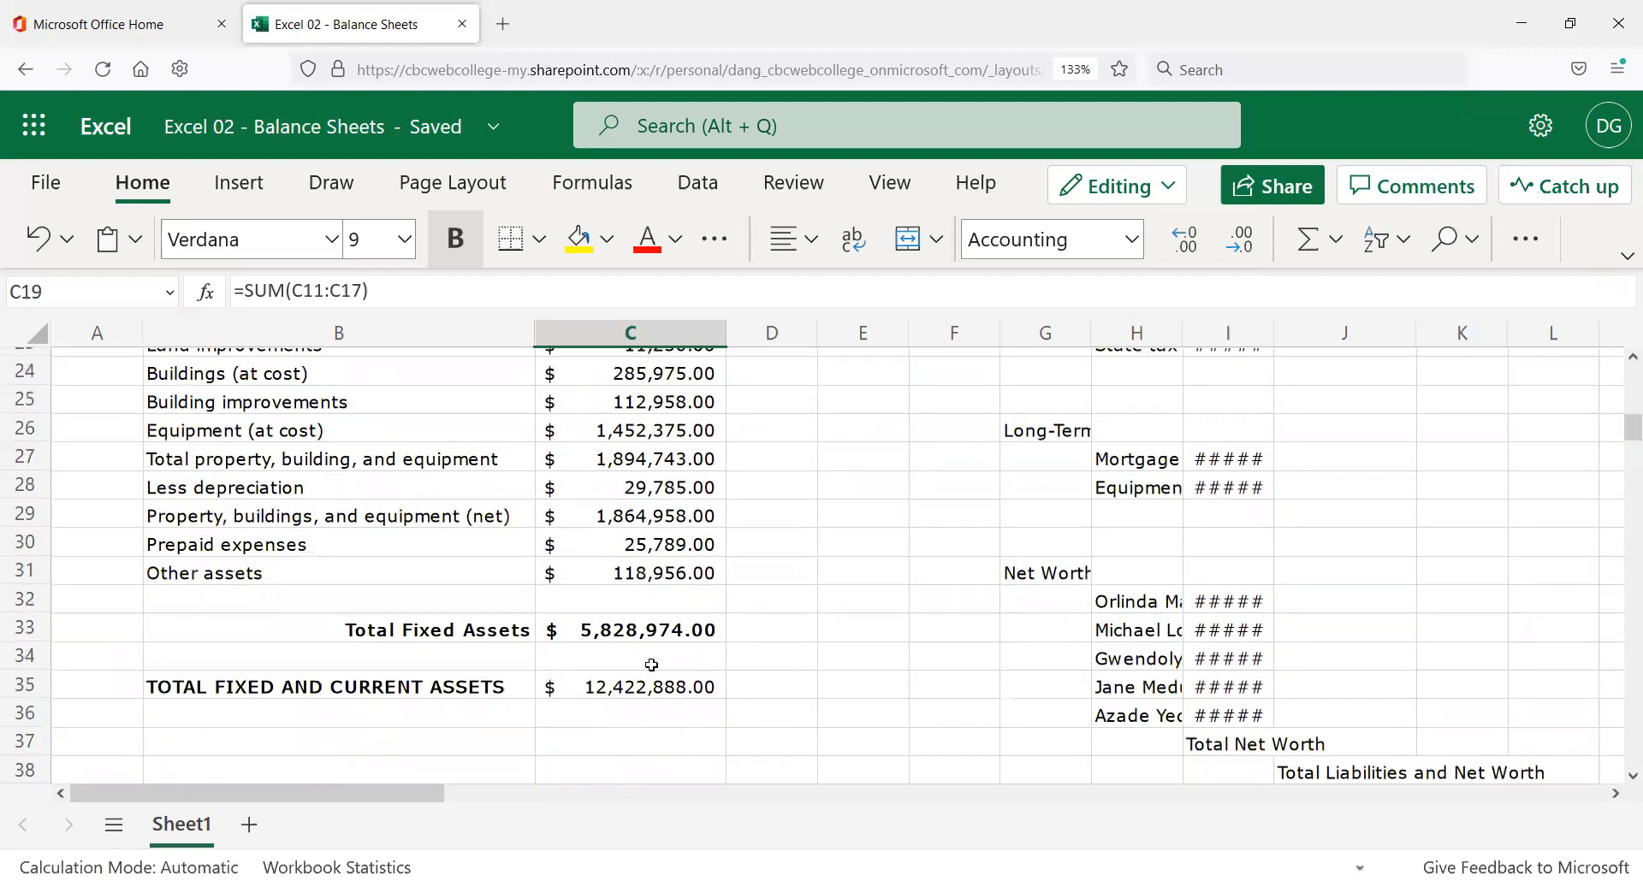
left_click(637, 691)
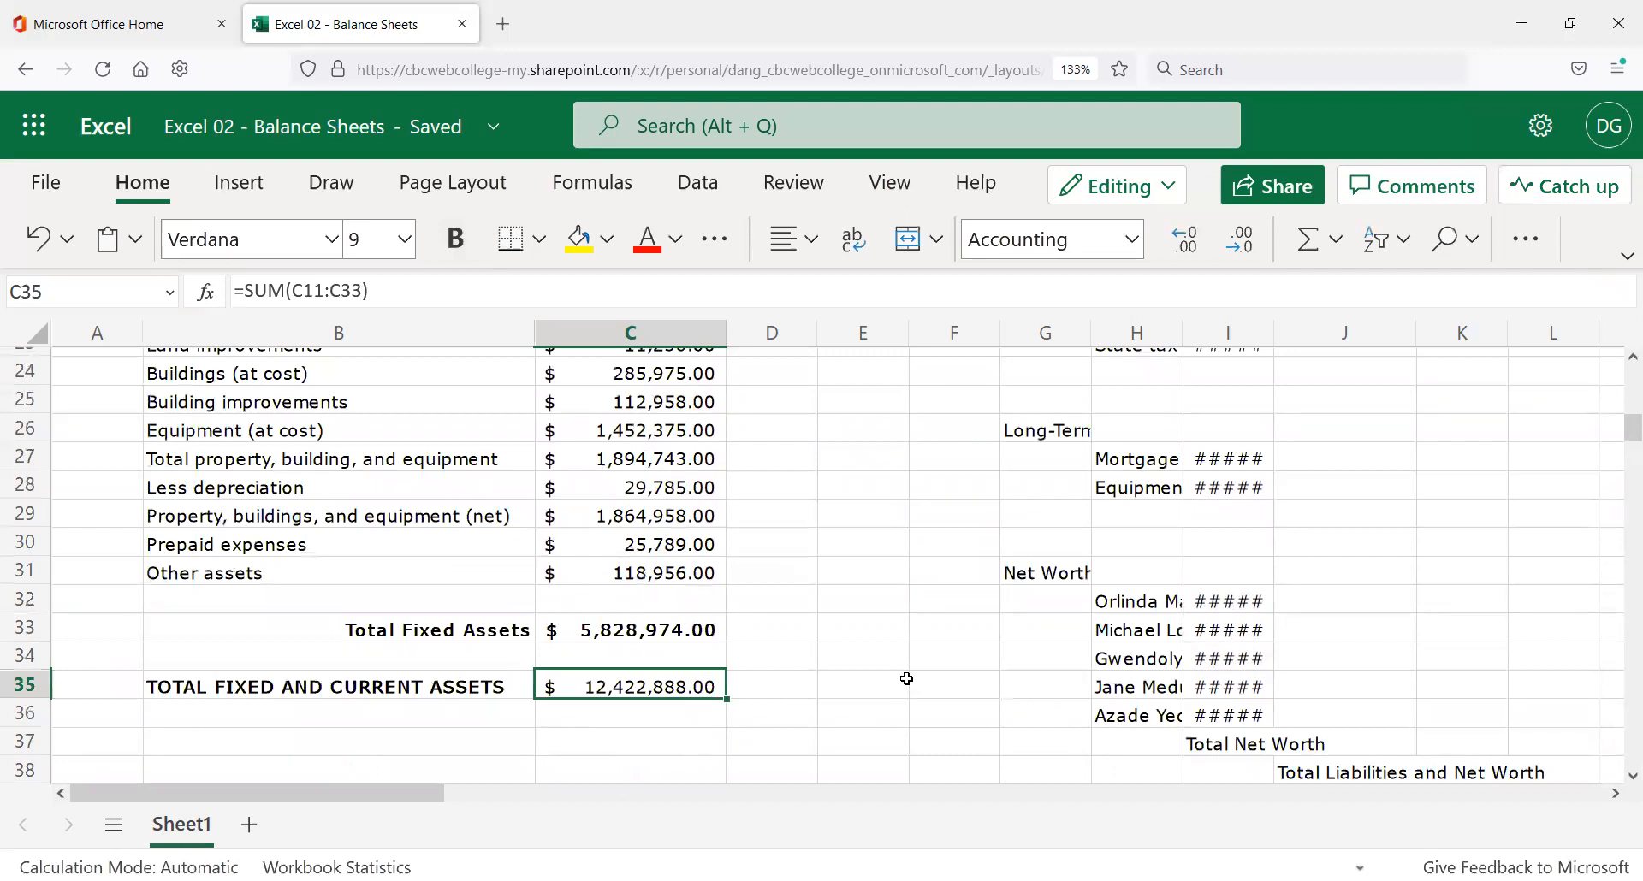
key("Delete")
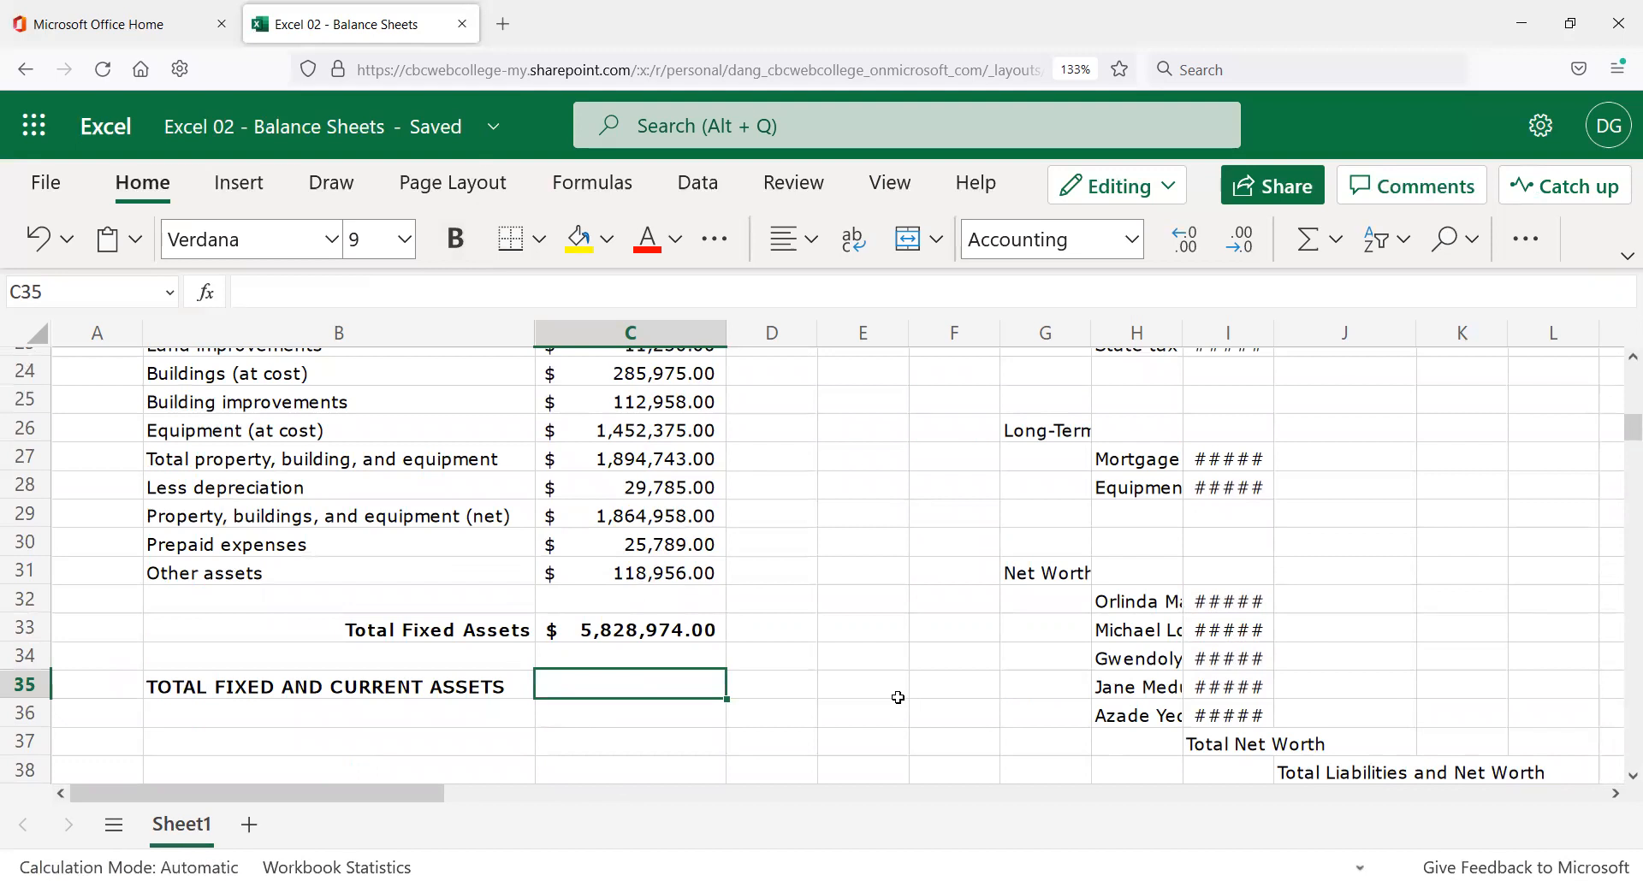
Enter =C33+C19 in C35 to add Total Fixed Assets and Total Current Assets.
type("=")
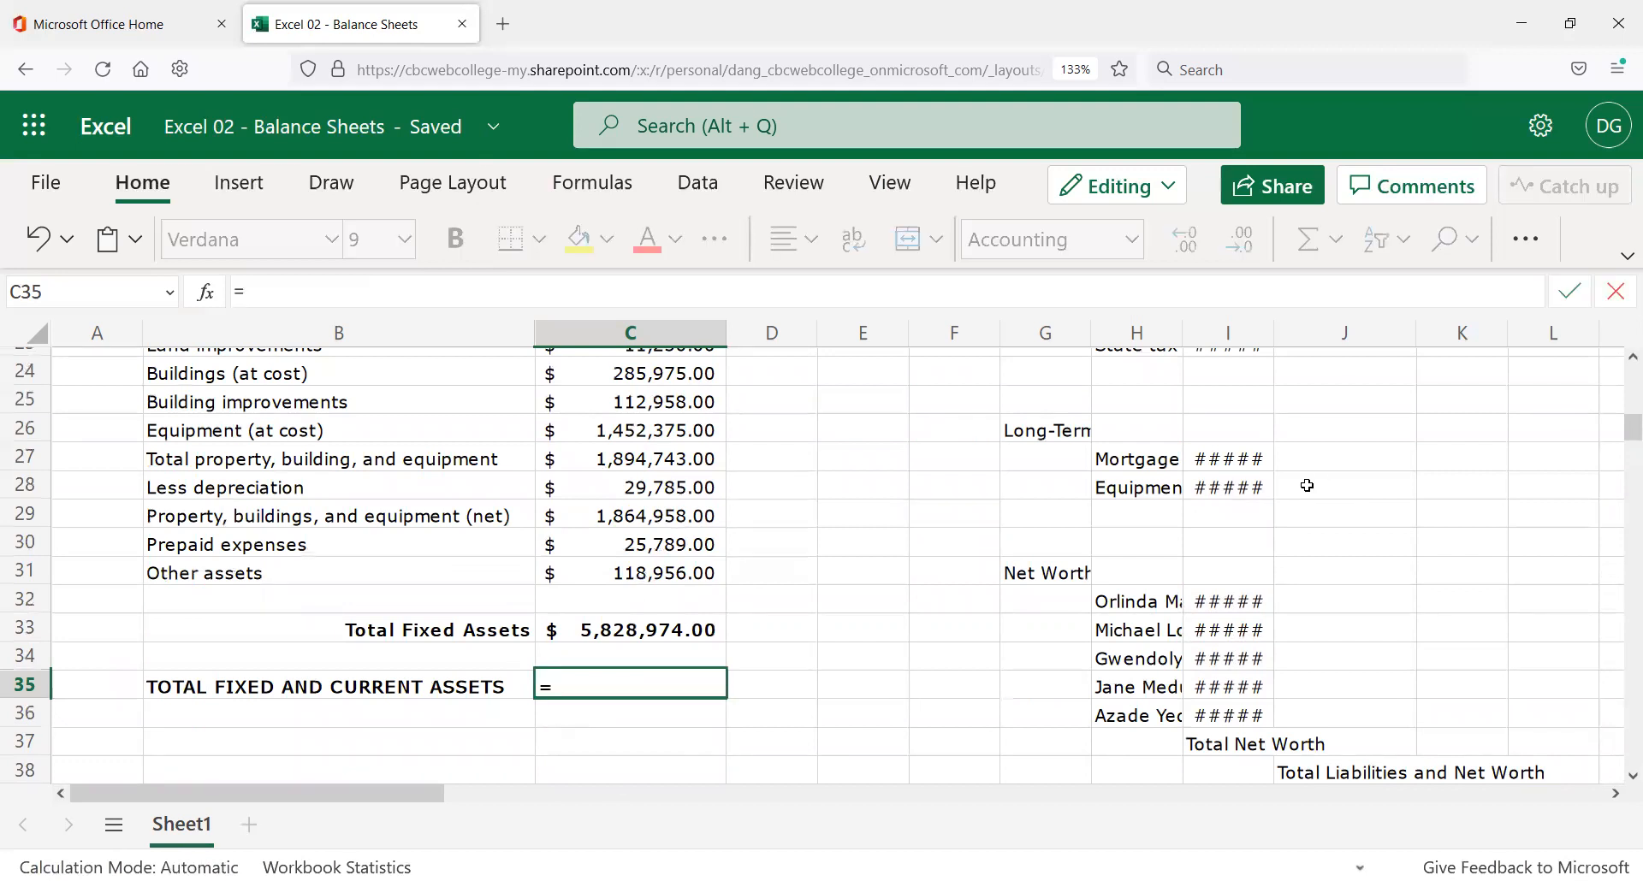
left_click(659, 630)
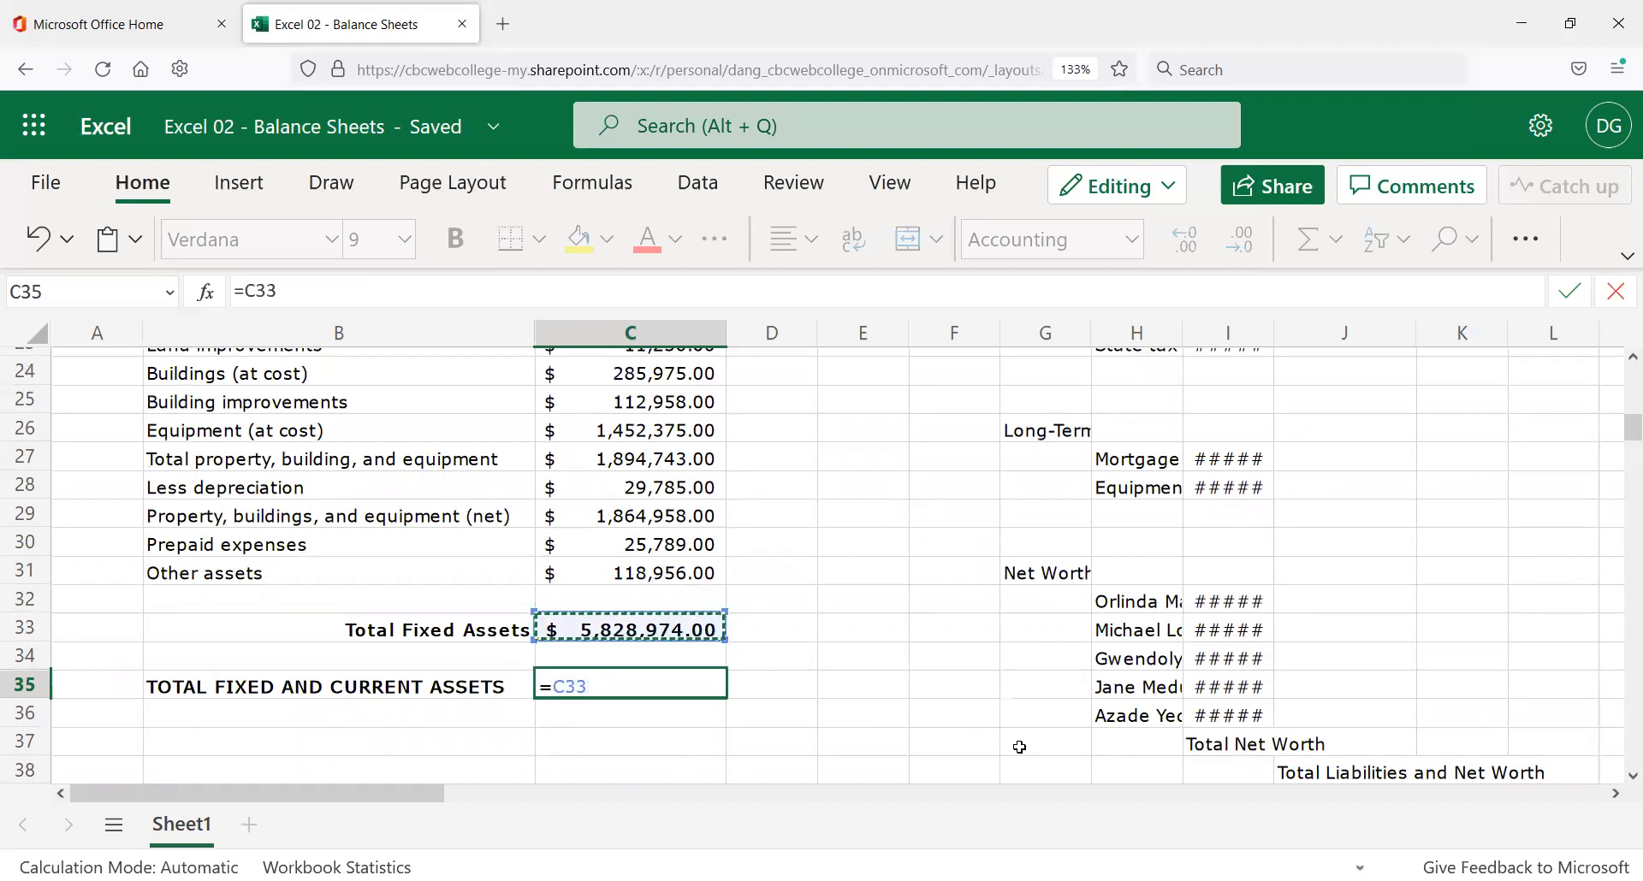
type("+")
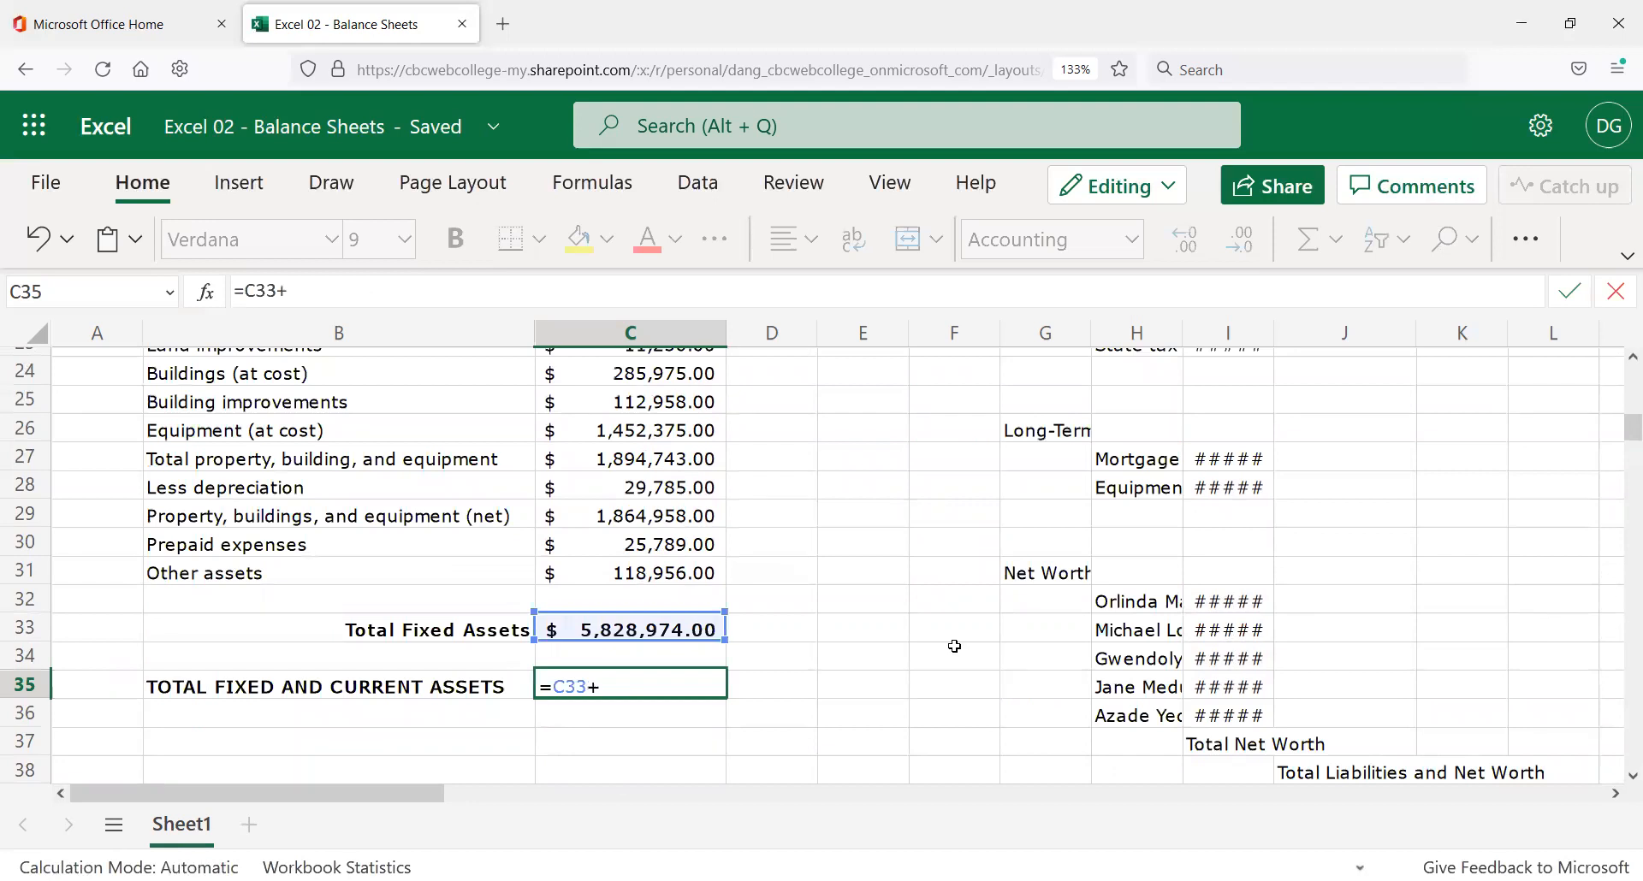
scroll(655, 582, "up", 3)
scroll(655, 583, "up", 2)
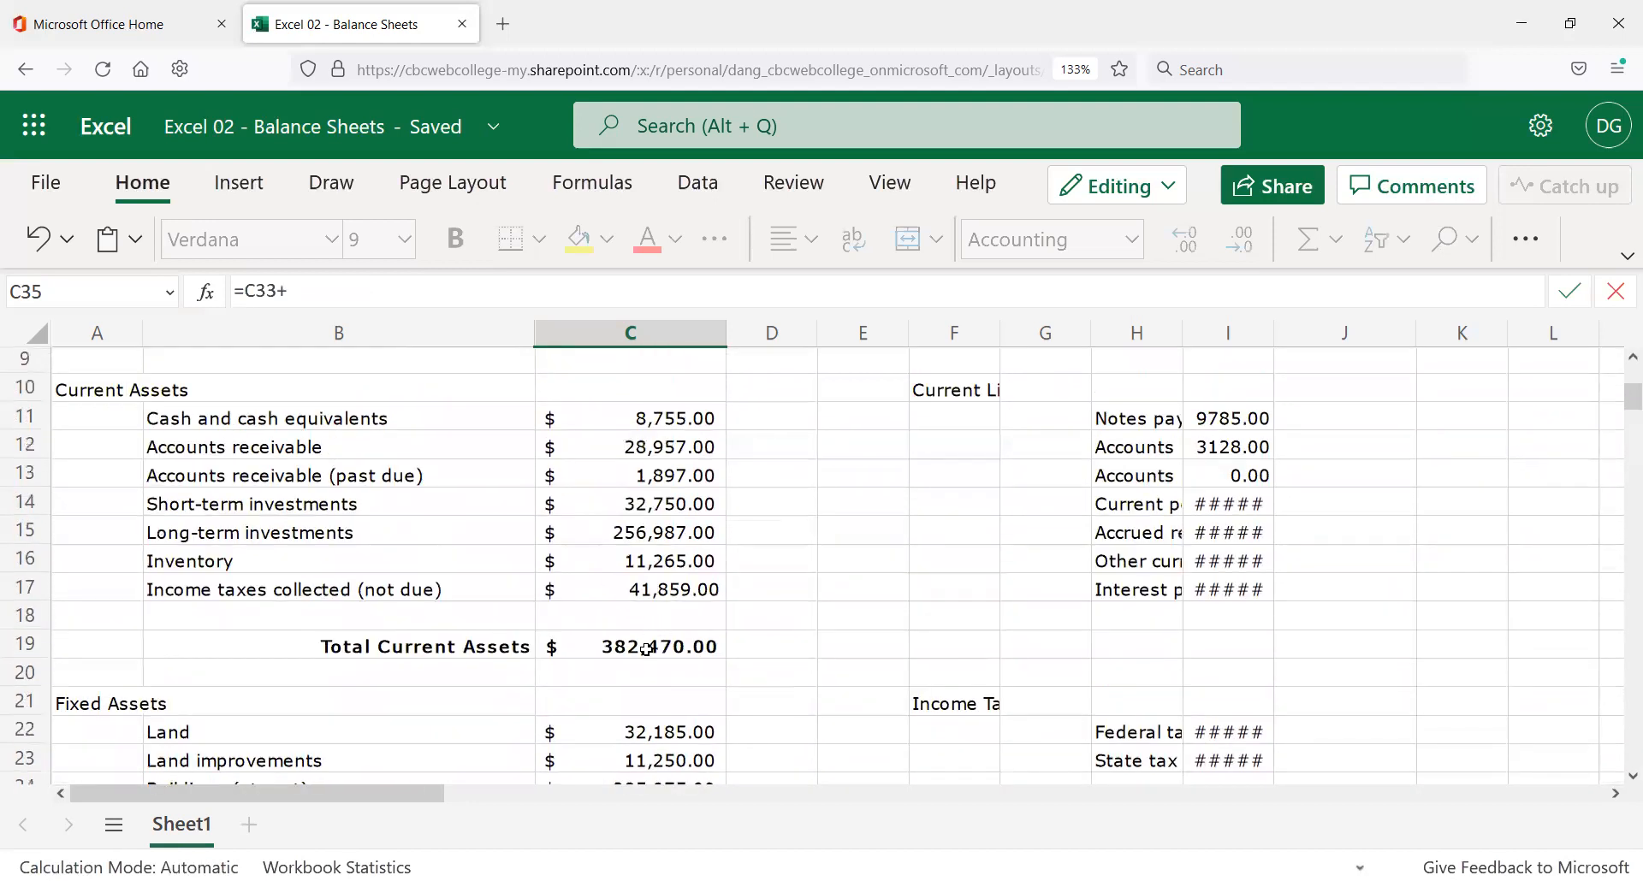
left_click(646, 647)
scroll(860, 663, "down", 5)
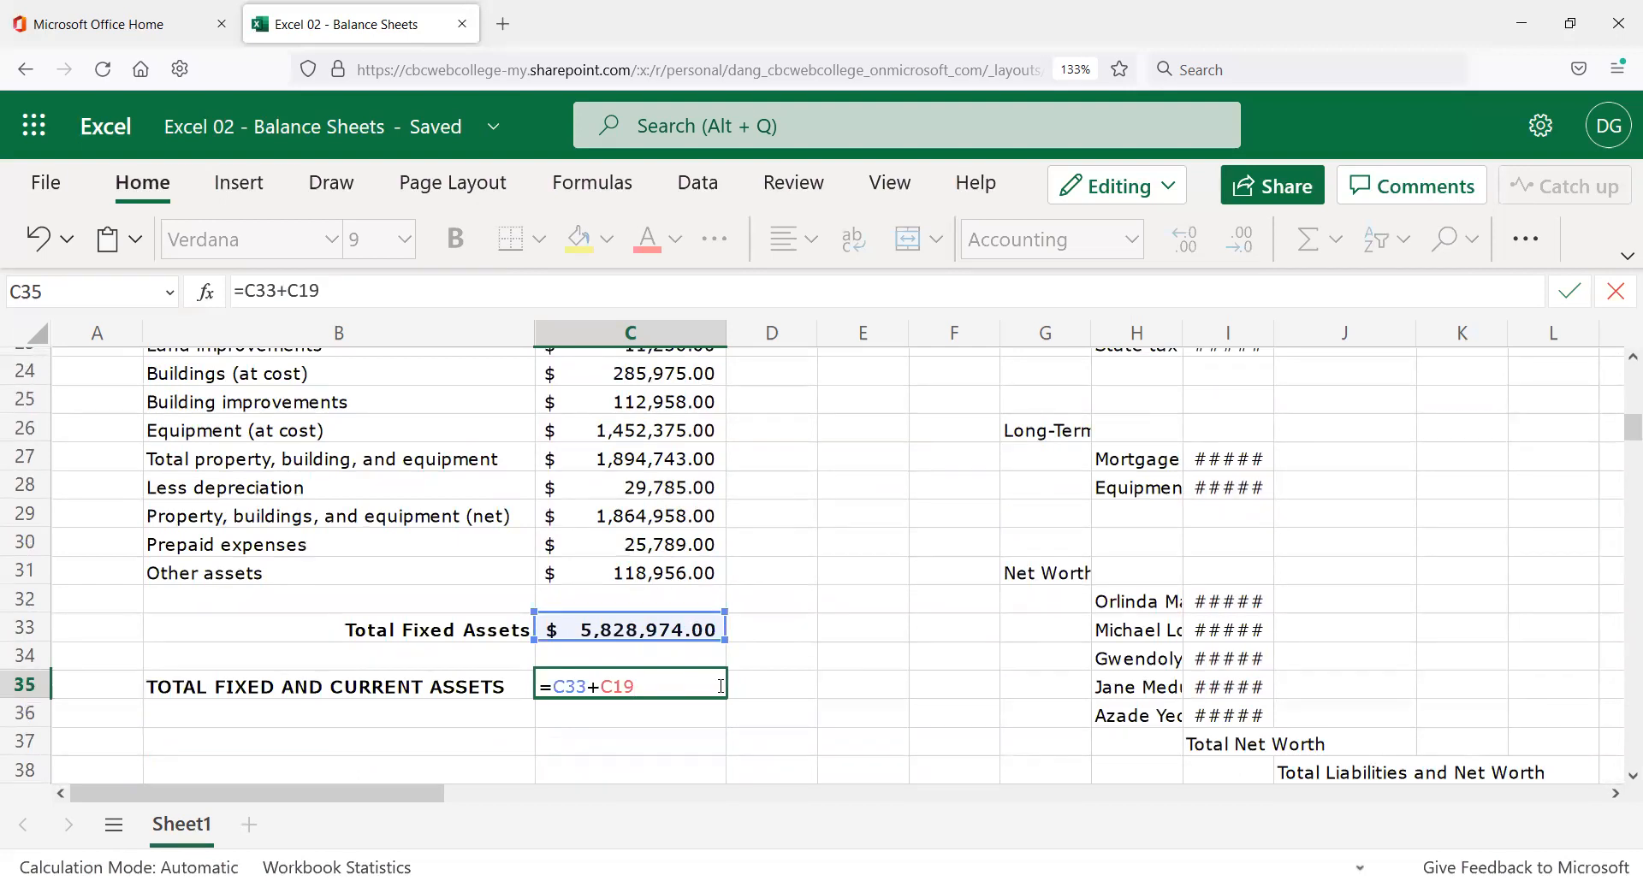
key("Return")
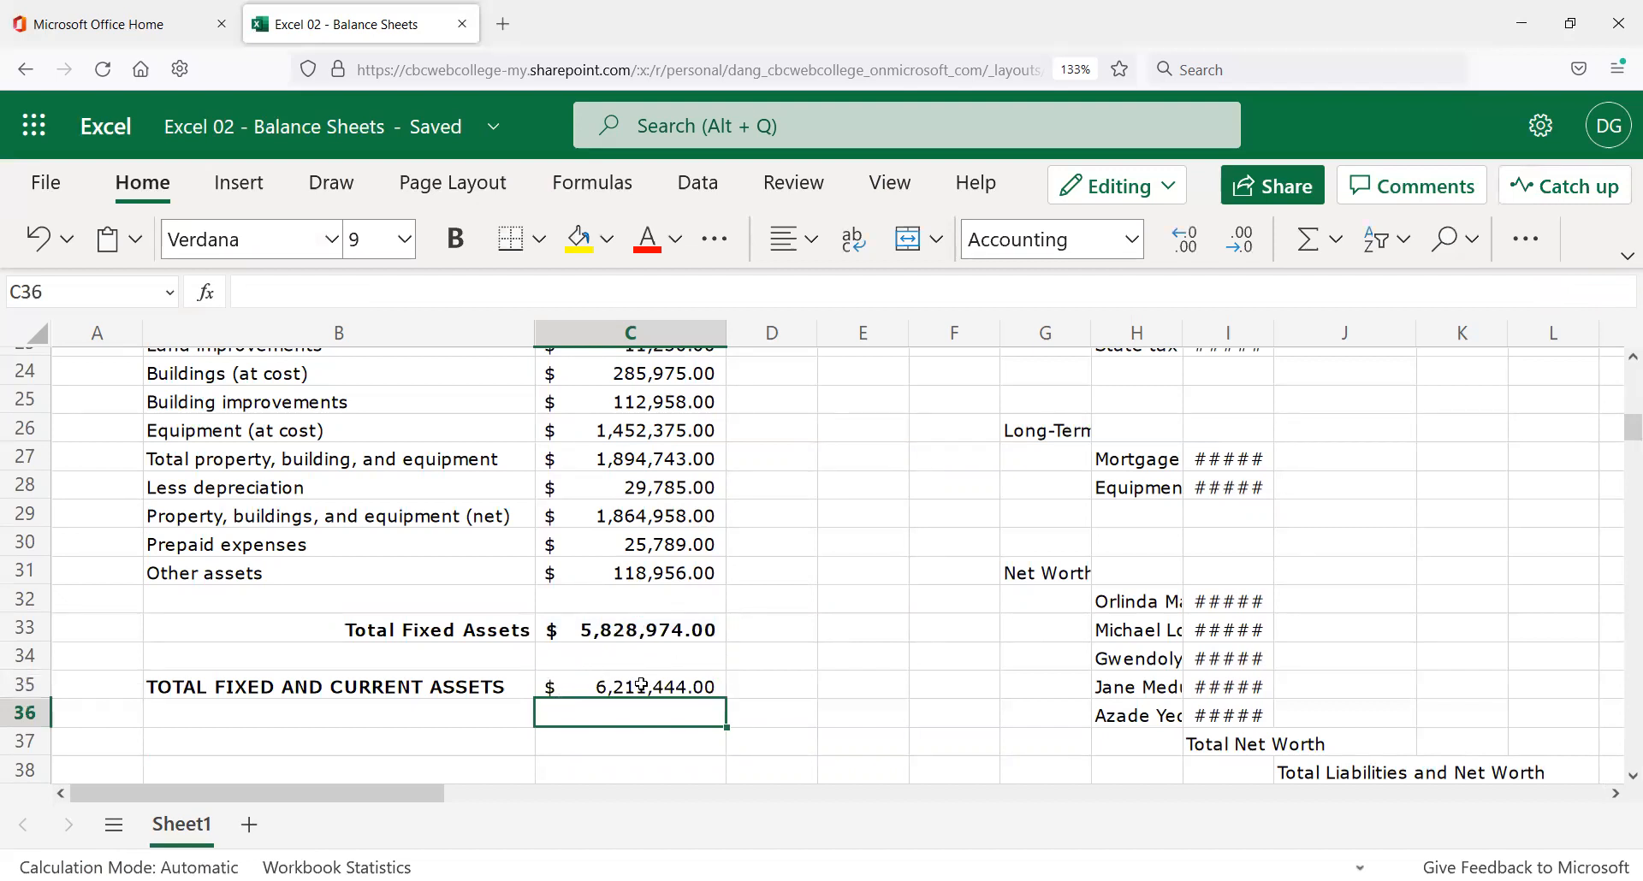
Check the C33, C35 and C19 formulas, then make the C35 total bold.
left_click(645, 630)
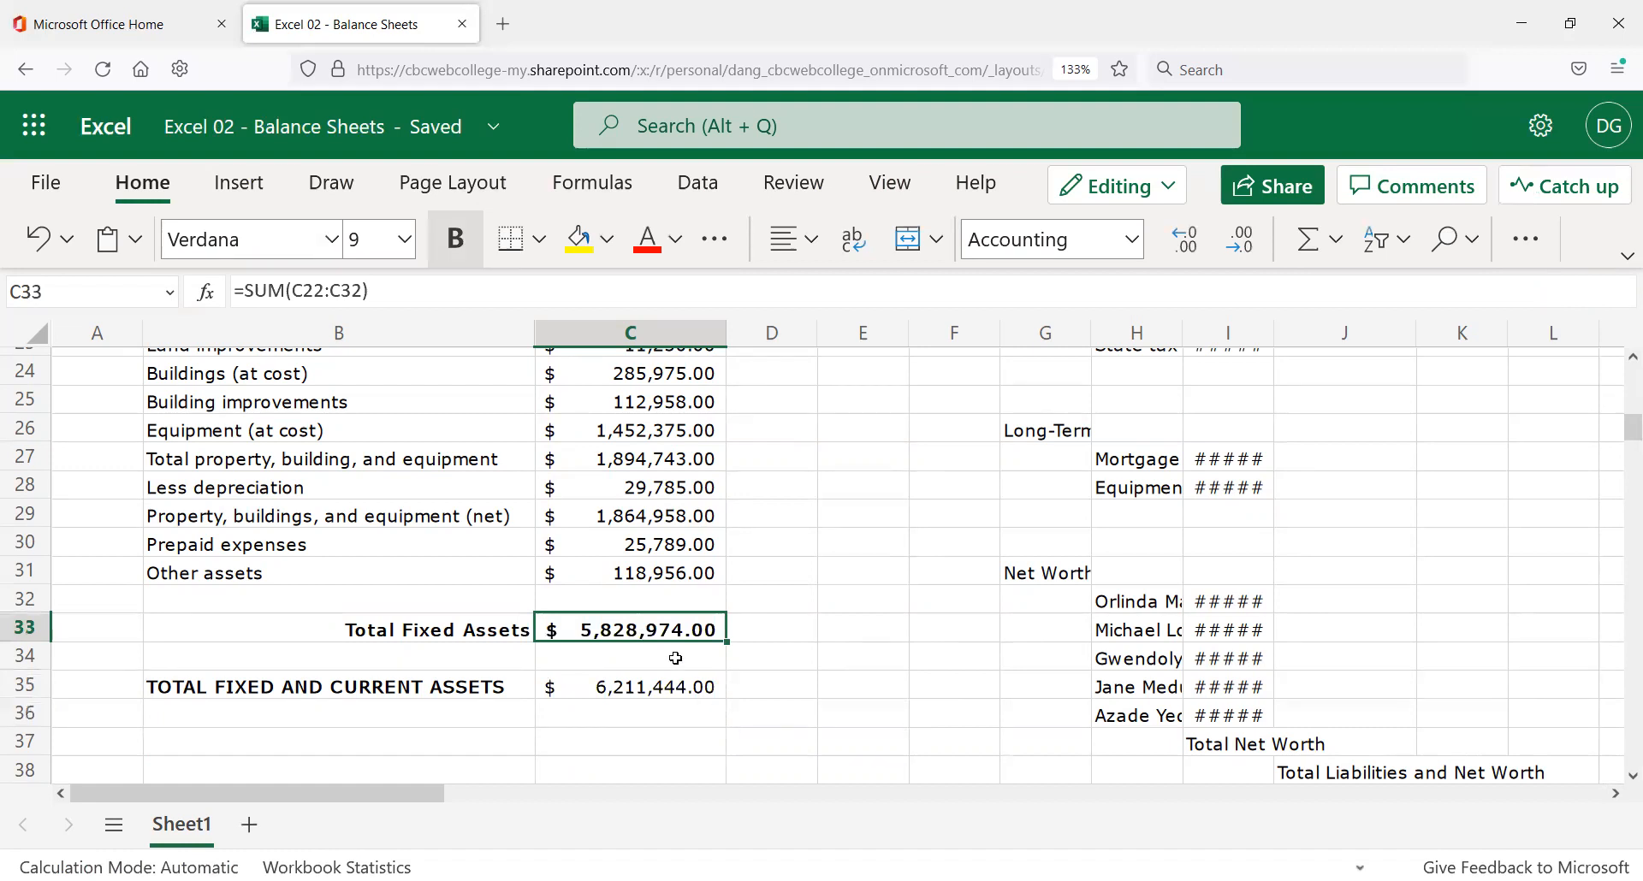
left_click(660, 688)
left_click(673, 638)
scroll(711, 480, "up", 3)
left_click(690, 505)
scroll(697, 528, "down", 3)
scroll(697, 528, "down", 2)
scroll(697, 528, "up", 2)
left_click(634, 686)
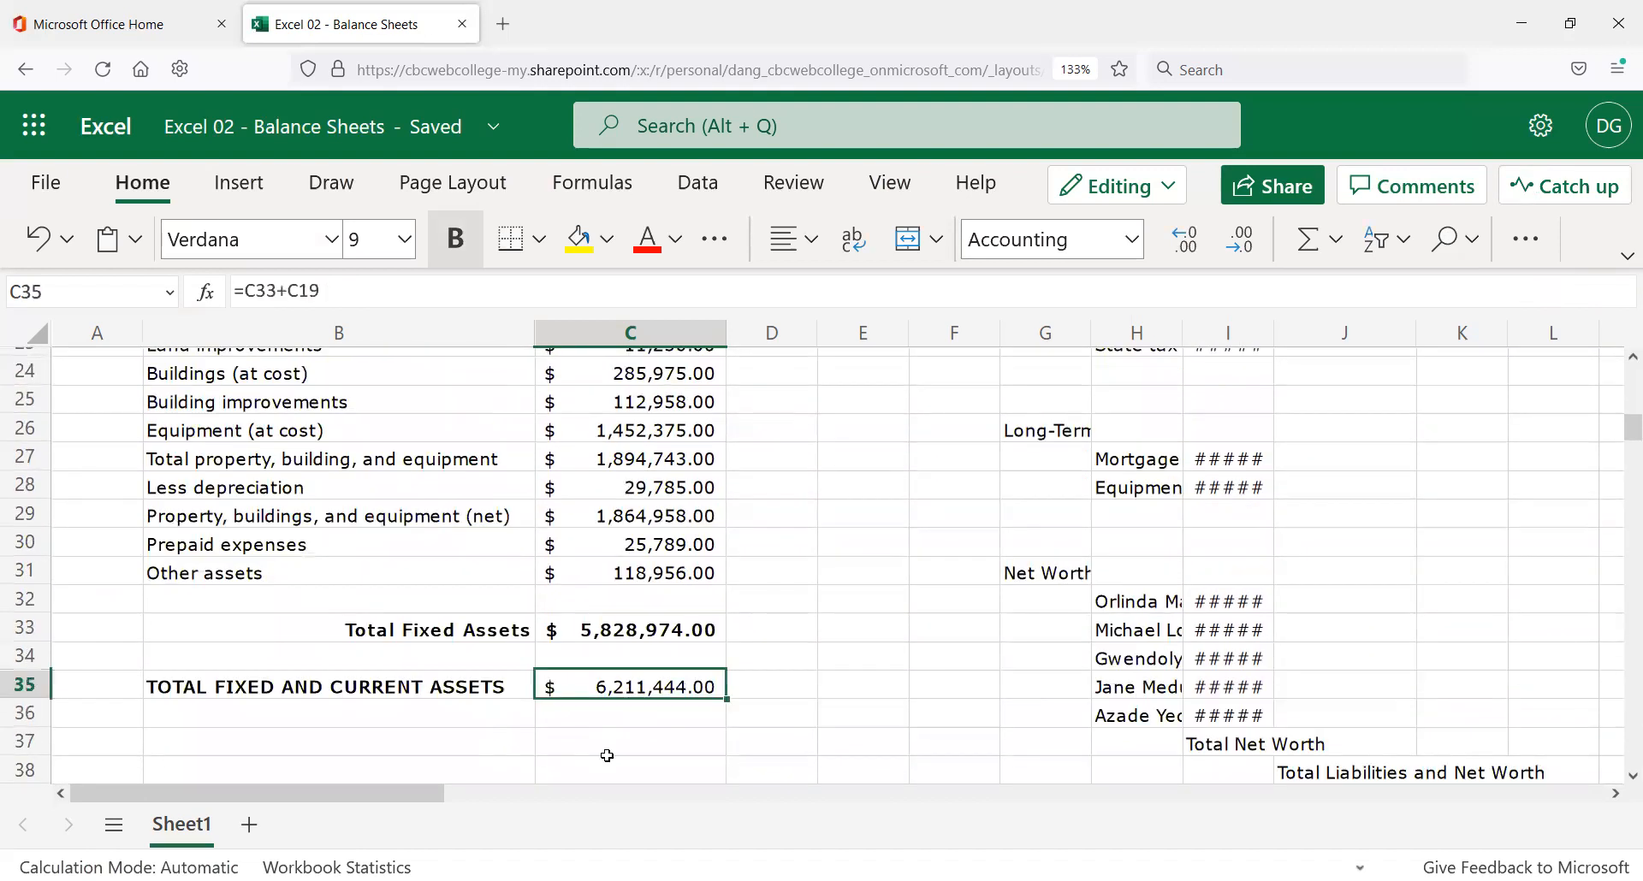
left_click(462, 243)
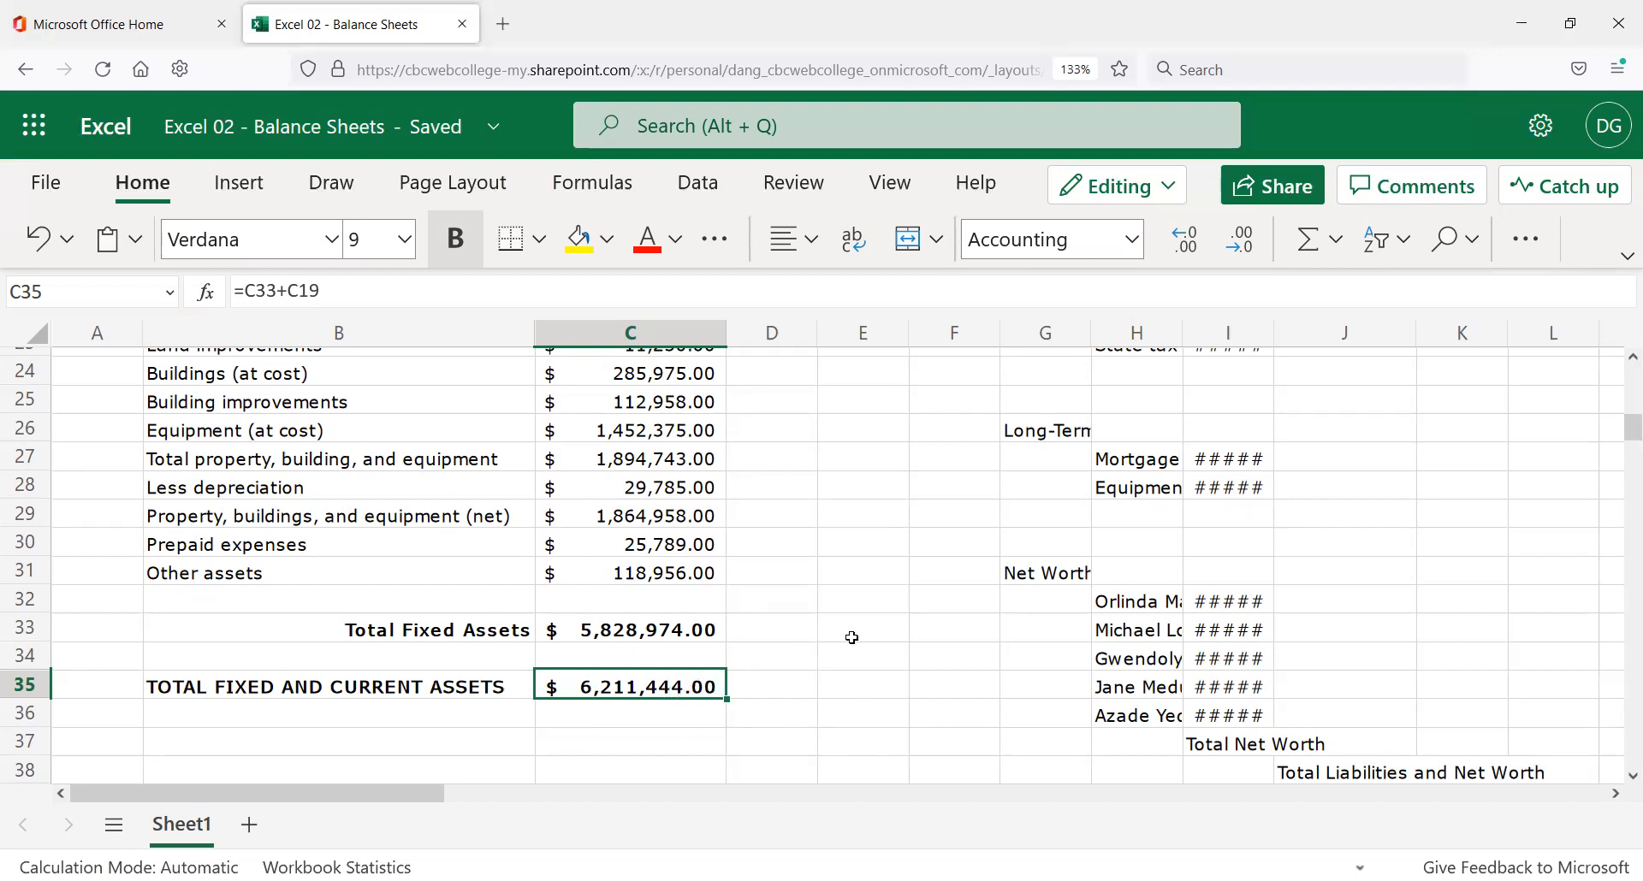
Rebuild C35 as =SUM(C11:C17)+SUM(C22:C31), still totalling 6,211,444.00.
key("Delete")
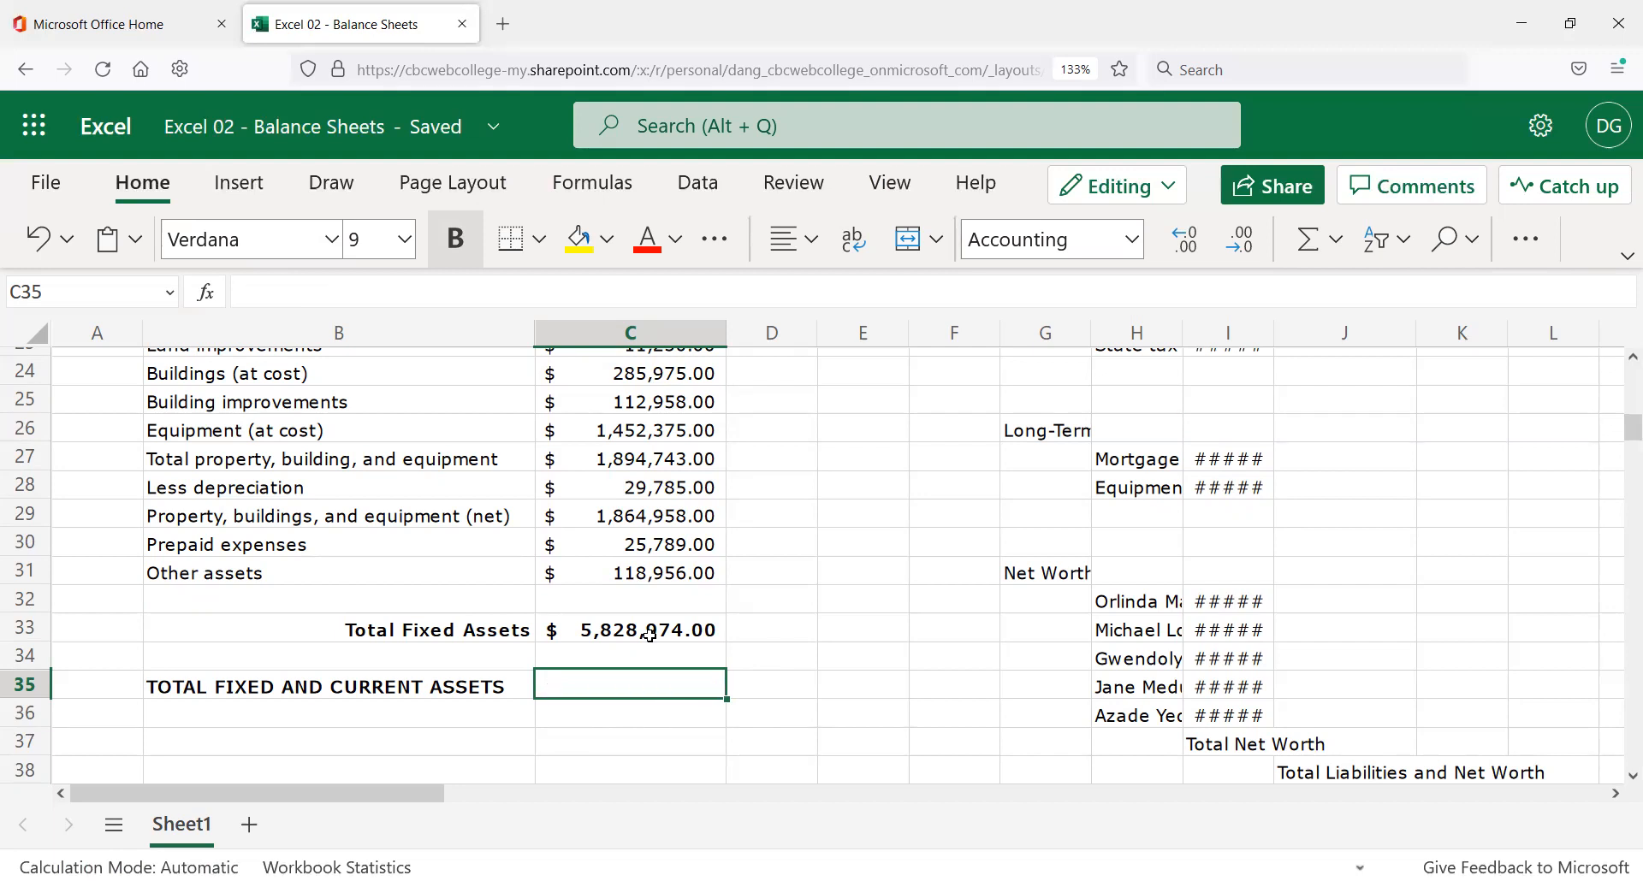
type("=SUM")
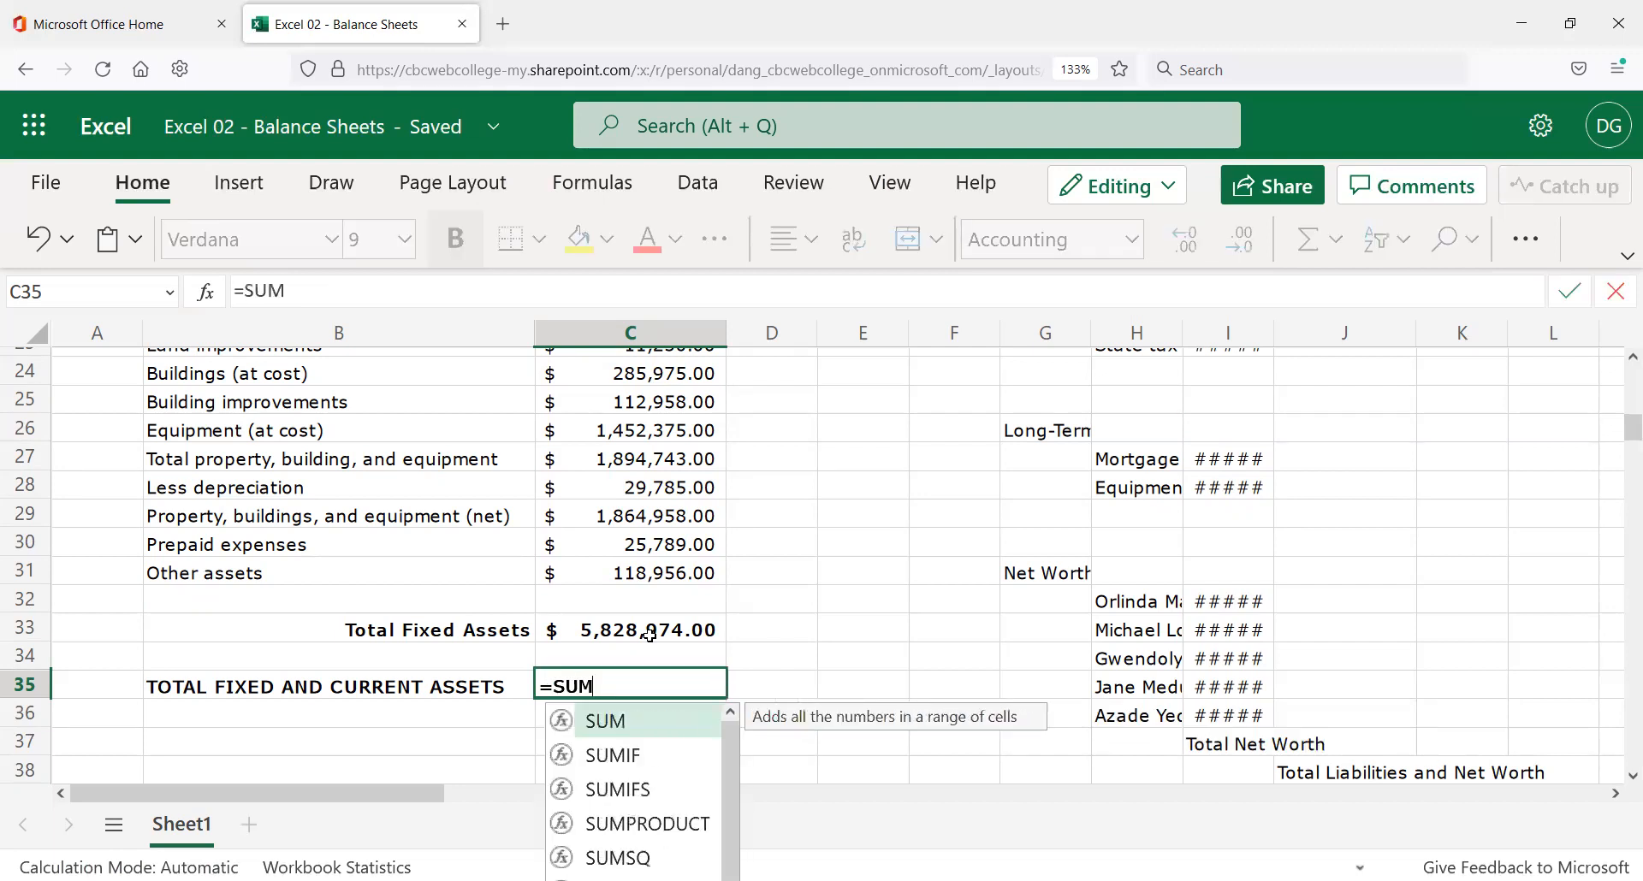
type("(")
scroll(651, 638, "up", 5)
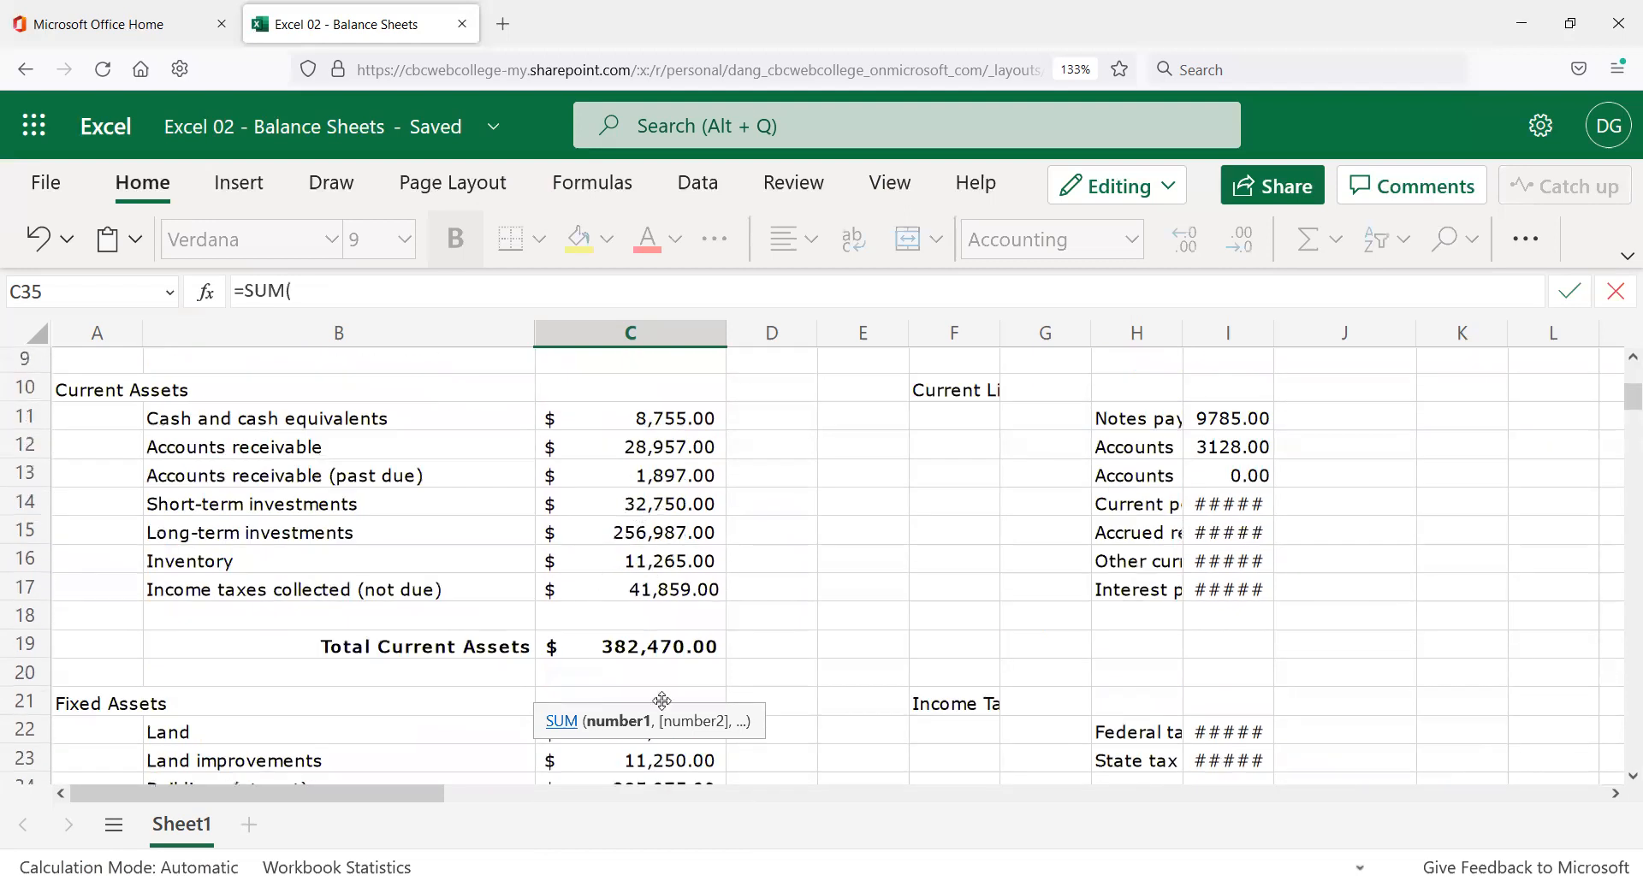
left_click_drag(671, 412, 734, 586)
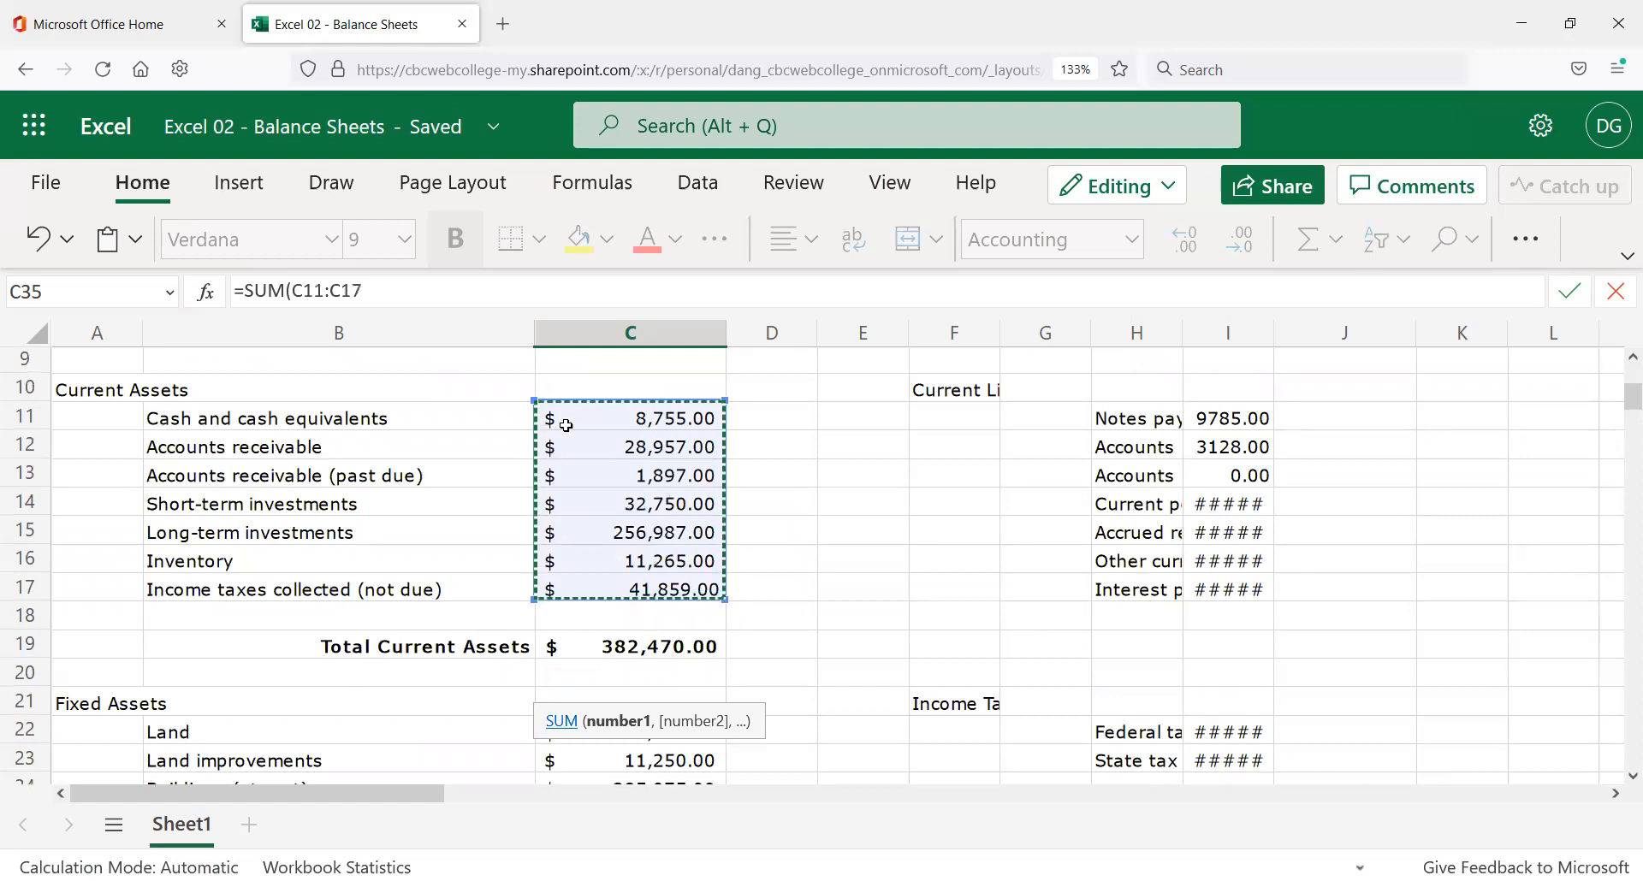
left_click(400, 291)
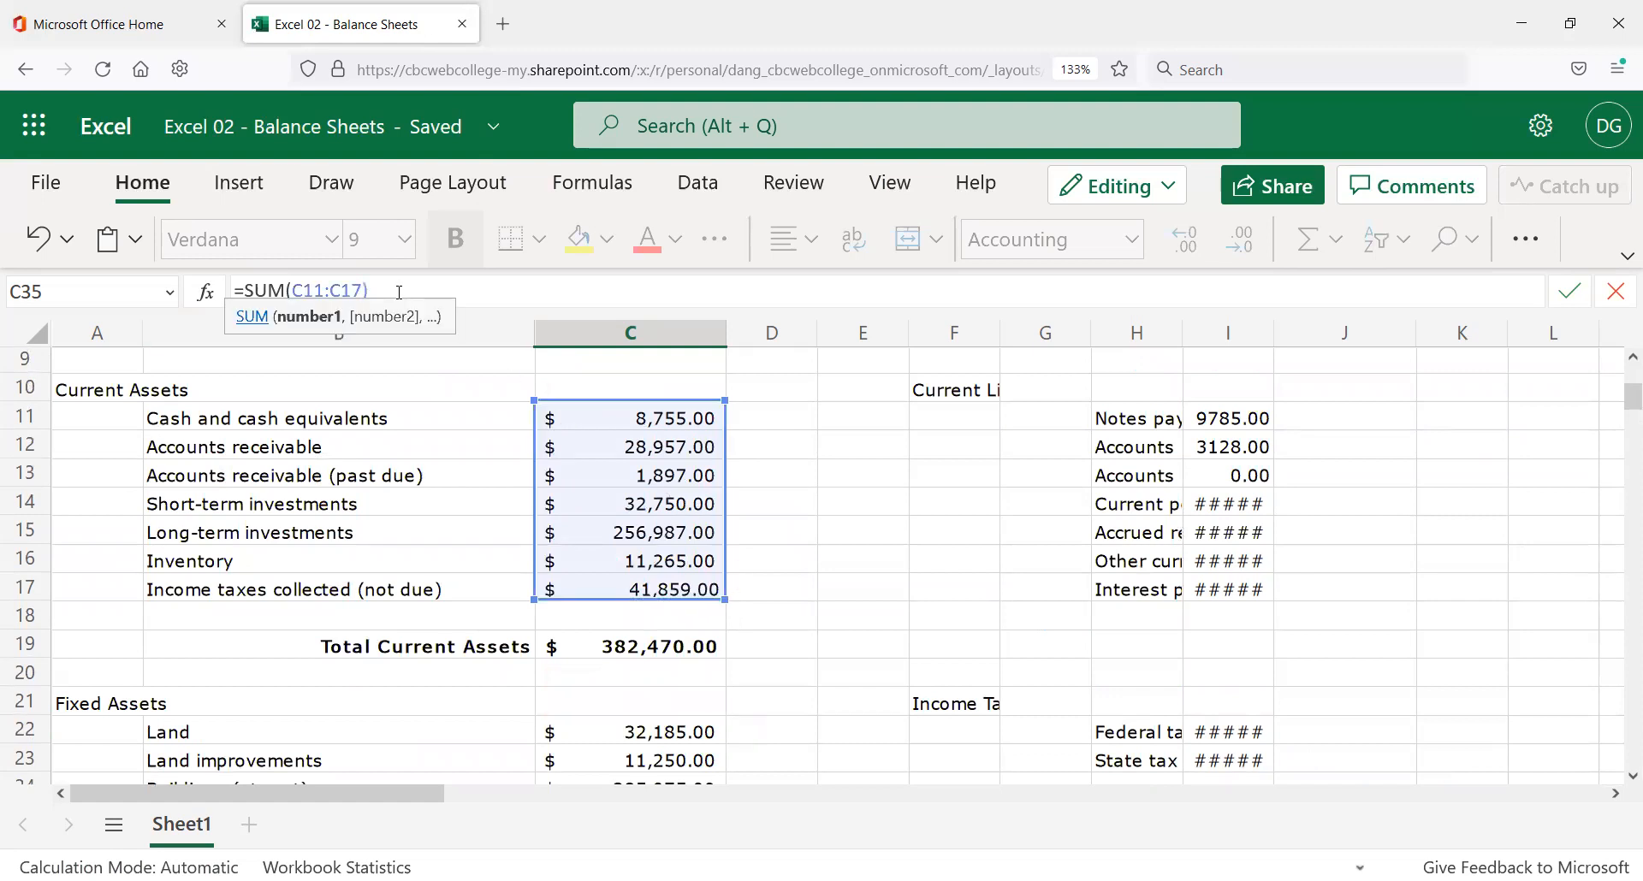
type(")+")
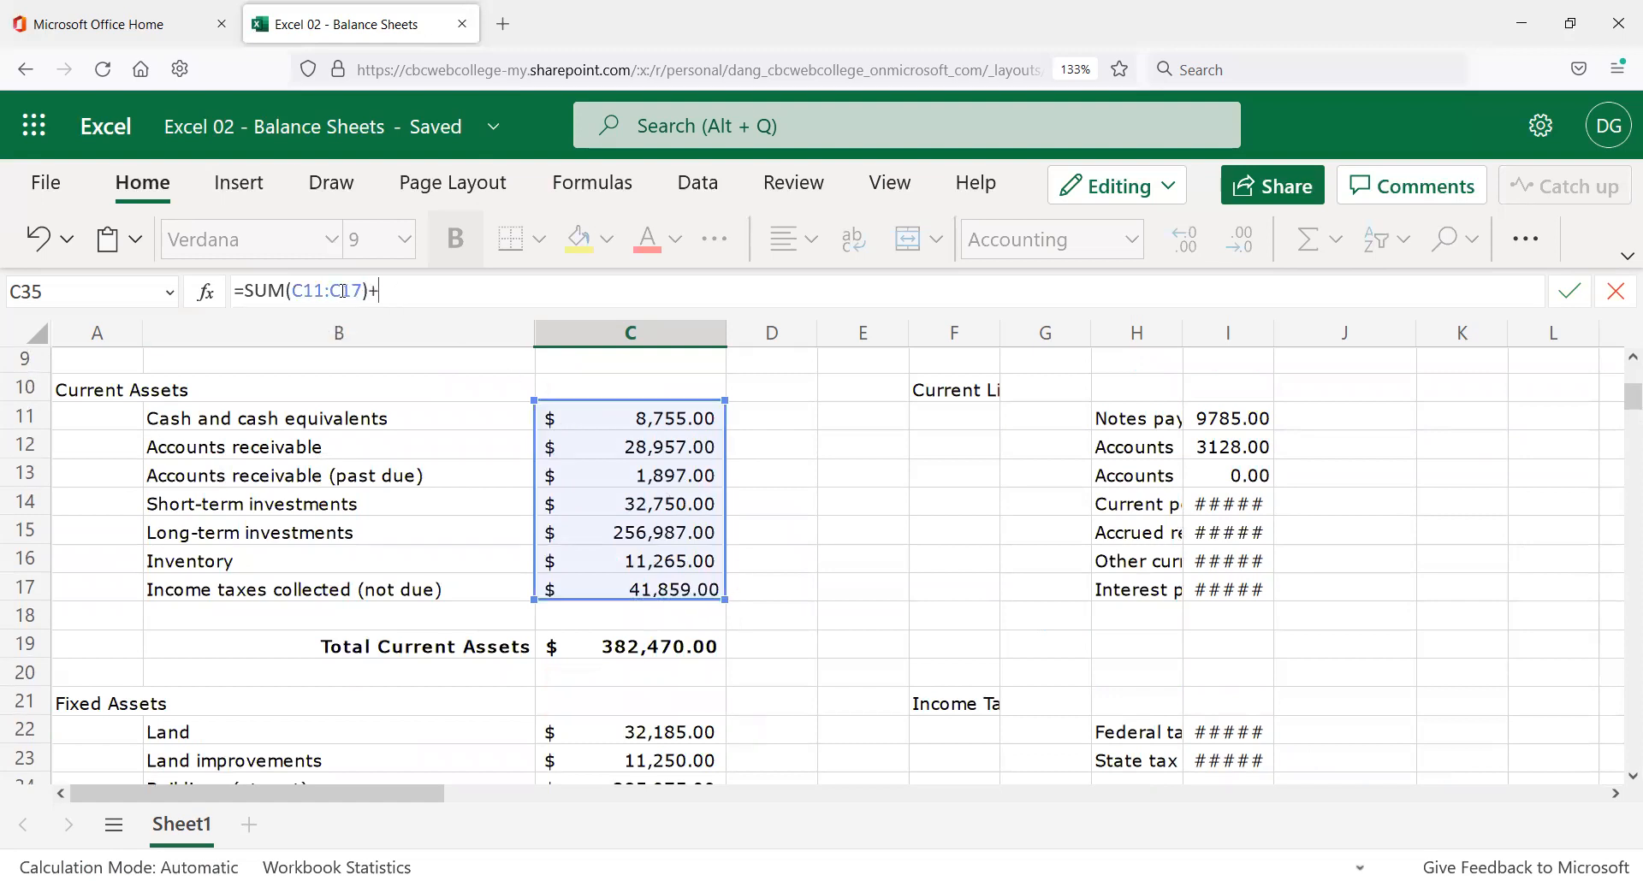
type("SUM(")
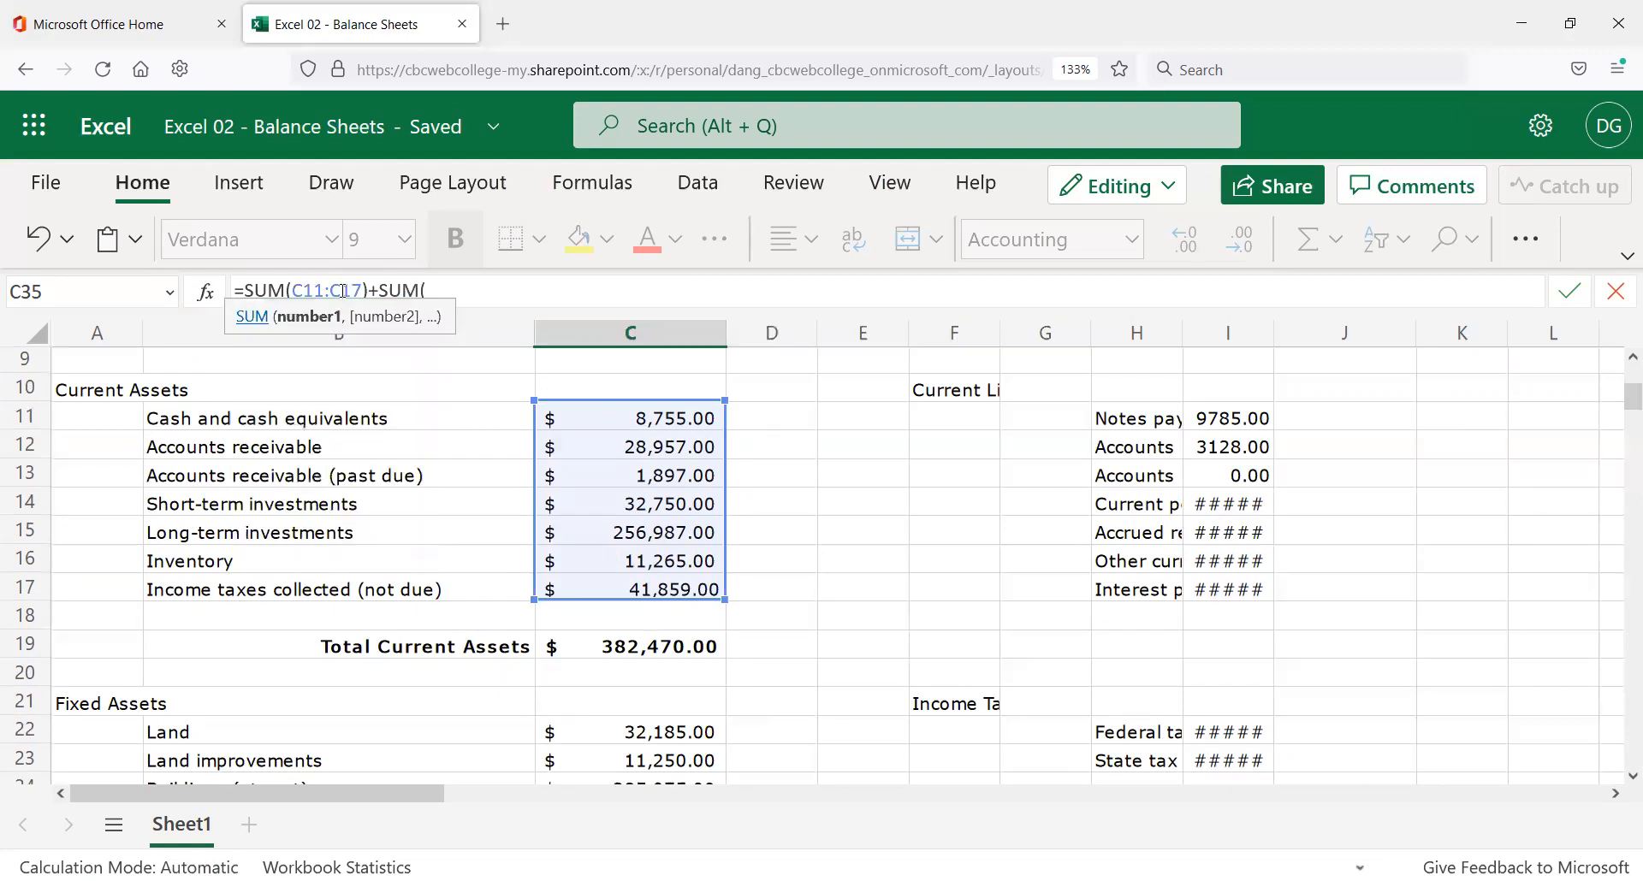
scroll(613, 630, "down", 2)
left_click(660, 593)
left_click_drag(671, 646, 673, 764)
scroll(674, 745, "down", 2)
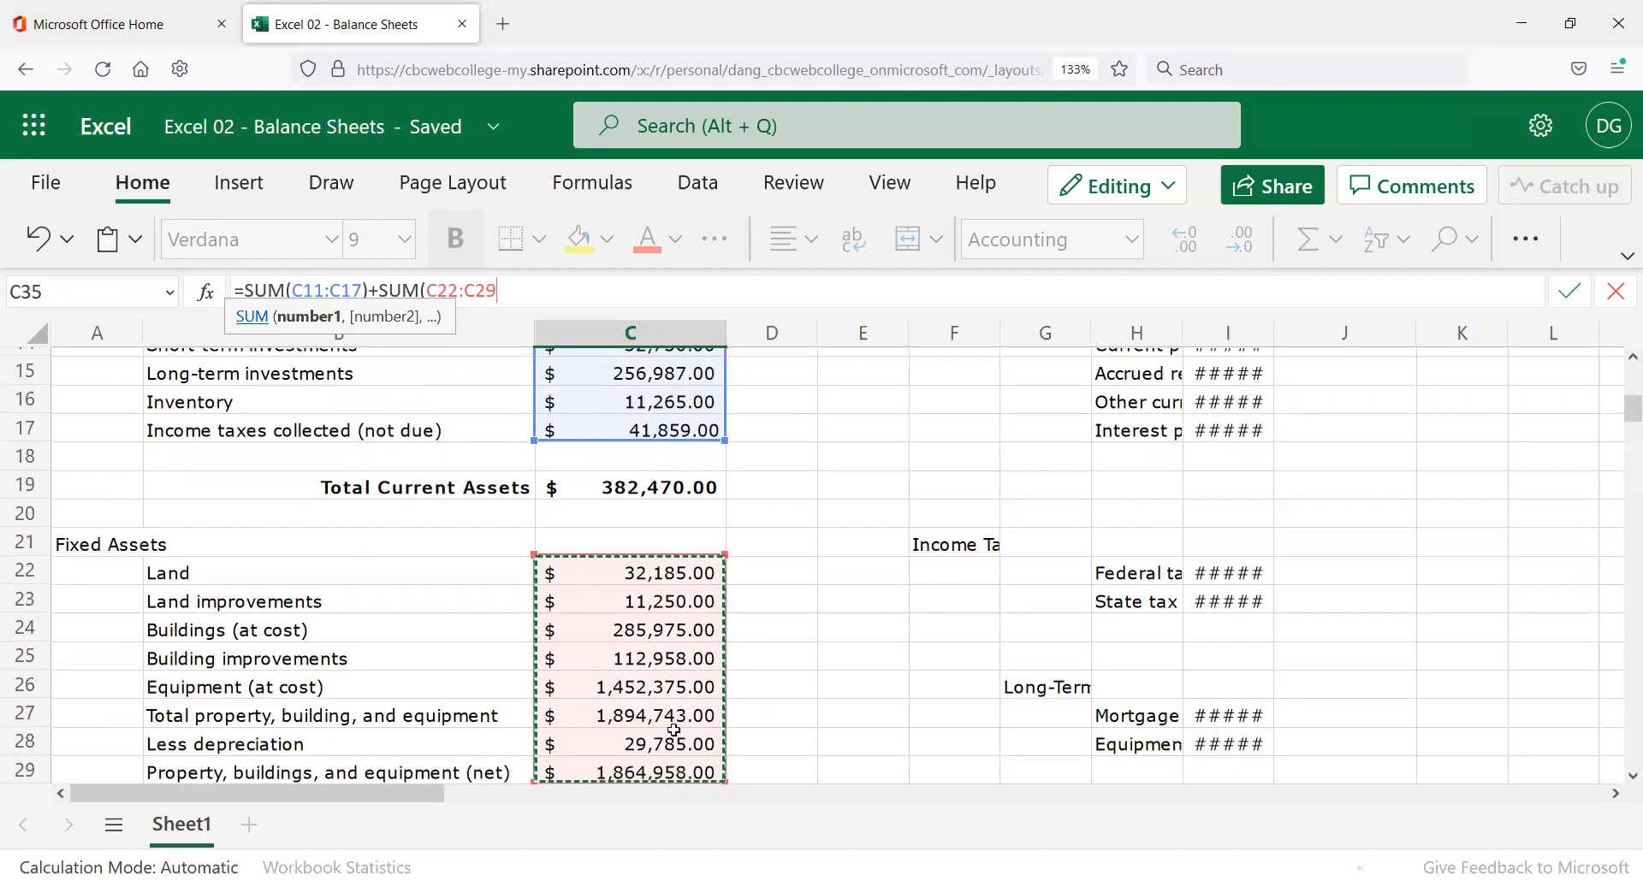
left_click_drag(684, 823, 674, 744)
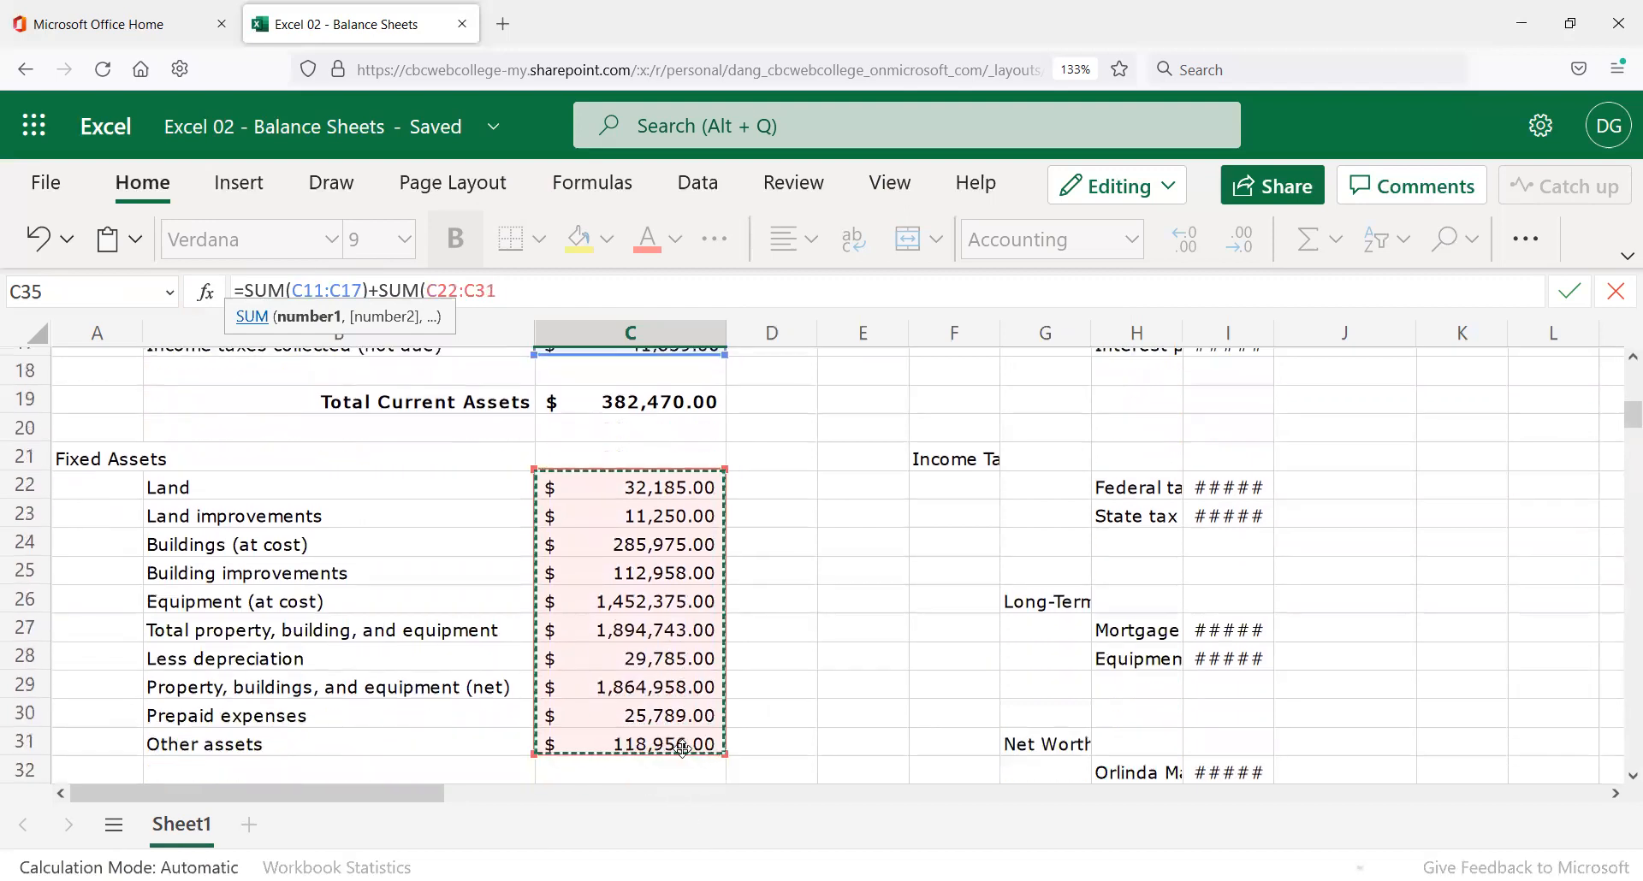
type(")")
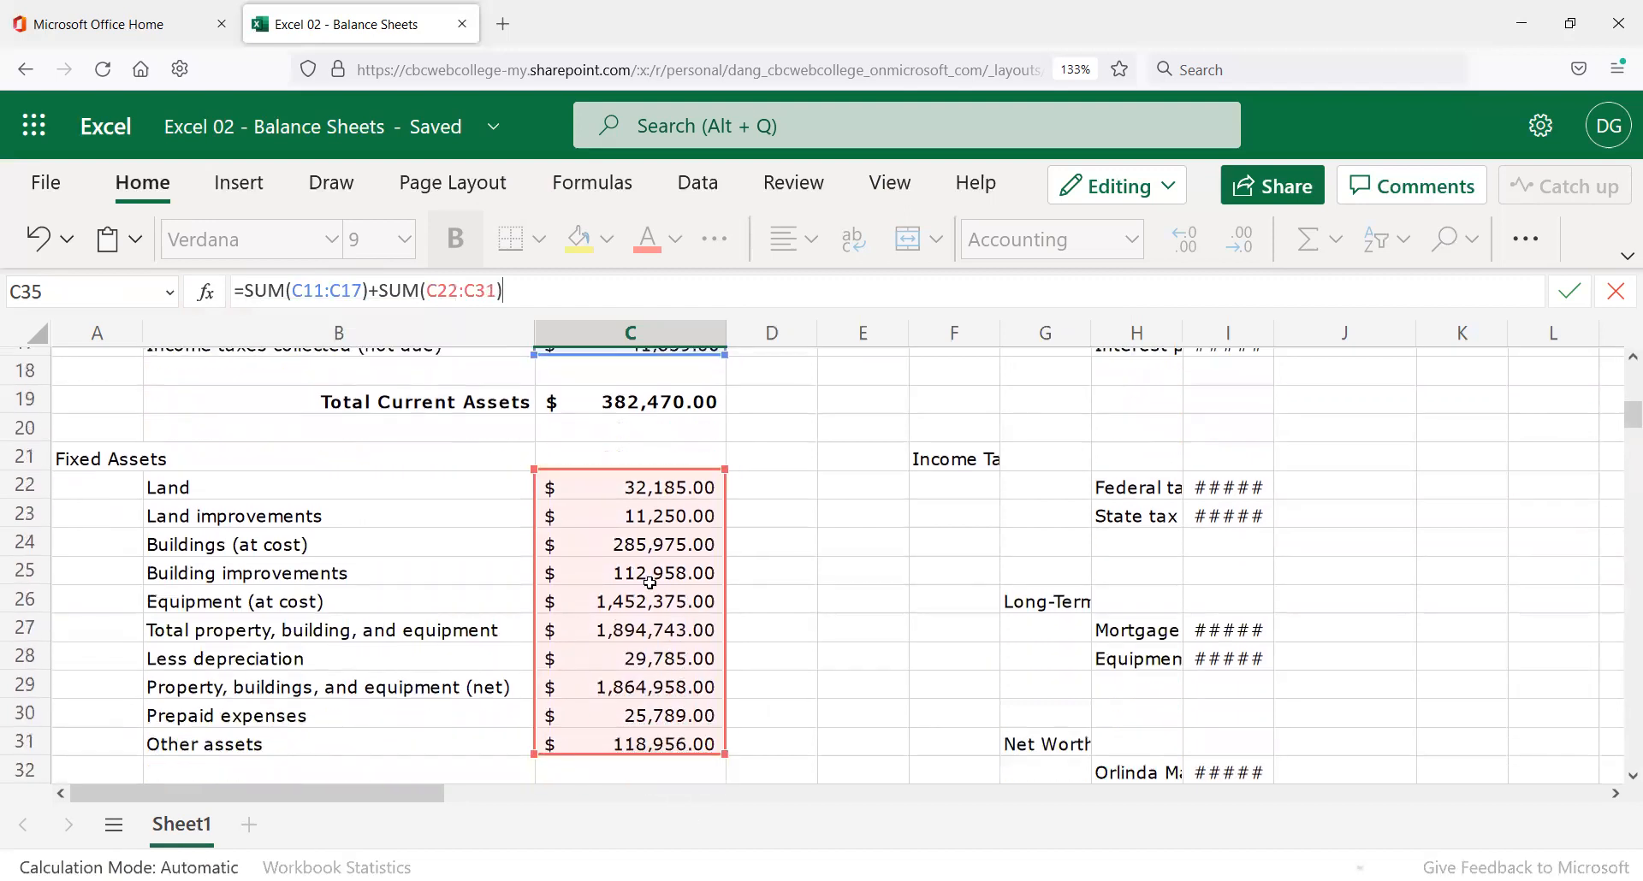
key("Return")
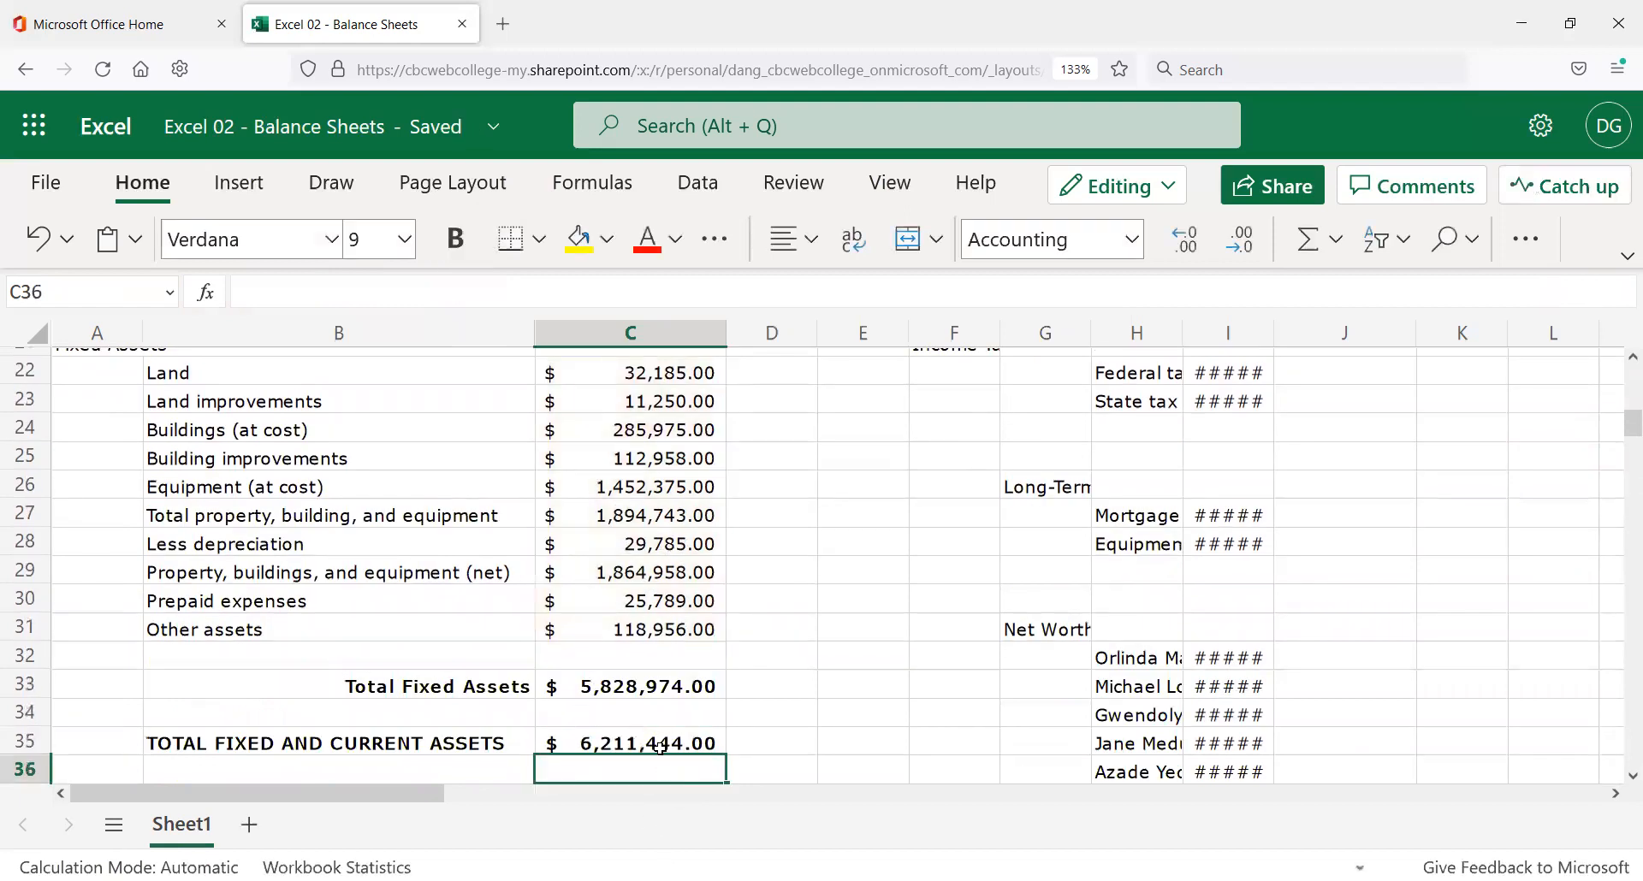
Type 10000 into the Cash and cash equivalents cell C11.
key("Up")
scroll(576, 688, "up", 7)
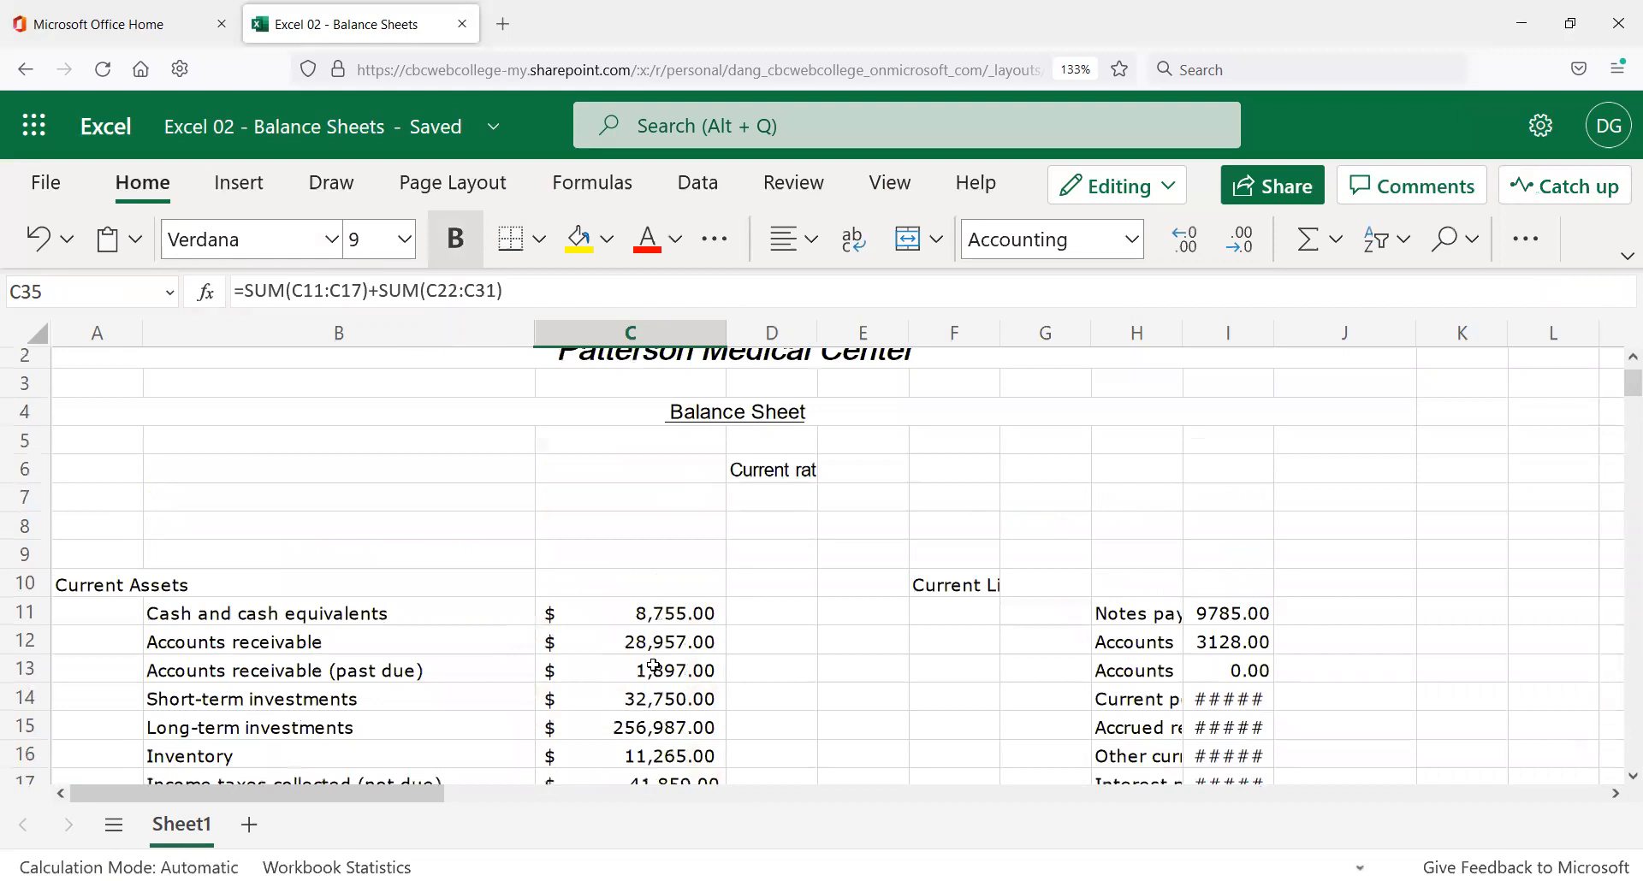
left_click(655, 614)
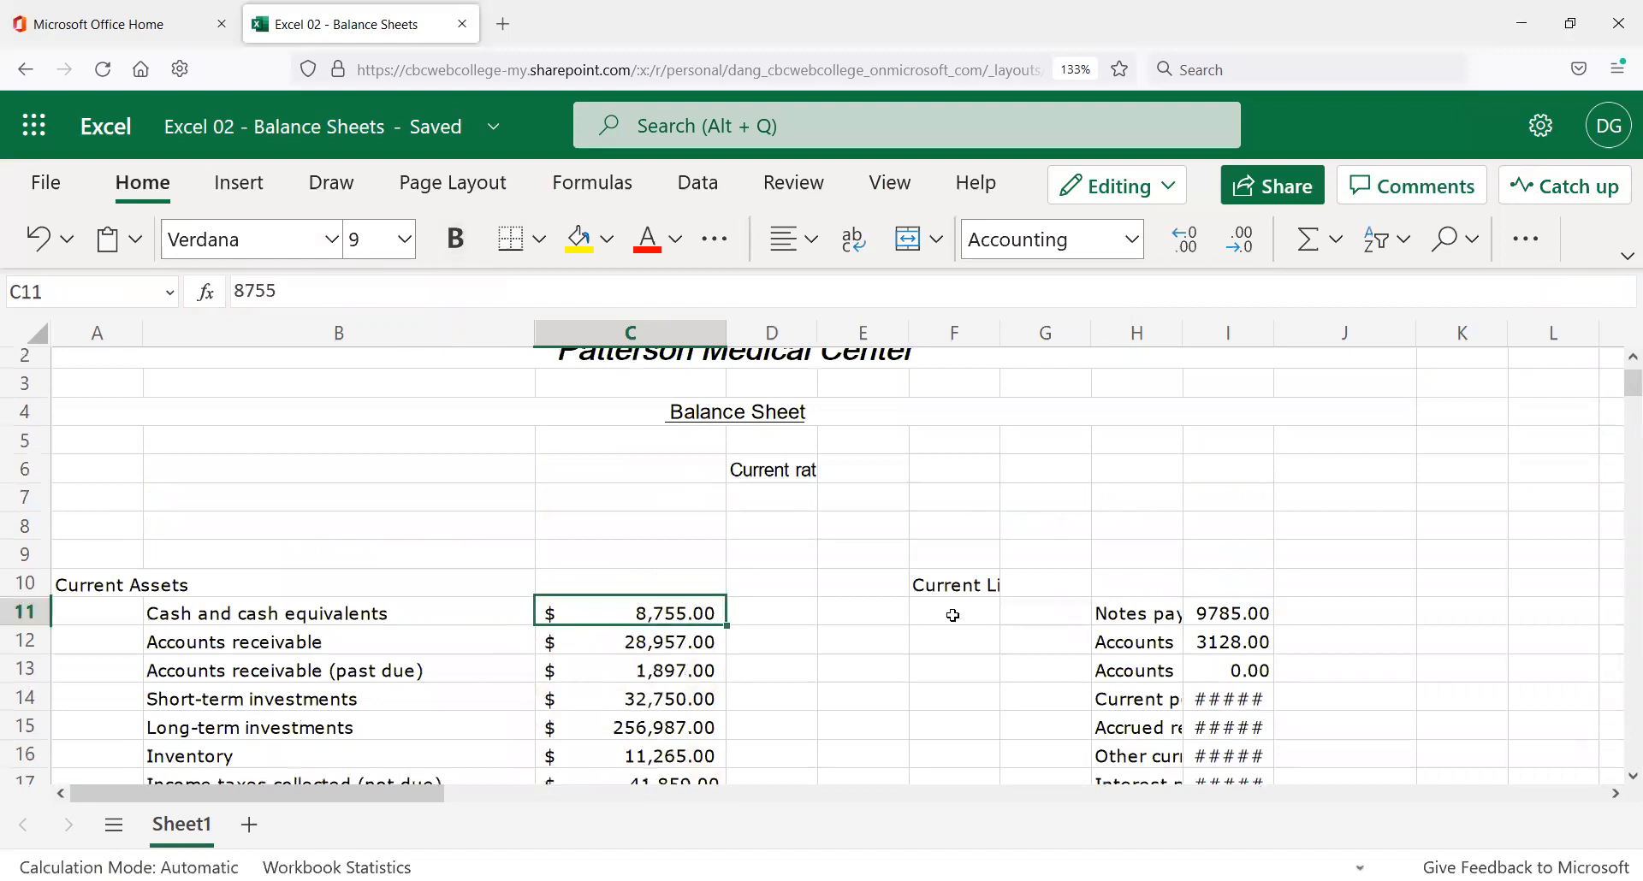
type("10000")
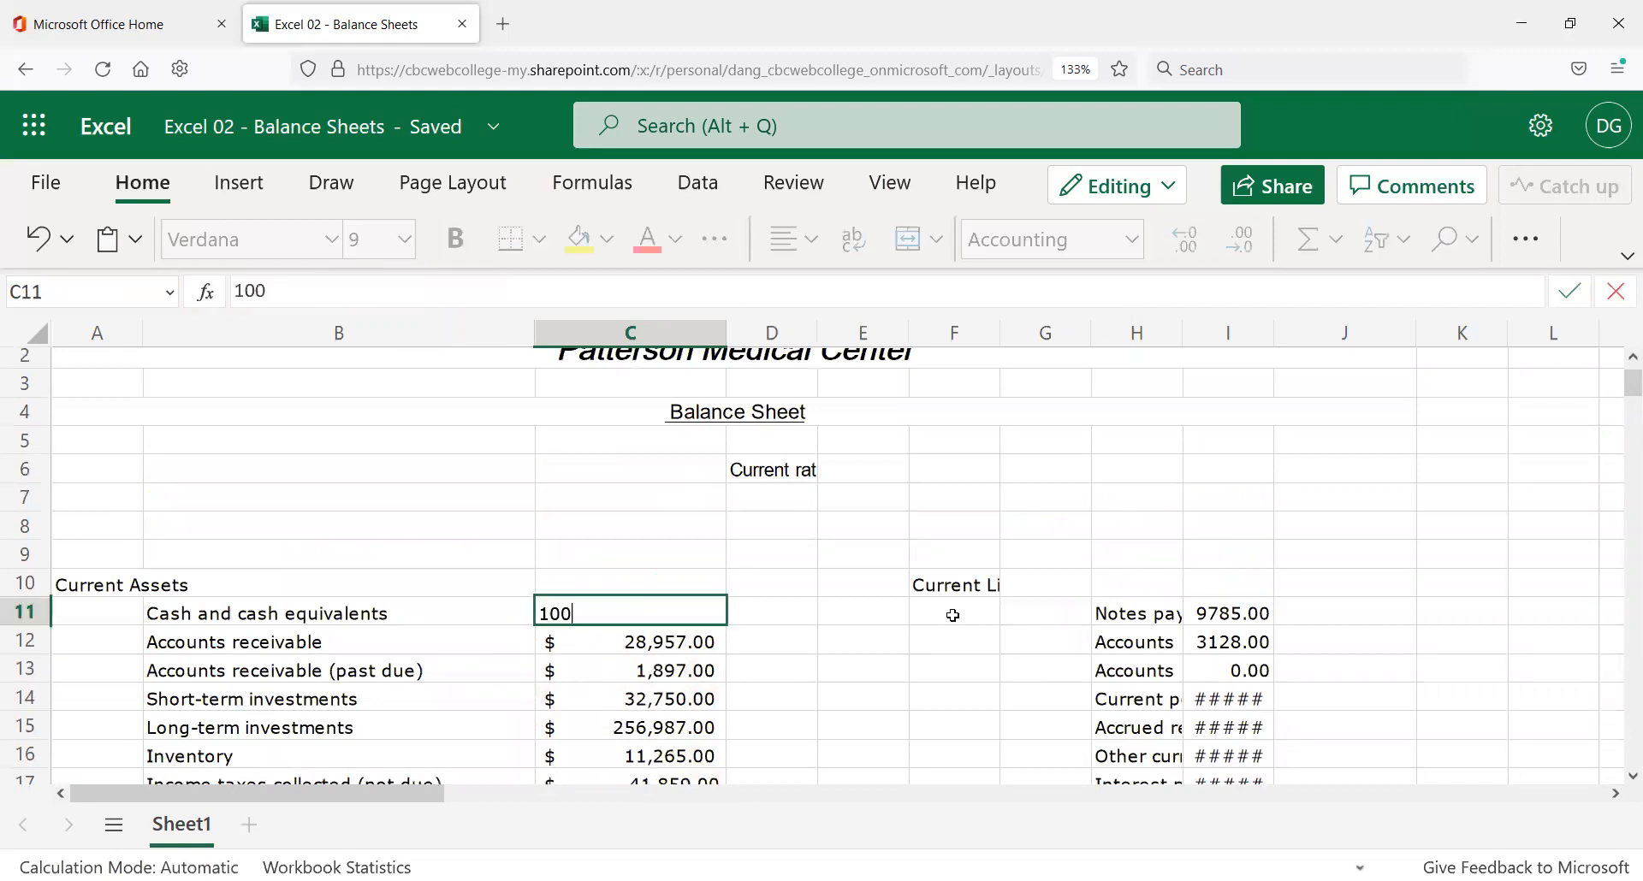
key("Return")
Correct the mistyped cash value to 10,000.00 and confirm C35 now totals 6,212,689.00.
scroll(640, 544, "down", 2)
left_click(653, 476)
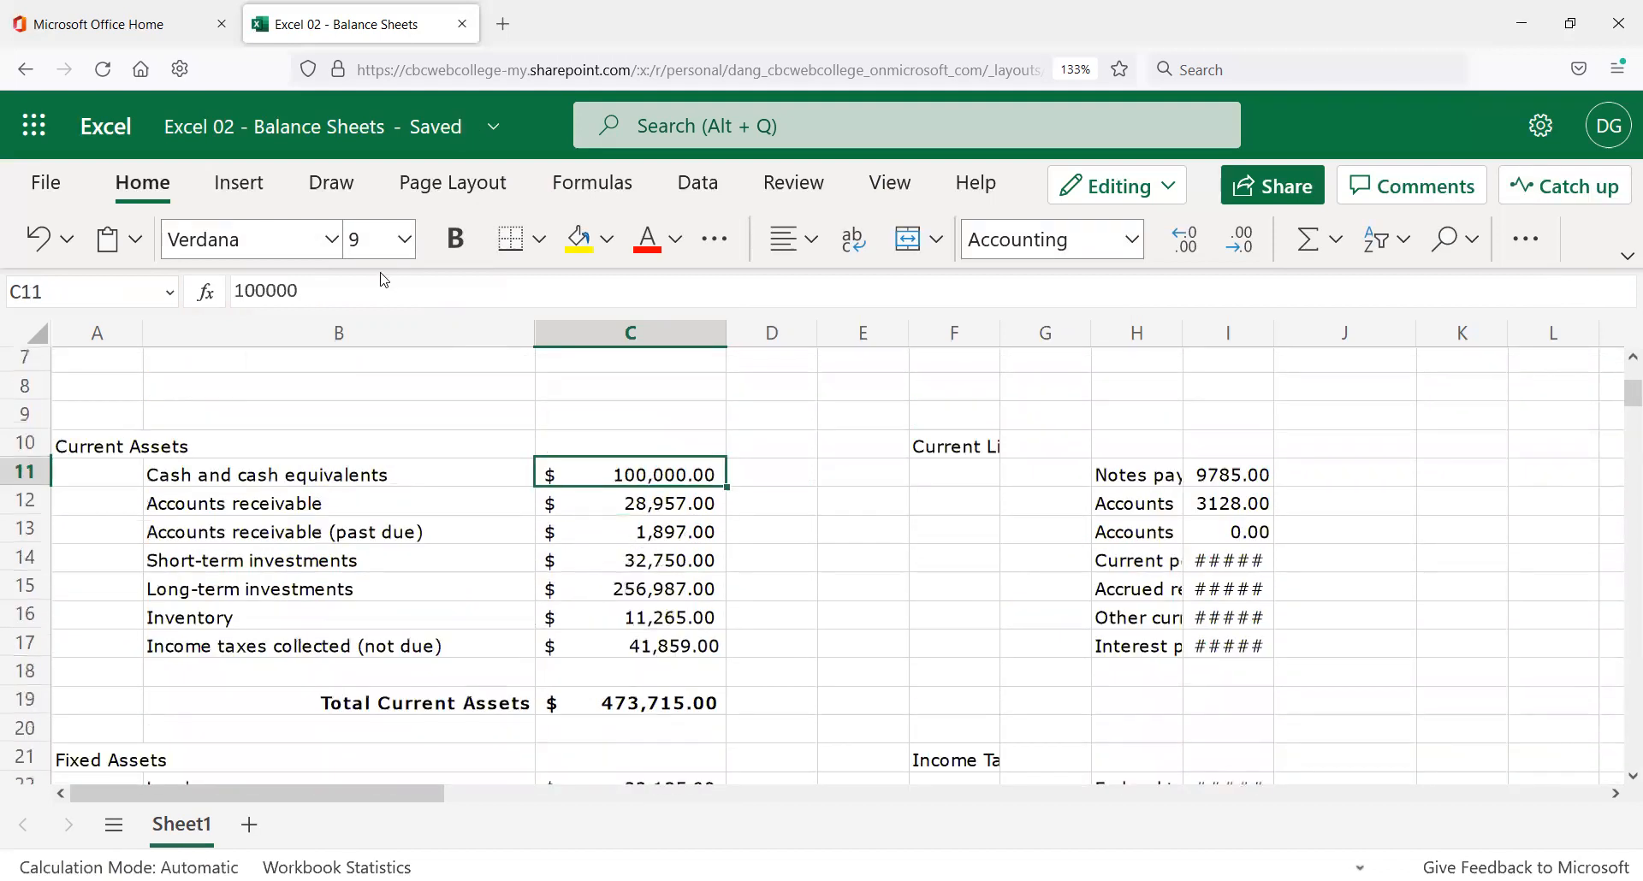
left_click(381, 280)
key("BackSpace")
key("Return")
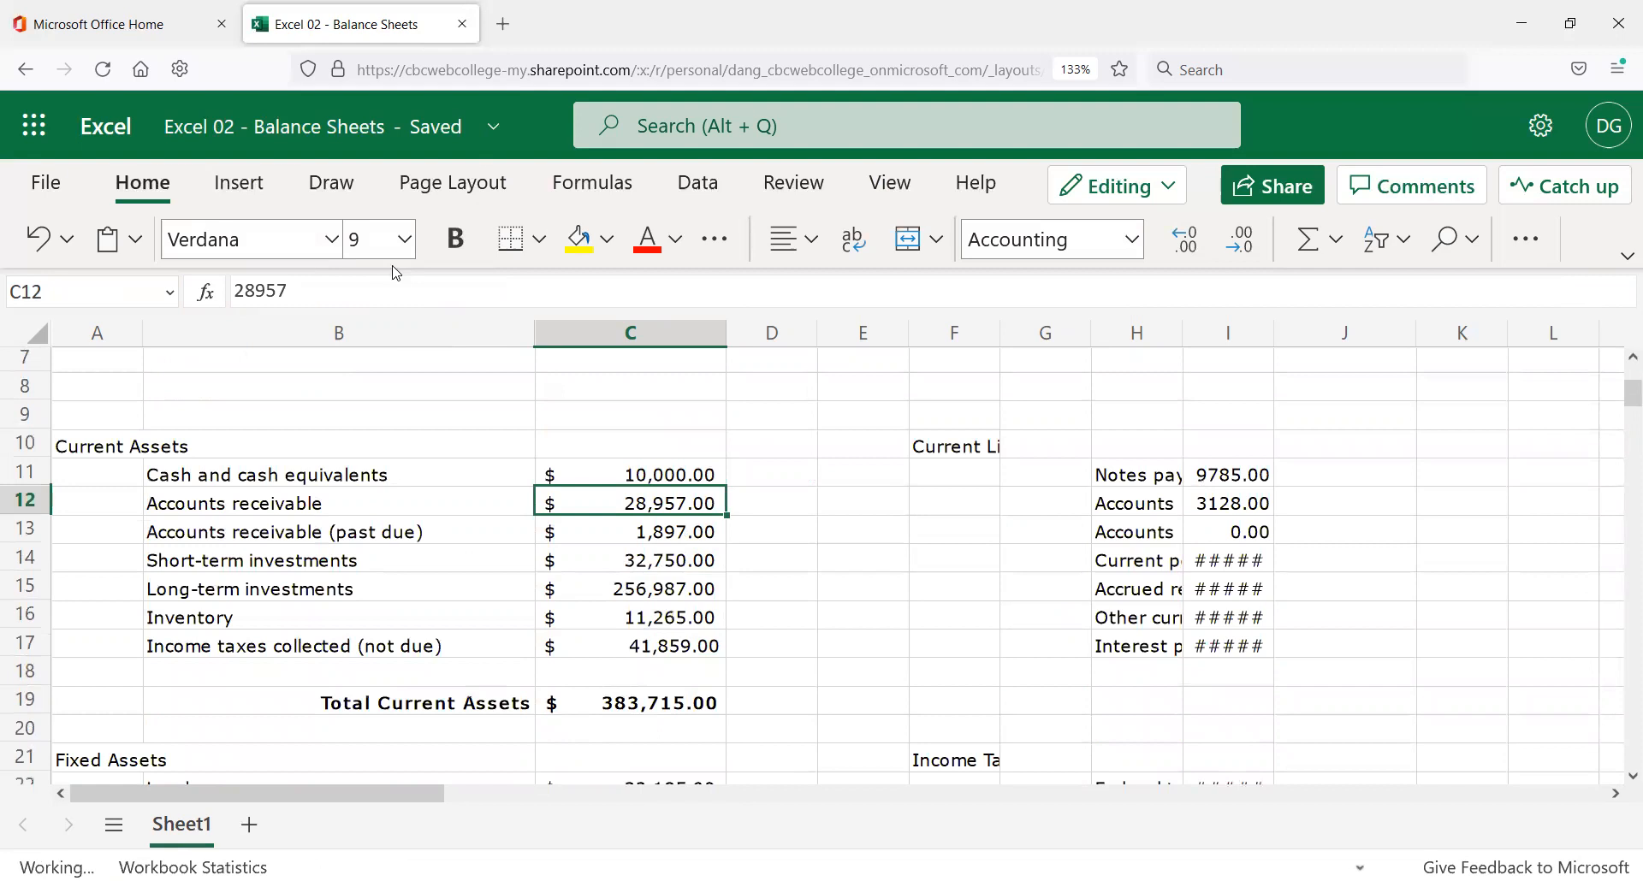
scroll(550, 428, "down", 2)
scroll(550, 428, "down", 5)
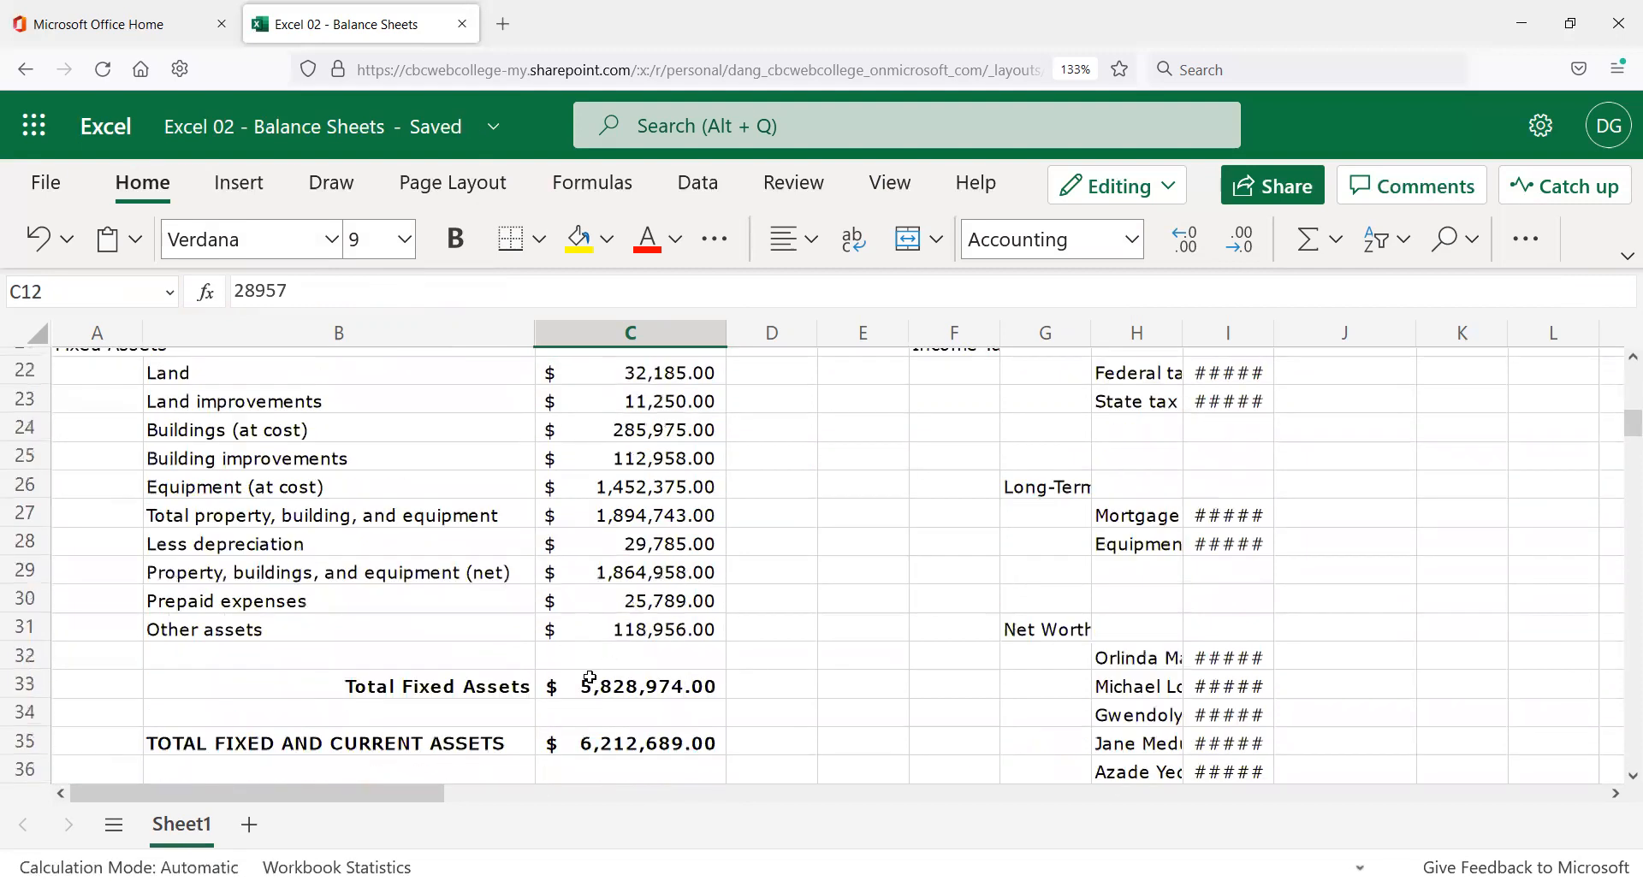
left_click(676, 740)
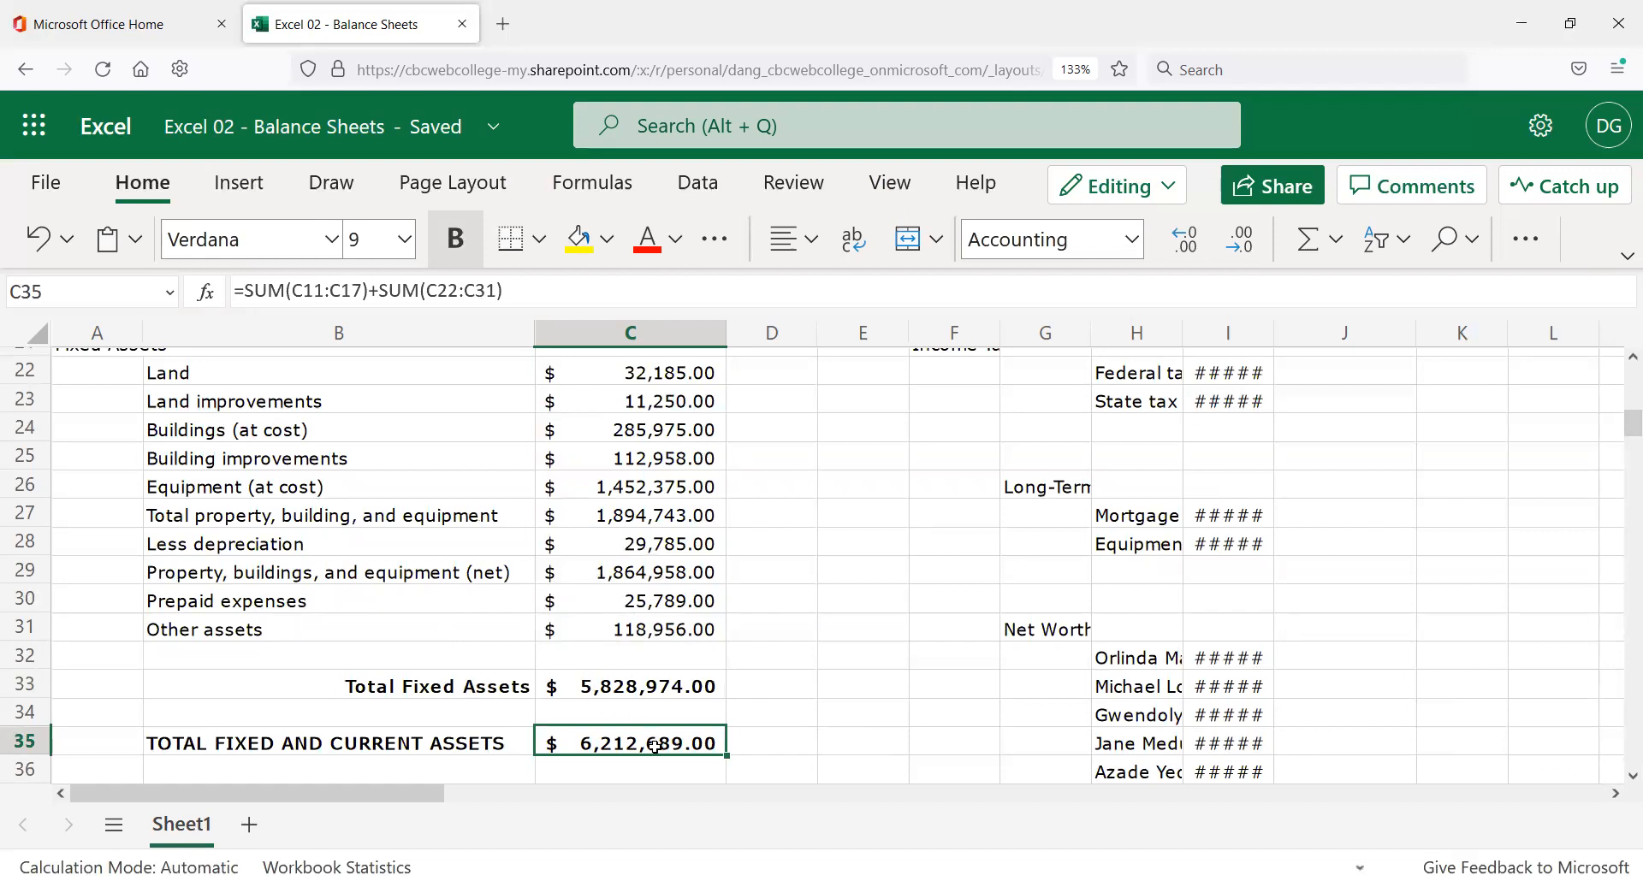
Replace C35's formula with =C33+C19, keeping the 6,212,689.00 total.
left_click(514, 292)
key("ctrl+Return")
type("=C33+")
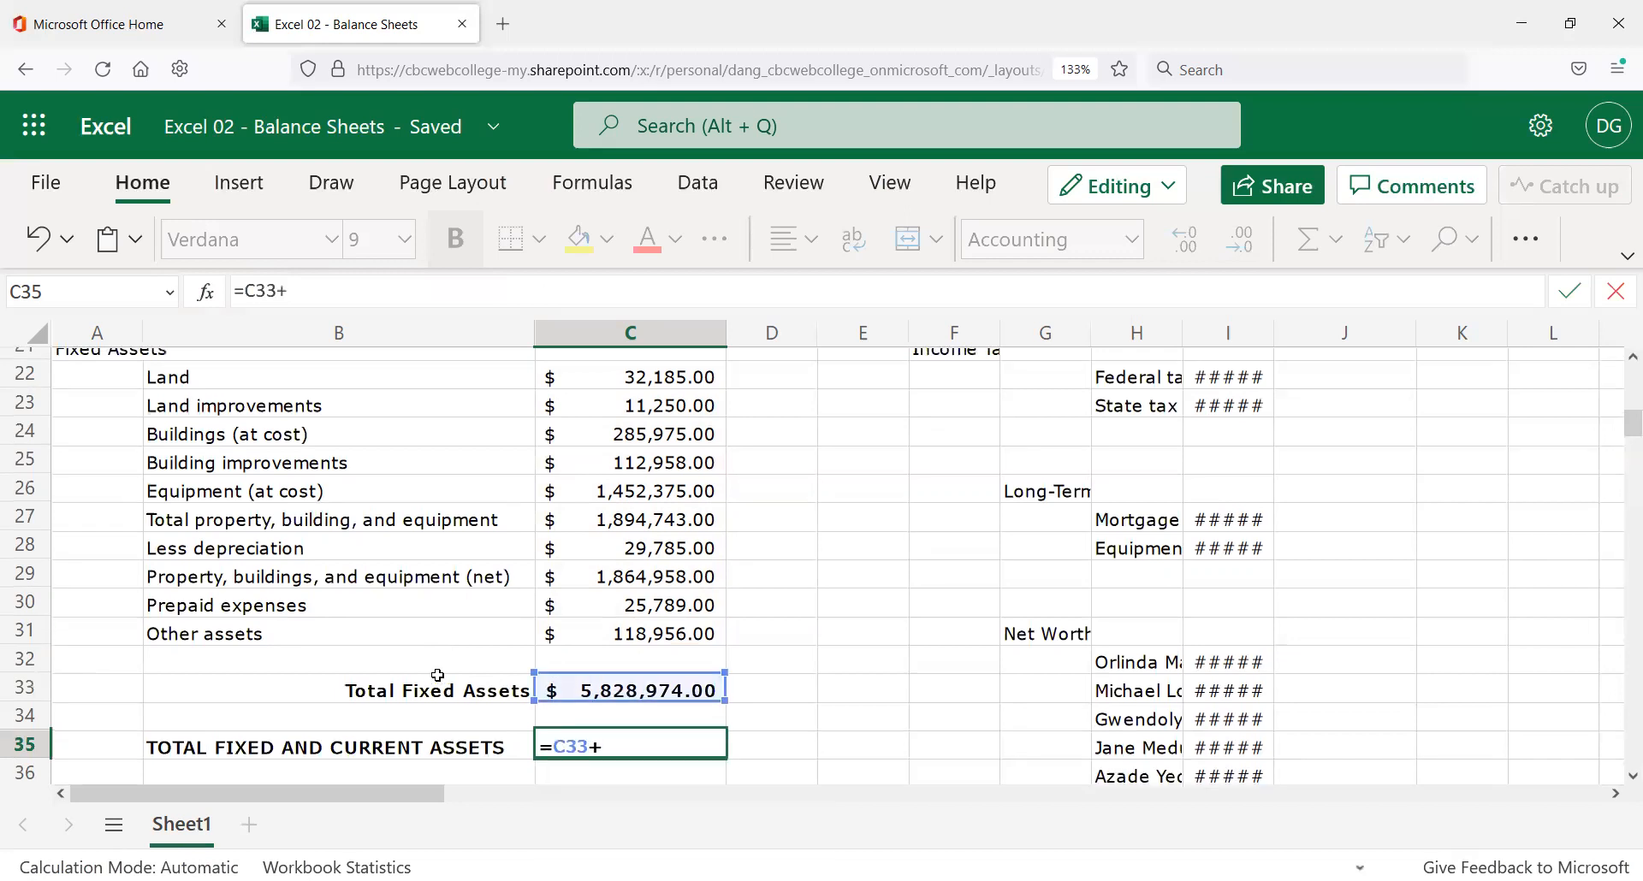
scroll(437, 676, "up", 4)
type("+C19")
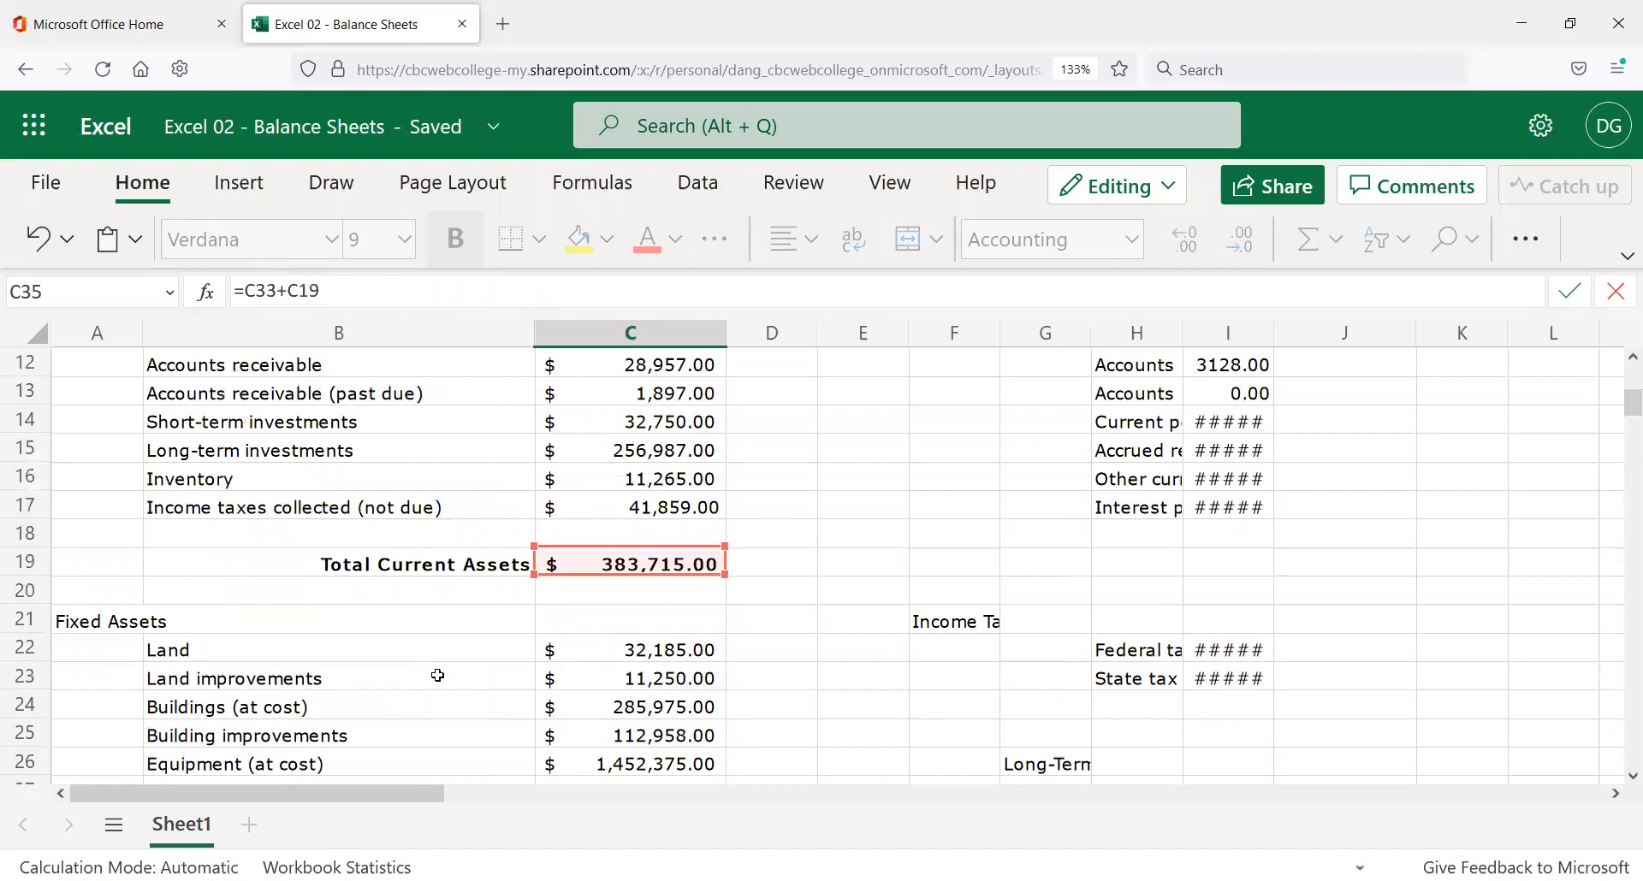
key("Return")
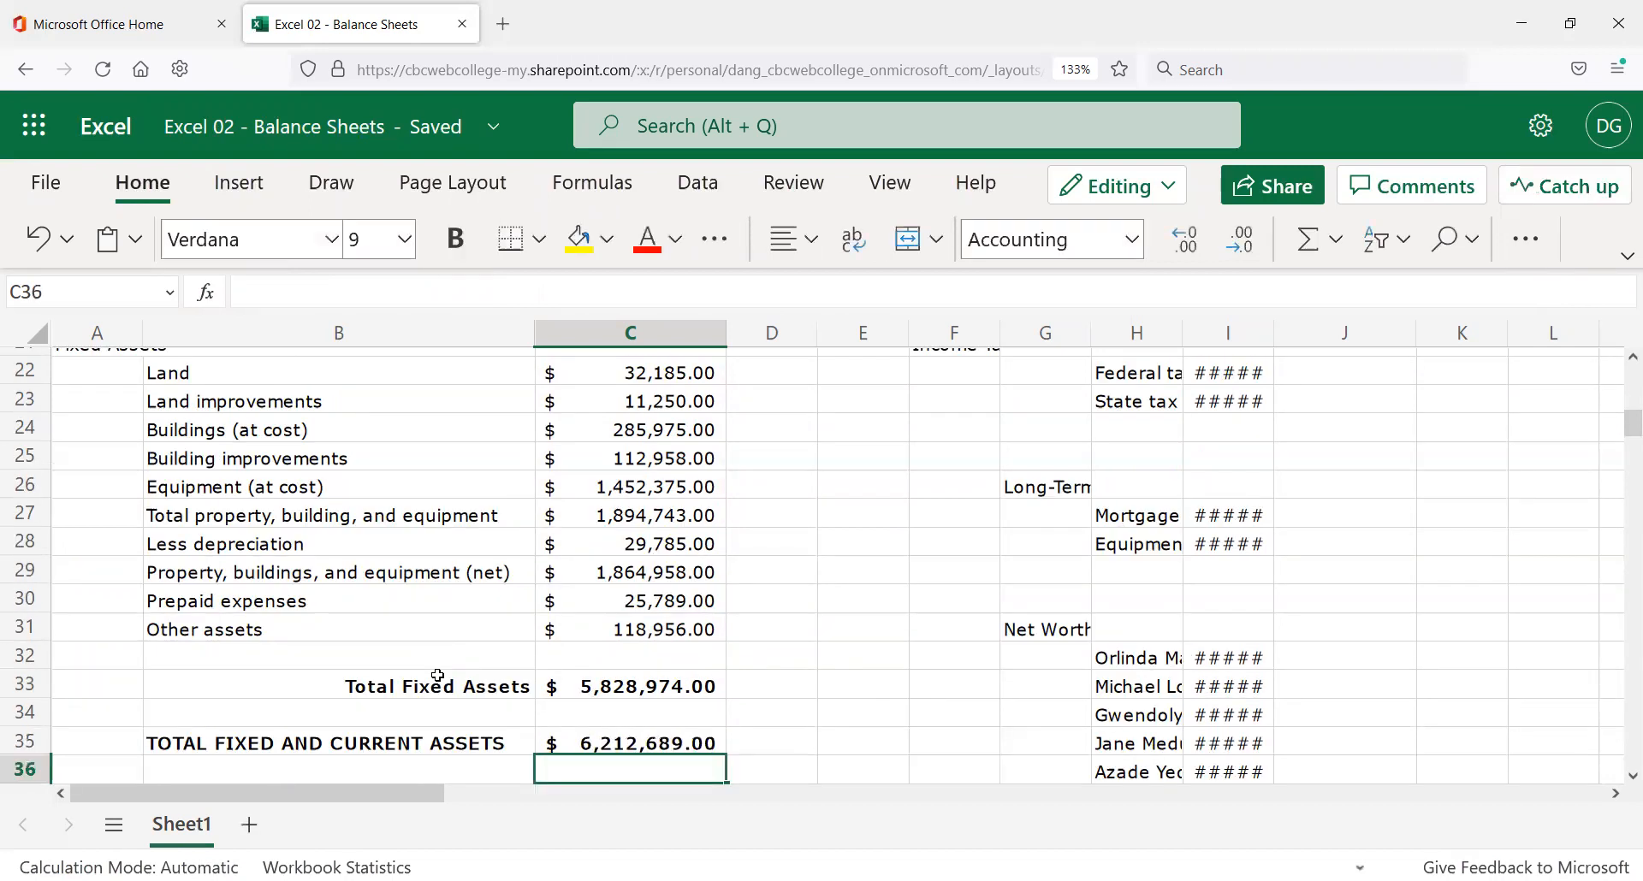
left_click(590, 746)
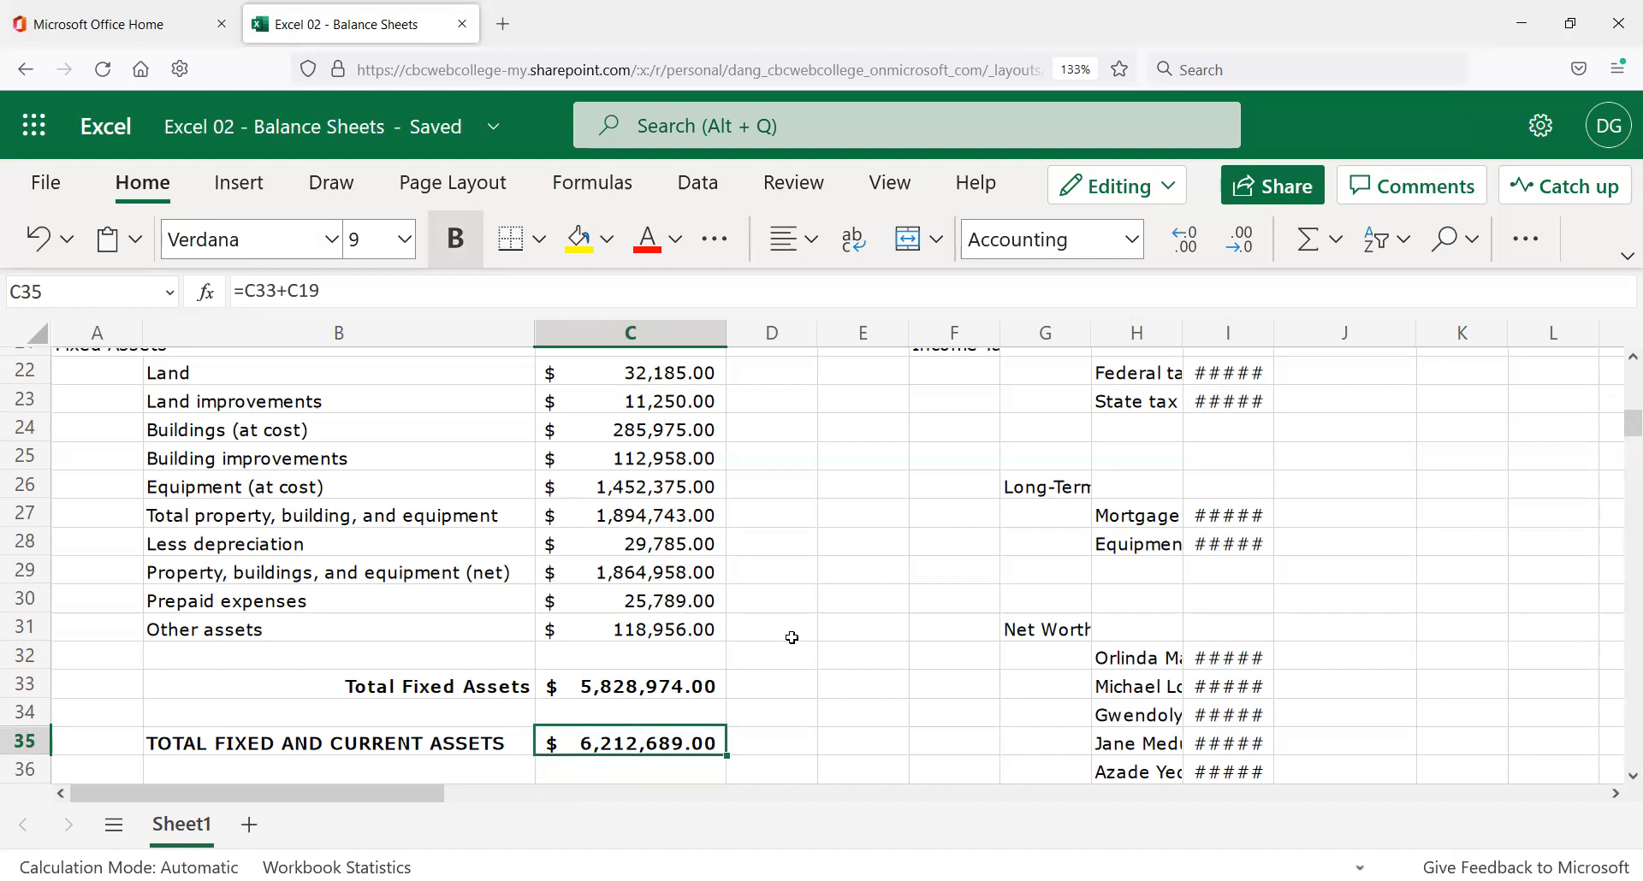
scroll(789, 641, "down", 2)
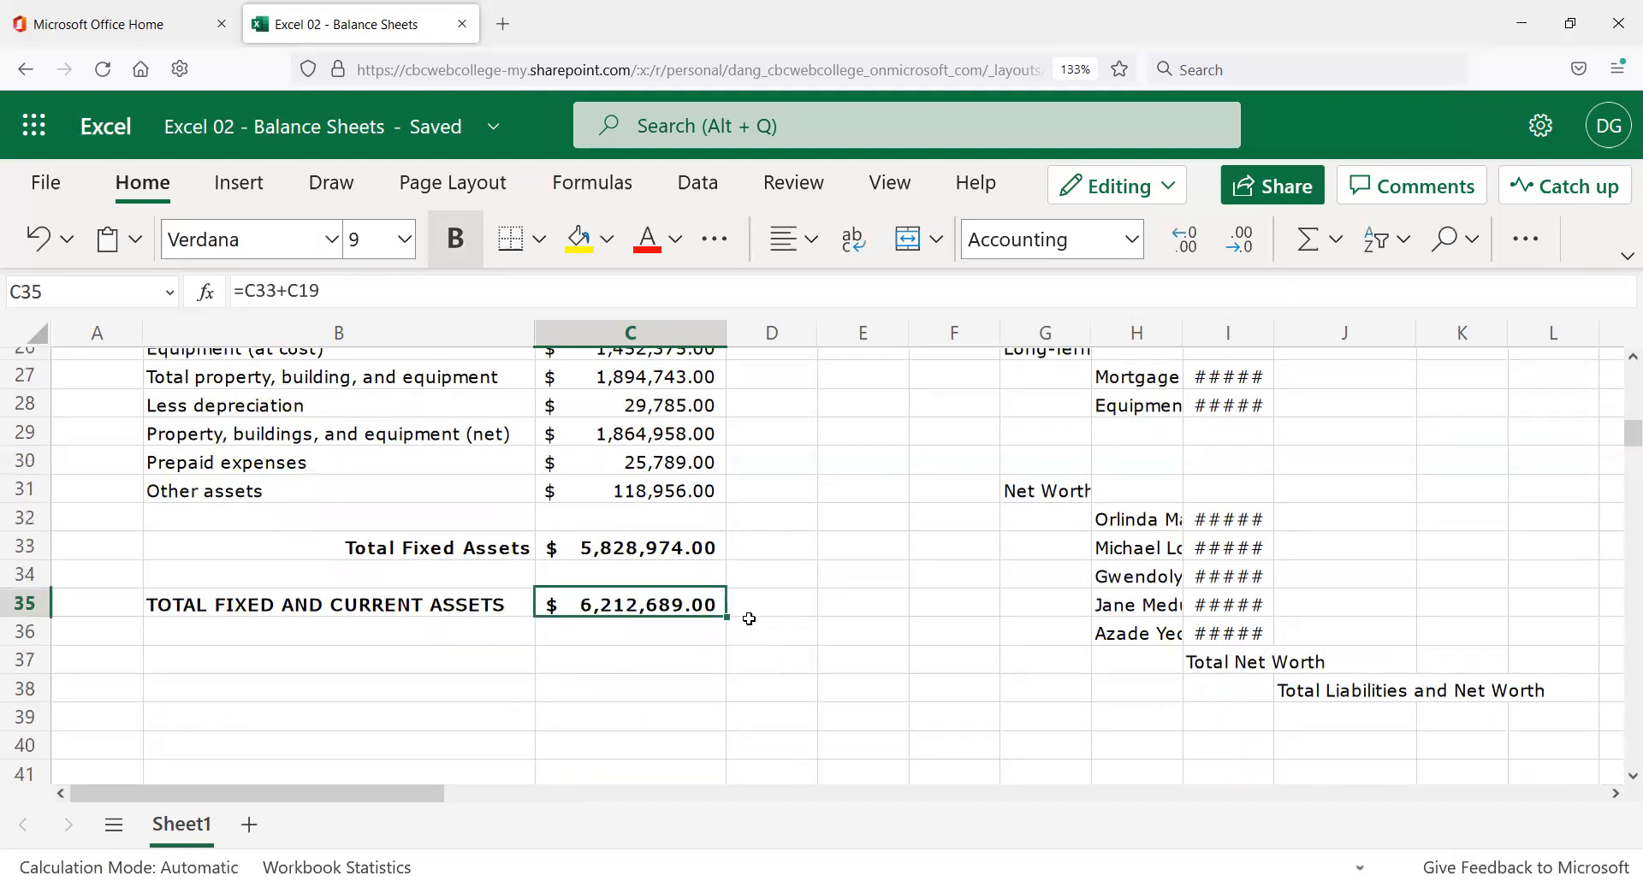
scroll(762, 568, "up", 2)
scroll(758, 545, "up", 2)
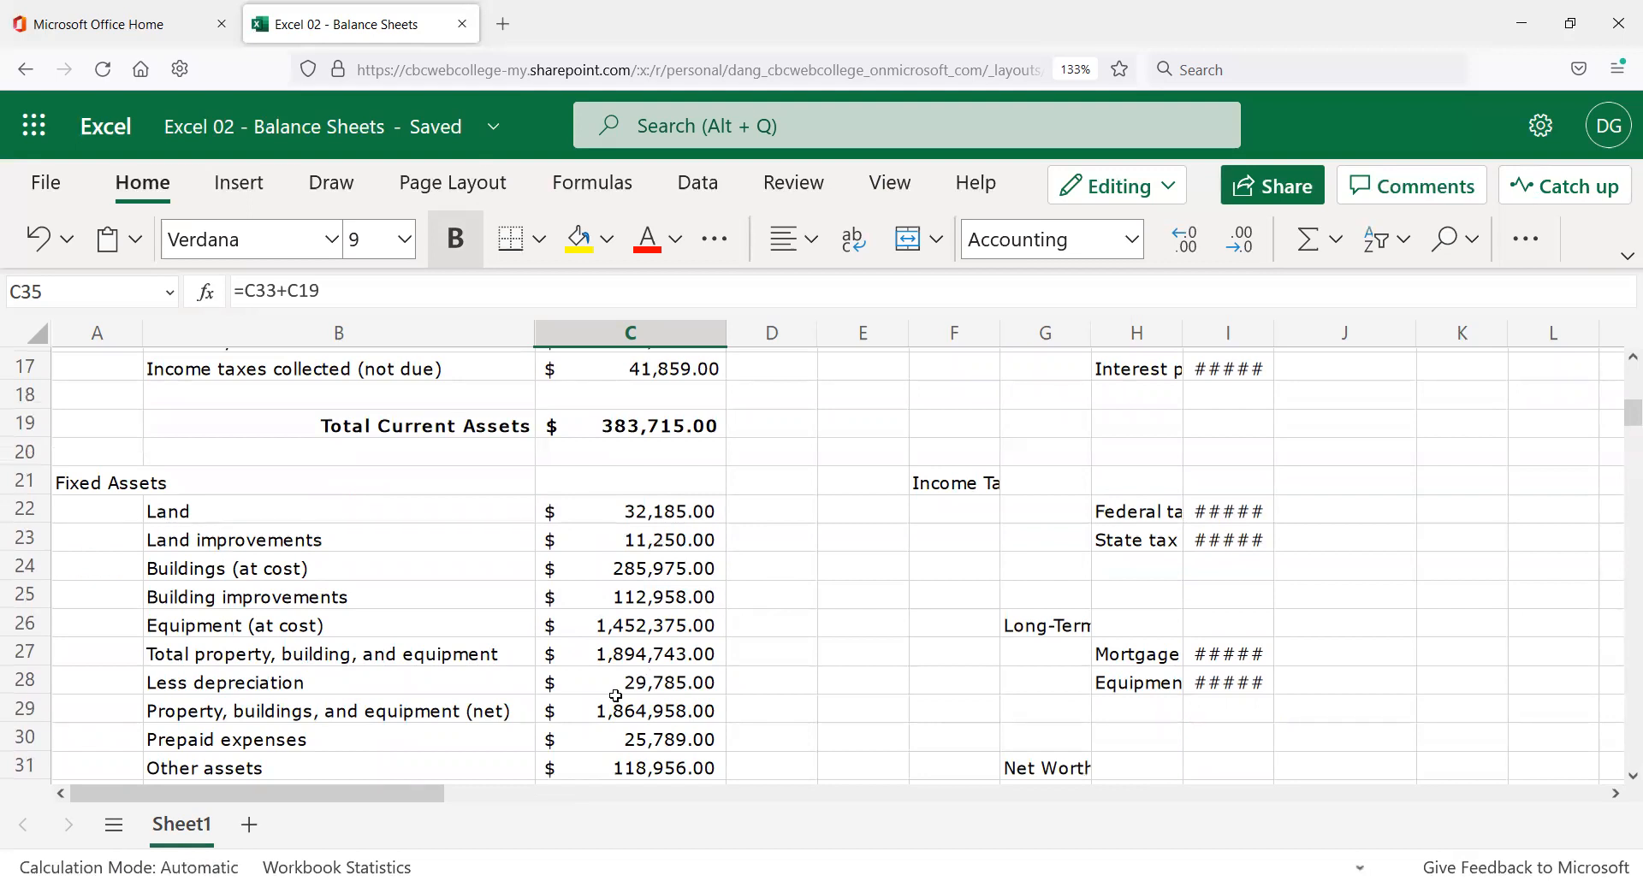
scroll(574, 689, "down", 2)
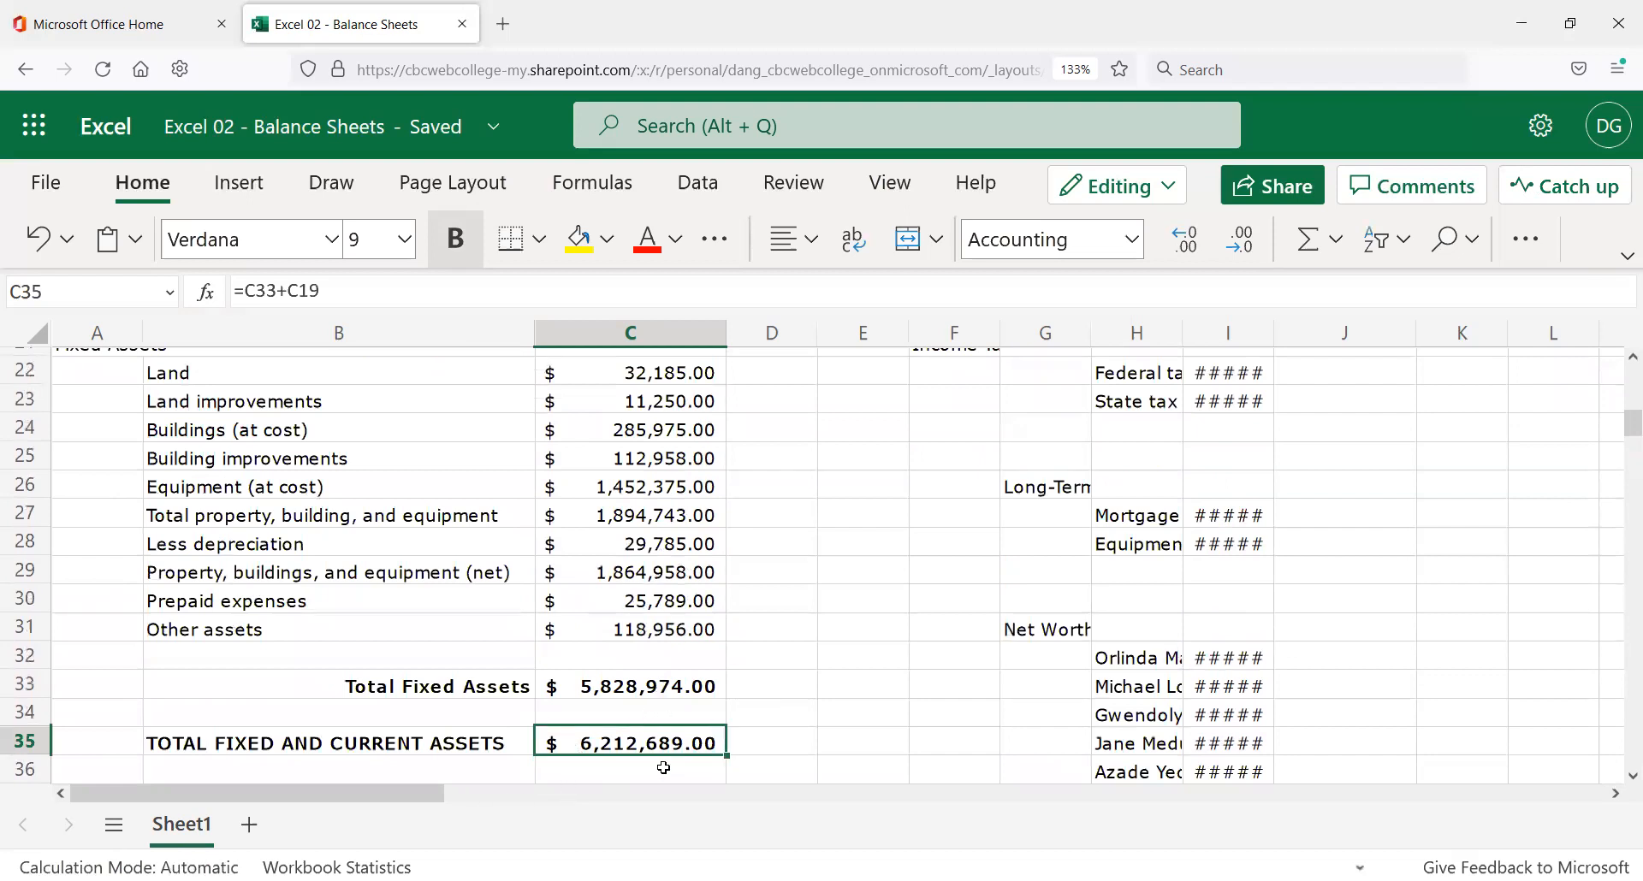
scroll(792, 714, "down", 2)
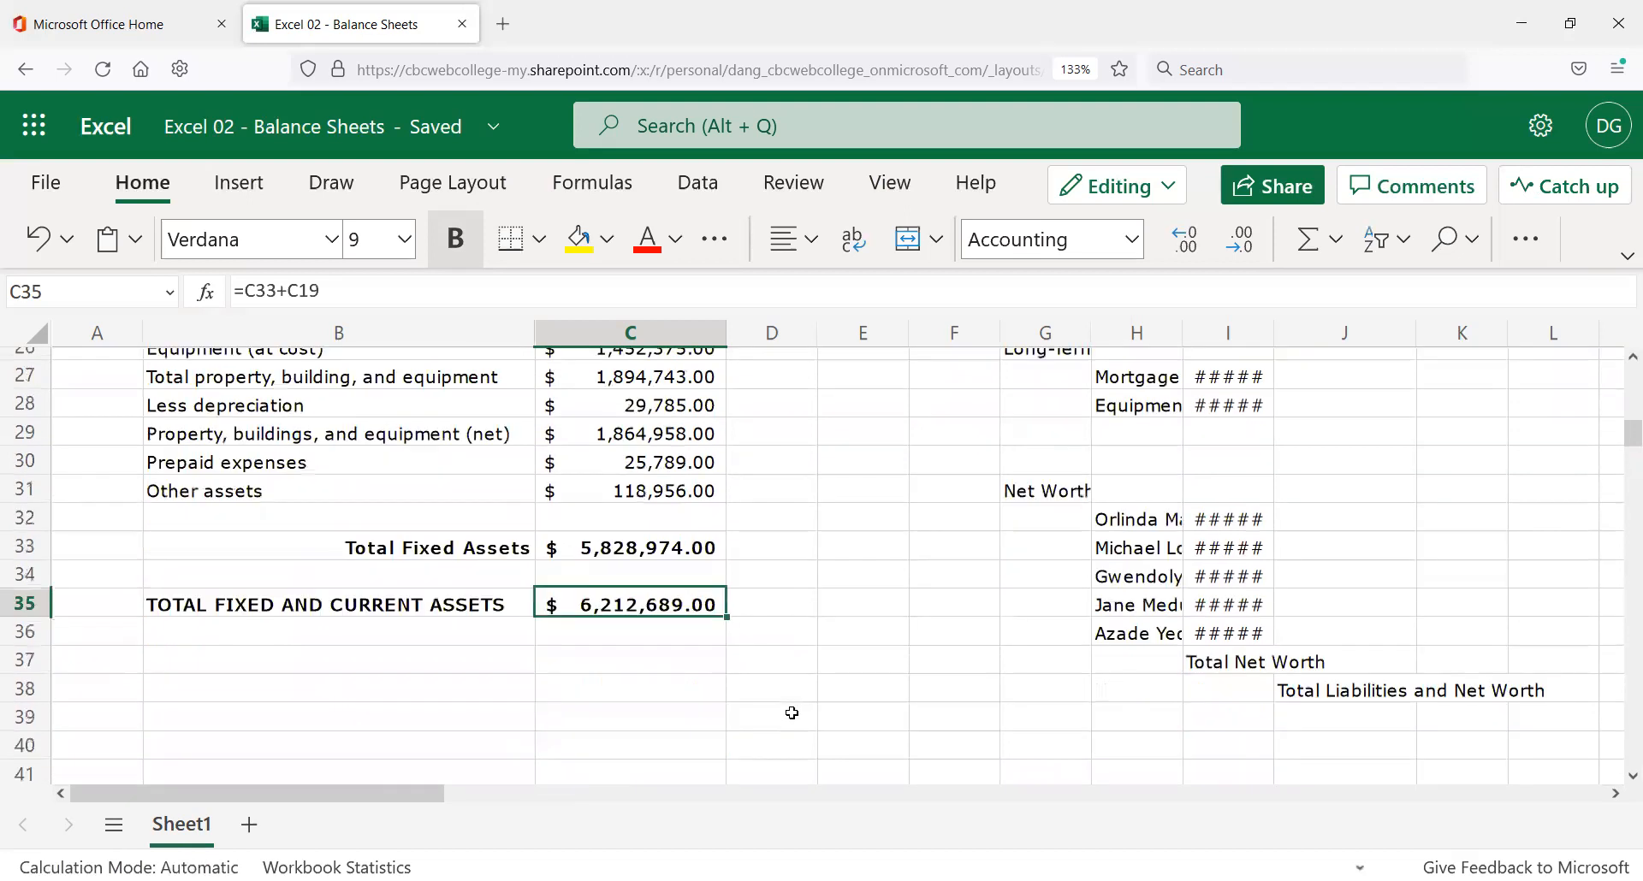
scroll(792, 713, "up", 3)
scroll(795, 682, "down", 3)
left_click(378, 301)
scroll(1064, 623, "up", 3)
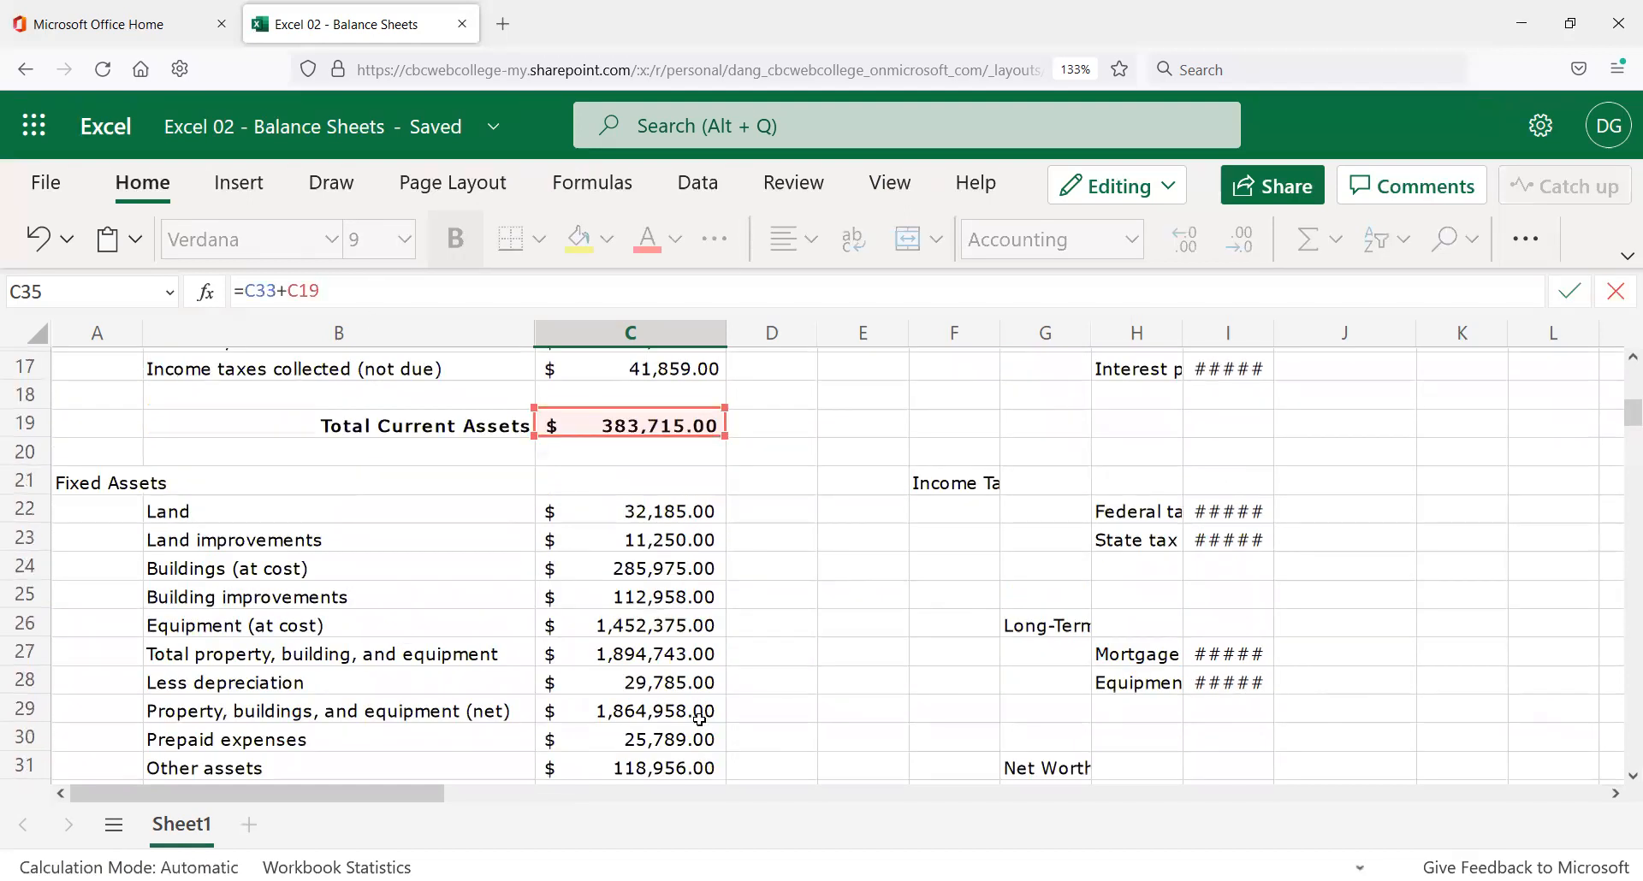
scroll(694, 689, "down", 2)
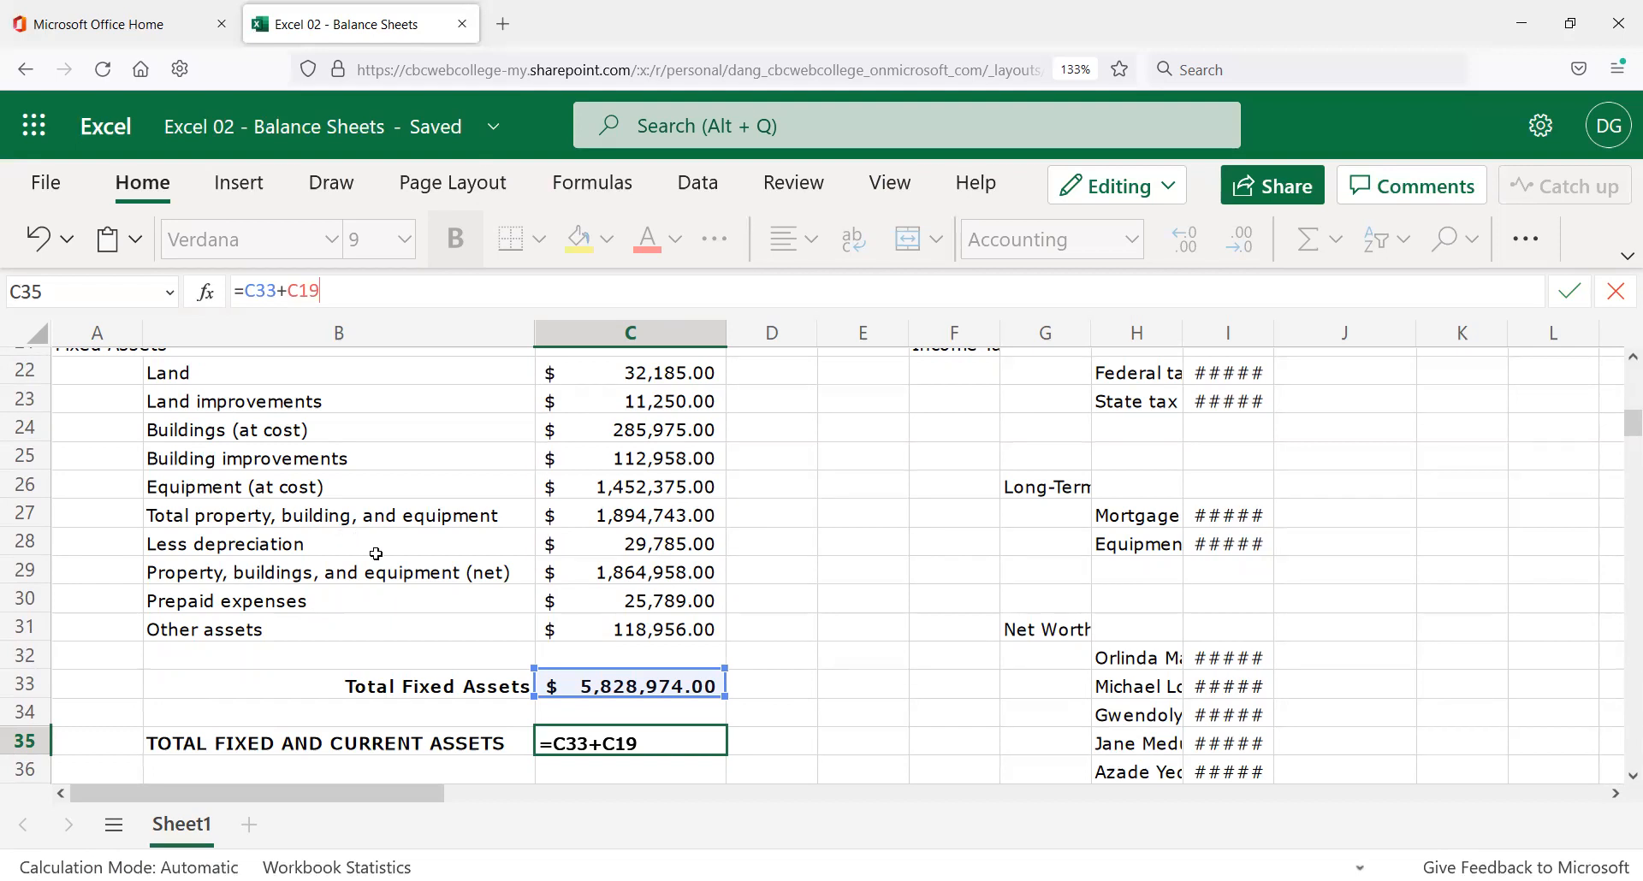
left_click(660, 747)
key("Return")
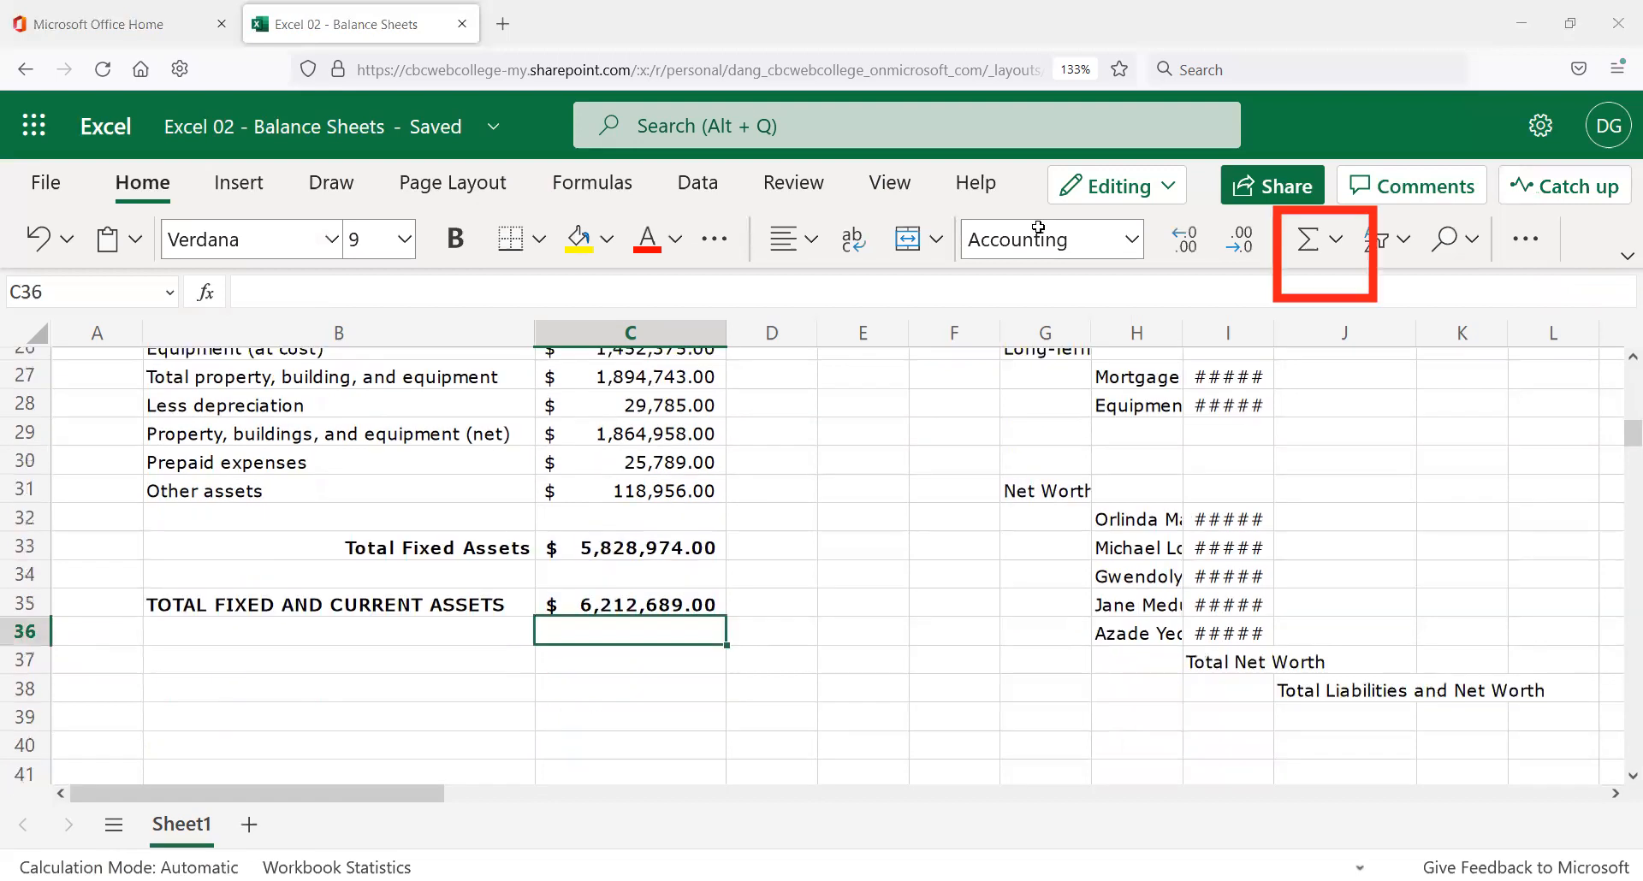
scroll(646, 637, "up", 2)
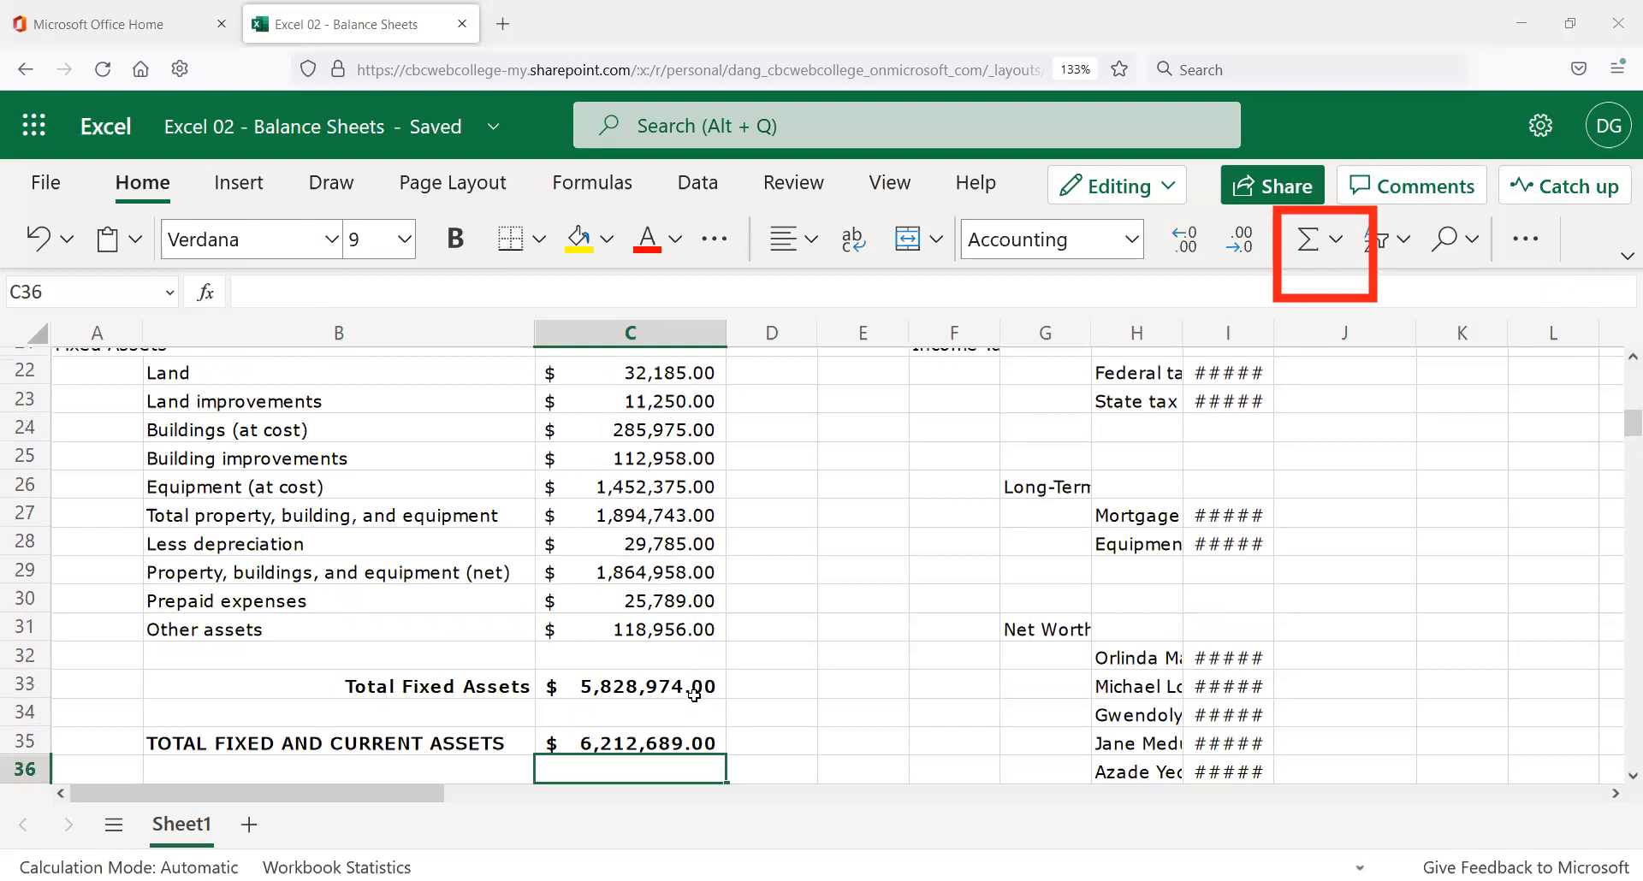
scroll(654, 719, "down", 2)
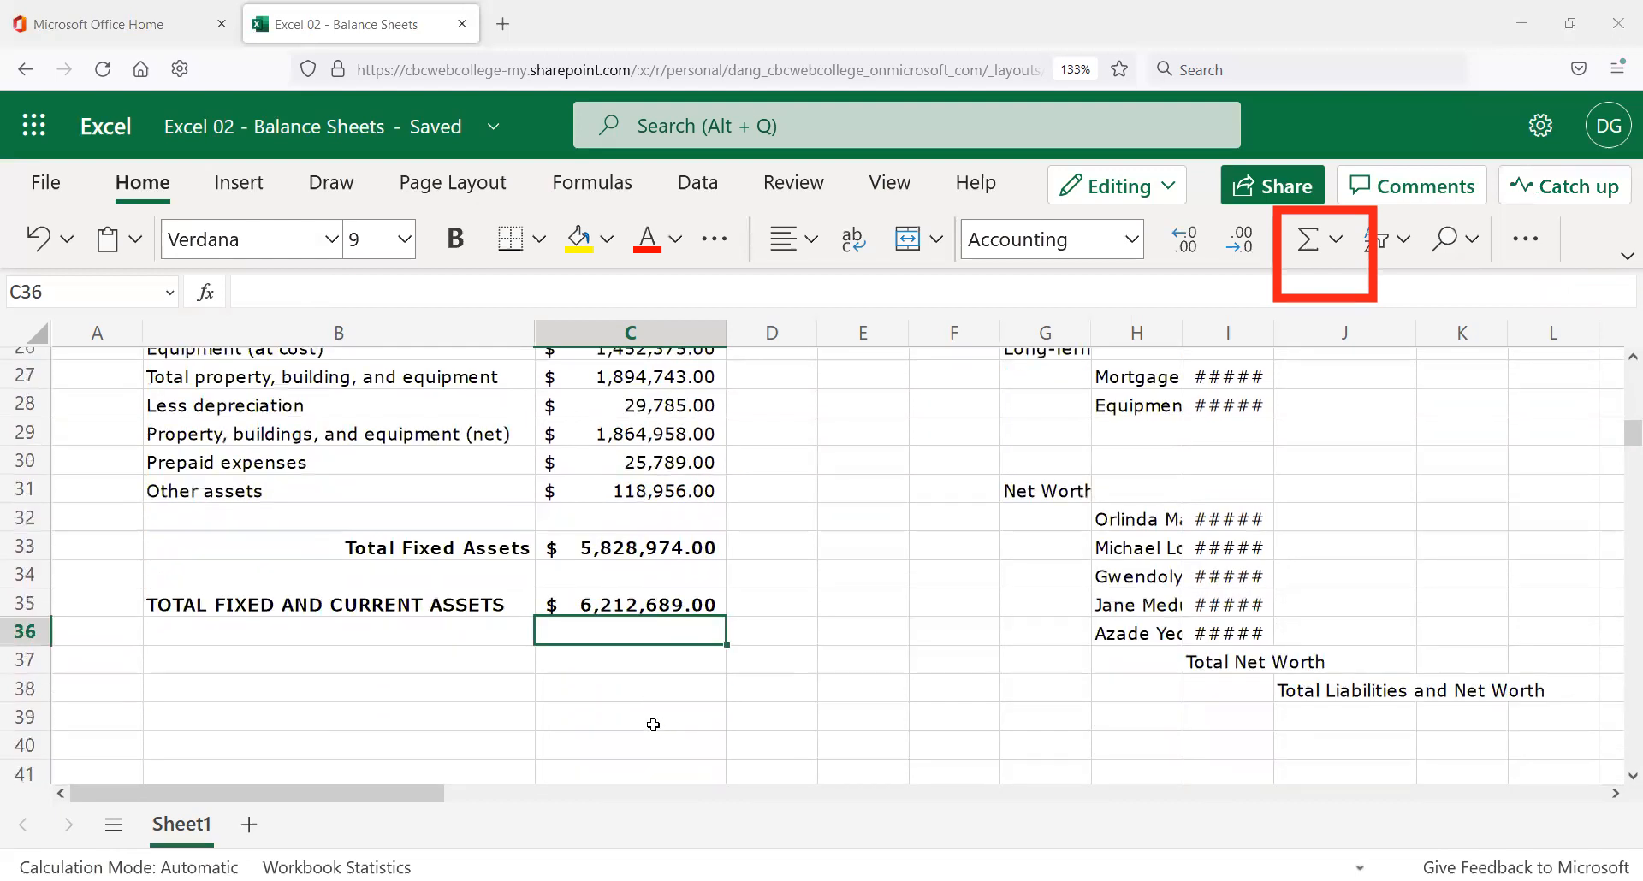
scroll(653, 723, "up", 3)
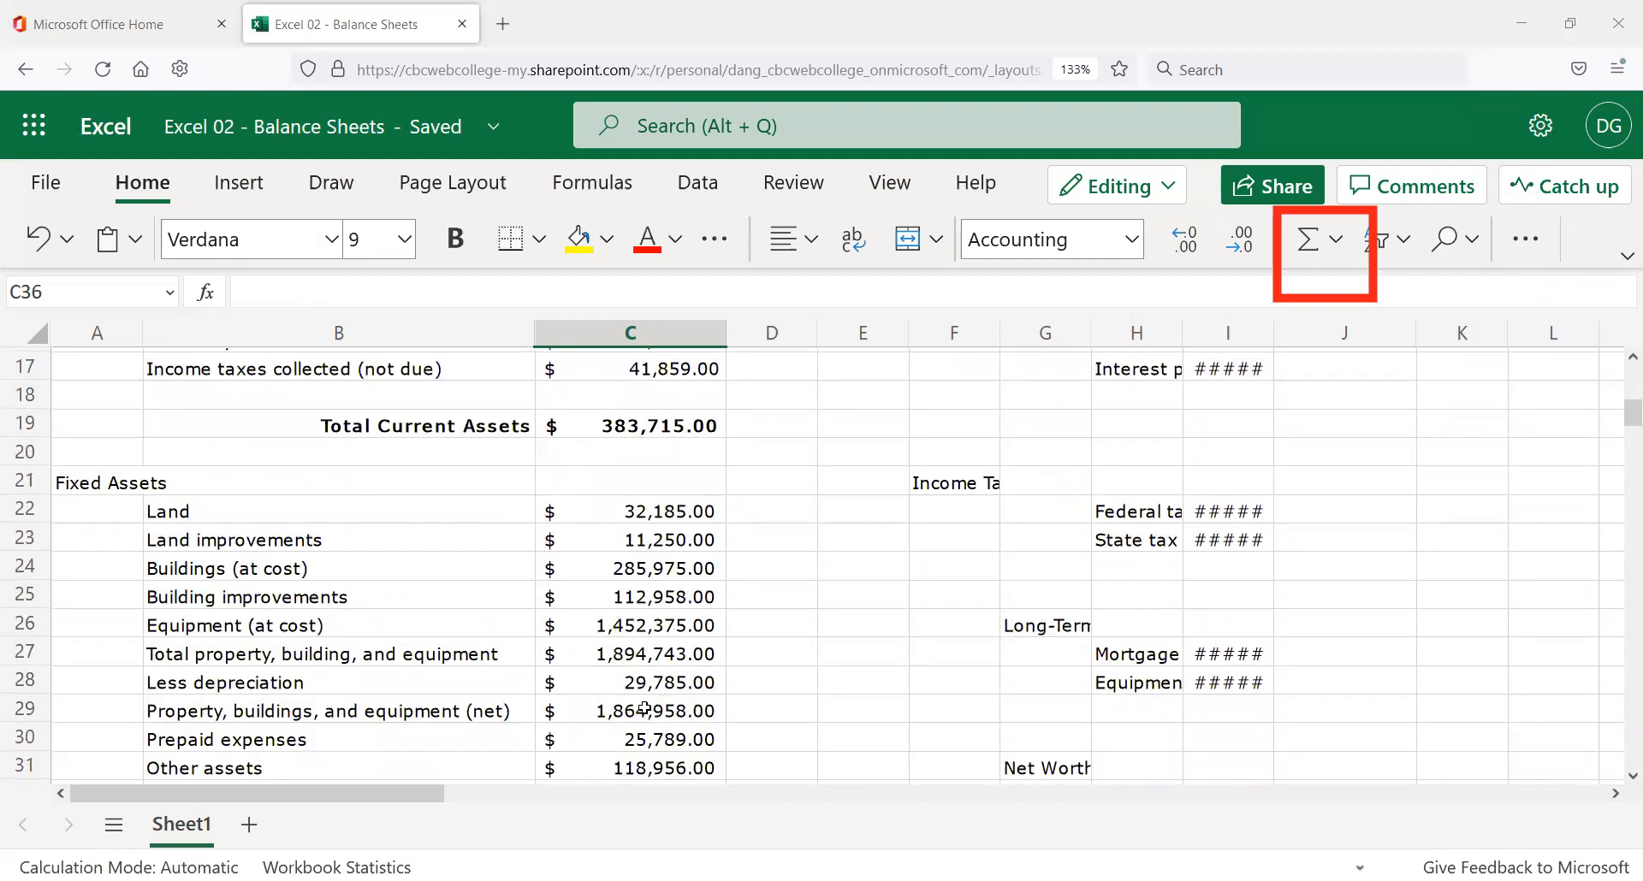
scroll(650, 715, "up", 2)
scroll(673, 670, "up", 2)
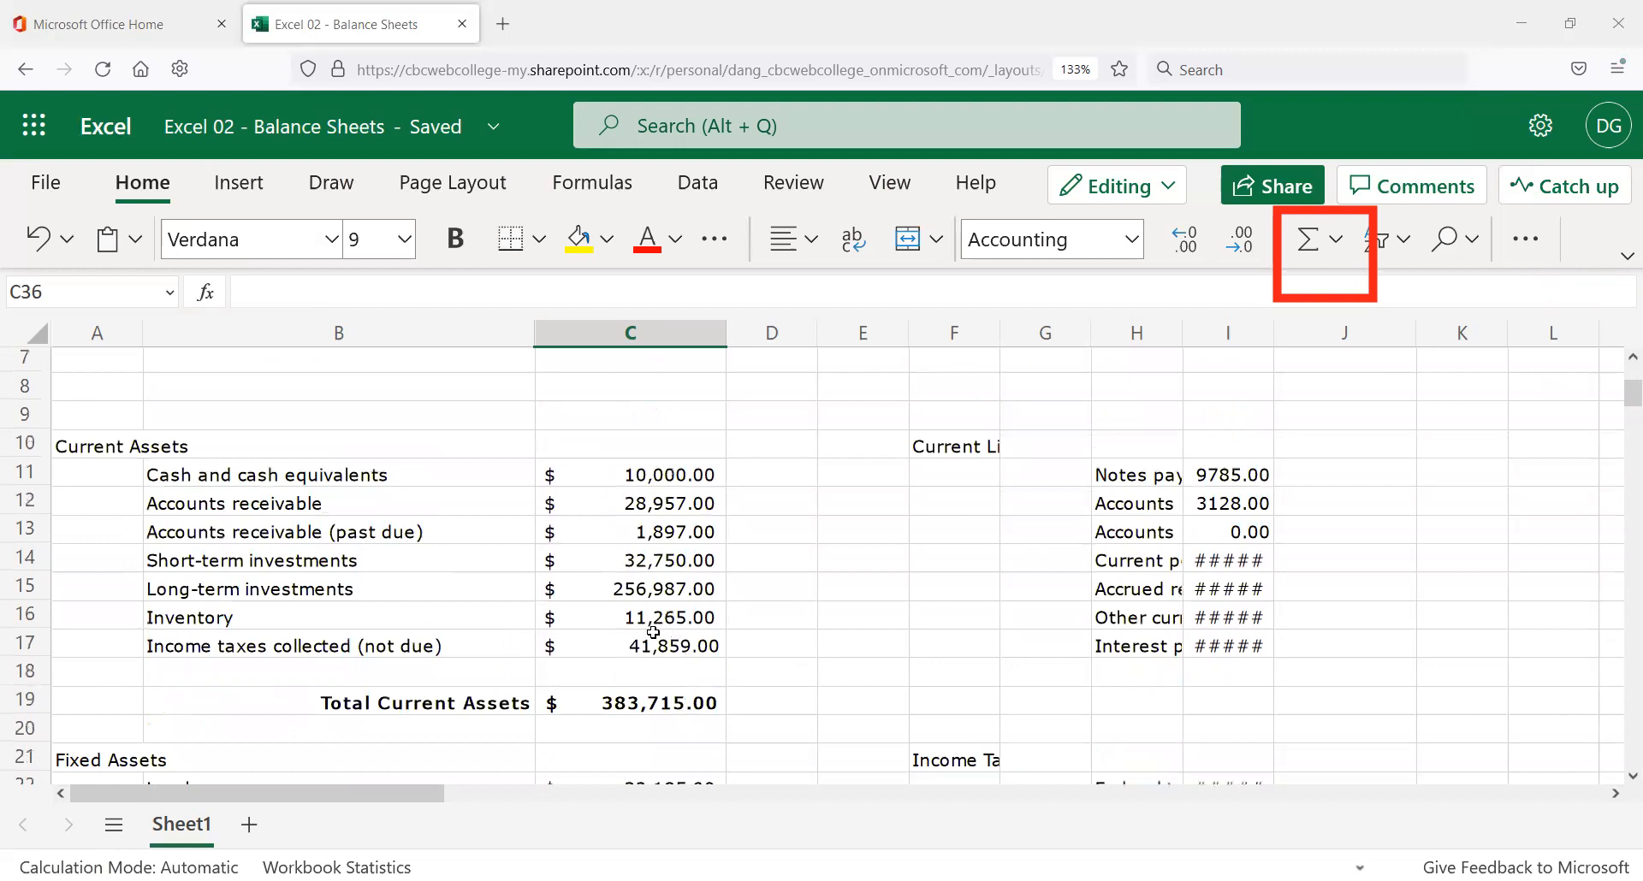
scroll(660, 597, "up", 2)
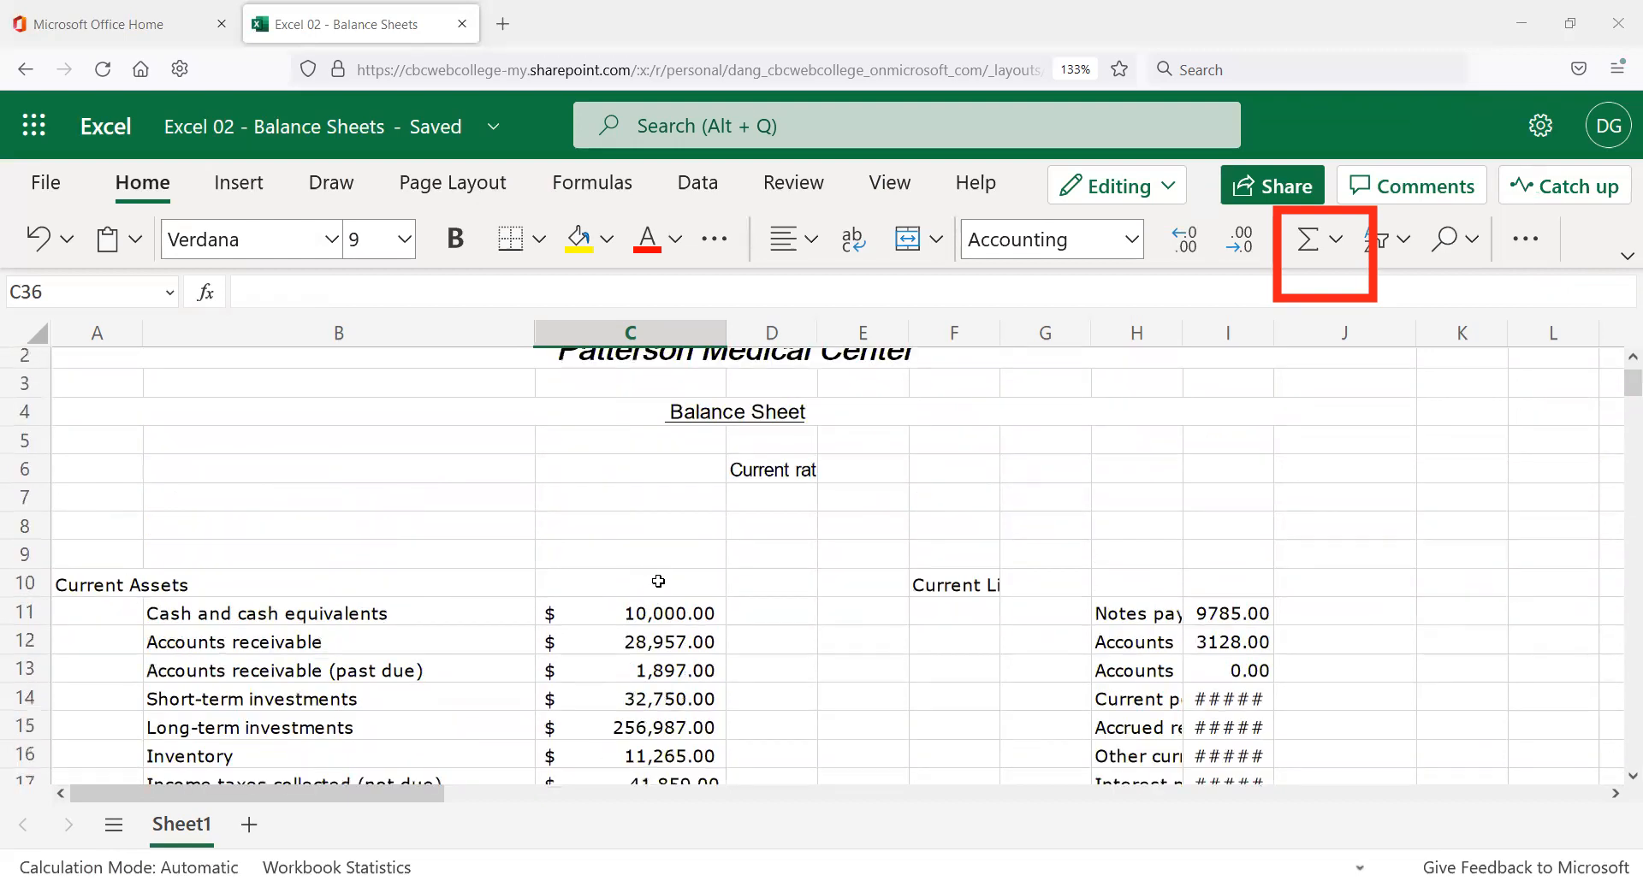
scroll(660, 585, "down", 2)
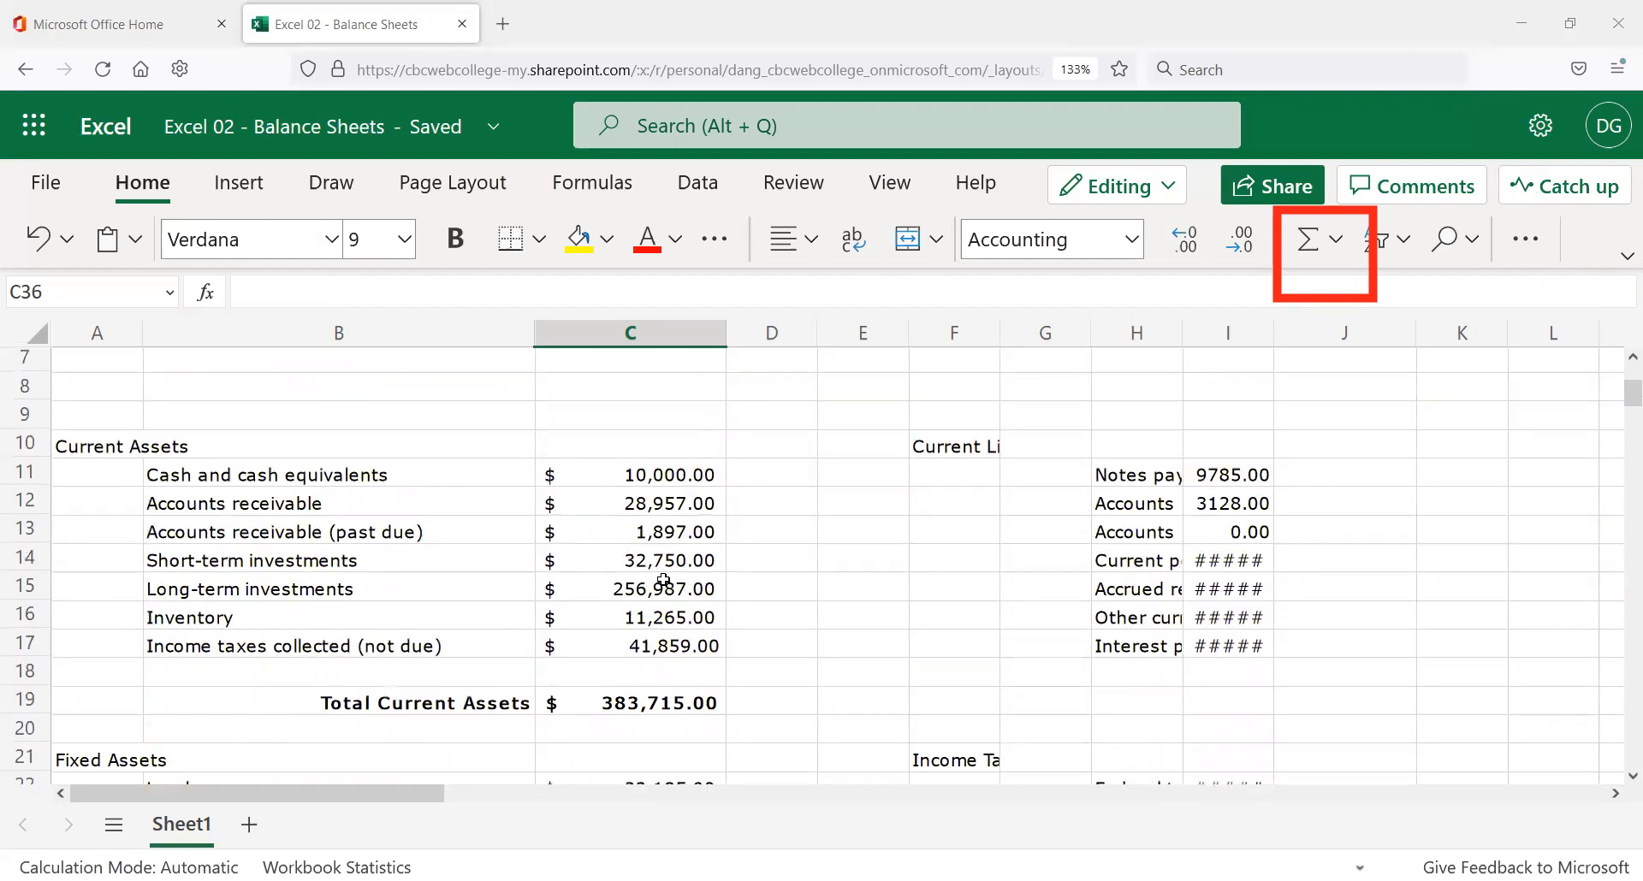
scroll(662, 585, "down", 5)
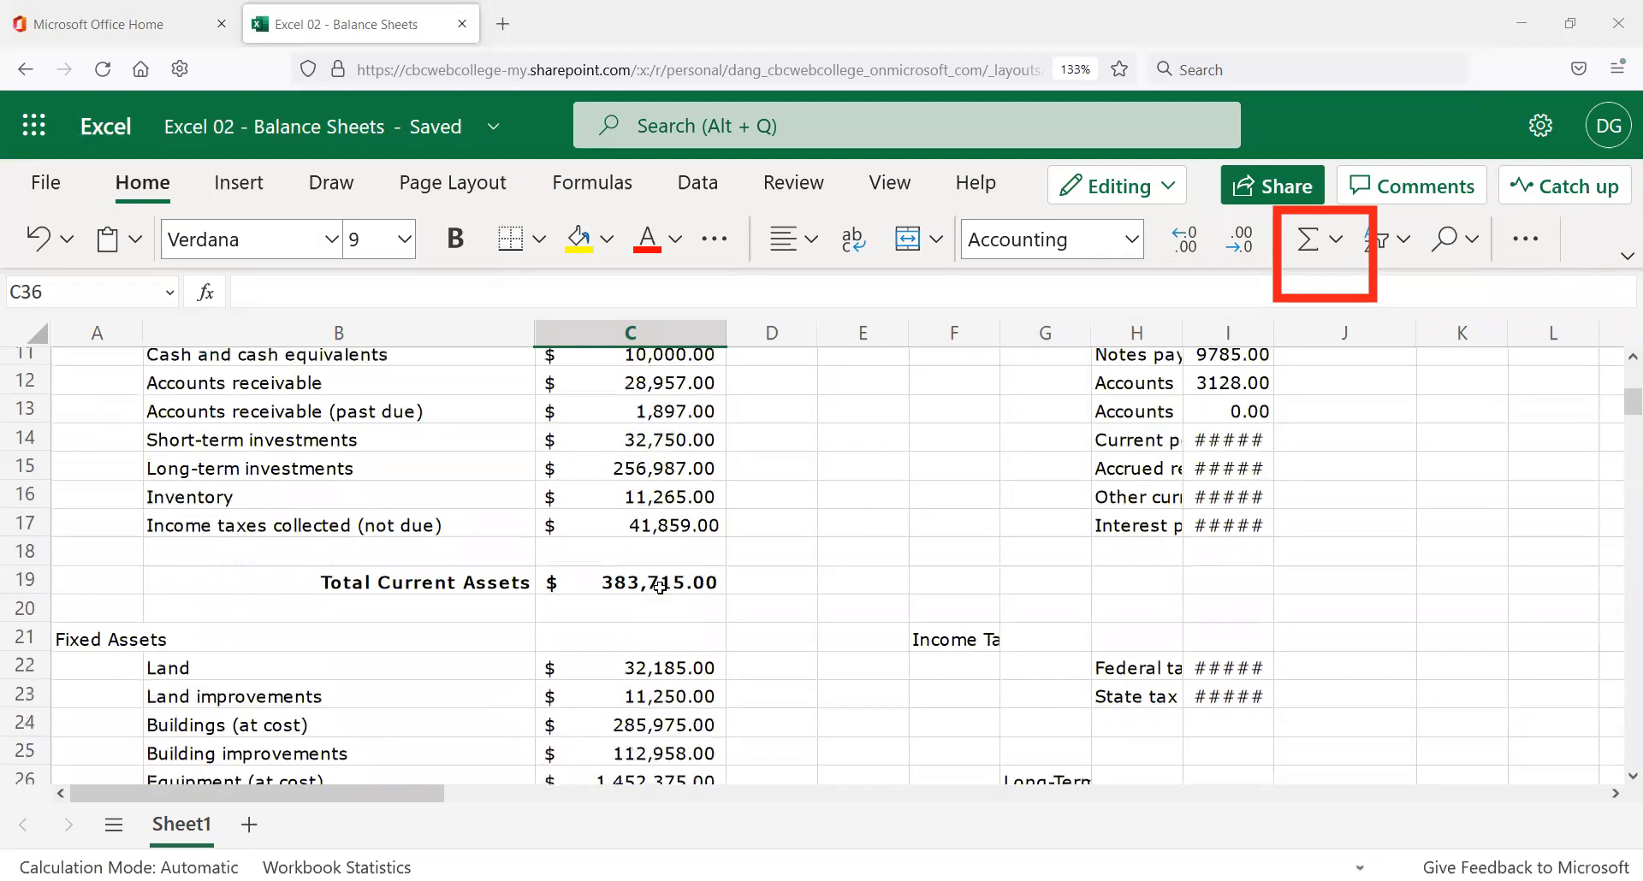
scroll(650, 606, "down", 2)
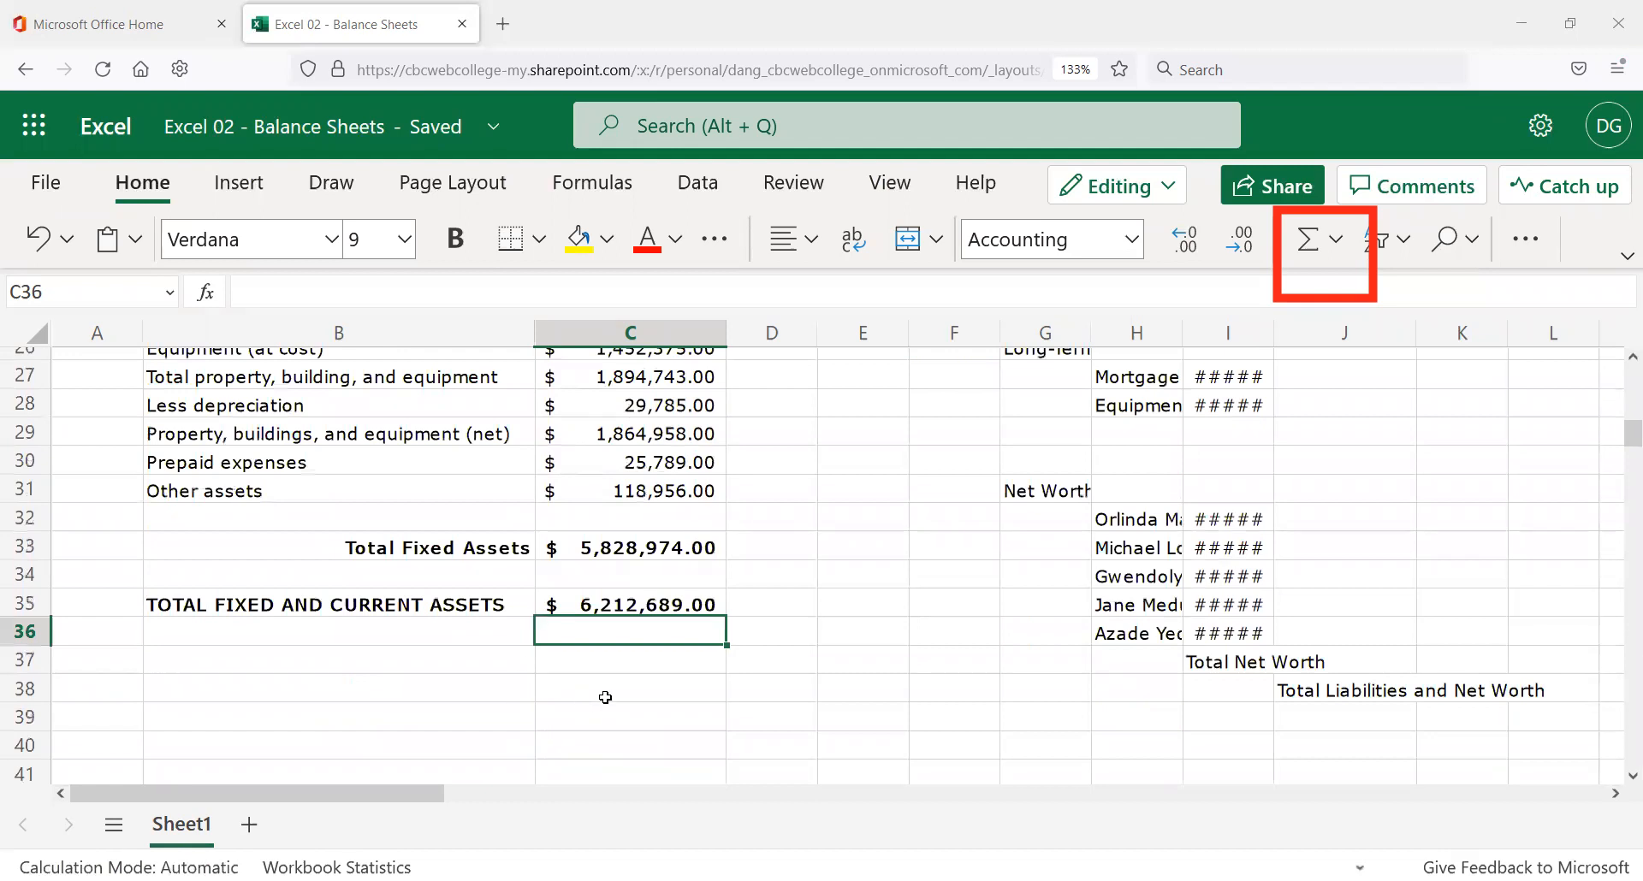
left_click(575, 656)
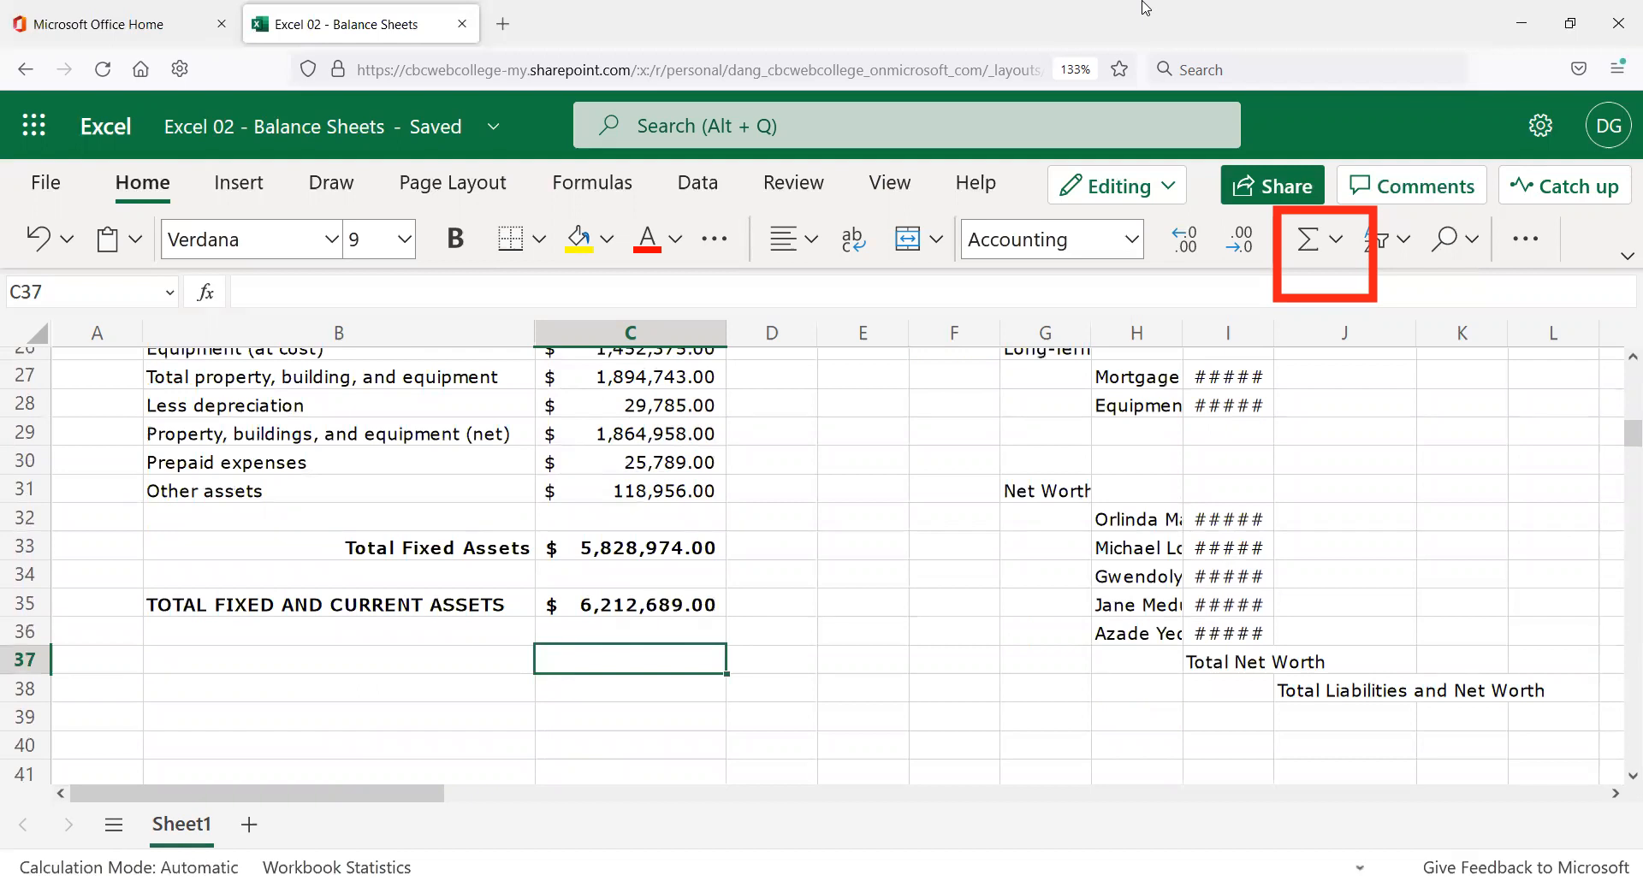
scroll(758, 573, "up", 2)
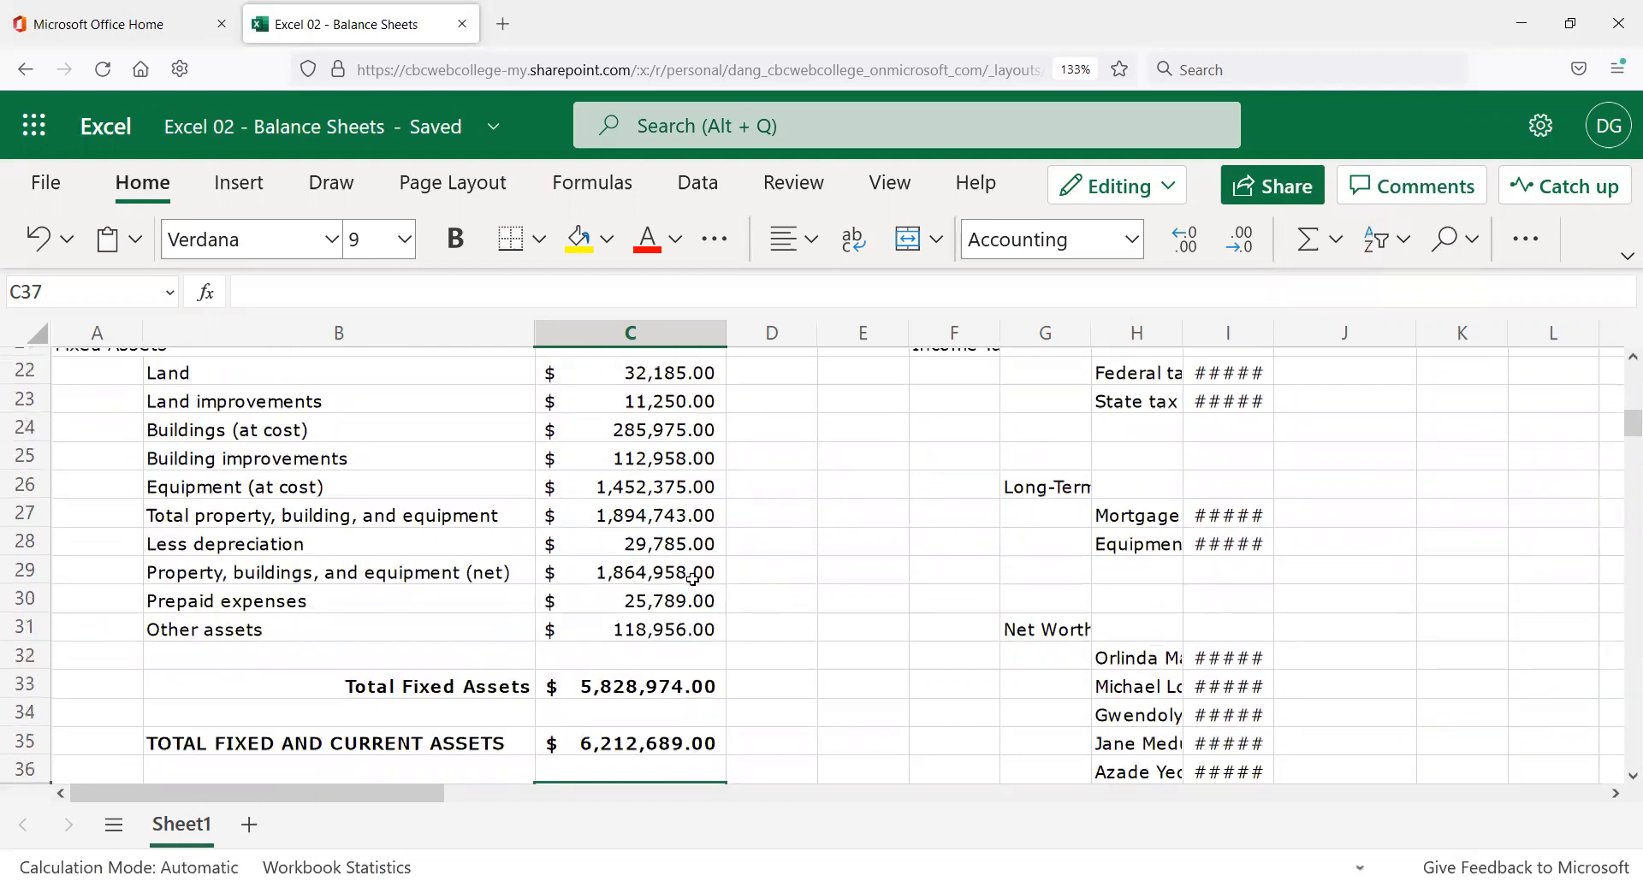
scroll(693, 579, "up", 2)
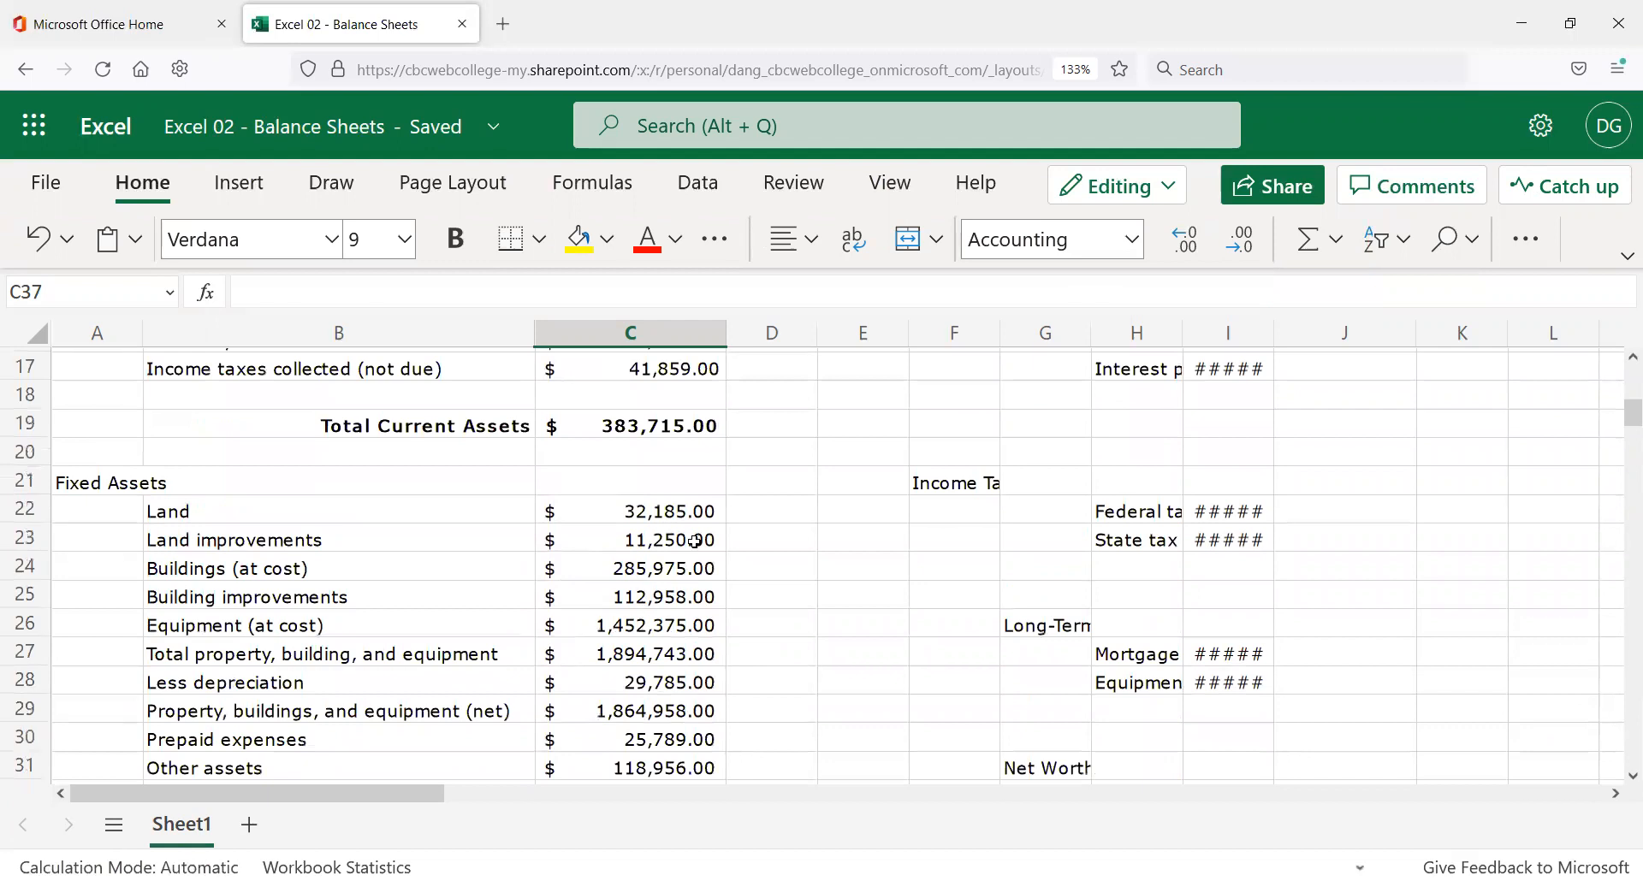
scroll(763, 510, "up", 4)
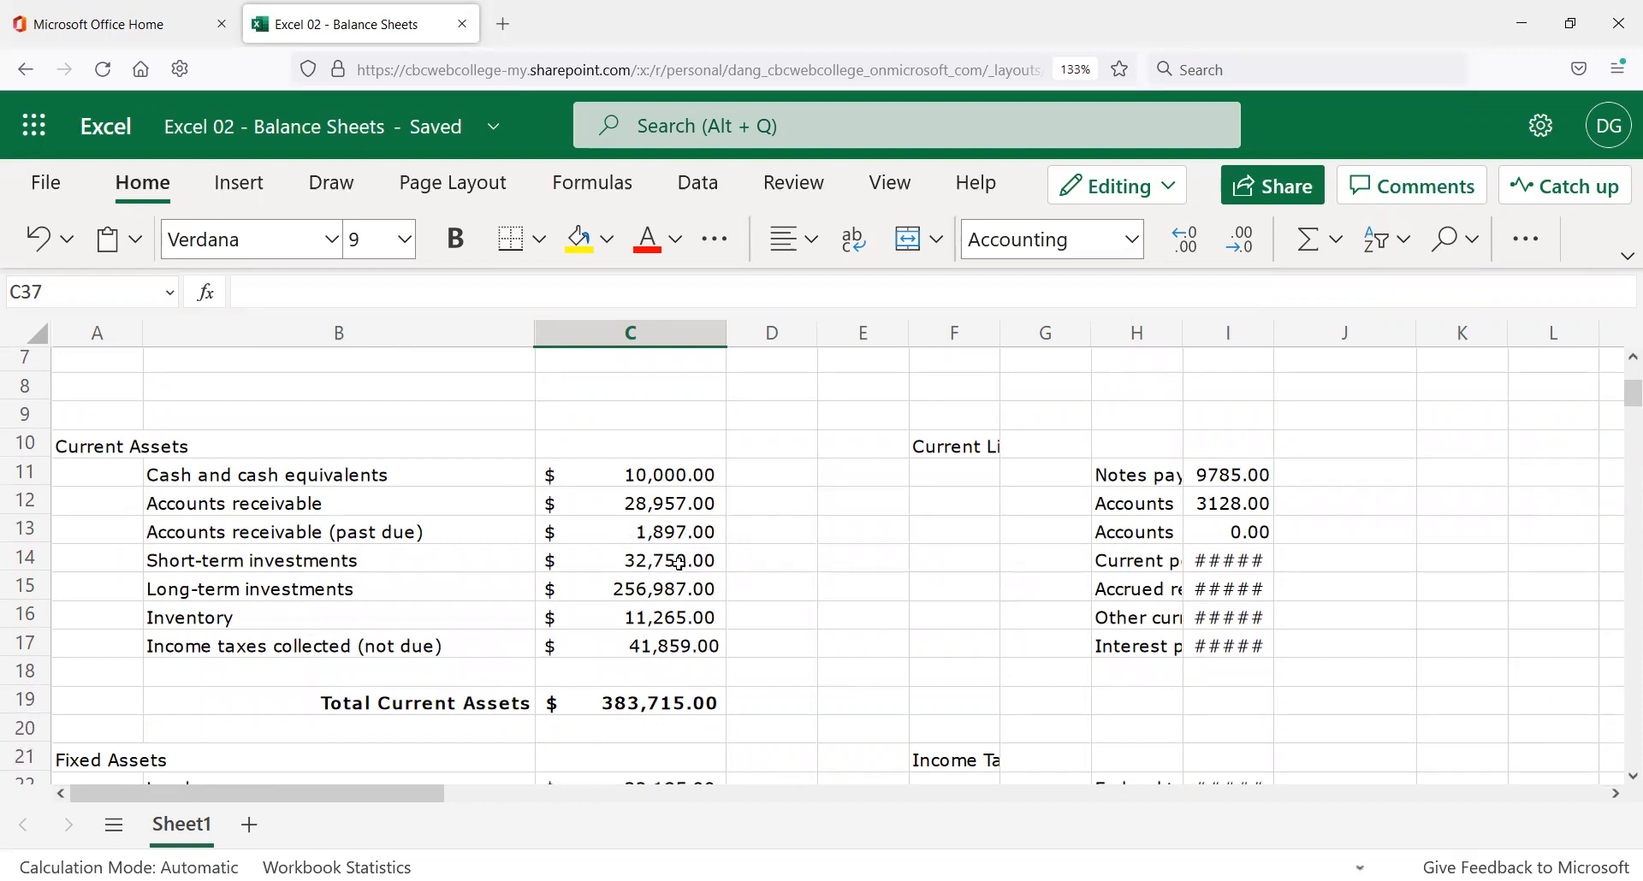
scroll(679, 563, "down", 5)
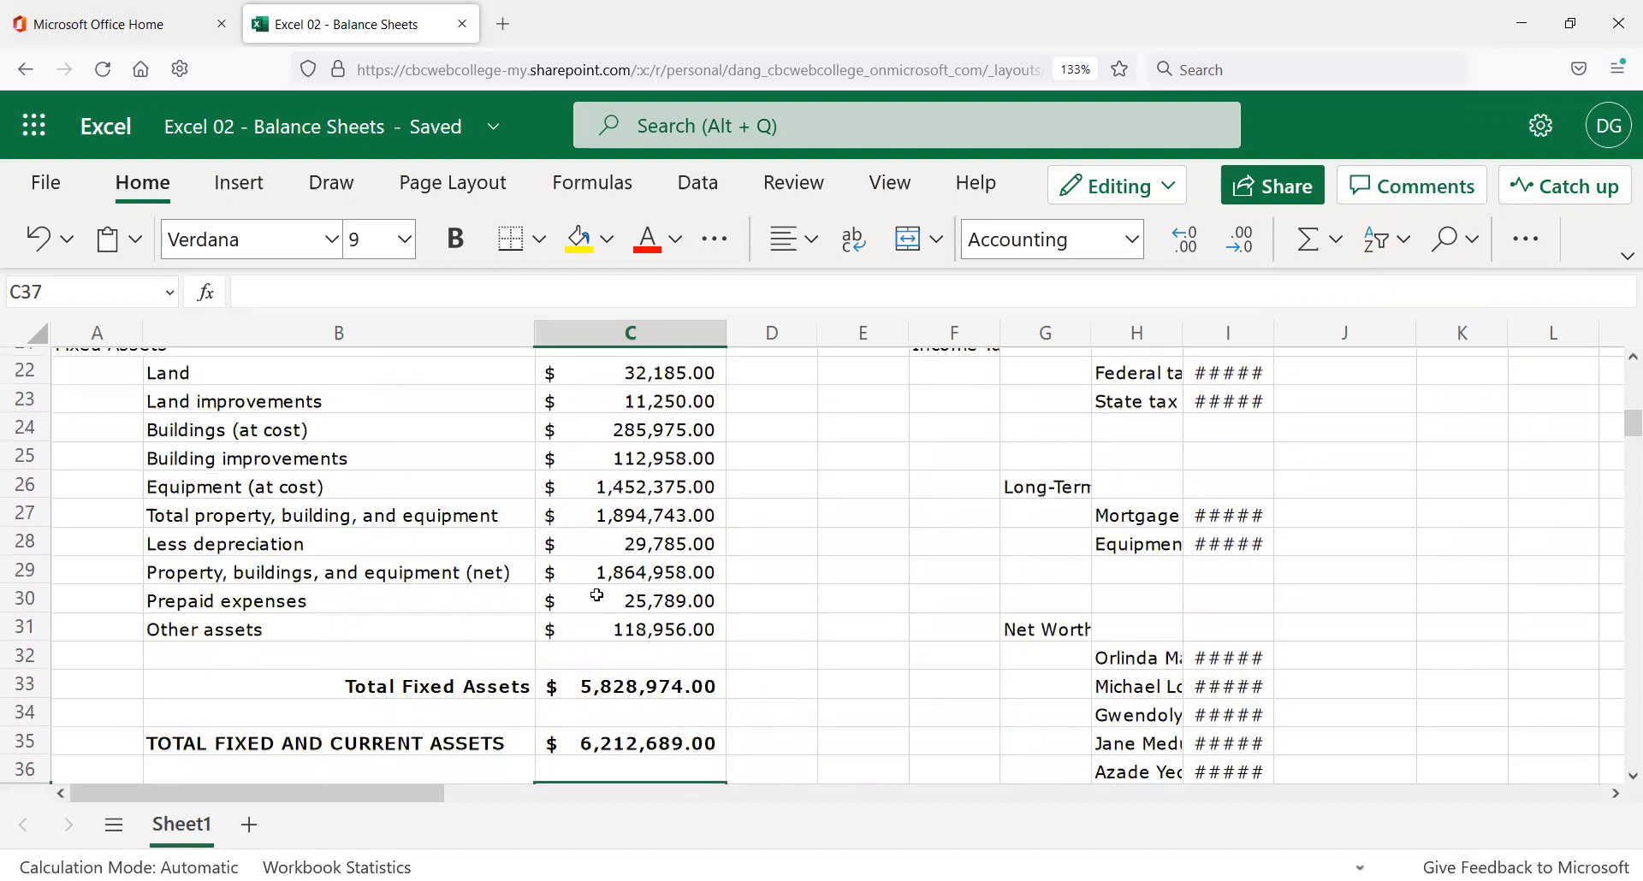
scroll(596, 594, "down", 2)
left_click(612, 601)
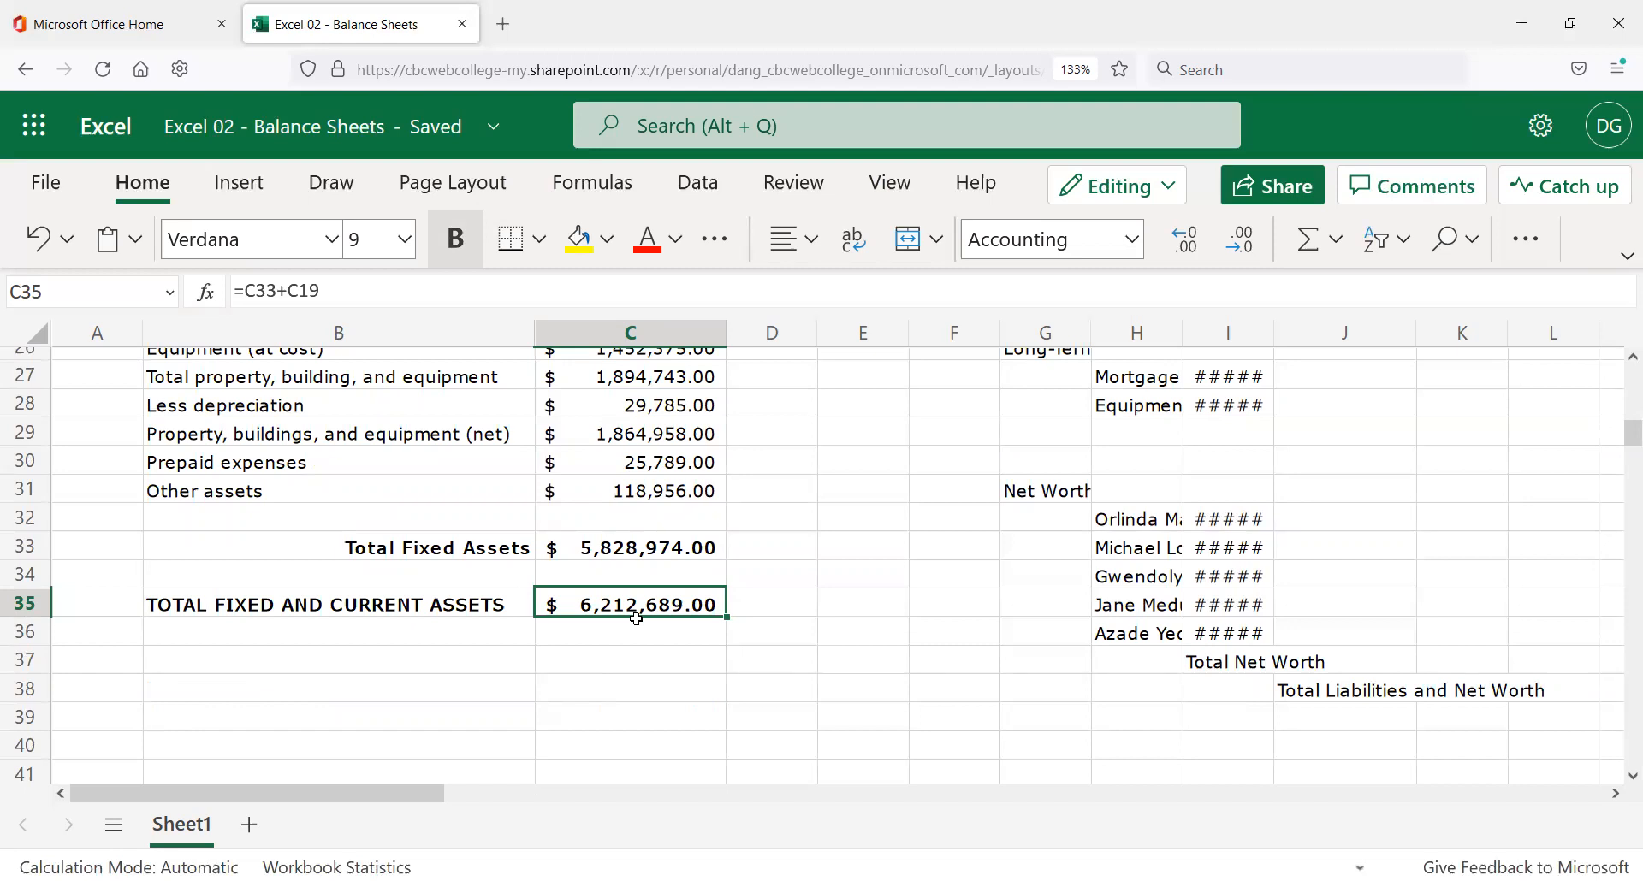
scroll(676, 599, "up", 6)
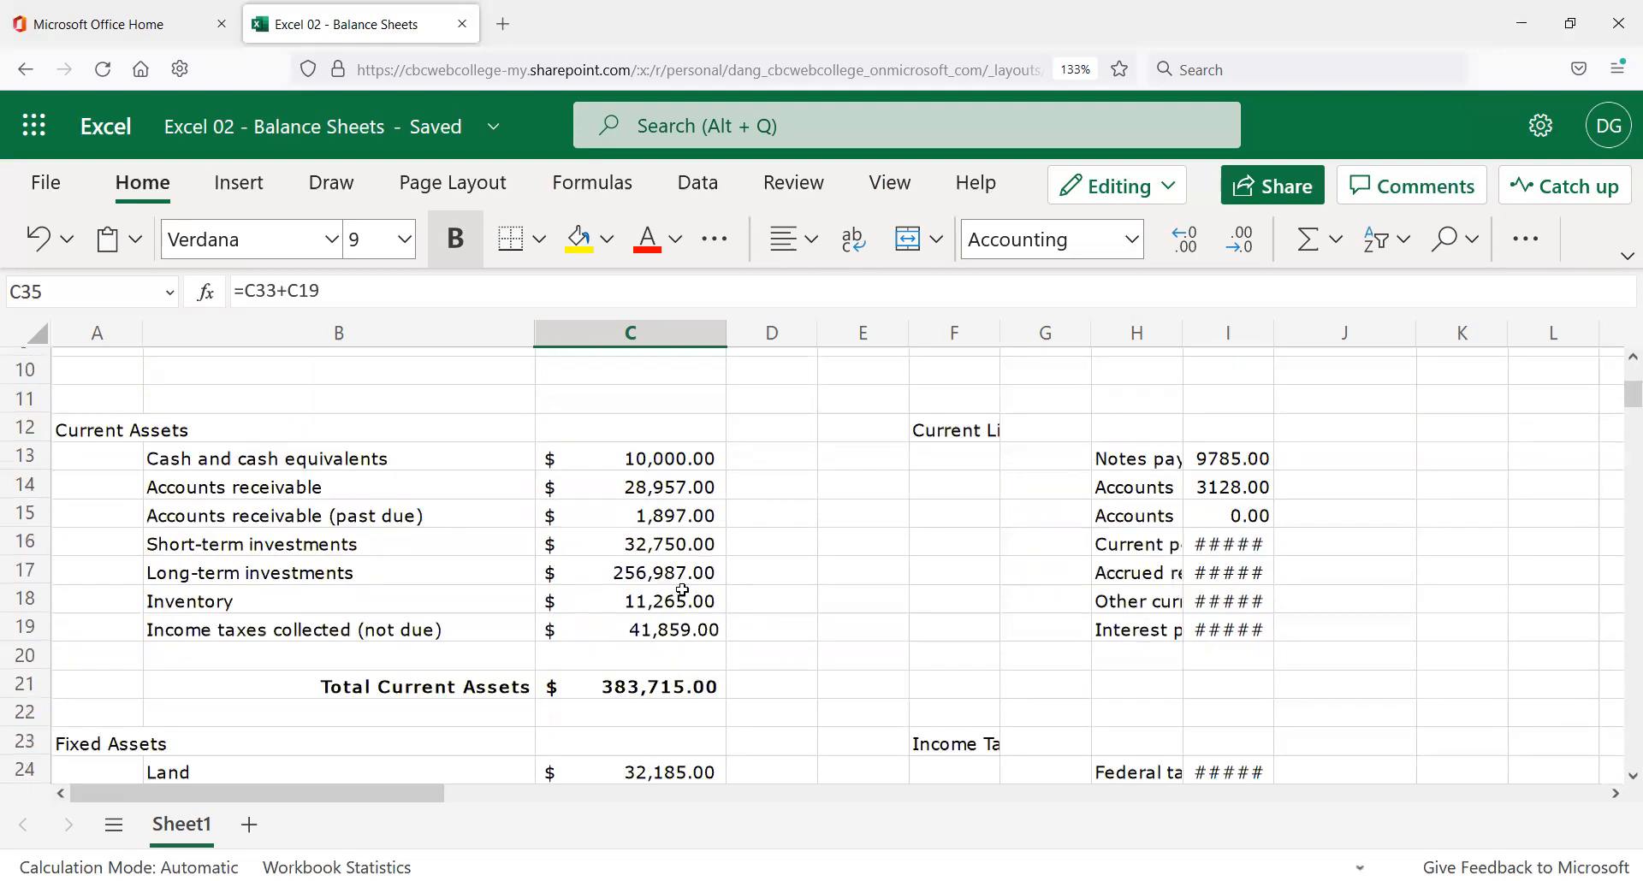
scroll(686, 594, "up", 2)
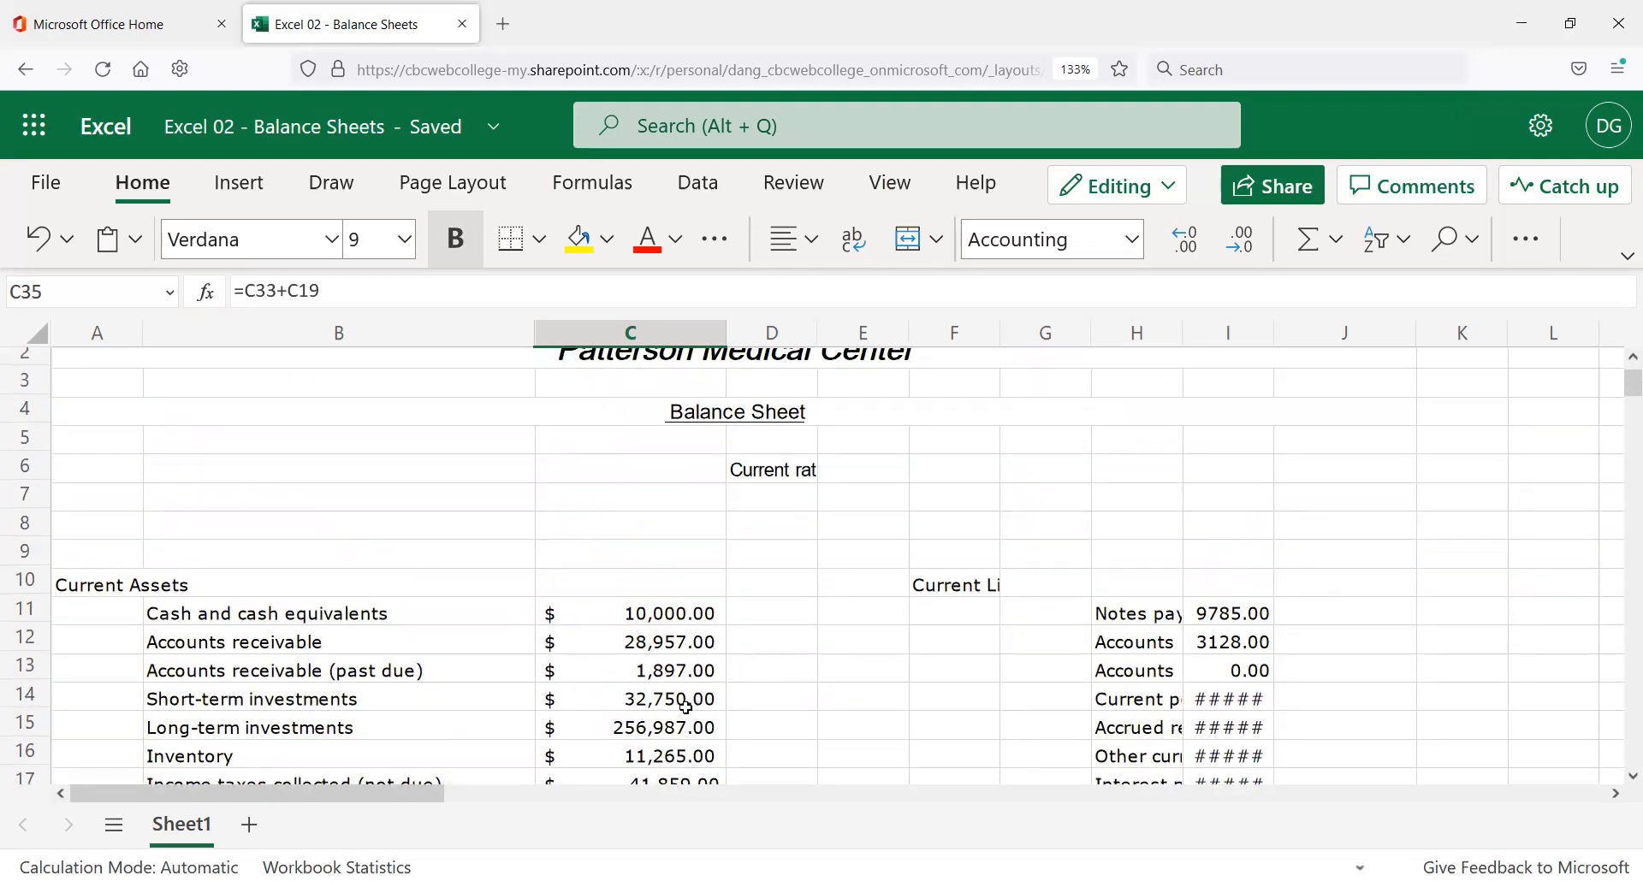
scroll(685, 693, "down", 2)
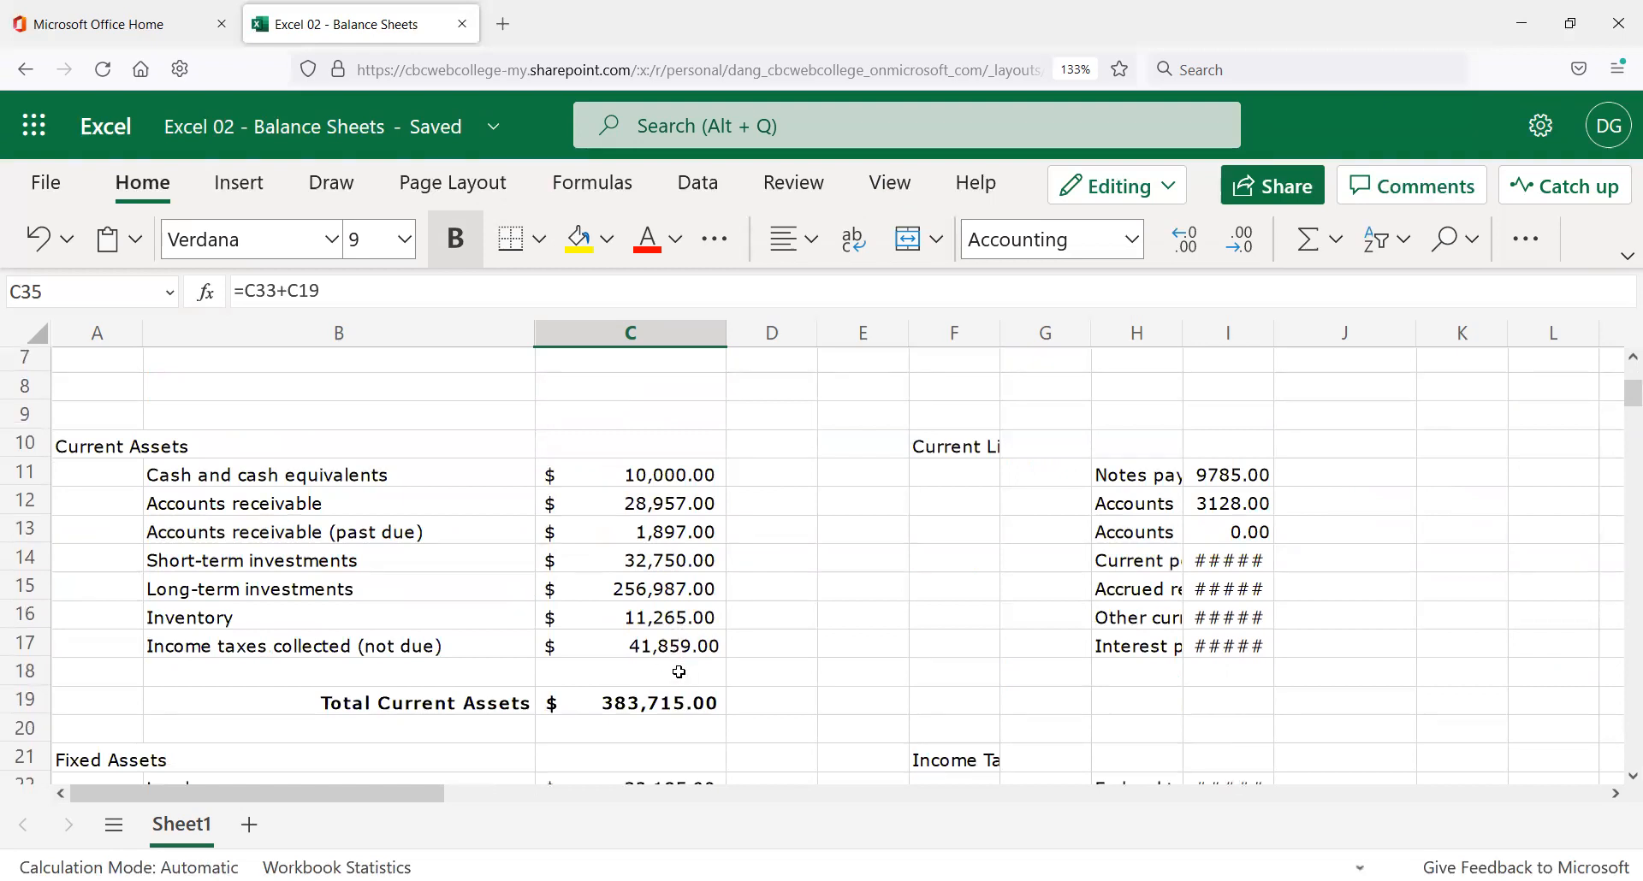
scroll(711, 610, "up", 2)
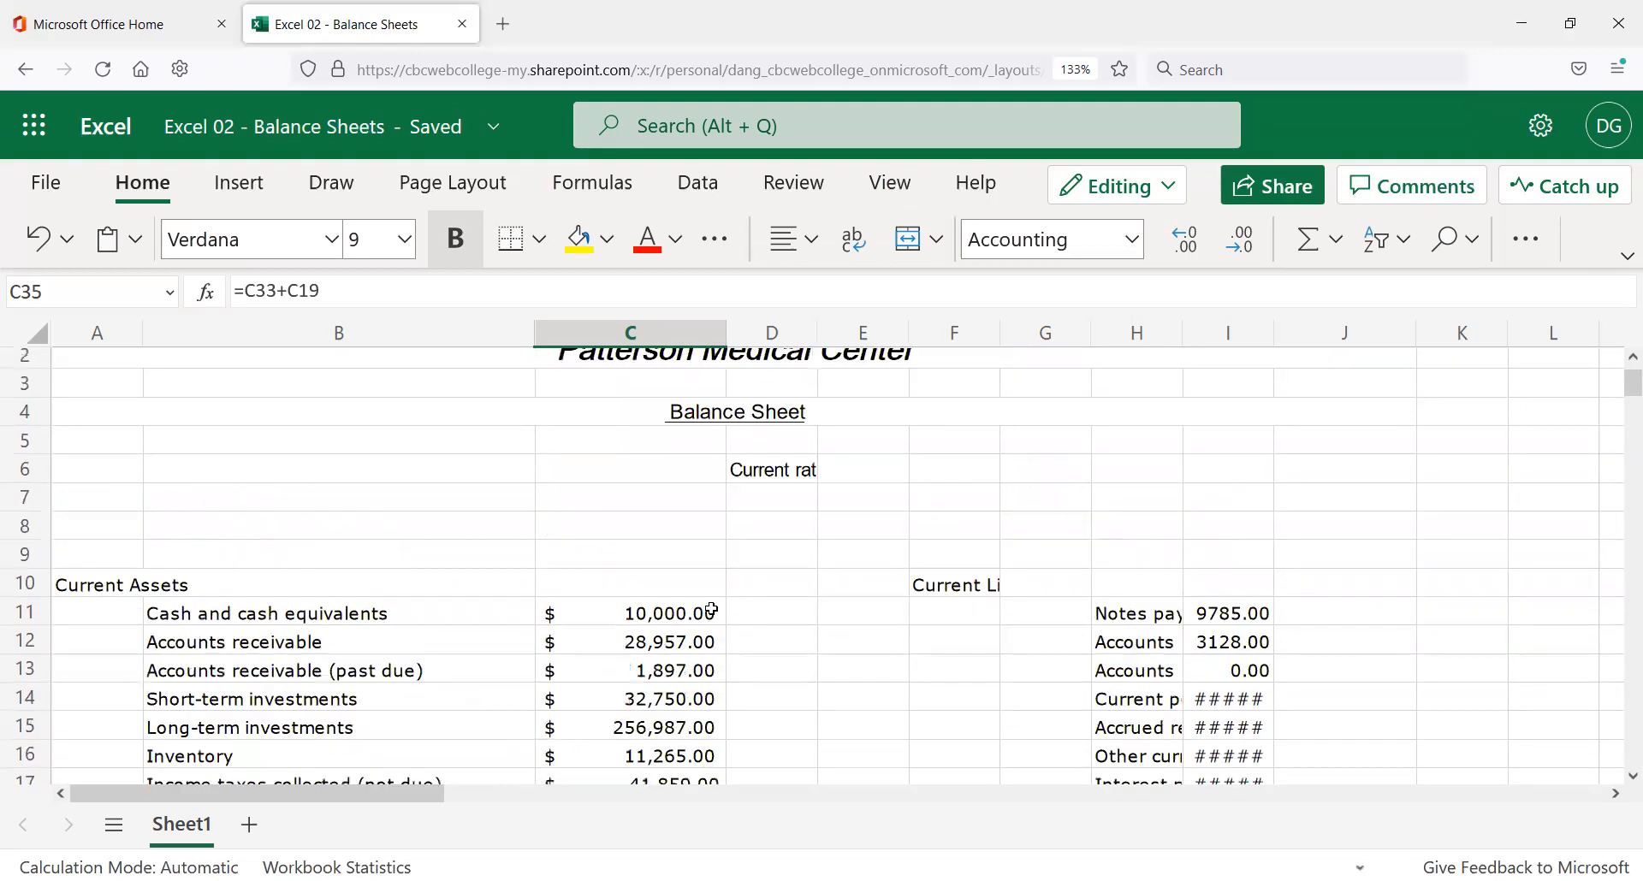
scroll(690, 634, "down", 4)
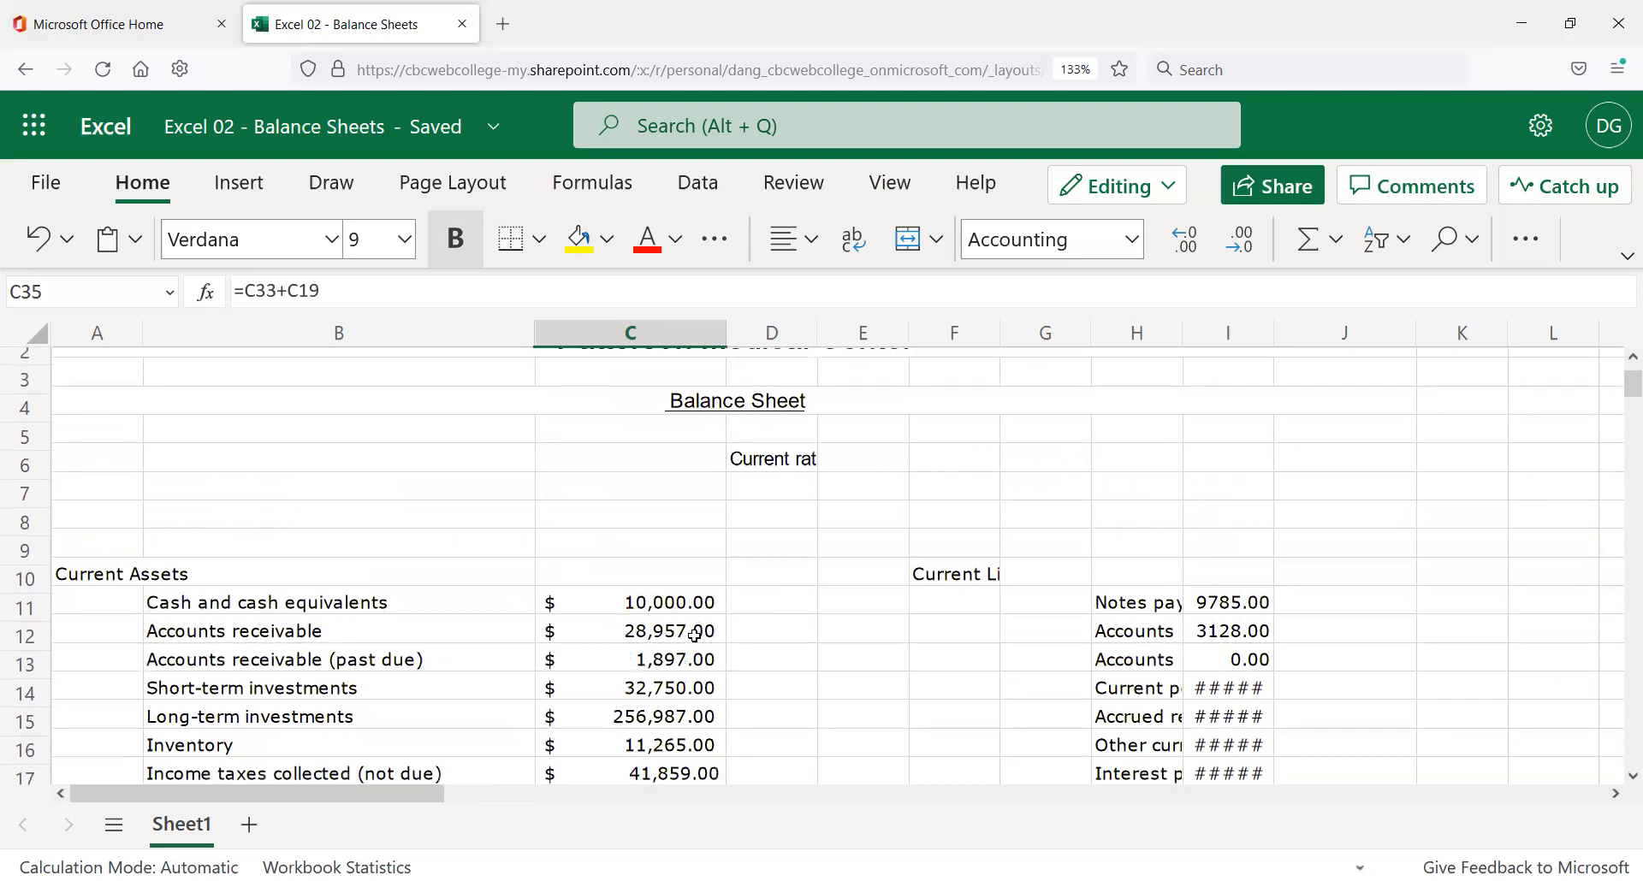
scroll(561, 637, "down", 2)
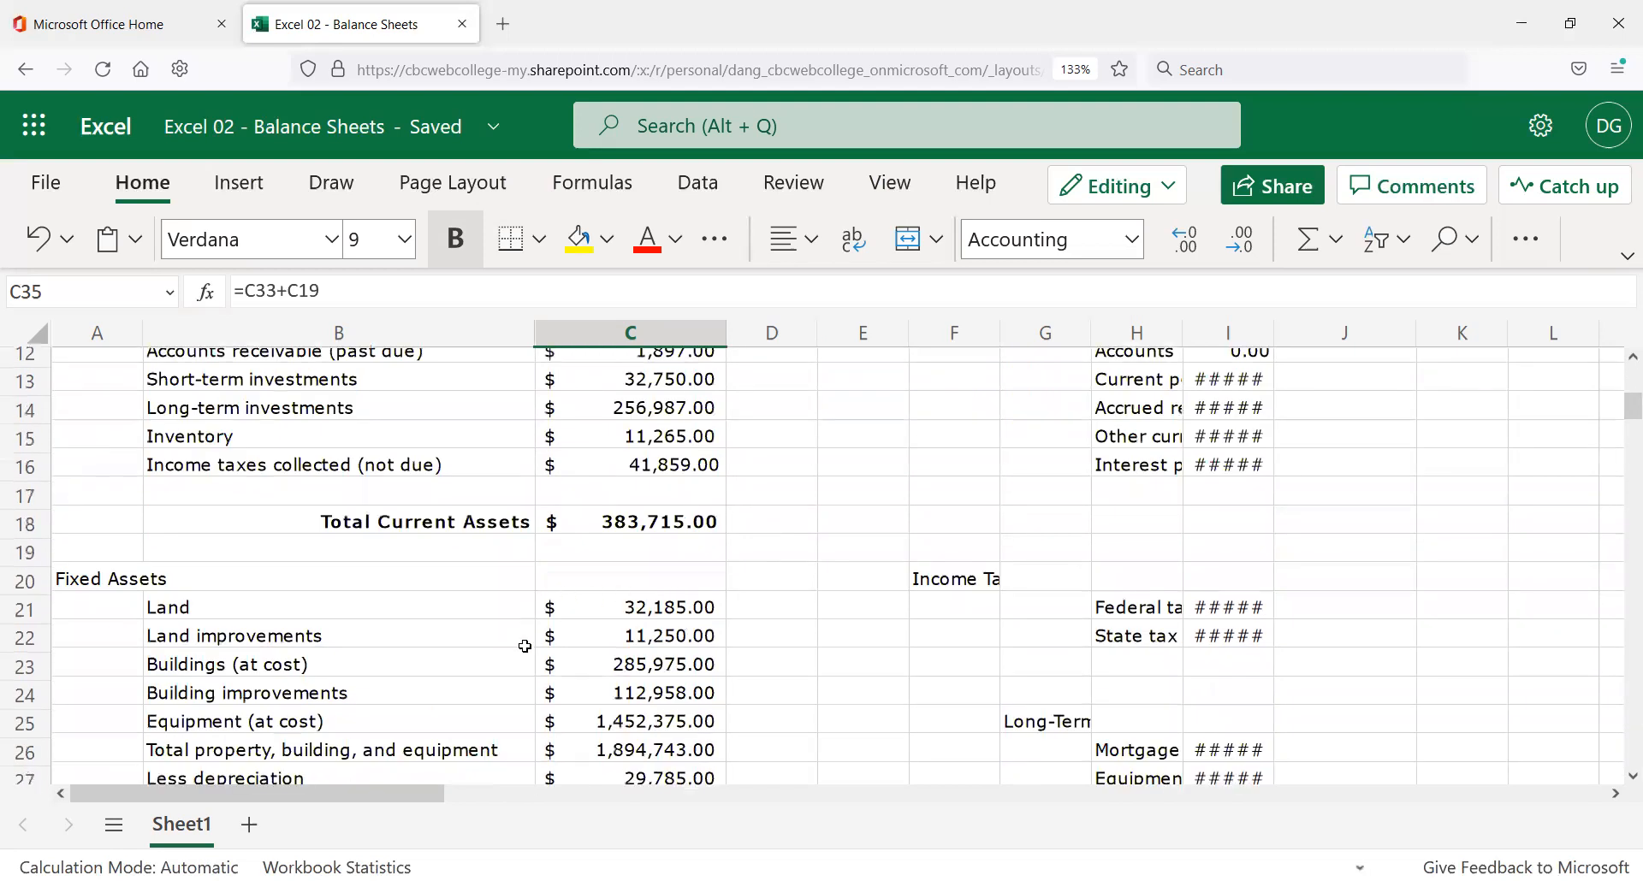
scroll(507, 633, "down", 2)
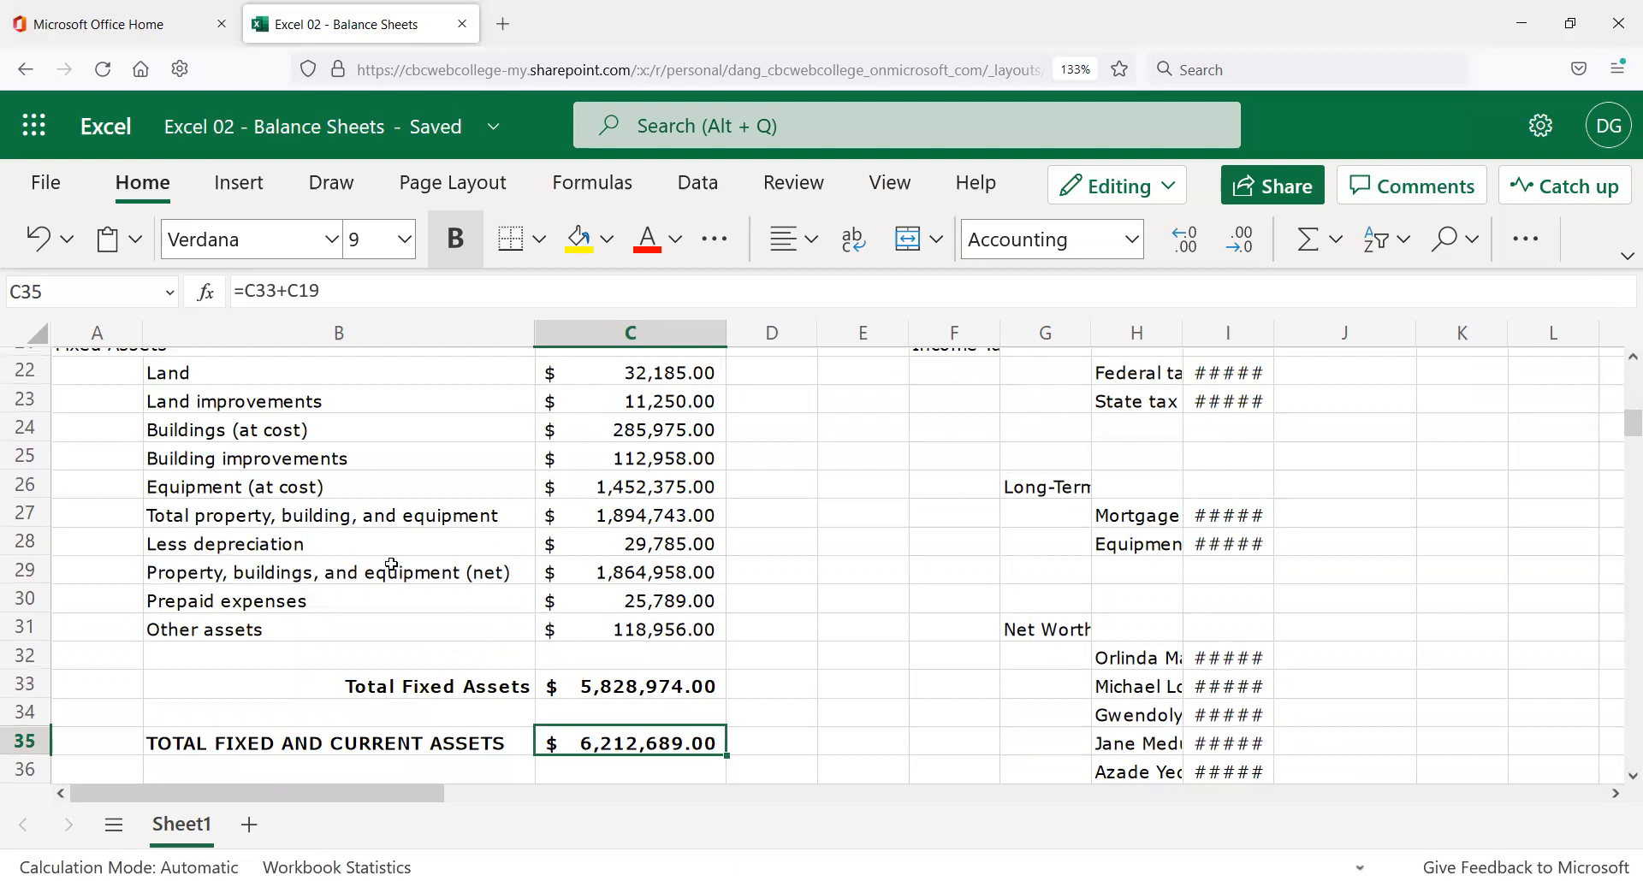
scroll(479, 706, "up", 2)
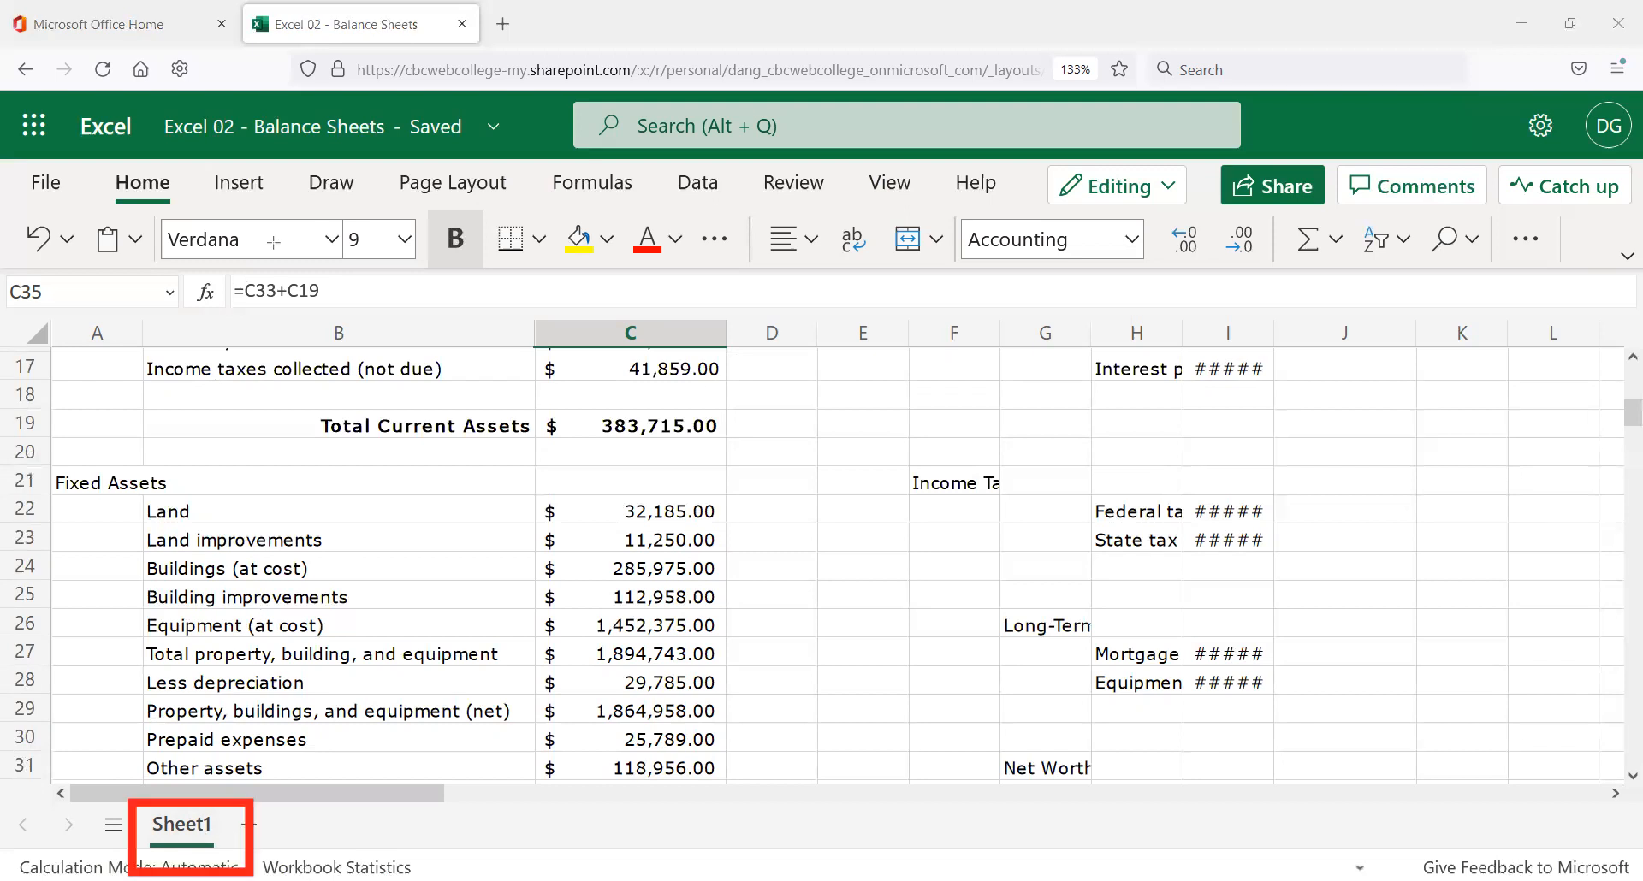
Rename the Sheet1 worksheet tab to 2021.
double_click(194, 827)
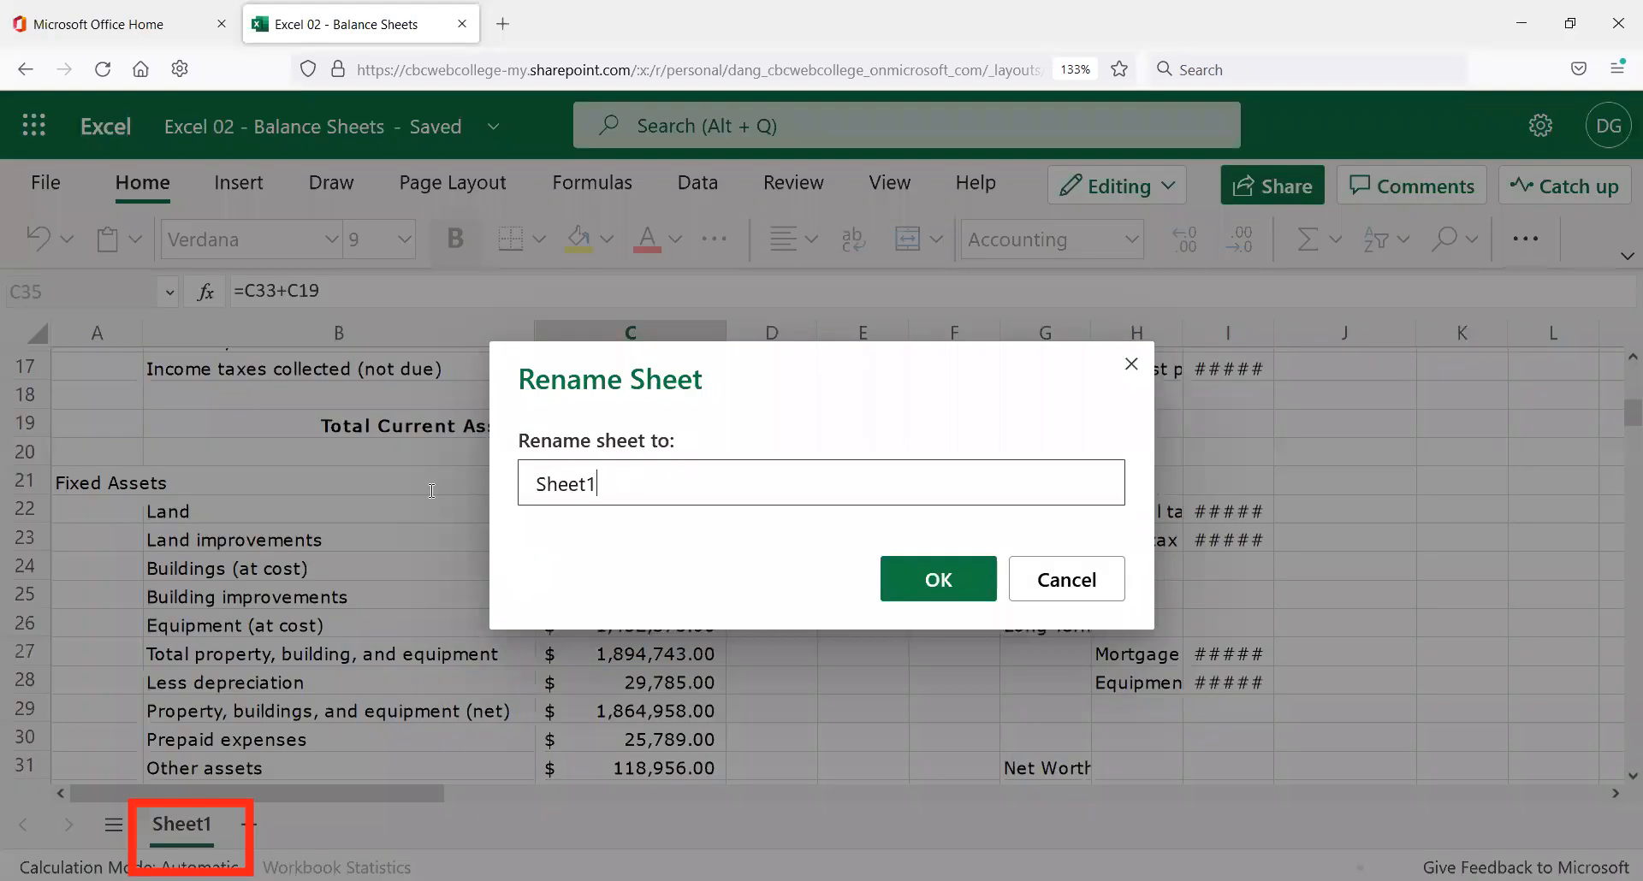
type("2021")
left_click(885, 571)
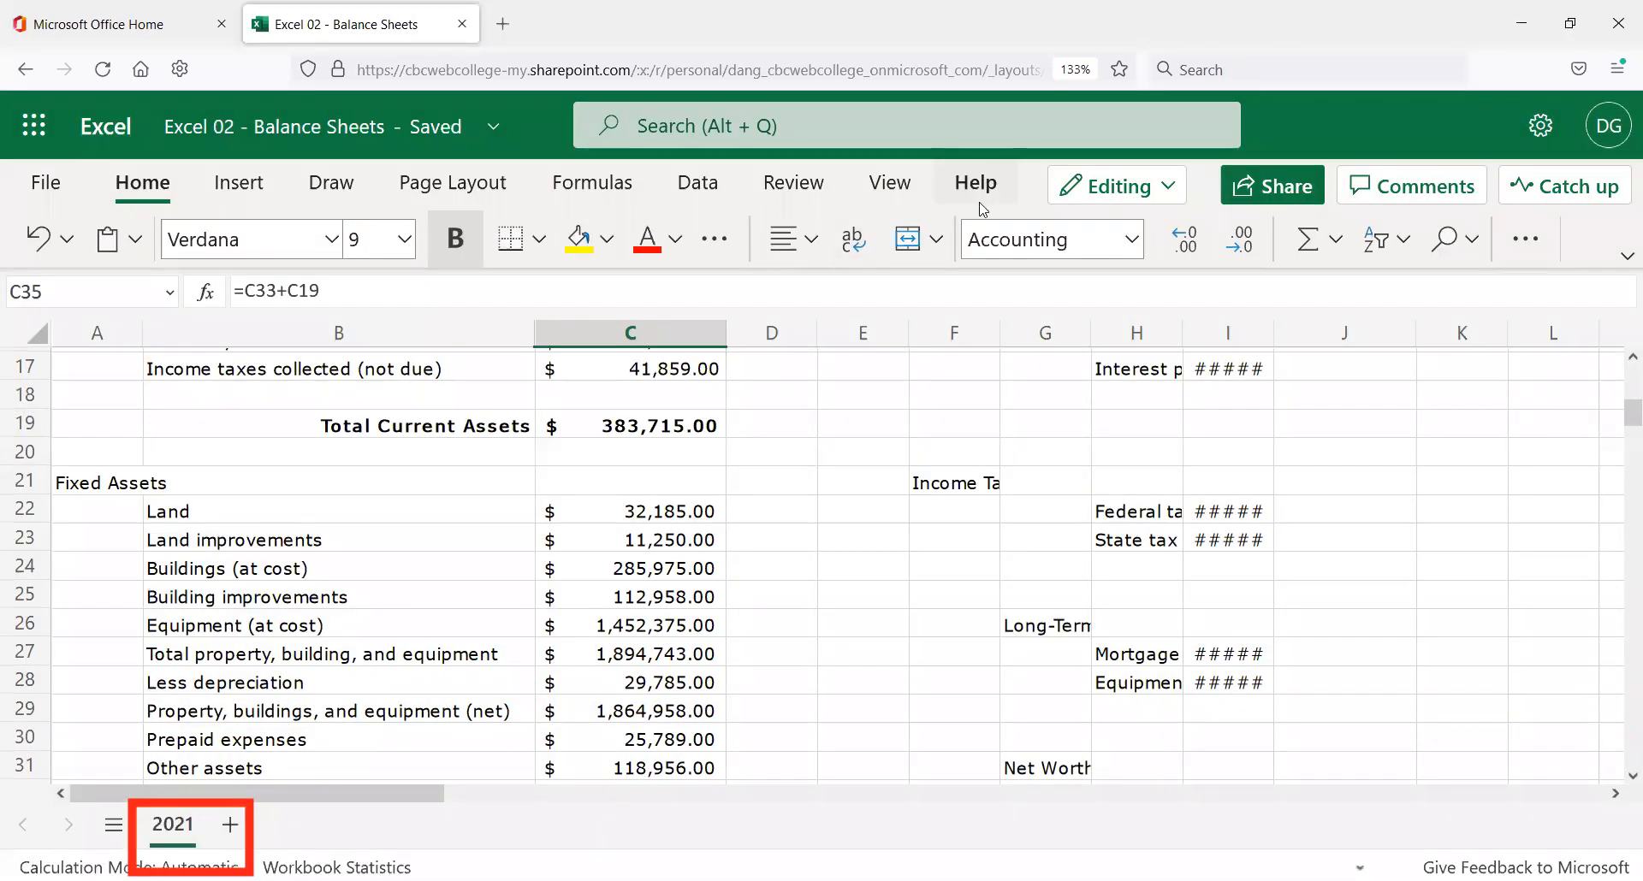
scroll(510, 607, "up", 4)
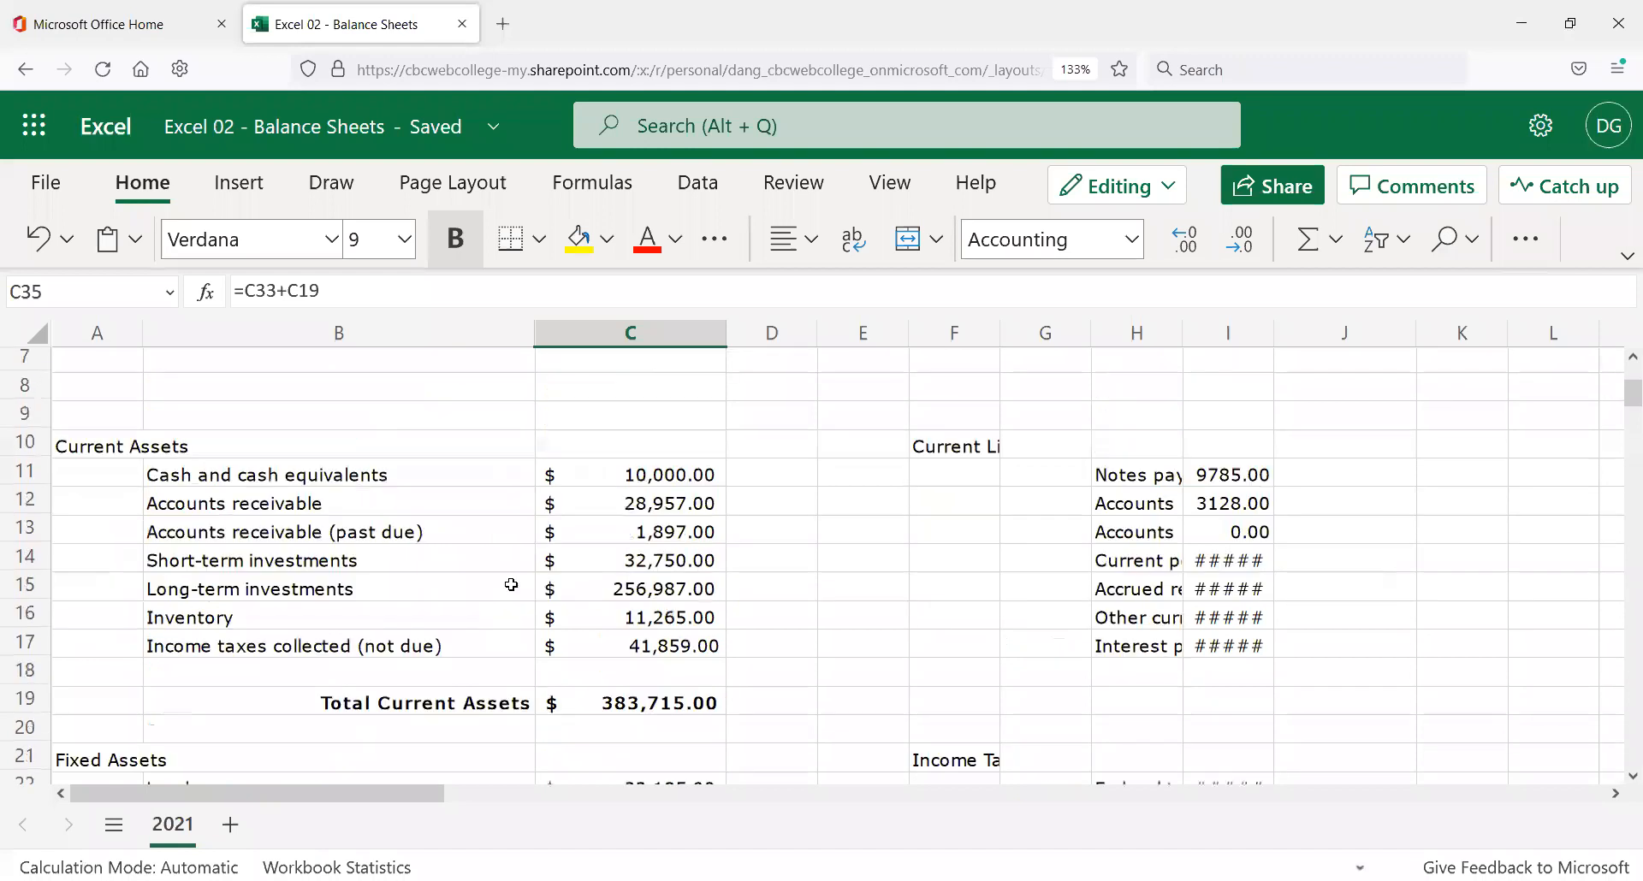
scroll(511, 585, "up", 2)
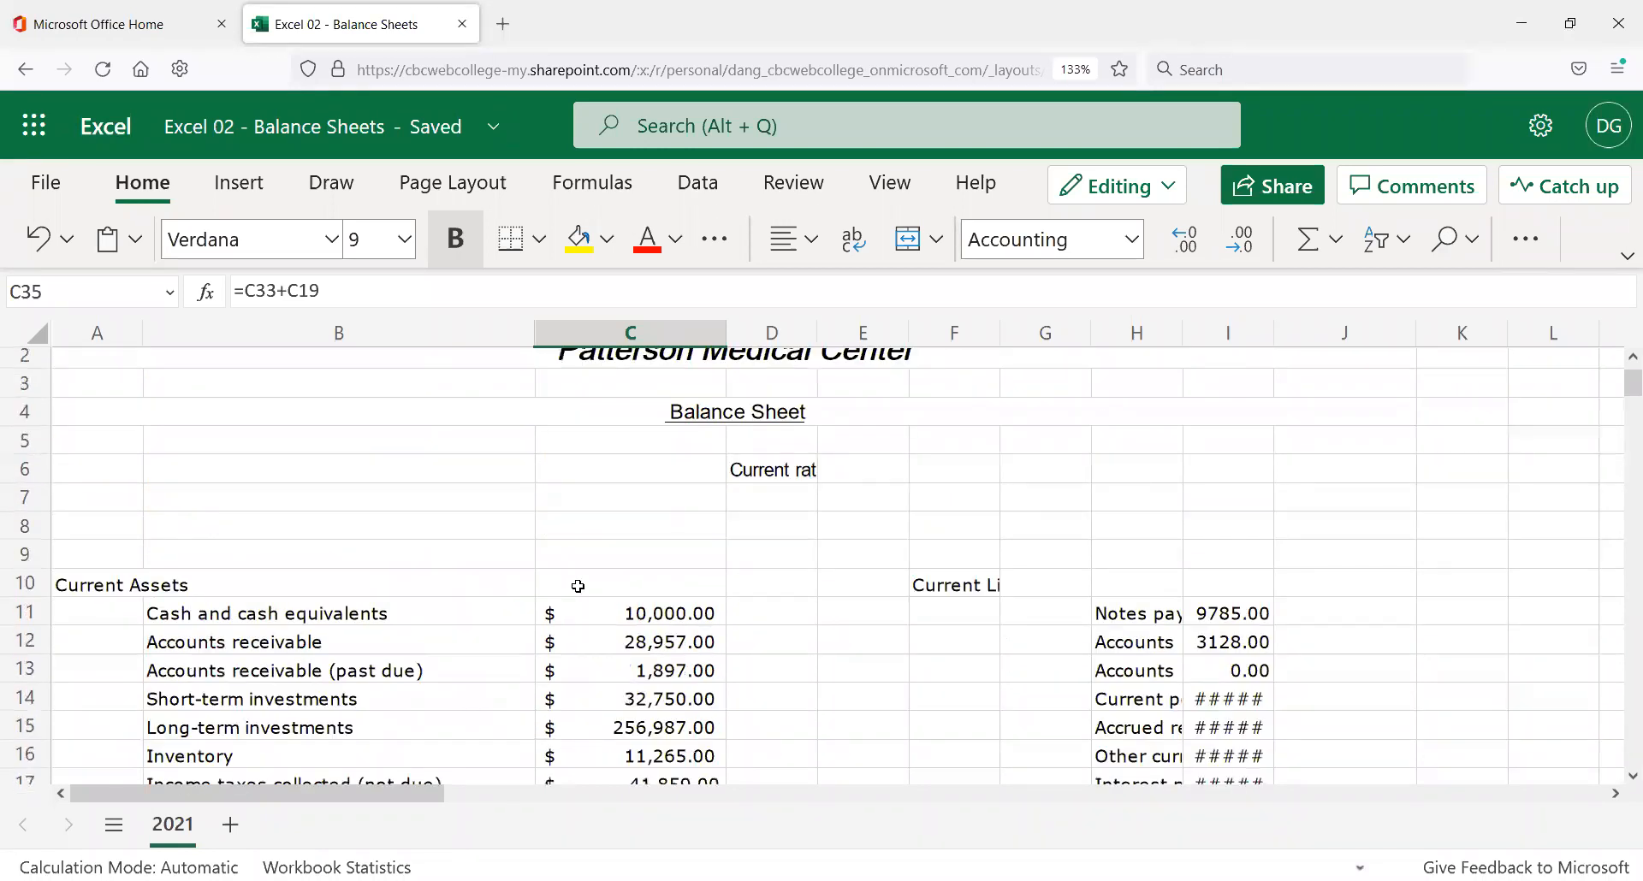
scroll(622, 614, "down", 4)
scroll(622, 613, "down", 2)
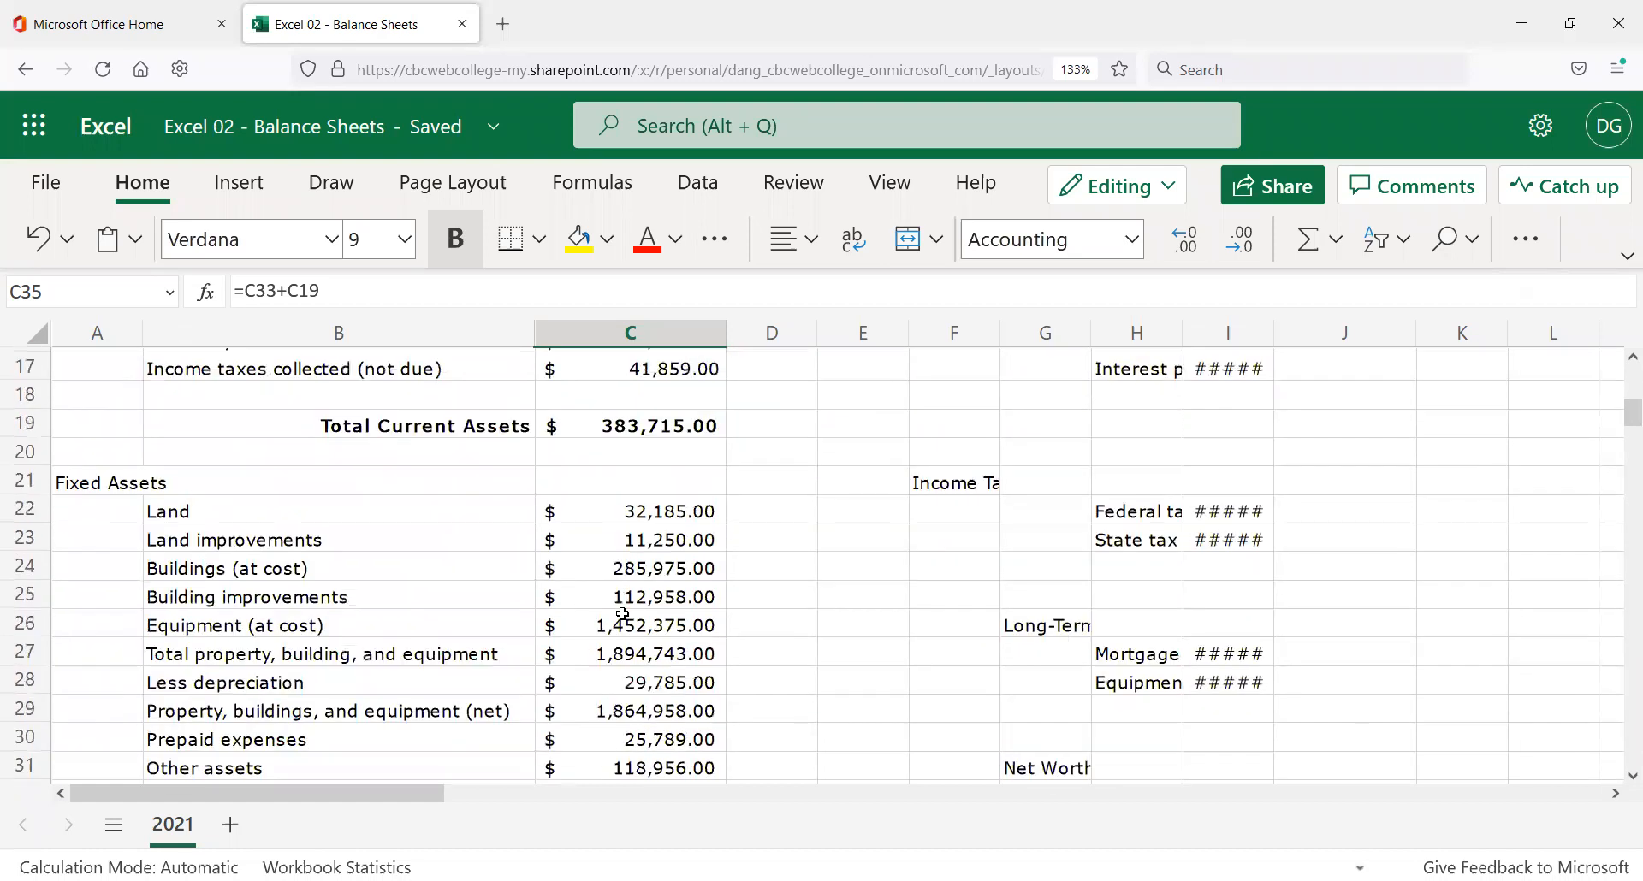
scroll(622, 613, "down", 2)
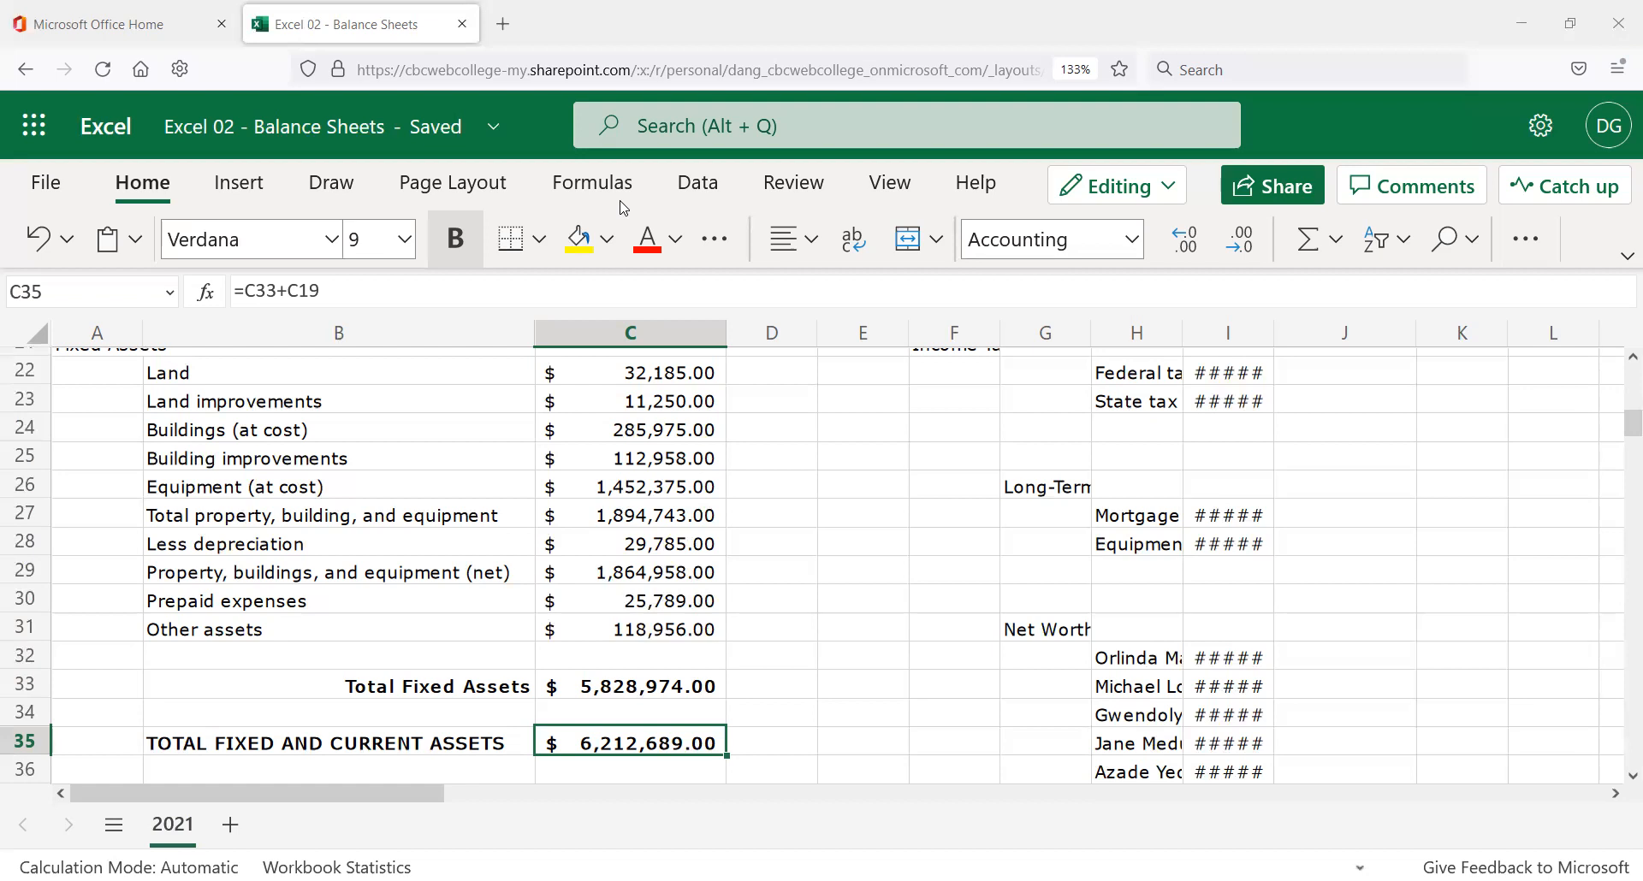
key("ctrl+k")
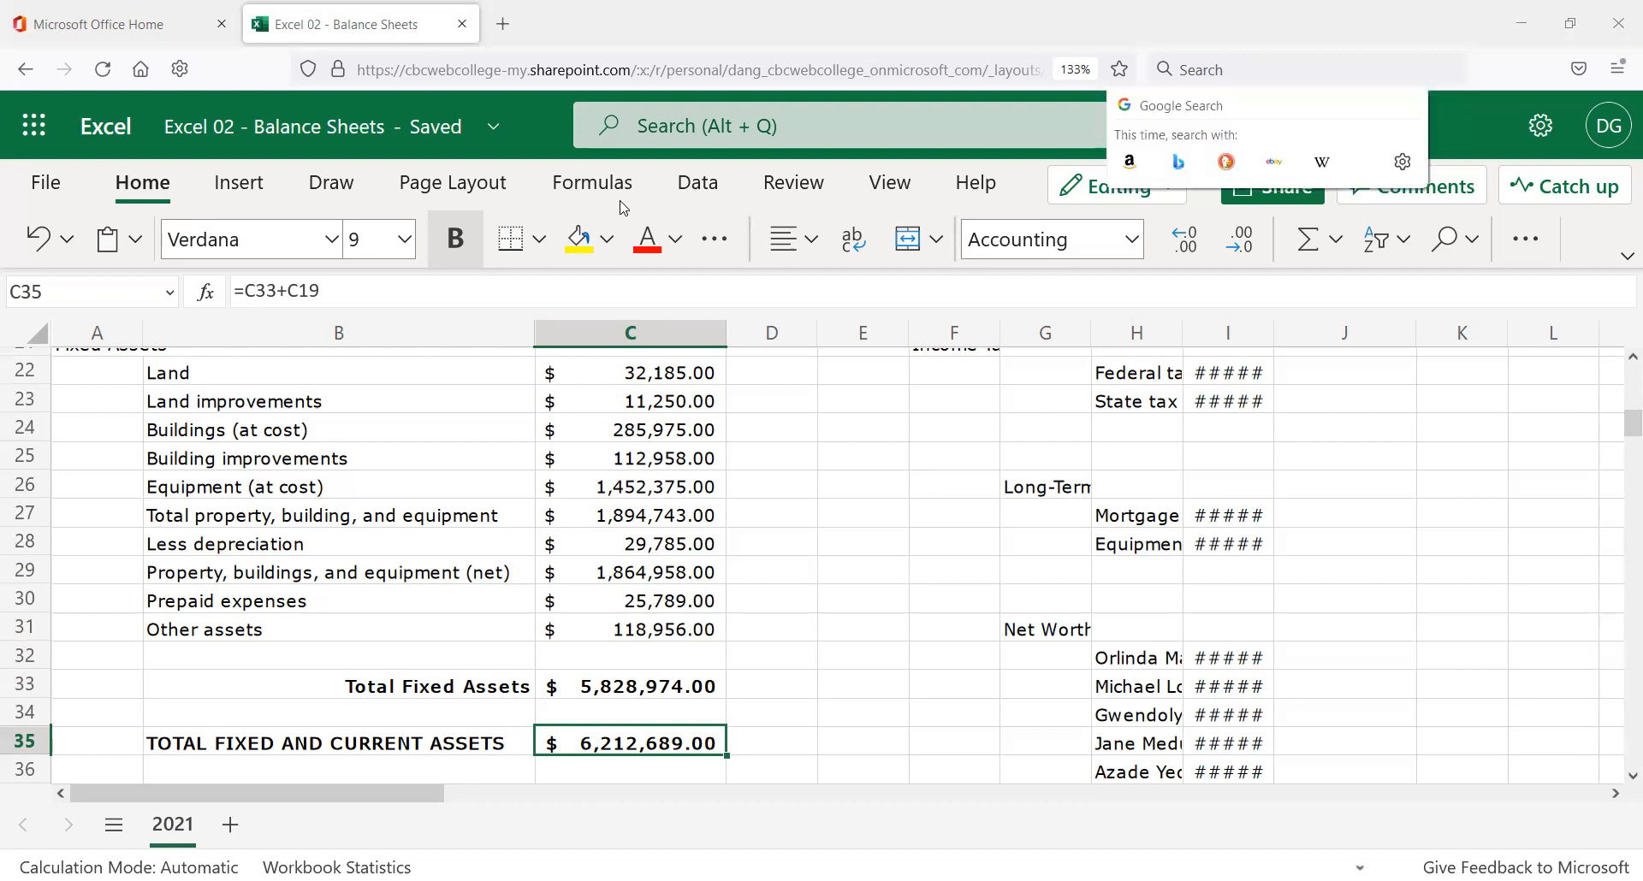
key("Escape")
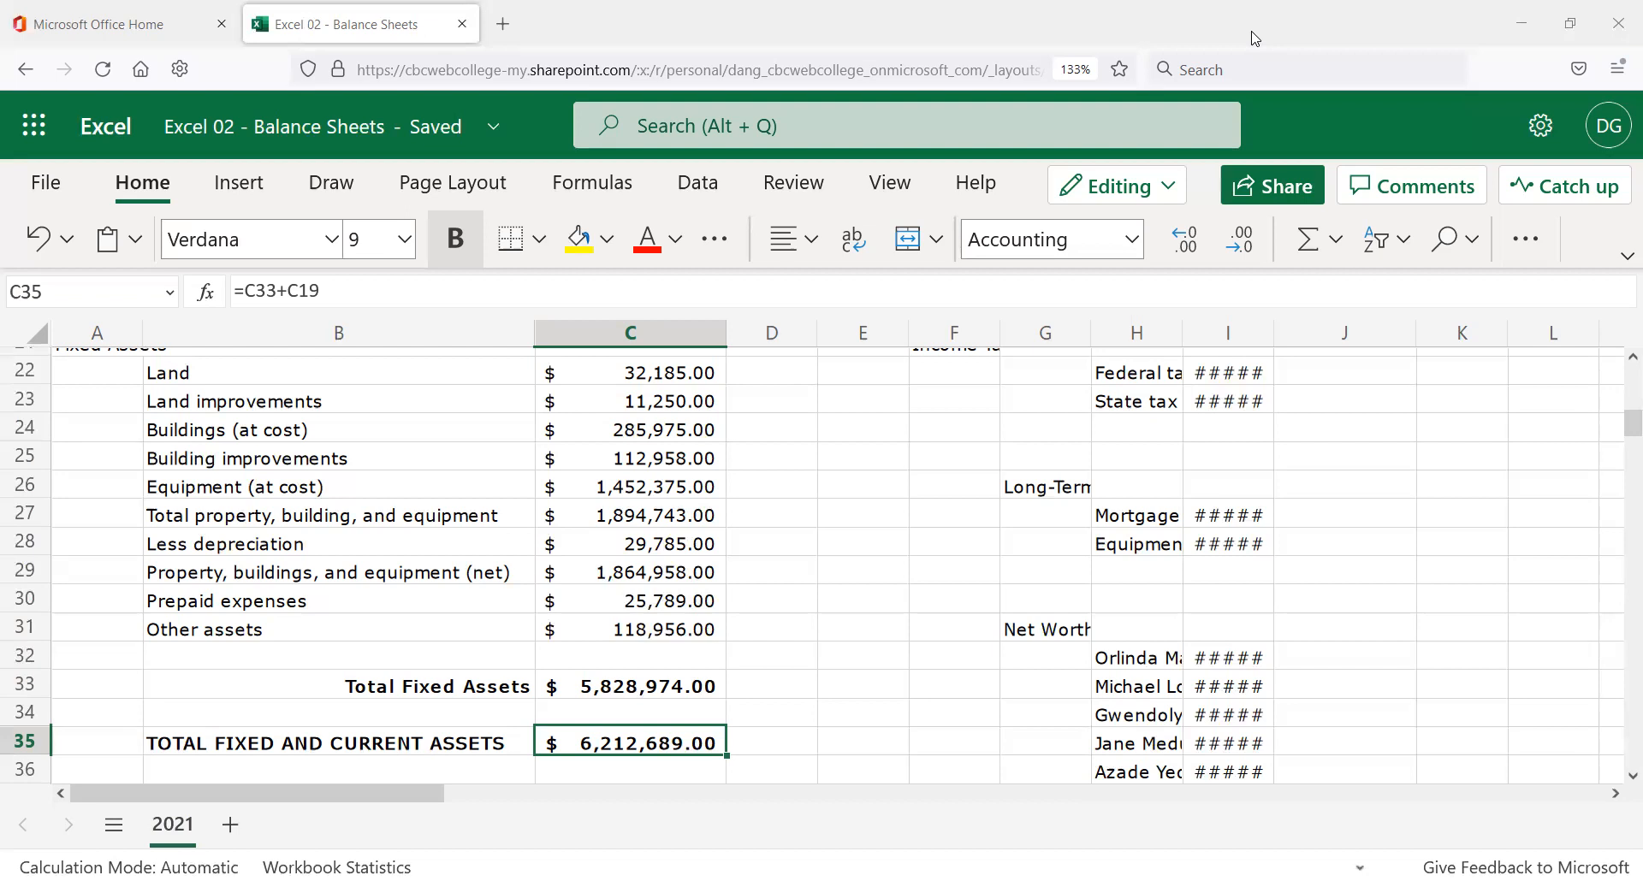
left_click(1256, 38)
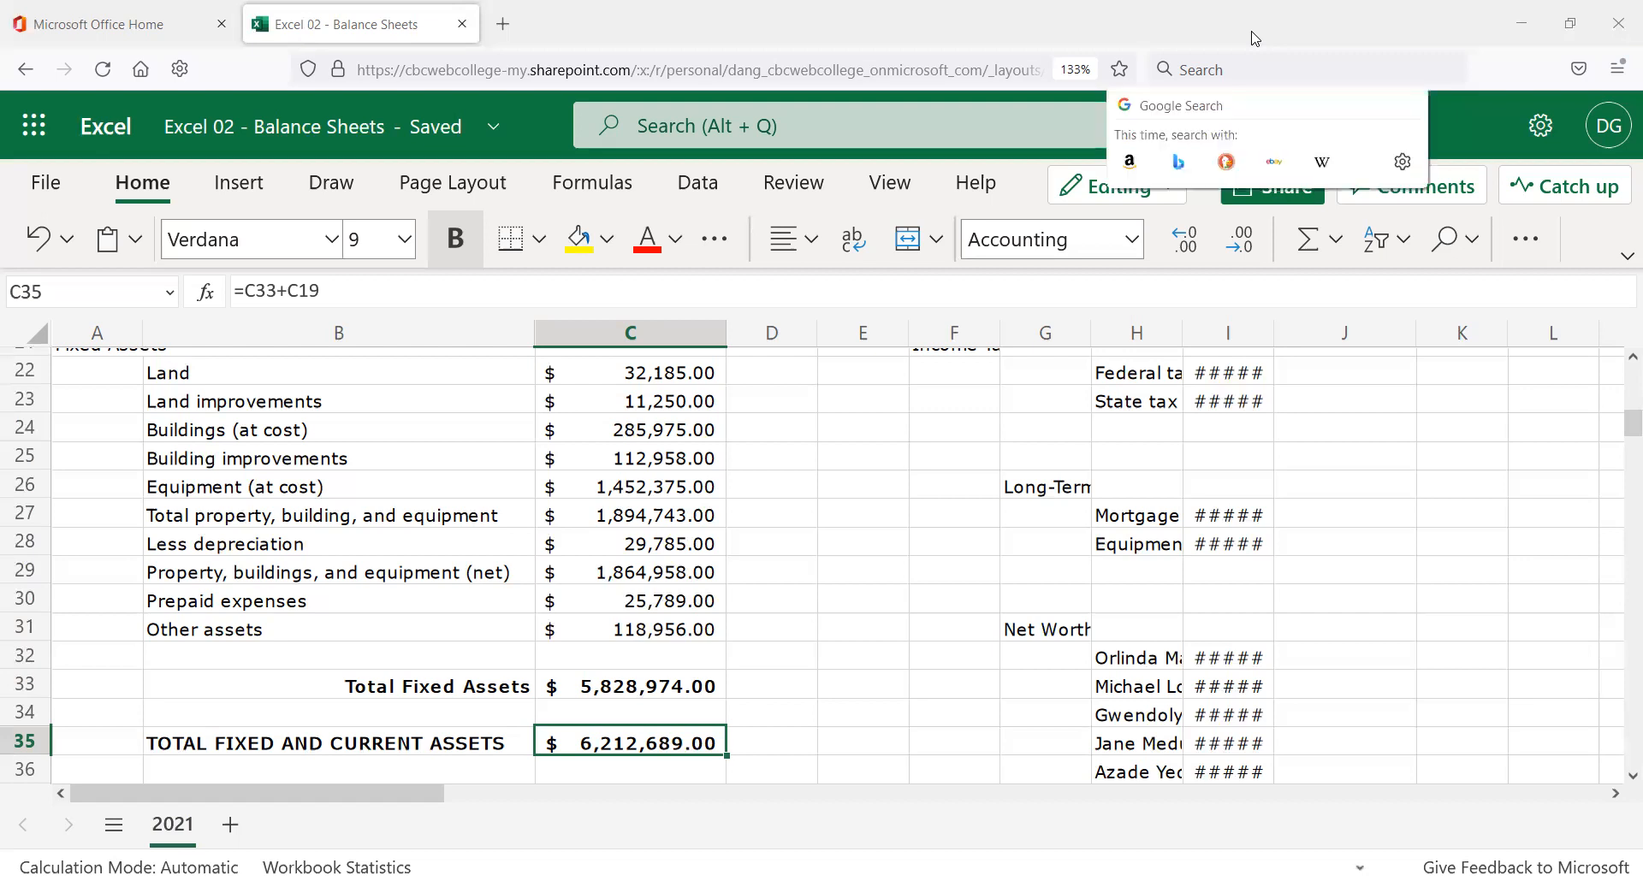
left_click(1255, 38)
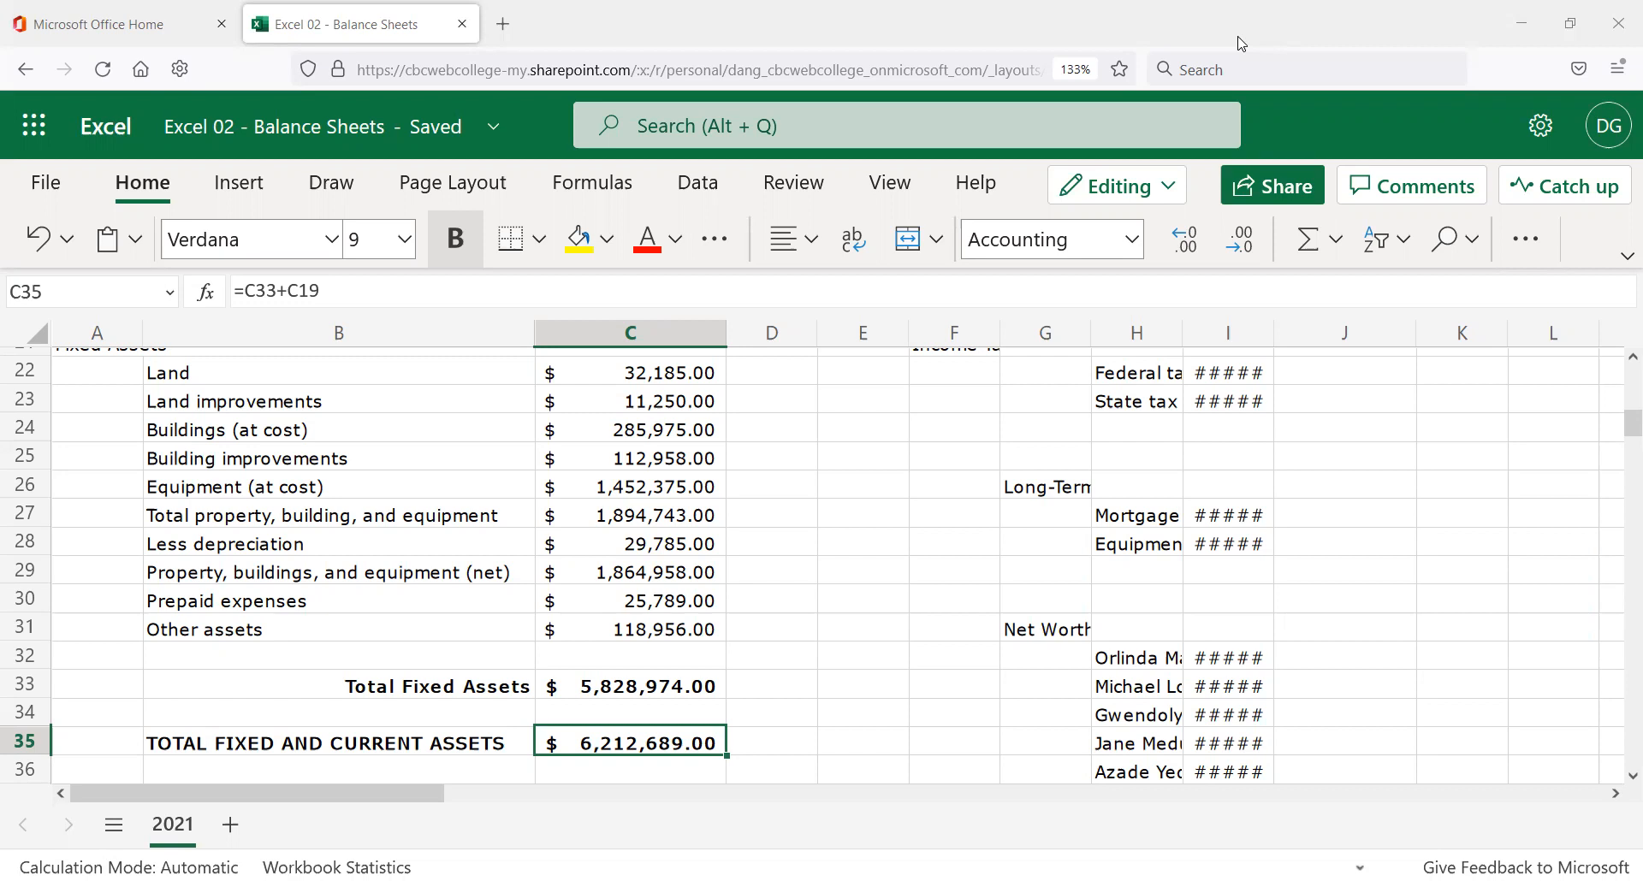
left_click(1242, 44)
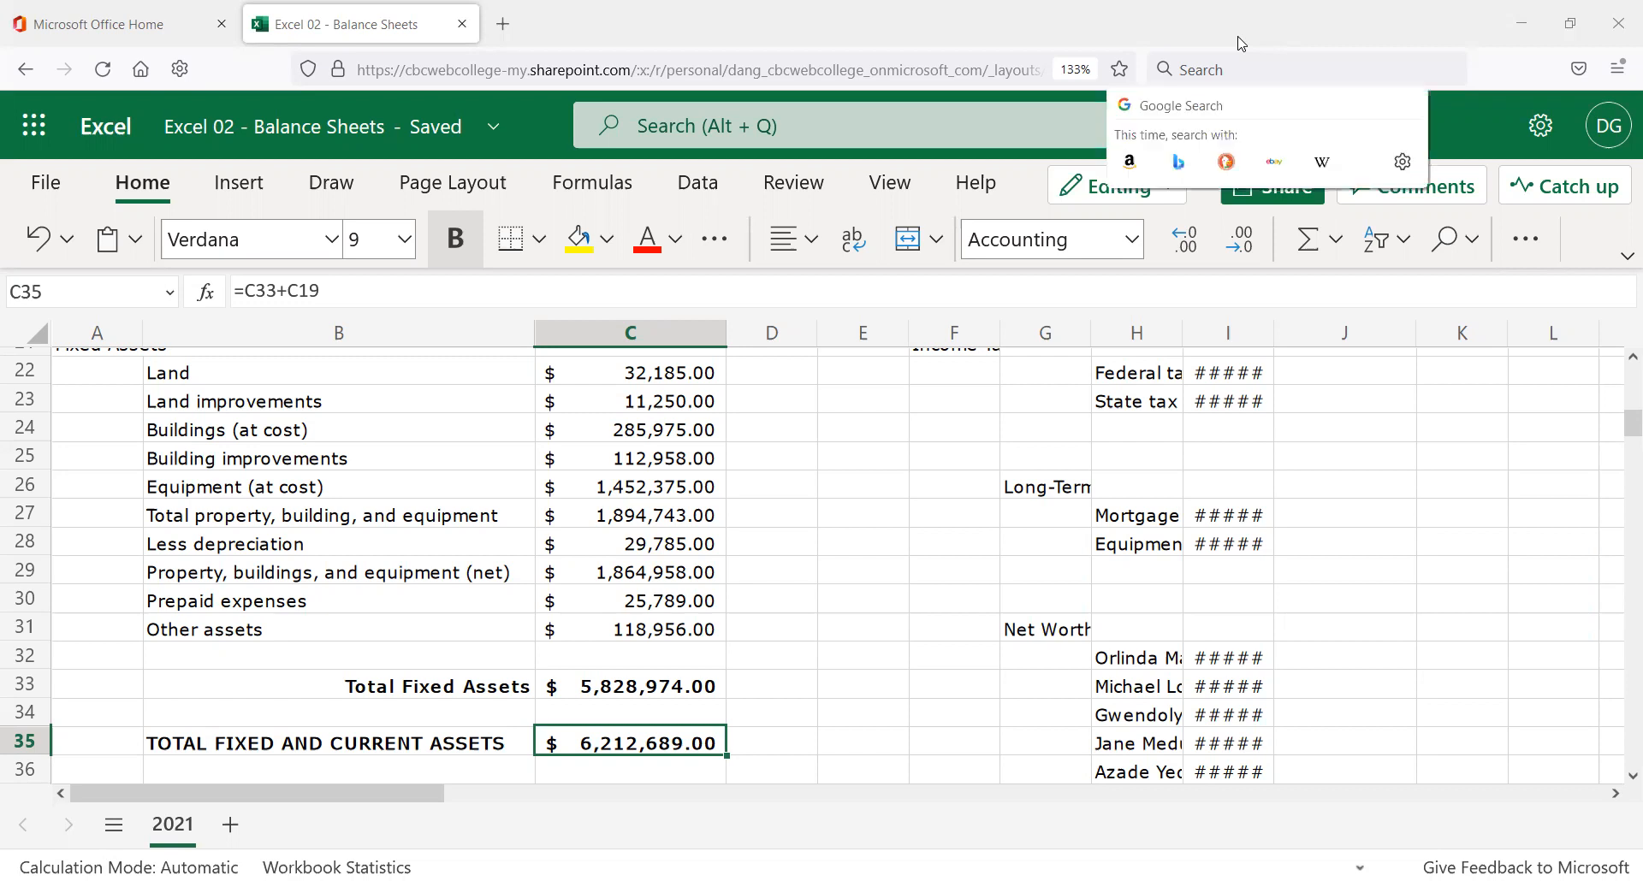
left_click(1242, 44)
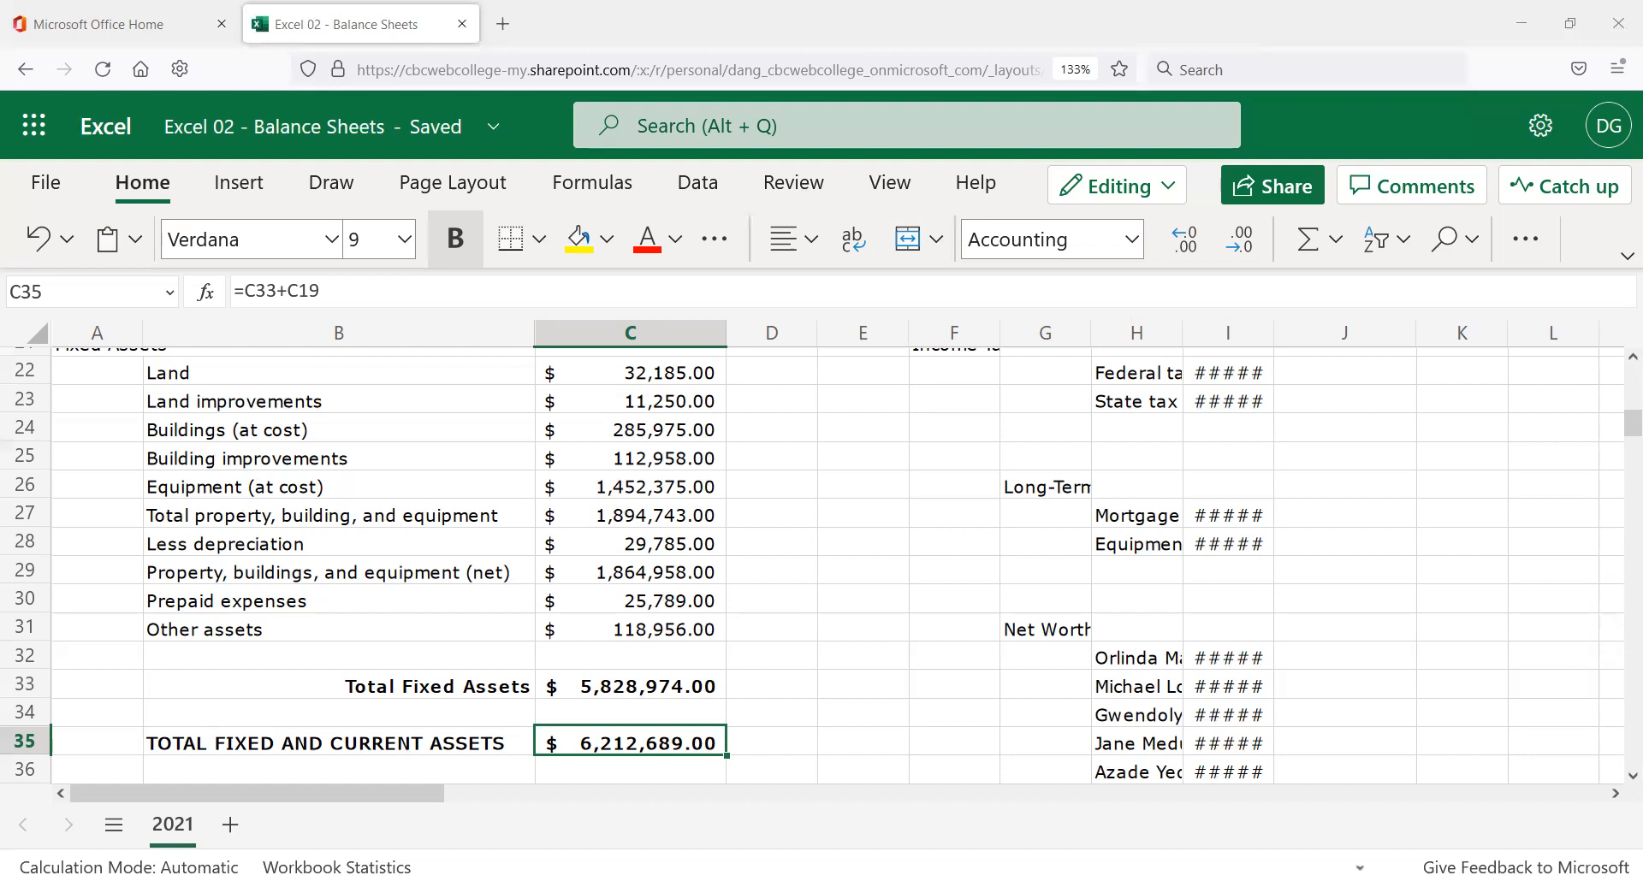
left_click(1163, 70)
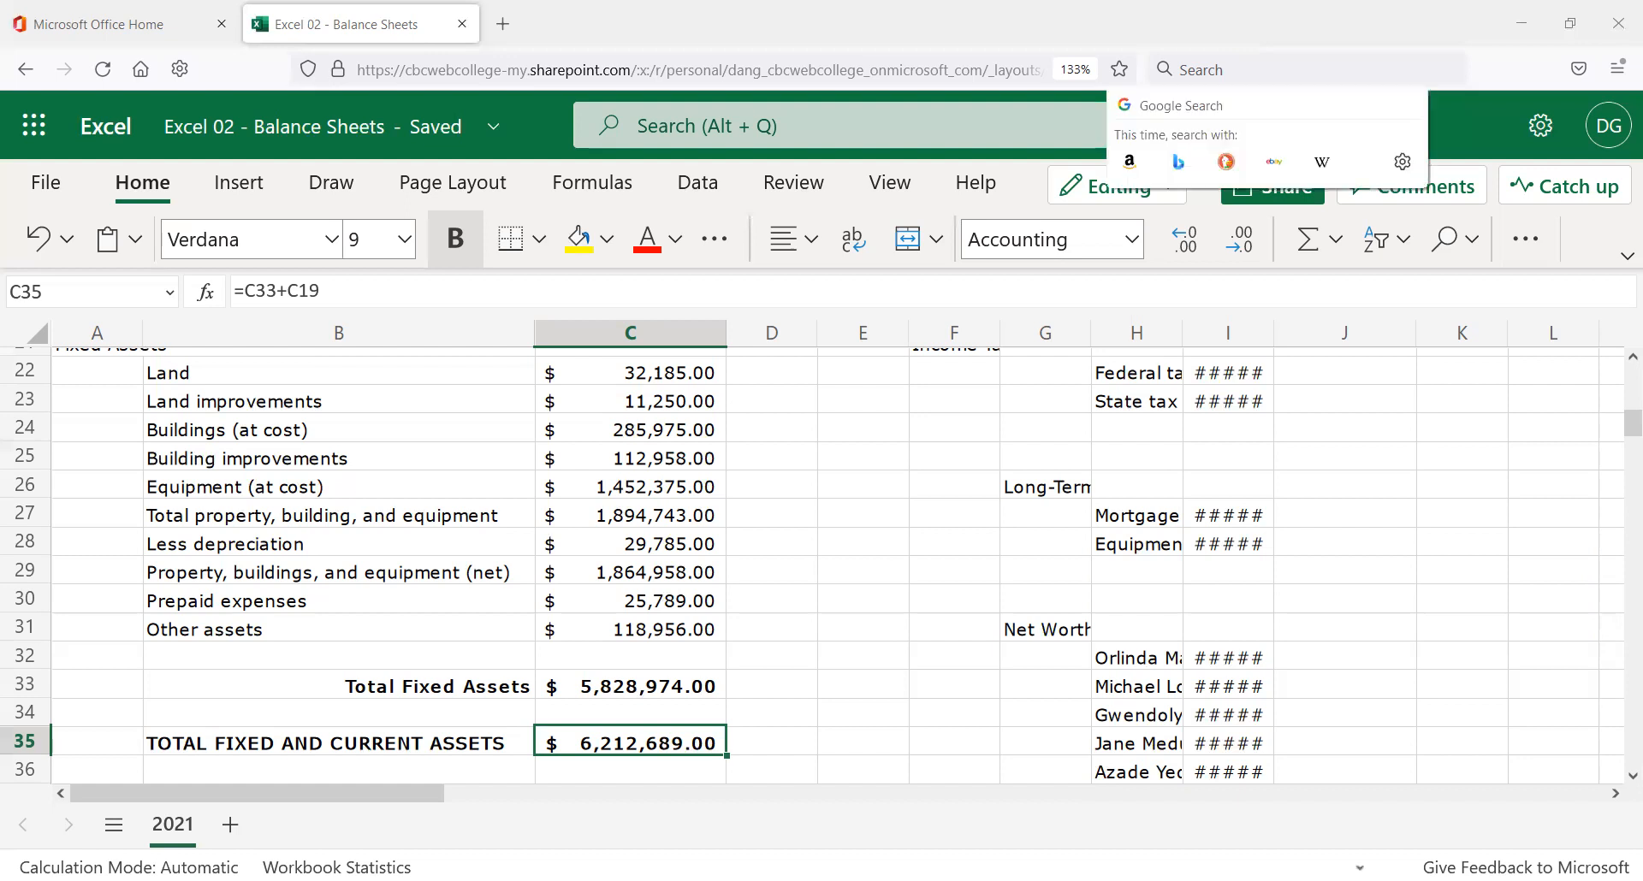
key("Escape")
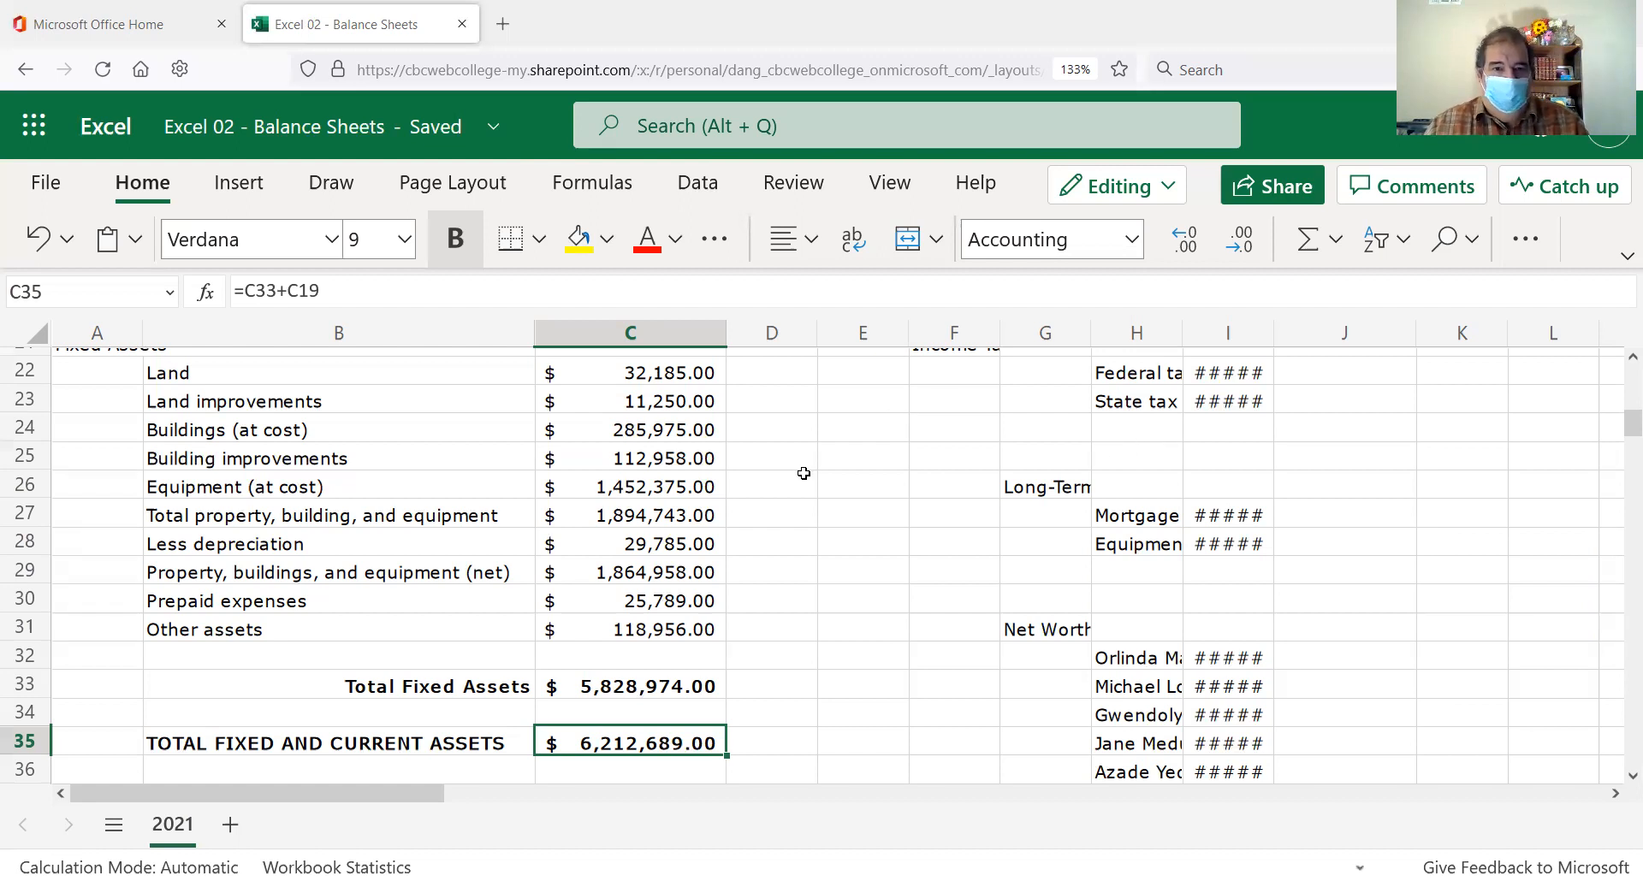
Select the Land amount in C22 and expand the ribbon to show all formatting commands.
scroll(746, 511, "up", 2)
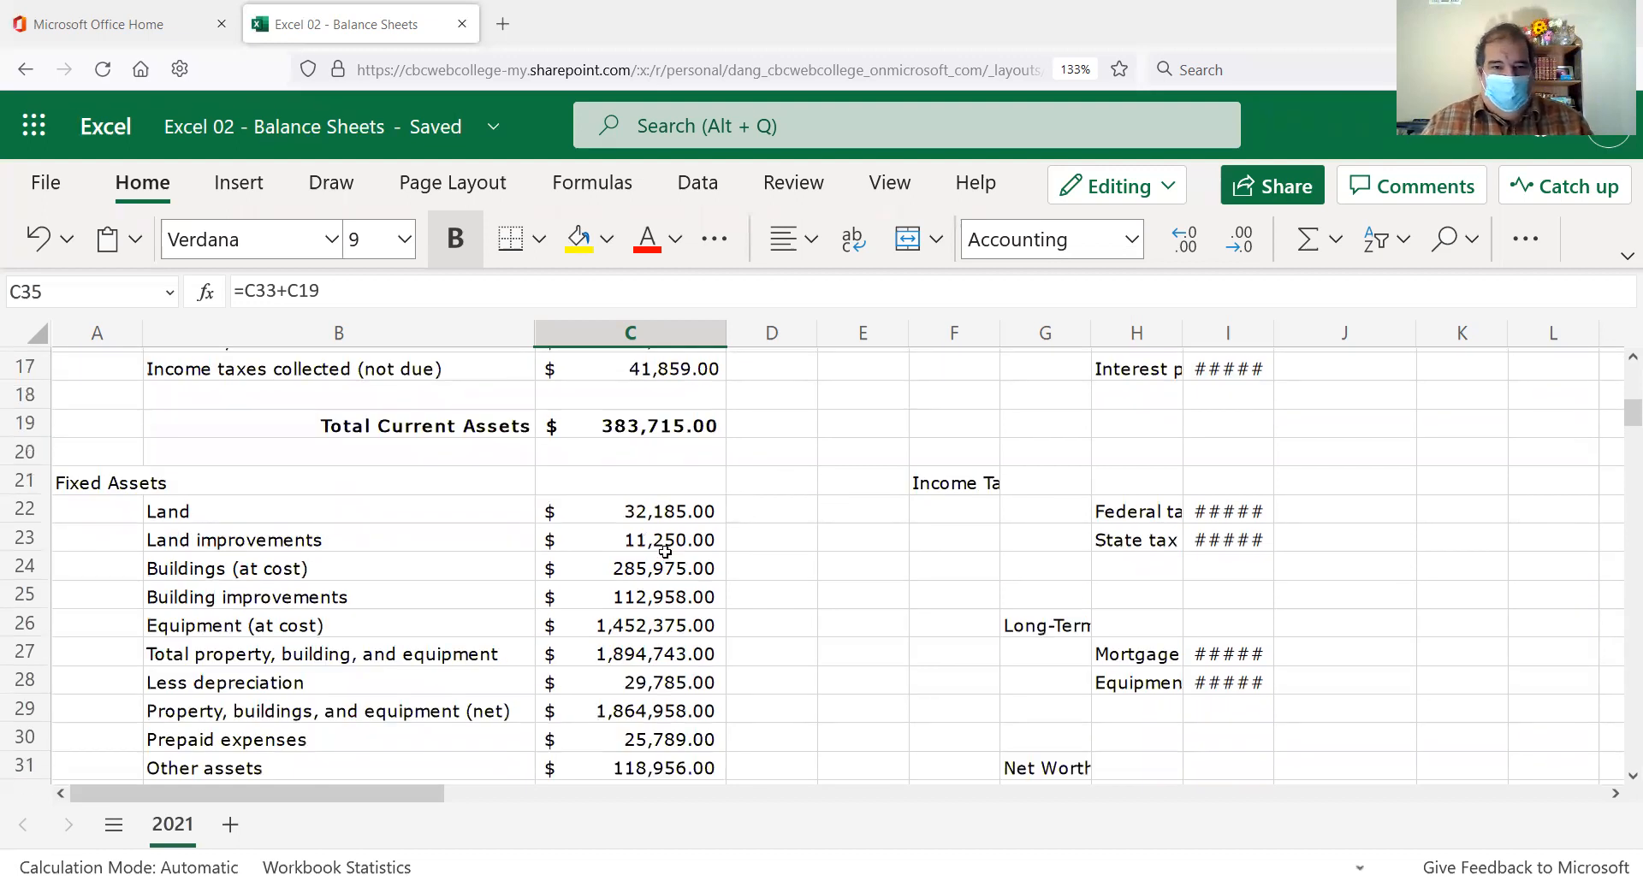
left_click(673, 510)
left_click(1623, 256)
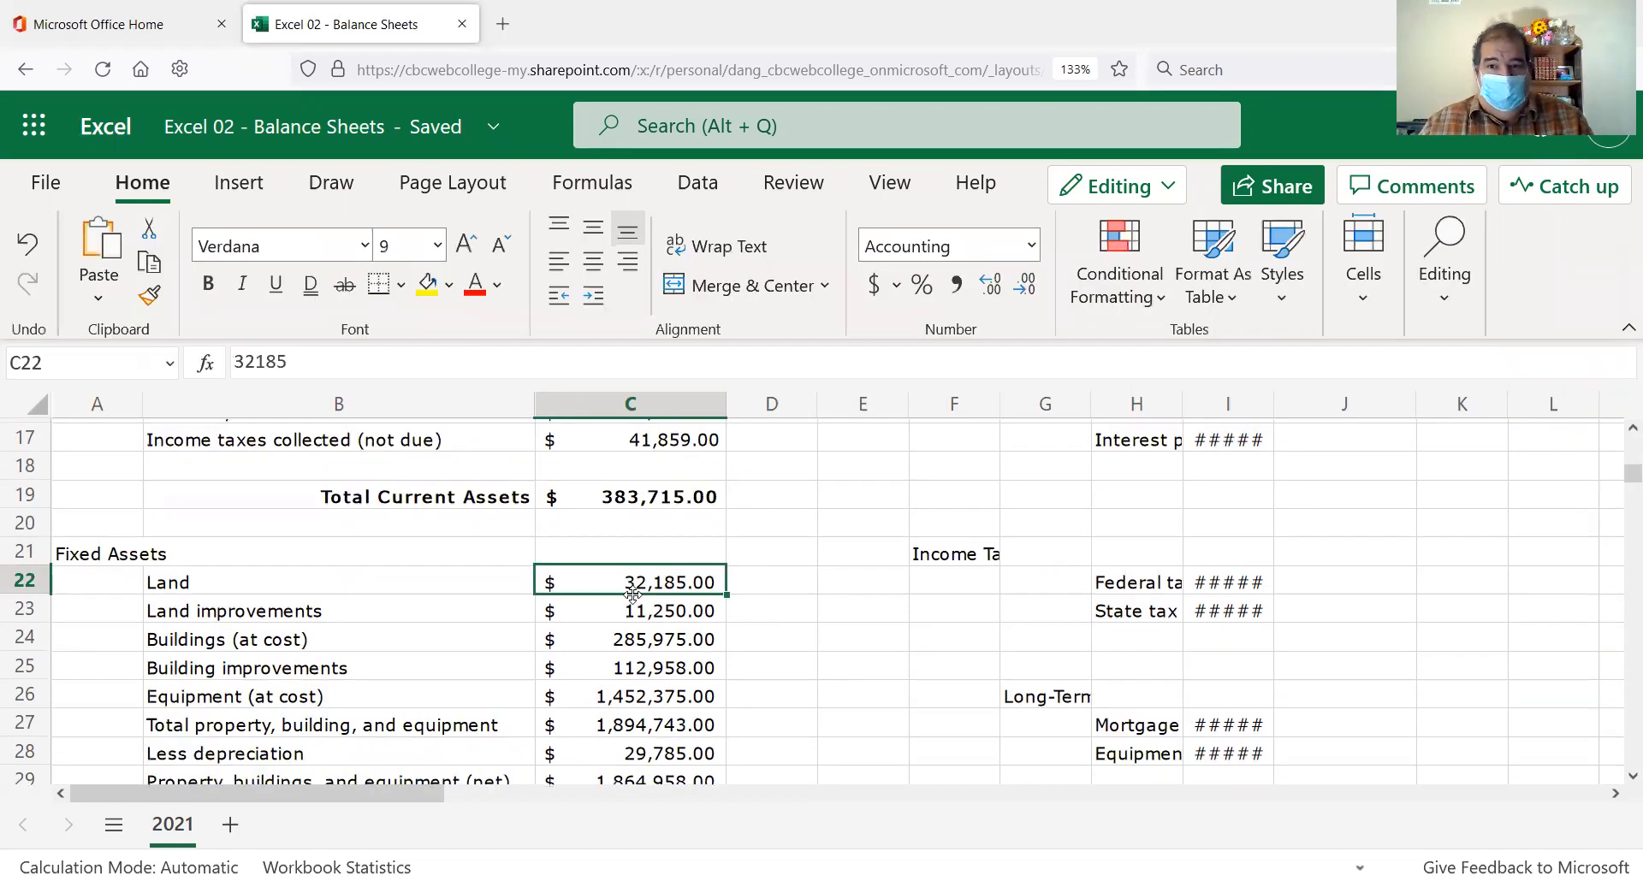
scroll(633, 593, "down", 3)
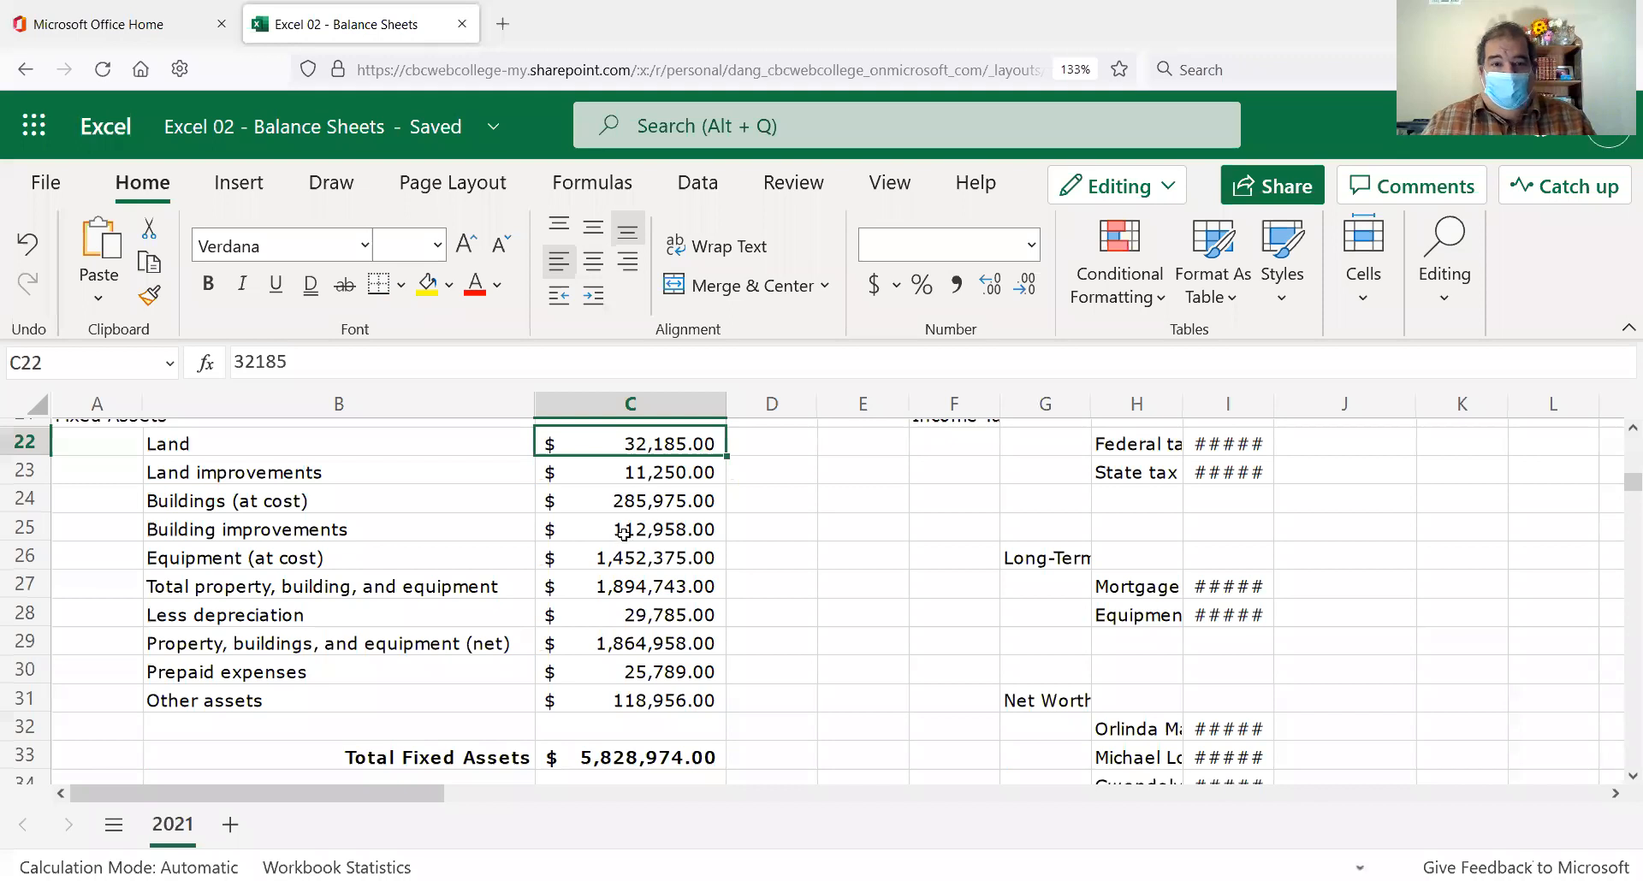
left_click(633, 498)
left_click(641, 441)
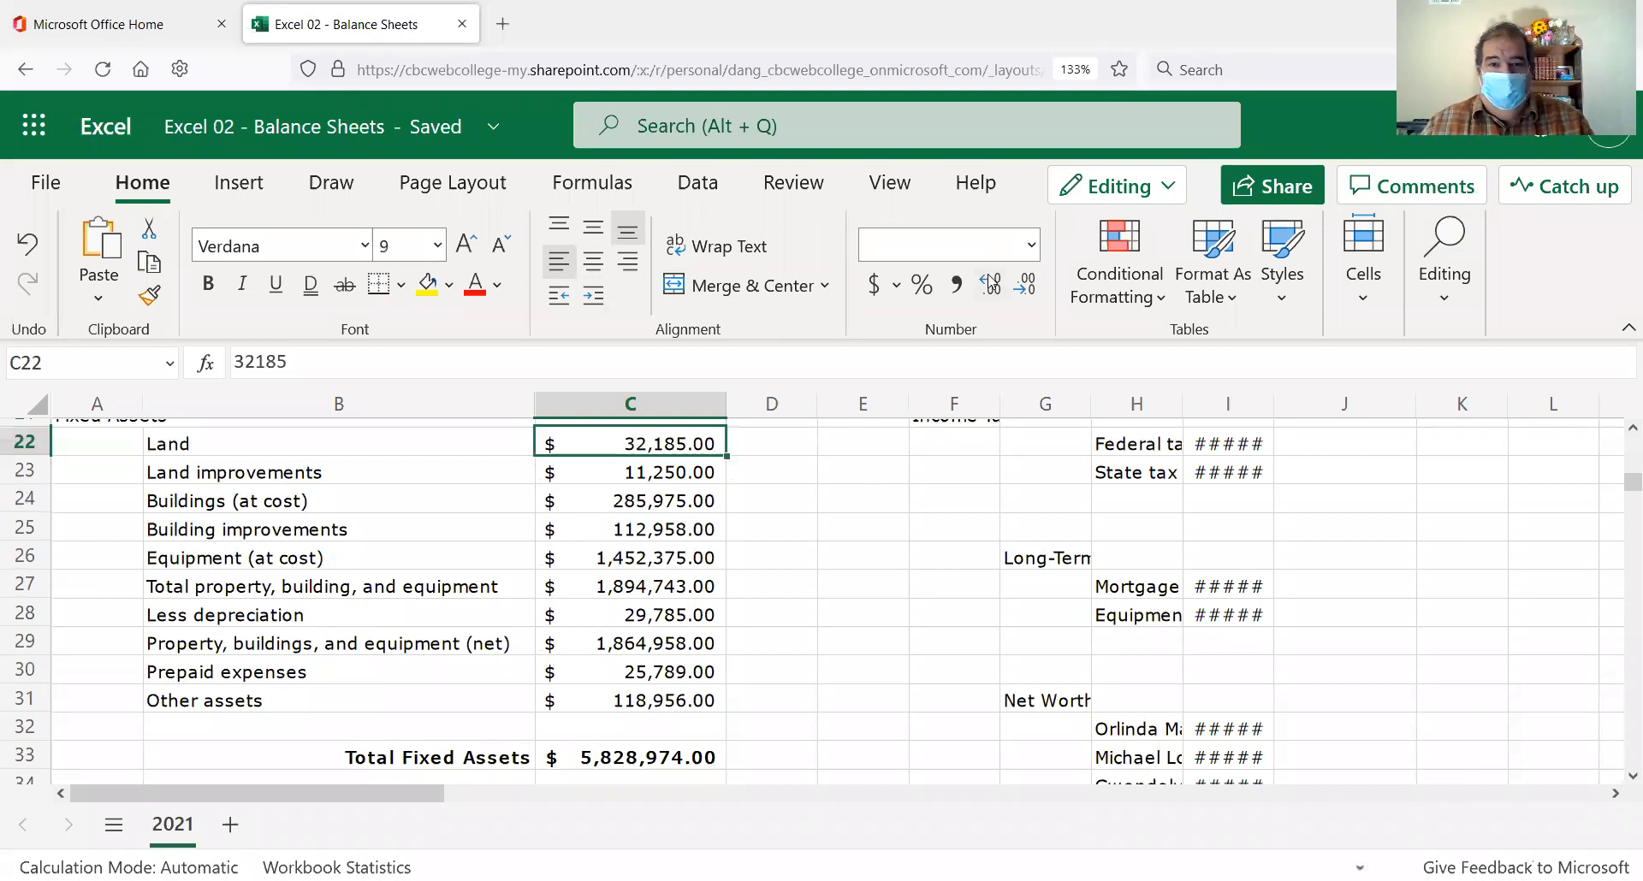
Try Currency on C22:C31, then set the fixed-asset amounts to Accounting format.
left_click(652, 693, "shift")
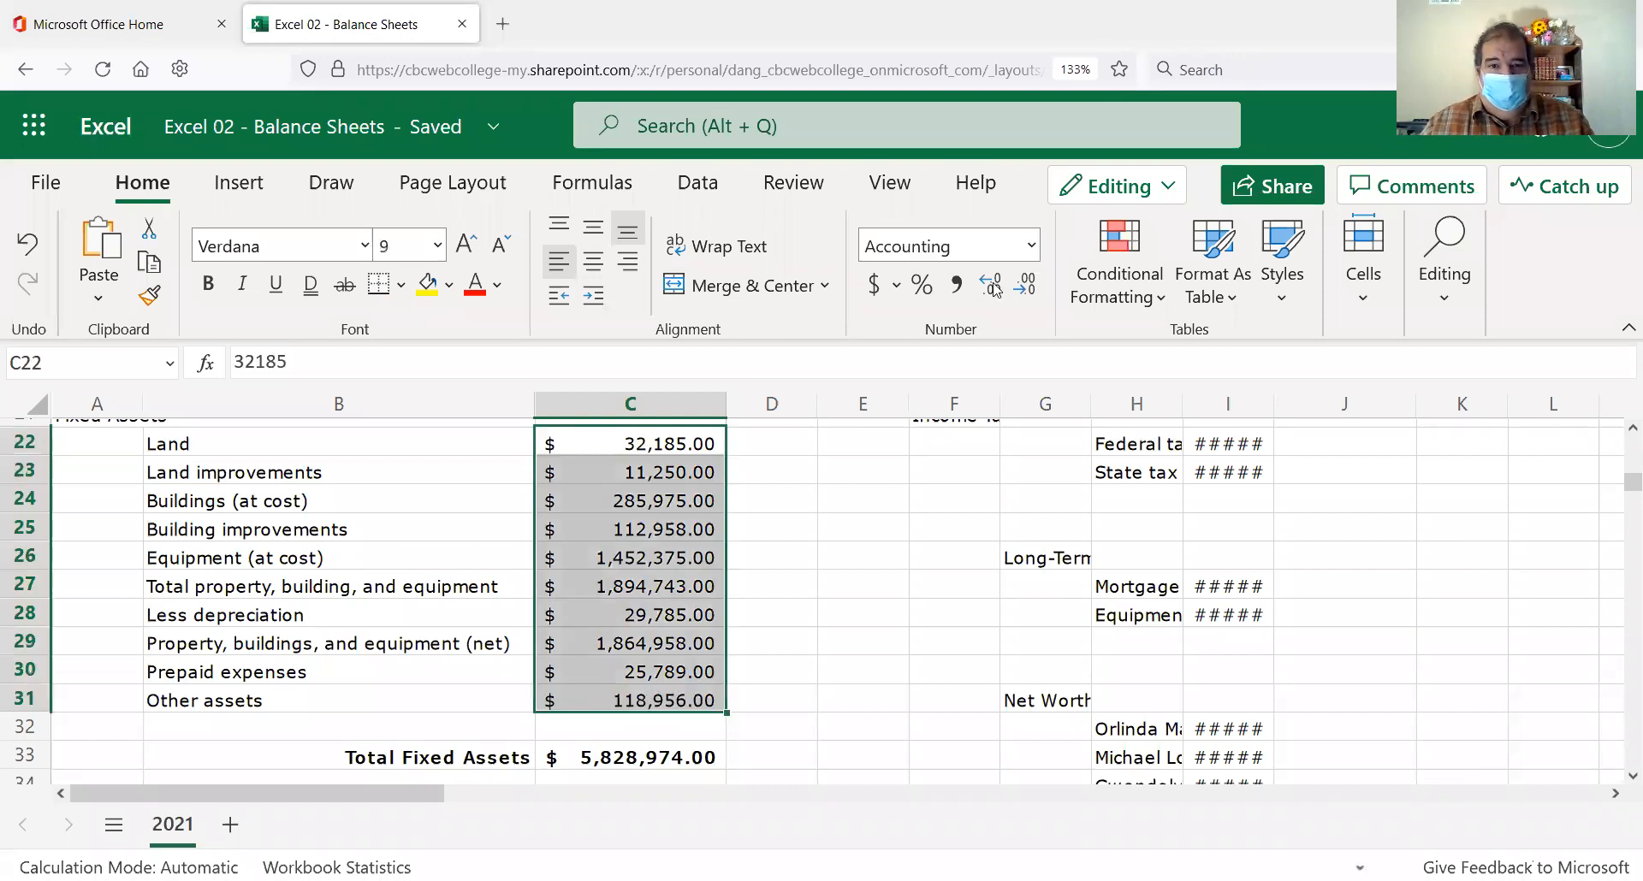
left_click(1029, 245)
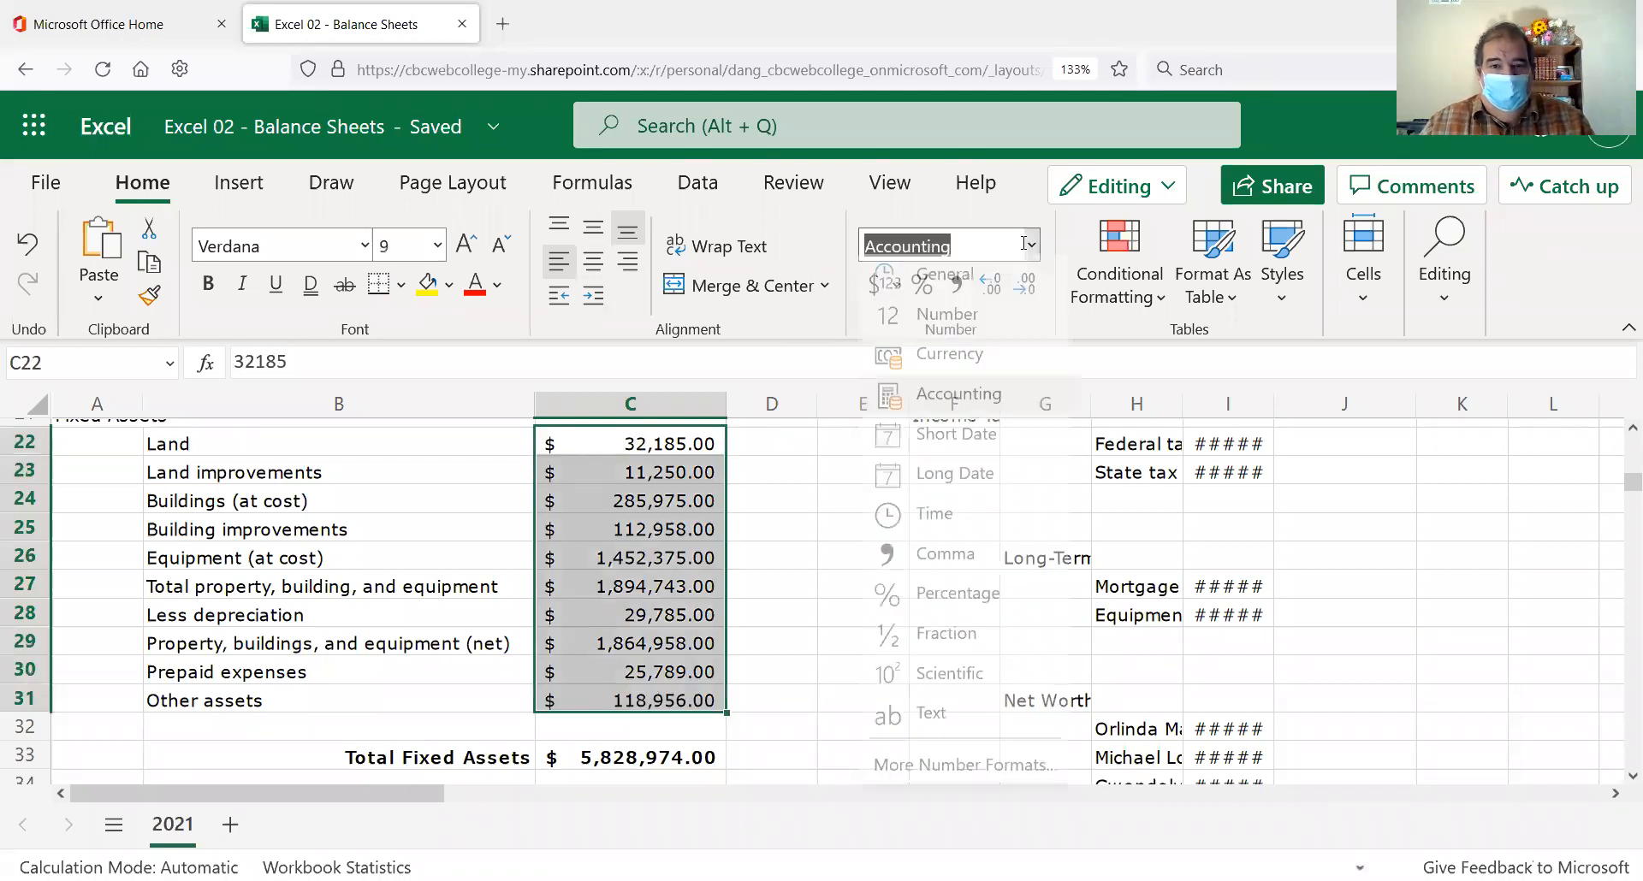
left_click(987, 366)
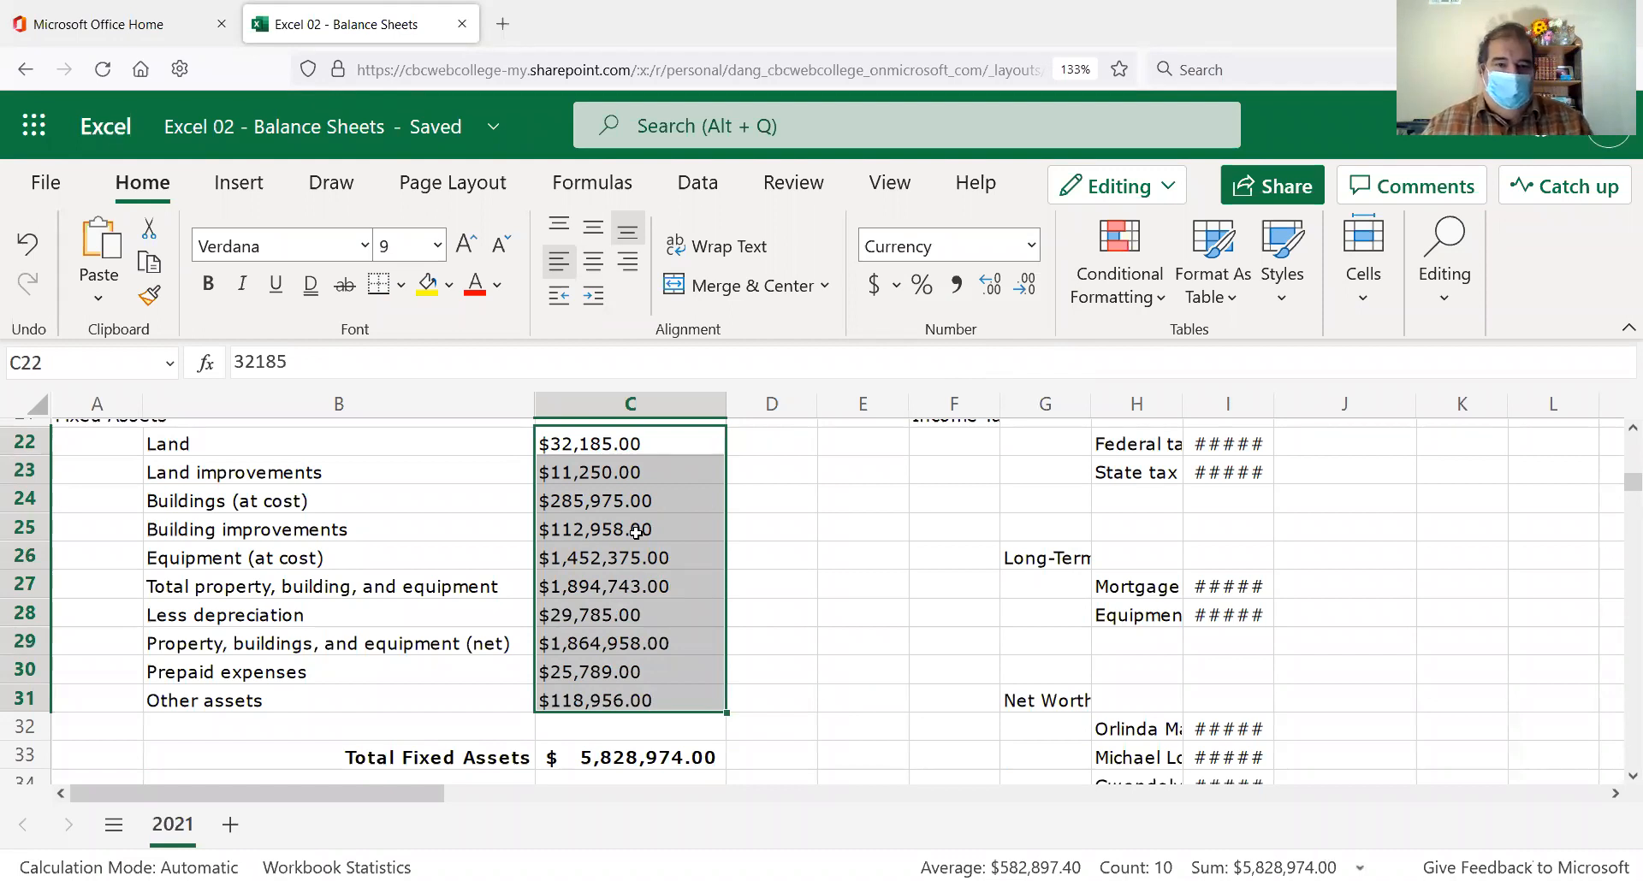
left_click(1033, 247)
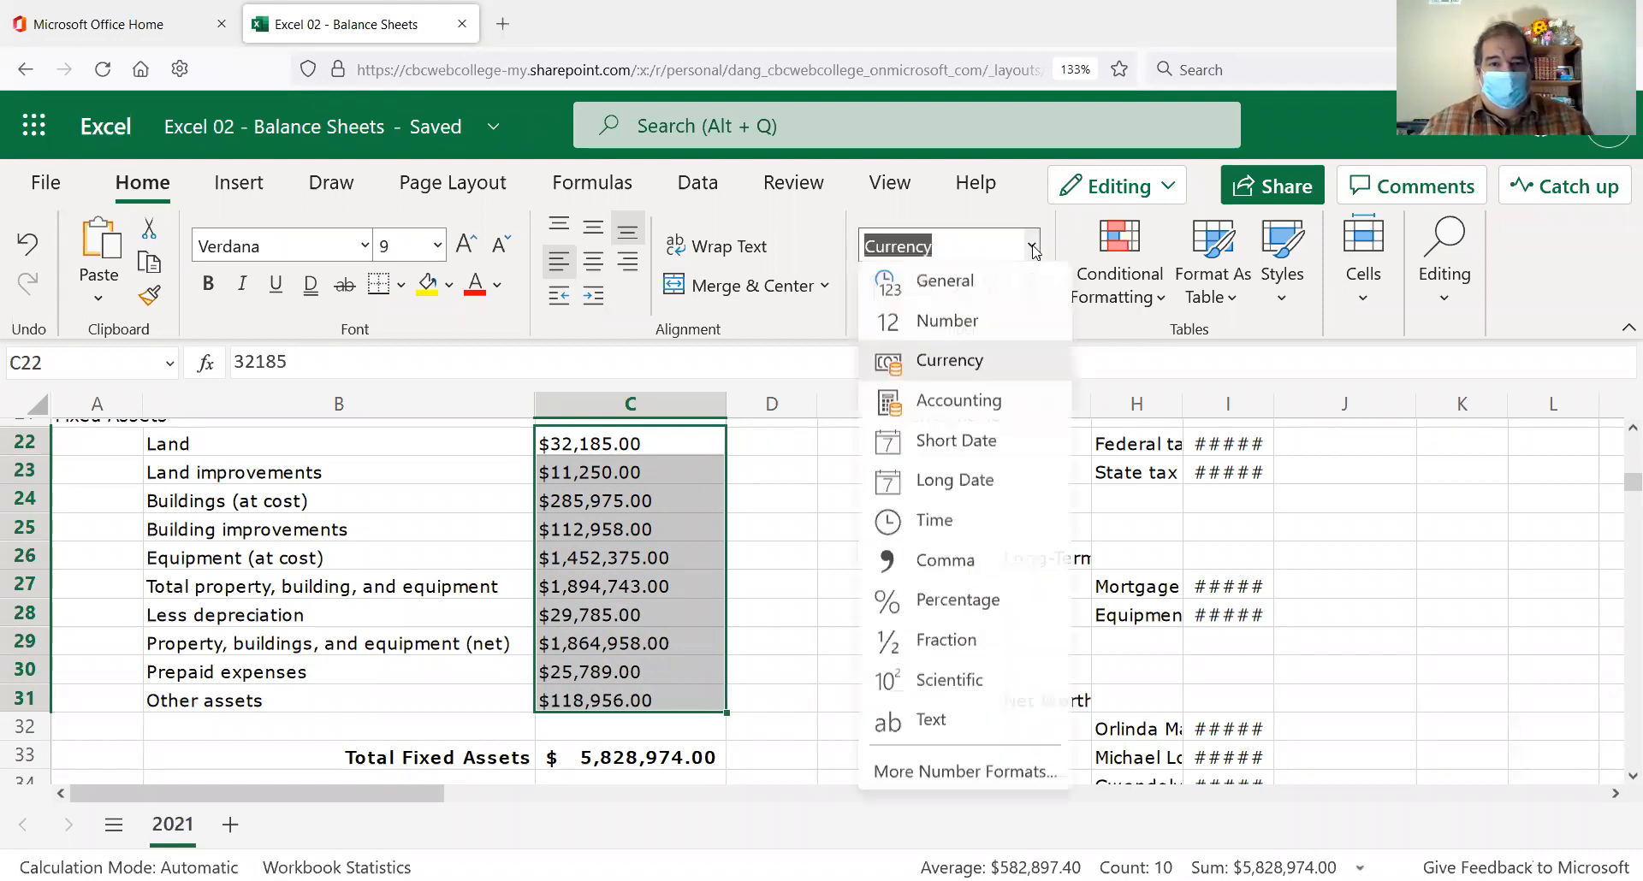
left_click(973, 415)
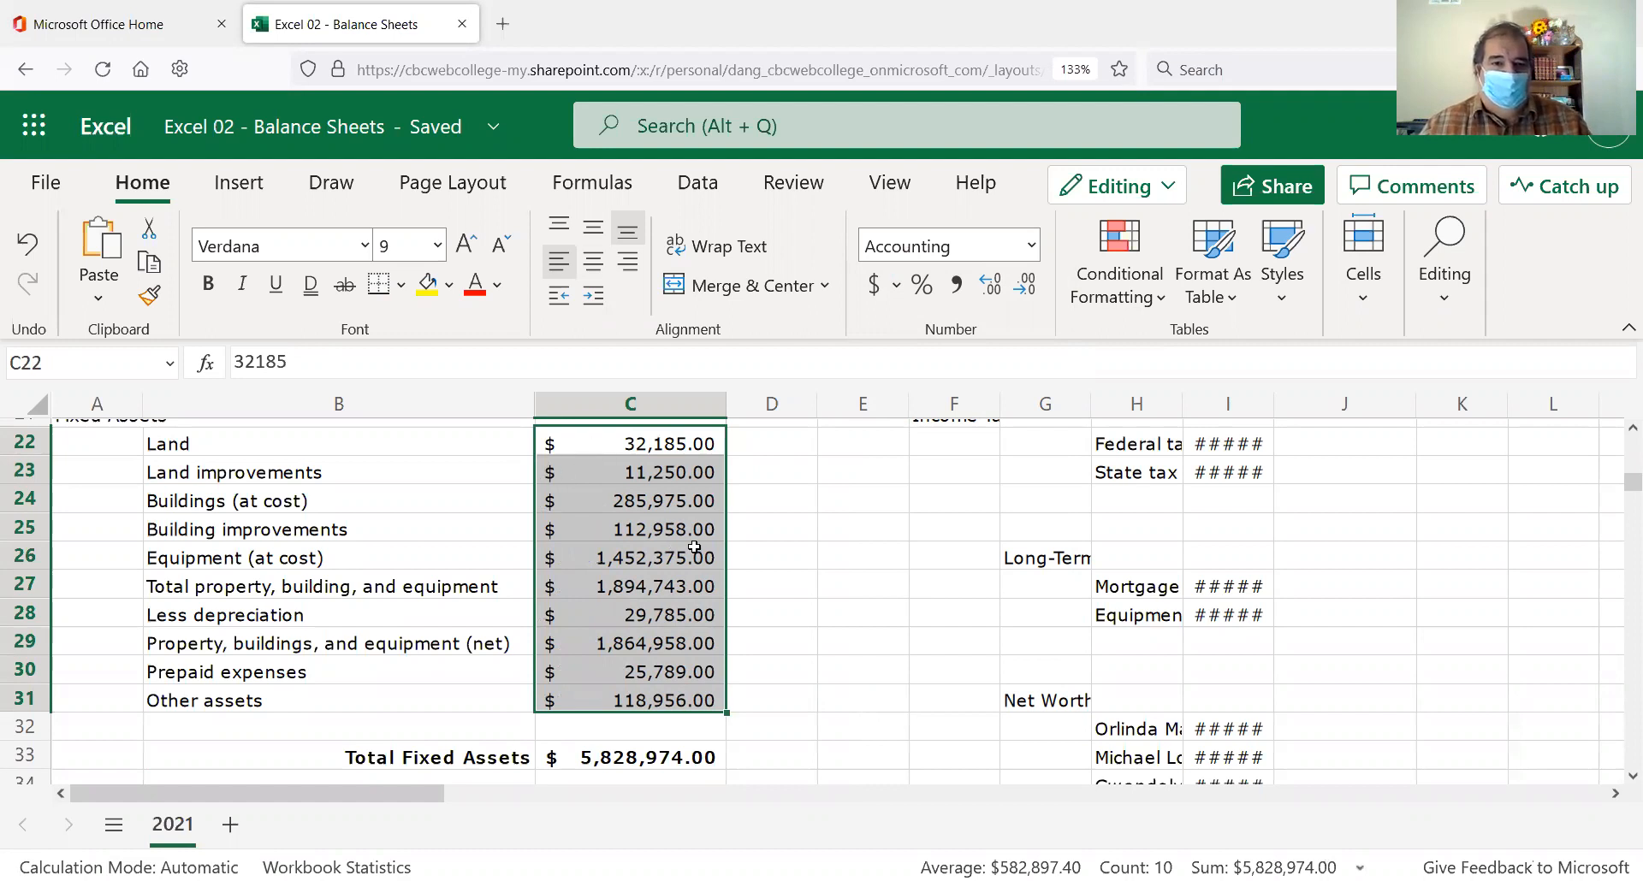
left_click(742, 559)
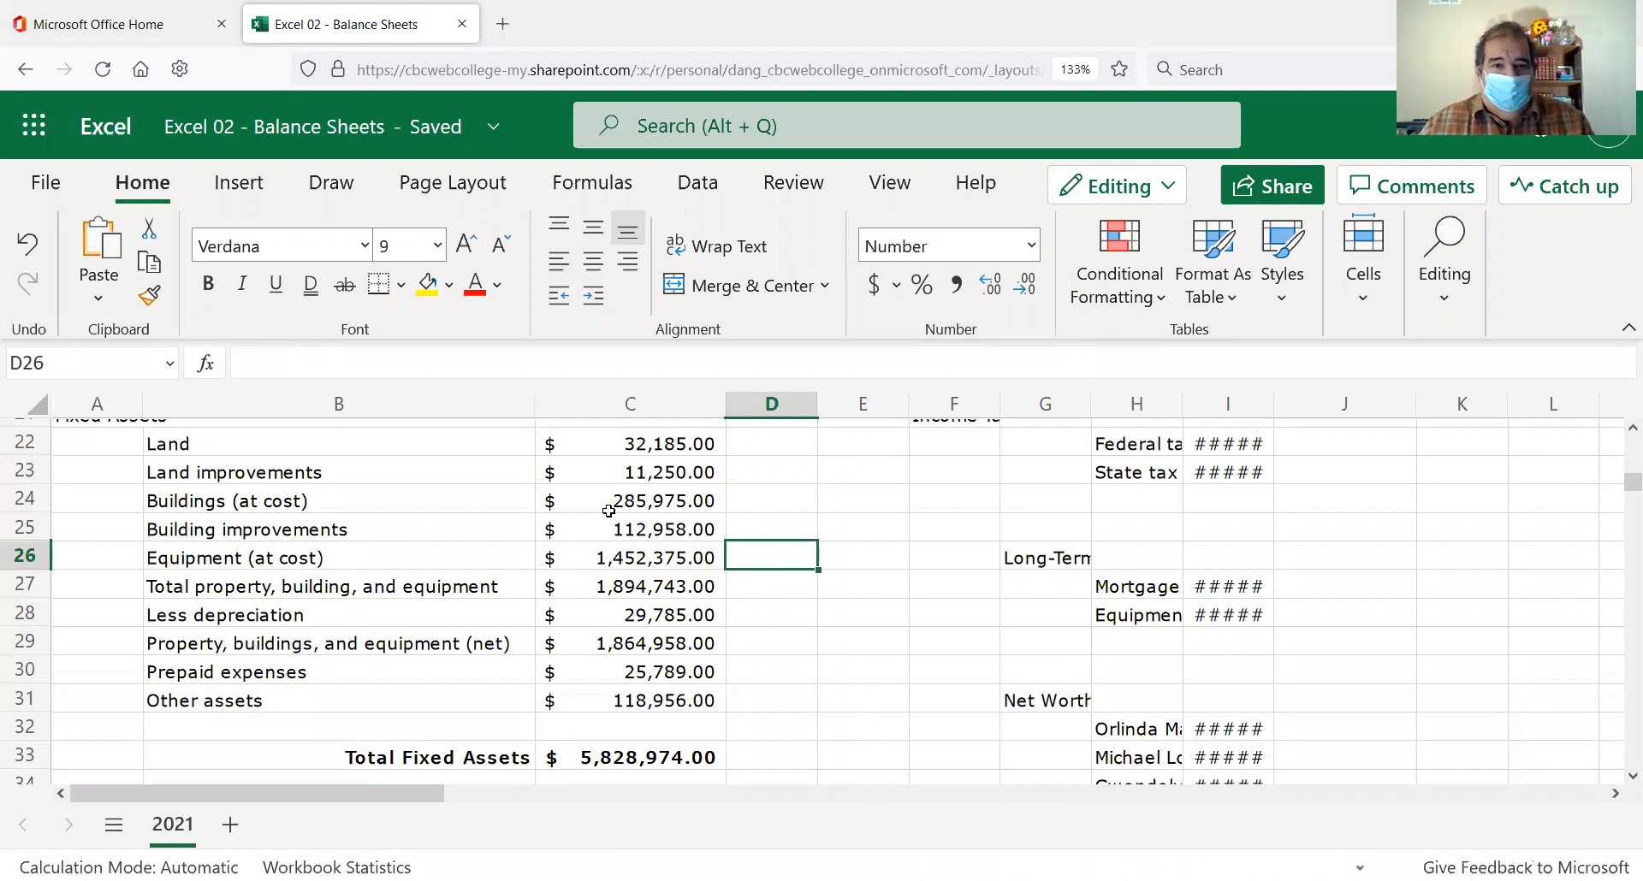
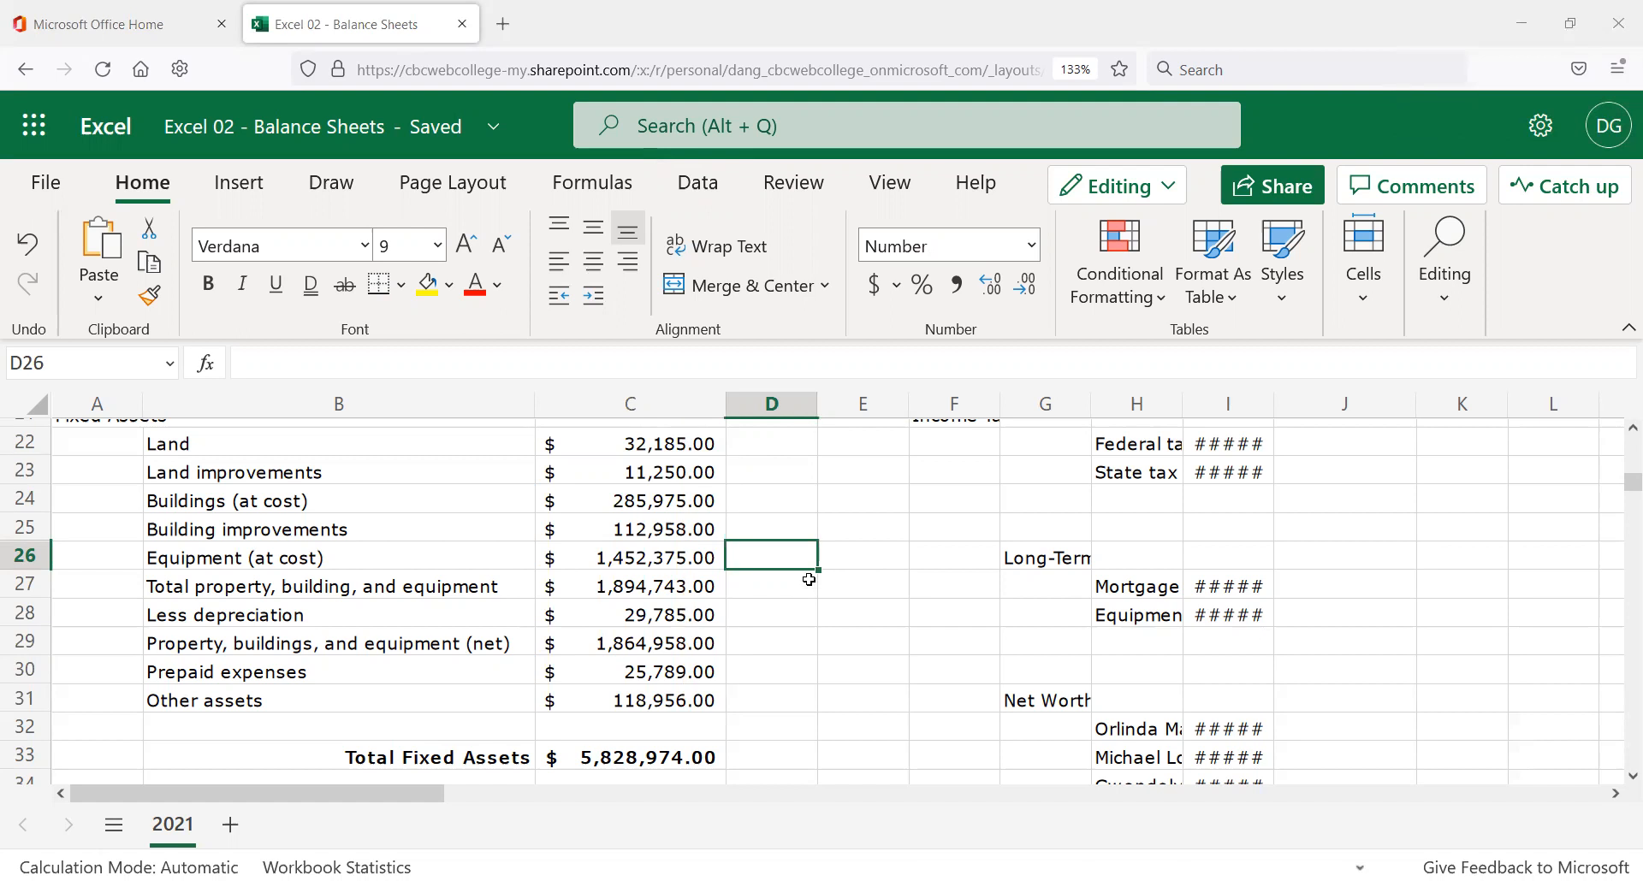
Reapply Accounting format to the fixed-asset amounts in C22:C35.
scroll(731, 620, "up", 3)
scroll(760, 666, "up", 2)
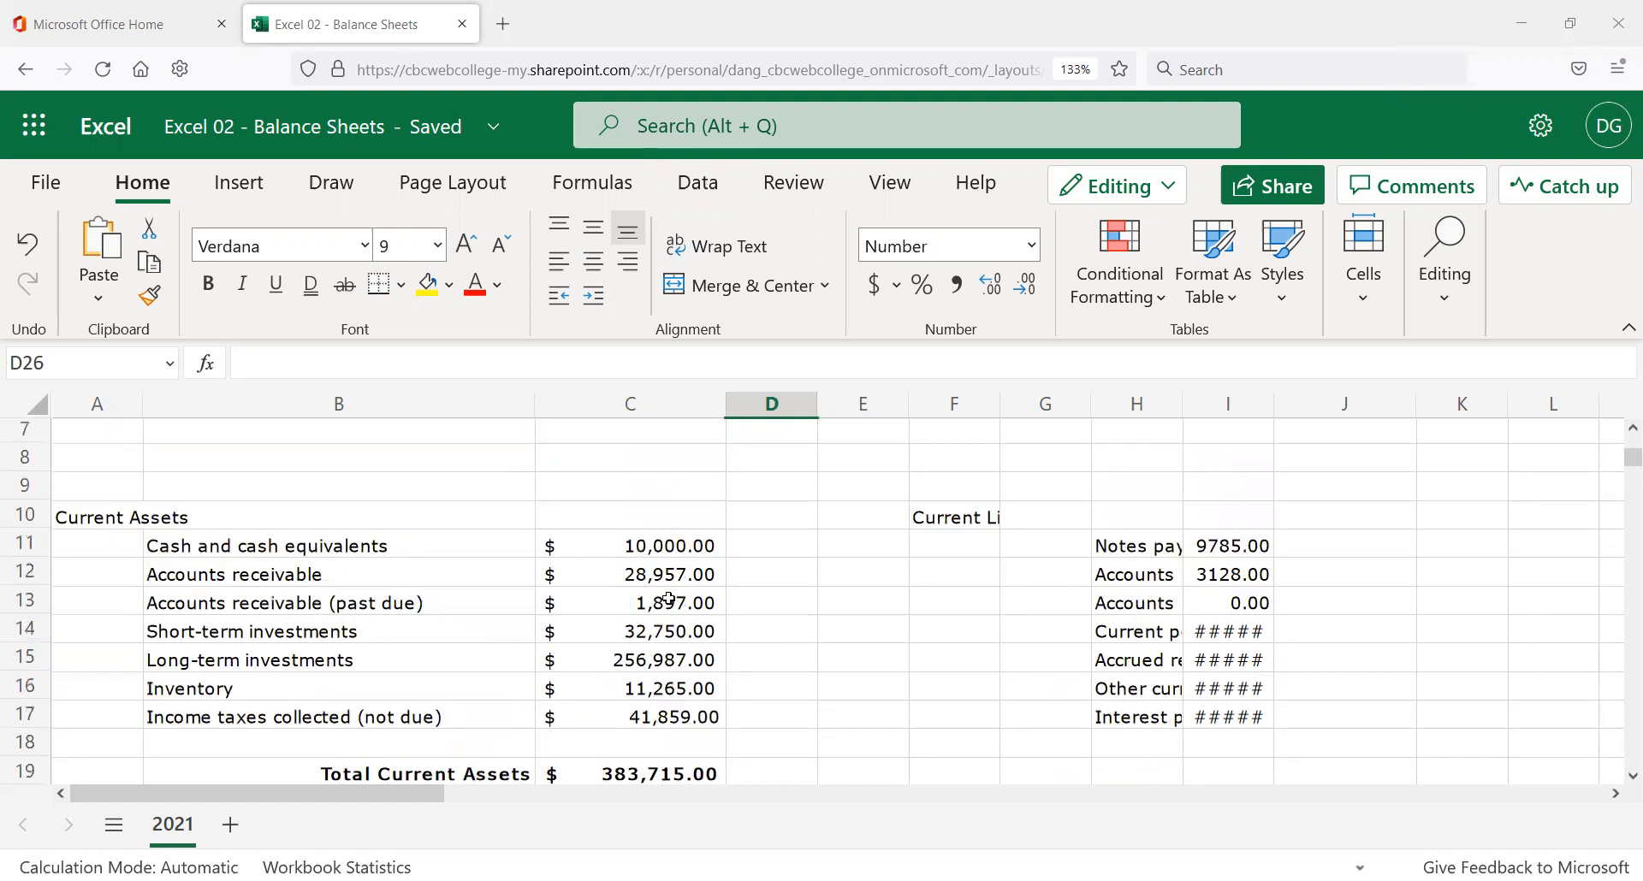
scroll(670, 603, "down", 3)
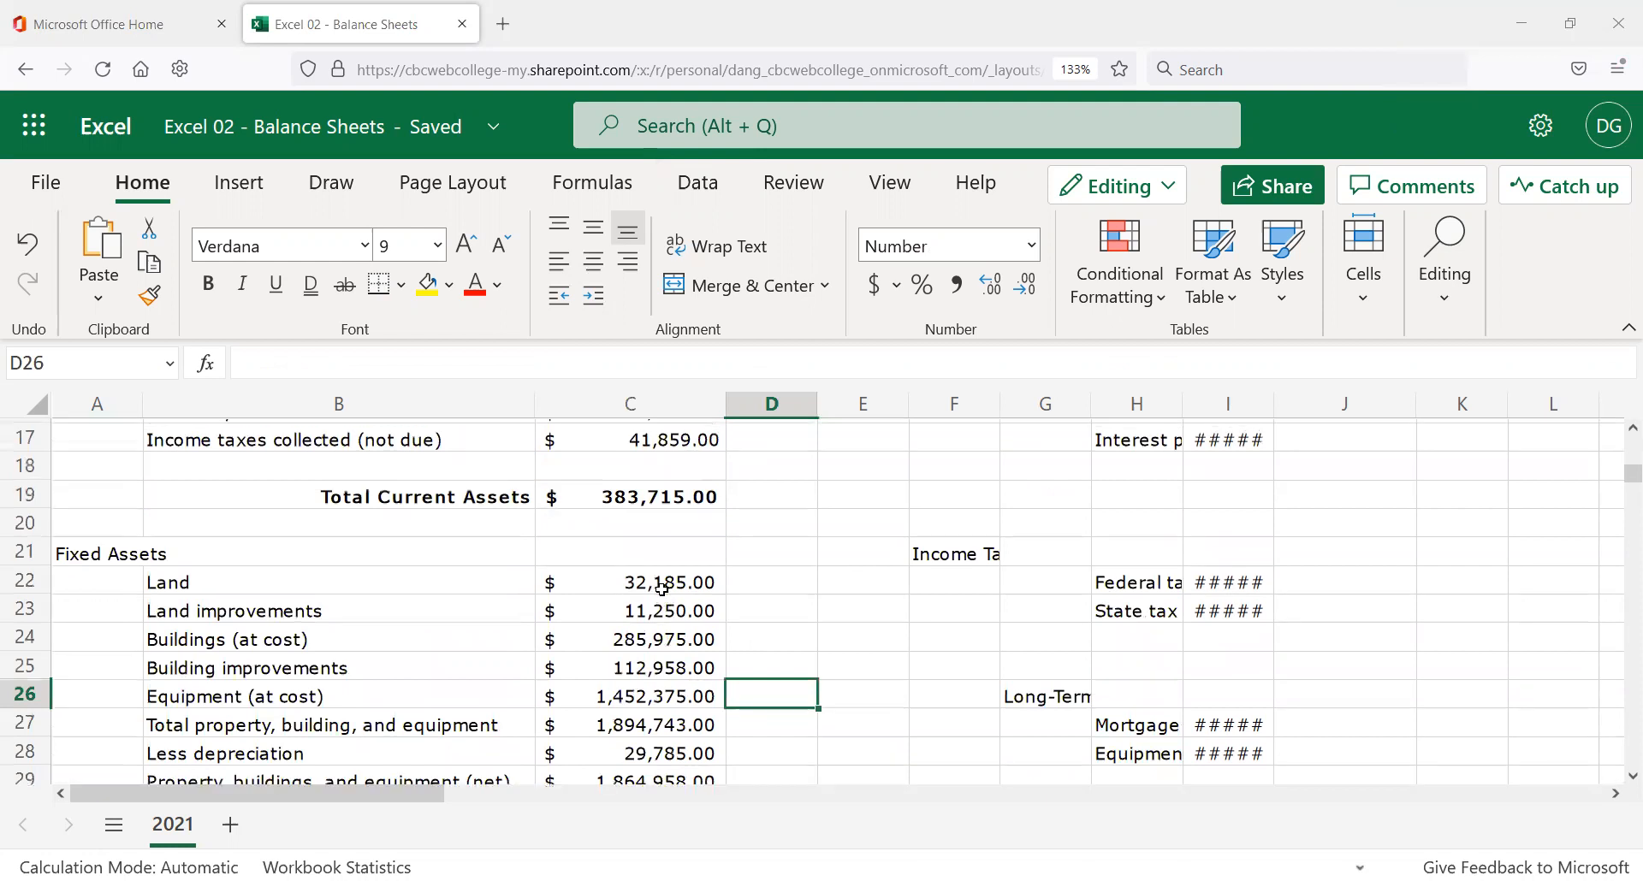
left_click_drag(662, 589, 641, 677)
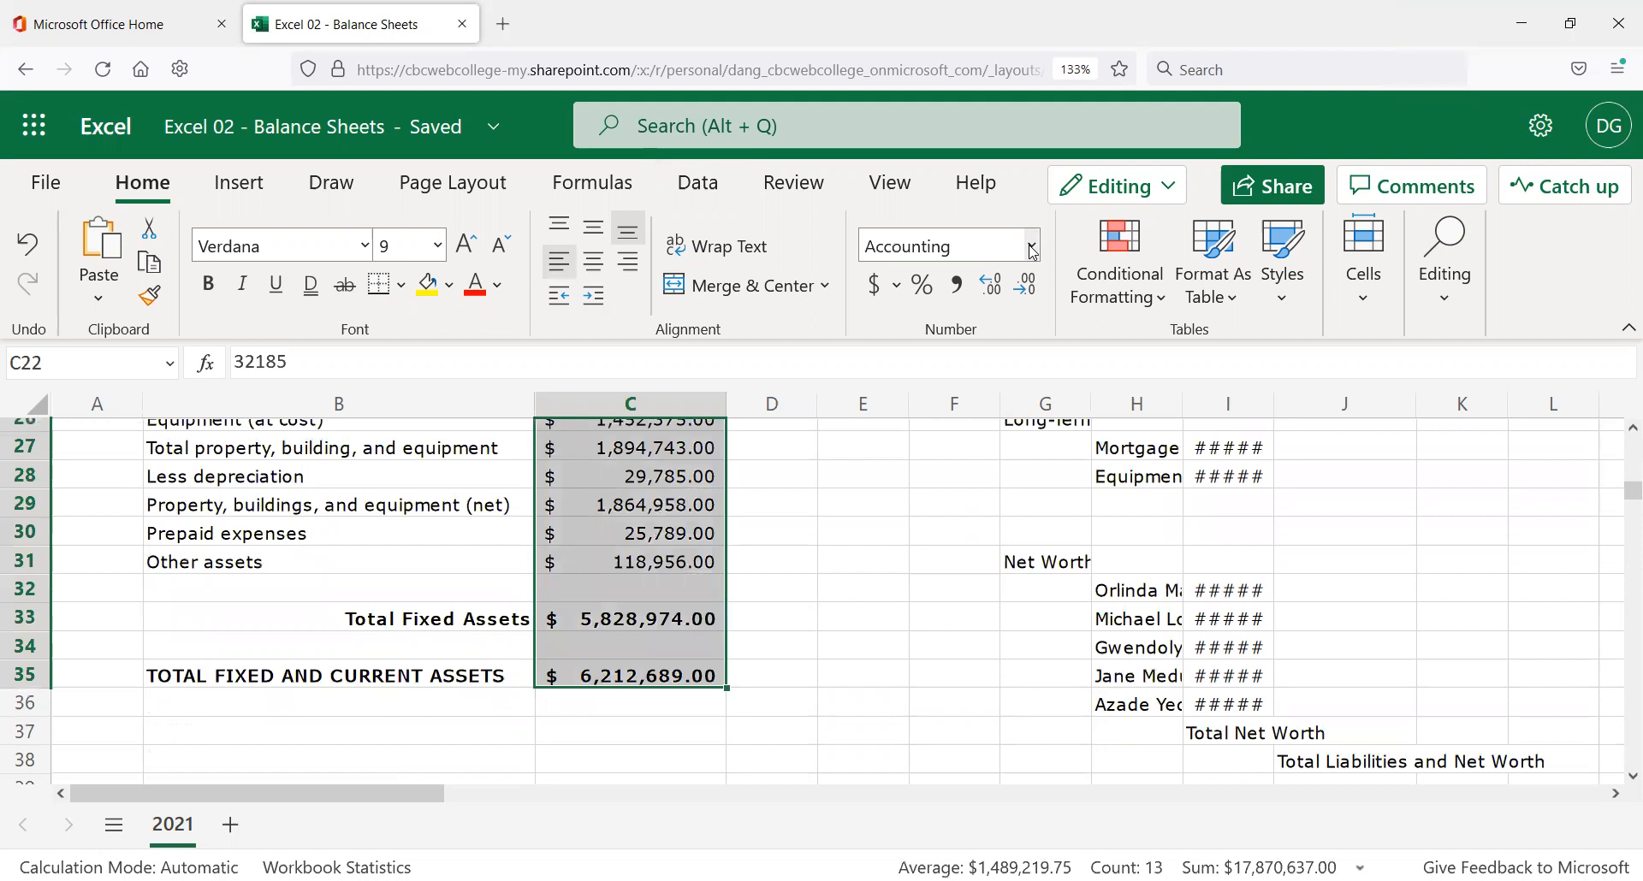
key("Return")
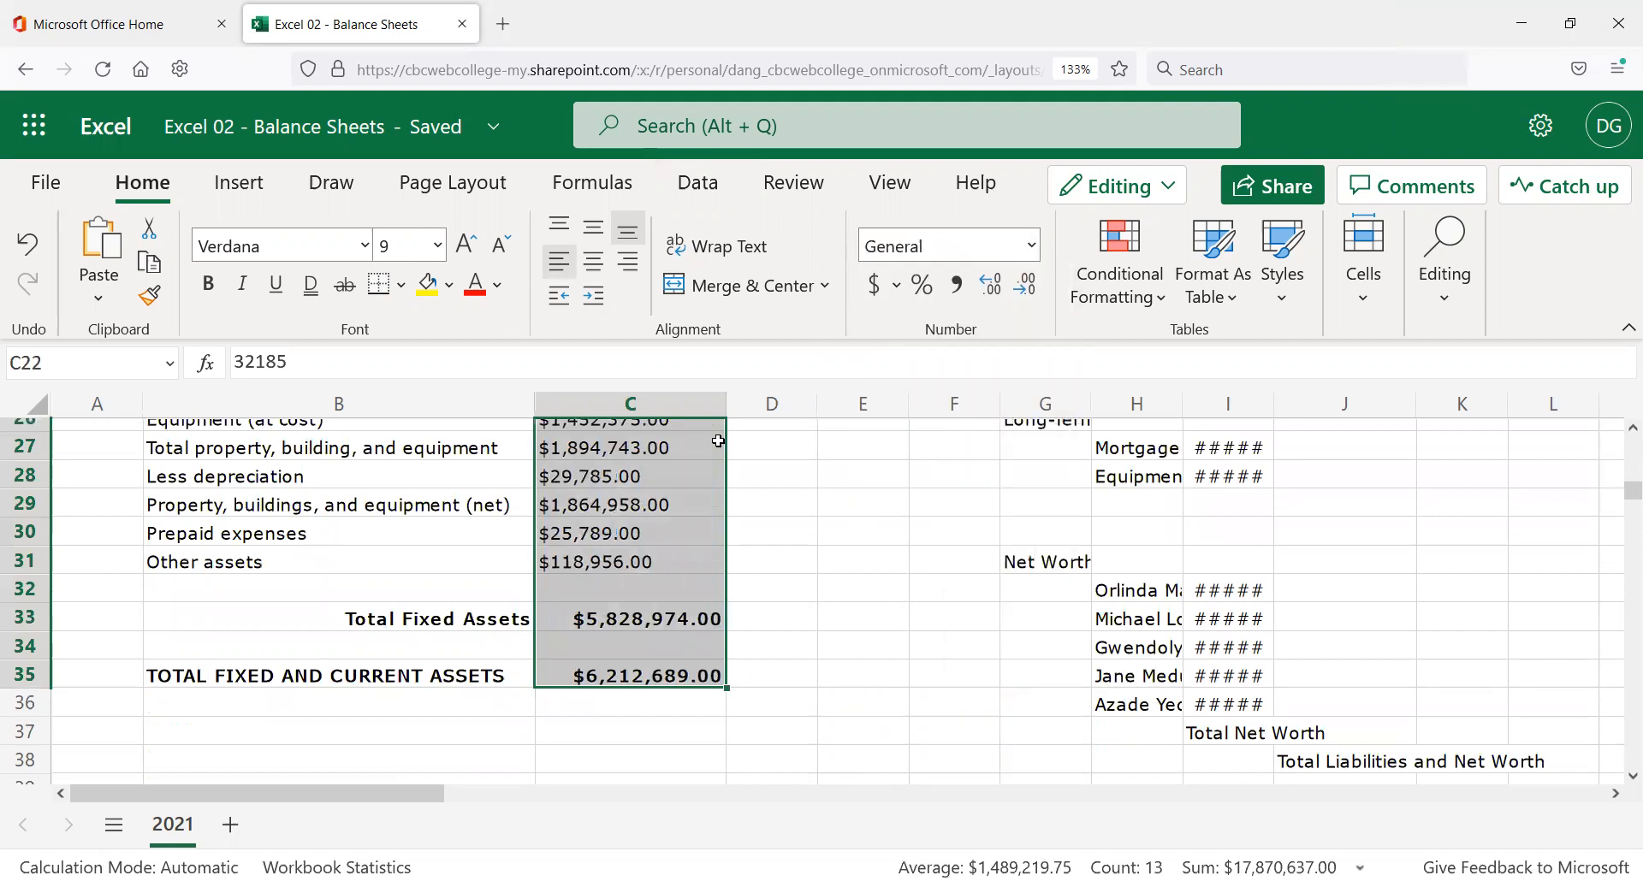
left_click(1029, 247)
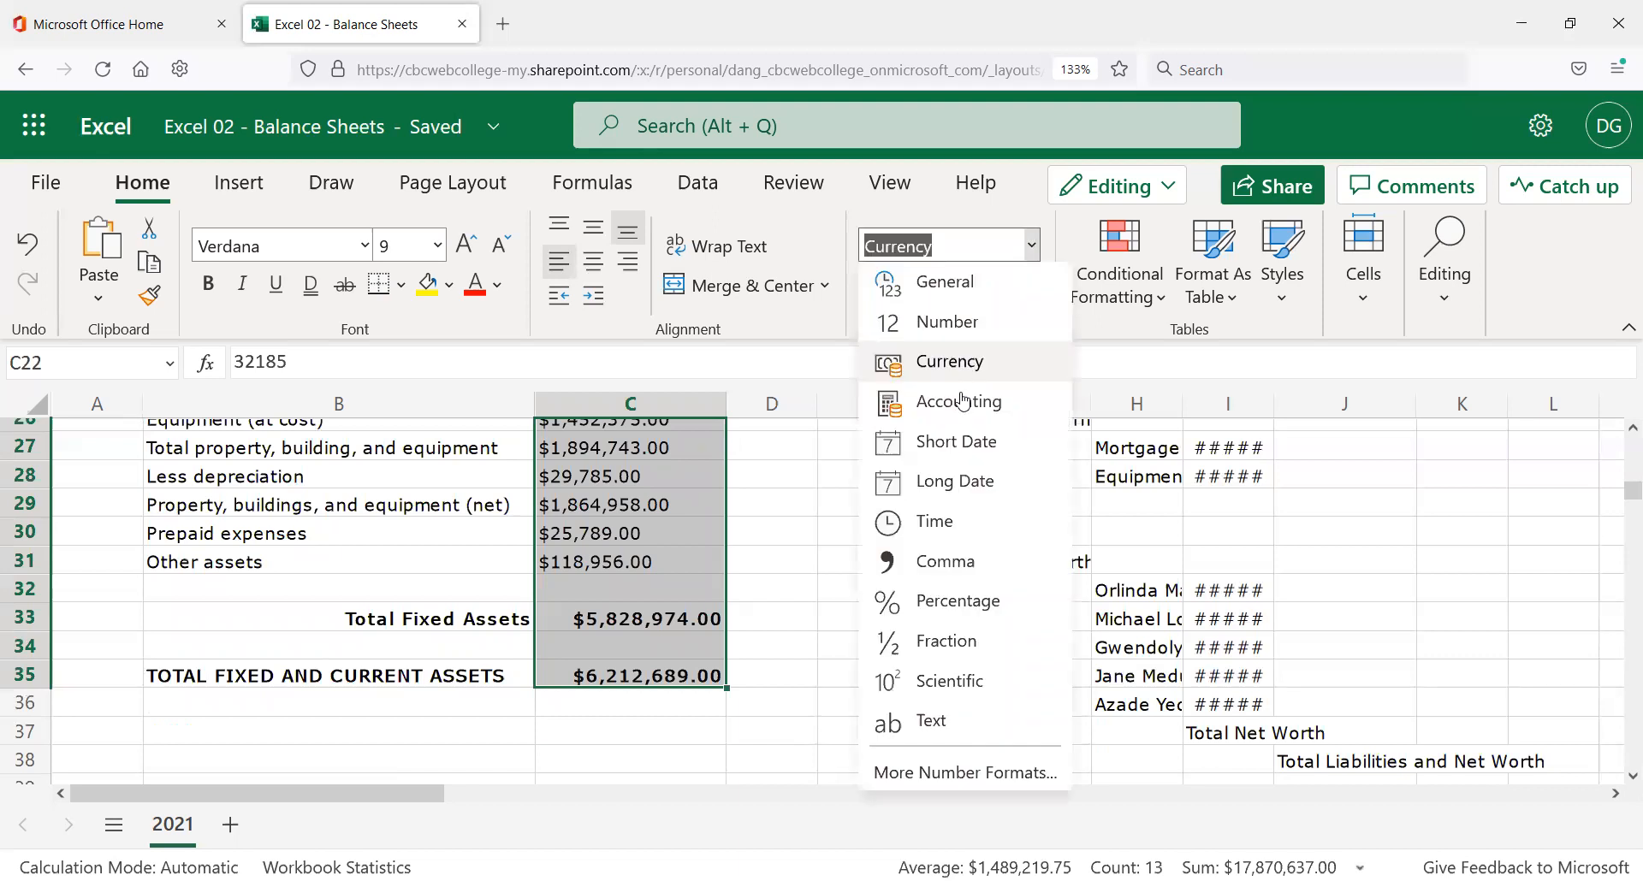
key("Down")
key("Return")
left_click(773, 534)
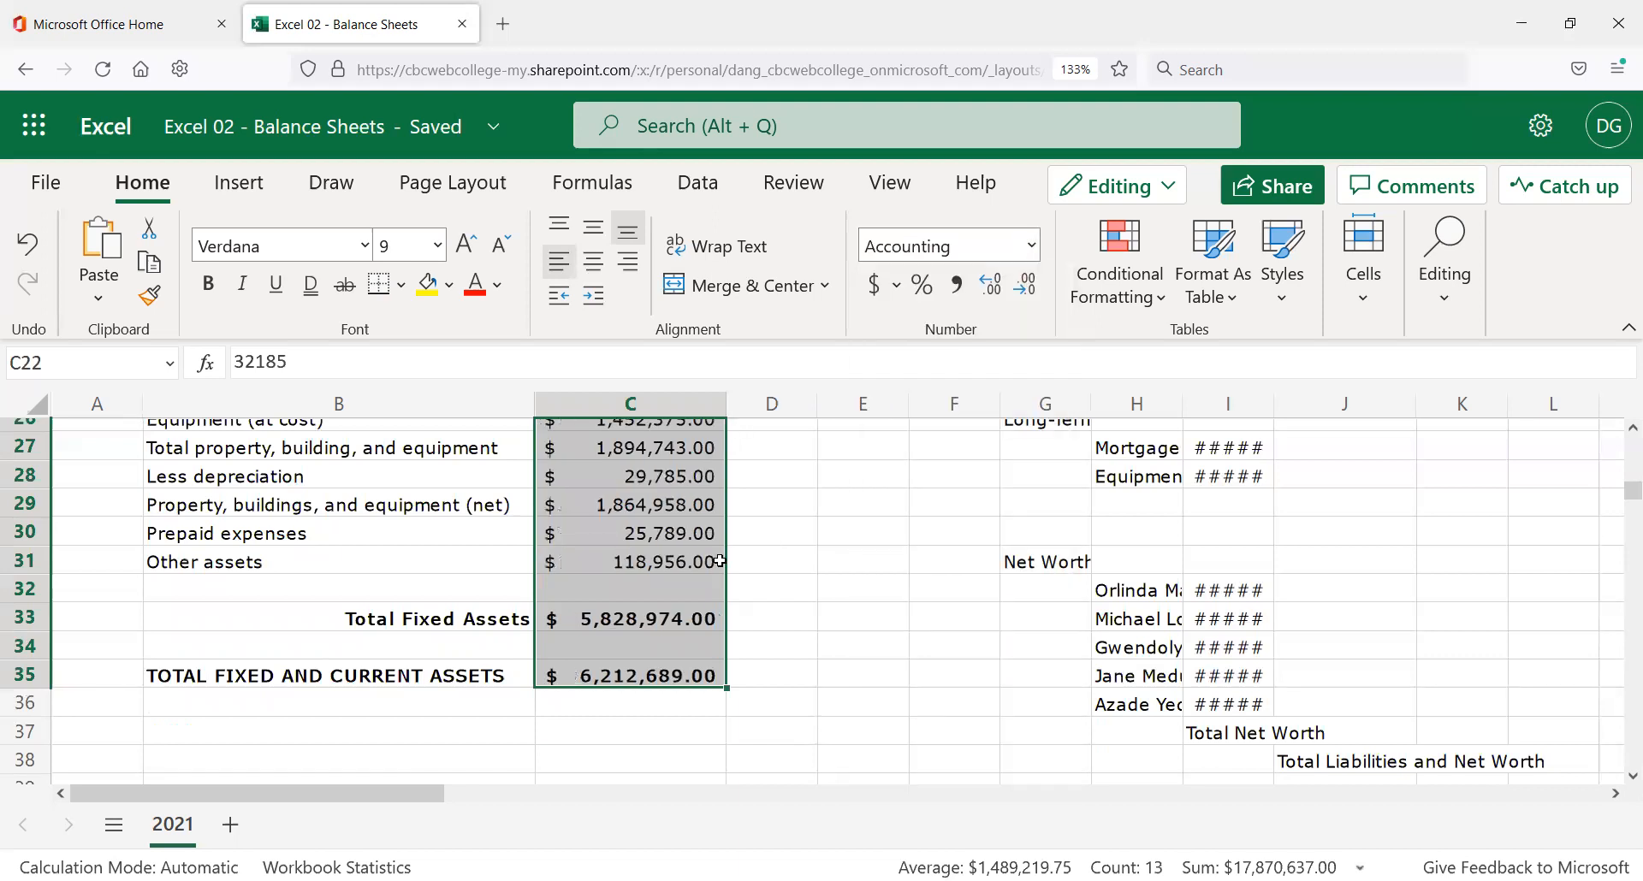
Clear G10 so the full Current Liabilities heading in F10 displays.
scroll(701, 538, "up", 2)
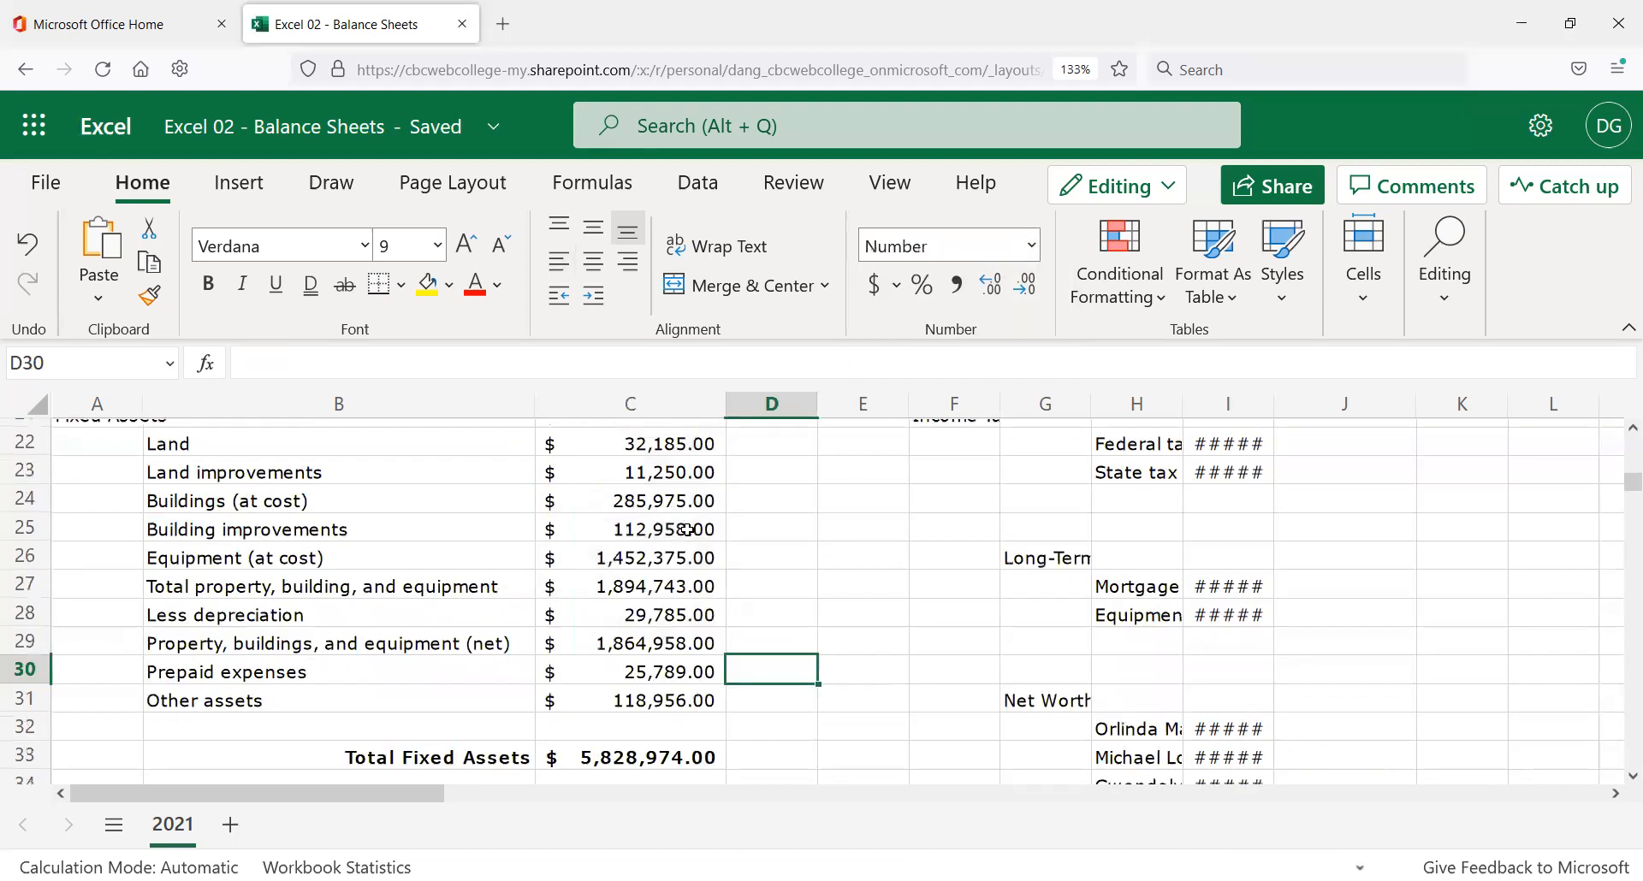
scroll(689, 530, "up", 2)
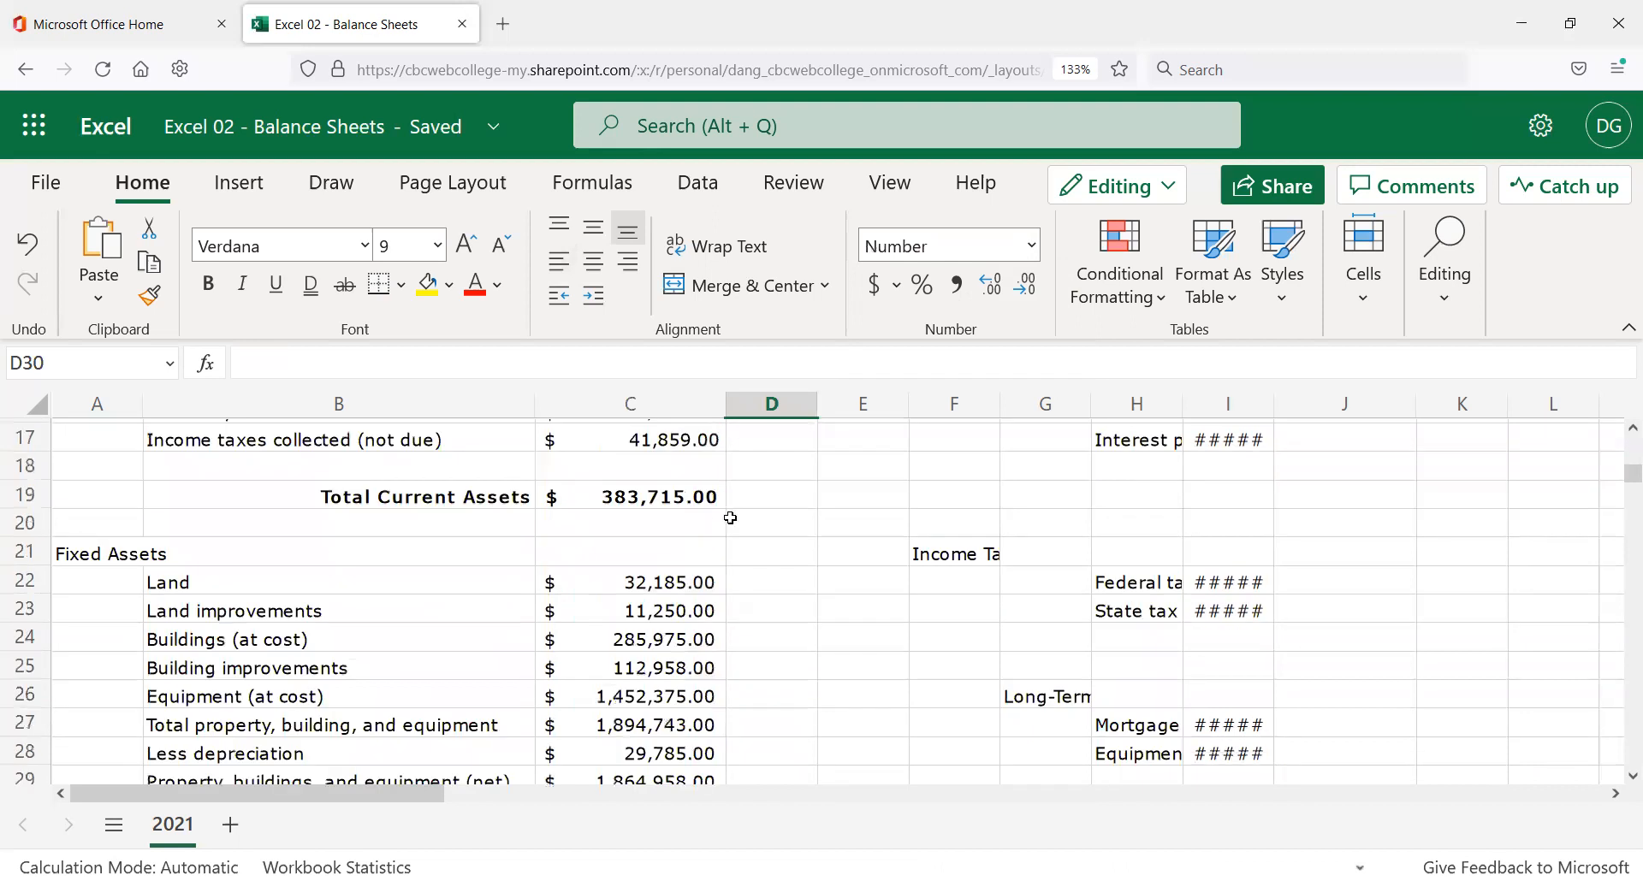
scroll(730, 548, "up", 2)
scroll(730, 576, "up", 4)
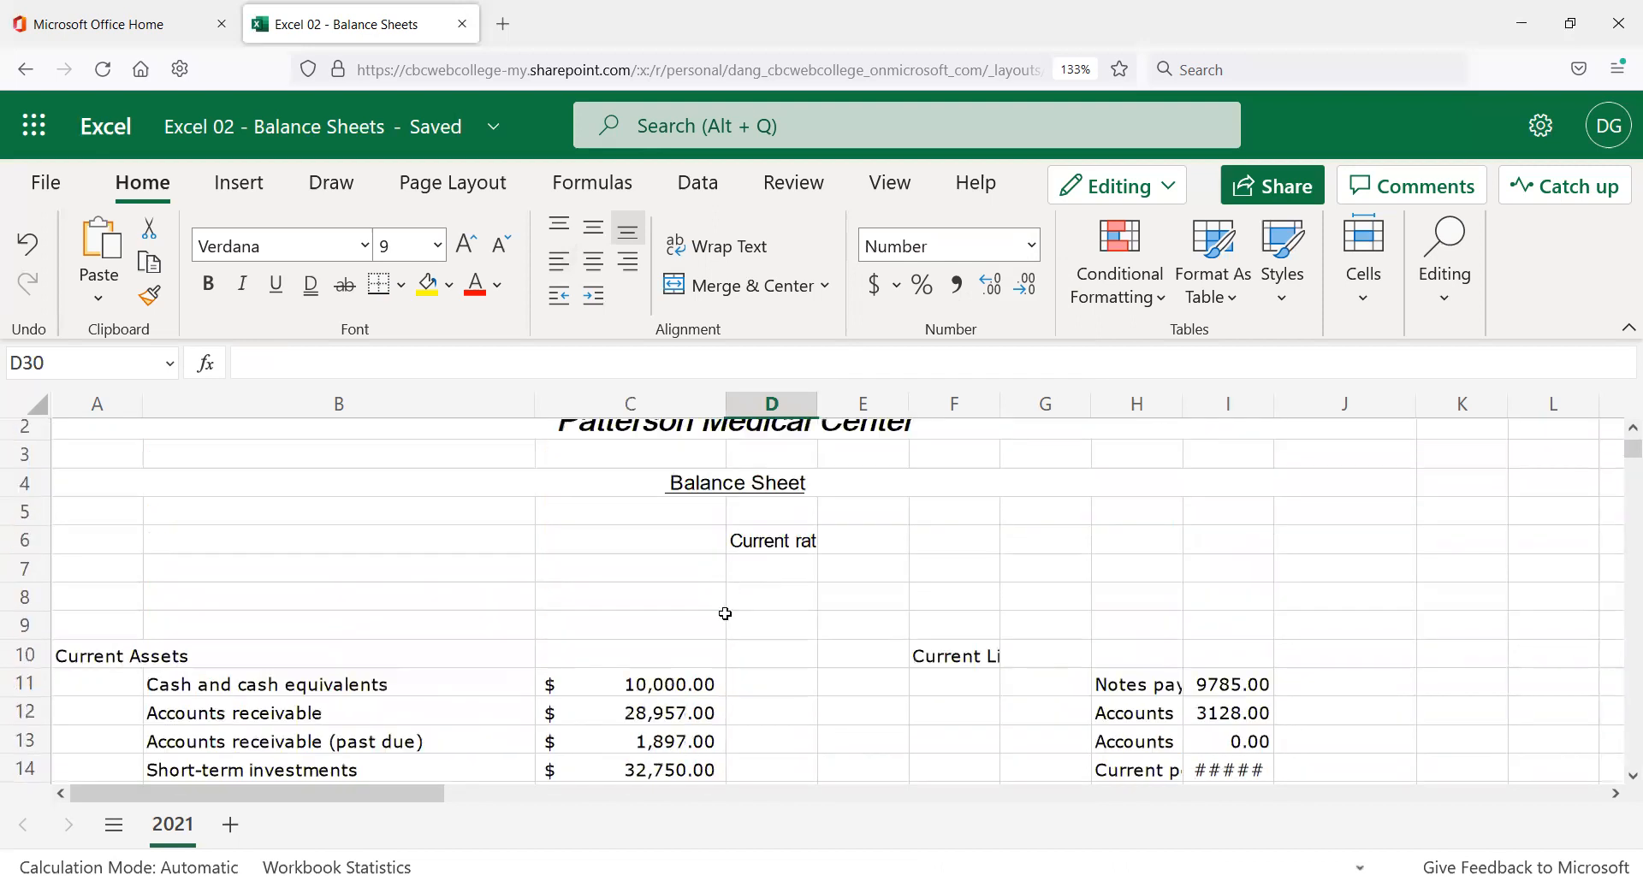
scroll(729, 614, "down", 2)
scroll(821, 622, "down", 1)
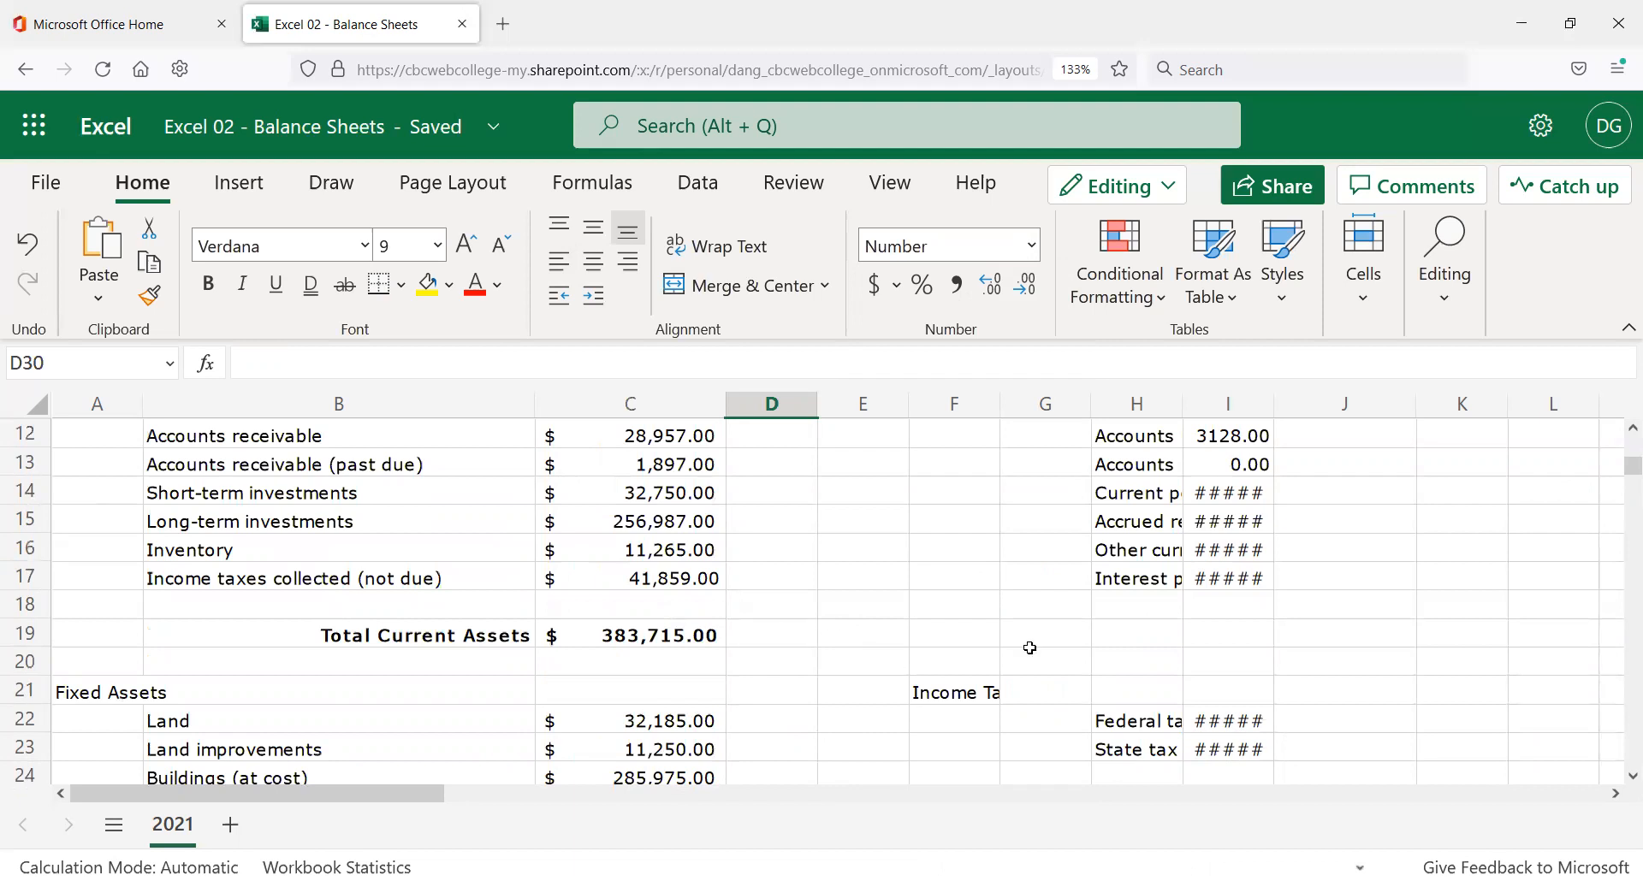
scroll(1031, 641, "up", 2)
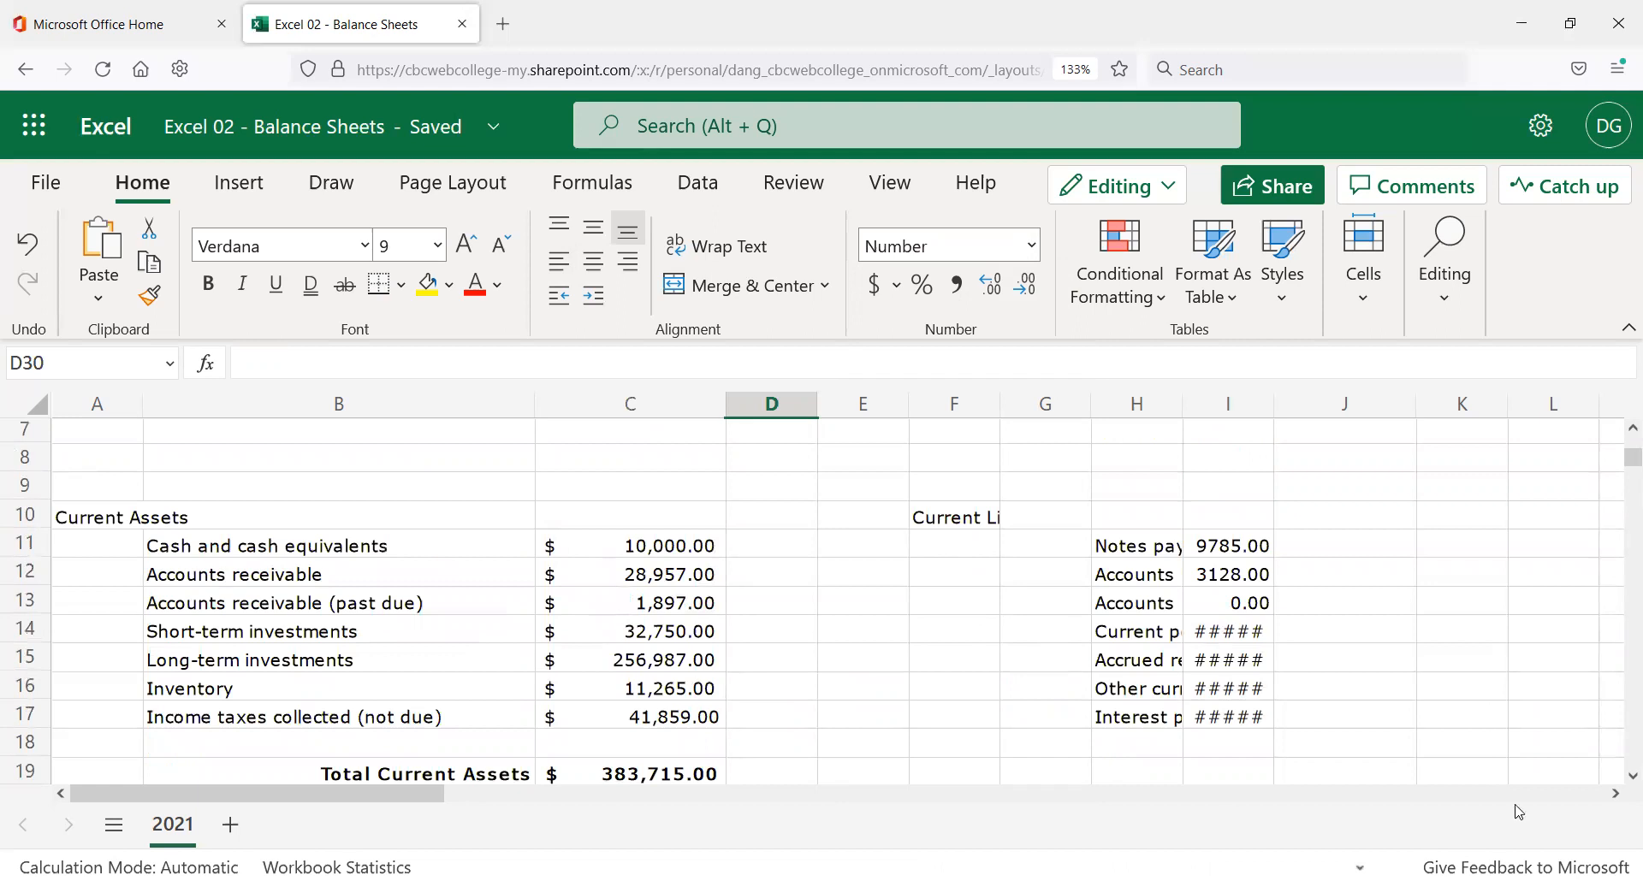
left_click(1613, 796)
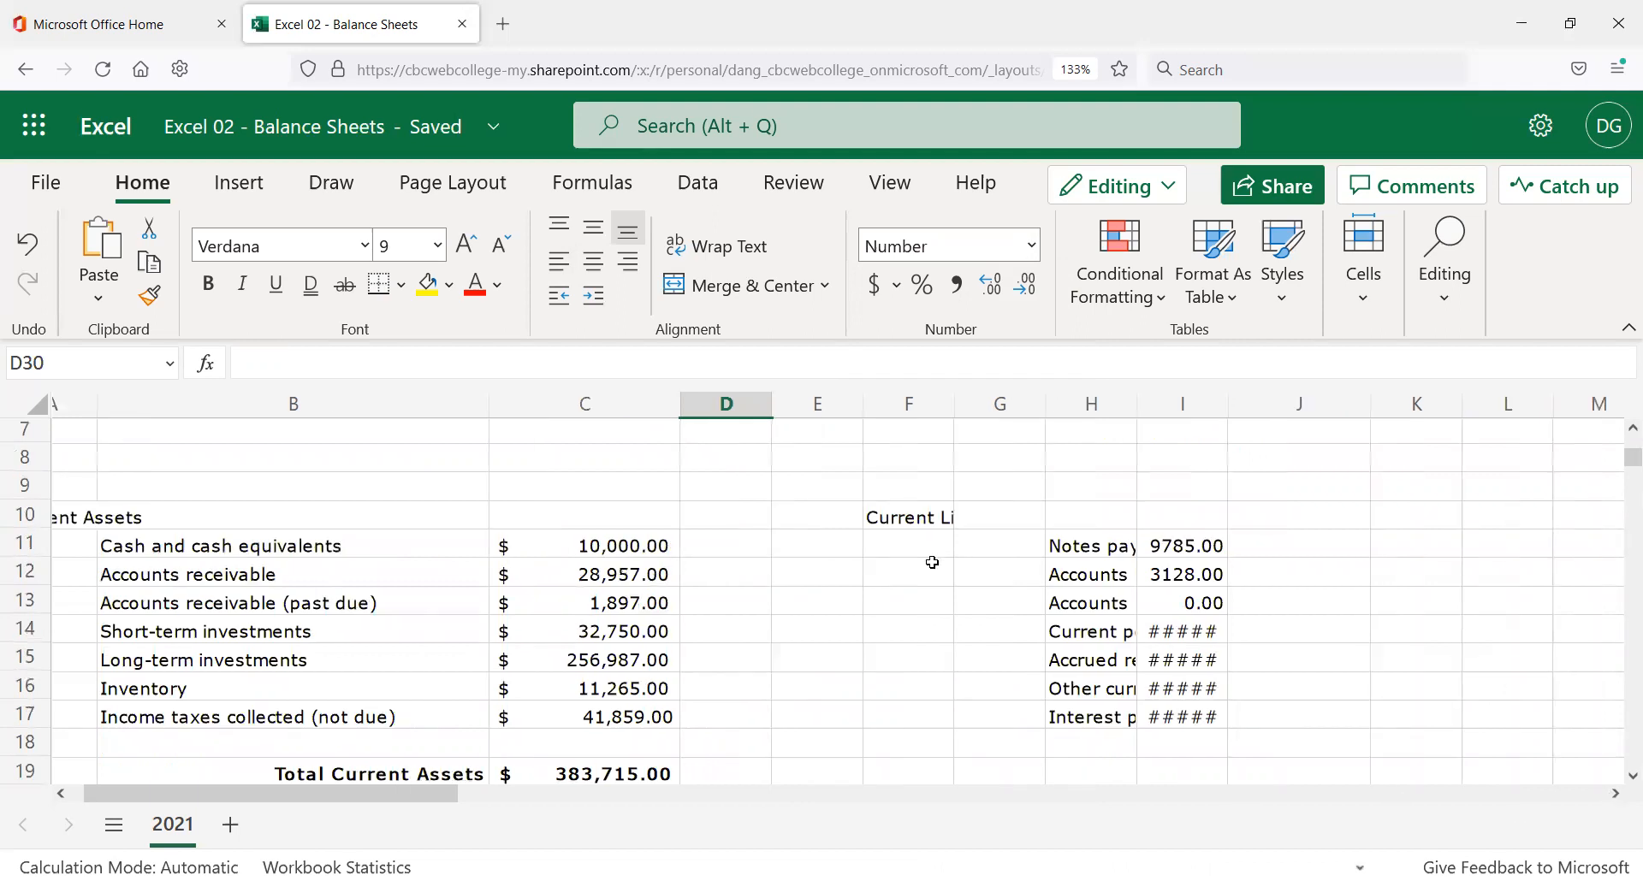
left_click(1615, 796)
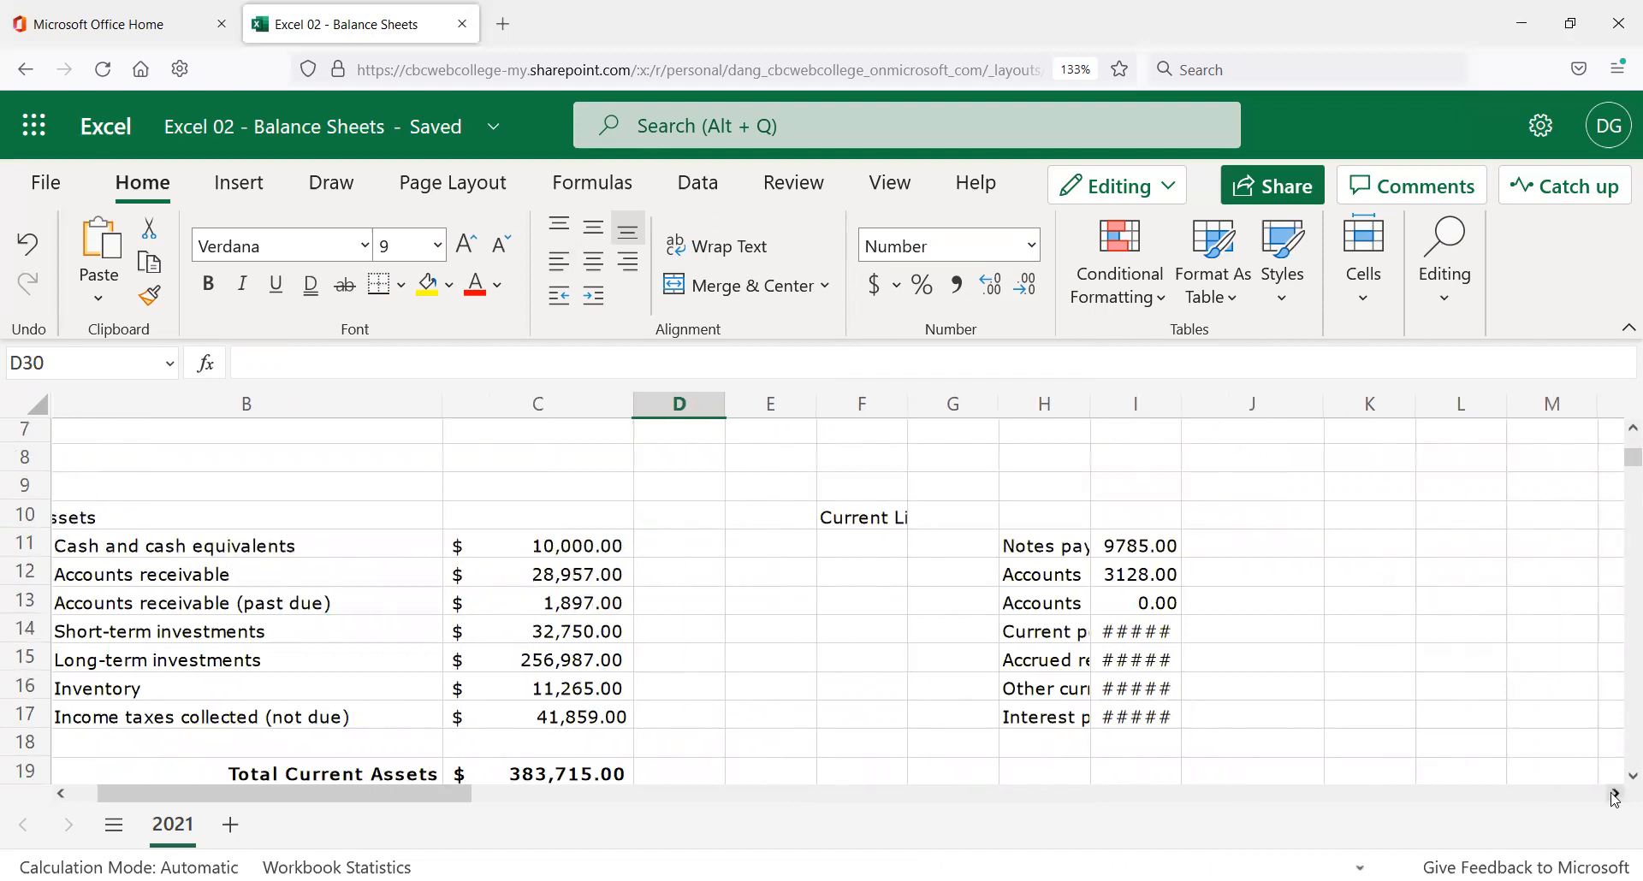
left_click(1614, 795)
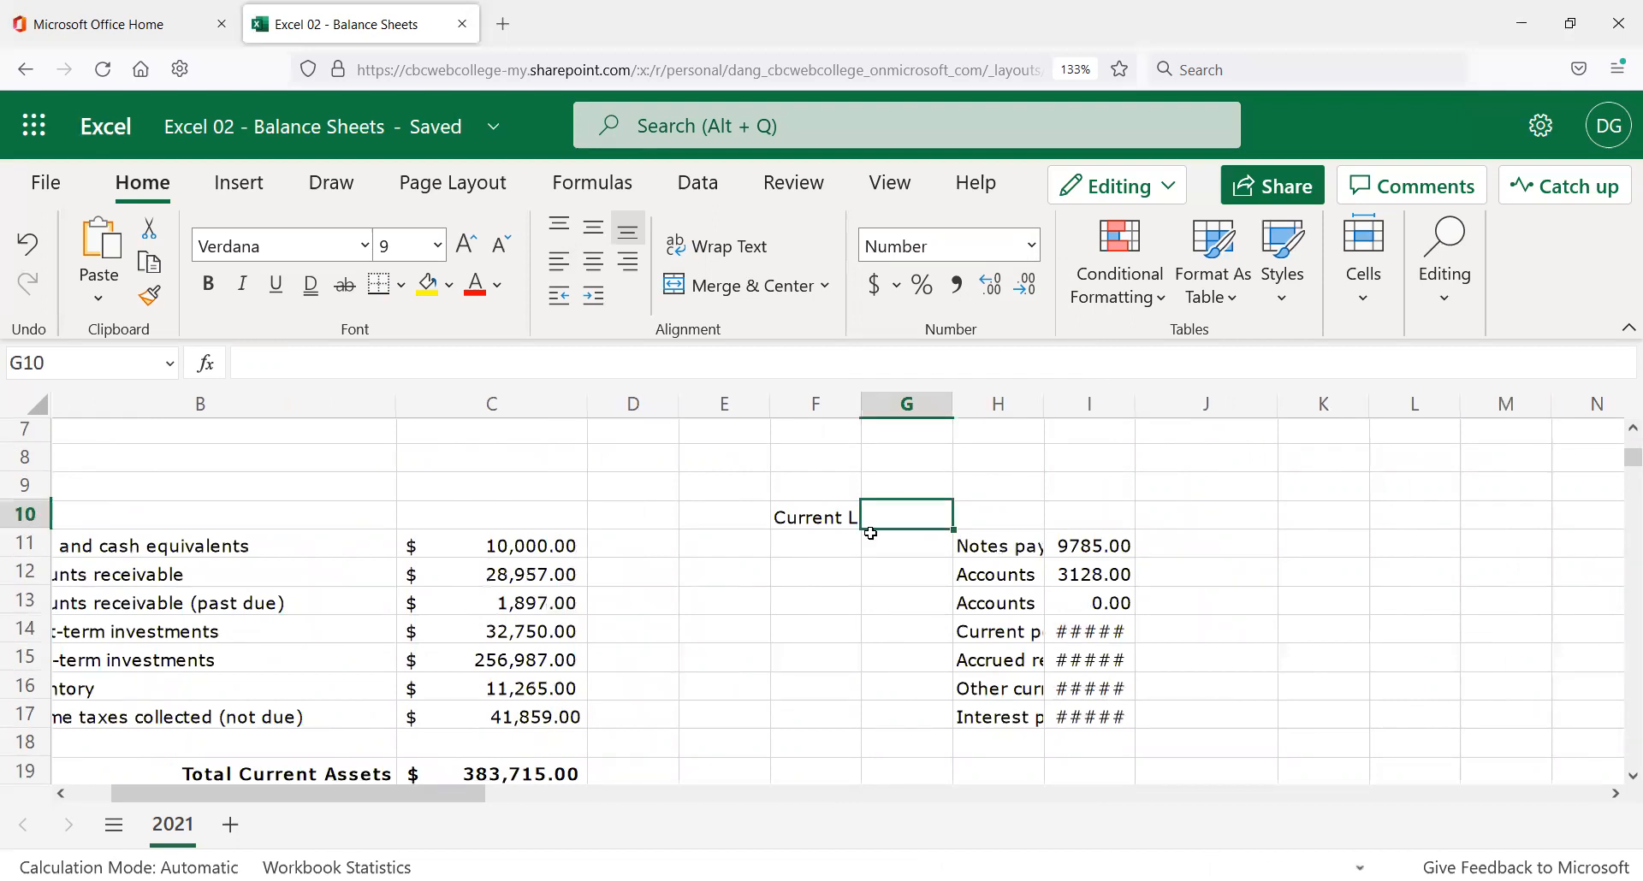
left_click(816, 524)
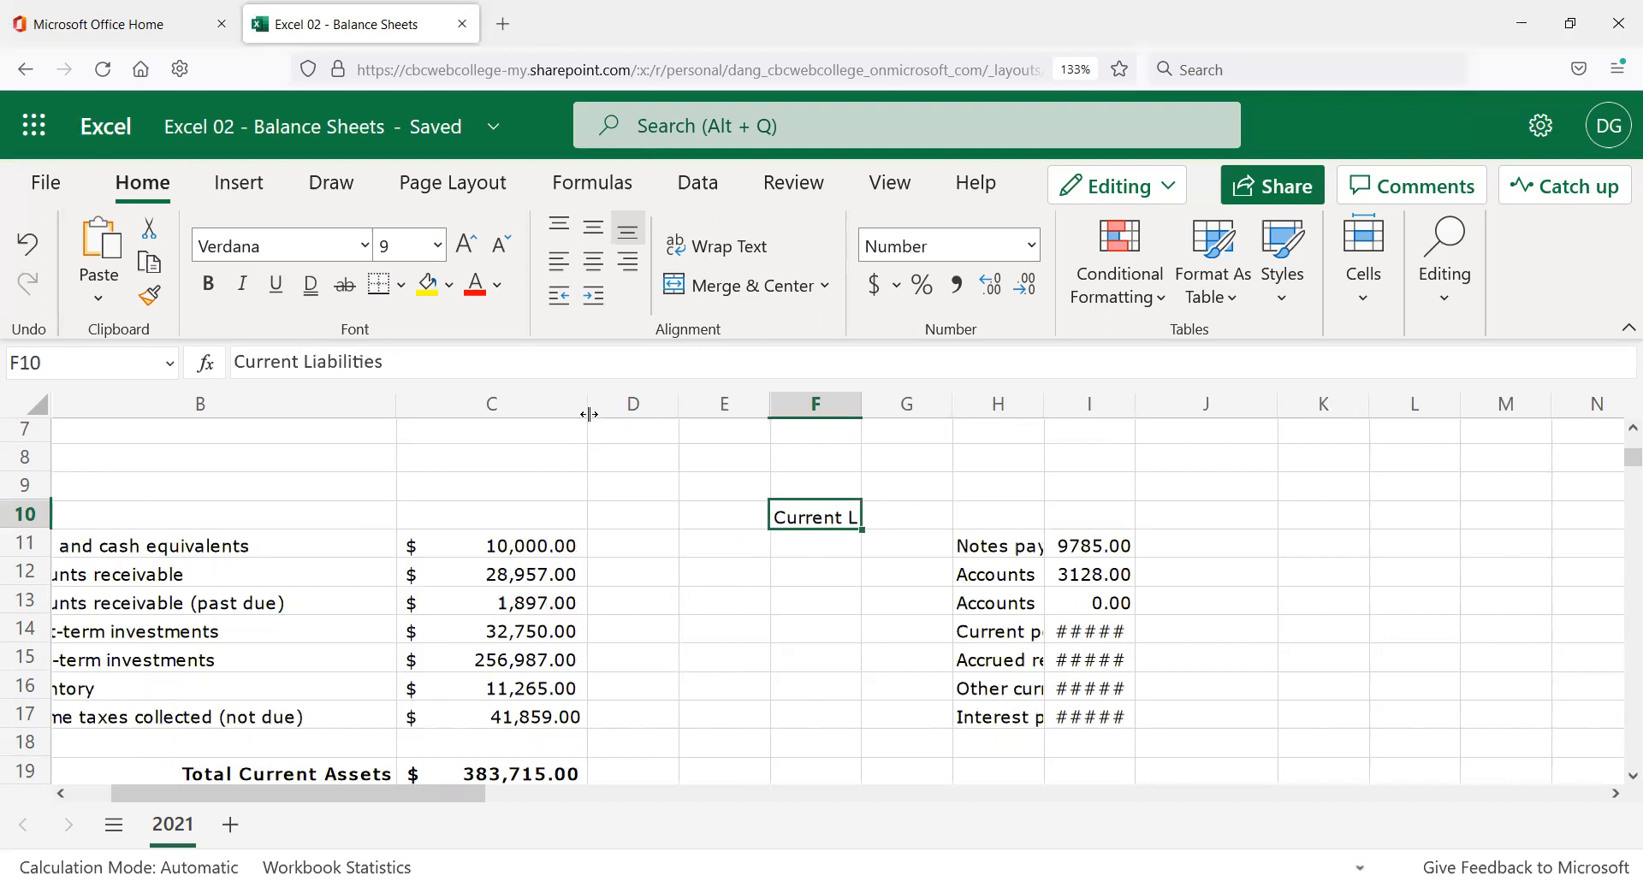
left_click(921, 521)
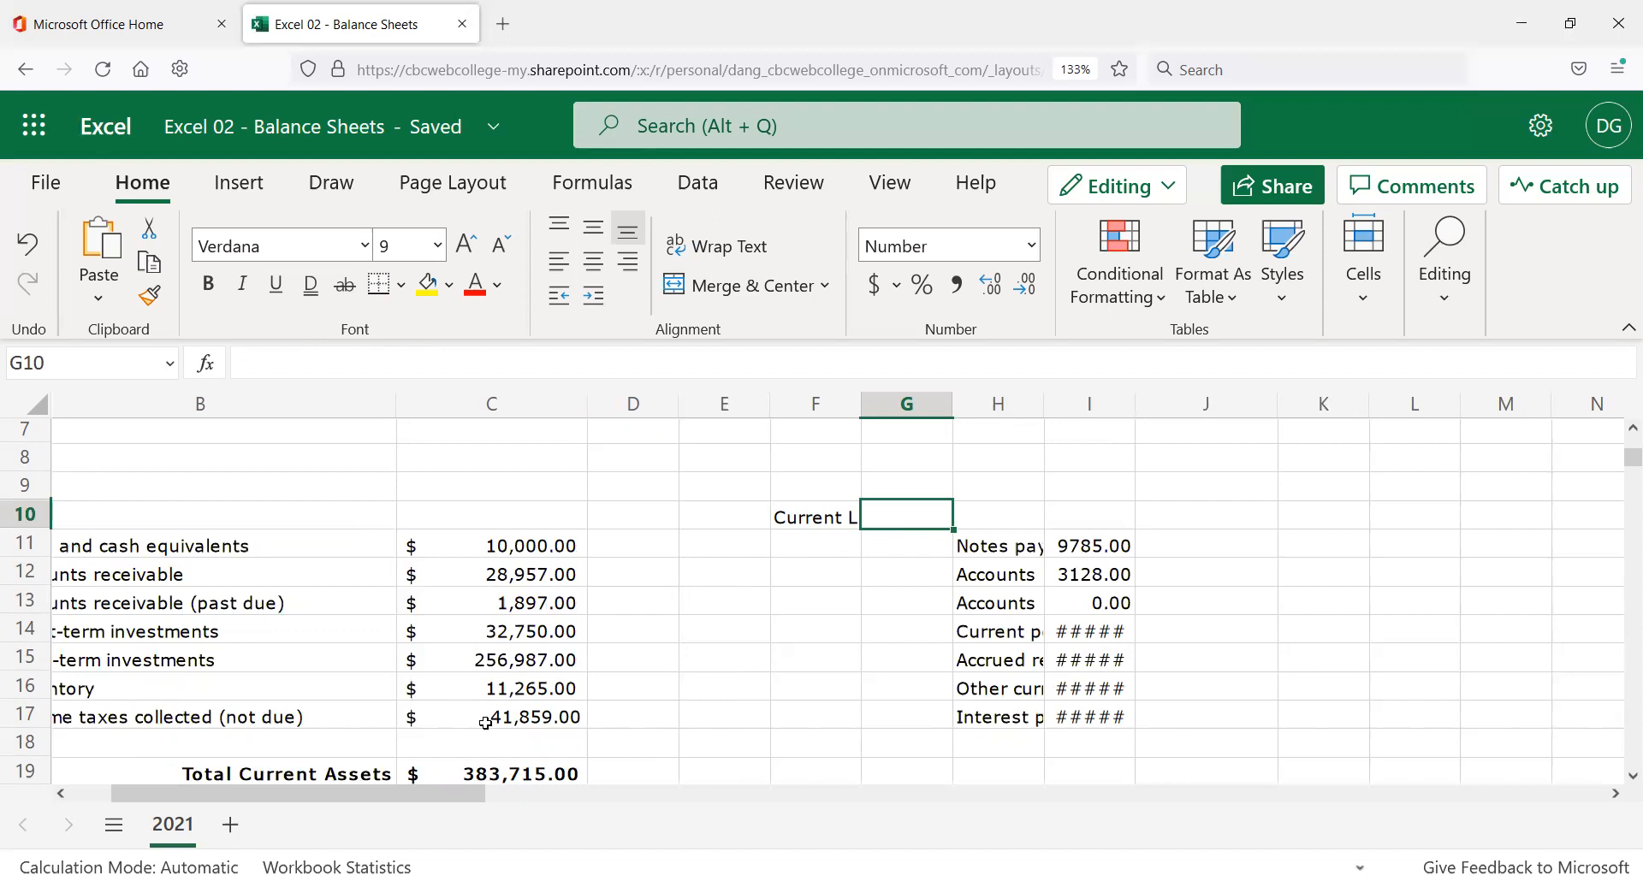
key("Delete")
key("Return")
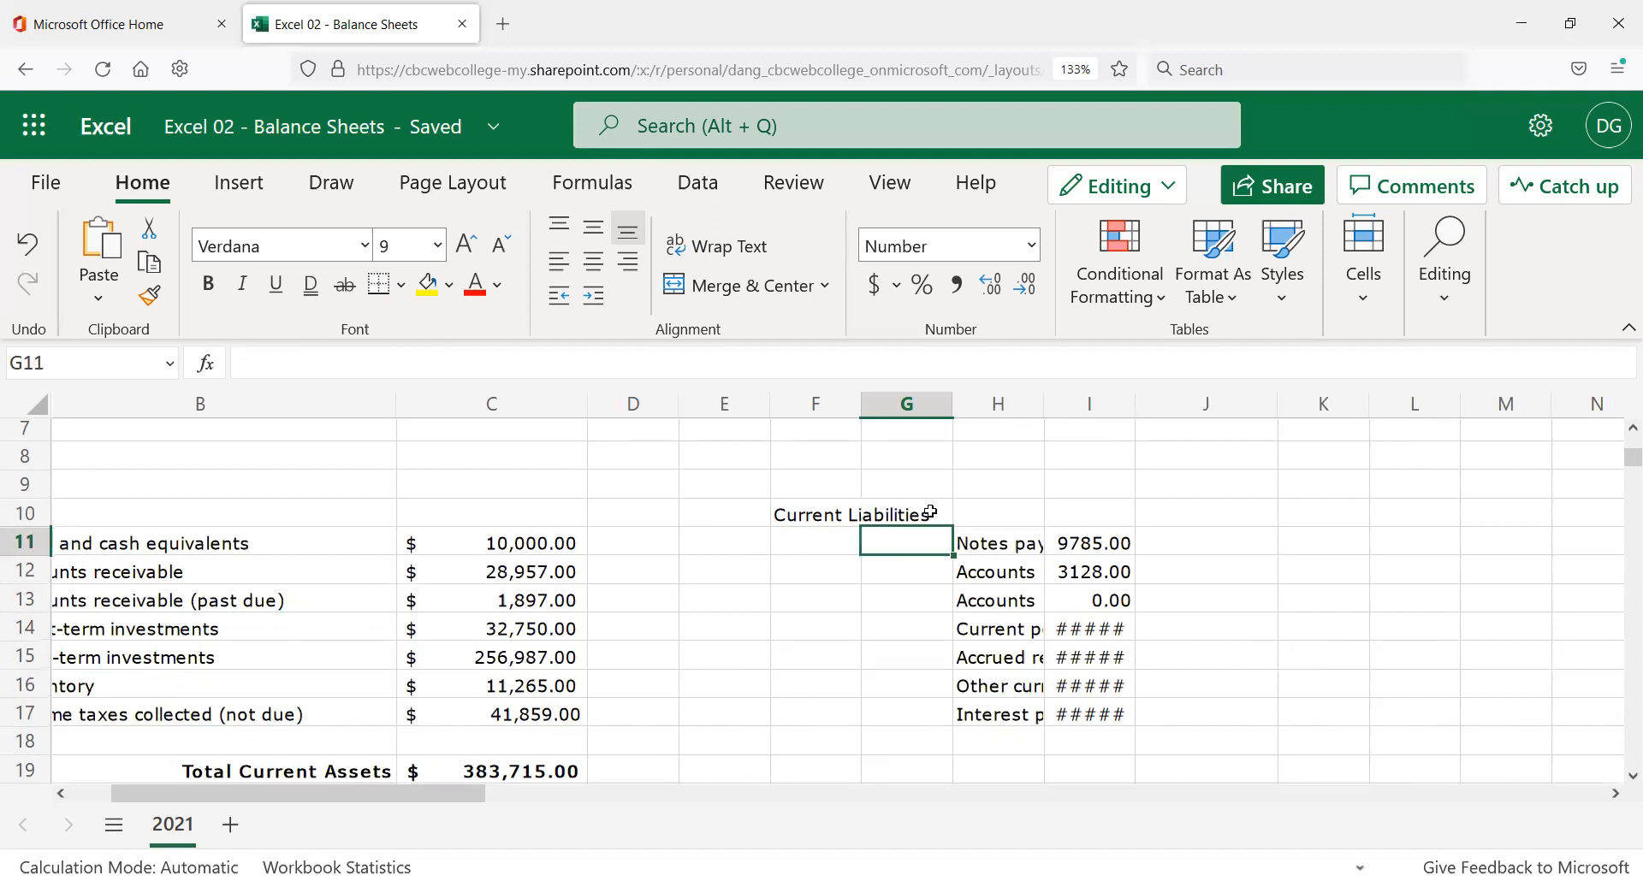
Inspect the Notes payable label in H11 and its amount in I11.
scroll(934, 544, "down", 3)
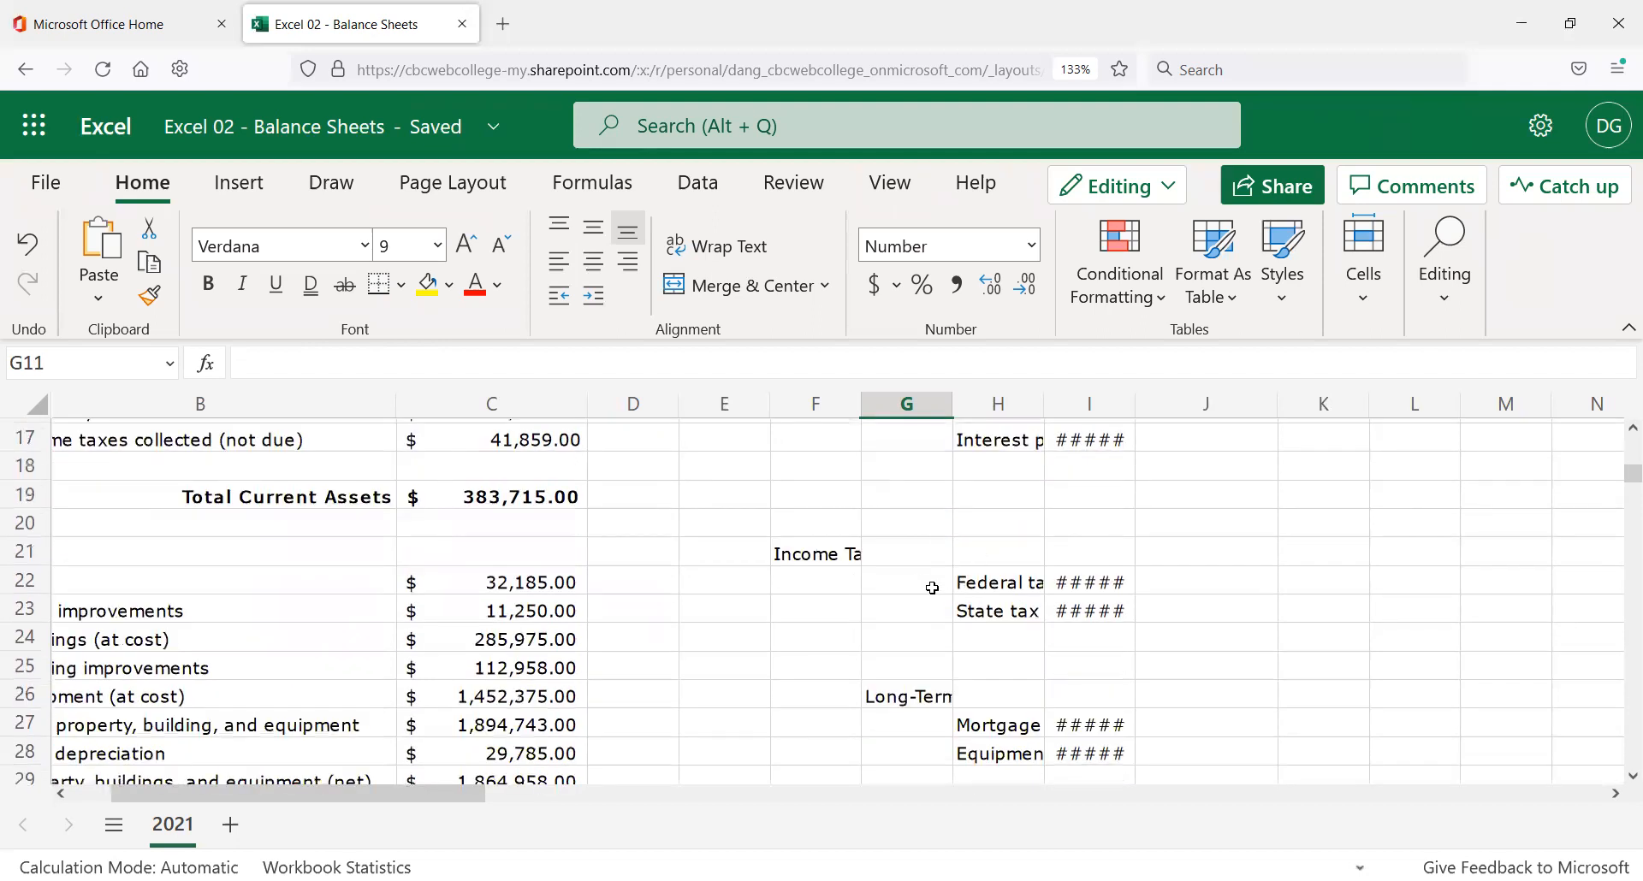
scroll(940, 565, "down", 2)
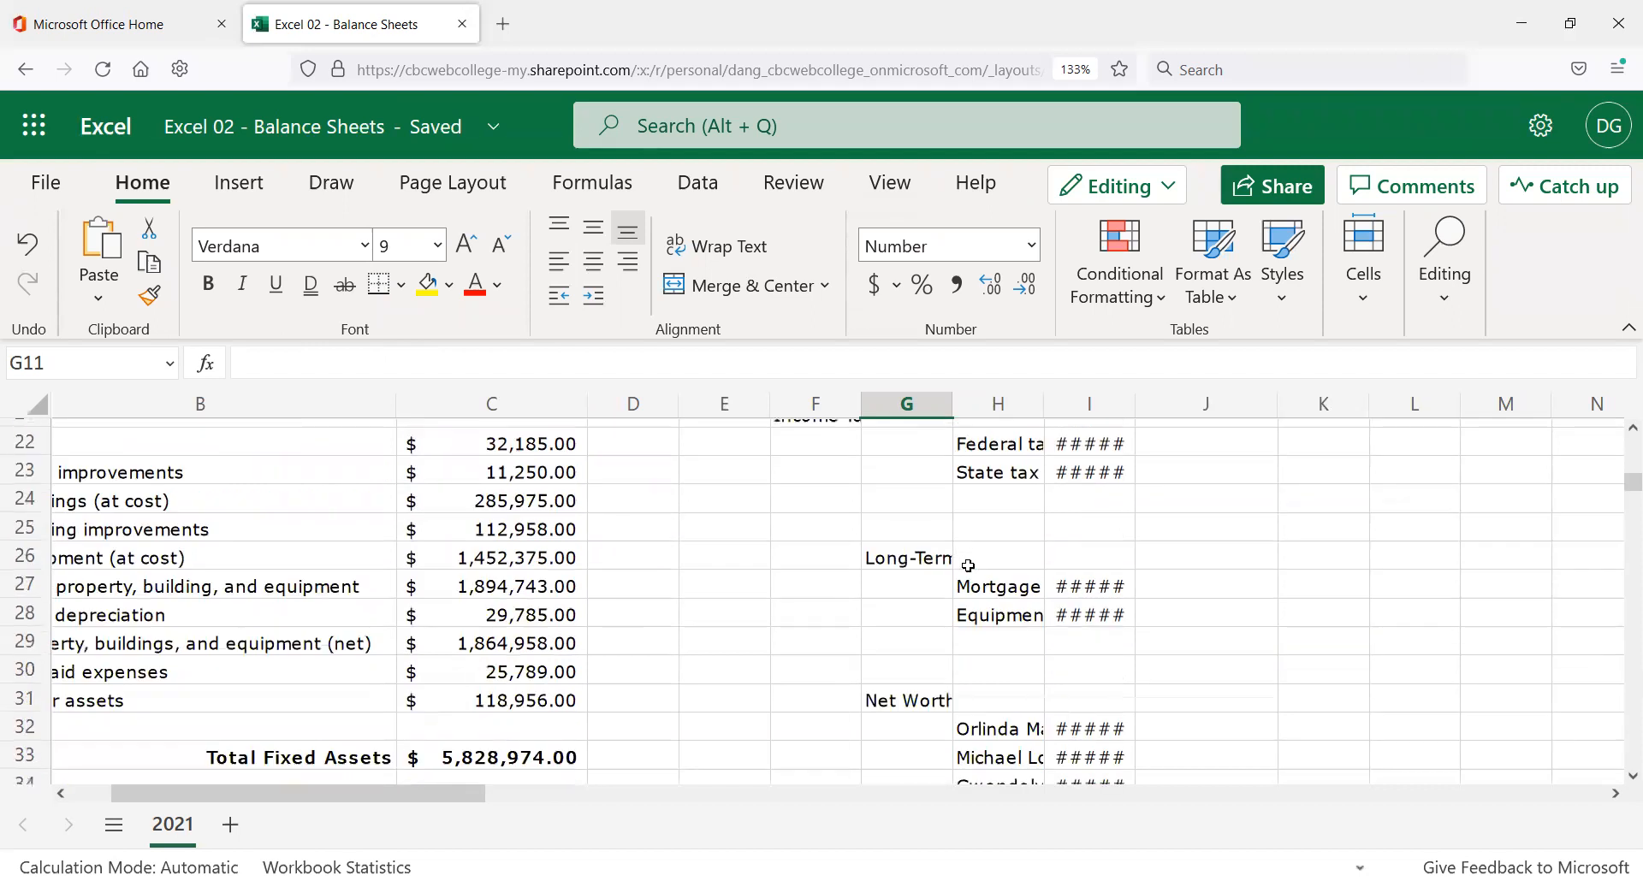
scroll(974, 565, "up", 7)
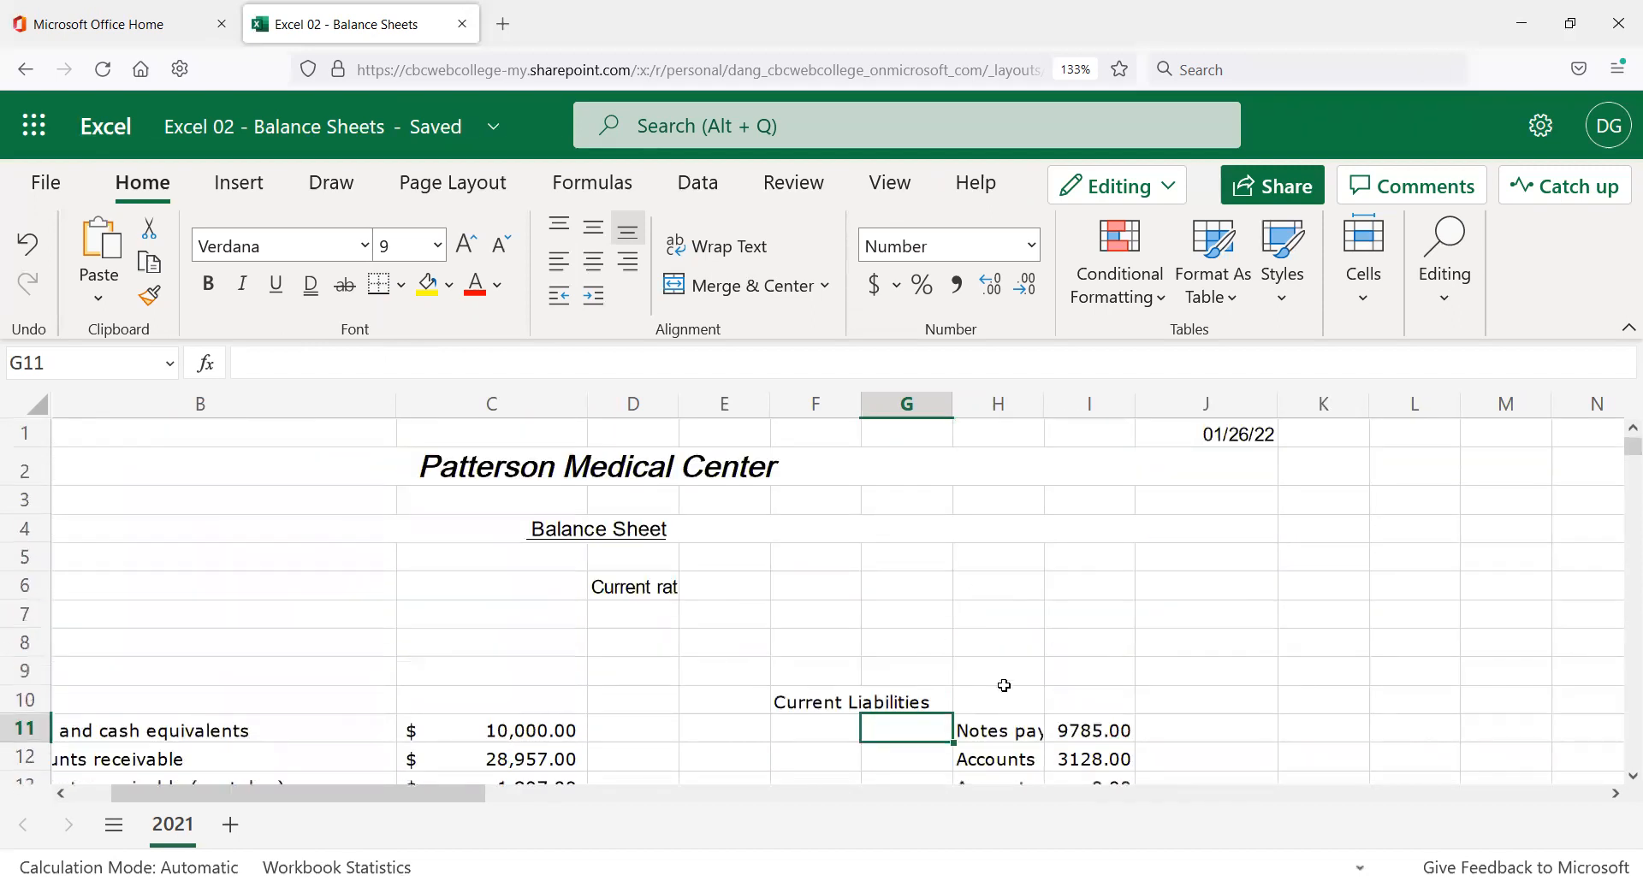
scroll(1002, 681, "down", 3)
scroll(993, 682, "down", 3)
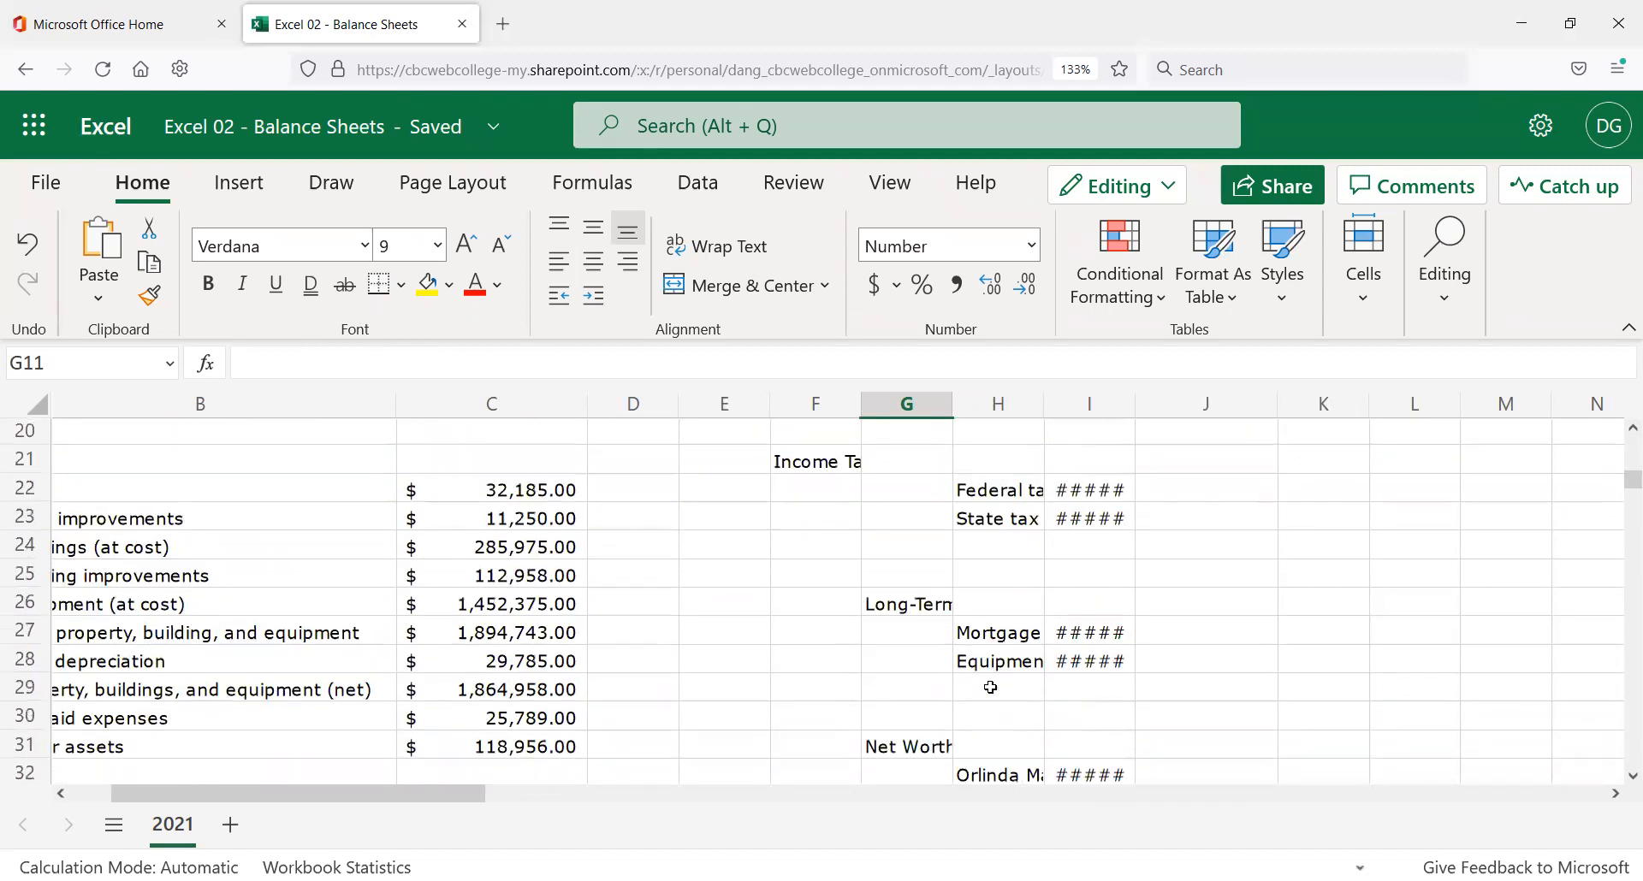
scroll(990, 687, "up", 5)
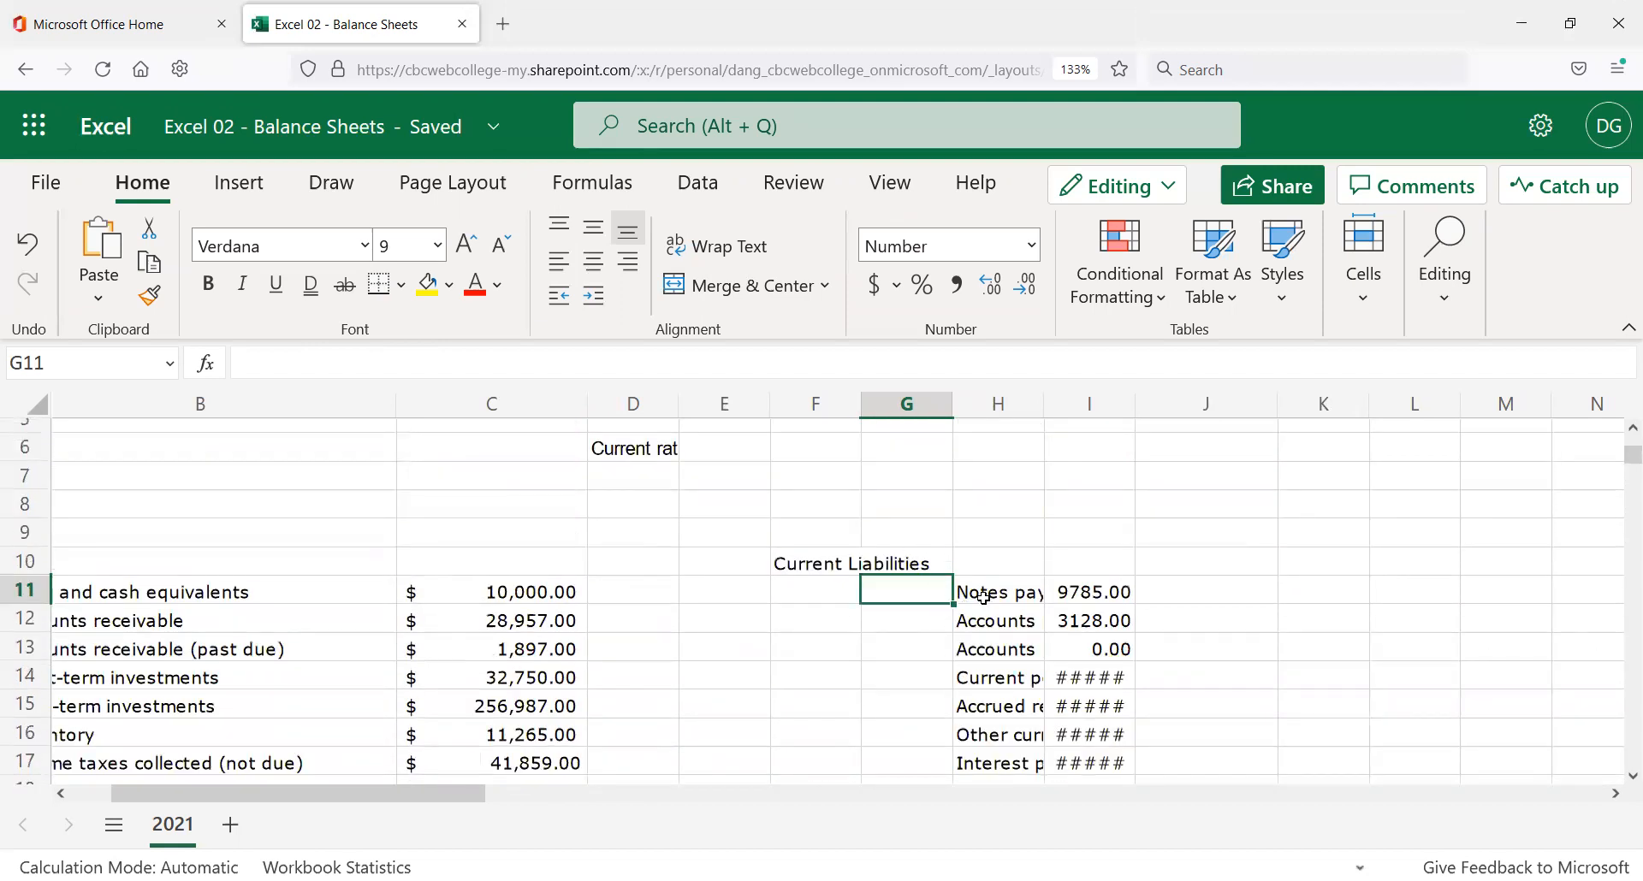
scroll(981, 601, "down", 1)
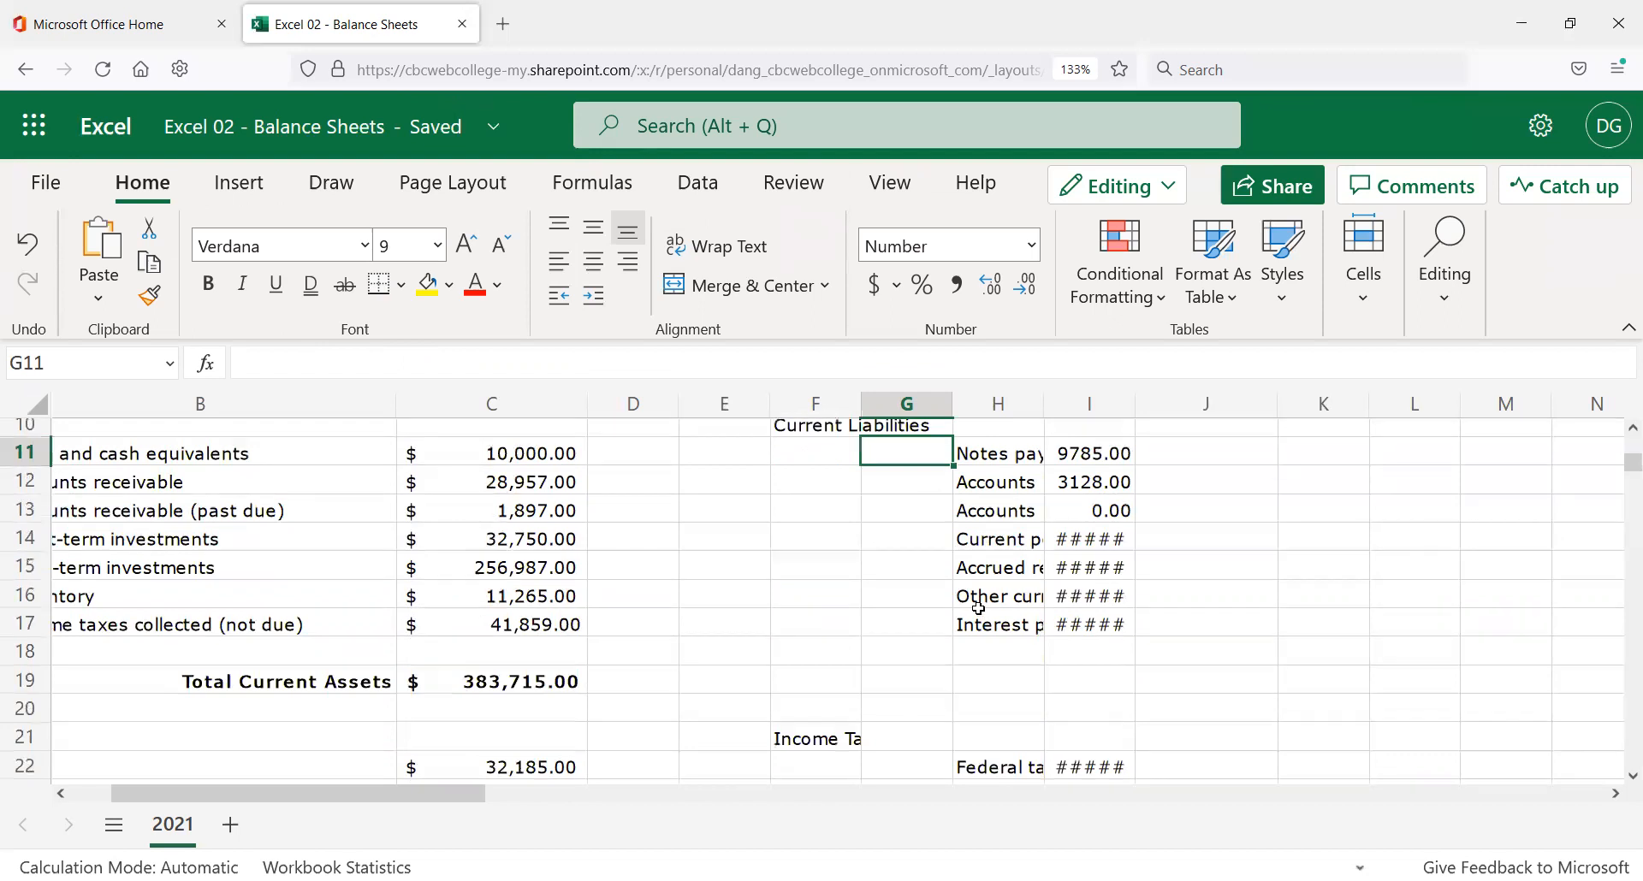
scroll(979, 608, "down", 5)
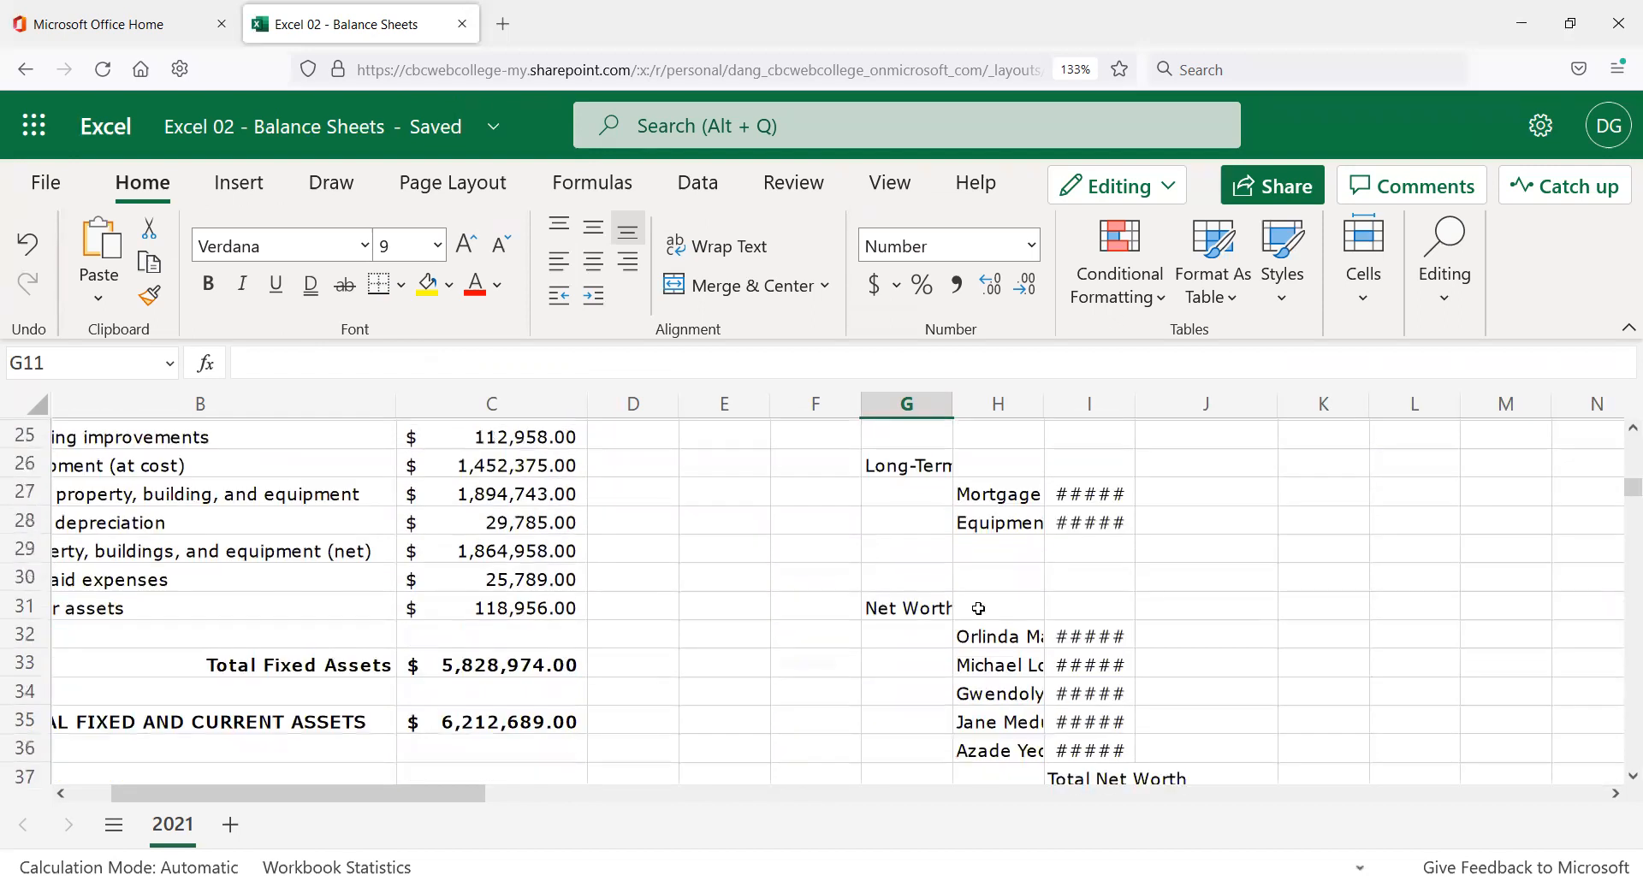
scroll(979, 608, "up", 8)
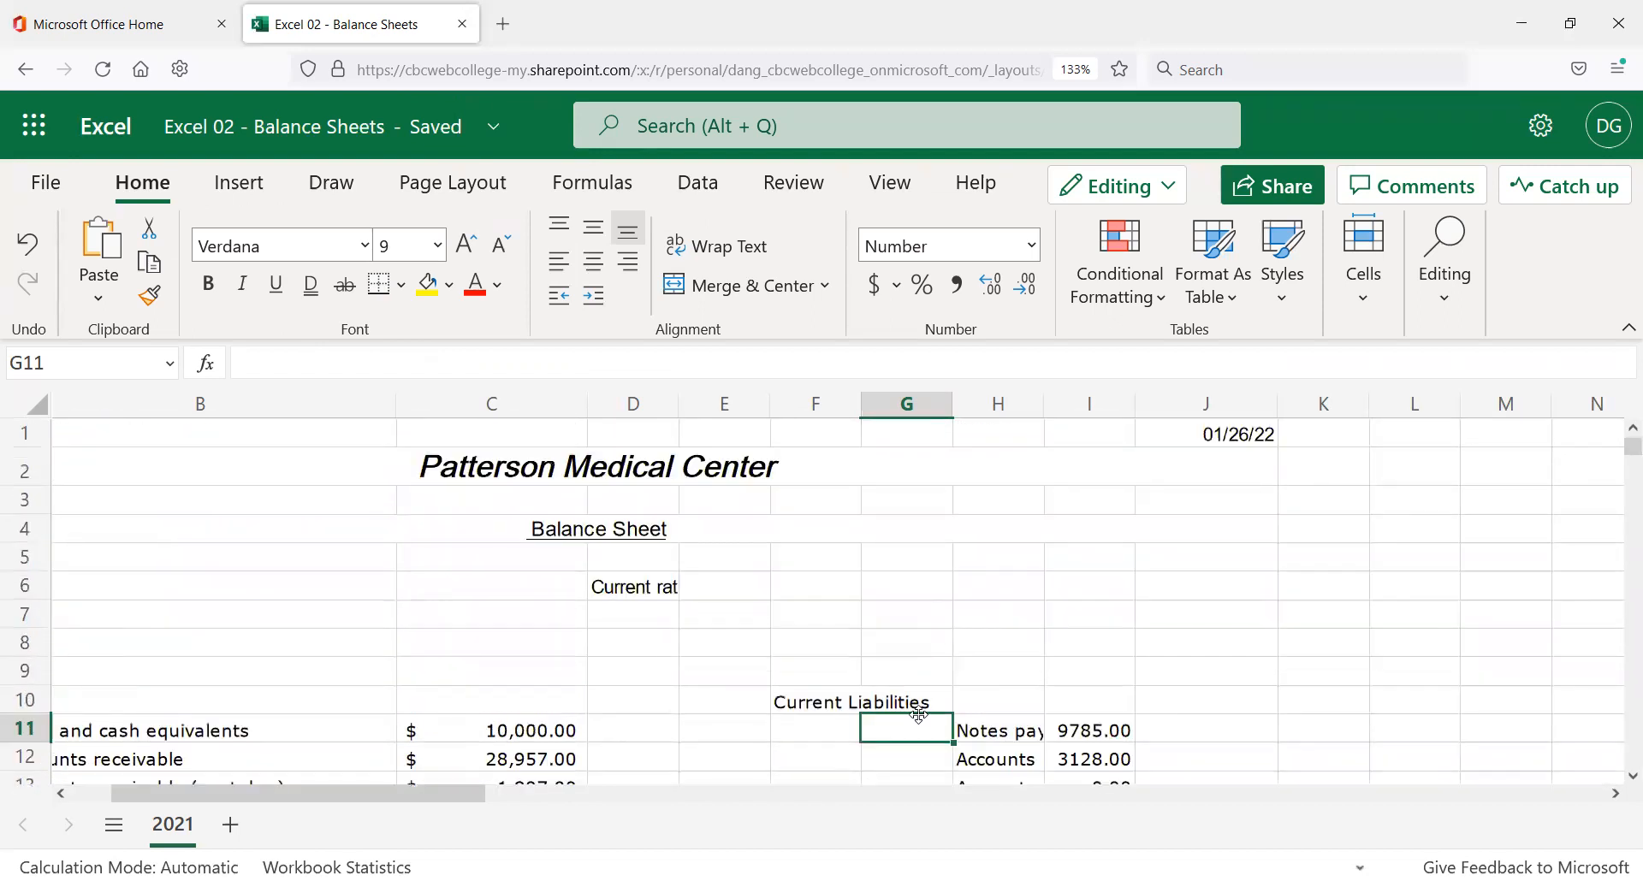
left_click(1000, 737)
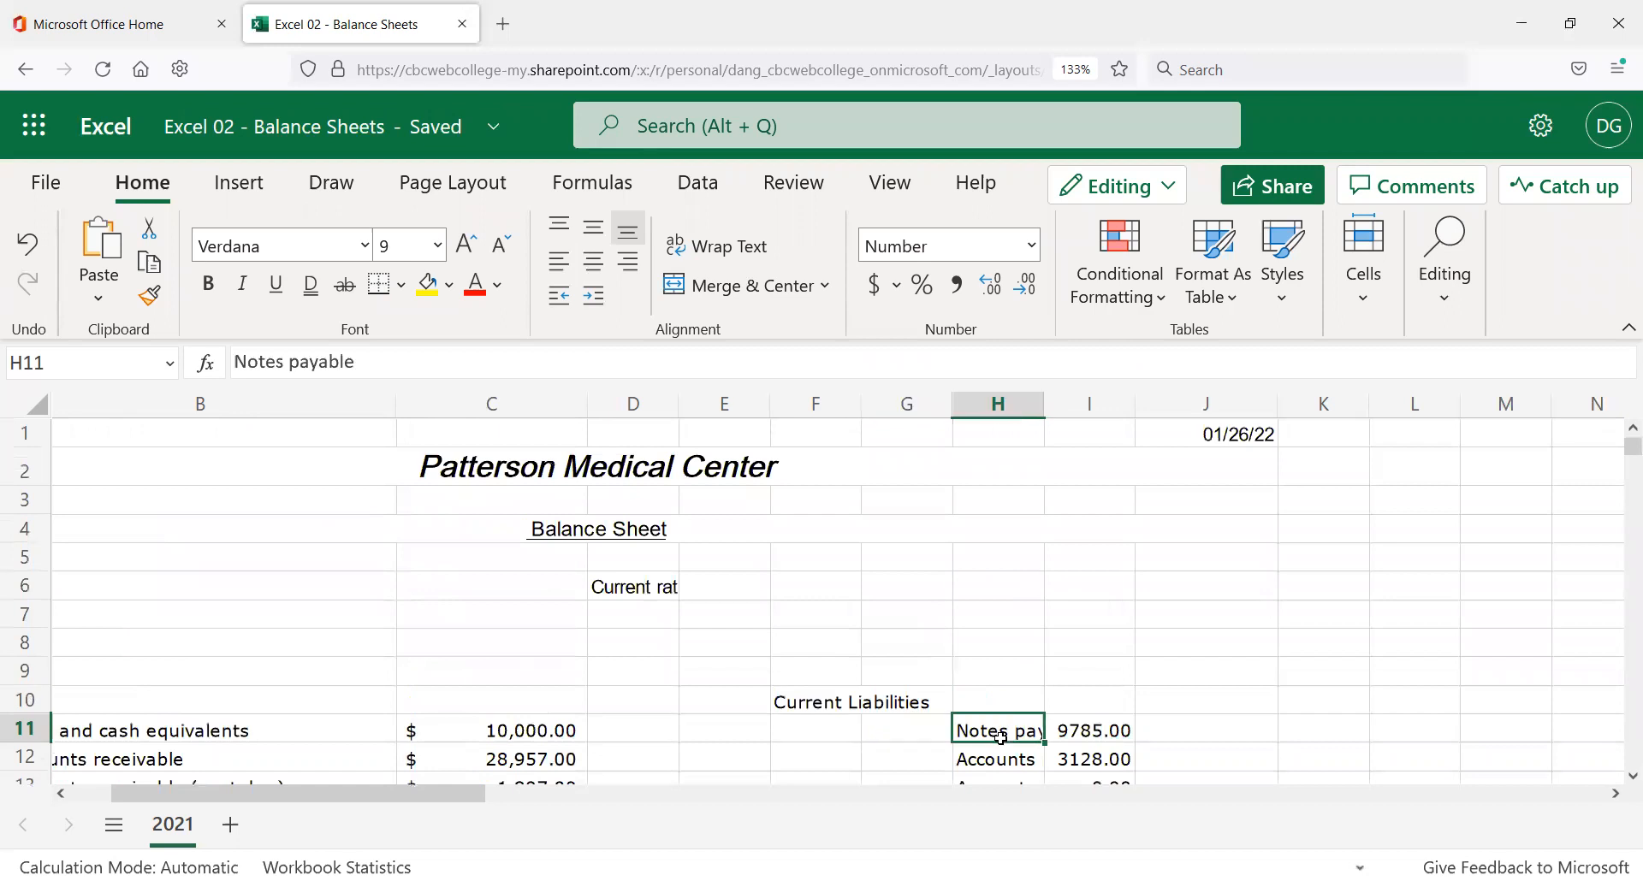
left_click(1076, 741)
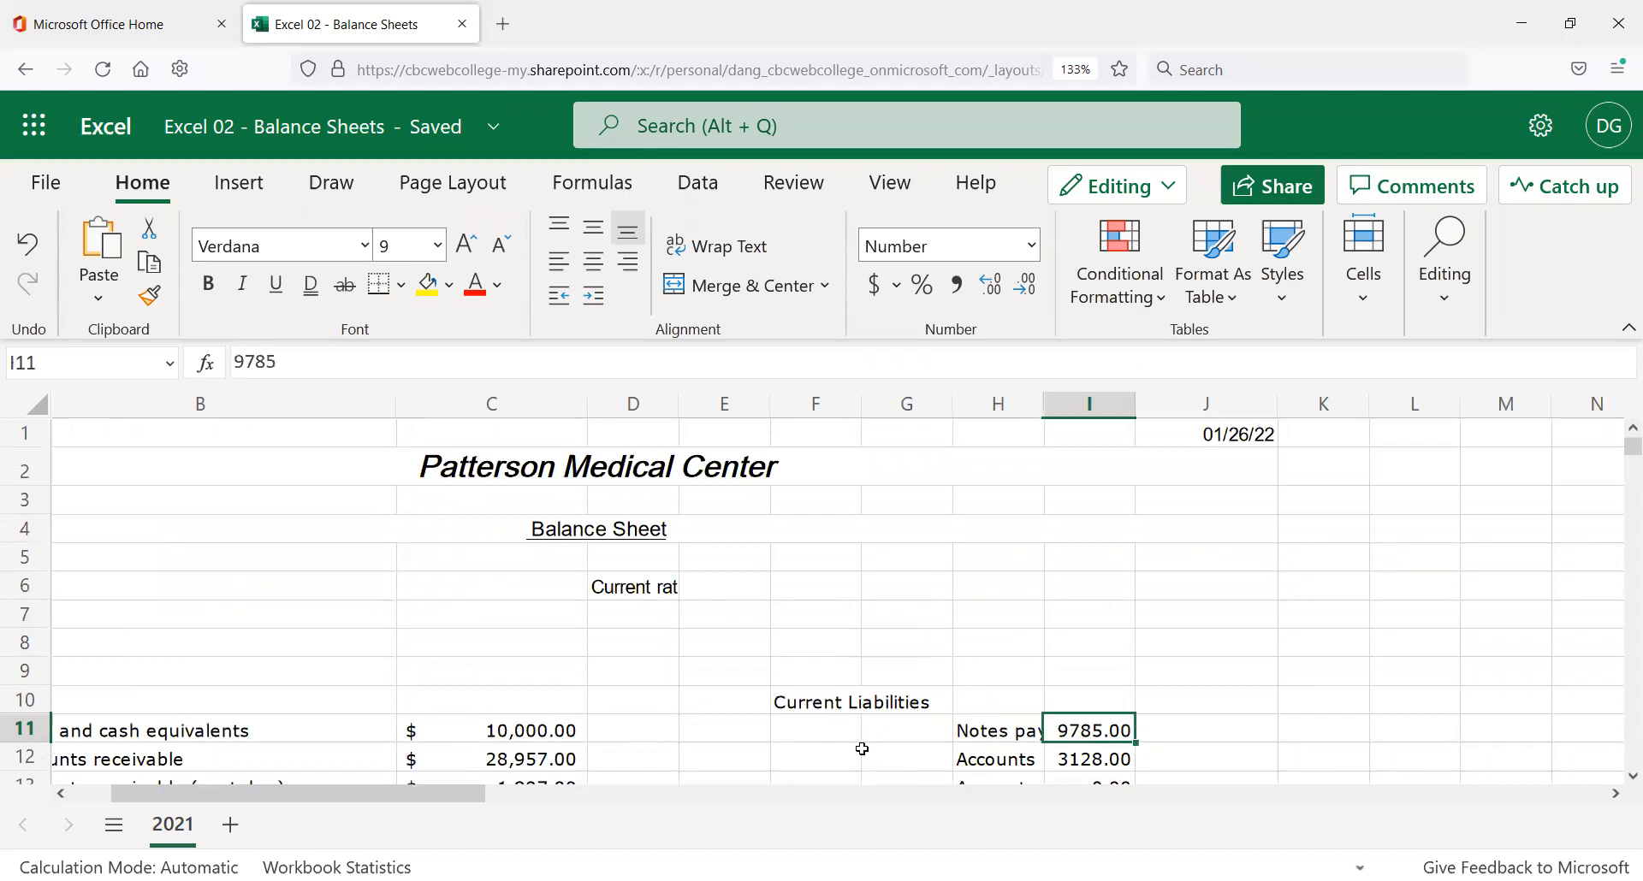
left_click(898, 726)
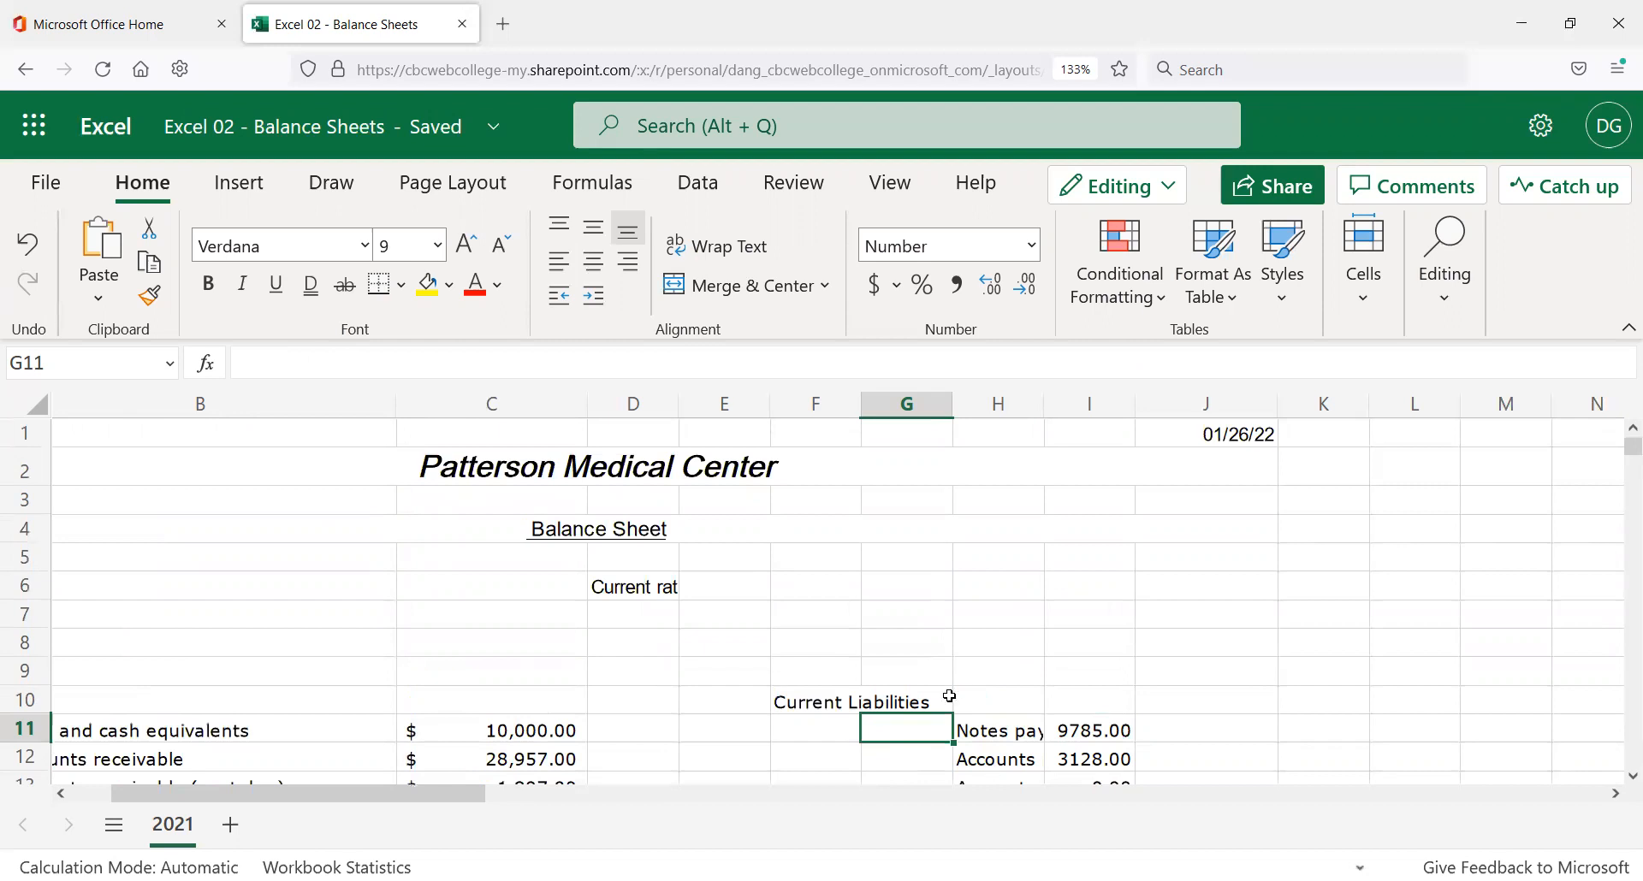
scroll(947, 690, "down", 3)
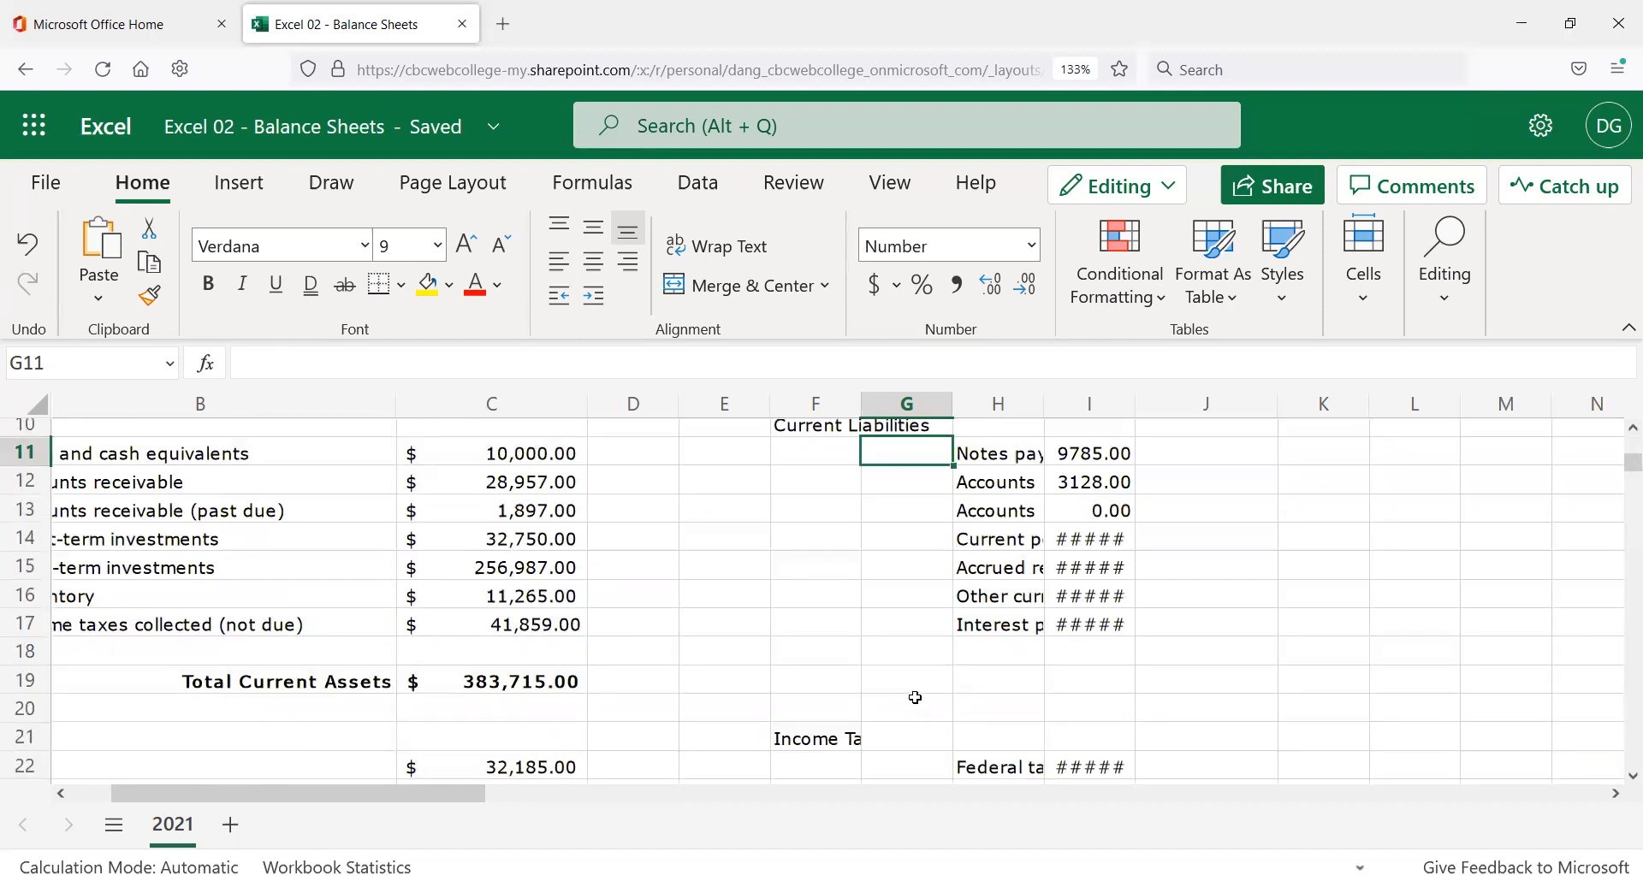
left_click_drag(1003, 453, 1094, 622)
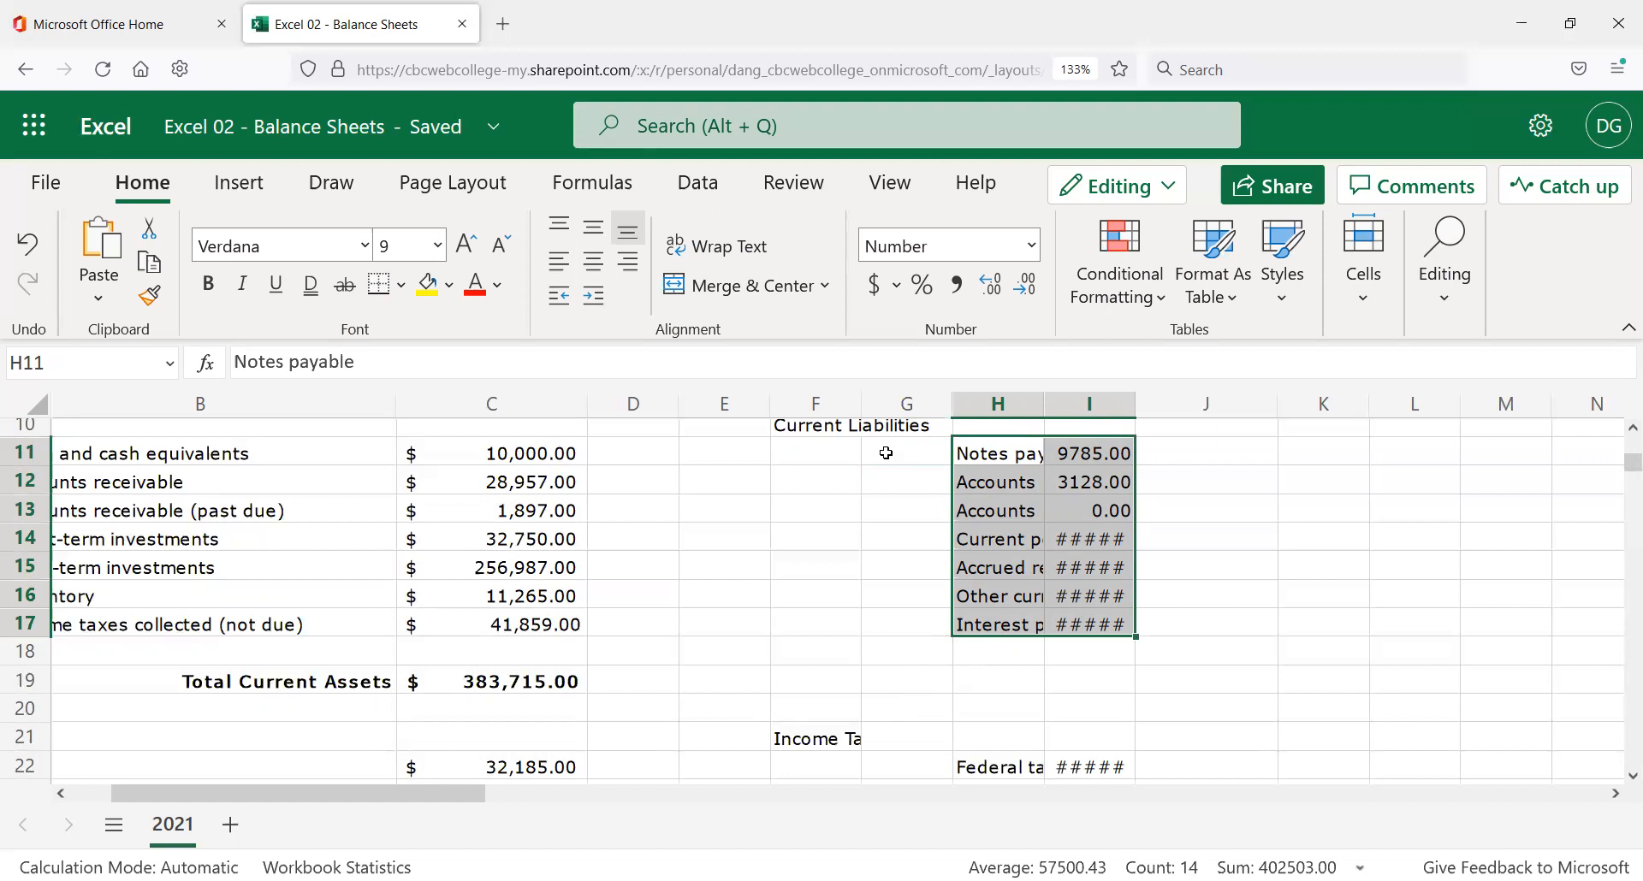
key("ctrl+x")
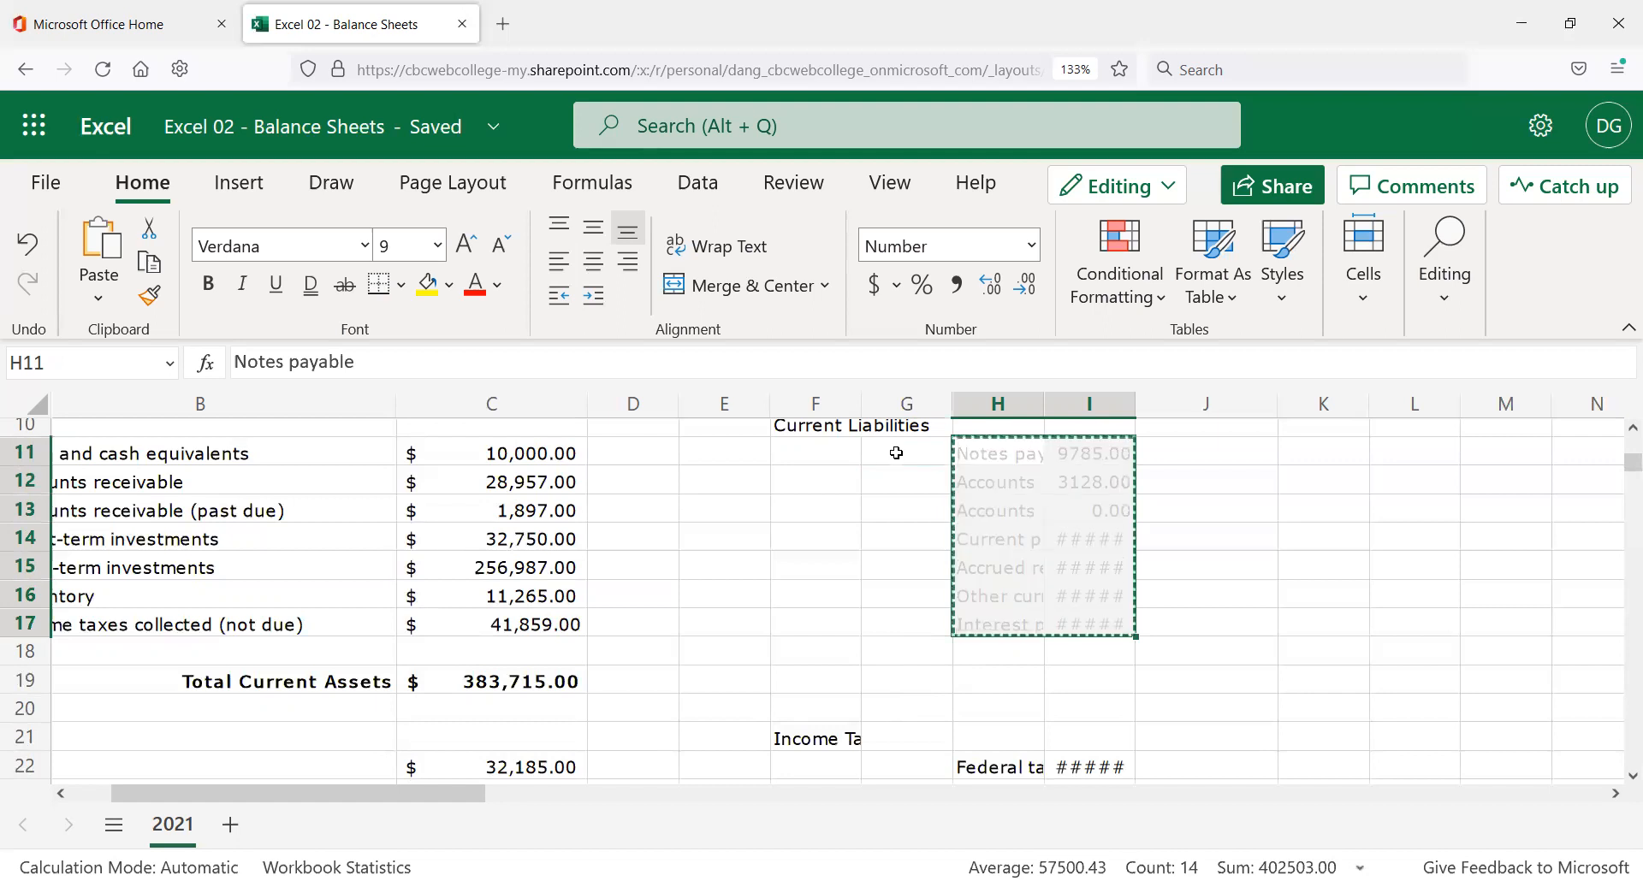
left_click(890, 453)
key("ctrl+v")
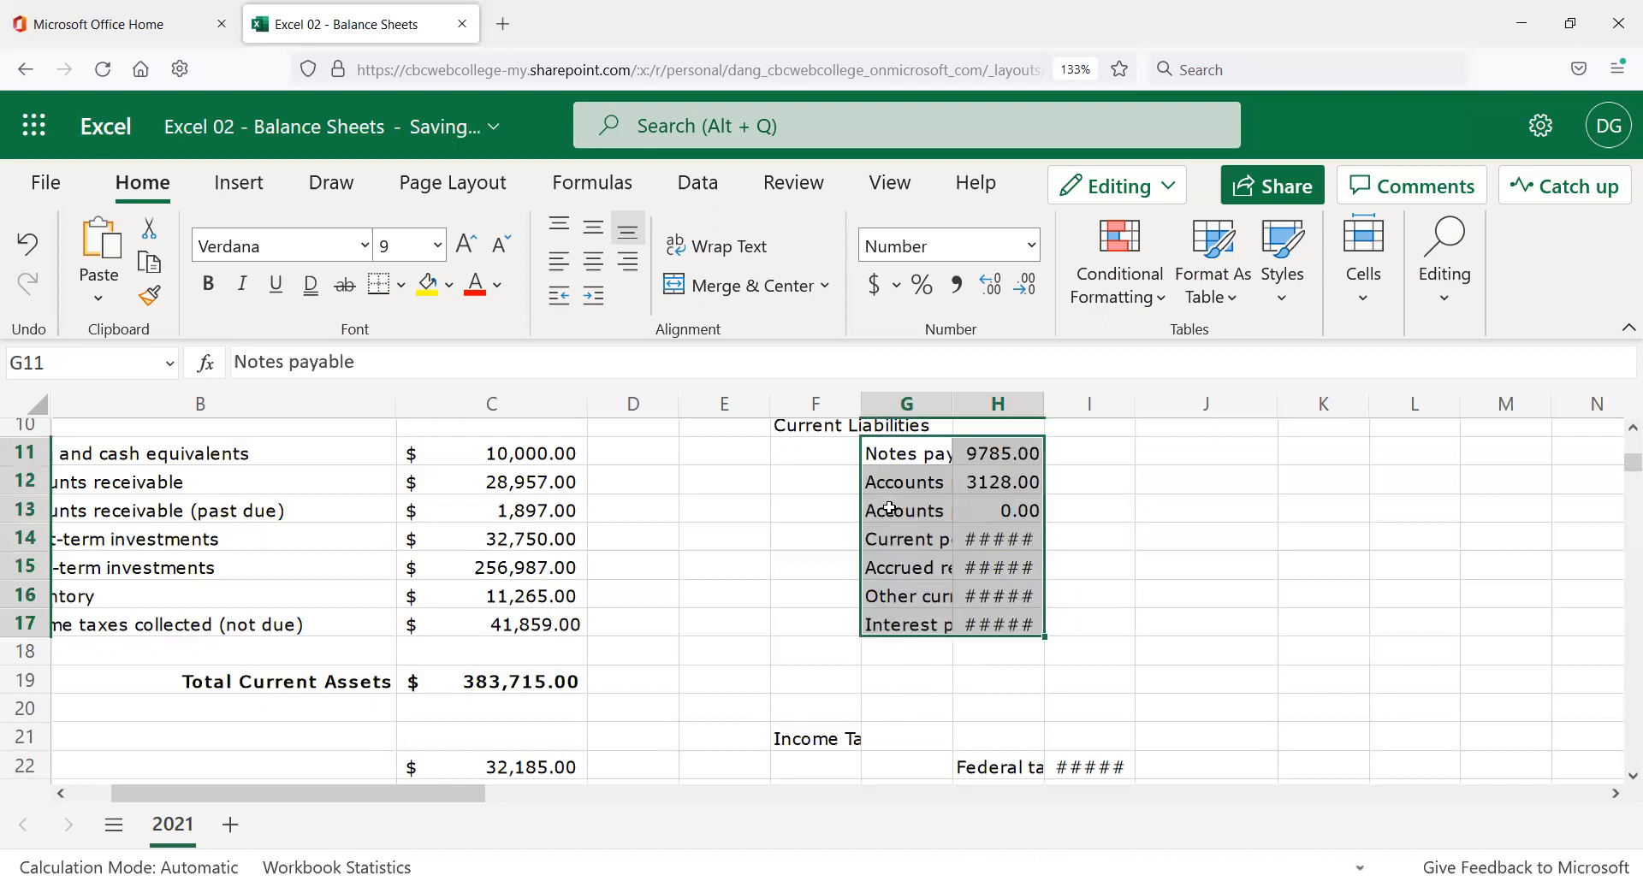
left_click_drag(966, 506, 1041, 509)
left_click(1192, 484)
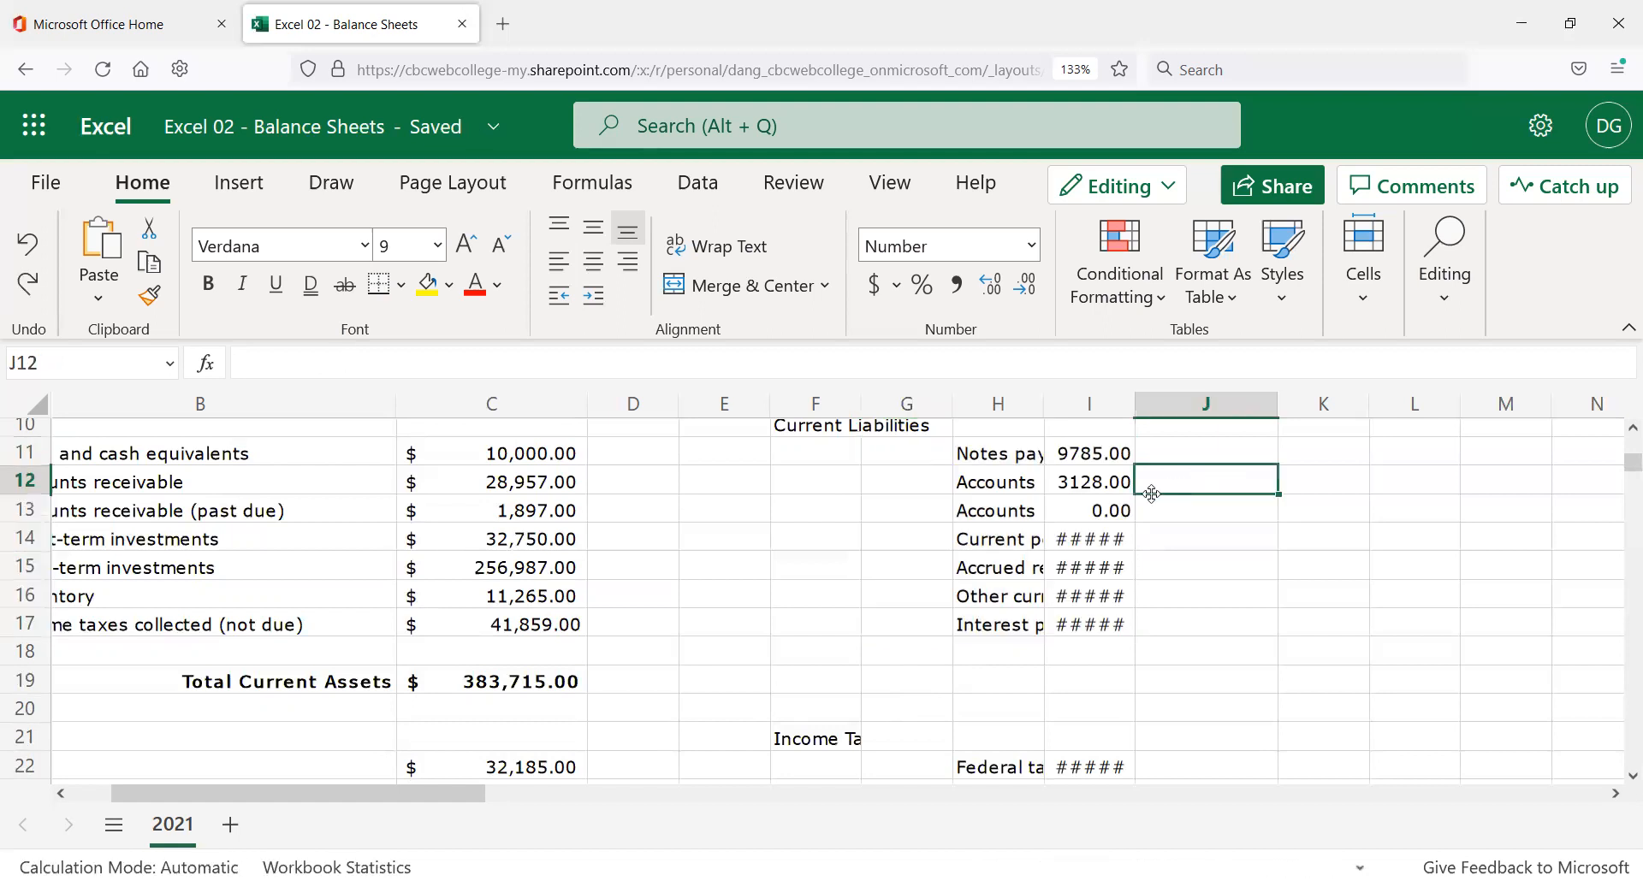
left_click(1355, 501)
key("Right")
key("Right")
key("Right")
key("Right")
key("Right")
key("Right")
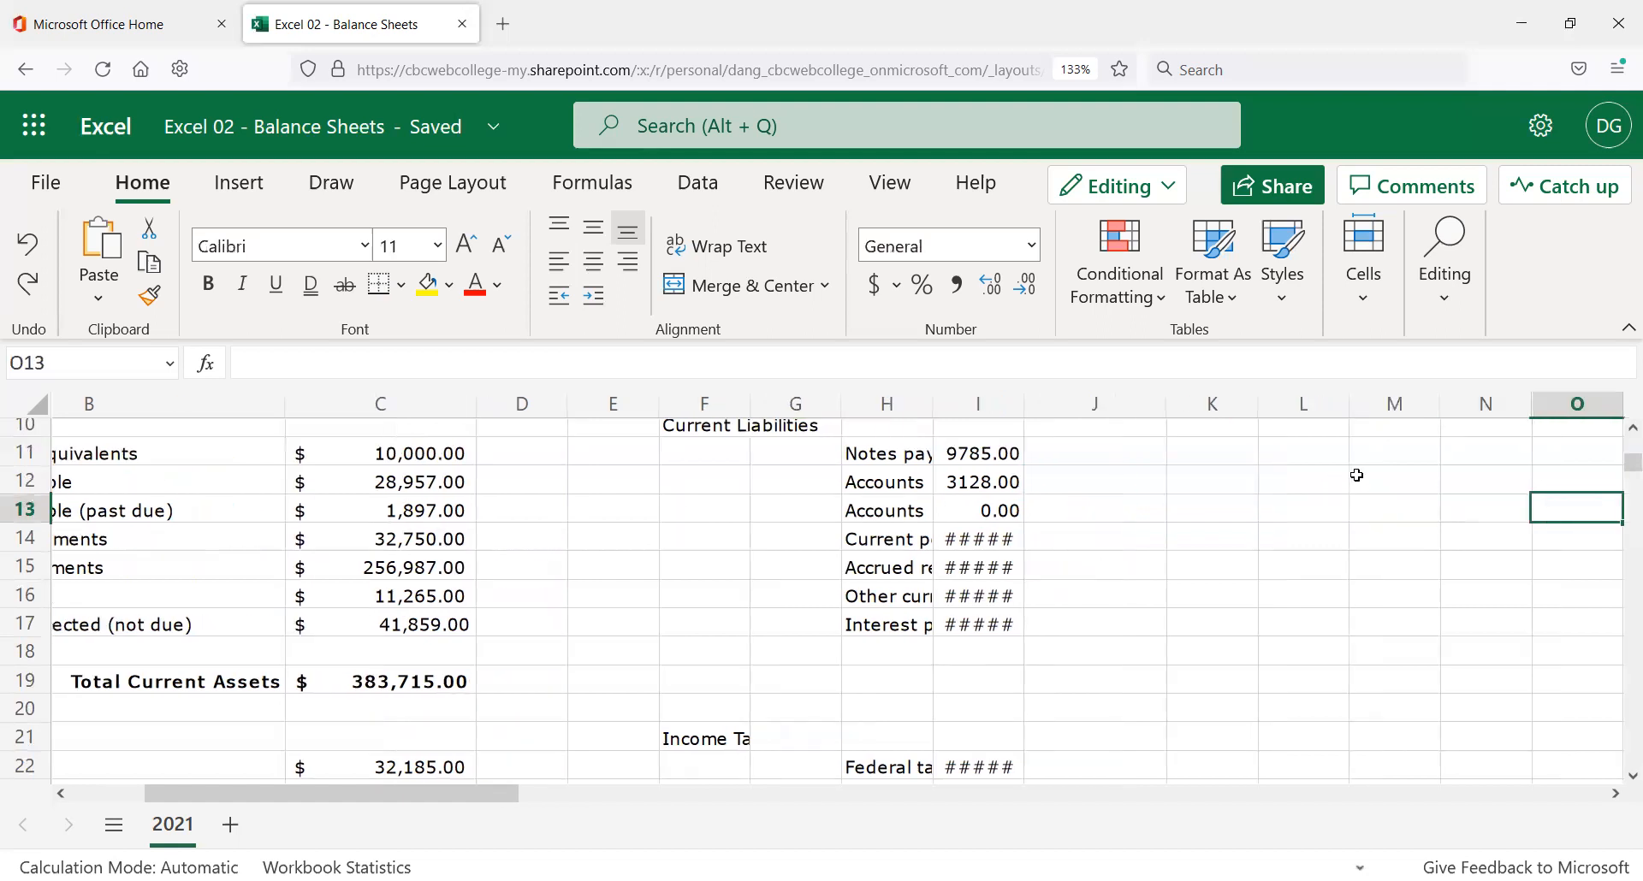
key("Left")
key("Left")
key("Left")
key("Left")
key("Left")
key("Left")
key("Left")
key("Left")
key("Left")
key("Left")
key("Left")
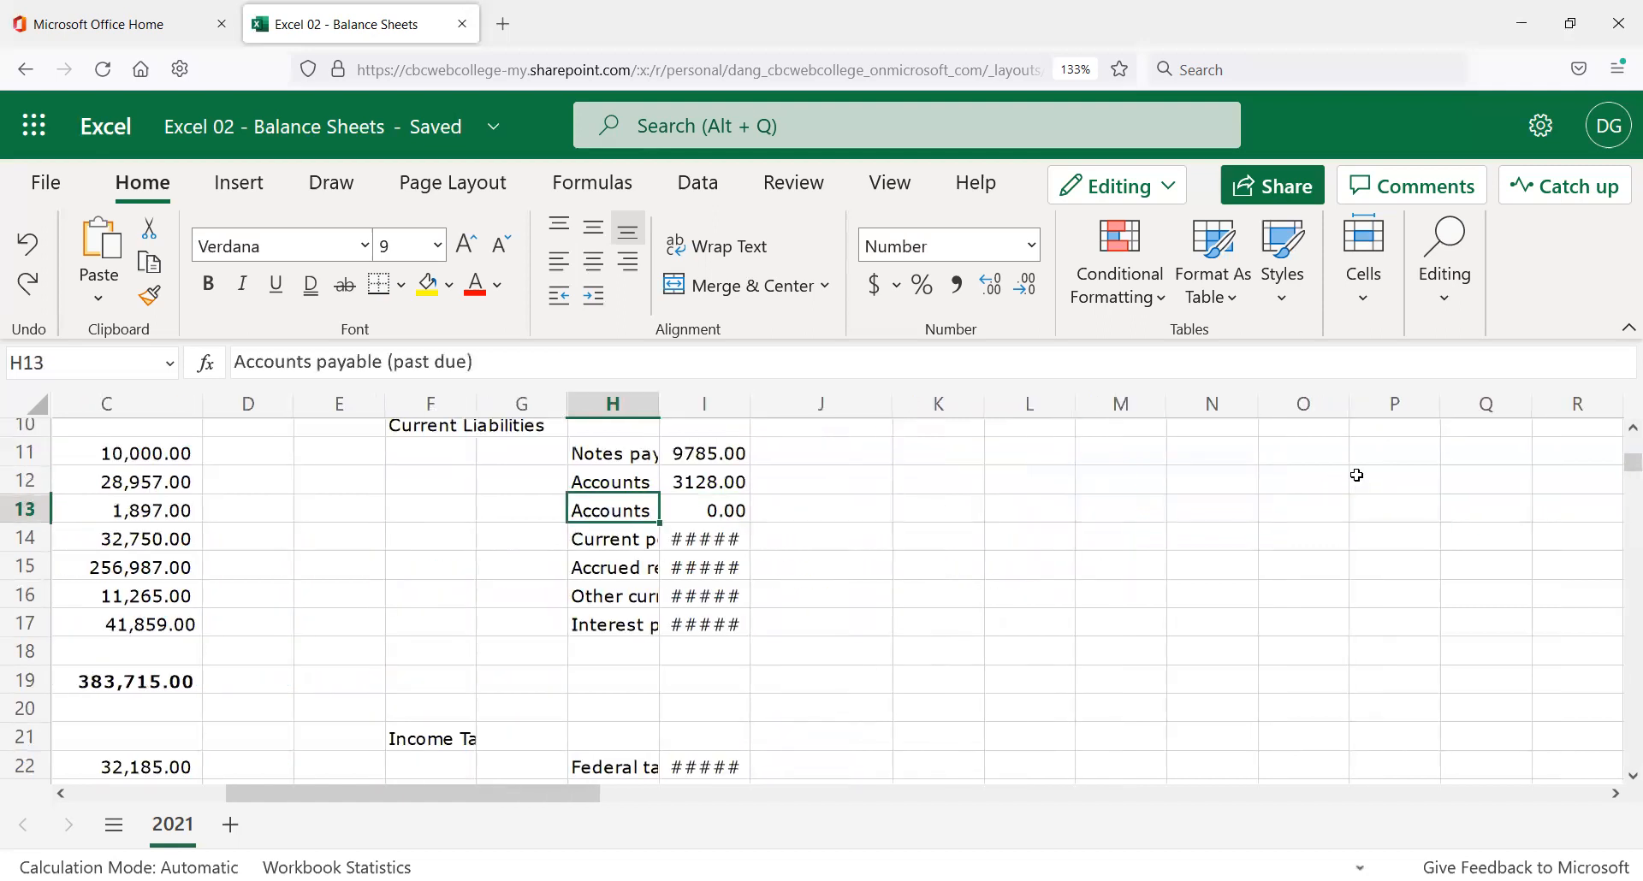
key("Up")
key("Right")
key("Up")
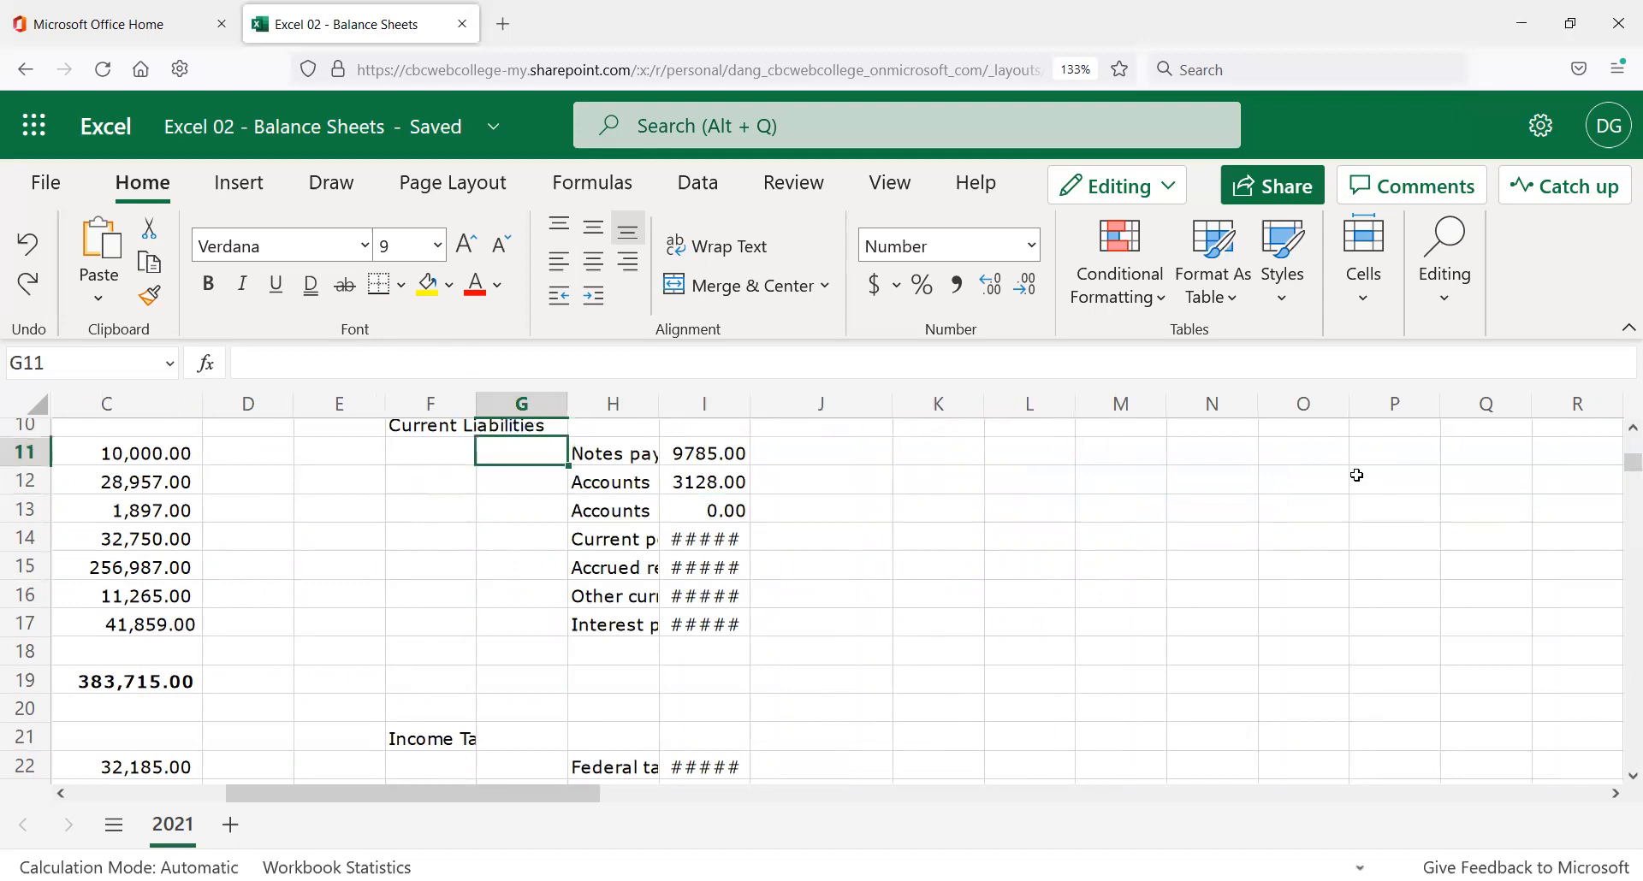
left_click(528, 623, "shift")
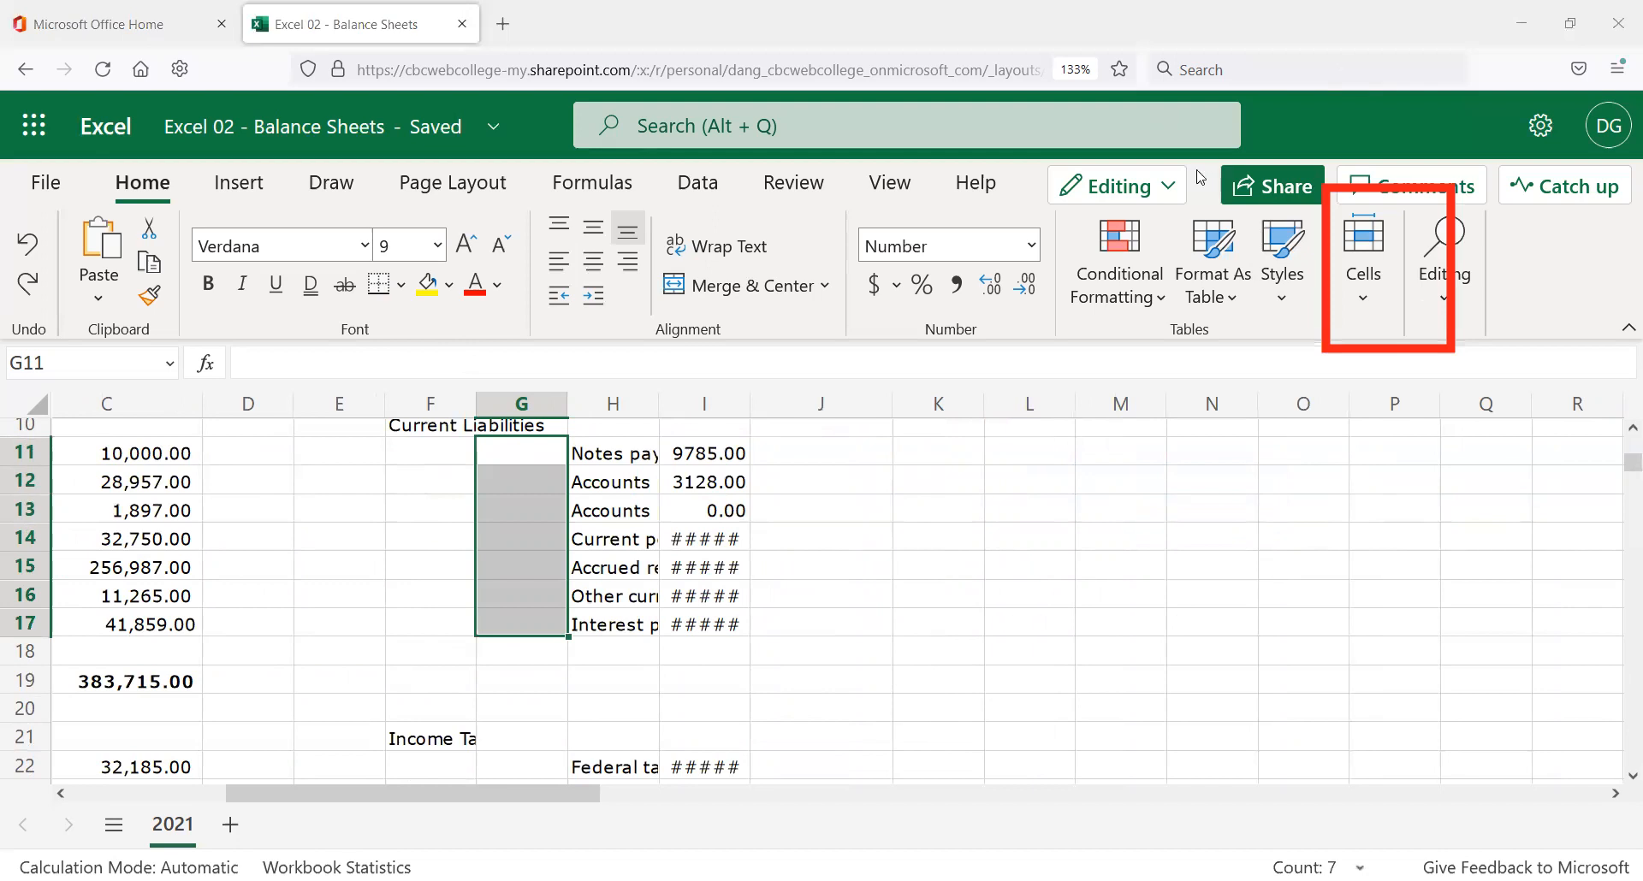
Delete G11:G17, shifting the current liabilities left into columns G and H.
left_click(1370, 311)
left_click(1429, 366)
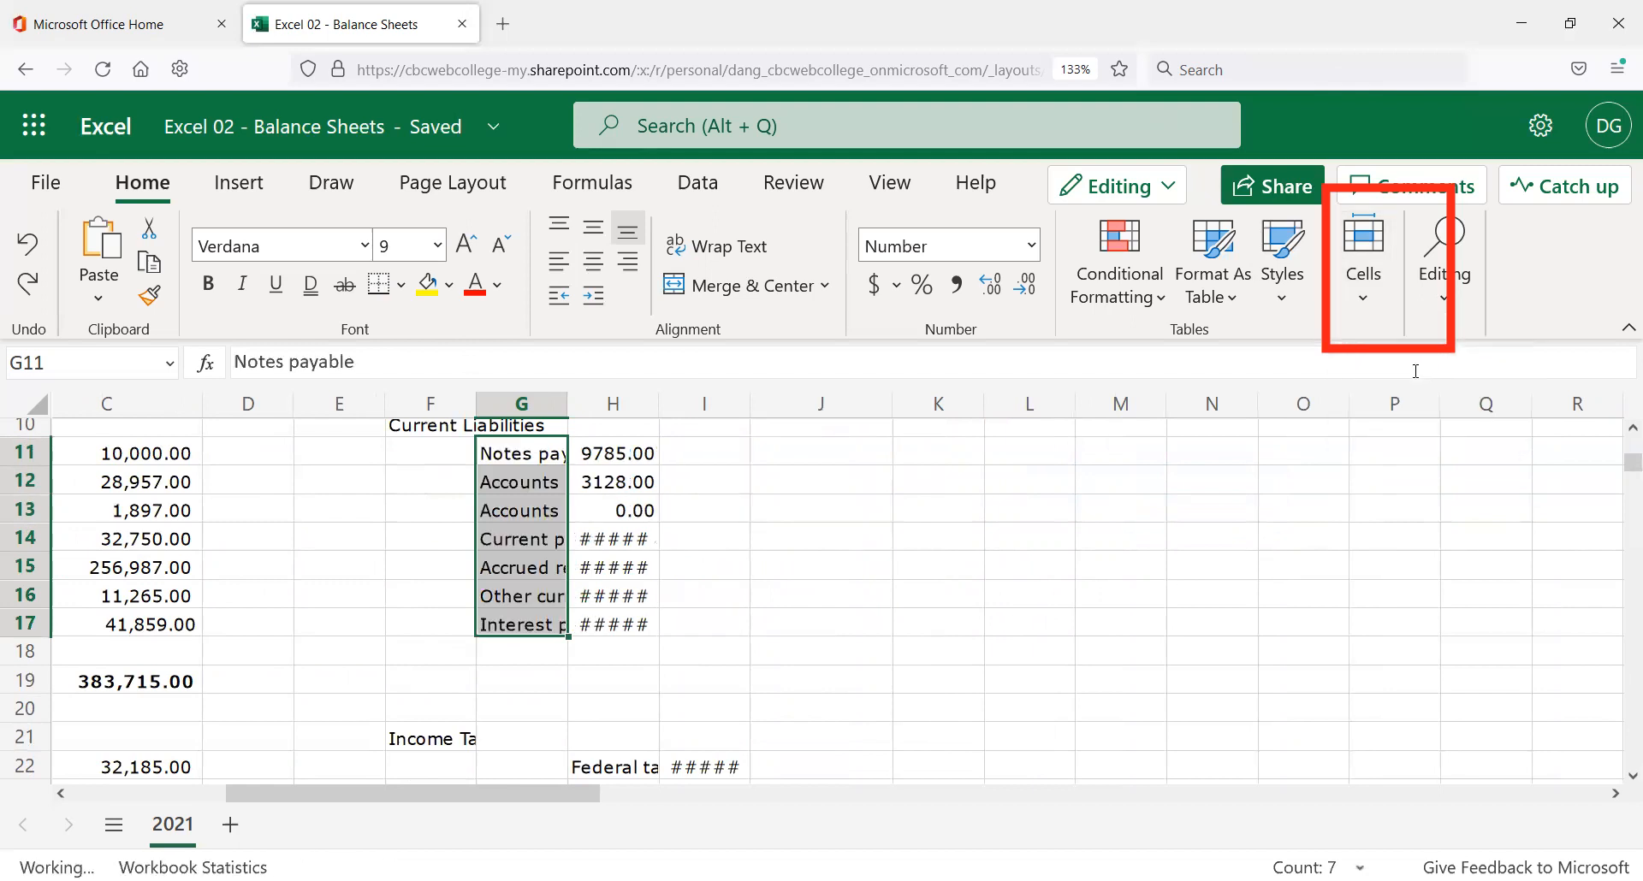
left_click(704, 523)
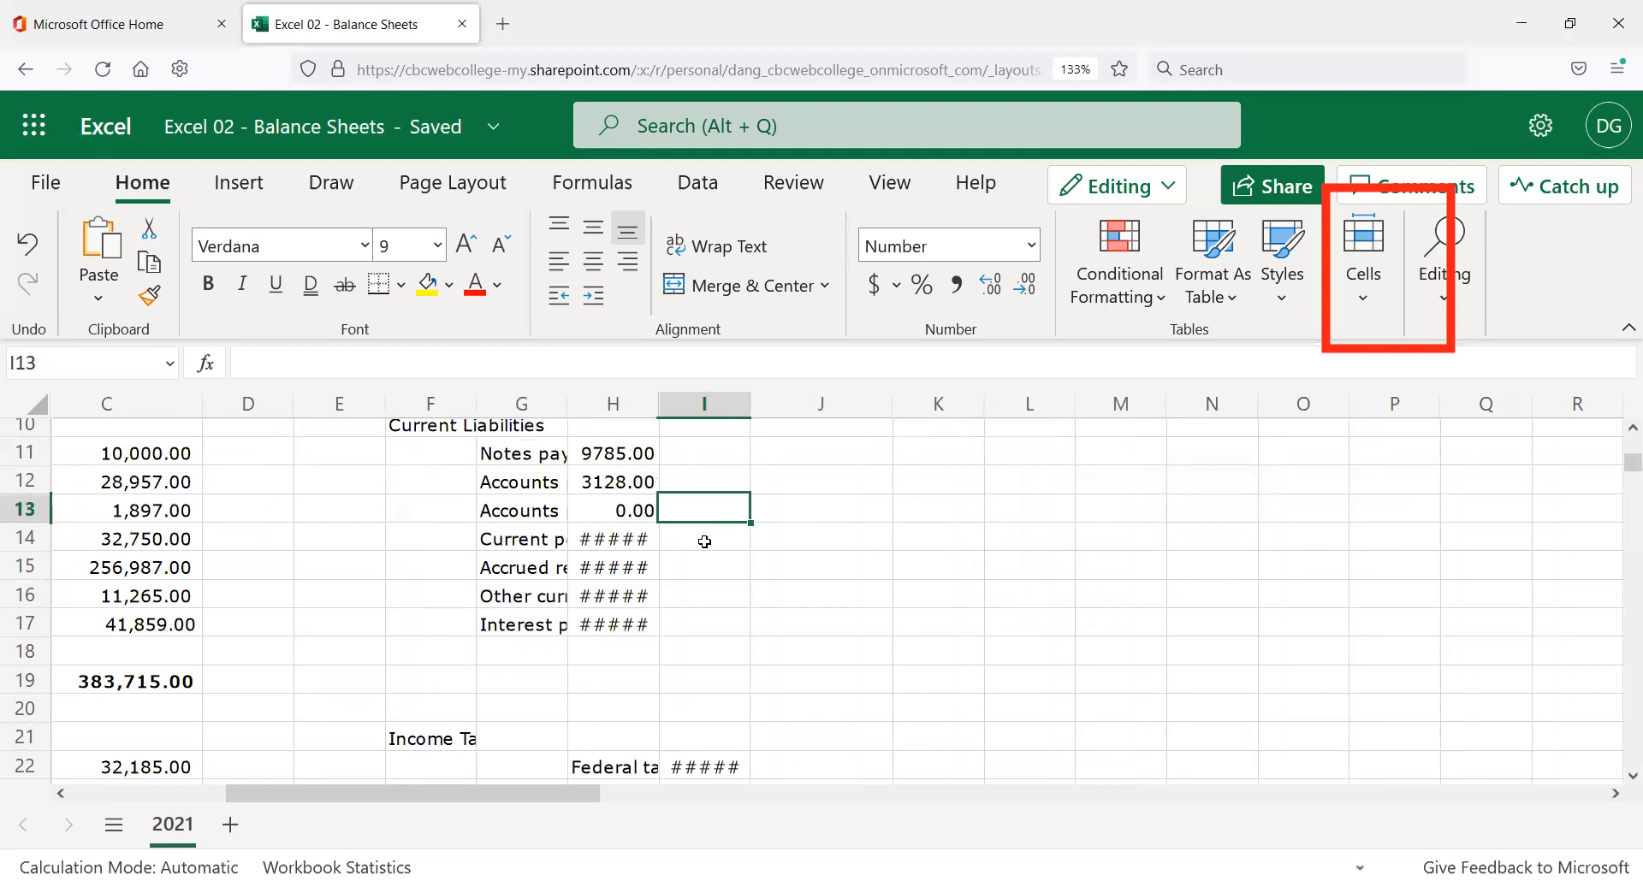
scroll(630, 555, "up", 1)
scroll(631, 555, "up", 1)
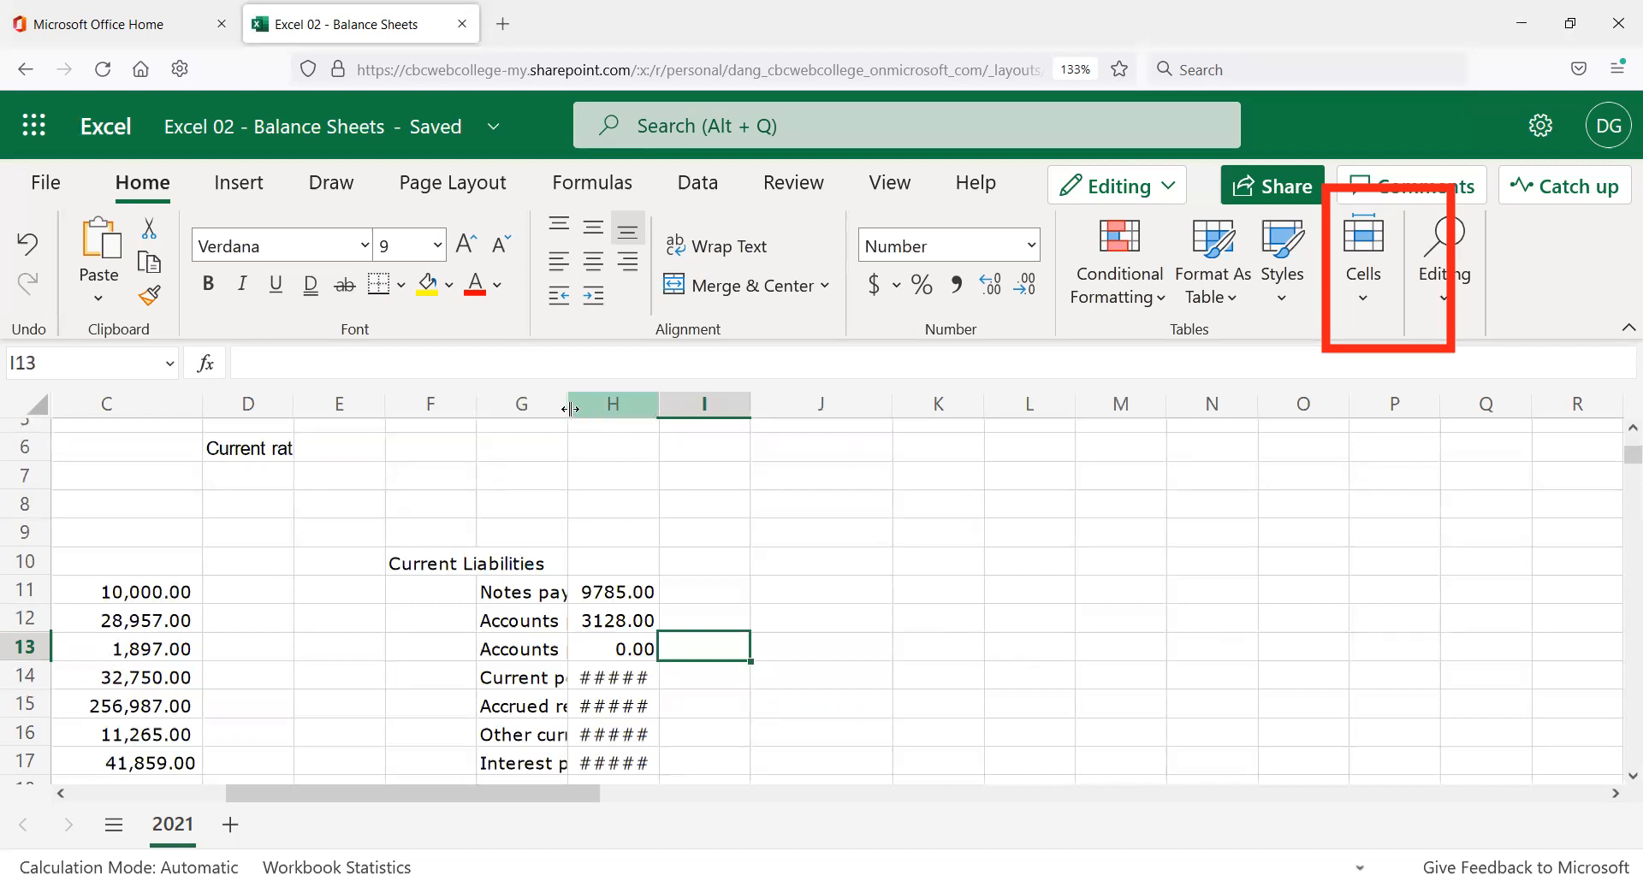
Autofit column G so labels like Accounts payable (current) show in full.
left_click_drag(570, 408, 657, 413)
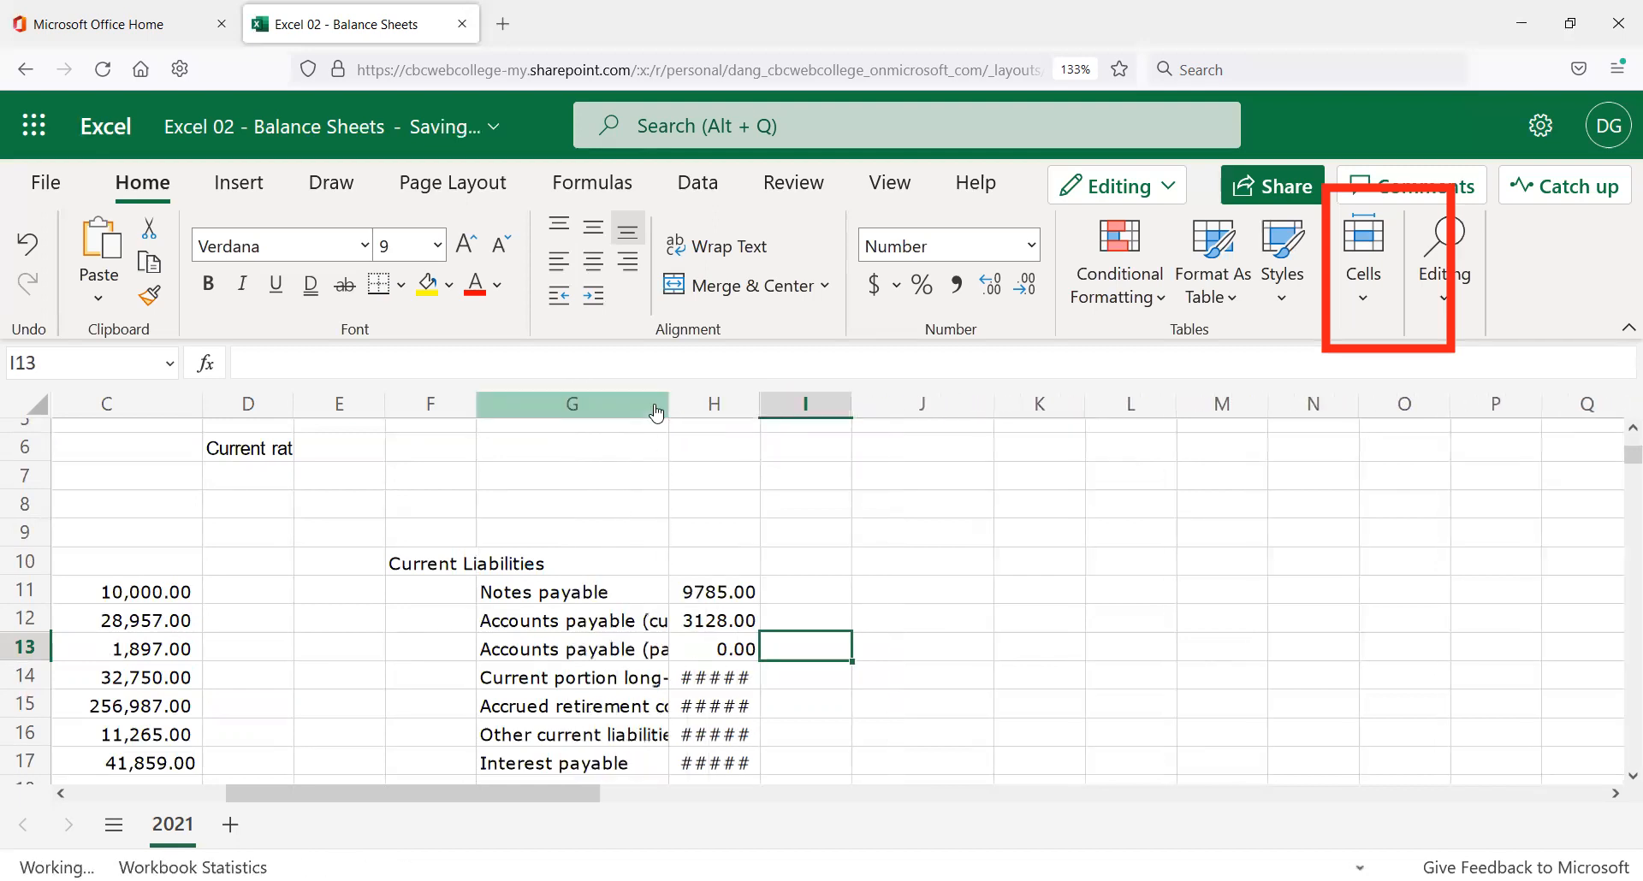
double_click(670, 406)
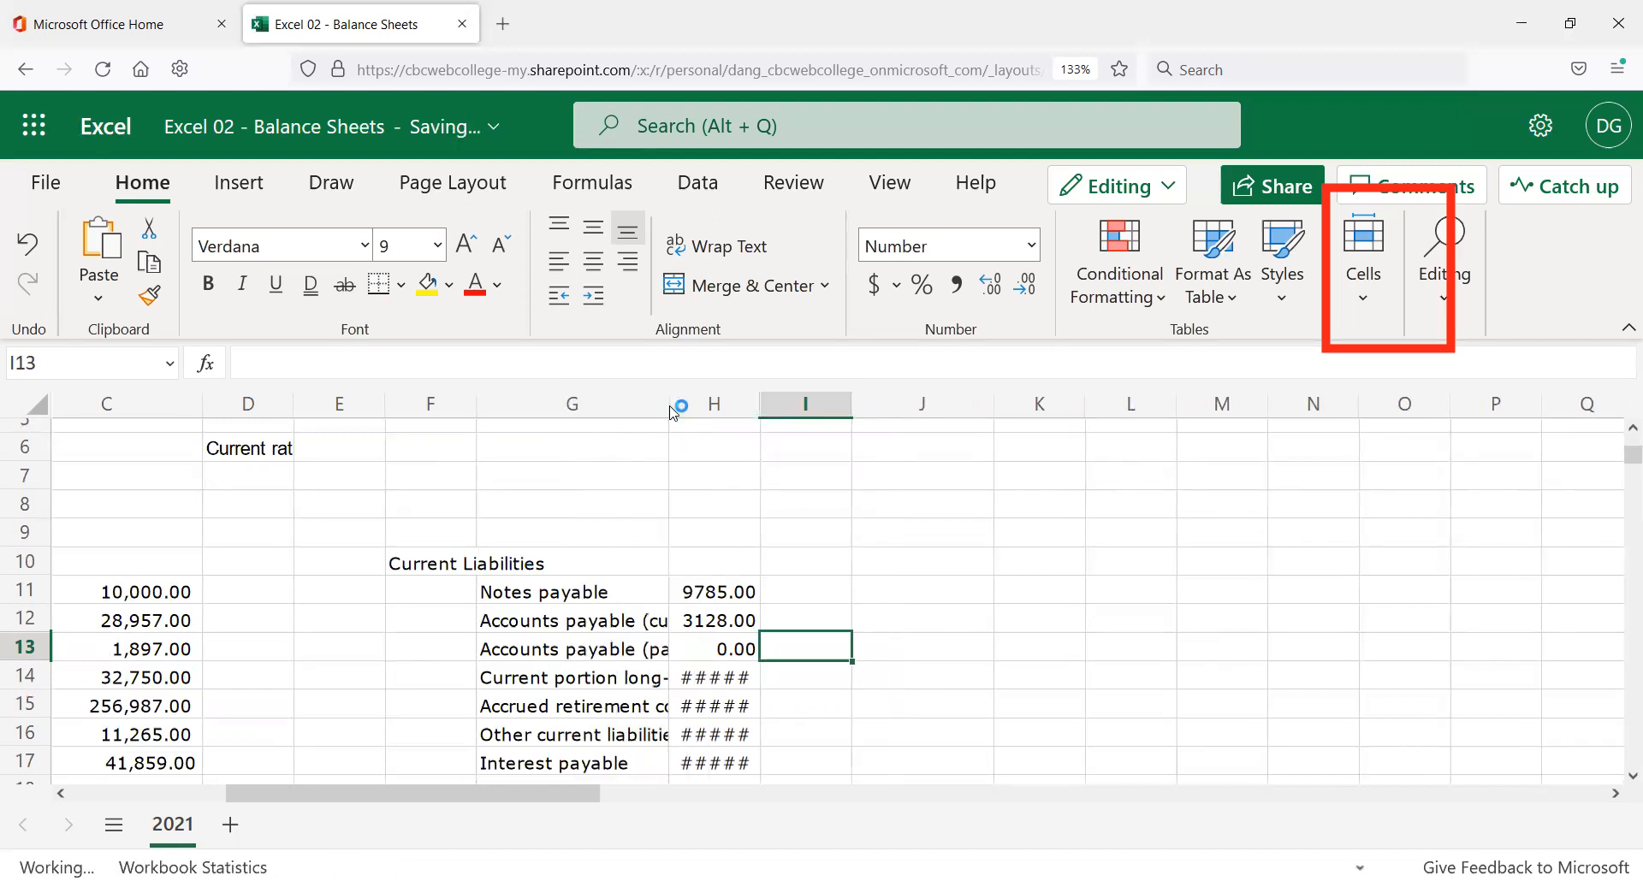
left_click(764, 616)
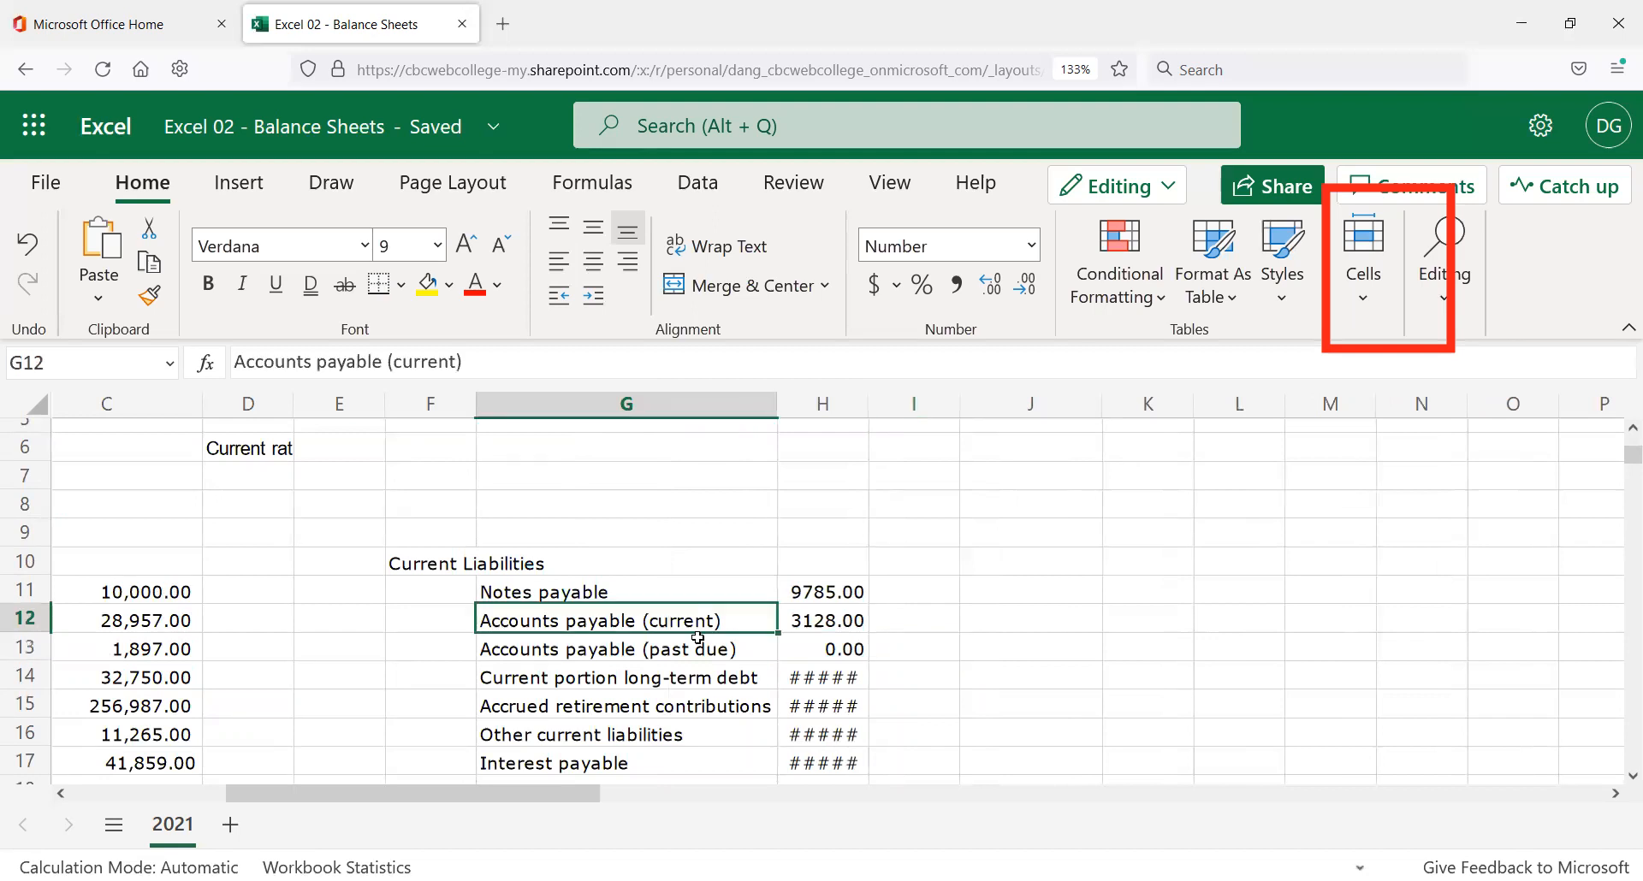
scroll(744, 624, "down", 2)
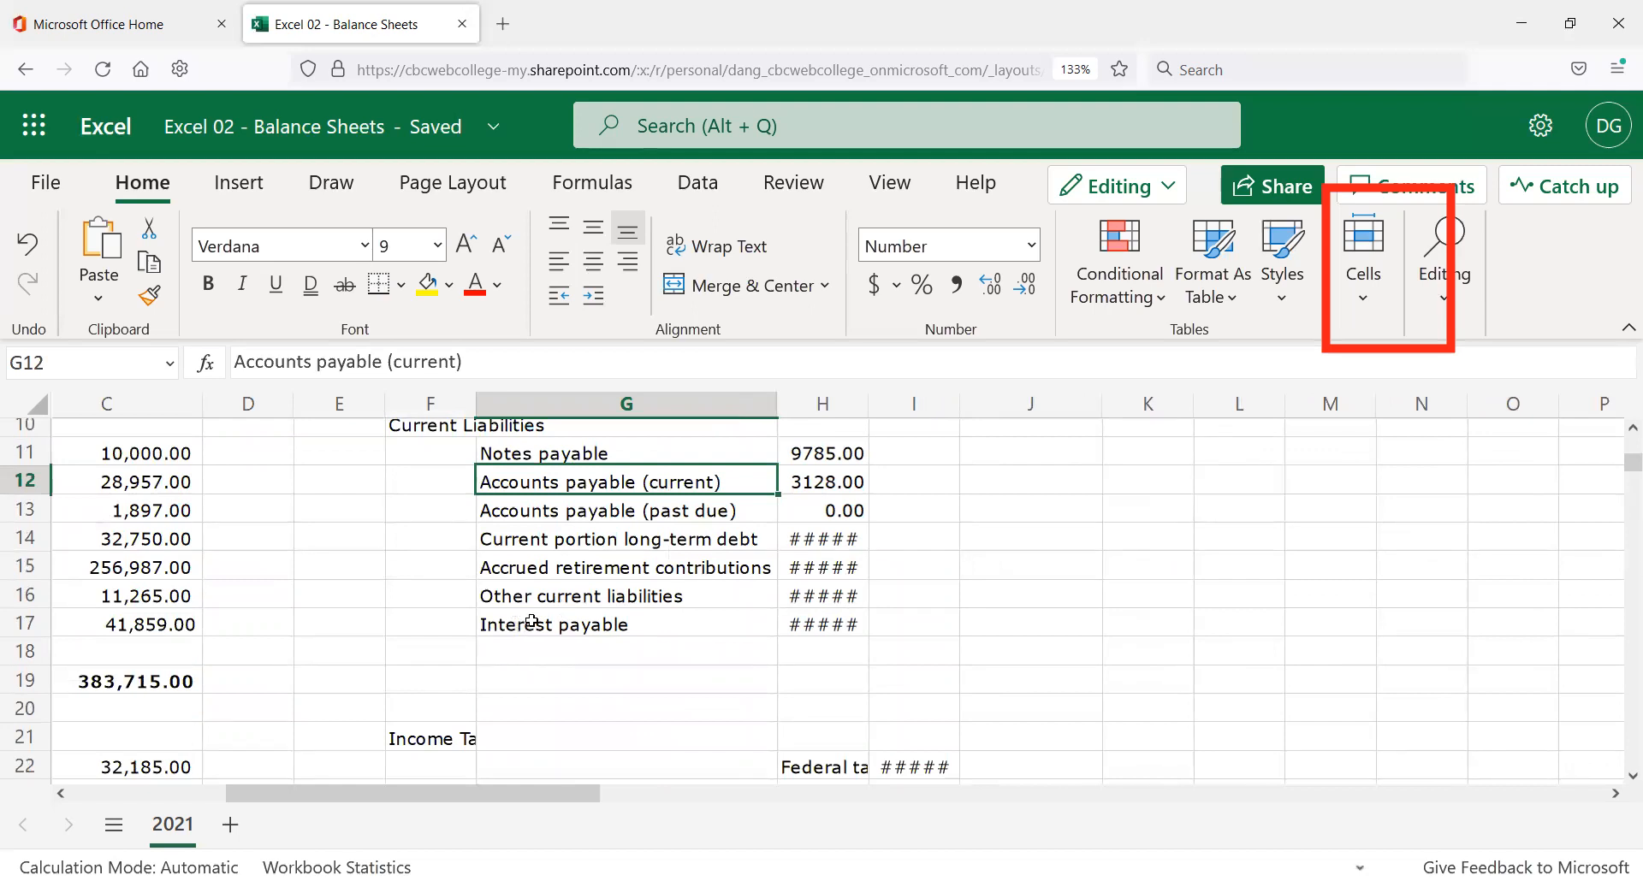
scroll(531, 628, "down", 2)
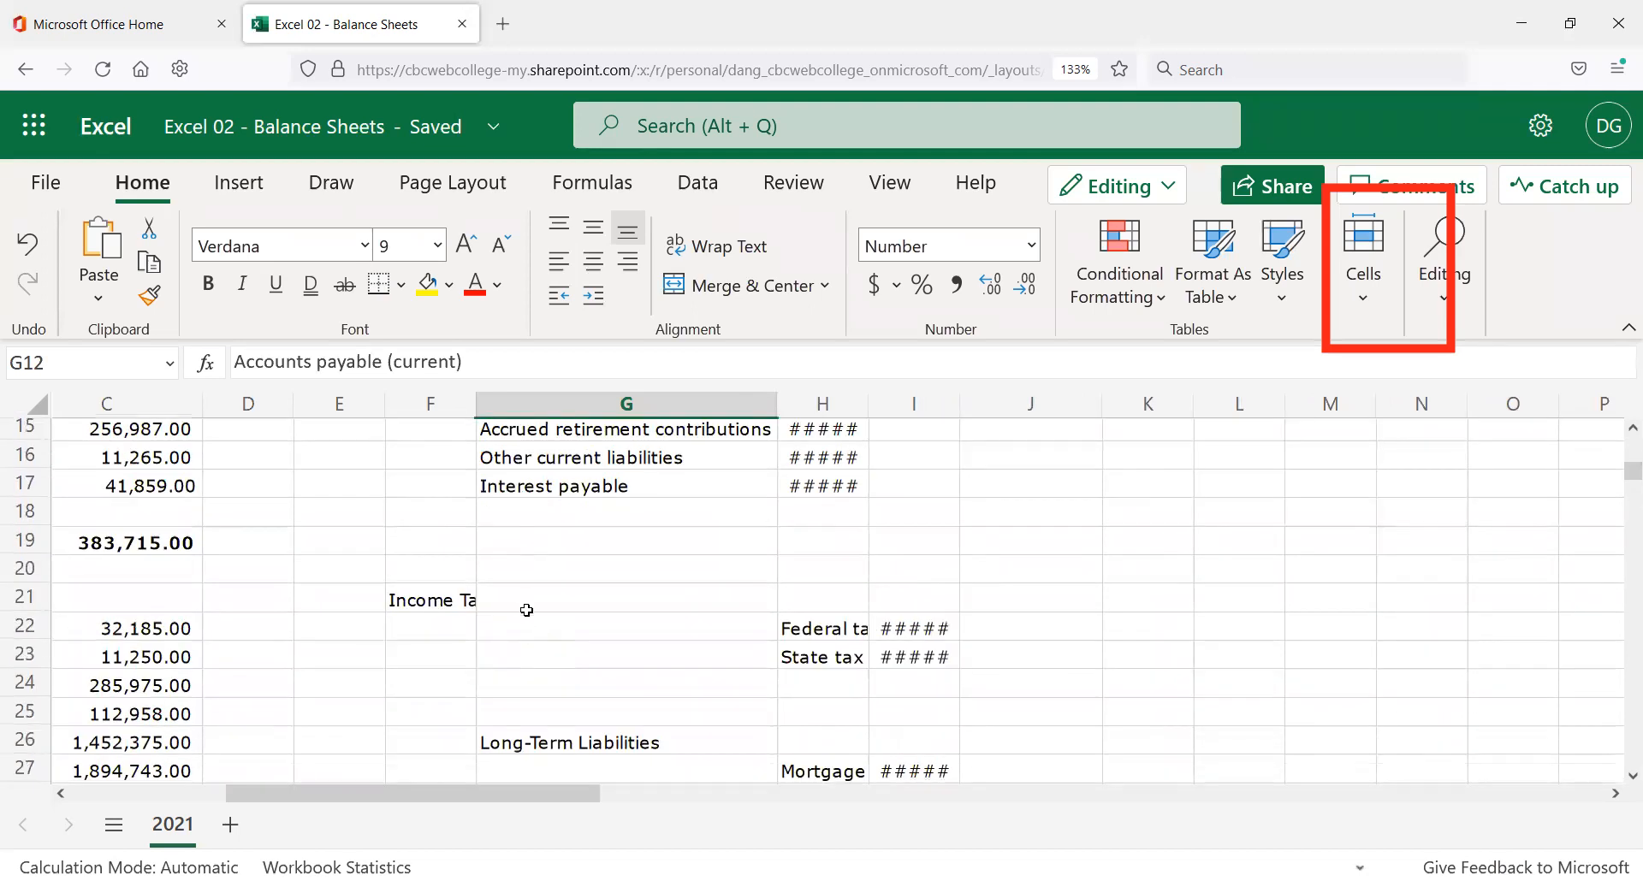
scroll(527, 610, "up", 3)
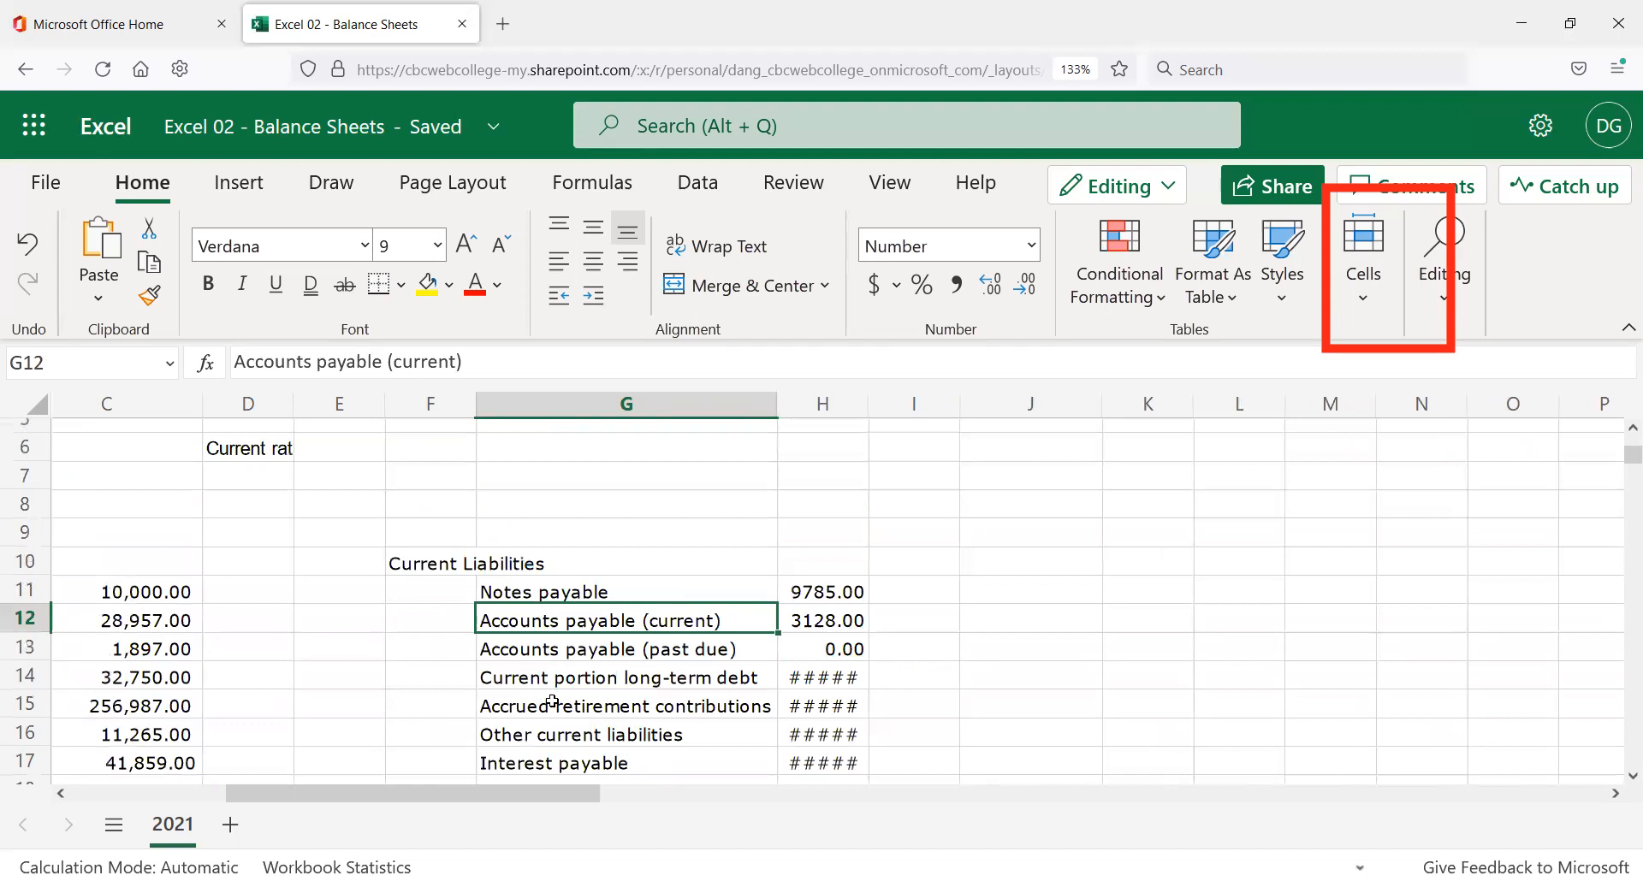
scroll(548, 694, "down", 2)
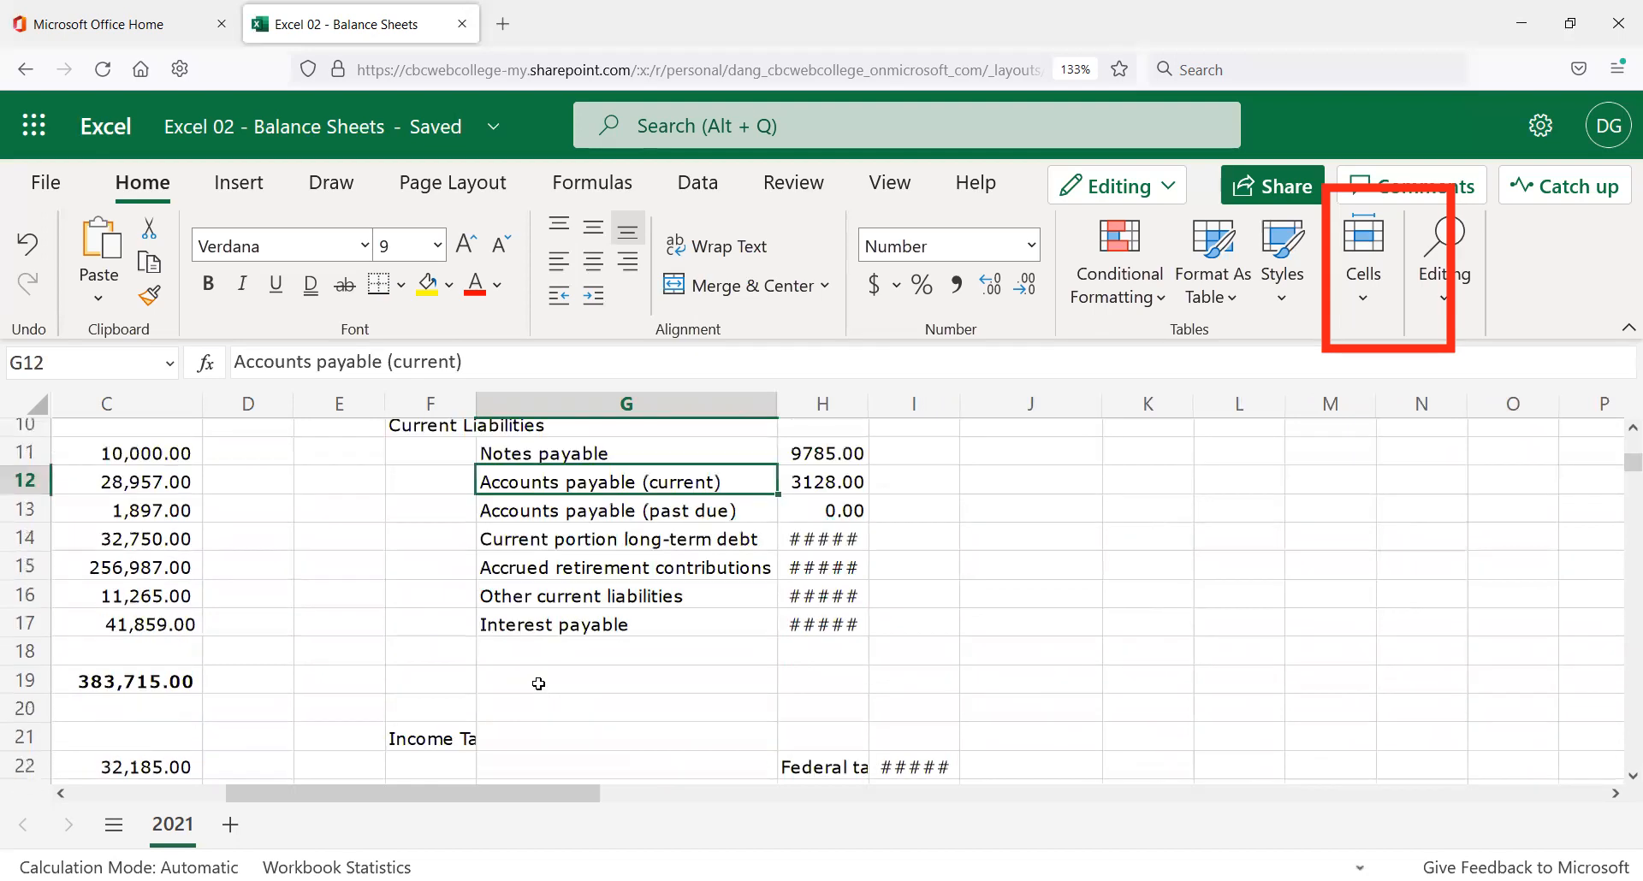
Clear G21 so the Income Taxes heading in F21 shows fully.
left_click(542, 738)
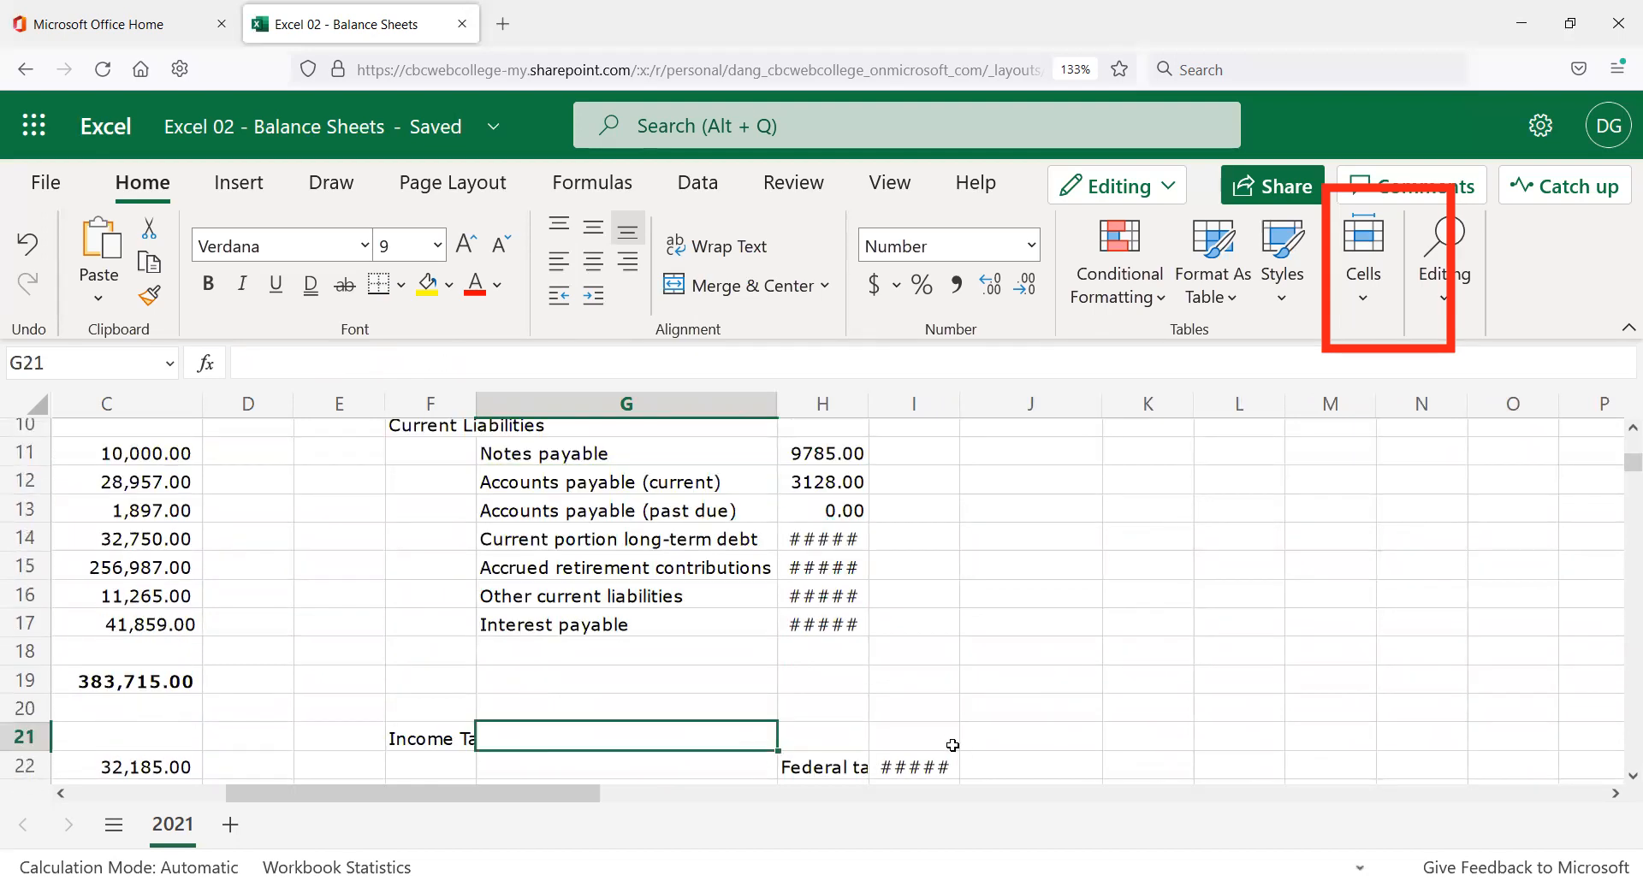
key("Left")
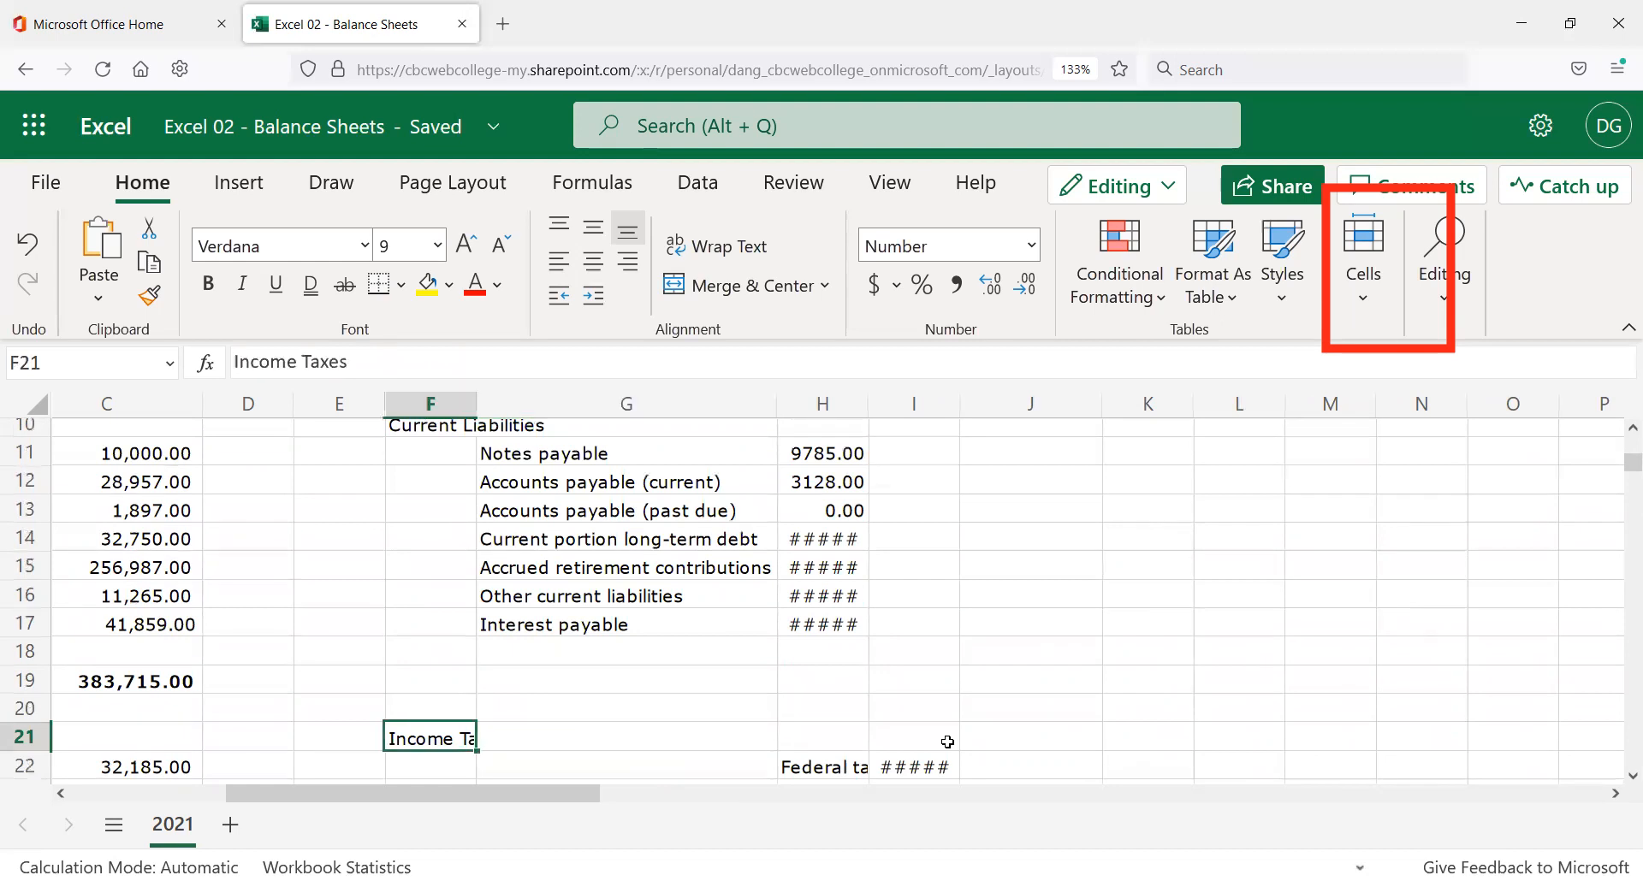
key("Right")
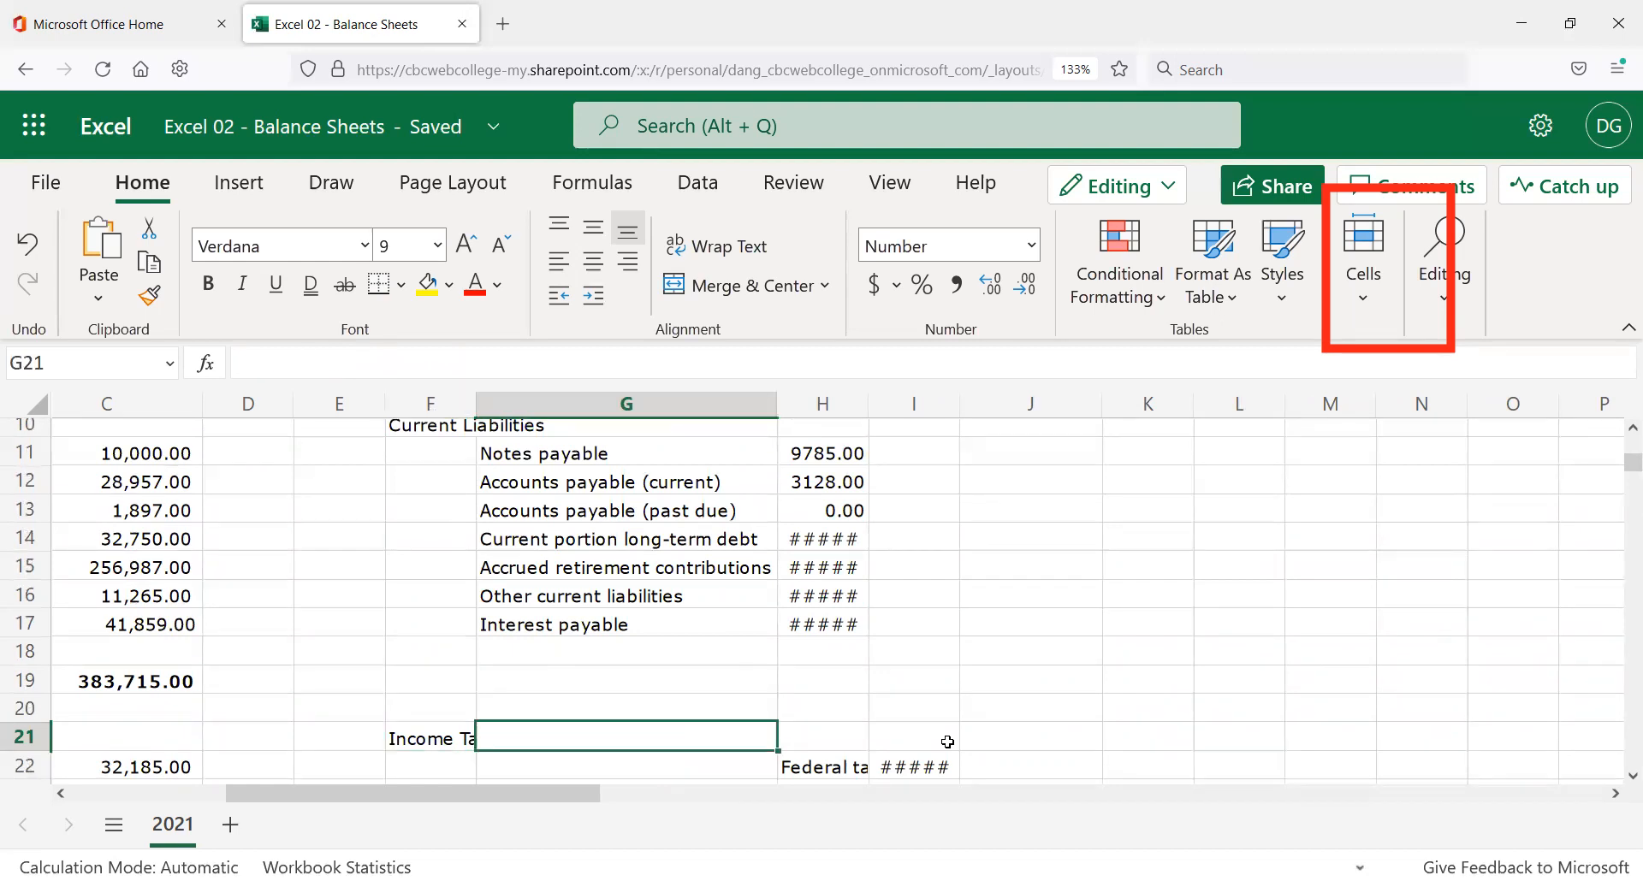
key("Delete")
scroll(550, 676, "down", 2)
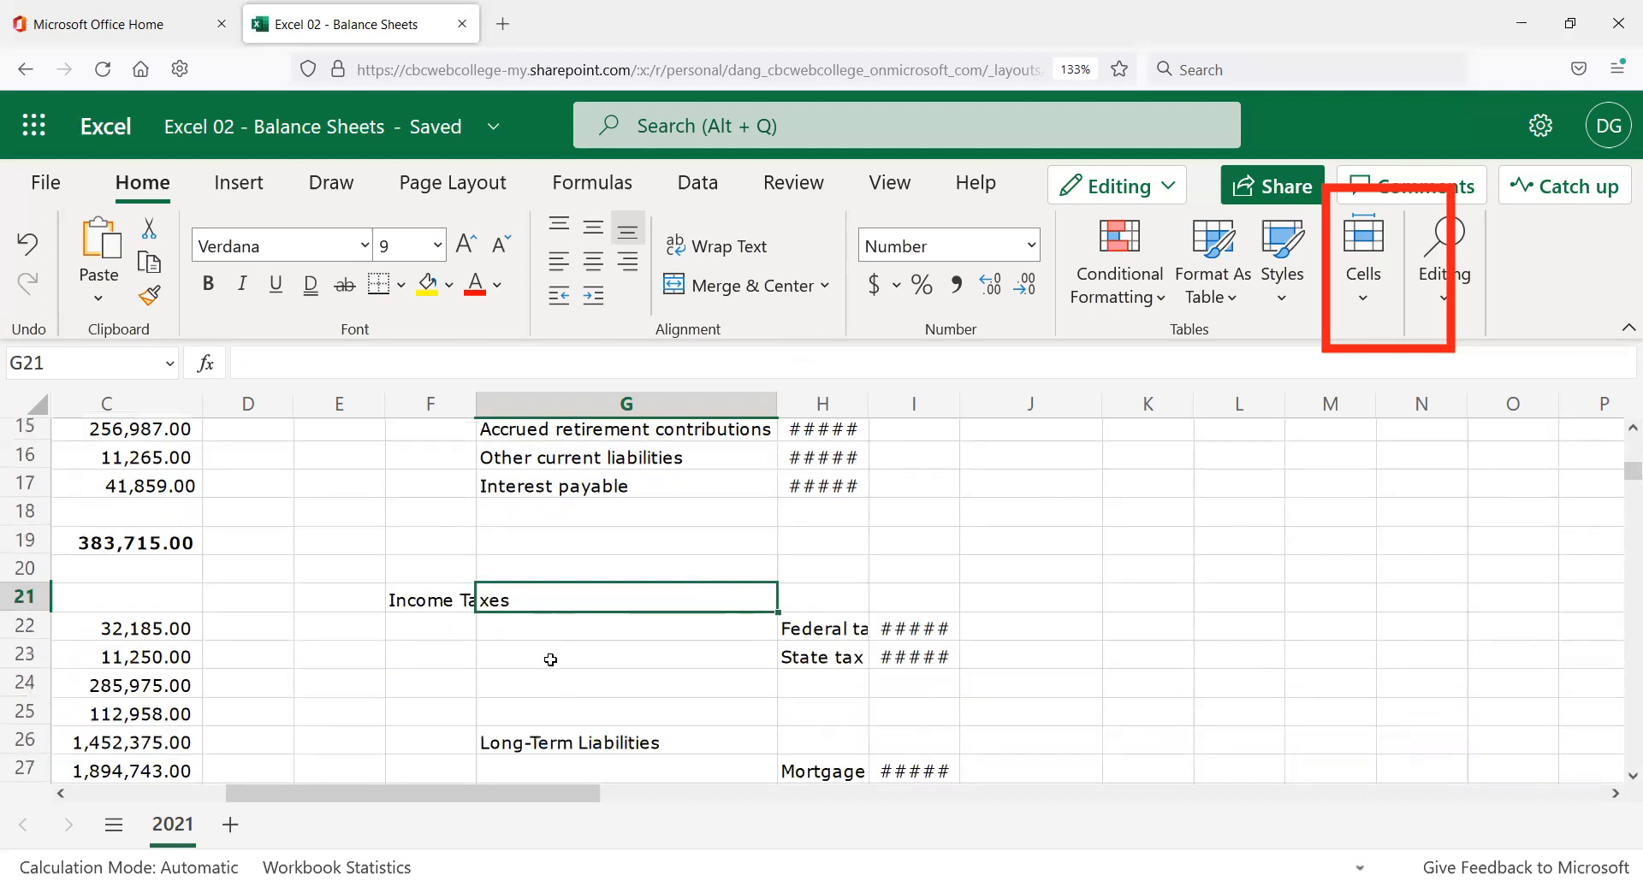
Delete G22:G23, shifting the federal and state tax lines left into columns G and H.
left_click(561, 634)
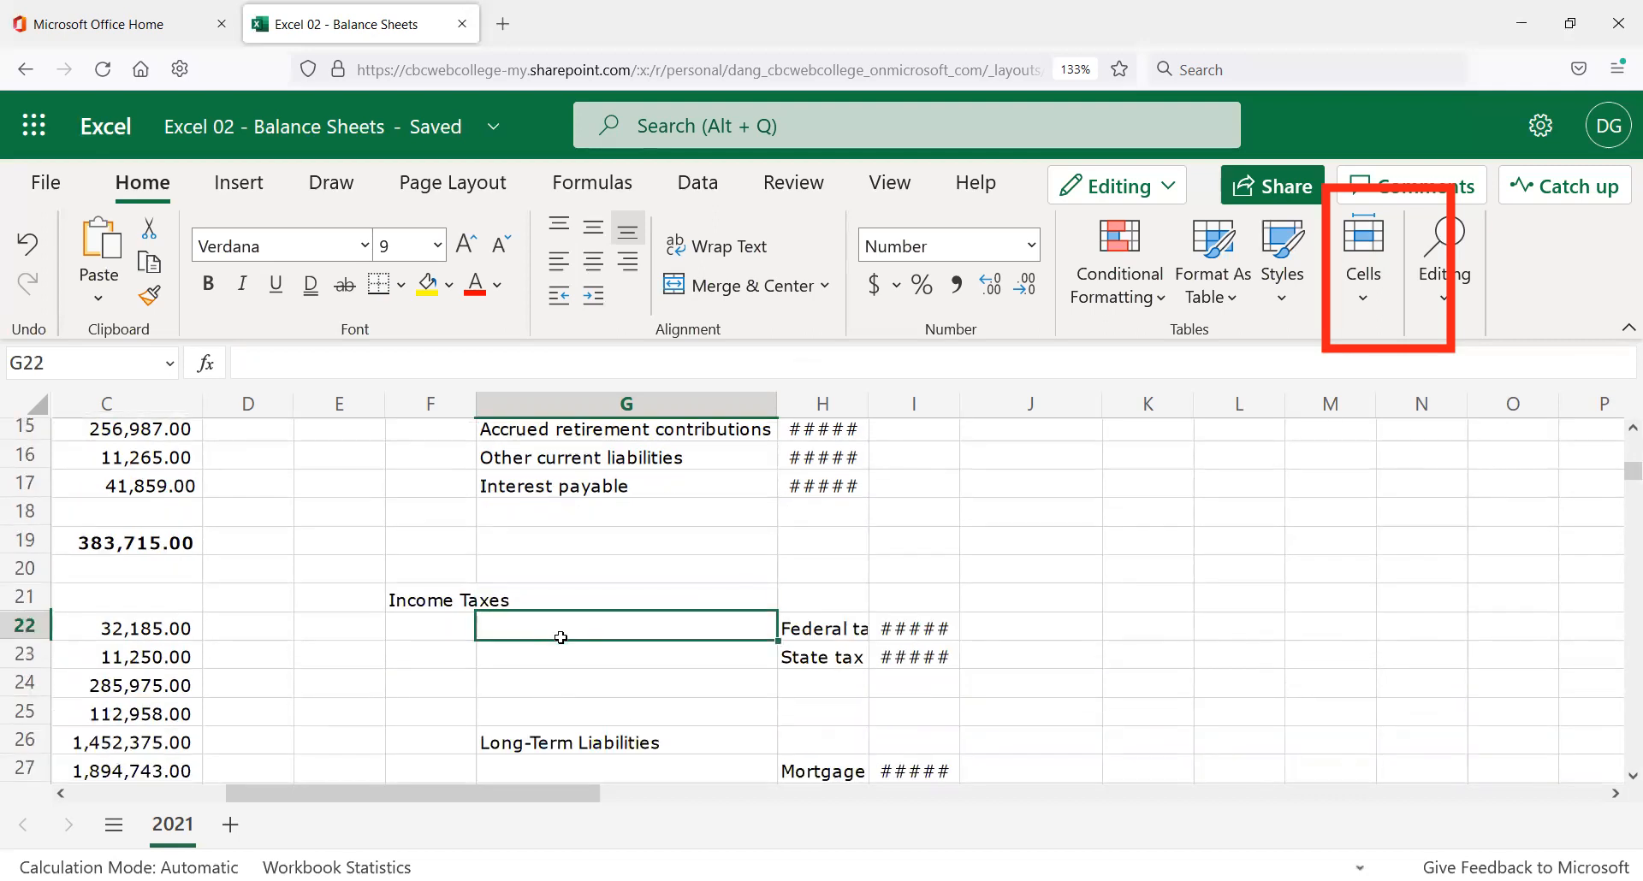
left_click_drag(561, 638, 571, 647)
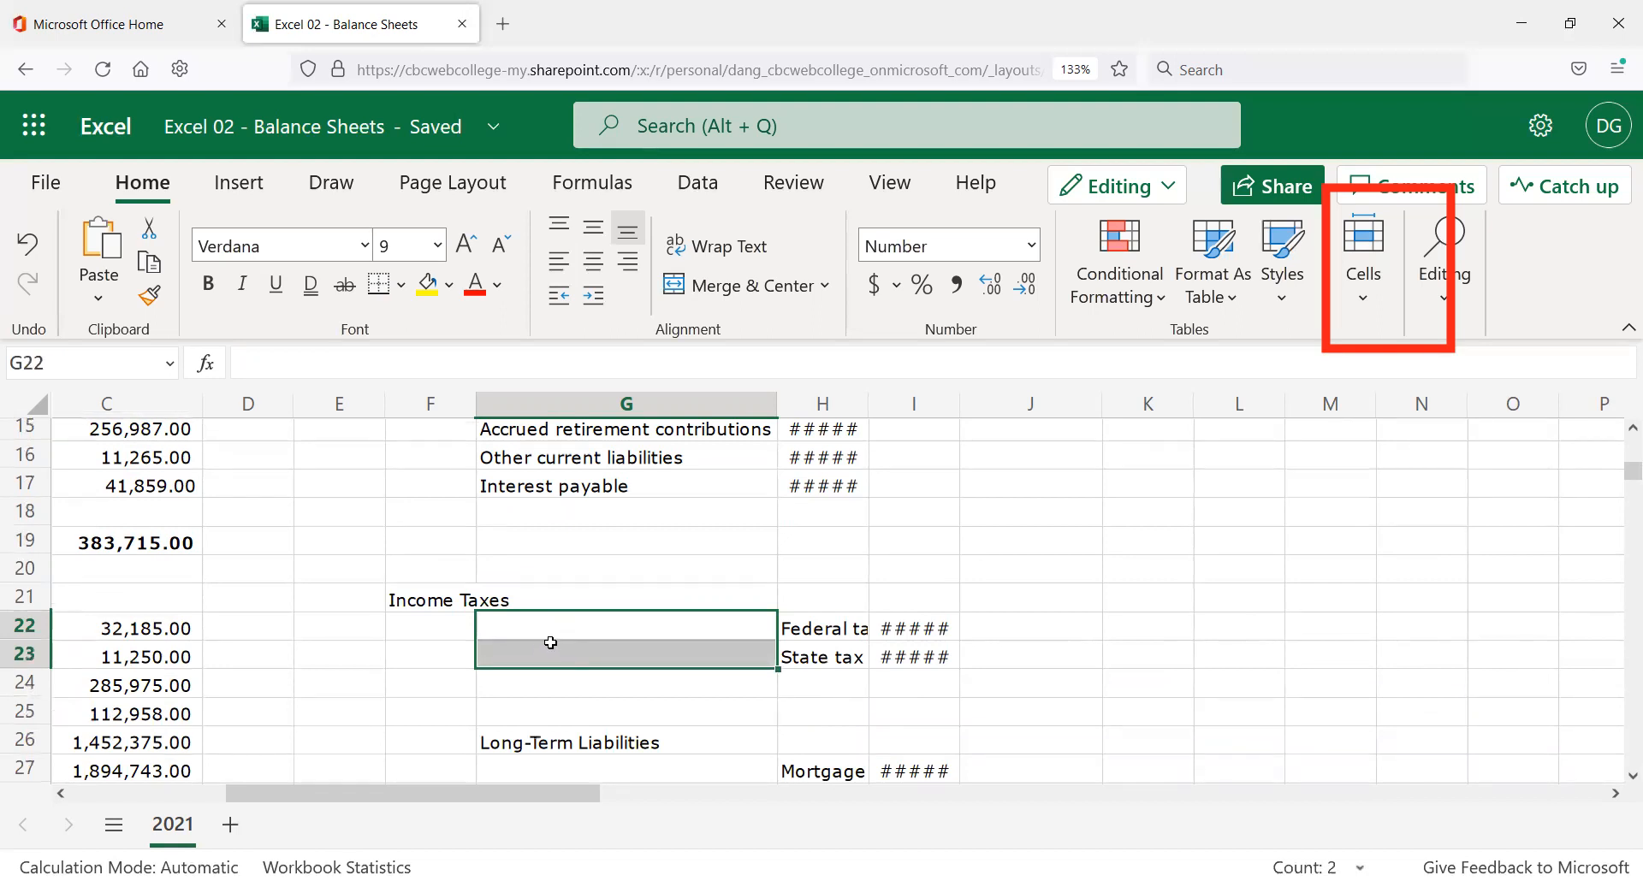
left_click(1363, 299)
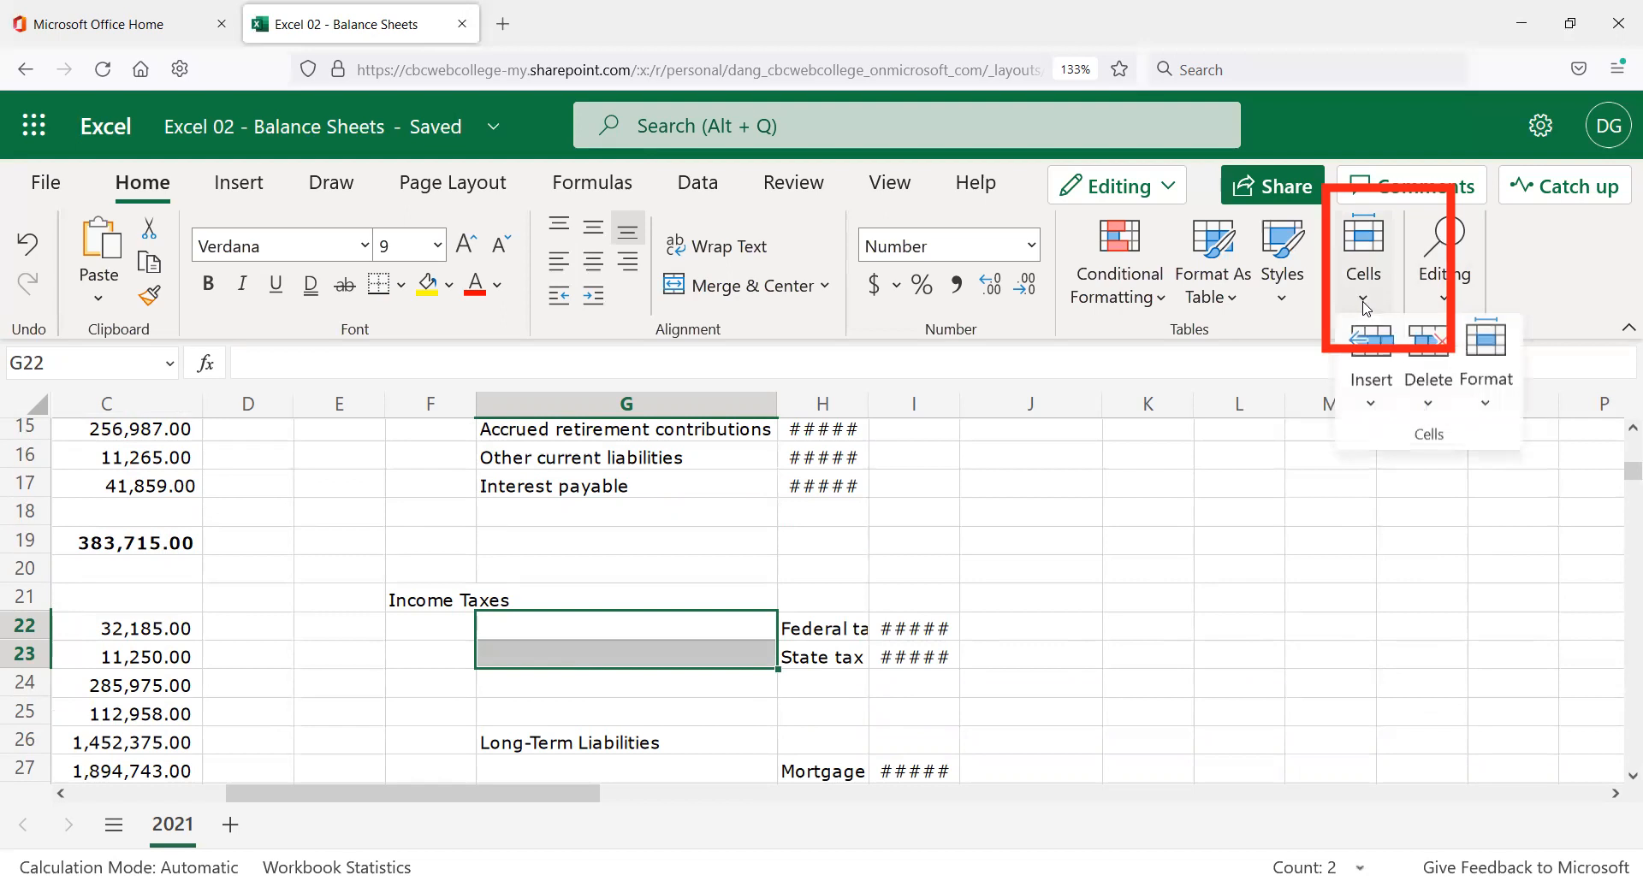
left_click(1429, 389)
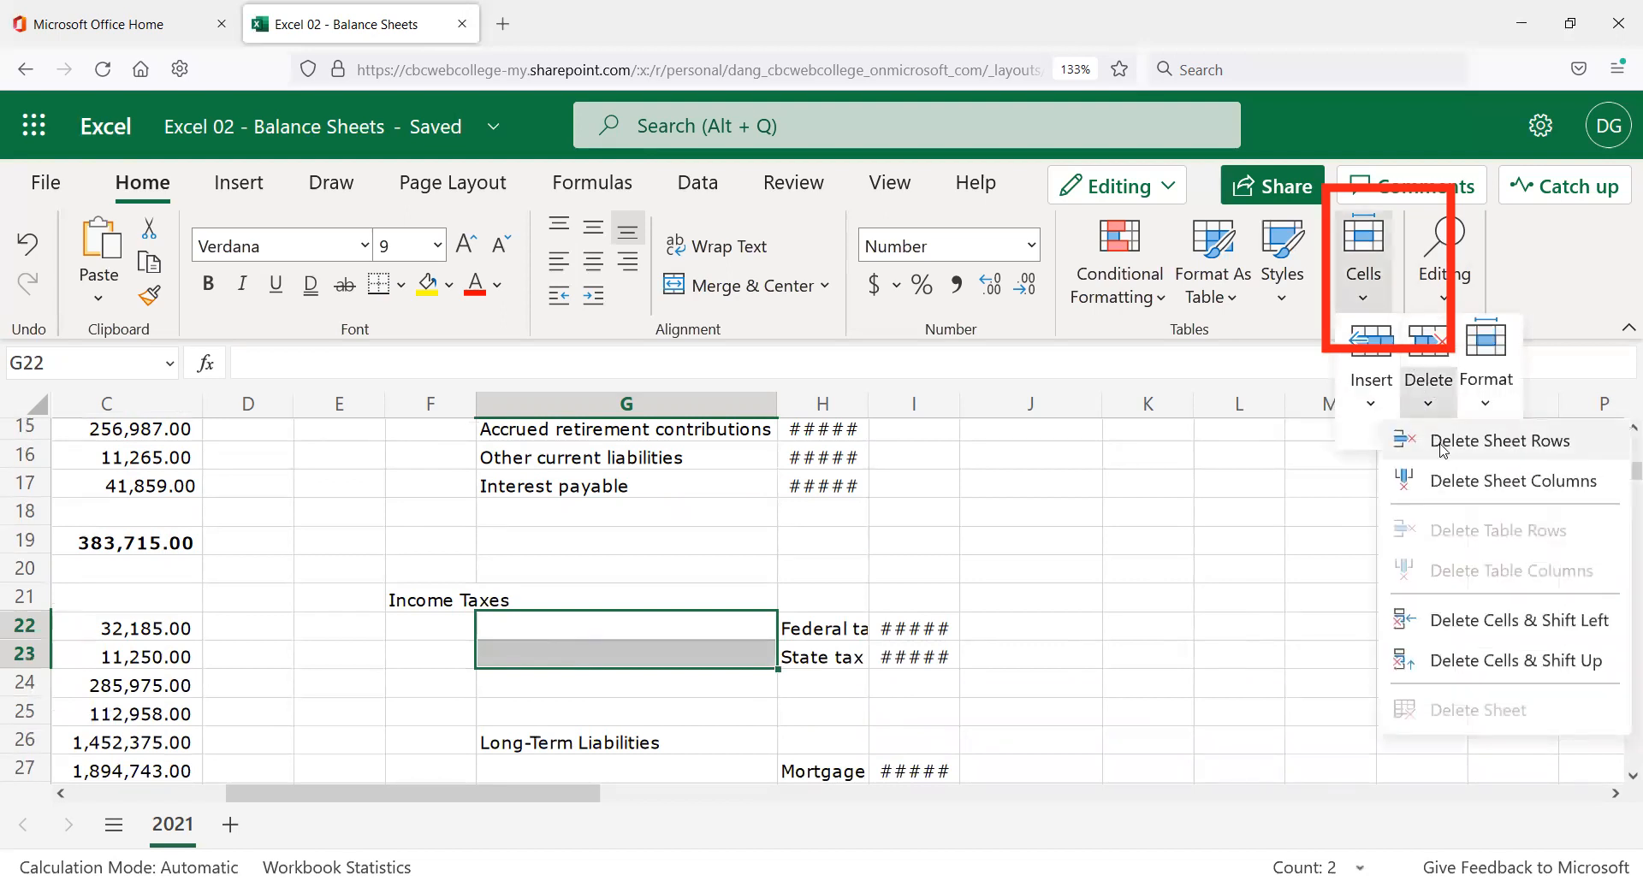
left_click(1435, 372)
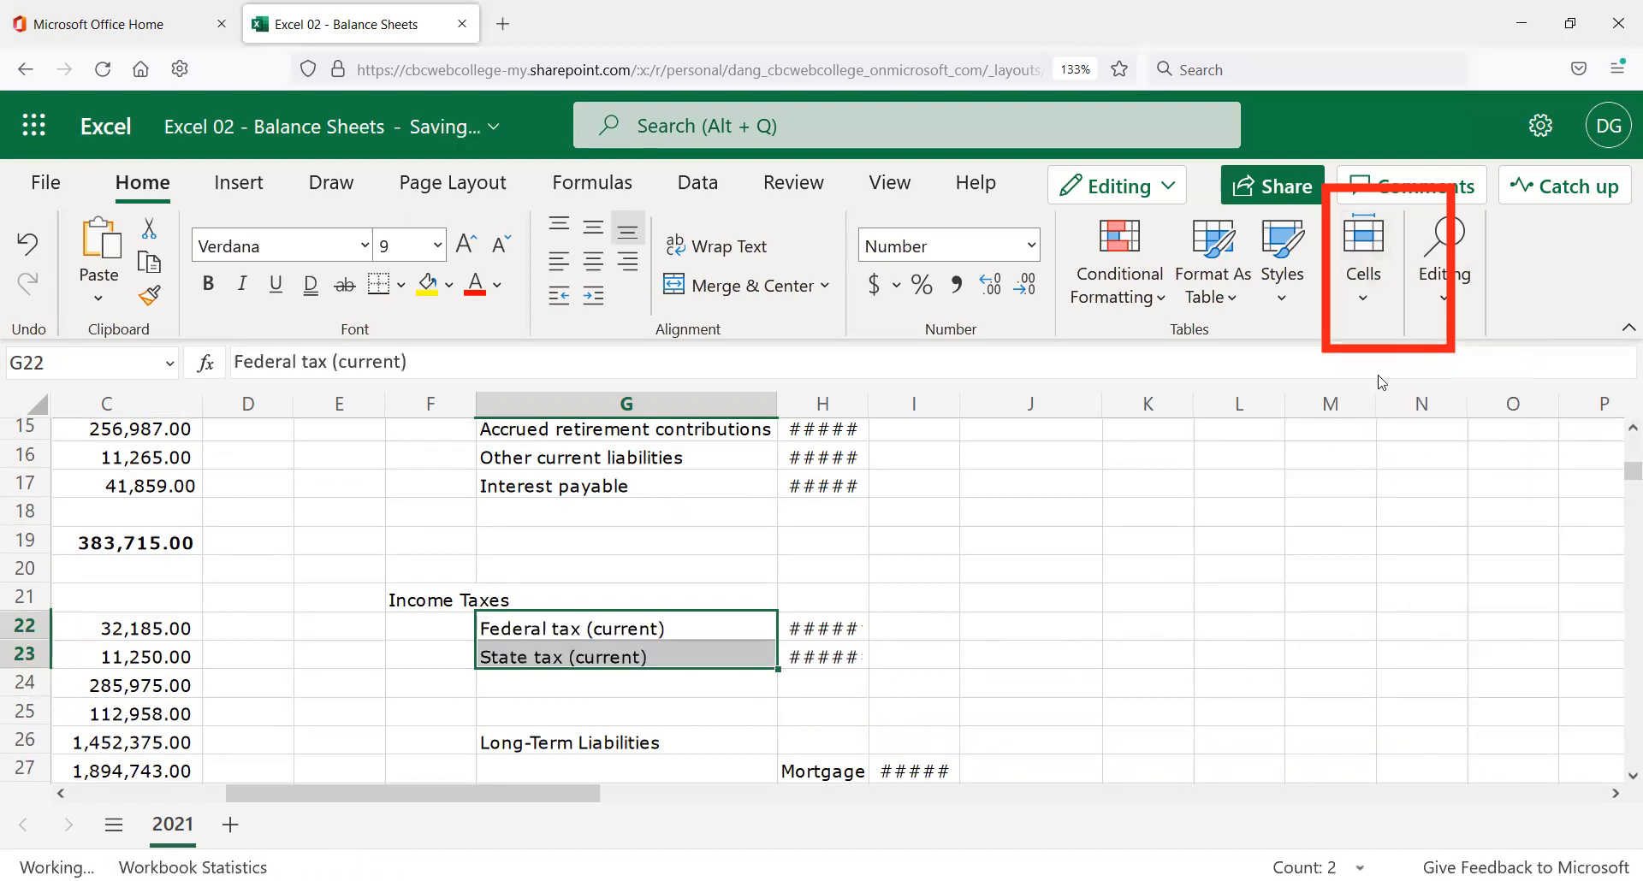
scroll(963, 519, "down", 2)
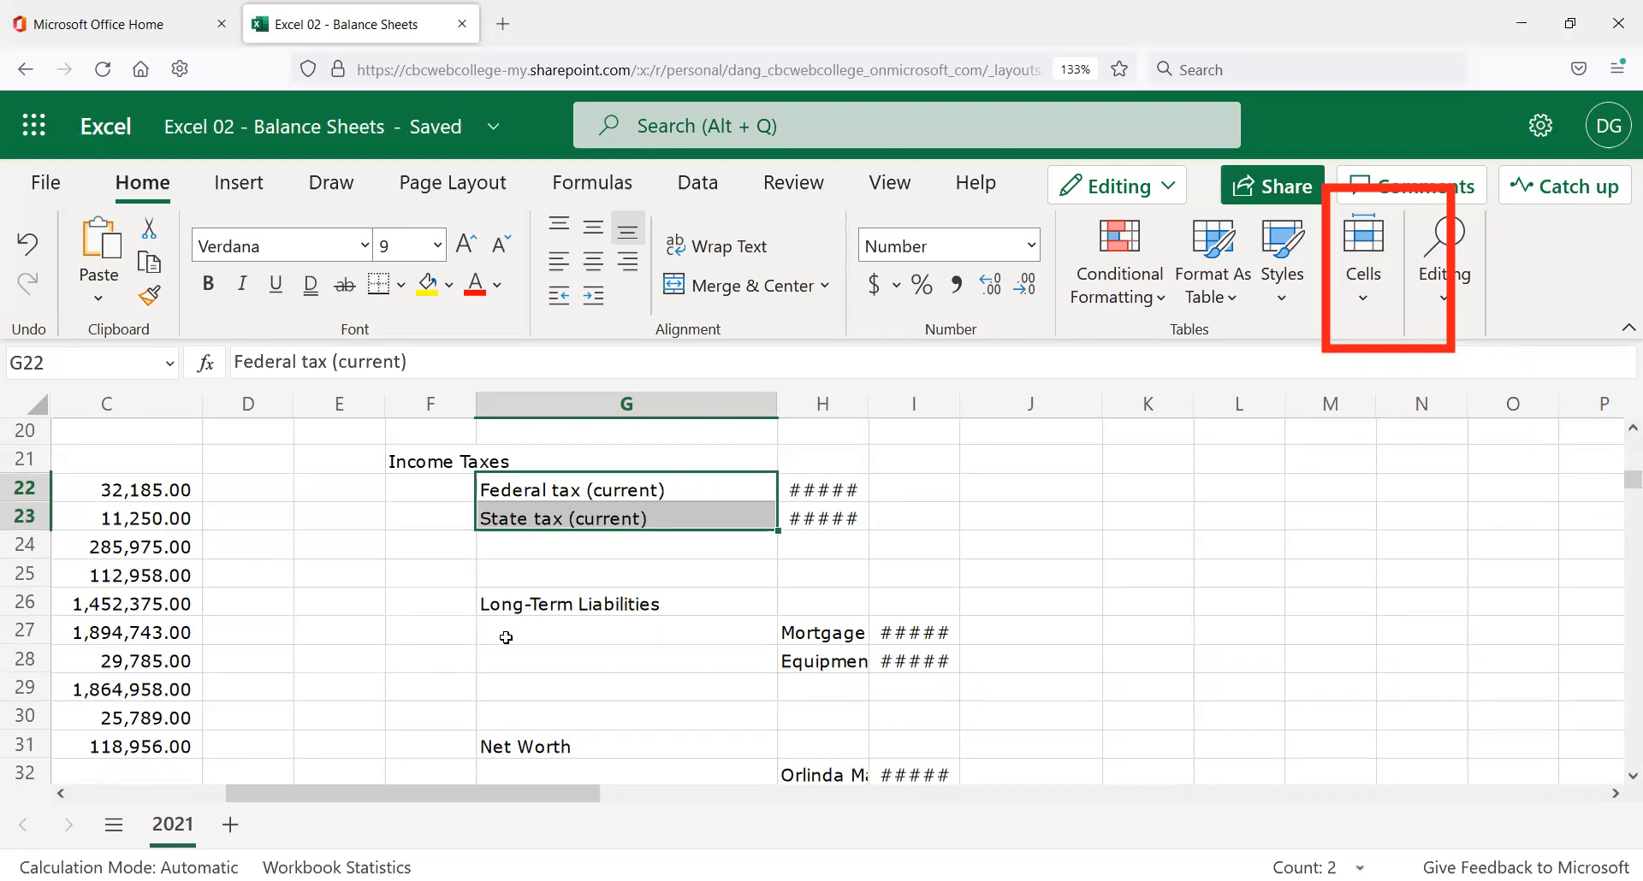
left_click(518, 607)
left_click(518, 748)
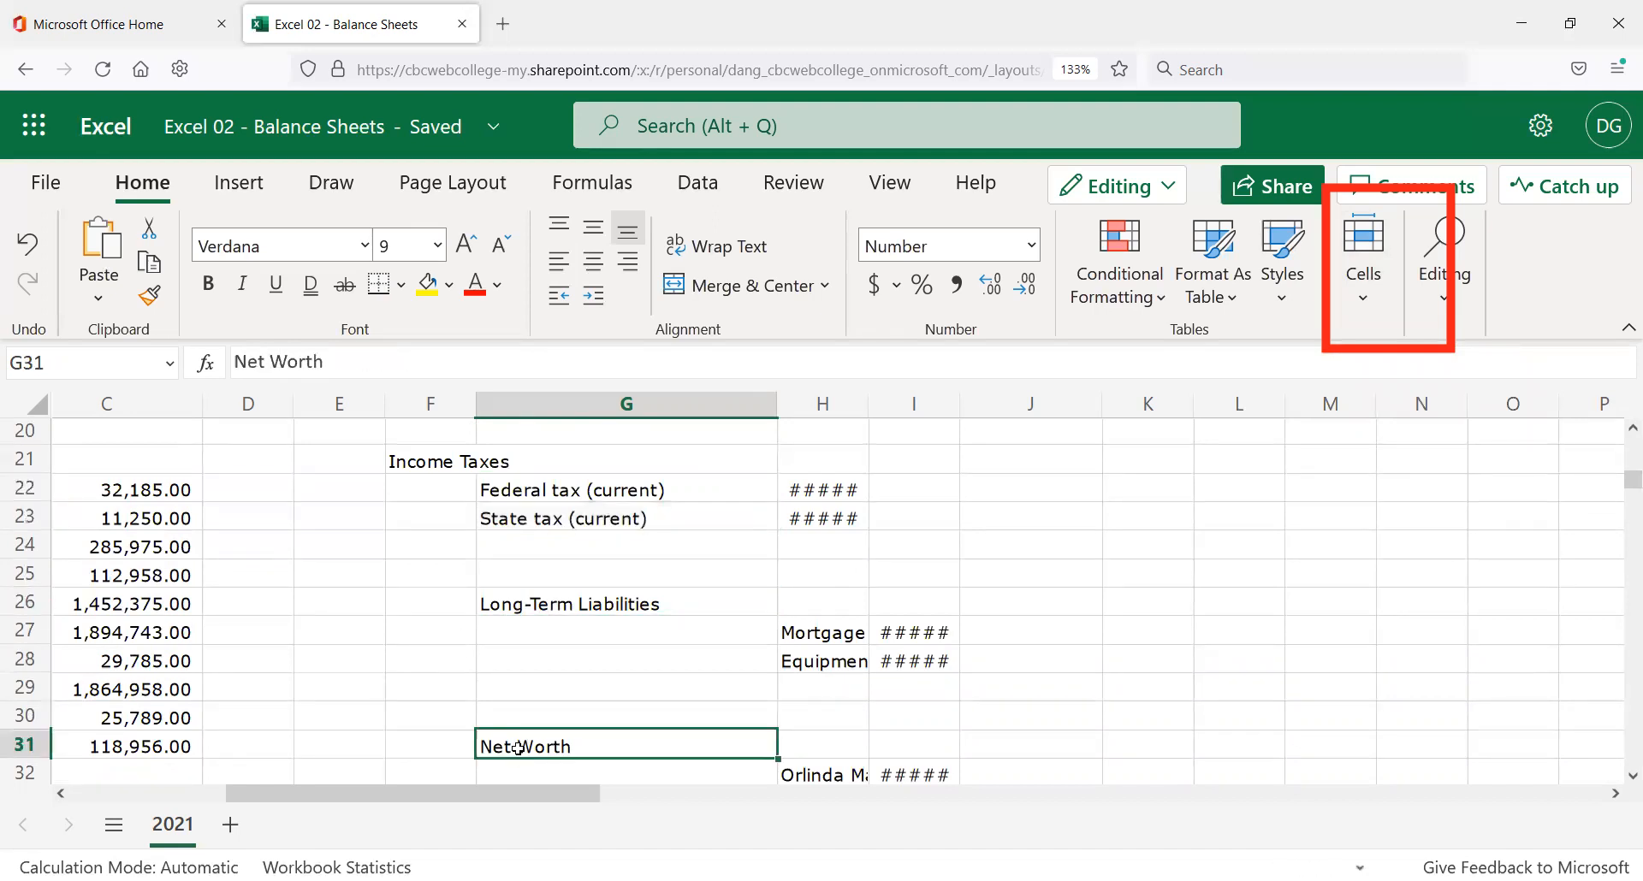
scroll(504, 736, "down", 2)
scroll(496, 724, "up", 4)
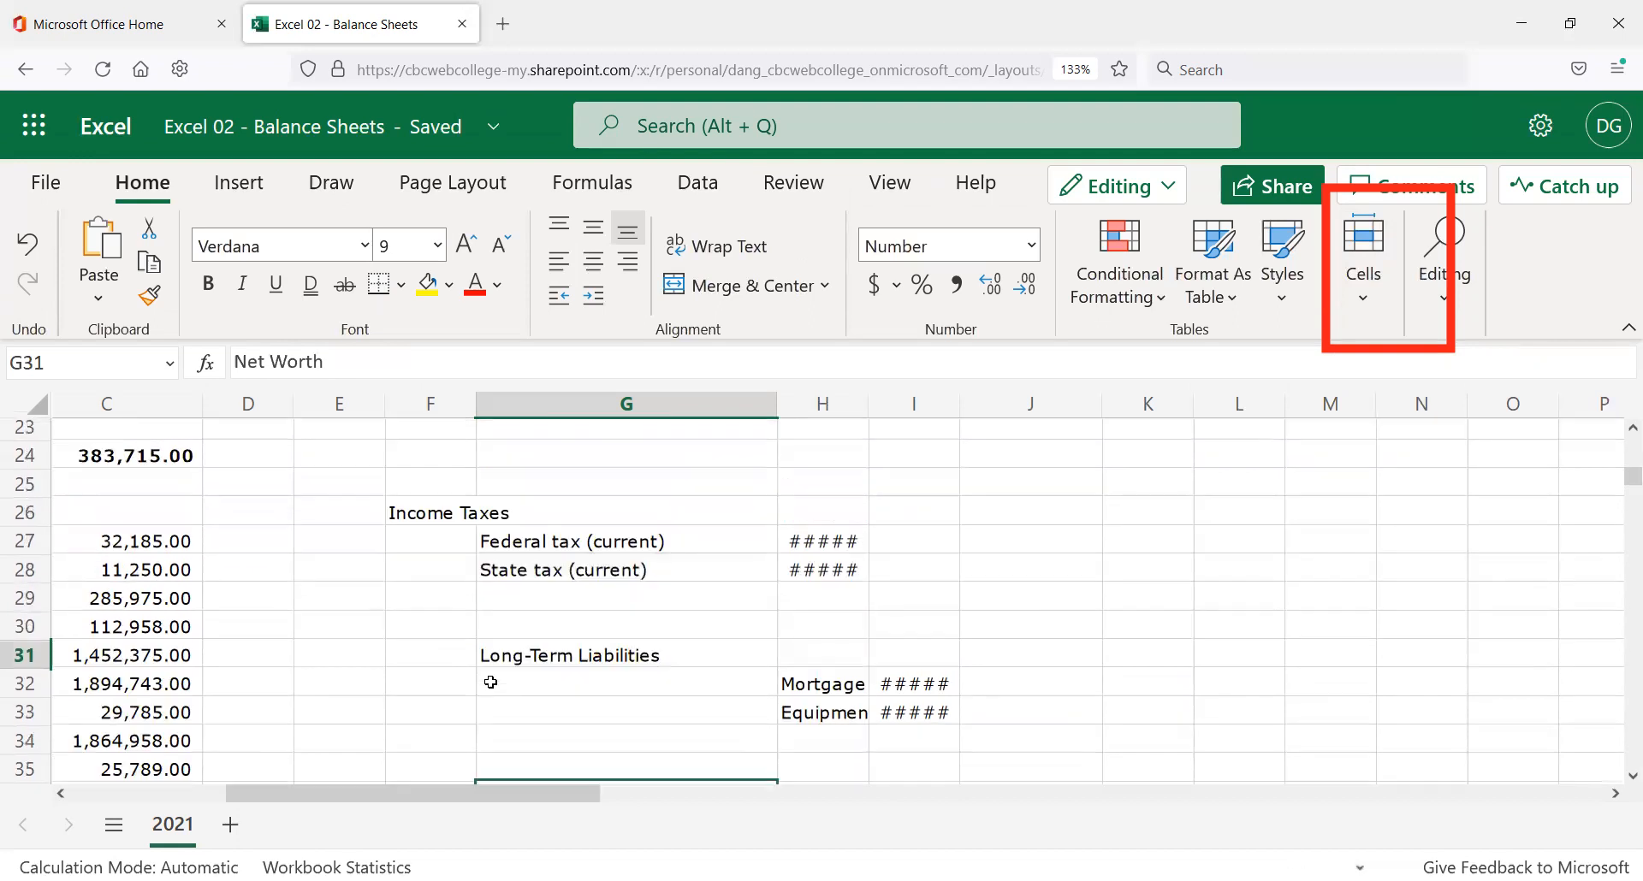
scroll(488, 672, "down", 2)
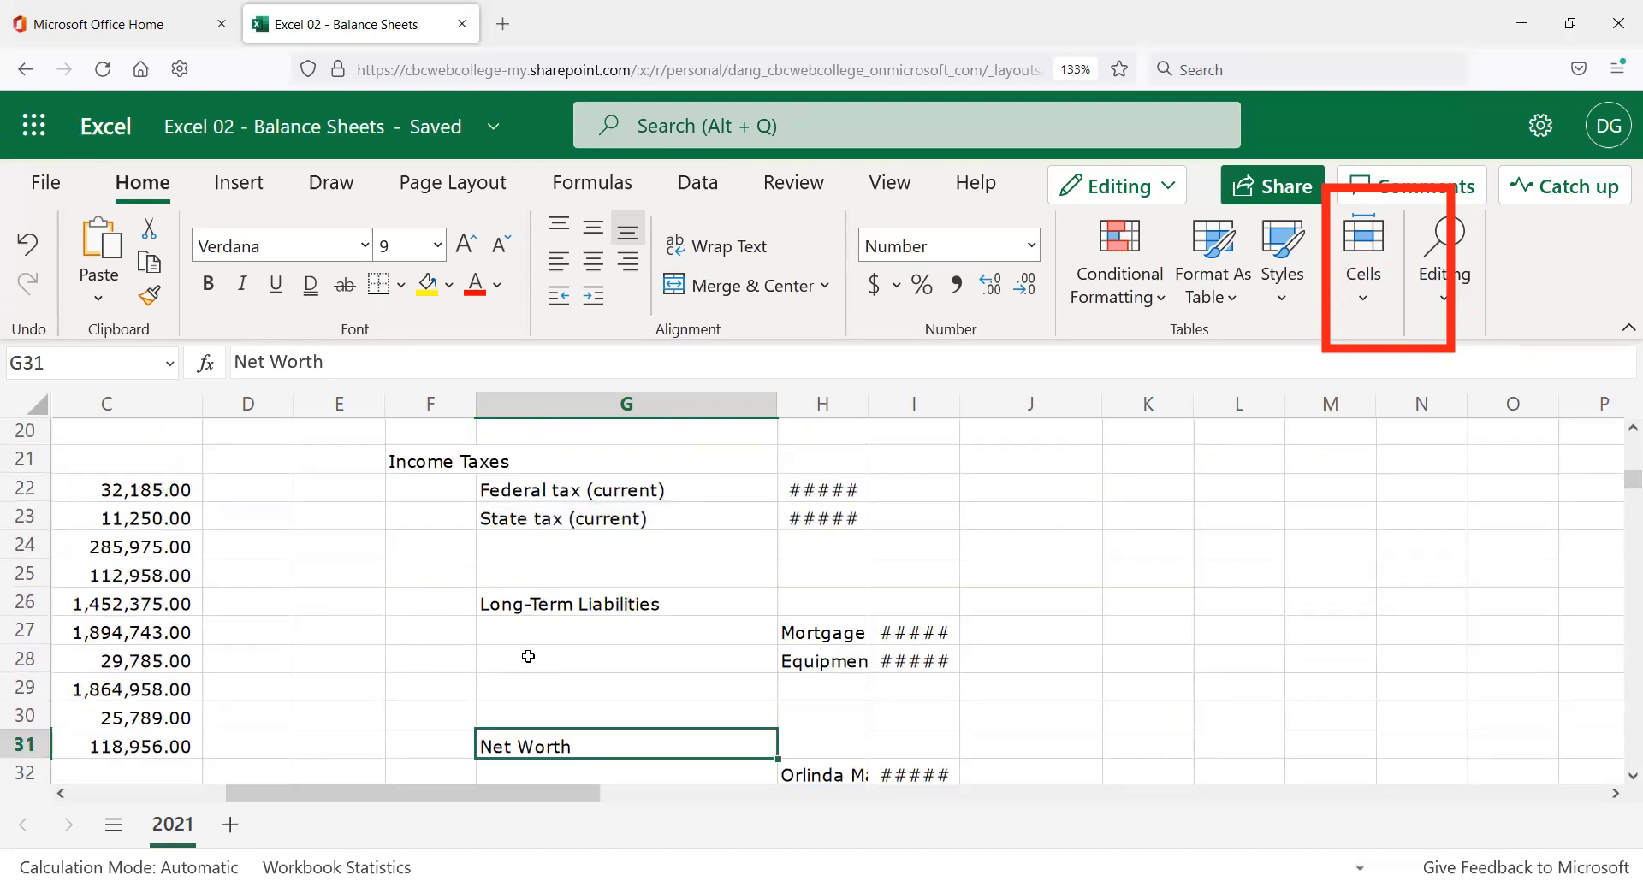
scroll(528, 656, "down", 2)
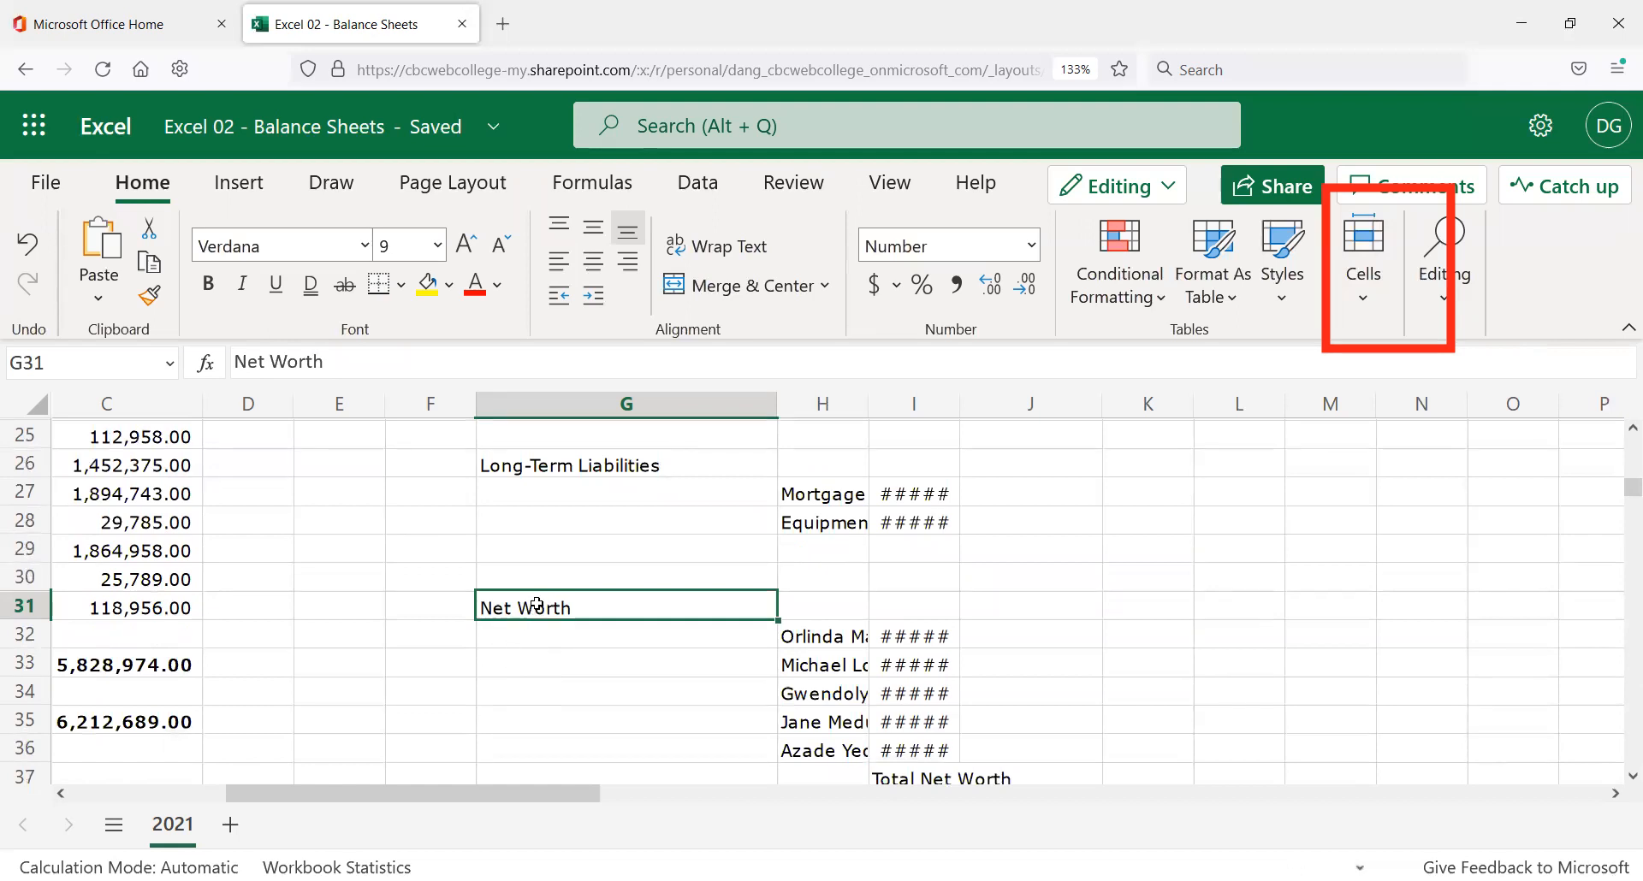
scroll(537, 605, "up", 4)
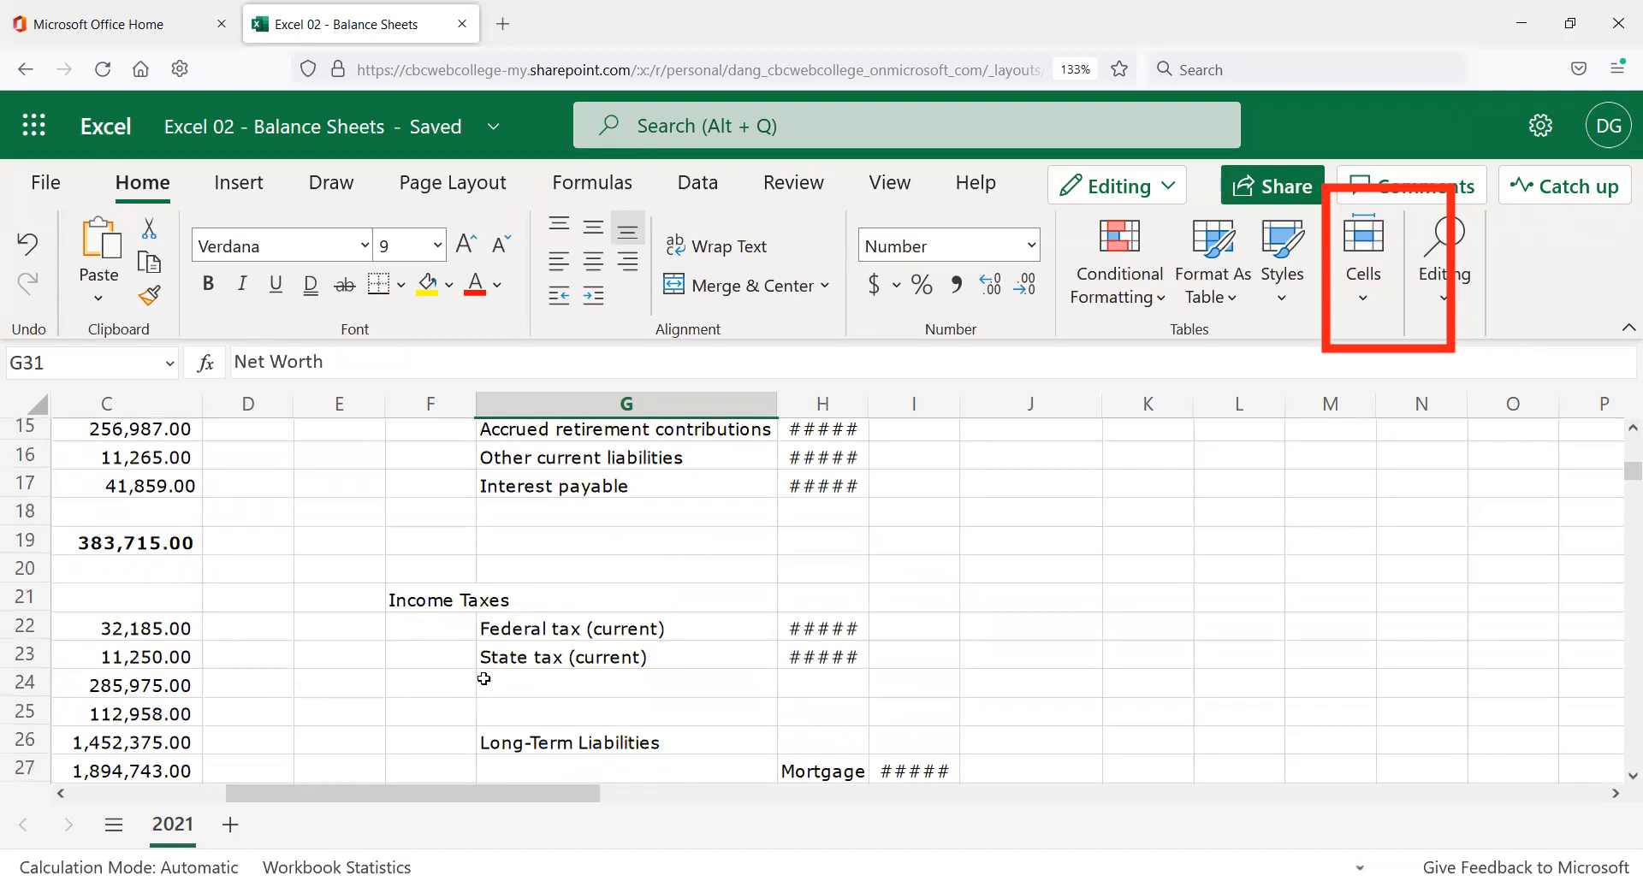
scroll(523, 745, "down", 2)
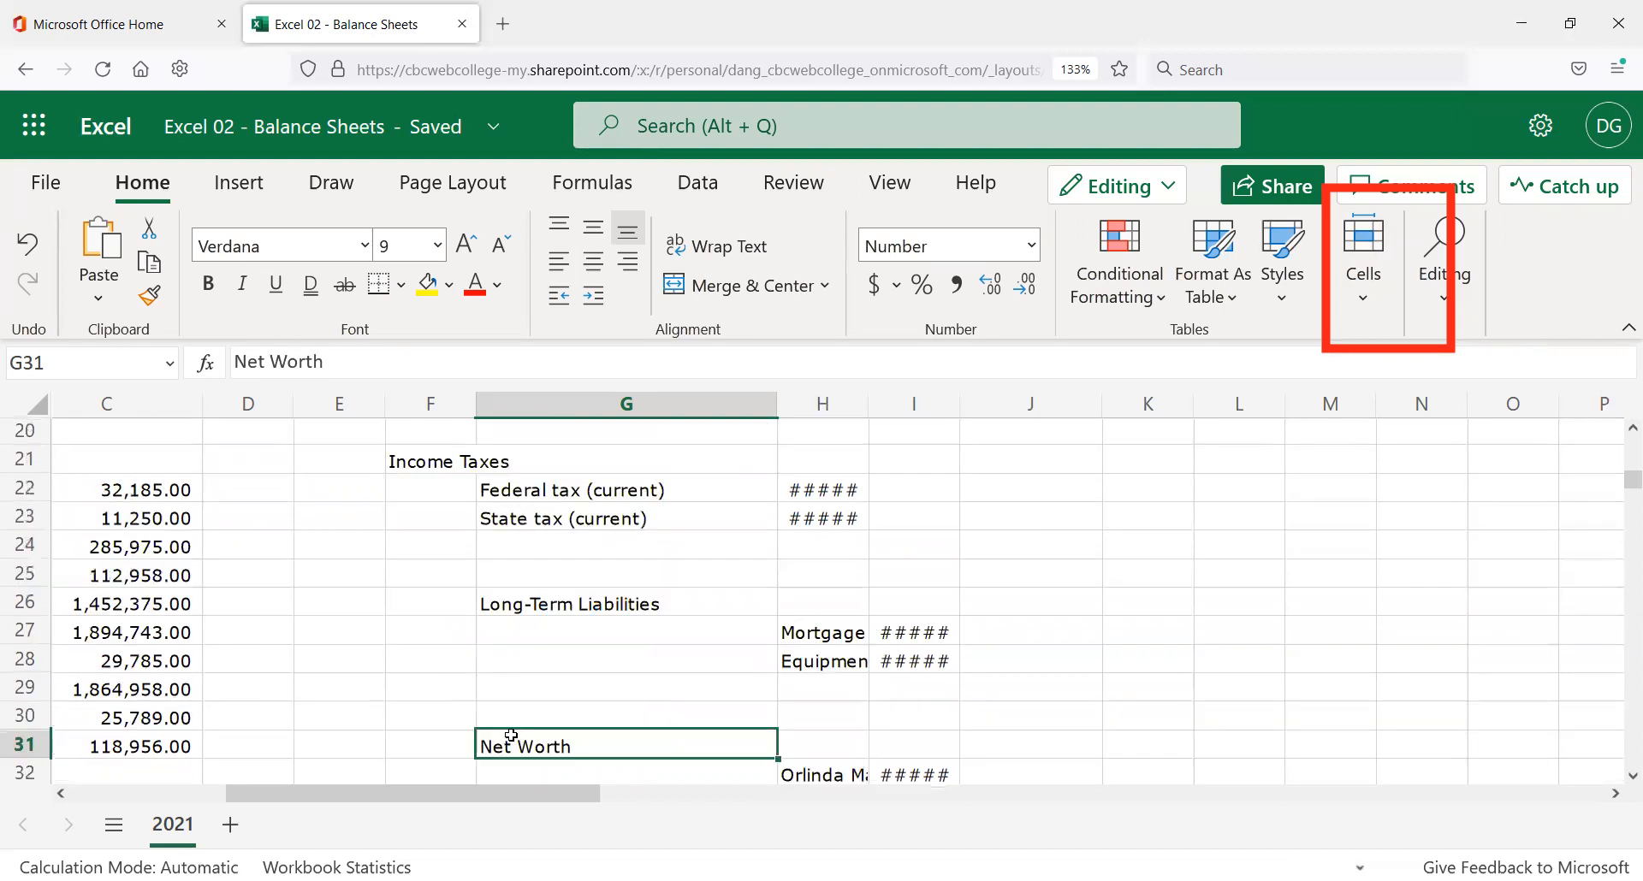
scroll(521, 746, "down", 2)
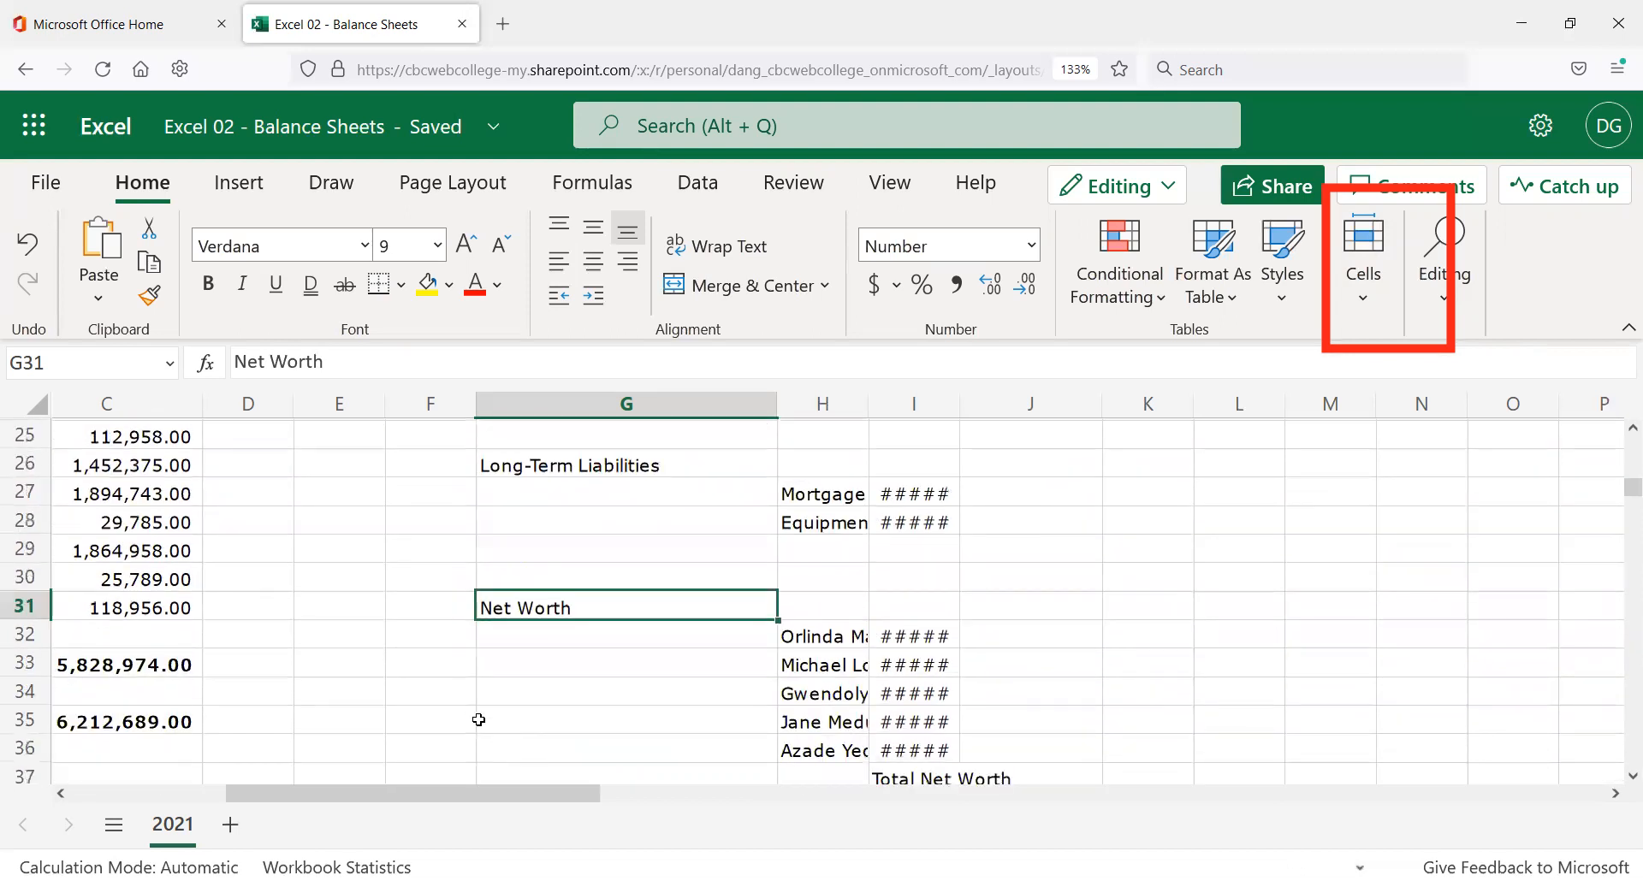
scroll(523, 693, "down", 2)
scroll(522, 685, "up", 4)
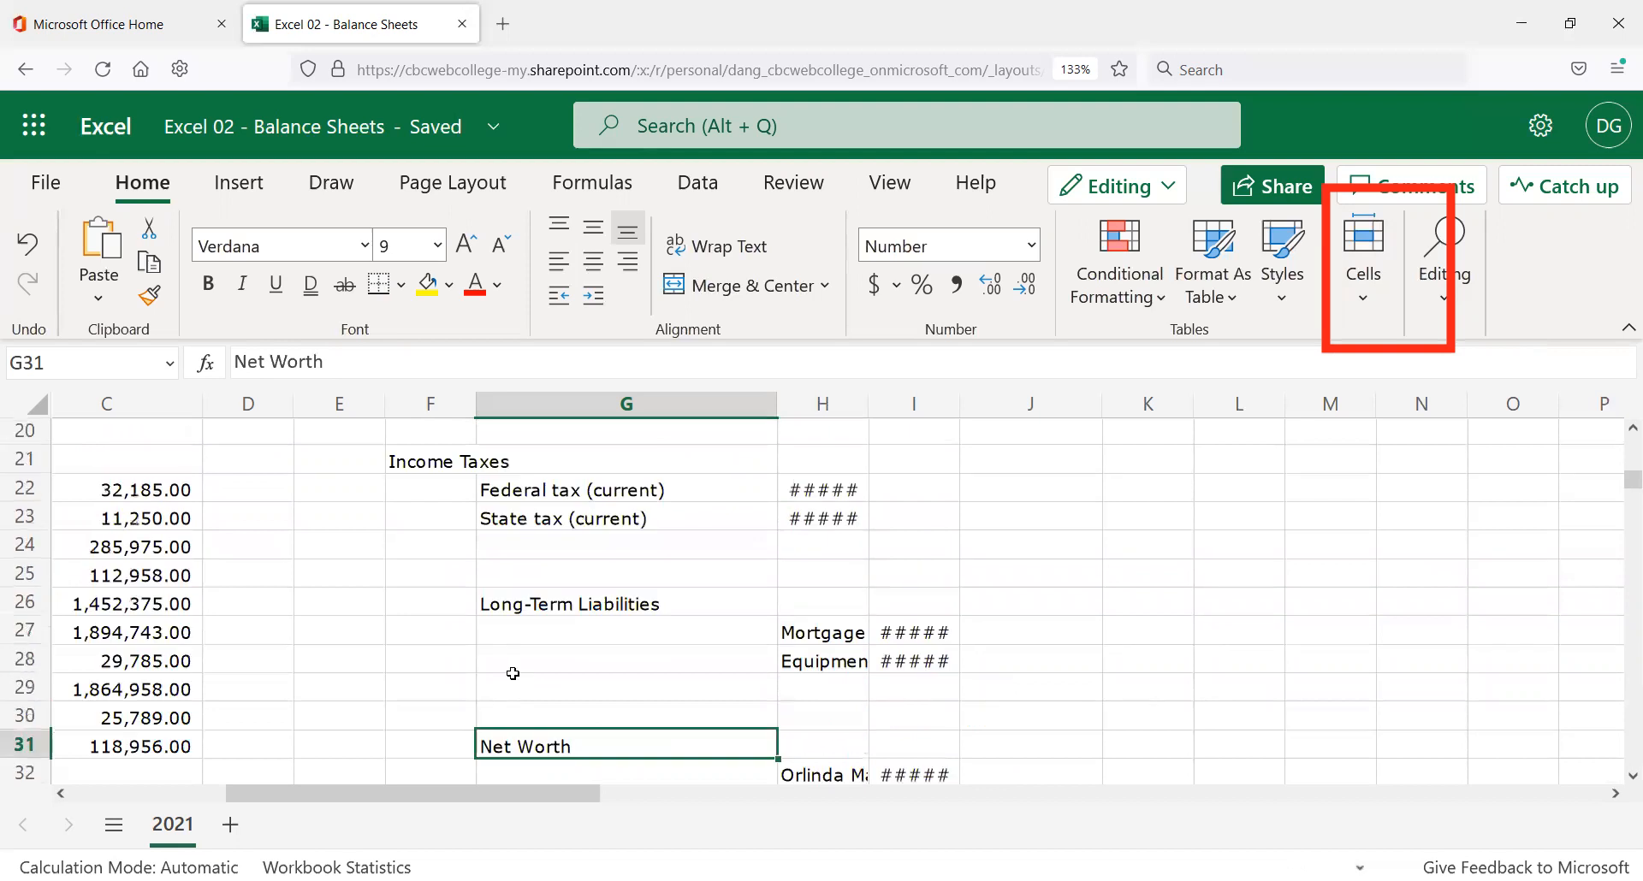
scroll(506, 671, "up", 2)
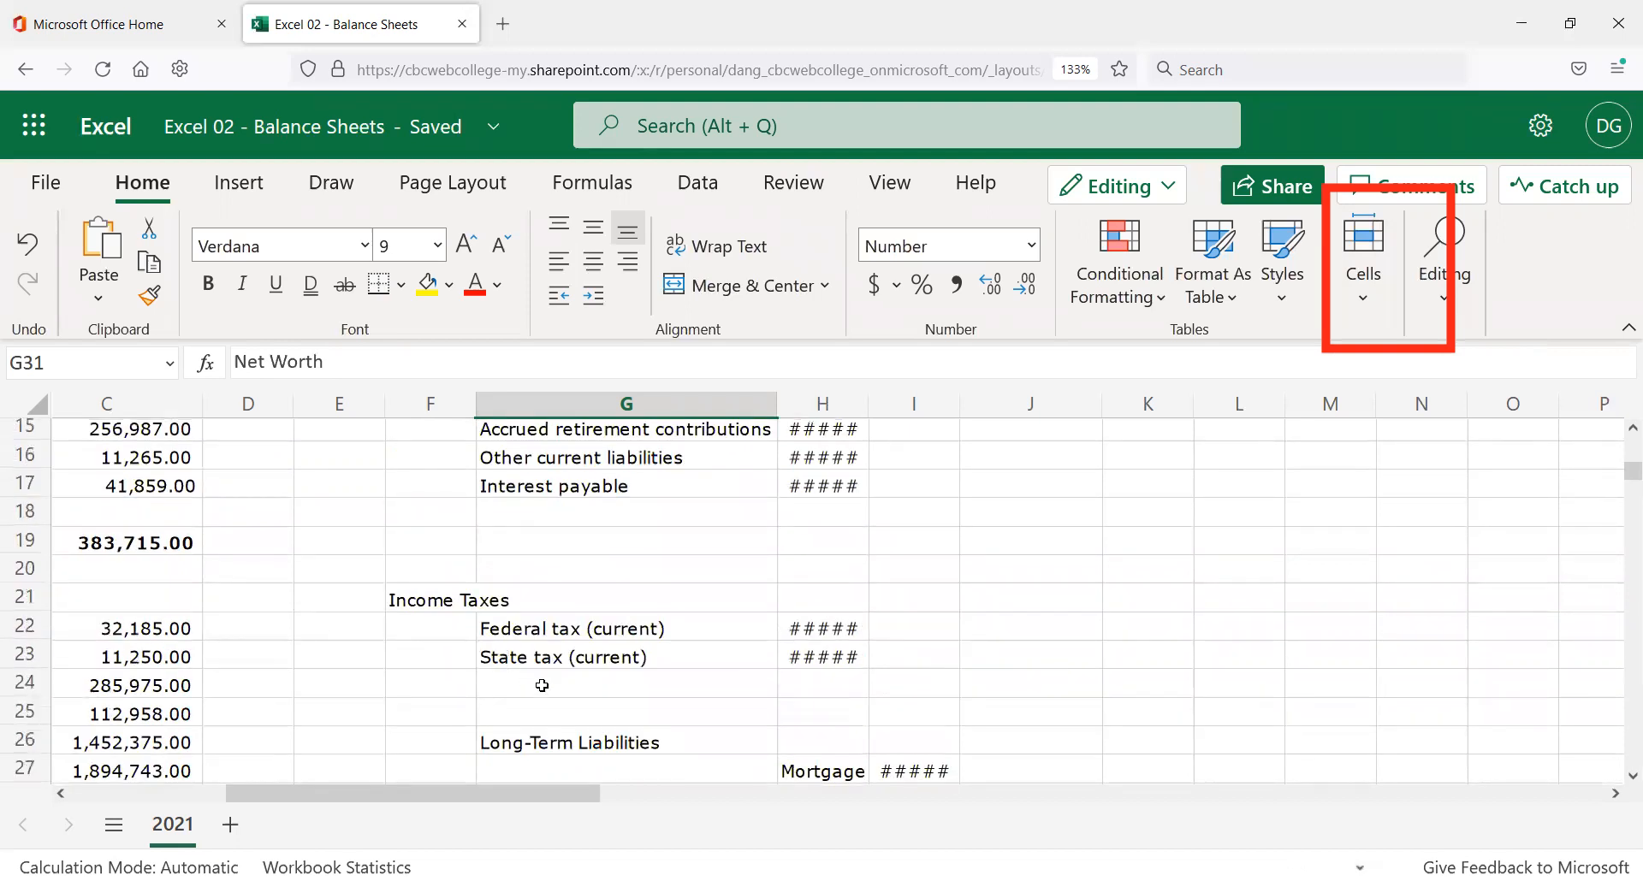
scroll(539, 664, "down", 2)
Delete blank G27:G28 so the Mortgage and Equipment labels shift left into column G.
left_click(548, 641)
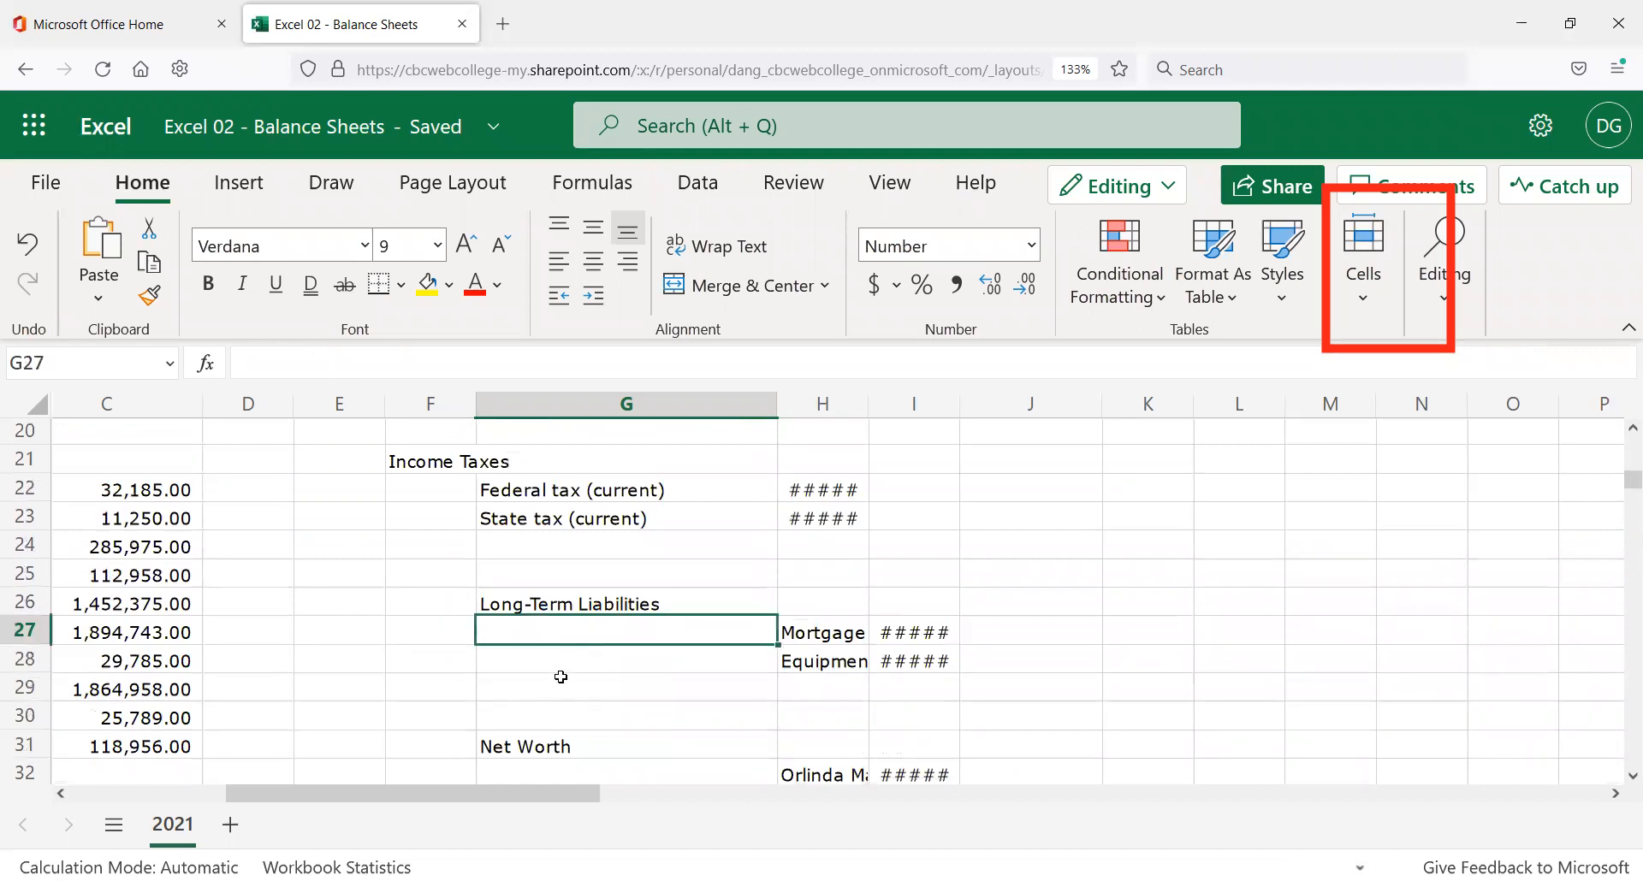
left_click_drag(561, 661, 565, 661)
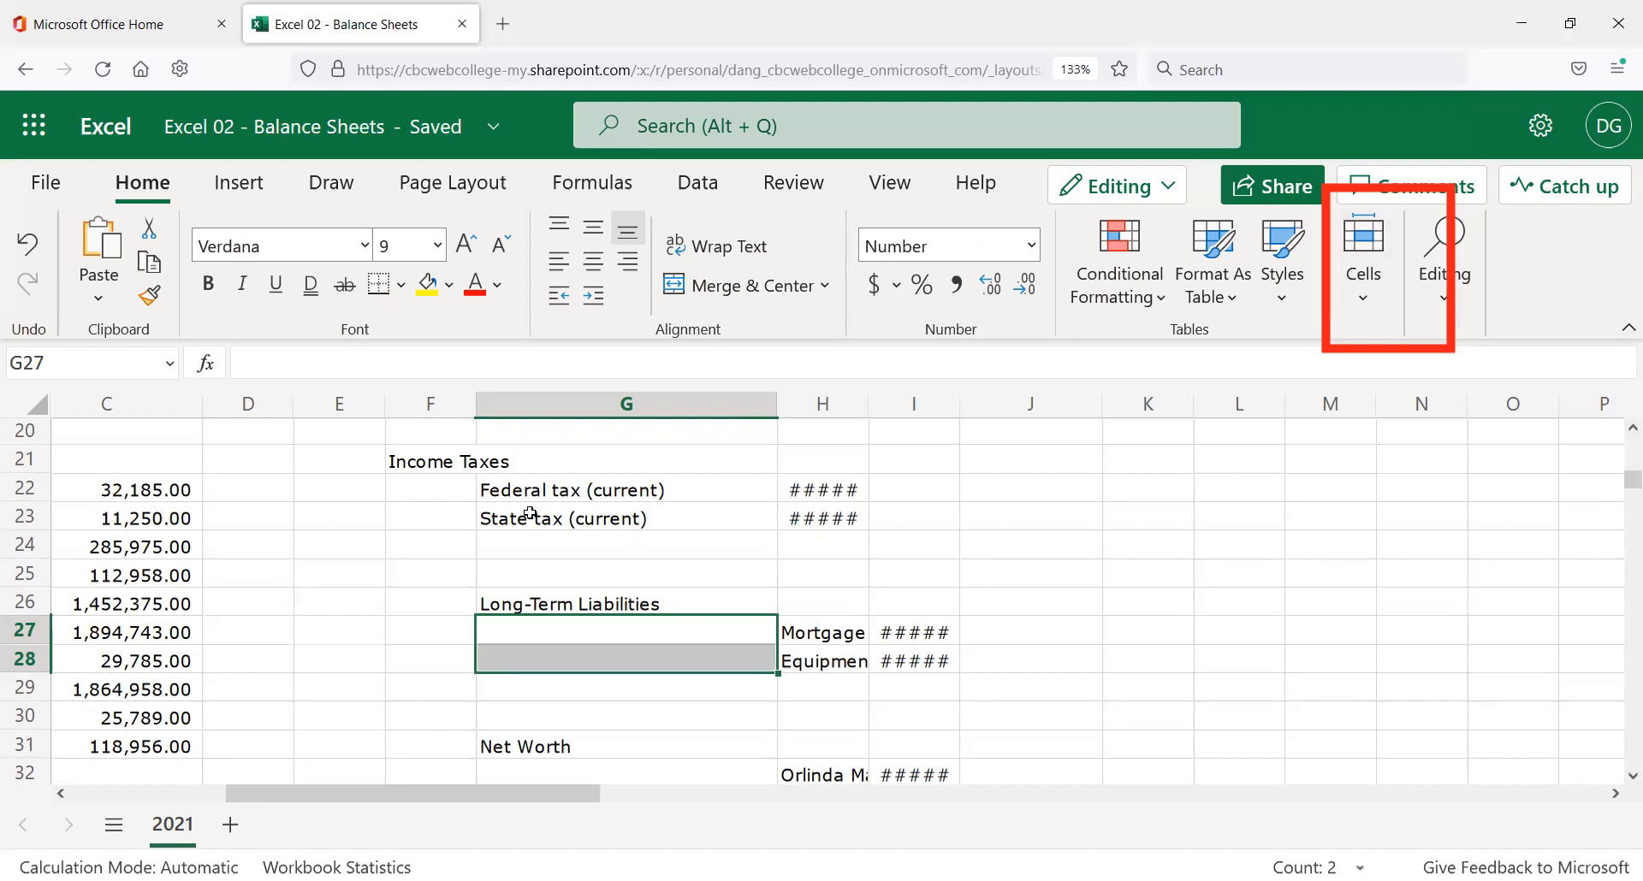
key("ctrl+z")
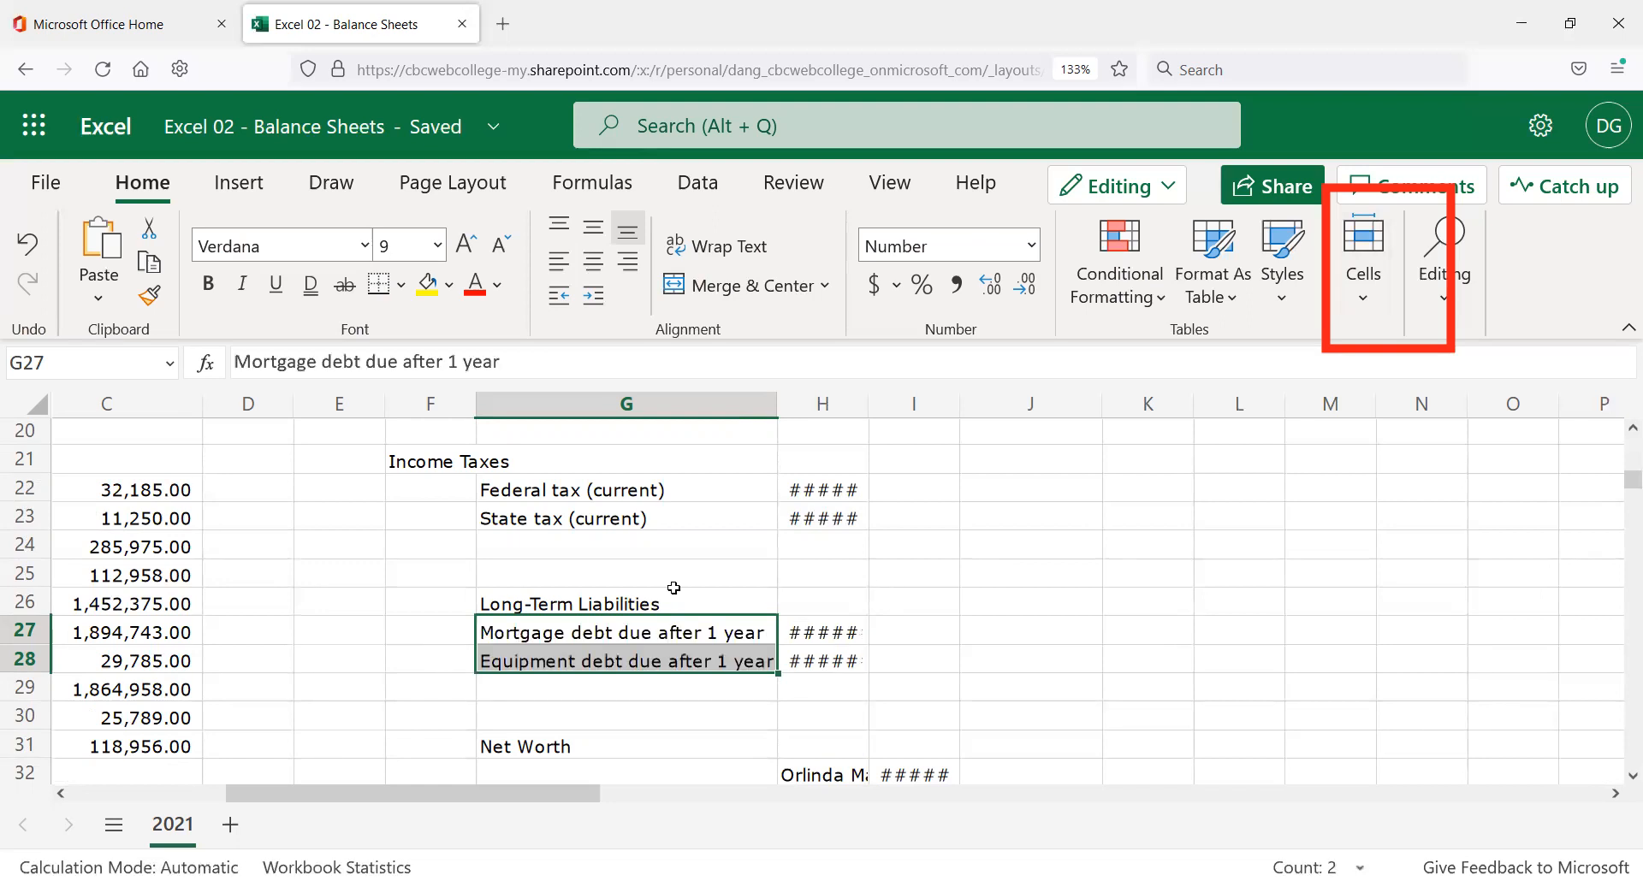
key("ctrl+z")
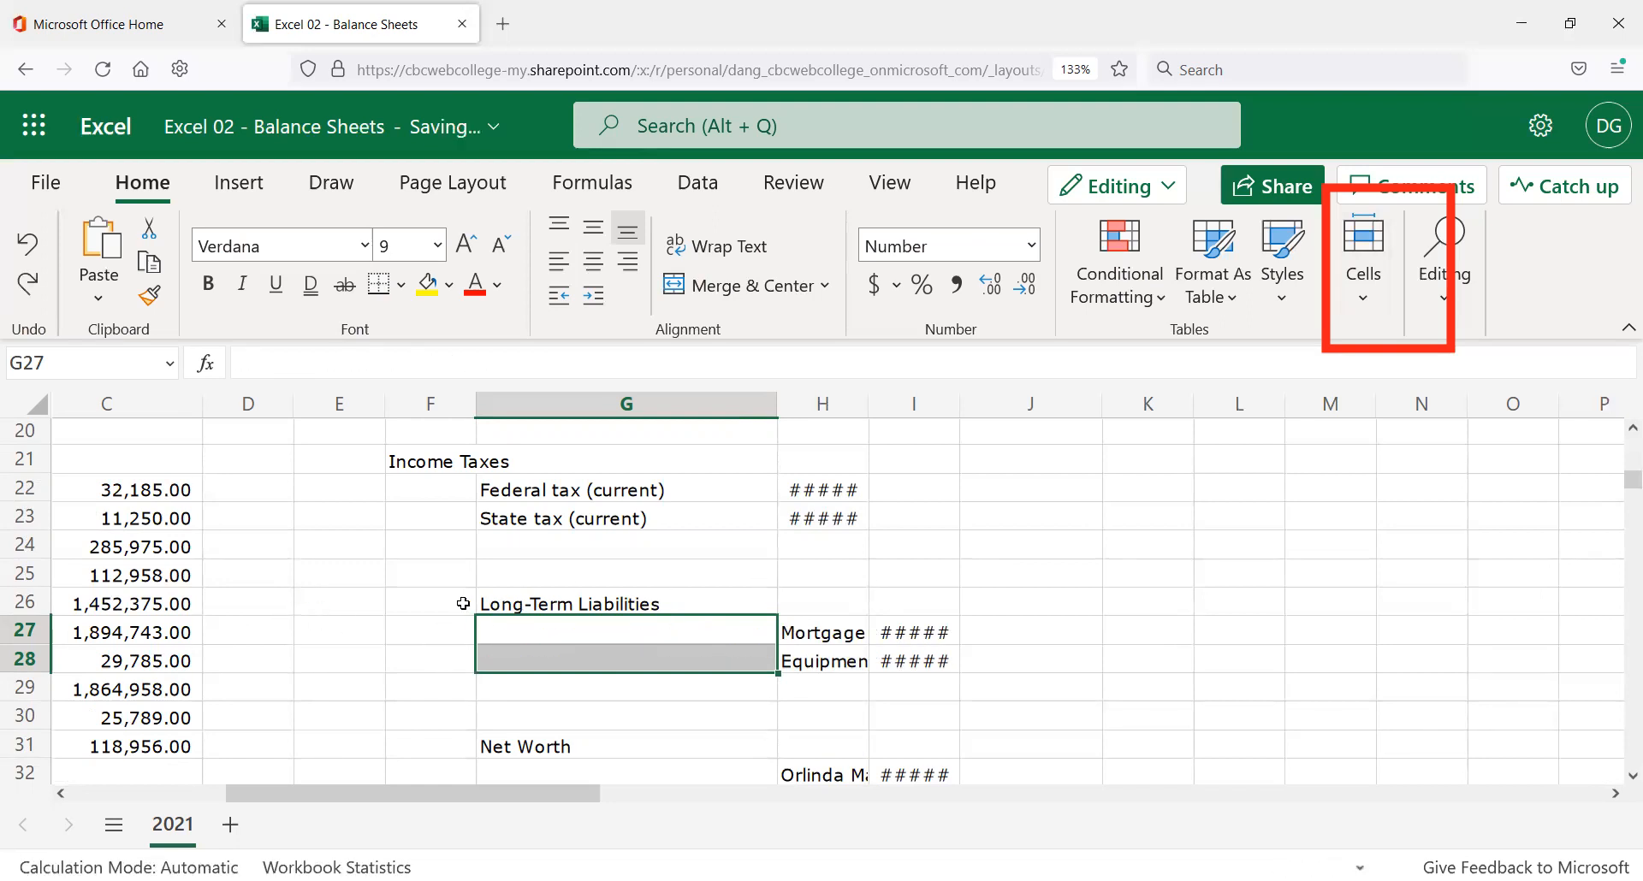
left_click(445, 607)
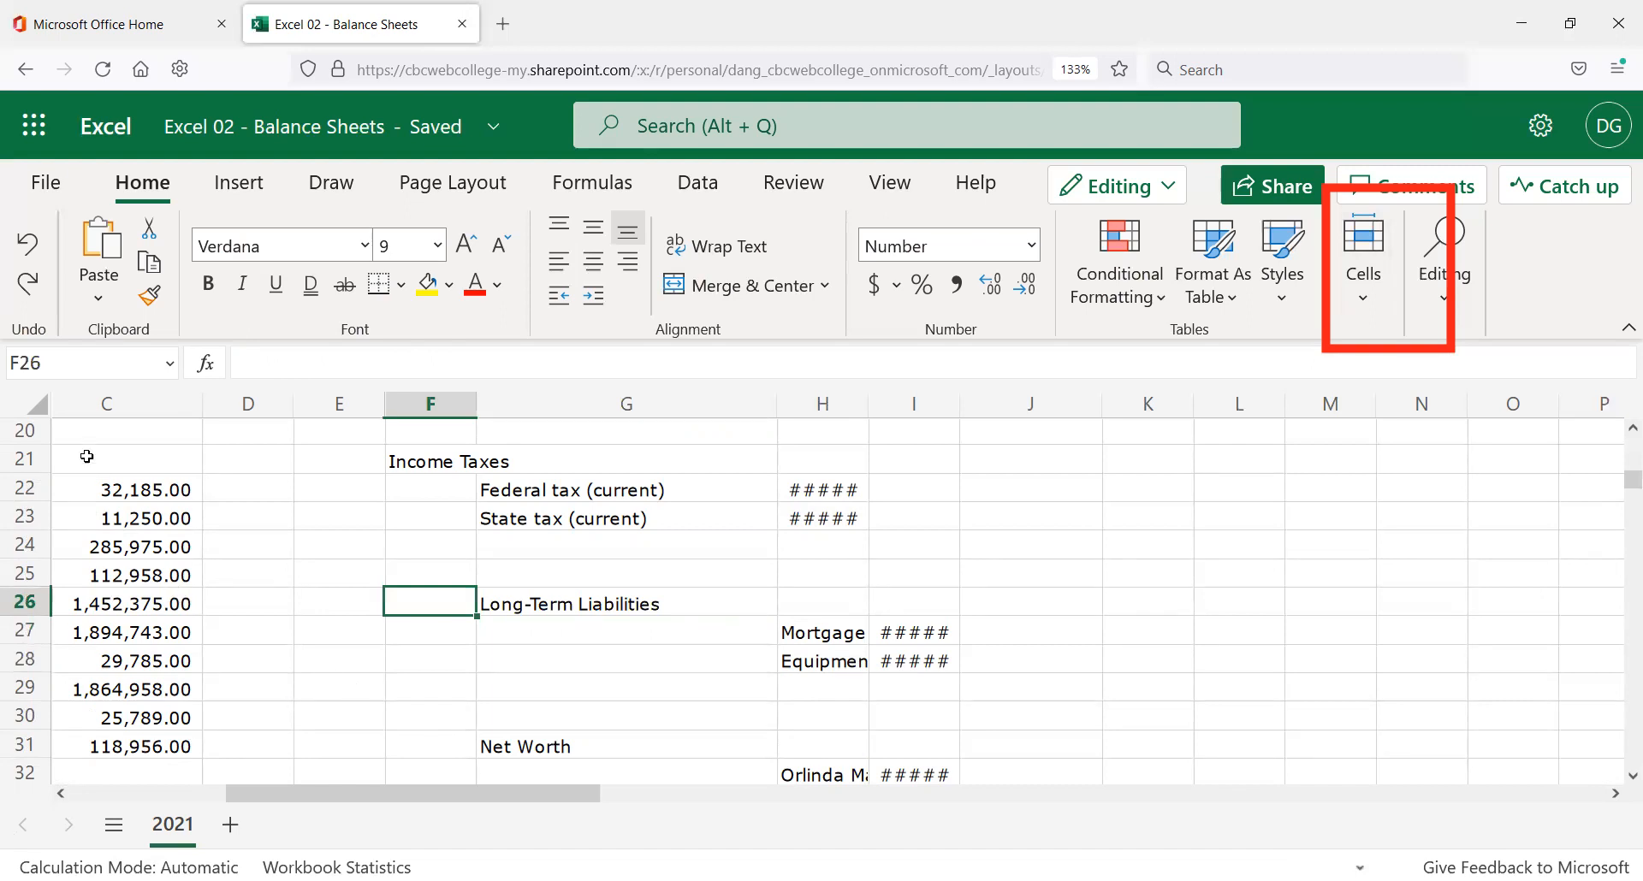
key("ctrl+y")
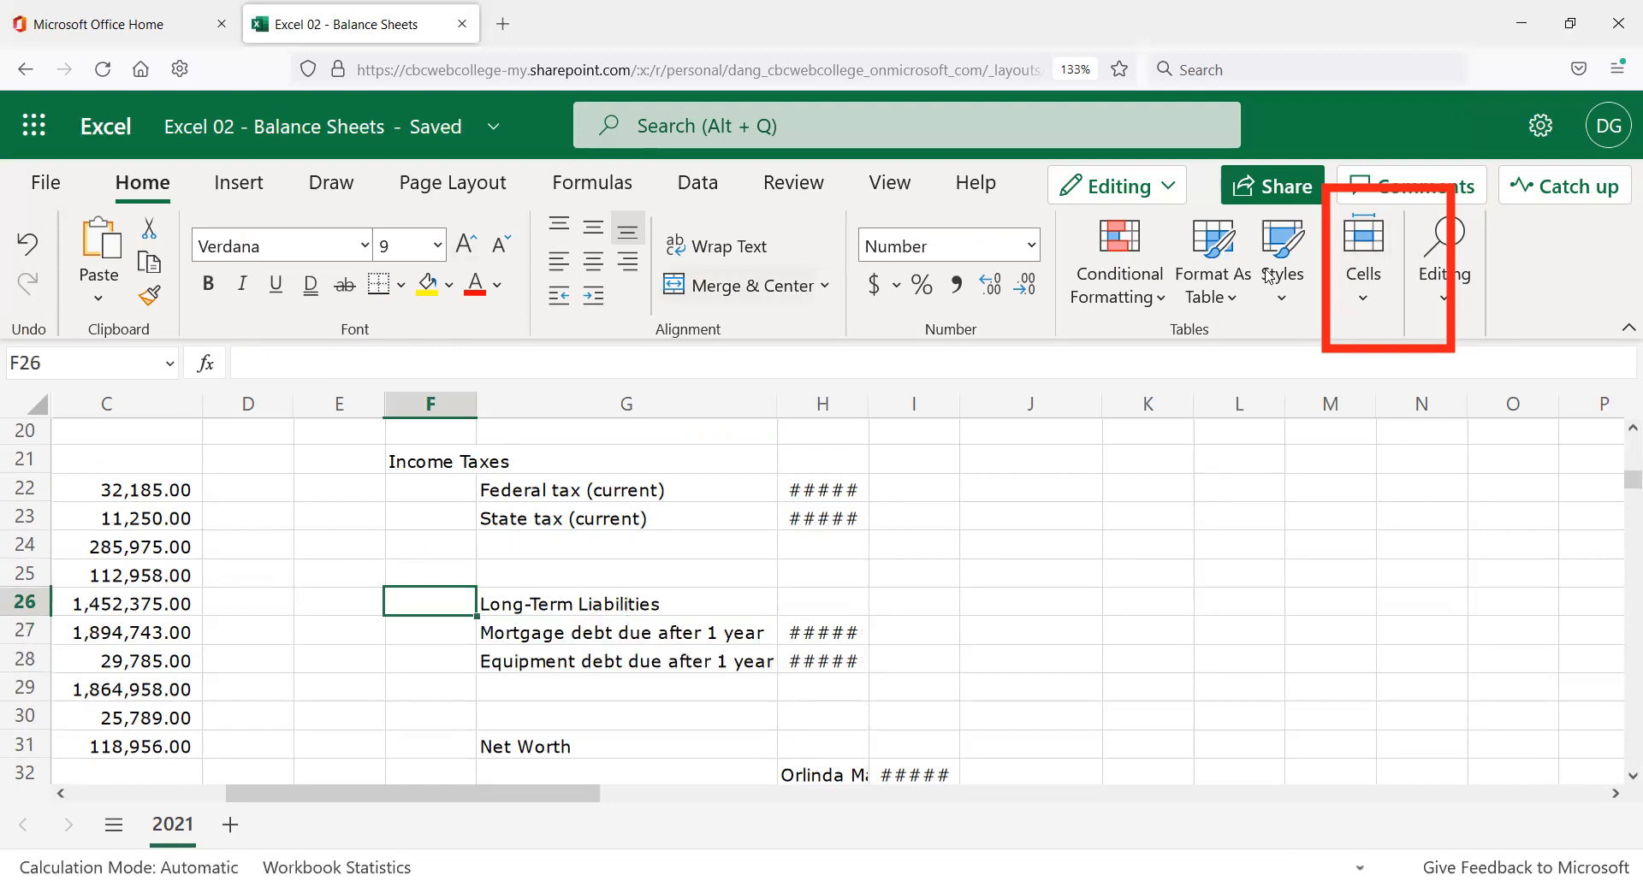
left_click(1372, 295)
left_click(1429, 370)
Move the Long-Term Liabilities heading from G26 to F26.
left_click(477, 605)
left_click_drag(474, 605, 429, 604)
left_click(566, 685)
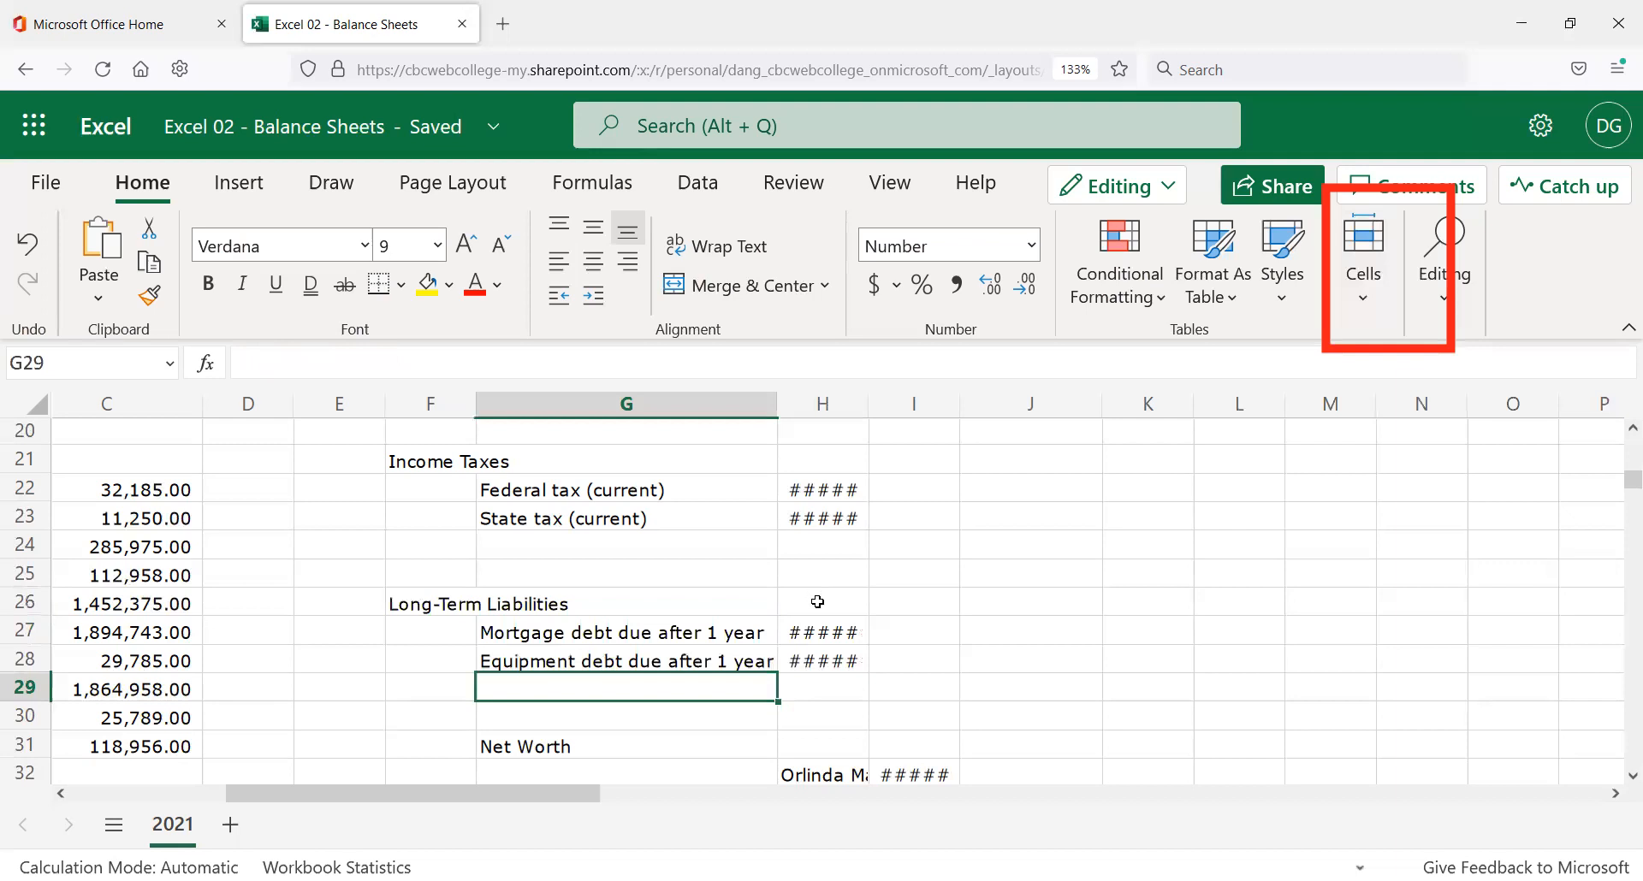
Select all of column H, where Notes payable shows 9785.00.
scroll(818, 598, "down", 3)
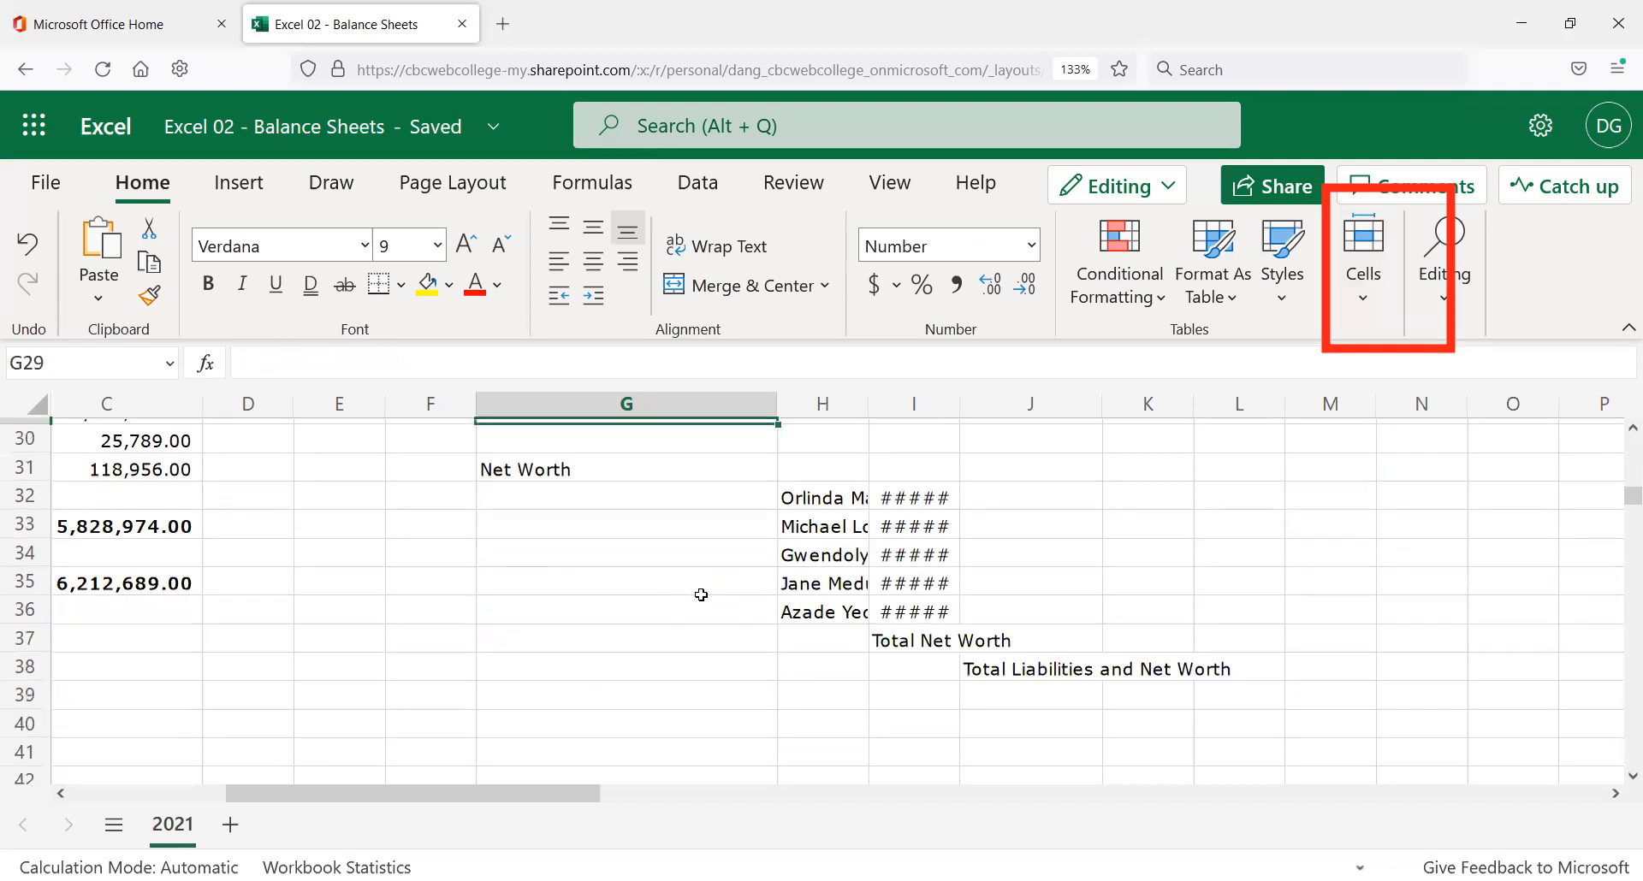
scroll(990, 554, "up", 2)
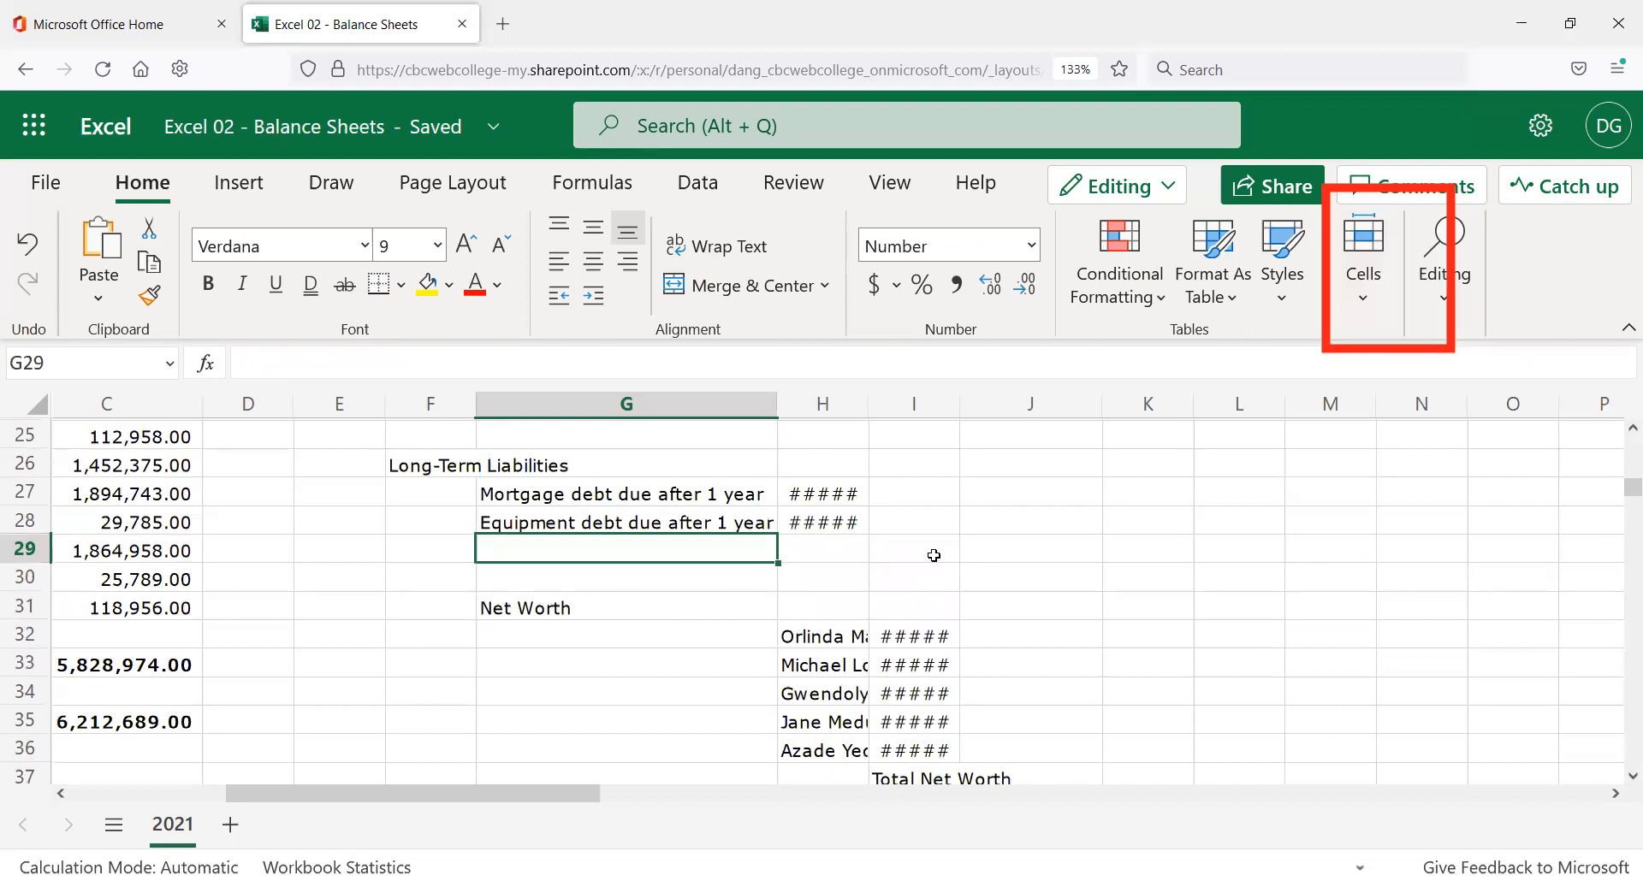
scroll(907, 565, "up", 5)
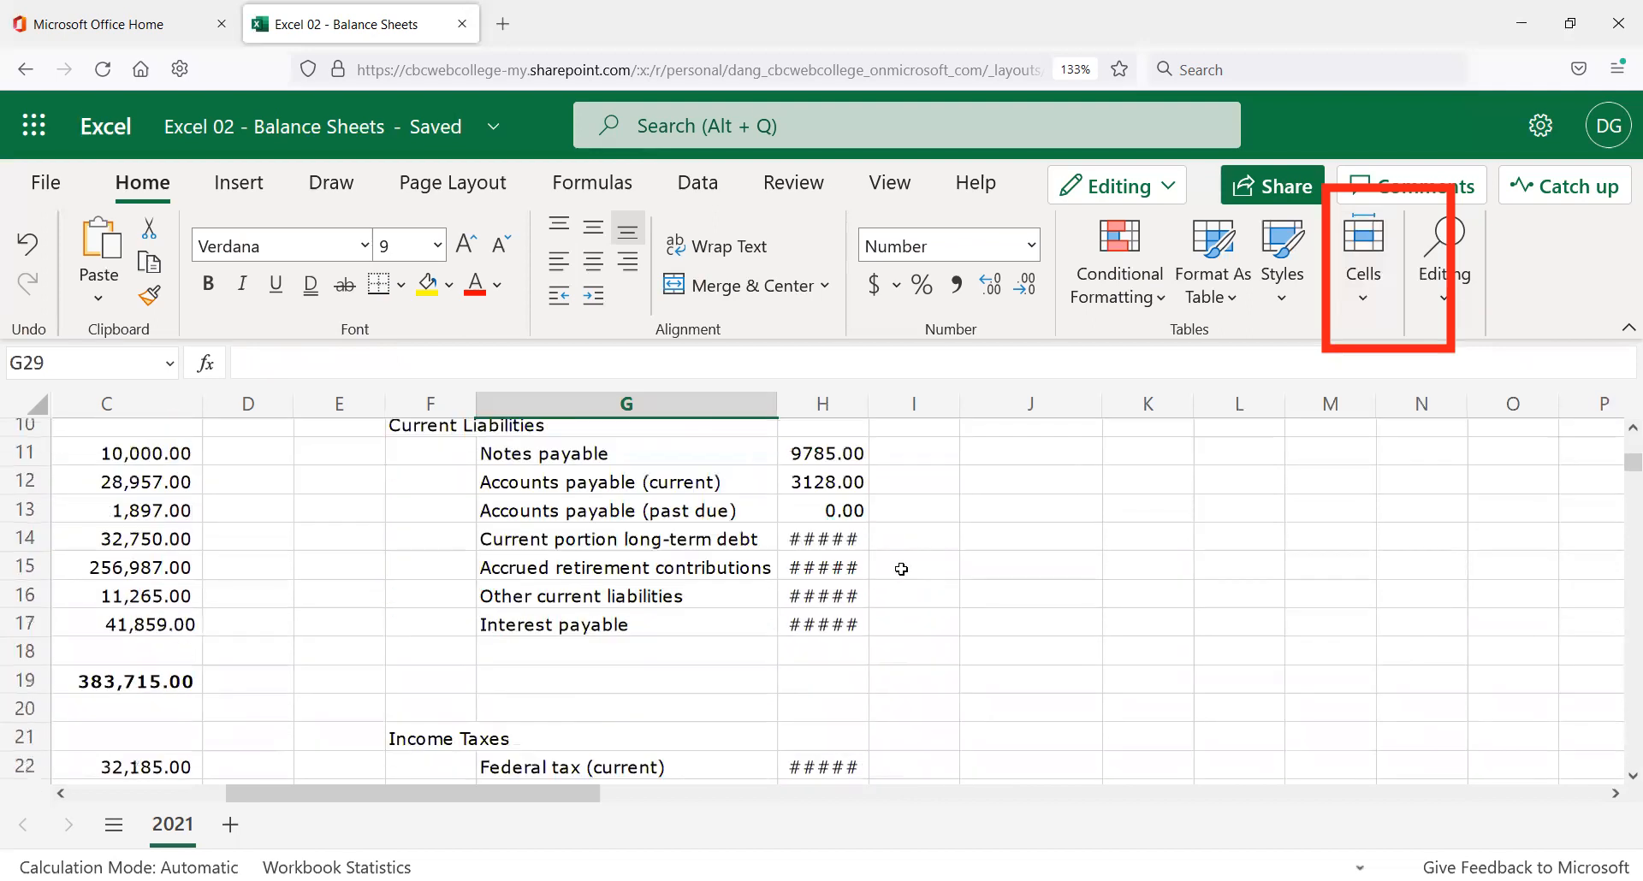
scroll(878, 556, "down", 4)
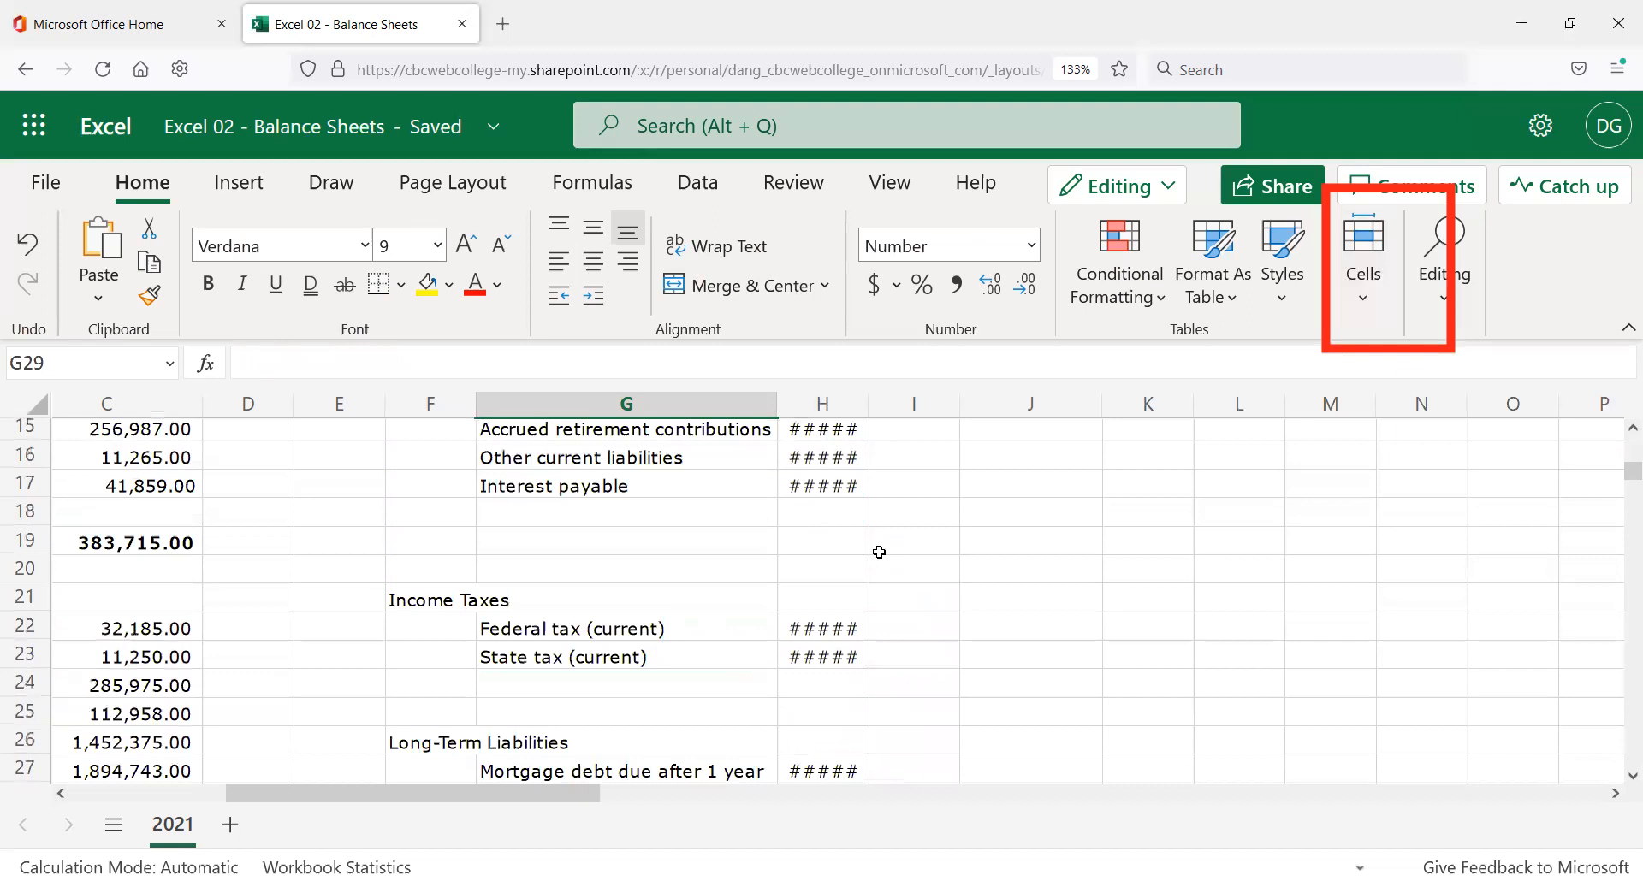
scroll(877, 546, "down", 3)
scroll(873, 541, "up", 8)
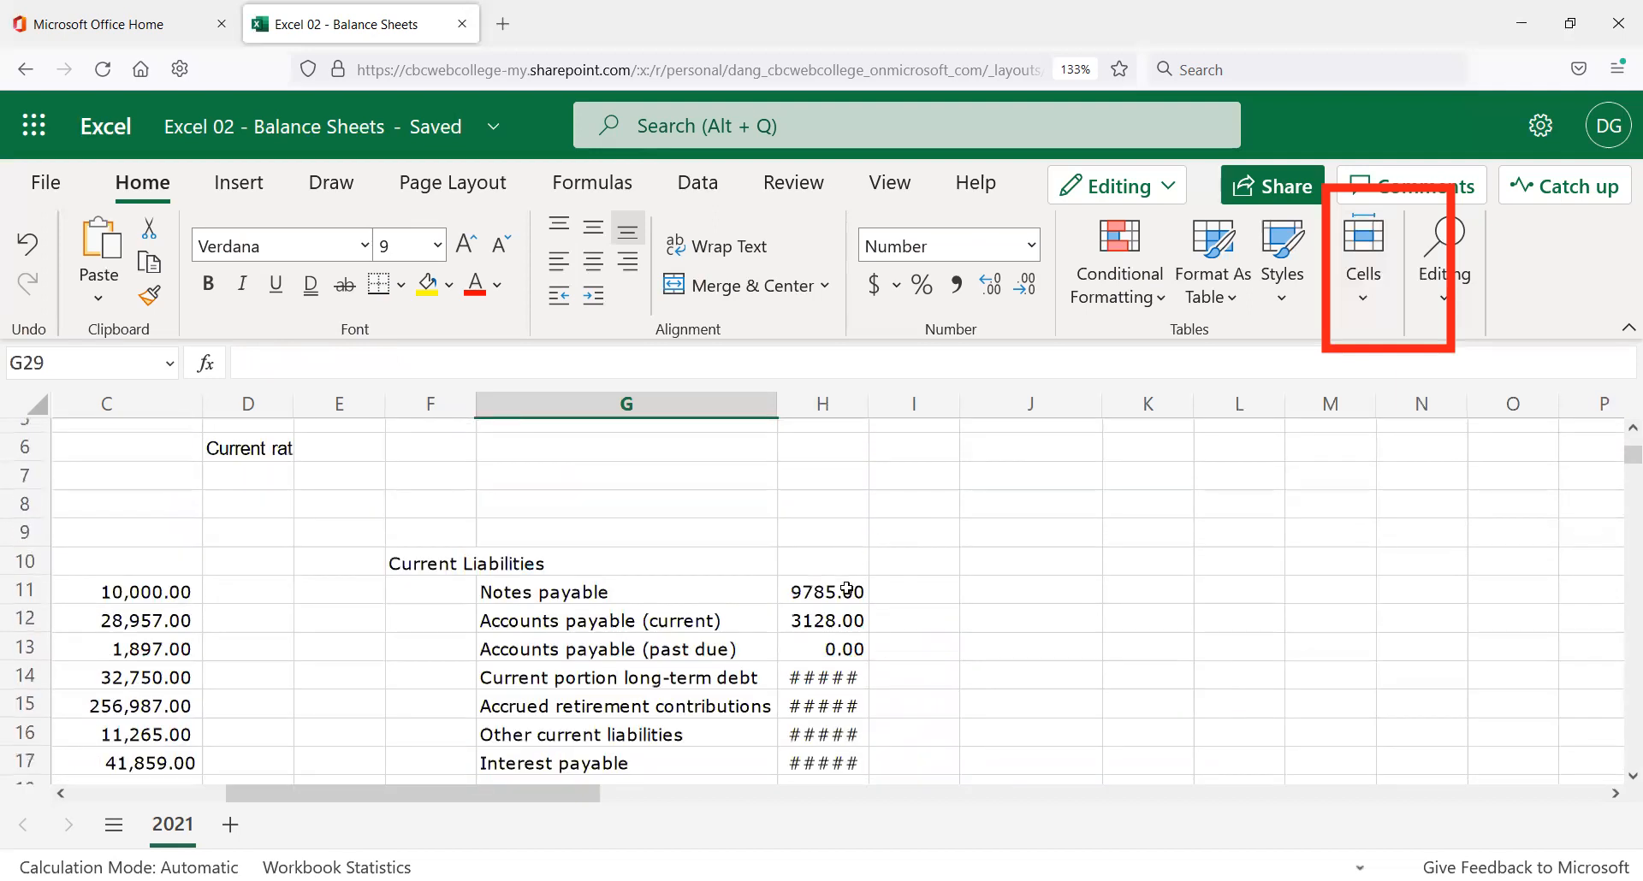
scroll(757, 636, "down", 2)
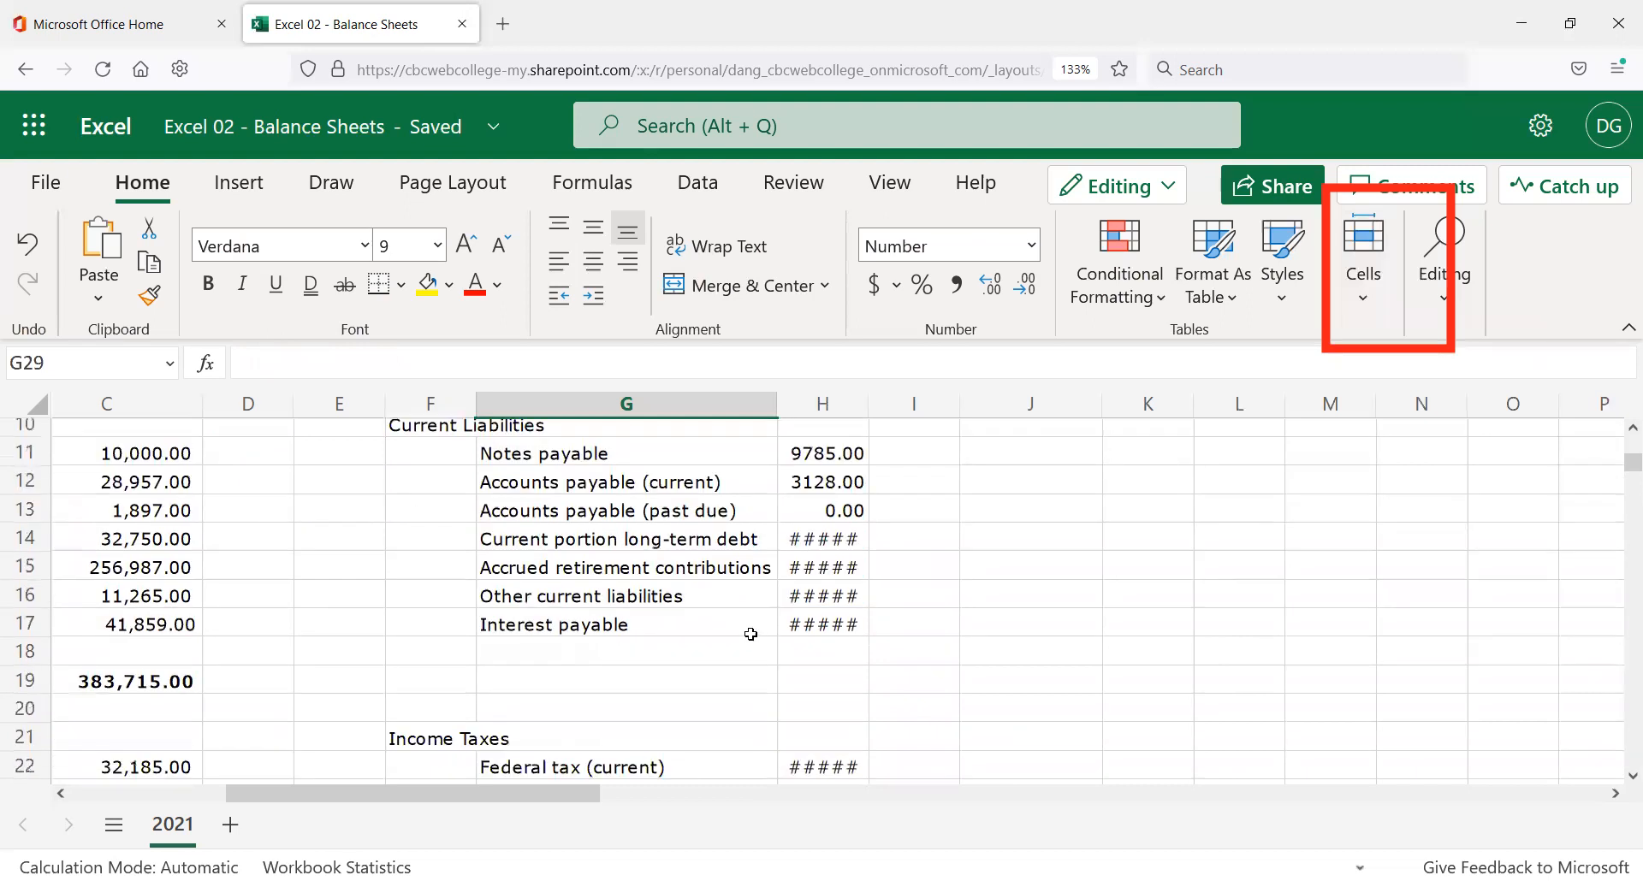
left_click(821, 420)
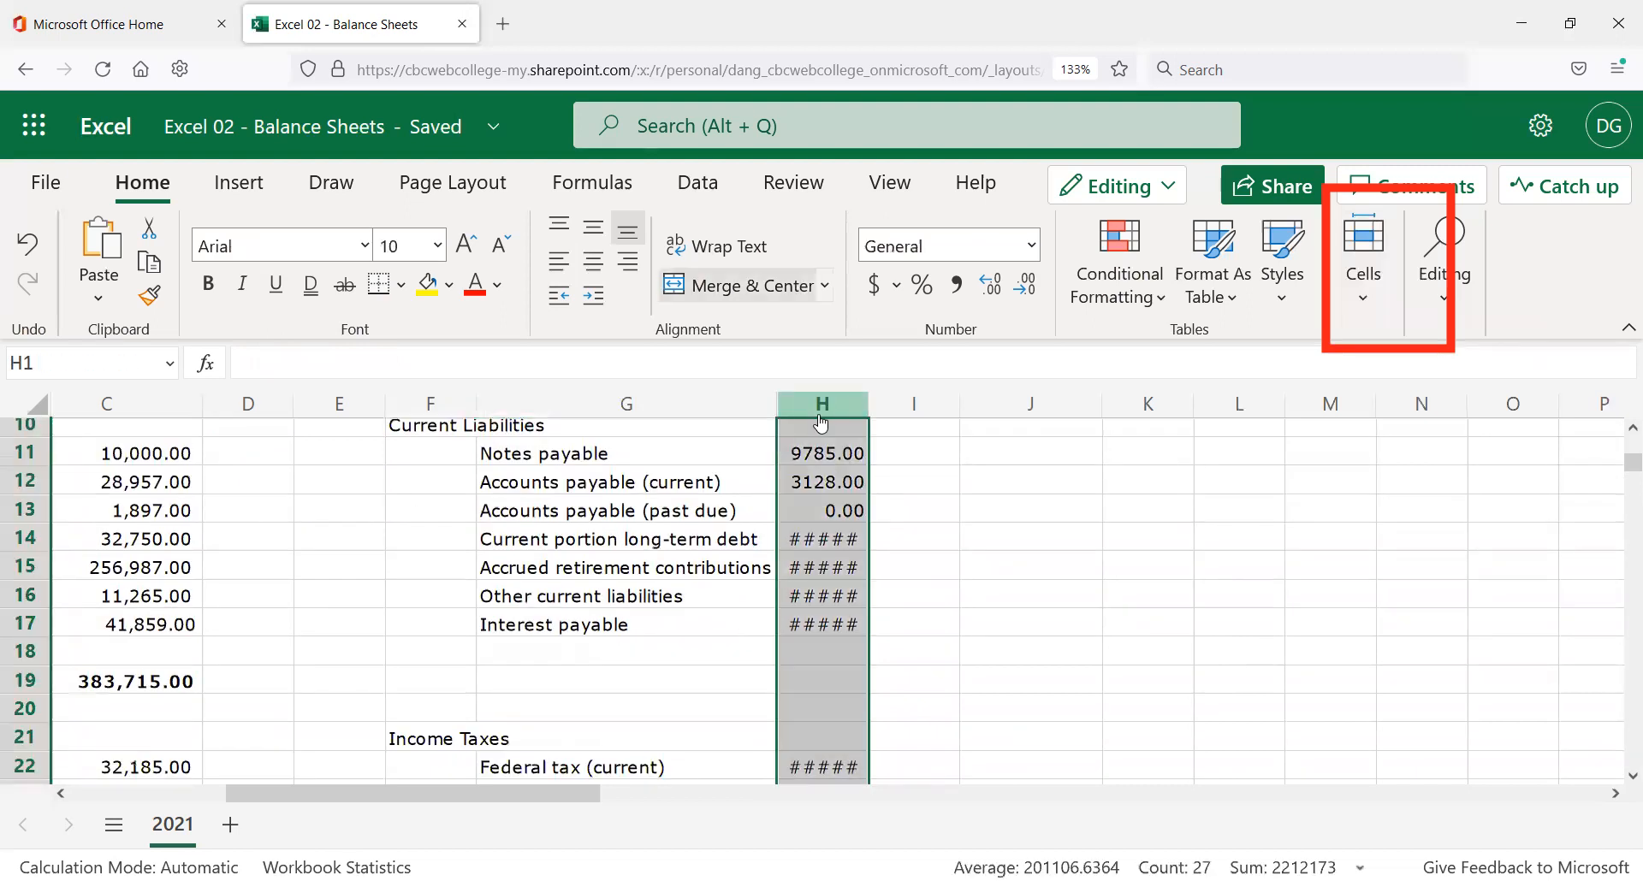
Apply Accounting format to column H so amounts show like $297,551.00.
left_click(1031, 250)
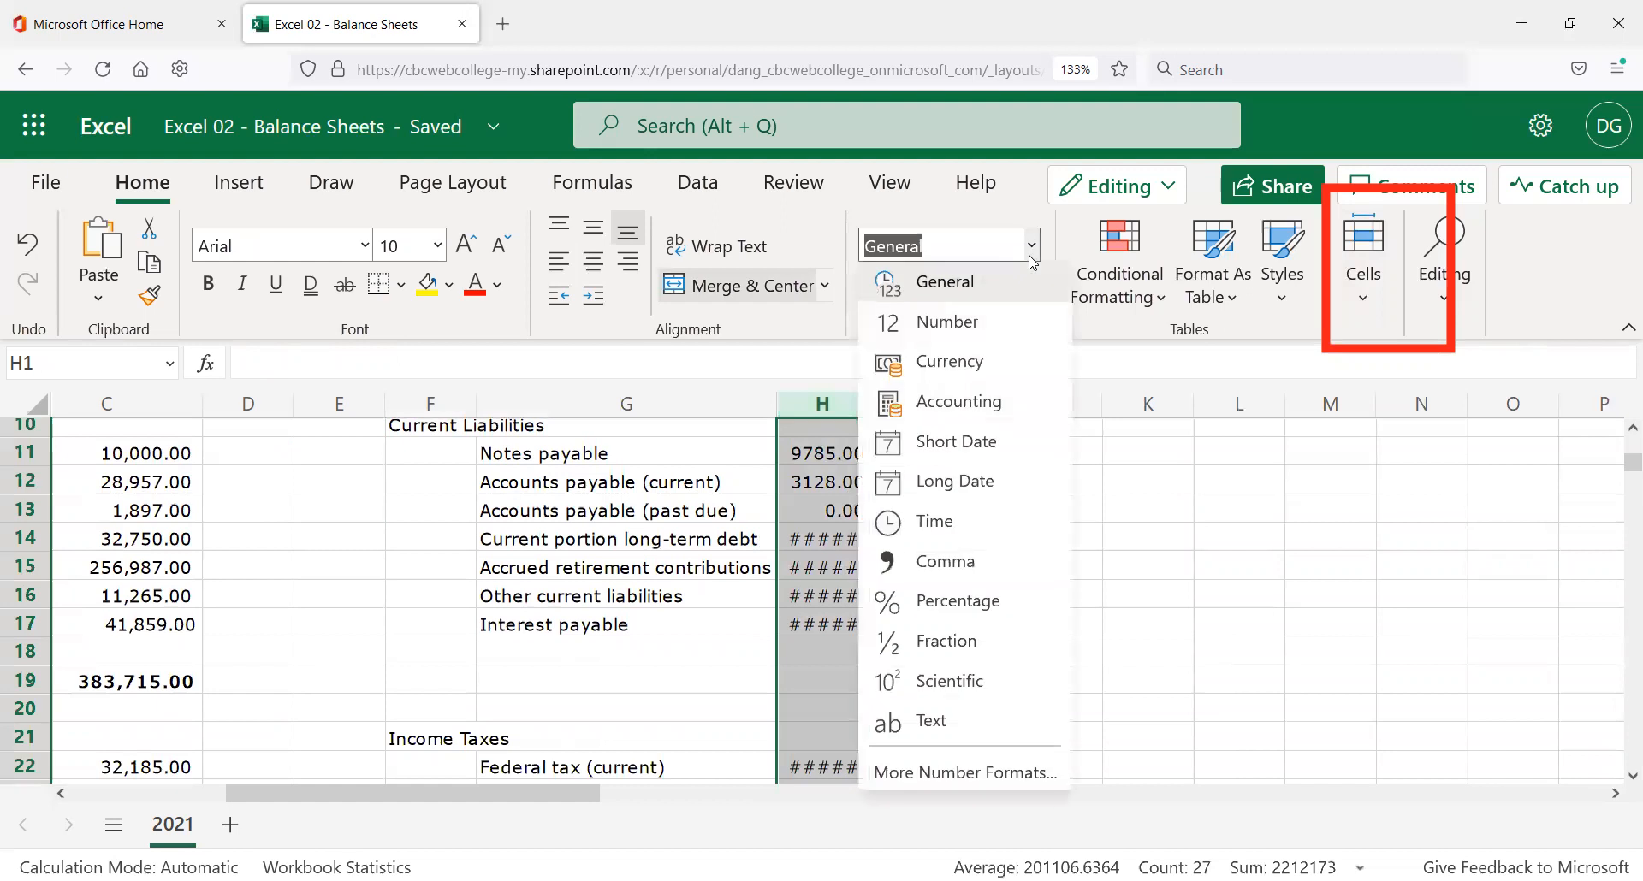
left_click(1003, 406)
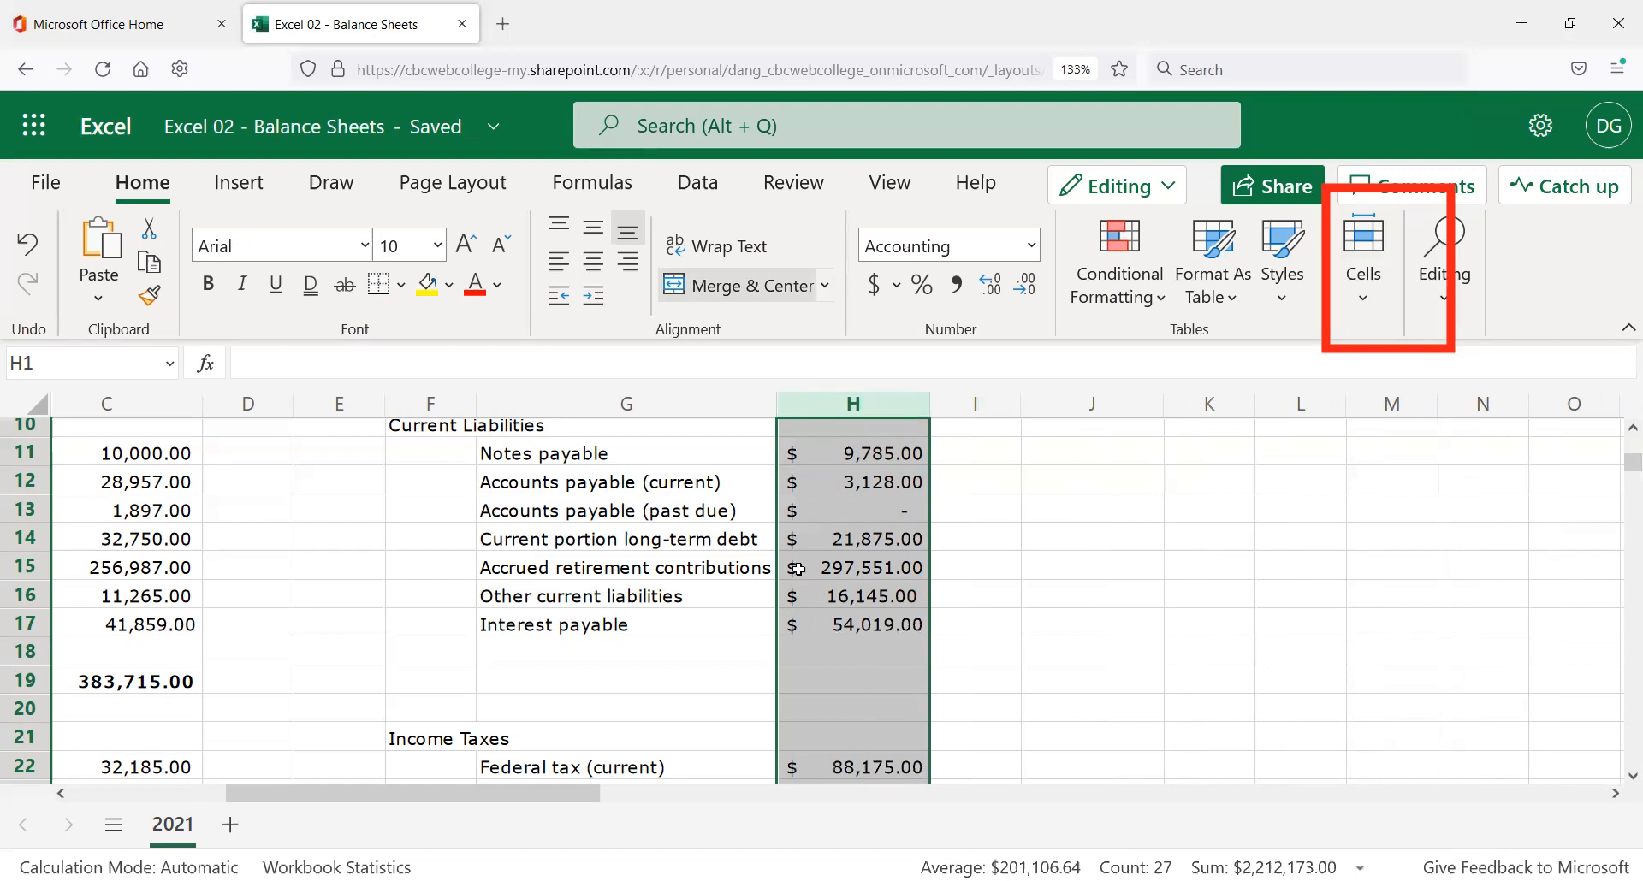
scroll(795, 576, "down", 5)
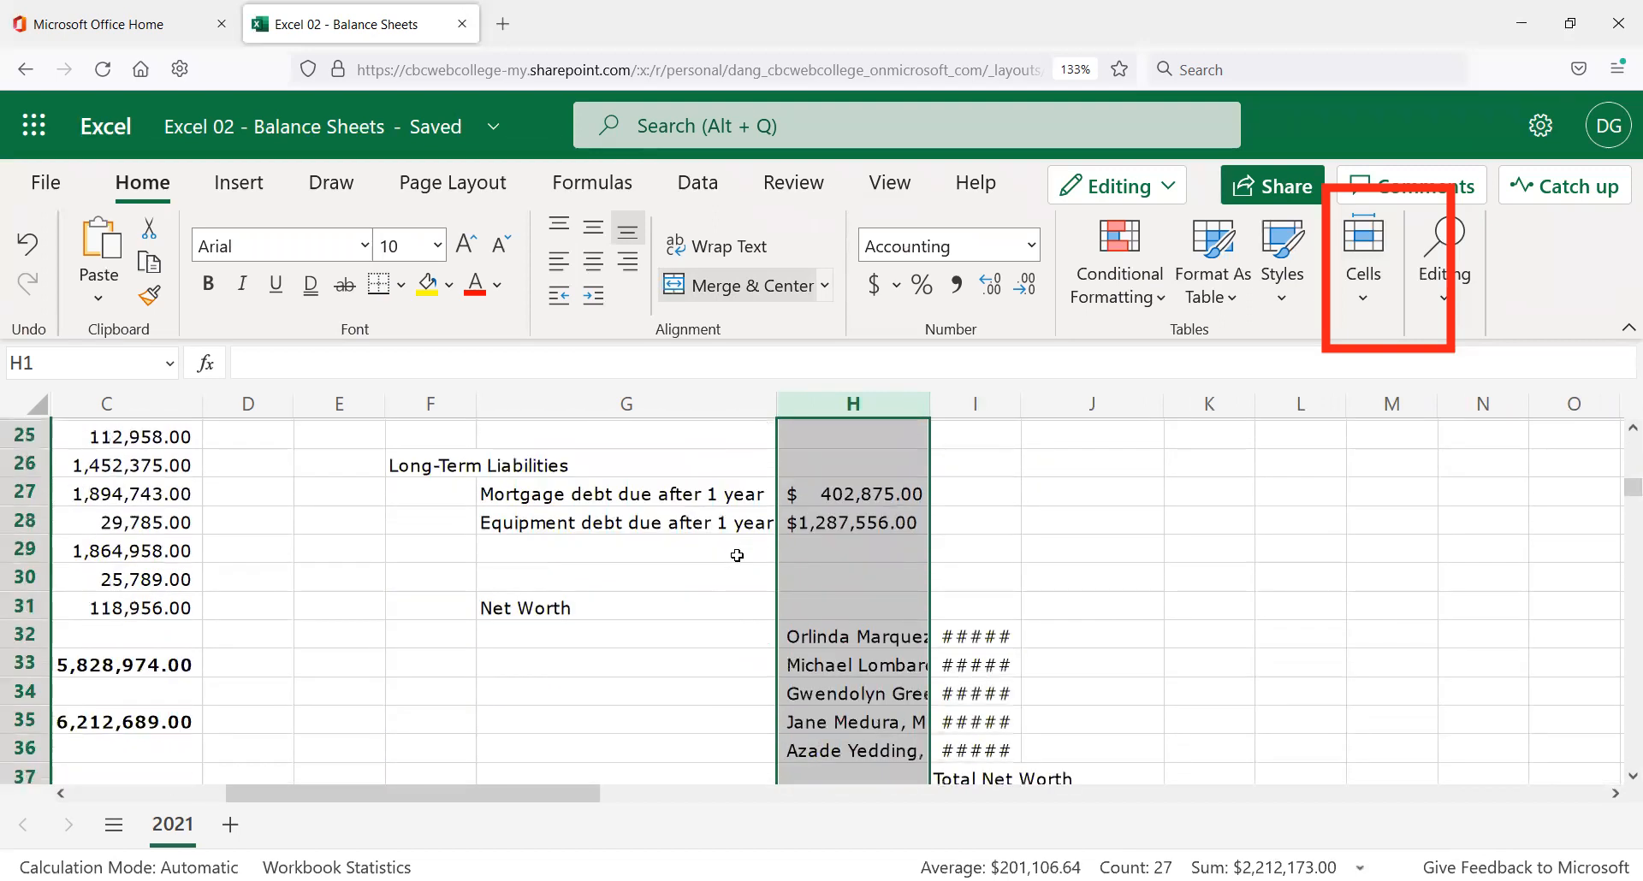
scroll(737, 555, "up", 6)
scroll(720, 570, "up", 1)
scroll(711, 581, "down", 2)
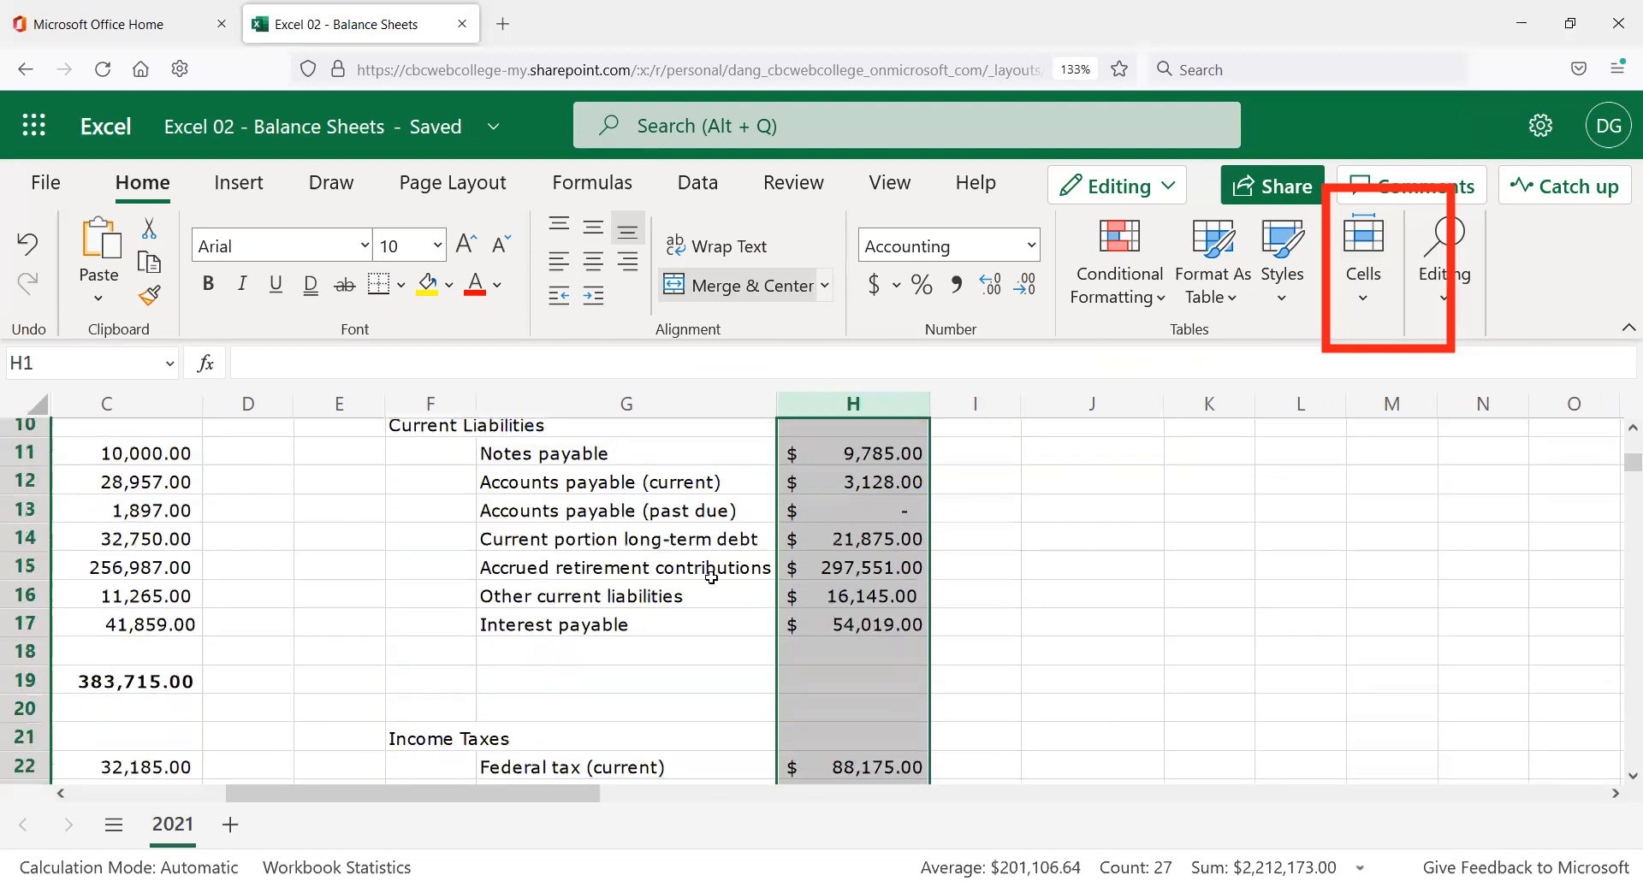
scroll(838, 604, "down", 2)
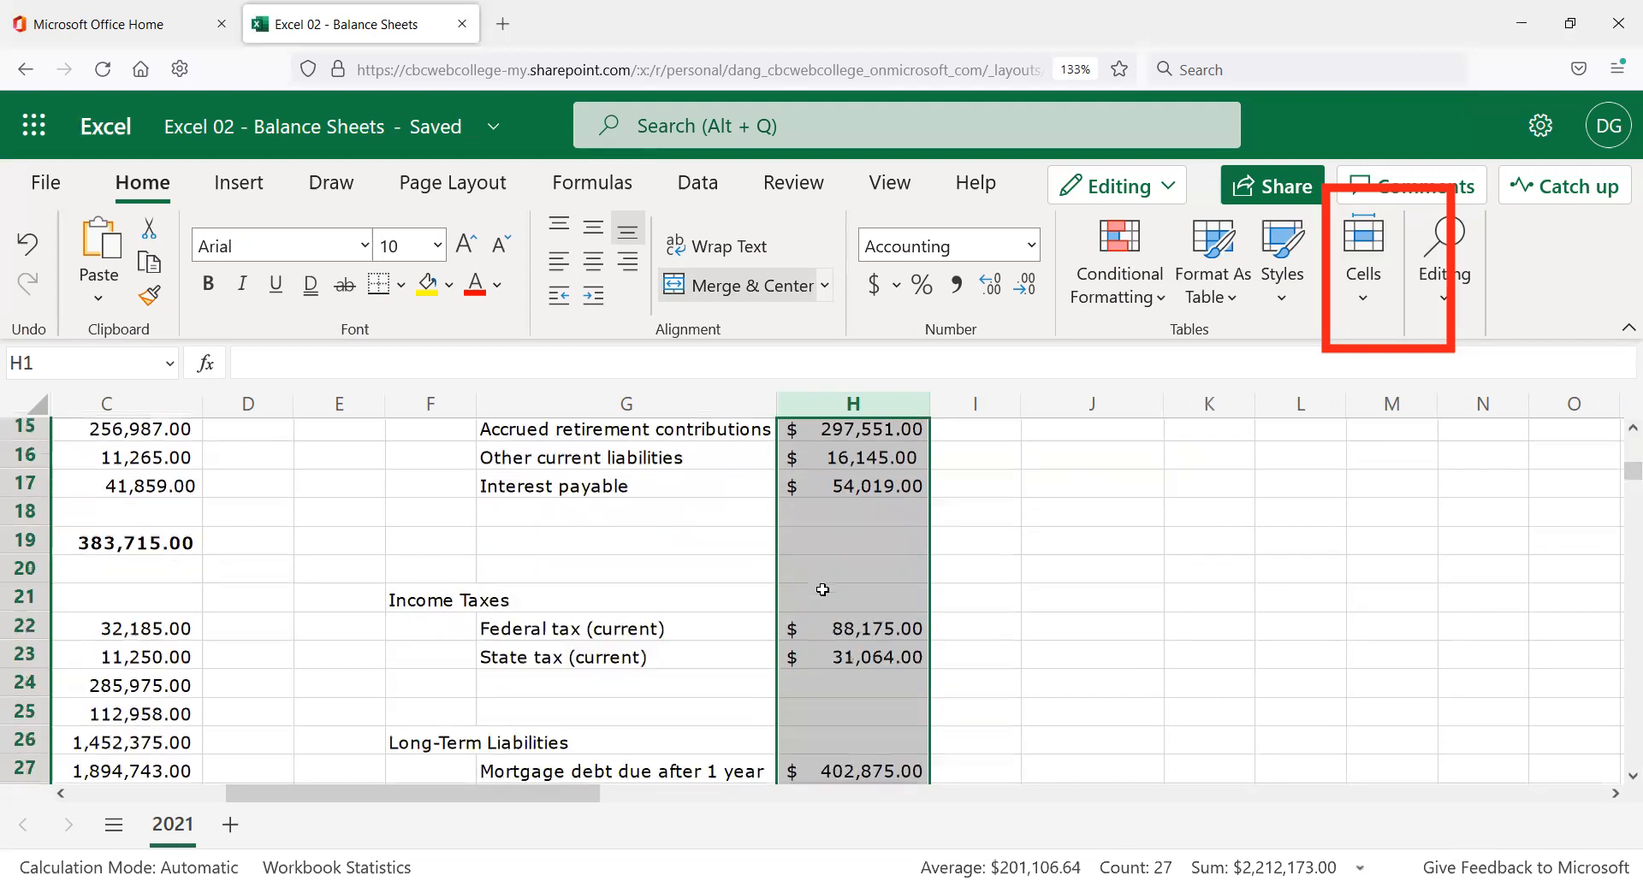
scroll(820, 612, "down", 2)
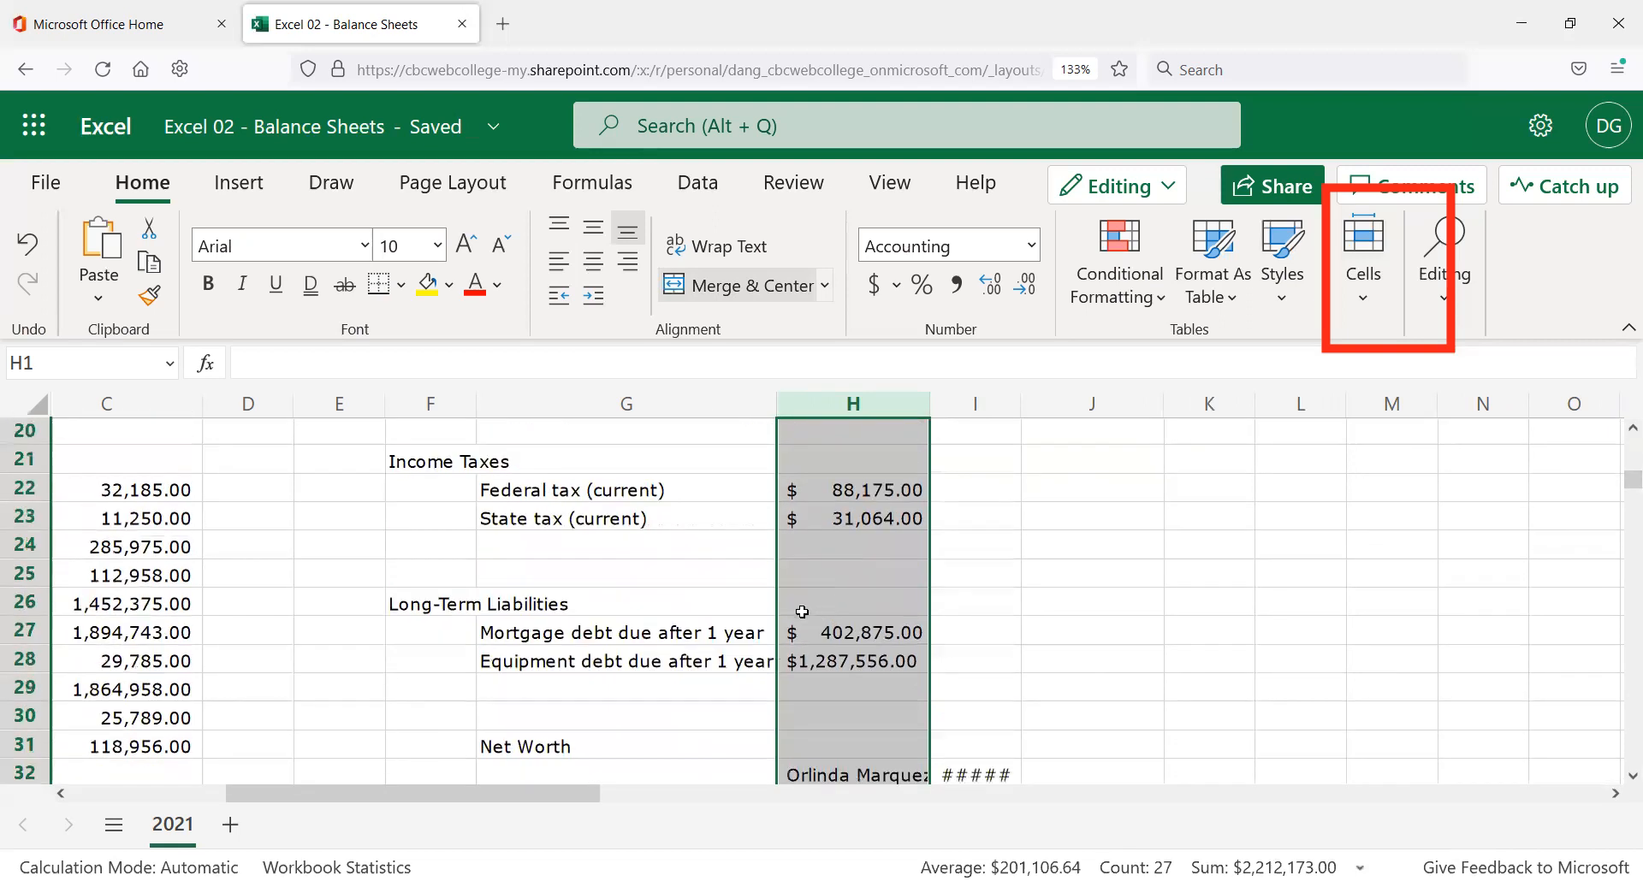
scroll(801, 611, "down", 2)
scroll(800, 613, "up", 8)
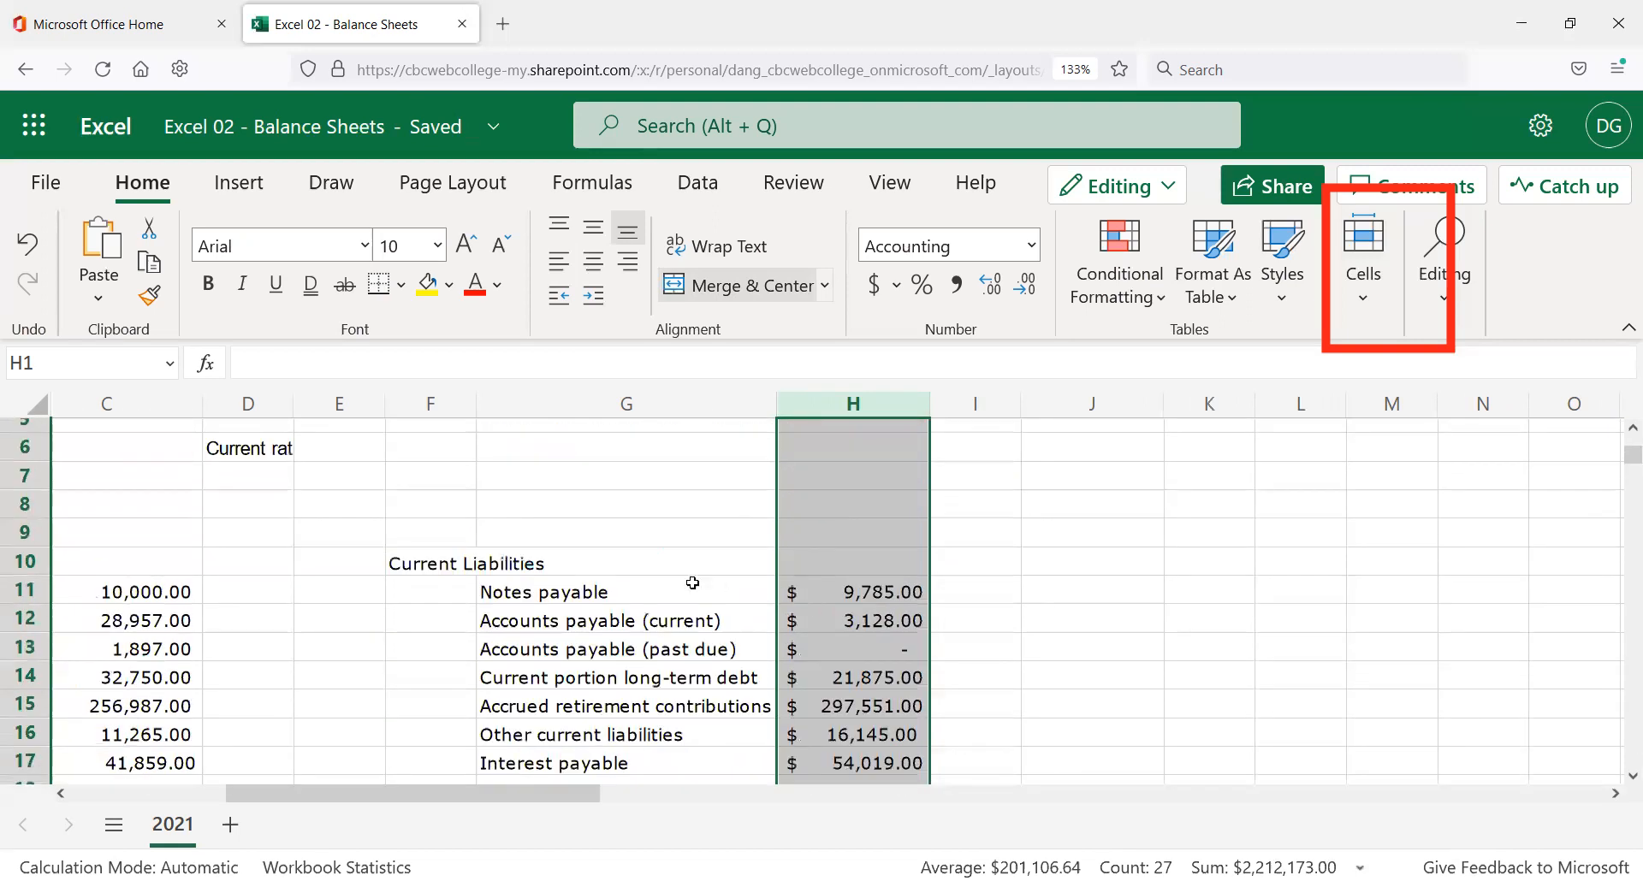
Enter a dash in H13 so past-due accounts payable shows as a $ - zero.
left_click(976, 616)
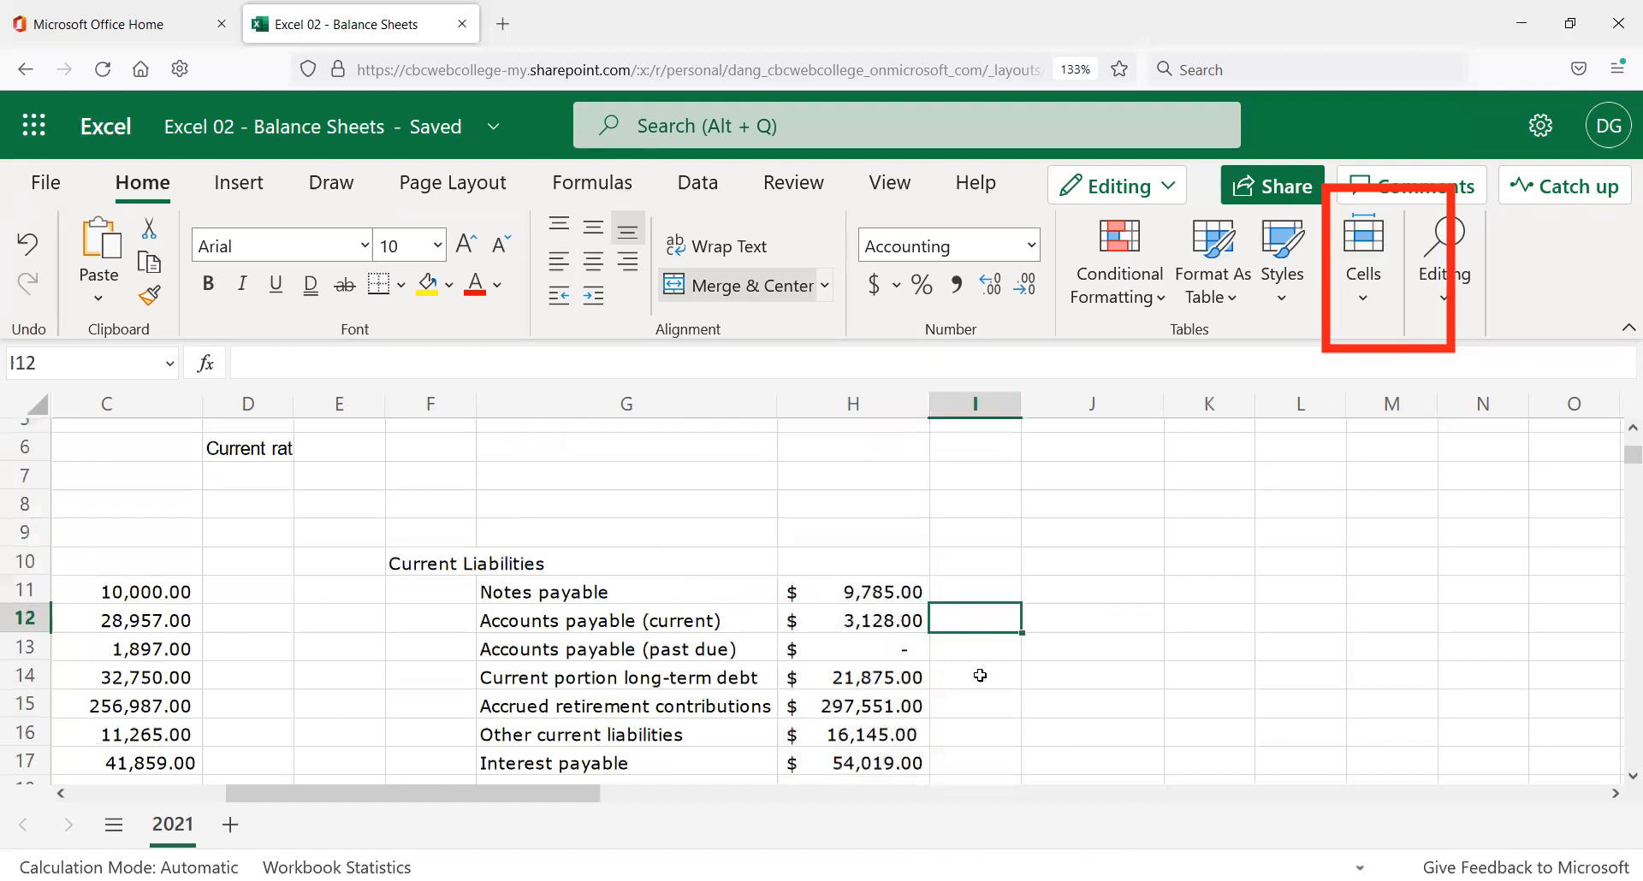
left_click(845, 656)
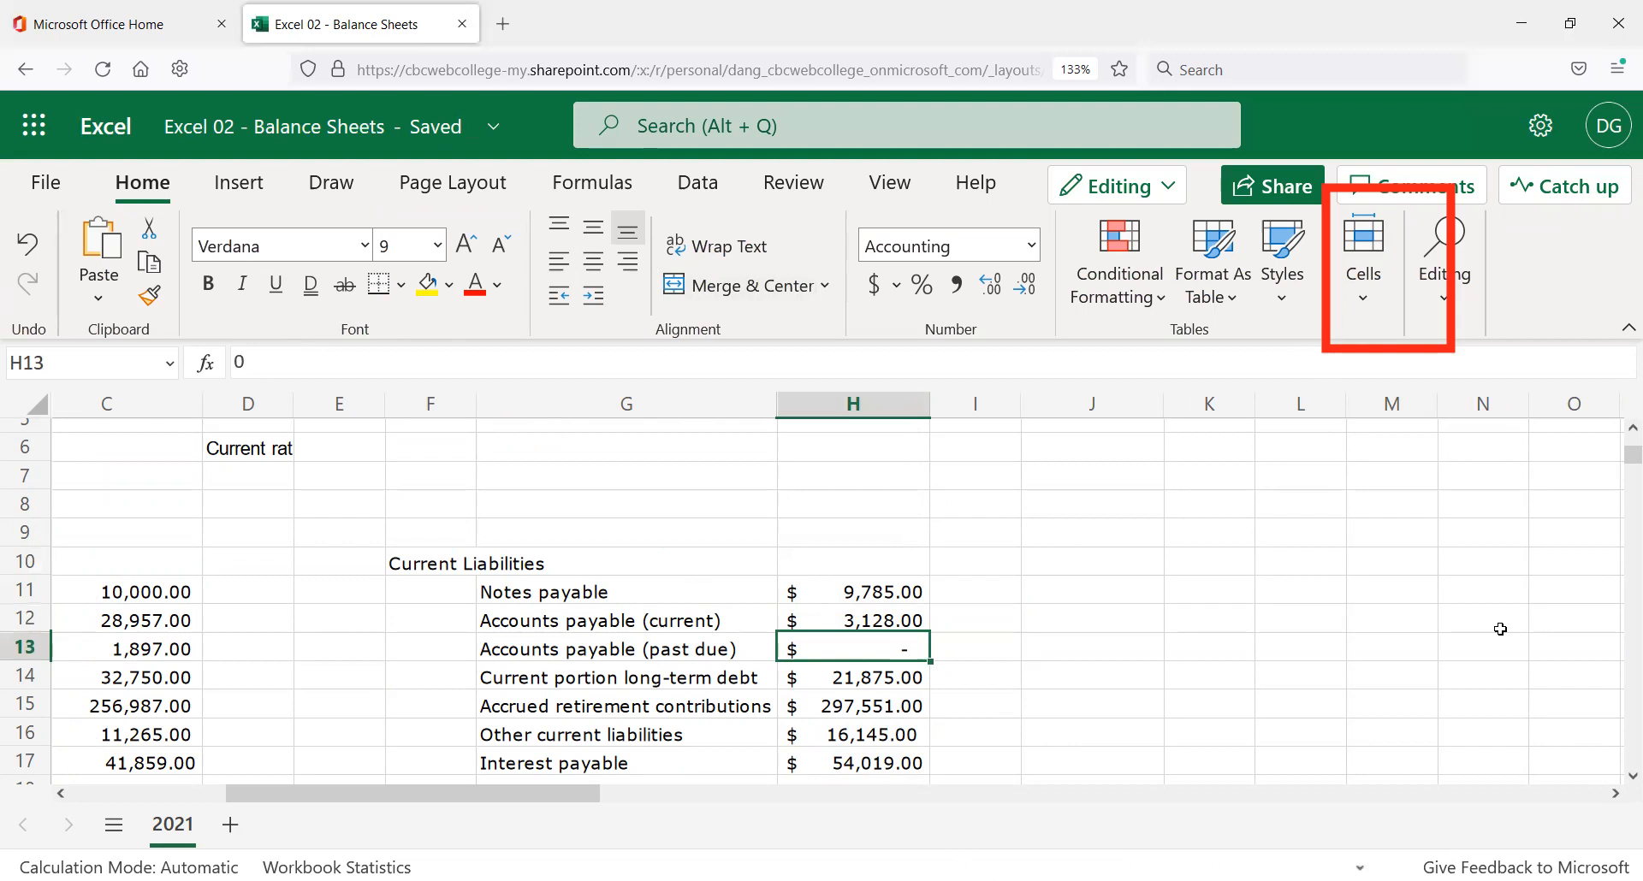
left_click(285, 354)
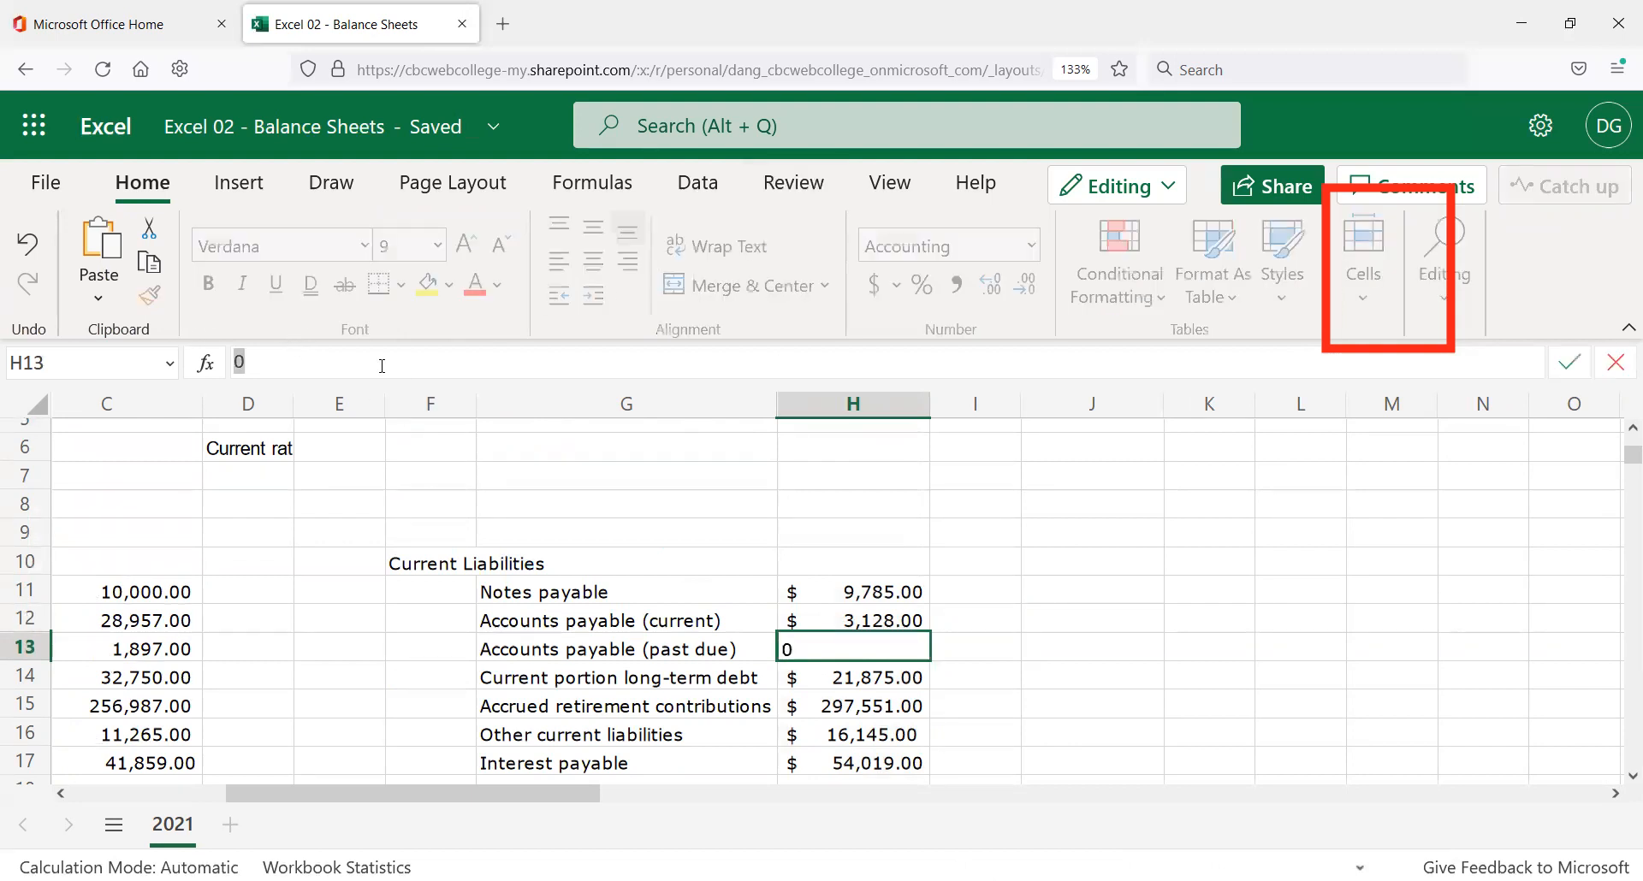
left_click(1033, 621)
left_click(925, 647)
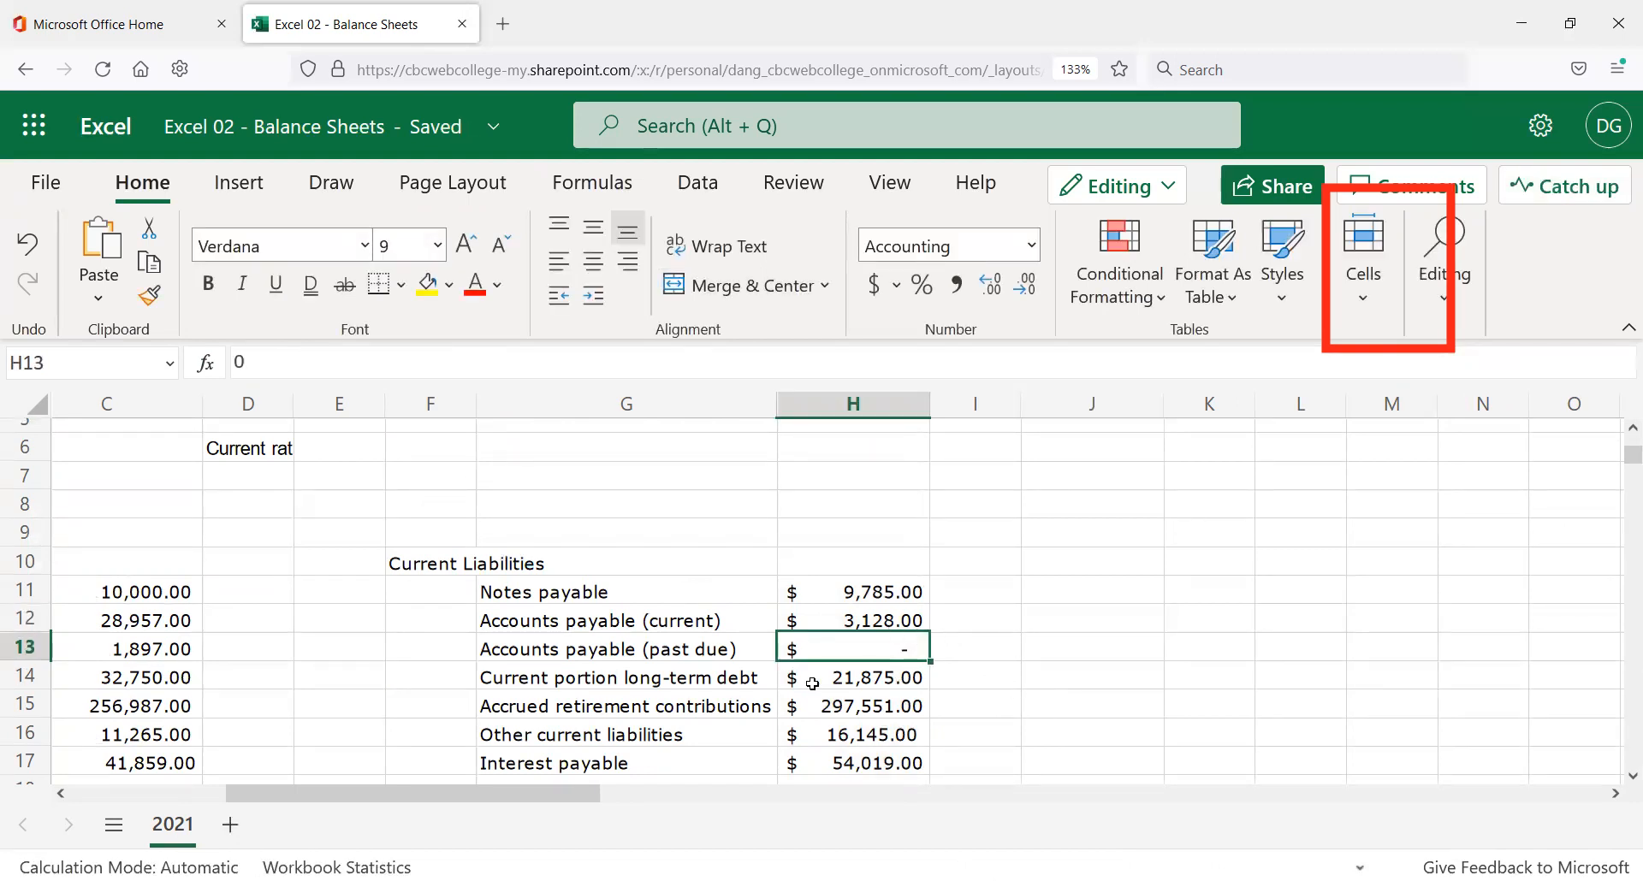
scroll(807, 675, "down", 2)
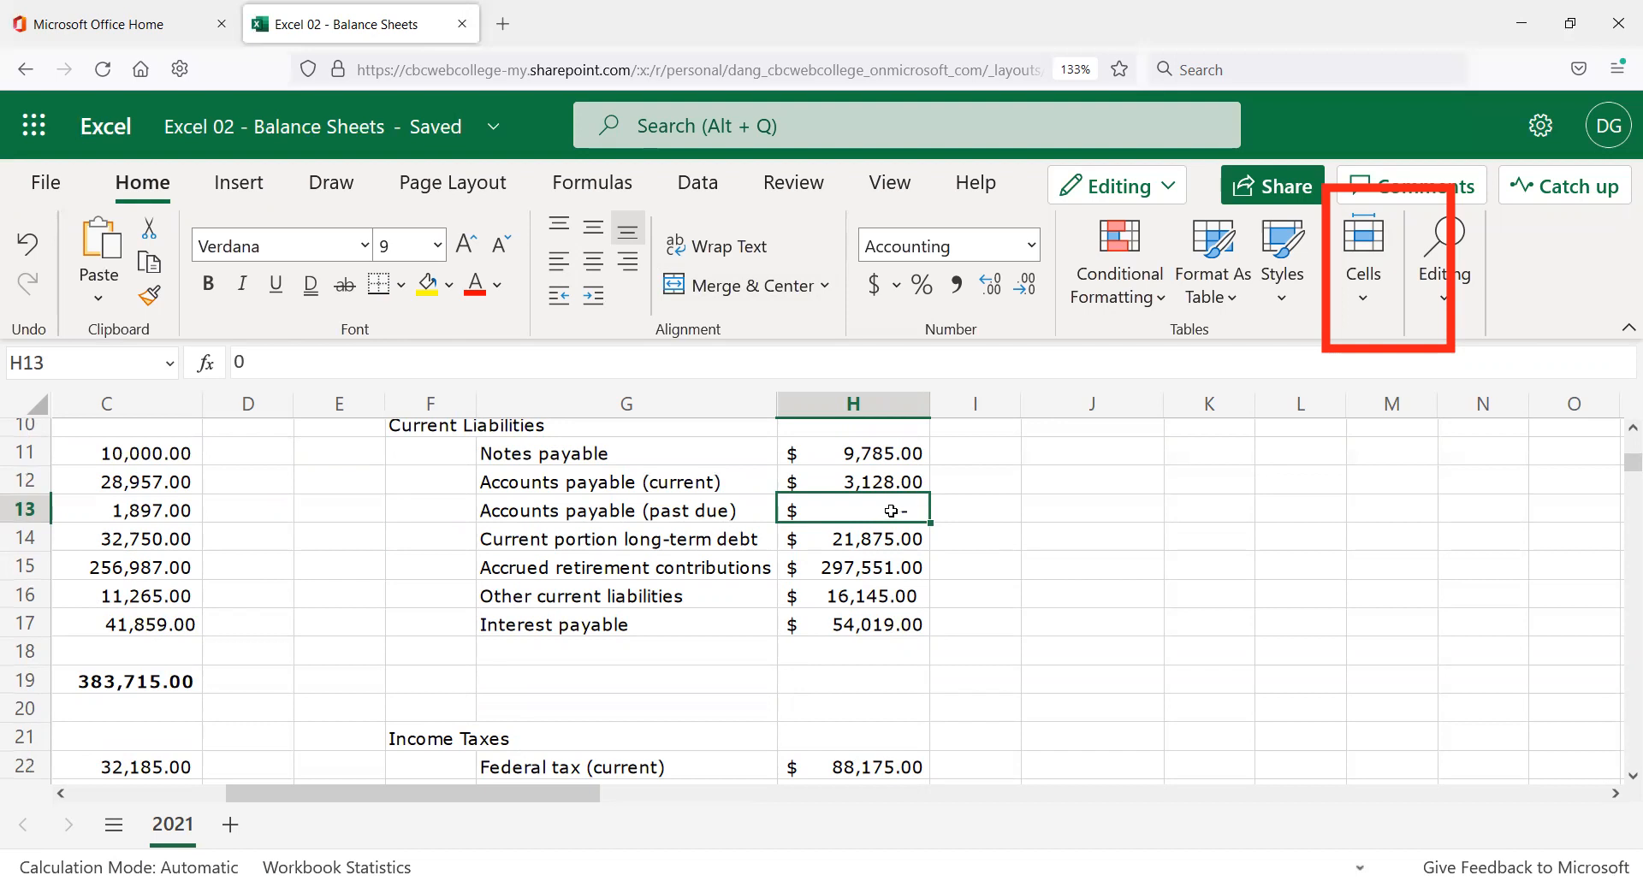
type("-")
key("Return")
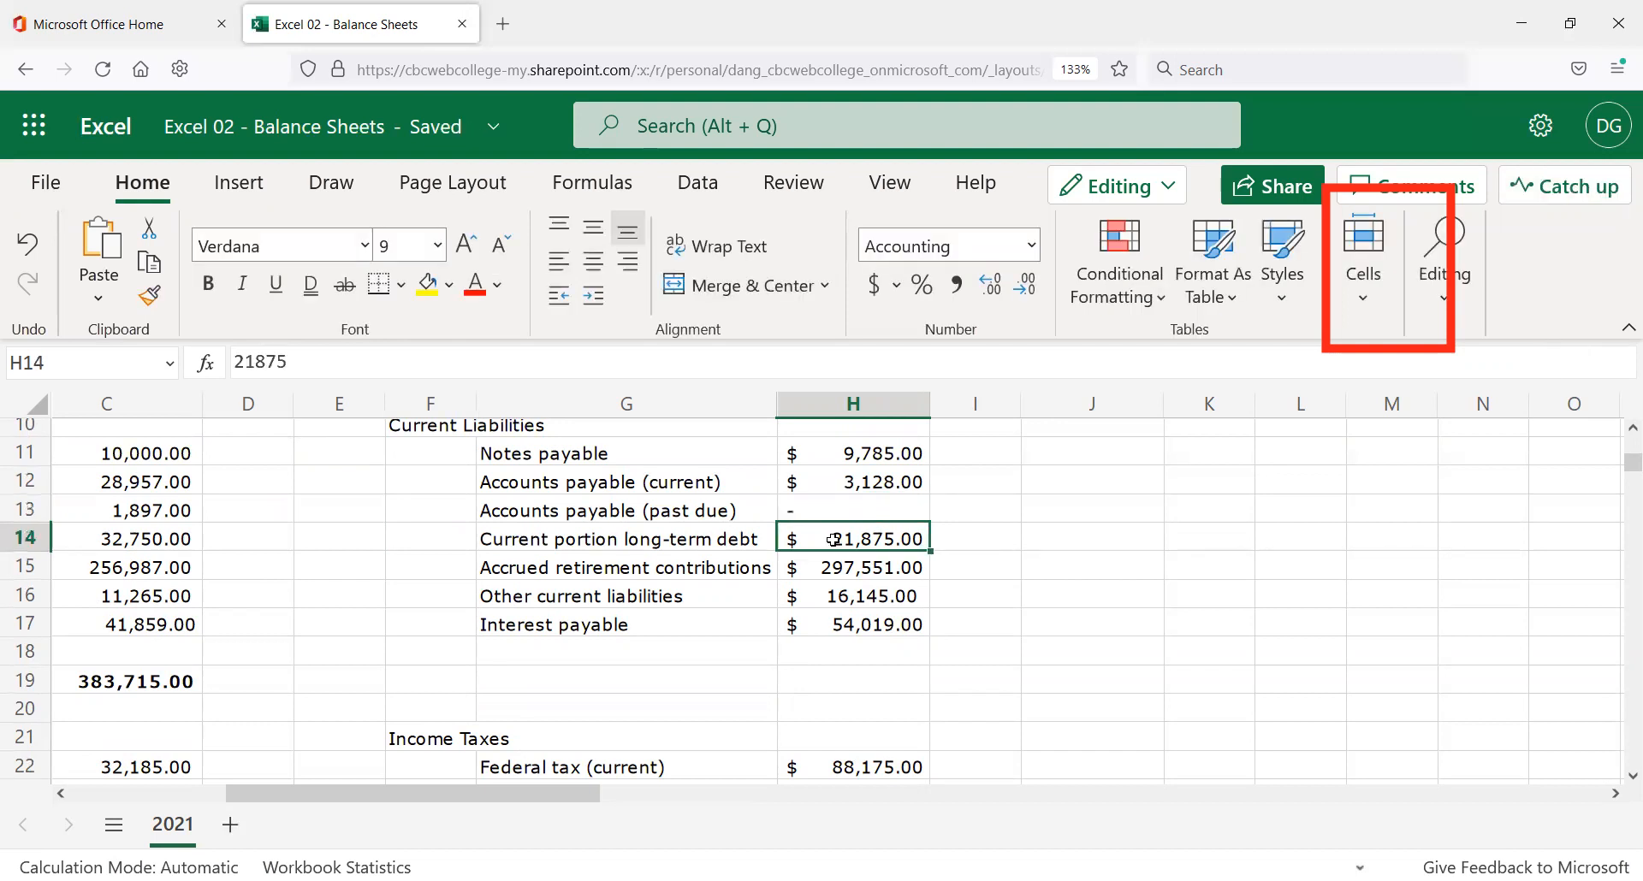
left_click(903, 517)
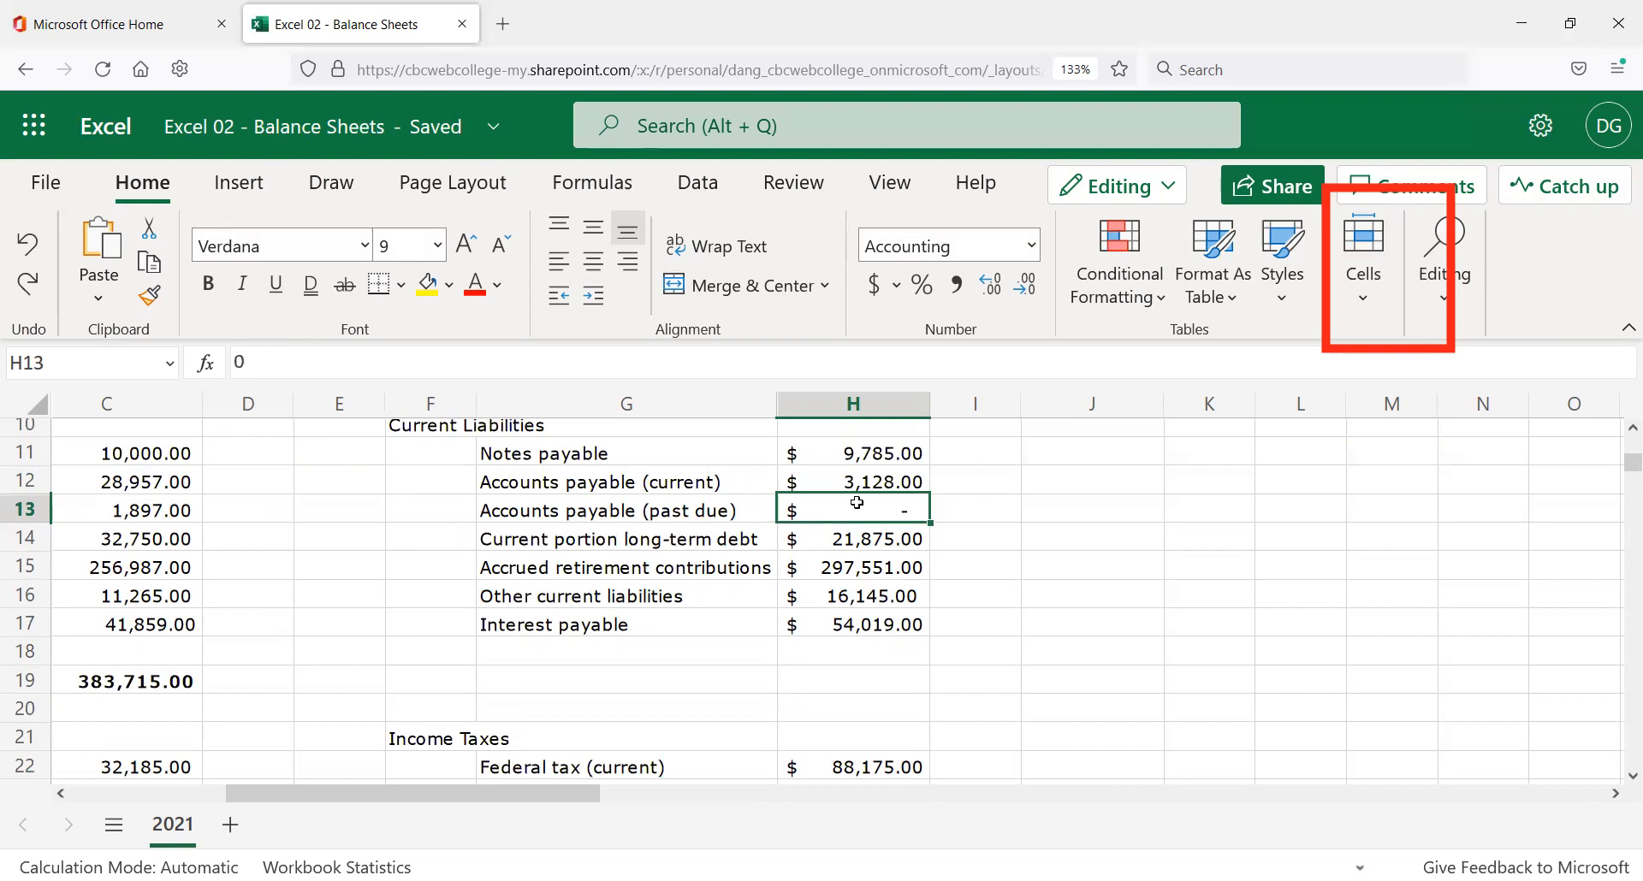
left_click(844, 680)
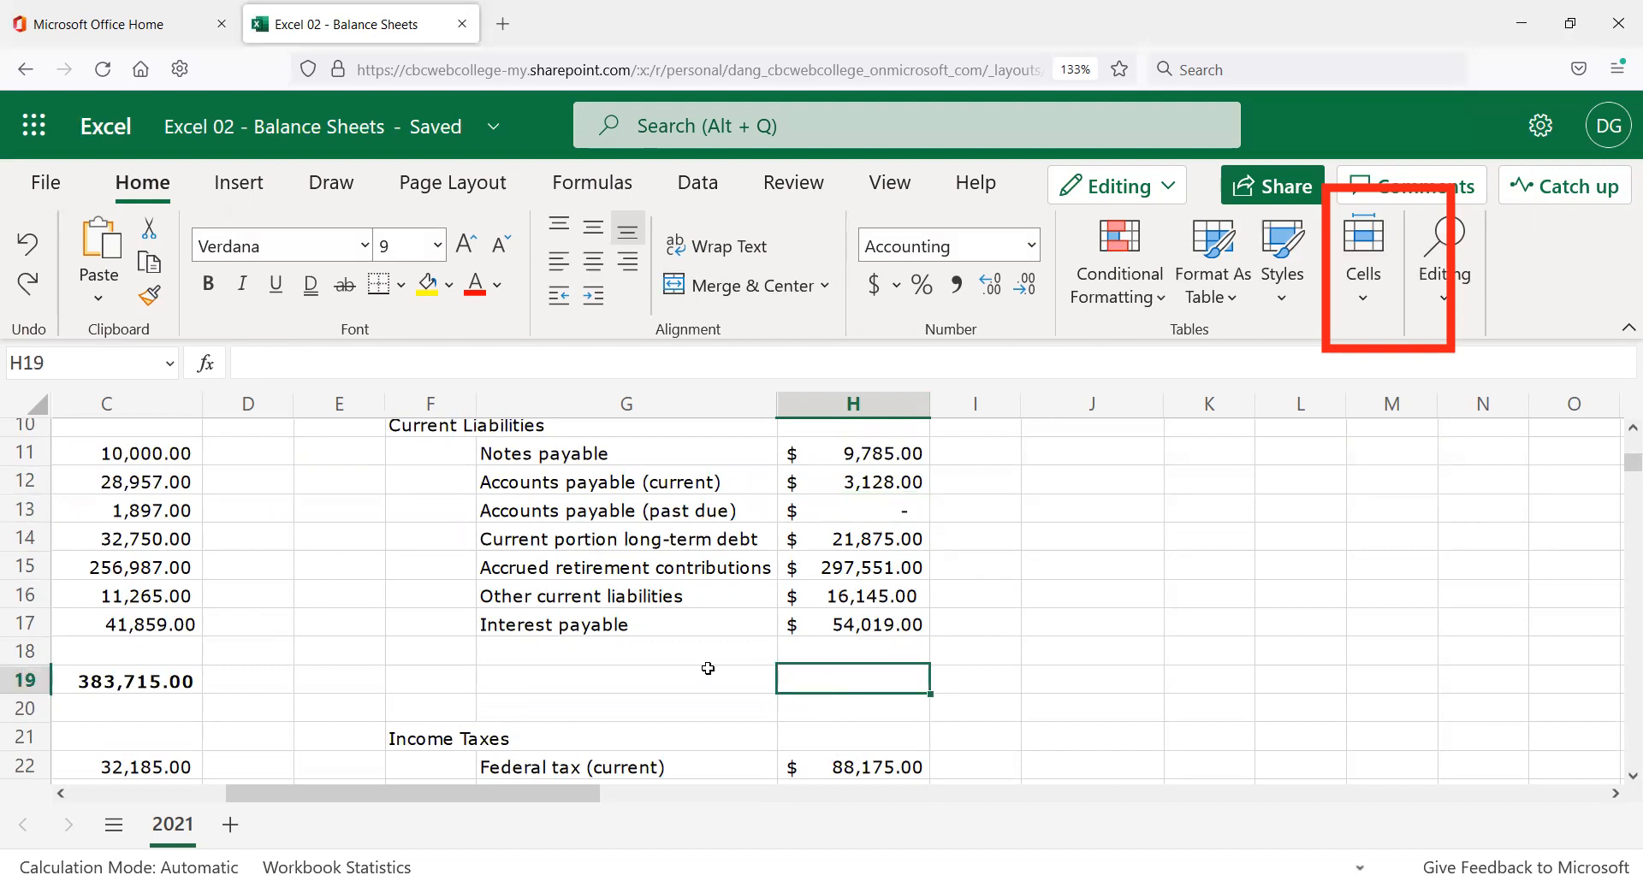
left_click(638, 673)
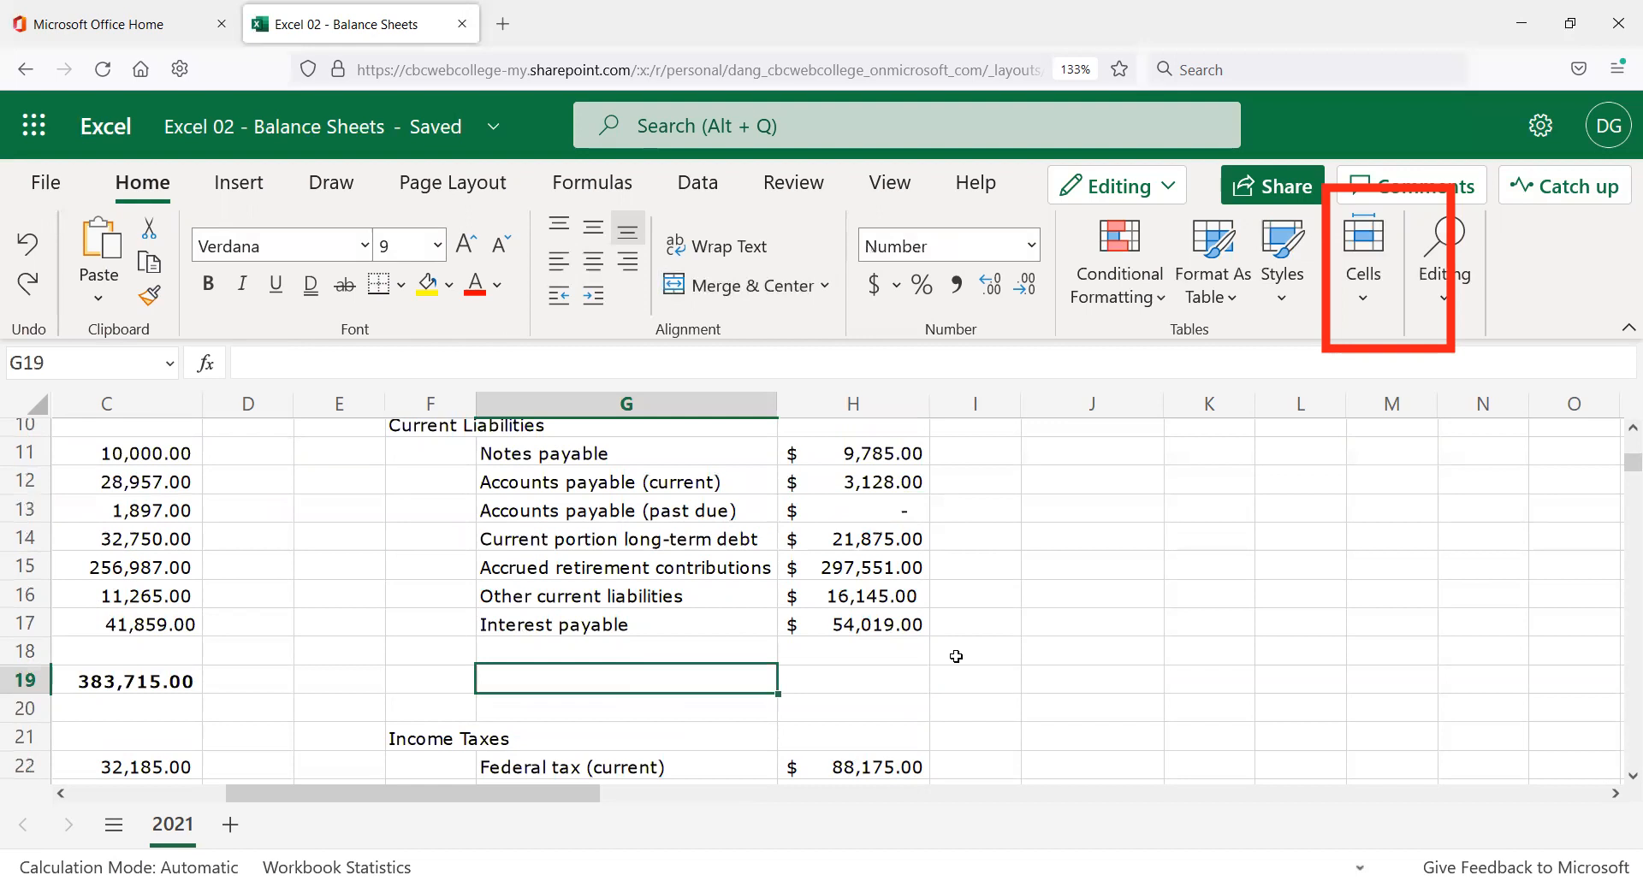
Enter the label 'Total Current Liabilityies' in G19.
type("To")
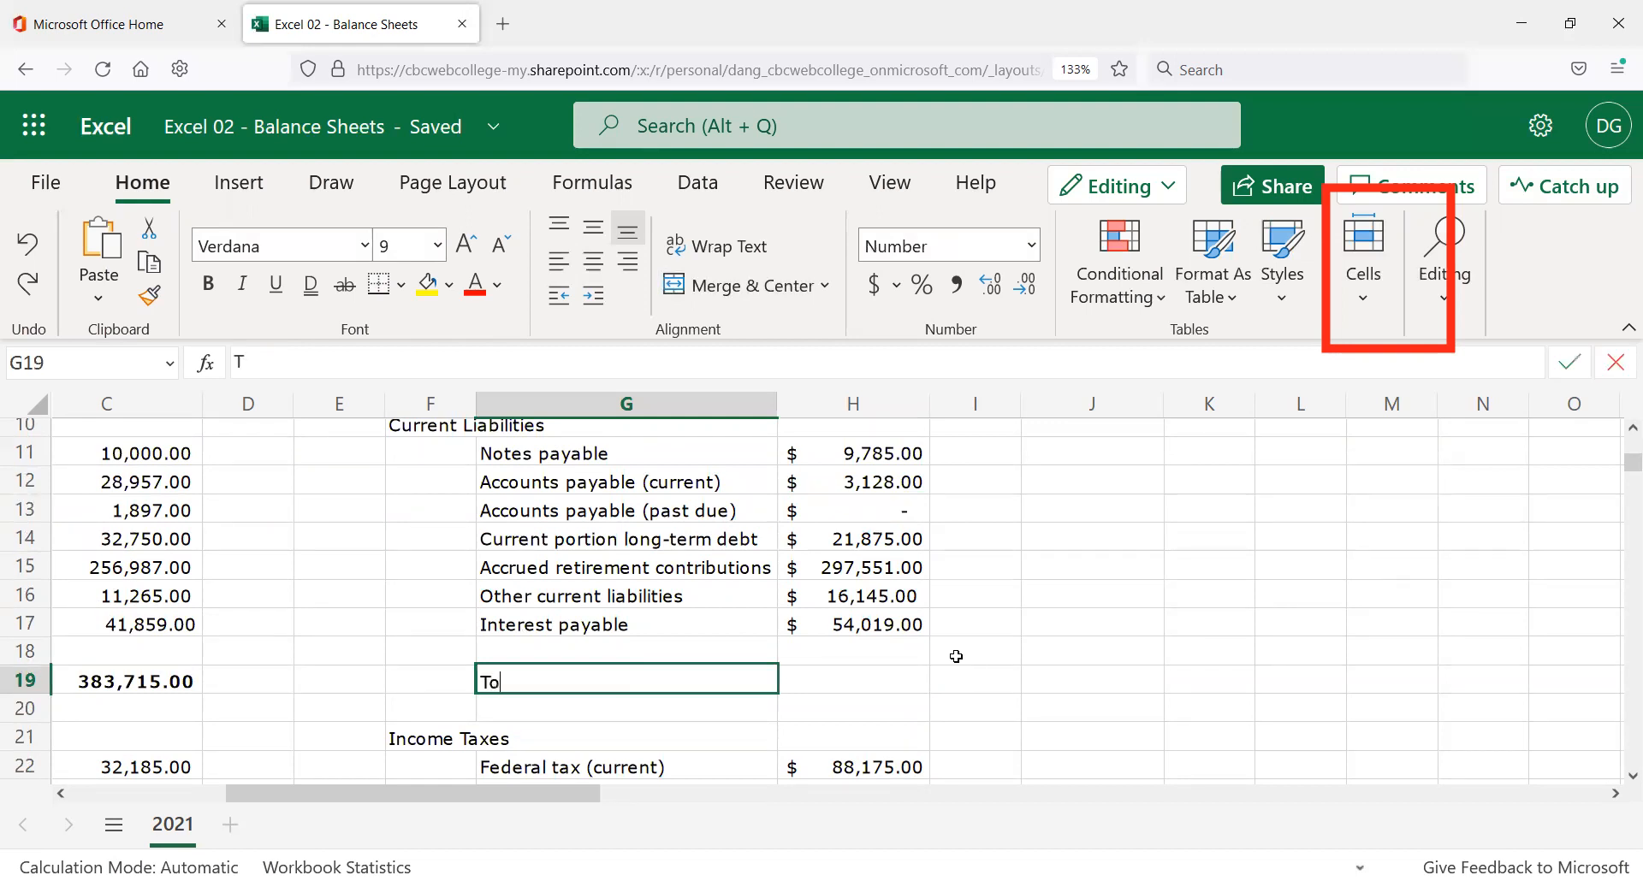
type("tal Current")
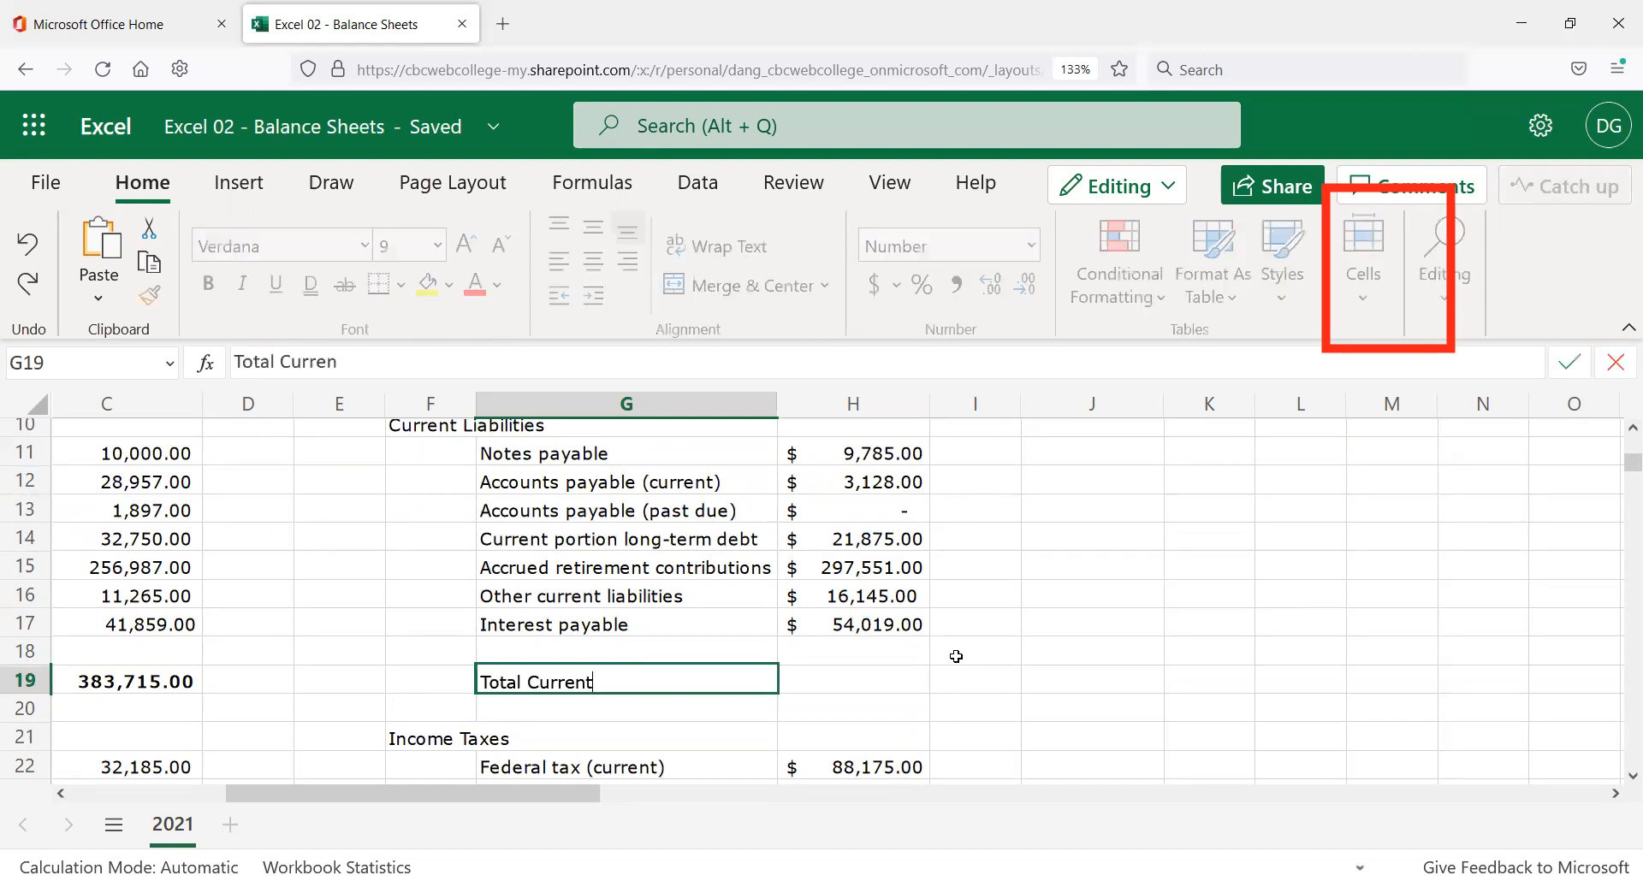
type(" Liabilityies")
key("Return")
key("Up")
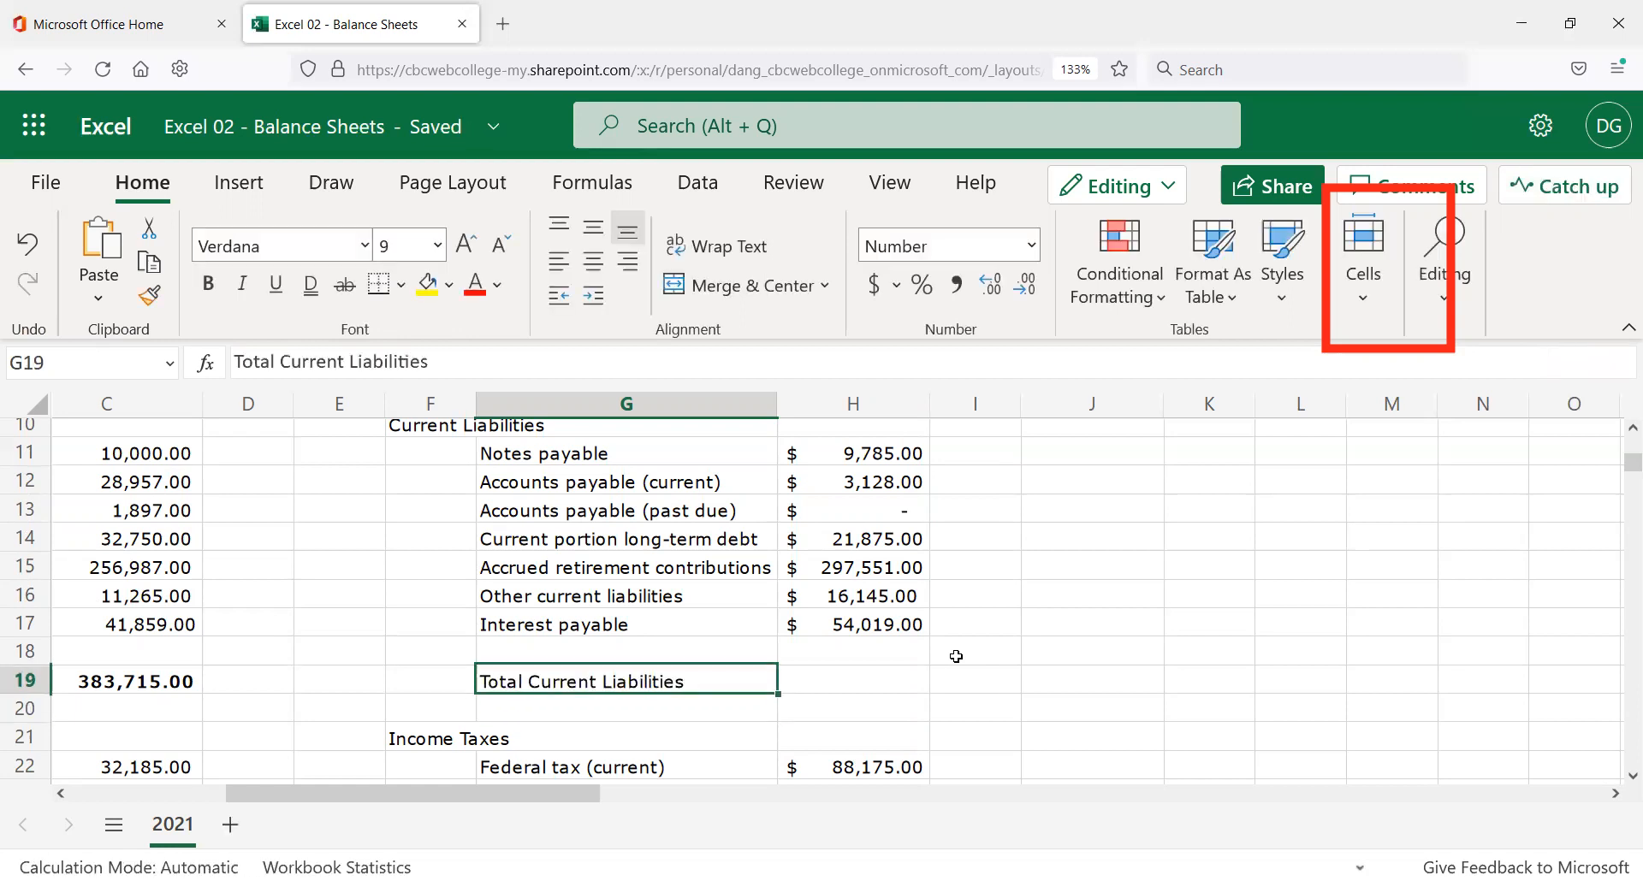
left_click(828, 685)
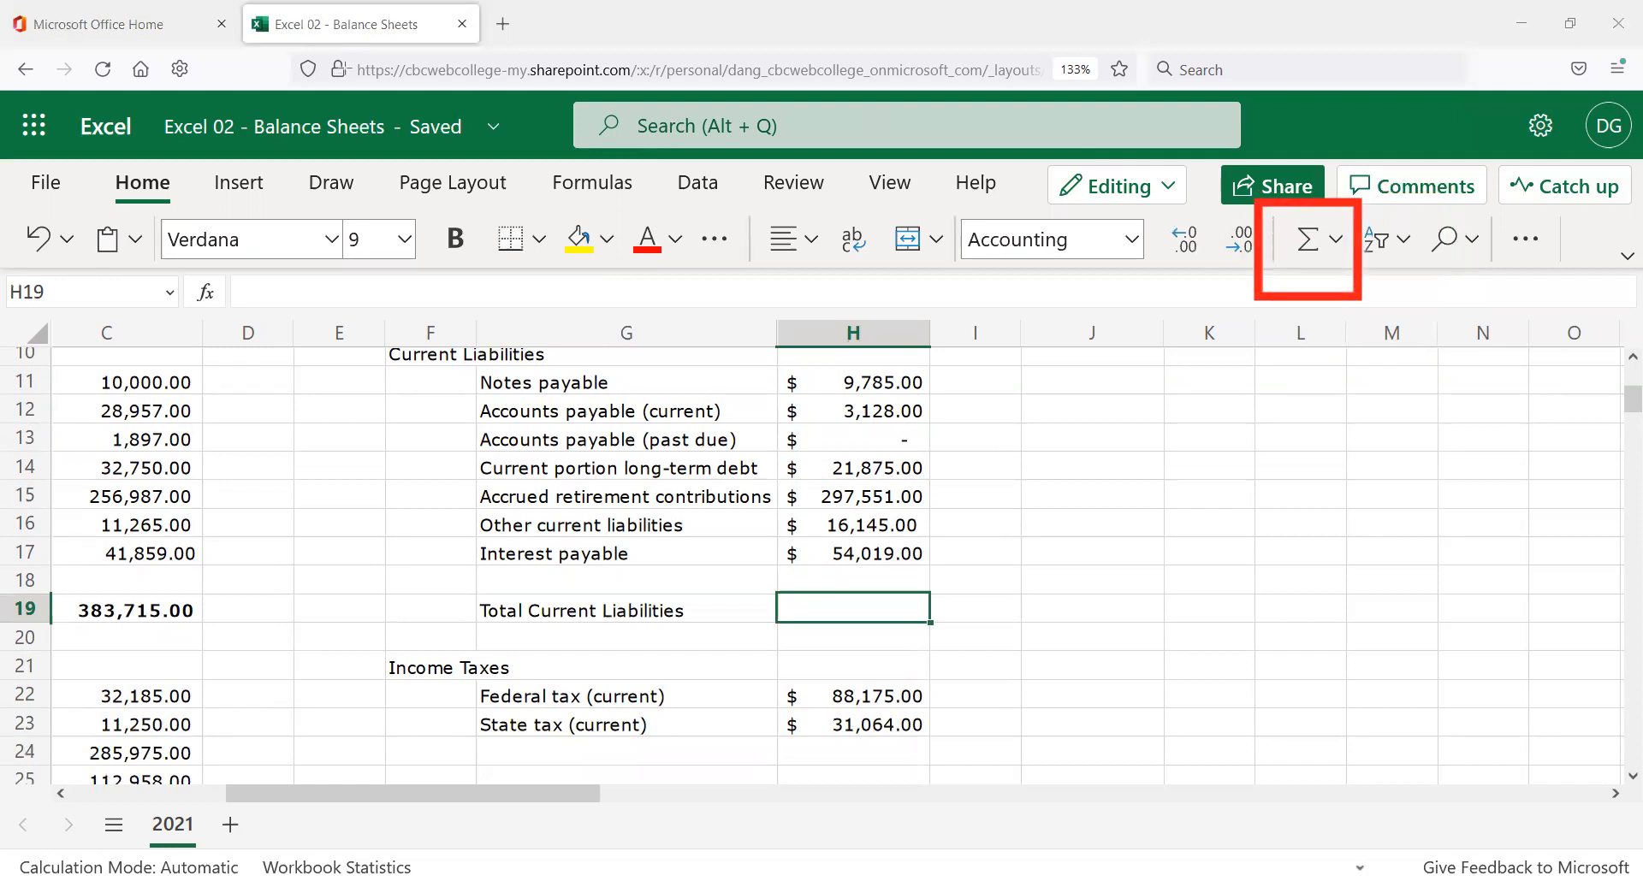
Sum H11:H17 into H19 with AutoSum, giving $402,503.00.
left_click(1305, 247)
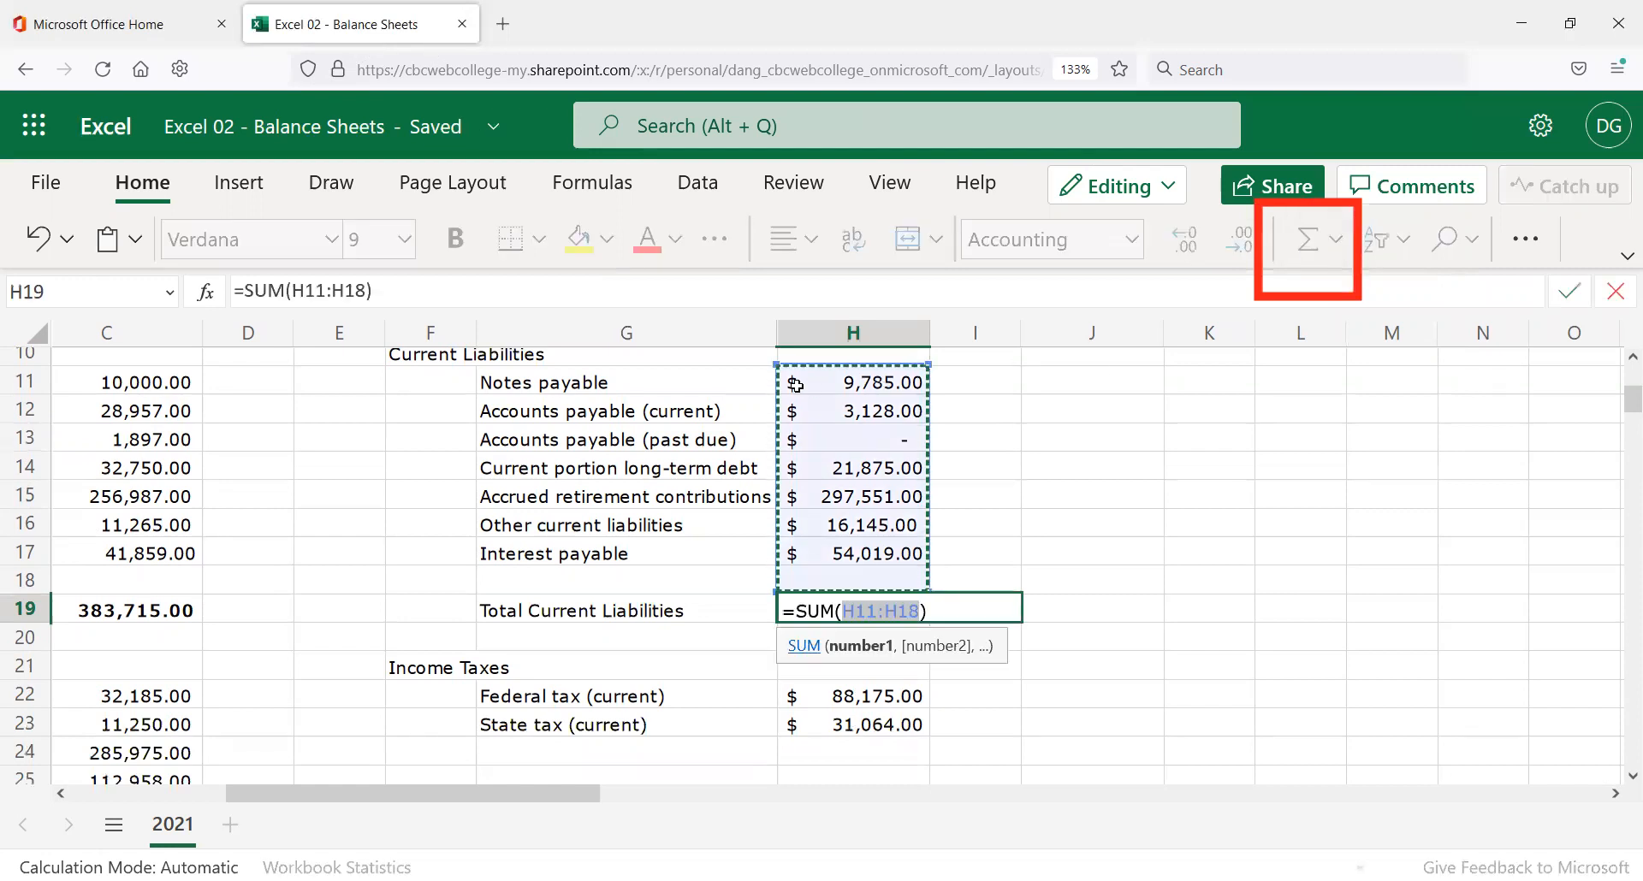
key("Return")
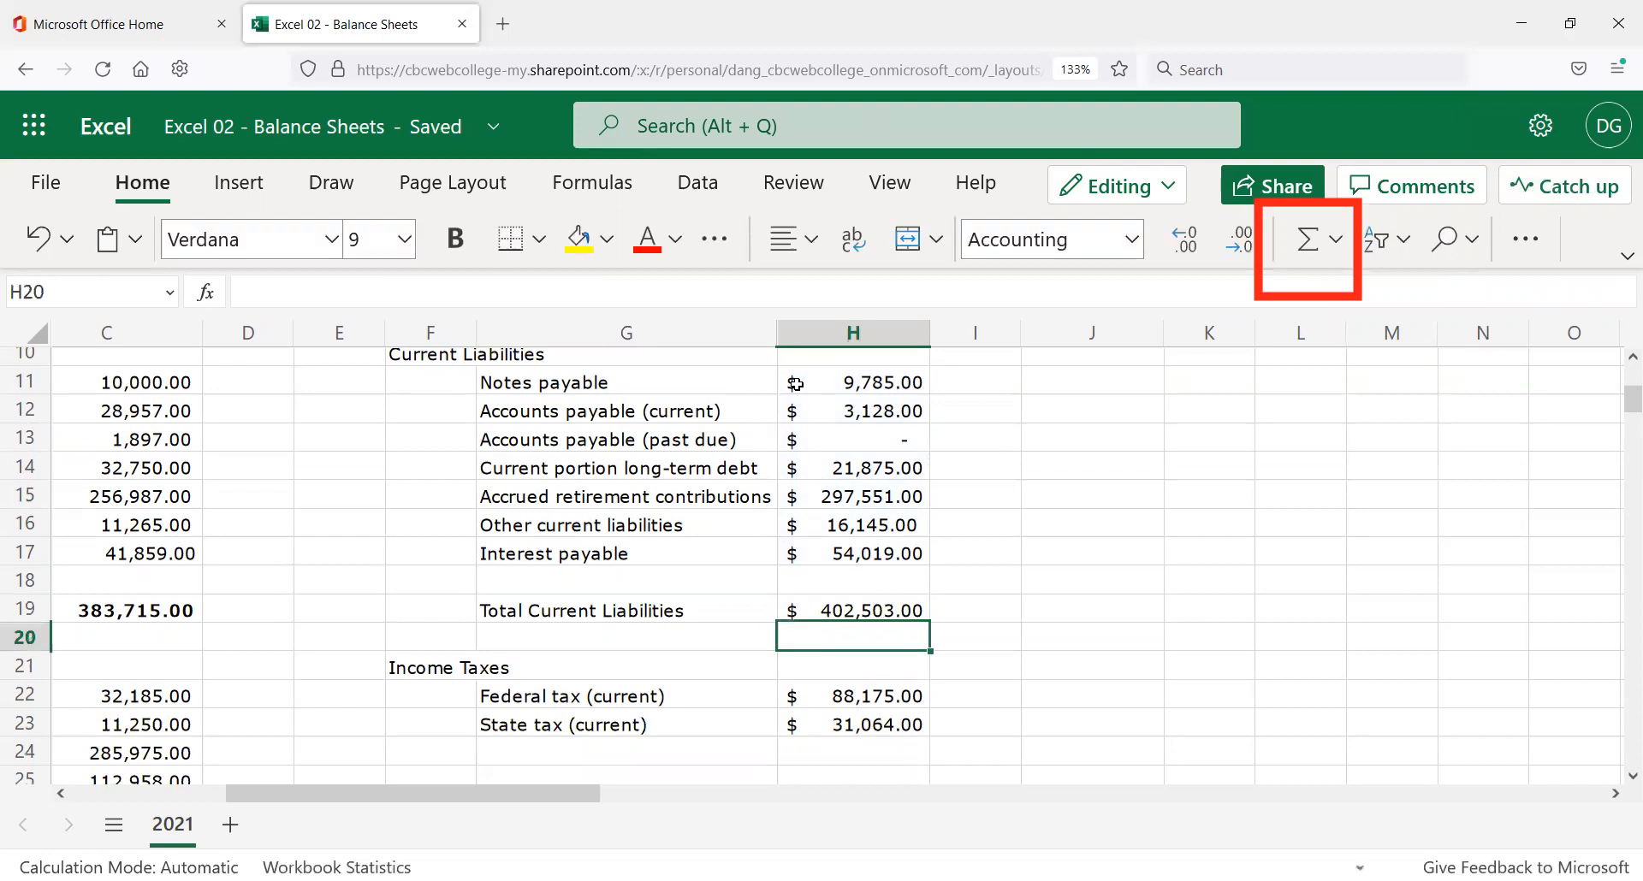
key("Up")
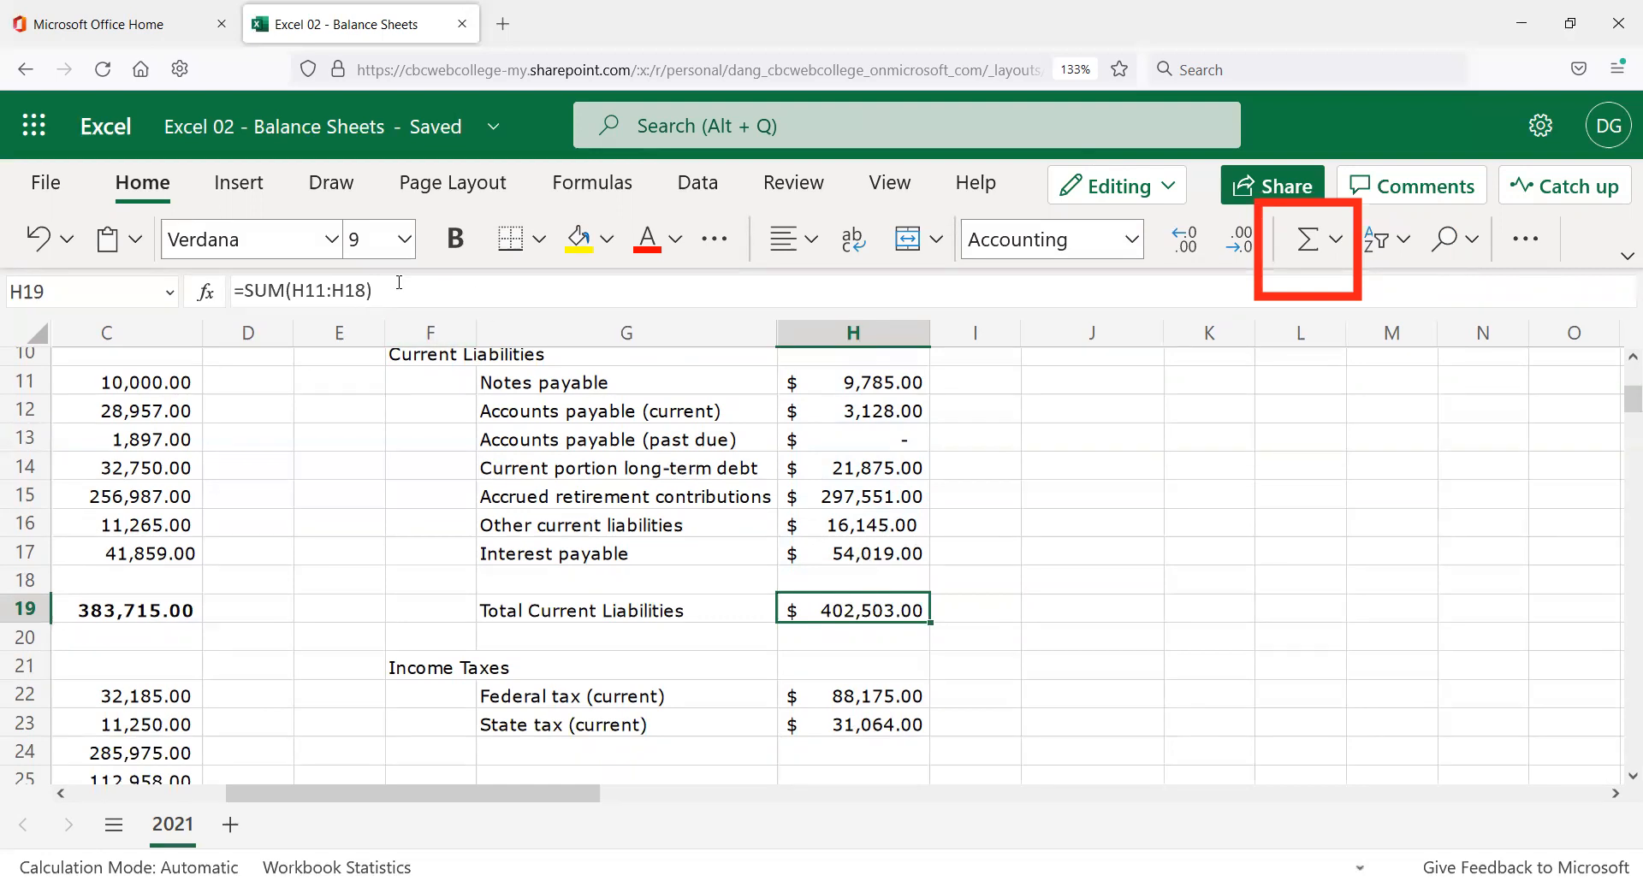
left_click(356, 290)
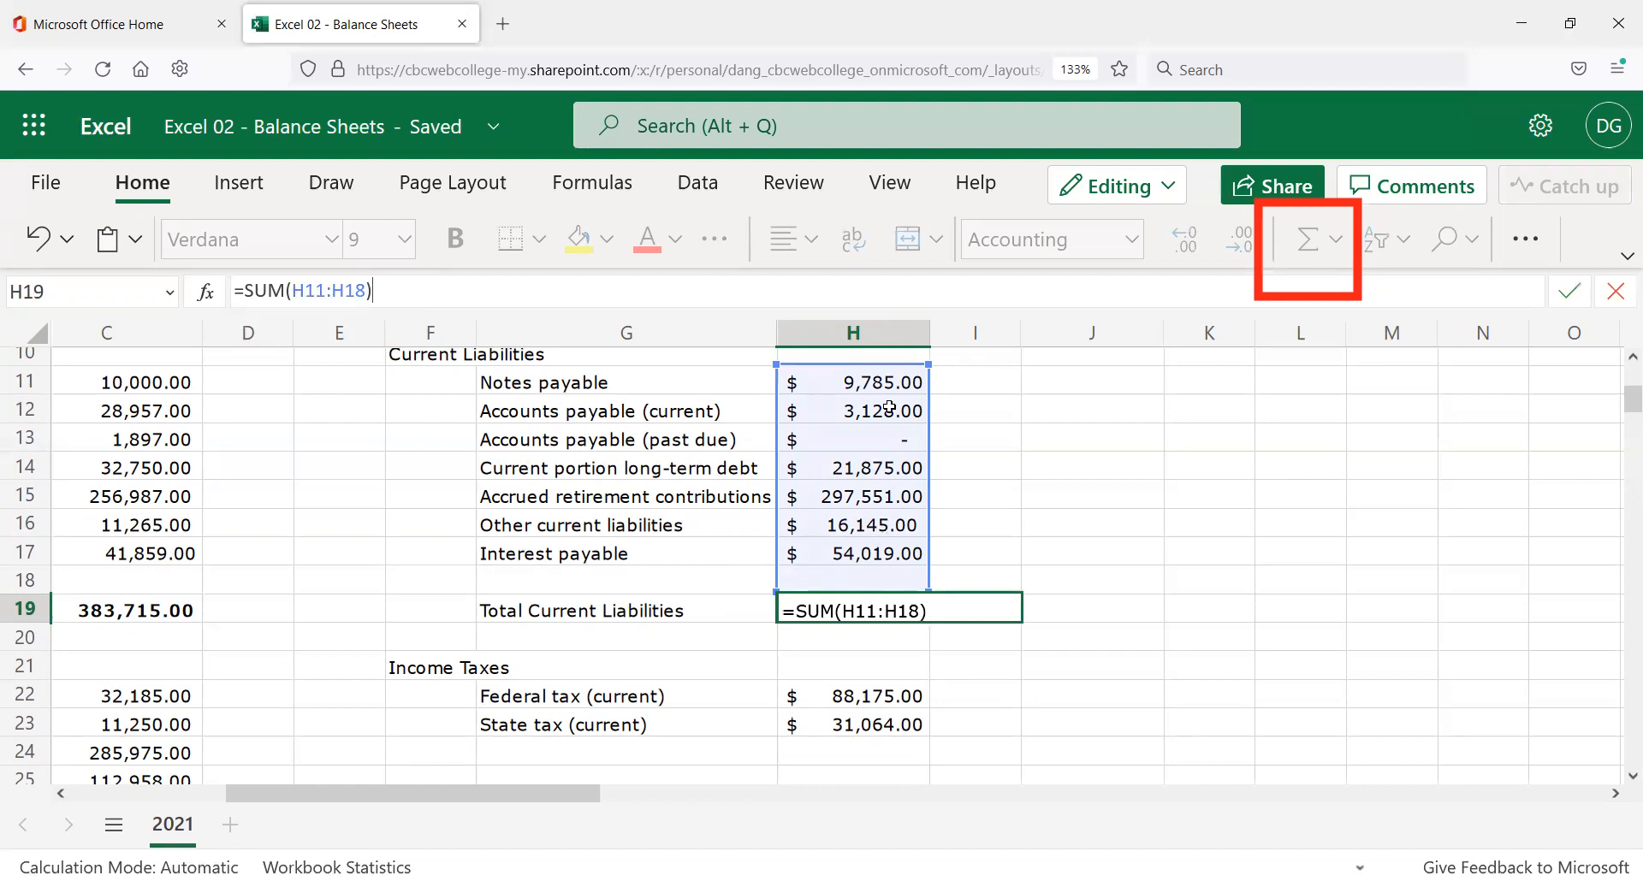
left_click_drag(886, 380, 894, 561)
left_click(890, 609)
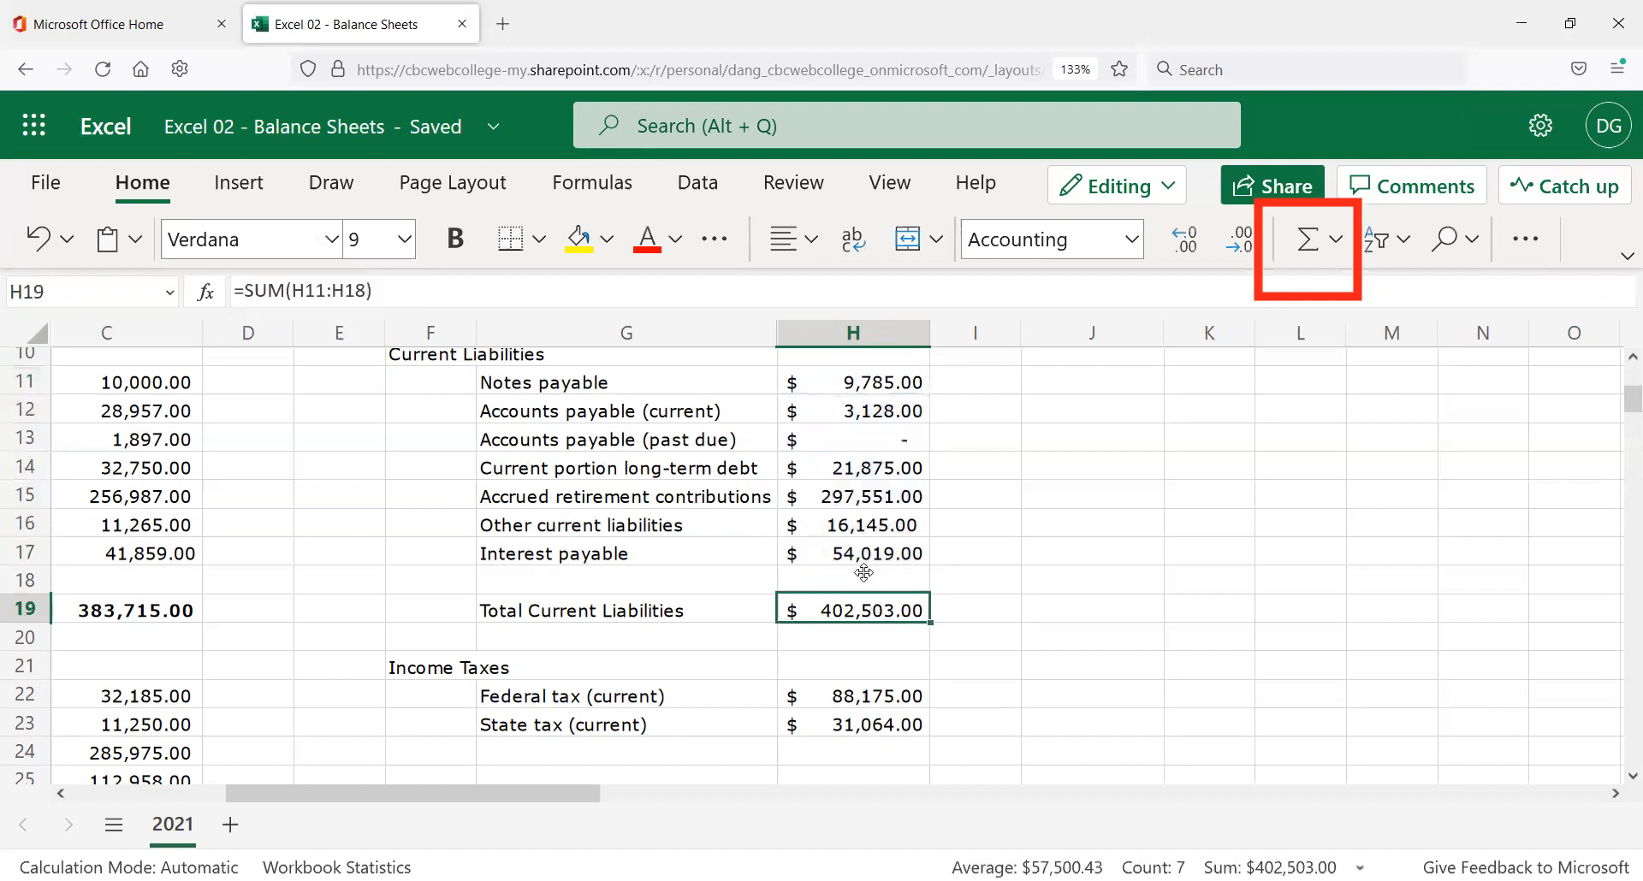
left_click(360, 290)
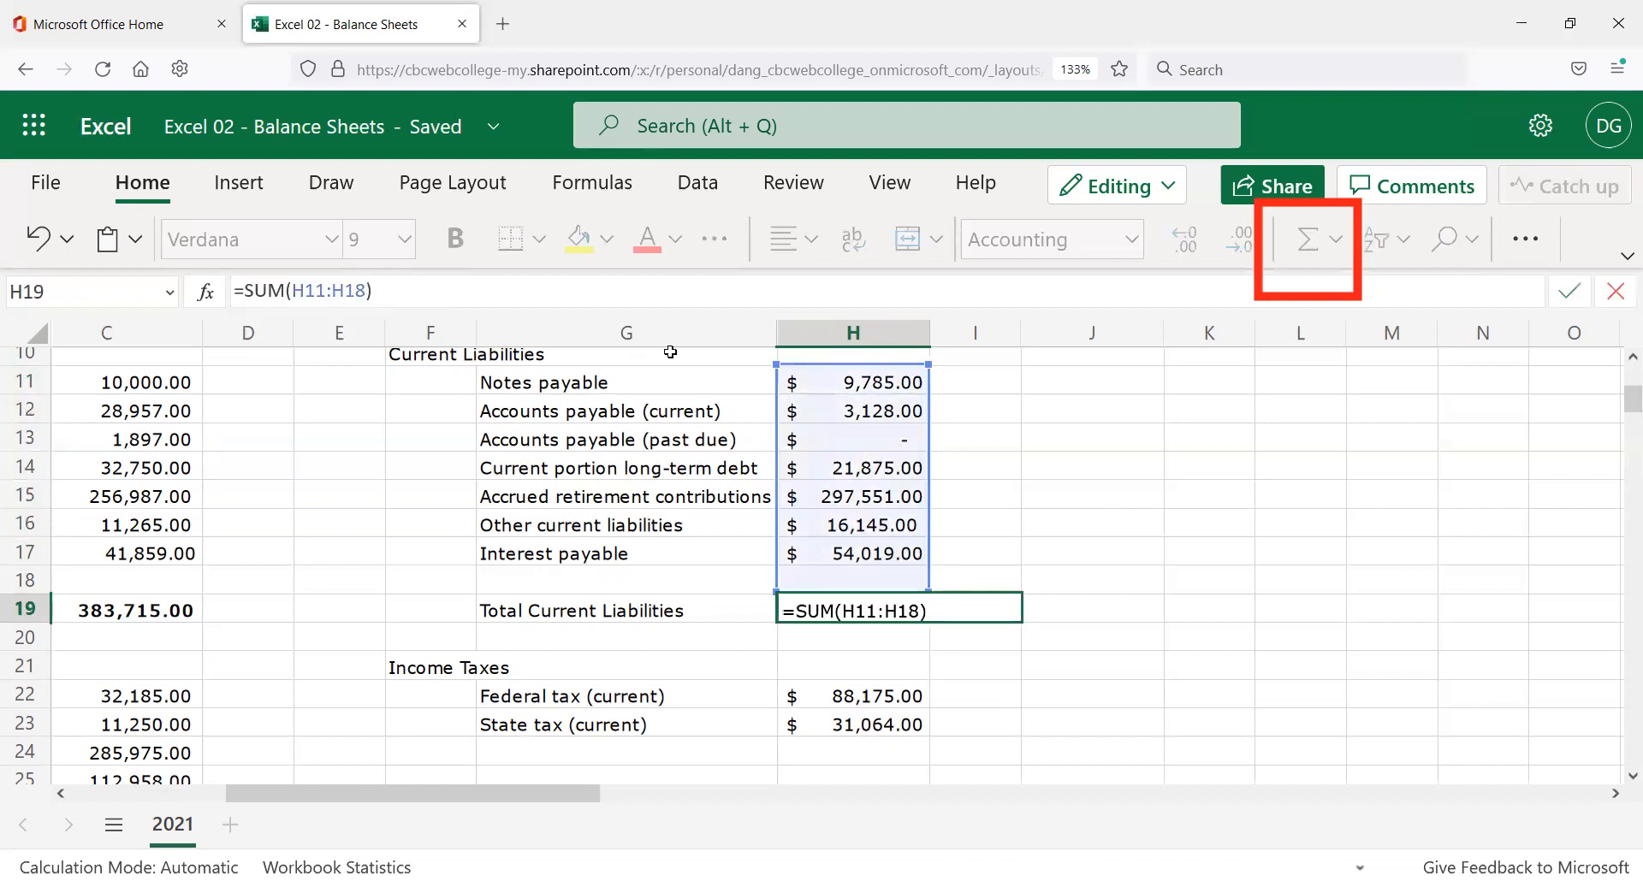
left_click_drag(848, 383, 754, 541)
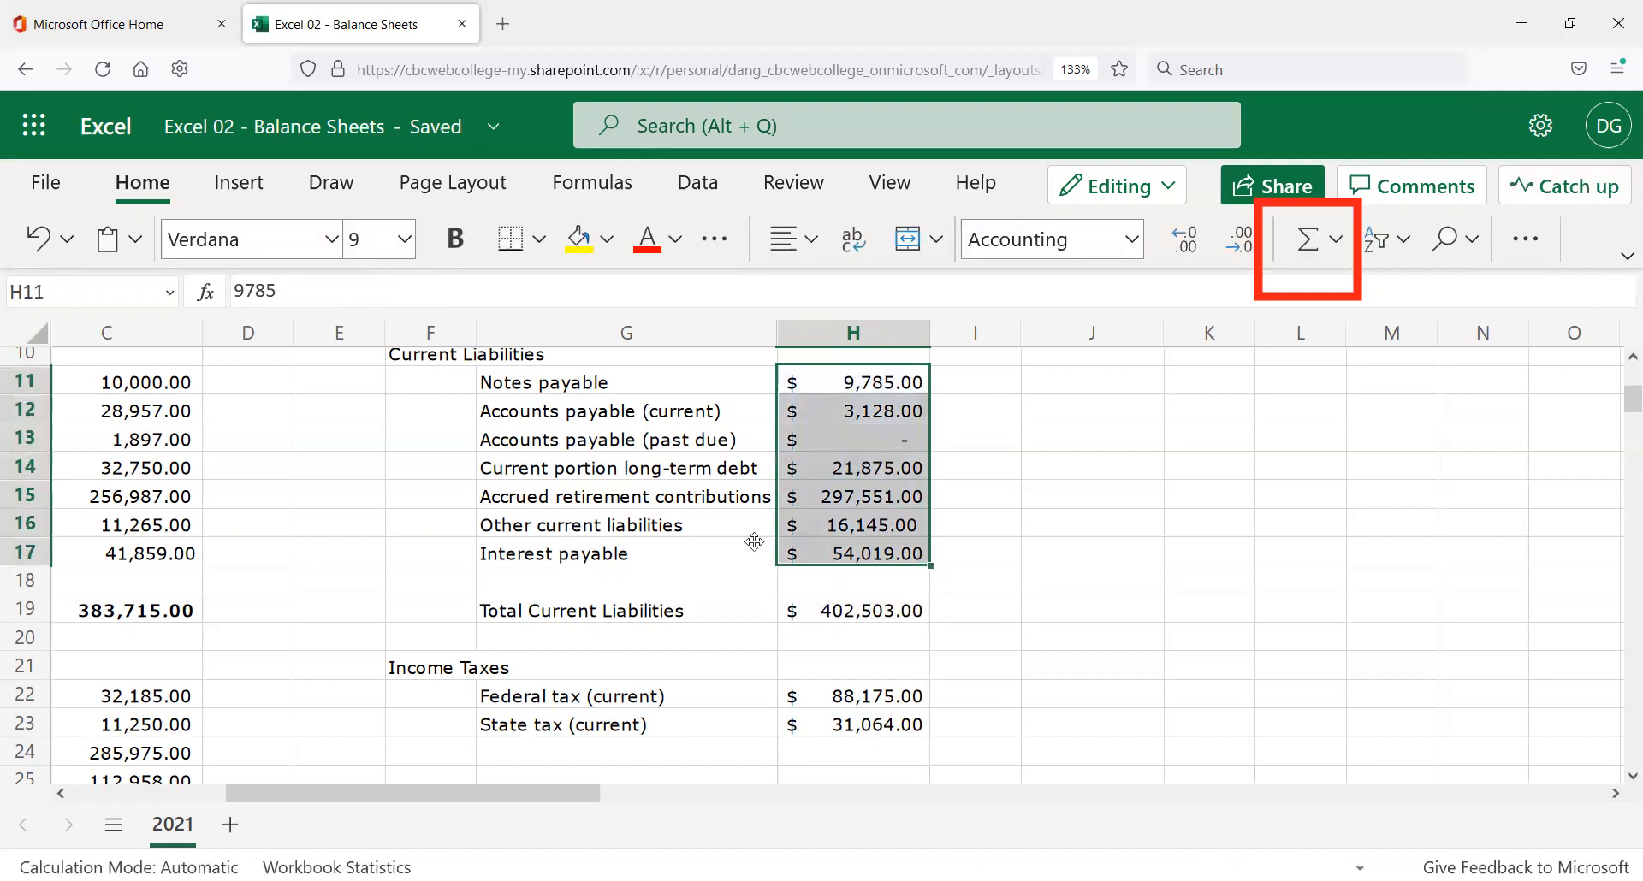
left_click(860, 603)
left_click_drag(358, 288, 373, 308)
type("7")
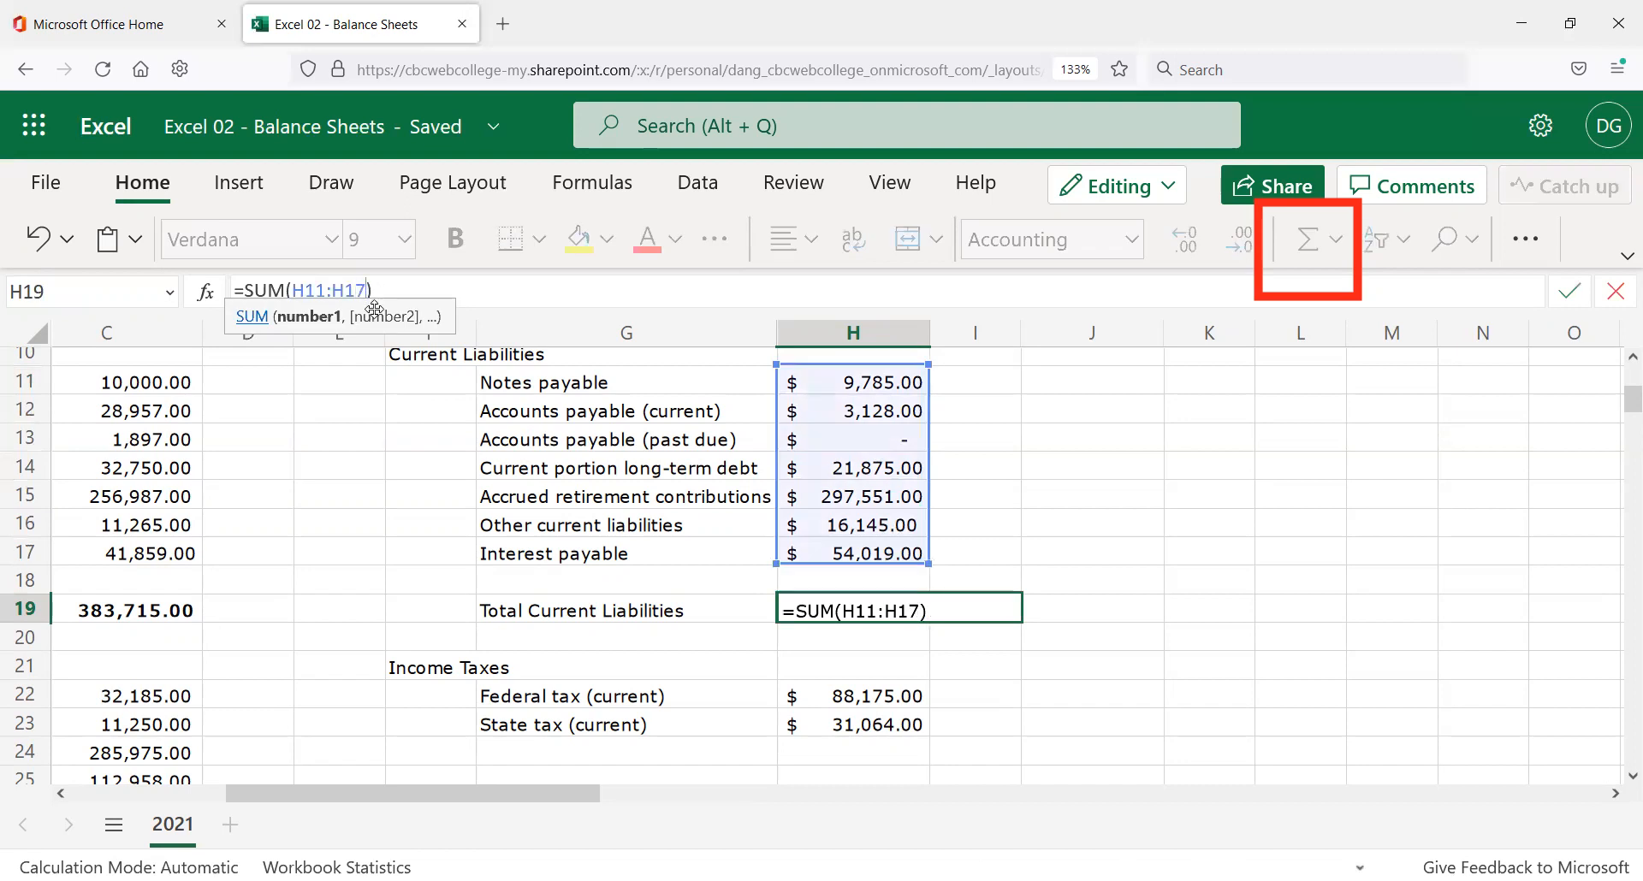
key("ctrl+Return")
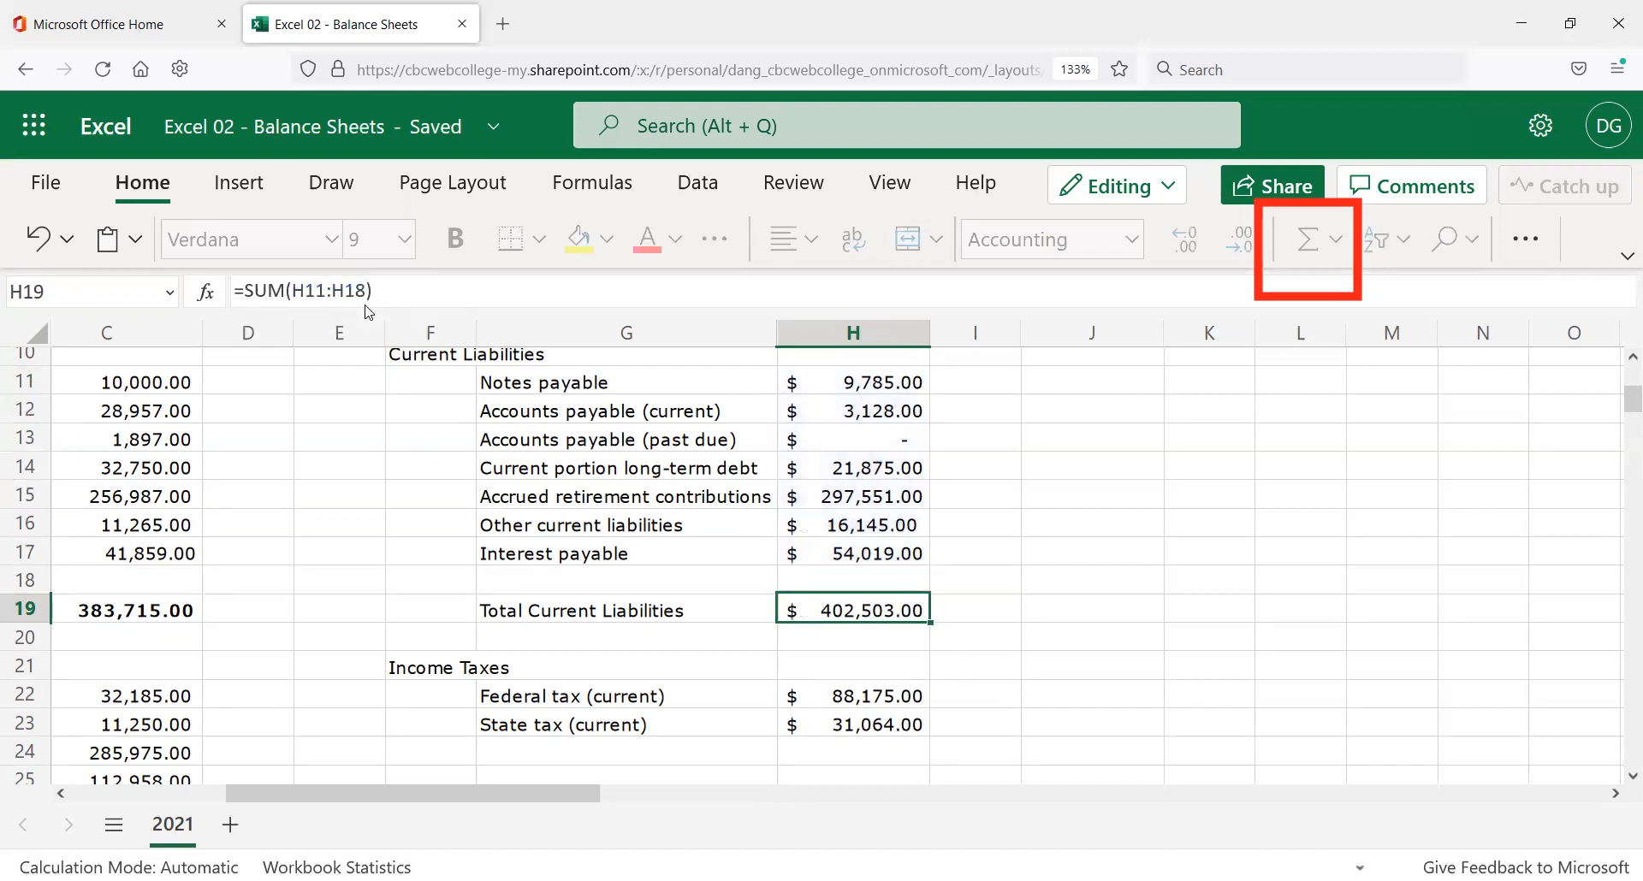
Re-enter the dash in H13 to keep past-due accounts payable at zero.
key("Up")
key("Up")
key("Up")
key("Up")
key("Up")
key("Up")
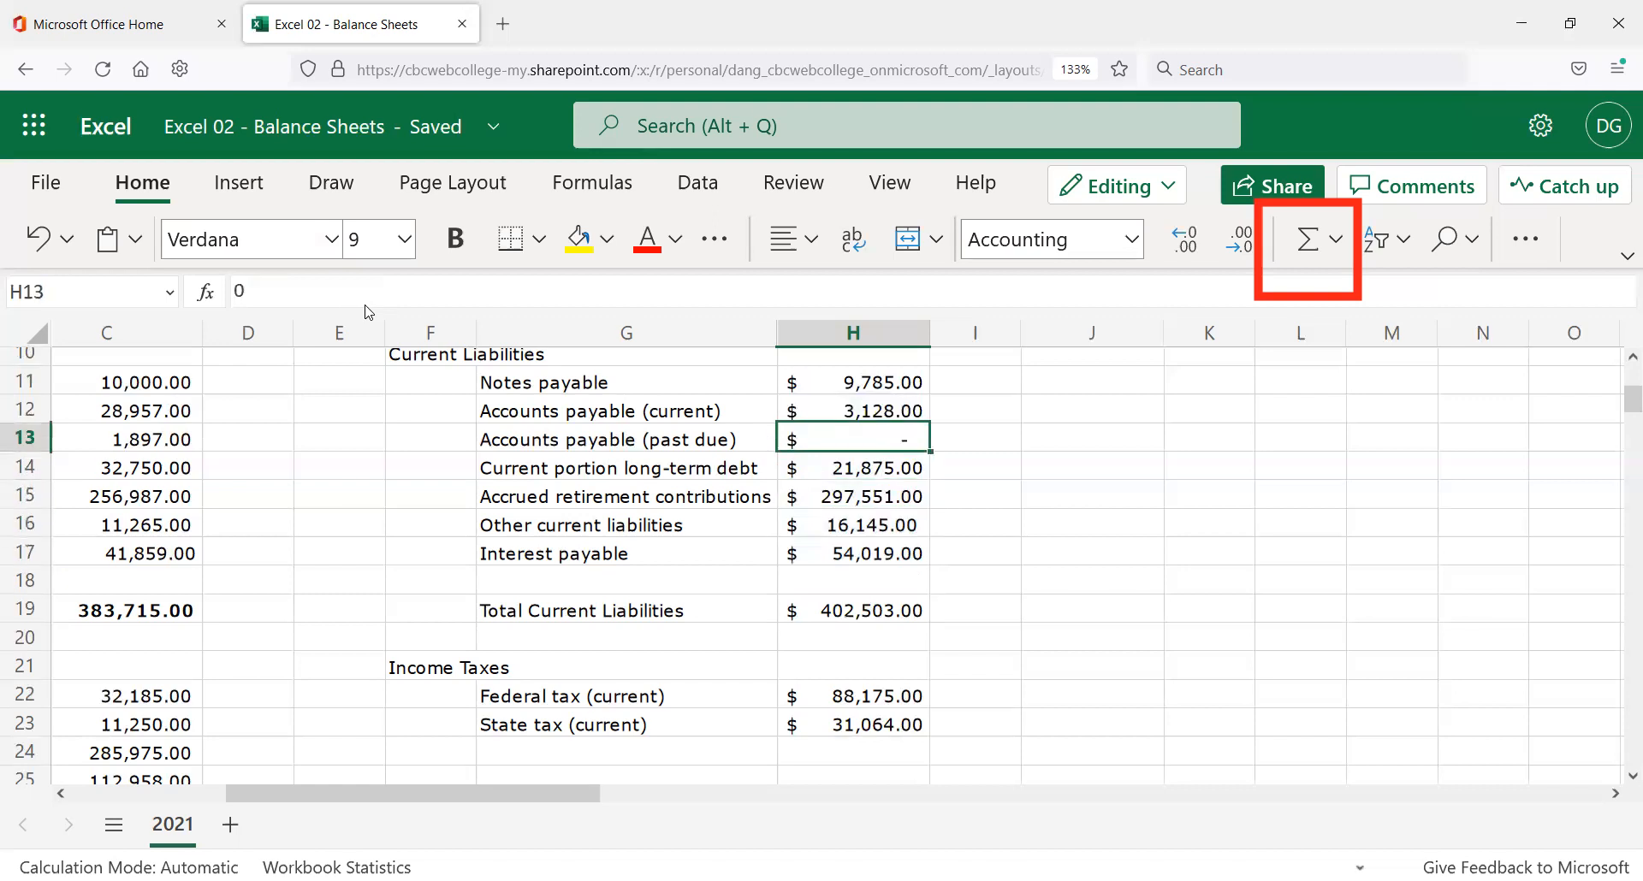
type("-")
key("Return")
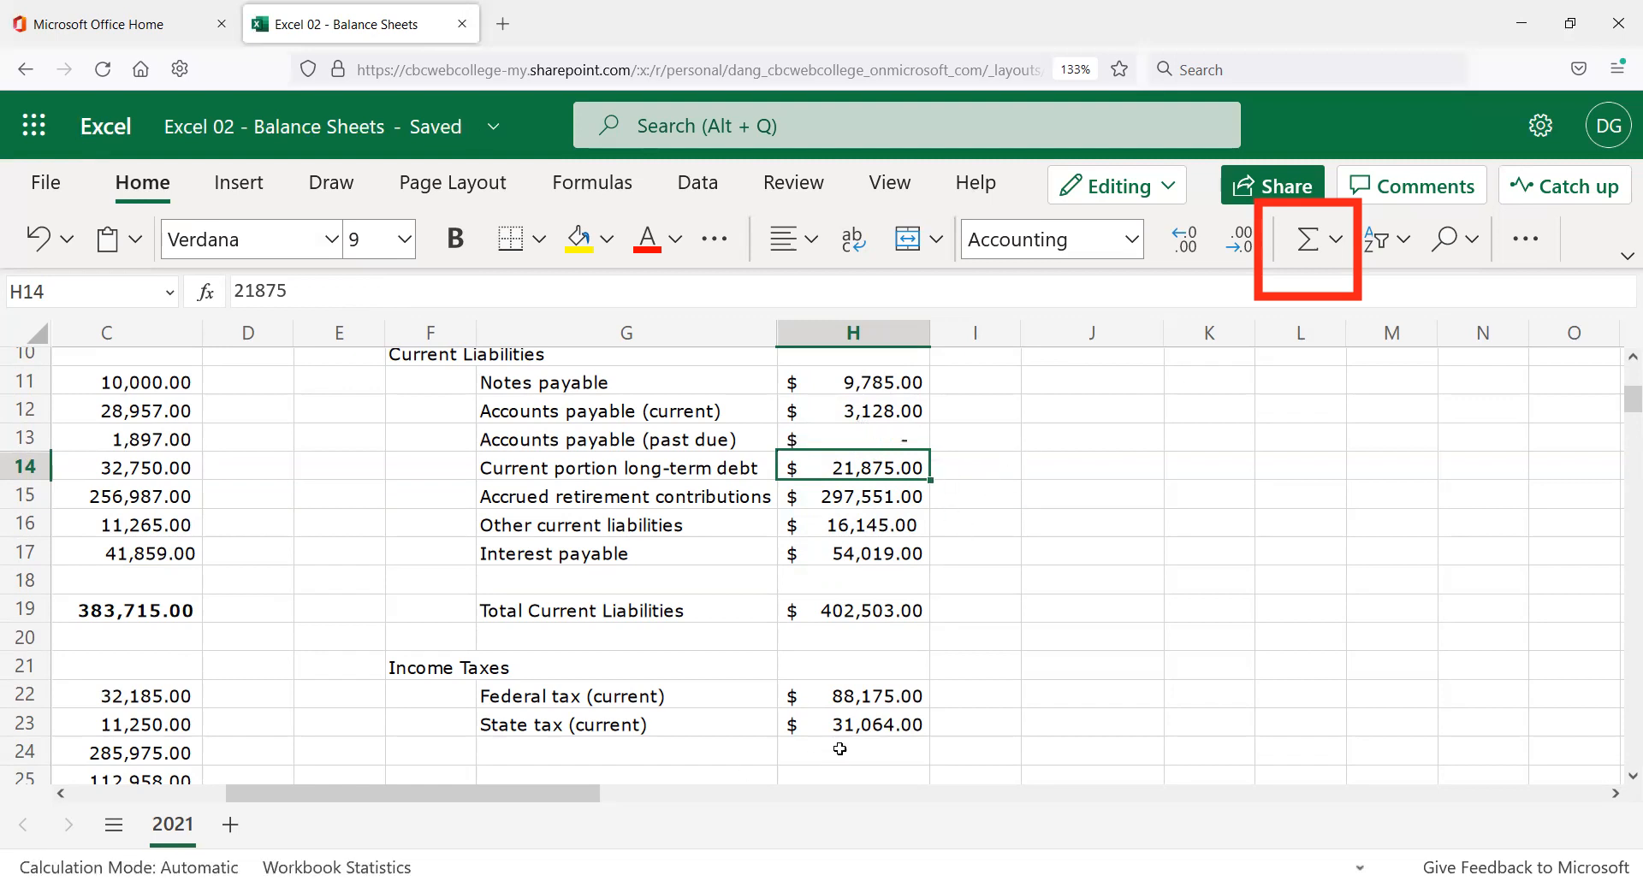
left_click(582, 613)
left_click_drag(522, 800, 443, 804)
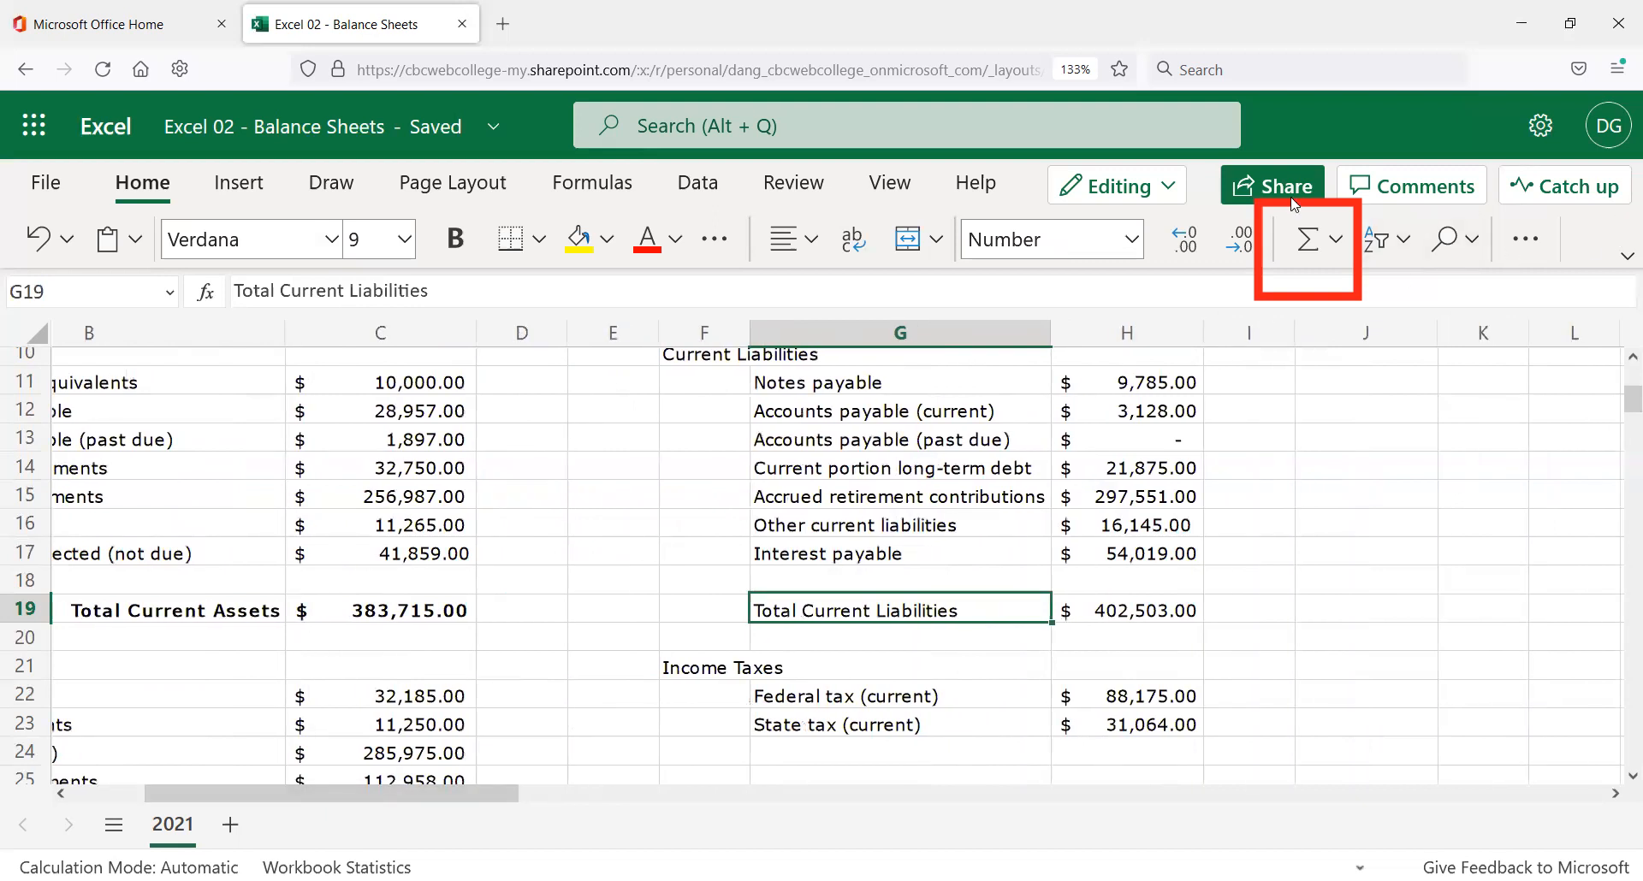
Copy the Total Current Assets label formatting from B19 onto G19 with Format Painter.
left_click(1626, 257)
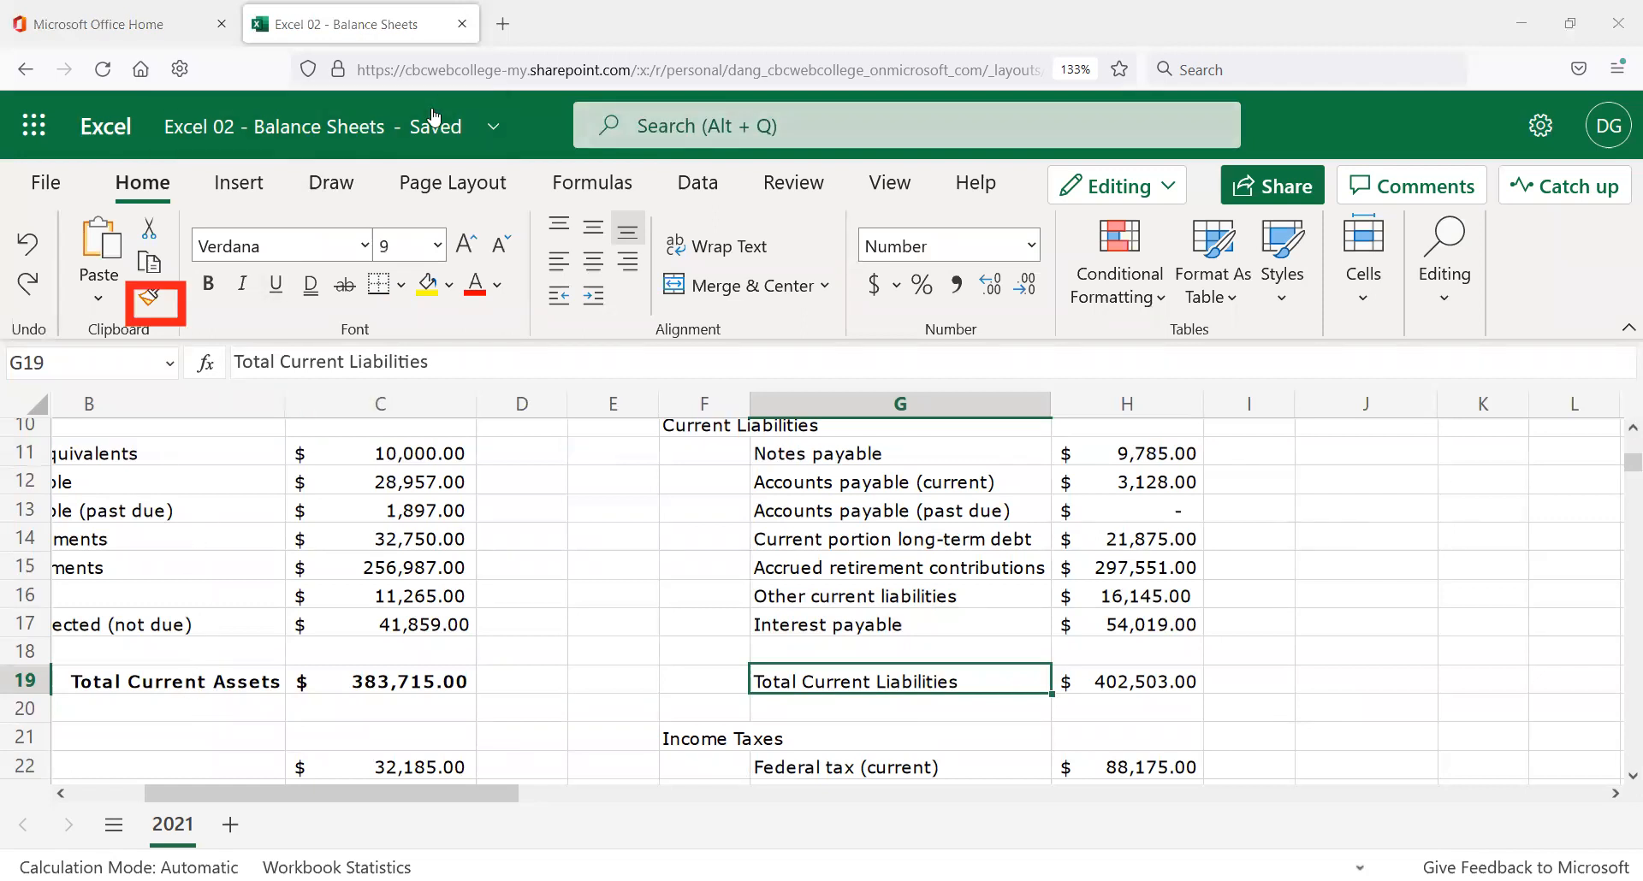
left_click(225, 684)
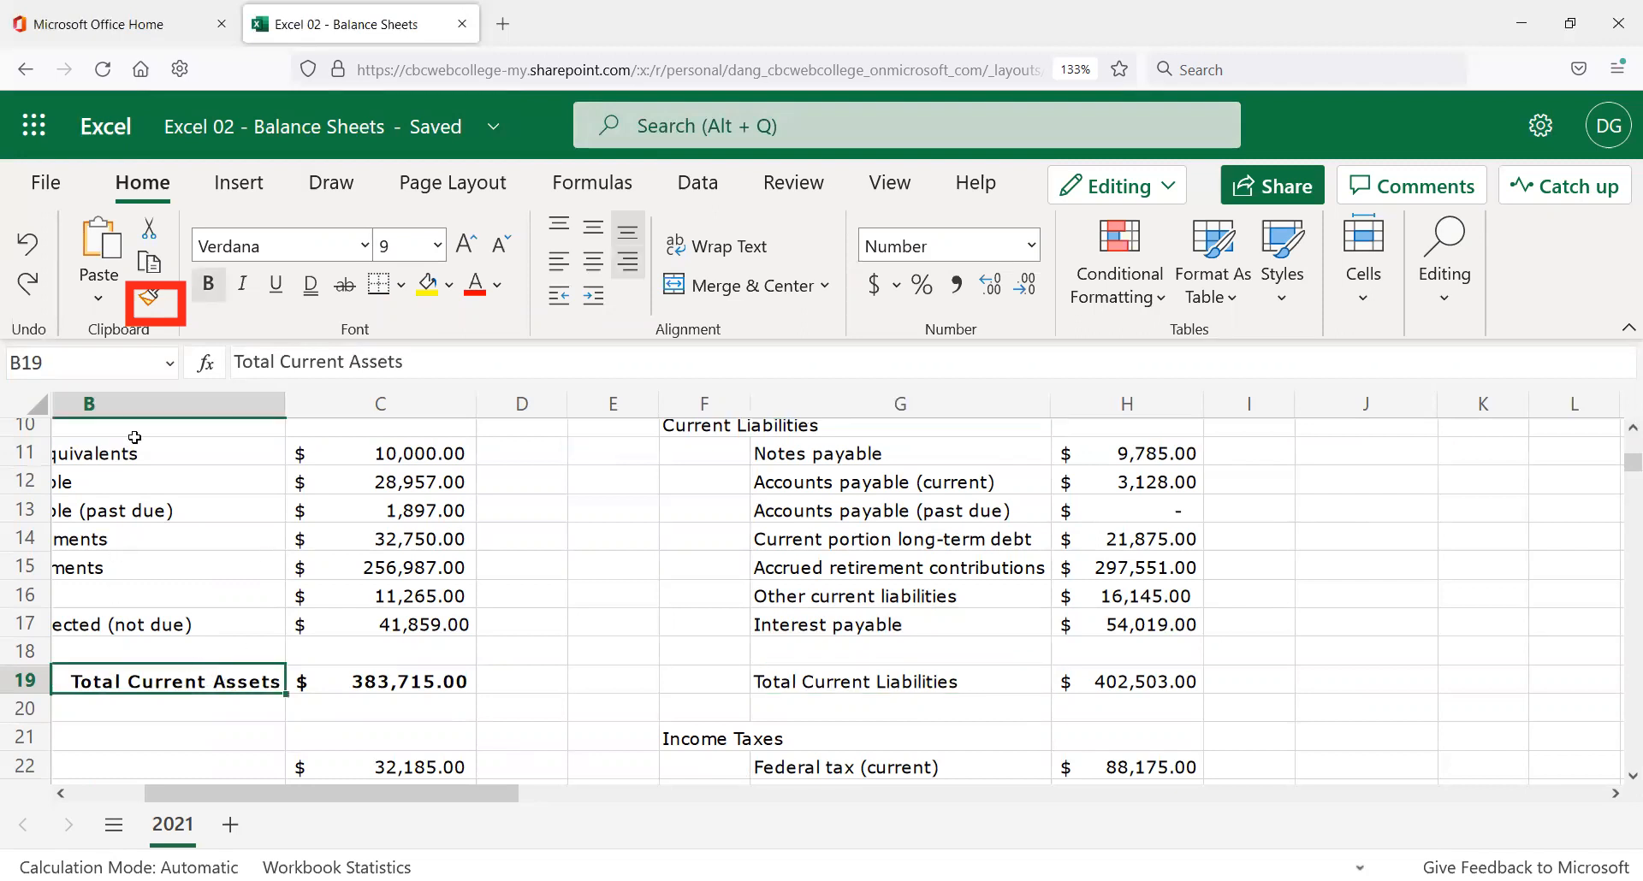
left_click(152, 296)
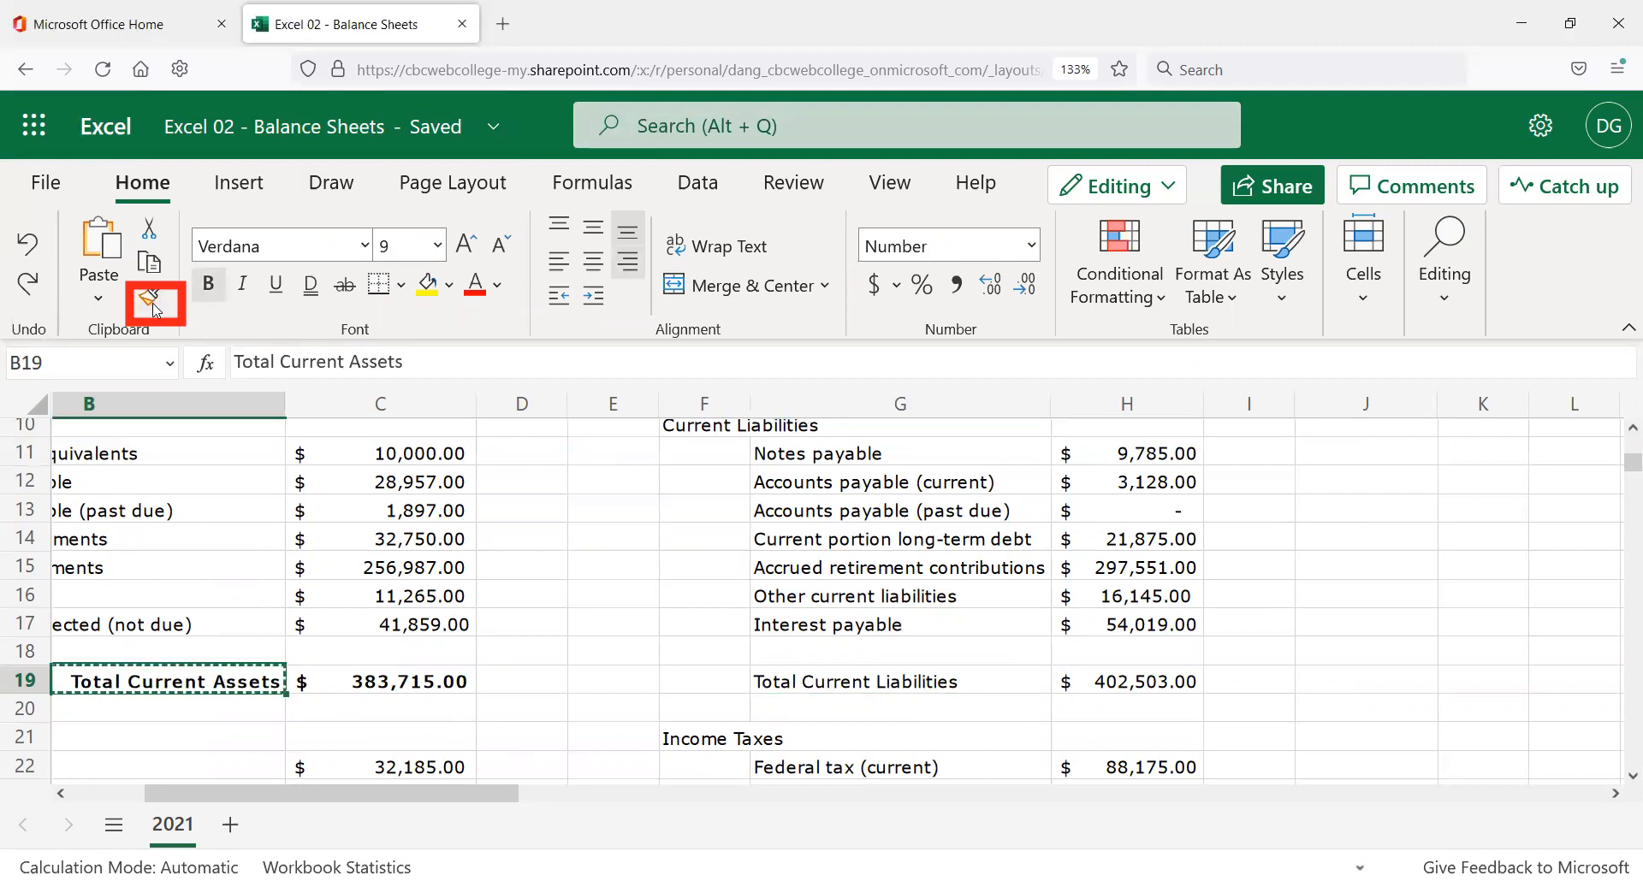
left_click(150, 301)
left_click(151, 301)
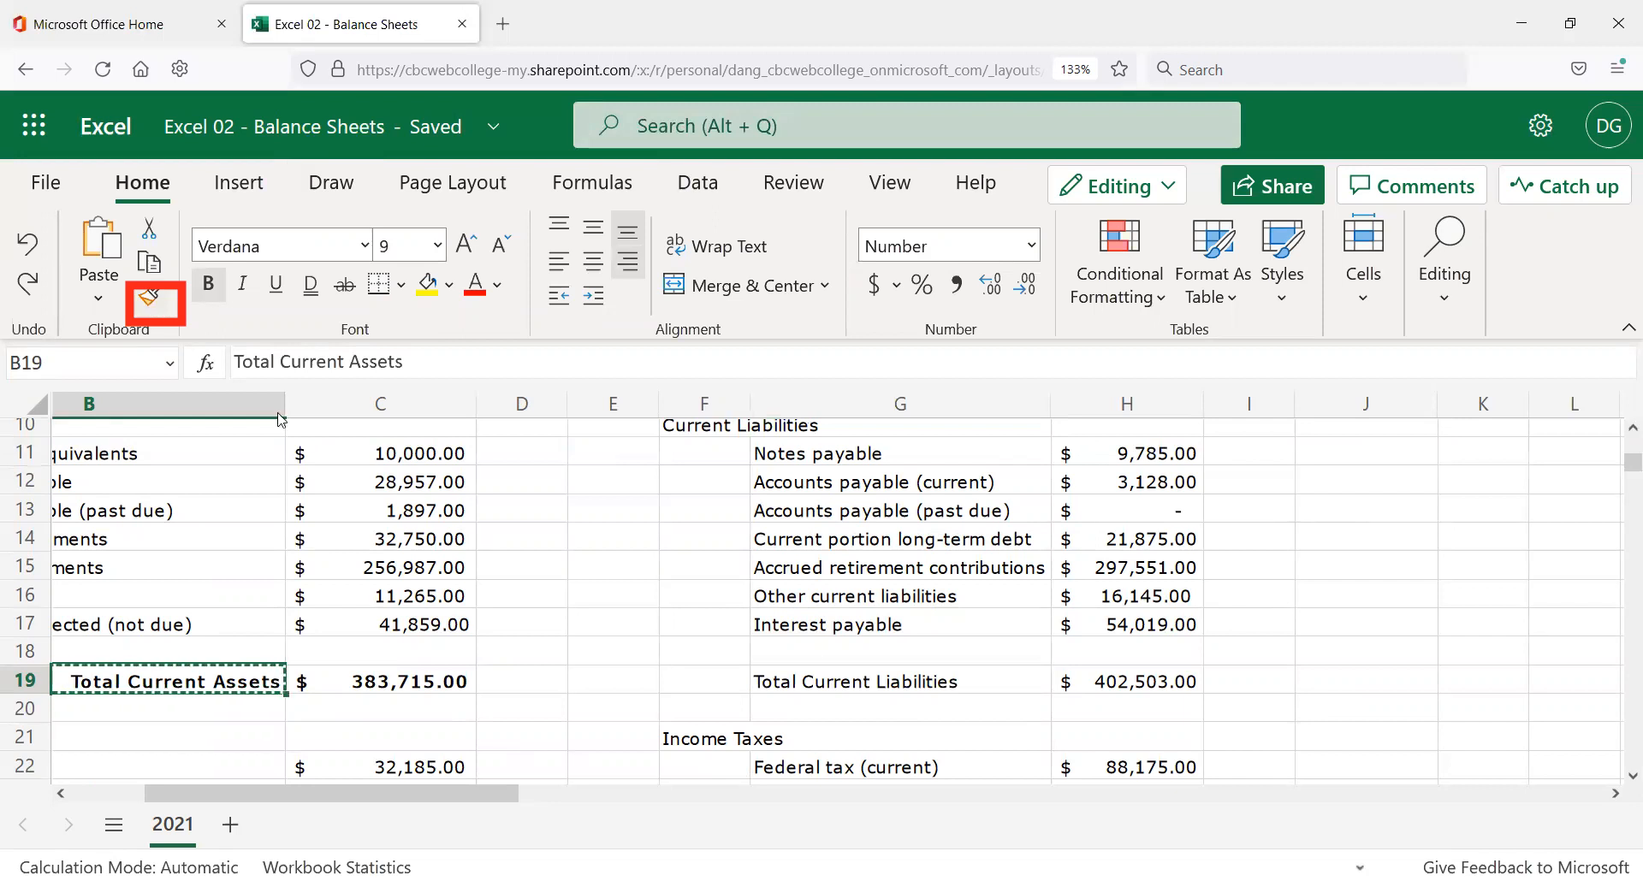
left_click(814, 688)
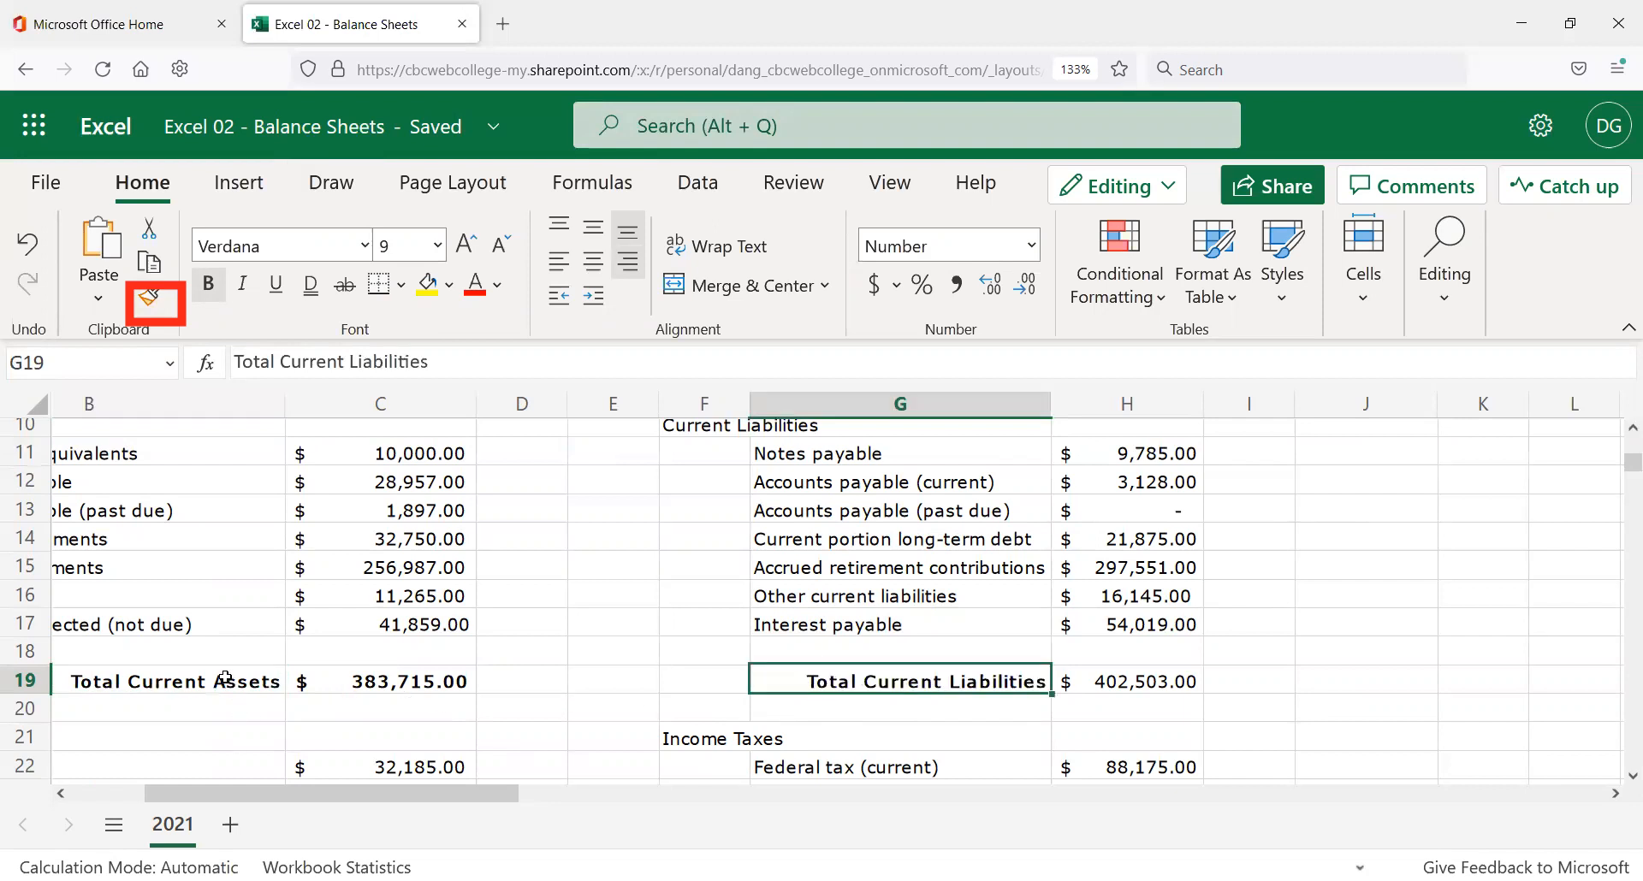
Copy C19's bold total formatting onto the H19 subtotal.
left_click(399, 685)
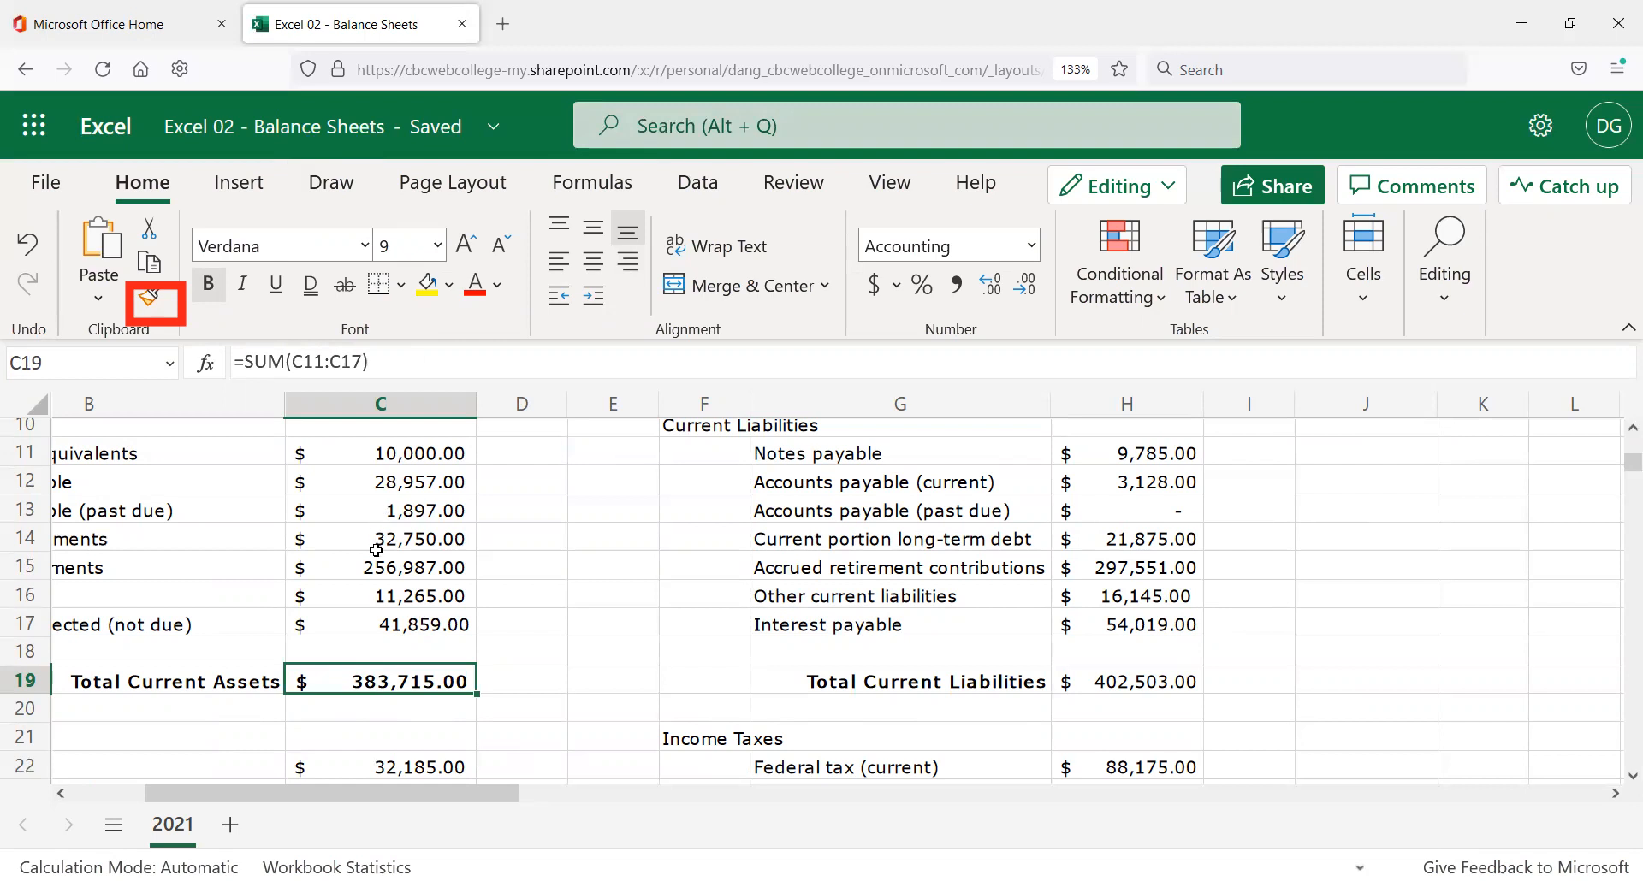
left_click(146, 302)
left_click(1157, 685)
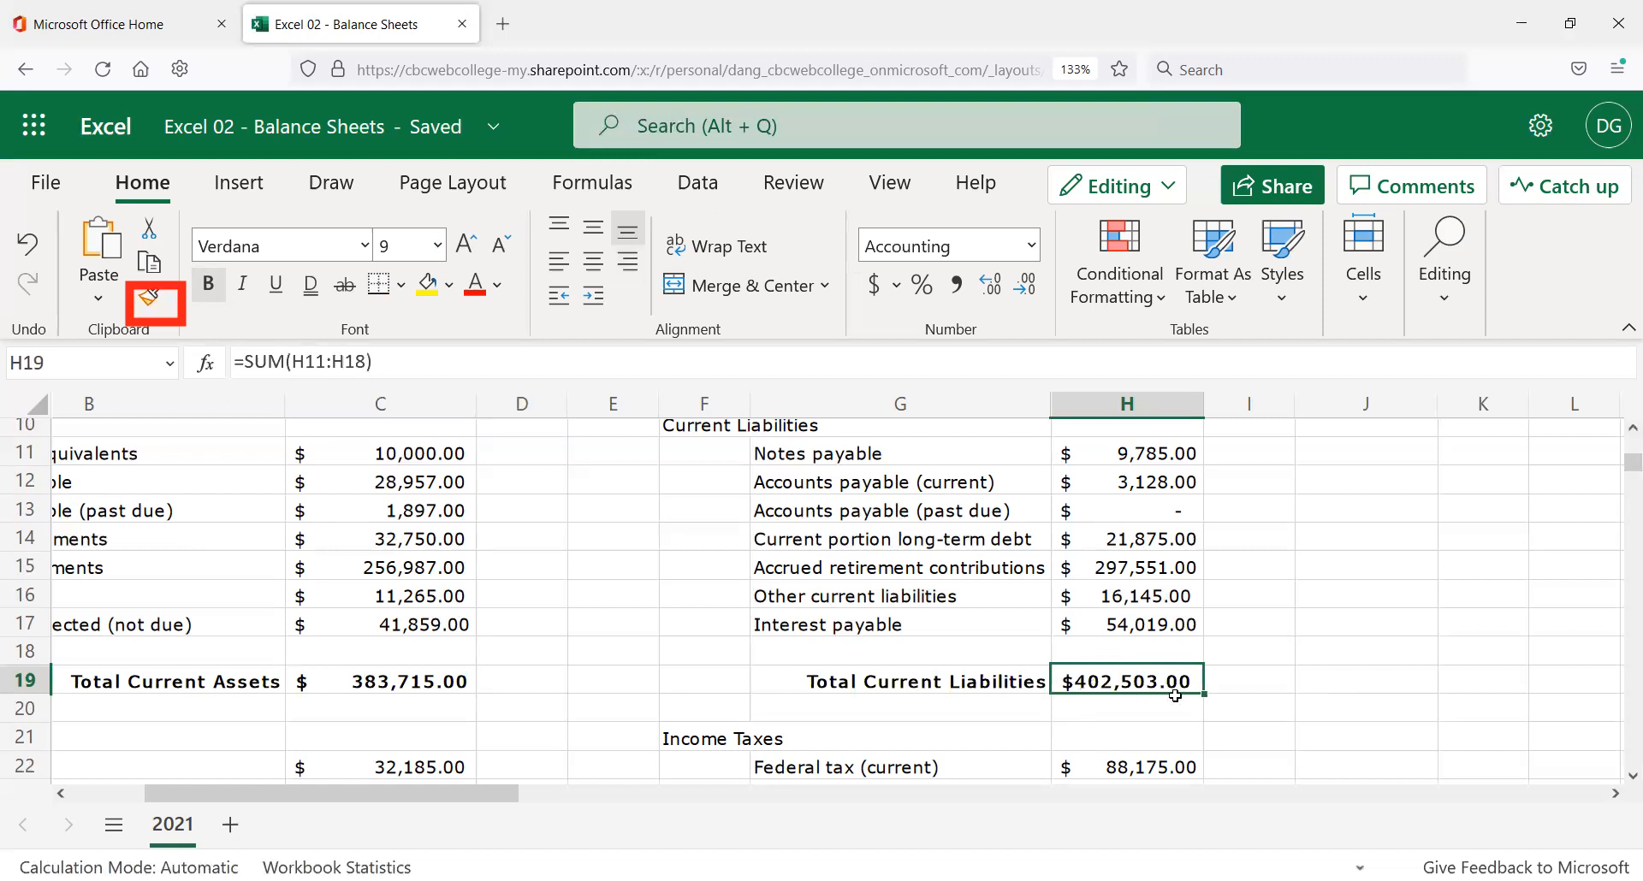
scroll(1243, 680, "down", 2)
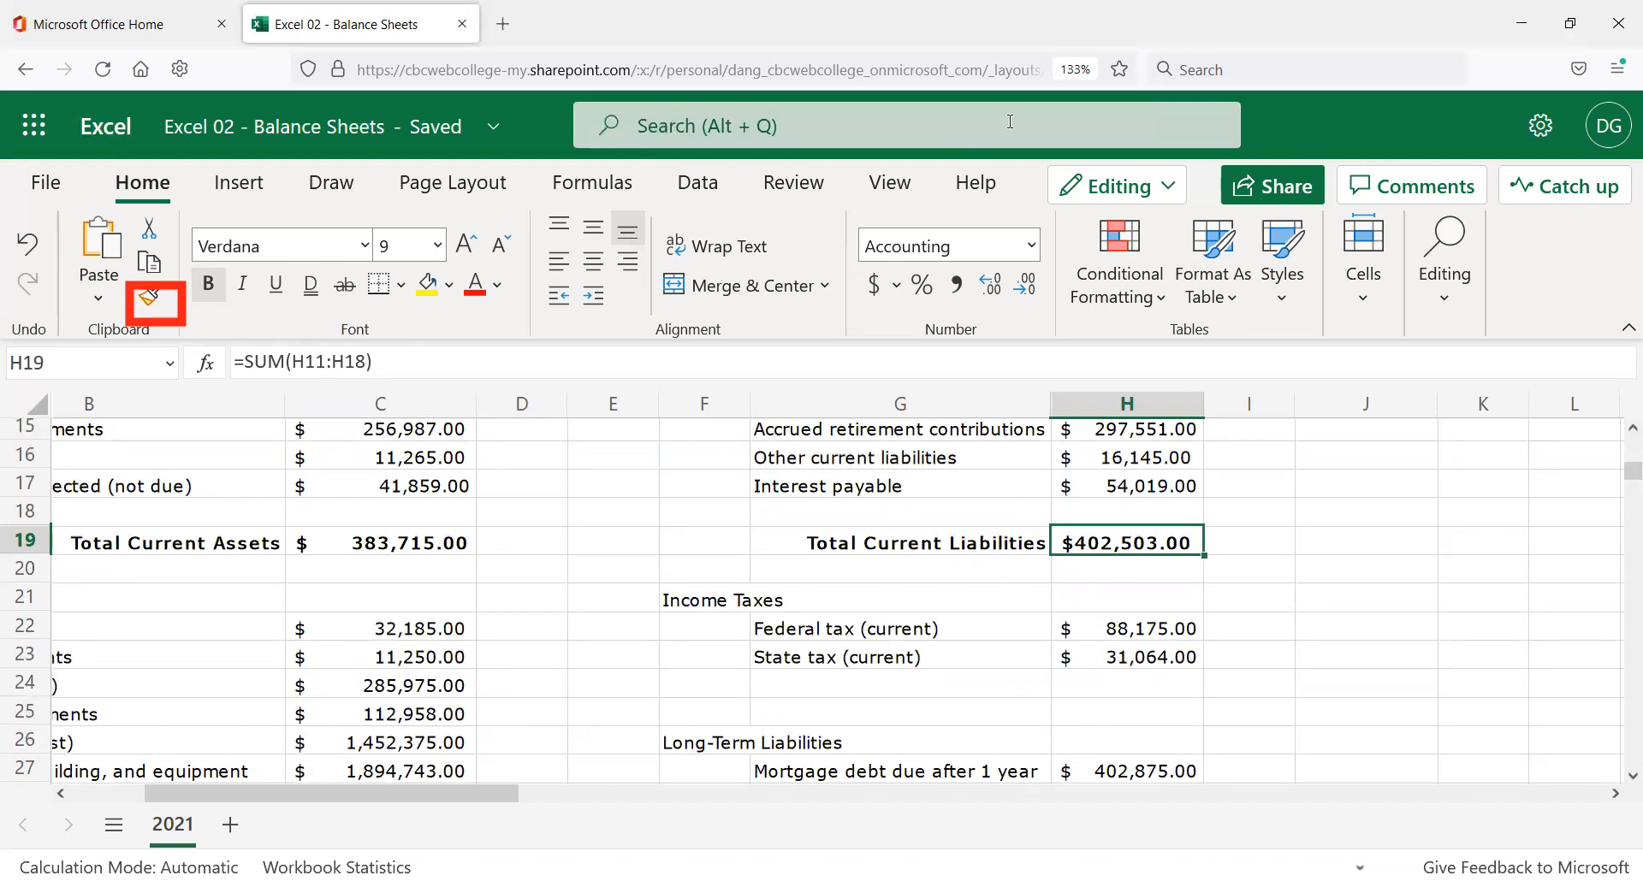
left_click(167, 543)
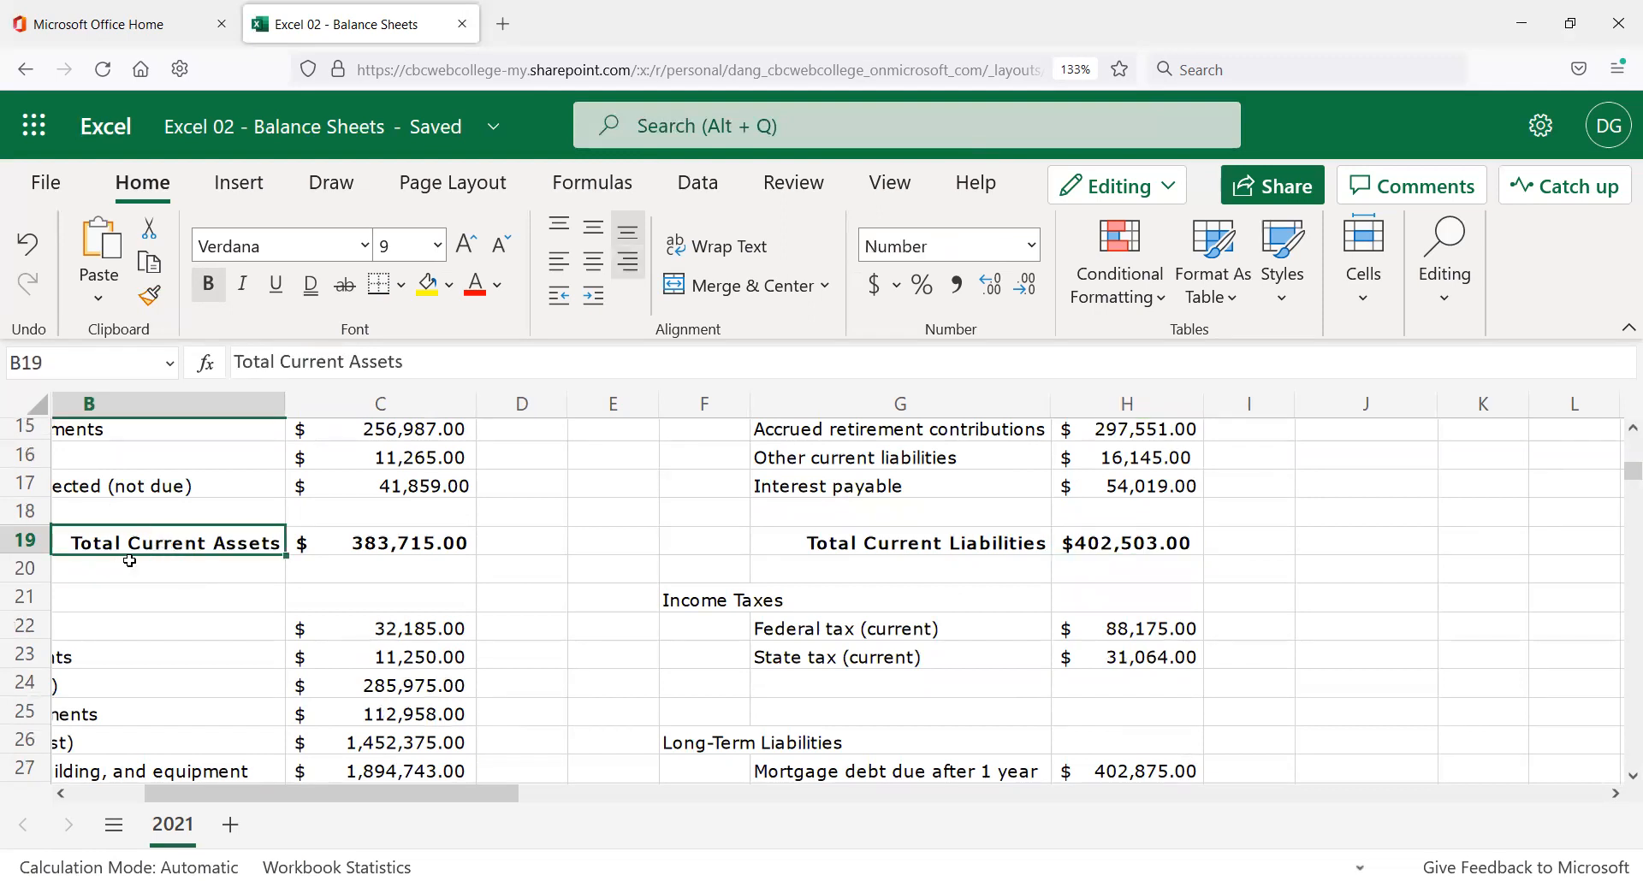
left_click(402, 543)
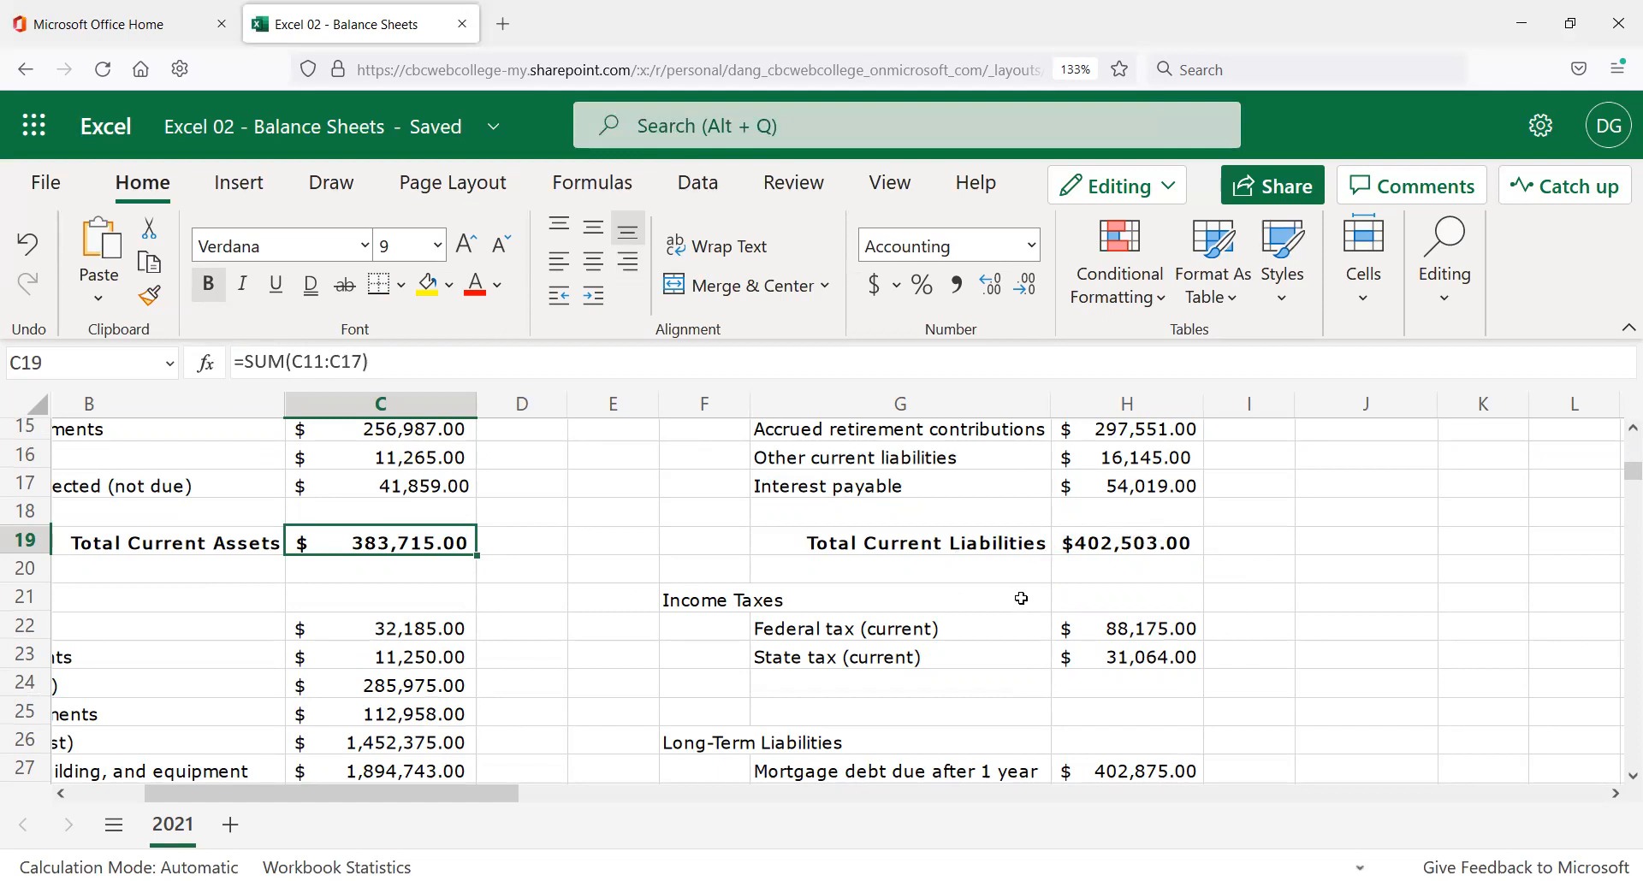
scroll(1062, 592, "down", 3)
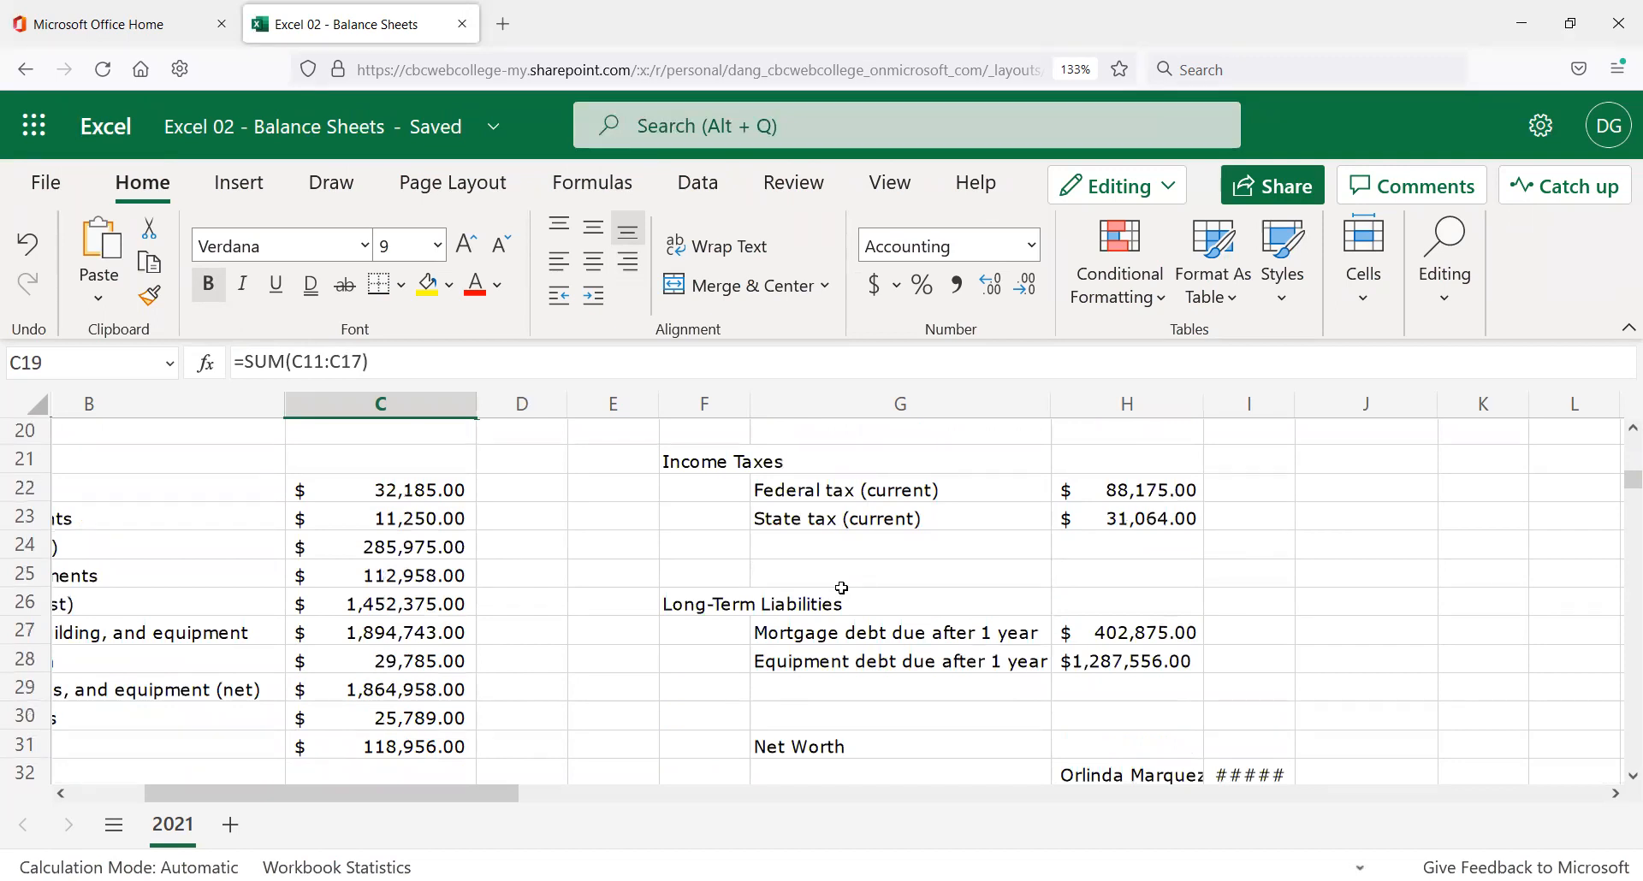
scroll(851, 564, "up", 3)
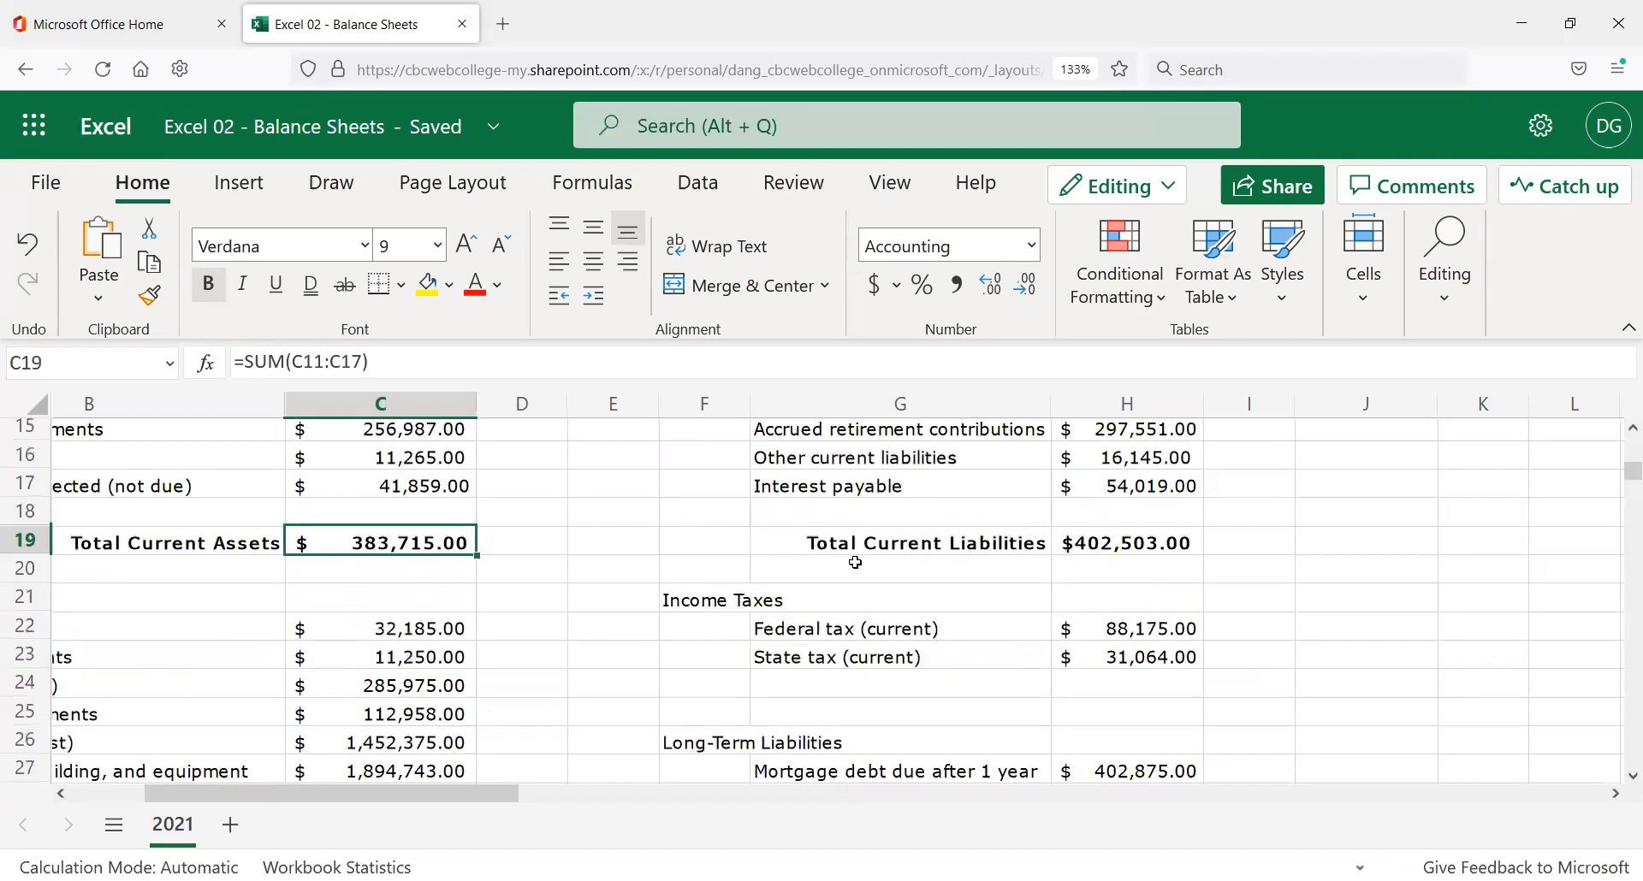
left_click(828, 713)
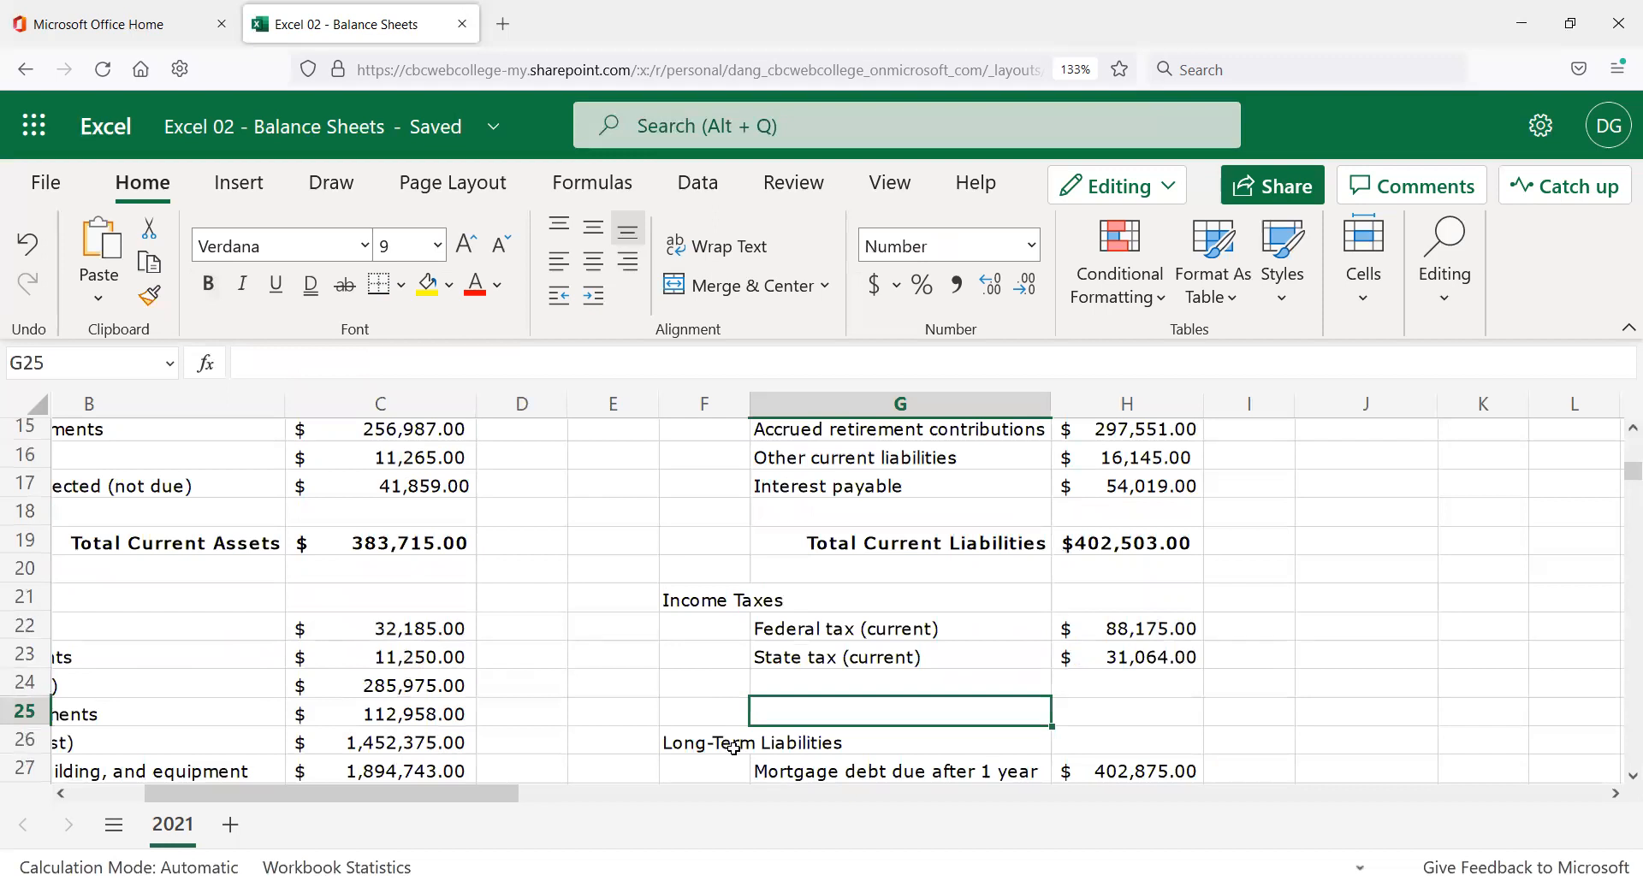
scroll(759, 681, "down", 2)
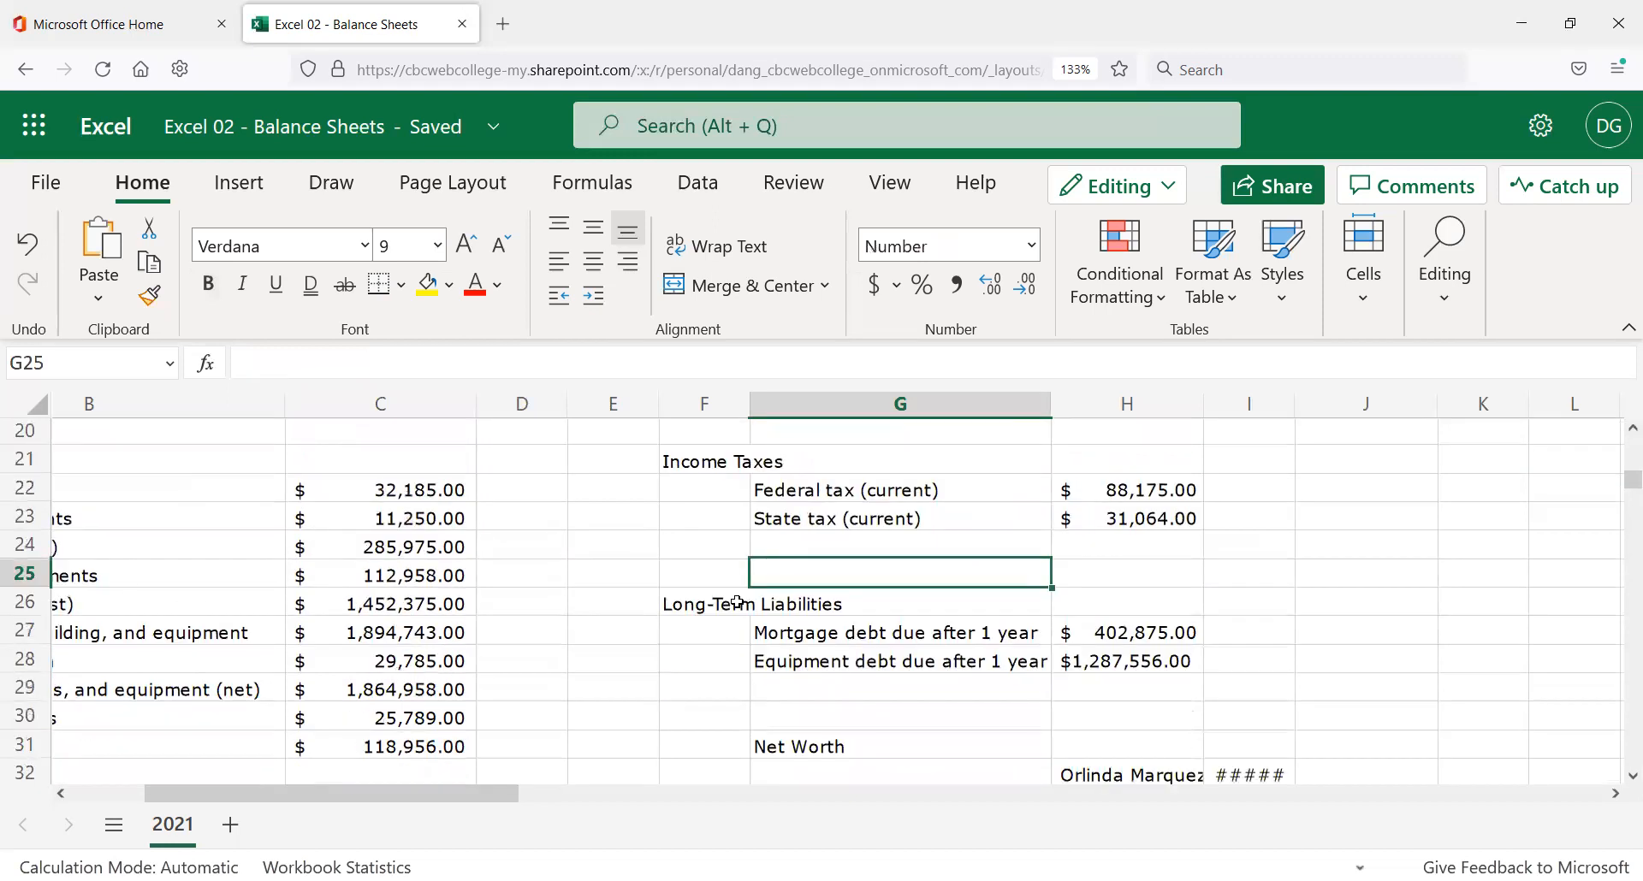
scroll(737, 599, "up", 4)
scroll(740, 598, "down", 2)
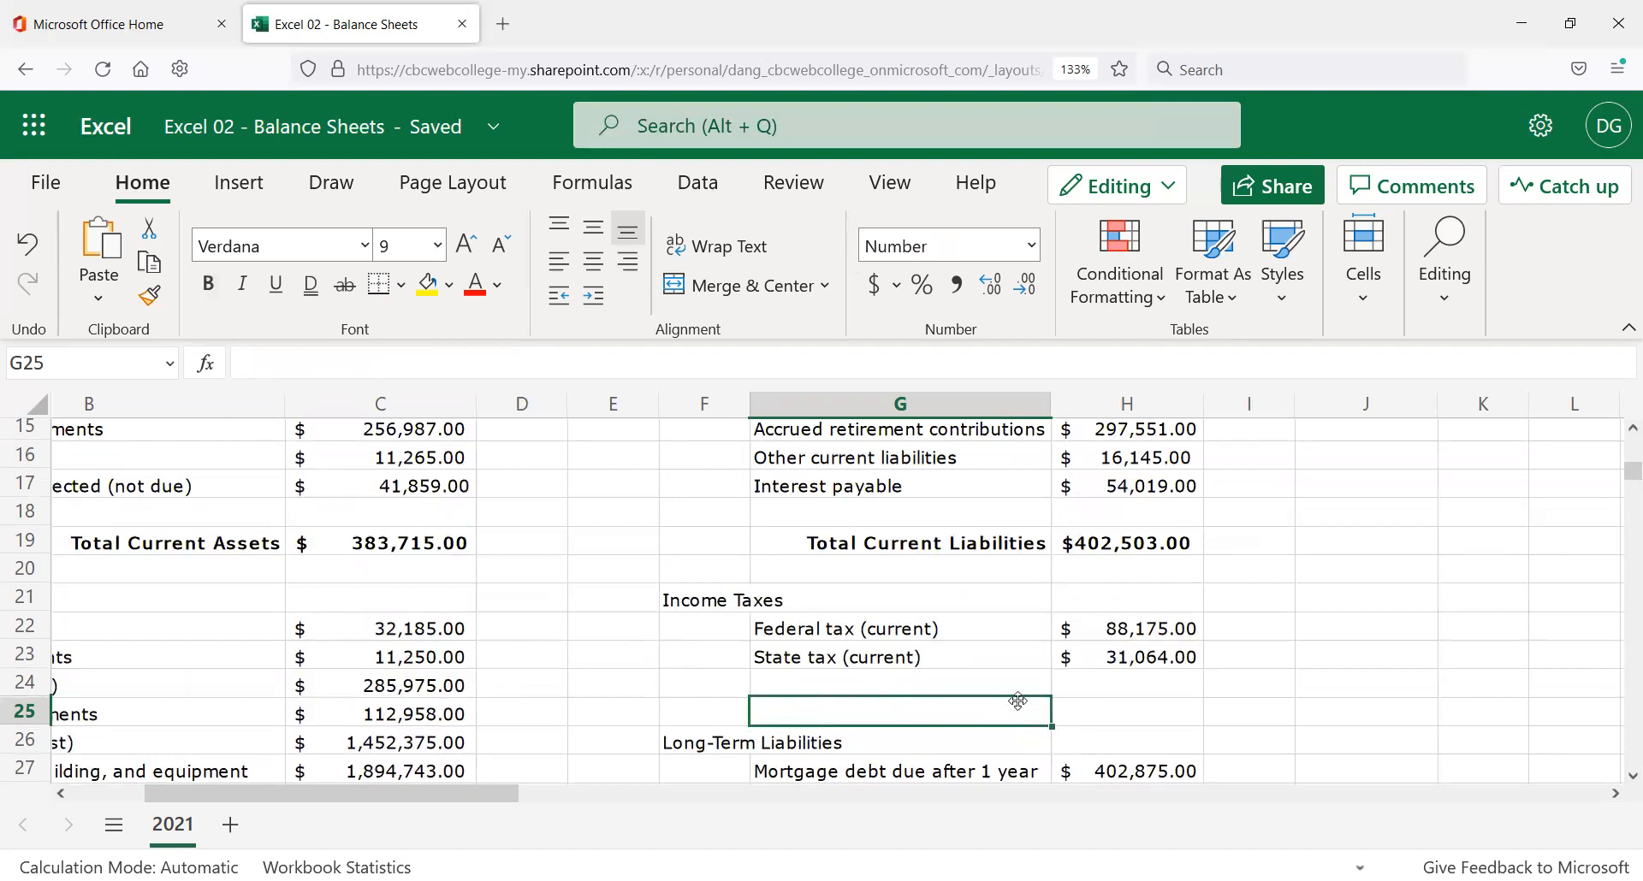
scroll(984, 688, "down", 2)
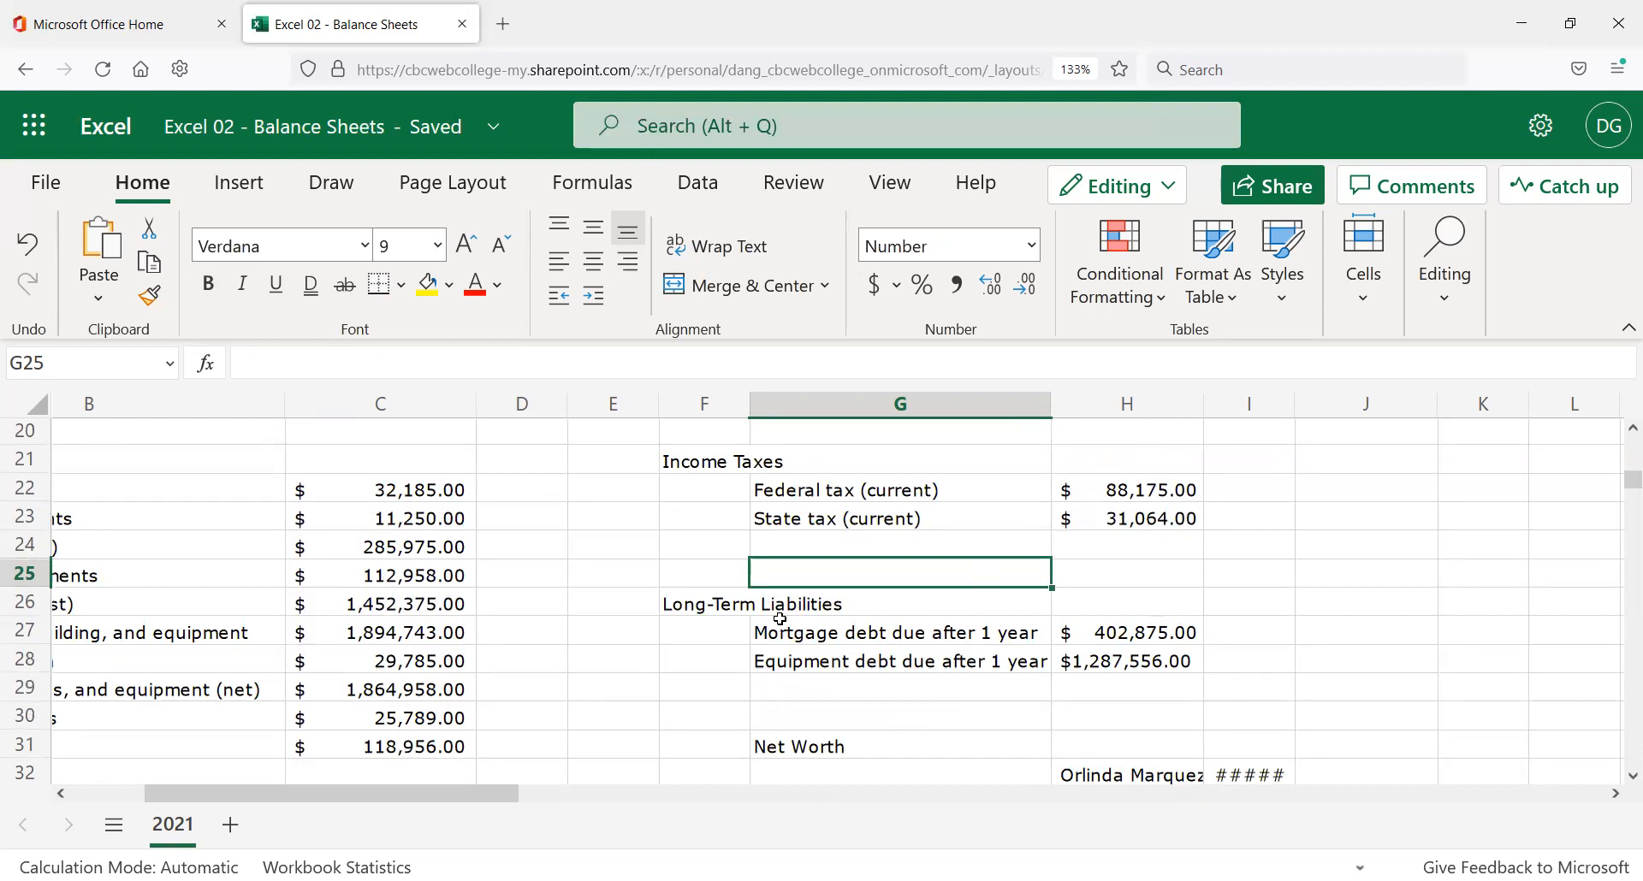
left_click_drag(725, 604, 1165, 774)
scroll(1027, 642, "up", 5)
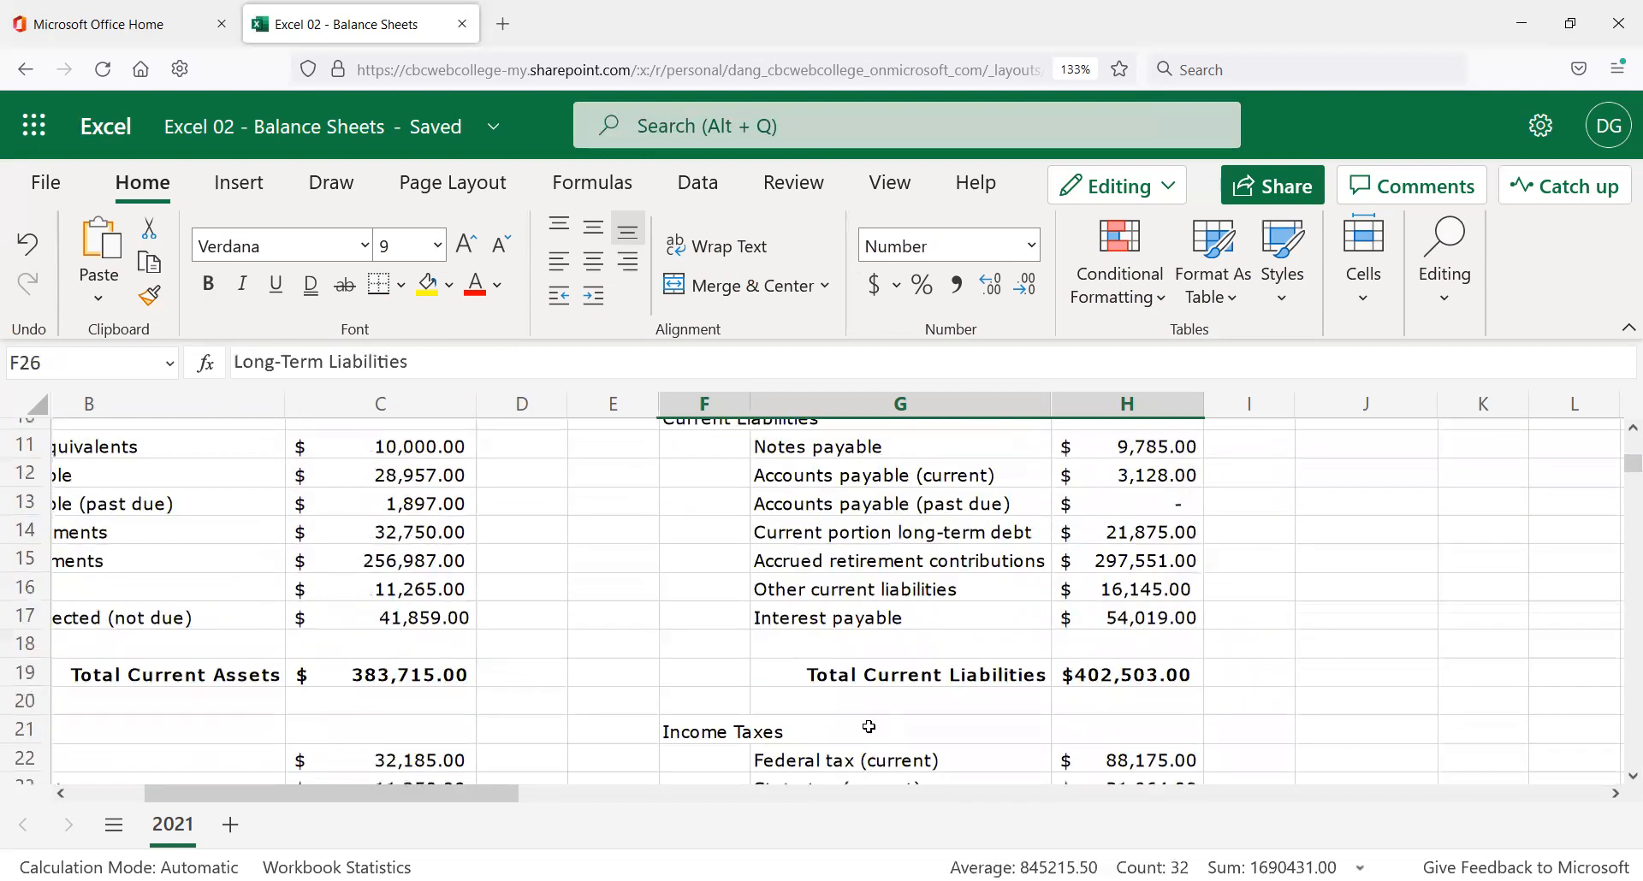
left_click(878, 731)
scroll(879, 732, "down", 3)
left_click(862, 681)
left_click(866, 710)
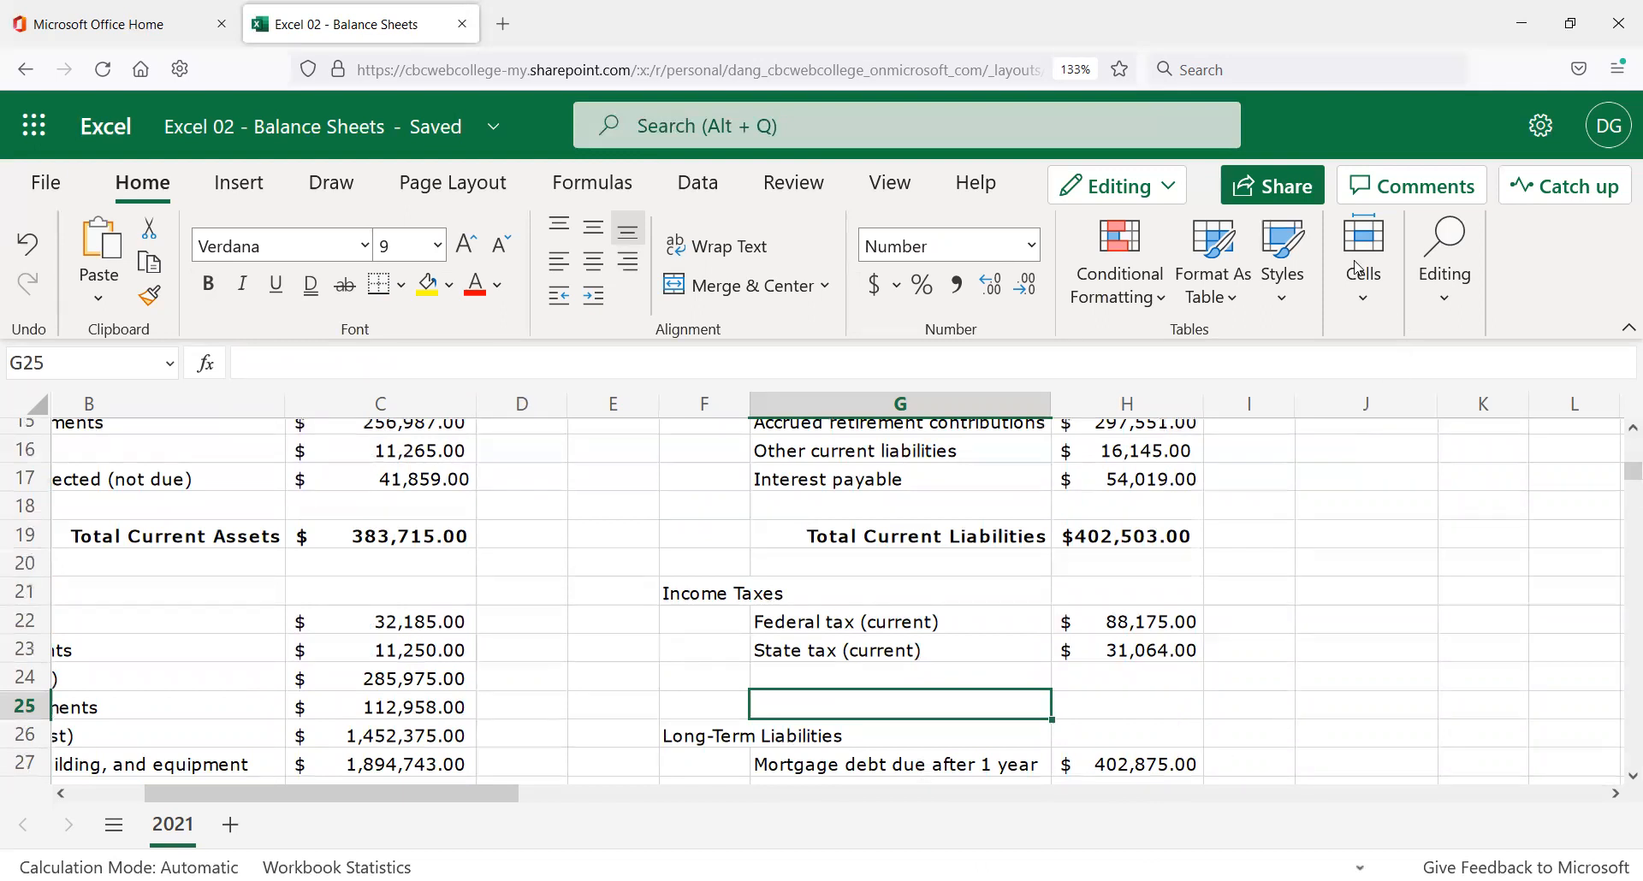
Insert blank cells at F25:H25, shifting down so Long-Term Liabilities moves to row 27.
left_click(1369, 303)
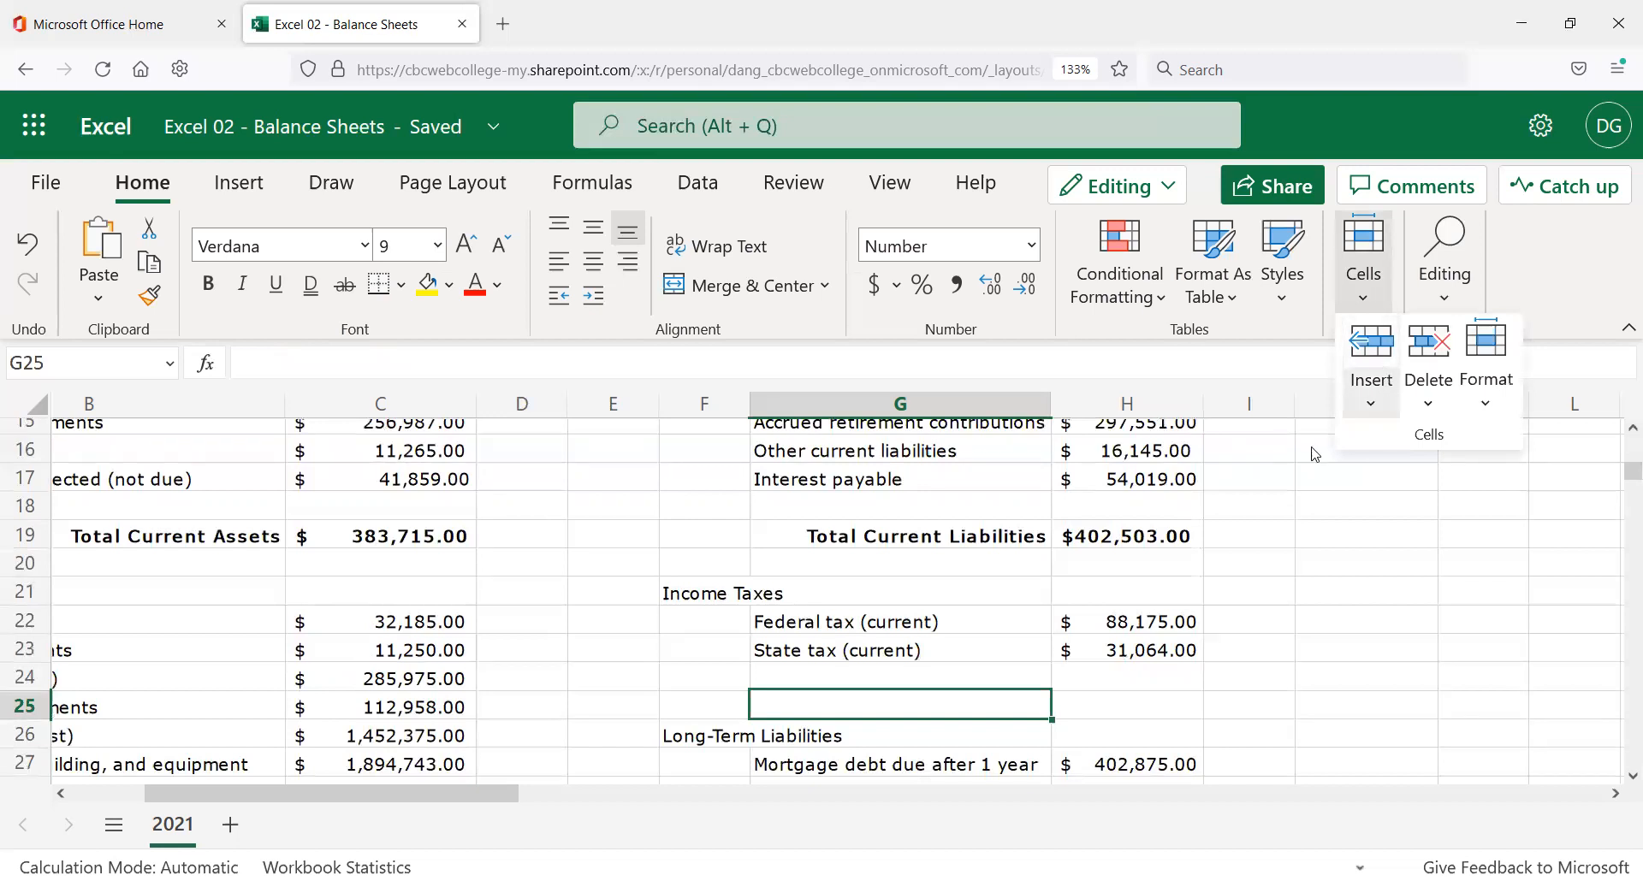
left_click(710, 702)
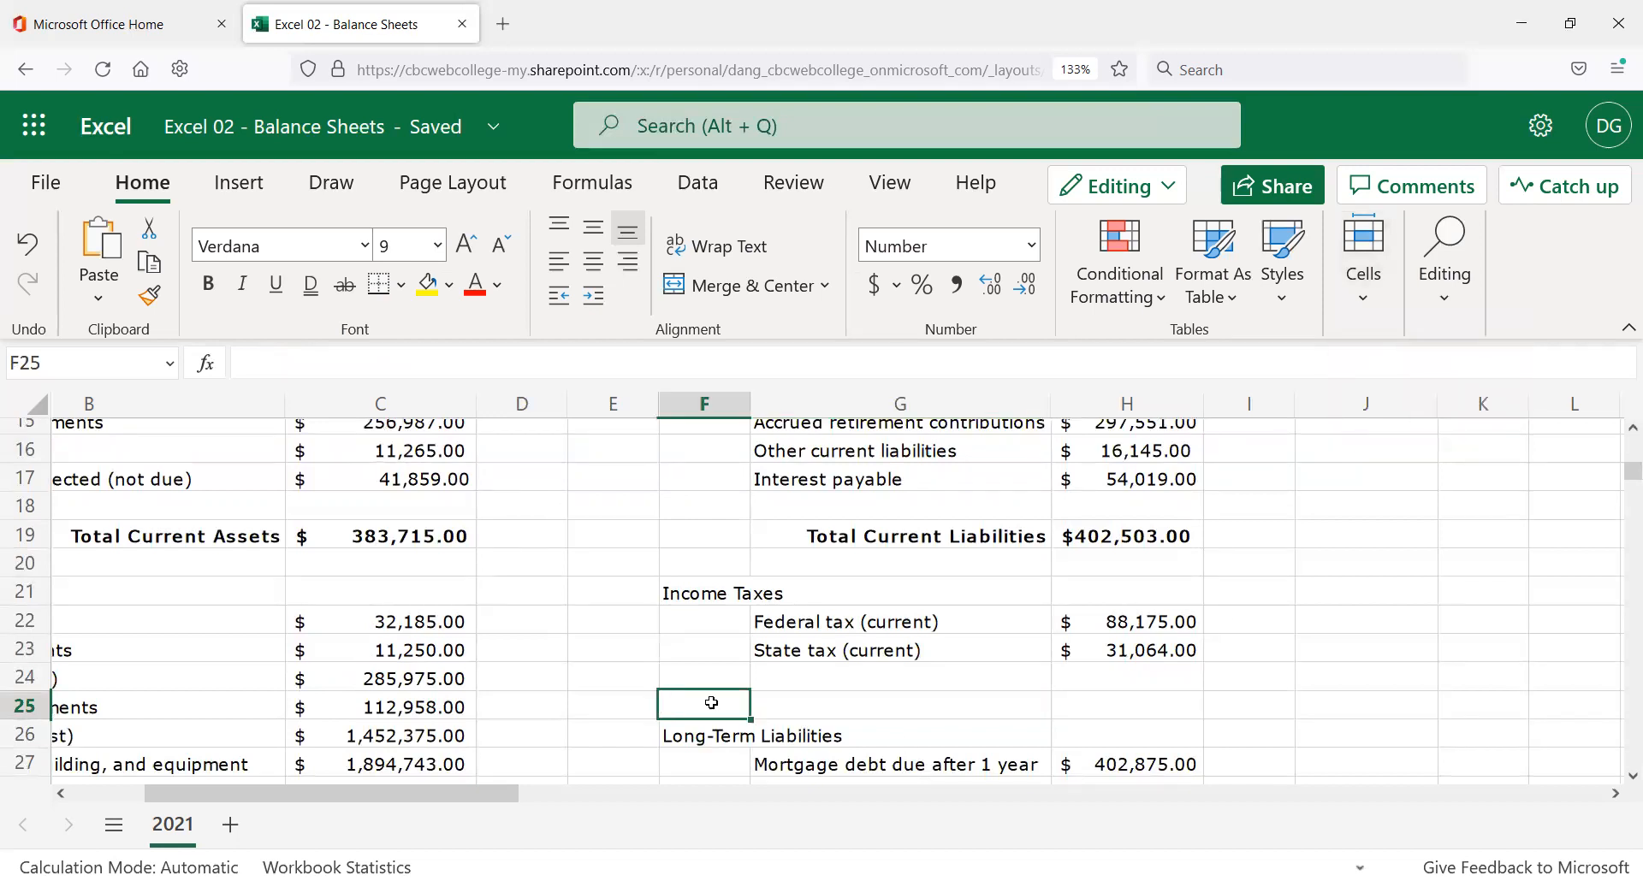
left_click_drag(798, 703, 1080, 714)
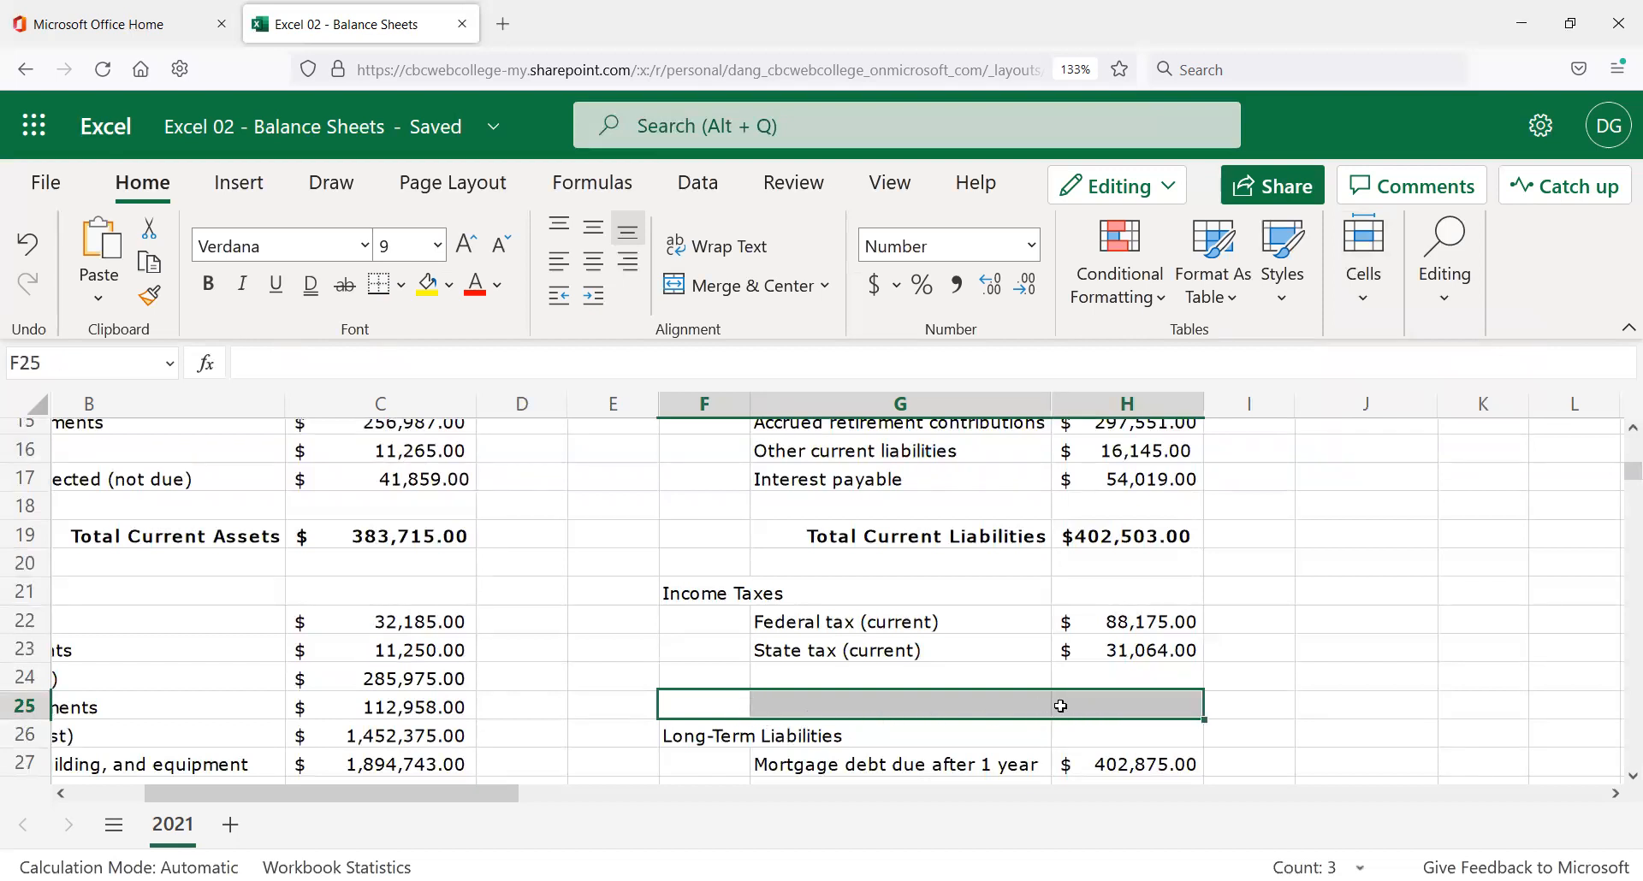
left_click(1364, 291)
left_click(1373, 406)
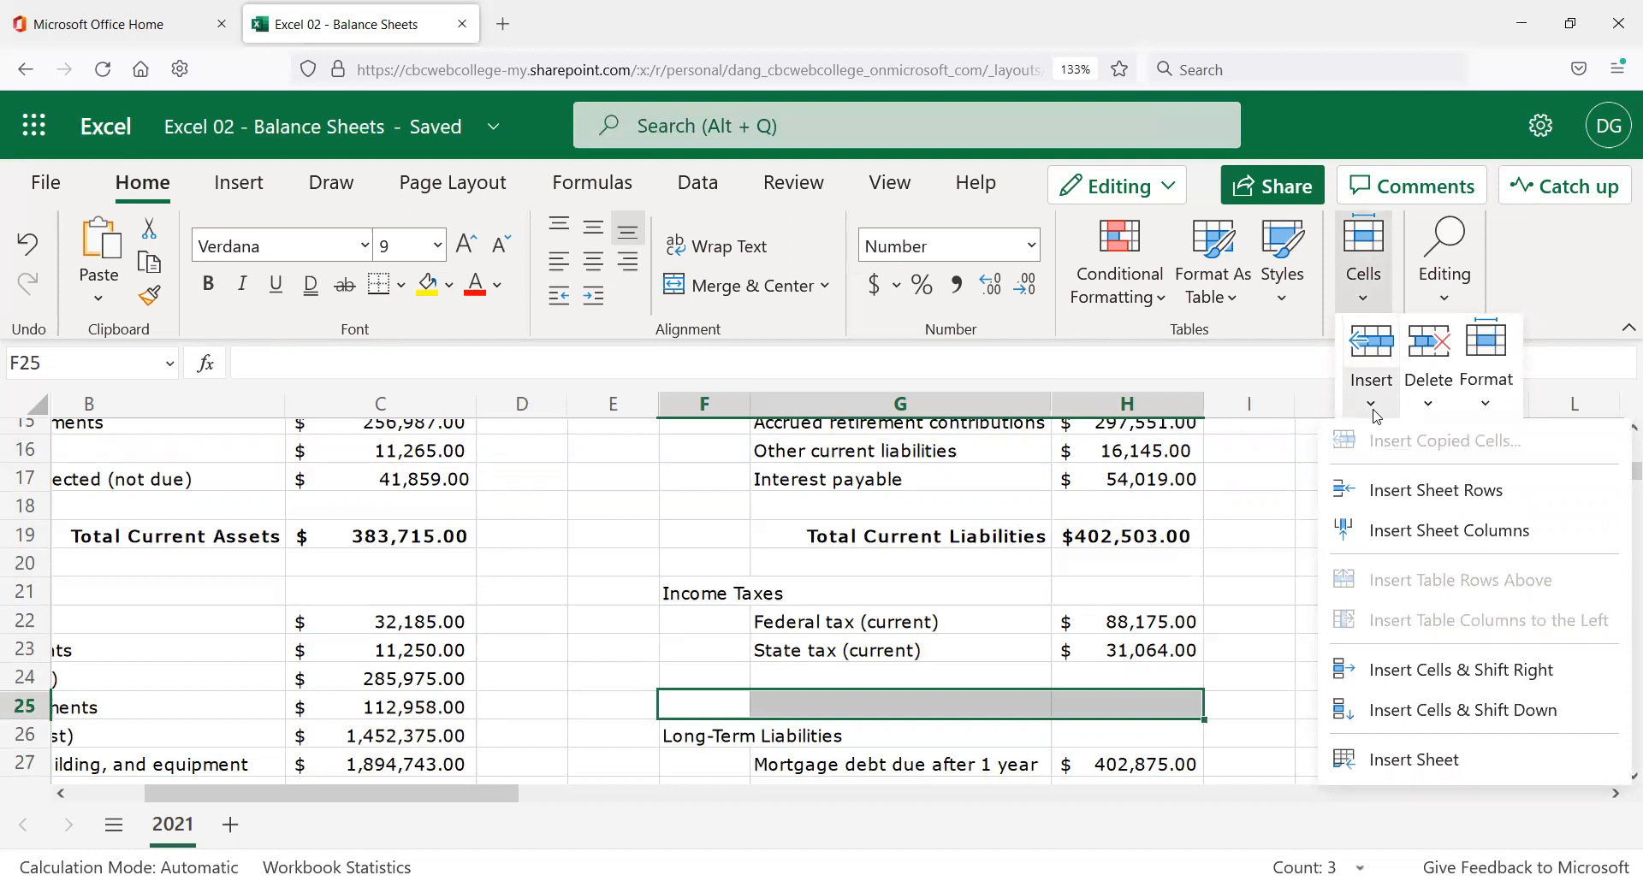
left_click(1396, 719)
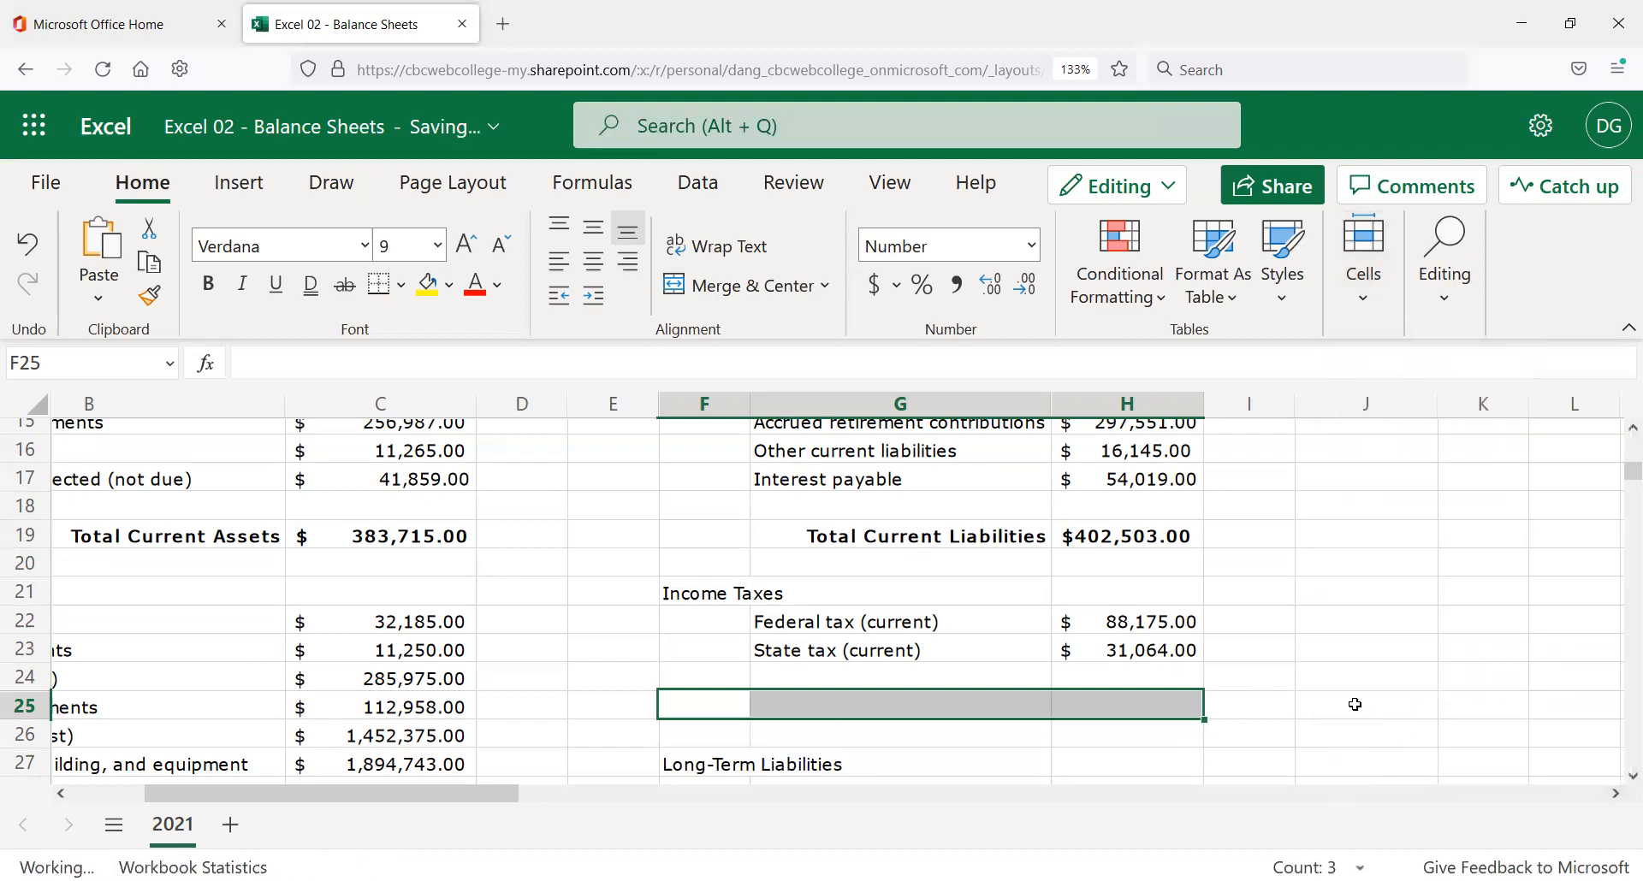
left_click(723, 708)
left_click(870, 703)
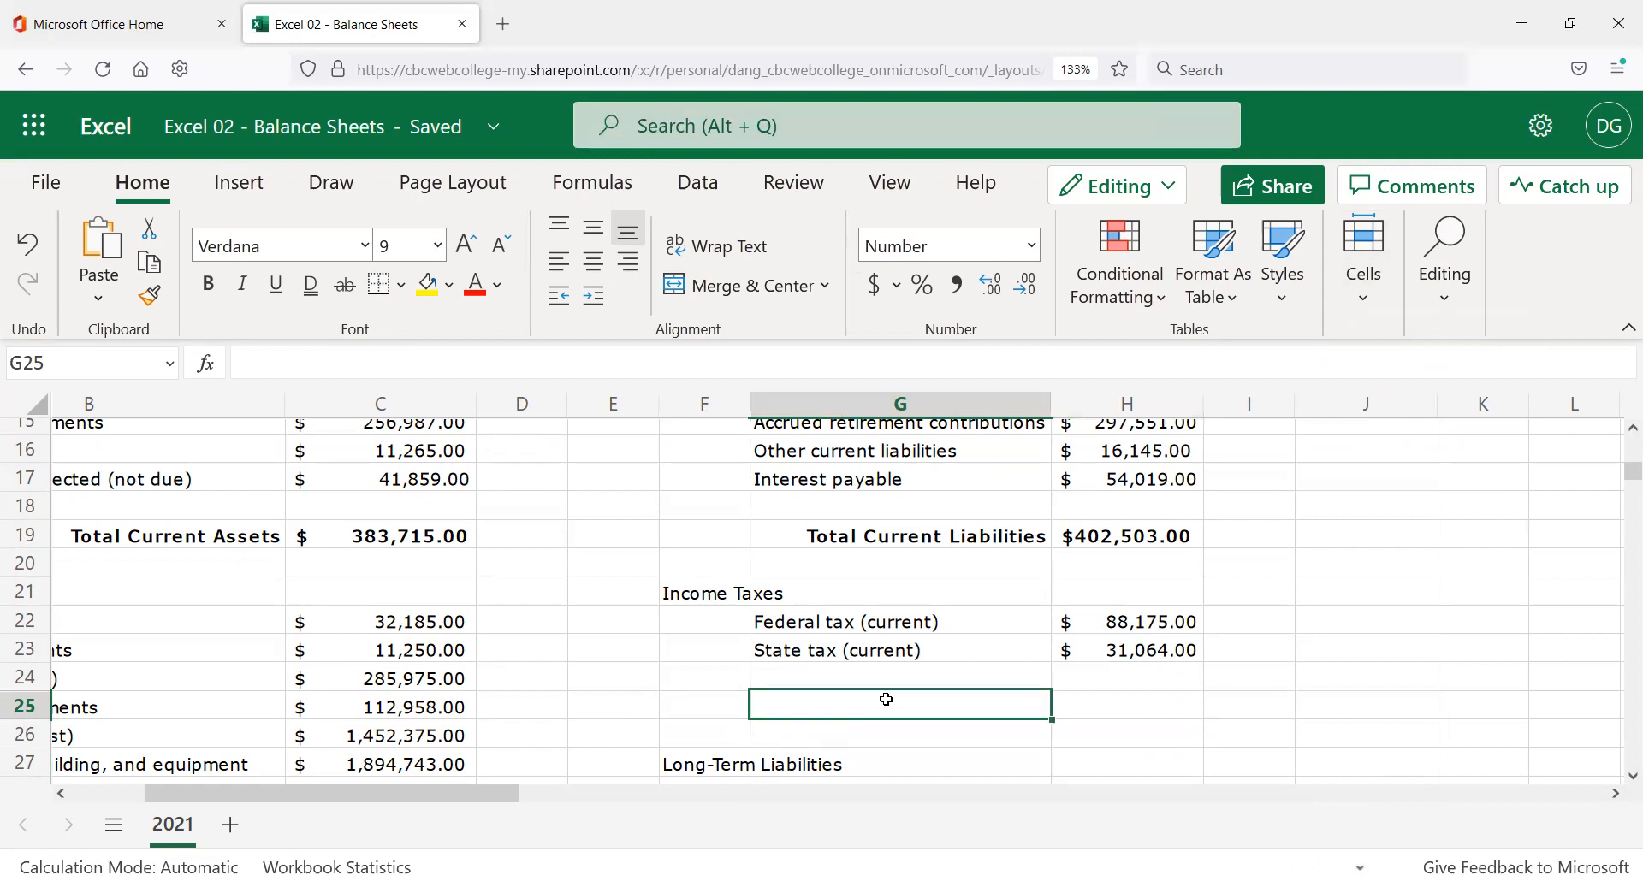
left_click(1070, 709)
scroll(795, 736, "down", 5)
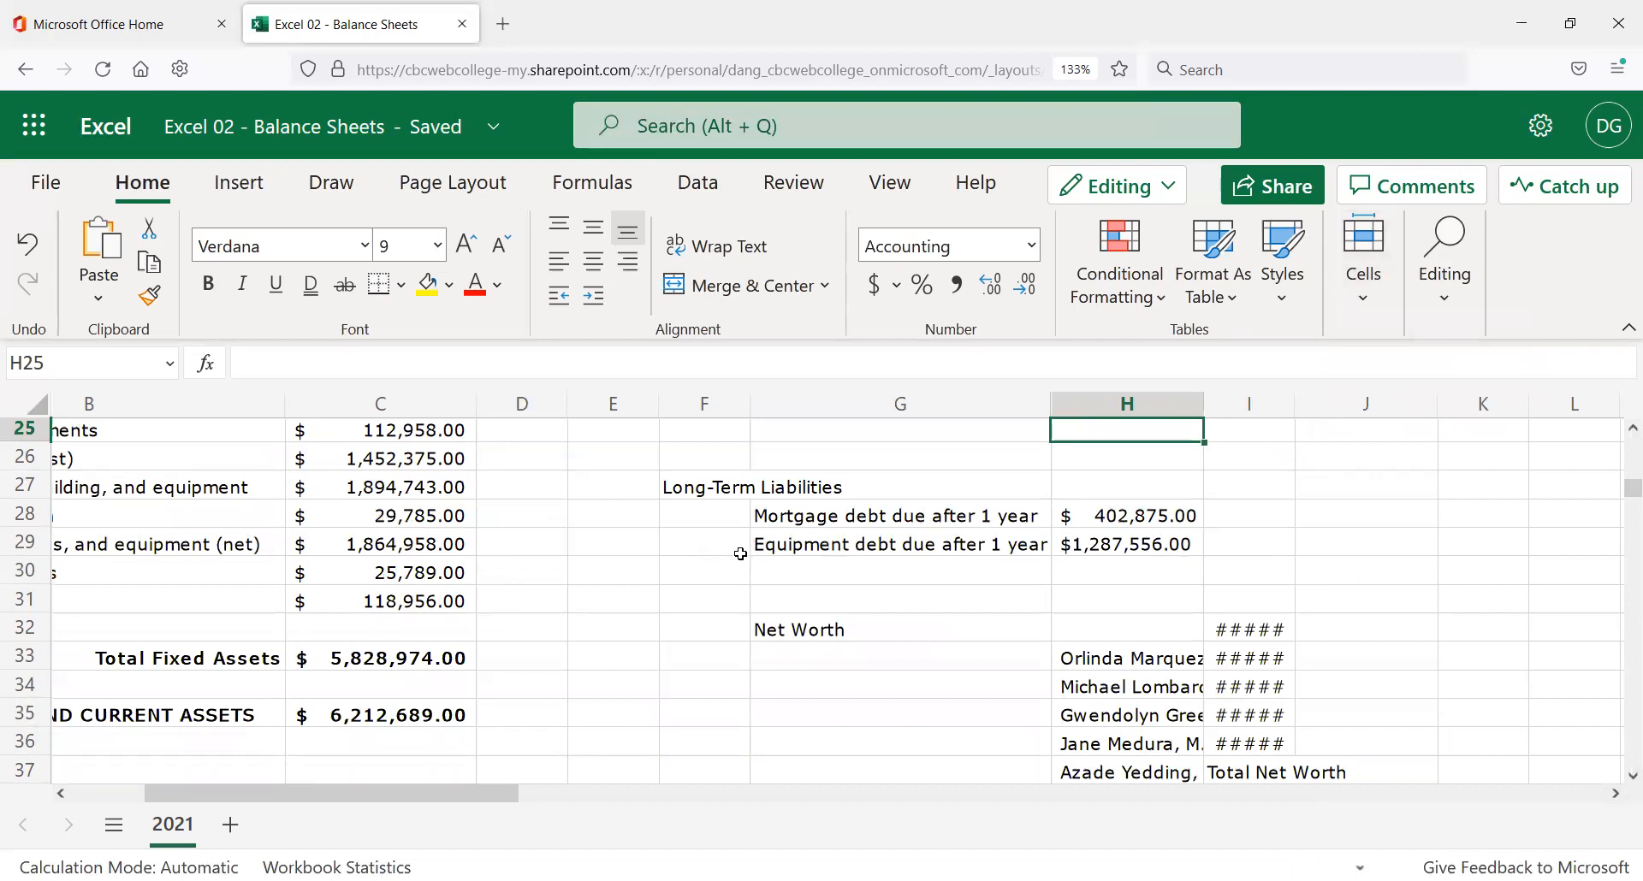
scroll(771, 543, "up", 3)
scroll(773, 539, "up", 3)
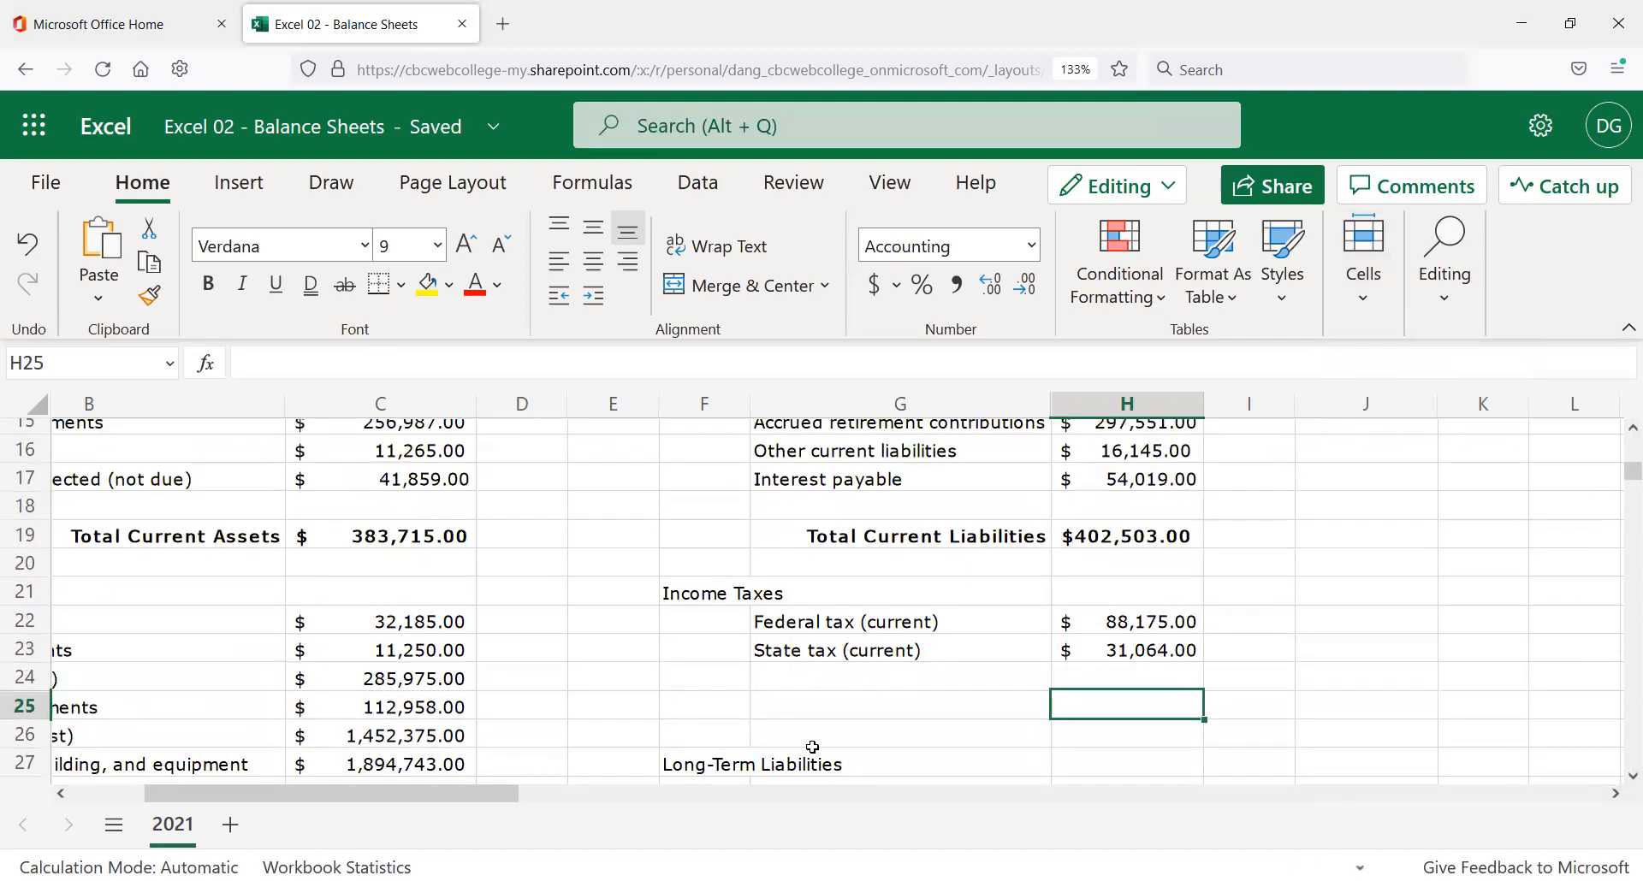
Enter the label 'Total Income Taxes' in G25 below the State tax line.
left_click(848, 695)
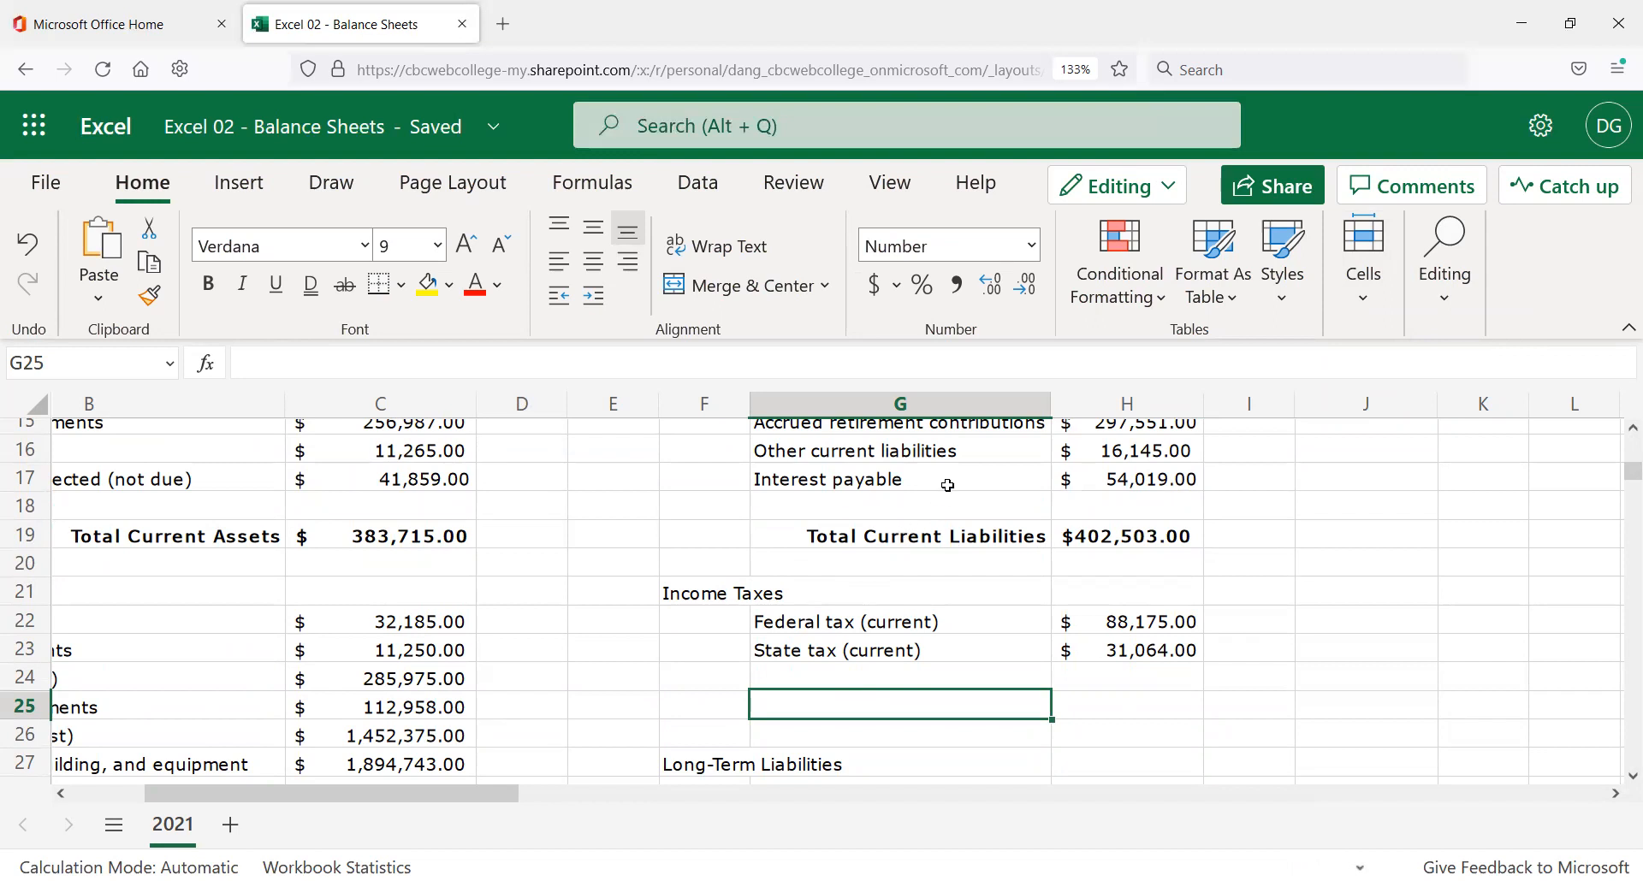
type("Total")
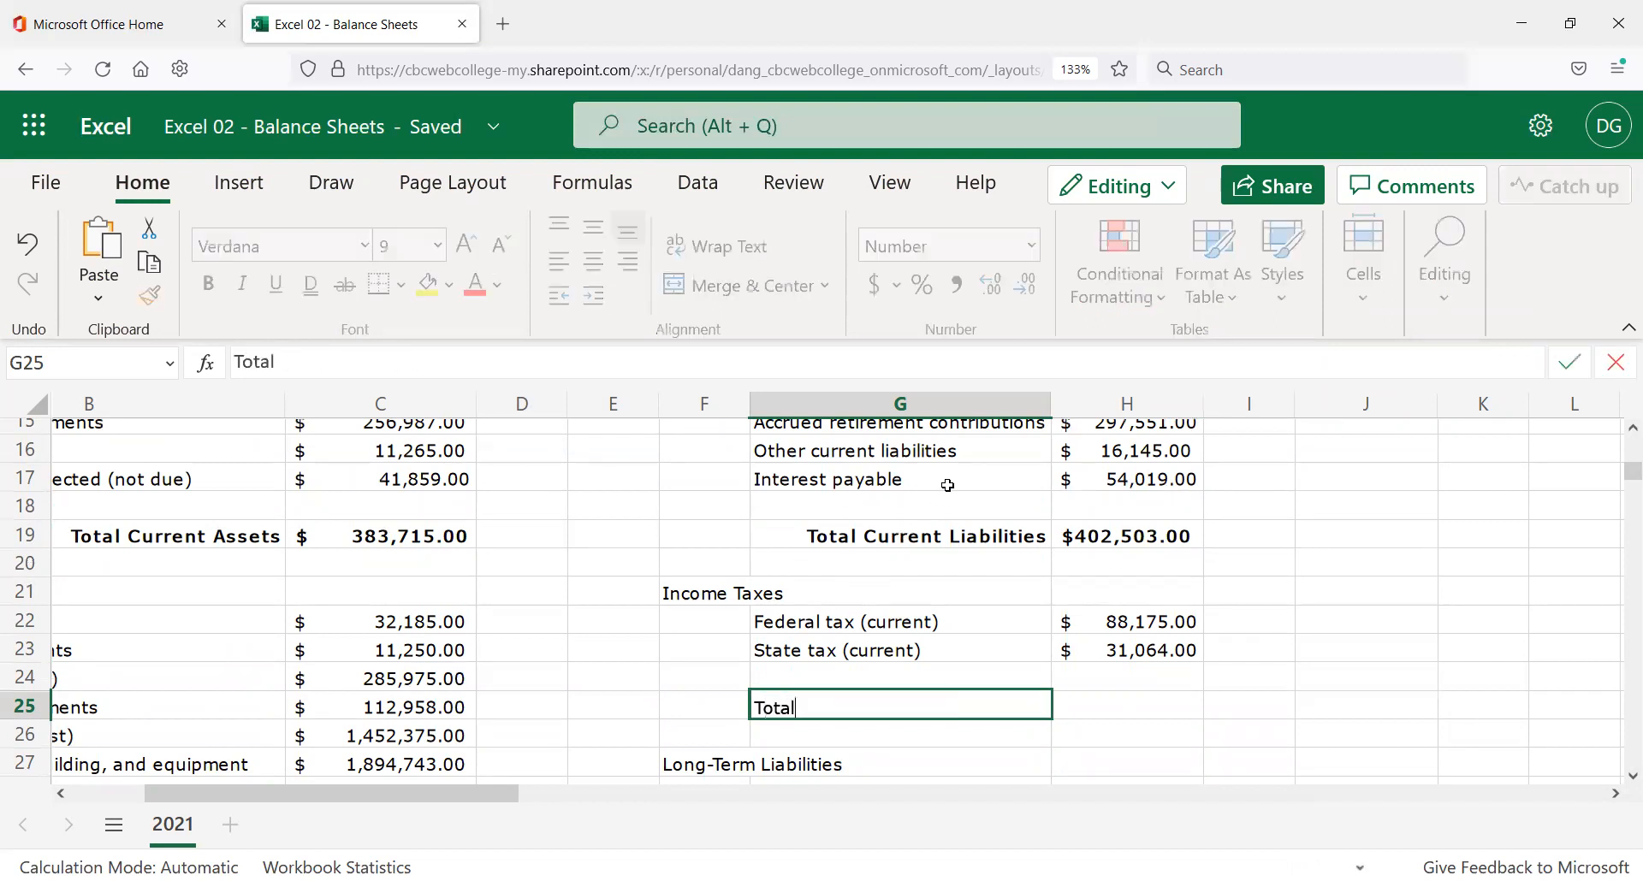
type(" Income Taxes")
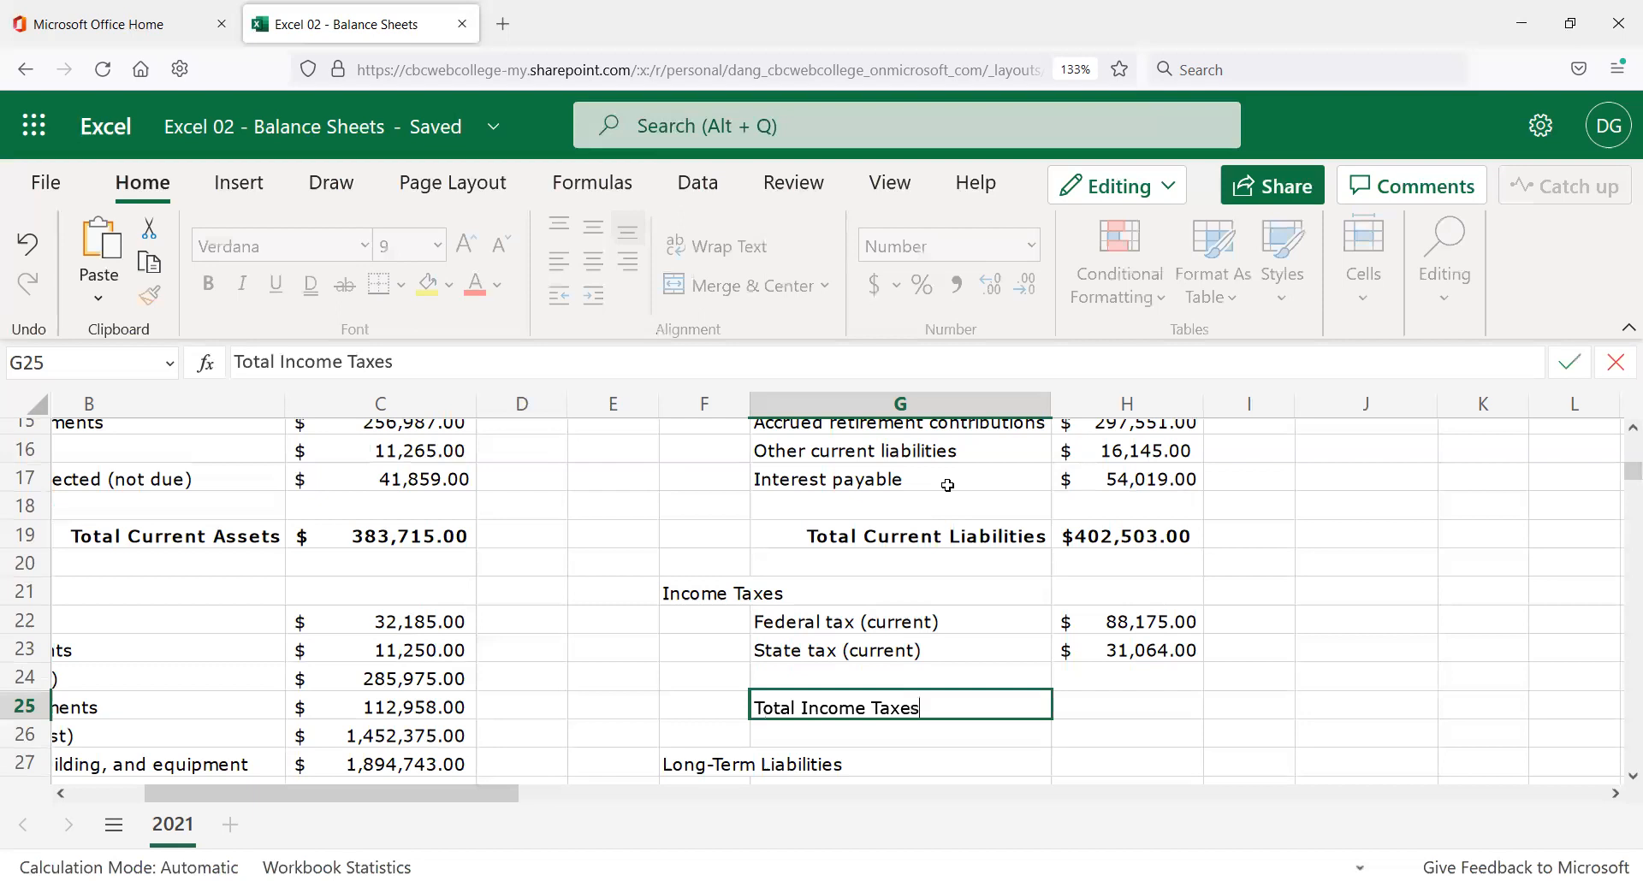
key("Return")
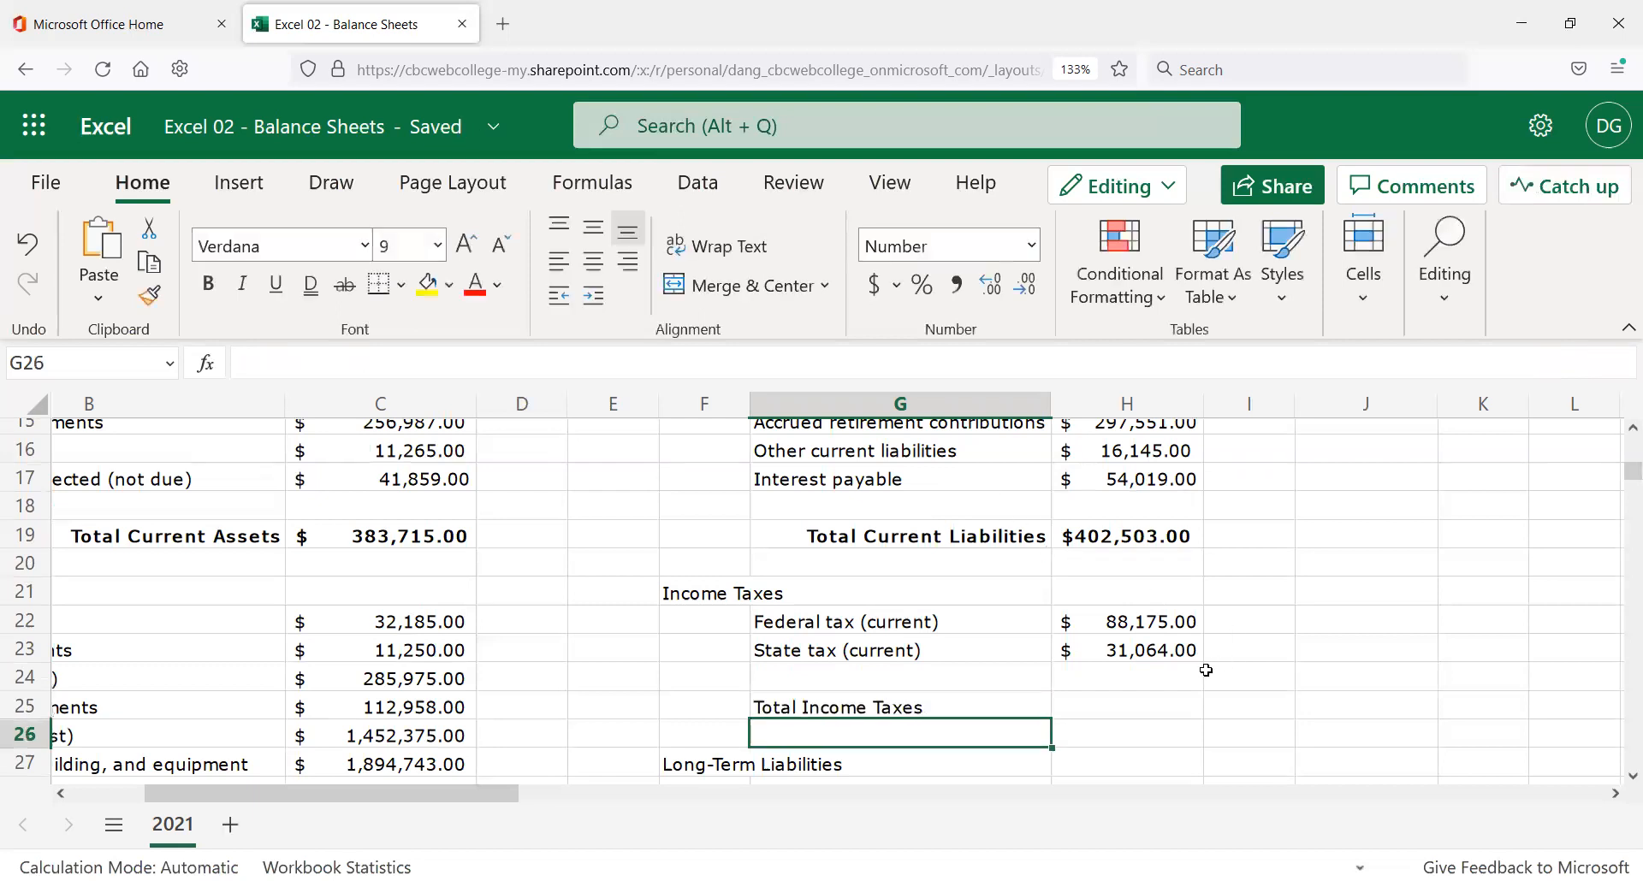
left_click(1145, 712)
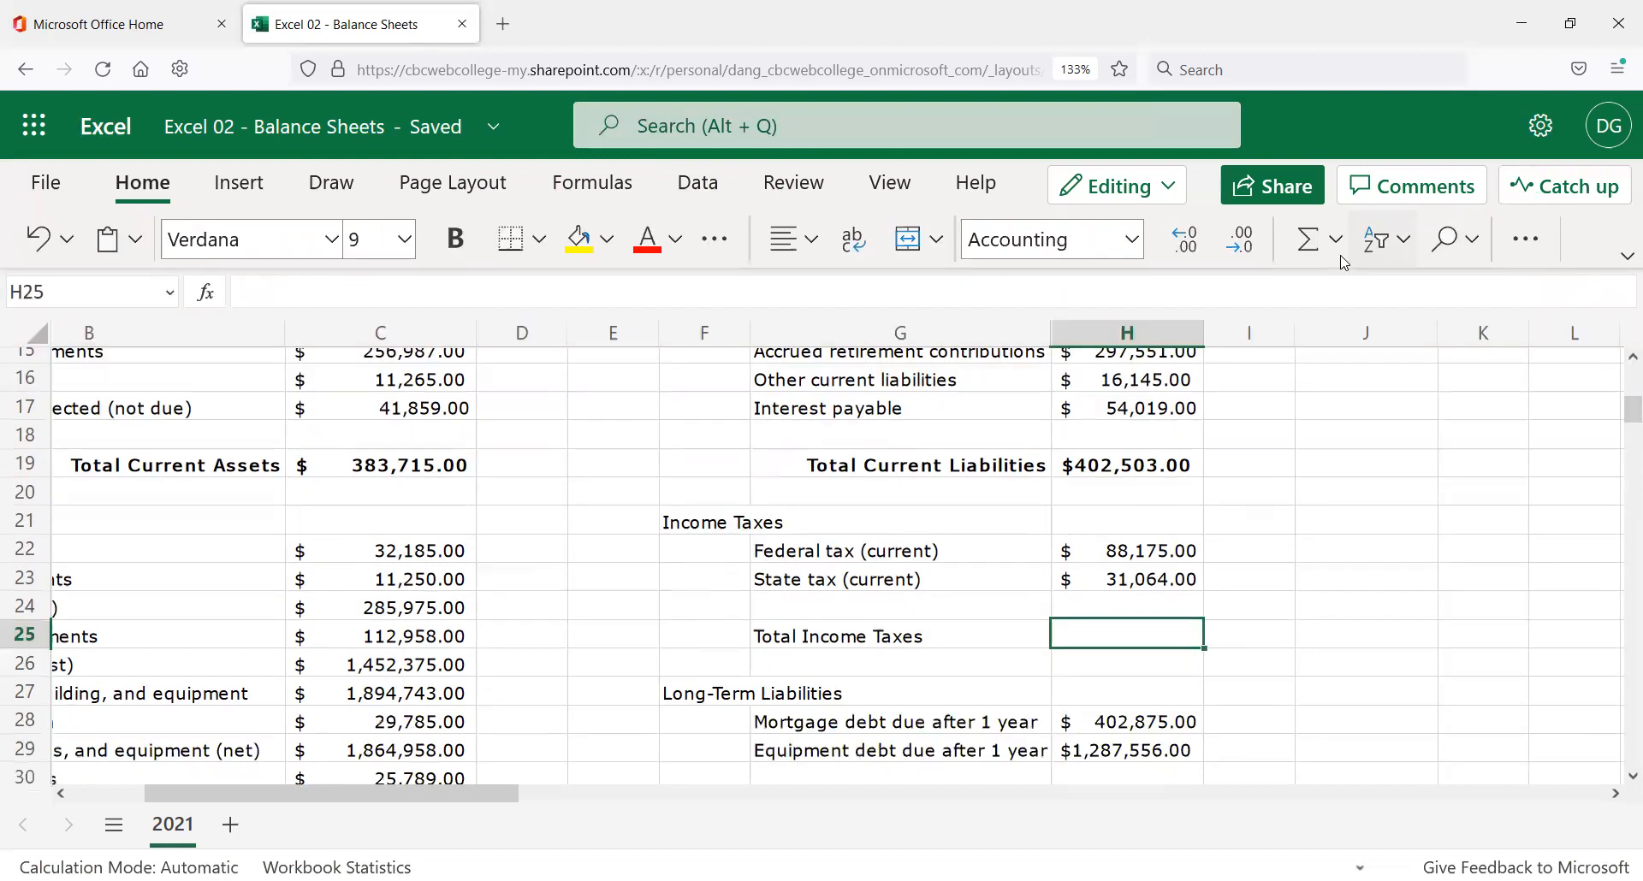
Sum the income taxes in H25 to $119,239.00 and bold the label like Total Current Liabilities.
left_click(1309, 239)
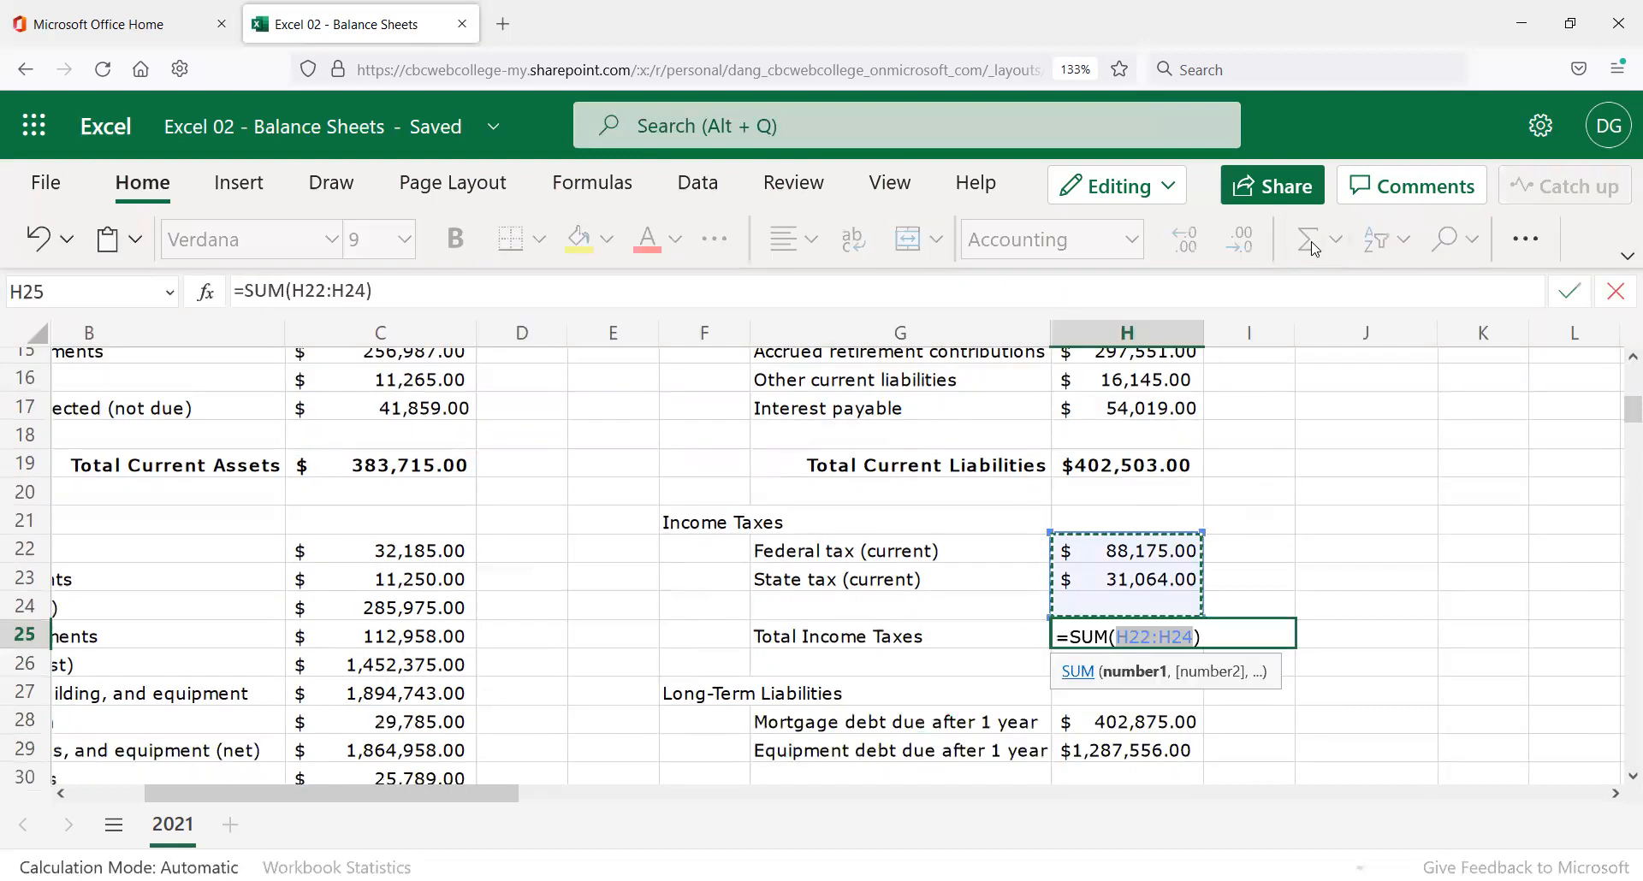
key("Return")
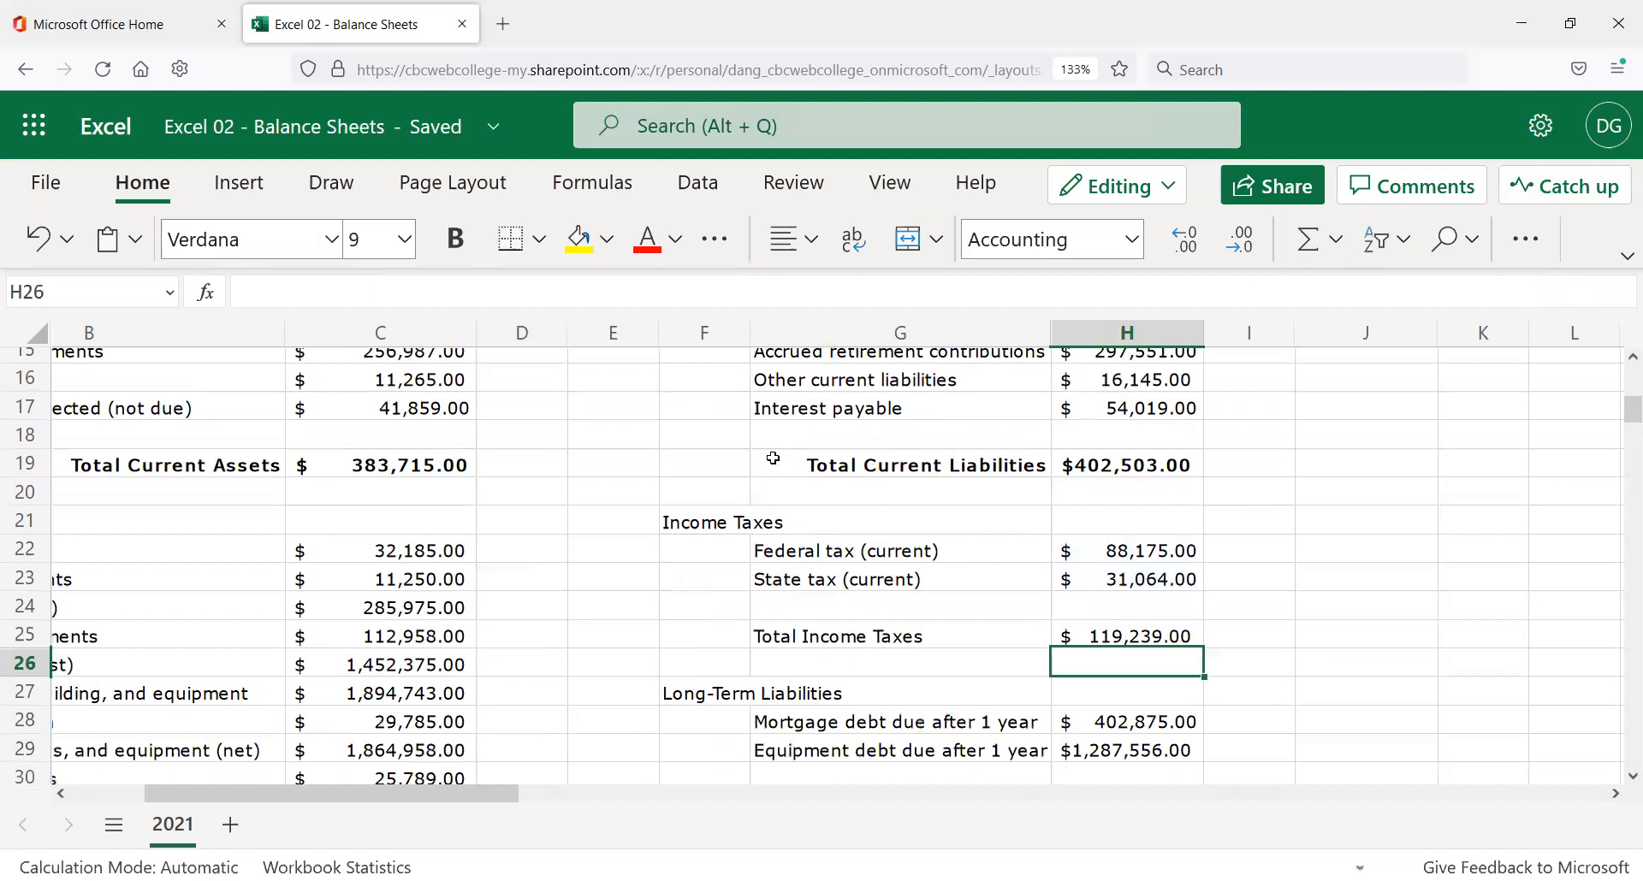
left_click(1626, 256)
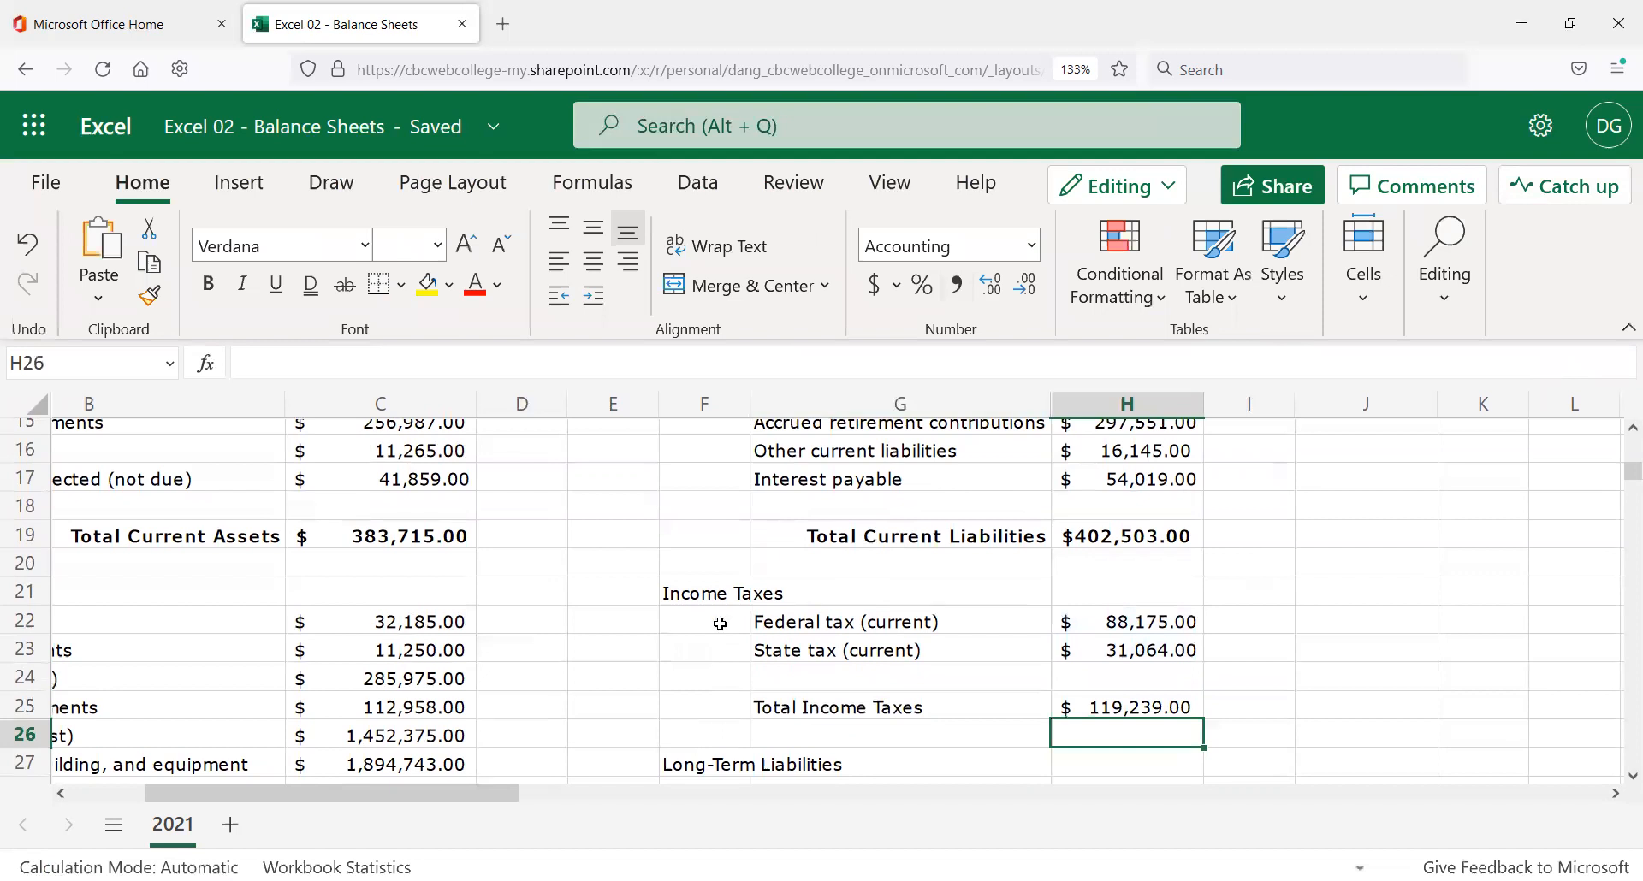
left_click(868, 537)
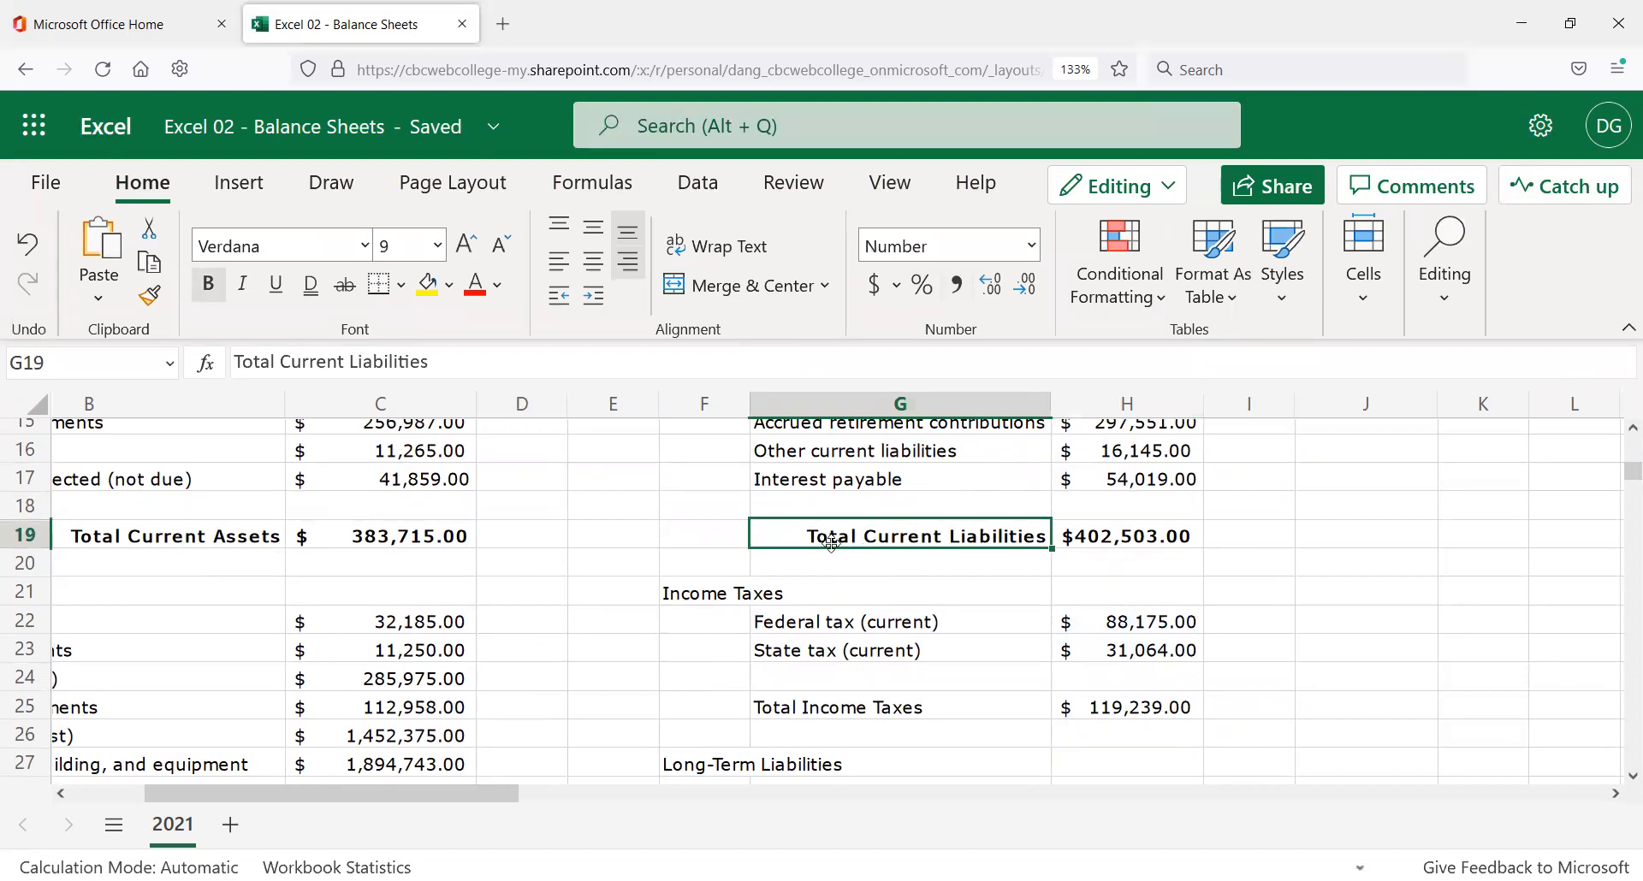
left_click(152, 298)
left_click(918, 717)
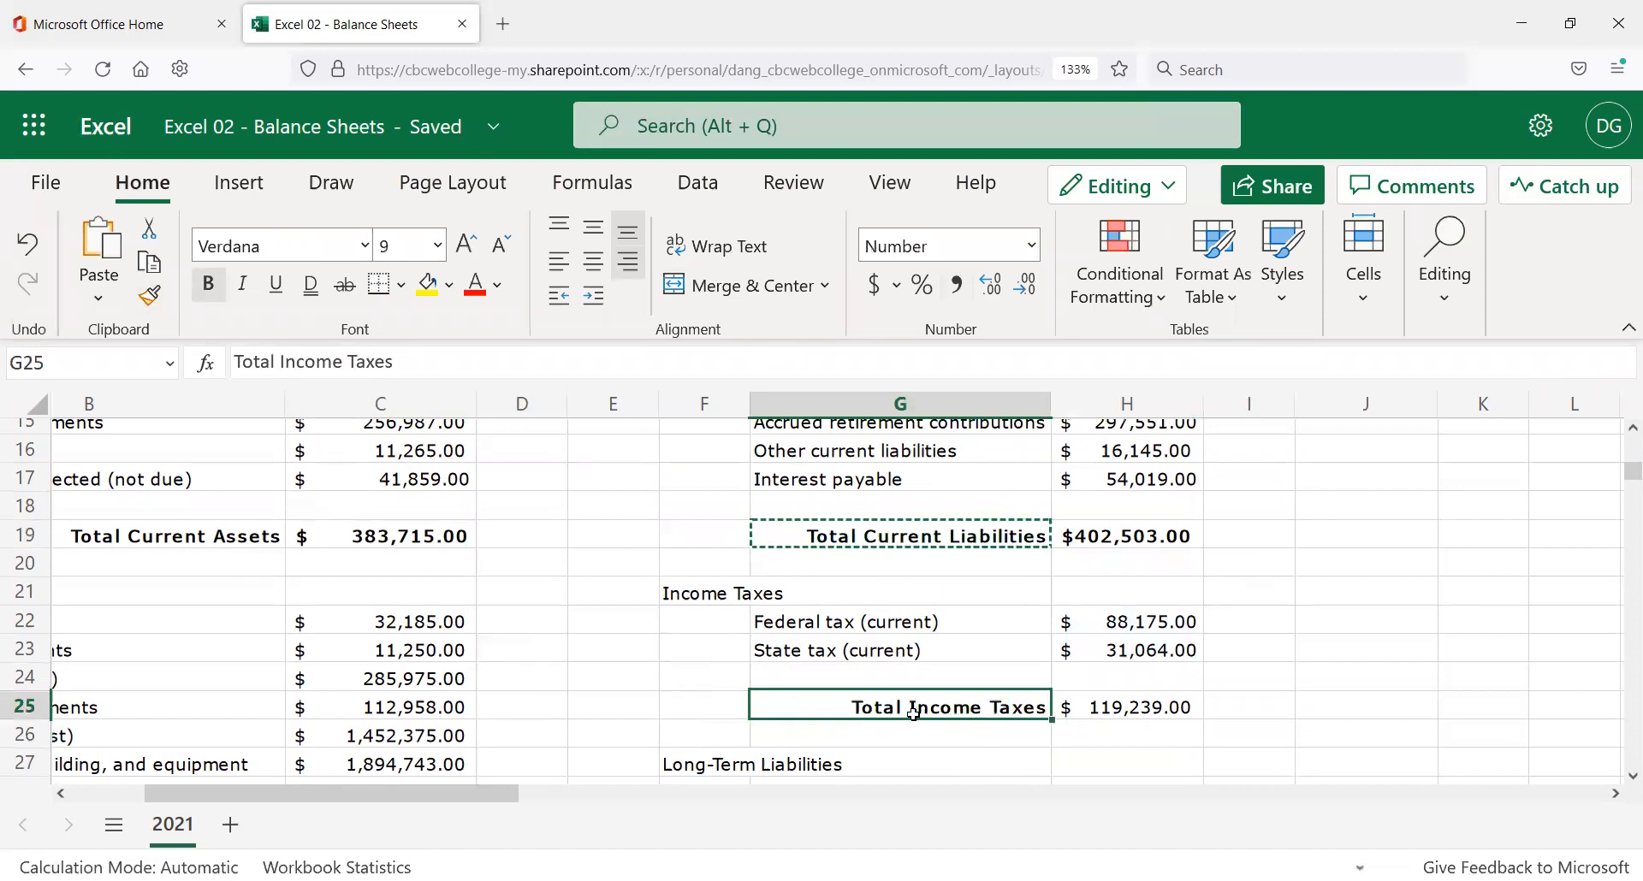
Copy H19's bold currency format onto the H25 income tax total with Format Painter.
left_click(1129, 537)
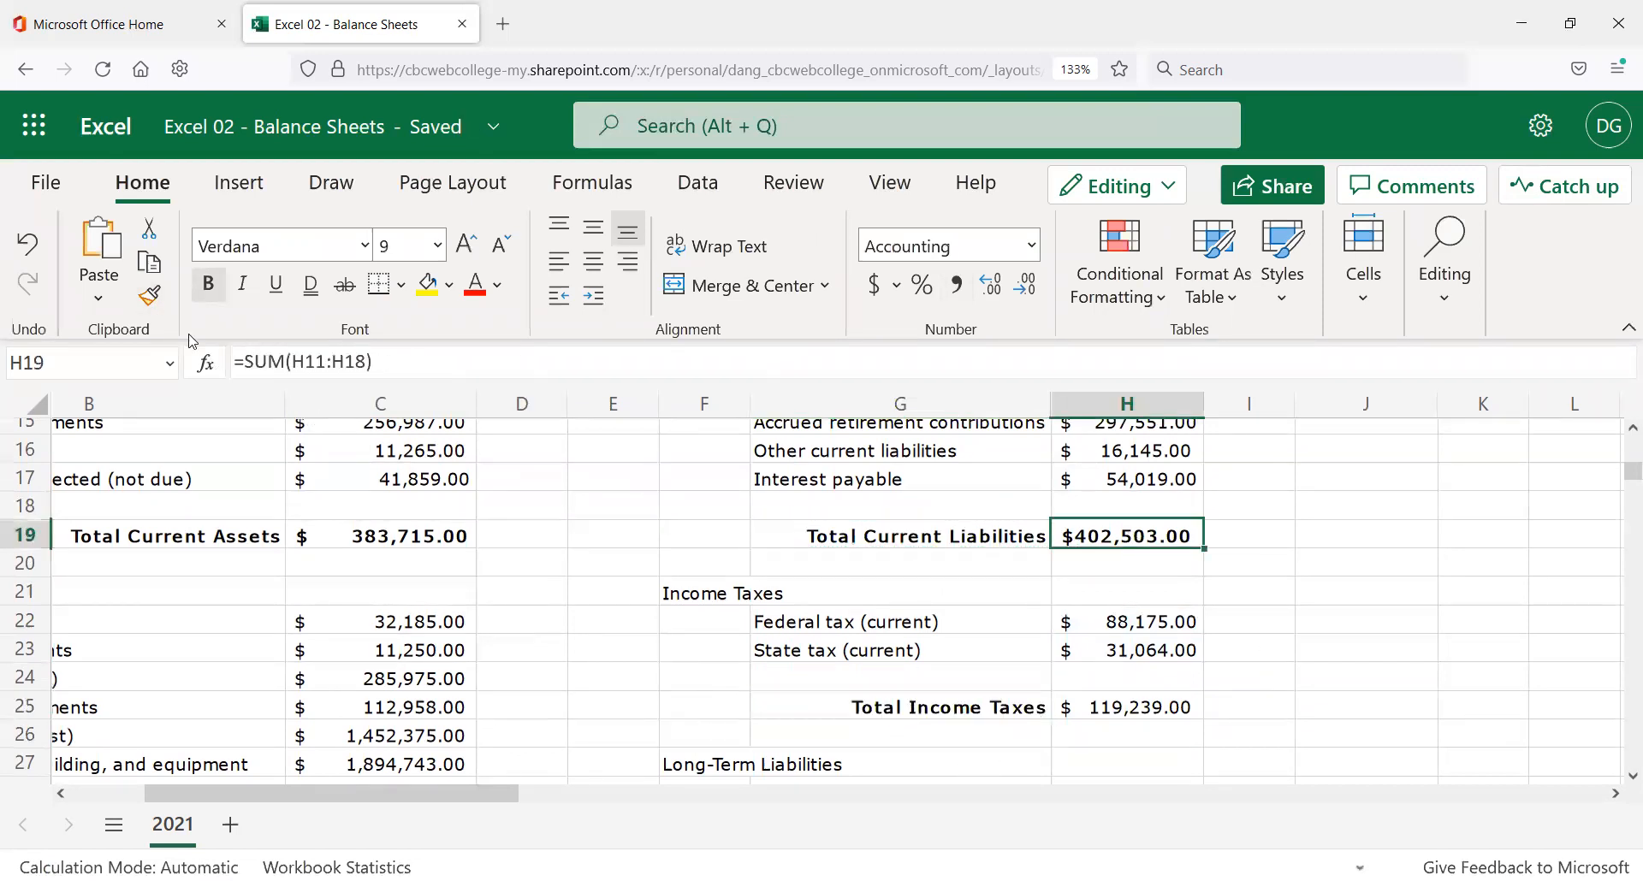
left_click(152, 298)
left_click(1135, 708)
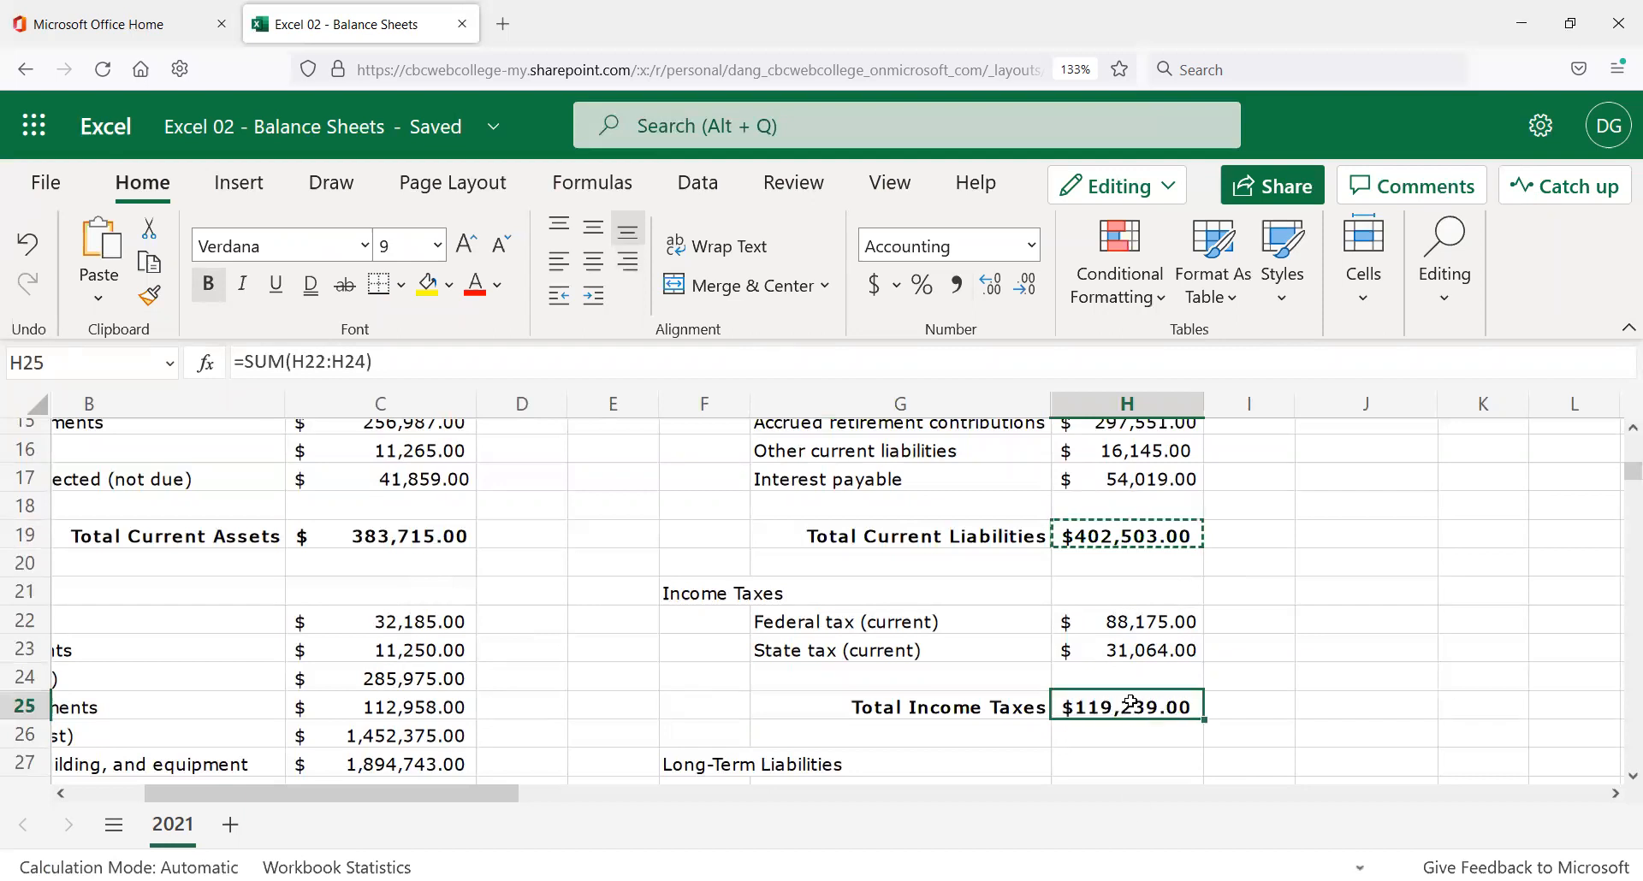
scroll(1023, 758, "down", 2)
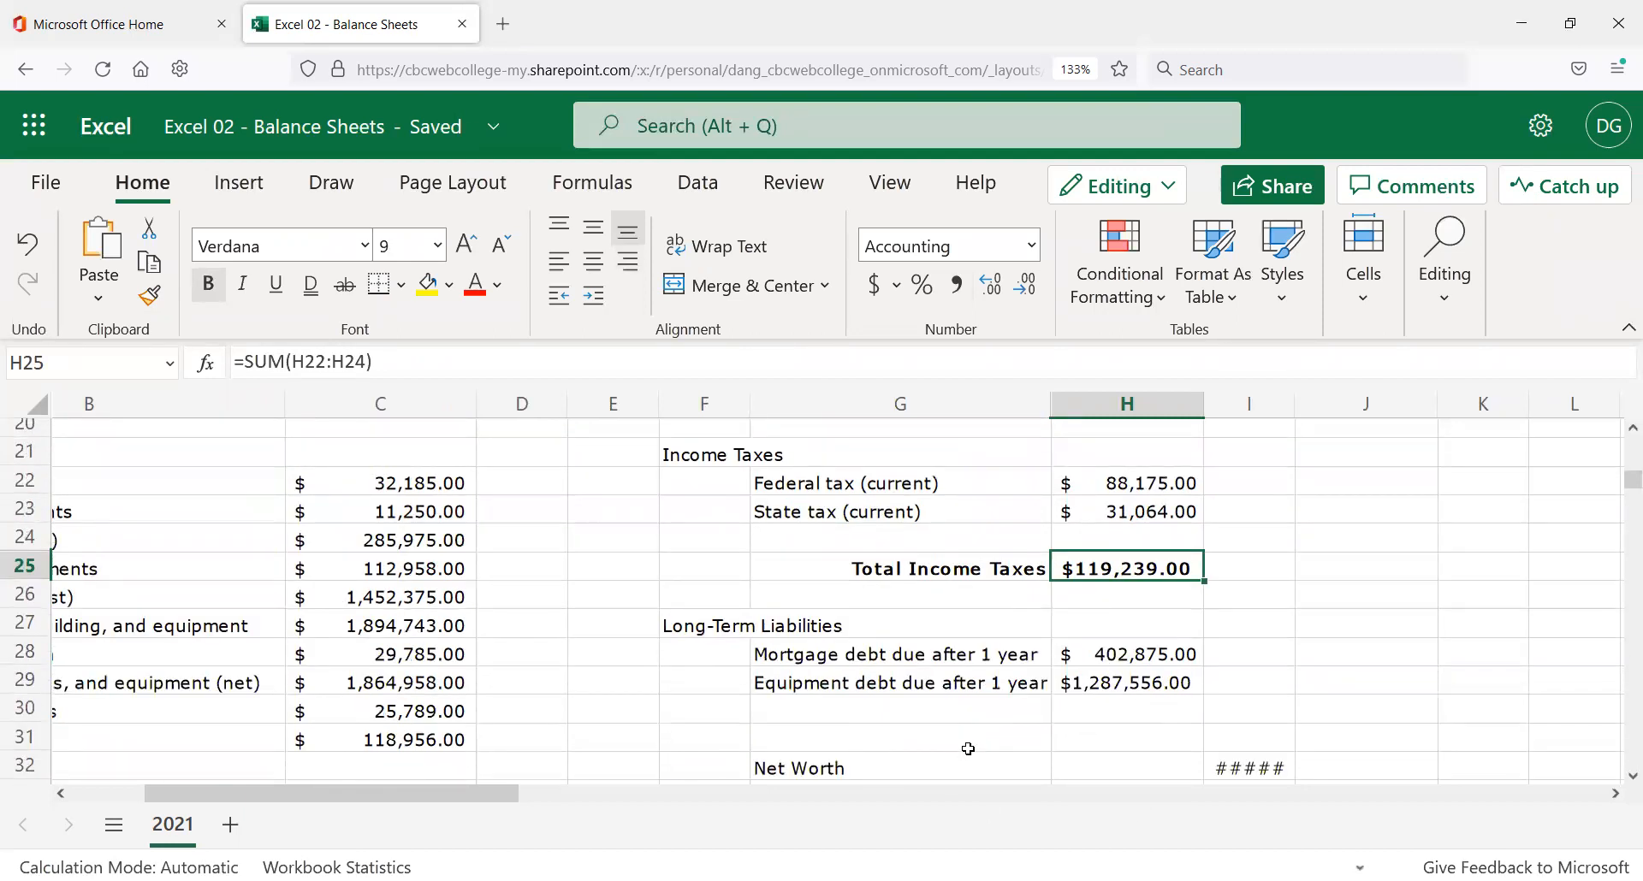
Widen column I so the Net Worth amounts display.
left_click(893, 733)
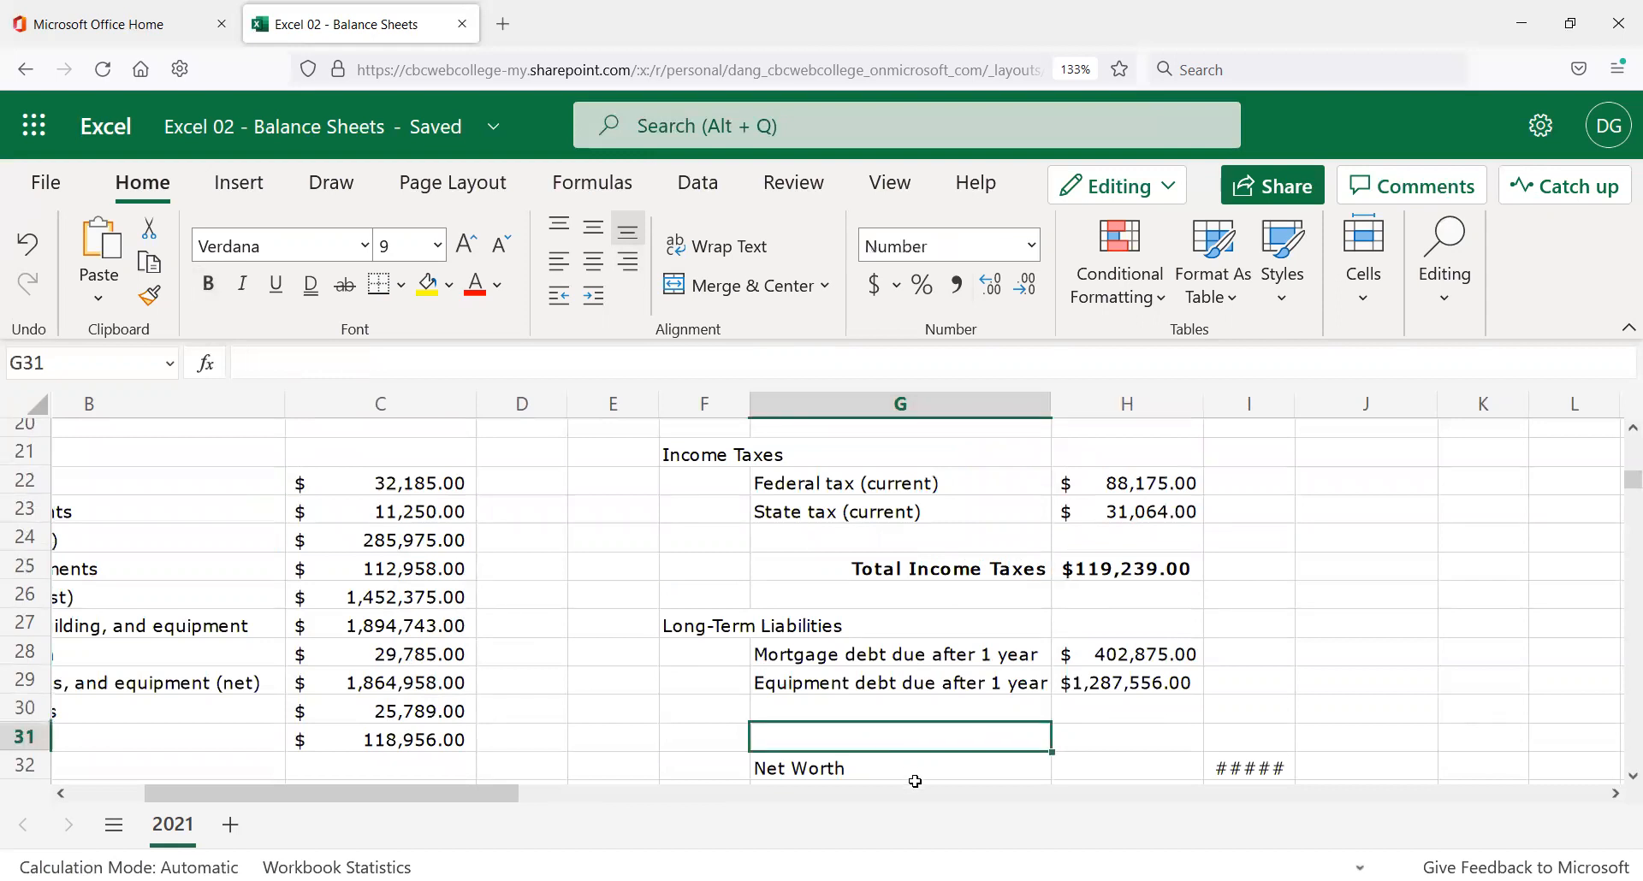
scroll(894, 770, "down", 2)
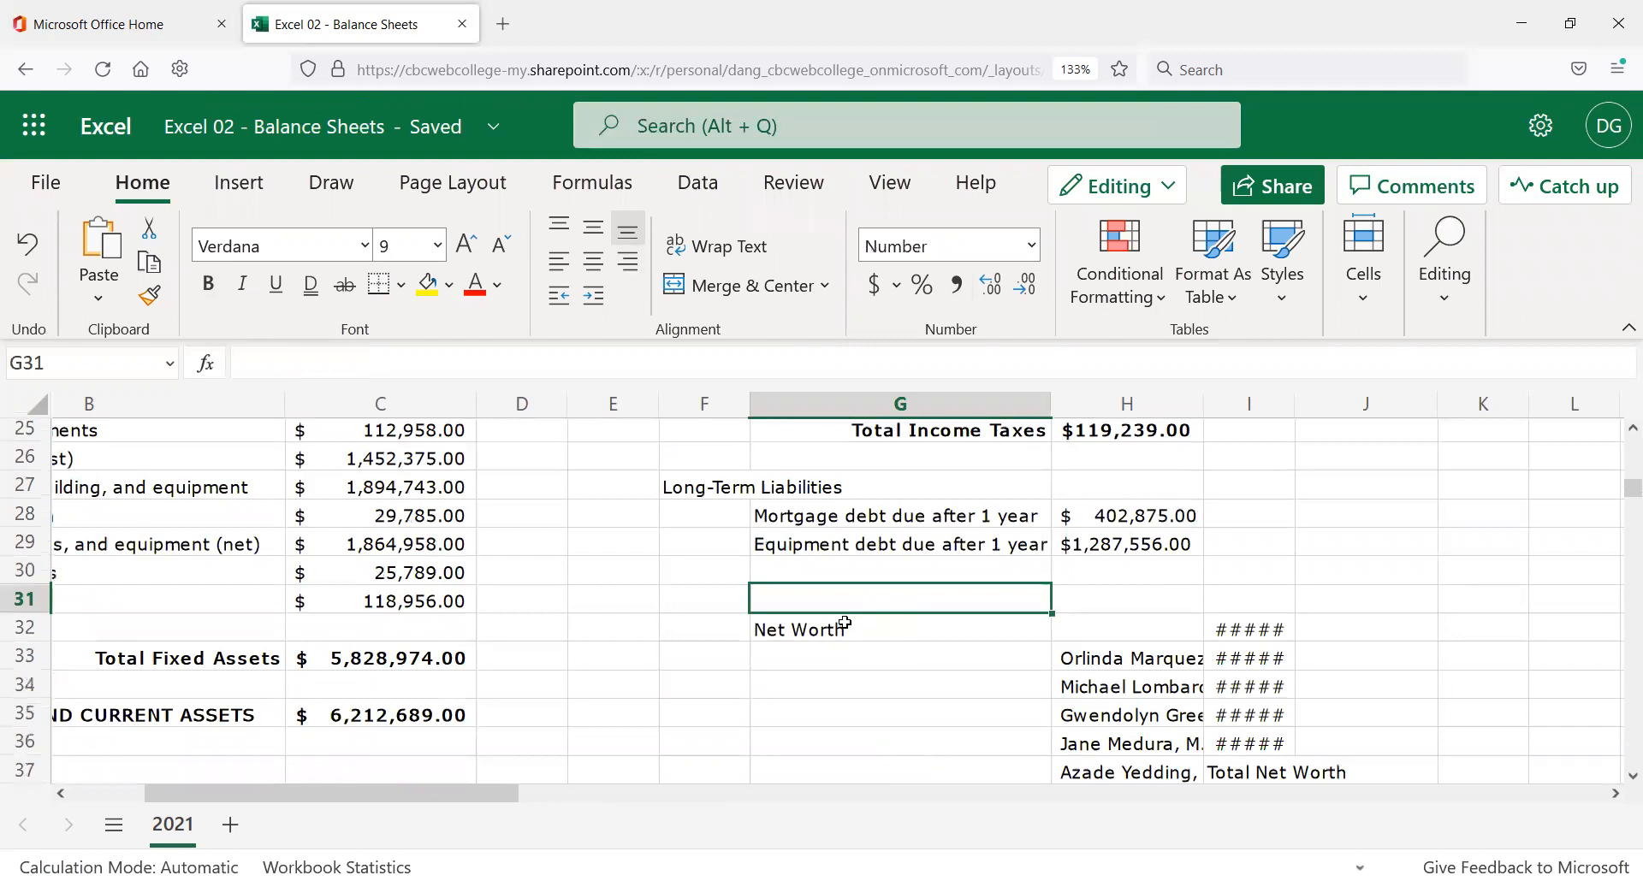
scroll(1199, 672, "down", 2)
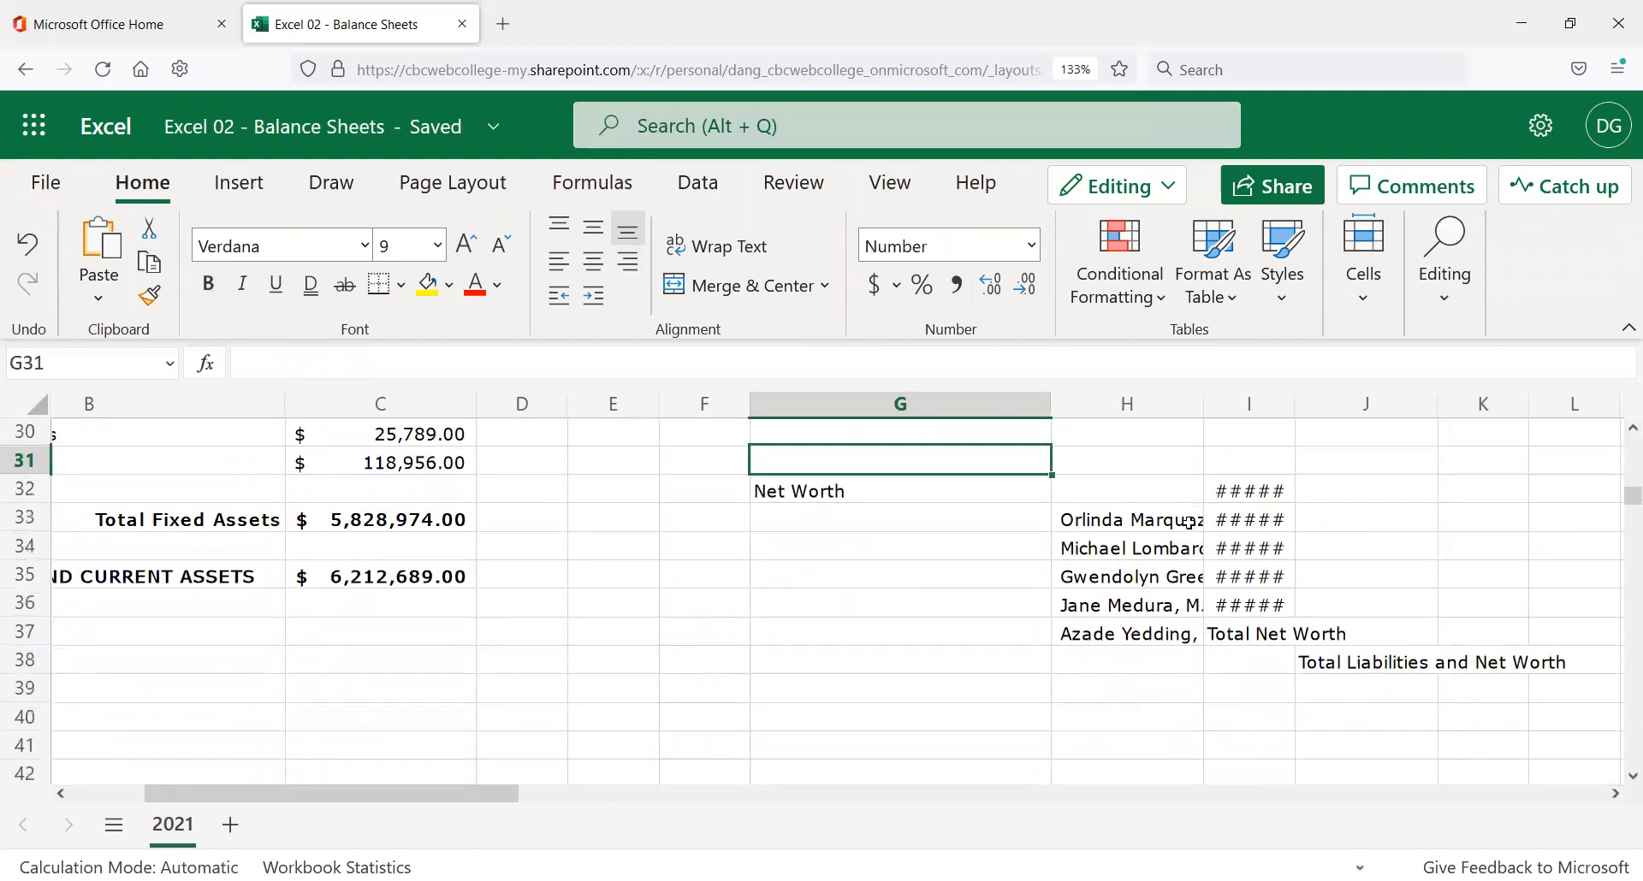
left_click(1067, 495)
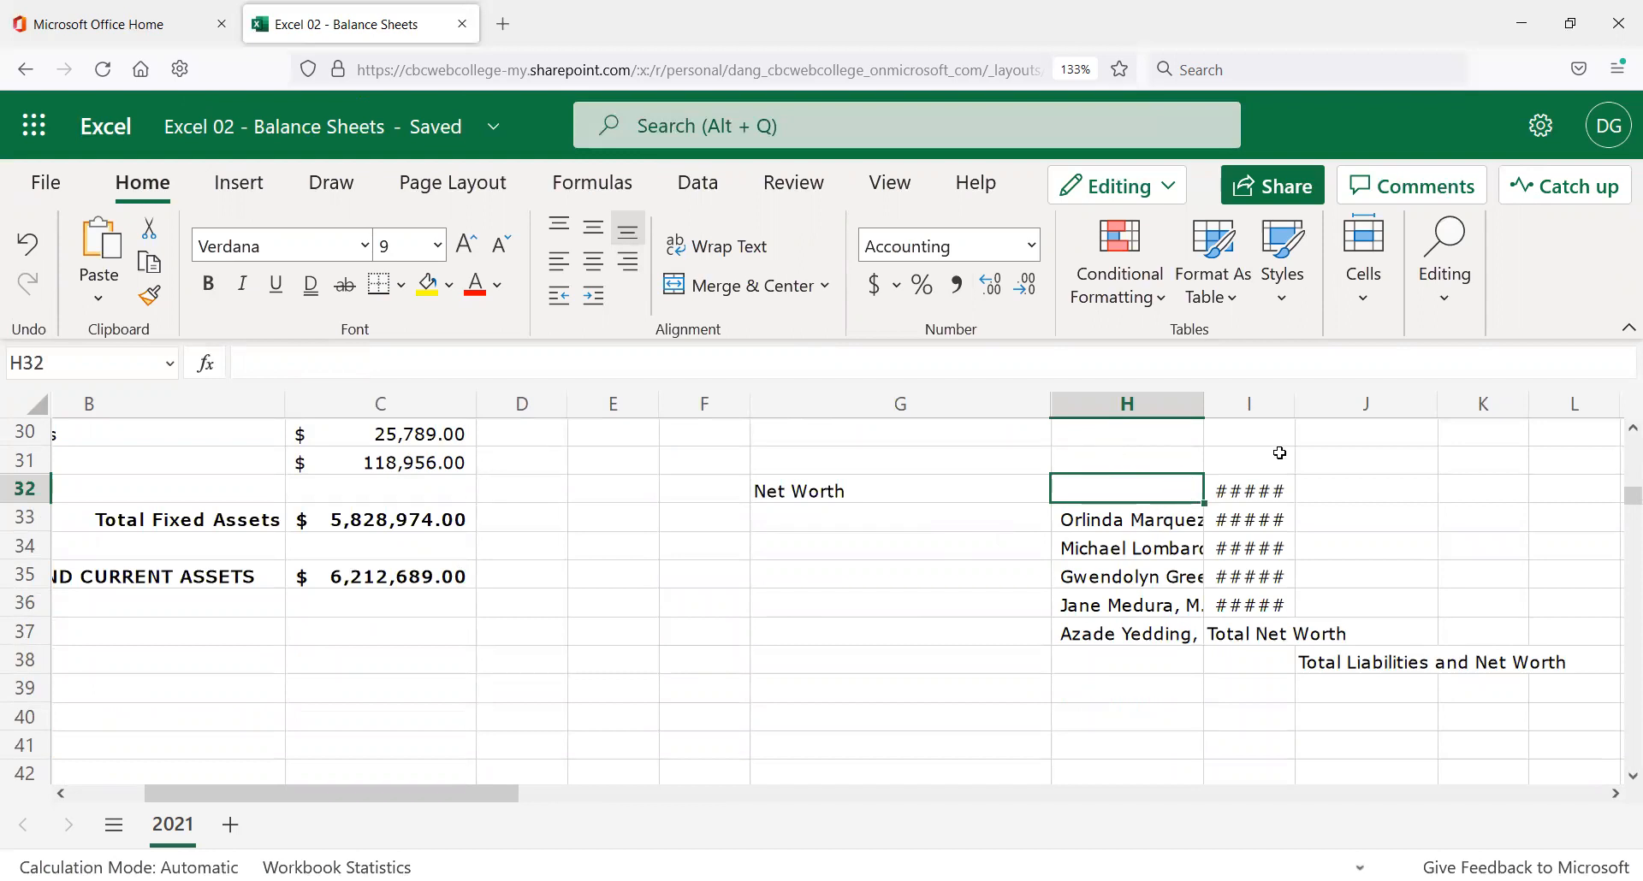
left_click_drag(1294, 418, 1375, 415)
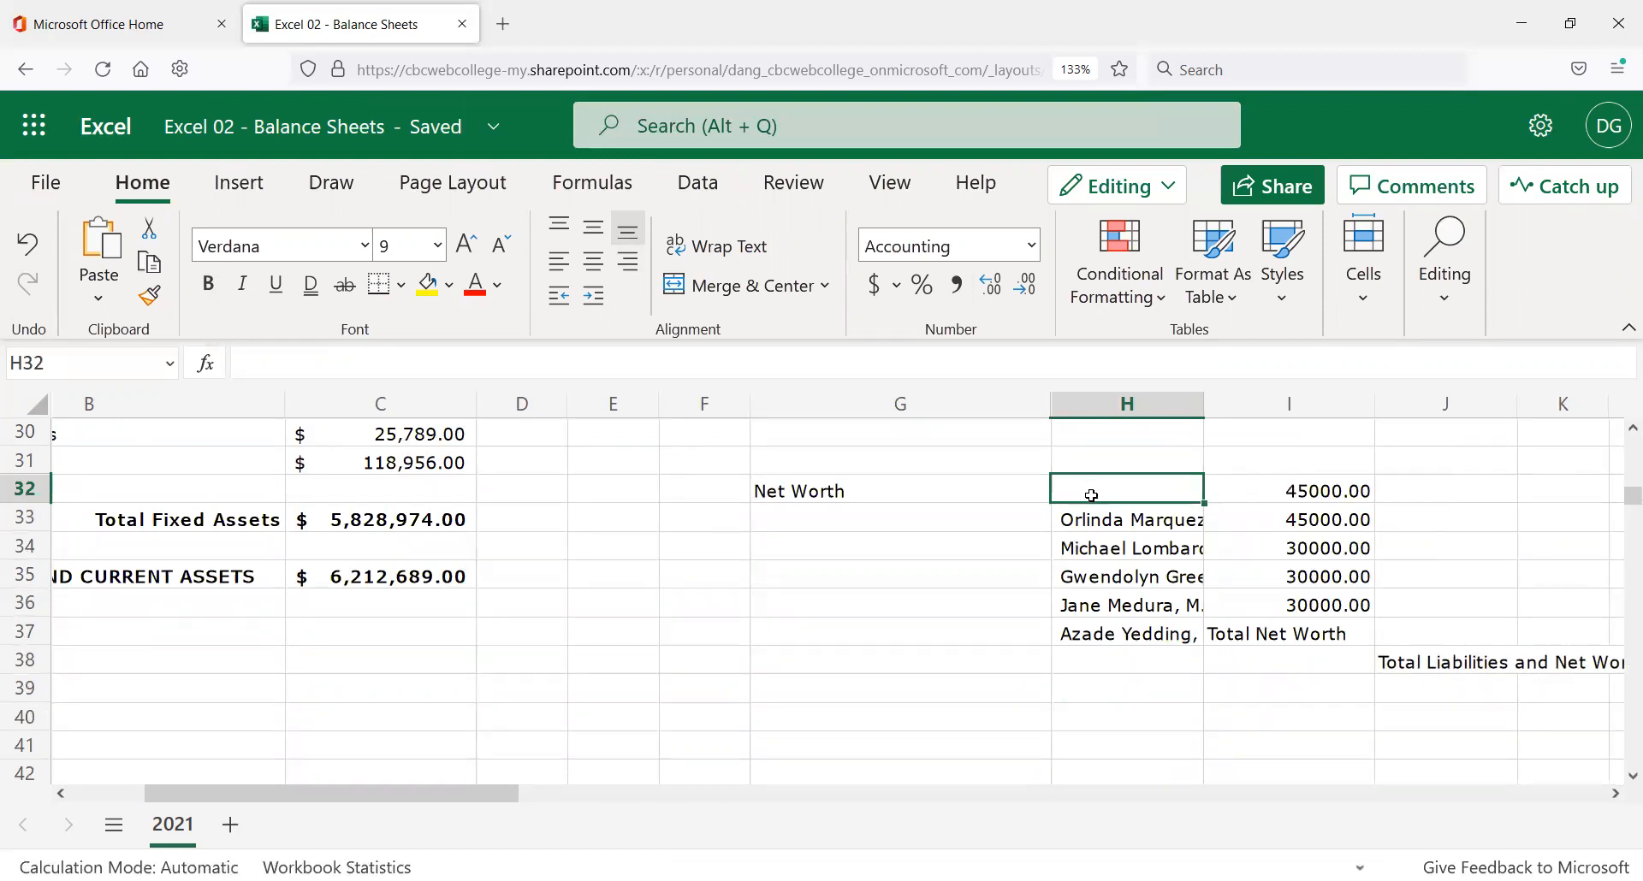
Delete cell H32 shifting up, so the owner names align with their amounts in H32:H36.
left_click(1365, 300)
left_click(1431, 400)
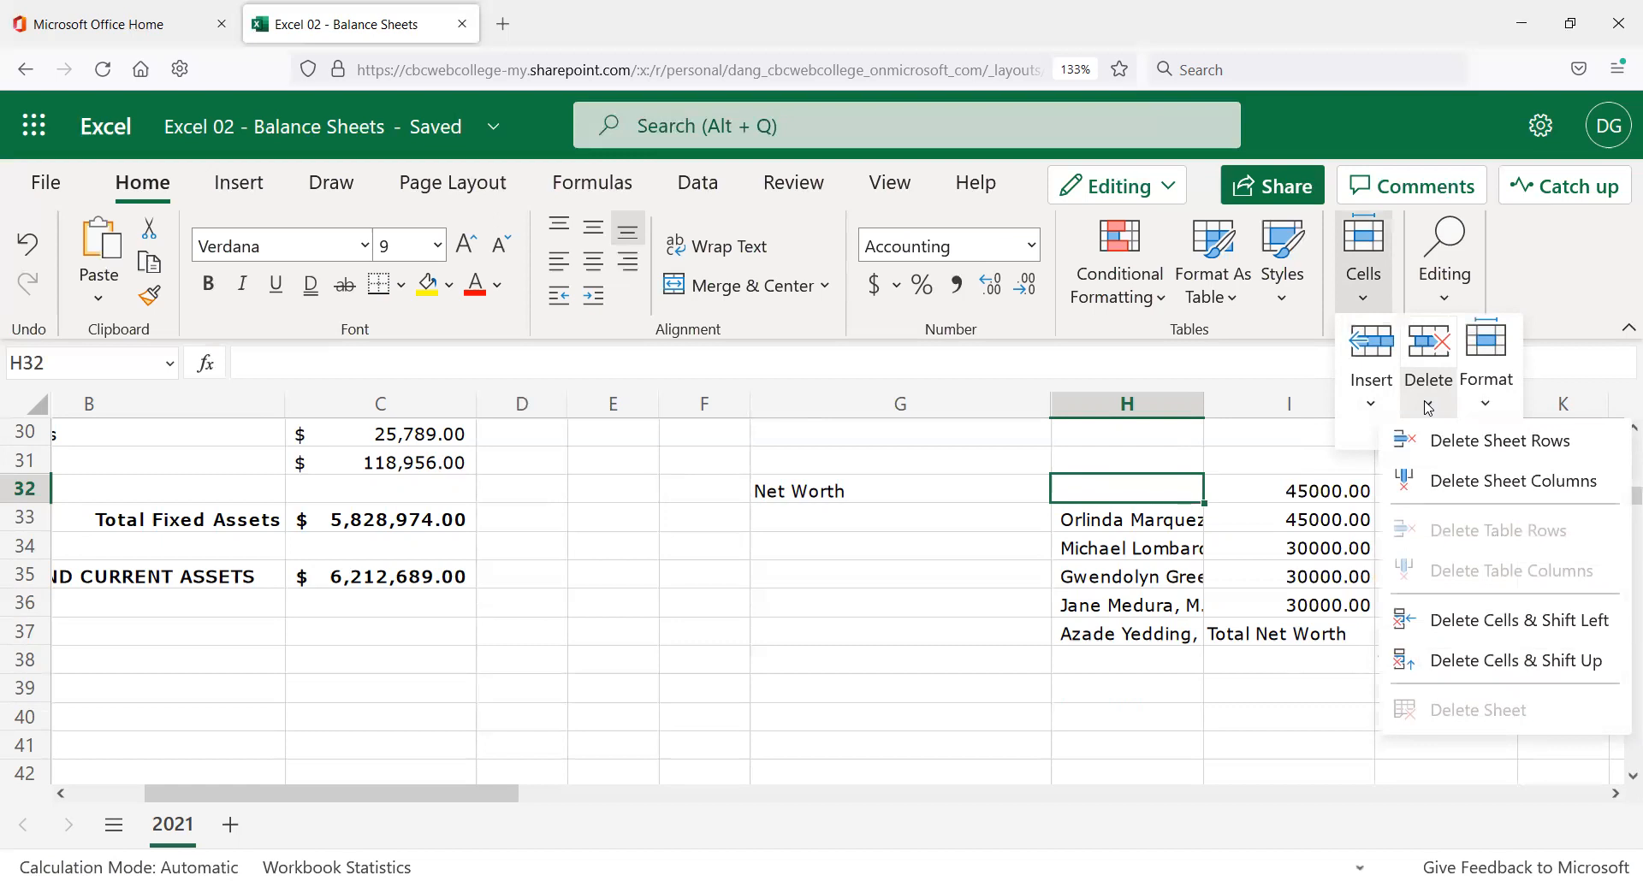
left_click(1452, 664)
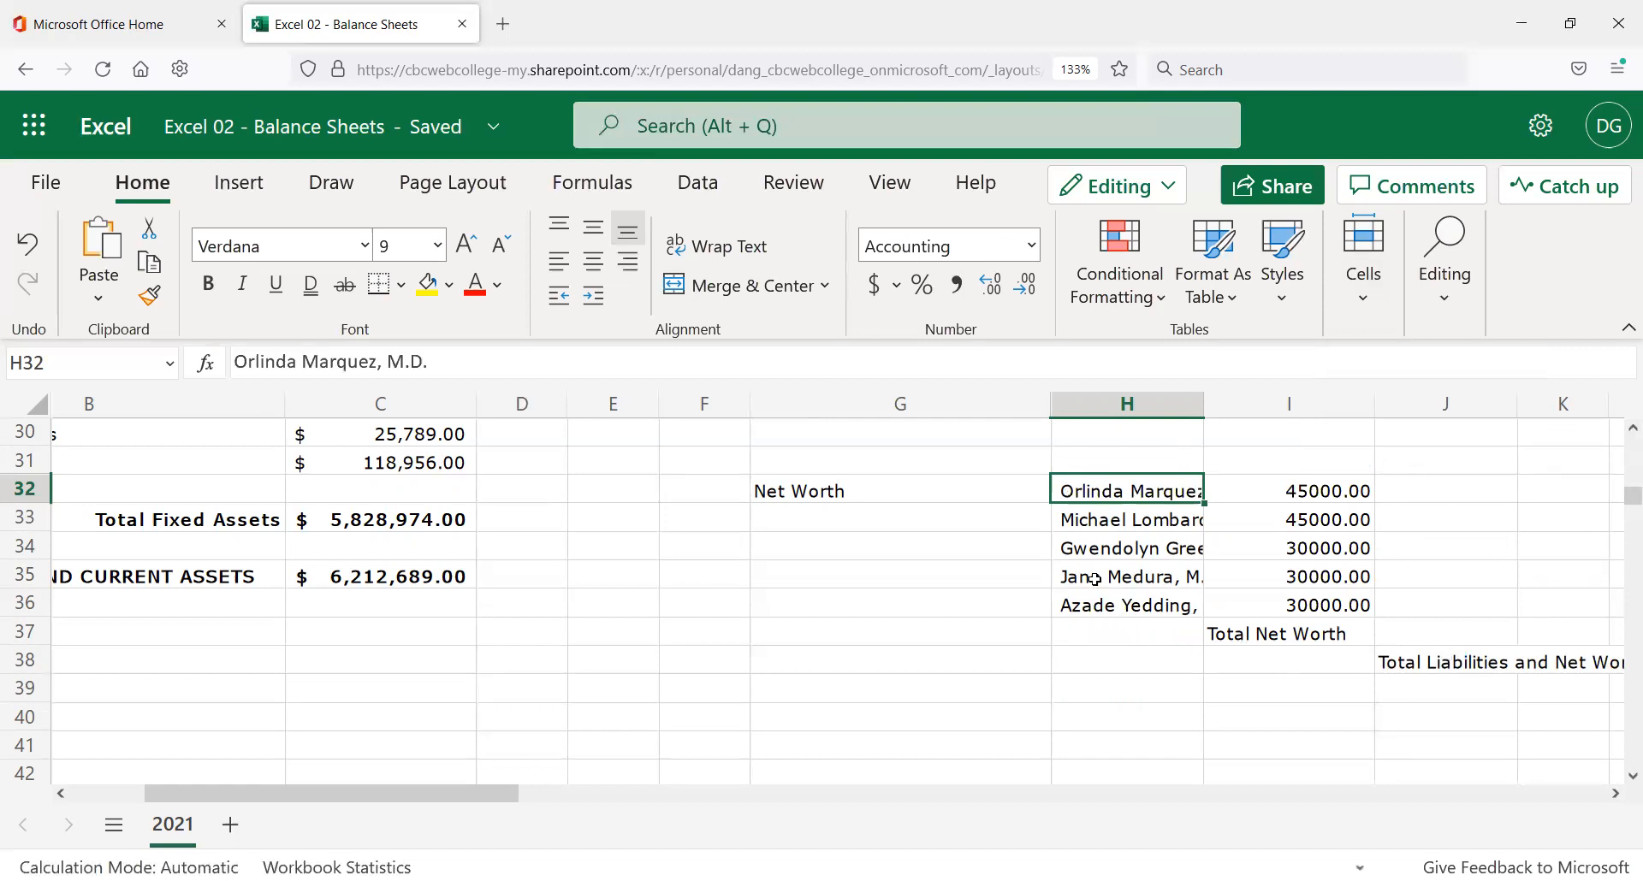
Insert blank cells at G30:I31 shifting down, moving Net Worth to row 34.
scroll(1043, 642, "up", 2)
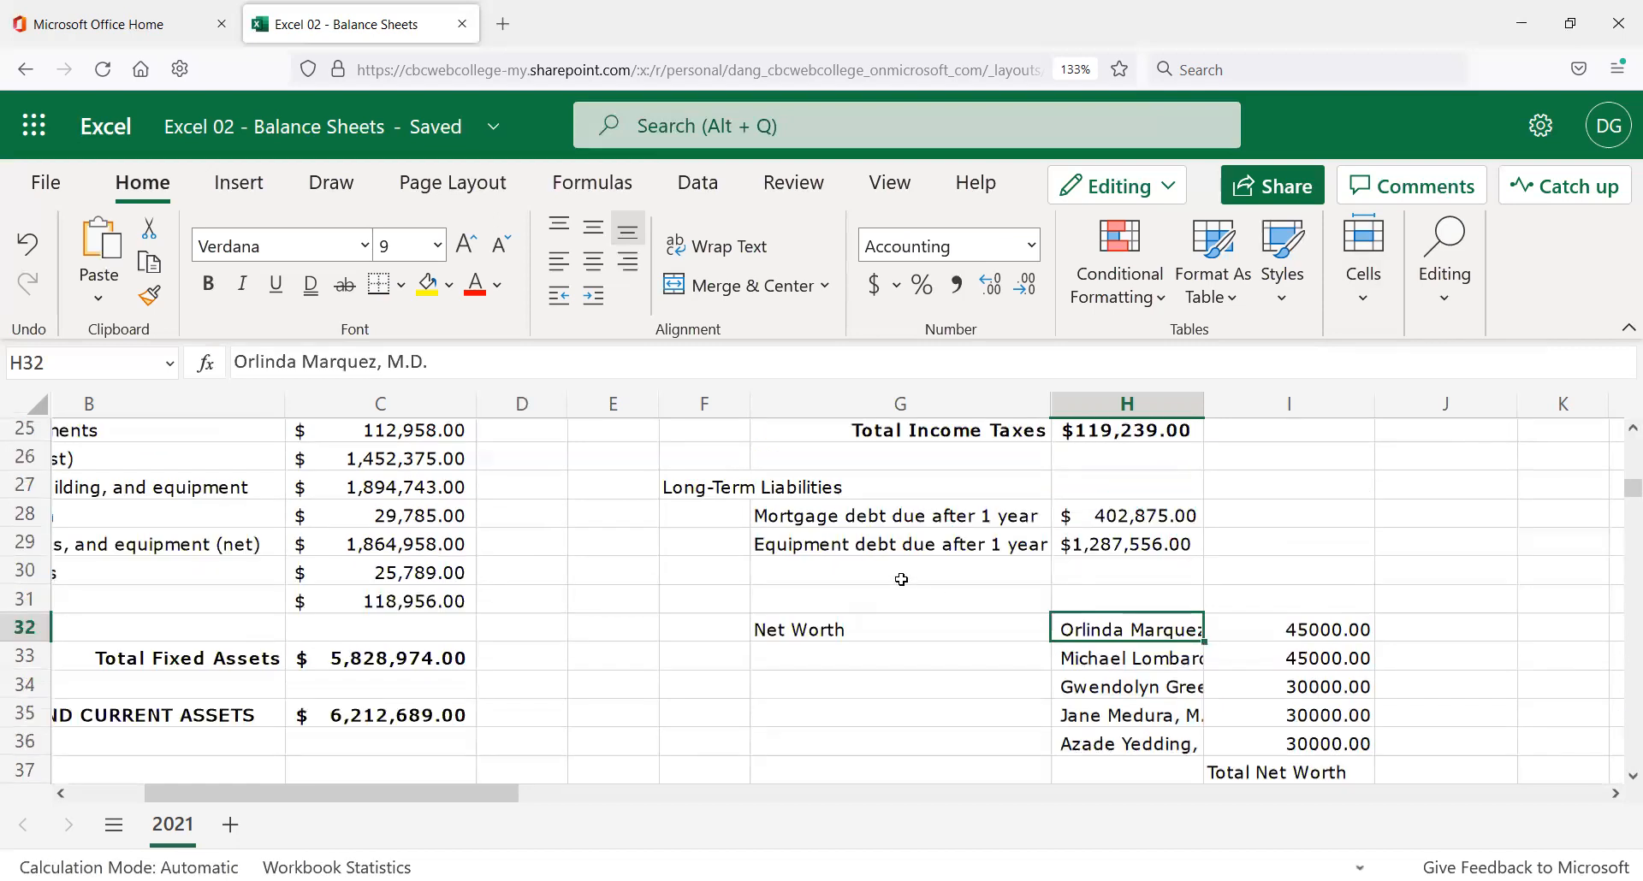
left_click(805, 574)
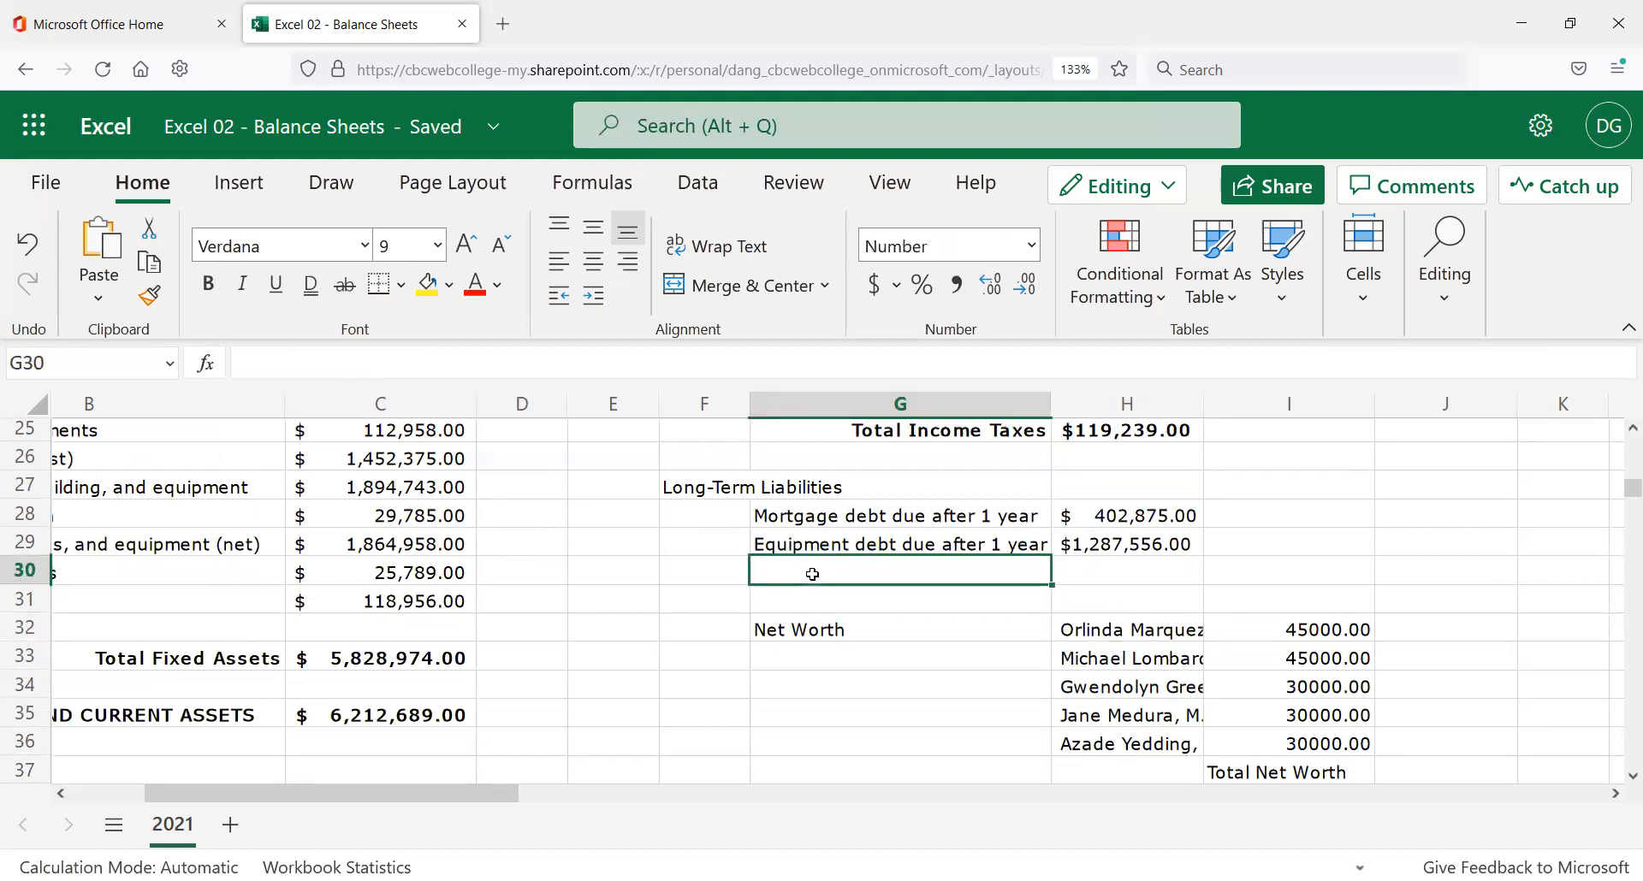
left_click_drag(813, 574, 1311, 578)
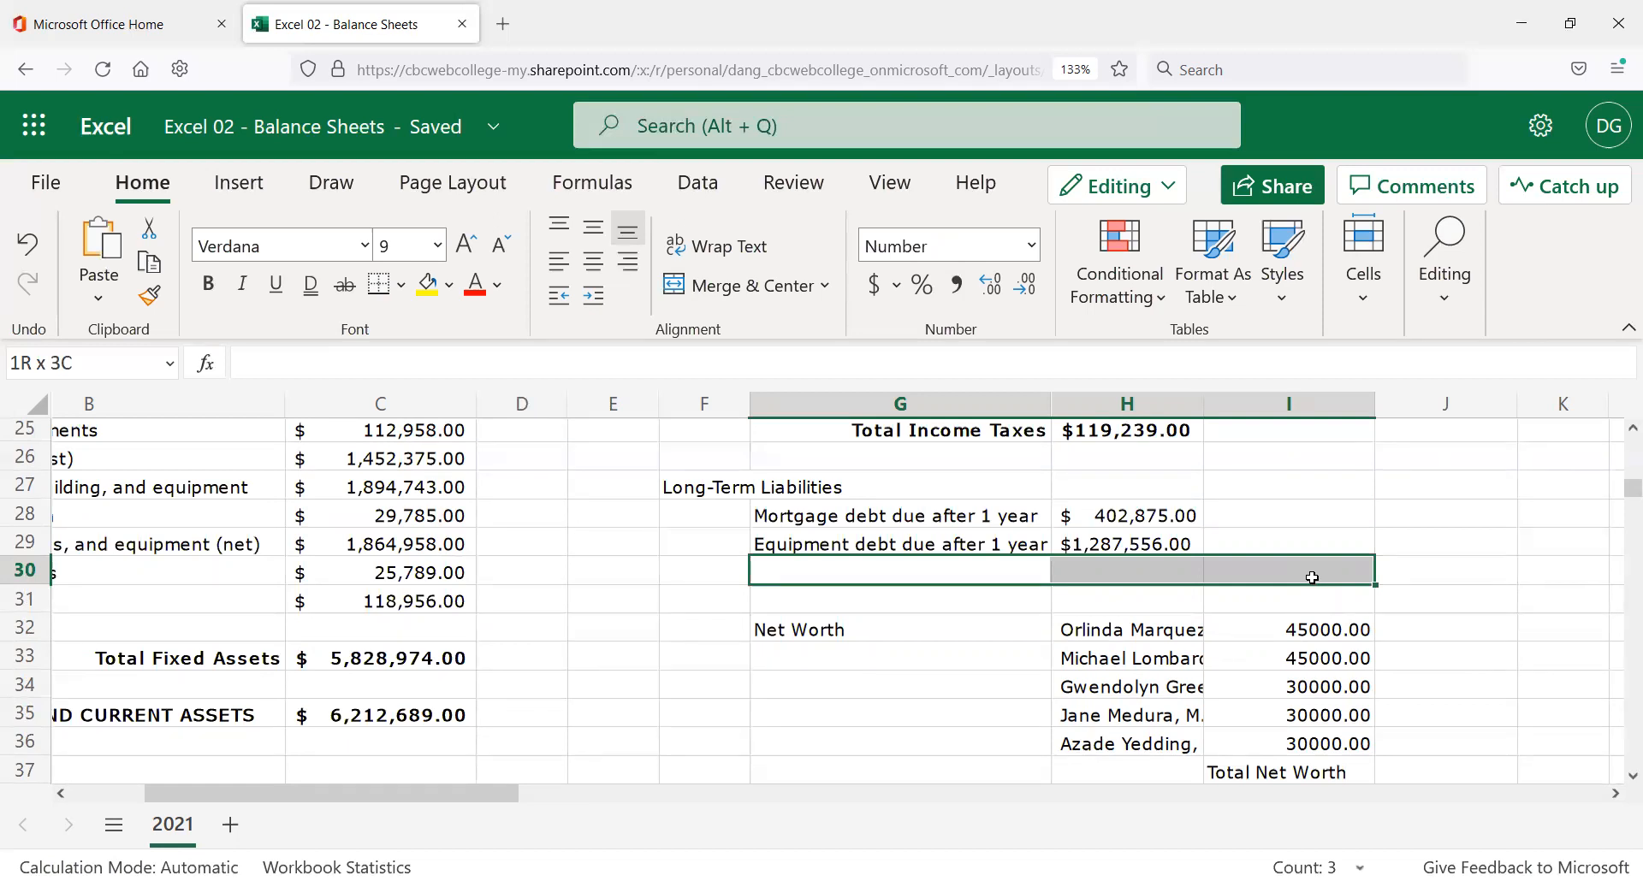
left_click_drag(1312, 578, 1318, 591)
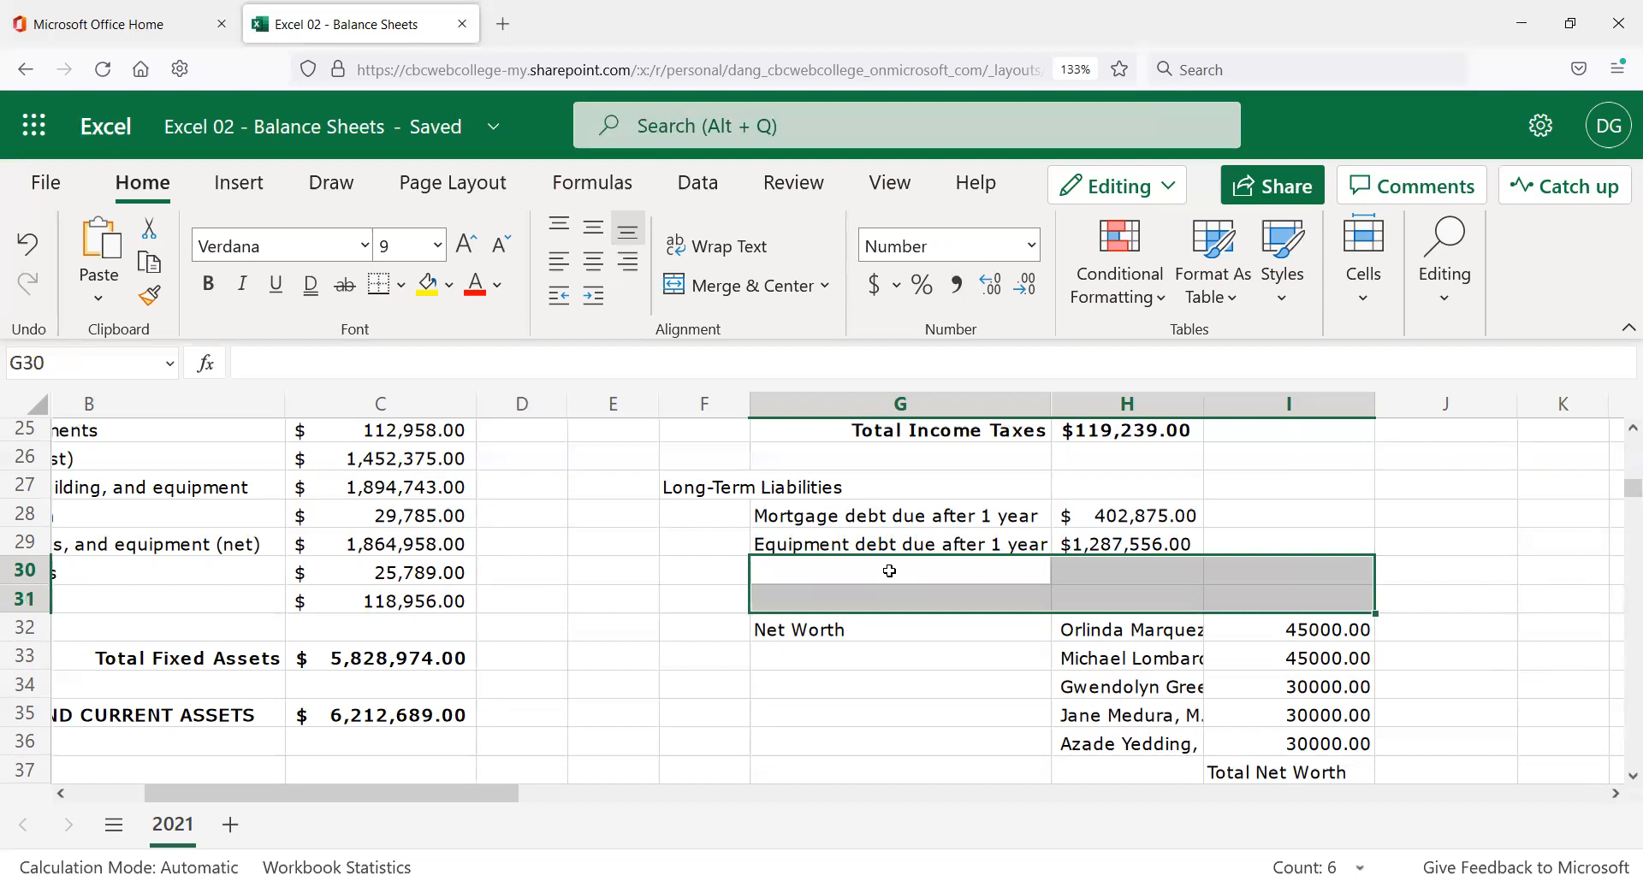
left_click(1369, 304)
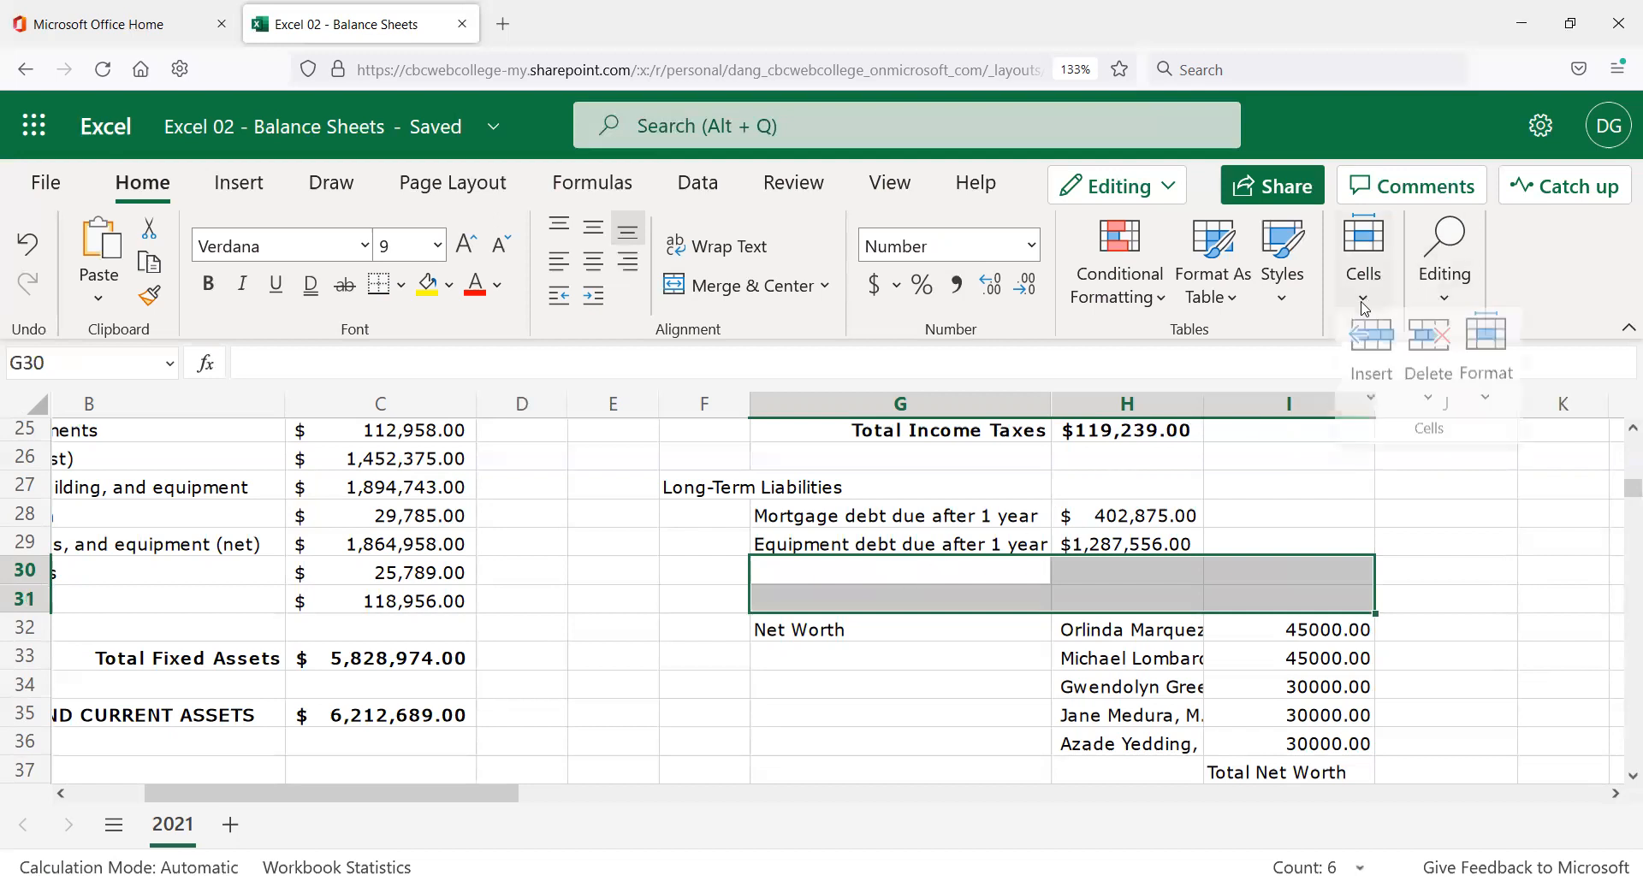
left_click(1375, 402)
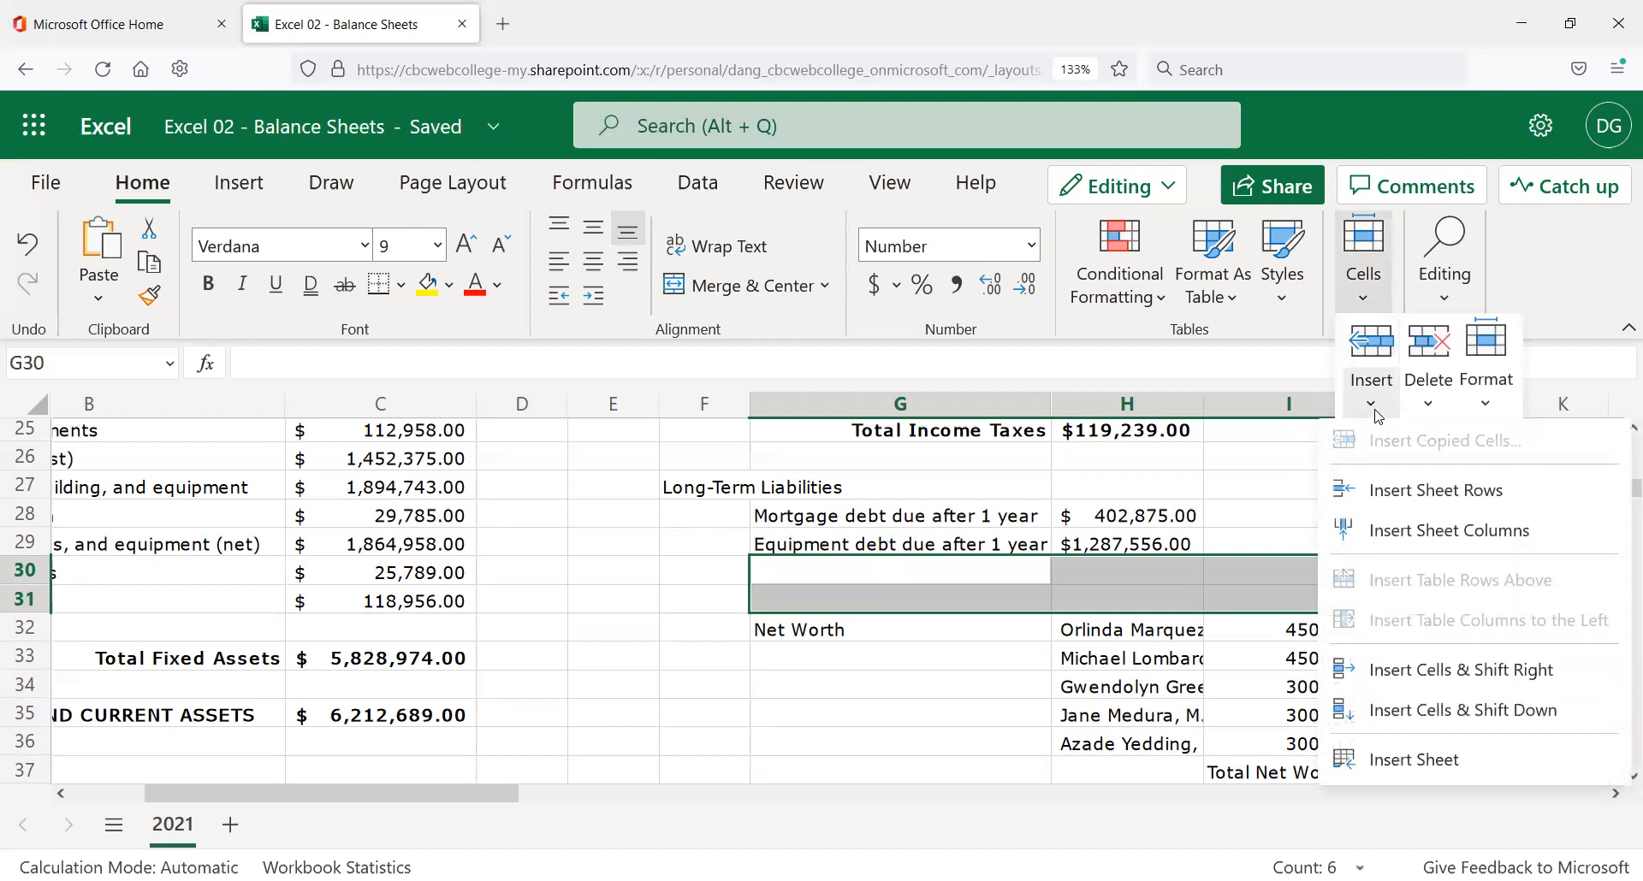
left_click(1401, 709)
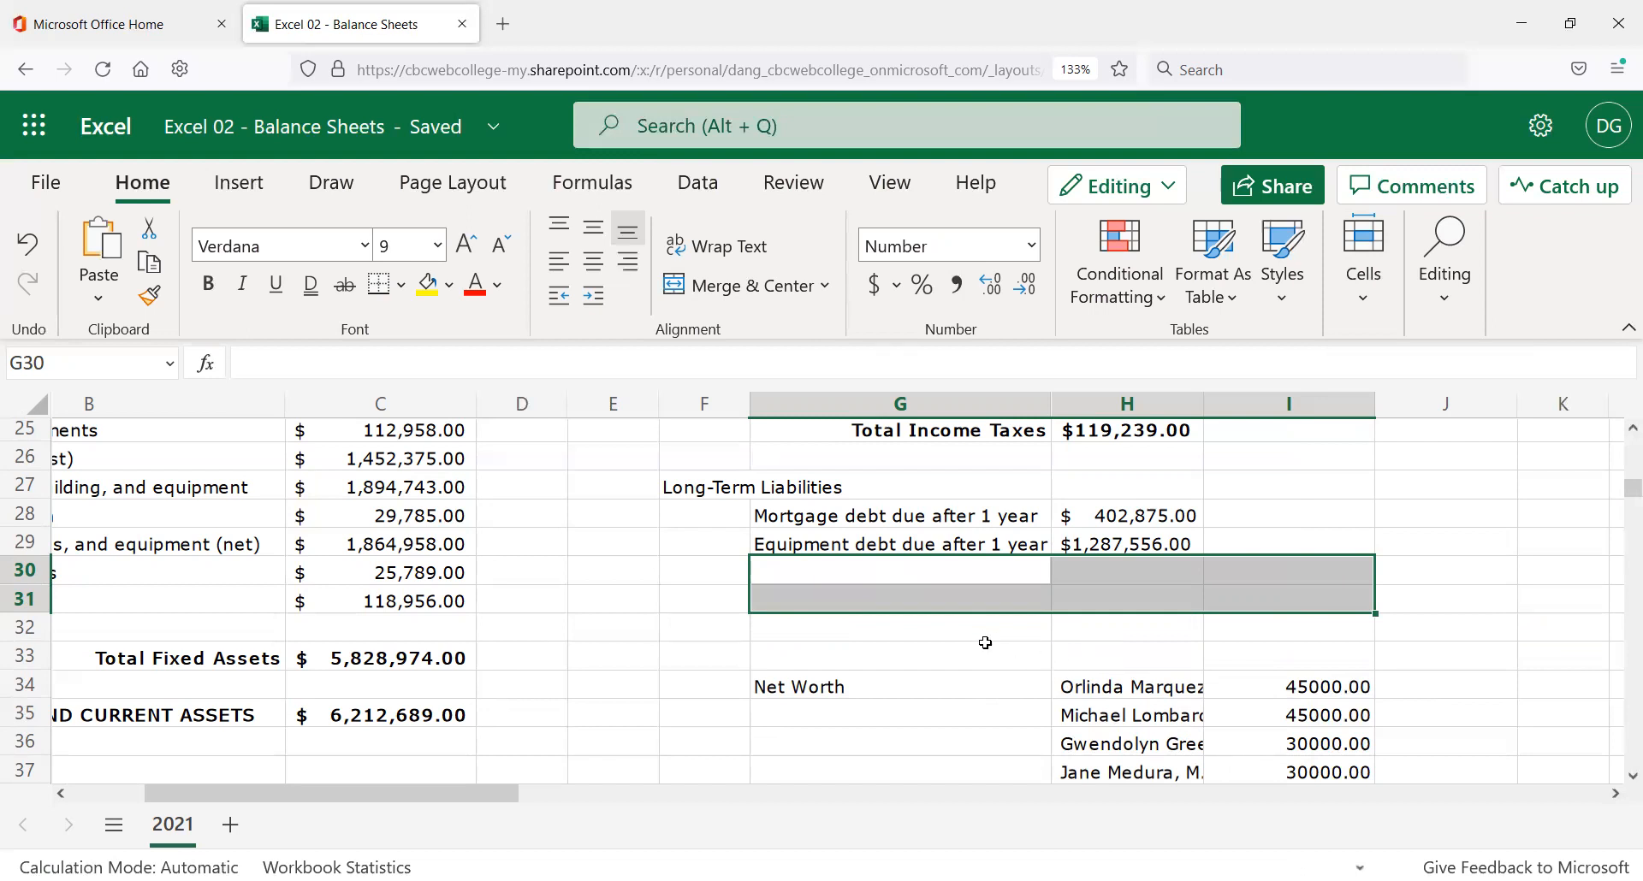
left_click(901, 600)
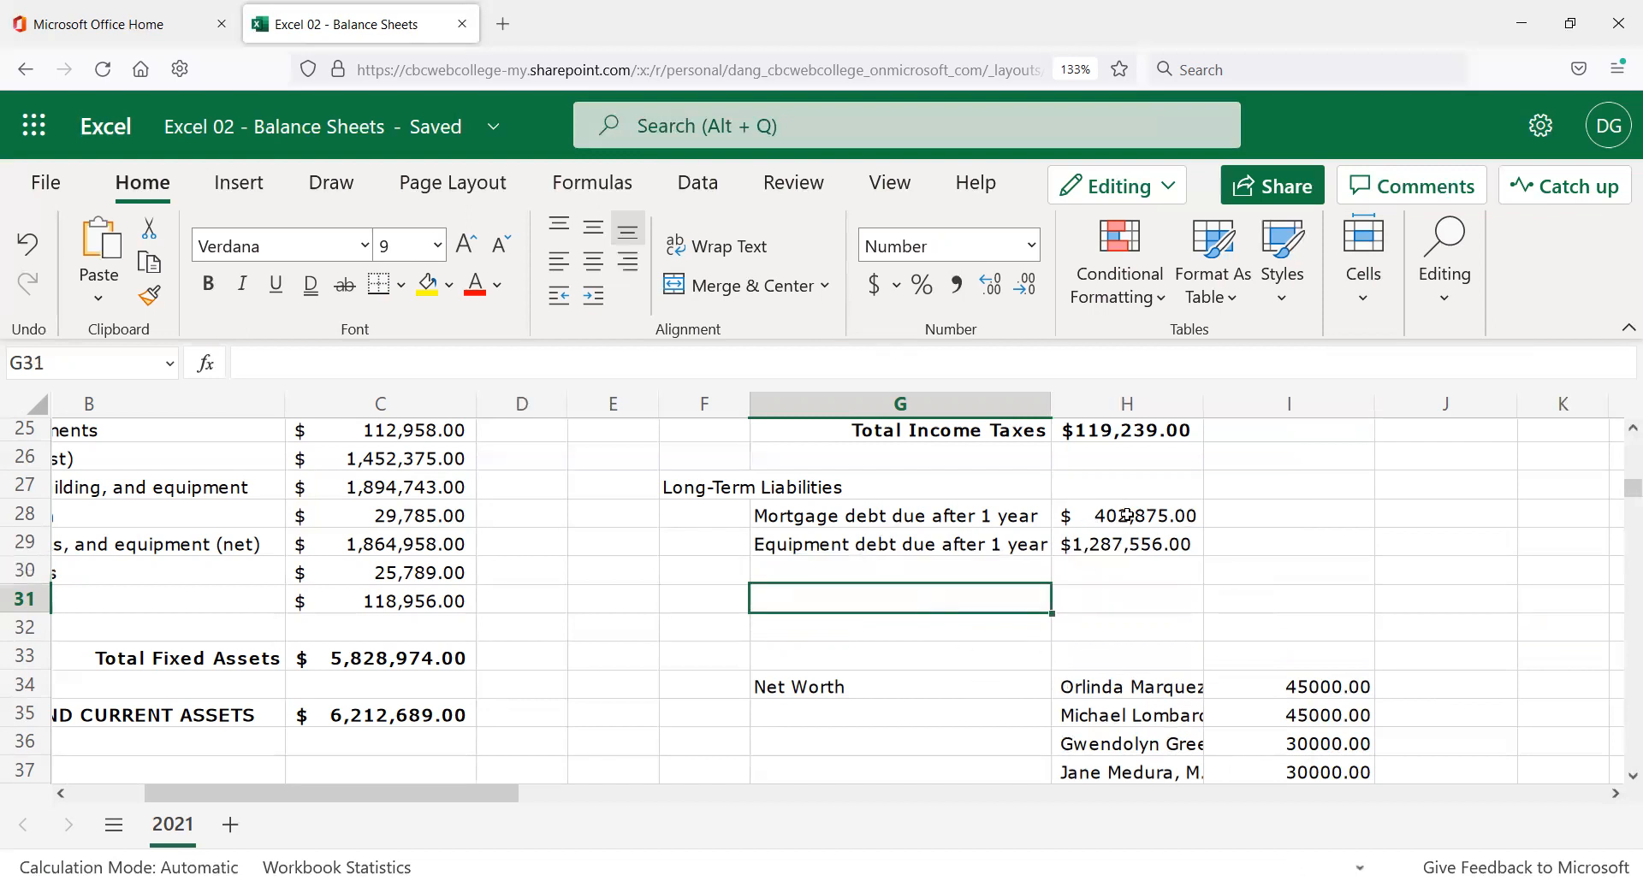
type("T")
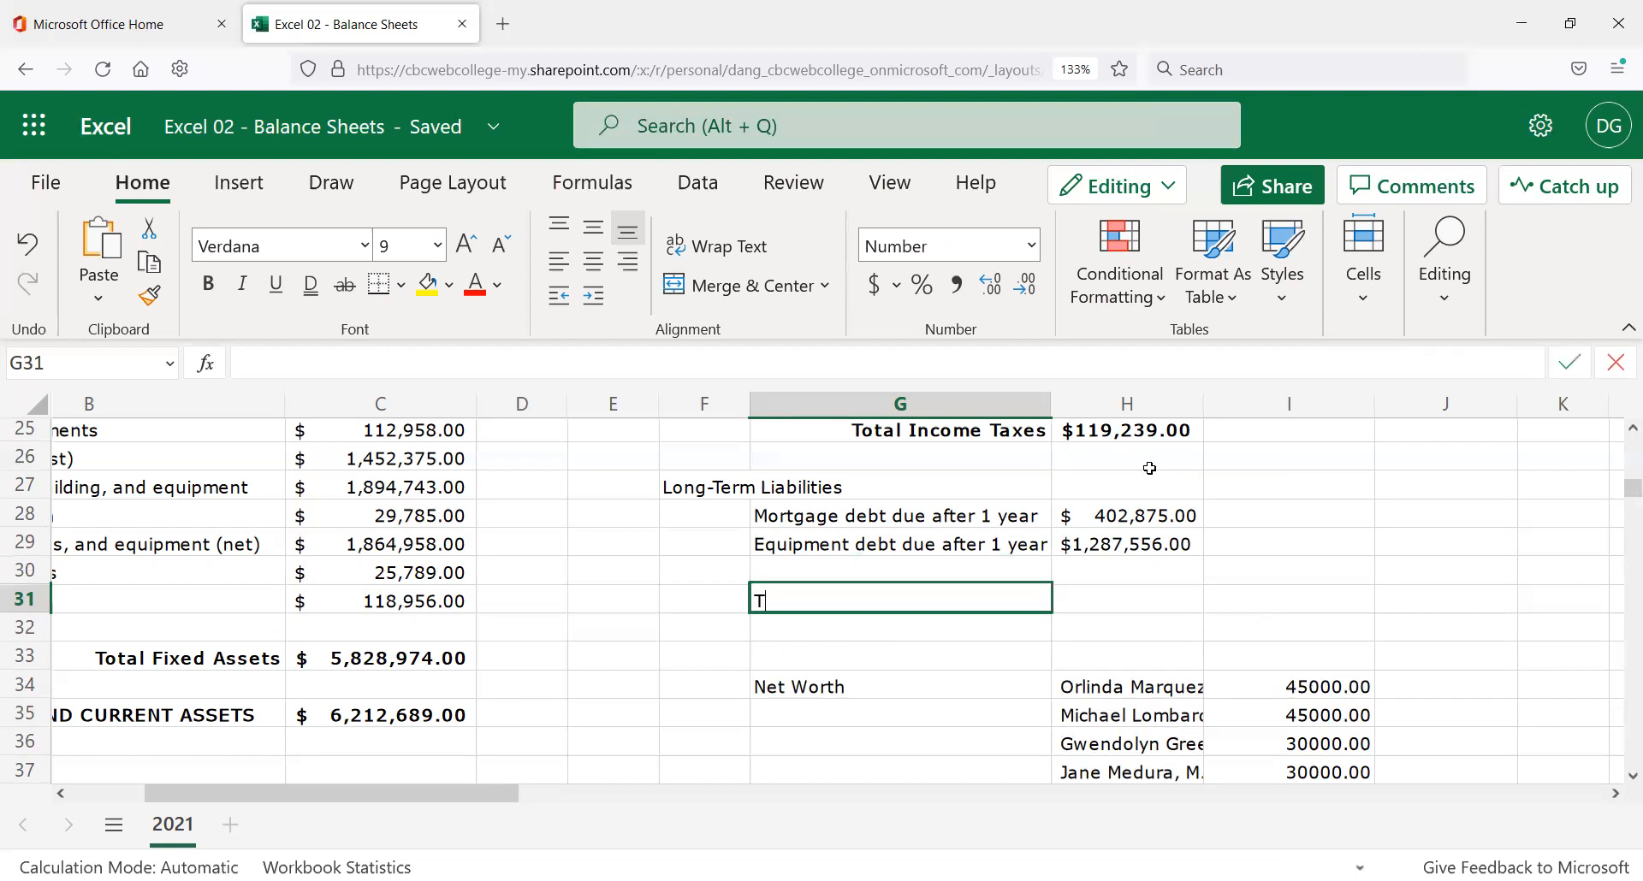
type("otlal ")
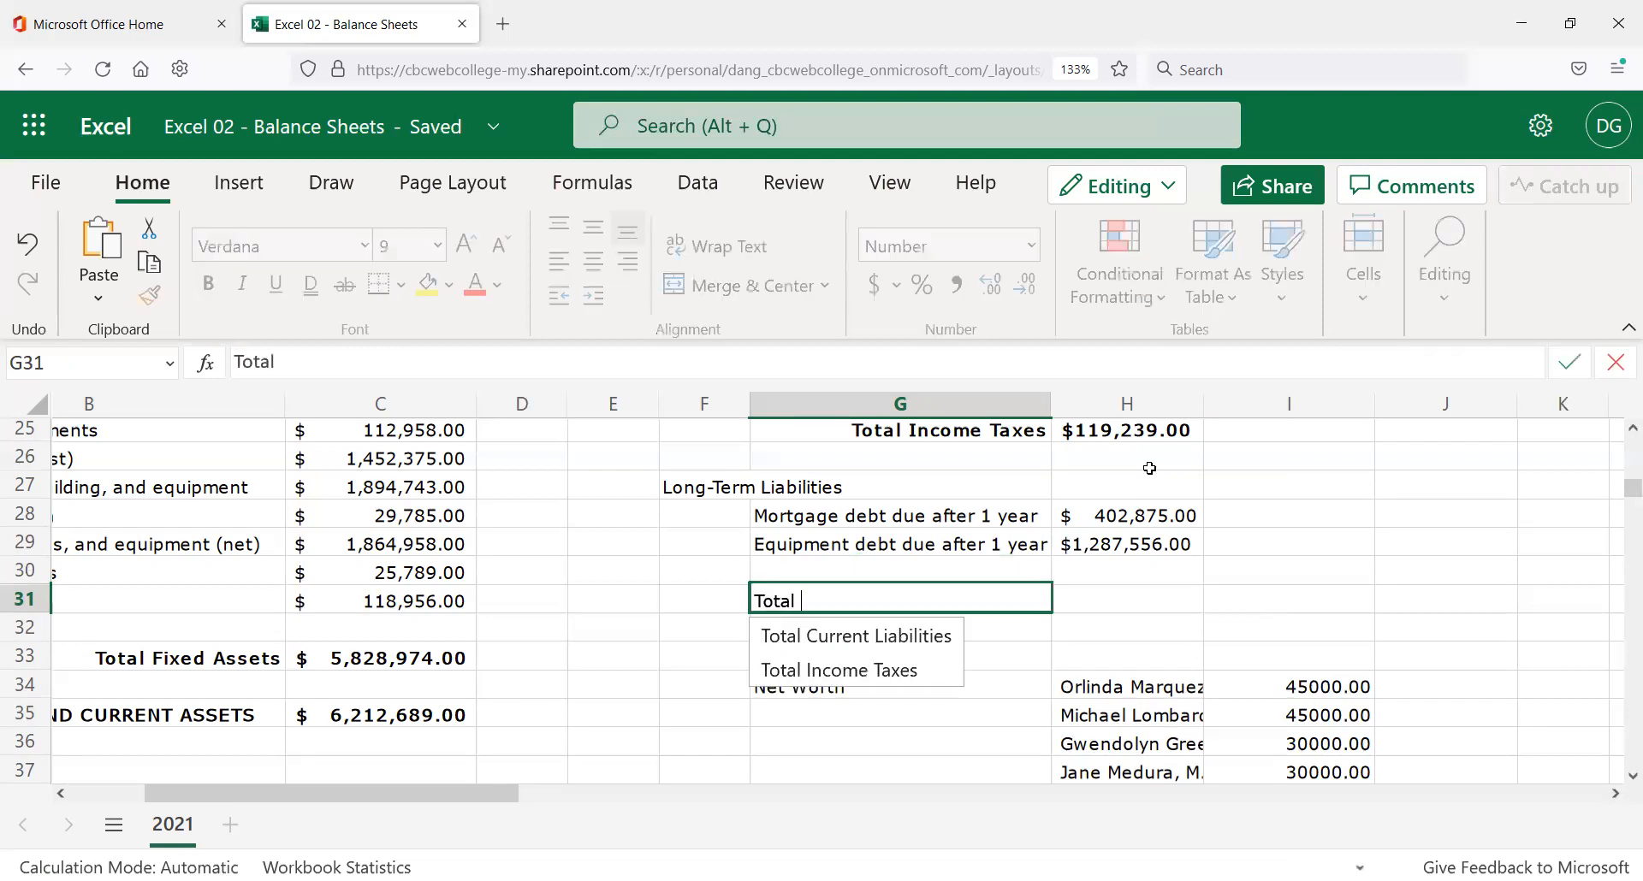
type("Long-Term Liab")
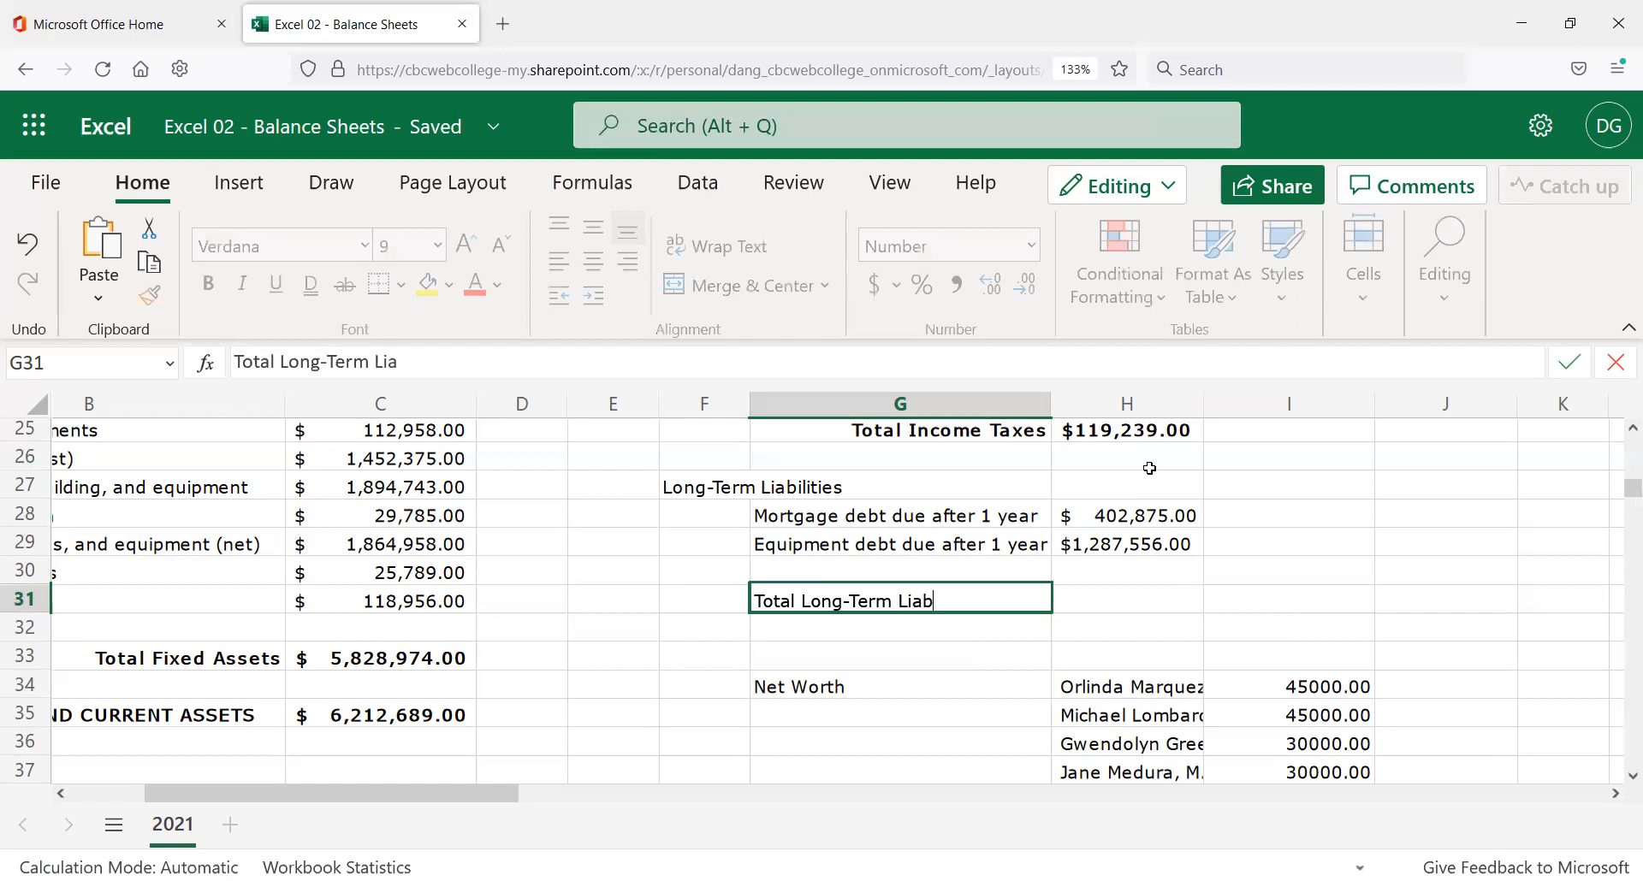
key("BackSpace")
key("BackSpace")
key("BackSpace")
type("abilities")
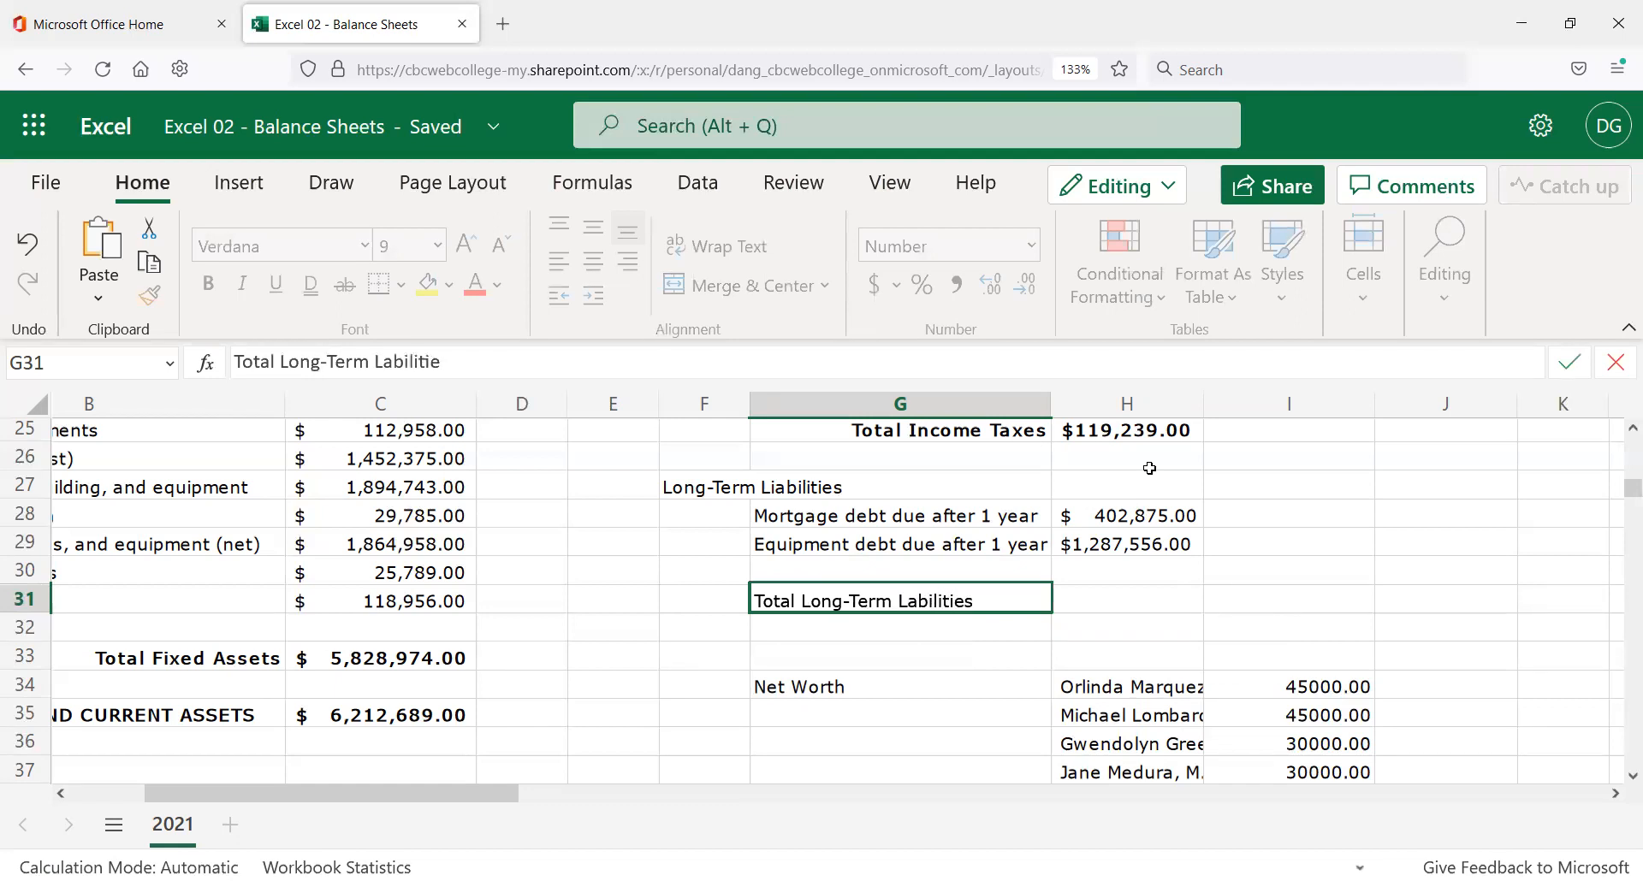
key("Return")
key("Up")
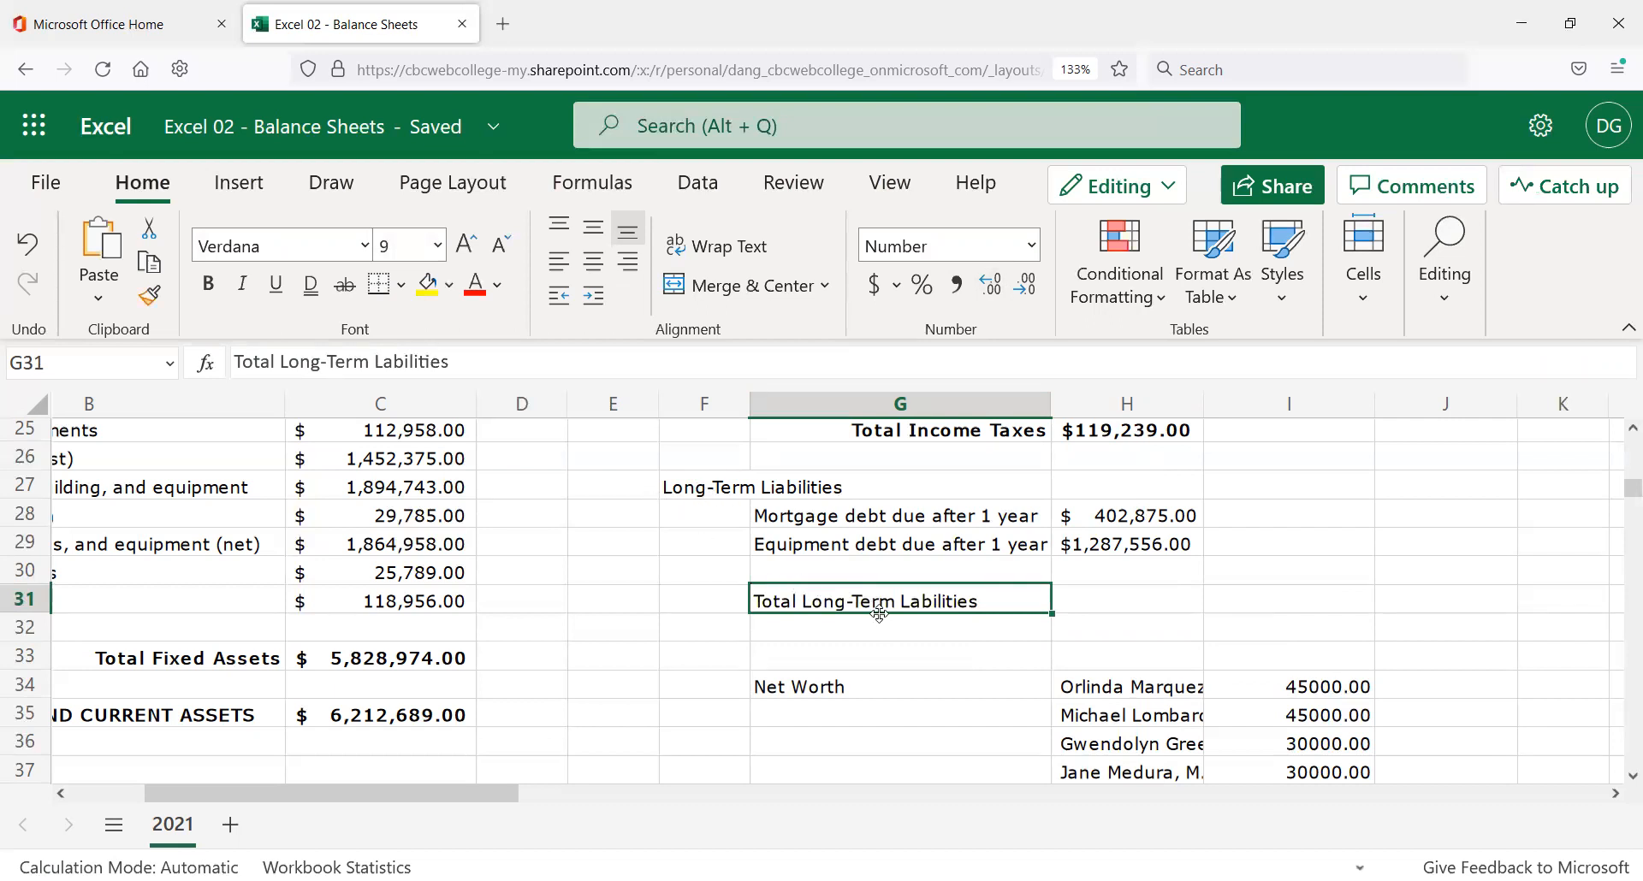
left_click(965, 633)
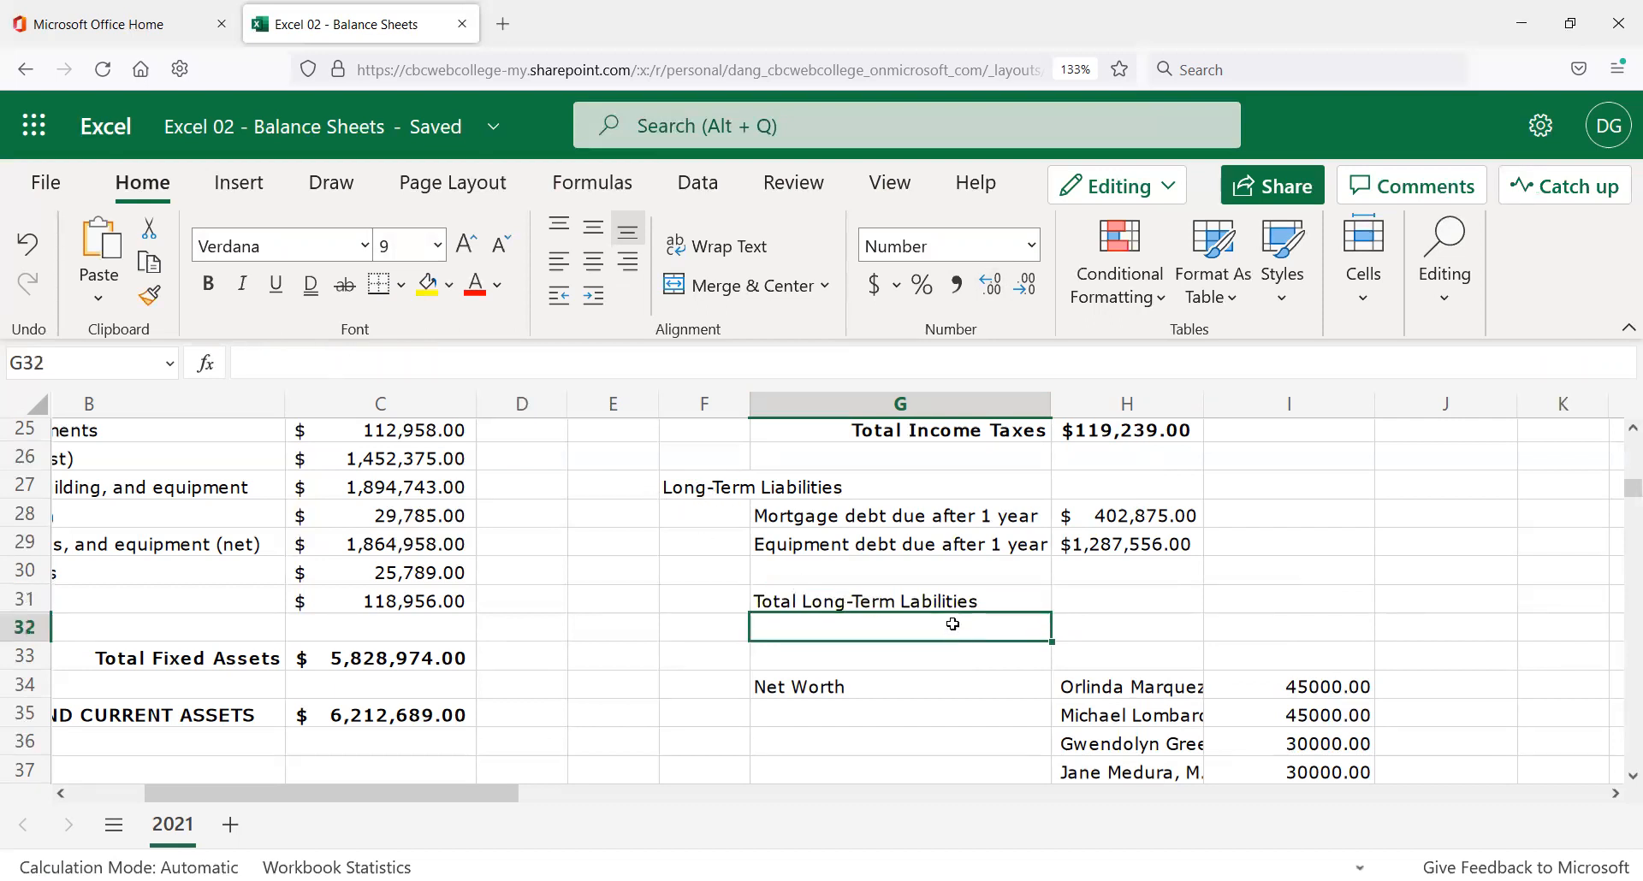
left_click(948, 606)
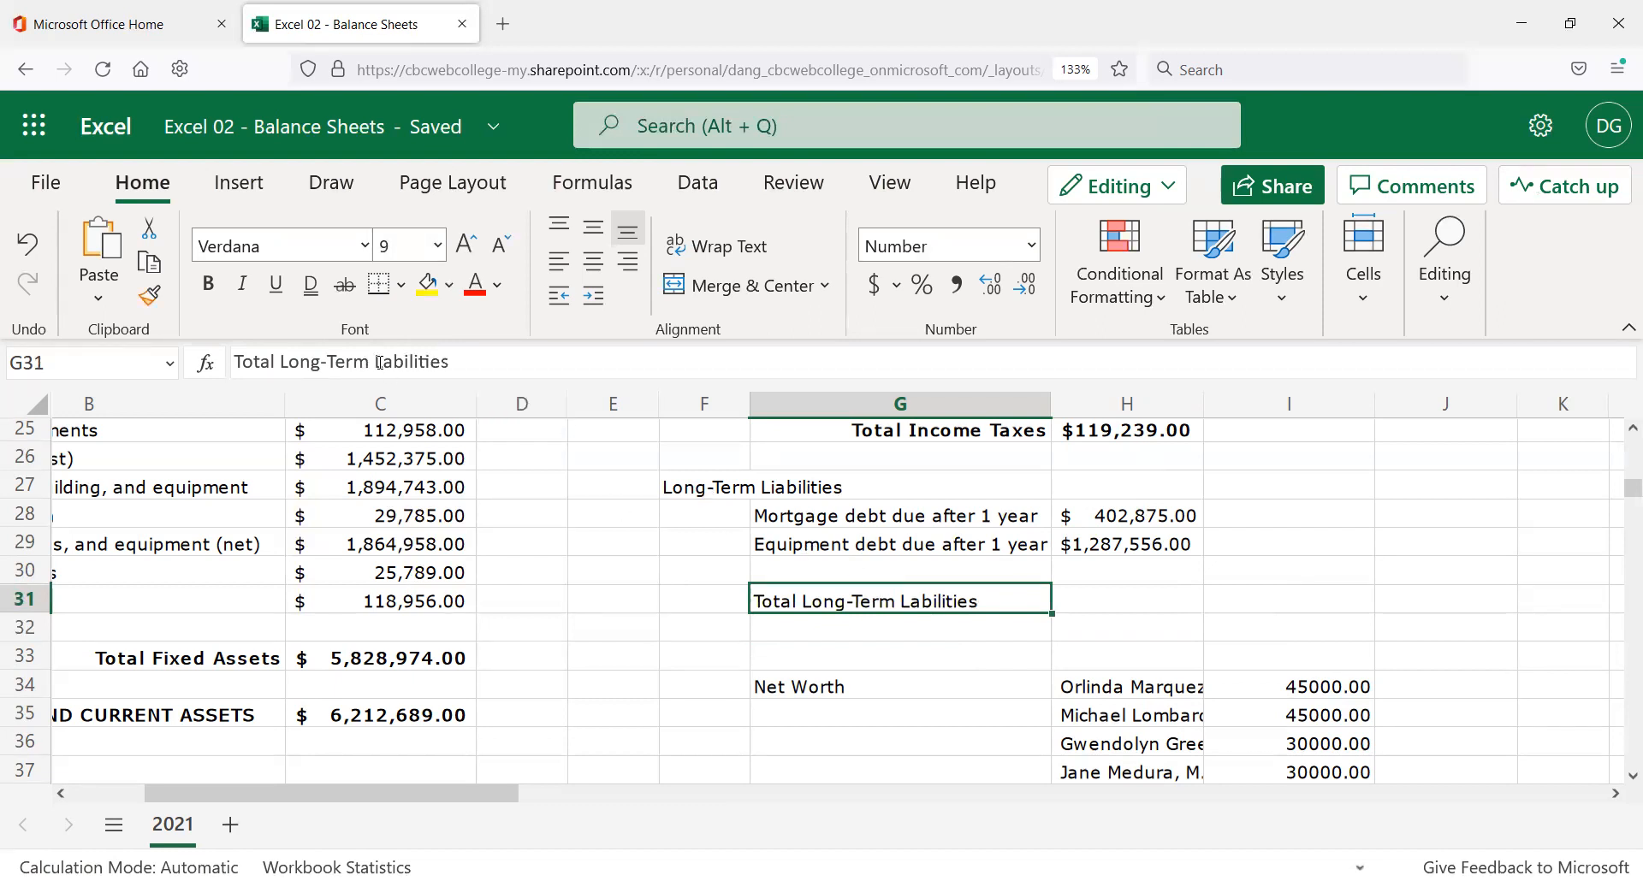
left_click_drag(379, 363, 404, 363)
key("Delete")
key("Return")
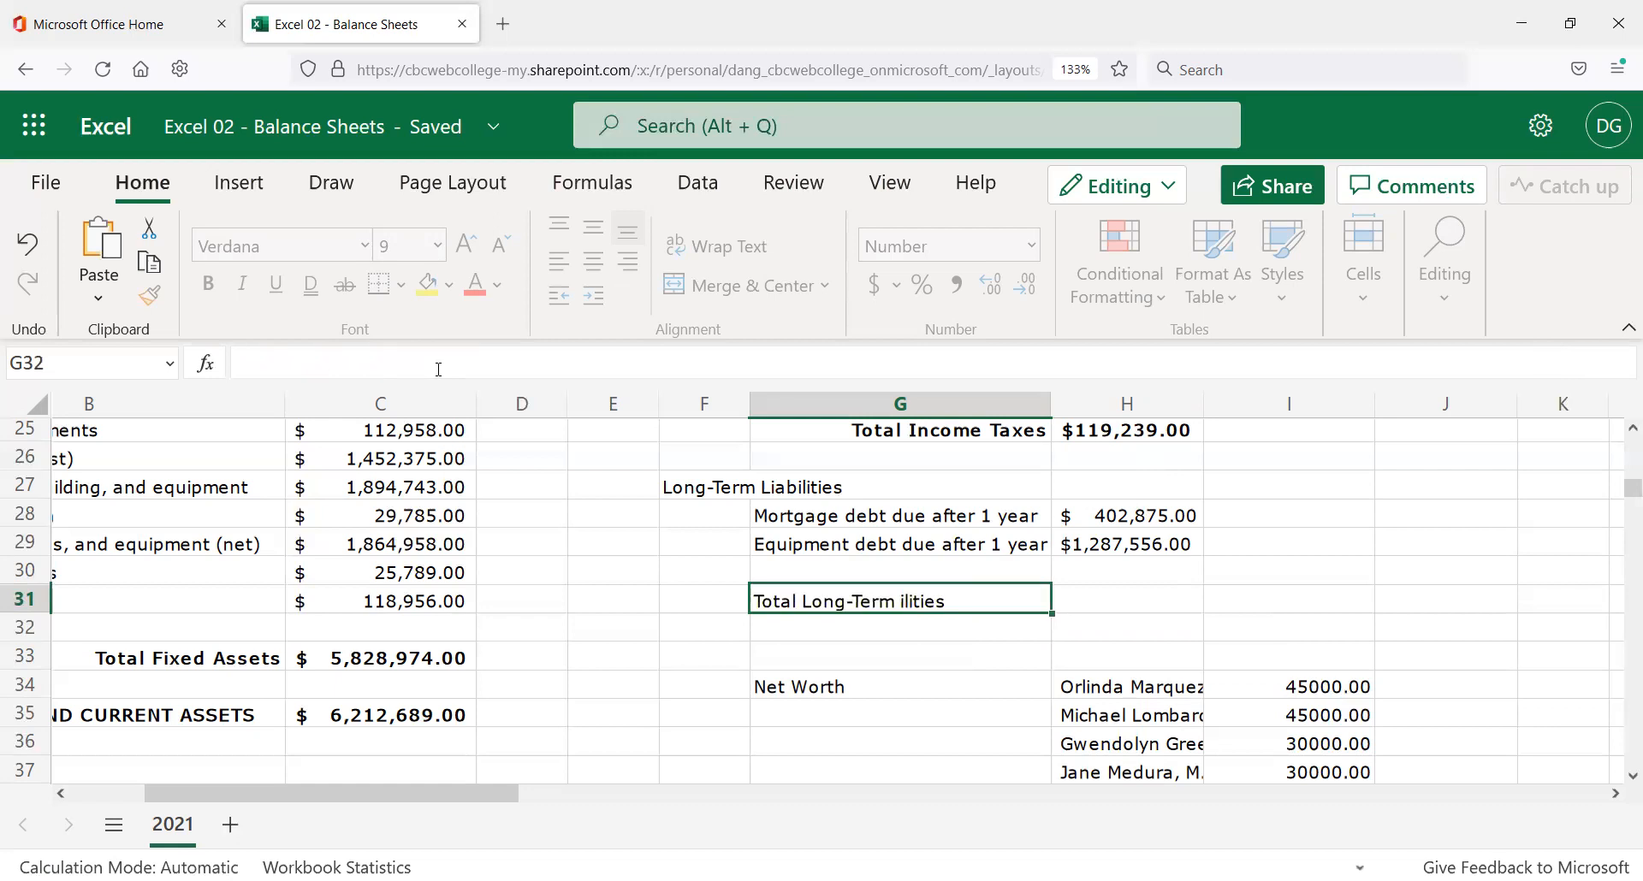
left_click(867, 591)
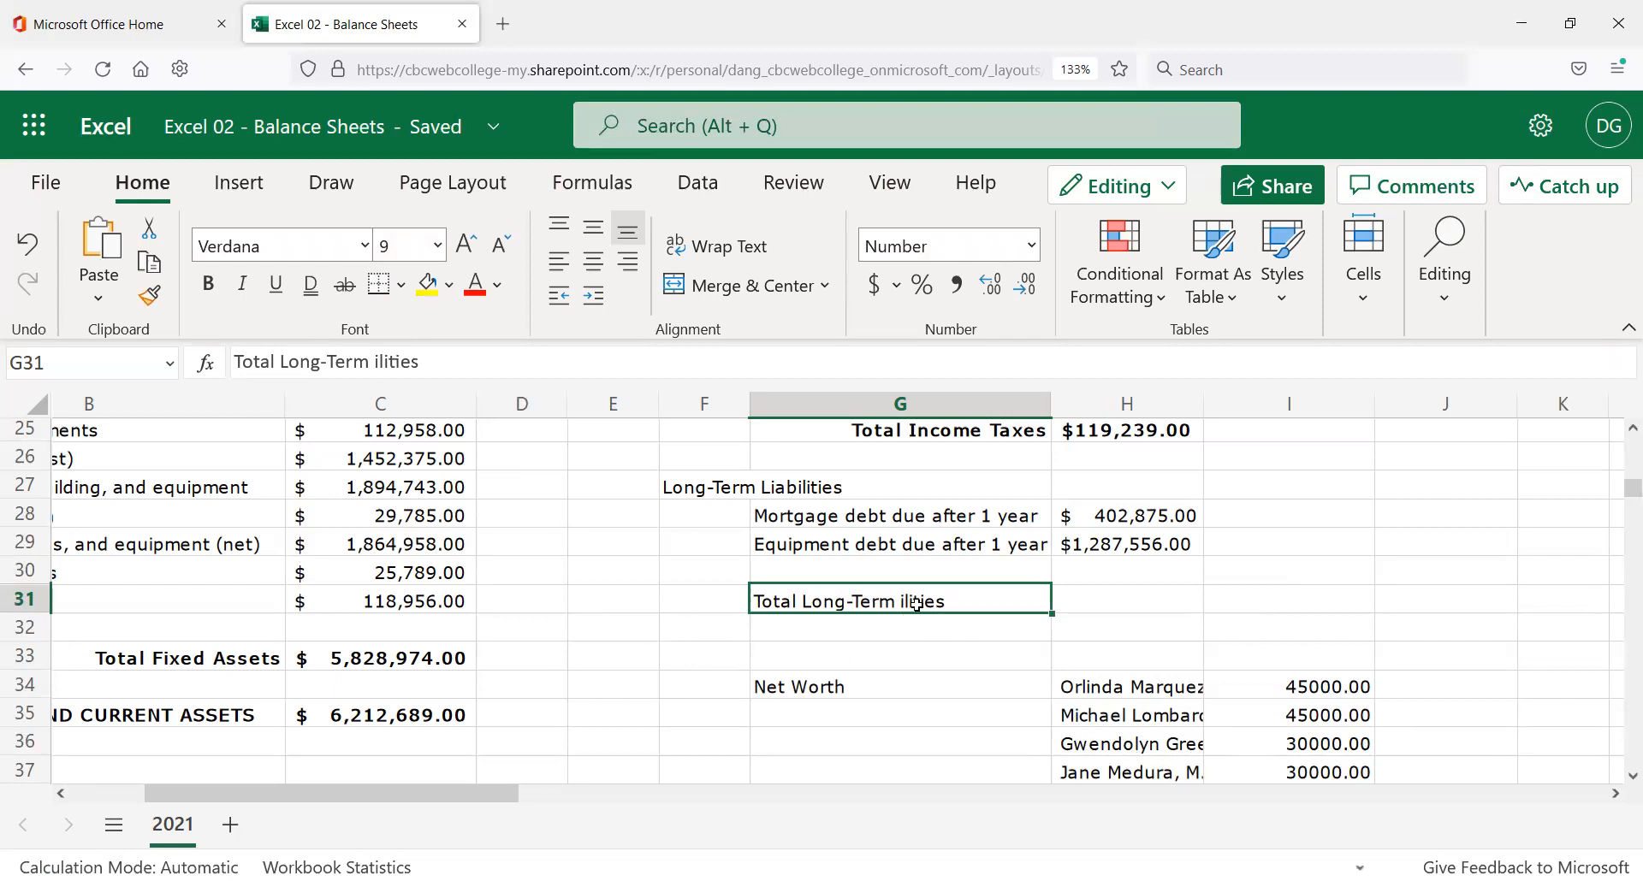
left_click(373, 358)
type("l")
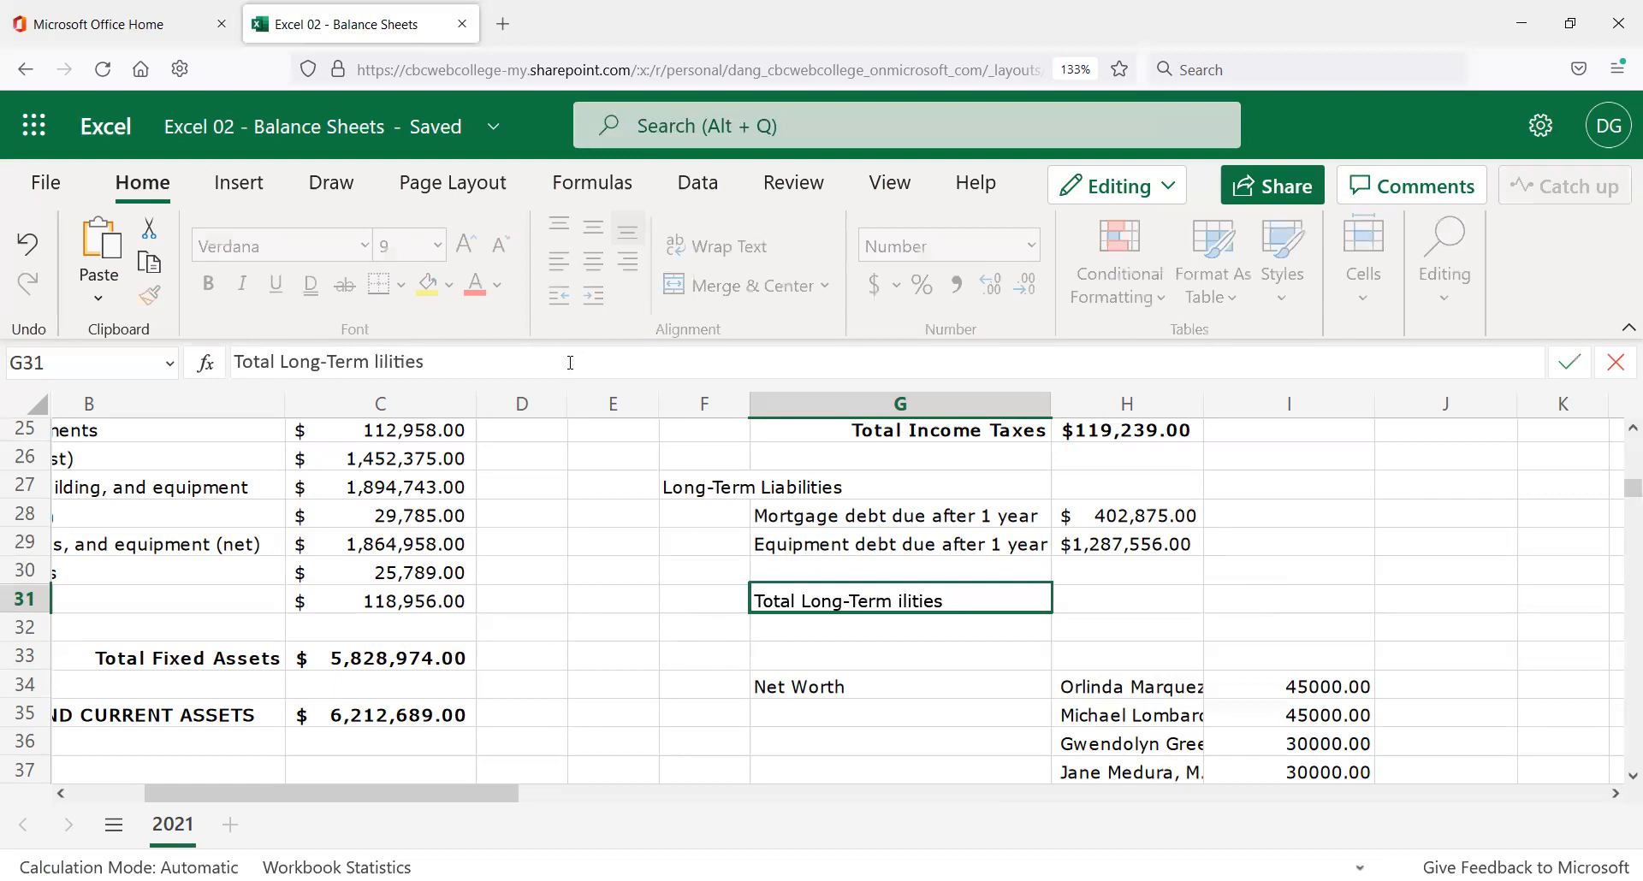
key("BackSpace")
type("Liab")
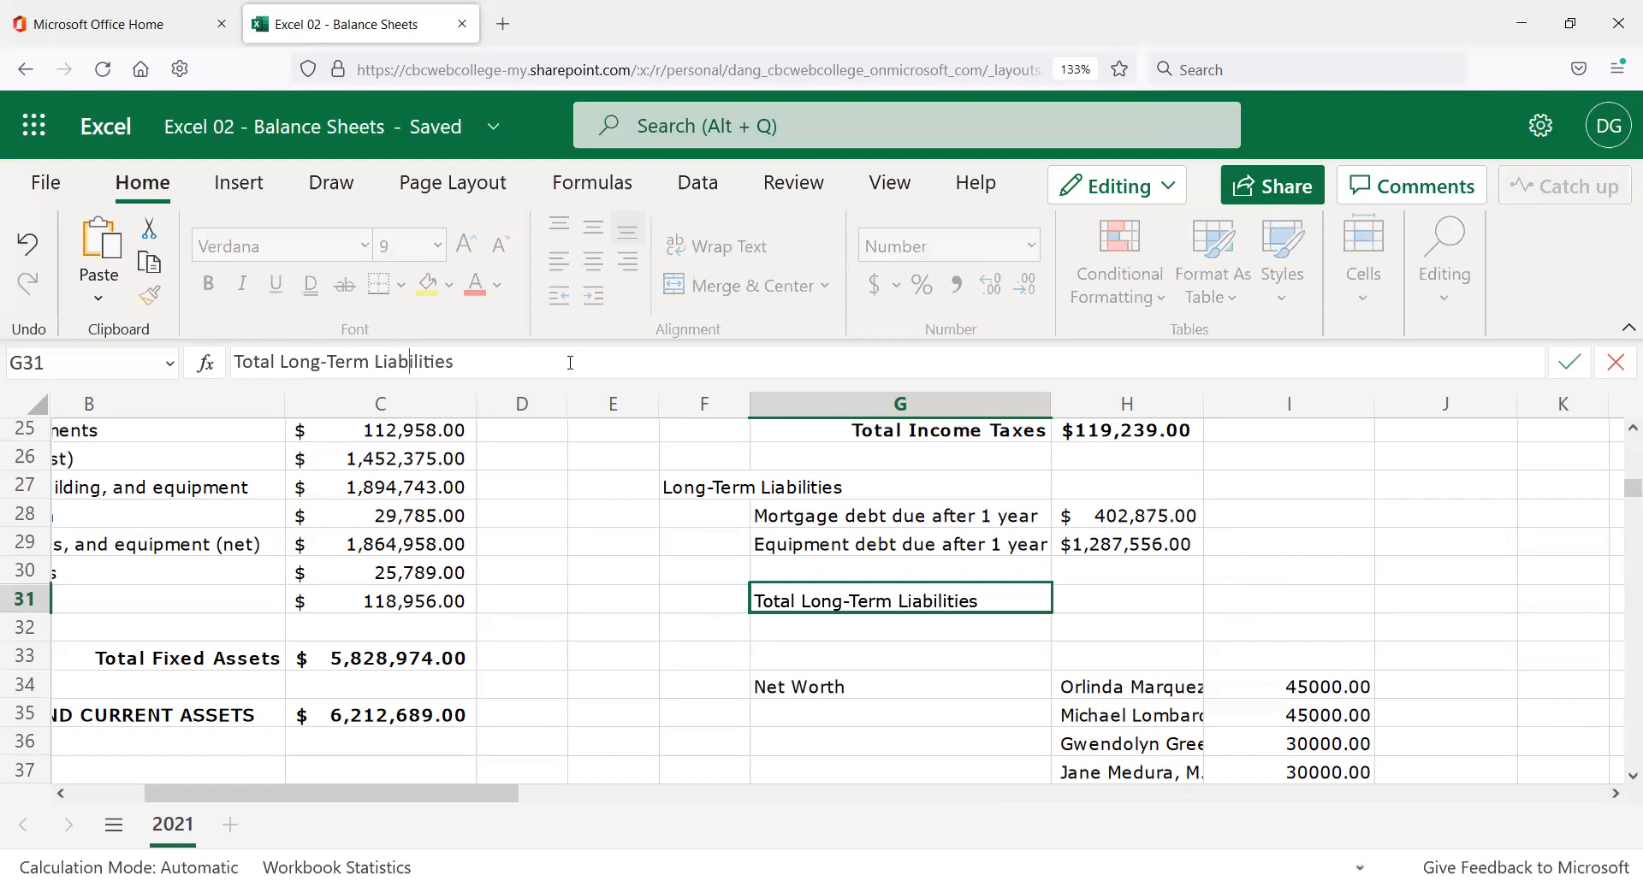
key("Return")
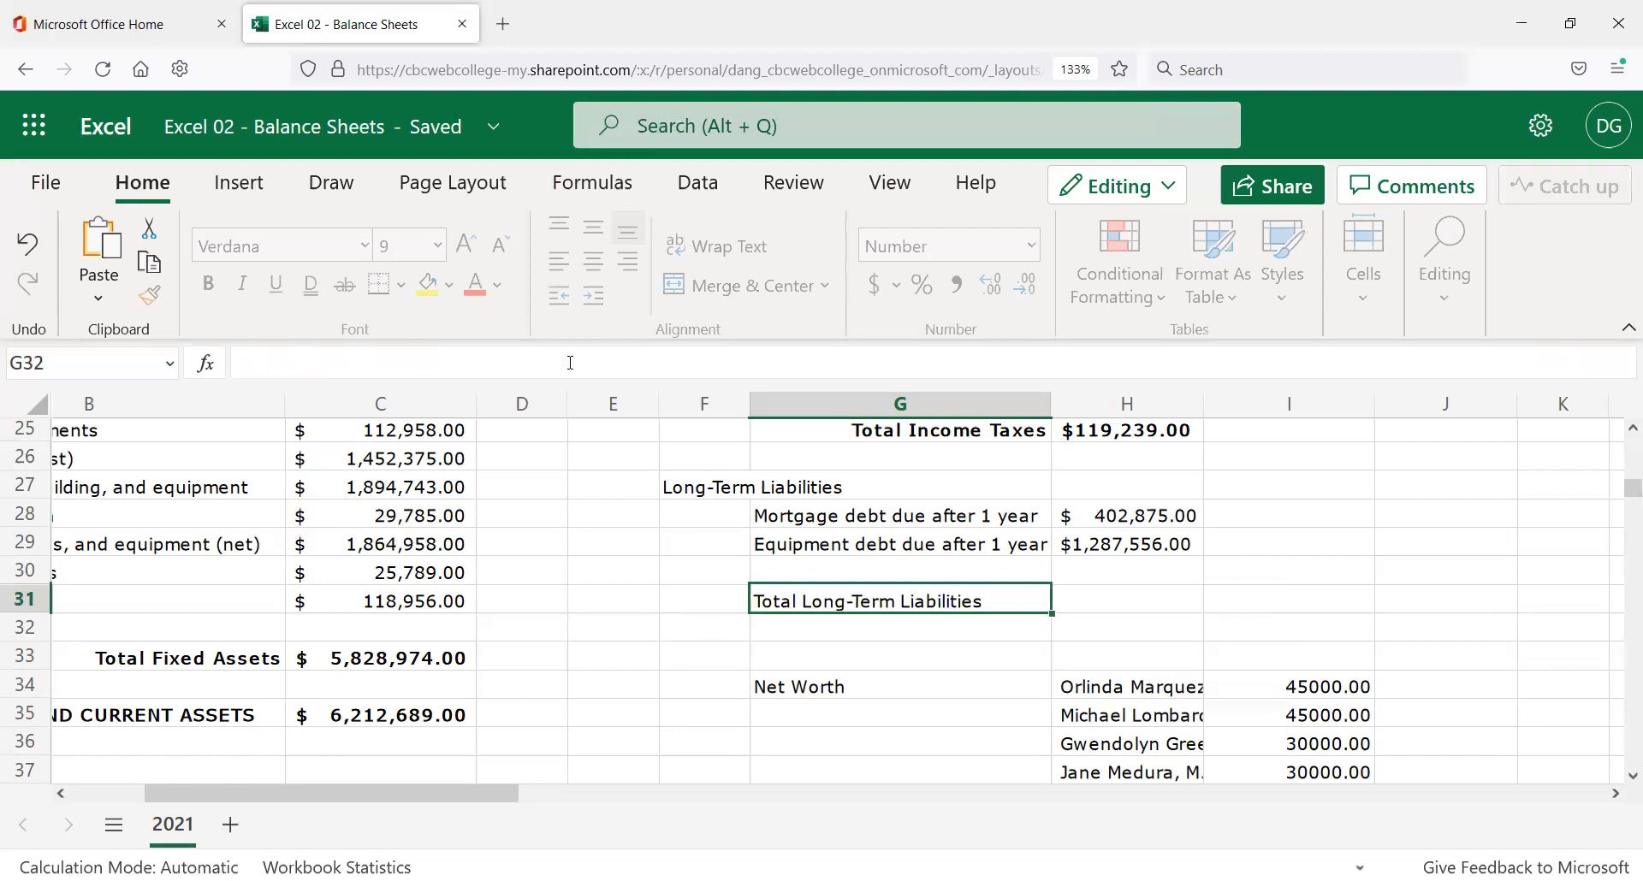
key("Up")
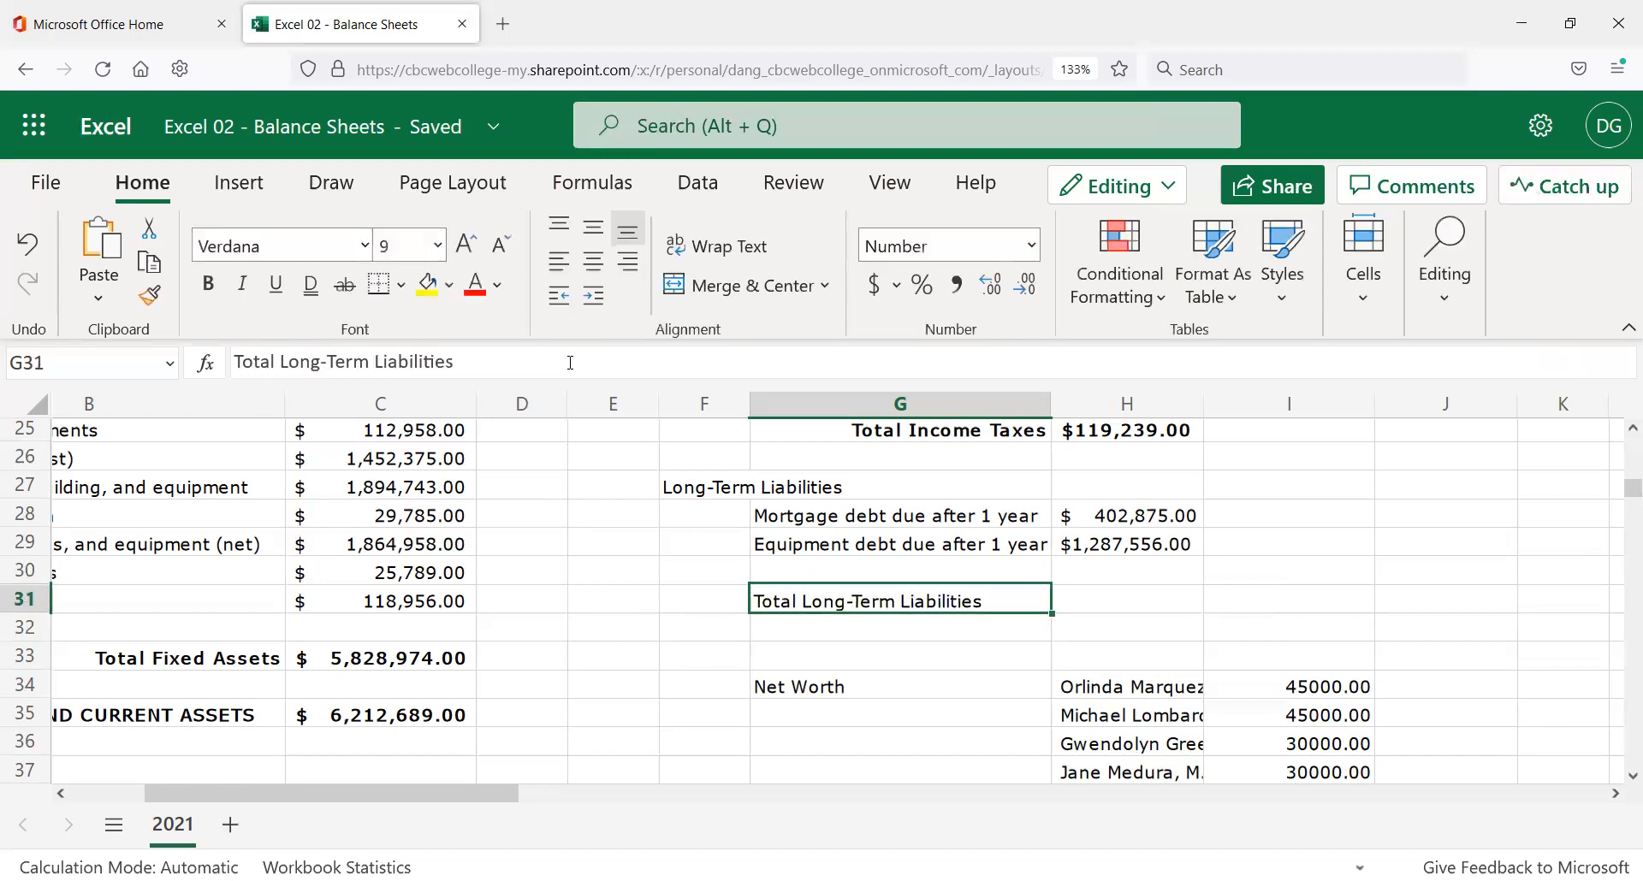
key("Delete")
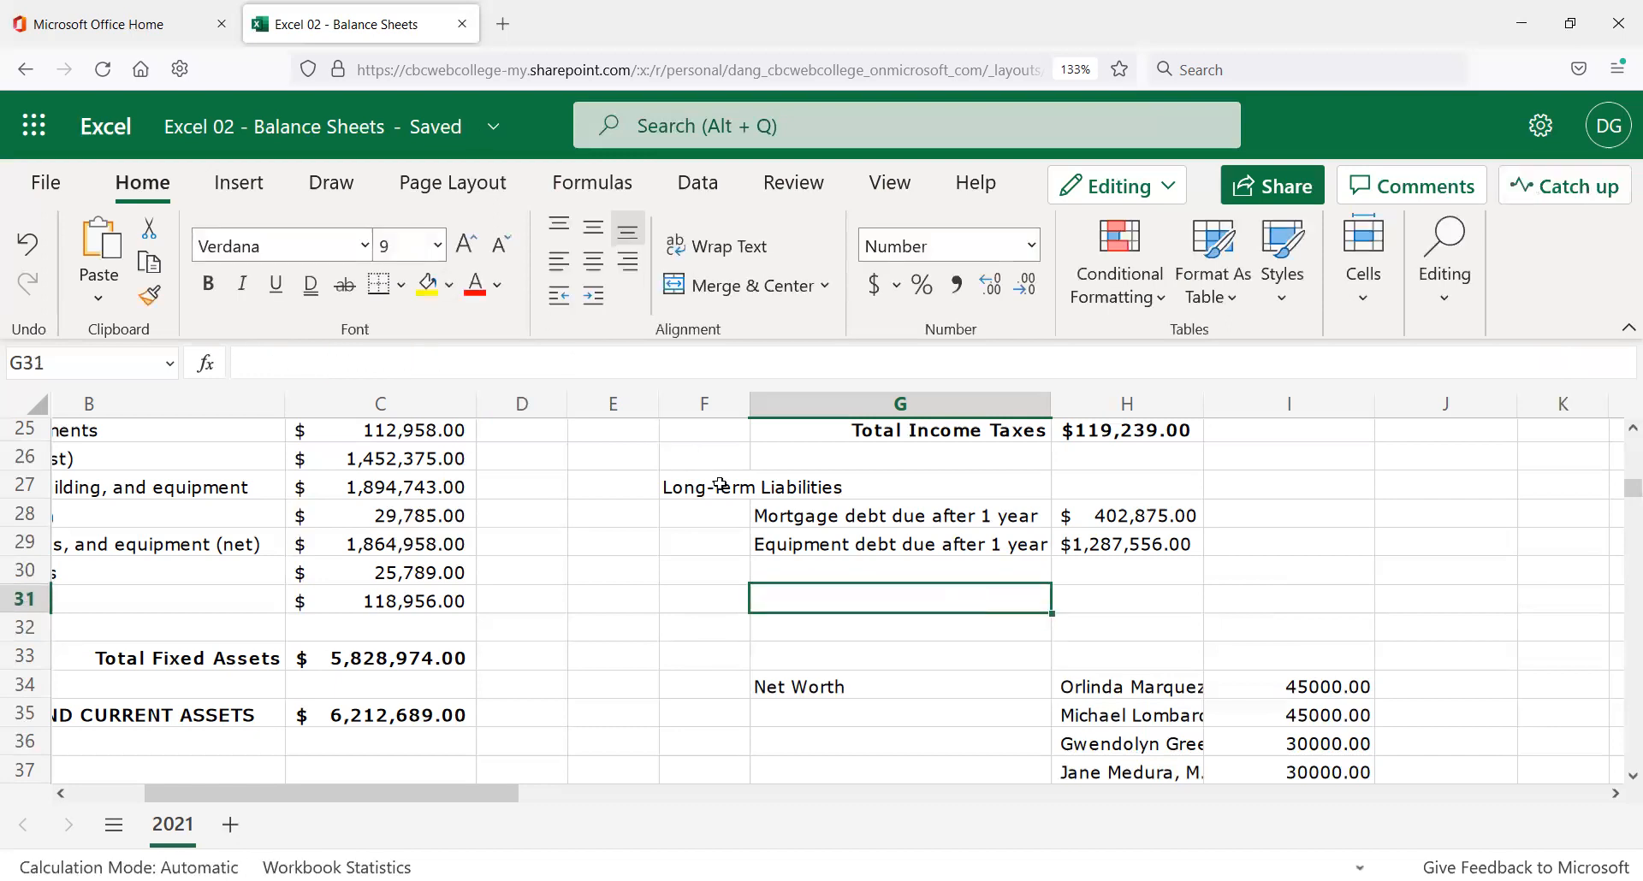
Enter 'Total Long-Term Liabilities' in G31, reusing the F27 heading wording and removing the duplicate.
left_click(719, 482)
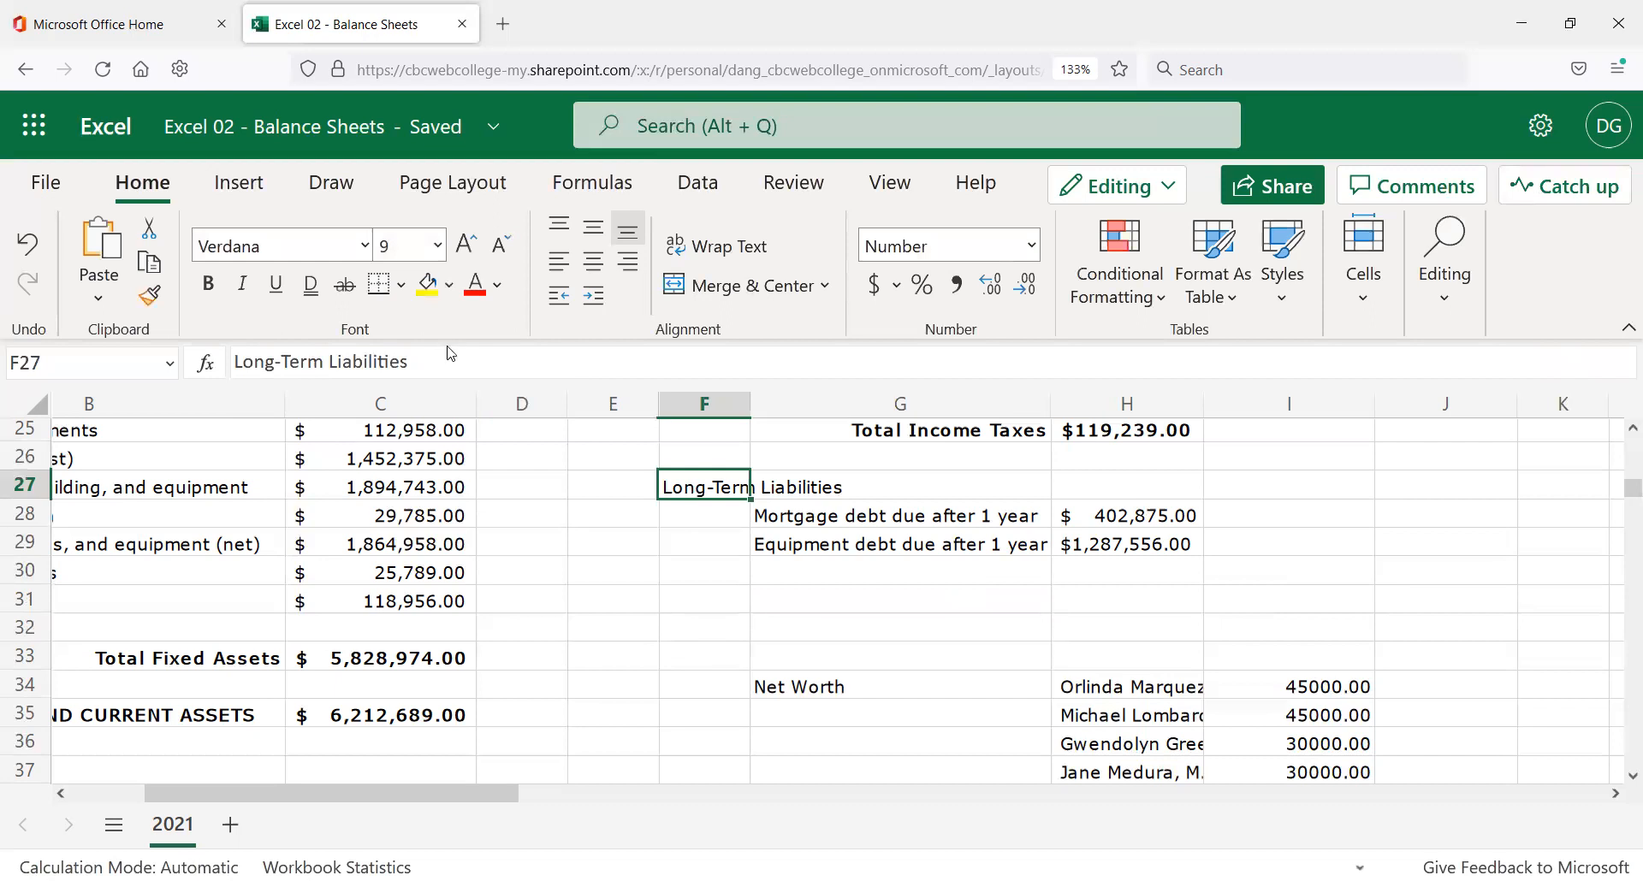
left_click_drag(396, 356, 109, 373)
key("ctrl+c")
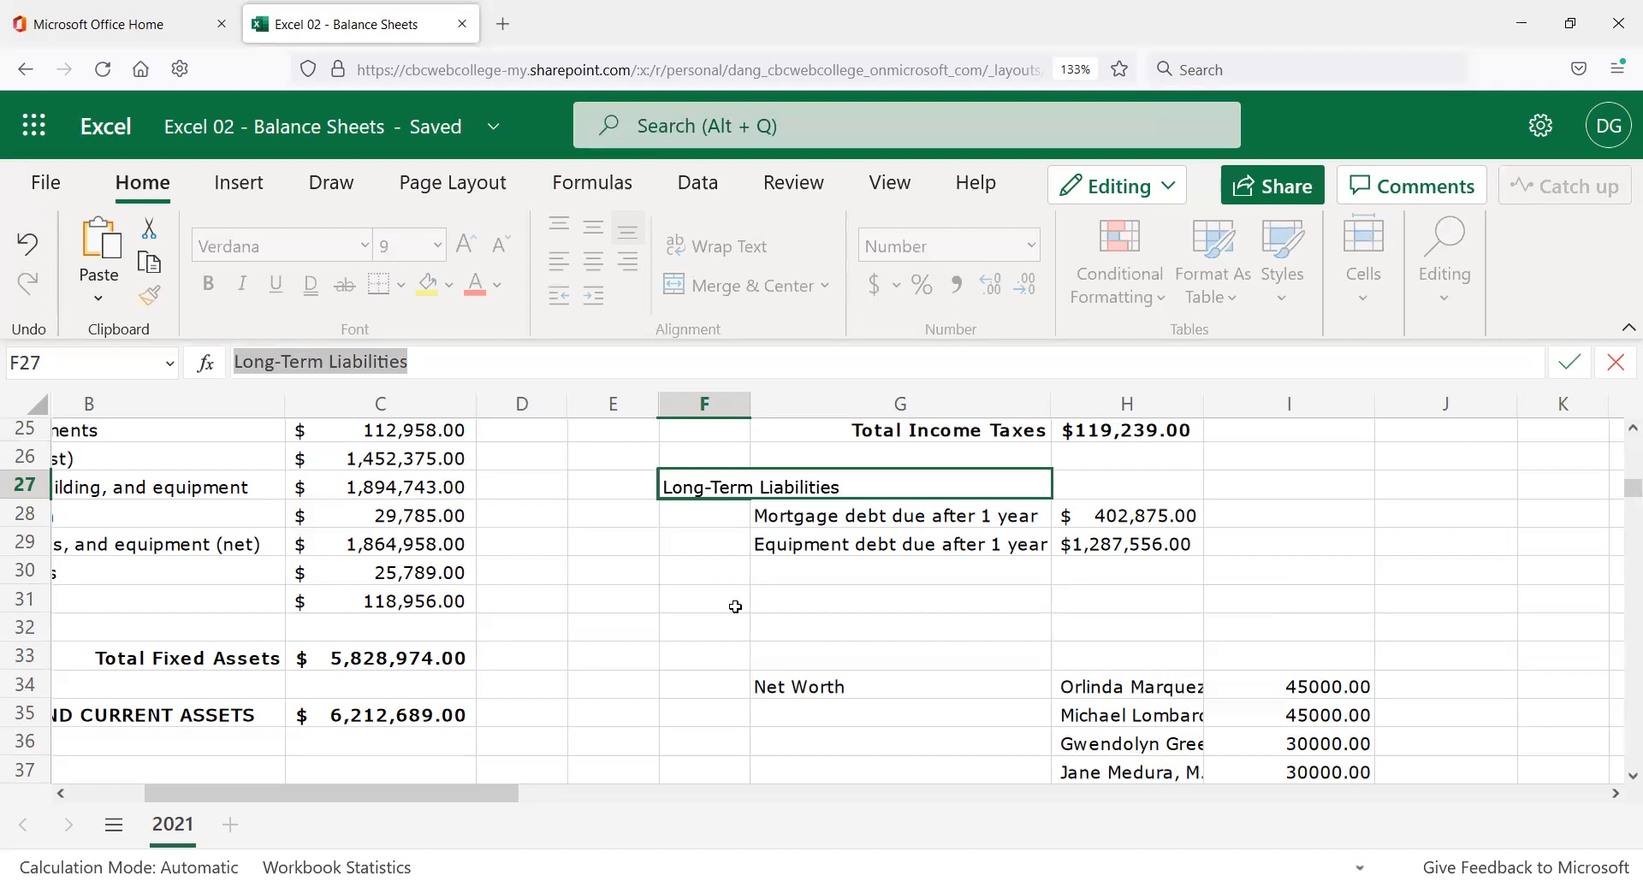
left_click(777, 598)
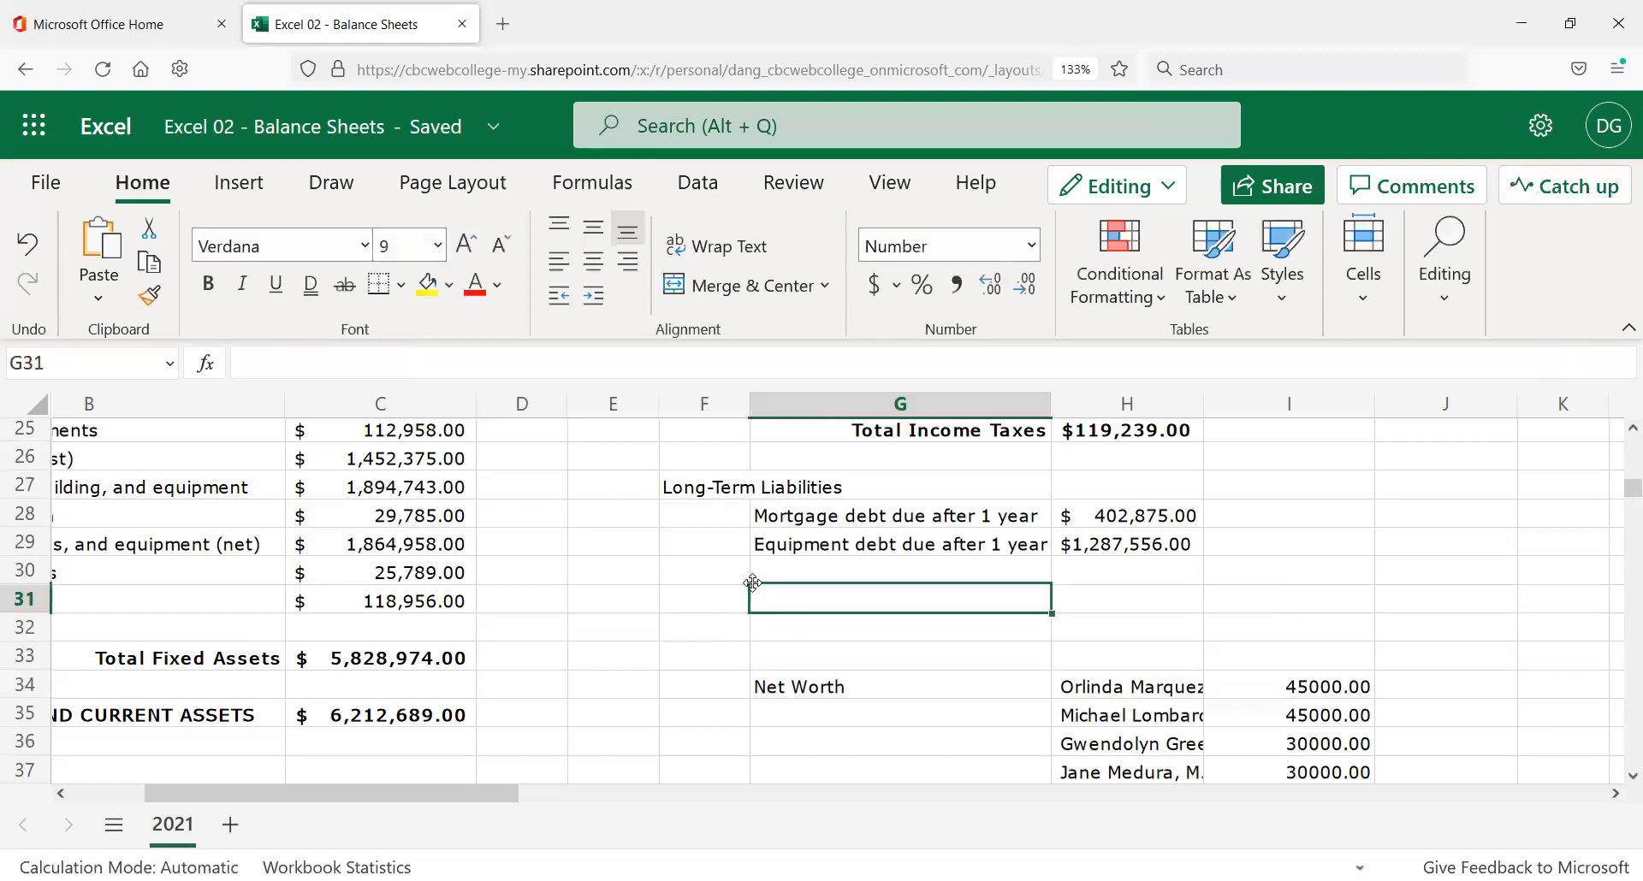
type("T")
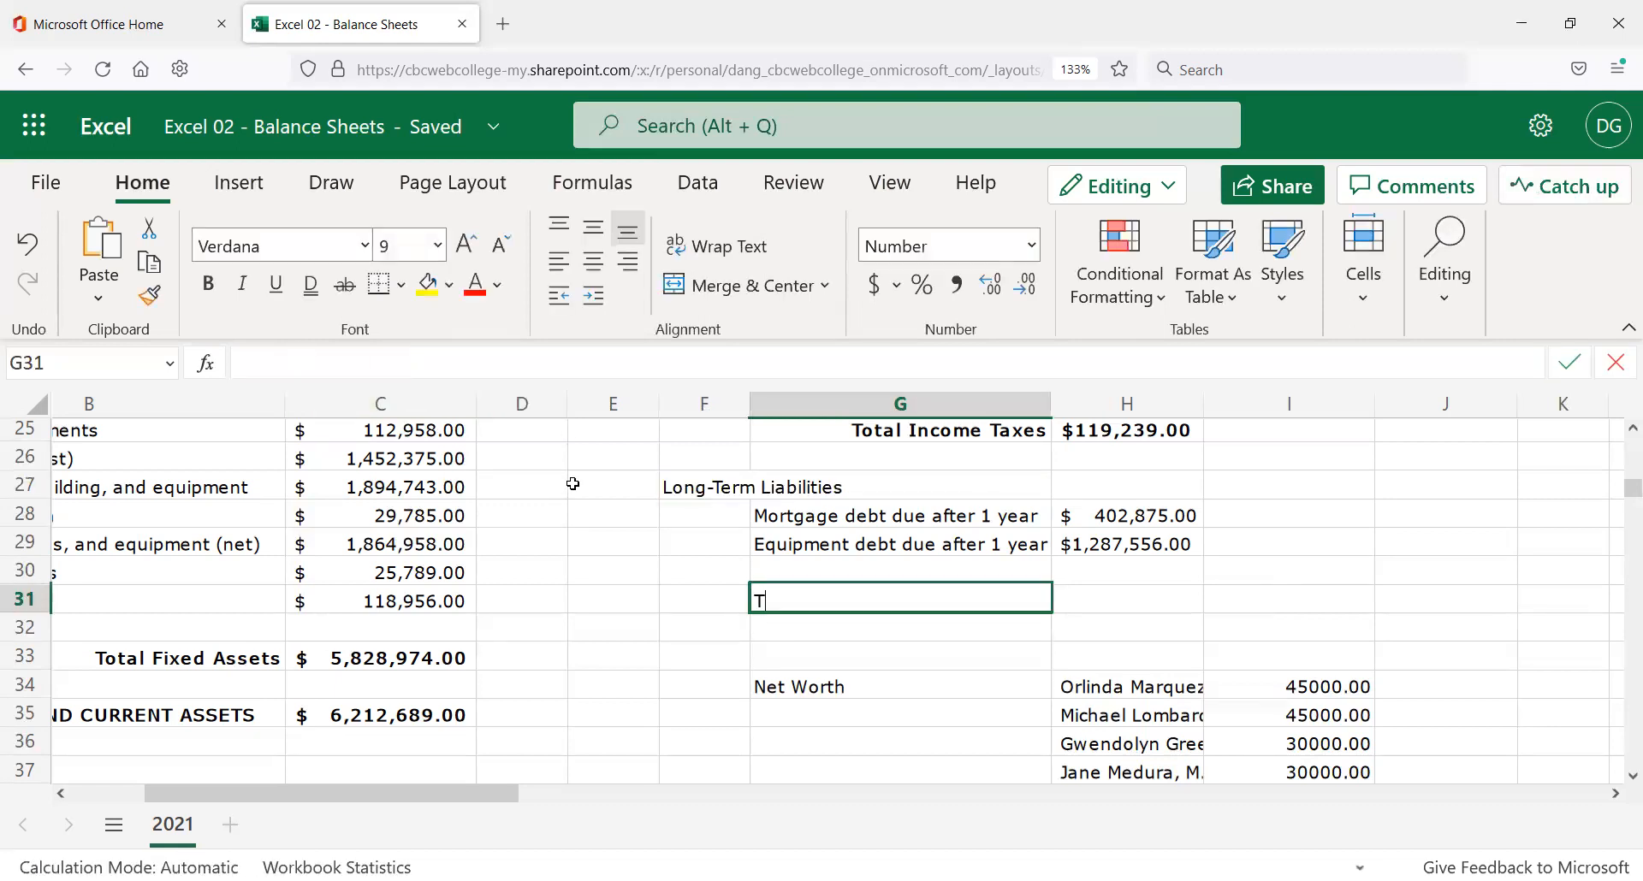
type("otal Long-Term Liabilities")
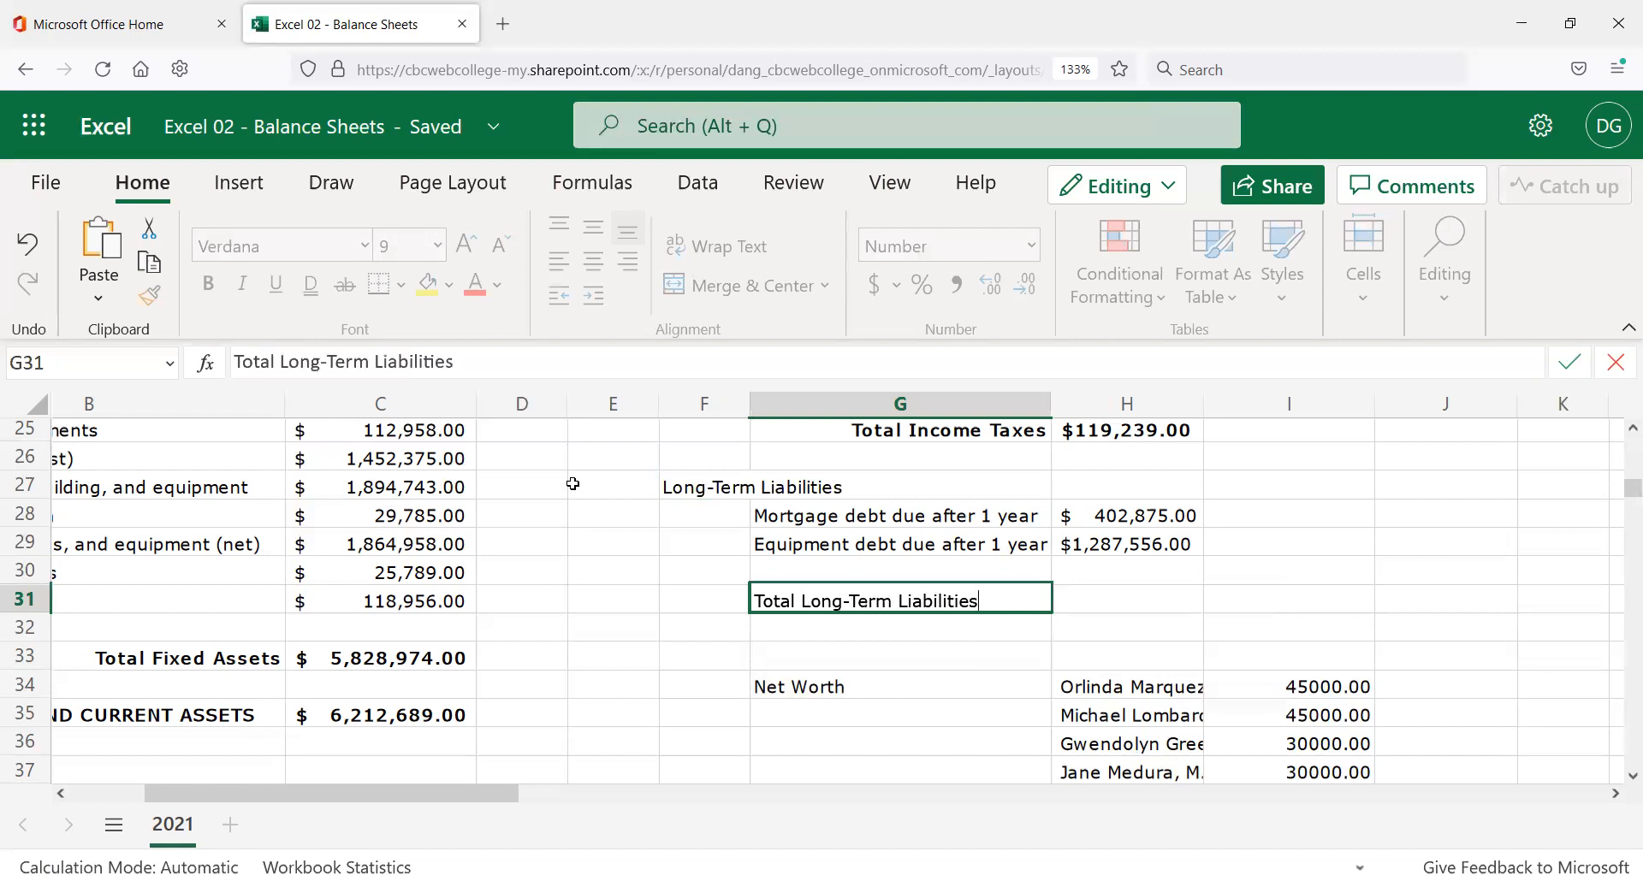
key("Return")
key("Up")
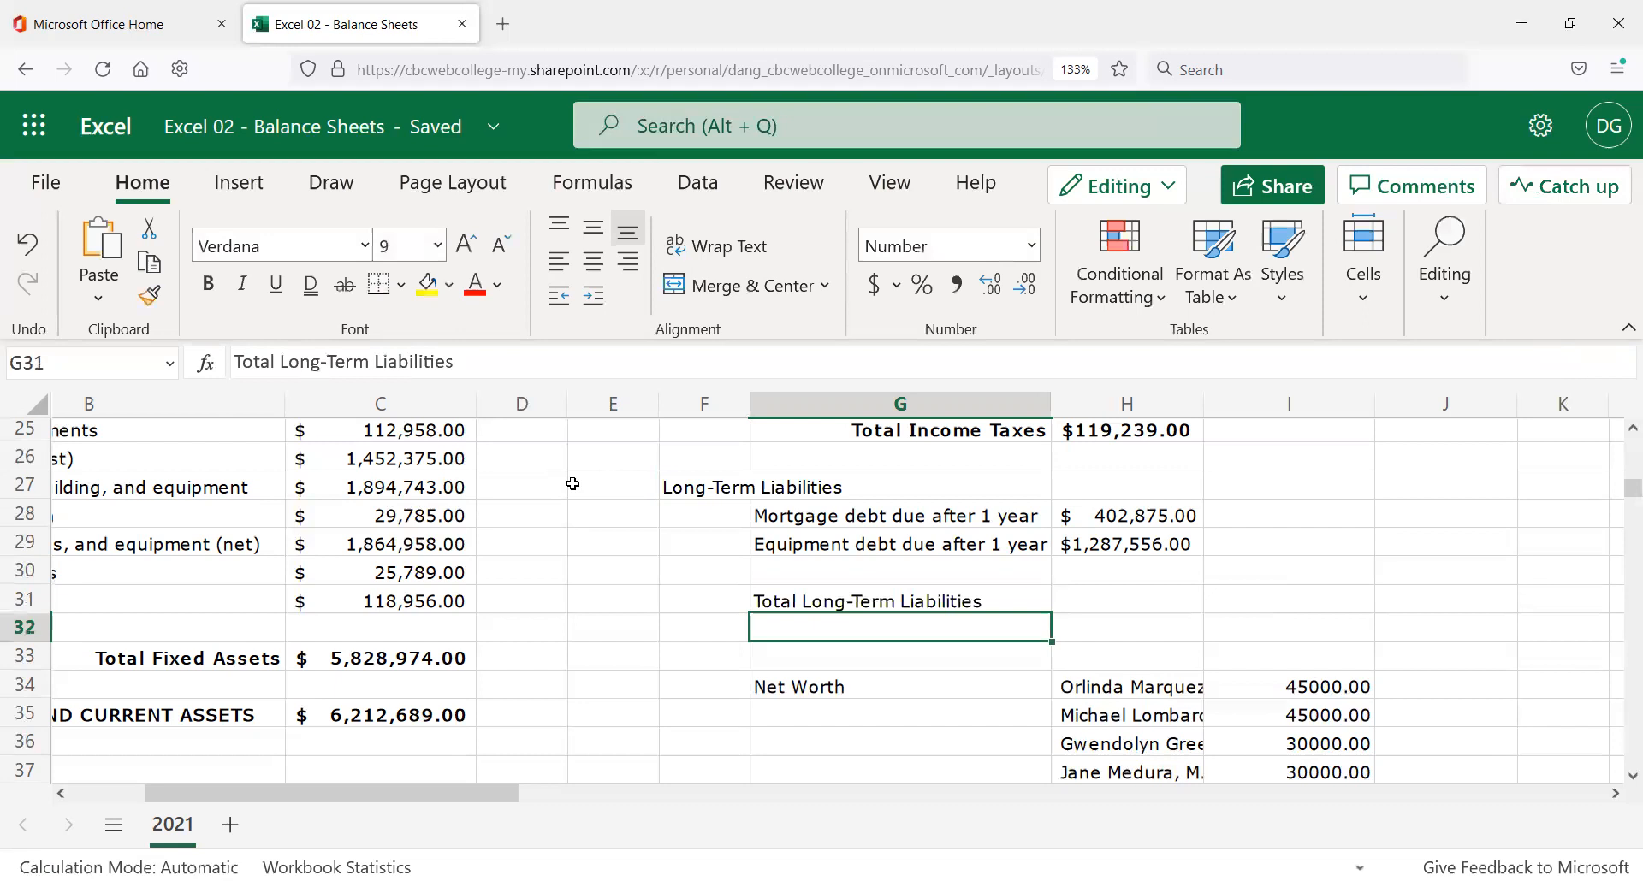
left_click(278, 364)
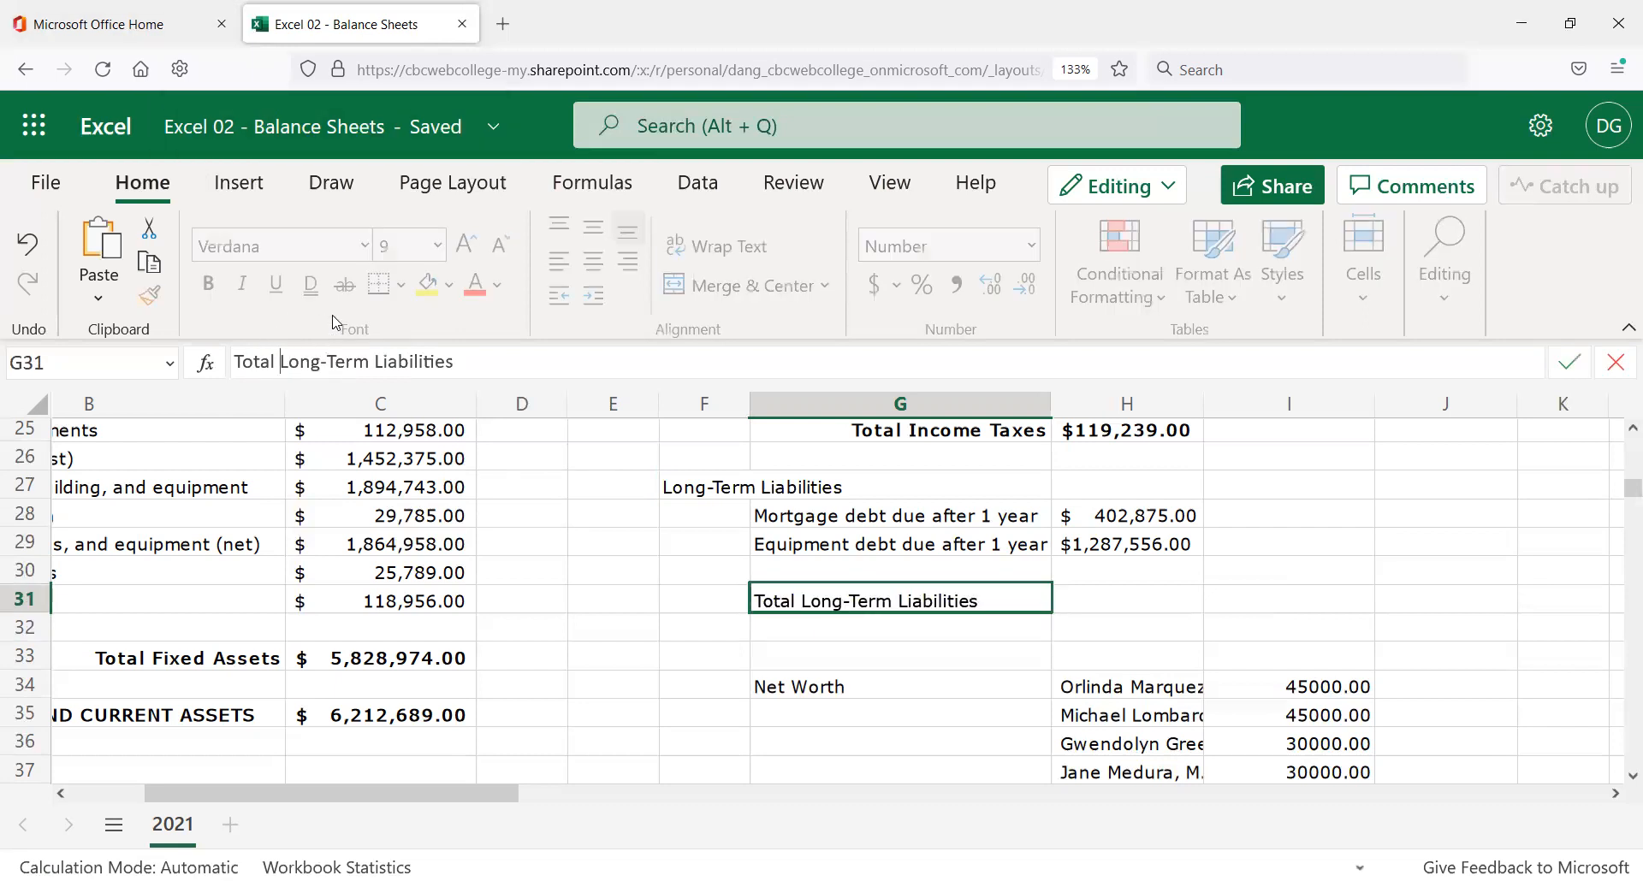
key("ctrl+v")
key("ctrl+z")
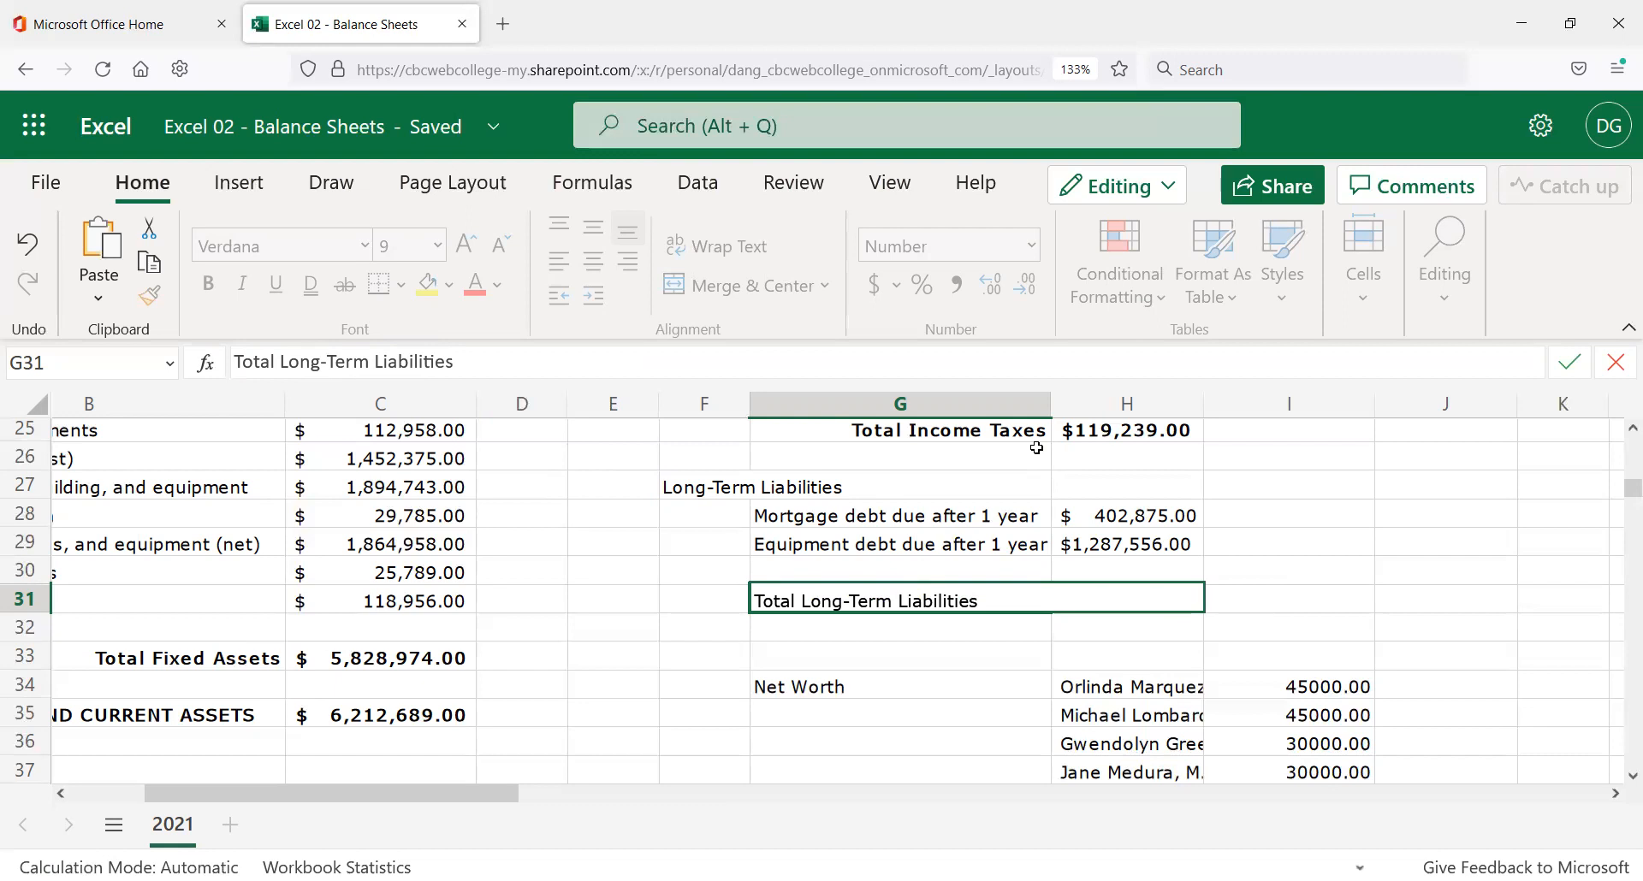
key("Return")
key("Up")
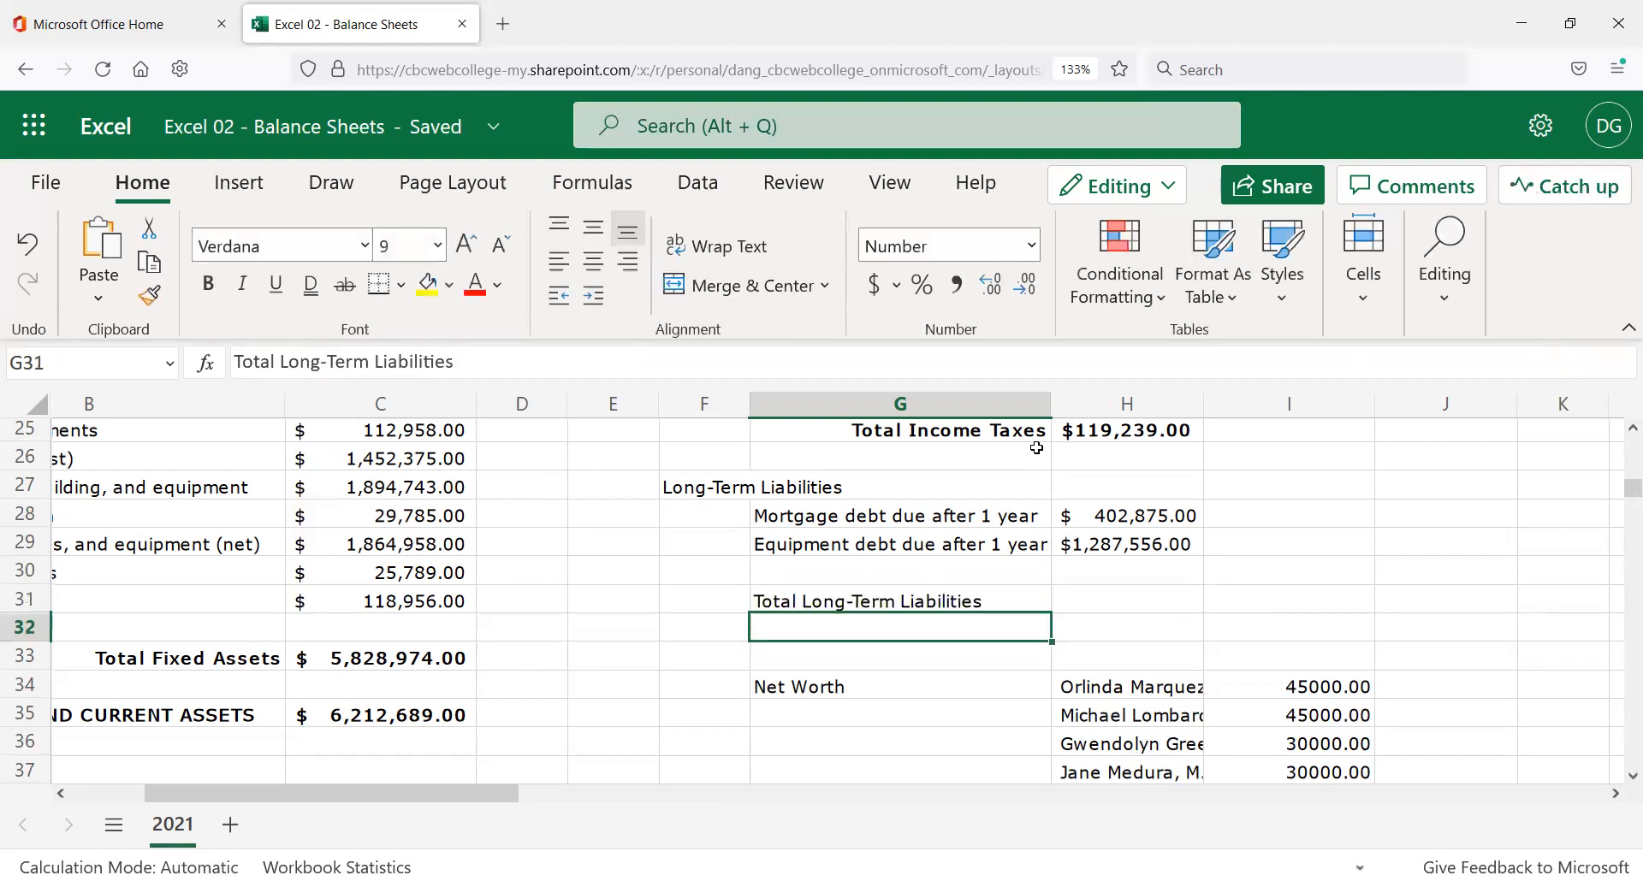
key("Right")
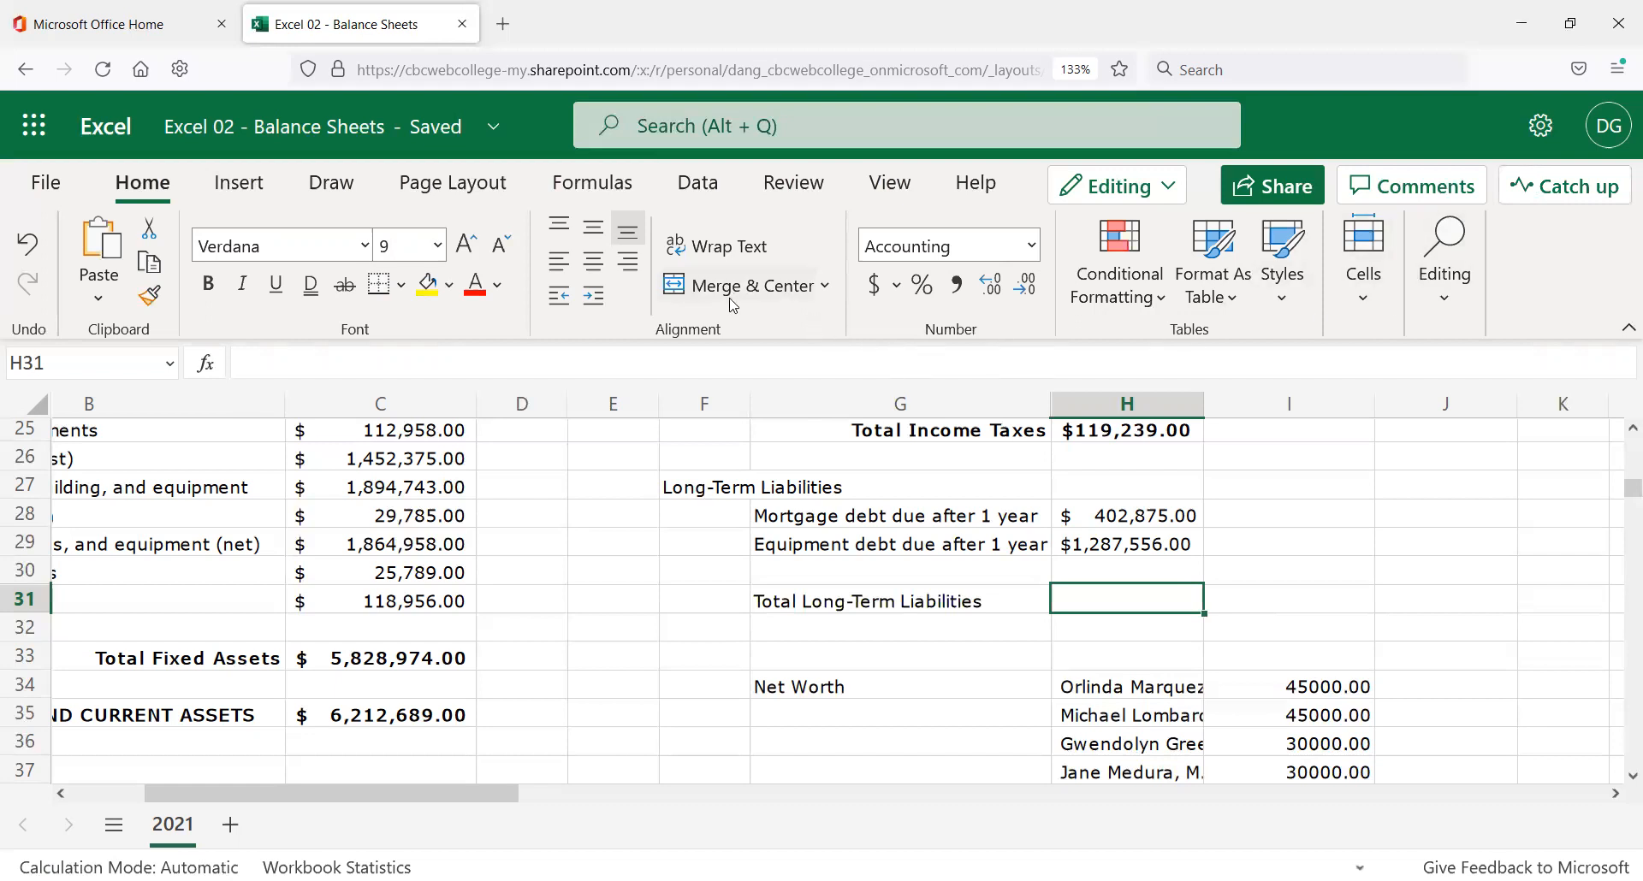
AutoSum the long-term debts in H31 with =SUM(H28:H30), giving $1,690,431.00.
left_click(1625, 327)
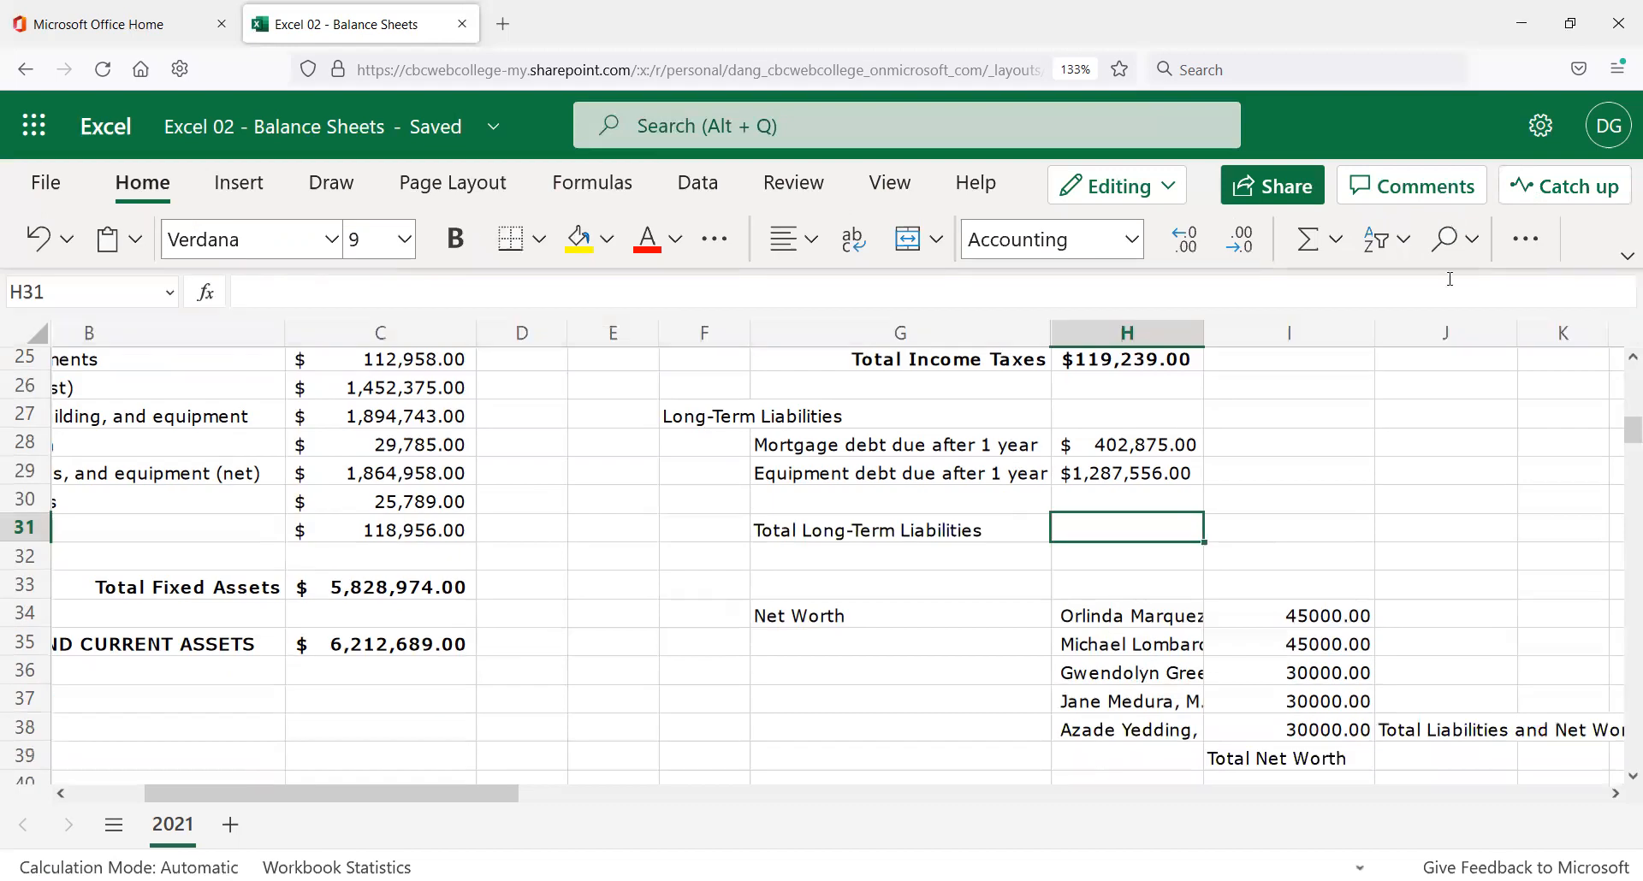
left_click(1307, 244)
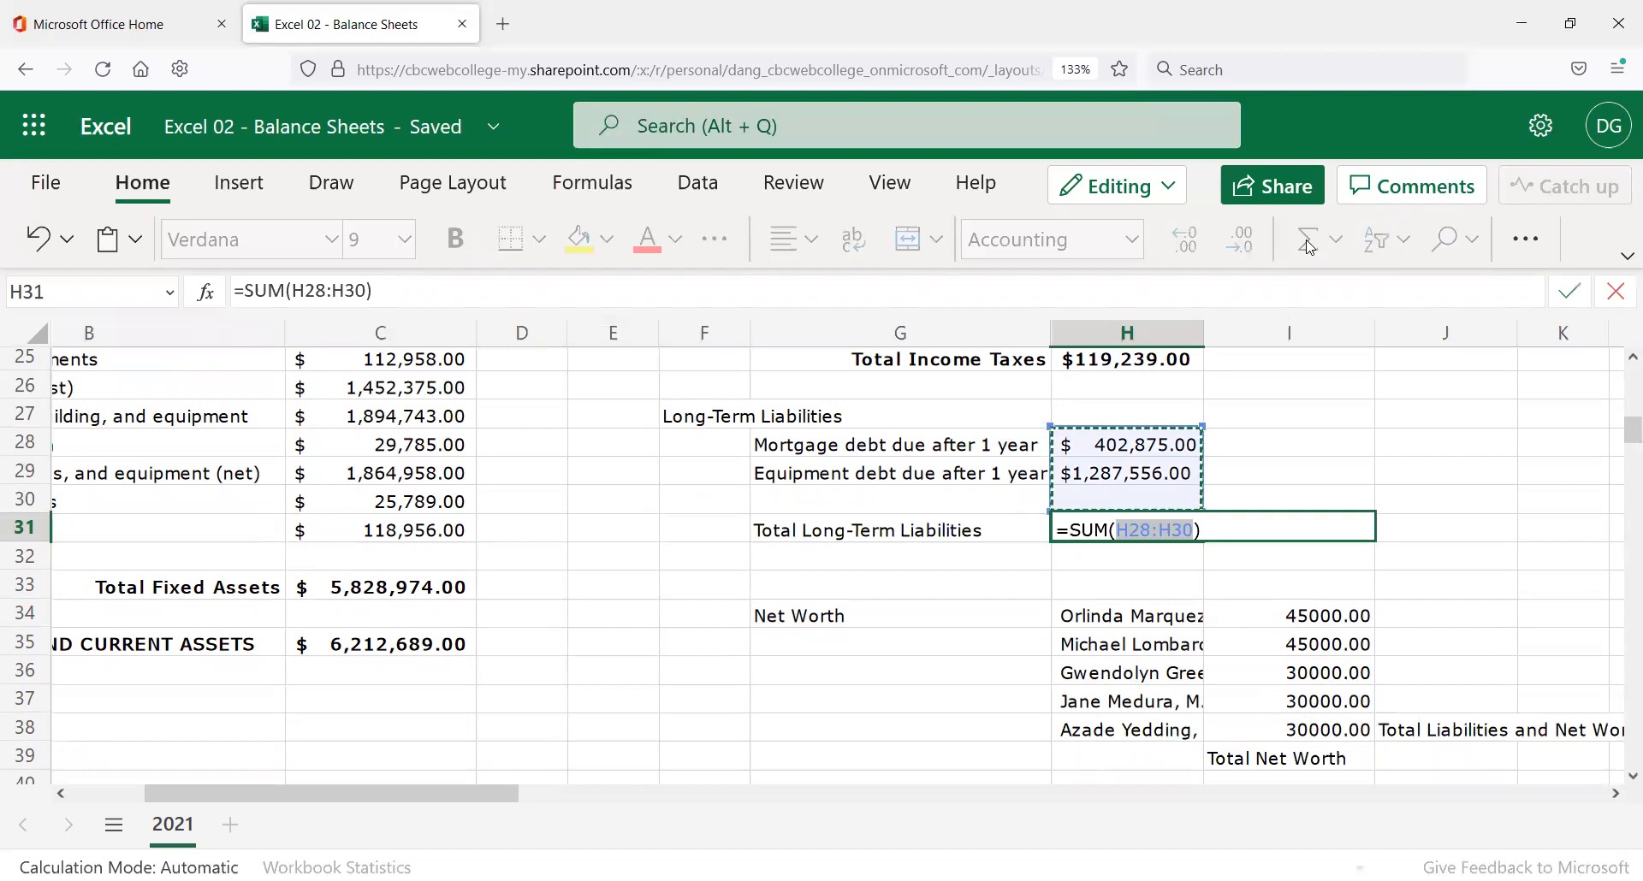
key("Return")
key("Up")
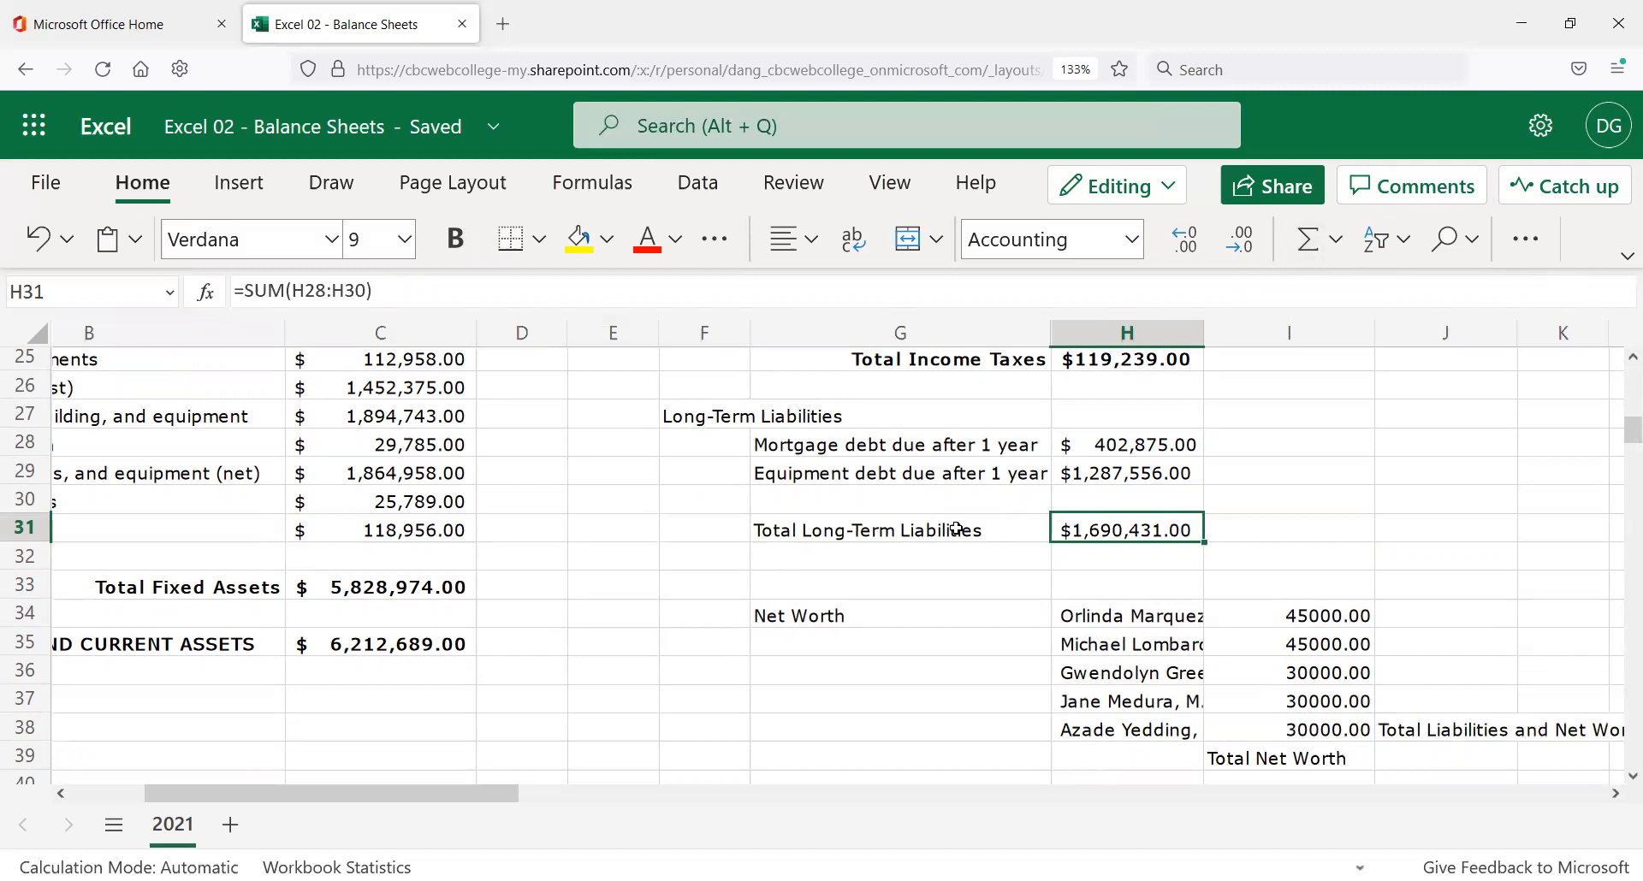
left_click(1031, 366)
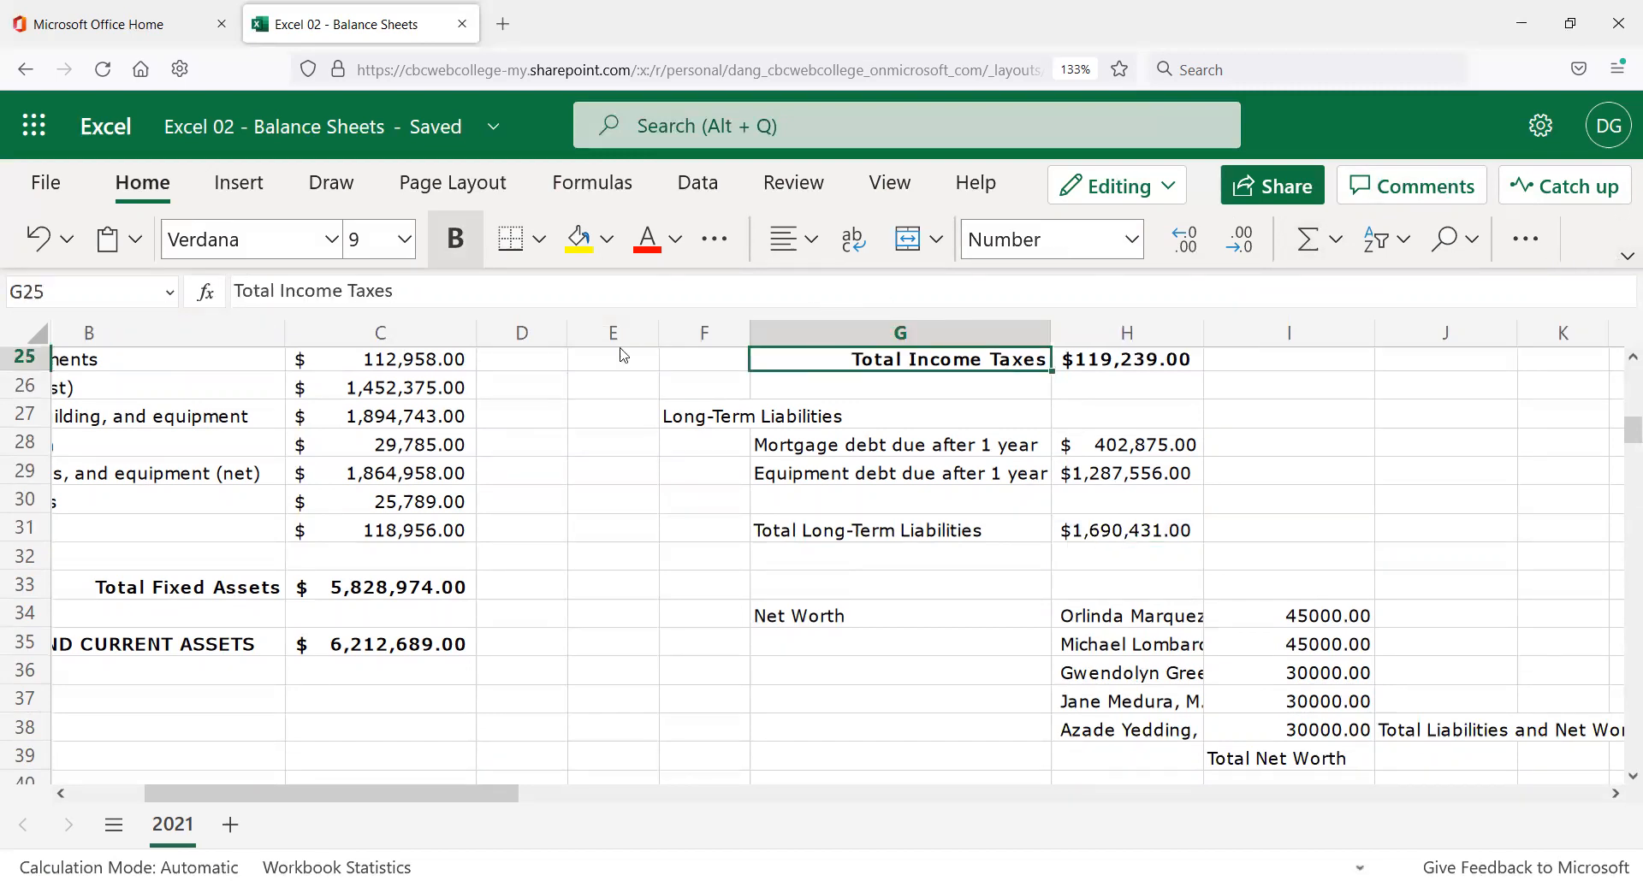
key("ctrl+c")
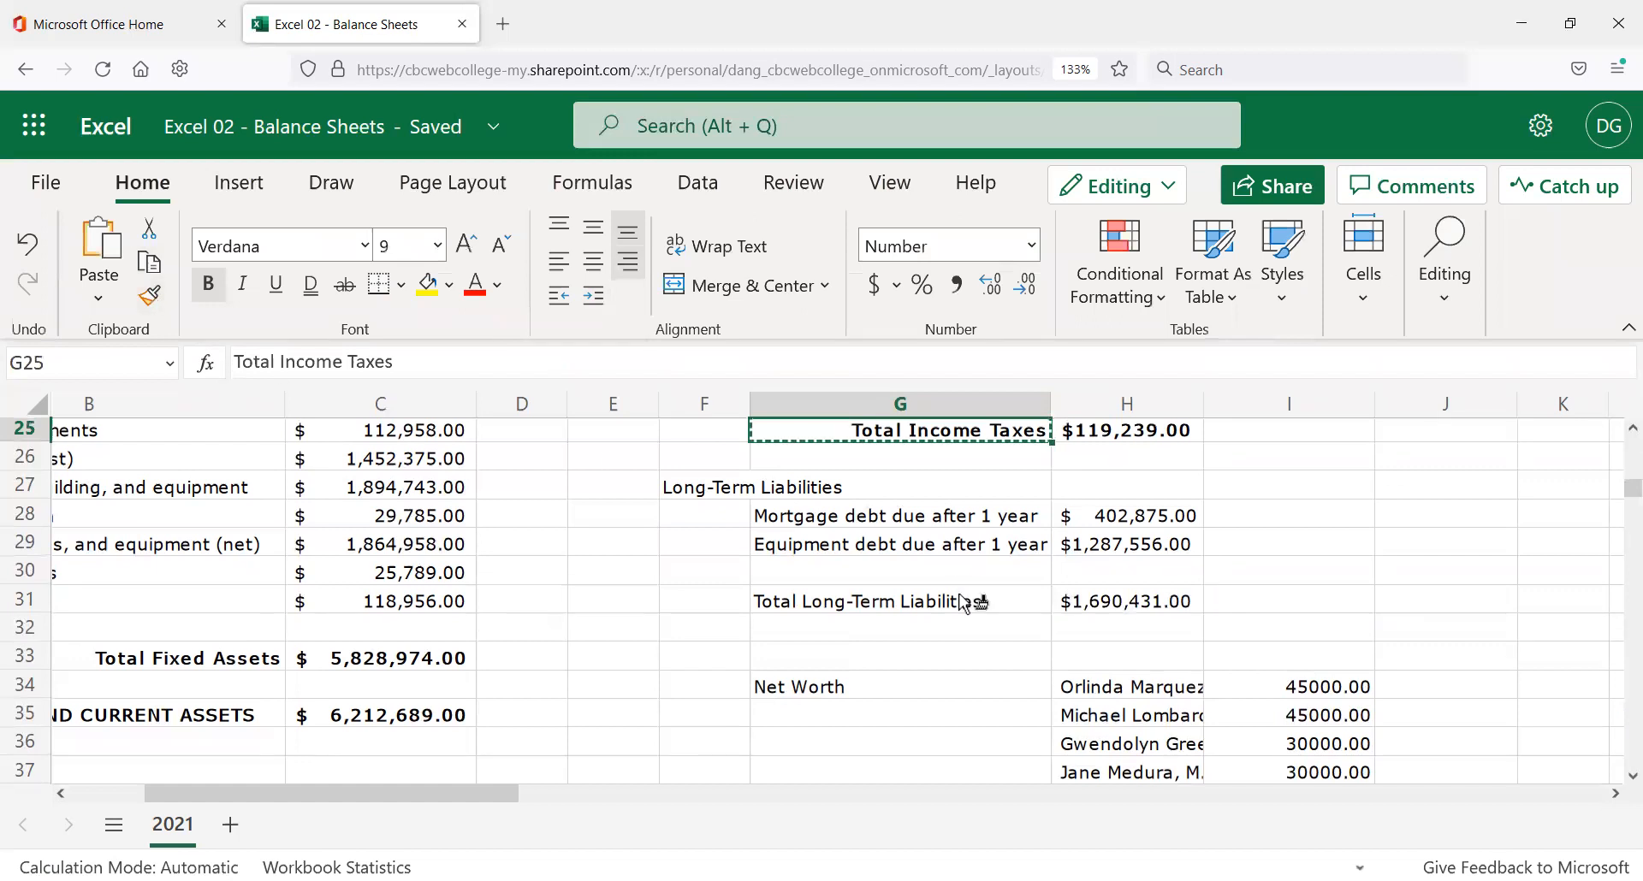
Copy Total Income Taxes' bold formatting from G25:H25 onto G31 and H31 with Format Painter.
left_click(965, 603)
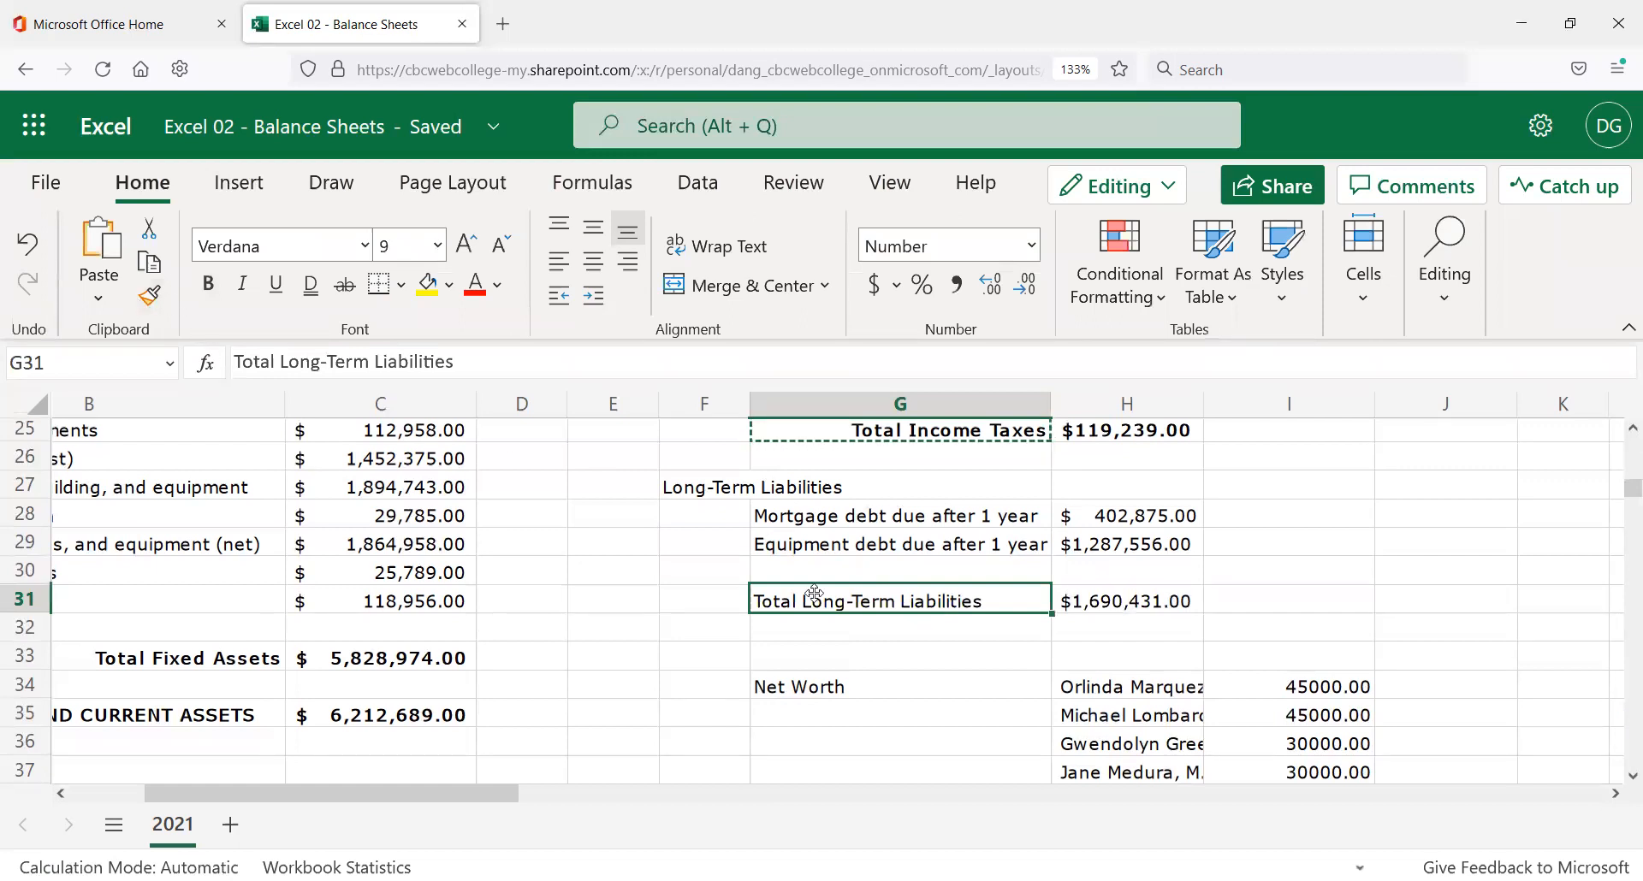
left_click(863, 437)
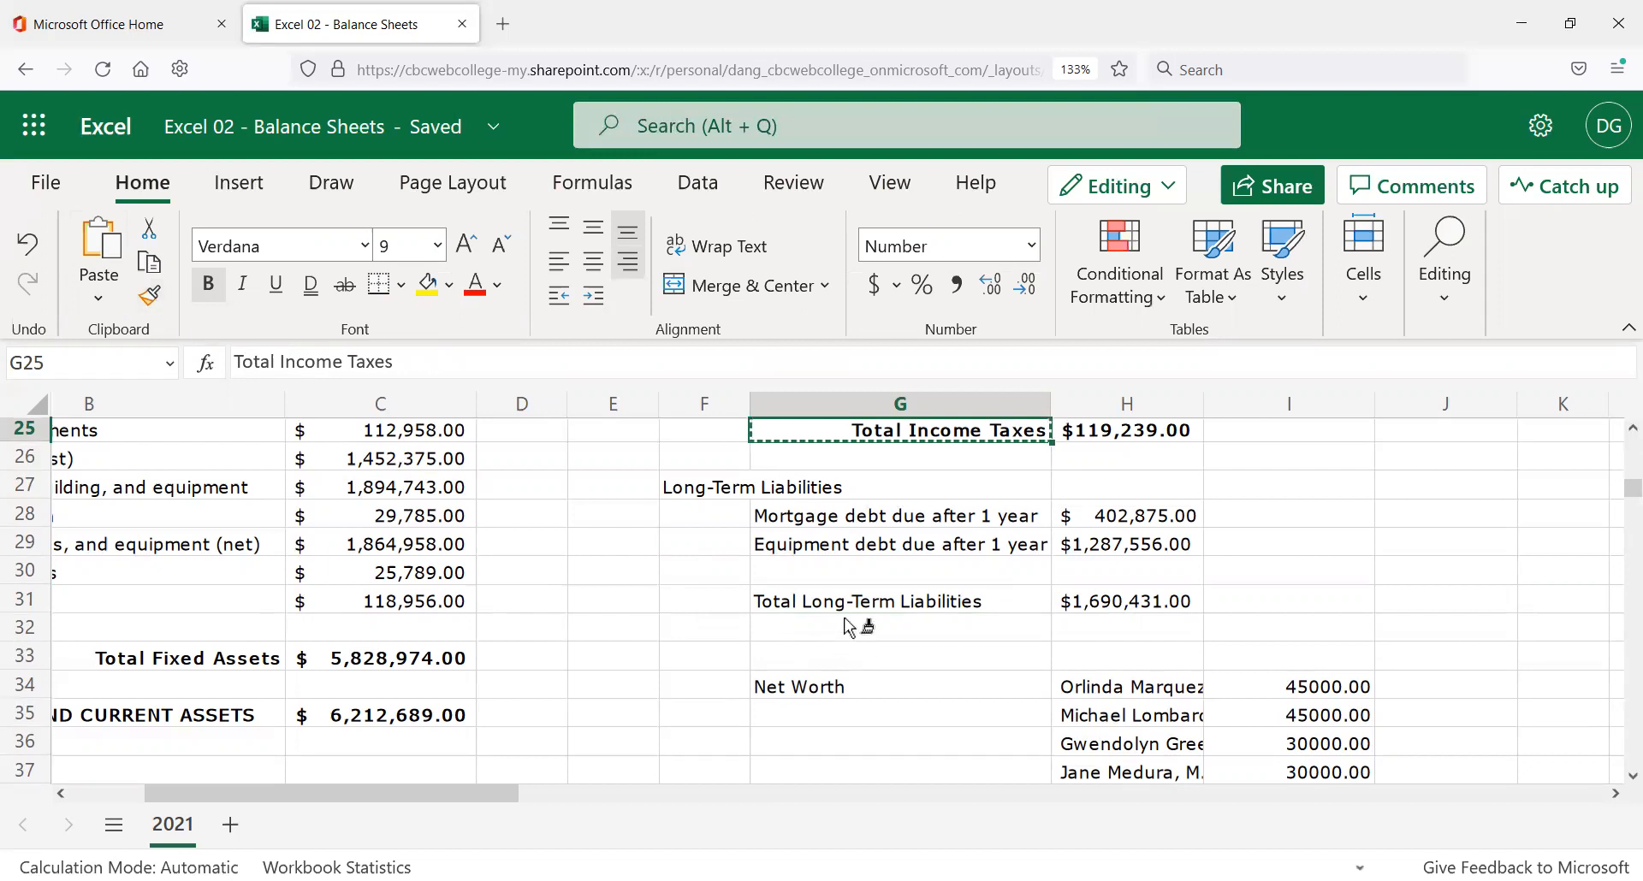
left_click(864, 601)
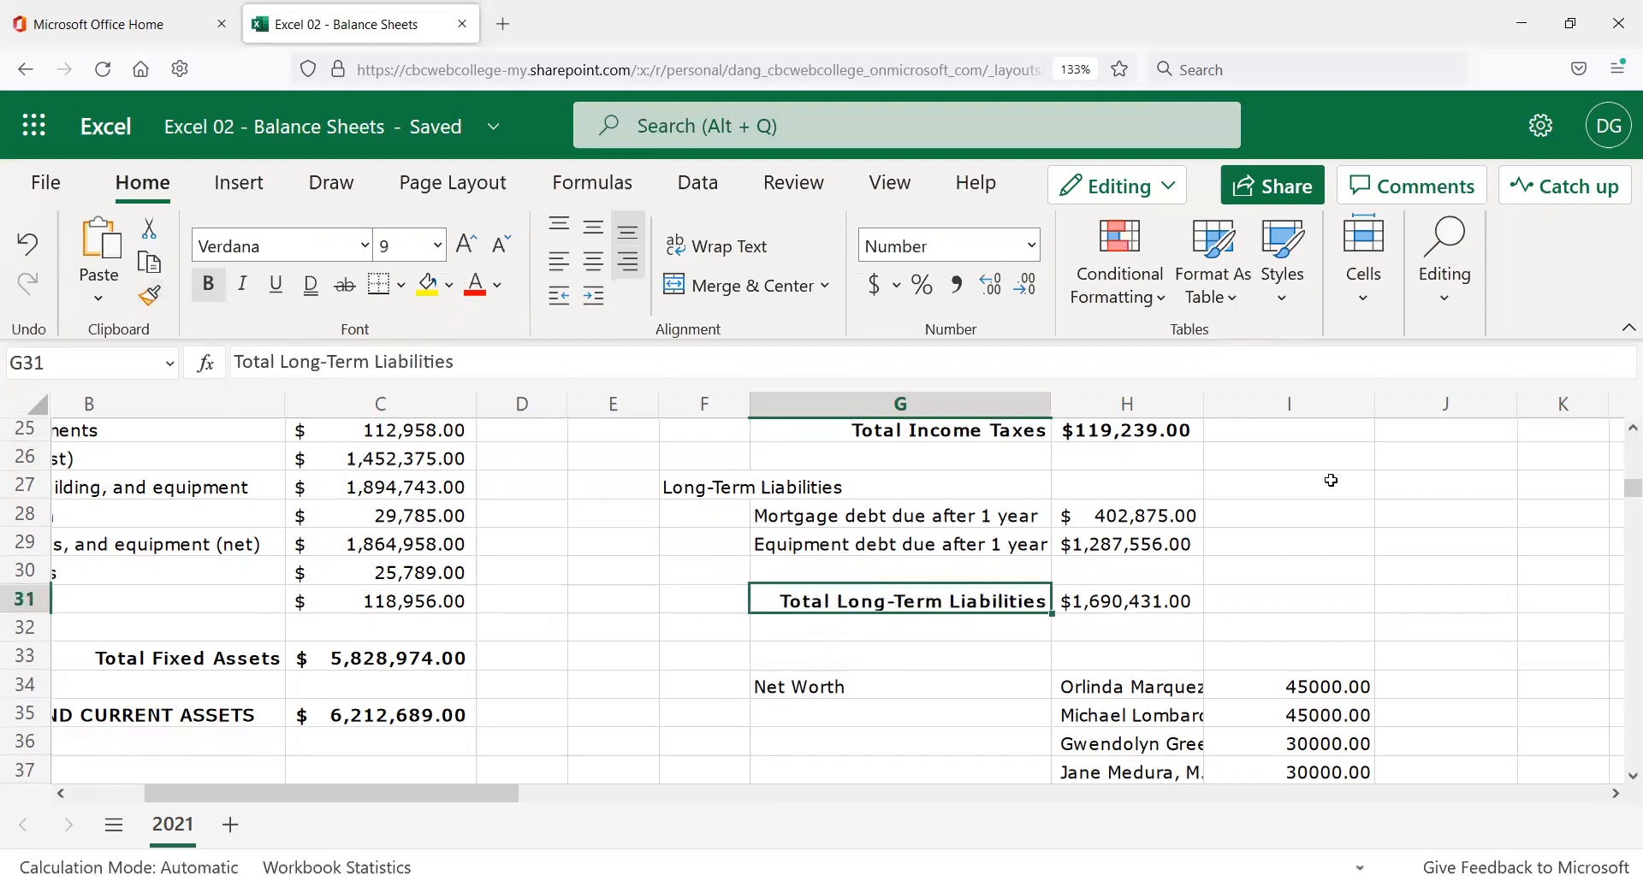
left_click(1139, 431)
left_click(151, 296)
left_click(1100, 599)
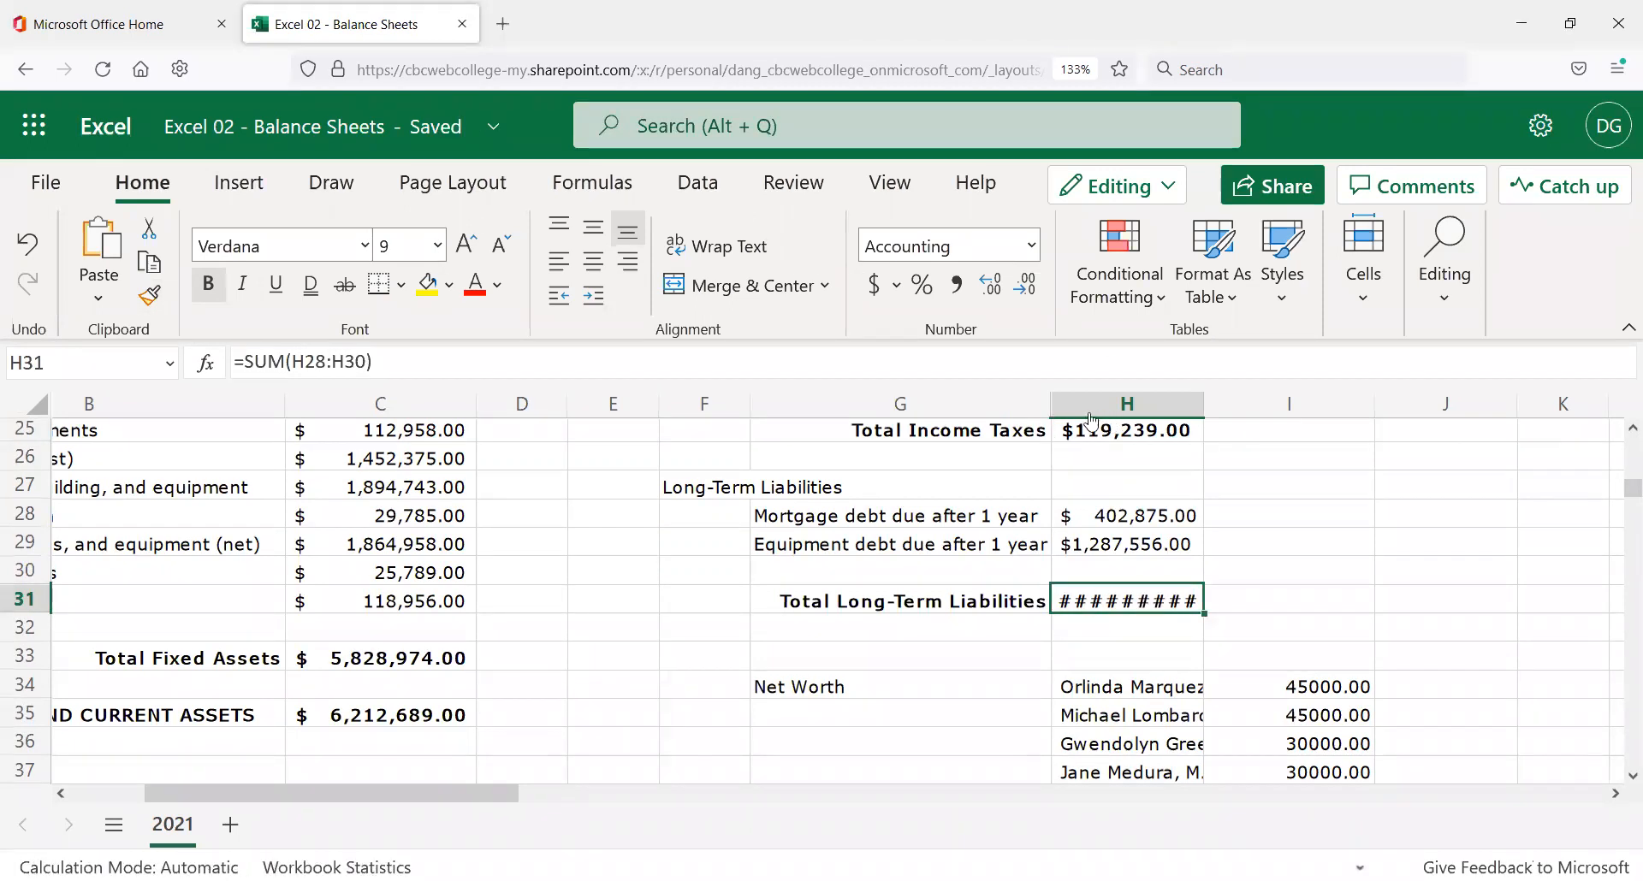
Widen column H to 19.29 so $1,690,431.00 displays fully.
scroll(1269, 593, "up", 1)
scroll(1269, 593, "up", 3)
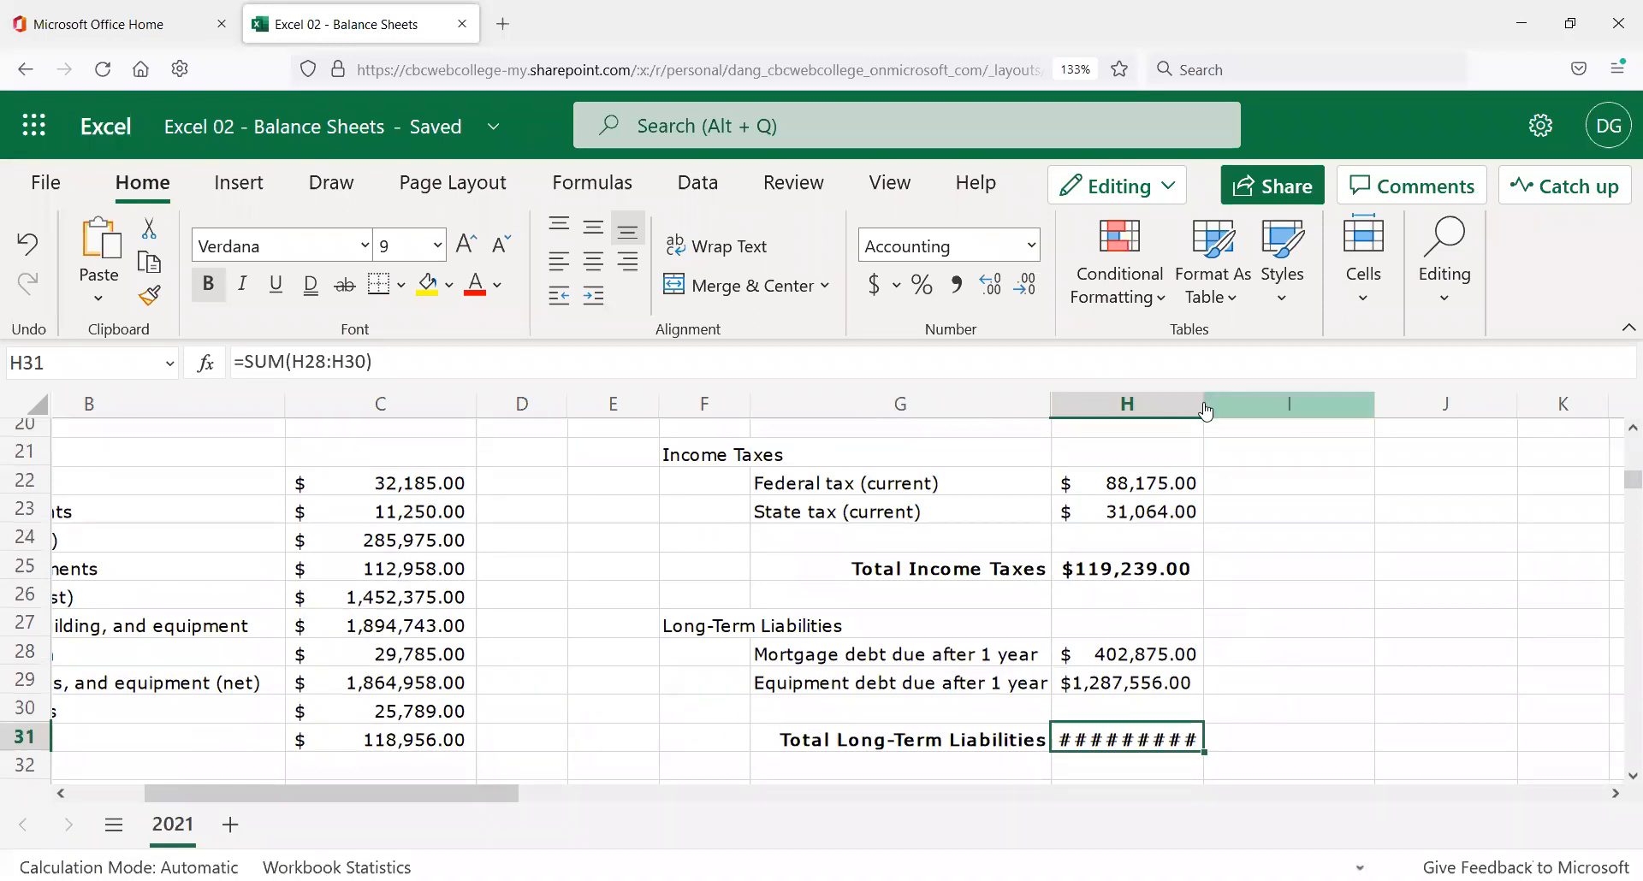
left_click_drag(1205, 409, 1254, 418)
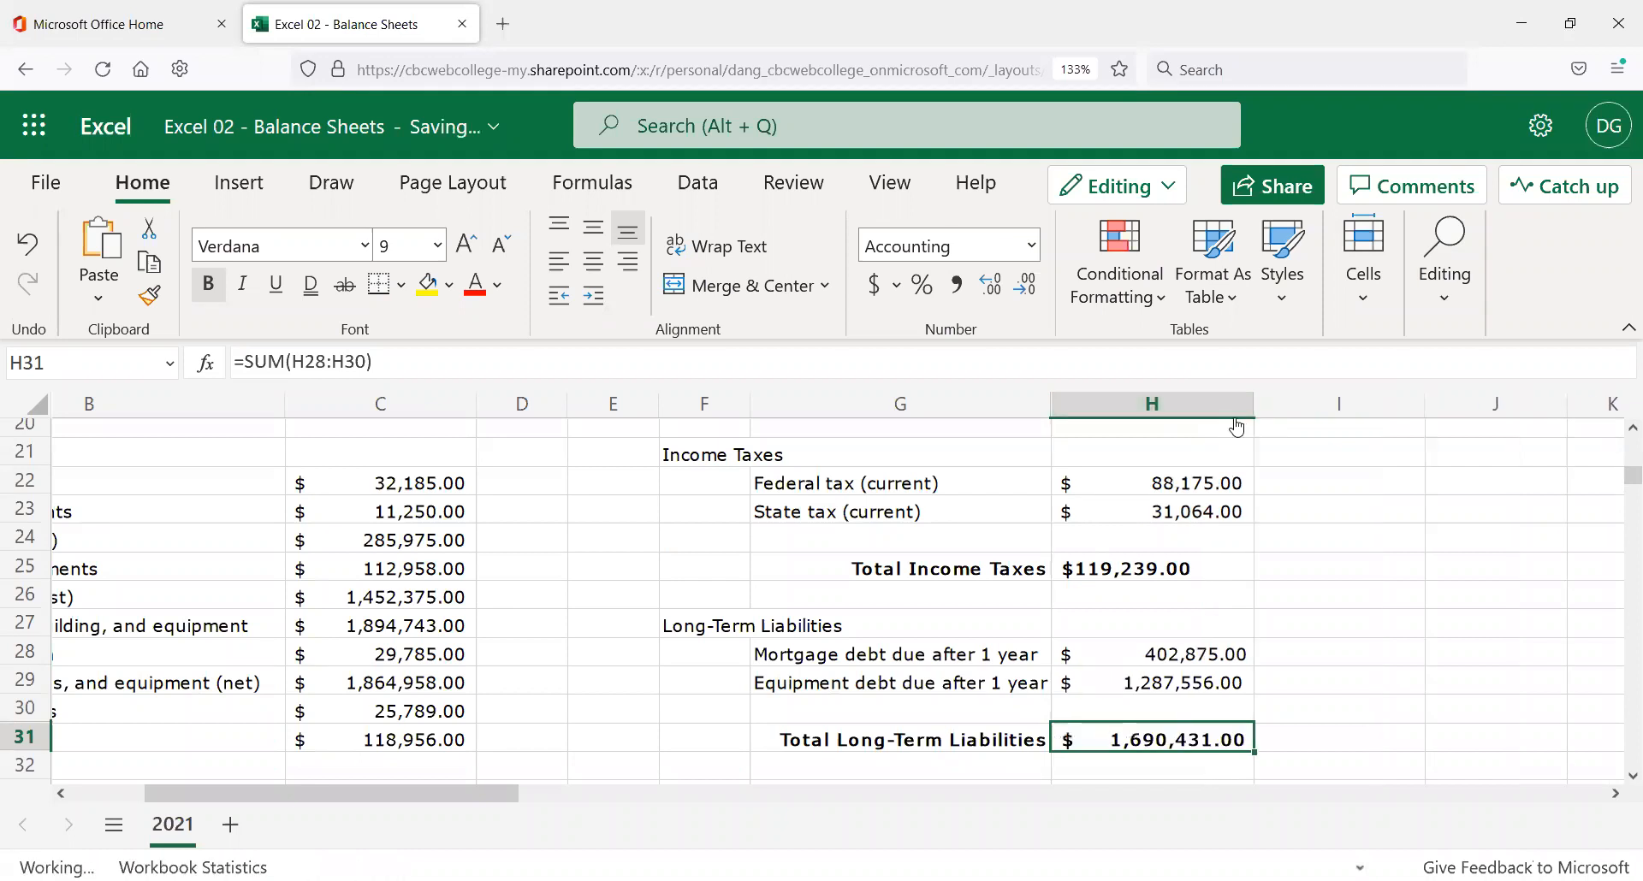
Scroll down to bring rows 30–42 and the Net Worth owner amounts into view.
scroll(1268, 578, "down", 5)
scroll(1243, 581, "up", 15)
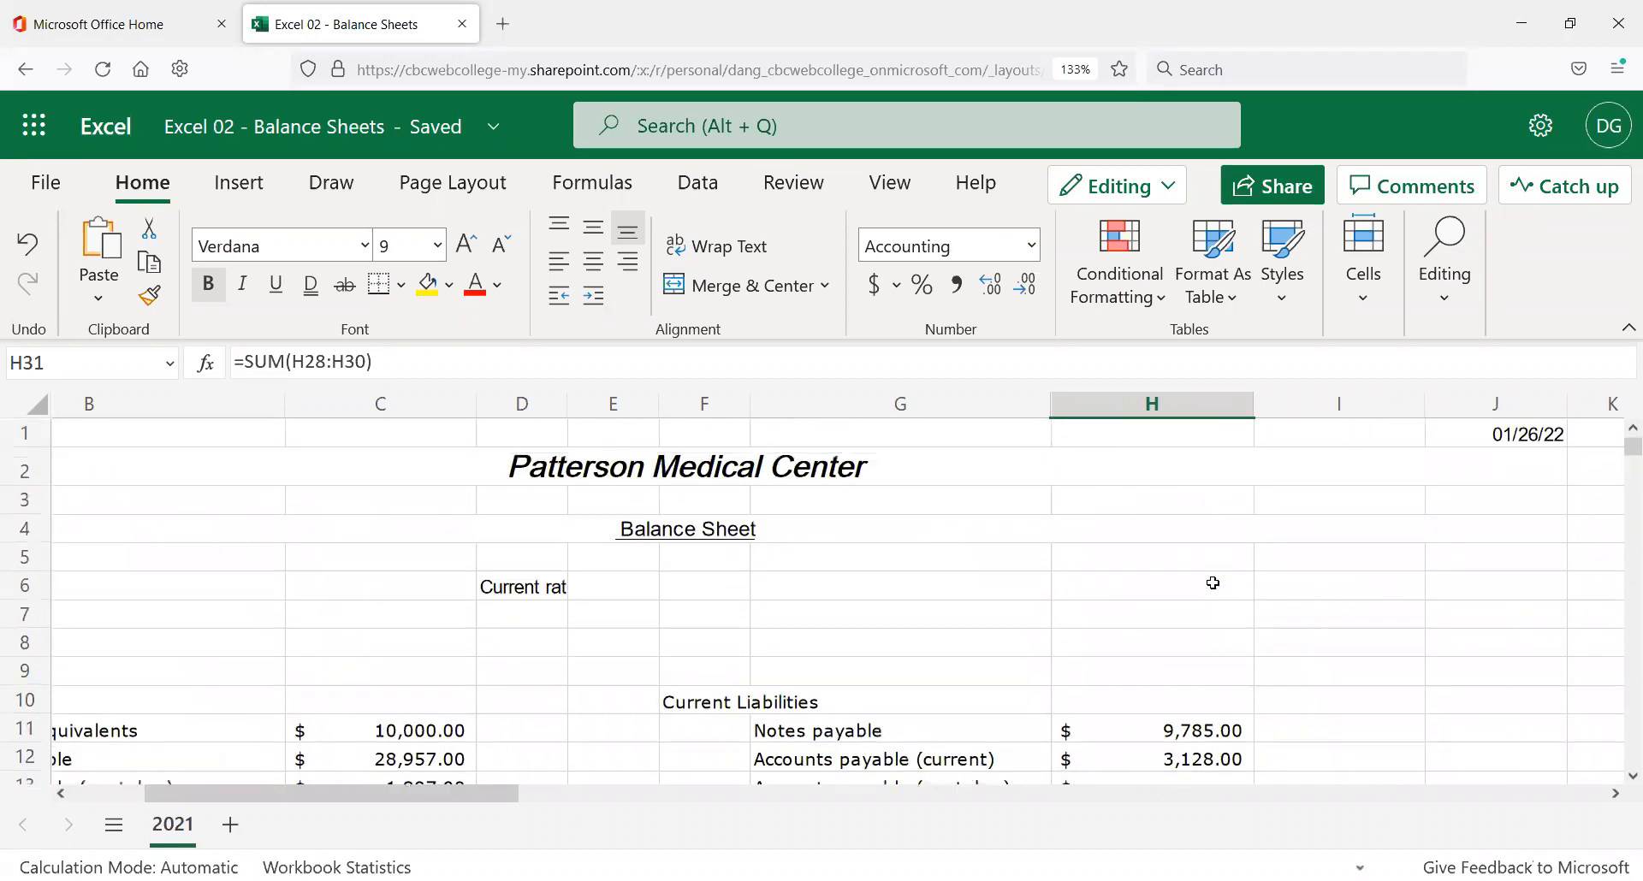
scroll(1213, 582, "down", 3)
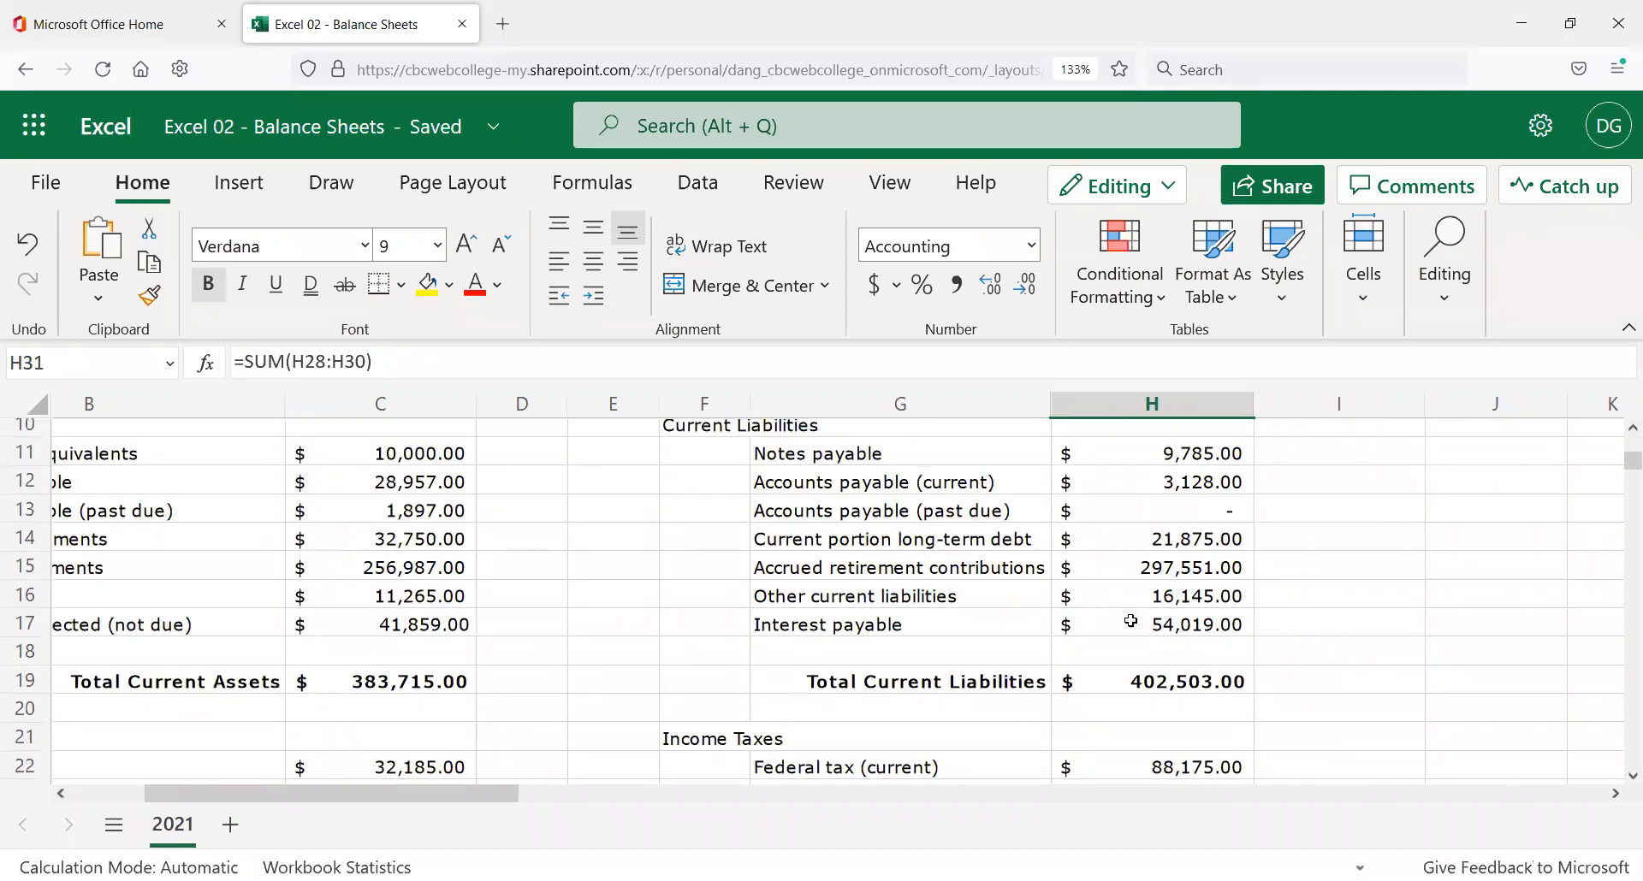
scroll(1135, 590, "down", 5)
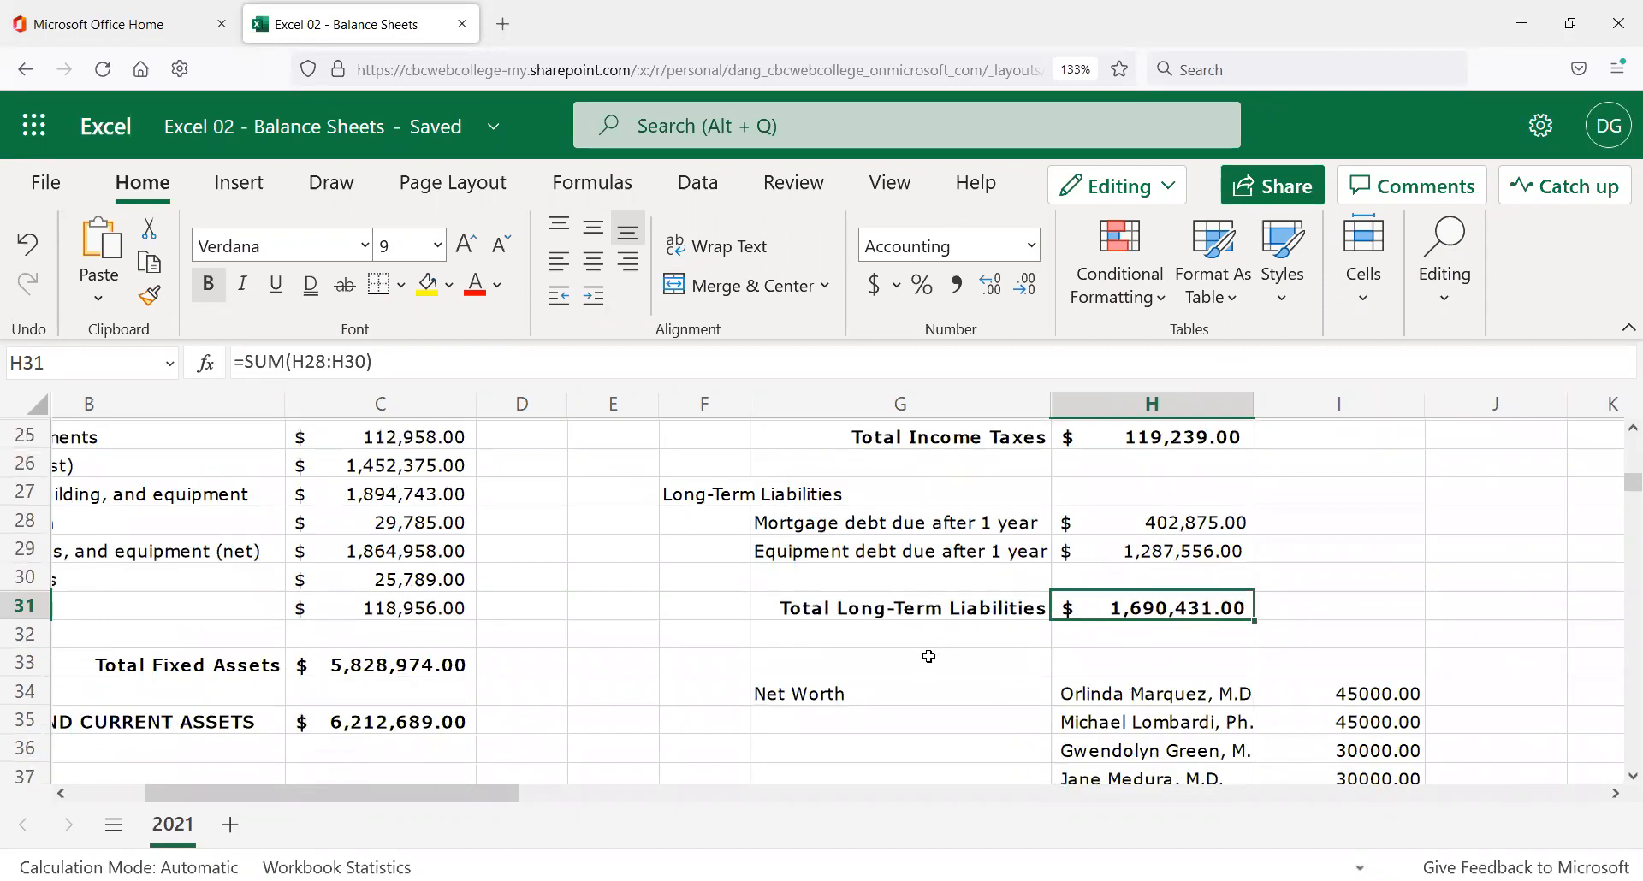
scroll(1184, 625, "up", 7)
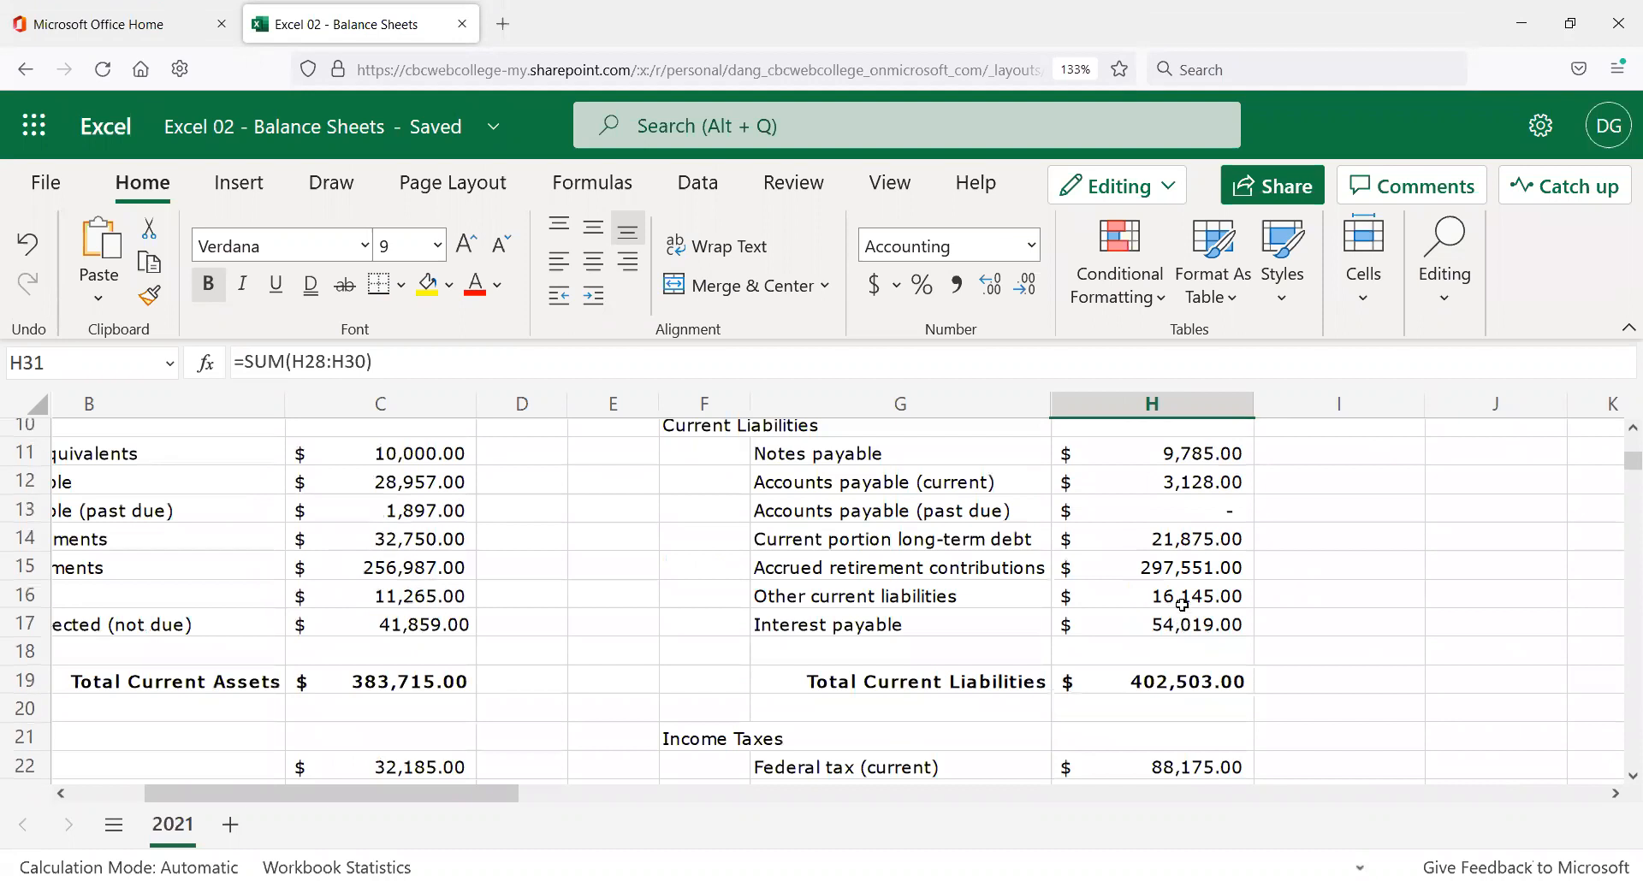
left_click(962, 590)
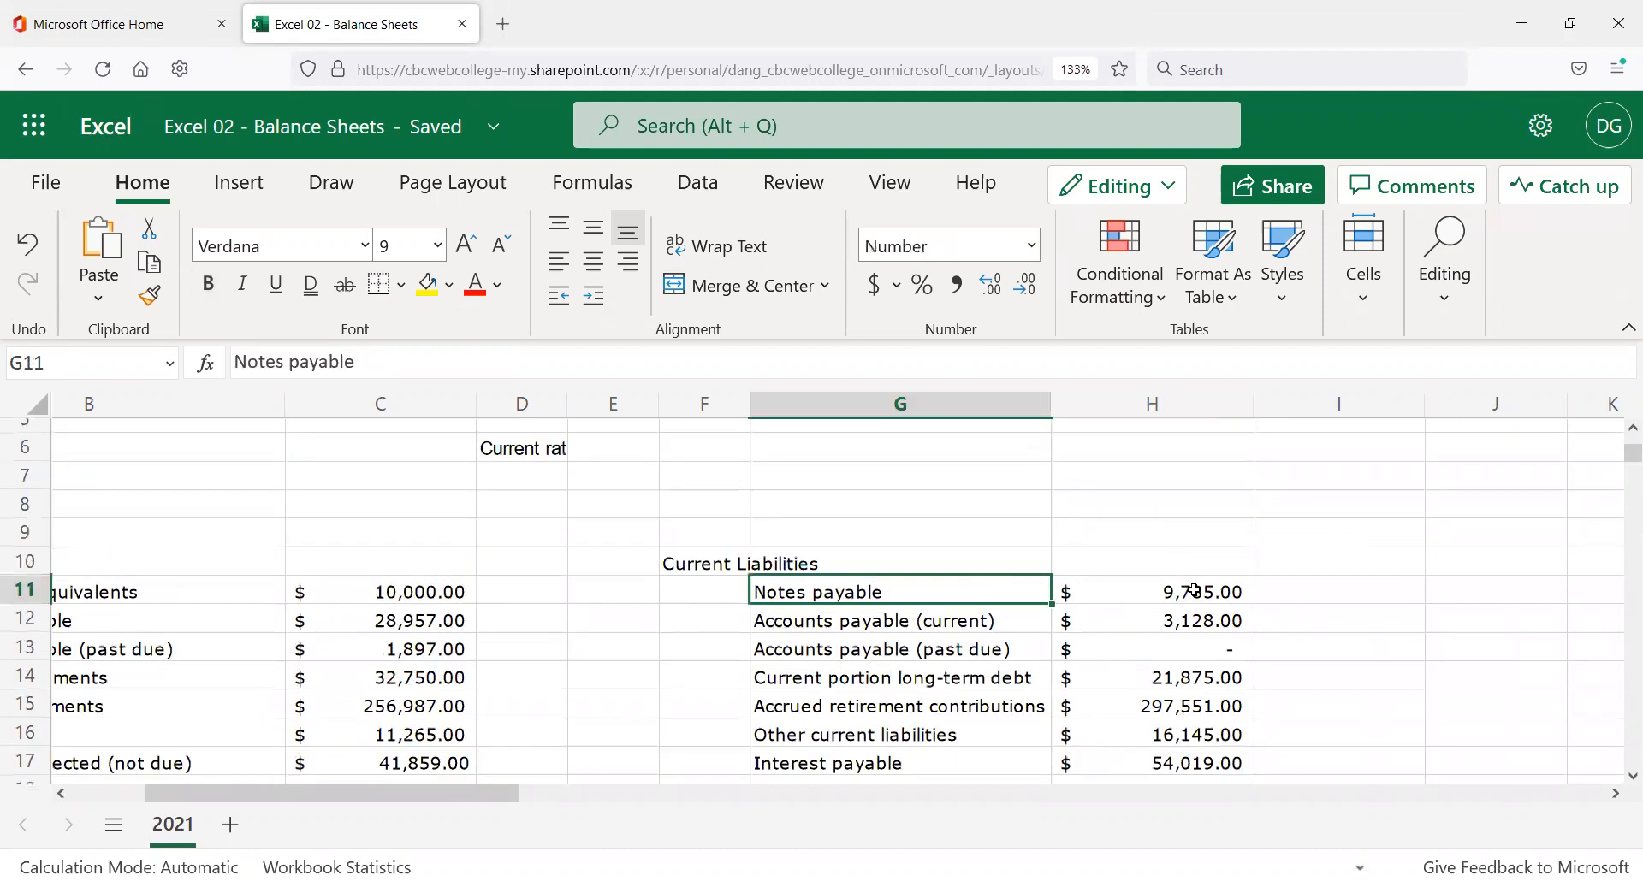
left_click(1189, 591)
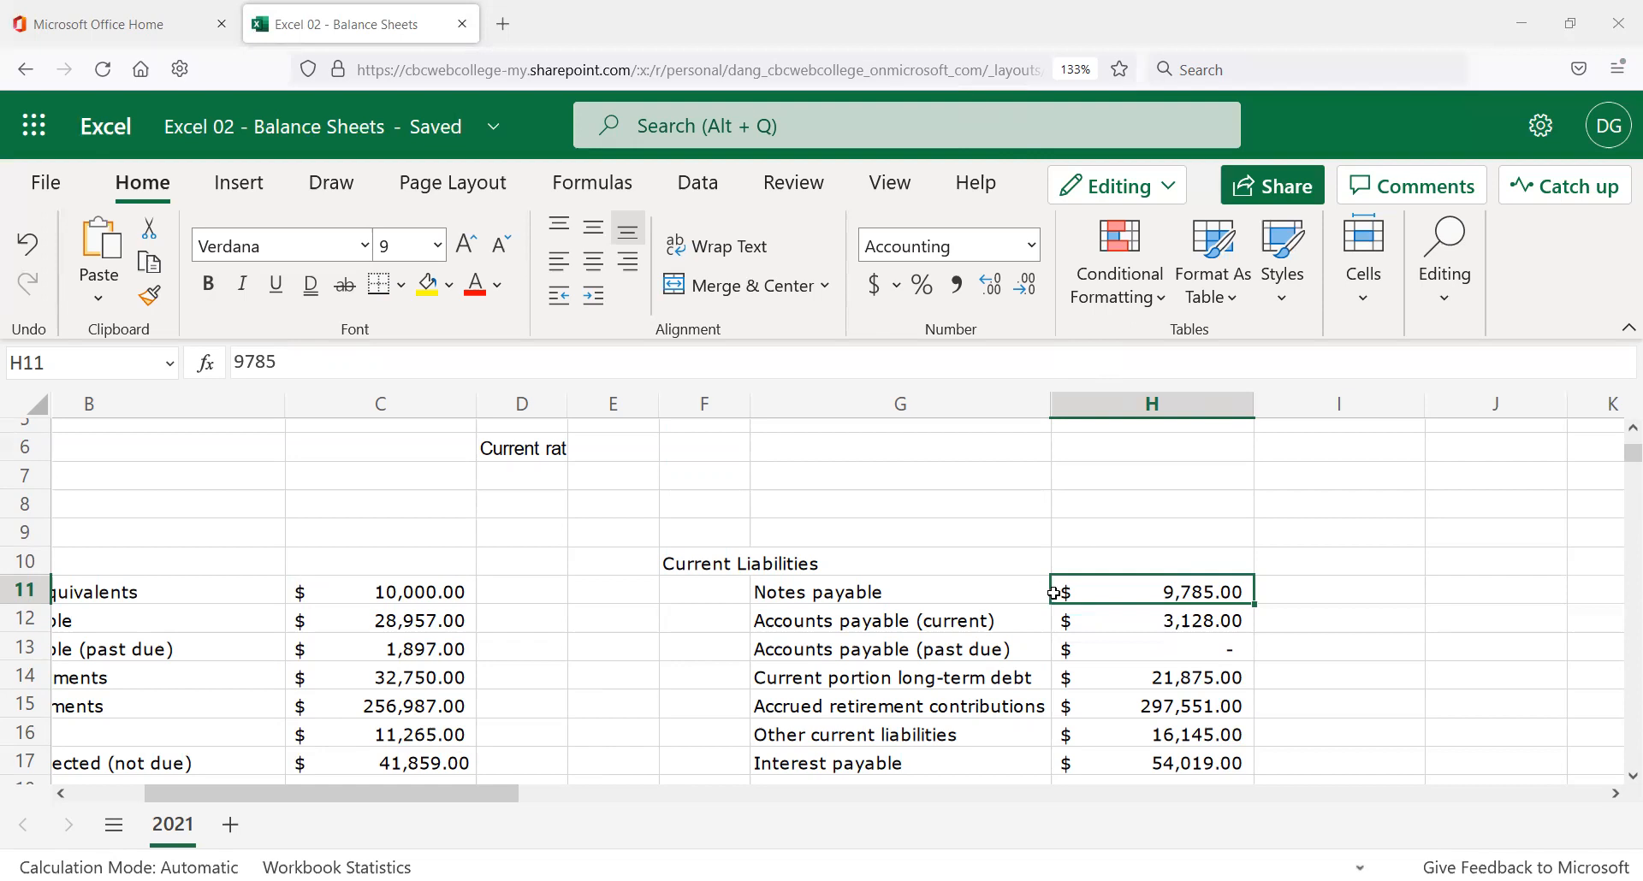
left_click(1096, 537)
scroll(1092, 572, "down", 5)
scroll(1062, 603, "down", 3)
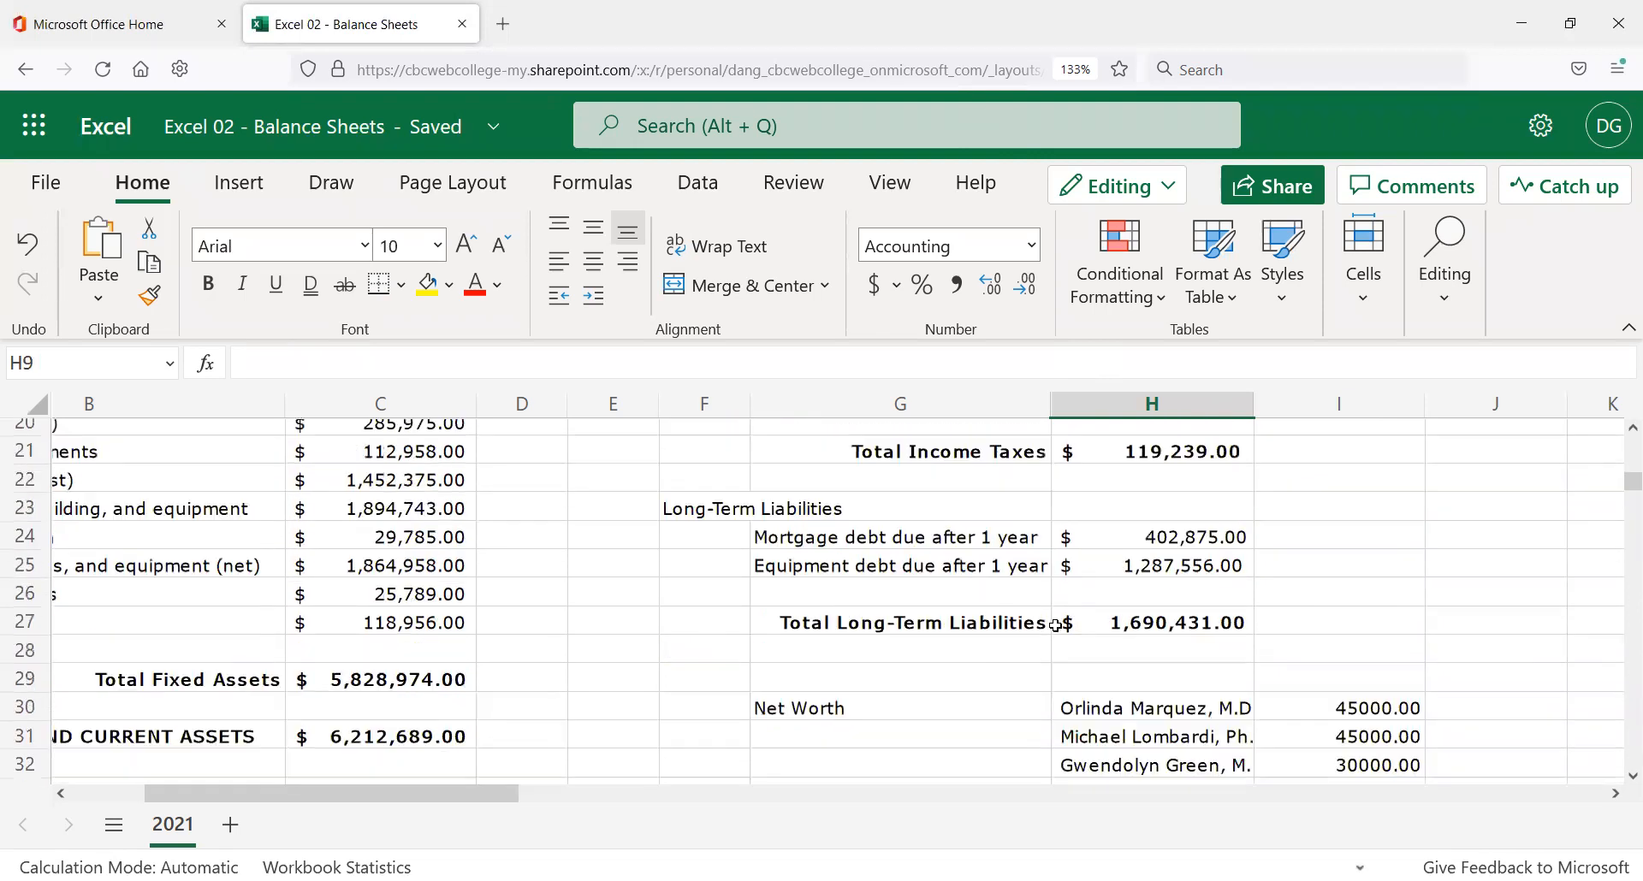
scroll(965, 582, "up", 2)
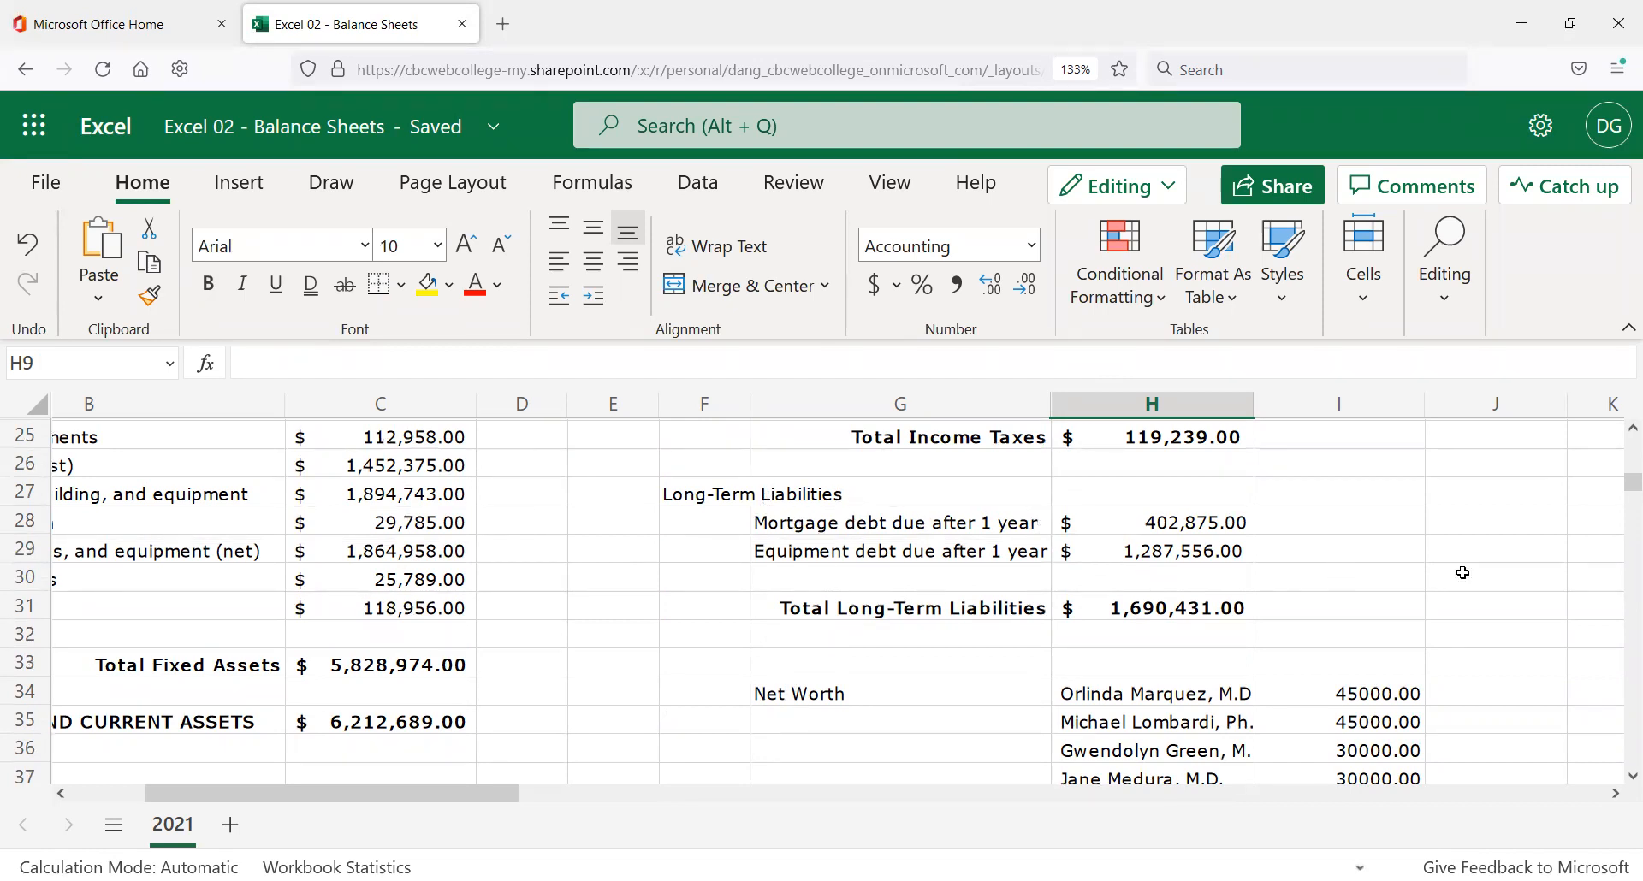
scroll(1284, 565, "up", 2)
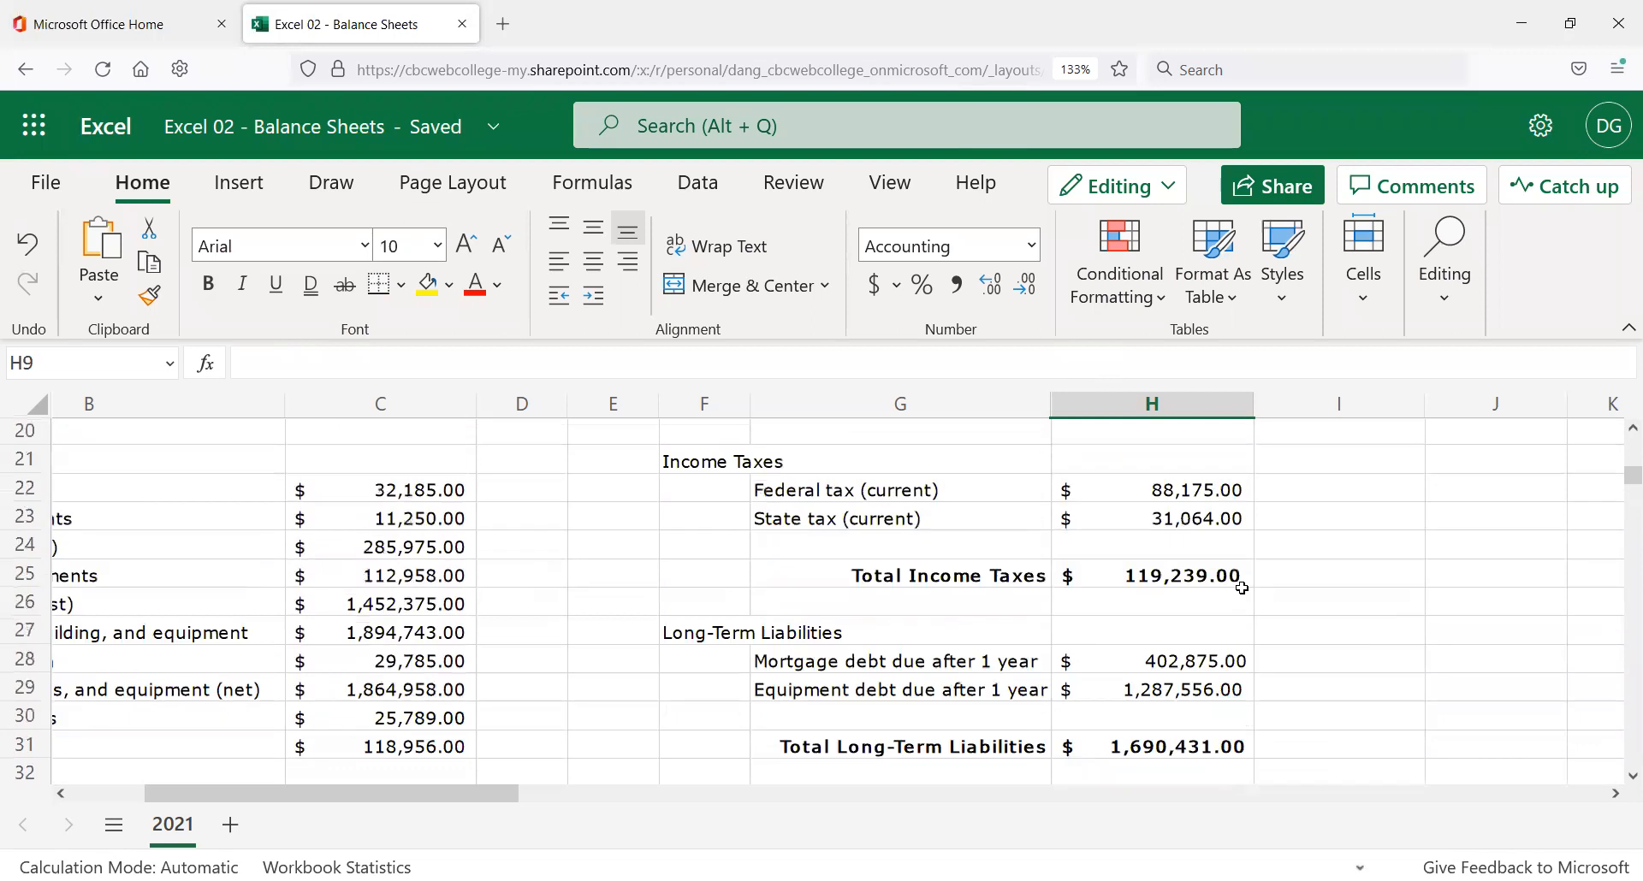
scroll(894, 737, "down", 1)
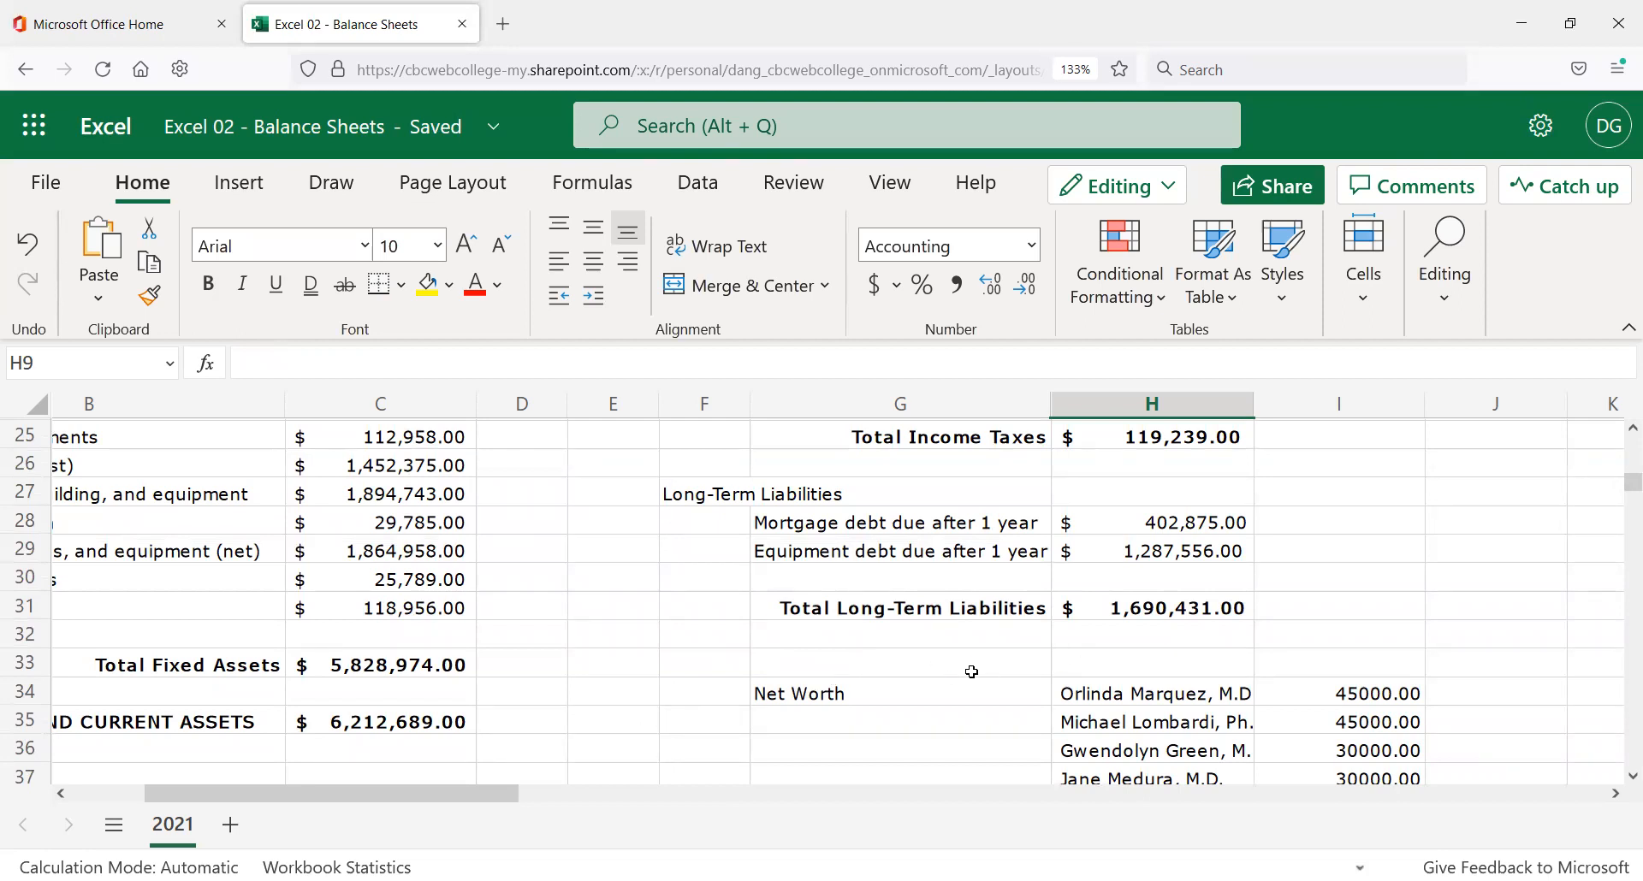
scroll(1002, 679, "down", 3)
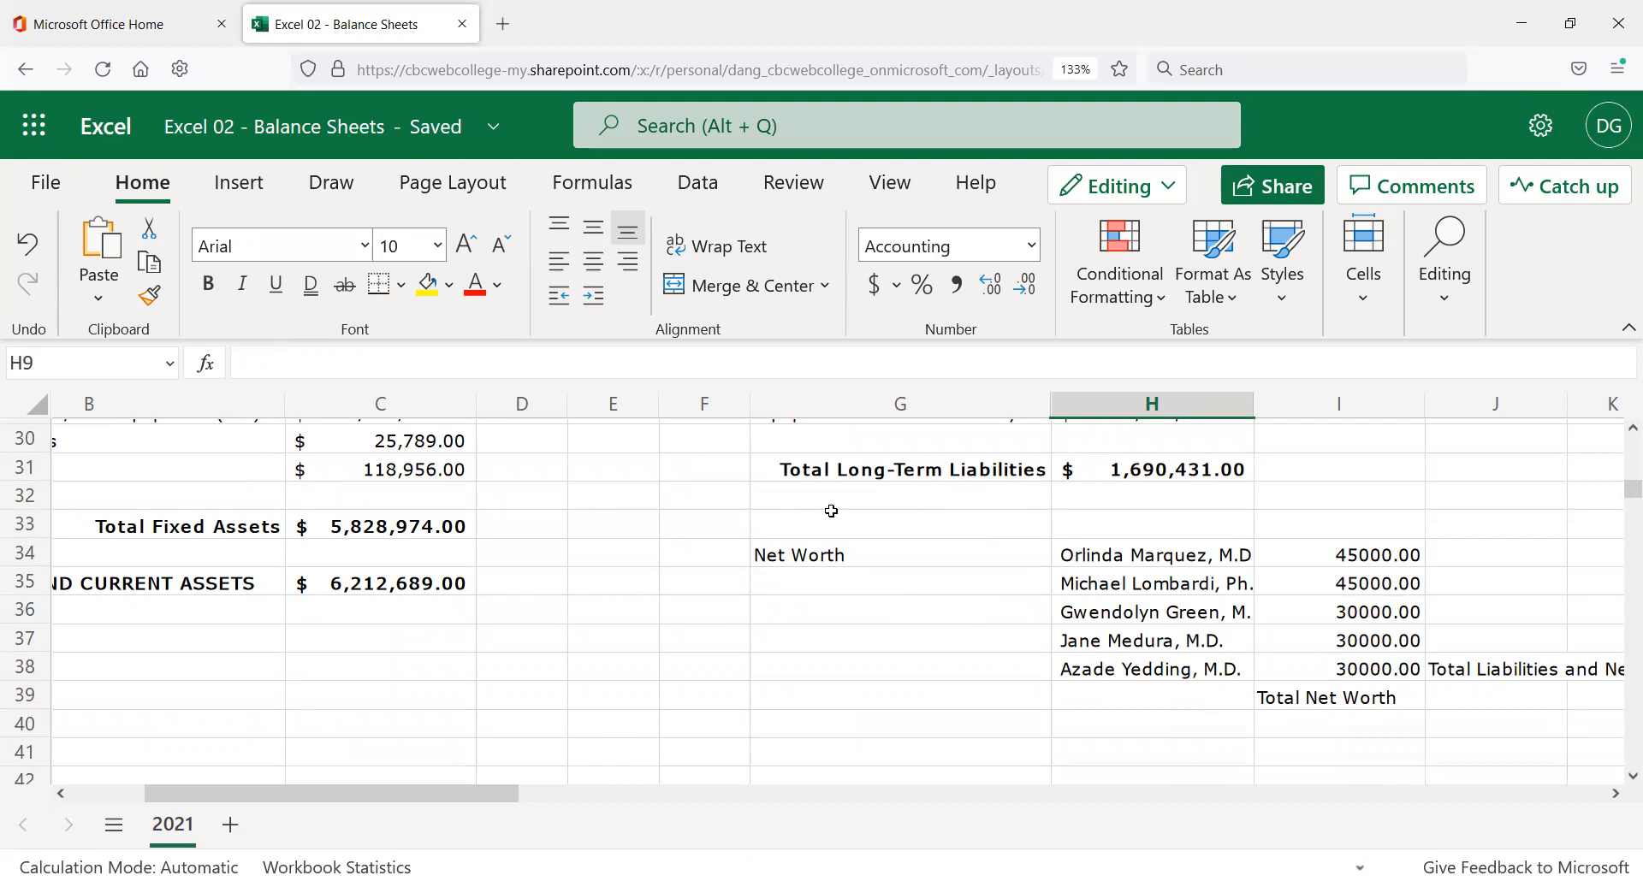
Insert blank cells at G32:I33 shifting down, moving the Net Worth block to row 36.
left_click_drag(890, 514, 899, 503)
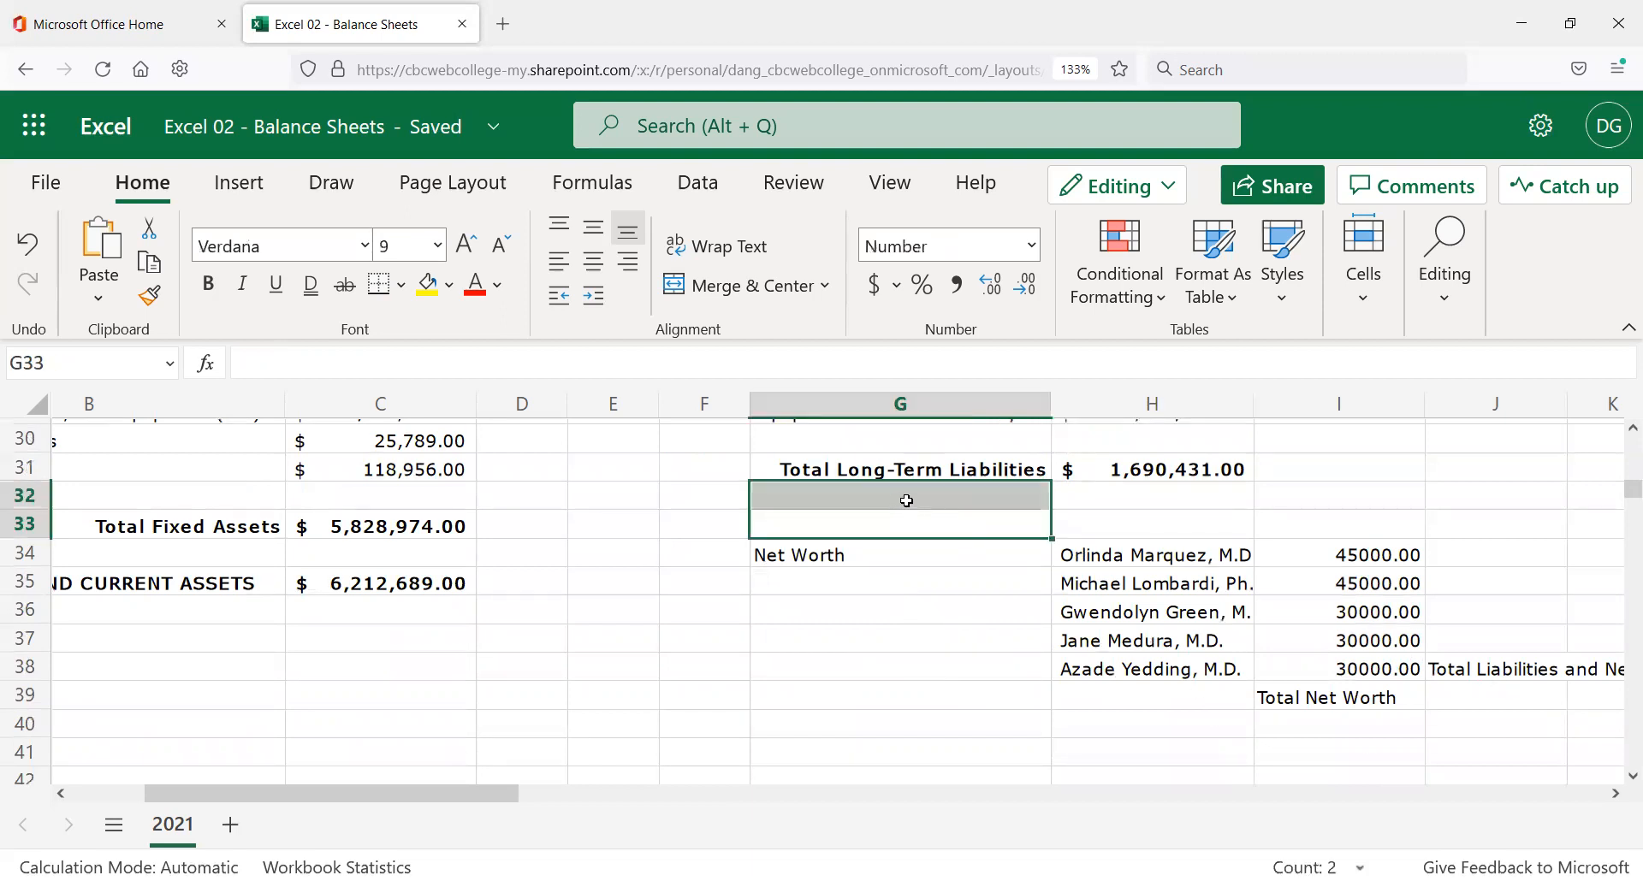
left_click(891, 496)
left_click_drag(896, 501, 1558, 525)
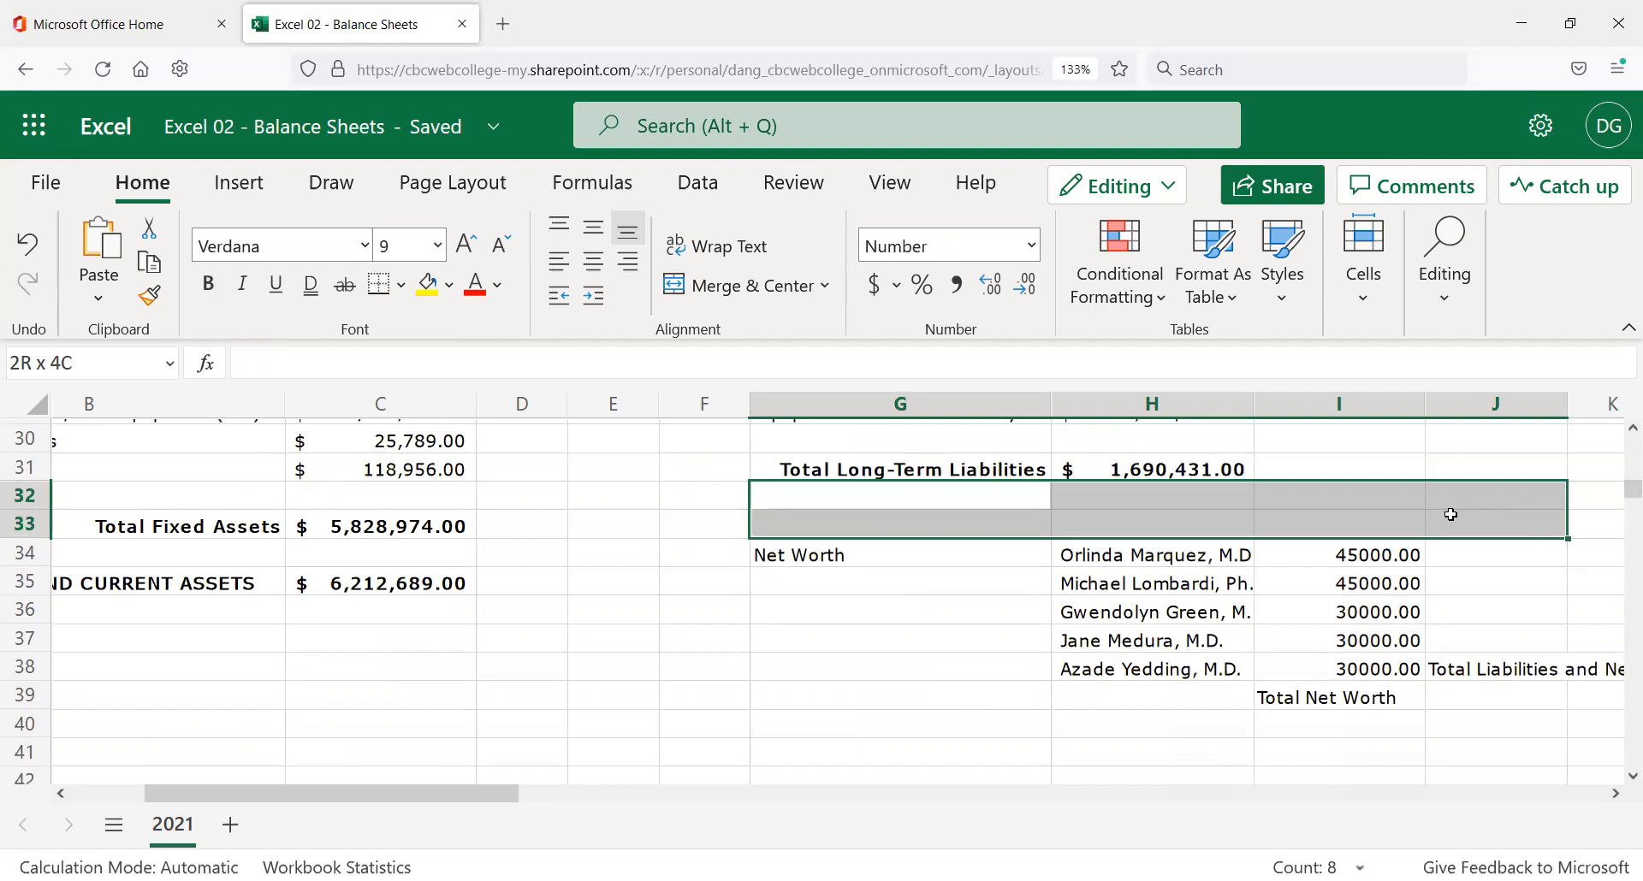
left_click(1397, 514, "shift")
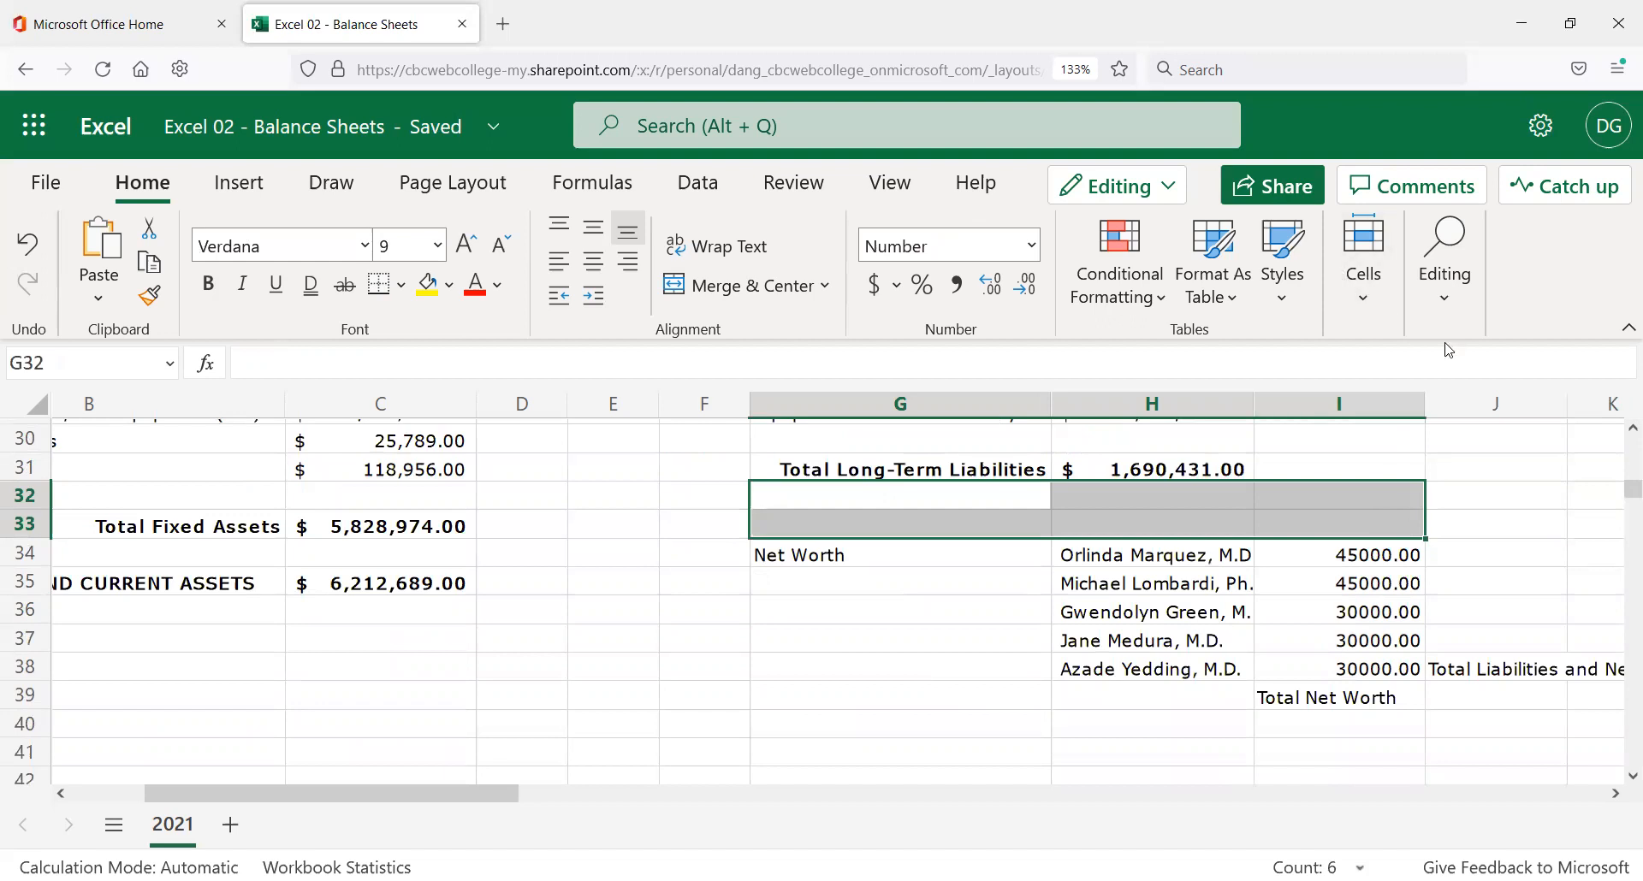
left_click(1367, 300)
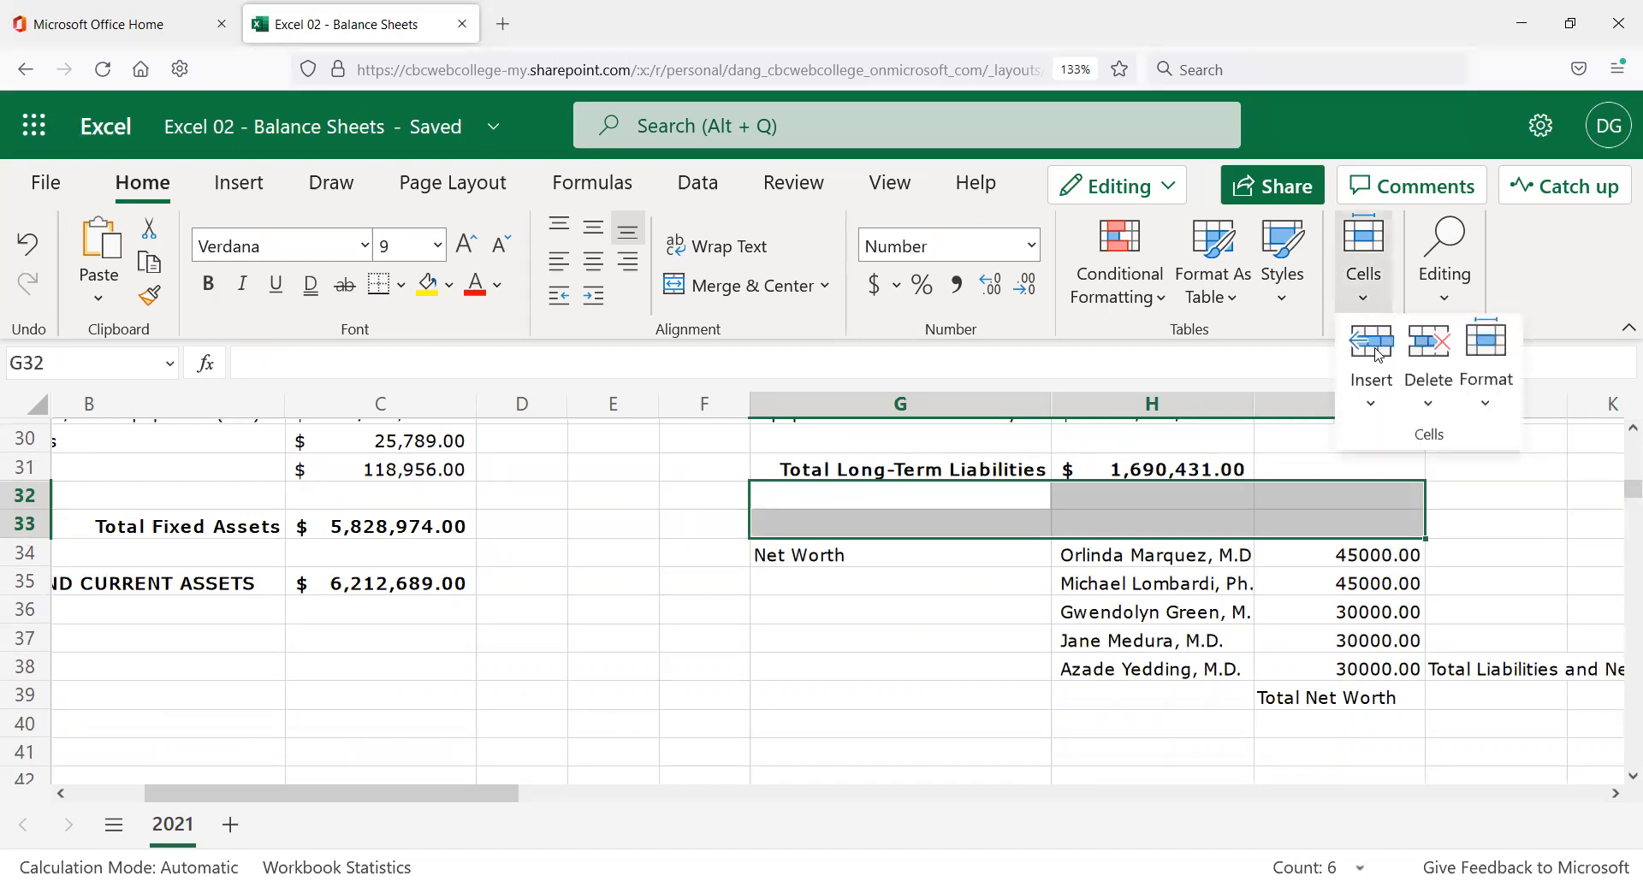
left_click(1380, 414)
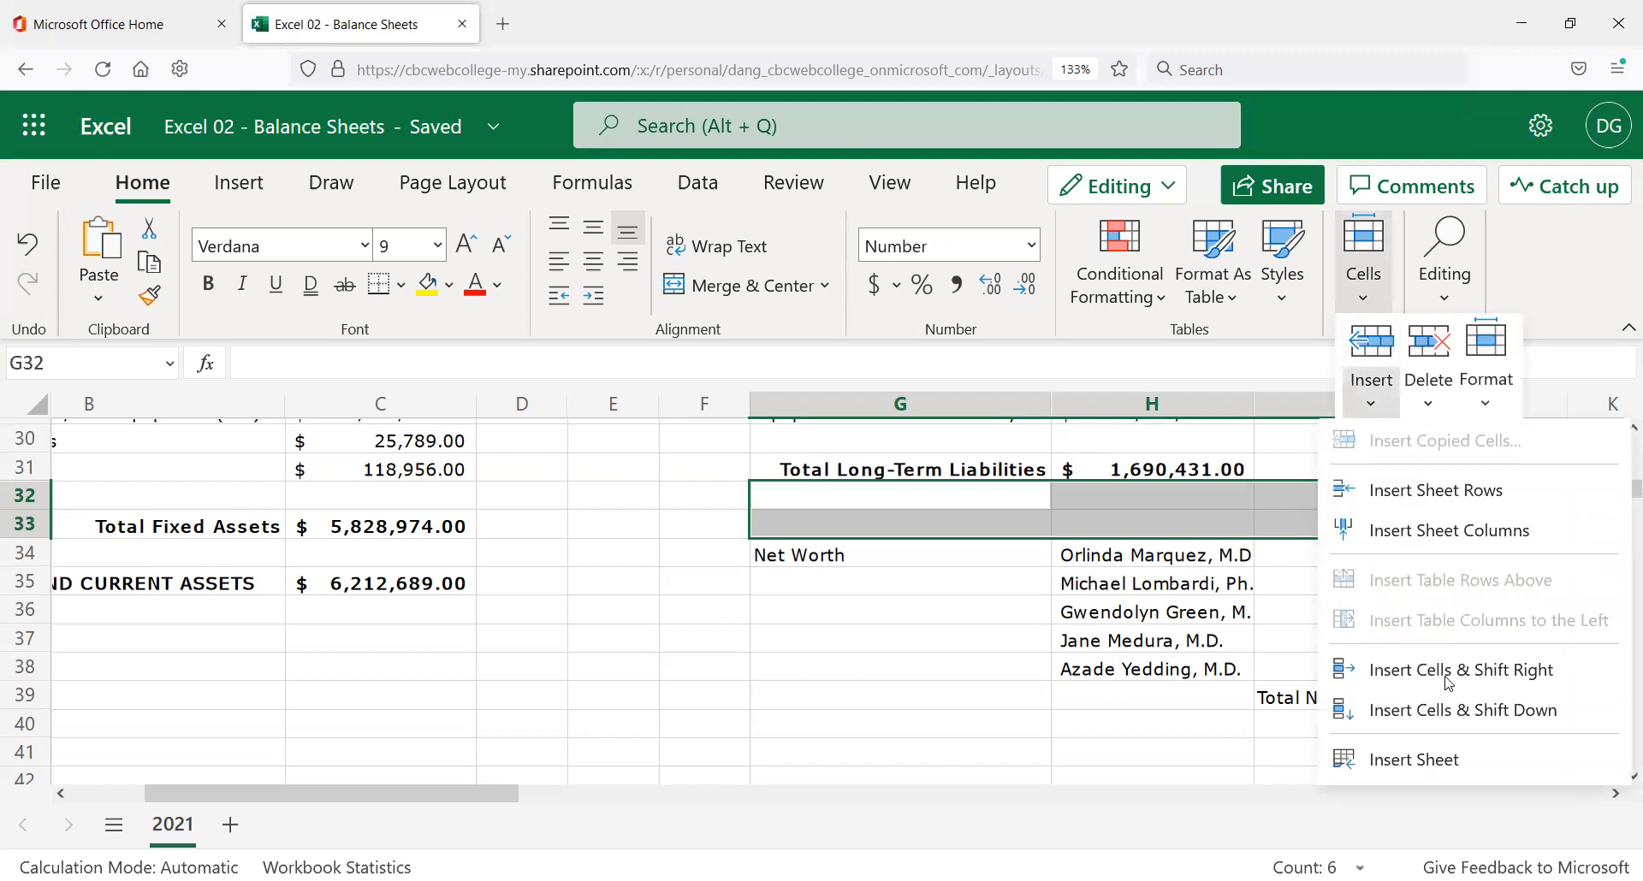
left_click(1426, 728)
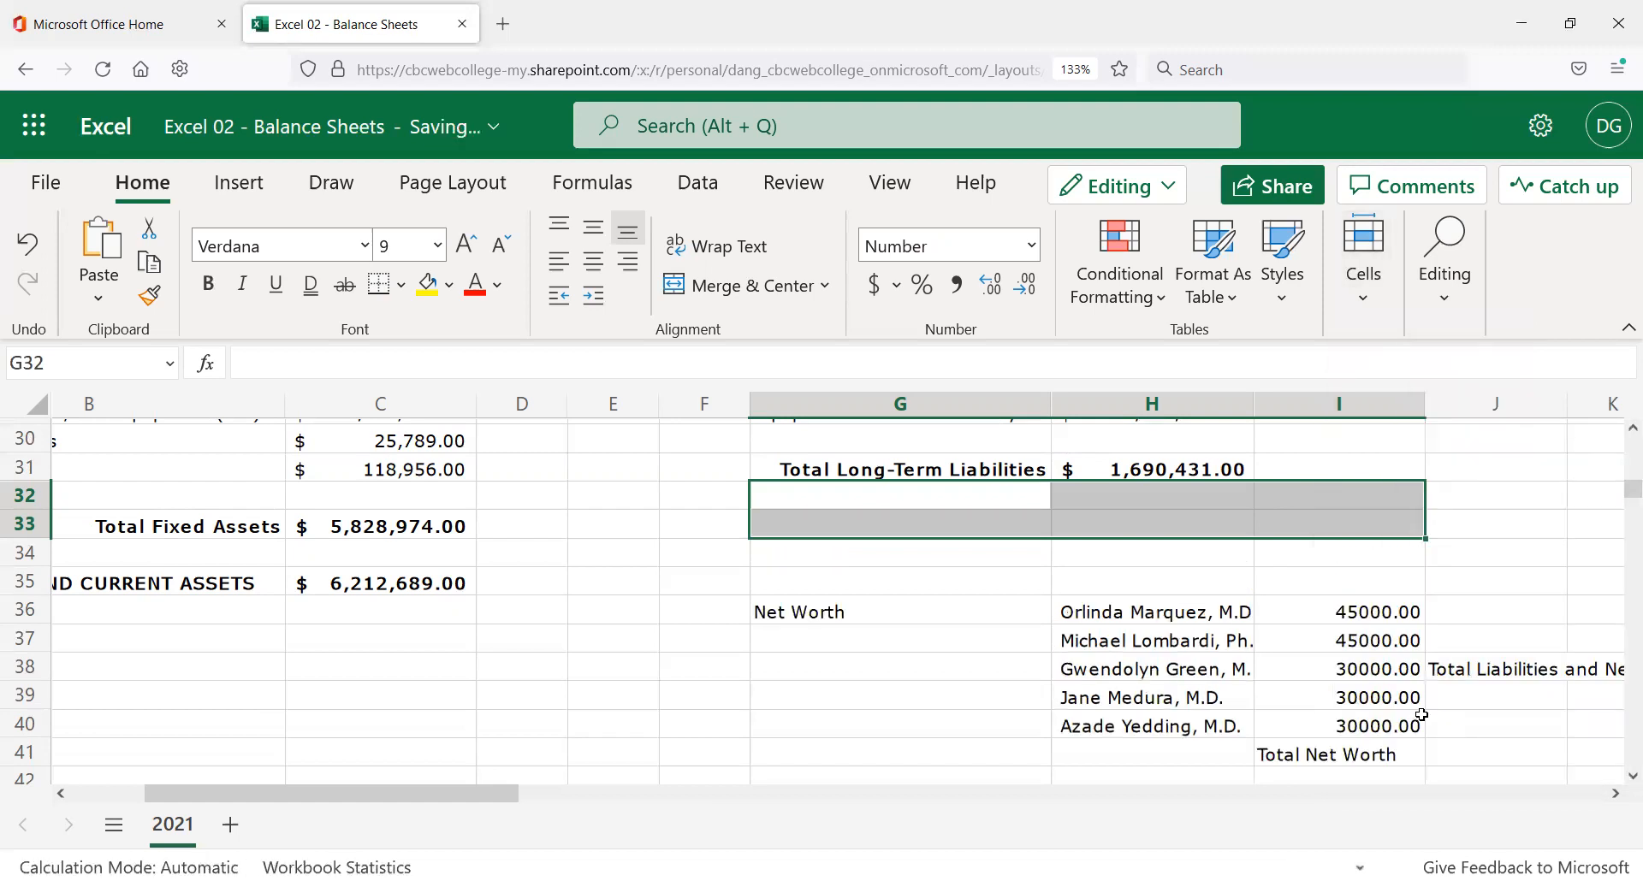
left_click(812, 575)
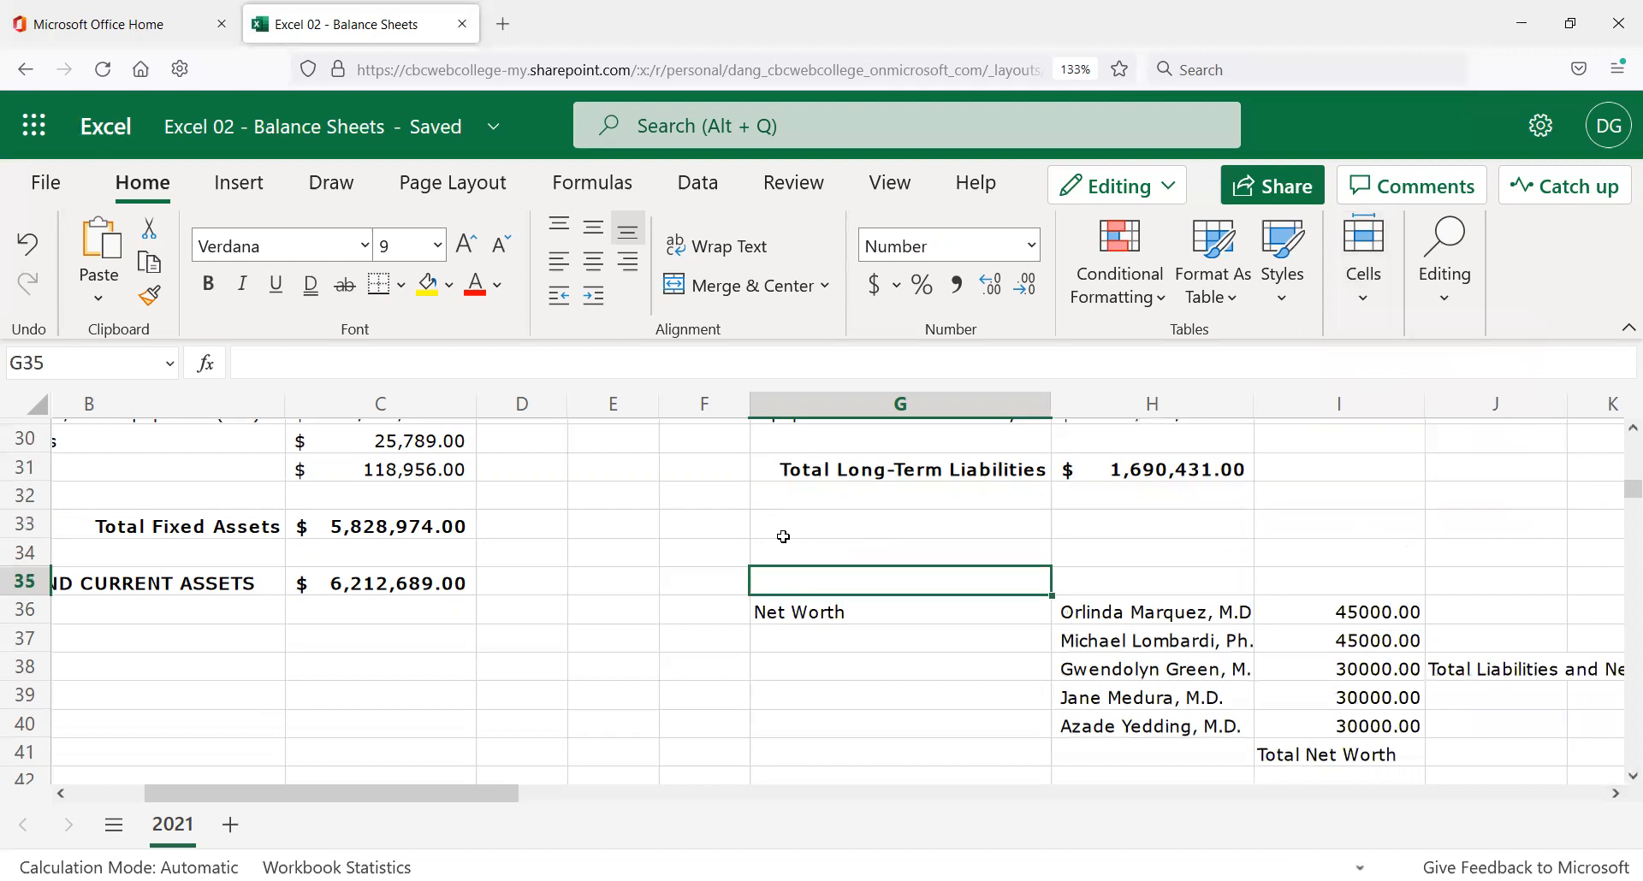
Enter the label 'TOTAL LIABILITIES' in G35.
type("TOTAL ")
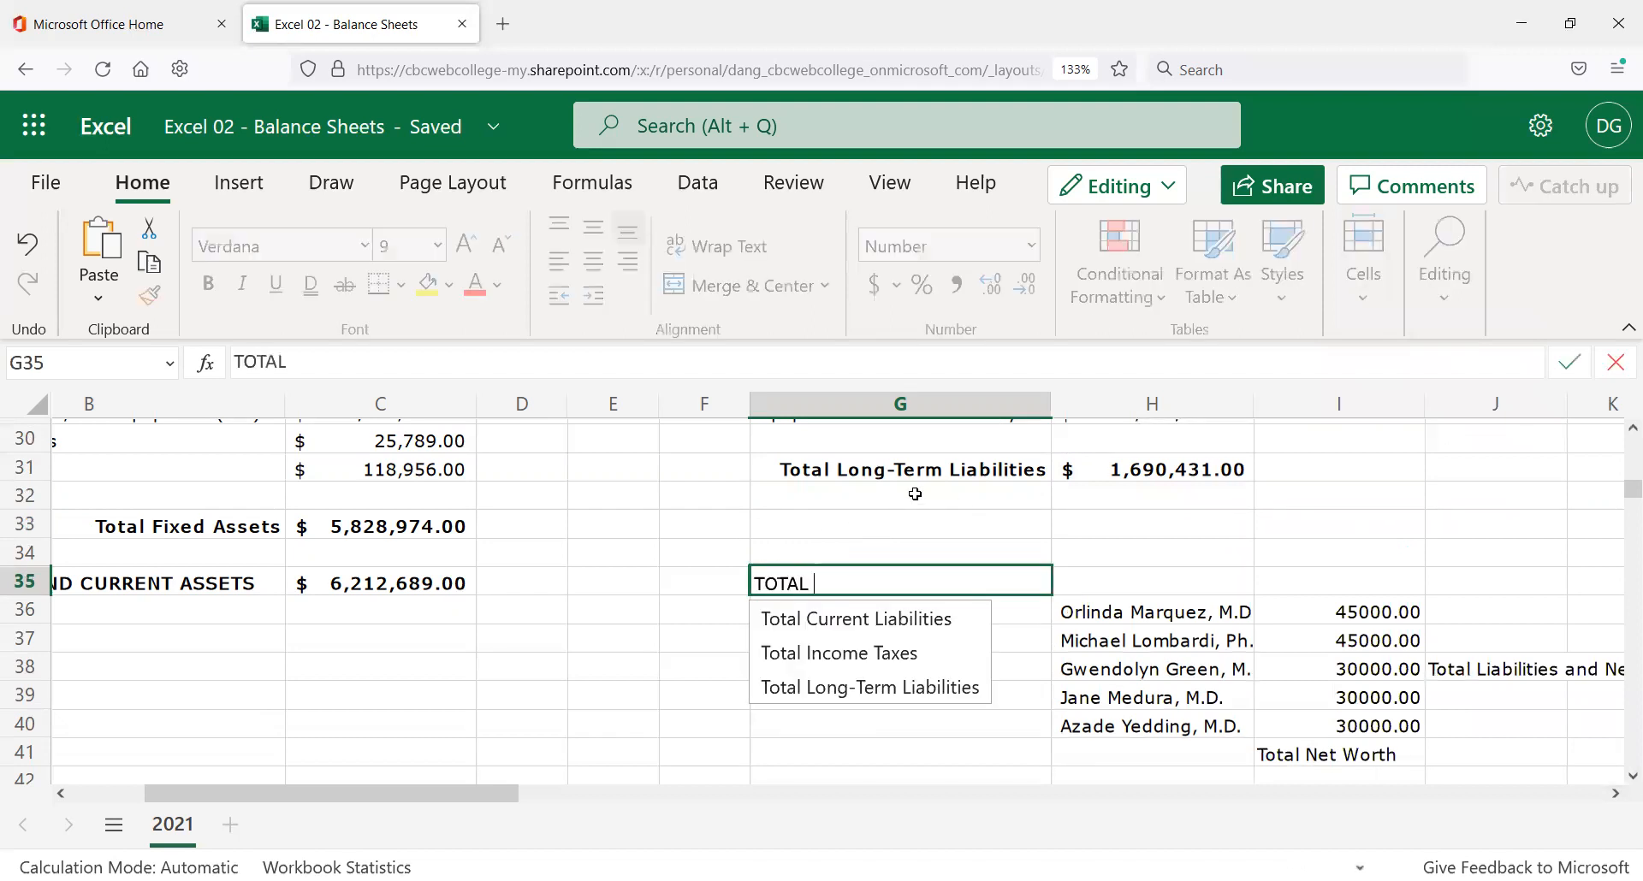
type("LIB")
key("BackSpace")
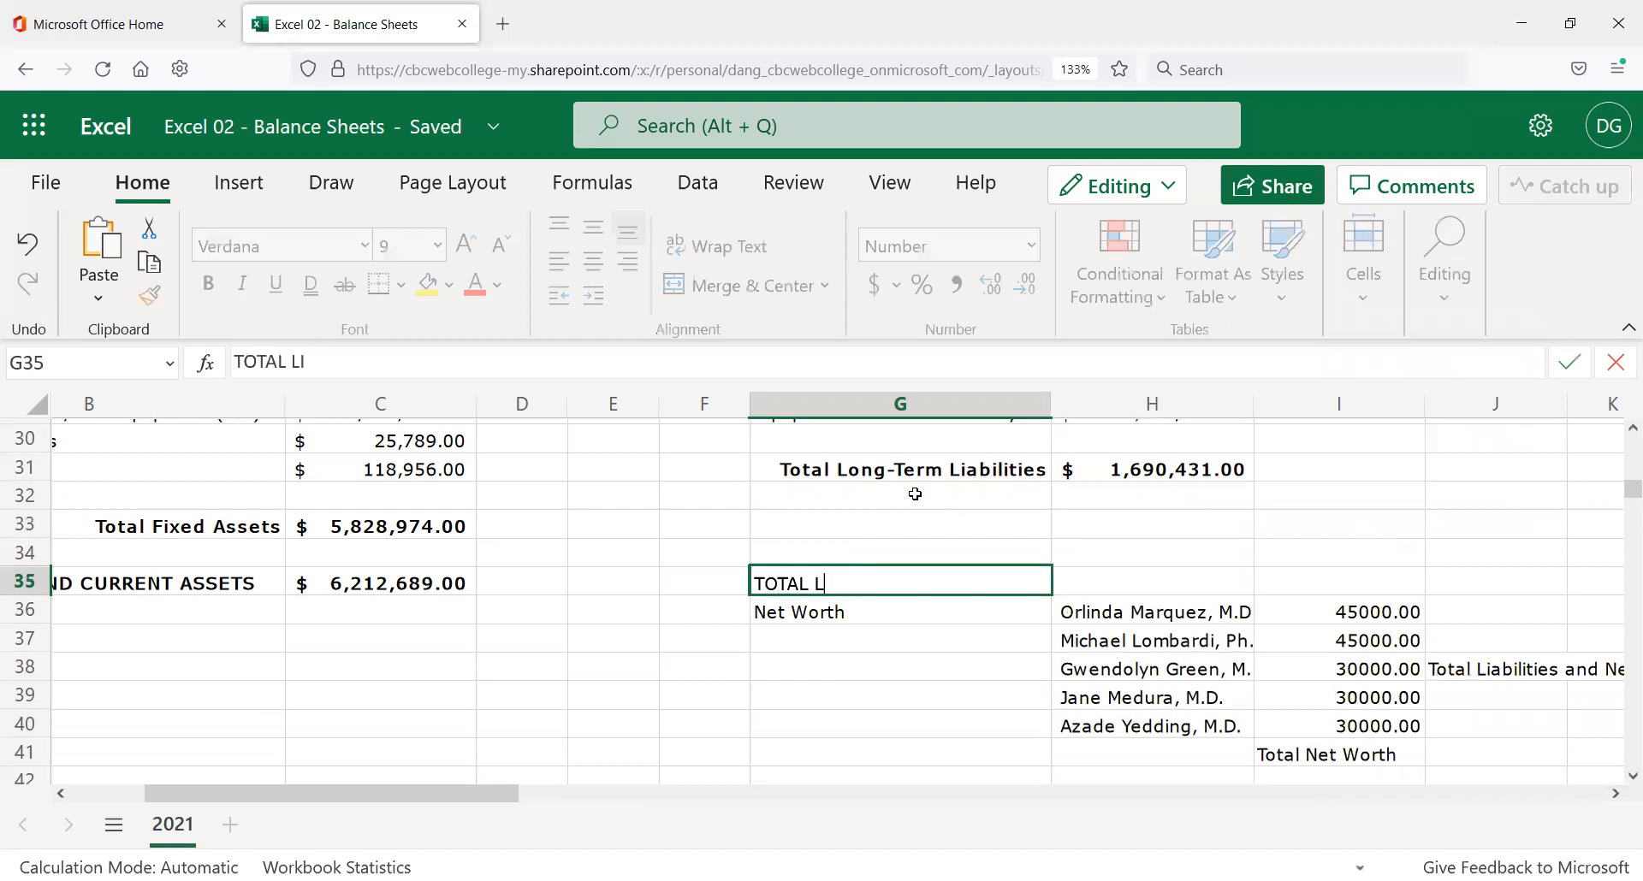
type("IABILITIES")
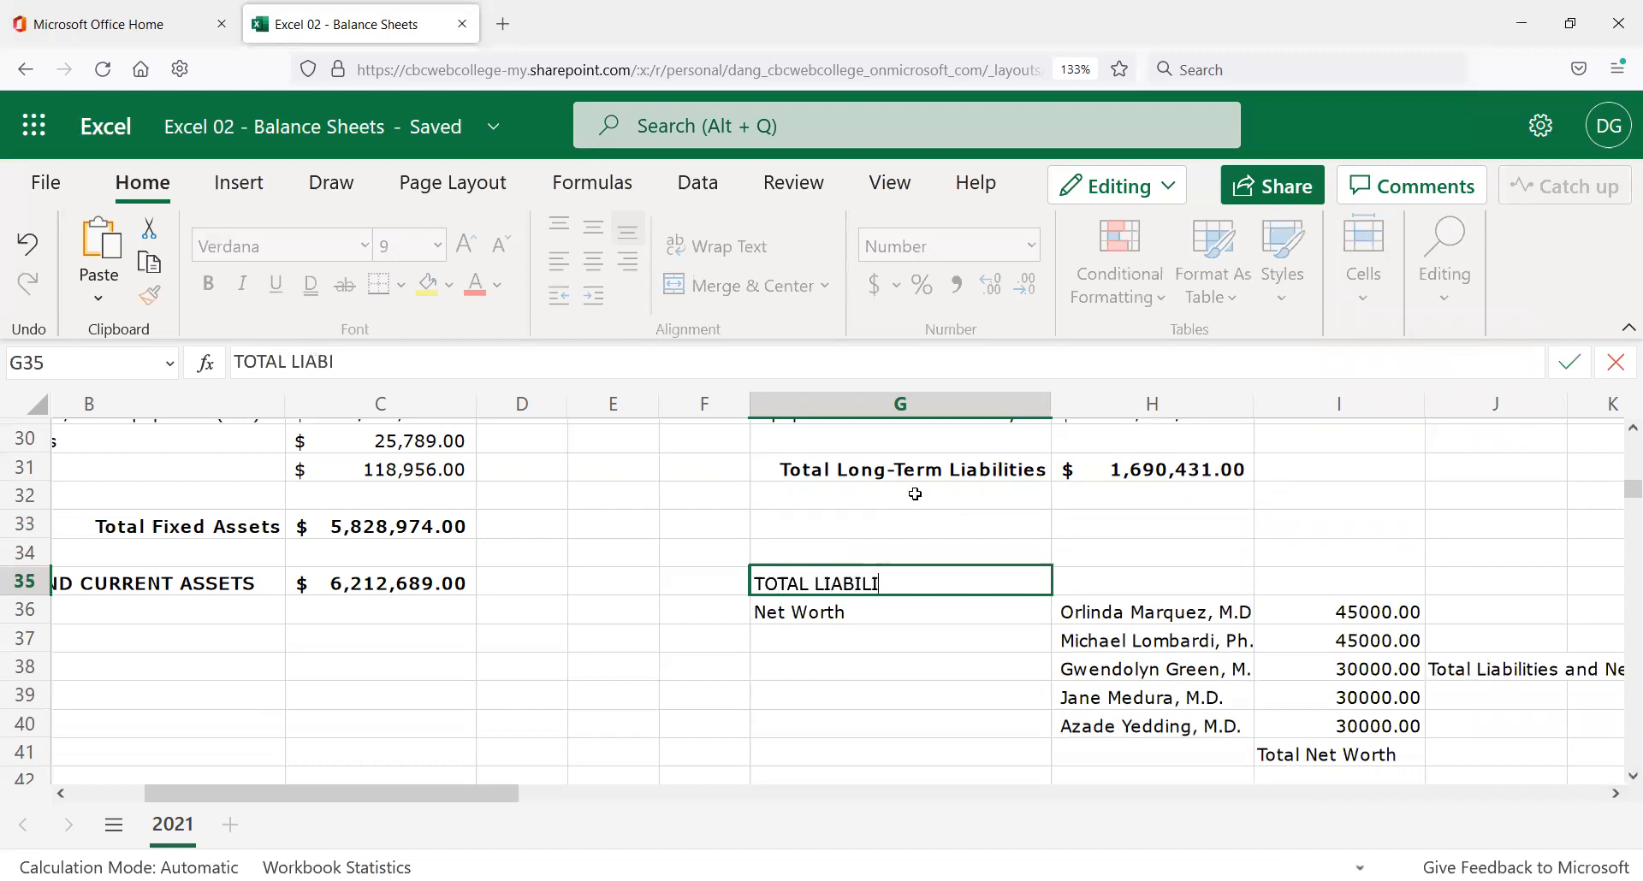
key("Return")
key("Up")
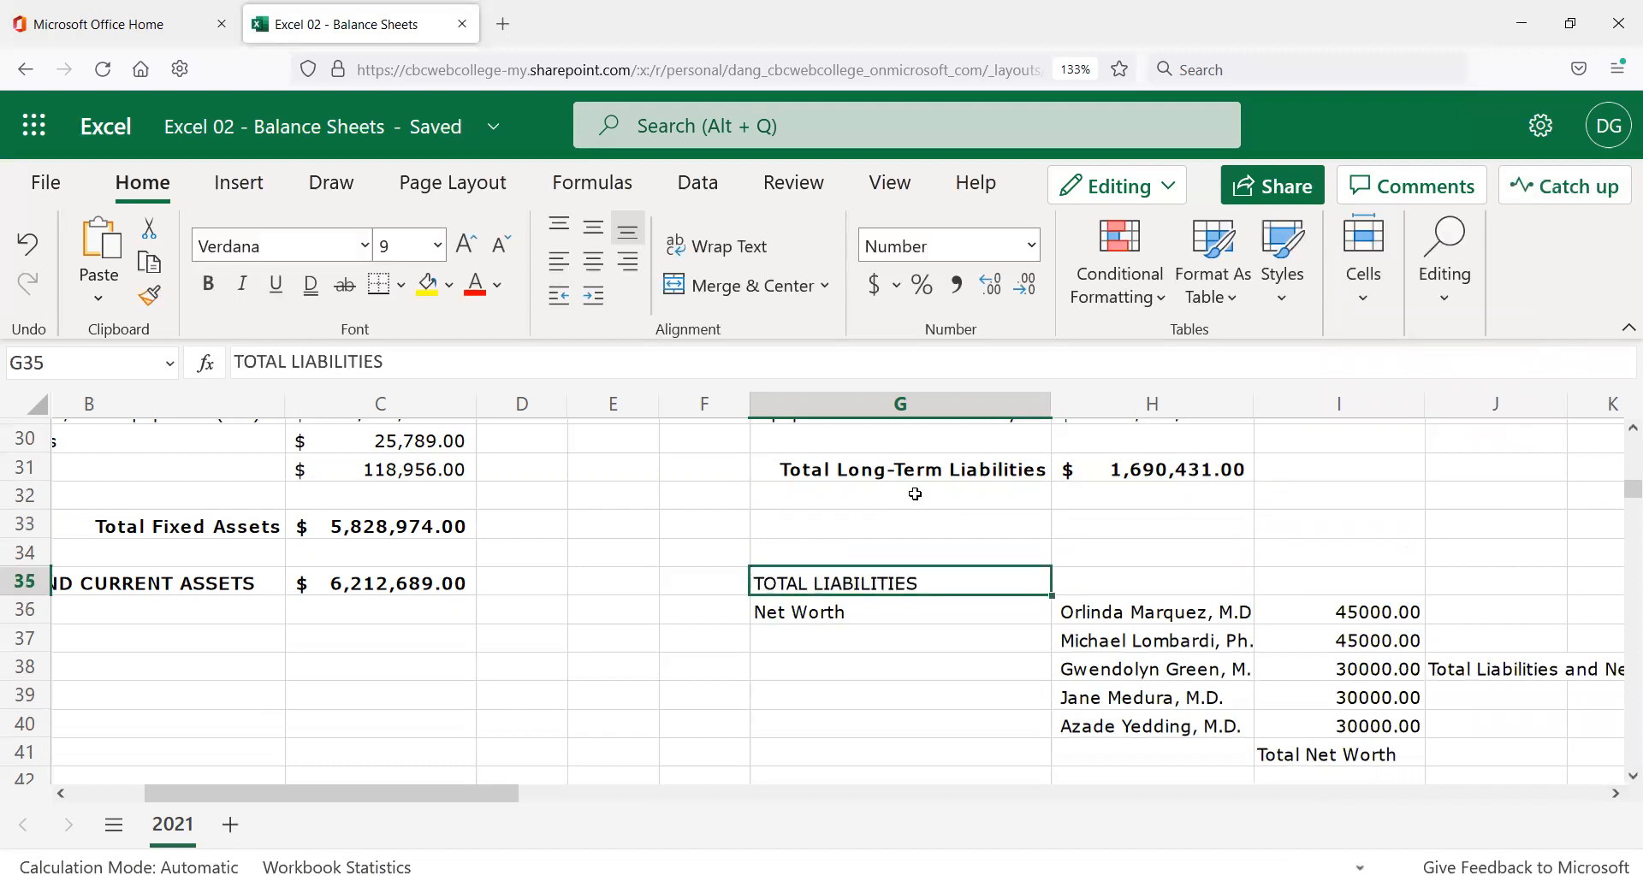
In H35, enter =H31+H25+H19 to total long-term, income tax and current liabilities.
left_click(1191, 593)
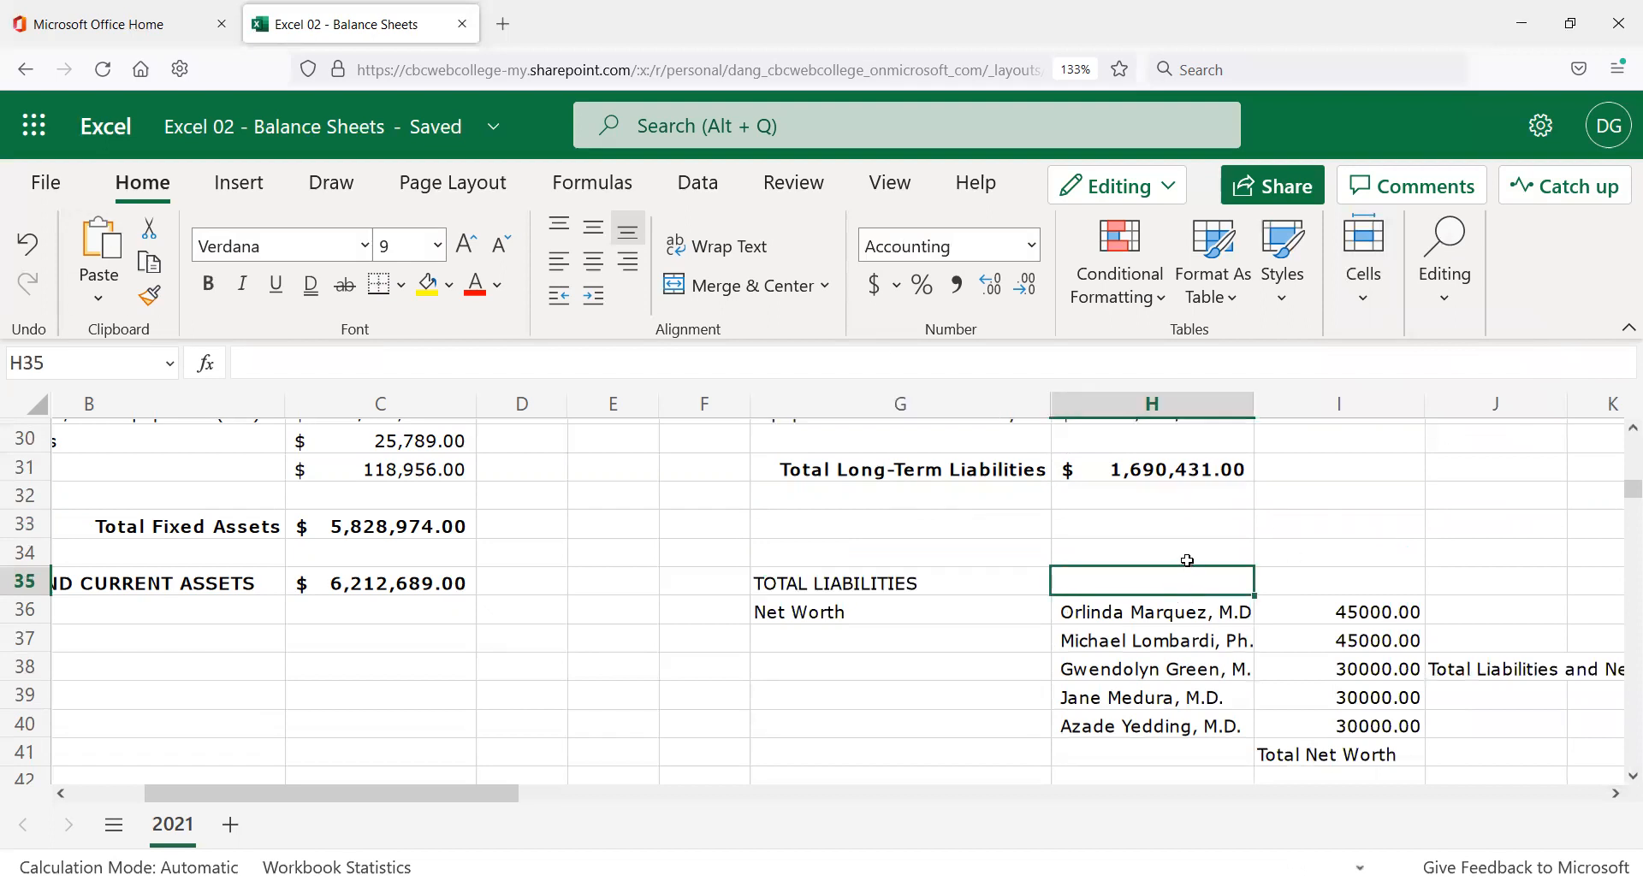
scroll(1146, 569, "up", 2)
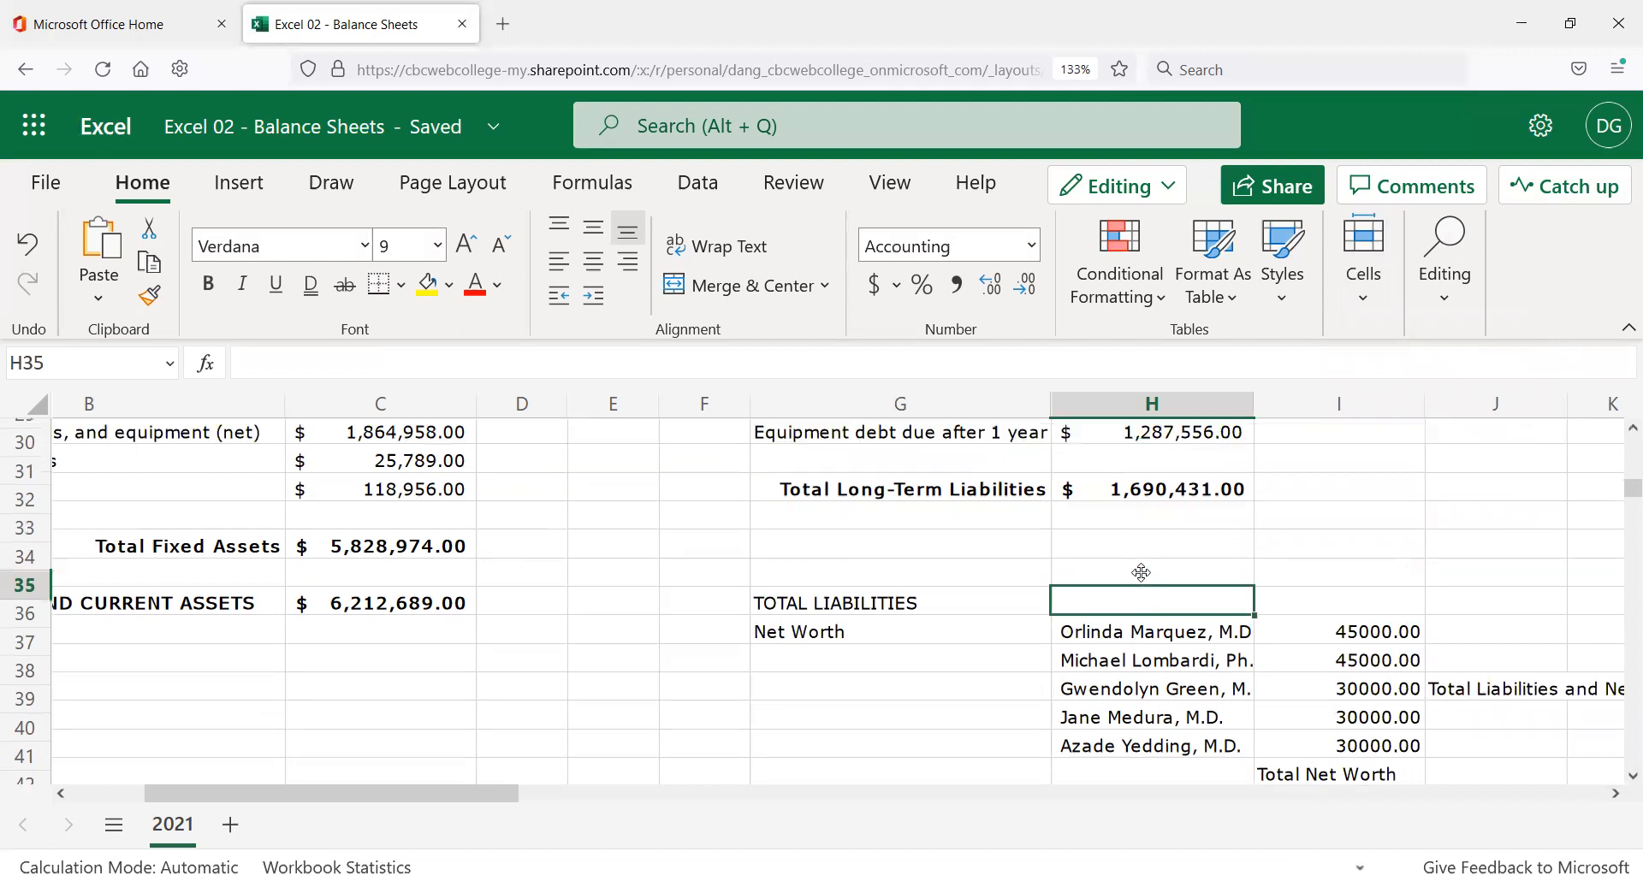
scroll(1188, 626, "up", 2)
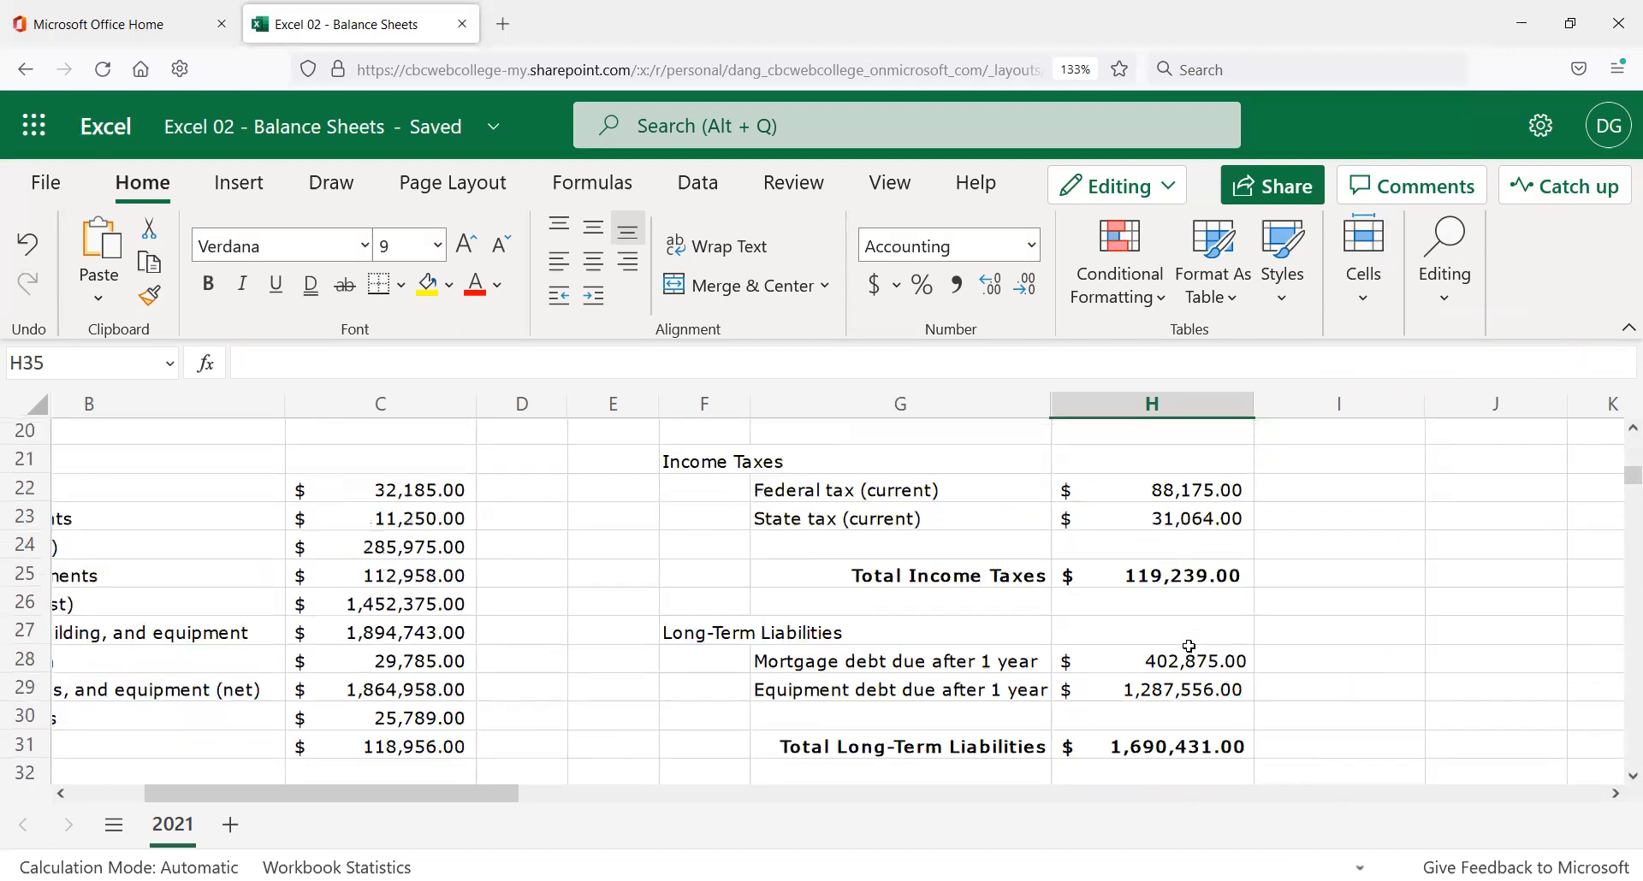
scroll(1197, 636, "up", 5)
scroll(1202, 614, "down", 3)
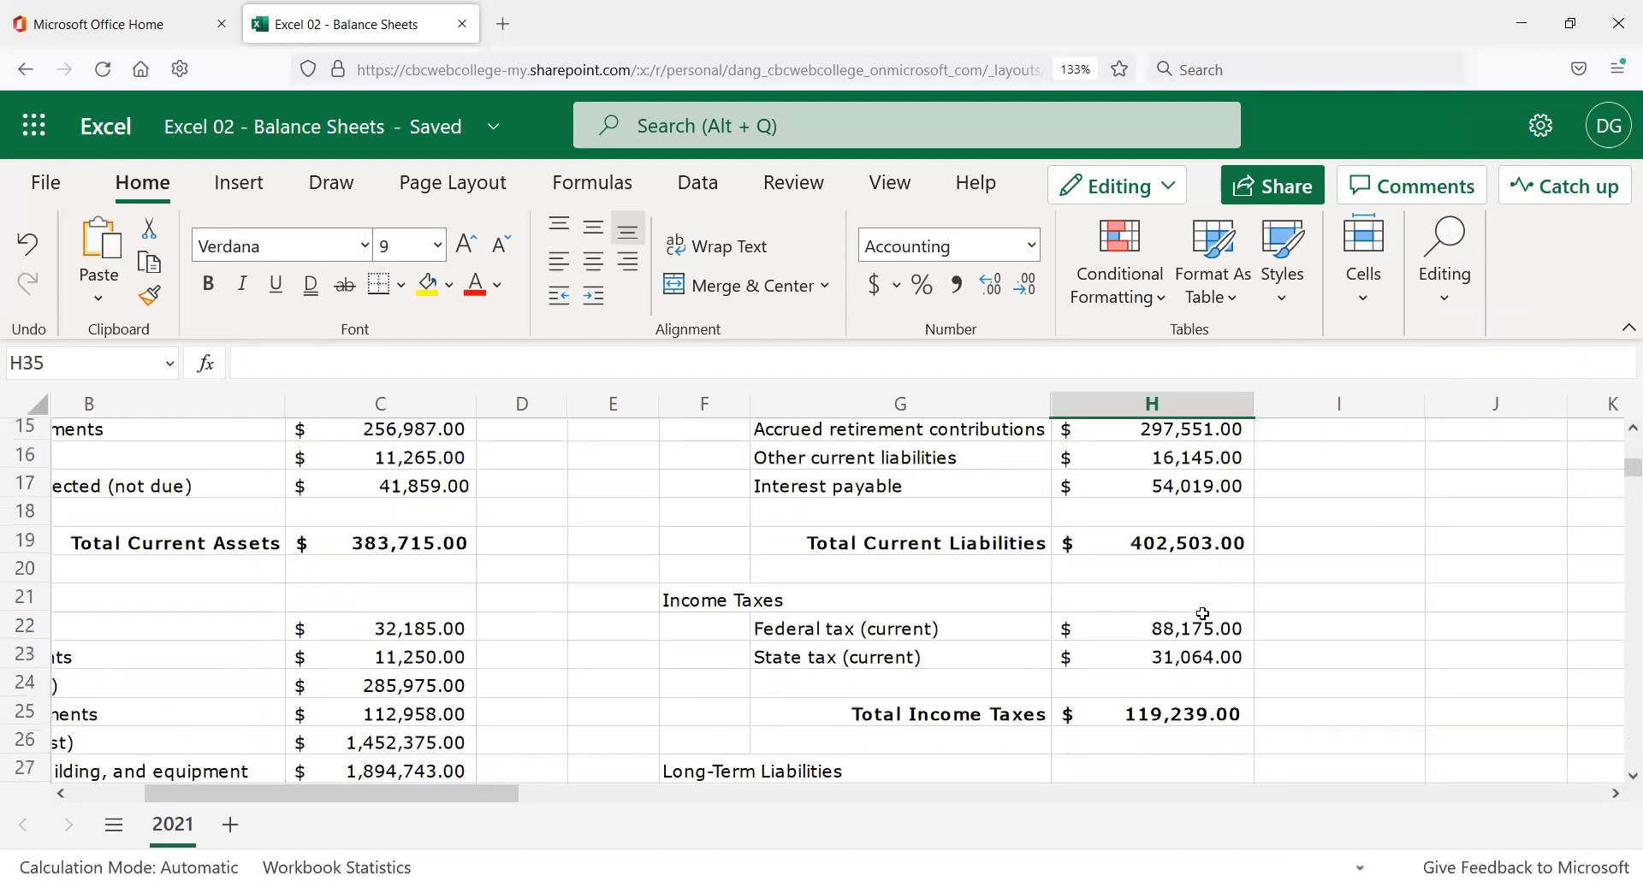
scroll(1209, 606, "down", 6)
scroll(1209, 606, "up", 2)
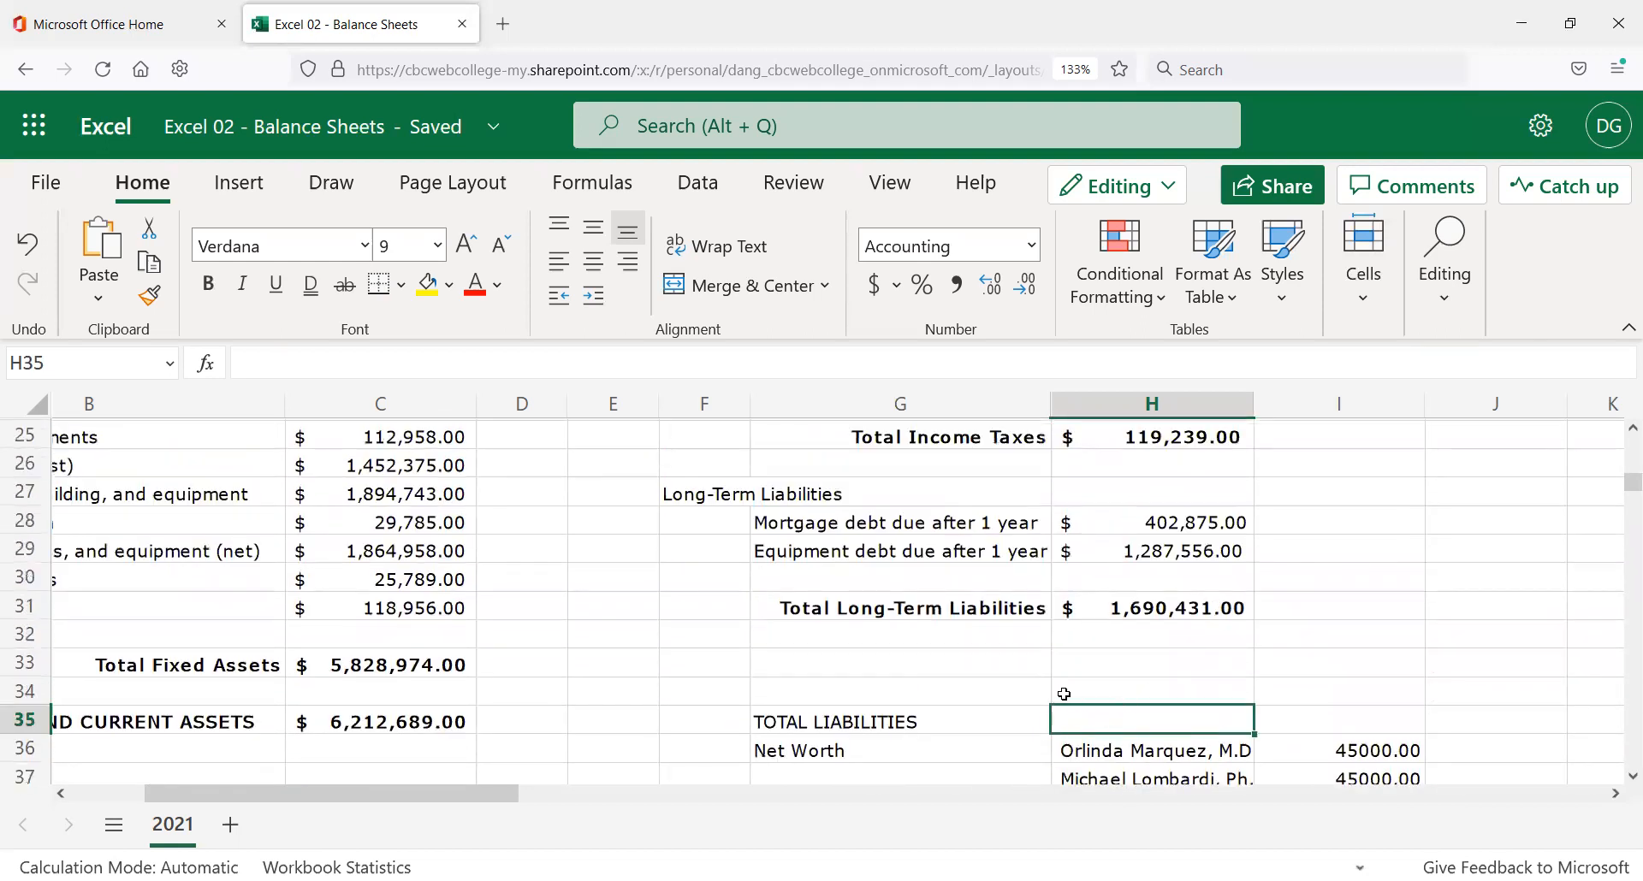
type("=")
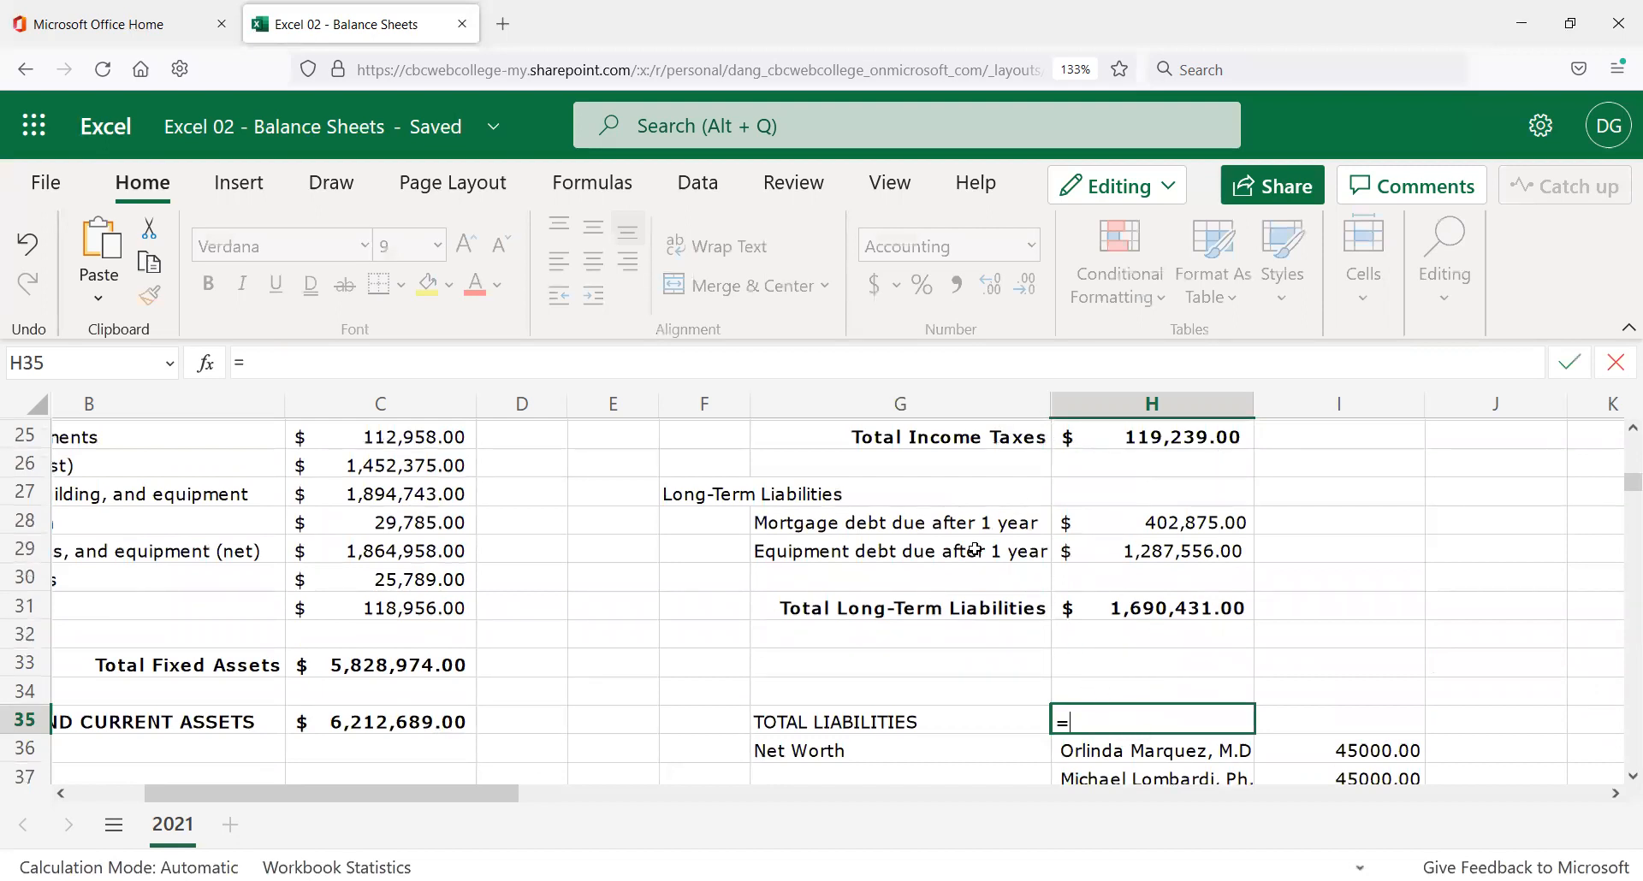
left_click(1166, 602)
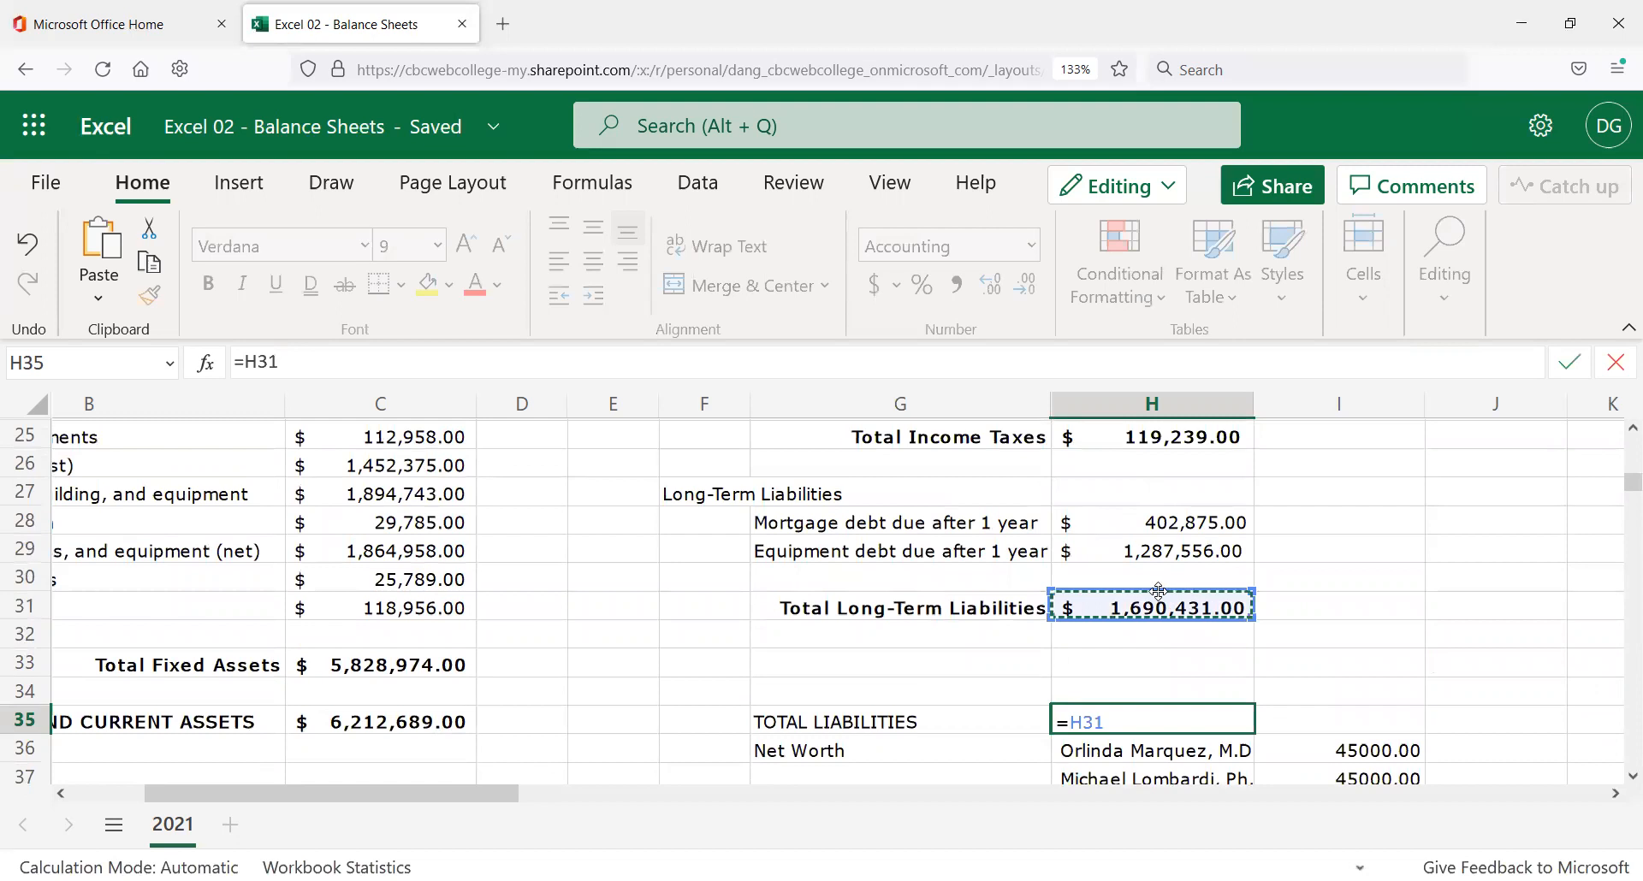
type("+")
scroll(1191, 632, "up", 2)
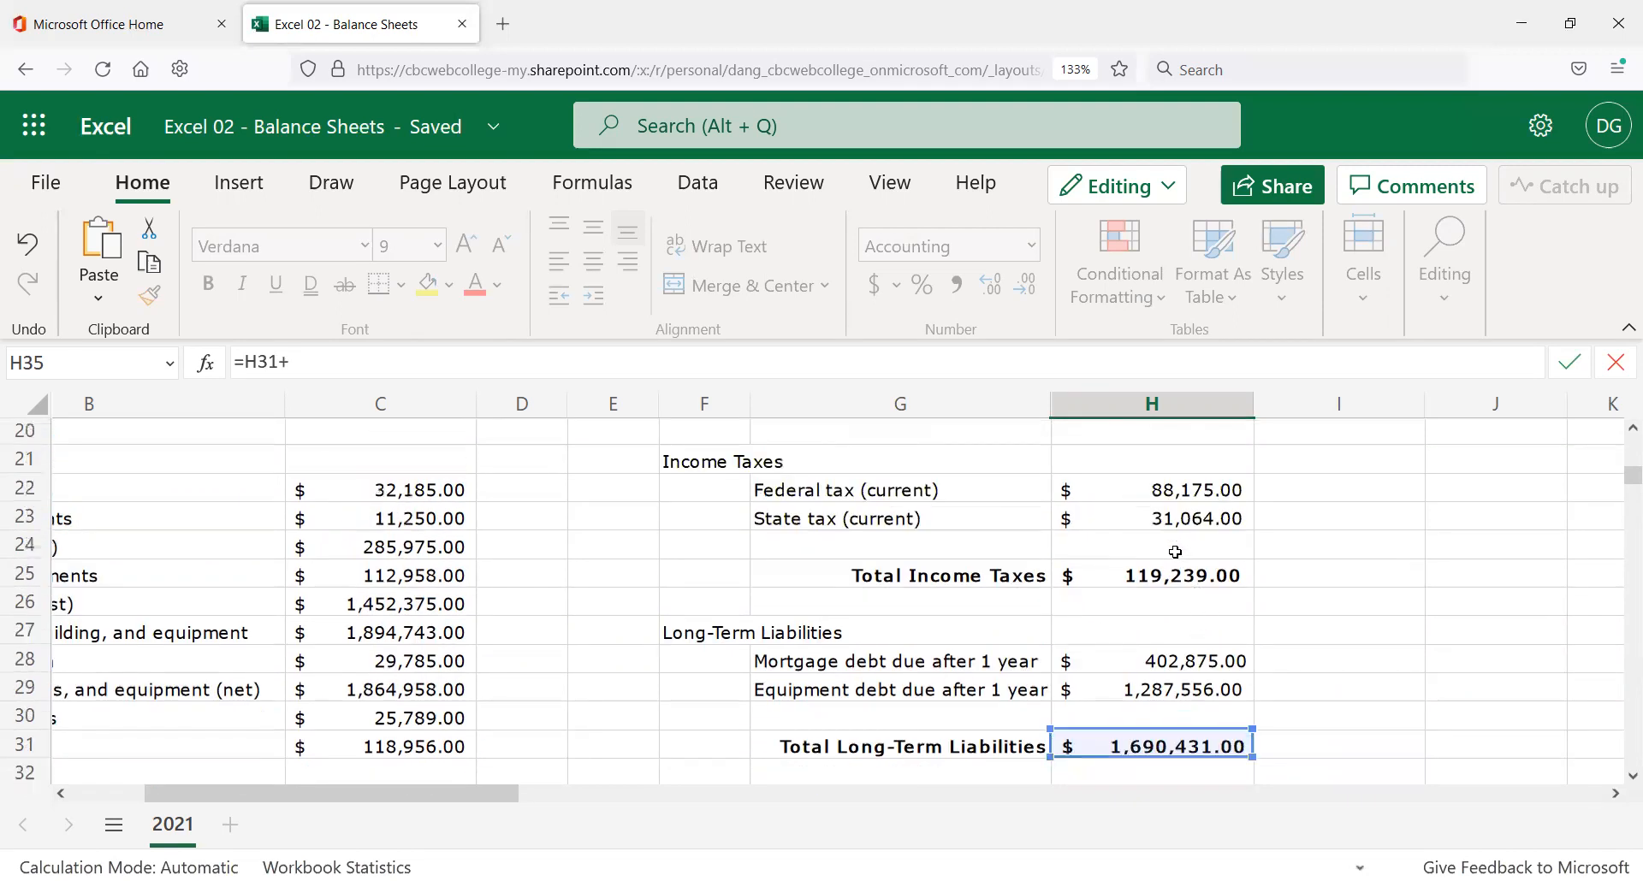
left_click(1181, 577)
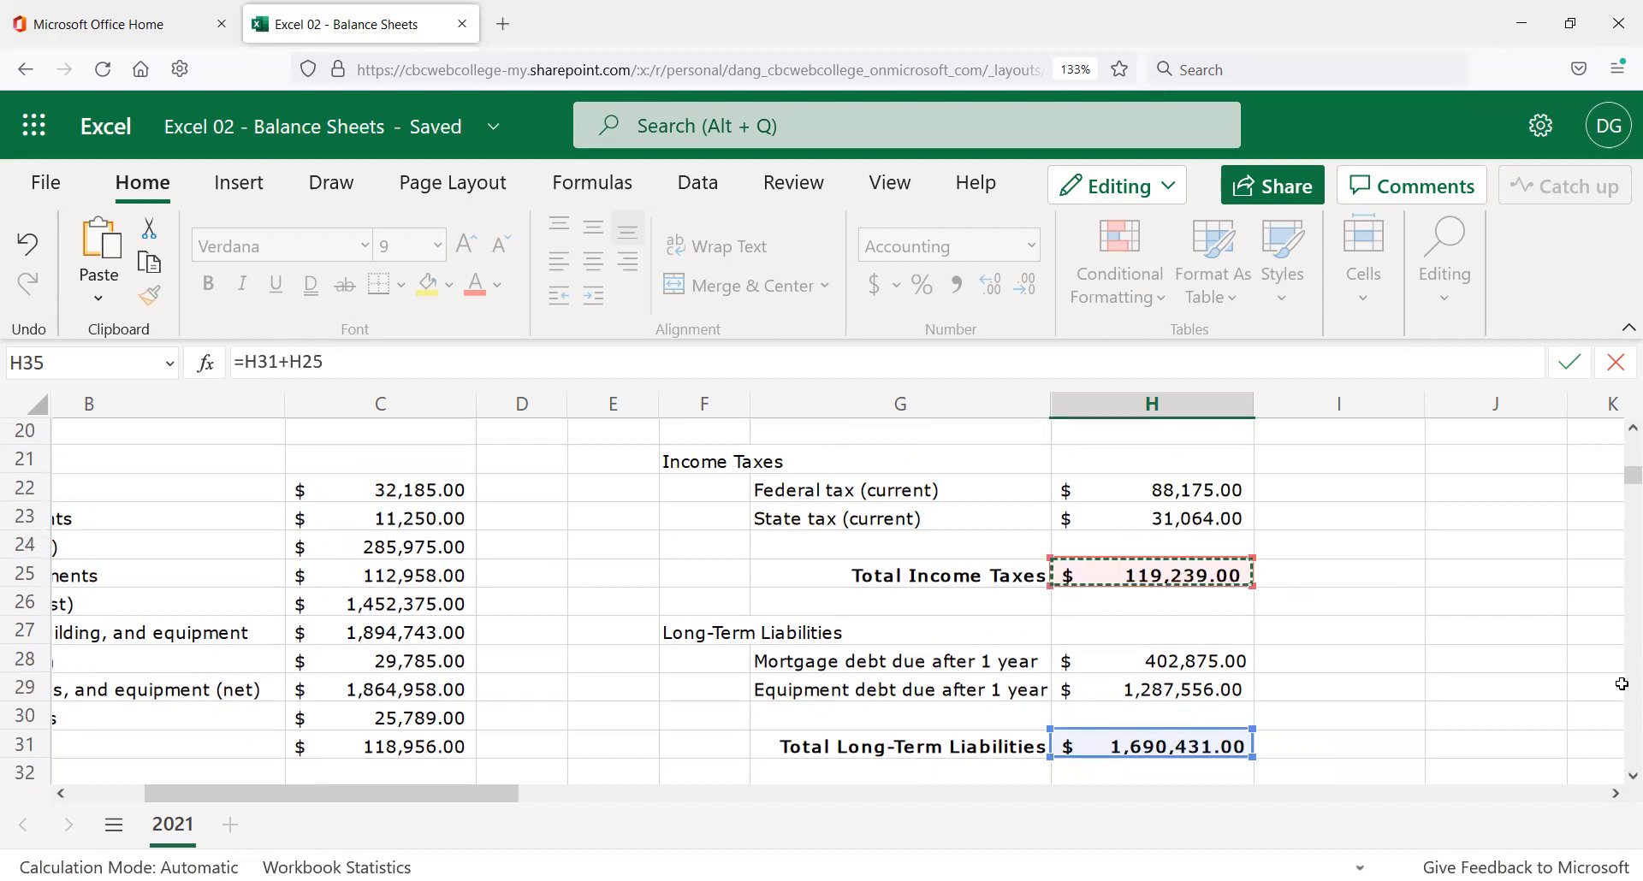
type("+")
scroll(1350, 597, "up", 3)
left_click(1170, 683)
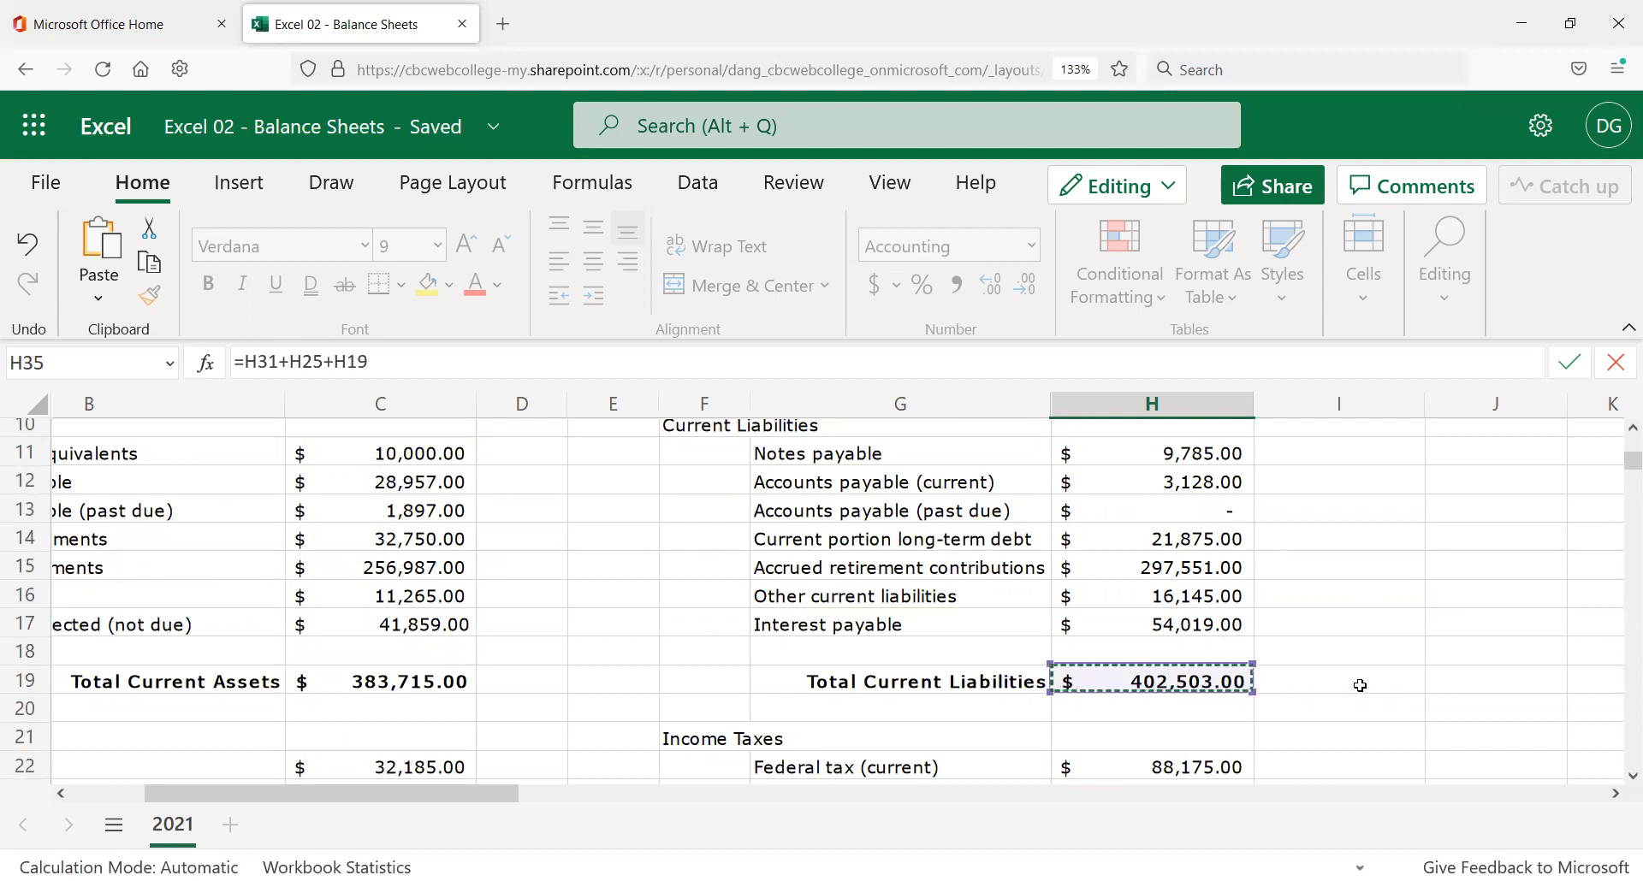
key("Return")
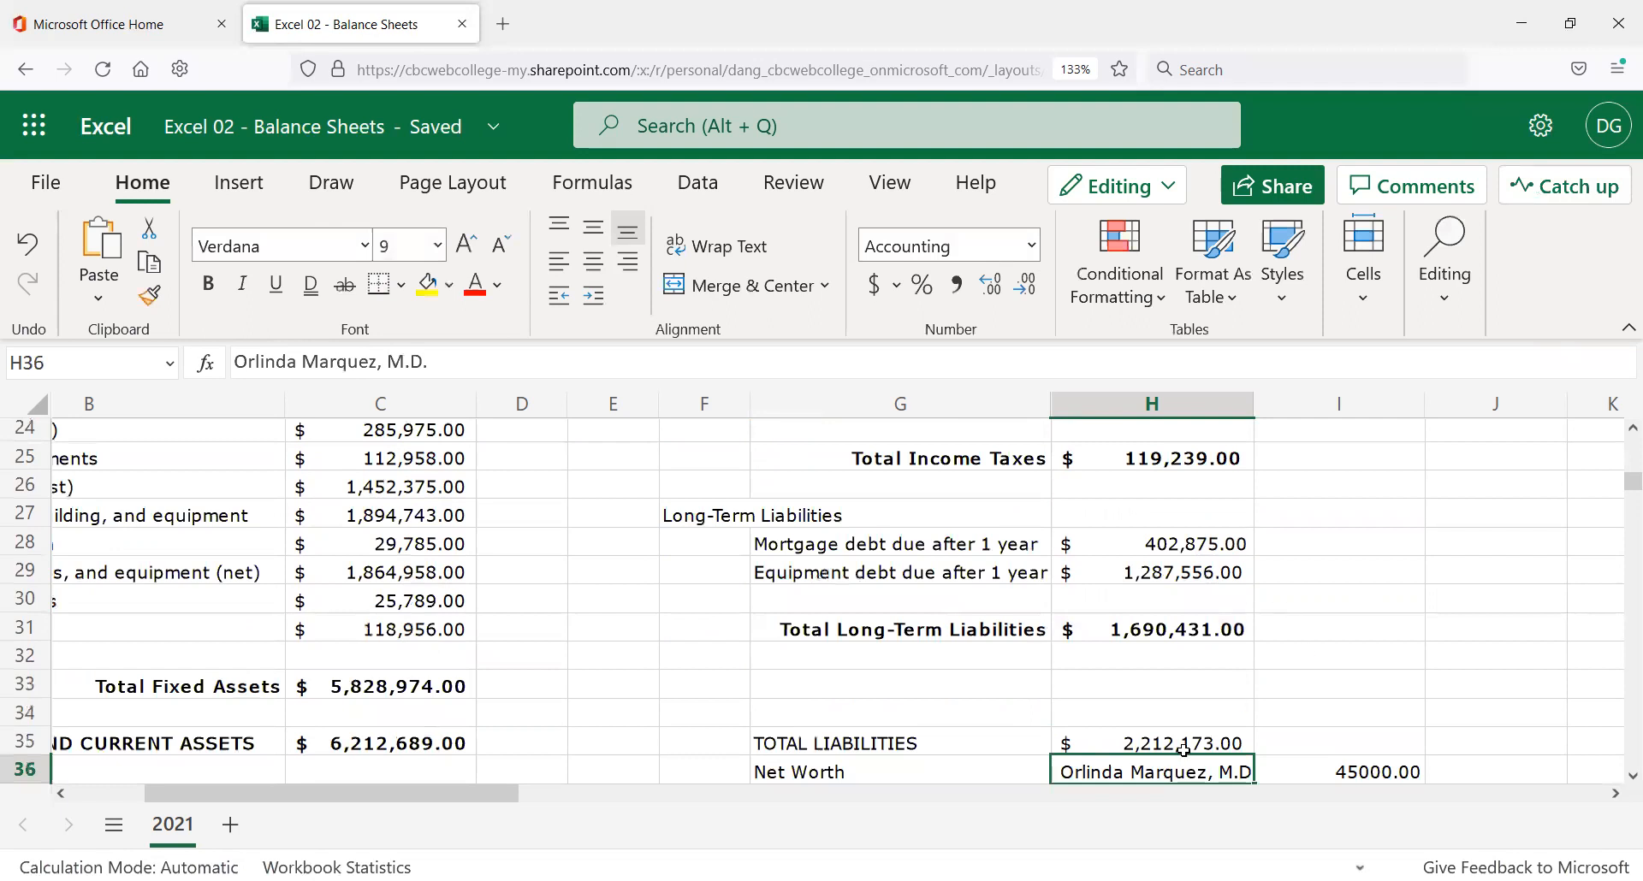
left_click(1169, 743)
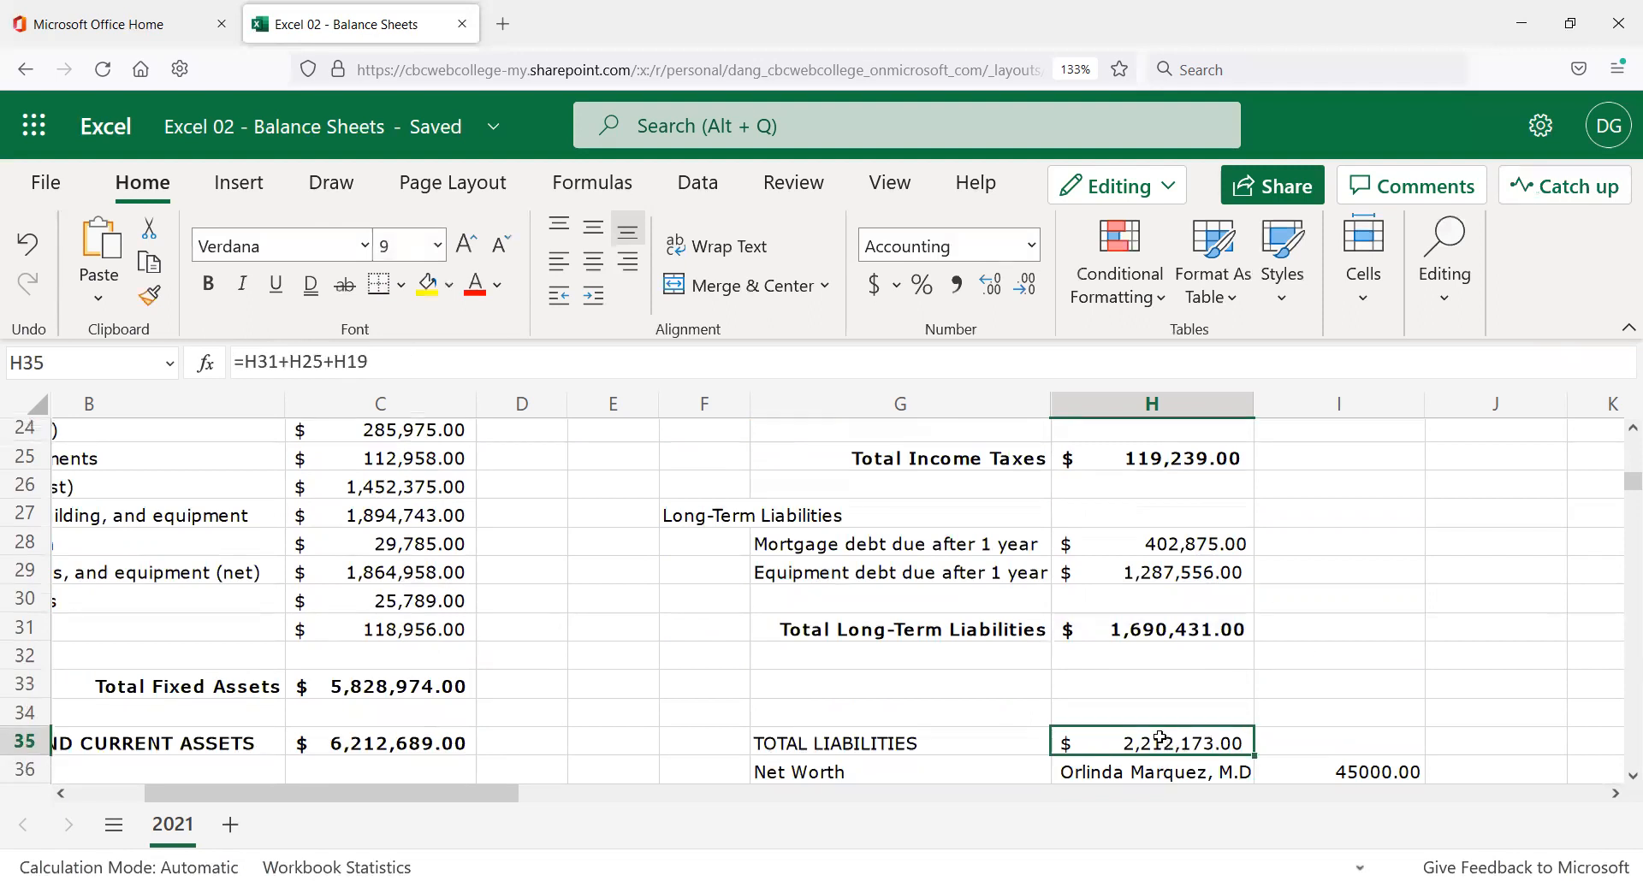
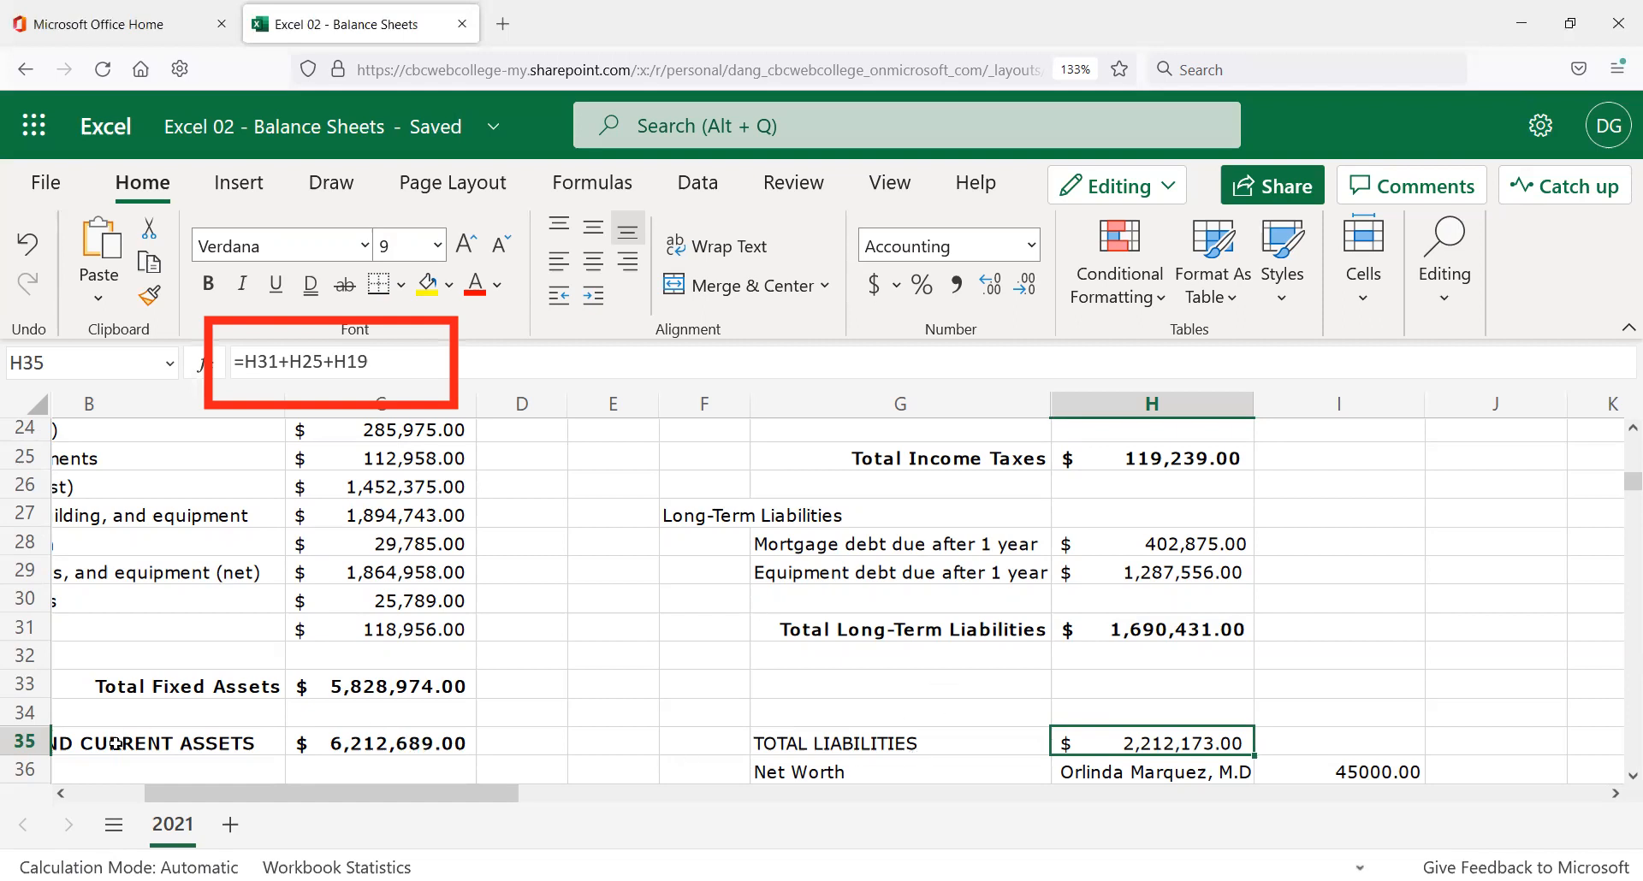
Copy B35's and C35's bold formatting onto TOTAL LIABILITIES in G35 and its total in H35.
left_click(145, 744)
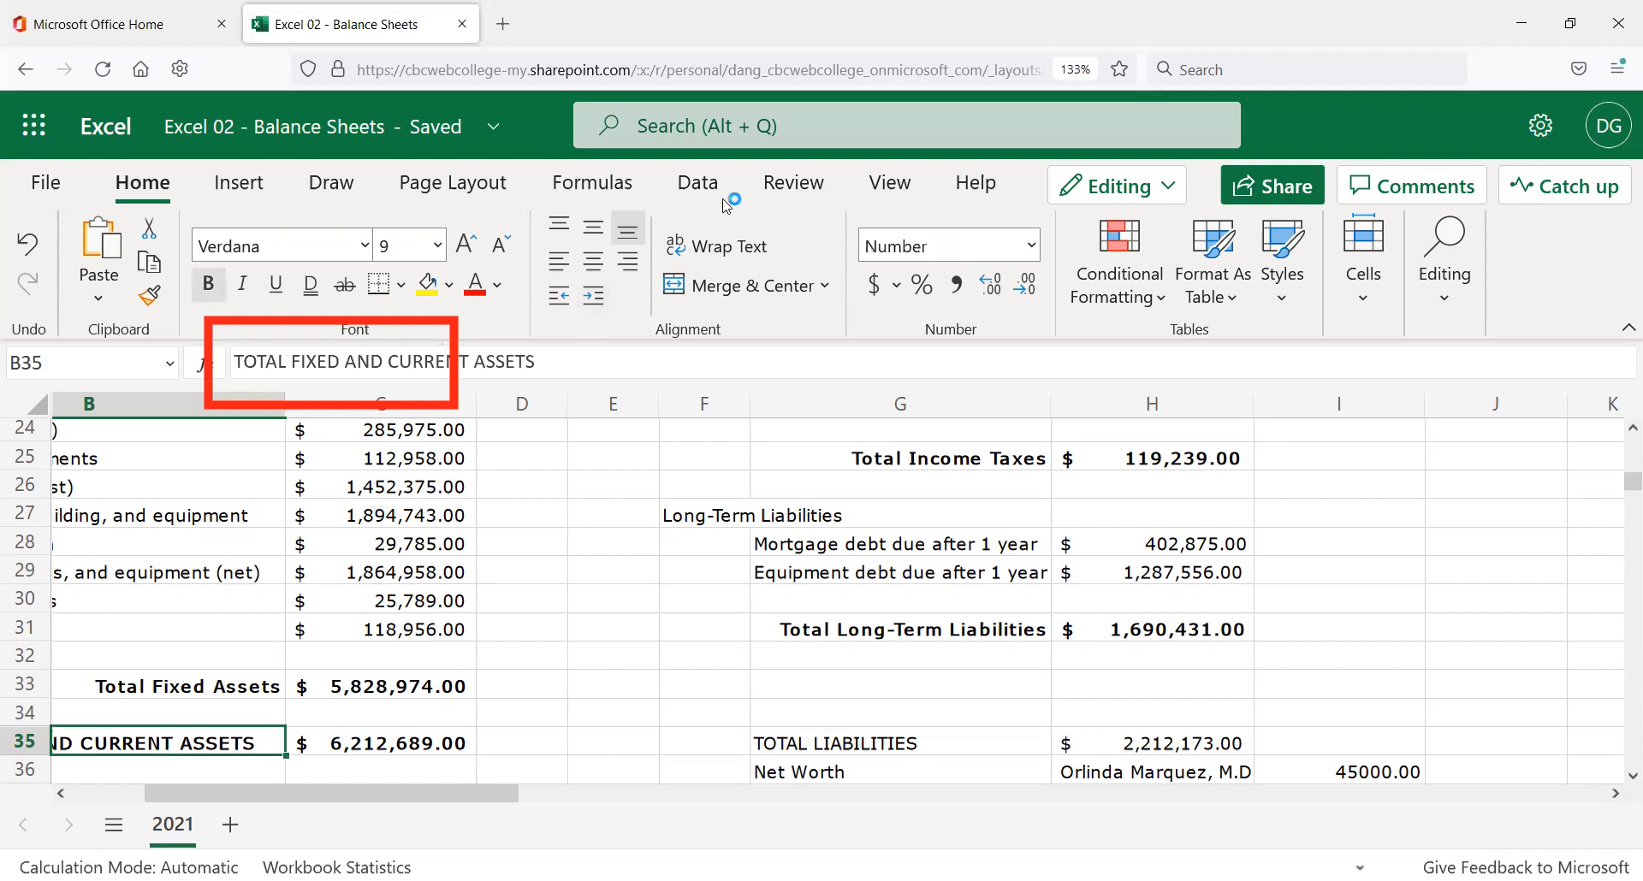
left_click(150, 296)
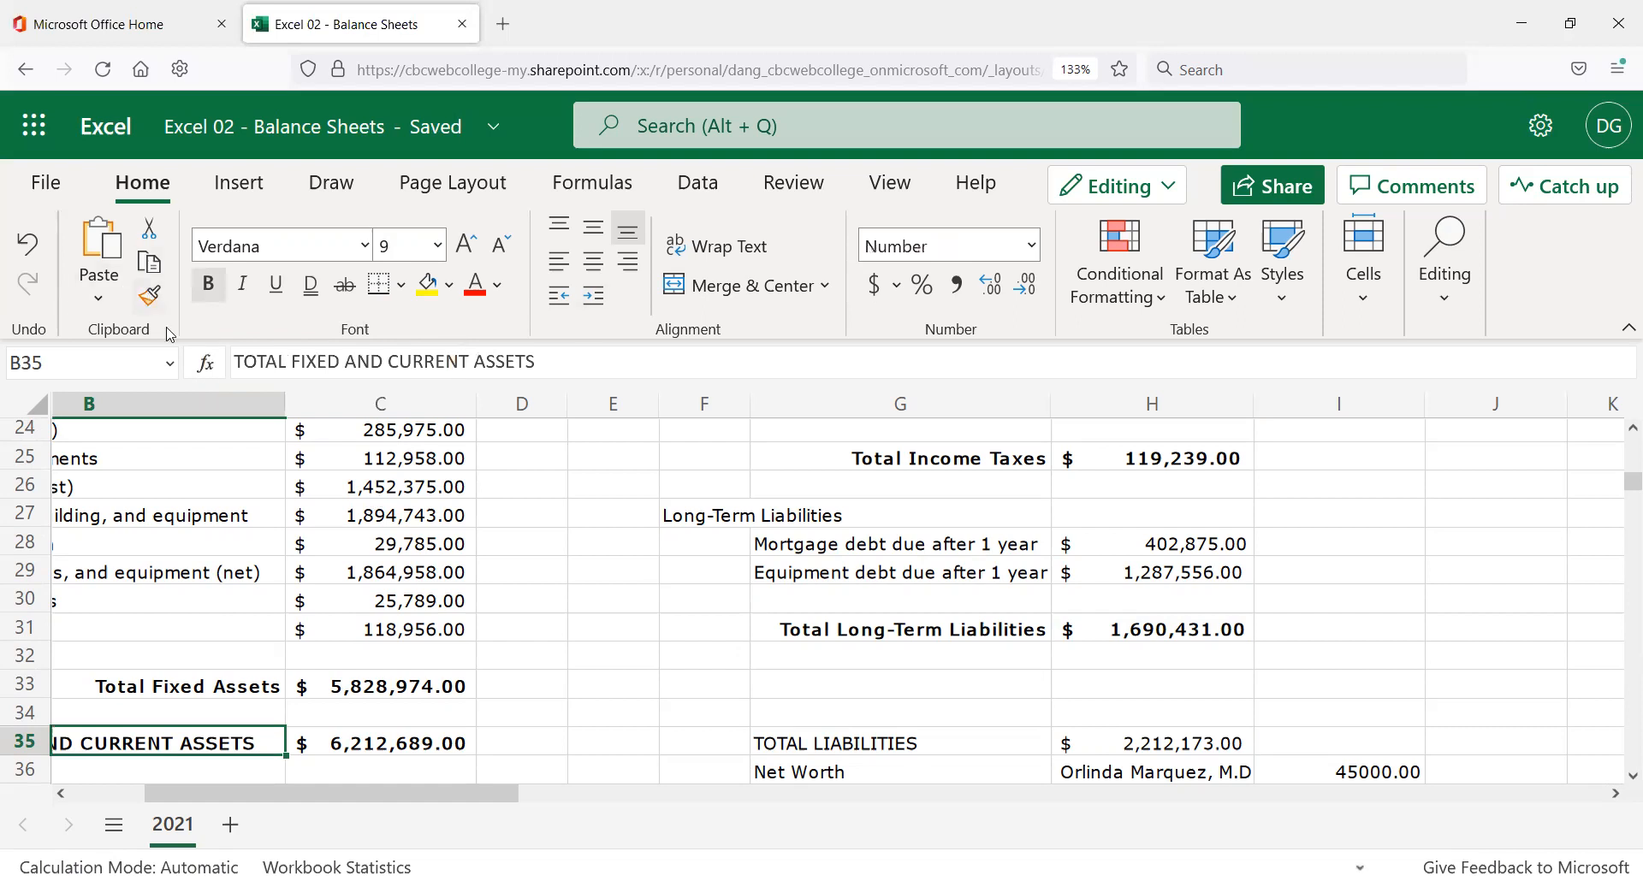
left_click(873, 741)
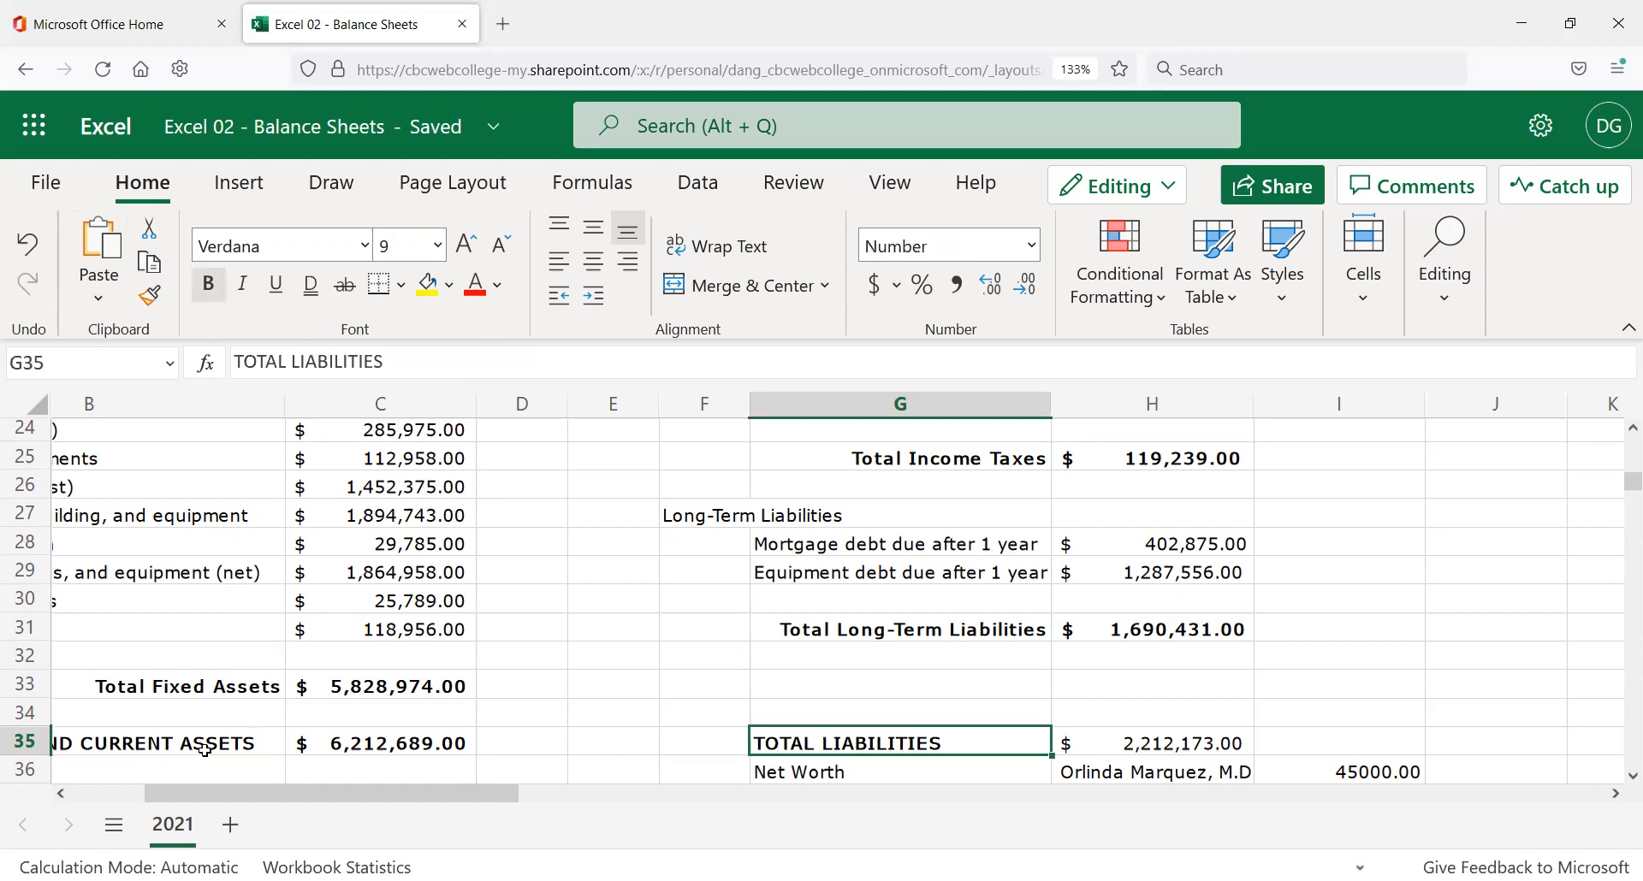
left_click(343, 742)
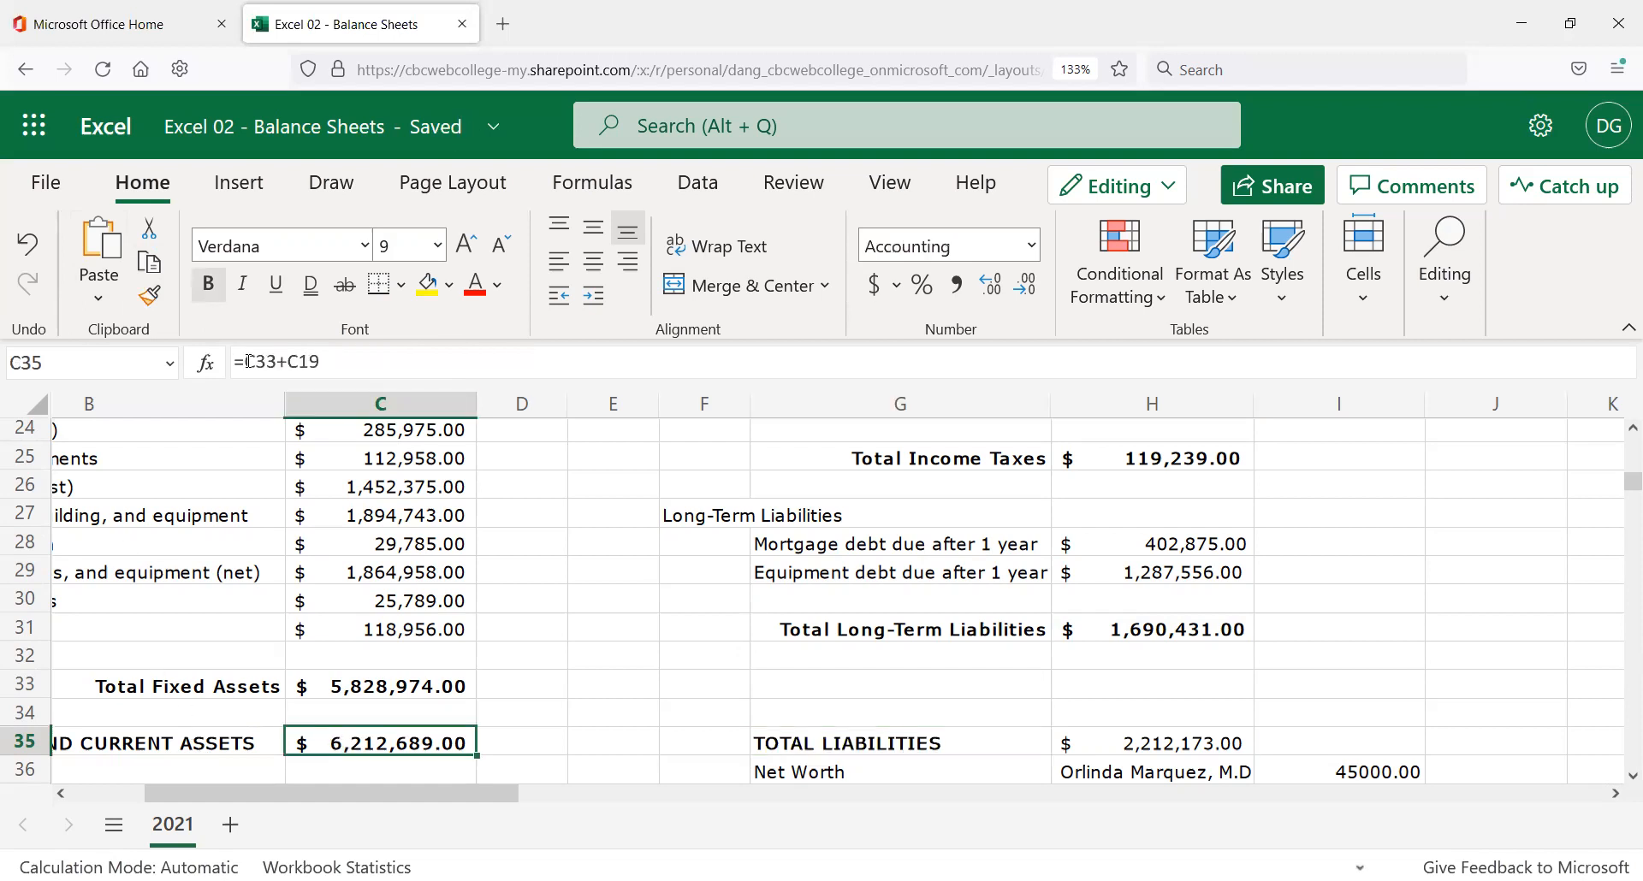
left_click(1165, 743)
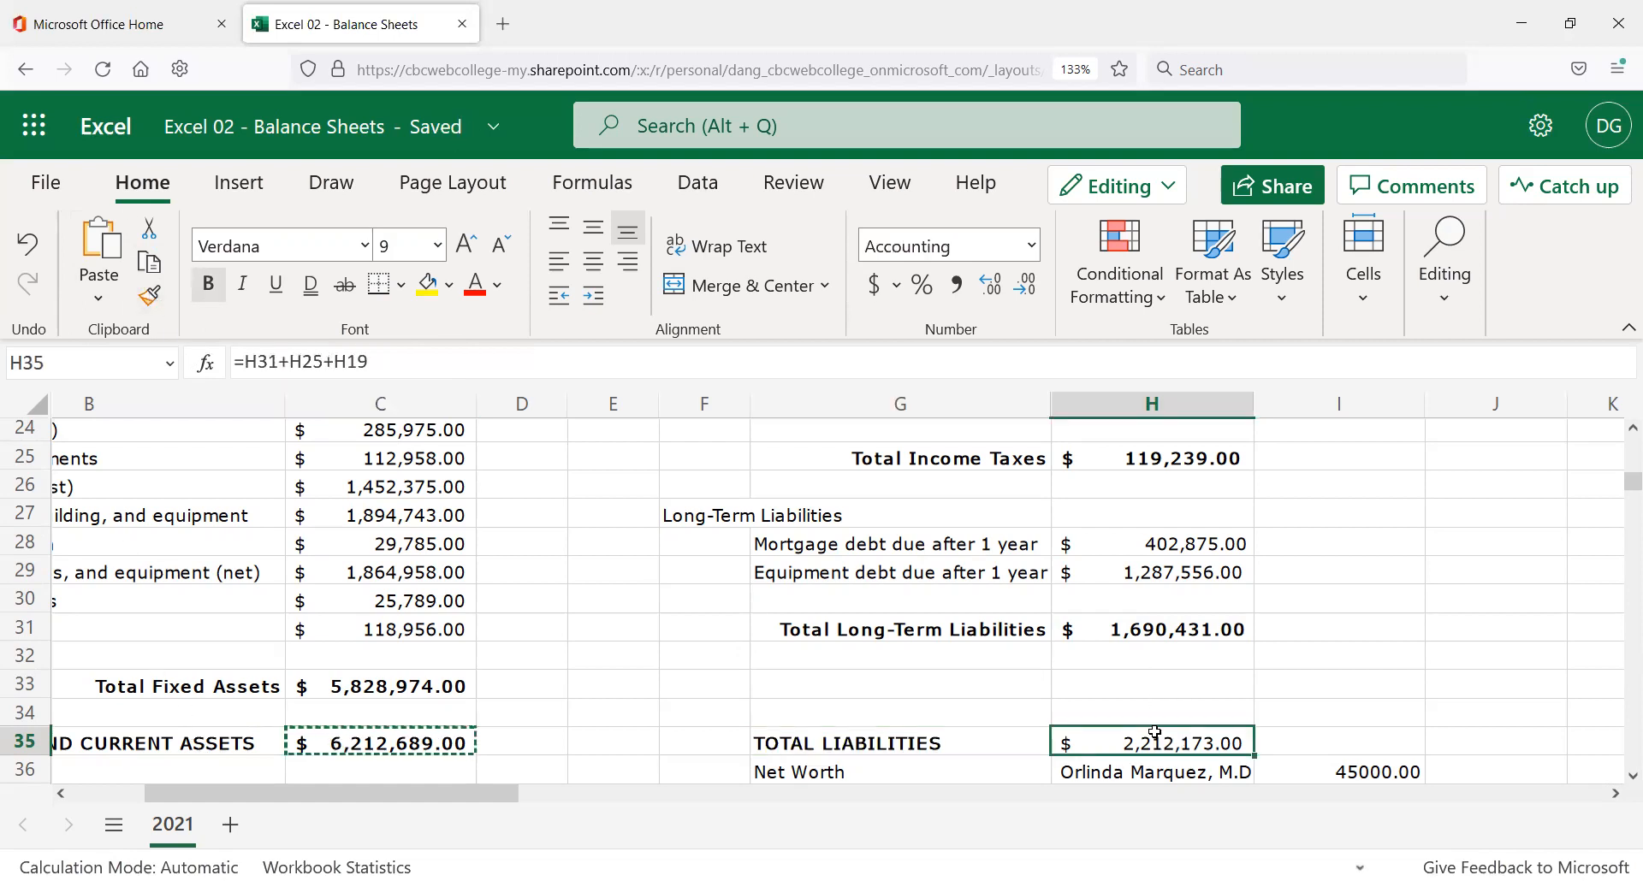
Compare the assets total formula in C35 with the liabilities total =H31+H25+H19 in H35.
scroll(980, 622, "down", 3)
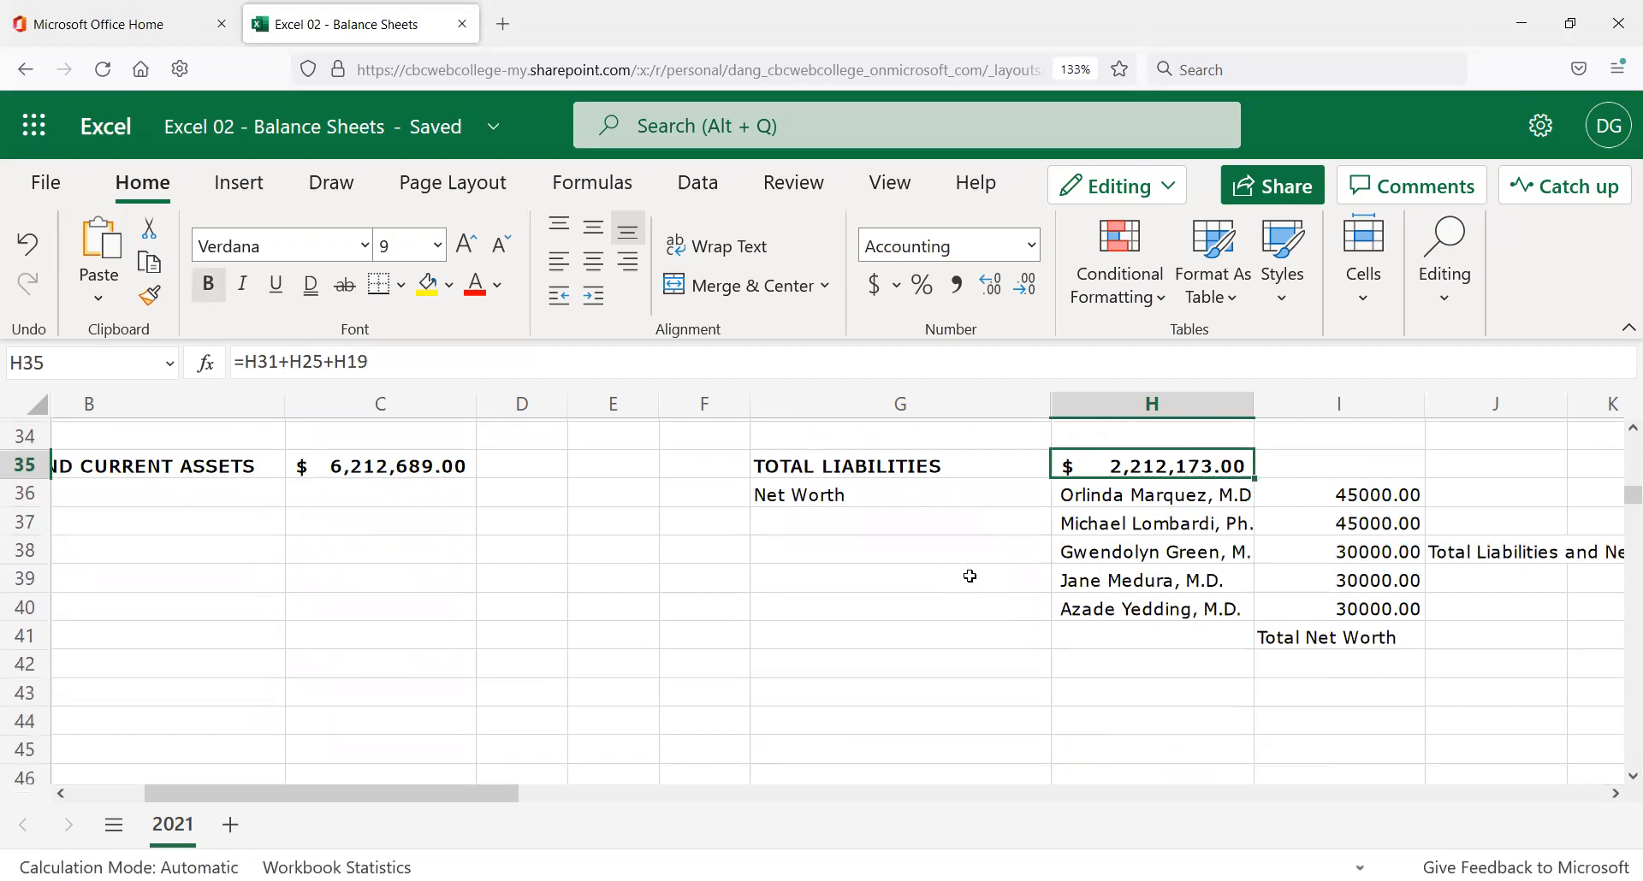
scroll(969, 639, "up", 2)
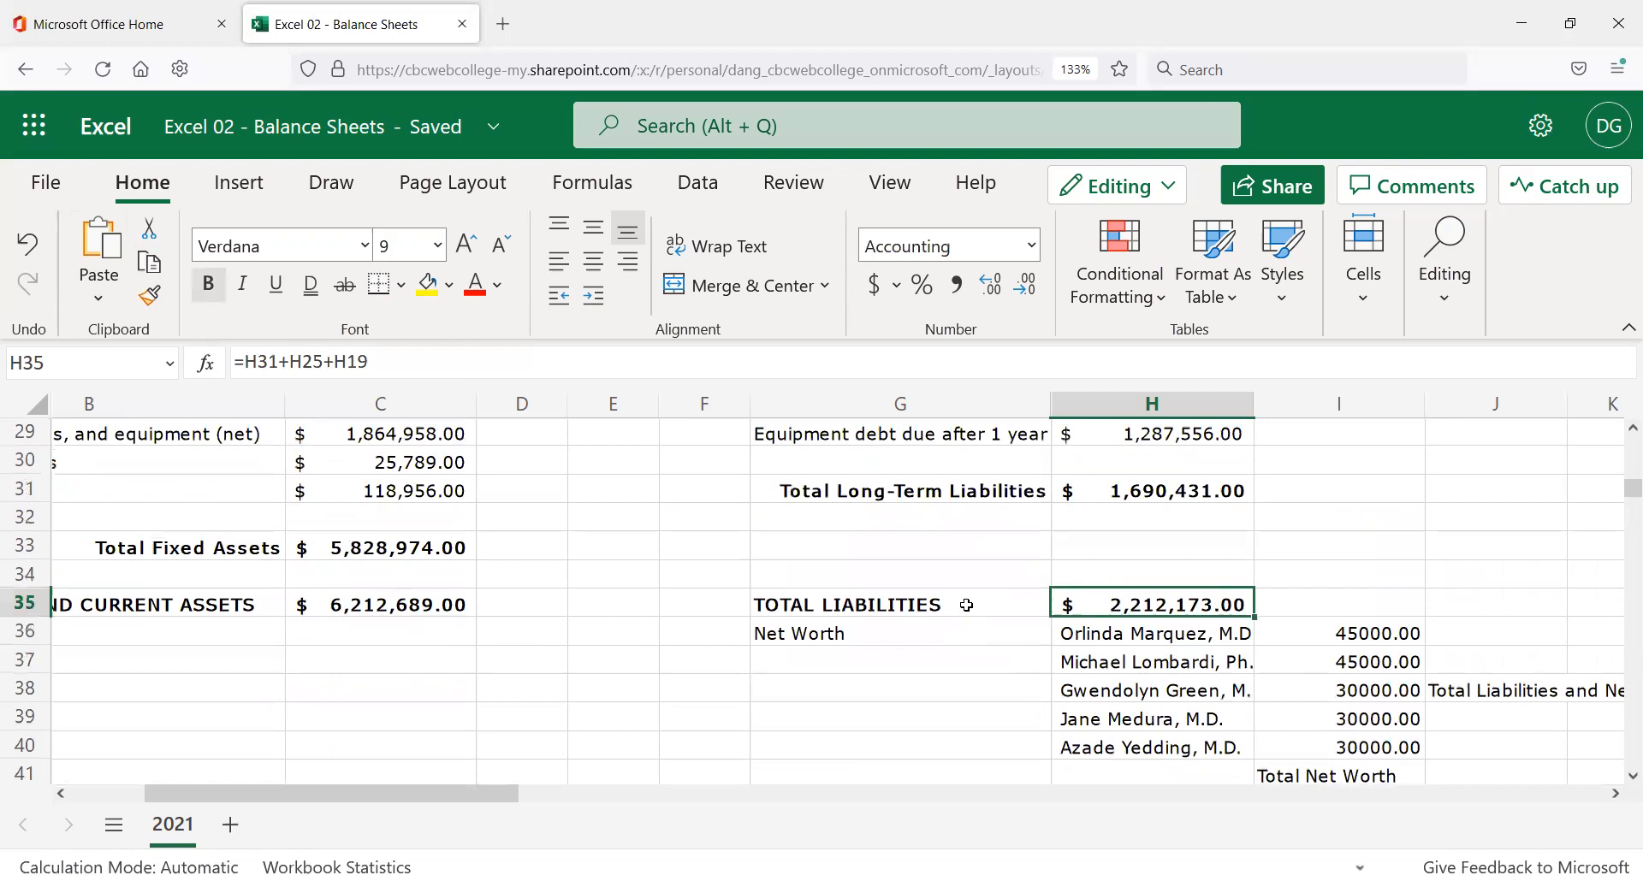
scroll(966, 605, "up", 2)
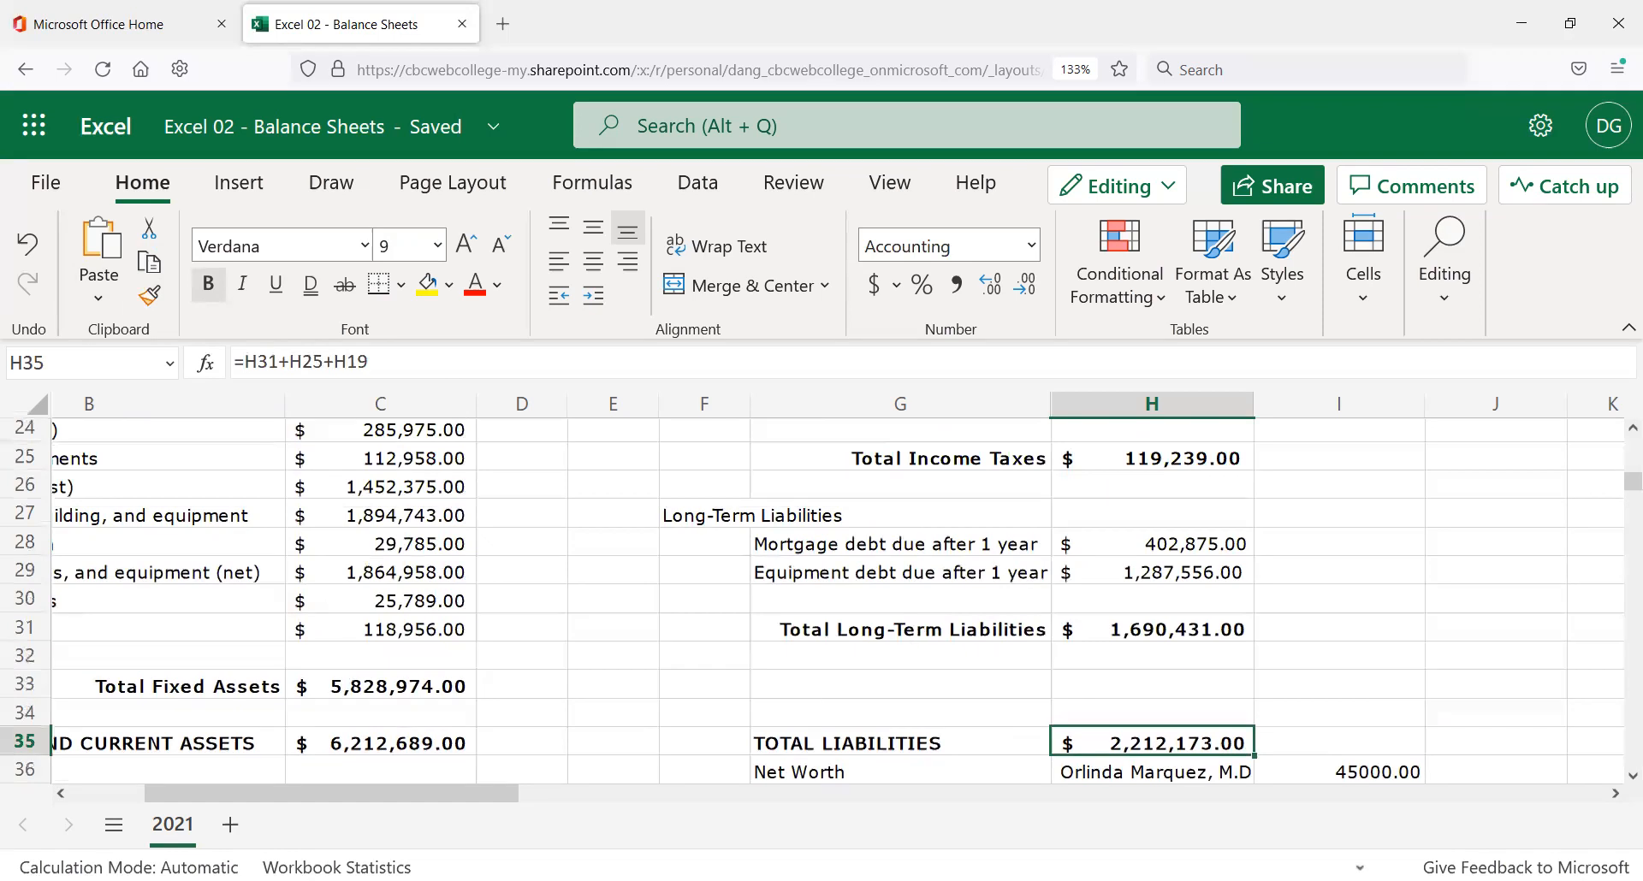
left_click(370, 741)
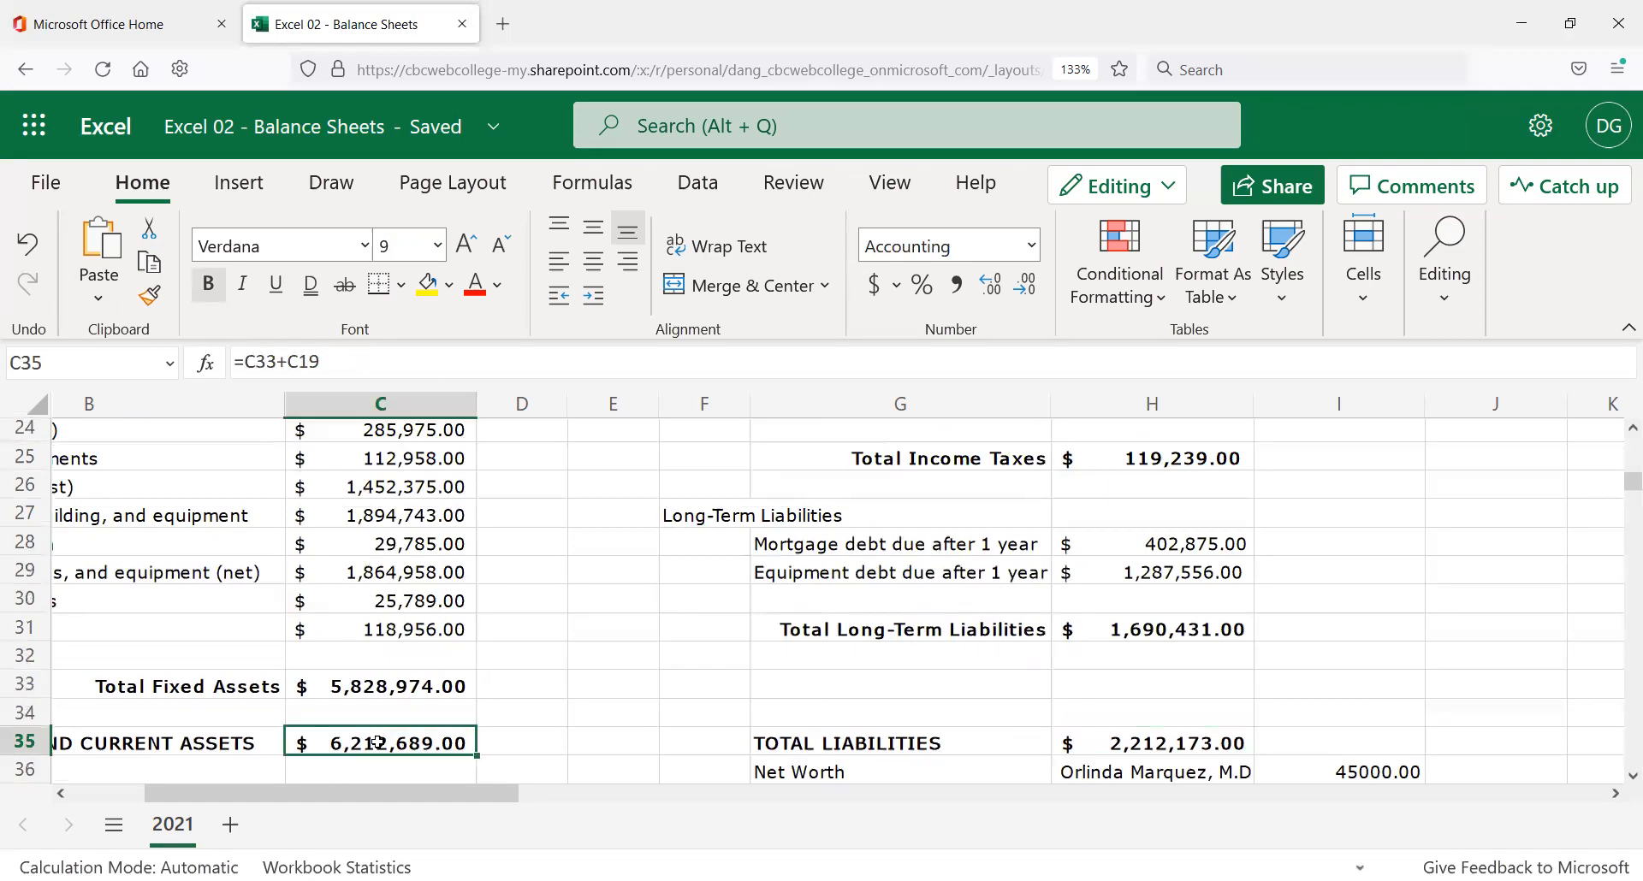
left_click(1169, 741)
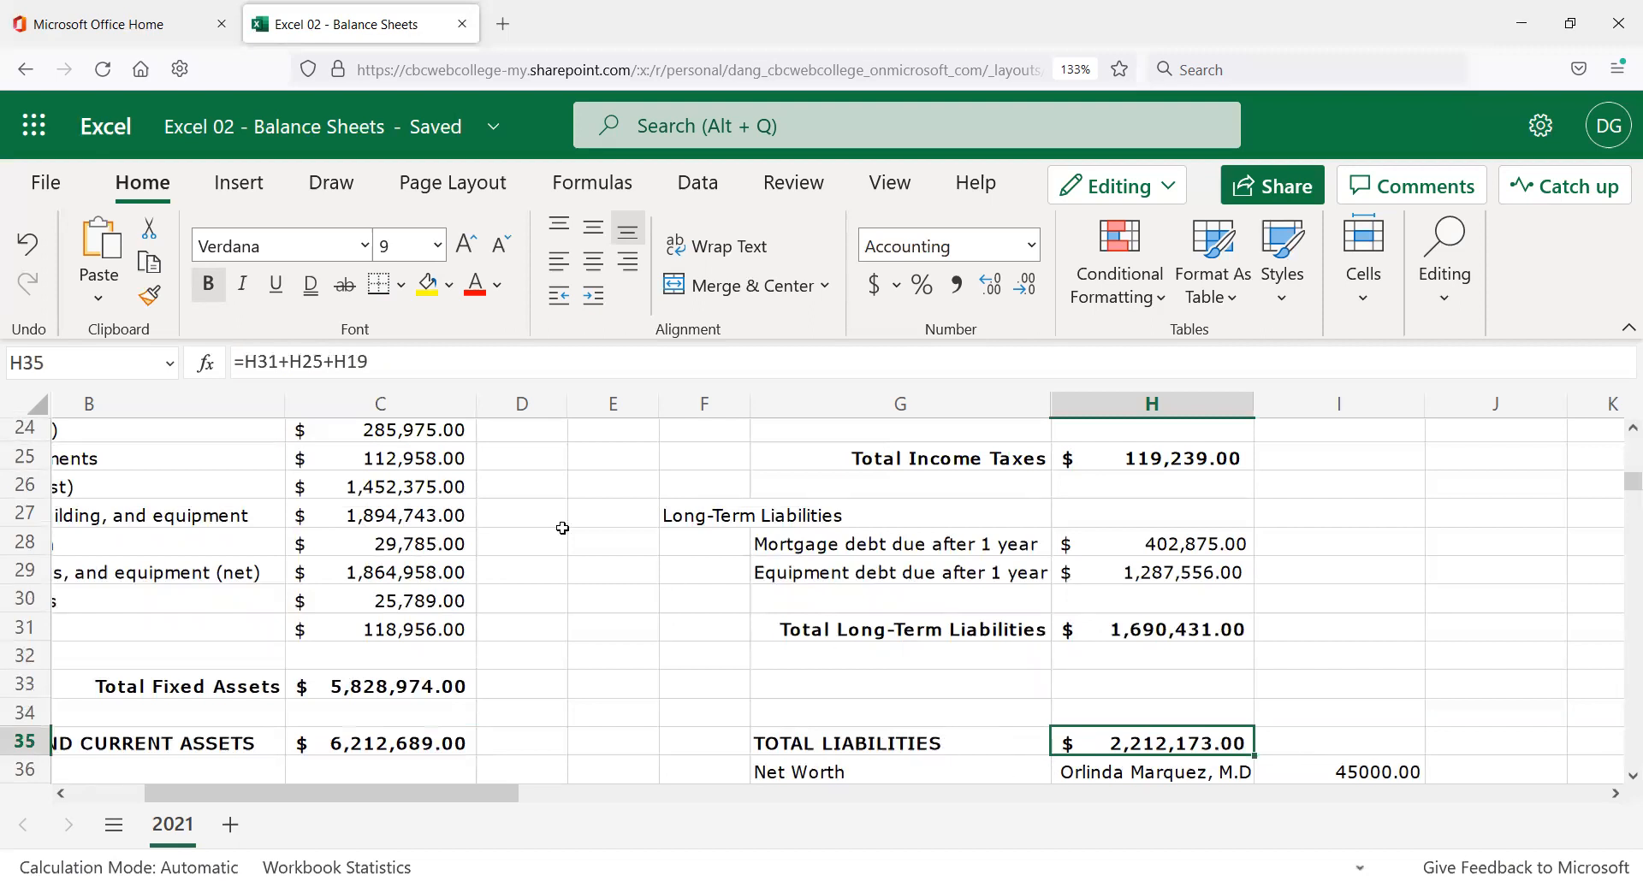
scroll(567, 581, "up", 8)
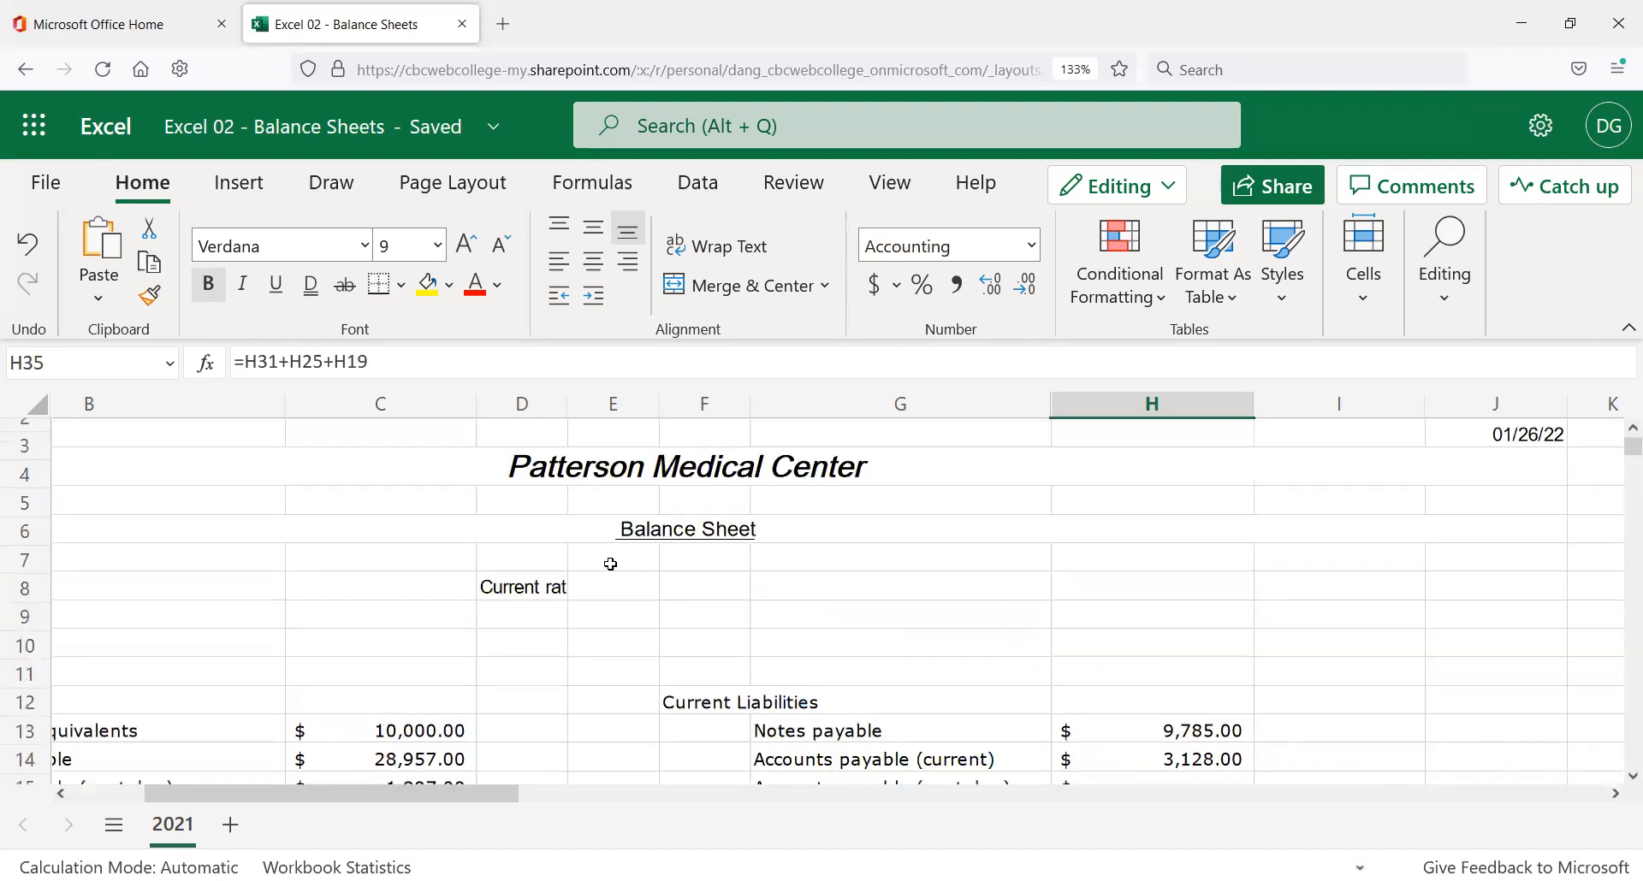
Enter =C35/H35 in E6, dividing total assets by total liabilities to get 2.80841.
left_click(550, 588)
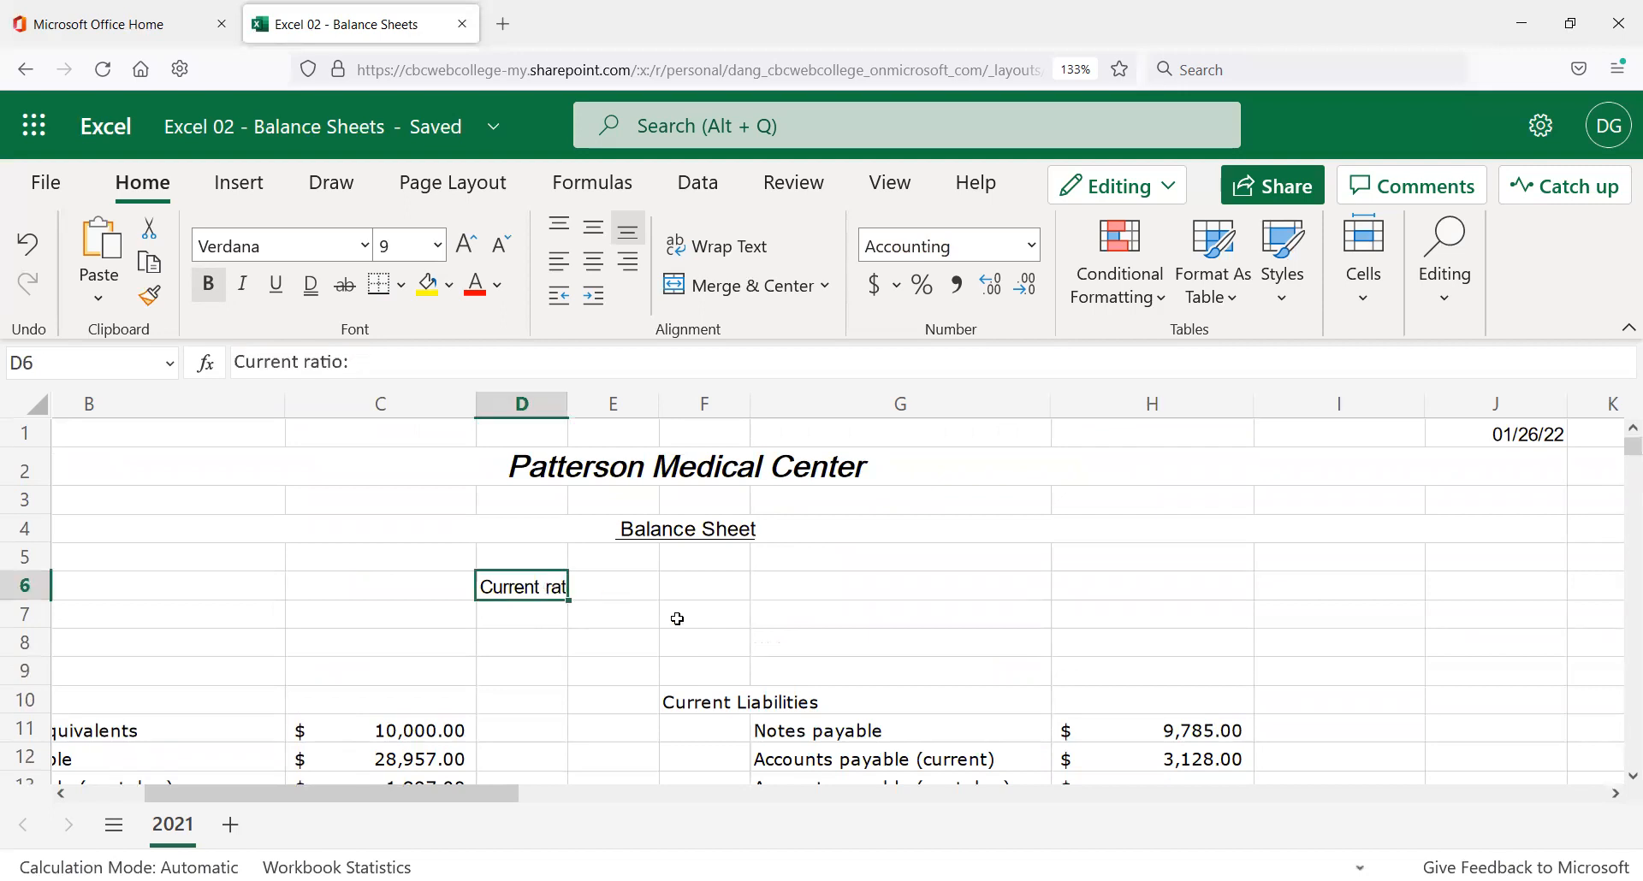
left_click(592, 596)
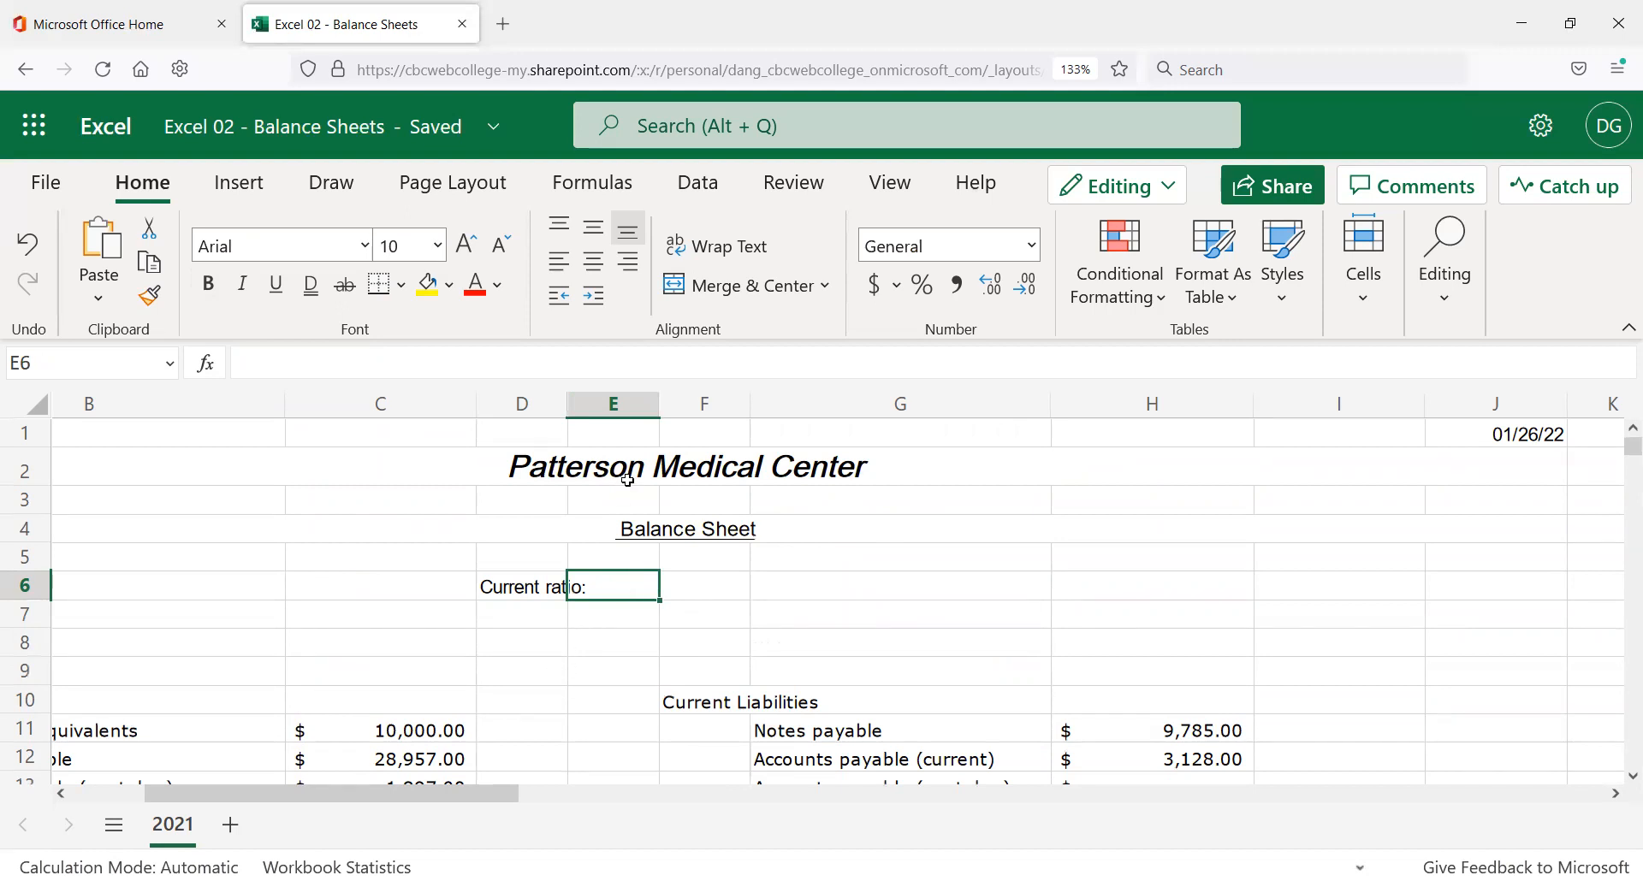
scroll(617, 500, "down", 3)
scroll(625, 528, "down", 5)
scroll(642, 539, "up", 7)
type("=")
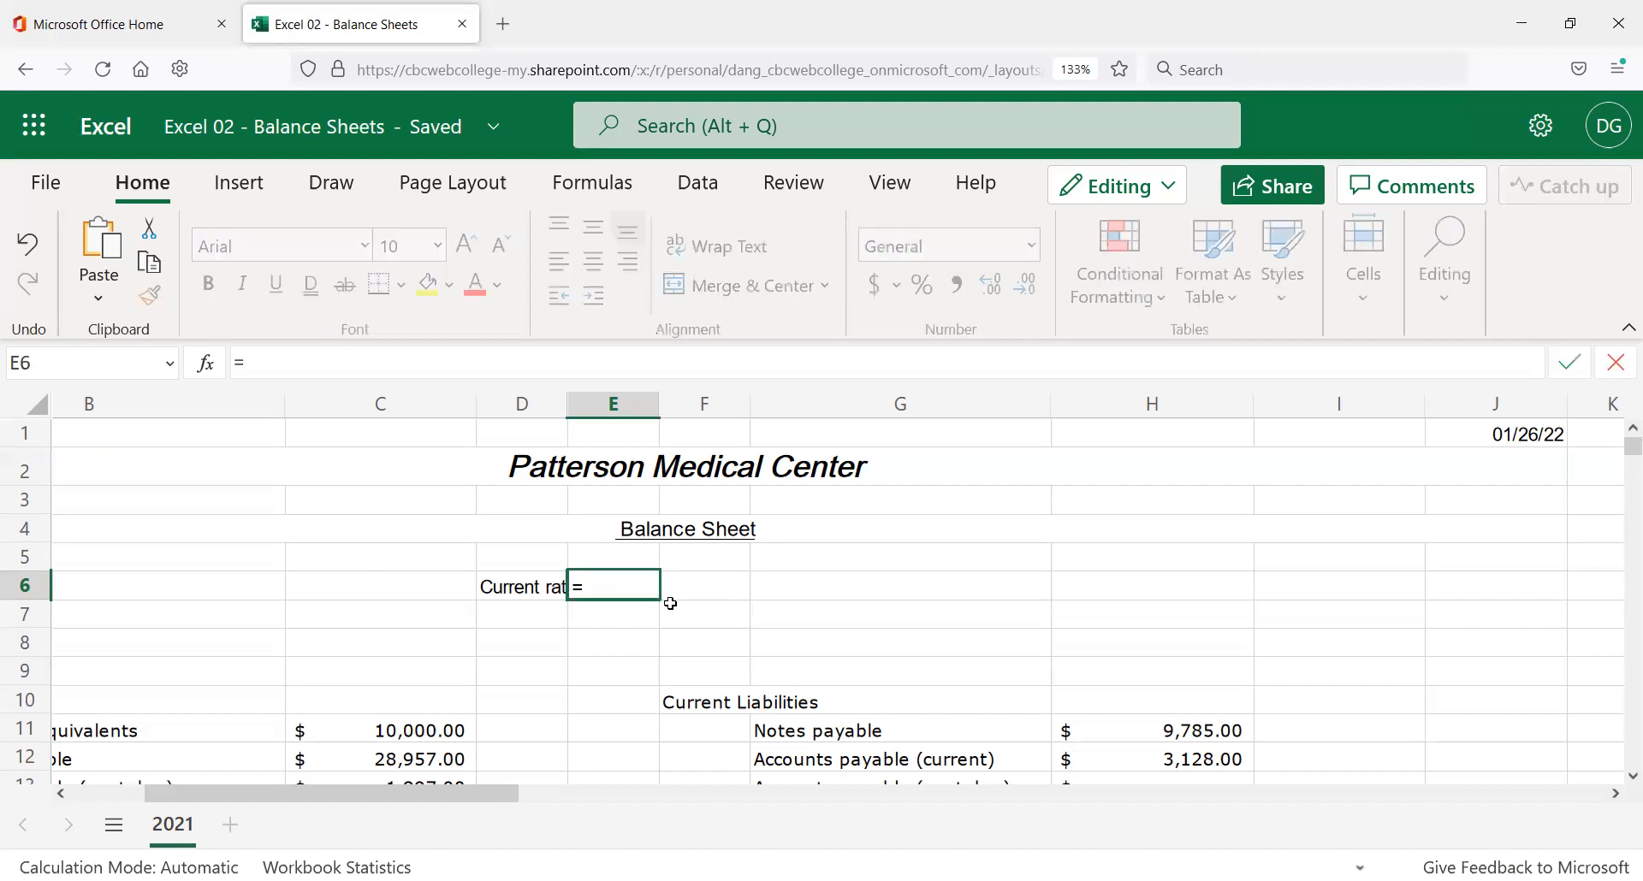
scroll(301, 631, "down", 5)
scroll(348, 671, "down", 6)
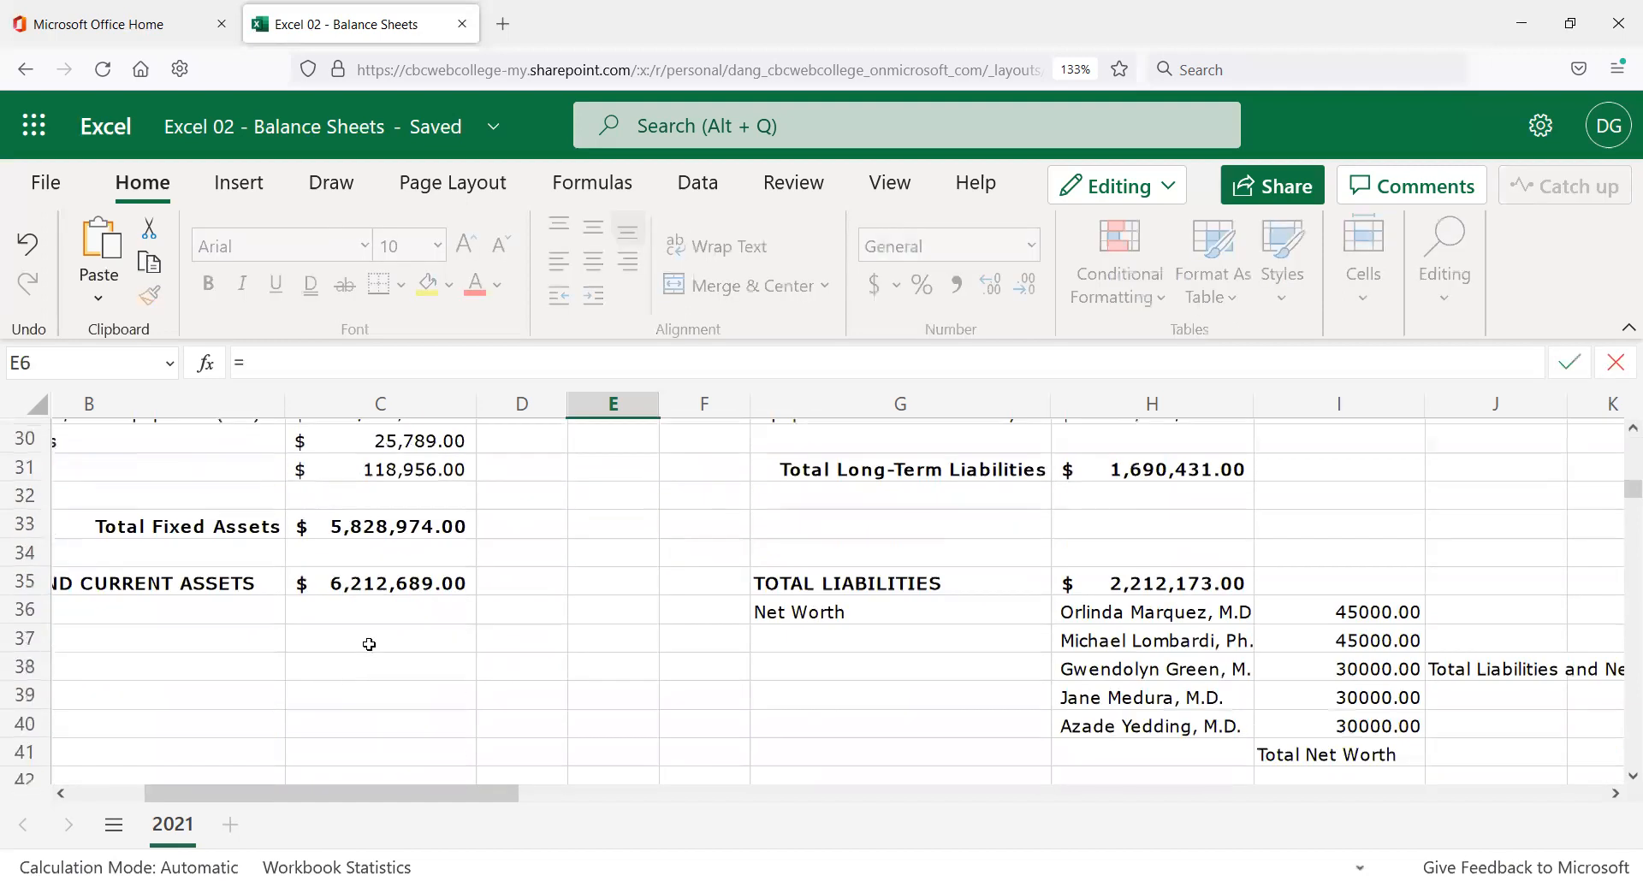
left_click(410, 592)
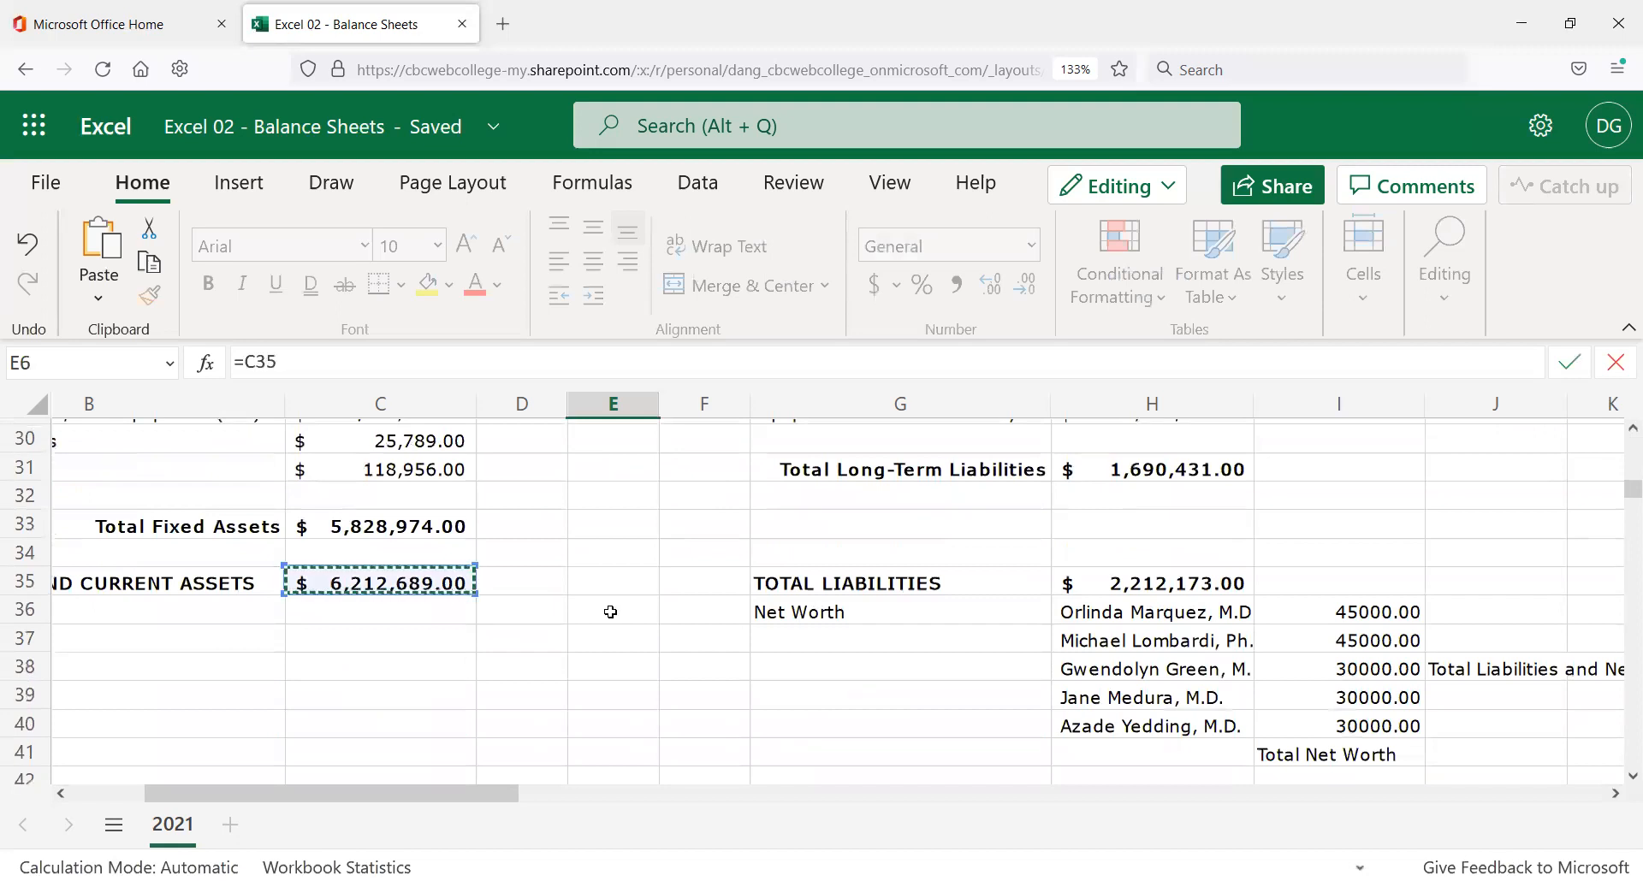
type("/")
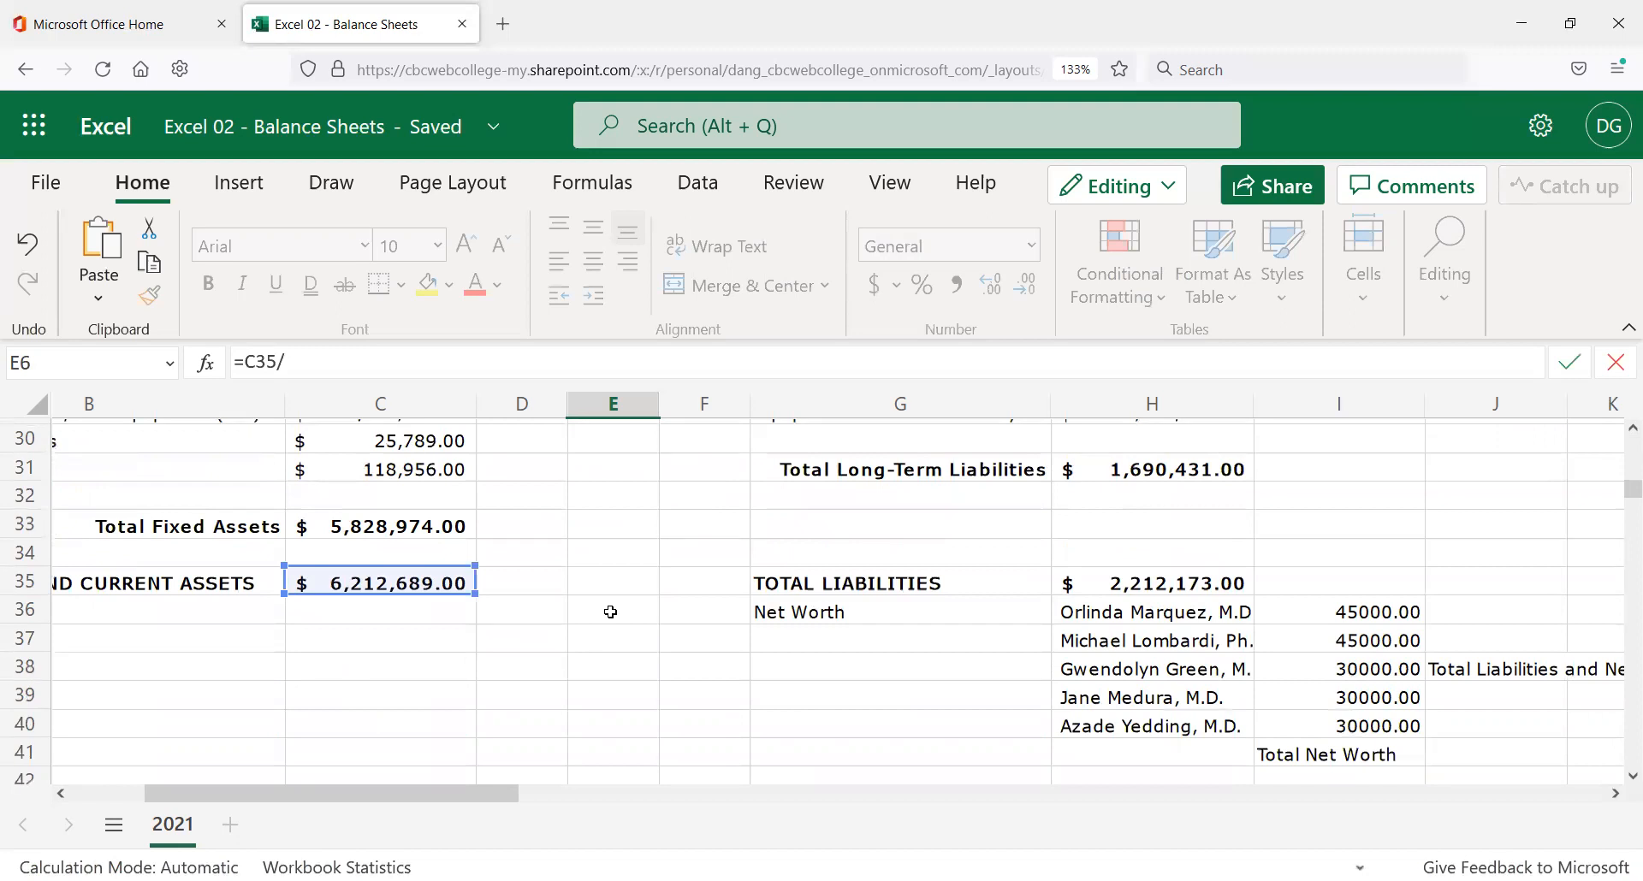
left_click(1147, 583)
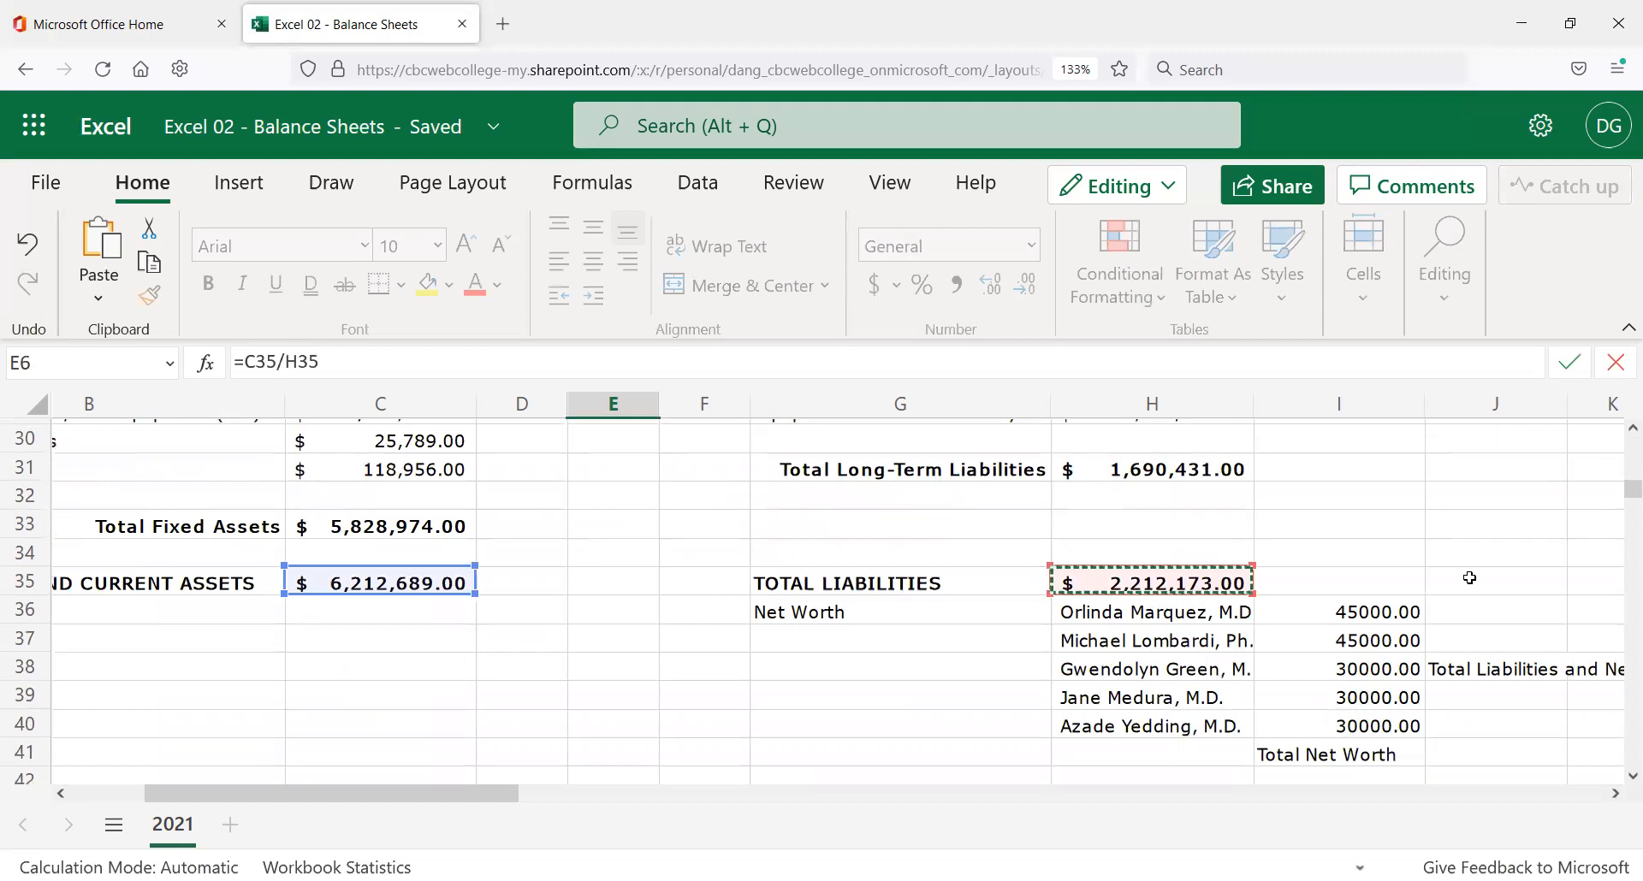
key("Return")
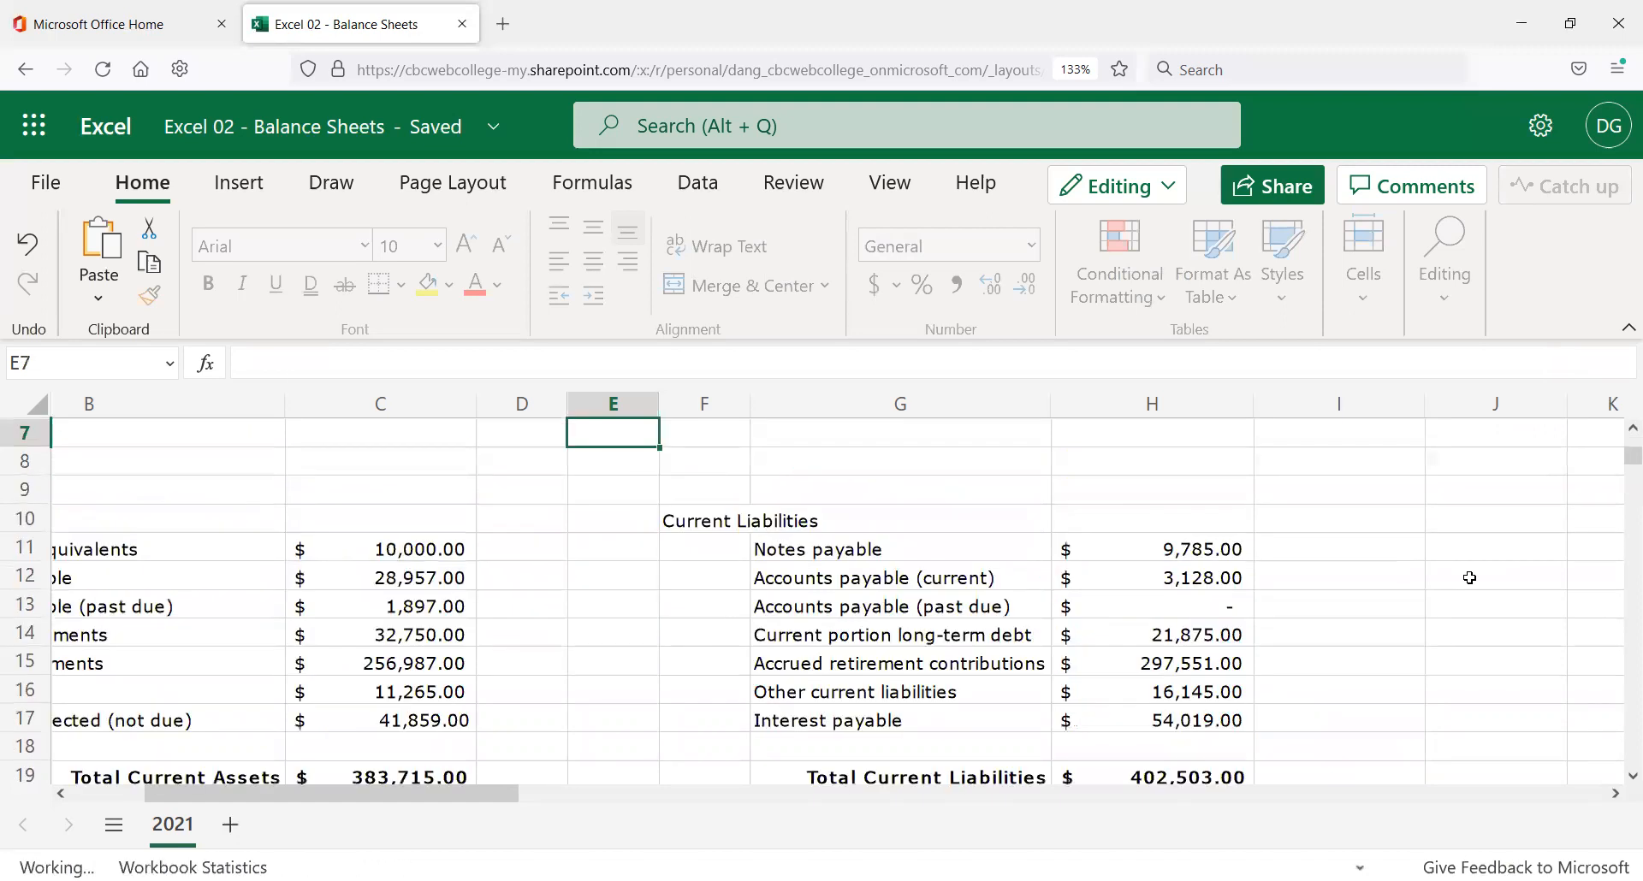
scroll(1456, 599, "up", 2)
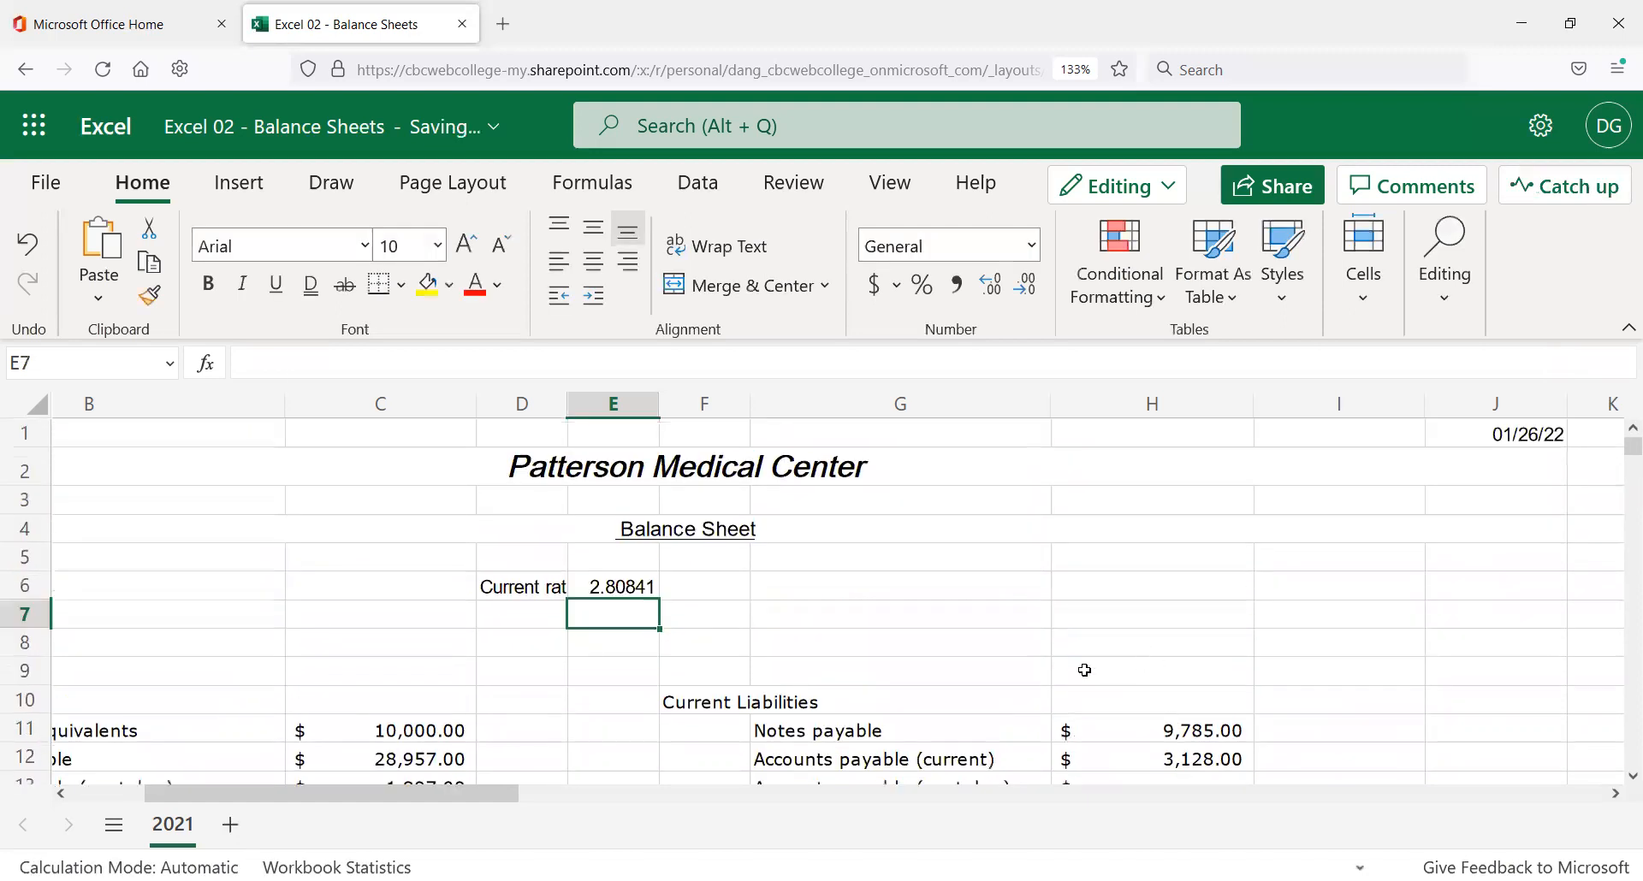
left_click(619, 586)
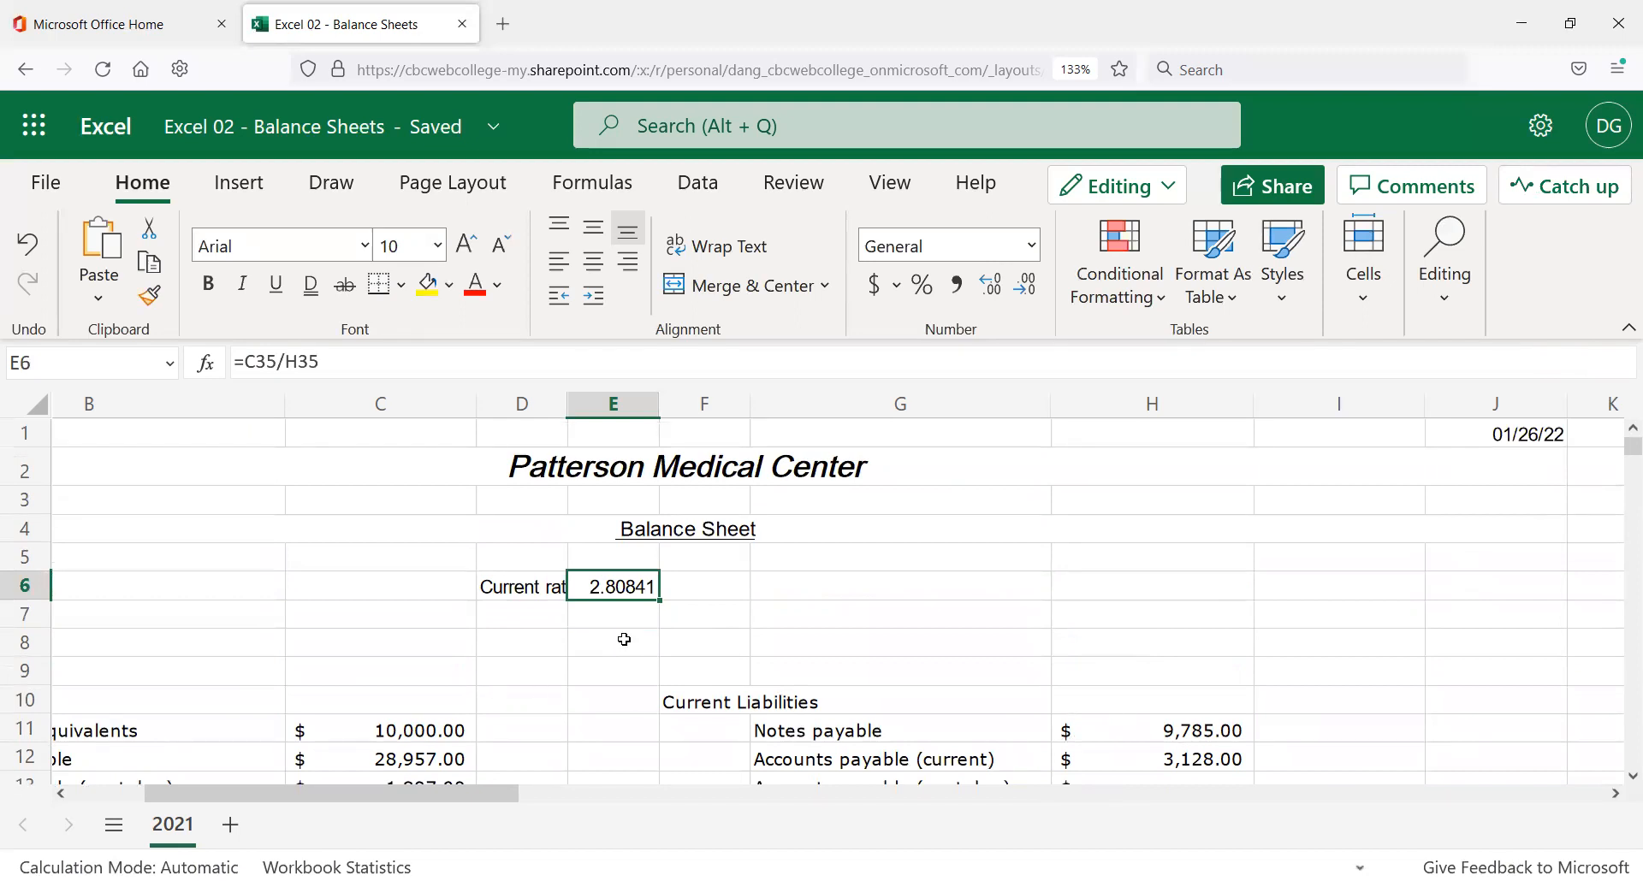
scroll(657, 646, "down", 1)
scroll(656, 646, "down", 1)
scroll(645, 639, "up", 2)
left_click(535, 587)
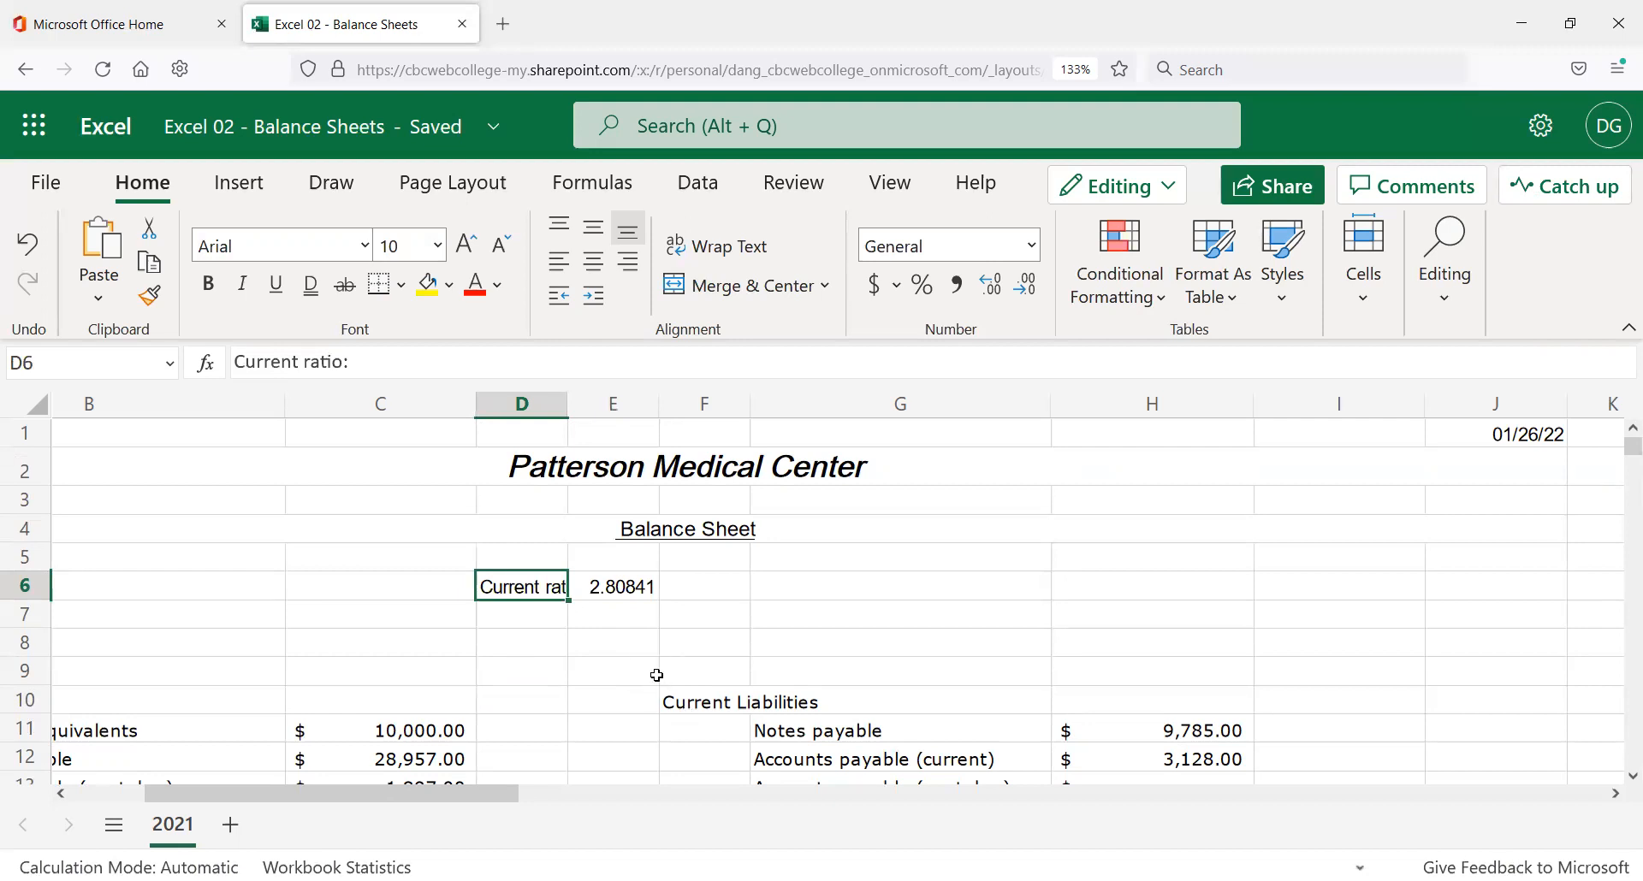
left_click(593, 585)
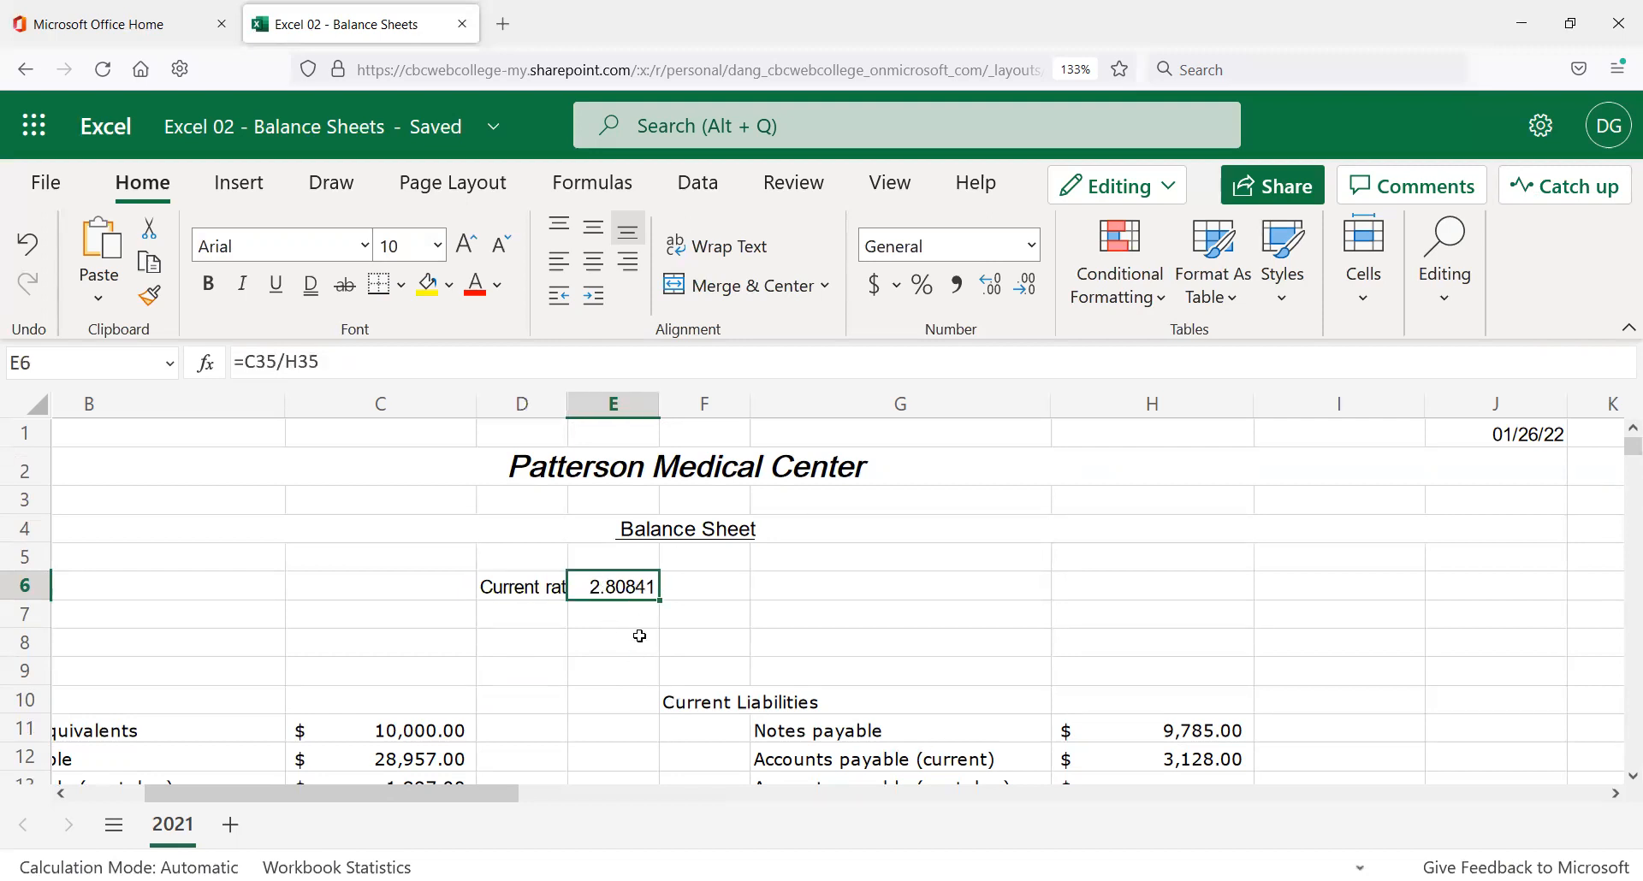
left_click(523, 585)
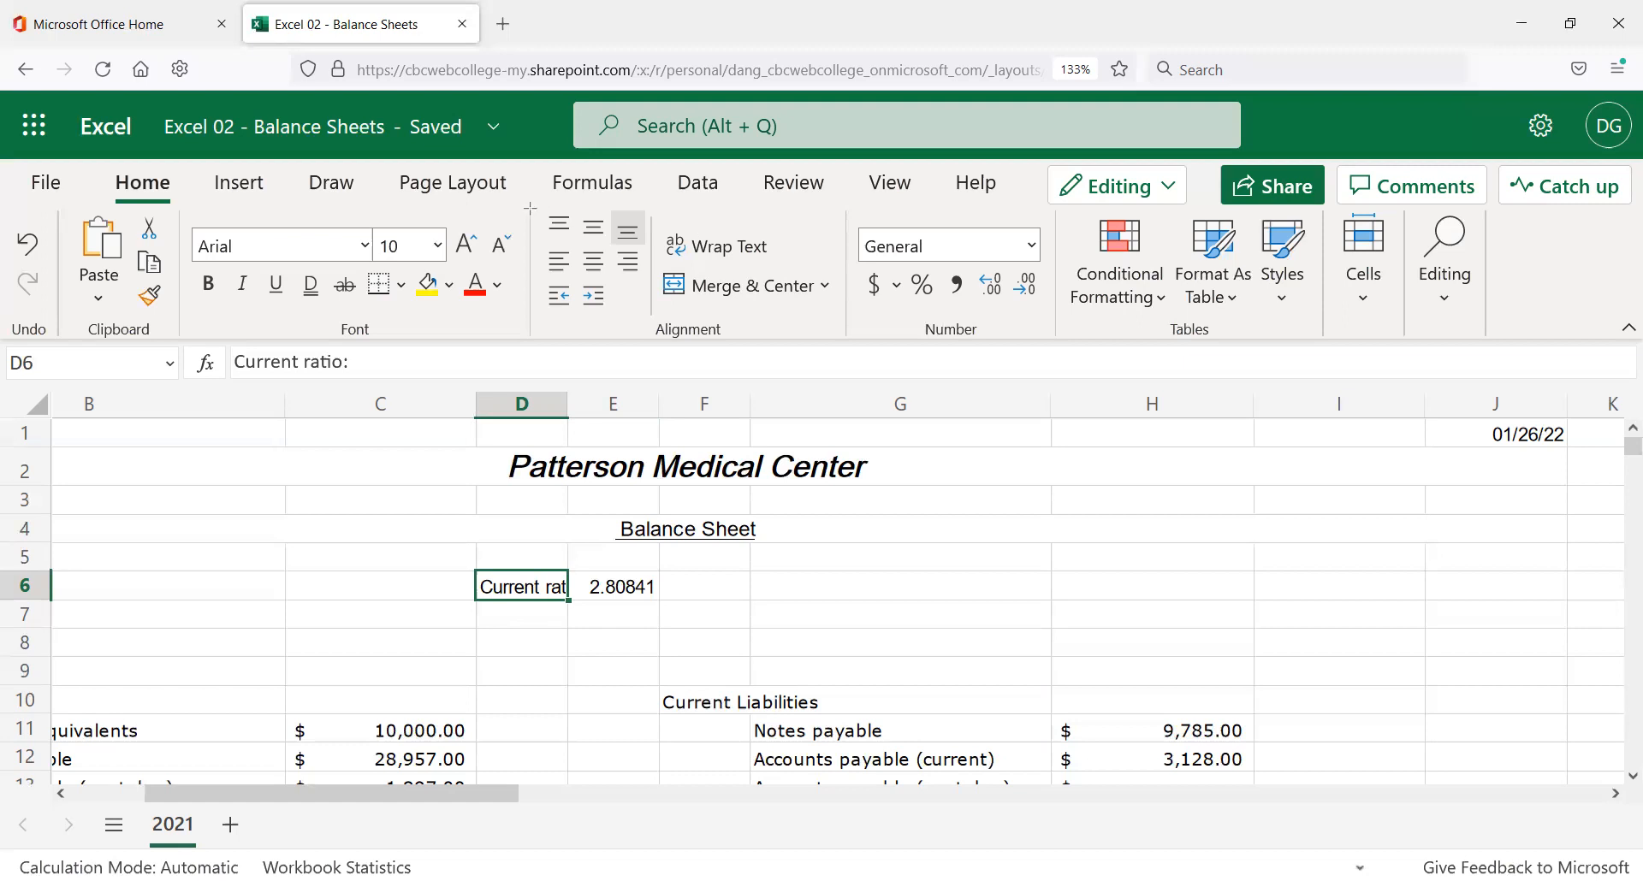
Right-align the Current ratio: label in D6 and clear the hidden content from C6.
left_click(629, 263)
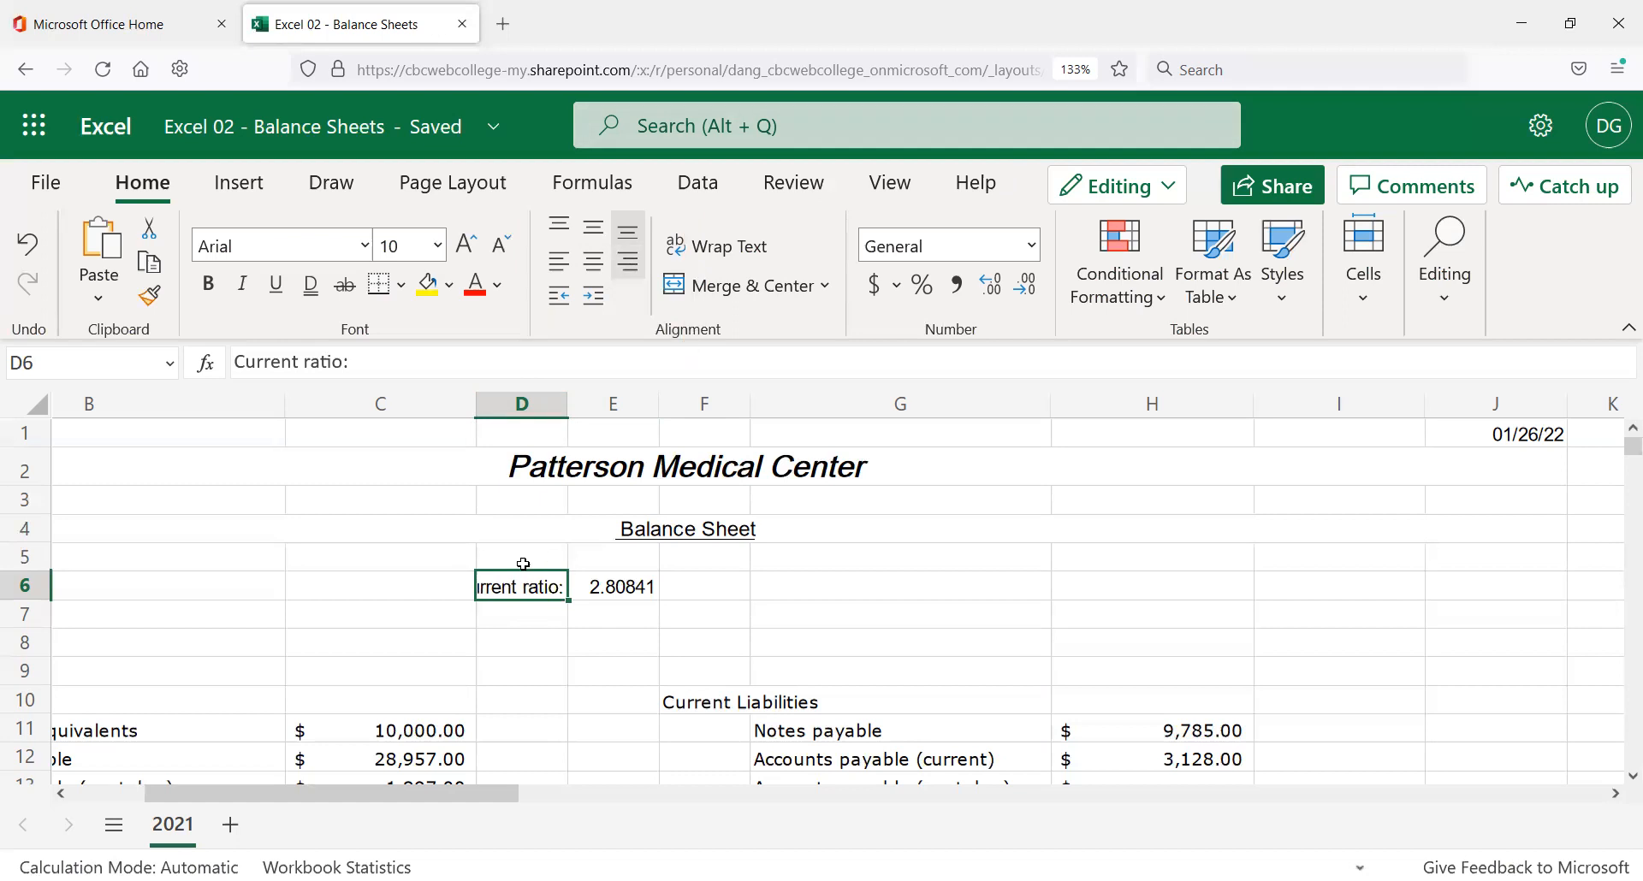
left_click(442, 585)
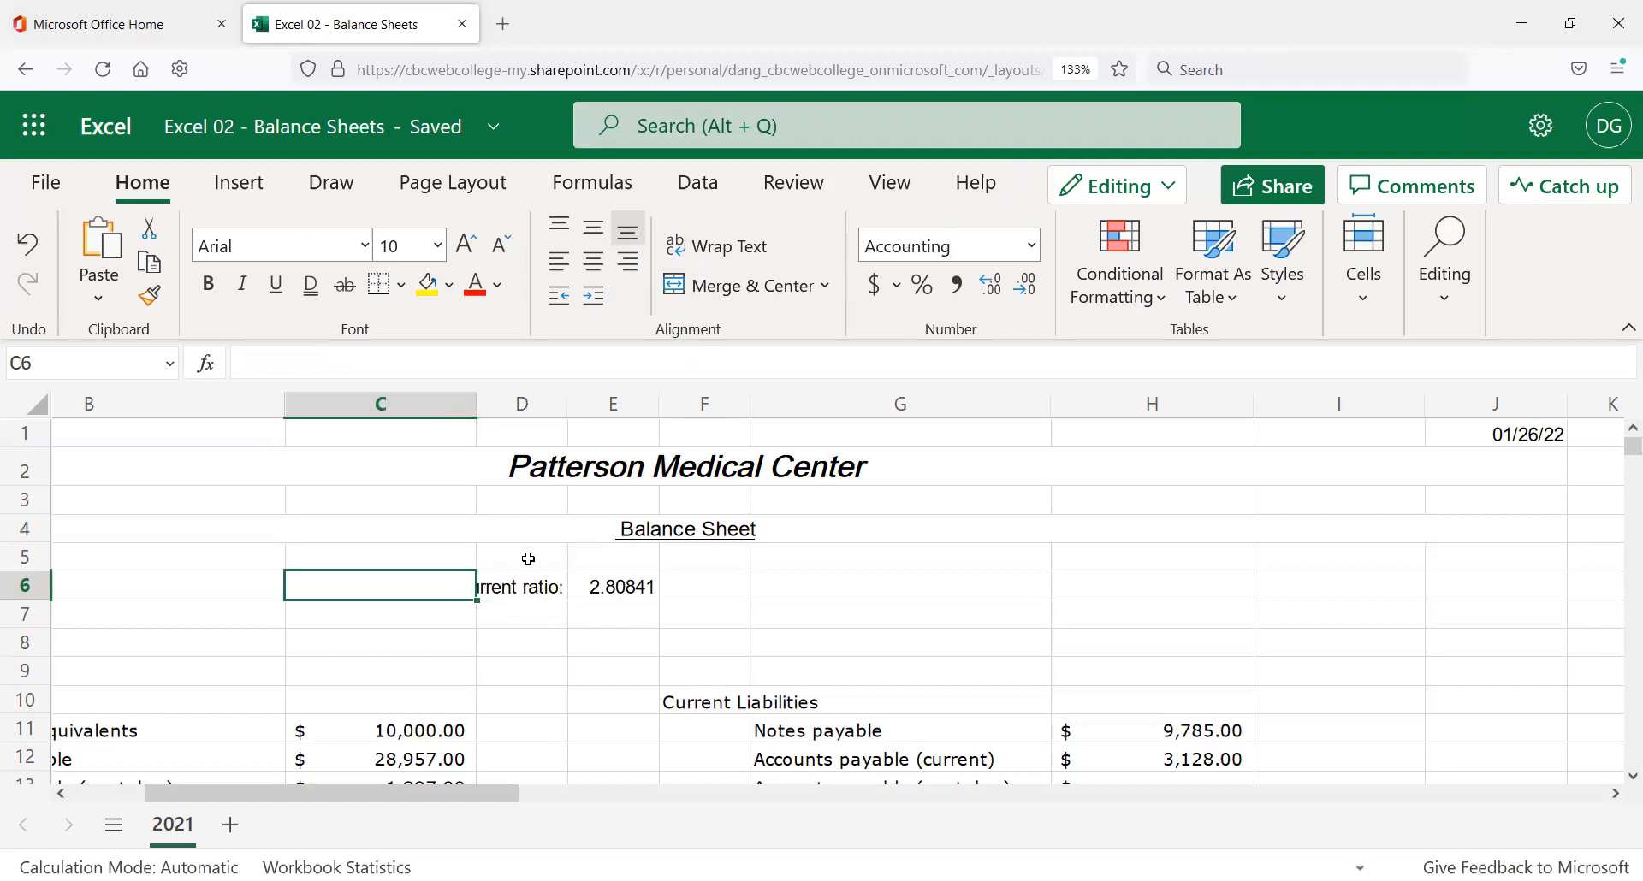
key("Delete")
left_click(508, 590)
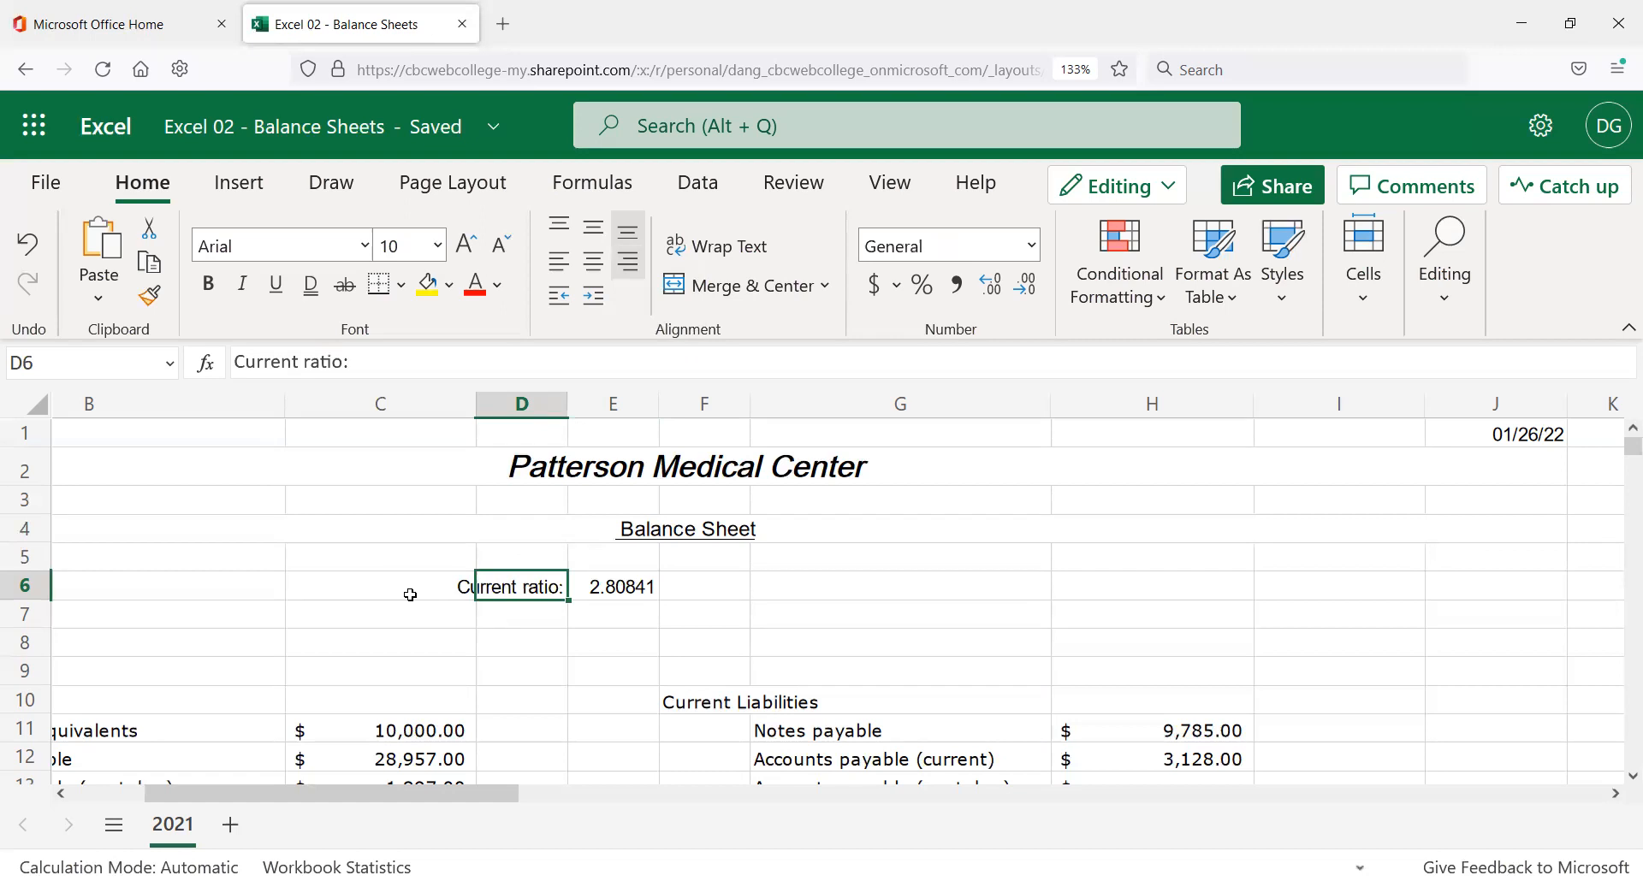
left_click_drag(436, 586, 499, 591)
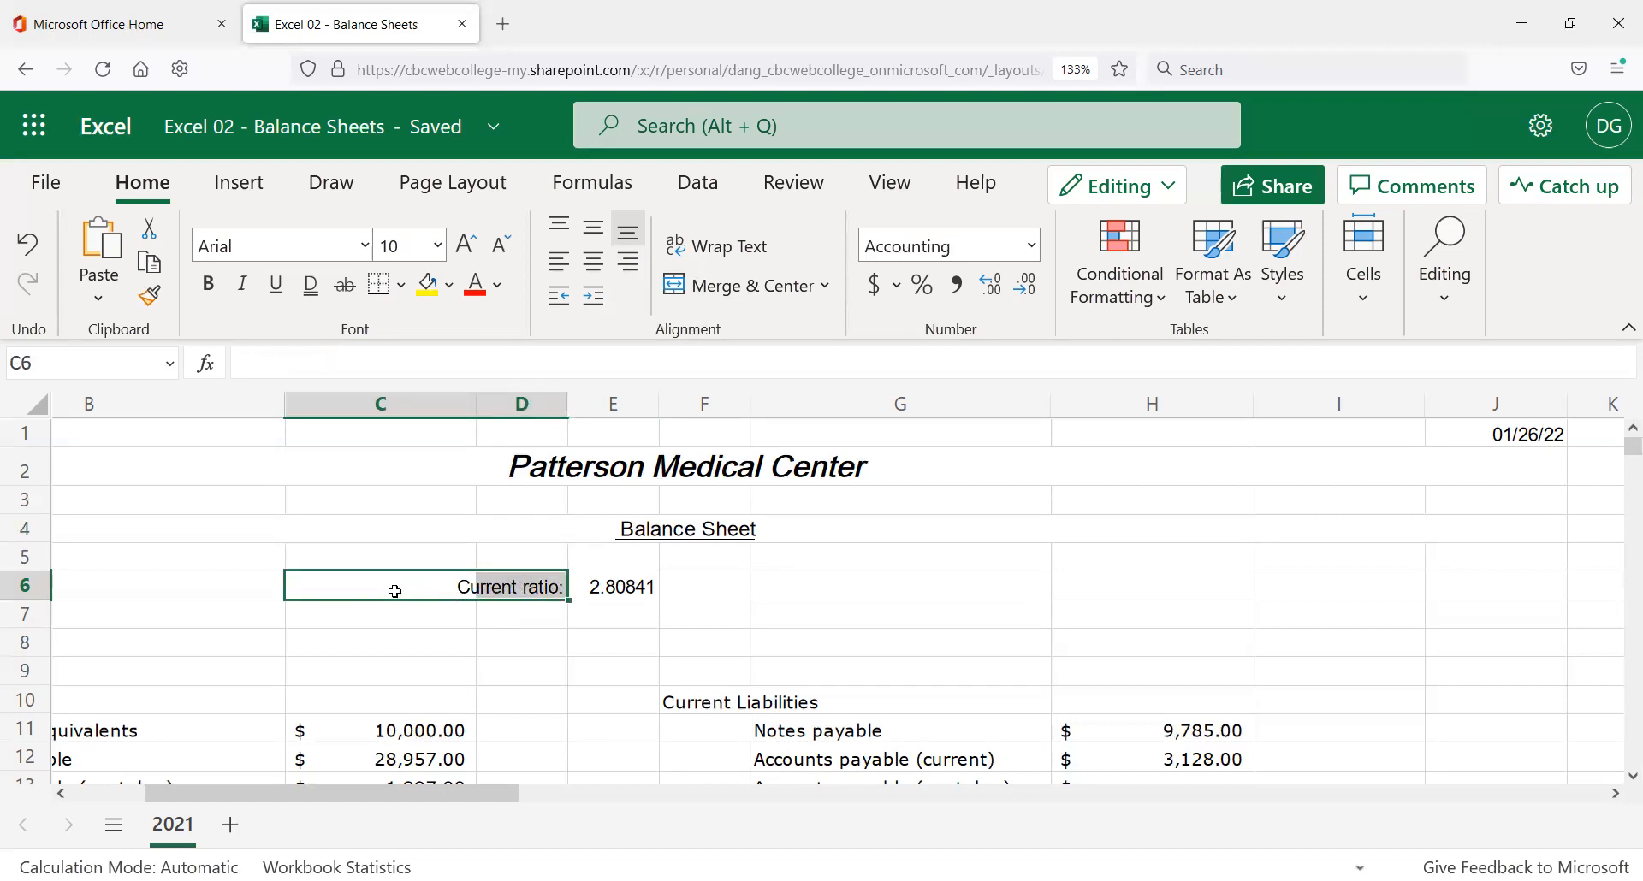
left_click(480, 634)
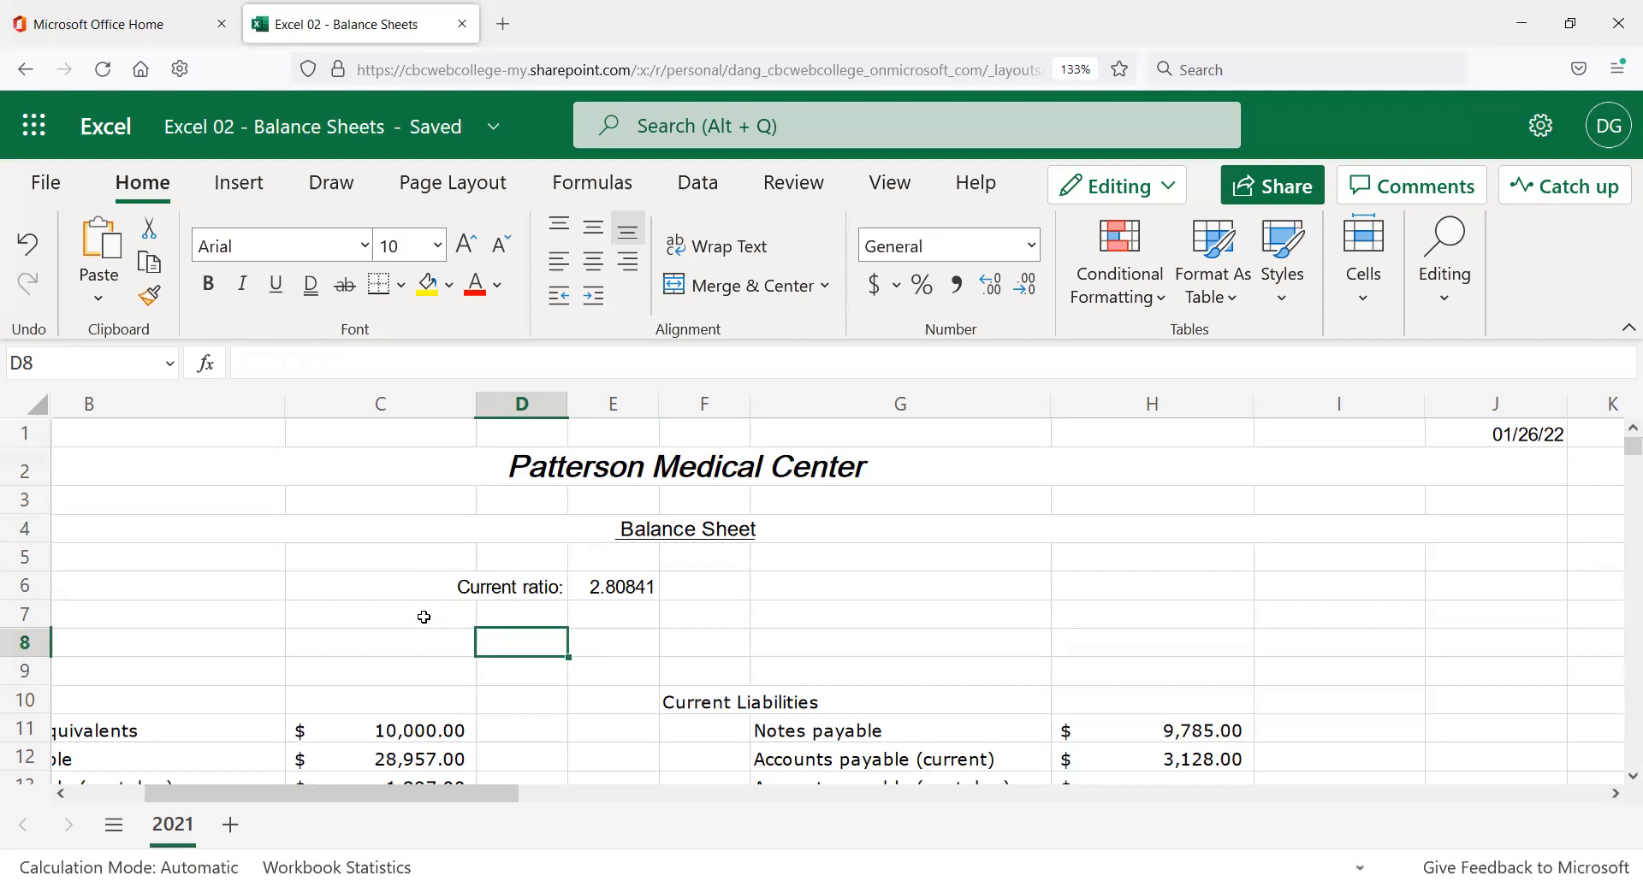
Set the Current ratio: label to 11 point and narrow column D to 7.43.
left_click(519, 590)
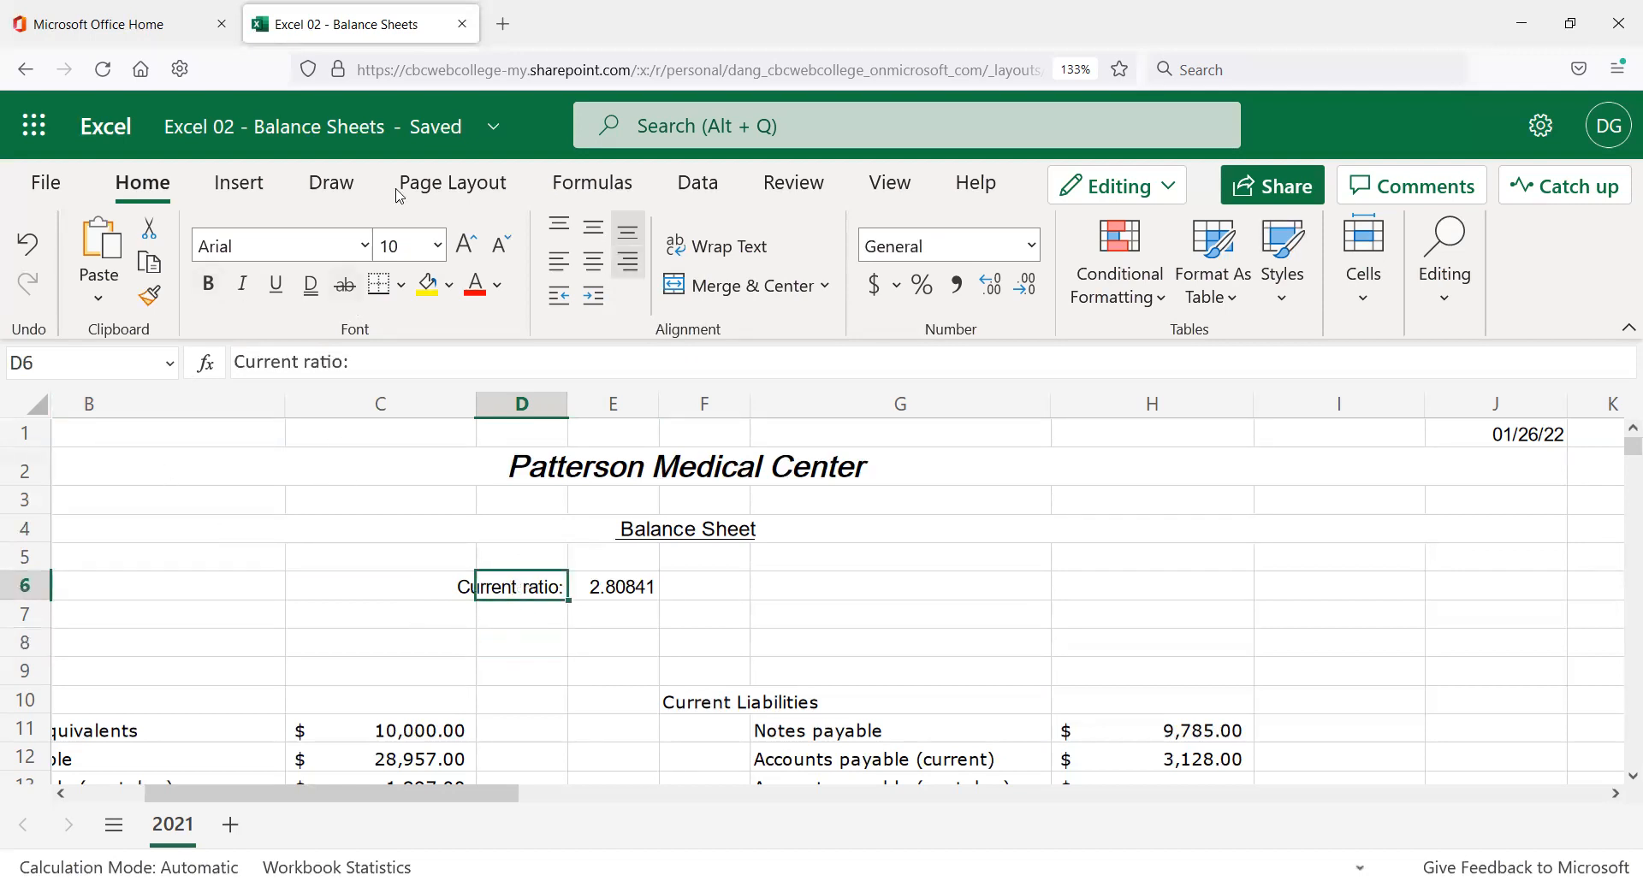
left_click(502, 257)
left_click(502, 259)
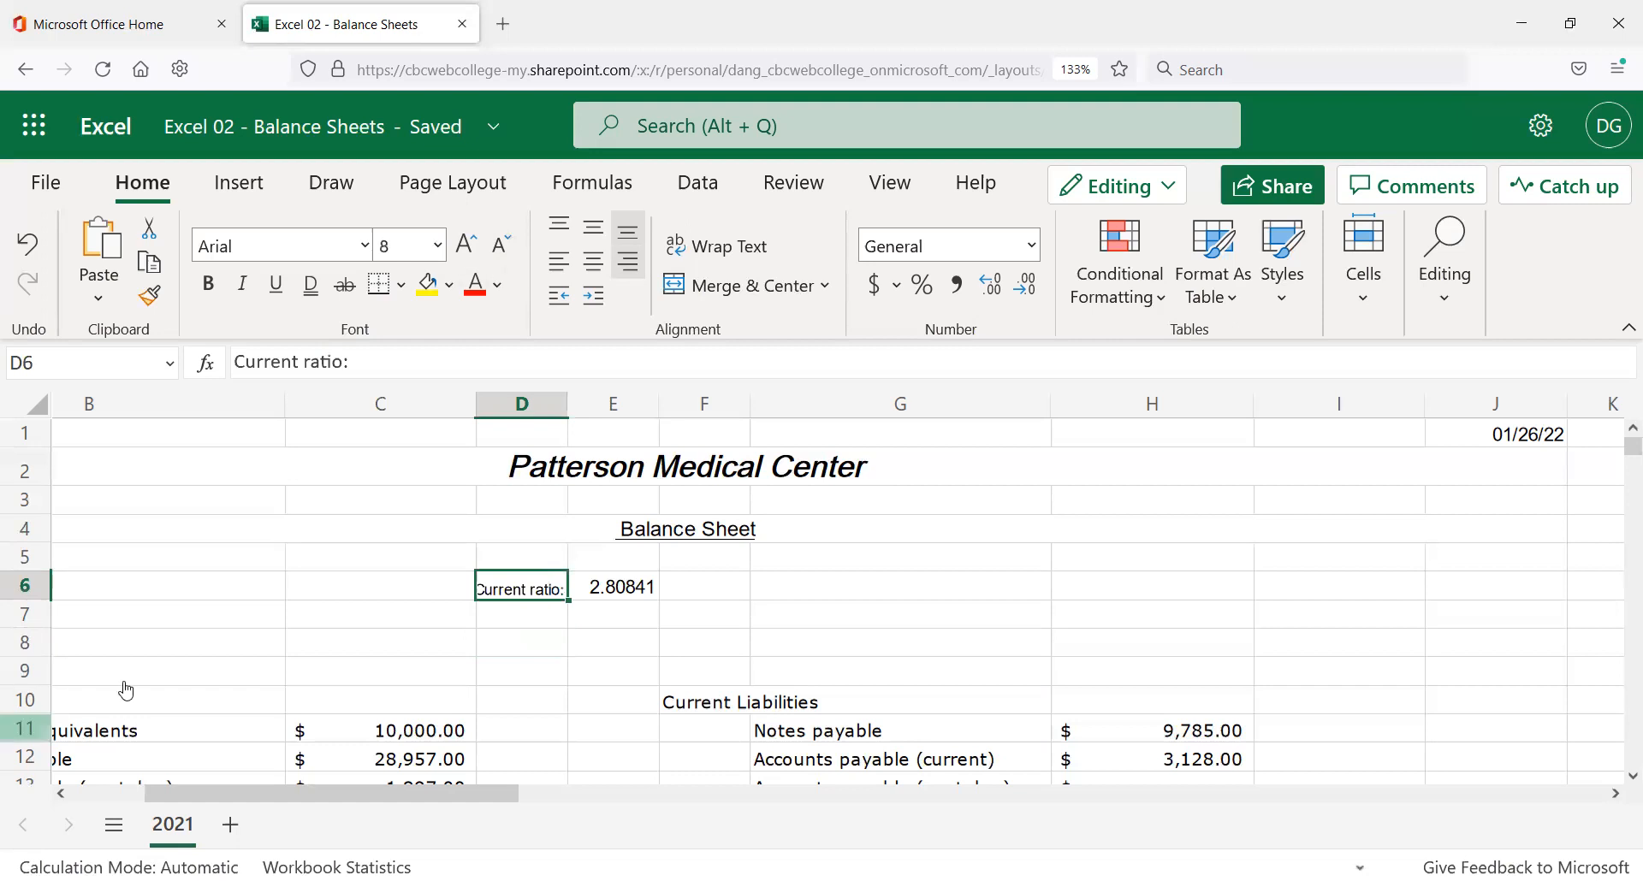
left_click(485, 707)
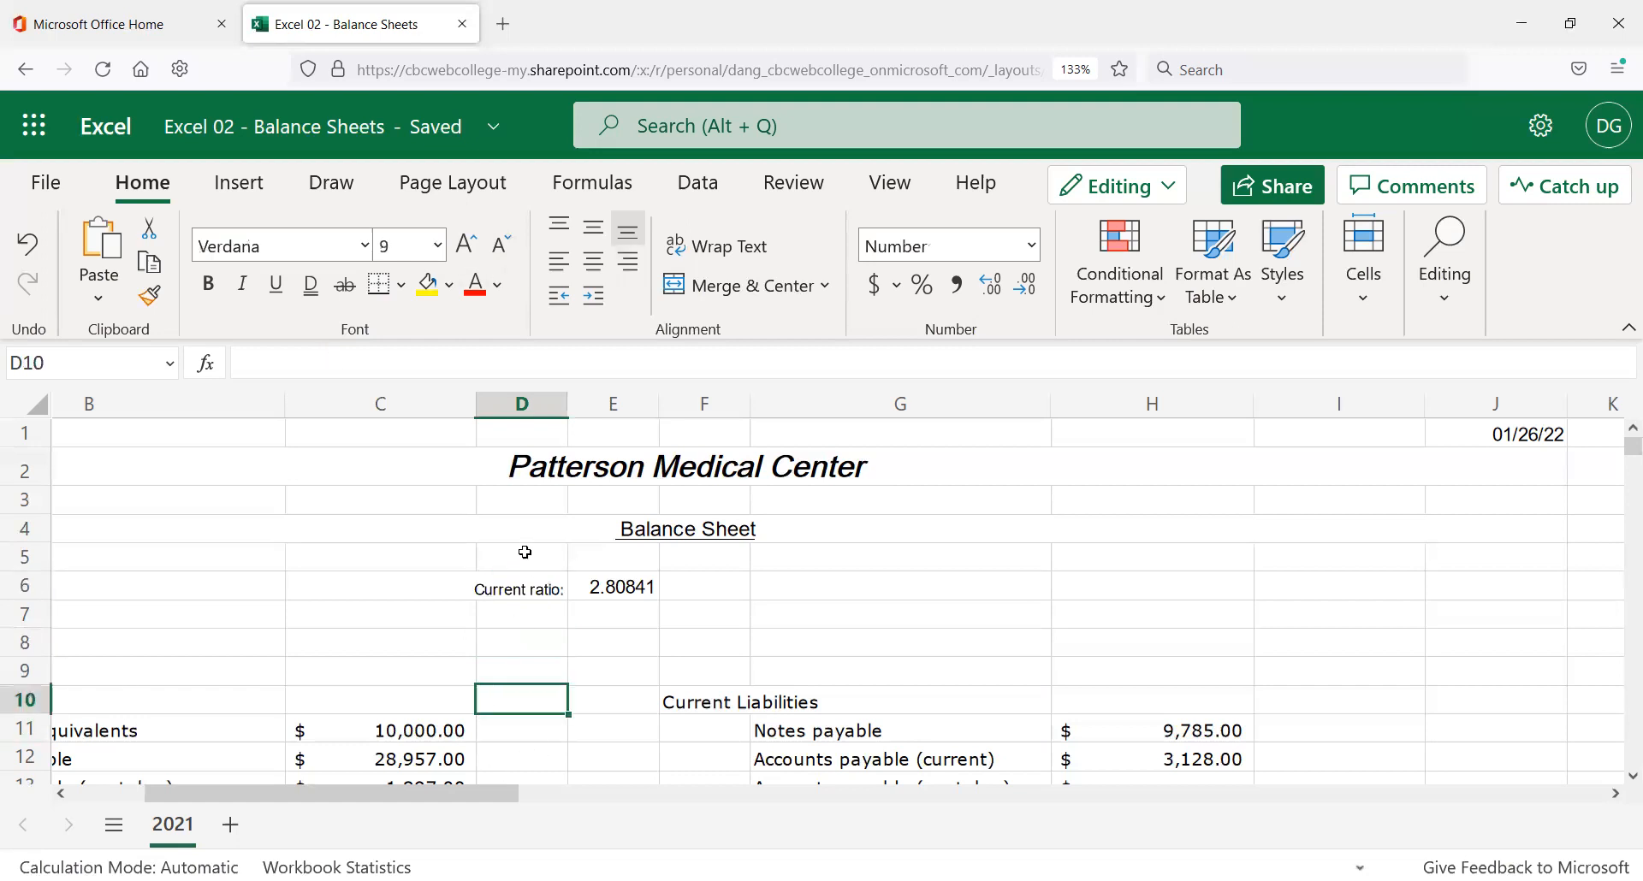
left_click(542, 586)
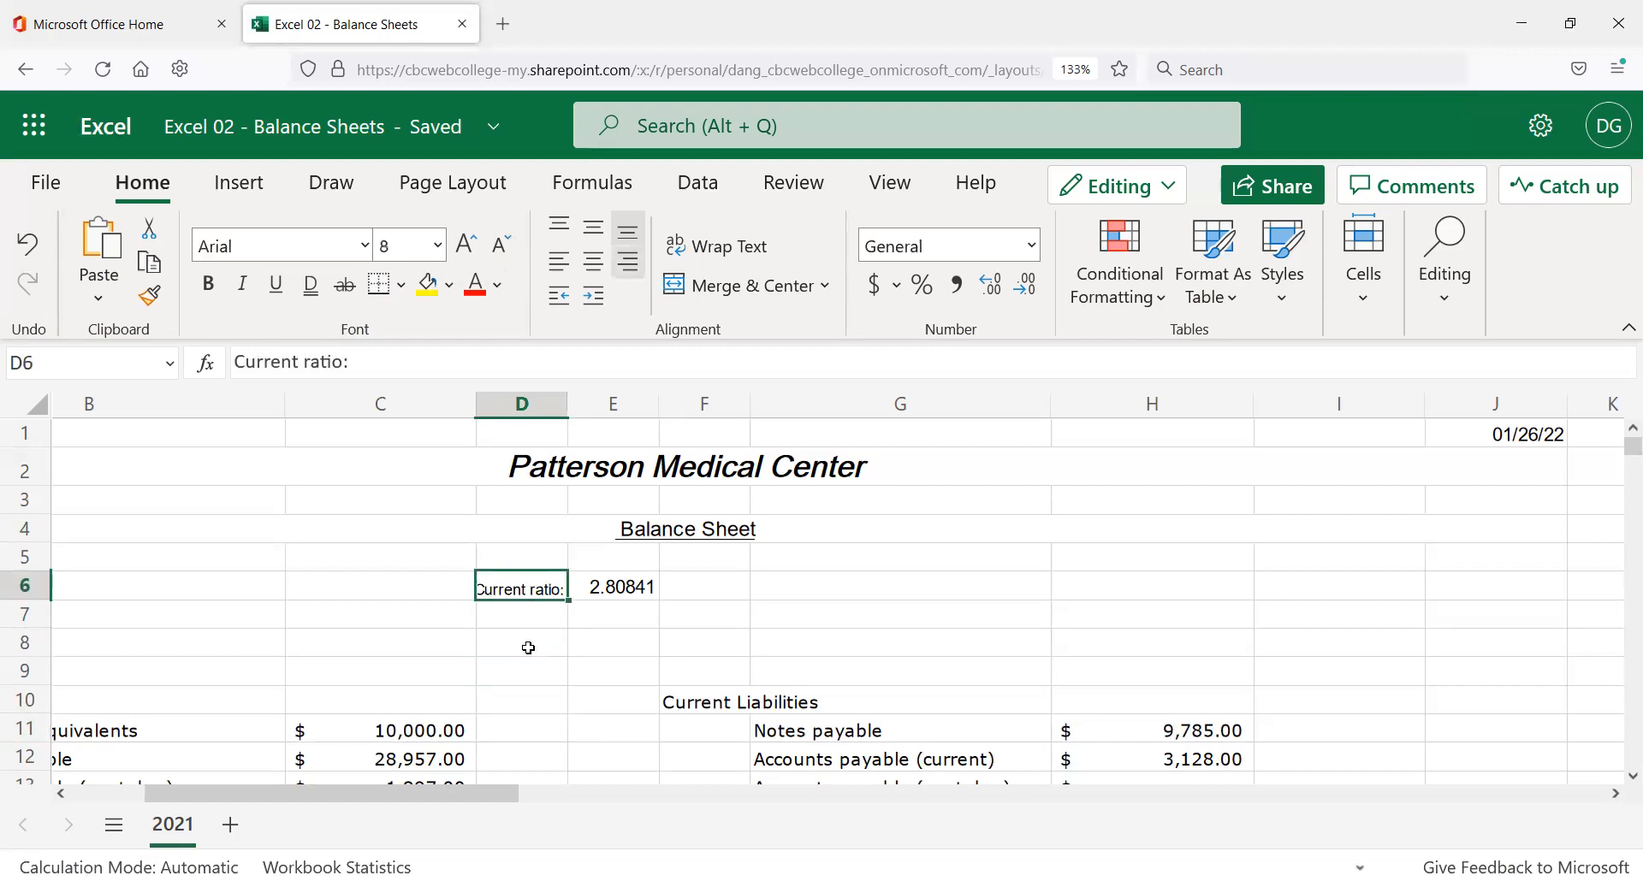
left_click(474, 251)
left_click(473, 251)
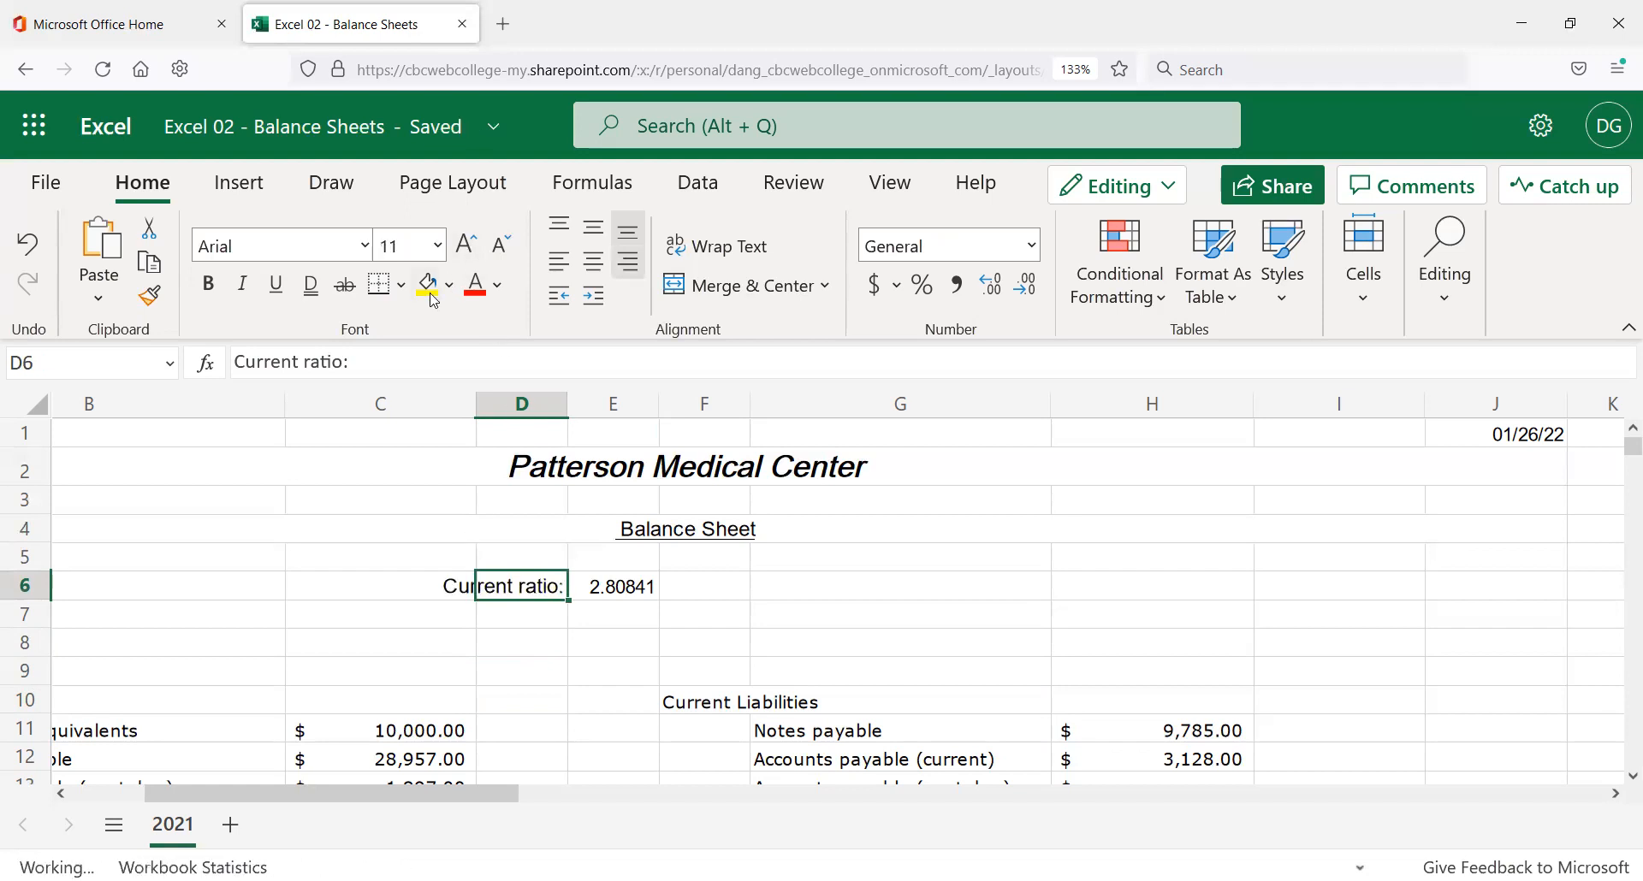
left_click_drag(568, 402, 589, 410)
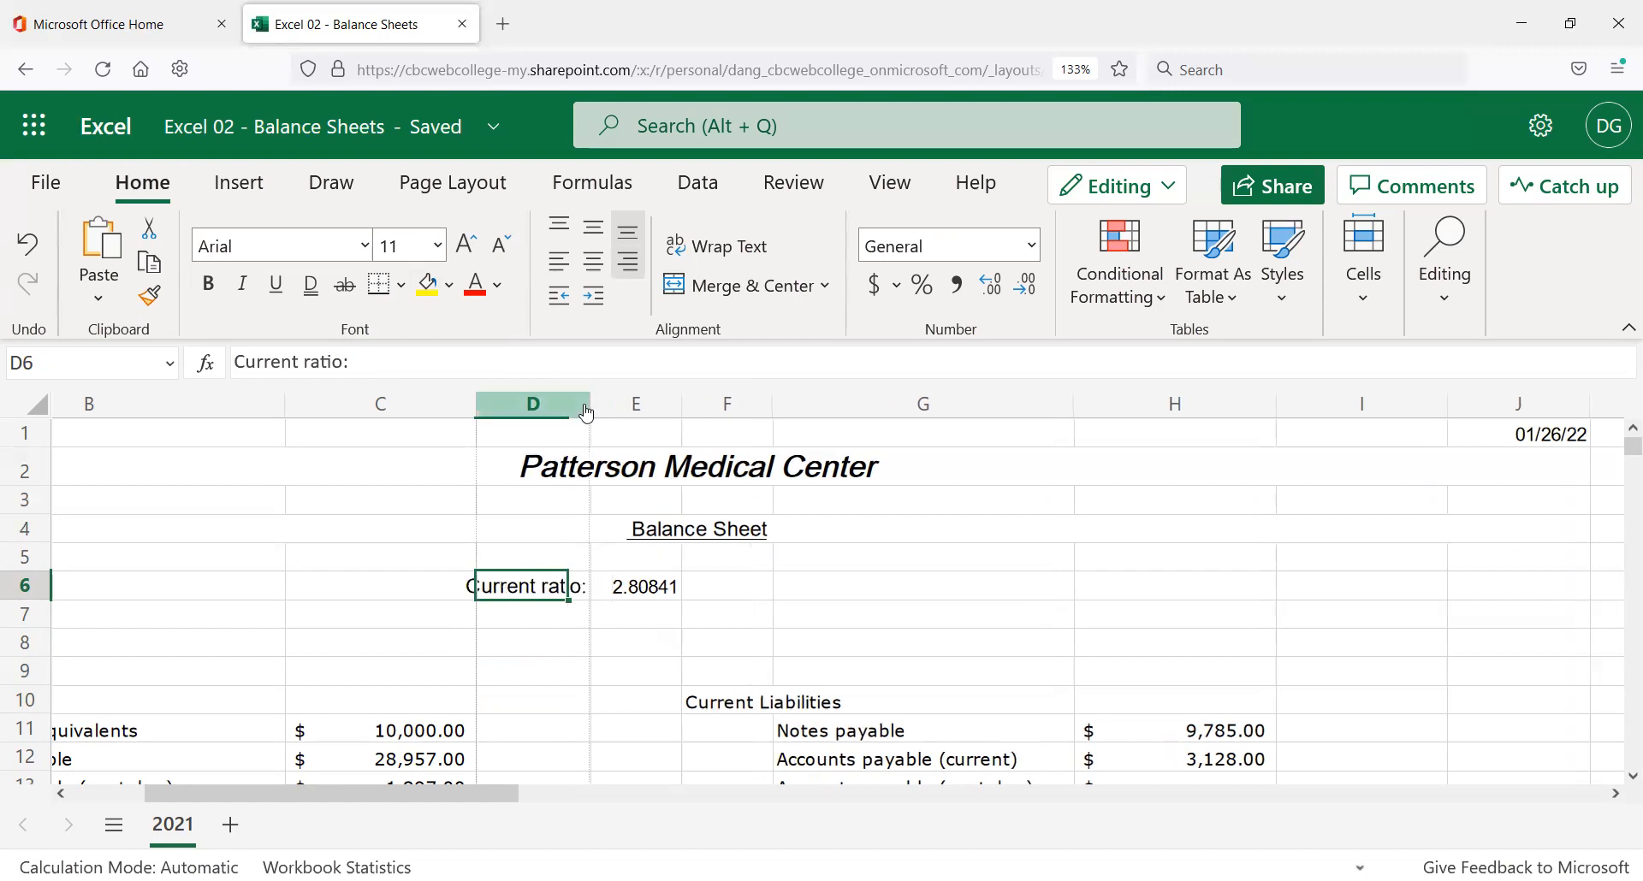
left_click_drag(562, 403, 548, 403)
left_click(540, 628)
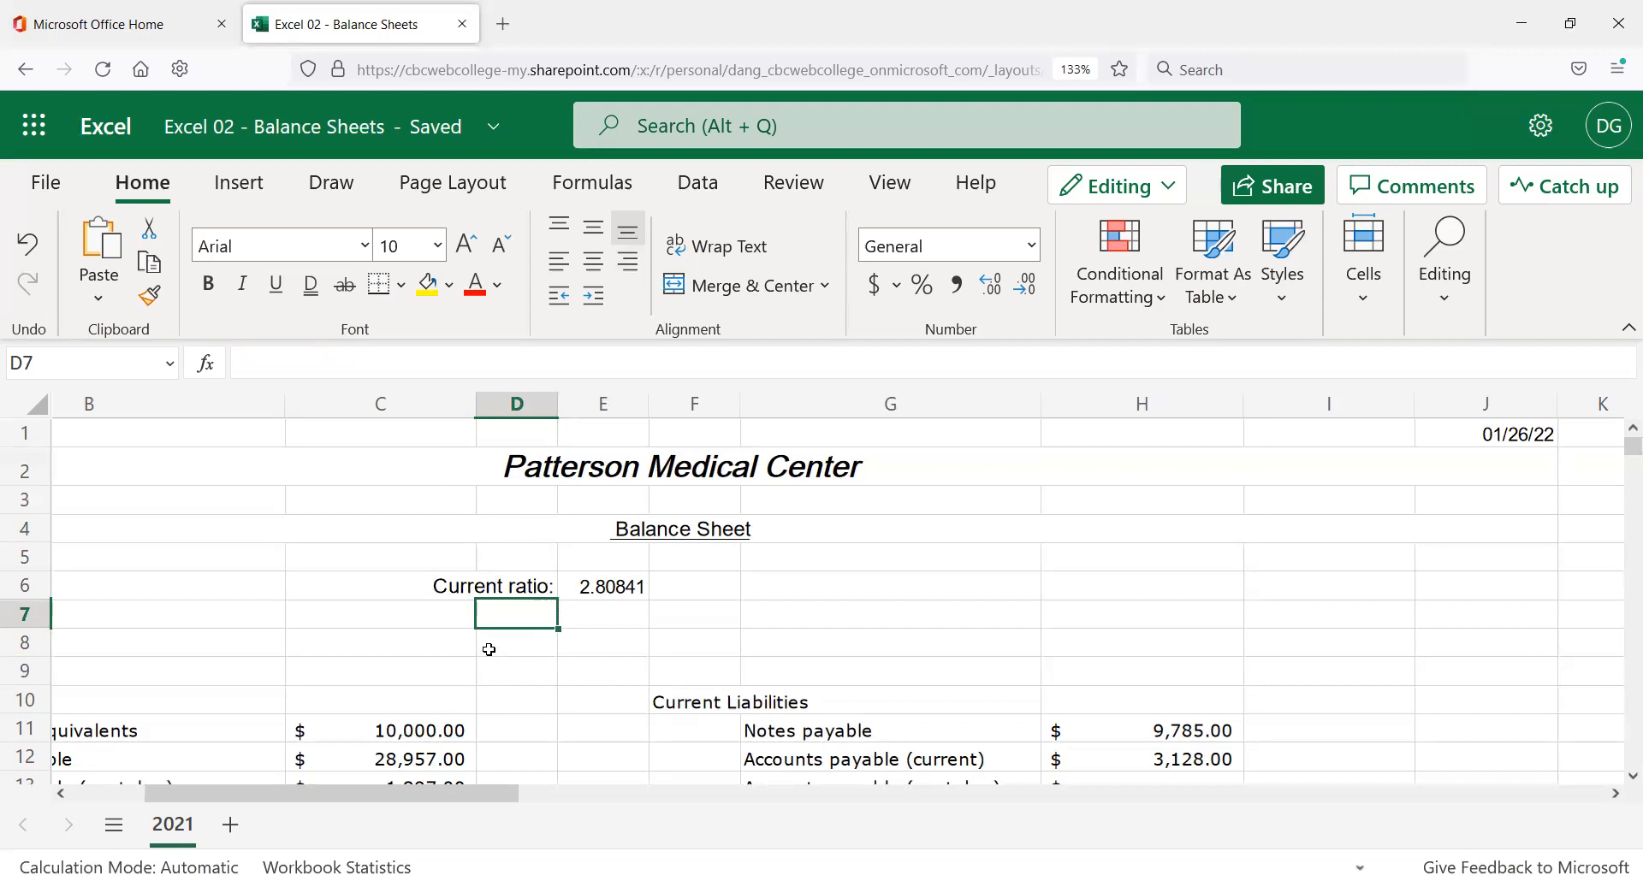
left_click(517, 590)
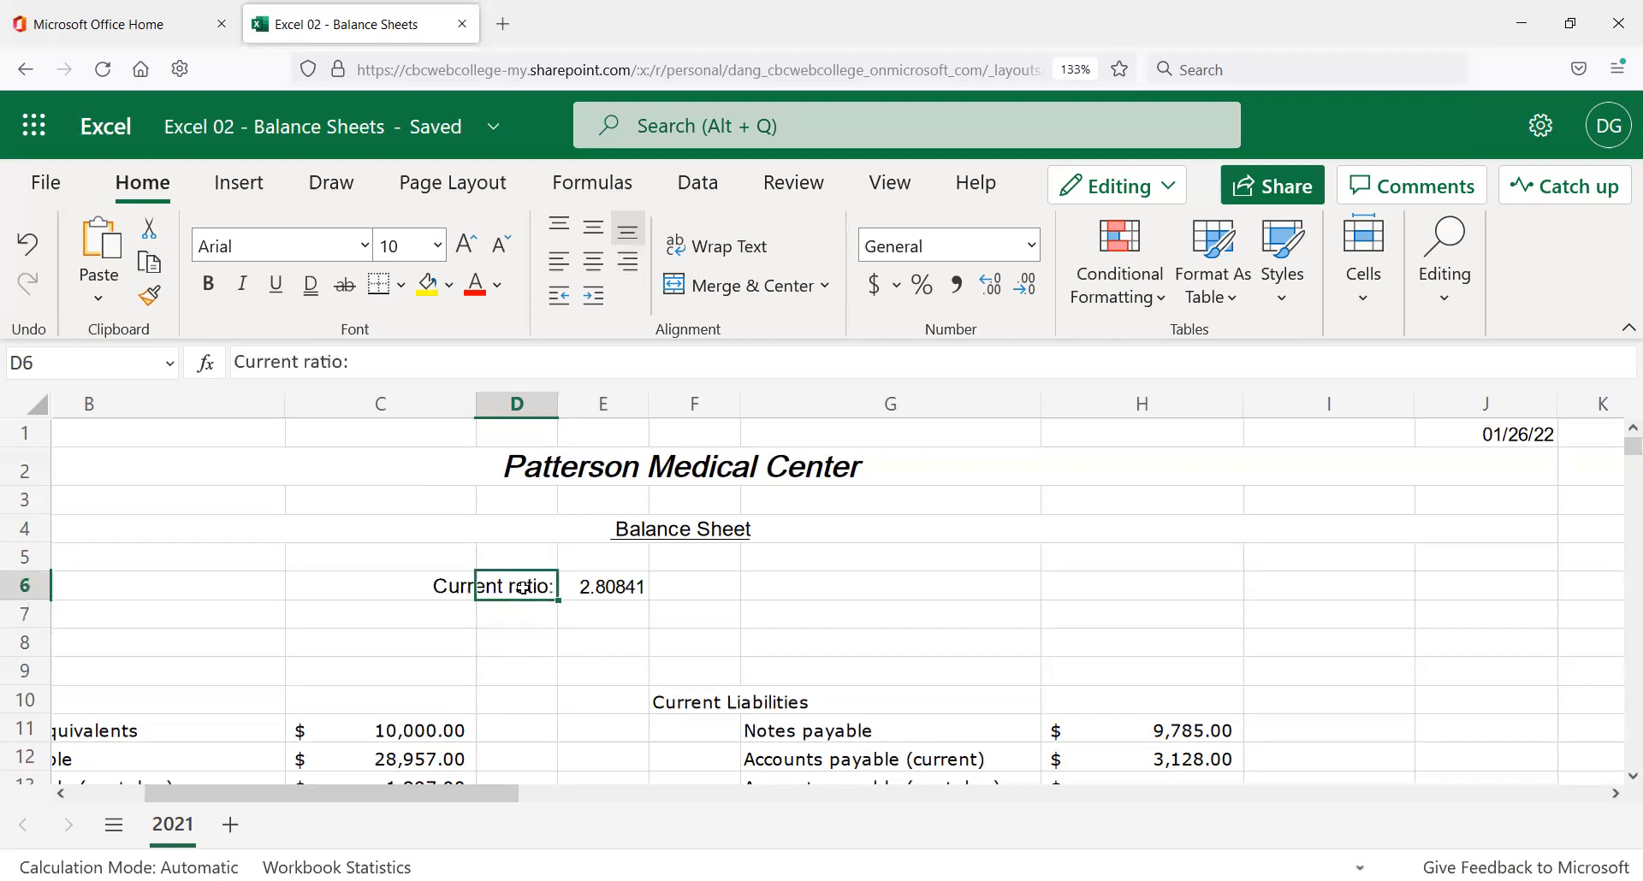
left_click(368, 250)
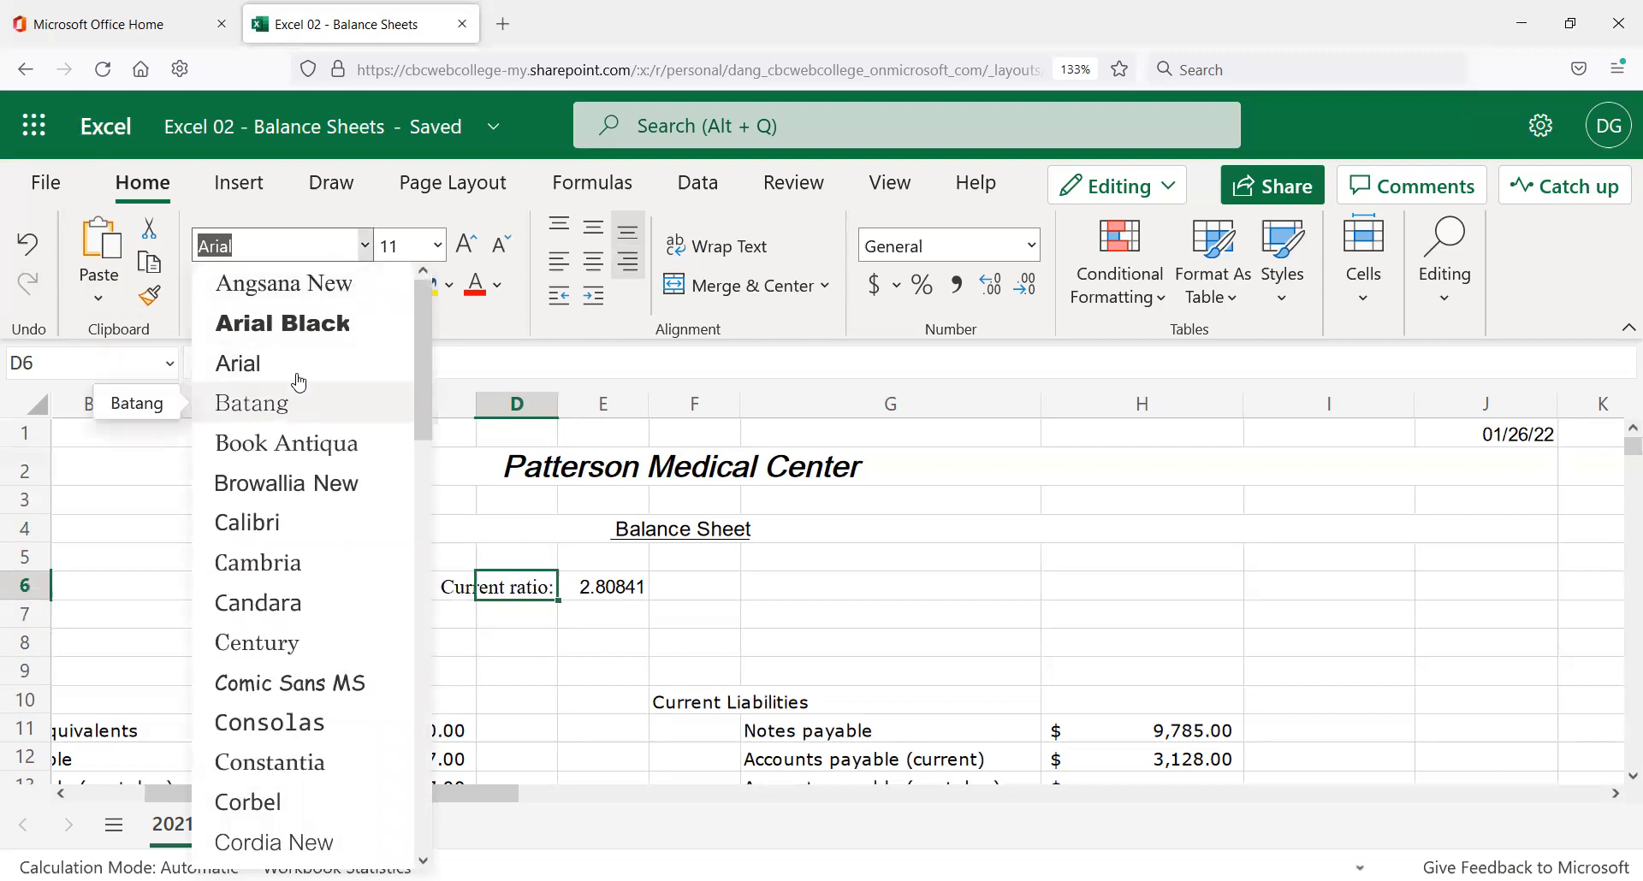
scroll(299, 373, "down", 2)
scroll(282, 363, "down", 3)
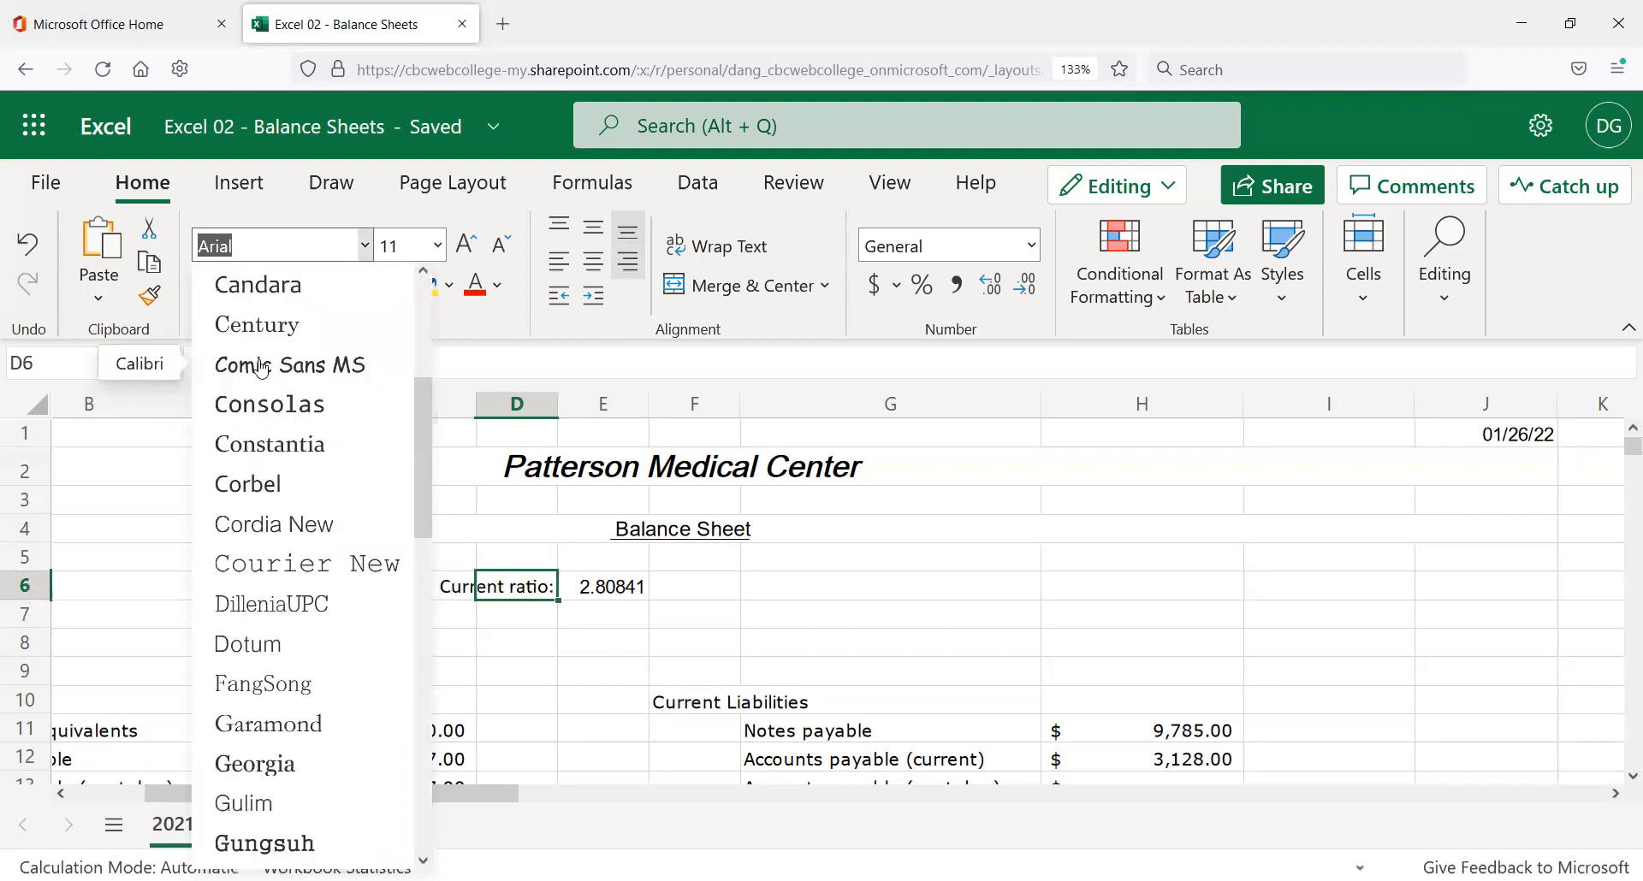
scroll(261, 371, "down", 5)
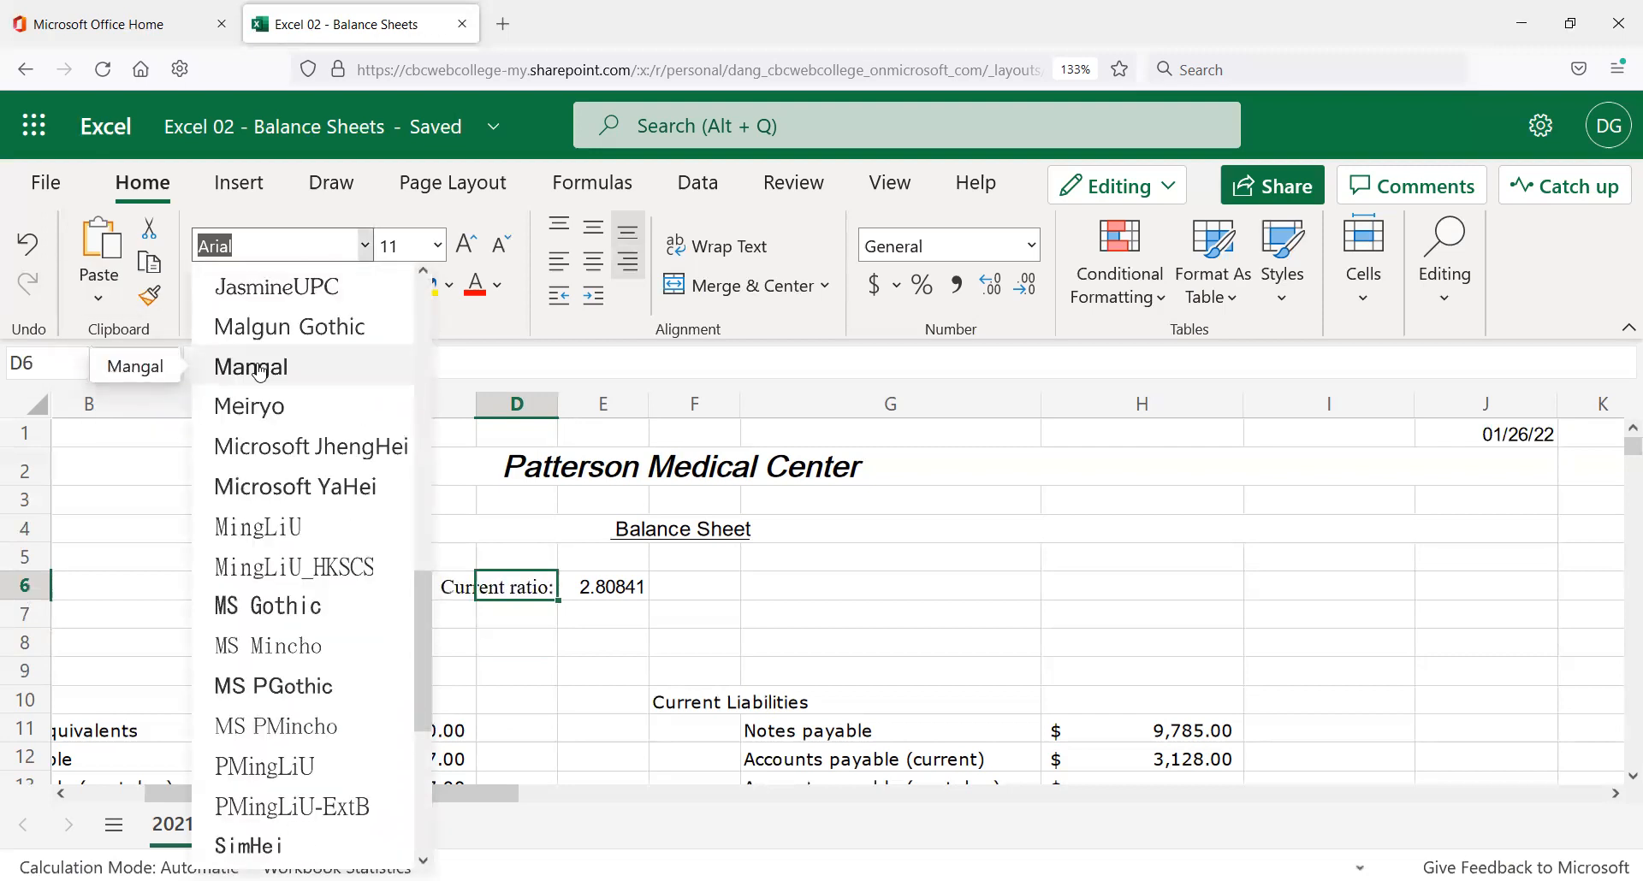
scroll(259, 373, "down", 3)
scroll(259, 370, "down", 1)
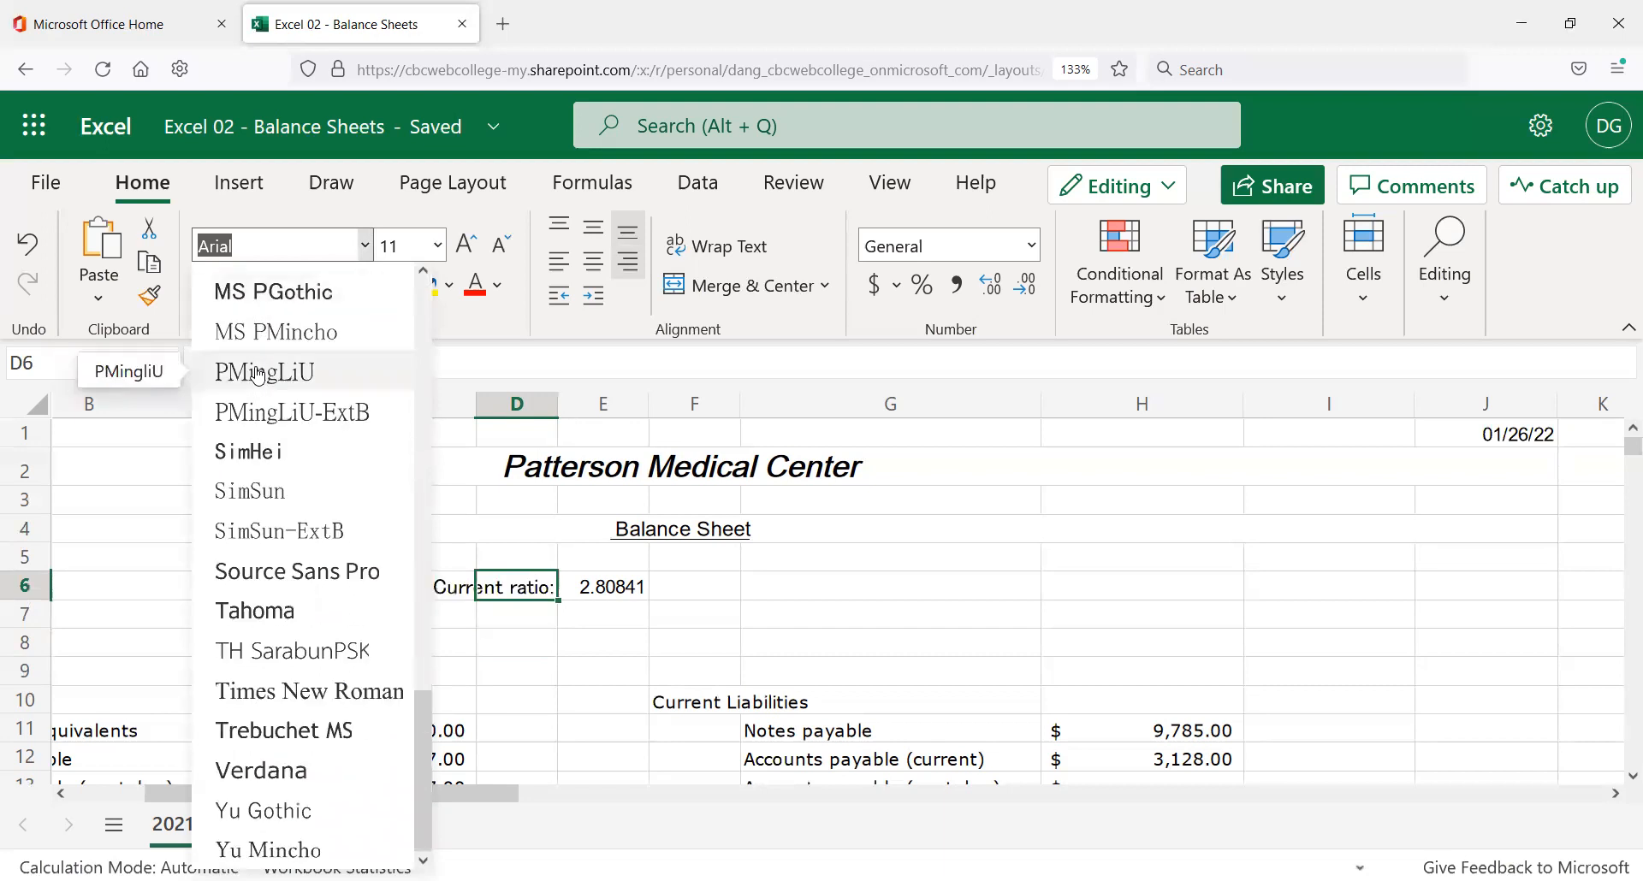
scroll(286, 393, "up", 14)
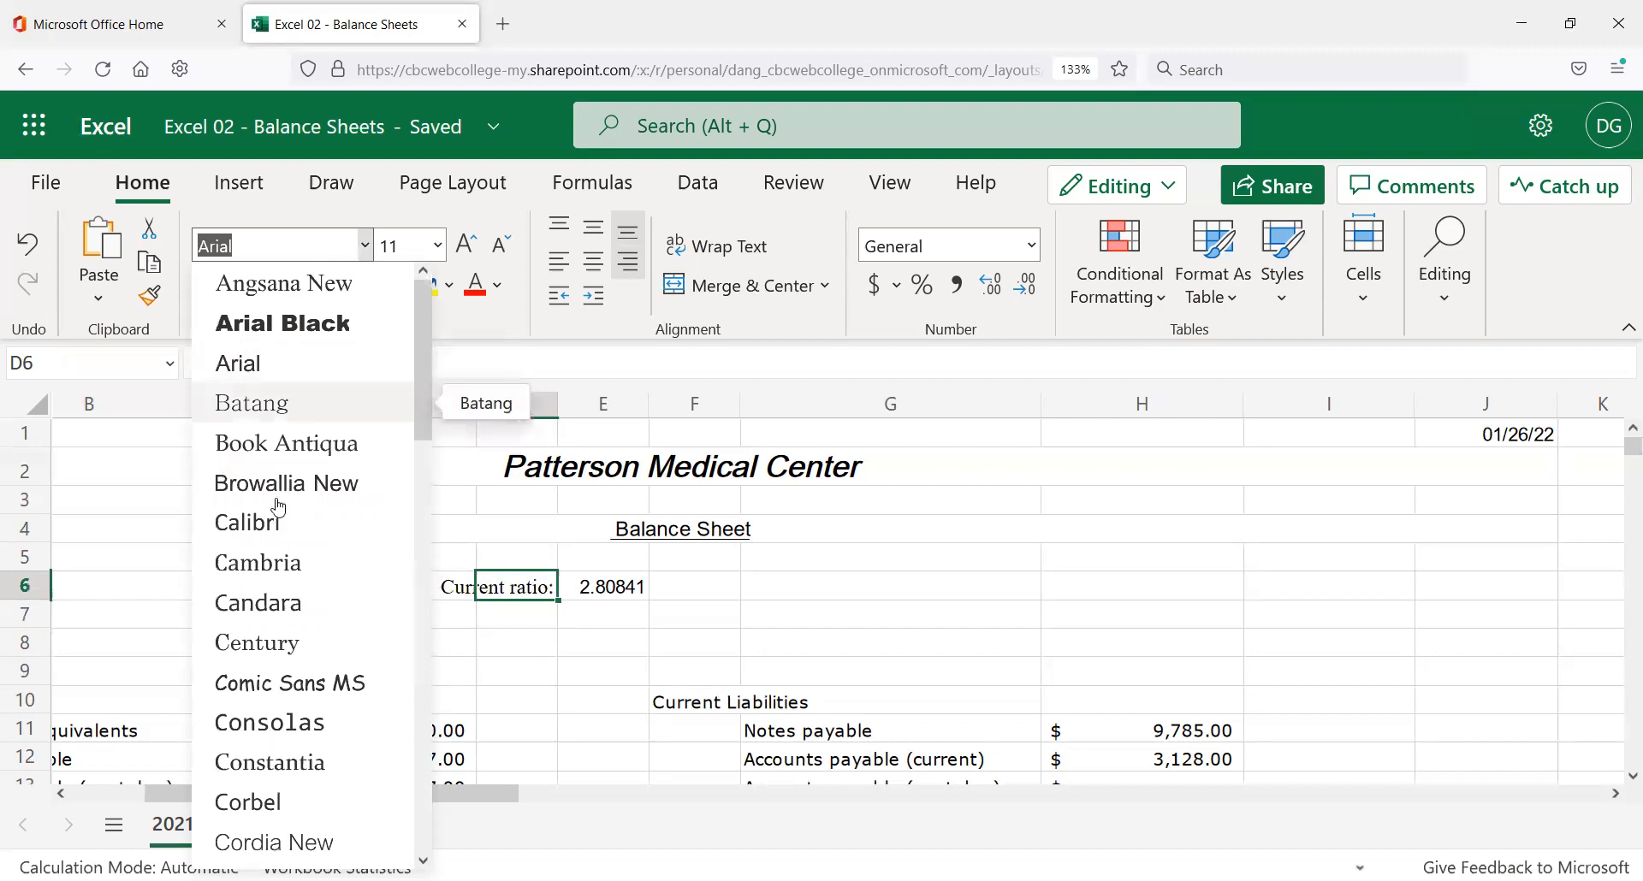
key("Escape")
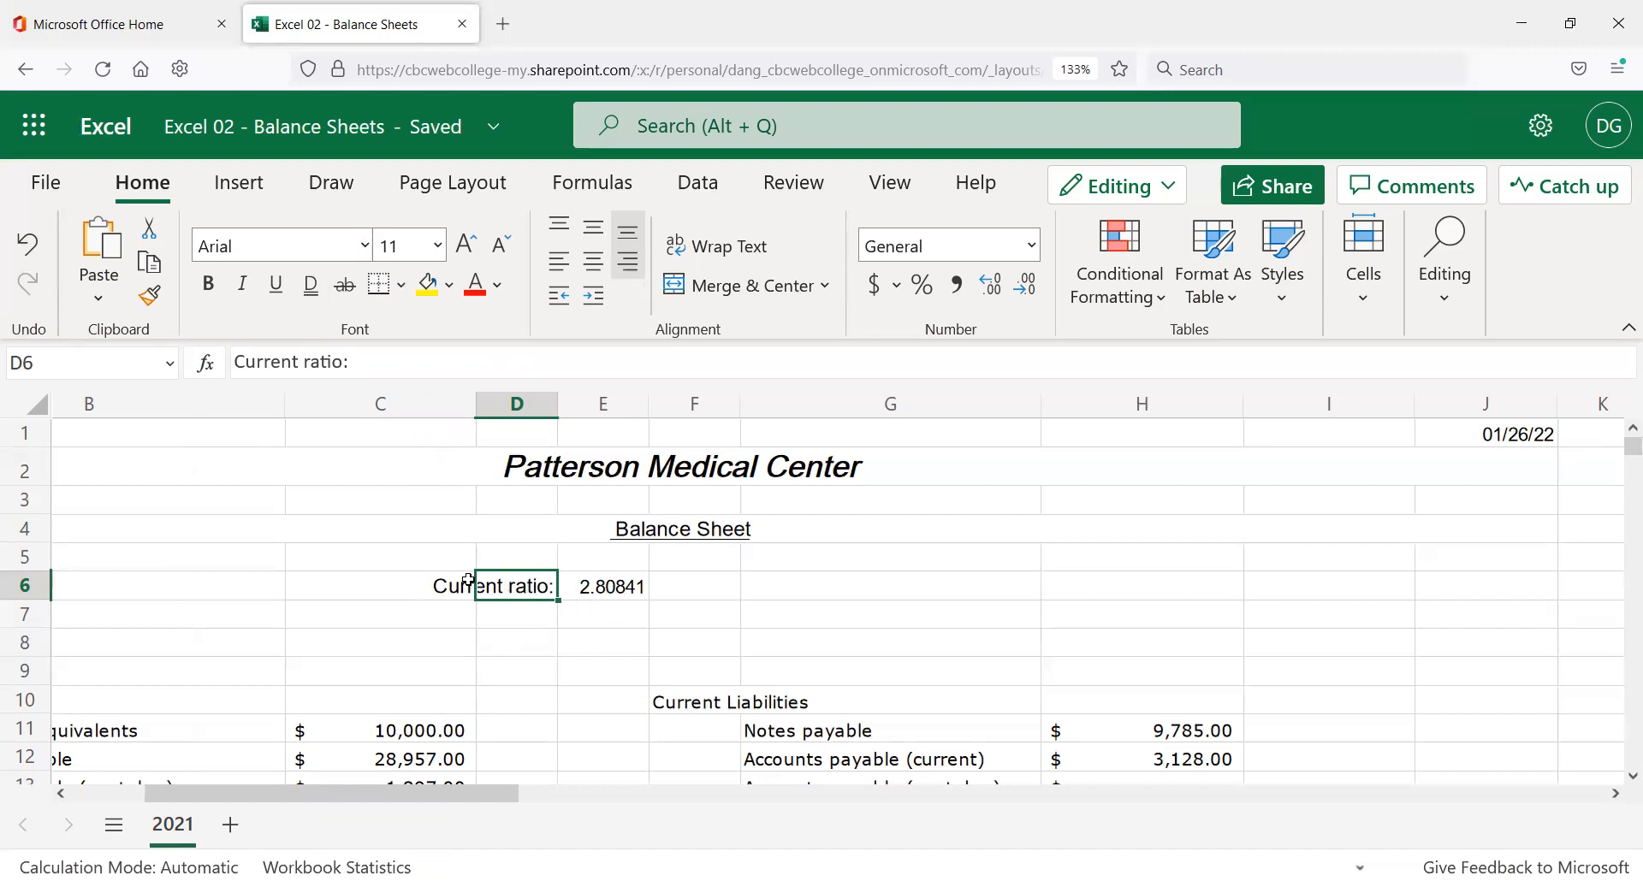
left_click(528, 618)
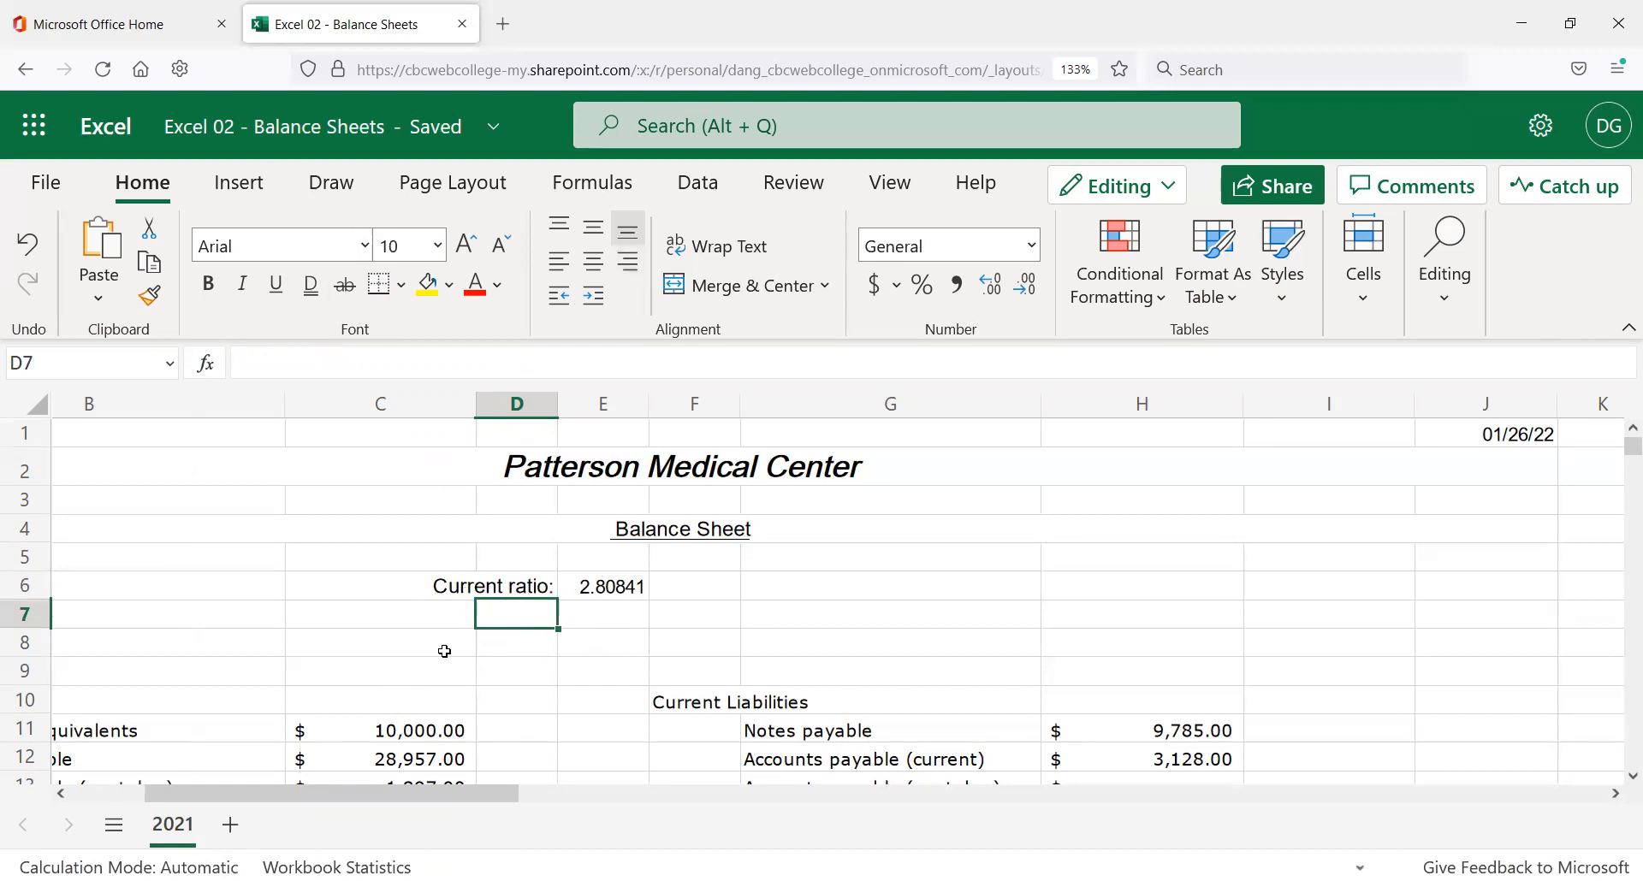
scroll(525, 601, "down", 1)
scroll(525, 601, "down", 1)
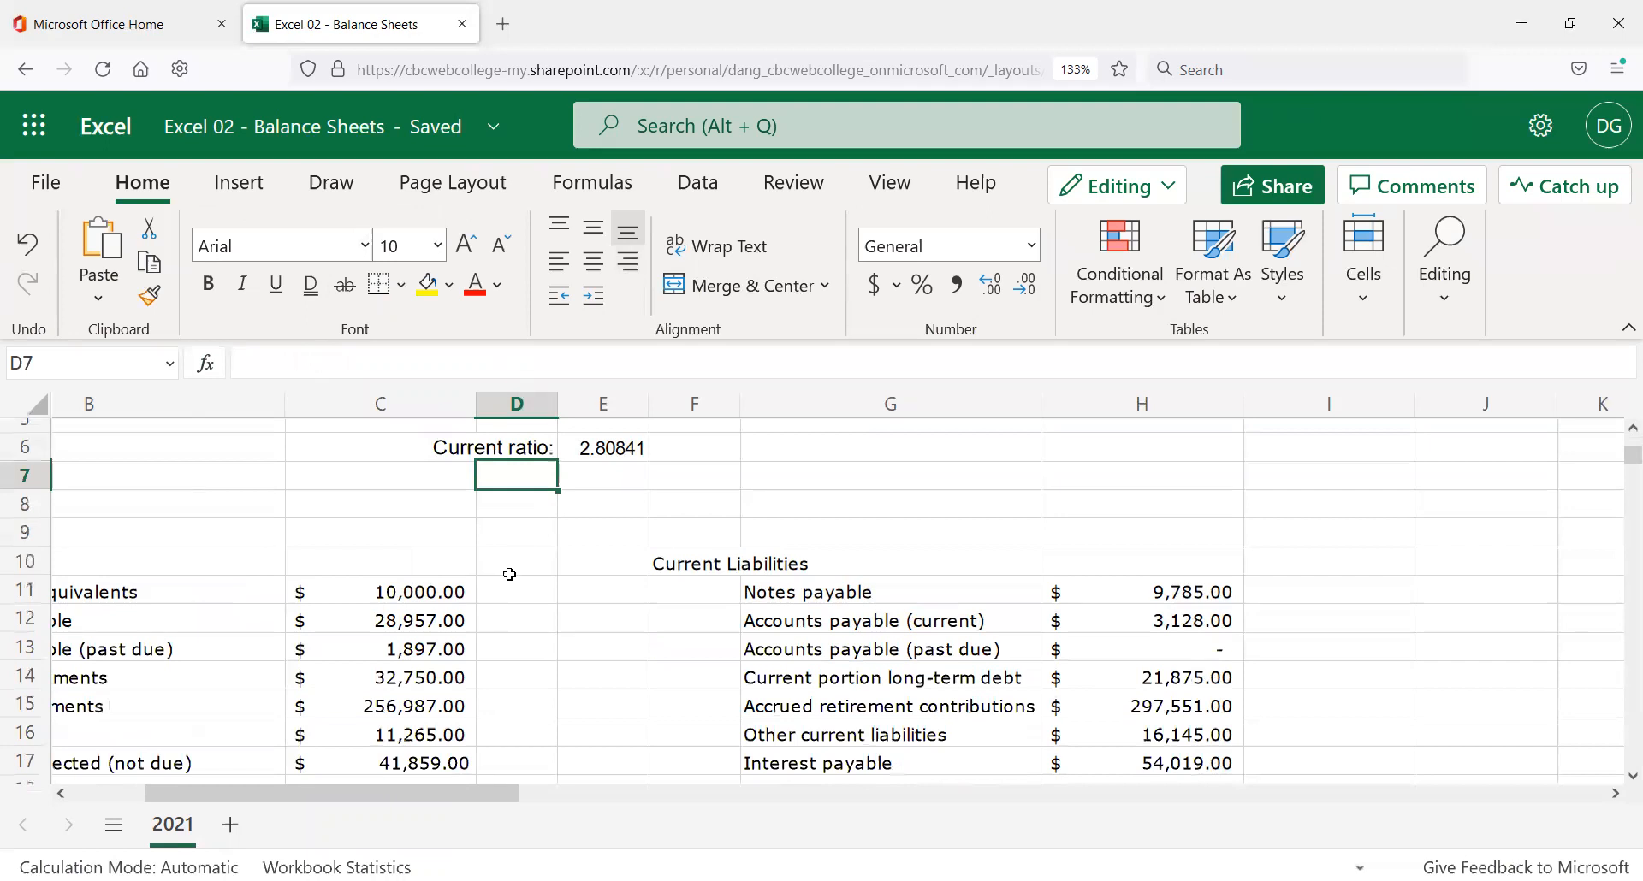
left_click(599, 451)
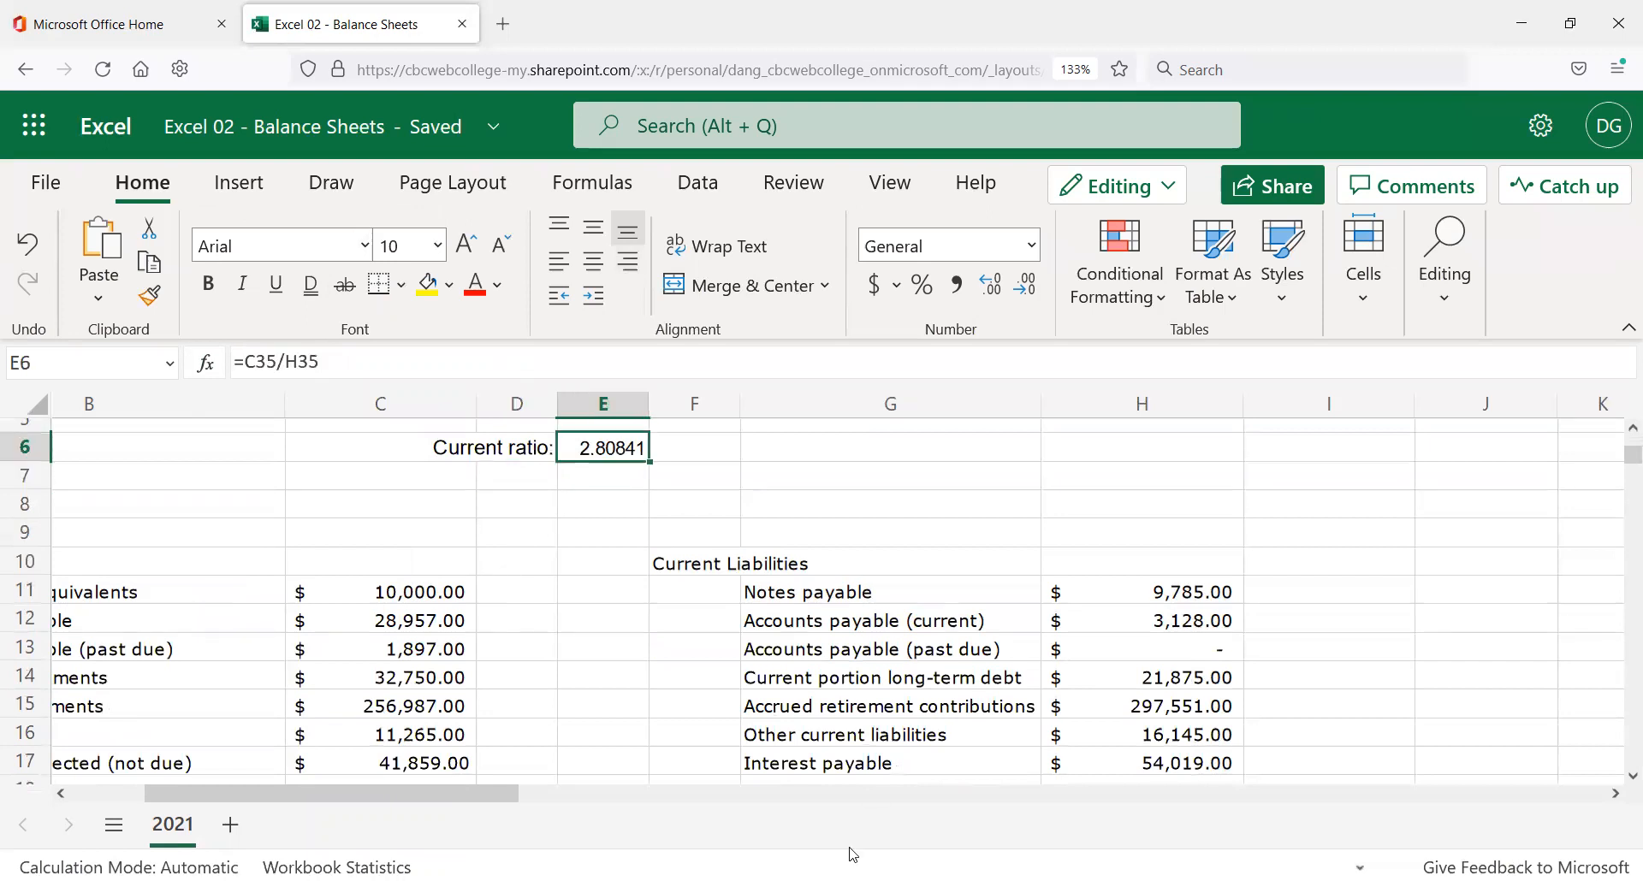
left_click(628, 496)
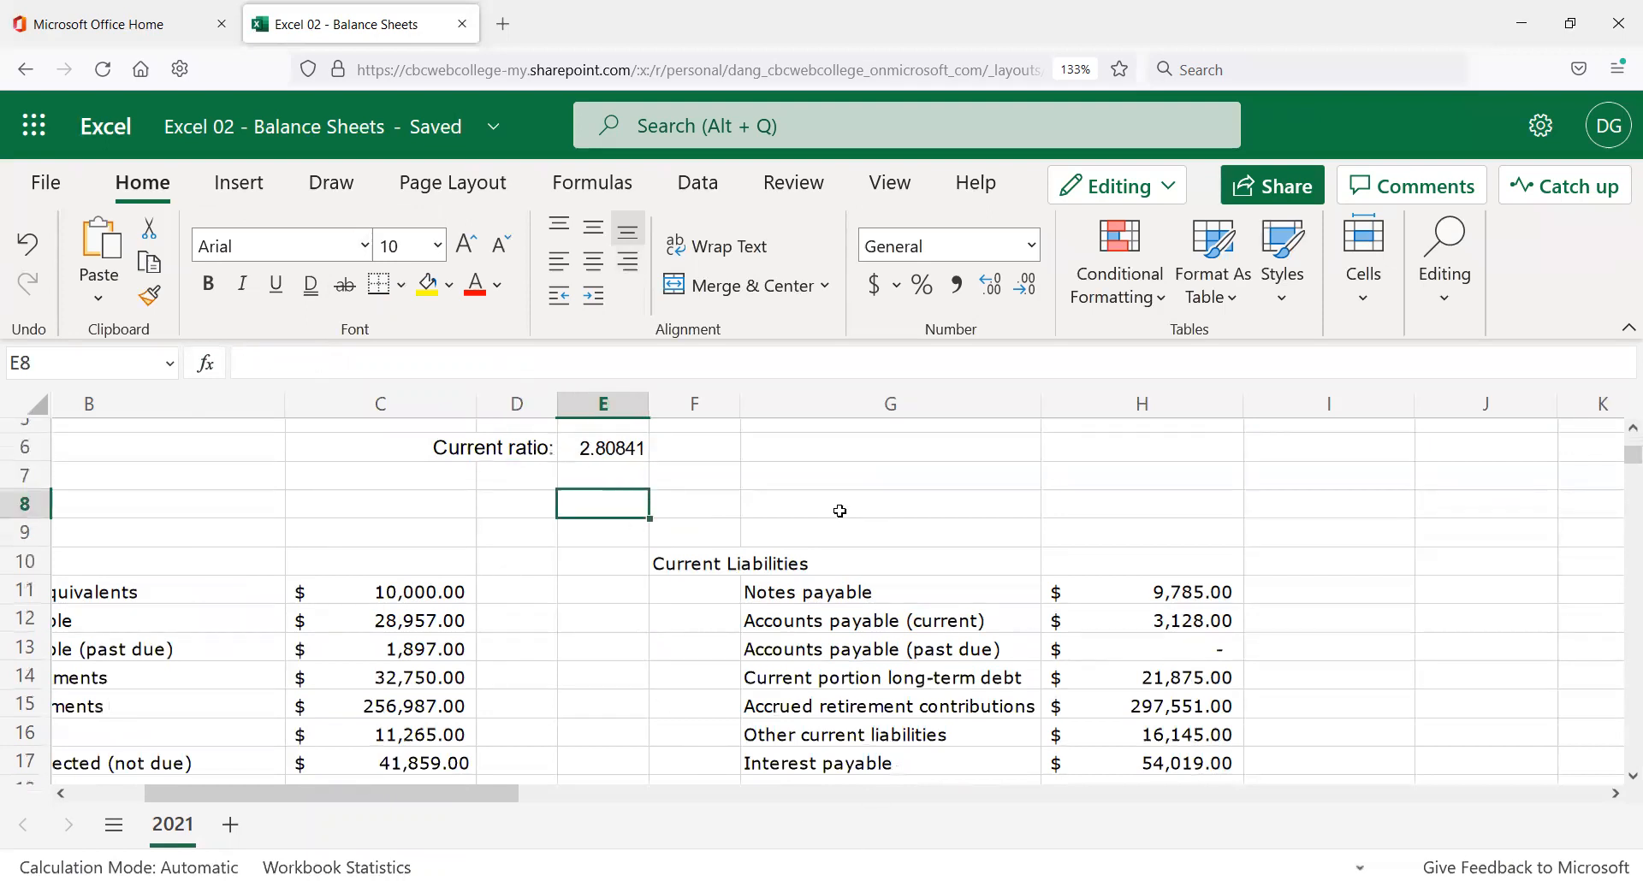
left_click(607, 482)
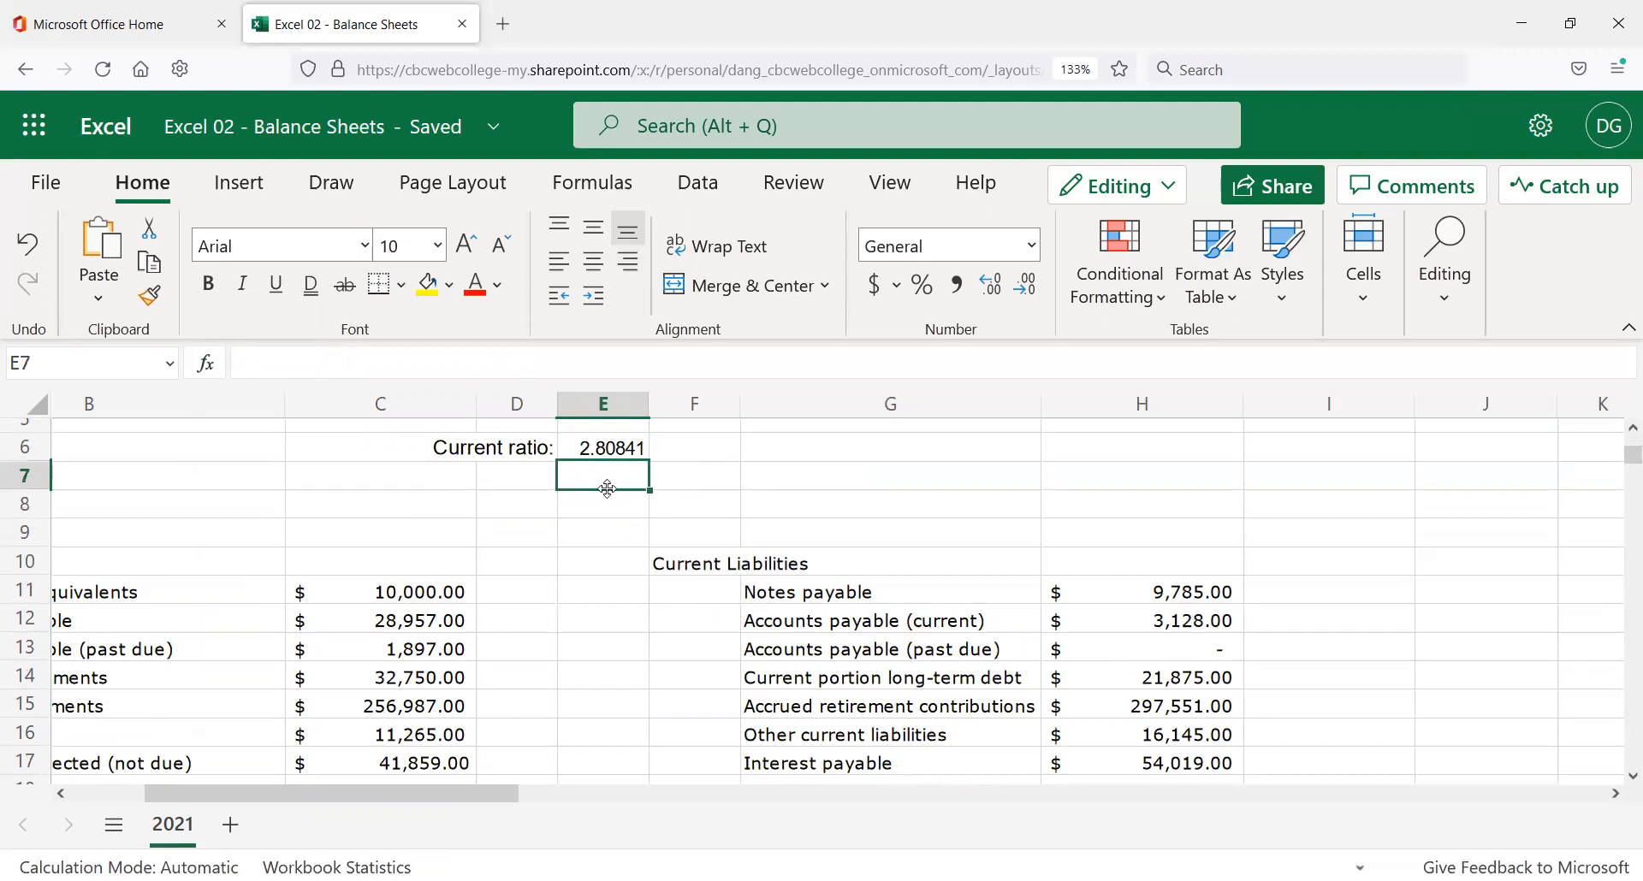
scroll(644, 505, "up", 2)
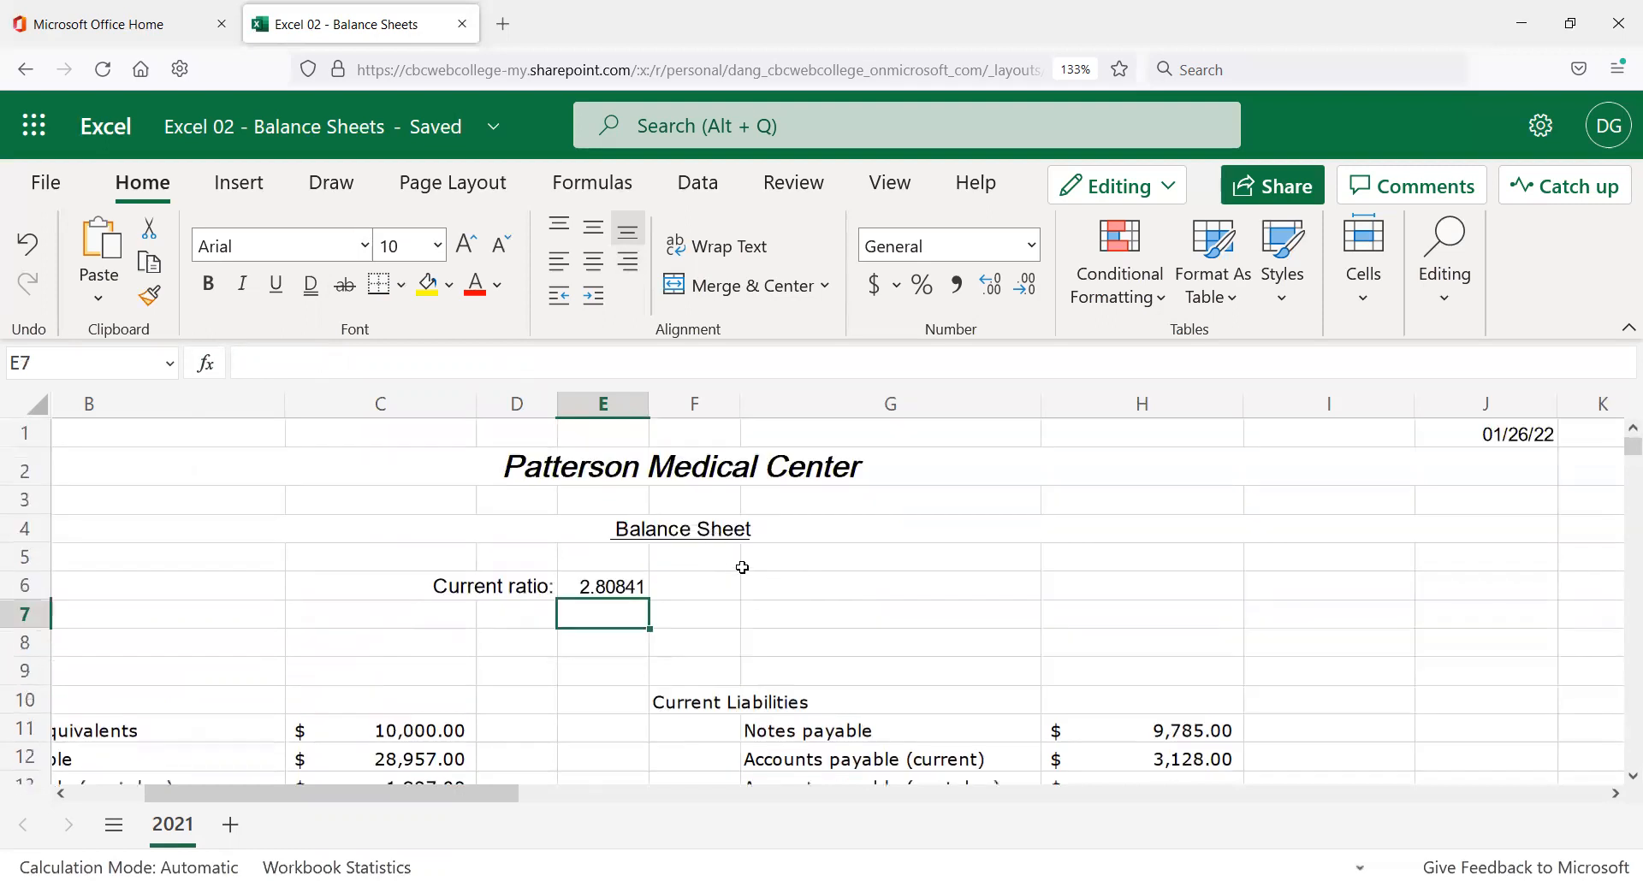
left_click(631, 586)
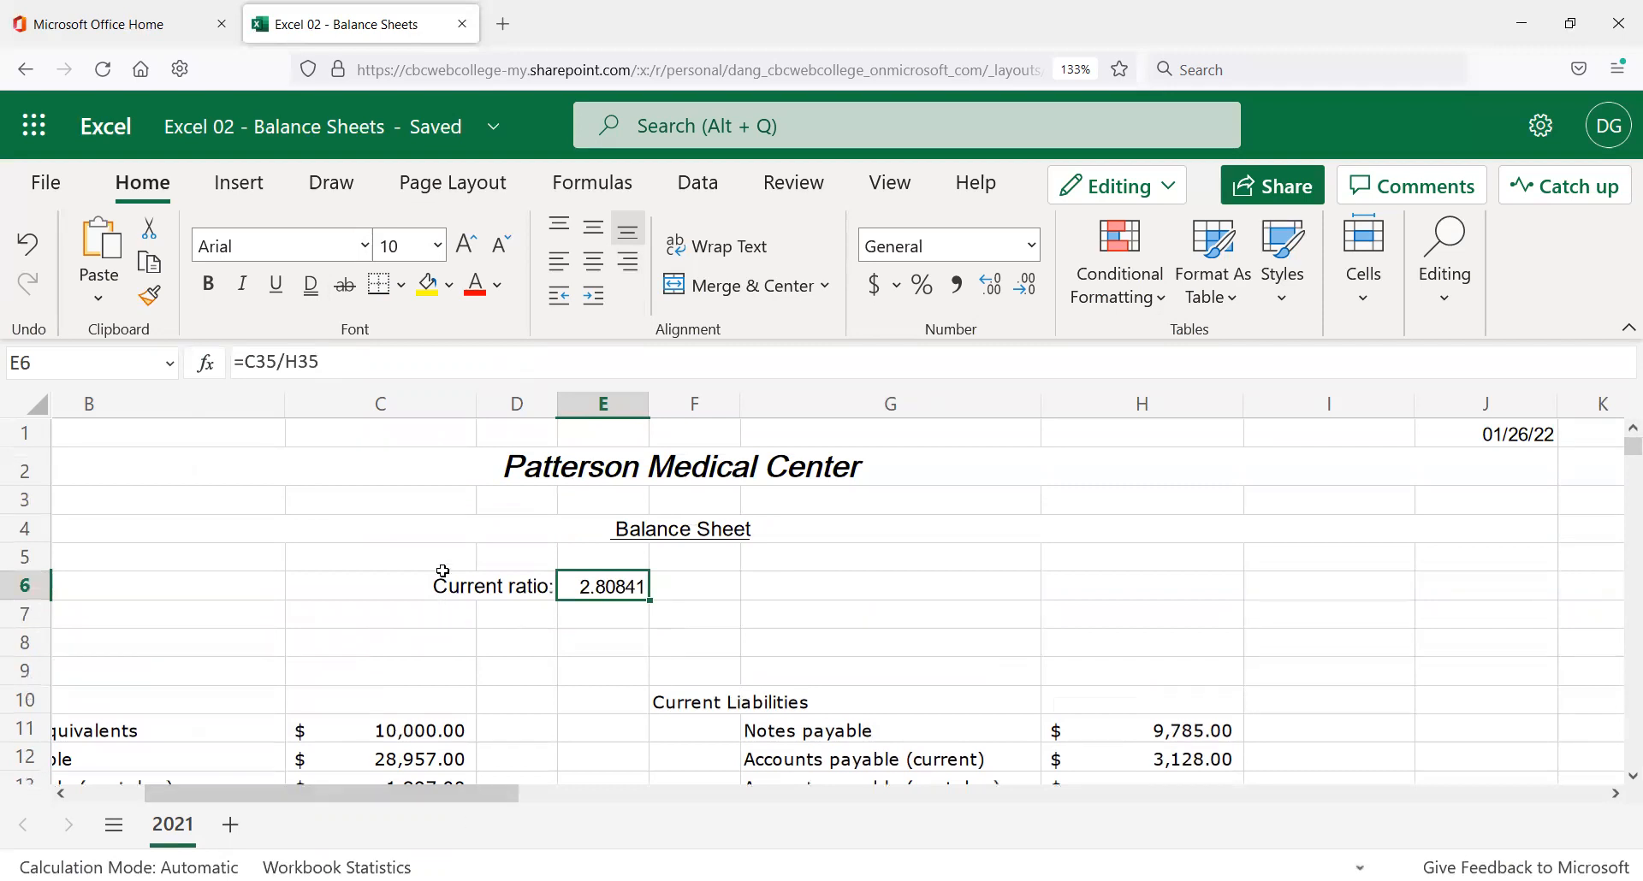
left_click(261, 362)
left_click_drag(257, 363, 271, 363)
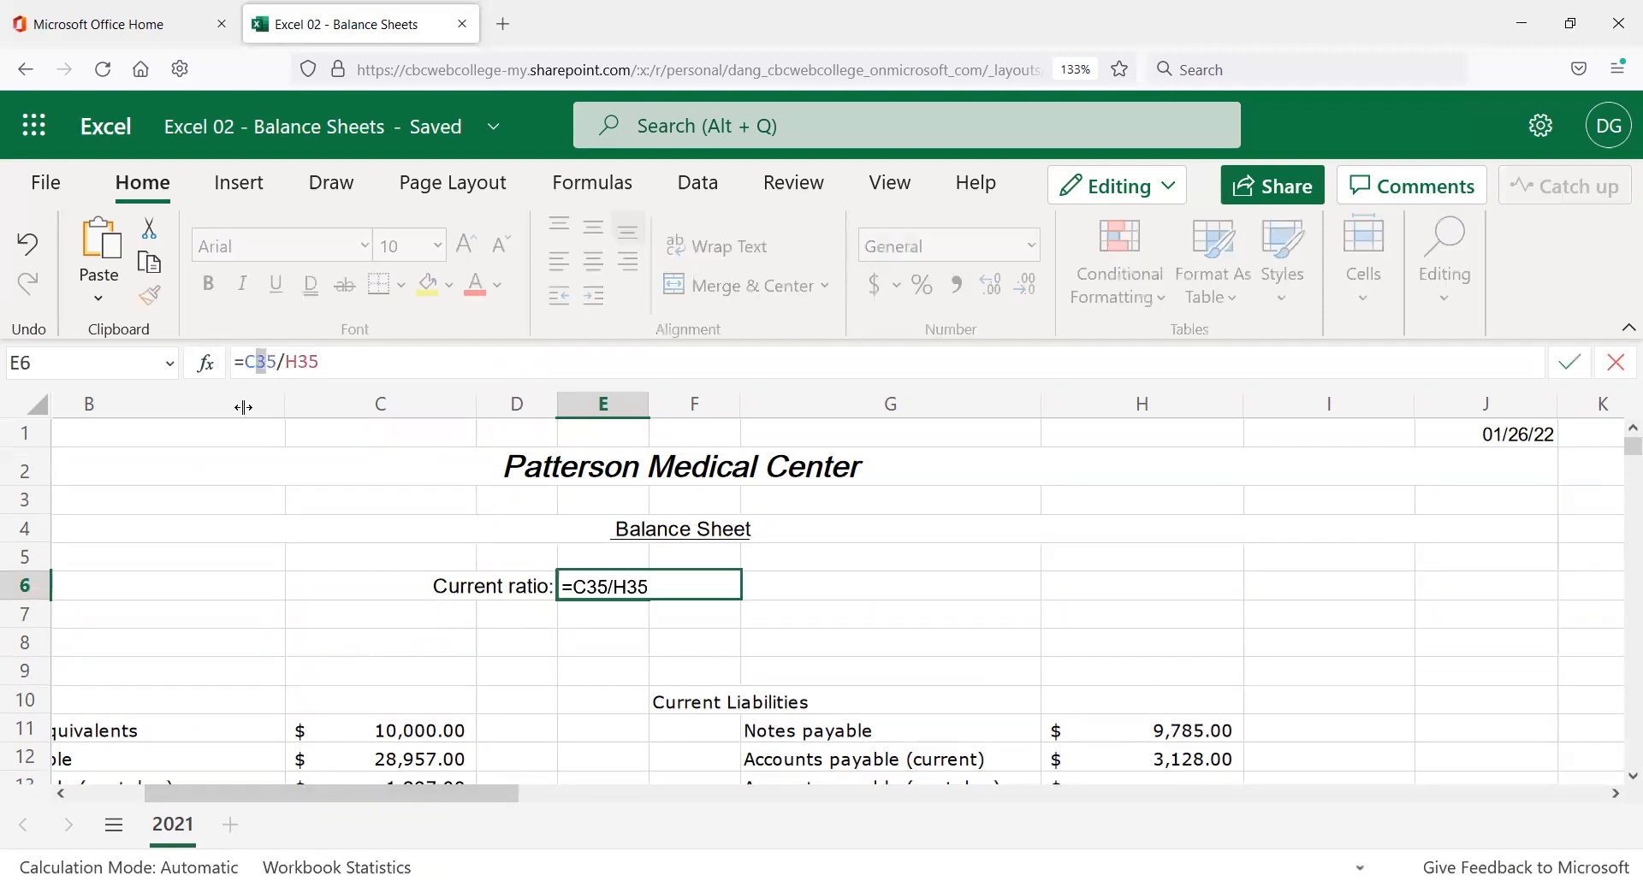
left_click(290, 360)
double_click(297, 360)
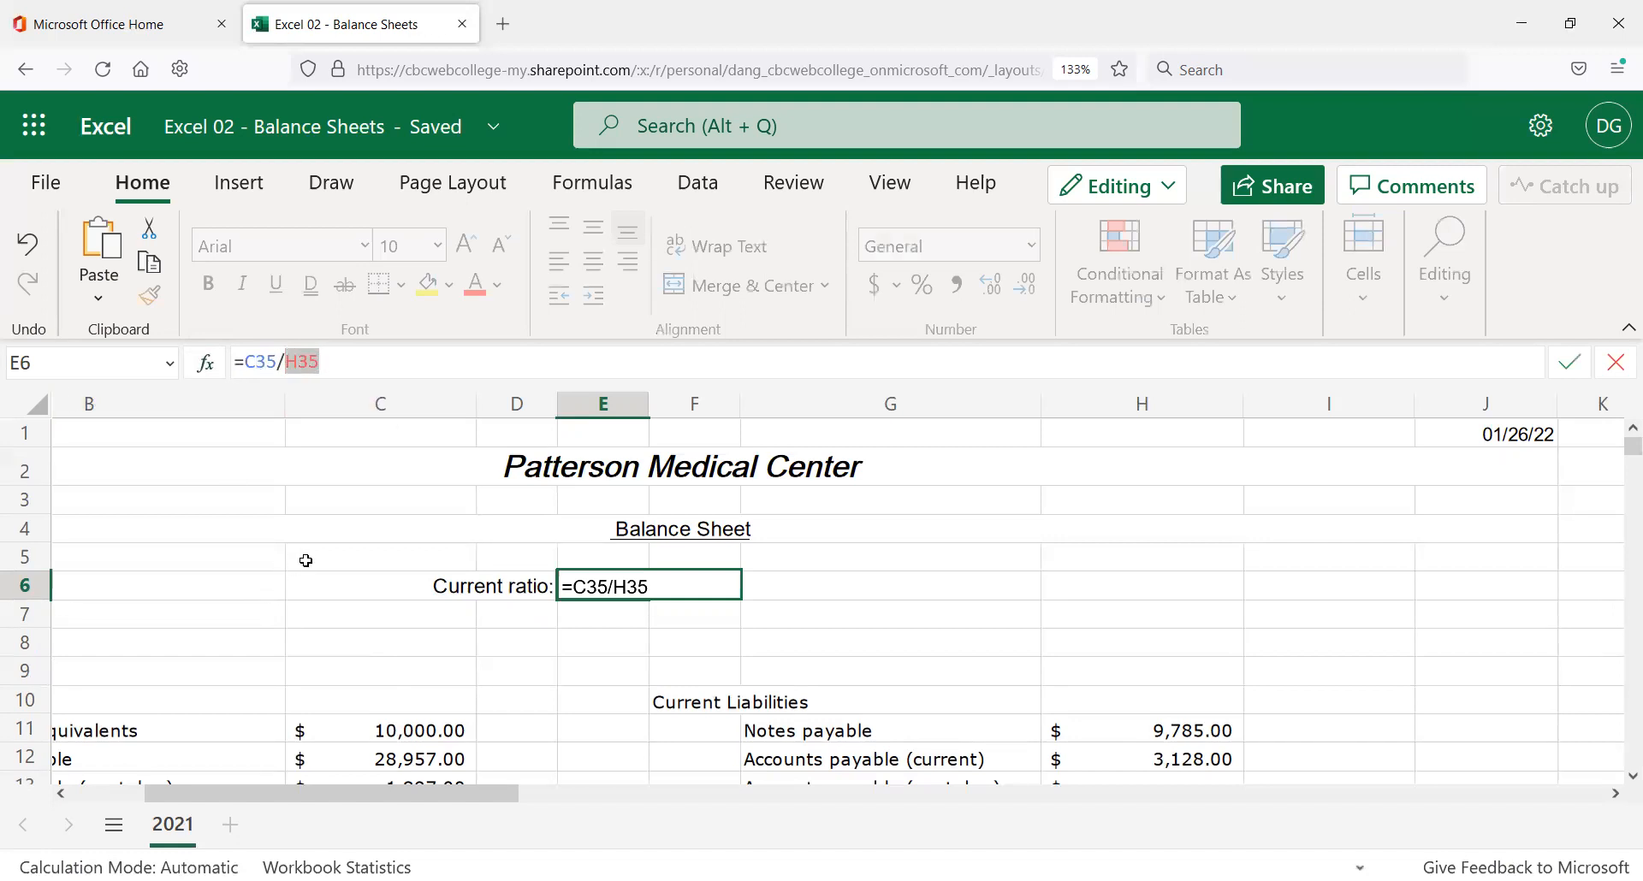
left_click(636, 644)
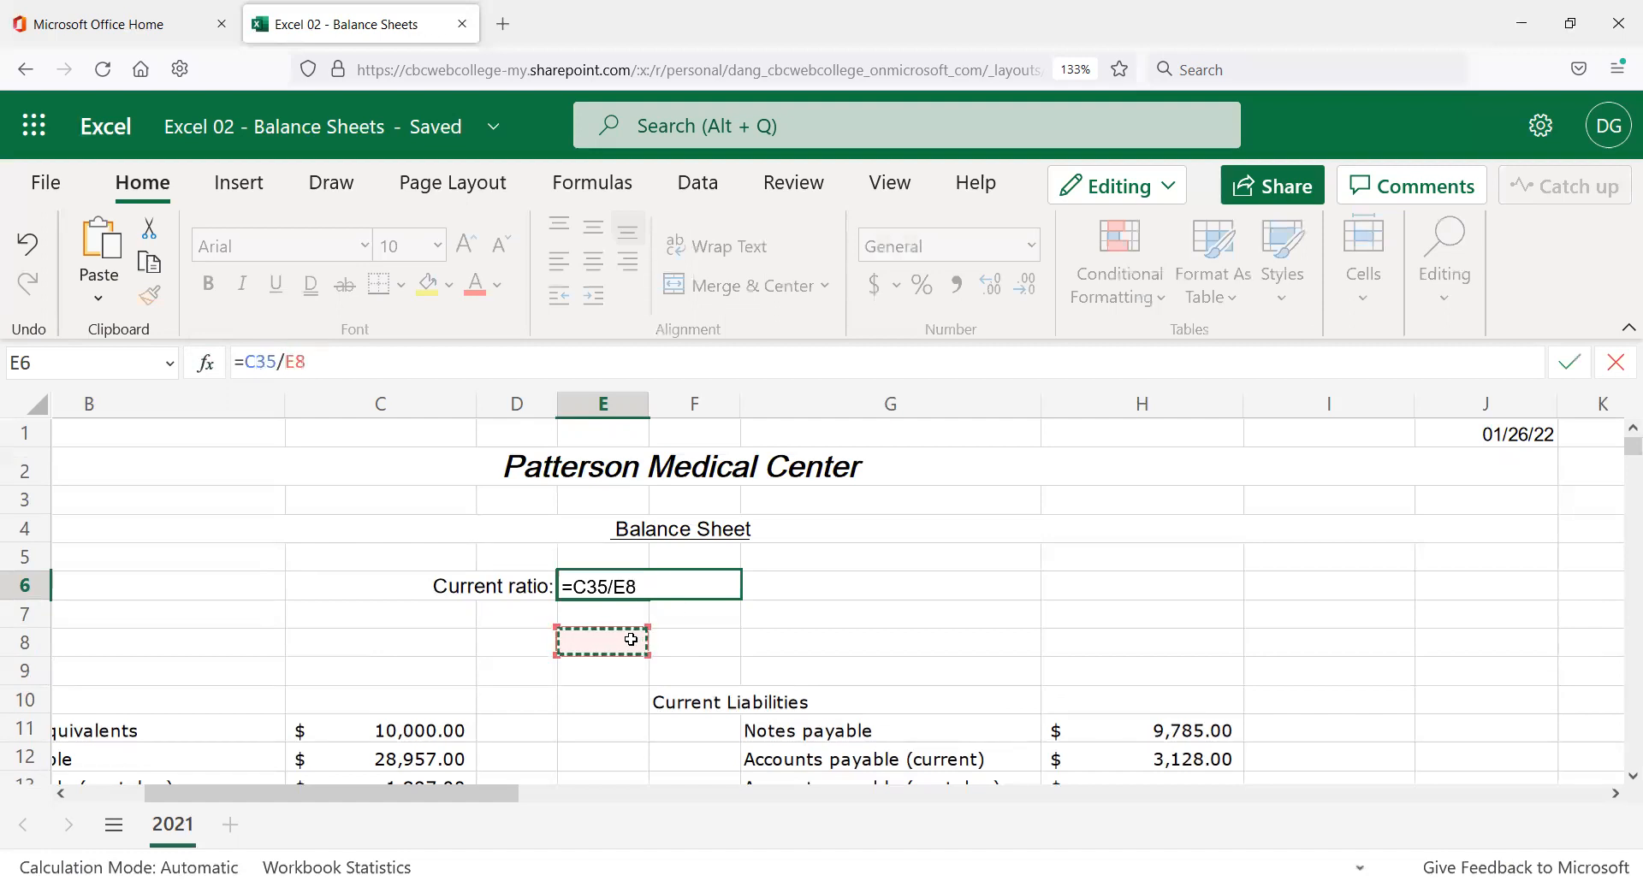
key("Escape")
left_click(790, 588)
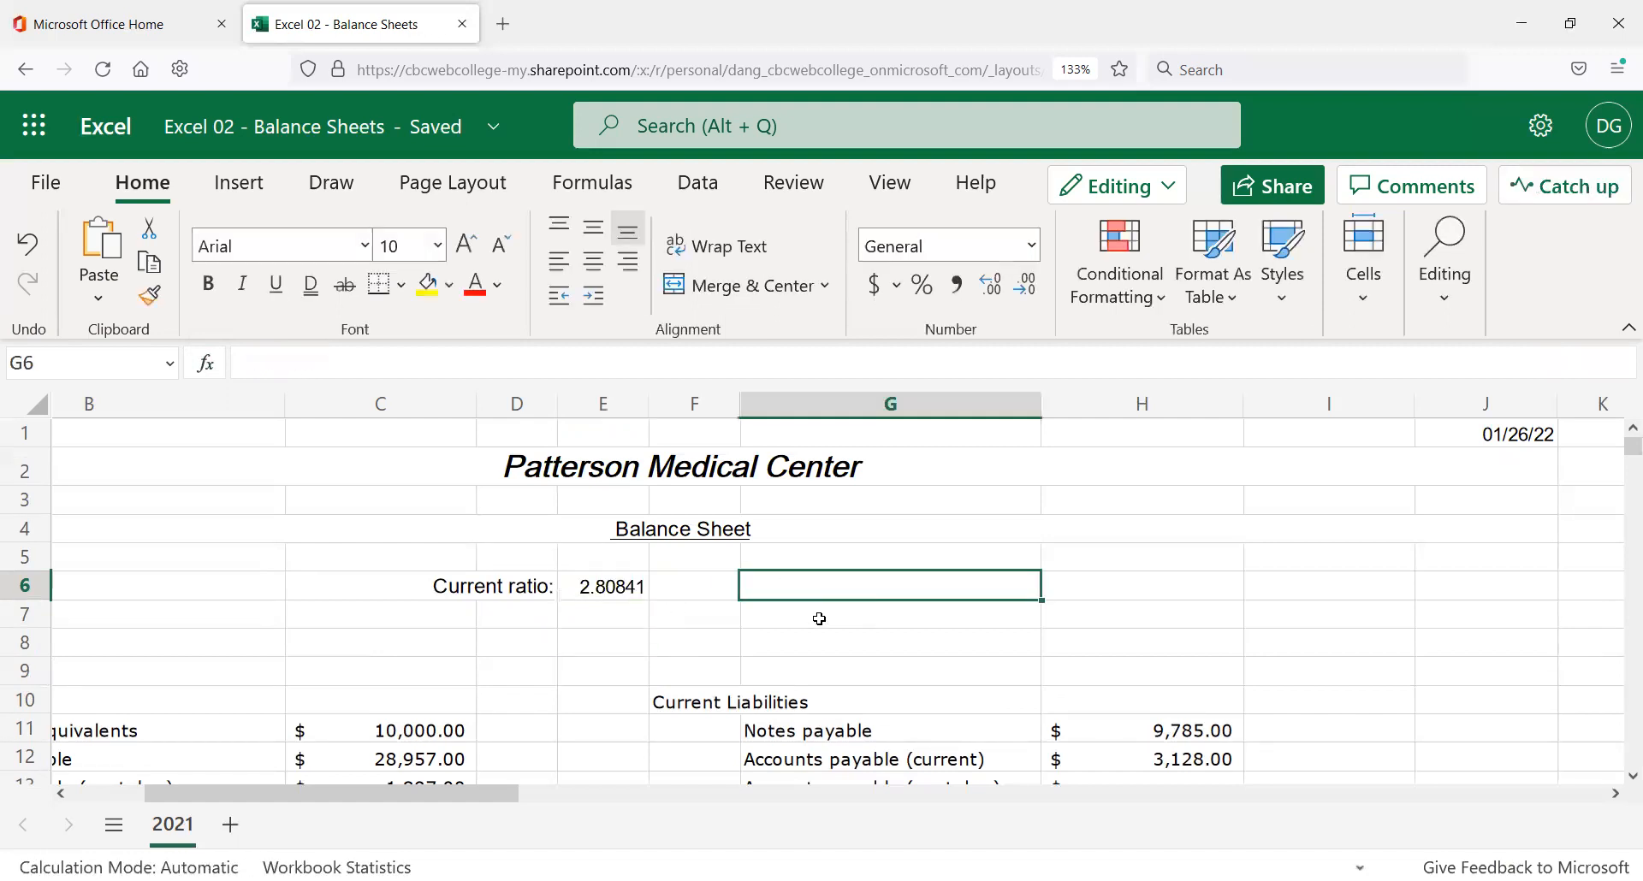
Enter the formula = 5+7*2 in H5, which displays $ 19.00.
left_click(1085, 560)
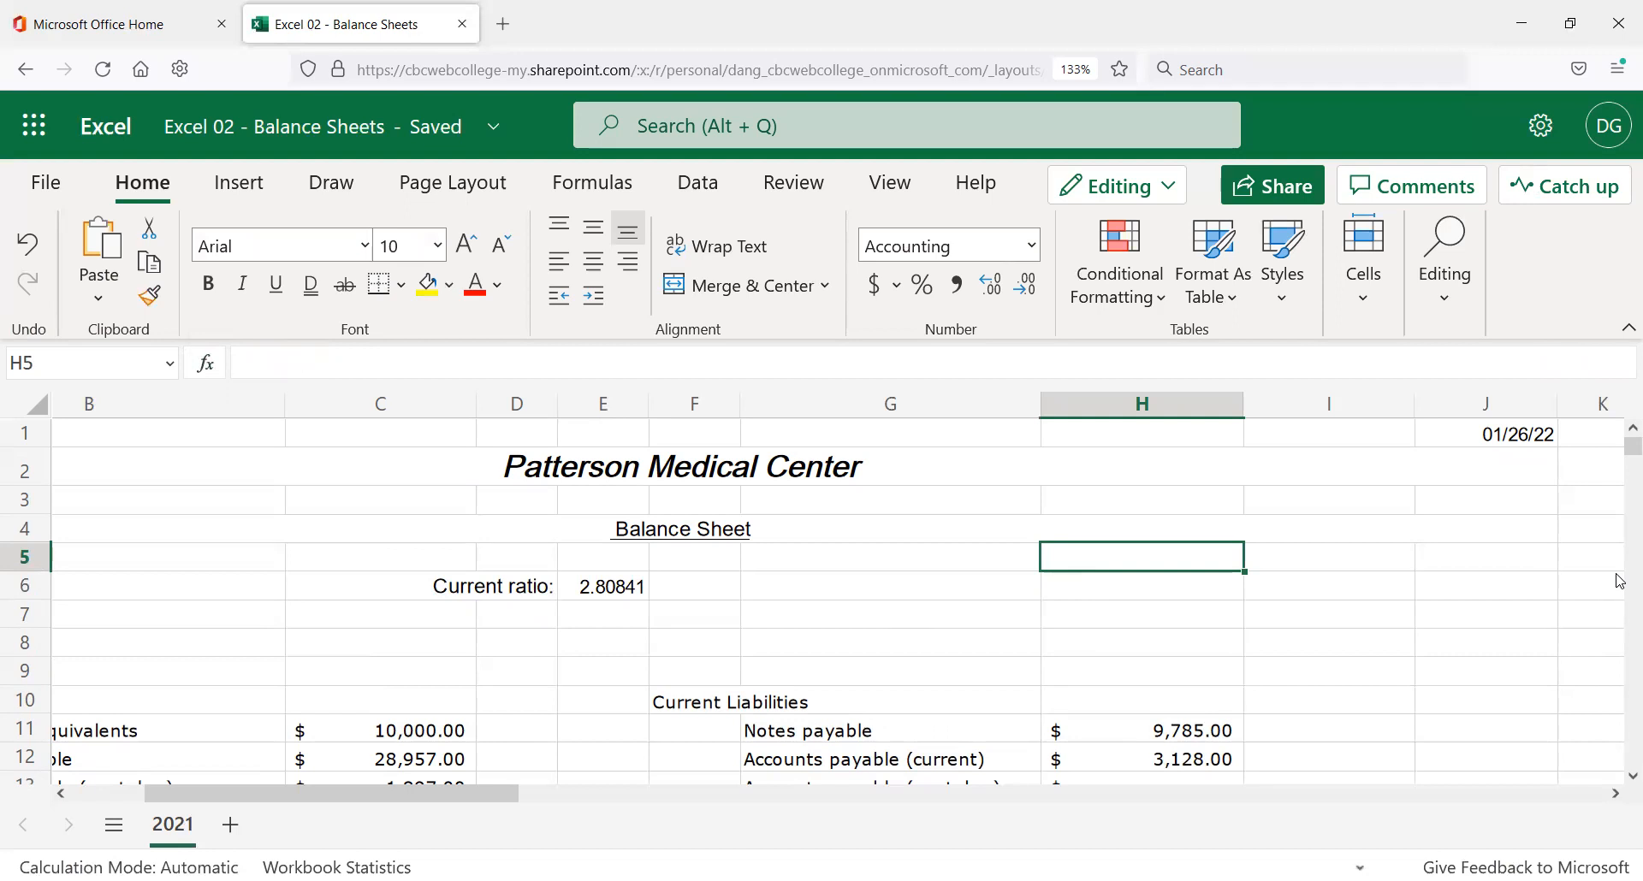
type("= 5")
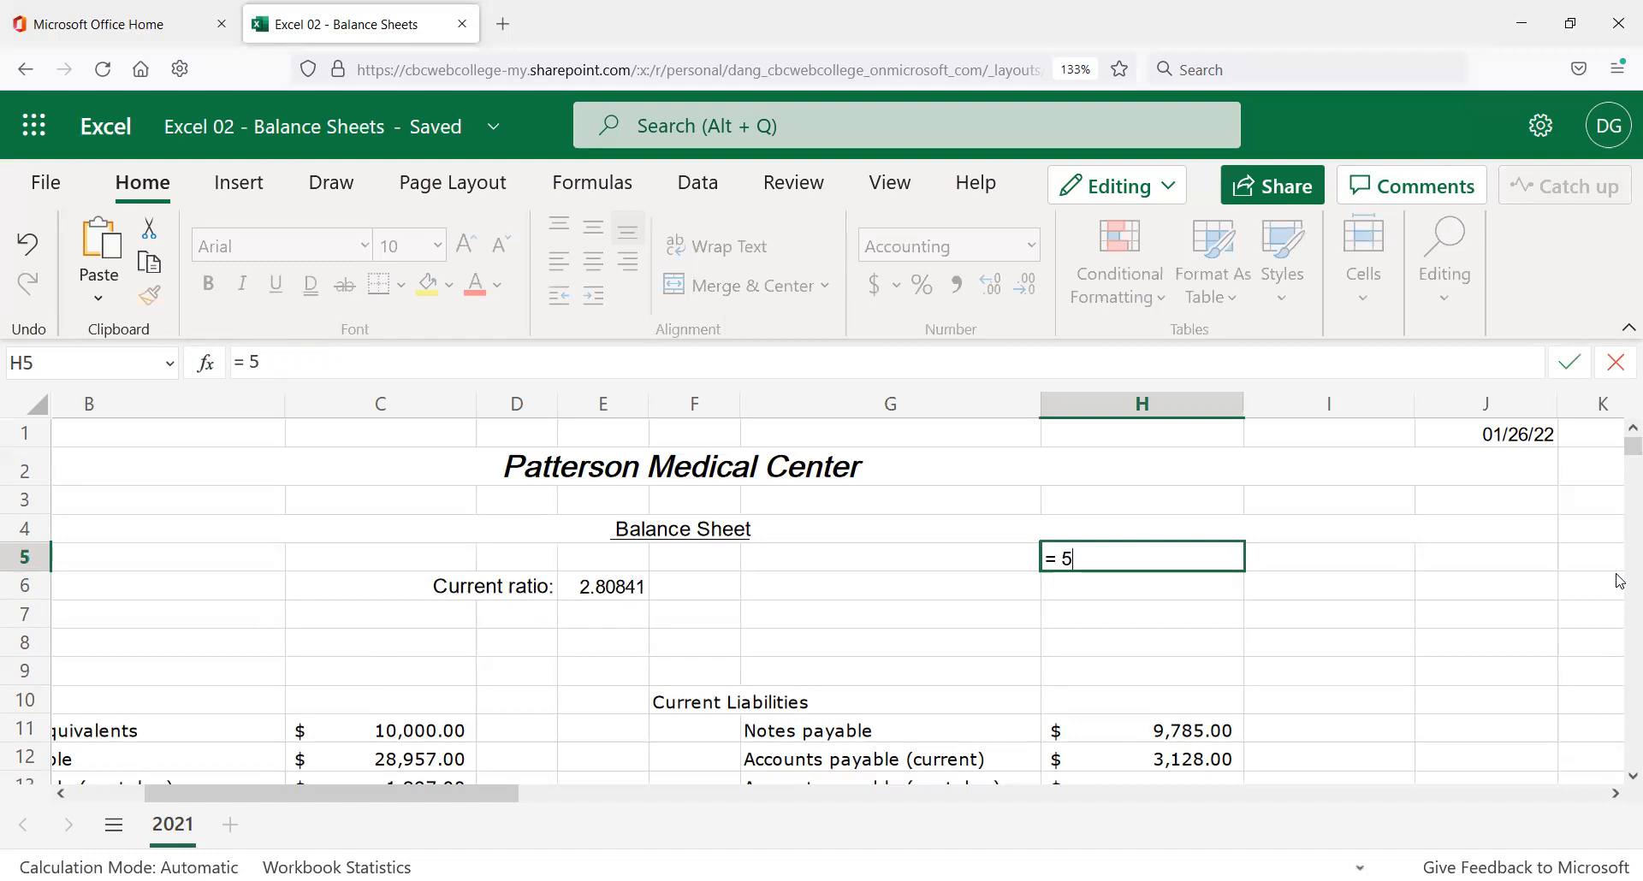
type("7*2")
key("Return")
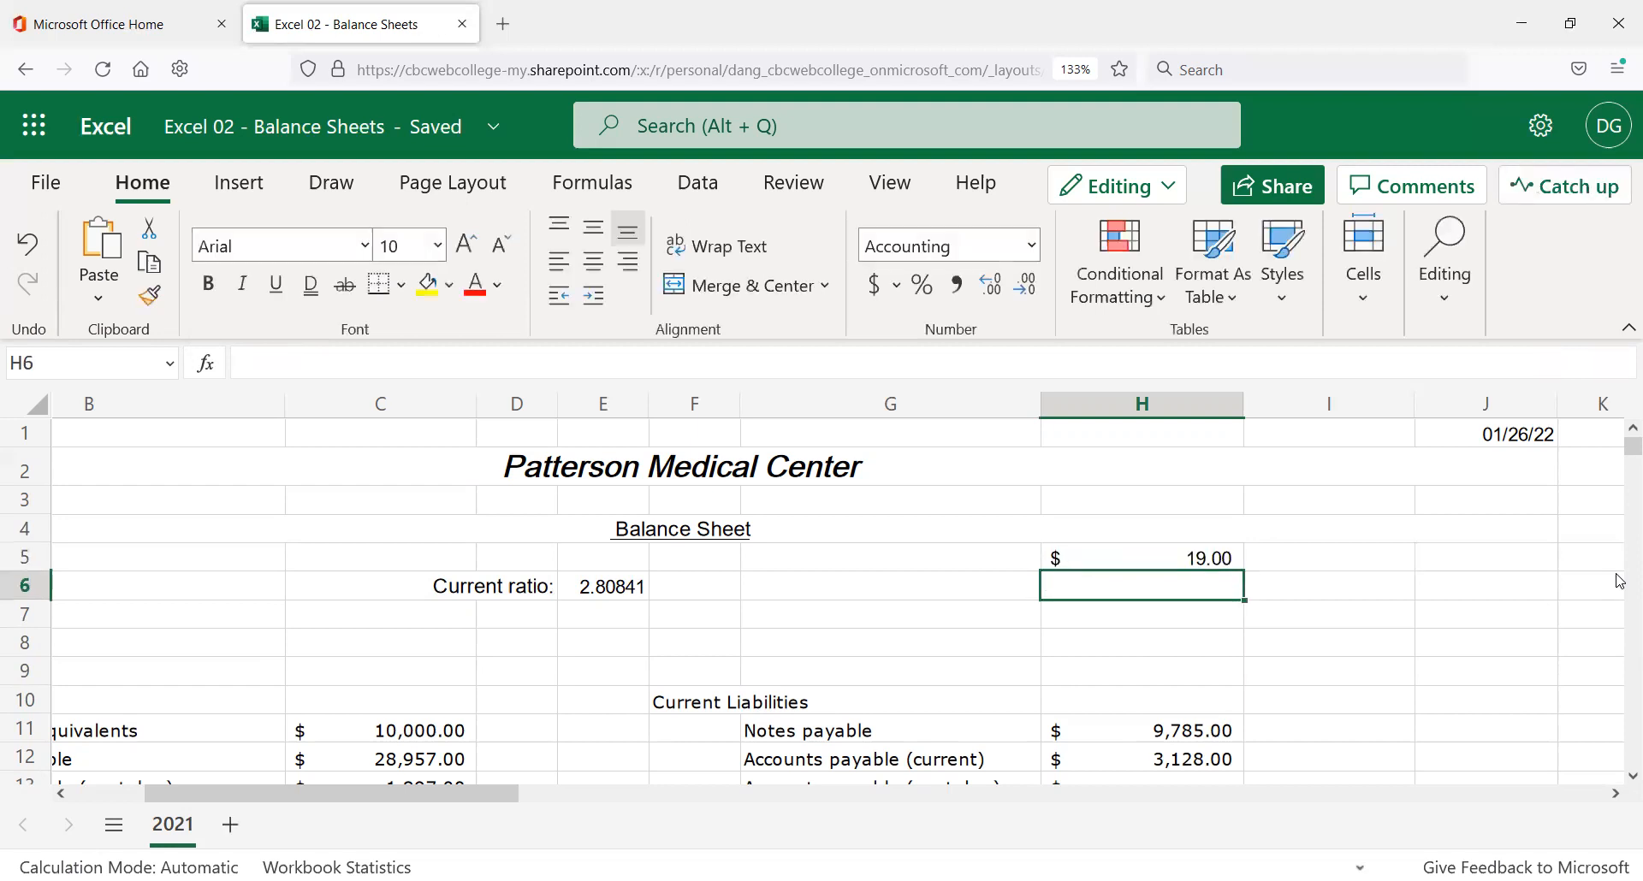
Apply Comma Style to H5 and remove its decimals so it shows a plain 19.
left_click(1131, 564)
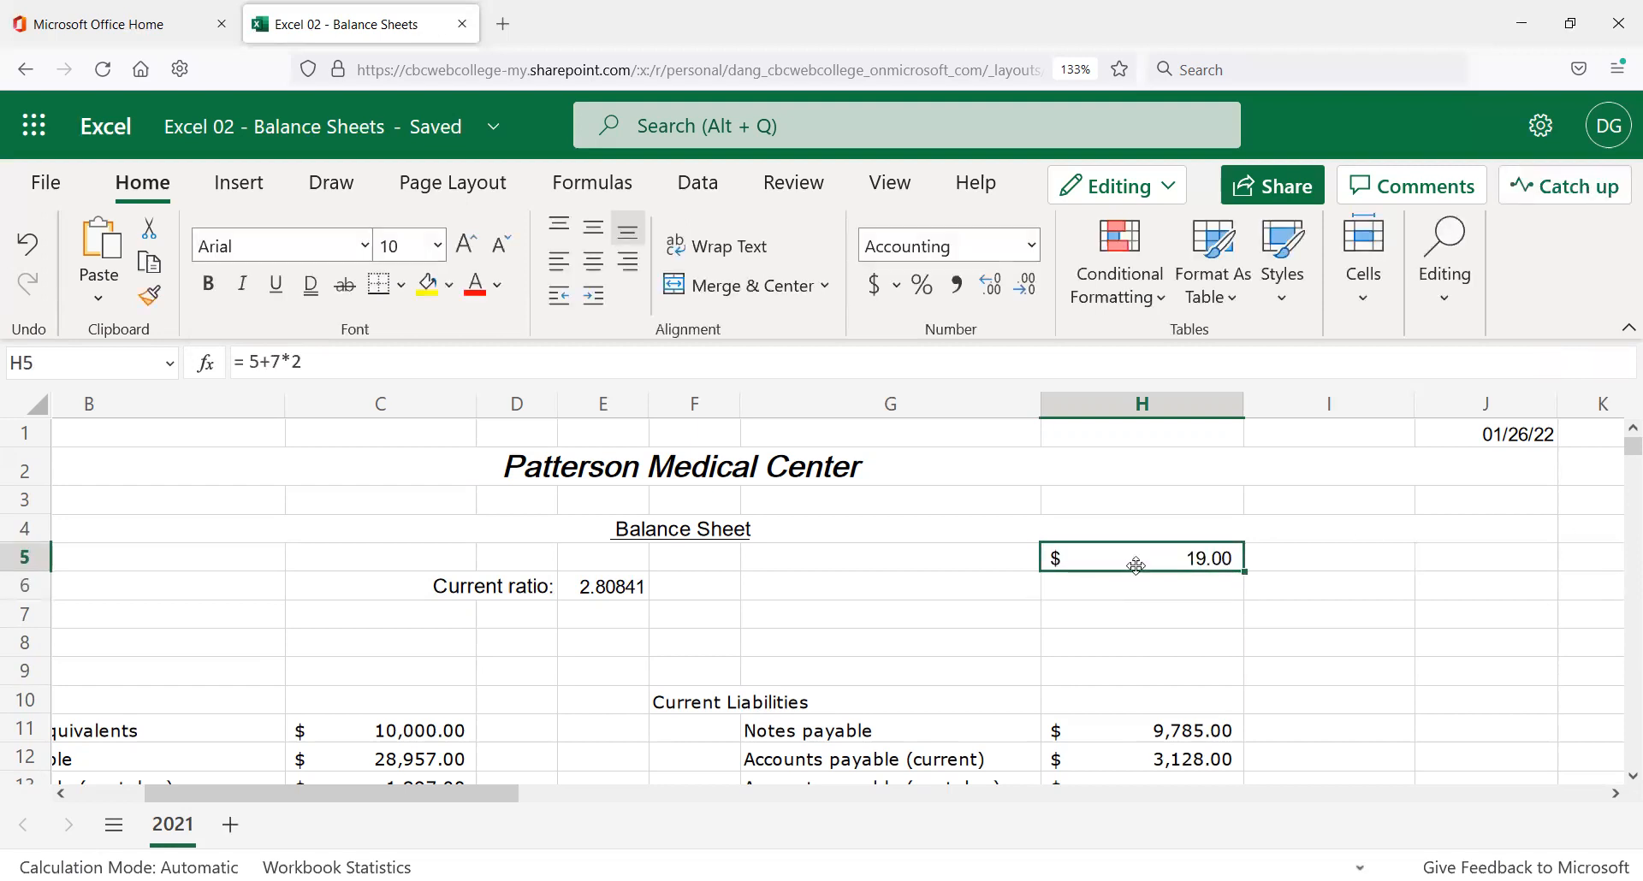
left_click(953, 291)
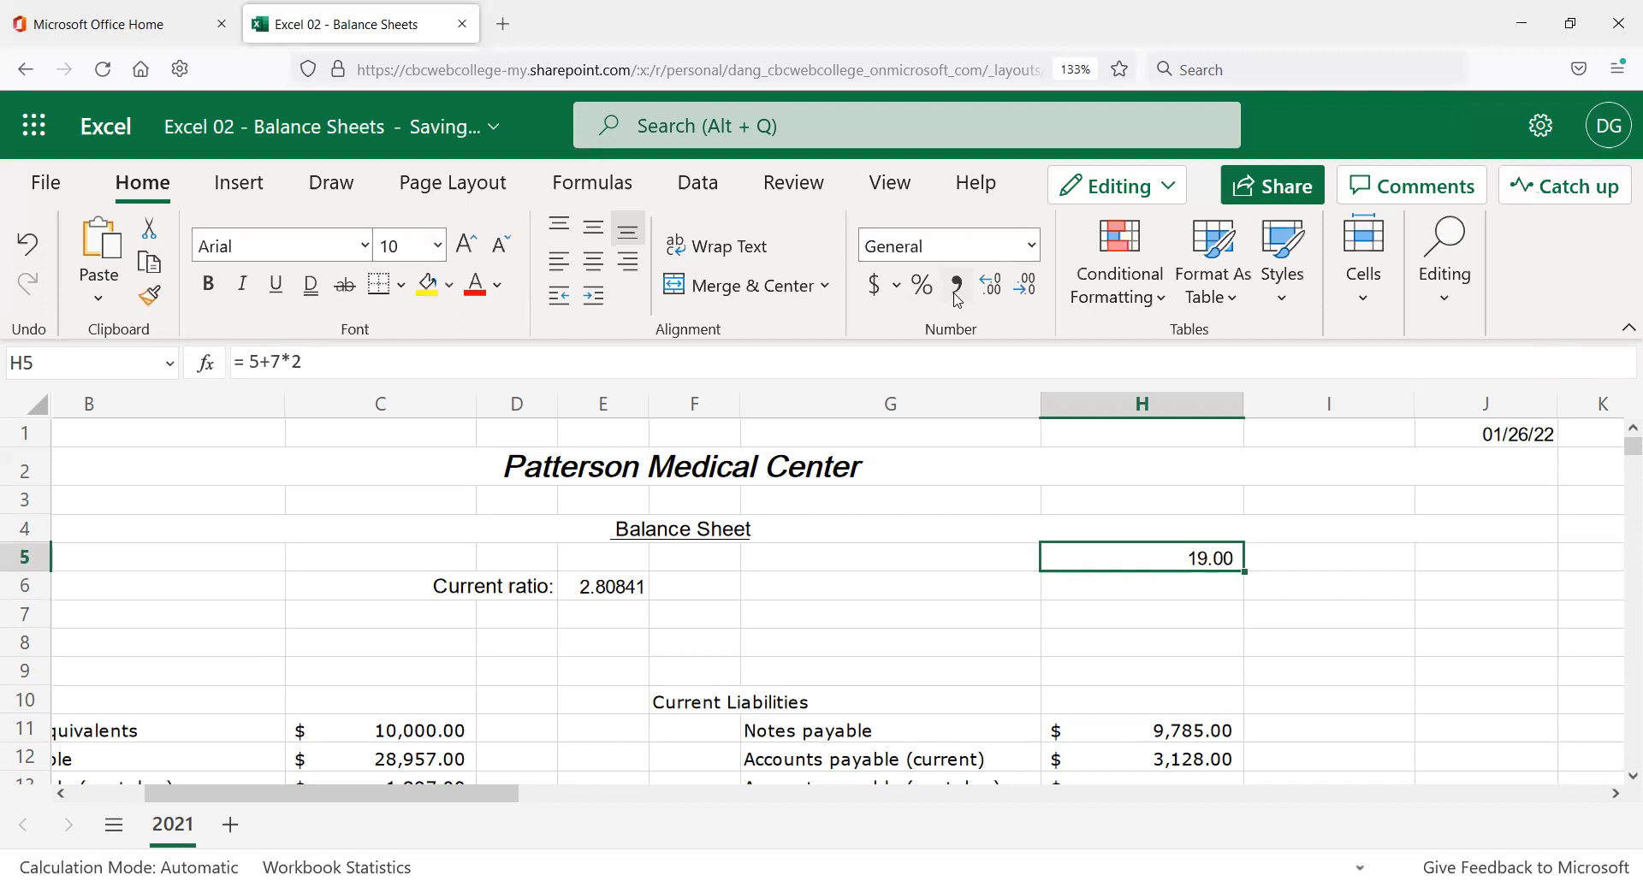
left_click(997, 296)
left_click(1003, 295)
left_click(1028, 290)
left_click(1028, 289)
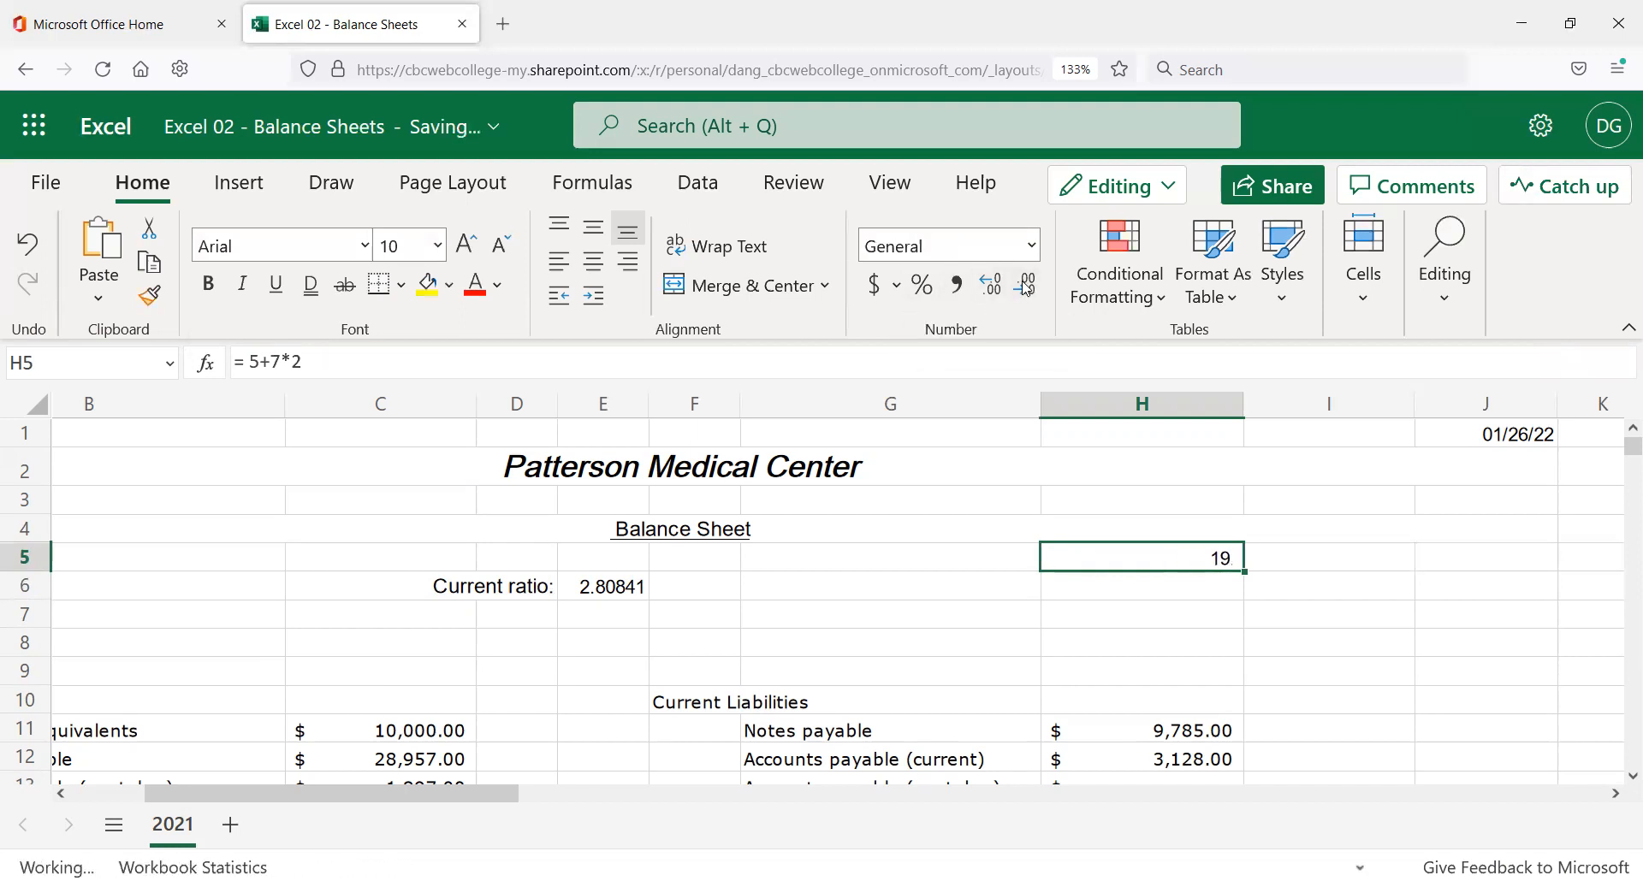
Inspect H5's = 5+7*2 formula, highlighting the 7*2 part, then cancel without changes.
left_click(1196, 451)
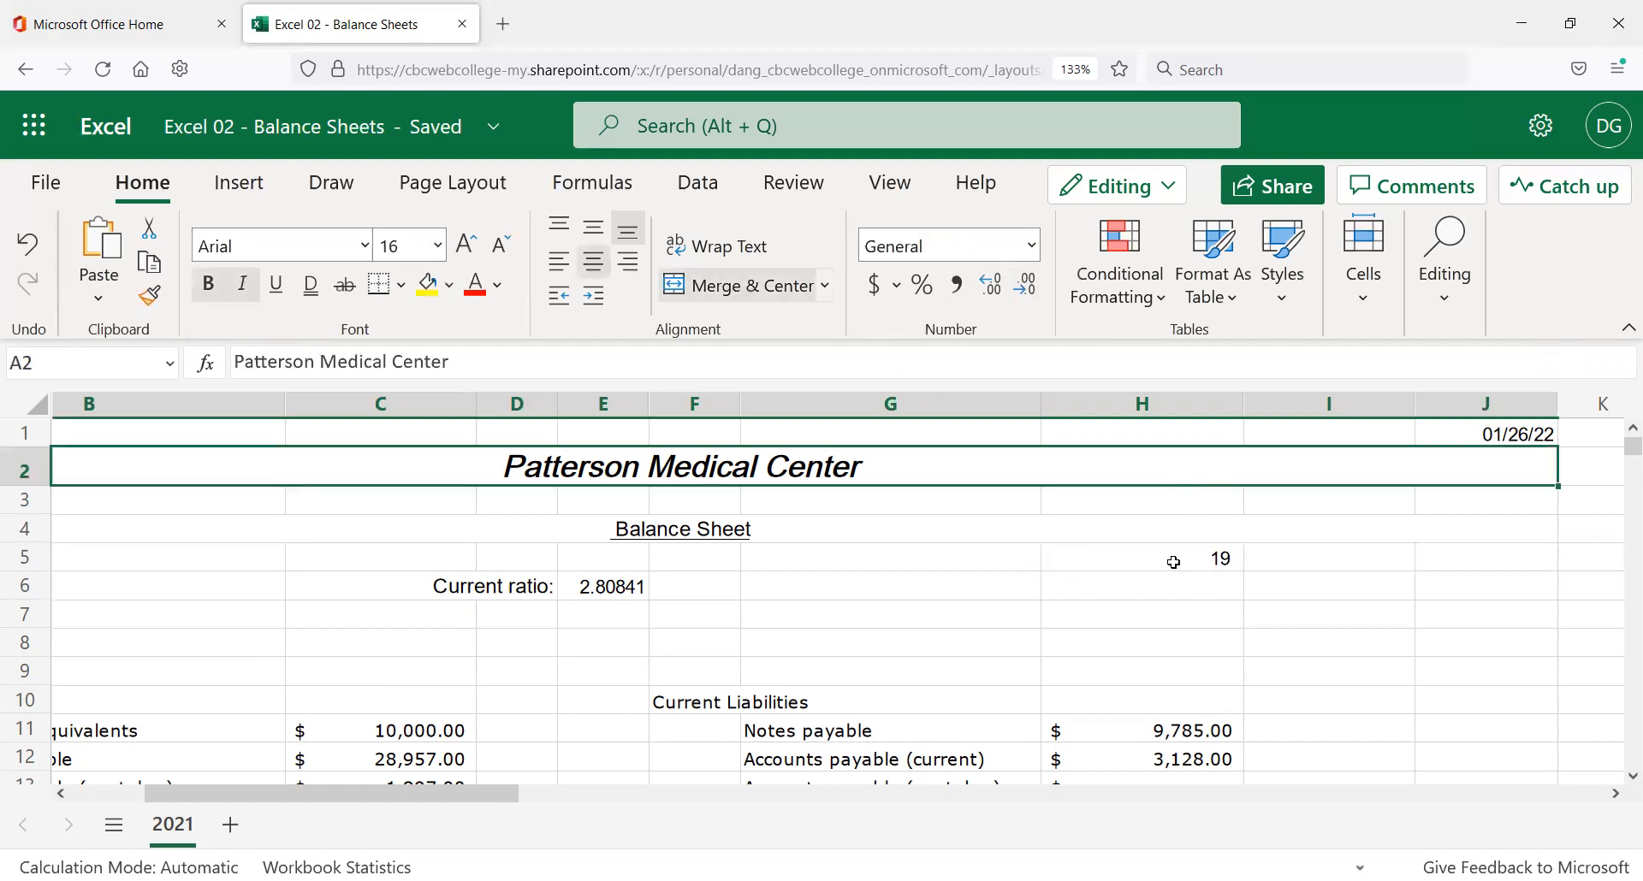
left_click(1181, 557)
left_click(301, 364)
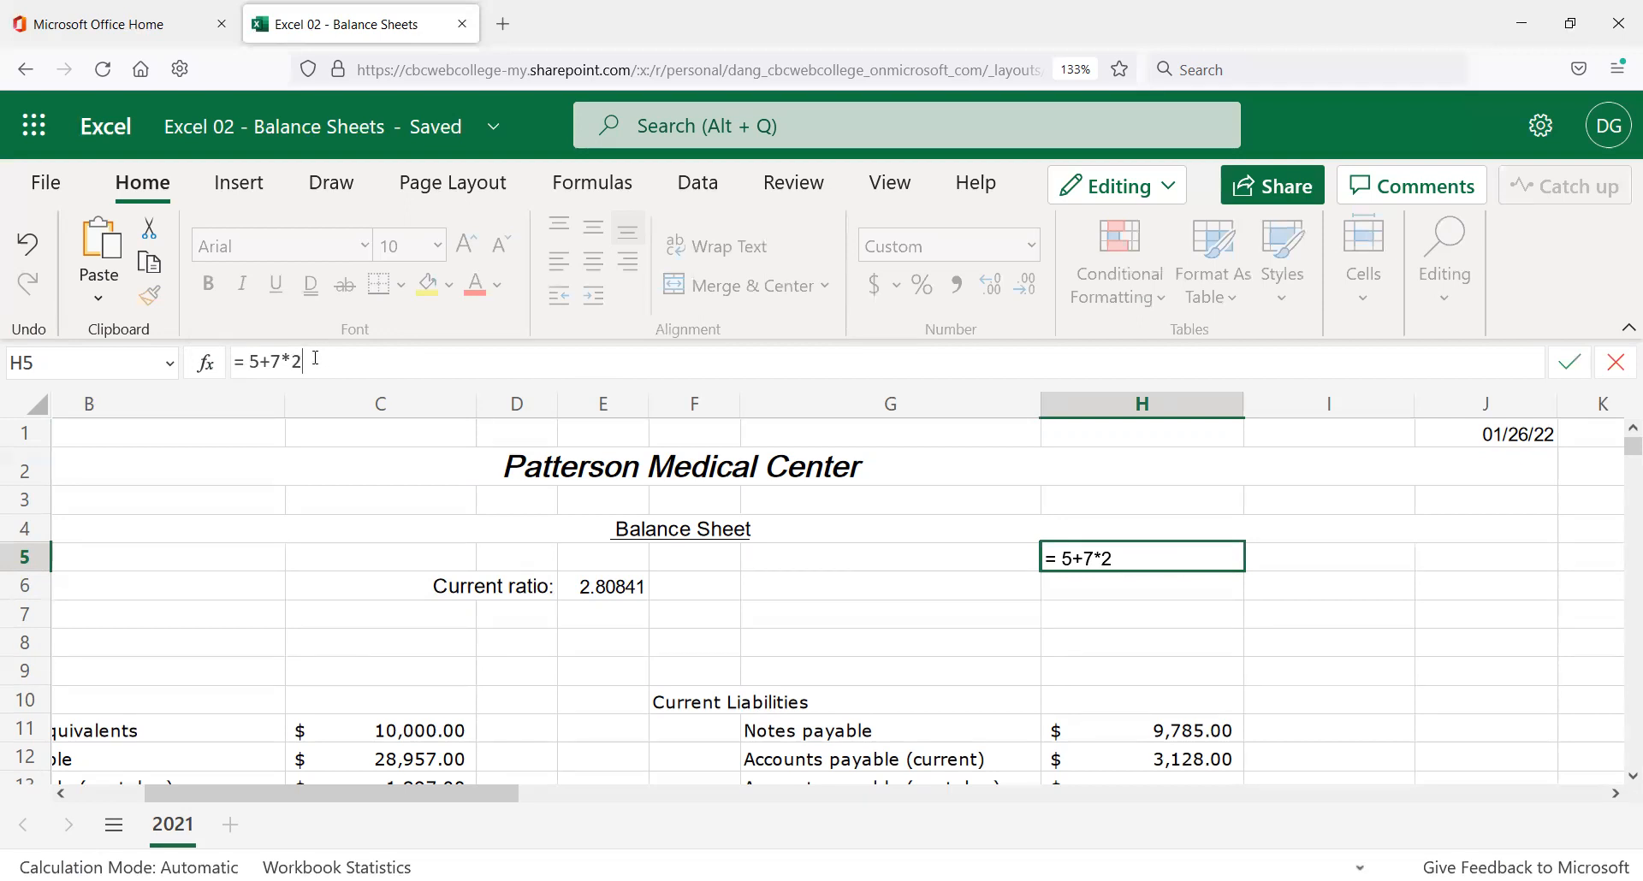
left_click(1133, 587)
left_click(1139, 557)
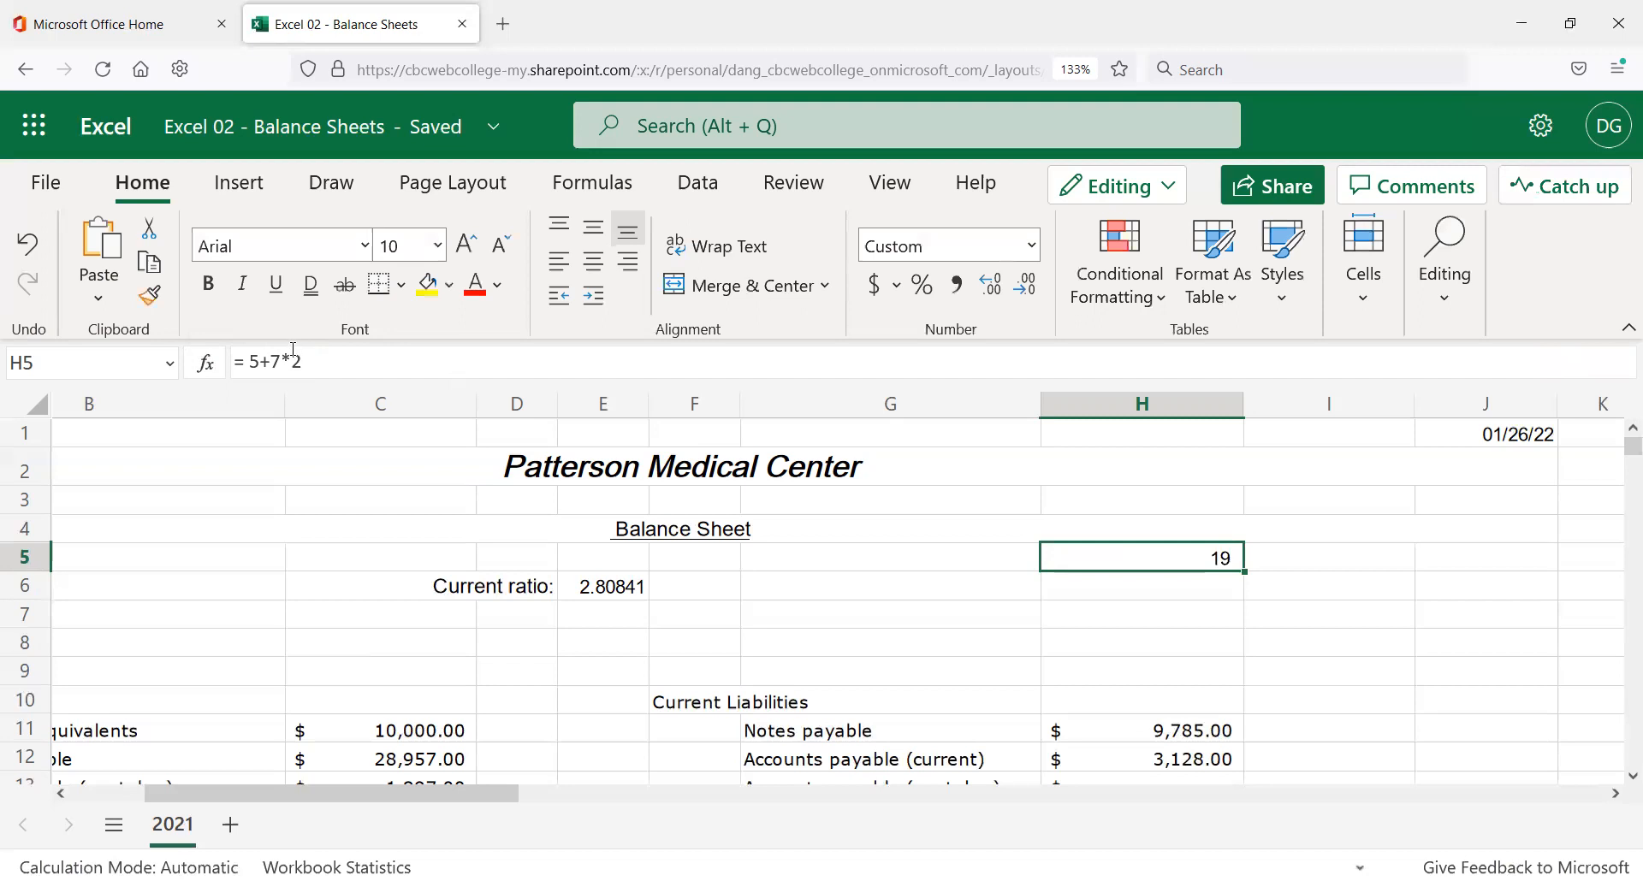
left_click_drag(300, 361, 273, 362)
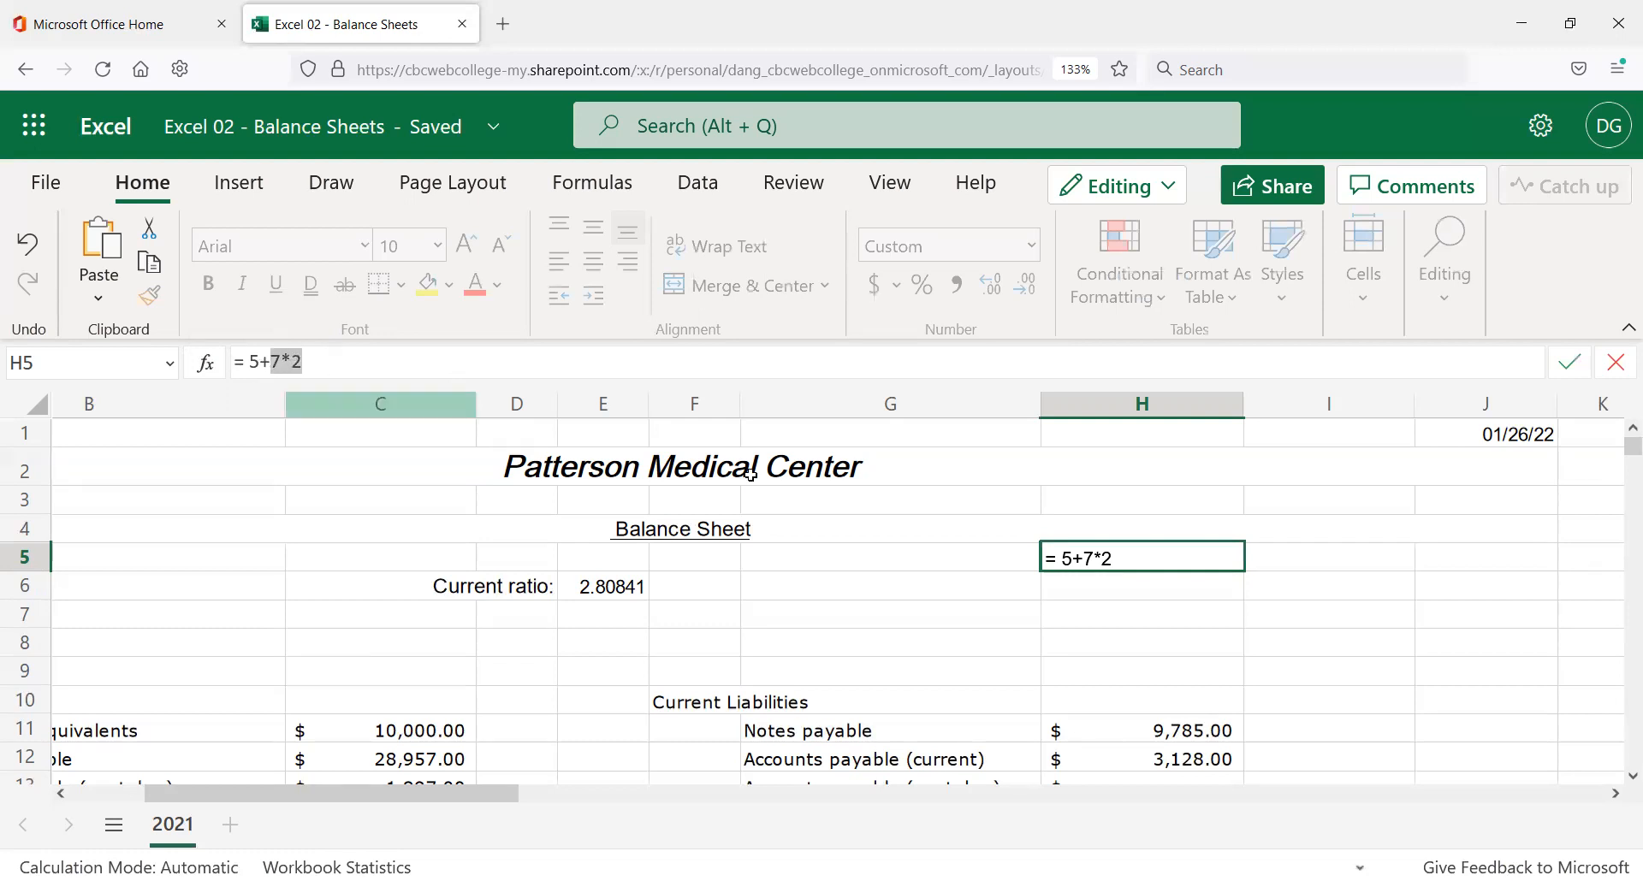
left_click(1147, 604)
key("Escape")
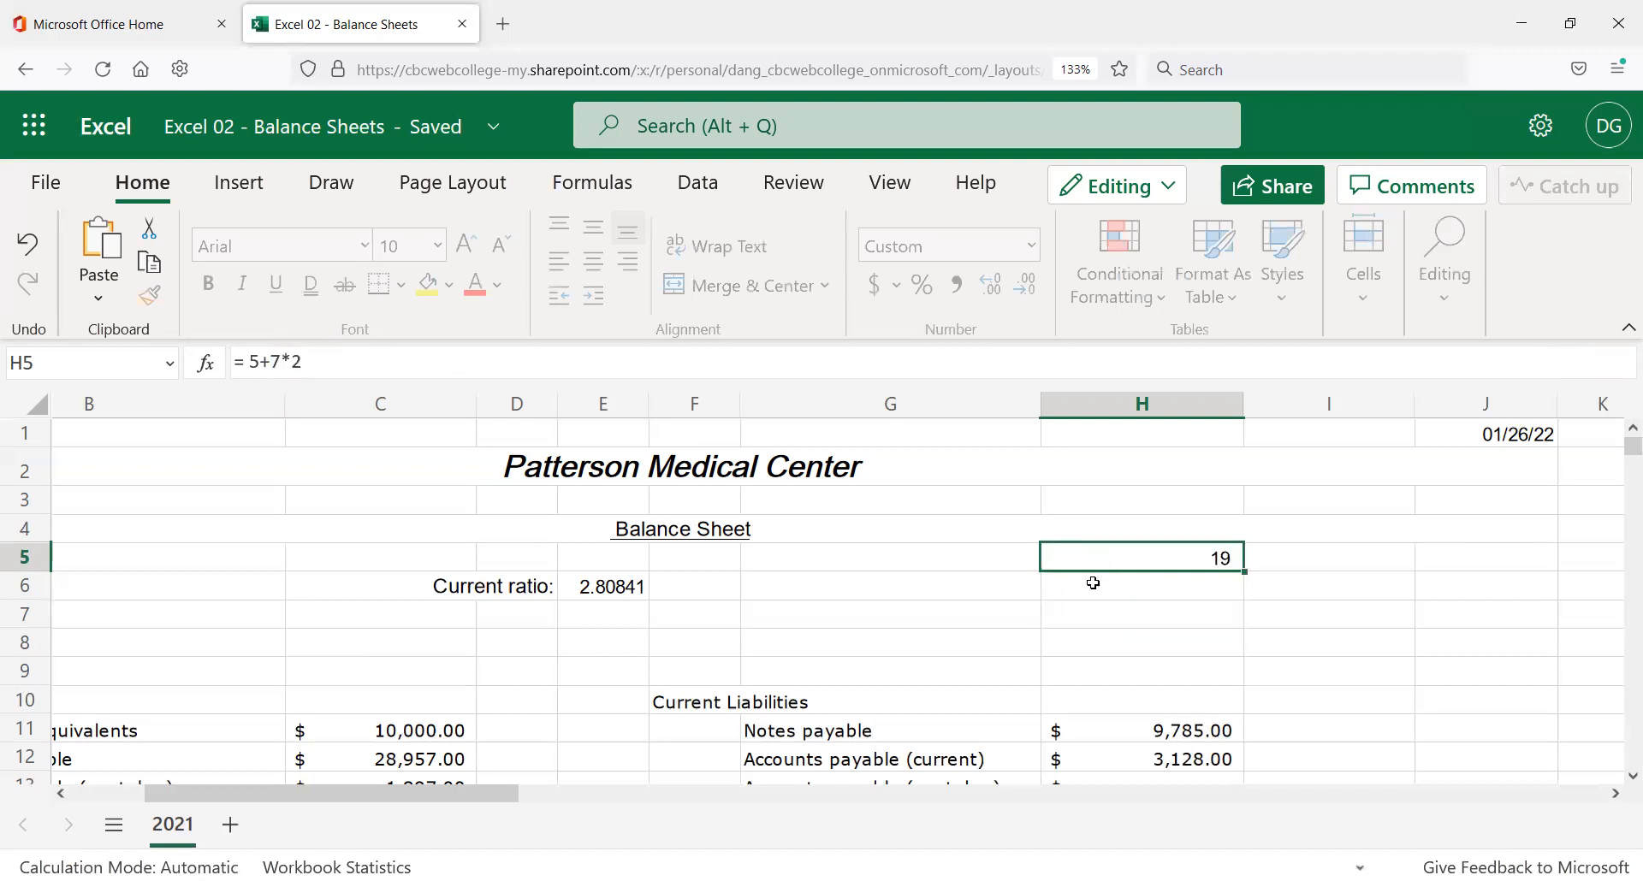
left_click(1112, 531)
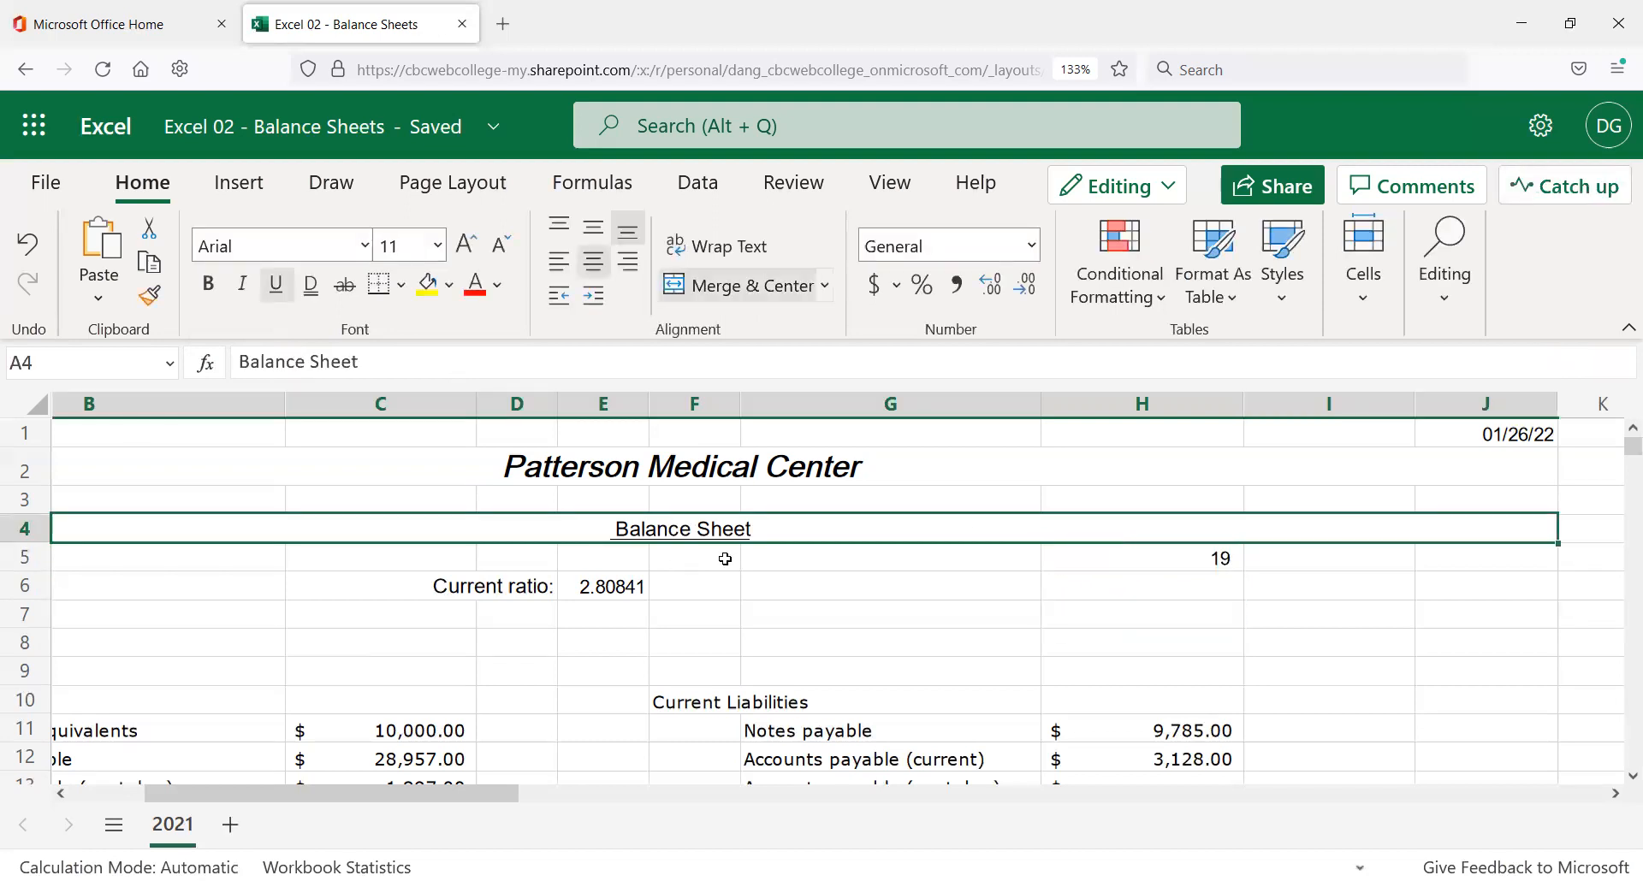
left_click(1206, 556)
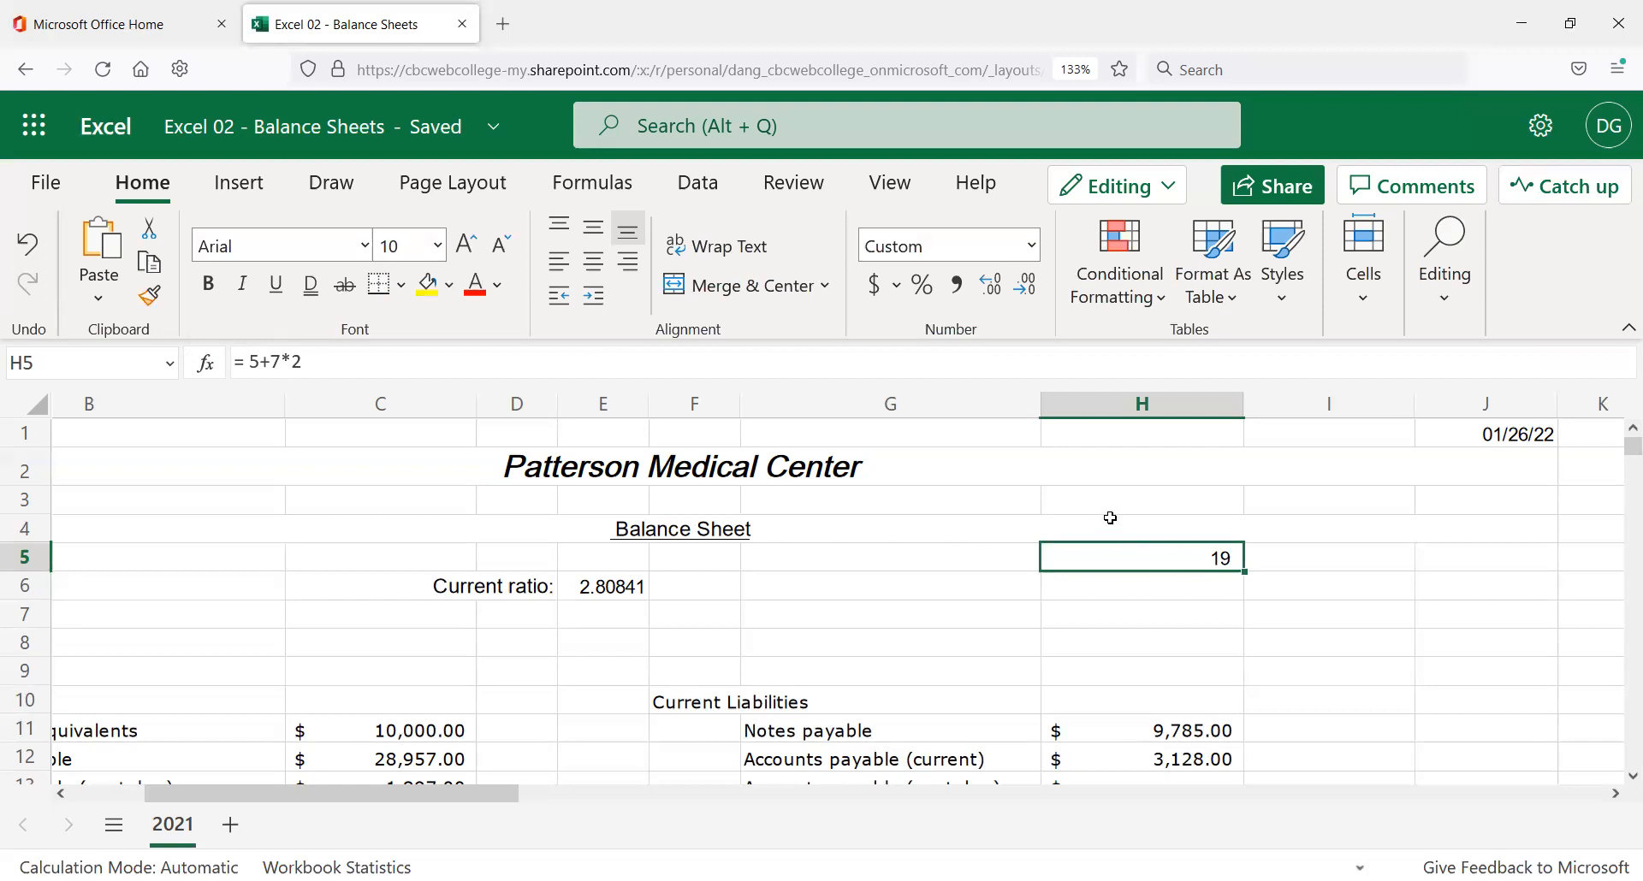
left_click(1113, 522)
left_click(1120, 500)
Type the mnemonic 'Please Forgive My Dear Aunt Sally' into H3.
type("mY N")
key("BackSpace")
key("BackSpace")
key("BackSpace")
key("BackSpace")
type("A")
key("BackSpace")
type("M")
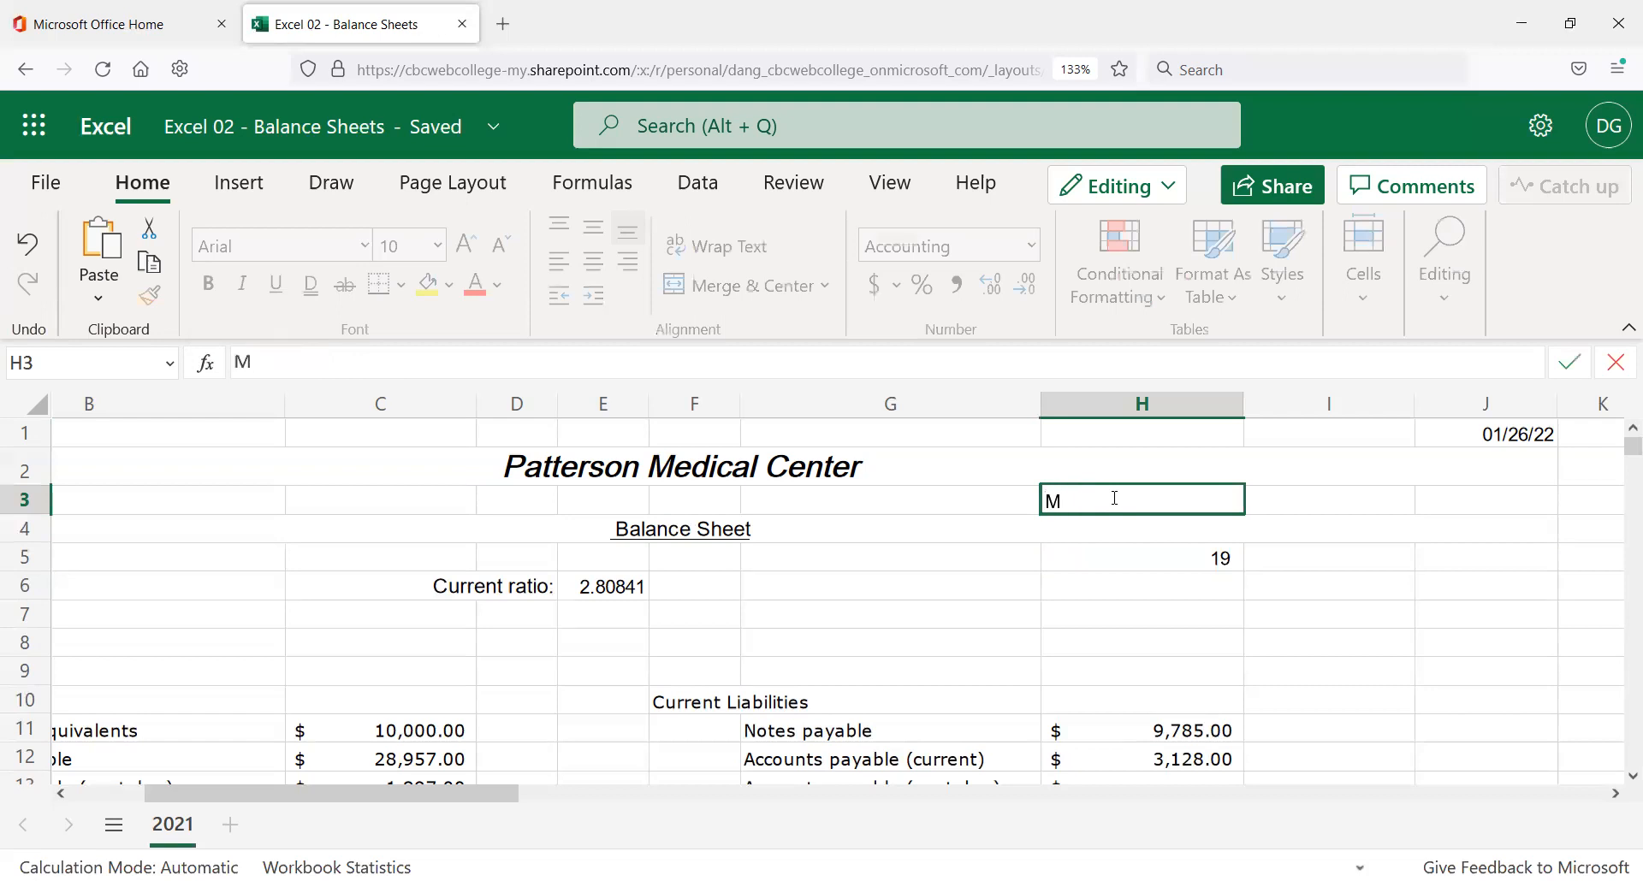
type("y Aunth S")
key("BackSpace")
key("BackSpace")
key("BackSpace")
key("BackSpace")
key("BackSpace")
key("BackSpace")
key("BackSpace")
type("Please V")
key("BackSpace")
key("BackSpace")
key("BackSpace")
key("BackSpace")
key("BackSpace")
key("BackSpace")
key("BackSpace")
key("BackSpace")
type("For")
key("BackSpace")
key("BackSpace")
key("BackSpace")
type("Please ")
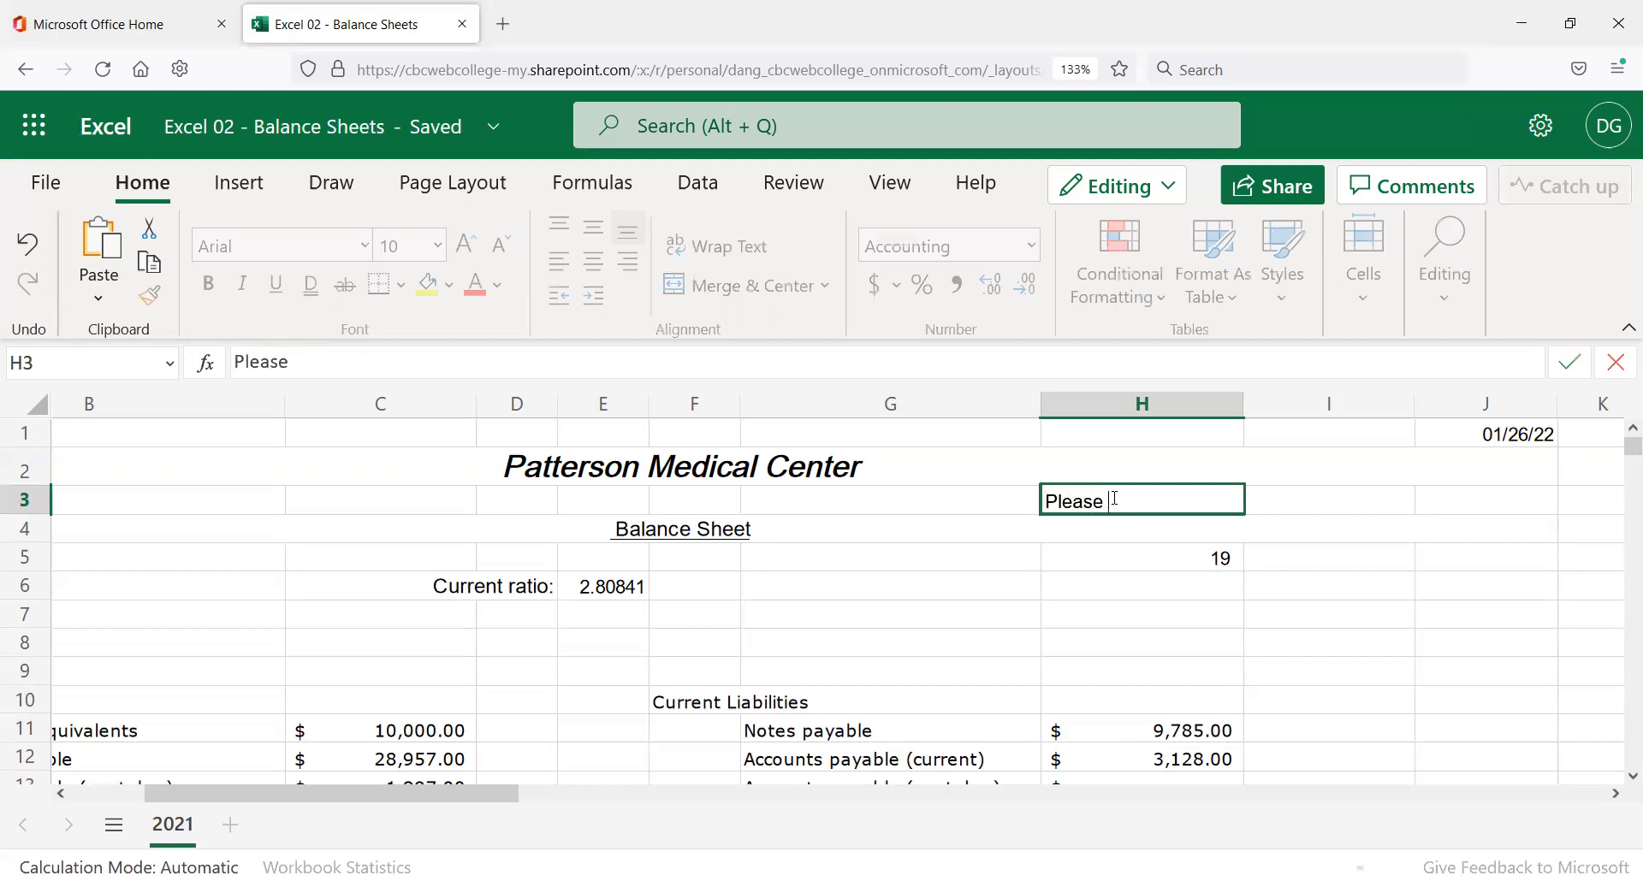
type("Forgive M")
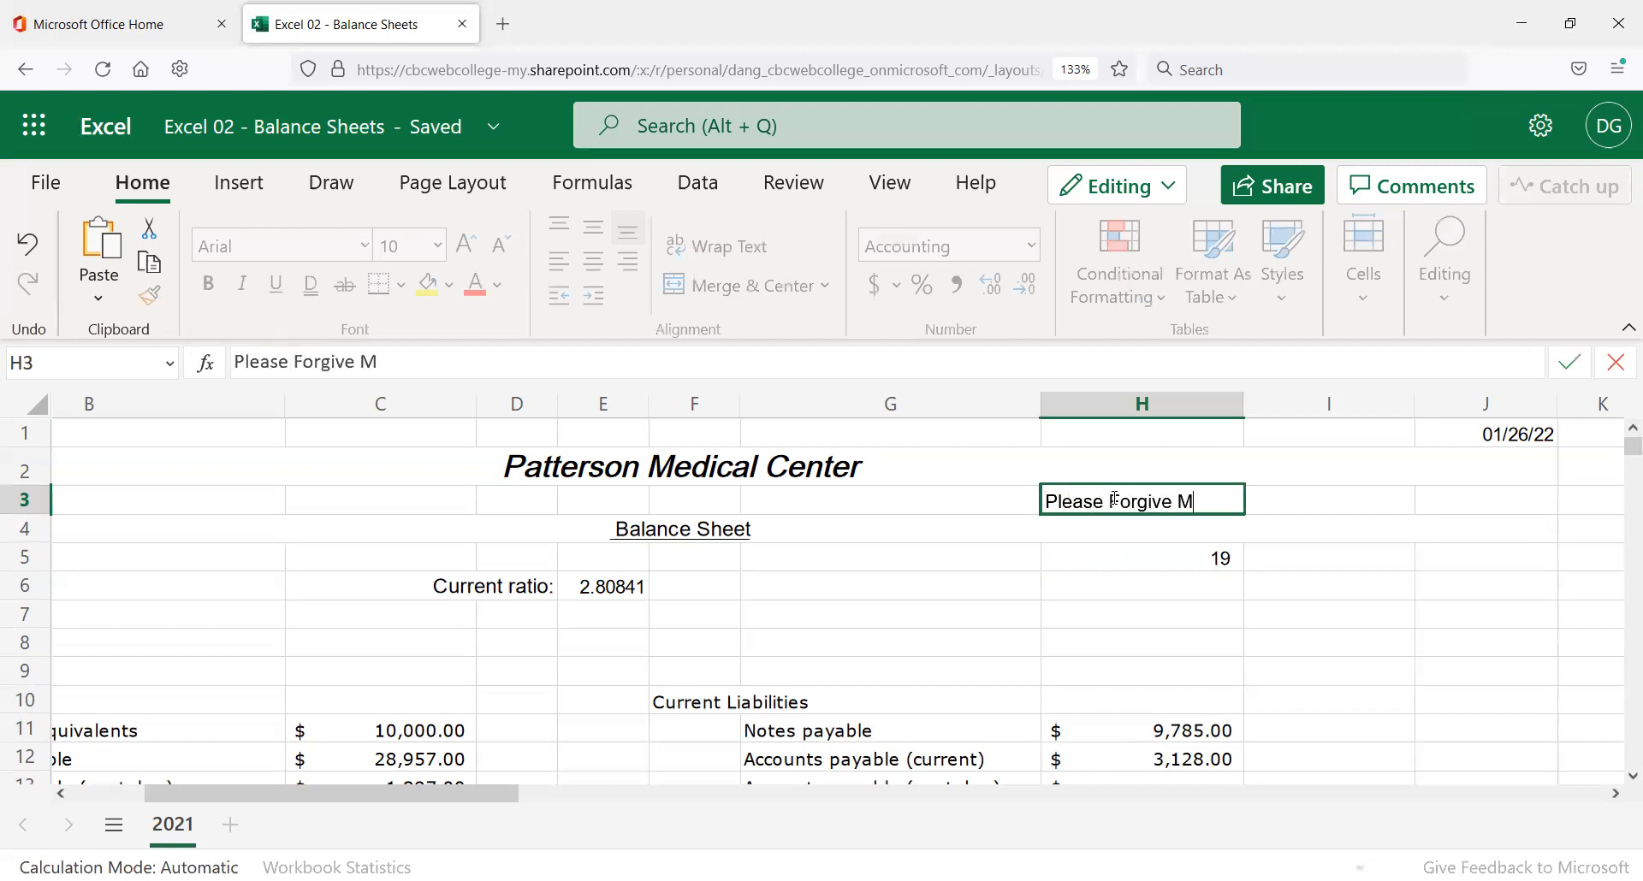
type("y Dear Aunt")
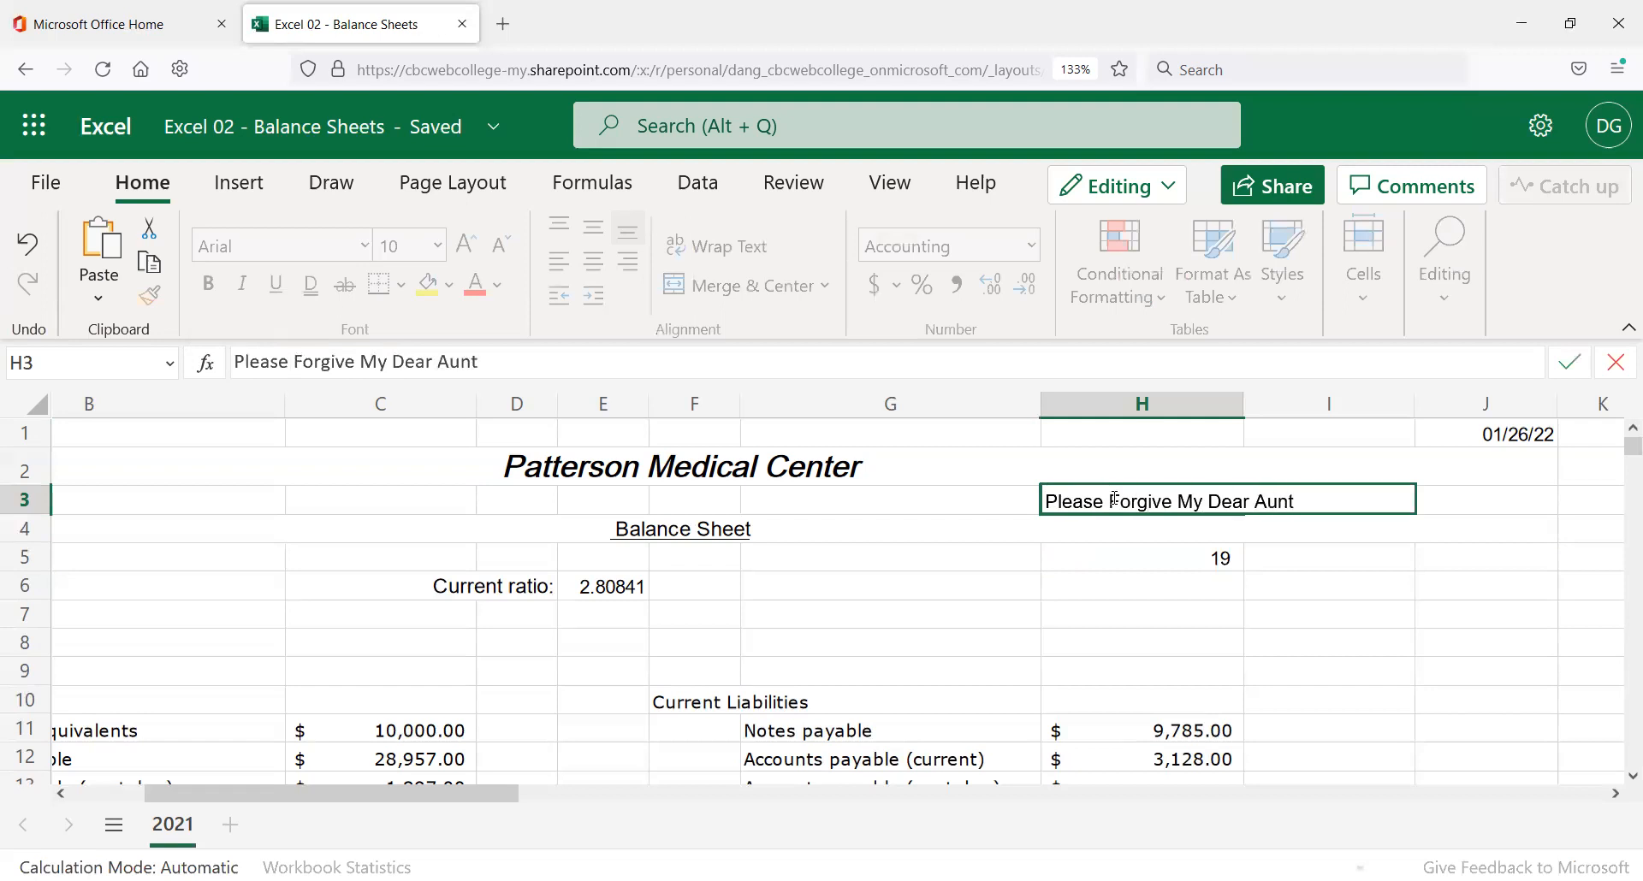
type(" Sally")
key("Return")
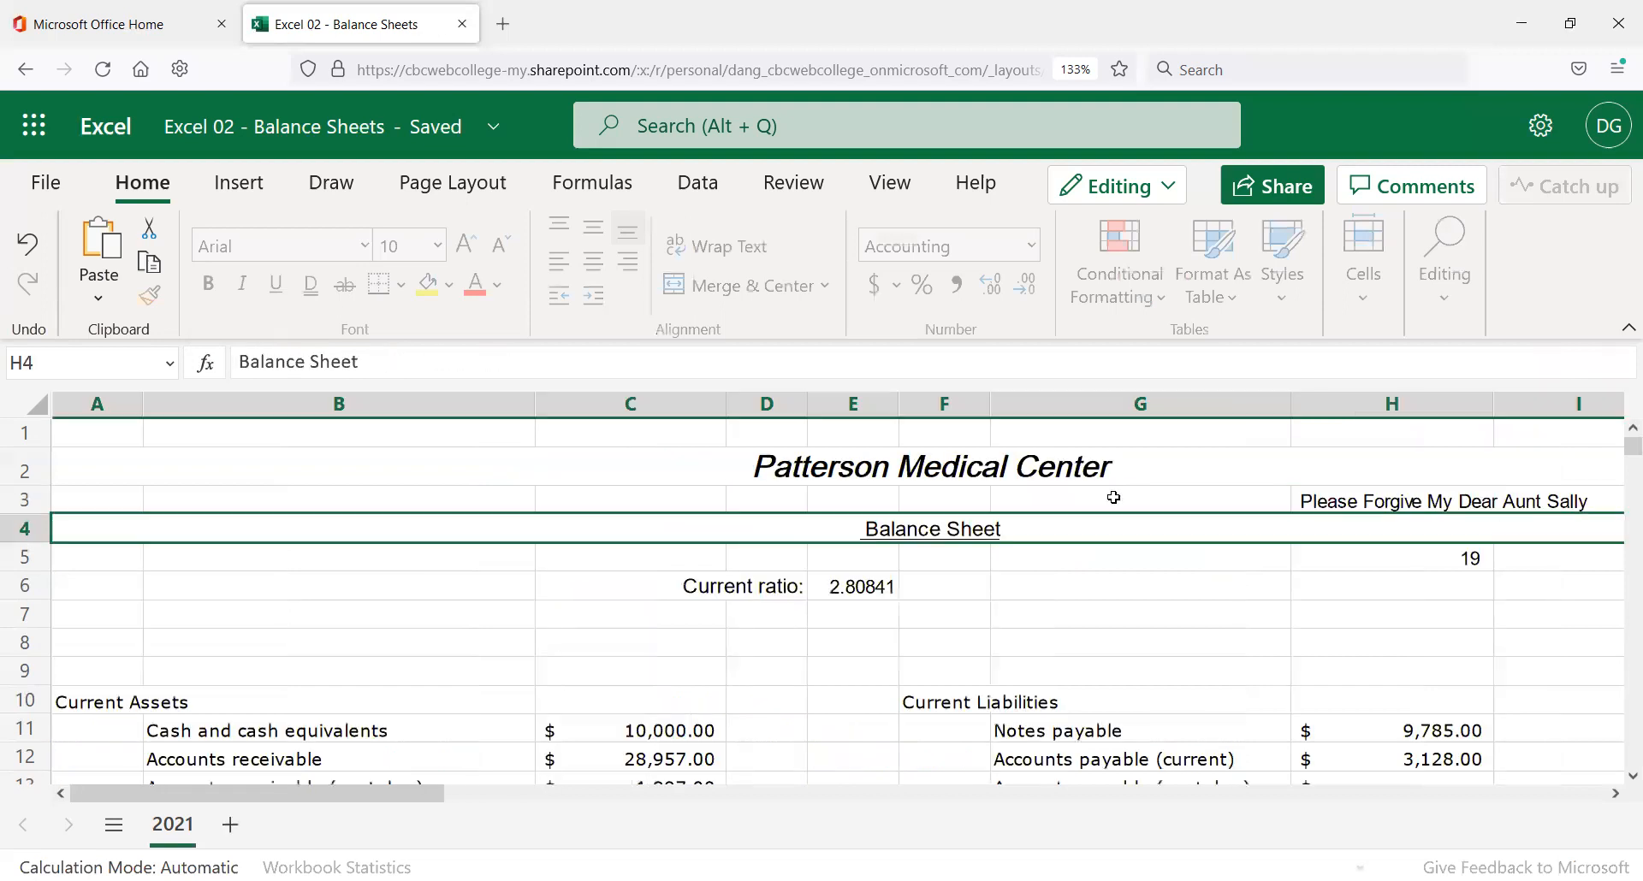
key("Right")
key("Left")
key("Right")
Enter the word 'Parenthesis' in H7.
left_click(1123, 618)
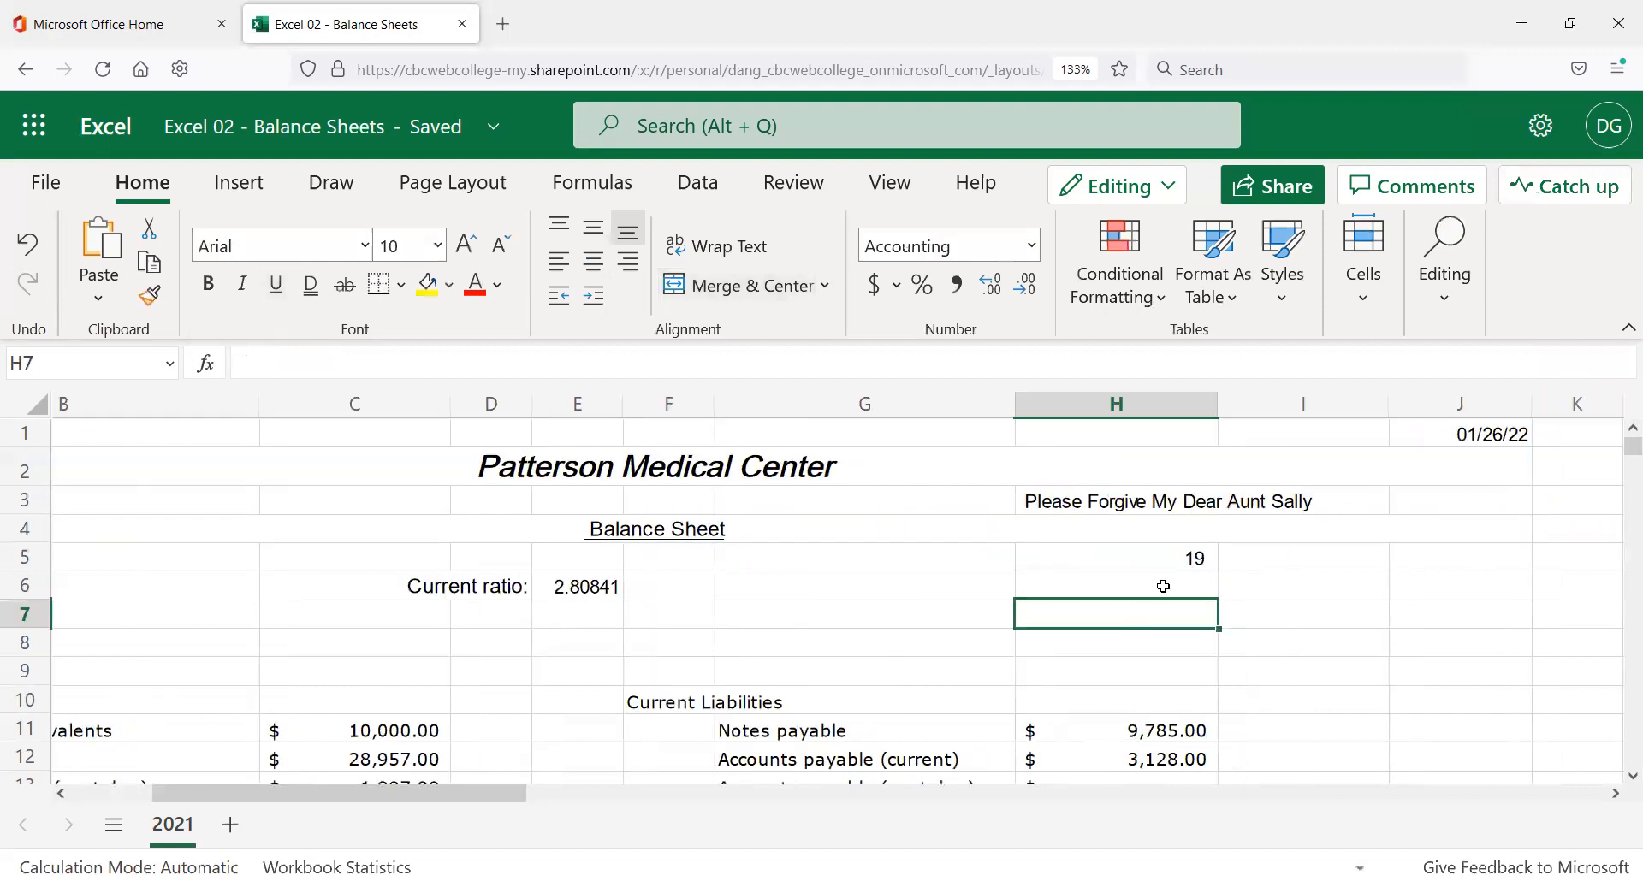
type("Parenthesis")
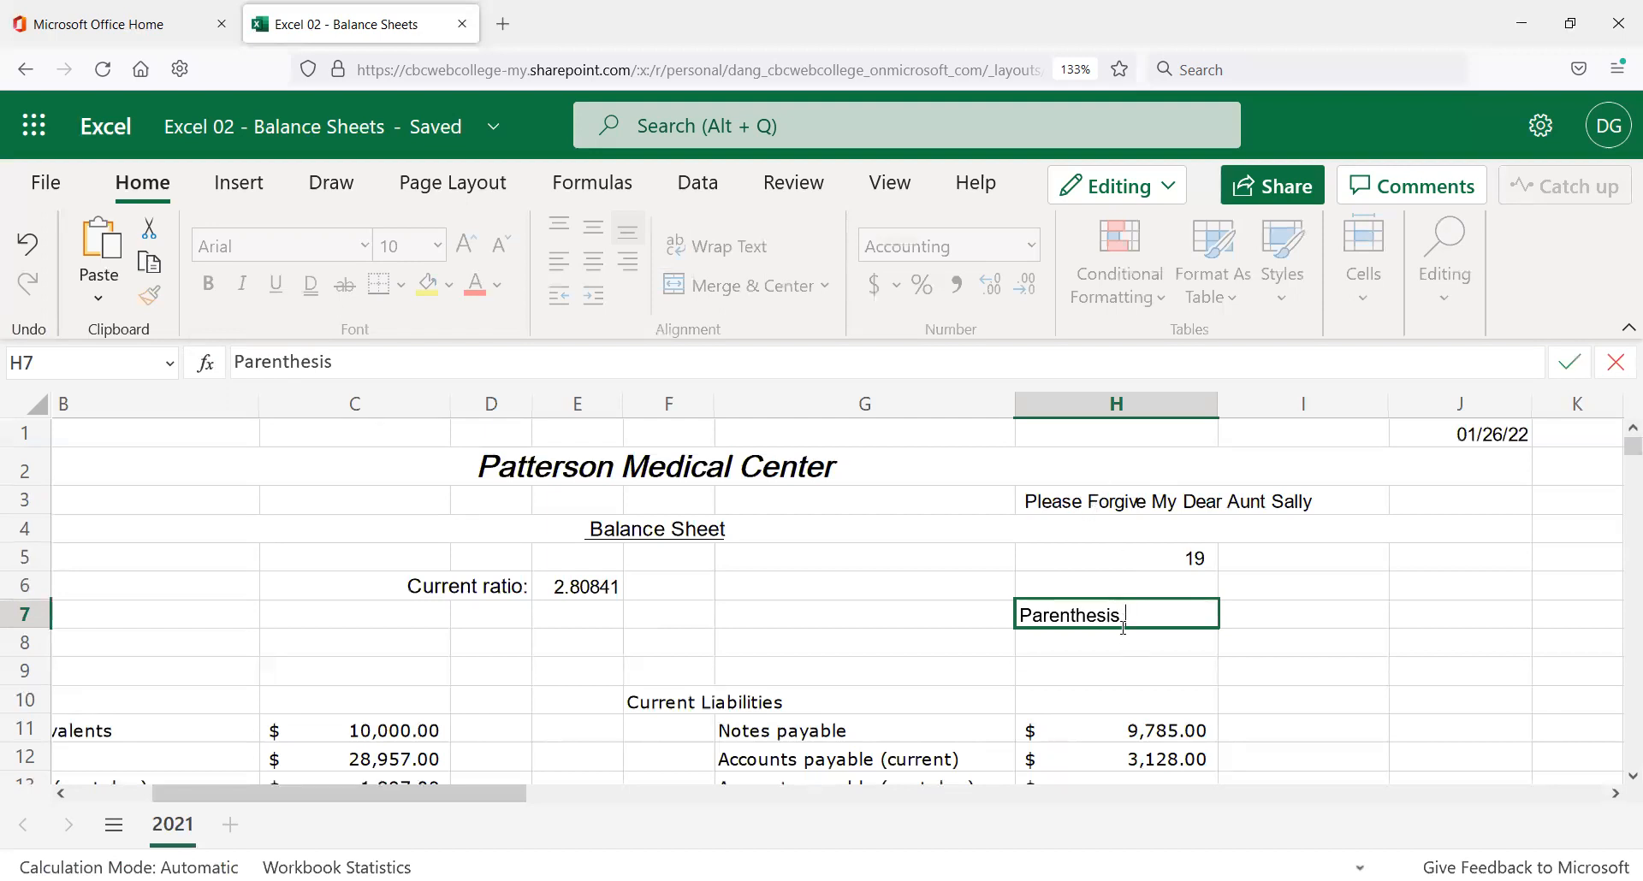
key("Return")
Replace 'Forgive' with 'Excuse' in the H3 mnemonic.
left_click(1104, 503)
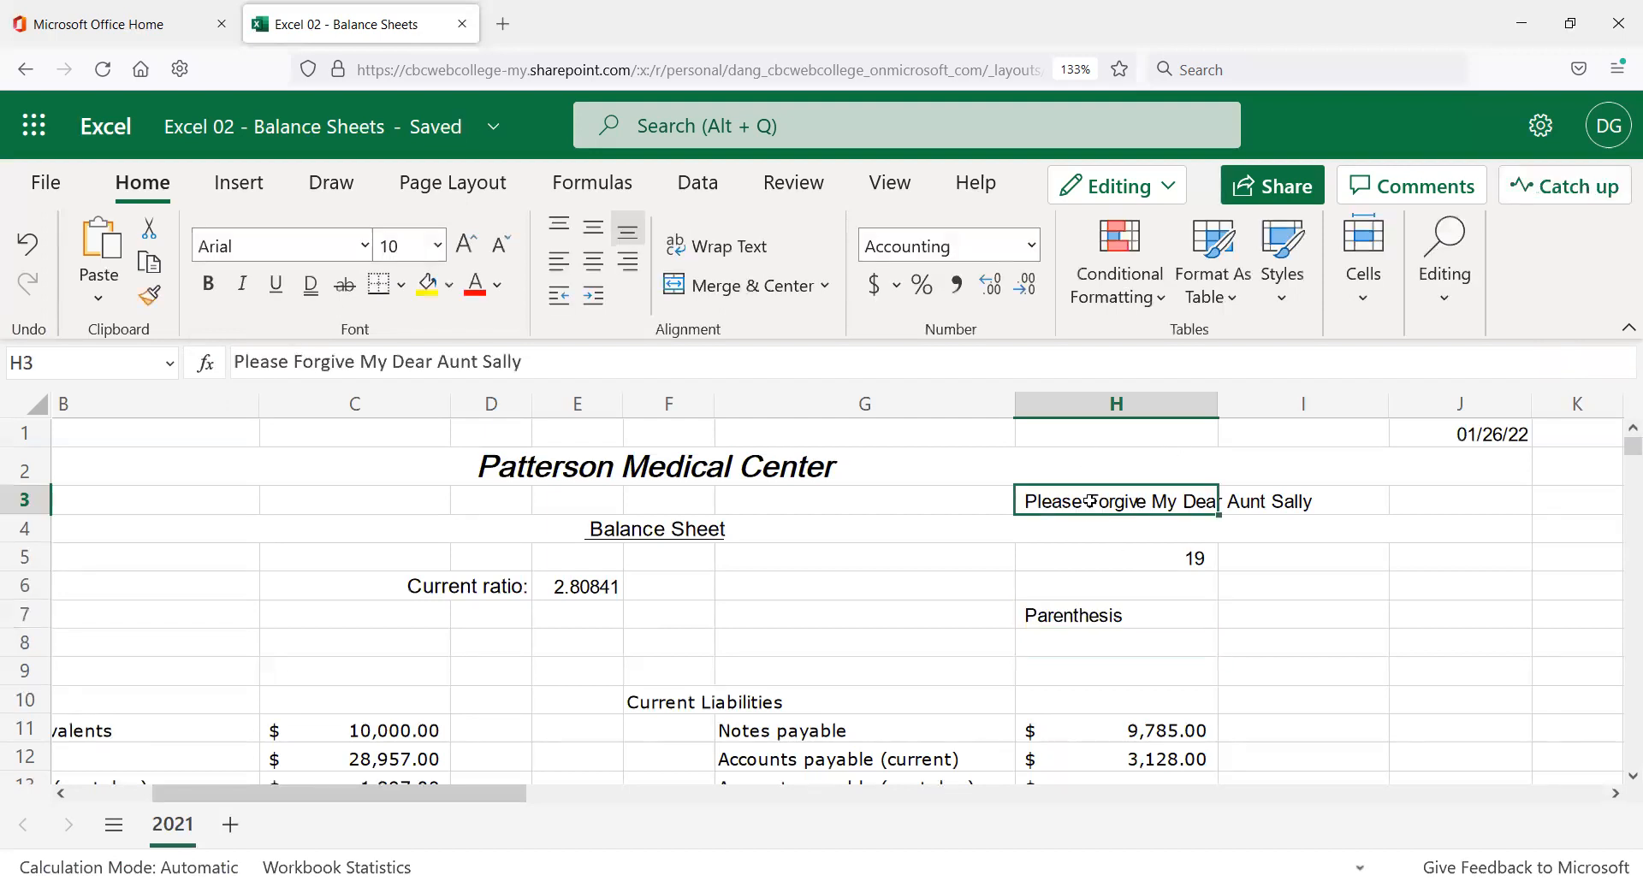
double_click(316, 359)
type("Excus")
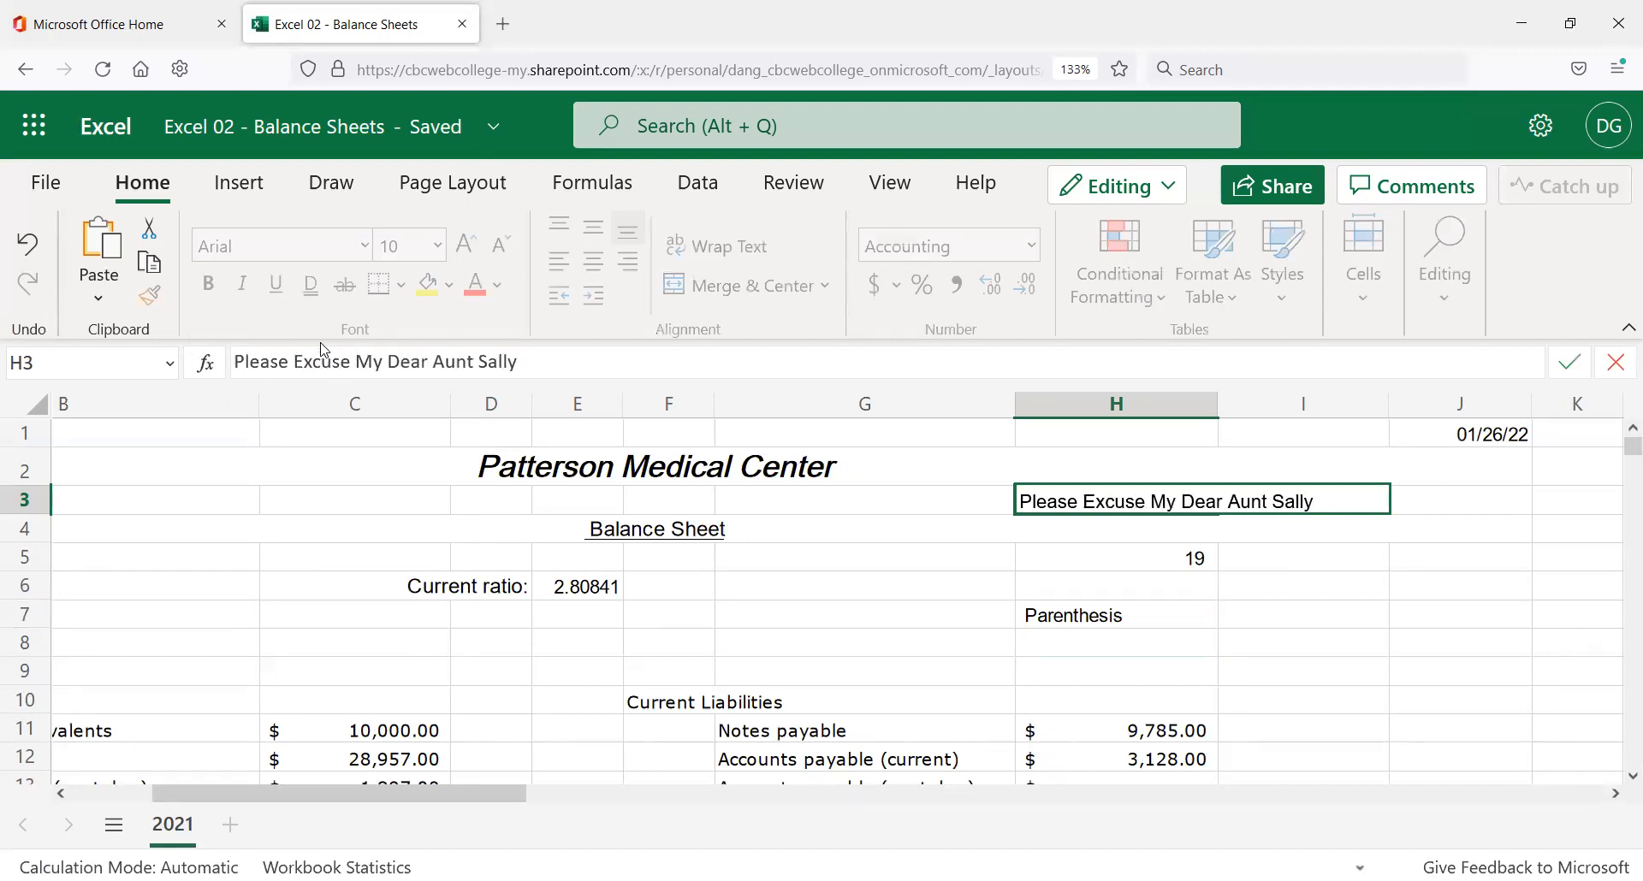
key("Return")
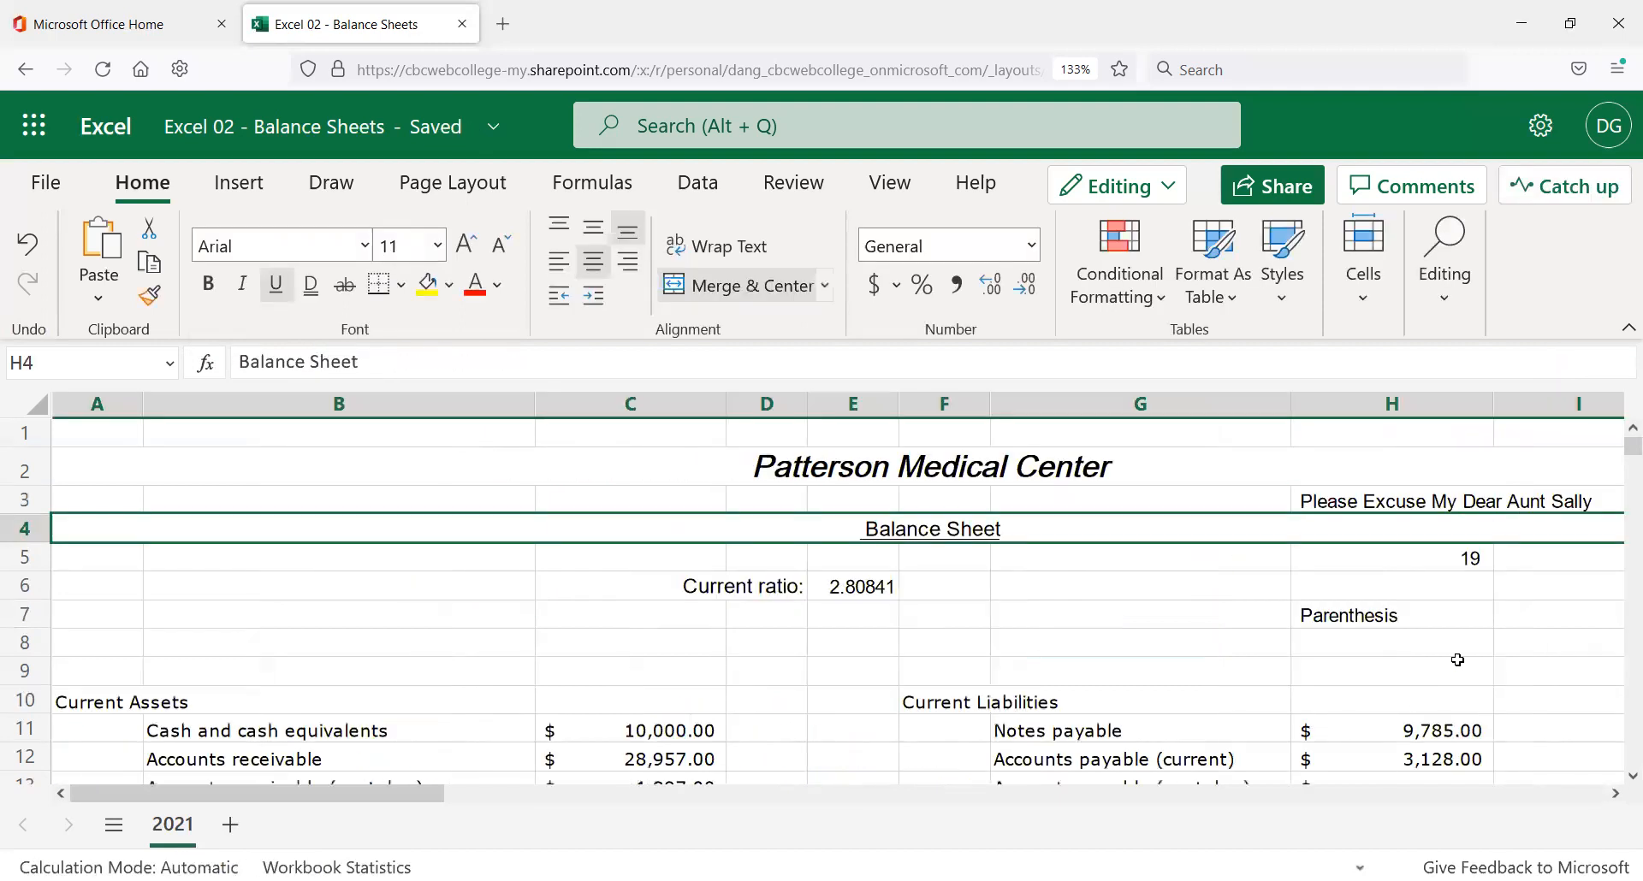
Append Exponents, Multiplcation, Division, Arithmetic and Subtraction after Parenthesis in the H7 note.
left_click(1423, 618)
left_click(422, 355)
type(", Exponent")
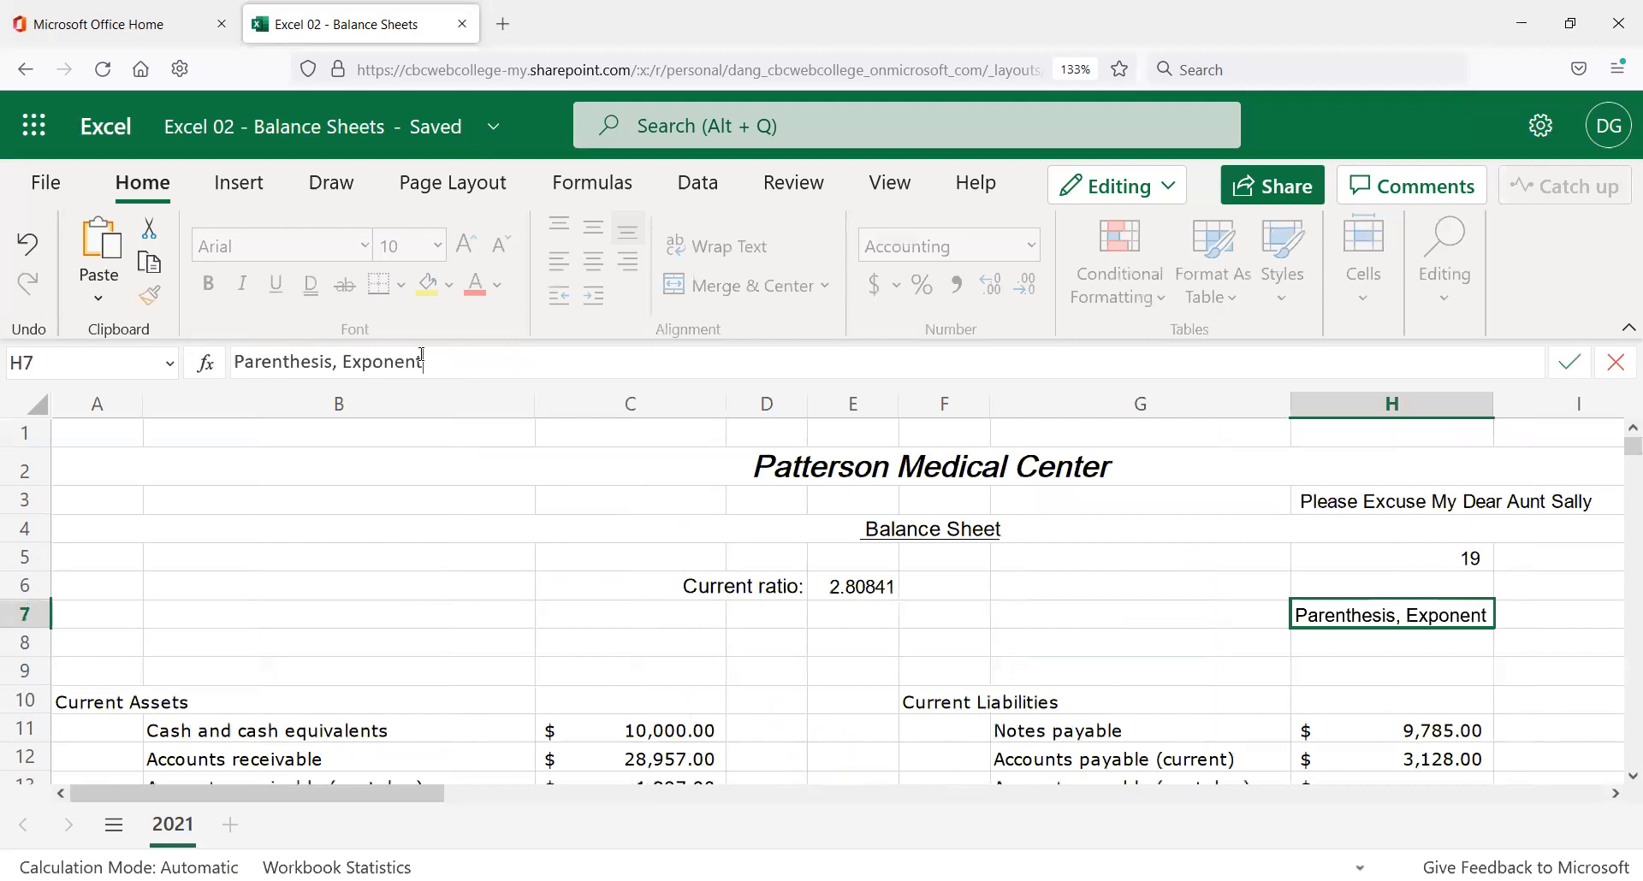
type("s, Multiplca")
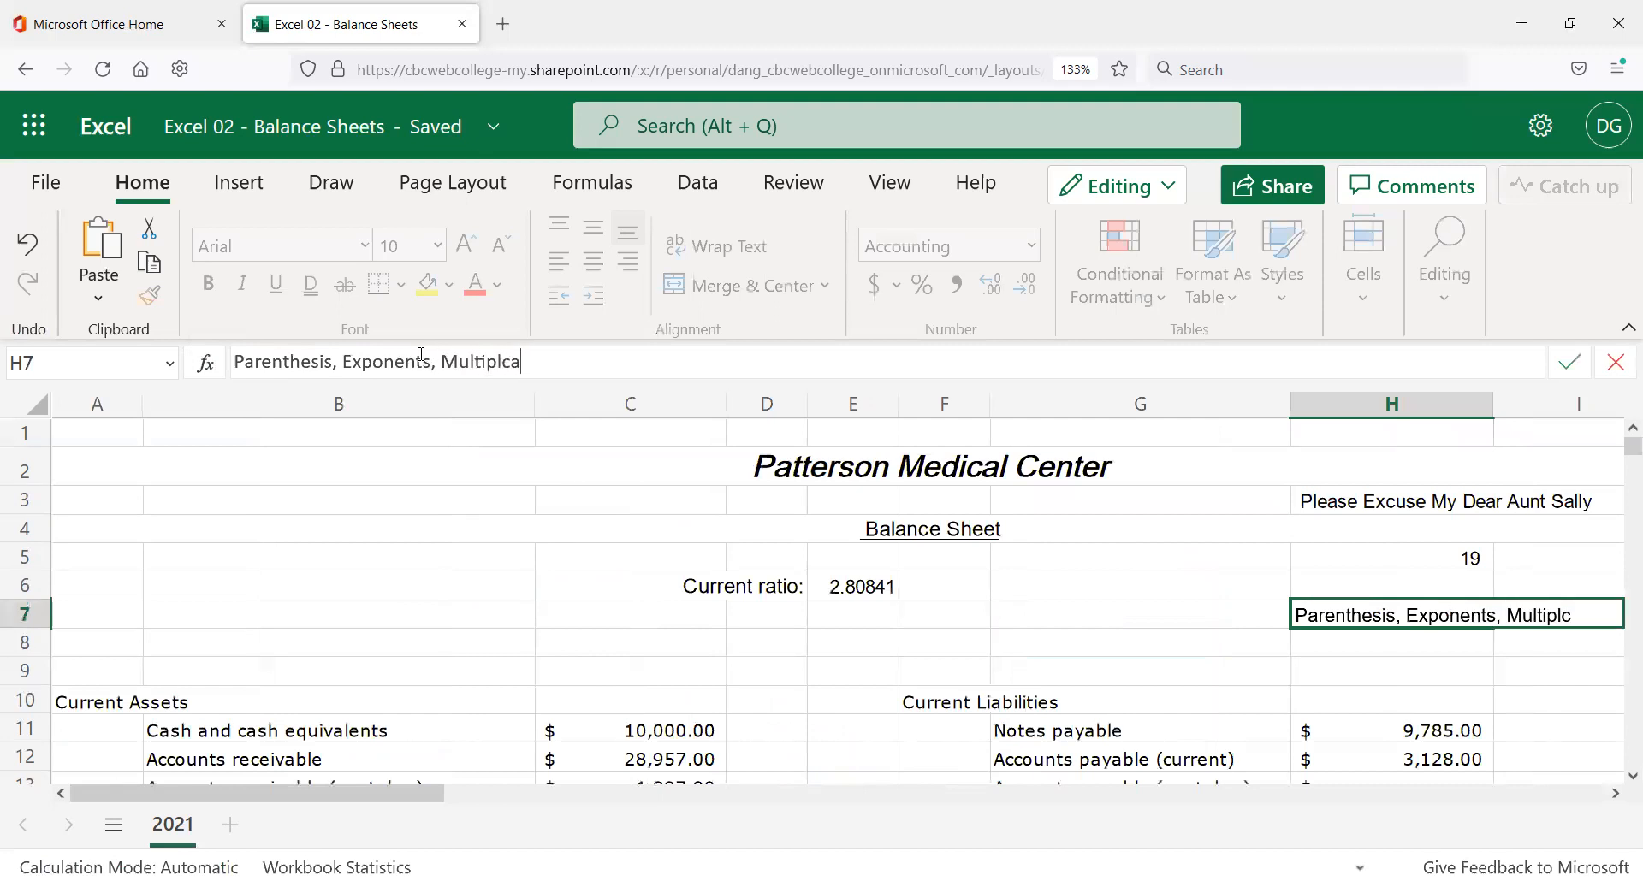
type("tion, Division")
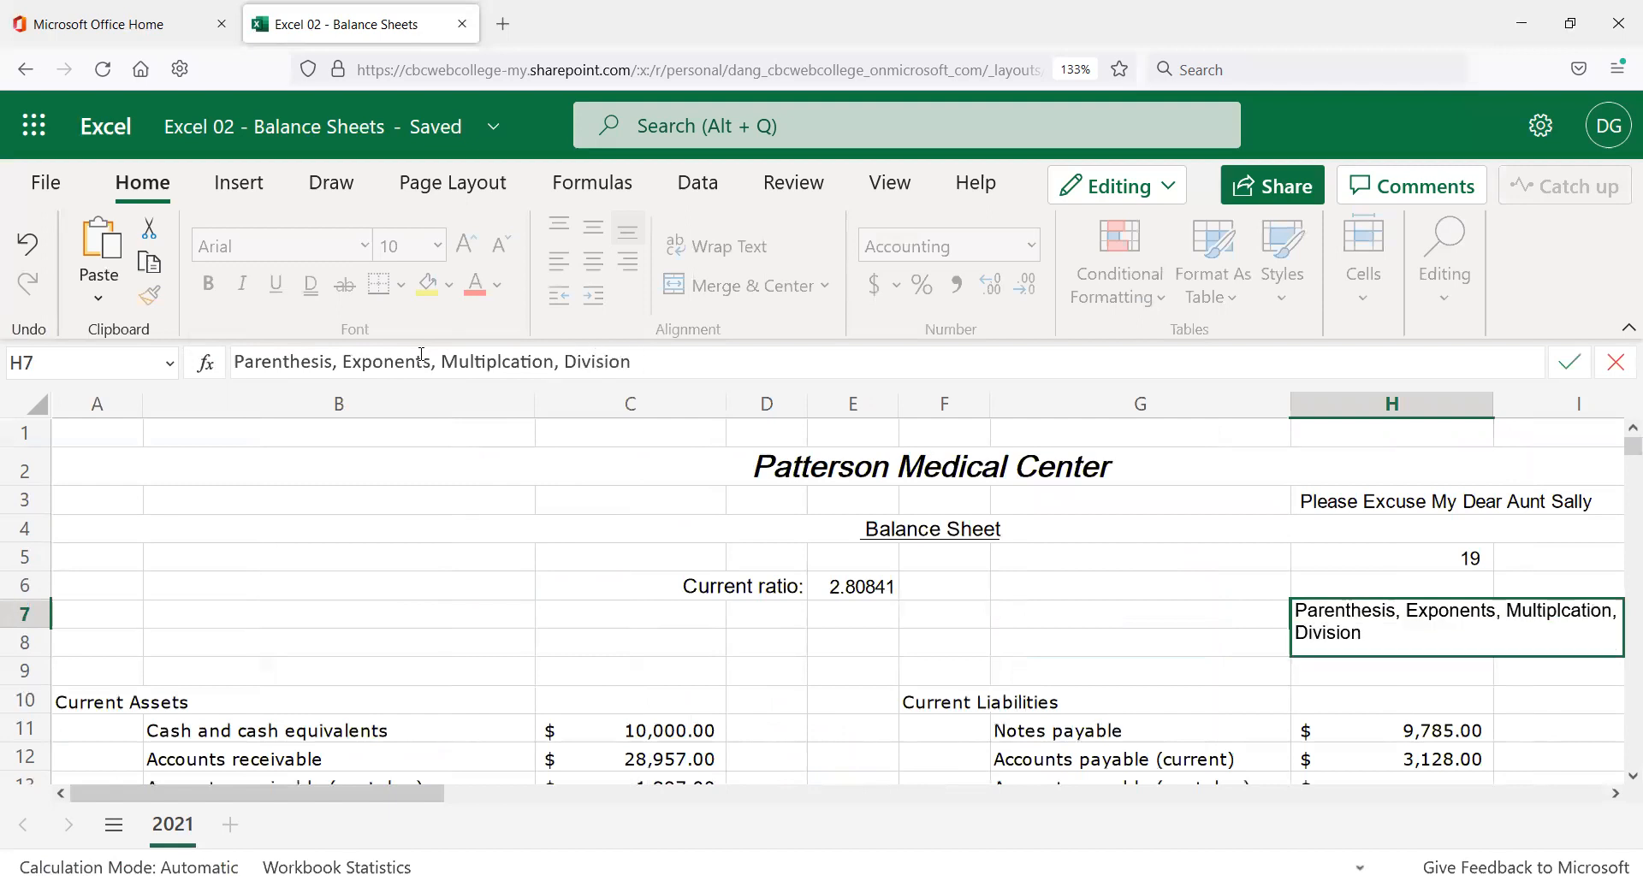
type("    Arithma")
key("BackSpace")
type("etic,")
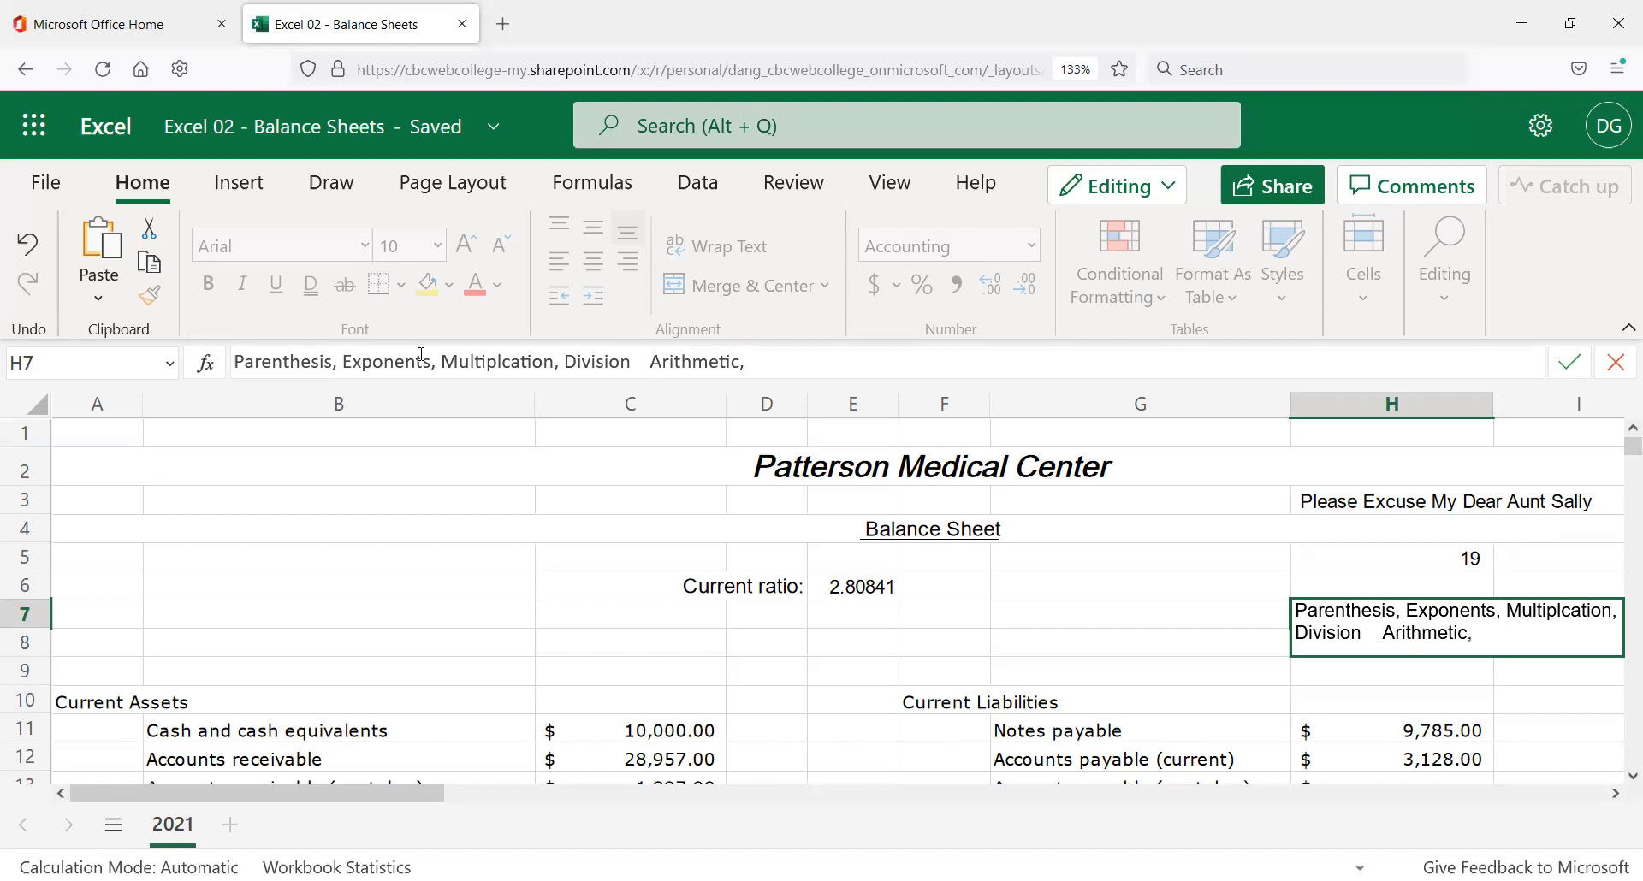
key("BackSpace")
key("BackSpace")
type("ic, Subtraction")
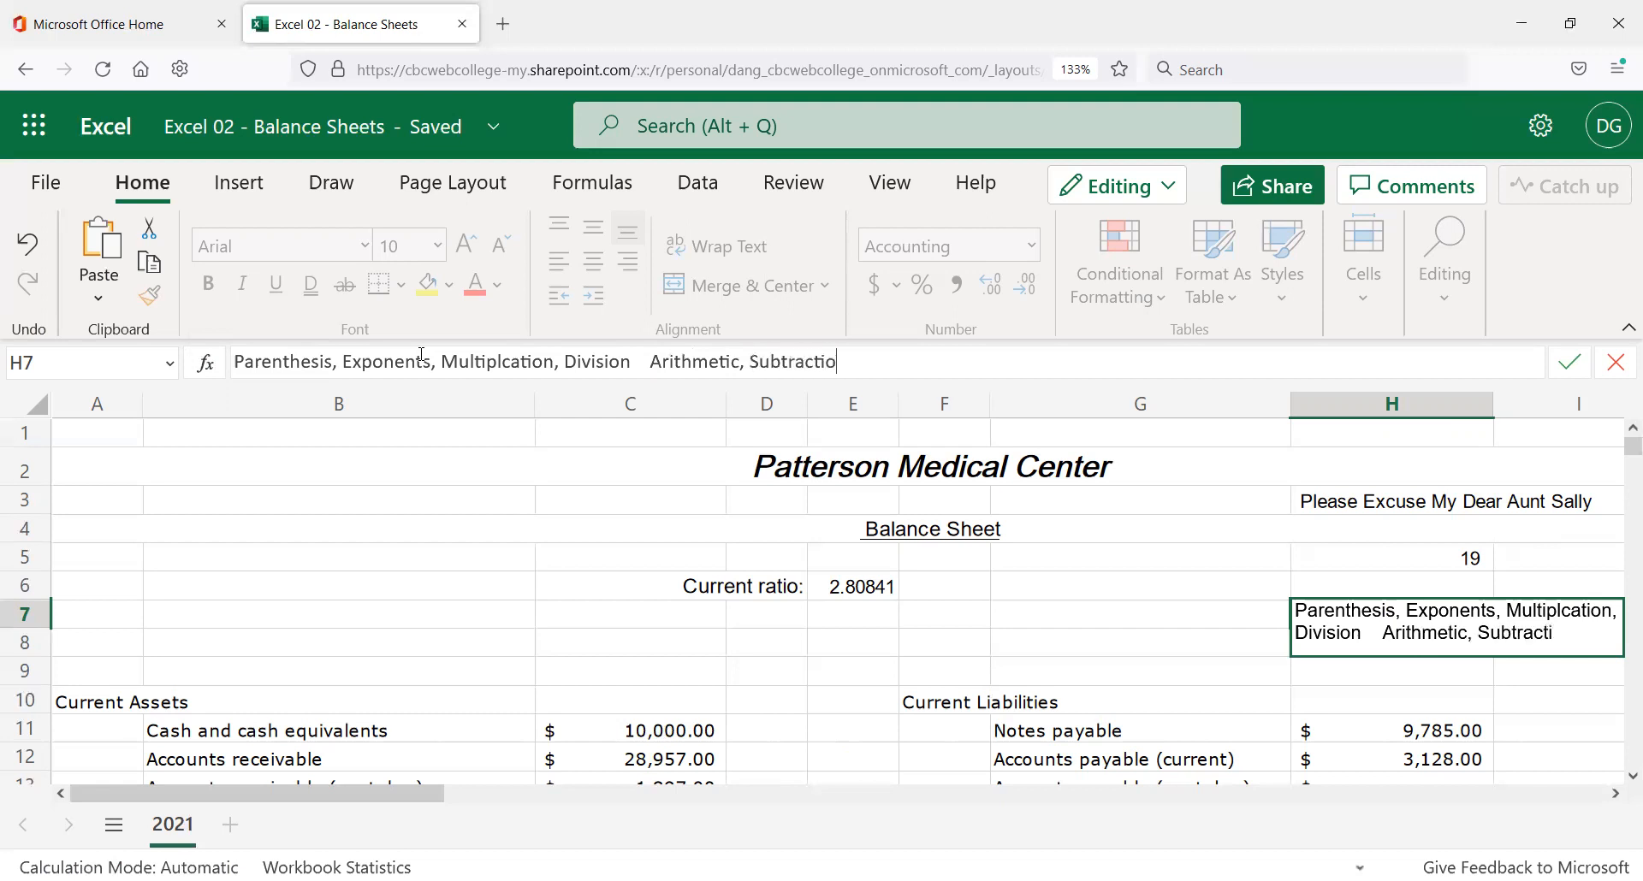
key("Return")
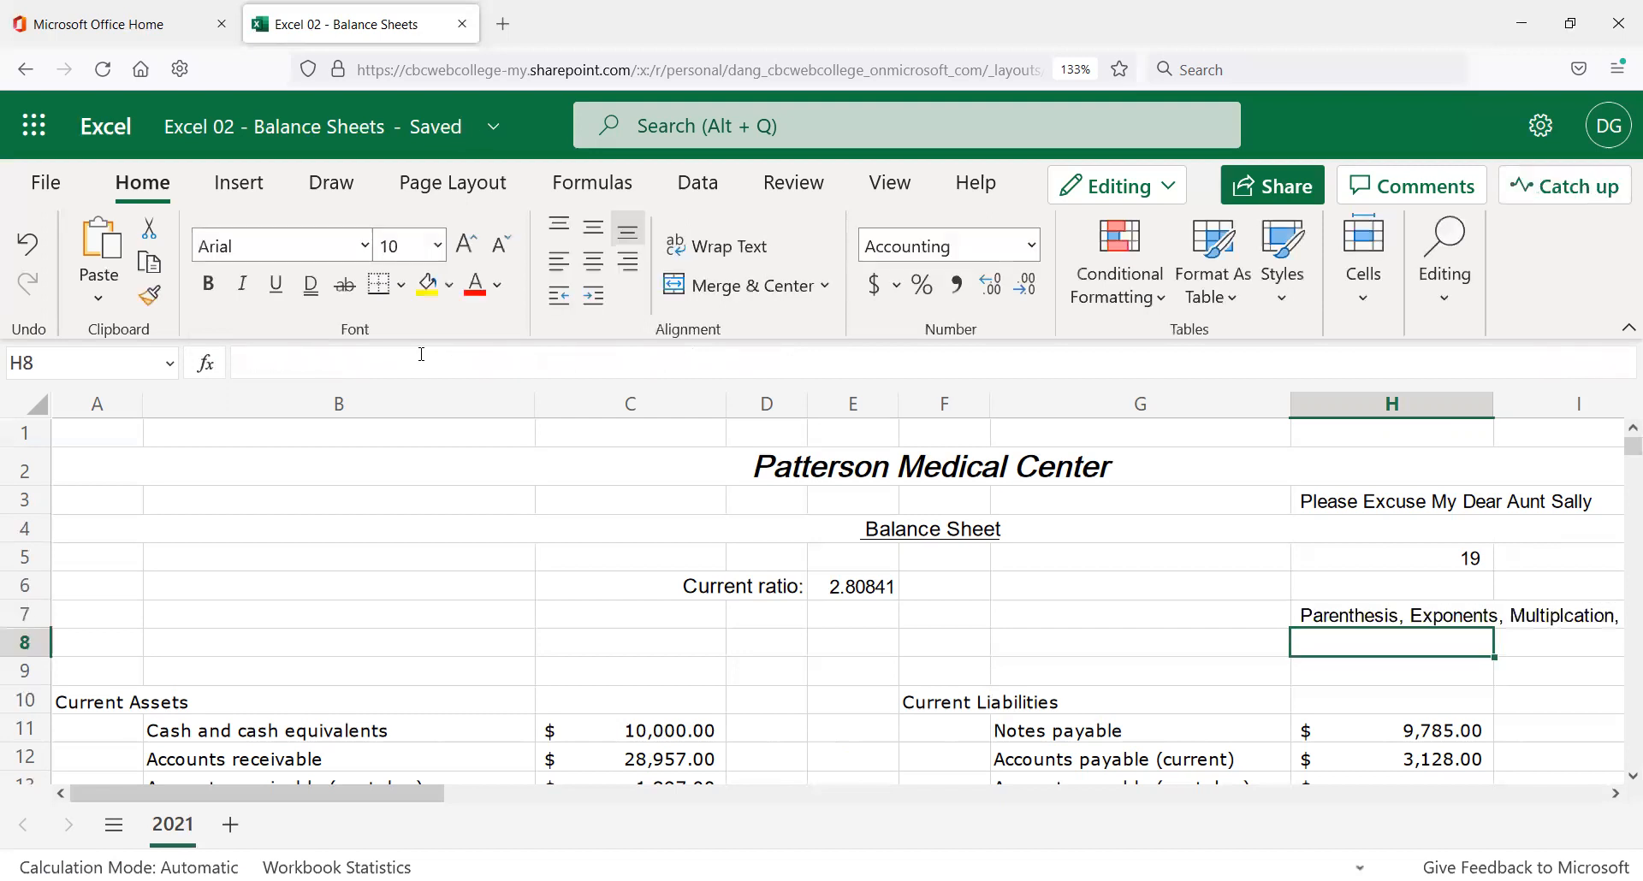
key("Up")
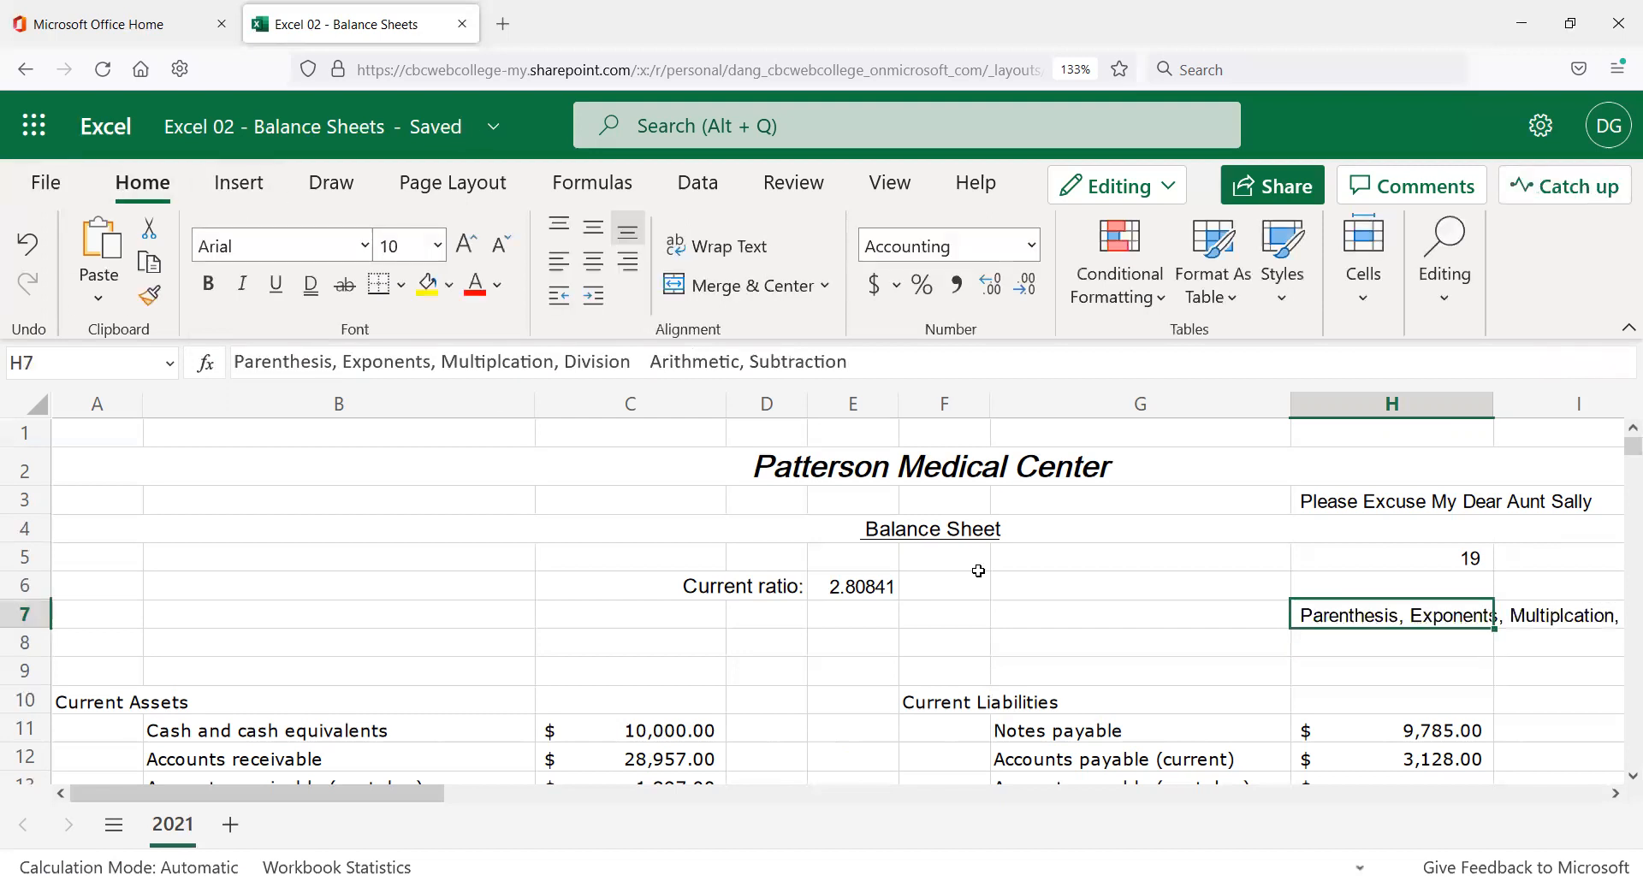
Insert a closing parenthesis after 7 in H5's formula, making it = 5+7)*2.
left_click(1431, 560)
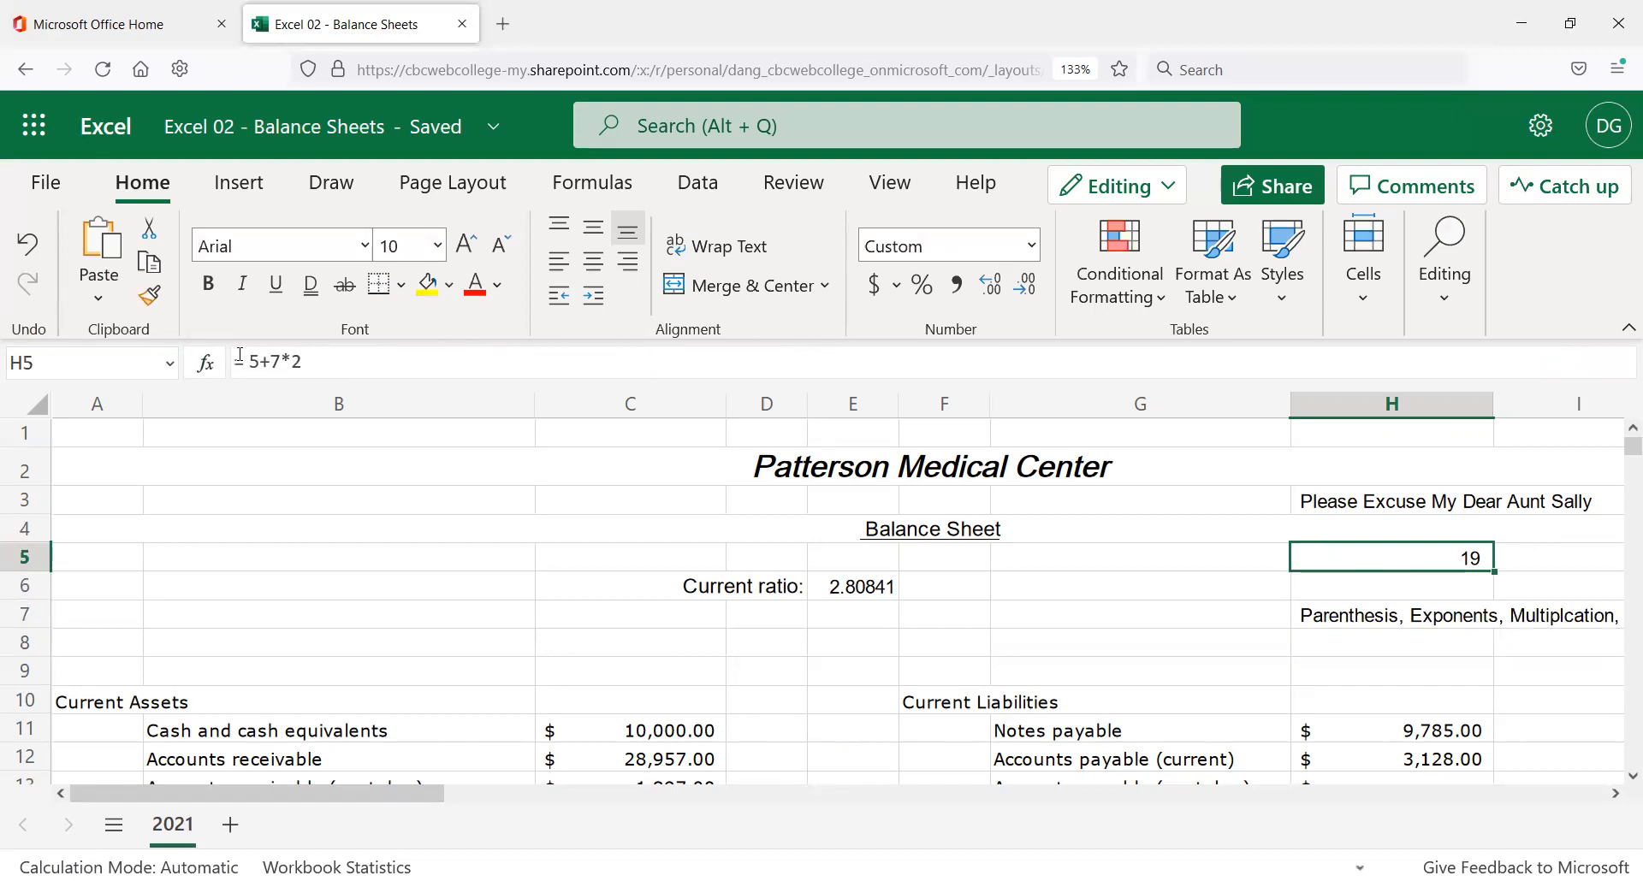
left_click(1421, 620)
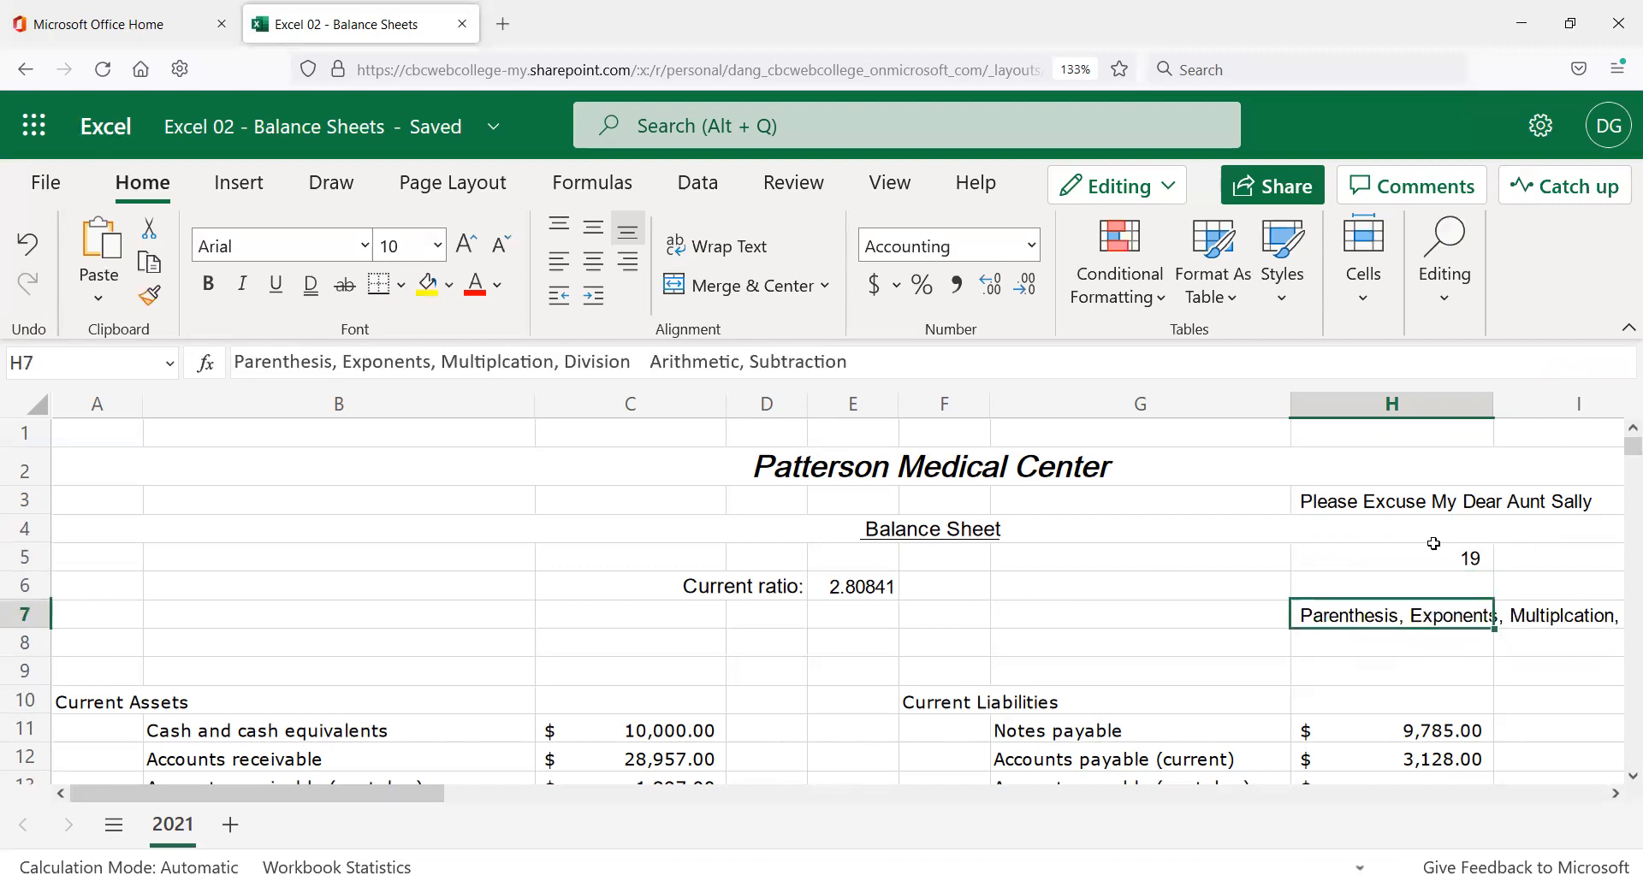
left_click(1386, 561)
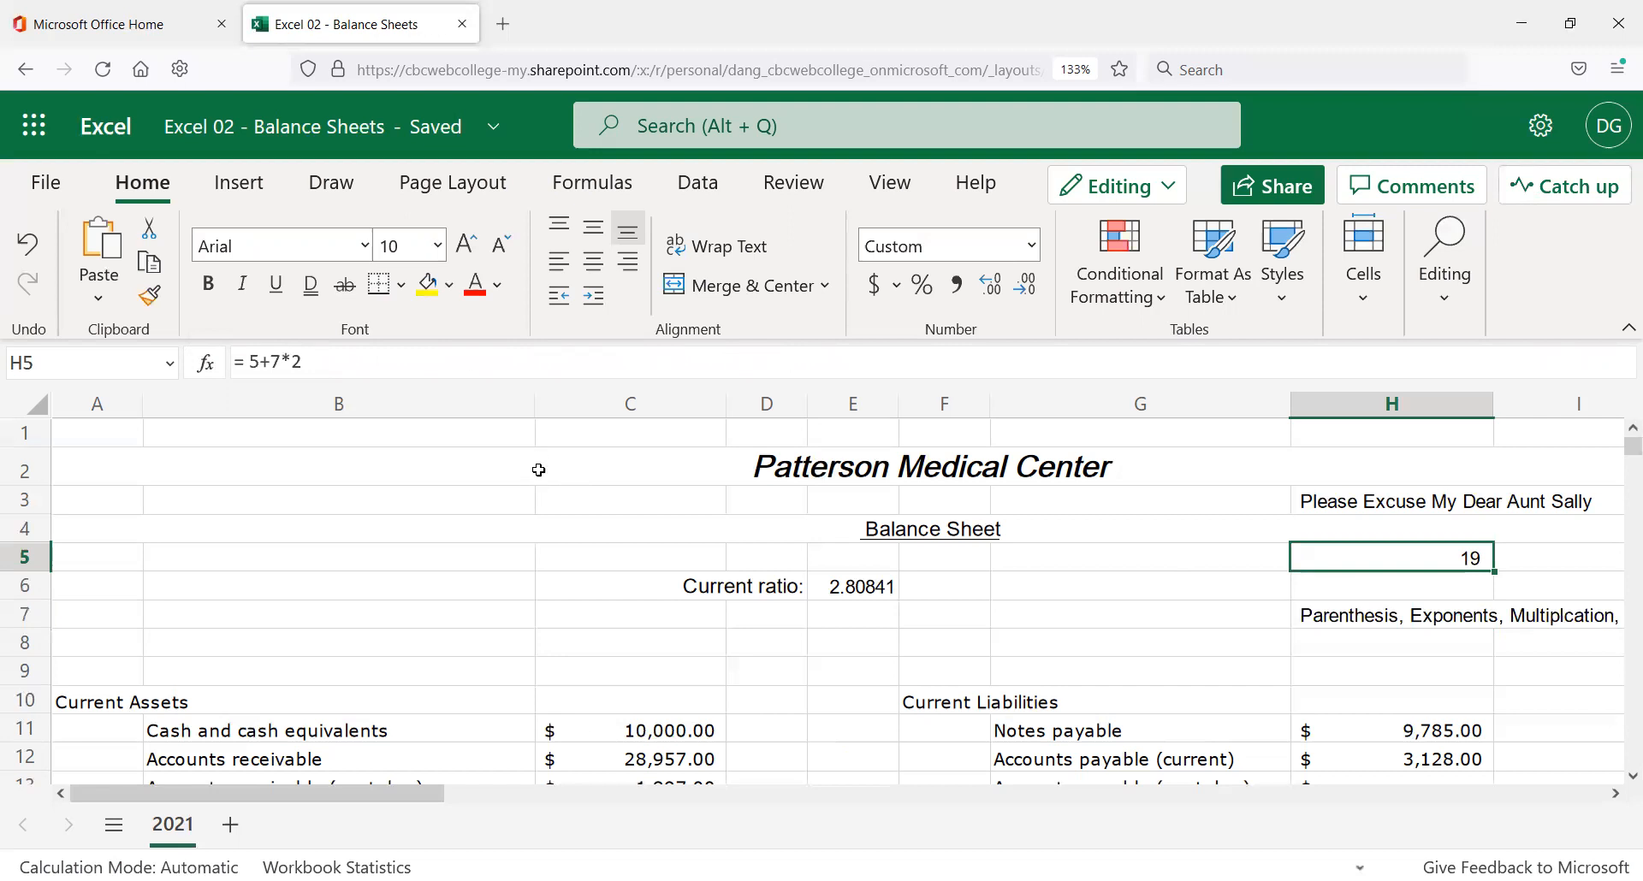
left_click(285, 361)
type(")")
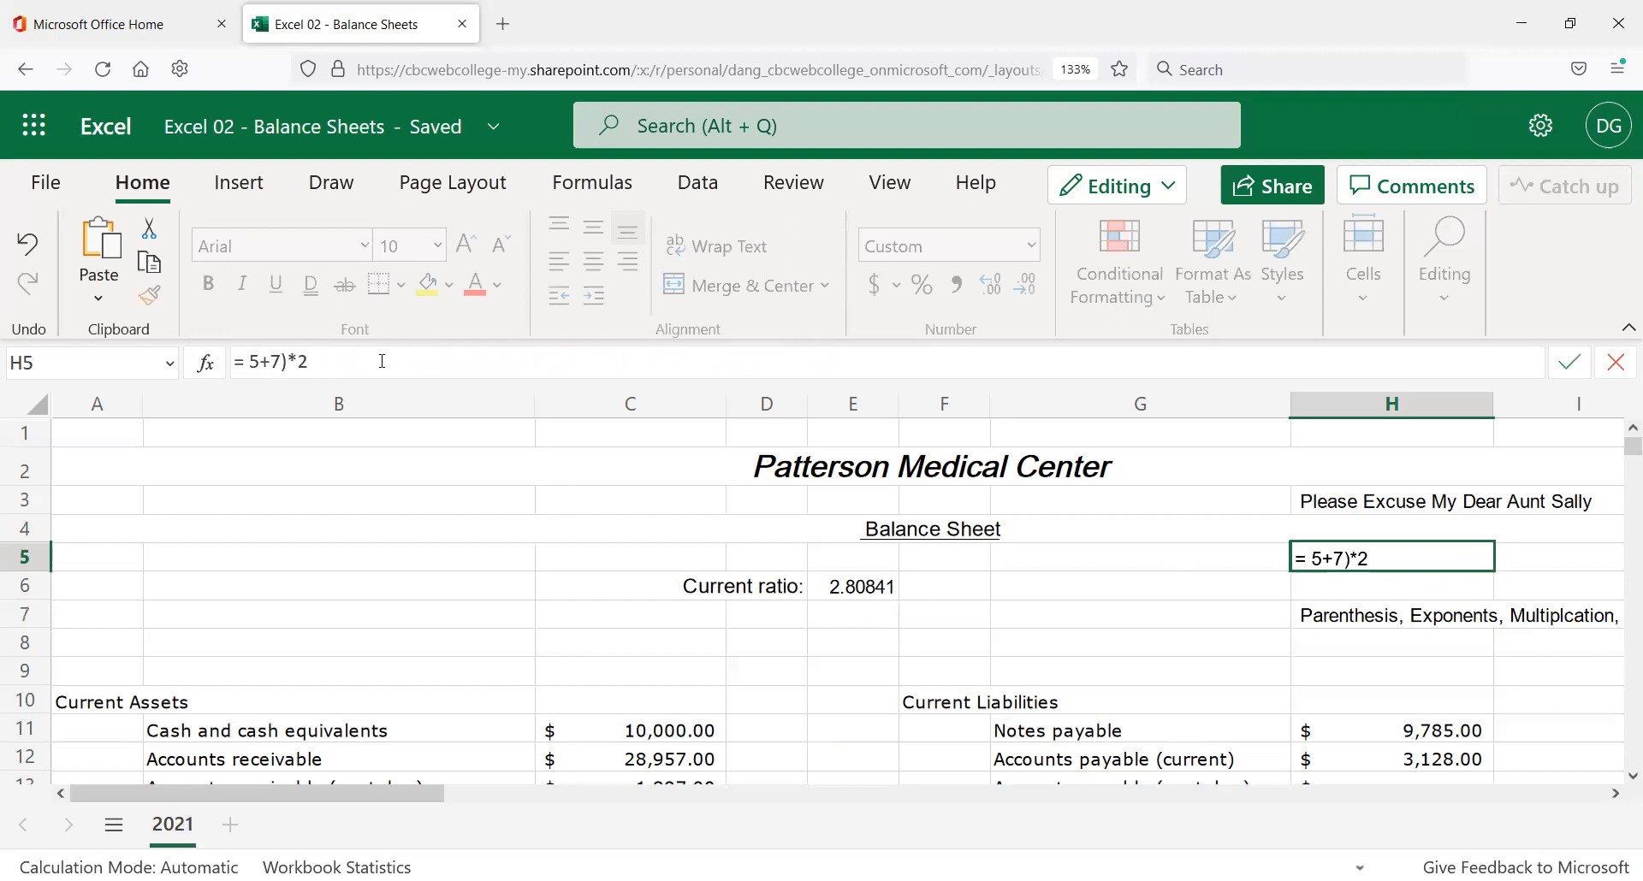
type("(")
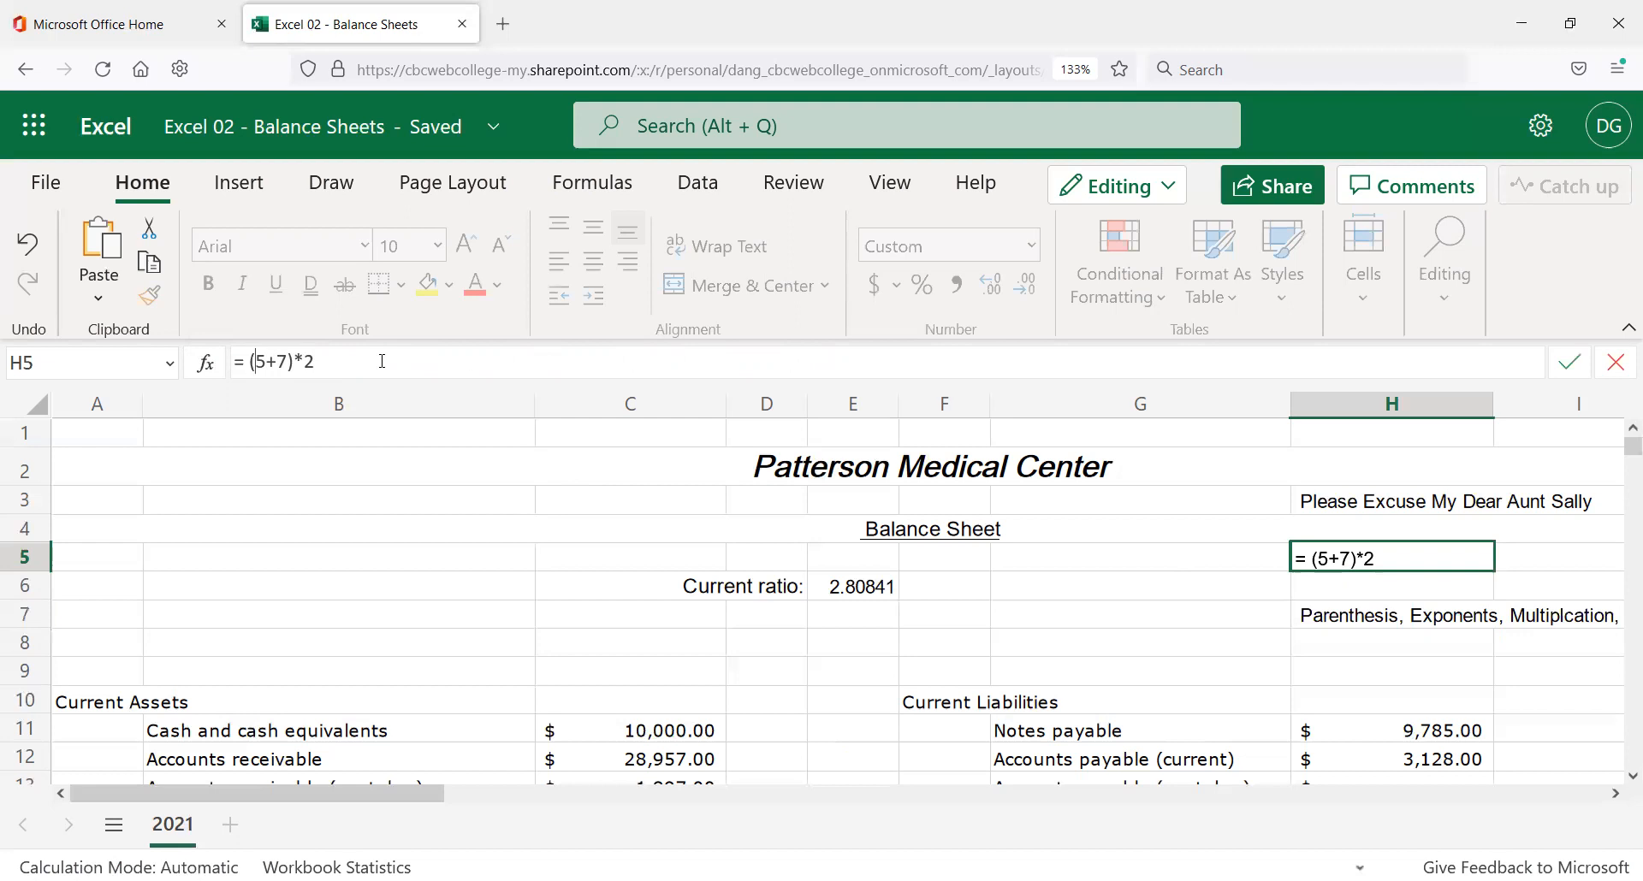
Commit H5 as = (5+7)*2 showing 24, then review the H7 and H3 notes.
key("Return")
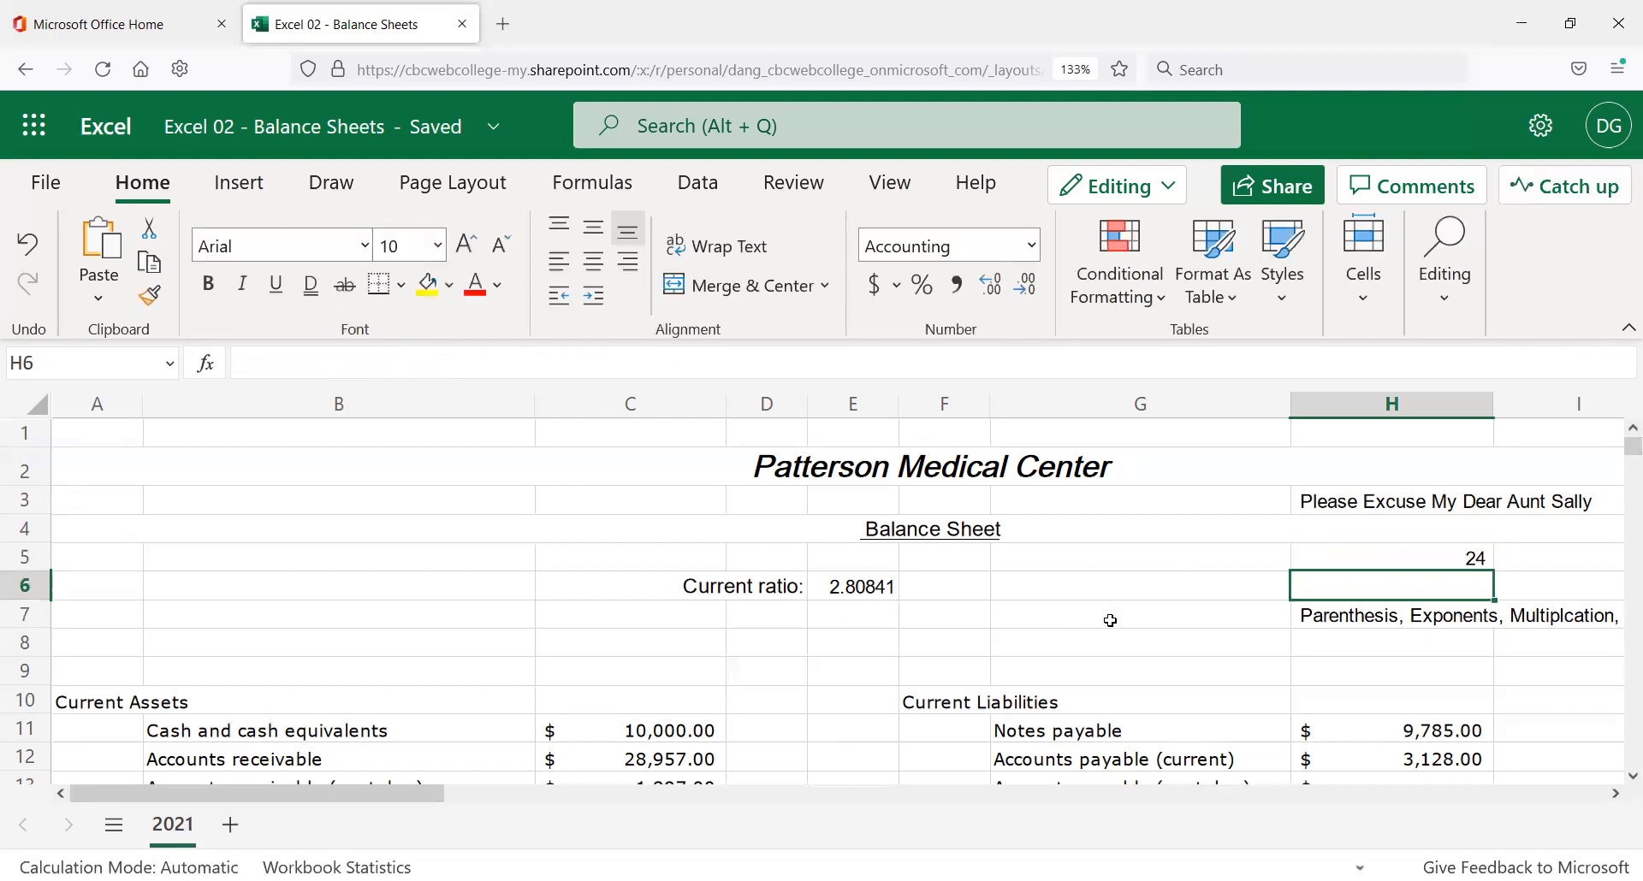
left_click(1357, 612)
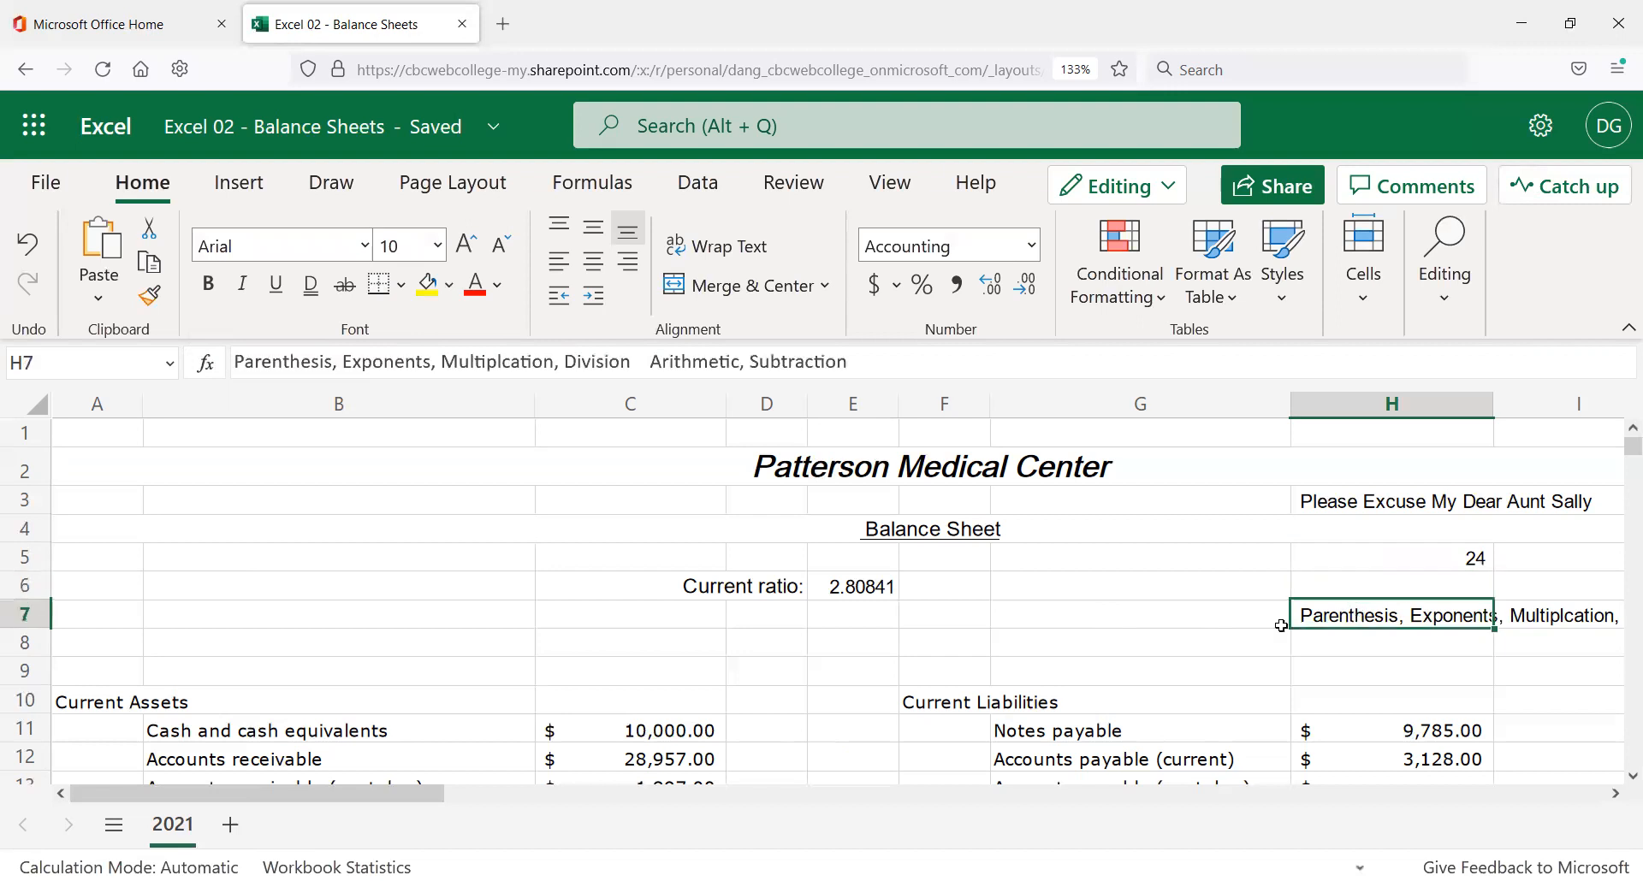
left_click(1345, 505)
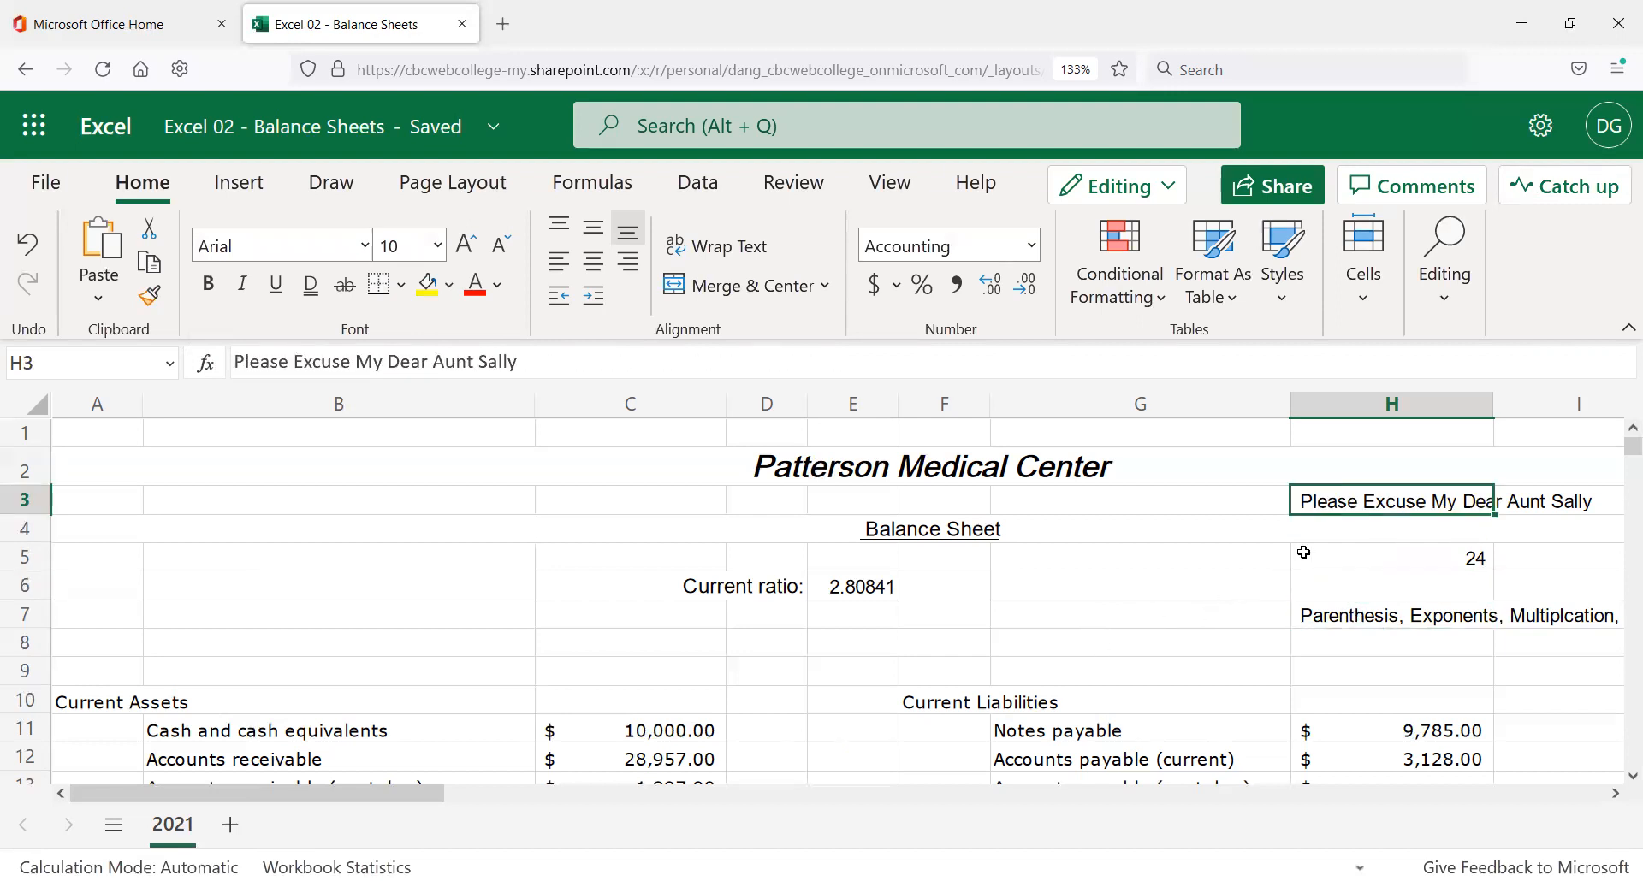
left_click(1382, 616)
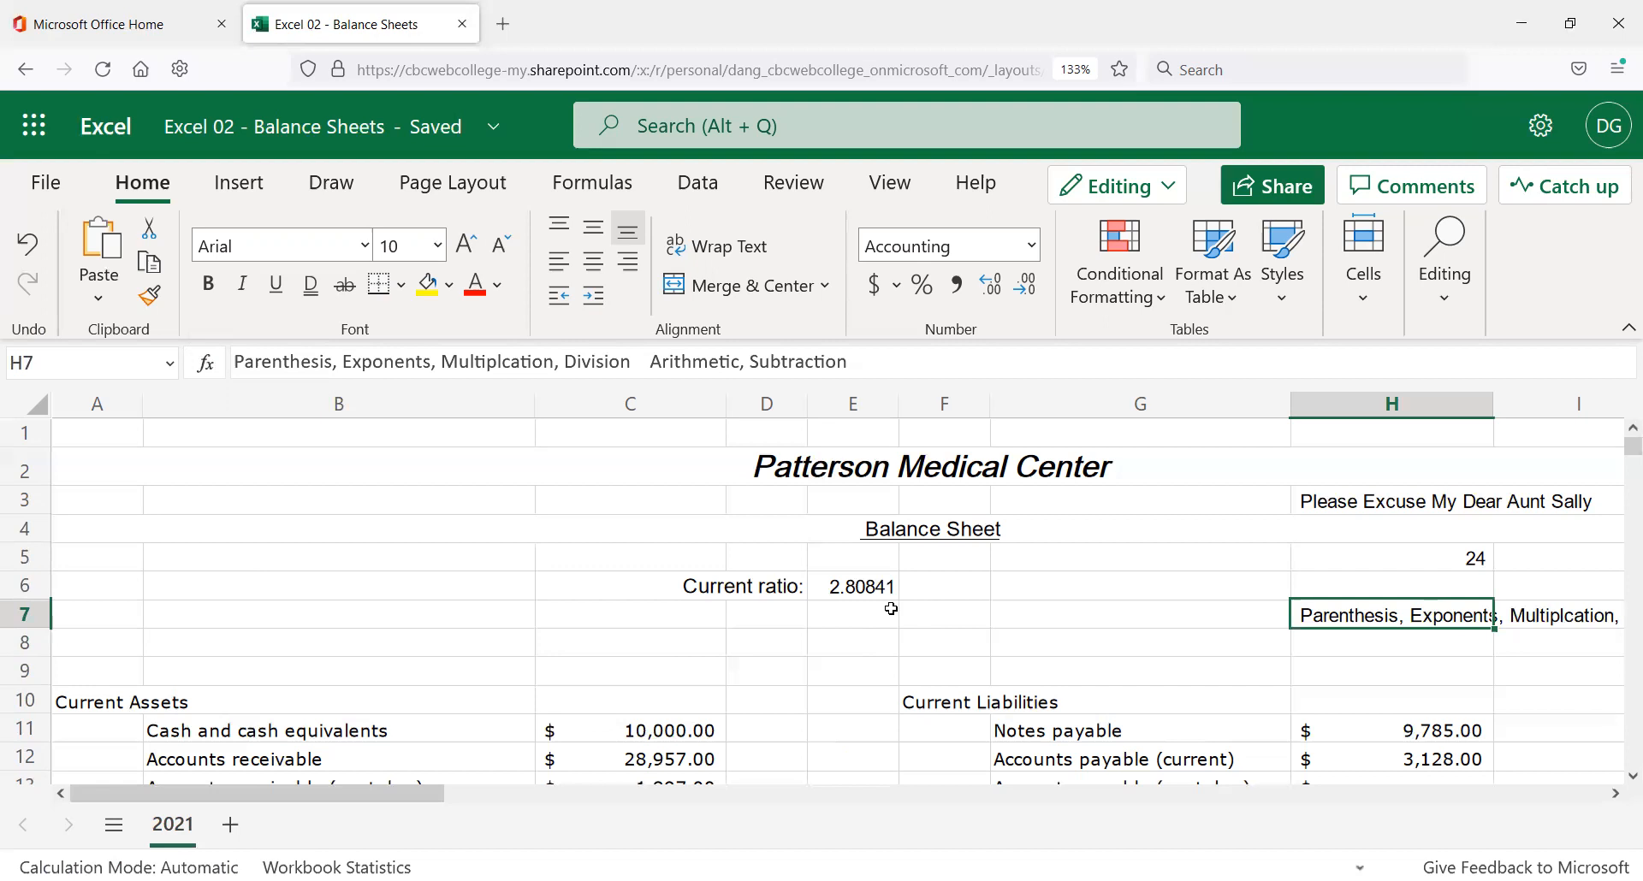
key("Up")
key("Up")
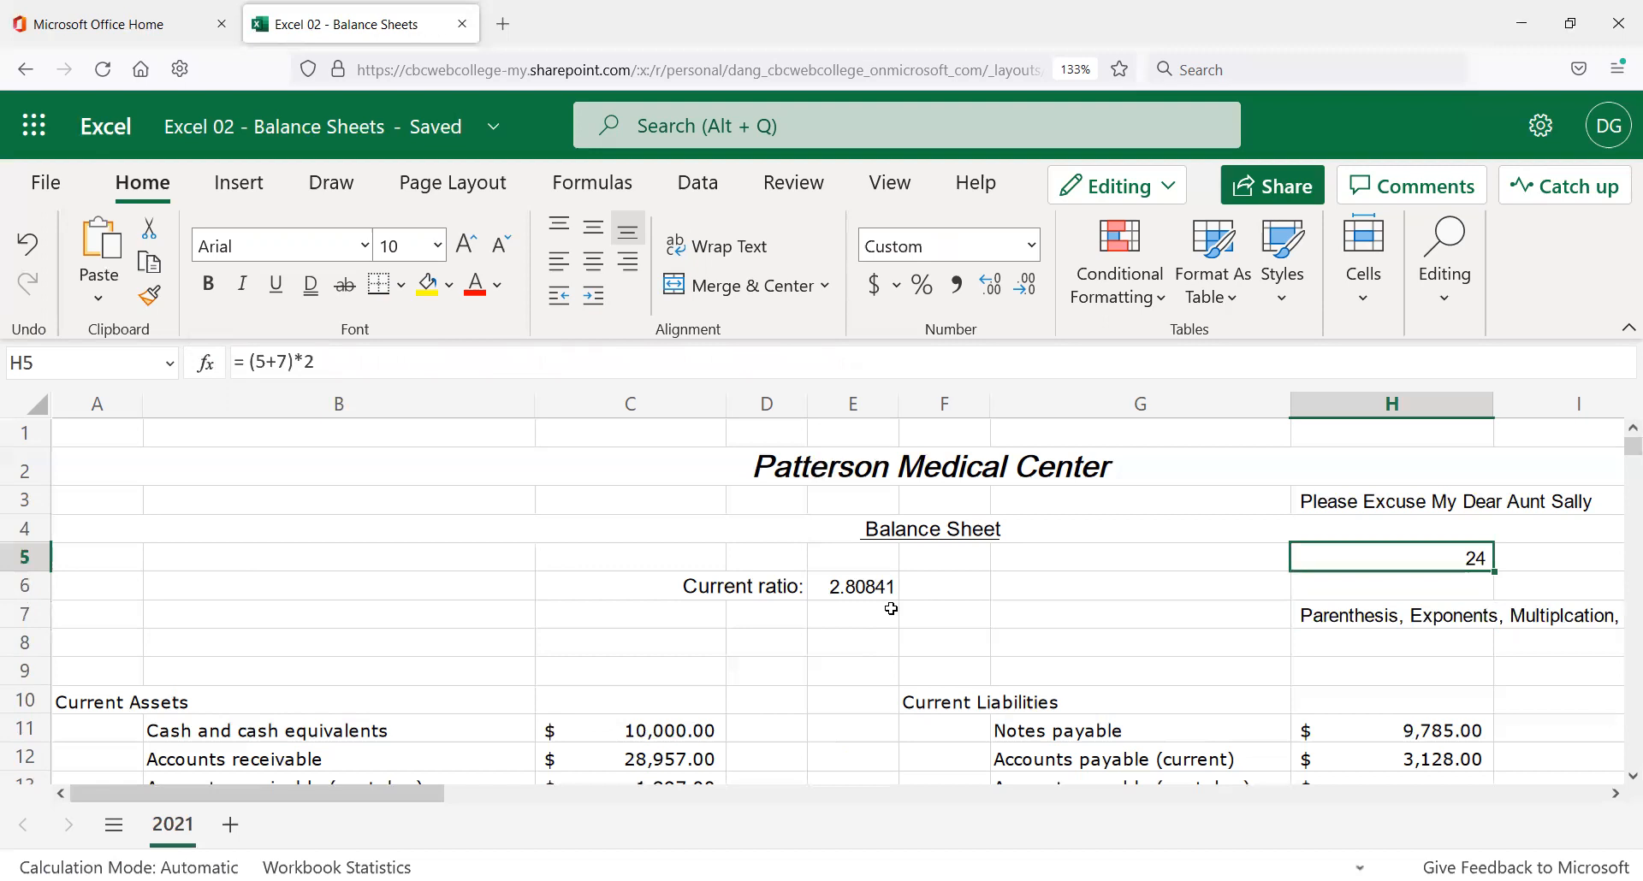
Enter =7*2+5 in H6, which displays $ 19.00.
key("Down")
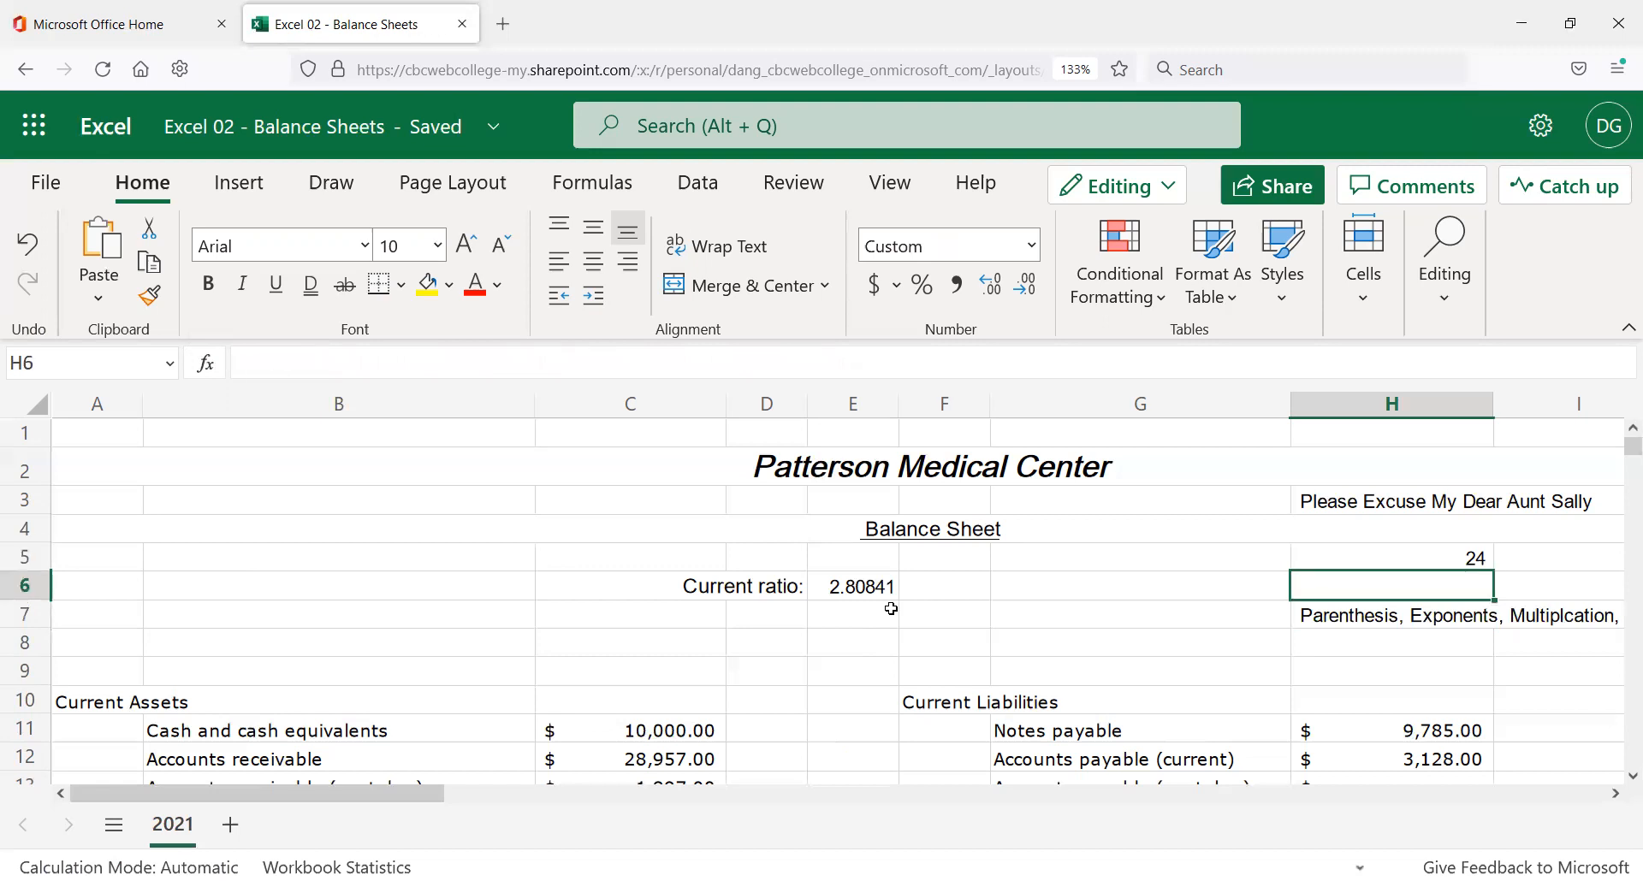
type("=7")
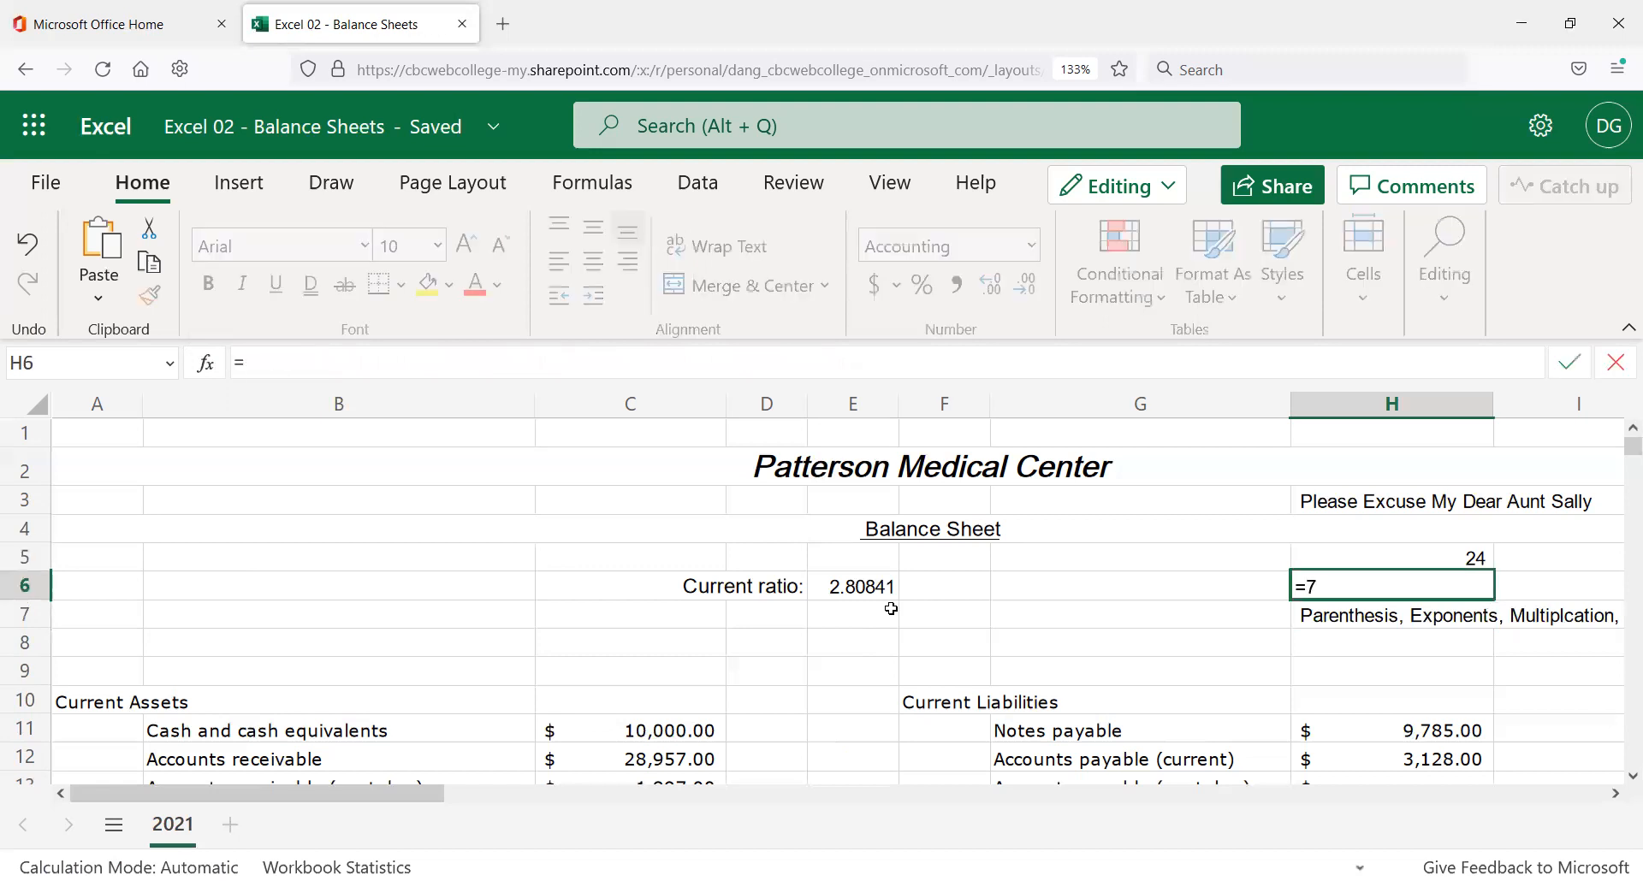
type("*2+5")
key("Return")
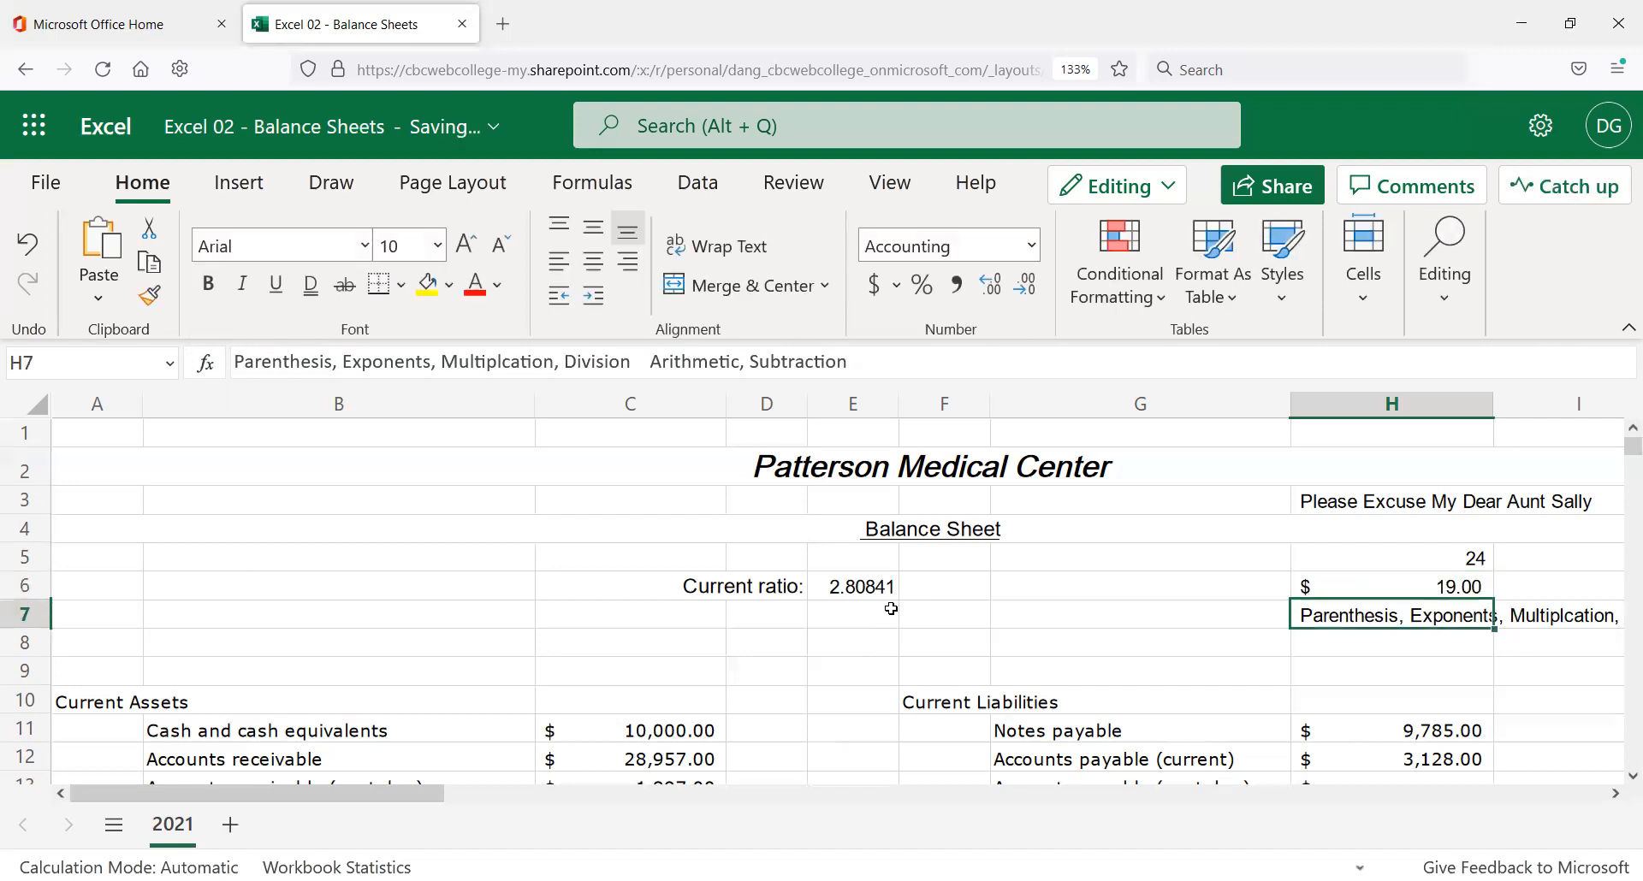
key("Up")
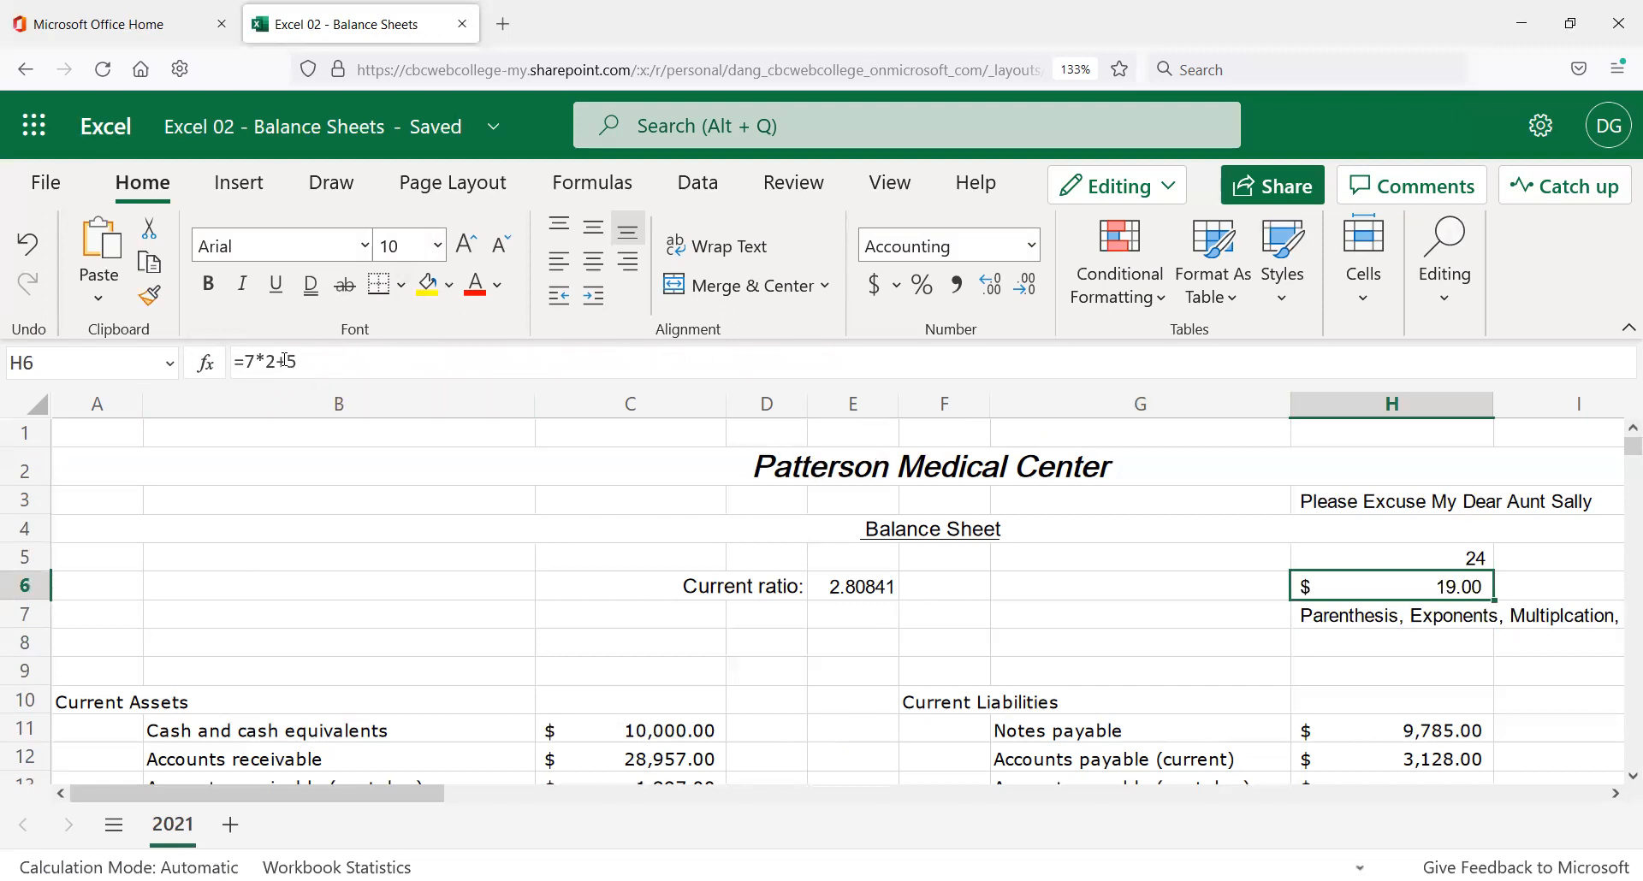
Compare H5's (5+7)*2 formula with H6's =7*2+5 in the formula bar.
left_click(1356, 563)
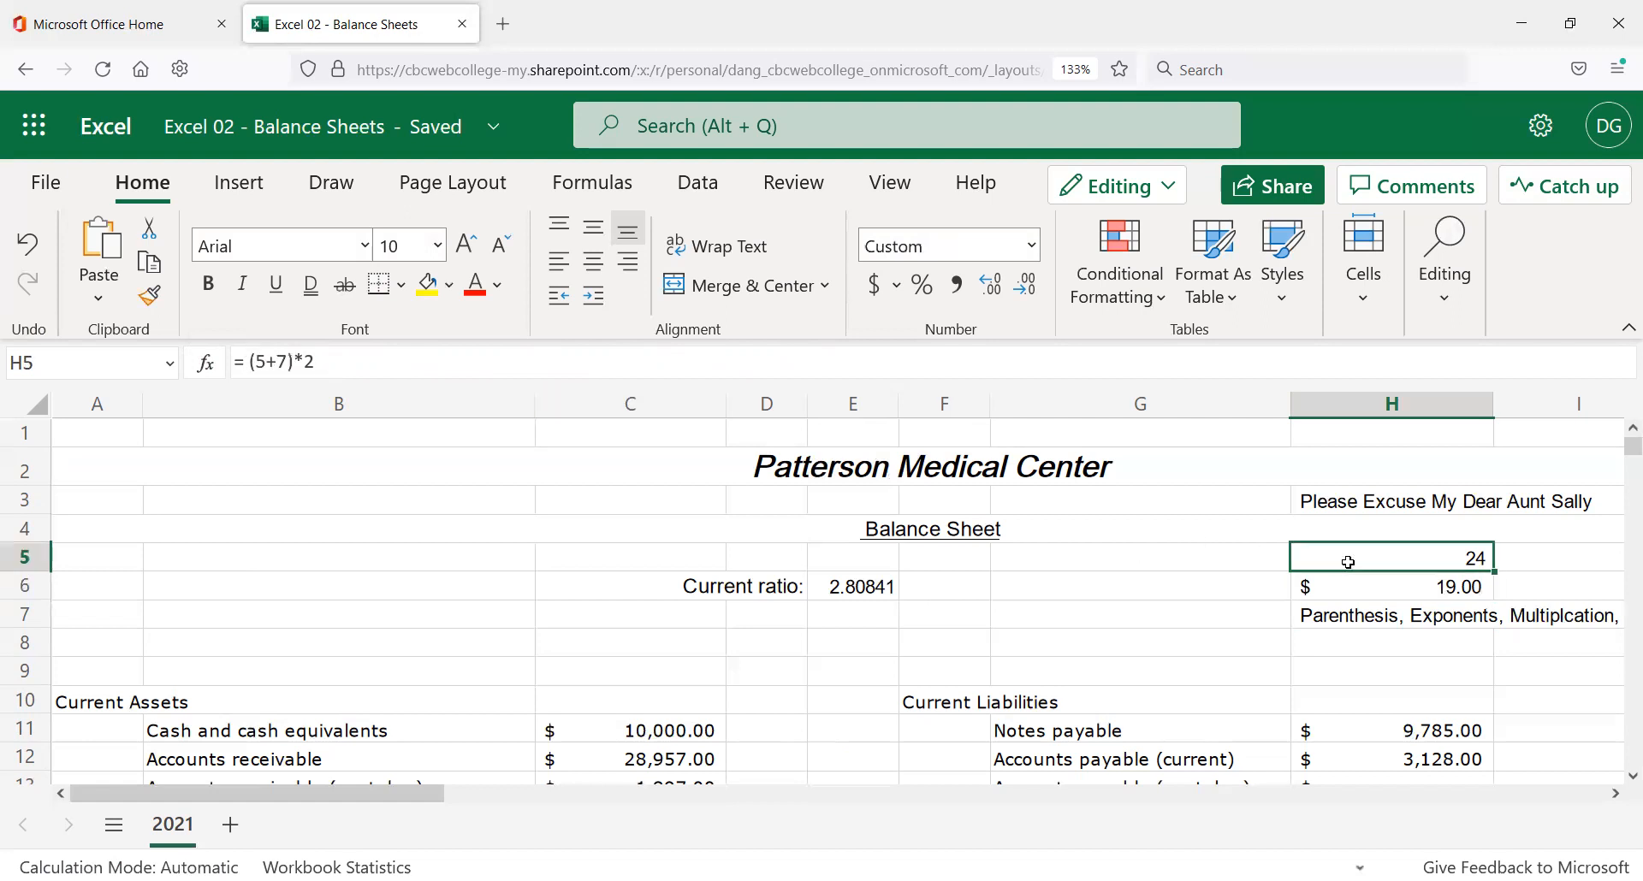
left_click(1360, 586)
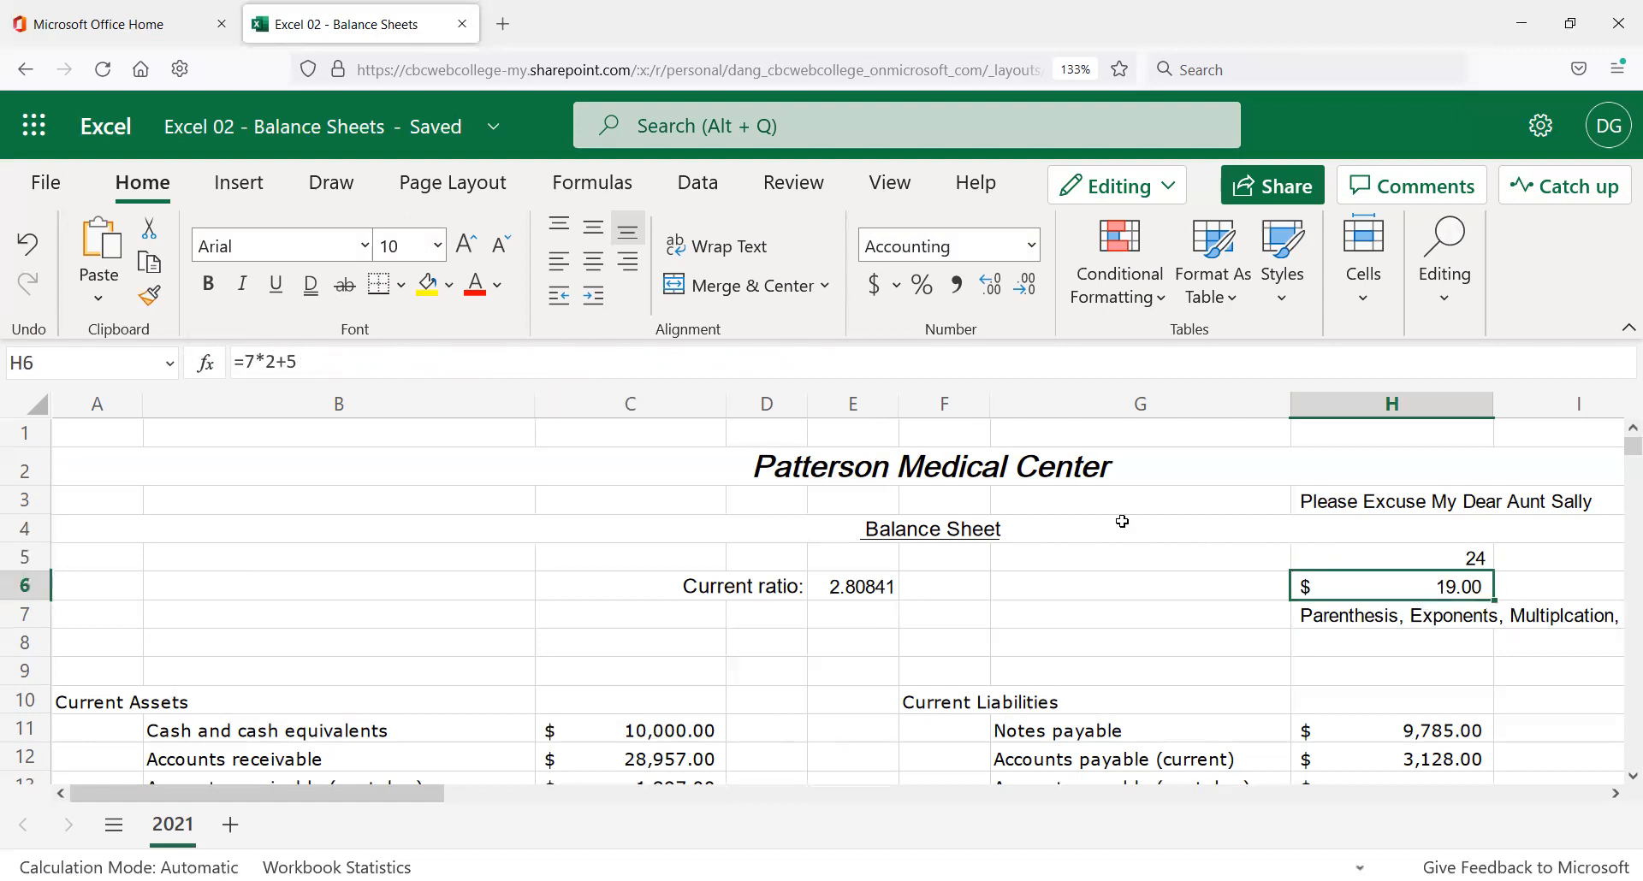
double_click(253, 364)
left_click(257, 362)
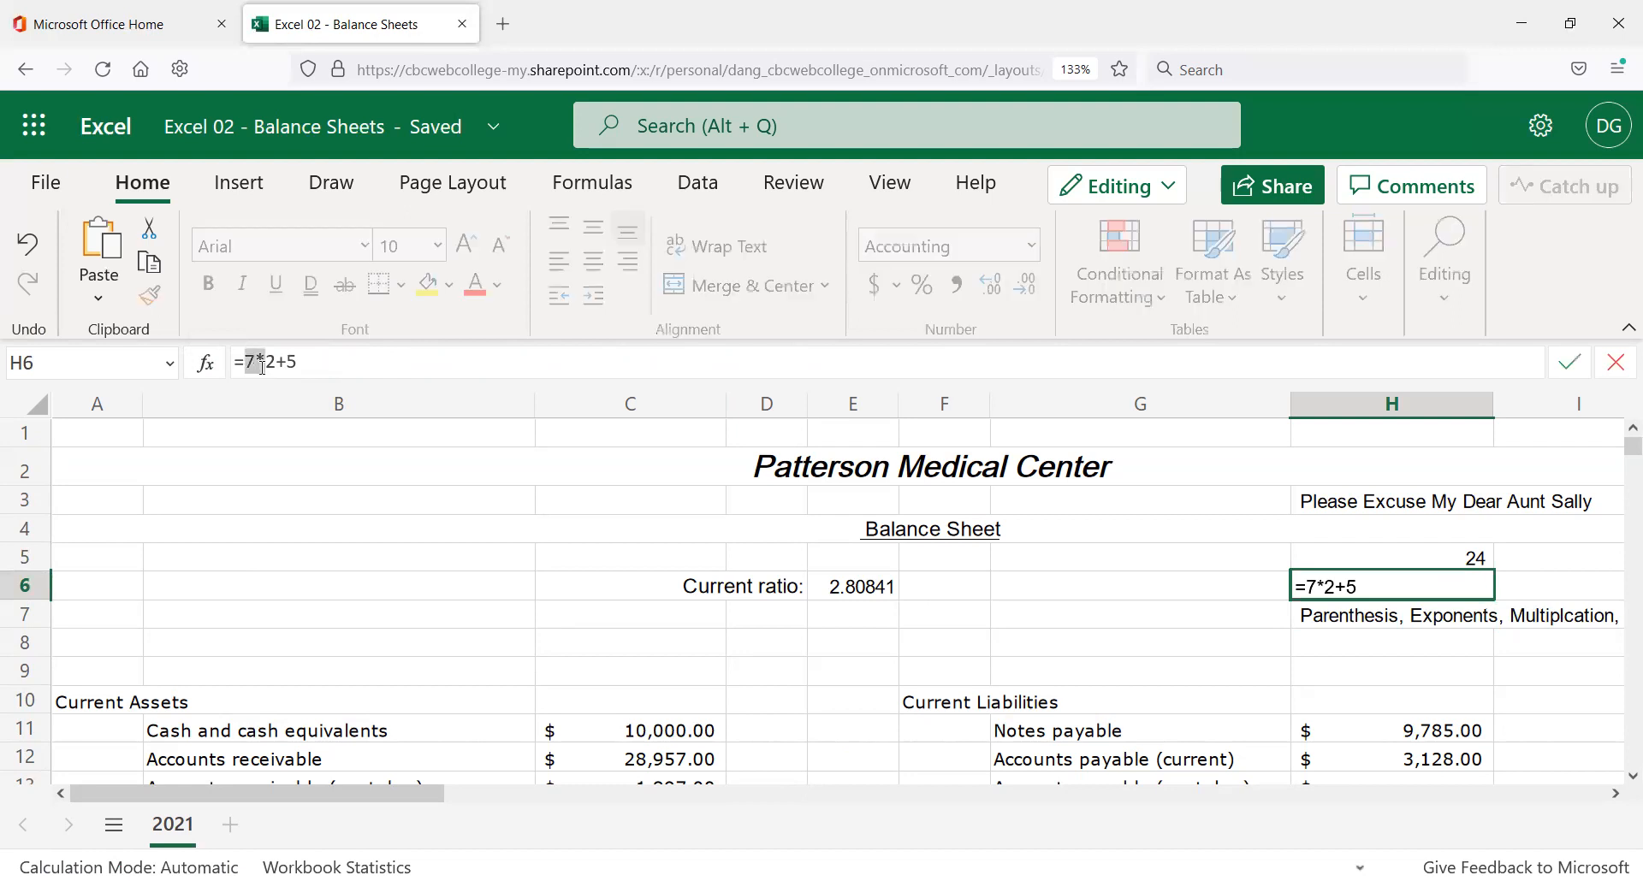
key("Escape")
left_click(1438, 564)
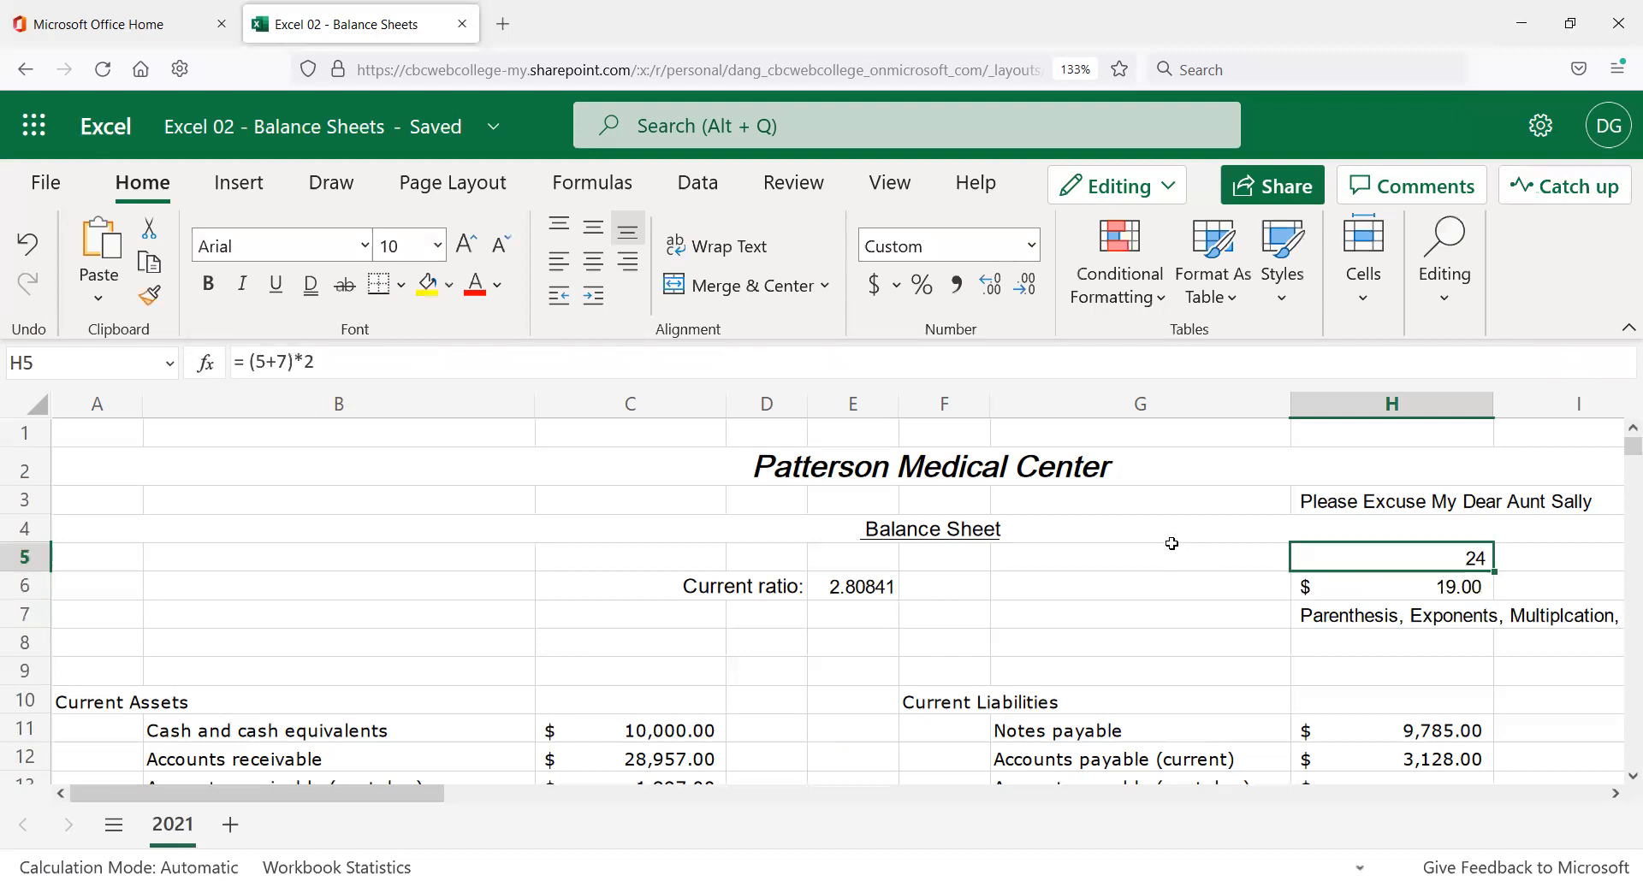
left_click(1428, 581)
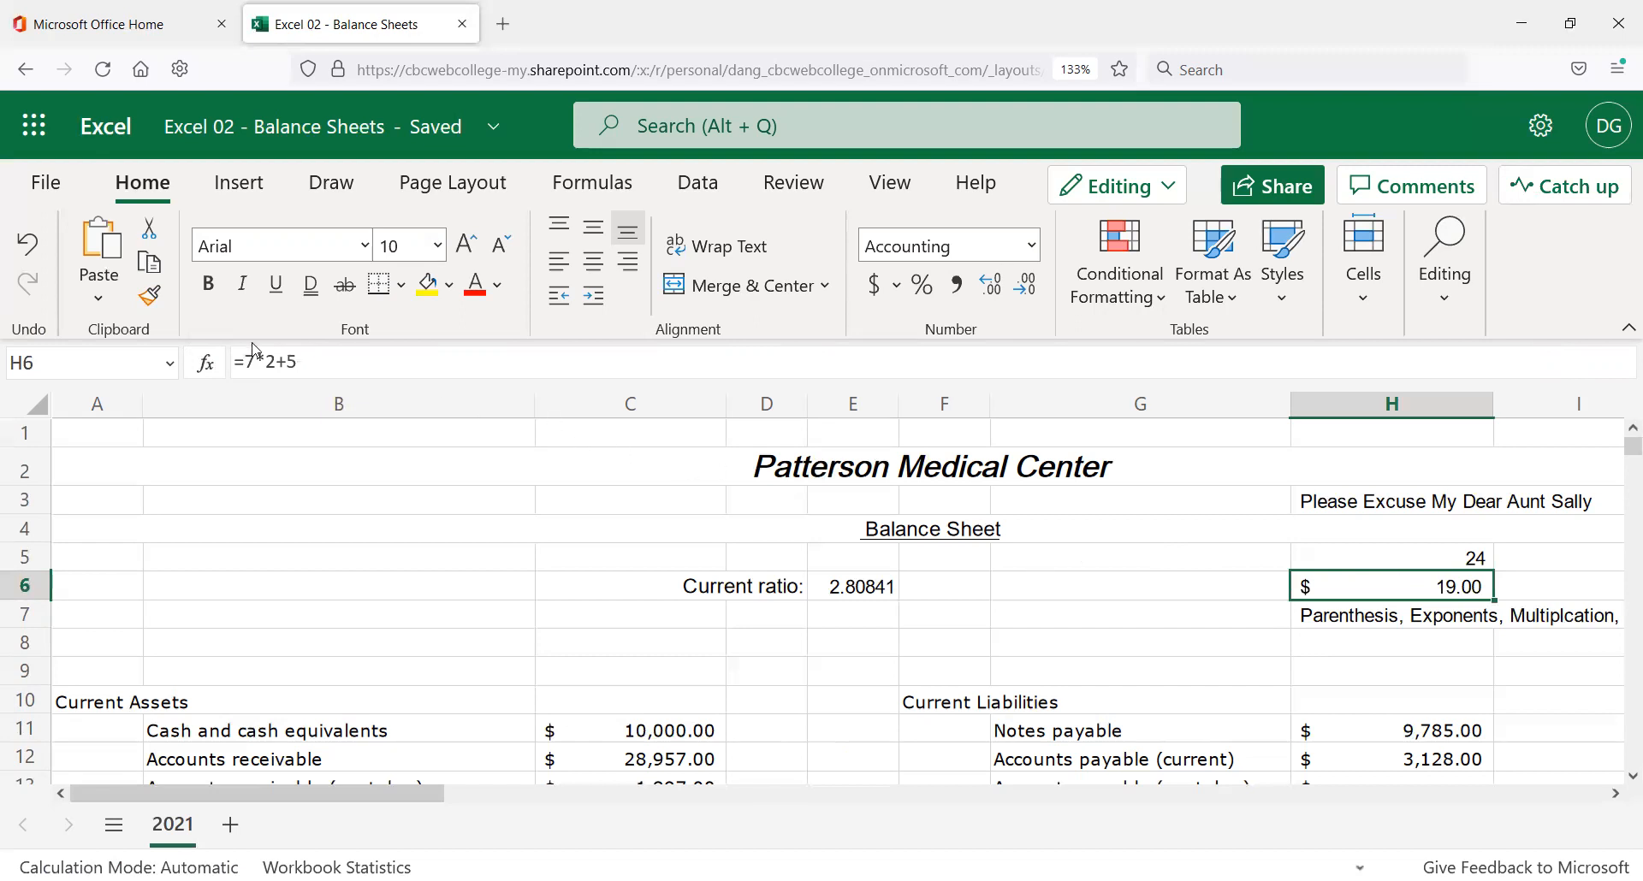
left_click(268, 366)
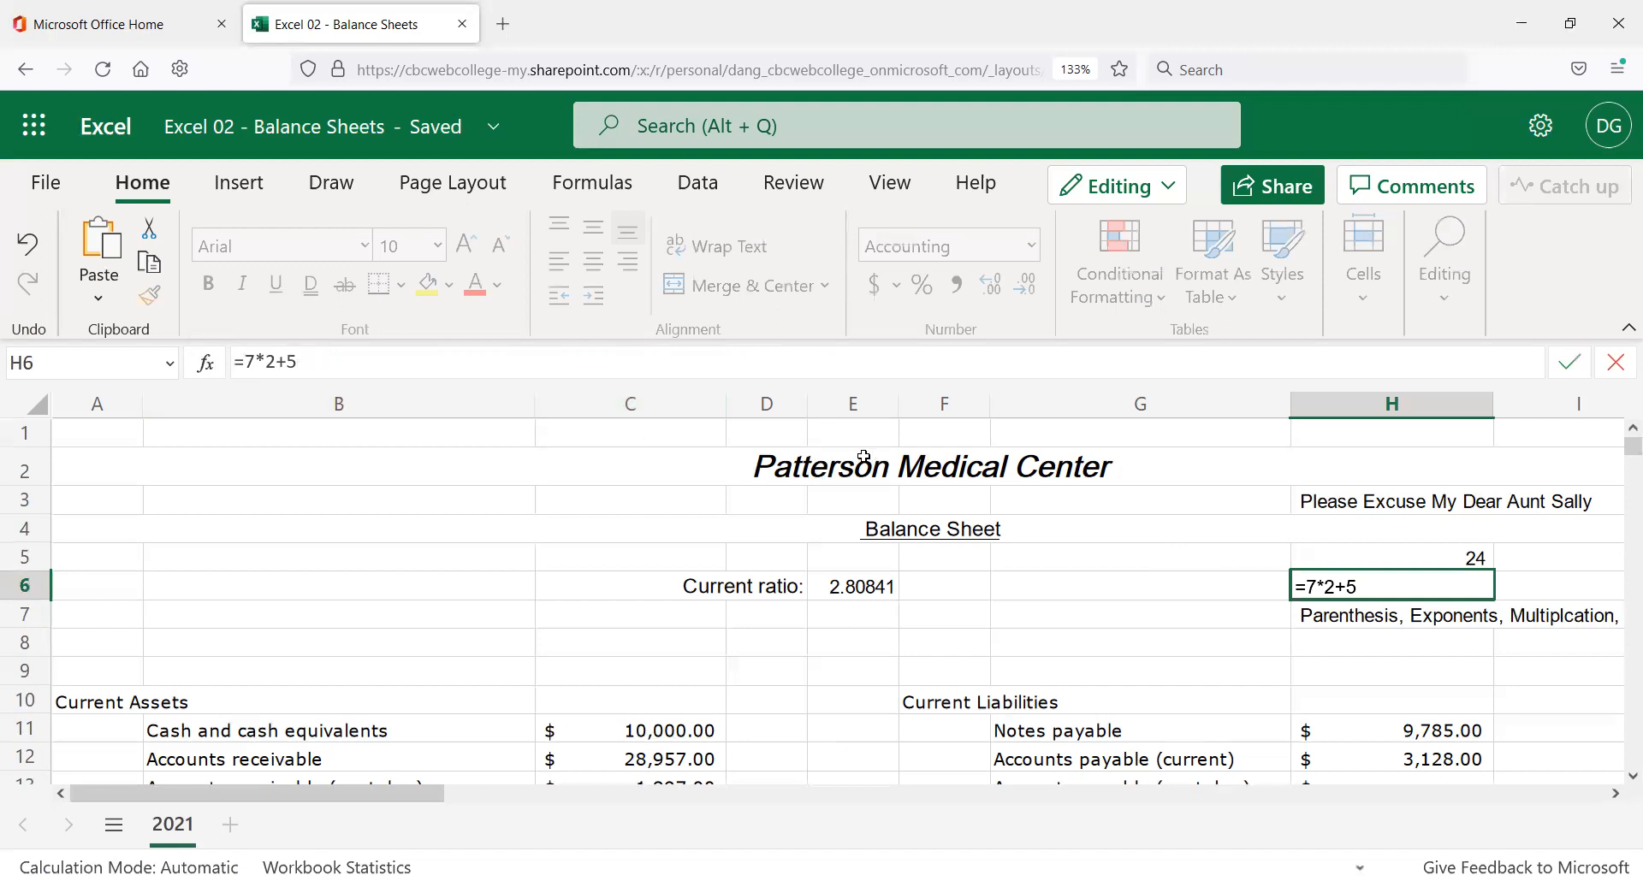
mouse_move(1379, 505)
left_mouse_down()
mouse_move(1416, 588)
mouse_move(1381, 502)
mouse_move(1400, 503)
mouse_move(1404, 615)
mouse_move(1390, 503)
left_mouse_up()
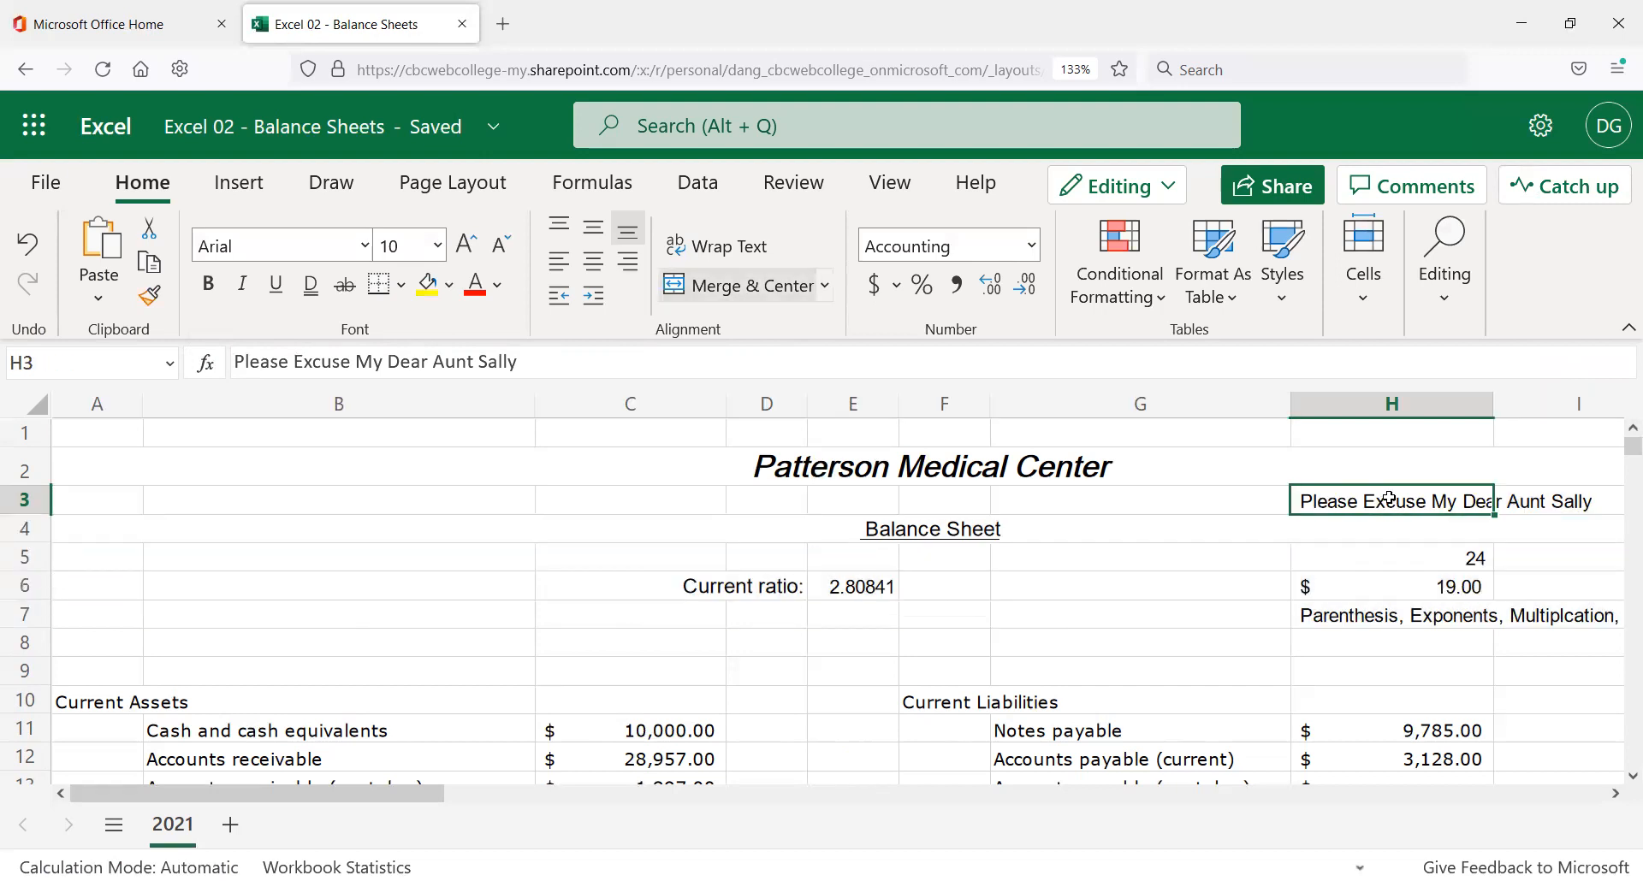
Clear the order-of-operations demo entries in H3, H5, H6 and H7.
key("Delete")
key("Down")
key("Down")
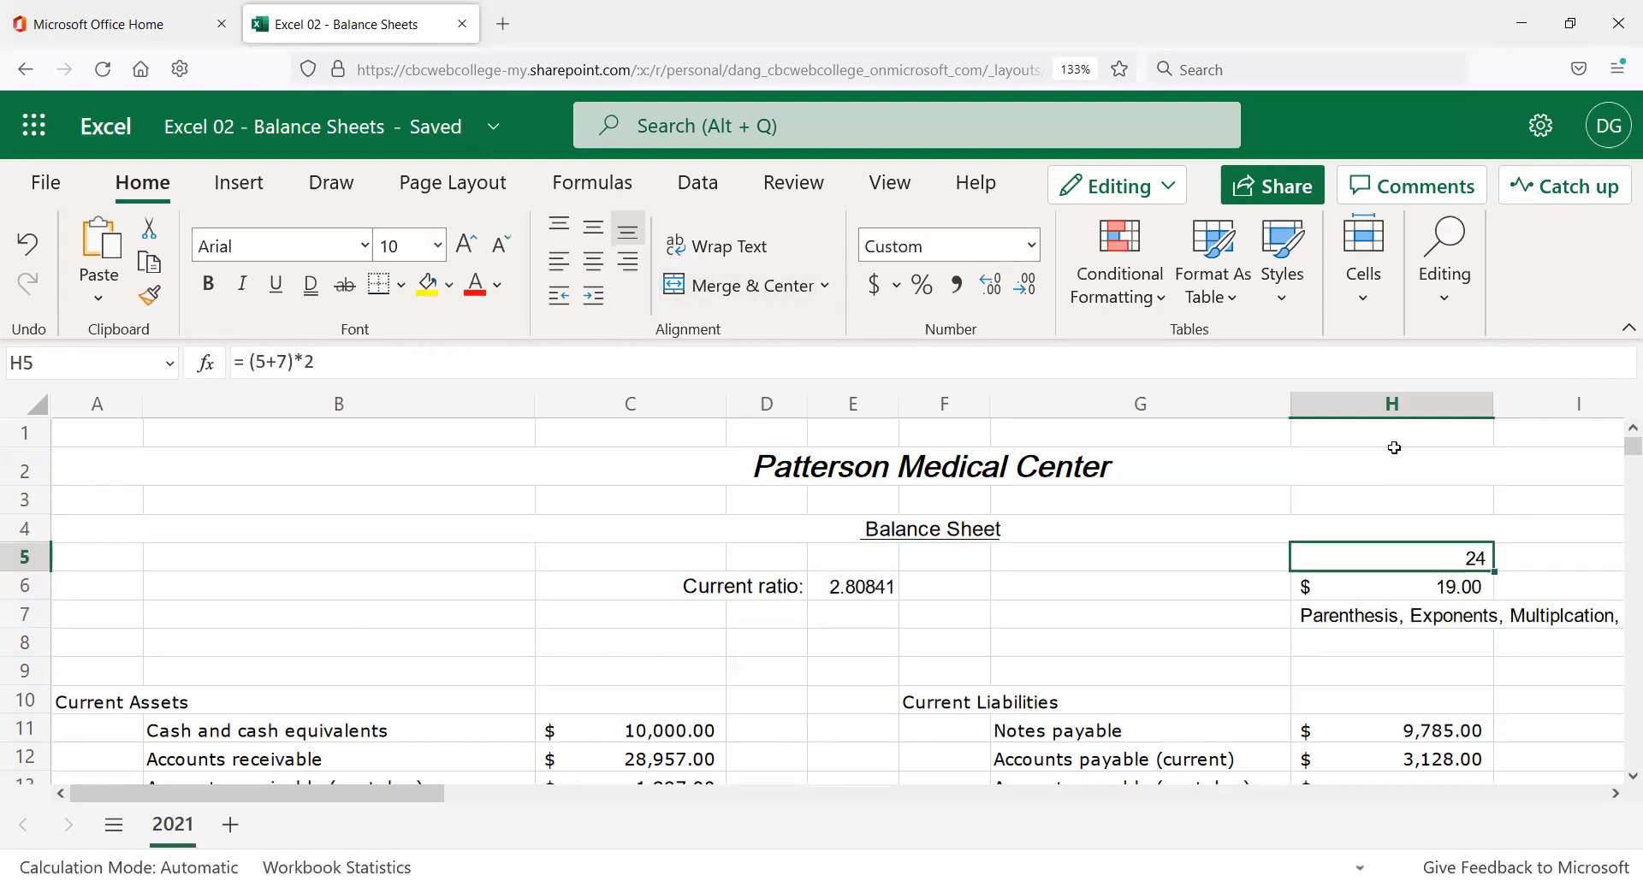
key("Delete")
key("Down")
key("Delete")
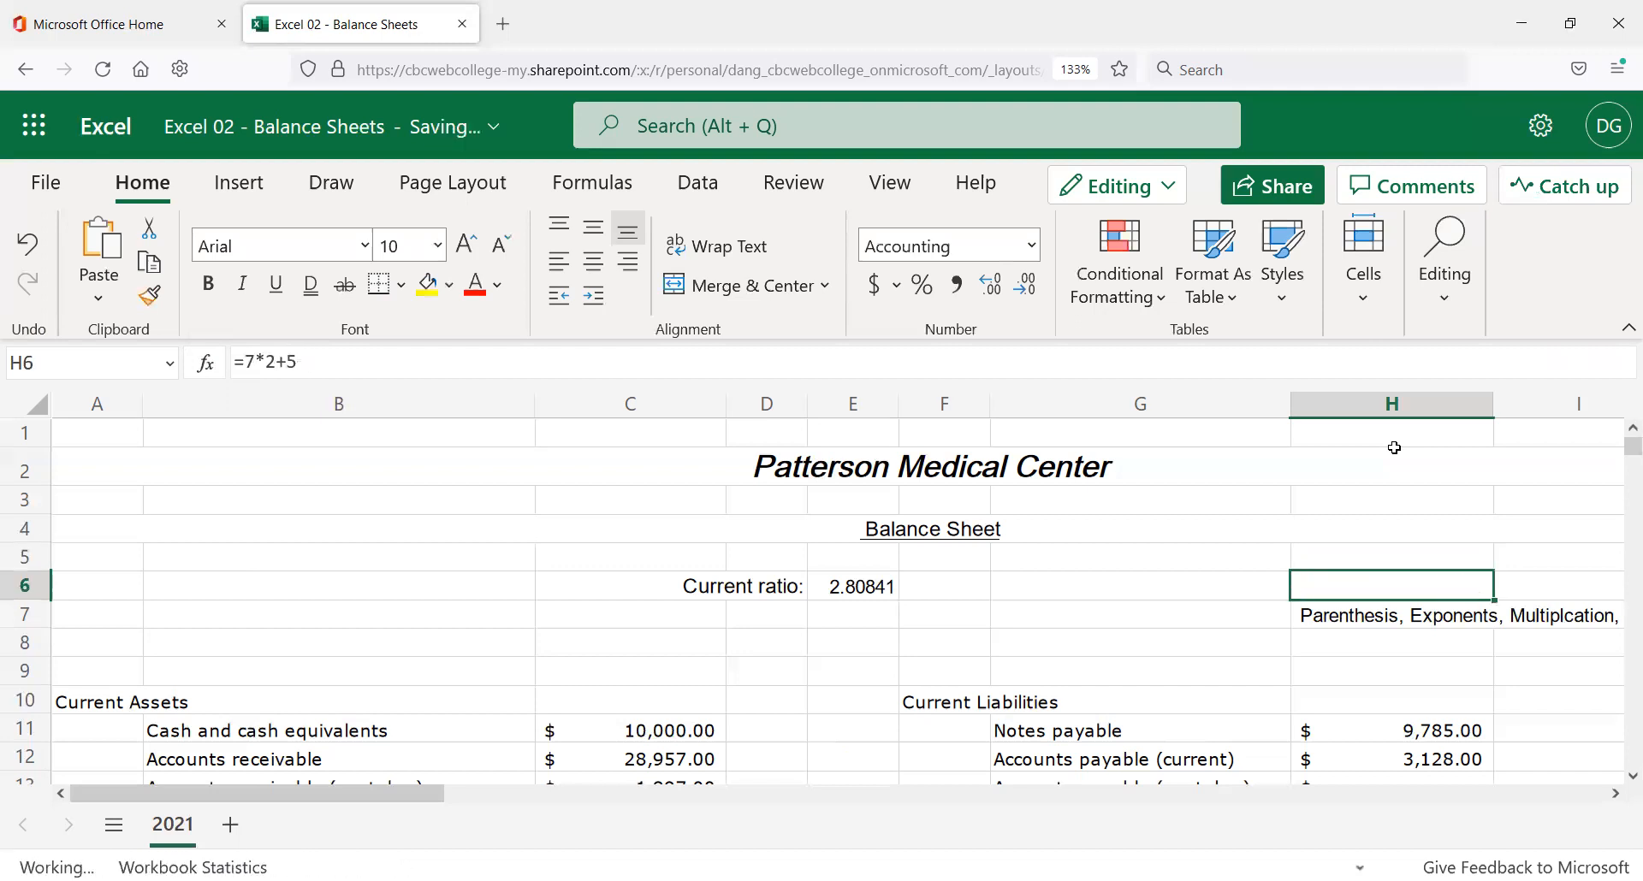
key("Down")
key("Delete")
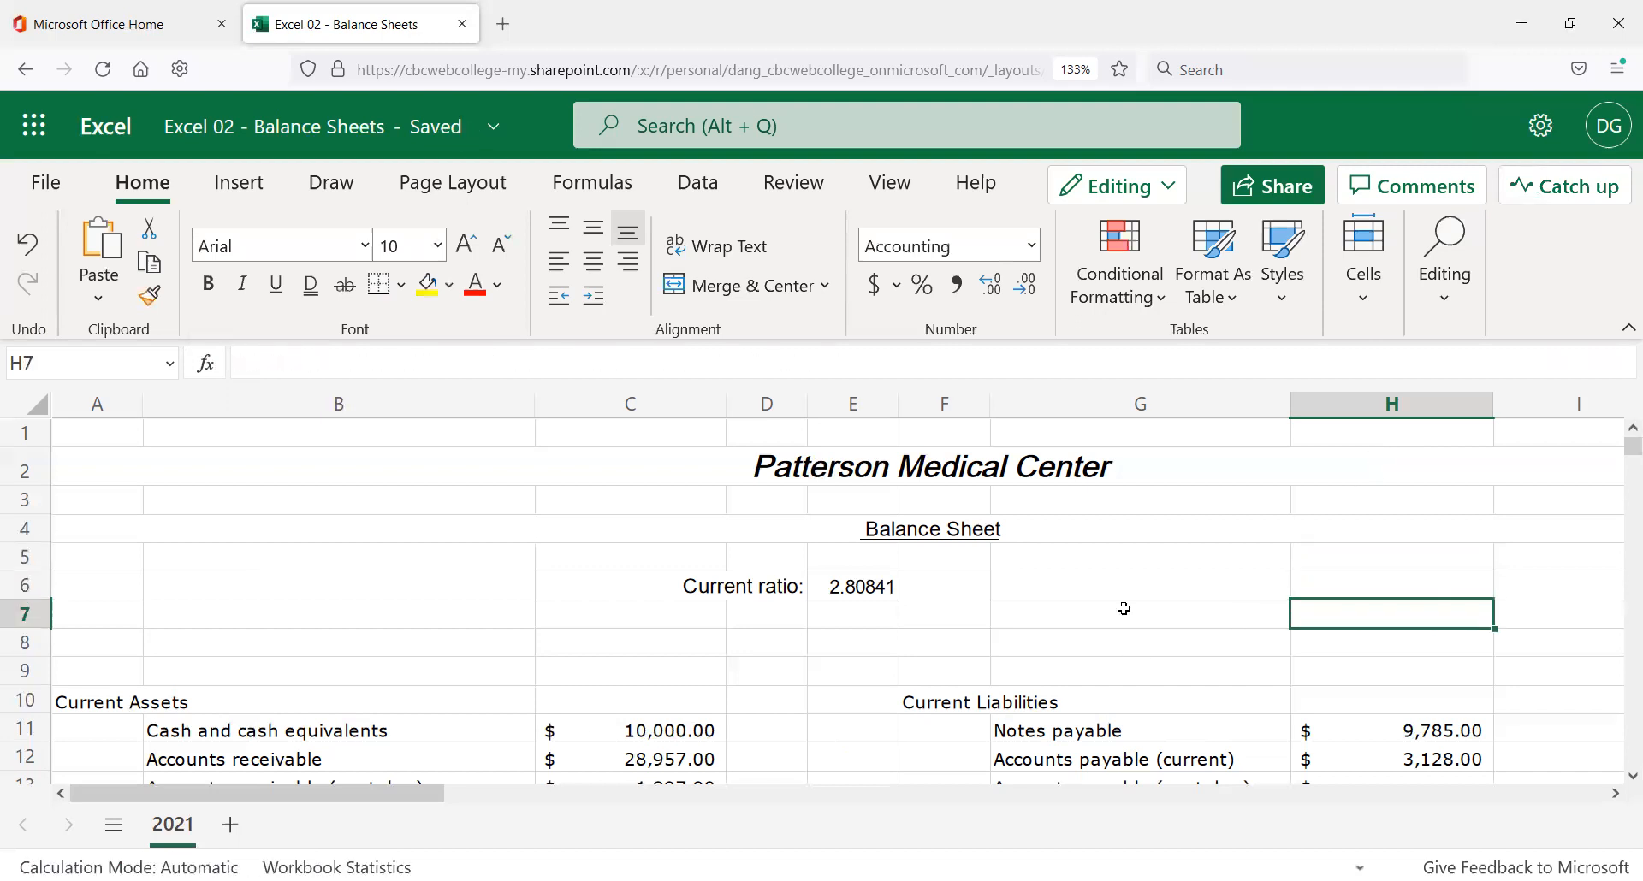
Select cells G6:G7 and scroll down to review the sheet.
left_click_drag(1121, 609, 1112, 579)
left_click(1111, 610)
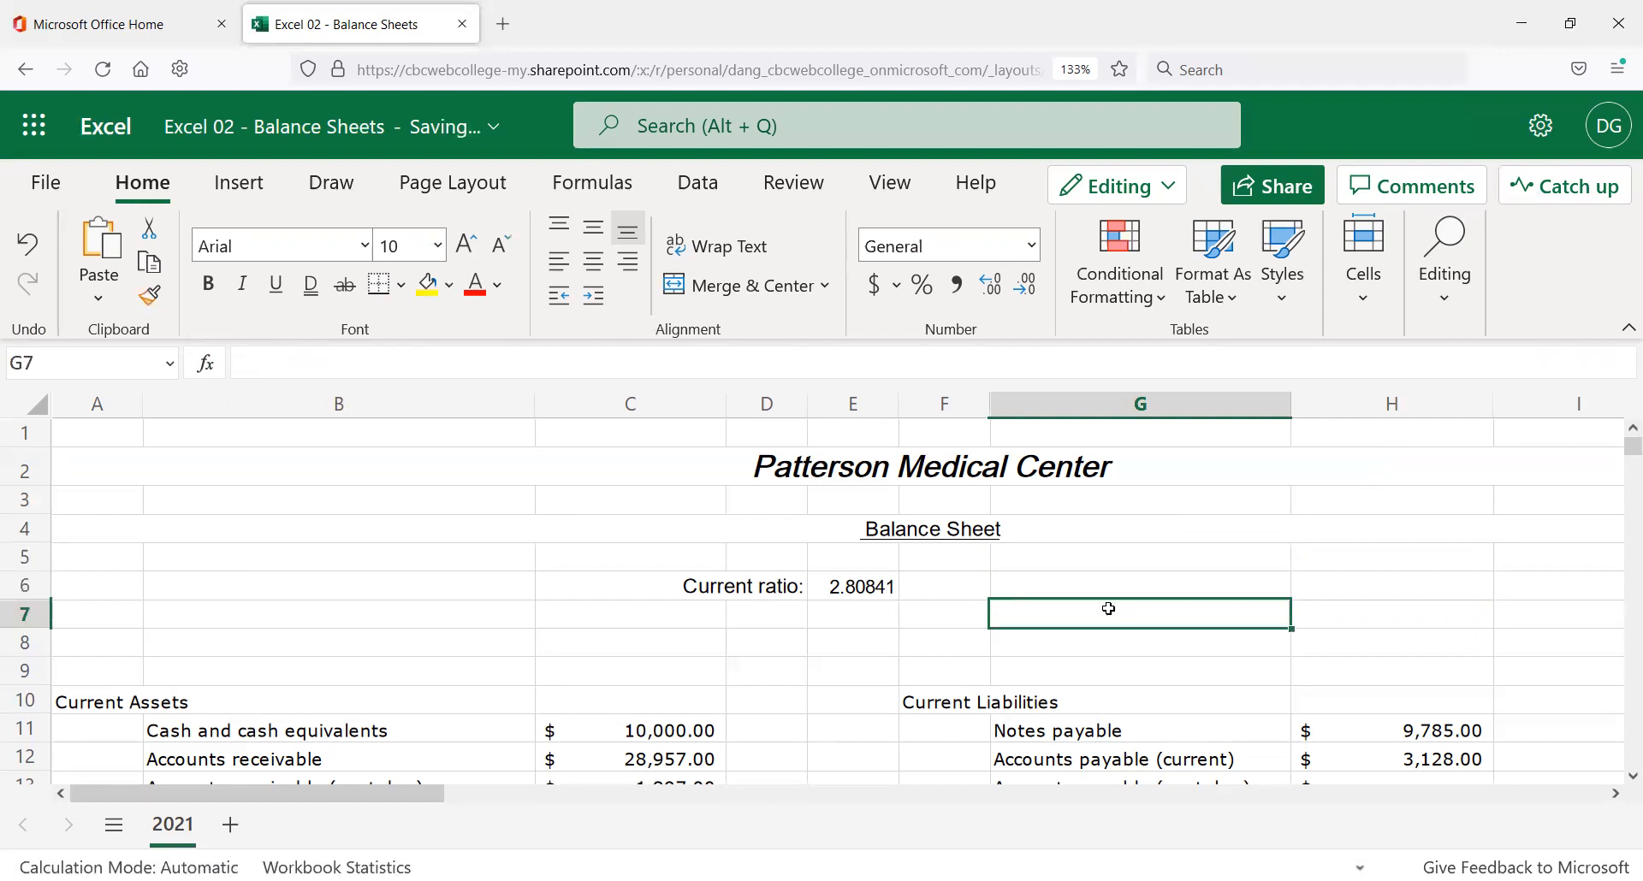
scroll(1104, 605, "down", 1)
scroll(1104, 605, "down", 6)
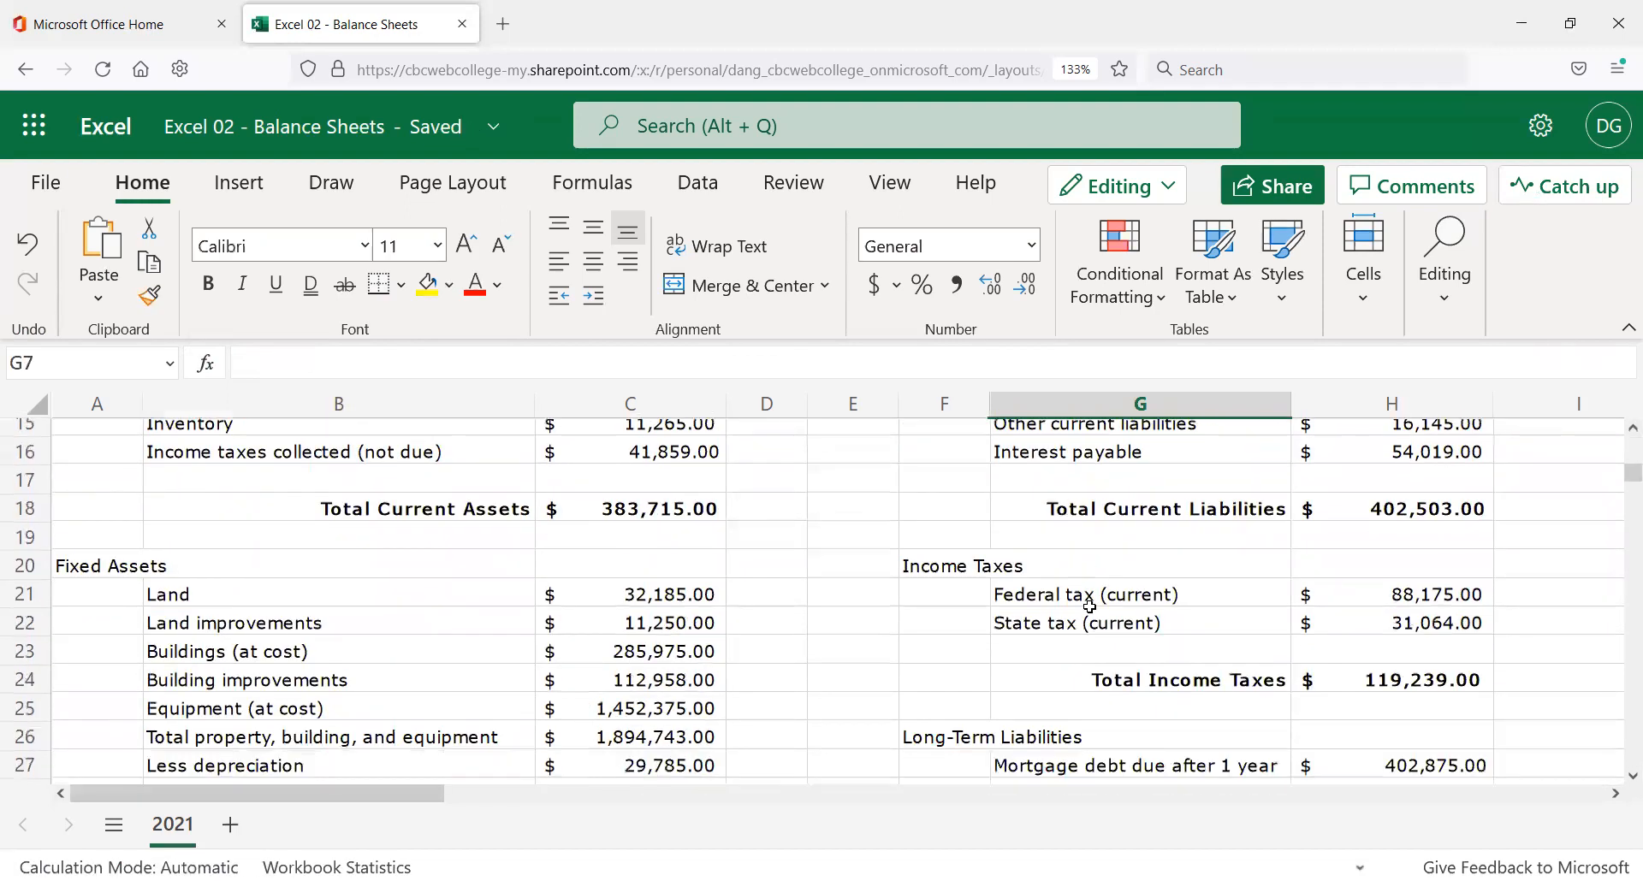
scroll(1089, 604, "down", 2)
scroll(1017, 625, "up", 8)
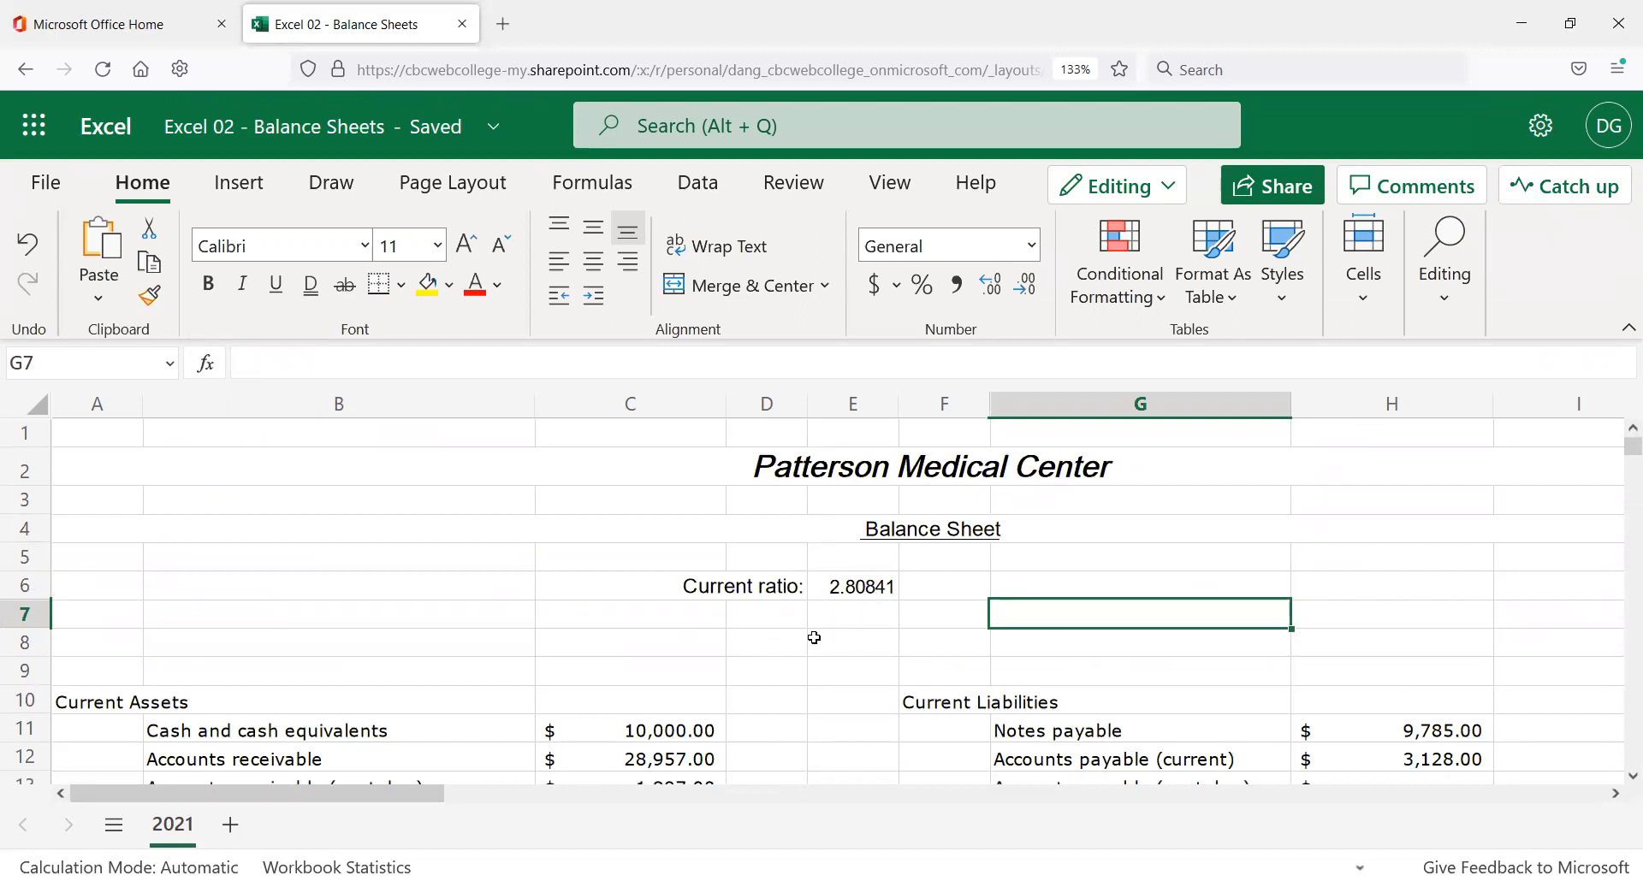
scroll(1018, 638, "down", 5)
scroll(1061, 670, "down", 4)
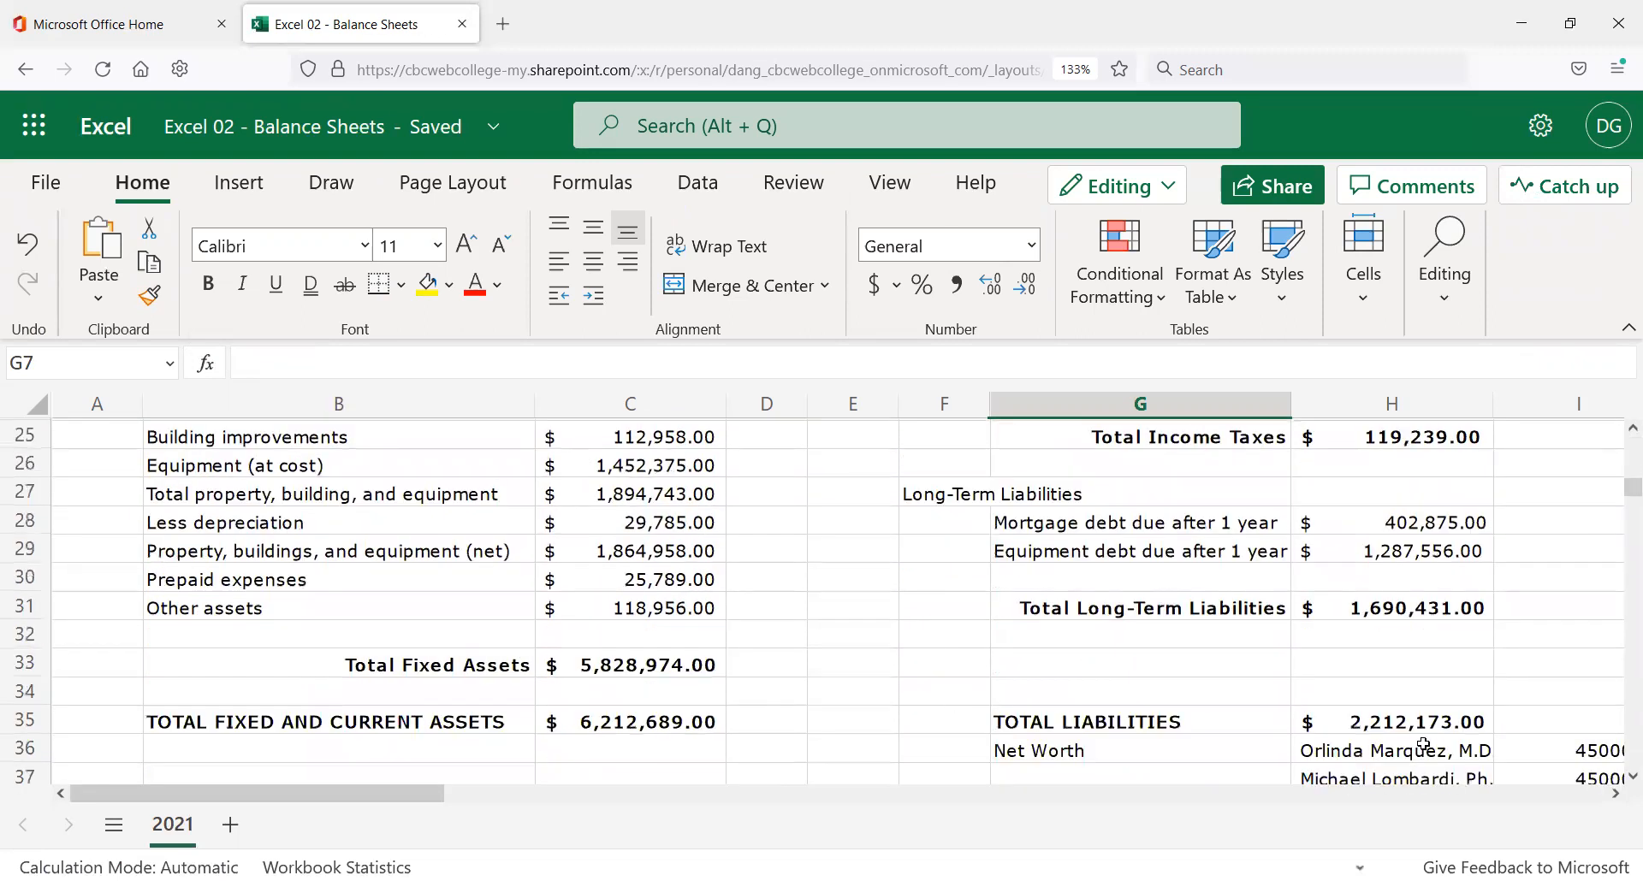
left_click(642, 722)
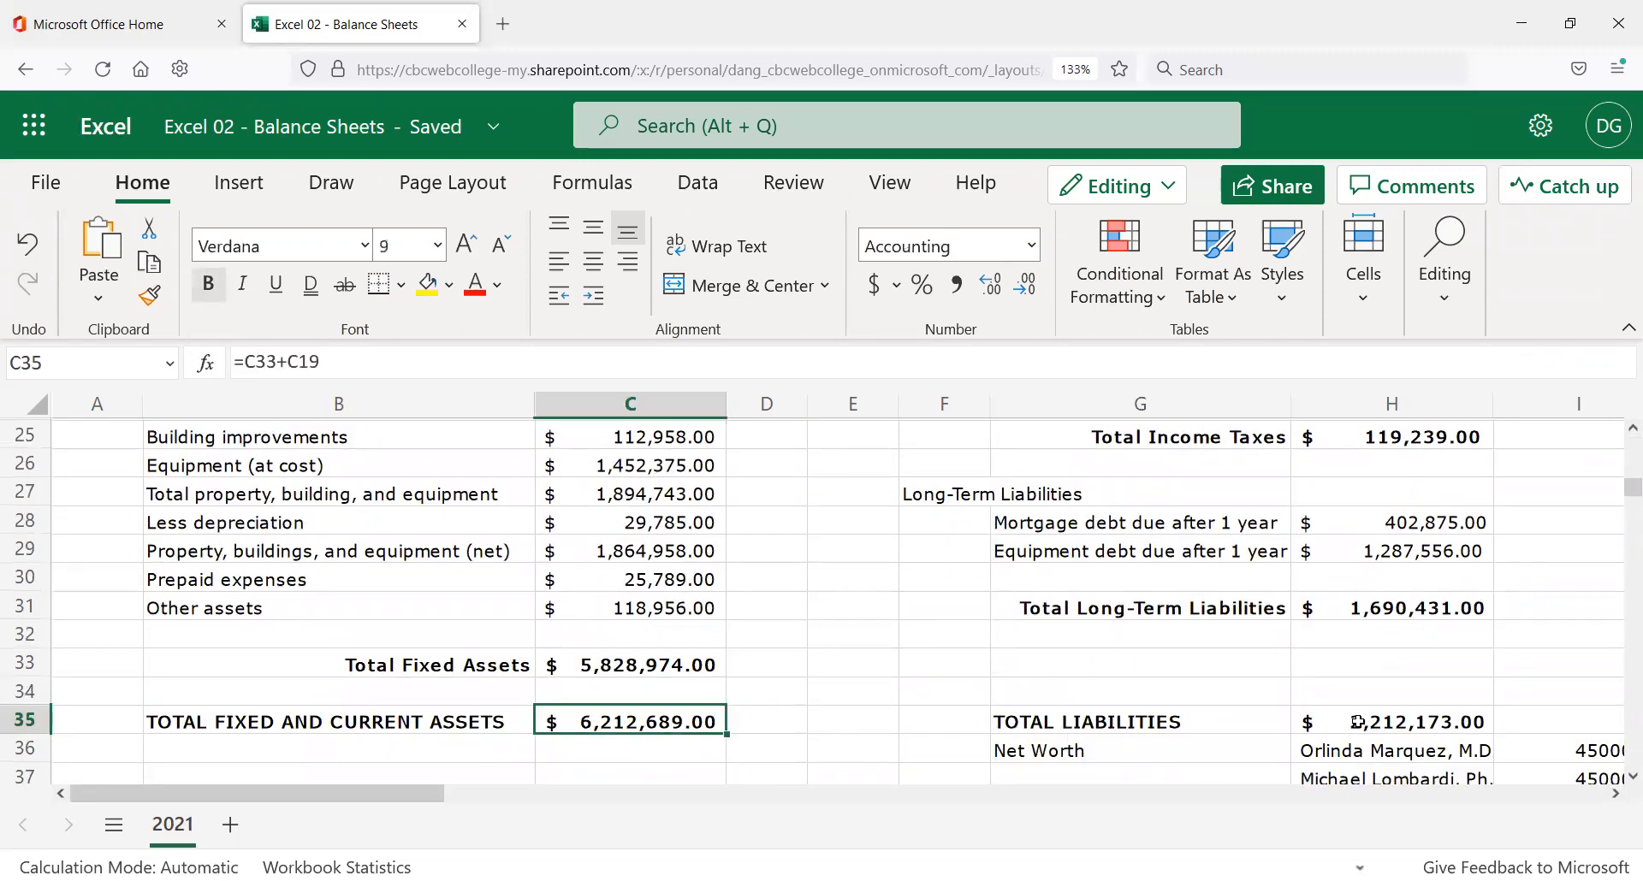
left_click(1407, 719)
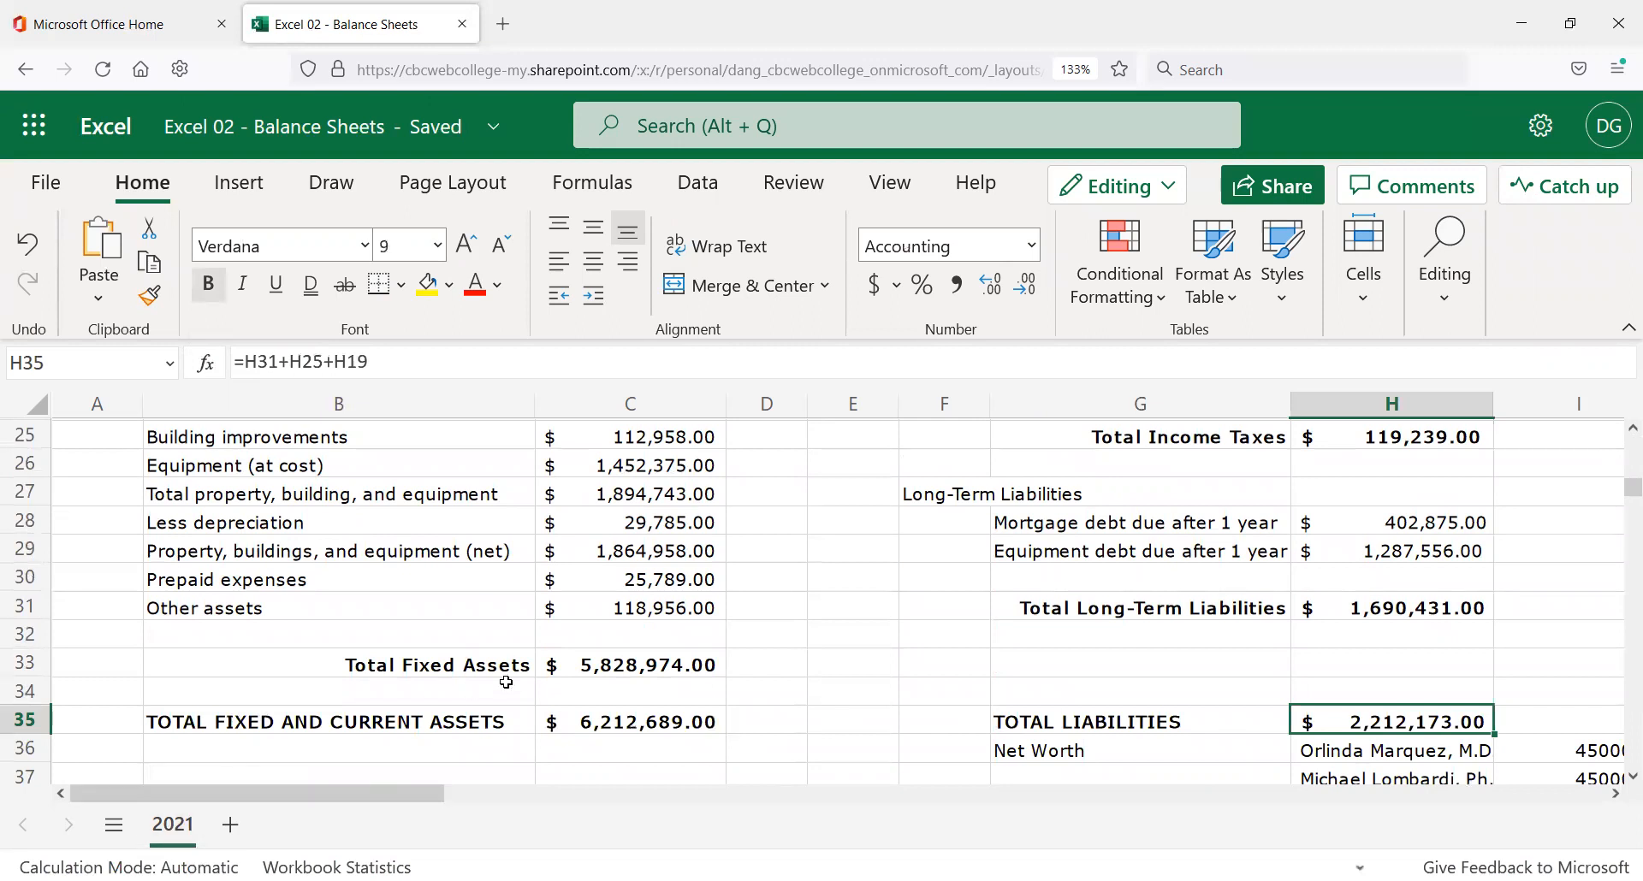
left_click(762, 659)
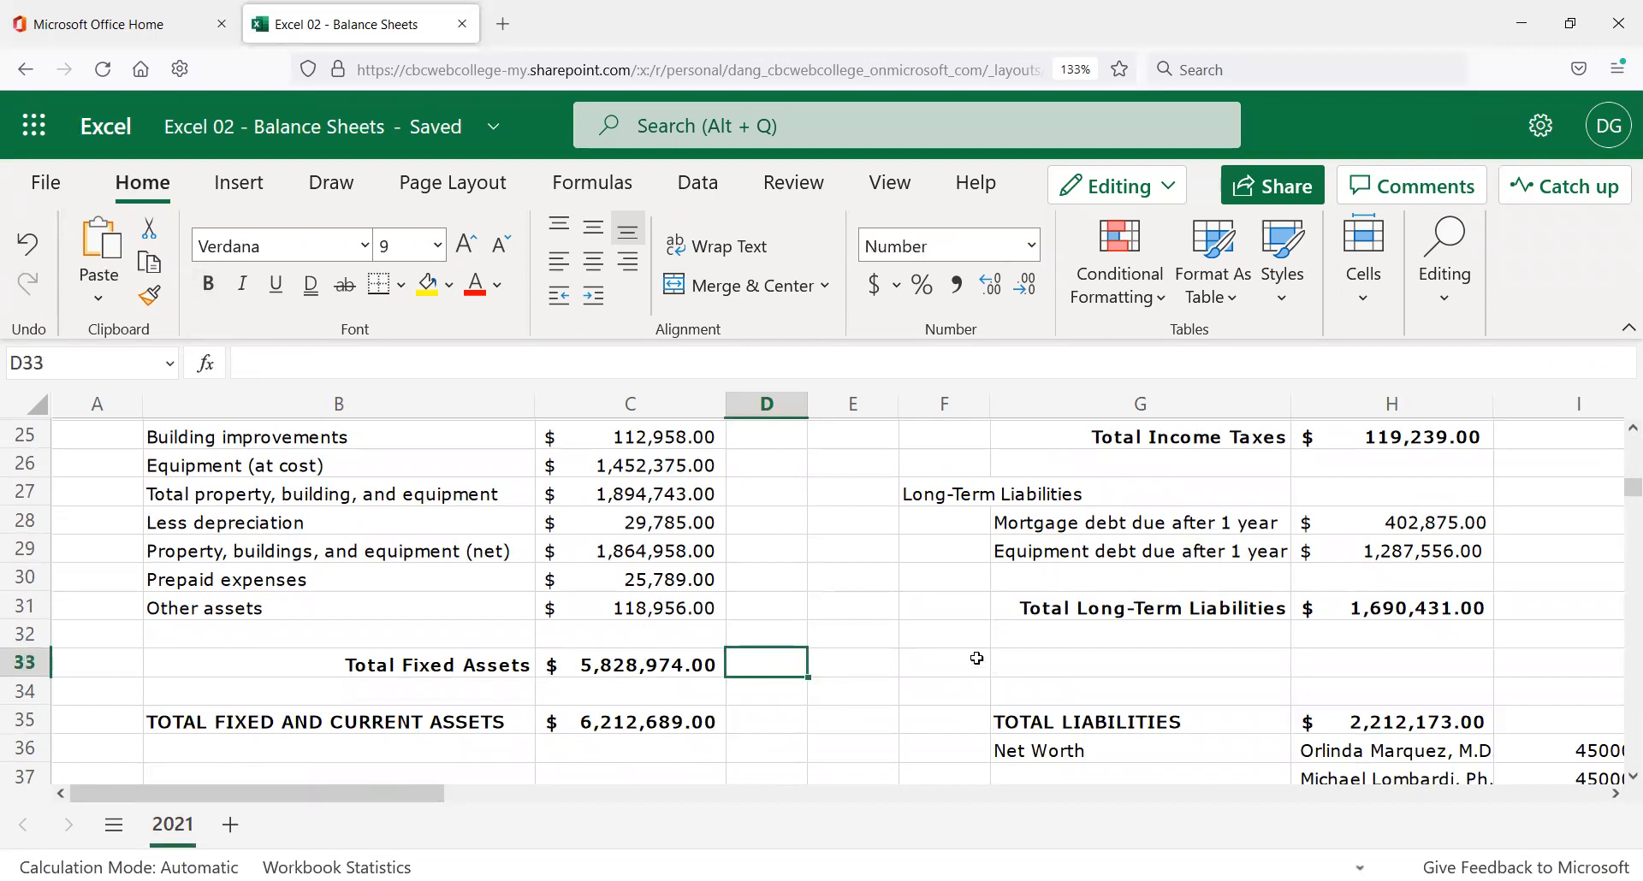
scroll(815, 759, "down", 2)
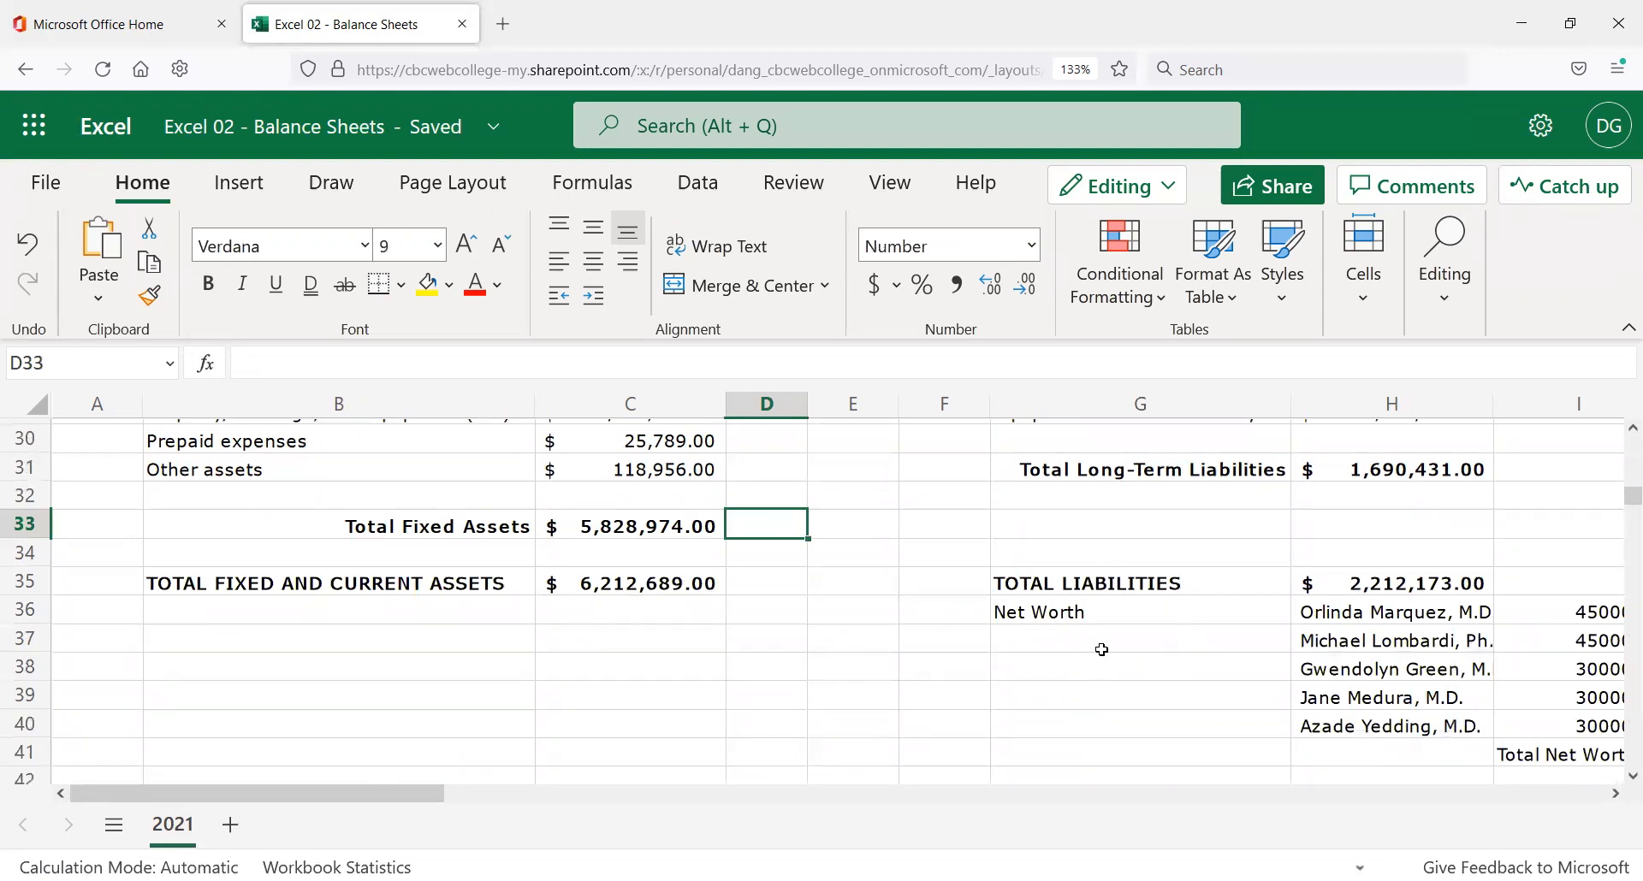
scroll(1115, 691, "up", 10)
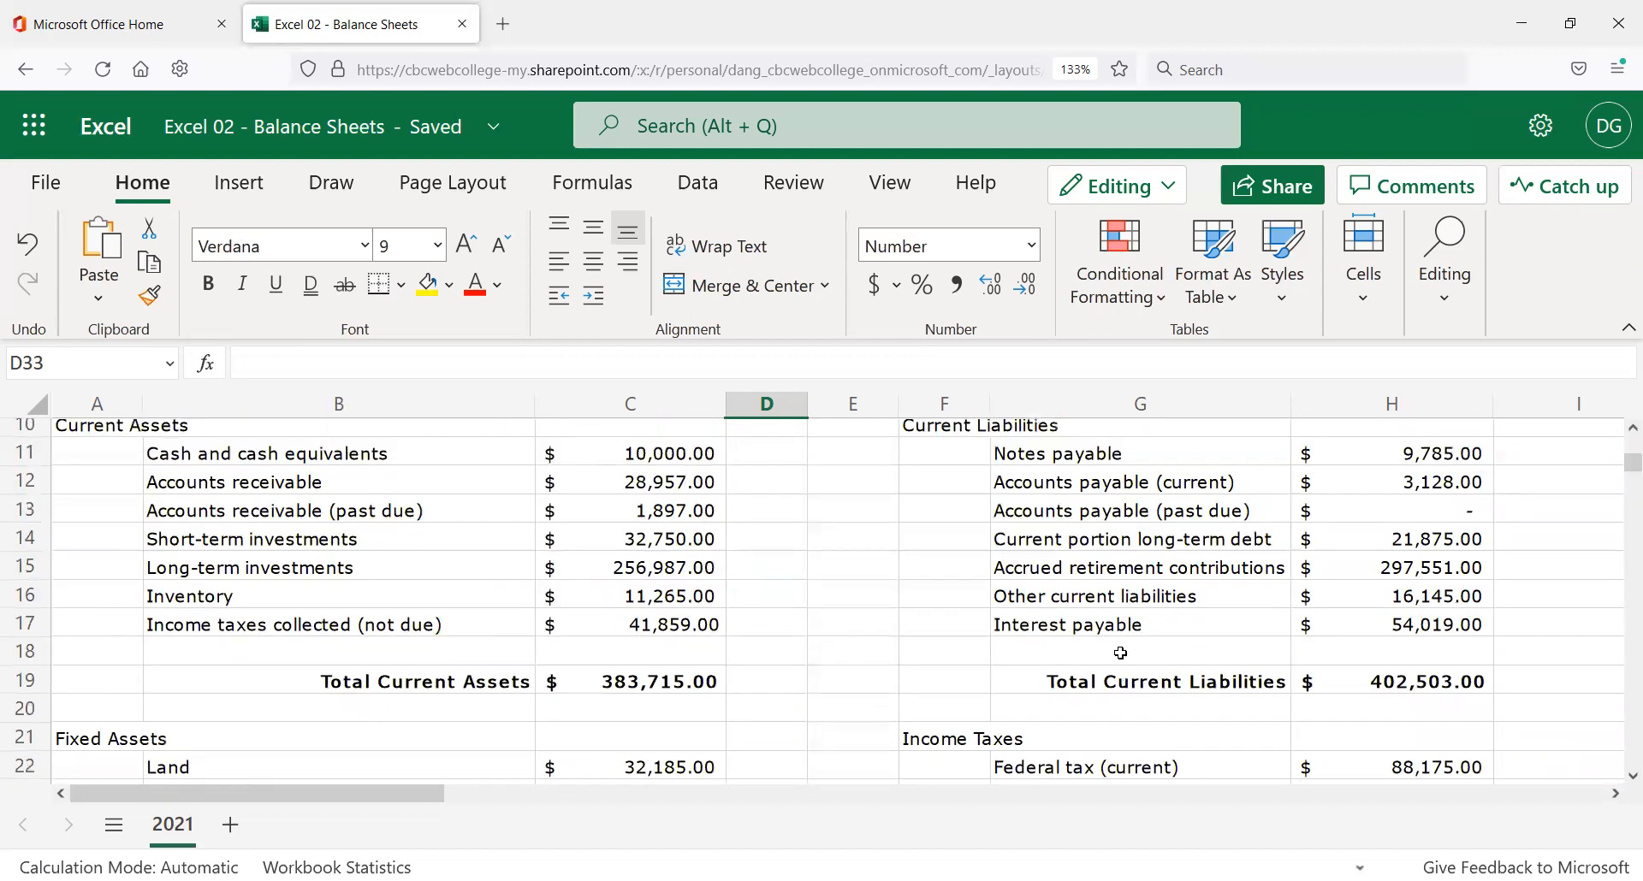
scroll(1183, 669, "down", 3)
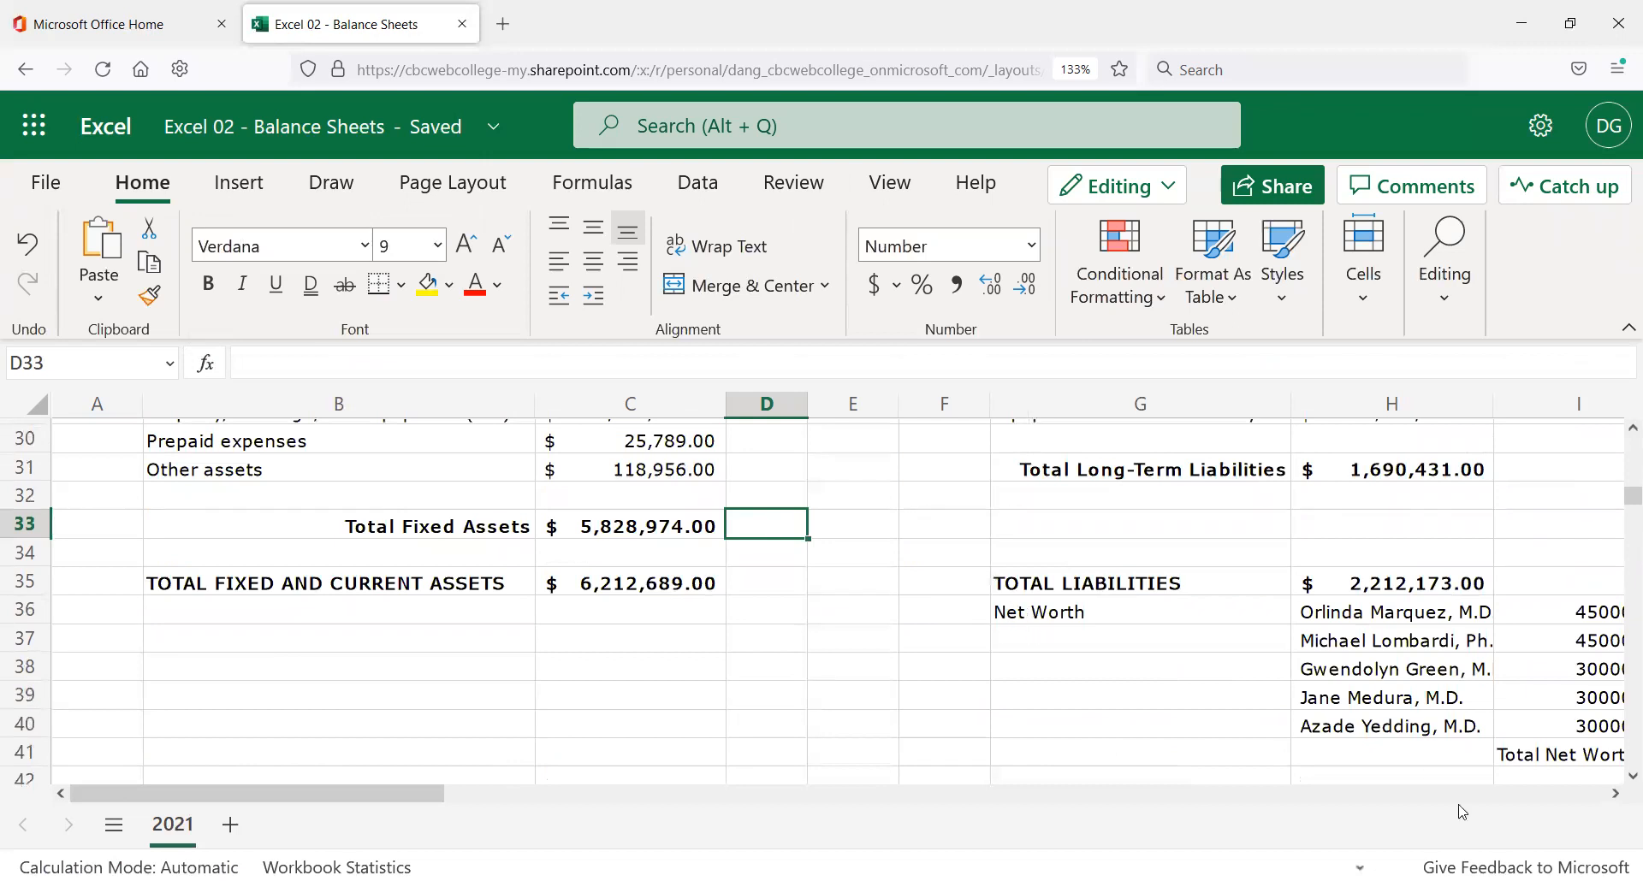
left_click(1612, 795)
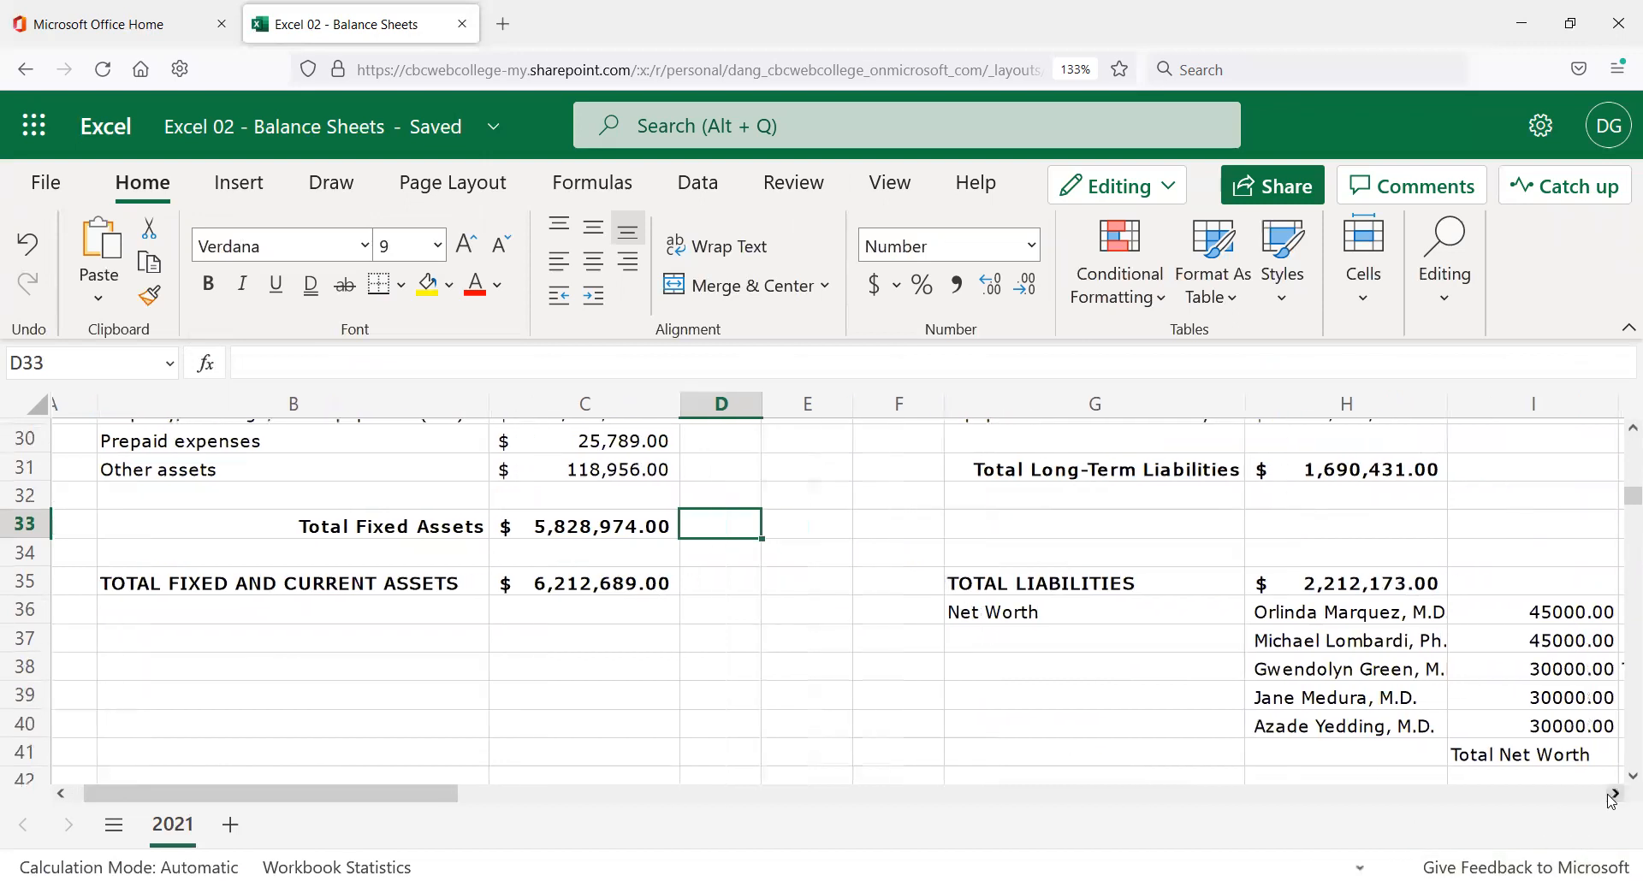
left_click(1610, 795)
left_click(1609, 795)
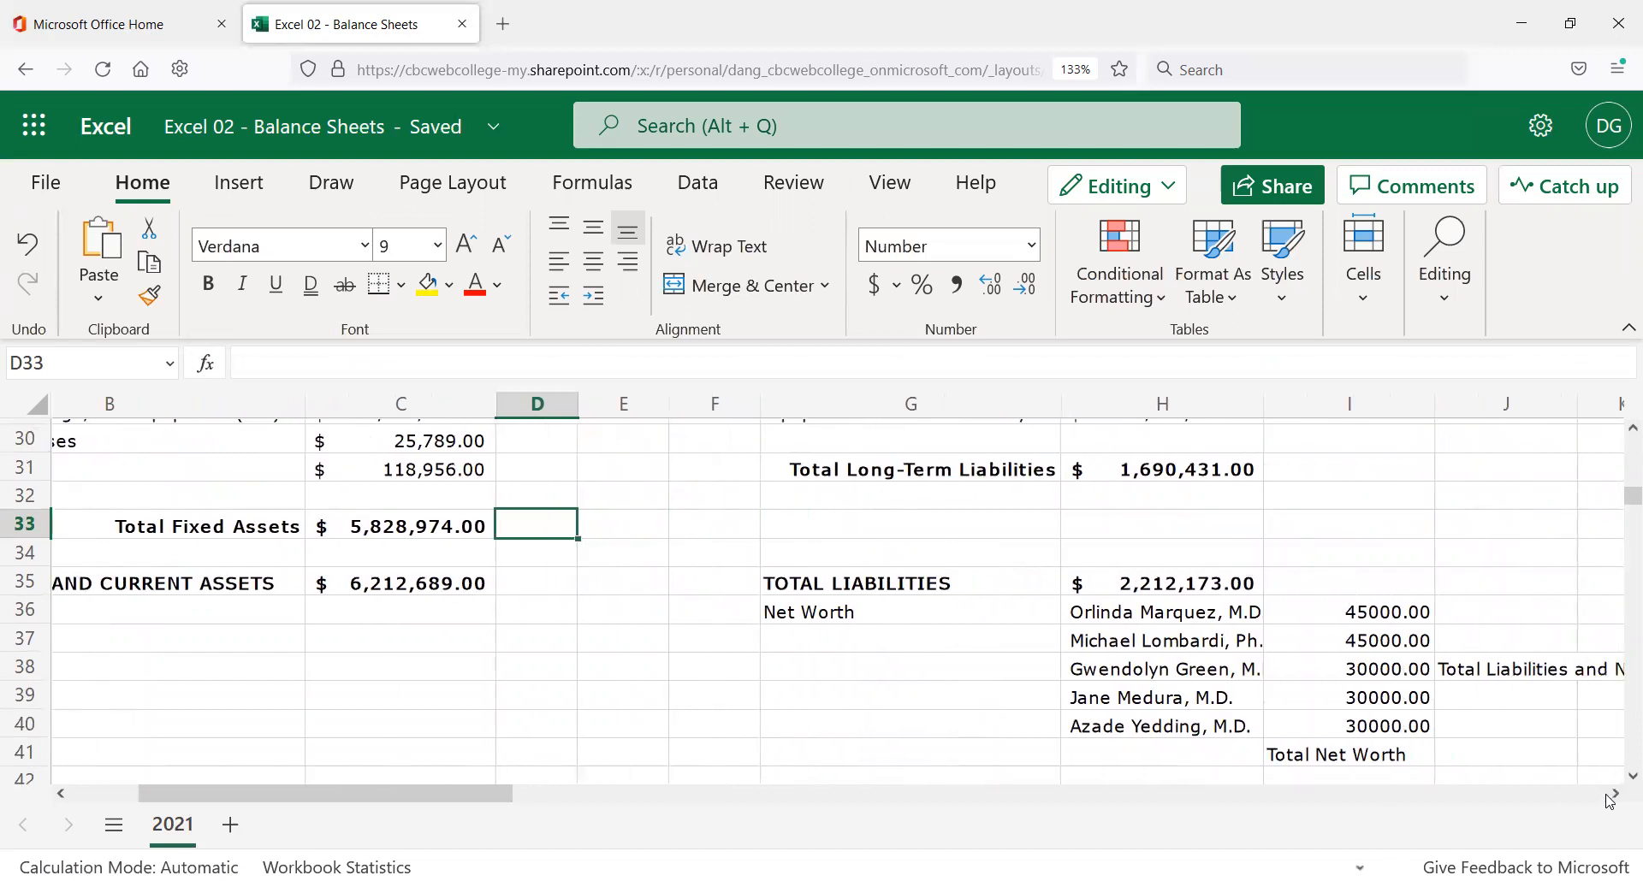
left_click(1581, 795)
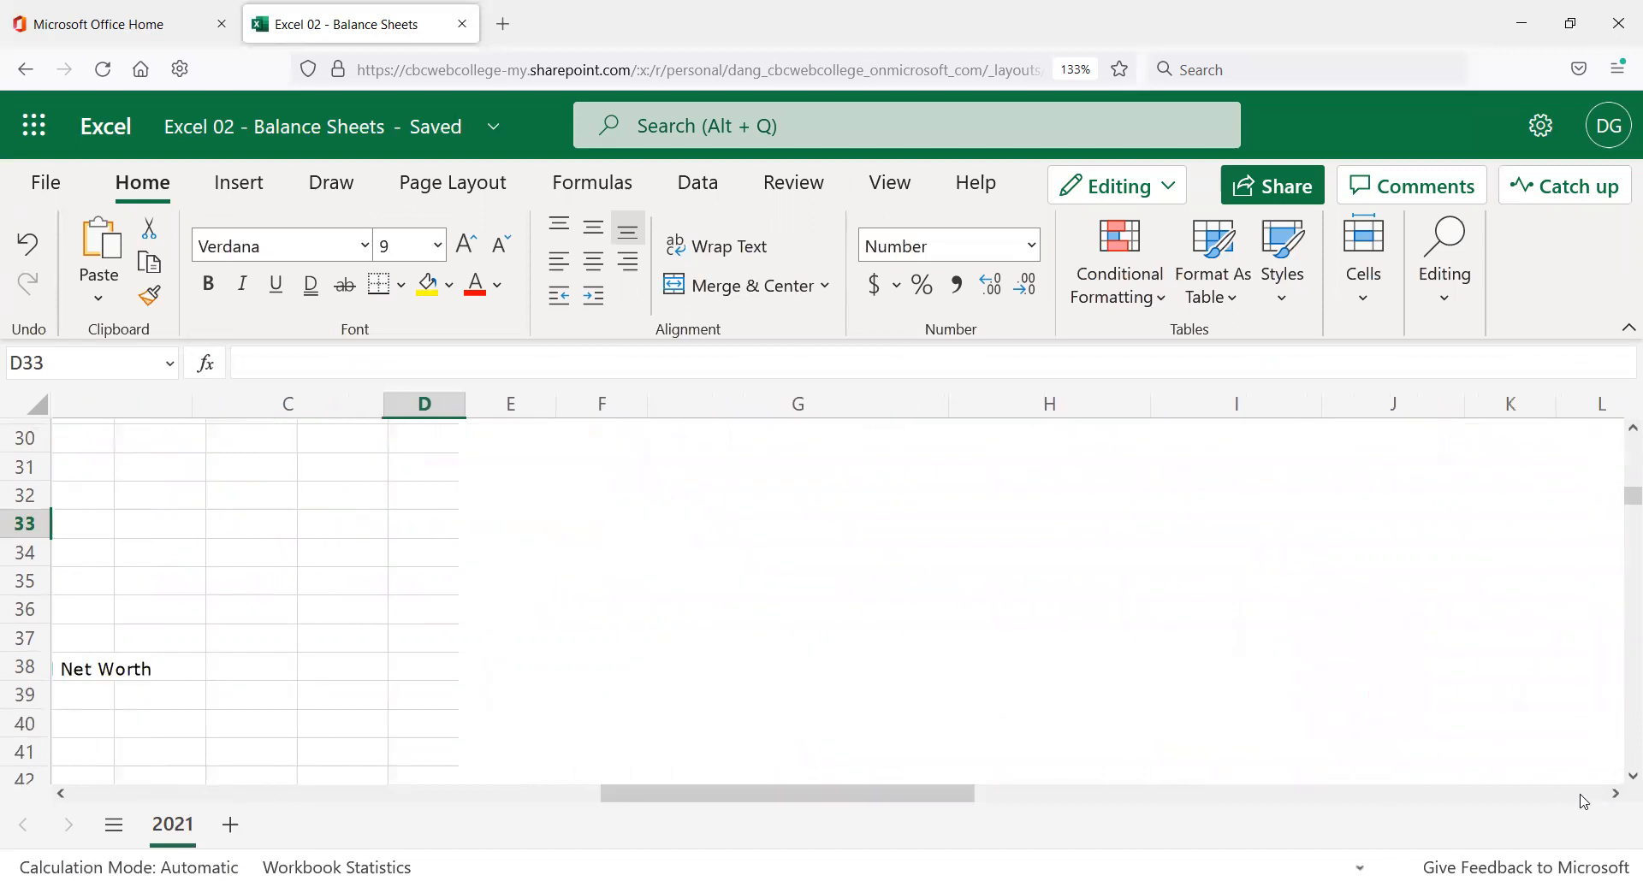
left_click(60, 795)
left_click(60, 795)
left_click(60, 795)
left_click(60, 795)
left_click(60, 795)
left_click(60, 794)
left_click(59, 795)
left_click(60, 795)
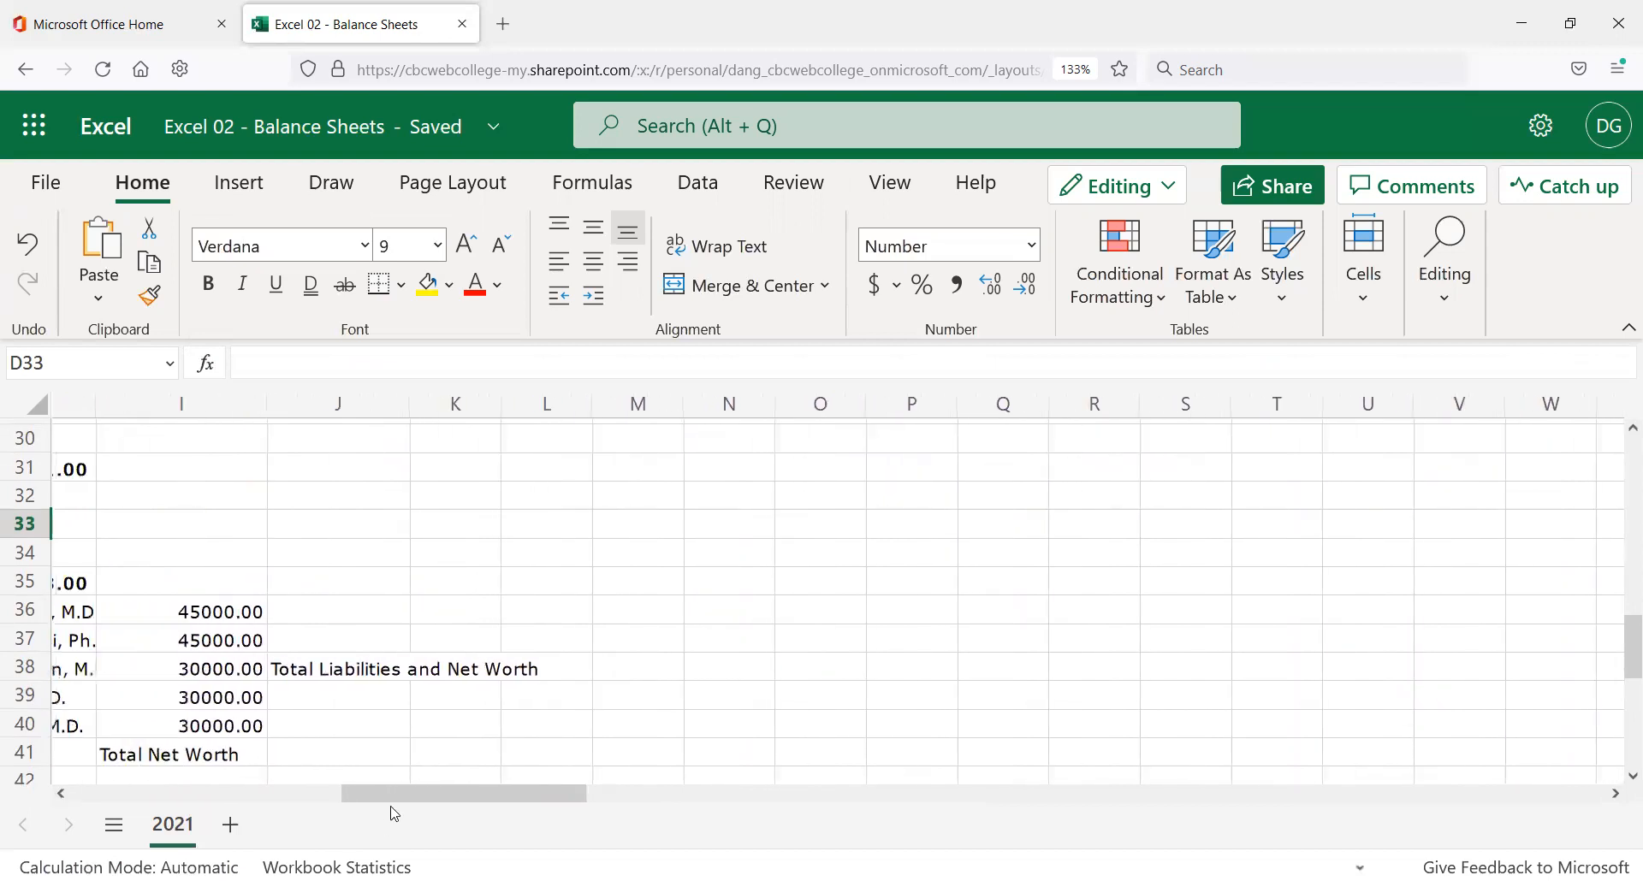
left_click_drag(362, 794, 325, 794)
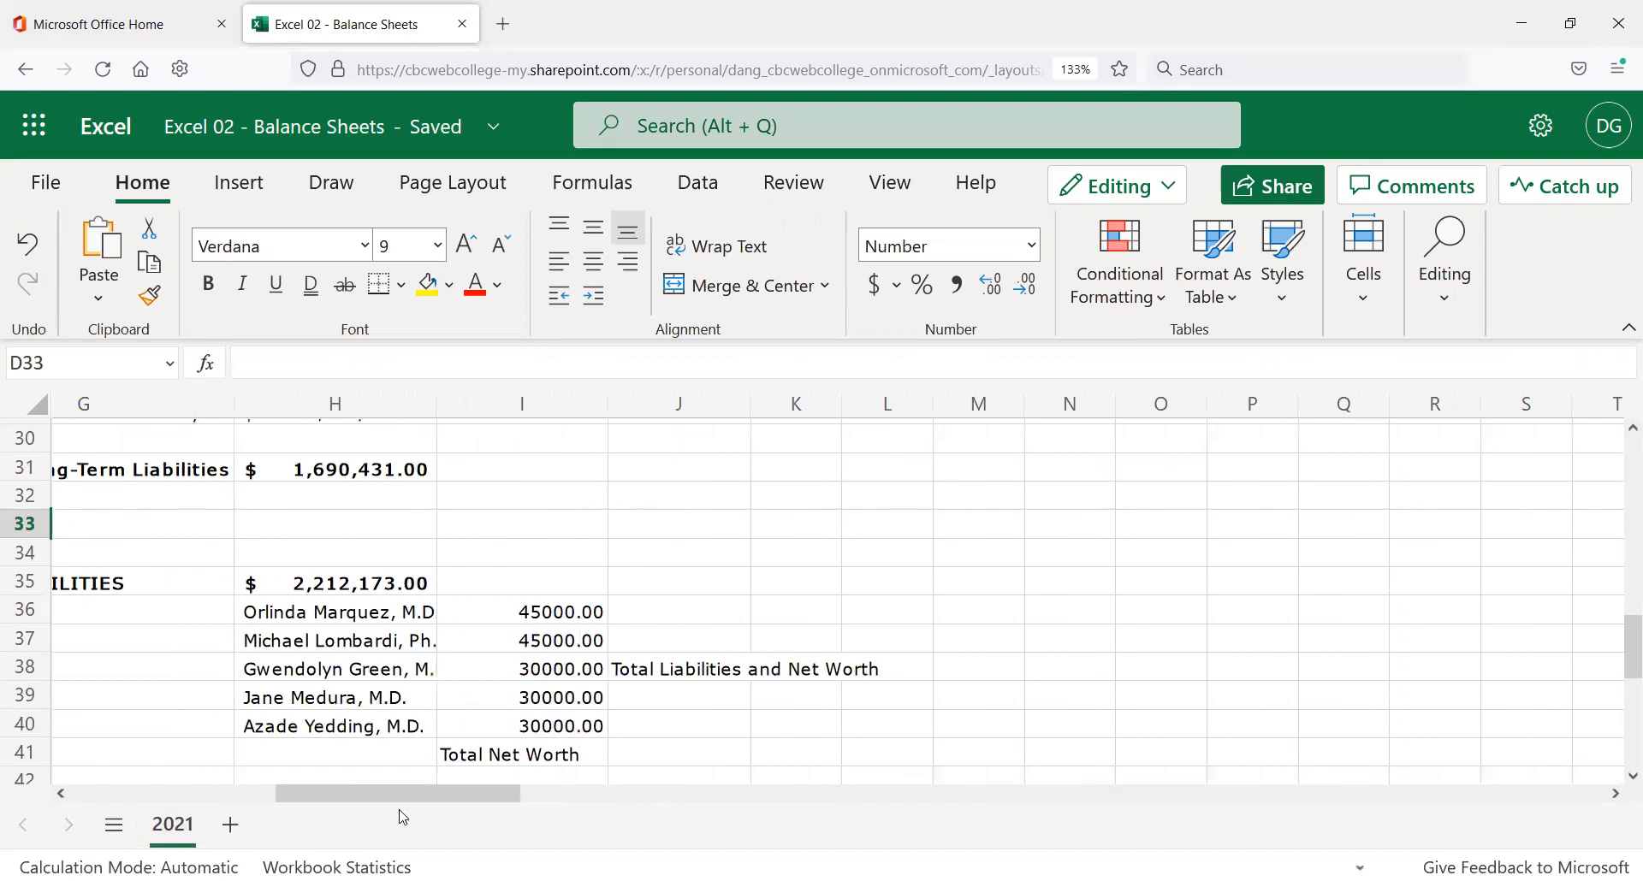
left_click_drag(392, 796, 278, 795)
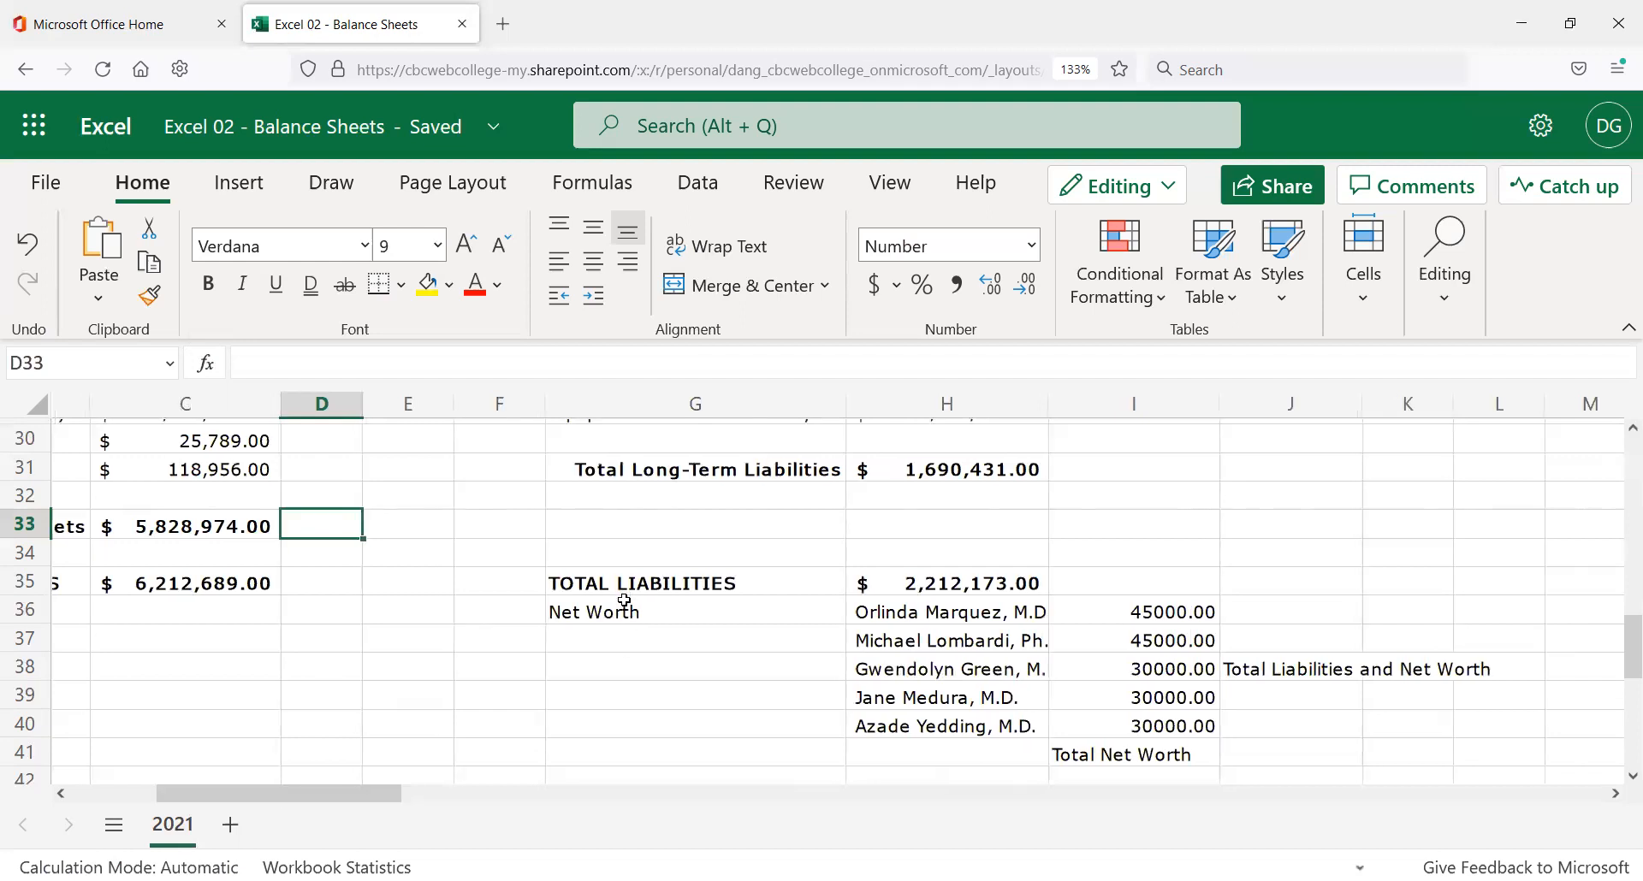
left_click_drag(617, 610, 1112, 609)
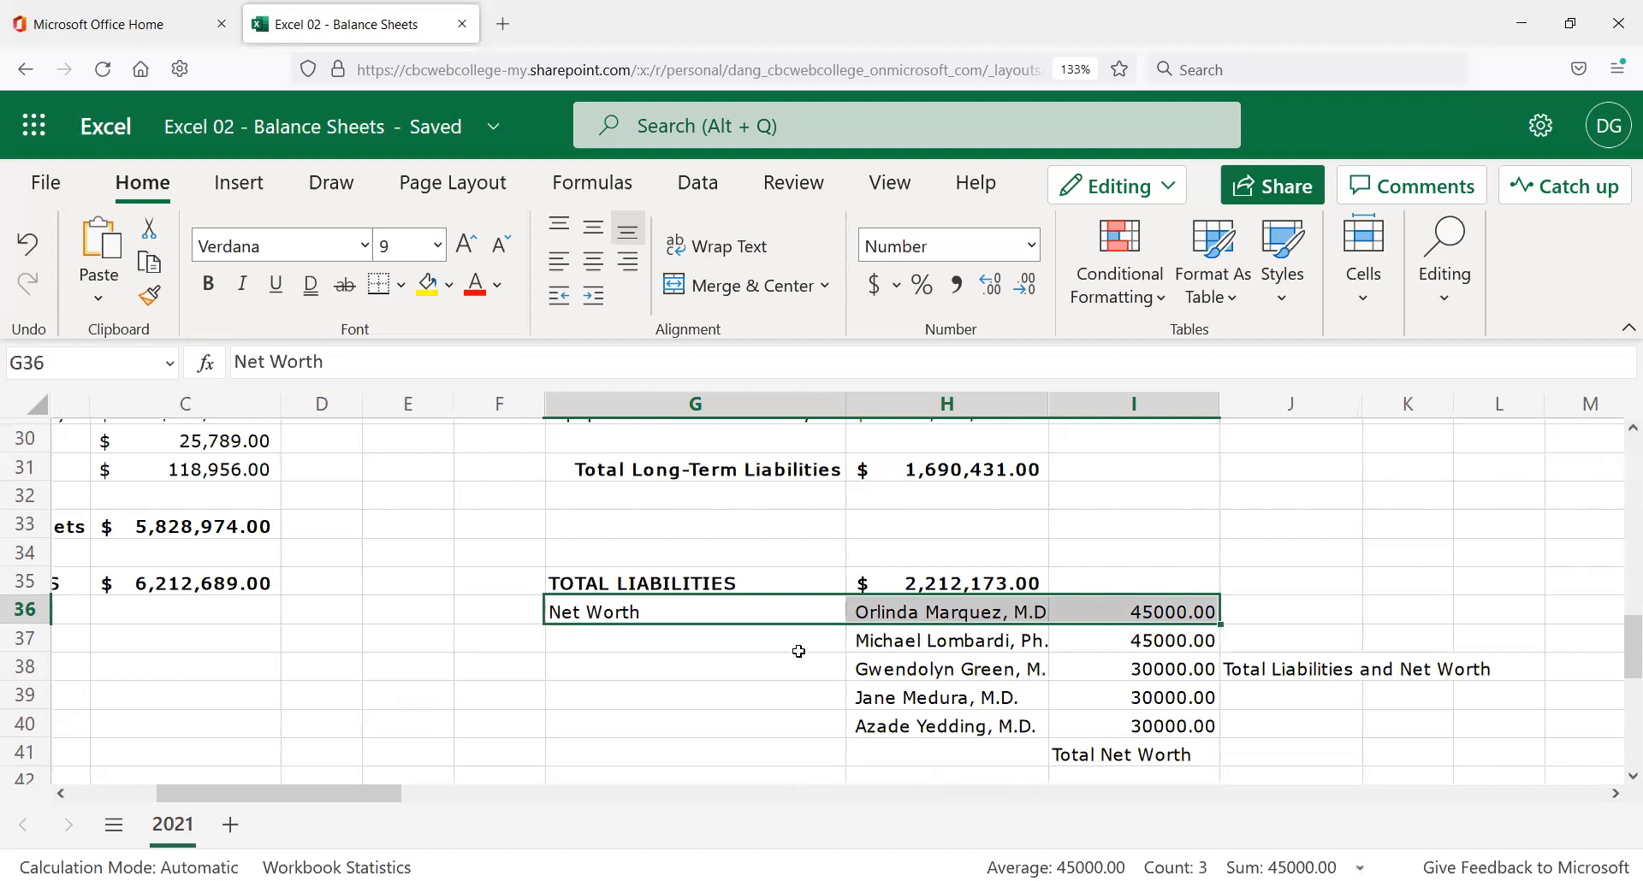
Insert cells with Shift Down so the Net Worth block starts at row 37.
left_click(1375, 305)
left_click(1379, 409)
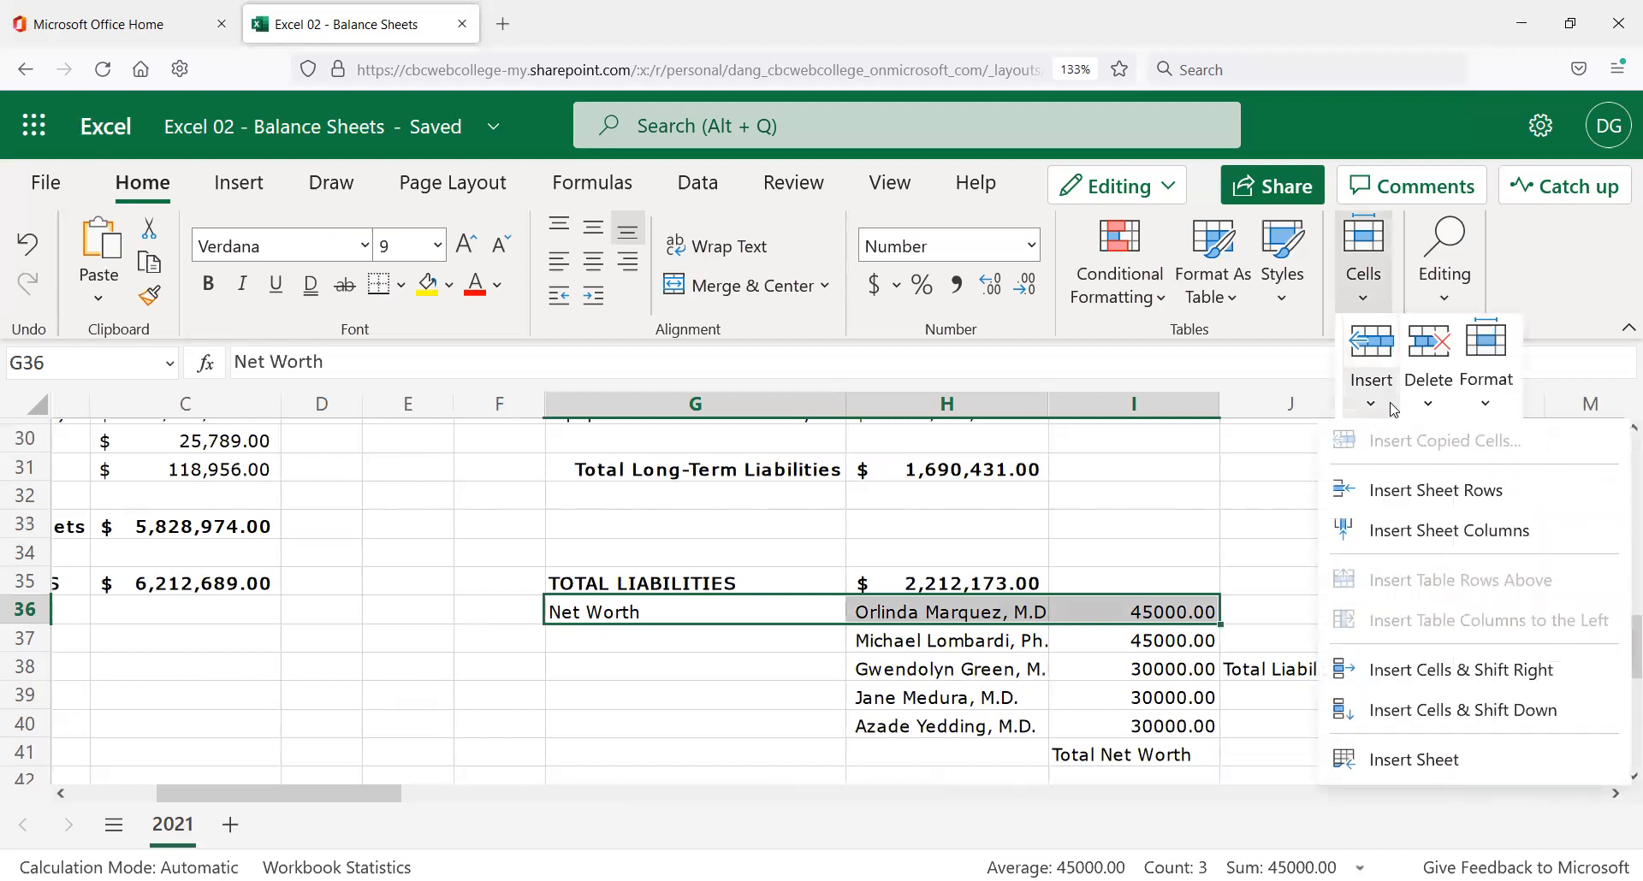
left_click(1444, 703)
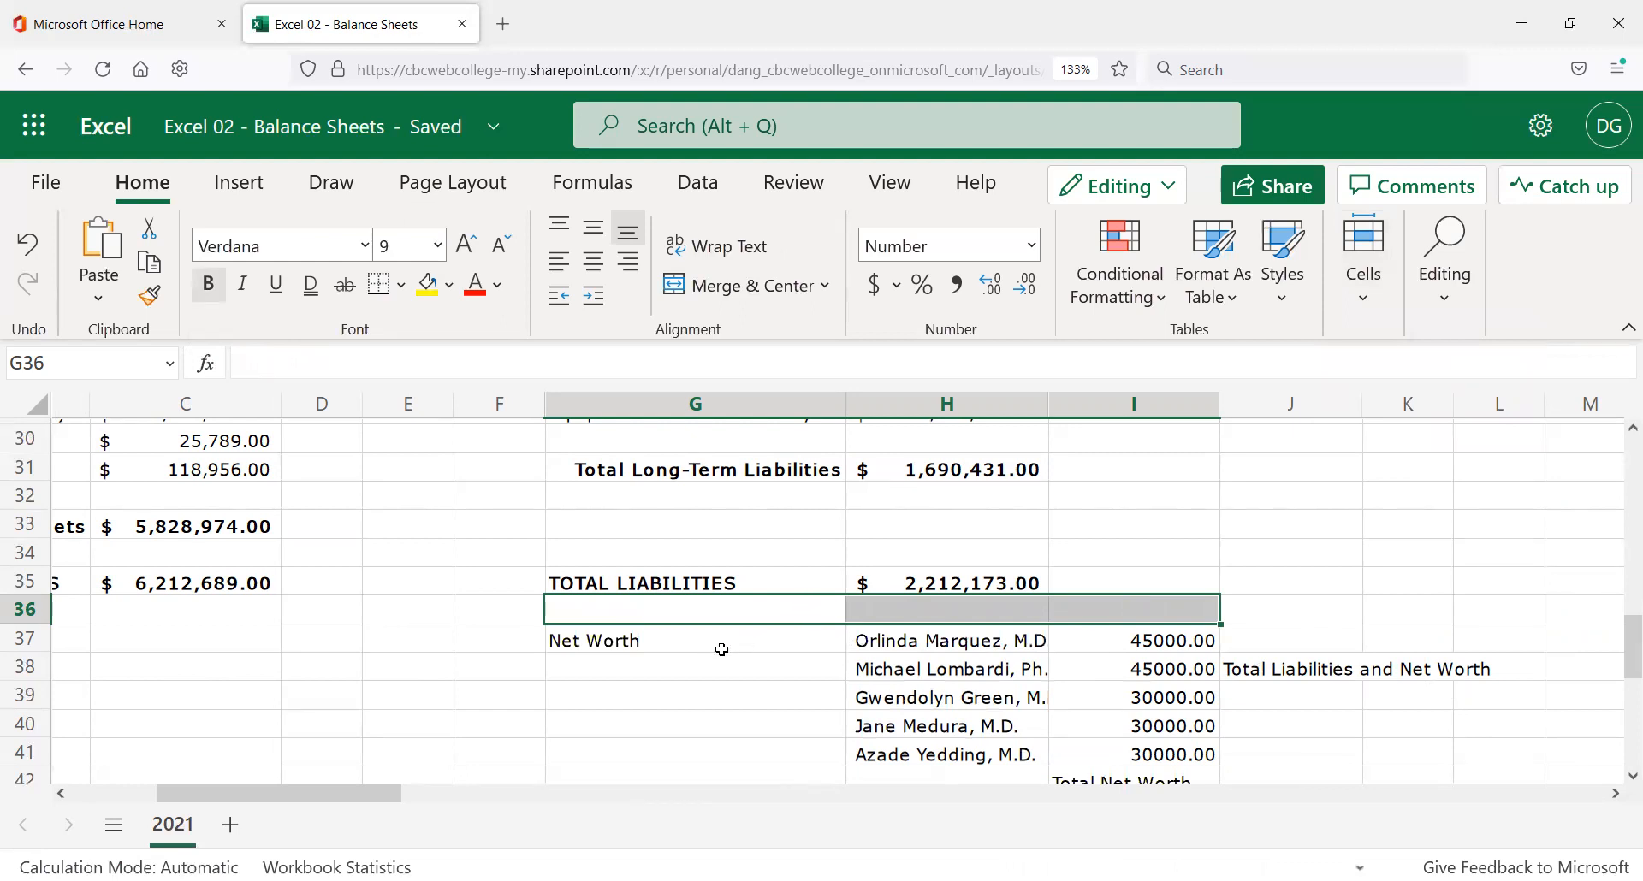
Format-paint TOTAL LIABILITIES onto the Net Worth label so it's bold.
scroll(726, 661, "down", 2)
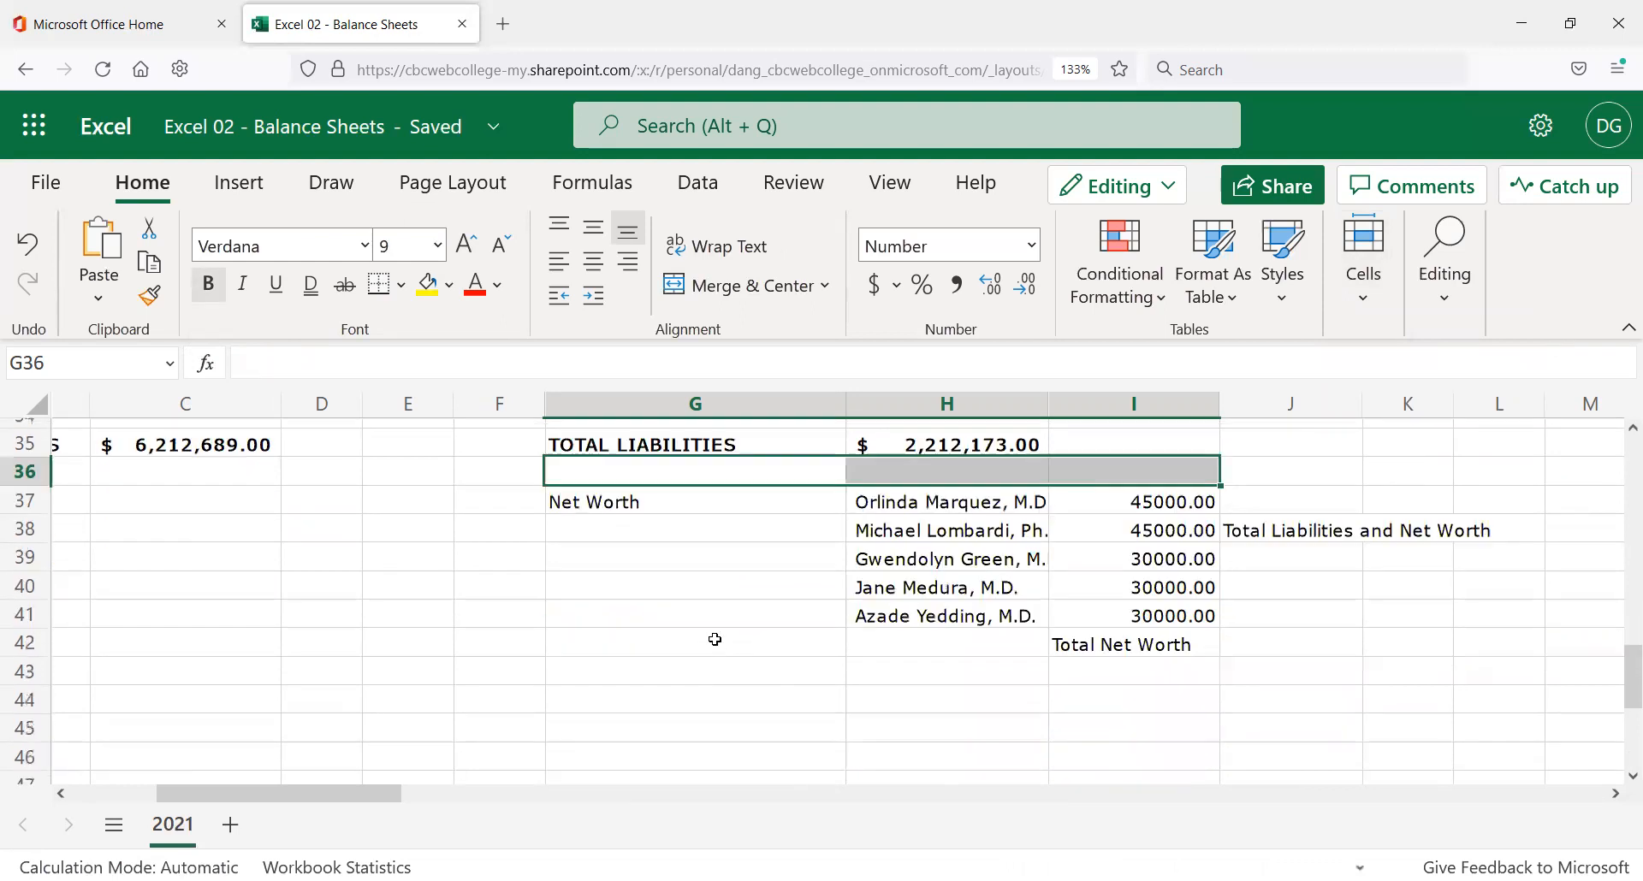
left_click(614, 512)
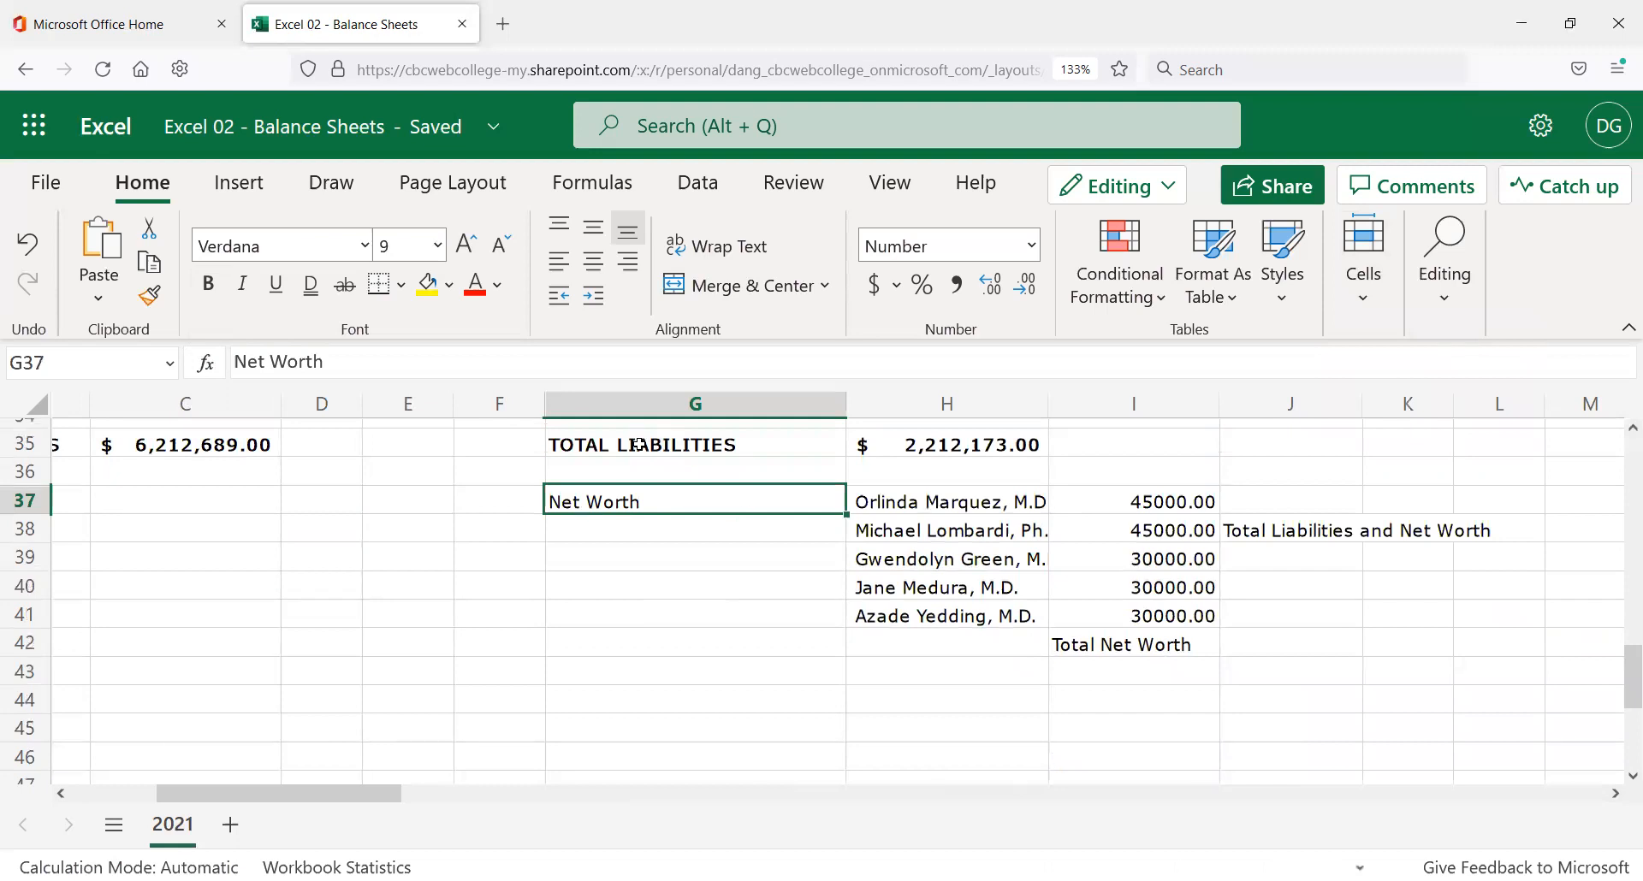
left_click(600, 440)
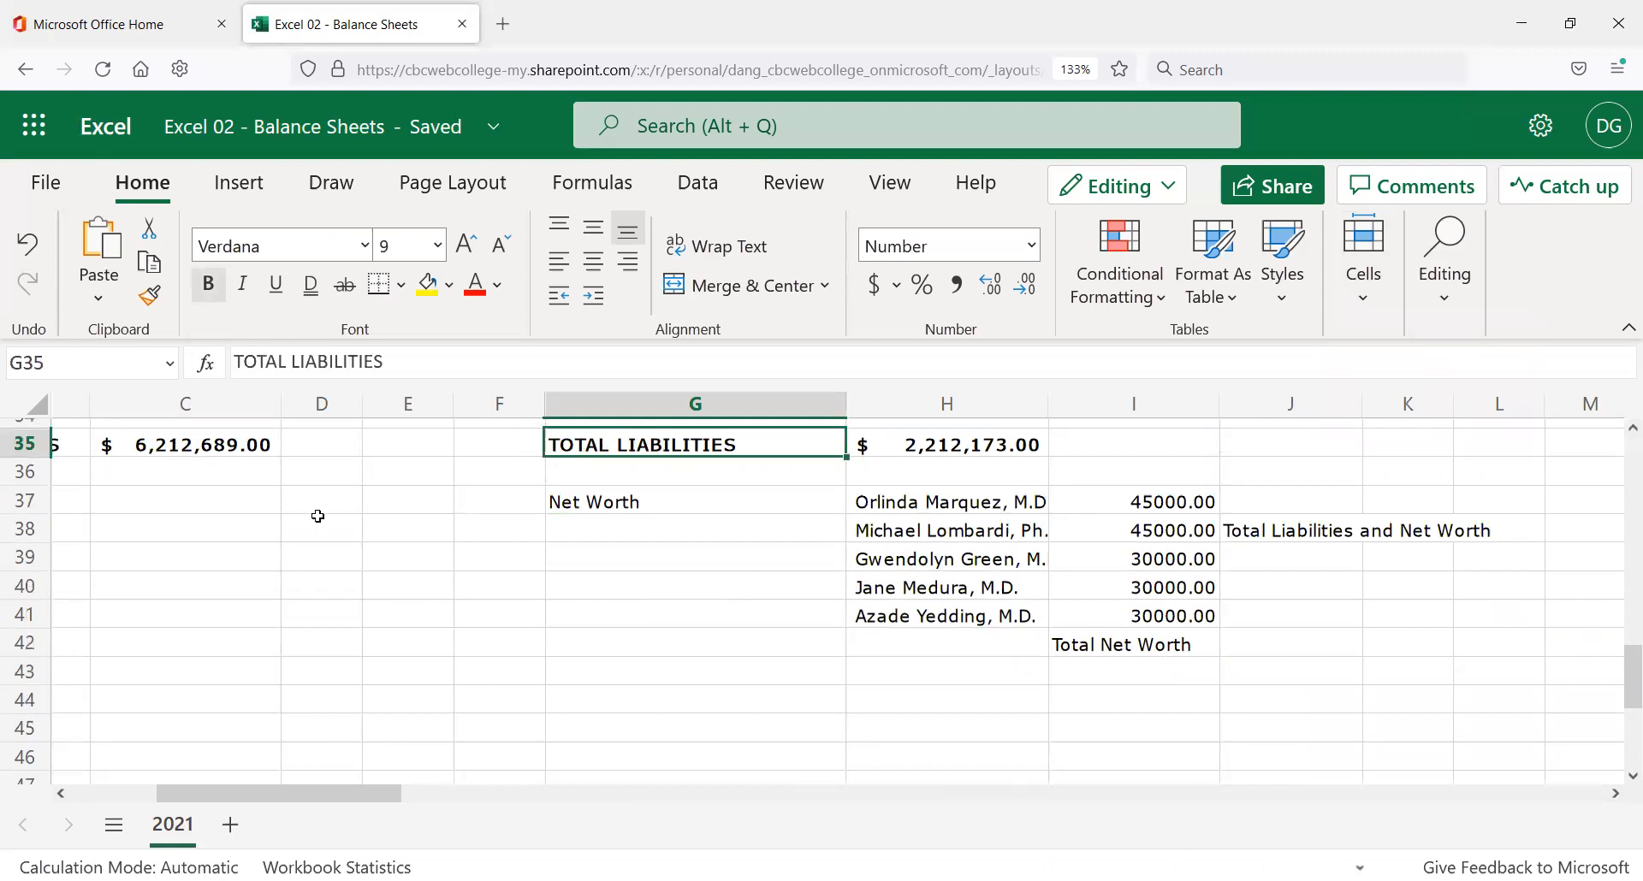
left_click(150, 296)
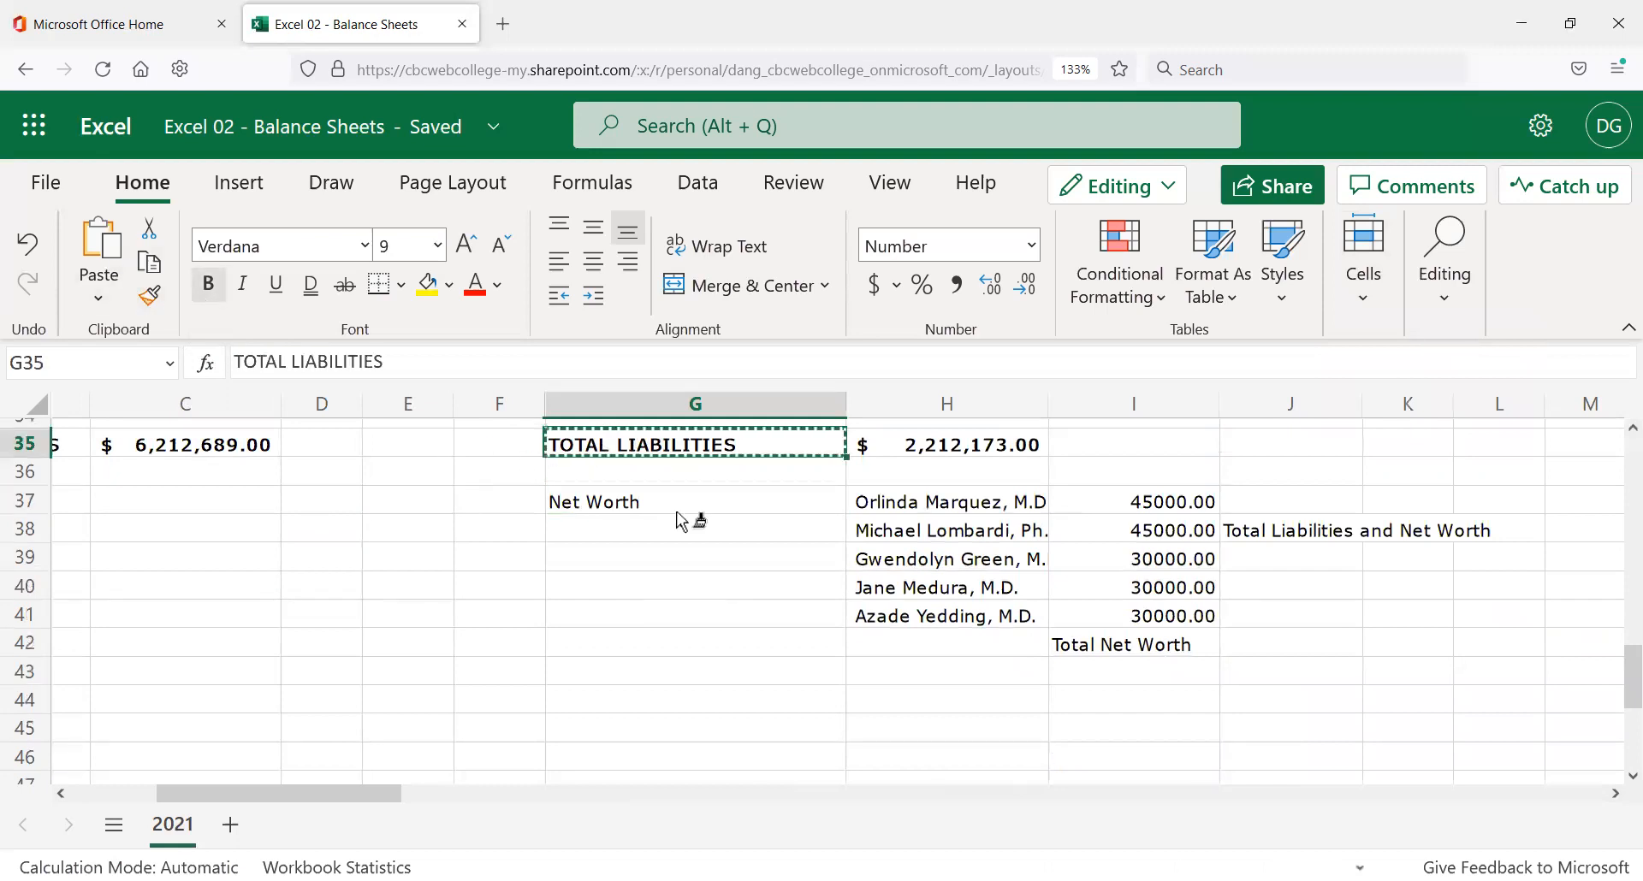
left_click(673, 503)
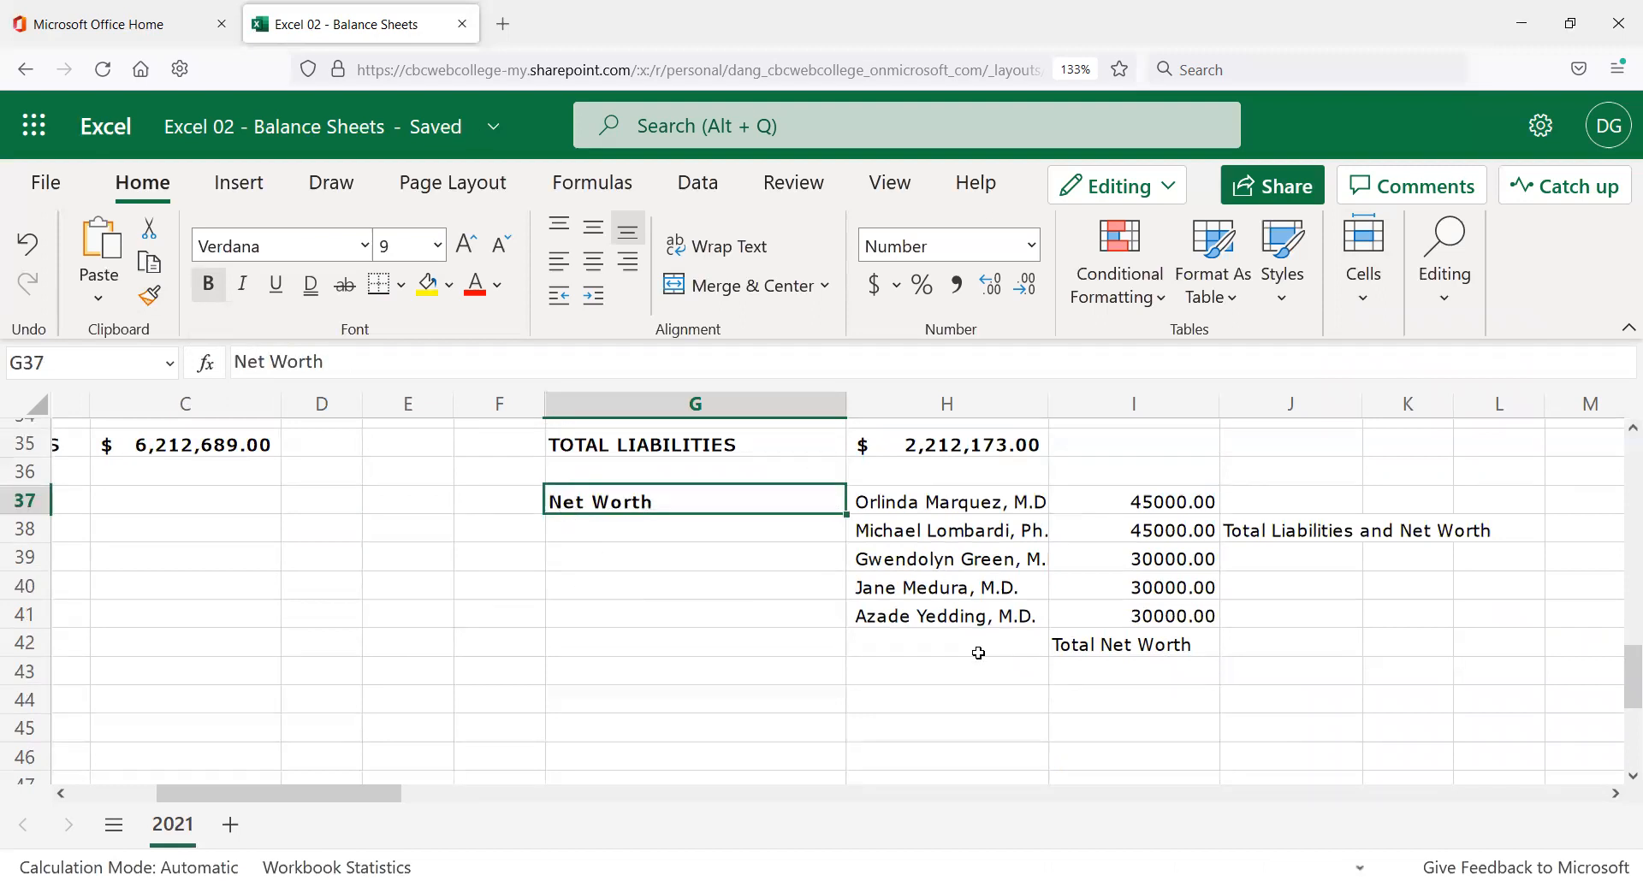
Widen column H to 23.86 so the five doctors' names and degrees show fully.
left_click_drag(975, 502, 965, 617)
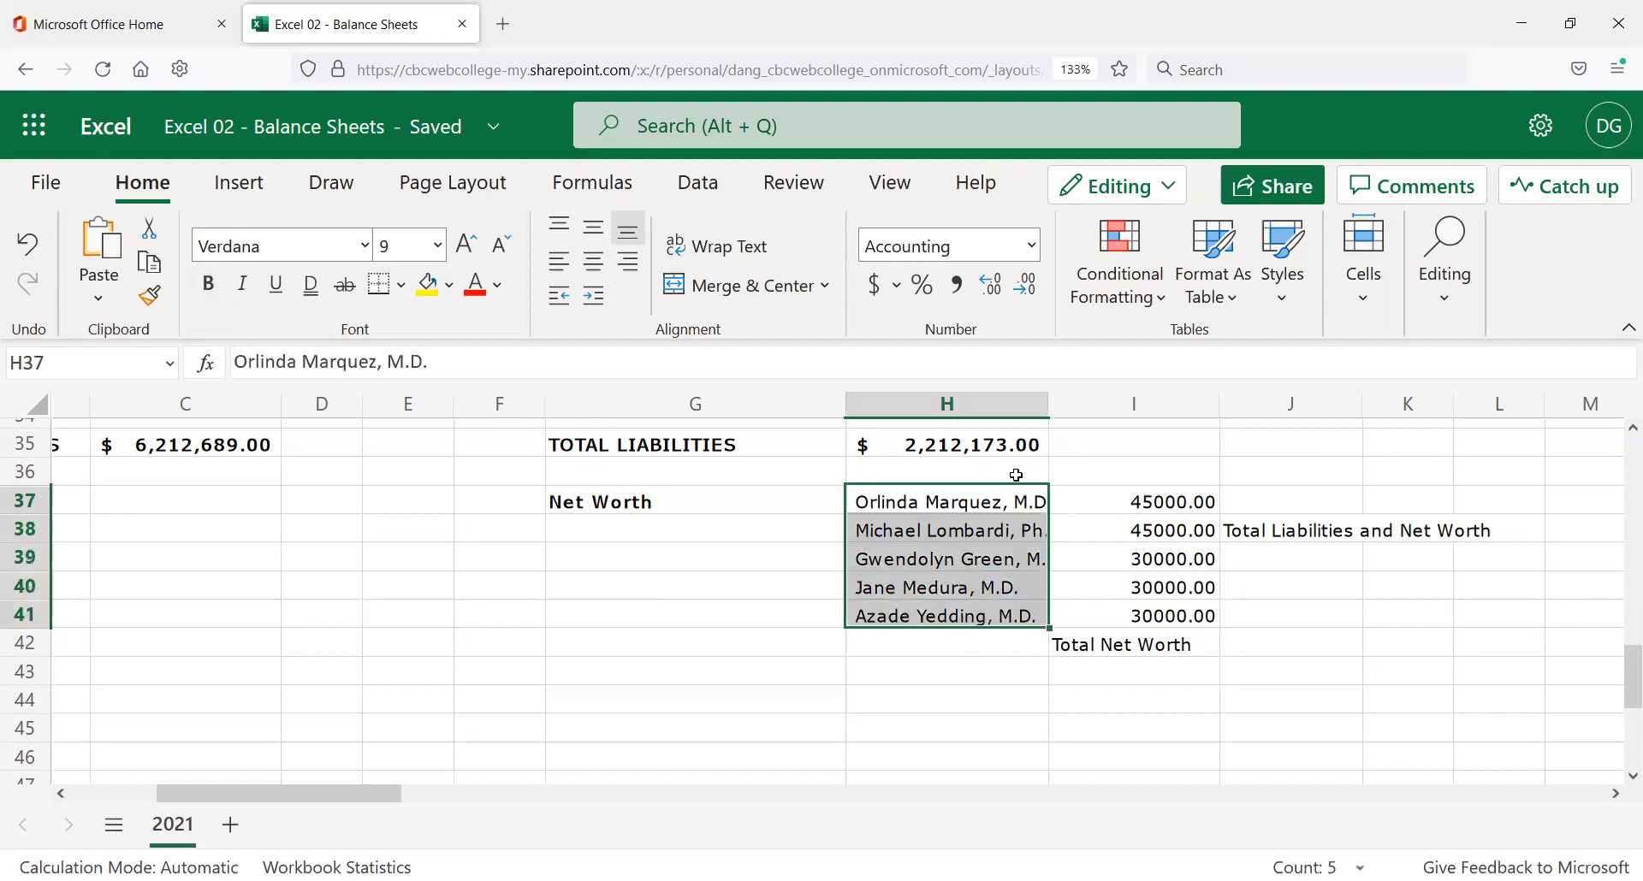
left_click(1051, 397)
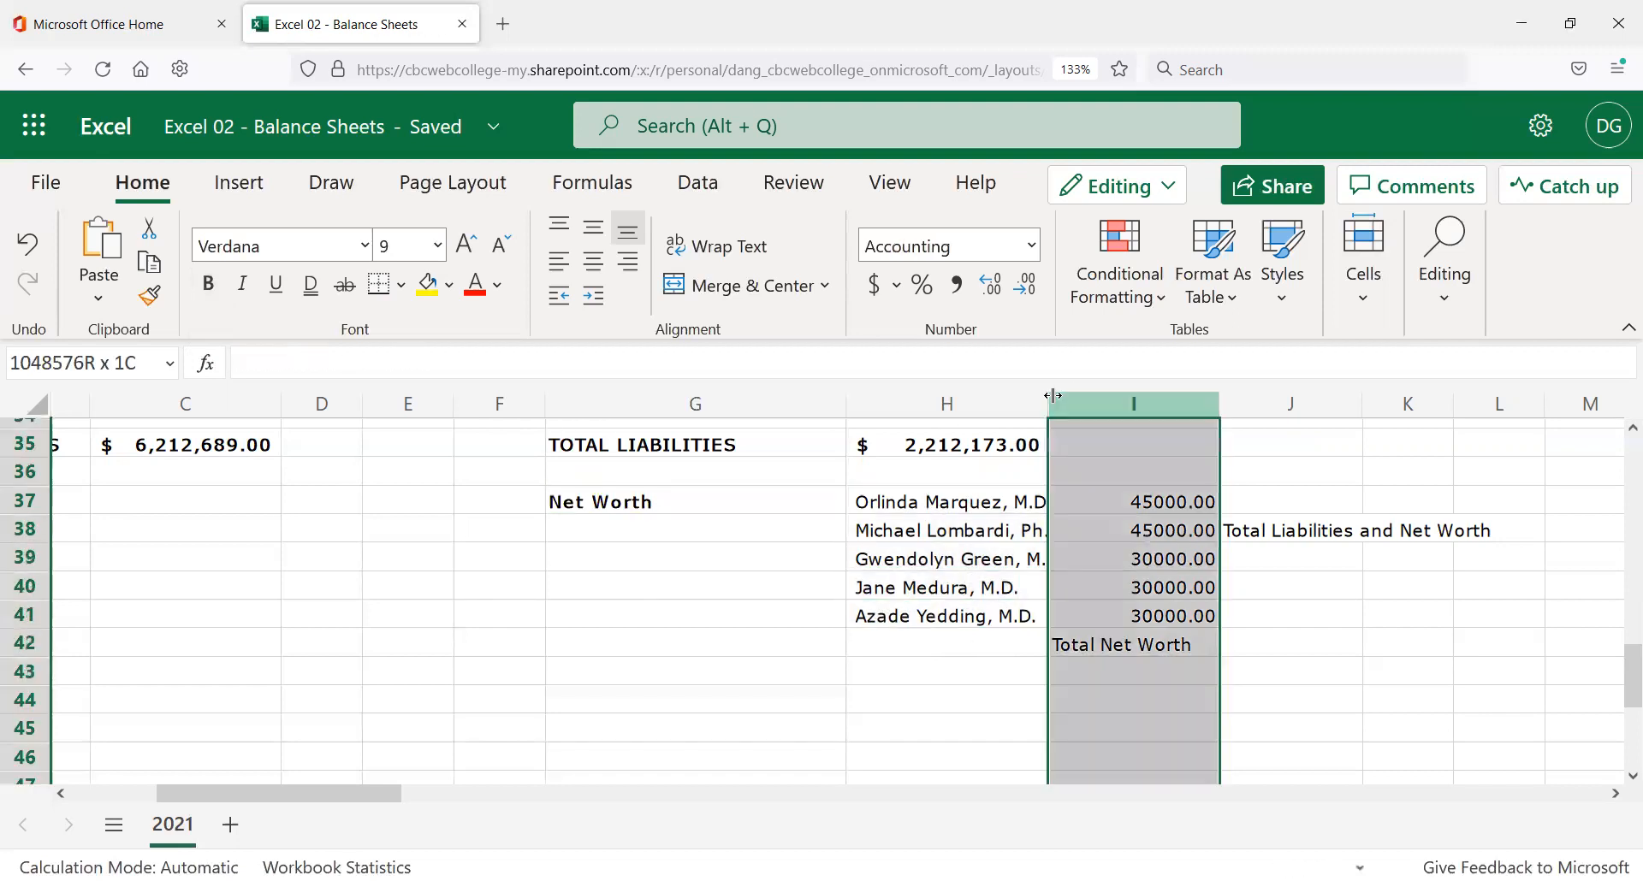
left_click(1046, 397)
left_click_drag(1052, 405, 1090, 419)
left_click(1183, 502)
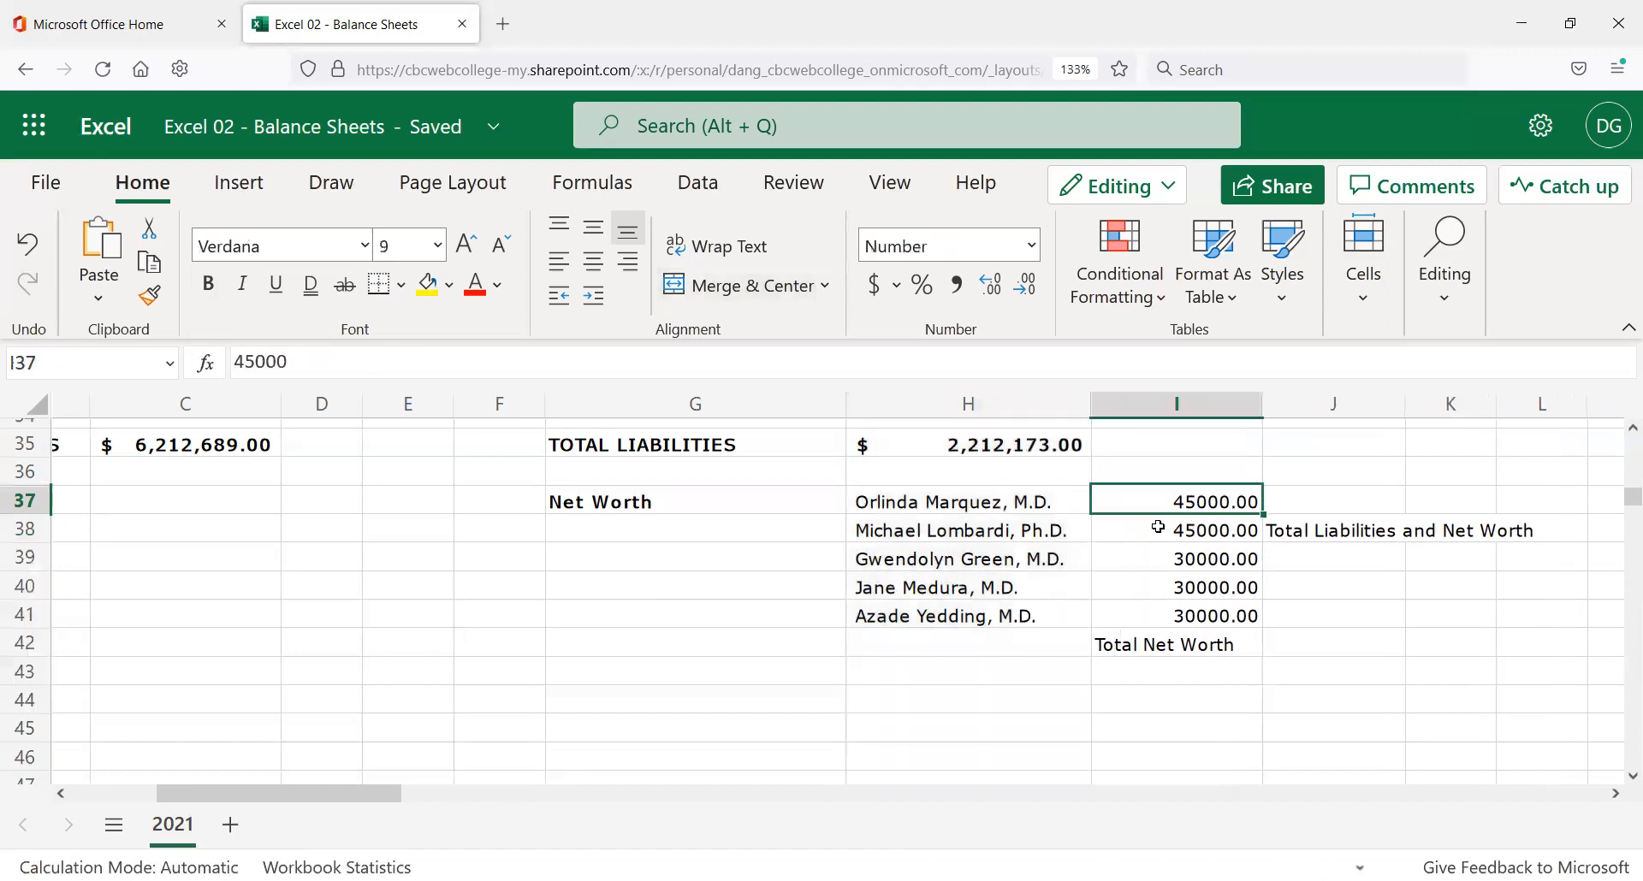
left_click(1171, 613, "shift")
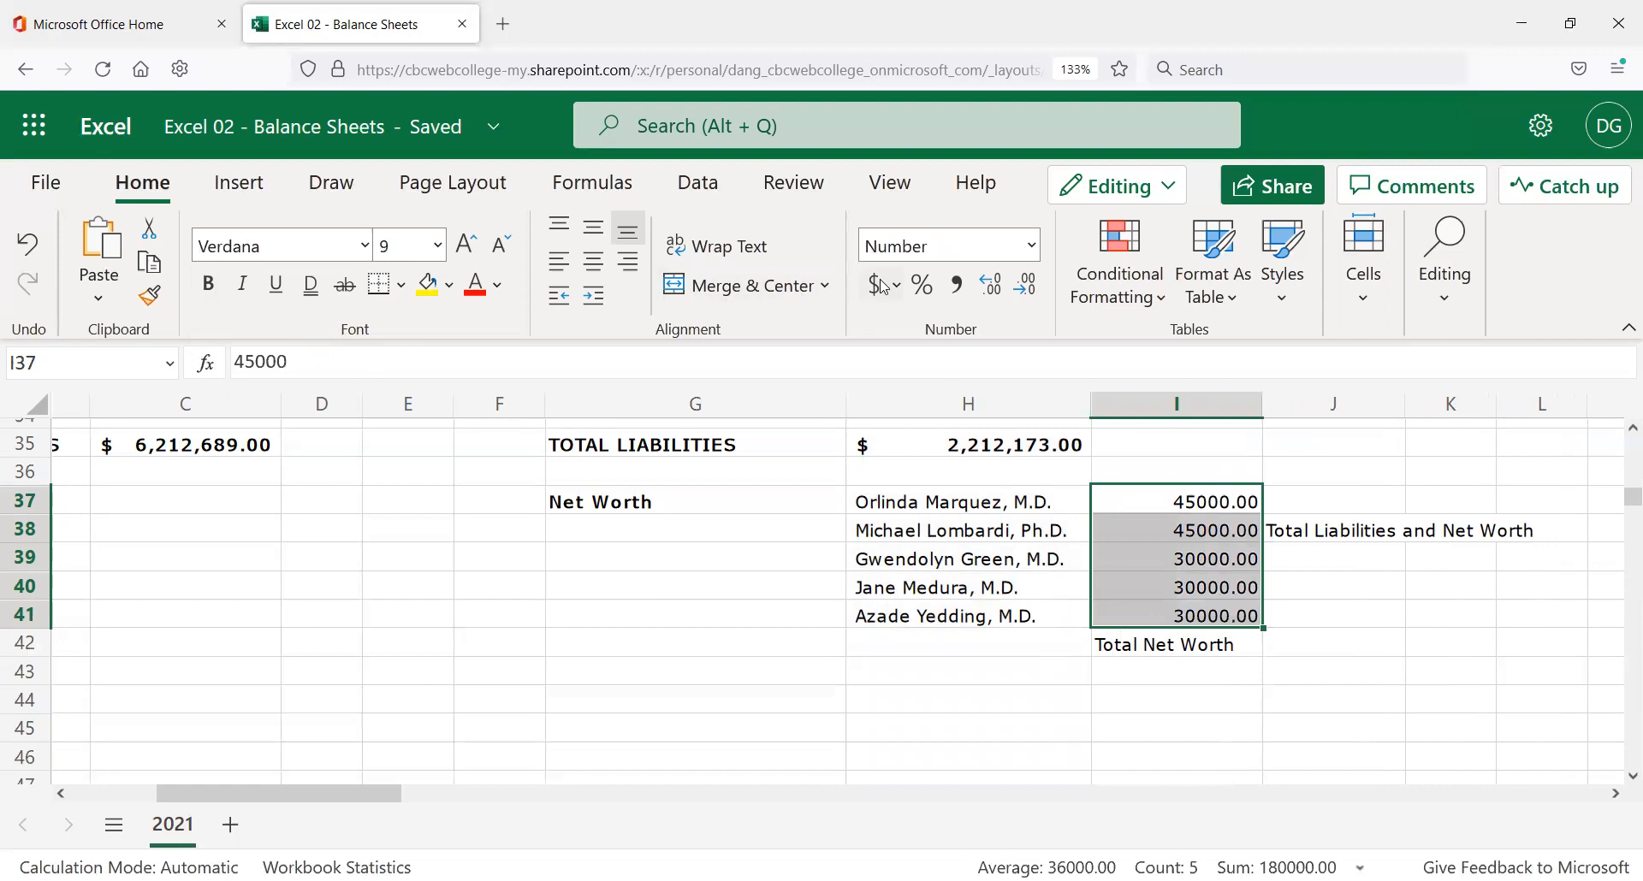
Apply Accounting format to the partners' amounts in I37:I41, e.g. $ 45,000.00.
left_click(1032, 247)
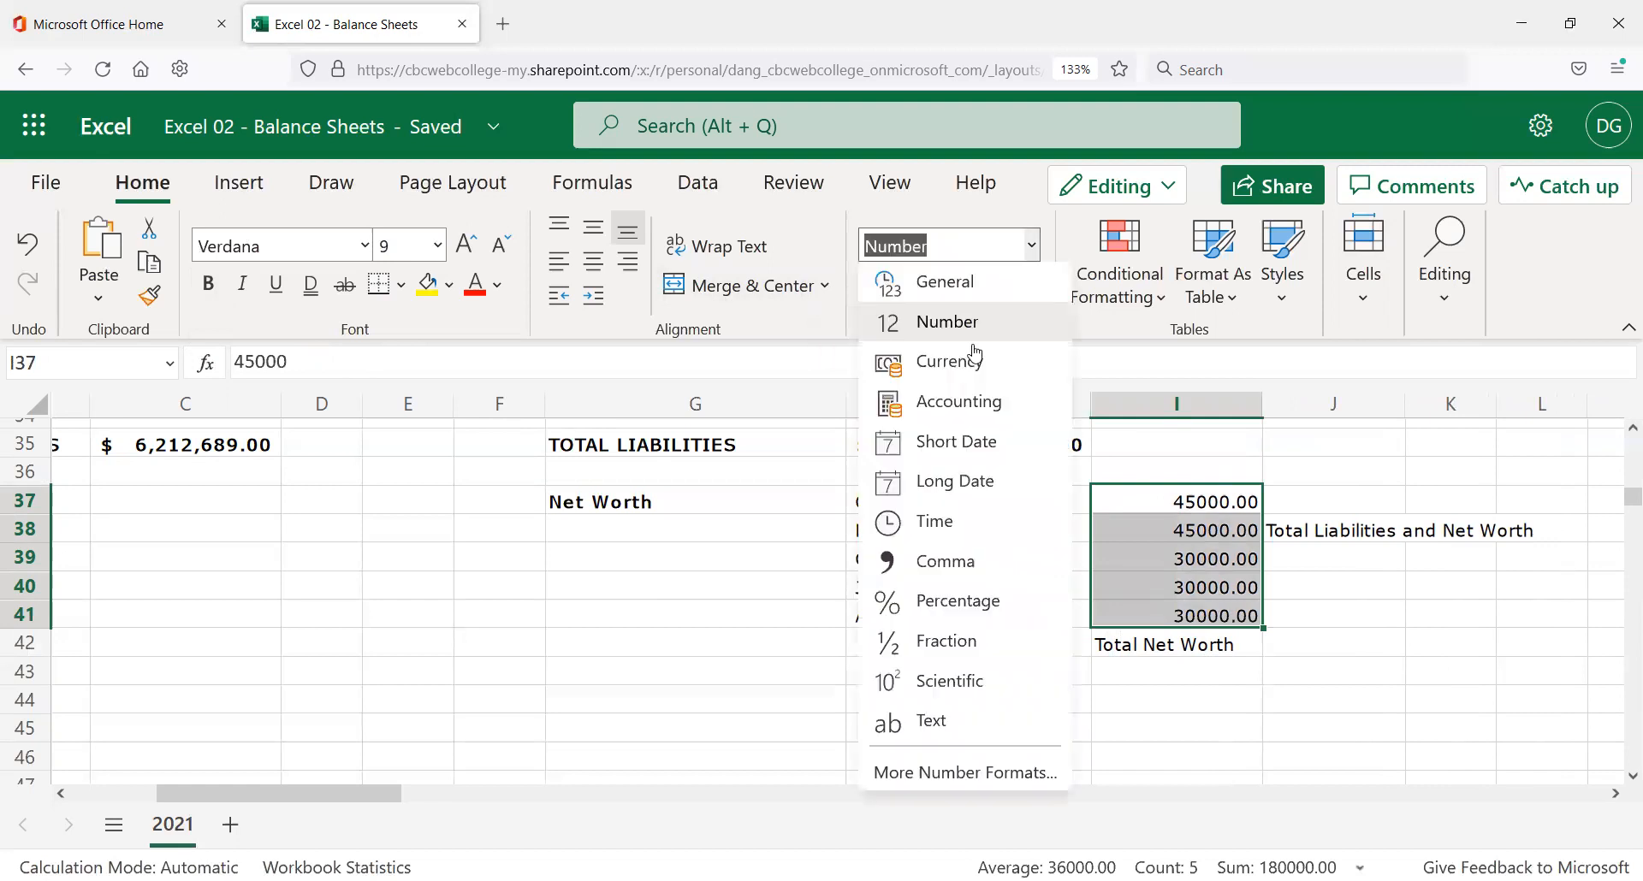
left_click(984, 403)
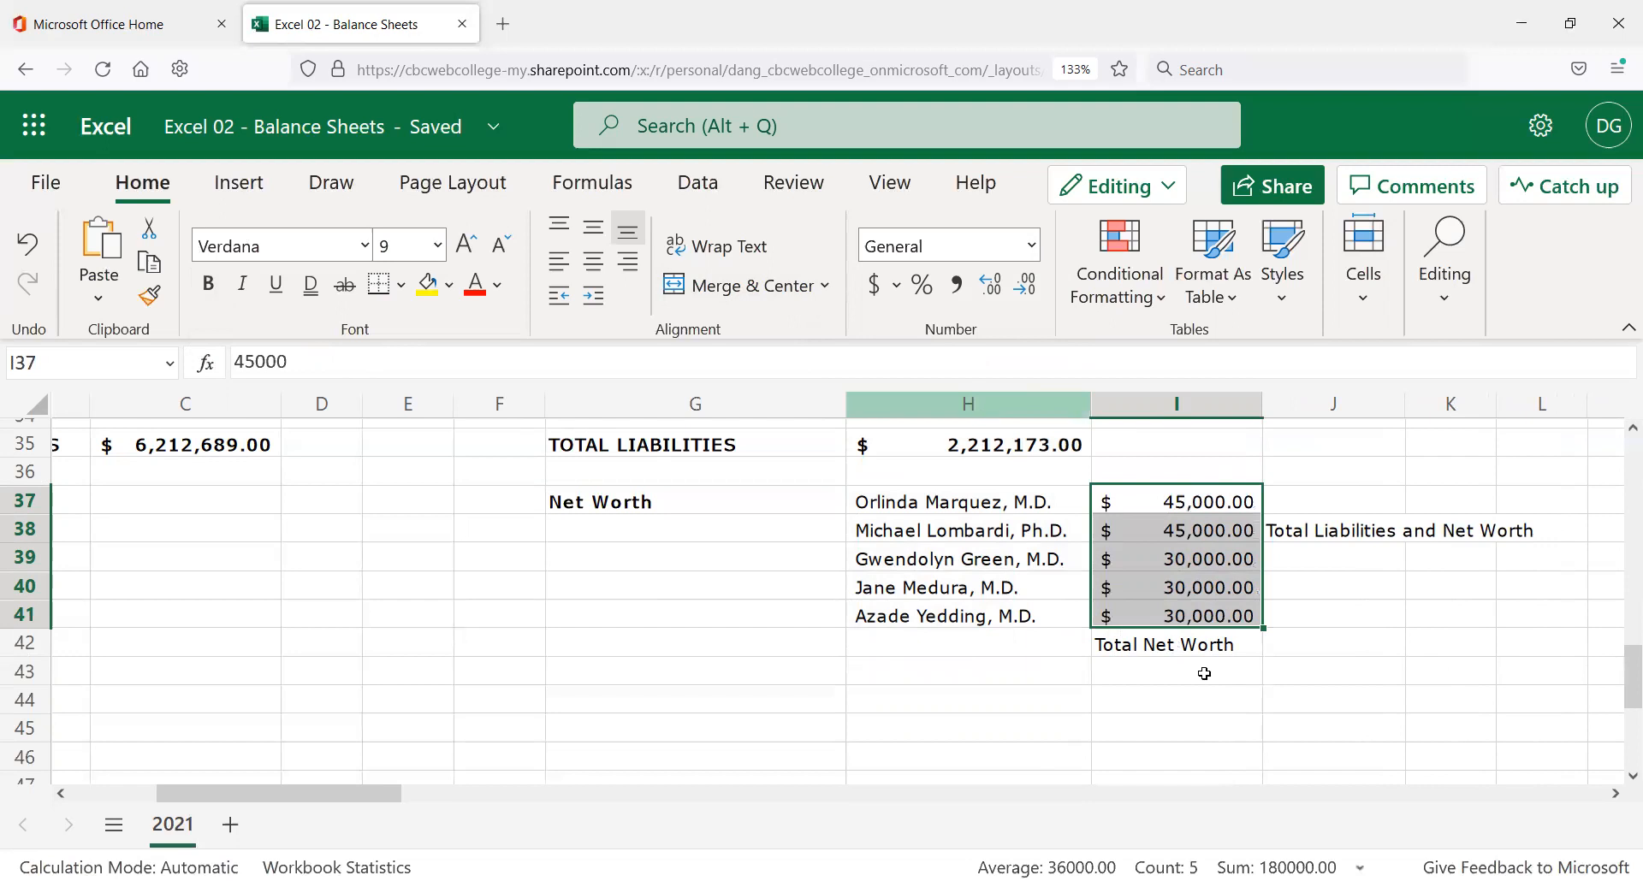
left_click(1164, 644)
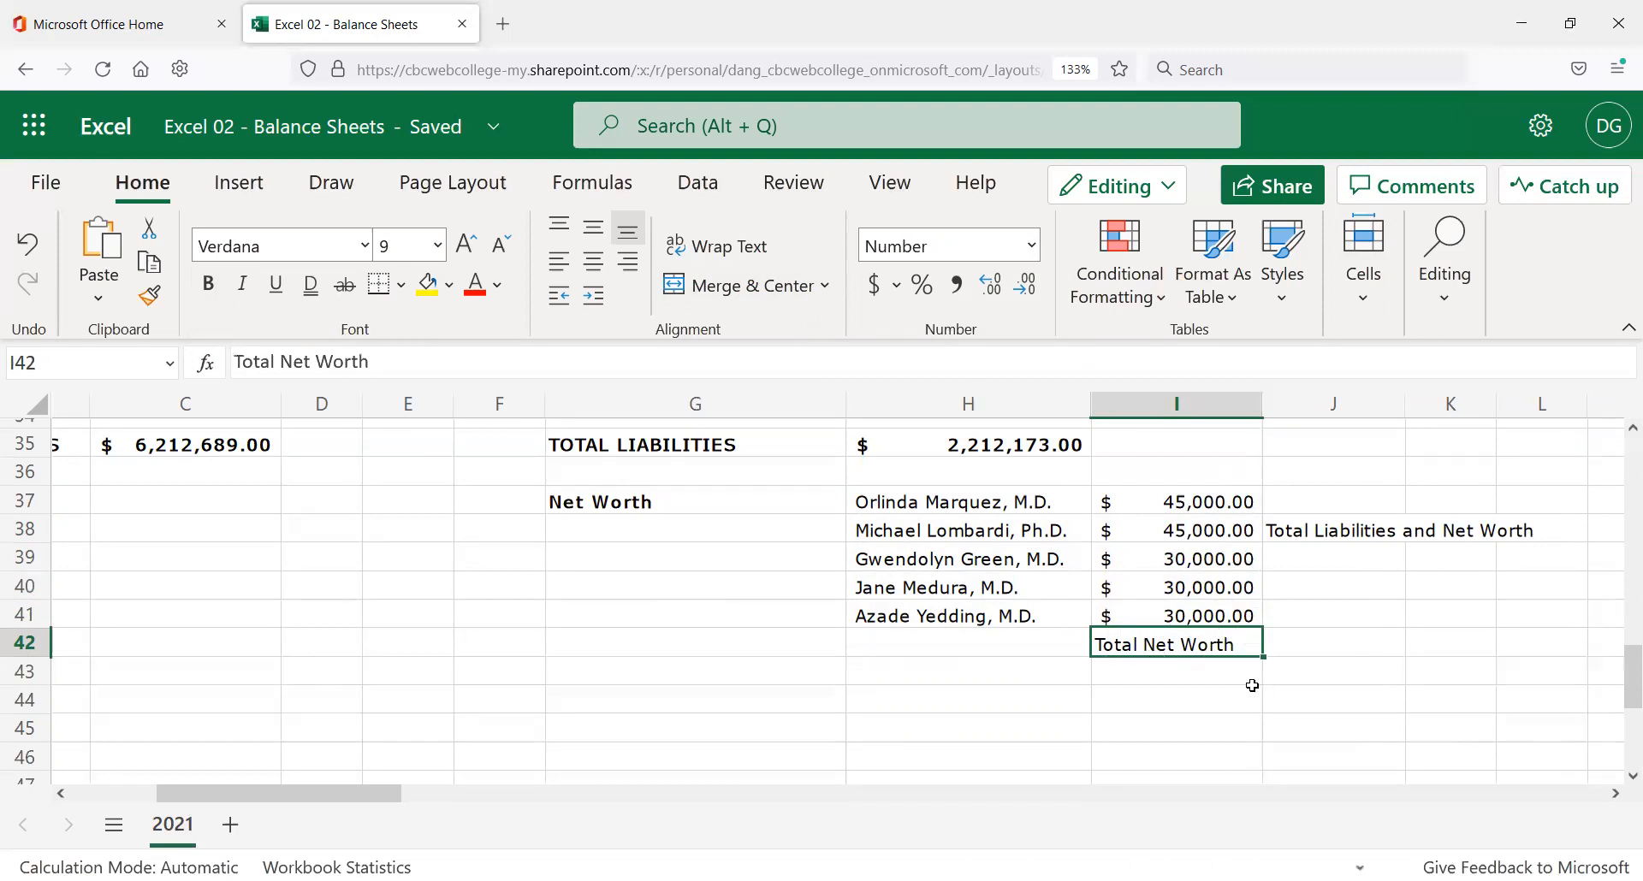
Move the Total Net Worth label from I42 into H43.
key("ctrl+x")
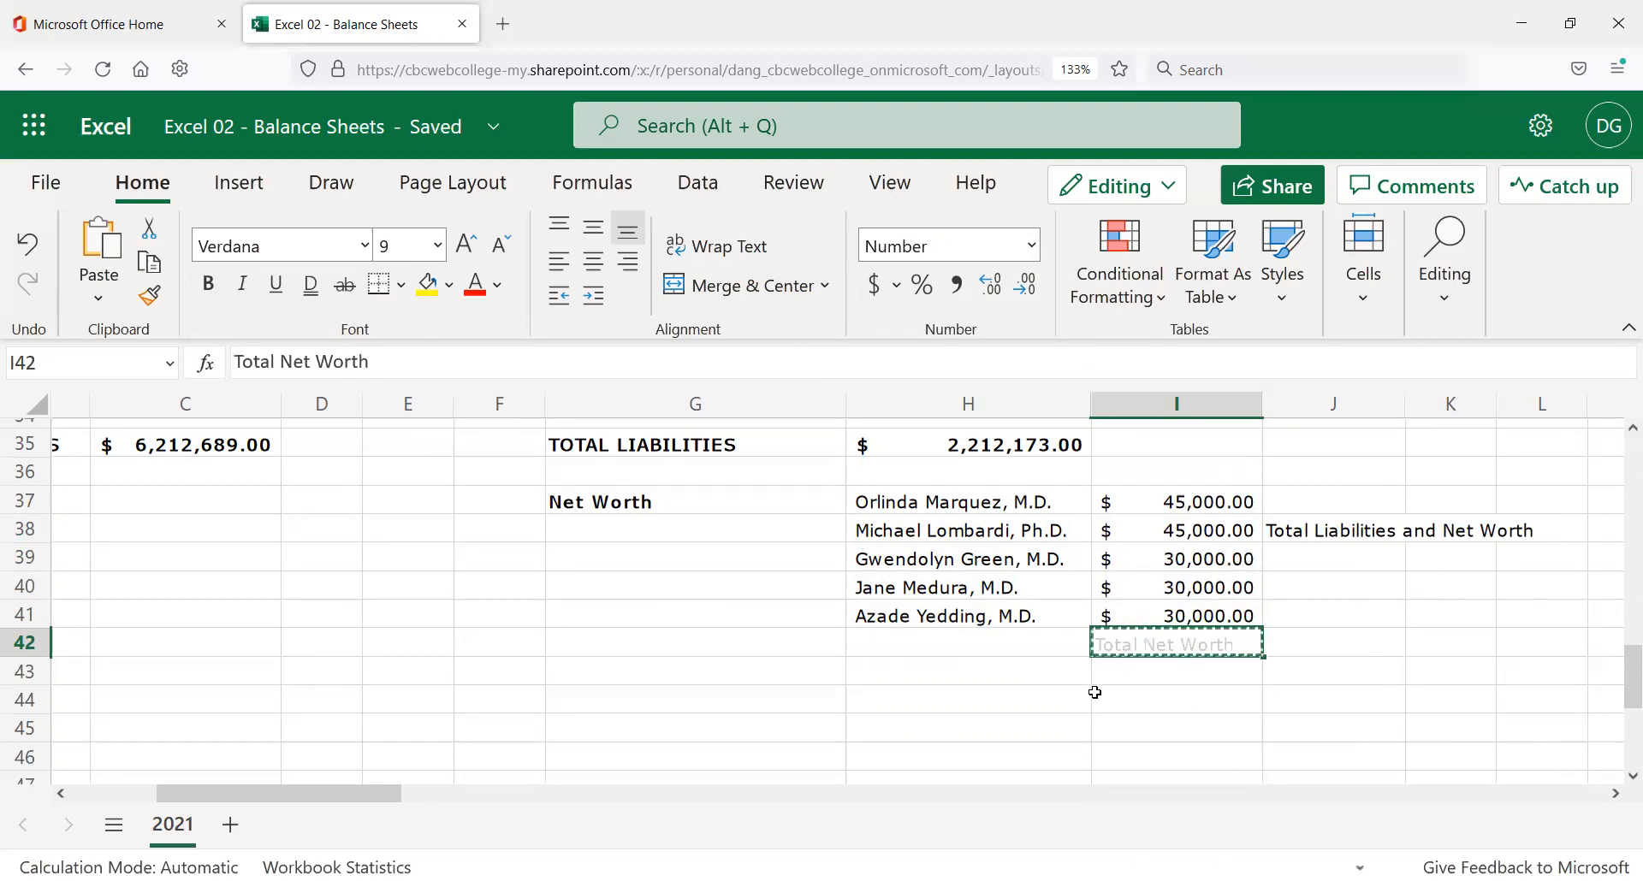
left_click(972, 676)
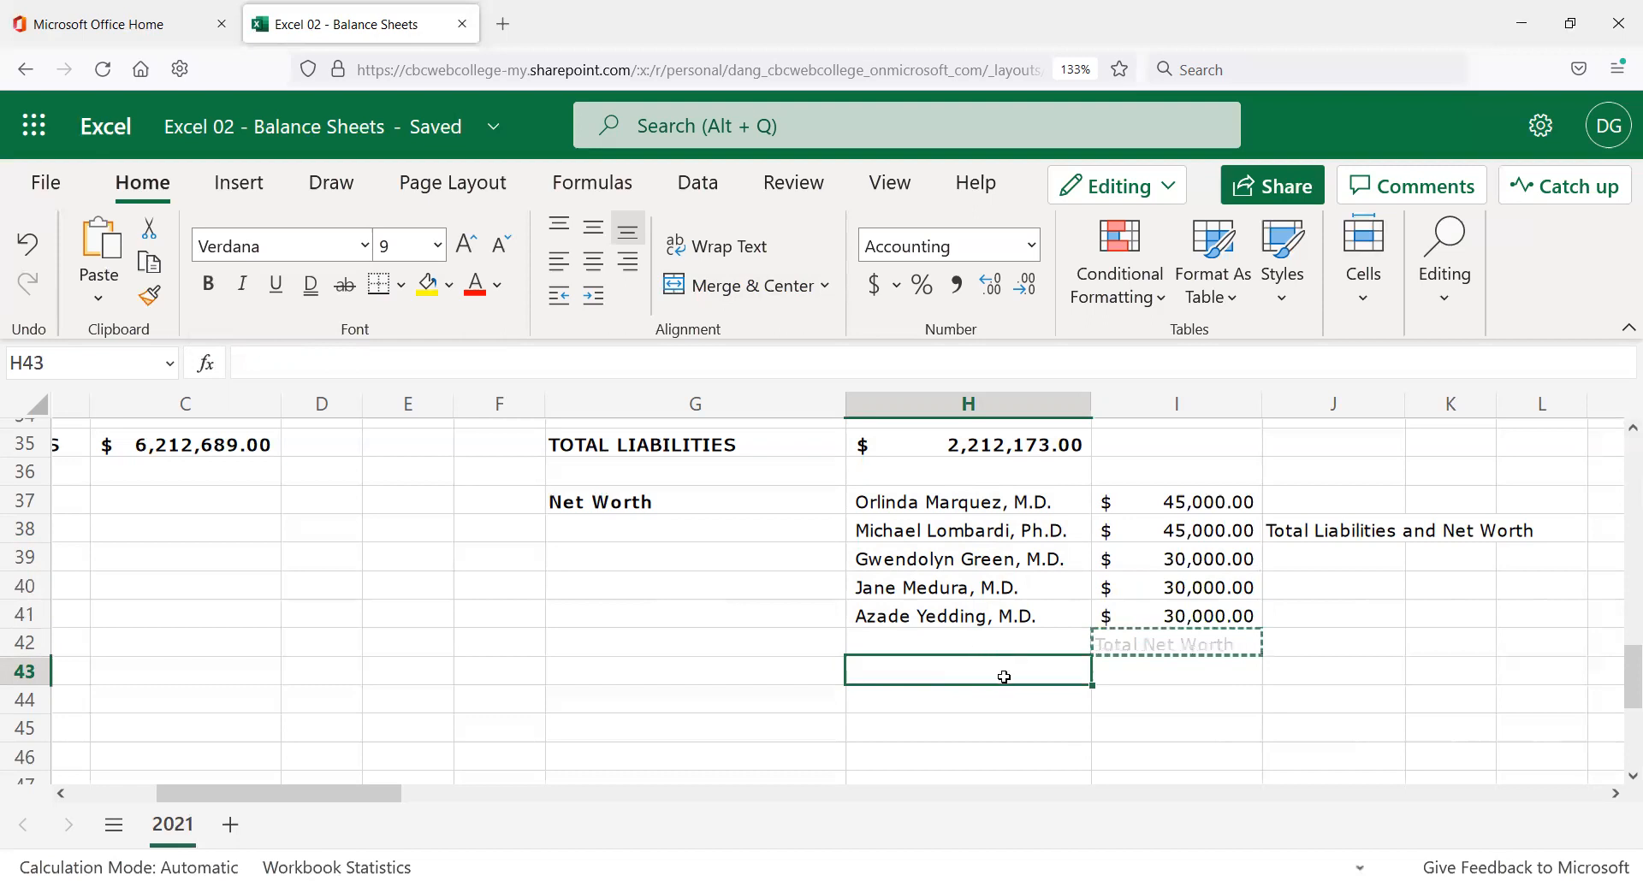
key("ctrl+v")
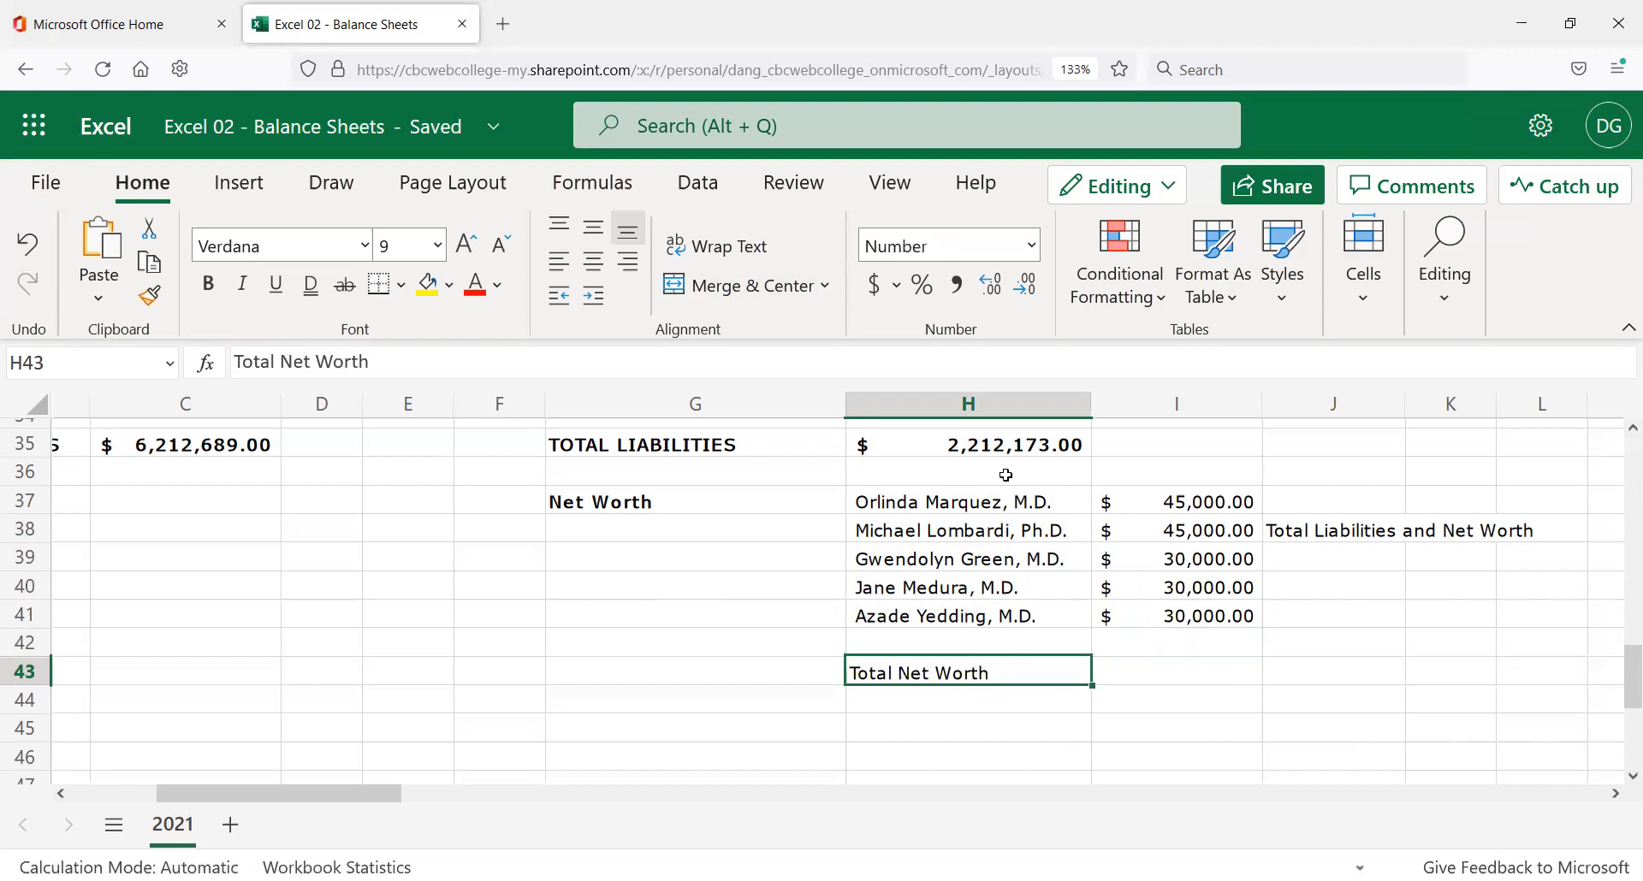
Make Total Net Worth bold like TOTAL LIABILITIES and switch to the Simplified Ribbon.
left_click(672, 445)
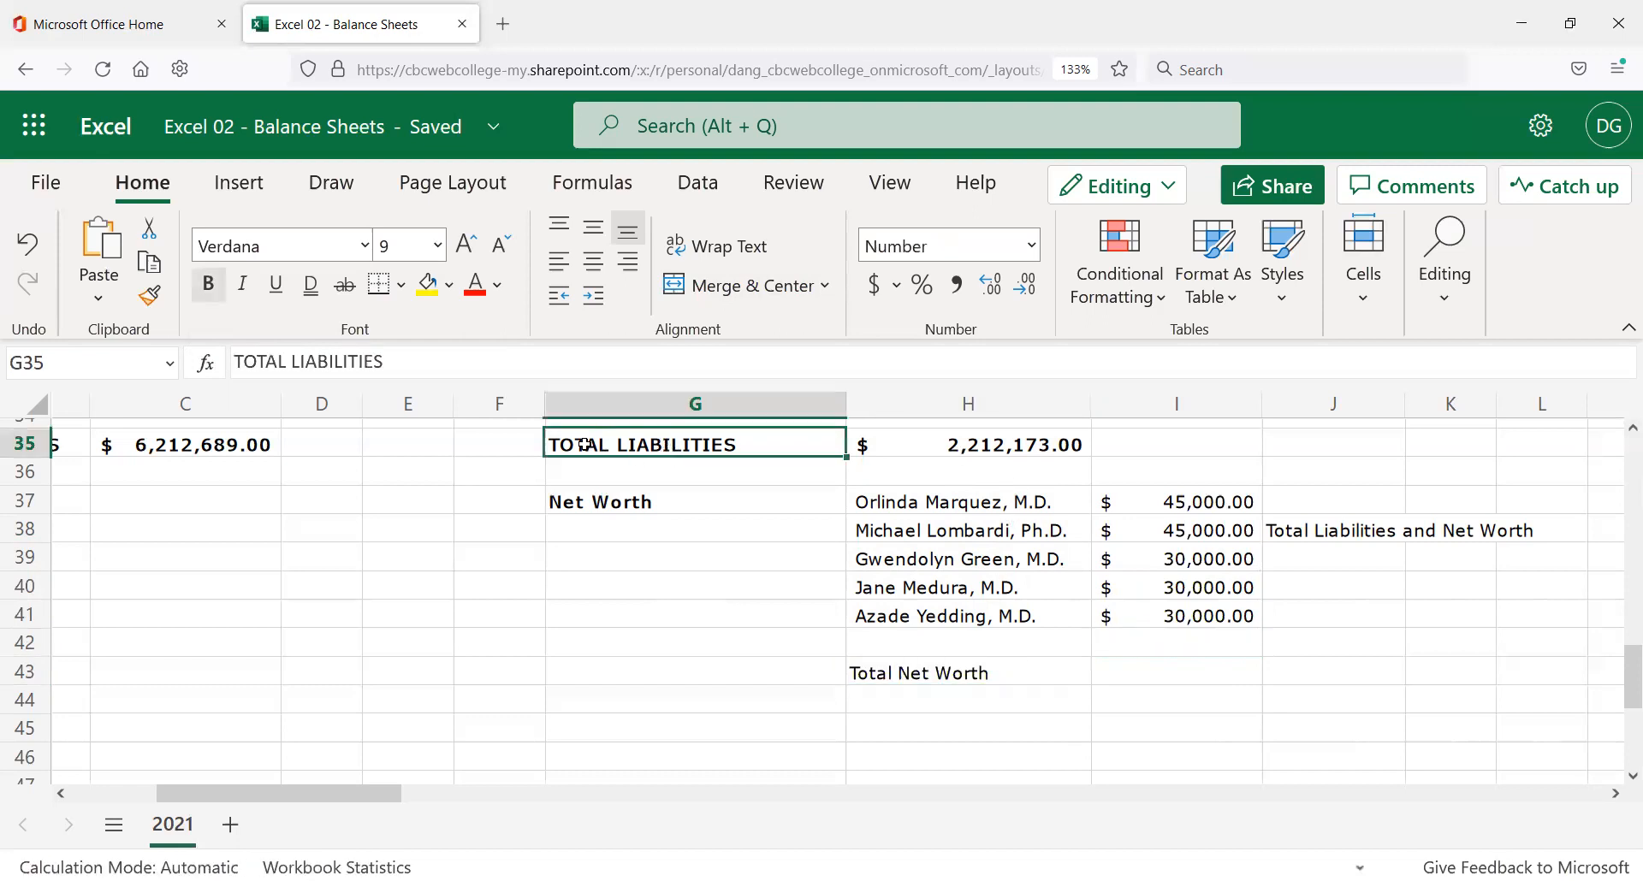
left_click(151, 296)
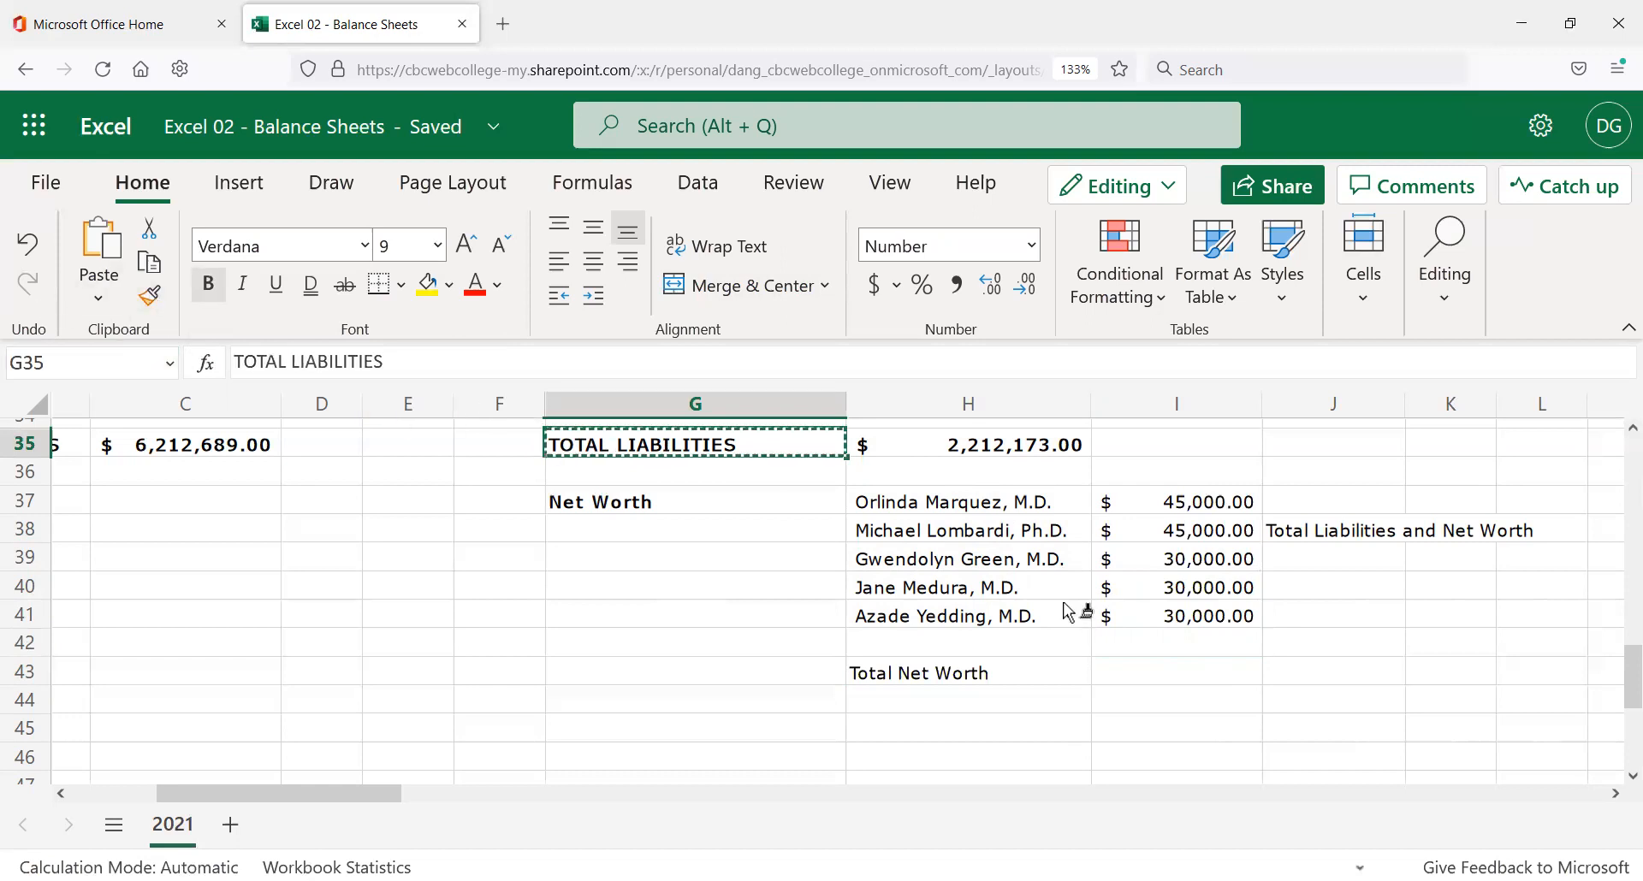
left_click(958, 676)
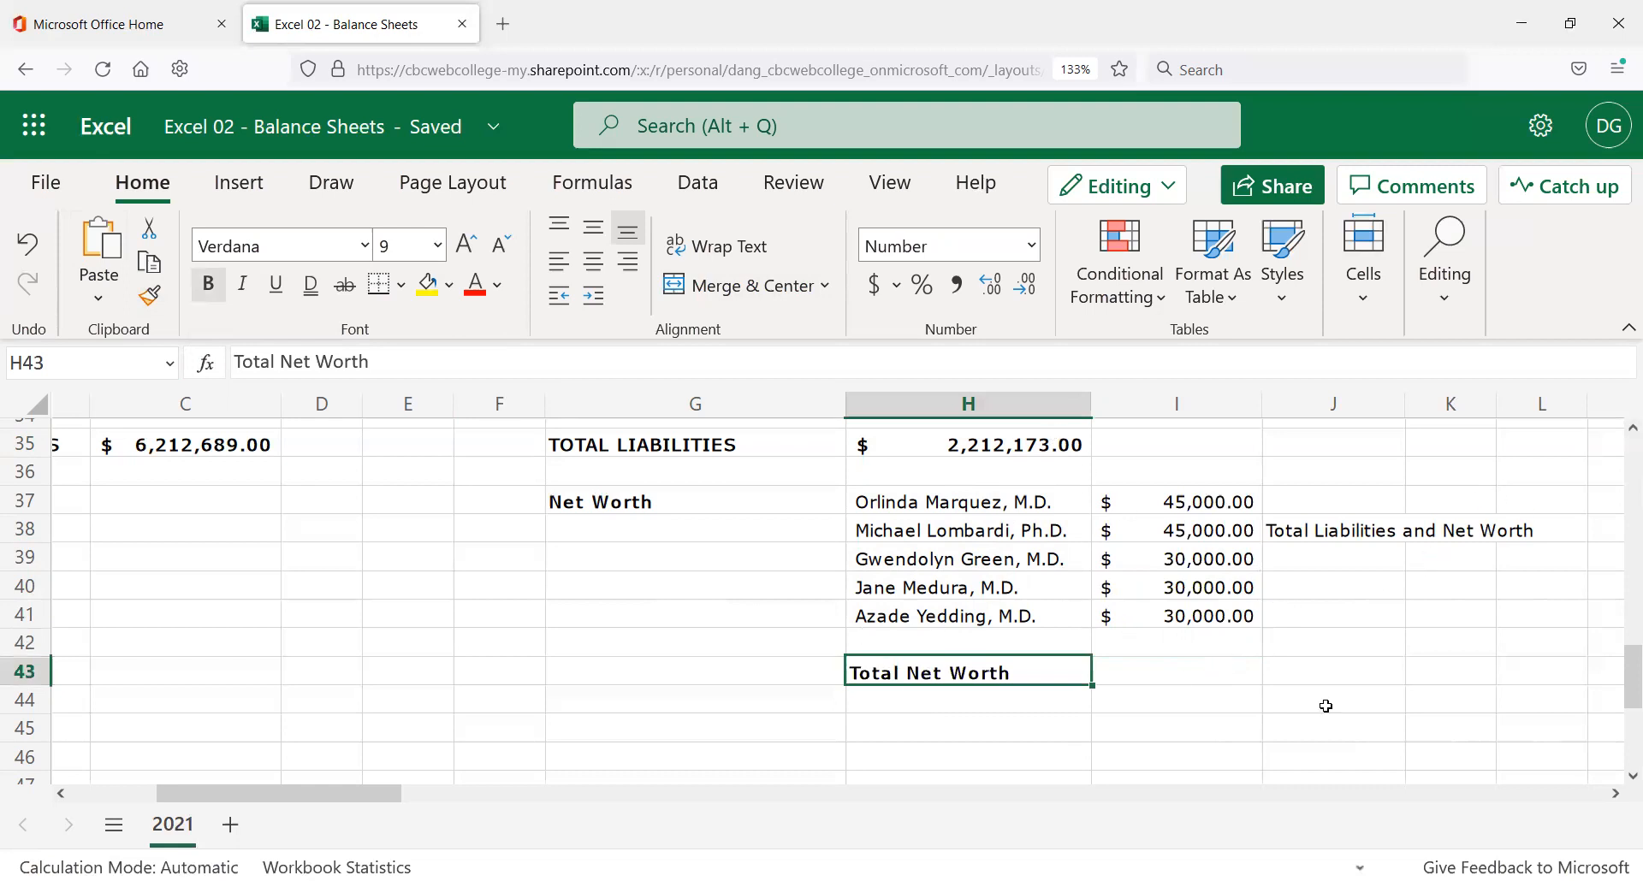
left_click(1189, 664)
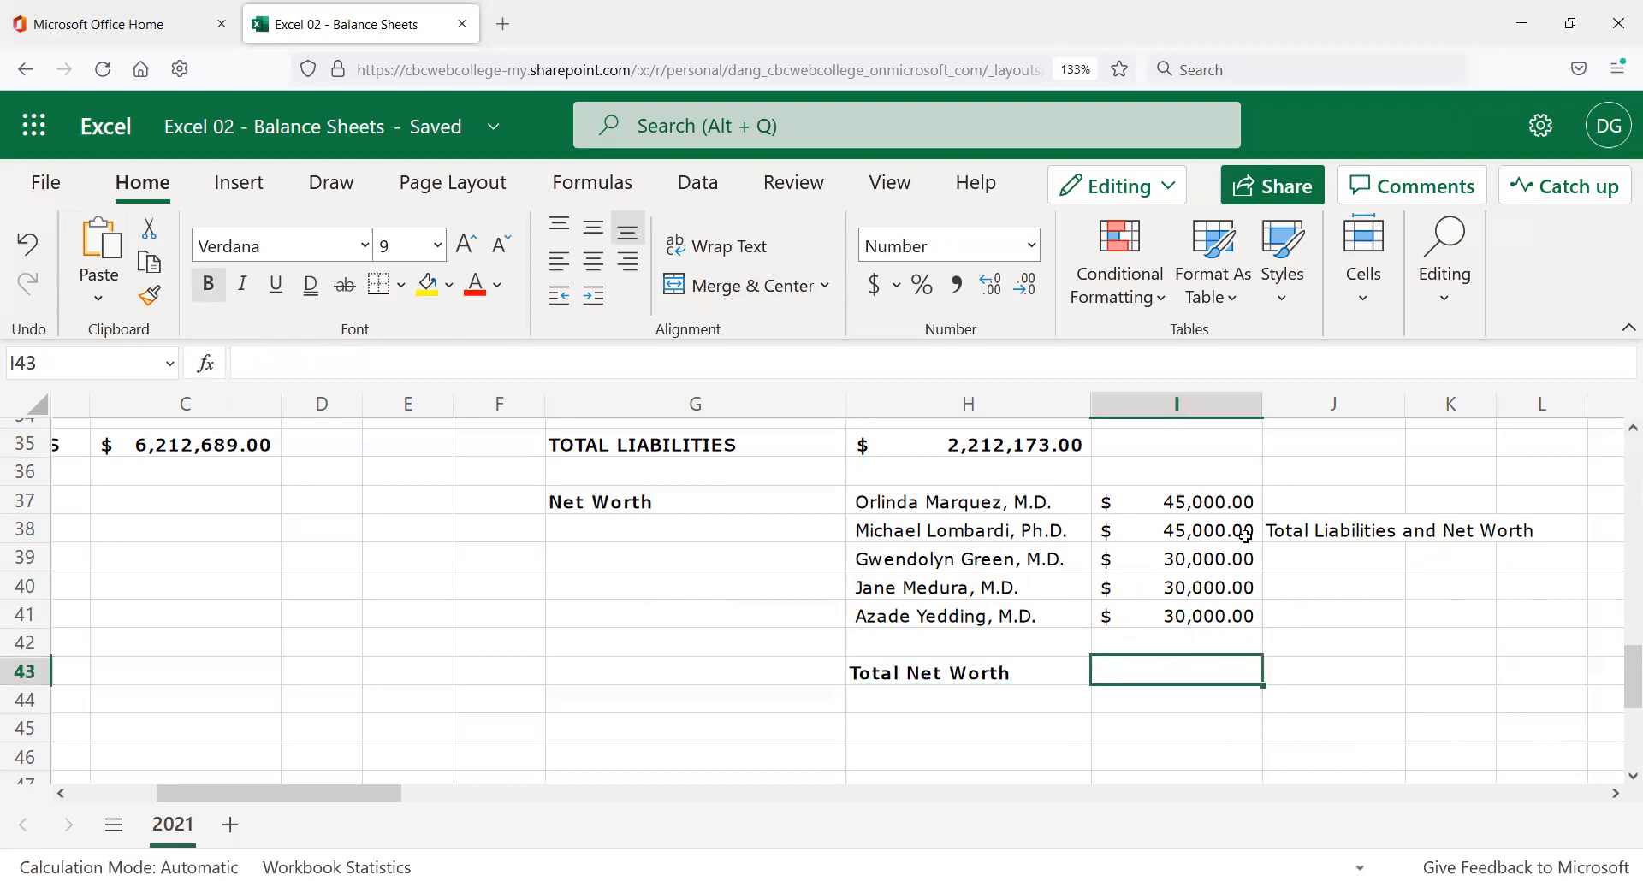
left_click(1622, 333)
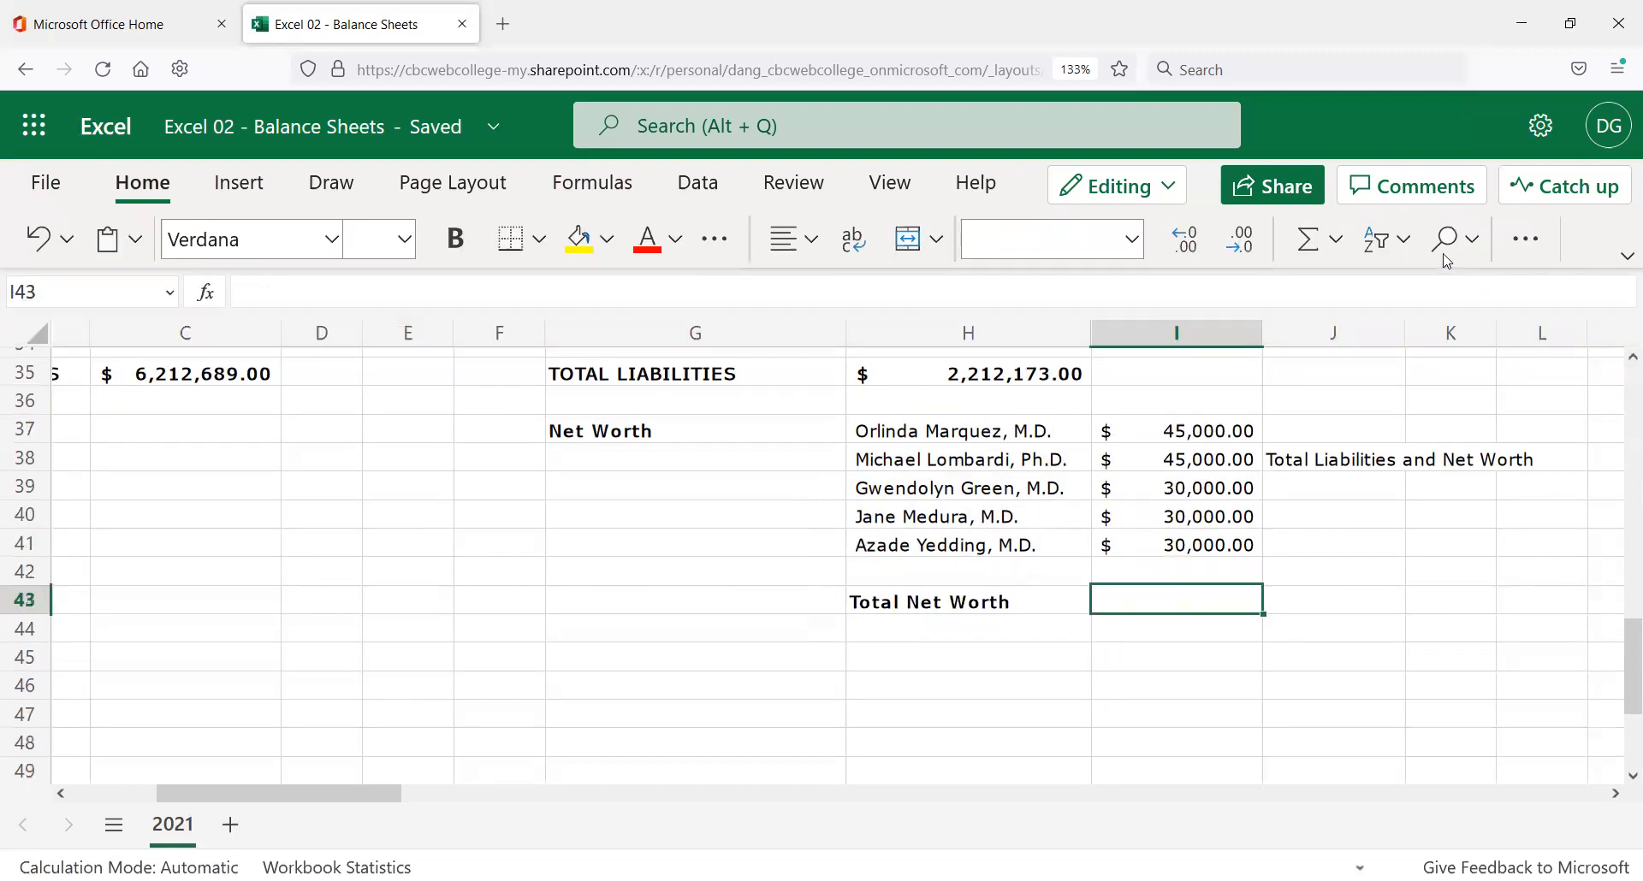
AutoSum the Net Worth amounts into I43 with =SUM(I37:I42).
left_click(1307, 240)
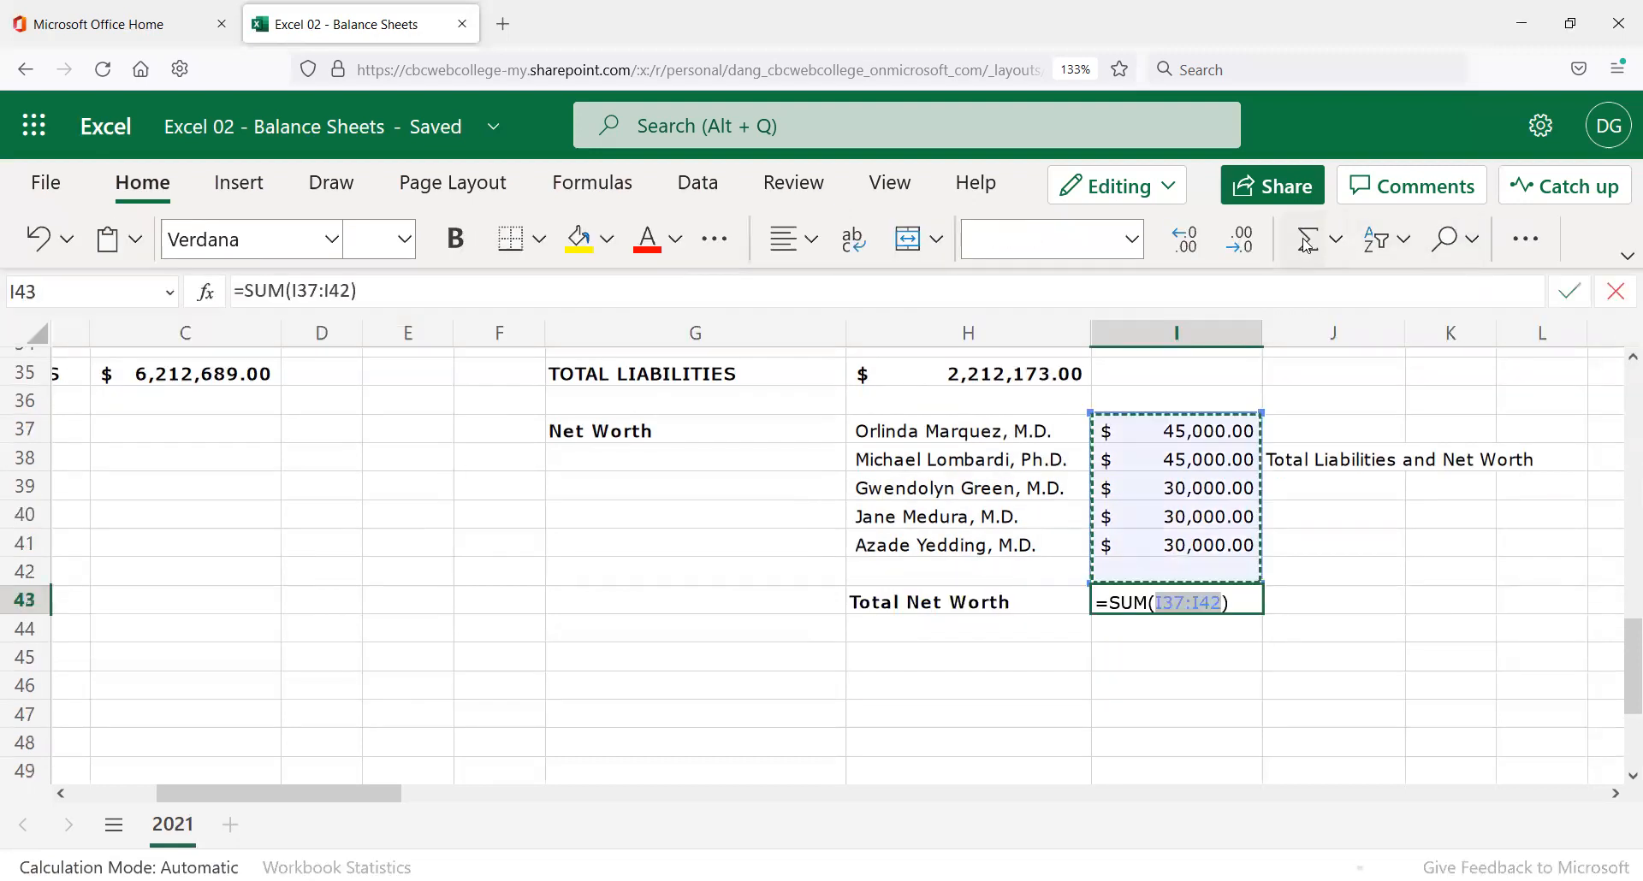
key("Return")
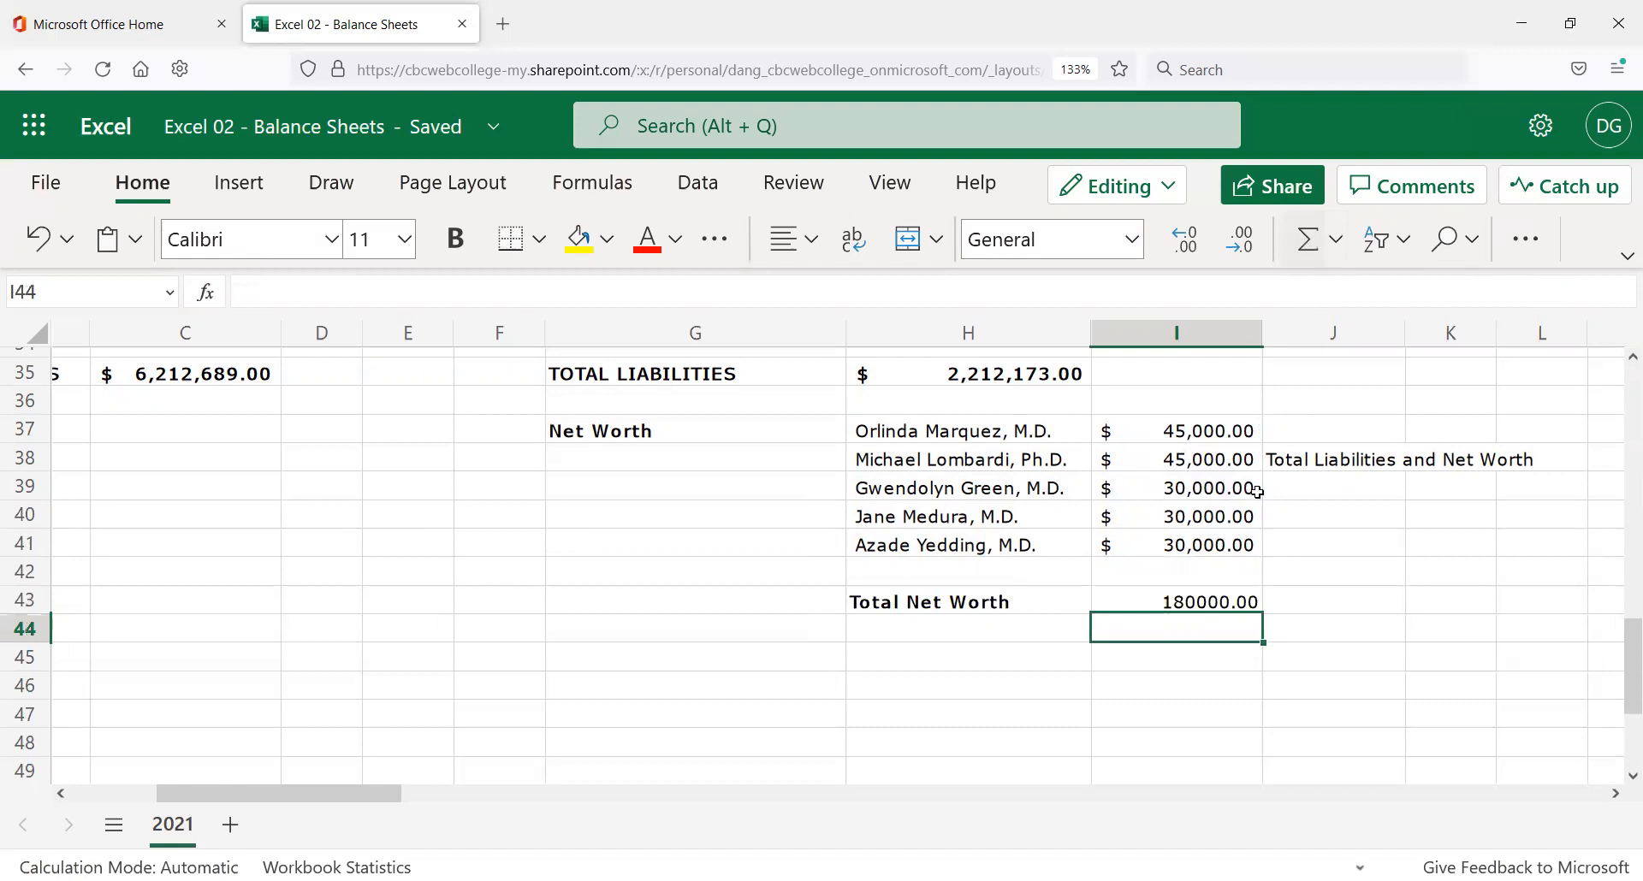
scroll(1204, 561, "up", 2)
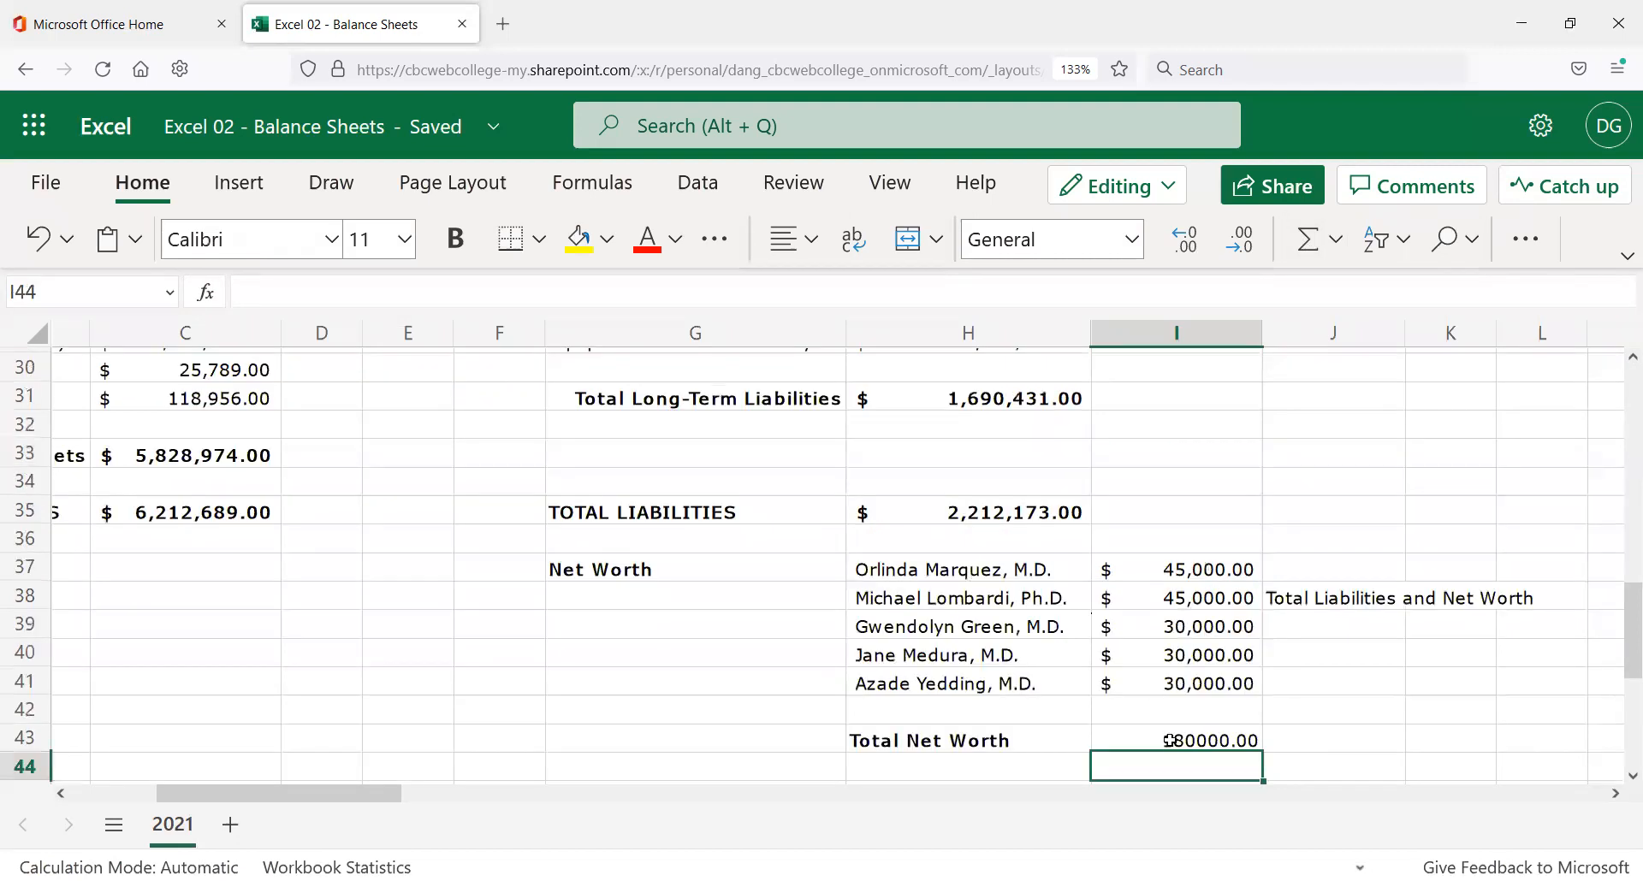
left_click(1107, 742)
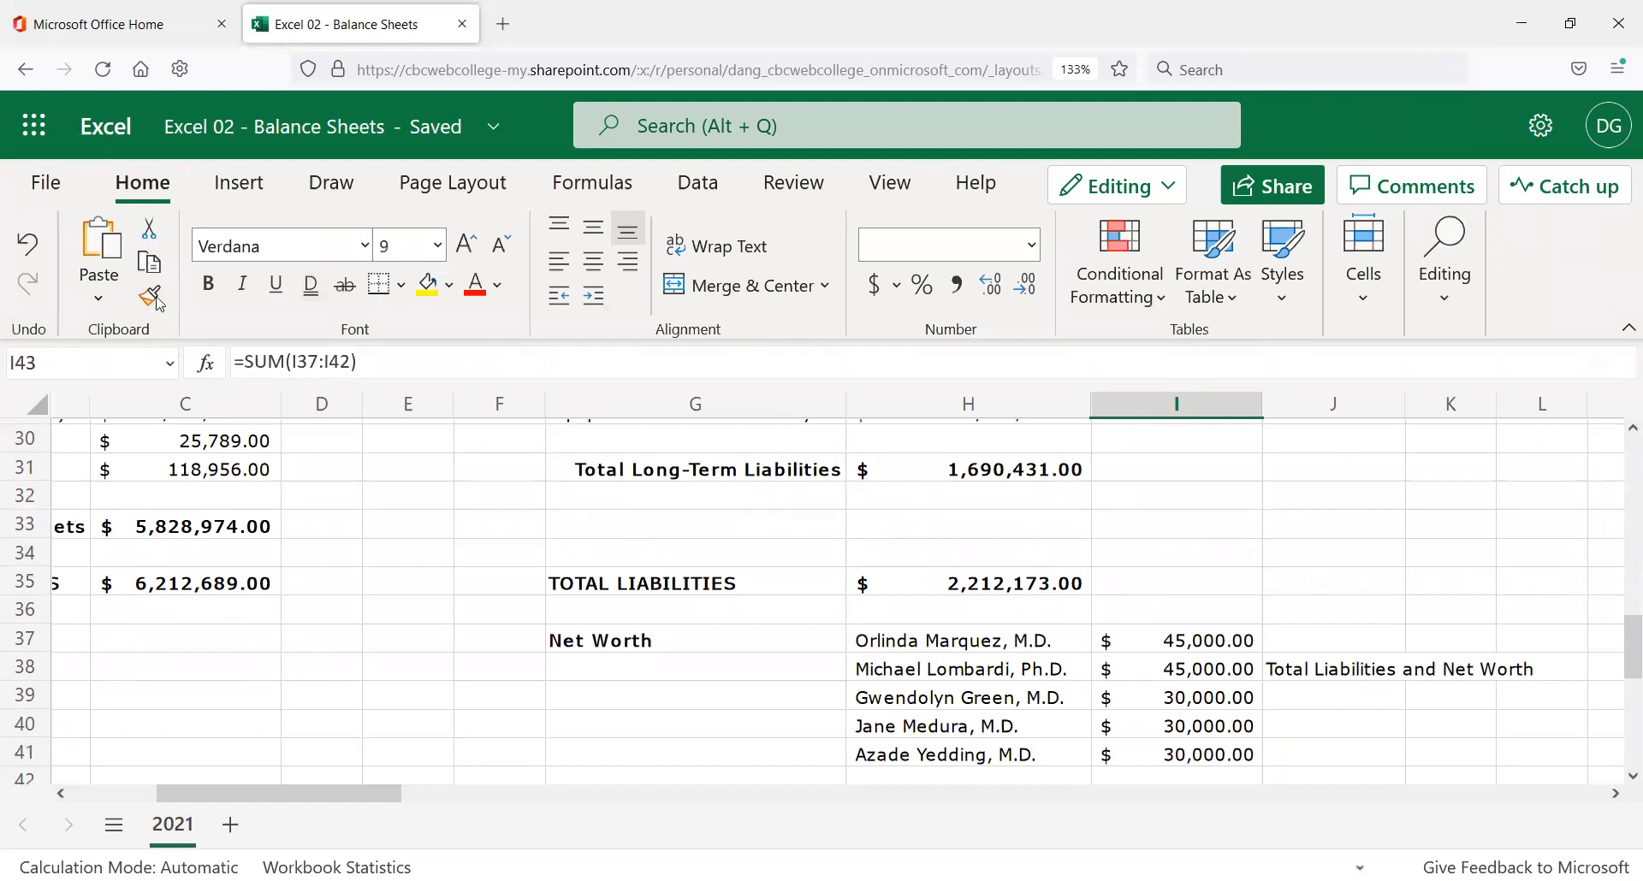
Copy the TOTAL LIABILITIES amount's formatting onto I43, showing bold $ 180,000.00.
left_click(1010, 583)
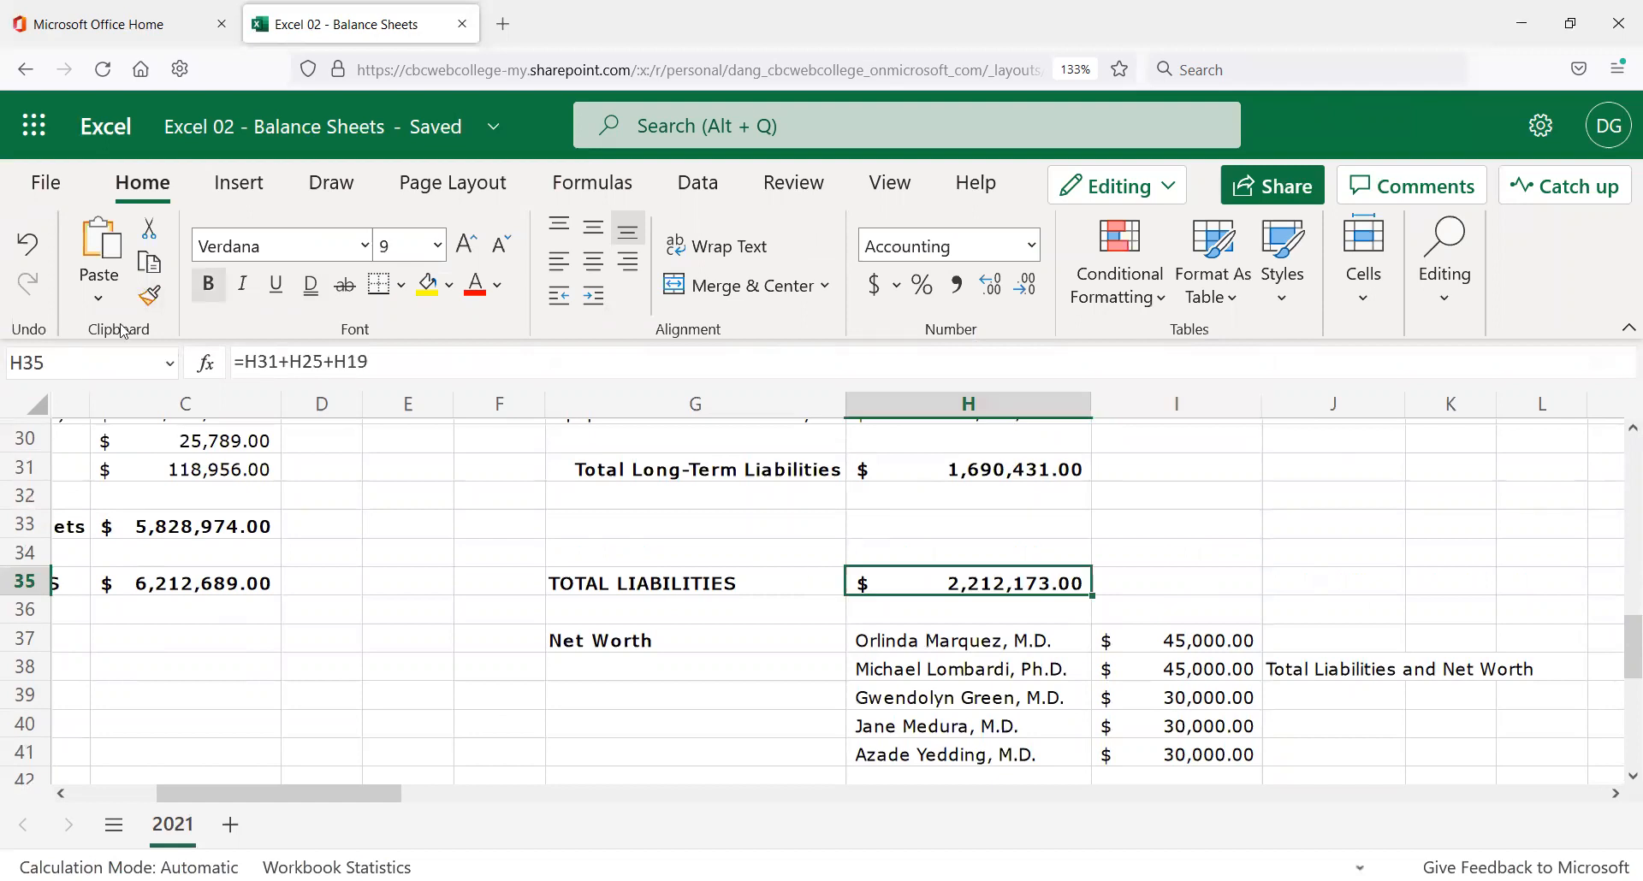
key("ctrl+c")
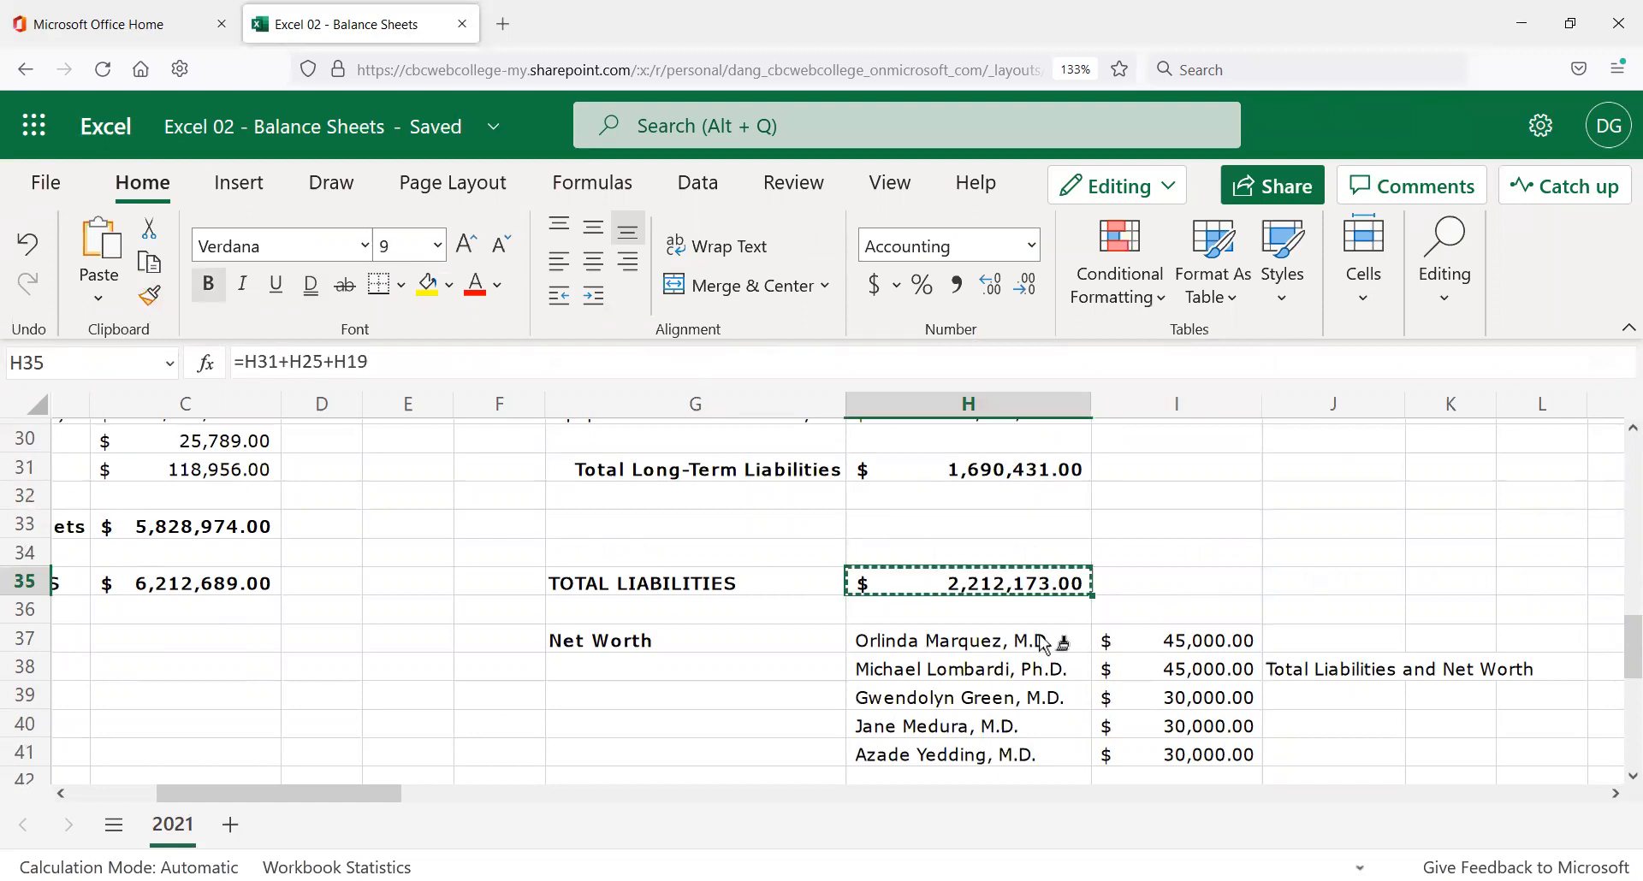
scroll(1198, 550, "down", 3)
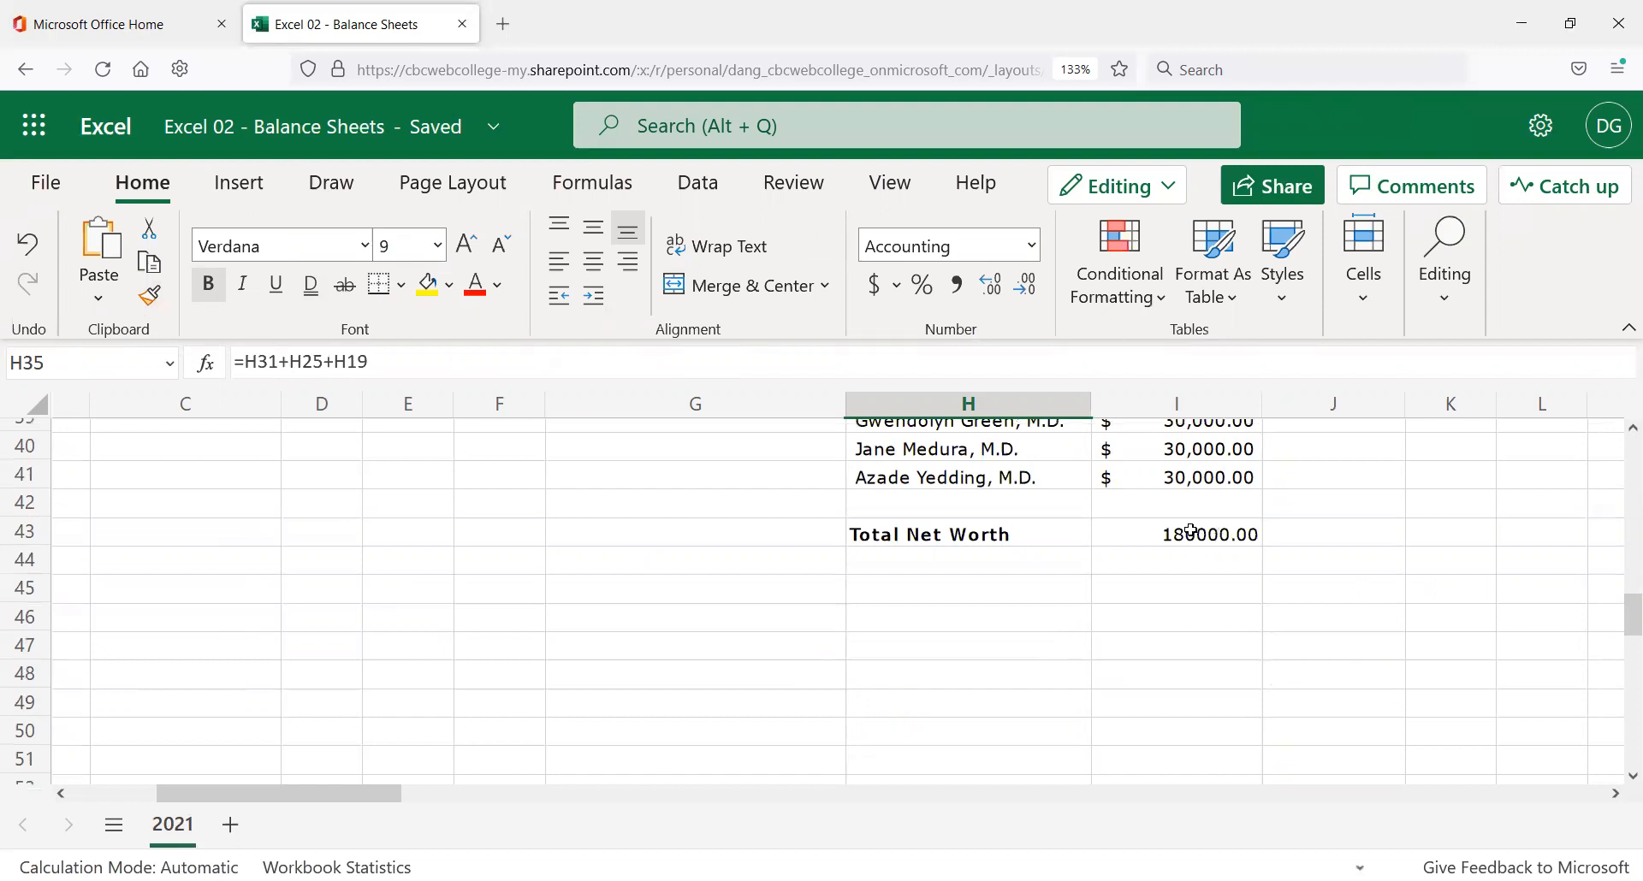
left_click(1198, 533)
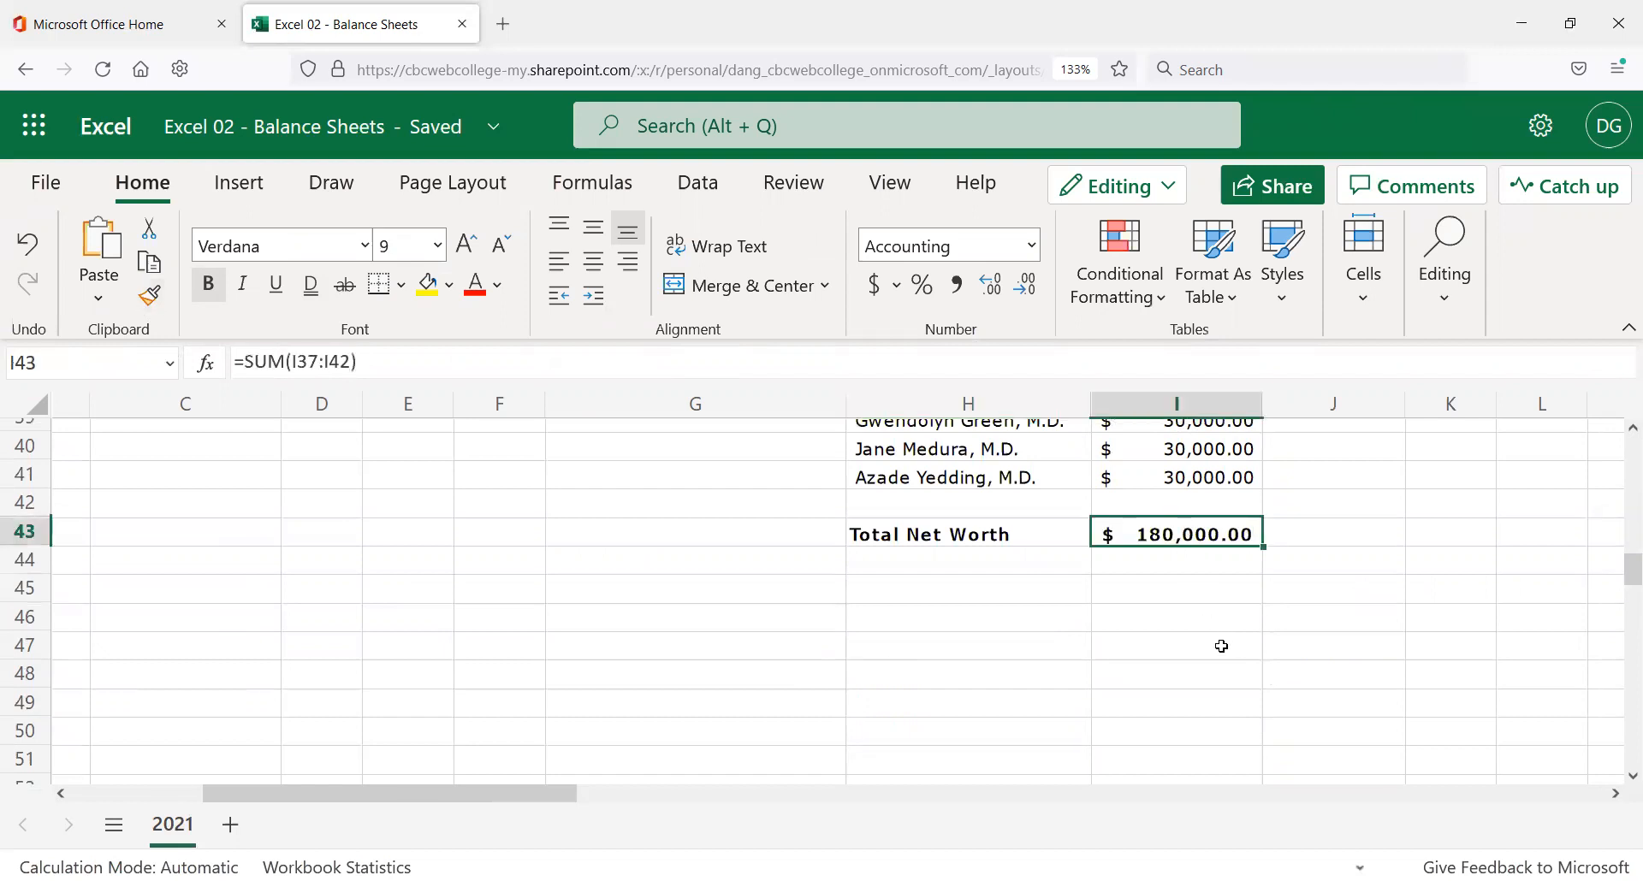
scroll(1221, 646, "up", 2)
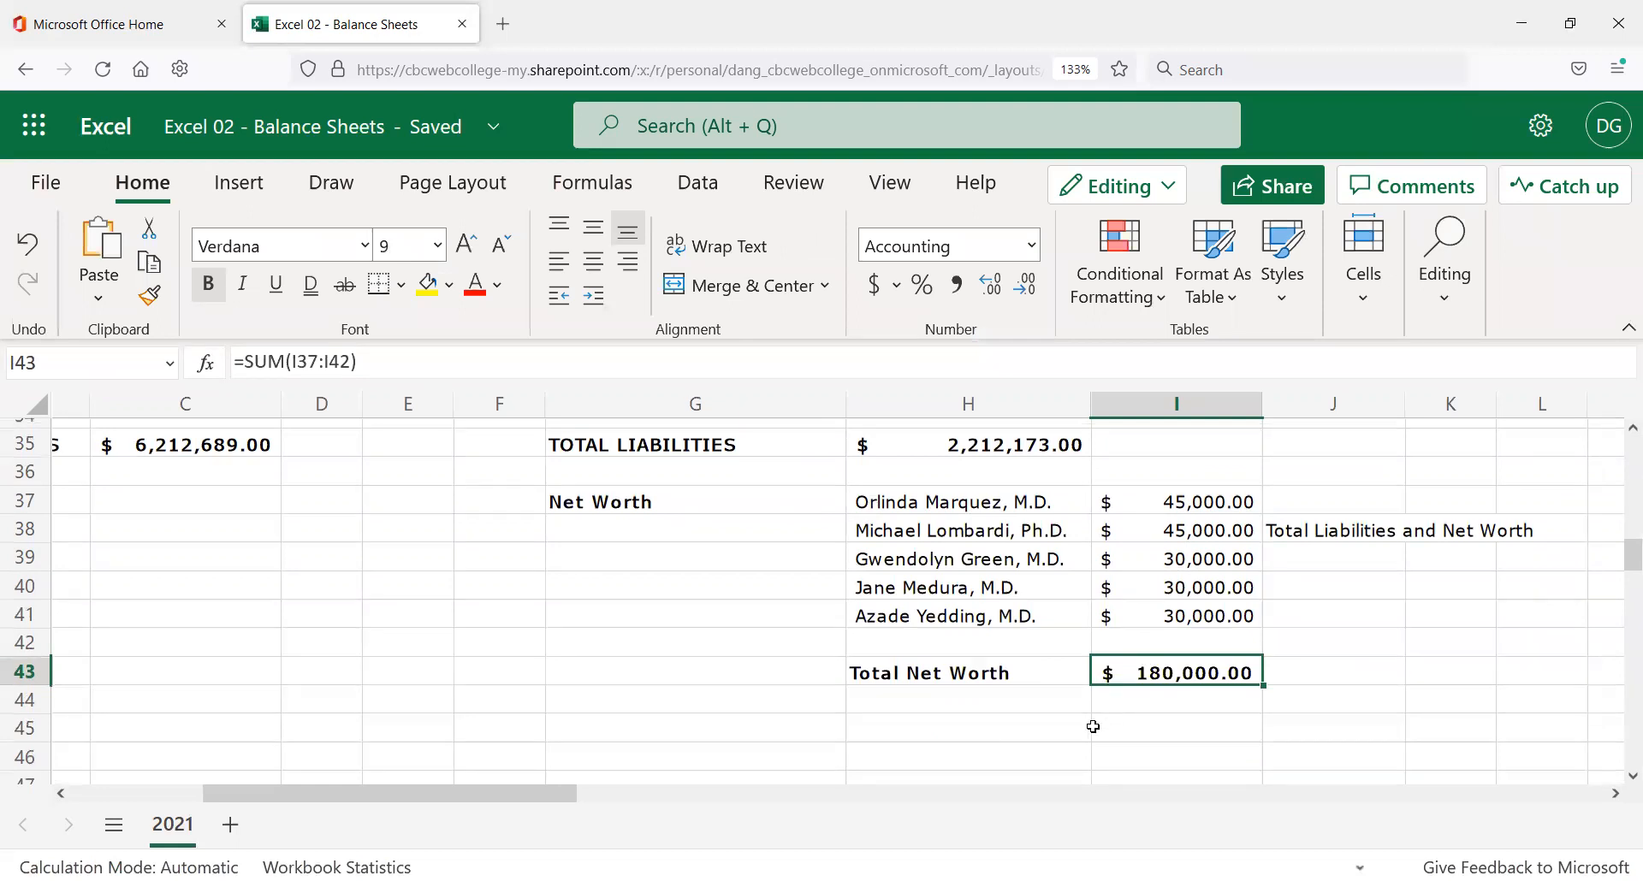
scroll(1090, 723, "up", 2)
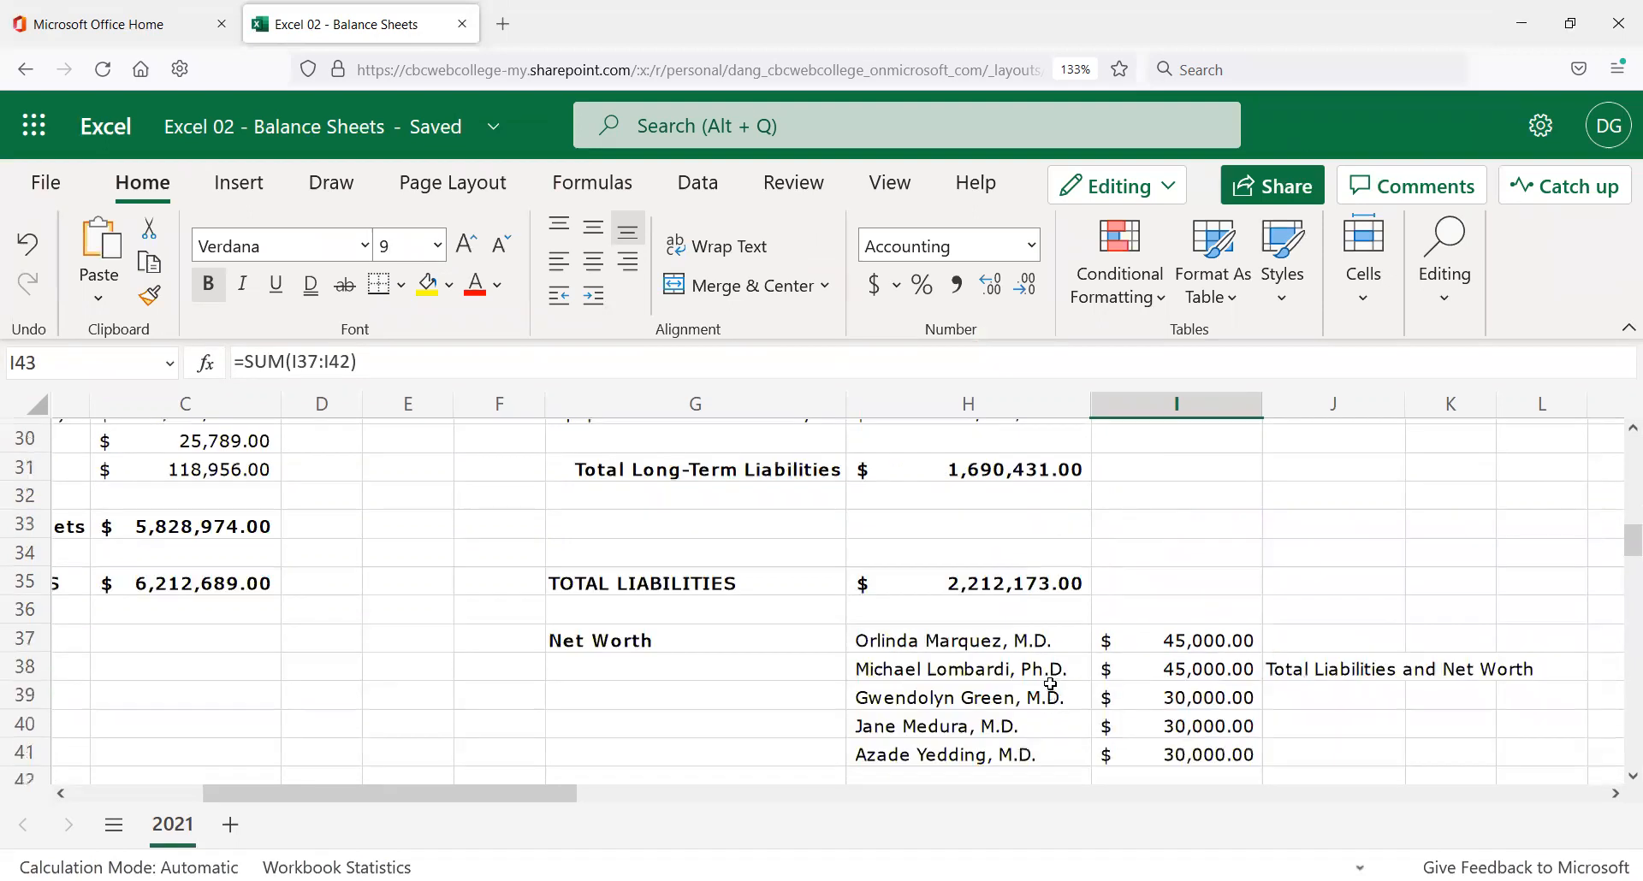
scroll(1050, 684, "down", 2)
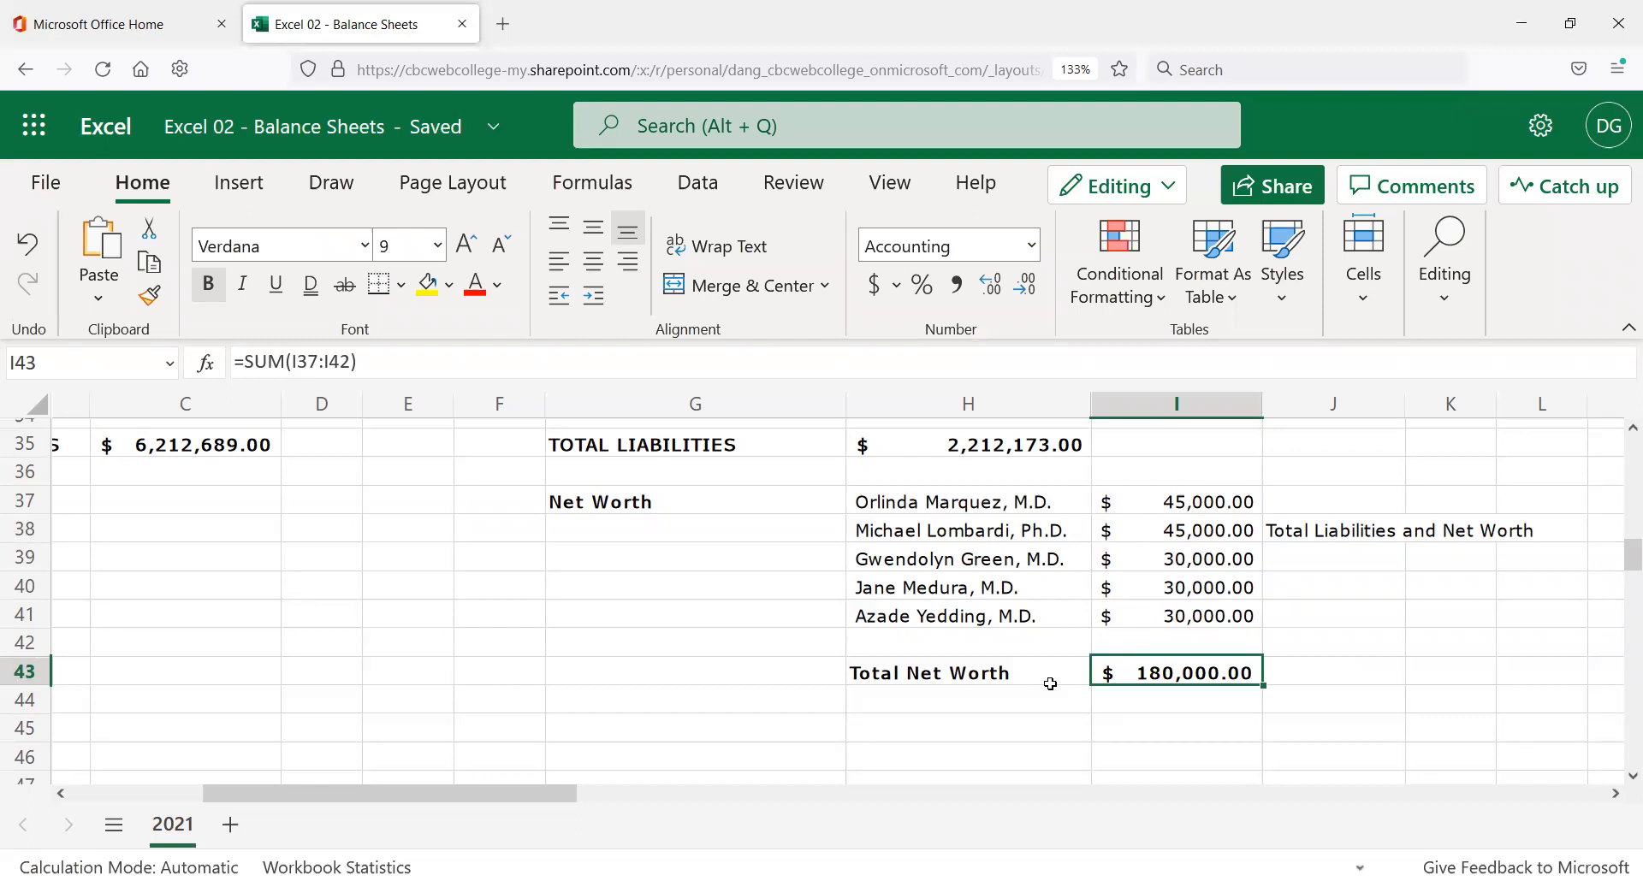
Cut the Total Liabilities and Net Worth label from J38, paste into H45, right-align it.
left_click(1342, 532)
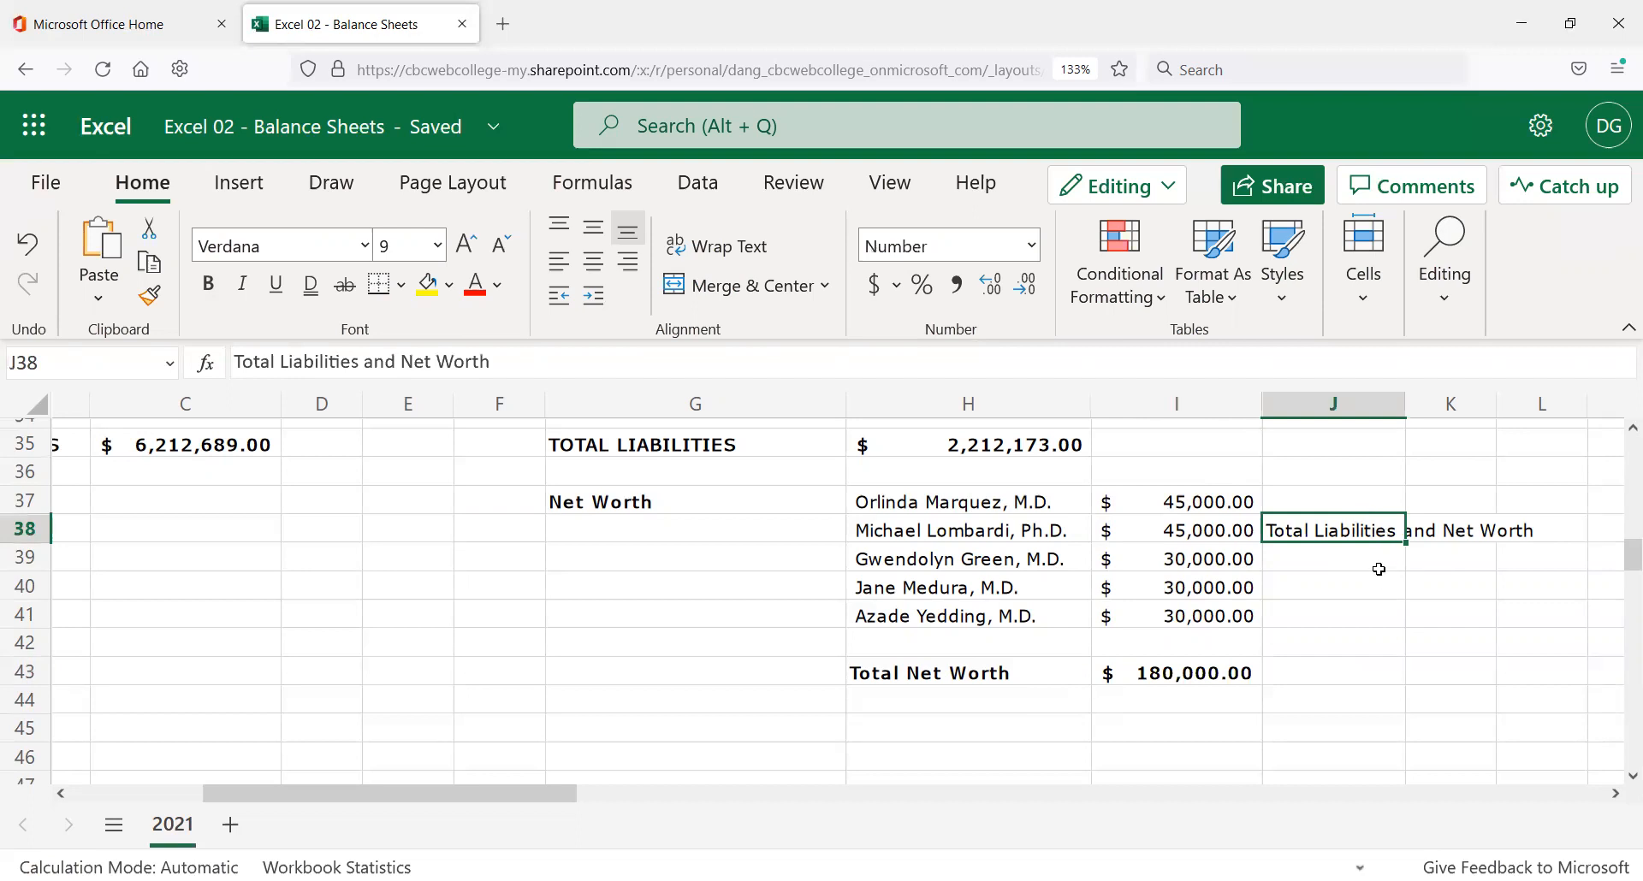
key("ctrl+x")
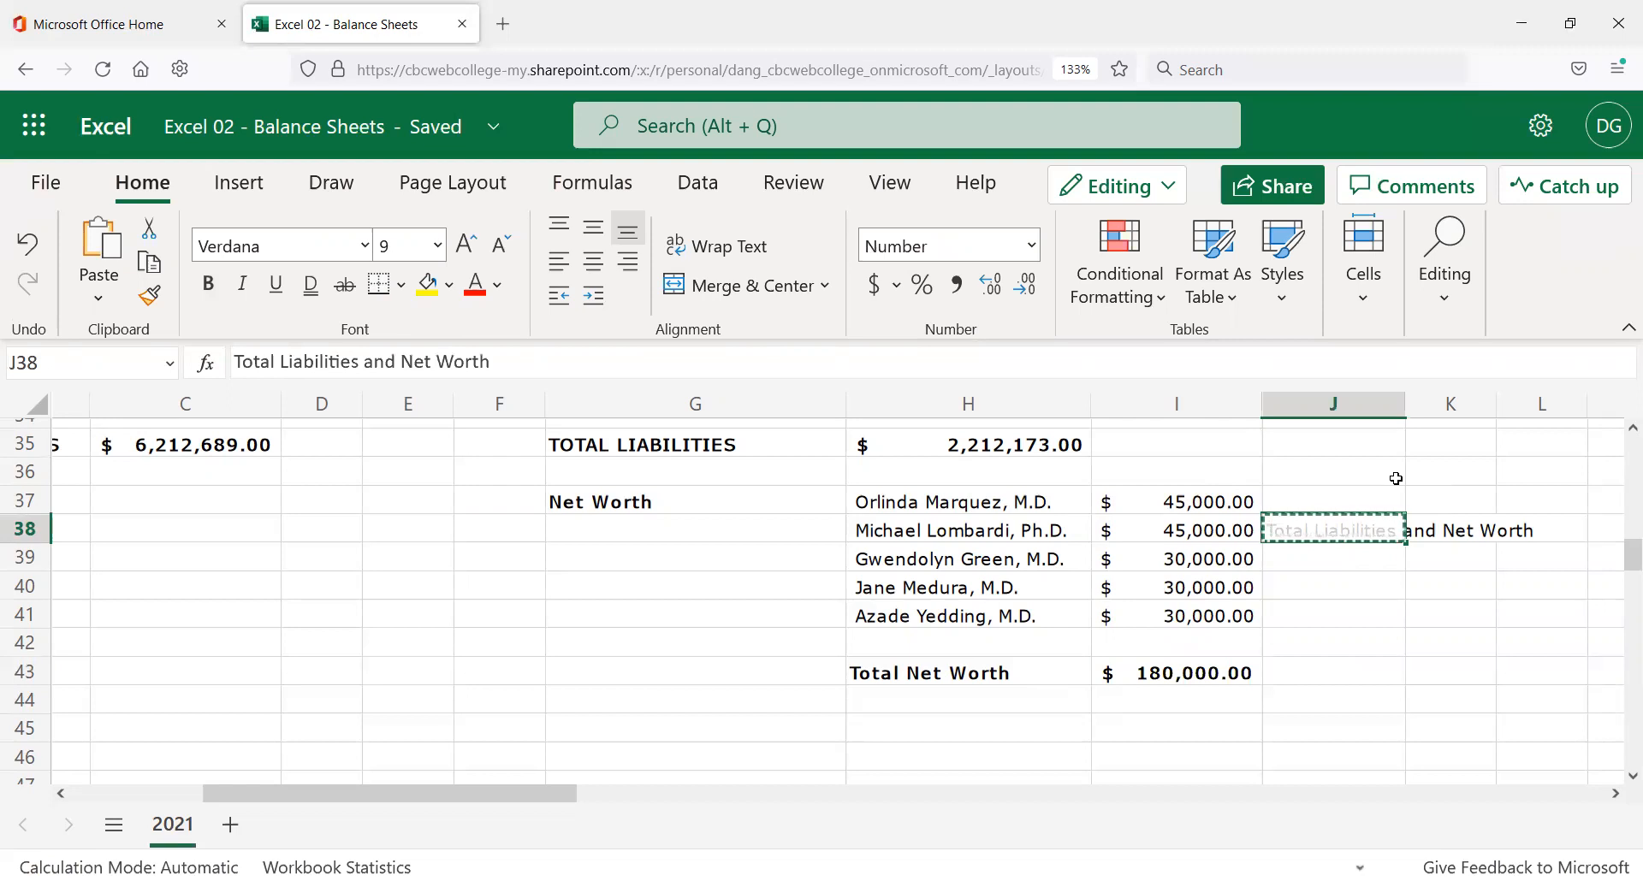
left_click(909, 726)
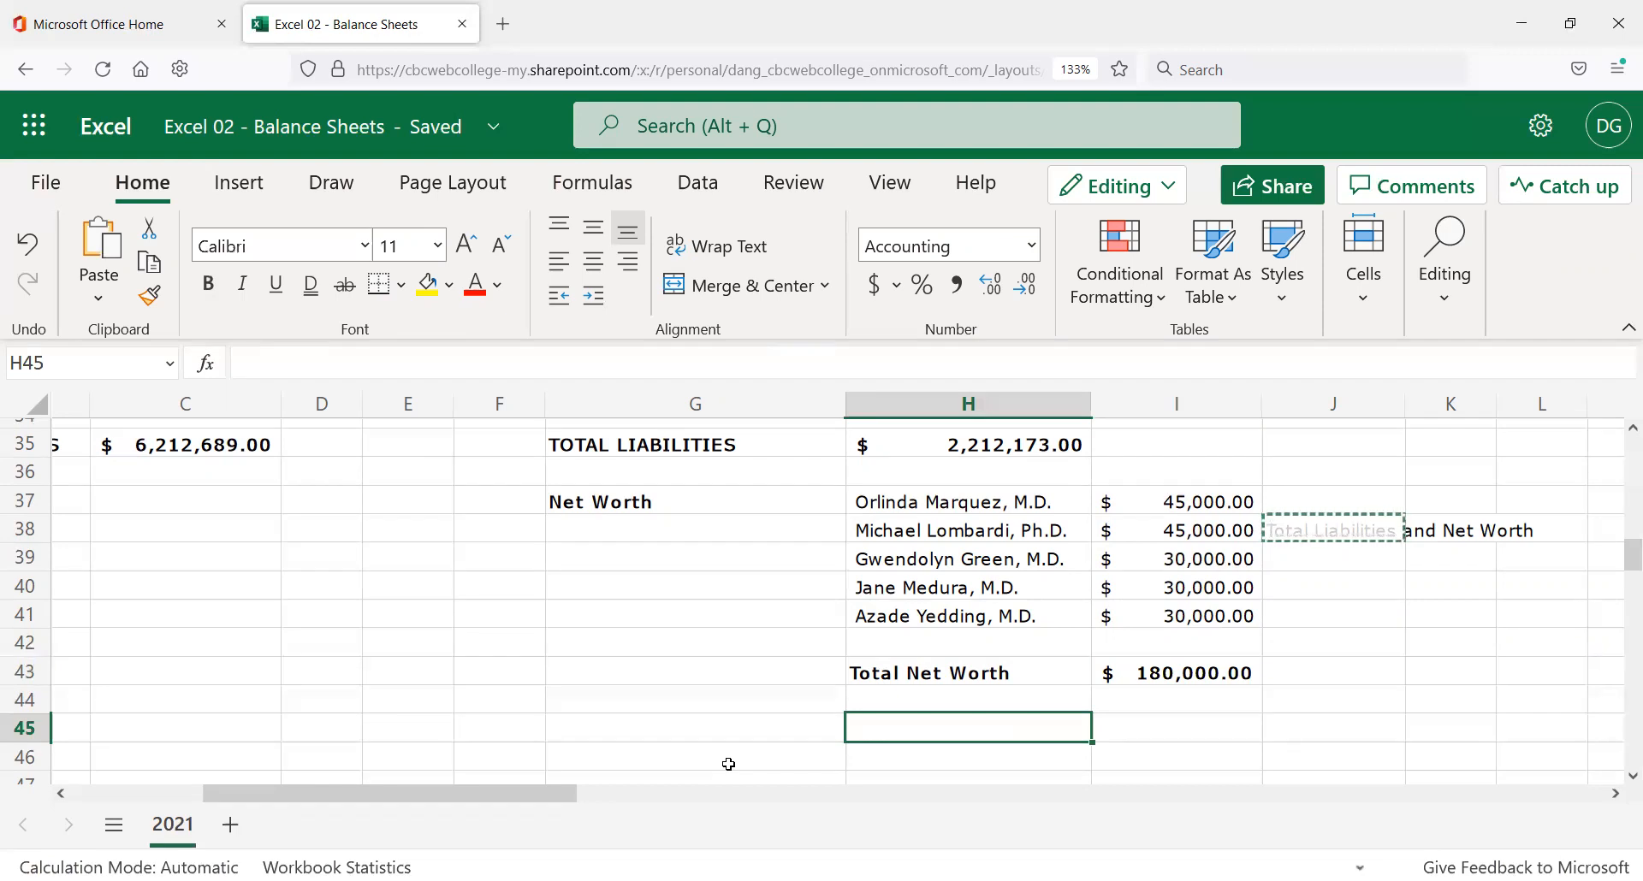
key("ctrl+v")
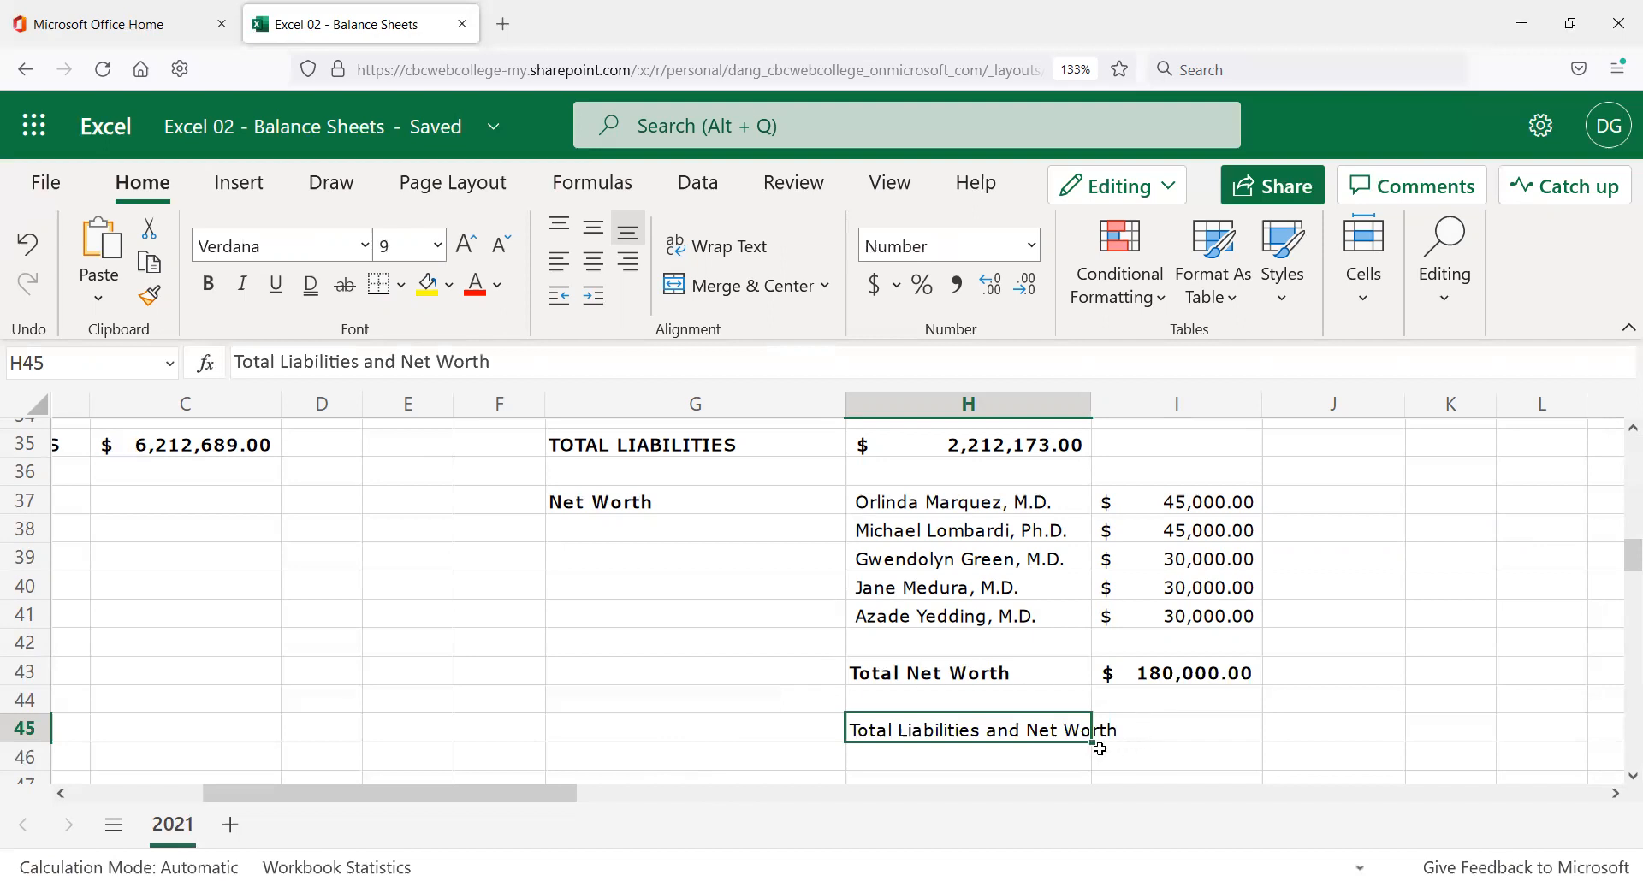
left_click(630, 271)
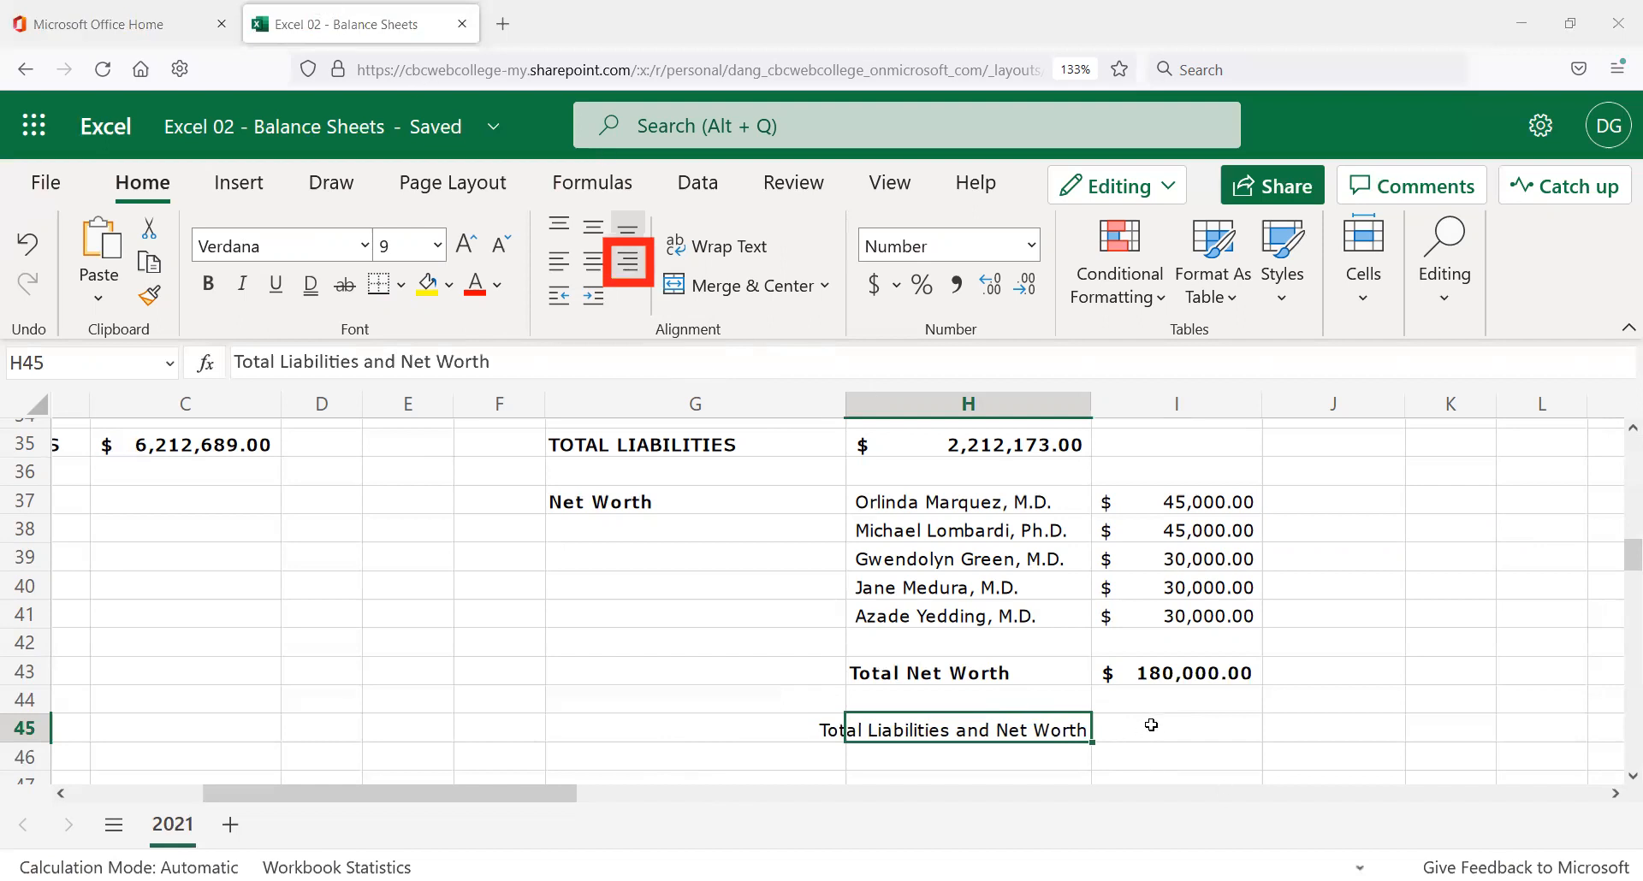
key("Tab")
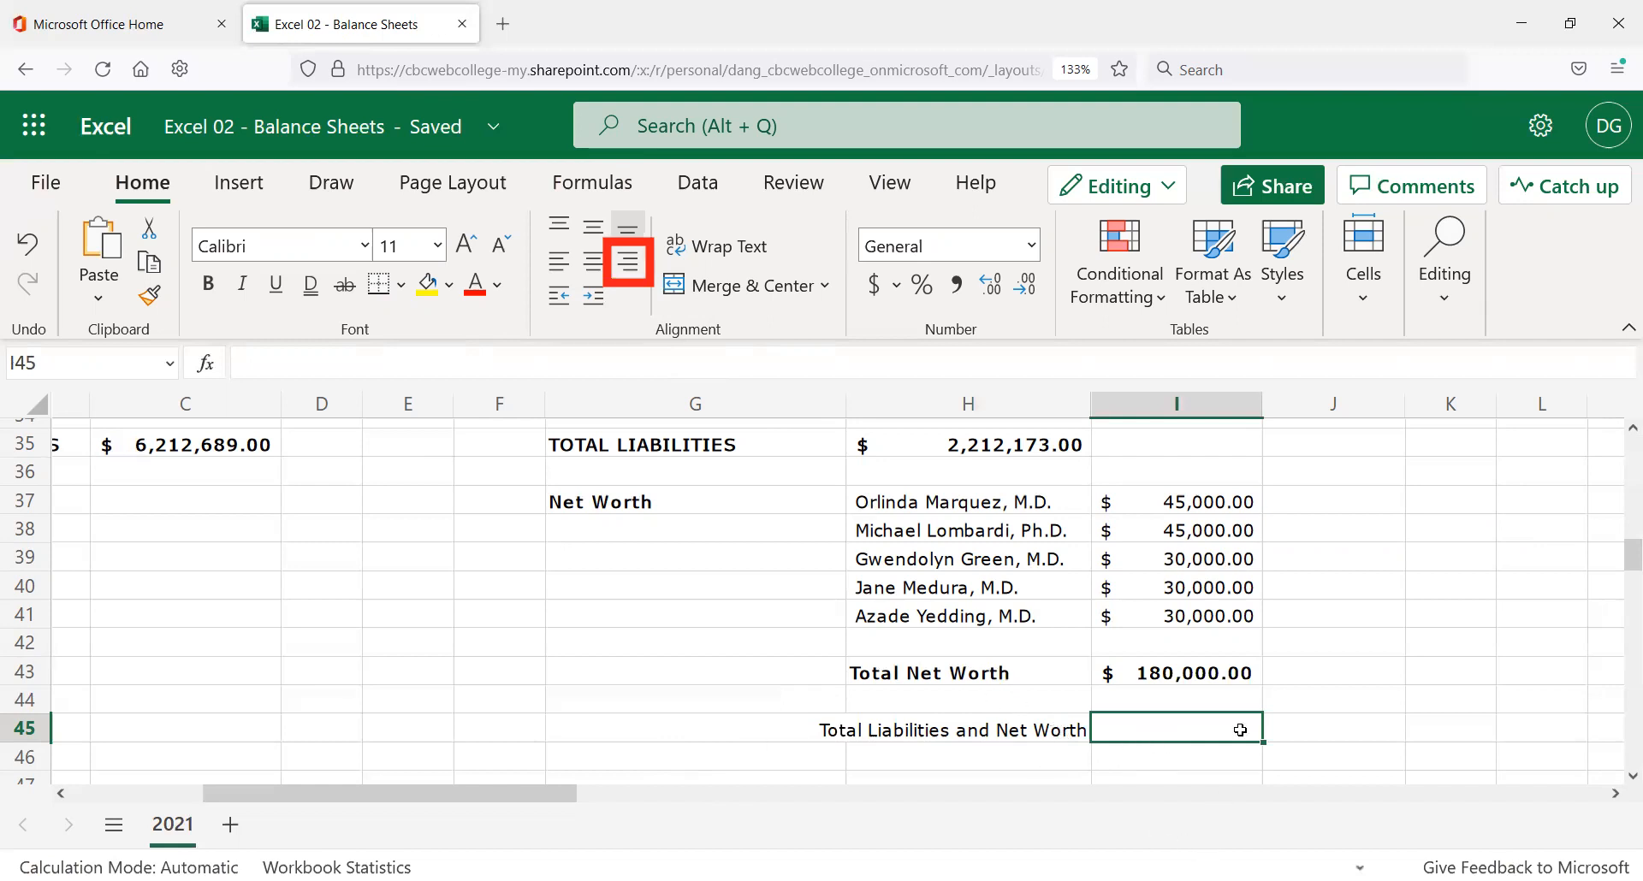
Enter =H35+I43 in I45 to total $2,392,173.00.
type("=")
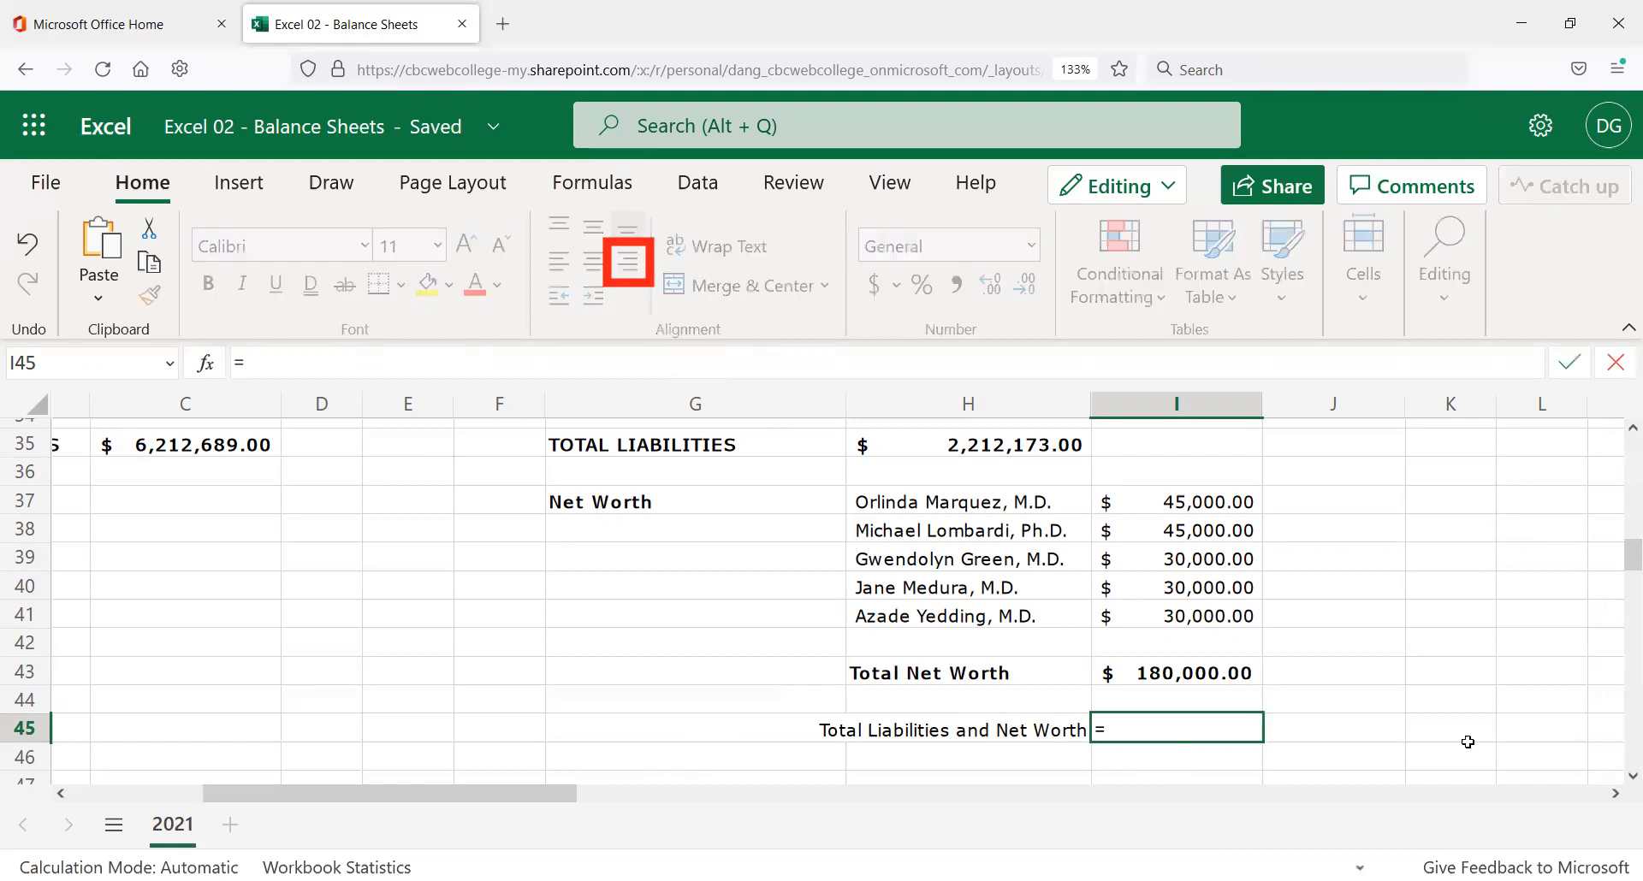
left_click(1027, 443)
type("+")
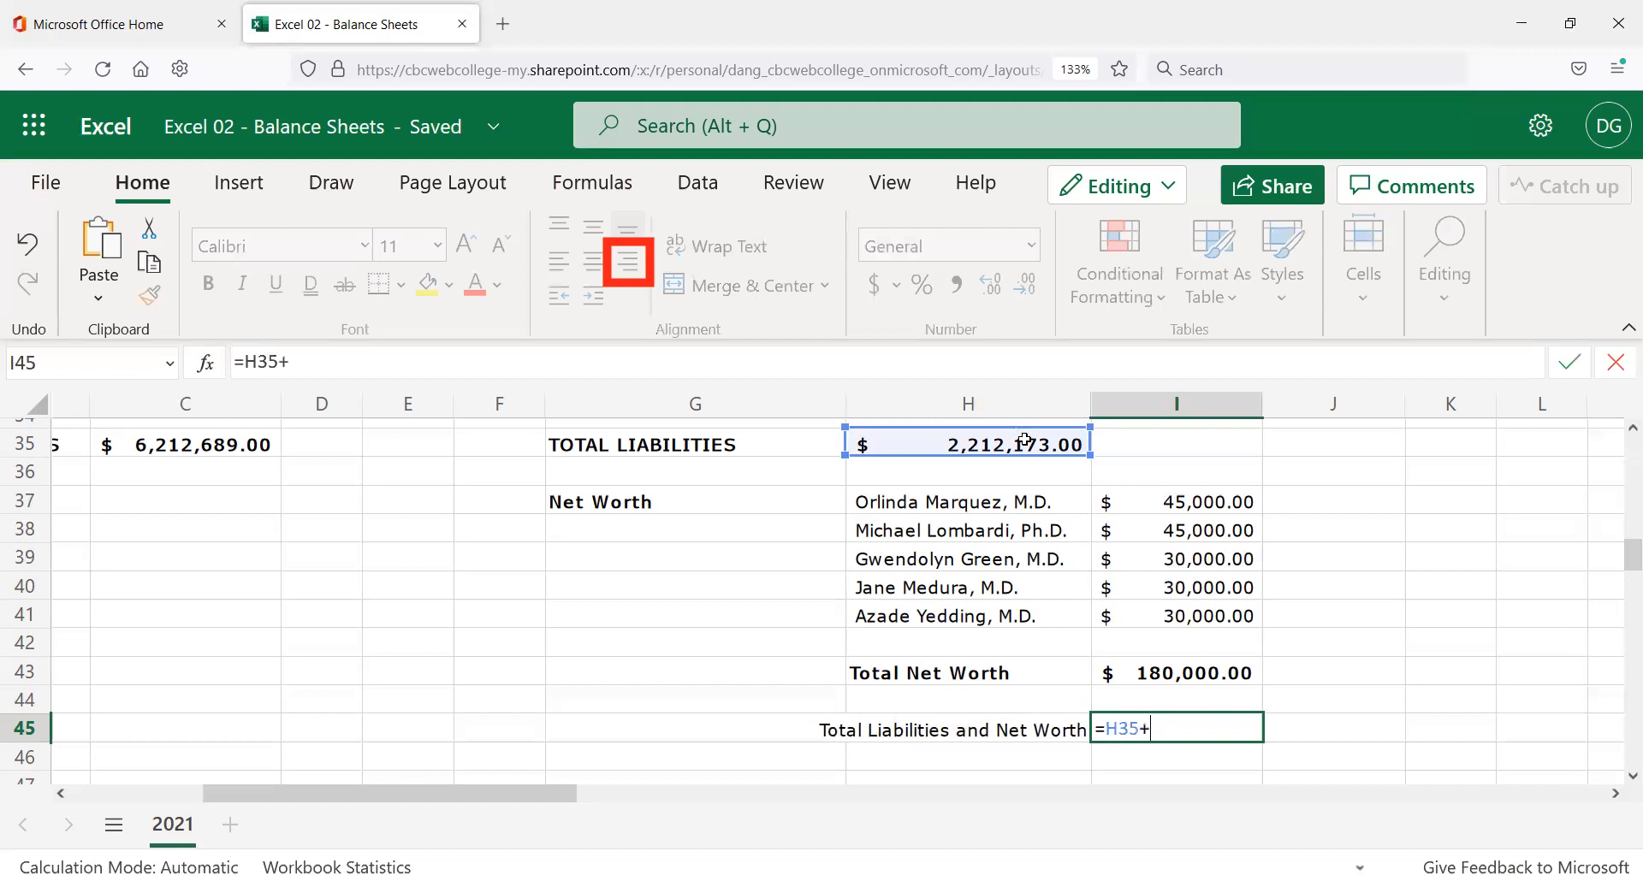
left_click(1153, 673)
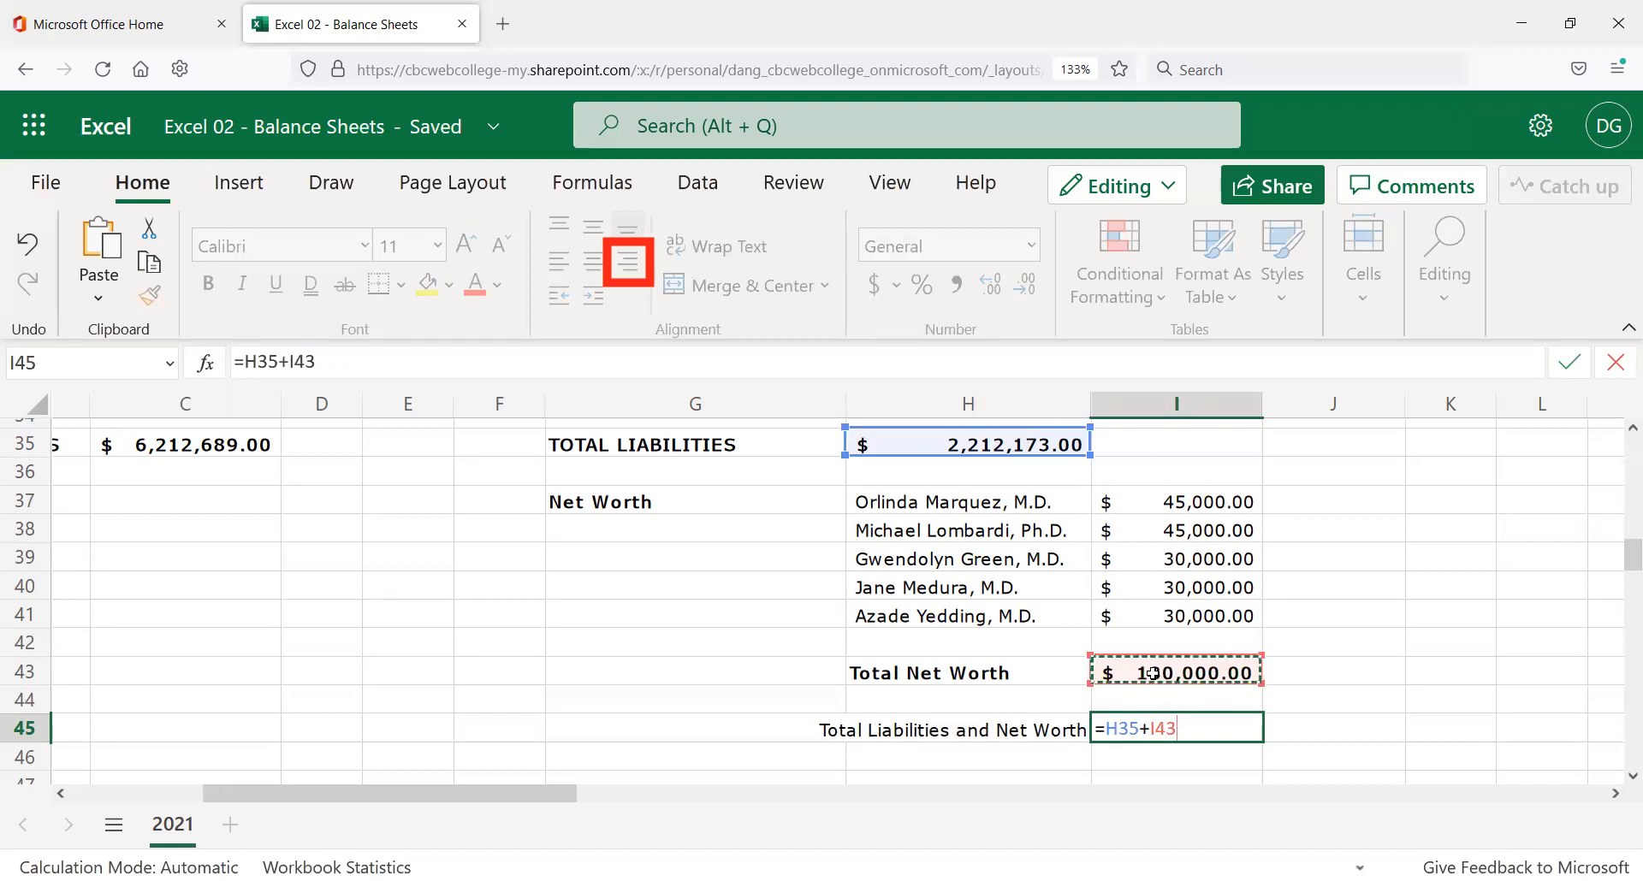
key("Return")
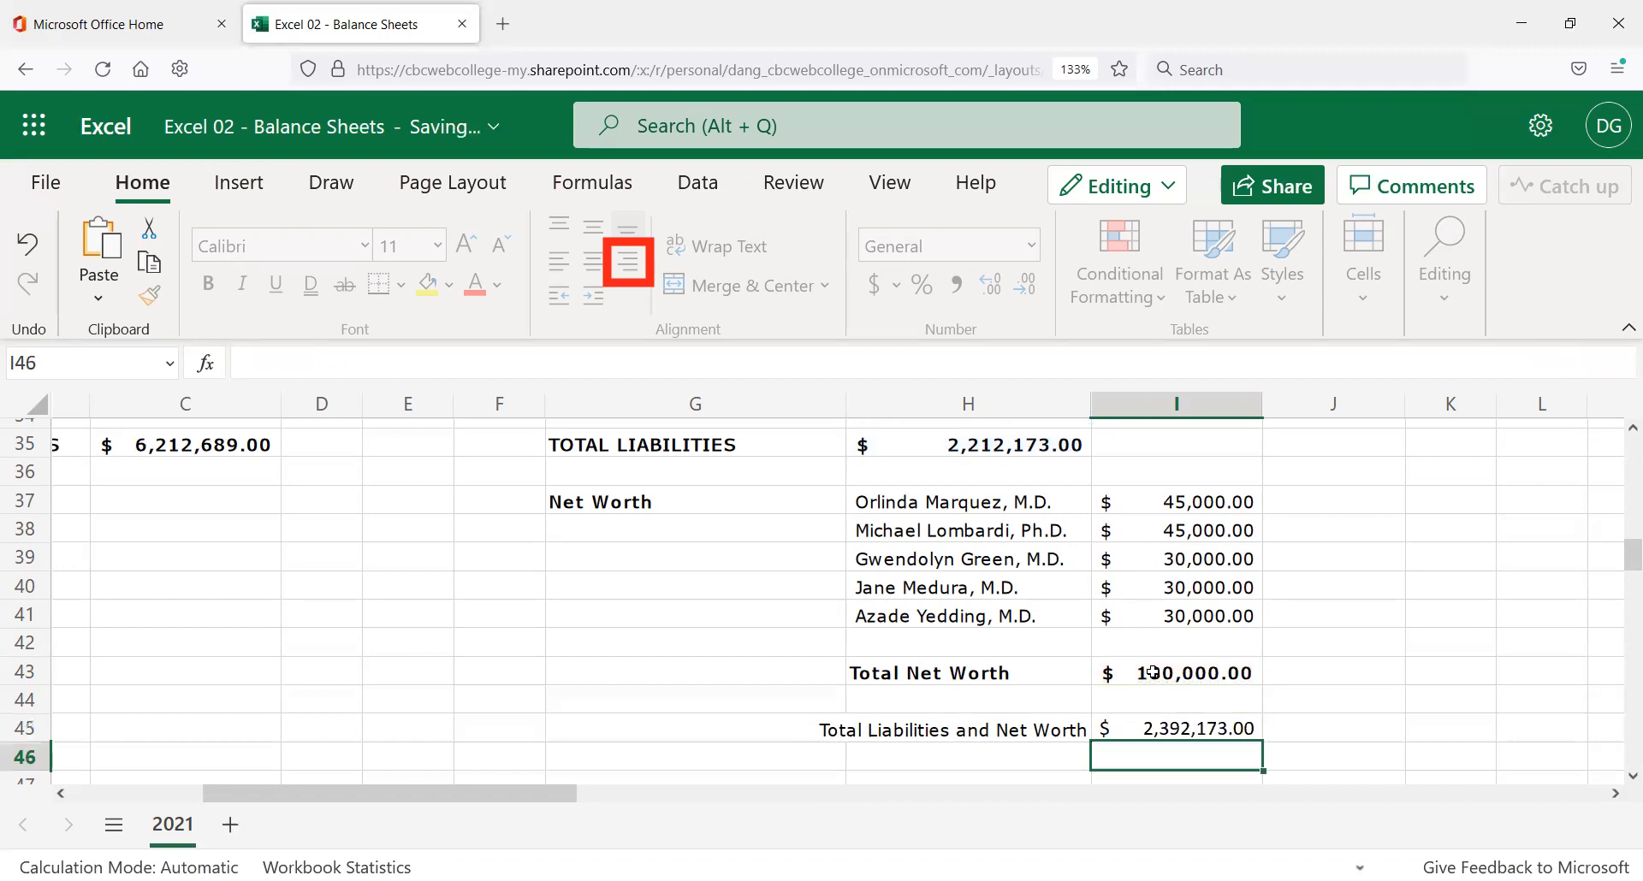
key("Up")
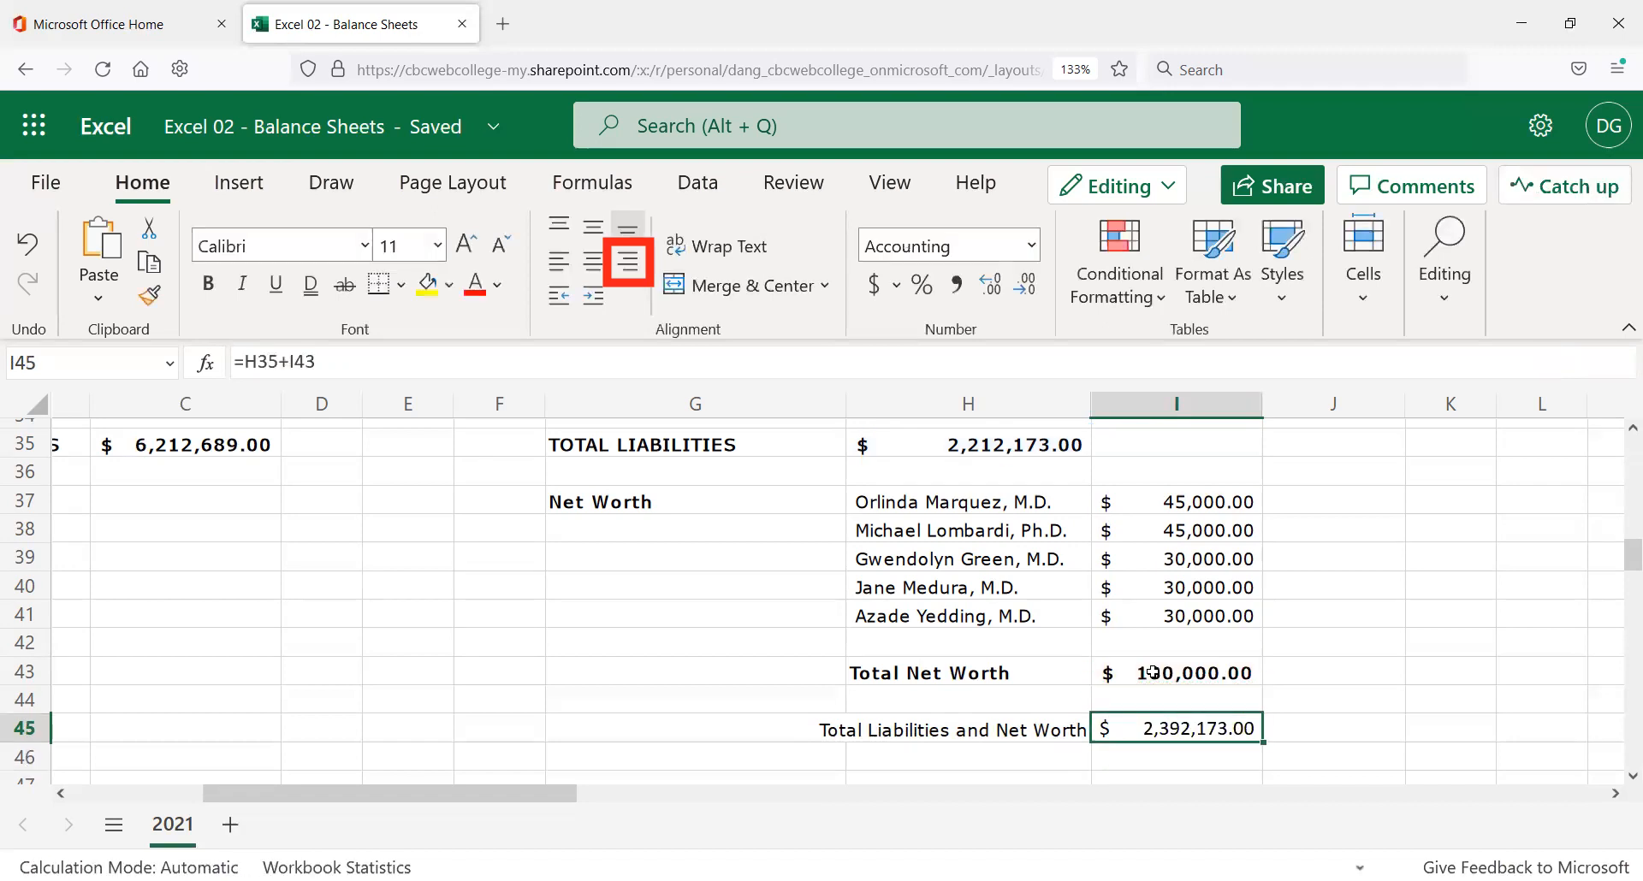
Format the H45 label and I45 total bold like Total Net Worth, label right-aligned.
left_click(984, 673)
left_click(148, 295)
left_click(975, 730)
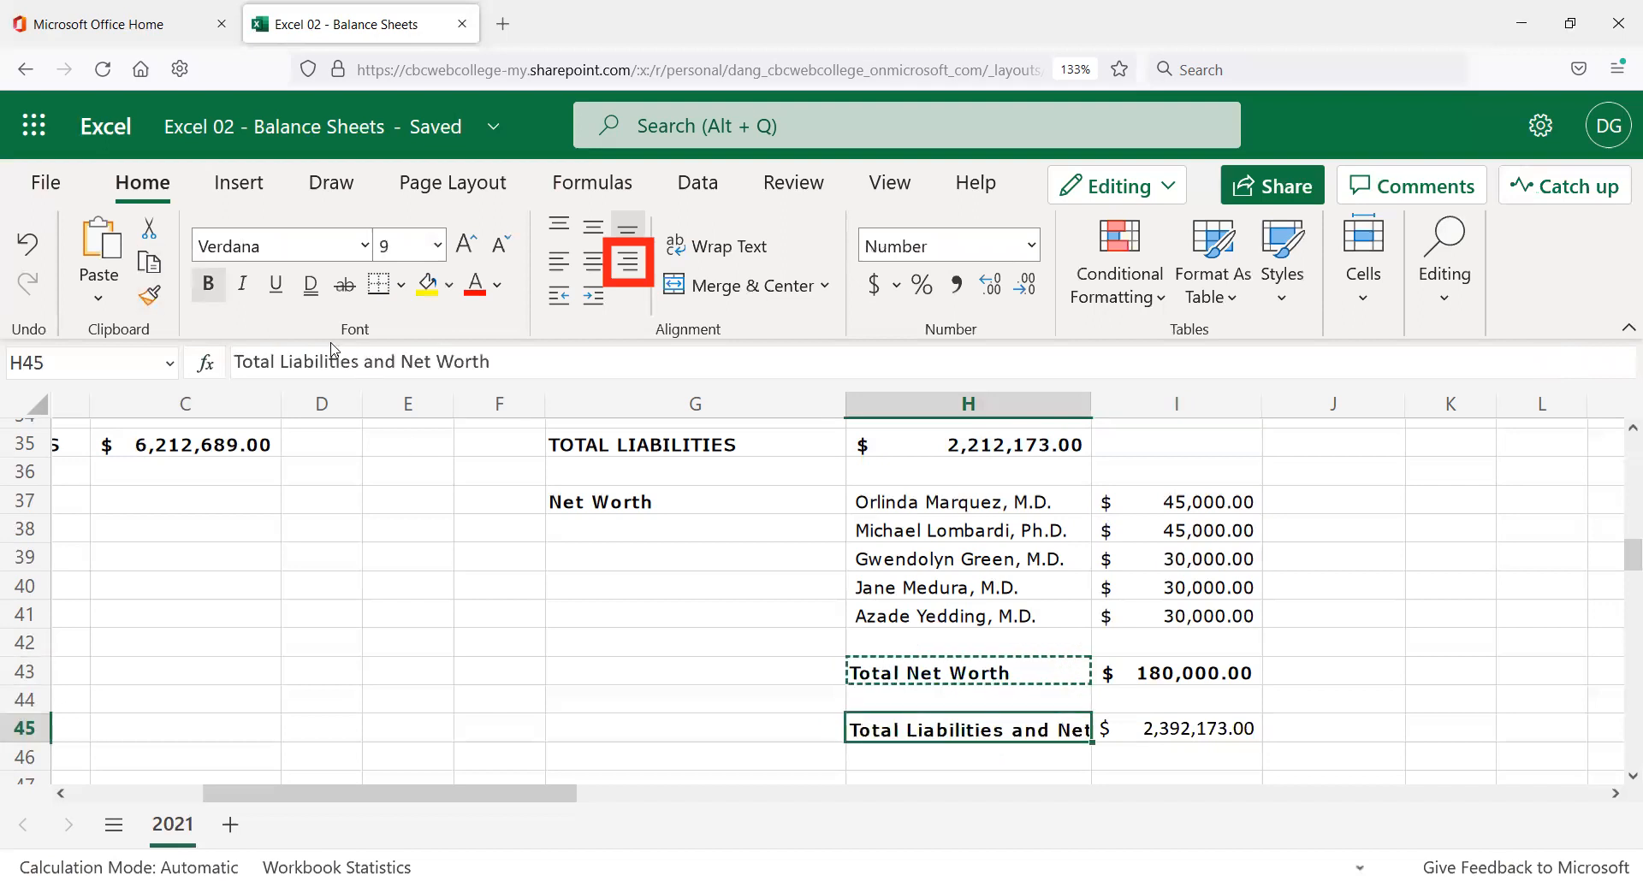
left_click(1171, 672)
left_click(149, 296)
left_click(1180, 723)
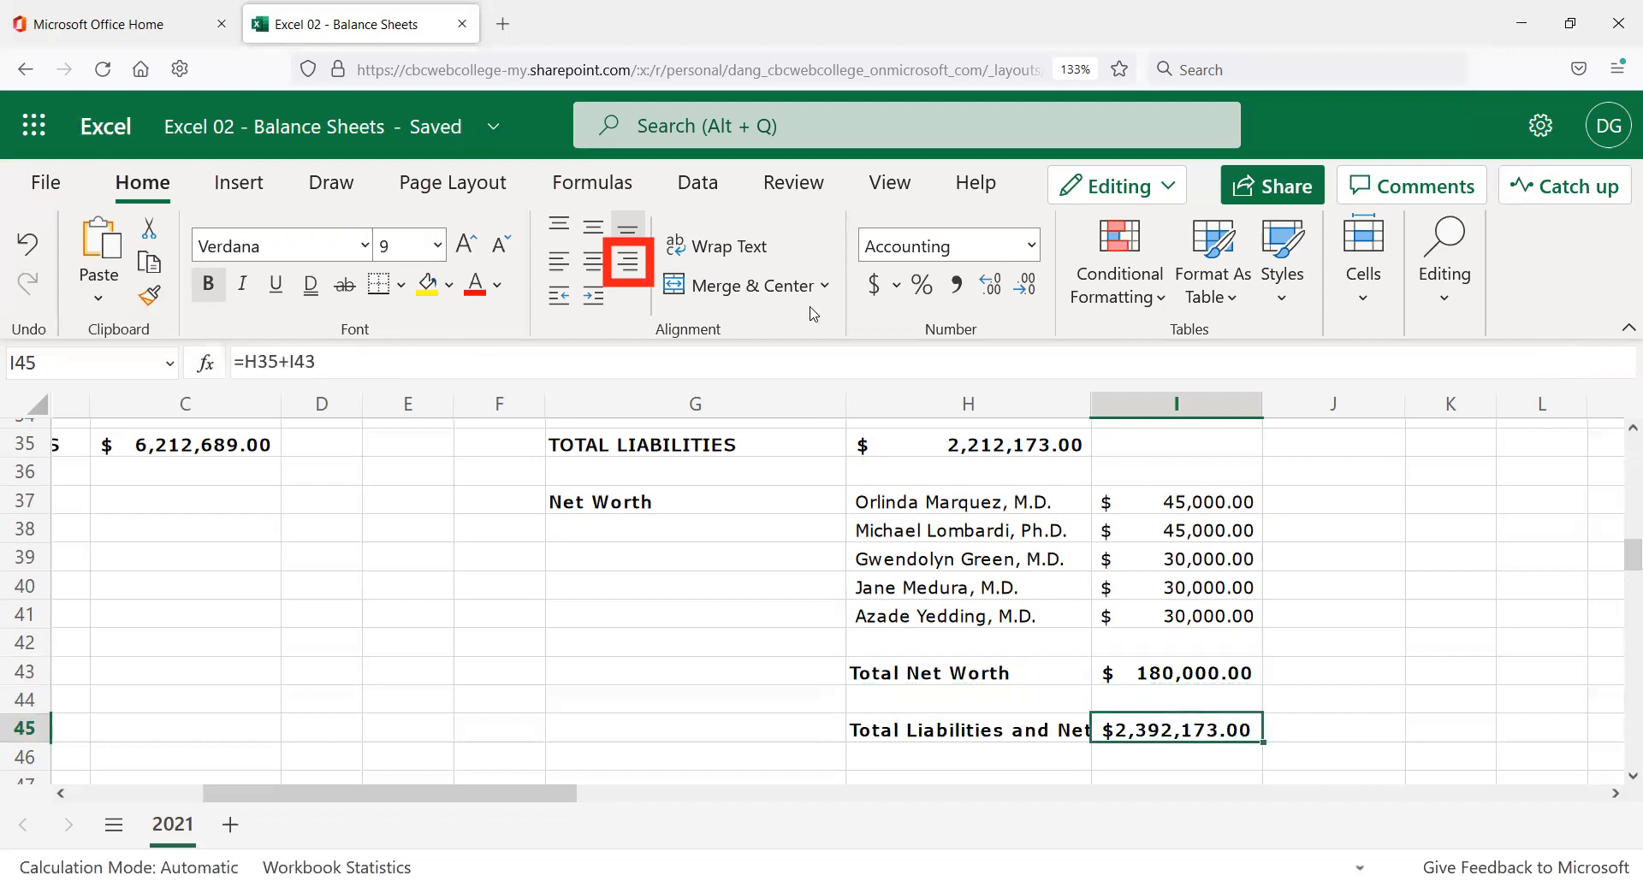
left_click(931, 726)
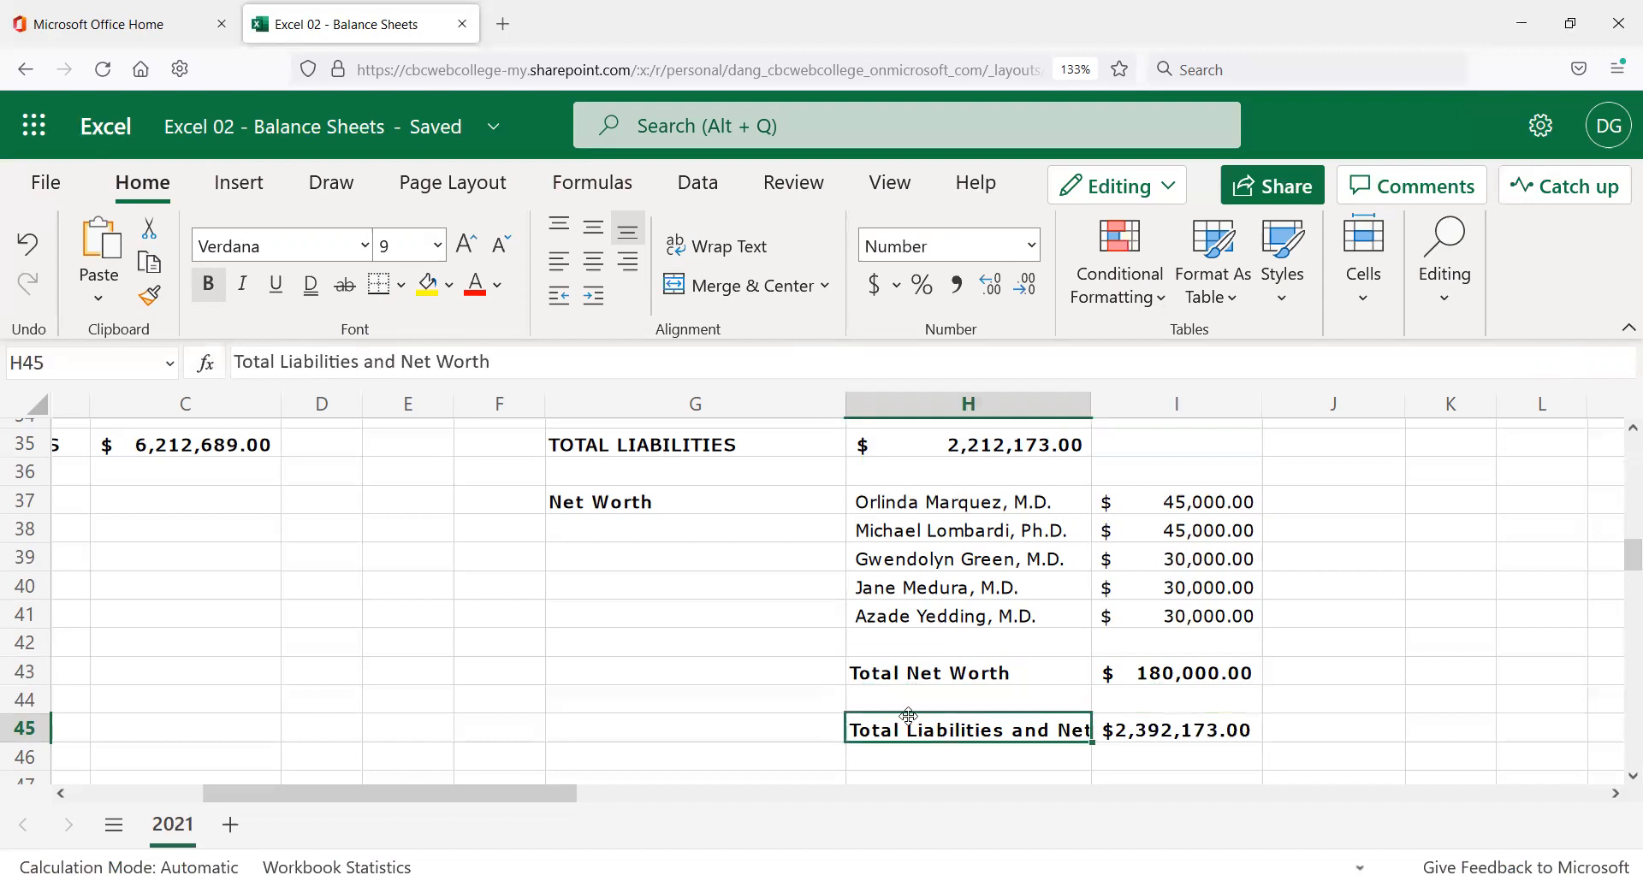
left_click(629, 267)
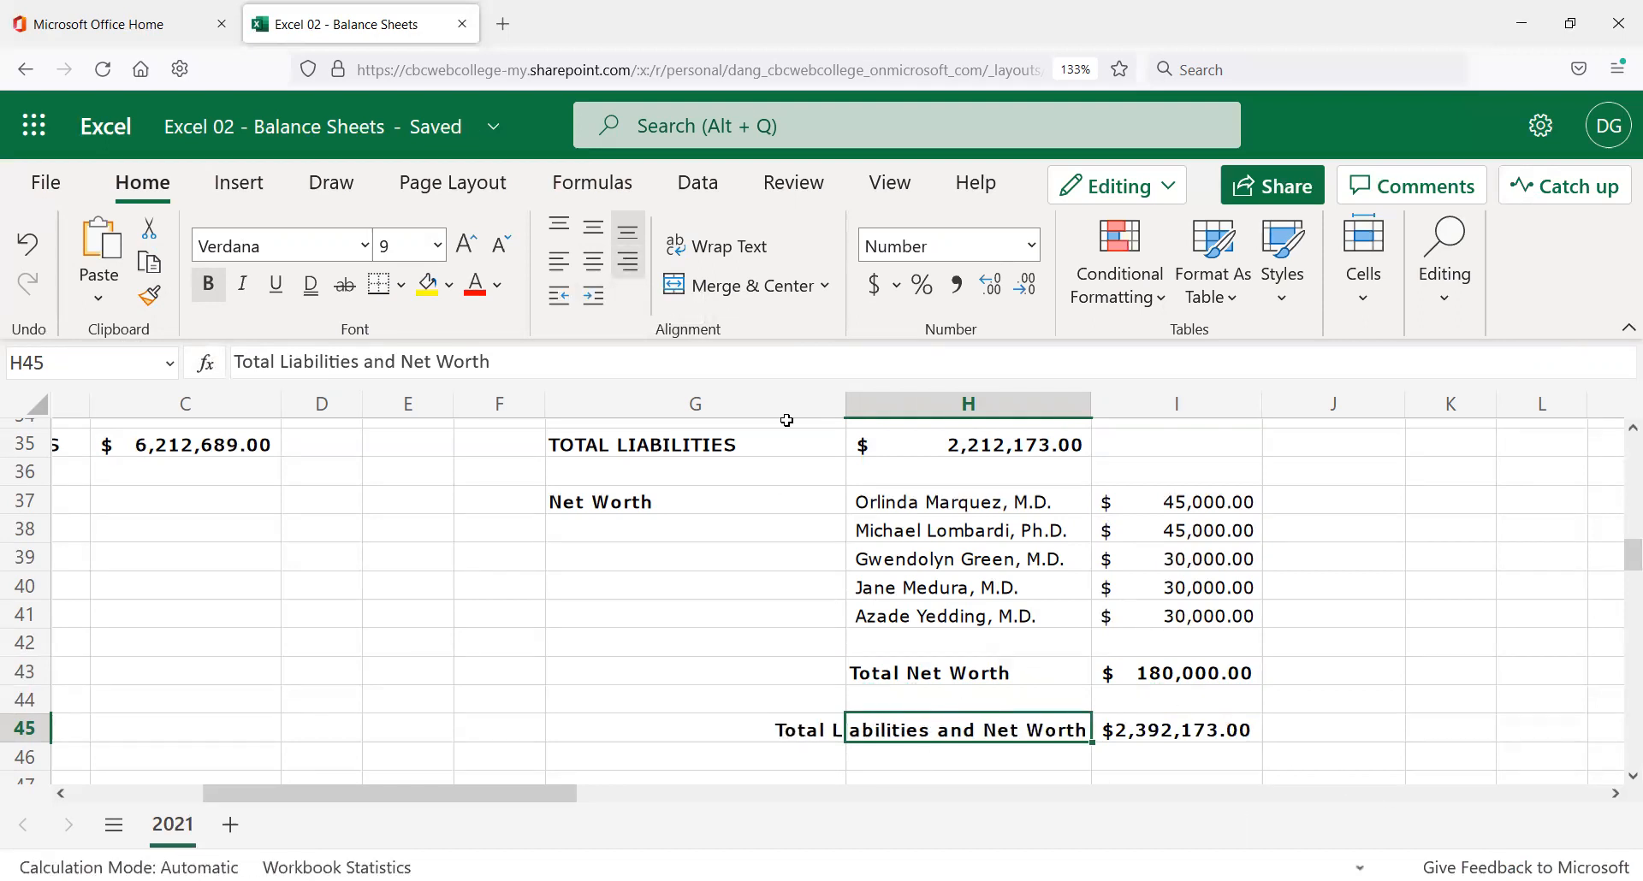
scroll(984, 710, "up", 3)
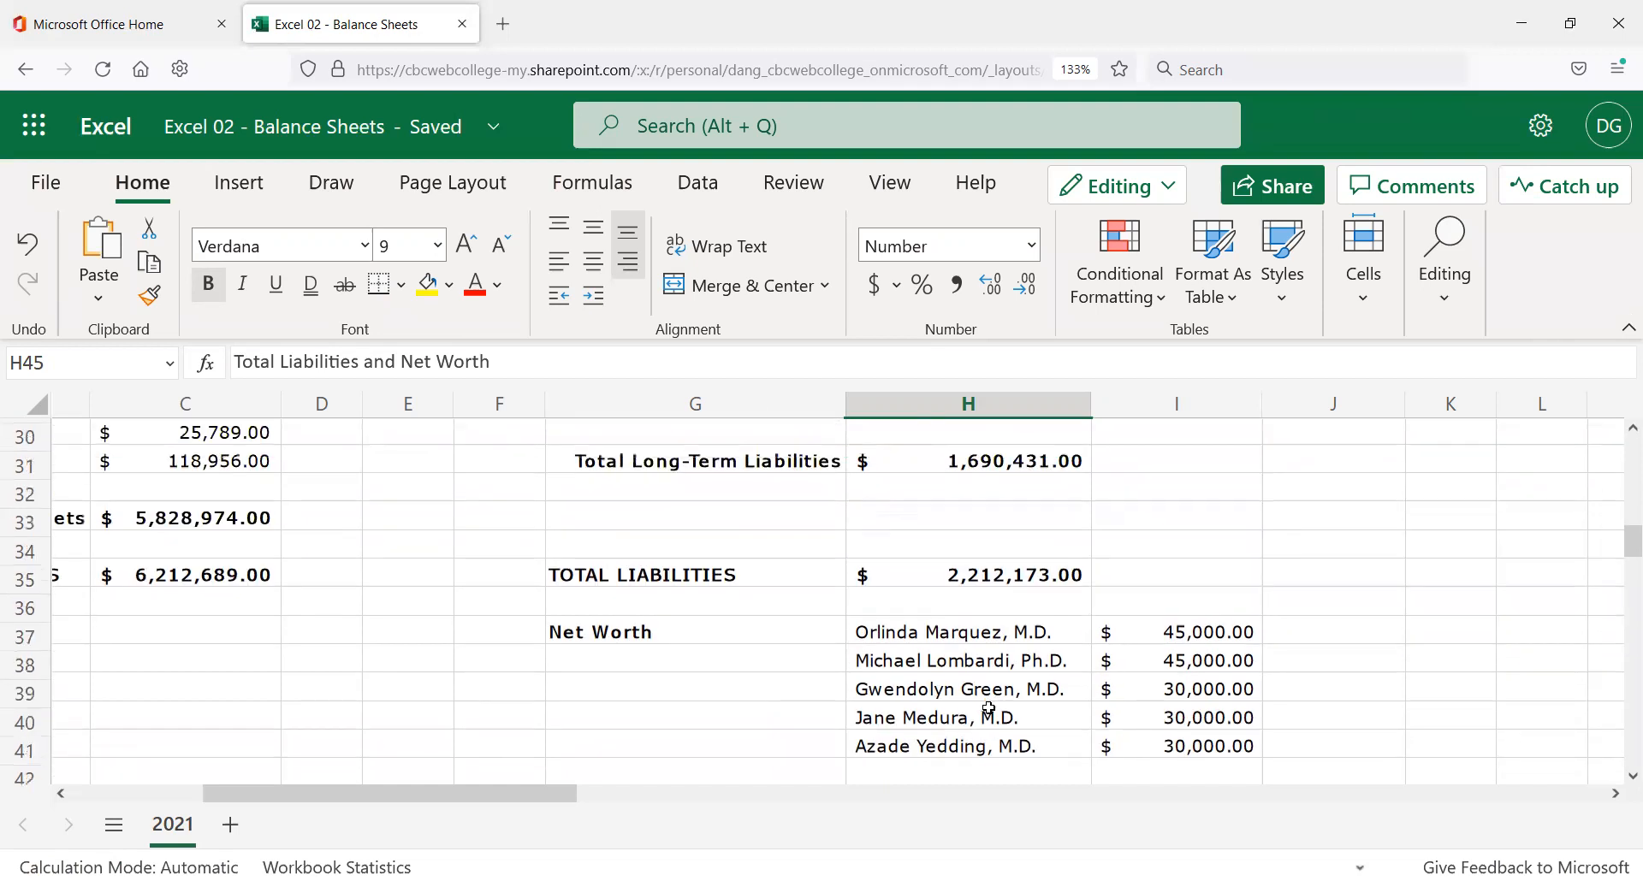
scroll(988, 709, "down", 3)
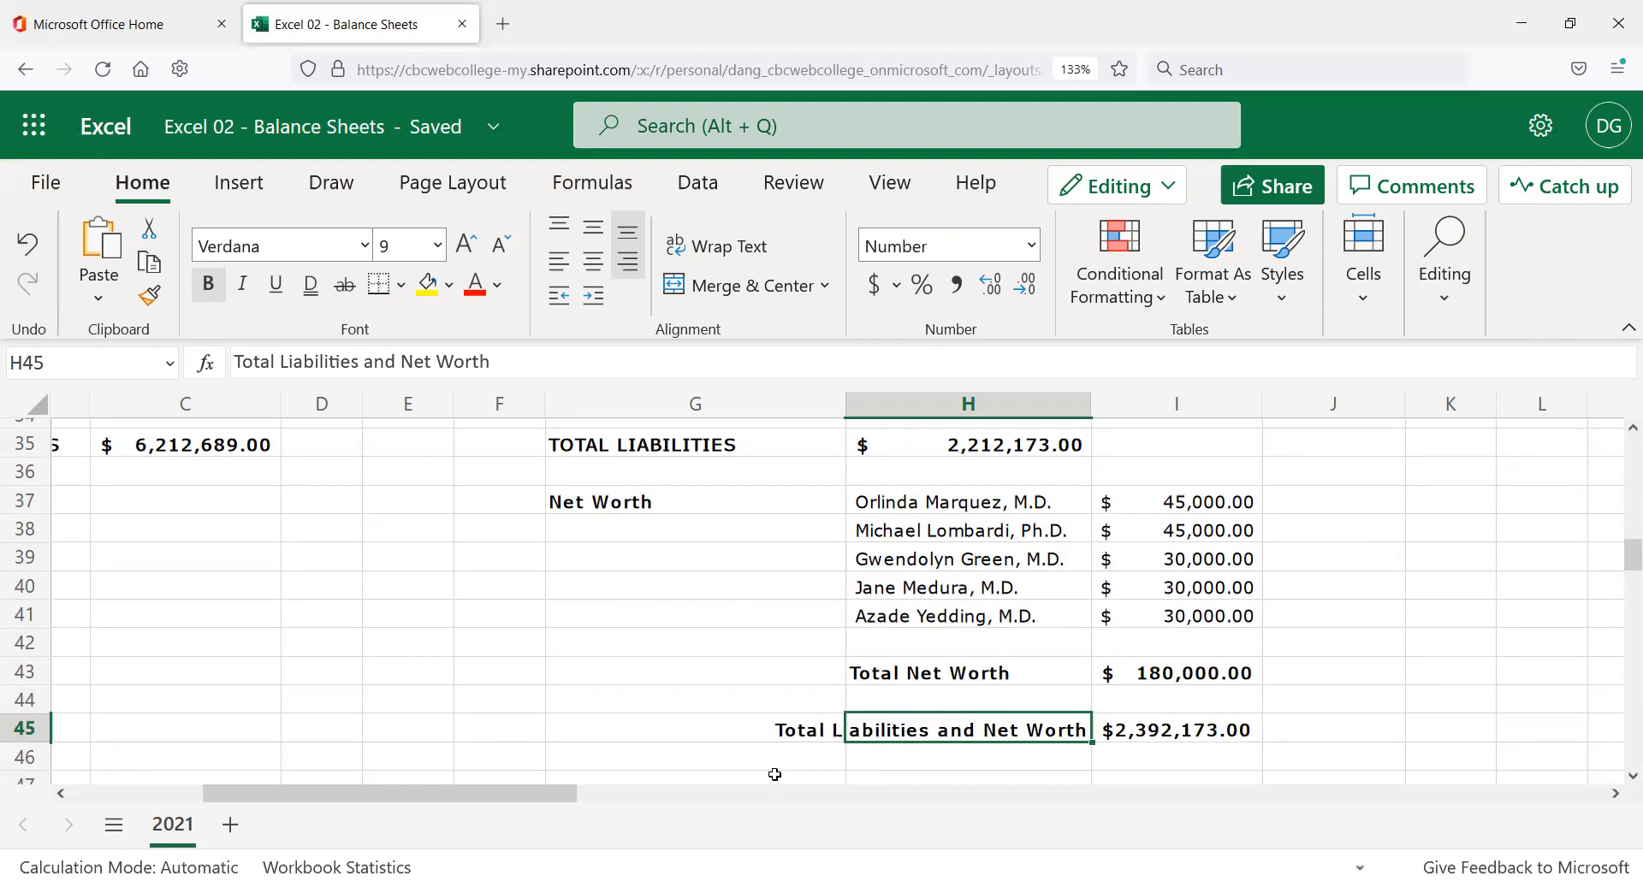
left_click(788, 679)
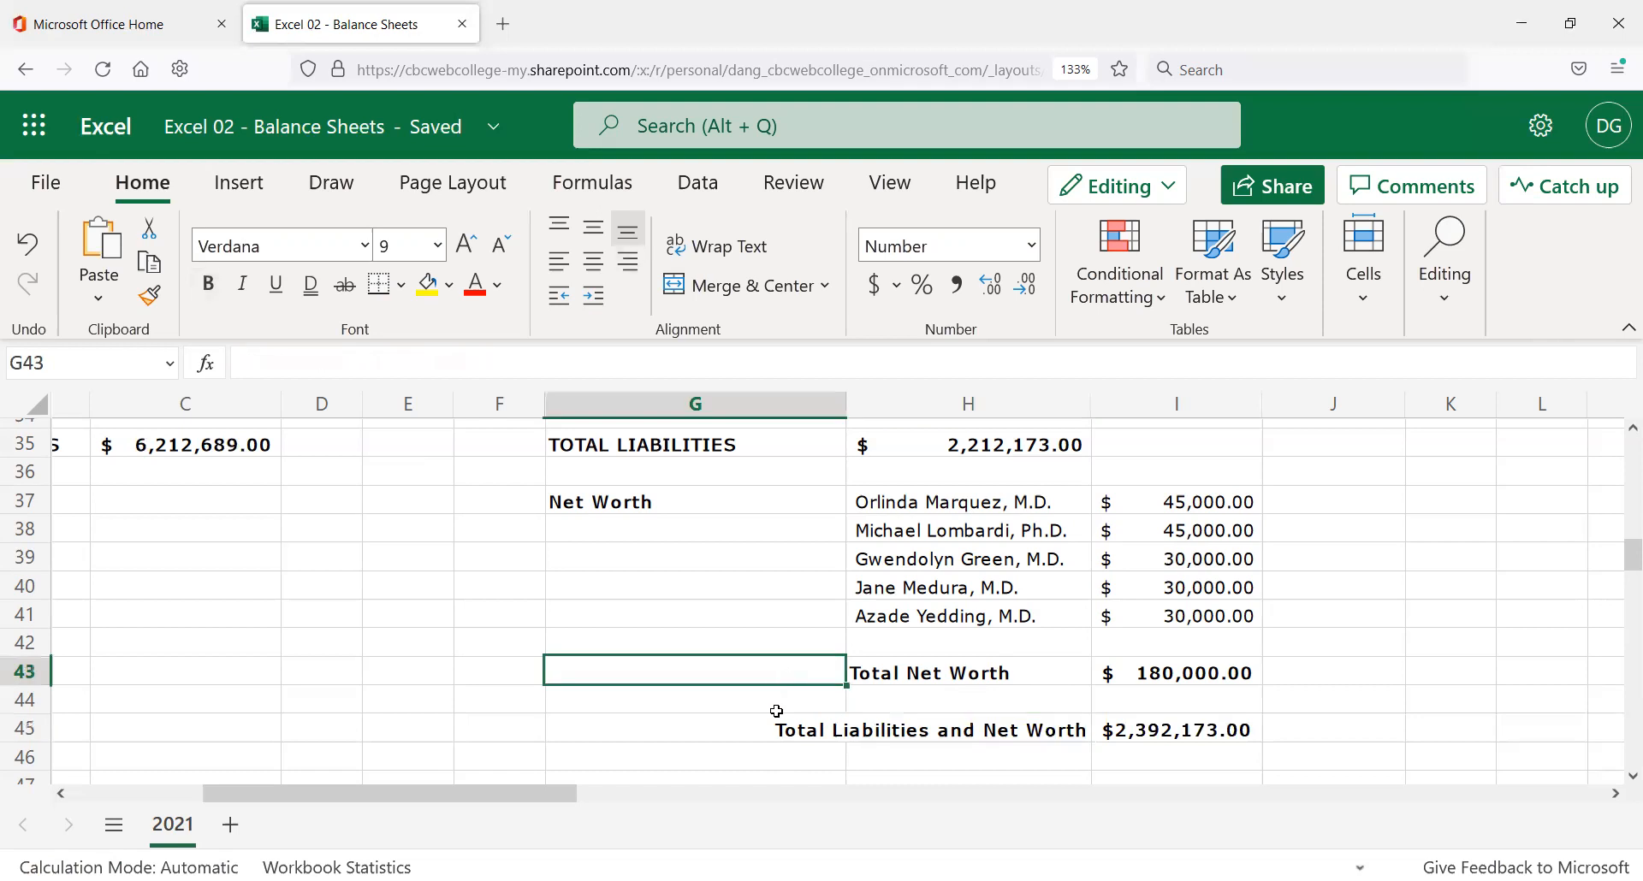
scroll(779, 706, "up", 5)
scroll(813, 699, "up", 6)
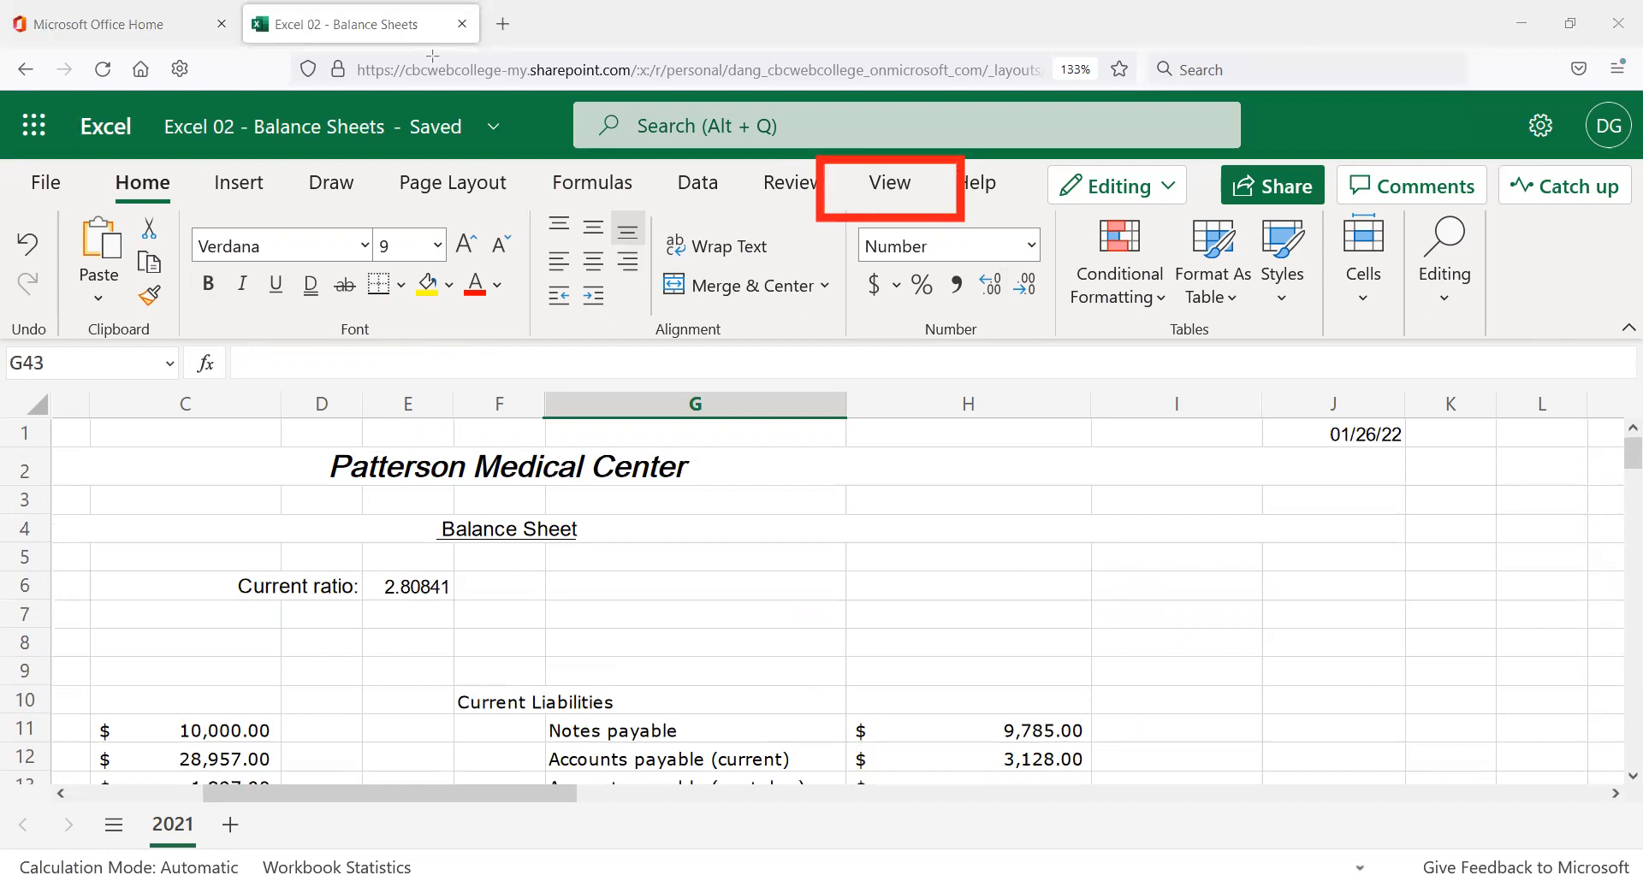
left_click(878, 187)
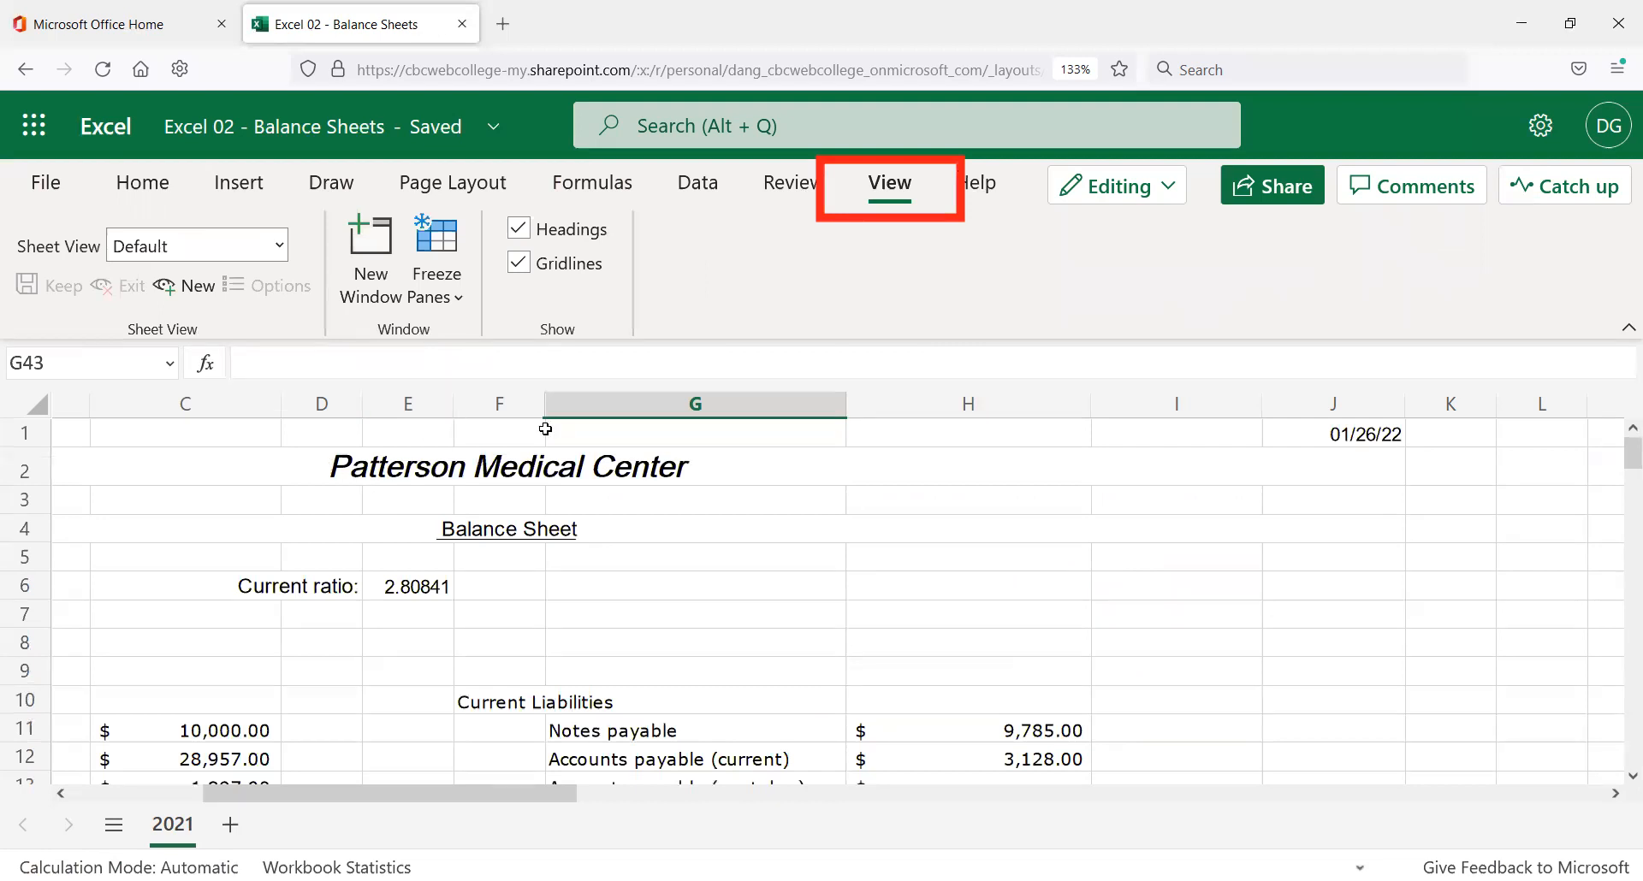
left_click(519, 263)
scroll(848, 638, "down", 1)
scroll(848, 637, "down", 5)
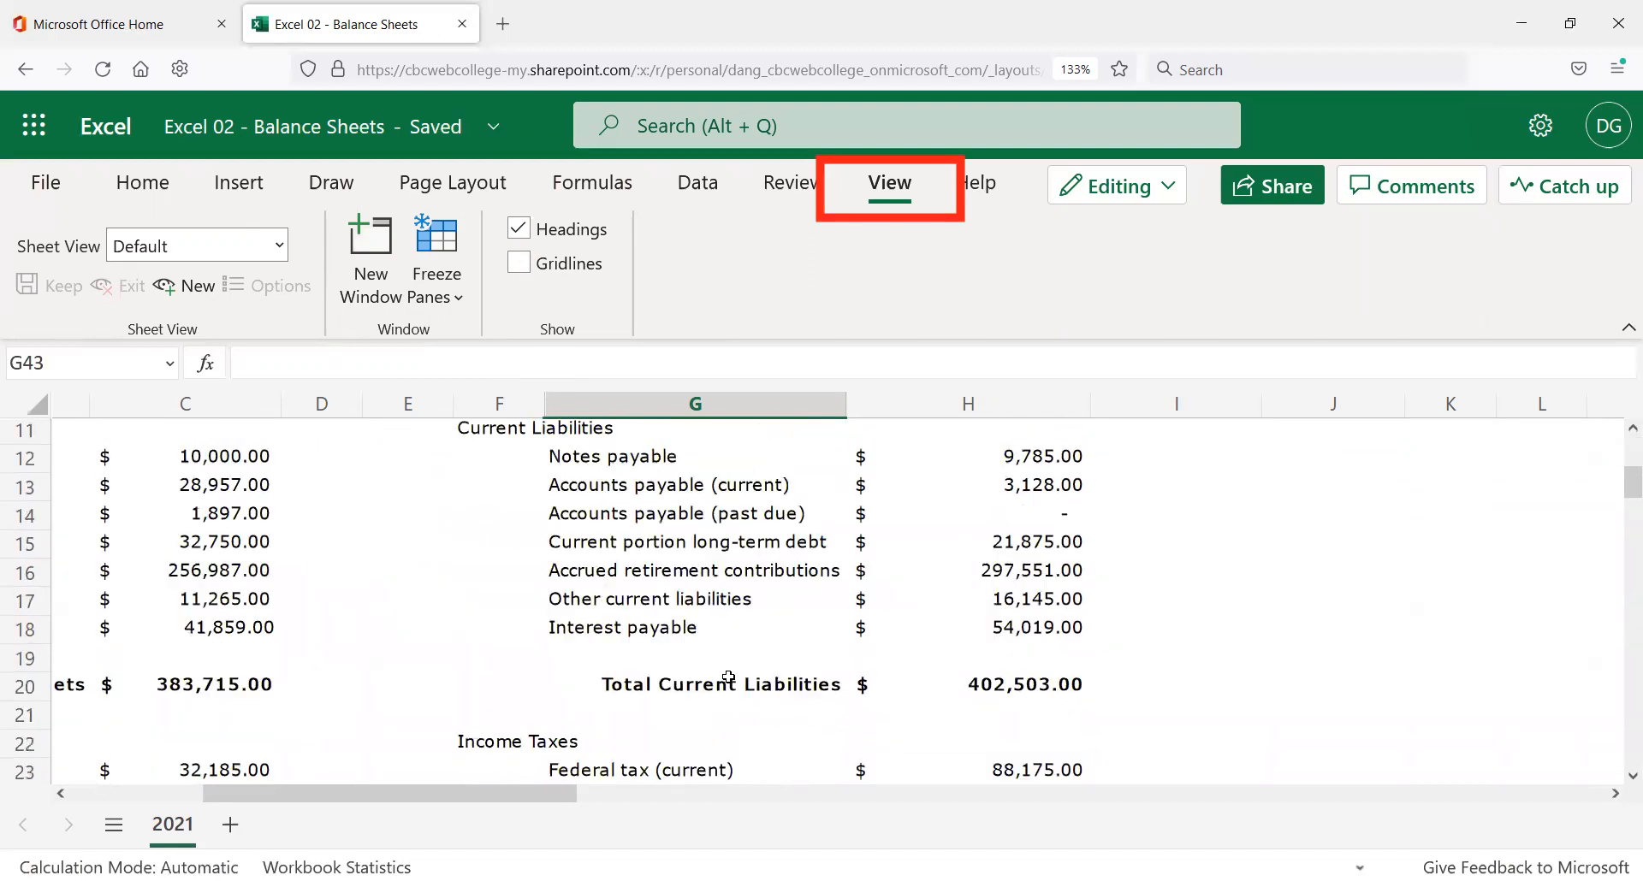
scroll(726, 678, "up", 5)
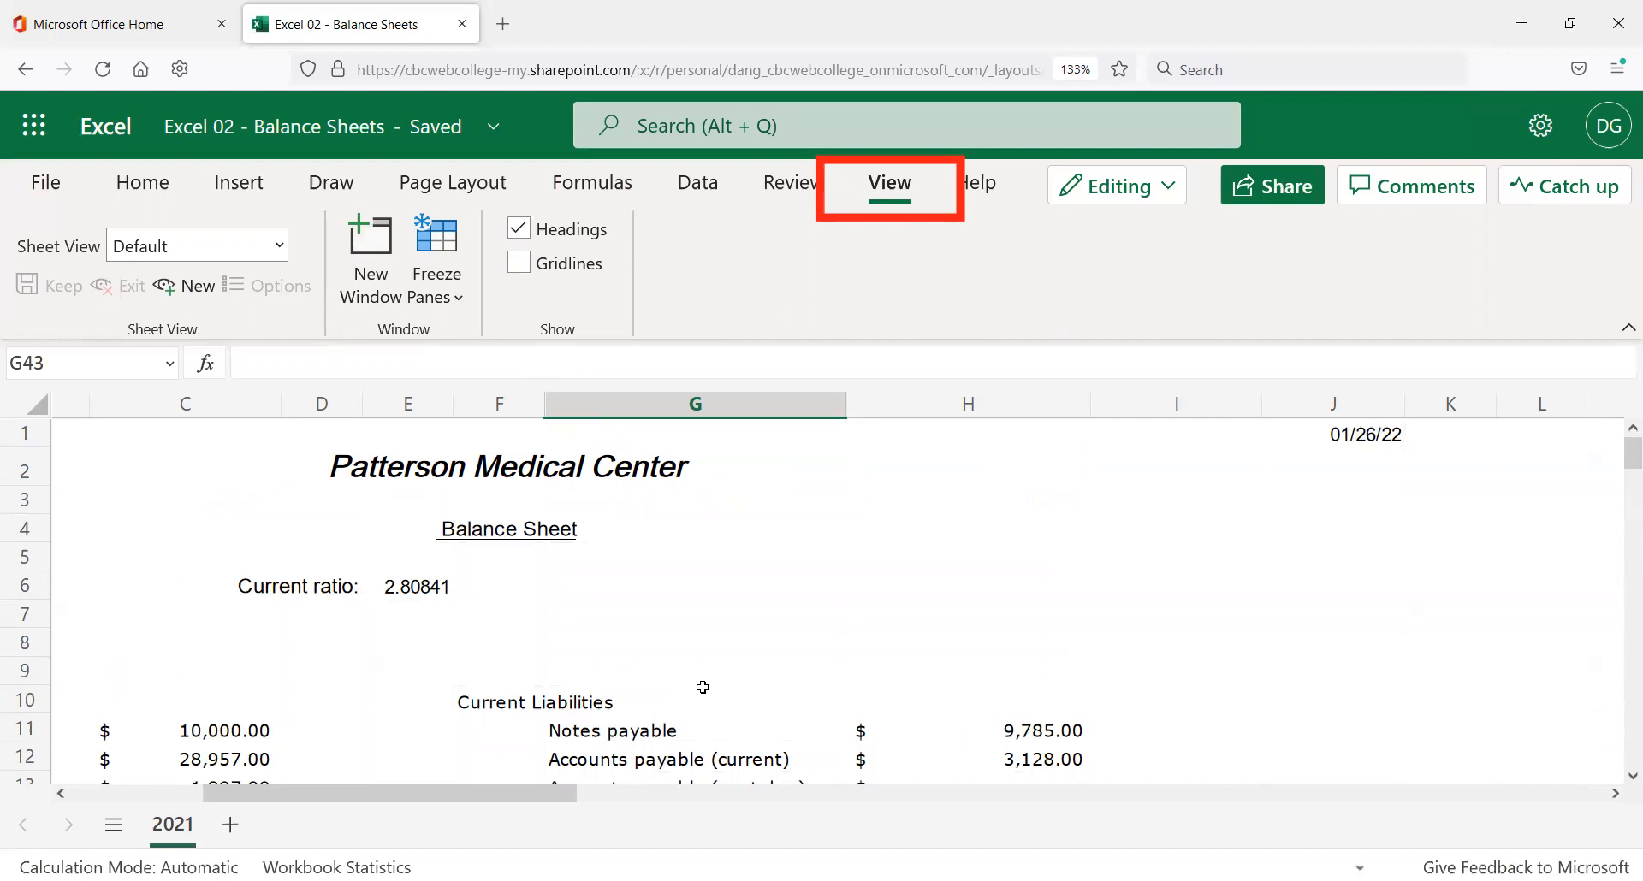
left_click(519, 265)
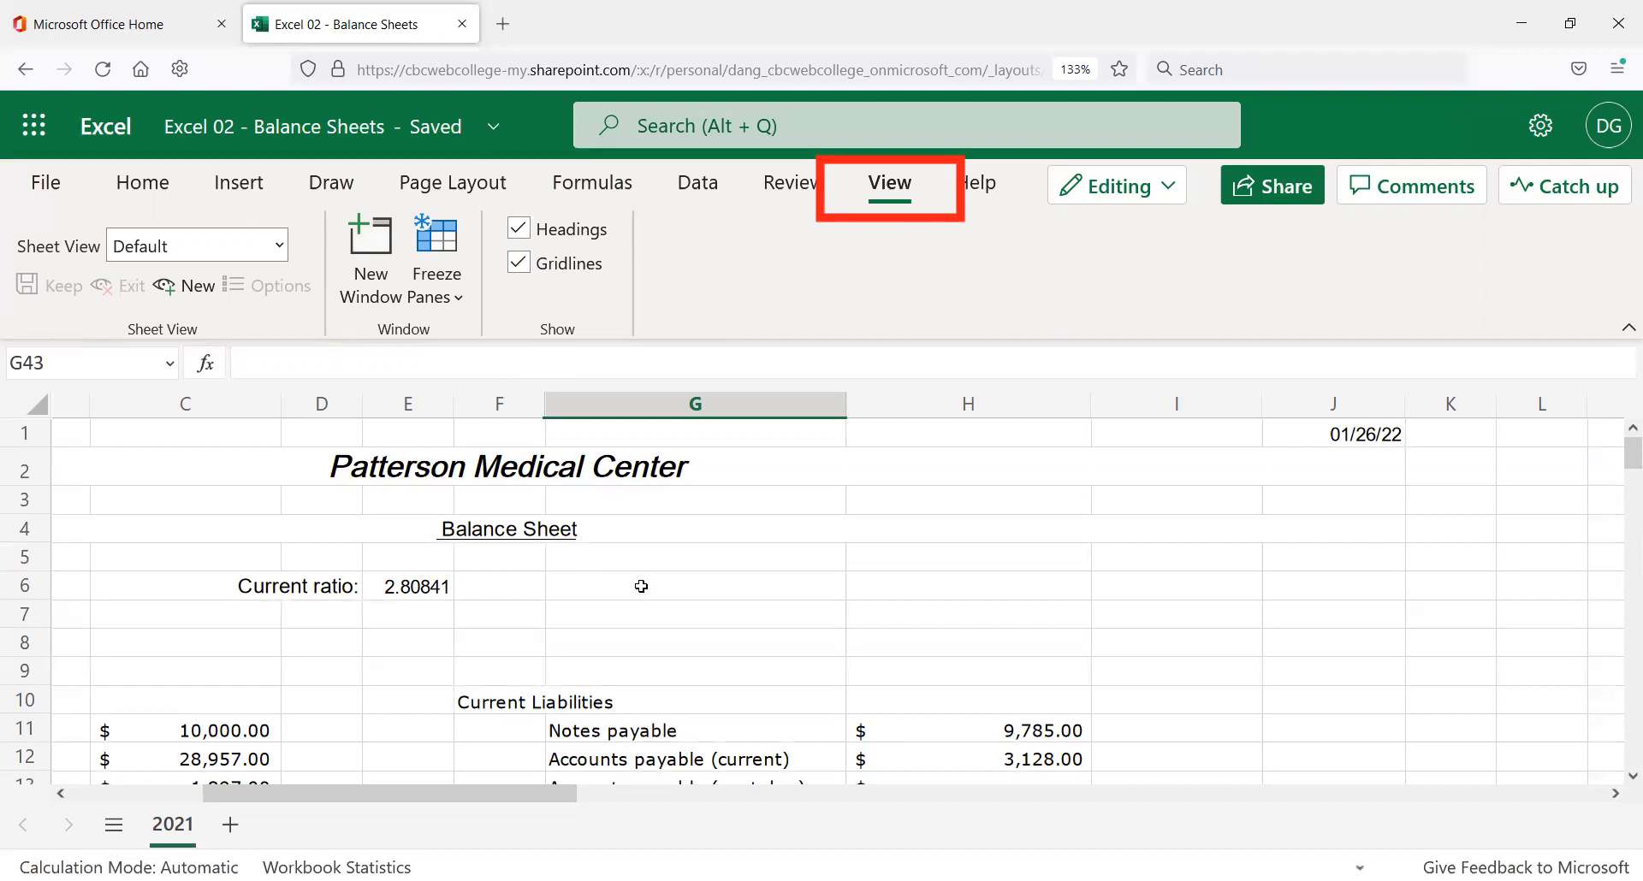
left_click(711, 611)
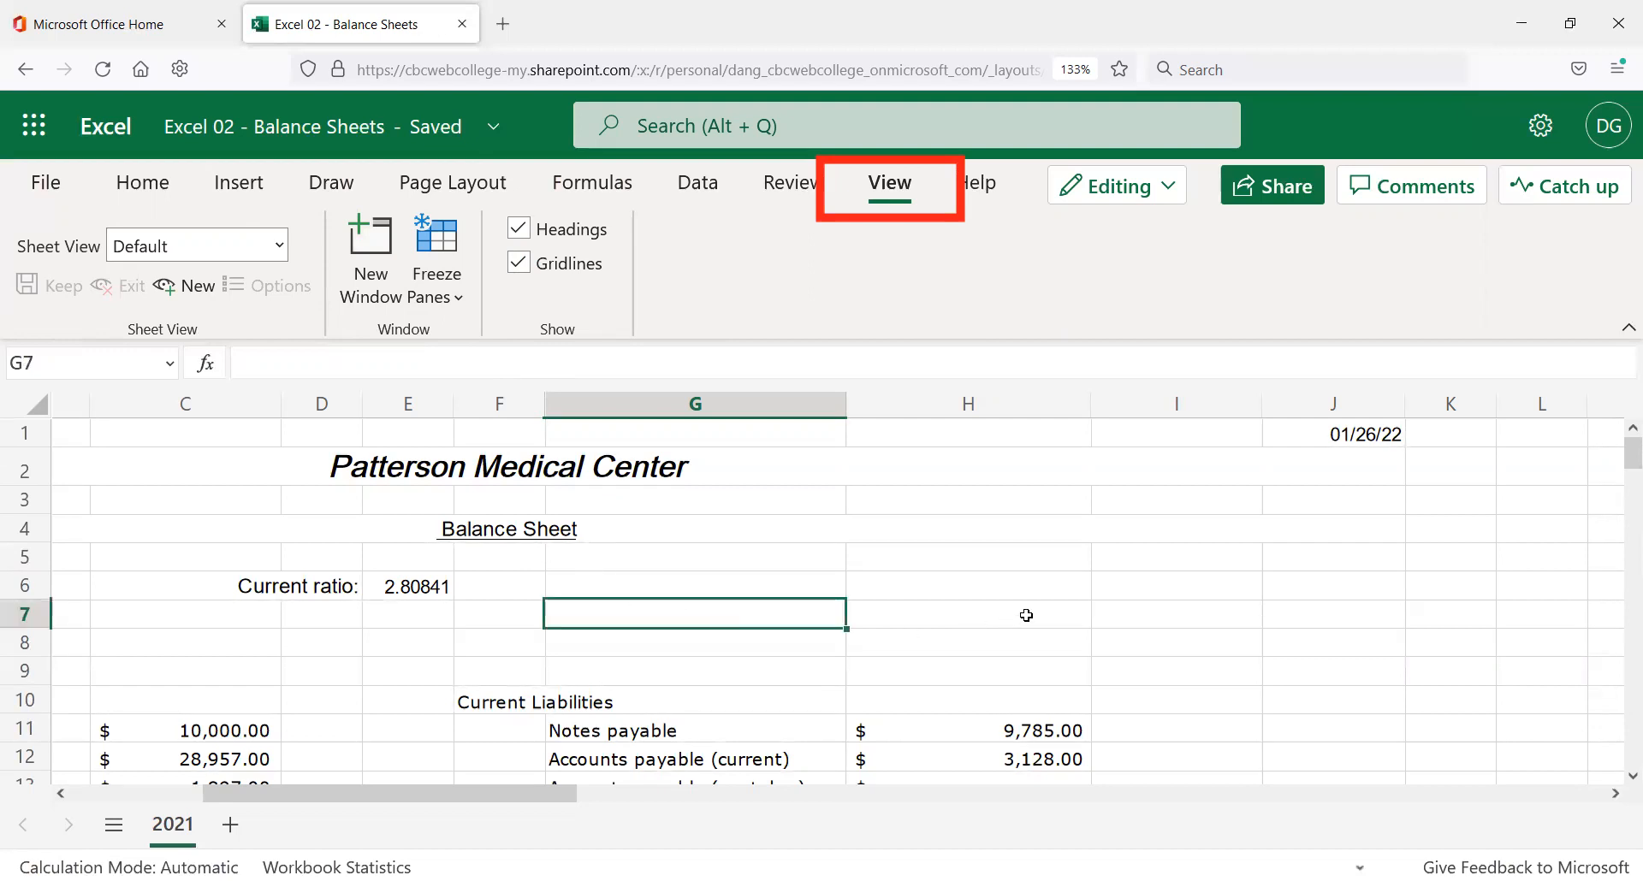
left_click(1025, 617)
left_click(911, 663)
left_click(656, 648)
left_click(759, 579)
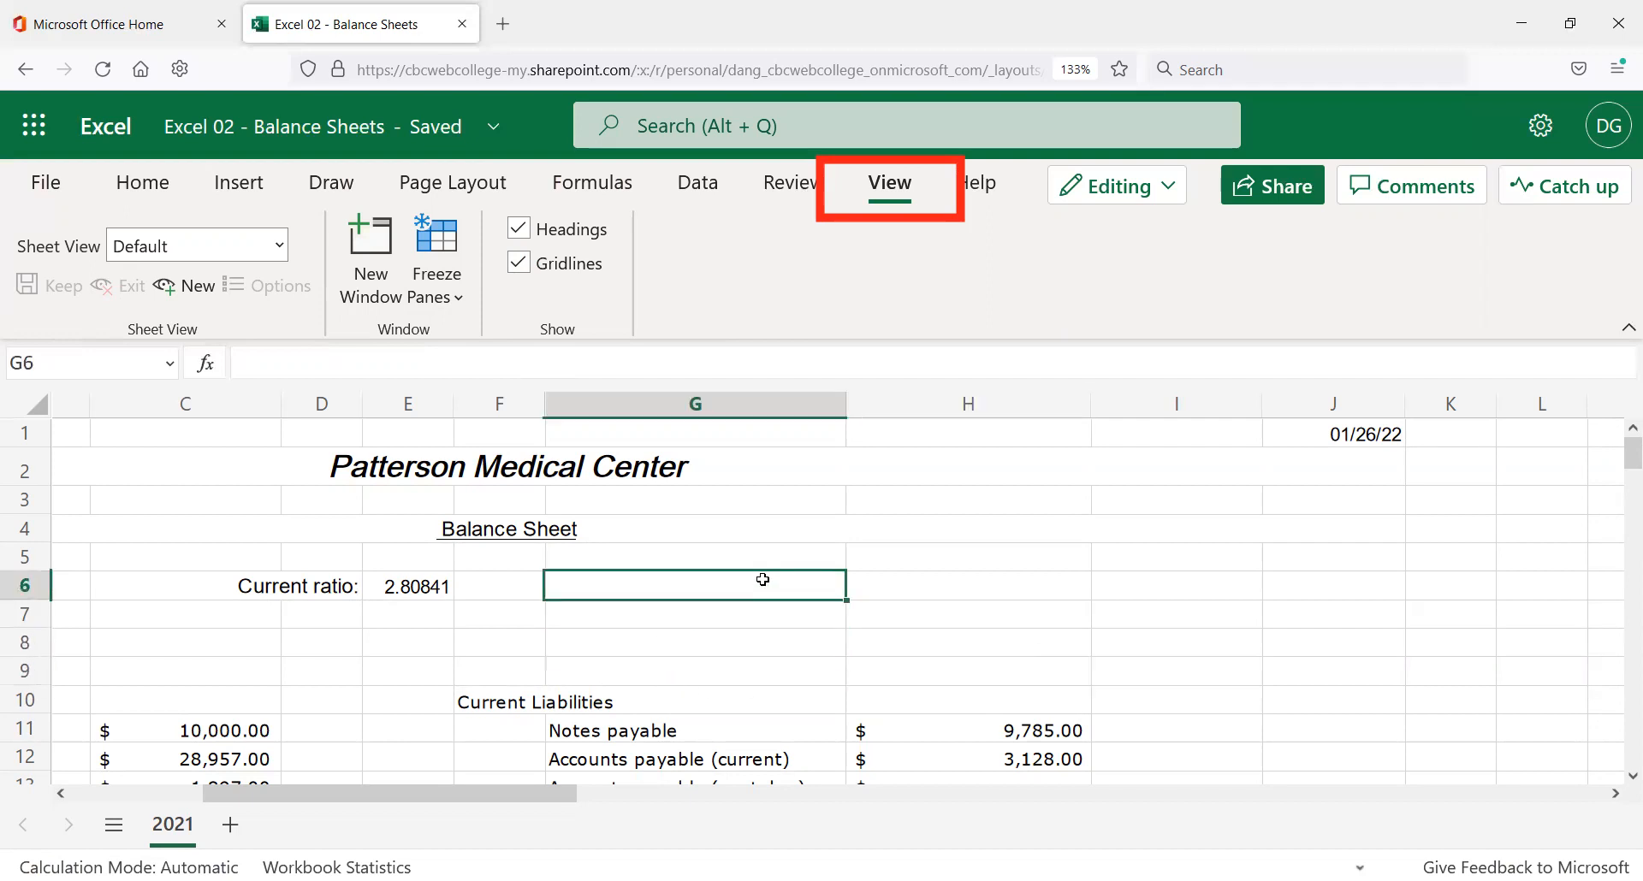
left_click(726, 524)
left_click(526, 589)
left_click(402, 615)
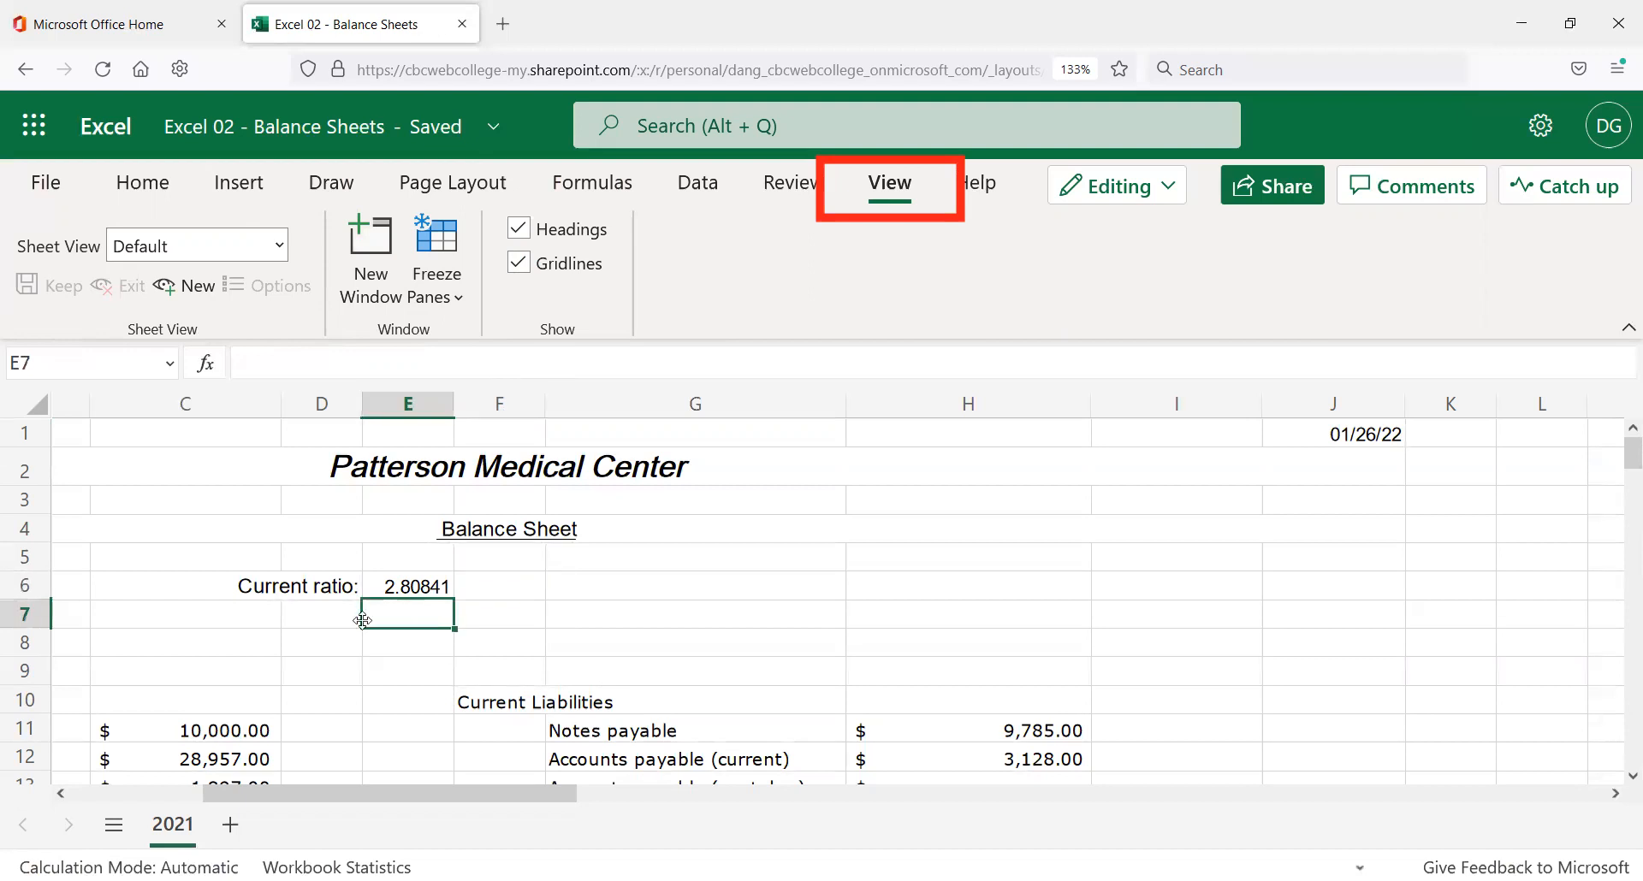
left_click(235, 618)
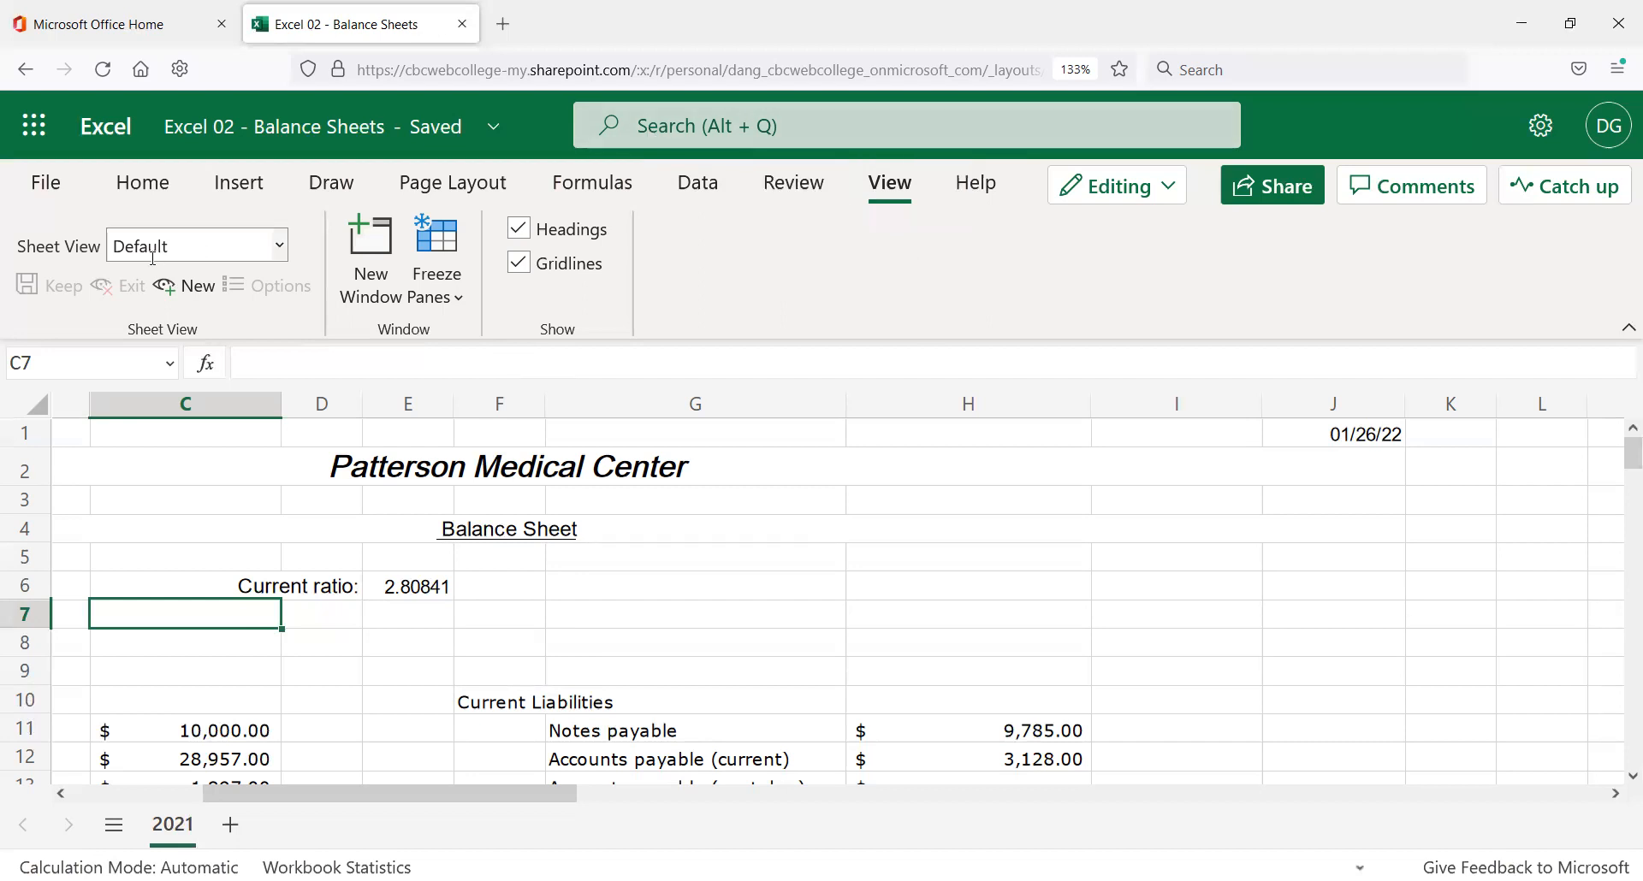
left_click(147, 184)
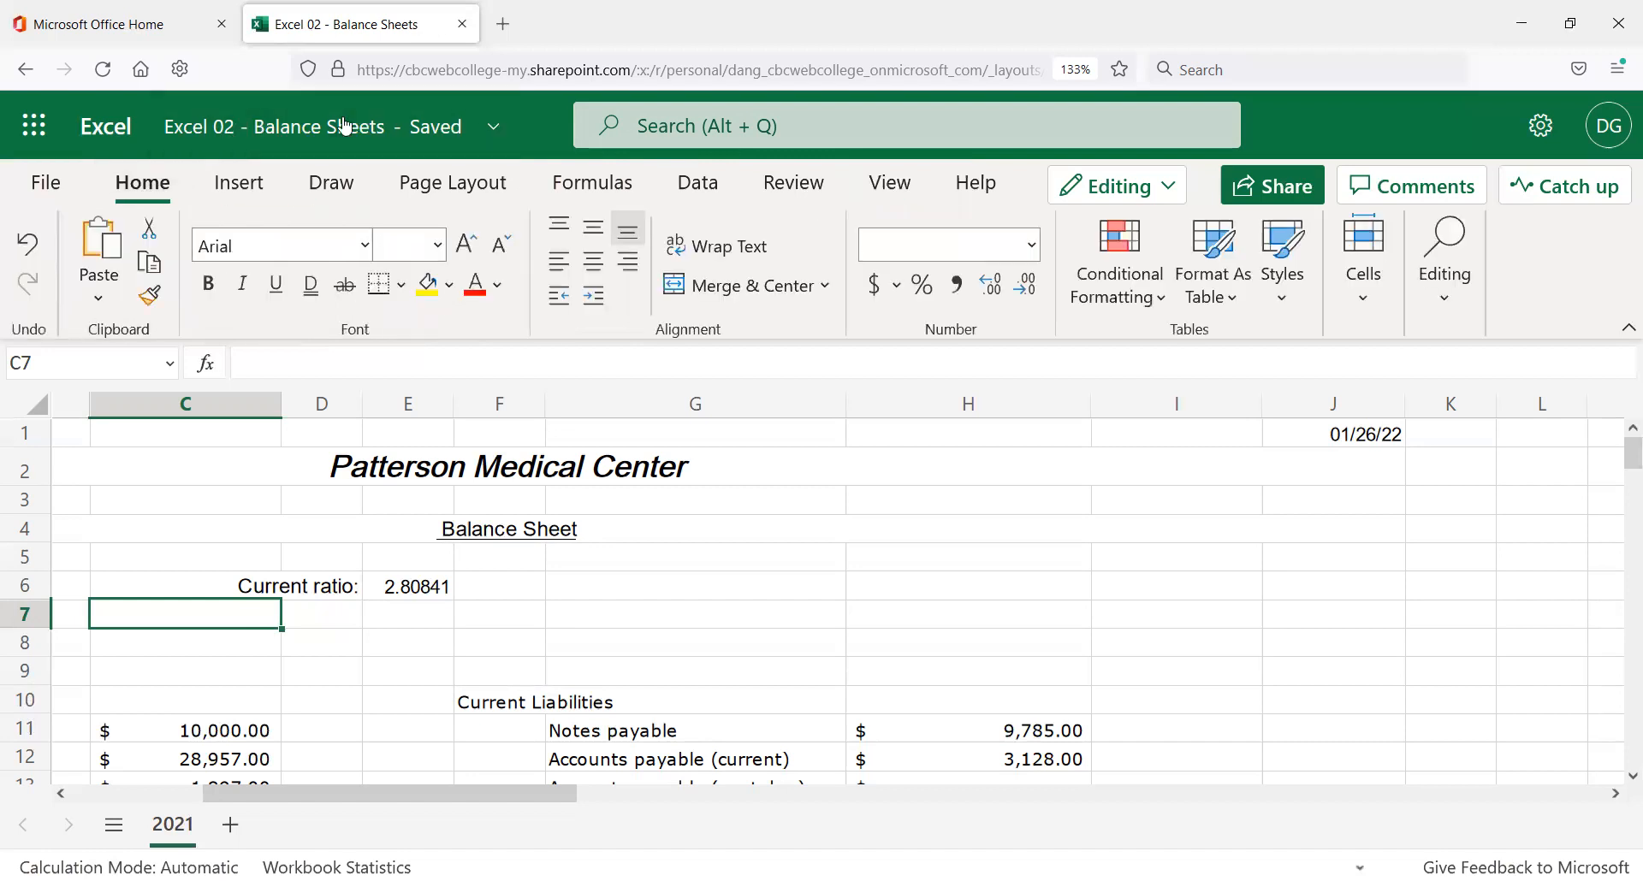
Scroll around the balance sheet to review the finished Net Worth section.
scroll(200, 565, "down", 2)
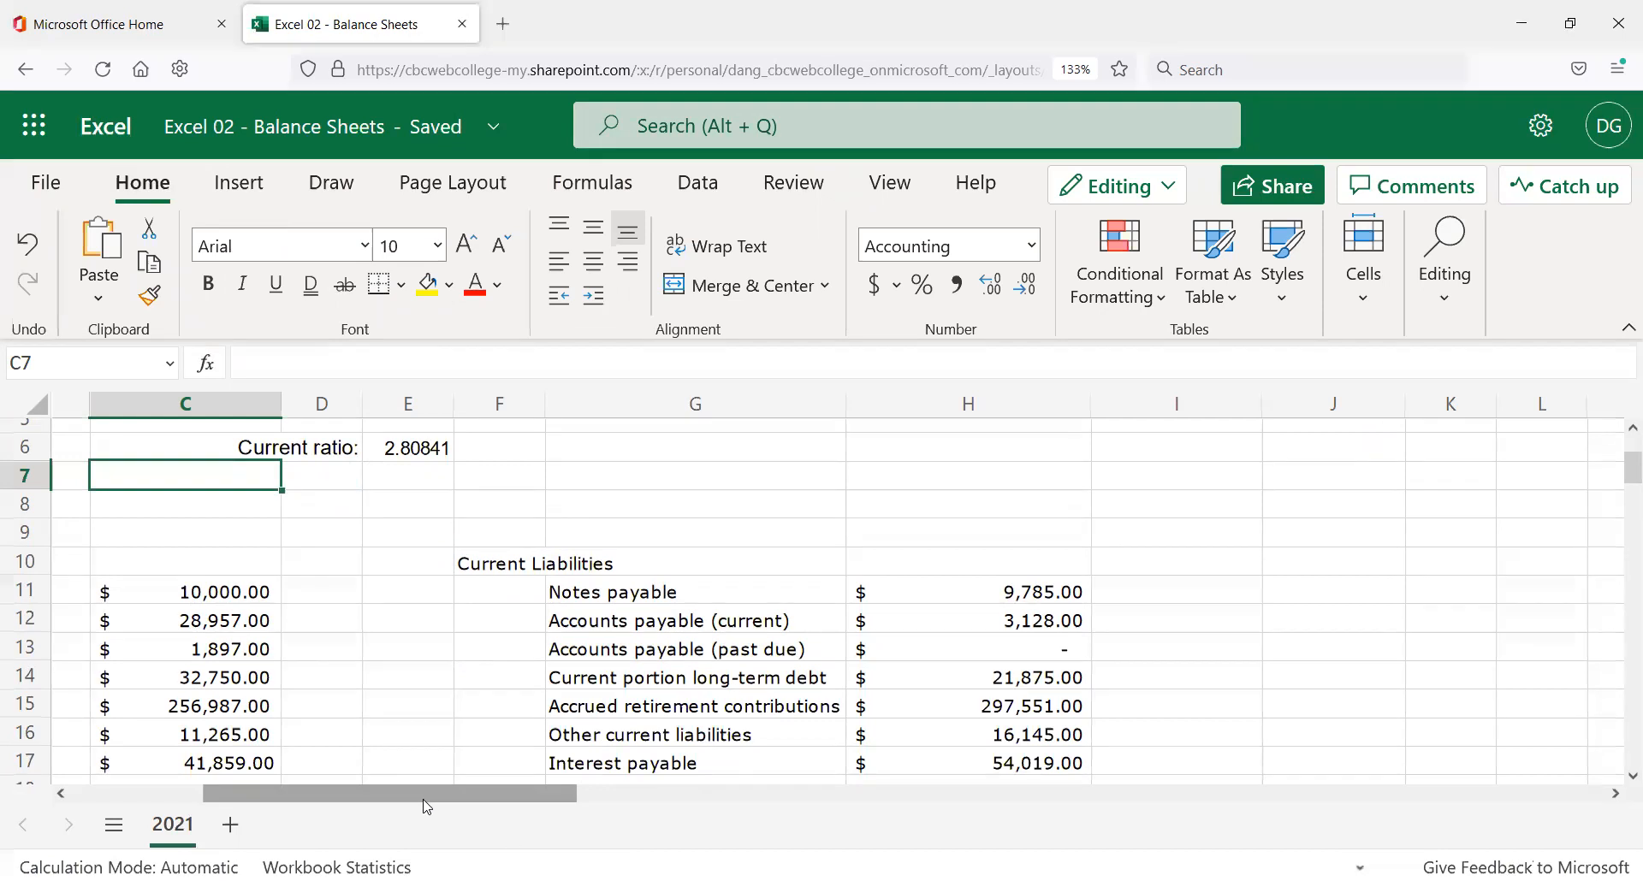
left_click_drag(426, 805, 302, 800)
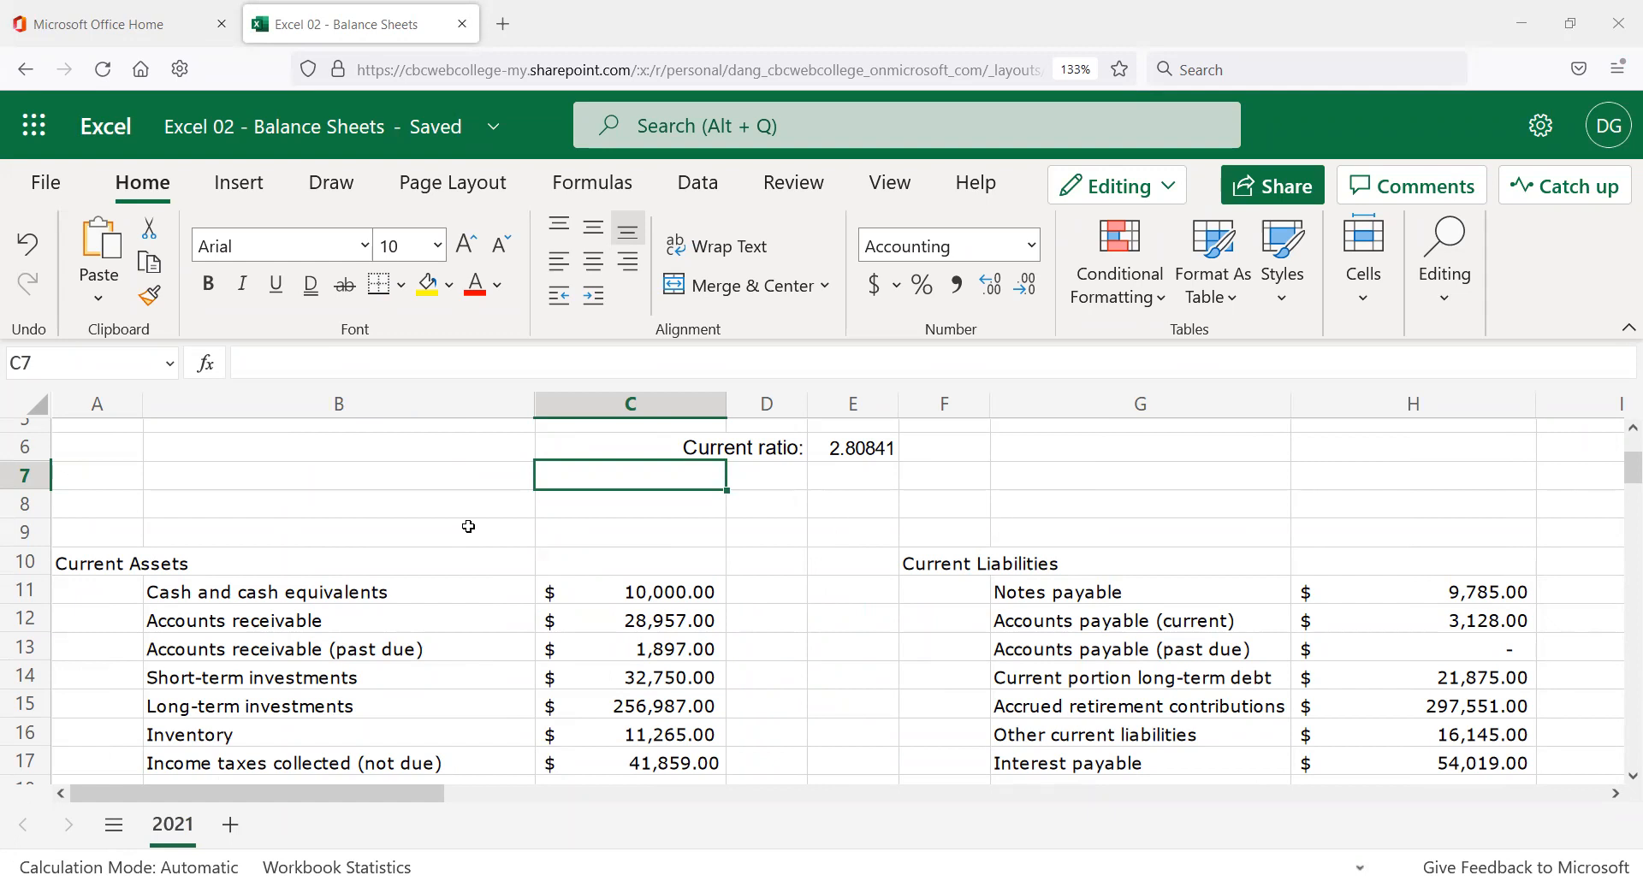
scroll(797, 554, "up", 2)
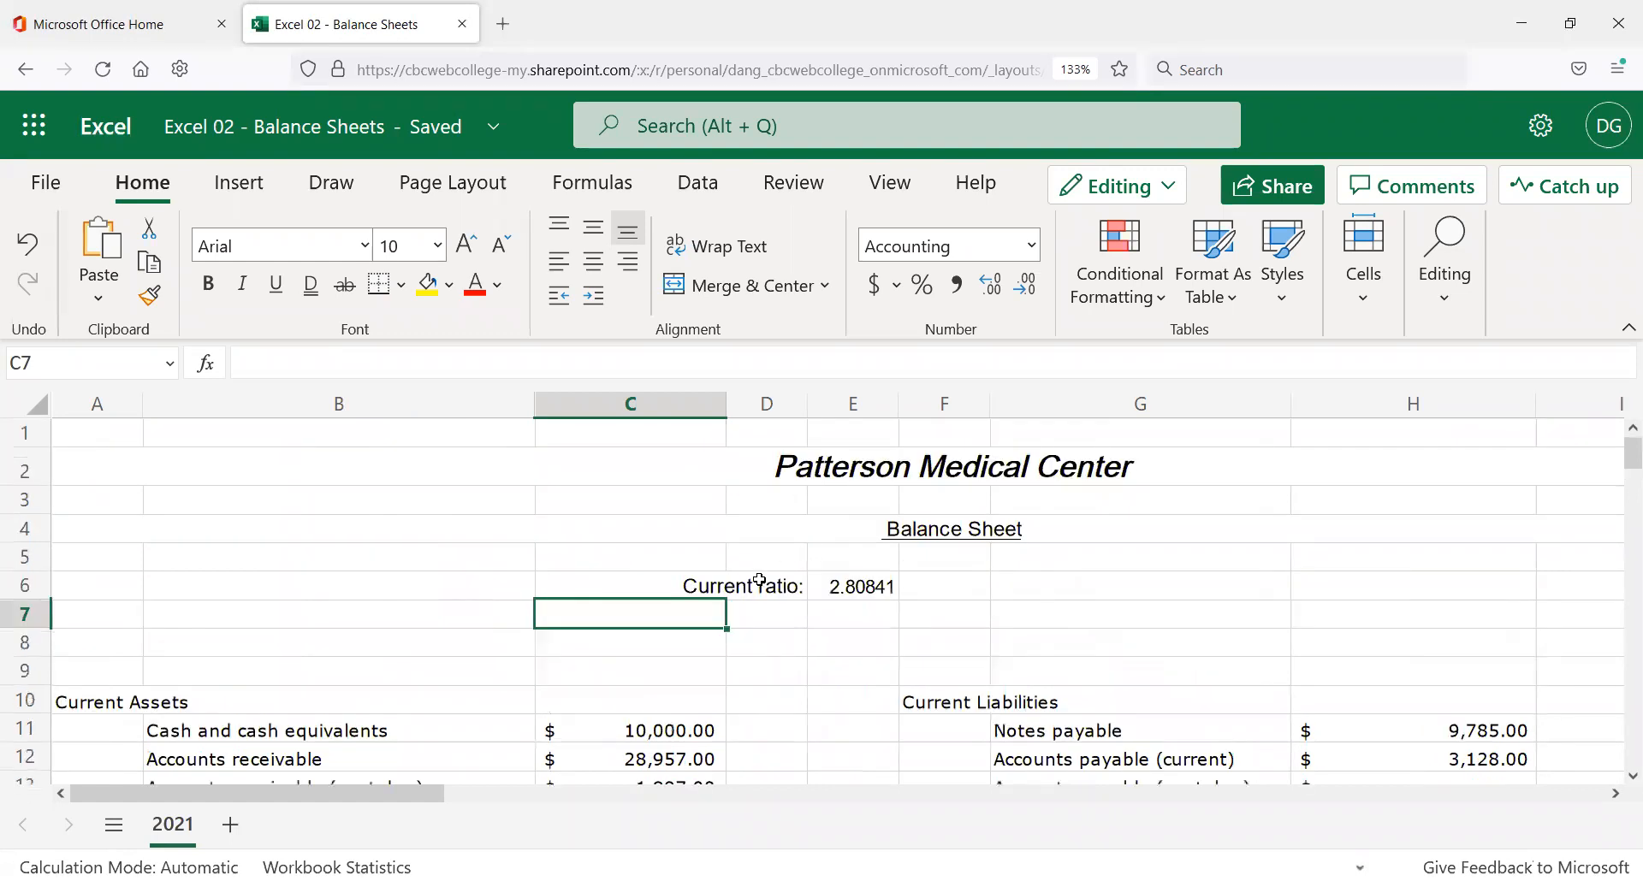
scroll(736, 586, "down", 2)
scroll(437, 632, "down", 2)
scroll(81, 580, "up", 2)
Select A10:I45, from the Current Assets heading to the grand total.
left_click(79, 568)
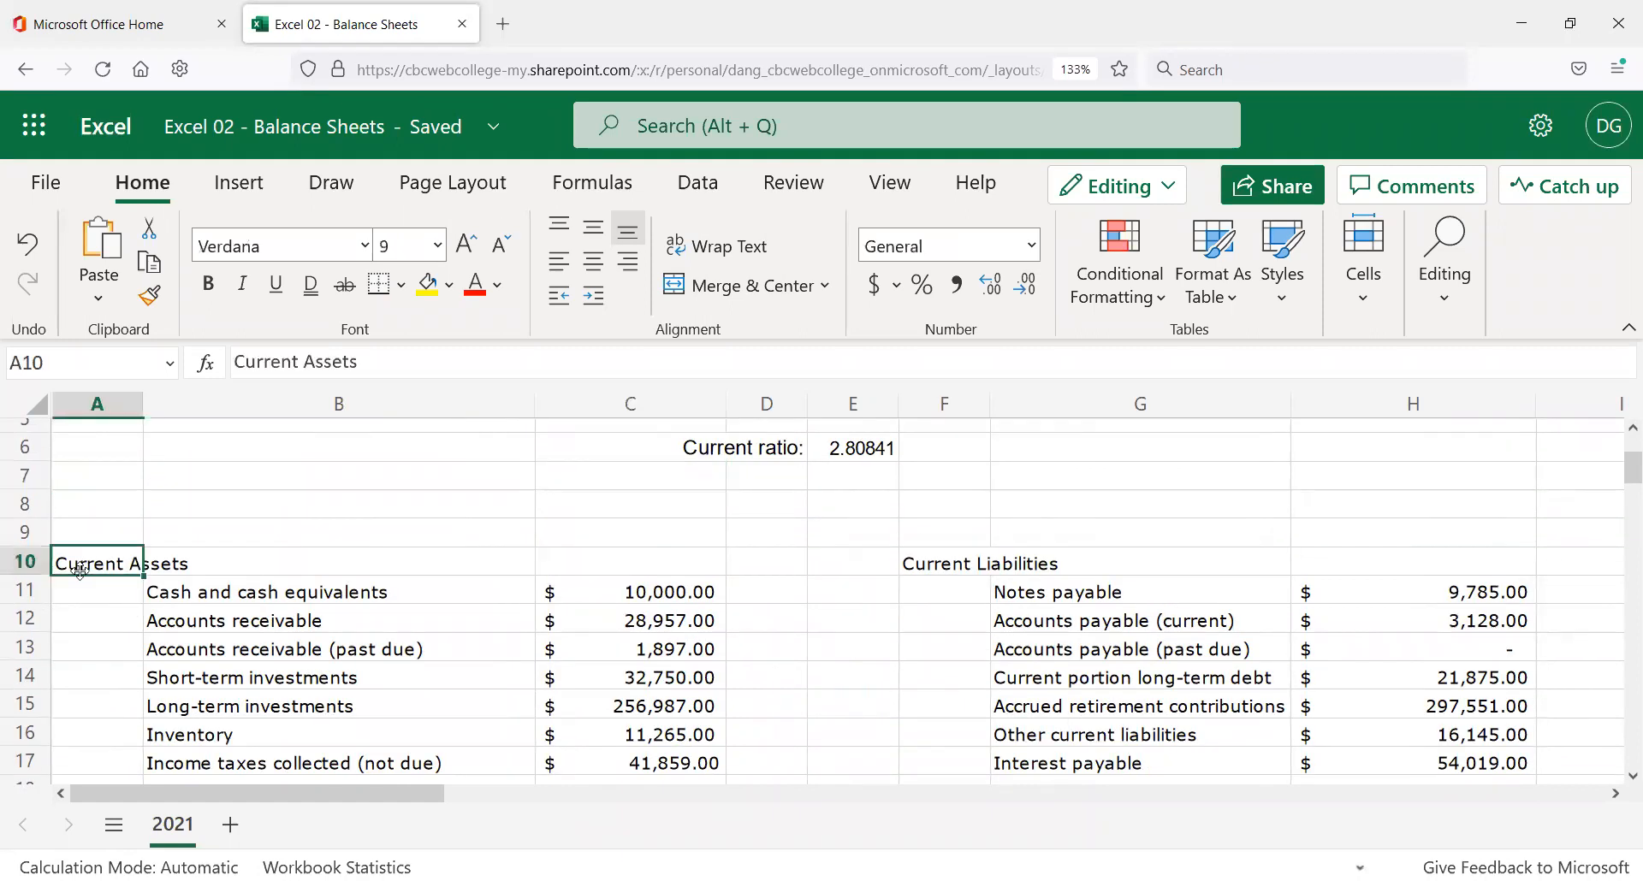
scroll(1019, 614, "down", 6)
scroll(997, 625, "down", 1)
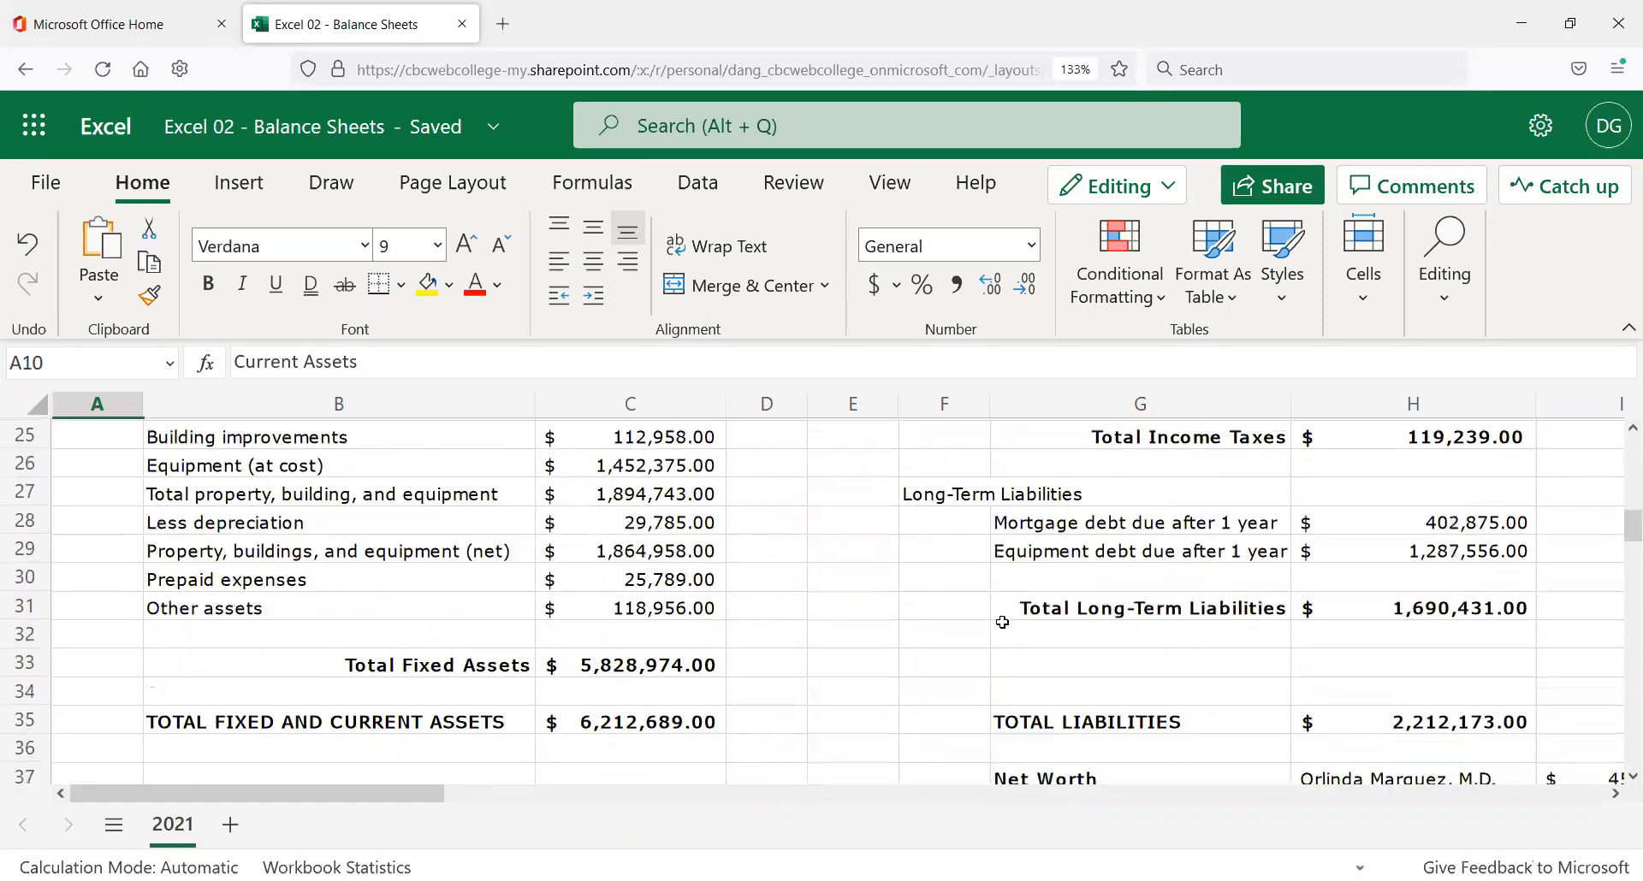
scroll(990, 633, "down", 3)
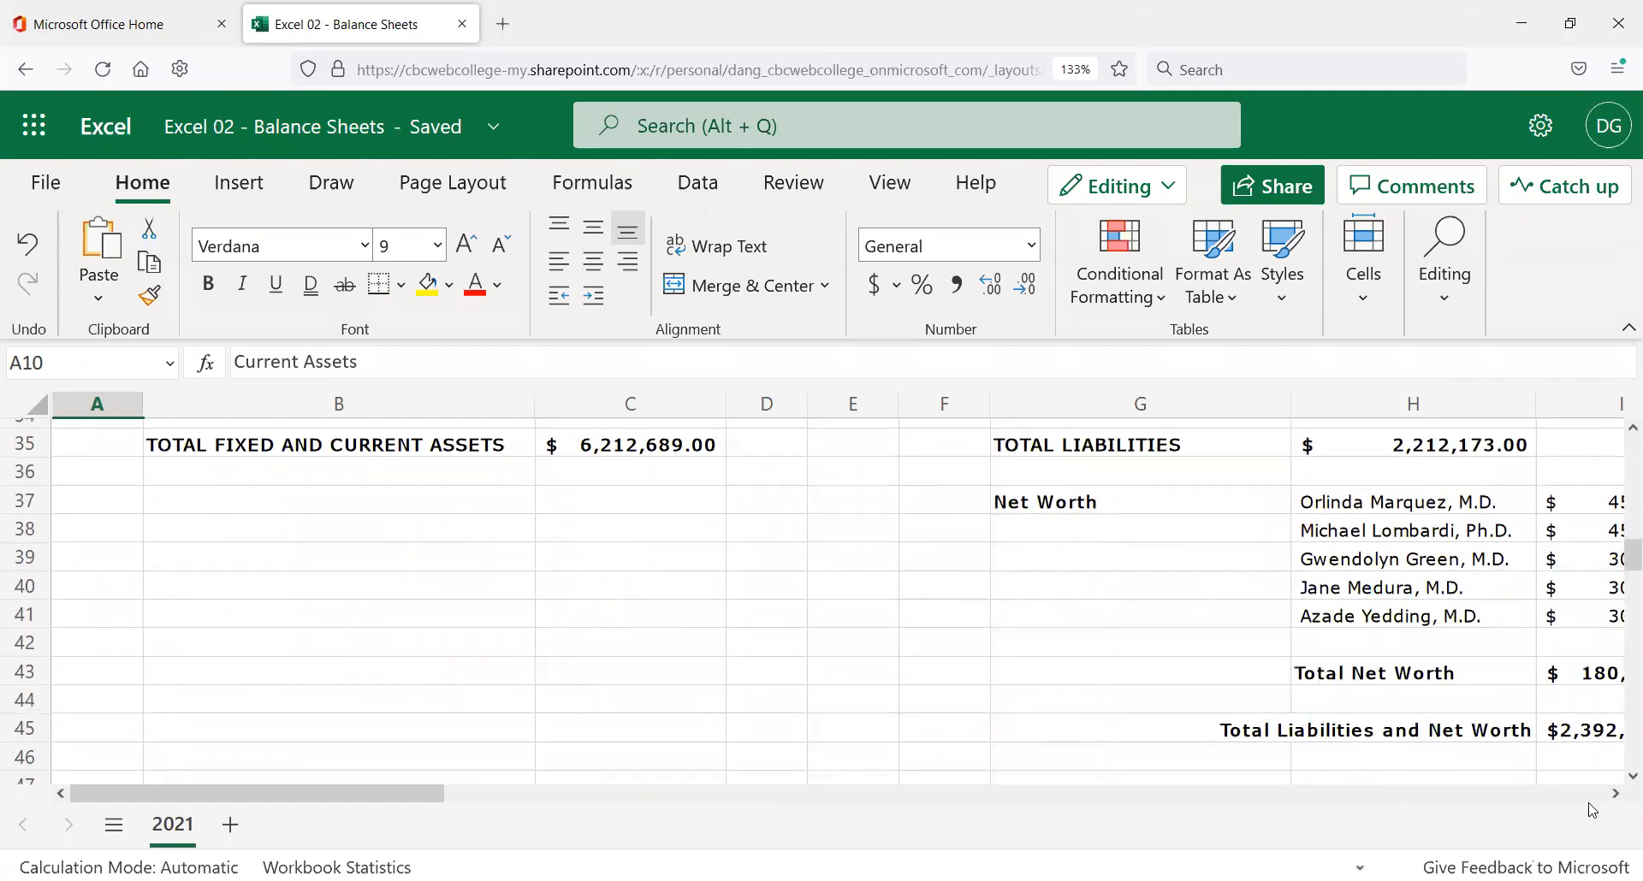
left_click(1614, 794)
left_click(1615, 796)
left_click(1616, 796)
left_click(1615, 796)
left_click(1614, 796)
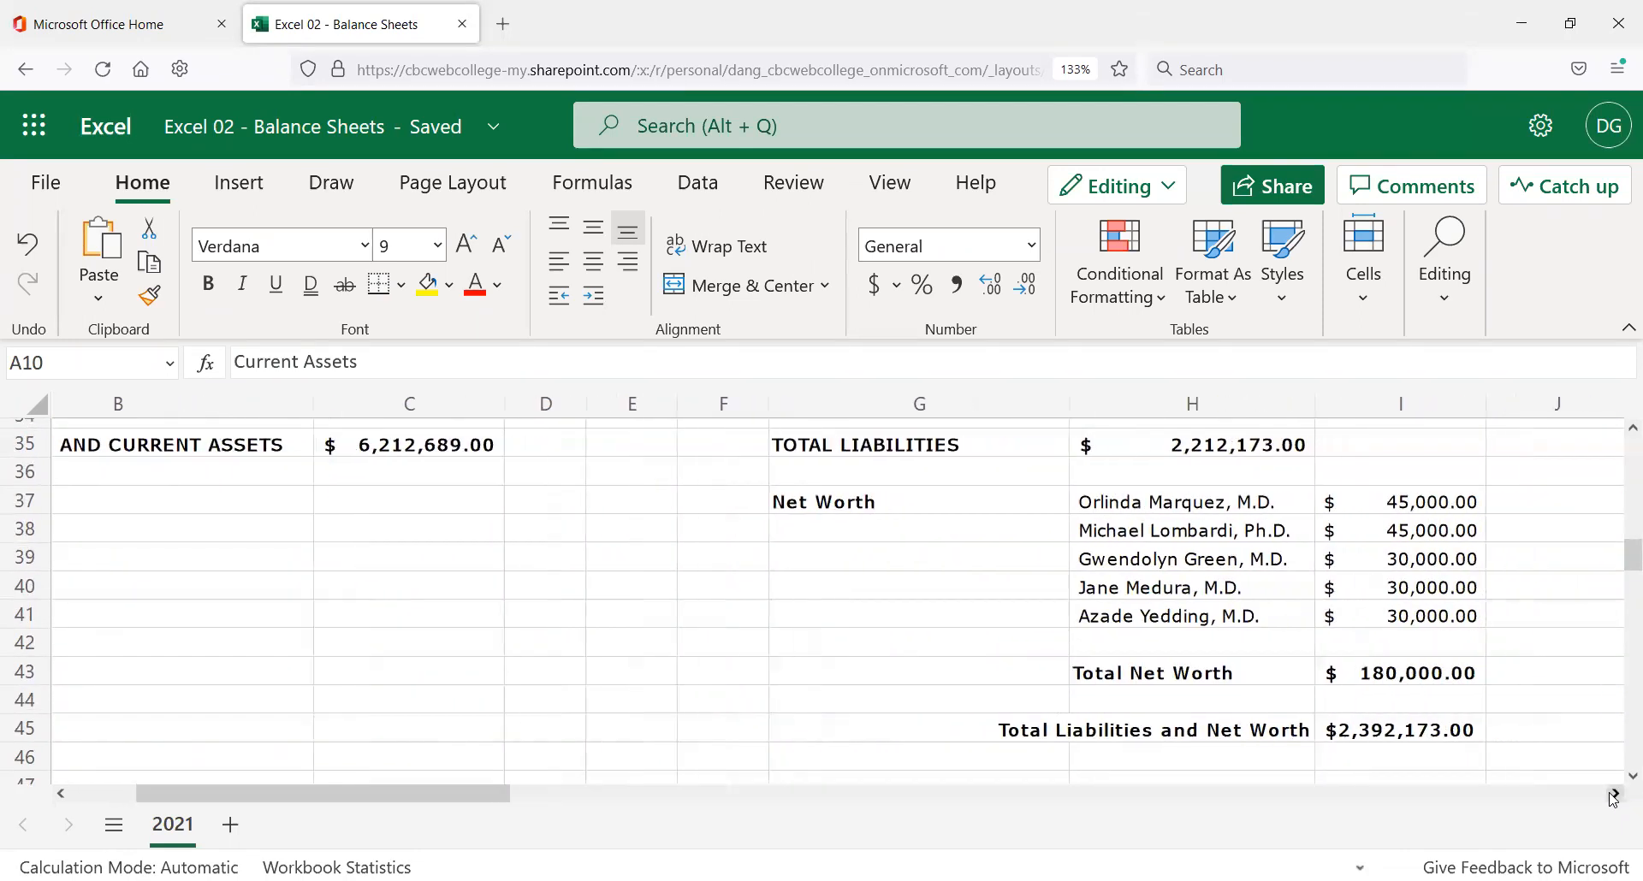
left_click(1402, 732, "shift")
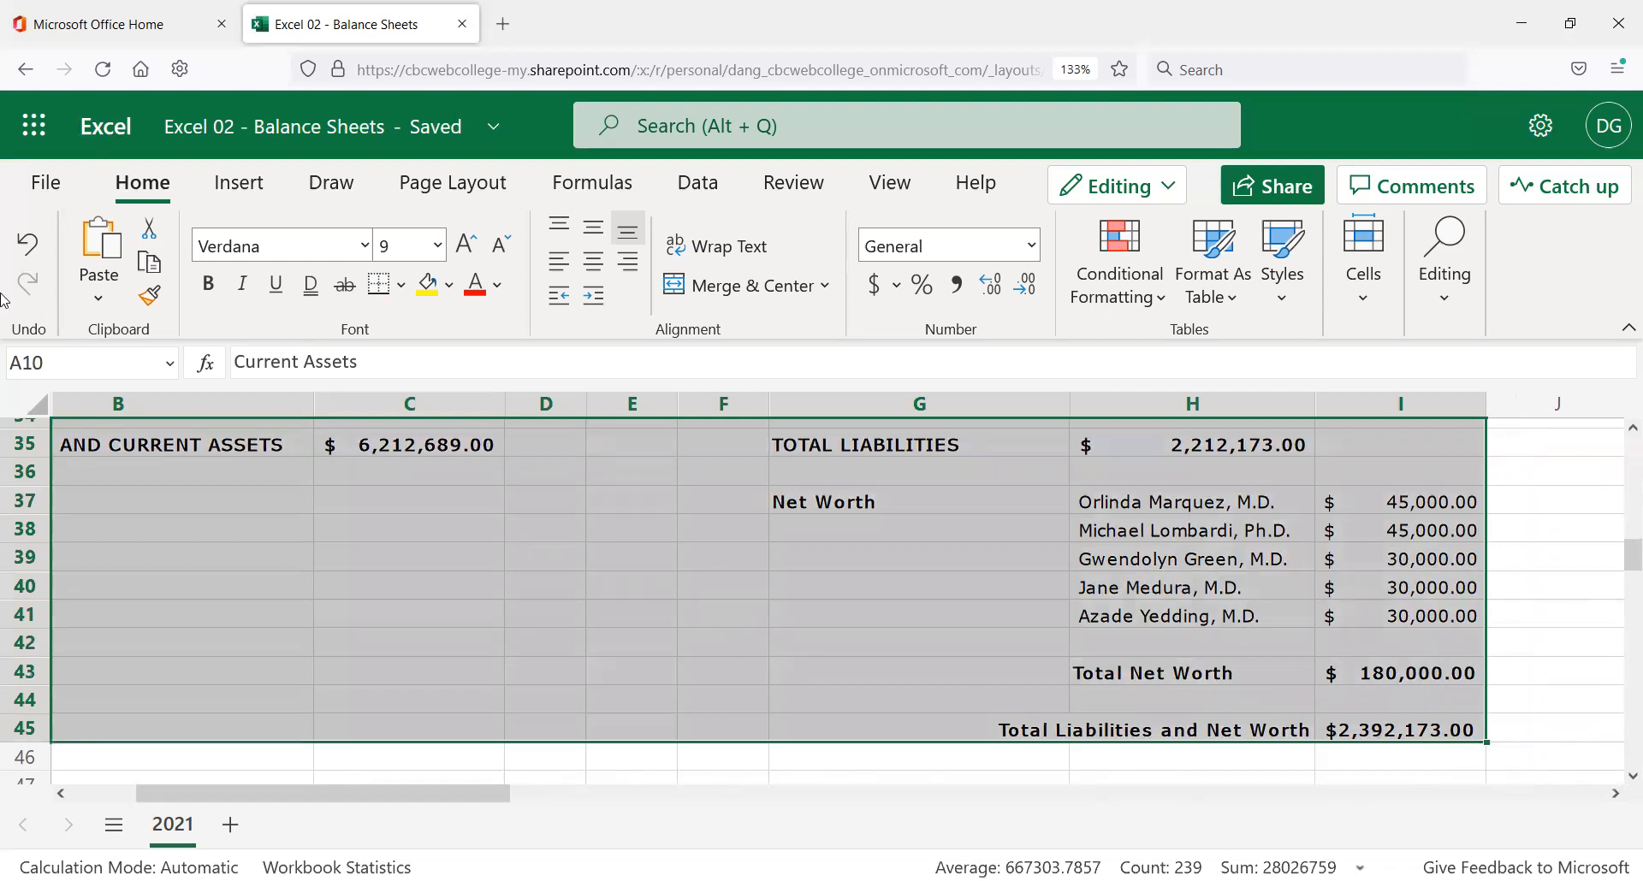
Fill A10:I45 with Blue, Accent 5, Lighter 80%, then deselect to check it.
scroll(234, 617, "up", 1)
scroll(233, 617, "up", 10)
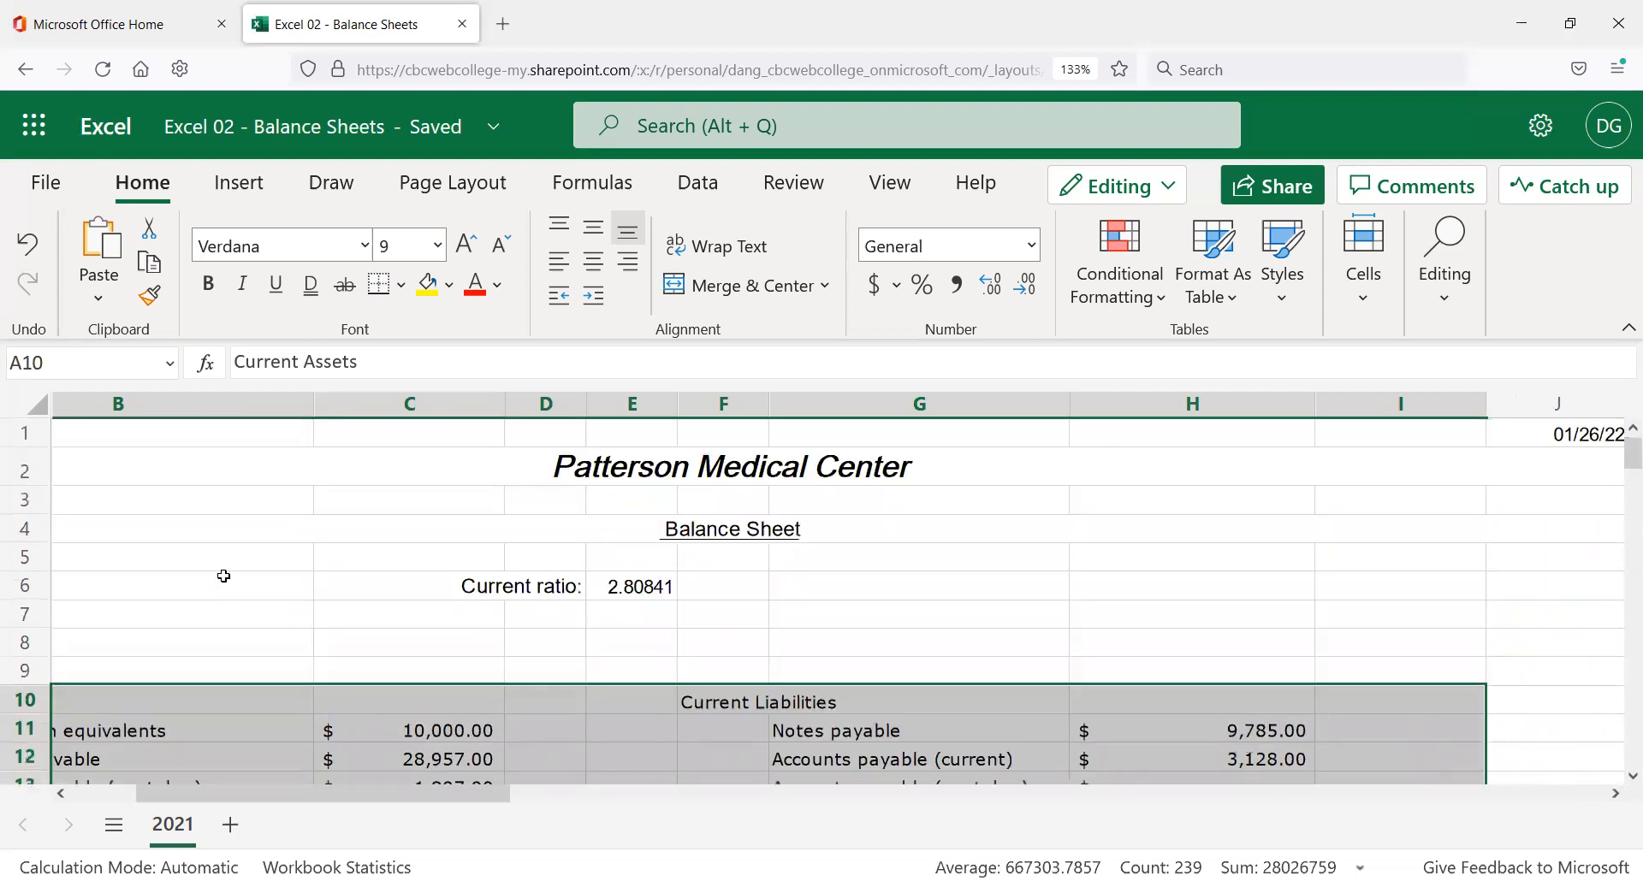
scroll(289, 530, "down", 2)
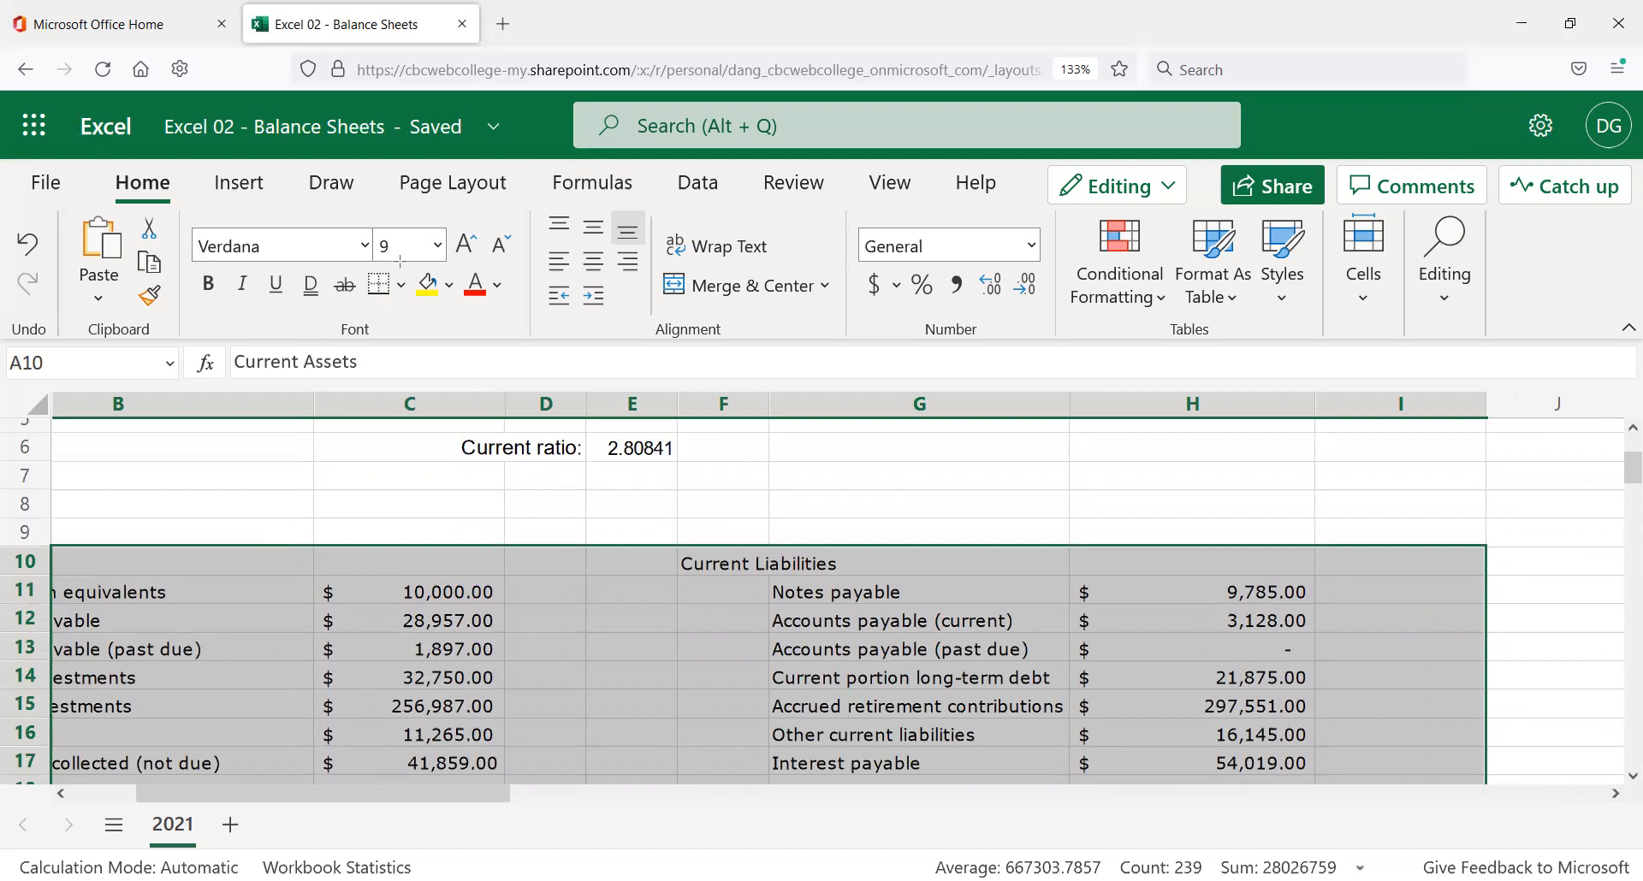
left_click(451, 292)
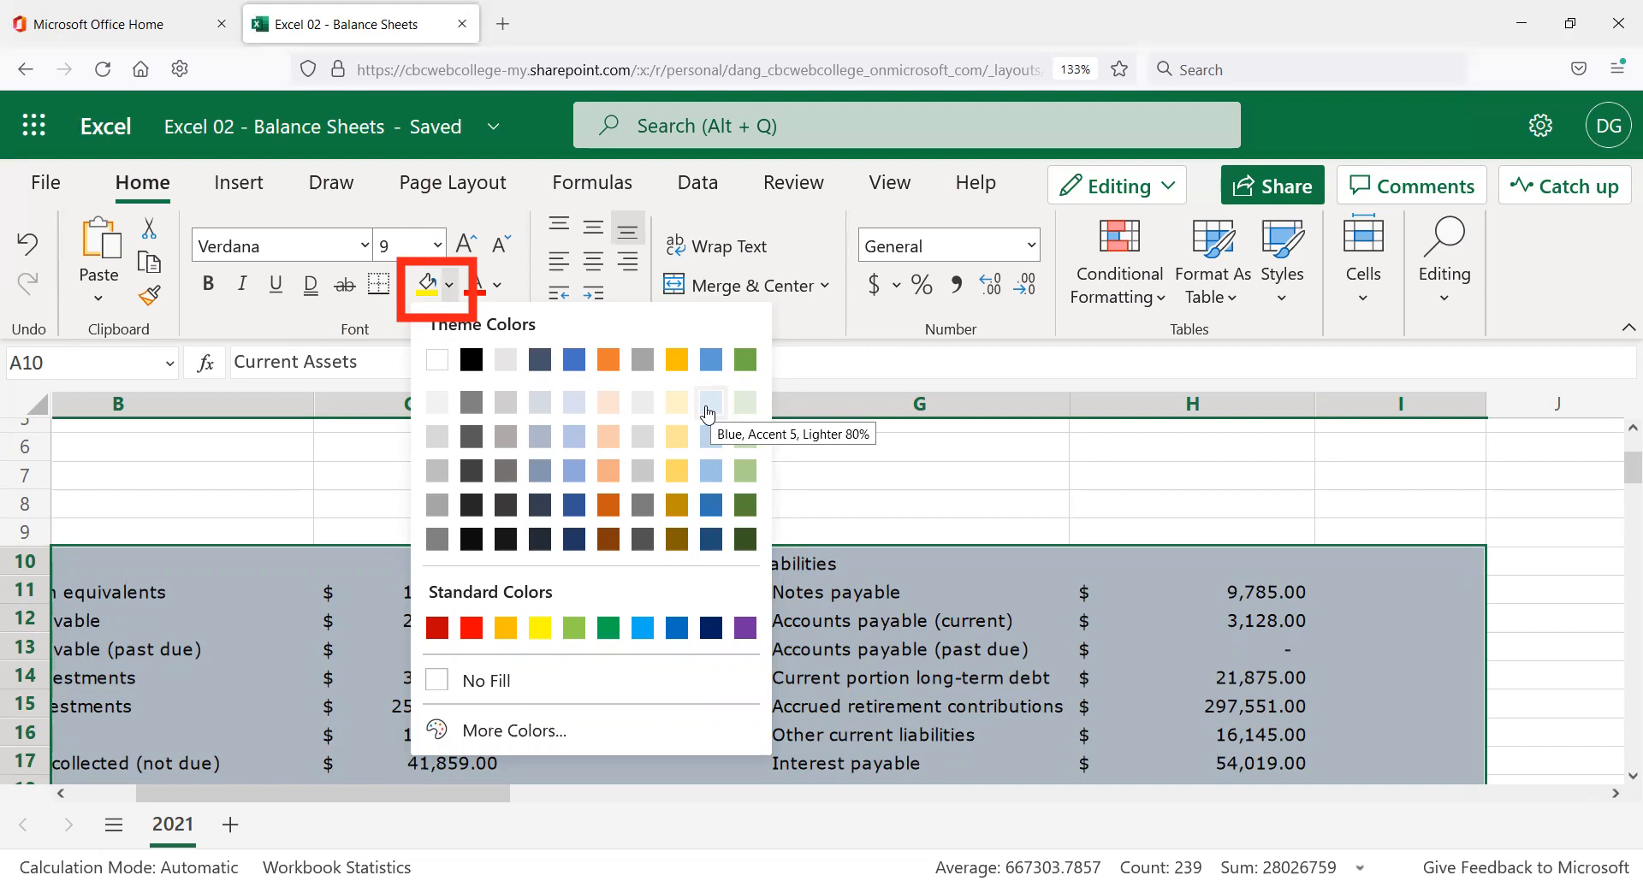
left_click(707, 403)
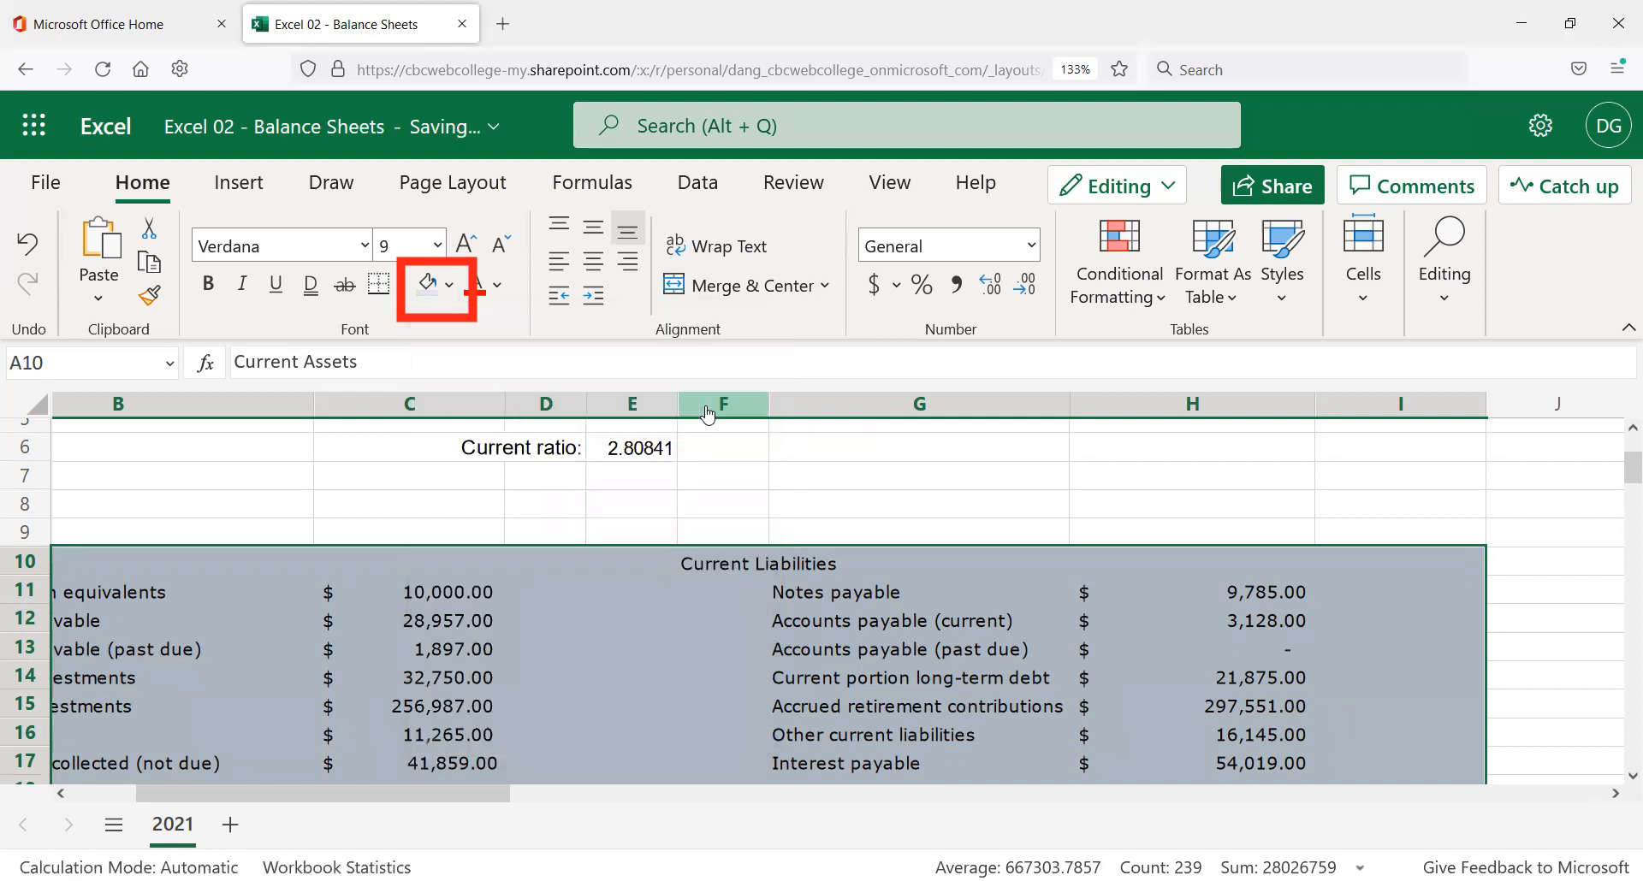
left_click(542, 507)
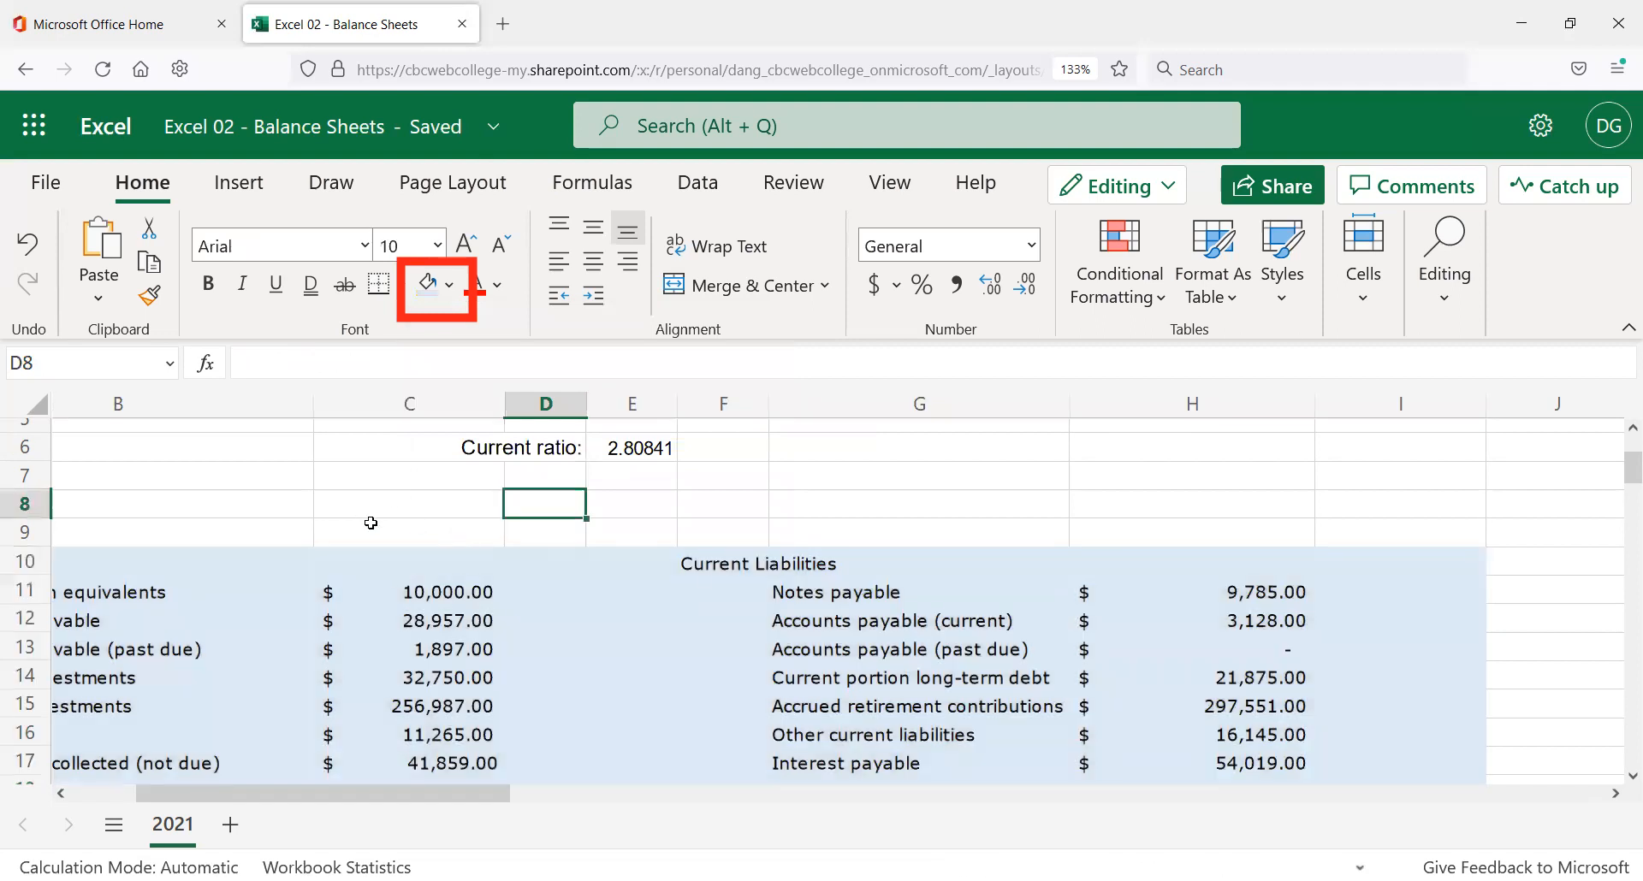
scroll(366, 535, "down", 2)
scroll(363, 540, "down", 3)
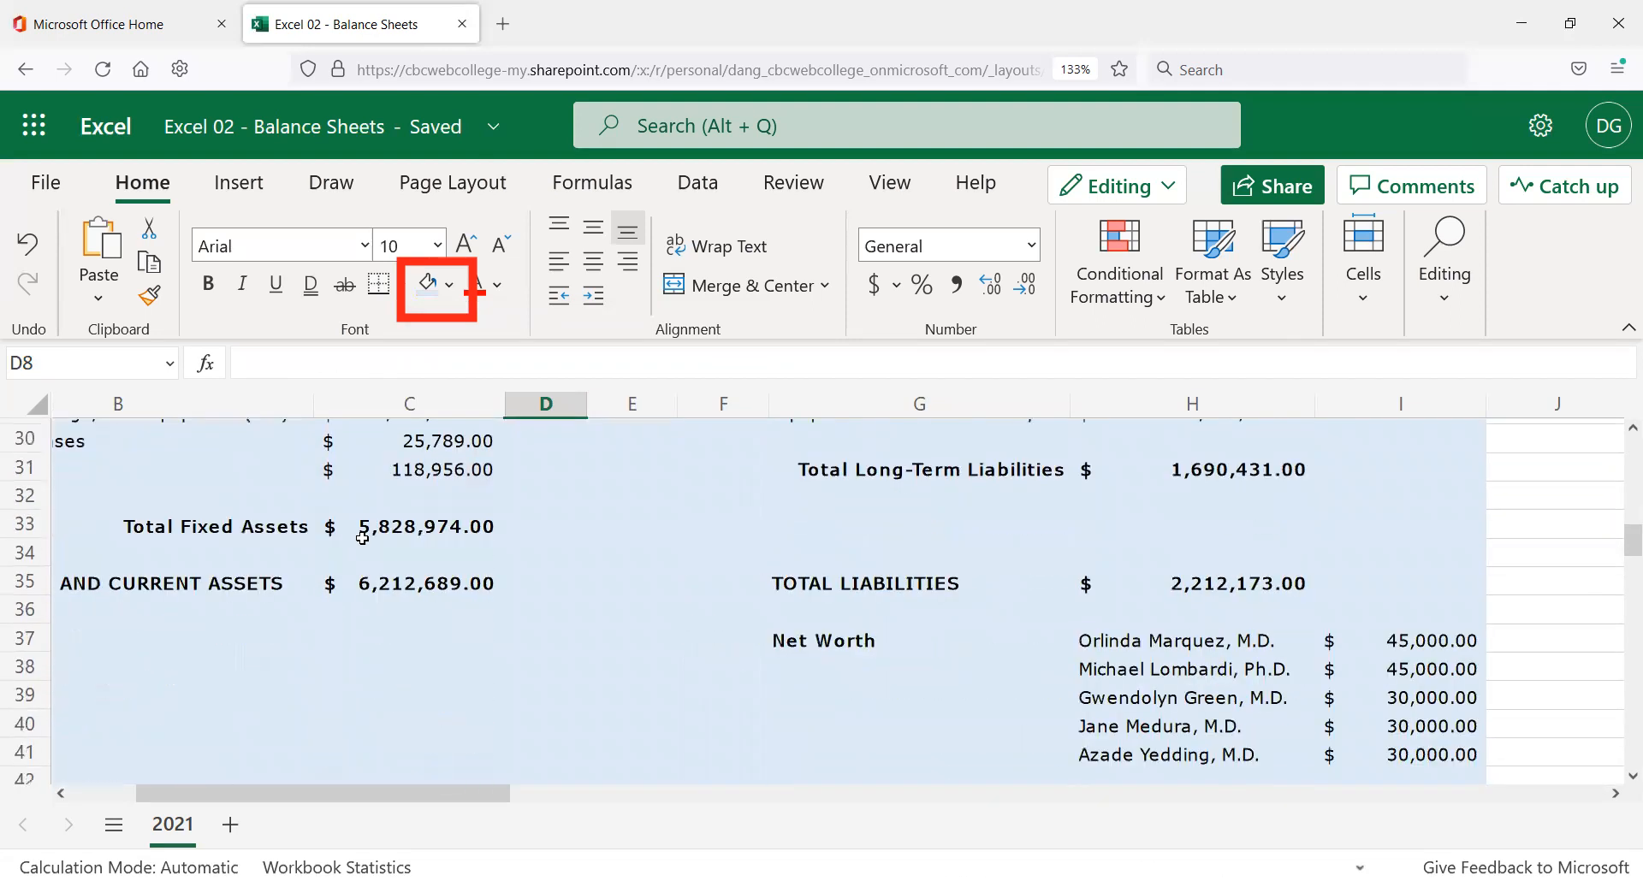
scroll(288, 531, "up", 3)
scroll(288, 530, "up", 5)
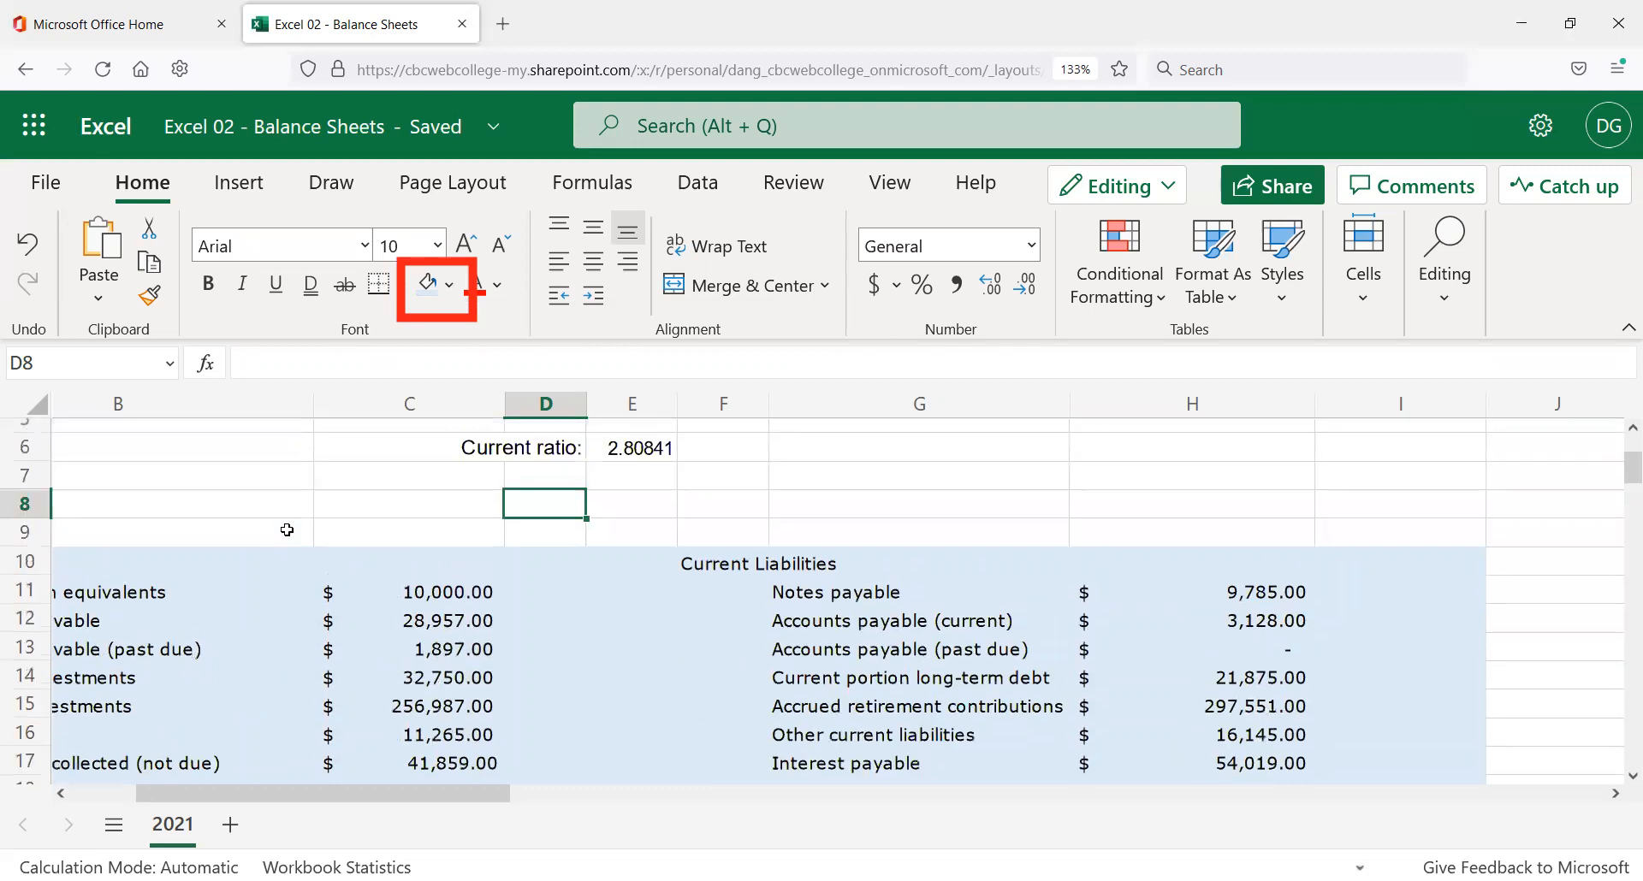
Fill the Current Assets heading A10:B10 with Gold, Accent 4, Lighter 80%, then select F10:G10.
left_click_drag(296, 794, 220, 807)
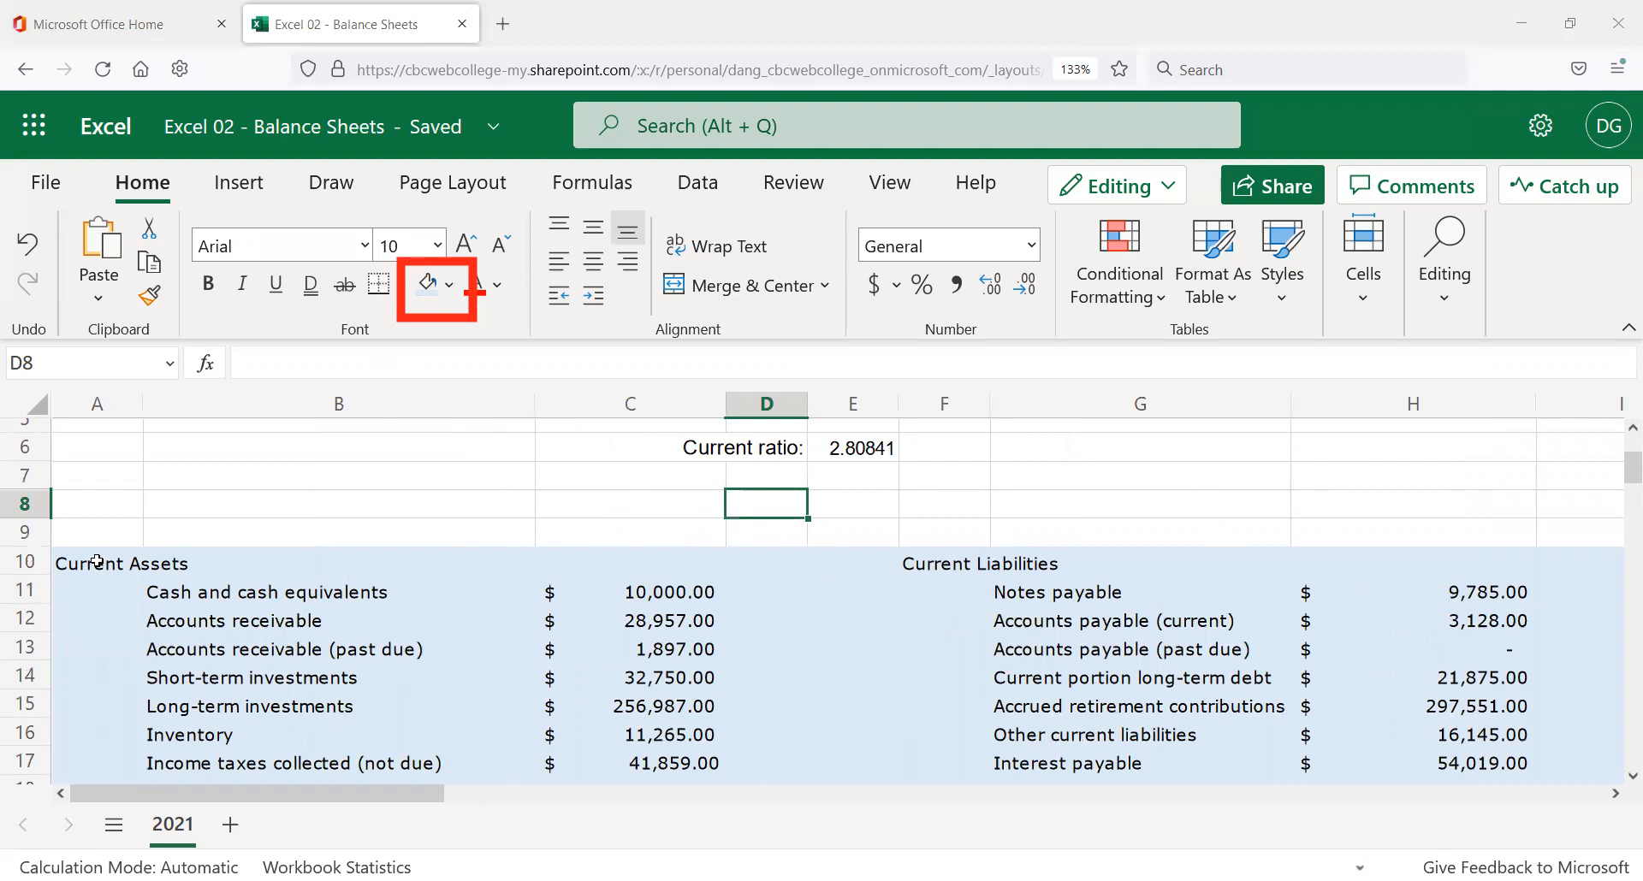
left_click(122, 563)
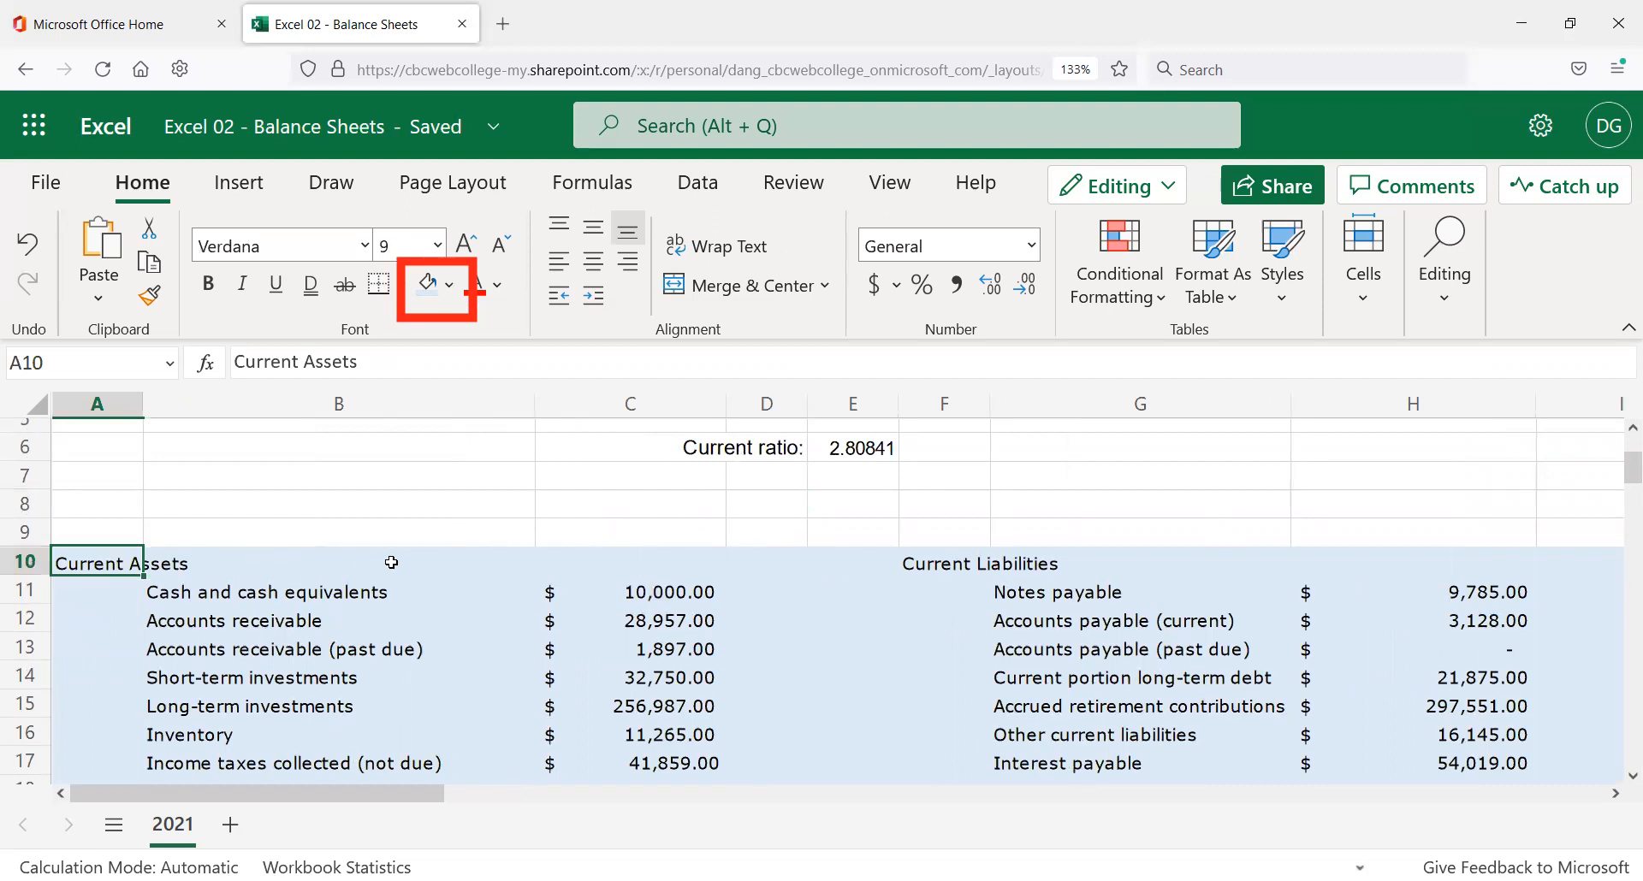
left_click(370, 562, "shift")
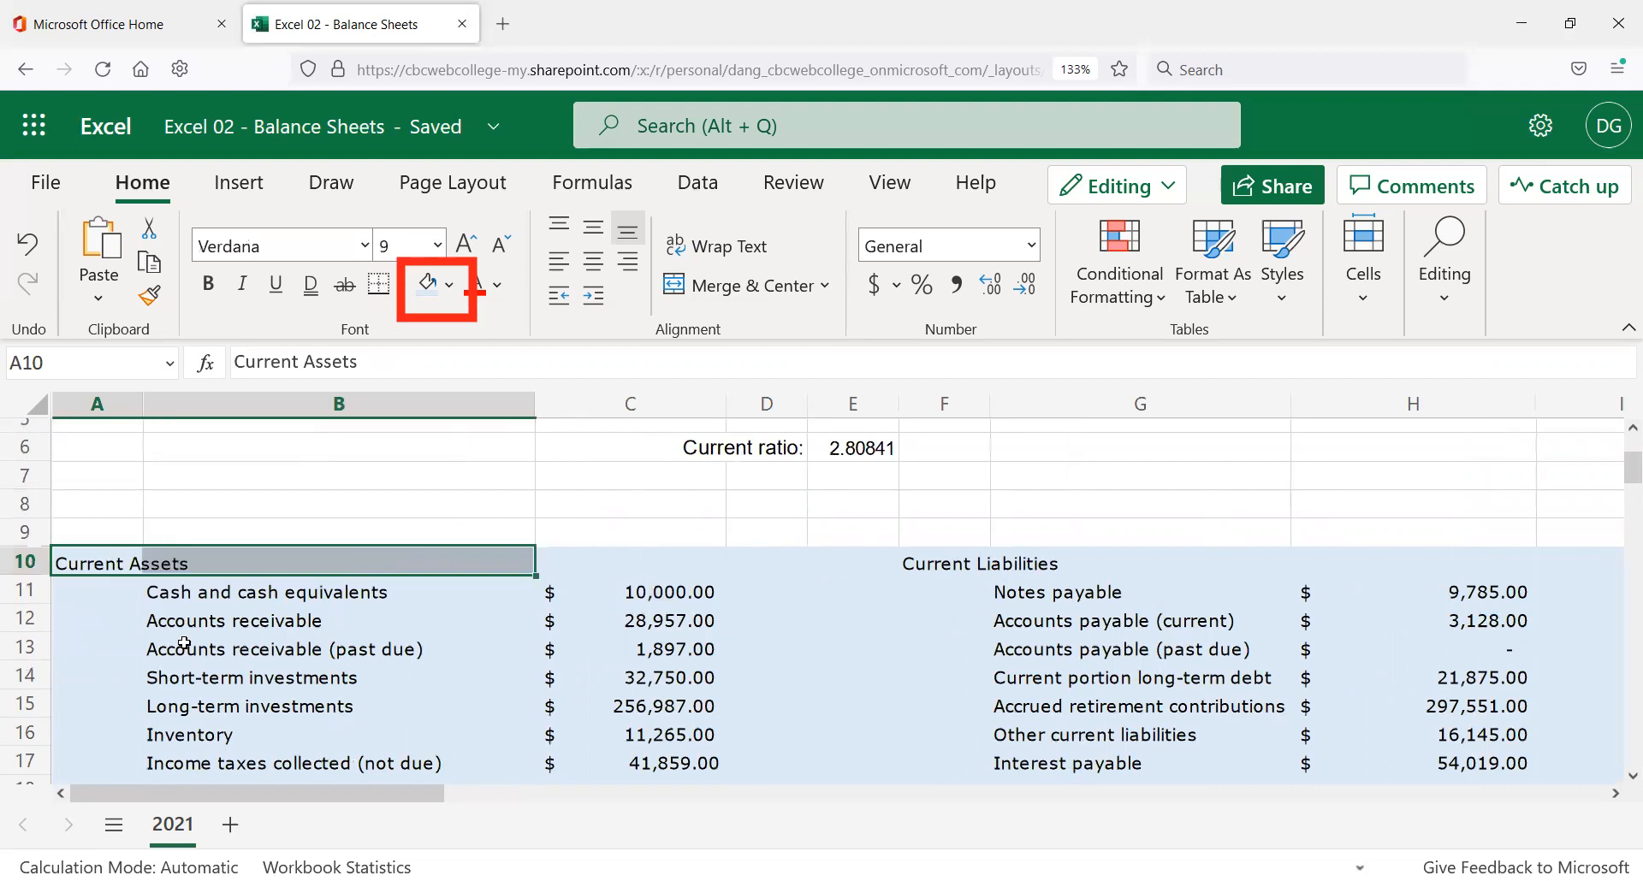
left_click(450, 289)
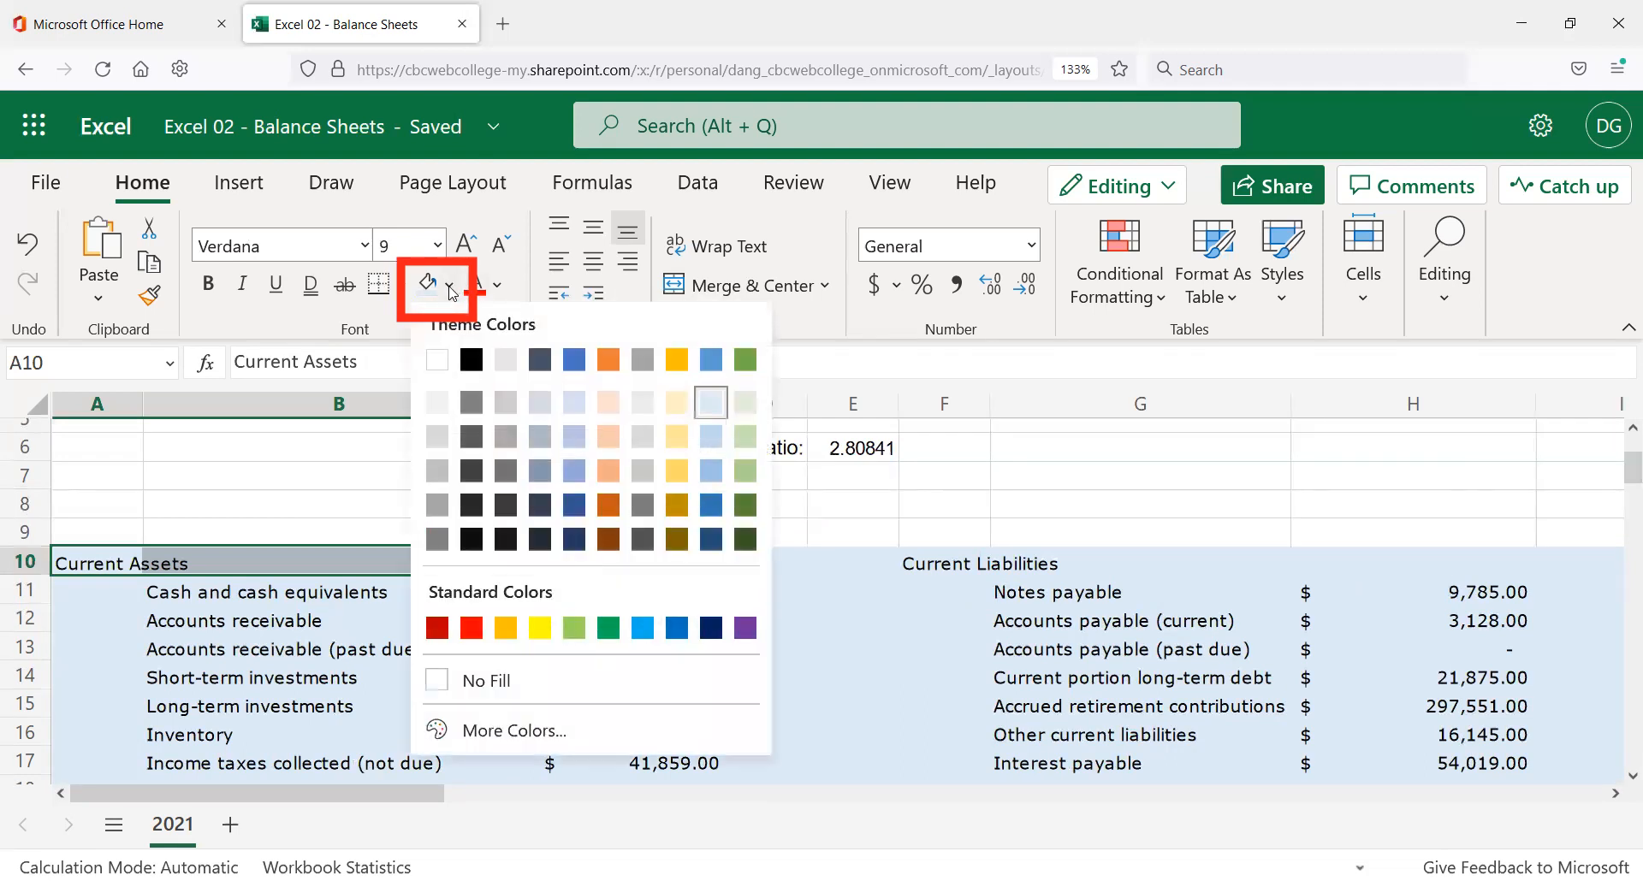
left_click(681, 402)
left_click(932, 569)
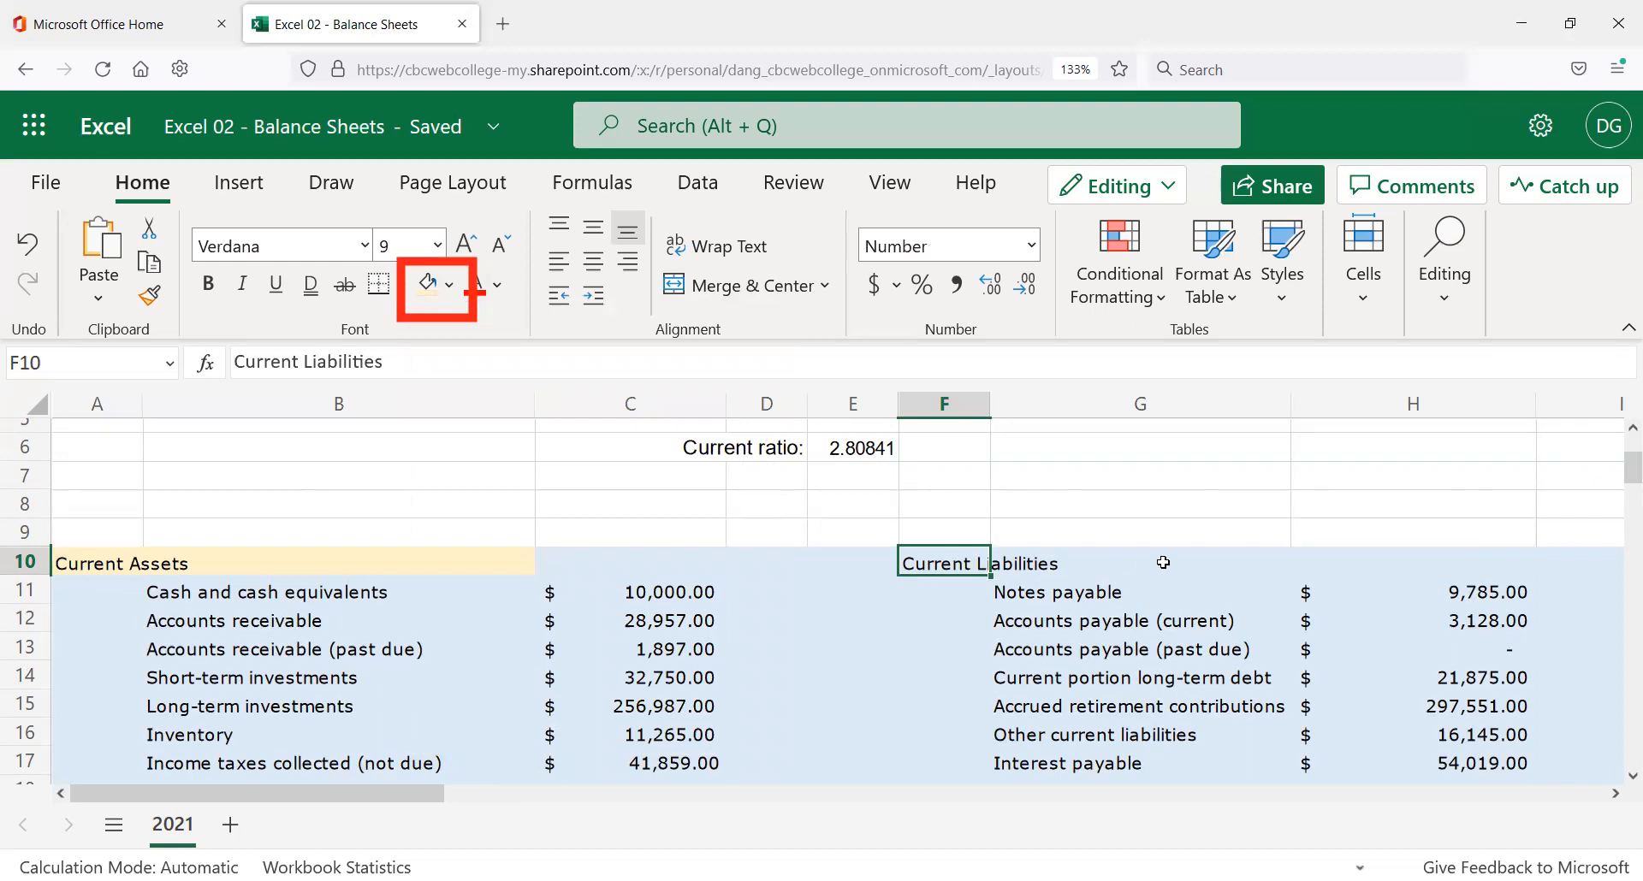
left_click(1112, 558, "shift")
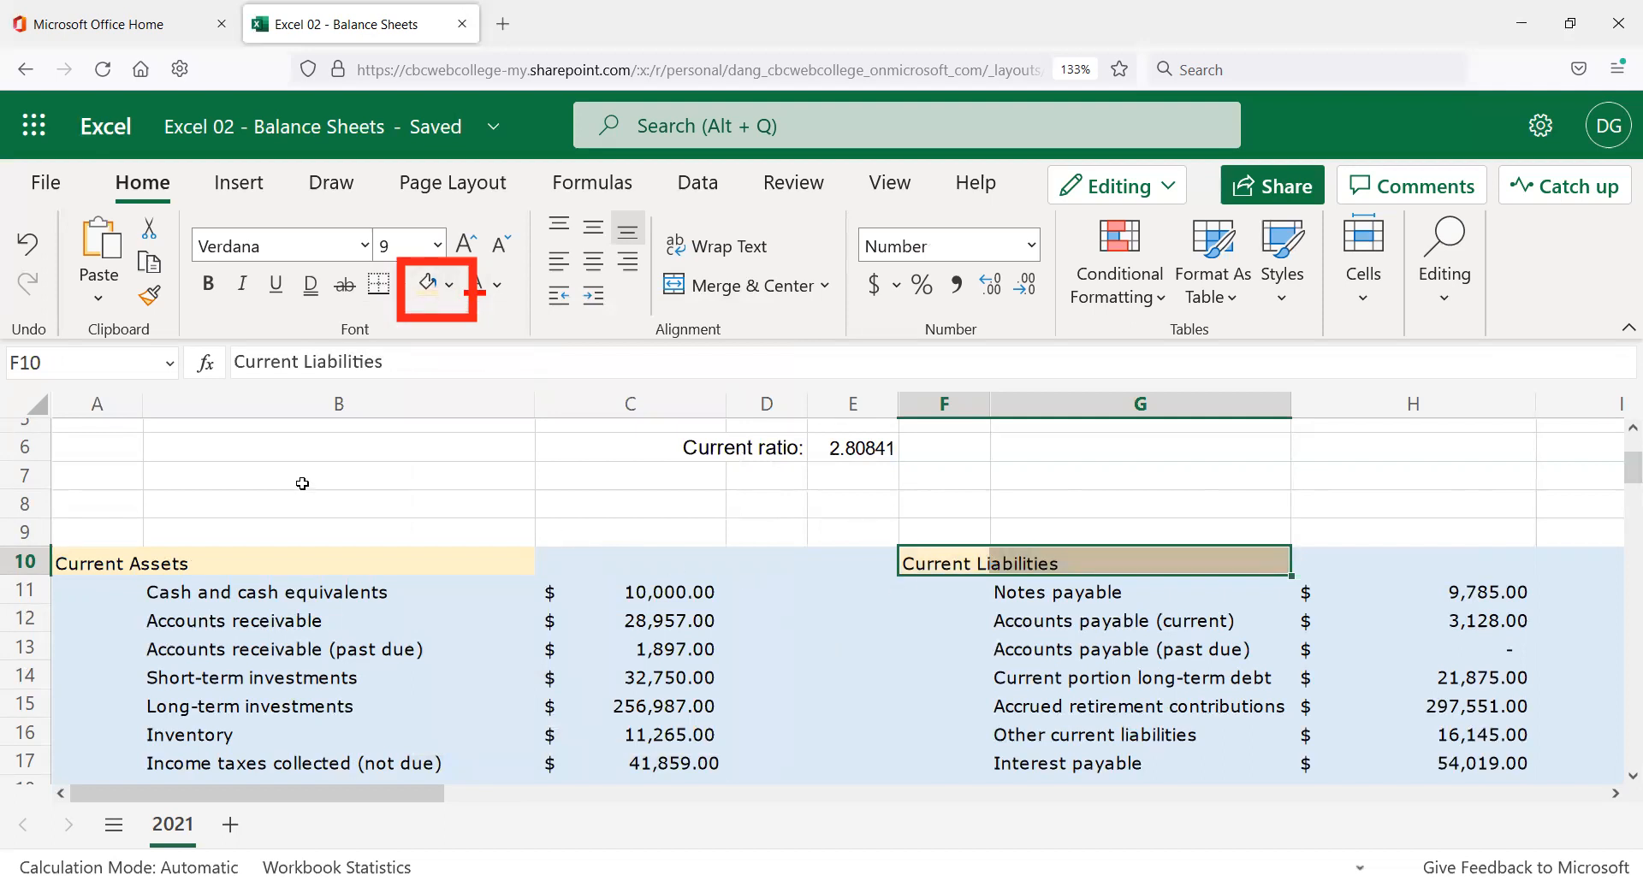
Apply the light gold fill to the headings in A21:B21, F21:G21 and F27:G27.
left_click(938, 617)
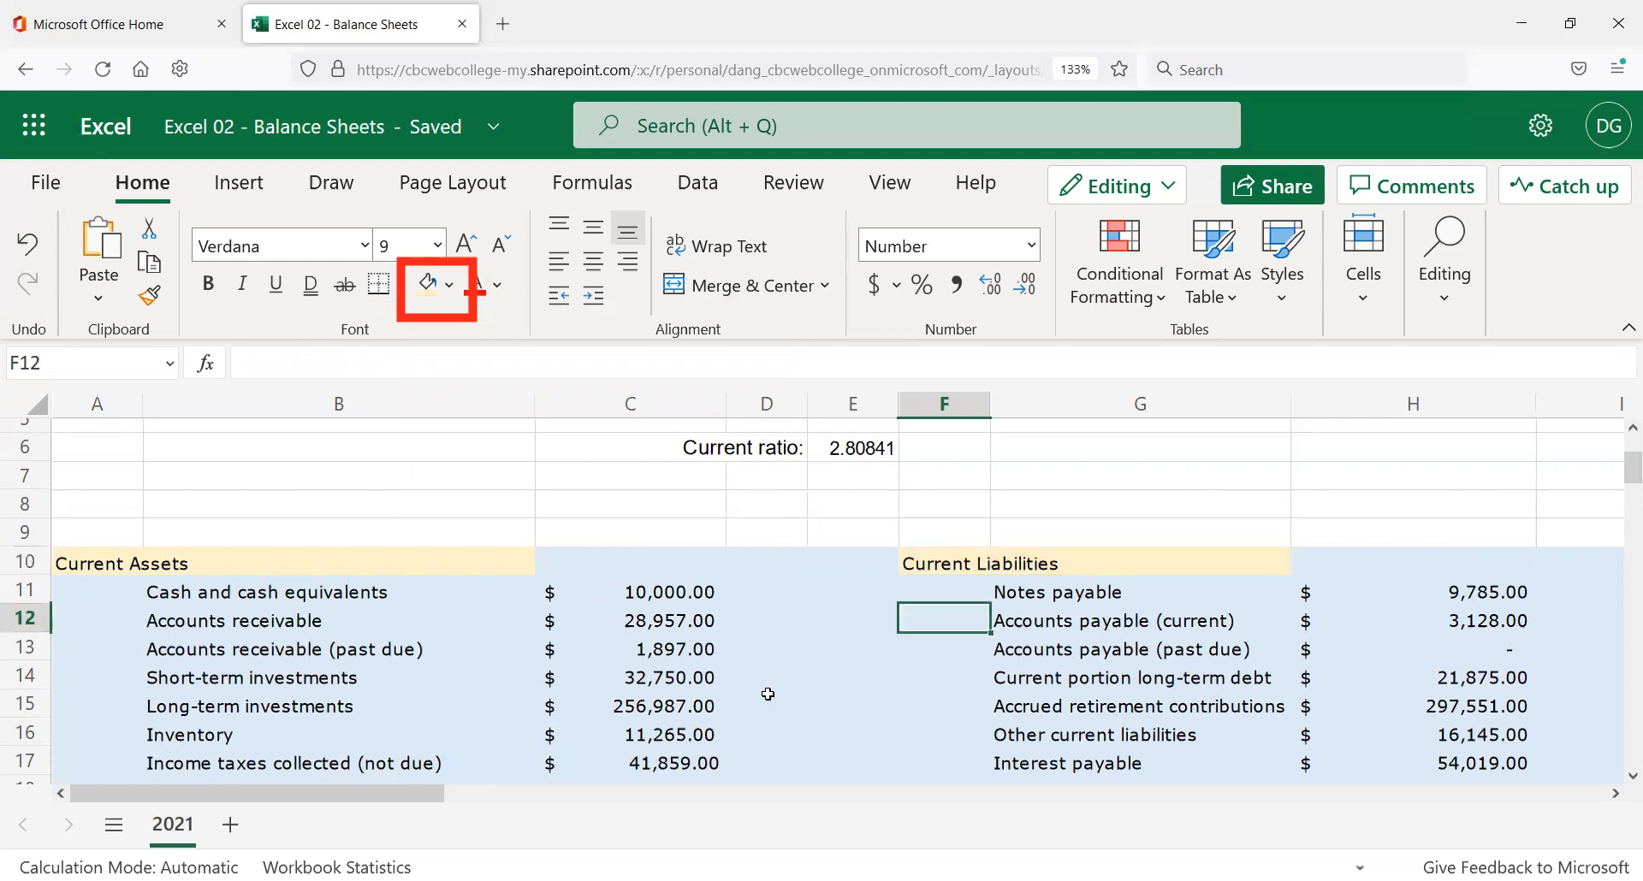
scroll(729, 610, "down", 2)
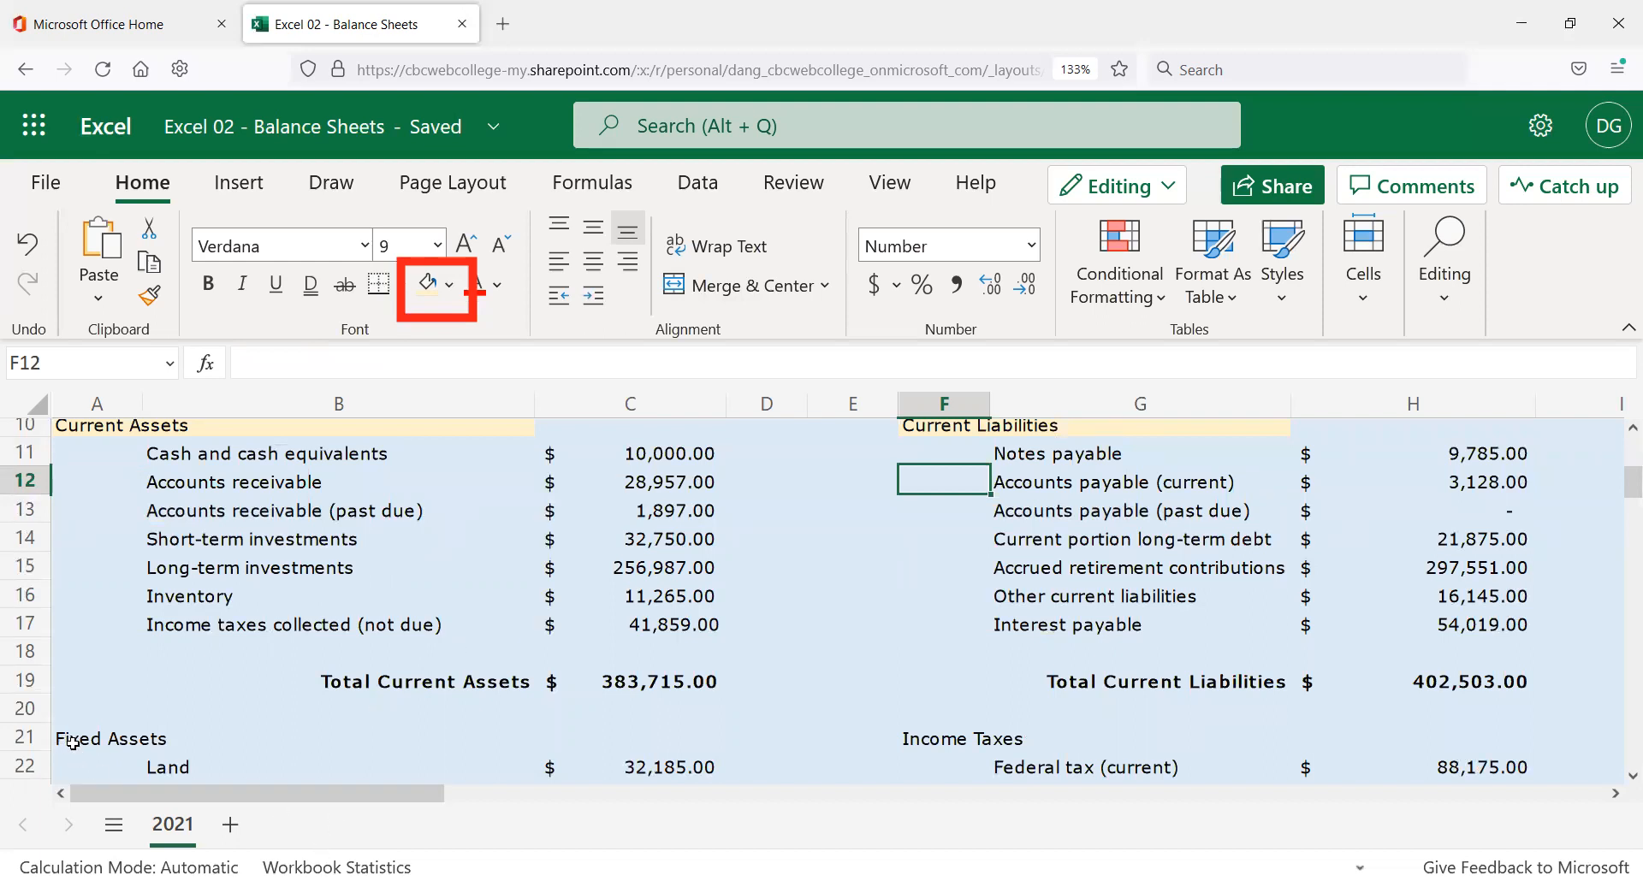
left_click_drag(71, 738, 215, 729)
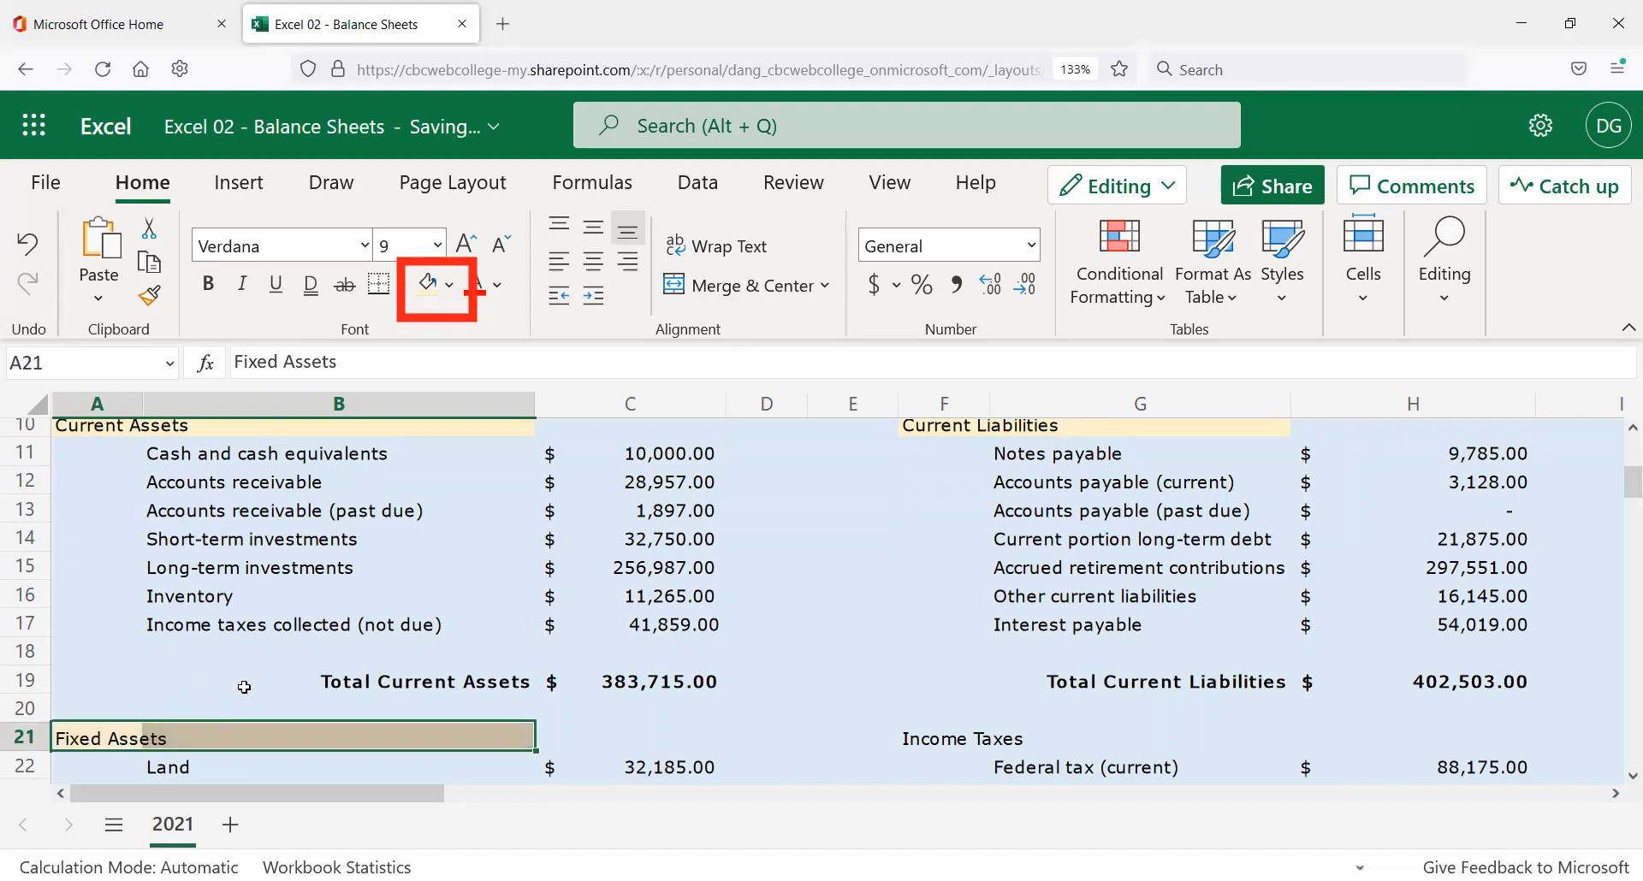
left_click(950, 734)
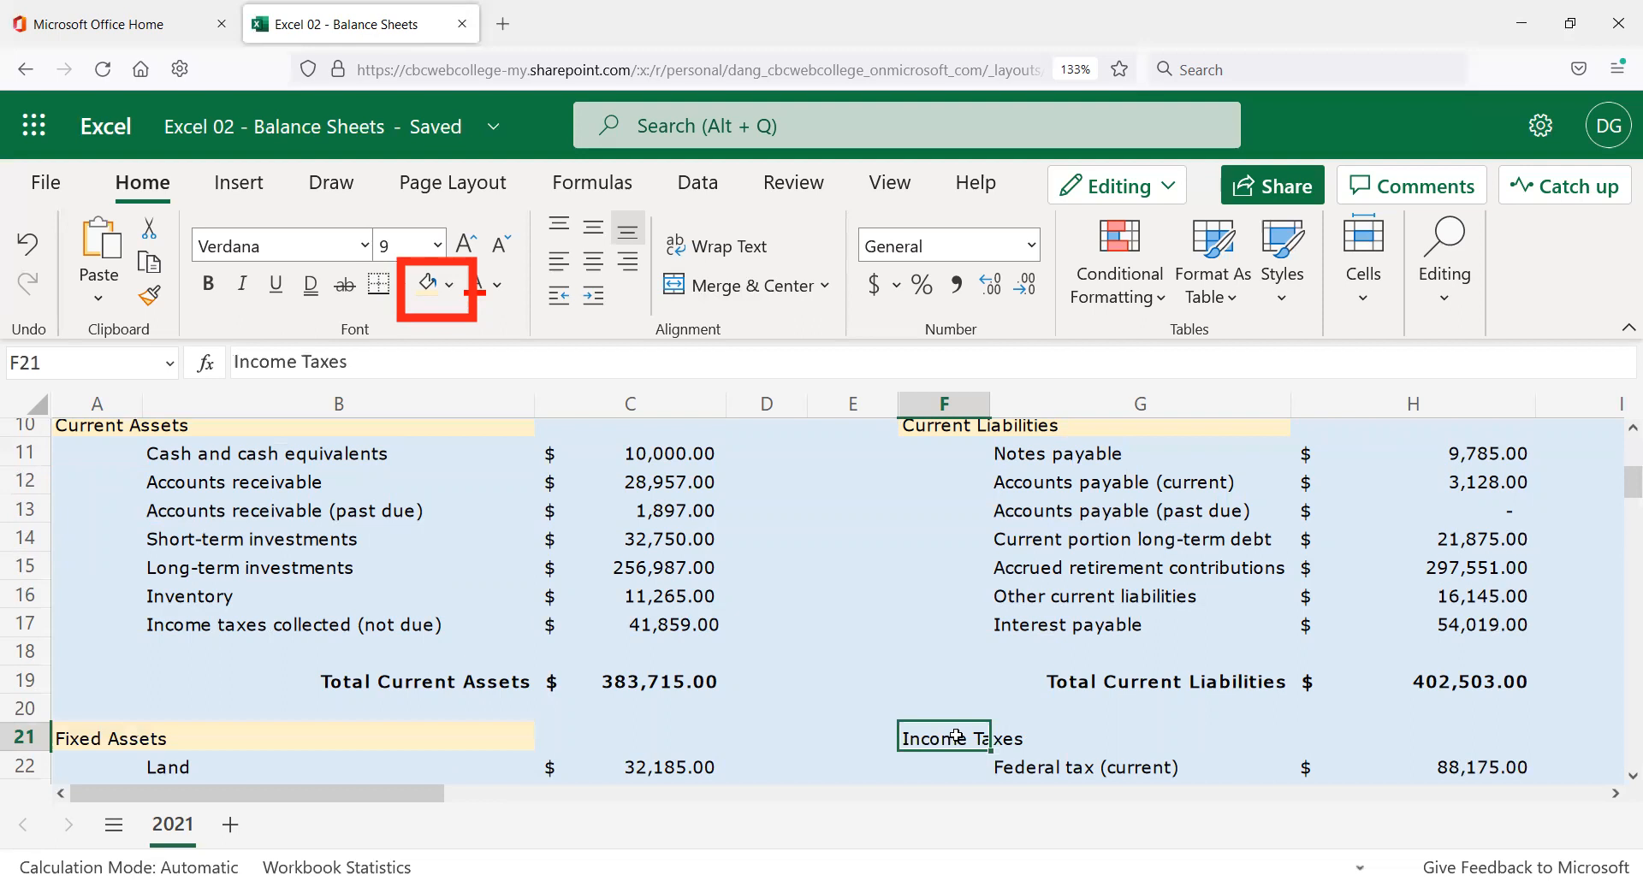
left_click_drag(951, 734, 1066, 736)
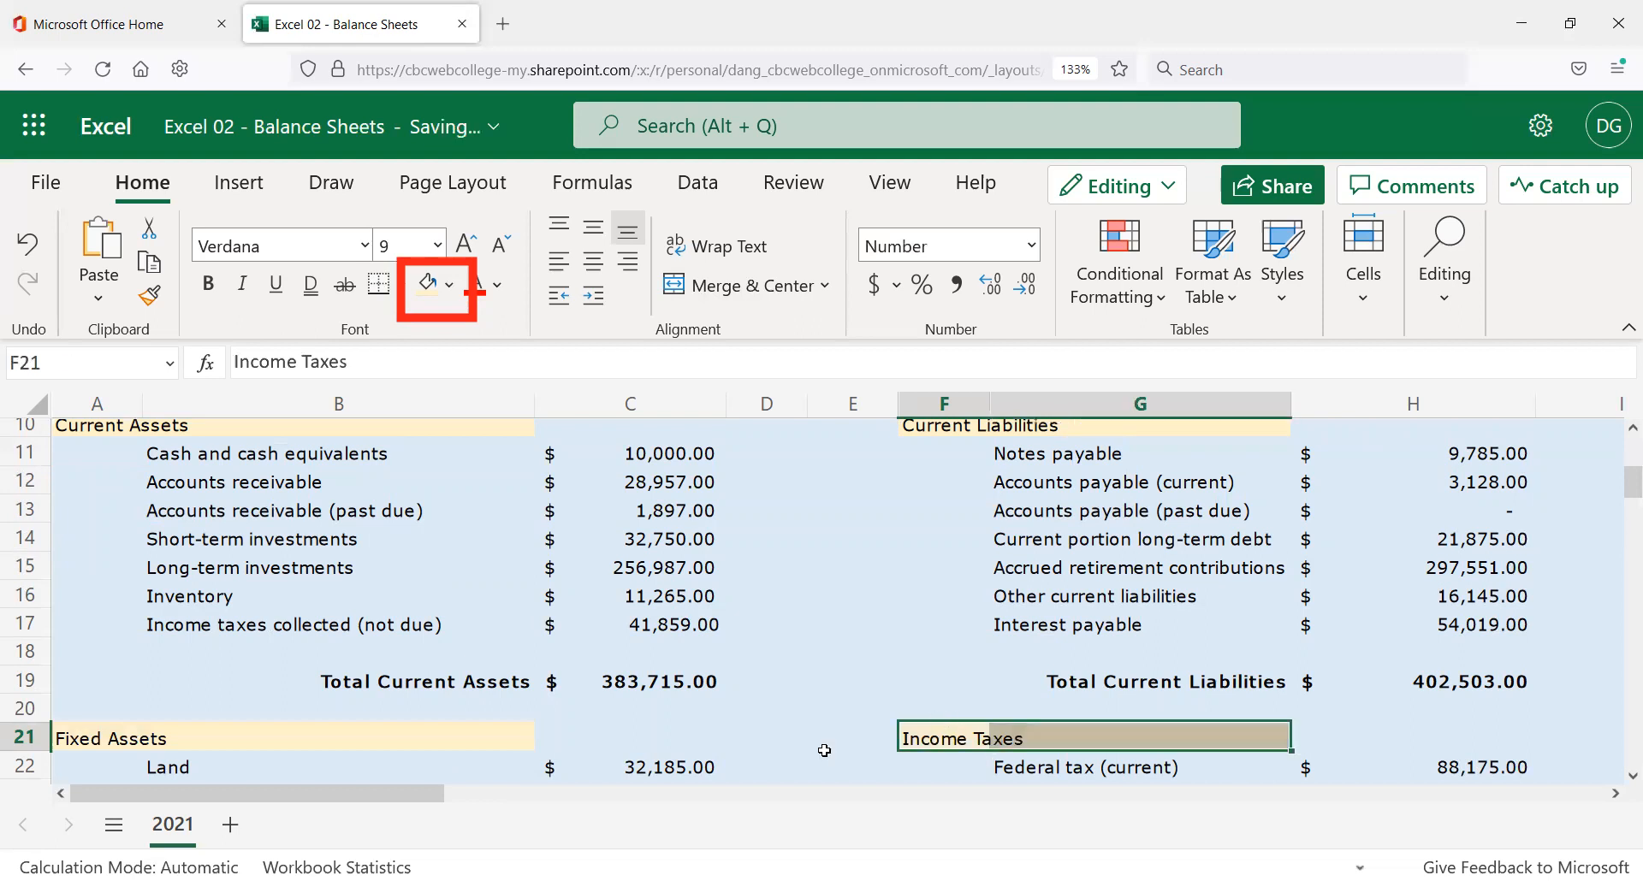
scroll(824, 751, "down", 5)
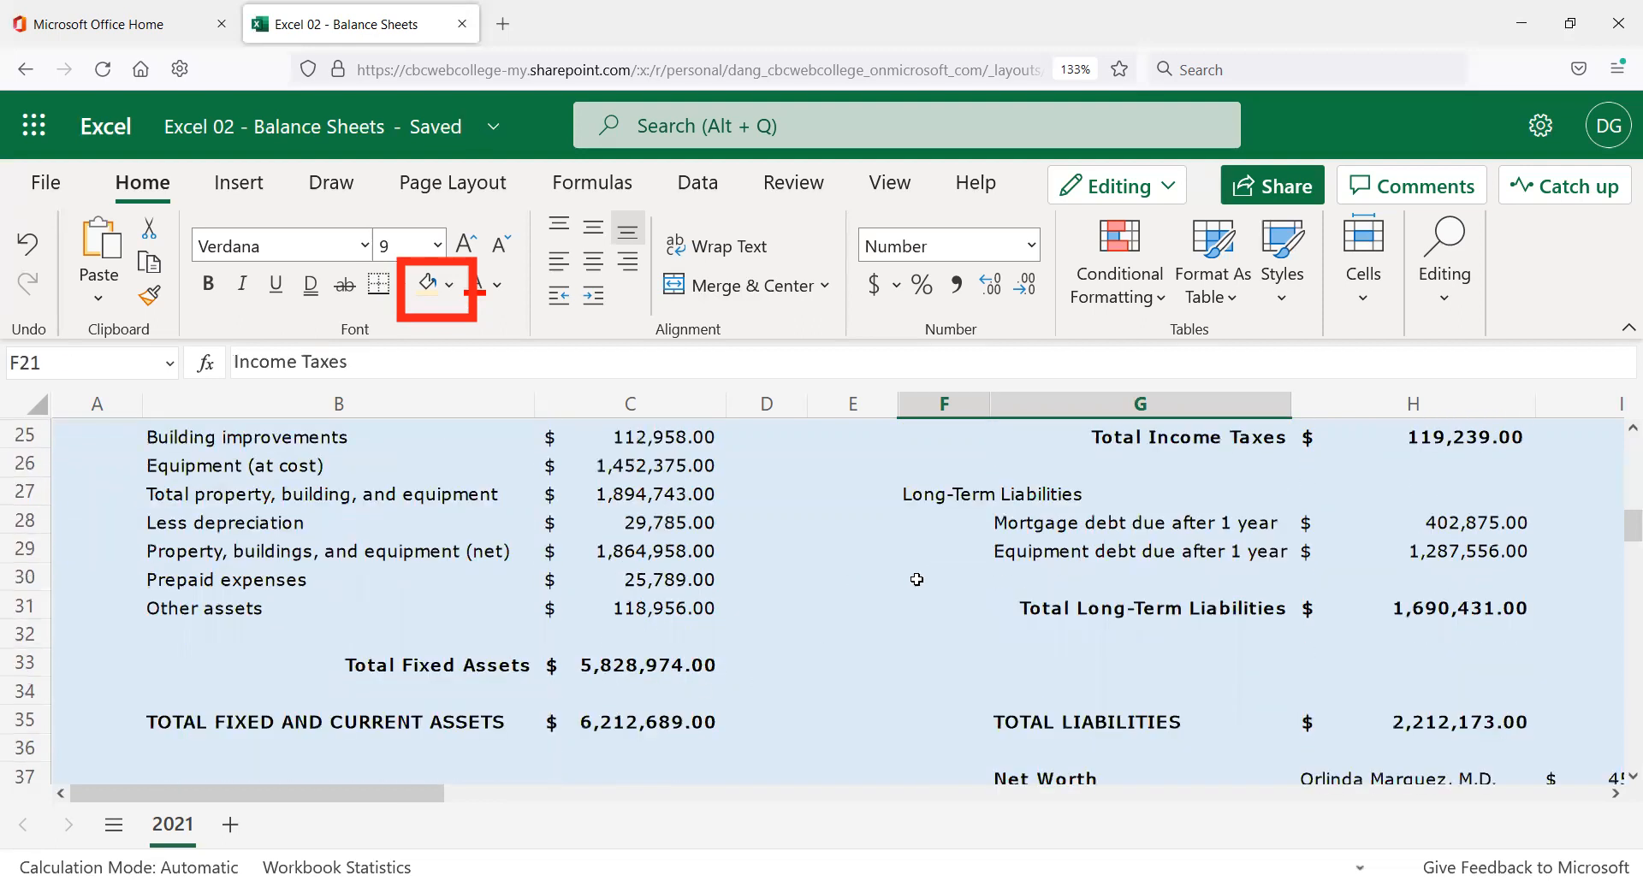
scroll(908, 576, "up", 2)
left_click_drag(940, 631, 1046, 635)
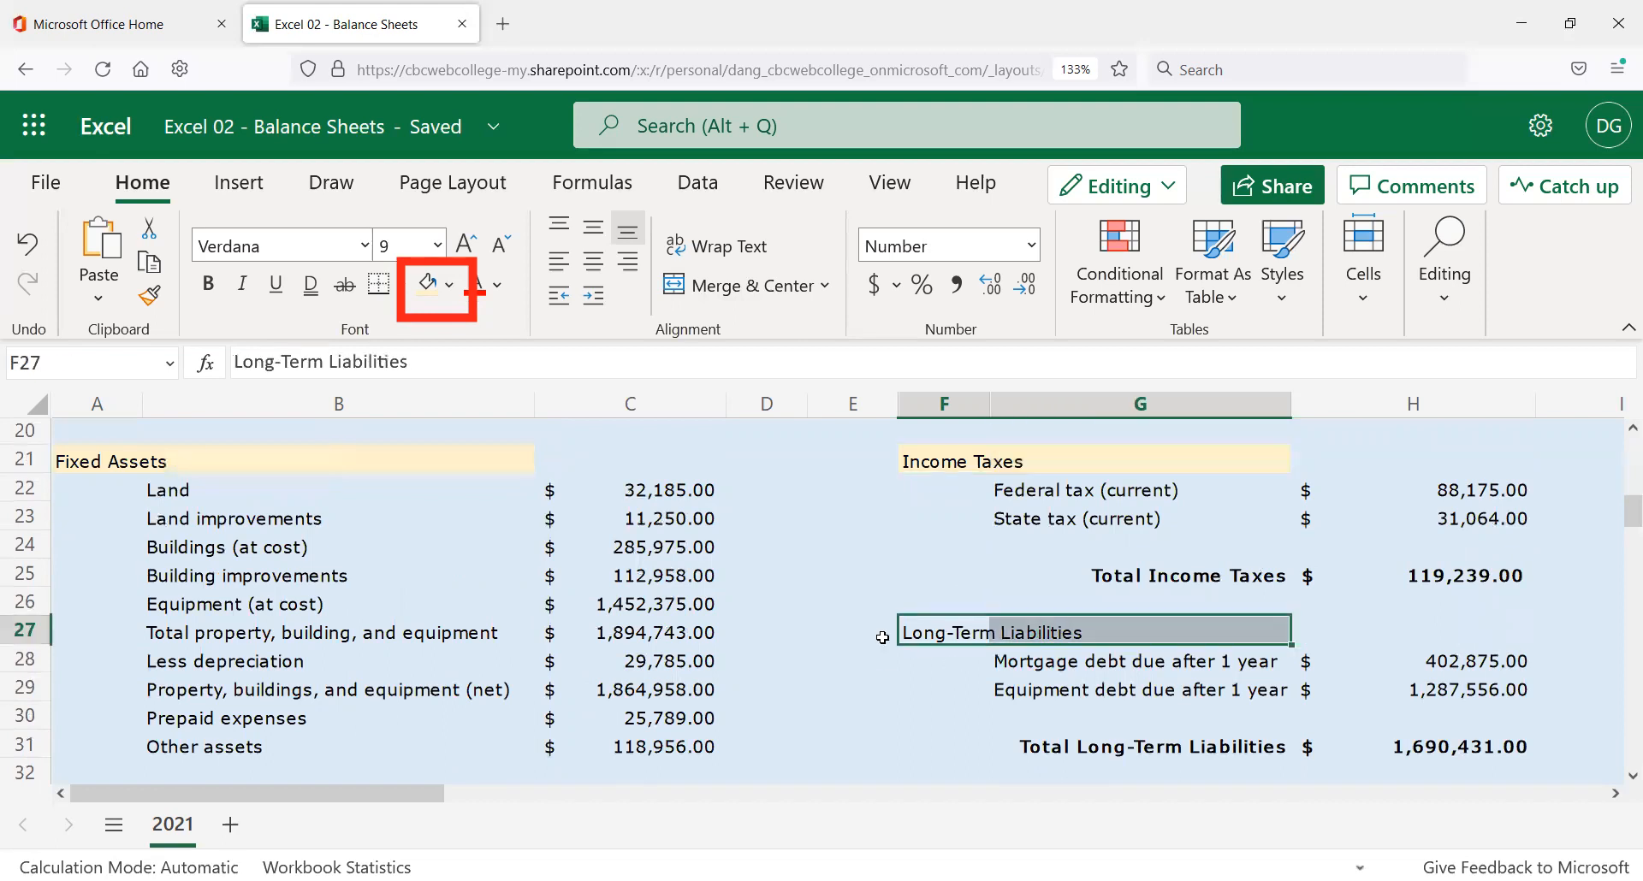
key("F4")
Undo the gold fill on the Long-Term Liabilities heading.
scroll(1061, 703, "down", 2)
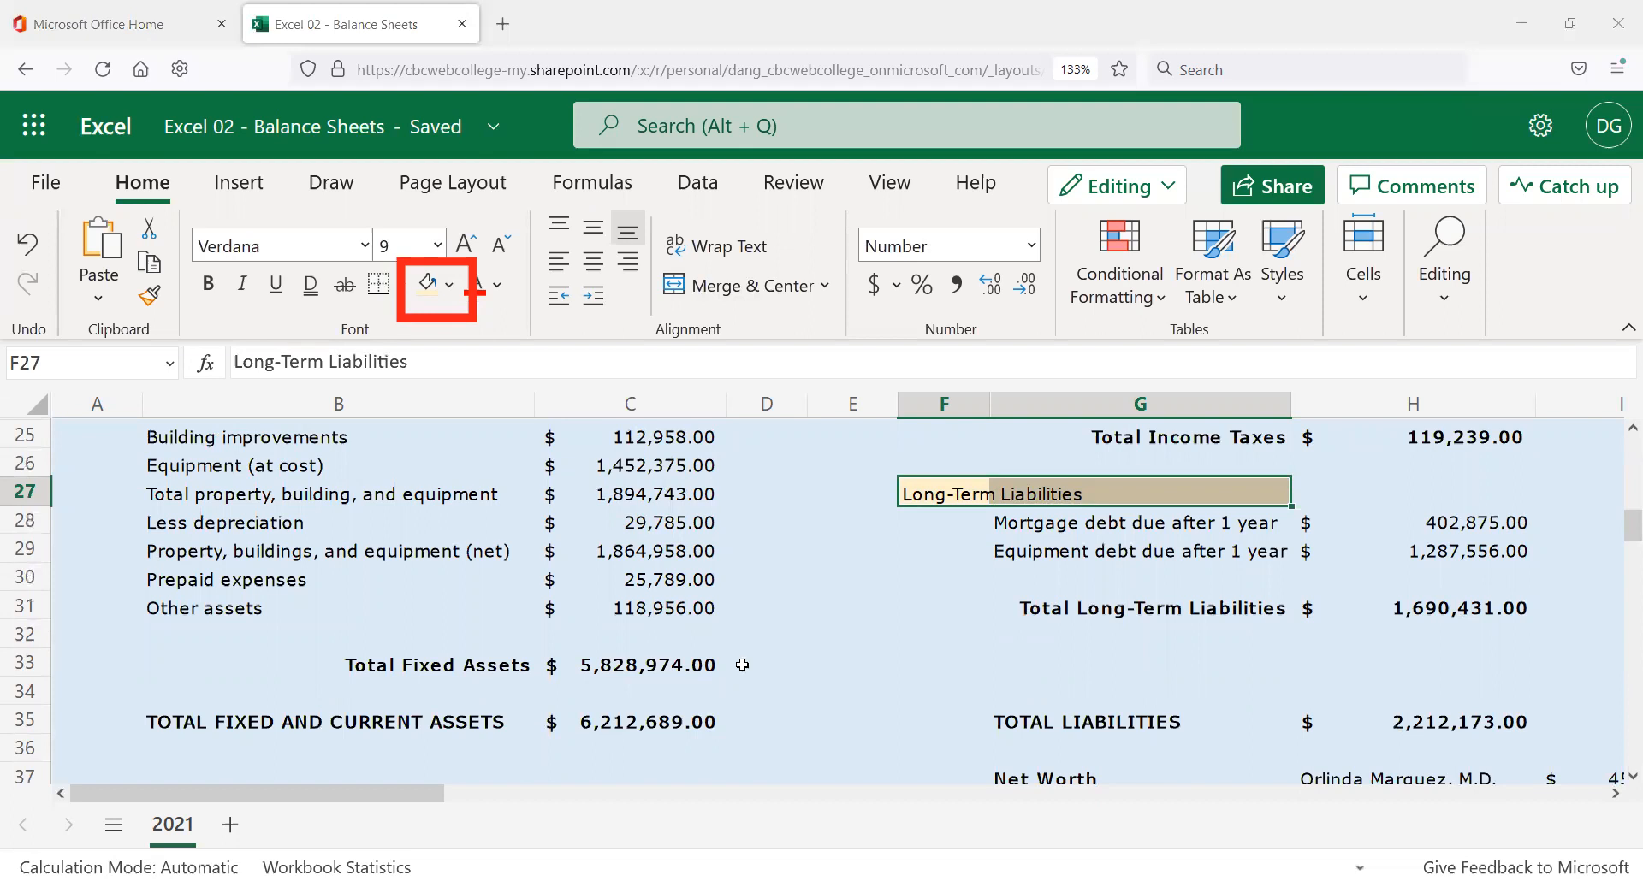
scroll(762, 682, "up", 5)
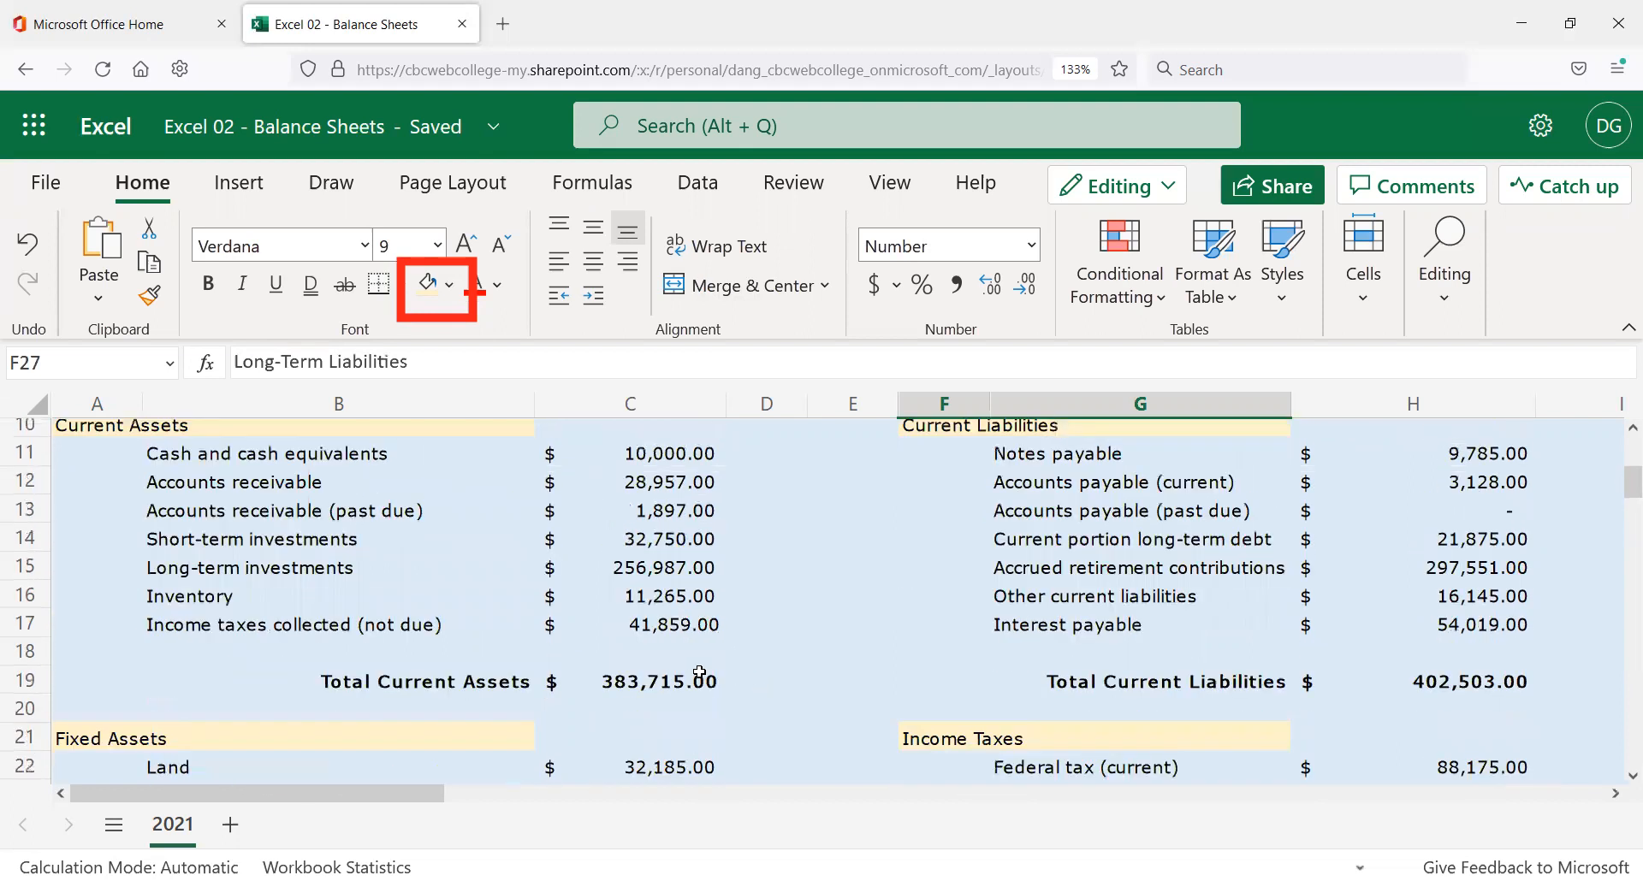
scroll(699, 672, "up", 2)
scroll(741, 664, "up", 2)
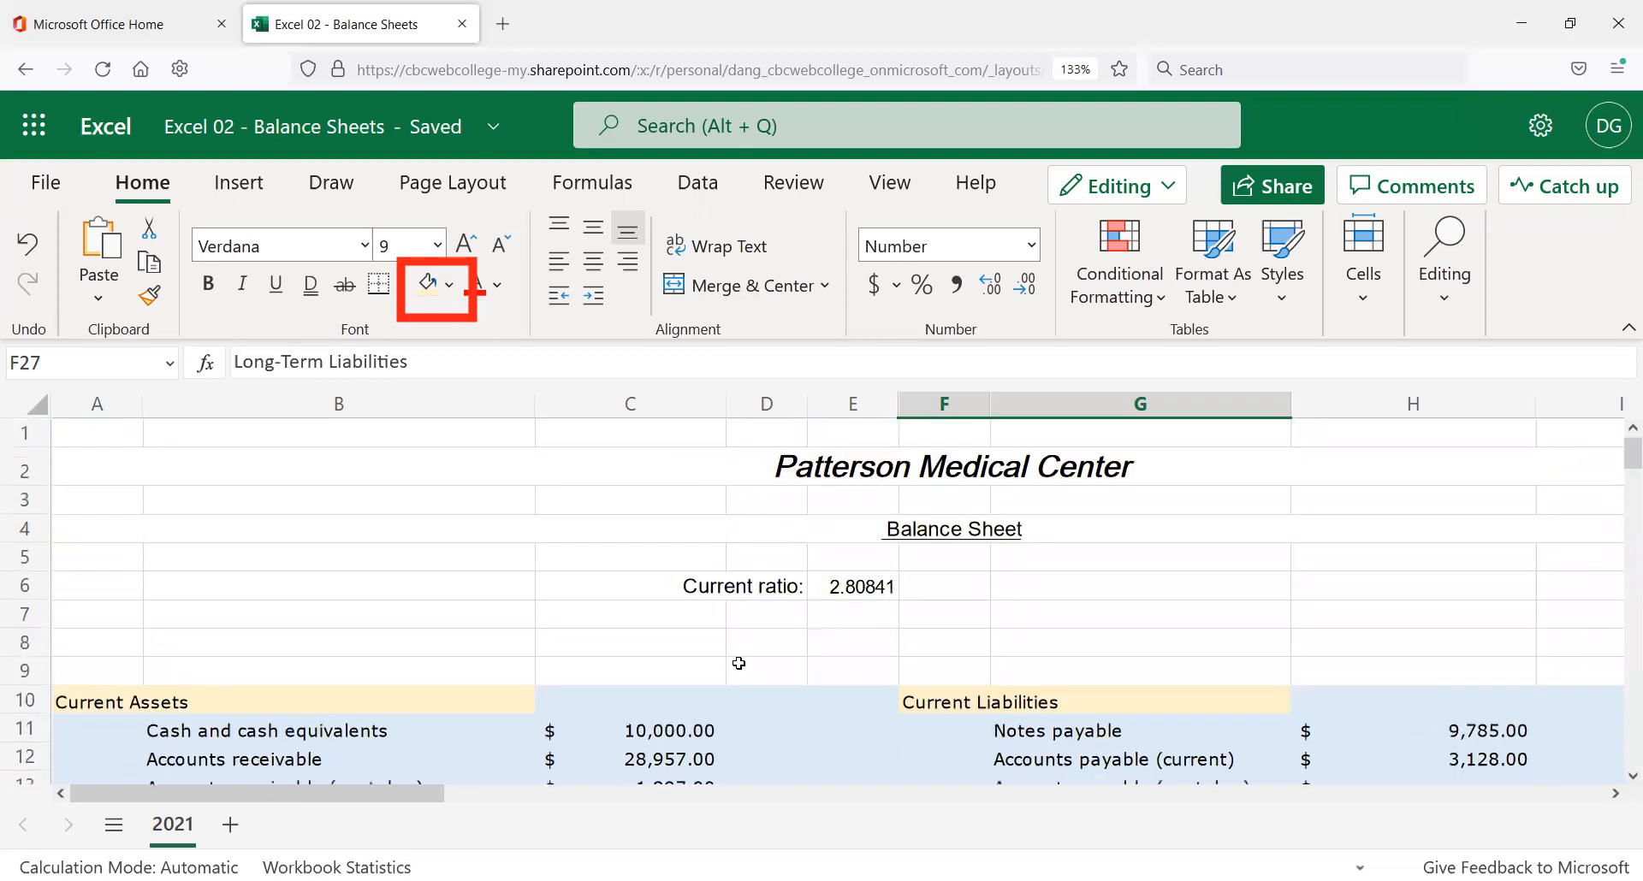
scroll(736, 664, "down", 3)
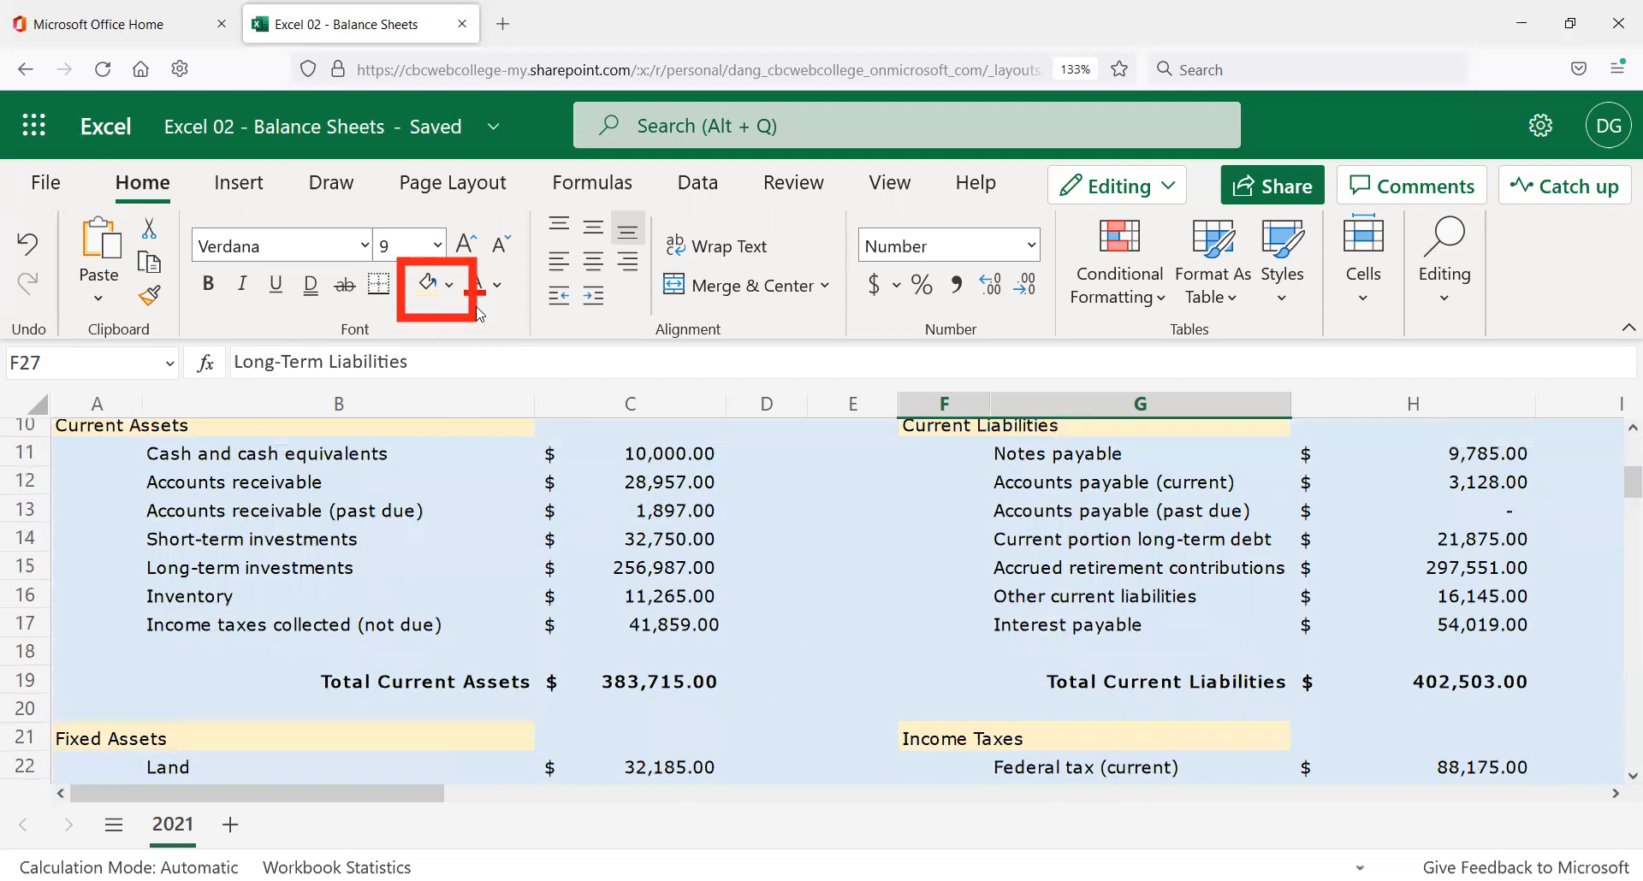
key("ctrl+z")
Use Format Painter to copy the Income Taxes heading's gold fill onto F27:G27.
scroll(964, 639, "down", 3)
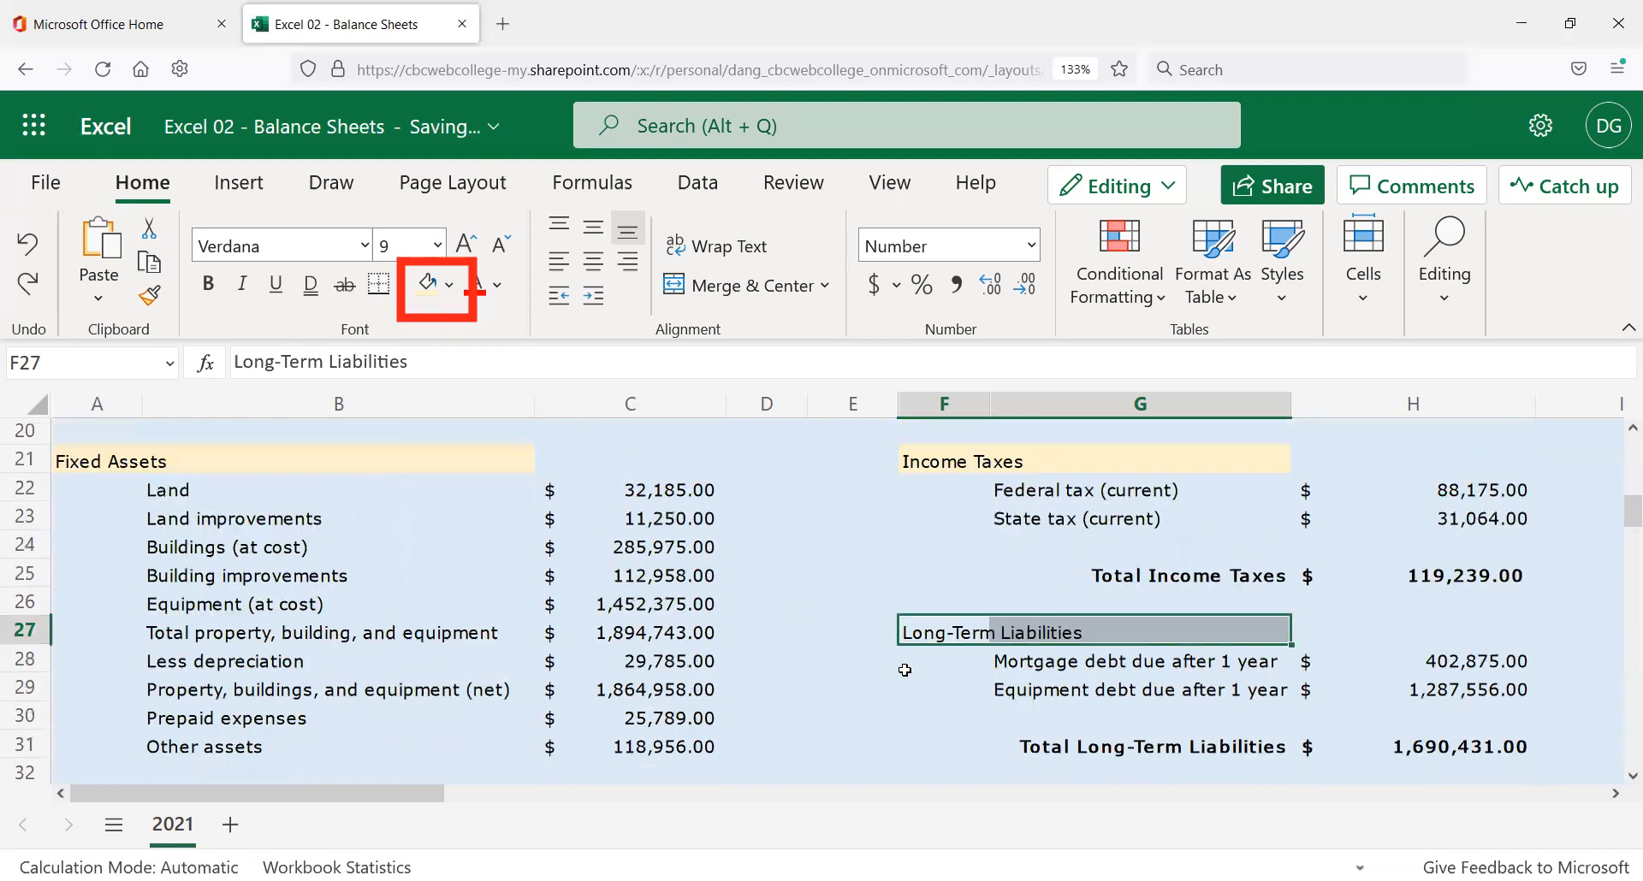
left_click(919, 458)
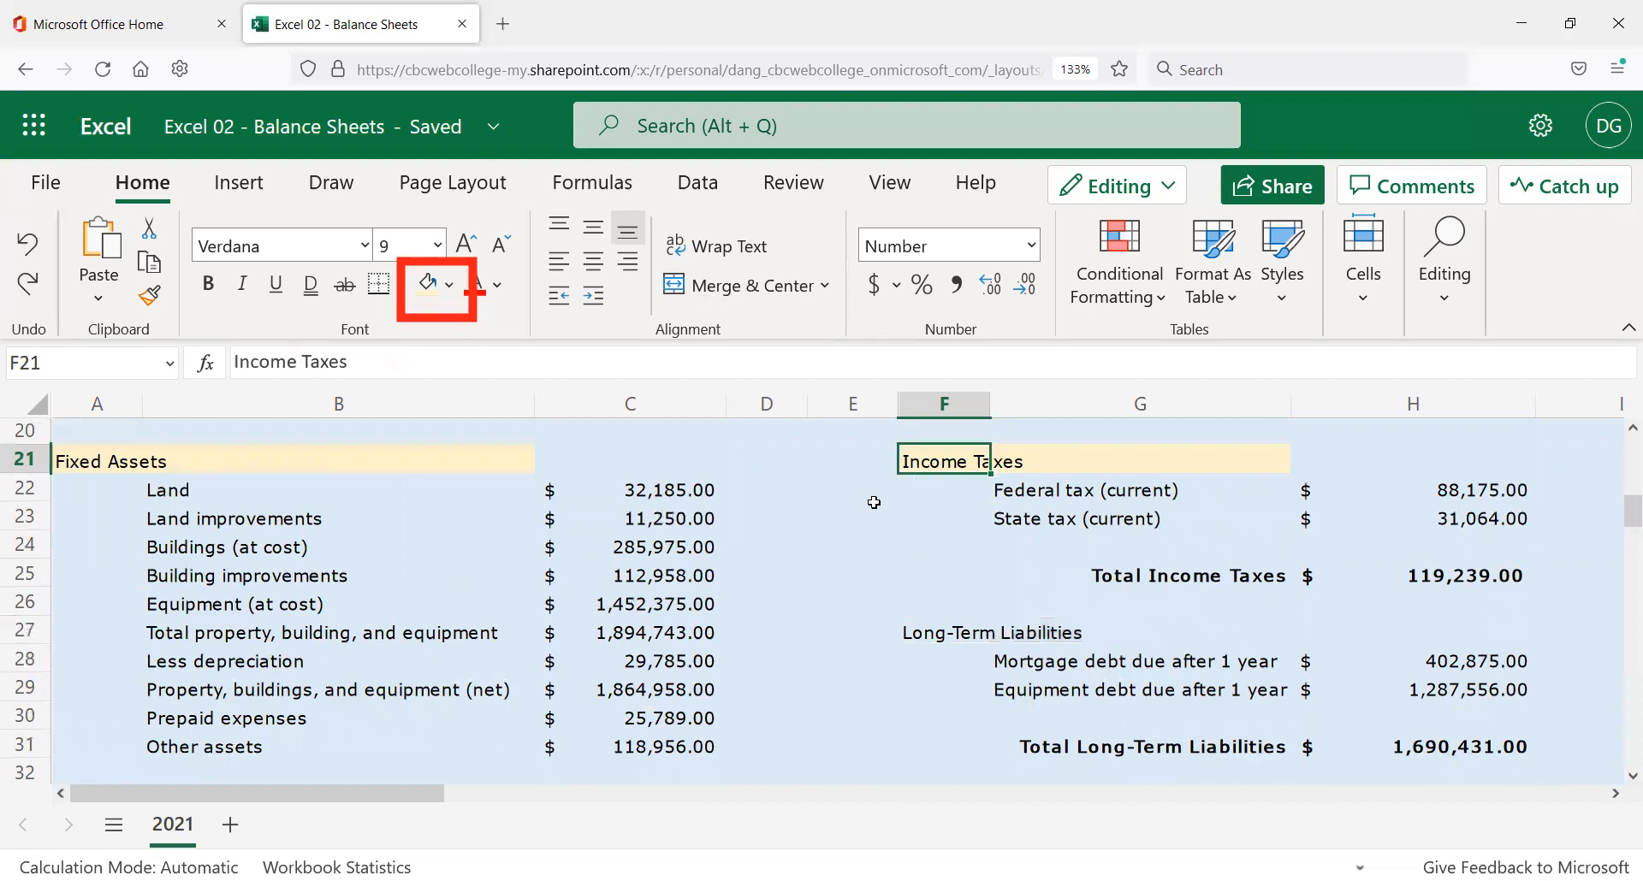
left_click(144, 301)
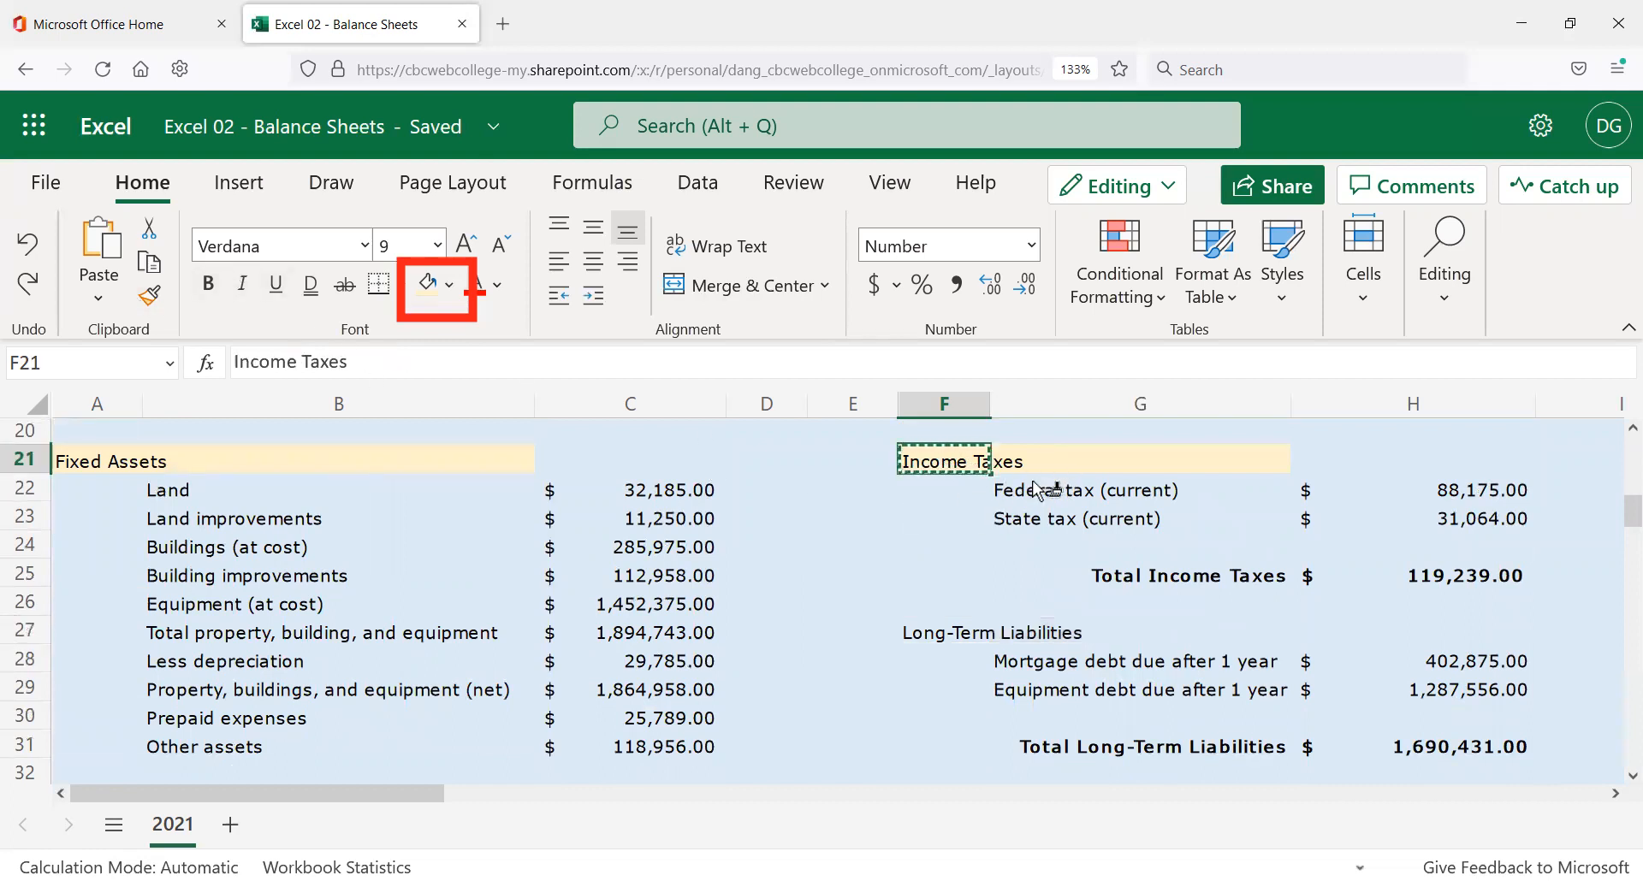
left_click(937, 632)
left_click_drag(1027, 631, 1036, 631)
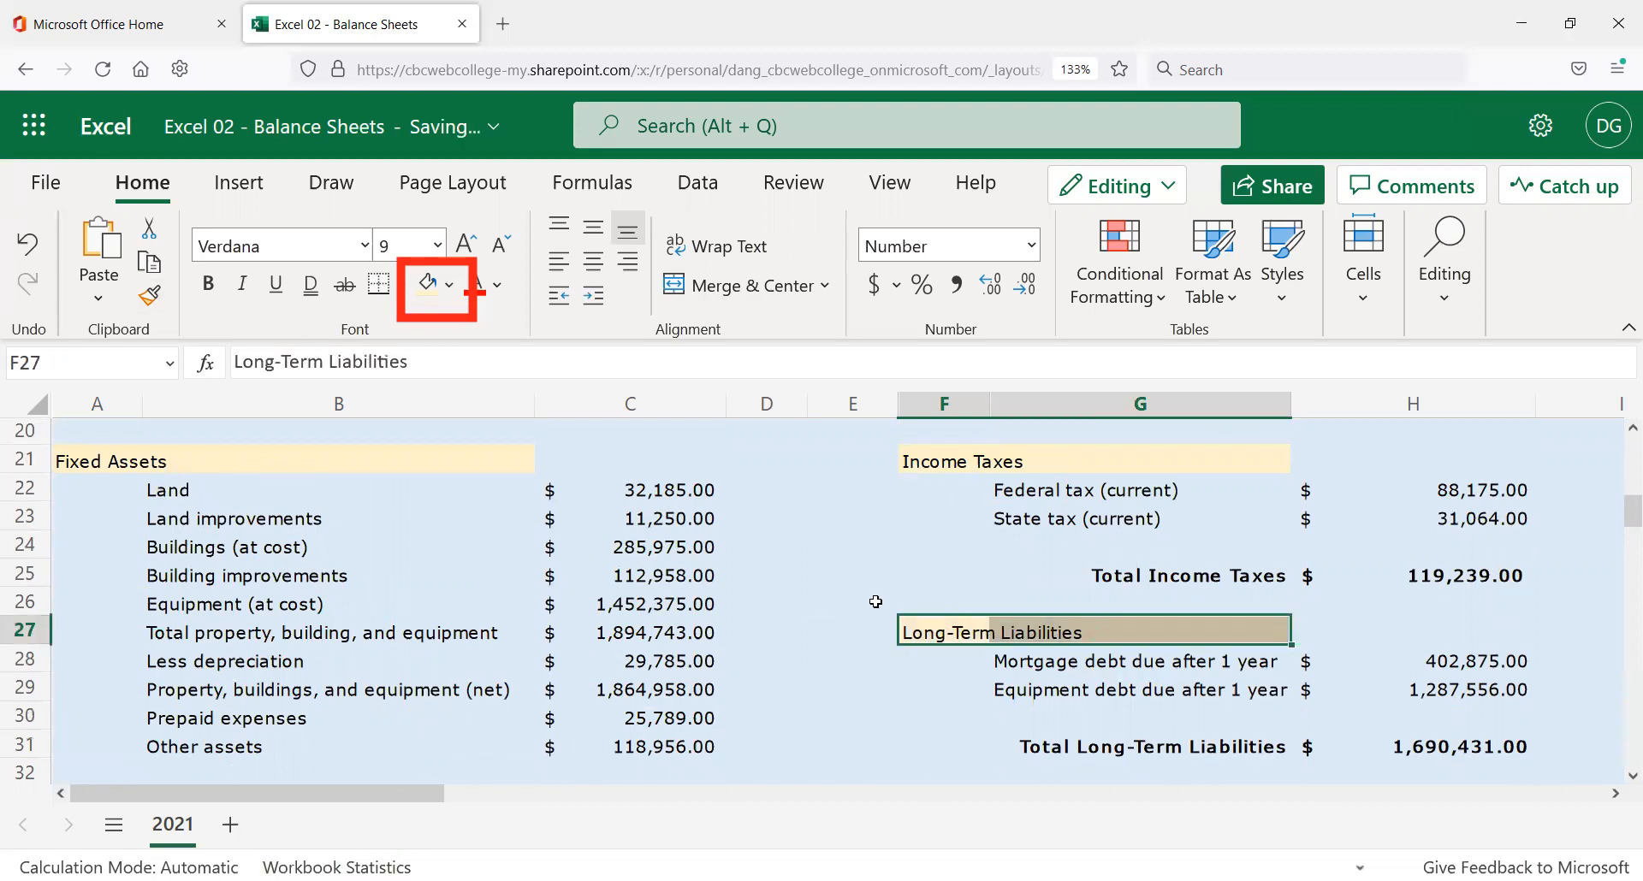
left_click(834, 606)
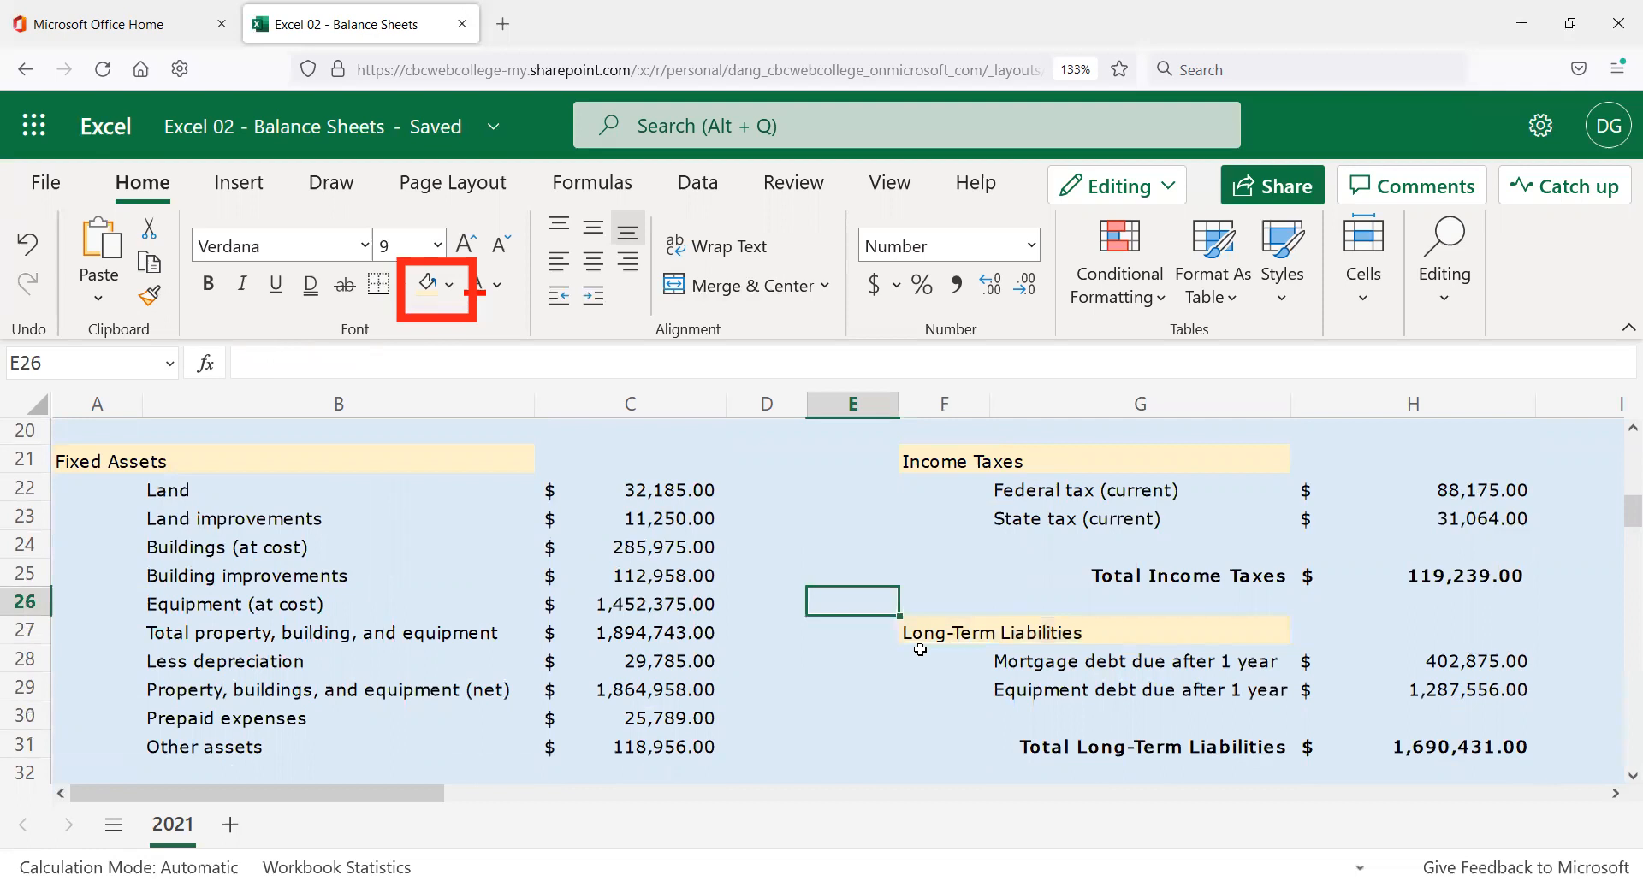
scroll(907, 651, "up", 6)
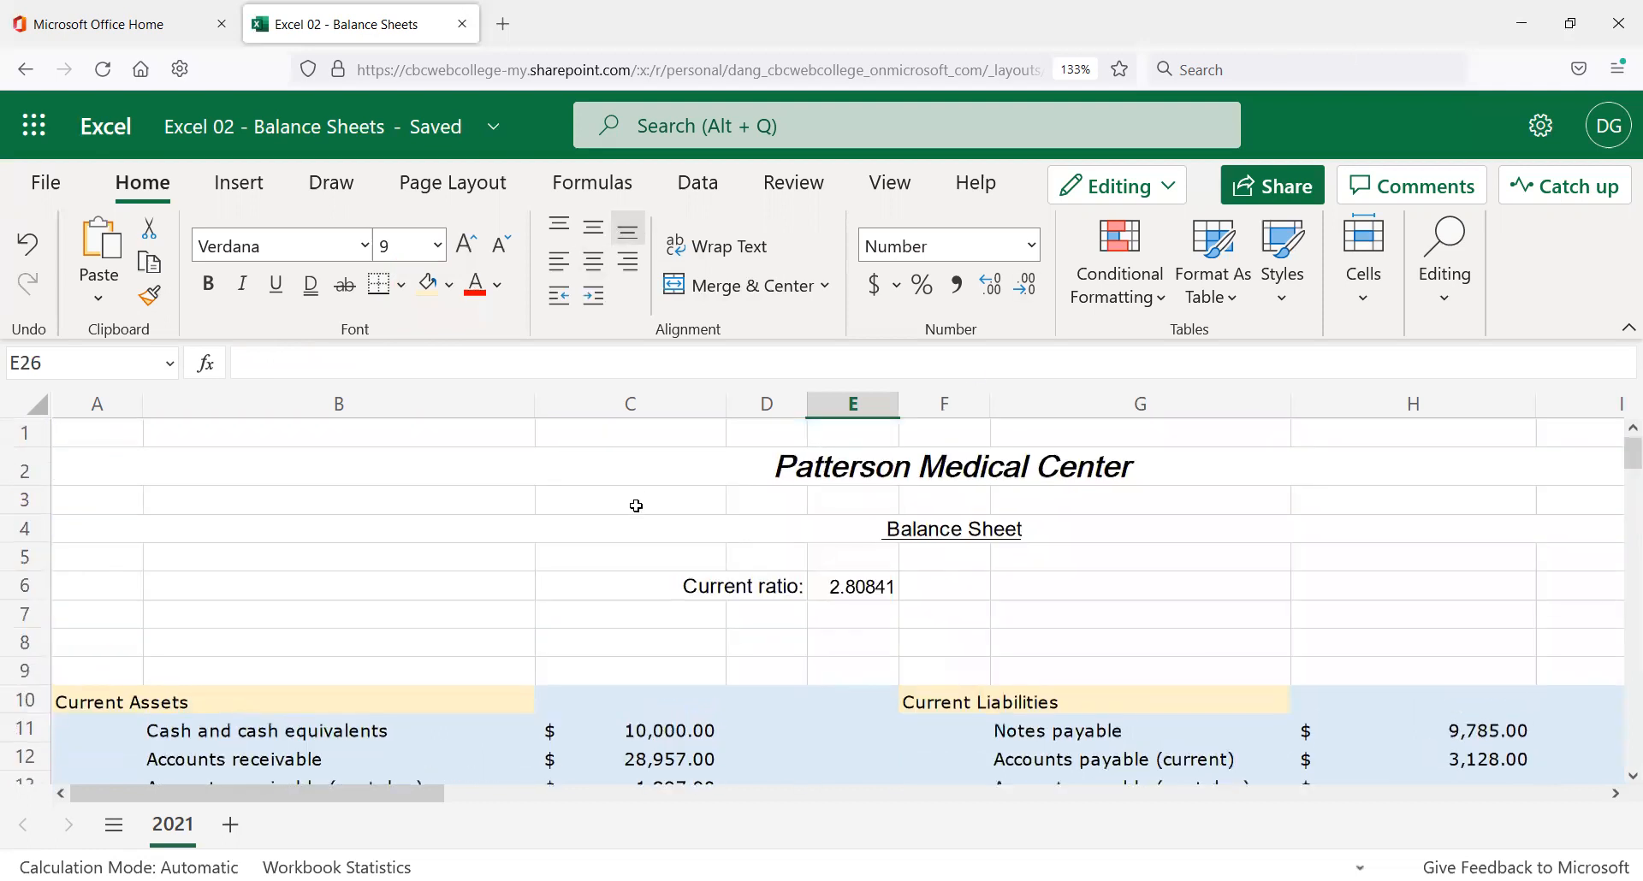
scroll(641, 507, "down", 3)
scroll(753, 650, "up", 1)
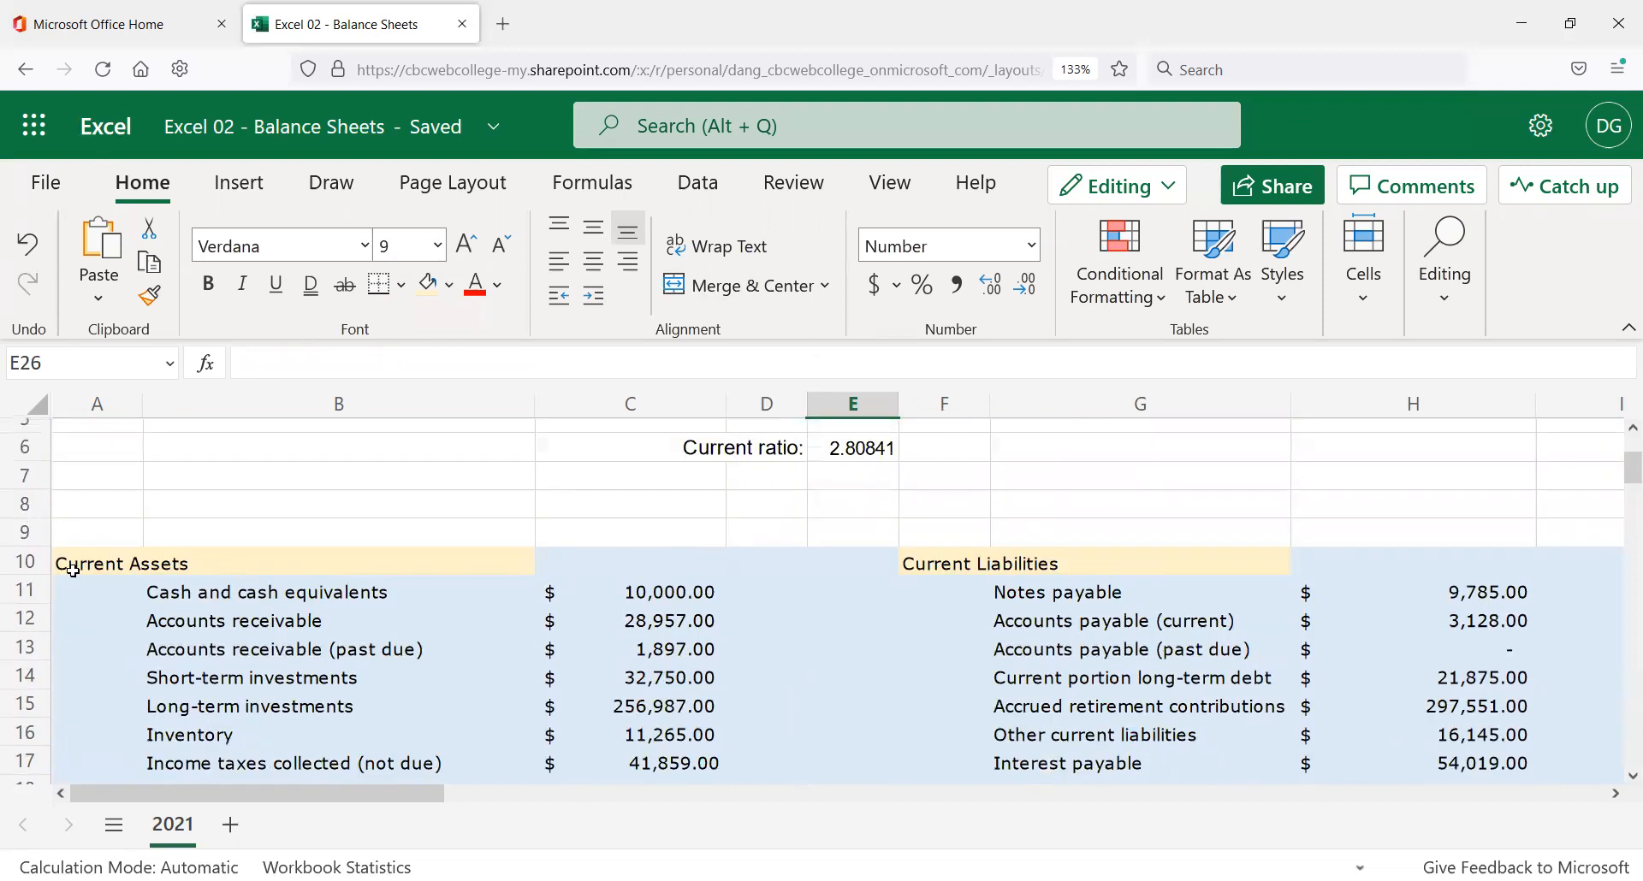
left_click(451, 286)
left_click(452, 286)
scroll(569, 505, "down", 3)
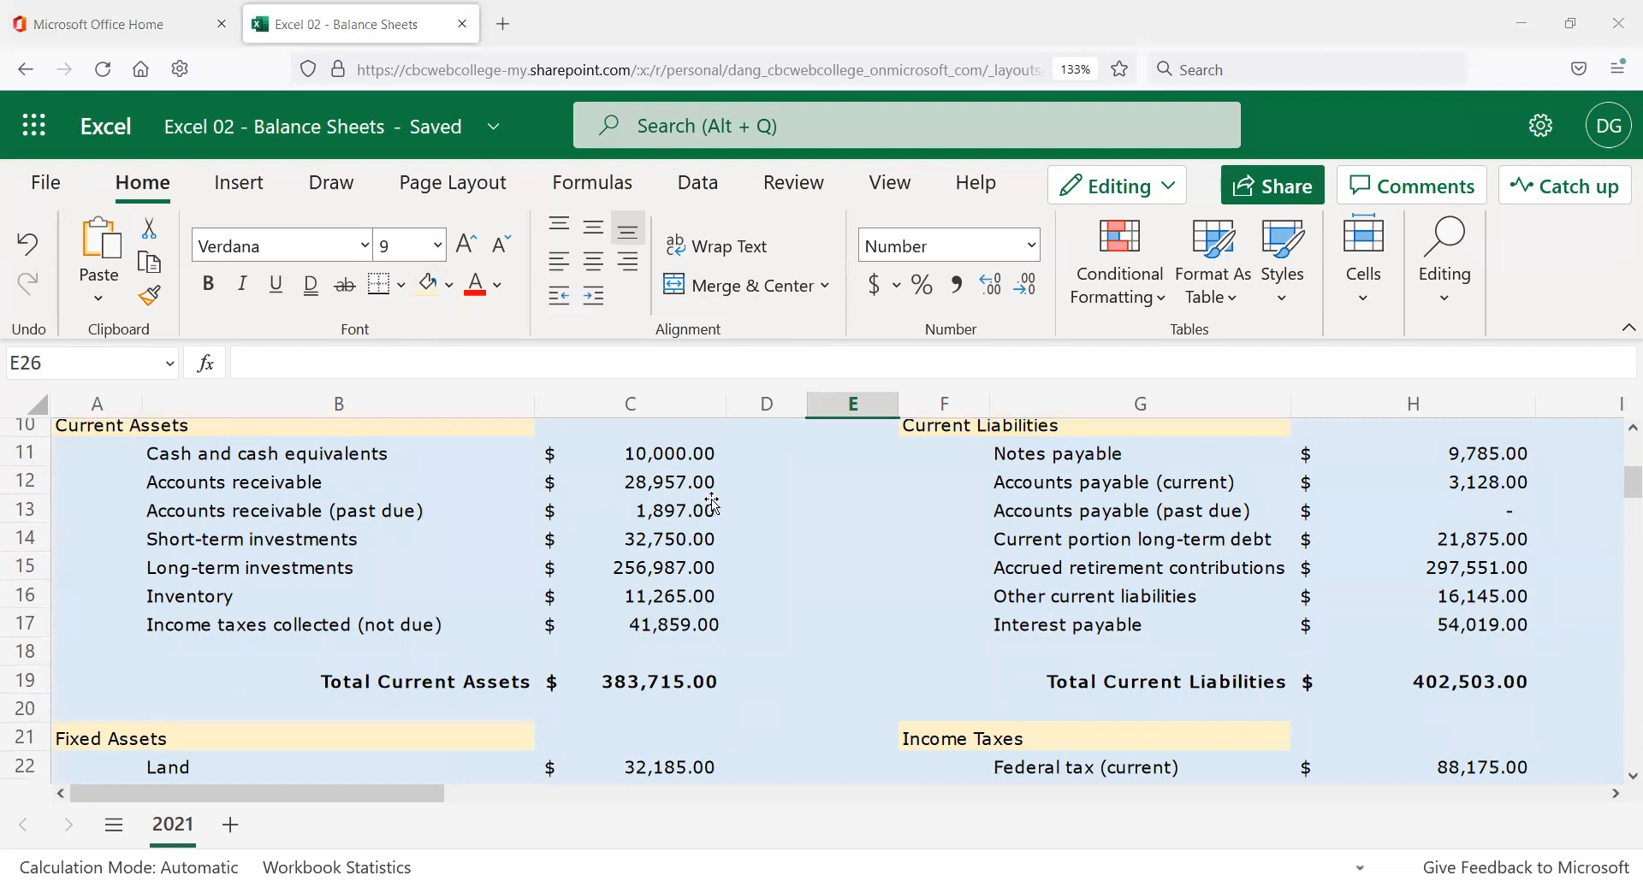
scroll(873, 539, "down", 10)
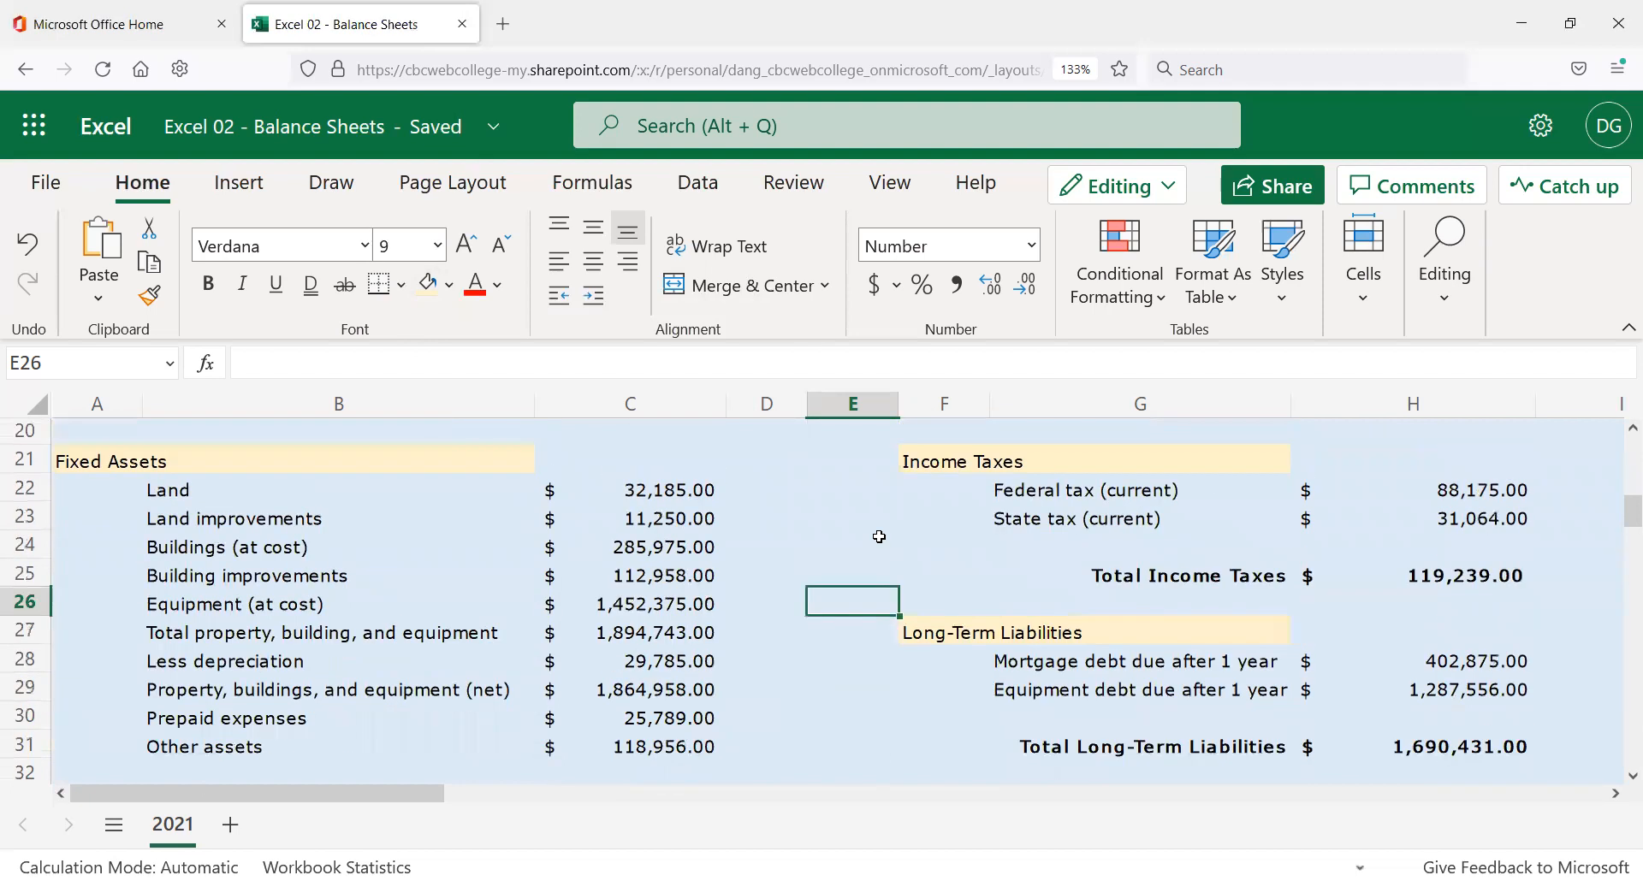
scroll(867, 548, "up", 4)
scroll(846, 554, "up", 3)
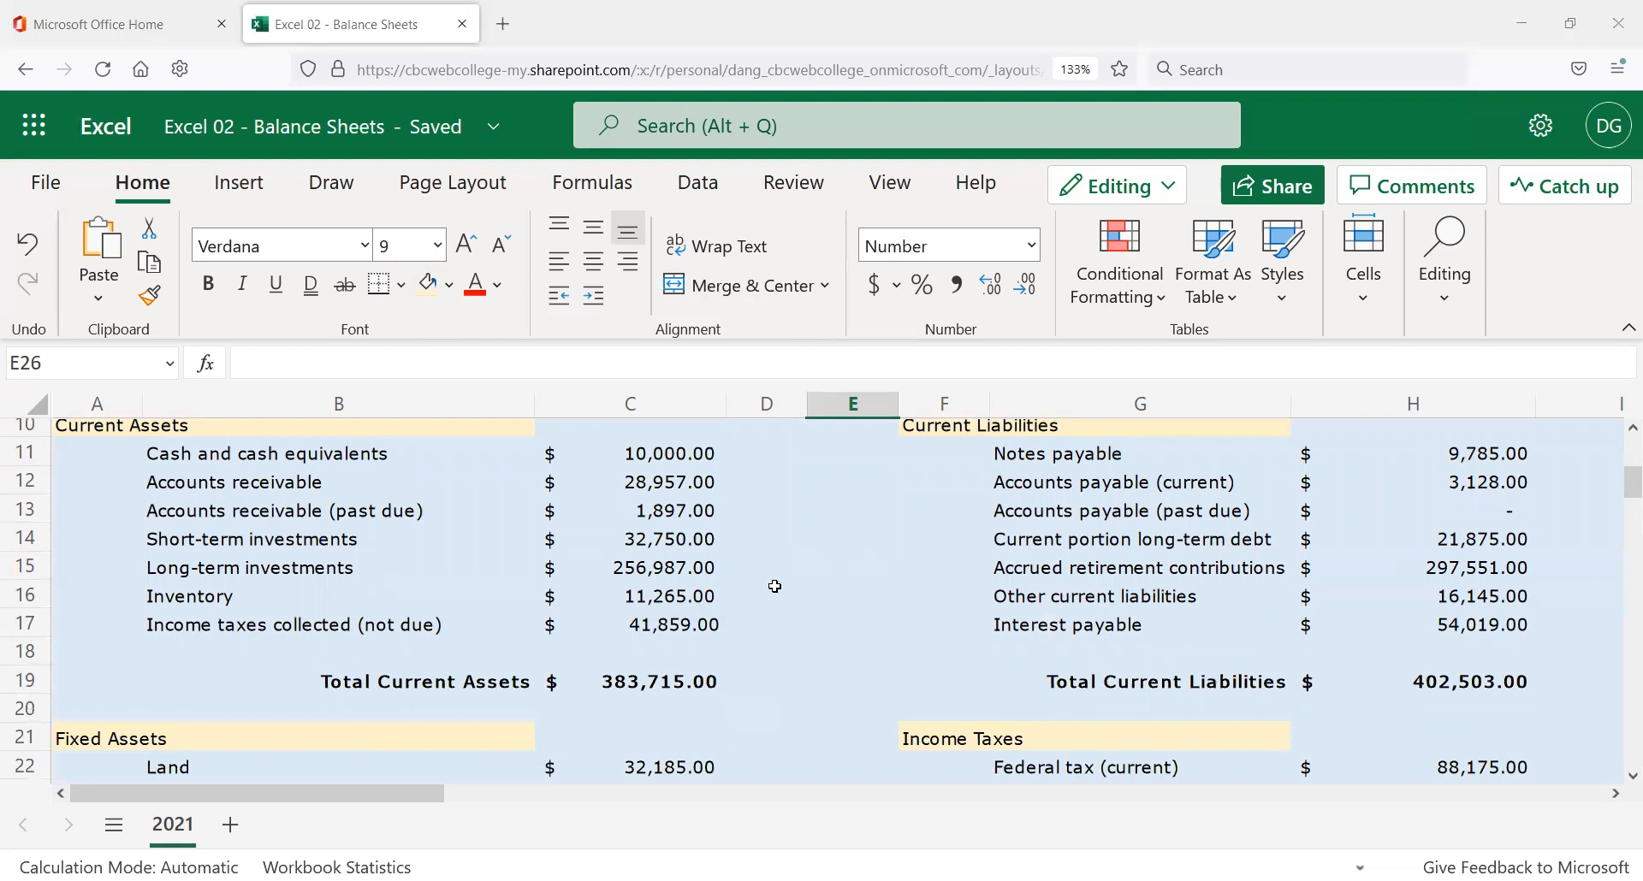
scroll(774, 586, "up", 3)
scroll(767, 579, "down", 4)
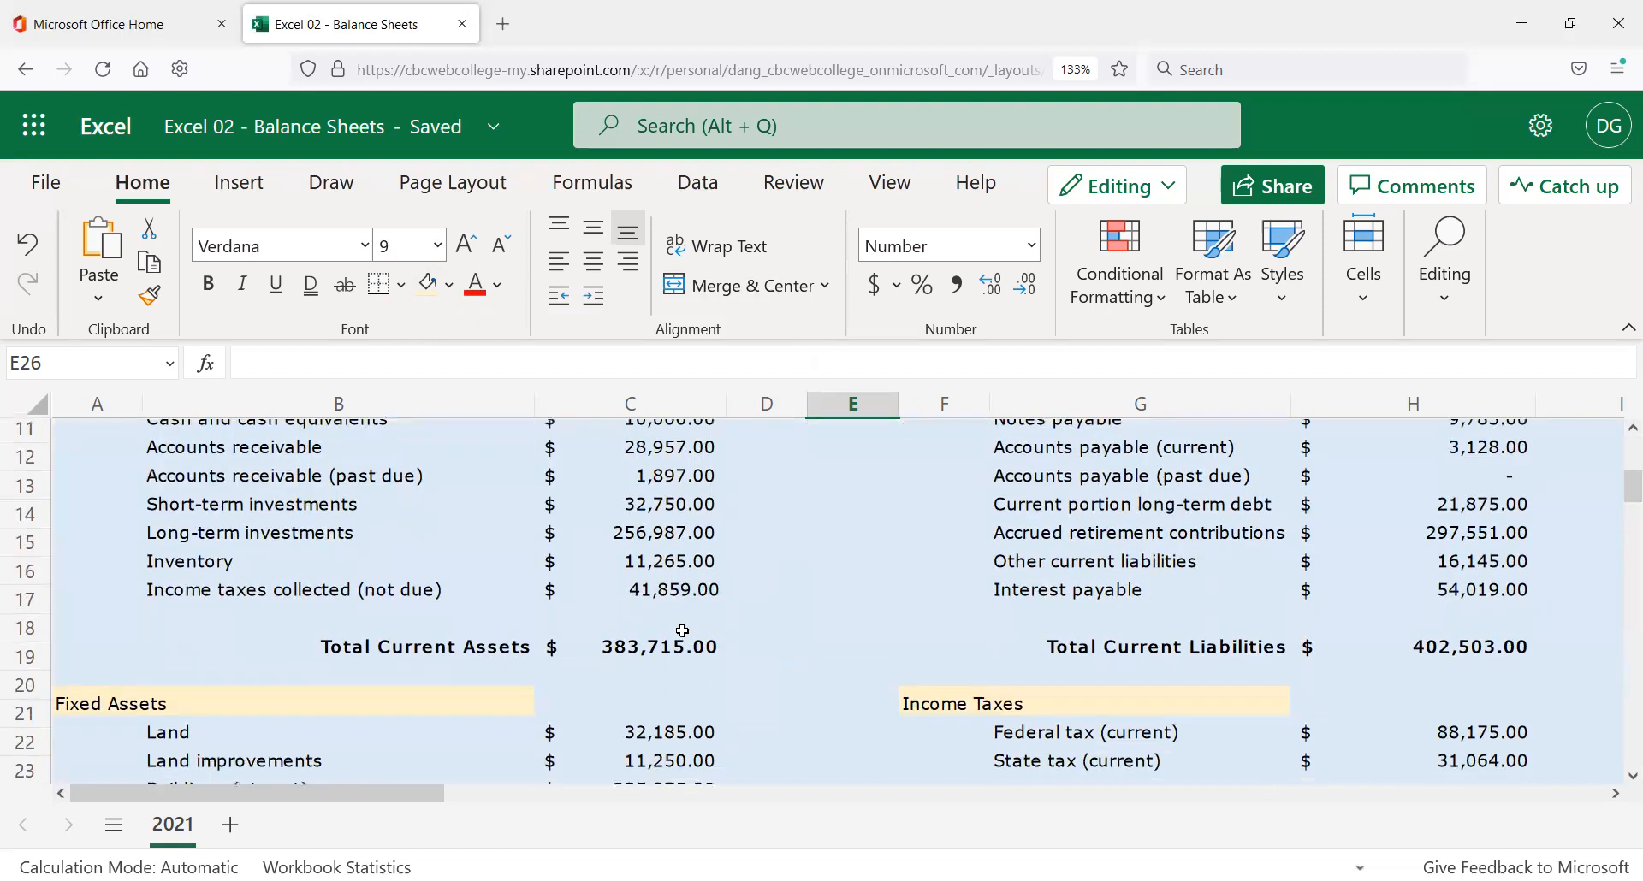
scroll(683, 631, "down", 2)
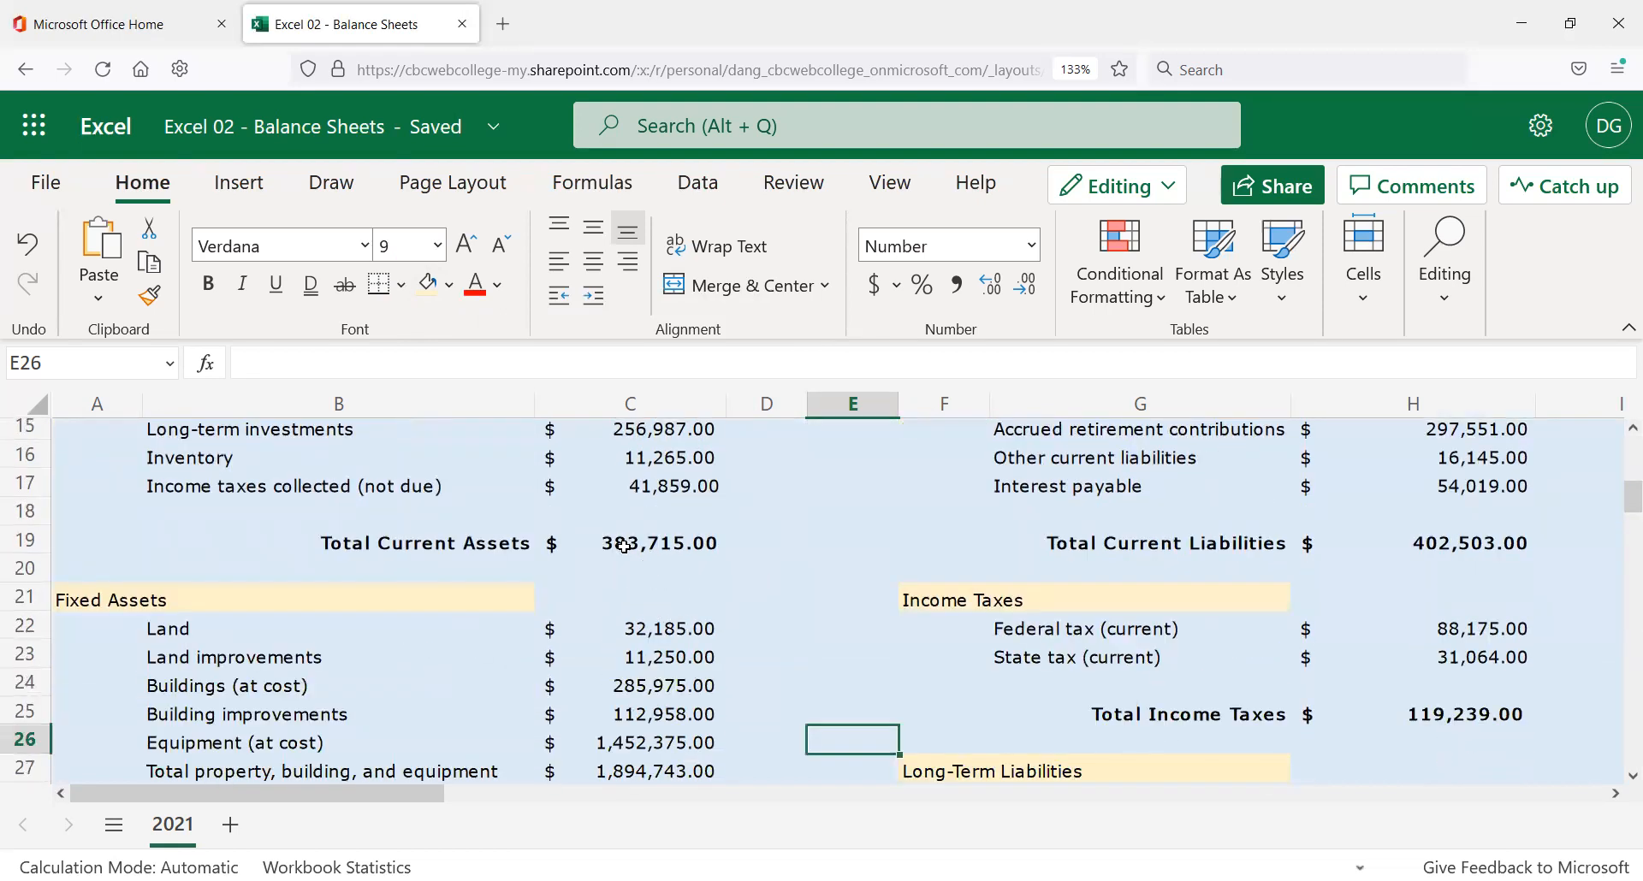
left_click(622, 545)
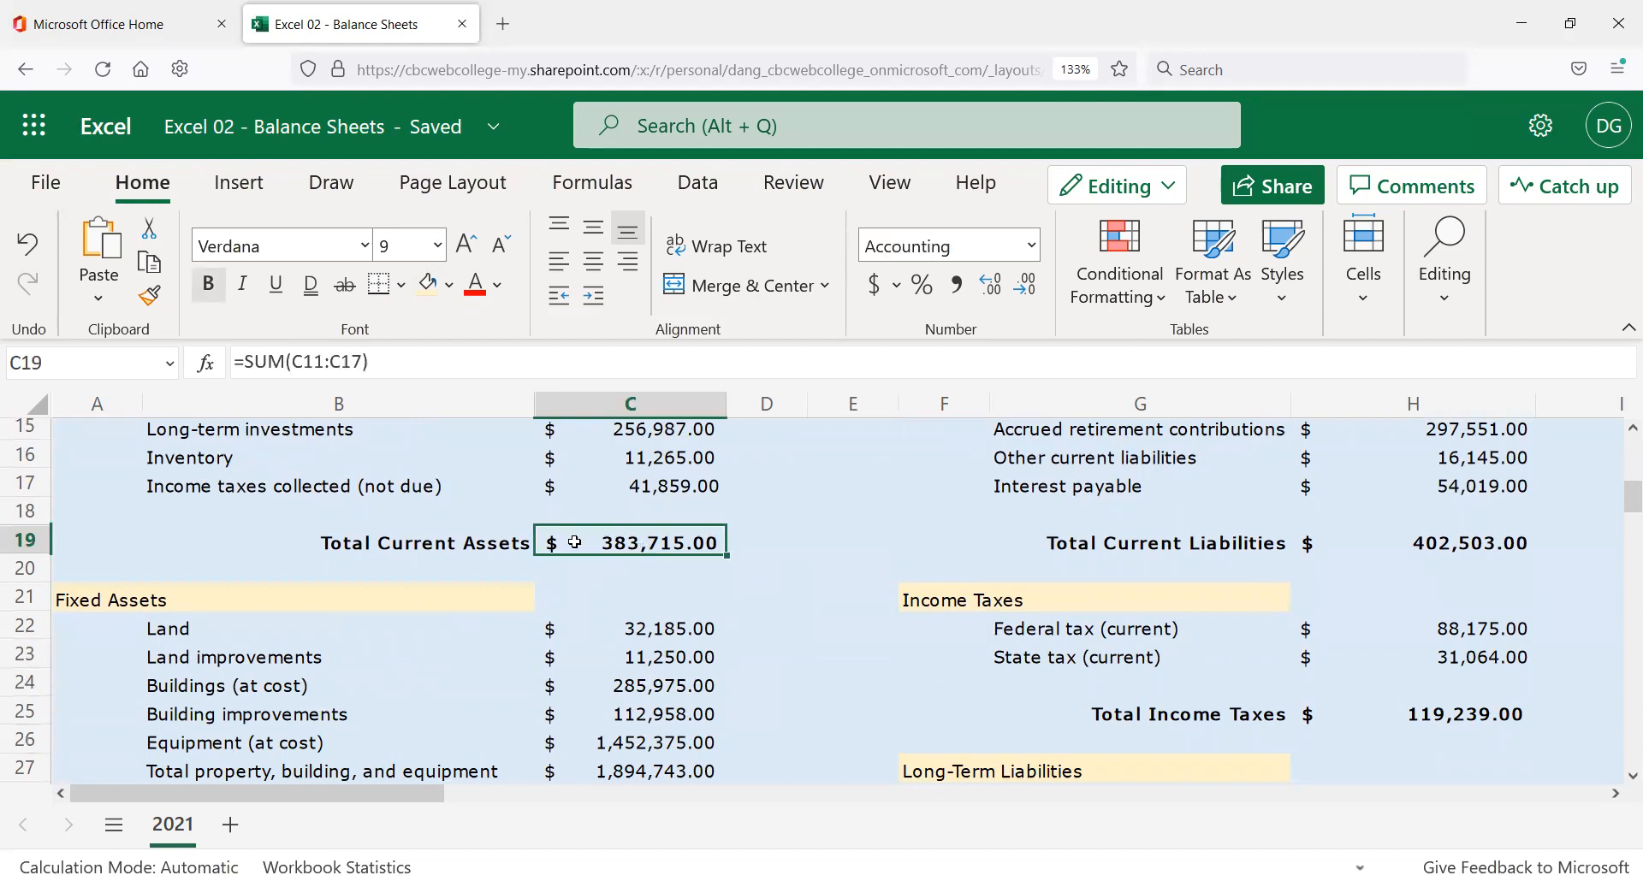
Fill the Total Current Assets amount C19 yellow, then select the H19, H25 and H31 liability totals.
left_click(449, 289)
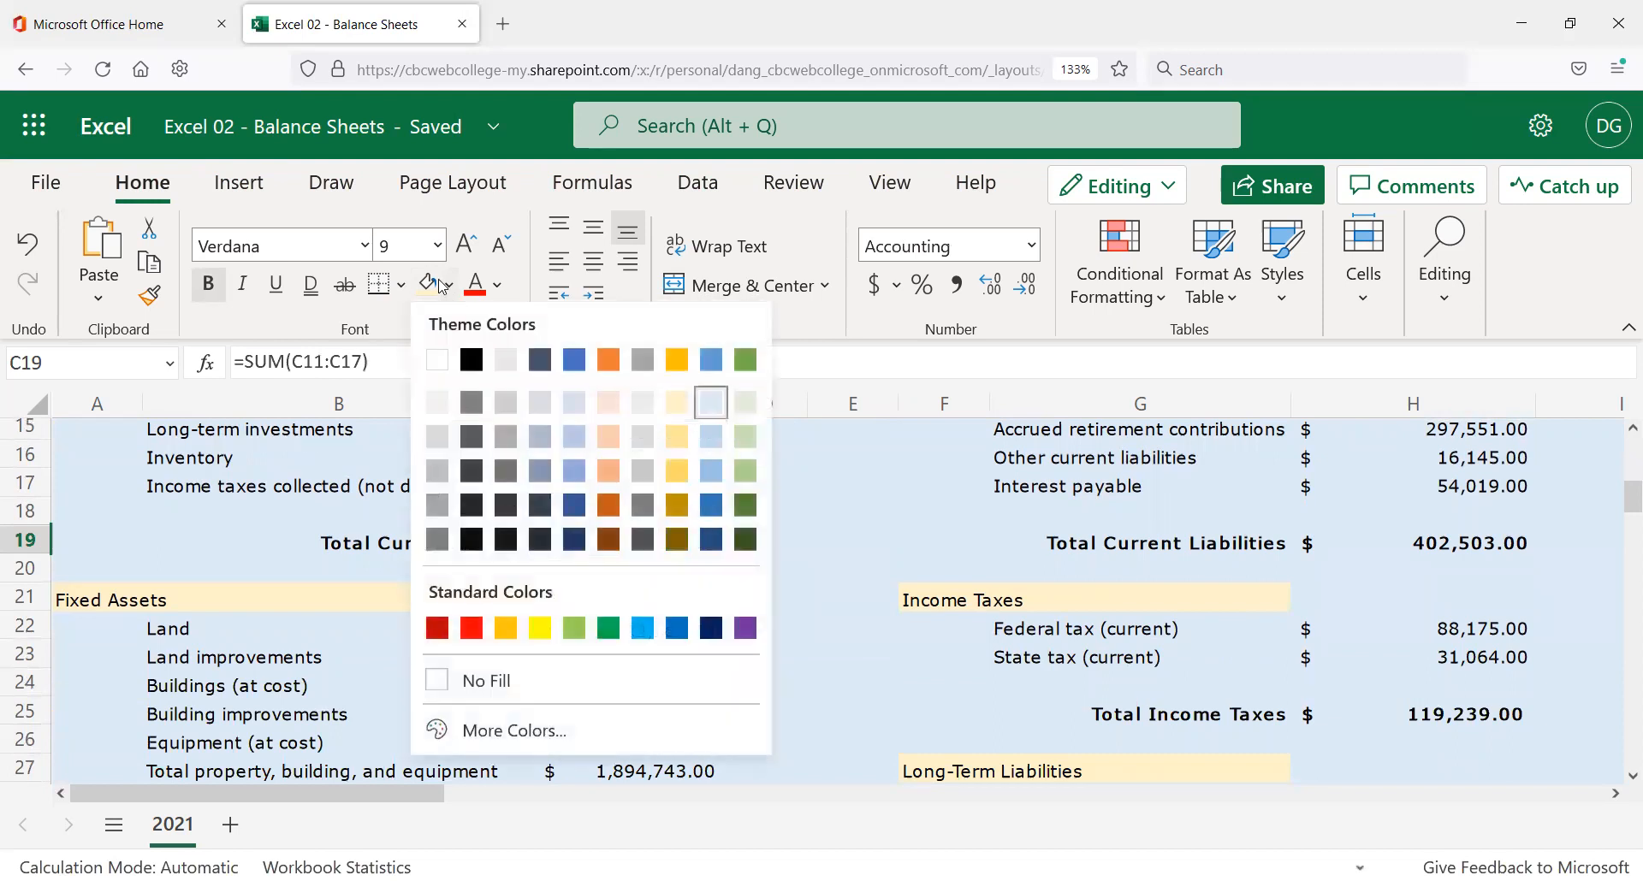
left_click(540, 630)
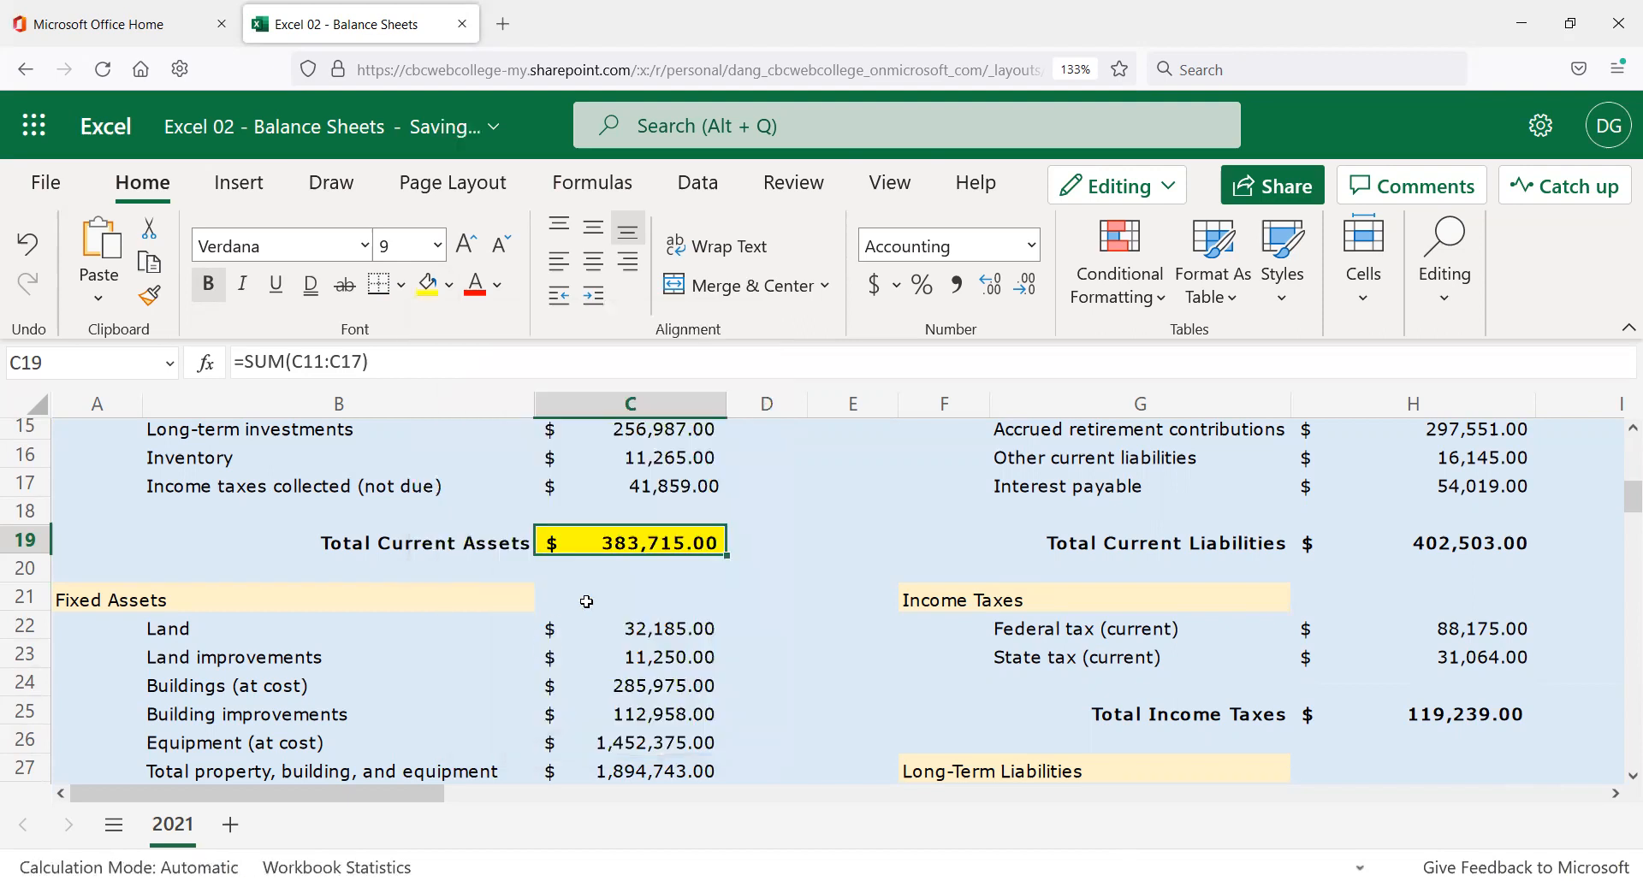
left_click(1476, 549)
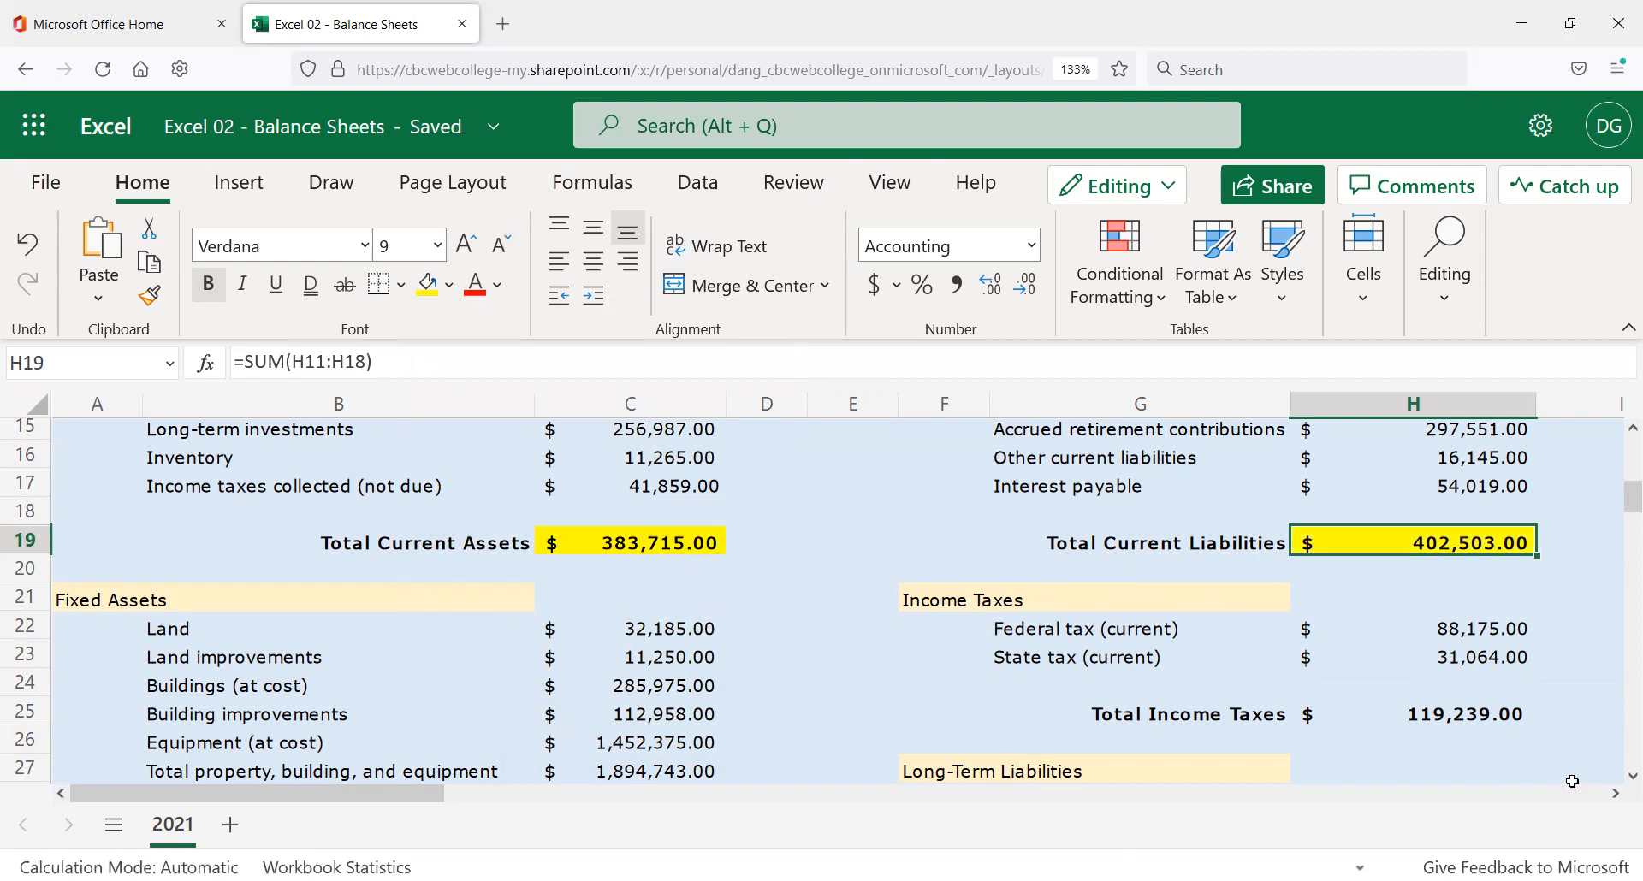
left_click(1440, 715)
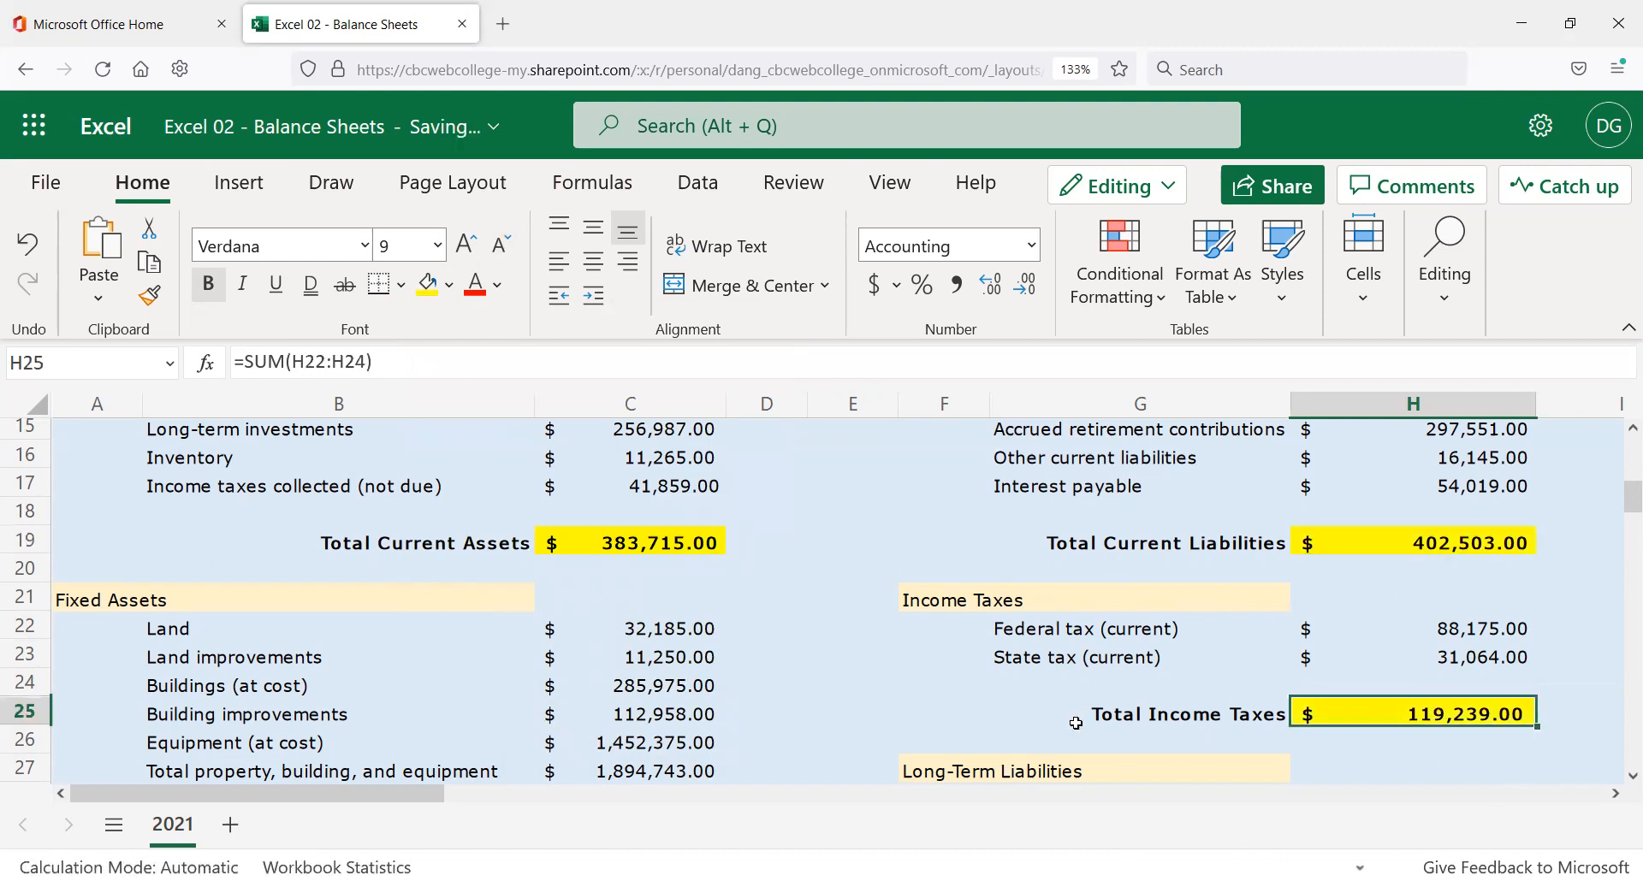
scroll(1126, 780, "down", 4)
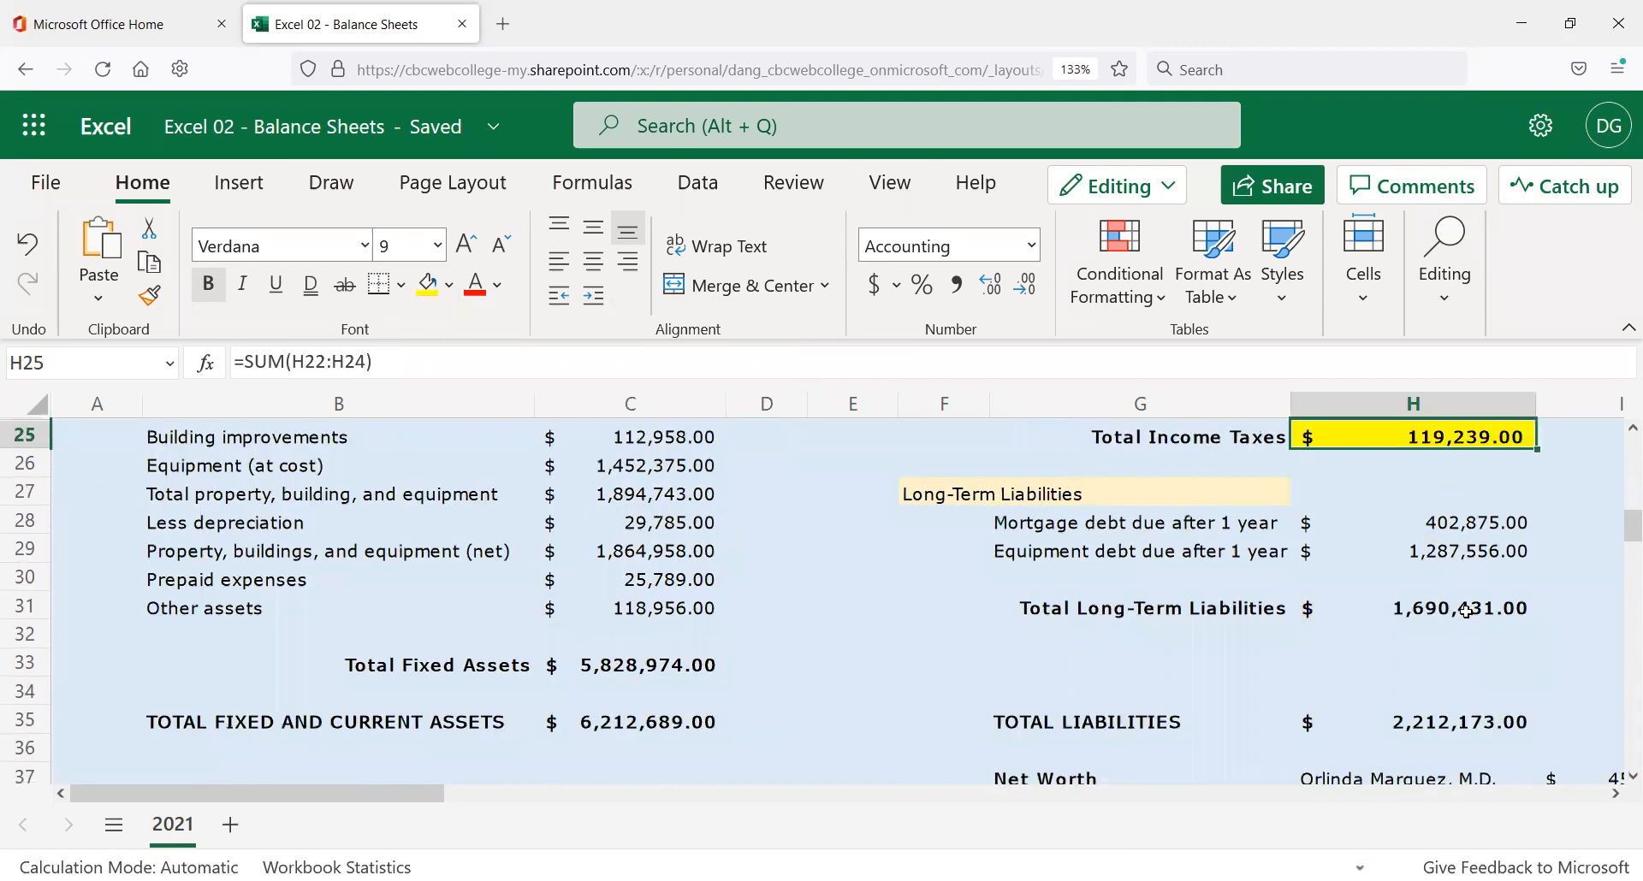
left_click(1466, 611)
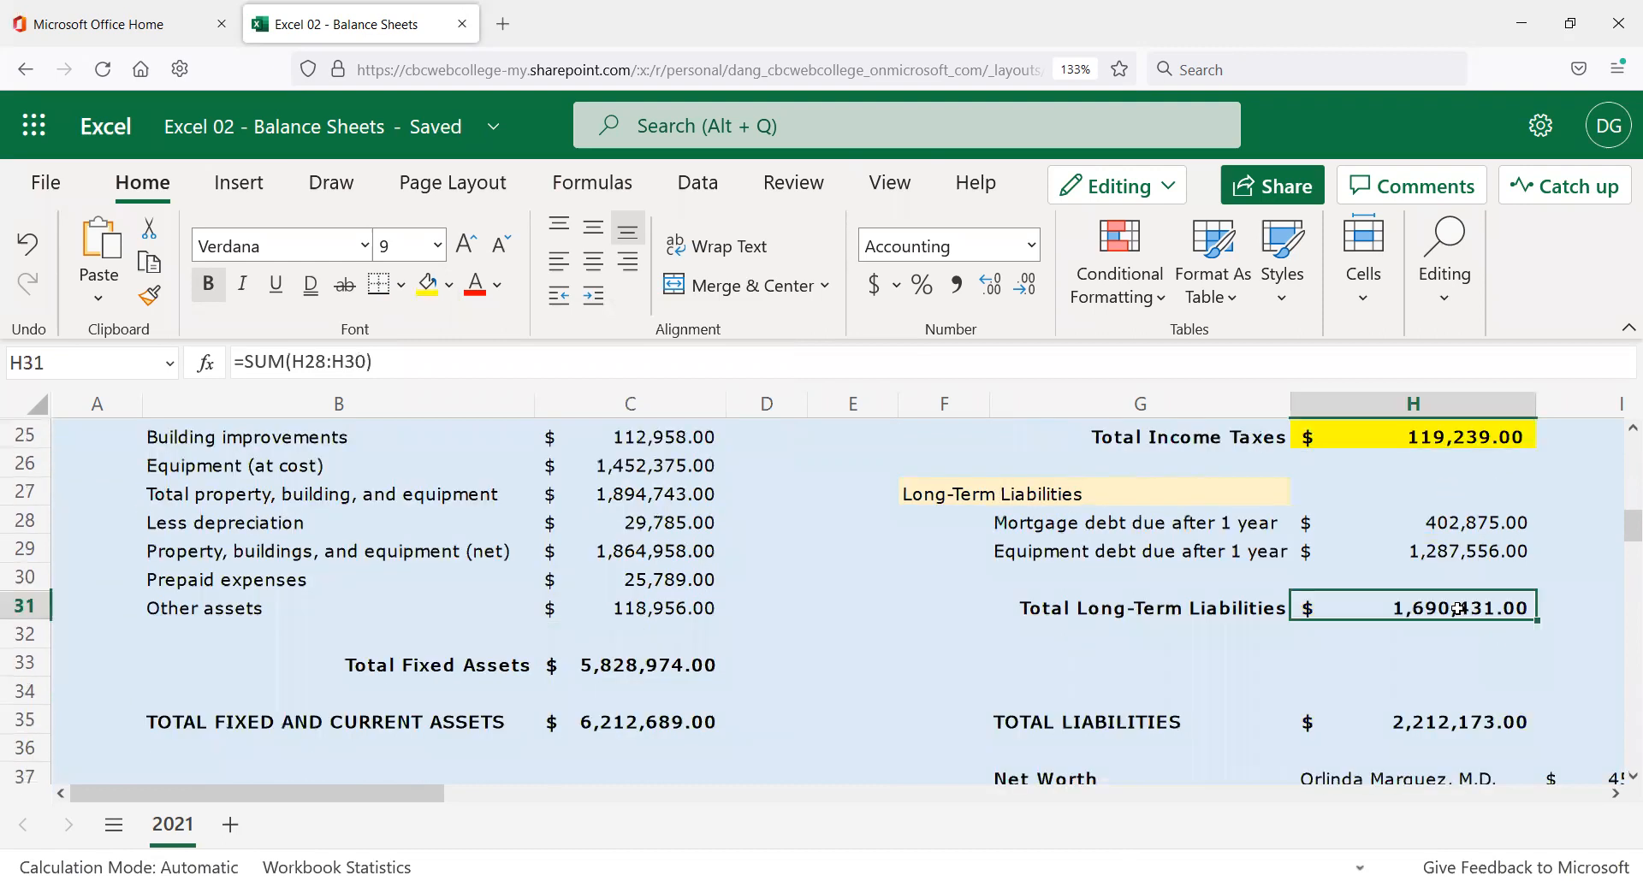
Repeat the yellow fill on the C33, C35 and H35 totals.
left_click(671, 666)
key("F4")
left_click(653, 719)
key("F4")
left_click(1431, 722)
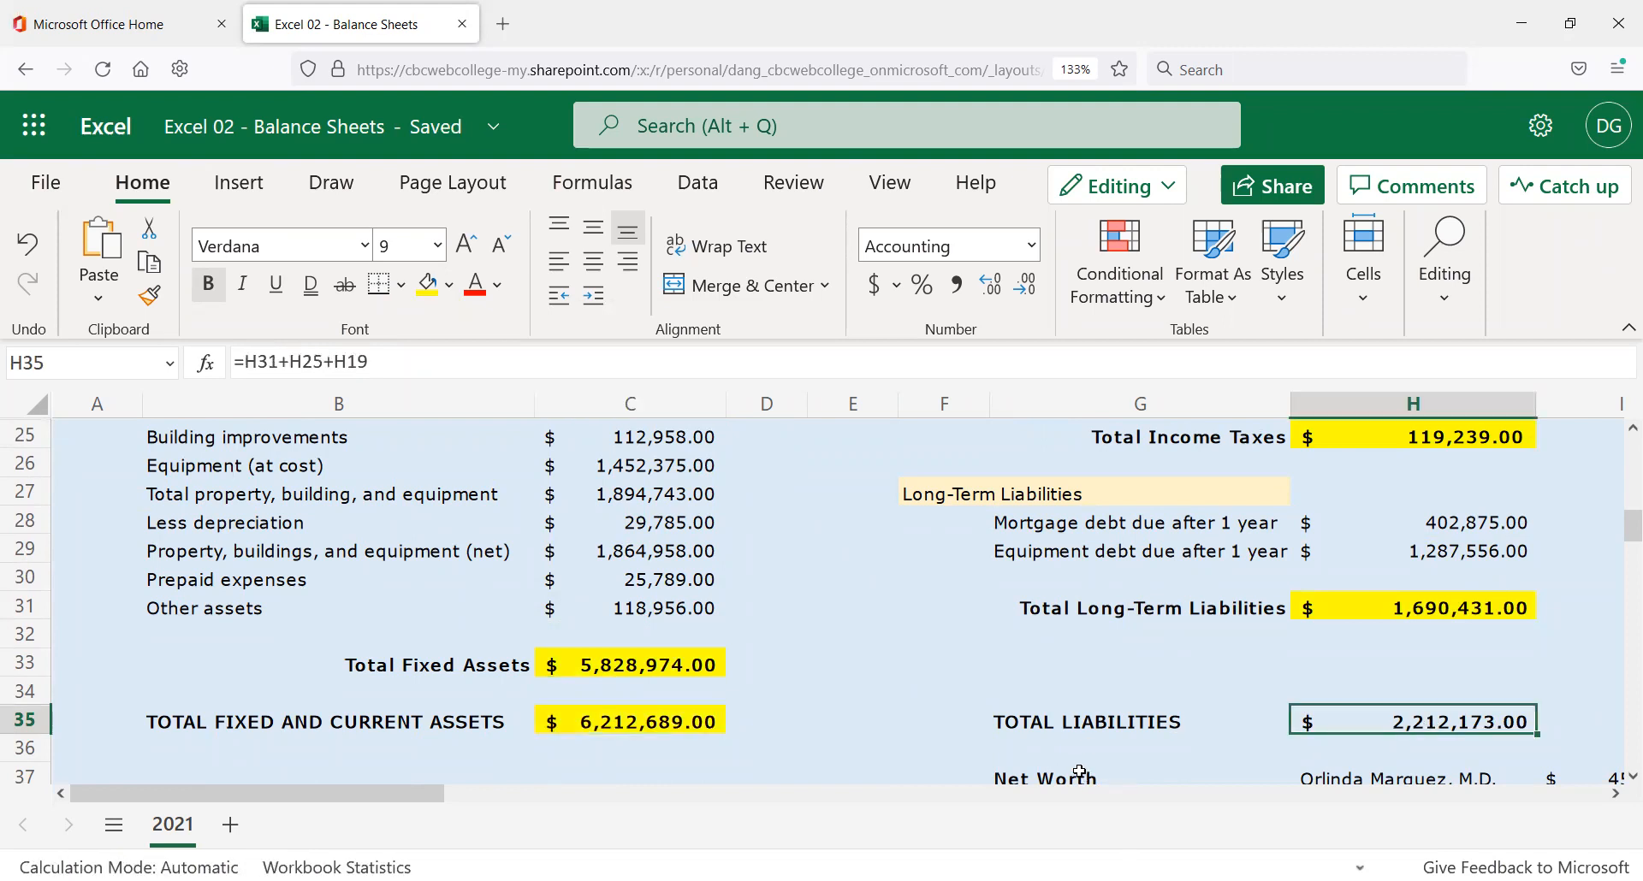
key("F4")
Select the Current ratio value in E6.
scroll(1028, 708, "up", 3)
scroll(1028, 702, "up", 2)
scroll(1026, 688, "up", 3)
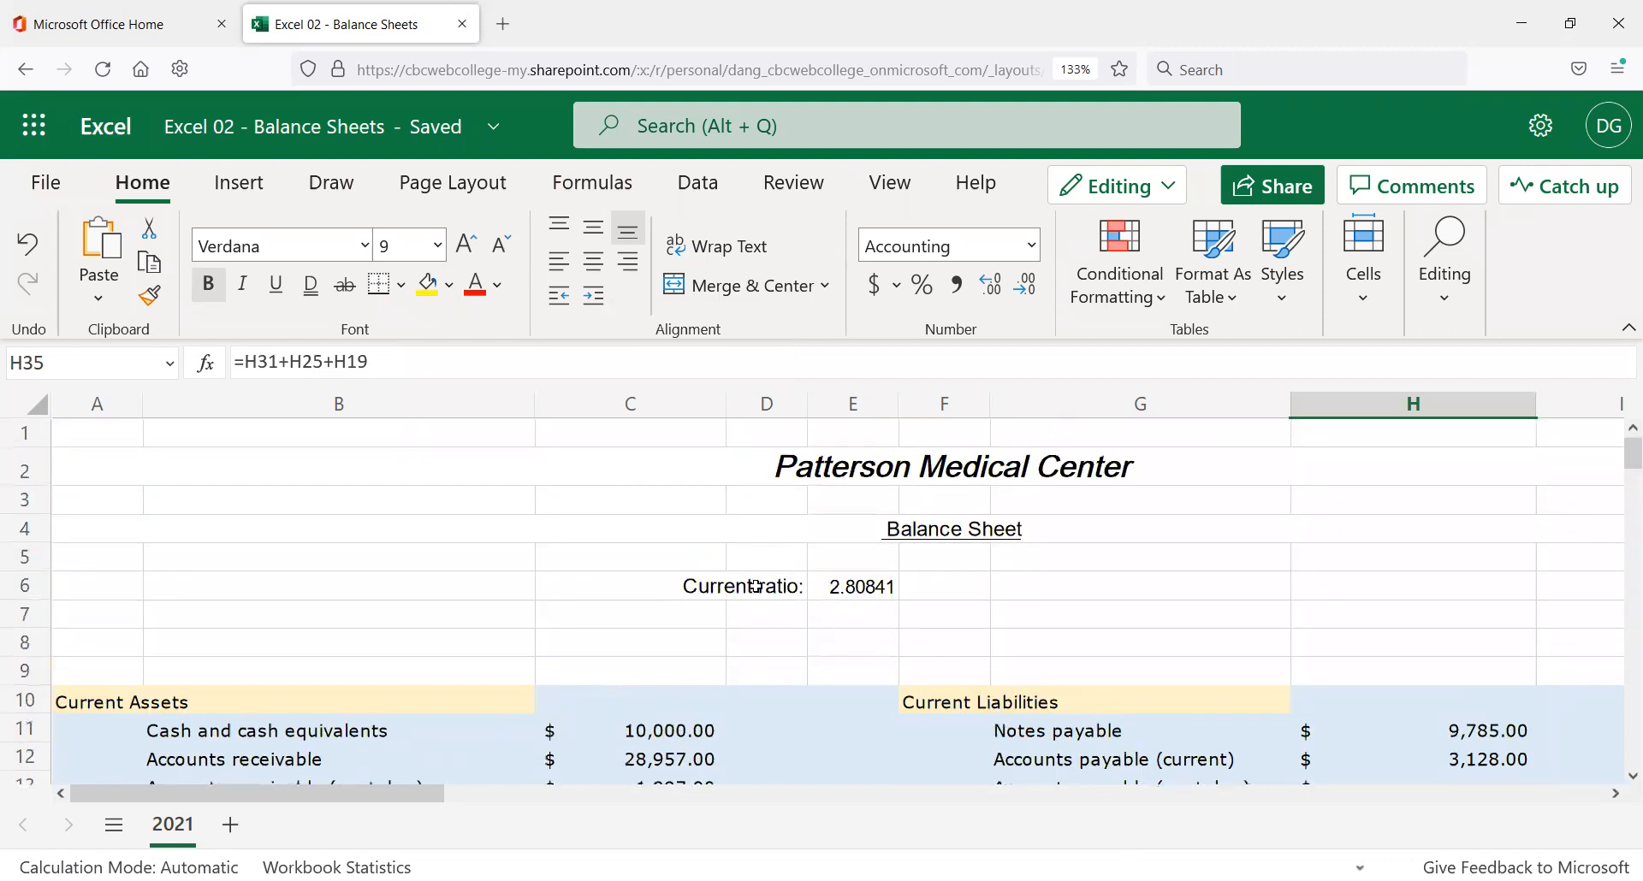
left_click(845, 585)
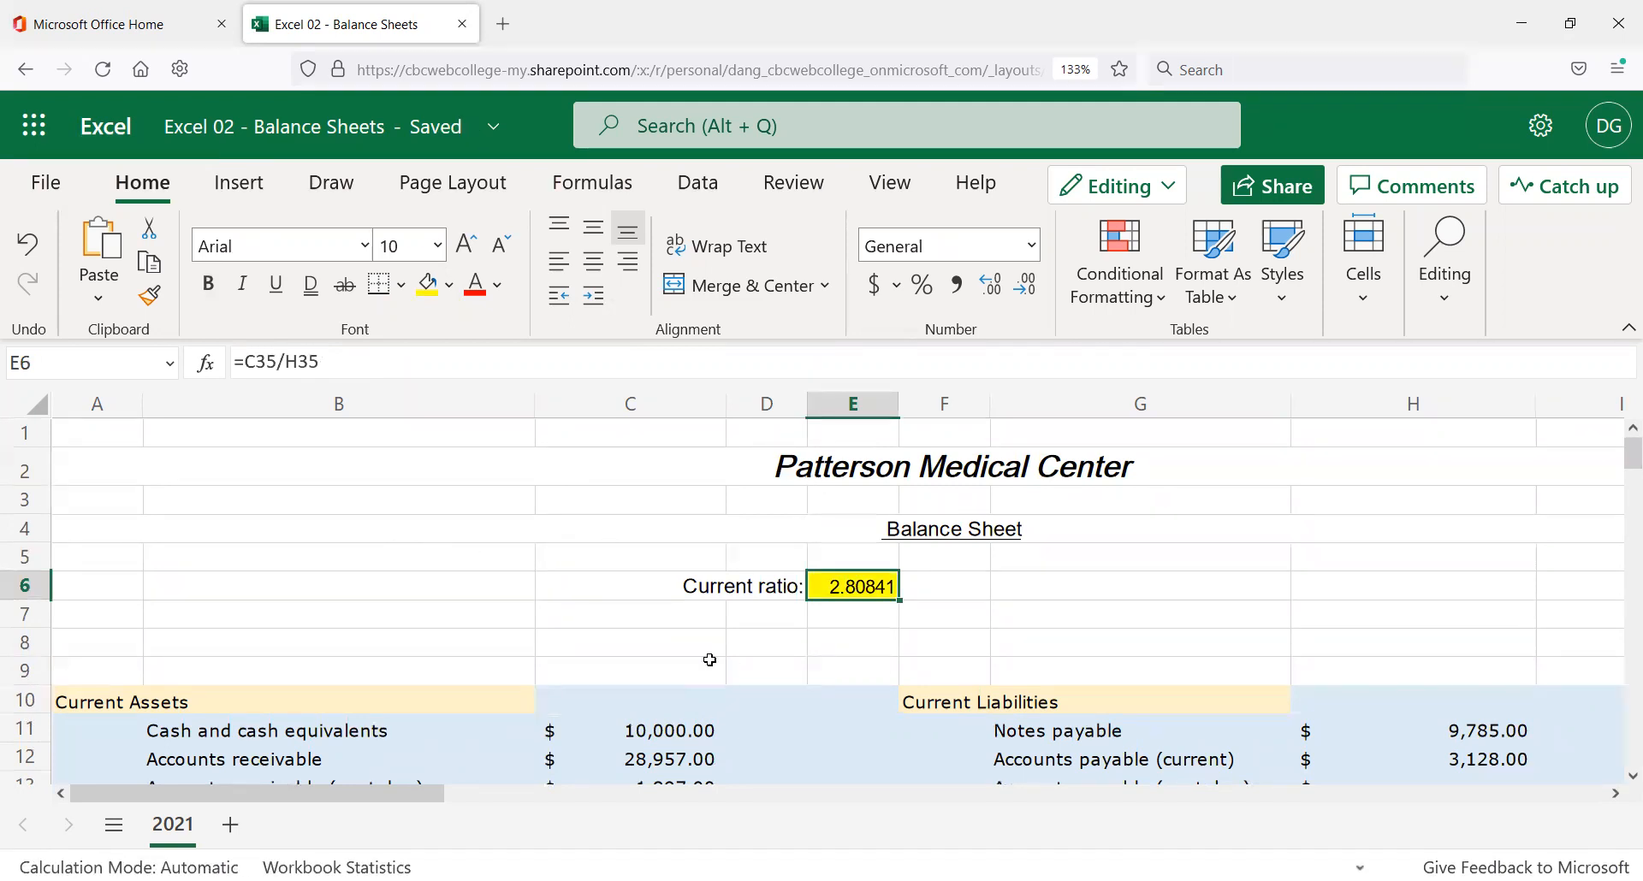
Scroll down and right to the Net Worth section and drag-select G37:I45.
scroll(762, 680, "down", 2)
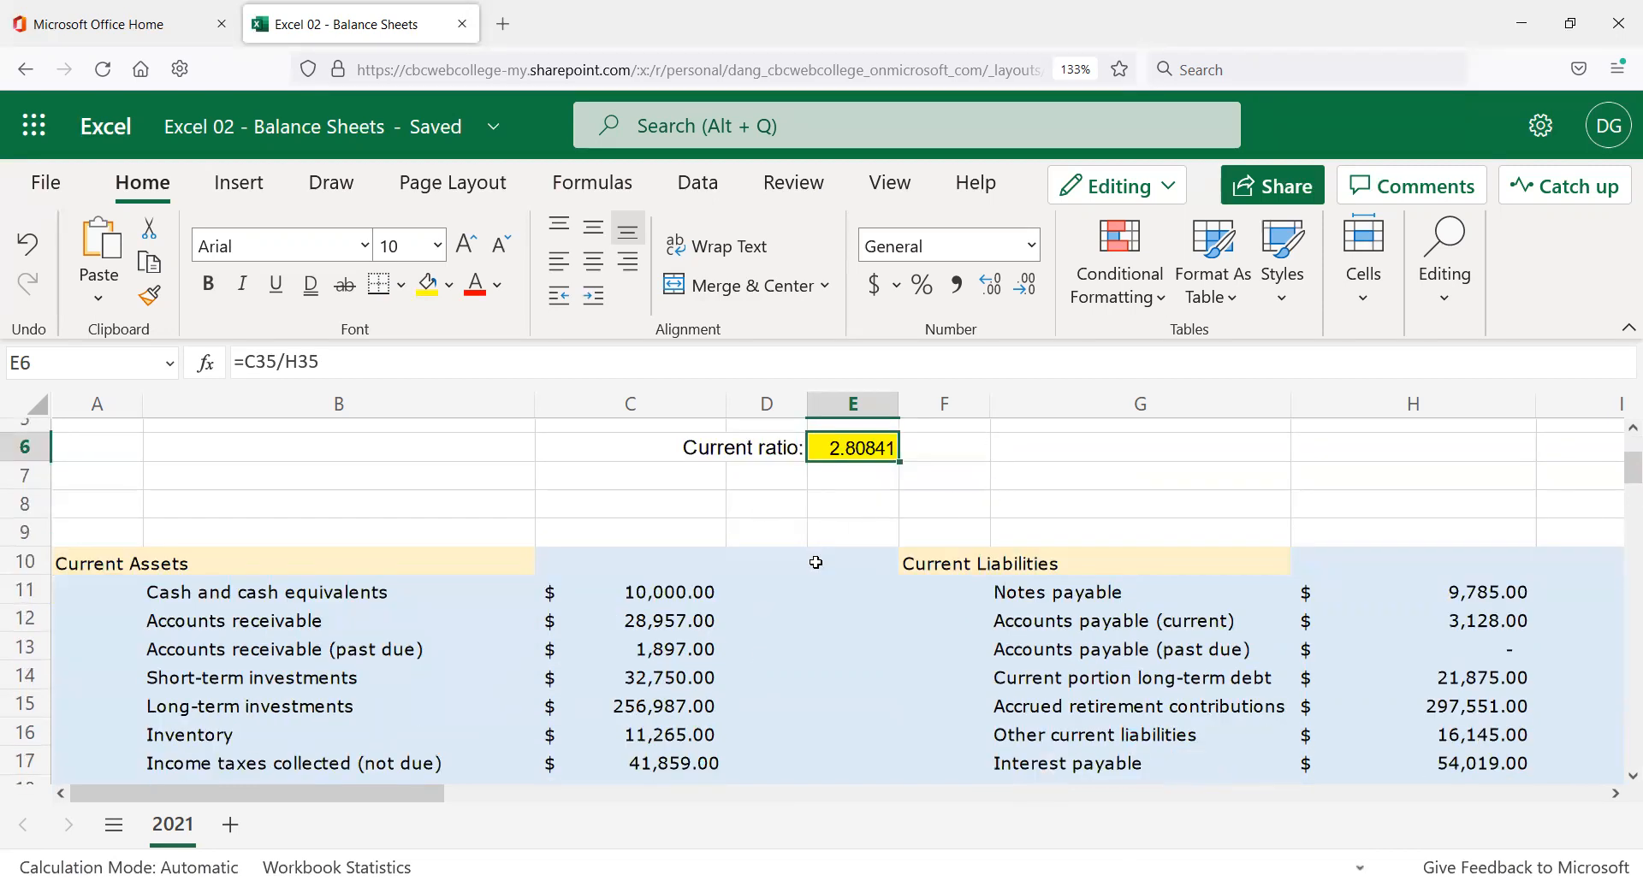
scroll(787, 582, "down", 8)
scroll(796, 598, "down", 2)
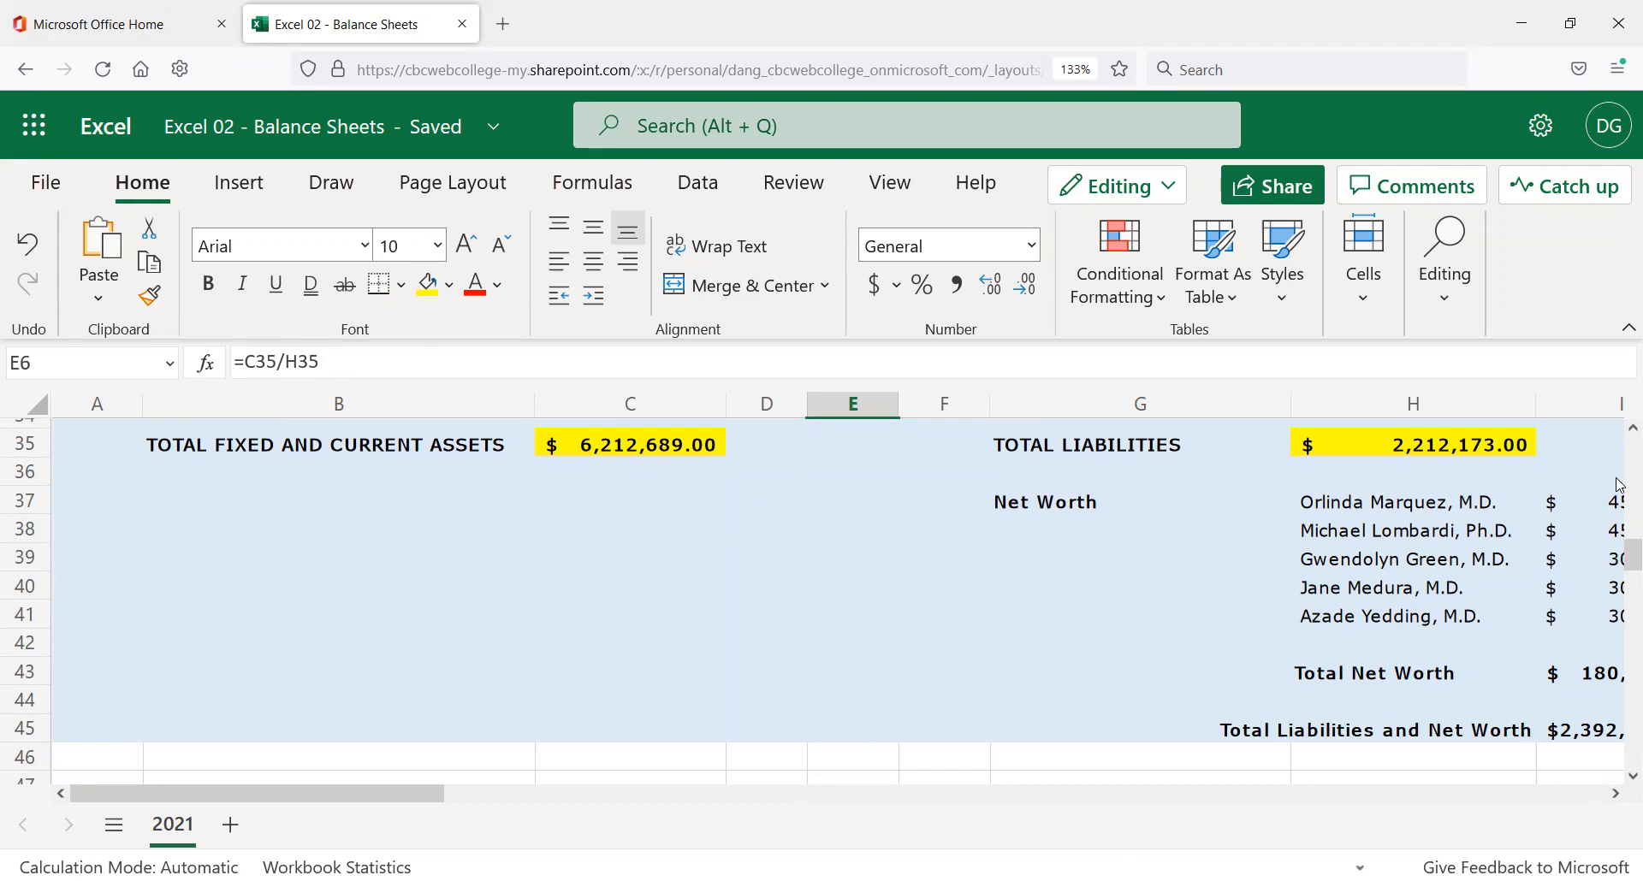
left_click_drag(1622, 554, 1620, 541)
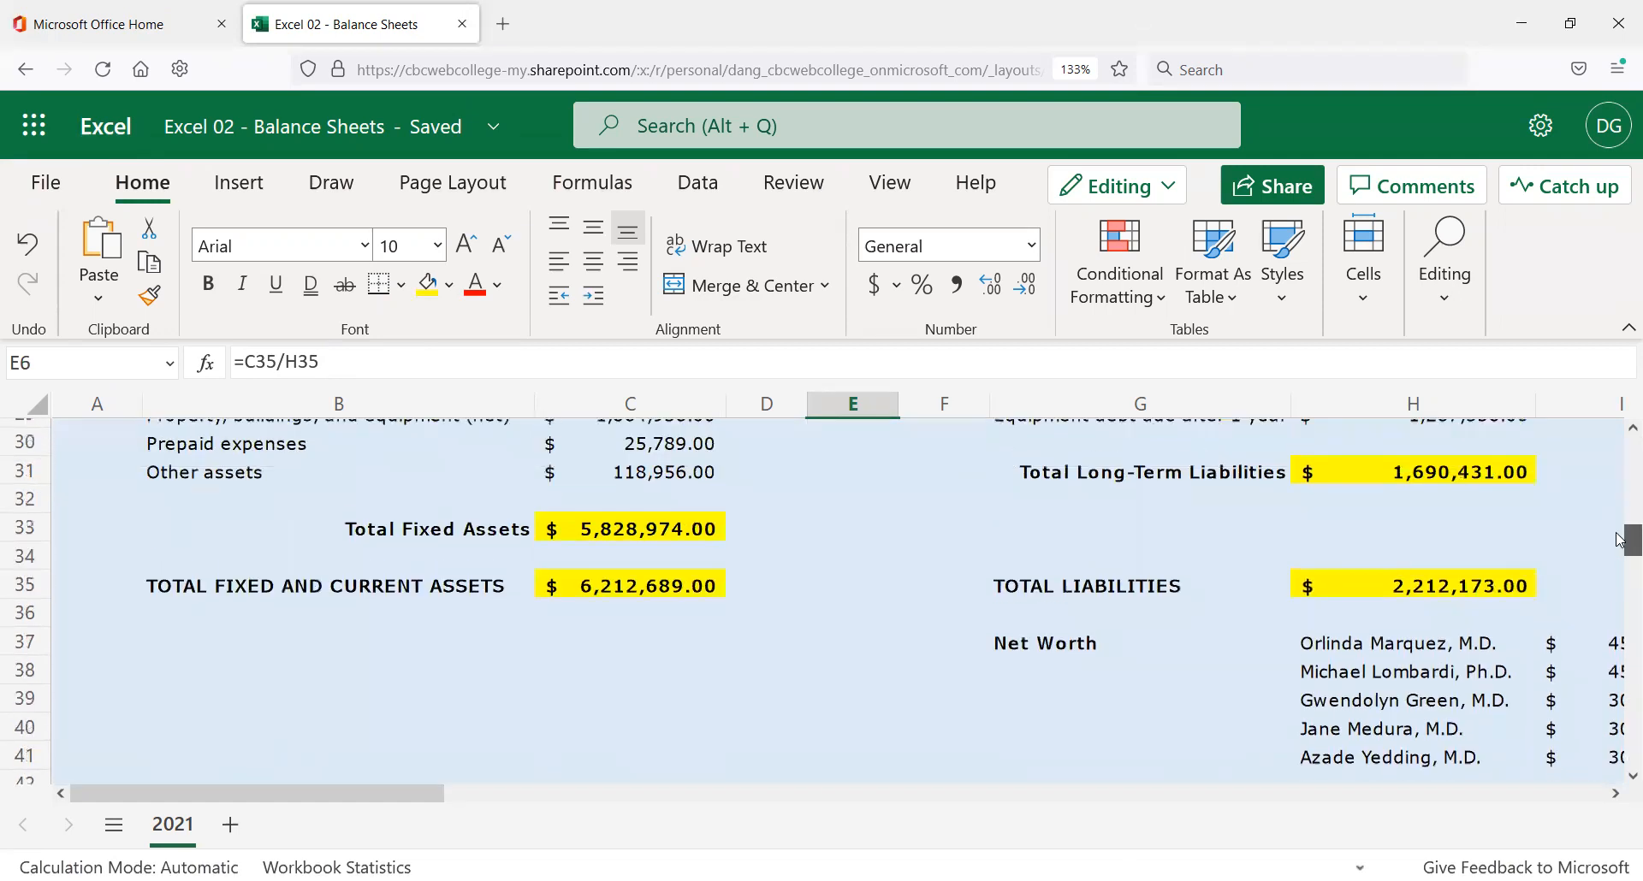
left_click(1616, 794)
left_click(1615, 795)
left_click(1616, 795)
left_click(1616, 794)
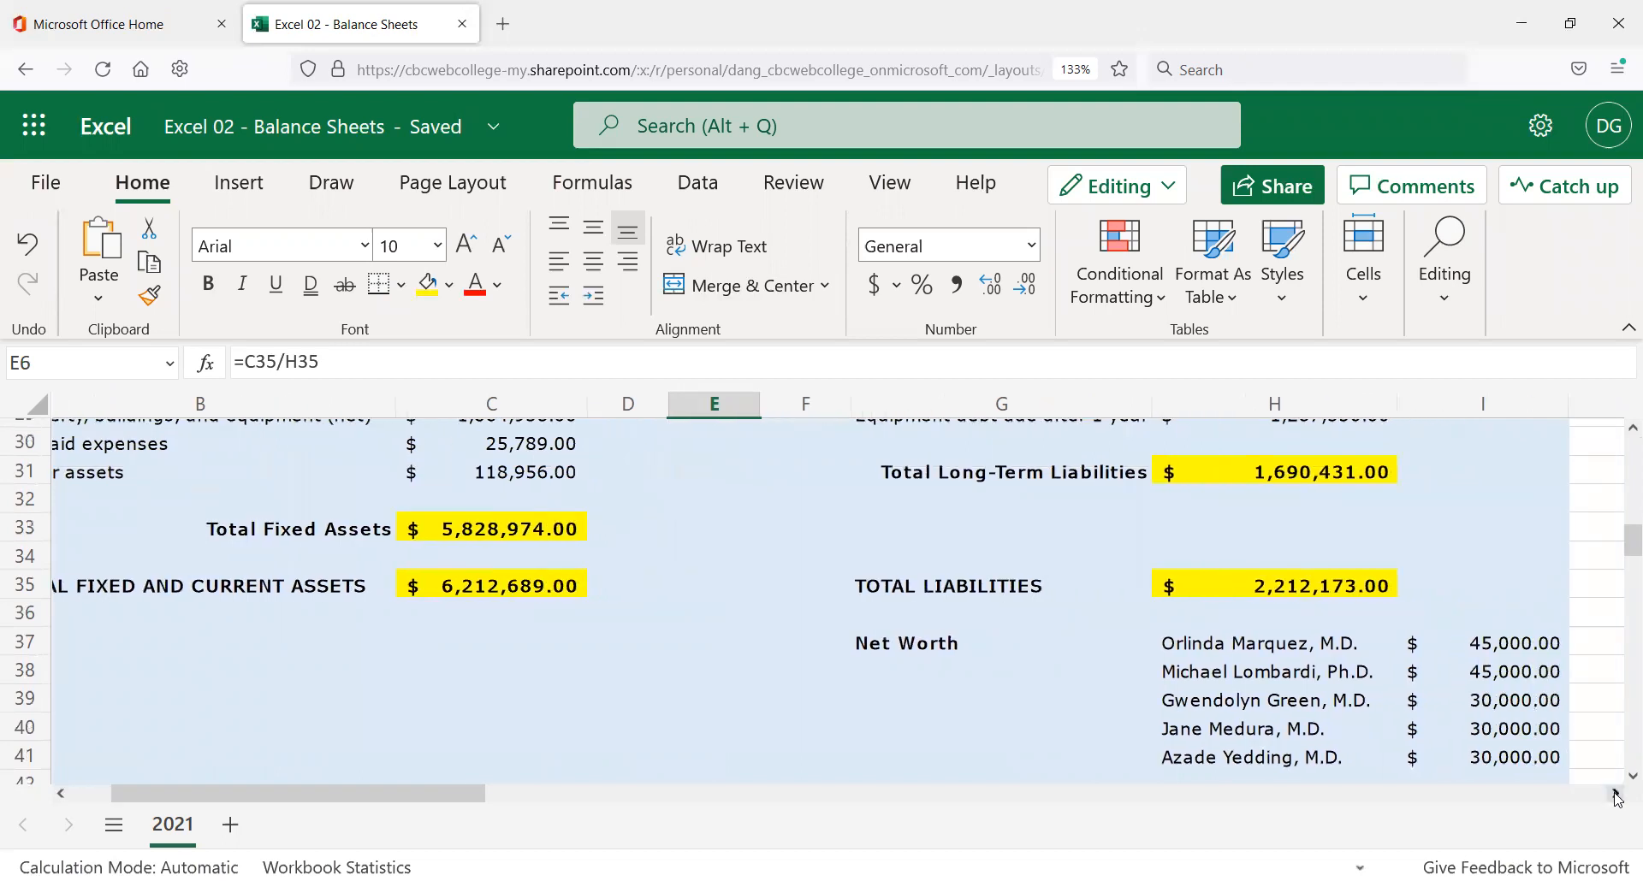
scroll(992, 638, "down", 2)
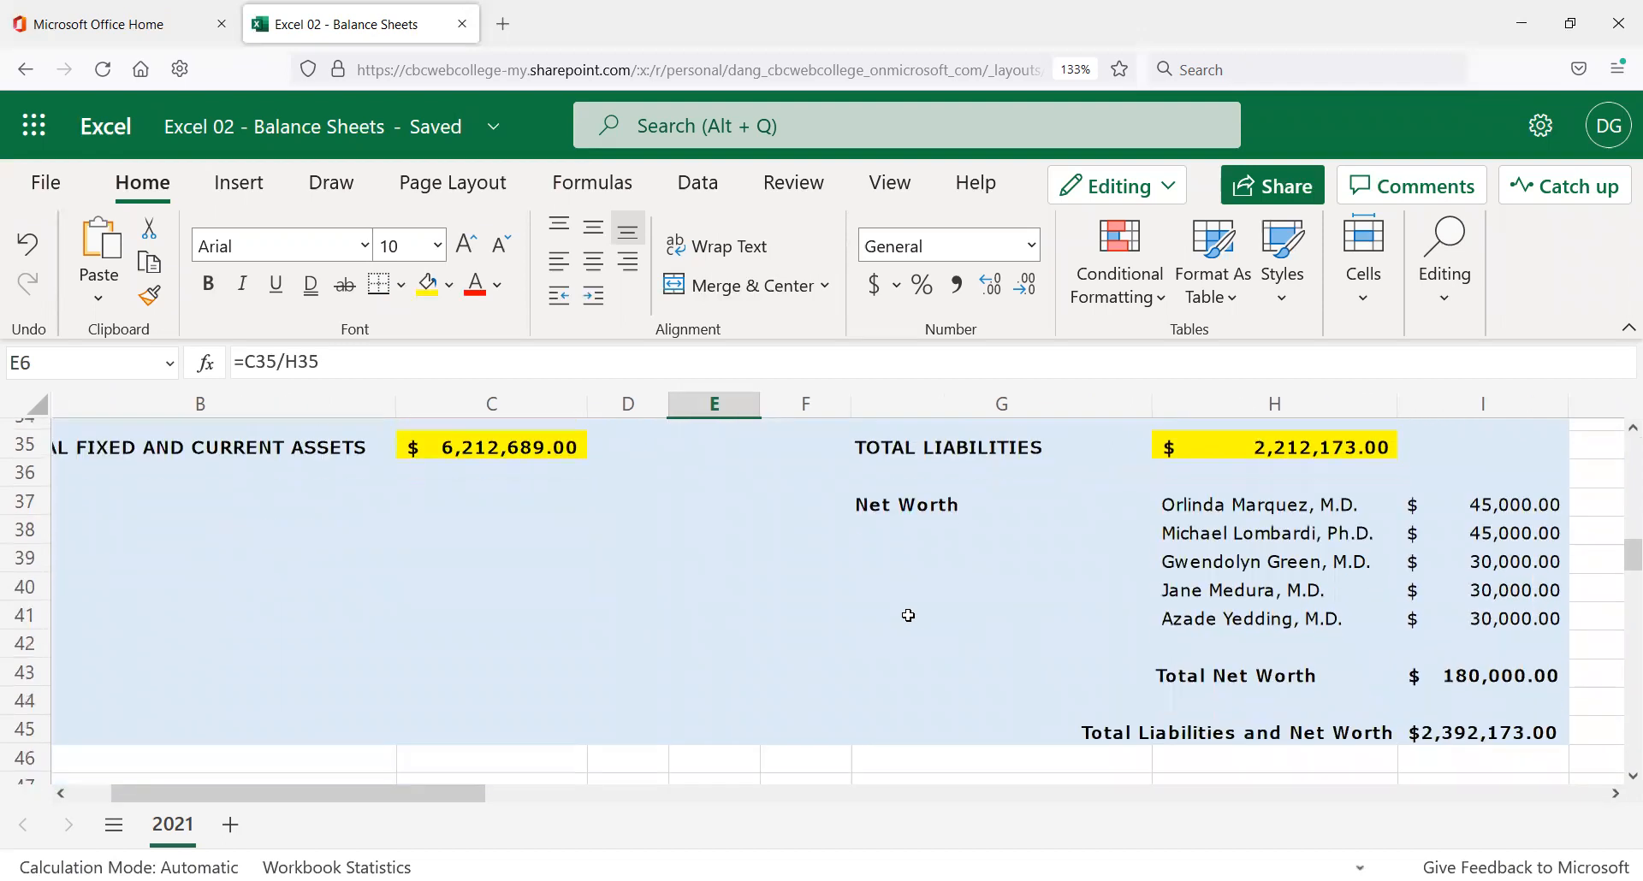
left_click_drag(909, 506, 1495, 730)
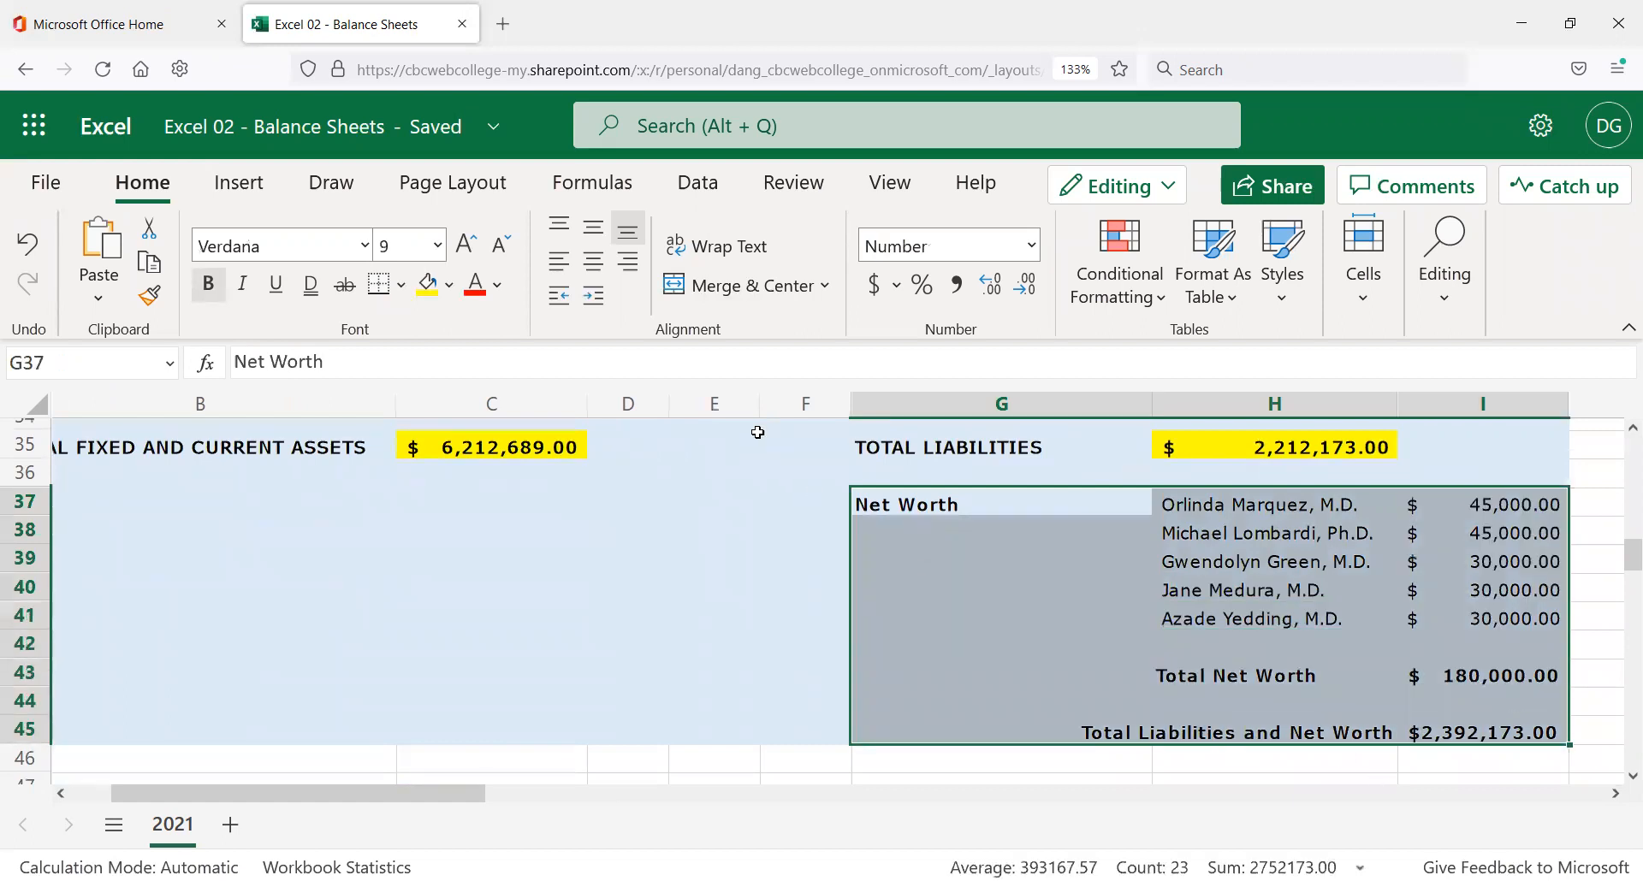
Shade G37:I45 Orange, Accent 2, Lighter 80% and fill the Total Net Worth amount I43 yellow.
left_click(449, 286)
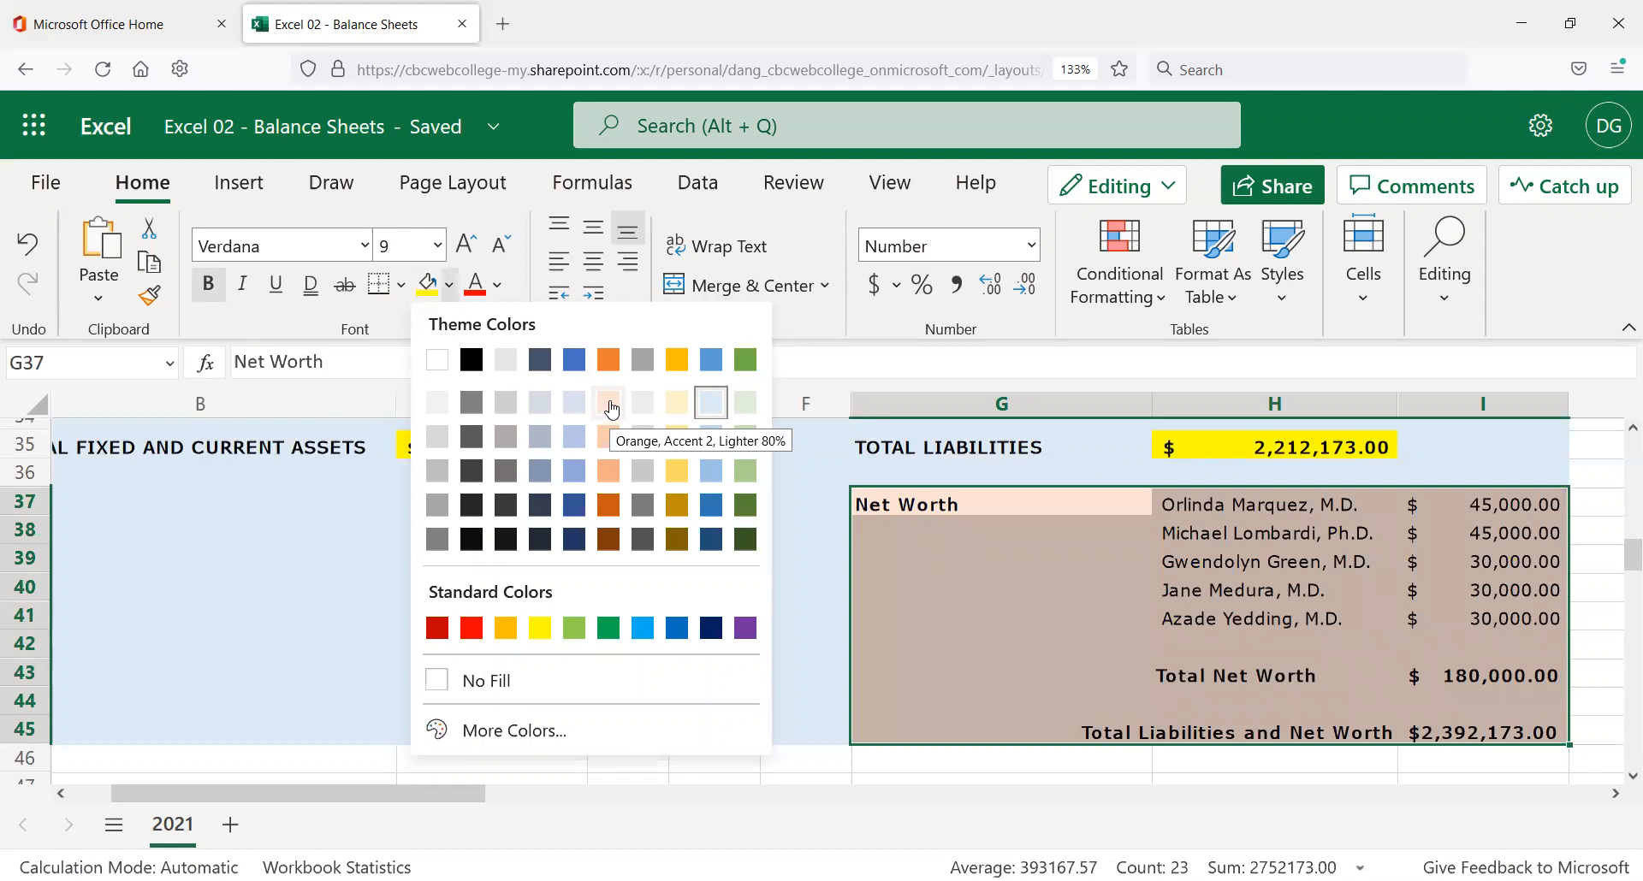
left_click(611, 409)
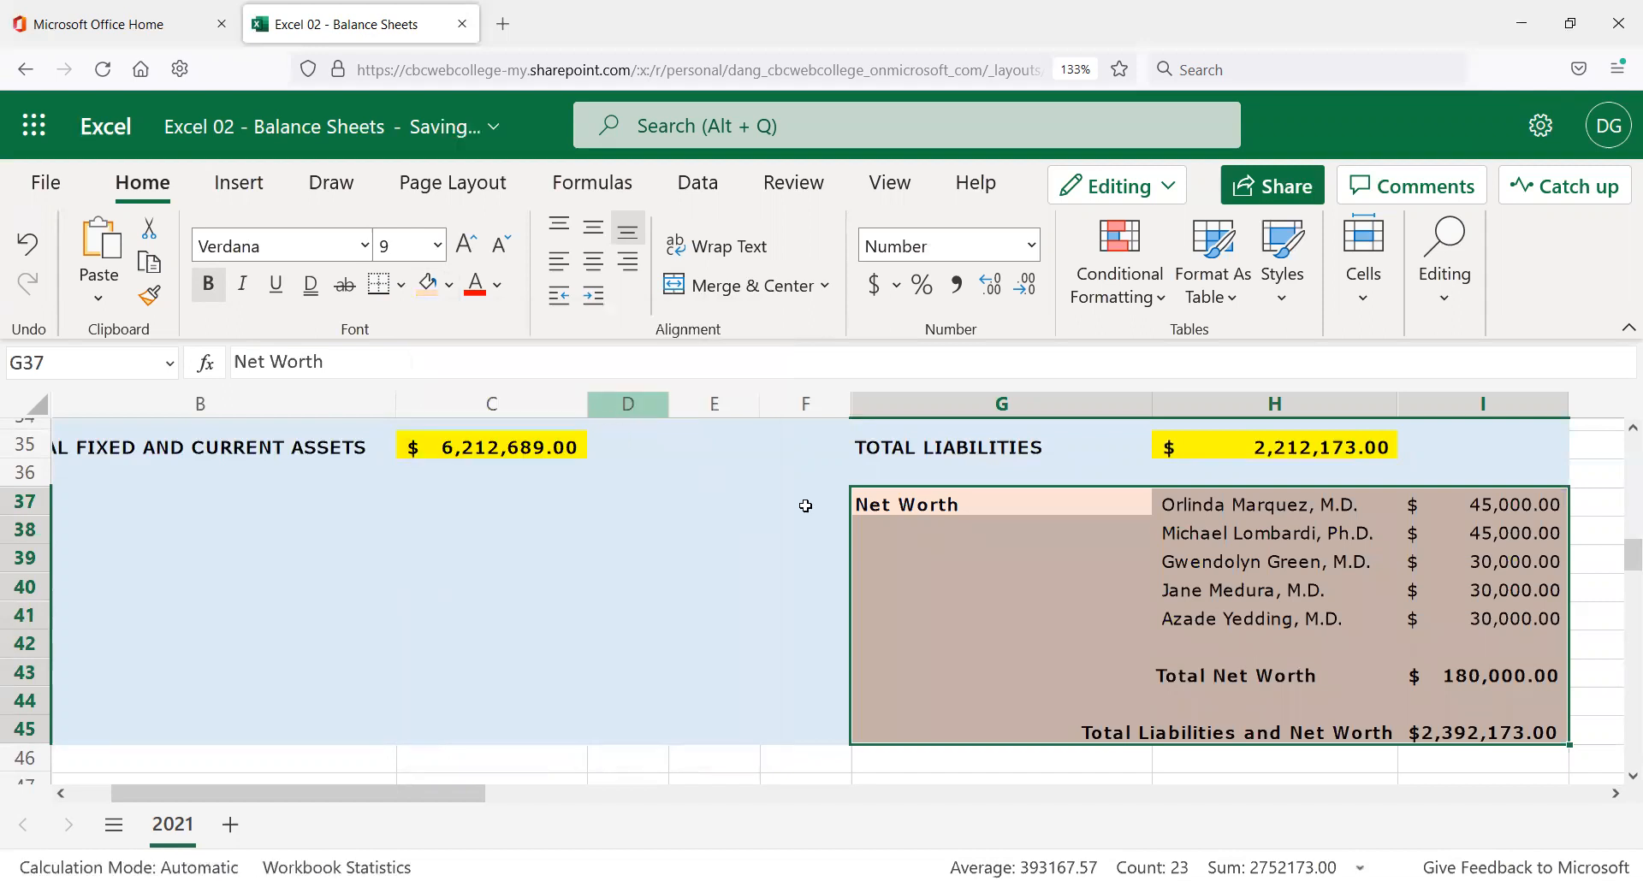
left_click(1515, 677)
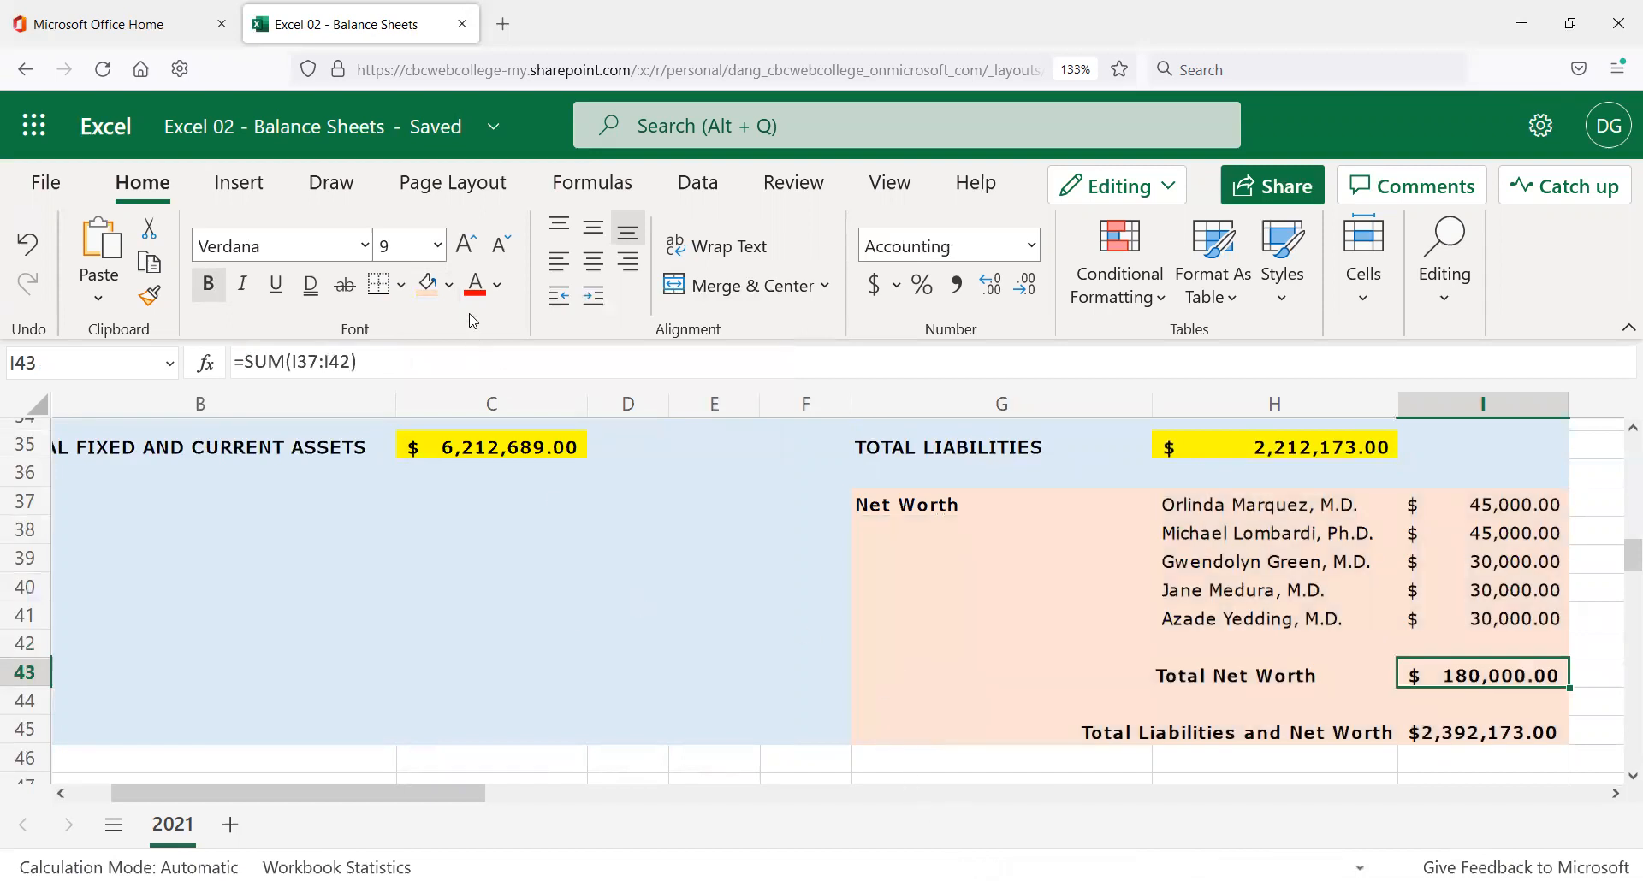
left_click(450, 289)
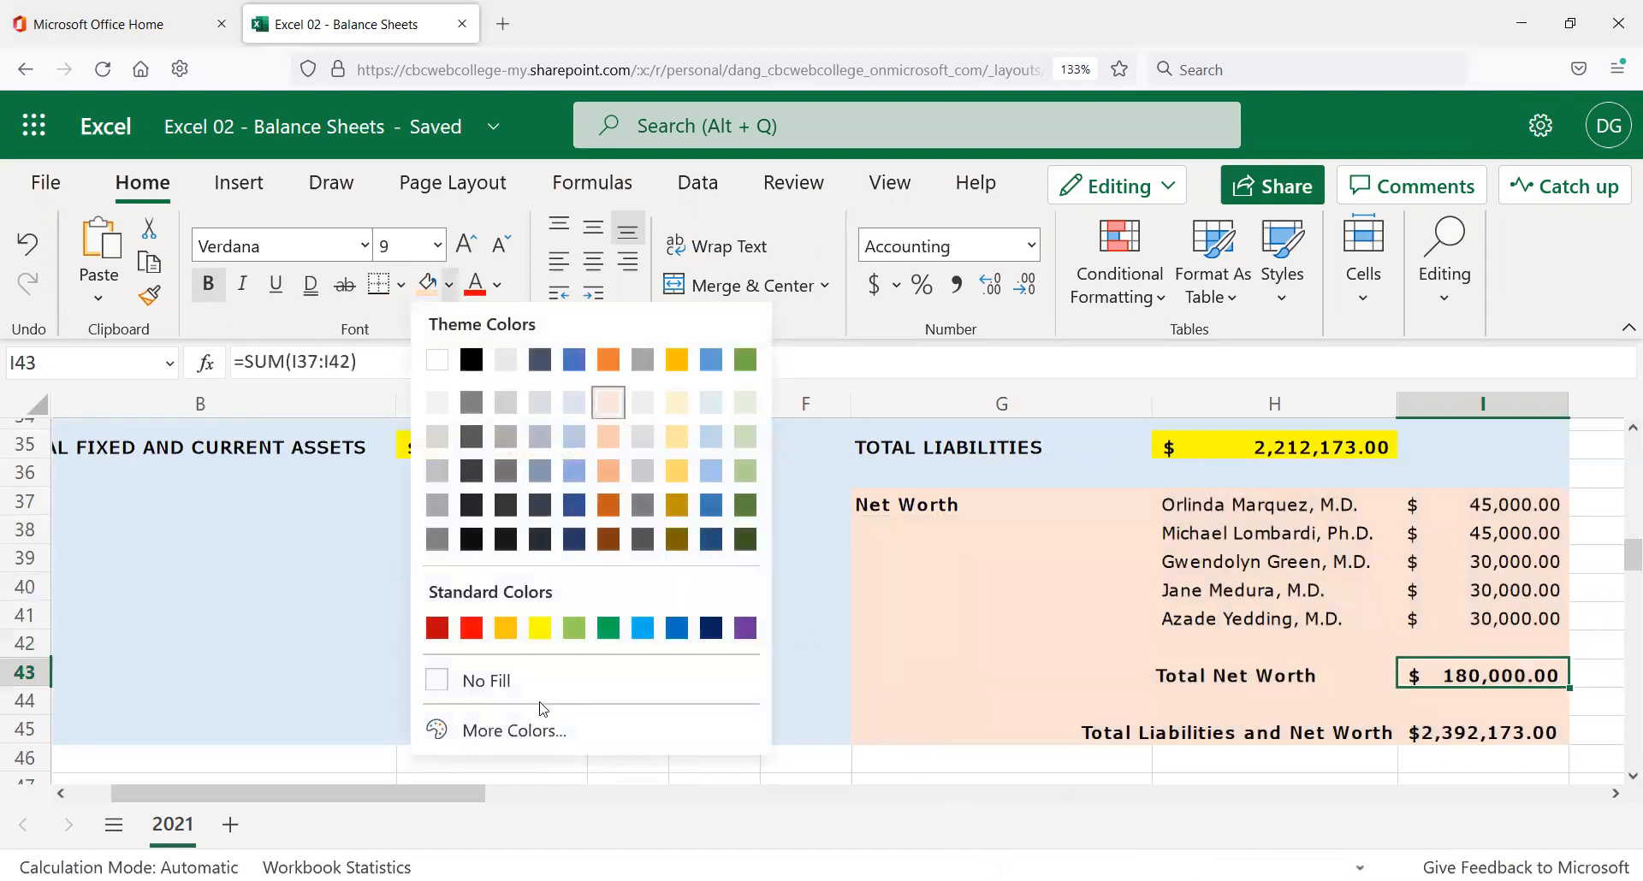
left_click(538, 631)
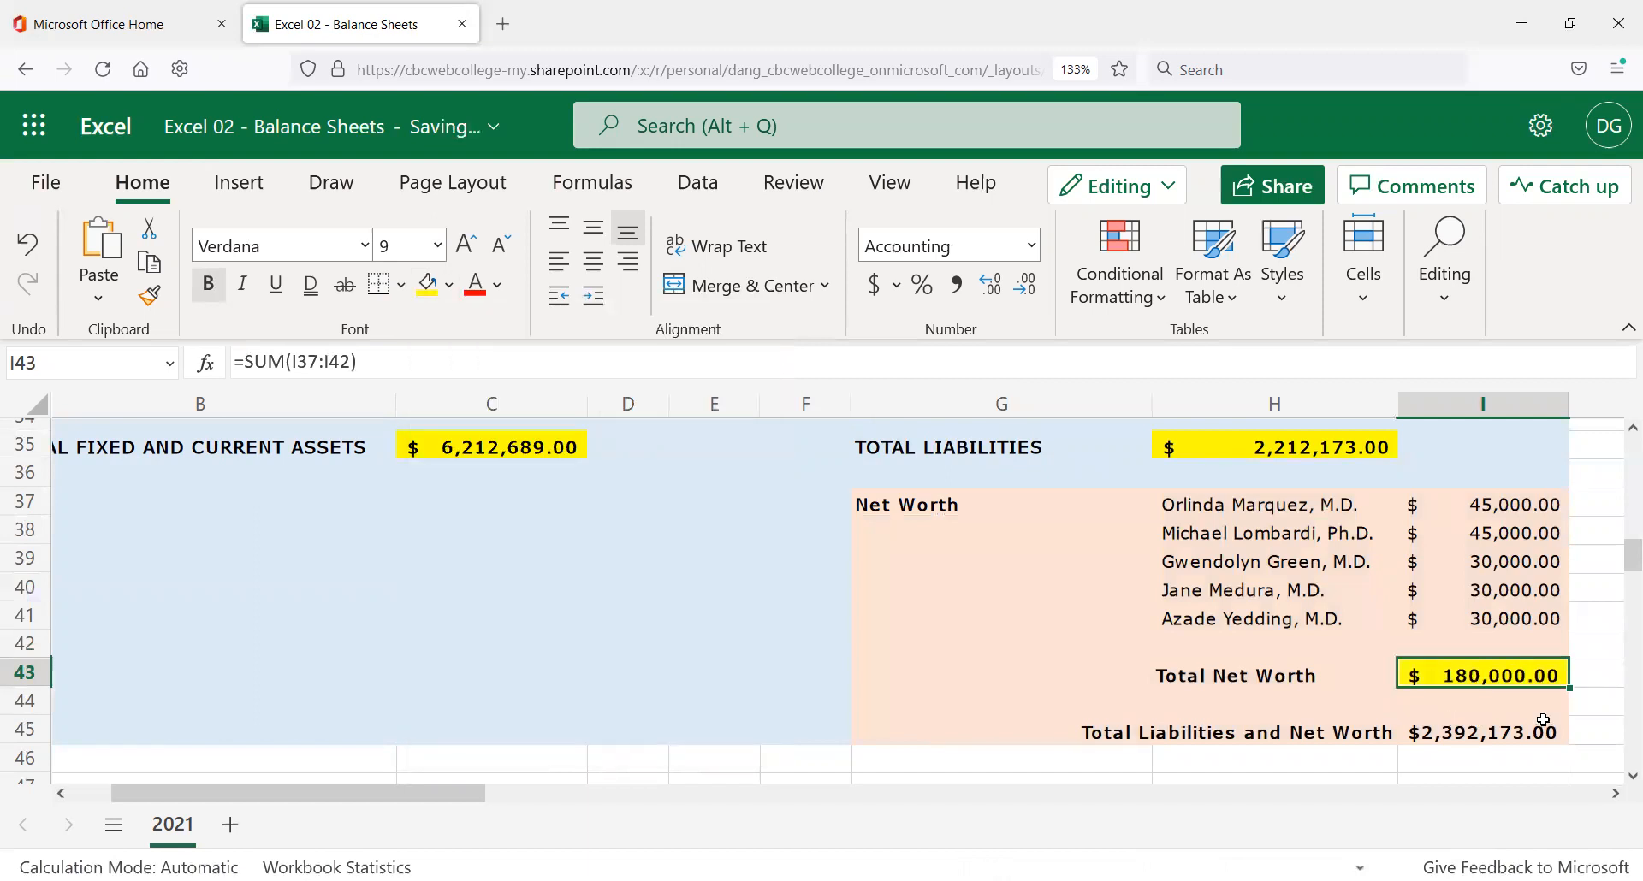
Fill the Total Liabilities and Net Worth amount I45 yellow.
left_click(1482, 734)
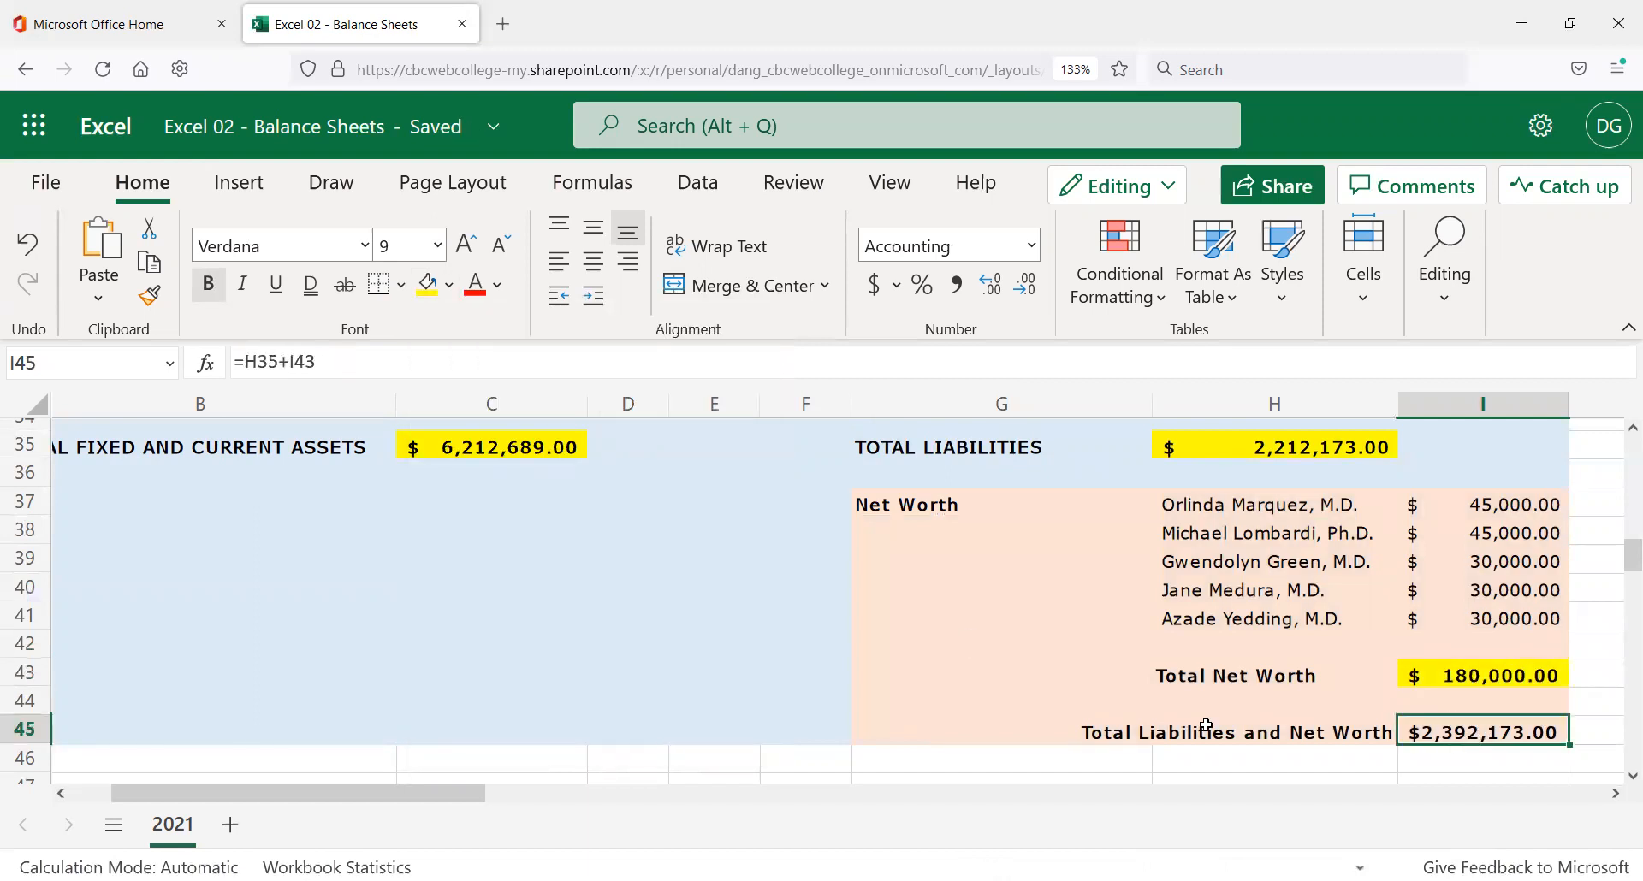
left_click(447, 295)
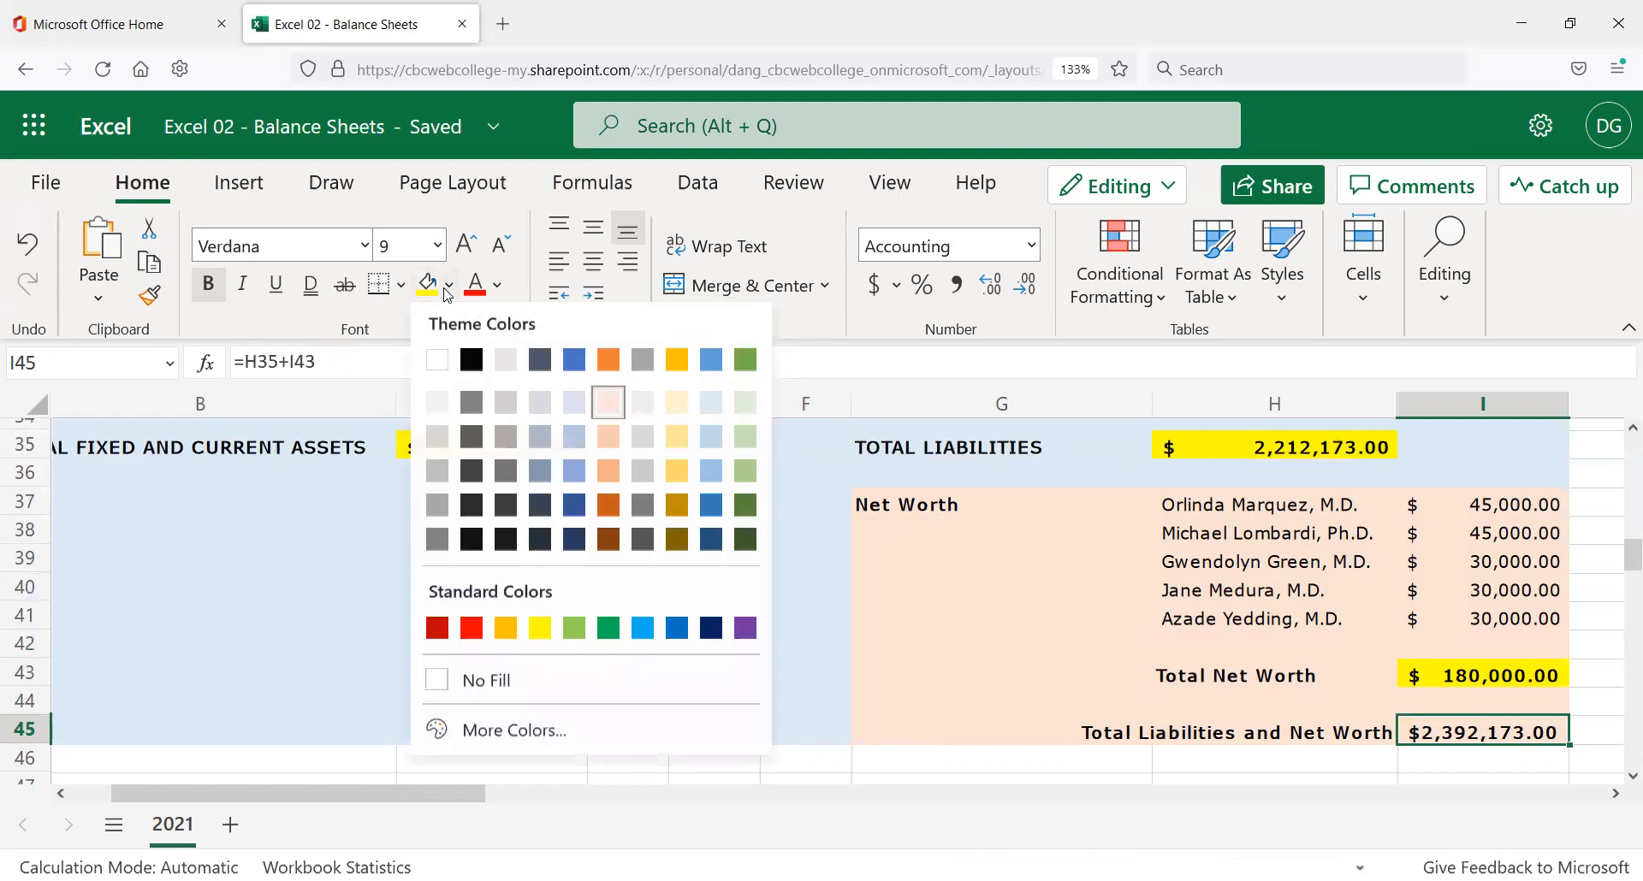
left_click(538, 631)
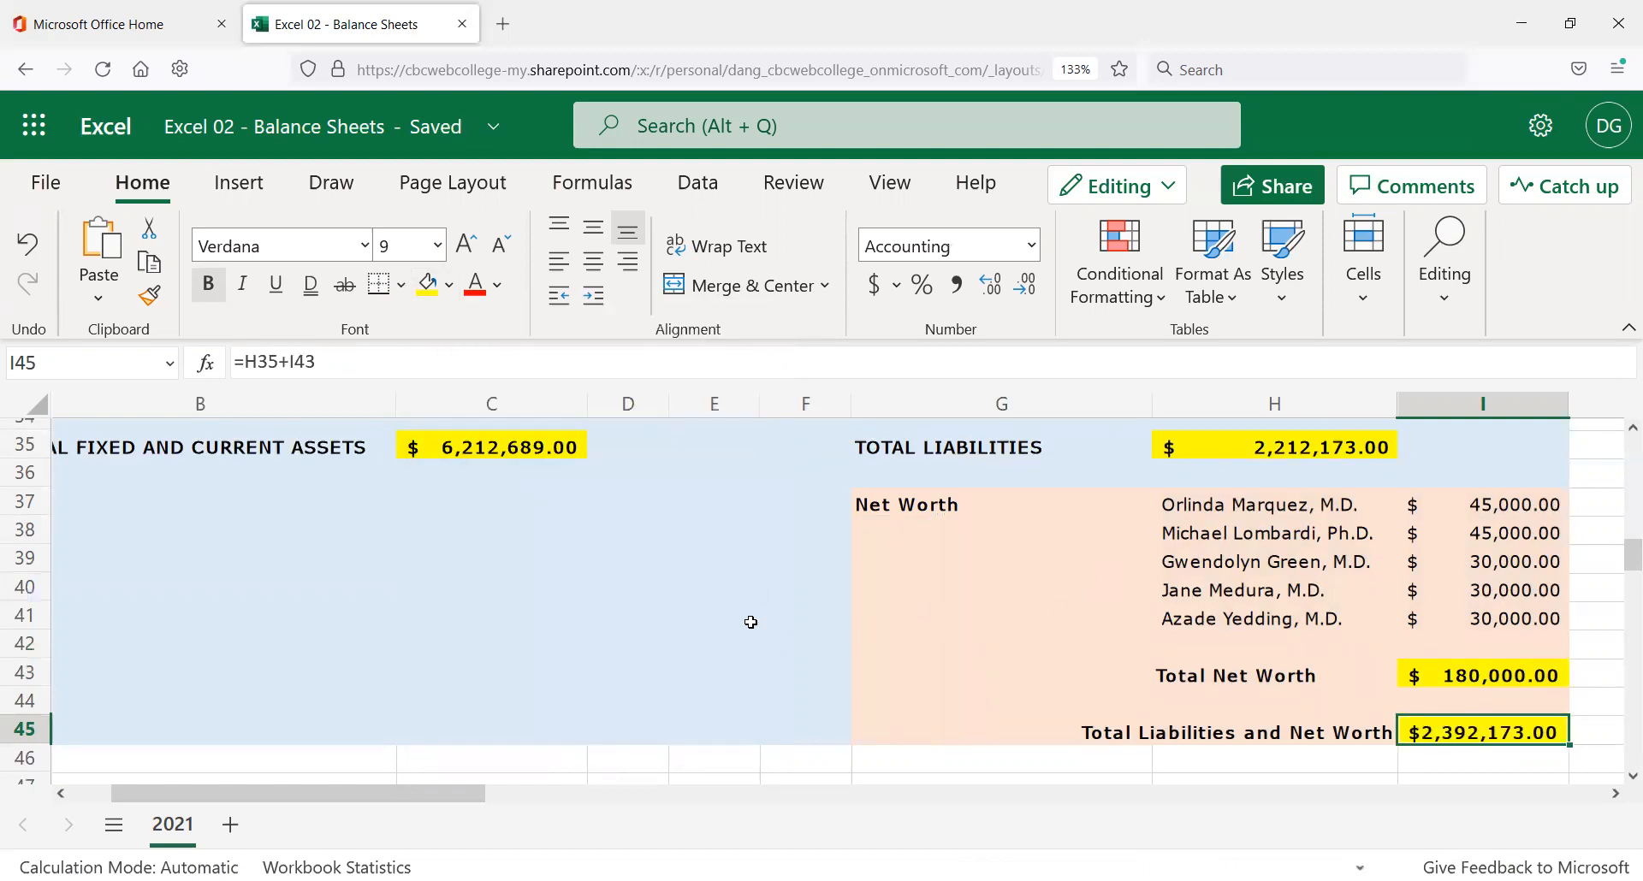
scroll(702, 583, "up", 3)
scroll(701, 578, "up", 10)
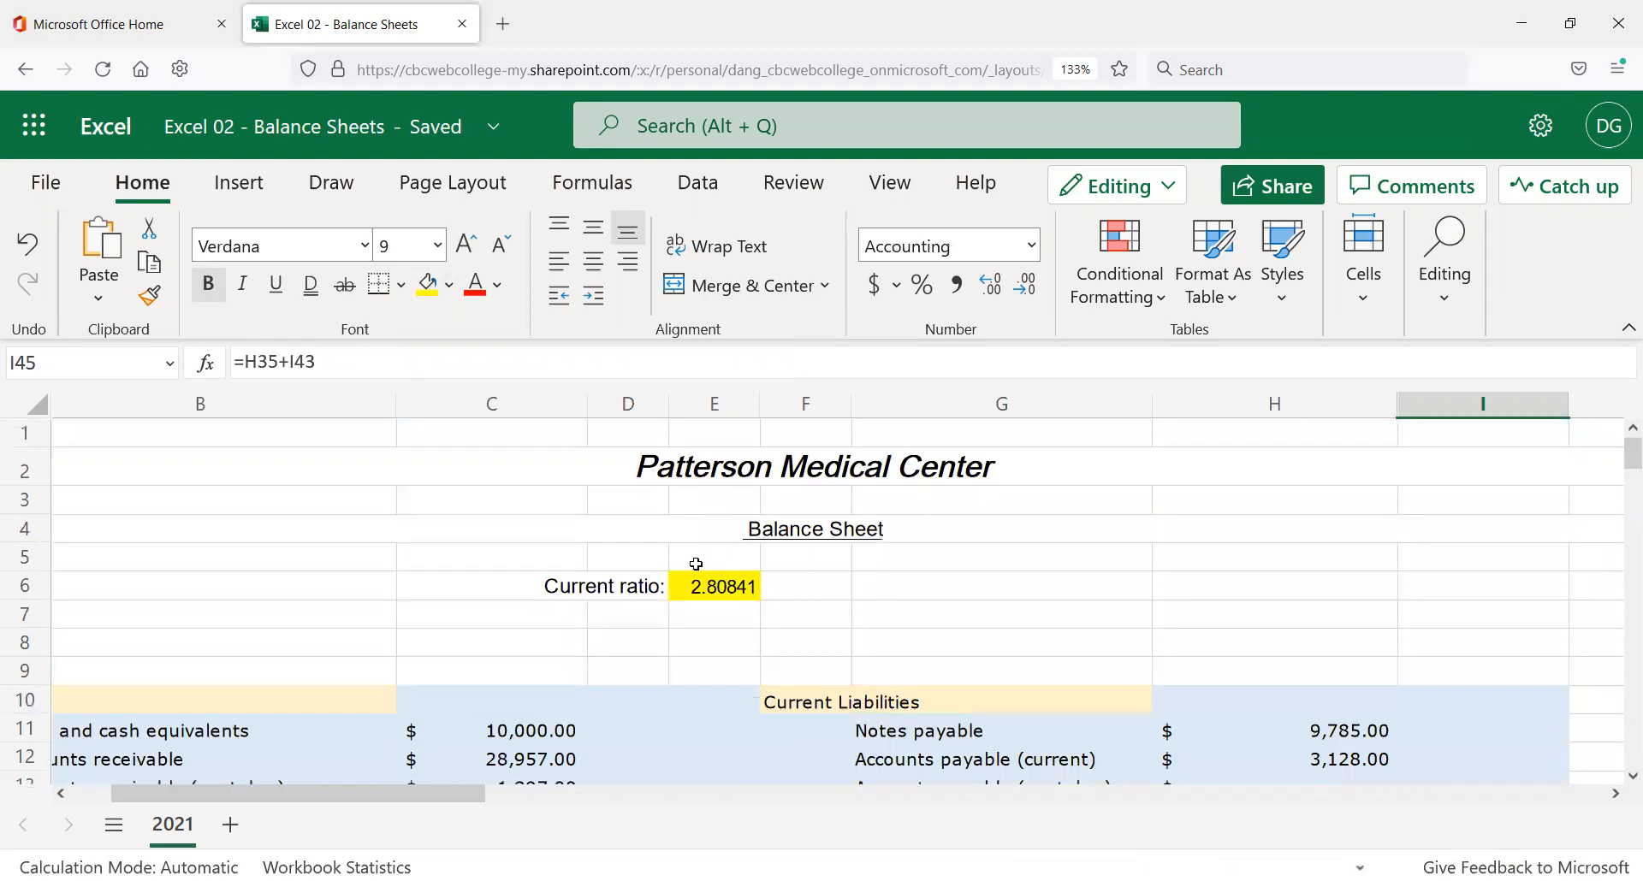
left_click(570, 534)
scroll(494, 562, "down", 3)
scroll(498, 560, "down", 8)
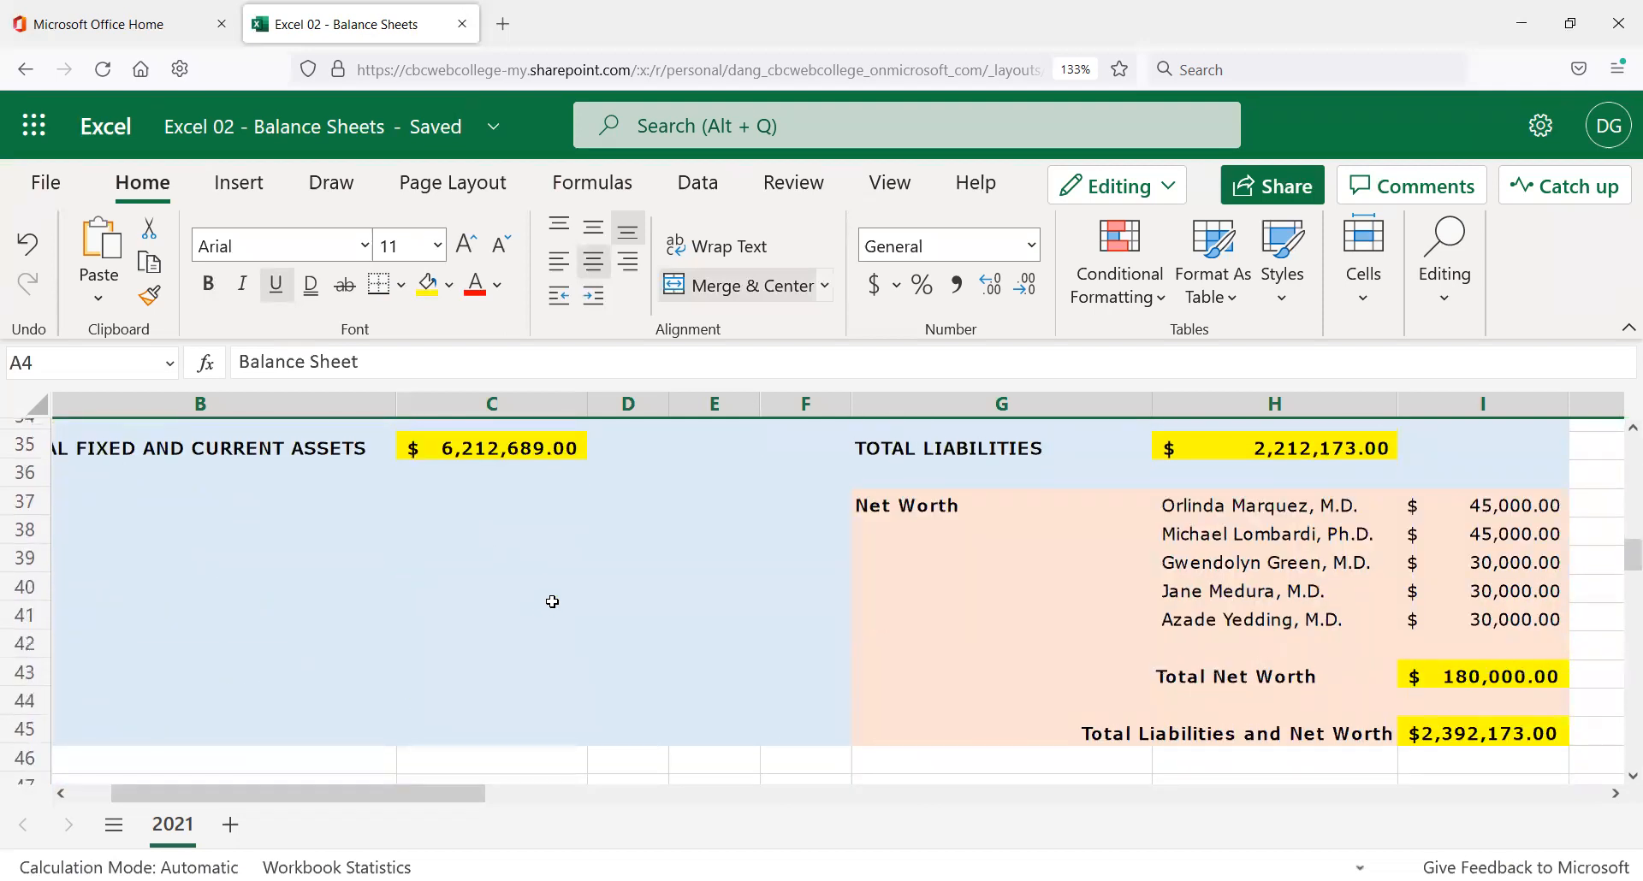
scroll(552, 603, "up", 11)
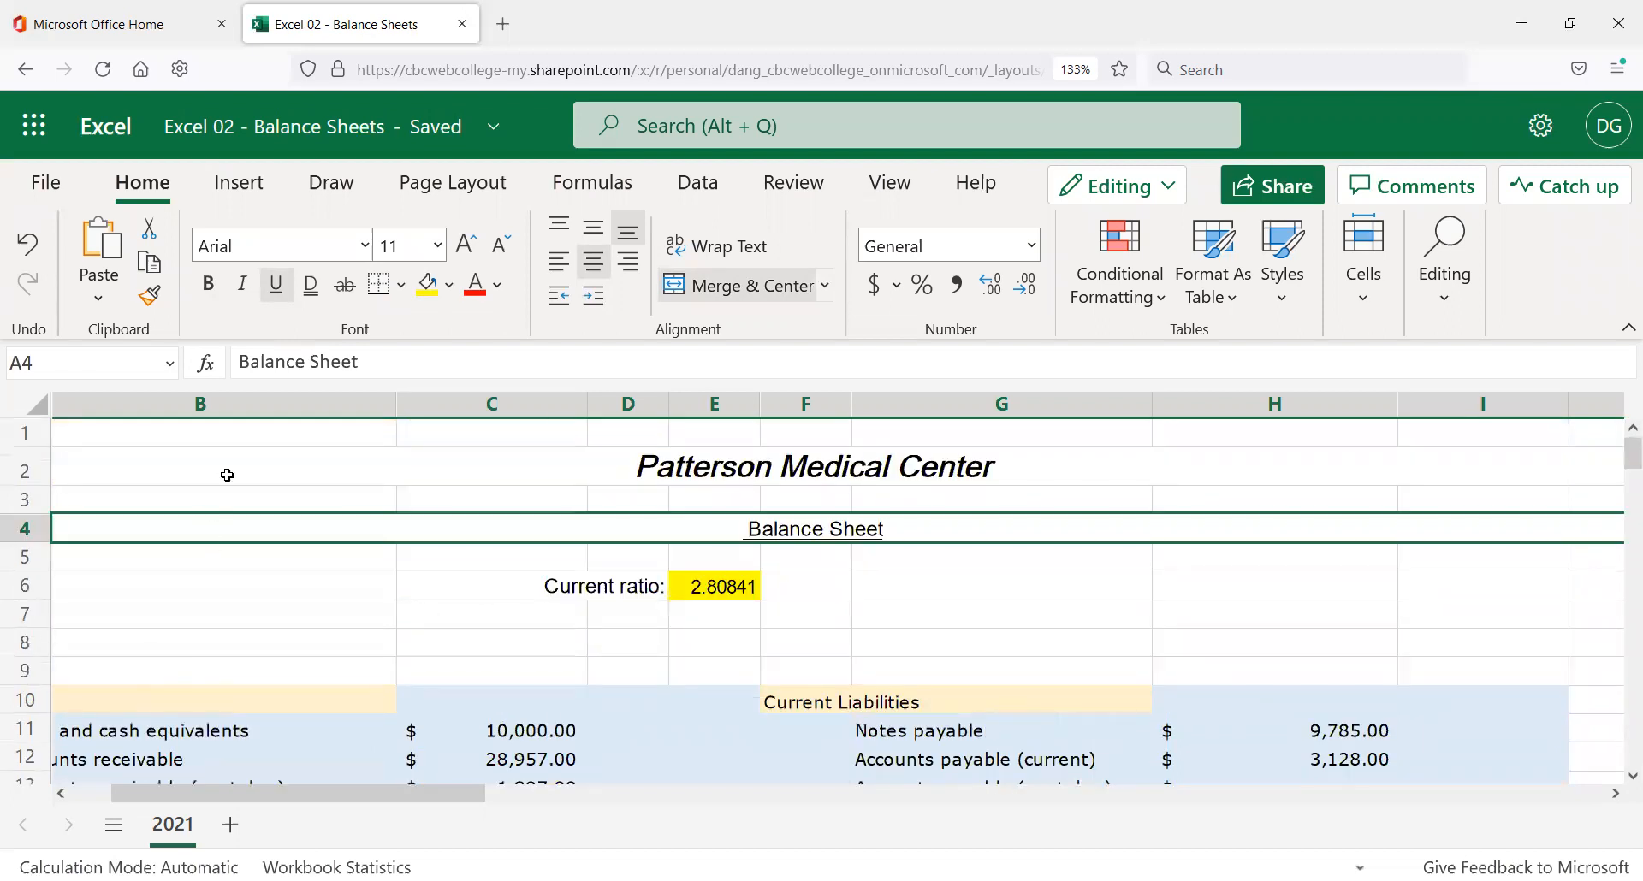
left_click(291, 470)
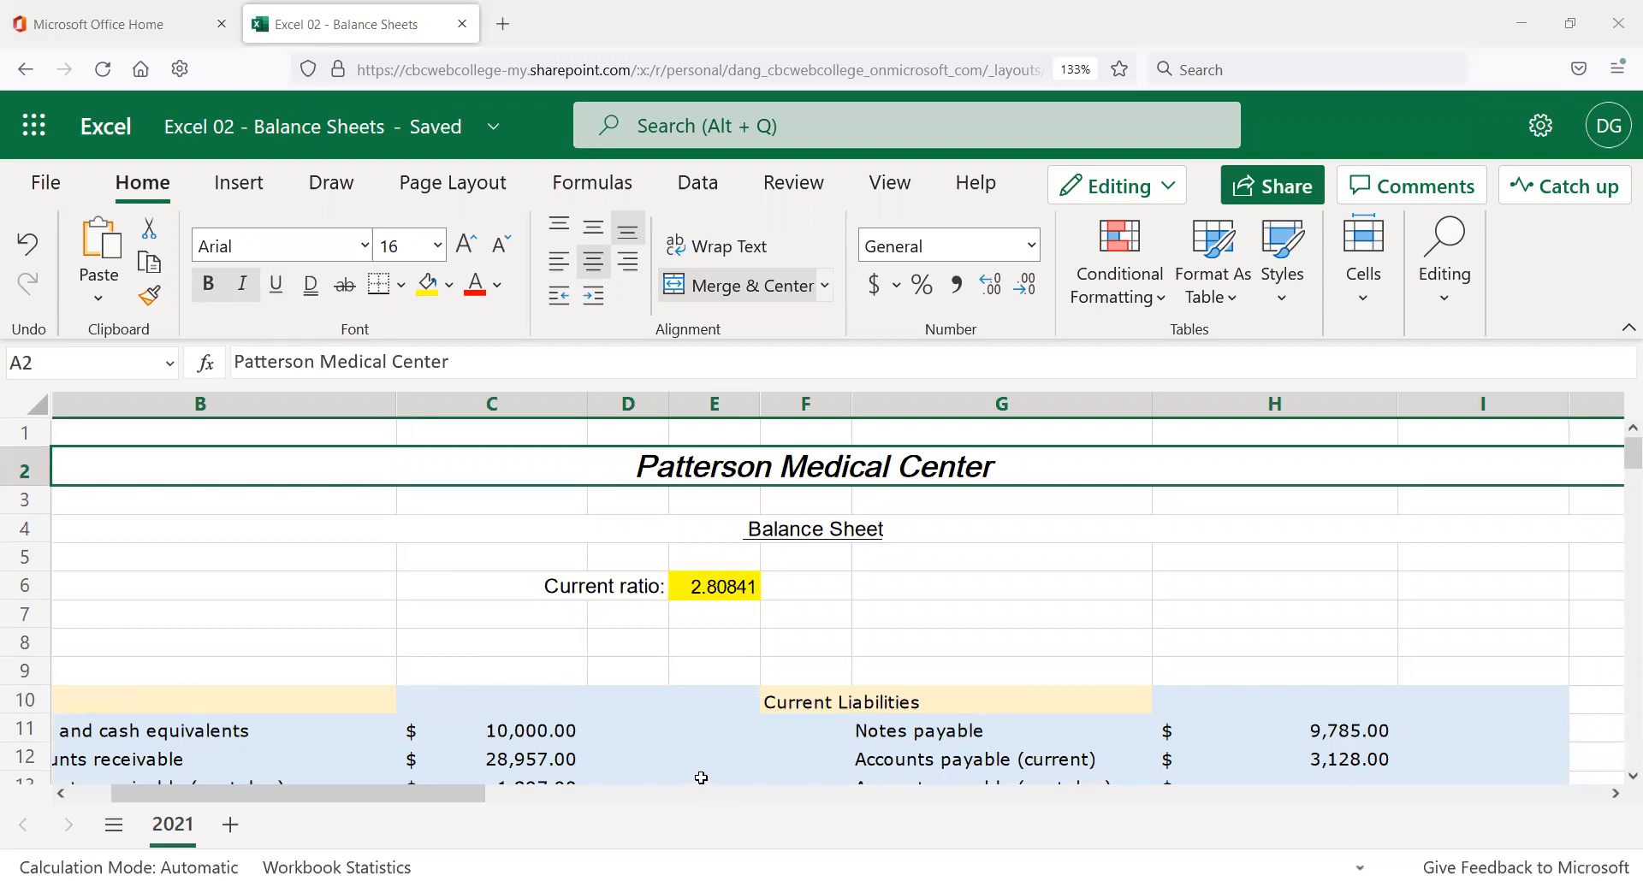
scroll(299, 542, "down", 3)
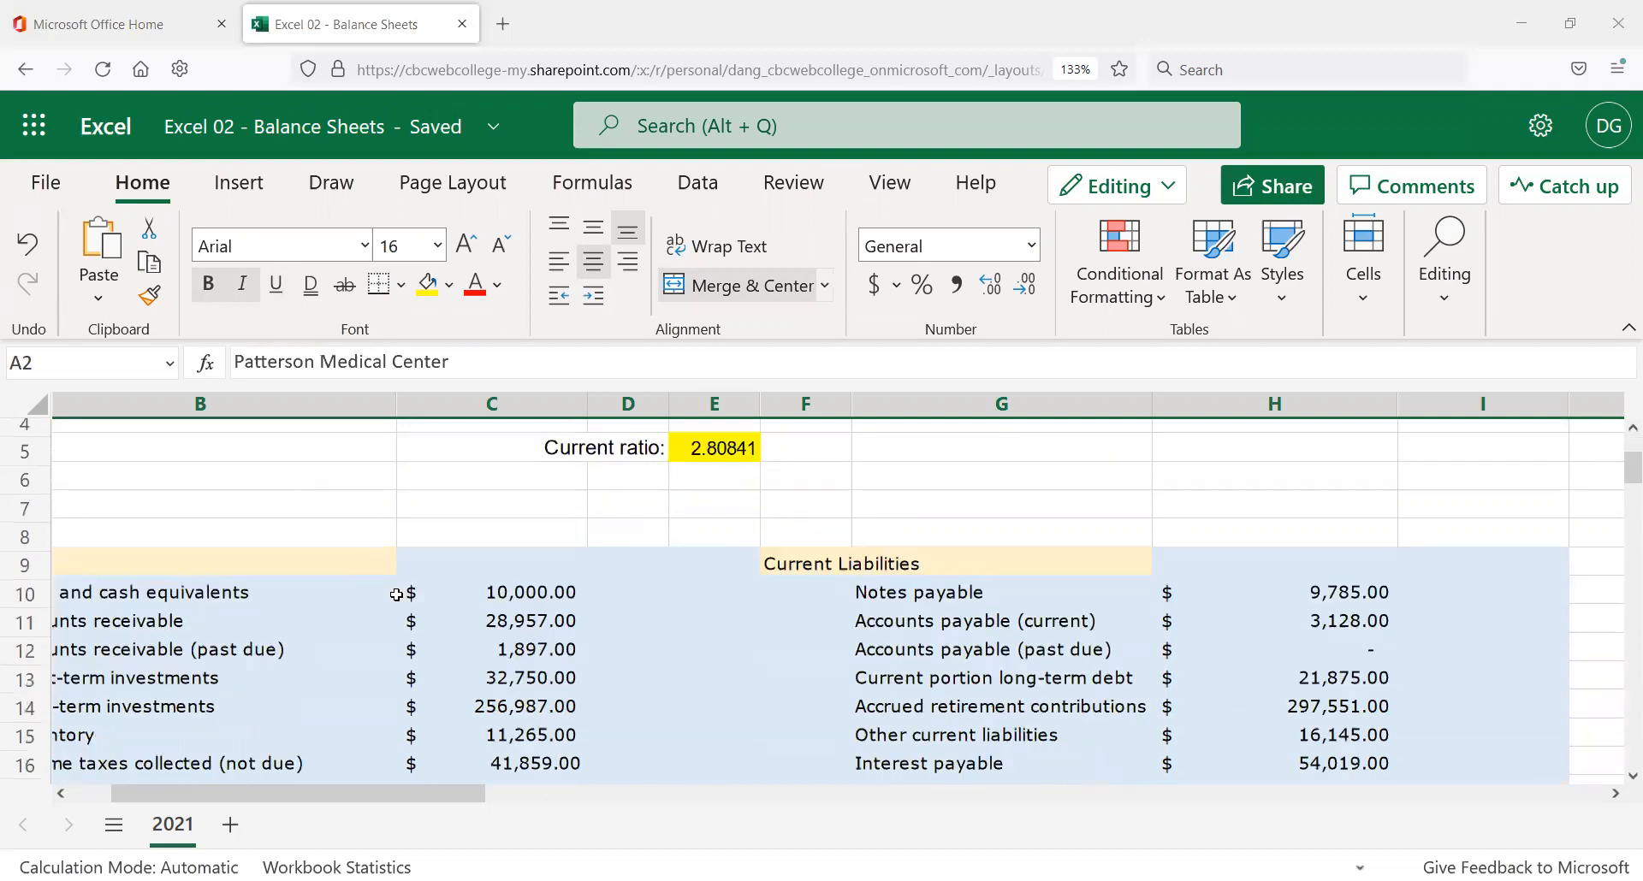
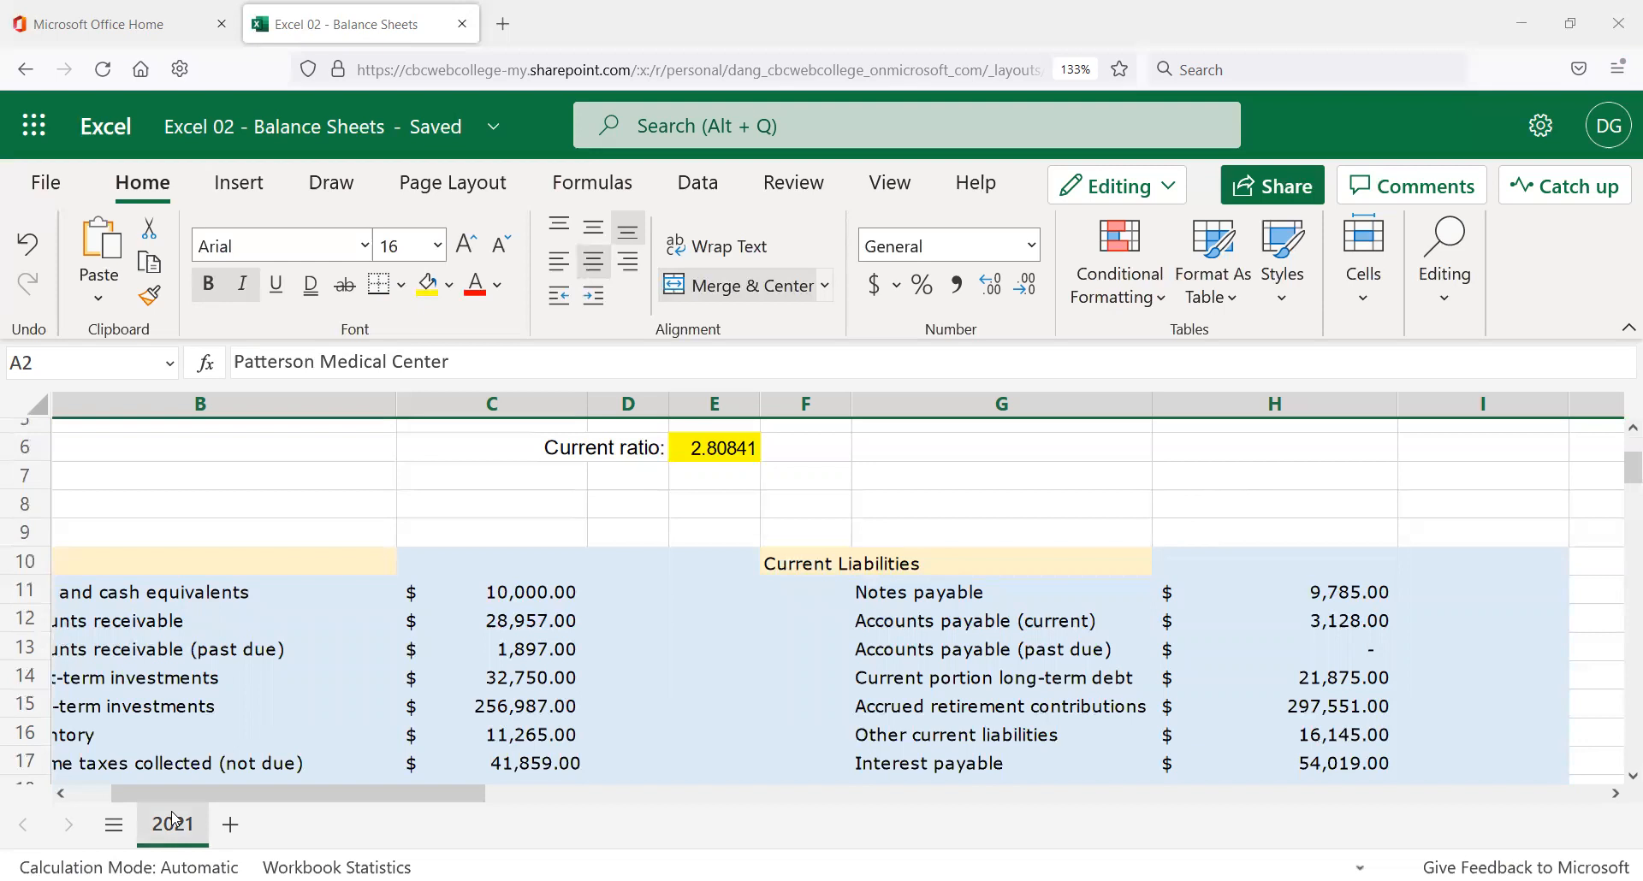
Add a new blank sheet, Sheet1, to the workbook.
scroll(383, 636, "up", 2)
scroll(382, 629, "down", 5)
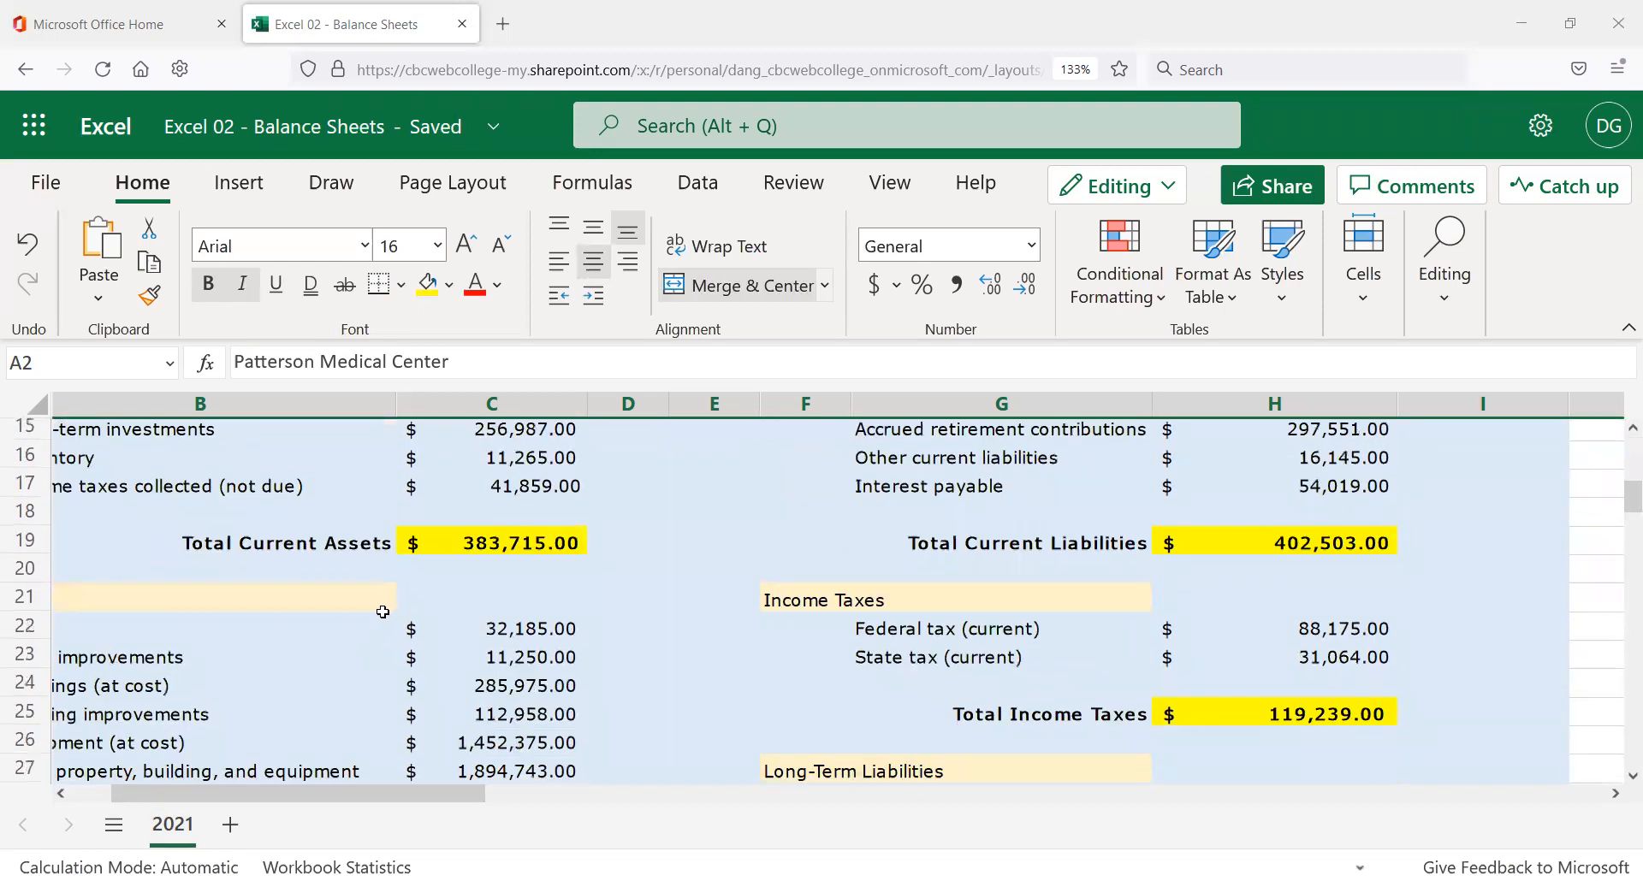
scroll(388, 610, "down", 3)
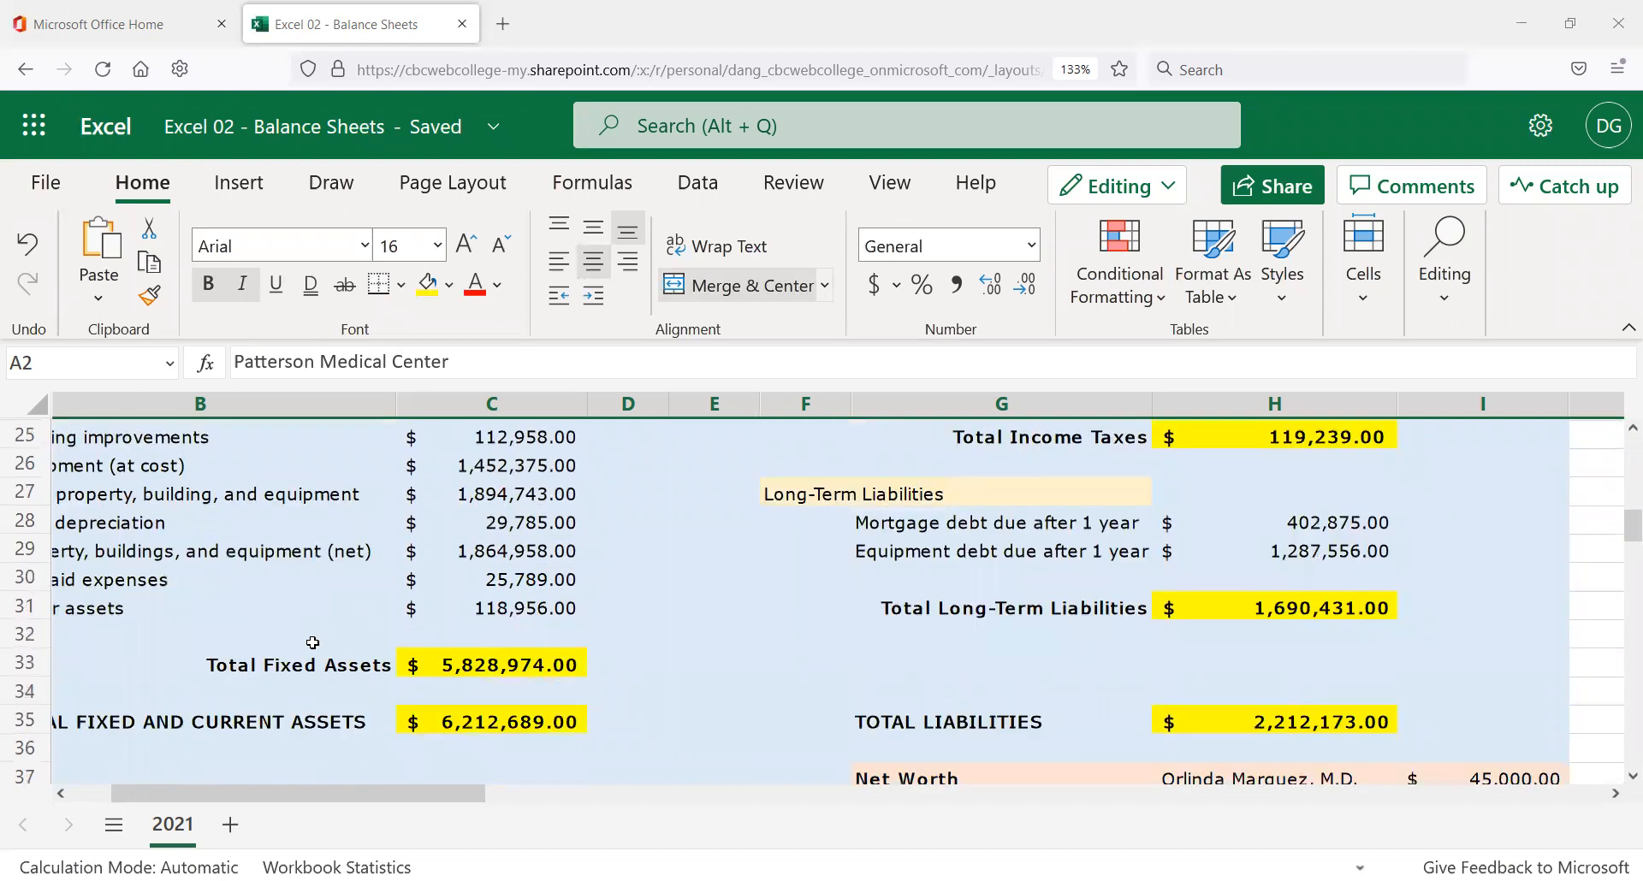
scroll(244, 766, "down", 2)
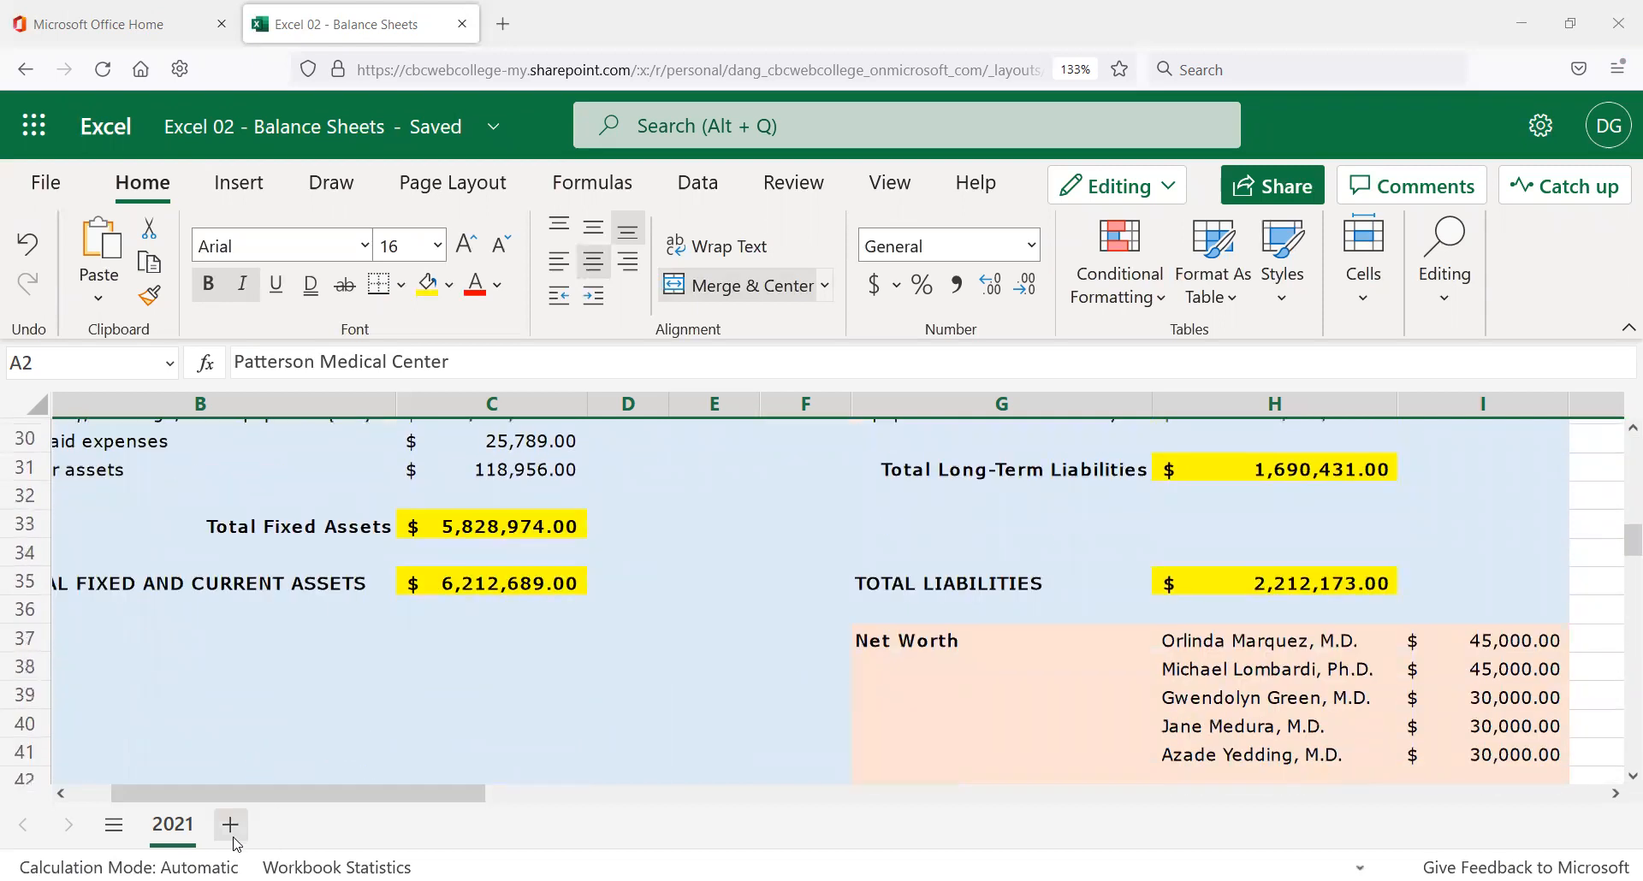
scroll(292, 719, "up", 3)
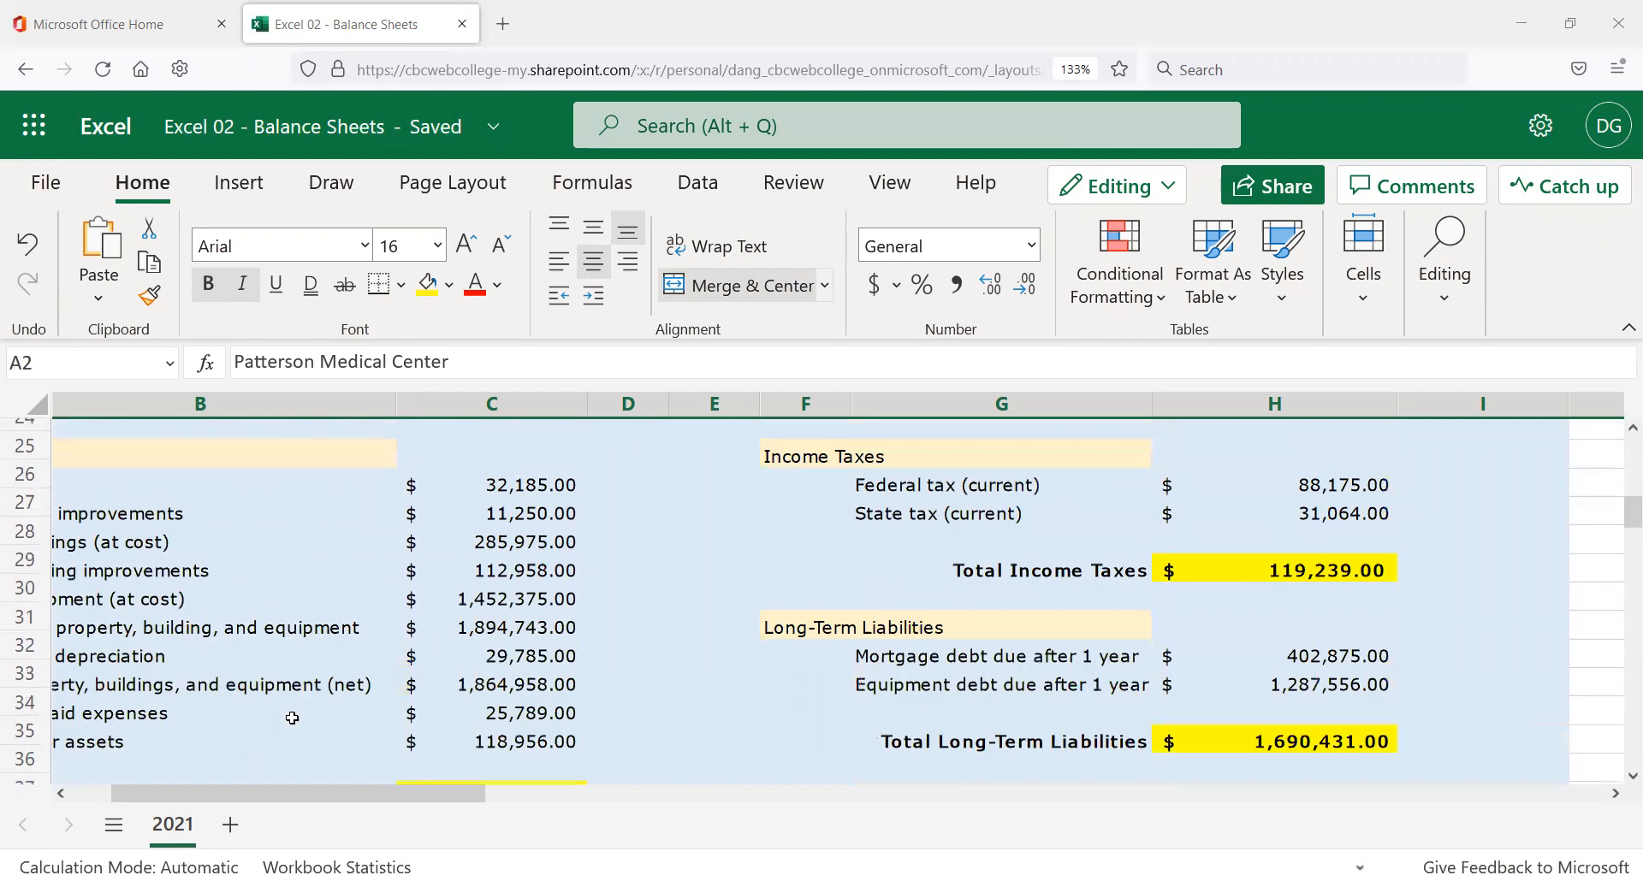
scroll(292, 719, "up", 5)
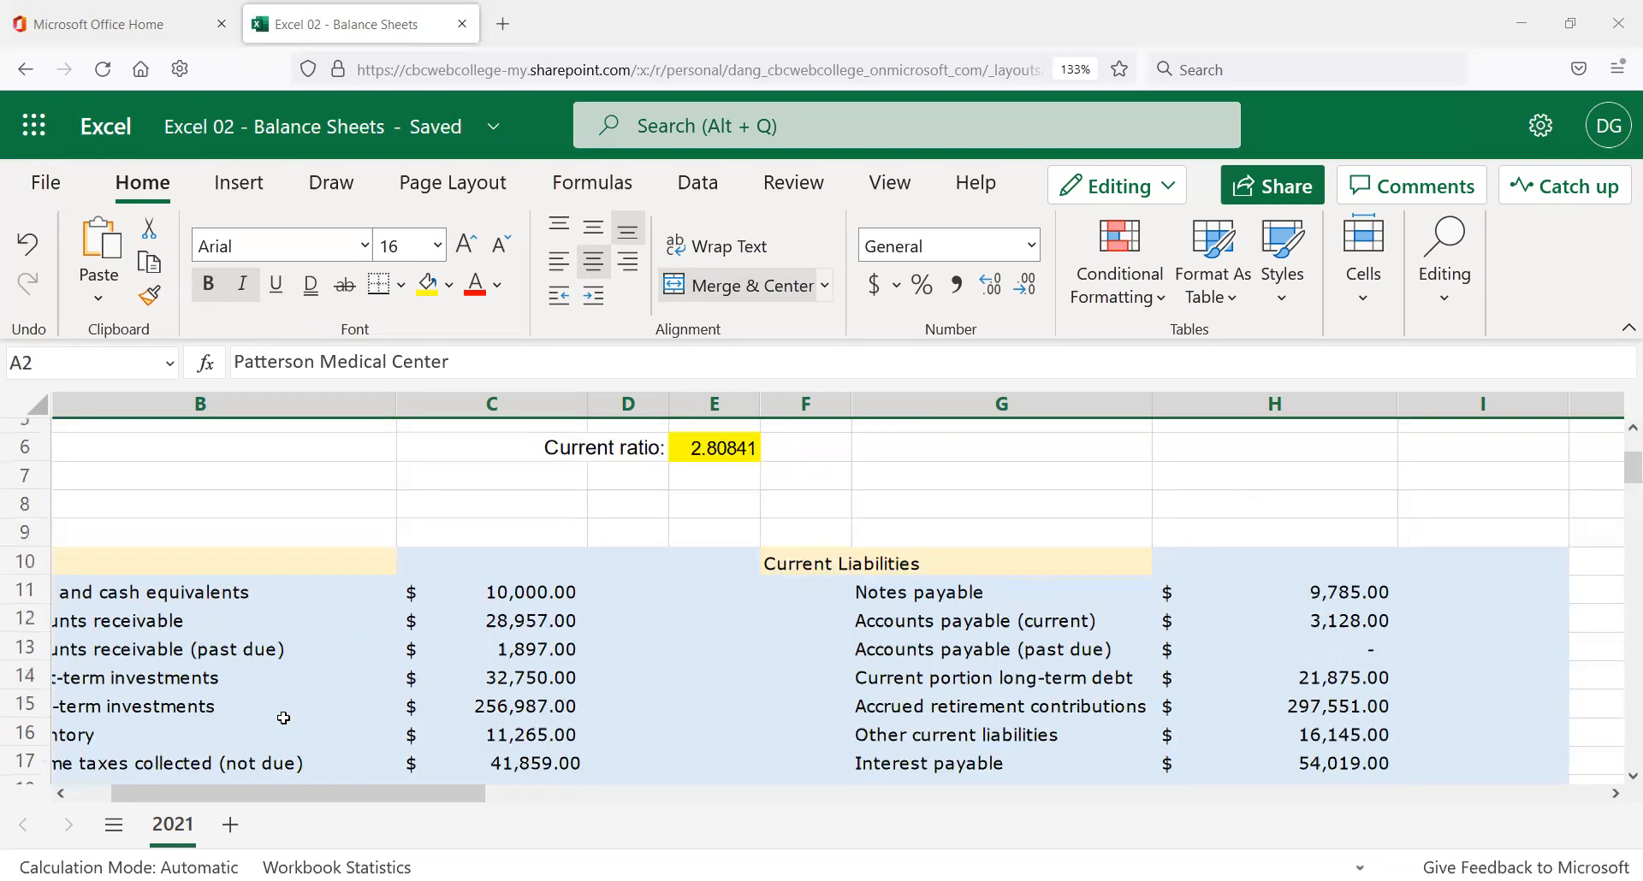
right_click(175, 836)
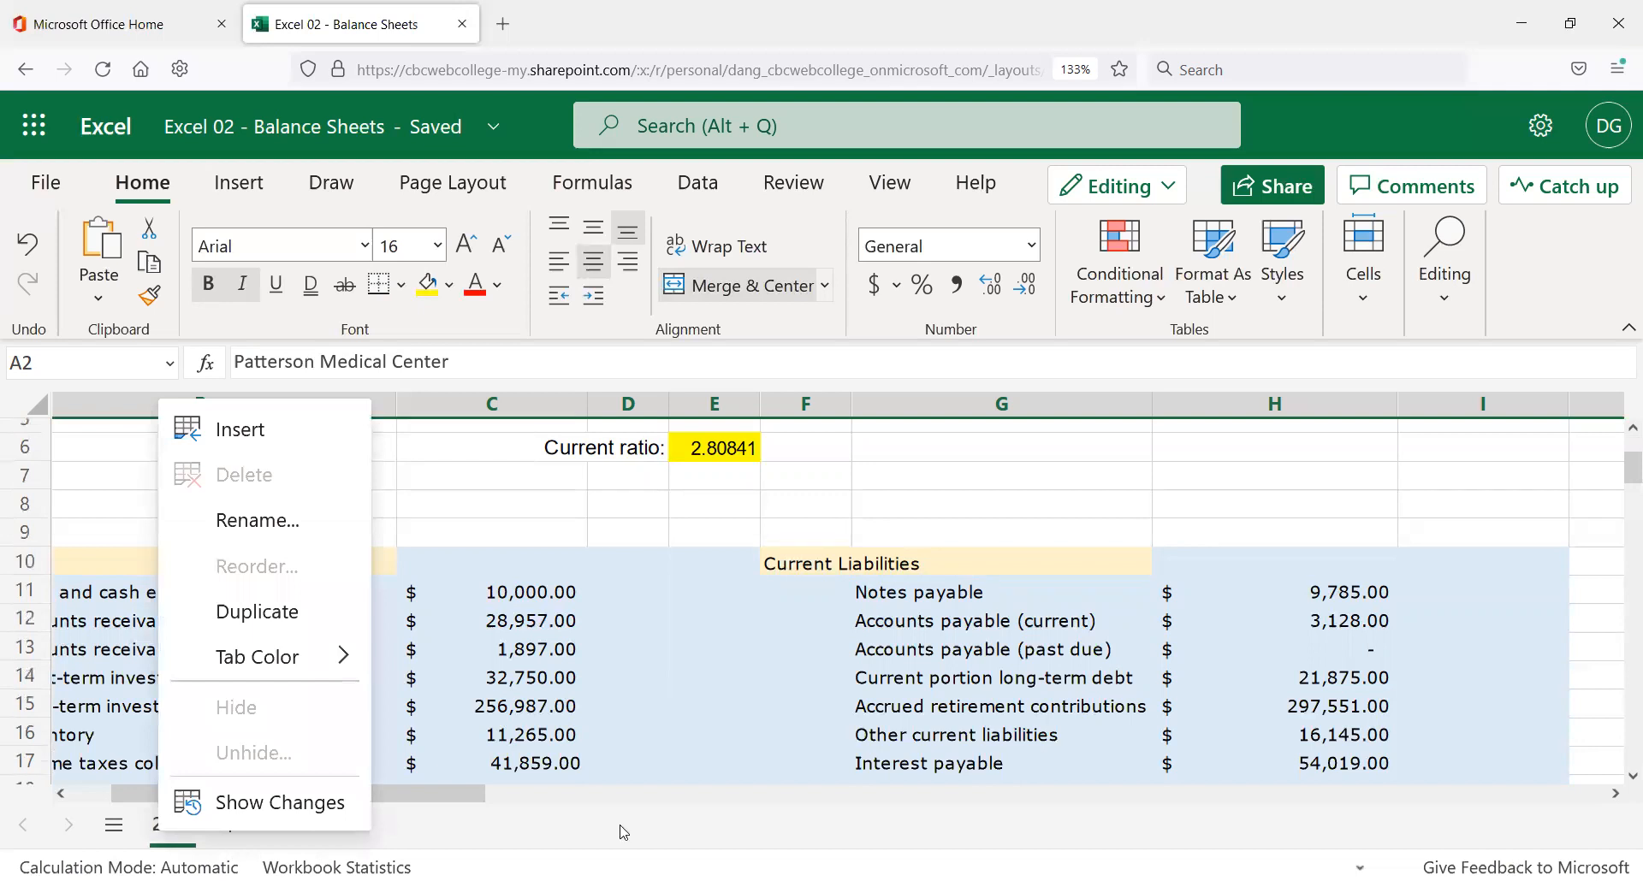
left_click(515, 479)
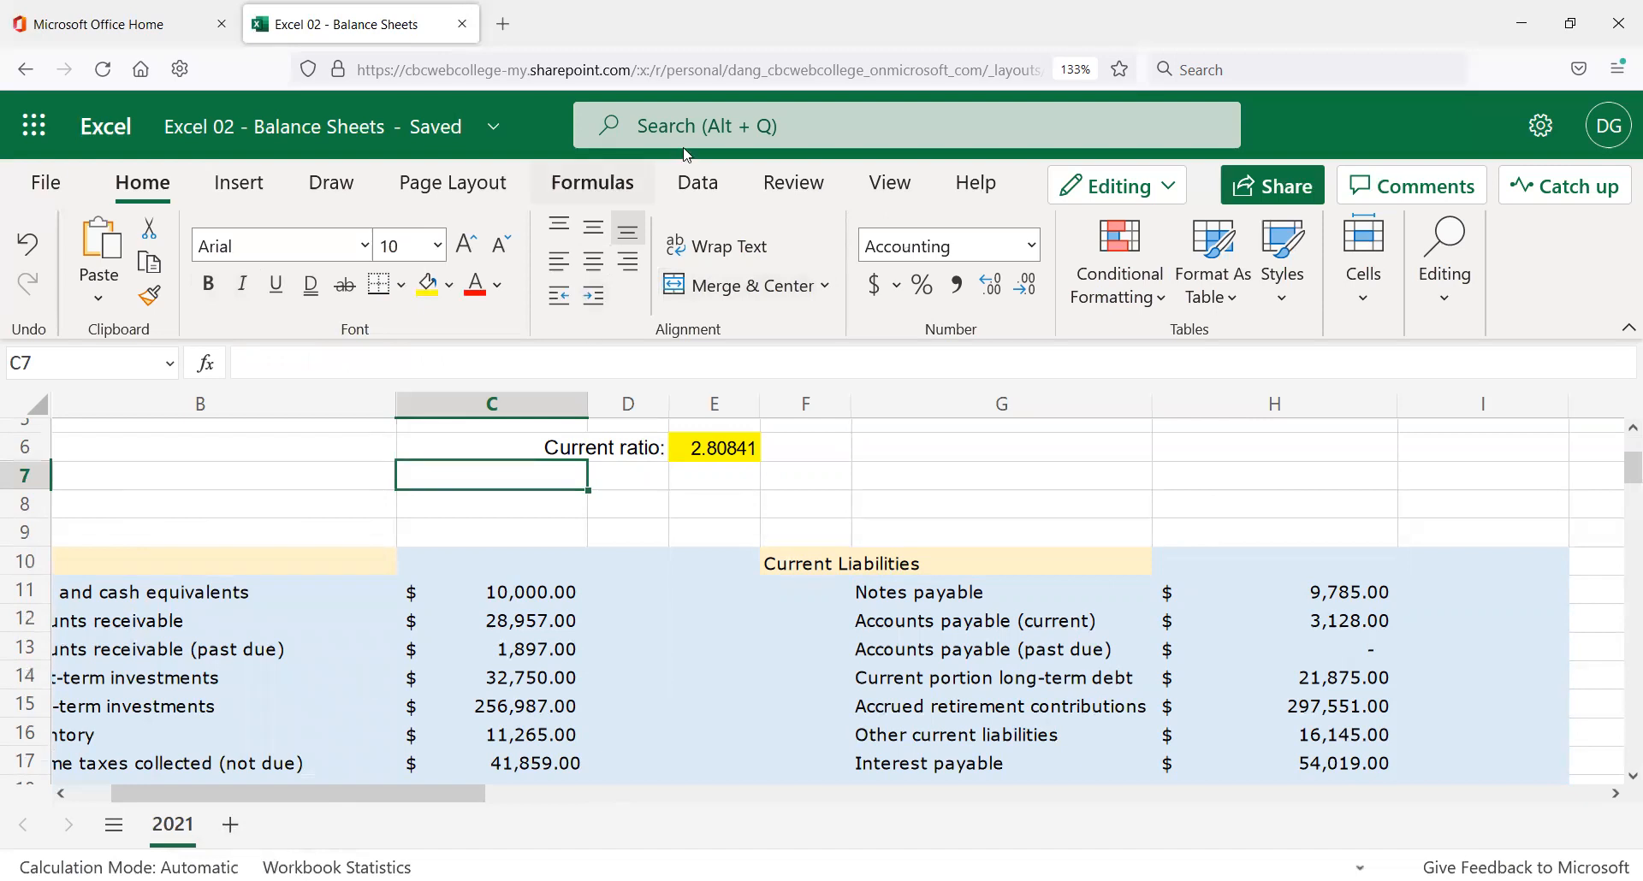
left_click(231, 827)
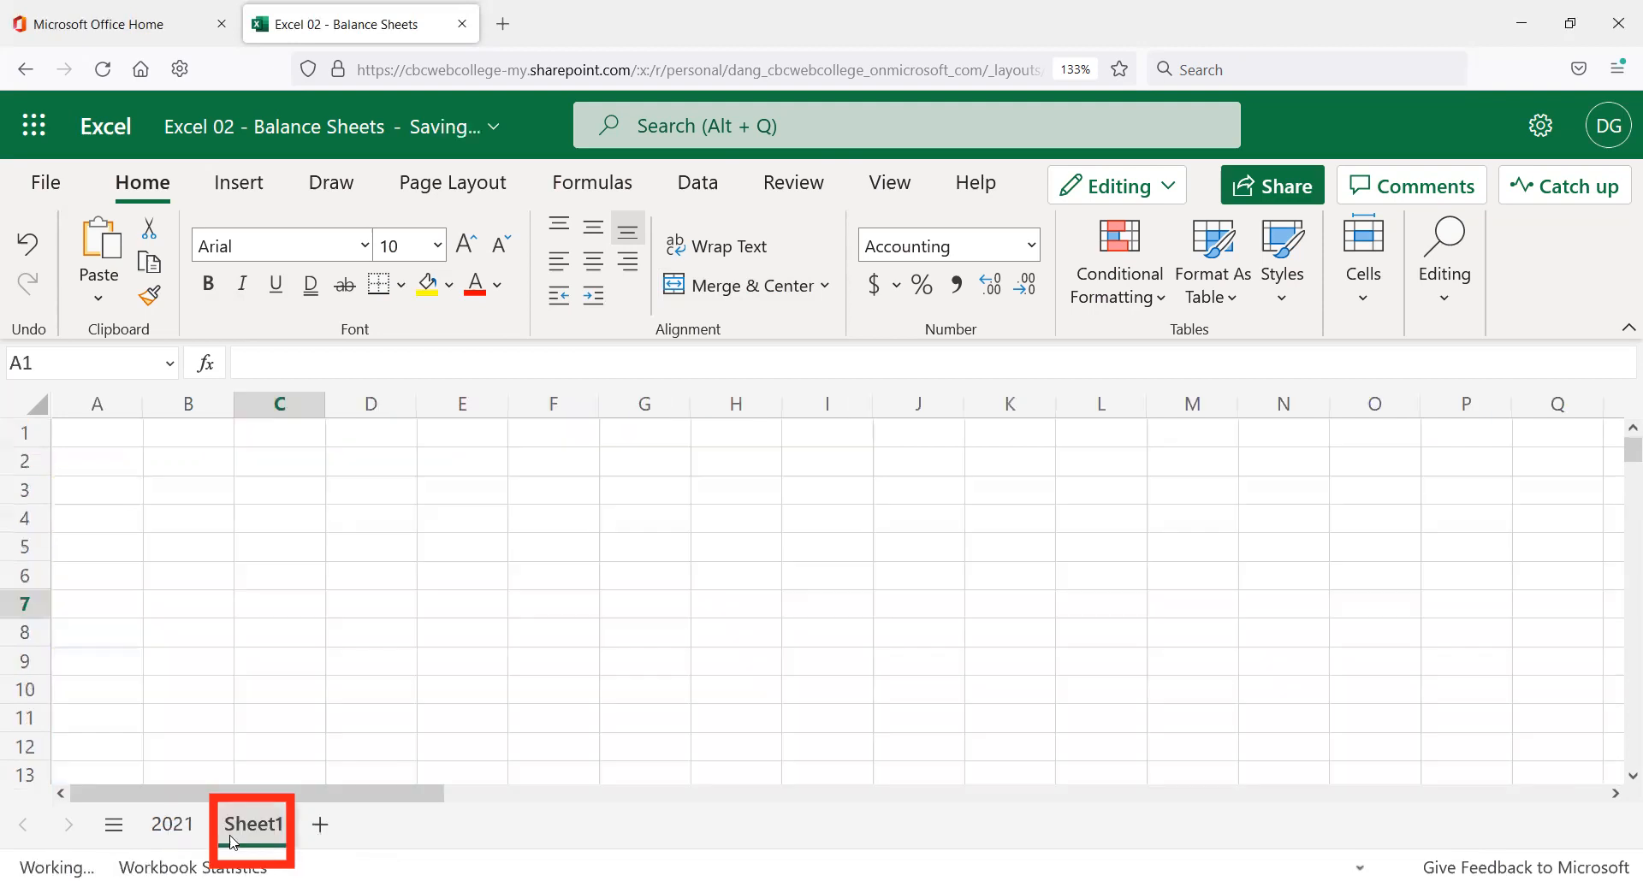
Select the 2021 balance sheet range A1:I46 and copy it.
left_click(179, 827)
left_click(228, 497)
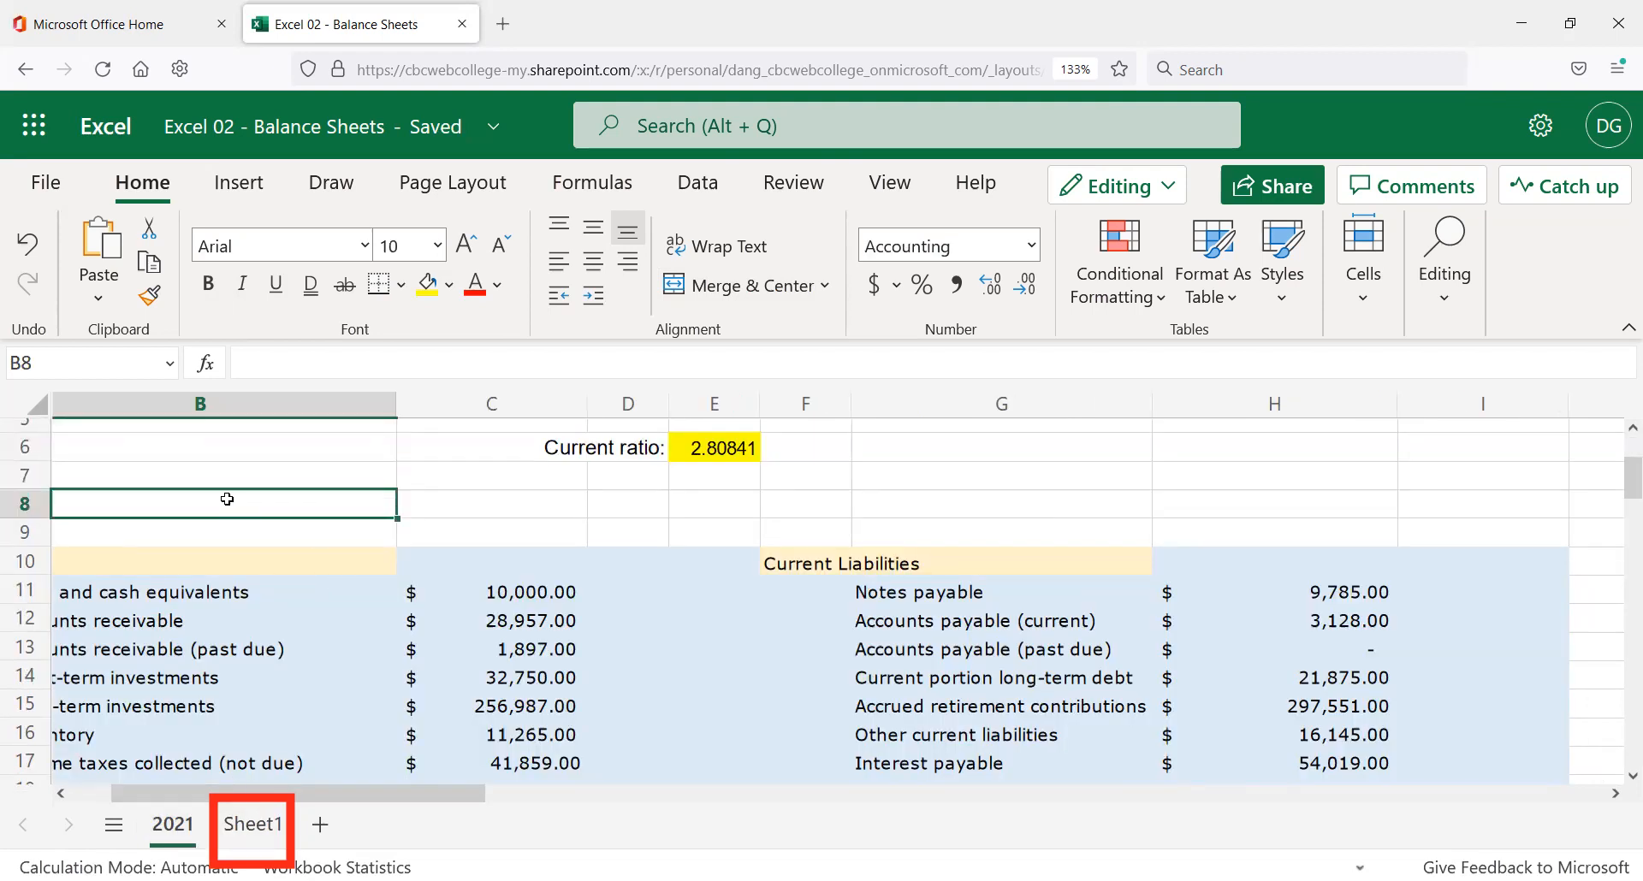
scroll(225, 503, "up", 1)
left_click(202, 447)
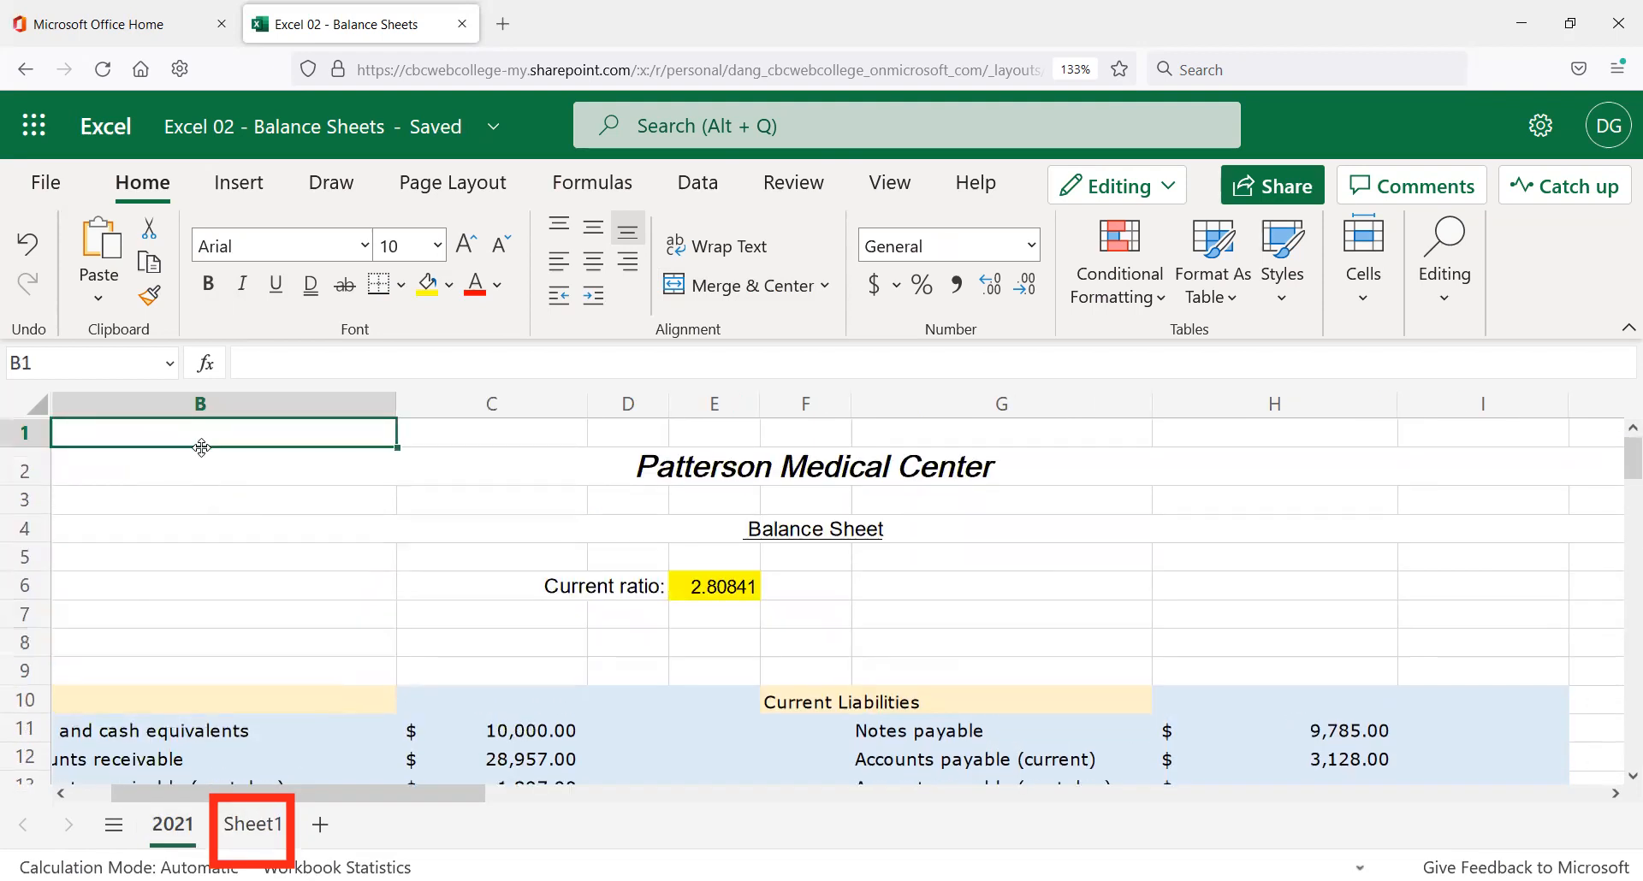
key("Left")
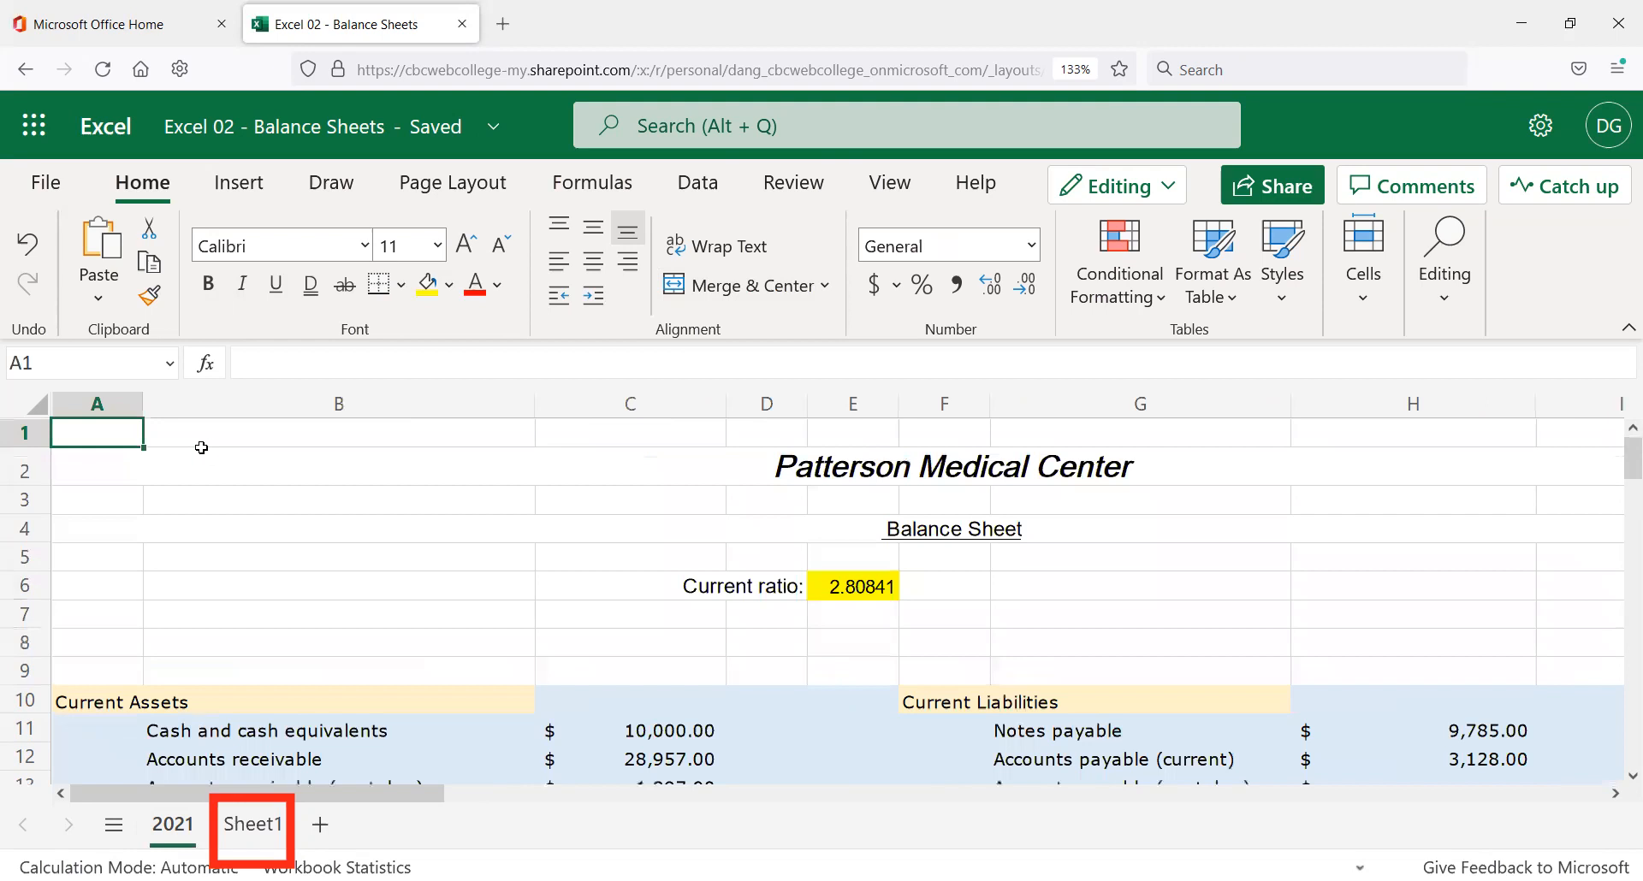
key("shift+Down")
key("Down")
key("Down")
key("Up")
key("Up")
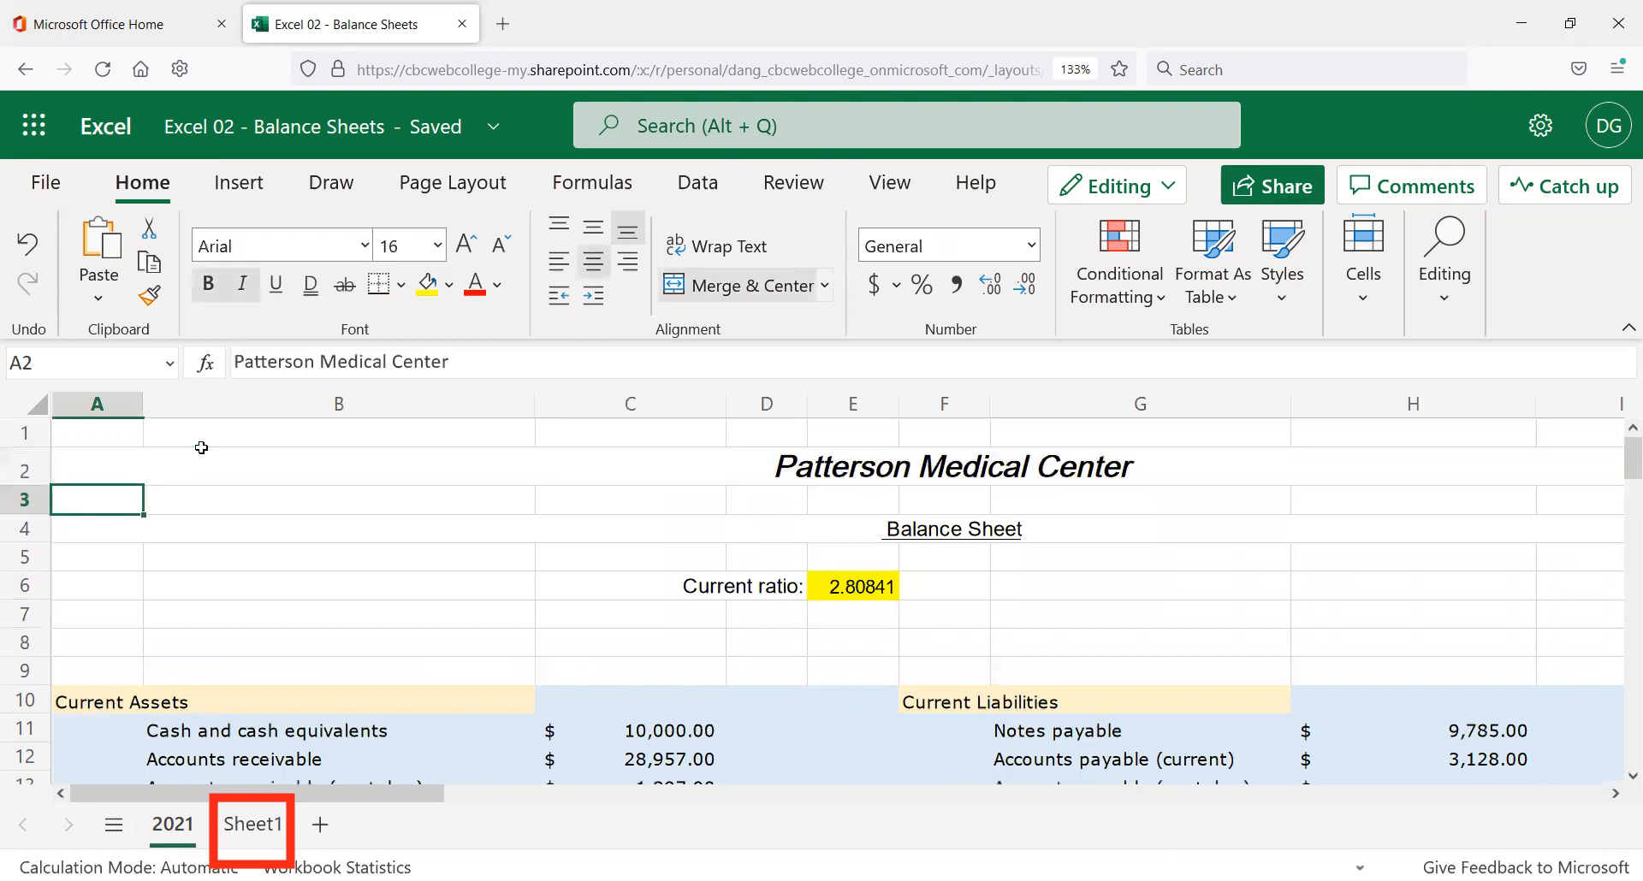
key("shift+Down")
key("shift+Down")
key("shift+Down")
key("shift+Down")
key("shift+Down")
key("shift+Down")
key("shift+Down")
key("shift+Down")
key("shift+Down")
key("shift+Down")
key("shift+Down")
key("shift+Down")
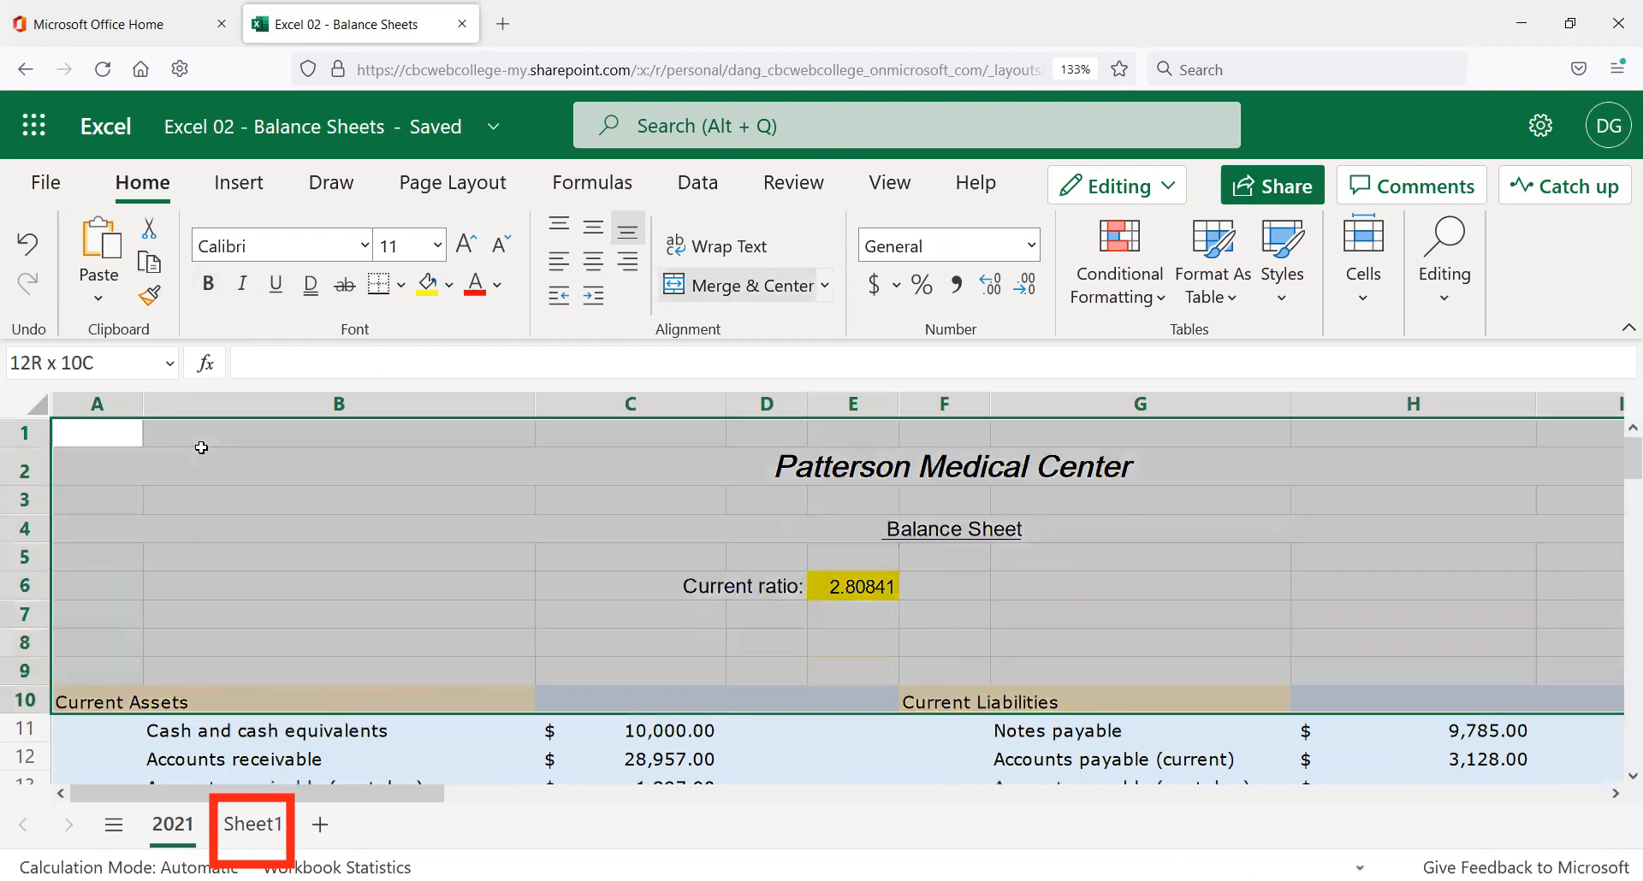
scroll(860, 478, "down", 5)
scroll(886, 498, "down", 8)
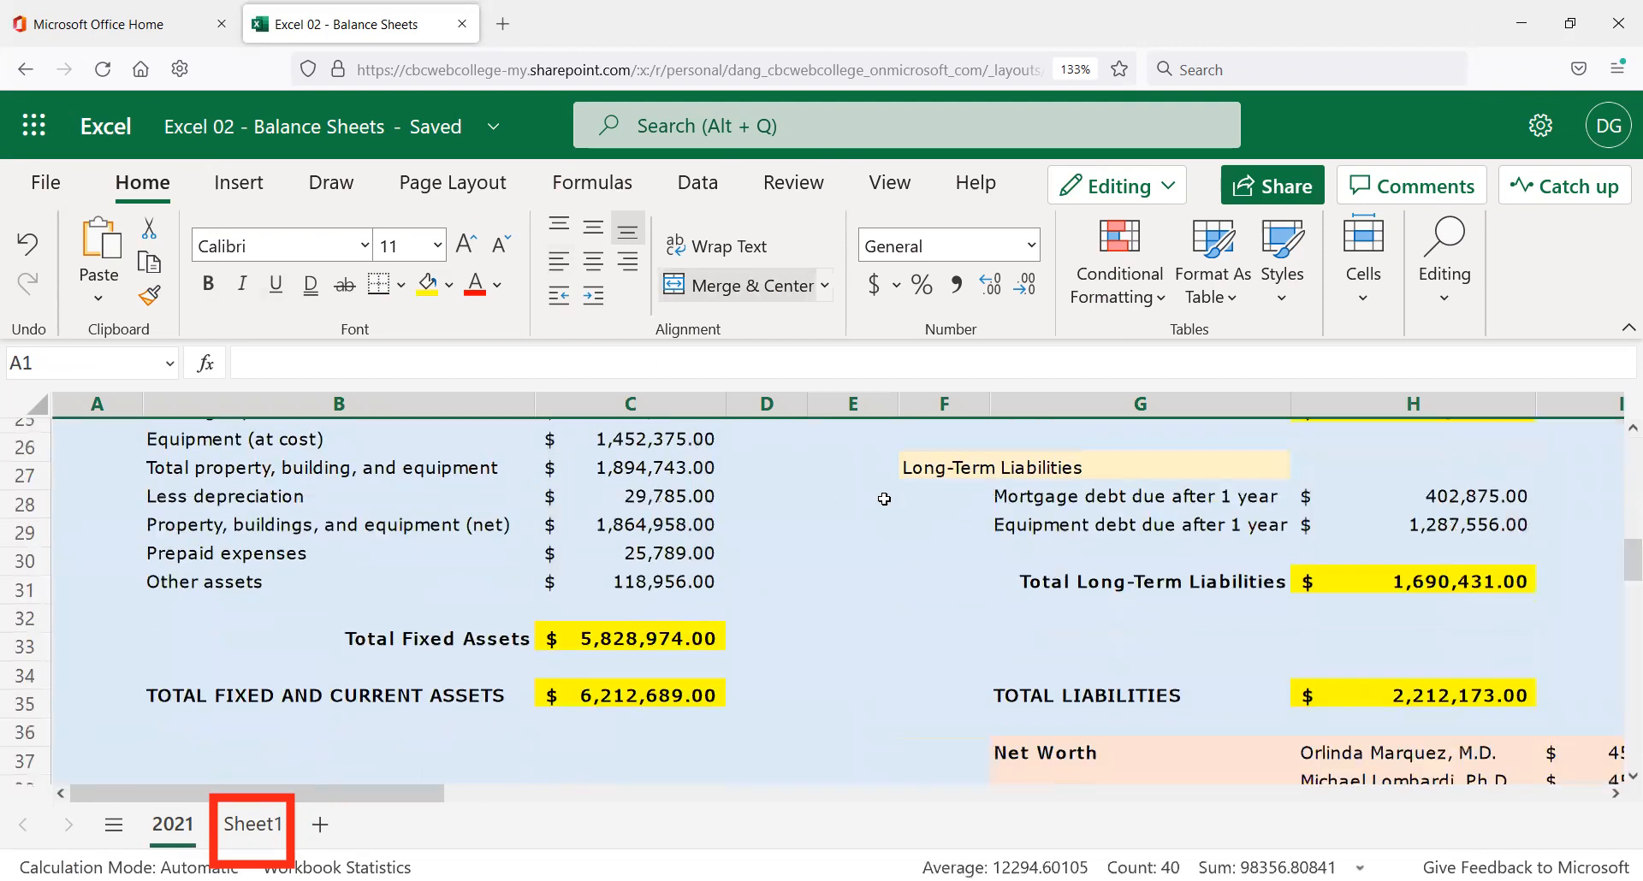
left_click(1615, 794)
left_click(1615, 794)
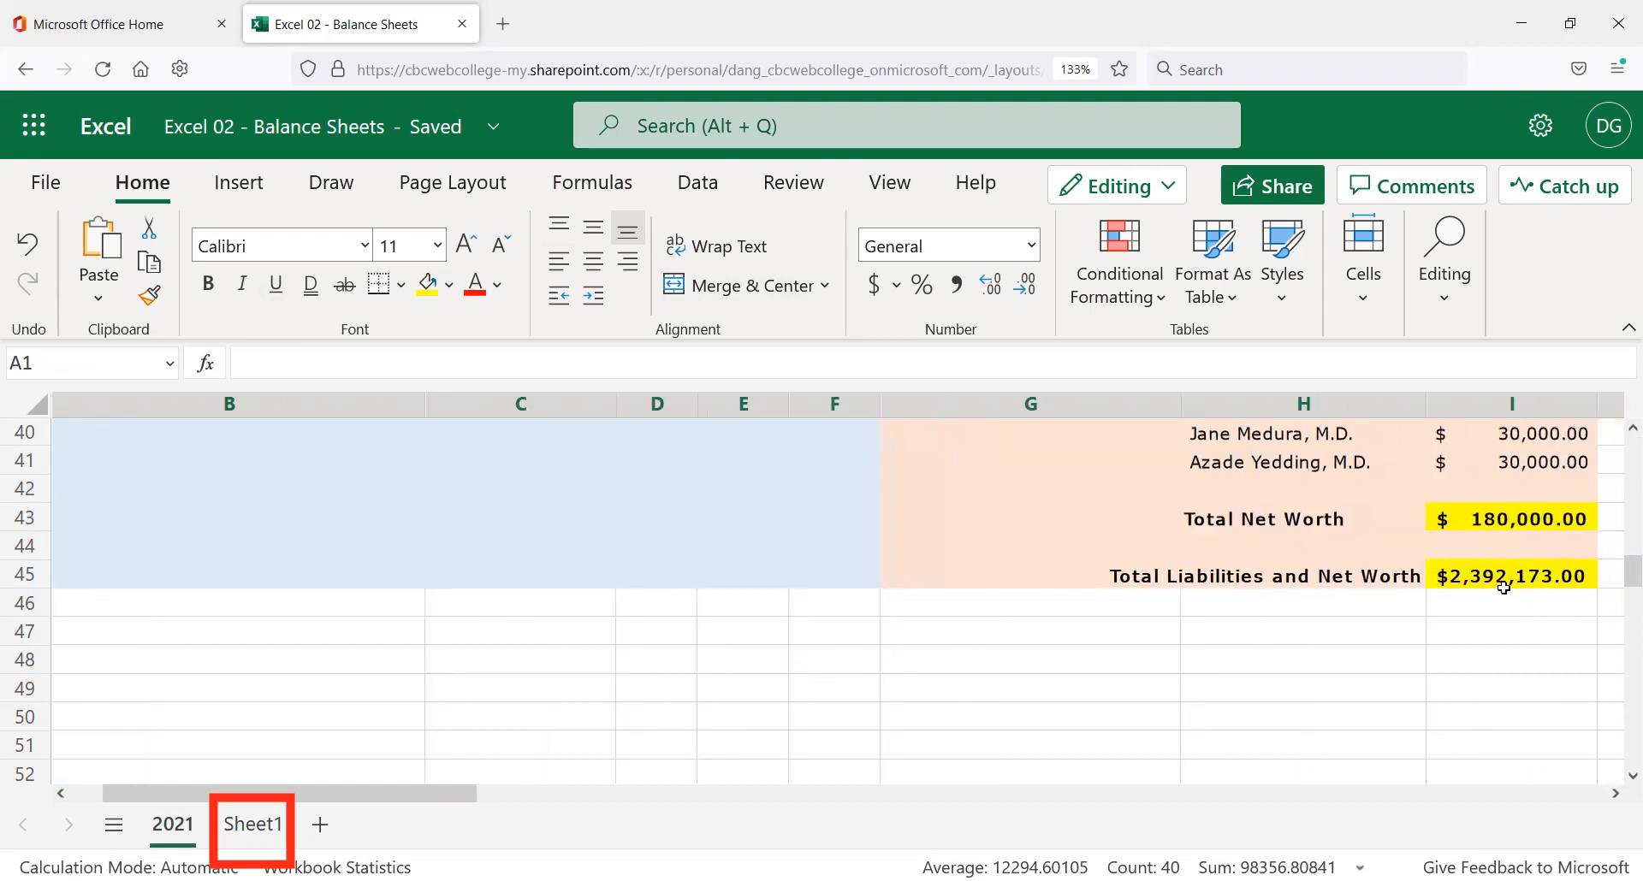
left_click(1571, 602, "shift")
key("ctrl+c")
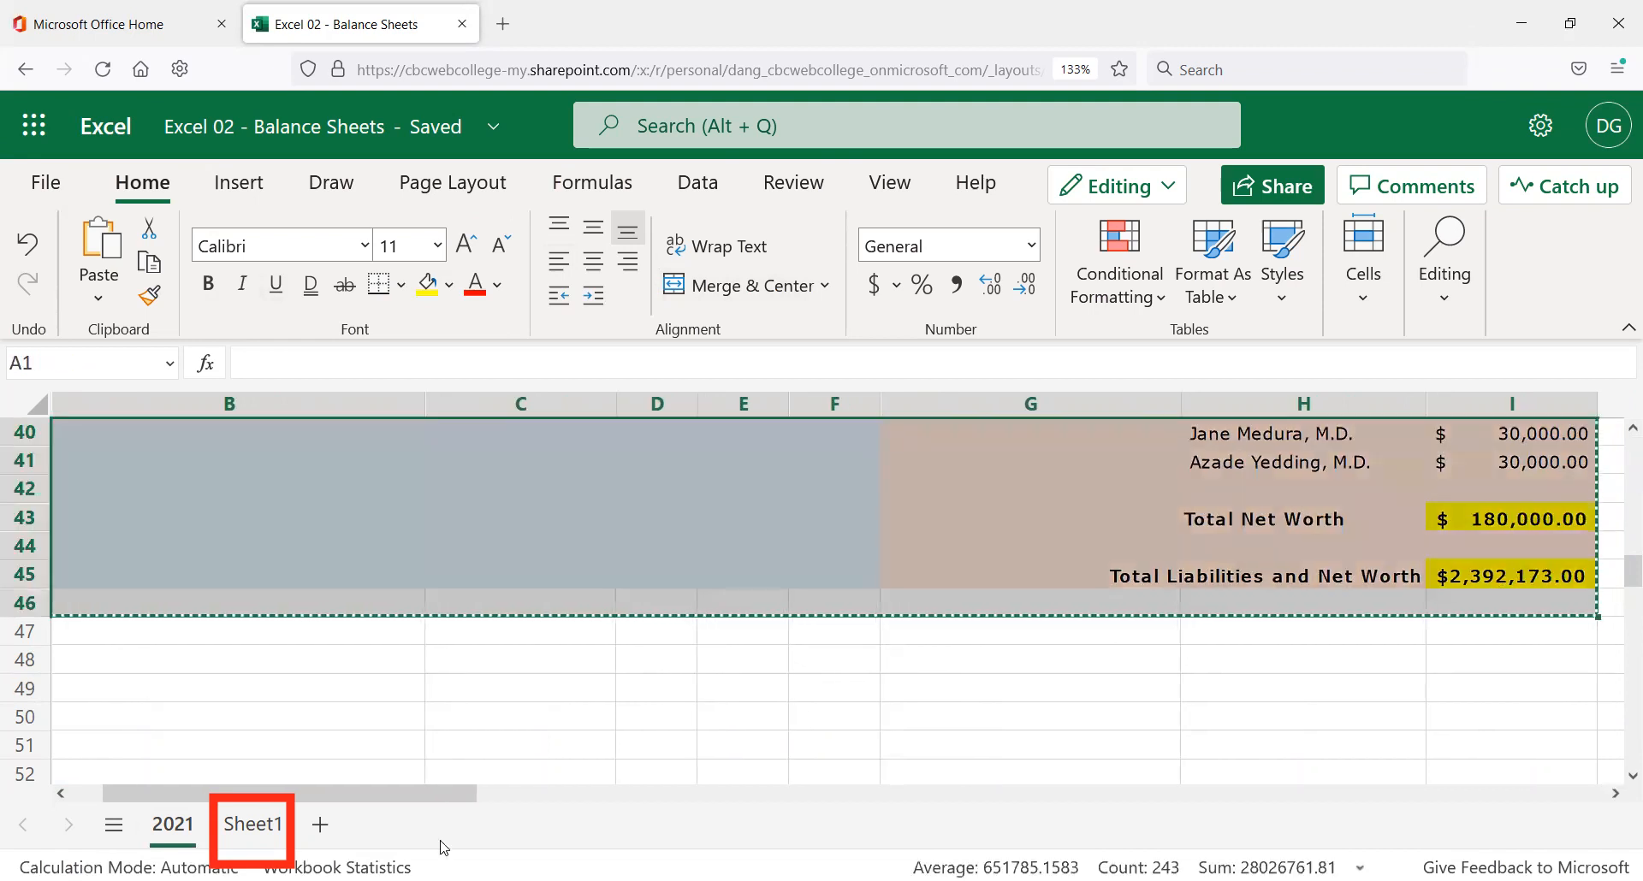
Paste the copied balance sheet into Sheet1.
left_click(255, 827)
key("ctrl+v")
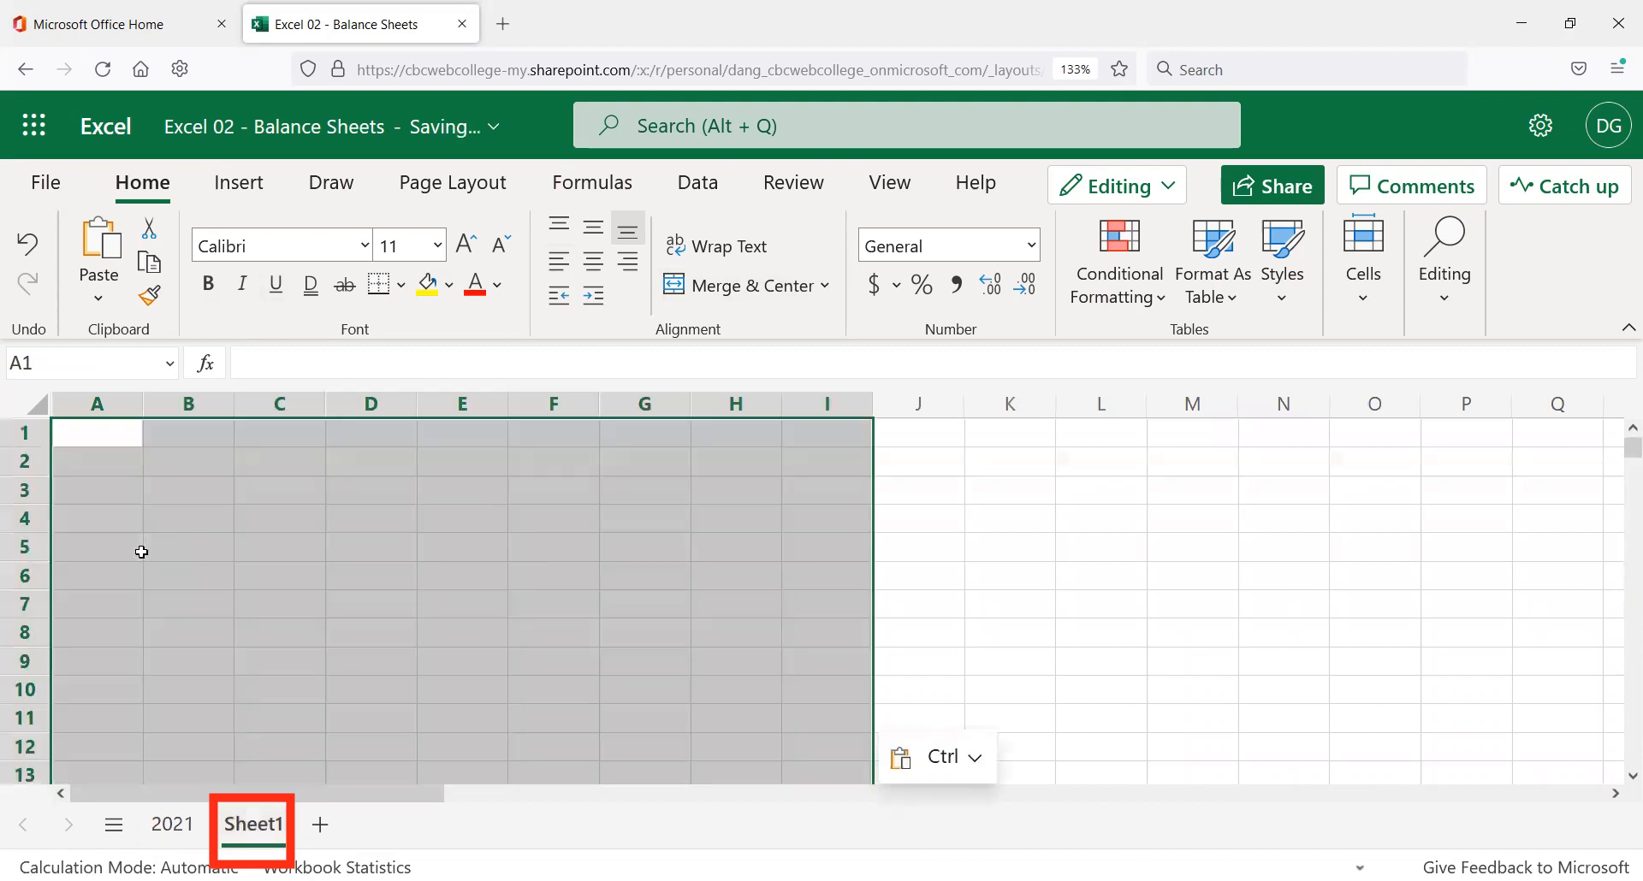
scroll(847, 517, "down", 5)
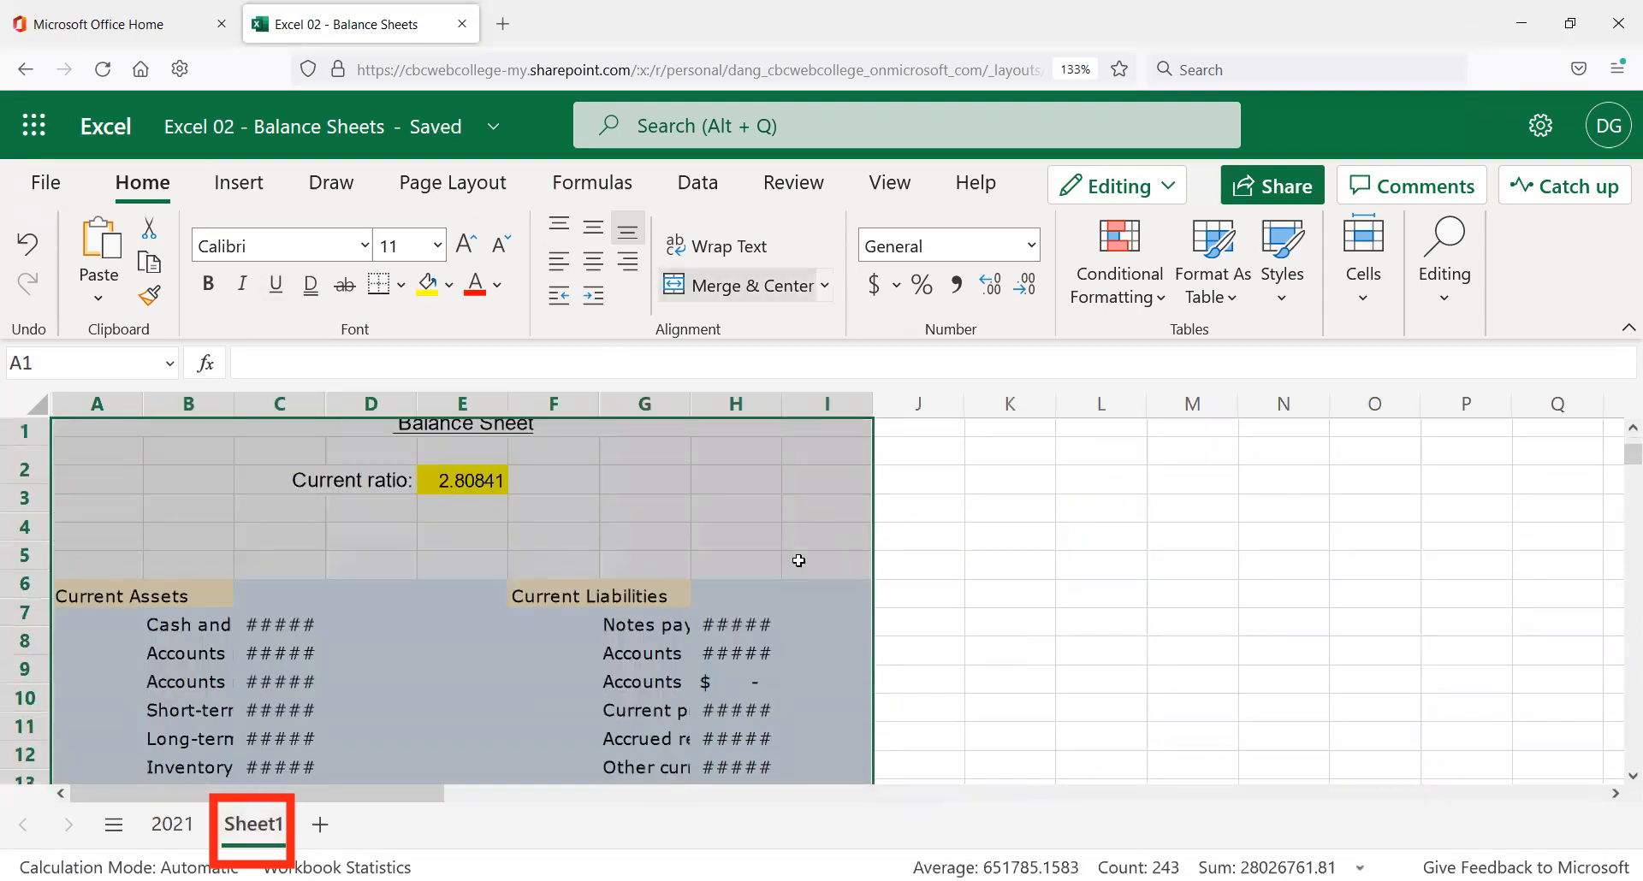
scroll(765, 580, "down", 5)
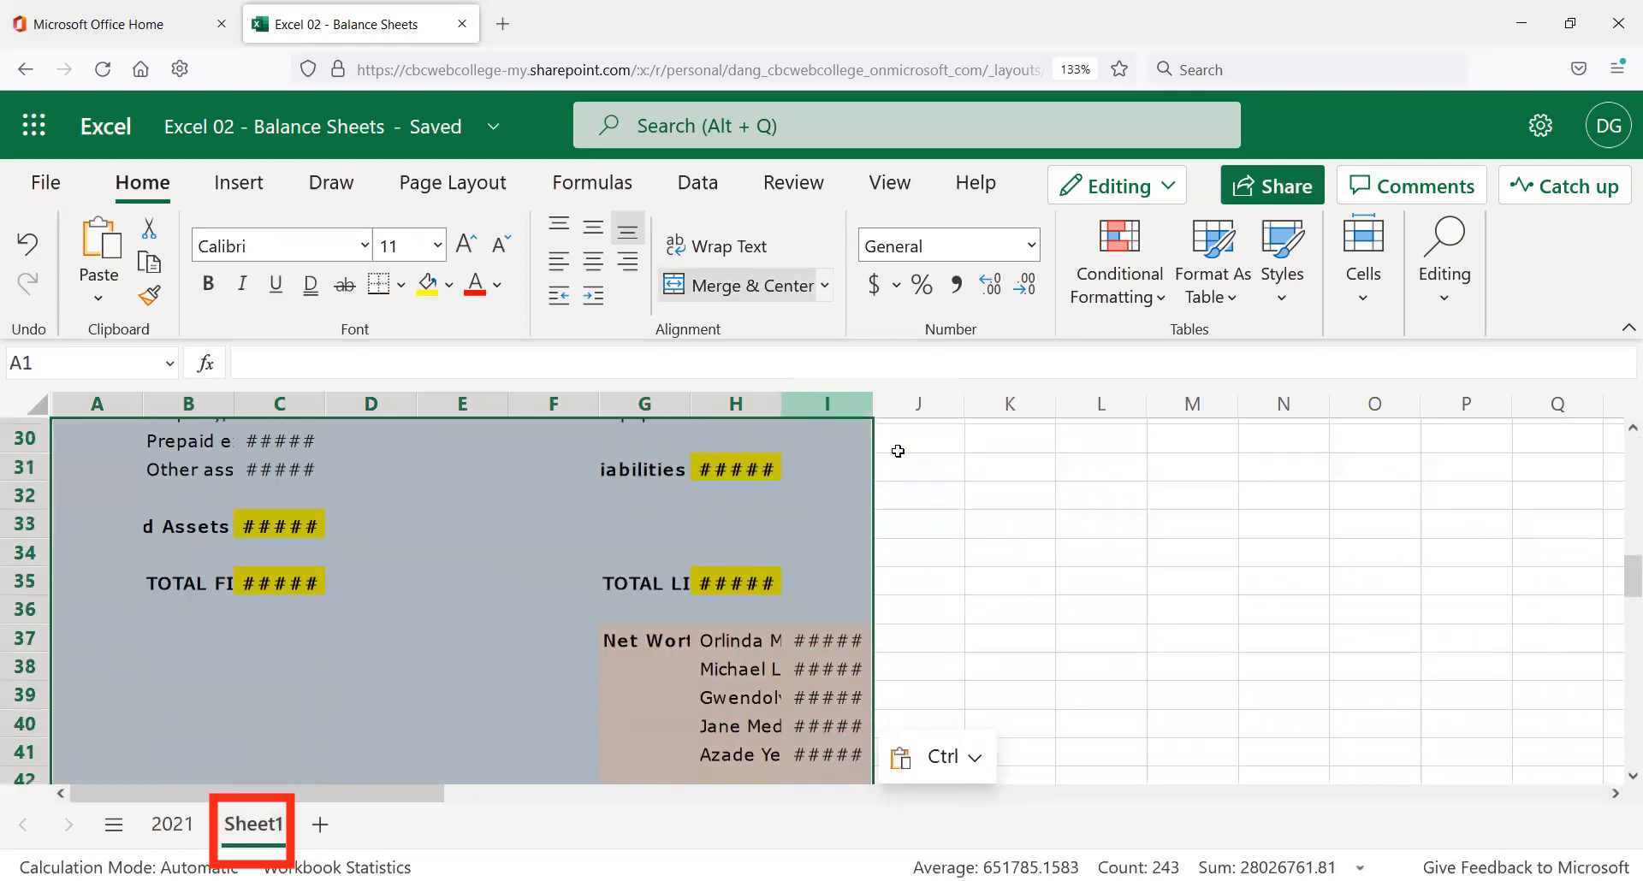
left_click(952, 601)
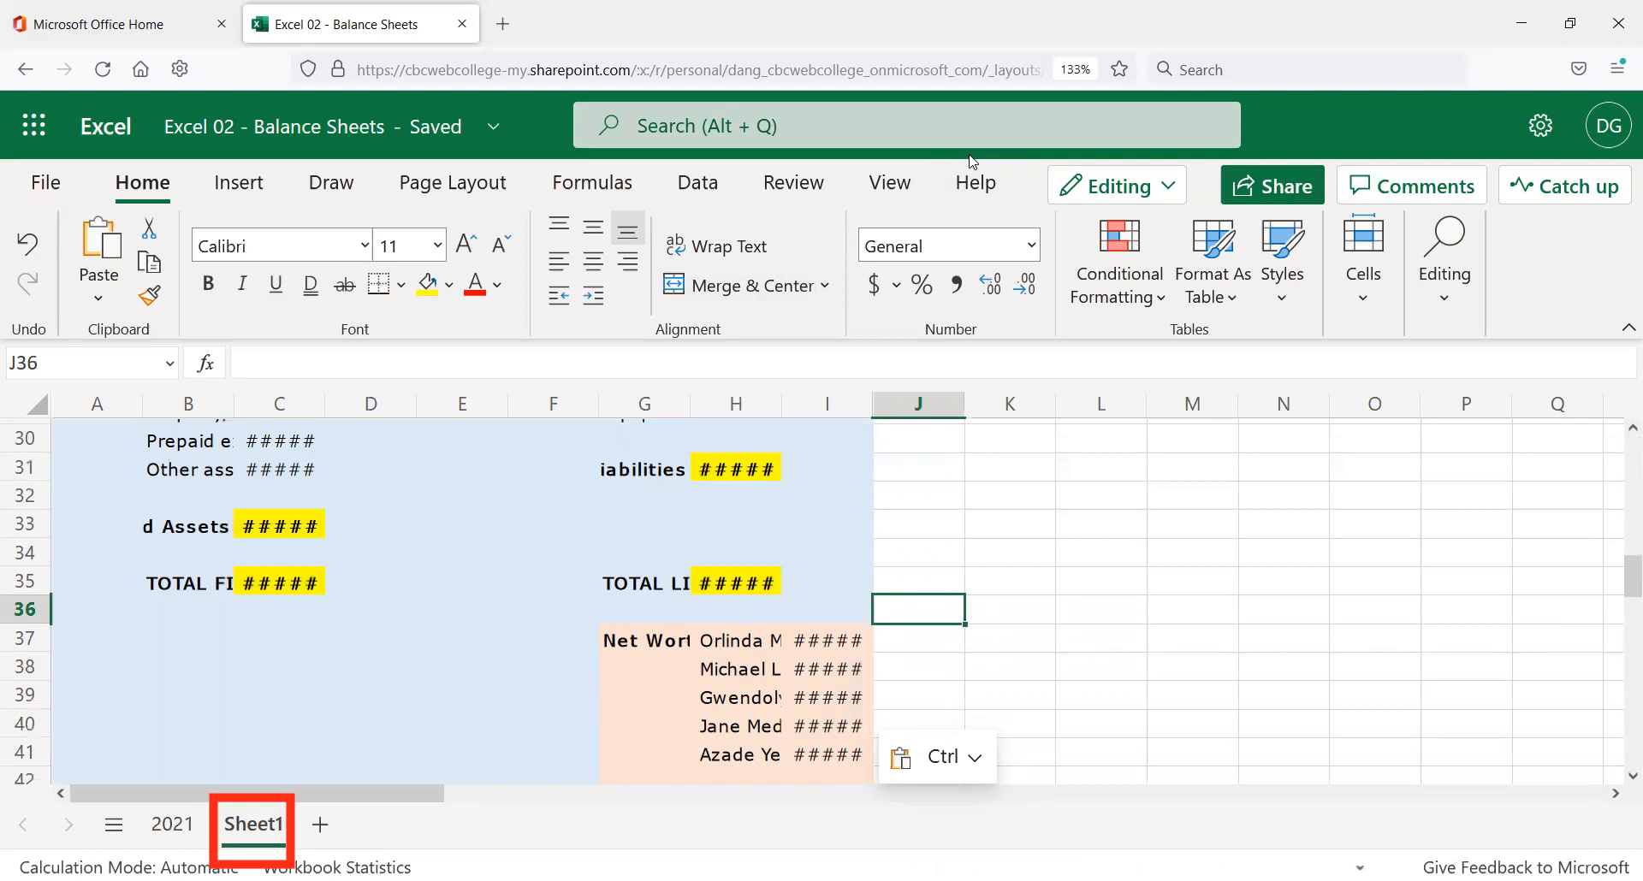
Delete Sheet1, confirming the deletion.
right_click(255, 834)
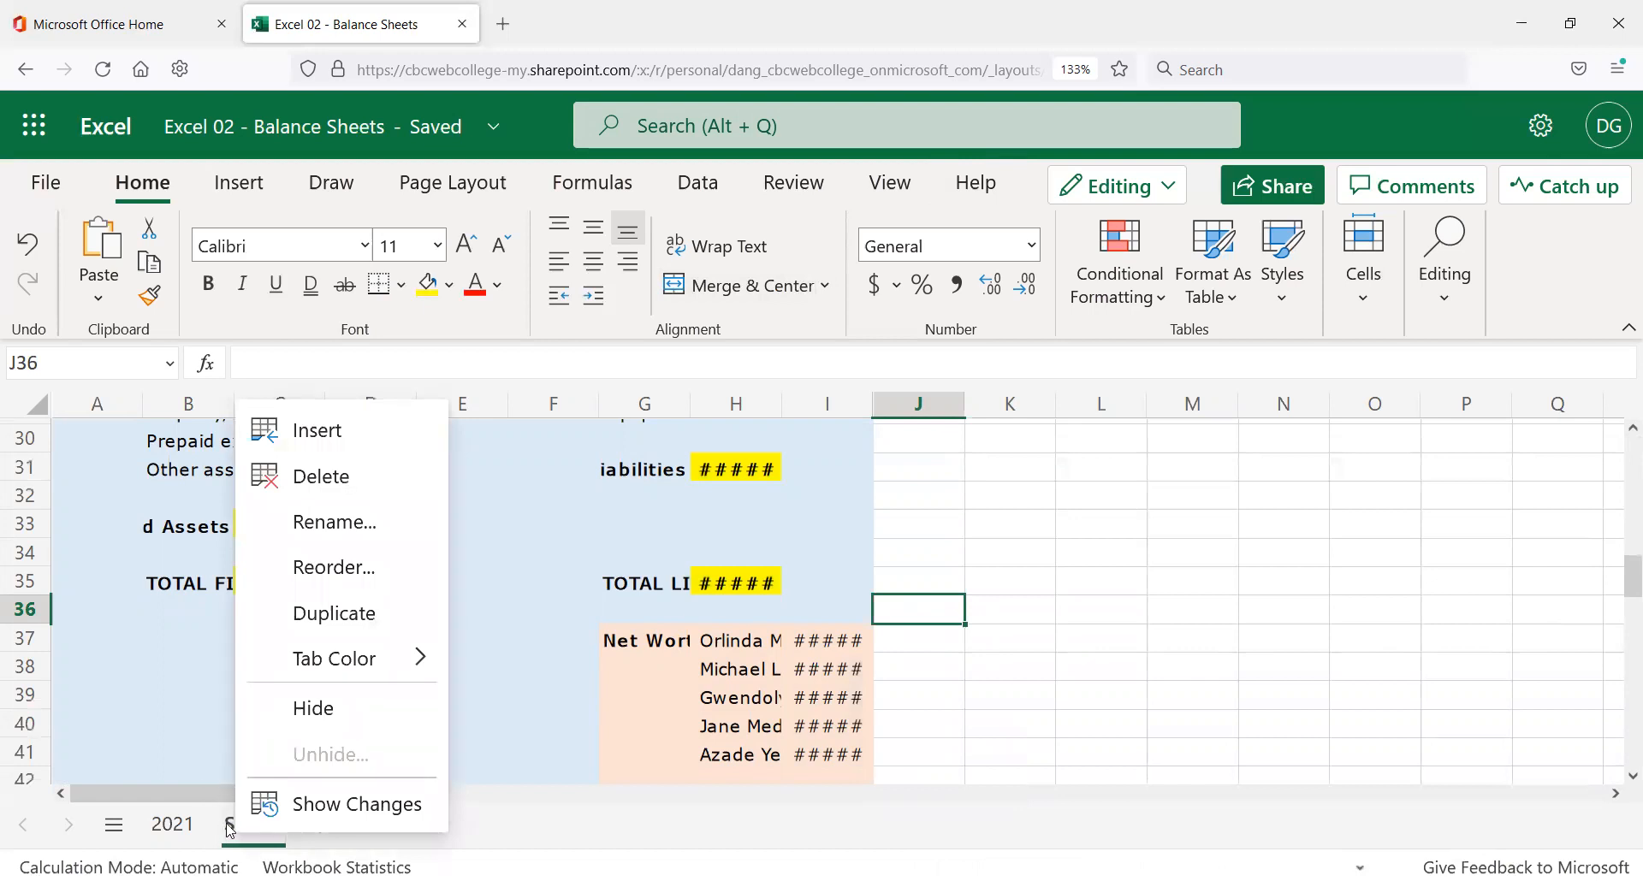
left_click(310, 479)
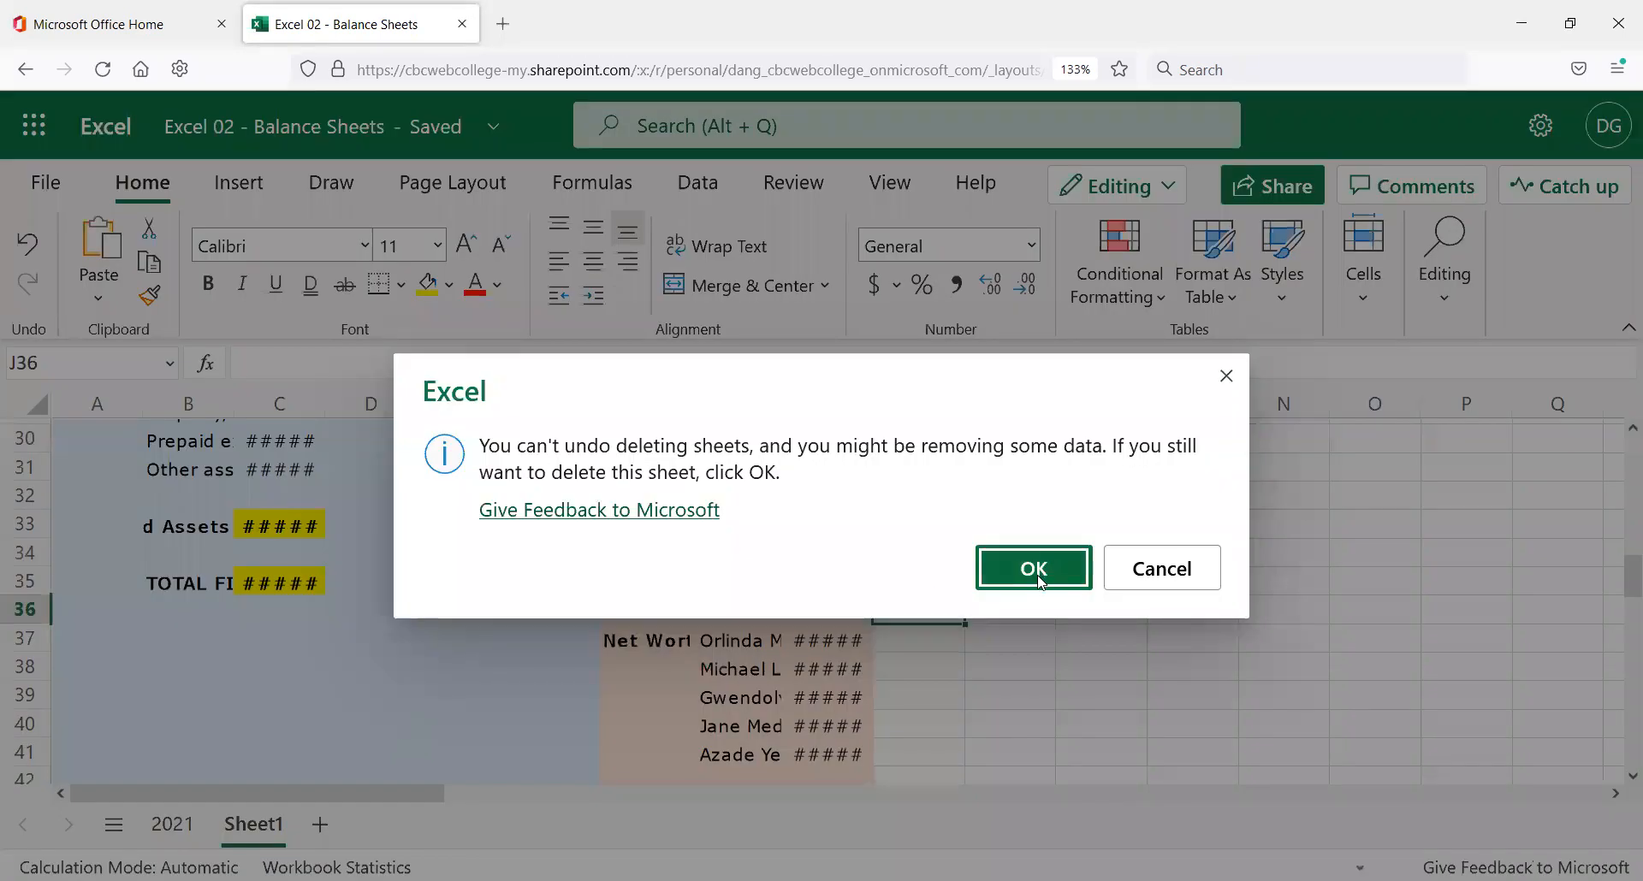
left_click(1033, 569)
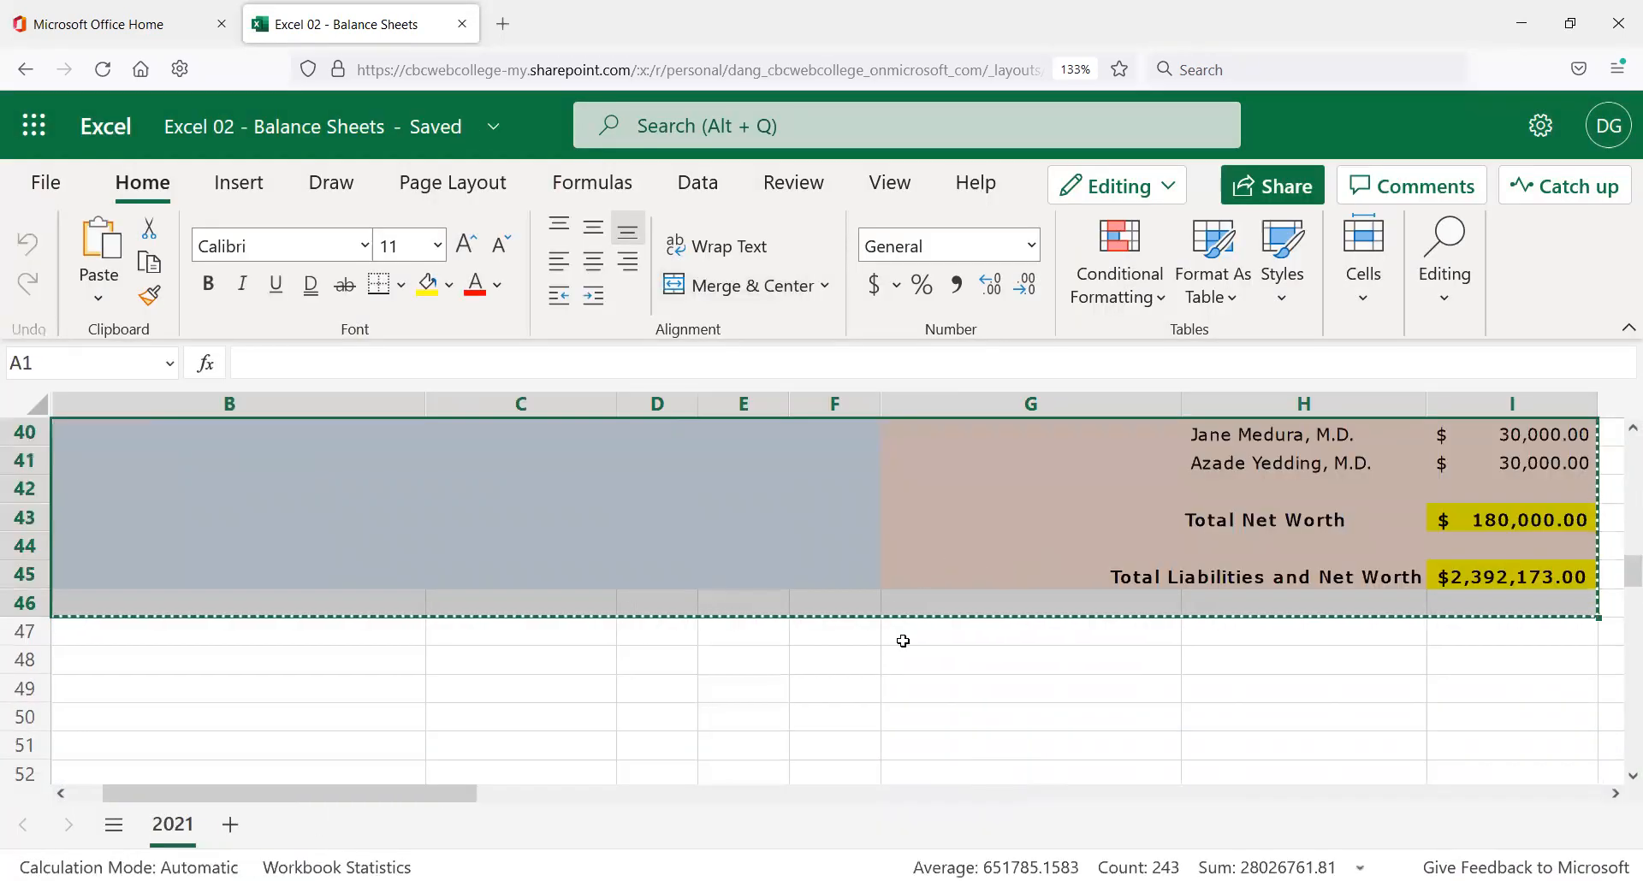
left_click(910, 622)
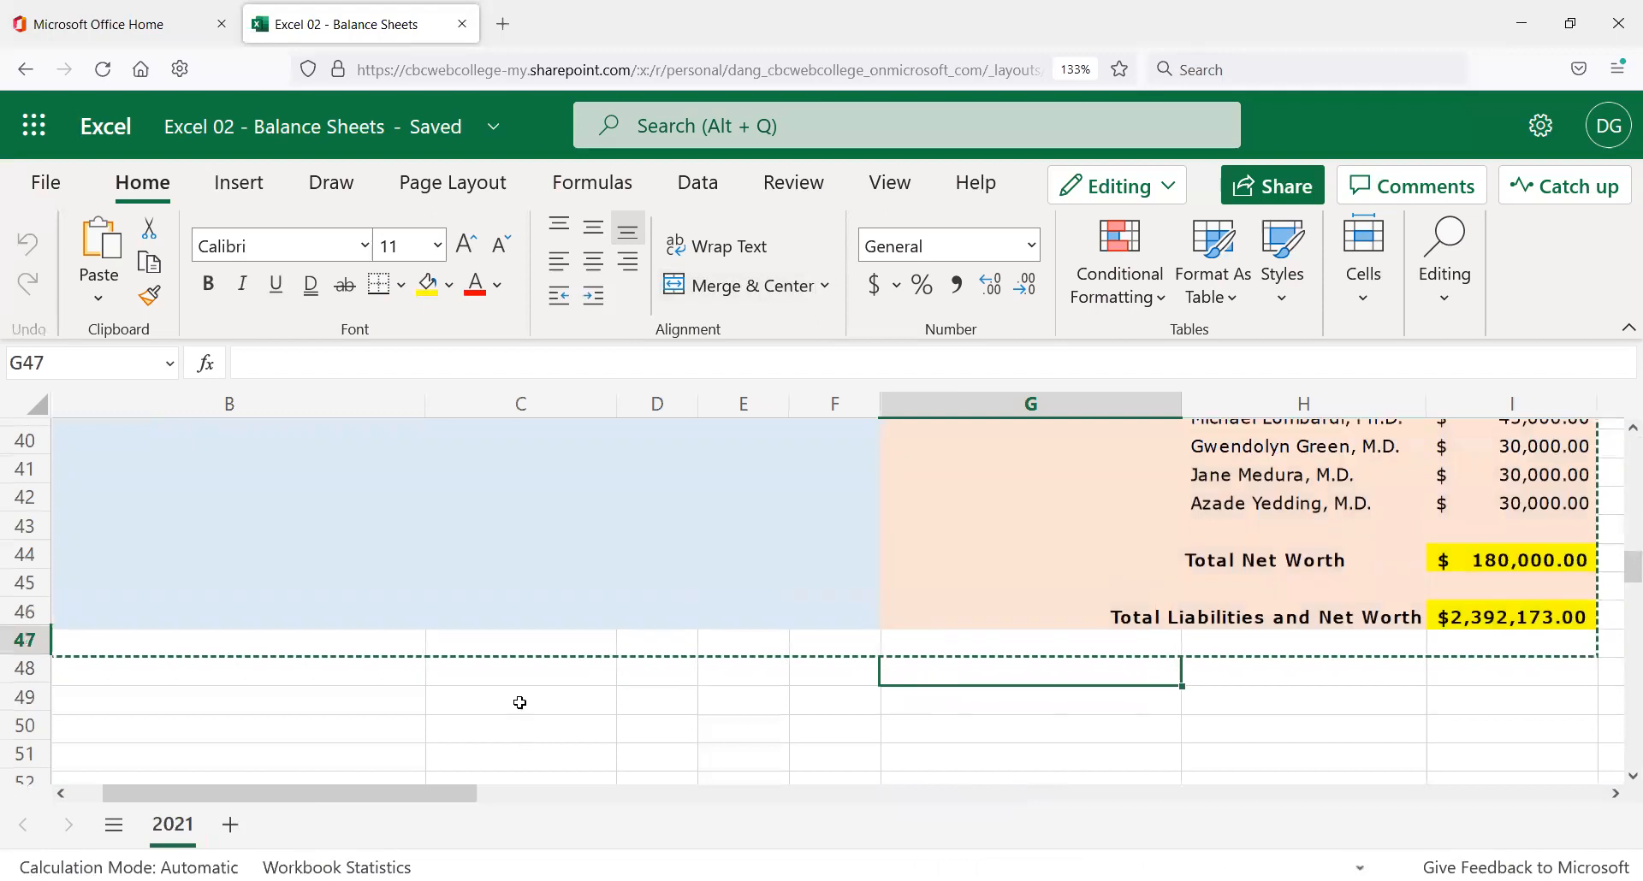
Look over the 2021 balance sheet from its Patterson Medical Center title downward.
scroll(293, 653, "up", 13)
left_click_drag(133, 462, 124, 453)
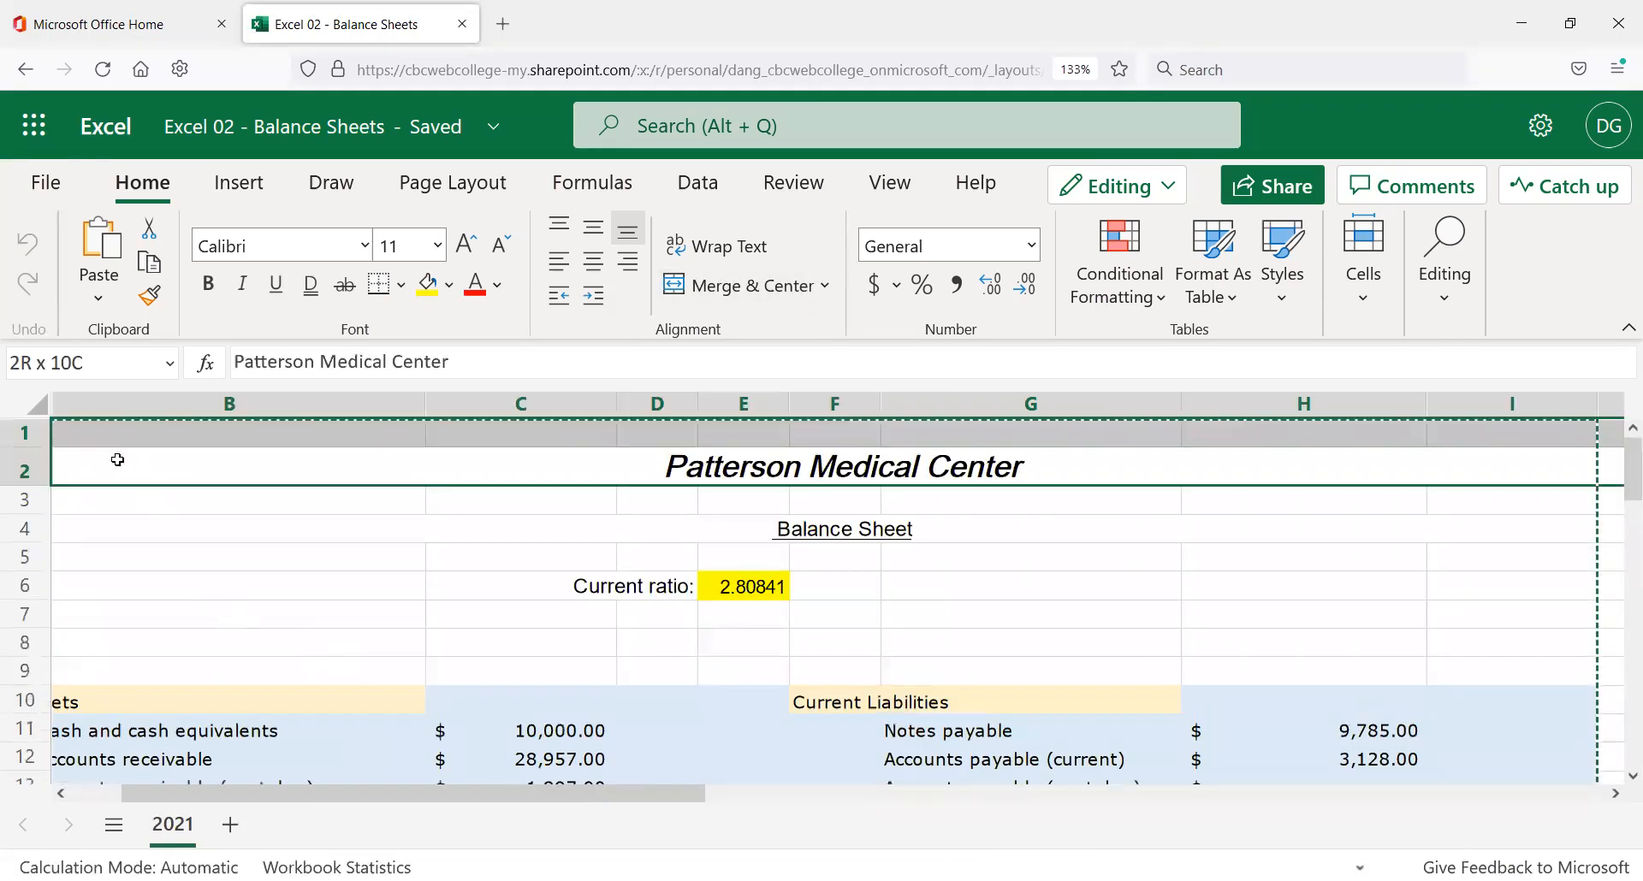
left_click(144, 453)
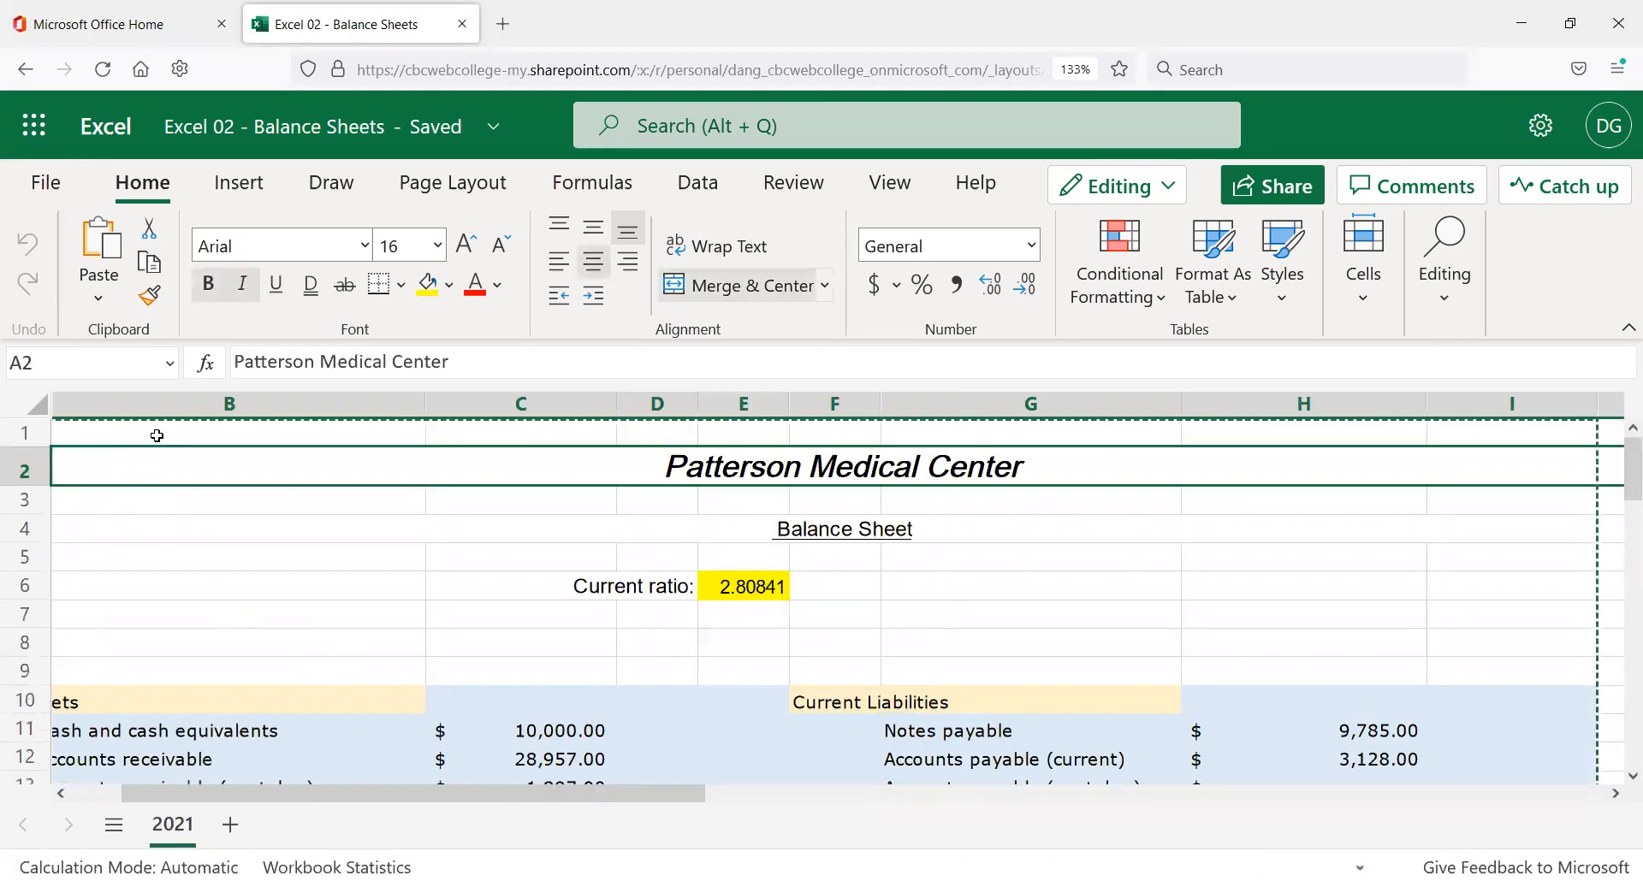
left_click(157, 435)
scroll(257, 693, "down", 5)
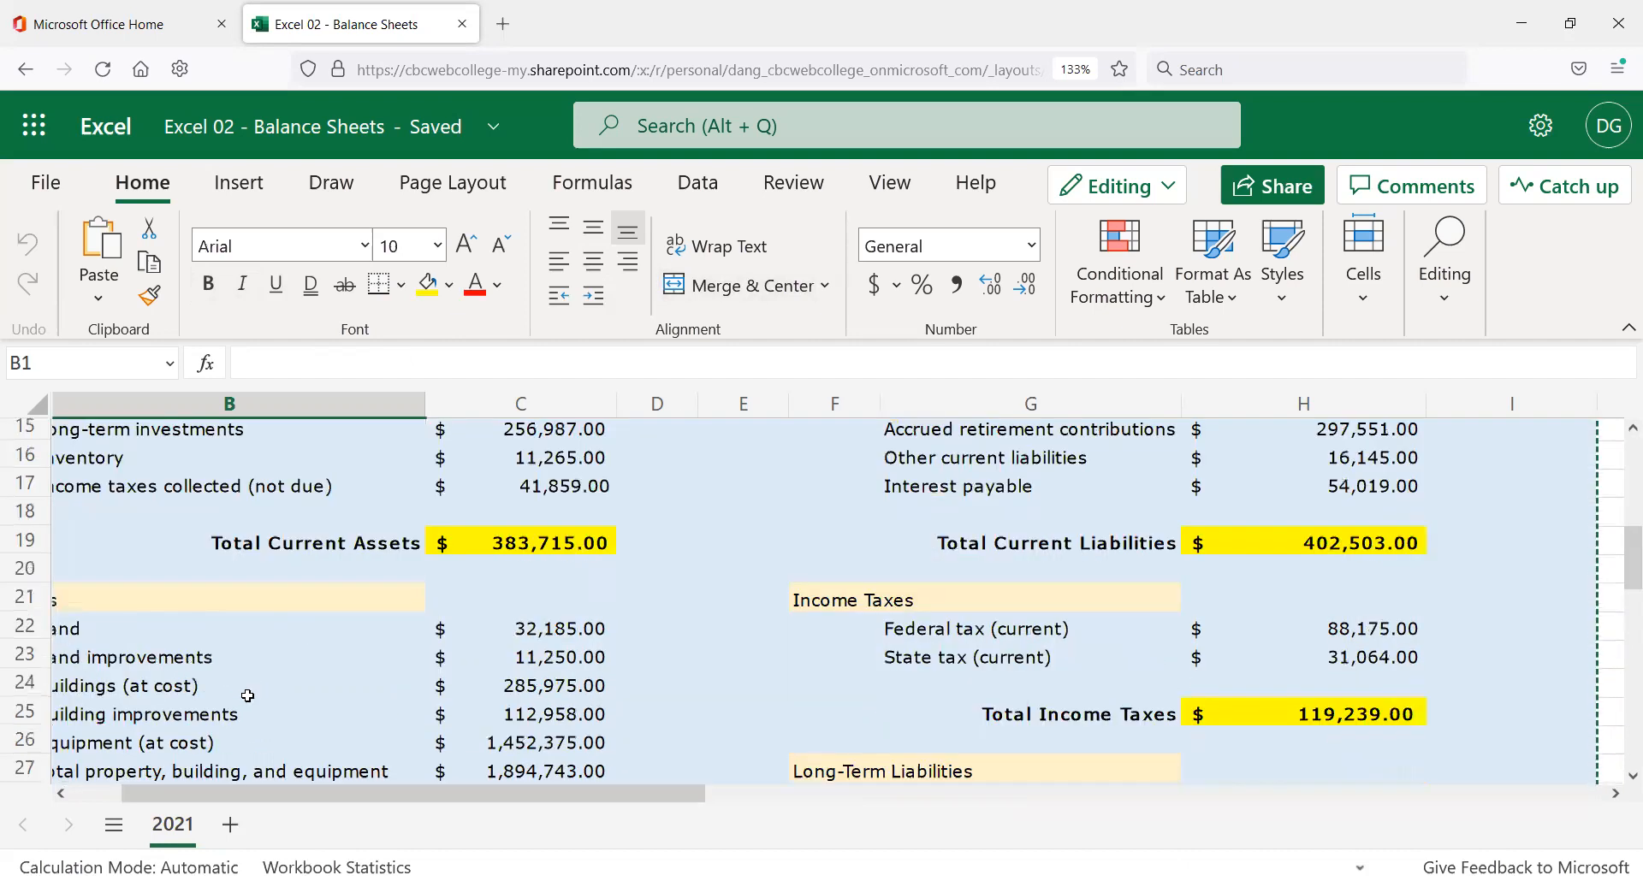
scroll(247, 696, "down", 1)
scroll(228, 695, "down", 3)
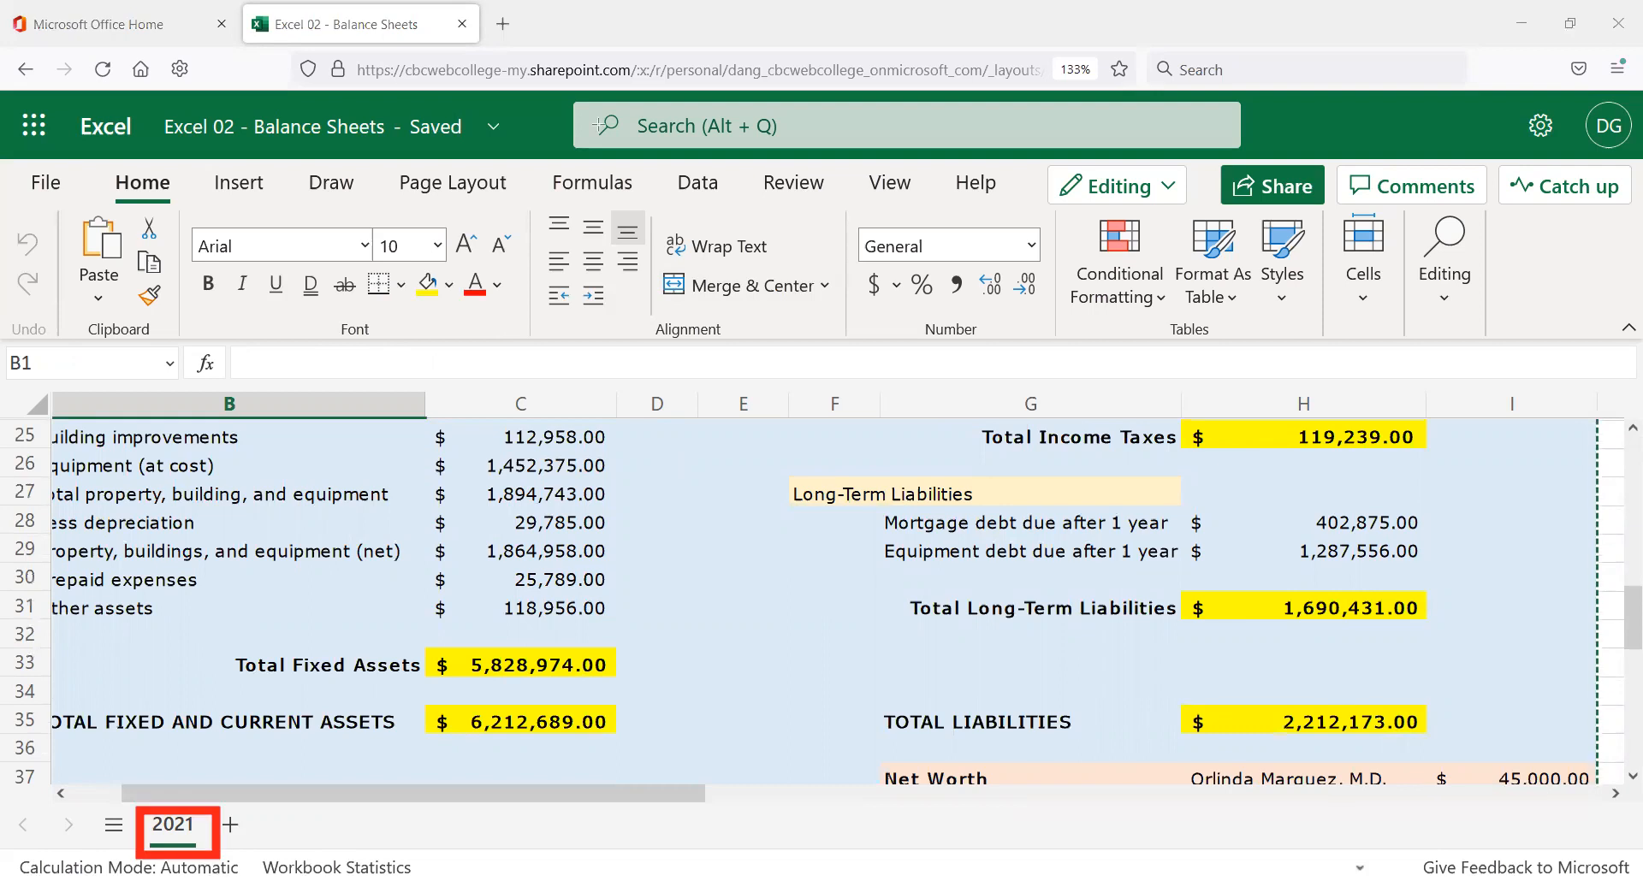
Duplicate the 2021 sheet, creating the copy 2021 (2).
right_click(172, 826)
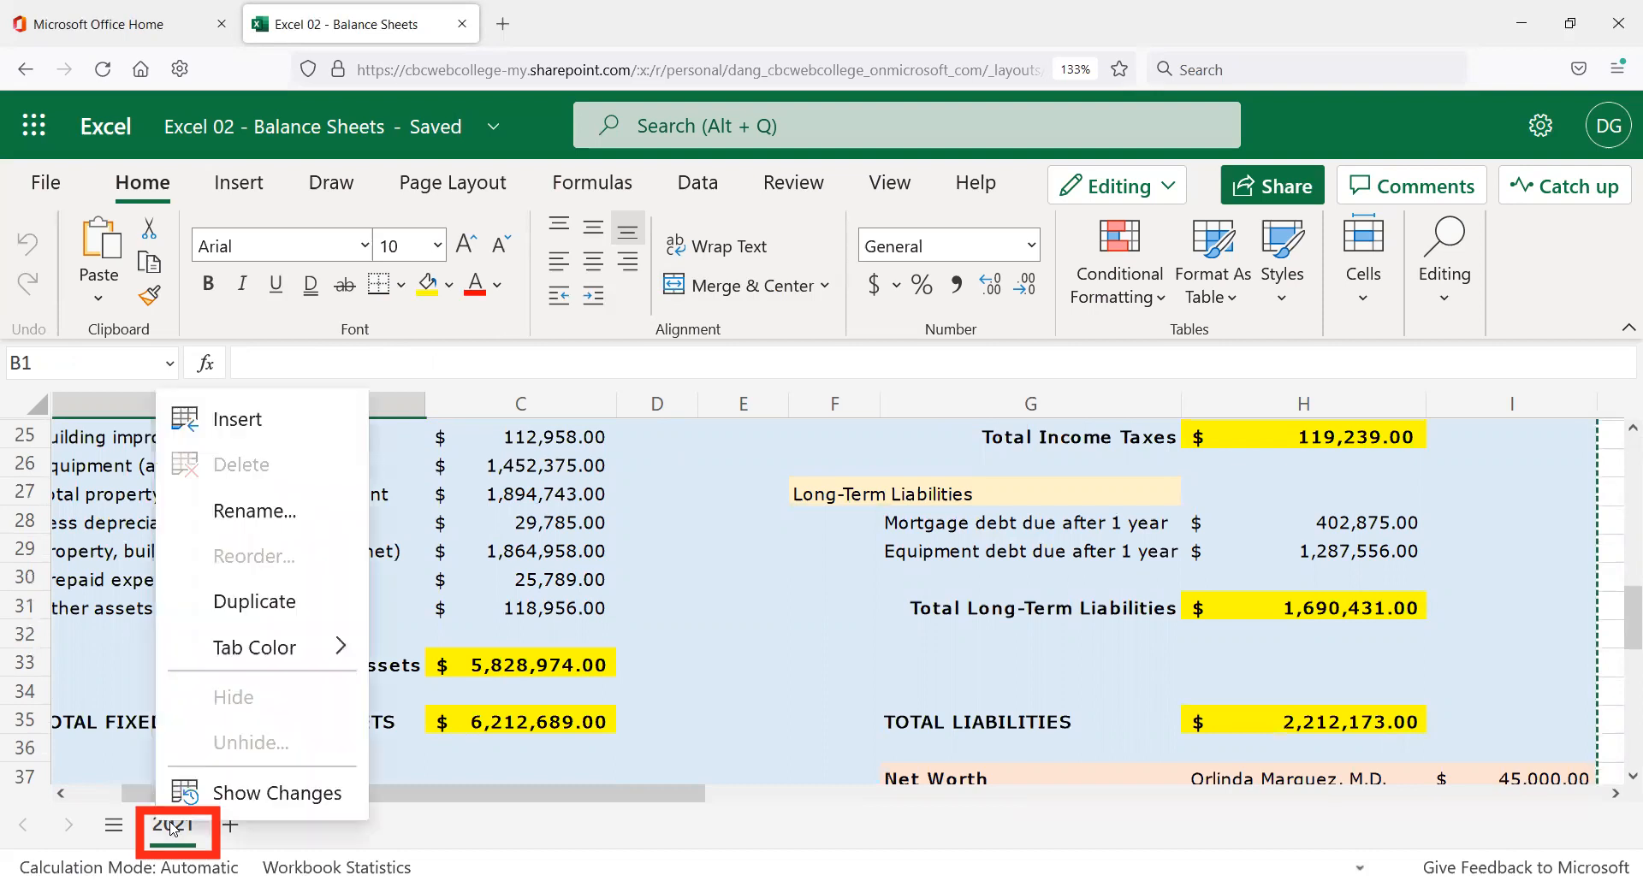
left_click(274, 609)
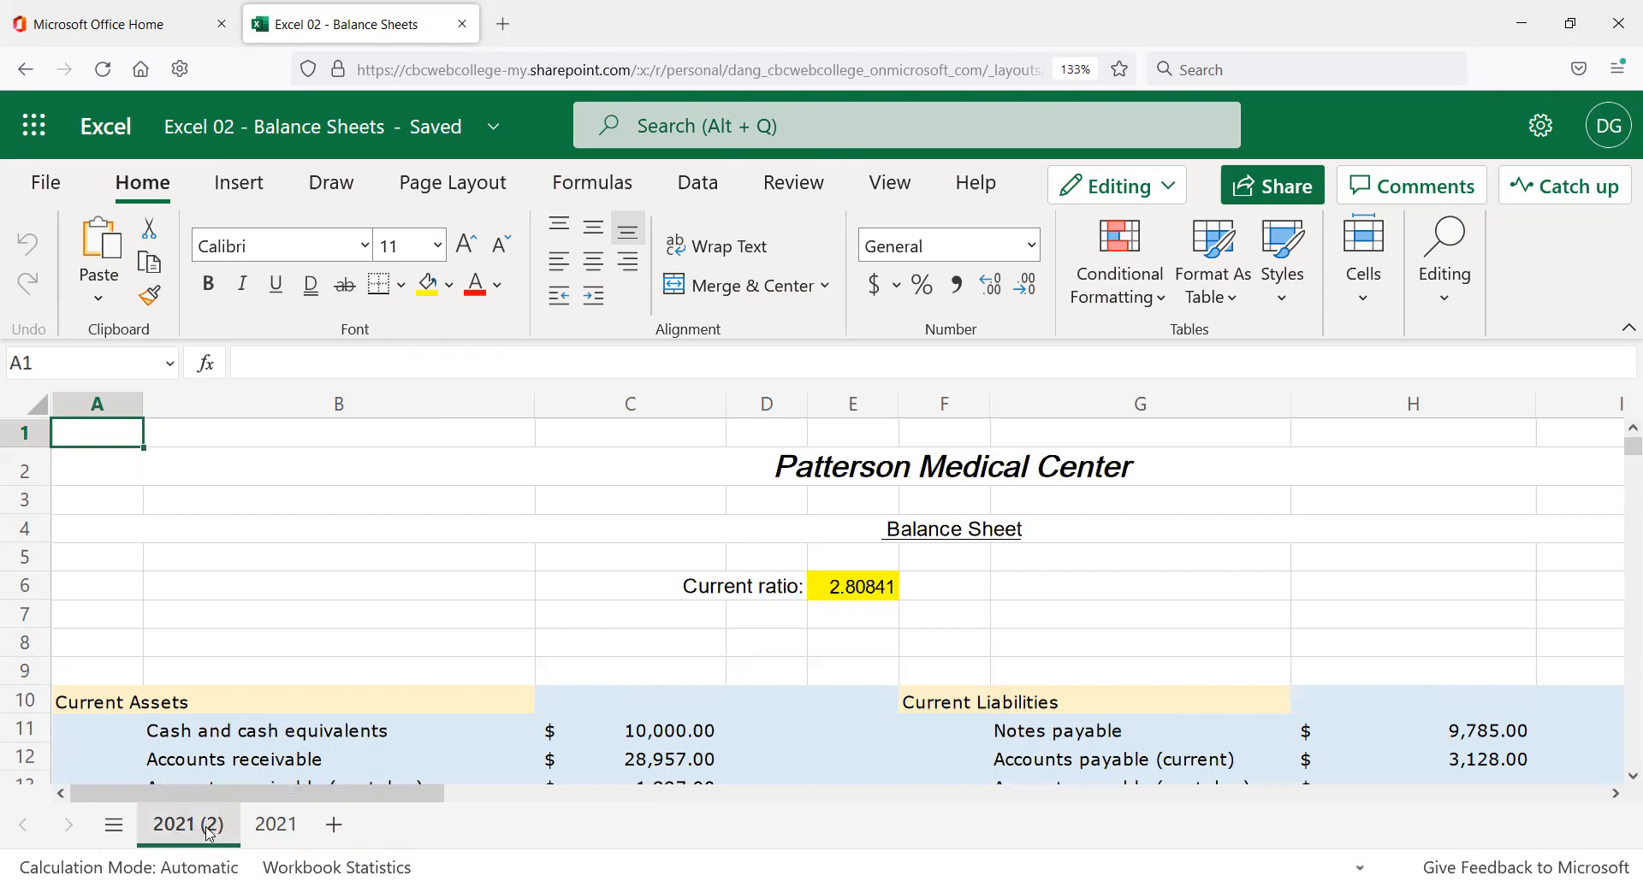
scroll(256, 667, "down", 1)
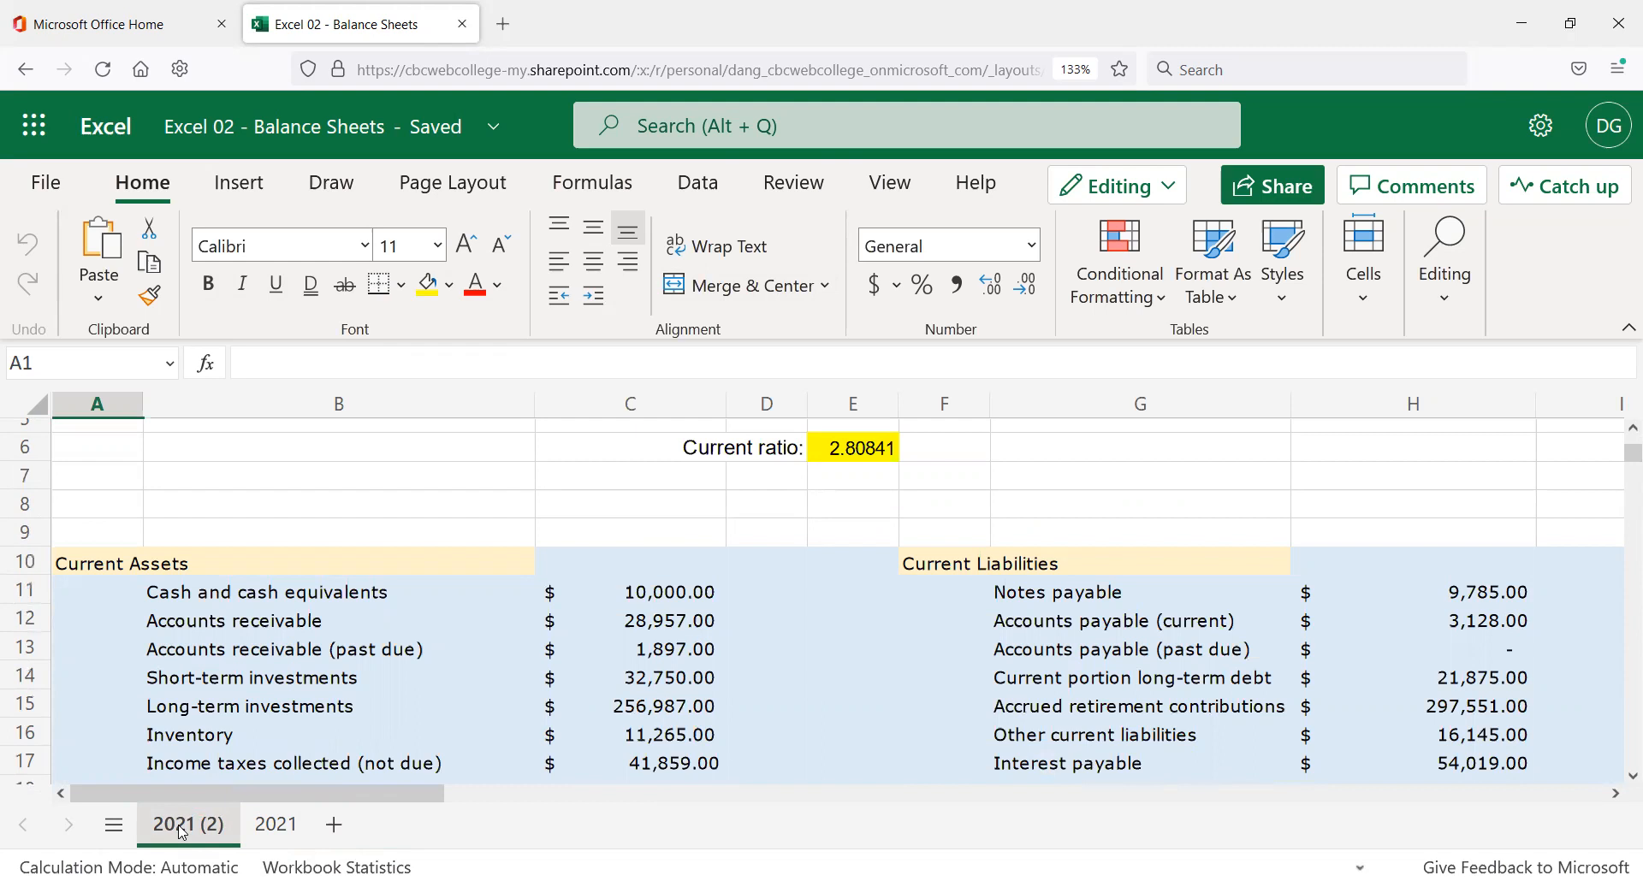
Rename the 2021 (2) sheet to 2022.
double_click(179, 827)
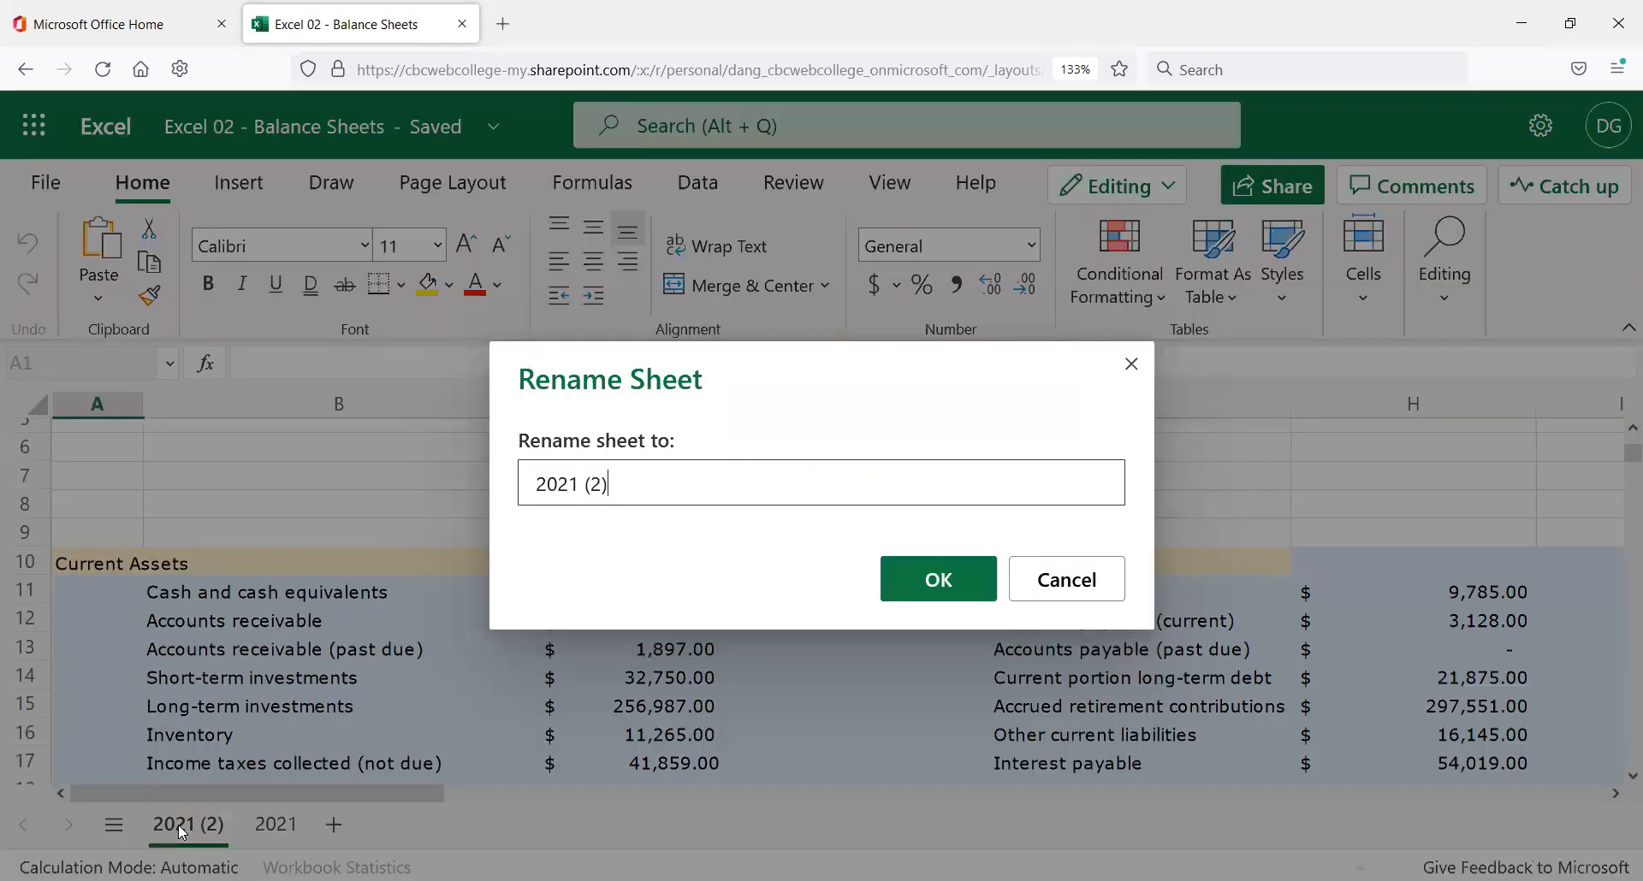
left_click_drag(607, 484, 567, 485)
type("2")
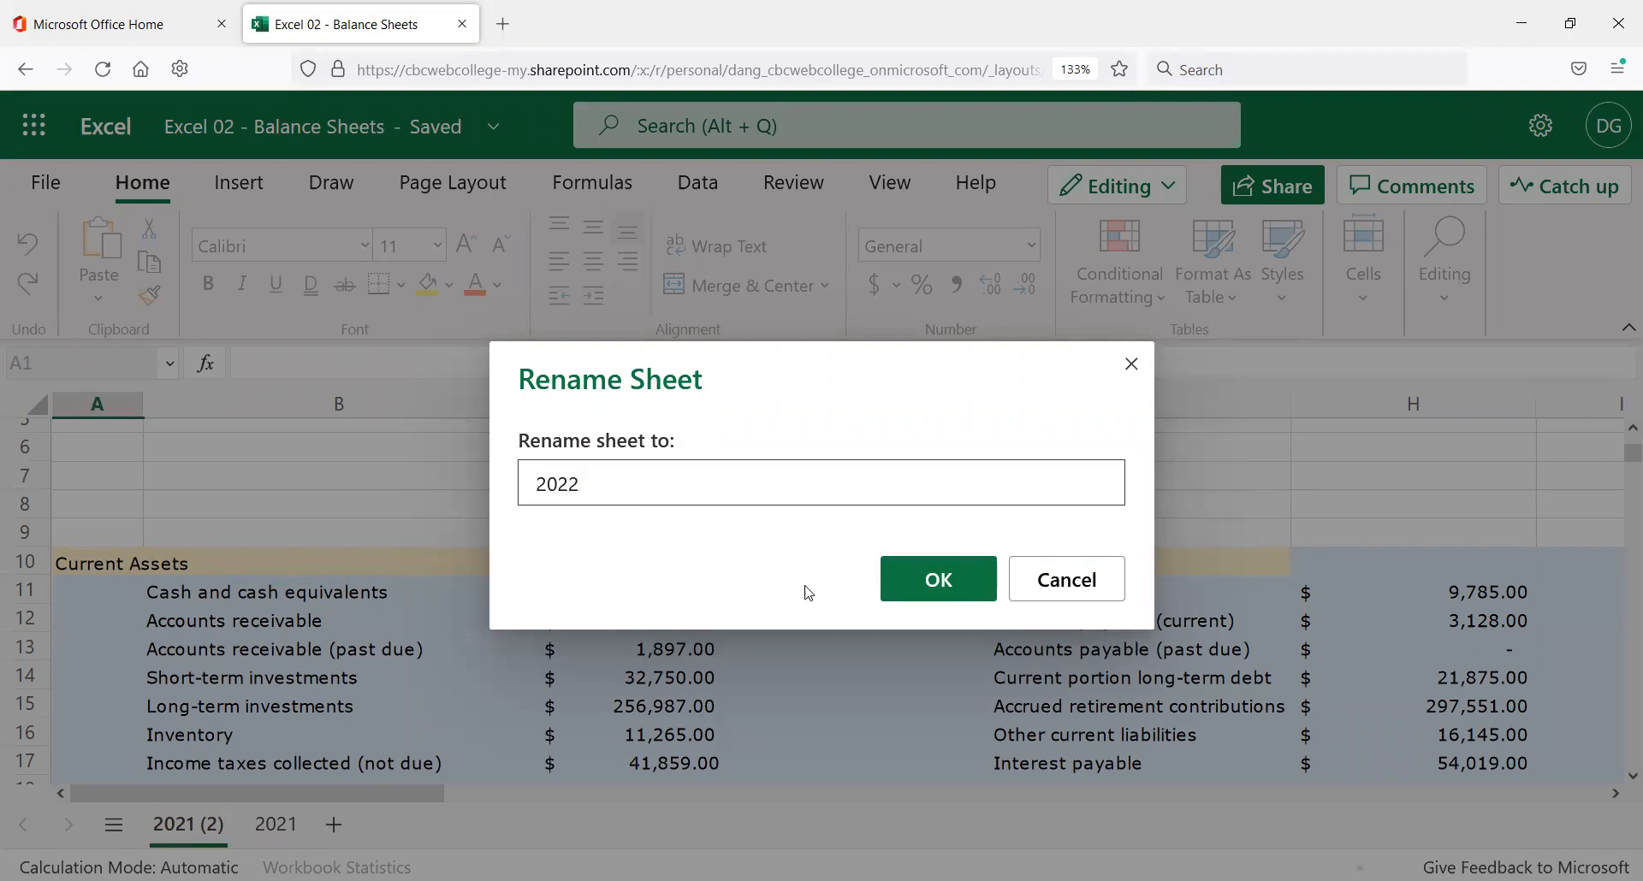
left_click(940, 579)
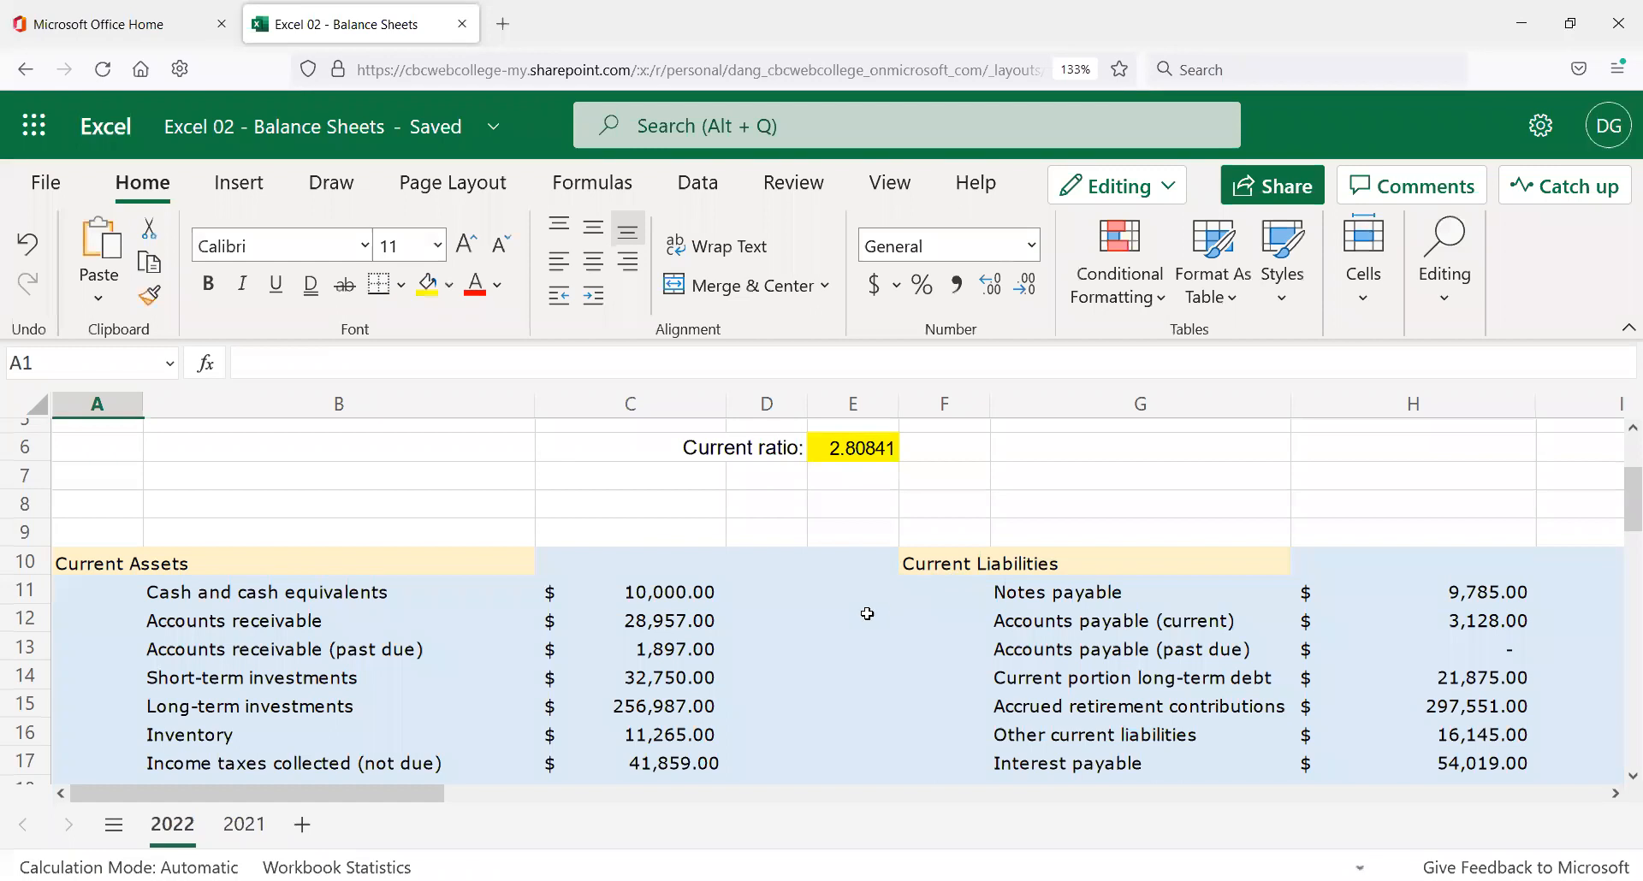
scroll(882, 608, "down", 3)
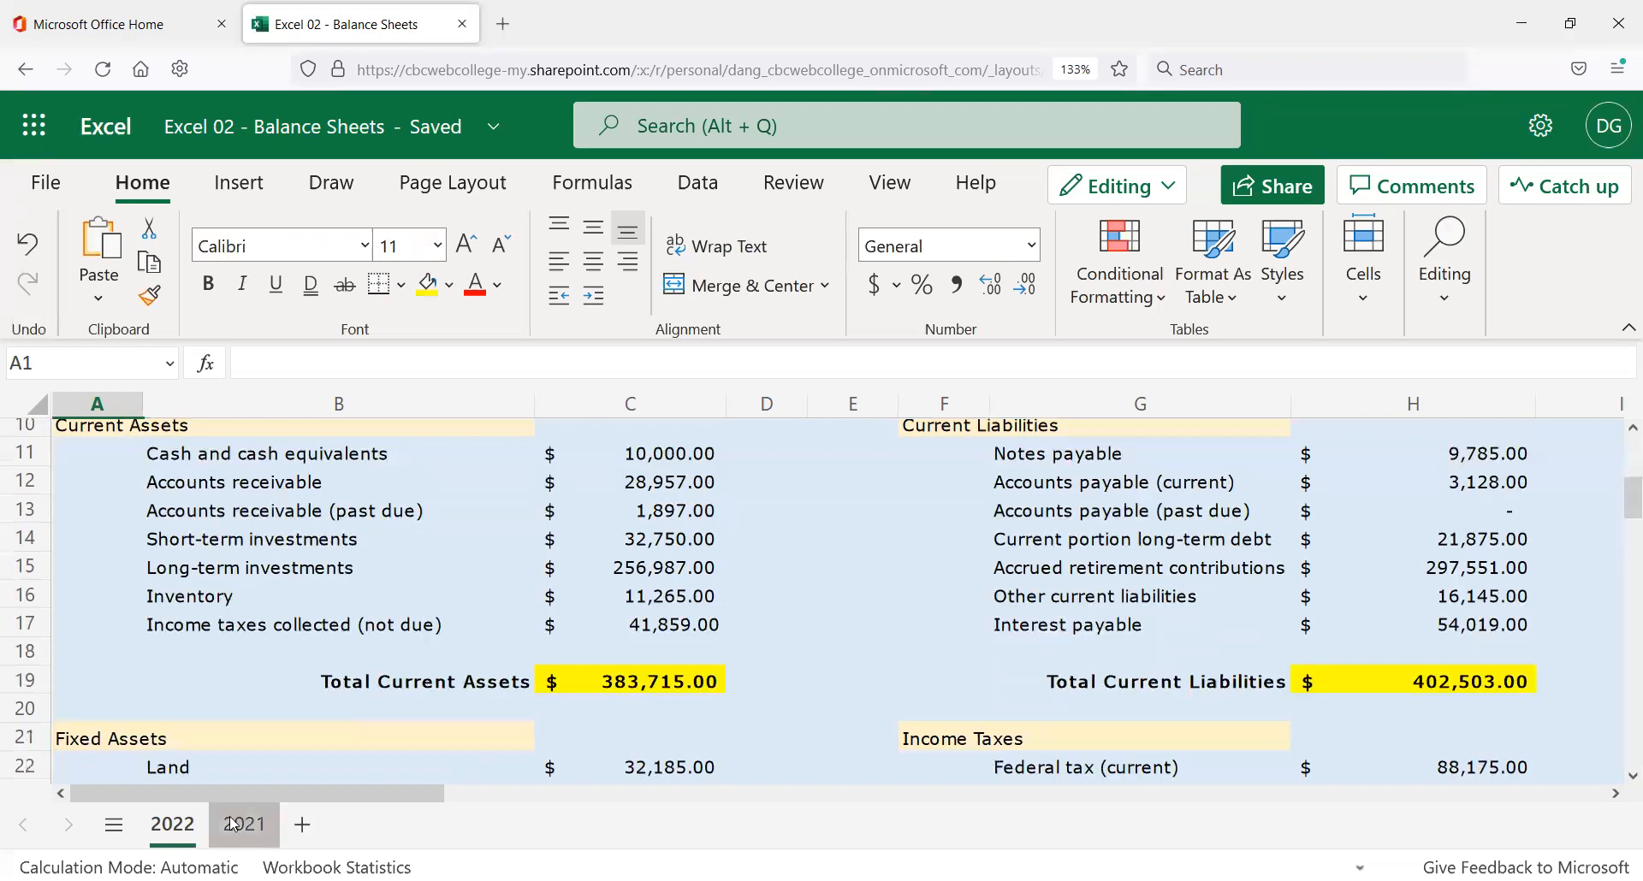
Move the 2021 sheet tab ahead of 2022.
left_click_drag(239, 832, 166, 839)
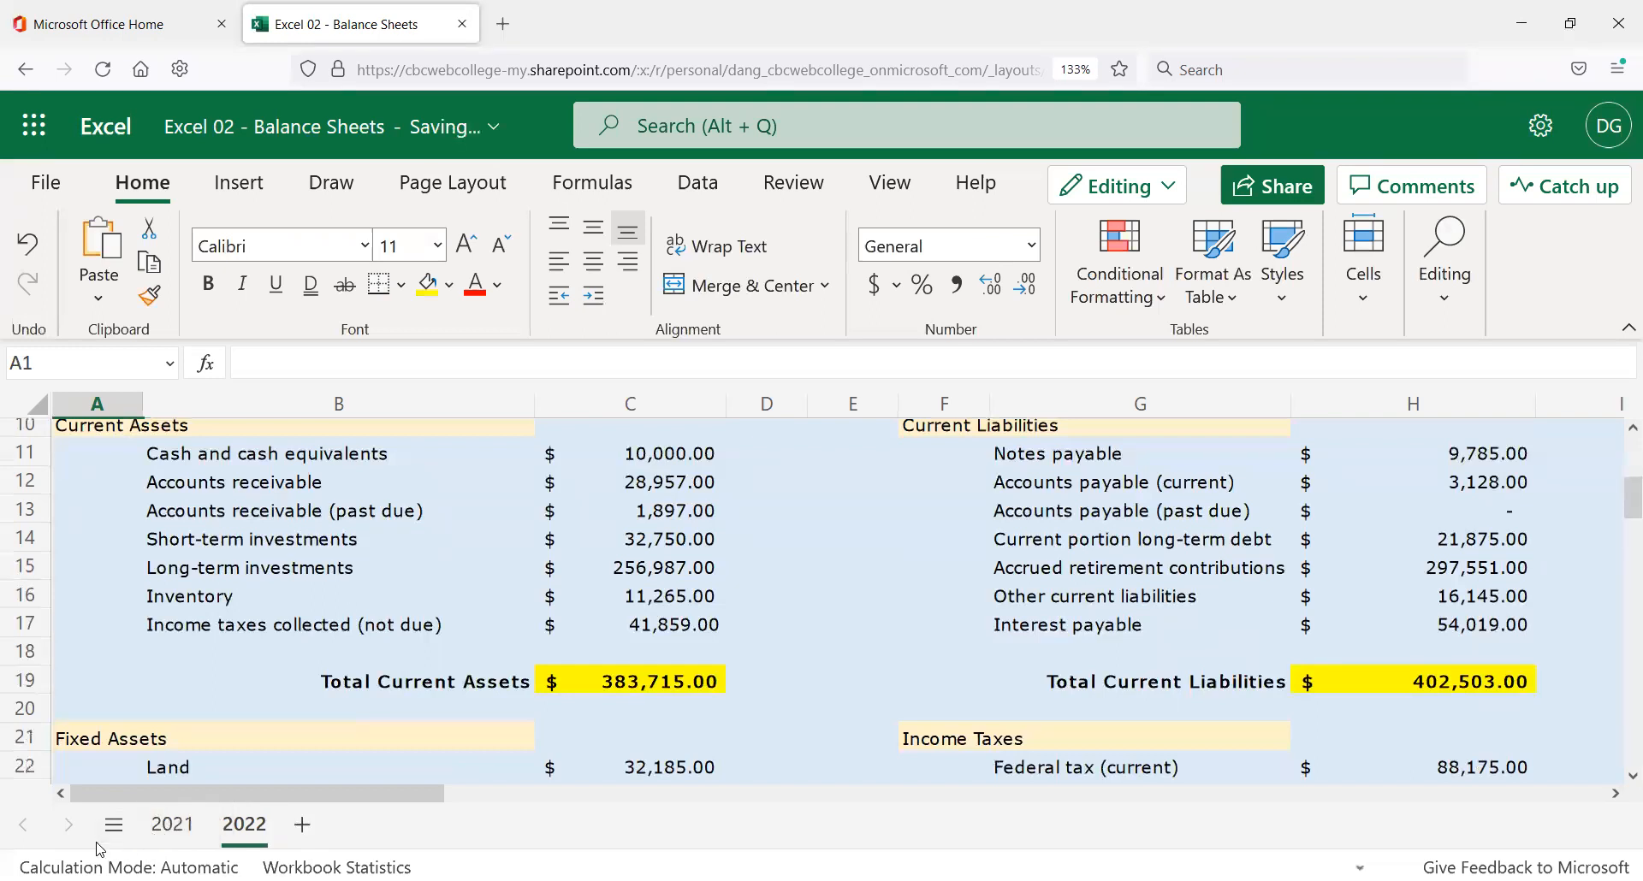
scroll(497, 767, "up", 2)
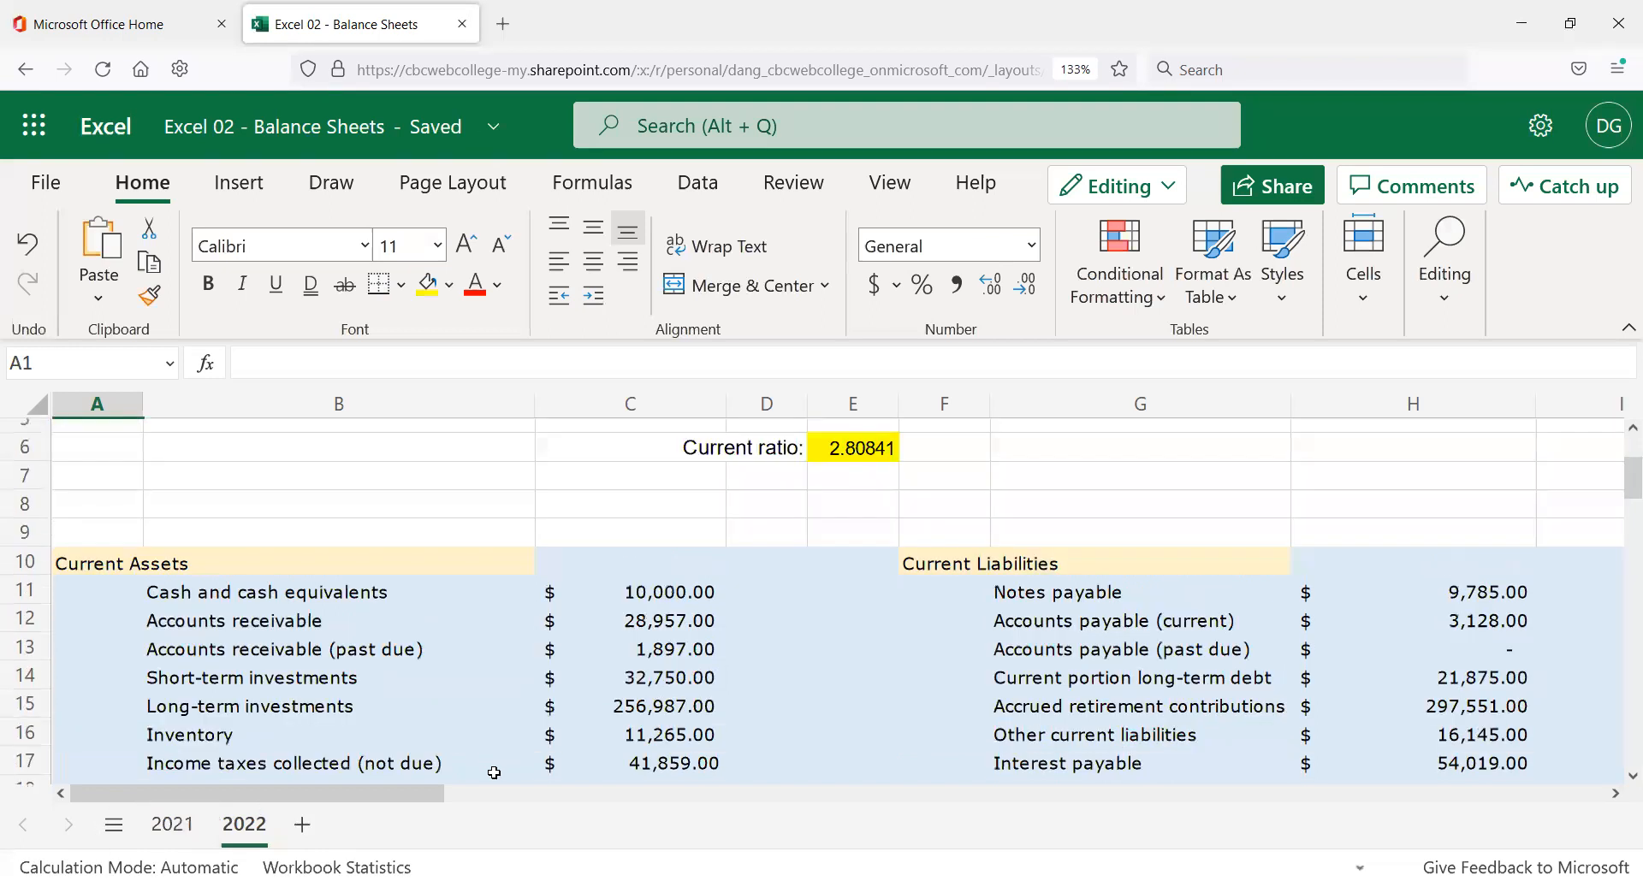
left_click(638, 511)
scroll(617, 540, "up", 2)
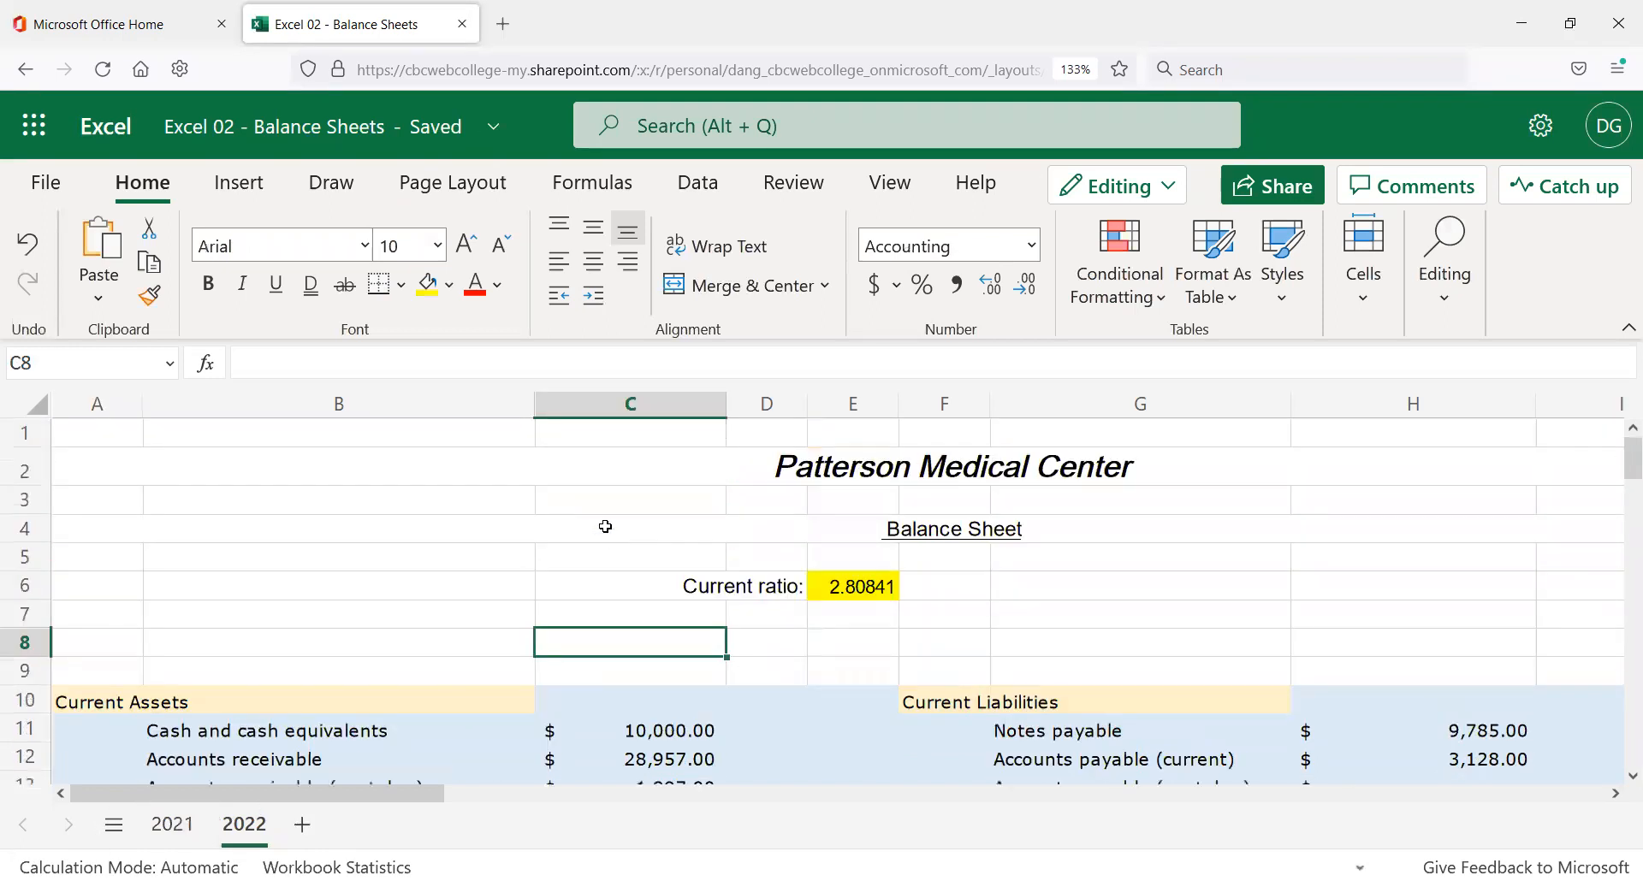
scroll(608, 531, "down", 4)
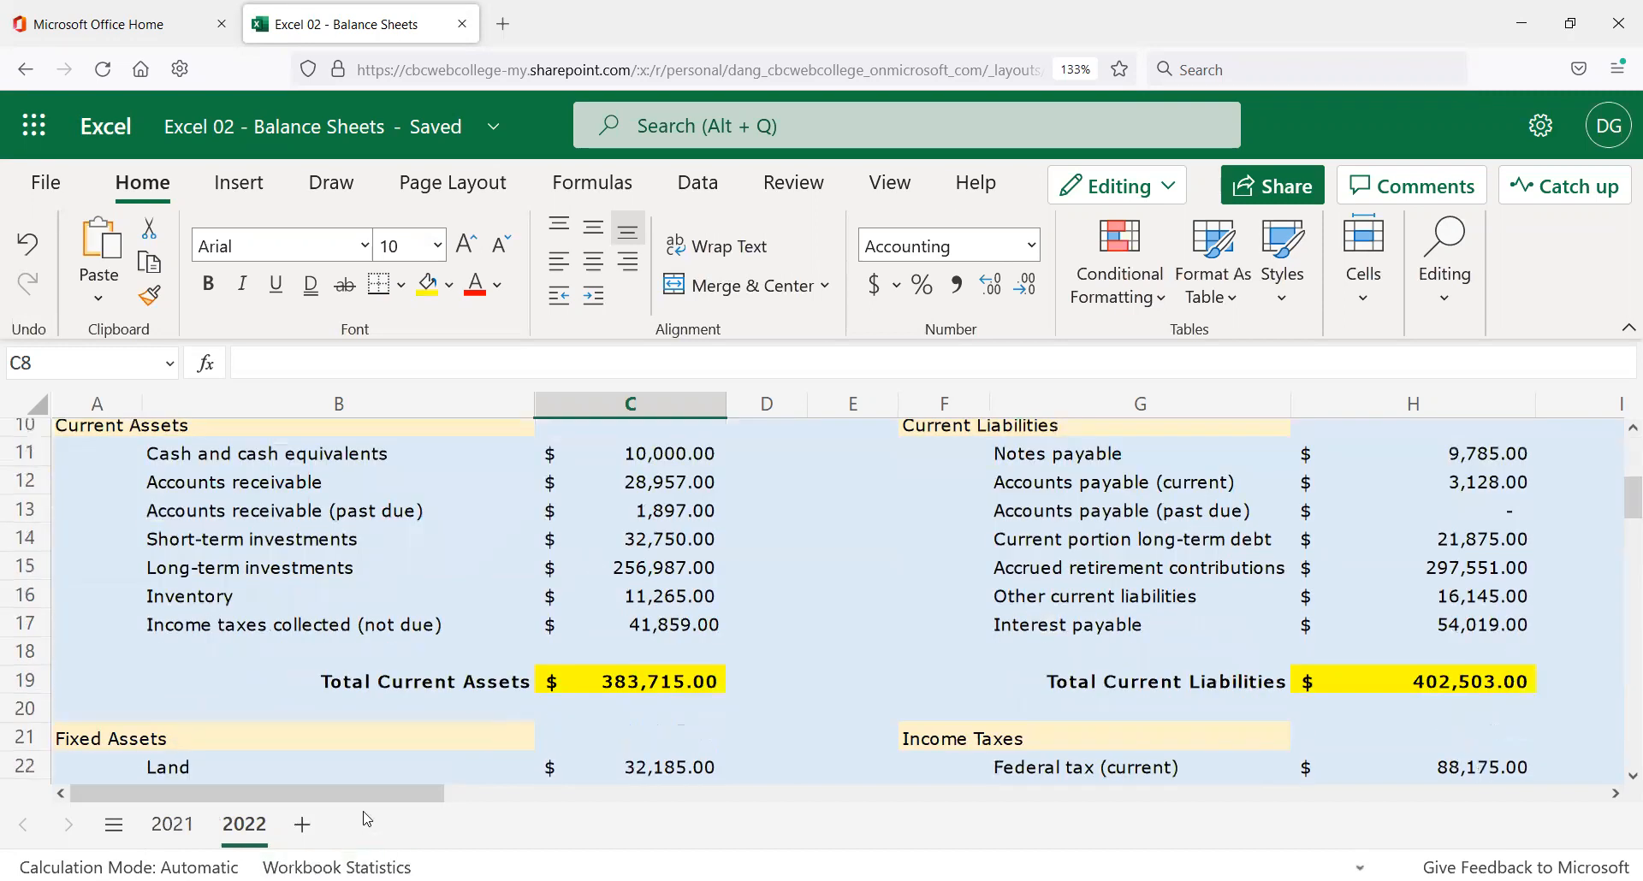
left_click(652, 454)
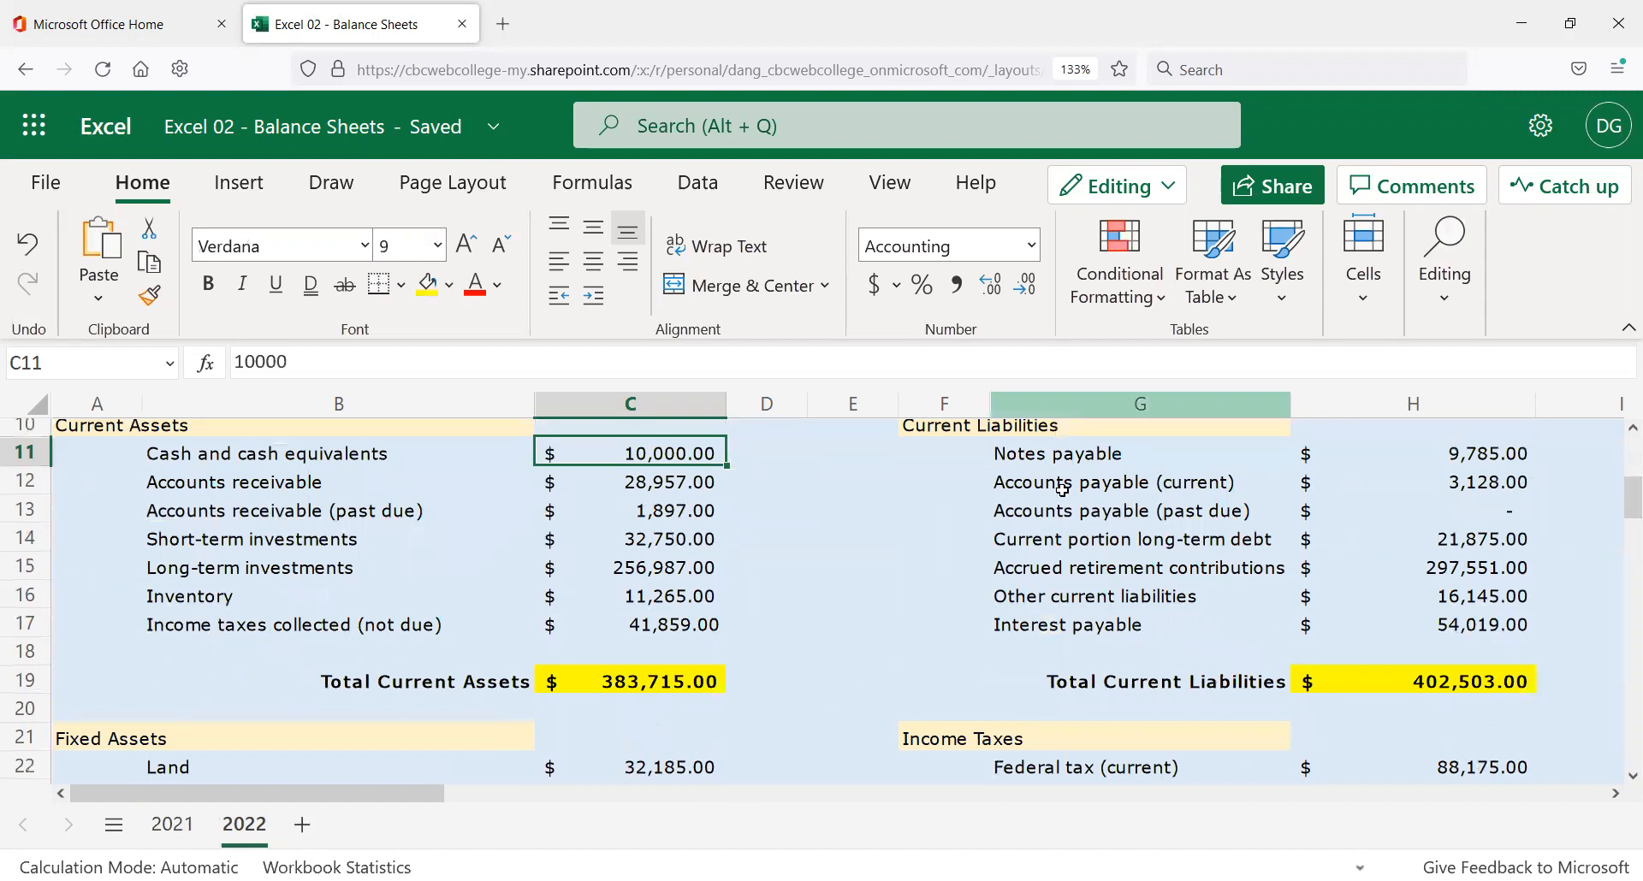
scroll(924, 588, "down", 5)
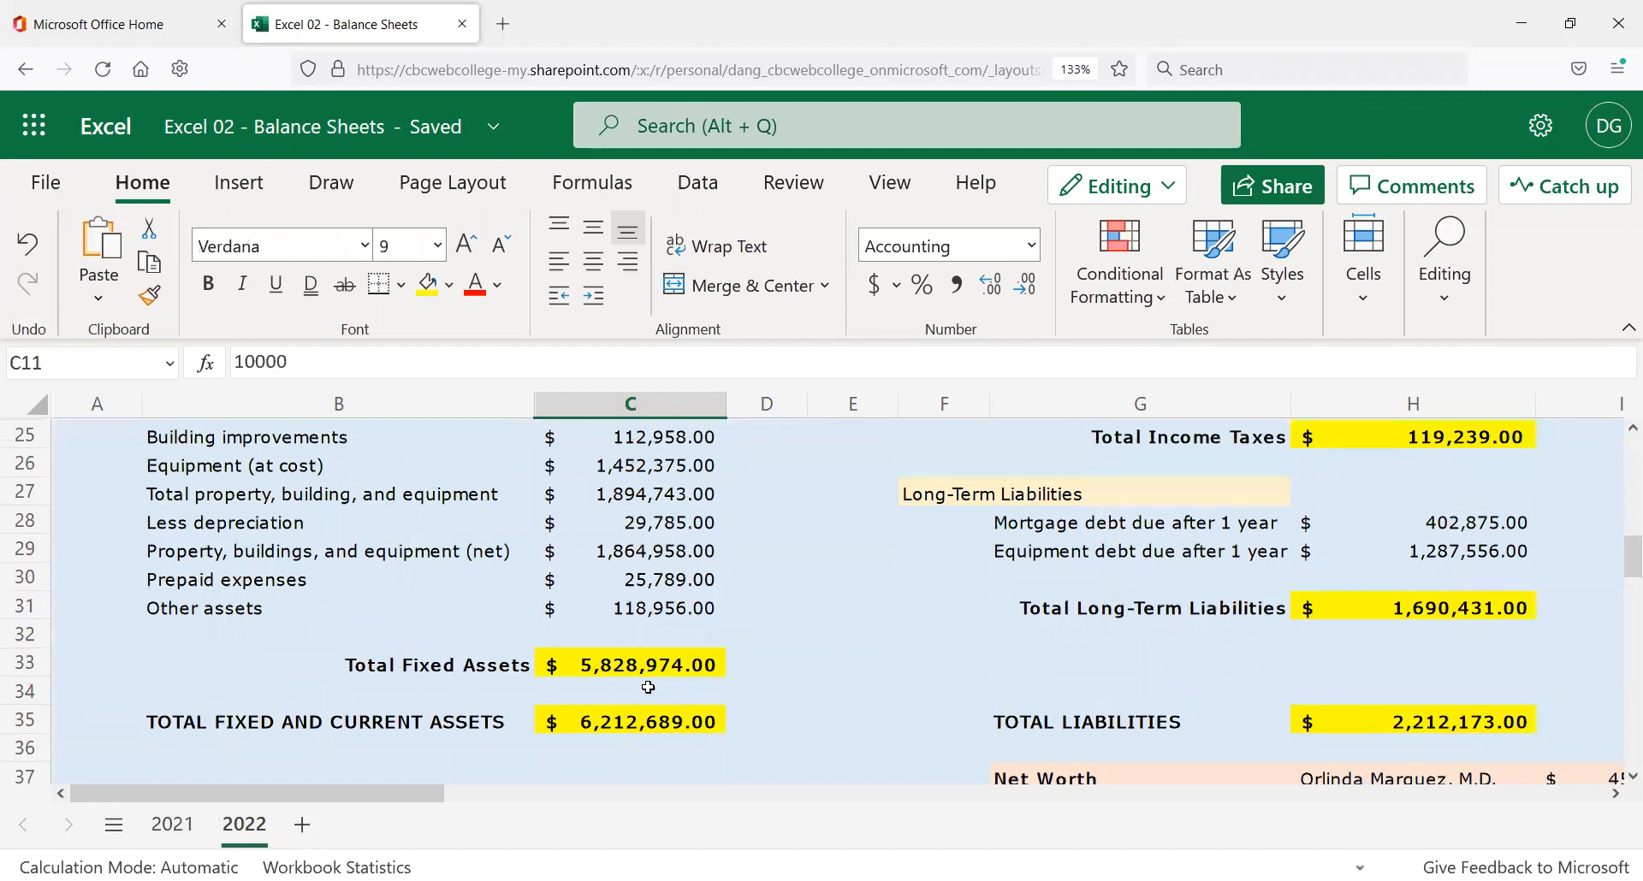
scroll(690, 695, "down", 2)
scroll(668, 688, "up", 3)
scroll(328, 670, "up", 5)
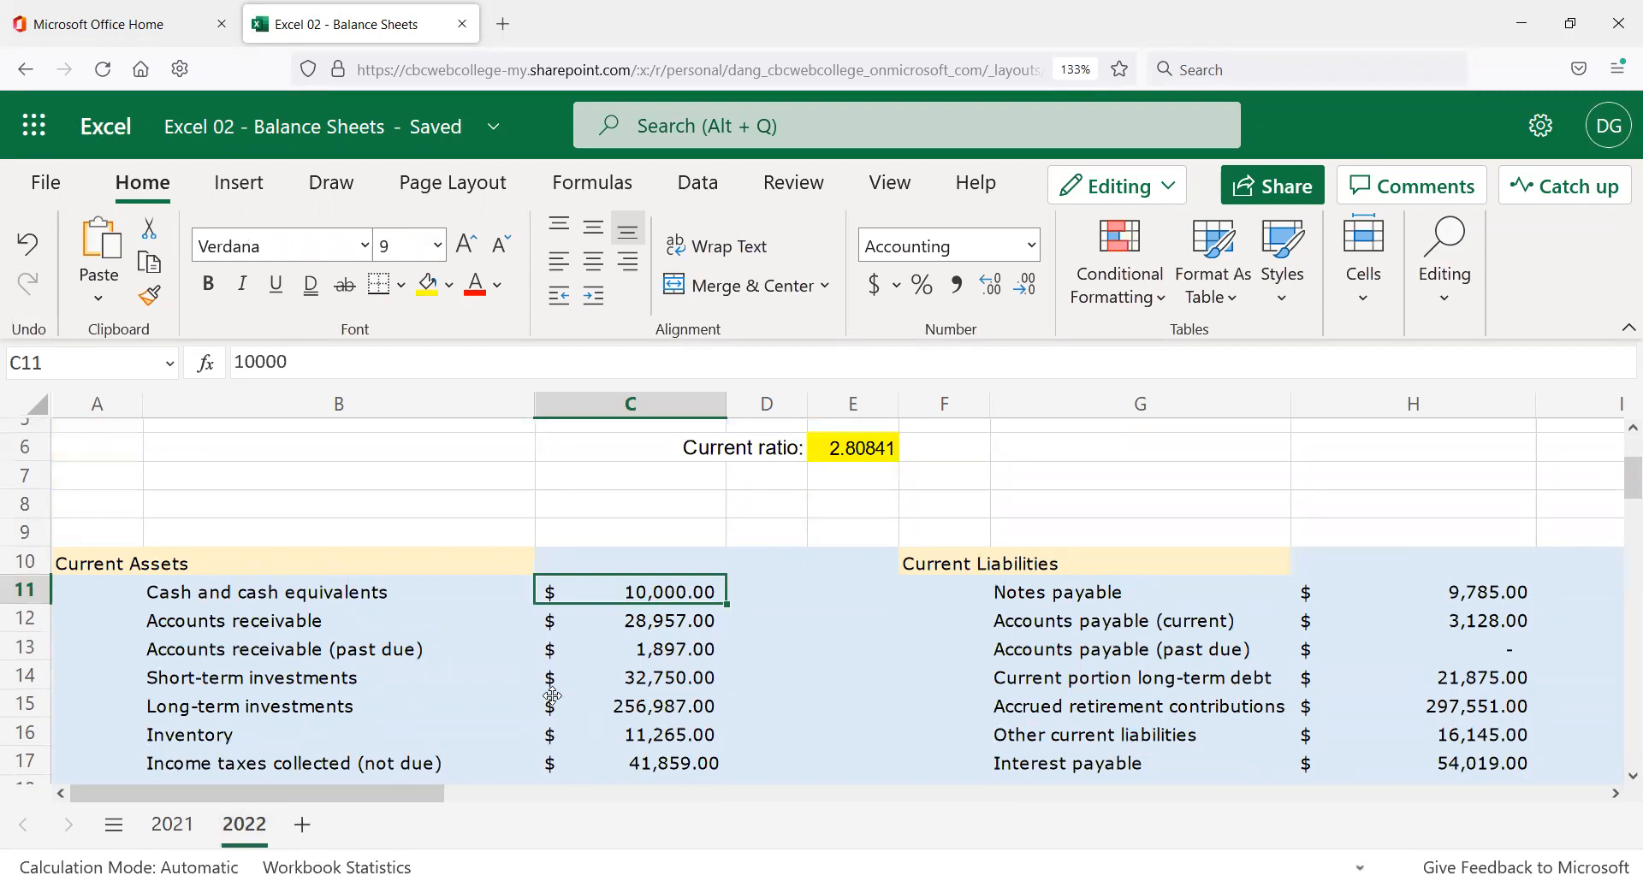
scroll(546, 696, "up", 2)
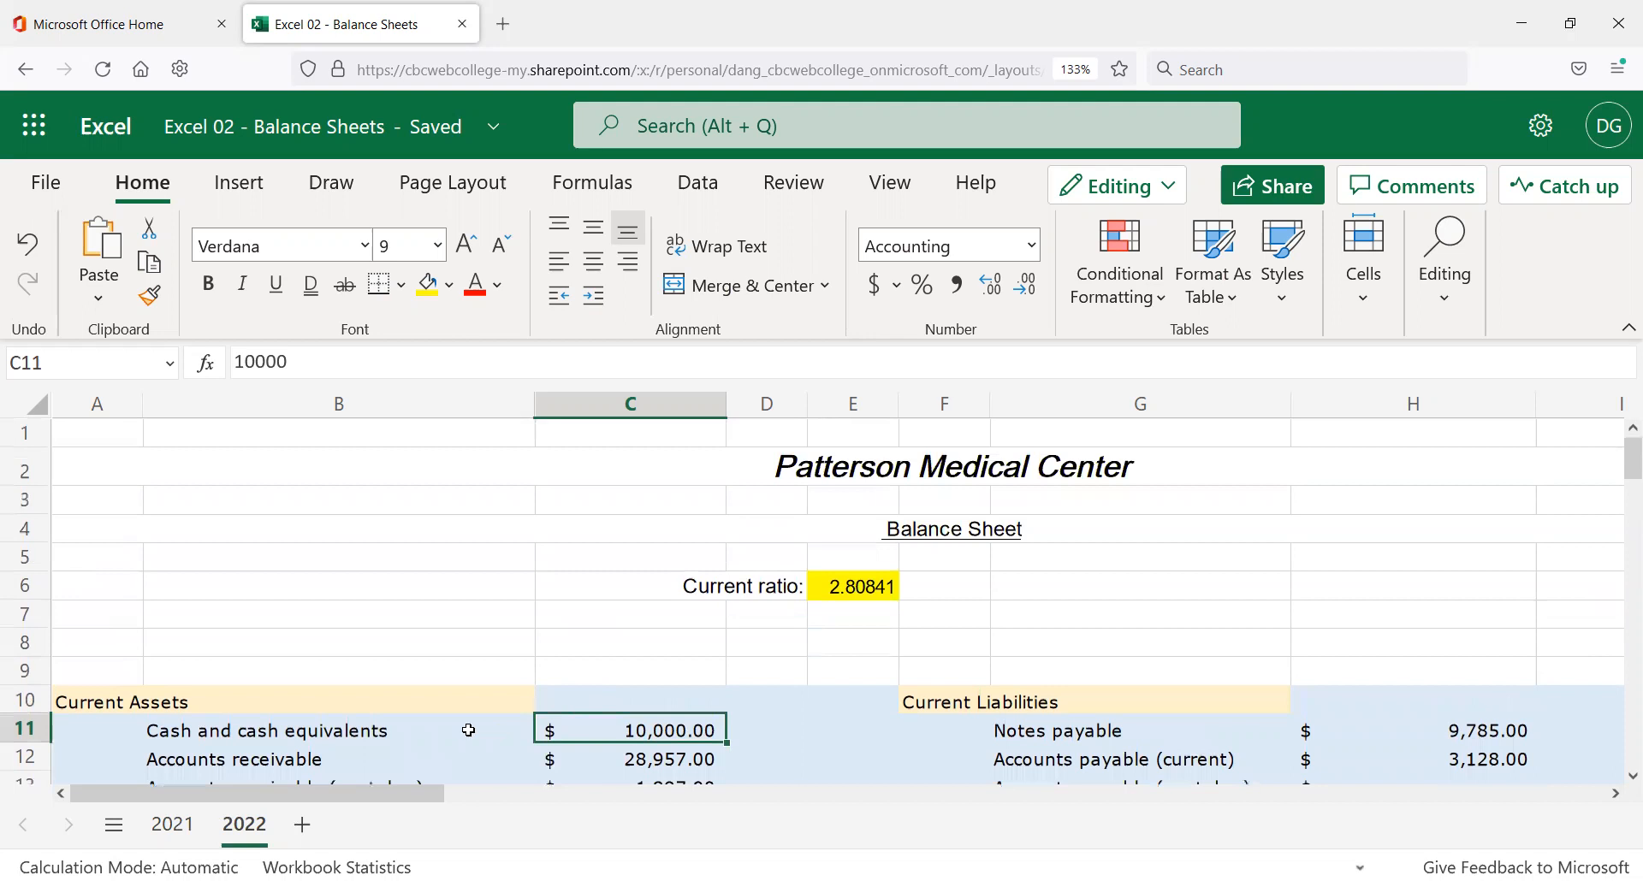
scroll(467, 728, "down", 2)
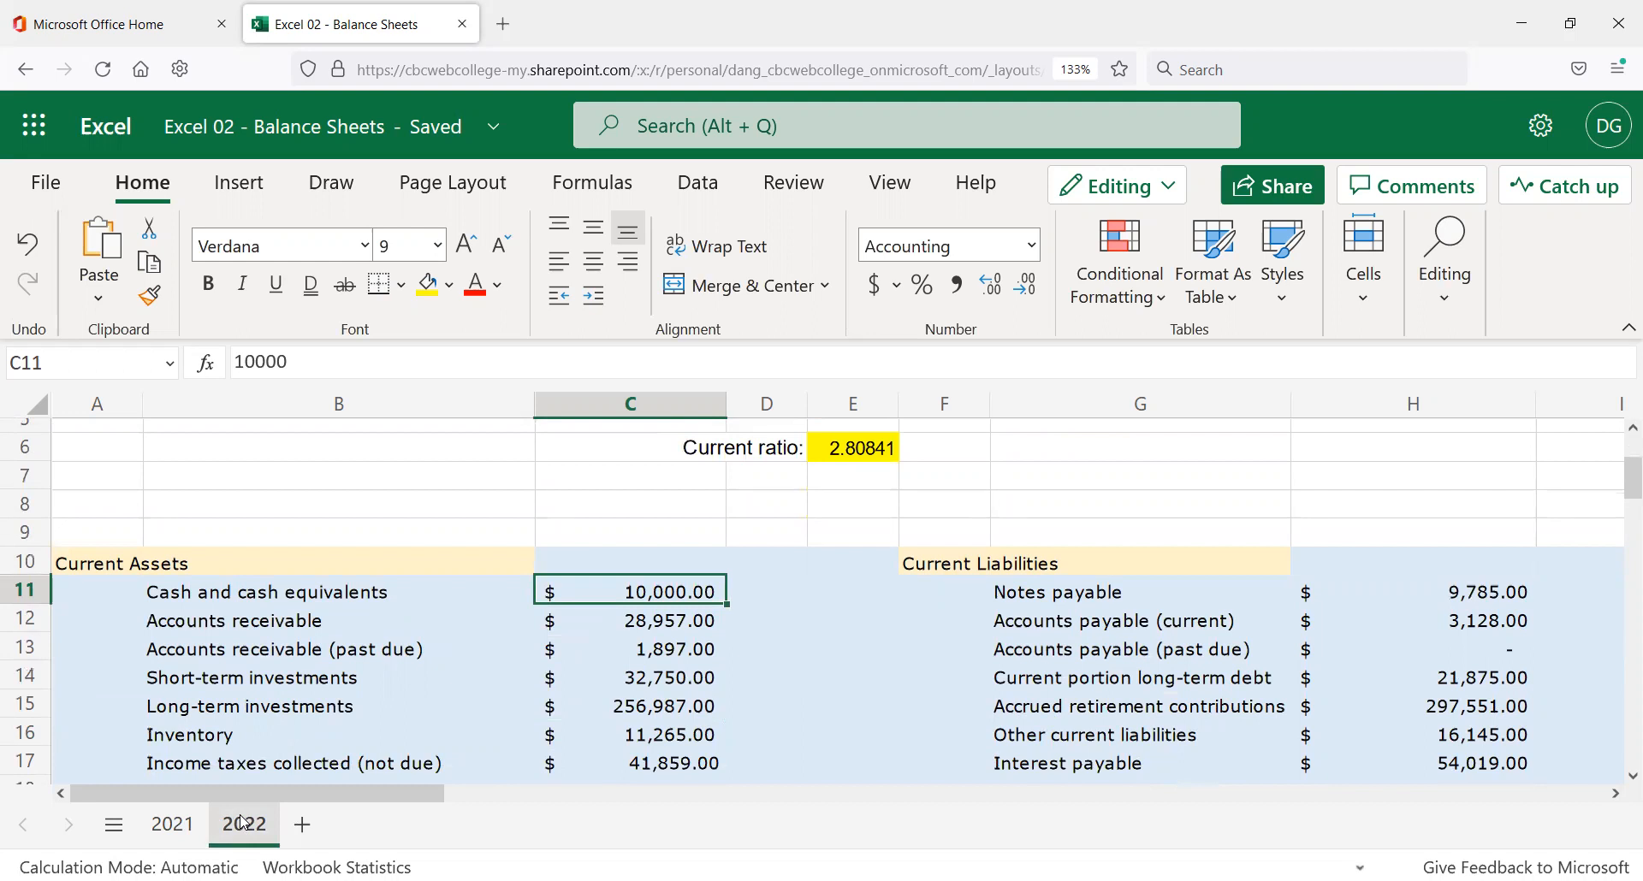
type("5000")
key("Return")
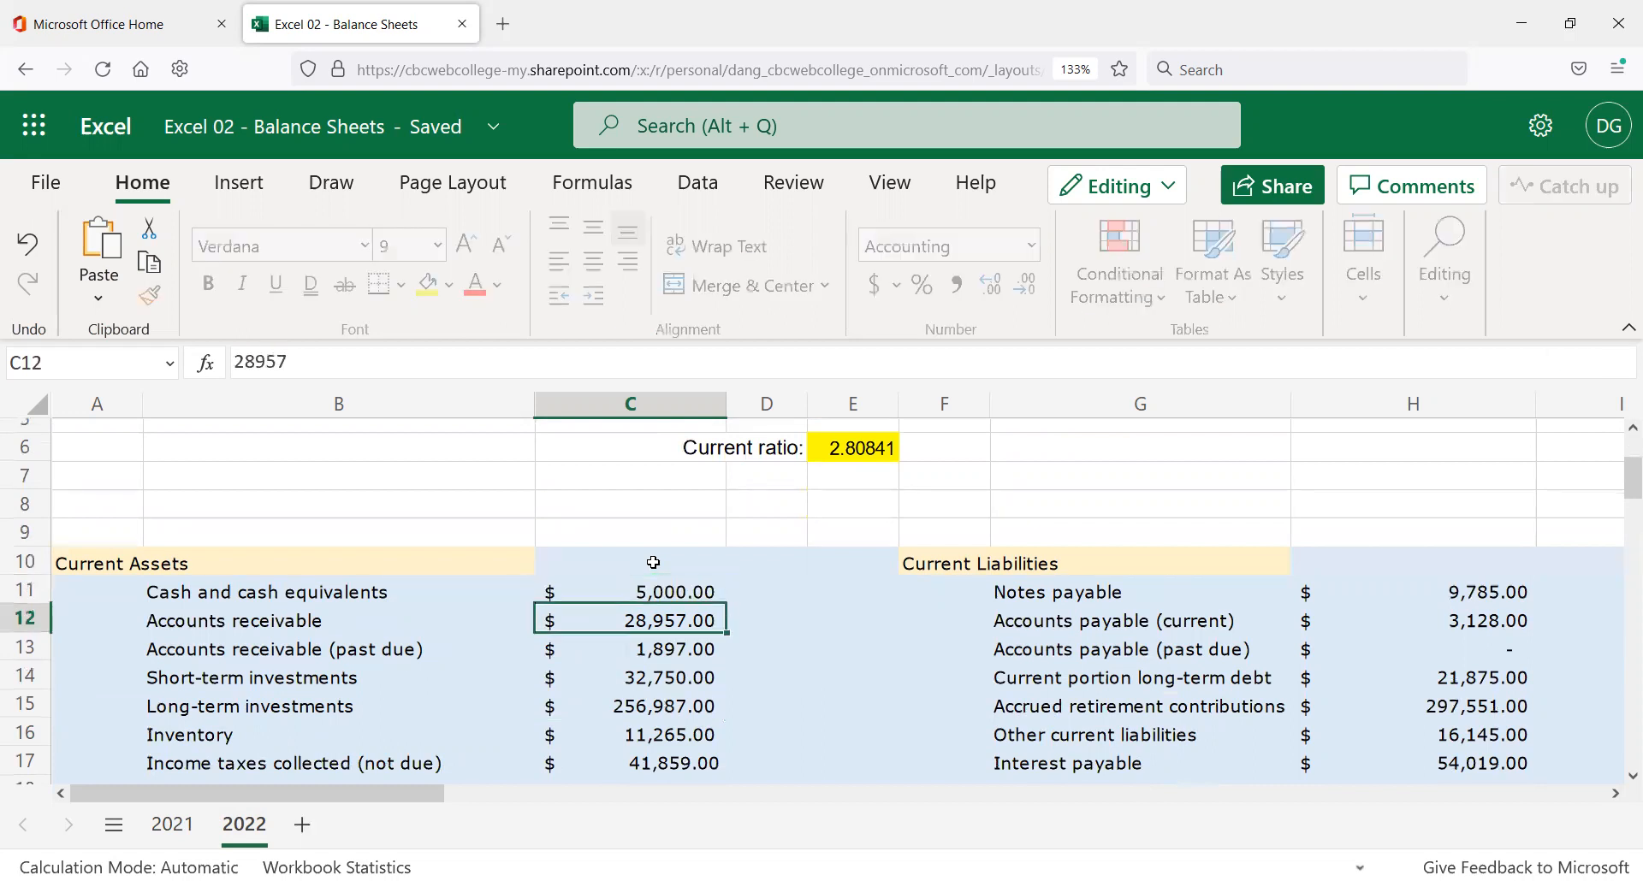
key("ctrl+z")
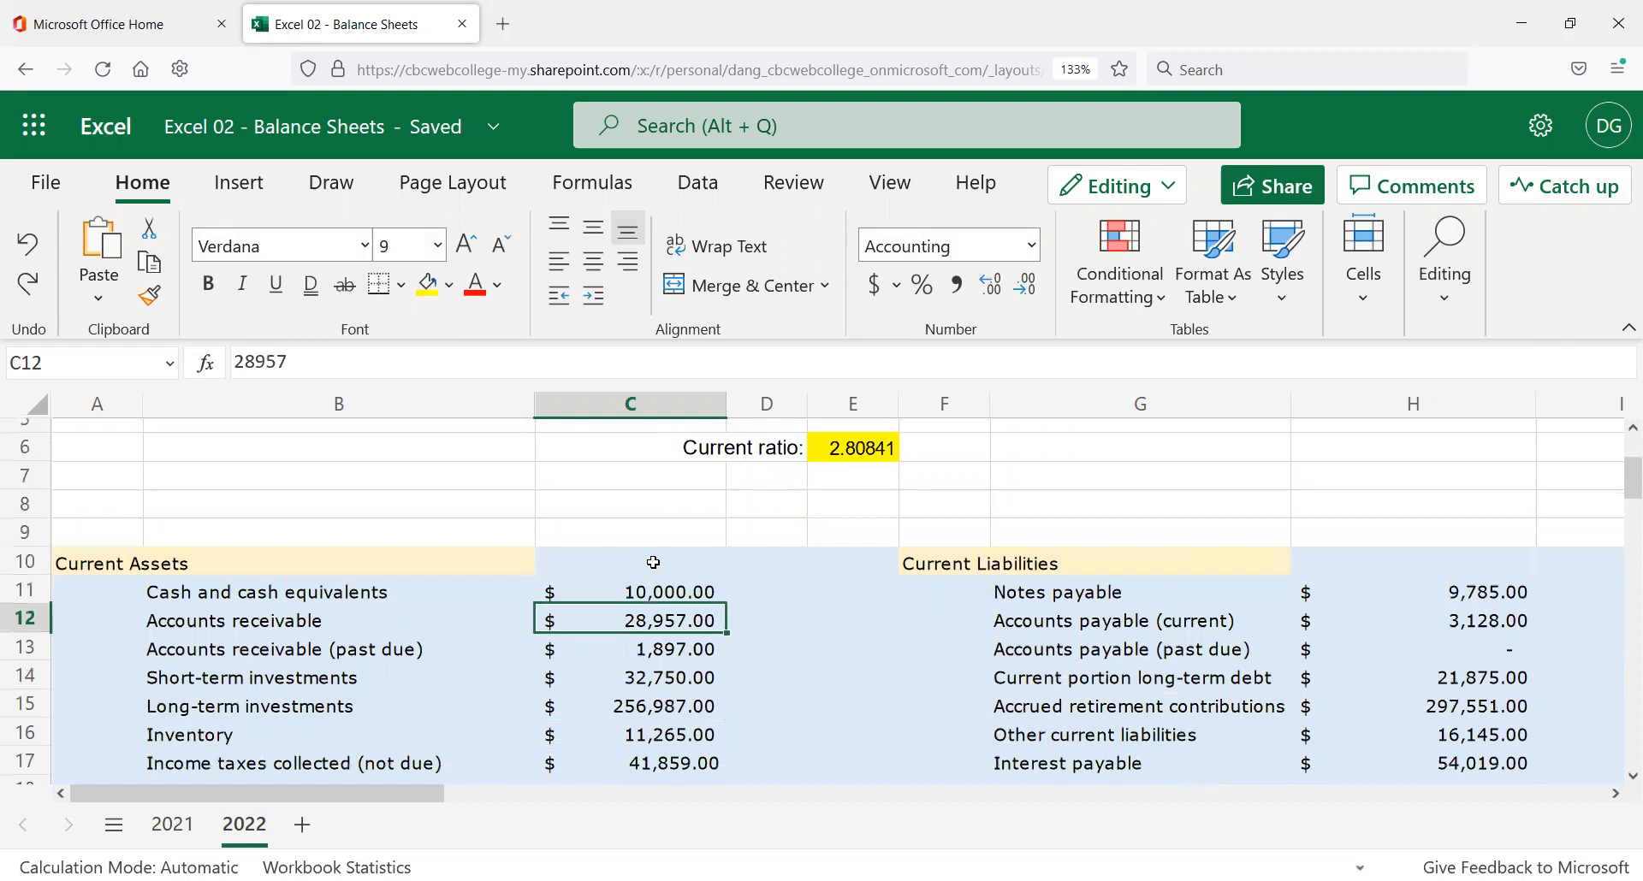
key("Up")
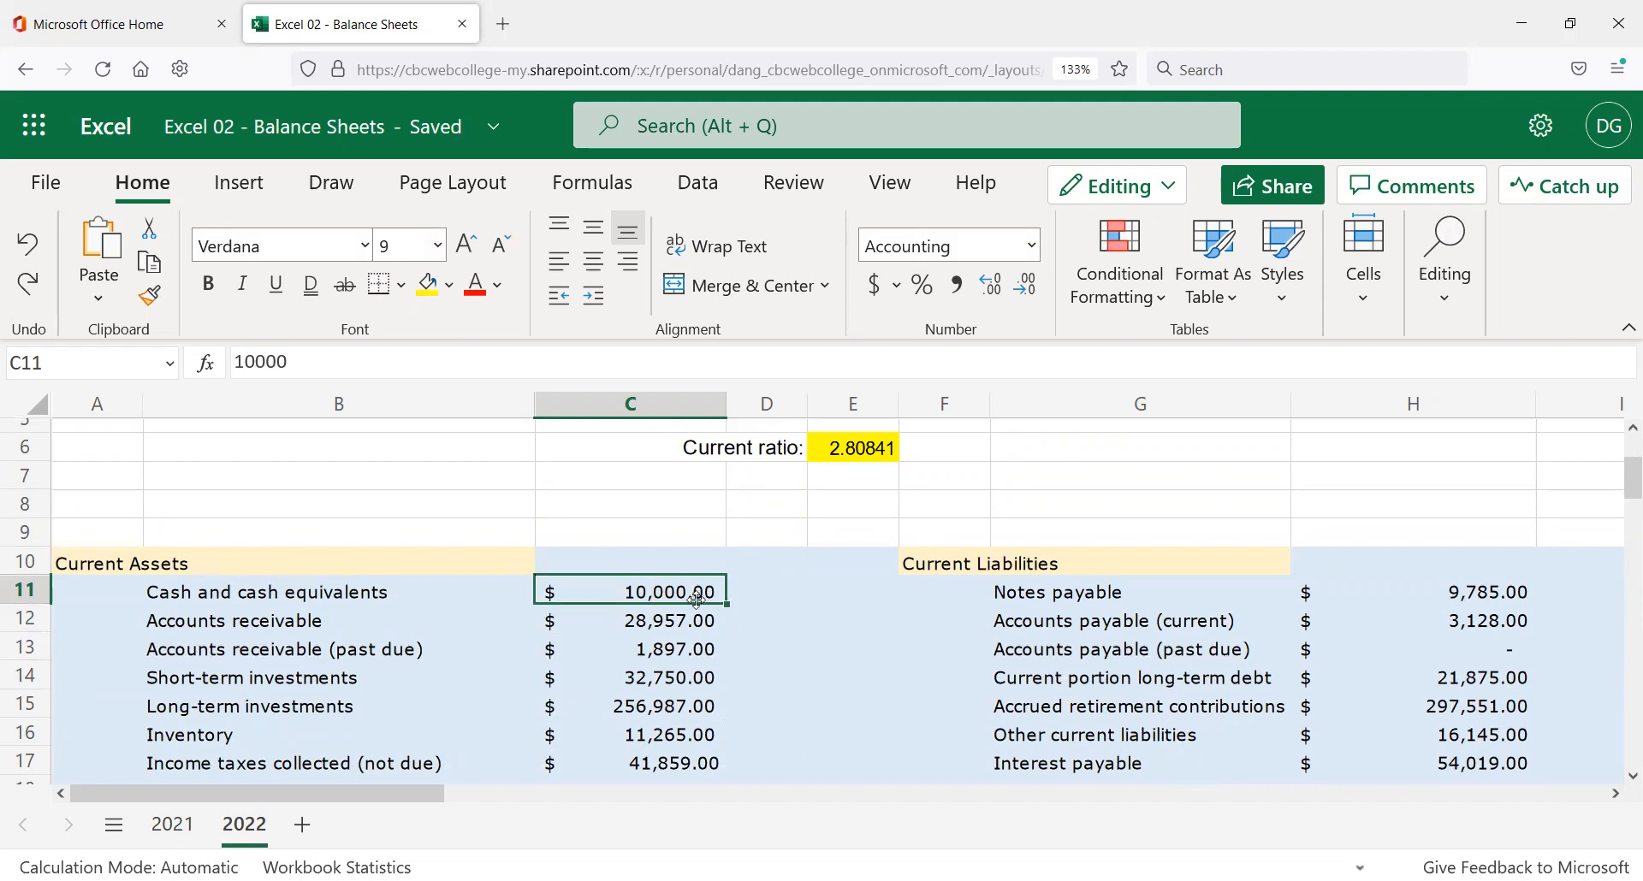
scroll(710, 648, "down", 2)
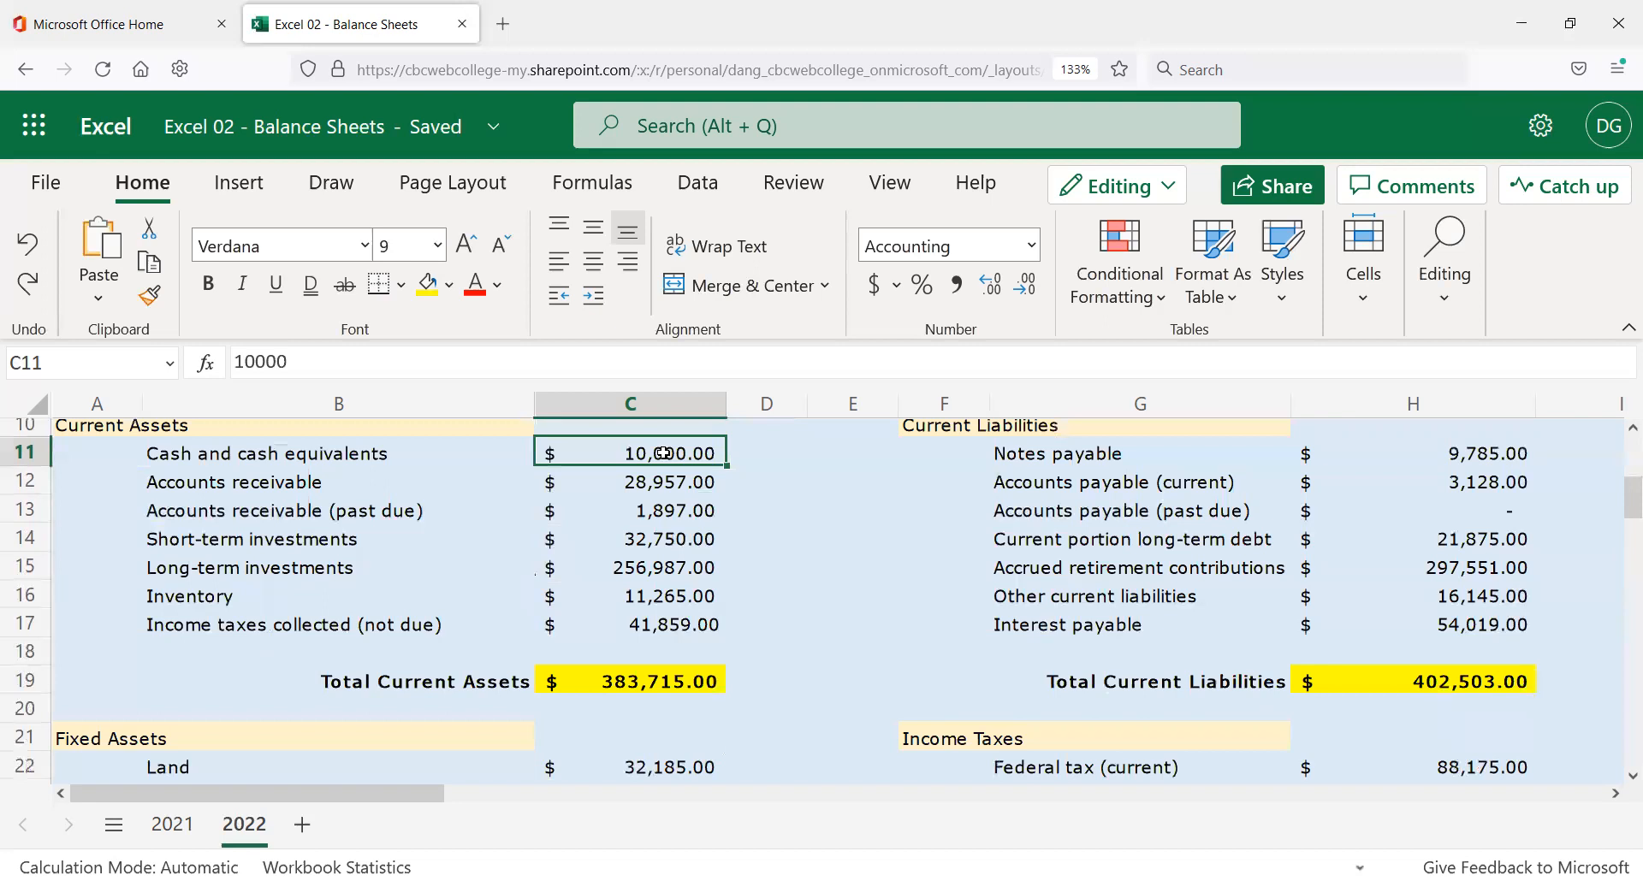
Clear the current asset amounts in C11:C17.
left_click_drag(670, 467, 672, 623)
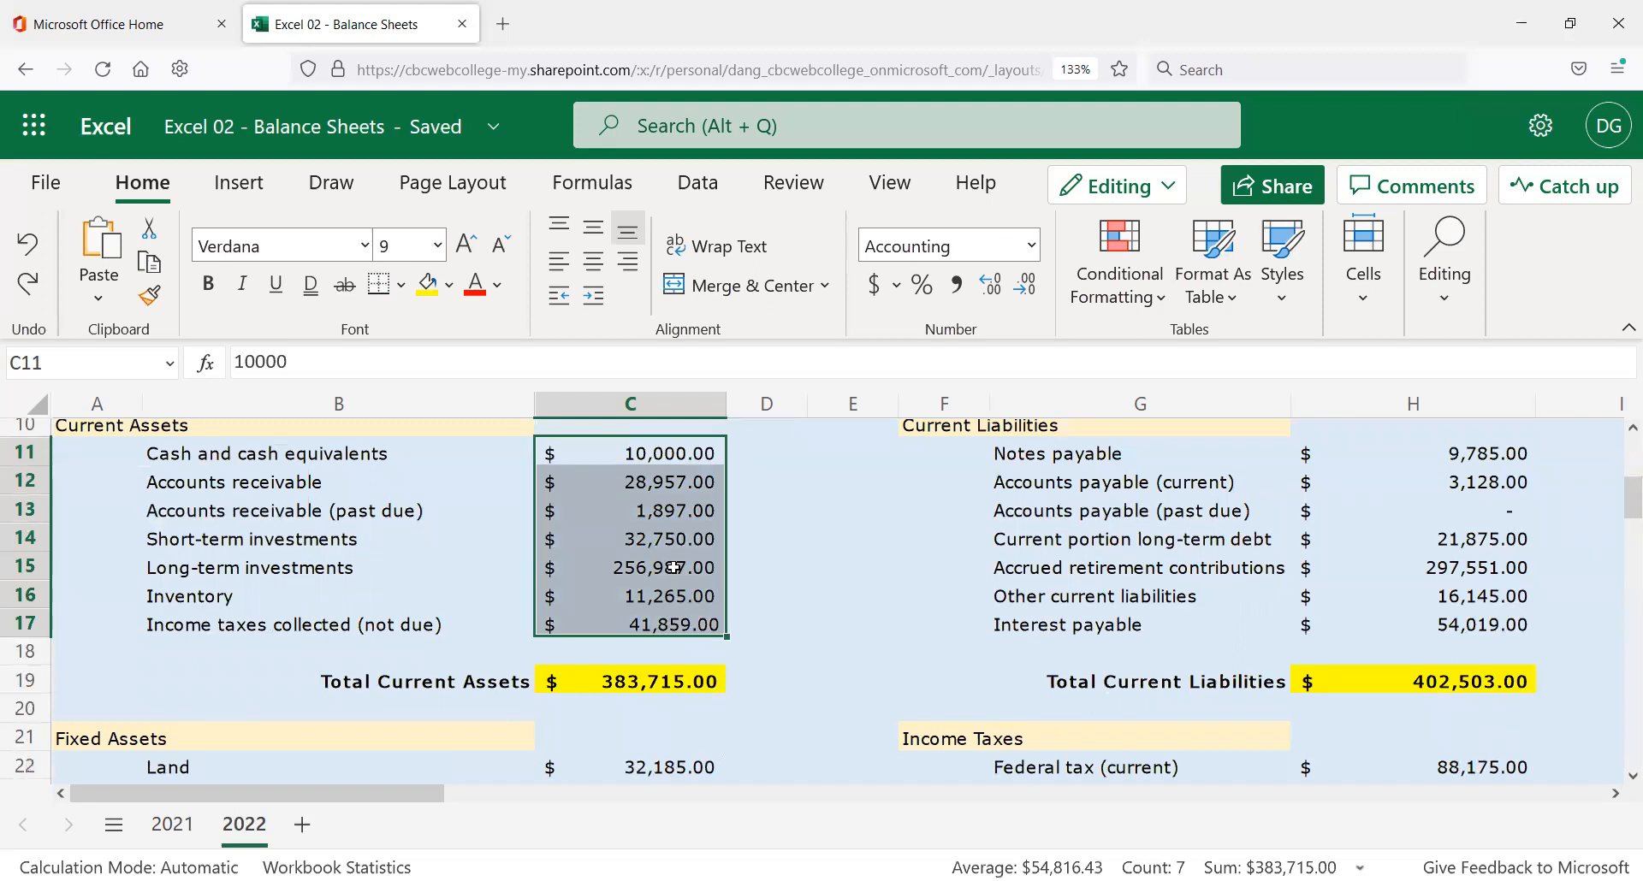
key("Delete")
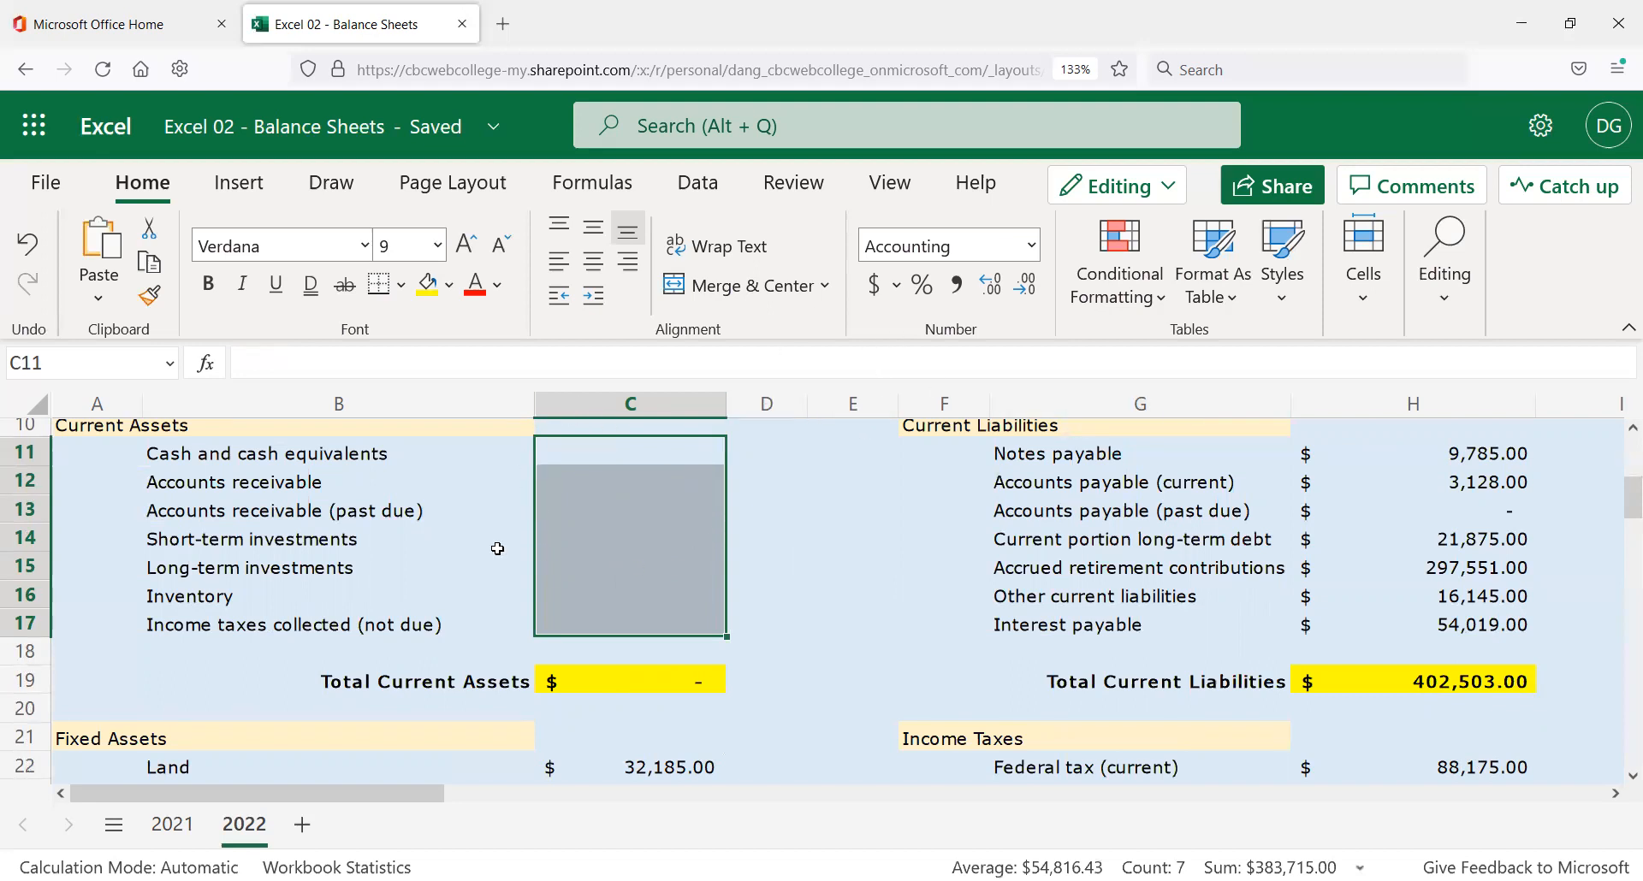
scroll(504, 685, "down", 5)
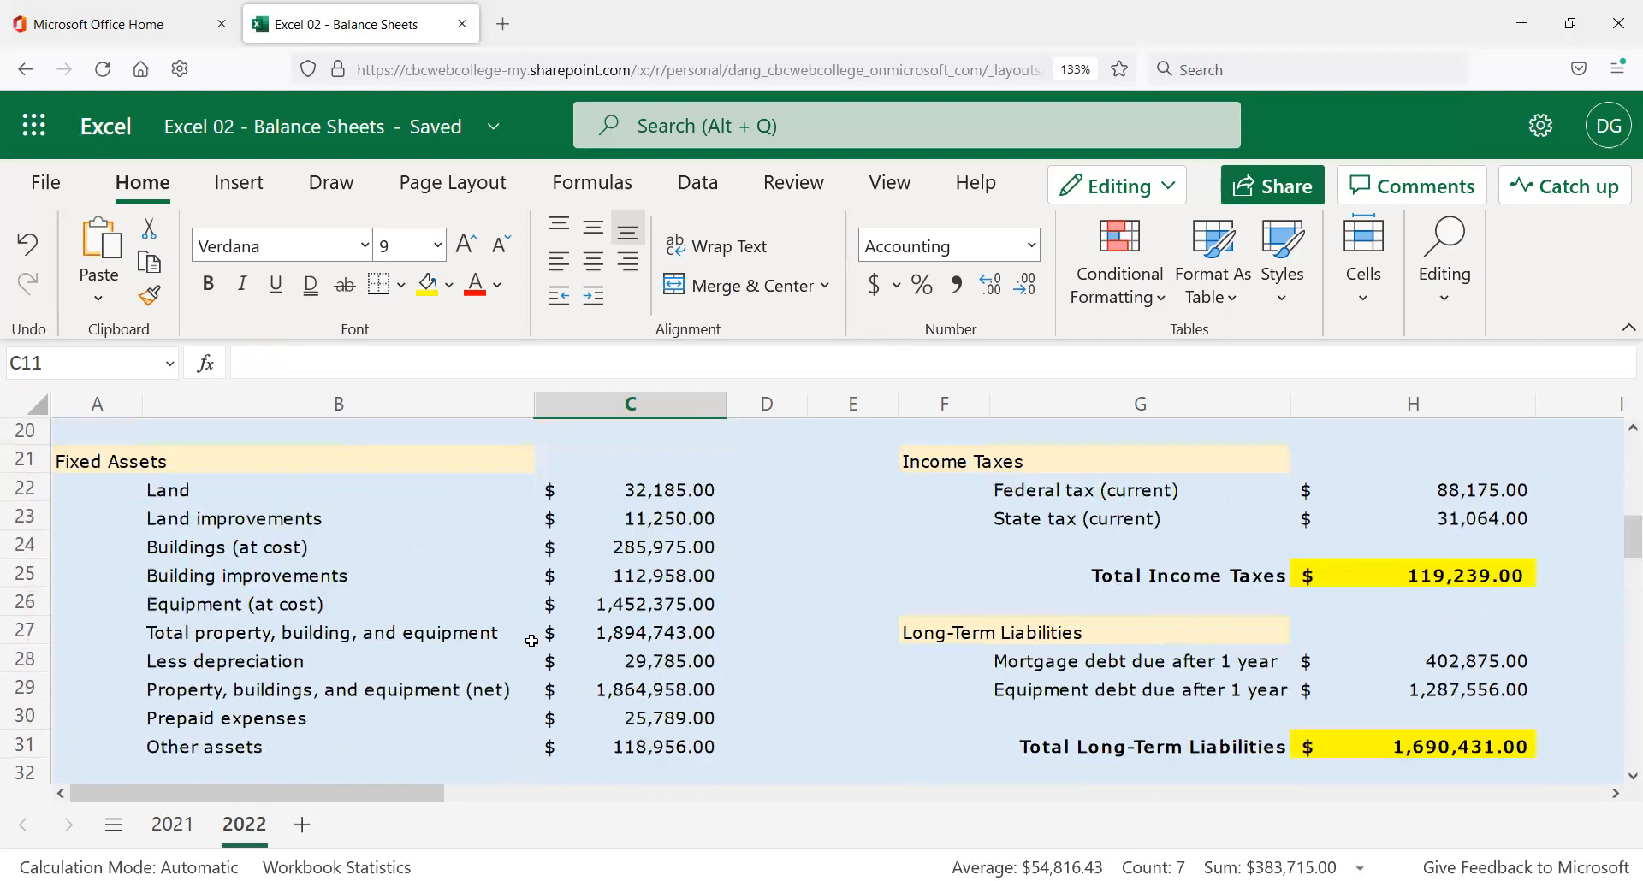
scroll(631, 535, "up", 3)
left_click(633, 539)
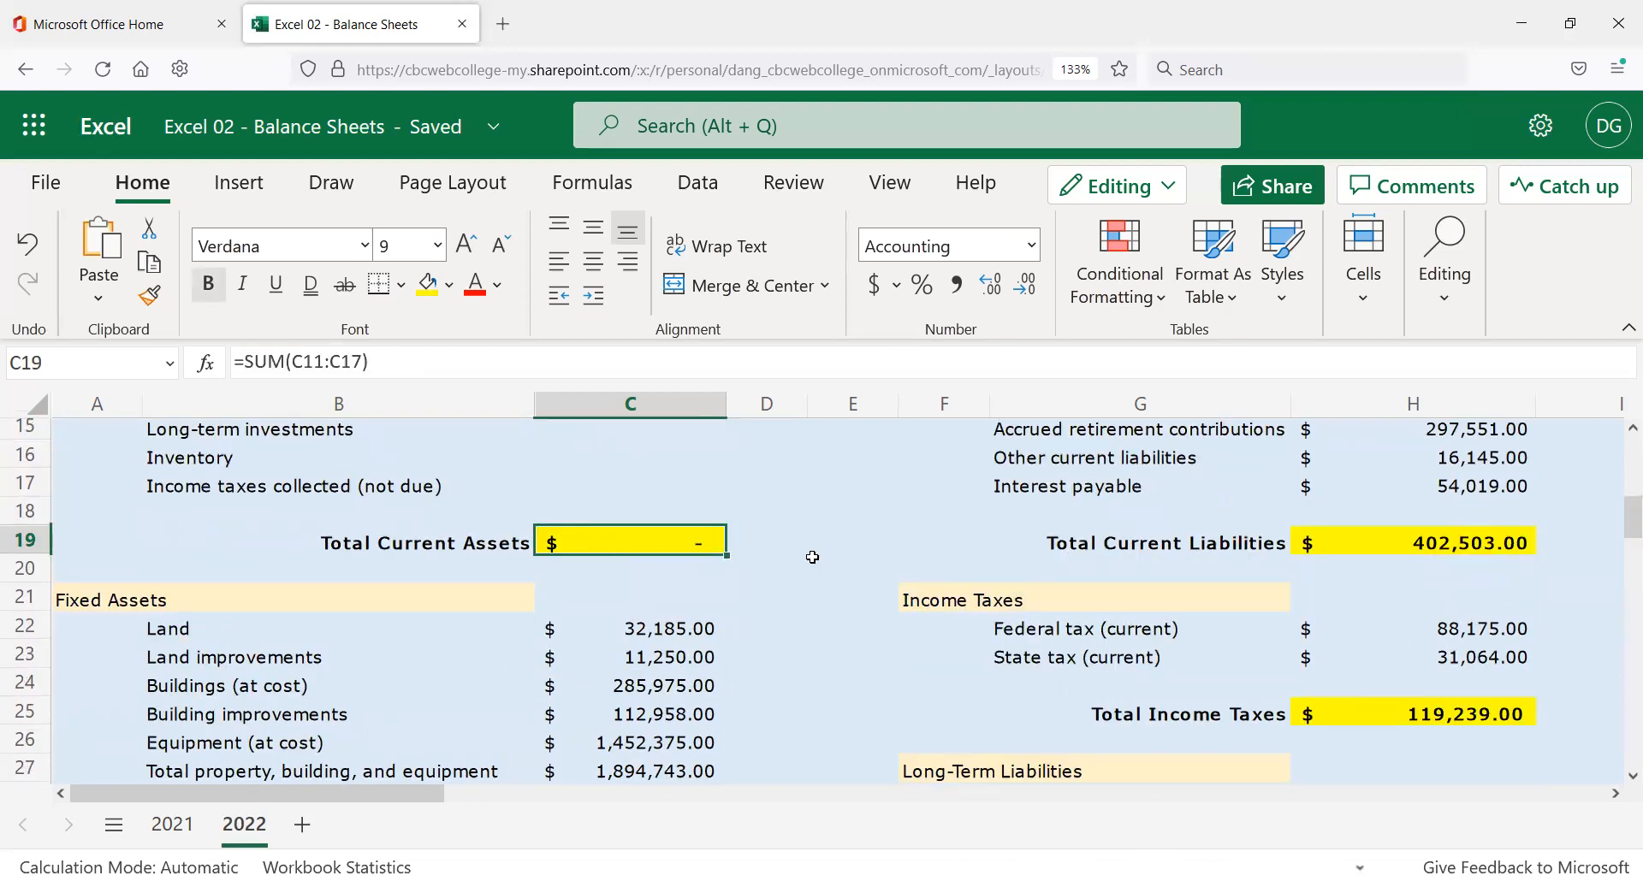
Clear the fixed asset amounts in C22:C32.
left_click(676, 622)
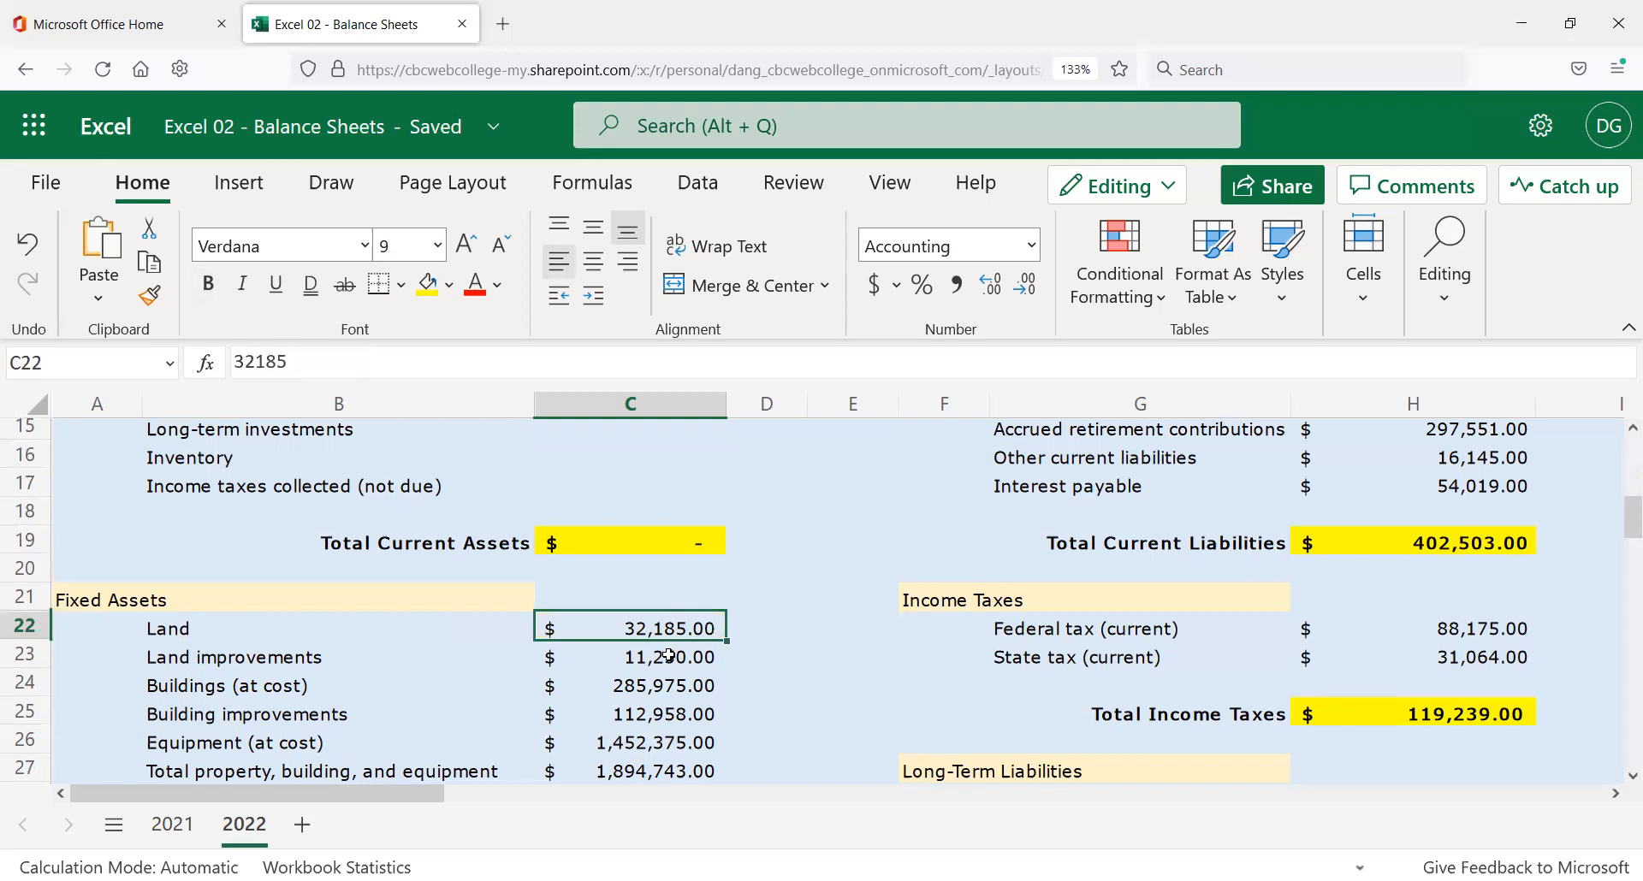
scroll(669, 655, "down", 2)
scroll(669, 661, "down", 2)
left_click(669, 623, "shift")
key("Delete")
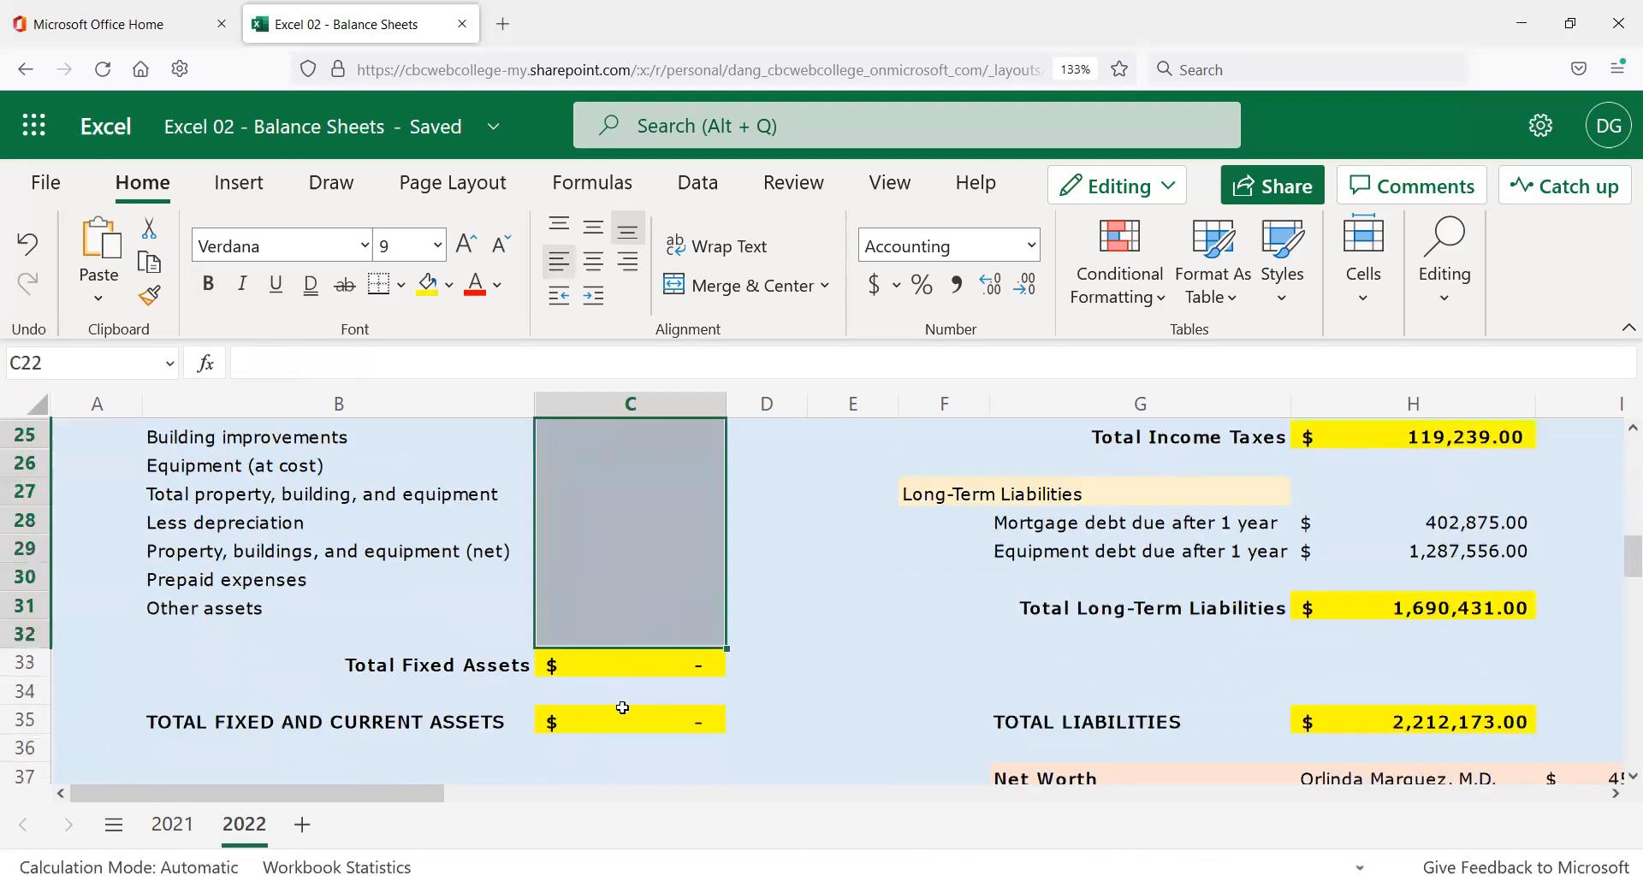
scroll(663, 713, "up", 10)
scroll(1164, 728, "down", 5)
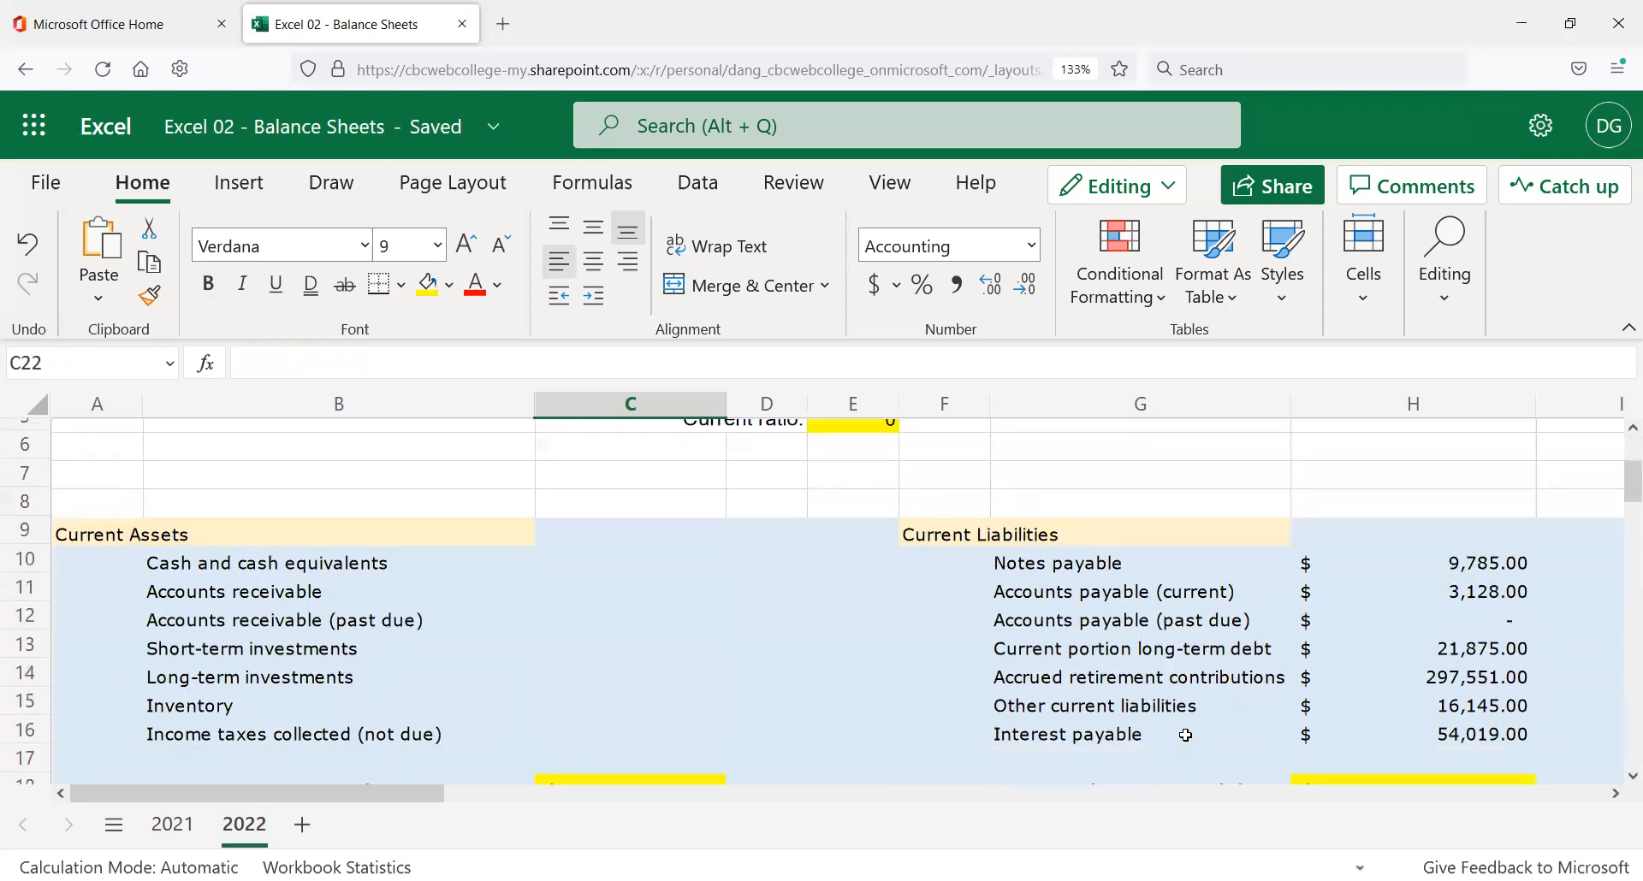
scroll(1468, 702, "up", 3)
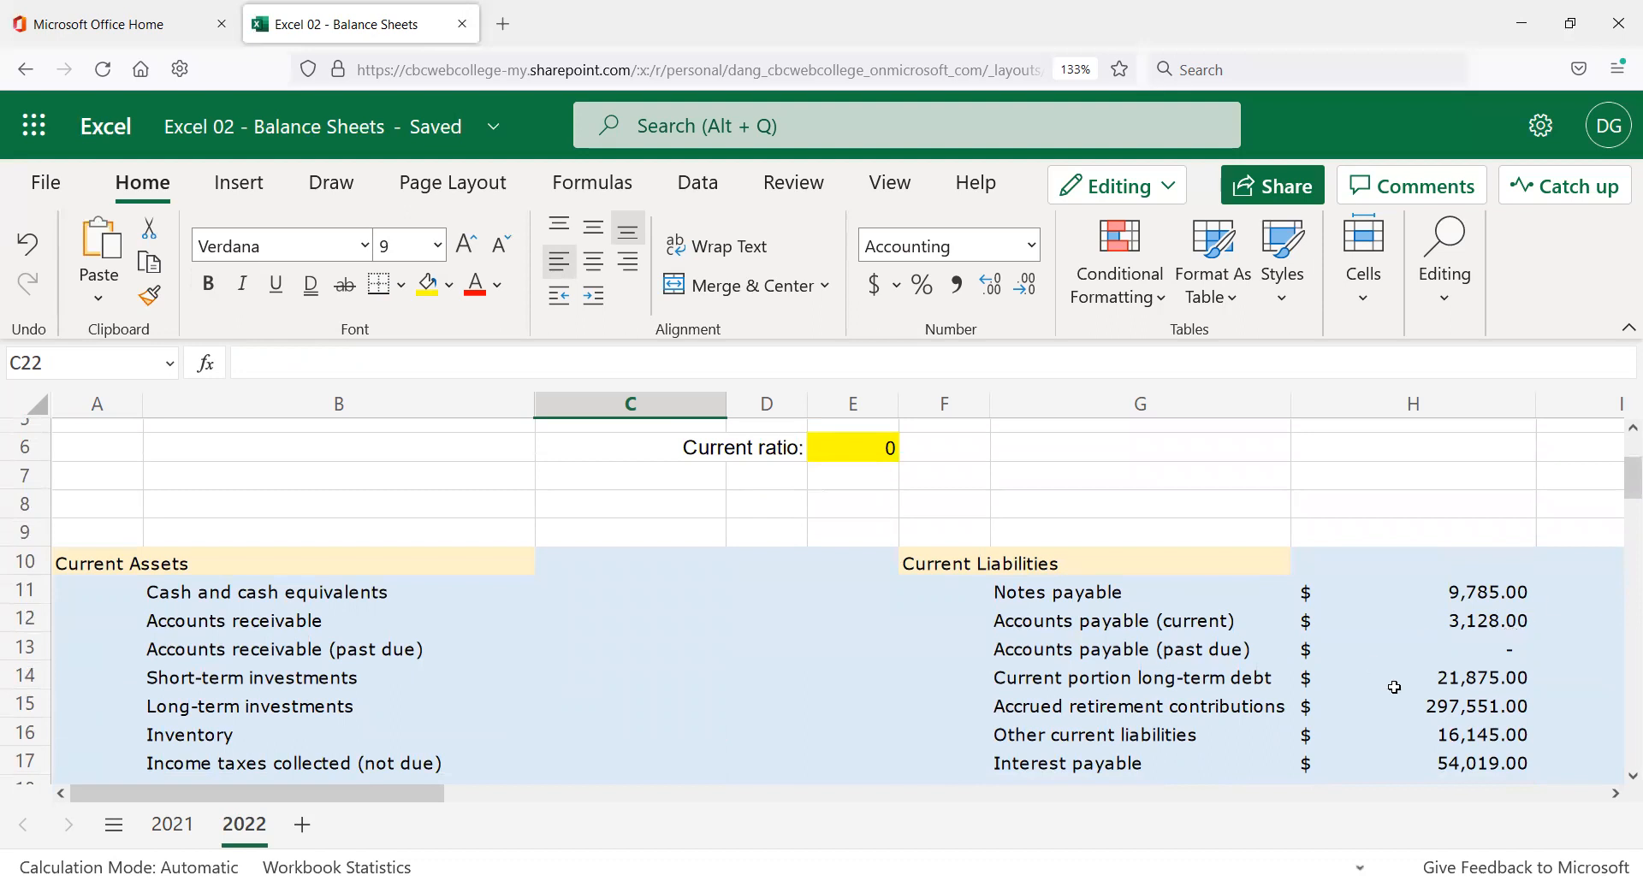
left_click(1616, 794)
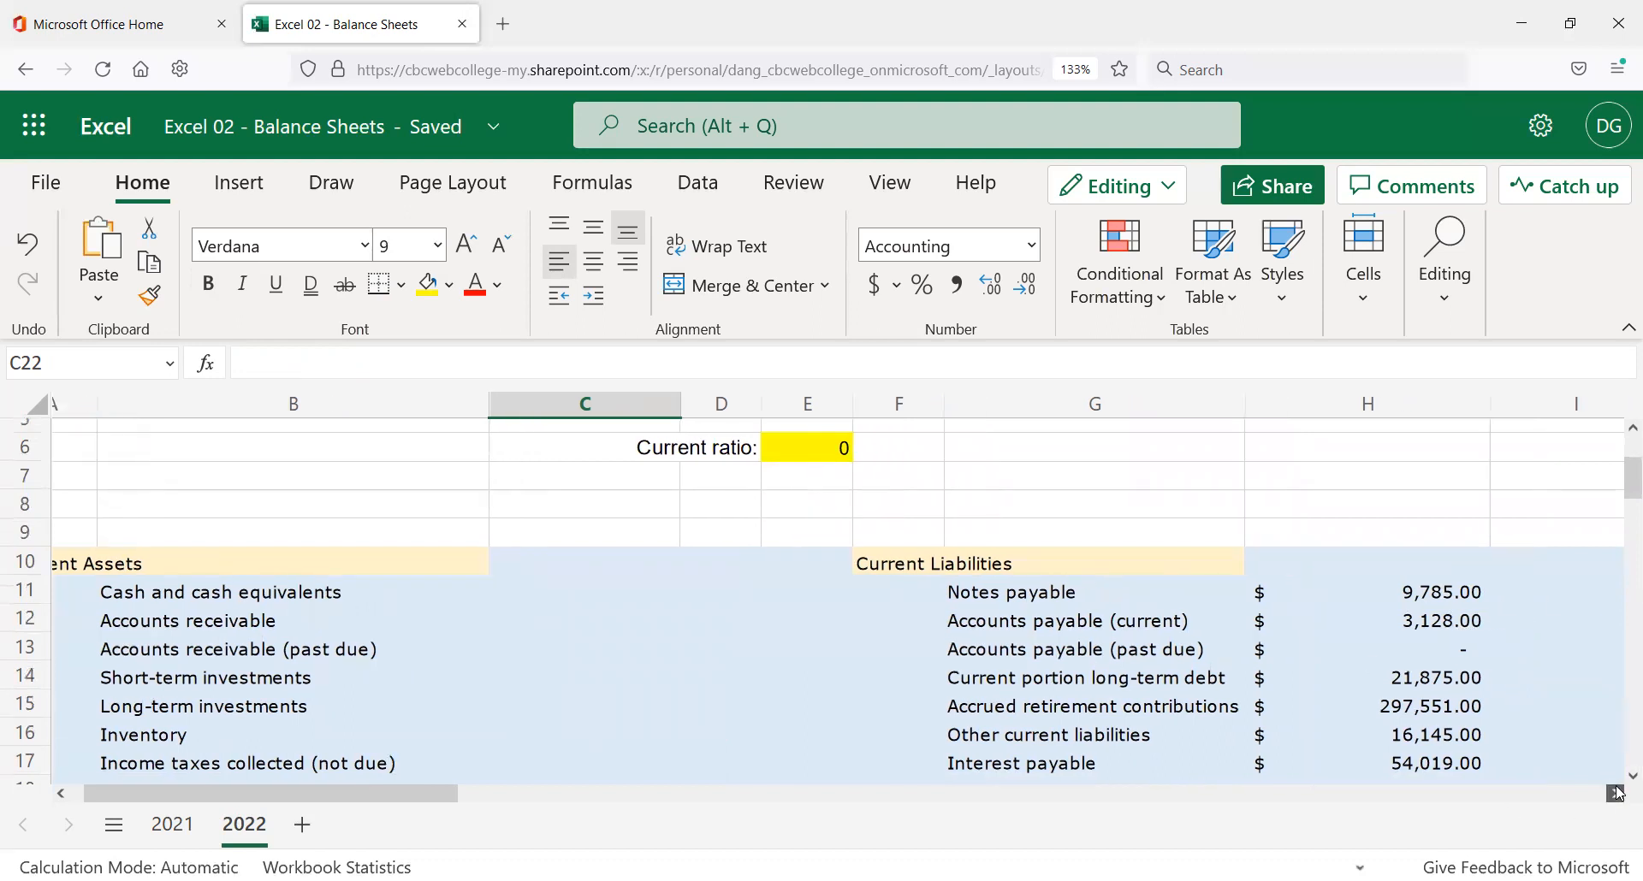
Clear the liability amounts in H11:H17, H22:H23 and H28:H29.
left_click(1336, 592)
scroll(1335, 599, "down", 3)
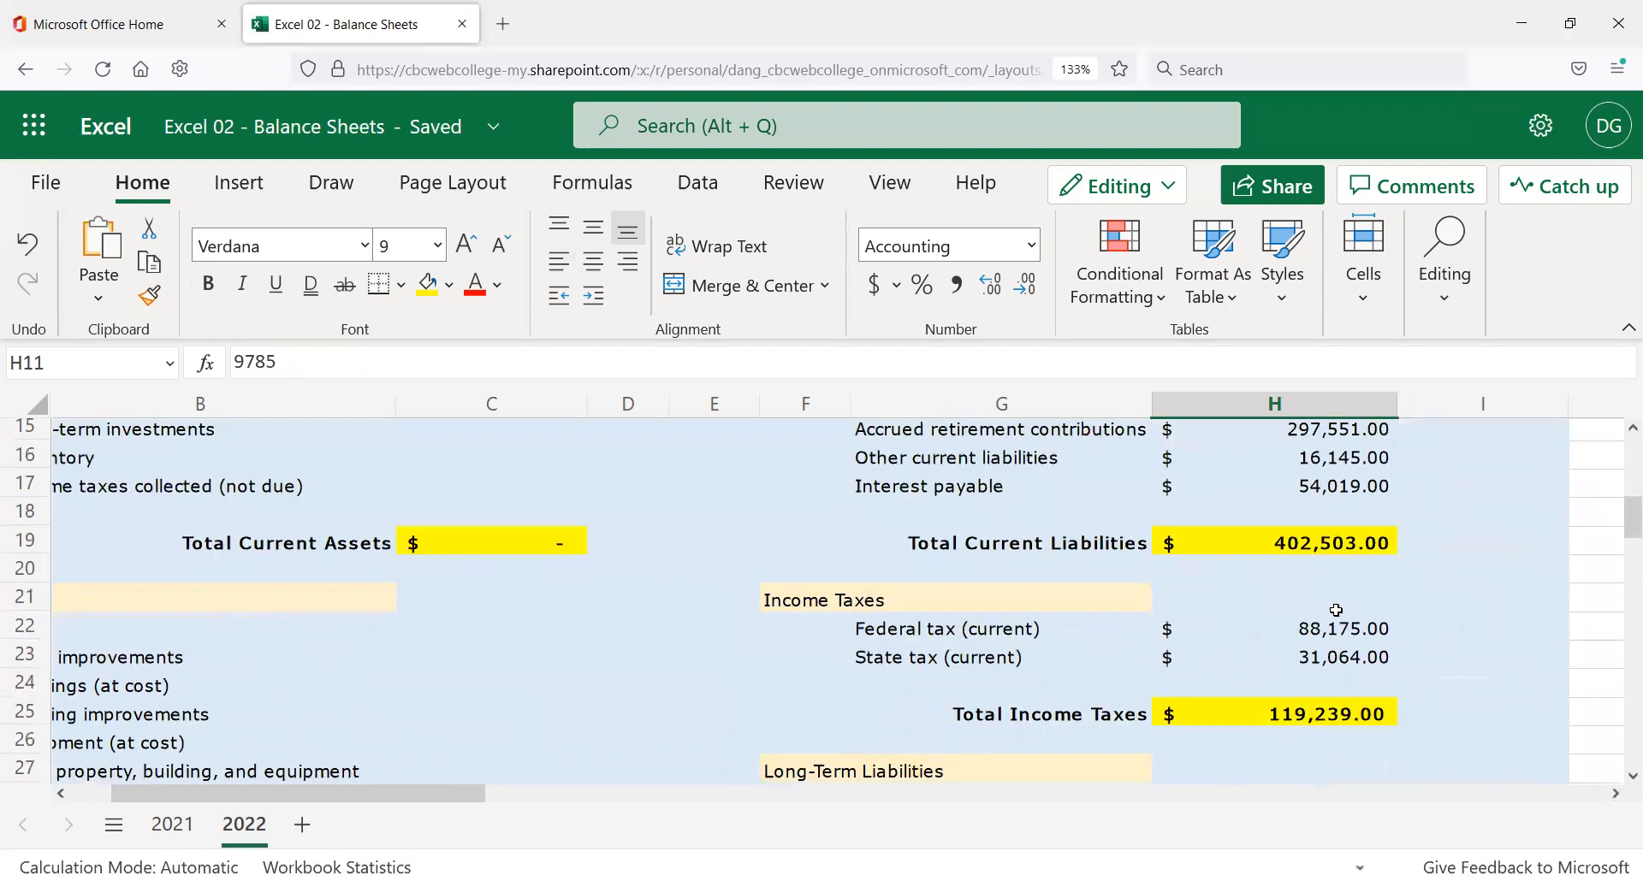
left_click(1345, 488, "shift")
key("Delete")
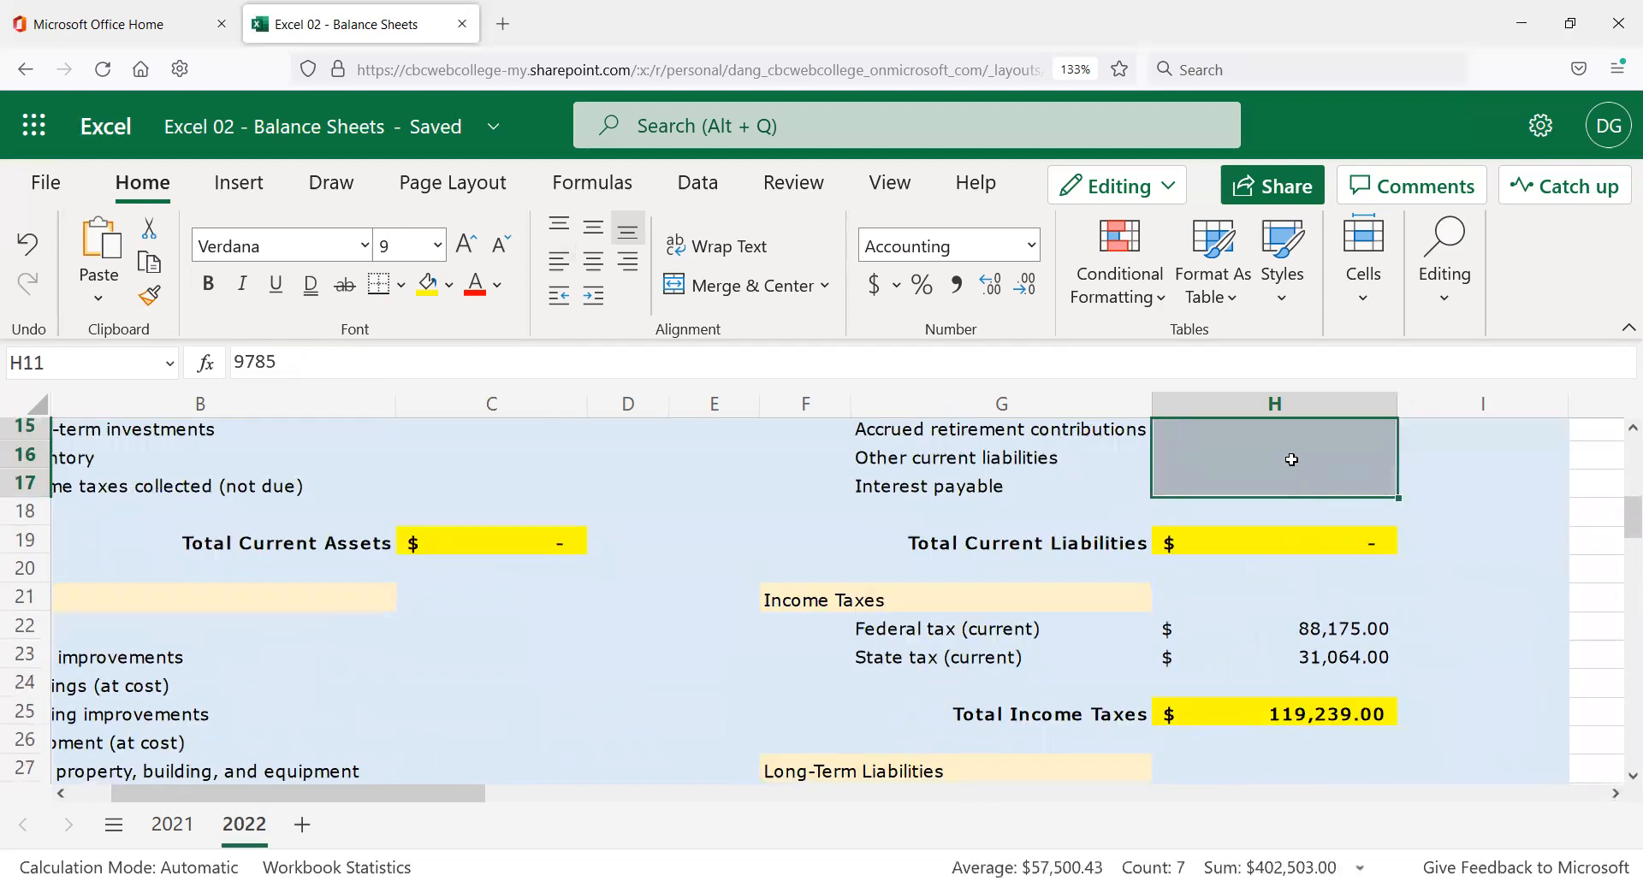
left_click_drag(1331, 628, 1329, 651)
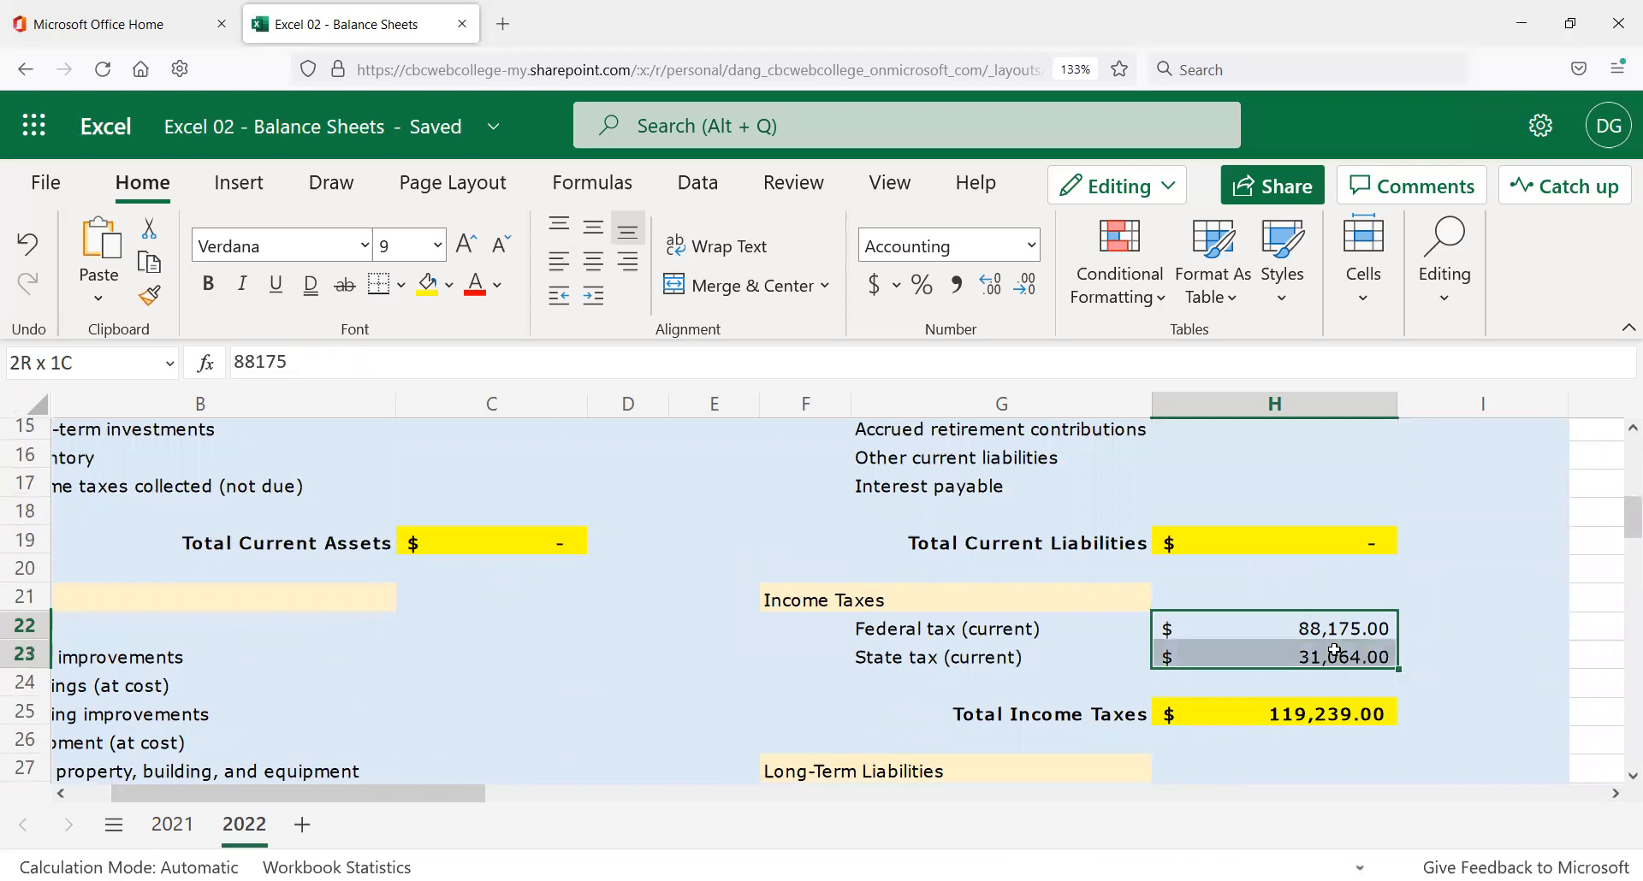
key("Delete")
scroll(1329, 650, "down", 2)
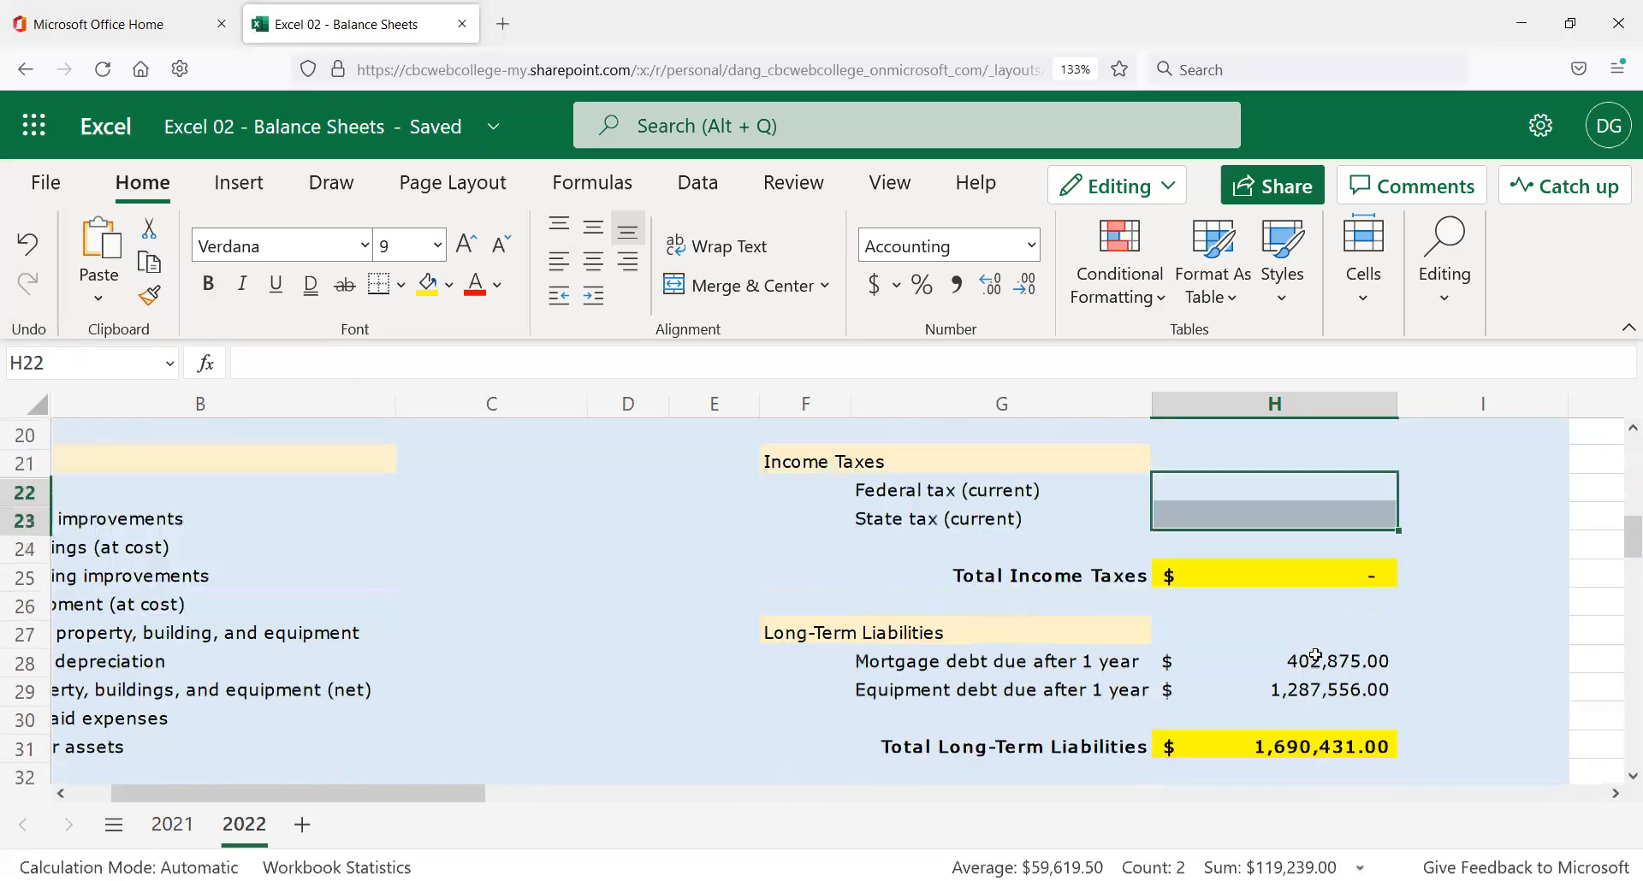
left_click_drag(1323, 661, 1359, 646)
key("Delete")
Clear the net worth amounts in I37:I41.
scroll(1317, 659, "down", 3)
left_click_drag(1500, 646, 1520, 742)
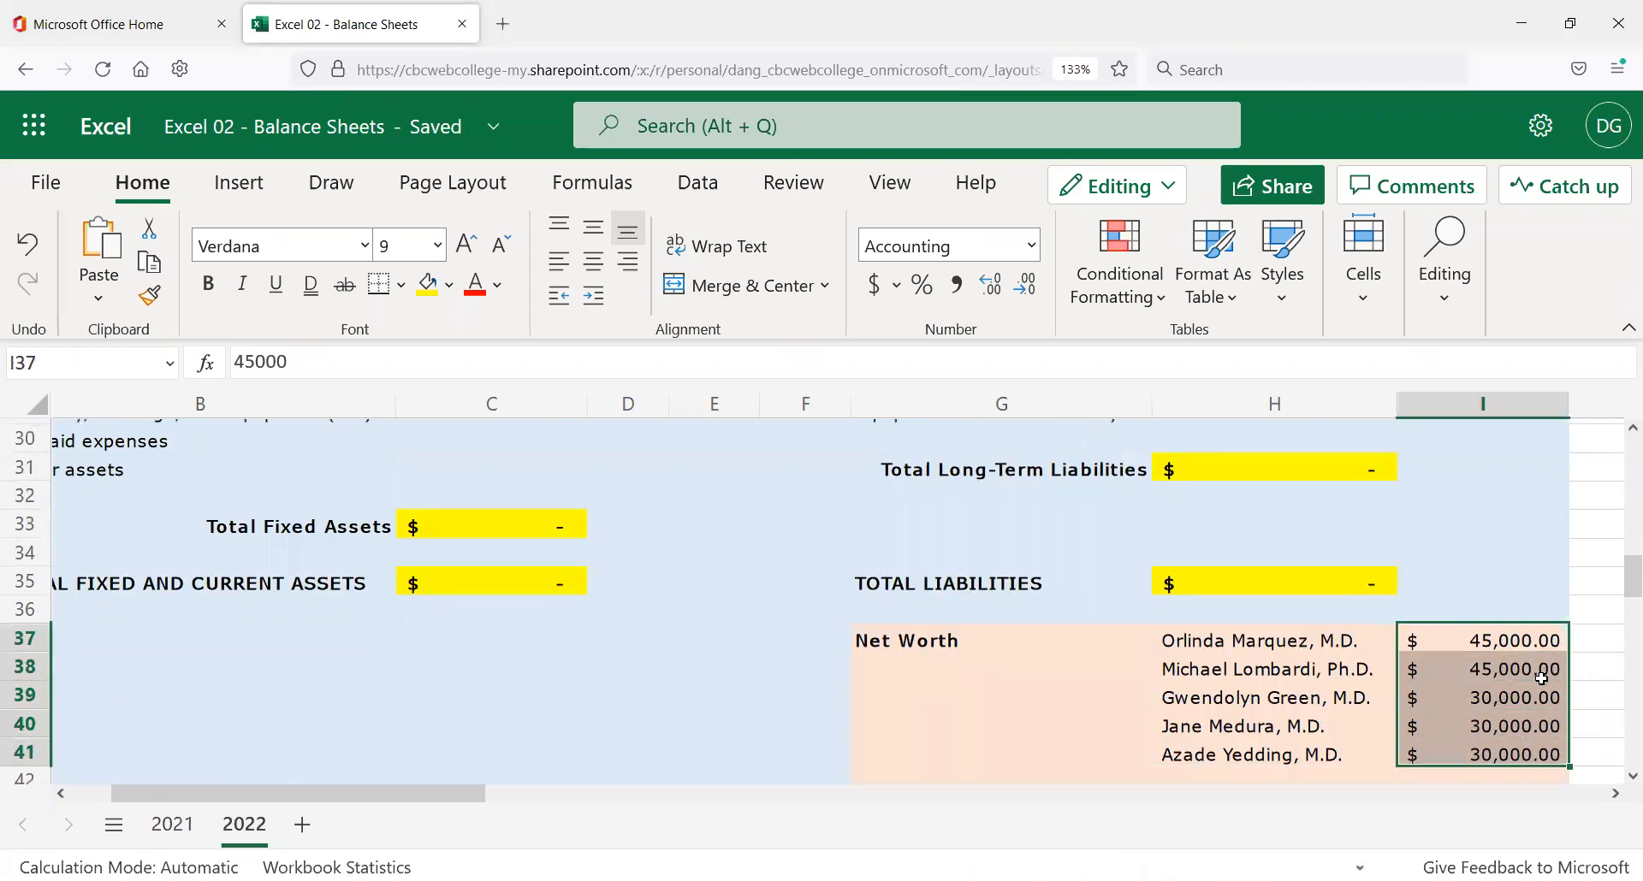
key("Delete")
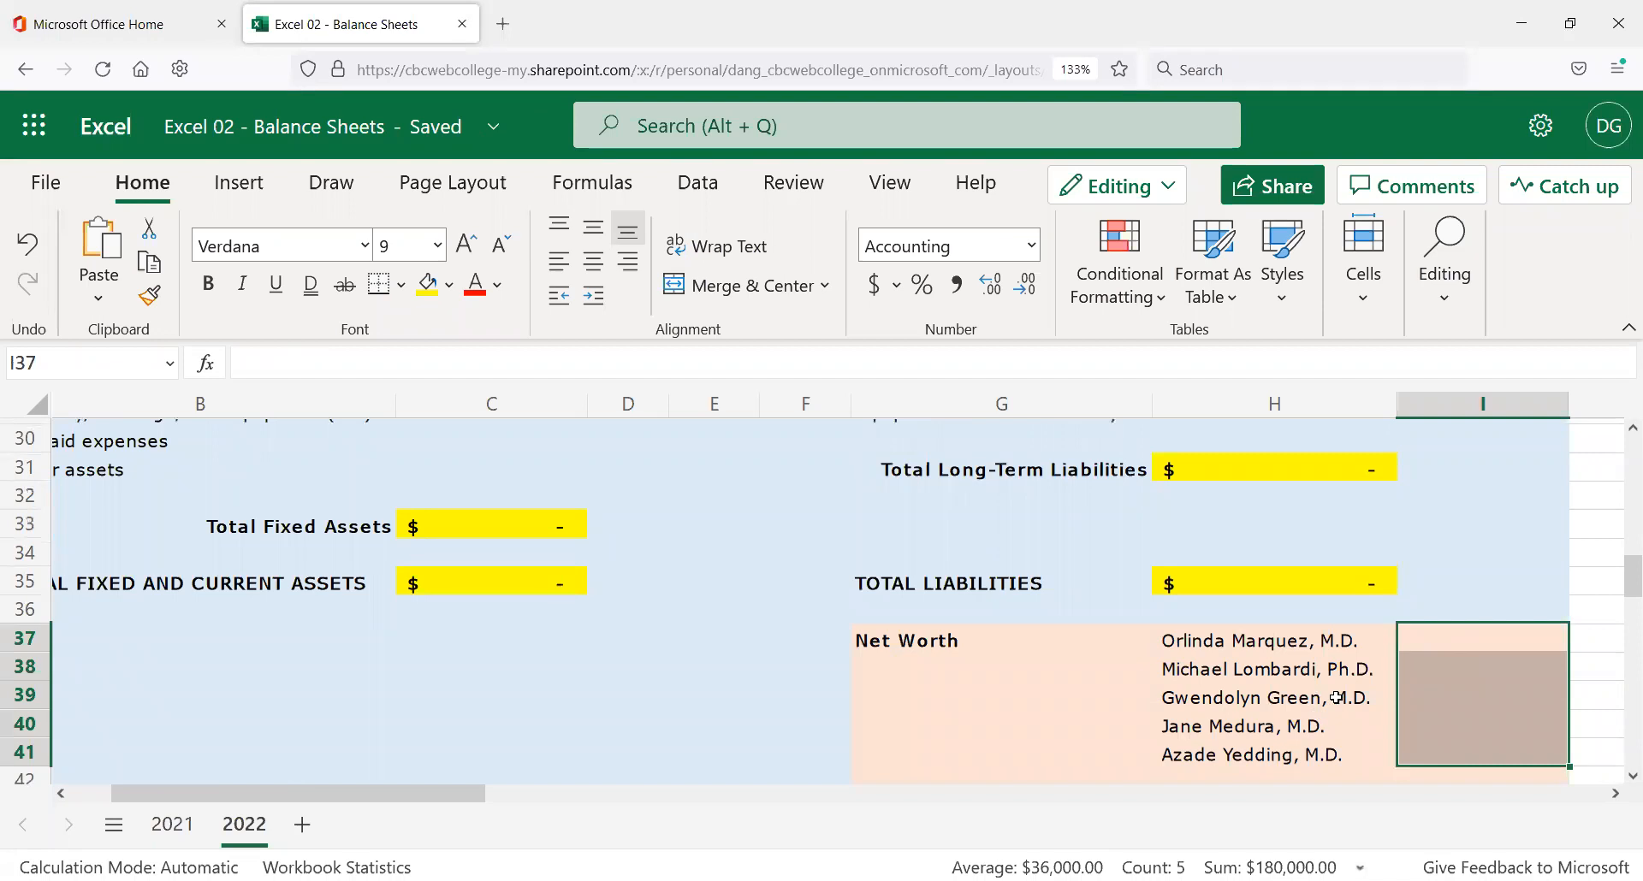
left_click(1386, 612)
scroll(1444, 595, "down", 2)
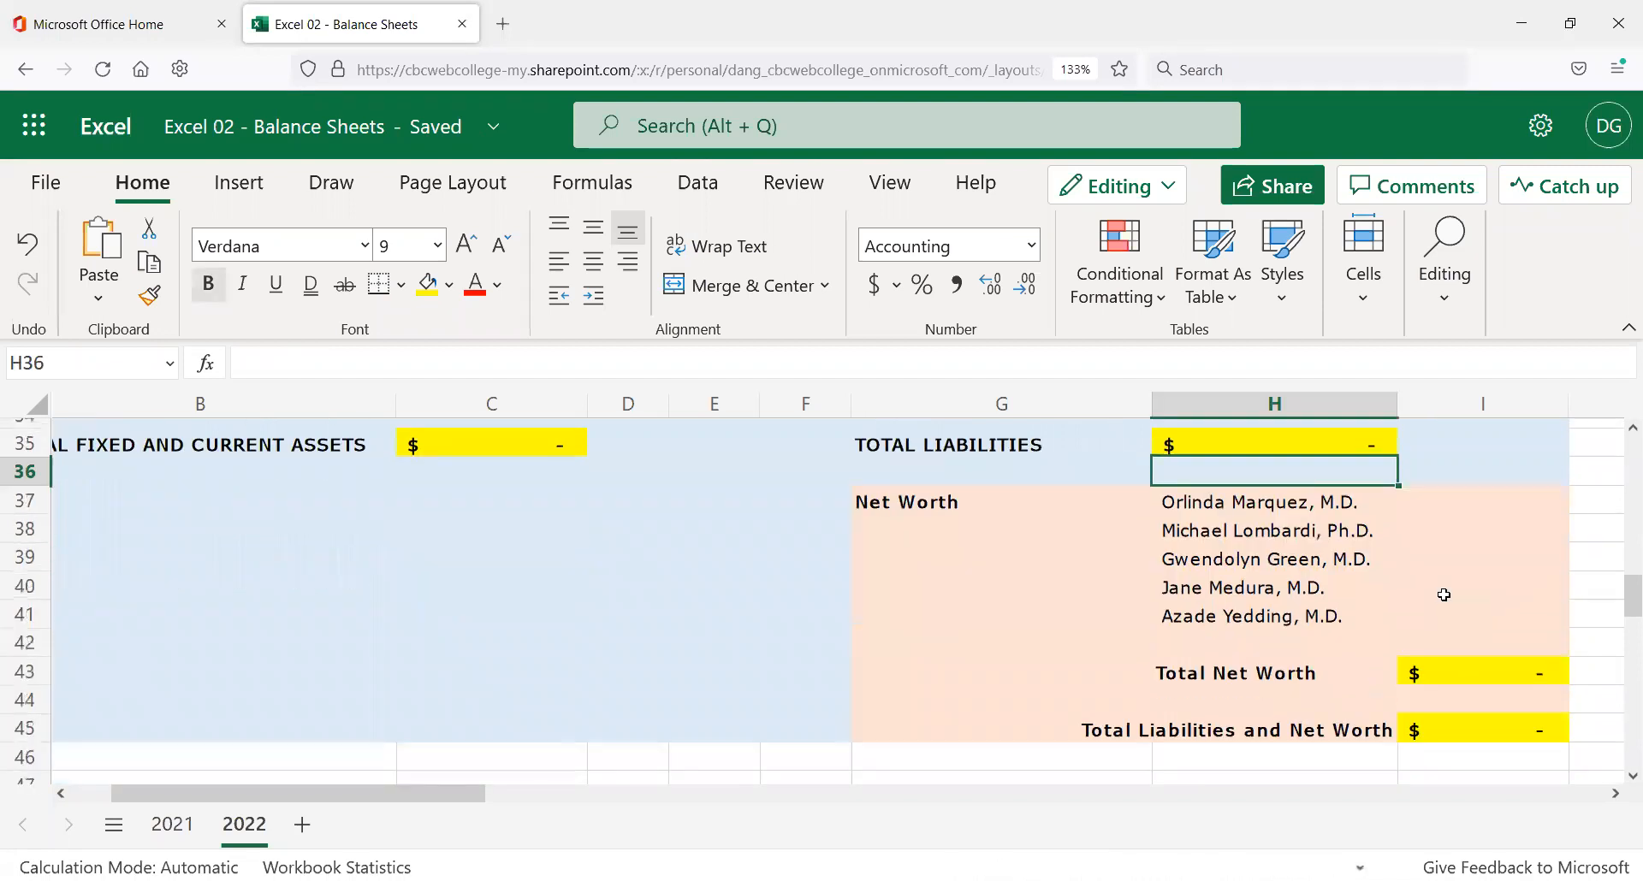
left_click(1475, 668)
left_click(1504, 729)
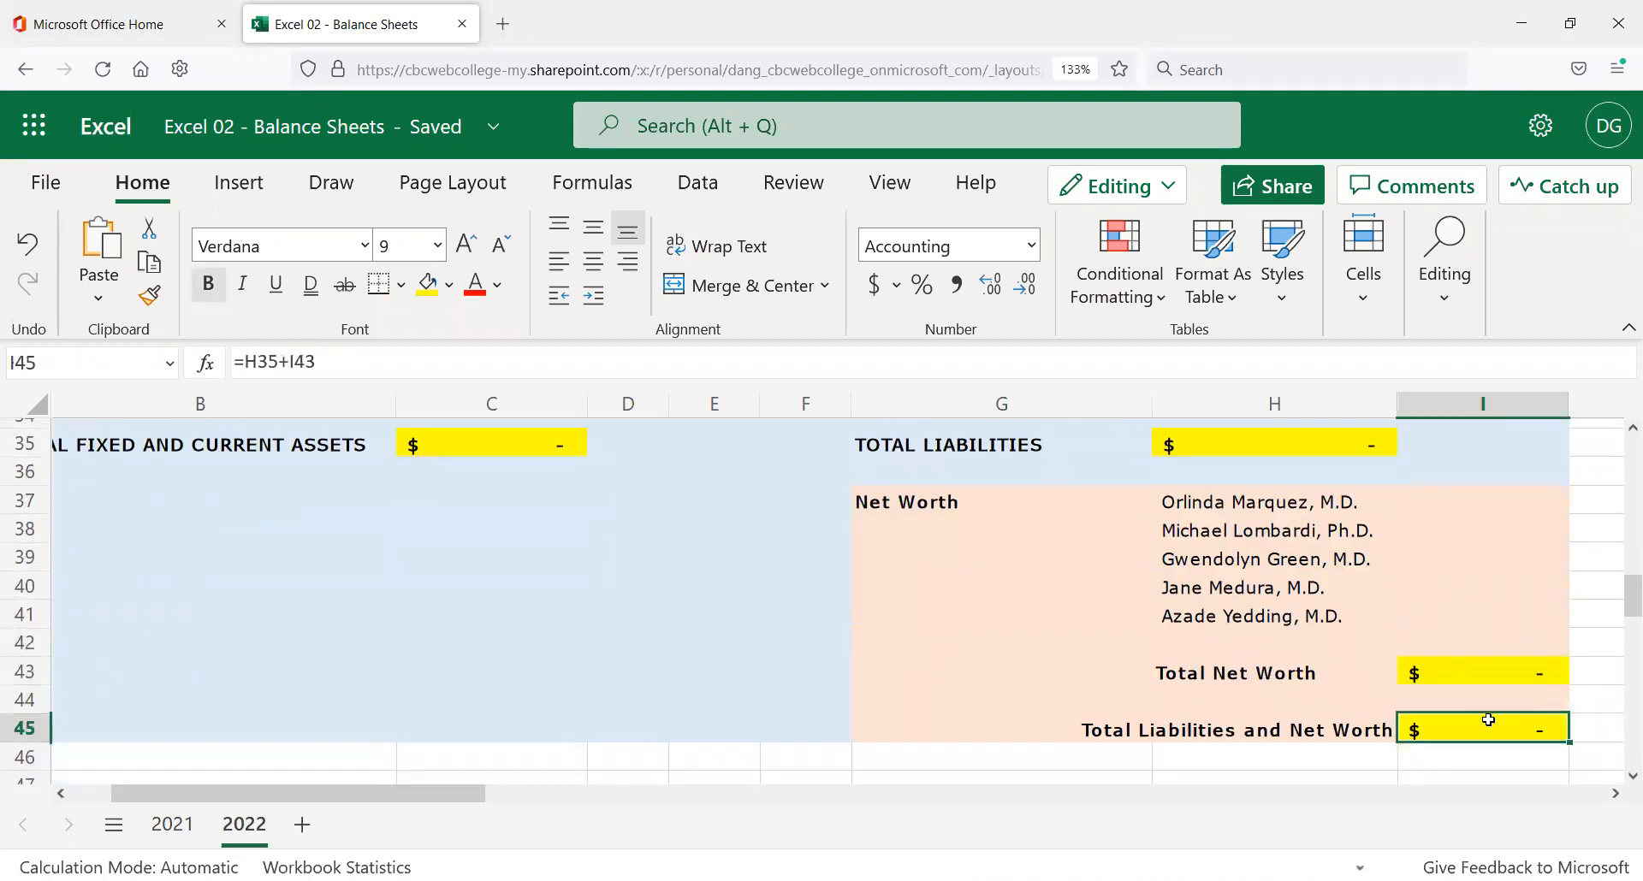
left_click(1272, 443)
scroll(861, 505, "up", 2)
left_click(481, 530)
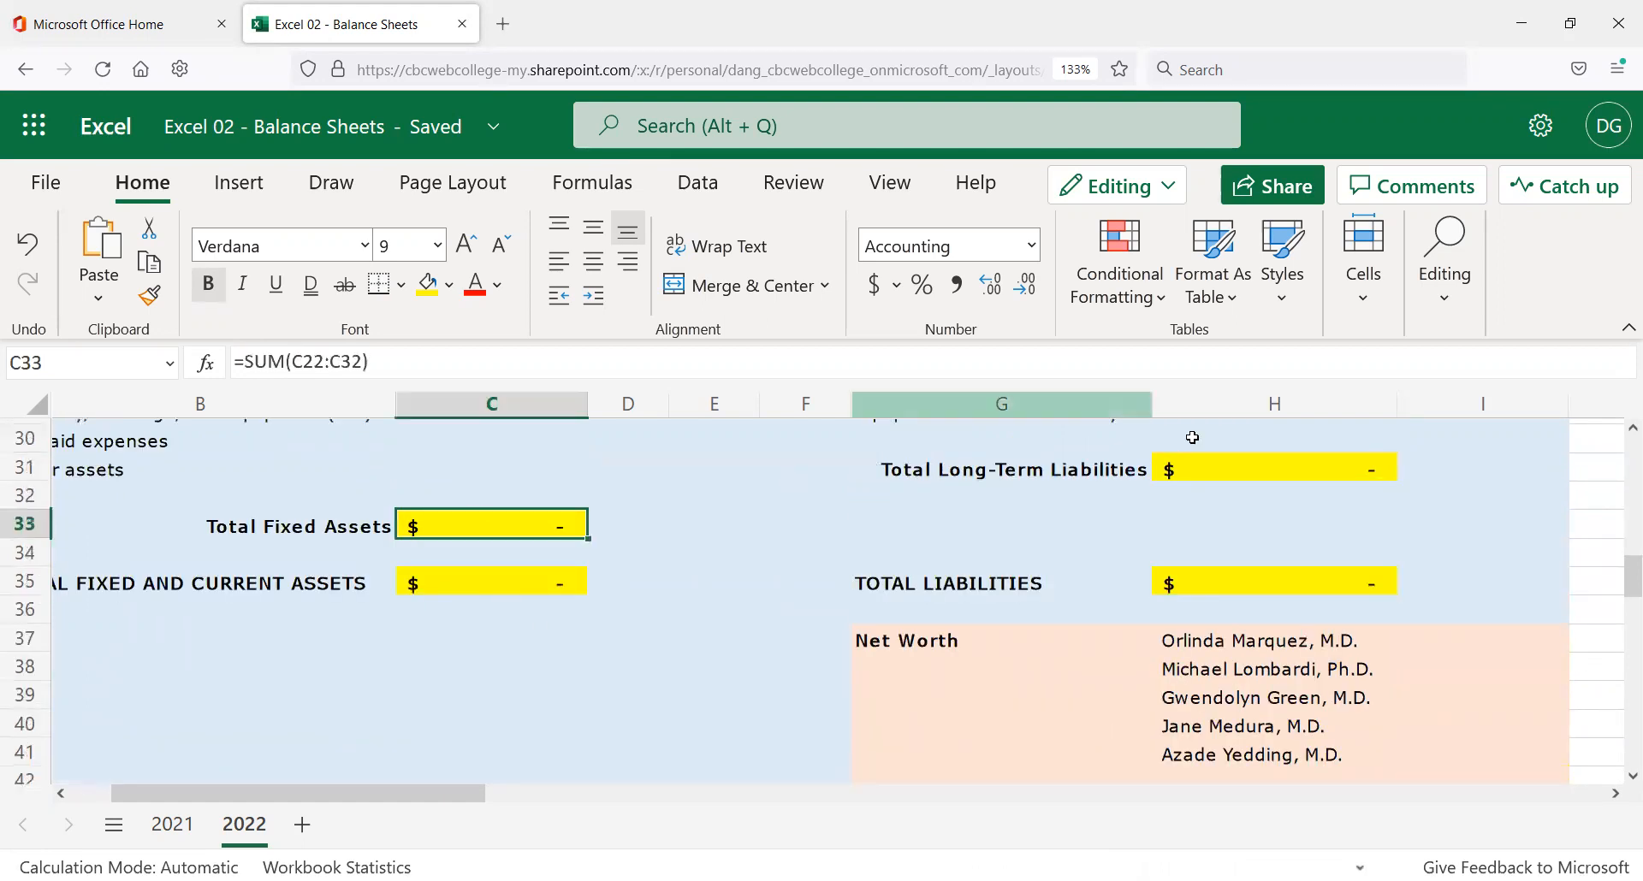
scroll(1215, 510, "up", 5)
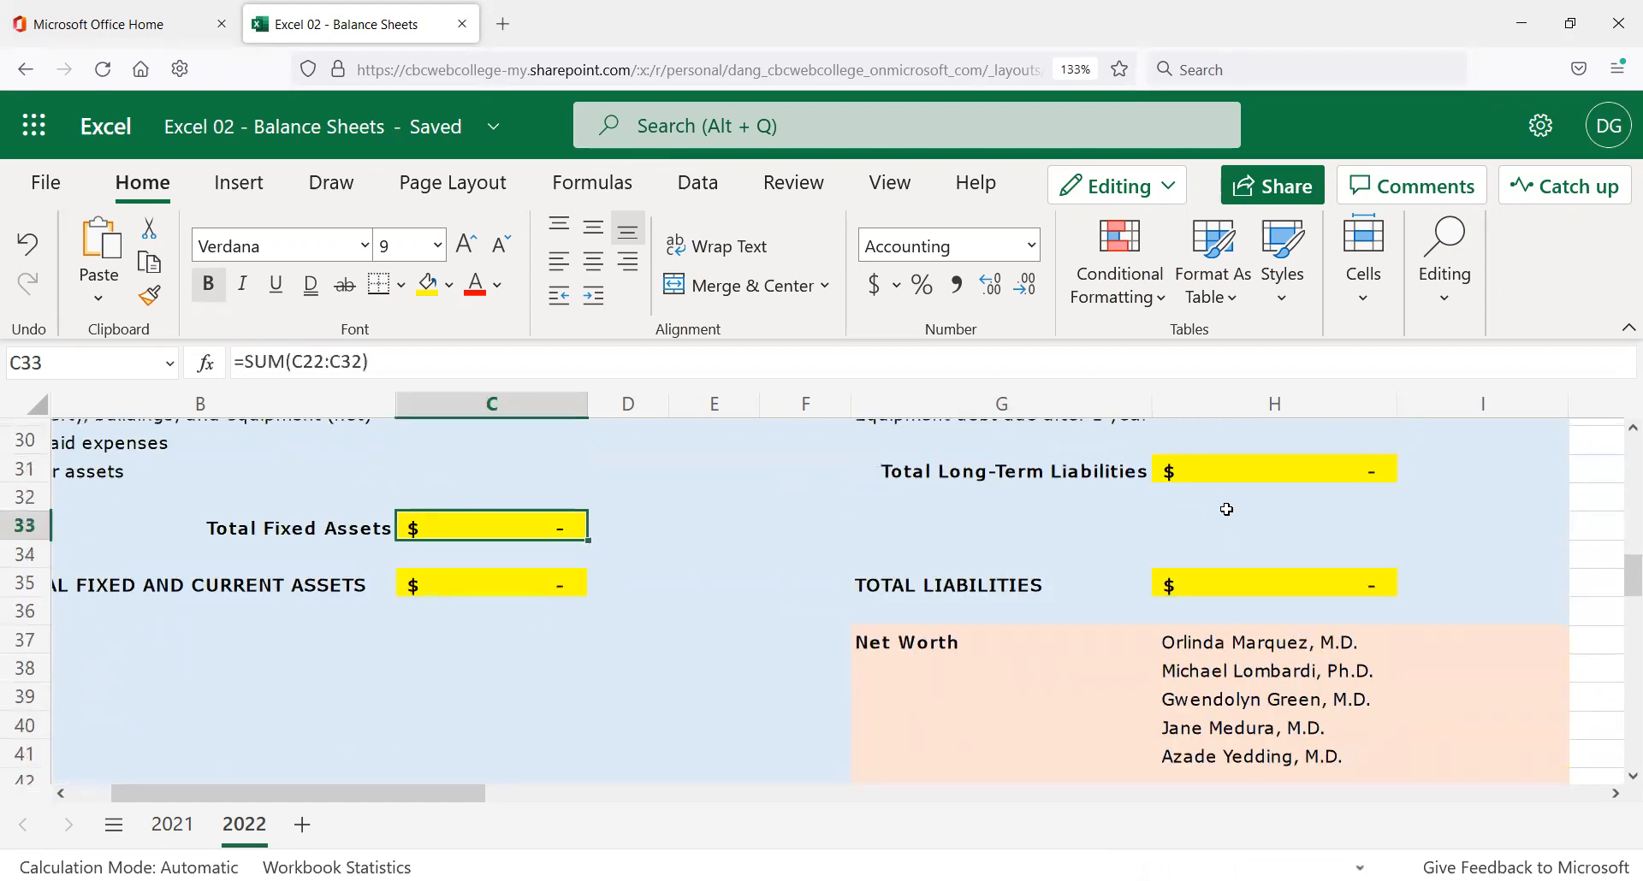
scroll(727, 531, "up", 5)
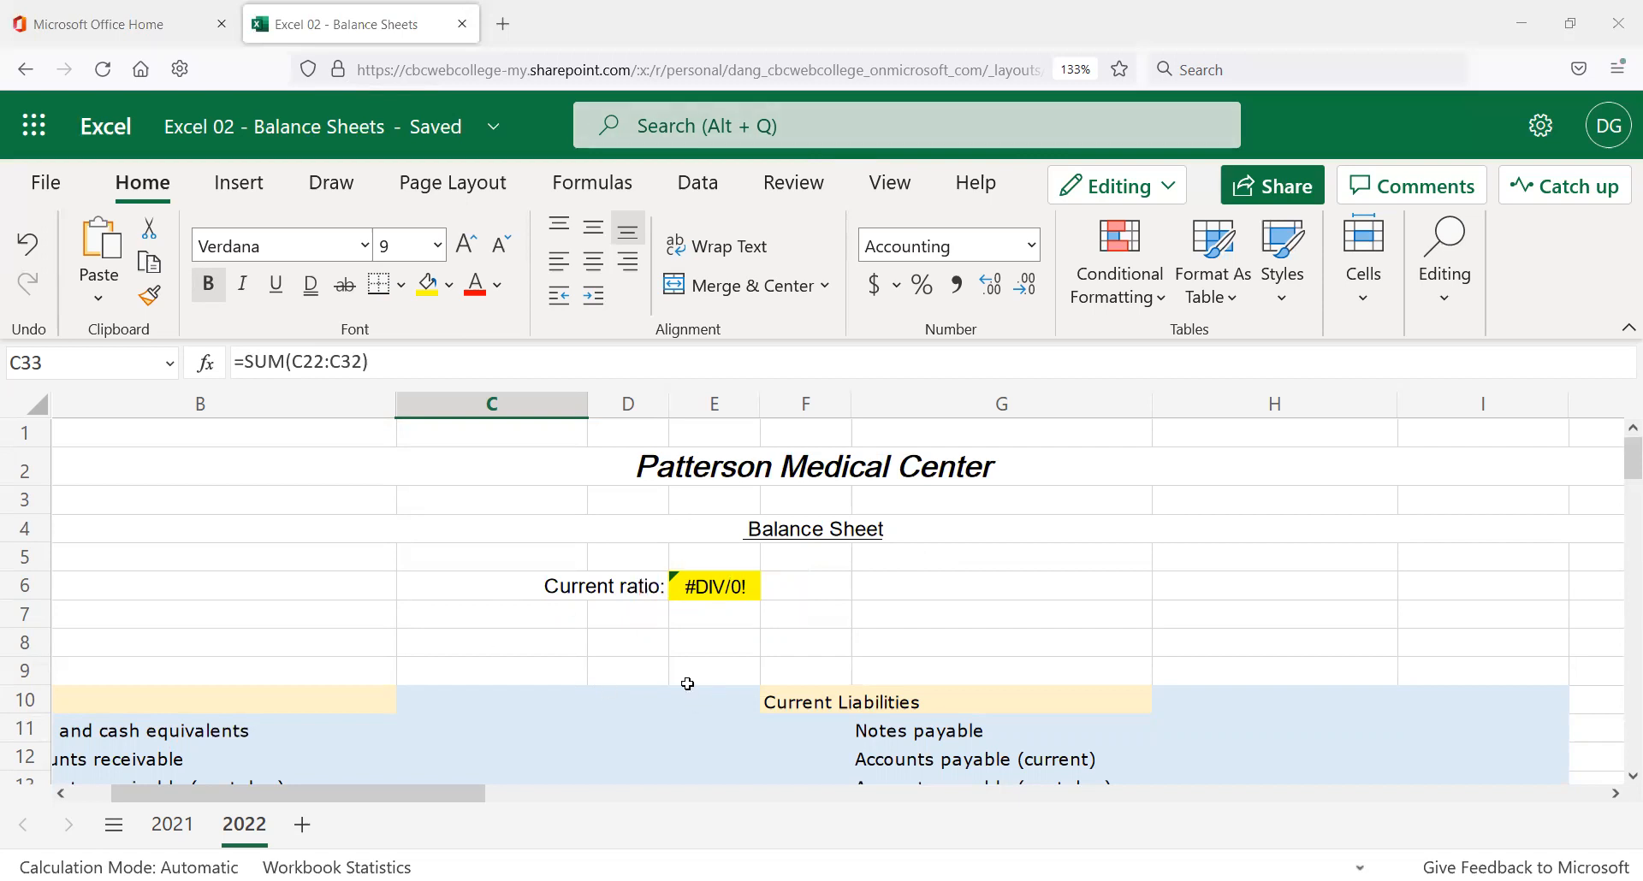
scroll(694, 702, "down", 3)
scroll(480, 650, "up", 3)
scroll(365, 603, "up", 1)
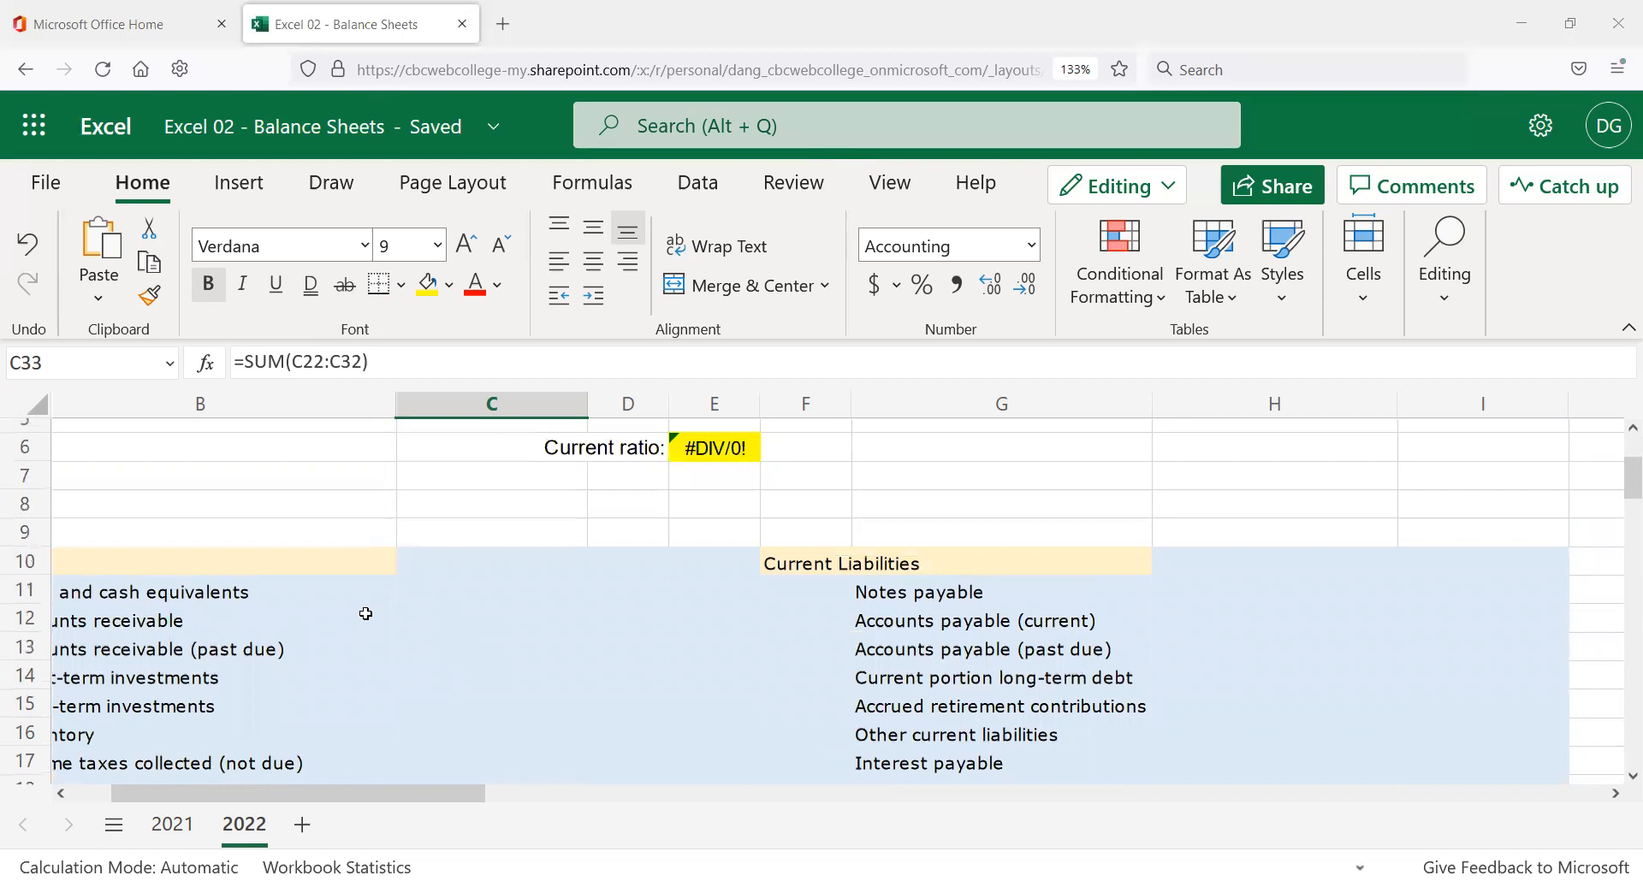
left_click(485, 609)
type("100")
key("Tab")
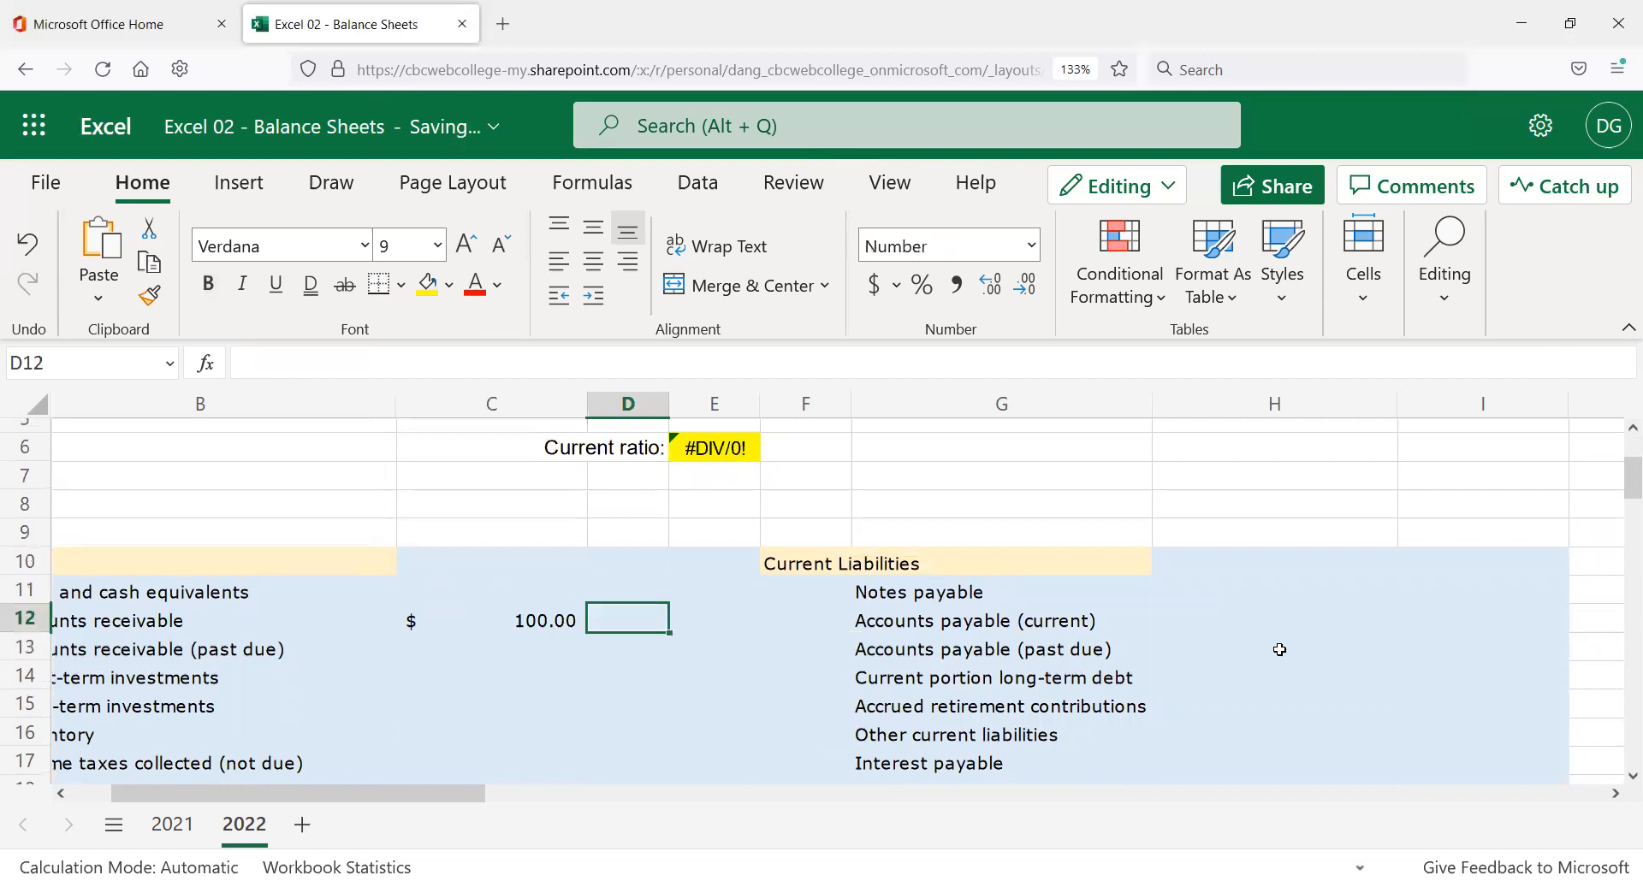
left_click_drag(1271, 637, 1269, 624)
type("222")
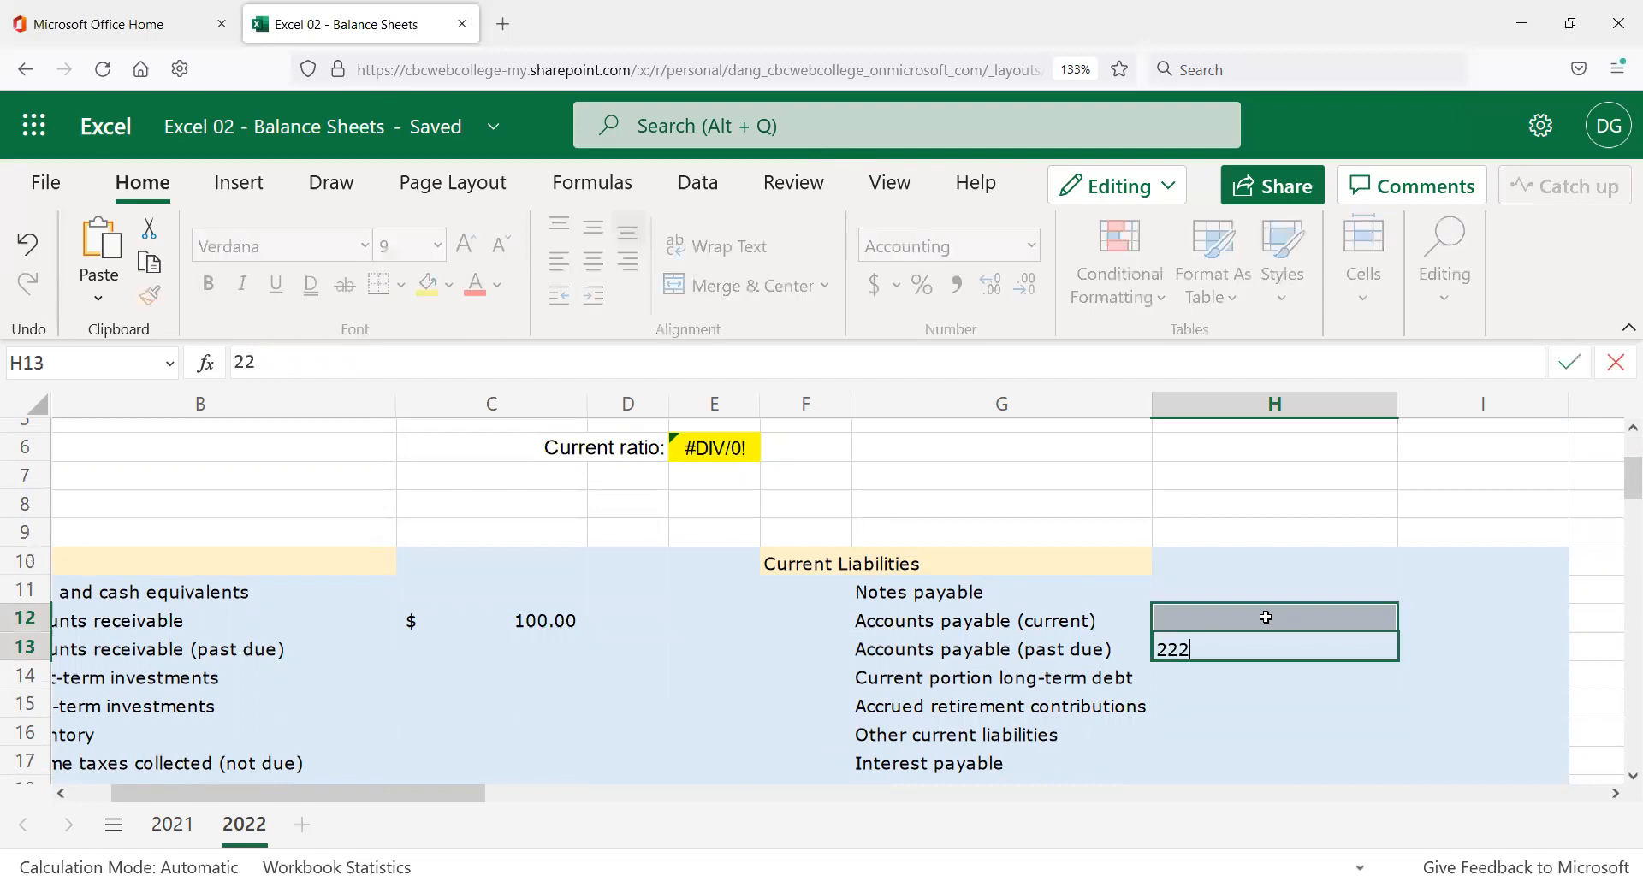
key("Return")
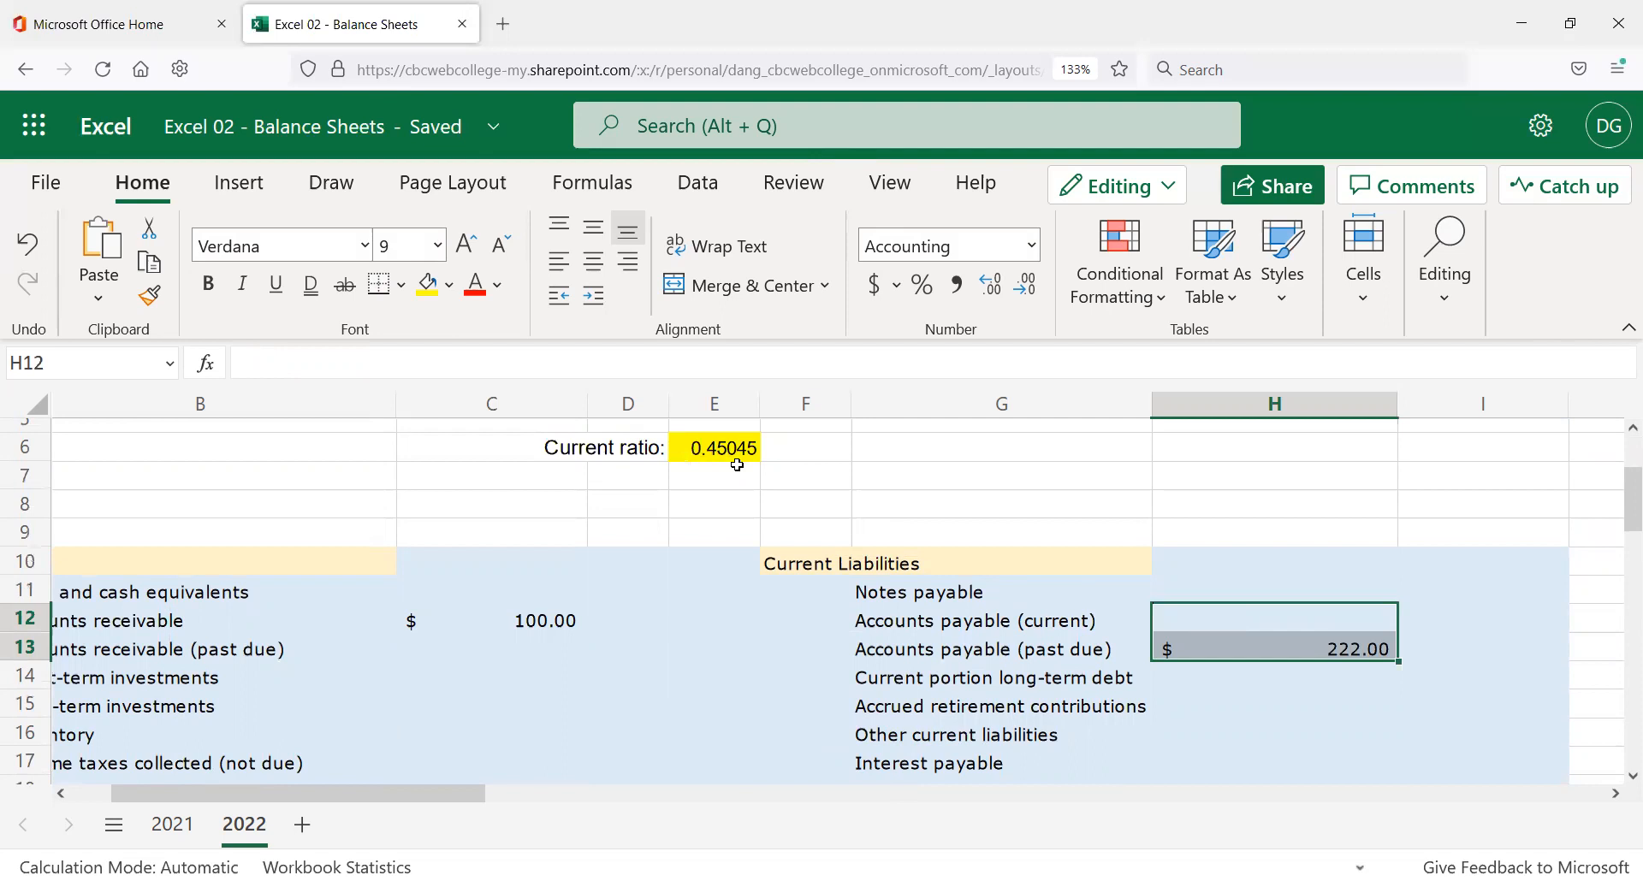
key("ctrl+z")
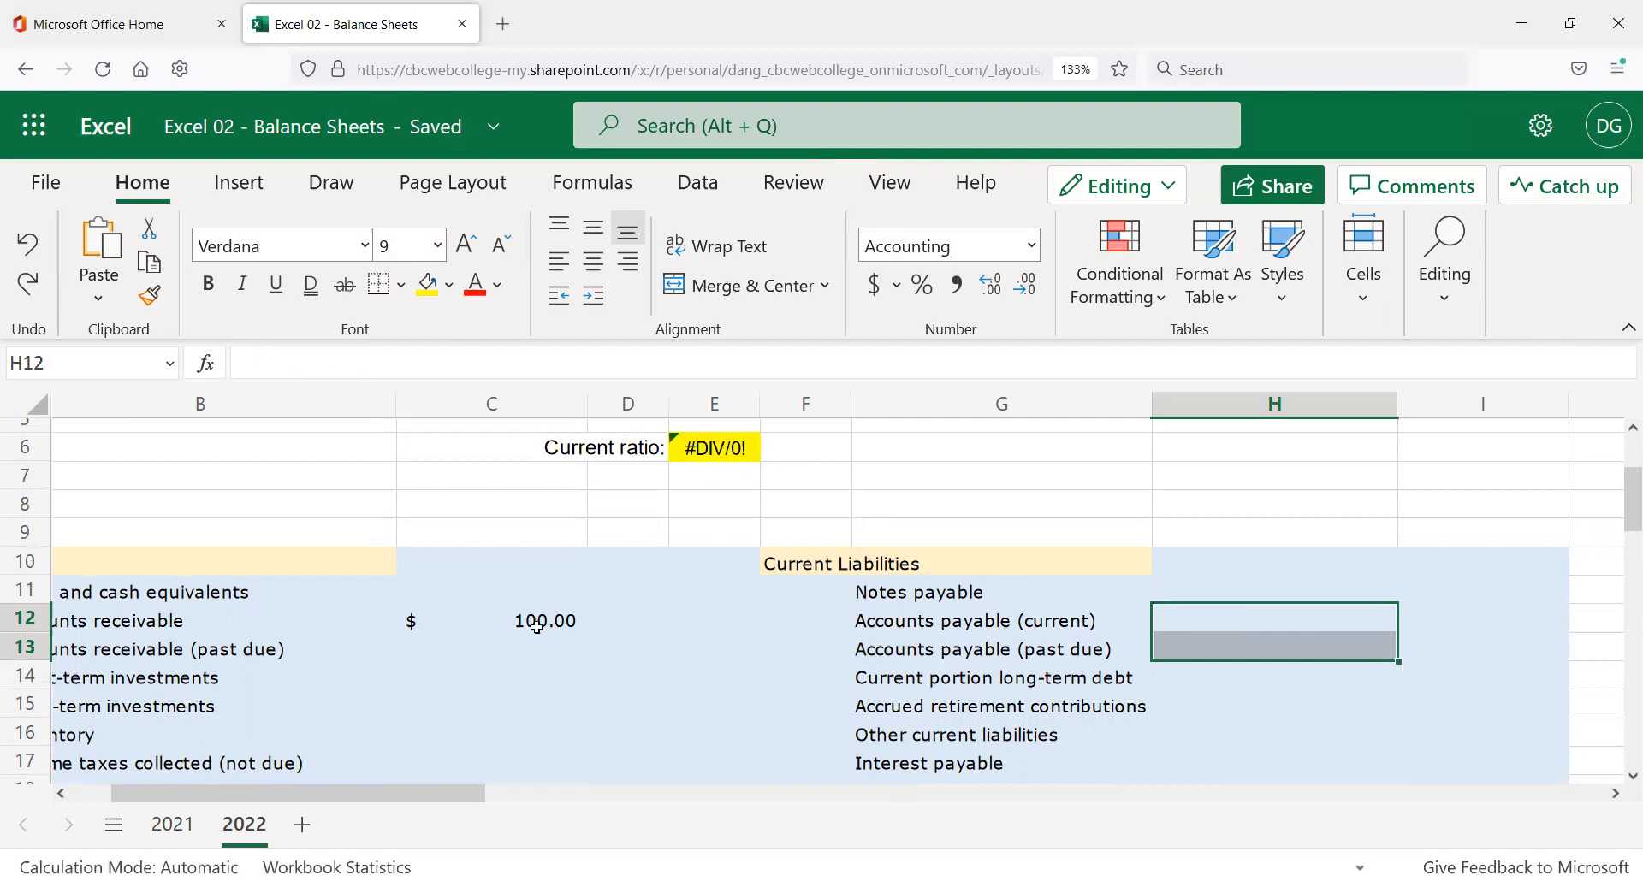
left_click(534, 624)
key("Delete")
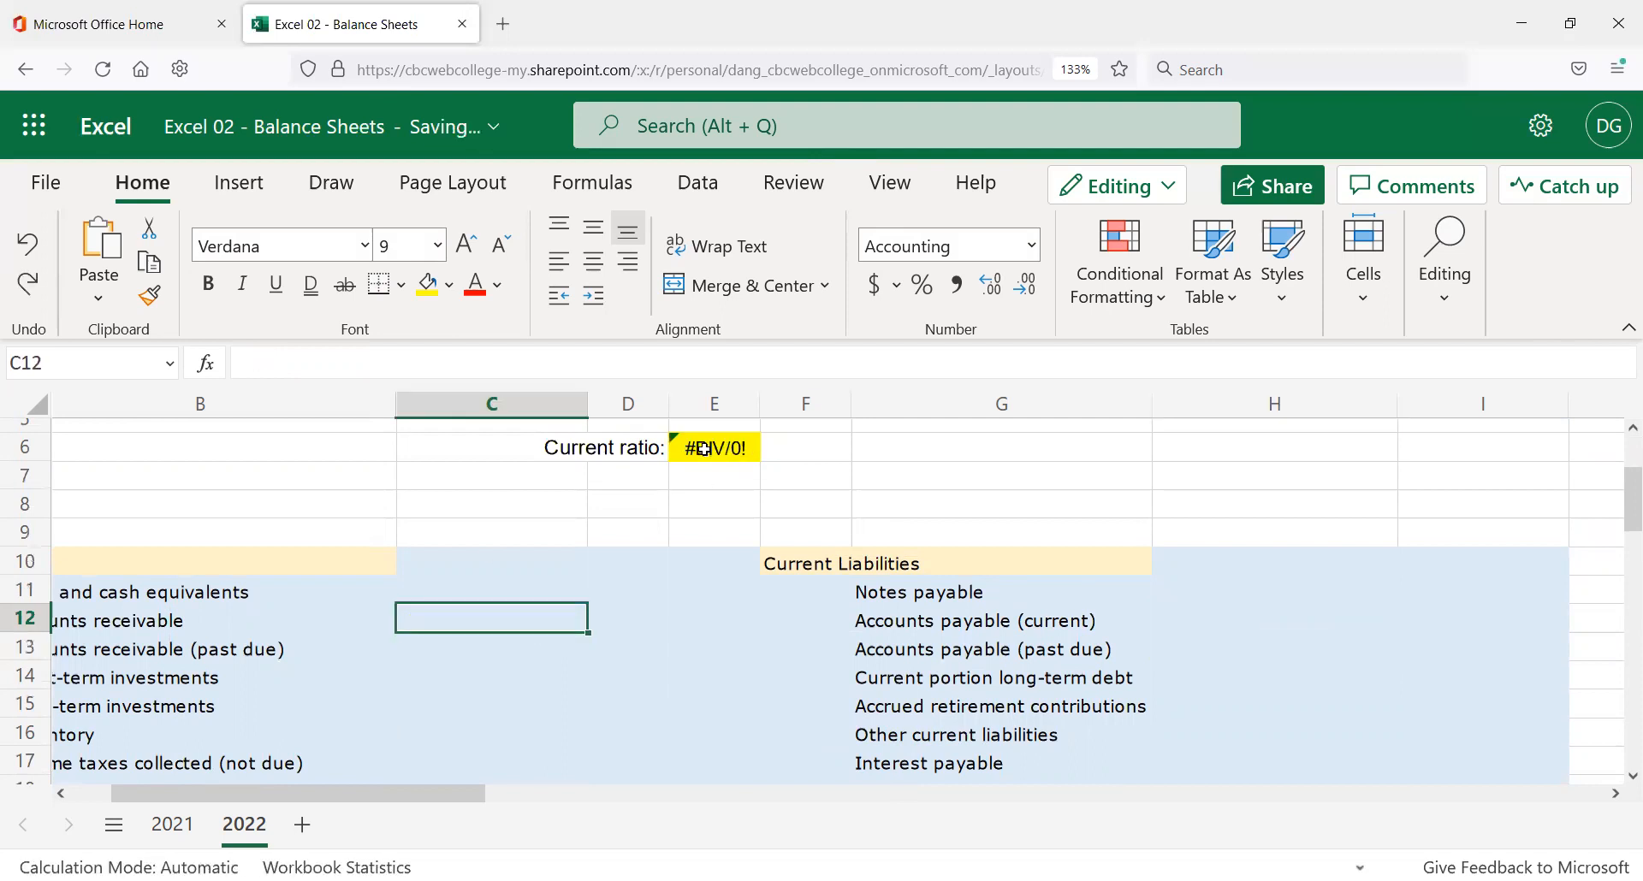
left_click(672, 458)
scroll(1107, 497, "down", 1)
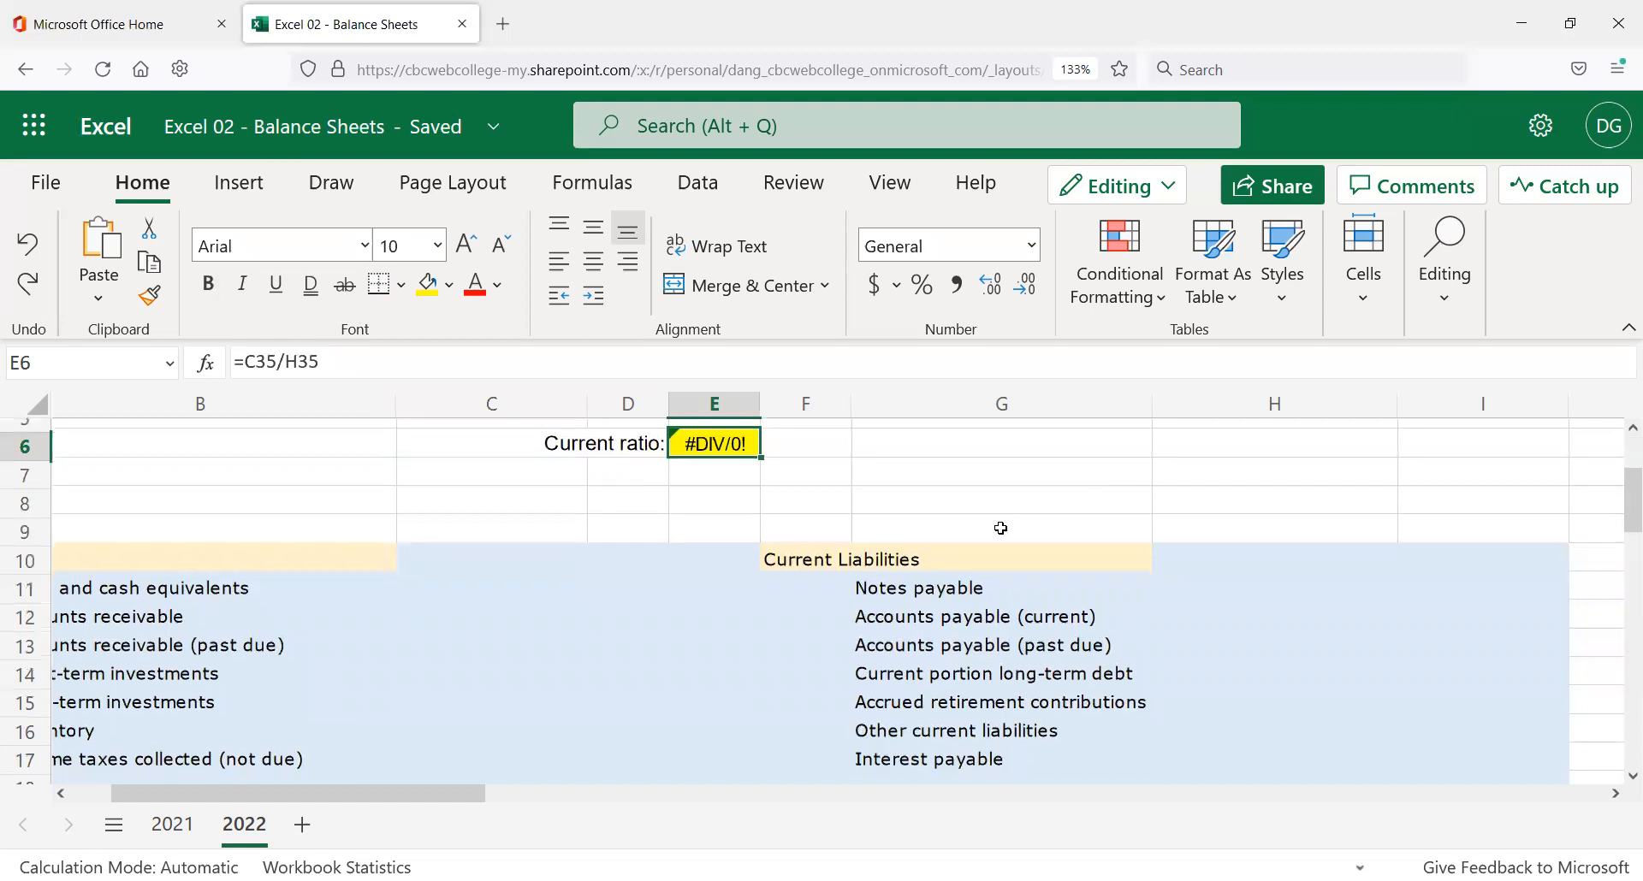
scroll(1038, 574, "down", 8)
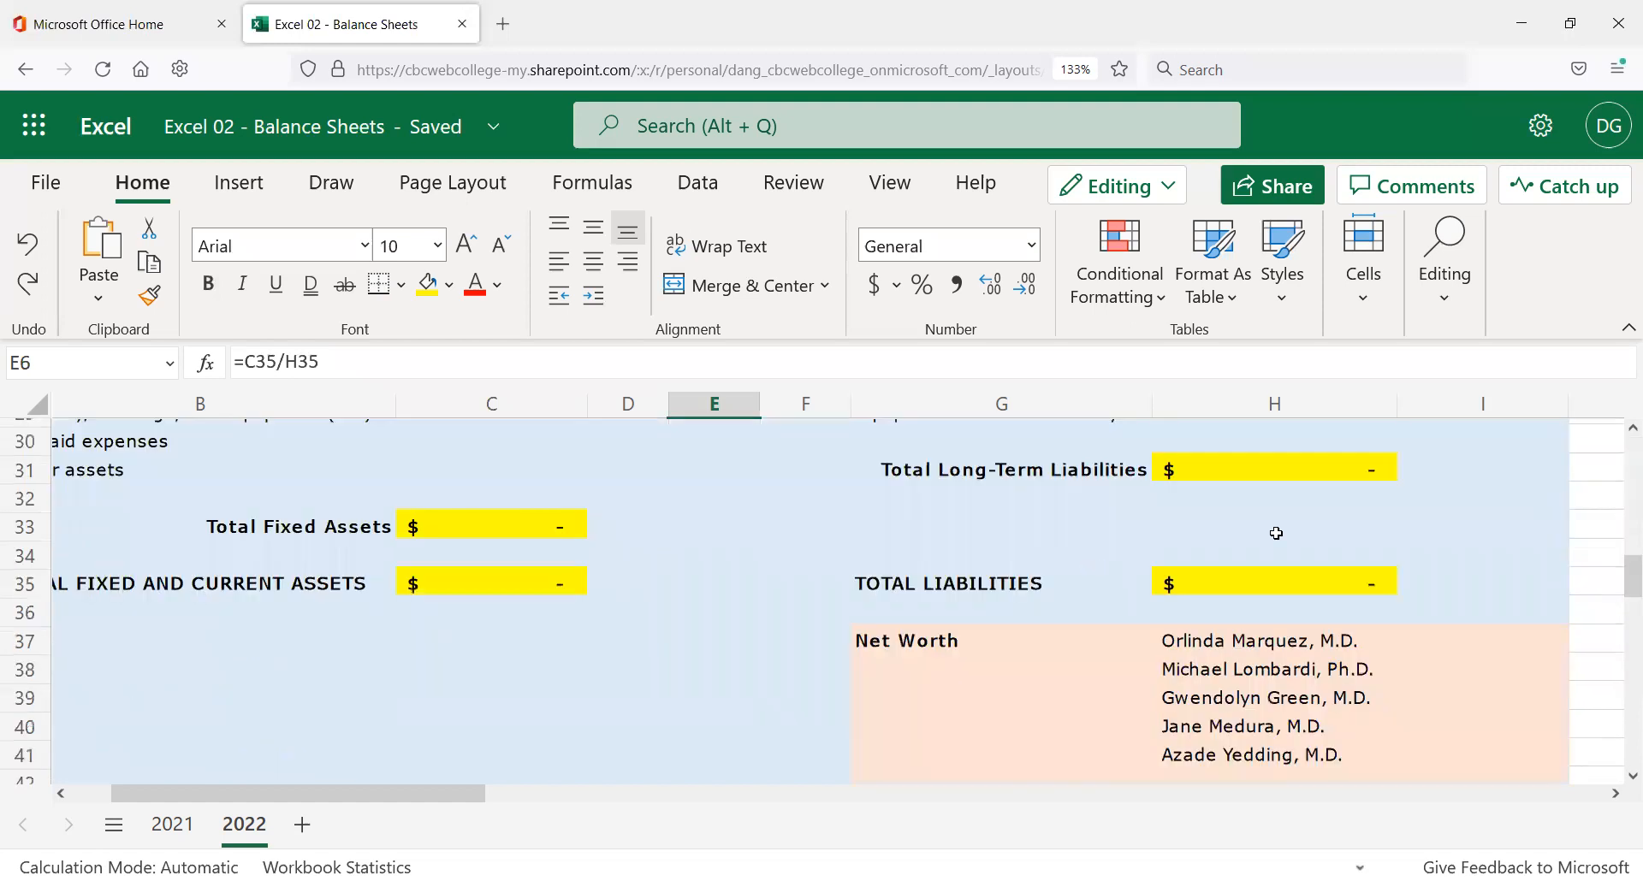
left_click(1264, 583)
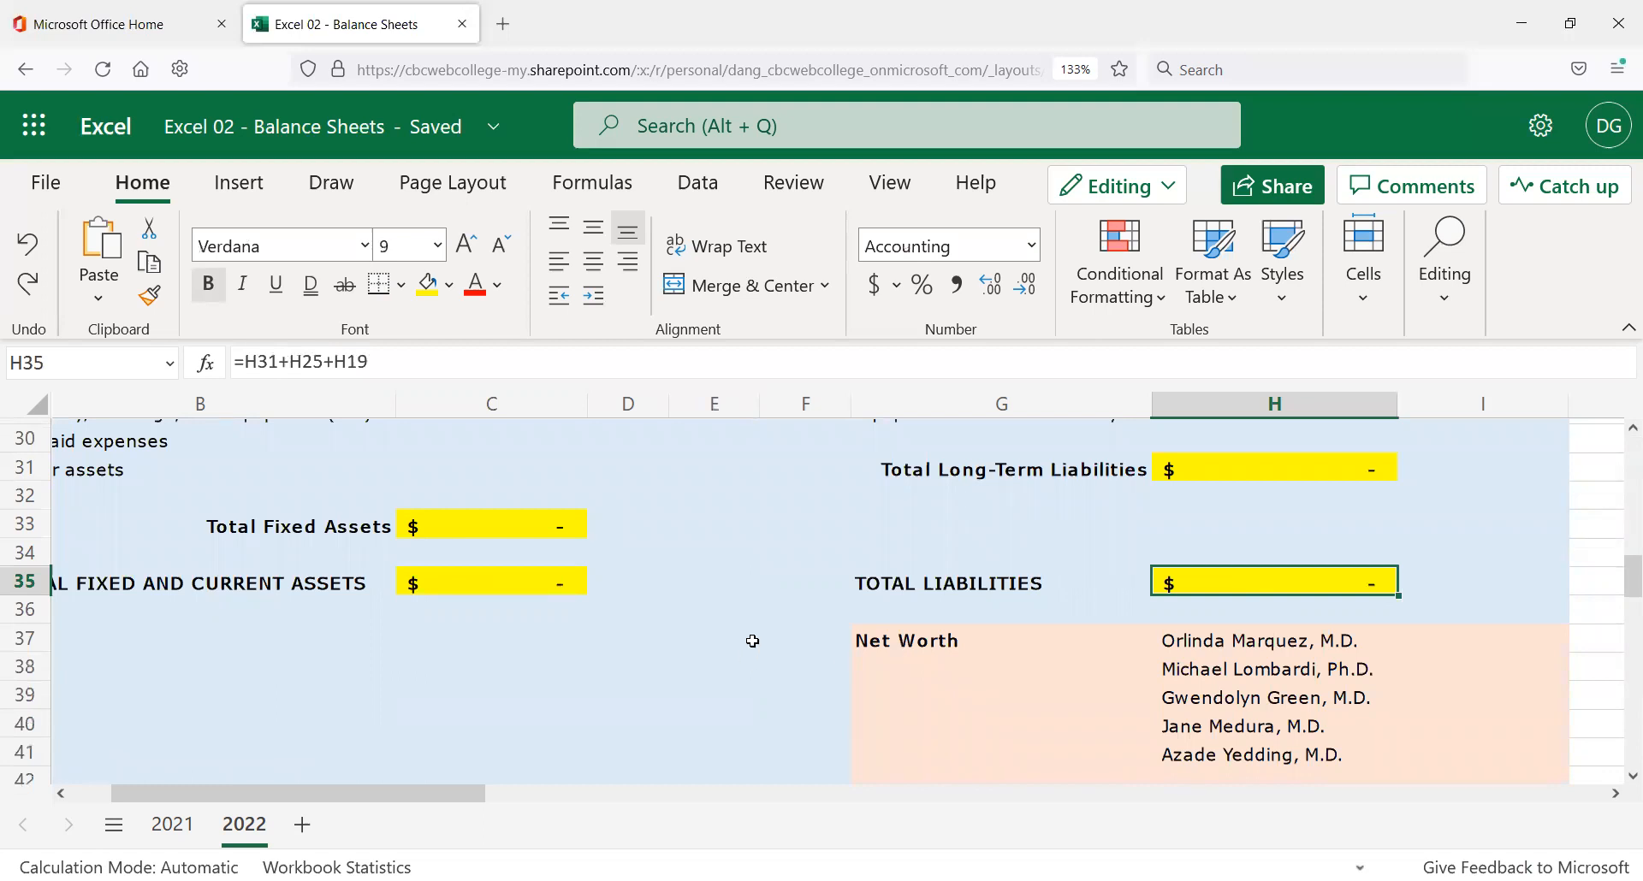
scroll(757, 539, "up", 5)
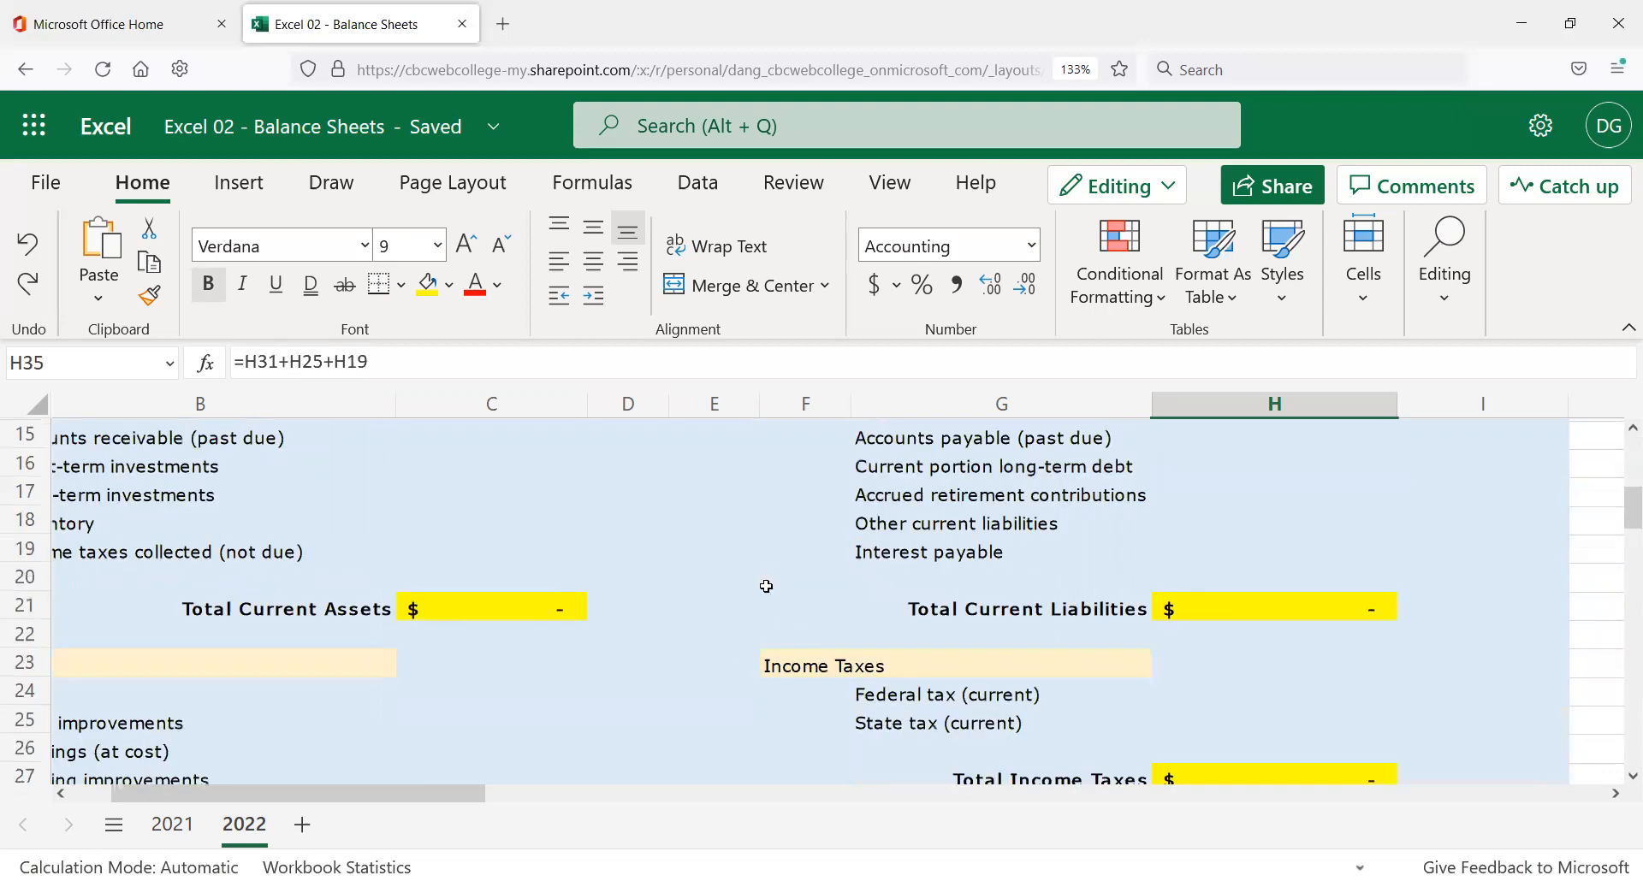
scroll(766, 586, "up", 5)
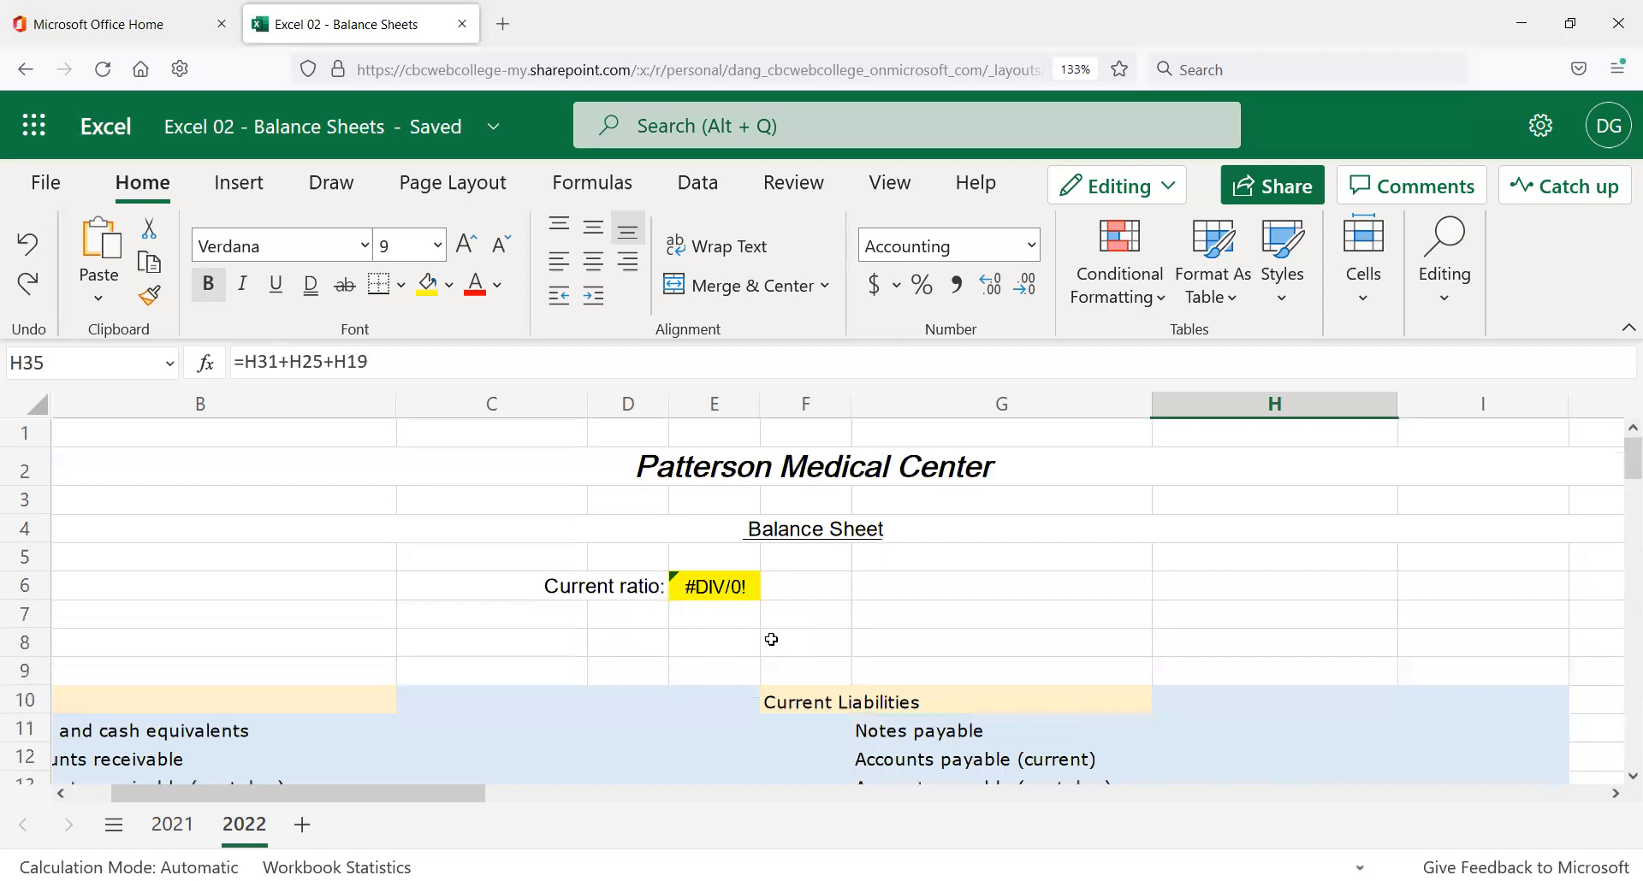
left_click(796, 586)
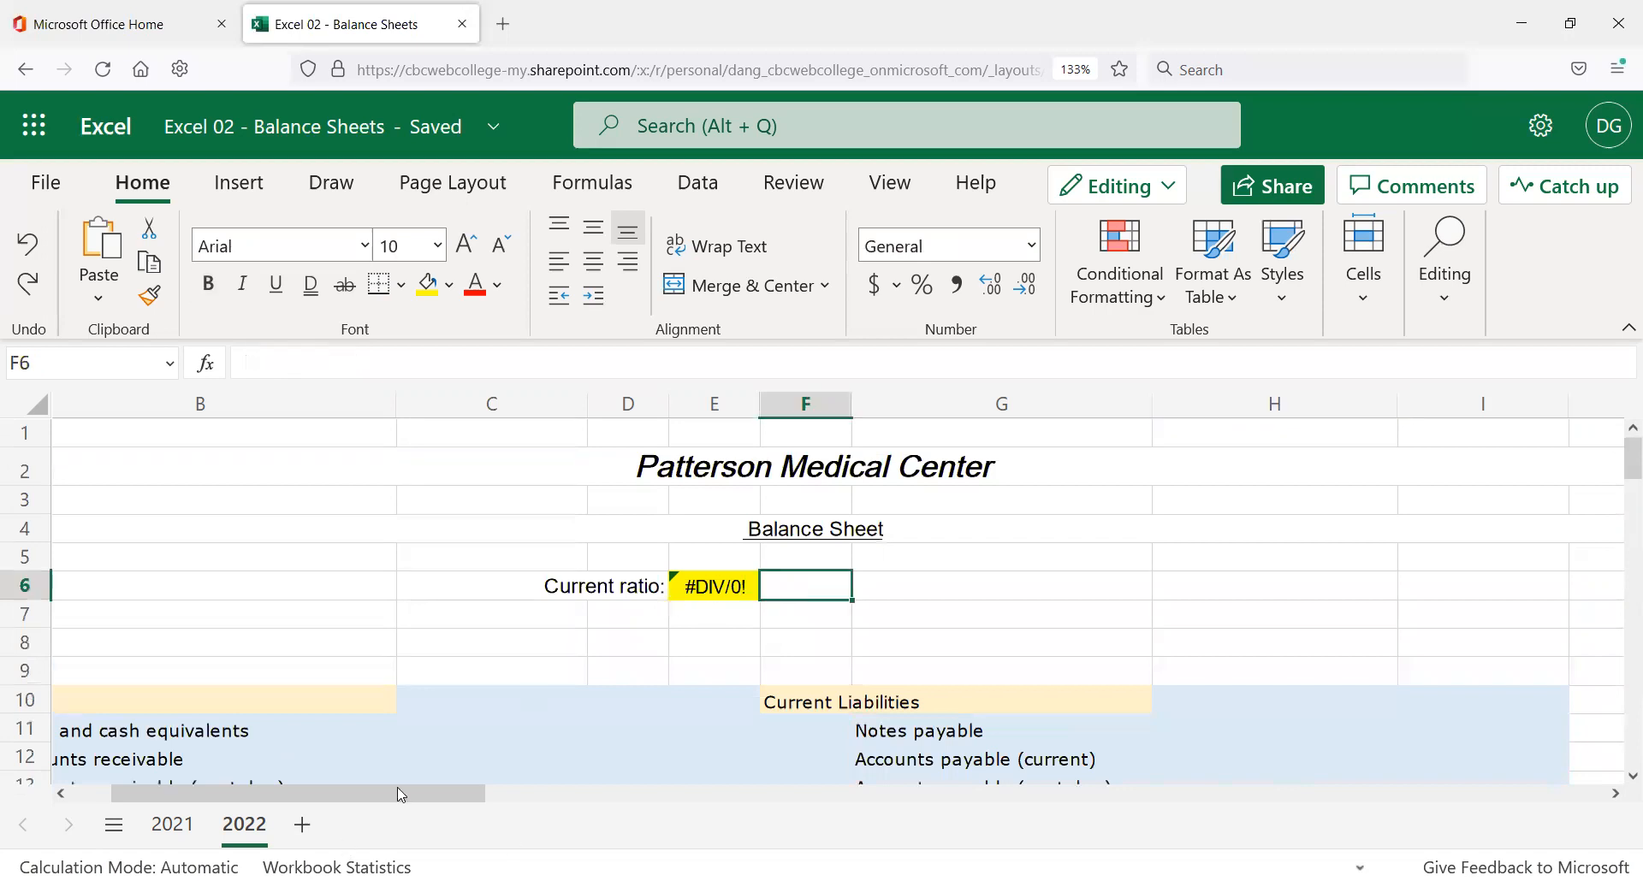
scroll(495, 641, "left", 1)
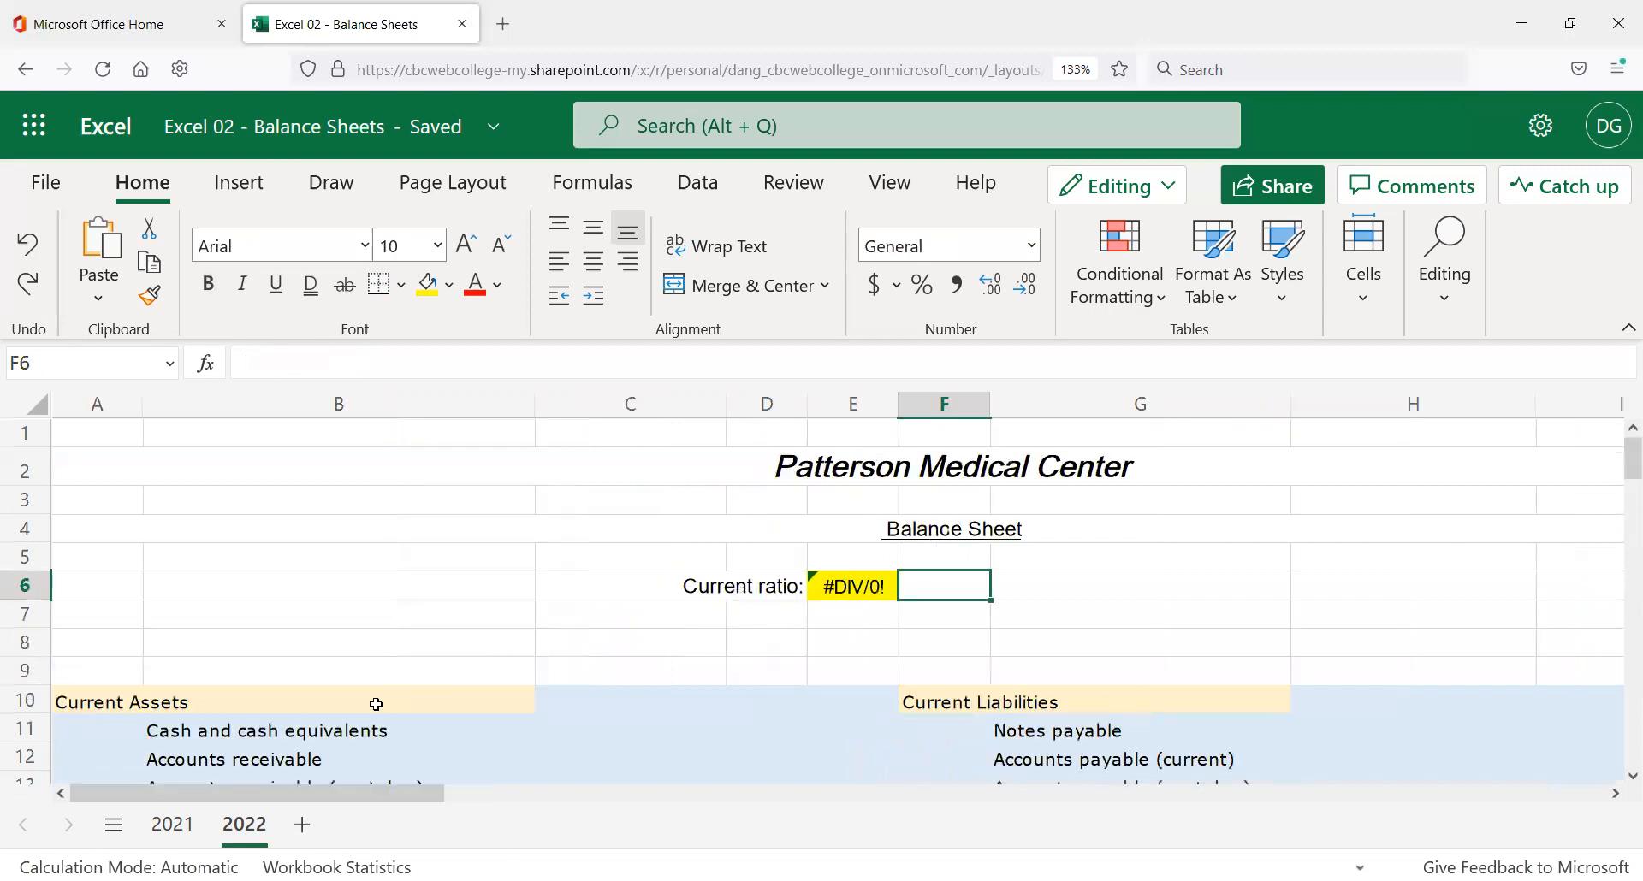
scroll(437, 664, "down", 2)
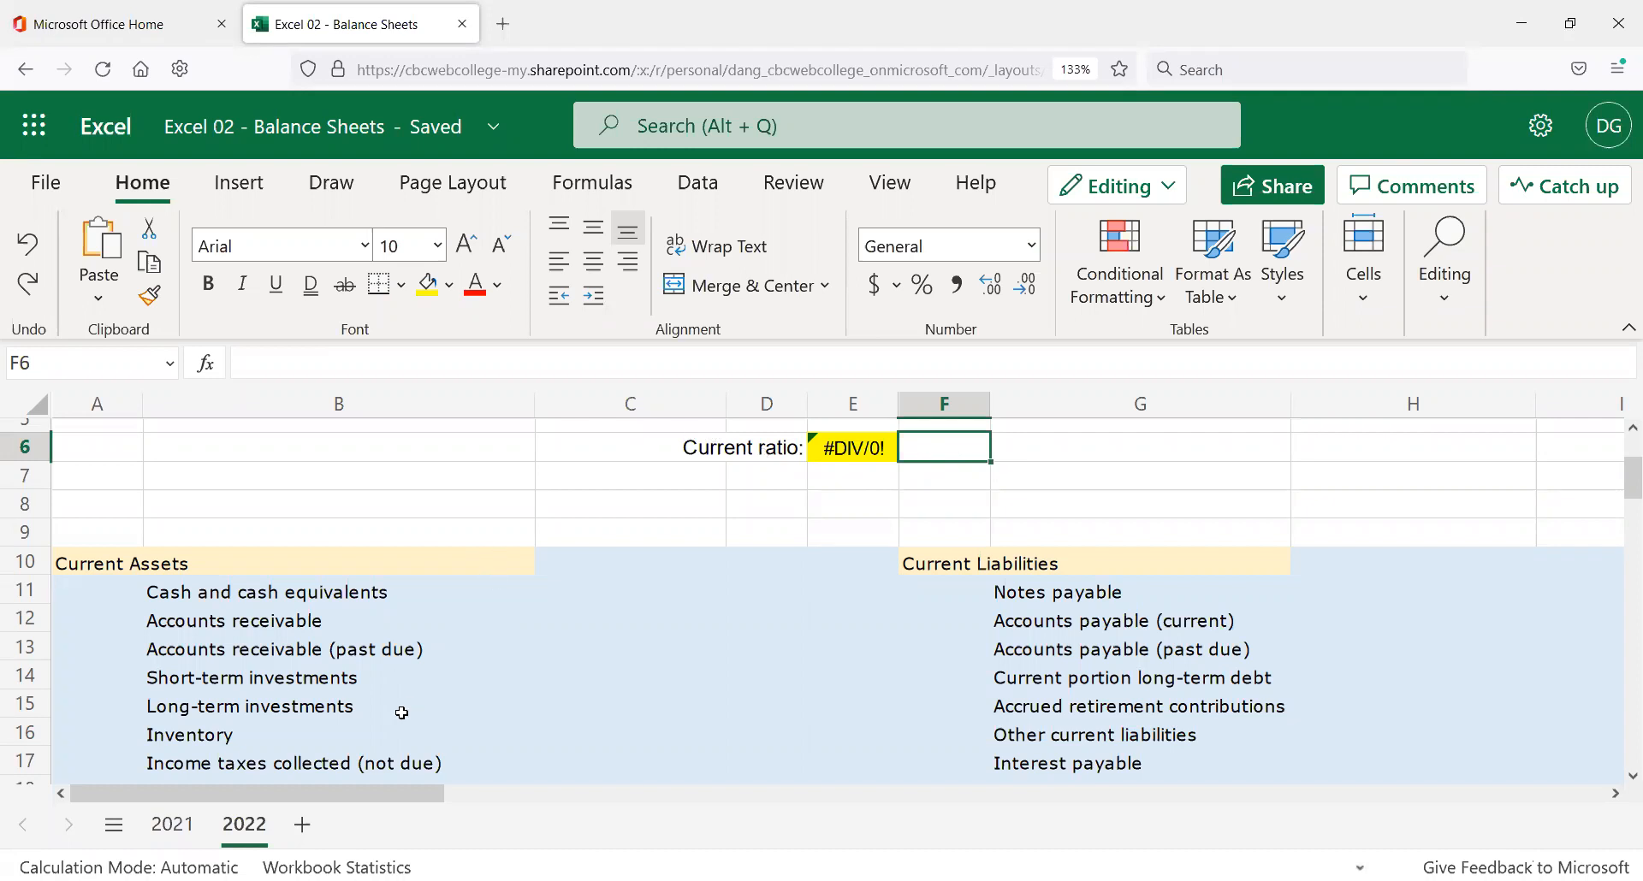
scroll(403, 679, "up", 2)
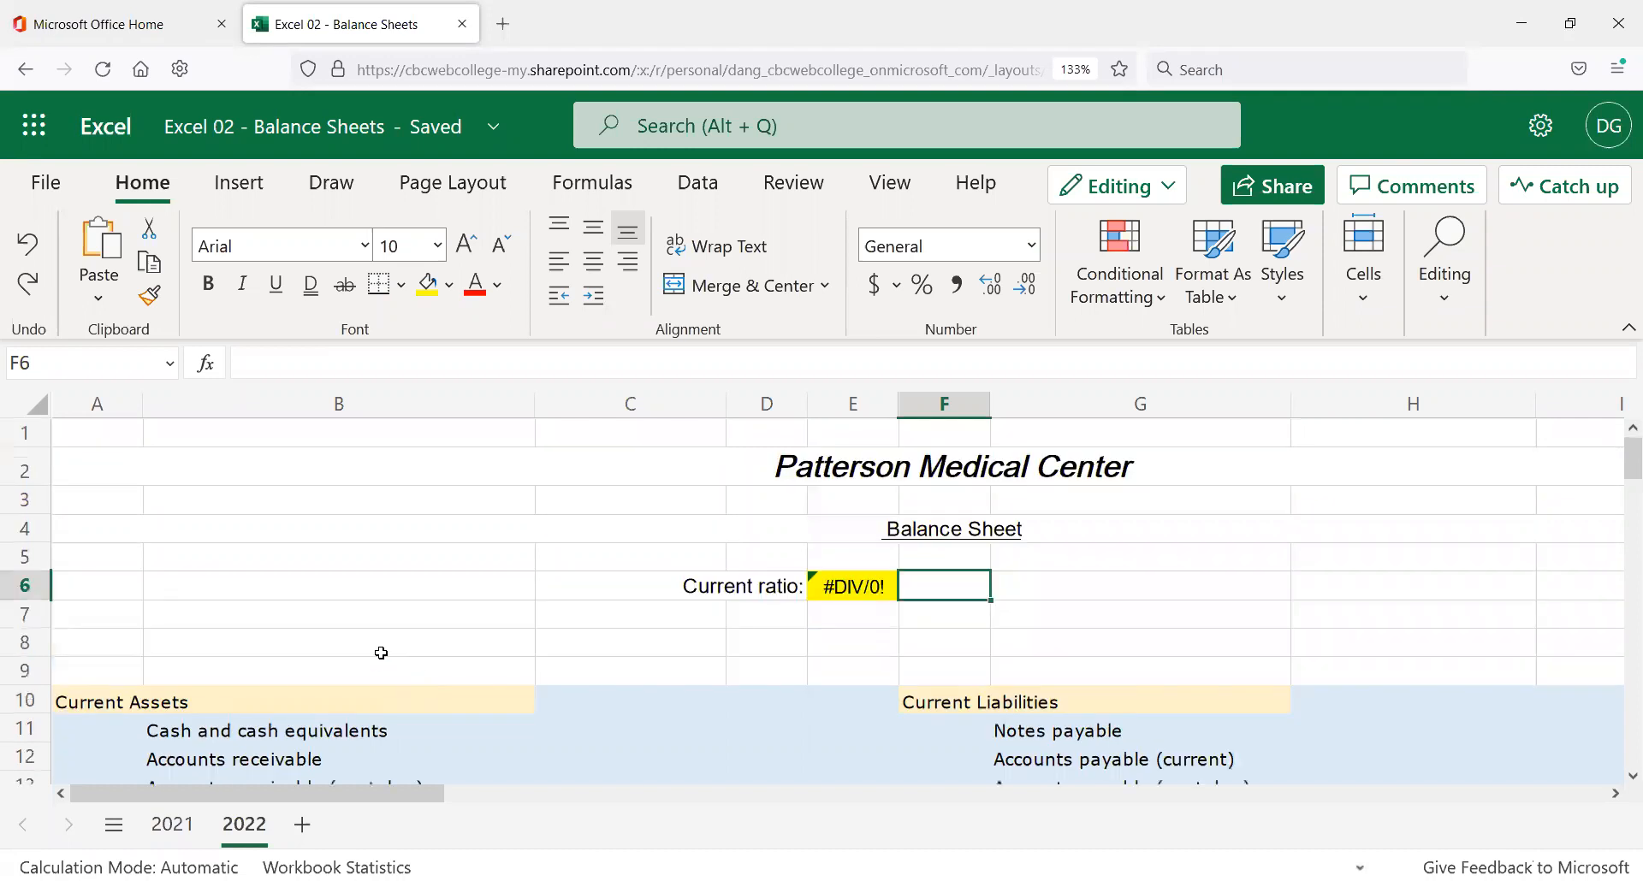
left_click(212, 451)
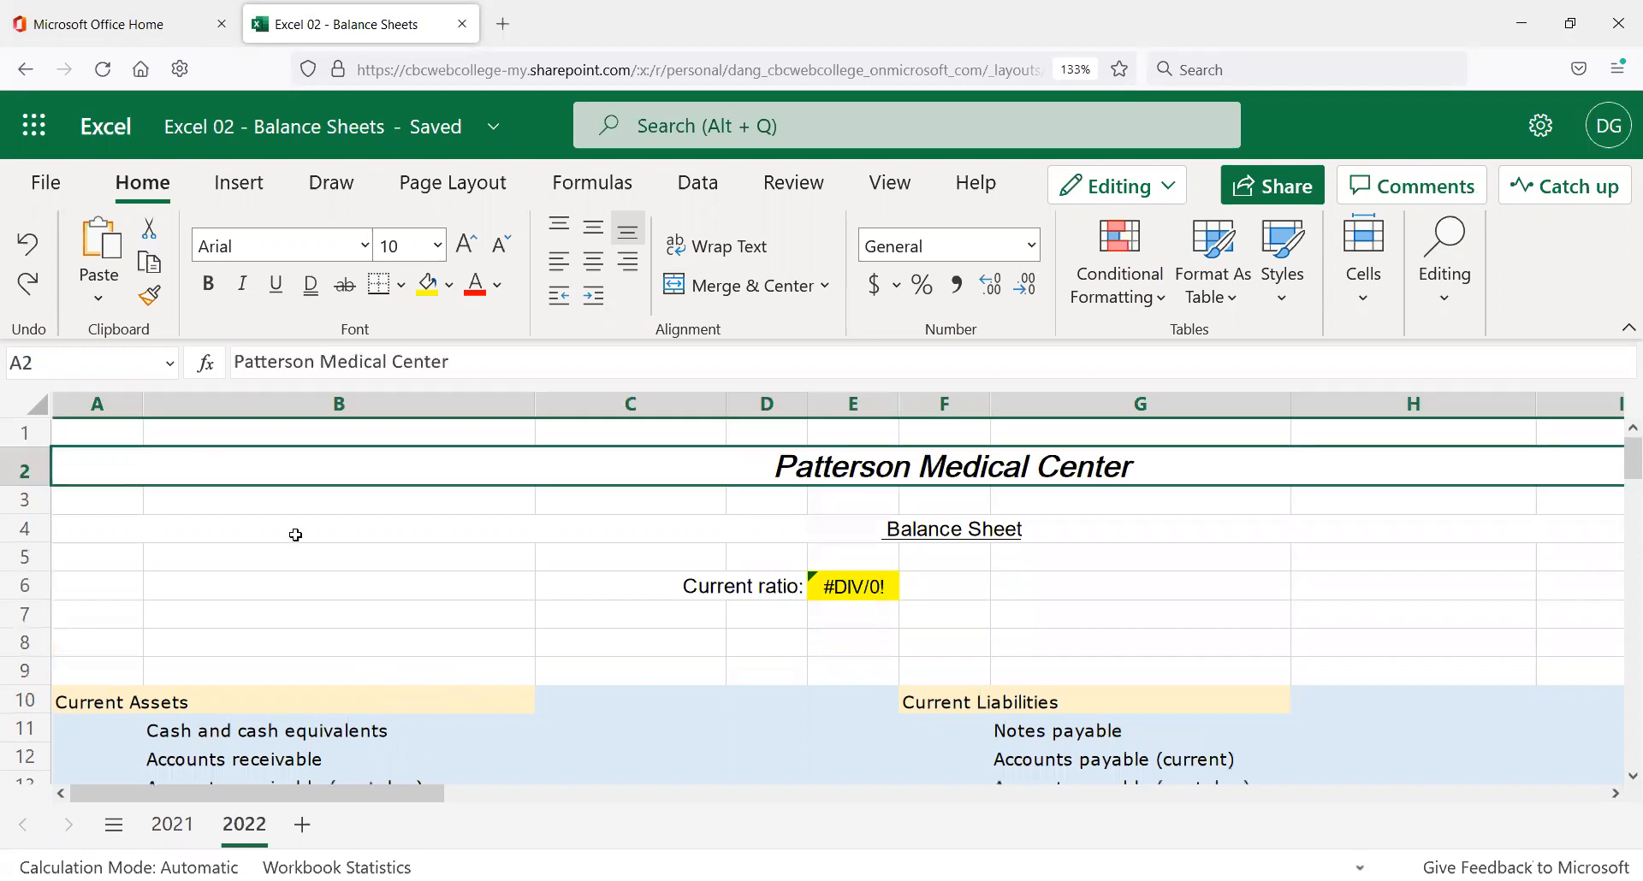
left_click(275, 429)
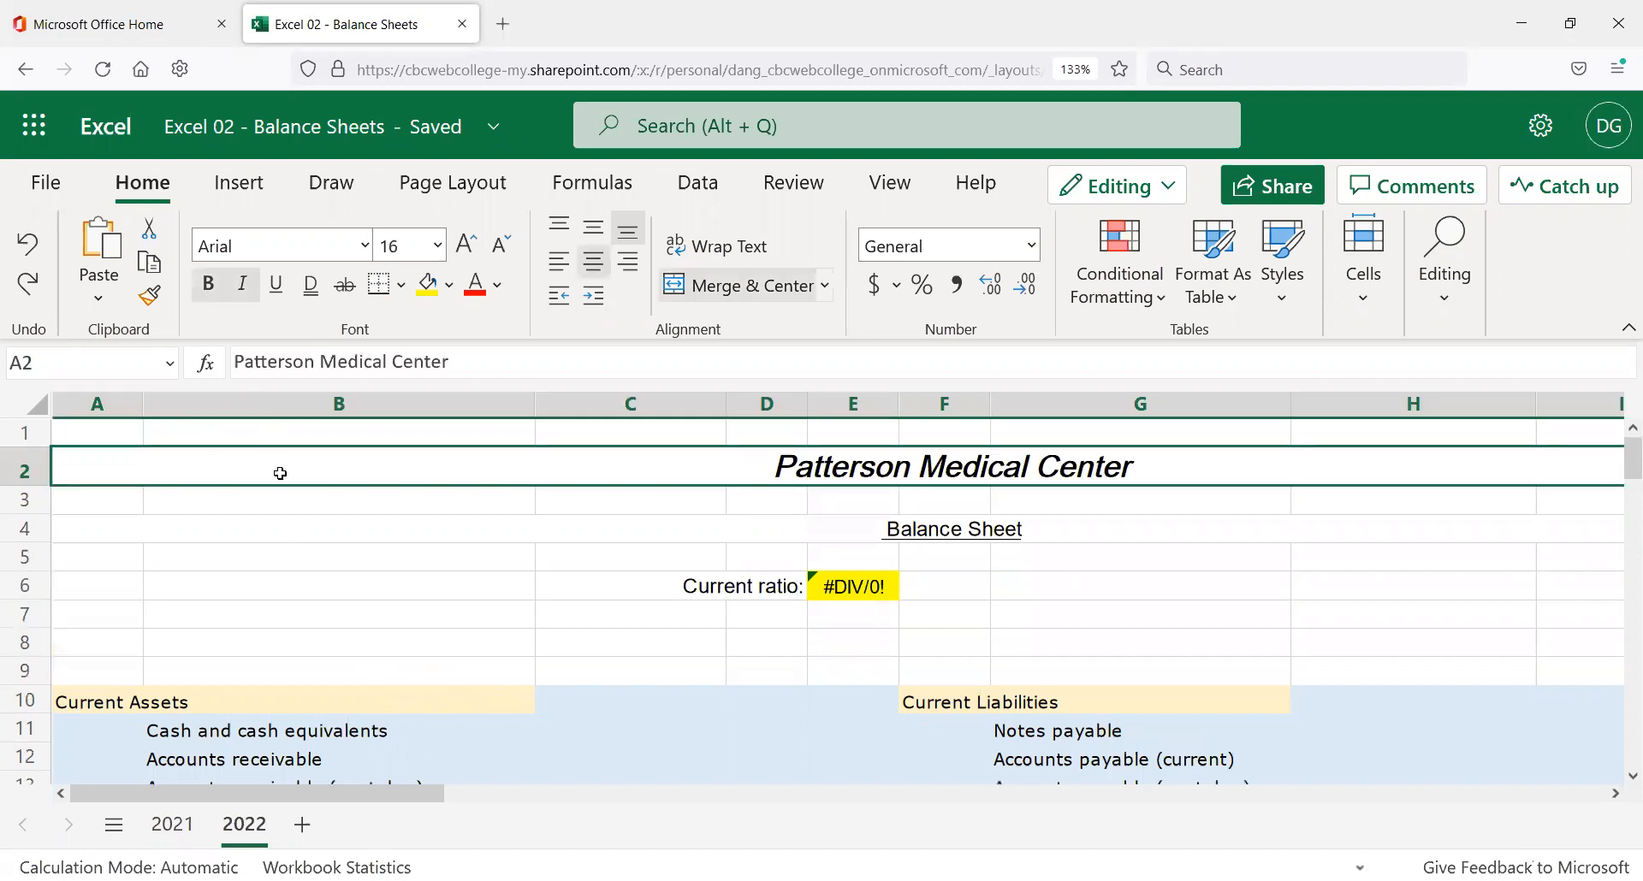
Duplicate the 2022 sheet, rename the copy 2023, and place it after 2022.
right_click(254, 829)
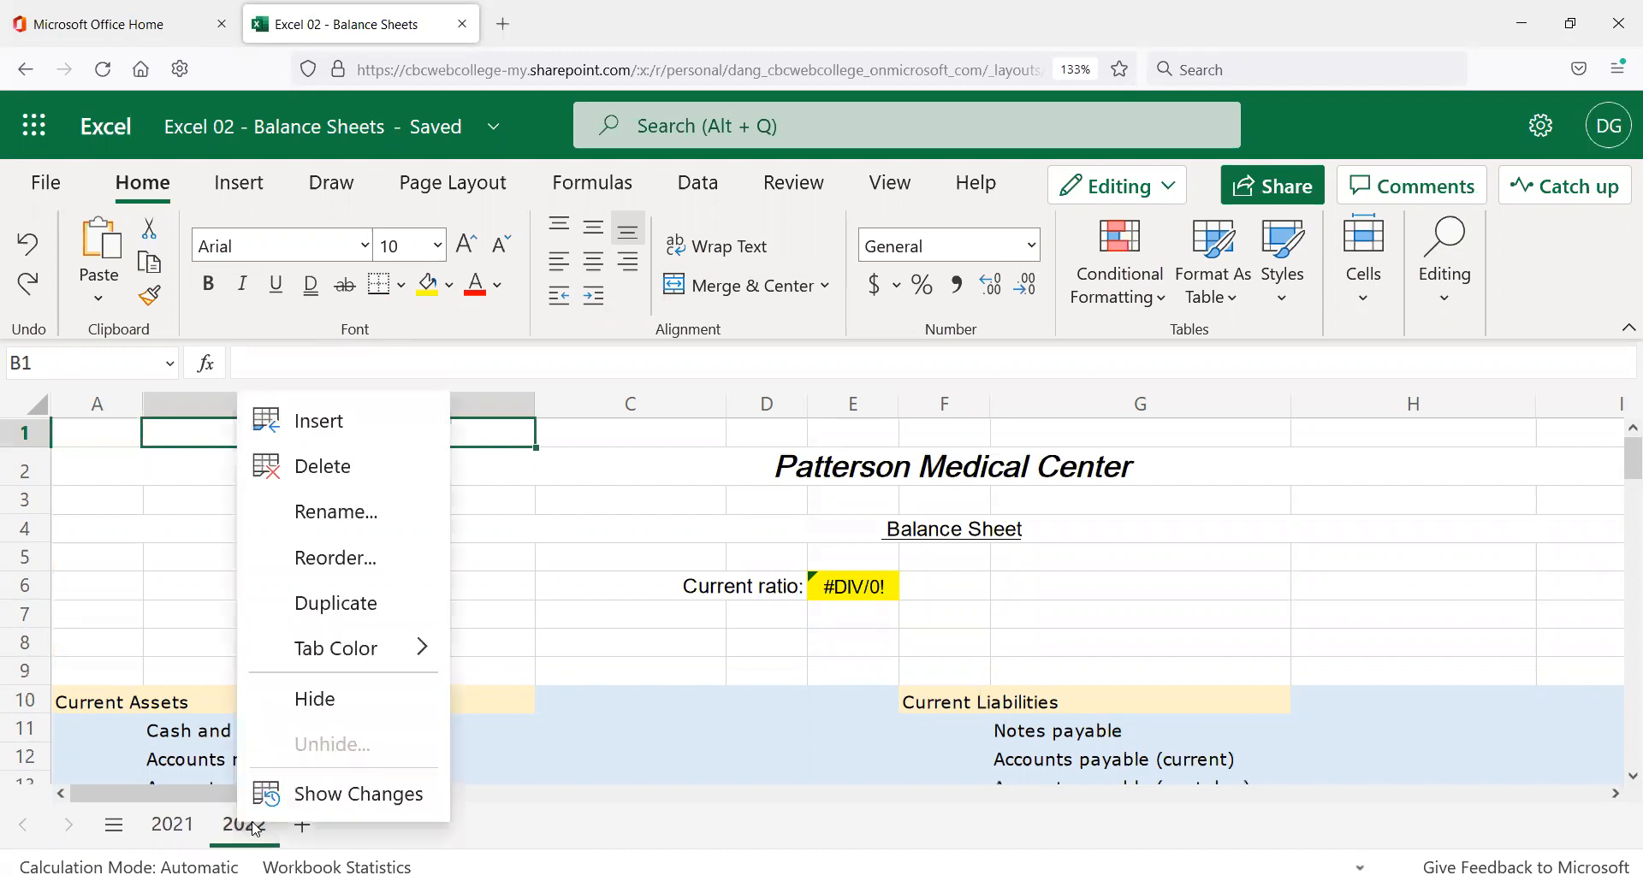
left_click(347, 604)
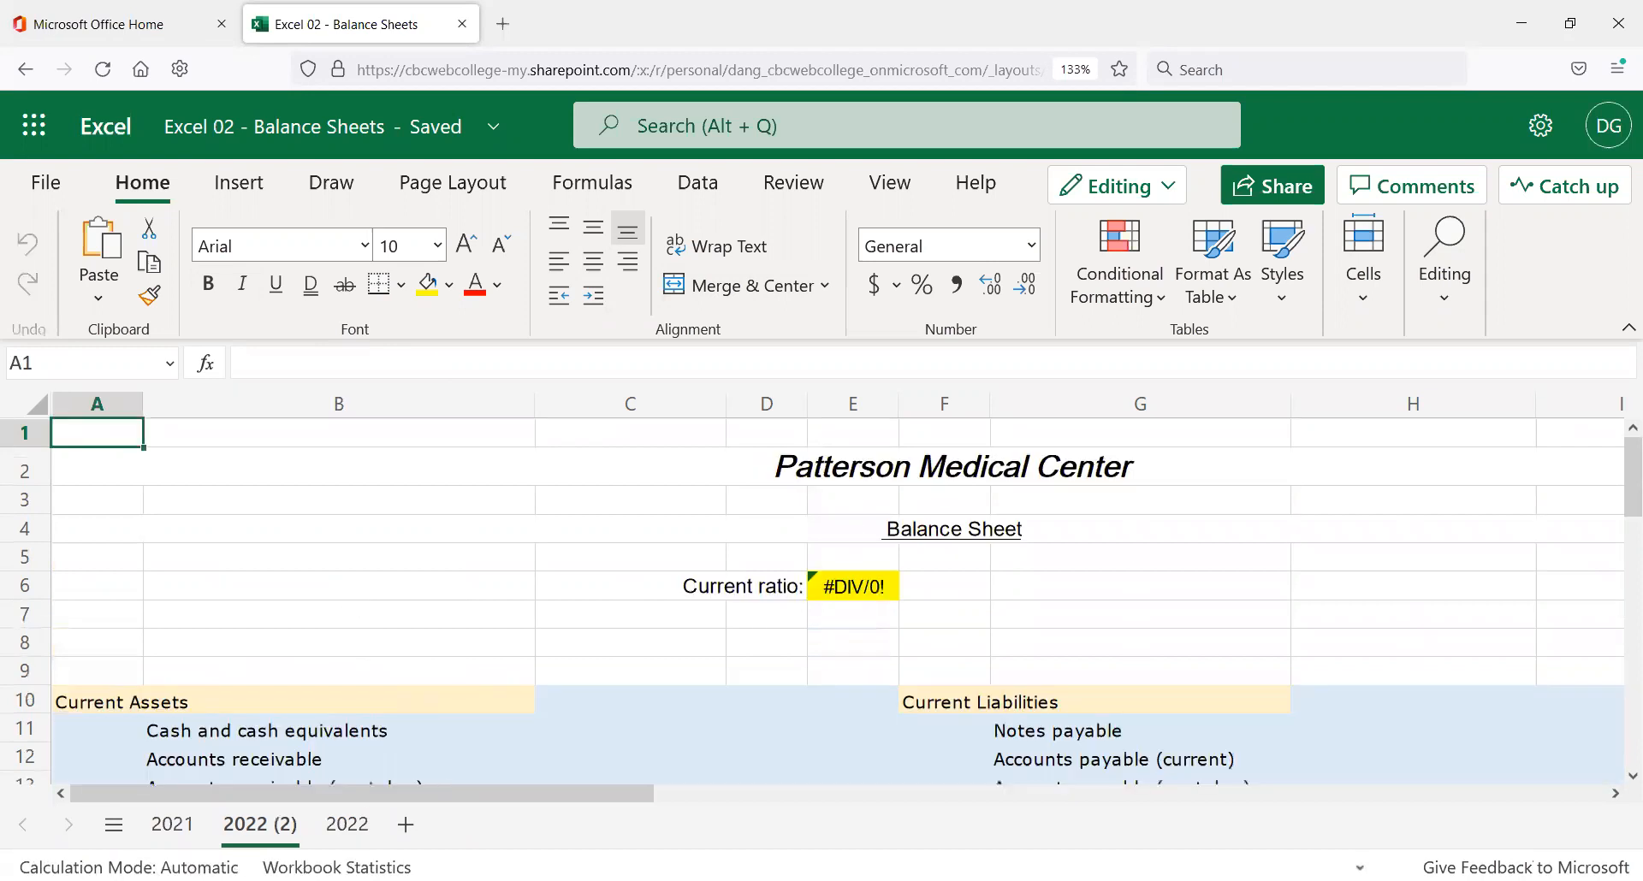
double_click(279, 826)
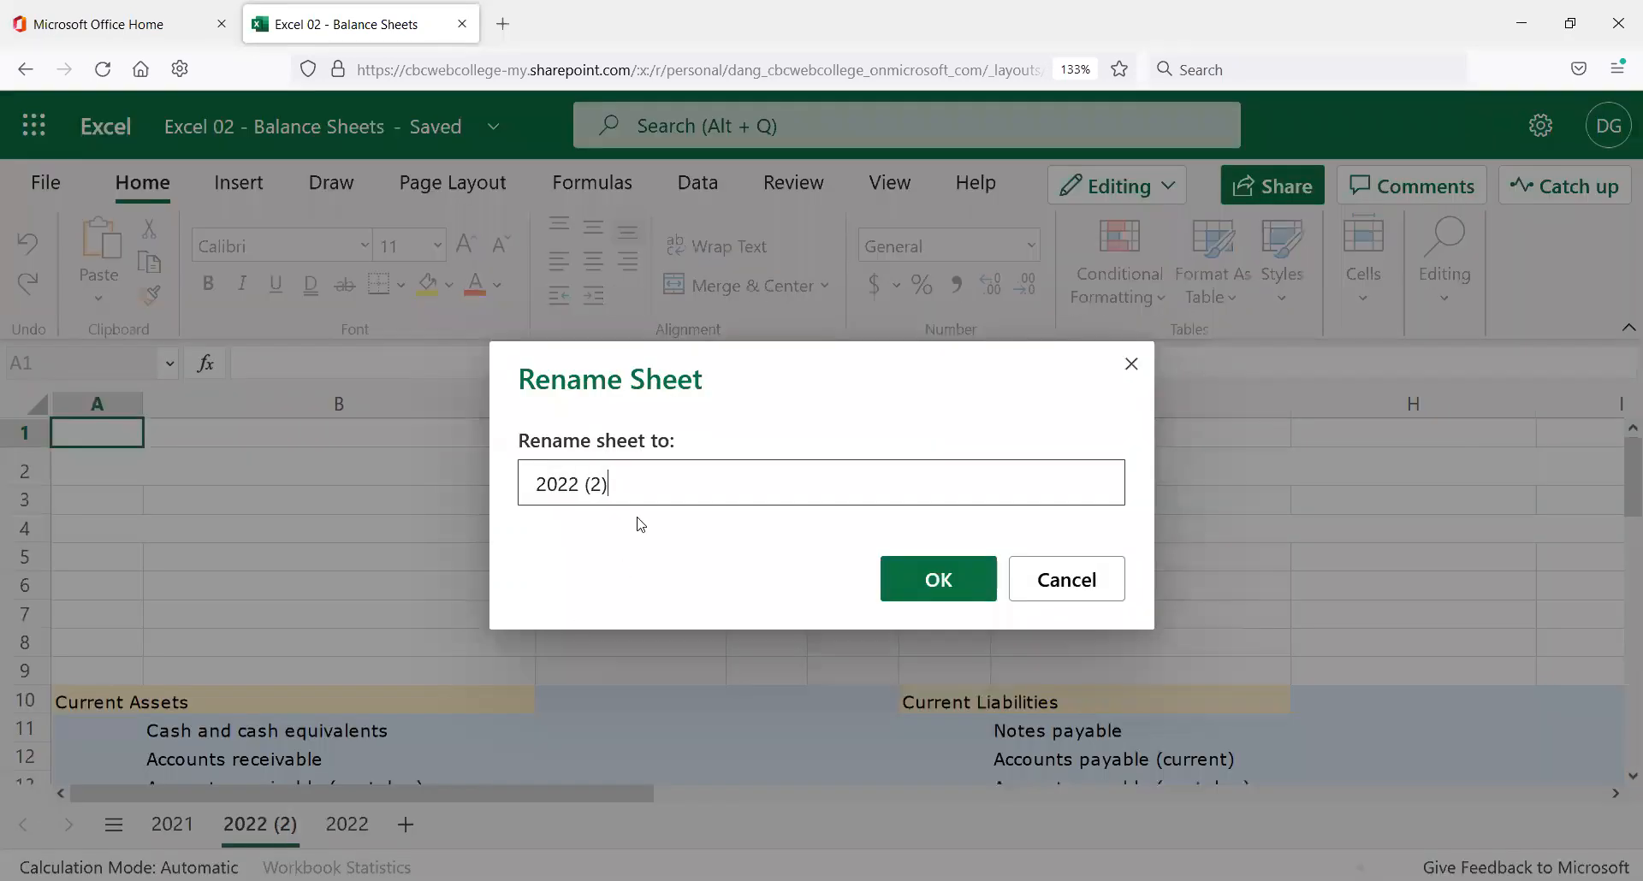
left_click_drag(623, 478, 571, 473)
type("3")
left_click(942, 582)
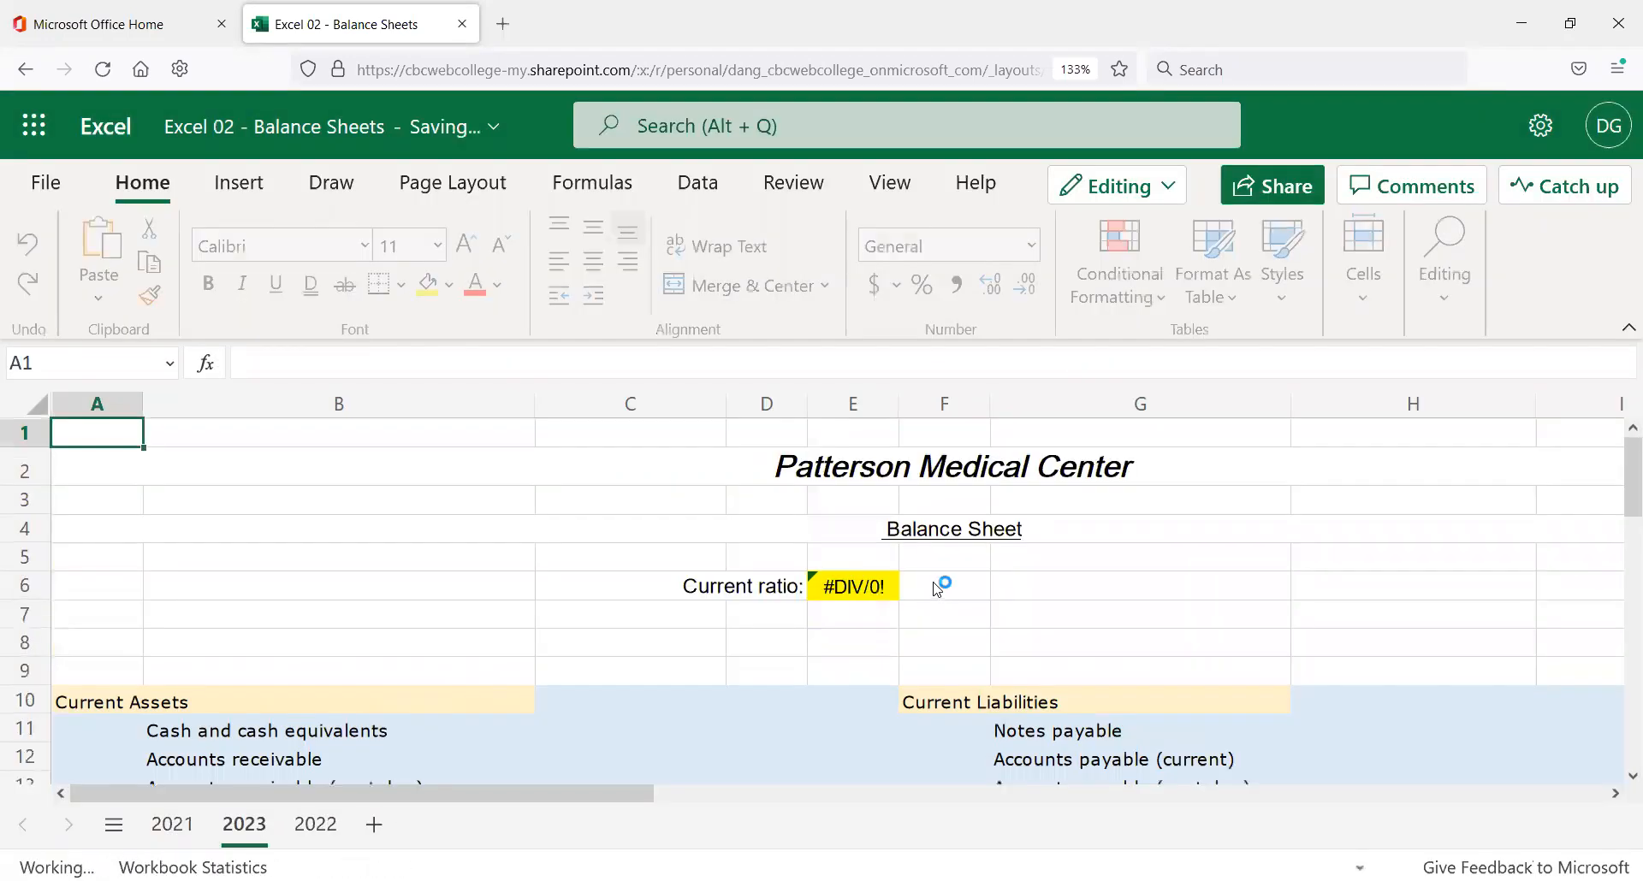
left_click_drag(246, 834, 342, 832)
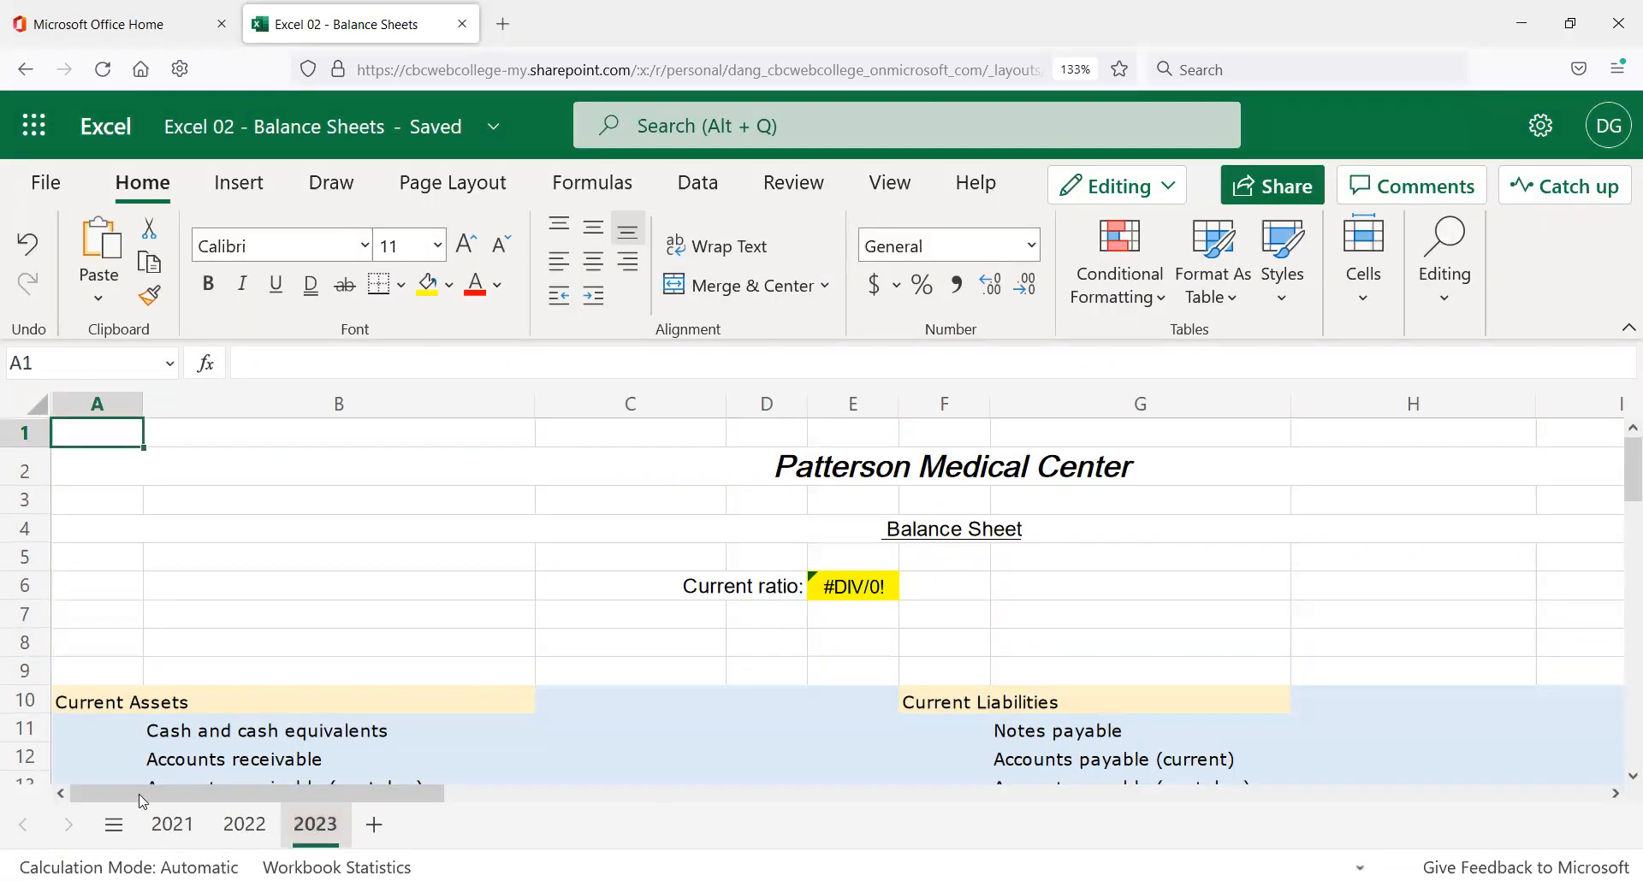
left_click(174, 825)
left_click(244, 825)
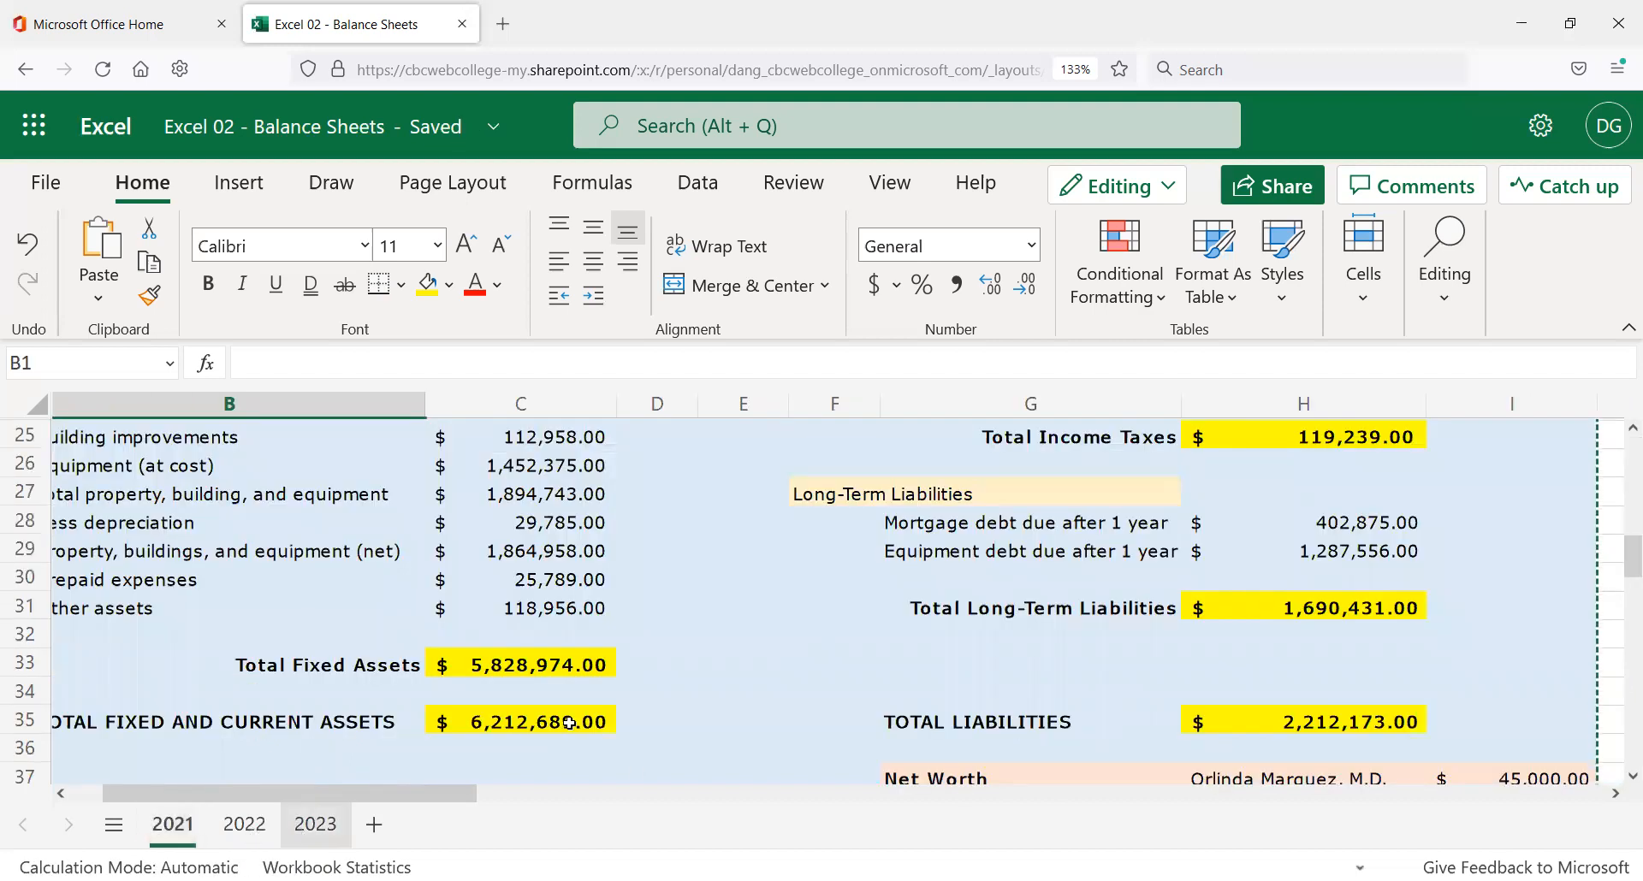
left_click(603, 695)
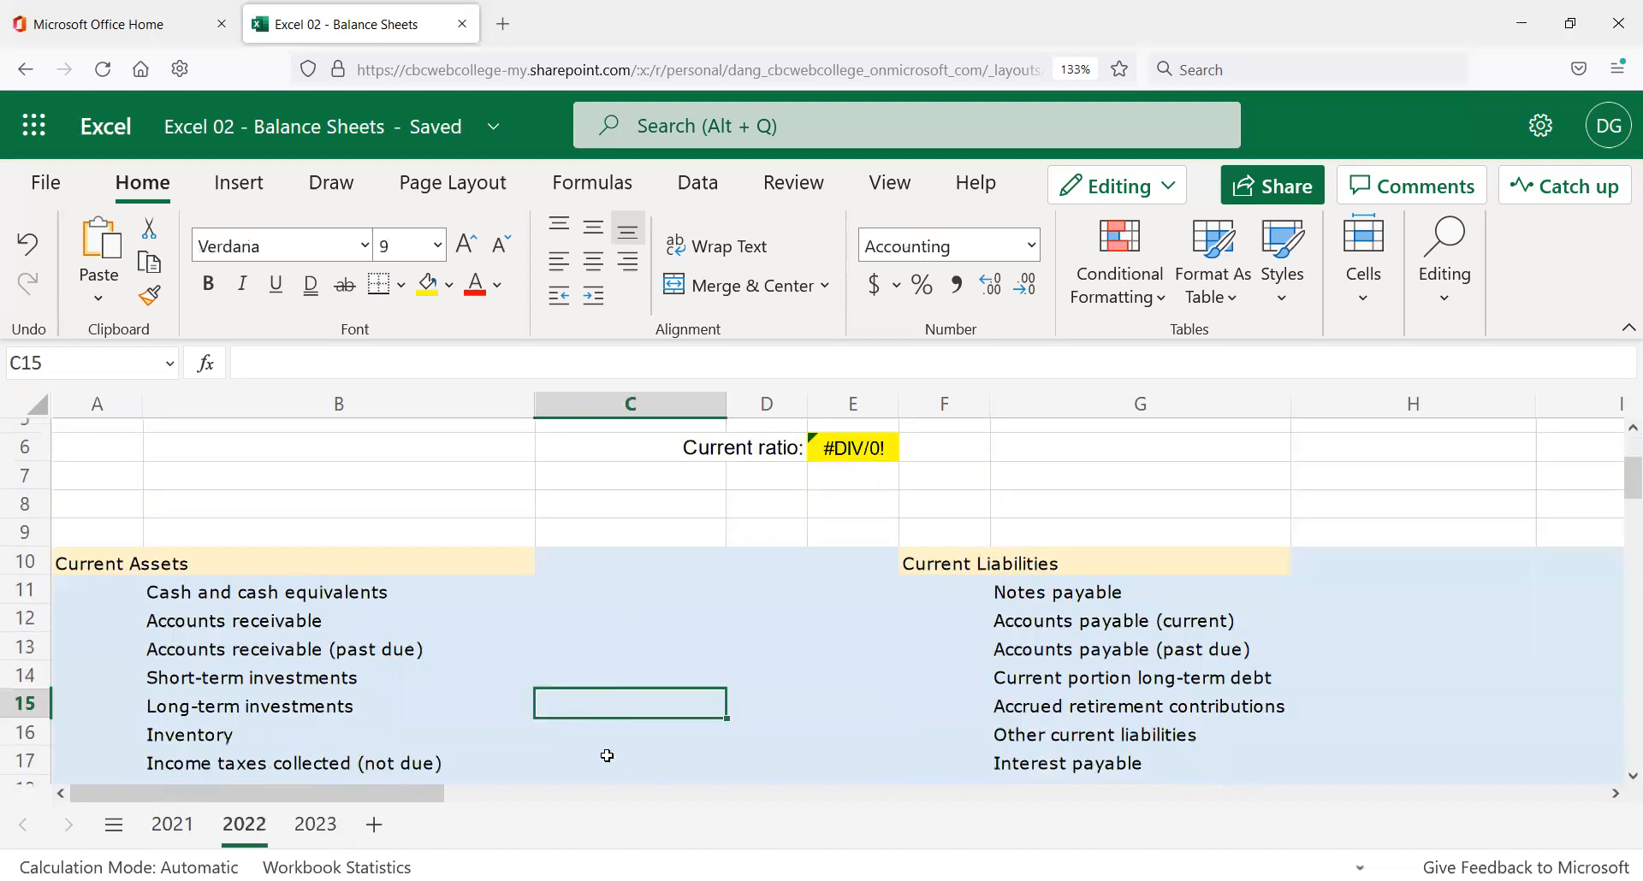
key("Return")
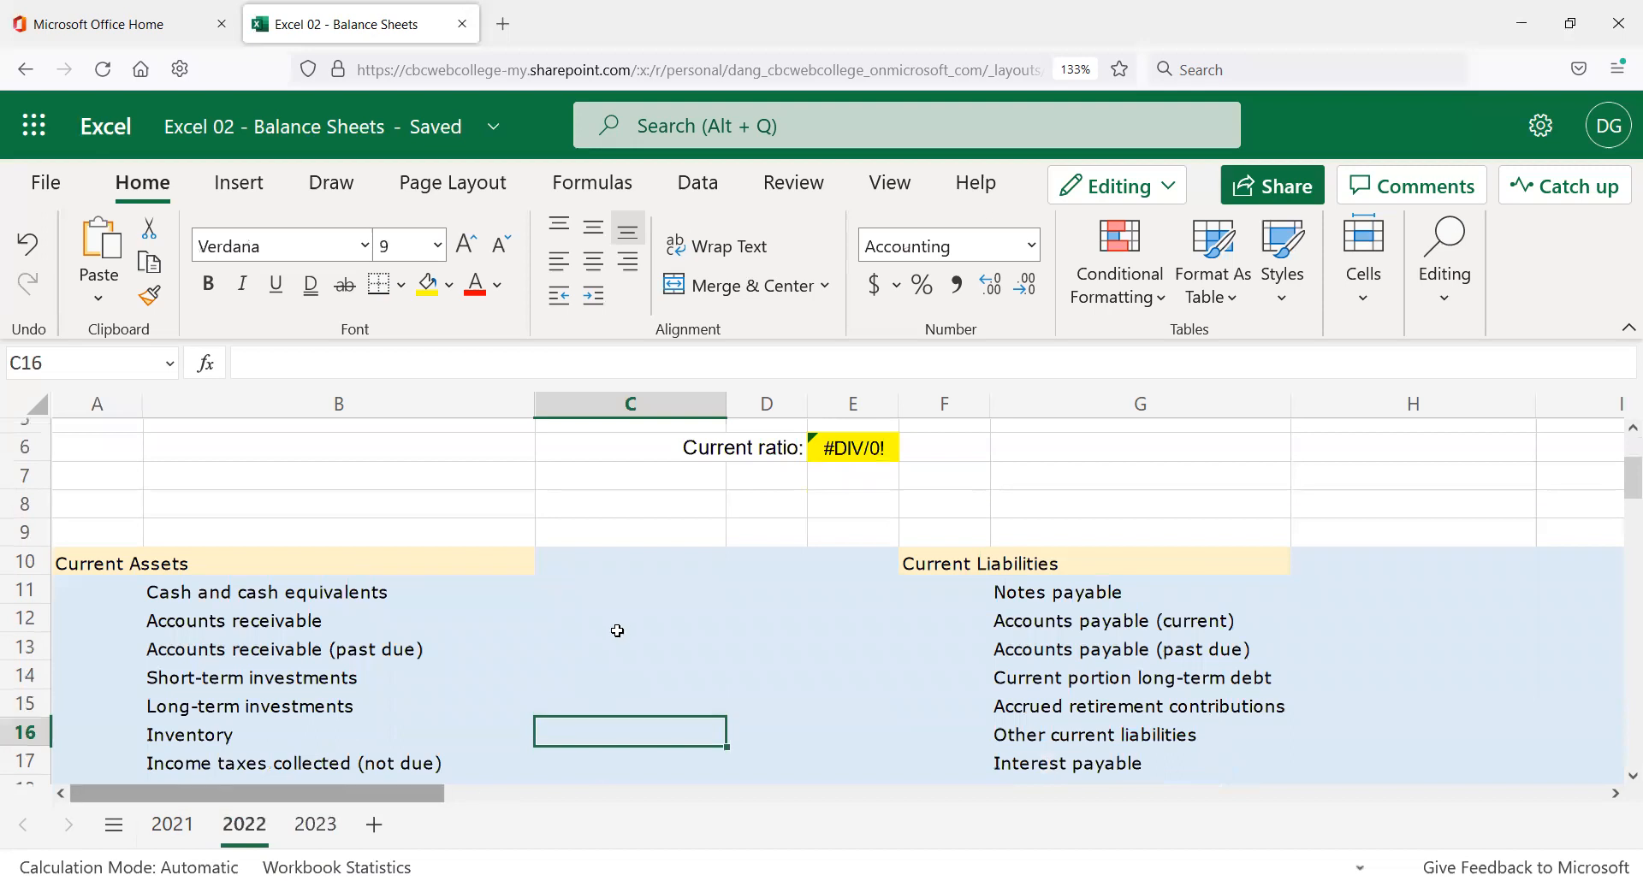
scroll(599, 642, "down", 2)
scroll(604, 605, "up", 3)
left_click(604, 560)
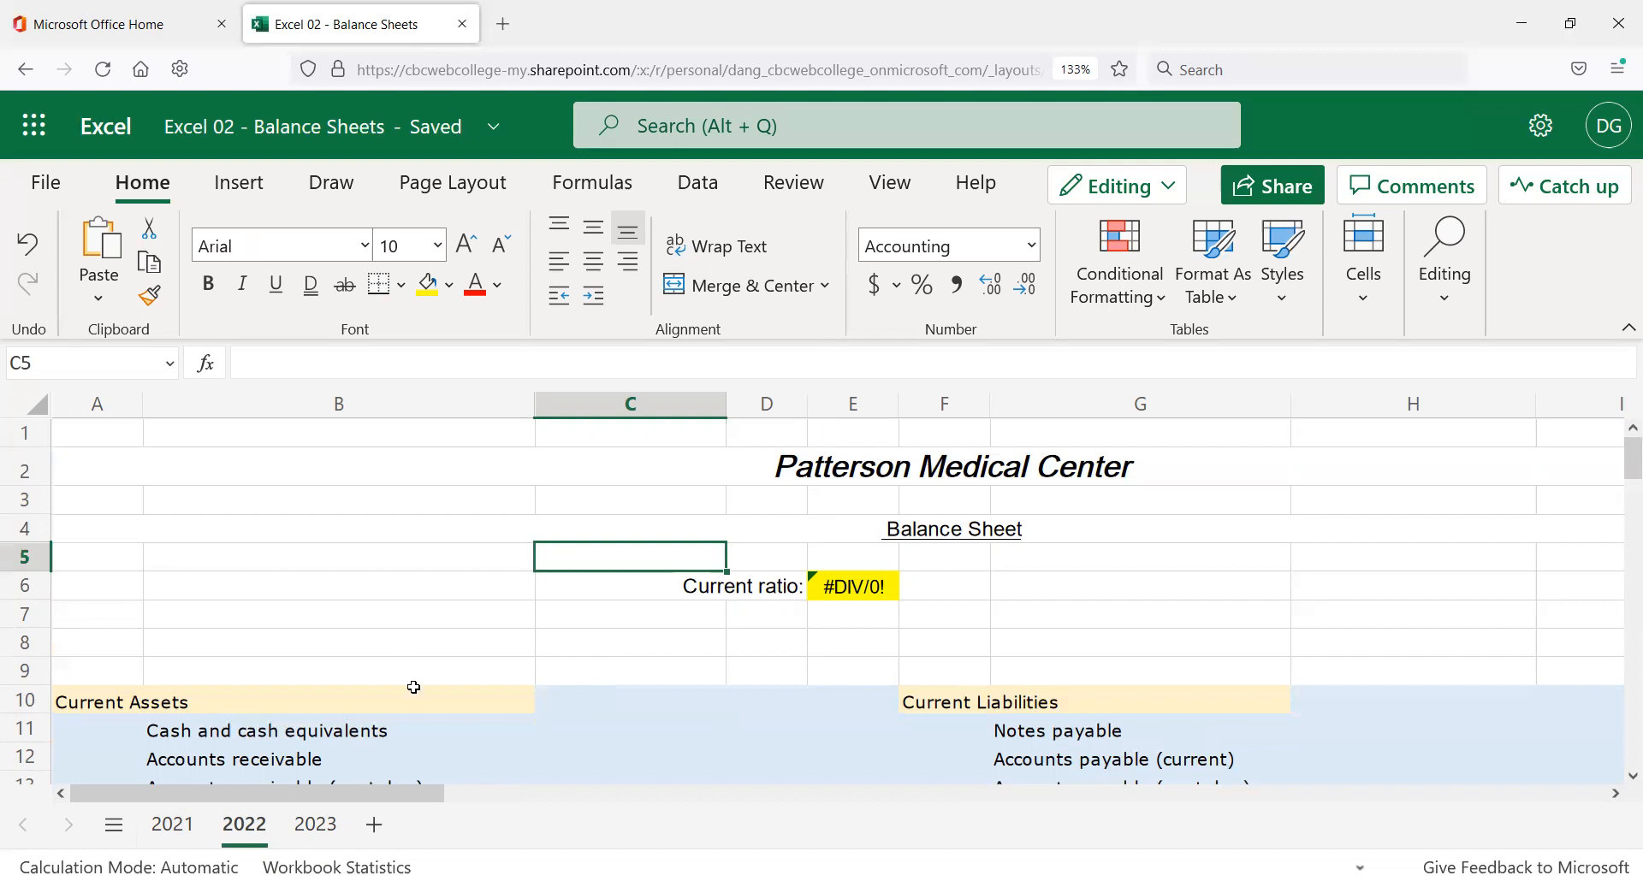
left_click(631, 735)
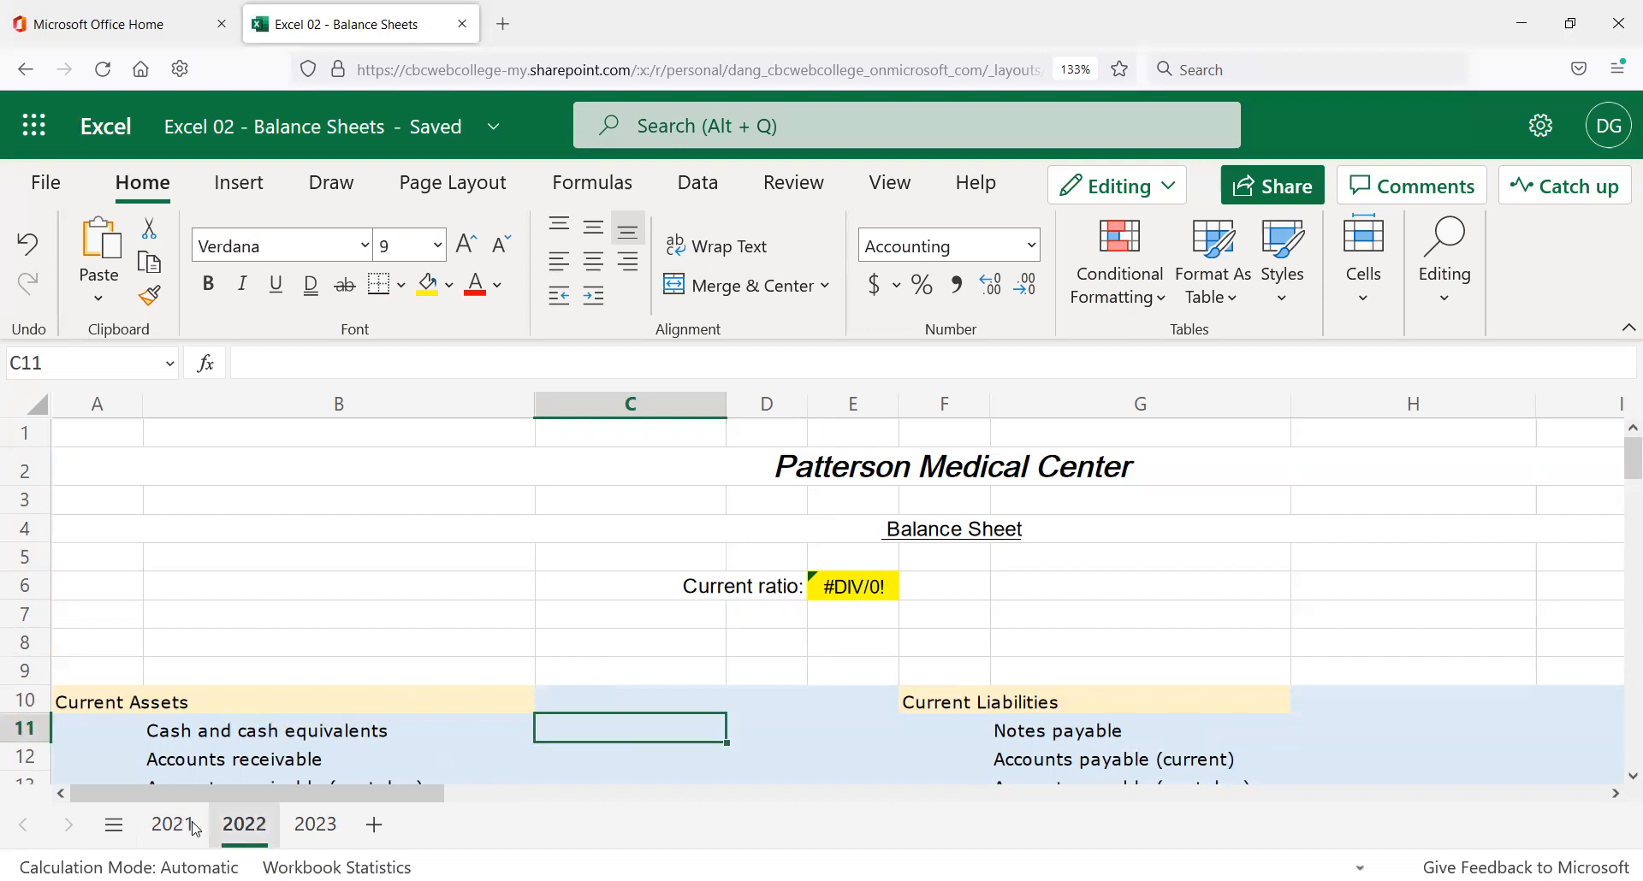
left_click(267, 824)
left_click(737, 651)
scroll(737, 651, "down", 2)
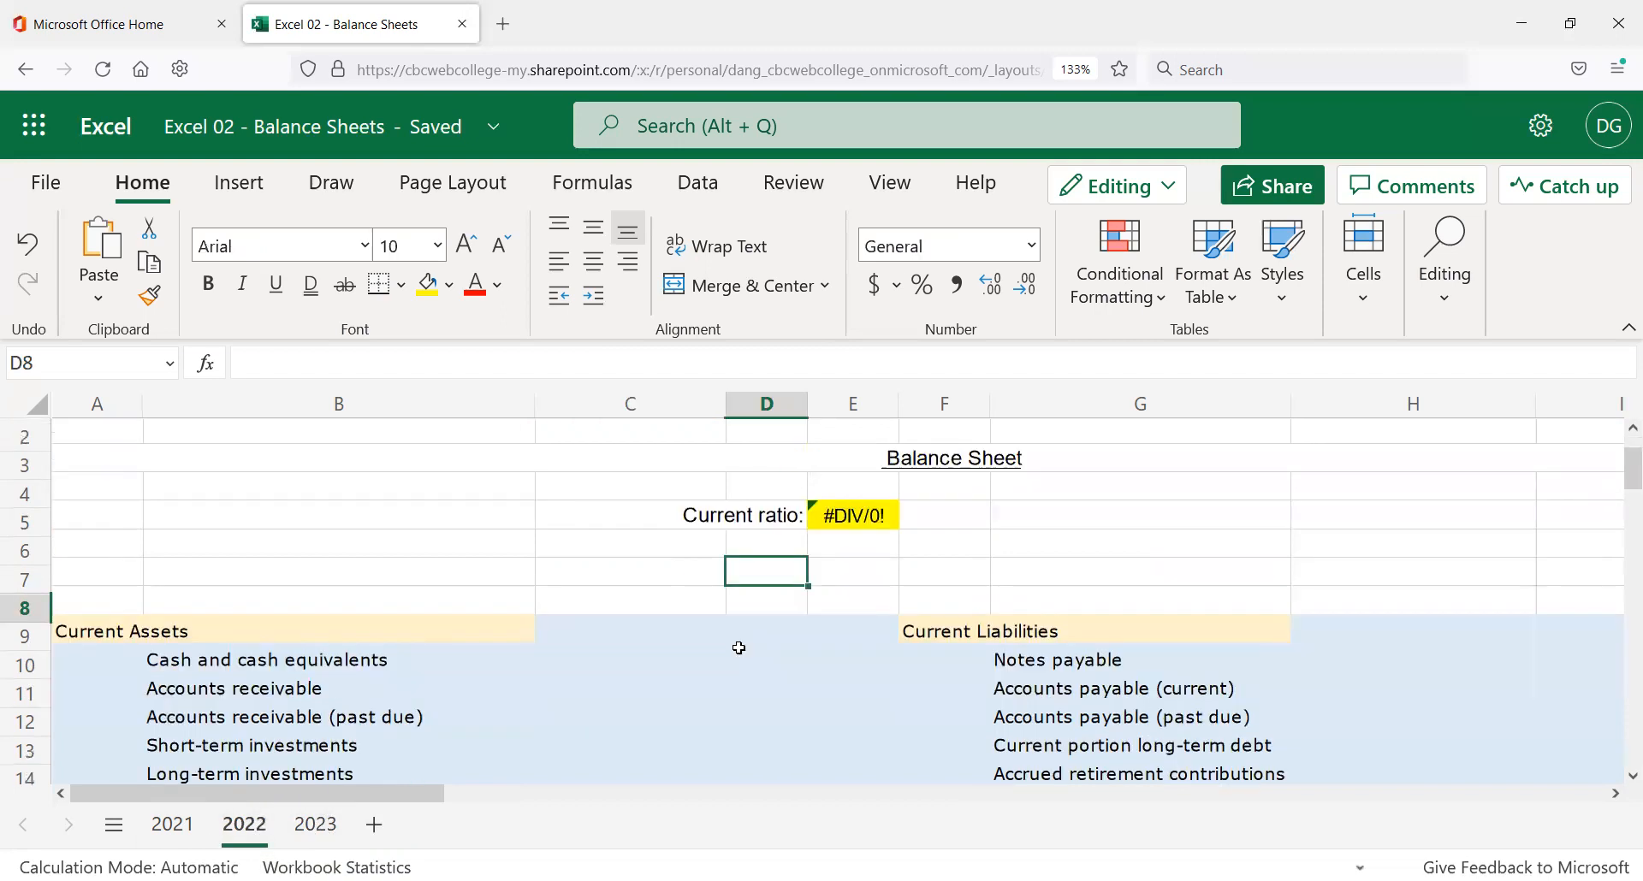
scroll(684, 676, "up", 2)
left_click(314, 824)
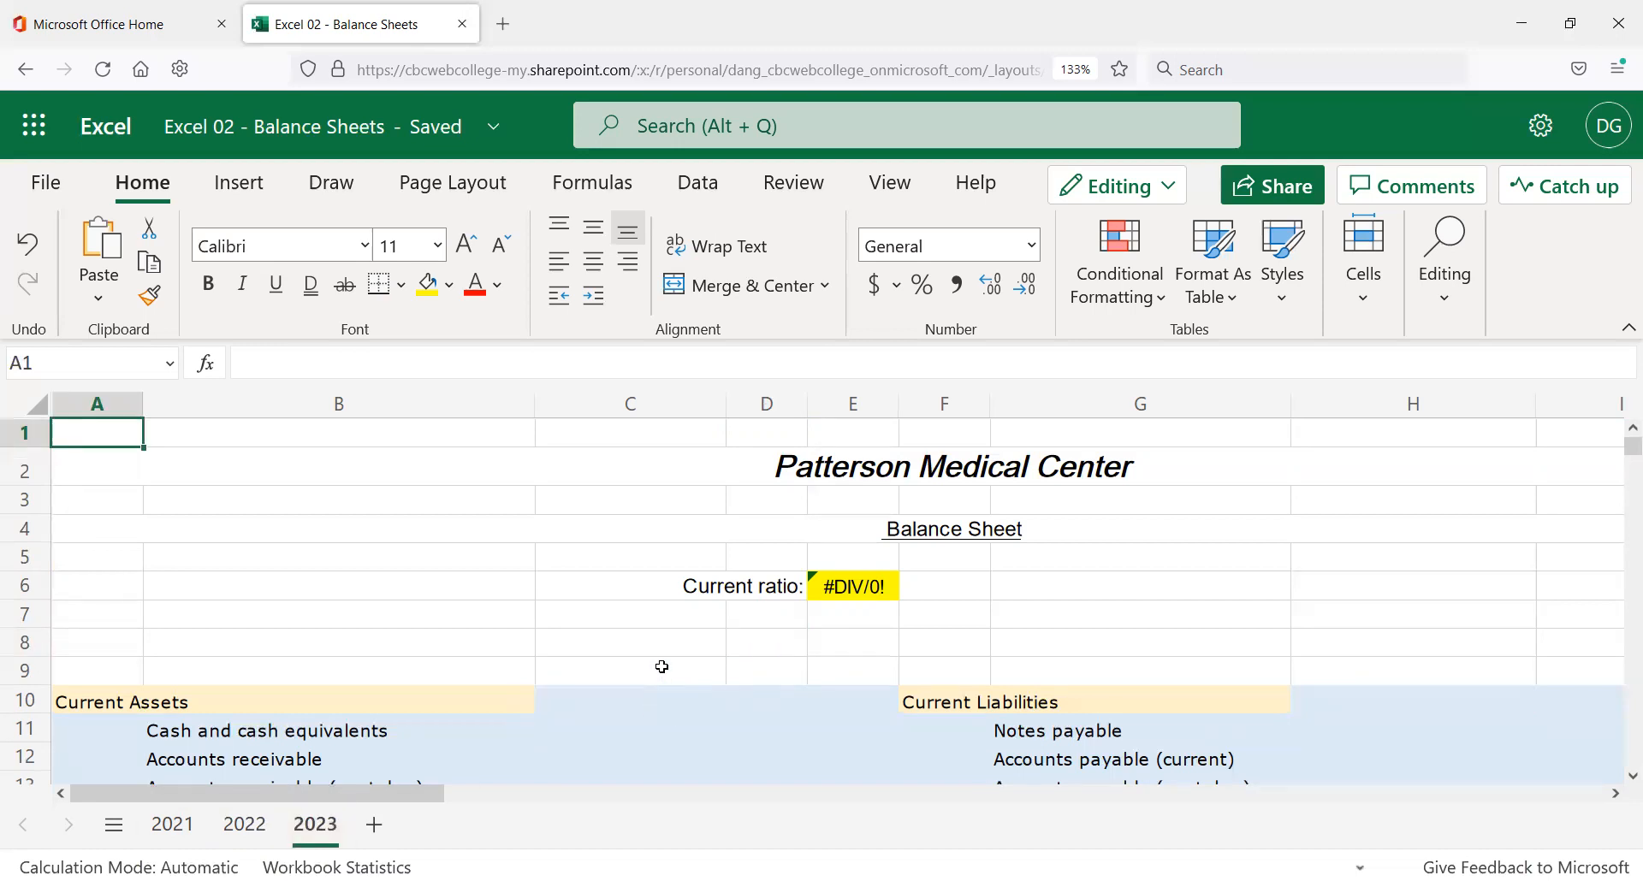
scroll(662, 666, "down", 5)
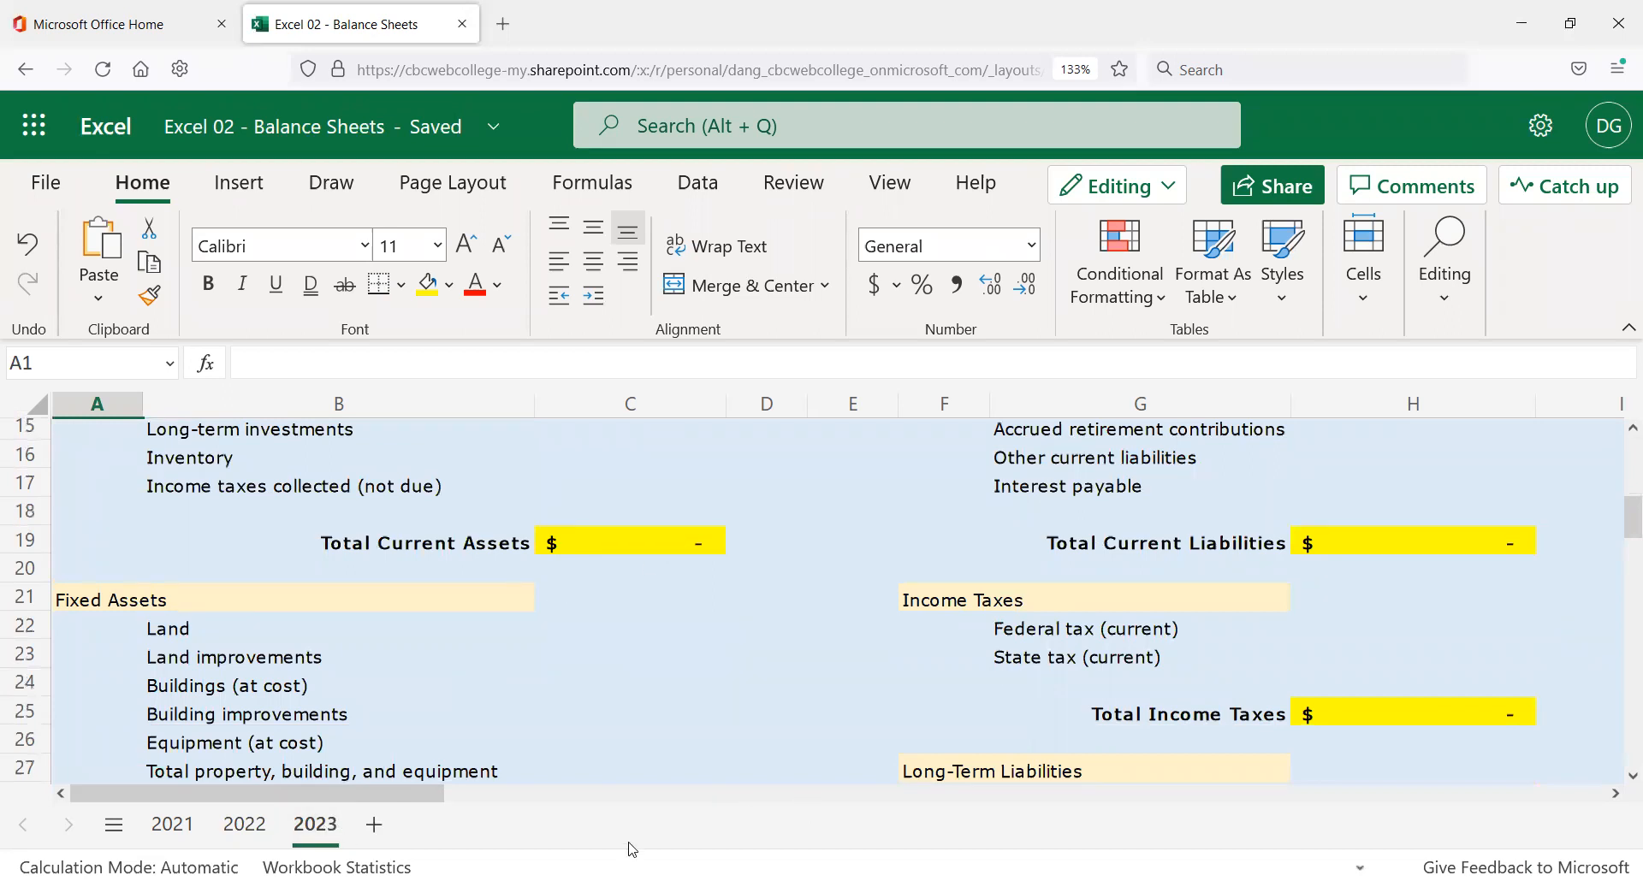
scroll(659, 718, "up", 5)
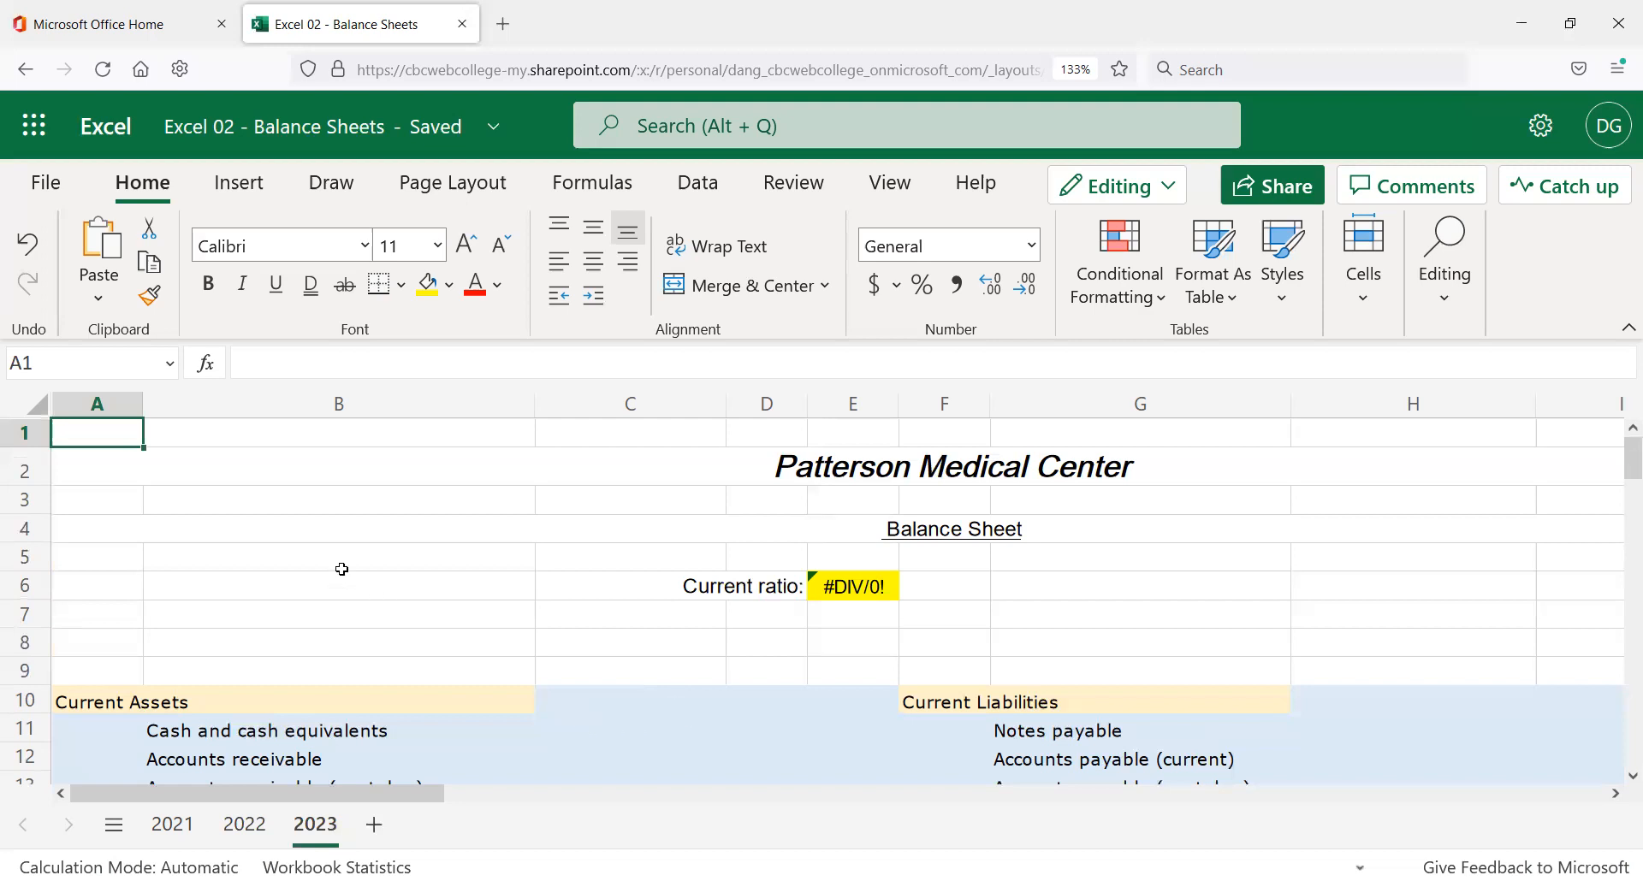
left_click(187, 493)
left_click(124, 434)
scroll(345, 670, "down", 1)
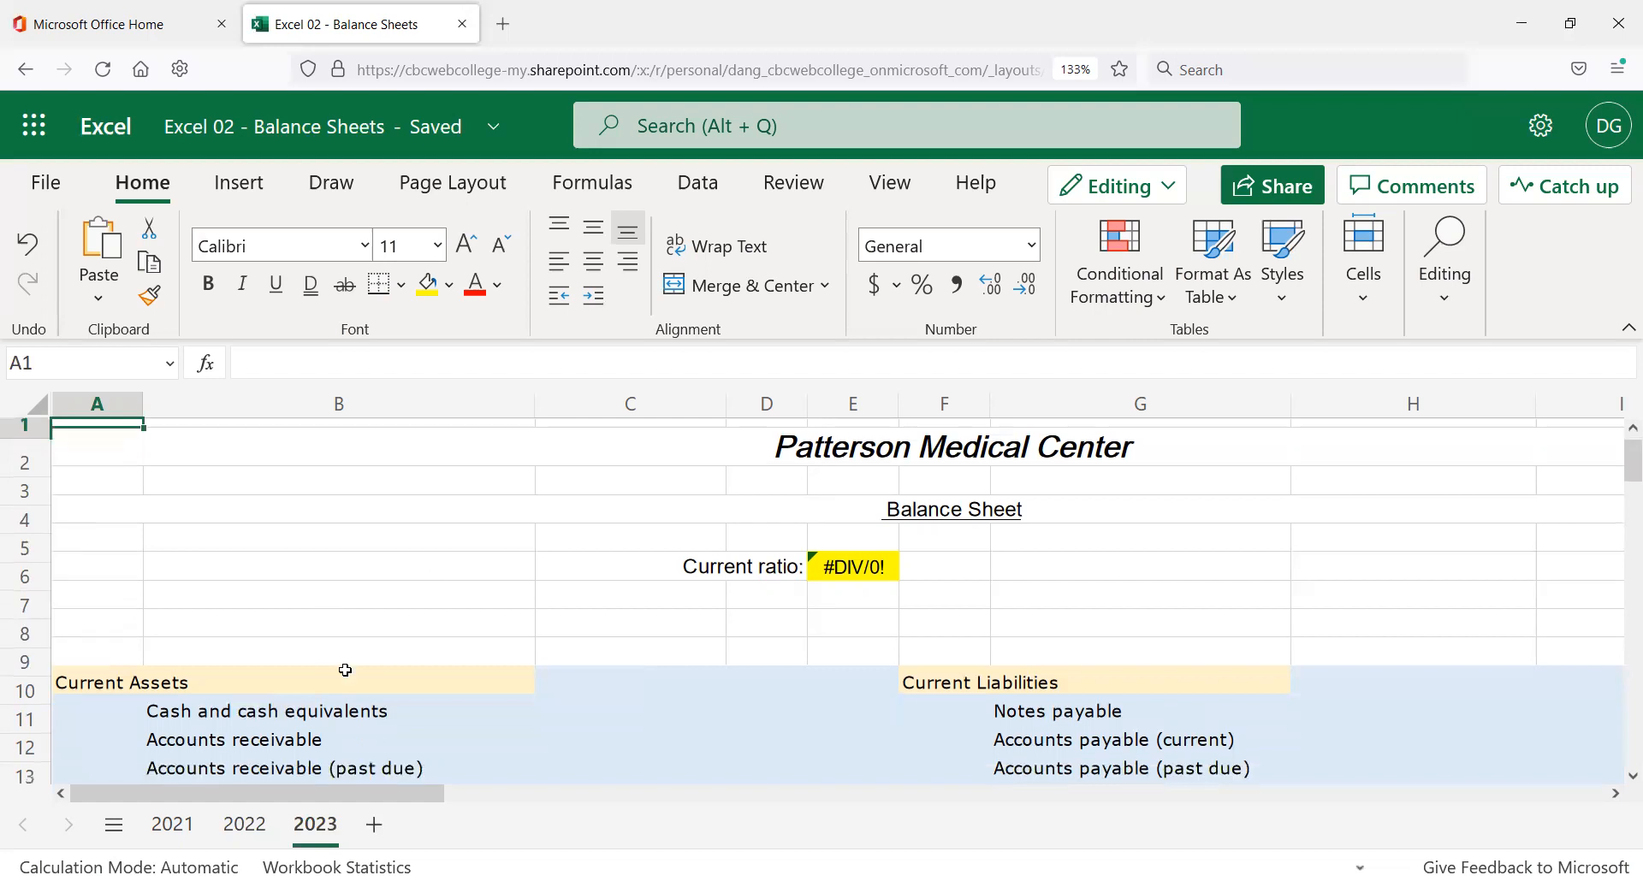
scroll(345, 670, "down", 3)
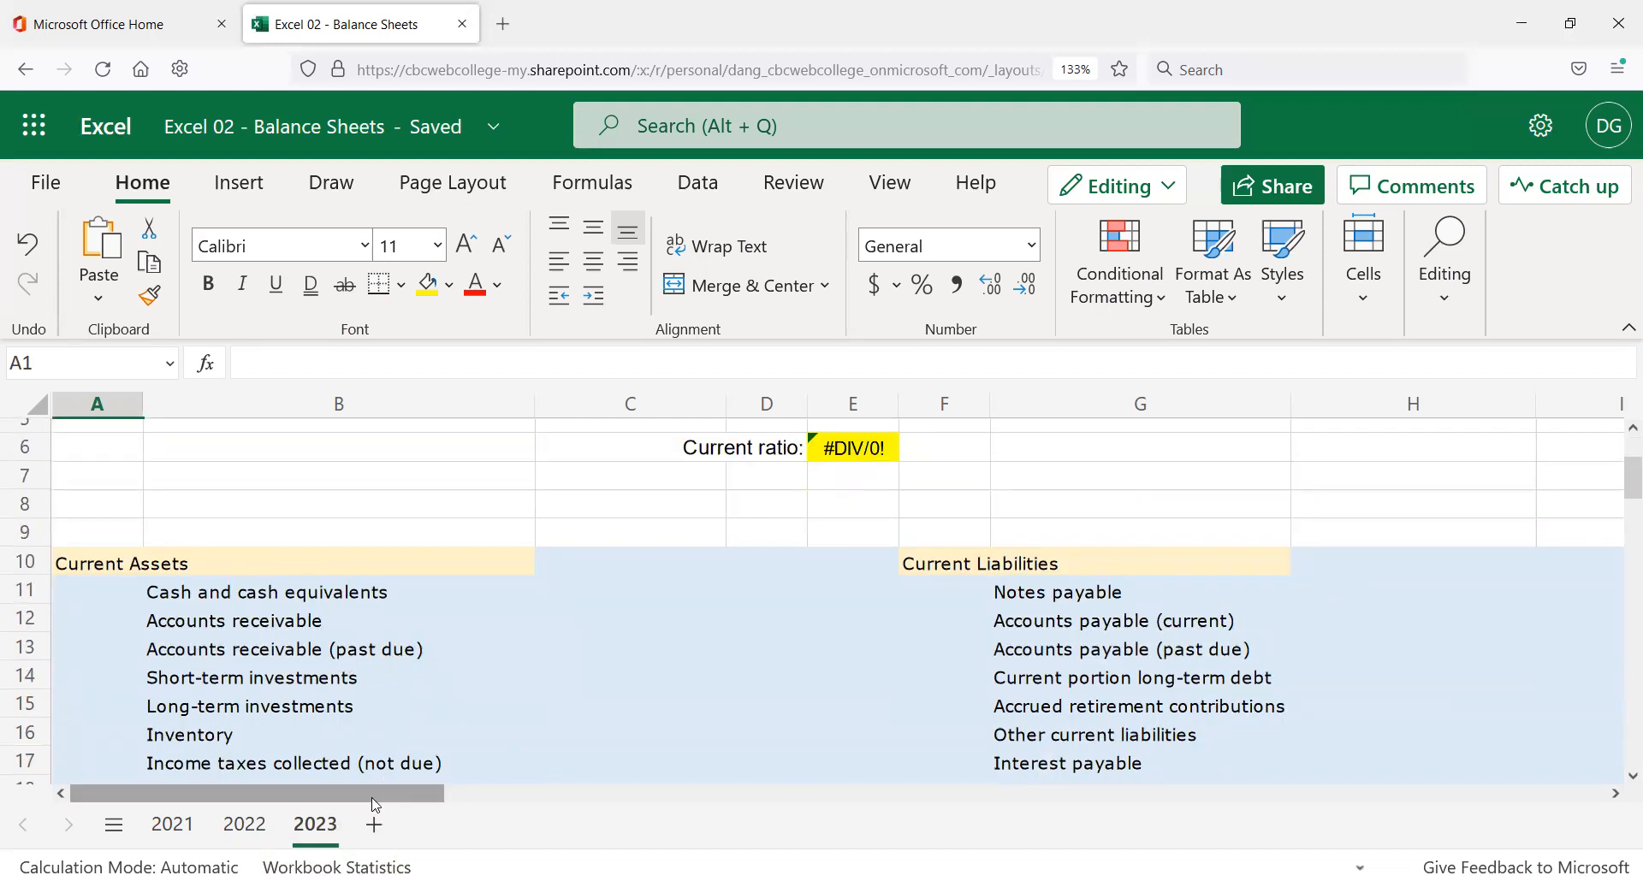
scroll(355, 624, "up", 4)
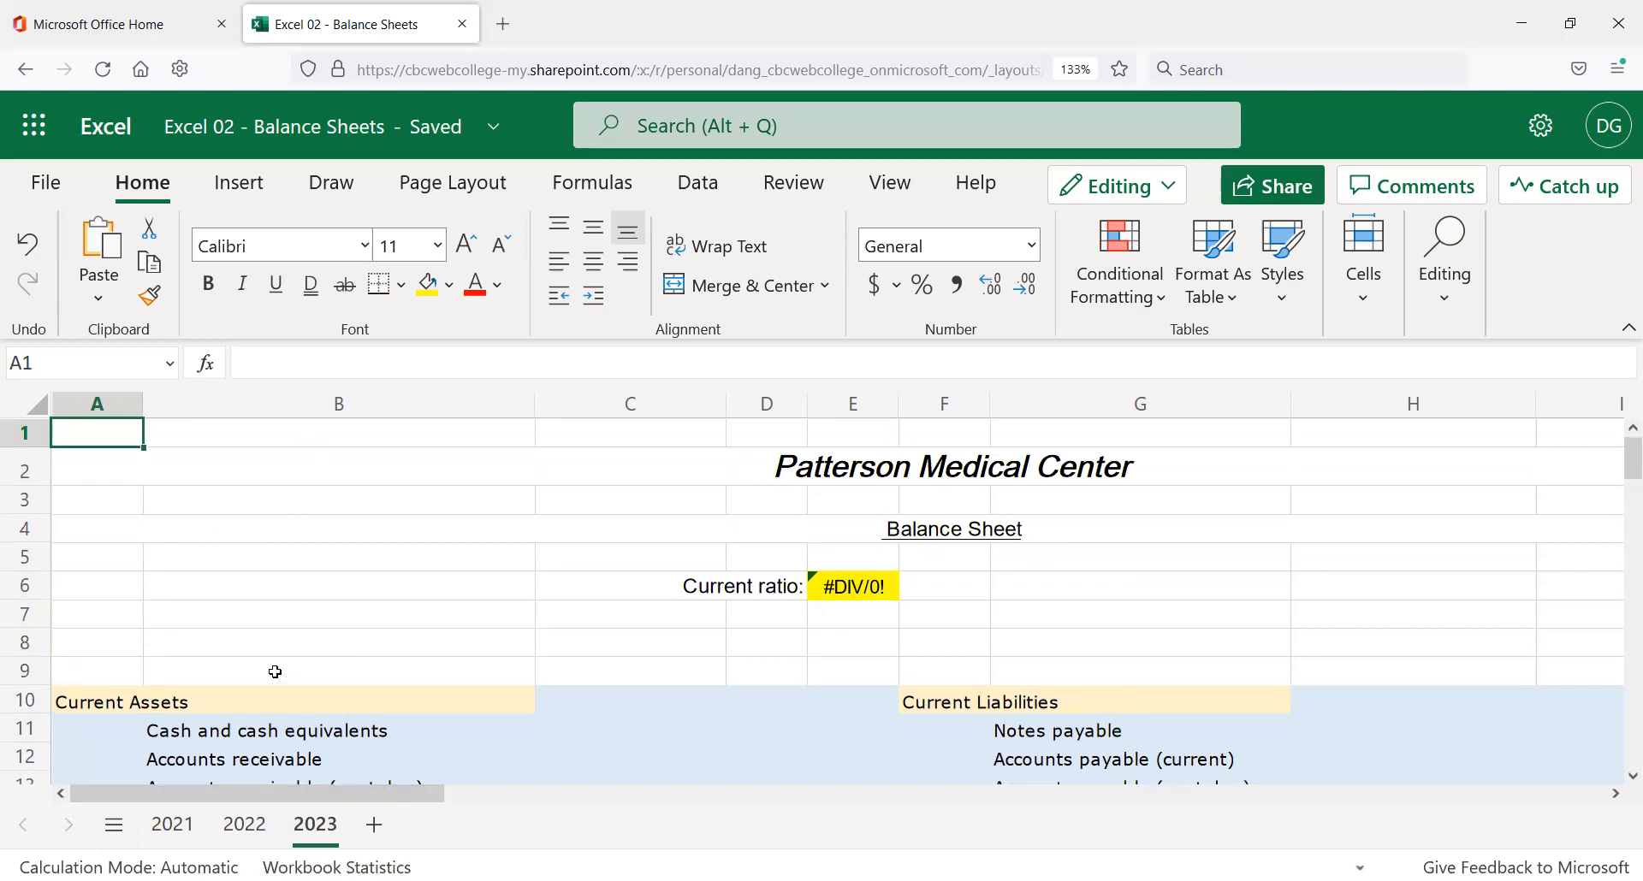
left_click(255, 834)
left_click(270, 535)
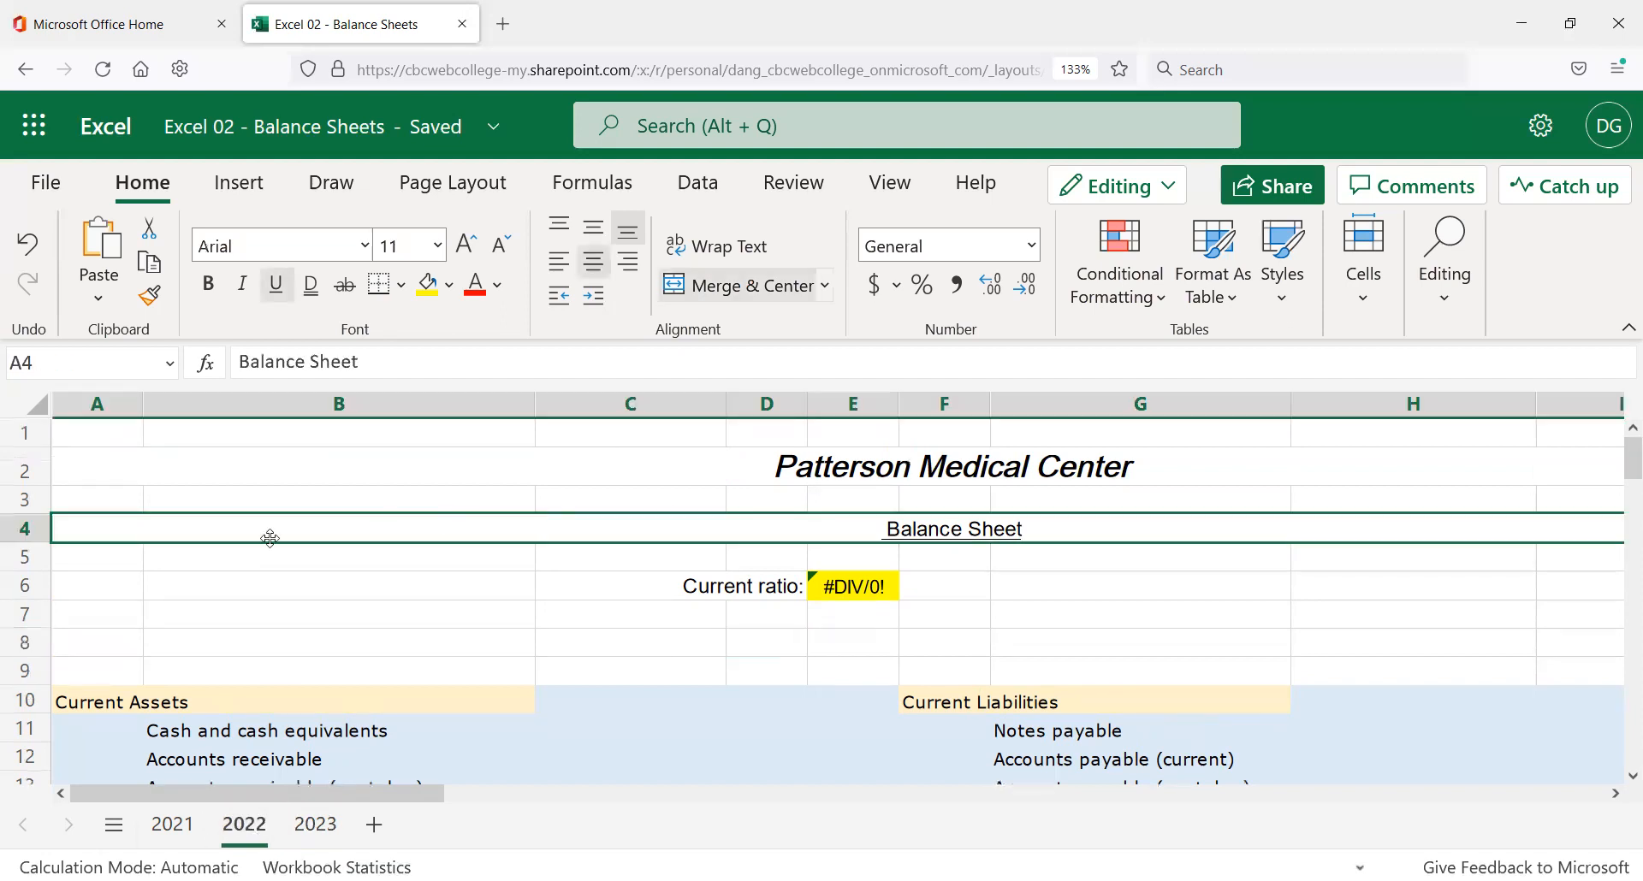
left_click(597, 613)
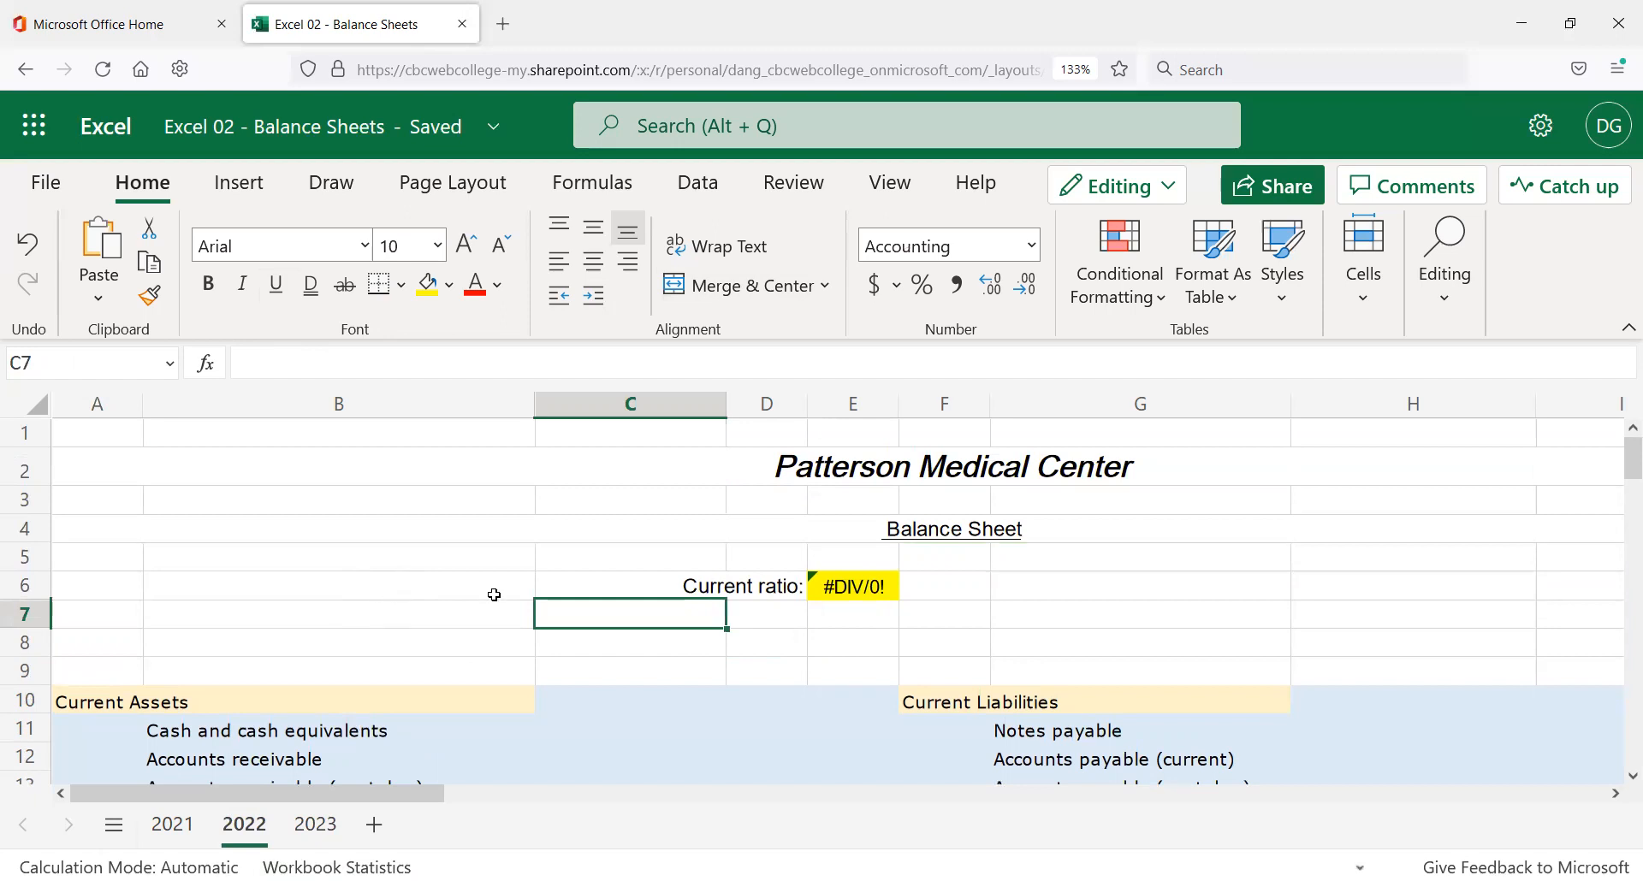
left_click(803, 462)
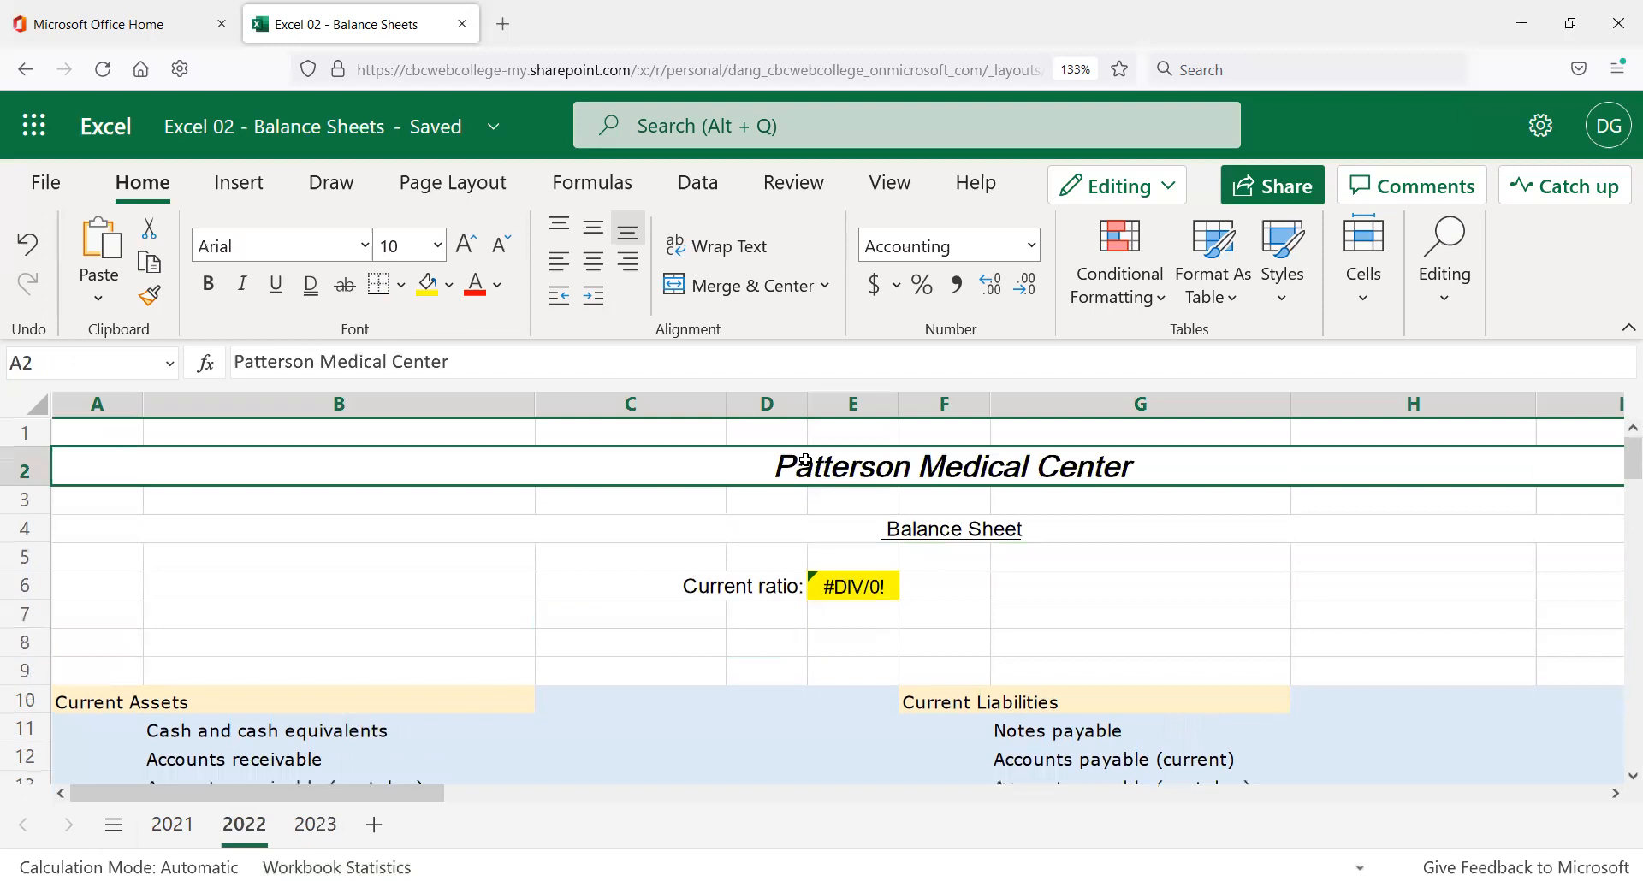
left_click(238, 359)
type("The Main")
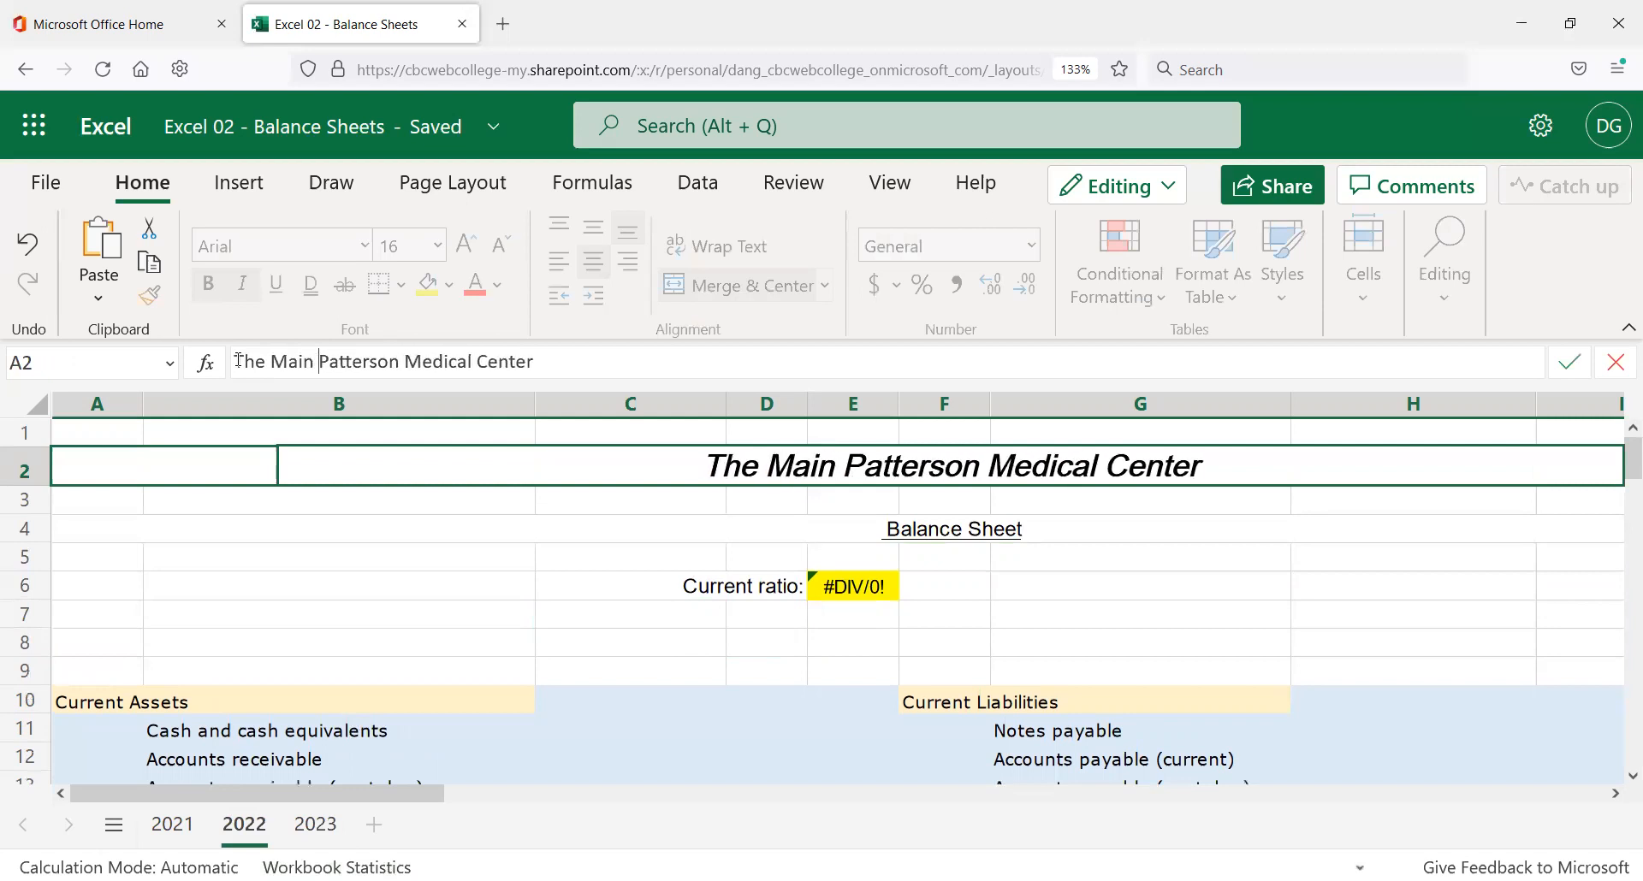
key("Return")
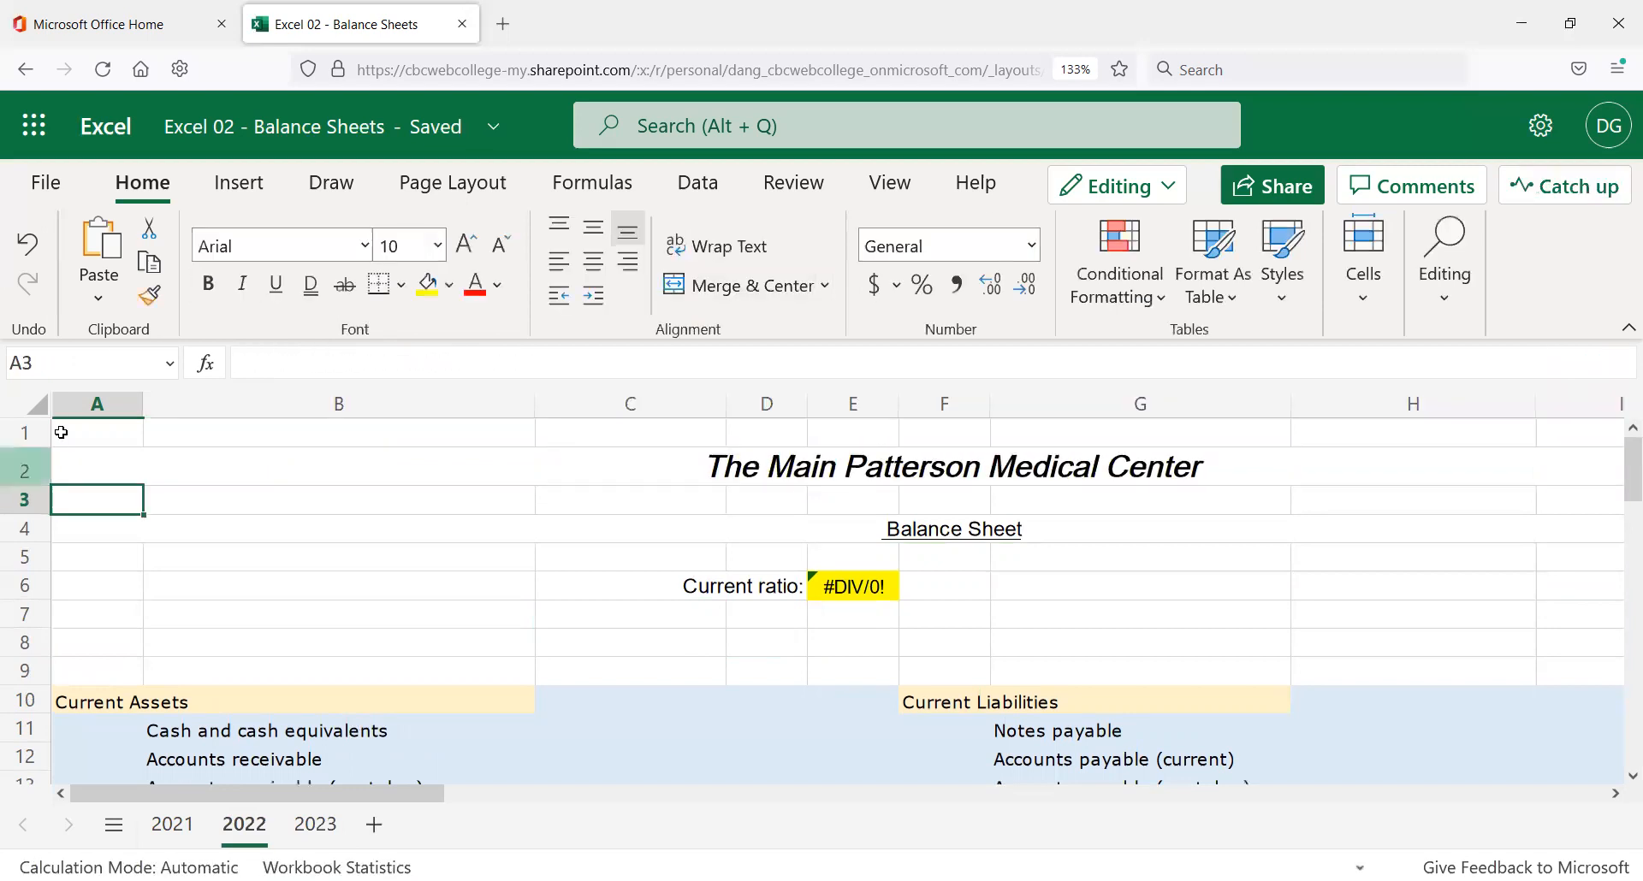
left_click(315, 824)
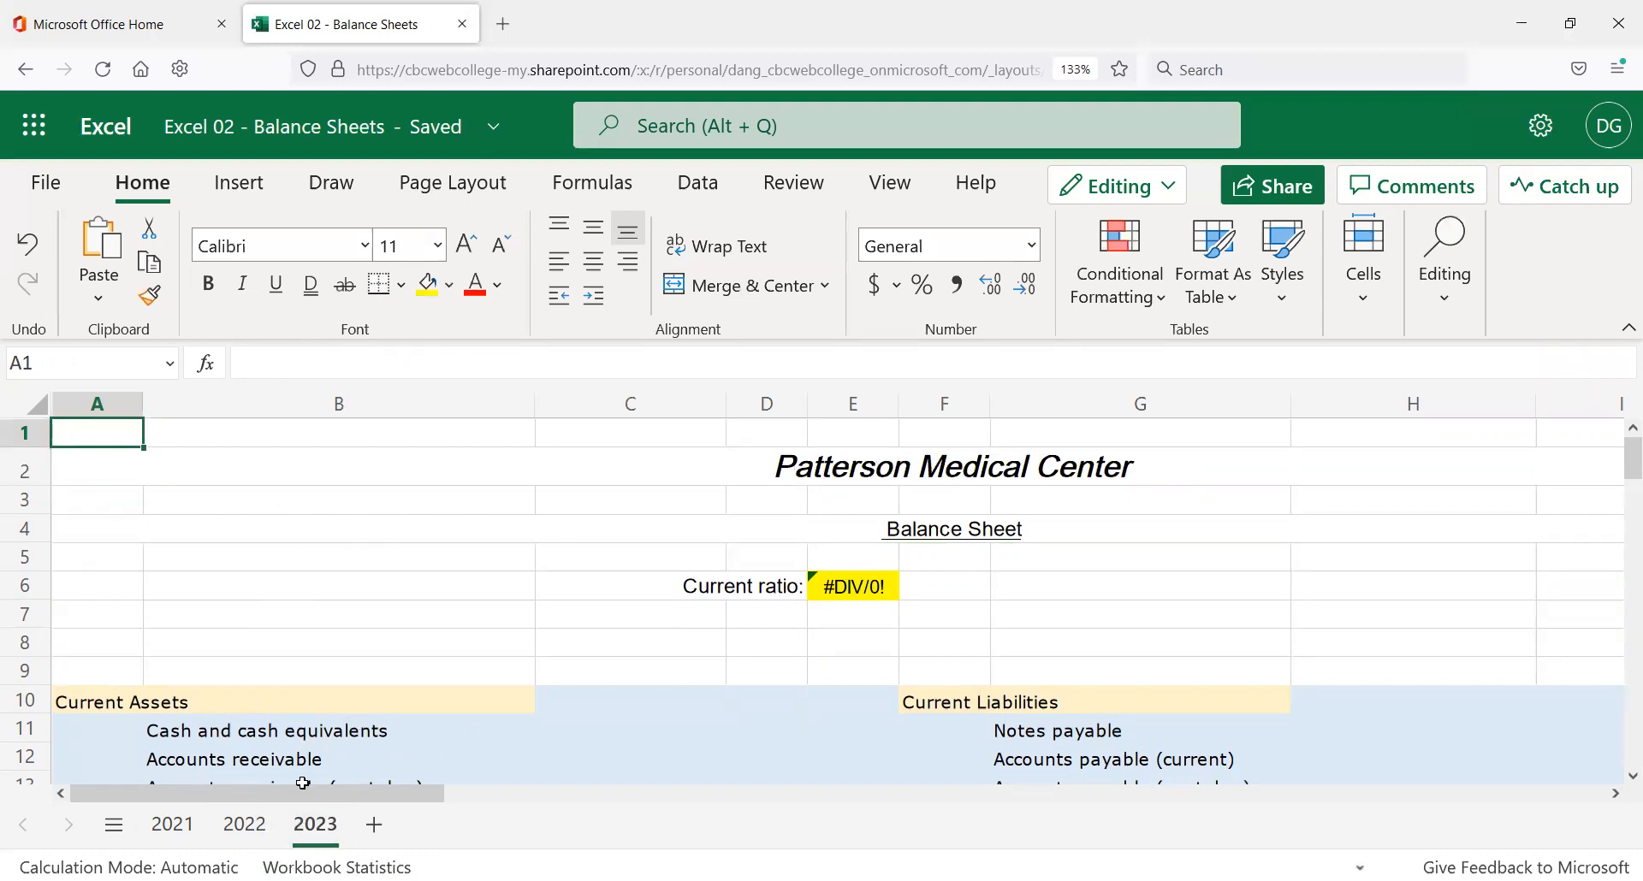
left_click(244, 825)
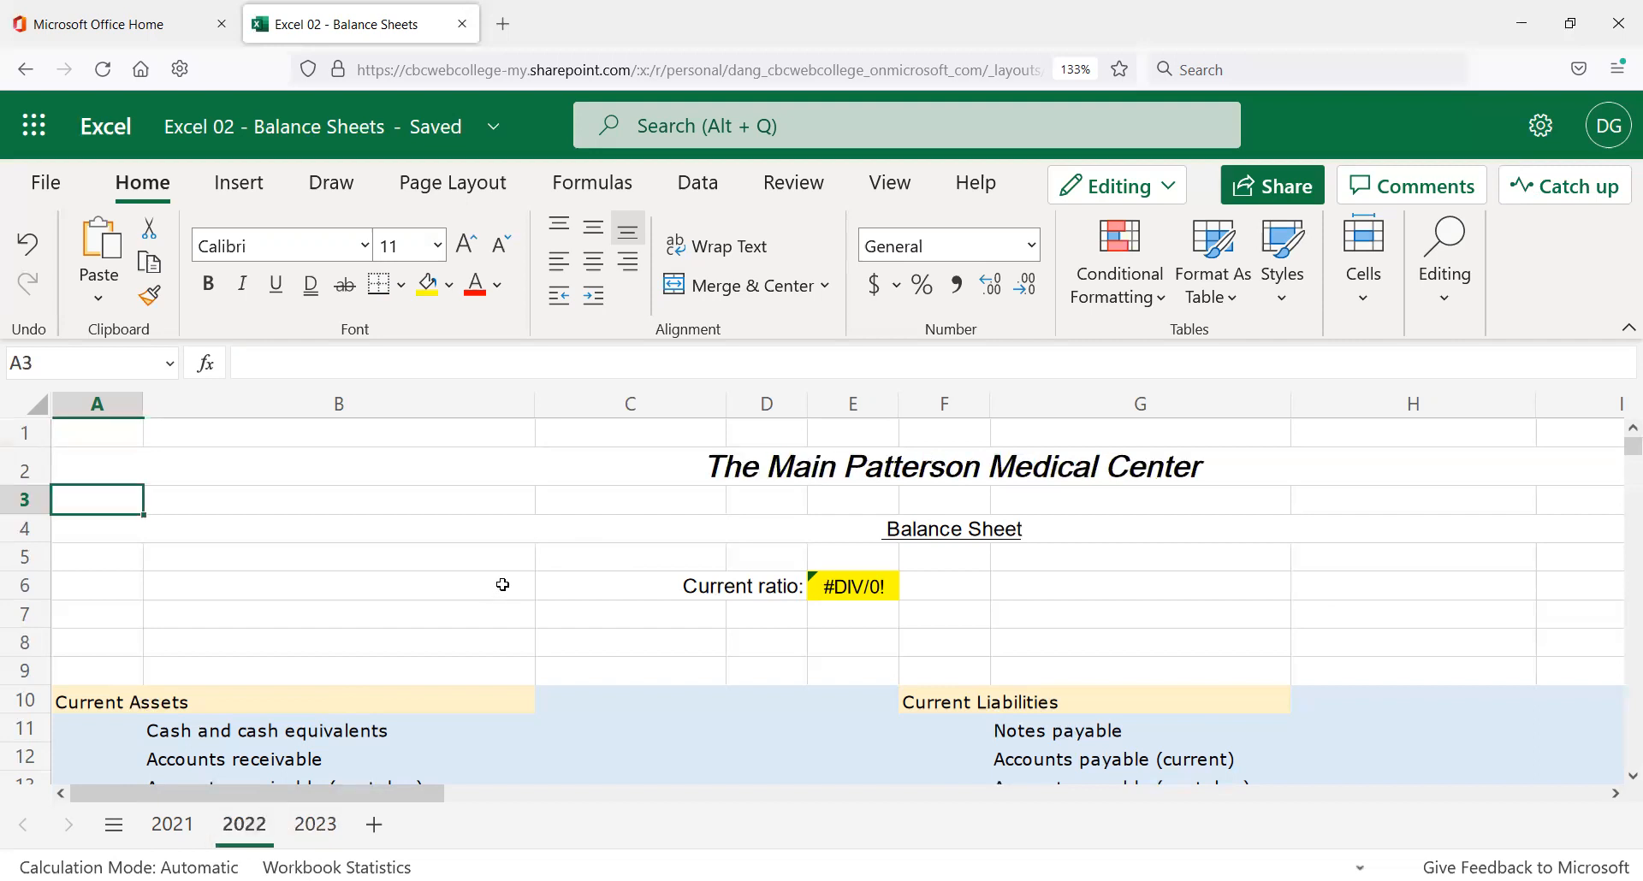
left_click(613, 509)
key("ctrl+z")
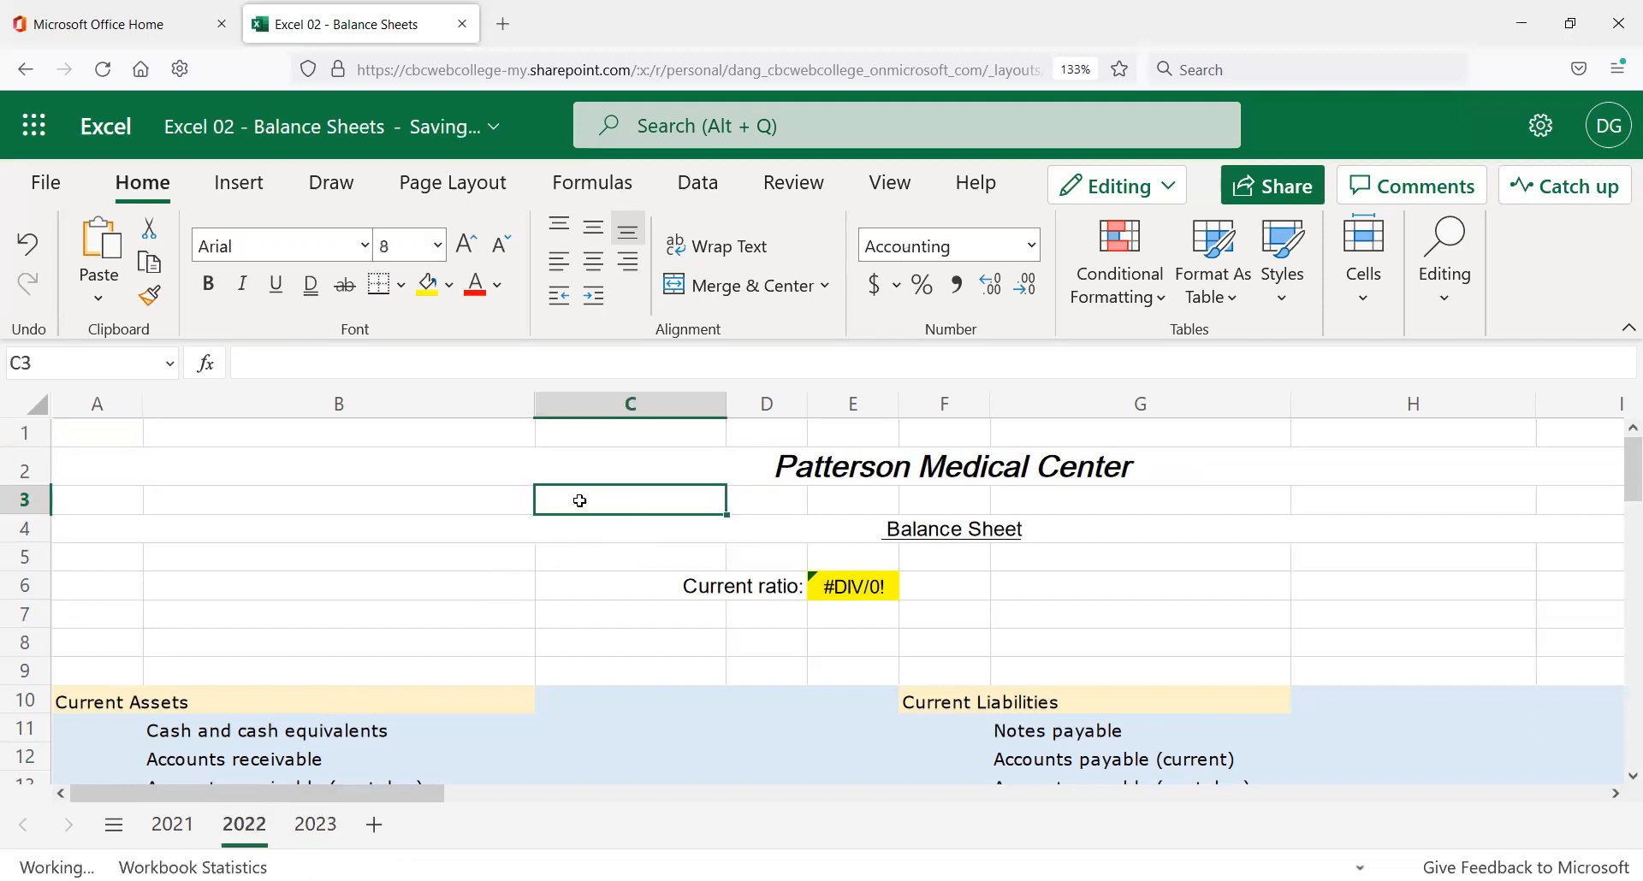
Glance at the 2023 sheet, then return to the cleared 2022 sheet.
left_click(766, 468)
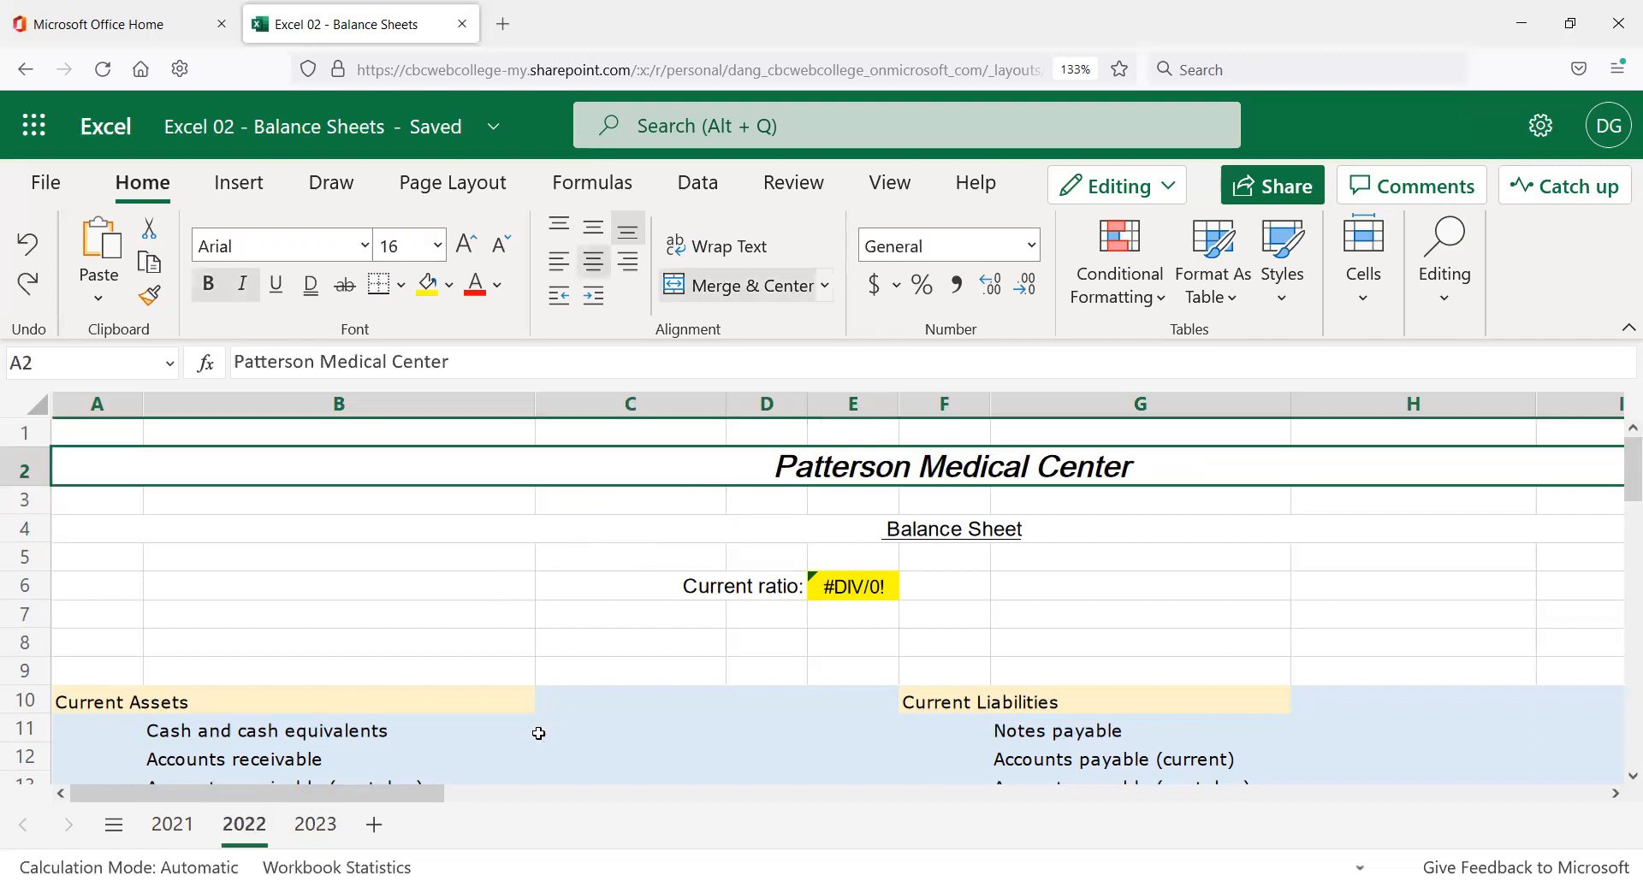
left_click(315, 824)
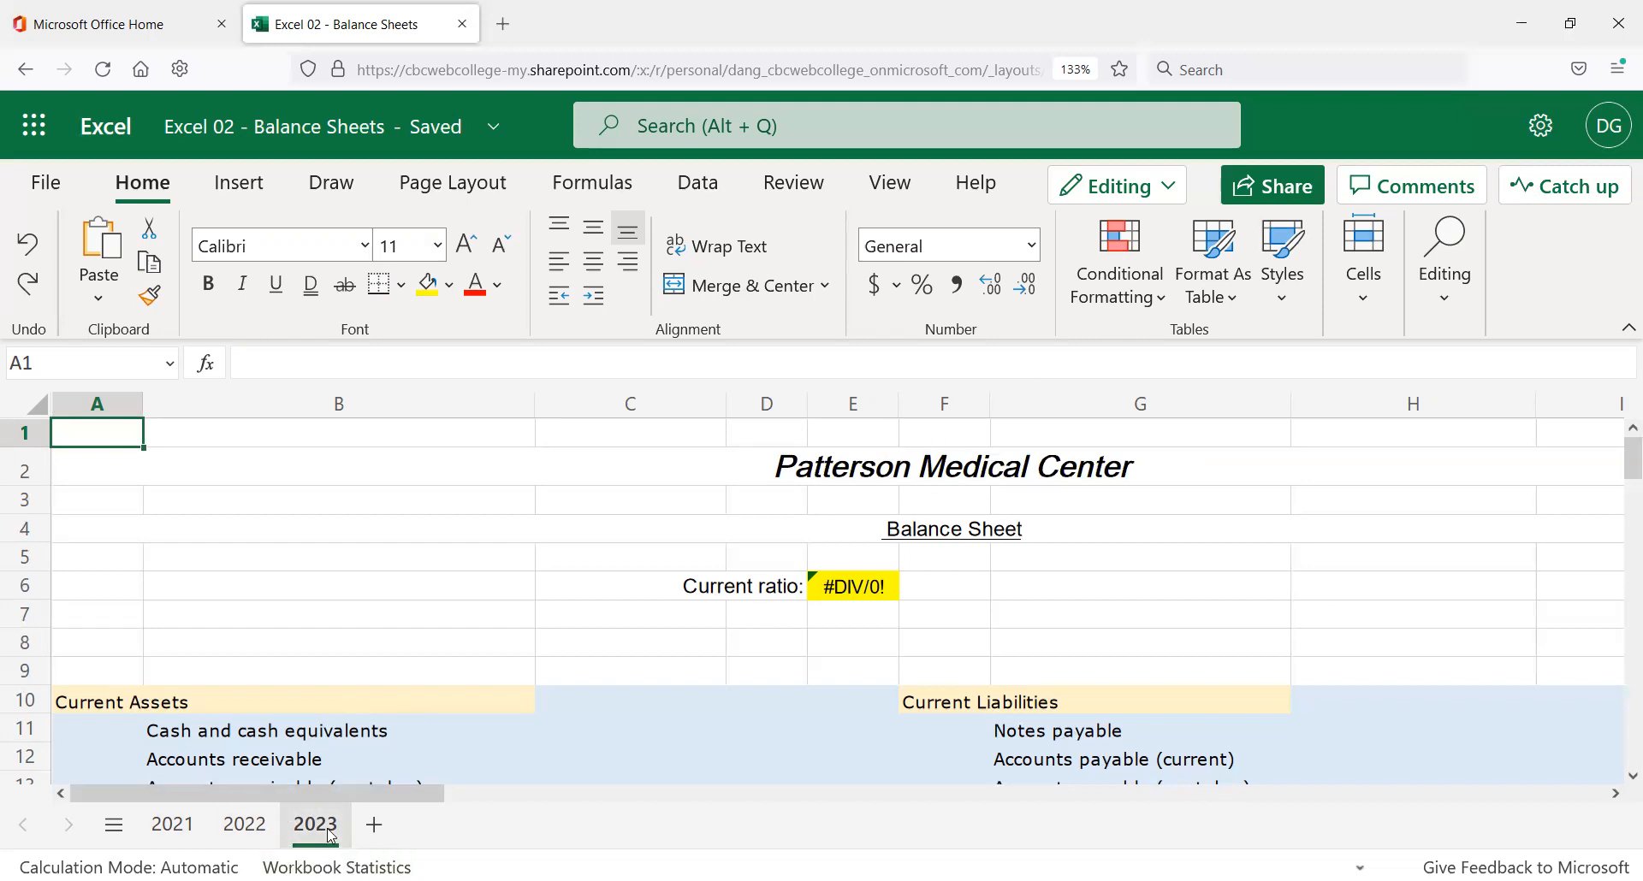
left_click(245, 824)
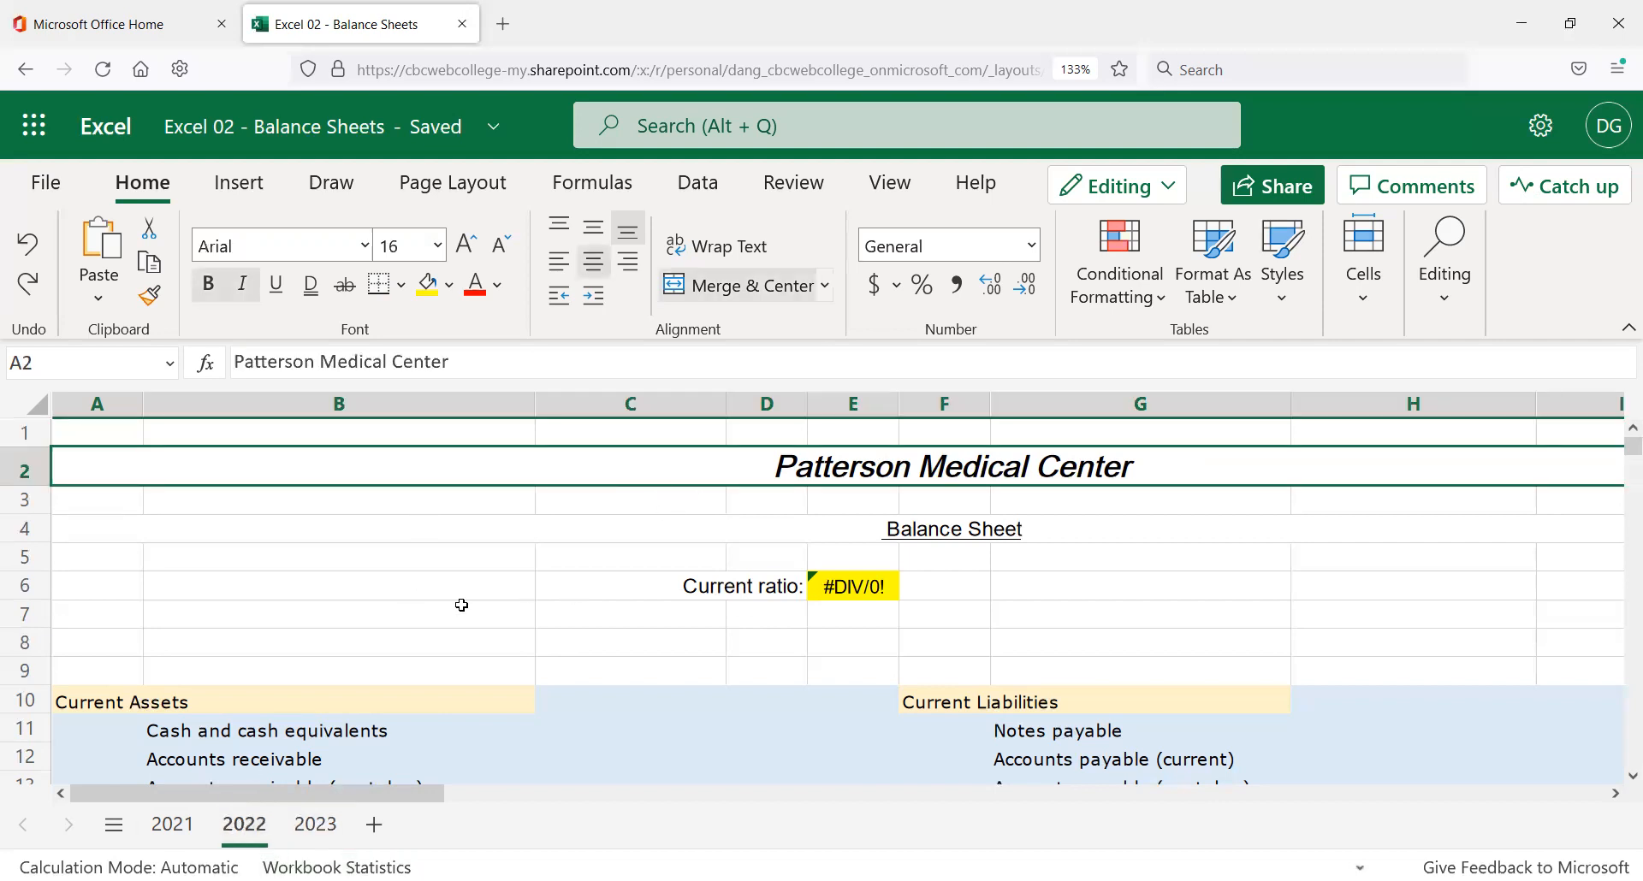
Review the cleared 2022 sheet from A1 to the bottom, then switch to 2023.
scroll(666, 665, "down", 2)
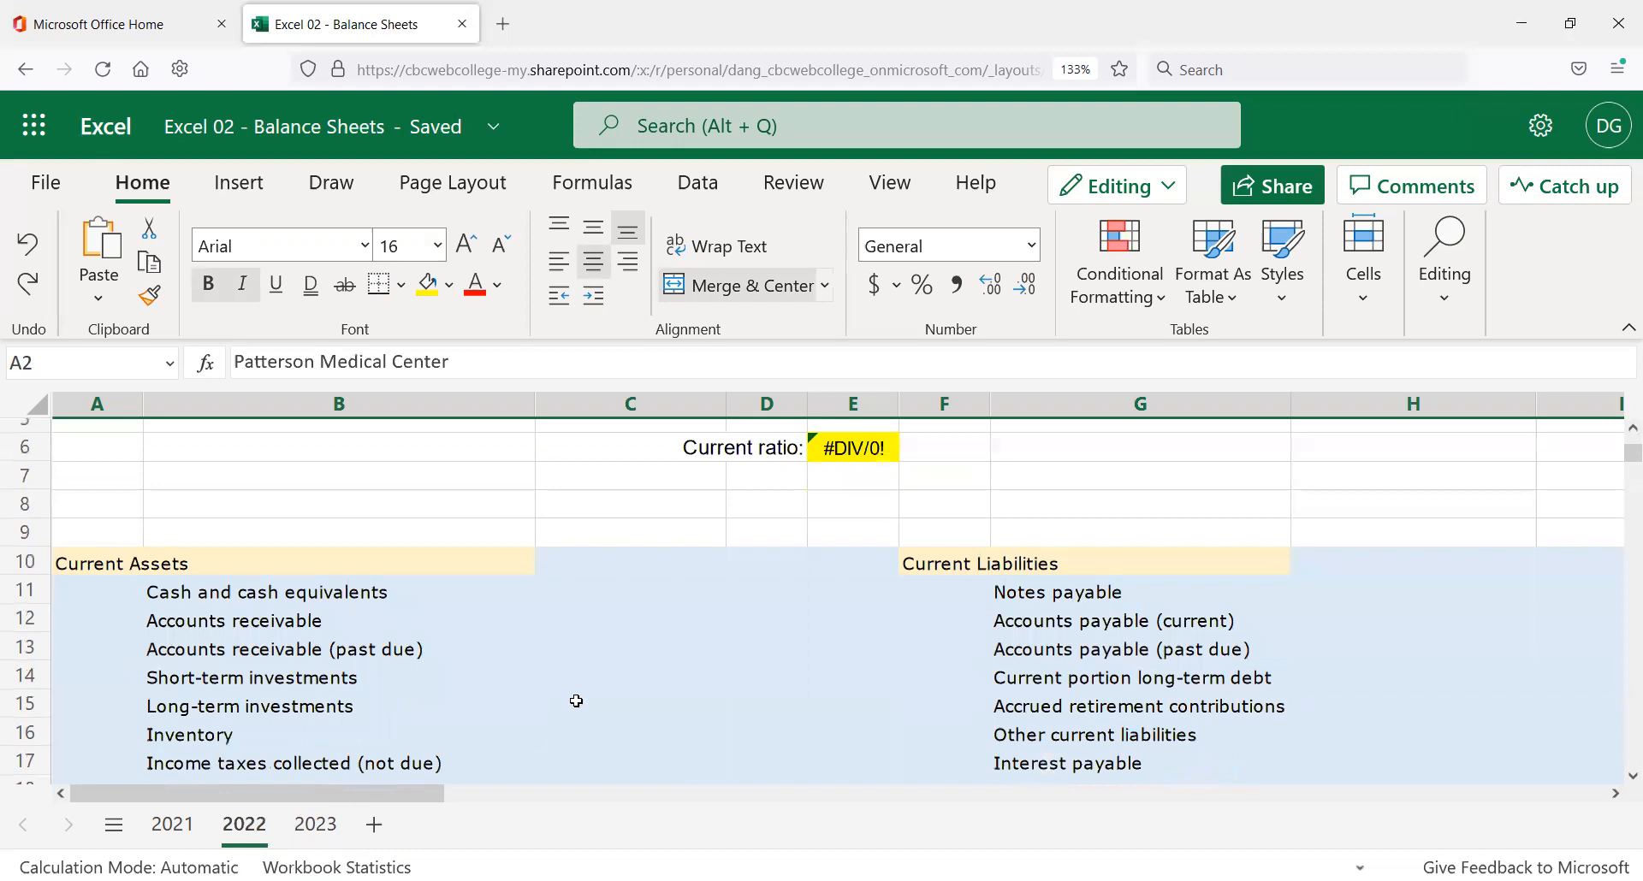
scroll(576, 660, "down", 3)
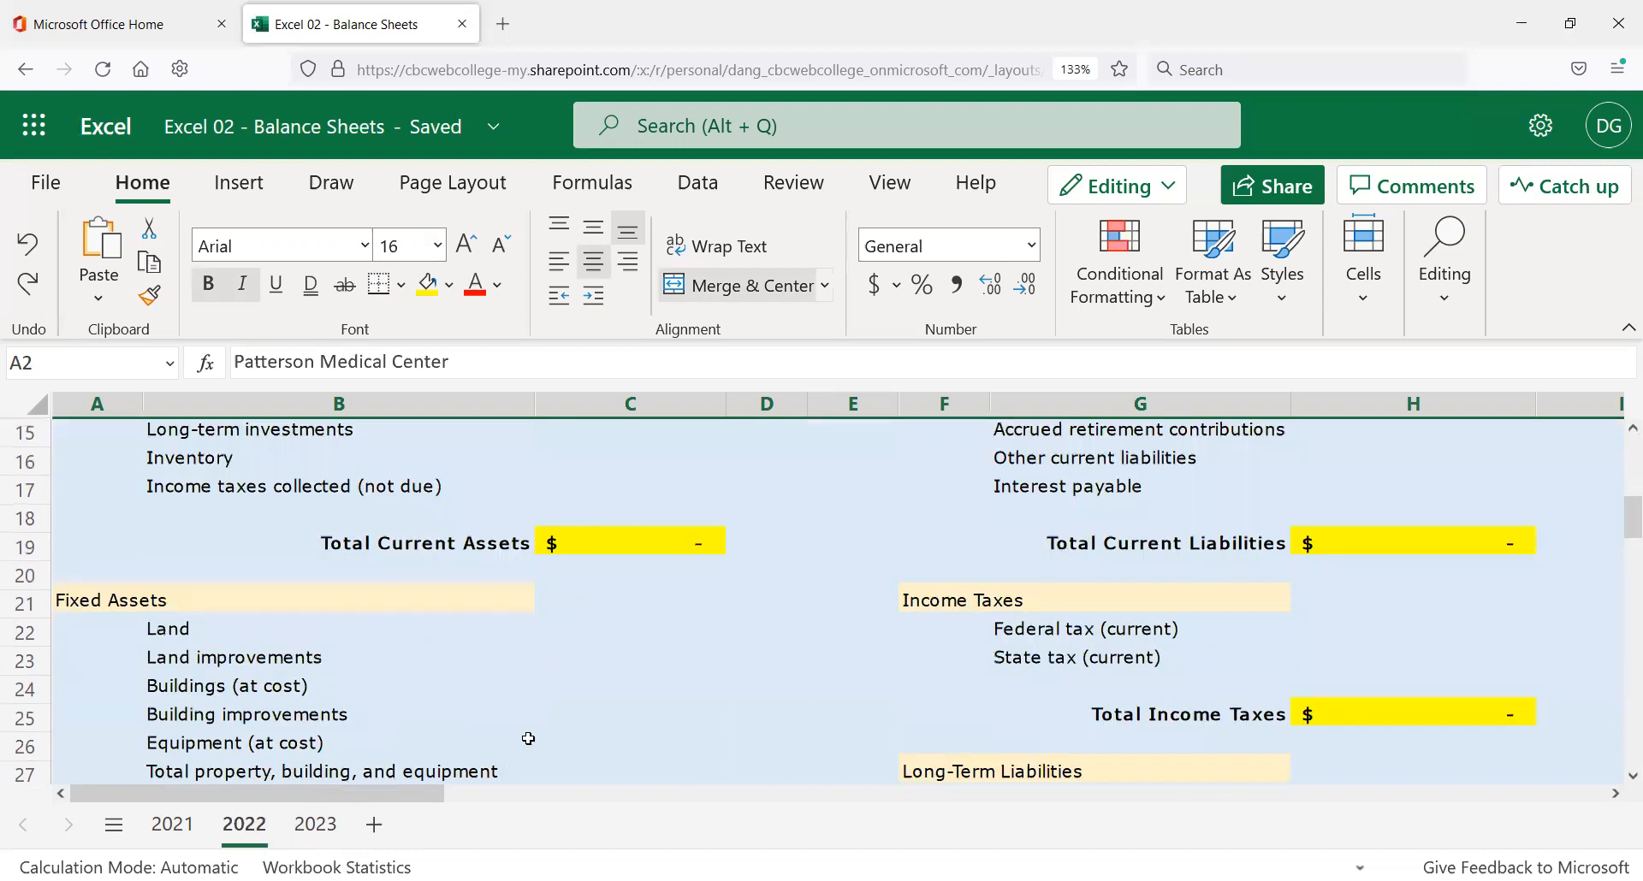
scroll(514, 727, "up", 5)
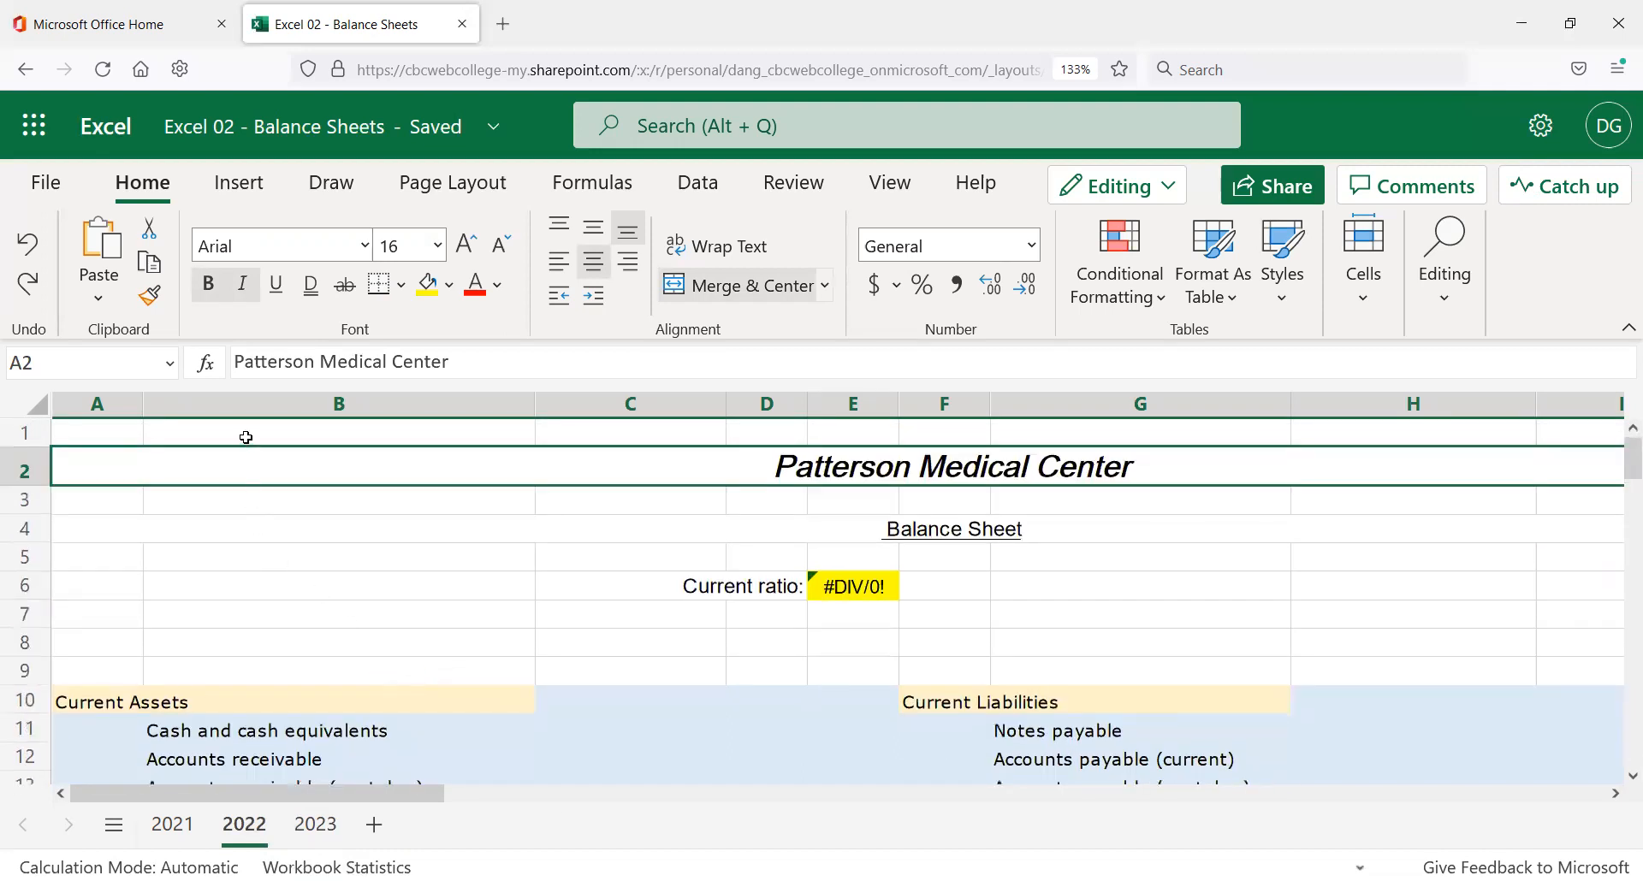
left_click(243, 437)
left_click(120, 434)
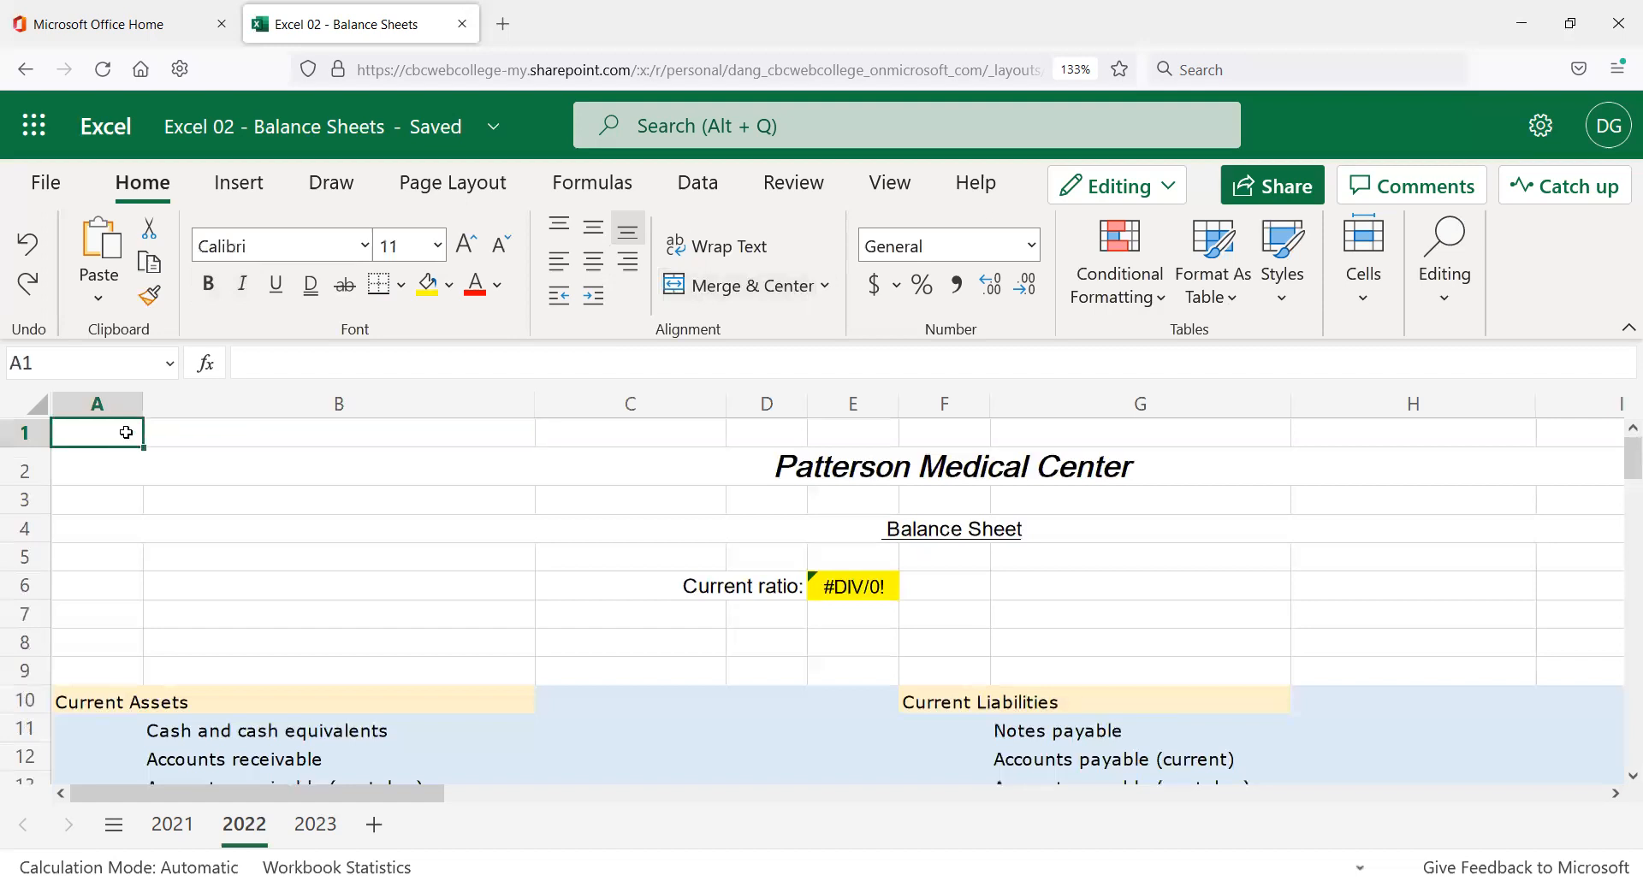
scroll(428, 616, "down", 2)
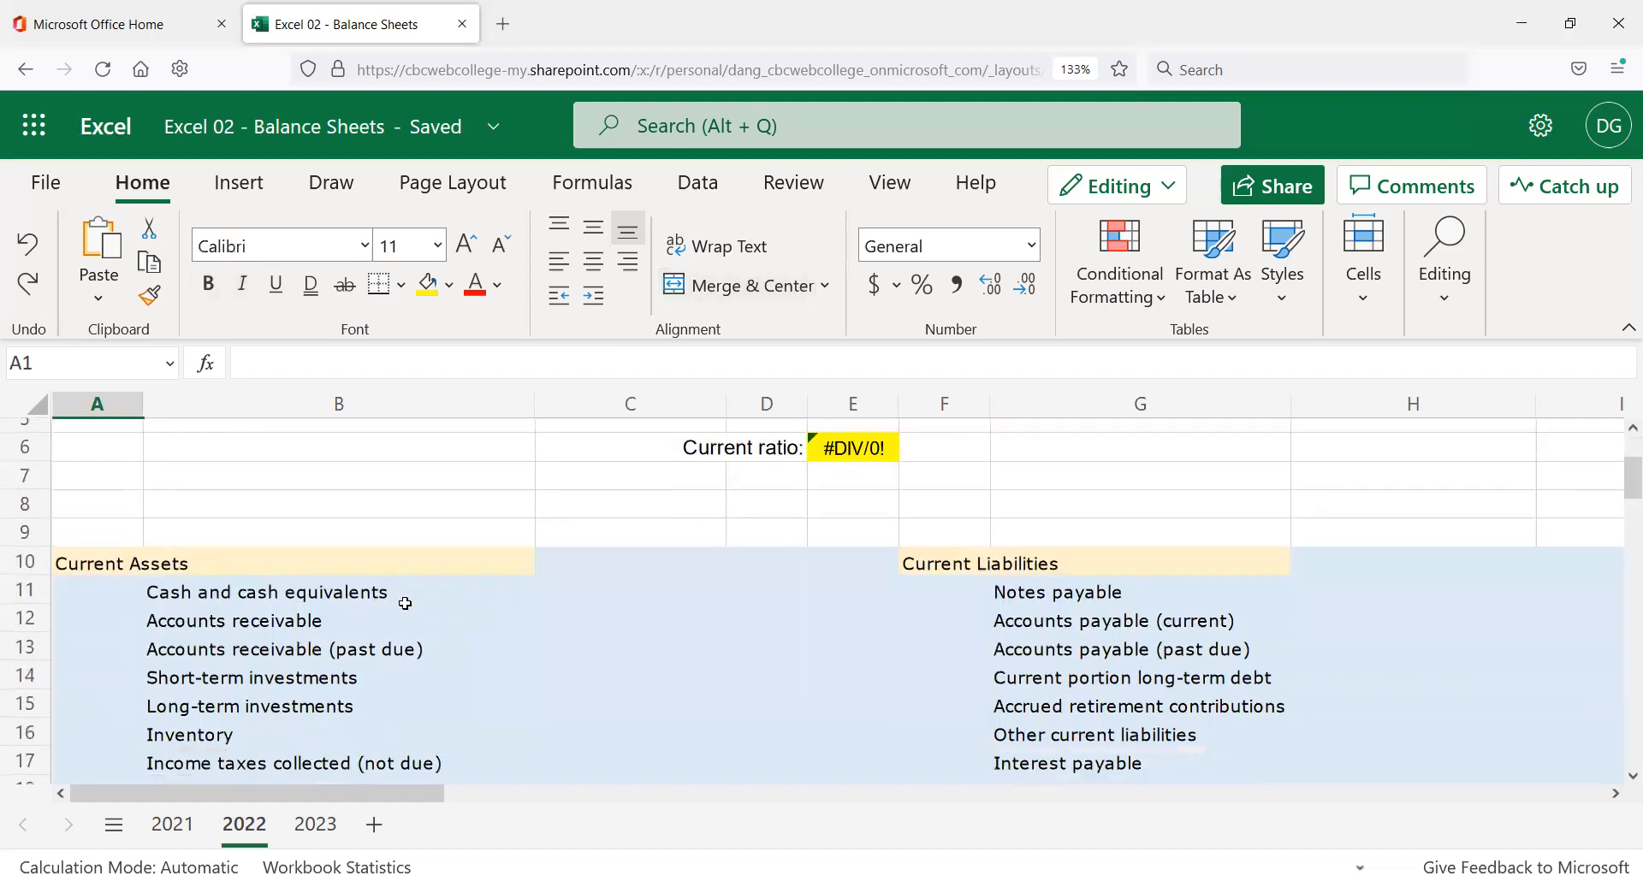
scroll(405, 604, "down", 2)
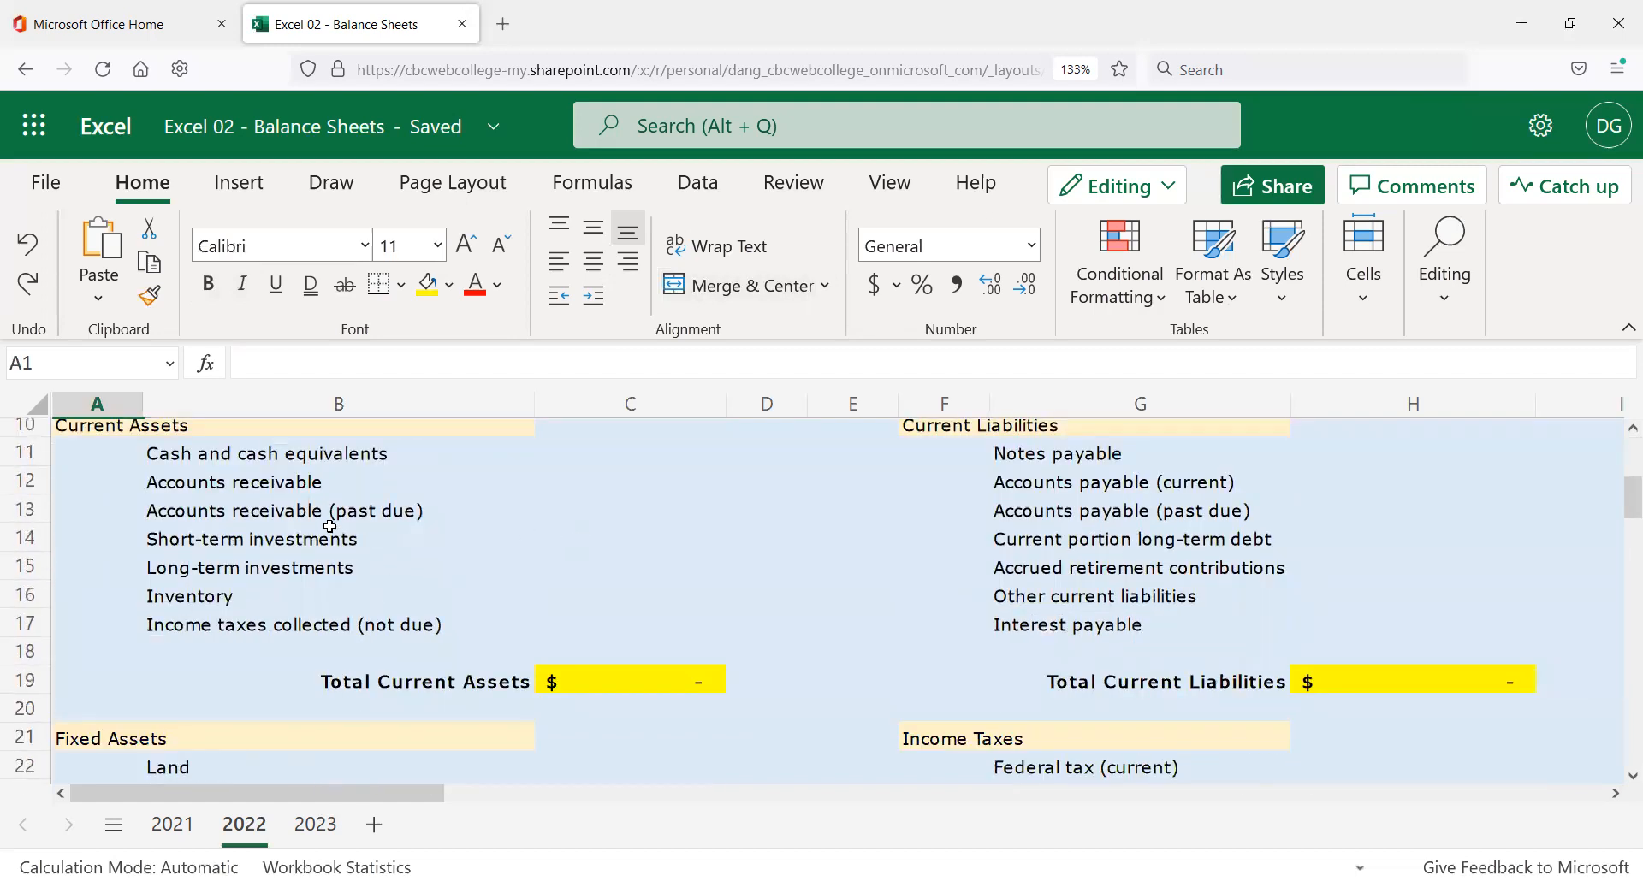
left_click(285, 562)
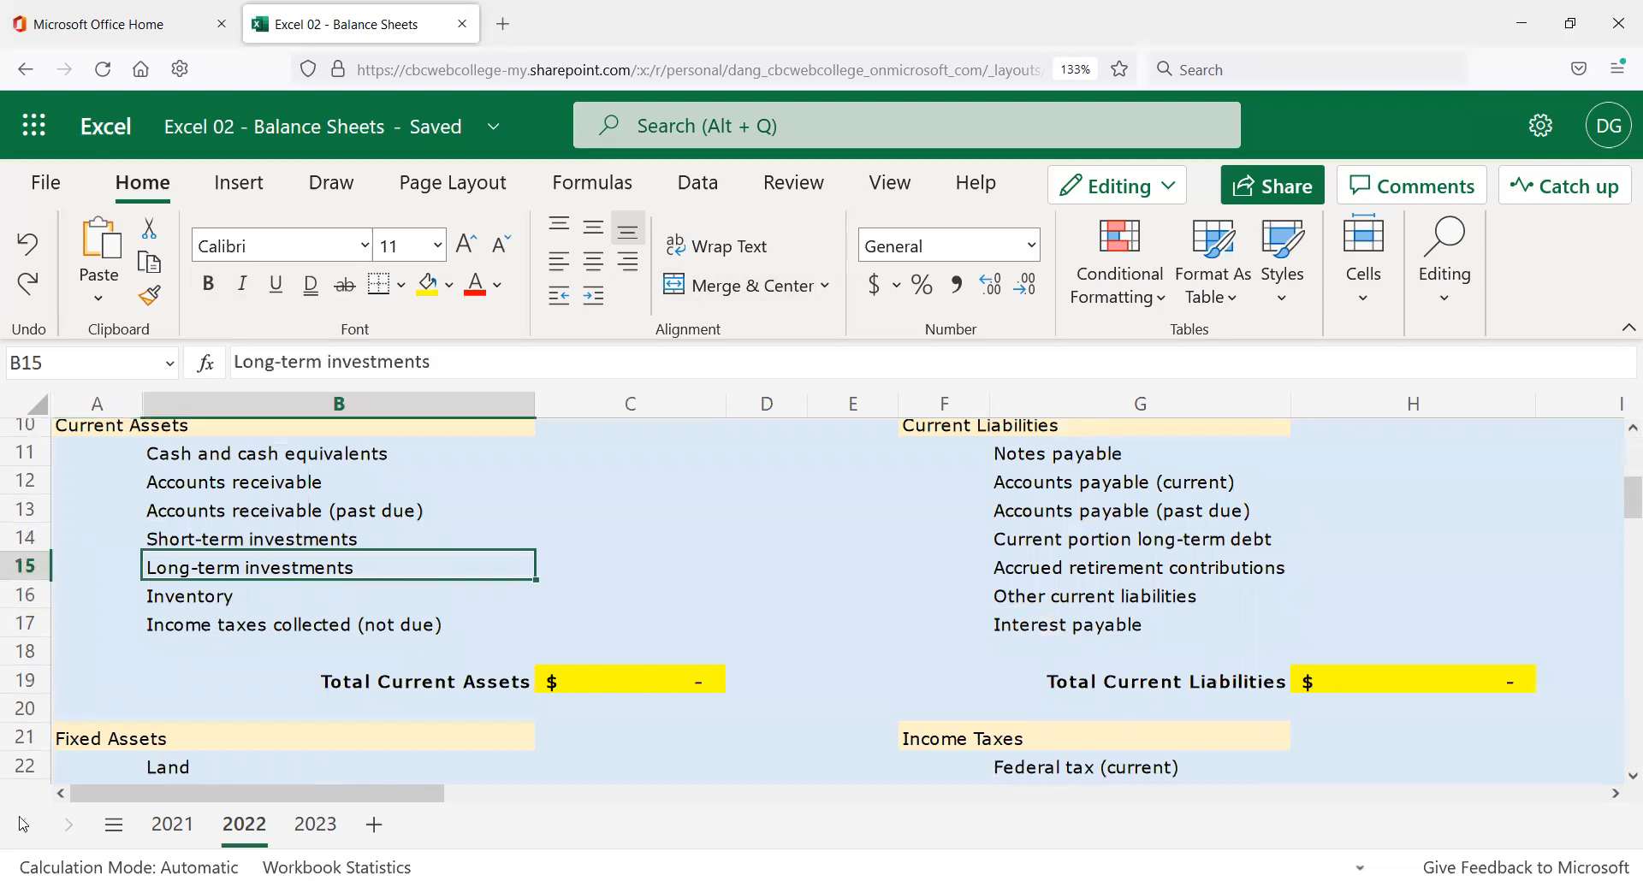
scroll(510, 479, "down", 2)
scroll(507, 513, "down", 2)
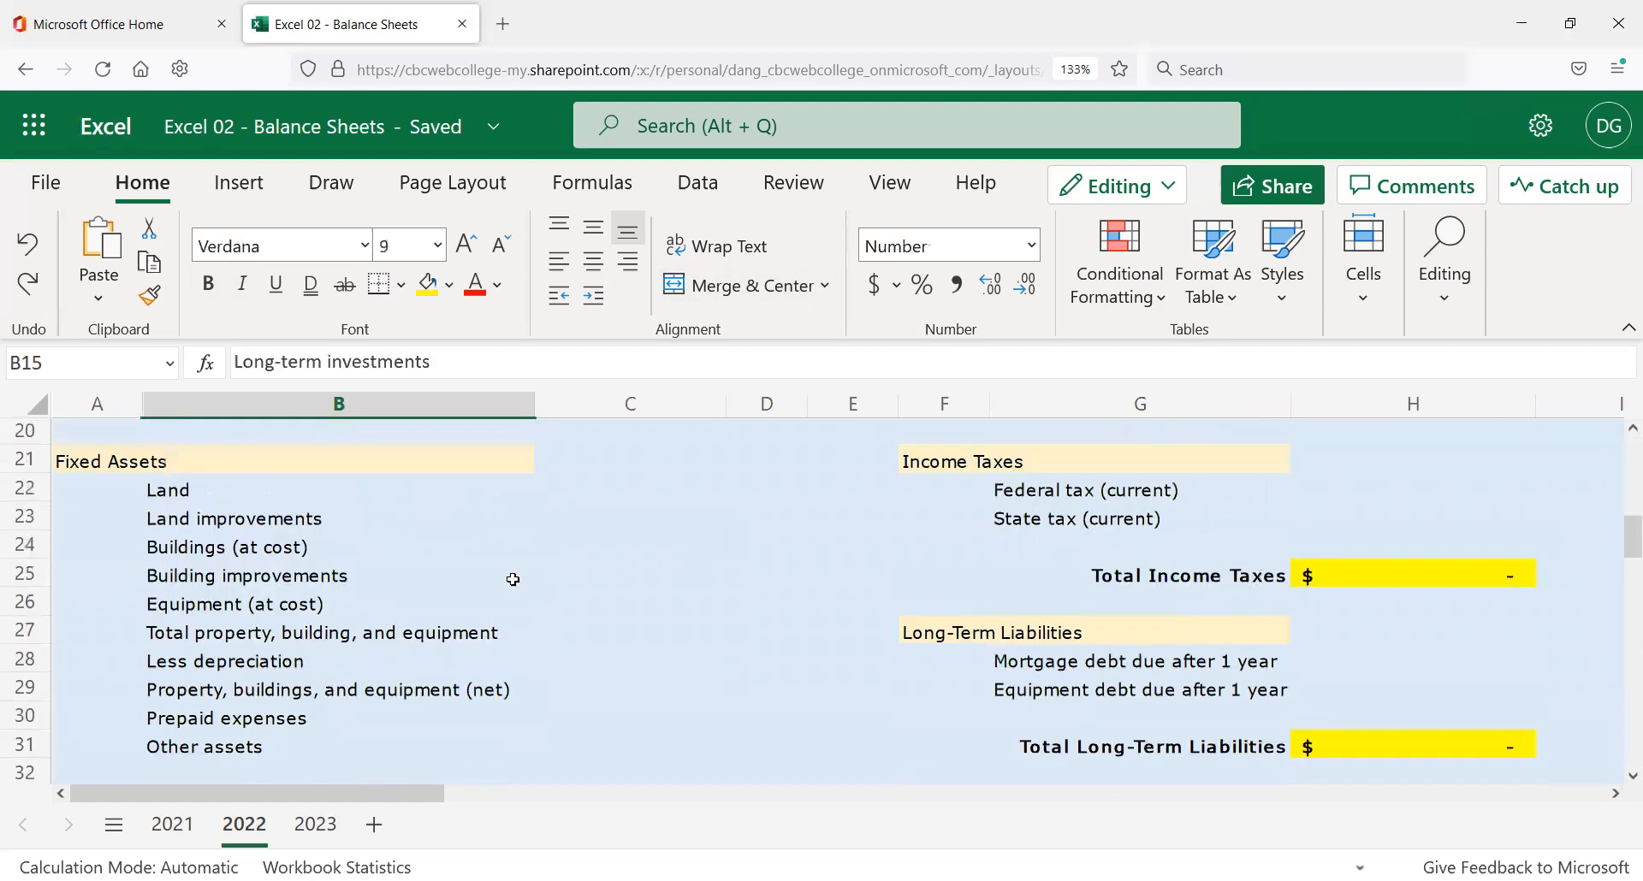
scroll(513, 579, "down", 5)
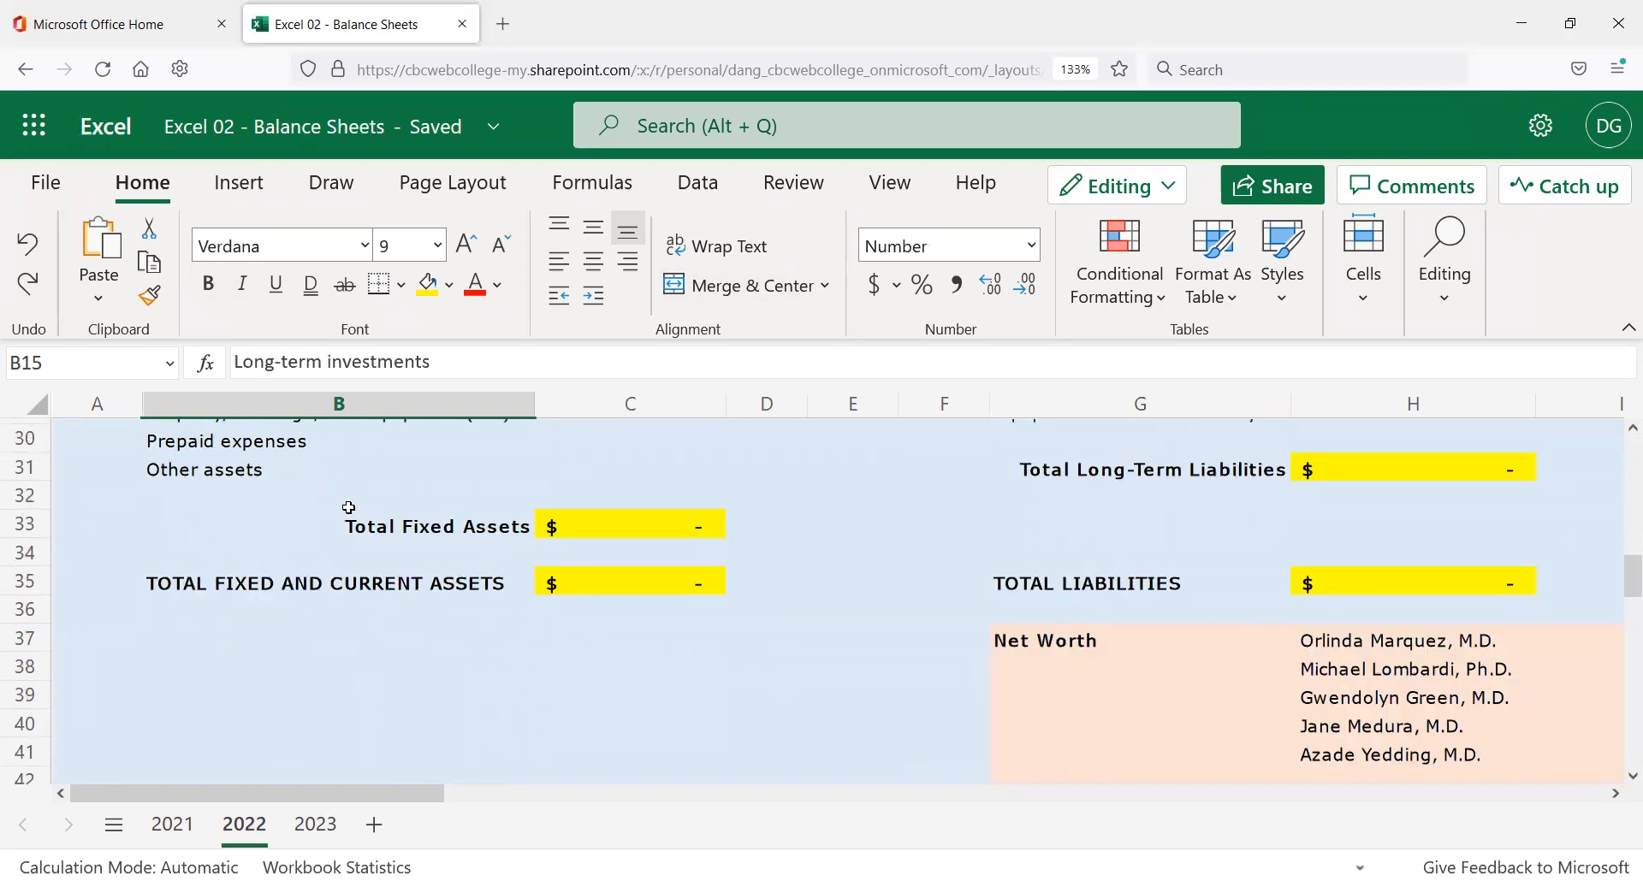
scroll(359, 514, "up", 15)
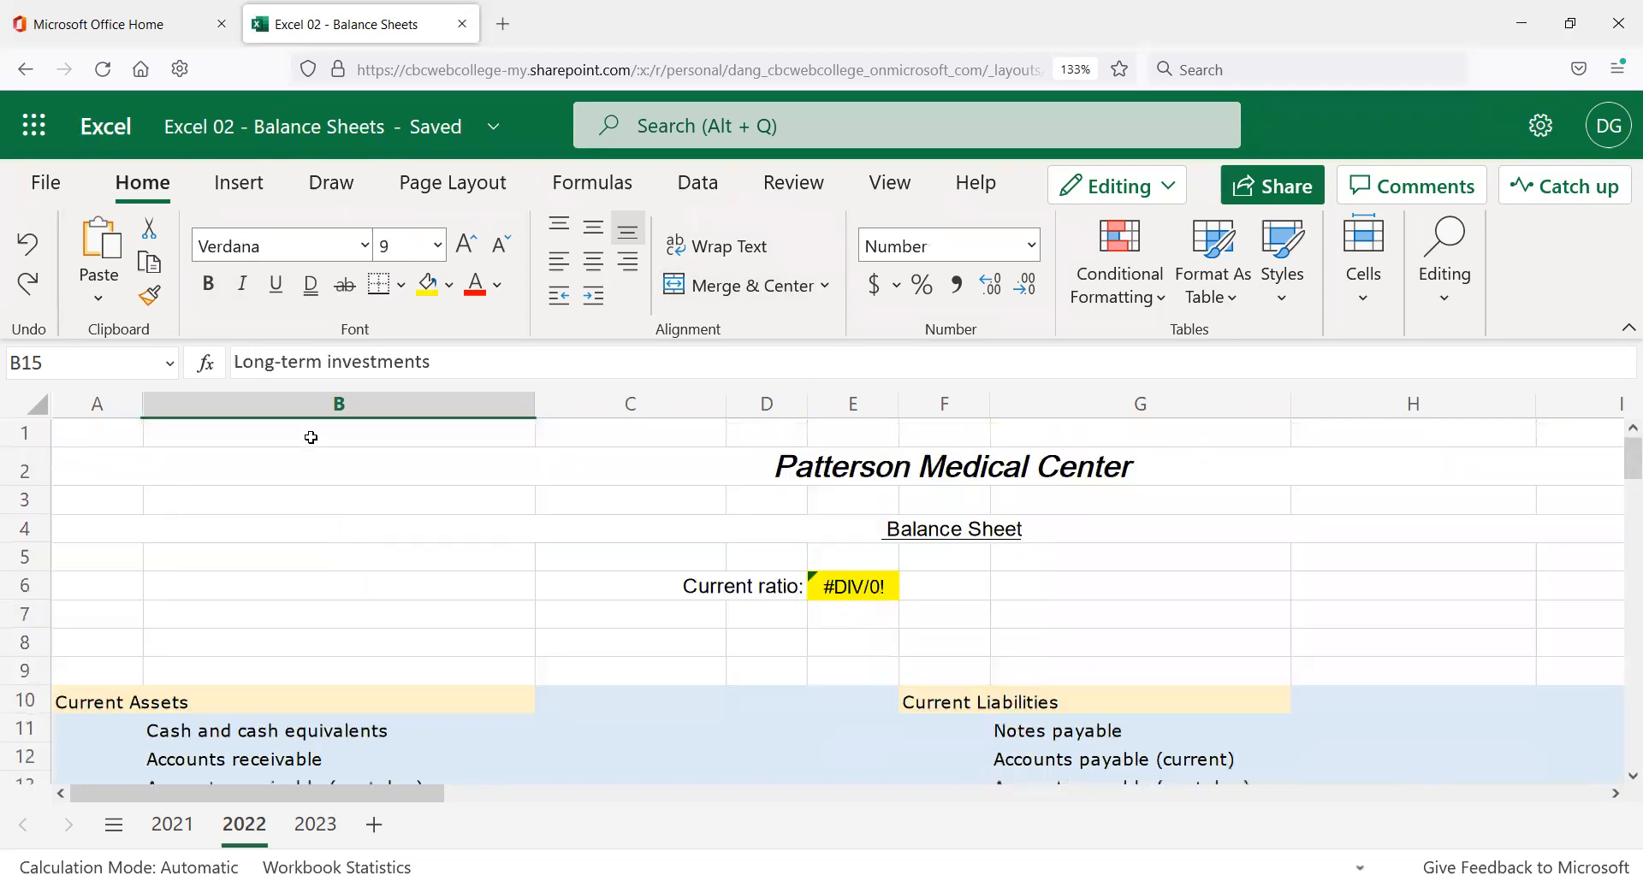
left_click(246, 443)
left_click(126, 437)
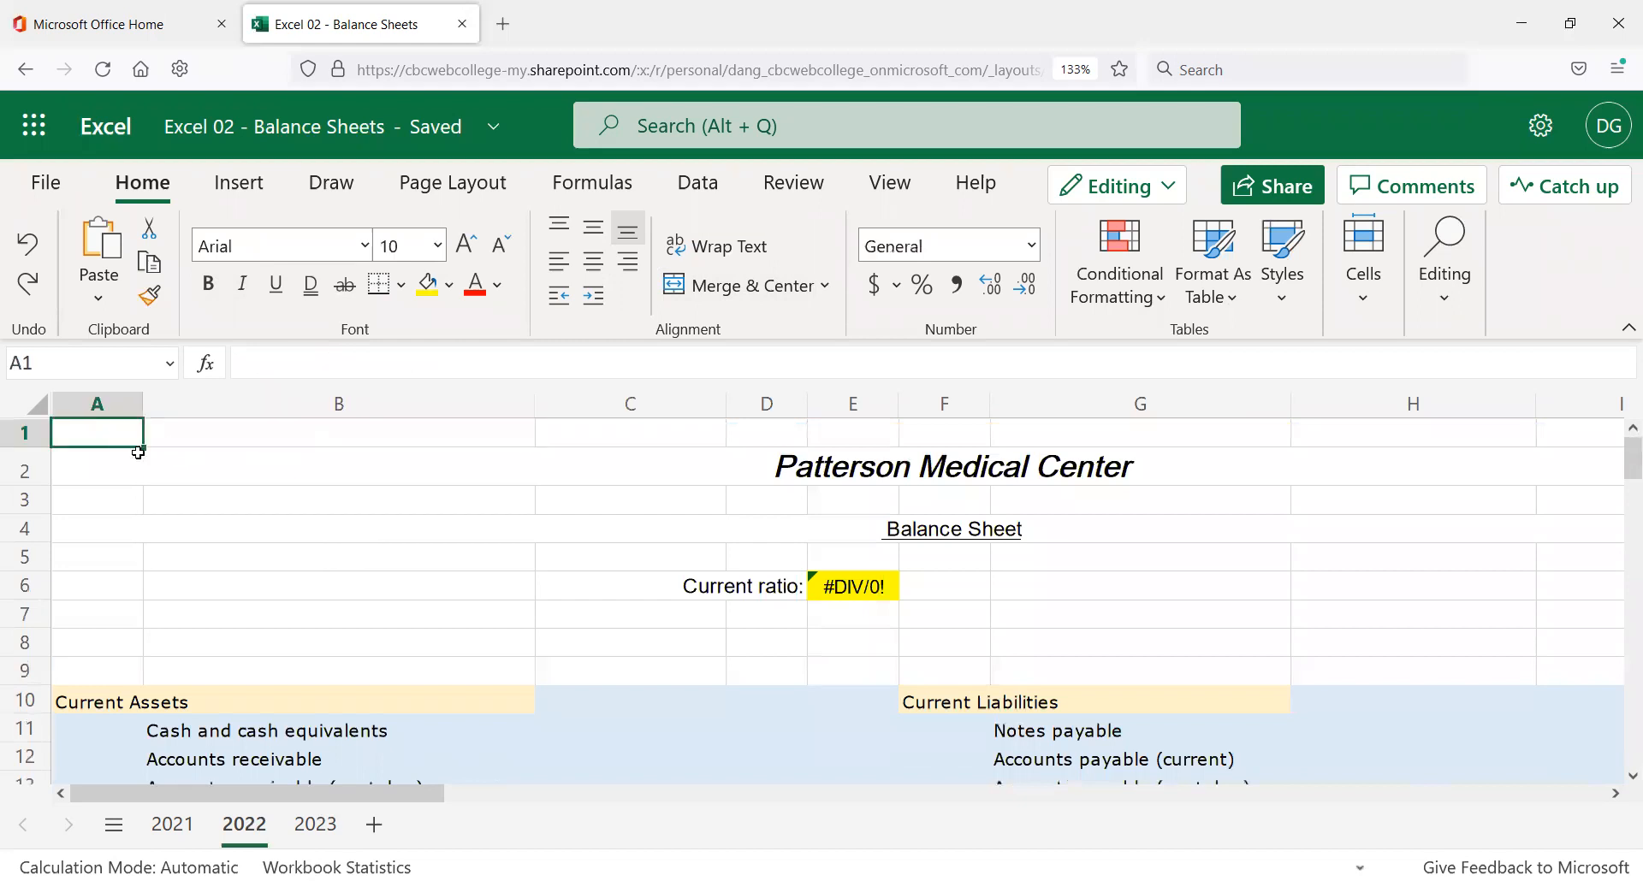
left_click(315, 824)
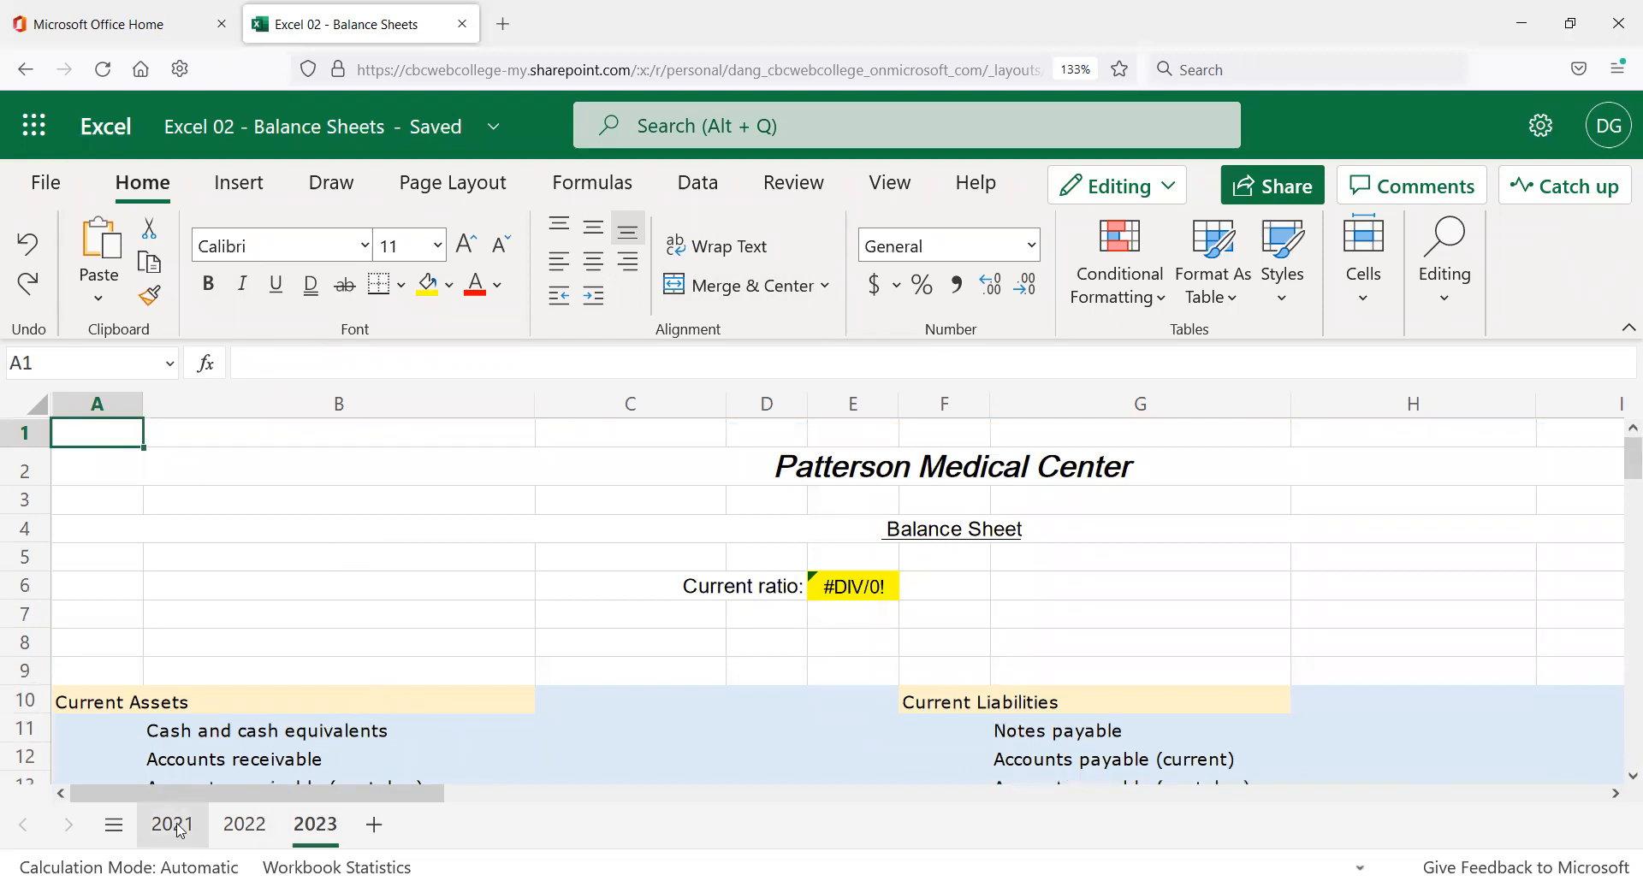
left_click(251, 824)
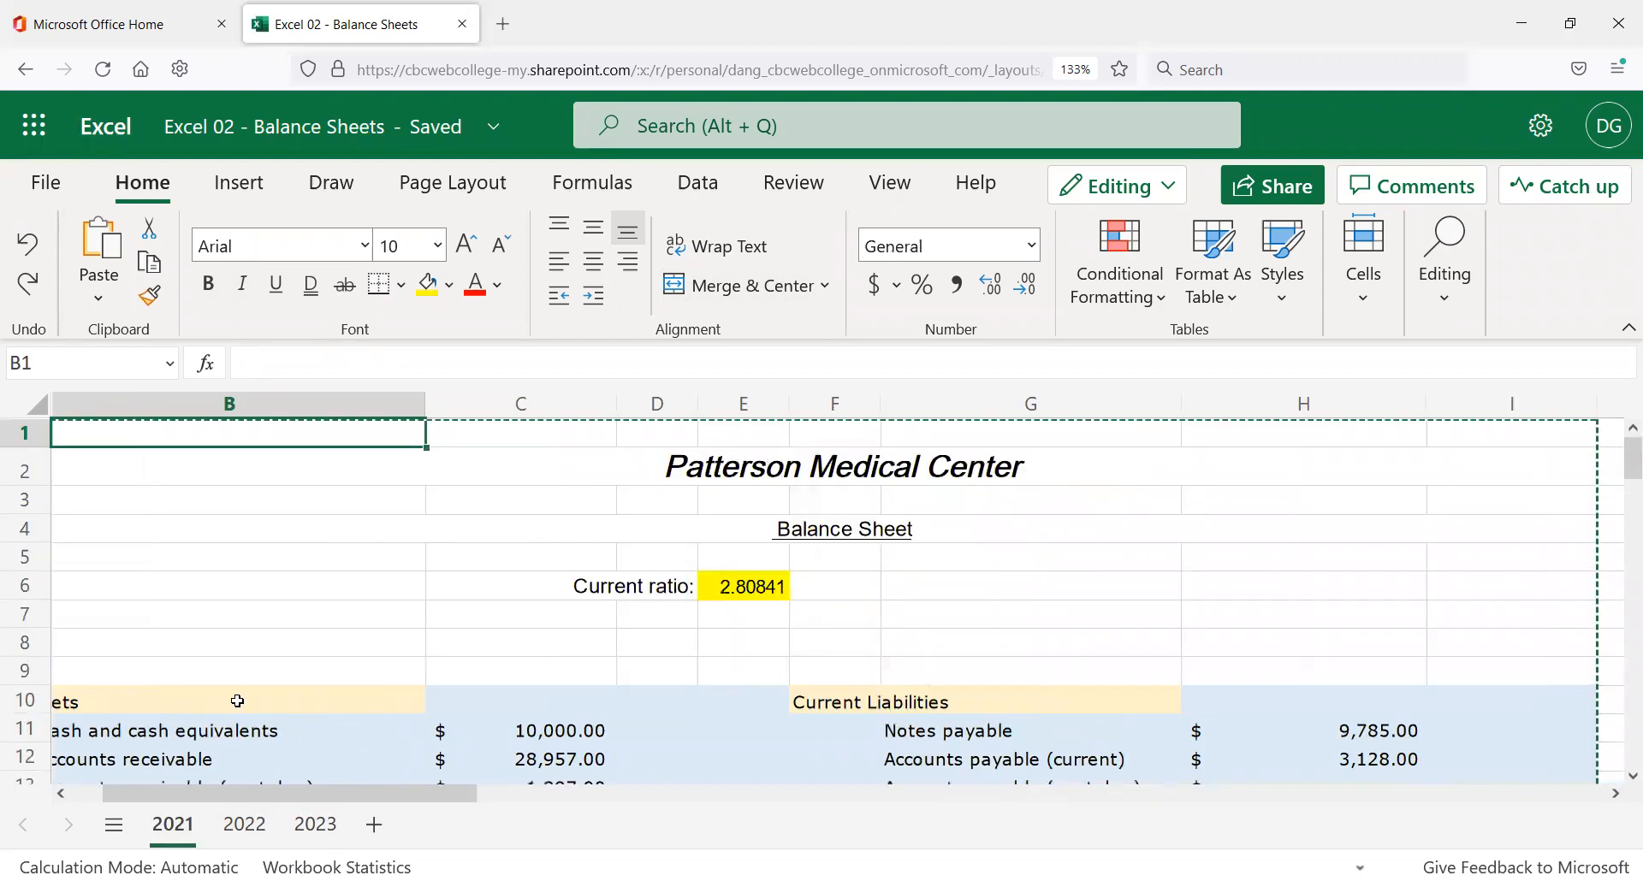
left_click(201, 465)
left_click(194, 431)
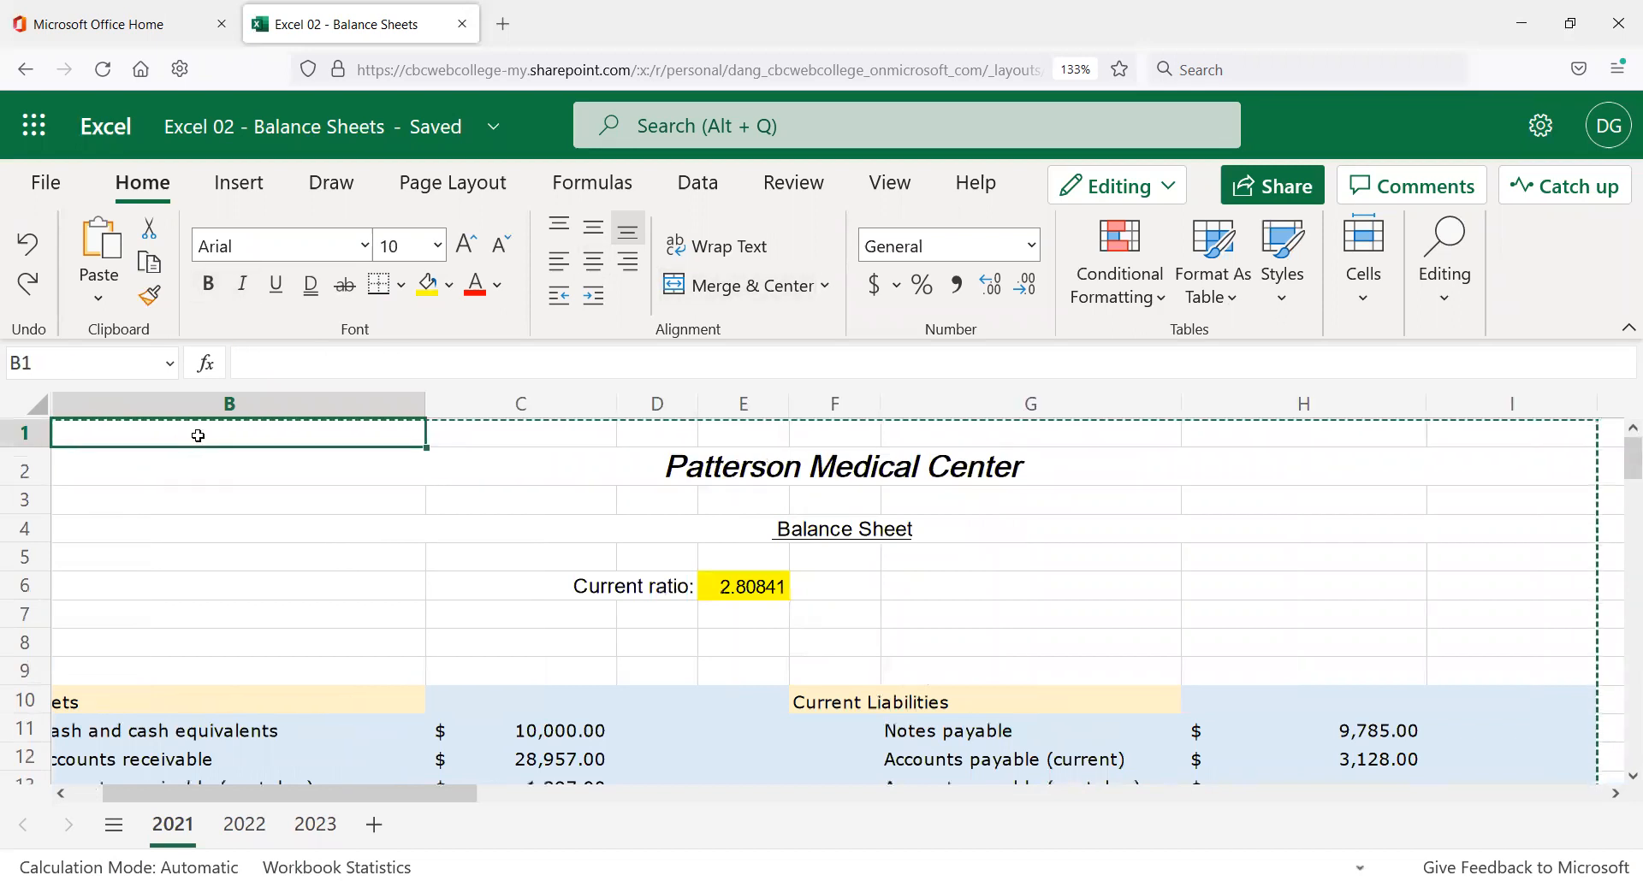
key("Escape")
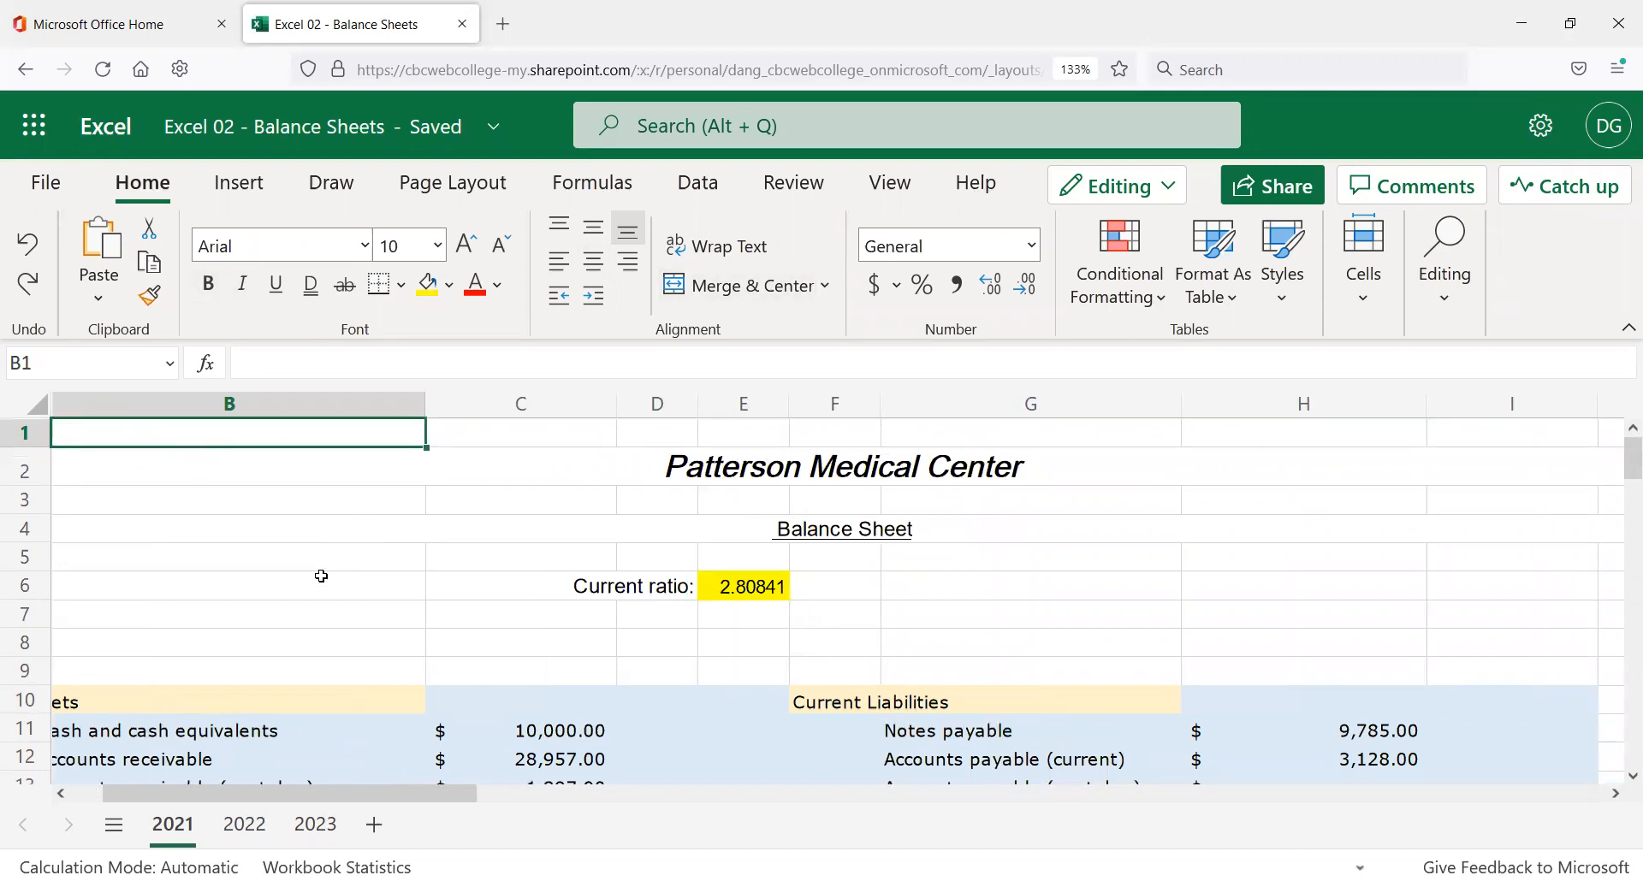
left_click_drag(282, 798, 125, 787)
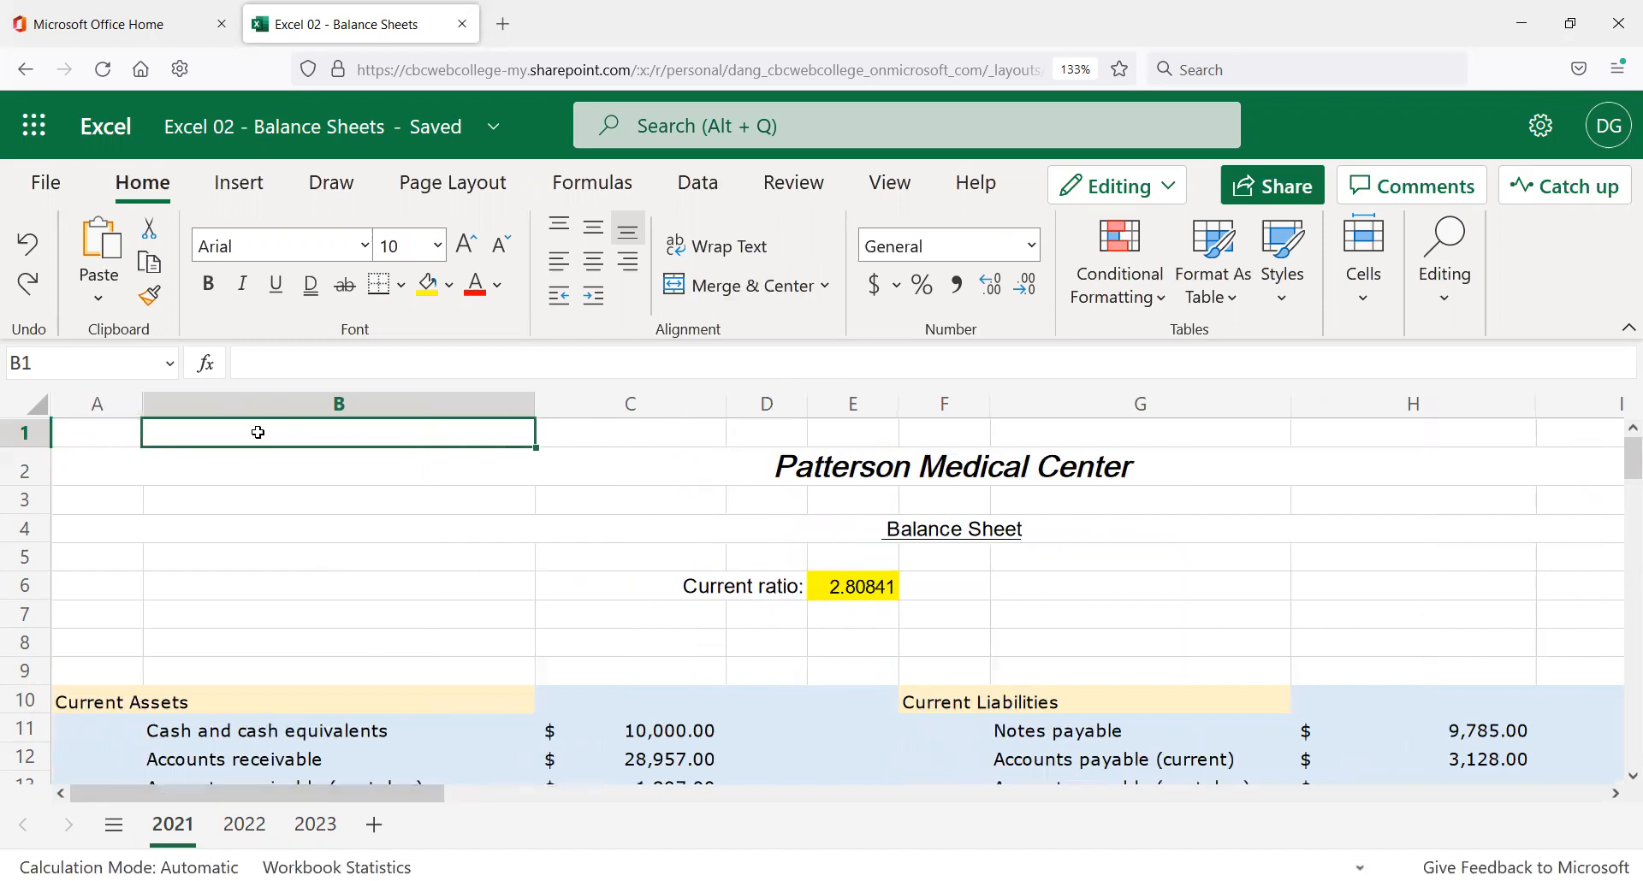
left_click(95, 426, "shift")
left_click(95, 426)
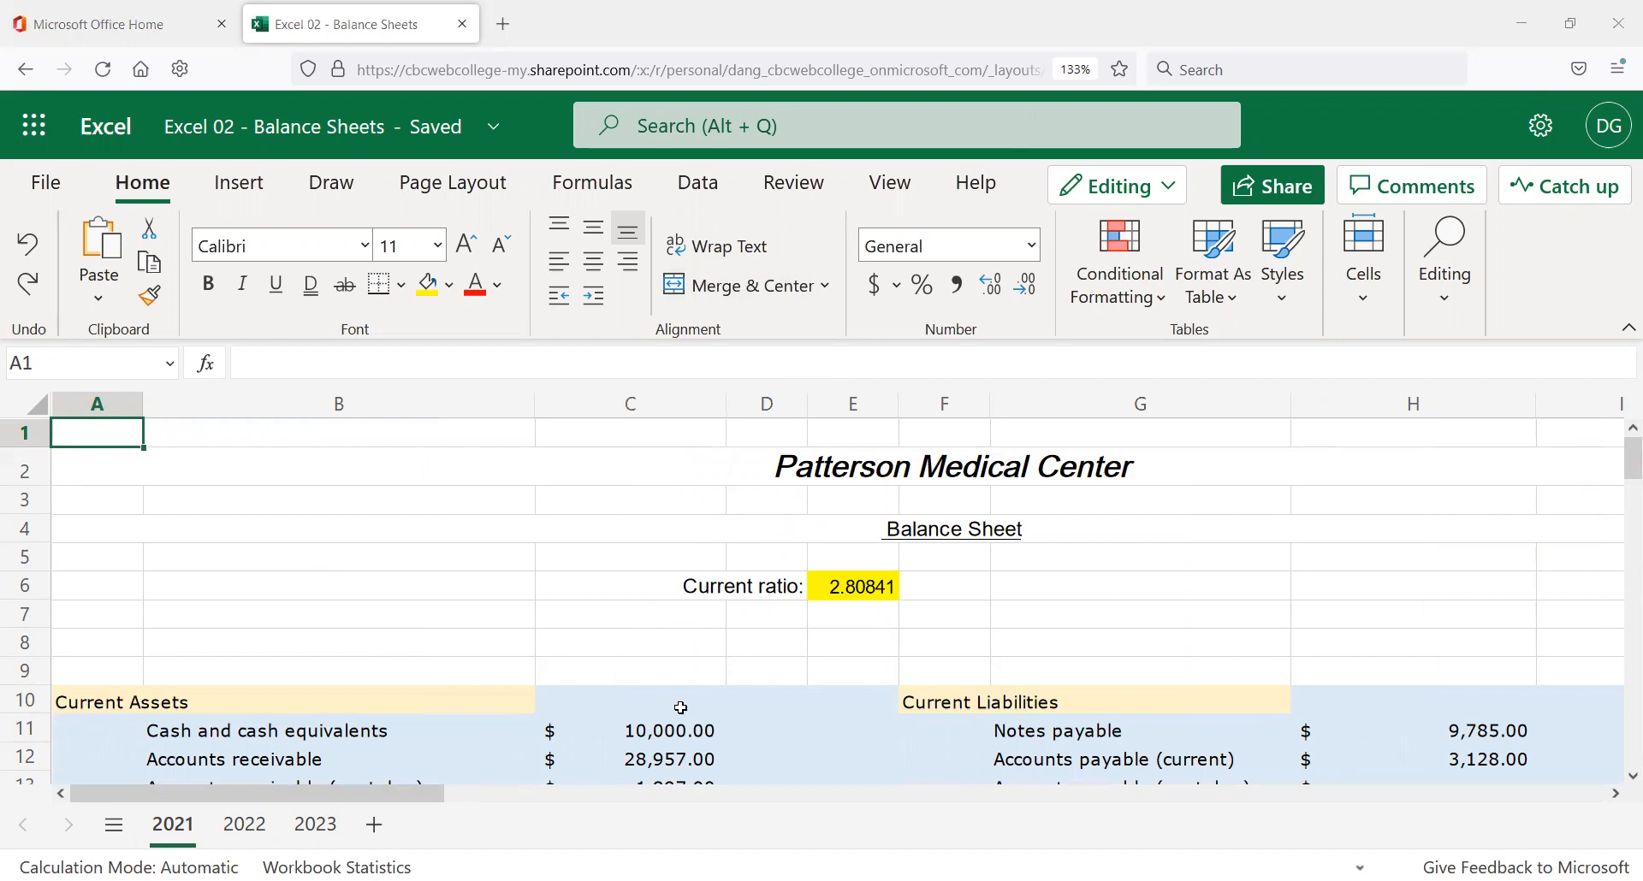
left_click(579, 640)
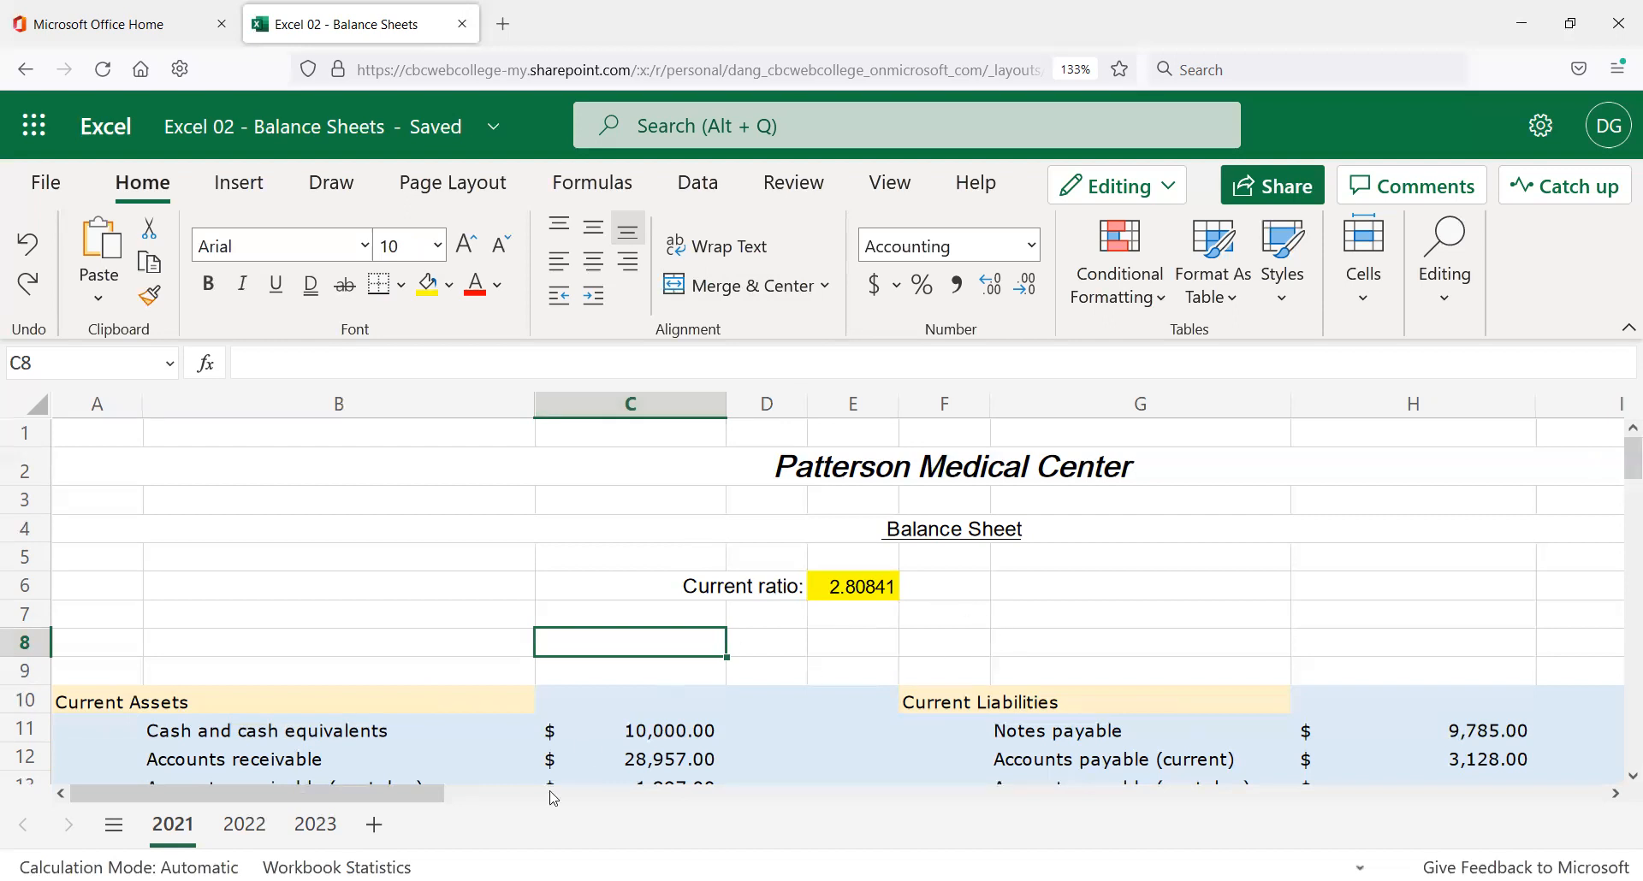
scroll(564, 624, "down", 2)
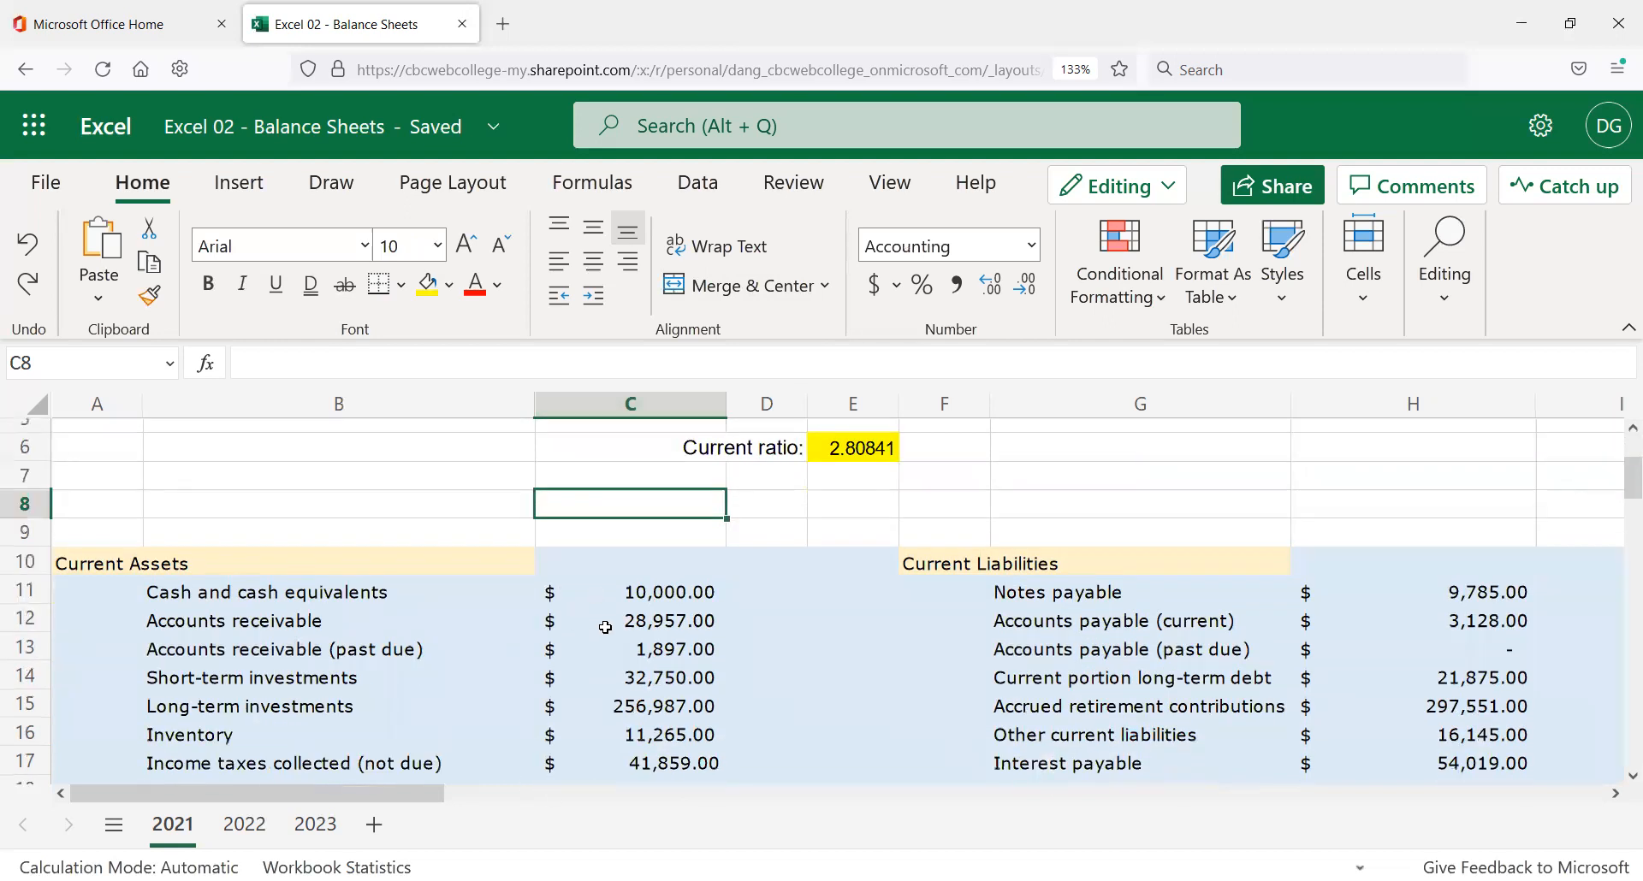
scroll(605, 625, "down", 2)
scroll(605, 626, "up", 4)
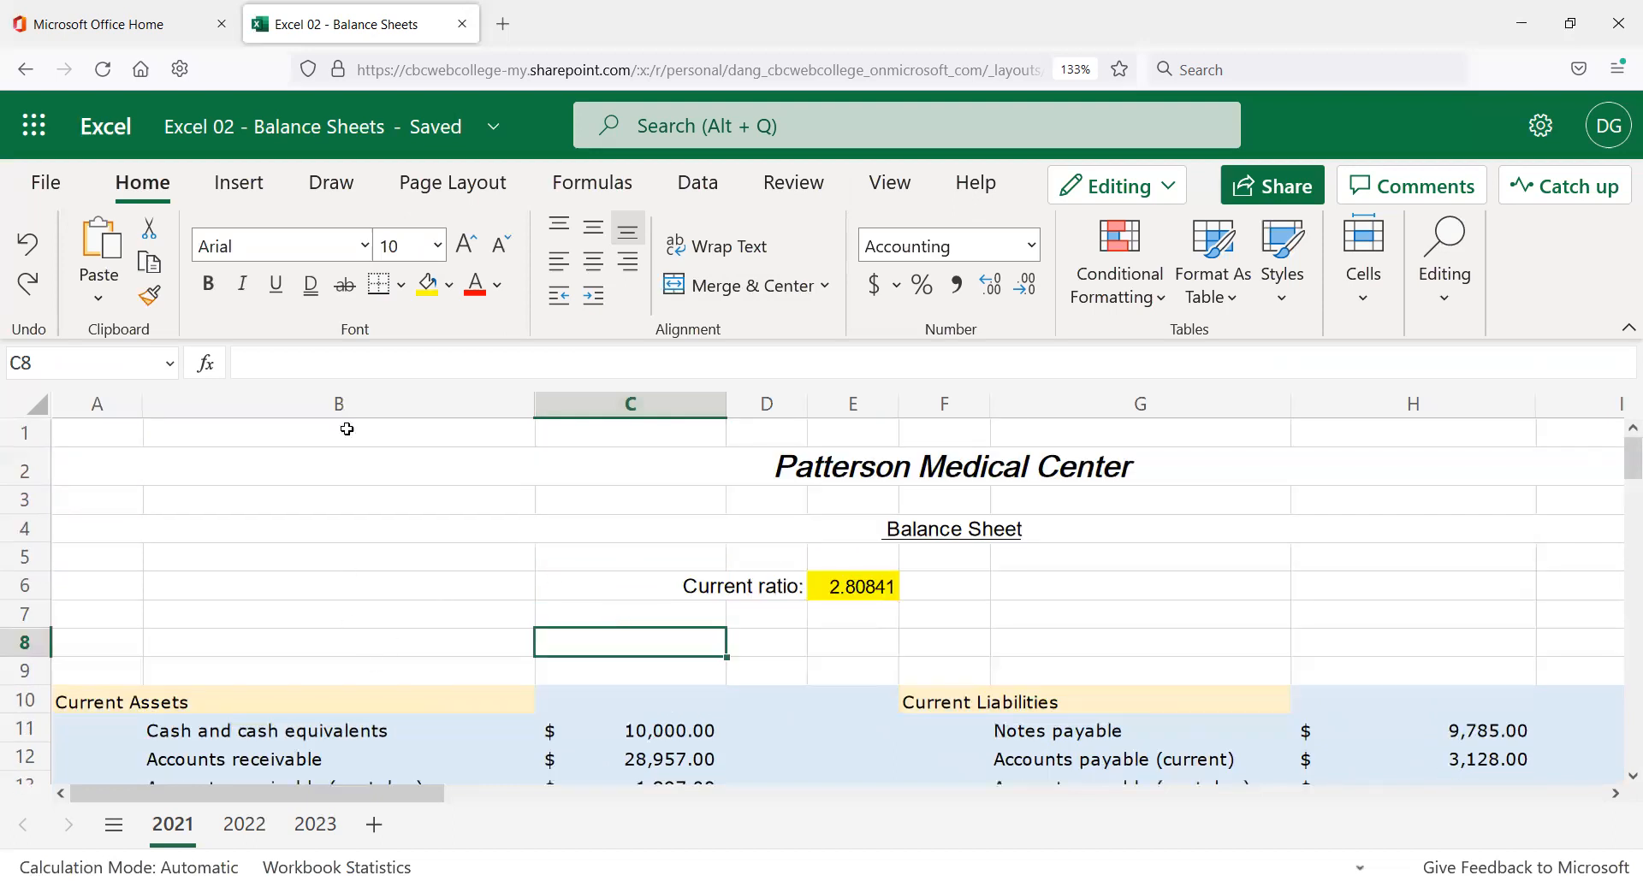
left_click(112, 441)
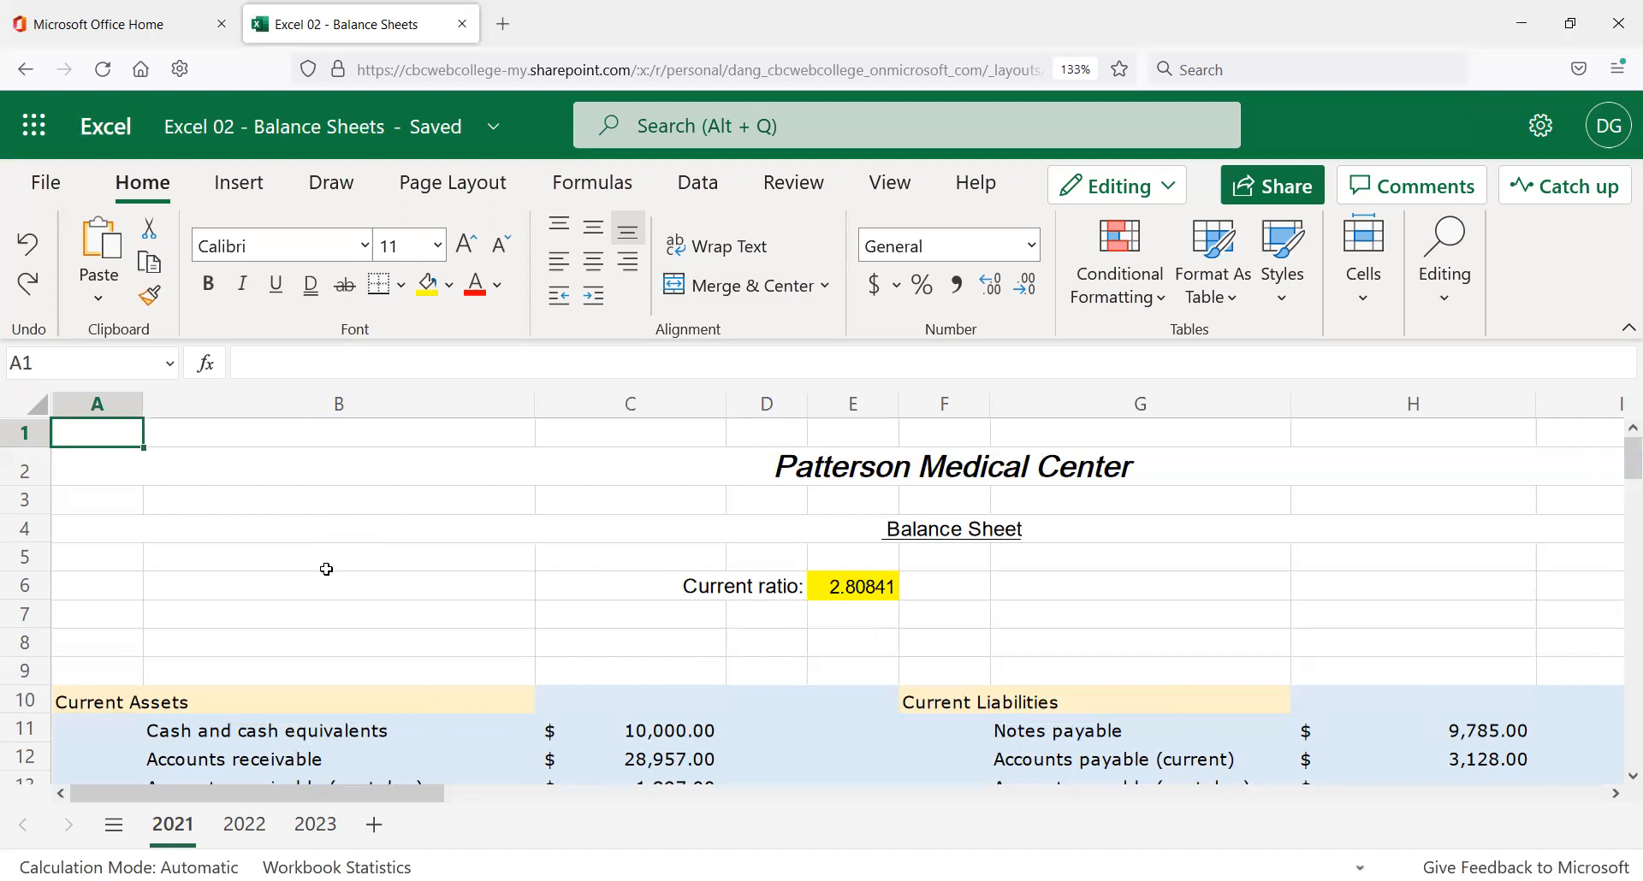
left_click(381, 460)
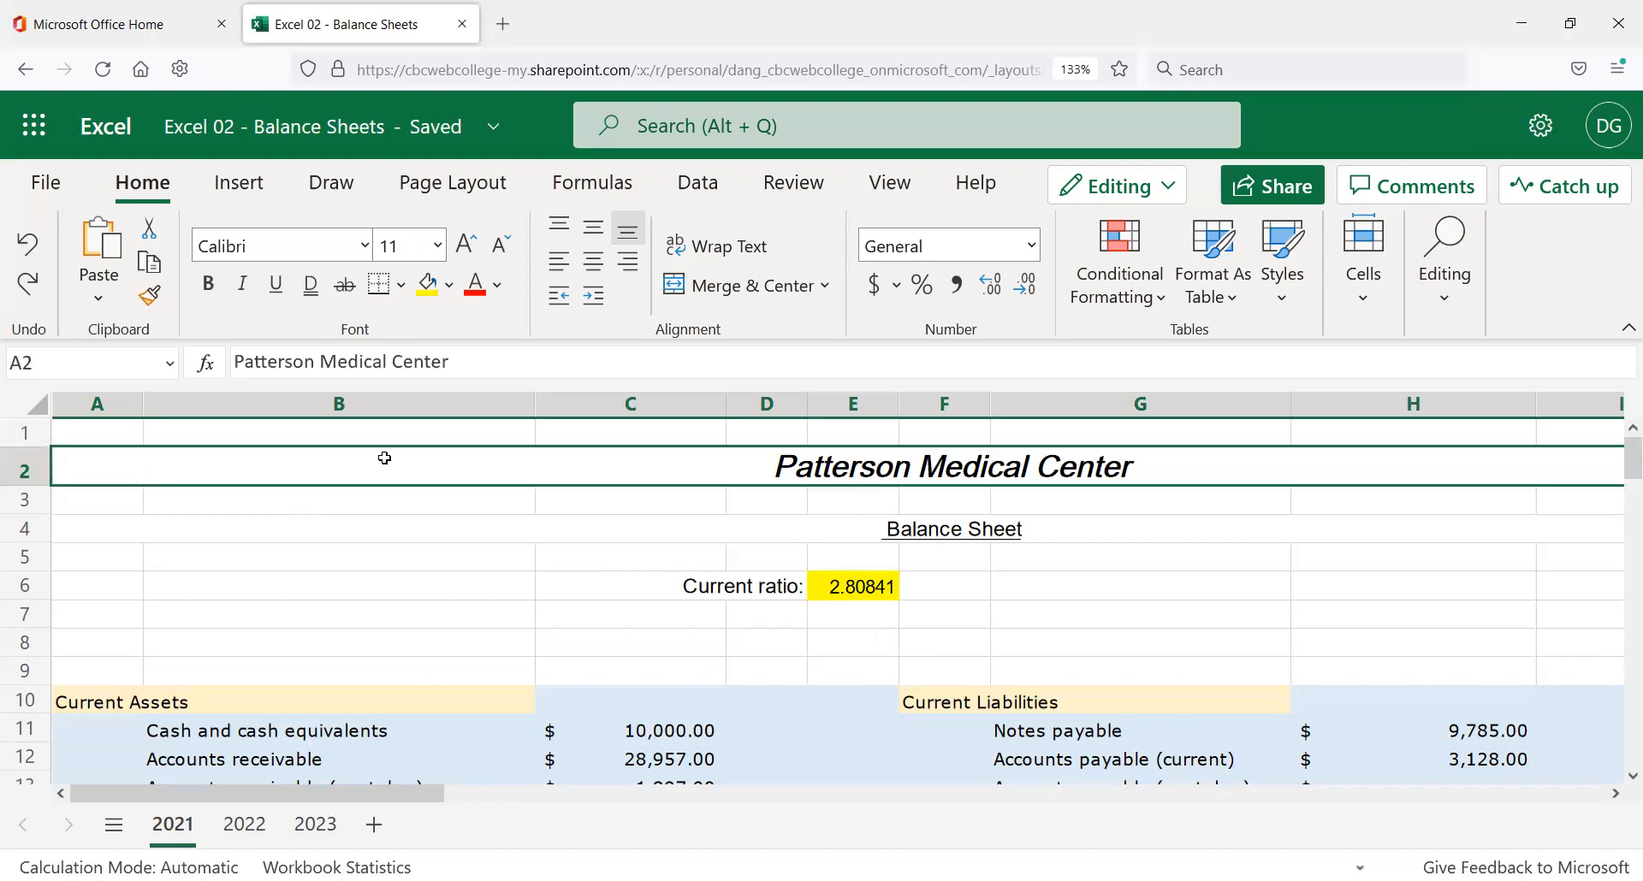
left_click(379, 530)
left_click(334, 577)
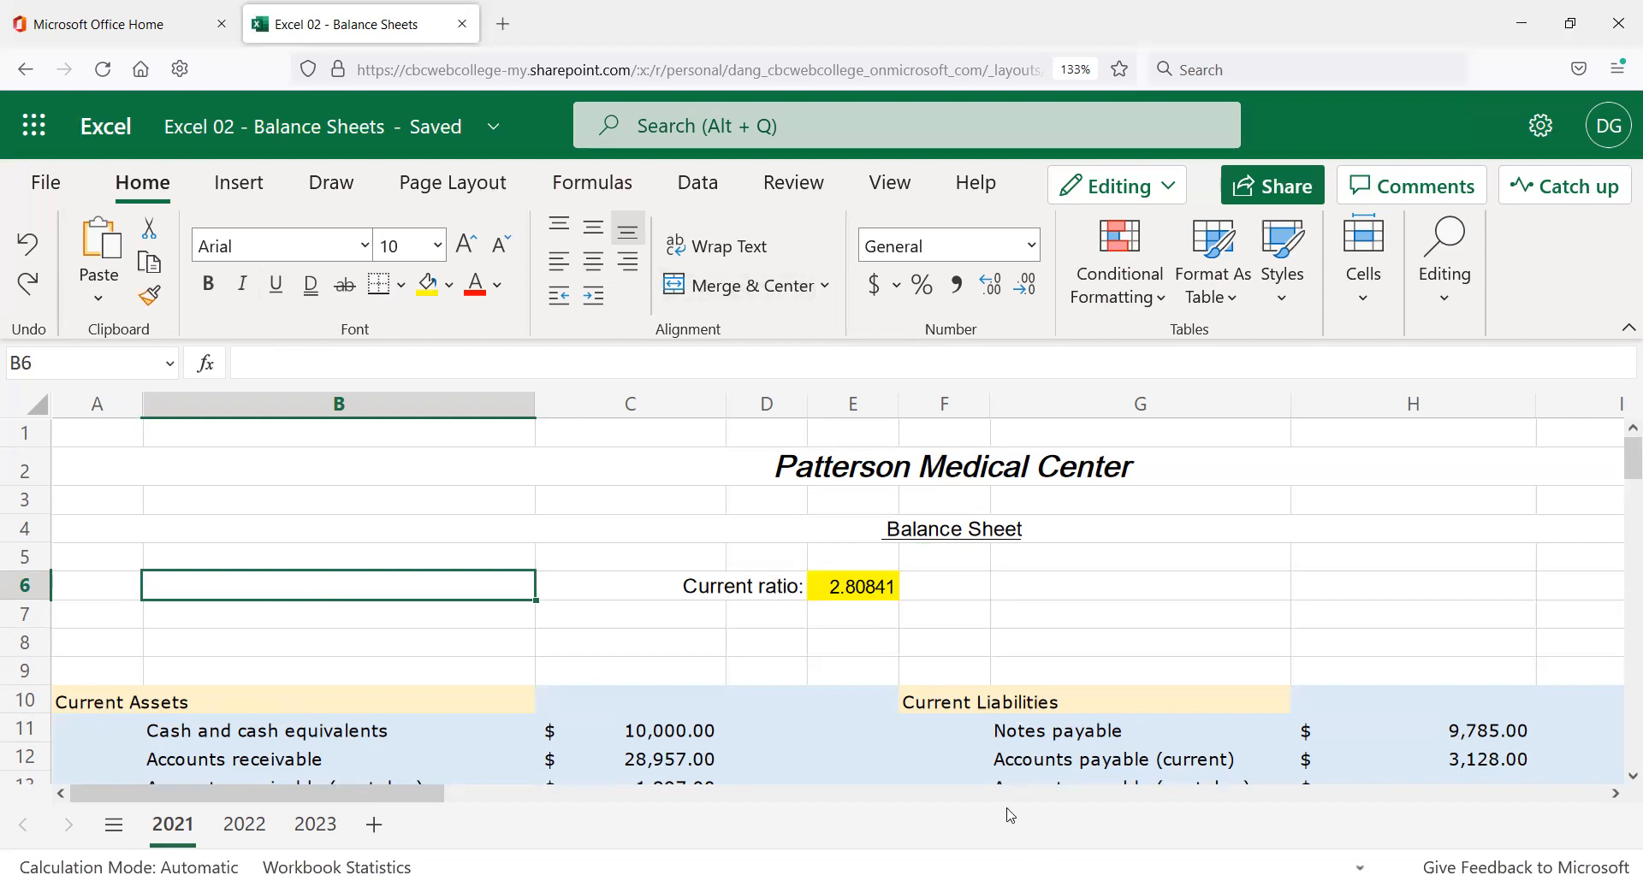
left_click(348, 457)
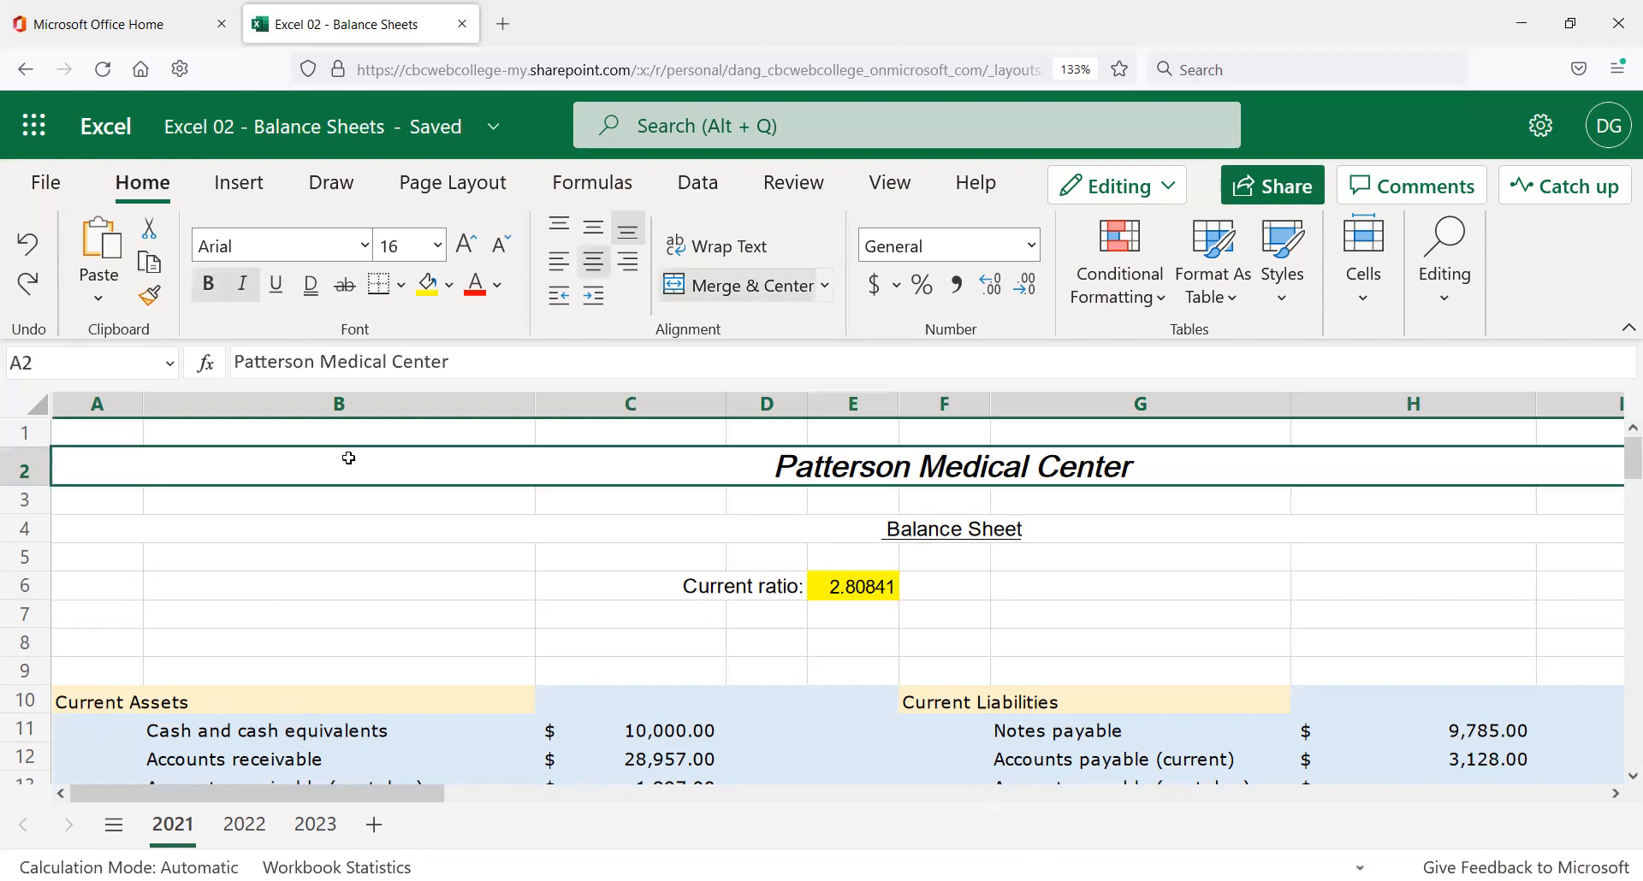
left_click(351, 438)
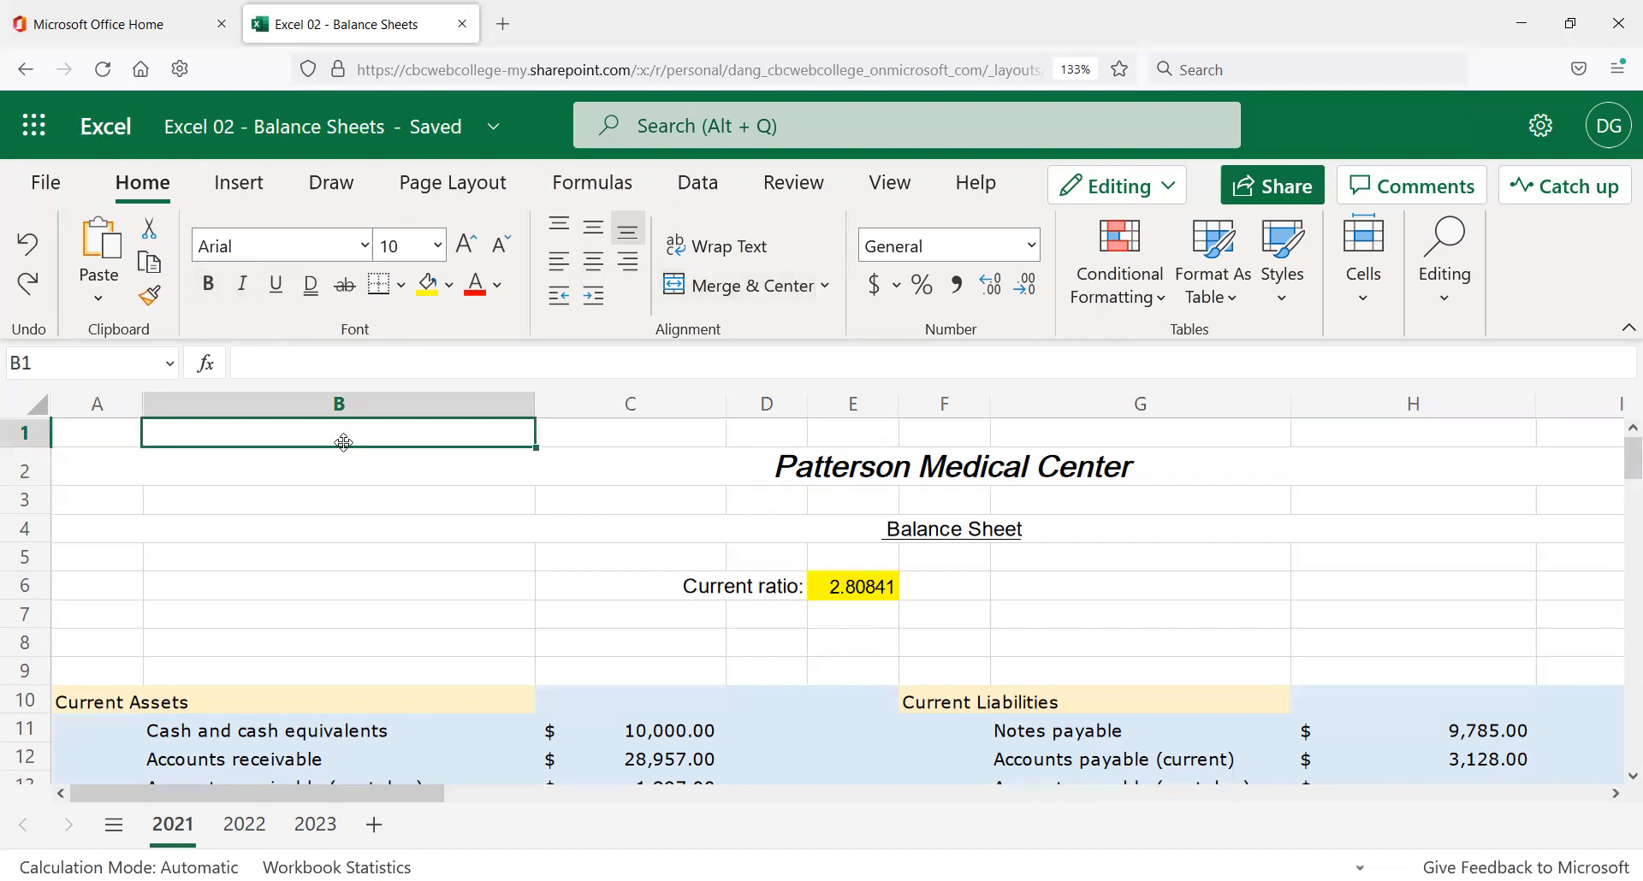
key("Left")
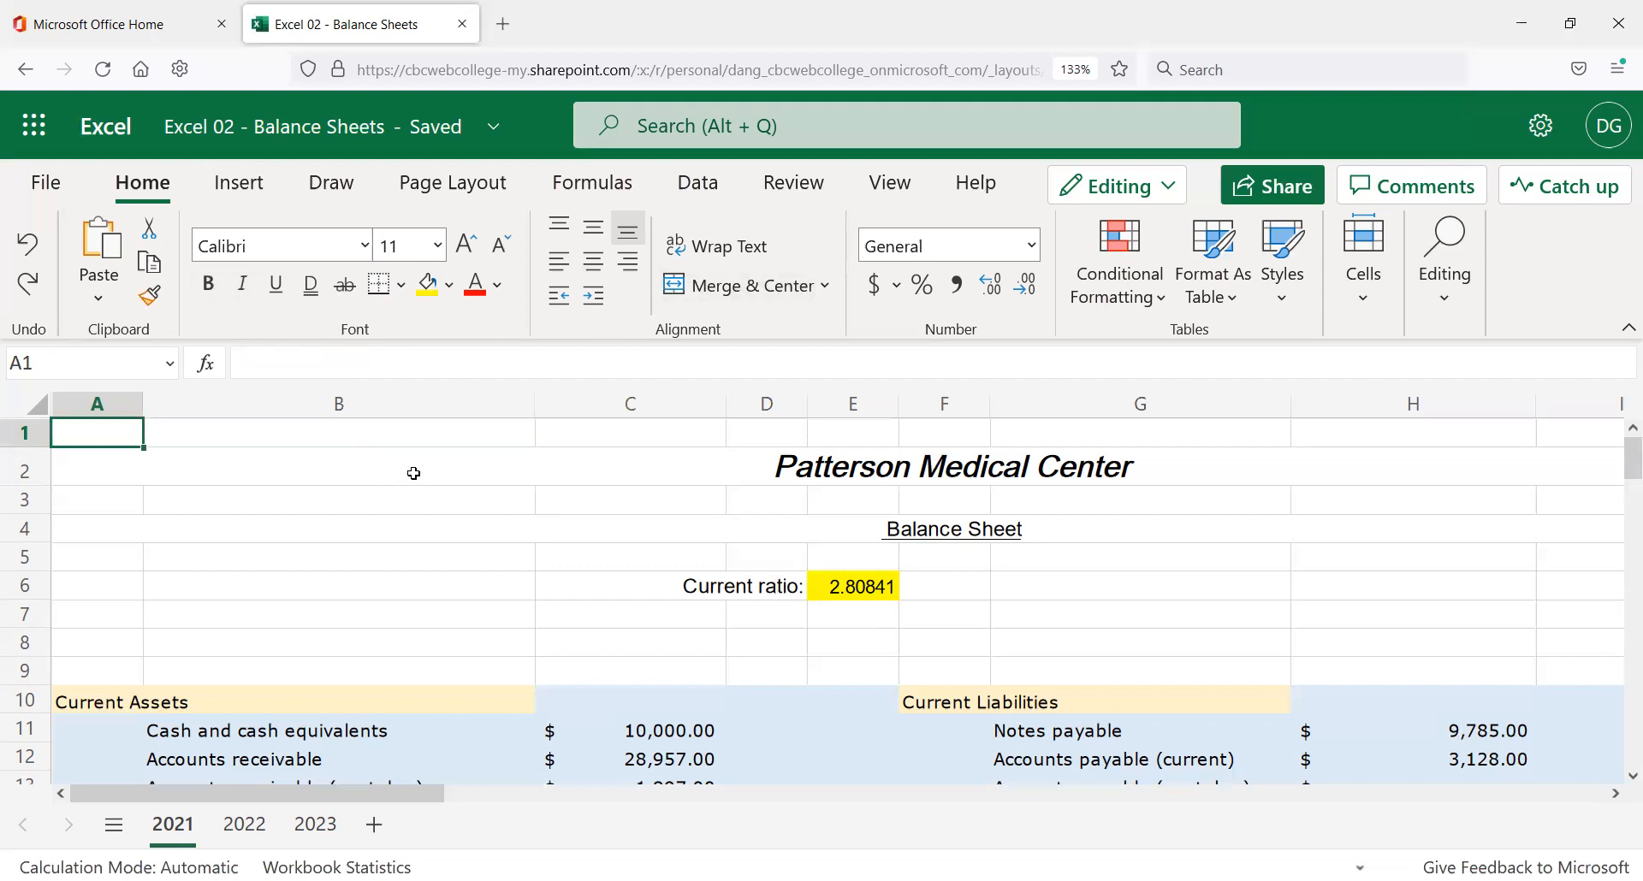
scroll(554, 553, "down", 1)
scroll(554, 553, "down", 2)
scroll(551, 543, "up", 4)
scroll(1147, 597, "down", 2)
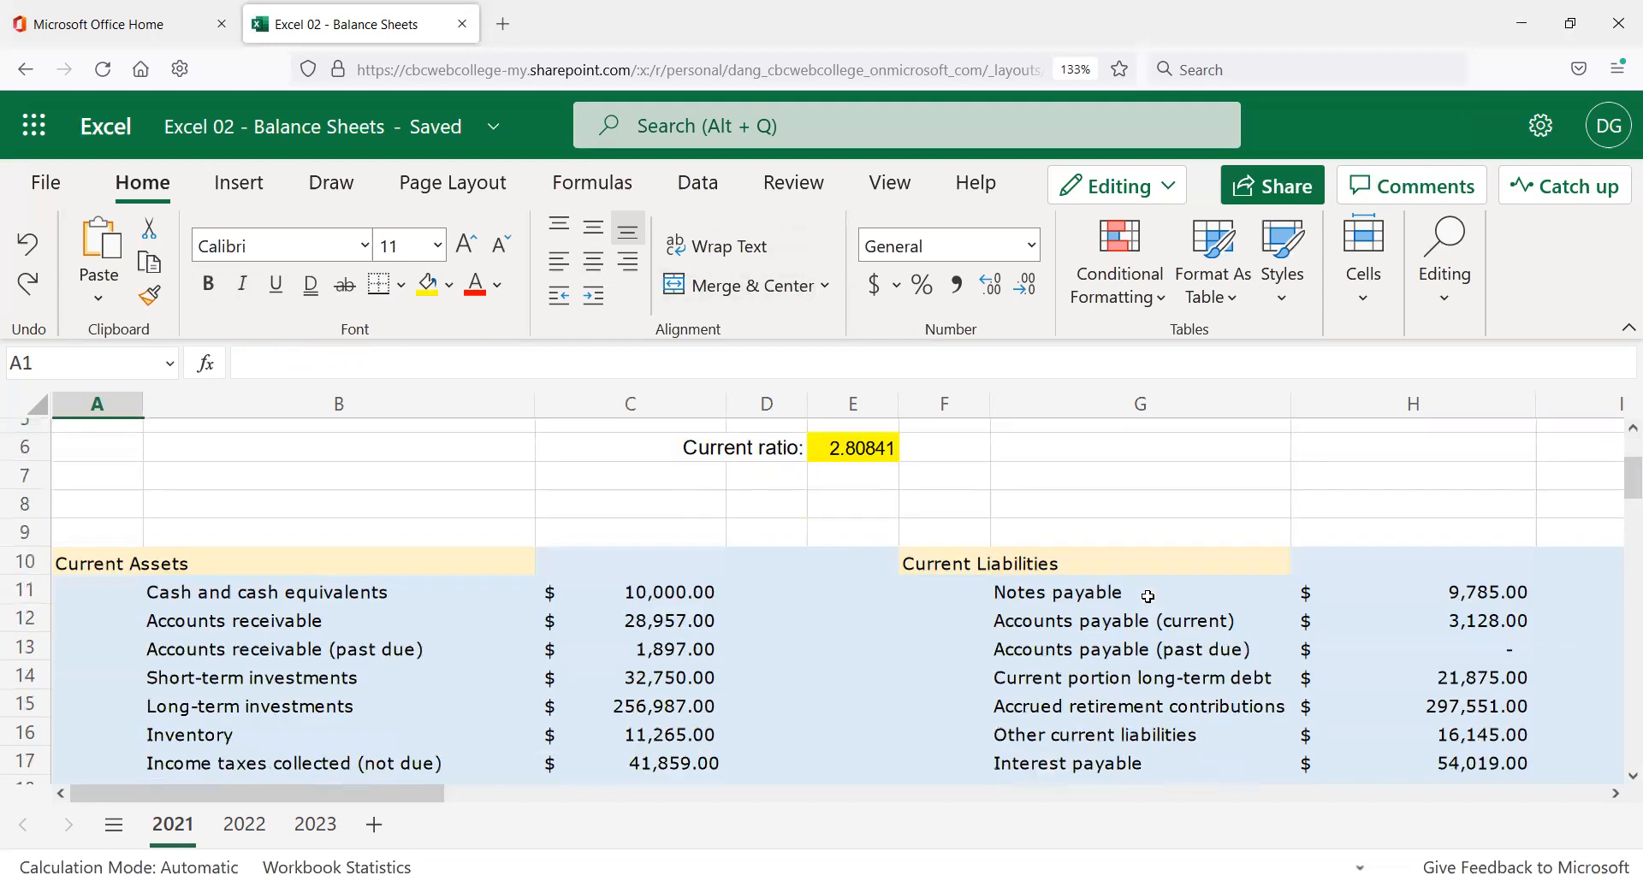
scroll(1147, 597, "down", 3)
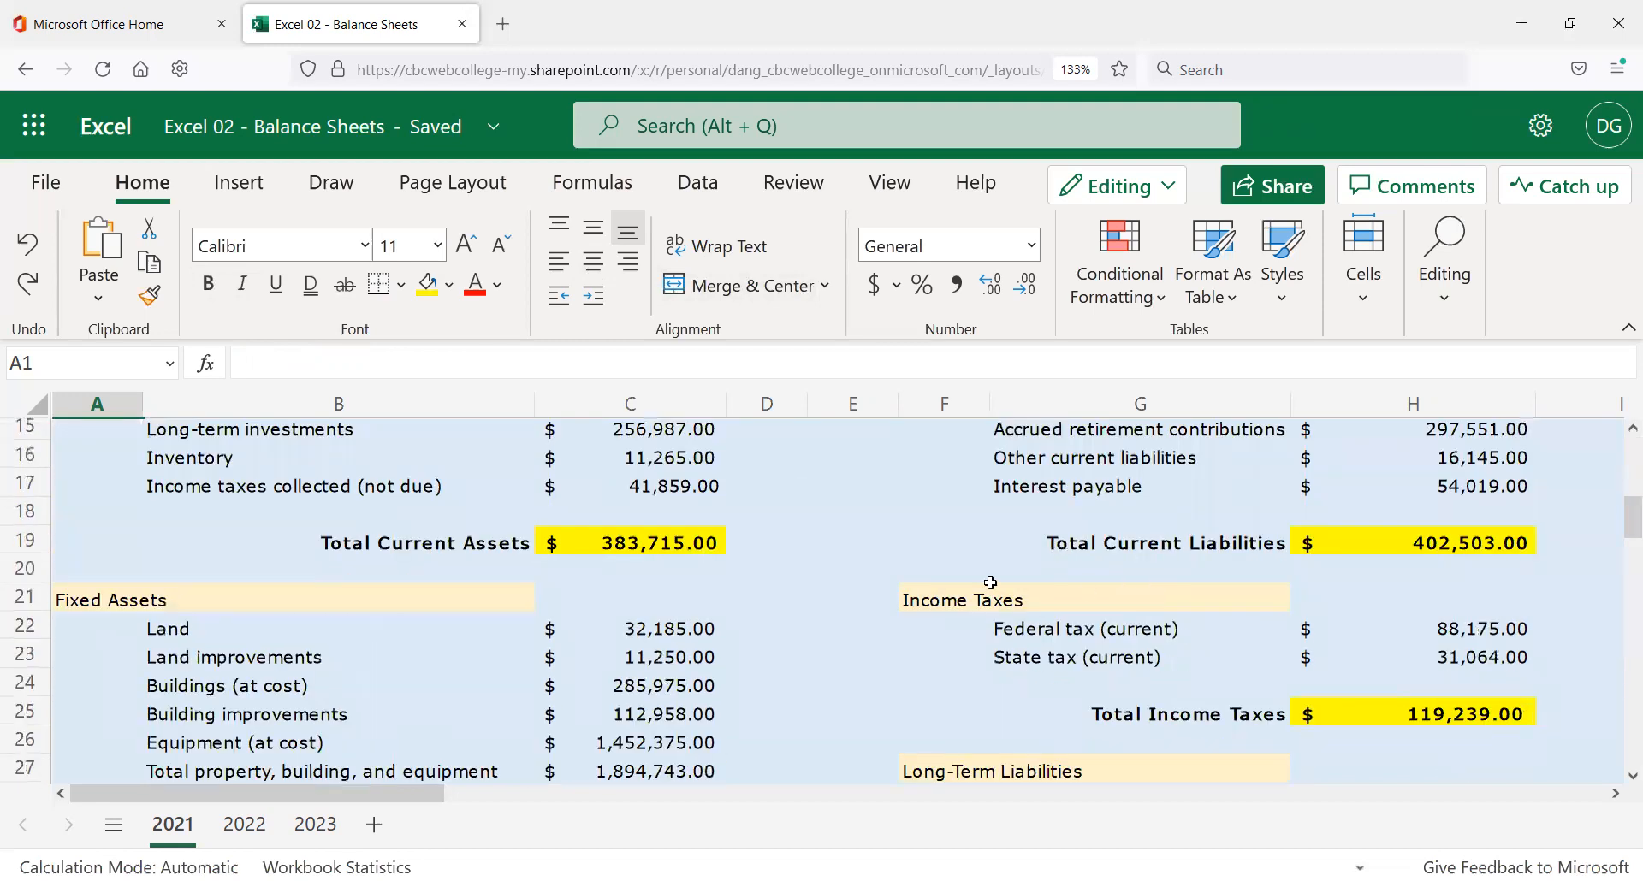
scroll(864, 636, "up", 3)
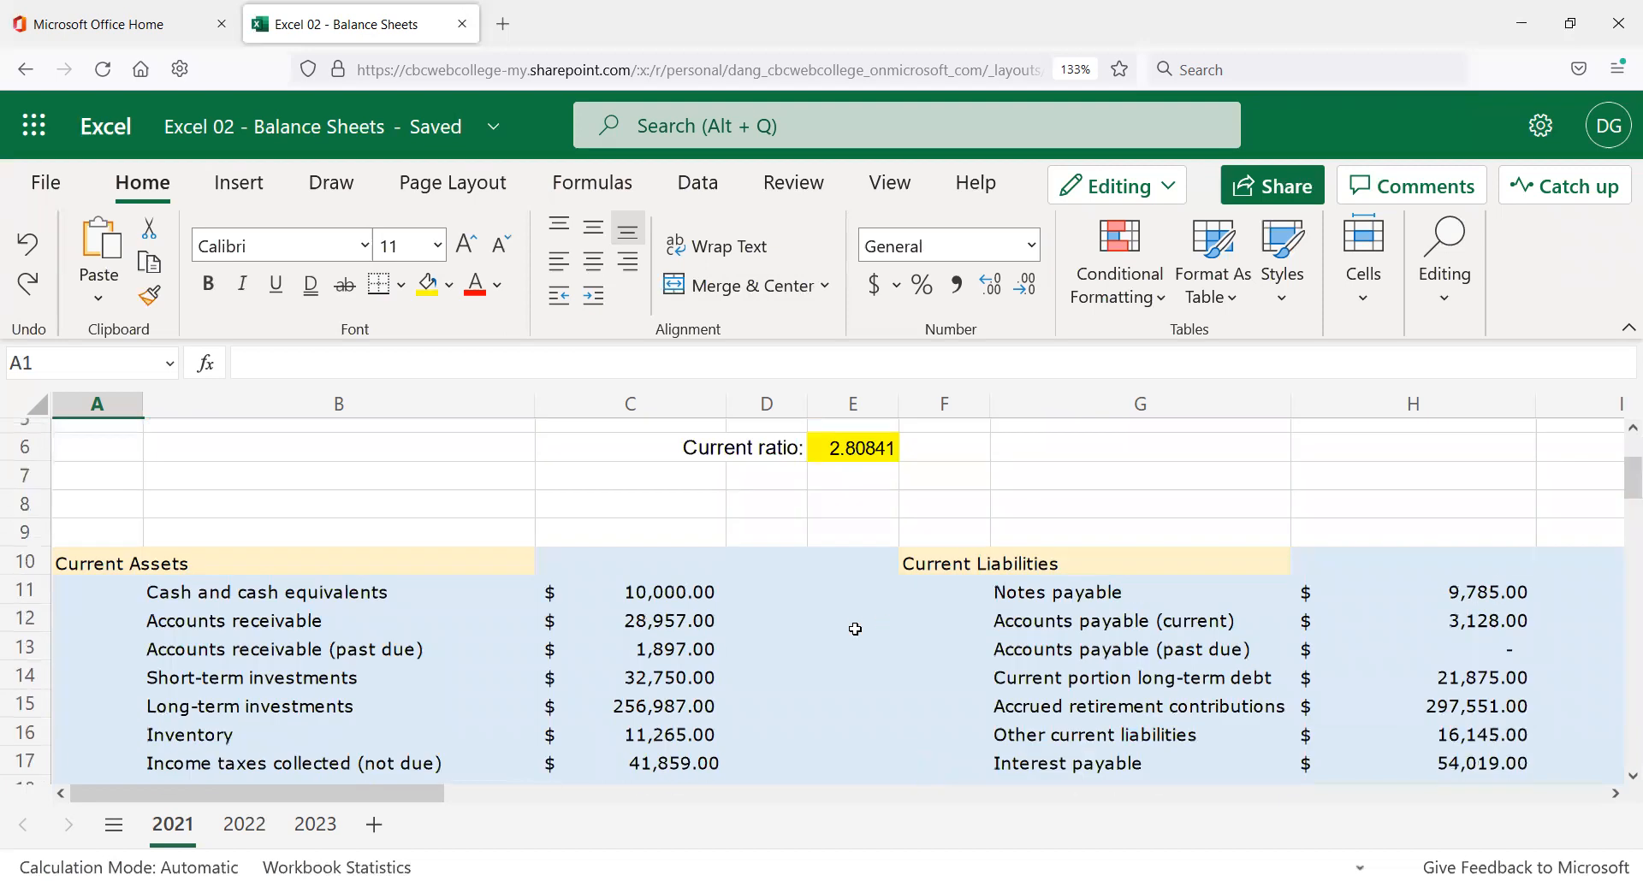
scroll(856, 635, "up", 2)
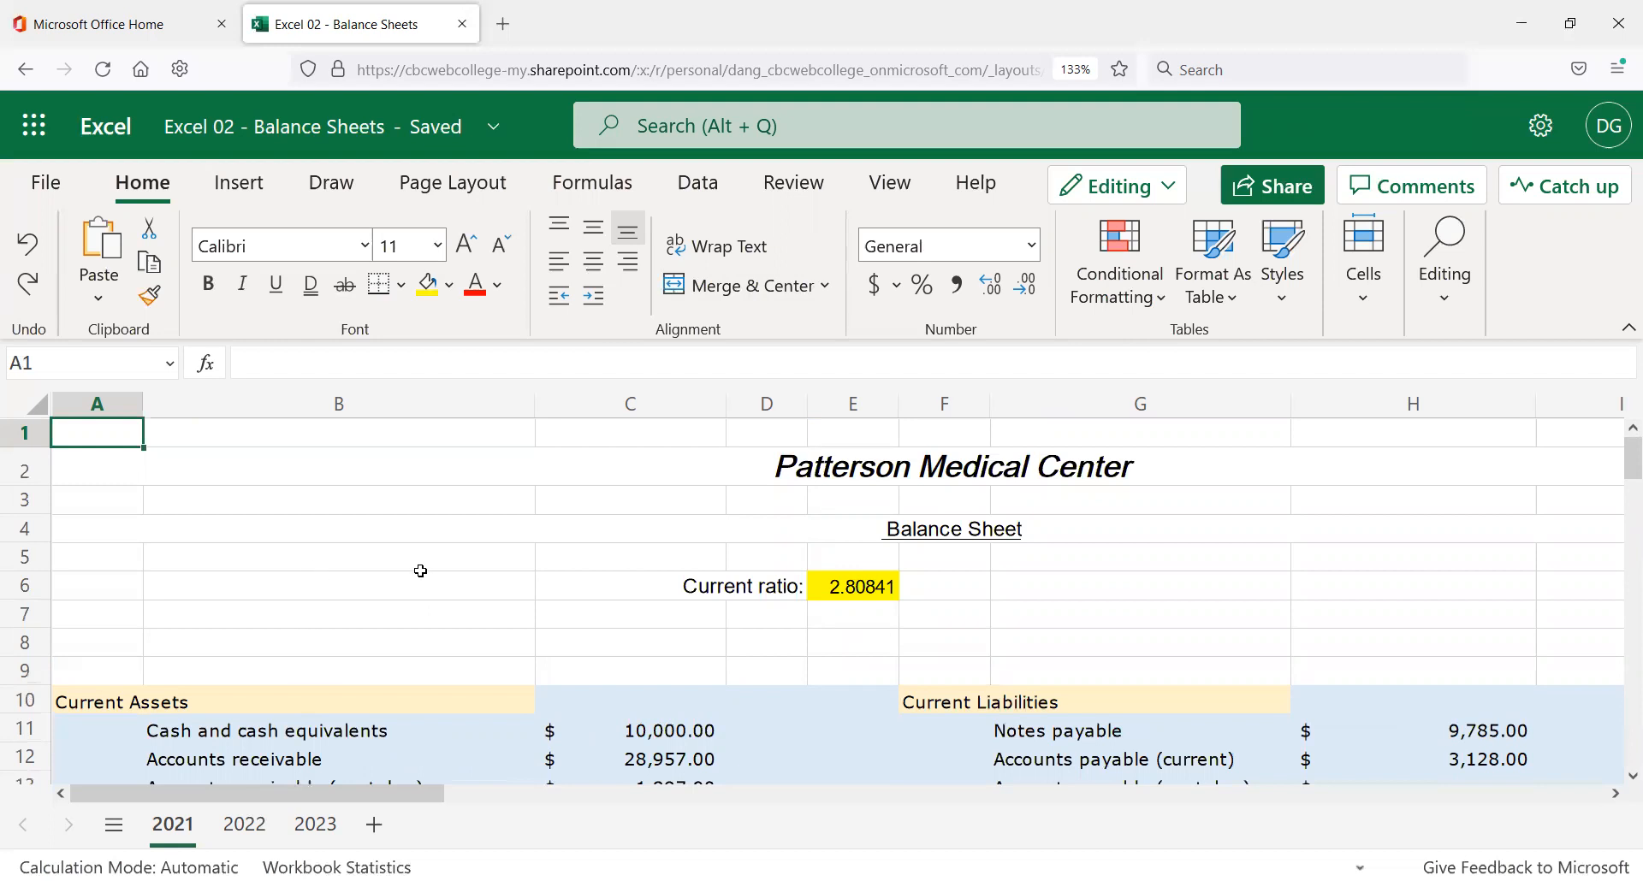
Enter 'Worksheet Design by' followed by the designer's name in C47.
scroll(445, 485, "down", 3)
scroll(419, 484, "down", 12)
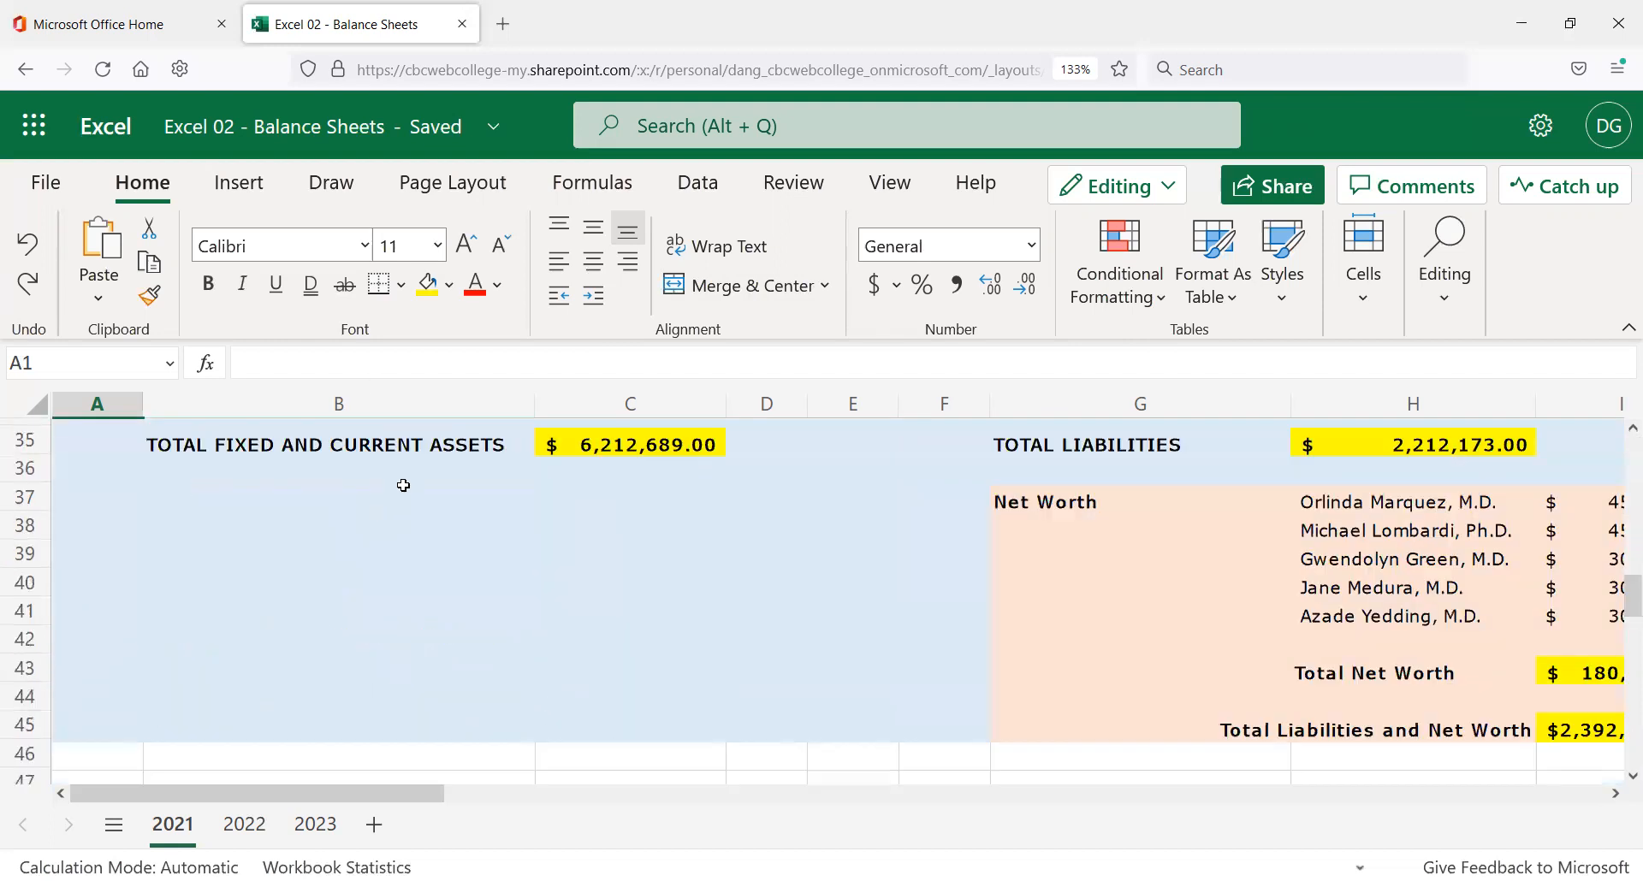
left_click(623, 505)
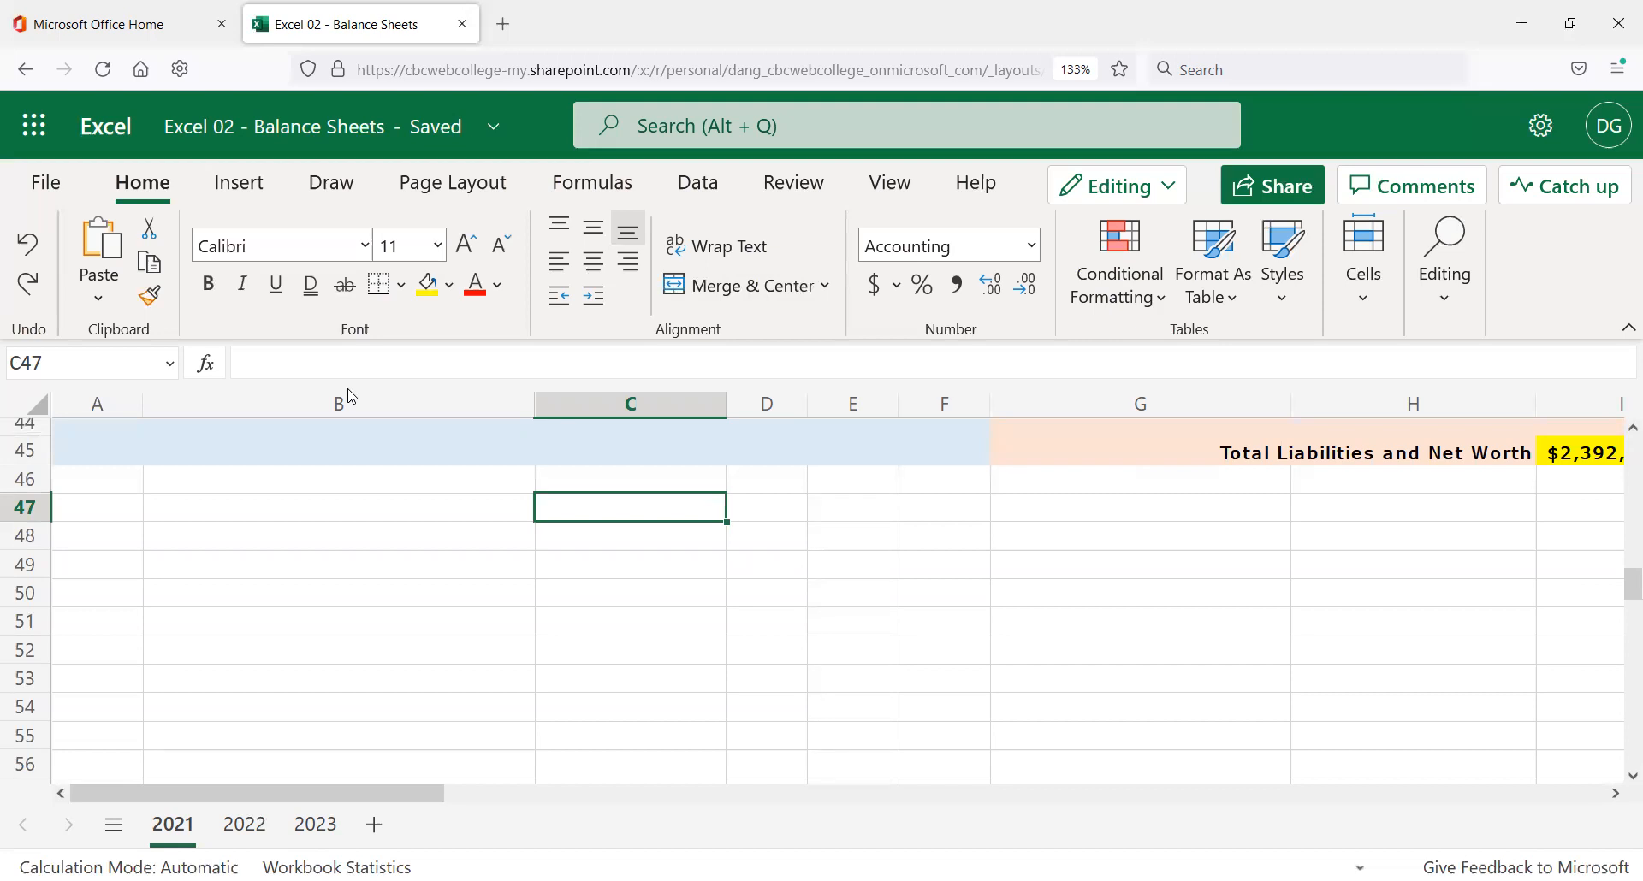
type("Workshee")
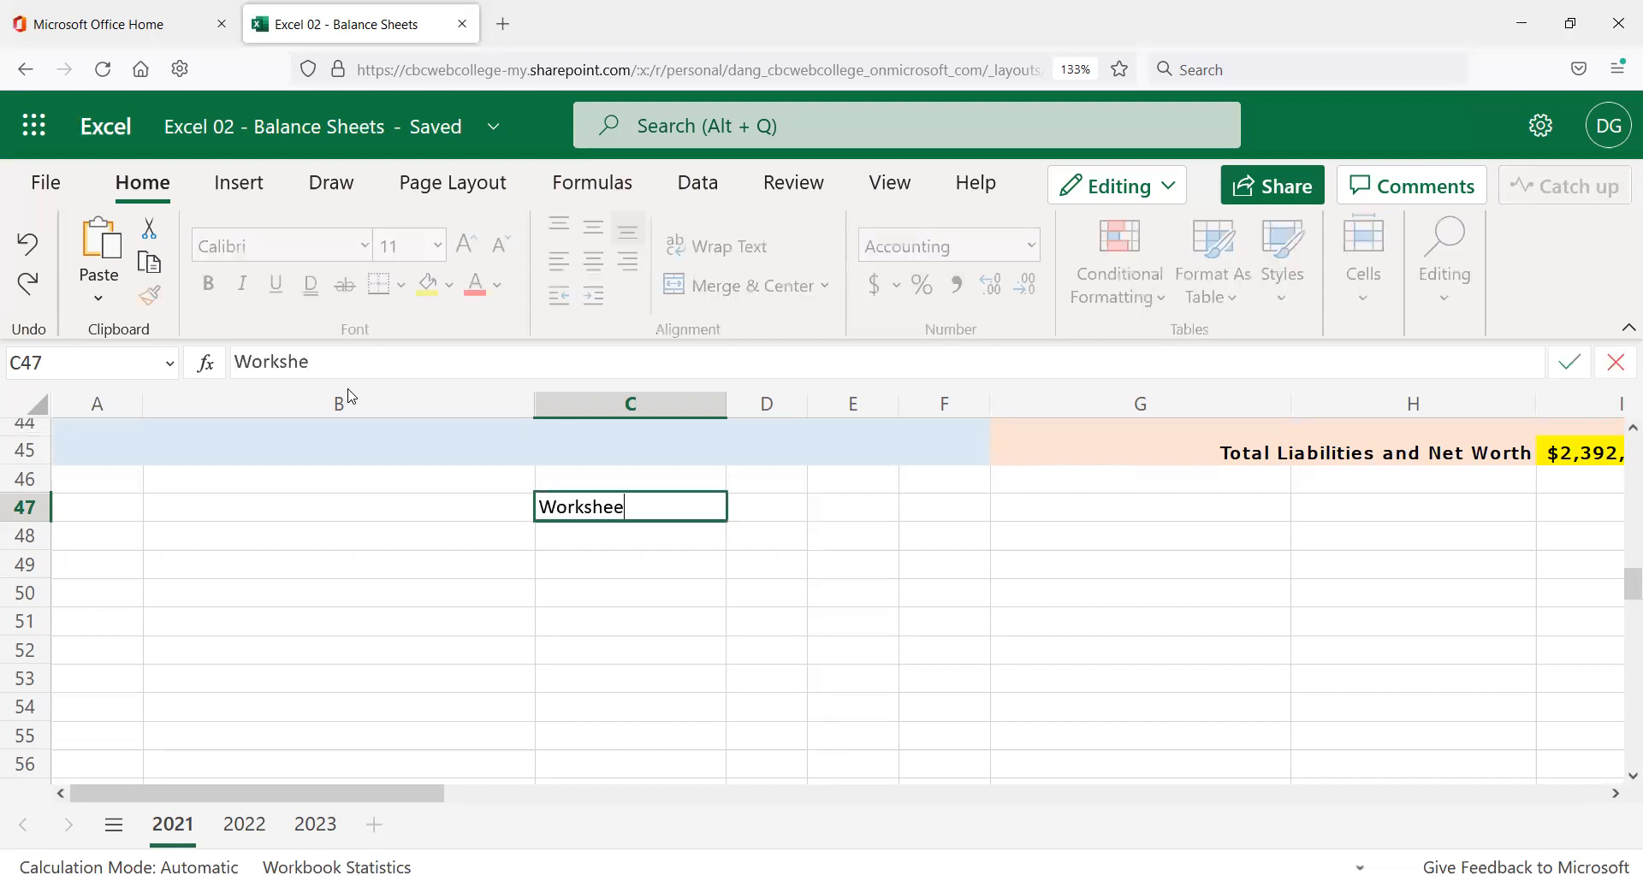
type("t Design by Dan Guerra")
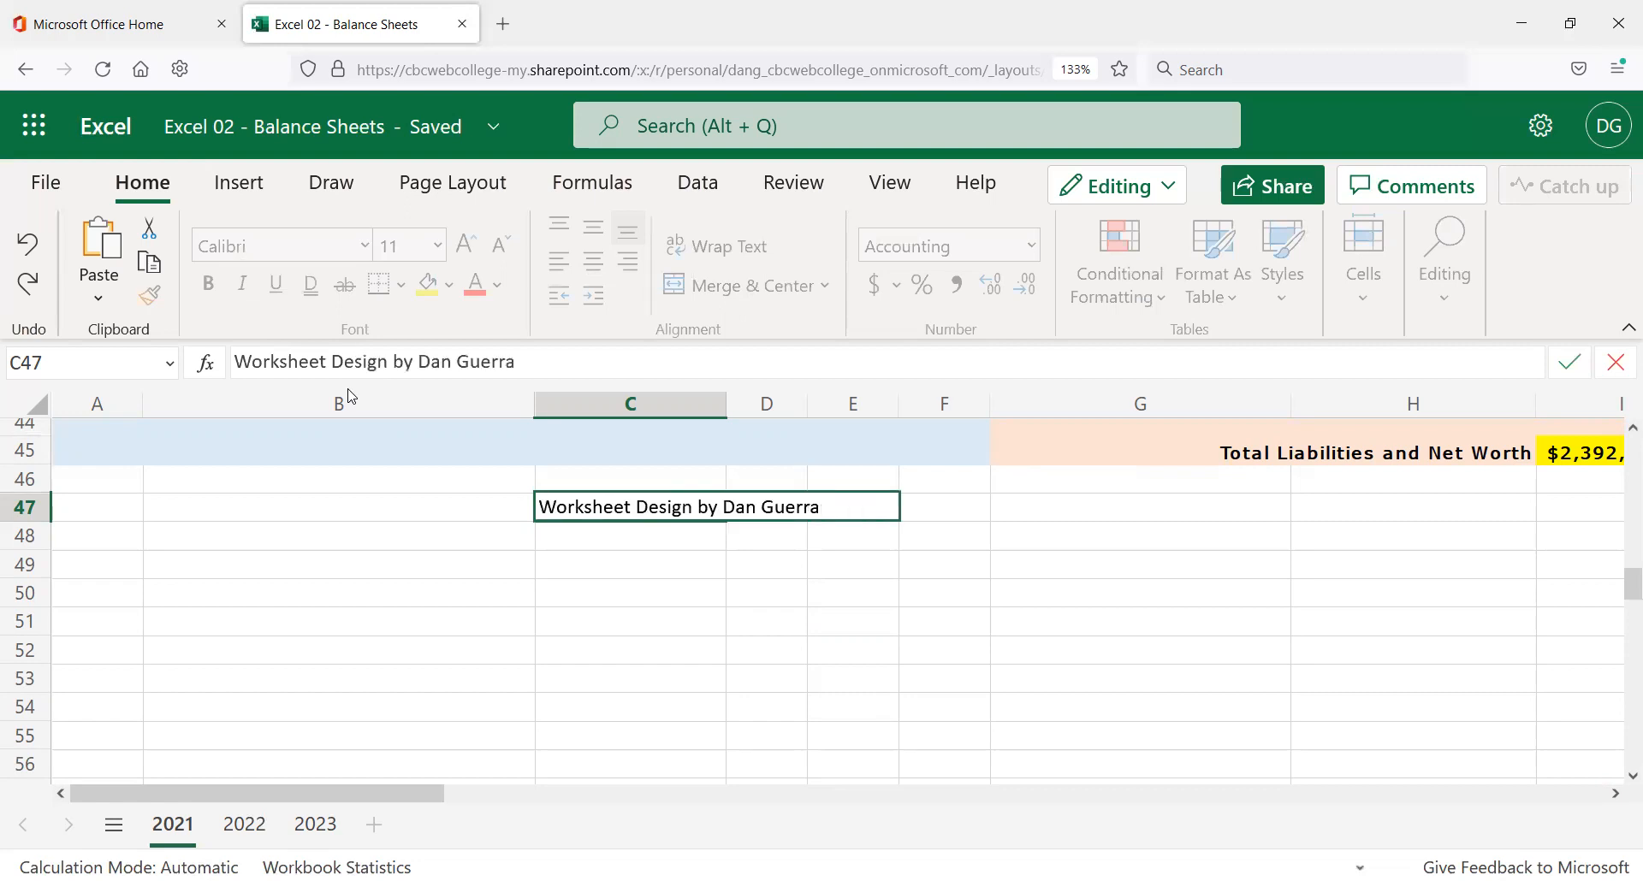
key("Return")
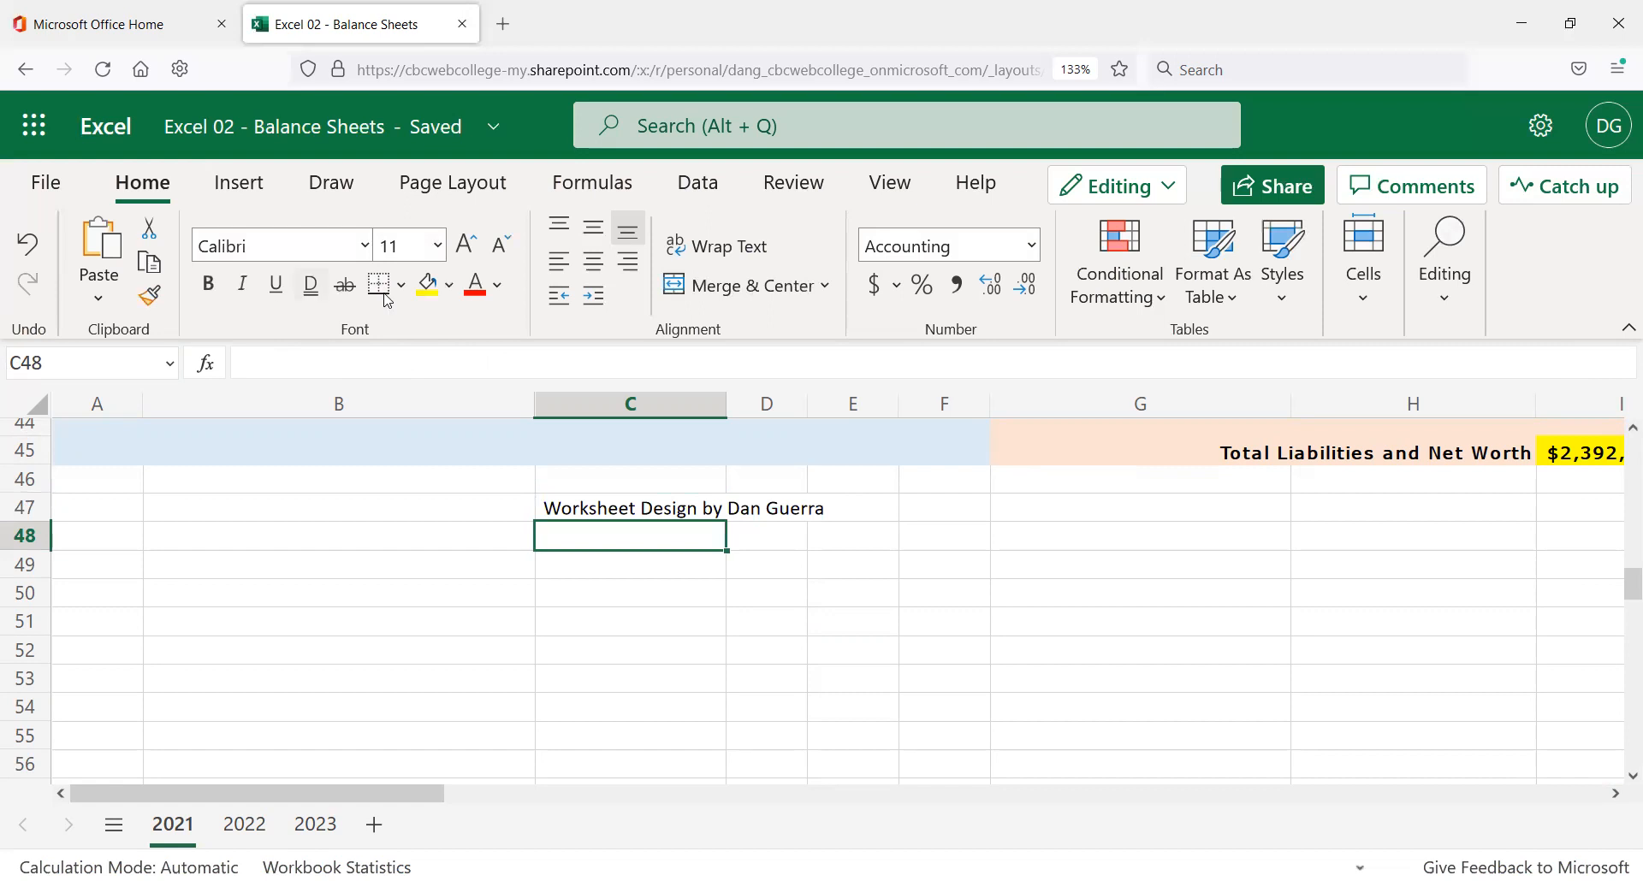
left_click(670, 518)
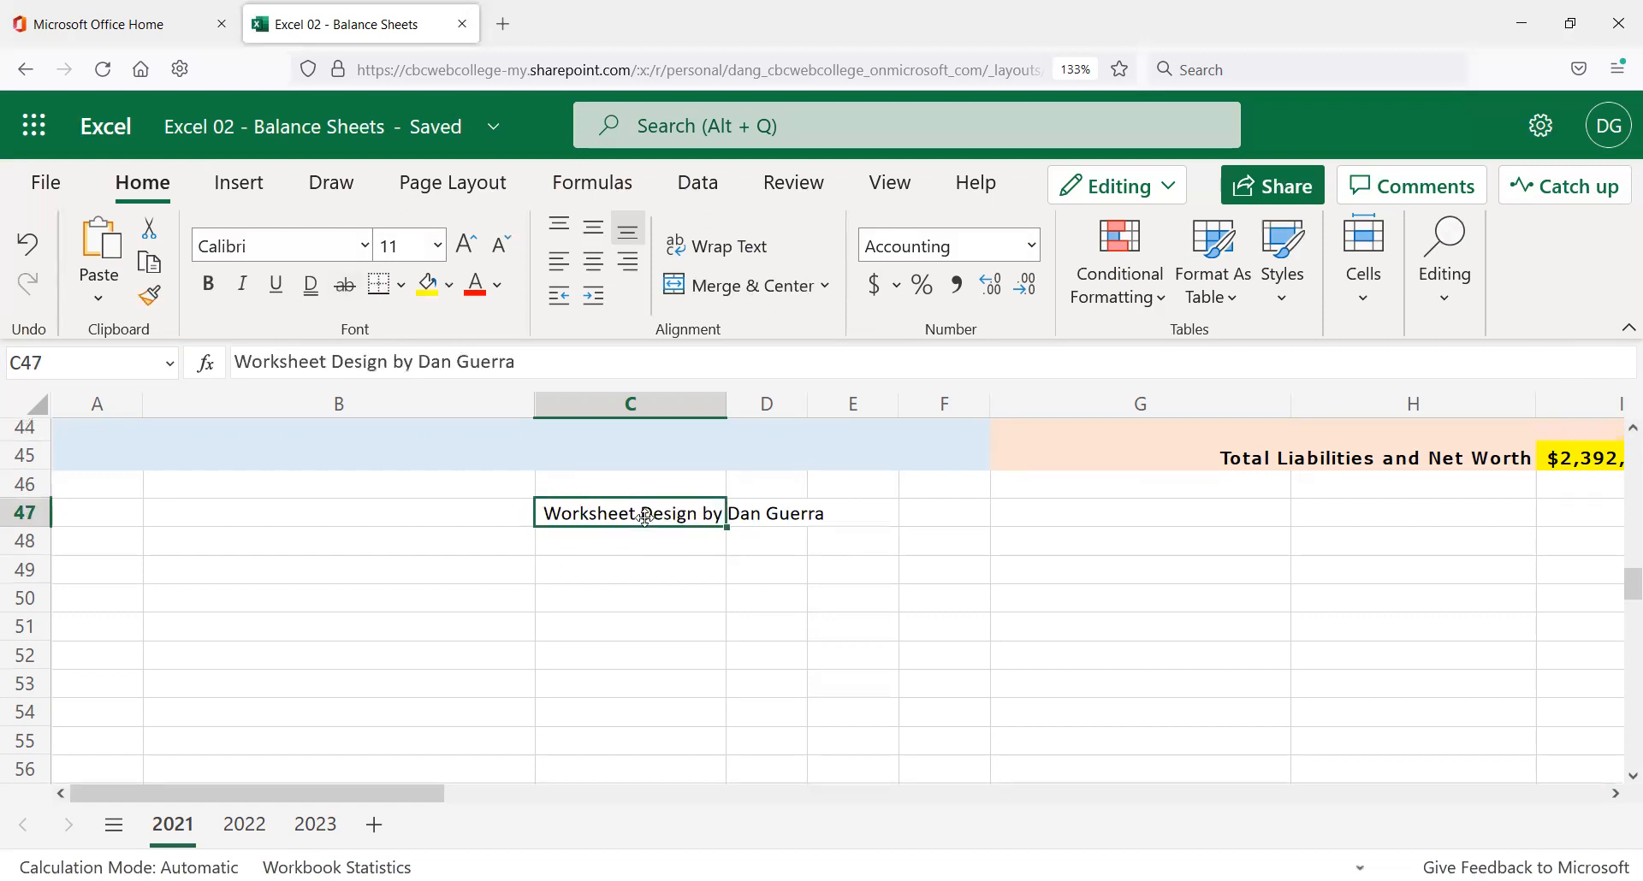
Return to A1 on the 2021 sheet, then switch to the Excel Logo Office 365-JPG.jpg image in Photos.
scroll(633, 505, "up", 3)
scroll(556, 462, "up", 3)
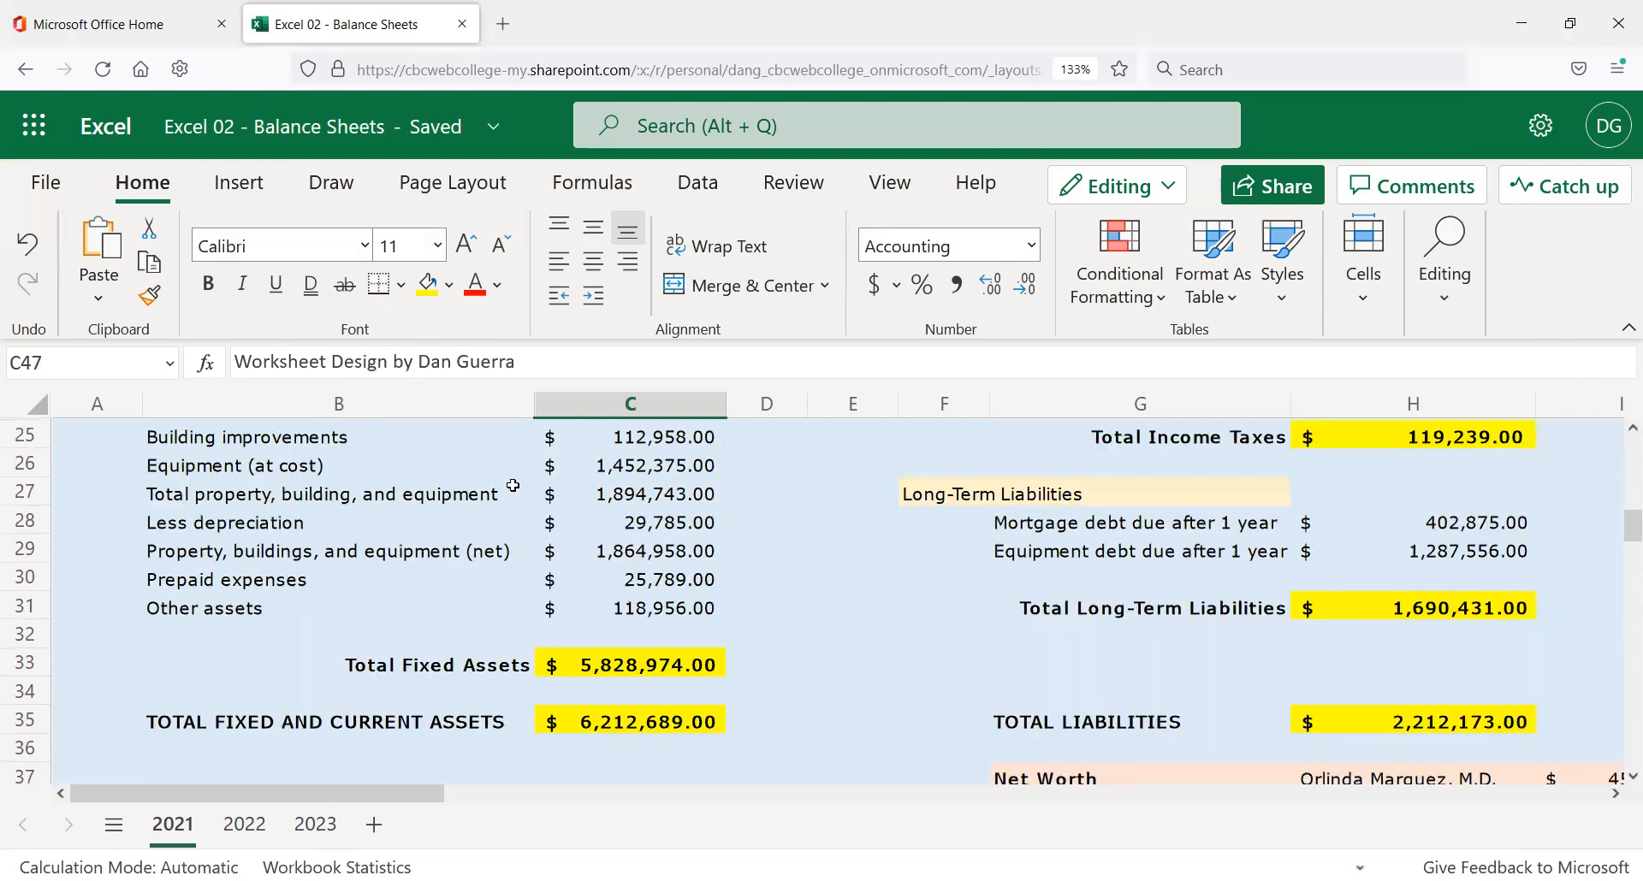
scroll(516, 465, "up", 8)
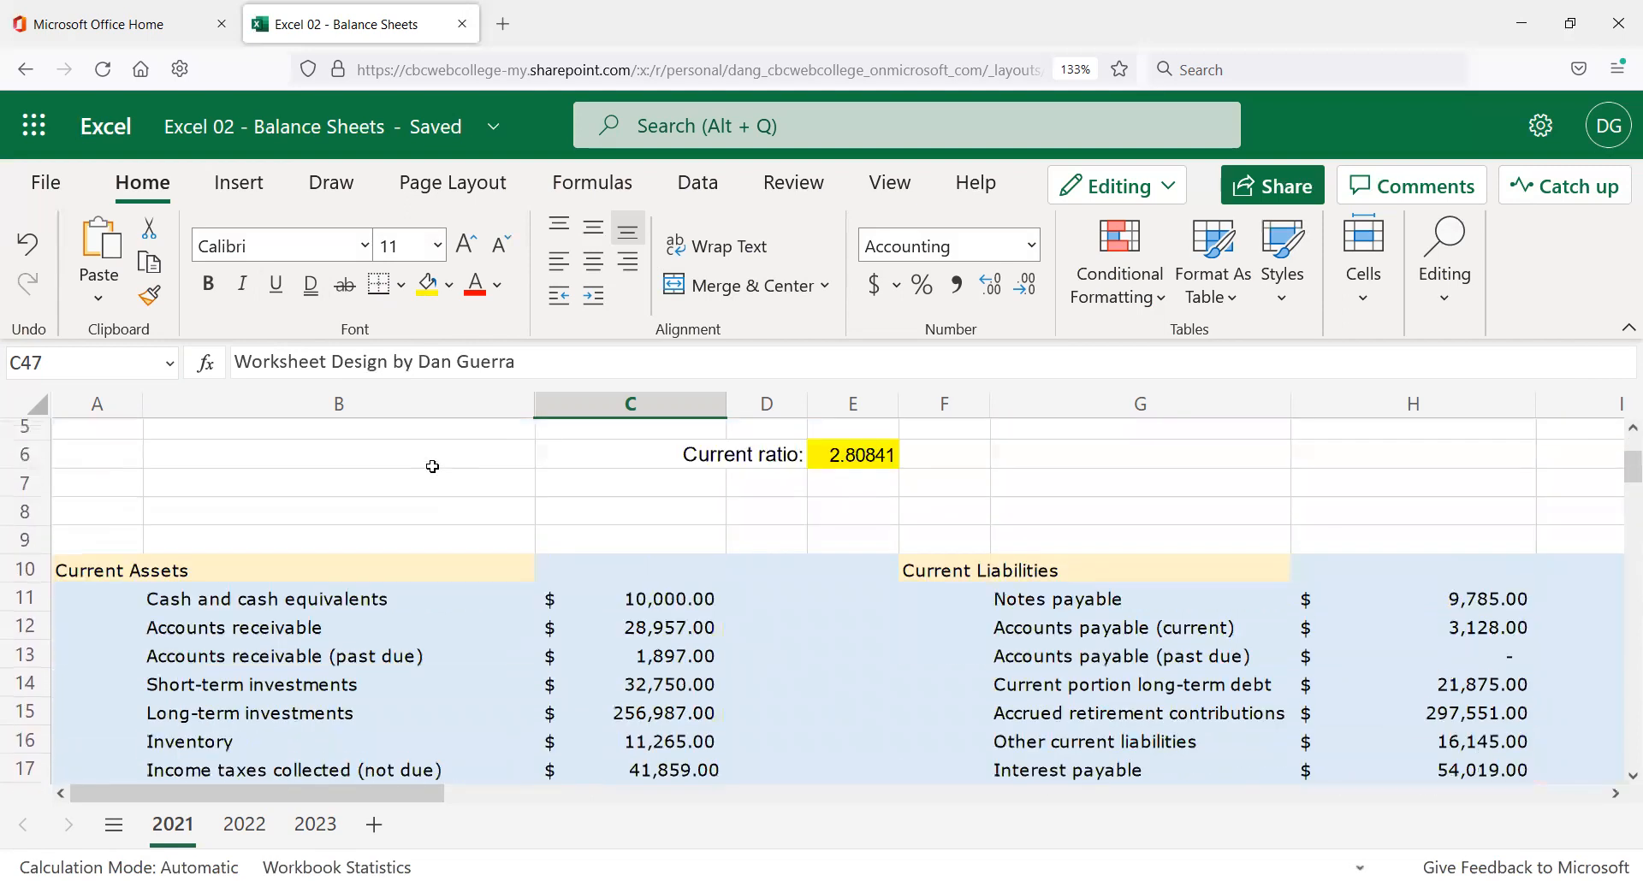
left_click(342, 475)
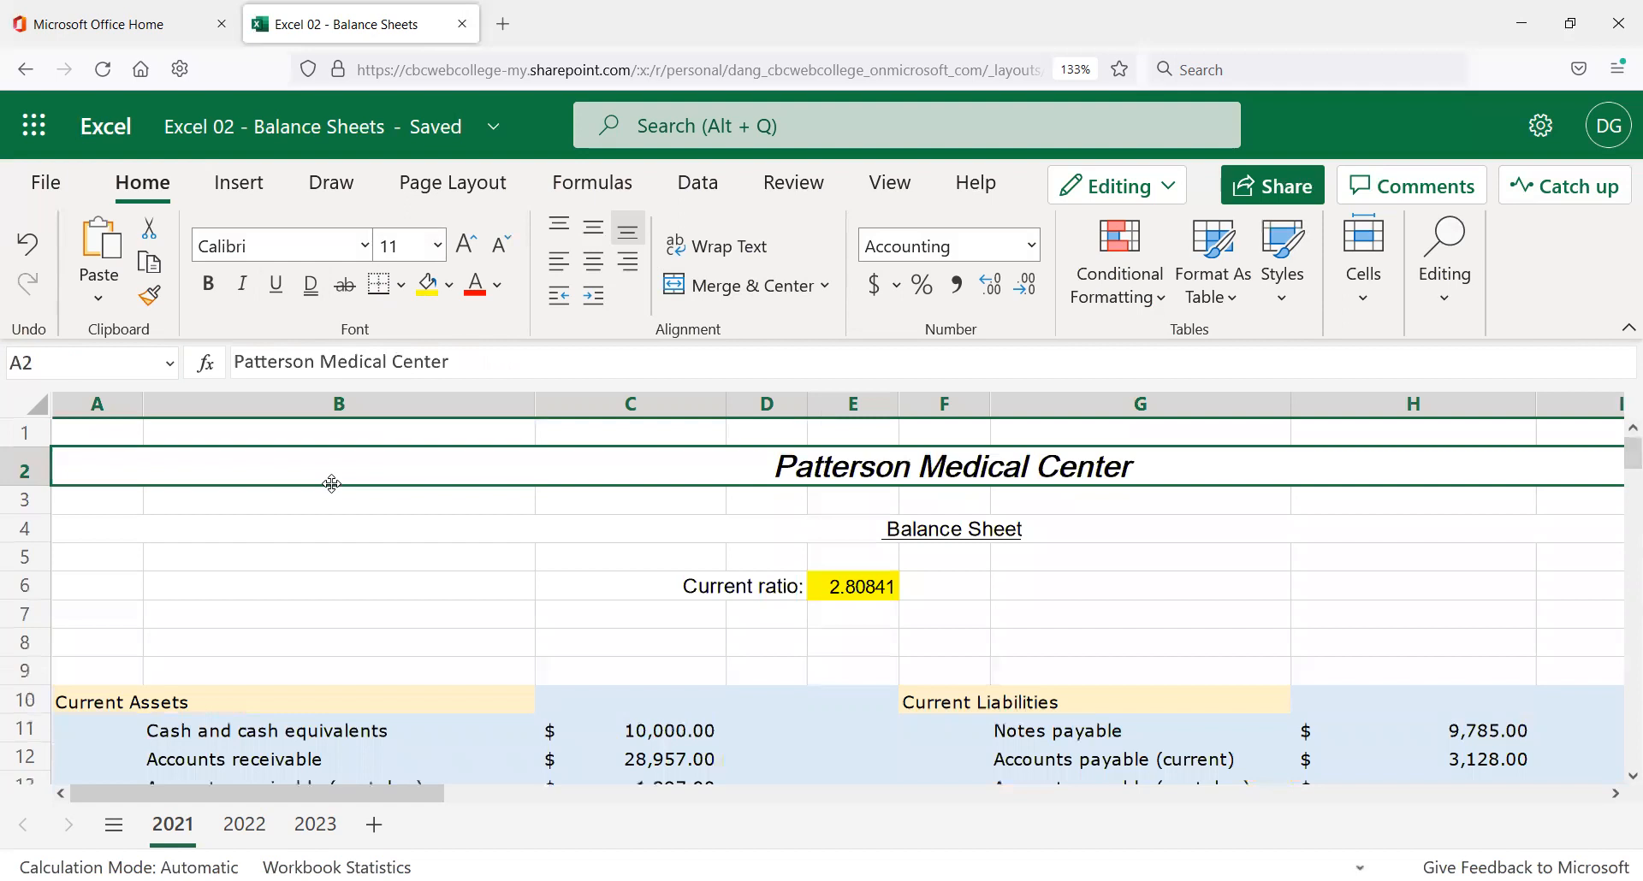
left_click(136, 441)
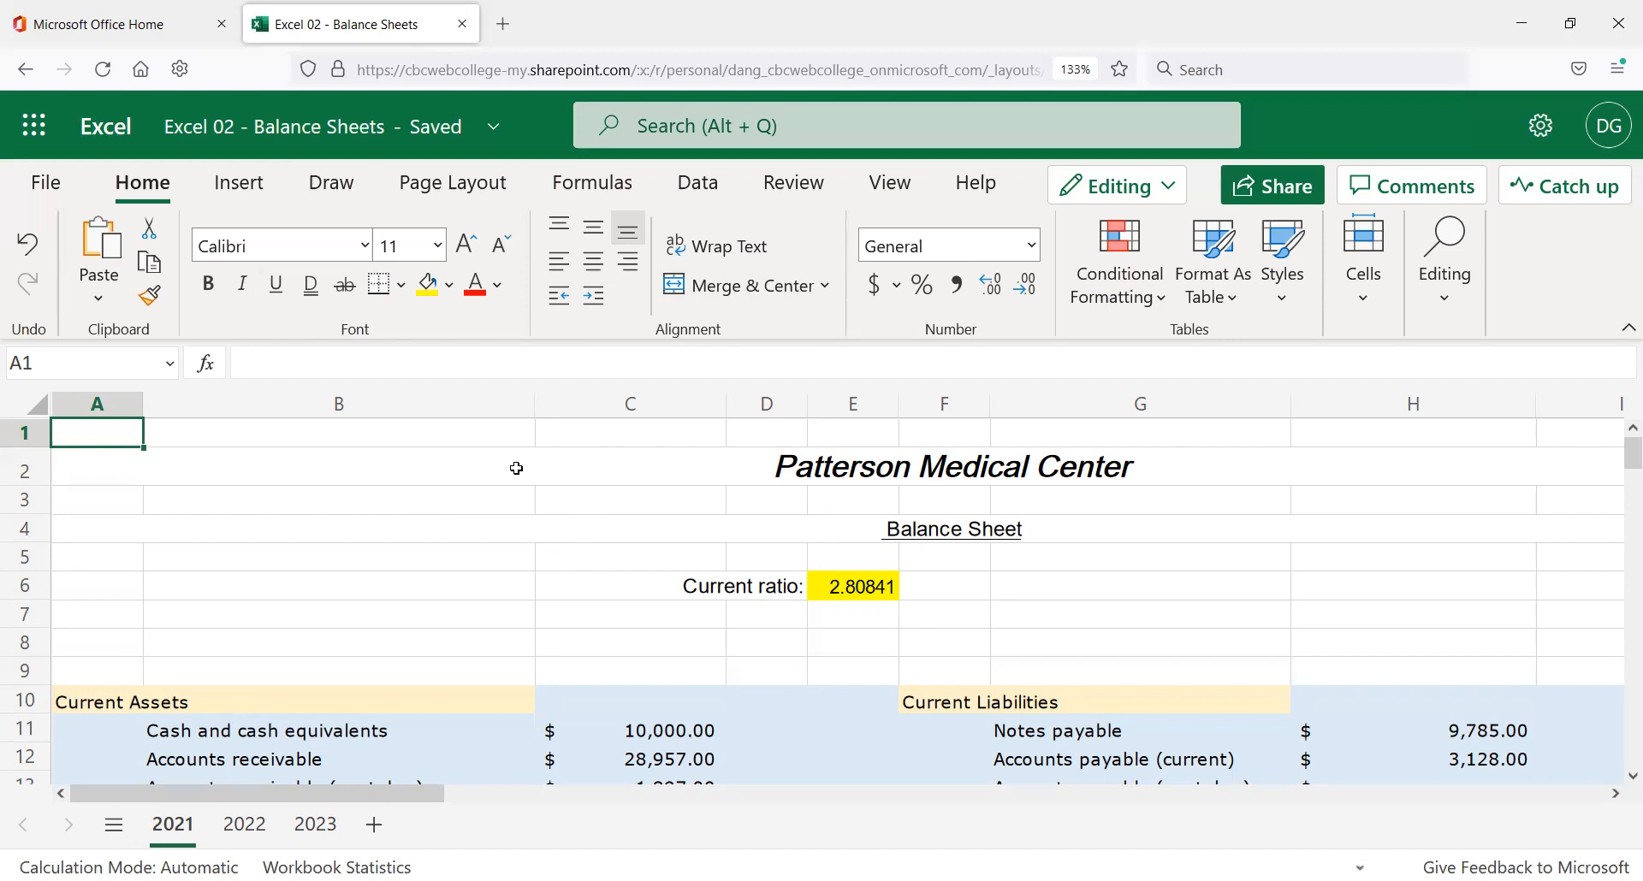
left_click(238, 457)
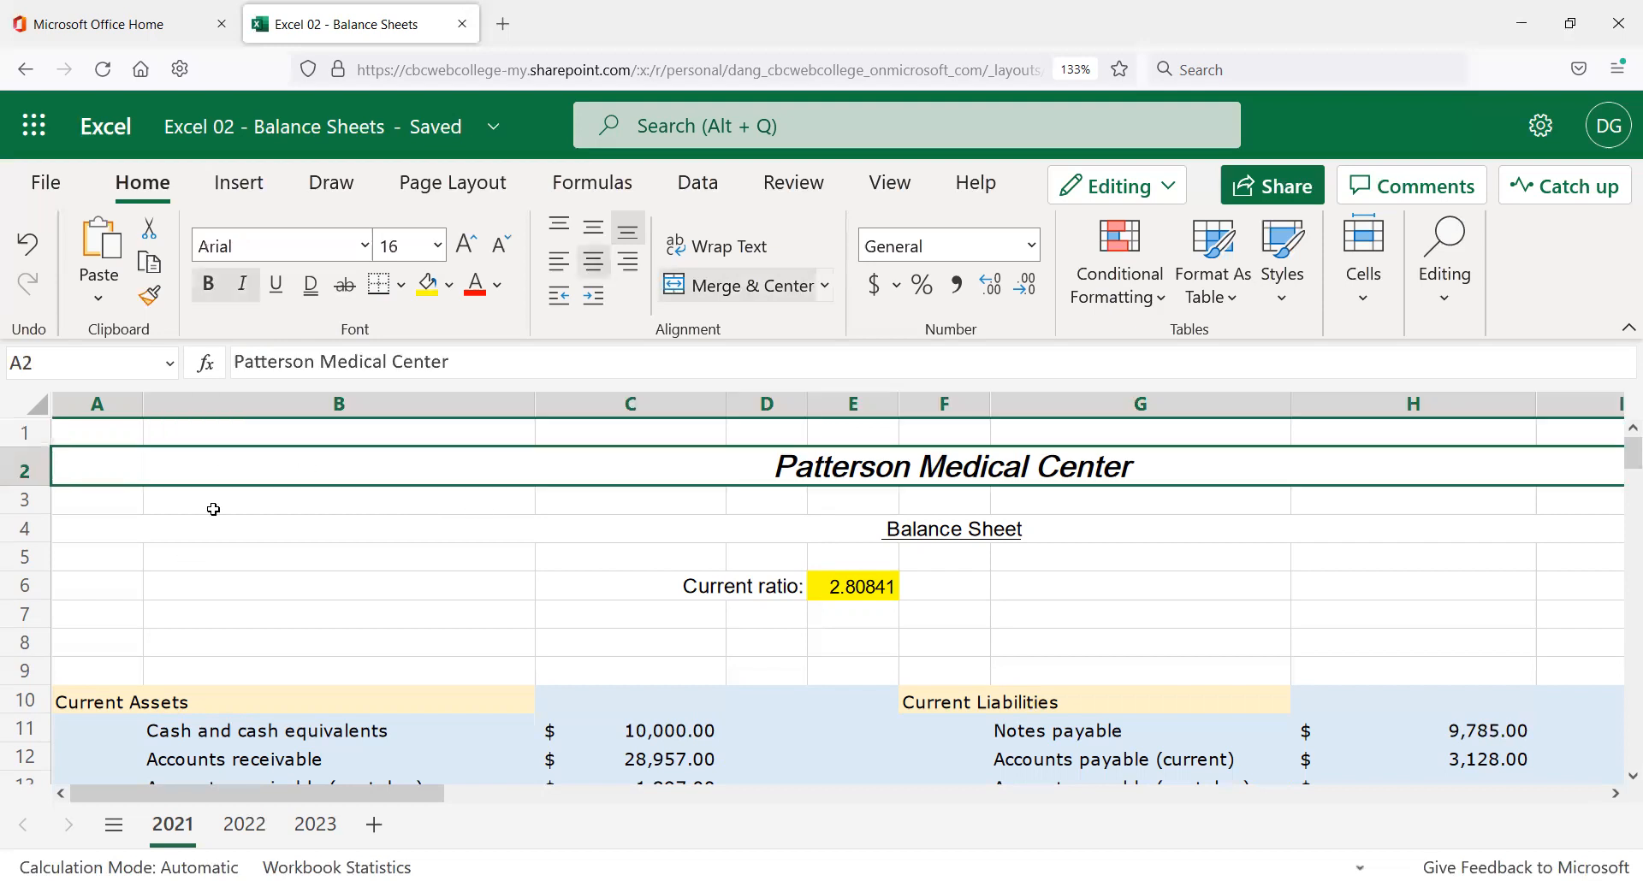
left_click(64, 433)
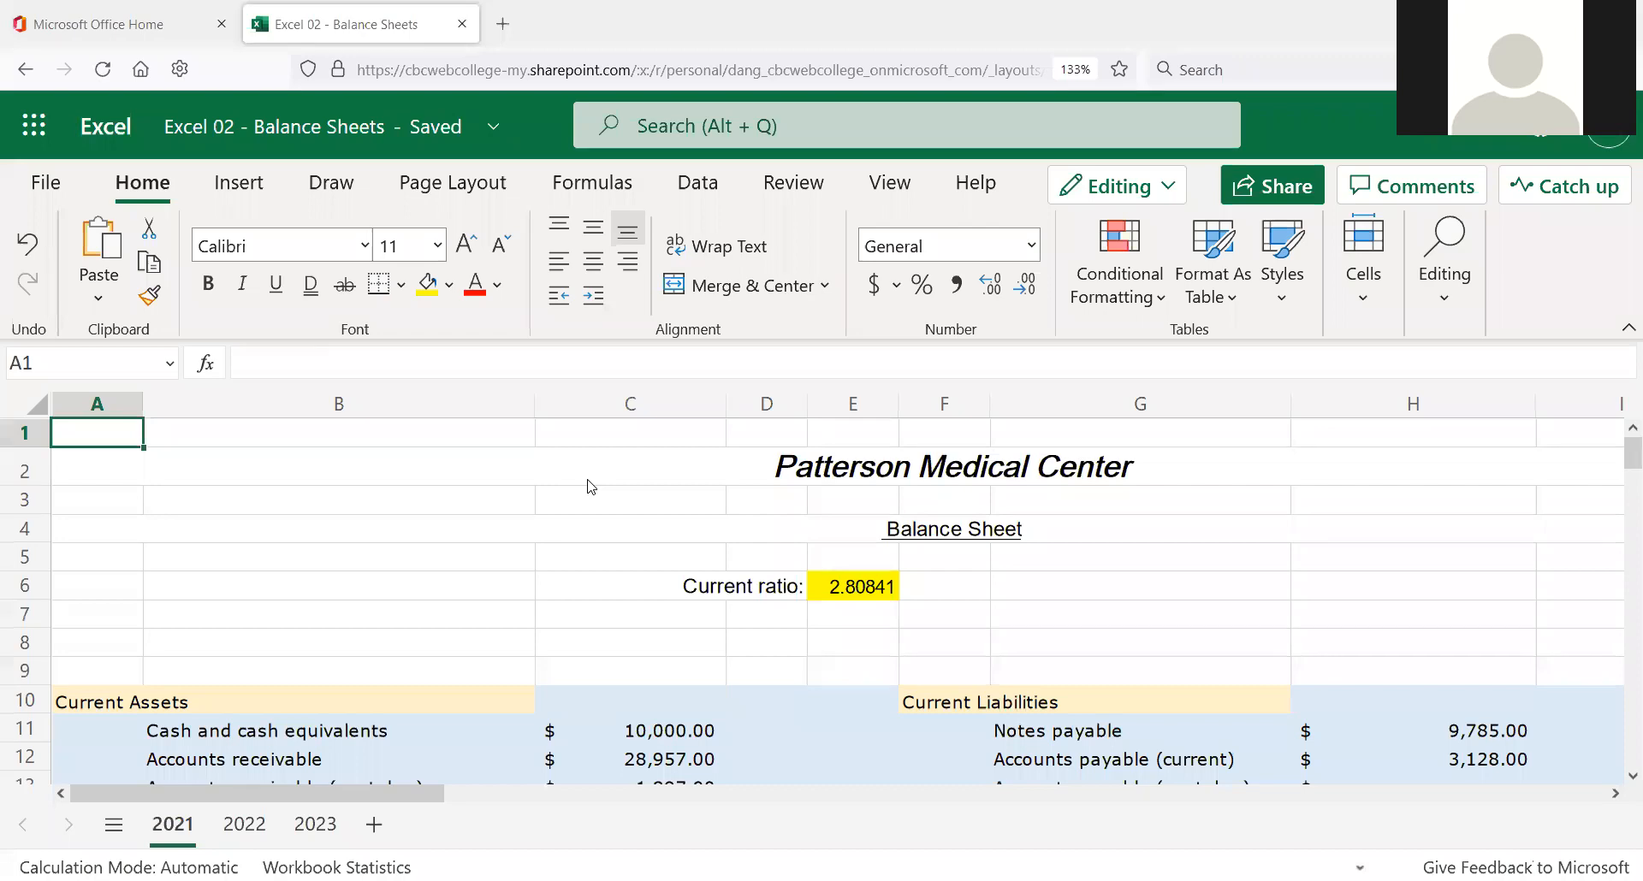
key("alt+Tab")
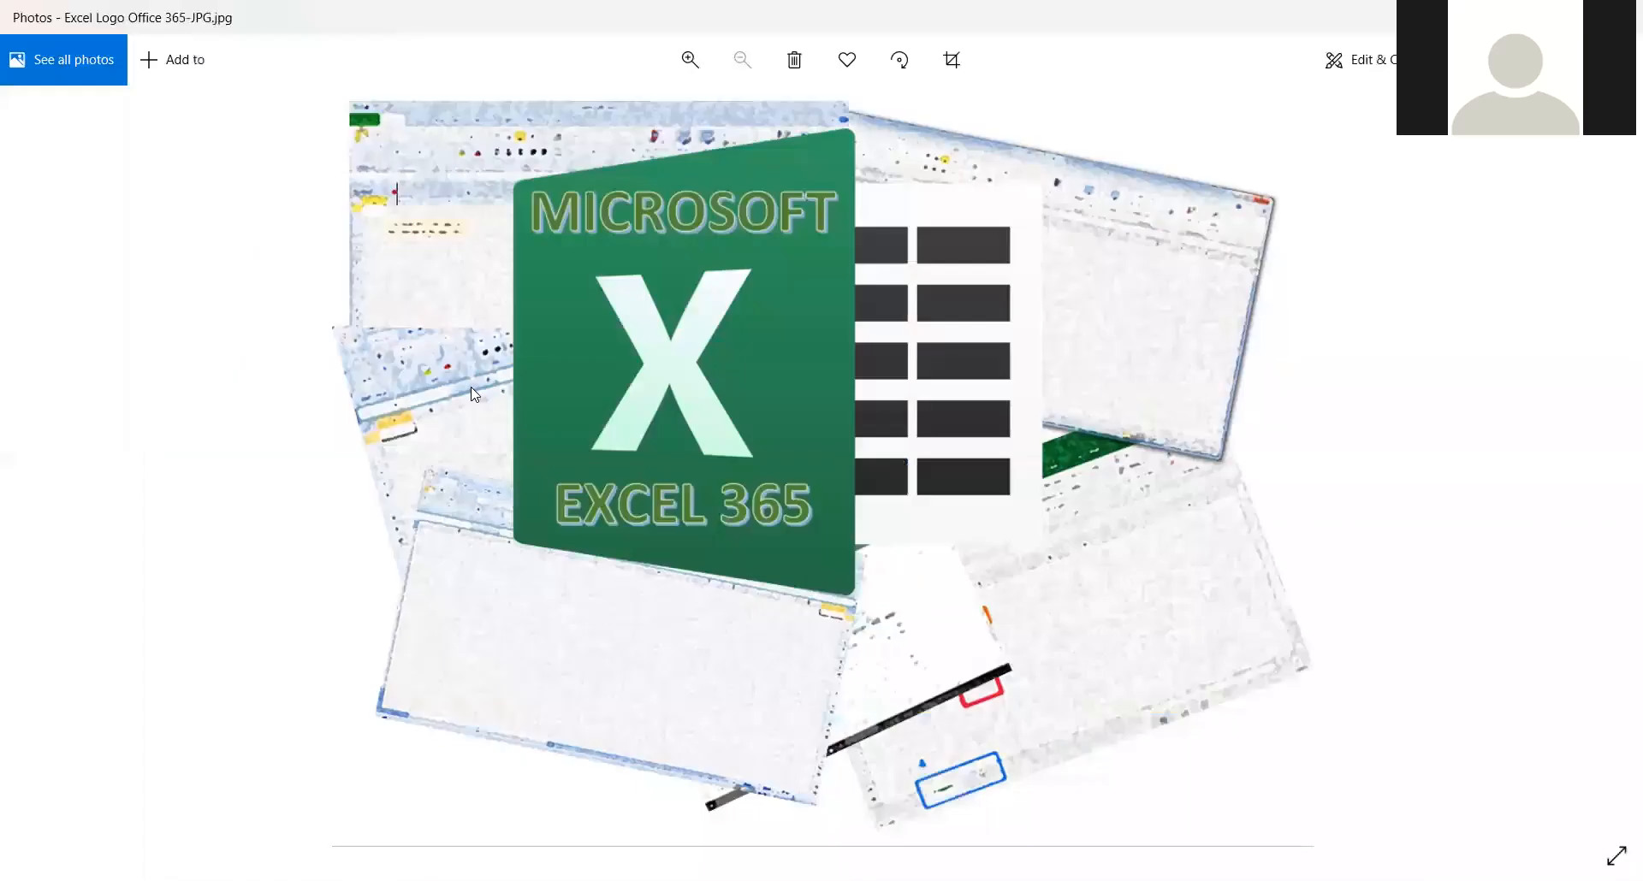